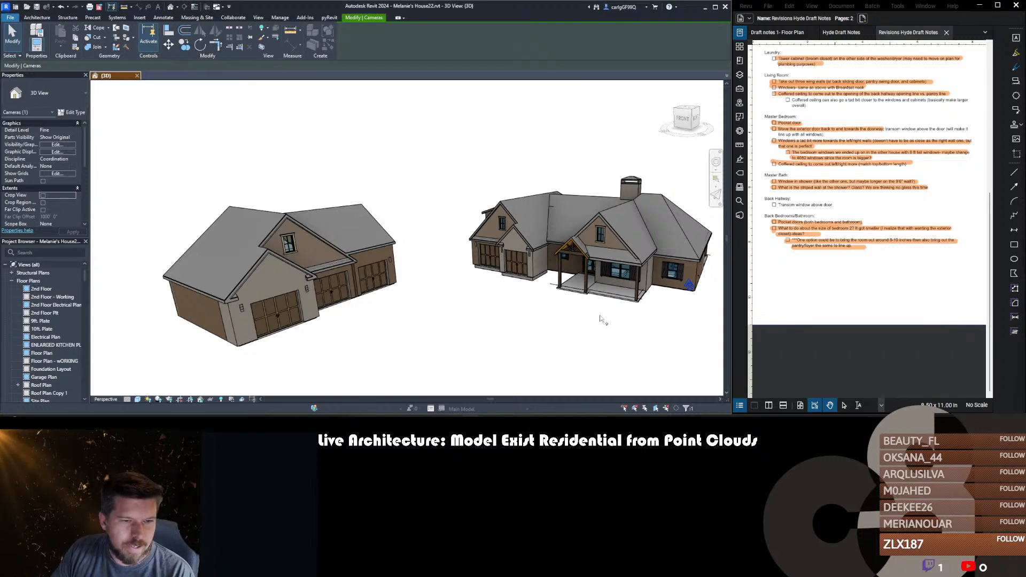
- Turn on the 3D view's cropping and visible crop region, and pull its boundaries in closer around the two buildings
scroll(352, 228, "down", 2)
scroll(454, 243, "up", 4)
middle_click_drag(615, 255, 594, 258)
scroll(594, 258, "down", 5)
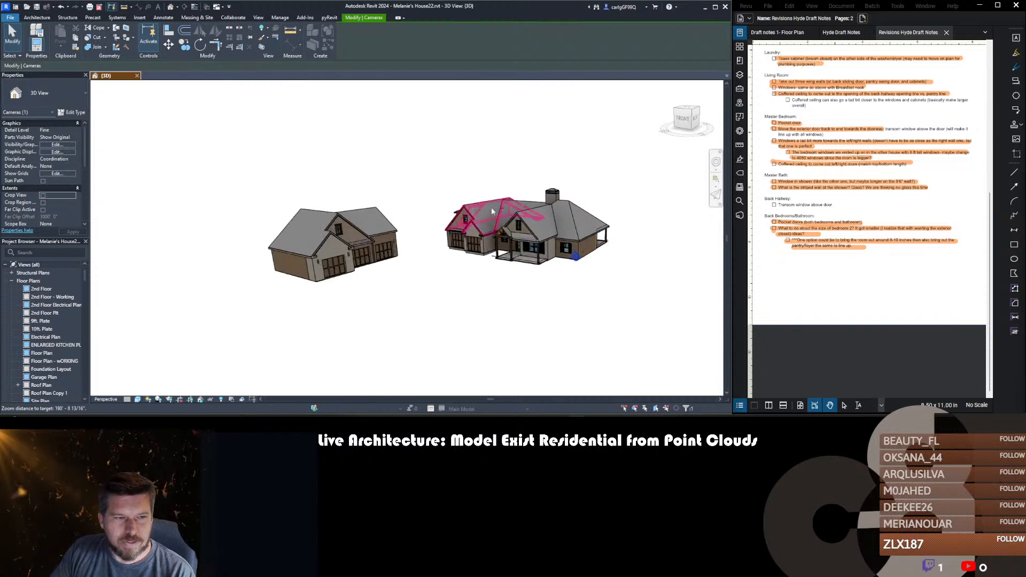
left_click(43, 202)
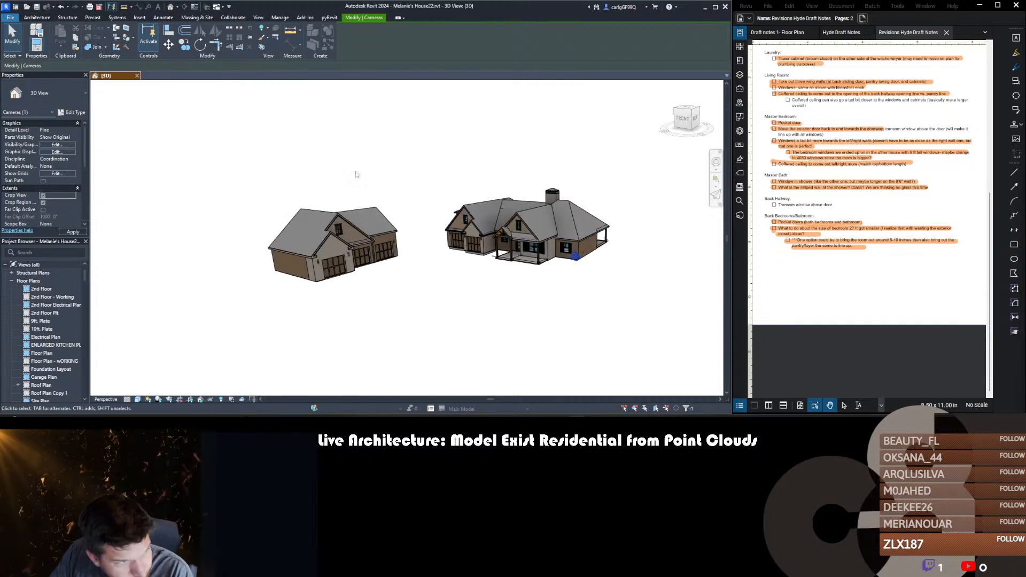
scroll(443, 155, "down", 8)
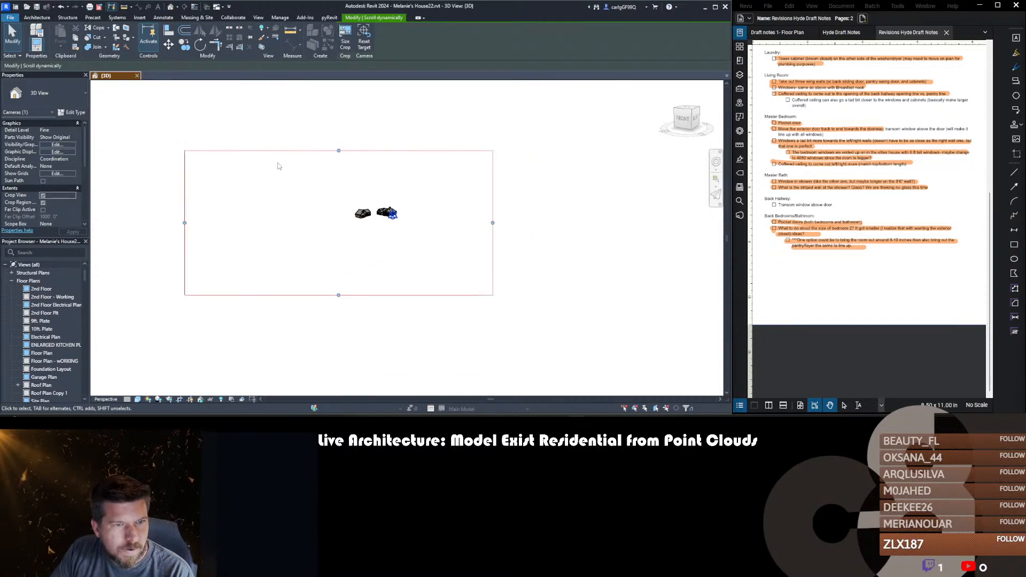
left_click_drag(184, 223, 311, 223)
left_click_drag(492, 223, 448, 223)
left_click_drag(379, 293, 378, 232)
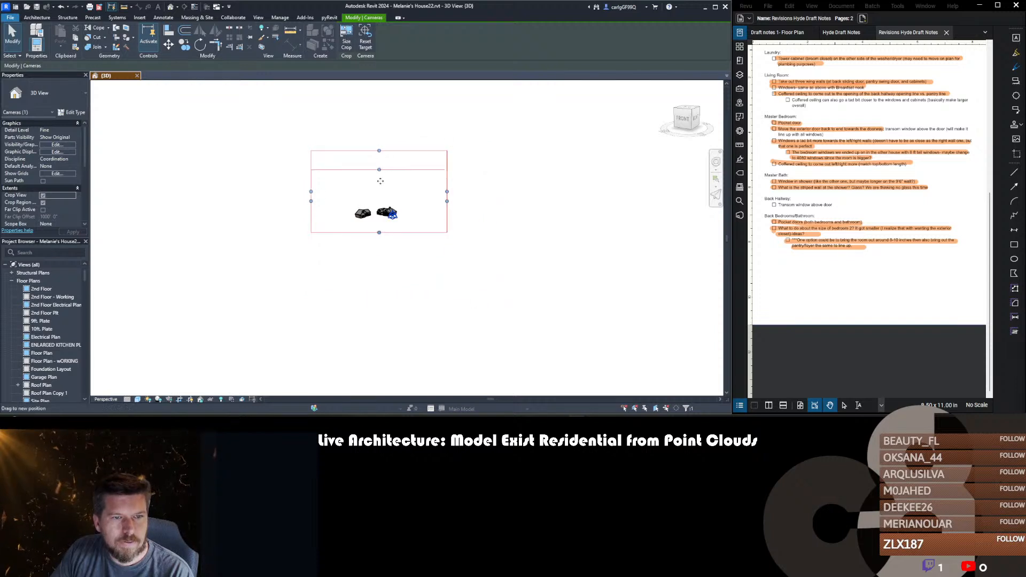
left_click_drag(380, 181, 380, 195)
key("Escape")
scroll(358, 195, "up", 3)
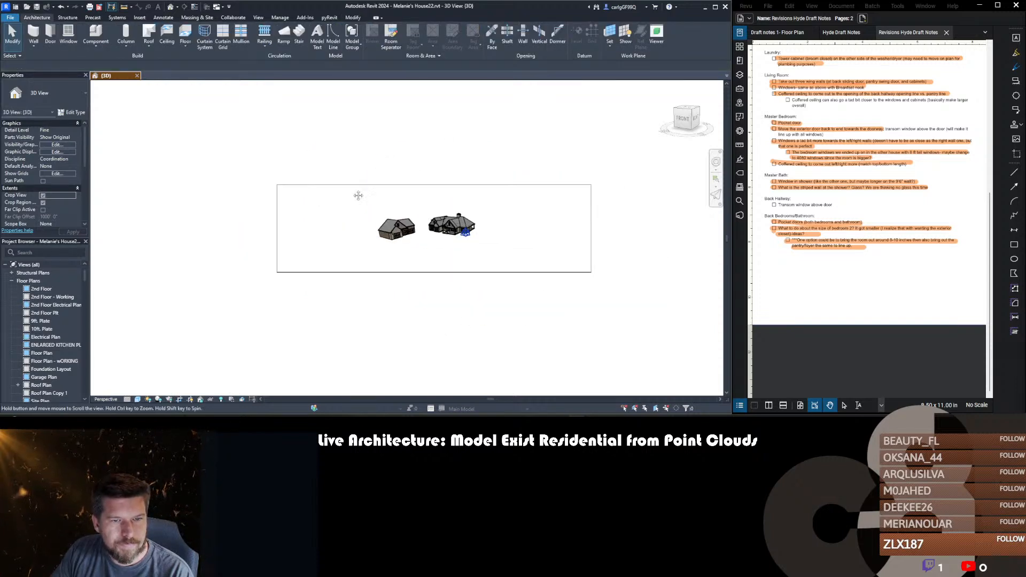
middle_click_drag(358, 195, 367, 188)
- Turn off the 3D view's cropping and hide its crop region, cancelling the request to save and close the project
left_click(43, 196)
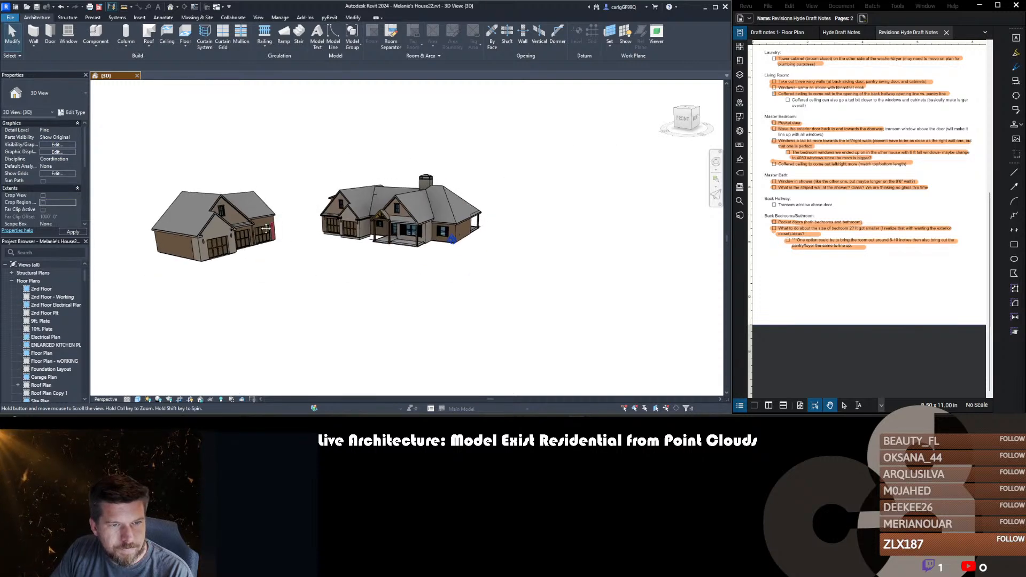
scroll(377, 282, "up", 4)
middle_click_drag(377, 282, 314, 261, "shift")
scroll(432, 230, "down", 2)
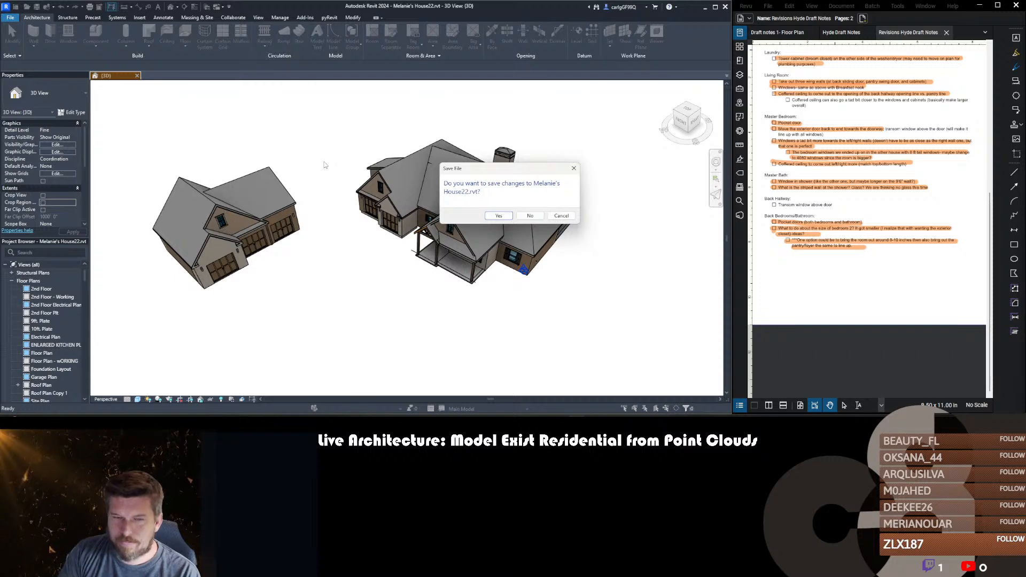
left_click(561, 216)
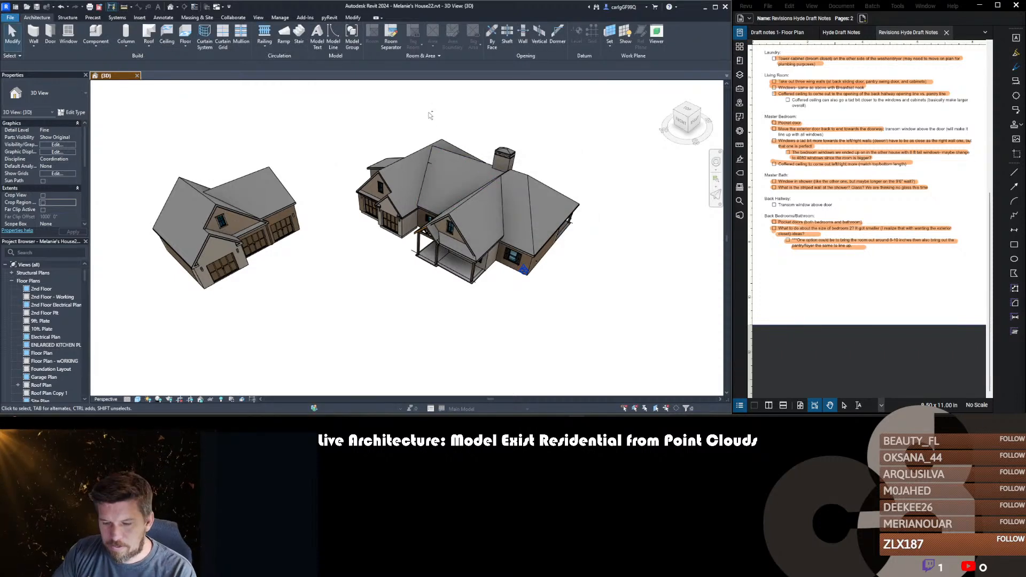
- Open the project file Melanie's House_v2.0.rvt from the Melanie's House folder one level above Projects
key("ctrl+o")
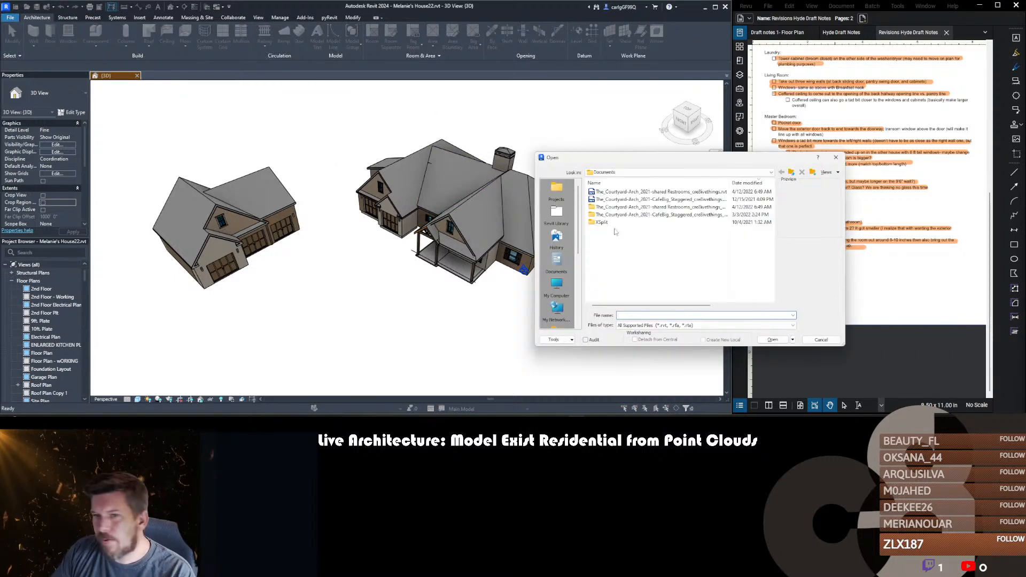
left_click_drag(637, 160, 410, 171)
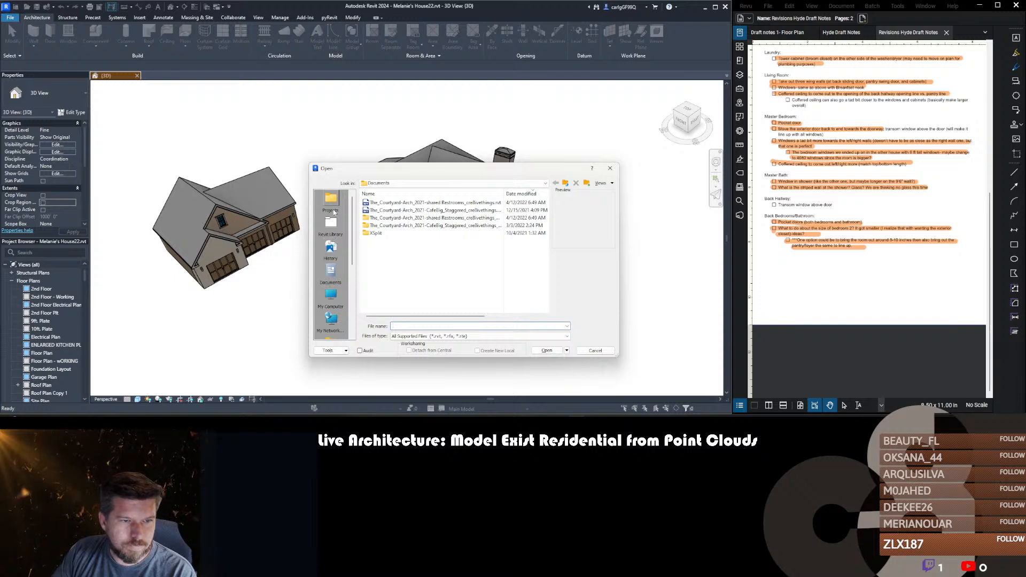
left_click(330, 199)
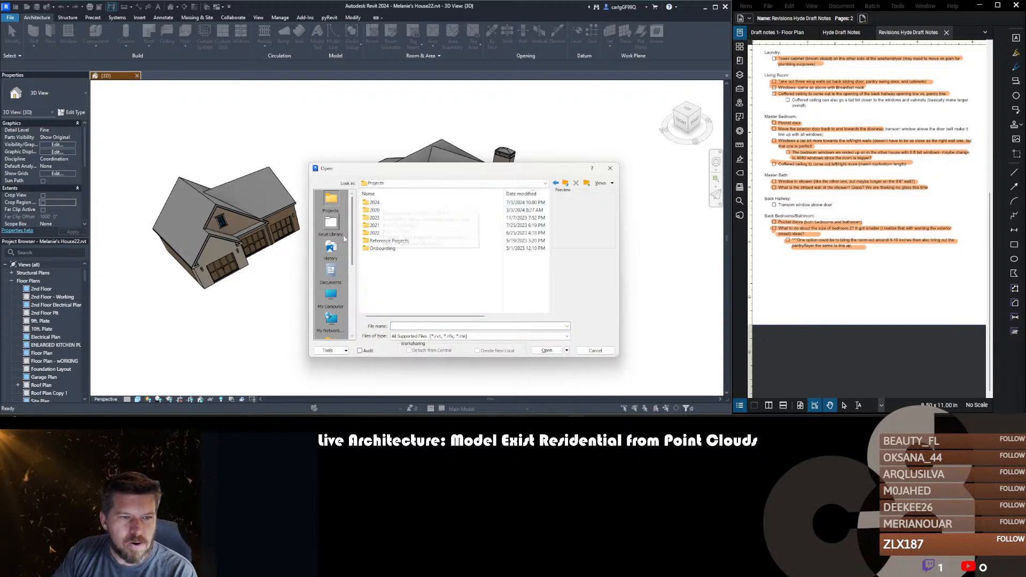
left_click(566, 185)
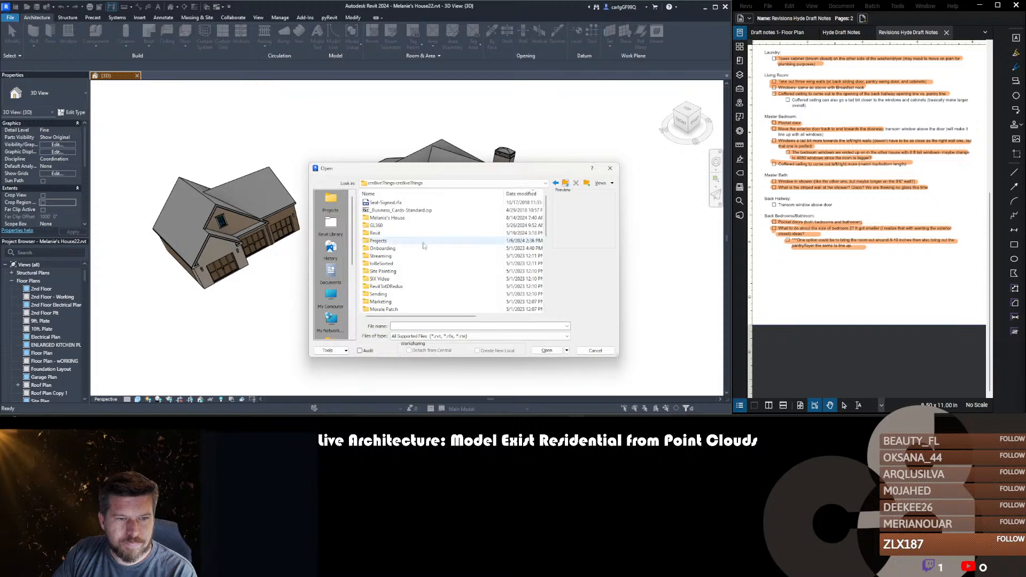
double_click(409, 224)
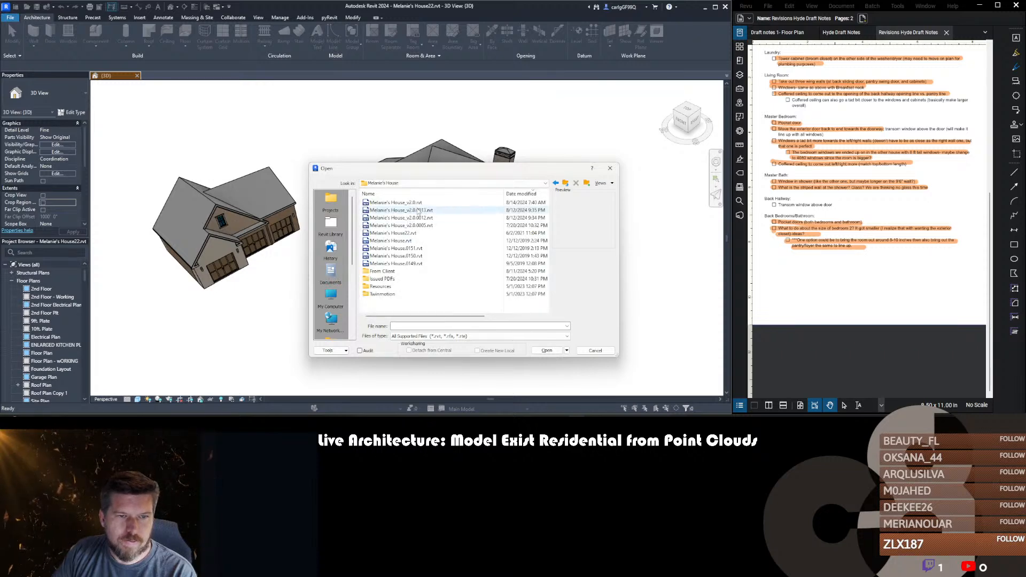
left_click(418, 203)
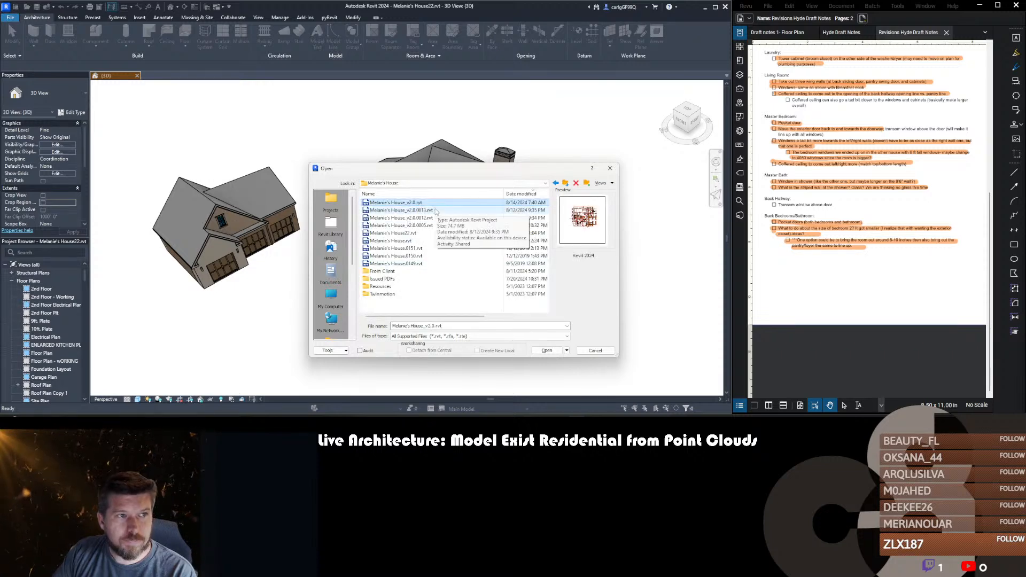
left_click(543, 350)
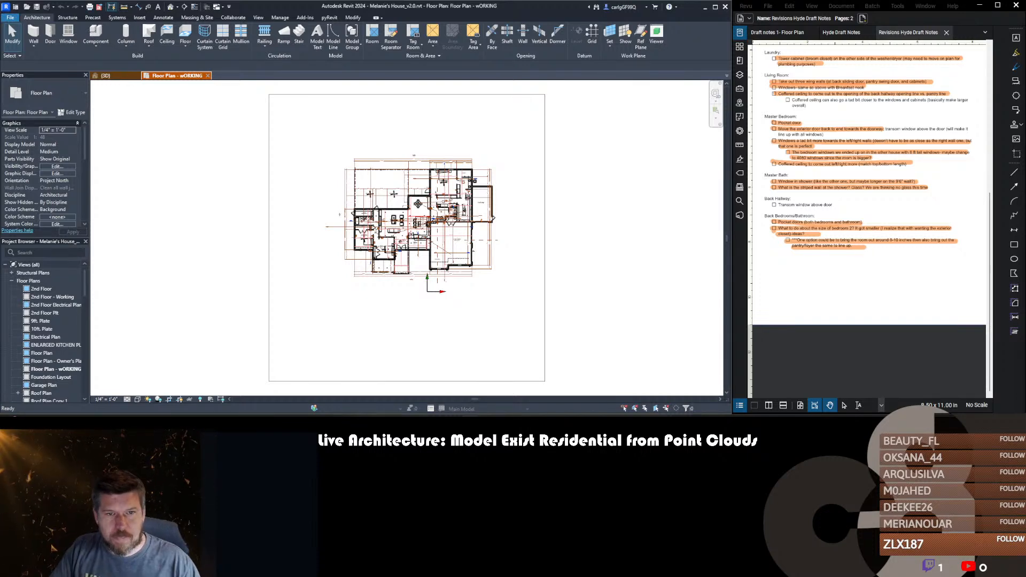
- Look over the working floor plan around the covered porch and open the default 3D view of the v2.0 model
scroll(361, 184, "up", 5)
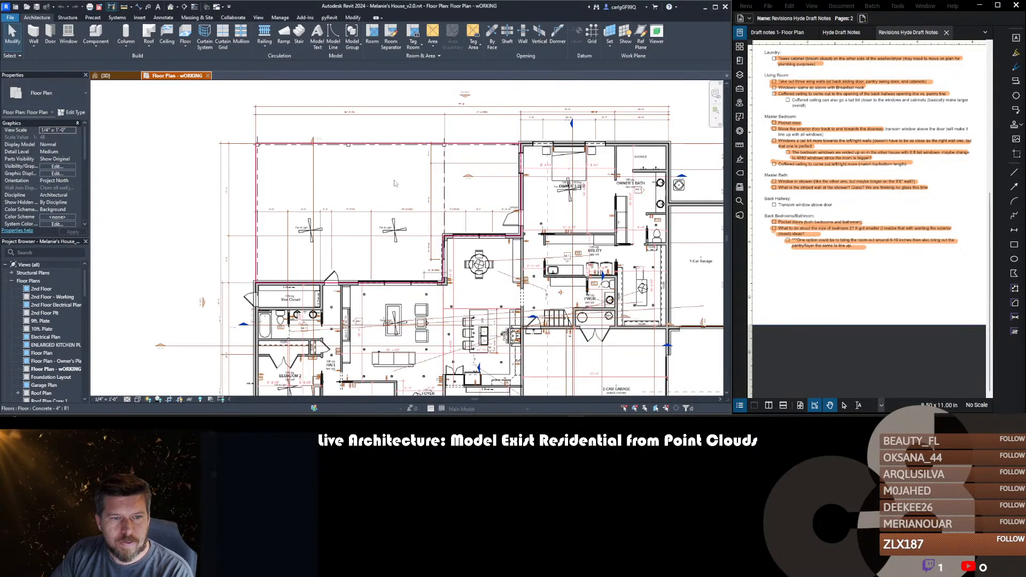
scroll(361, 184, "down", 2)
scroll(361, 184, "up", 2)
scroll(361, 184, "down", 3)
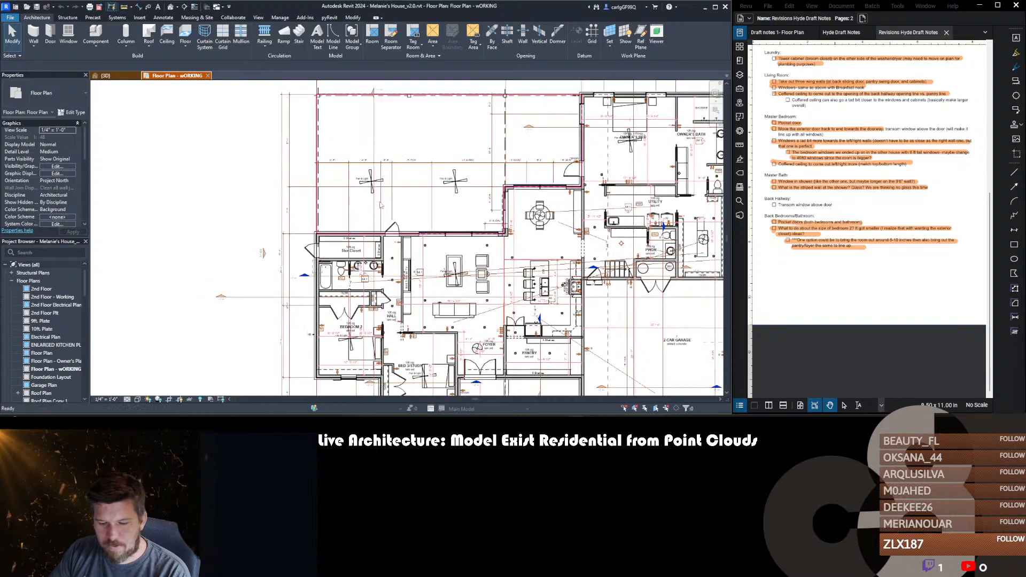
key("3")
key("d")
scroll(320, 249, "up", 3)
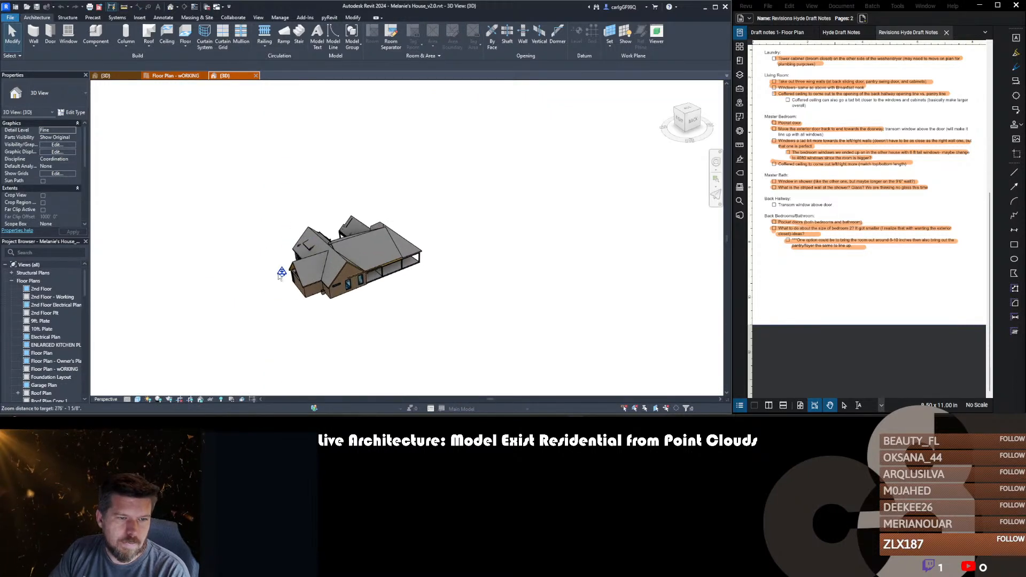
- Edit the middle roof's footprint, aligning its porch-side boundary with the edge of the porch ceiling, and finish the sketch
middle_click_drag(321, 250, 529, 272, "shift")
scroll(403, 263, "up", 4)
middle_click_drag(403, 263, 319, 232, "shift")
left_click(329, 244)
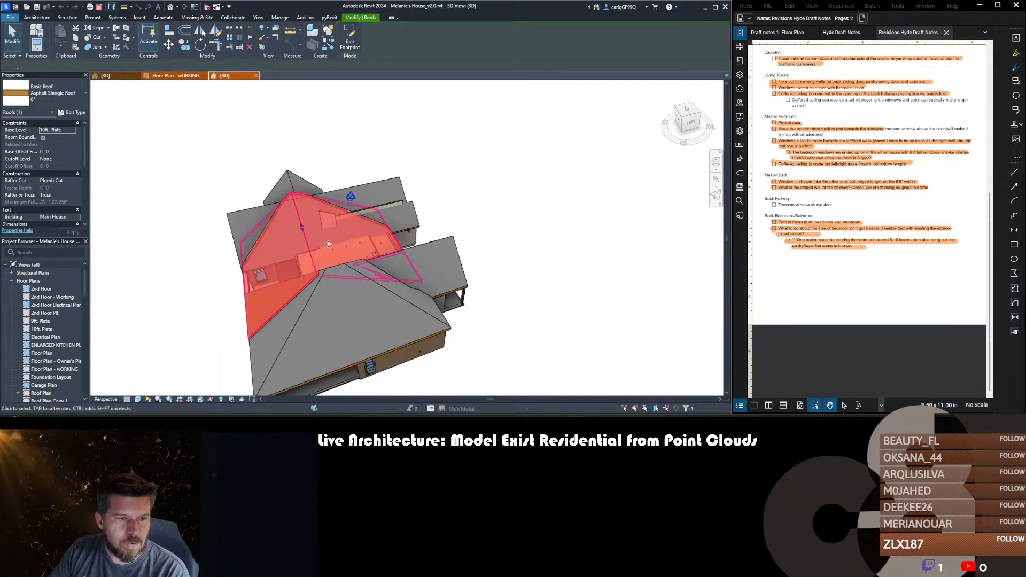
double_click(328, 244)
middle_click_drag(347, 284, 285, 232, "shift")
scroll(302, 269, "up", 4)
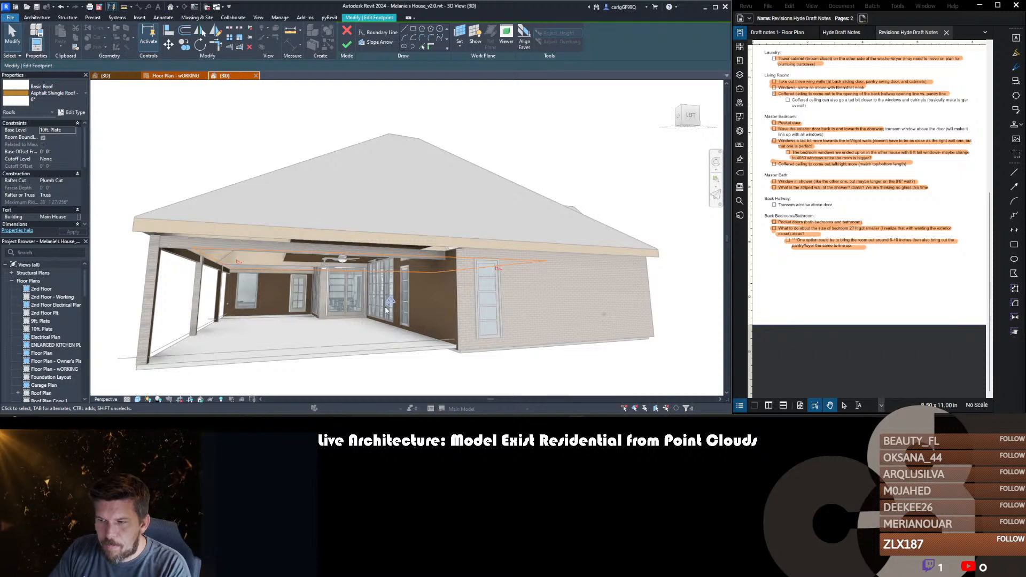
scroll(363, 270, "down", 4)
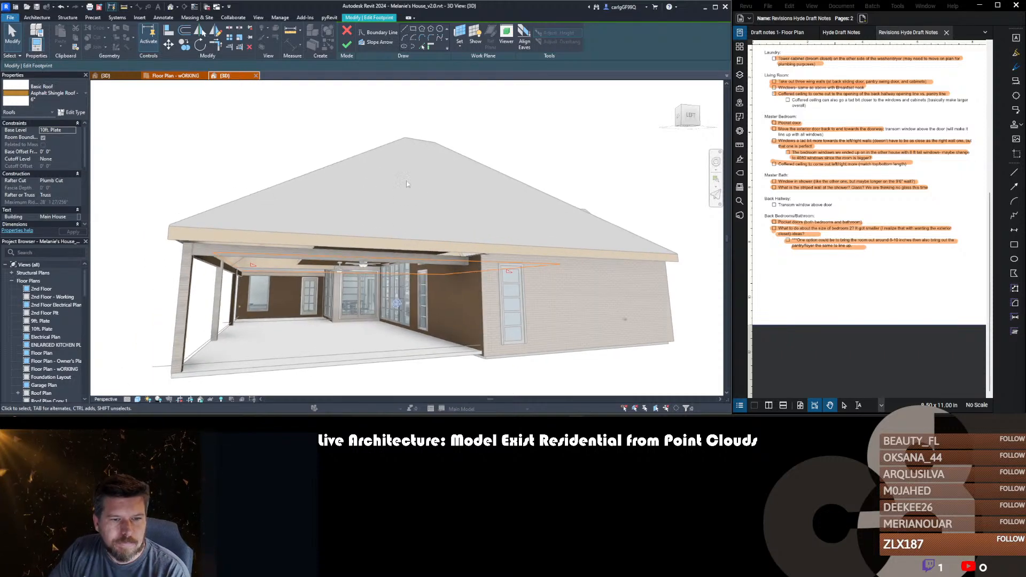
middle_click_drag(364, 270, 319, 257, "shift")
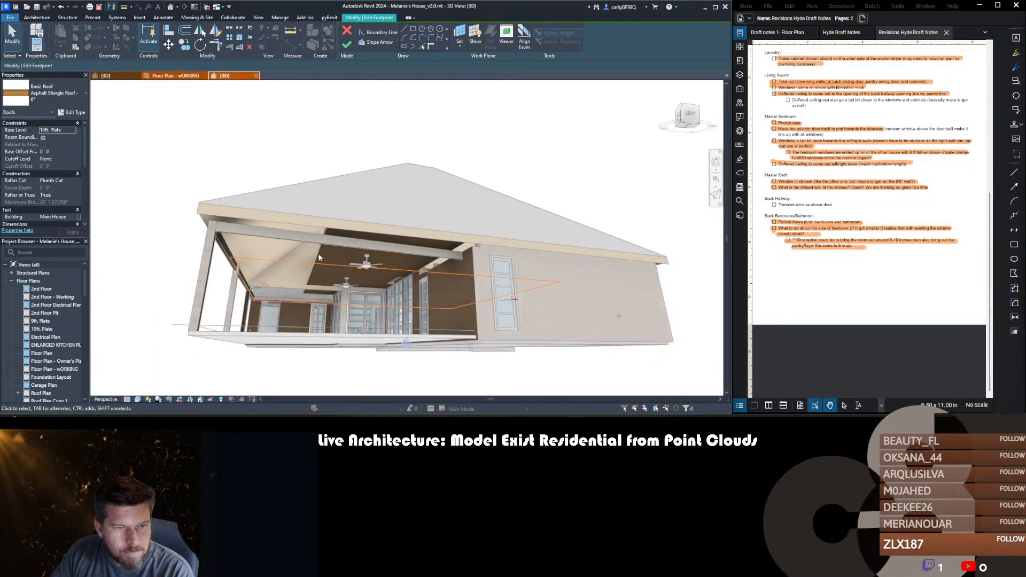
scroll(319, 257, "up", 2)
key("a")
key("l")
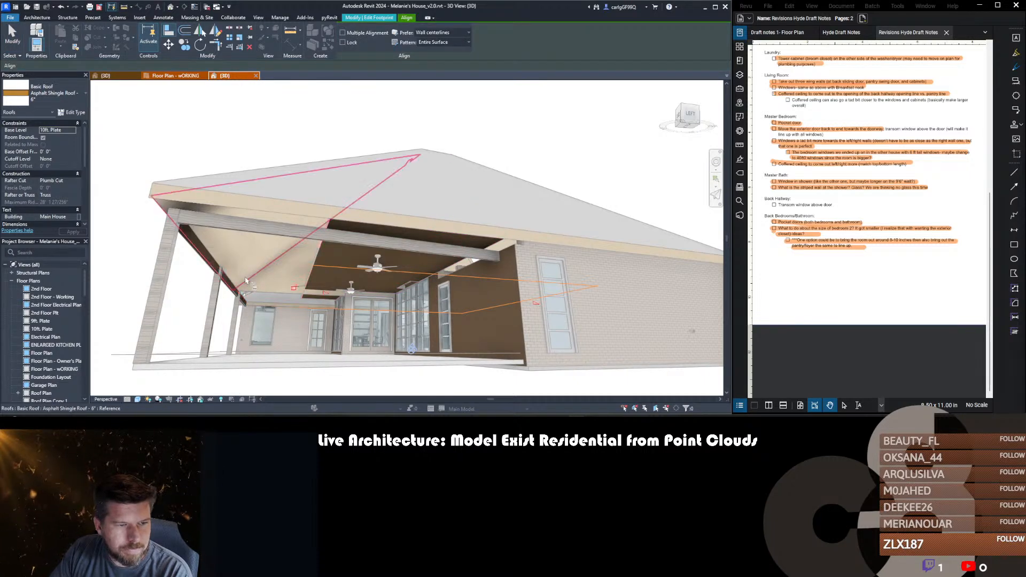
key("f")
key("f")
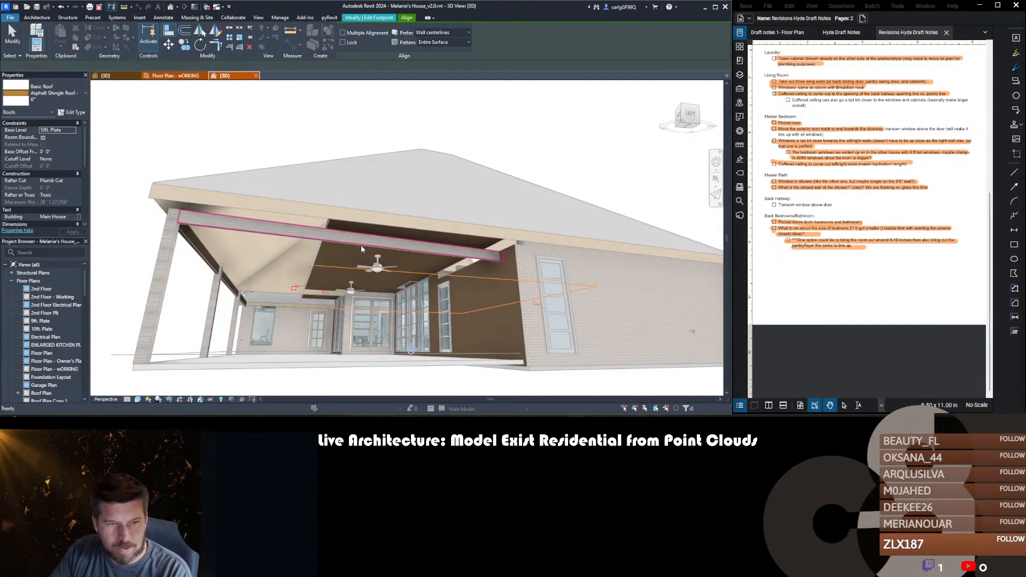
key("Return")
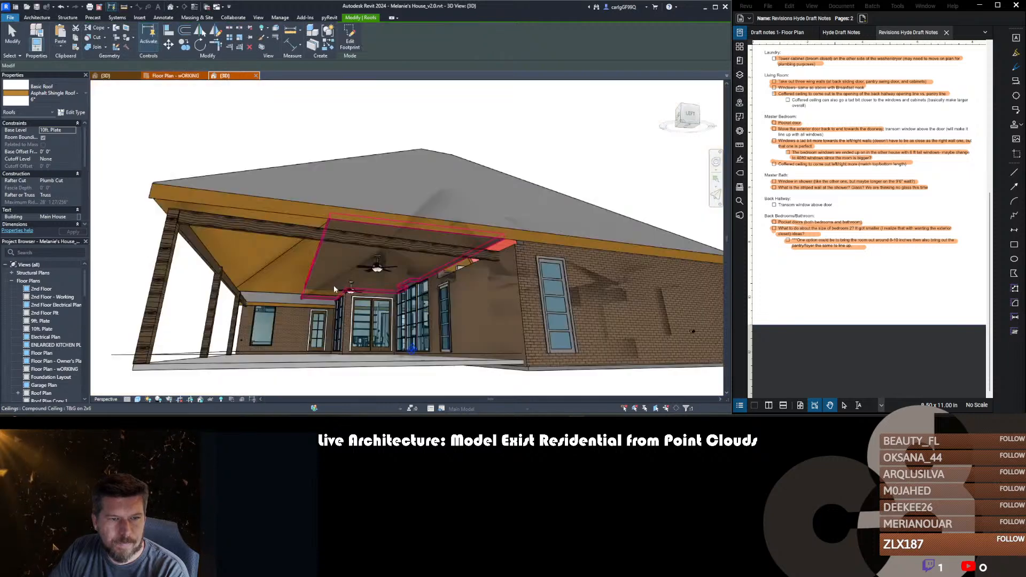
- Edit the large hip roof's footprint, bringing its porch-side boundary in line with the adjacent roof's edge, and finish without attaching the walls
middle_click_drag(291, 242, 289, 291, "shift")
scroll(416, 291, "down", 2)
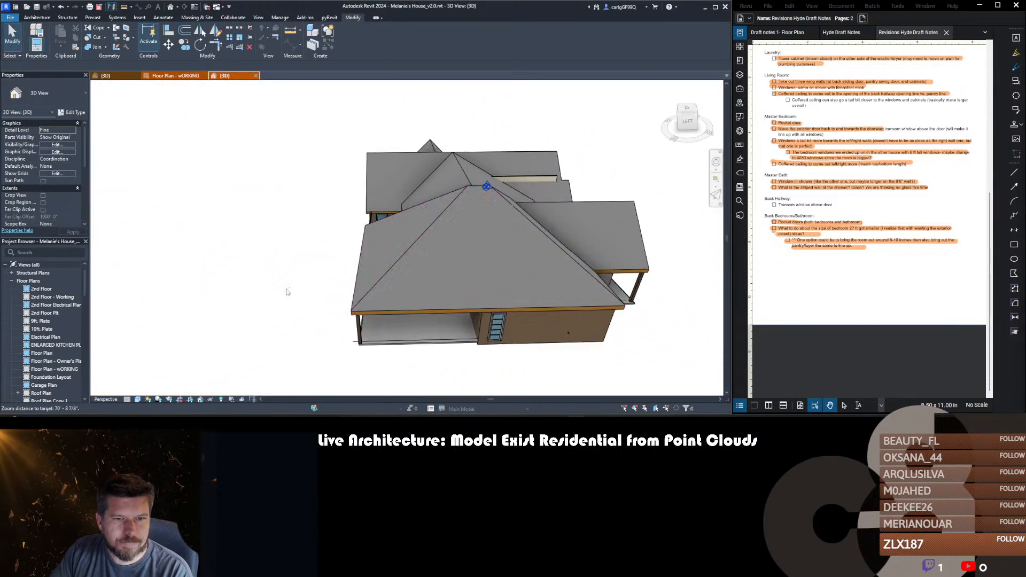
double_click(446, 265)
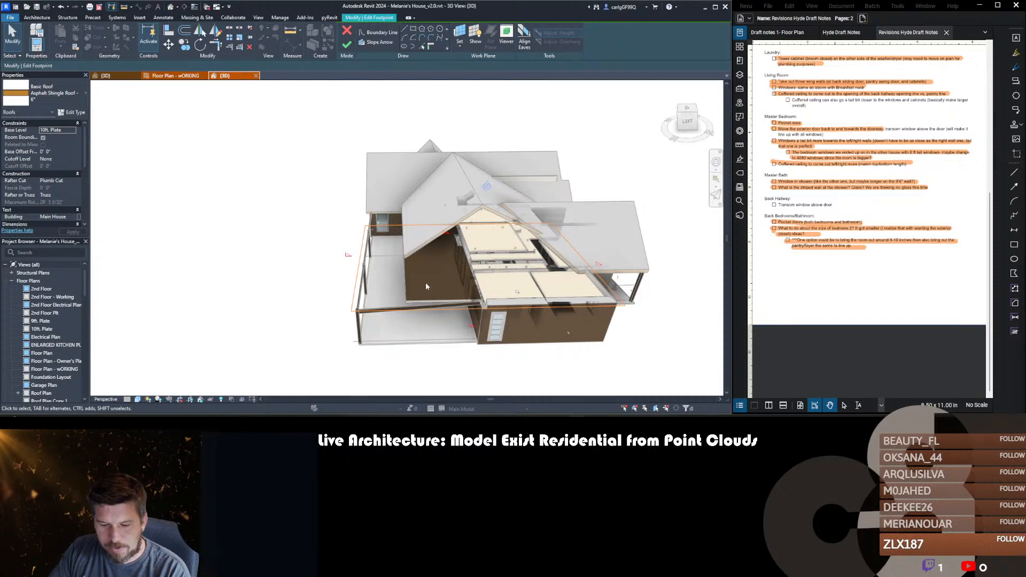
key("a")
key("l")
scroll(417, 286, "up", 4)
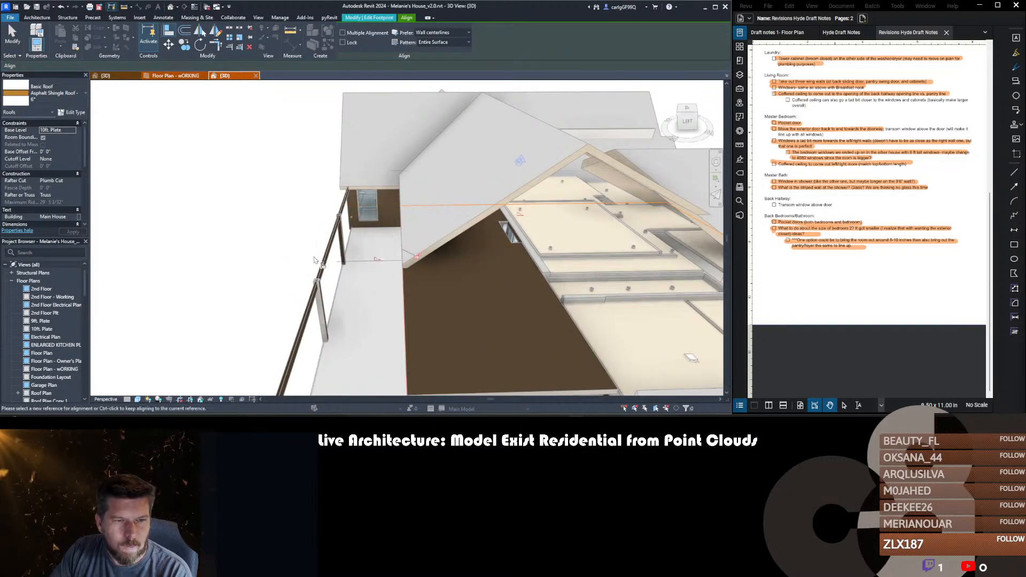
scroll(434, 227, "down", 2)
scroll(434, 227, "down", 3)
key("f")
key("f")
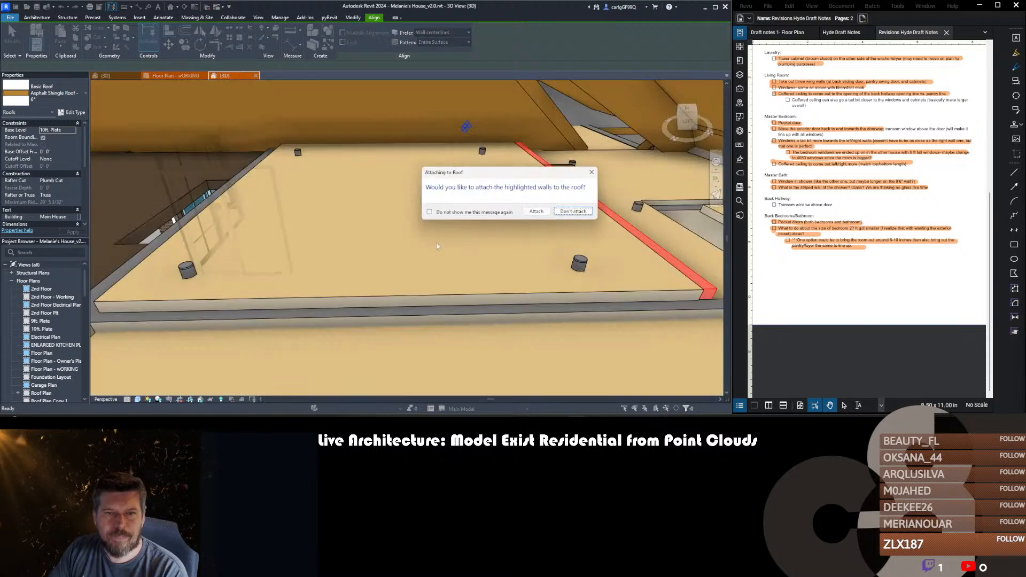
left_click(572, 212)
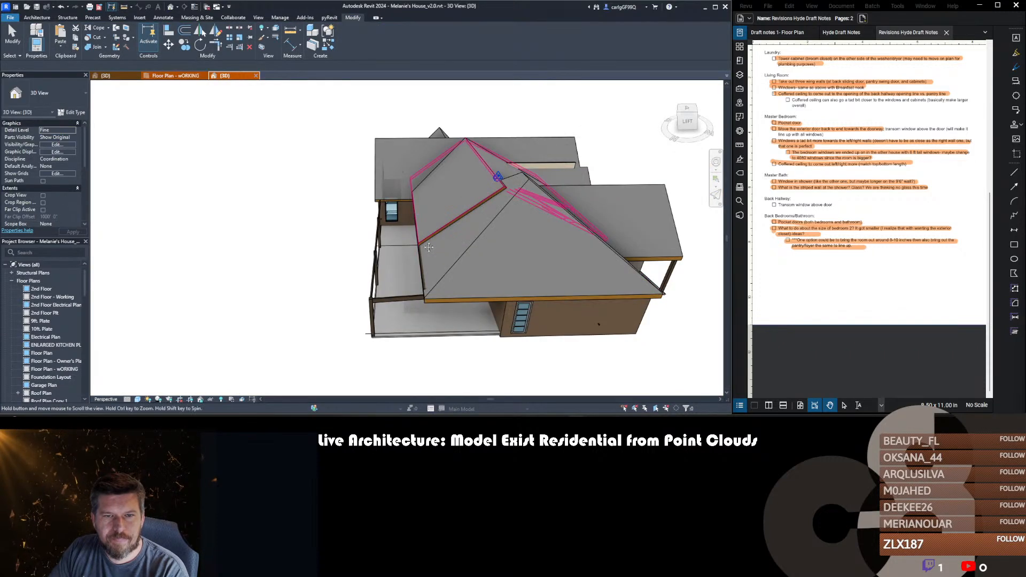
- Examine the revised roofs from the porch side and the front, and return to the Melanie's House22 3D view for comparison
middle_click_drag(449, 251, 484, 280, "shift")
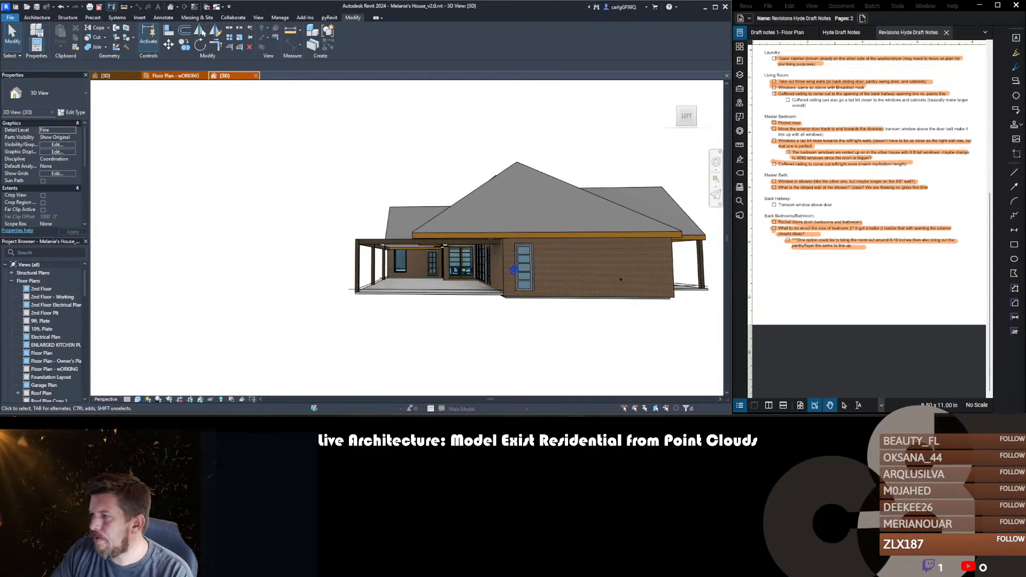
scroll(513, 256, "down", 3)
middle_click_drag(510, 267, 441, 287, "shift")
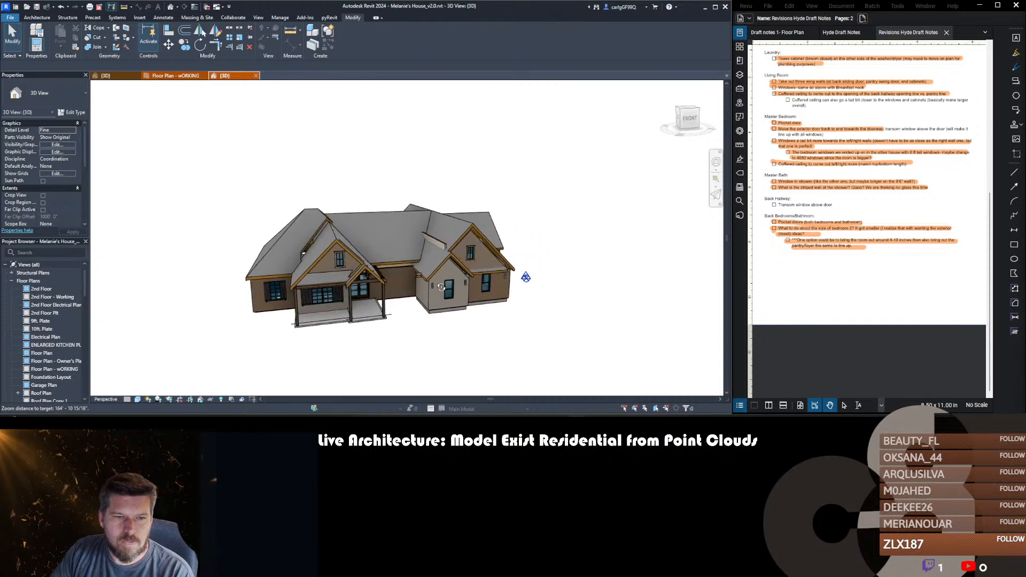
scroll(384, 240, "up", 2)
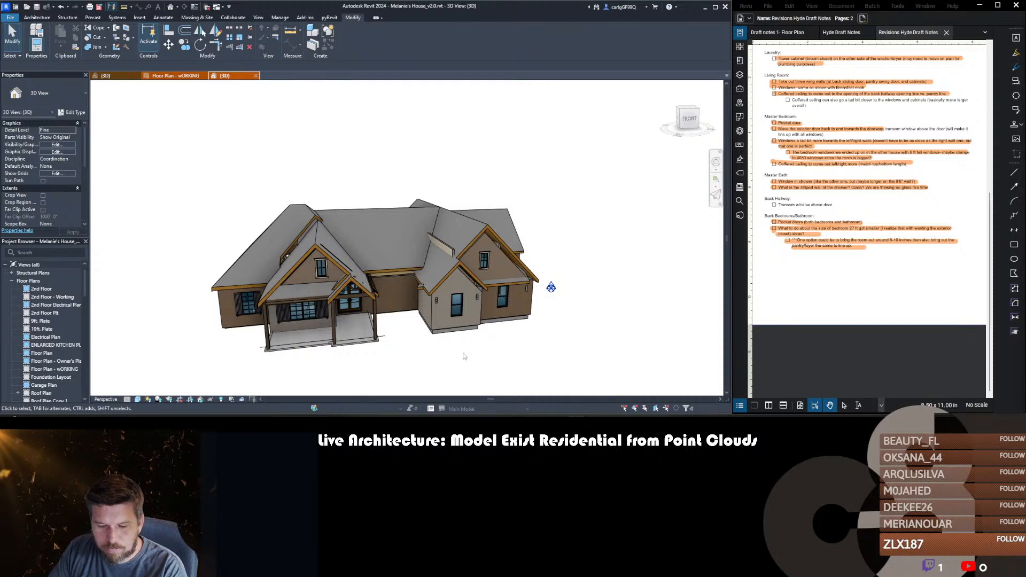
middle_click_drag(464, 357, 448, 335, "shift")
scroll(399, 287, "up", 2)
scroll(379, 302, "down", 1)
middle_click_drag(321, 337, 393, 304, "shift")
middle_click_drag(495, 316, 445, 355, "shift")
left_click(430, 245)
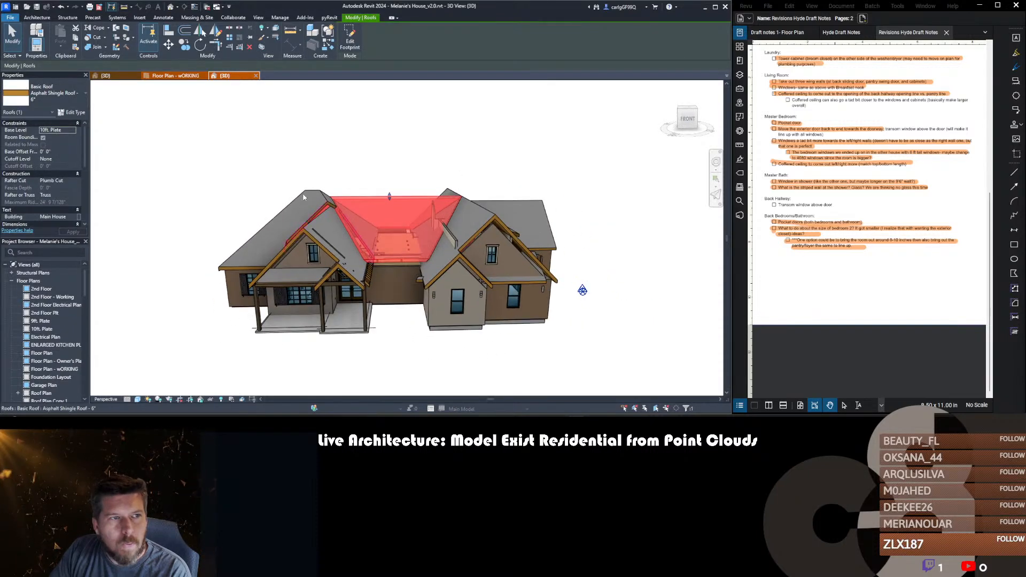
left_click(118, 78)
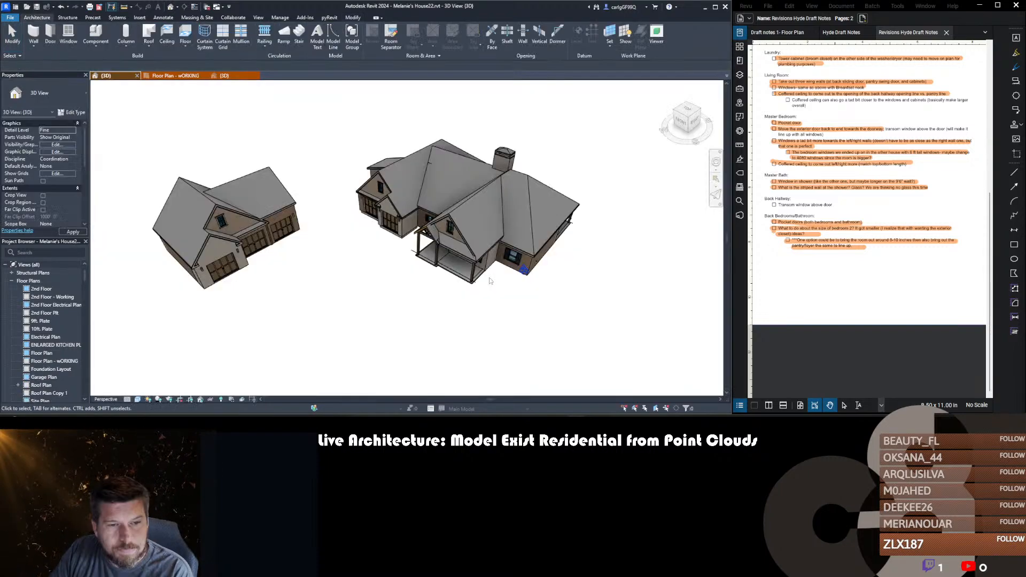
- Compare the front roofs of the House22 model with the revised roofs of the v2.0 model
middle_click_drag(405, 279, 447, 231)
scroll(446, 230, "up", 5)
middle_click_drag(348, 316, 396, 291, "shift")
scroll(398, 273, "down", 5)
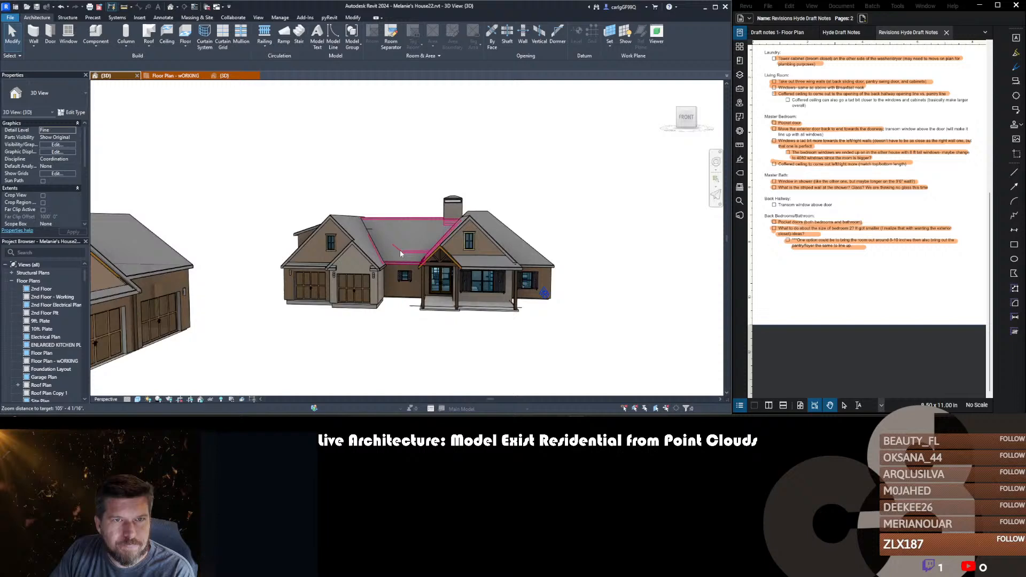
left_click(223, 75)
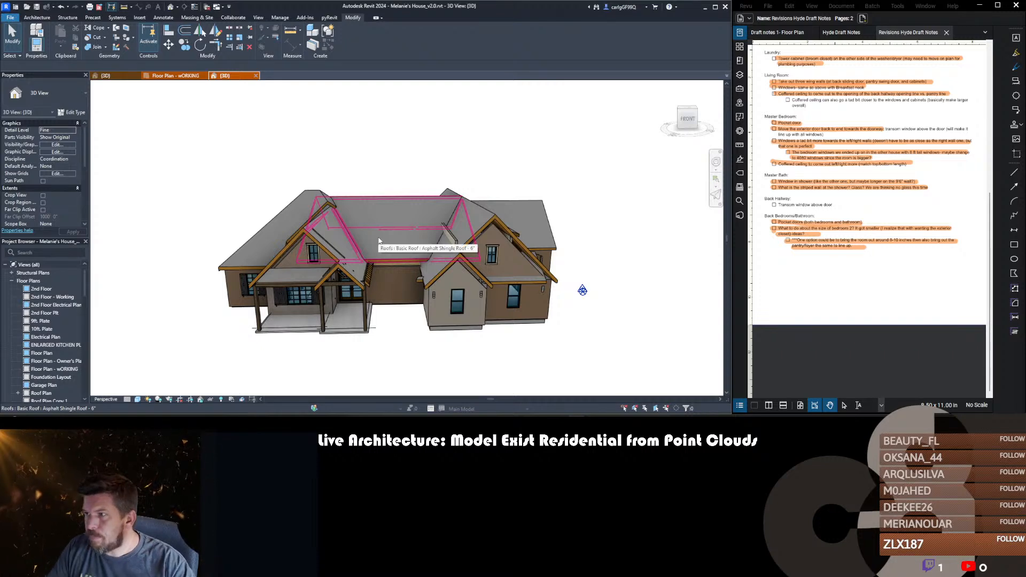
scroll(545, 349, "down", 2)
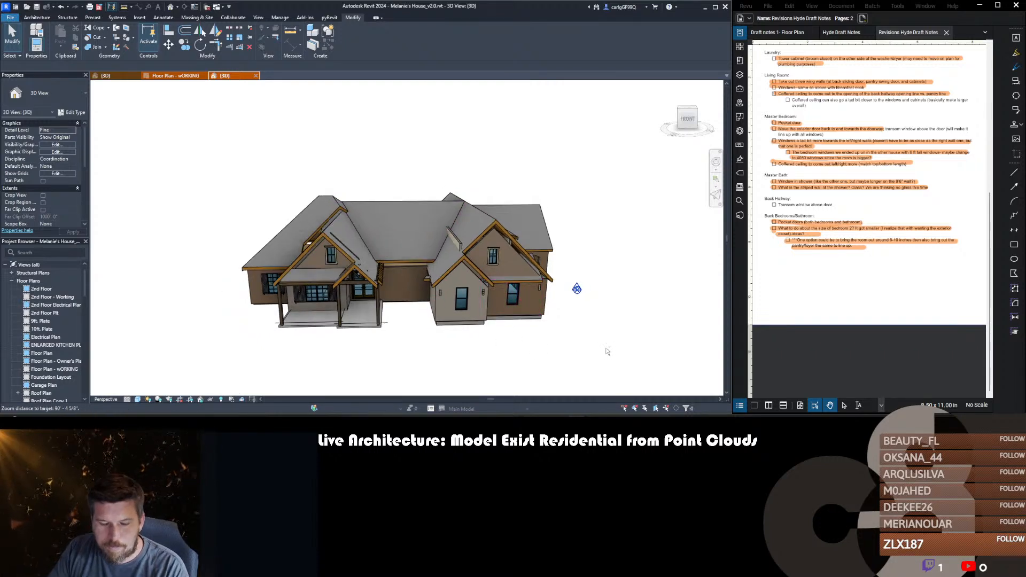
- Turn off the Solid/Glass option of the 1-3-5 Panel 2680 door in the wall beside the garage doors
middle_click_drag(607, 350, 623, 360, "shift")
scroll(369, 319, "down", 3)
middle_click_drag(369, 318, 451, 340, "shift")
scroll(580, 309, "up", 3)
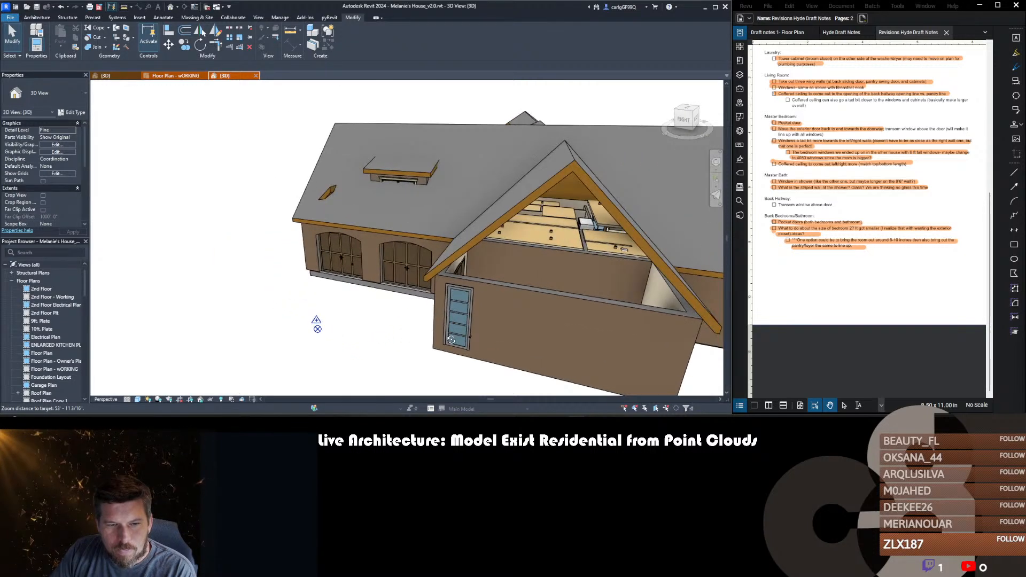
left_click(456, 308)
scroll(43, 196, "down", 3)
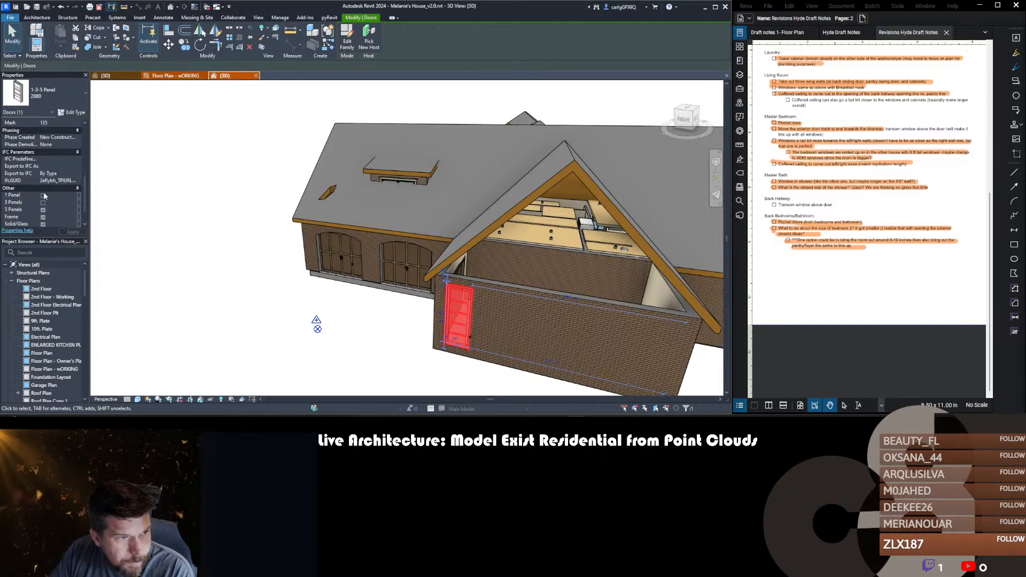
left_click(43, 217)
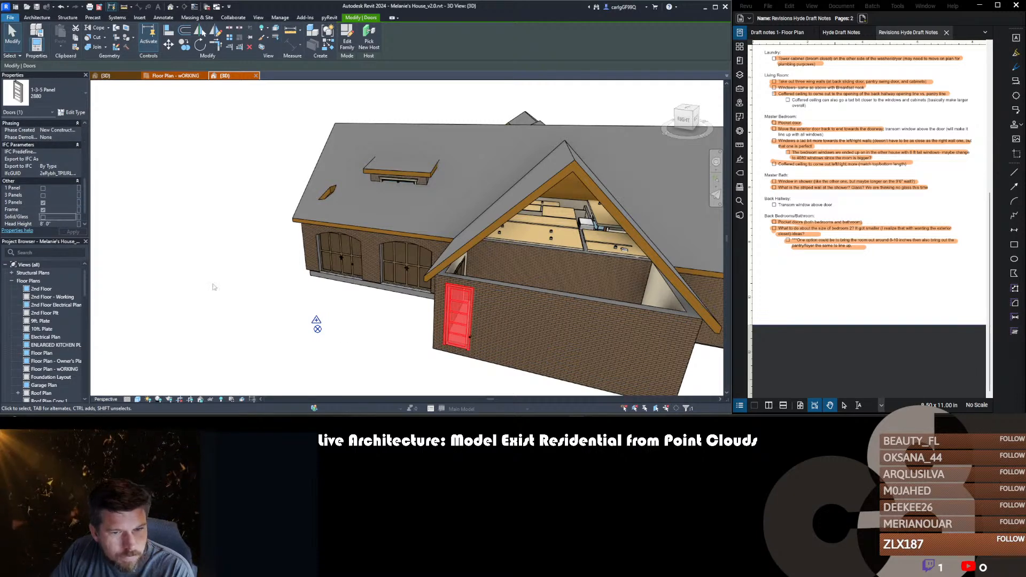
left_click(413, 341)
- Turn the Solid/Glass option of the 1-3-5 Panel 2680 door back on
scroll(377, 305, "down", 3)
scroll(454, 316, "up", 2)
left_click(415, 317)
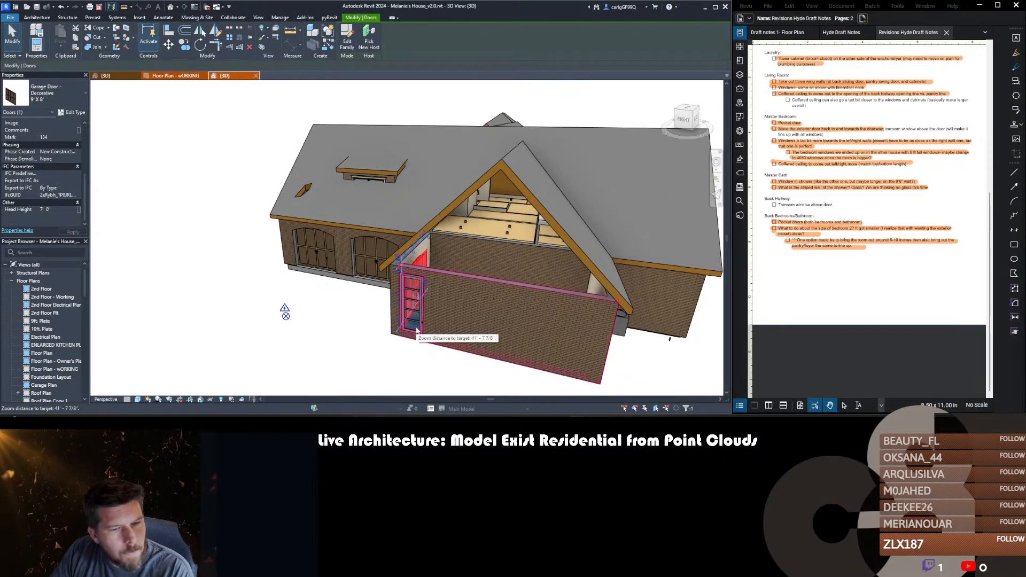
left_click(415, 326)
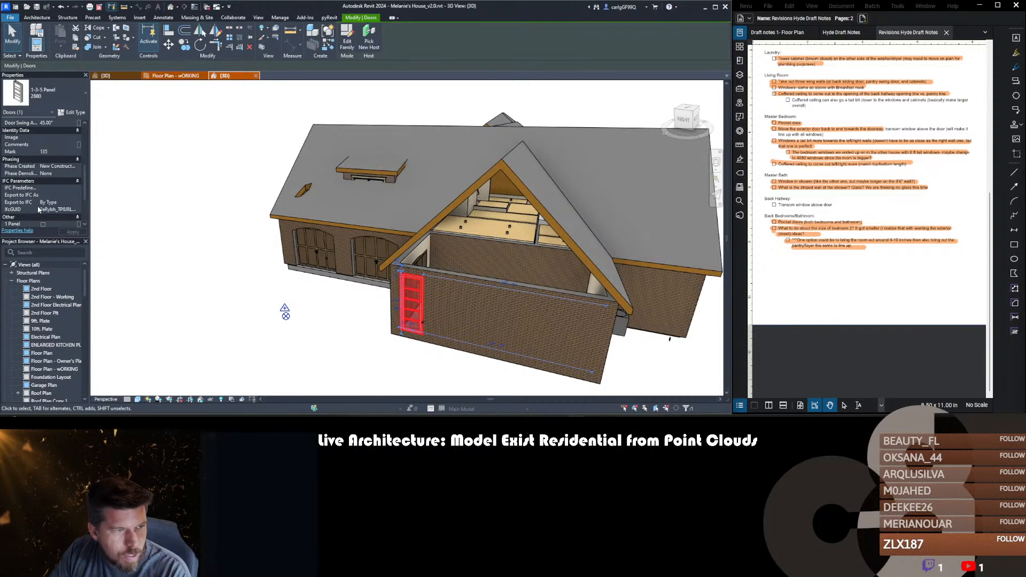
scroll(38, 210, "down", 3)
left_click(43, 203)
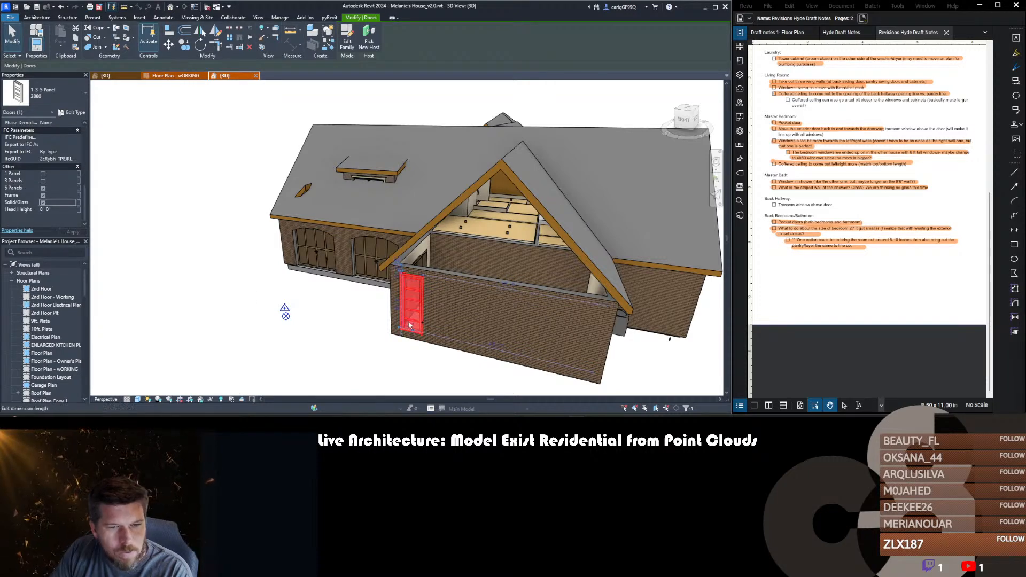
- Open the 1-3-5 Panel door family for editing and check which parameter drives the glass extrusion's visibility
key("e")
key("f")
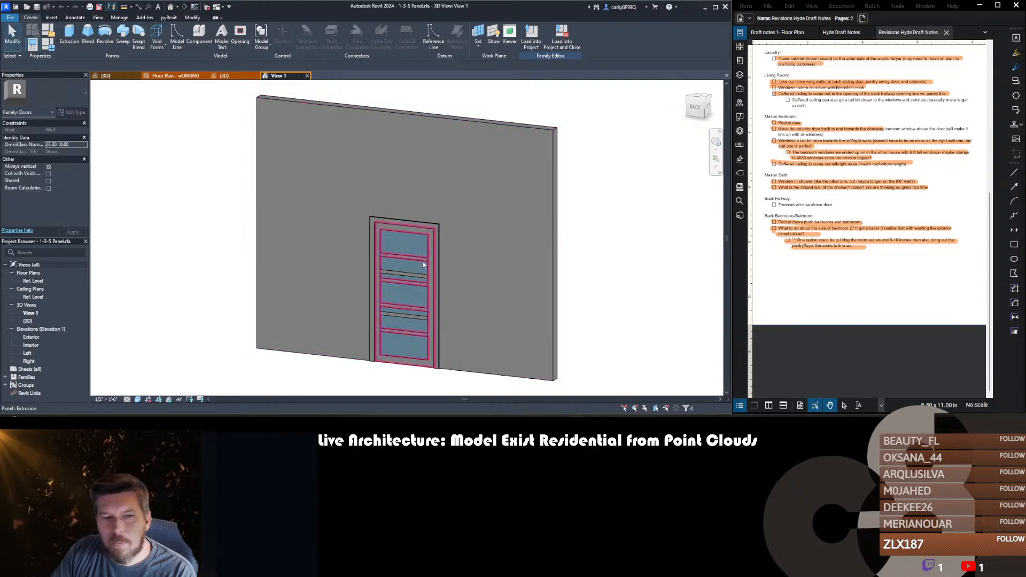
middle_click_drag(433, 244, 425, 227)
left_click(405, 232)
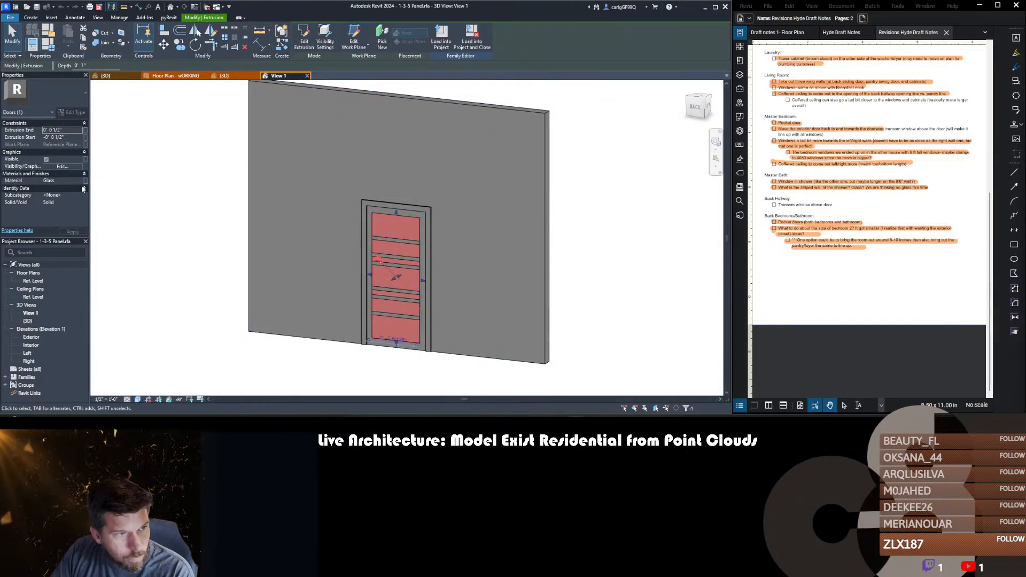
left_click(85, 160)
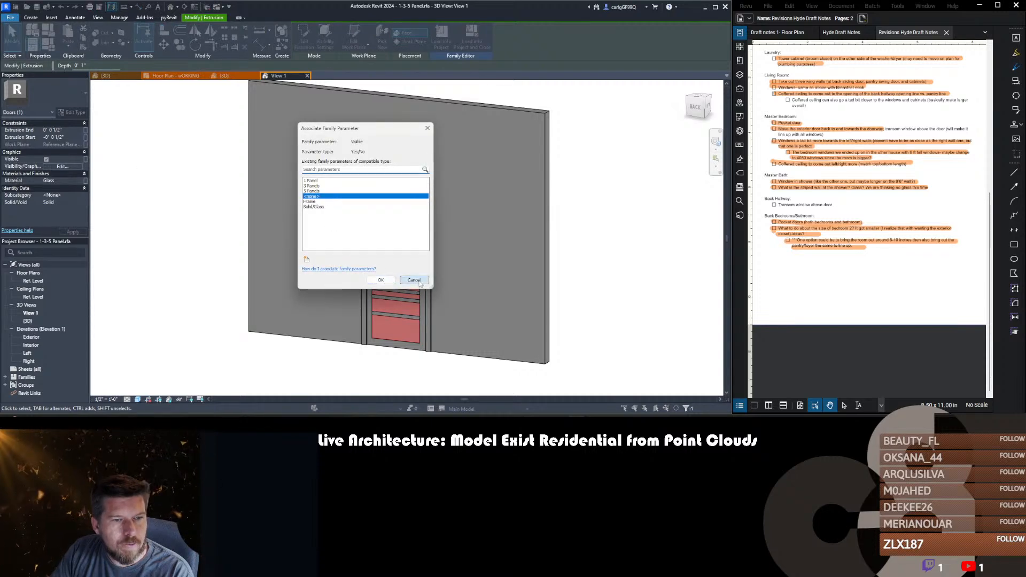
left_click(381, 281)
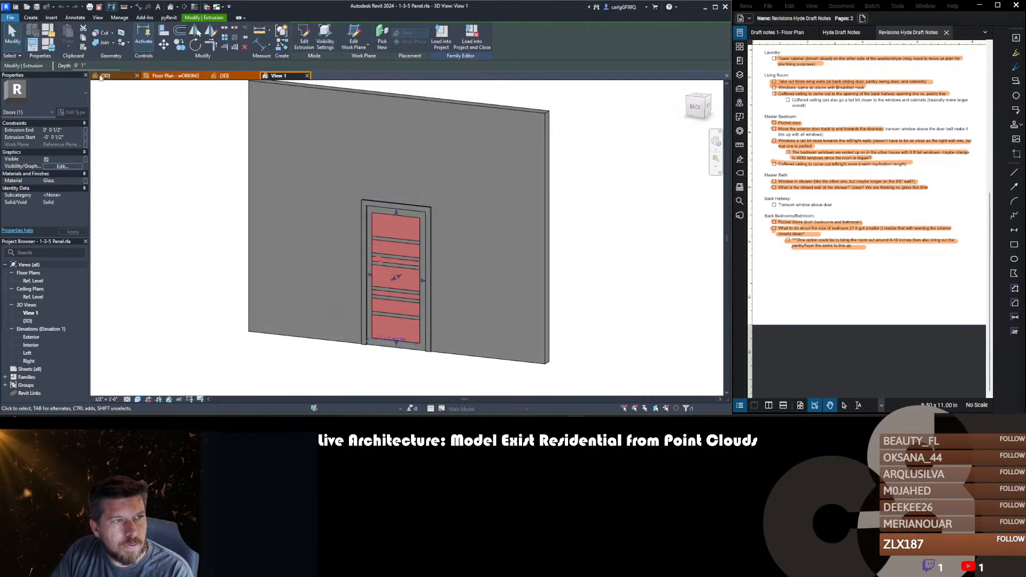
- Rename the family's Solid/Glass parameter to Solid in the family types
left_click(50, 46)
key("Escape")
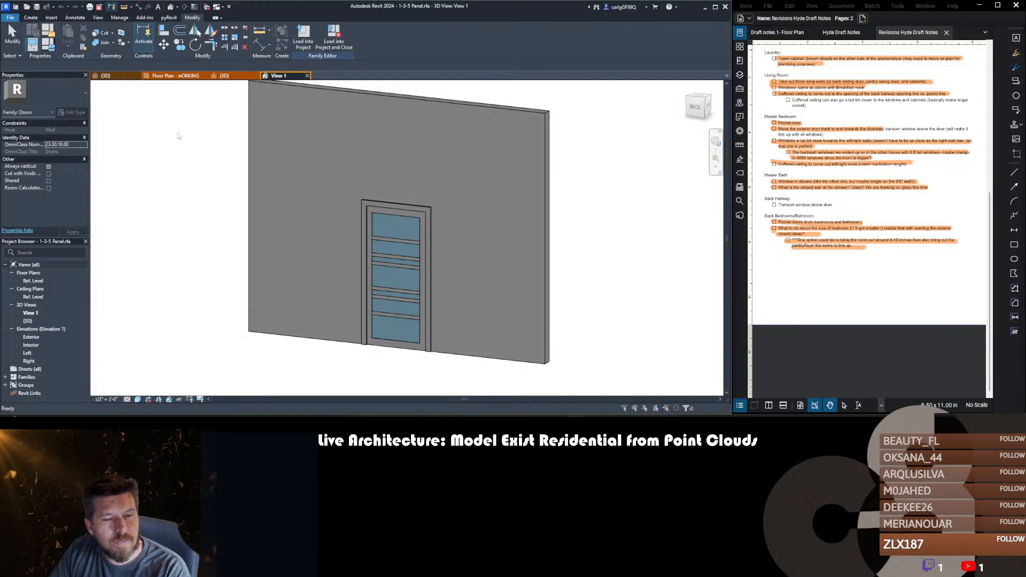
scroll(258, 261, "down", 6)
left_click(185, 265)
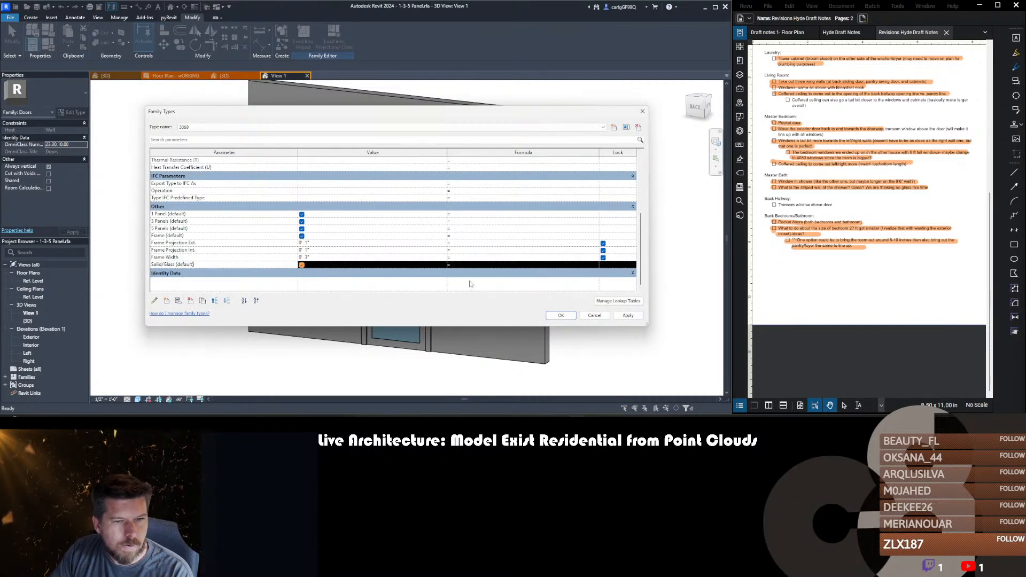
left_click_drag(217, 264, 162, 264)
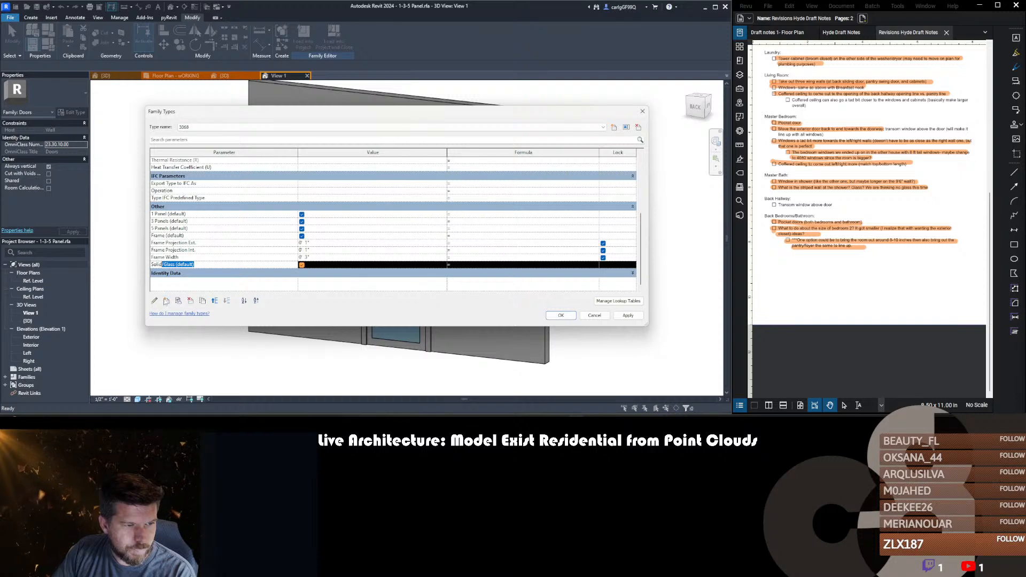
left_click(154, 301)
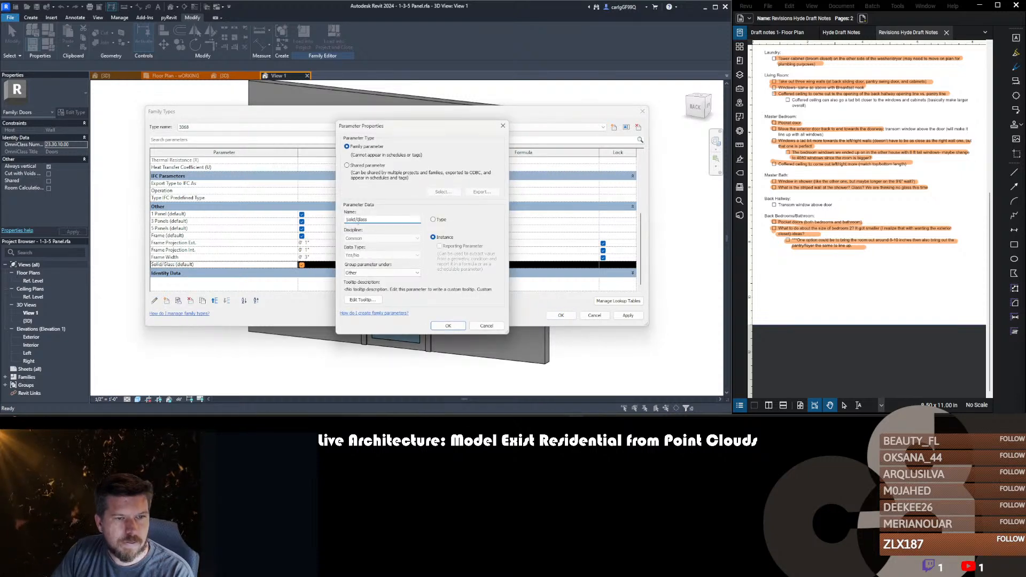
double_click(364, 220)
key("BackSpace")
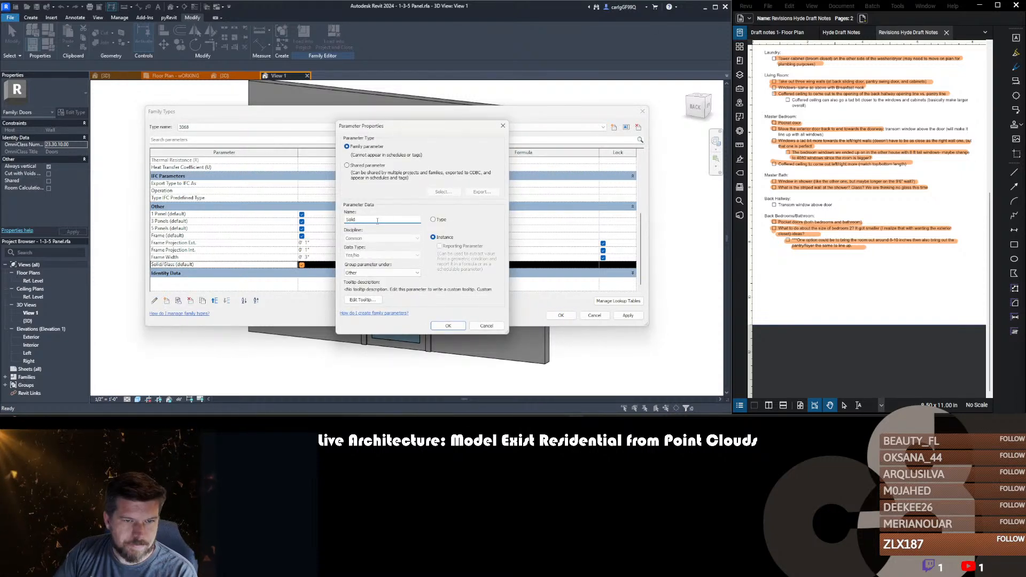
left_click(447, 326)
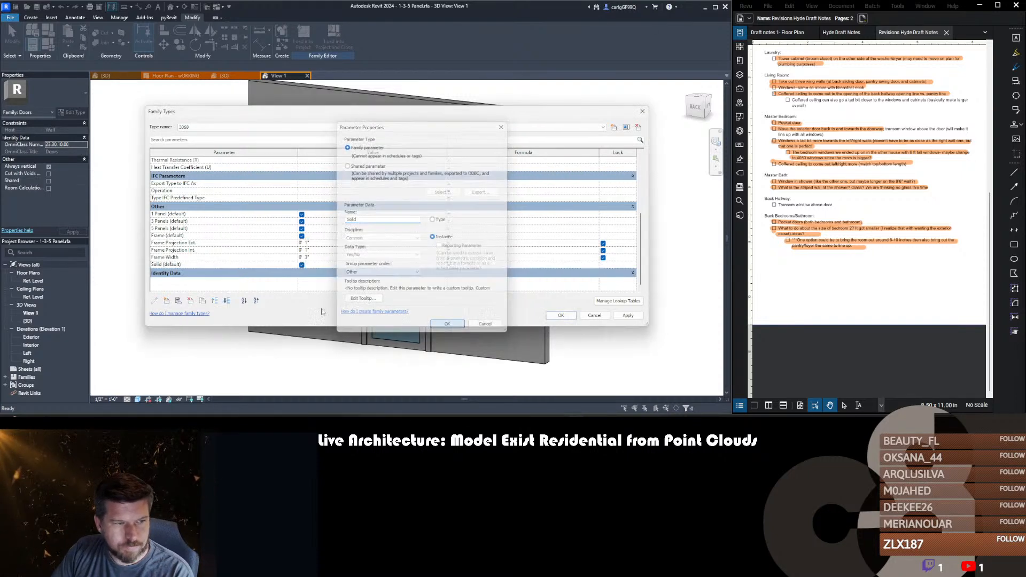
- Add a Yes/No instance parameter named Glass, grouped under Other
left_click(167, 301)
type("Gl")
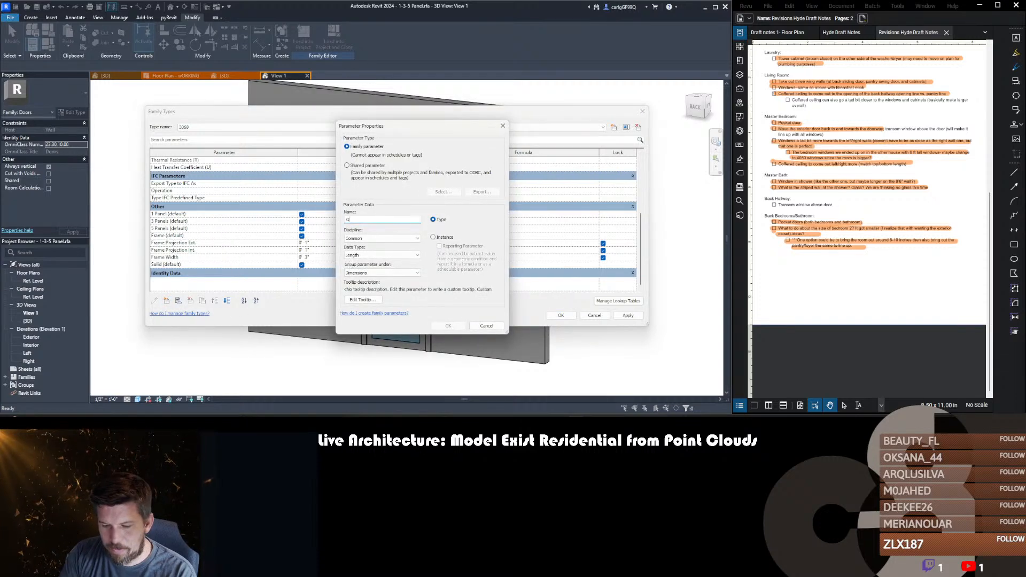
type("ass")
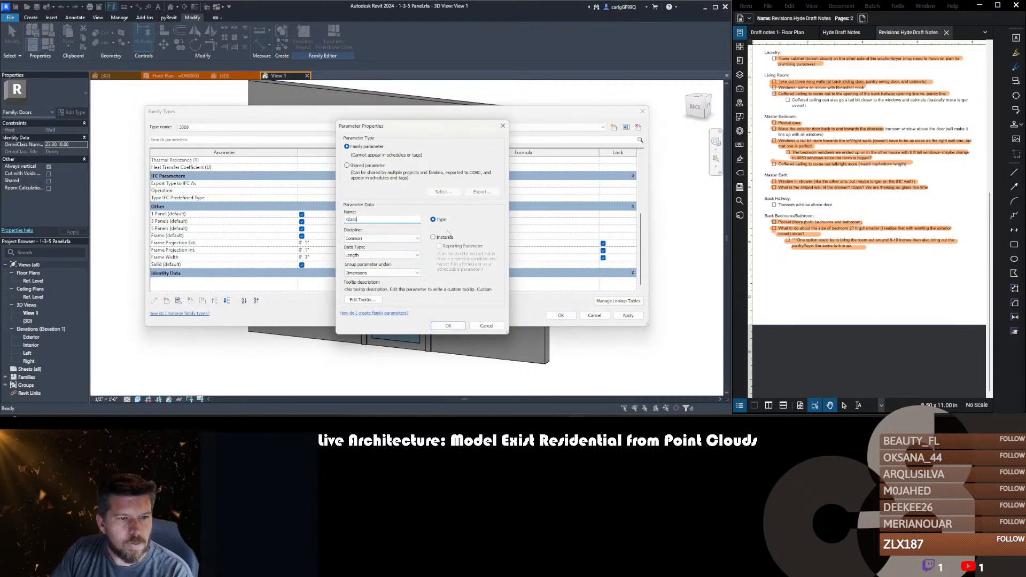
left_click(433, 237)
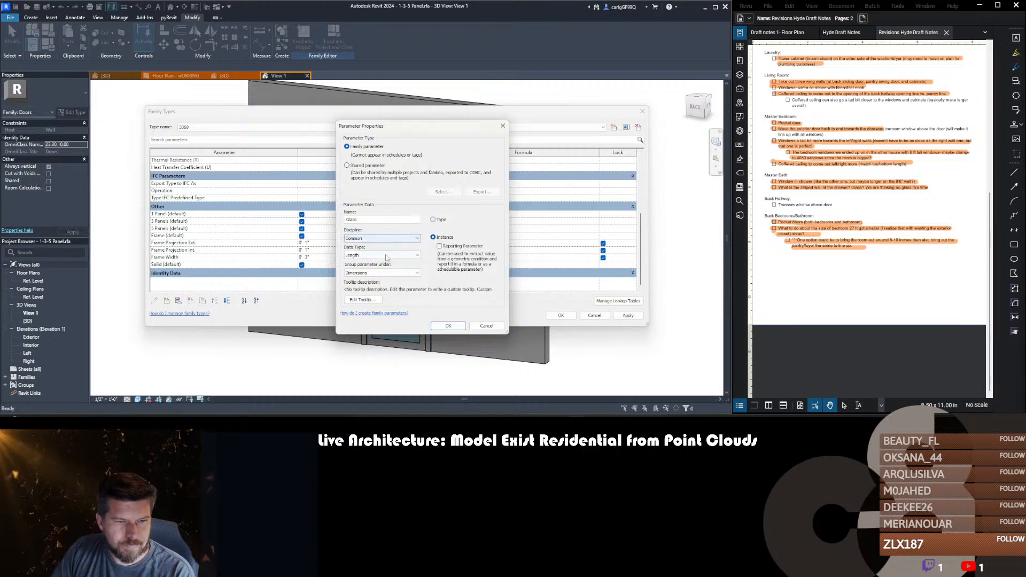
left_click(382, 255)
left_click(352, 356)
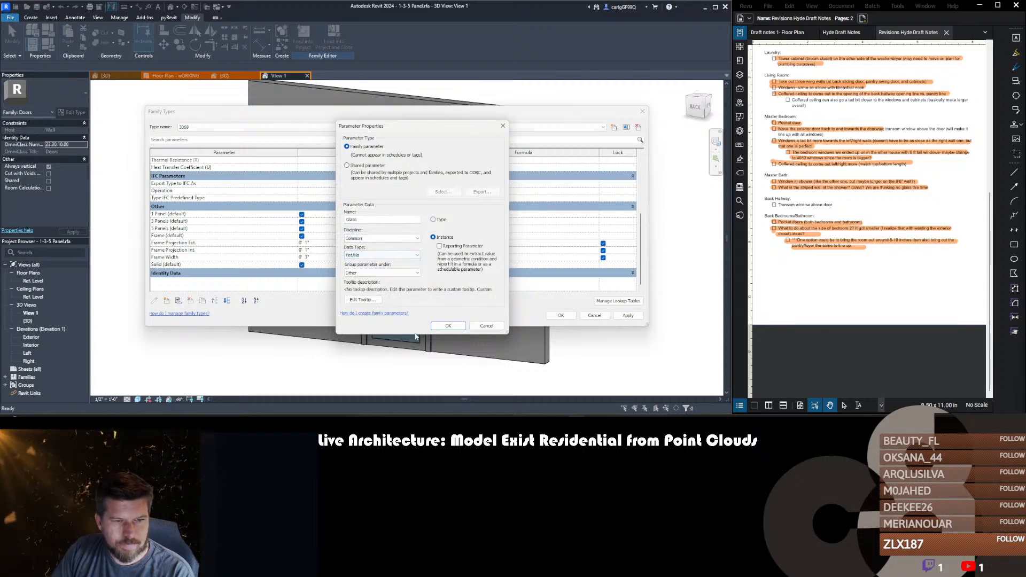
left_click(449, 326)
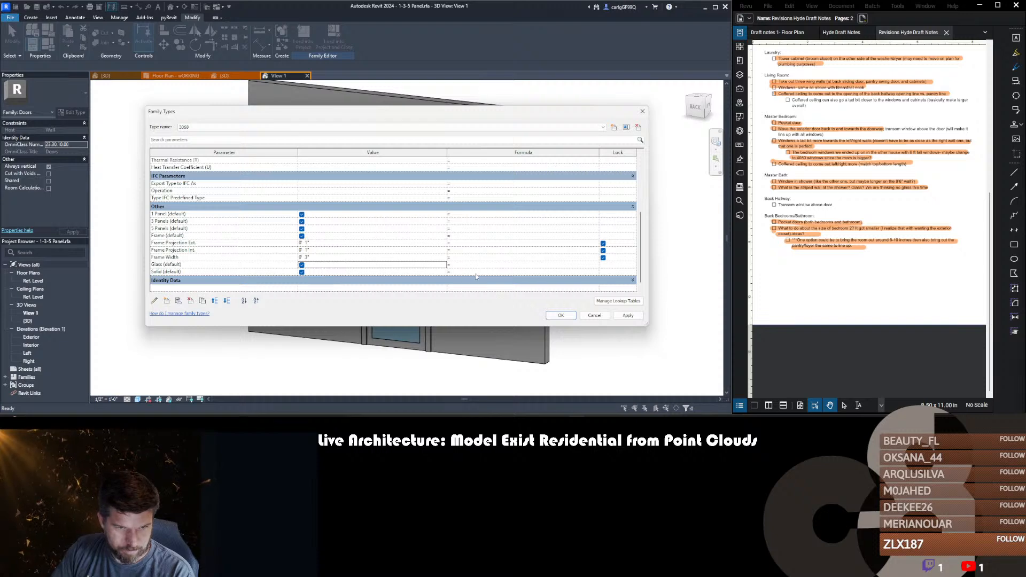
- Set the Glass parameter's formula to not(Solid), leaving Solid without a formula, and accept the family types
left_click(485, 272)
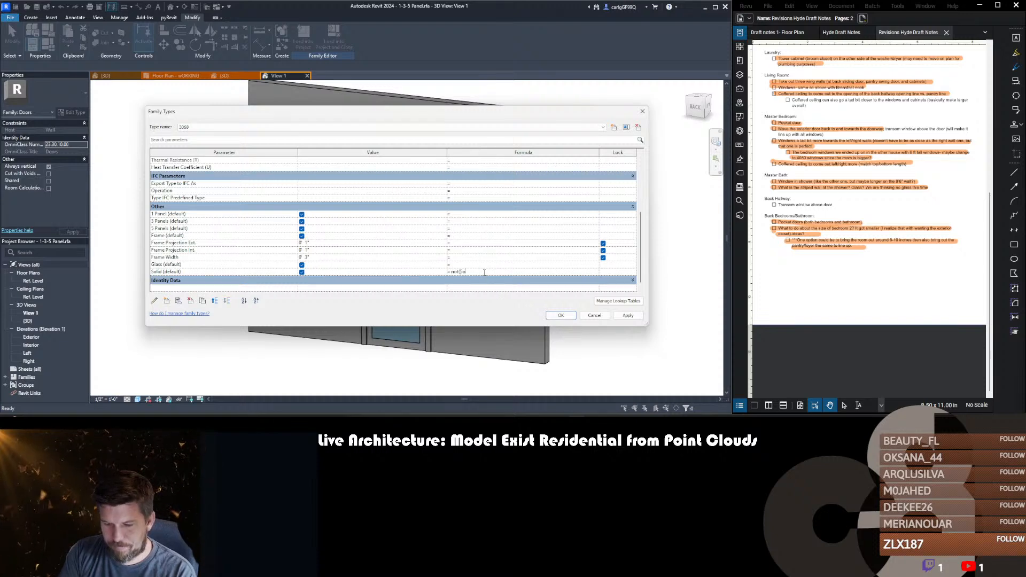
type("not(Solid)")
key("Return")
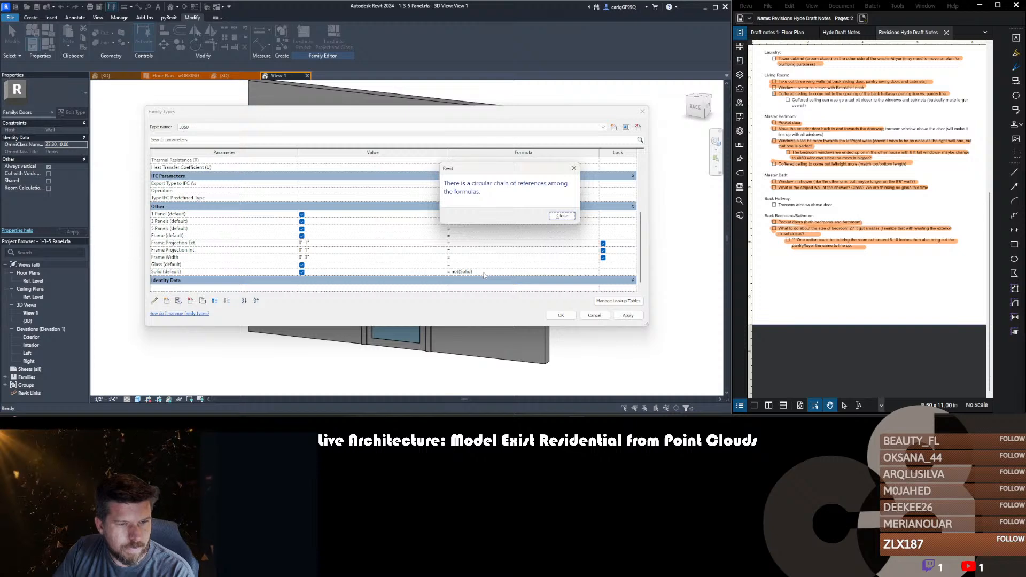
key("Return")
key("ctrl+x")
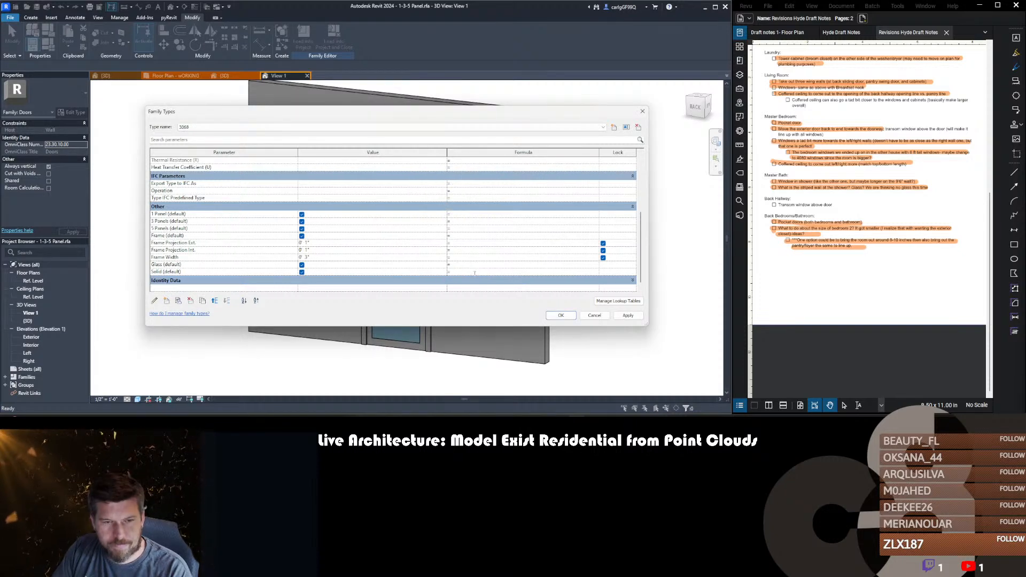
left_click(474, 264)
key("ctrl+v")
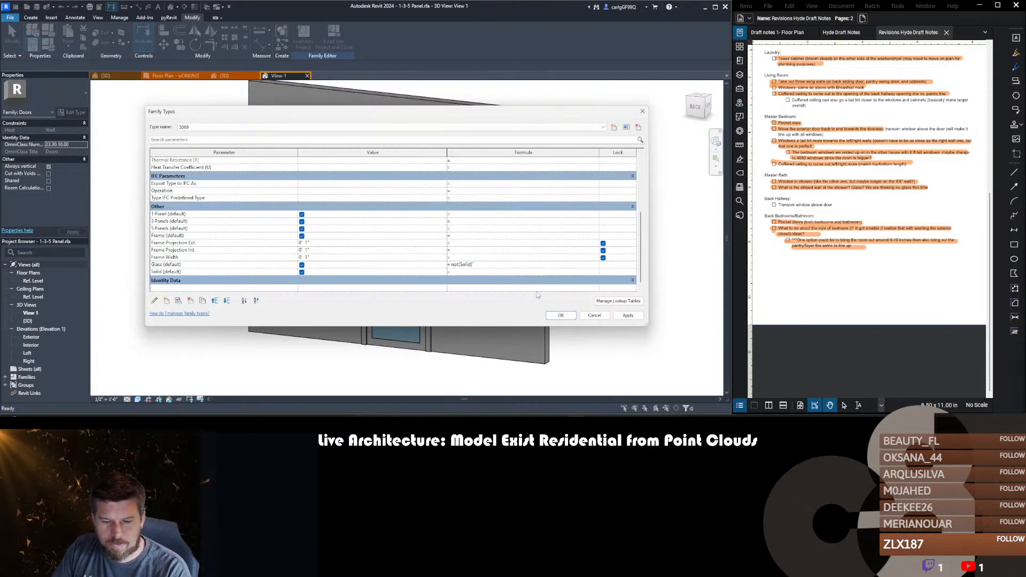
left_click(561, 314)
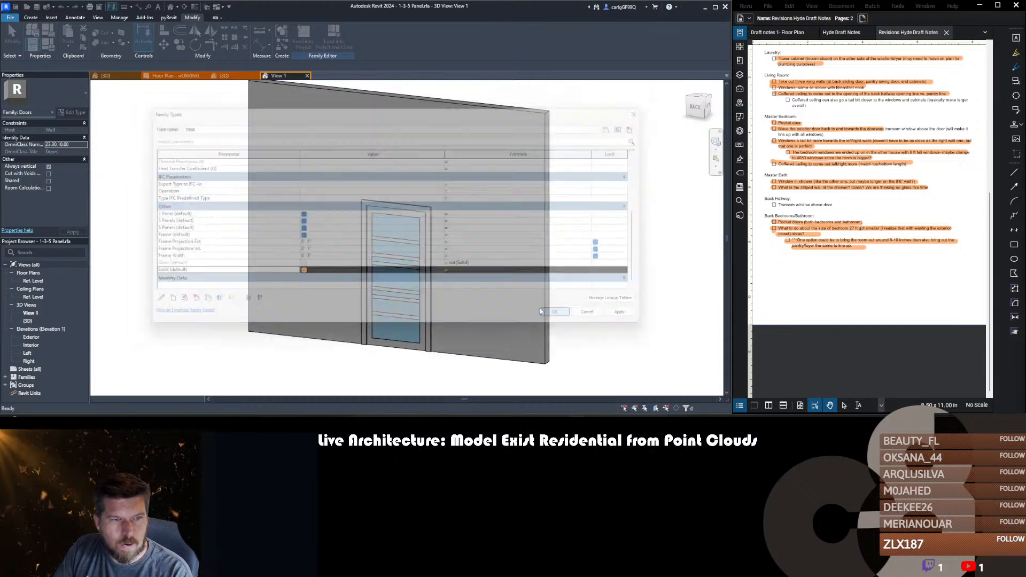
- Load the door family into the v2.0 house project, closing it without saving and overwriting the existing version
left_click(37, 7)
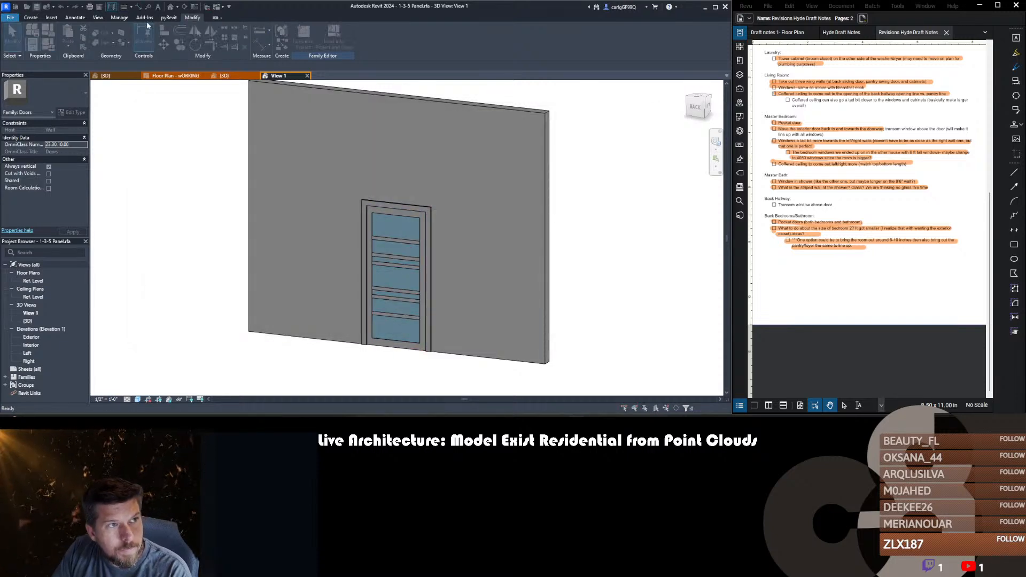
key("Escape")
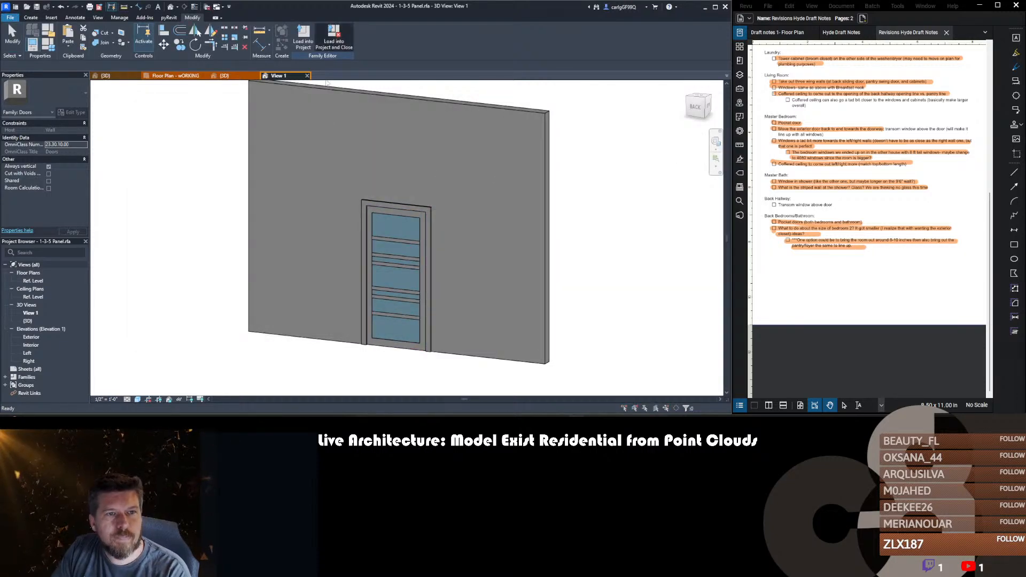
left_click(328, 42)
left_click(334, 174)
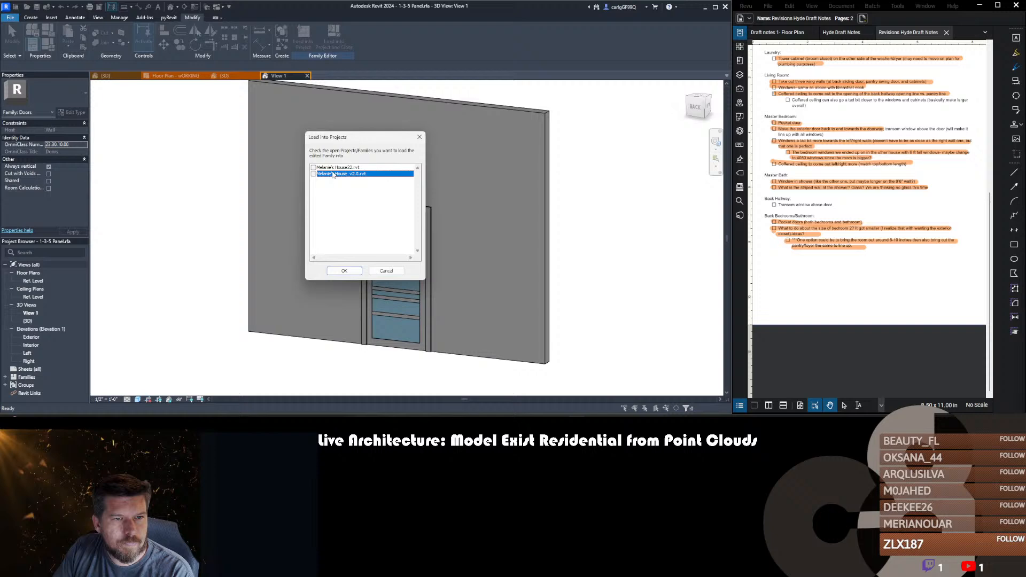
left_click(345, 271)
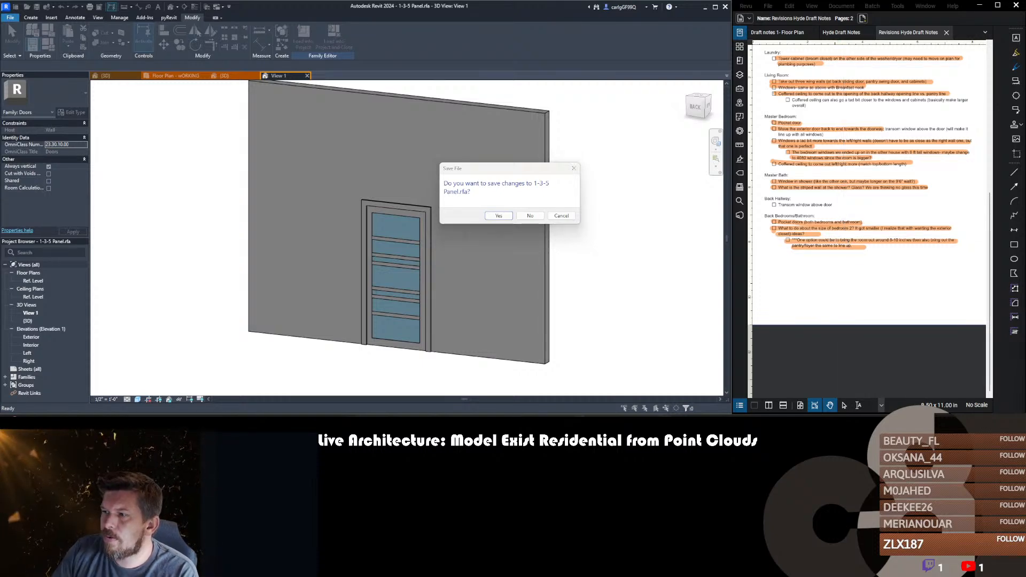
left_click(530, 216)
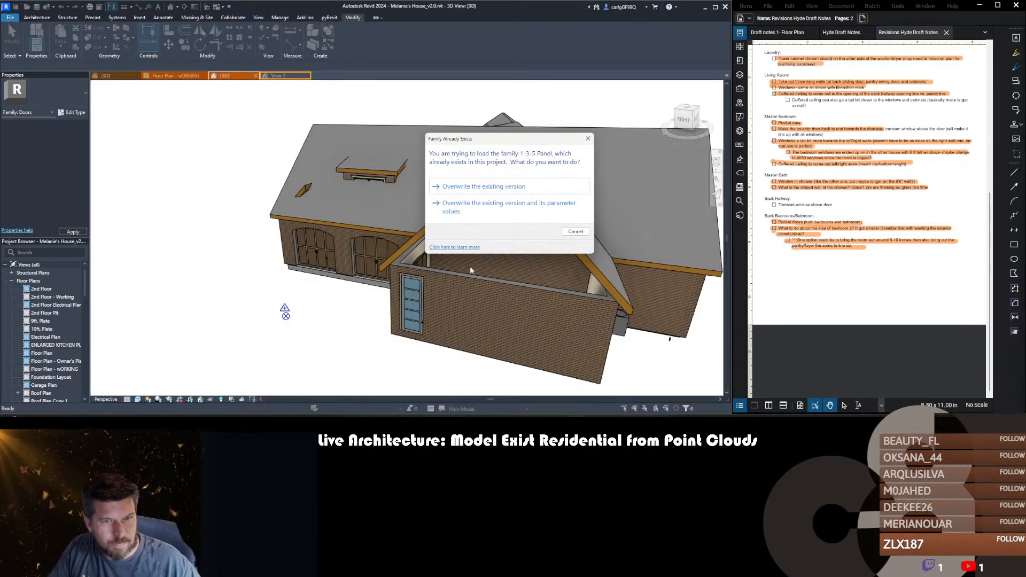
left_click(497, 187)
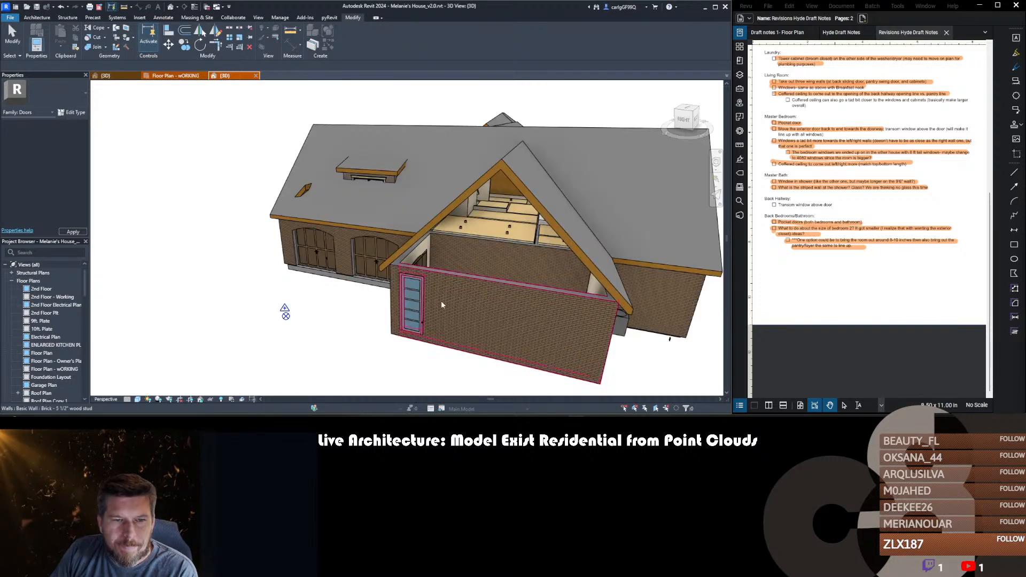
- Compare the Hidden Line and Shaded visual styles in the 3D view, leaving it in Hidden Line
scroll(441, 305, "down", 2)
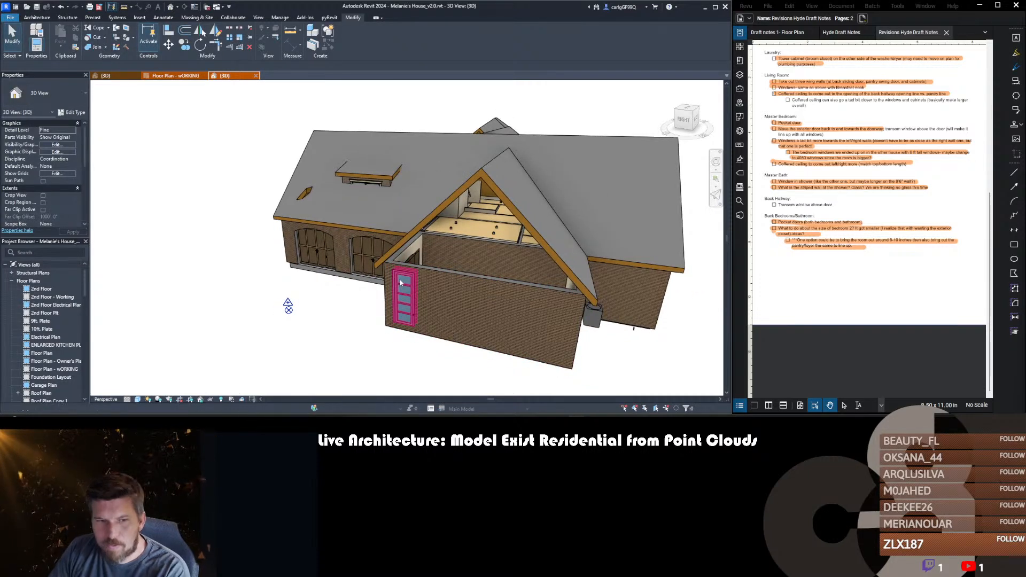
key("h")
key("l")
scroll(404, 318, "up", 3)
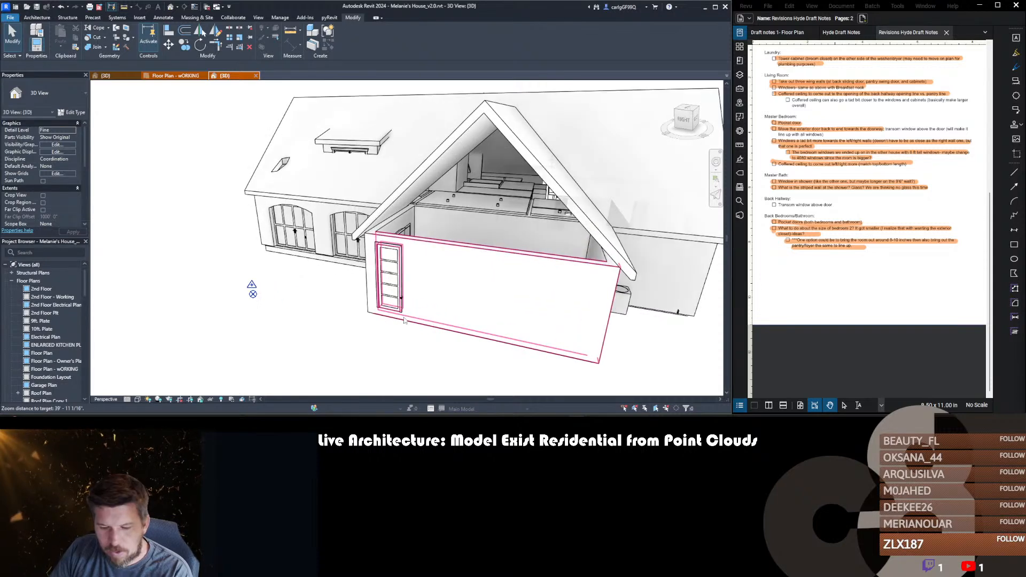
key("s")
key("d")
key("h")
key("l")
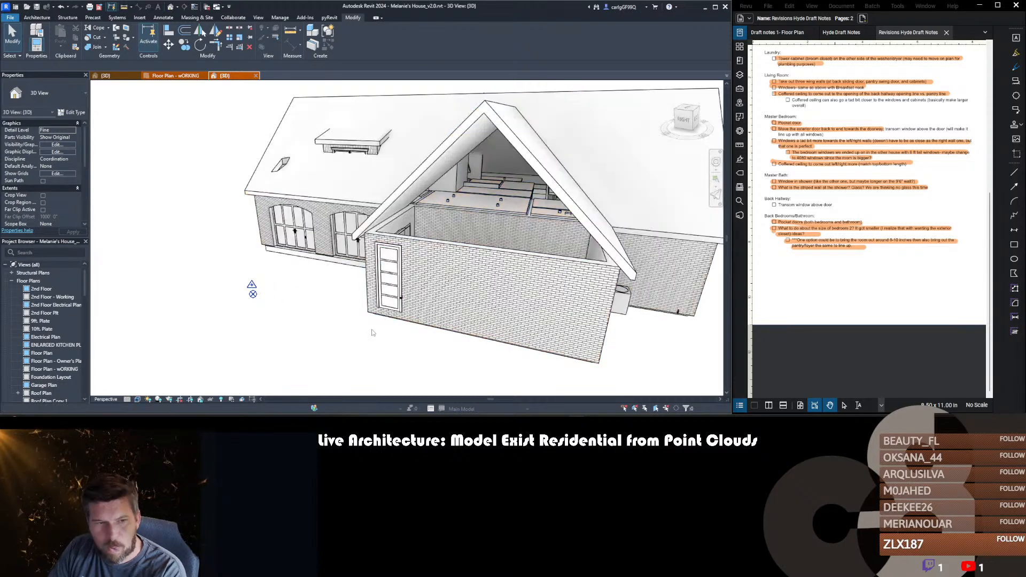
- Examine the rear gable wall's windows and the covered patio side of the house in 3D
scroll(386, 275, "down", 3)
middle_click_drag(534, 335, 460, 320, "shift")
scroll(459, 321, "down", 3)
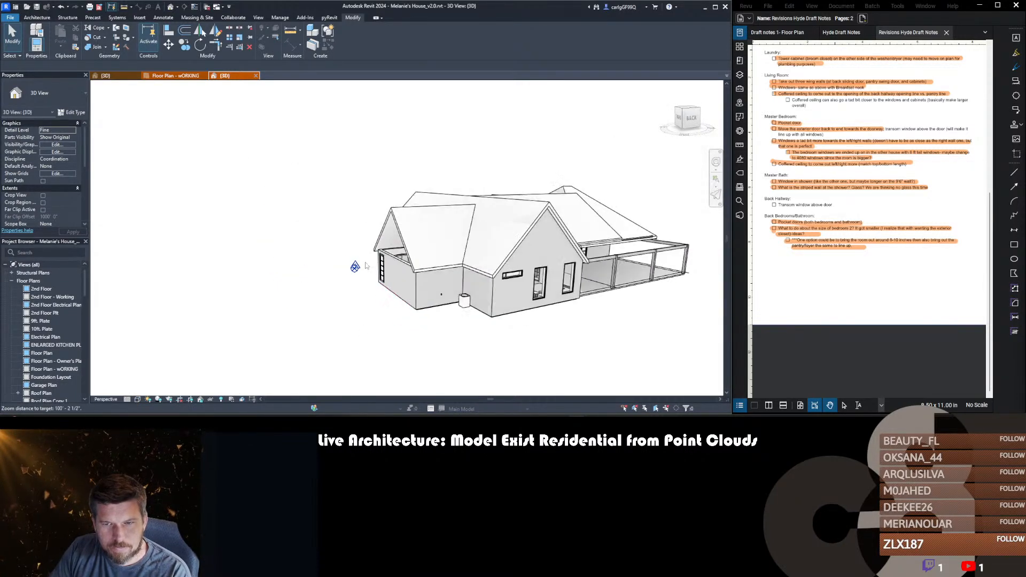
scroll(599, 303, "up", 2)
middle_click_drag(600, 305, 448, 315, "shift")
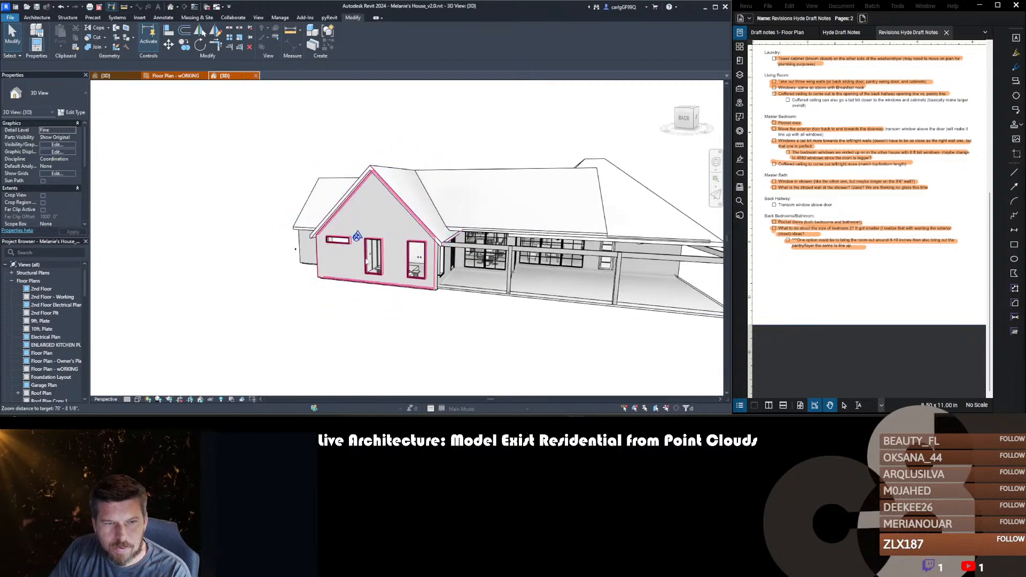
scroll(460, 262, "up", 3)
left_click(464, 251)
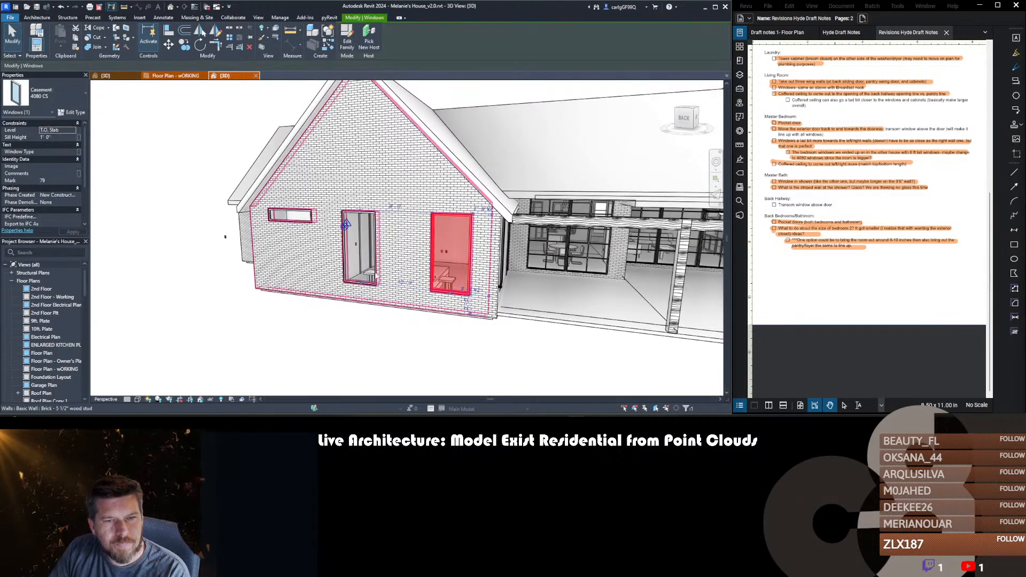
key("Escape")
scroll(395, 254, "down", 3)
mouse_move(394, 252)
middle_mouse_down("shift")
mouse_move(567, 300)
mouse_move(530, 286)
middle_mouse_up("shift")
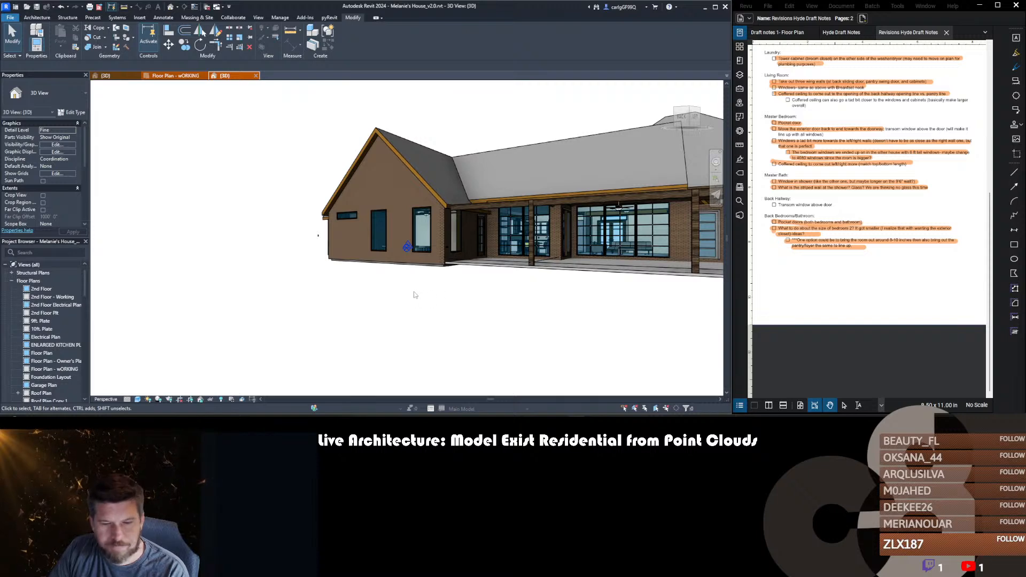
- Set the 3D view to Hidden Line and examine the house's side wall with the panel door and its rear gable
key("l")
scroll(419, 278, "down", 2)
mouse_move(648, 256)
middle_mouse_down("shift")
mouse_move(533, 279)
mouse_move(466, 248)
middle_mouse_up("shift")
scroll(466, 248, "down", 1)
scroll(538, 306, "down", 4)
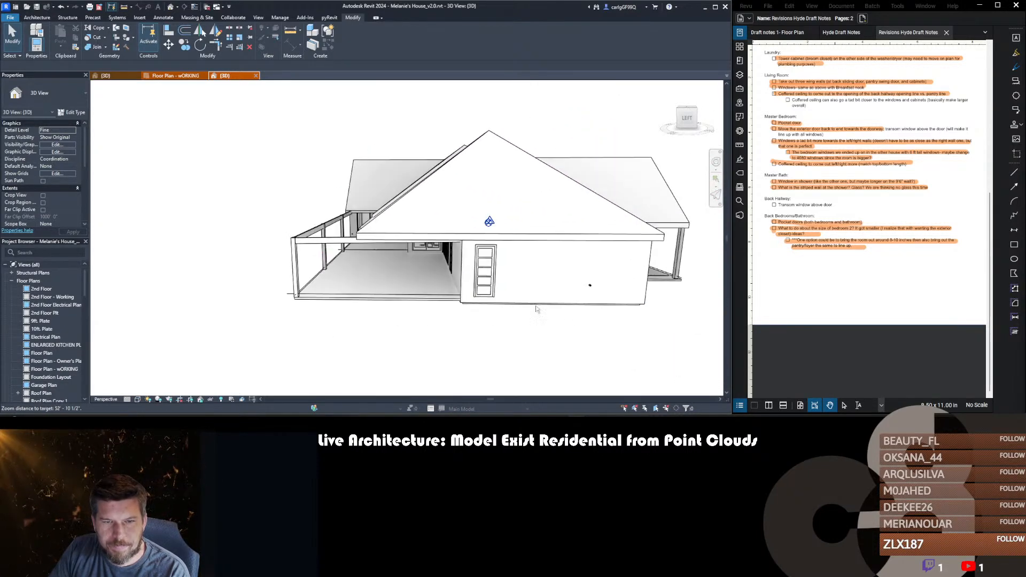
middle_click_drag(538, 306, 596, 283, "shift")
scroll(320, 279, "up", 3)
middle_click_drag(309, 278, 415, 267, "shift")
scroll(416, 267, "down", 3)
middle_click_drag(185, 241, 262, 232)
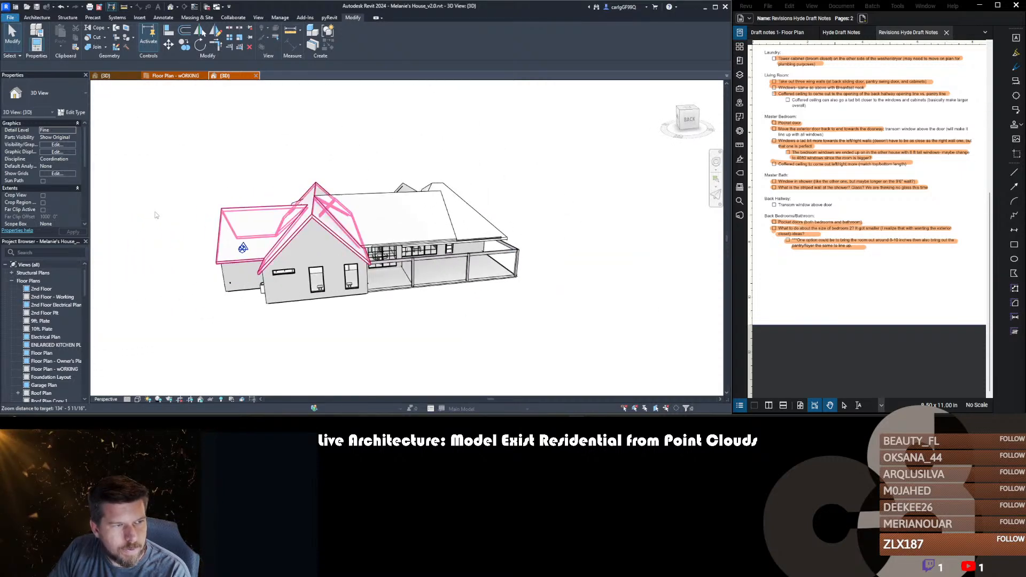
- Turn on the view crop and its region, stretch all four edges around the whole house, and turn both off
left_click(43, 196)
left_click(43, 203)
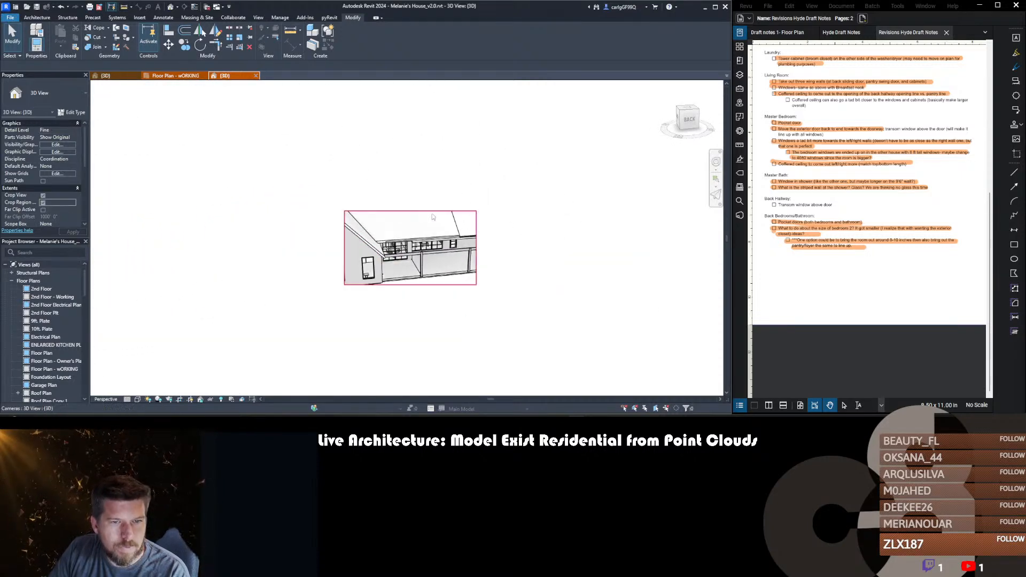
left_click(343, 243)
left_click_drag(344, 247, 227, 247)
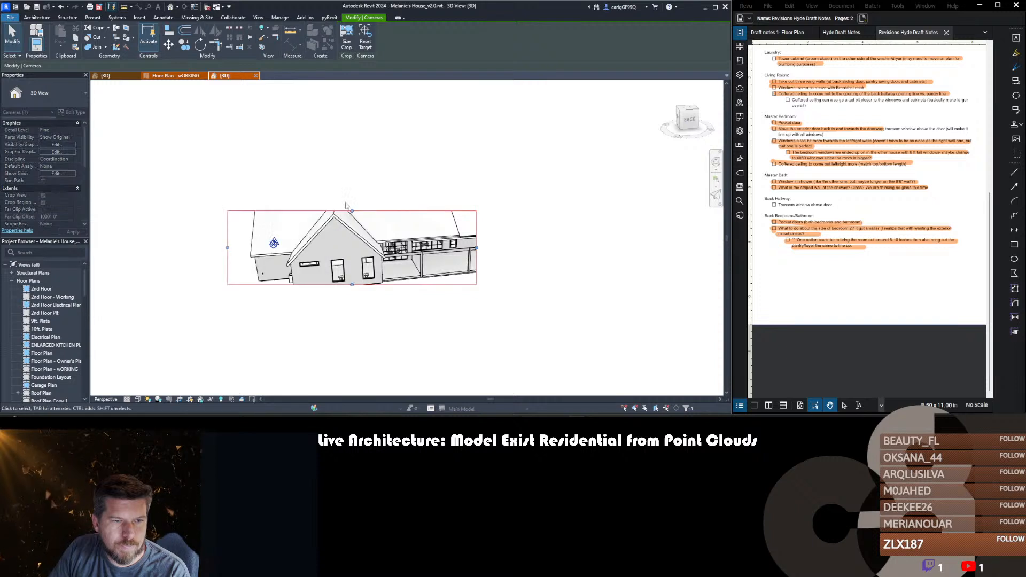
left_click_drag(352, 210, 352, 144)
left_click_drag(476, 215, 547, 214)
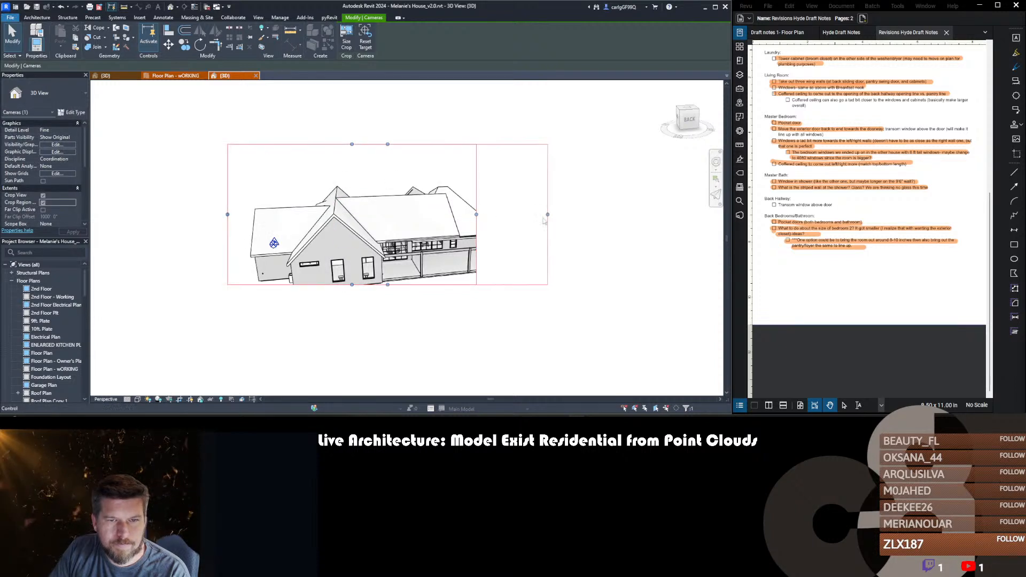
left_click_drag(387, 284, 392, 331)
mouse_move(379, 235)
middle_mouse_down()
mouse_move(374, 216)
mouse_move(371, 231)
middle_mouse_up()
left_click(43, 203)
left_click(43, 196)
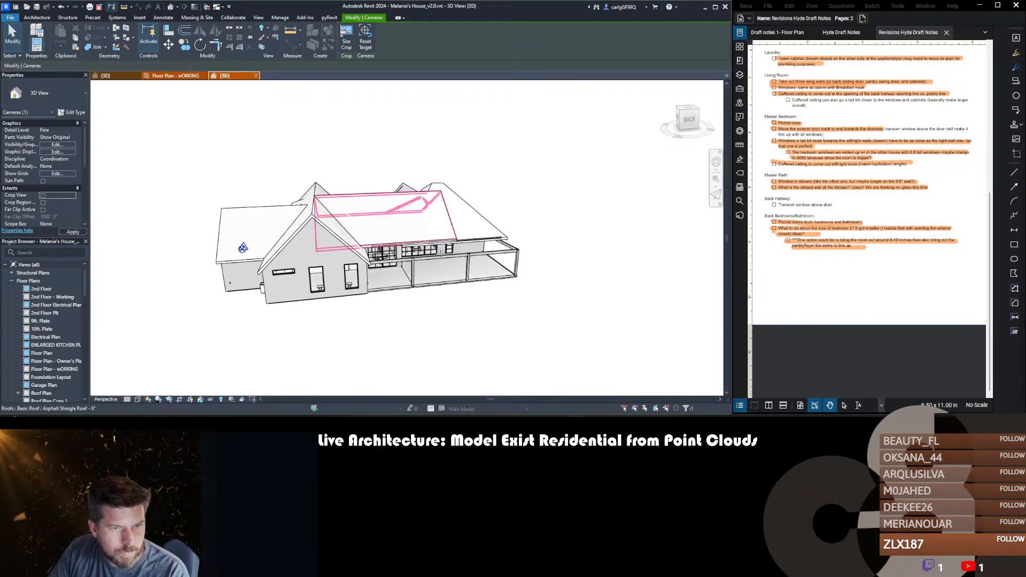
- Examine the rear gable's roof edge up close and the front elevation of the house
middle_click_drag(359, 270, 365, 263)
scroll(365, 263, "down", 2)
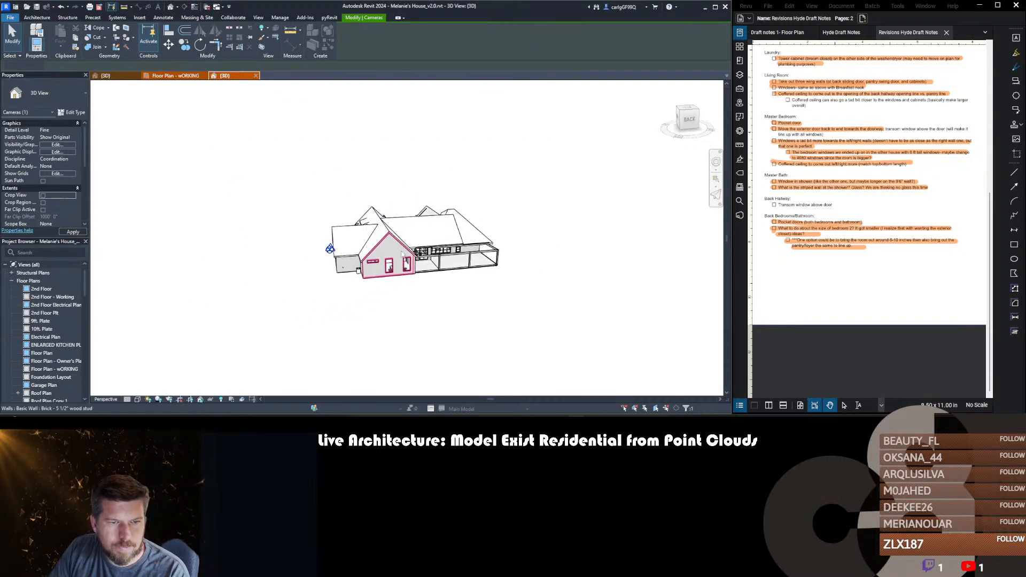
scroll(401, 253, "up", 3)
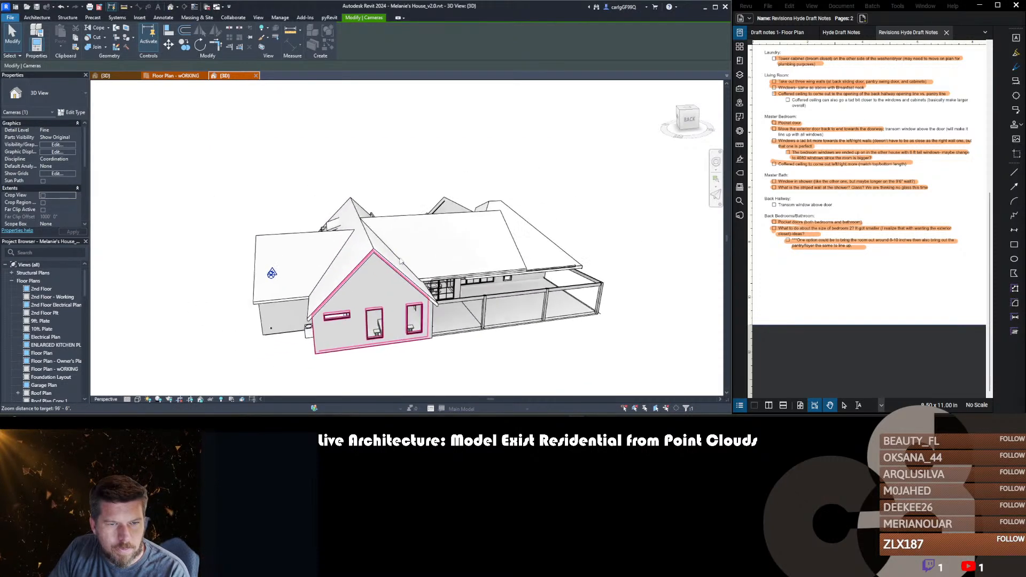
scroll(401, 260, "up", 8)
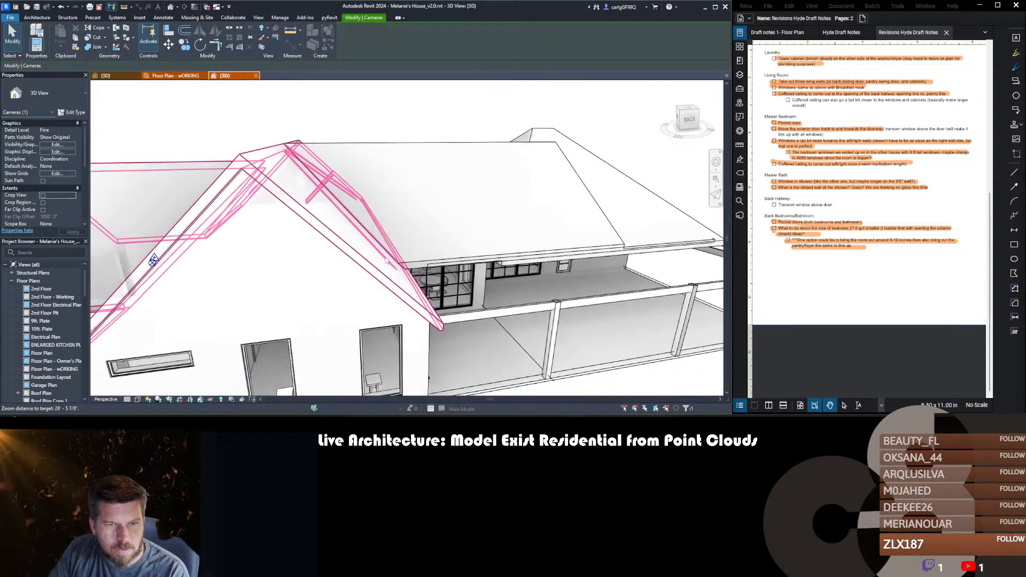
scroll(409, 271, "down", 8)
middle_click_drag(419, 275, 513, 268, "shift")
middle_click_drag(350, 259, 369, 287, "shift")
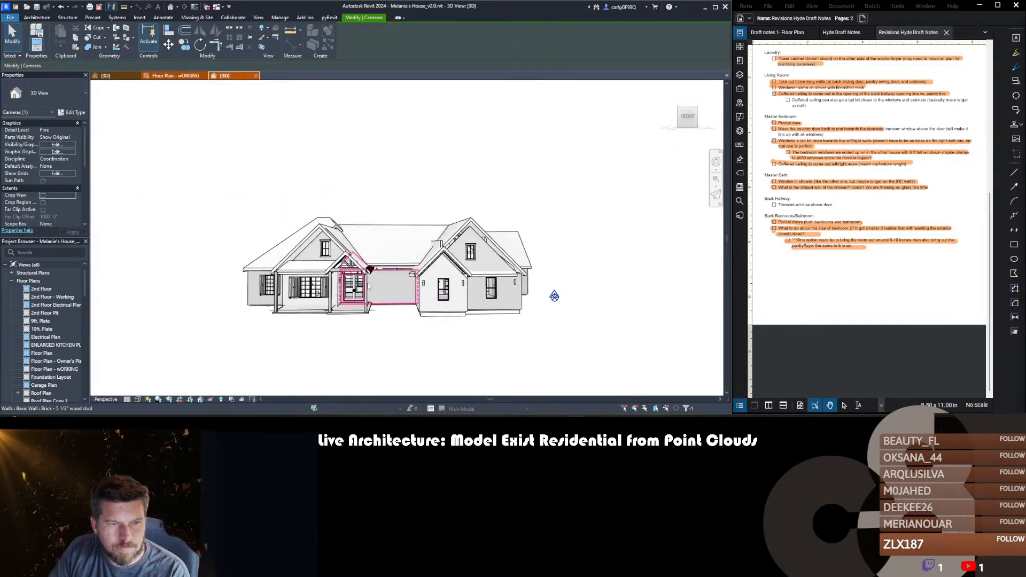
middle_click_drag(554, 296, 575, 273, "shift")
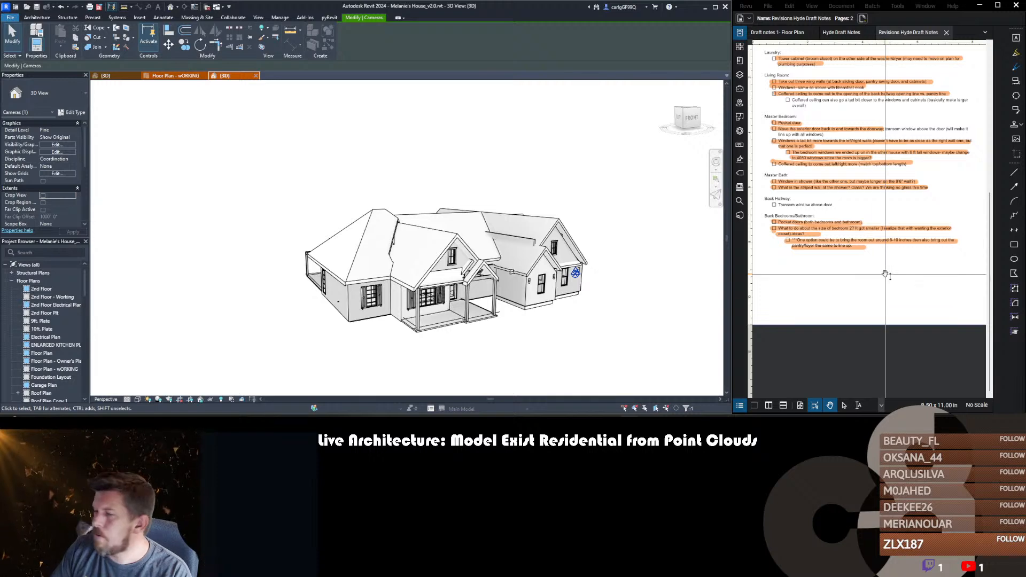
- Inspect the front porch and small front gable roofs, and the end wall containing the panel door
scroll(411, 266, "up", 2)
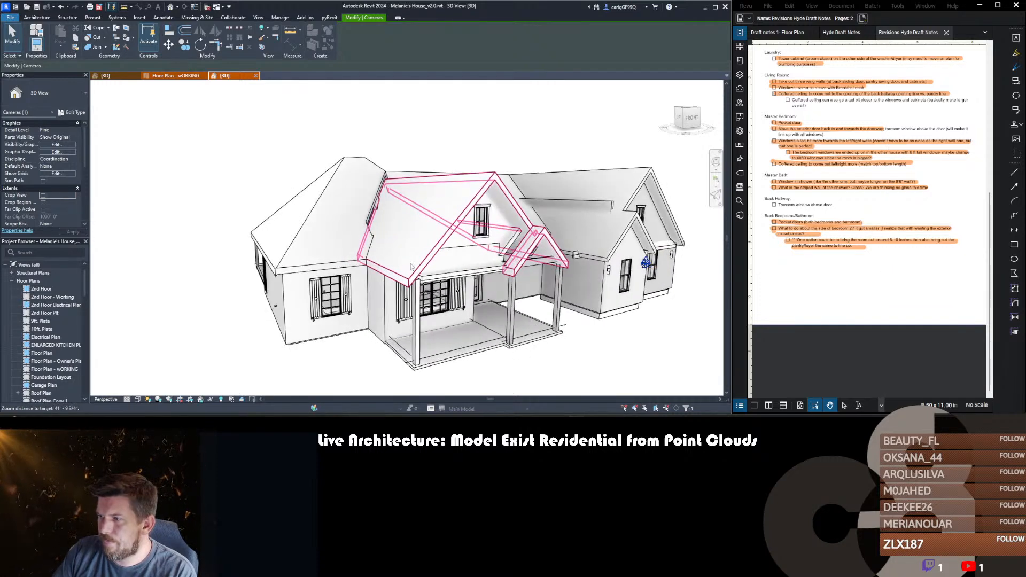
scroll(477, 261, "down", 3)
middle_click_drag(595, 240, 710, 273, "shift")
key("Escape")
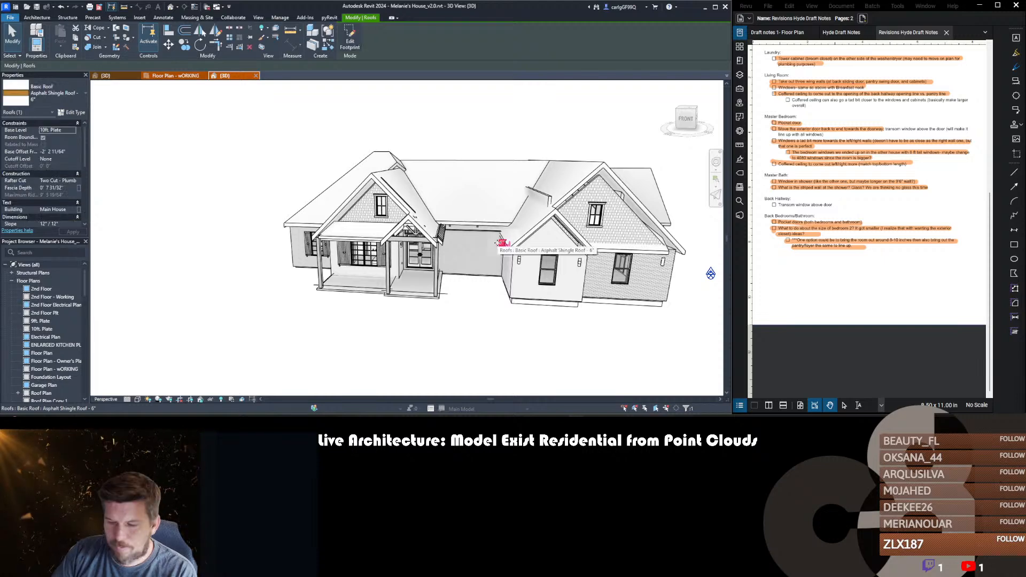
scroll(471, 213, "down", 3)
mouse_move(472, 214)
middle_mouse_down("shift")
mouse_move(447, 251)
mouse_move(491, 304)
mouse_move(342, 267)
middle_mouse_up("shift")
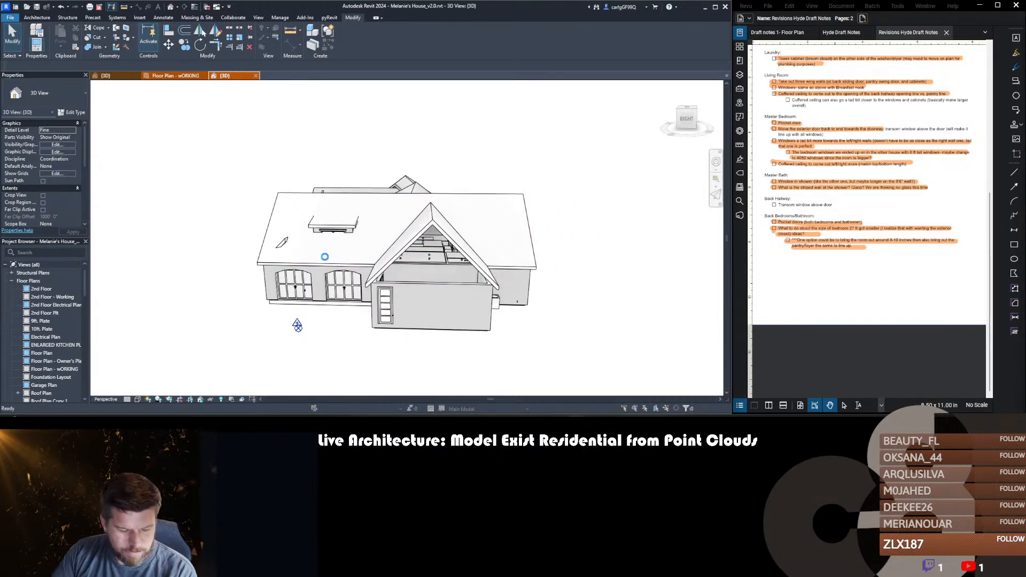
- Browse the 2021 project folders for another model to open, and leave without opening any
key("ctrl+o")
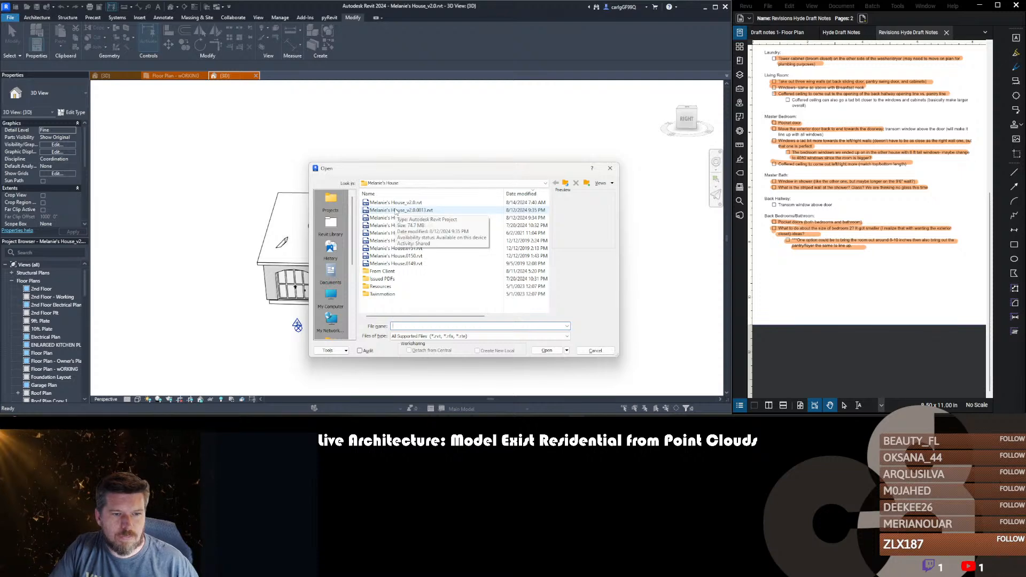
left_click(565, 183)
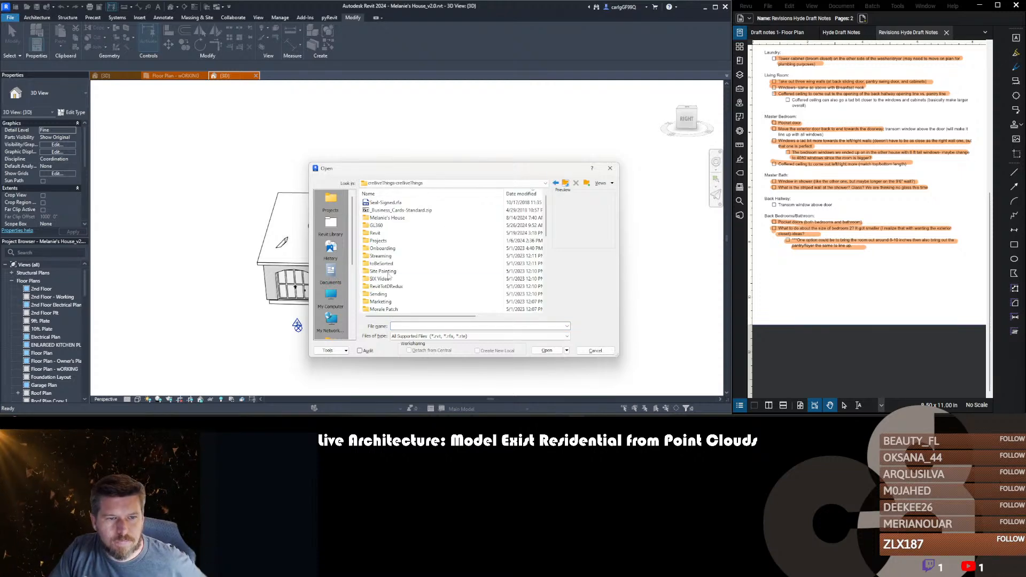
left_click(381, 280)
key("p")
key("p")
key("Return")
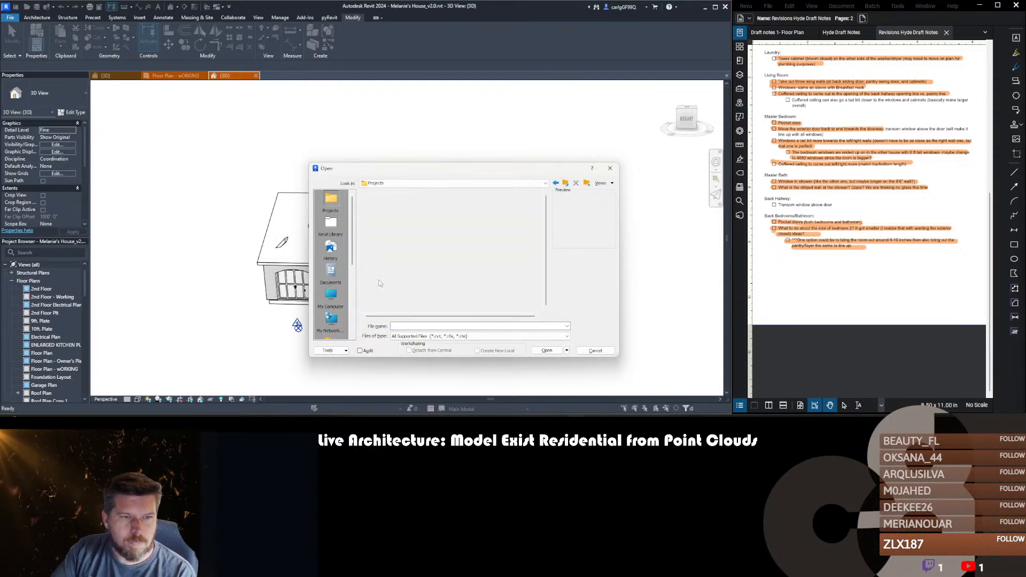
double_click(396, 225)
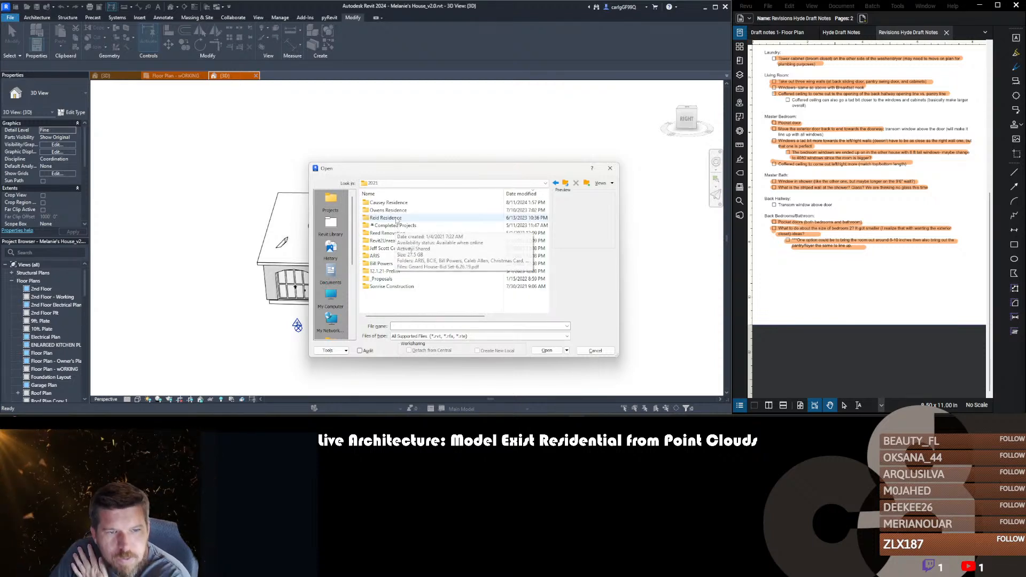
double_click(393, 264)
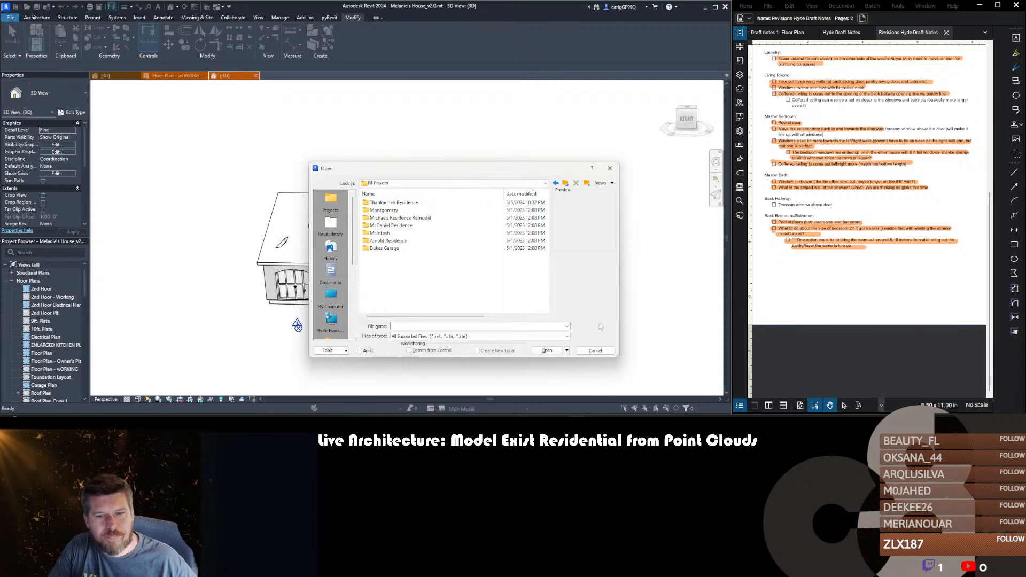
left_click(597, 351)
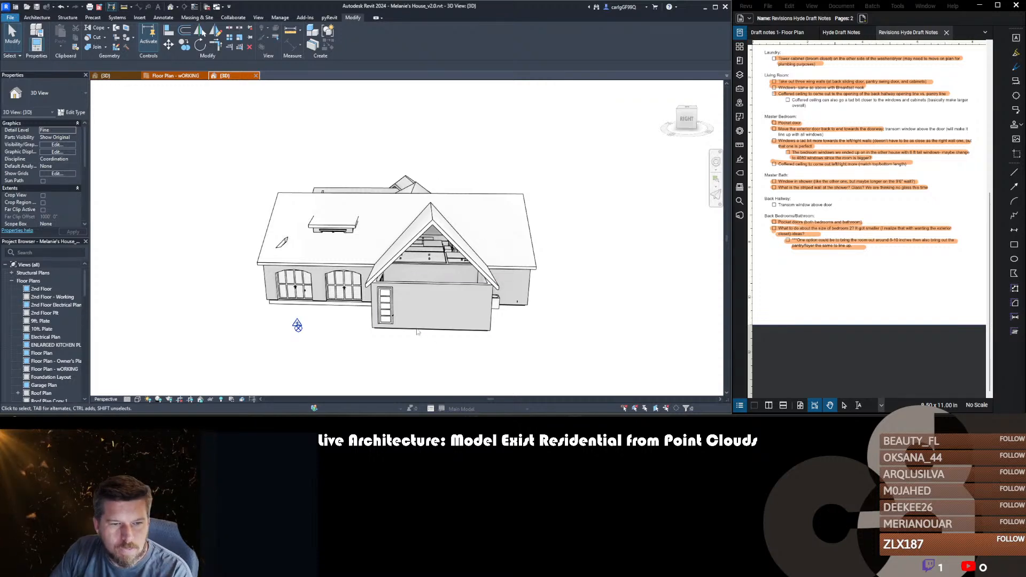
- Examine the house exterior from the garage side, the front porch and the opposite hipped end, selecting the main roof
middle_click_drag(279, 304, 493, 276, "shift")
scroll(502, 276, "down", 2)
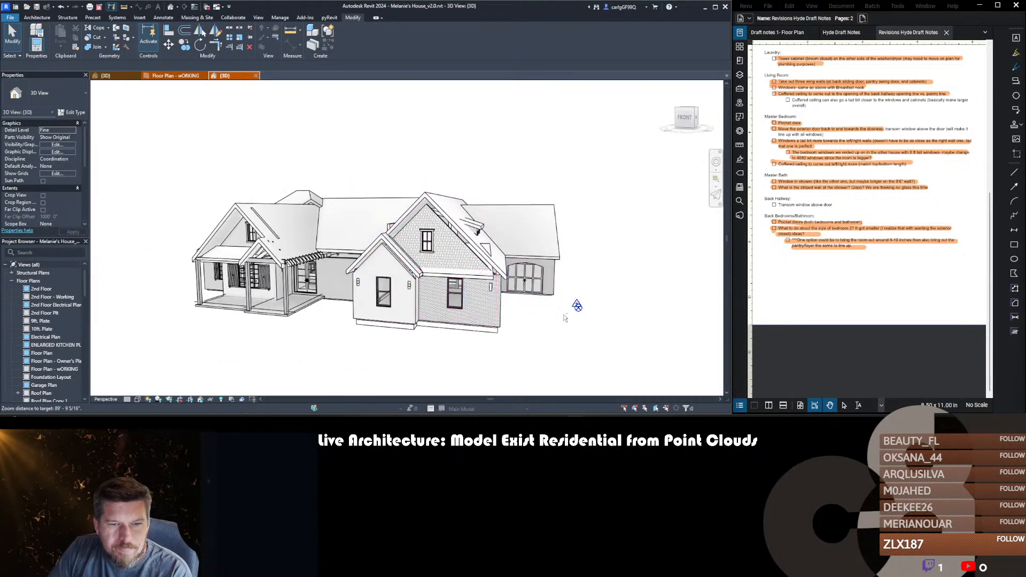
mouse_move(602, 277)
middle_mouse_down("shift")
mouse_move(607, 265)
mouse_move(627, 263)
mouse_move(542, 278)
mouse_move(591, 267)
middle_mouse_up("shift")
scroll(582, 266, "down", 3)
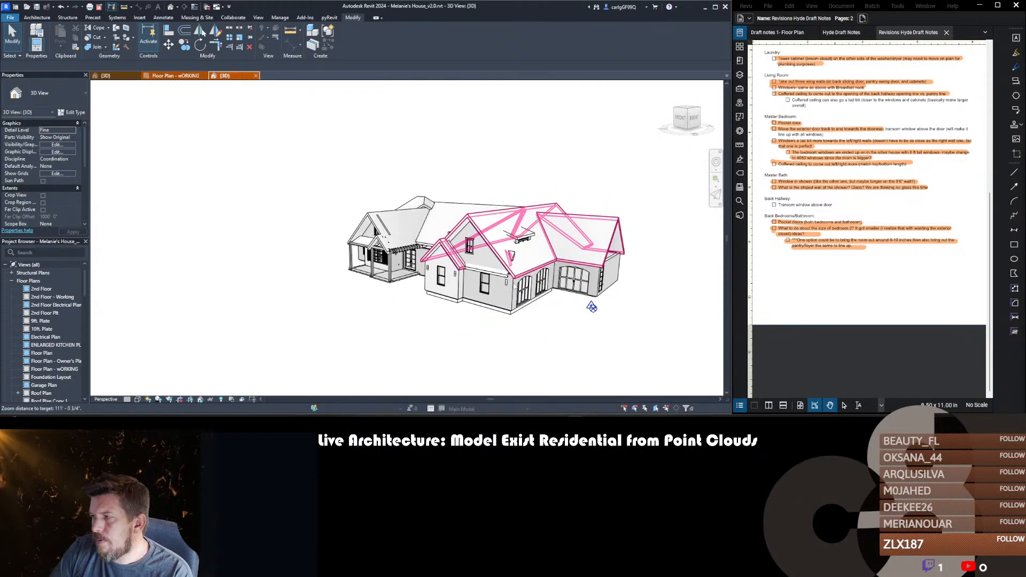
middle_click_drag(493, 289, 497, 269)
scroll(422, 234, "up", 3)
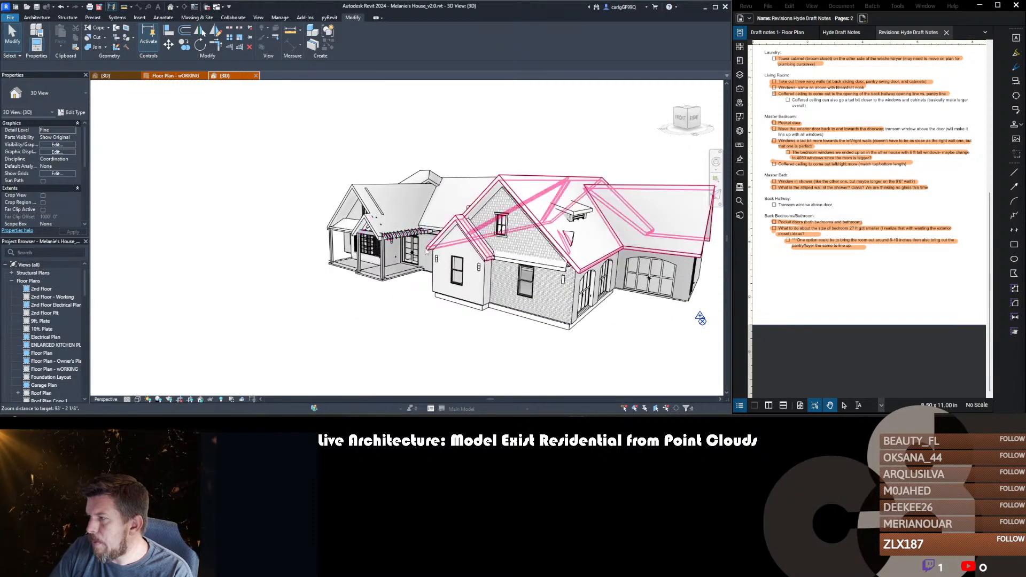
middle_click_drag(586, 280, 321, 259, "shift")
scroll(307, 258, "up", 5)
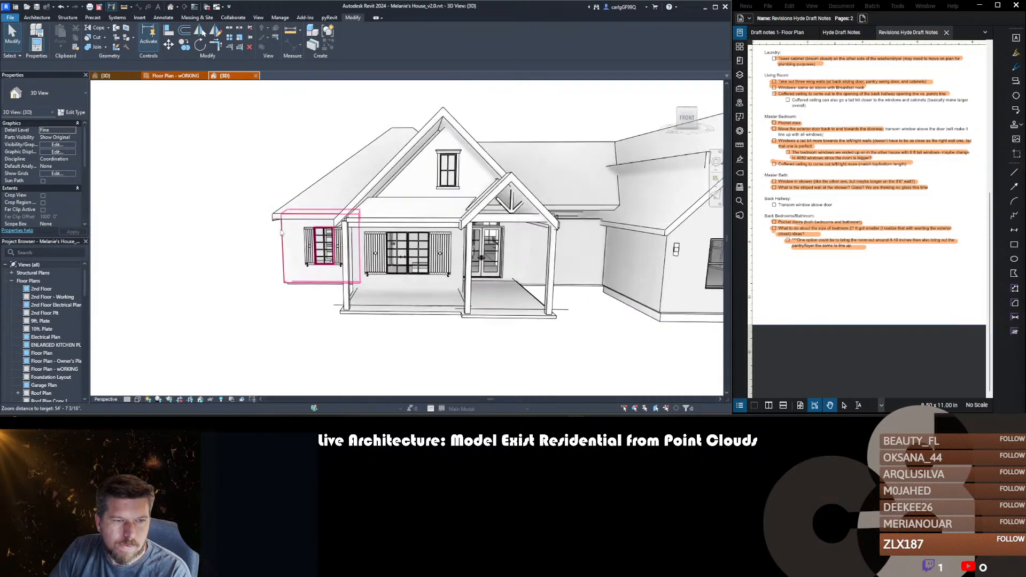
scroll(282, 231, "down", 3)
middle_click_drag(288, 235, 391, 318, "shift")
scroll(396, 269, "down", 3)
left_click(409, 240)
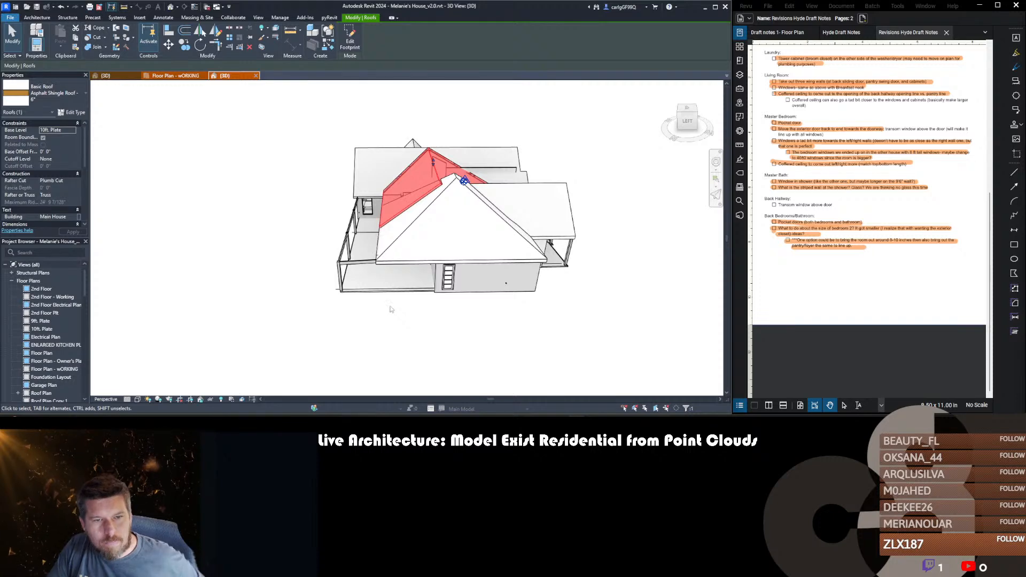
- Undo the recent crop view and crop region changes in the 3D view
key("ctrl+z")
key("ctrl+z")
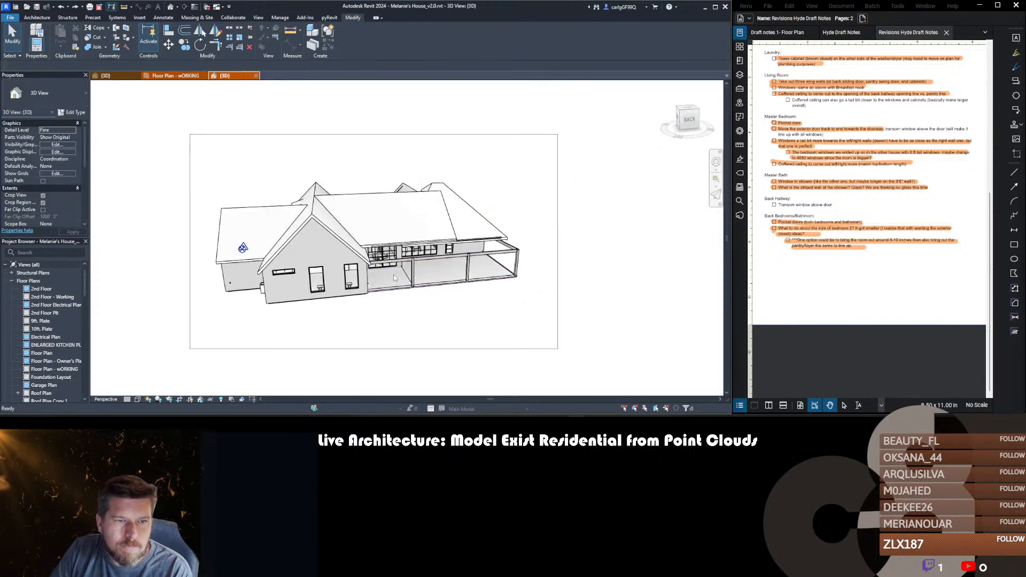
key("ctrl+z")
key("ctrl+z")
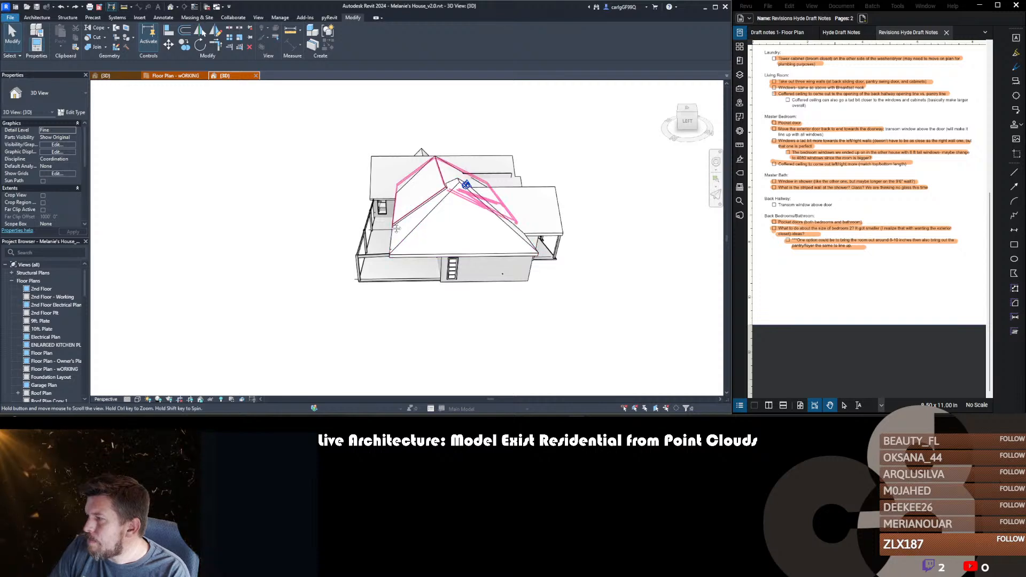
scroll(393, 235, "down", 2)
middle_click_drag(369, 262, 438, 257, "shift")
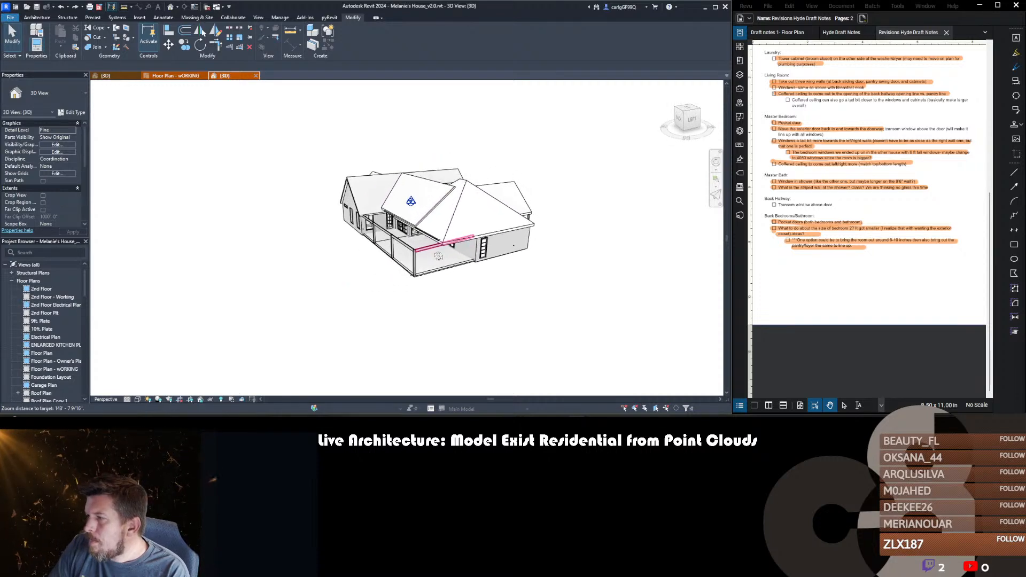
- Align the middle roof's rear footprint edge with the outer edge of the concrete patio slab, finishing without attaching the walls
scroll(405, 209, "up", 2)
double_click(407, 199)
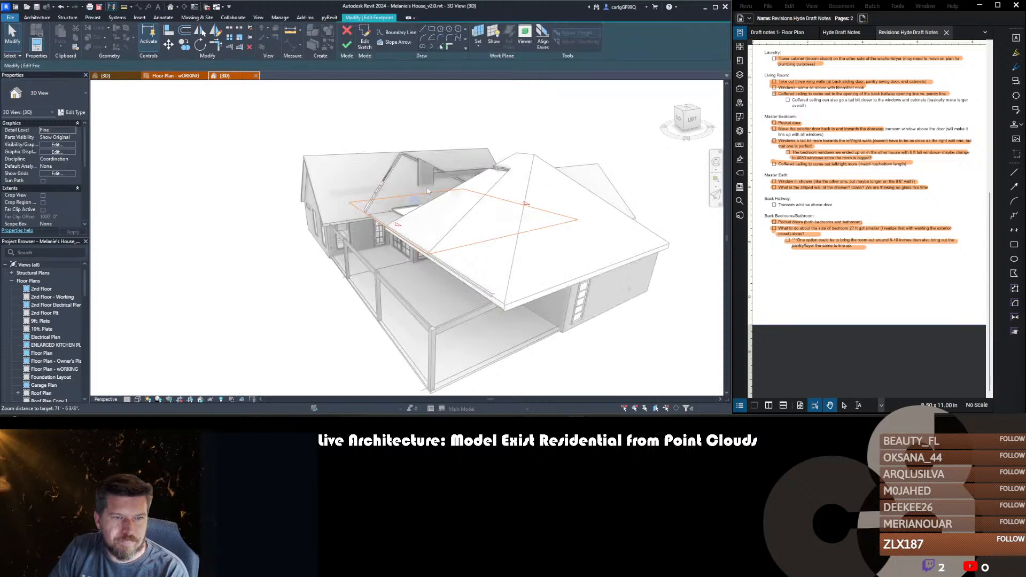
middle_click_drag(379, 244, 388, 245)
key("l")
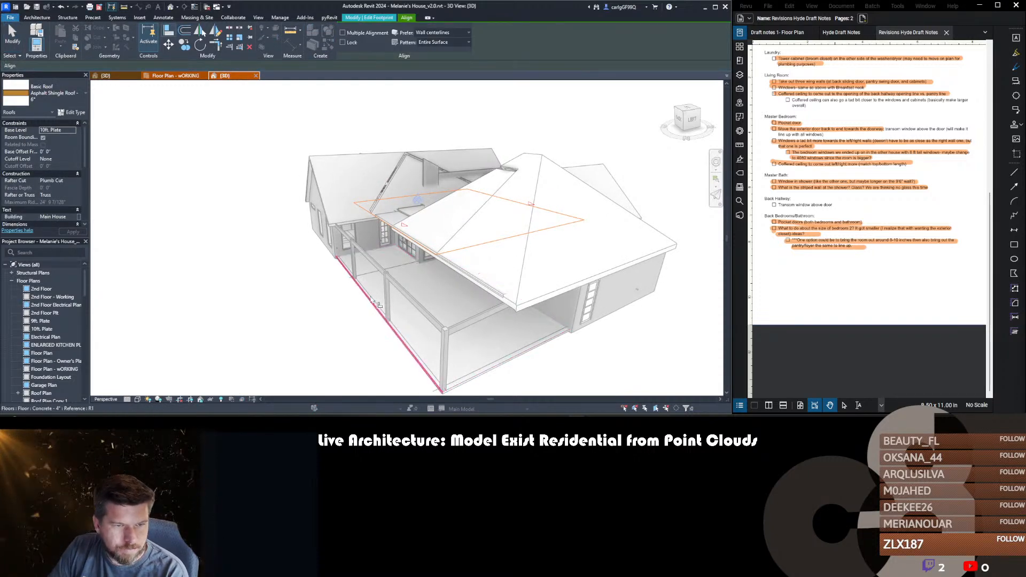
left_click(365, 298)
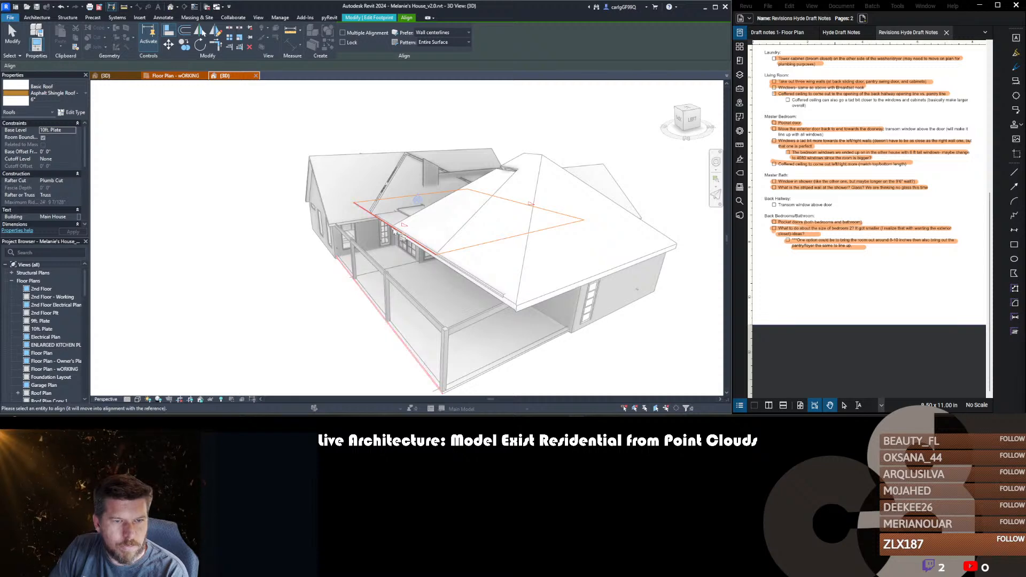
key("f")
key("f")
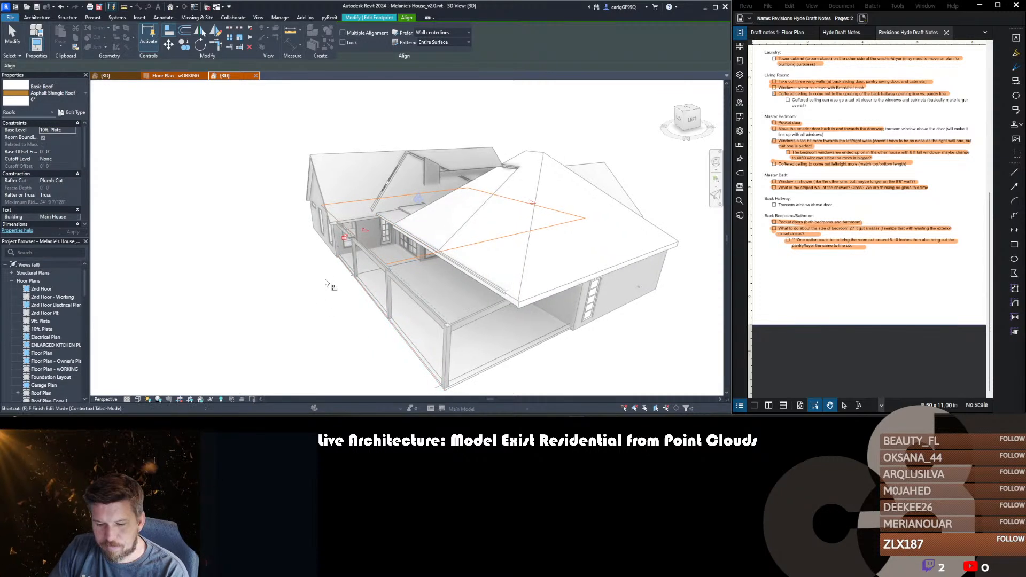
left_click(573, 213)
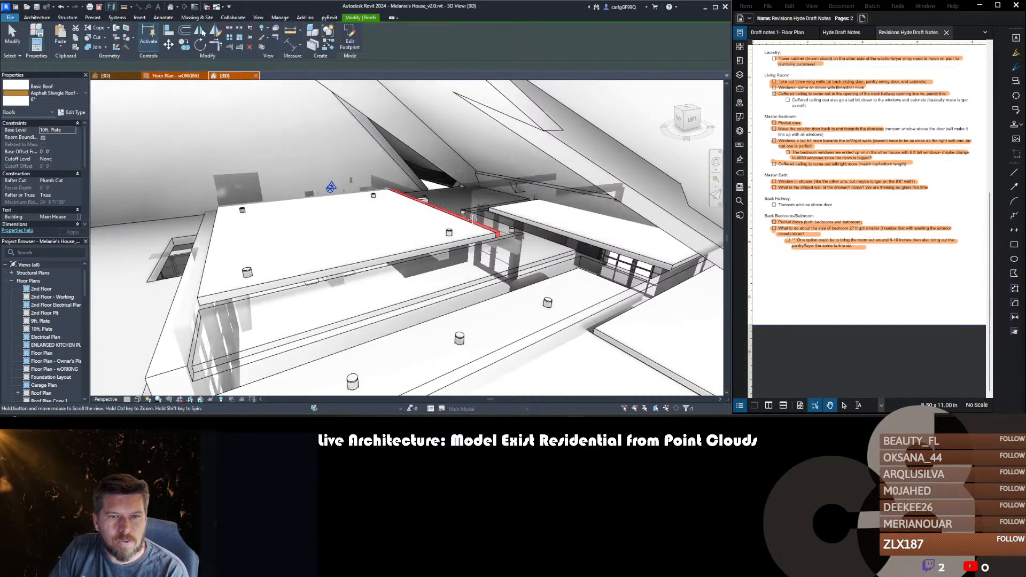
- Align the hipped end roof's rear footprint edge with the adjoining middle roof's eave, and finish without attaching the walls
scroll(516, 215, "down", 5)
double_click(475, 235)
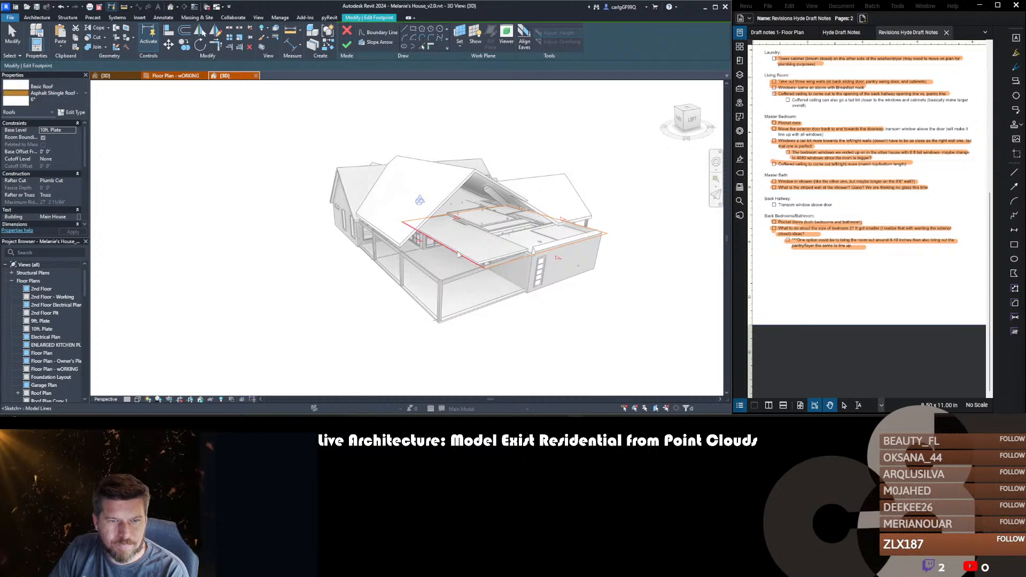
key("a")
key("l")
left_click(396, 244)
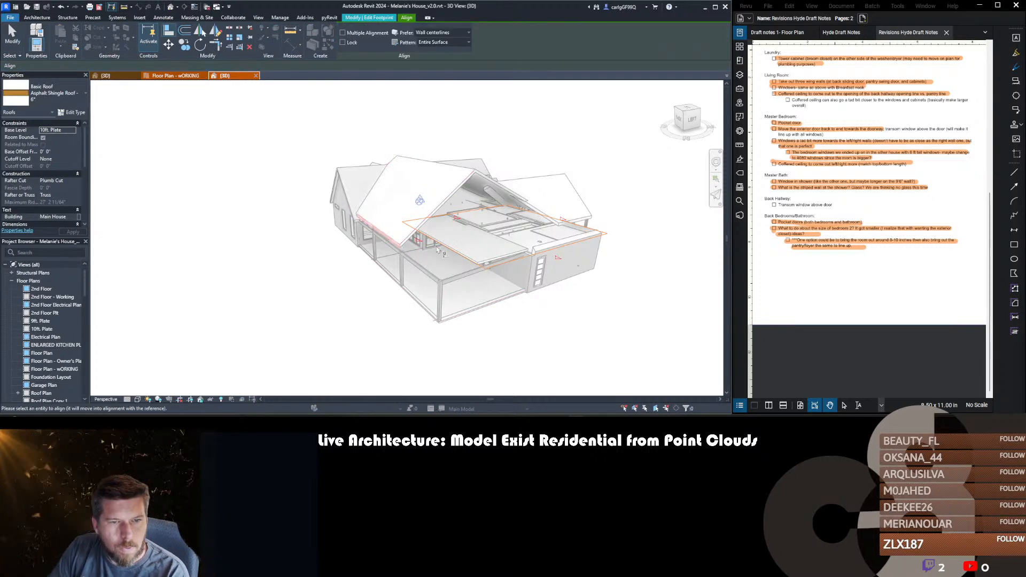
left_click(435, 244)
middle_click_drag(433, 248, 434, 266)
key("f")
key("f")
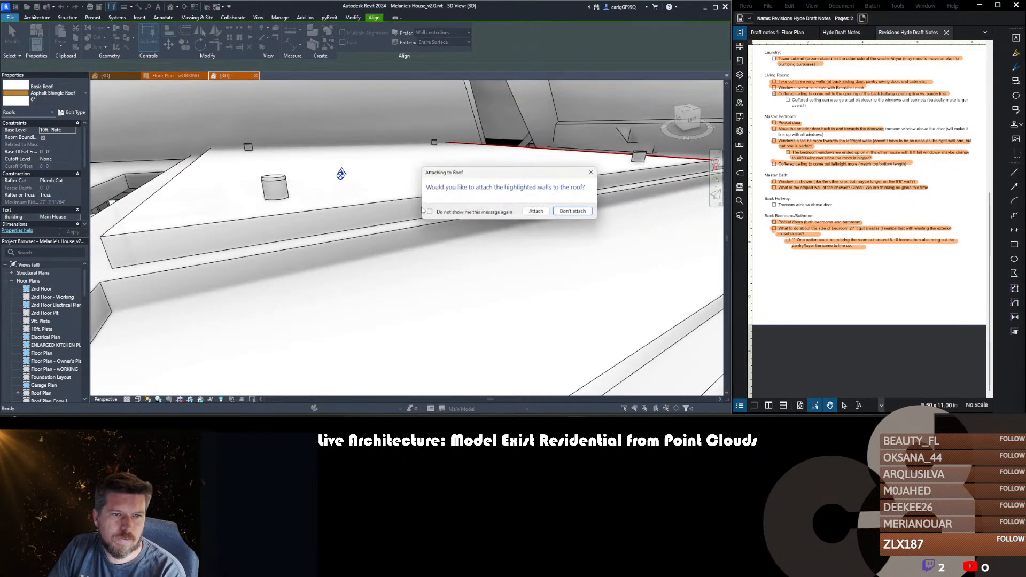
left_click(569, 213)
left_click(435, 202)
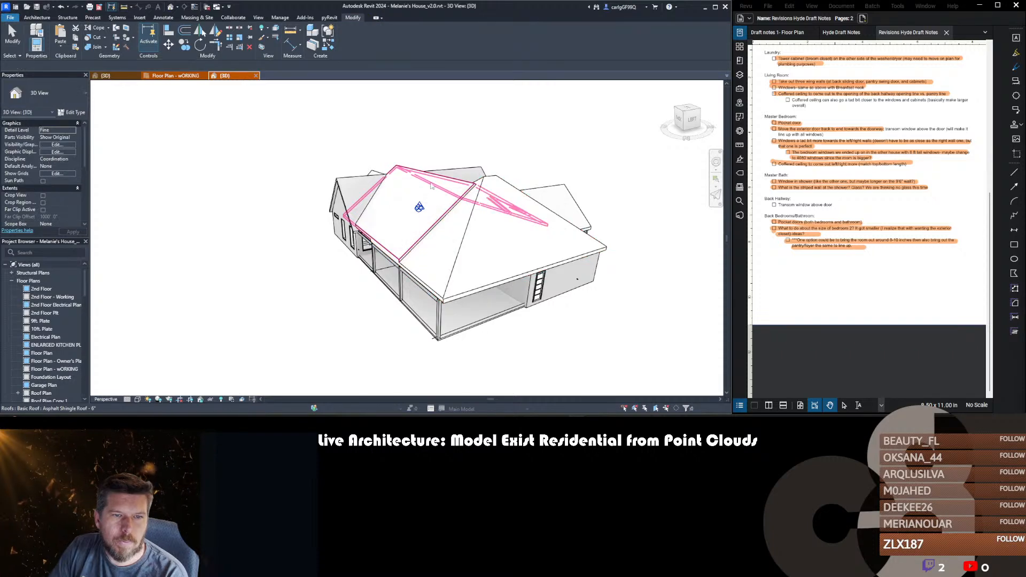
key("Escape")
- Set the slope of the middle roof's patio-side footprint edge to 6" / 12" and finish the sketch without attaching the walls
middle_click_drag(389, 202, 417, 197, "shift")
double_click(408, 212)
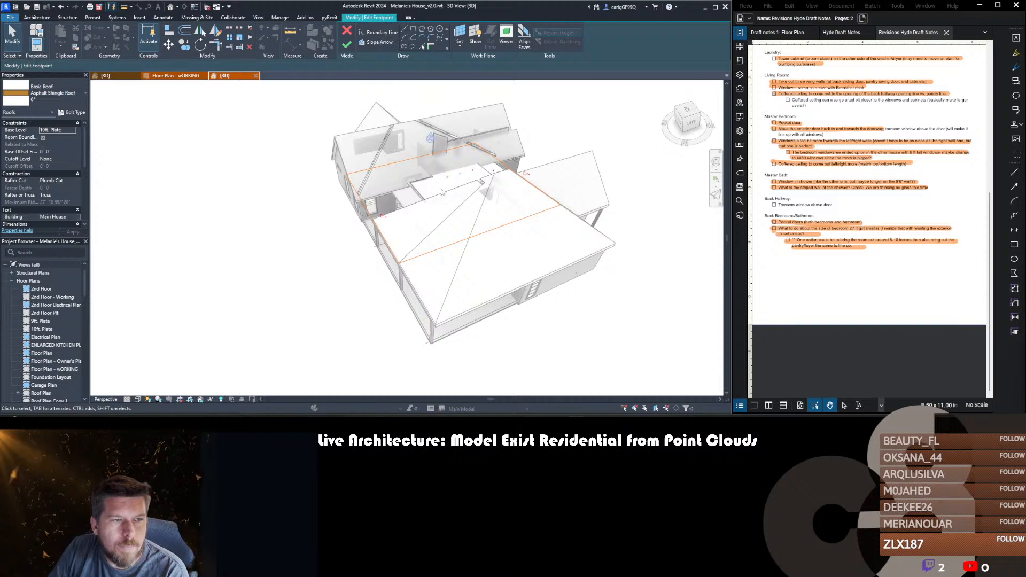
left_click(382, 235)
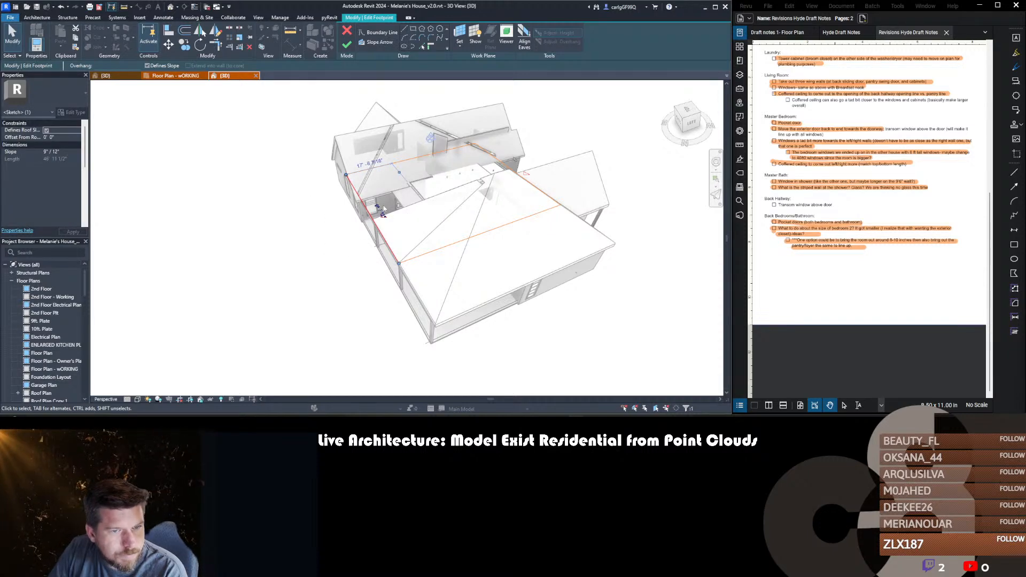
scroll(383, 209, "up", 1)
left_click(530, 180)
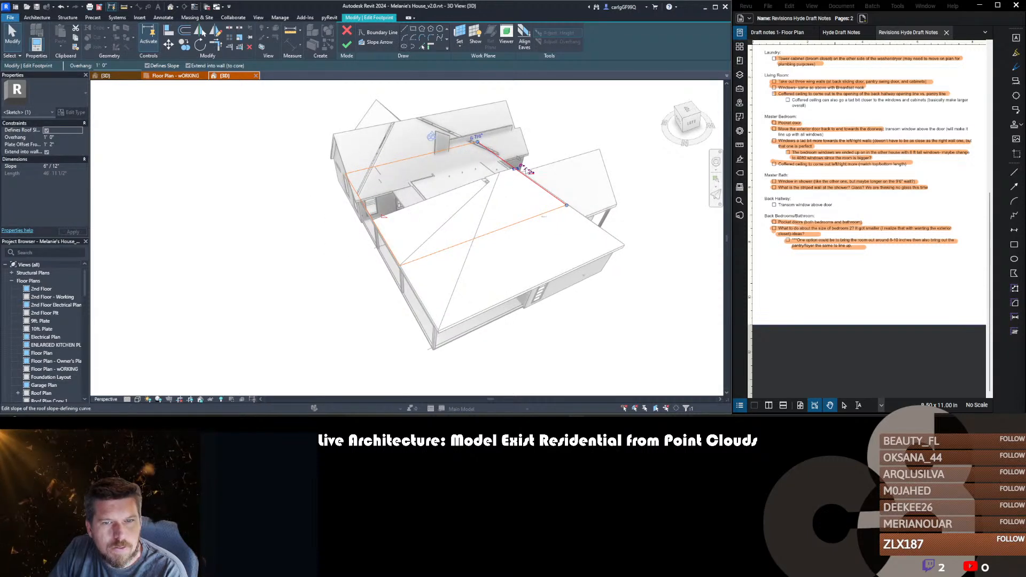
left_click(381, 216)
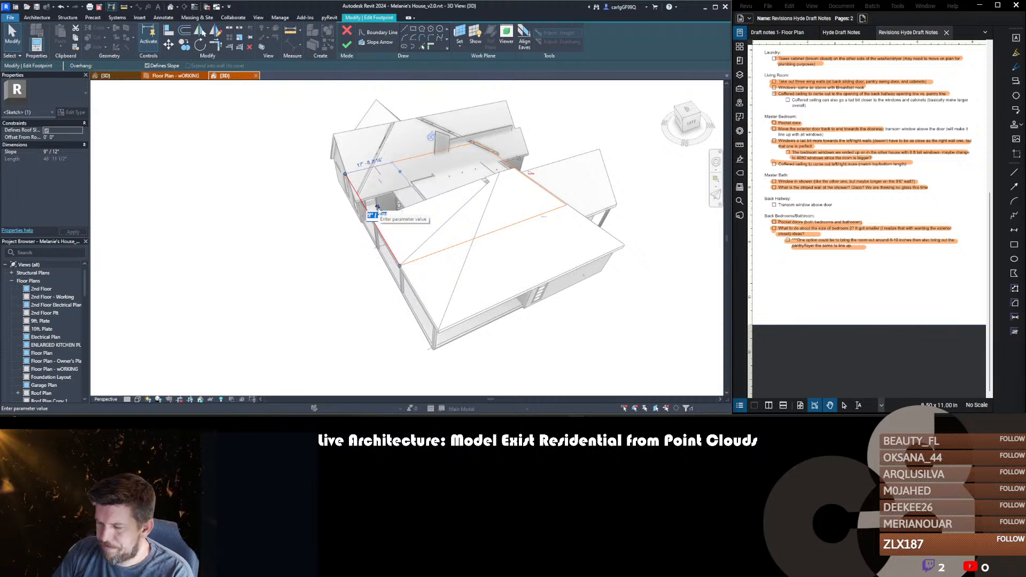
key("ctrl+z")
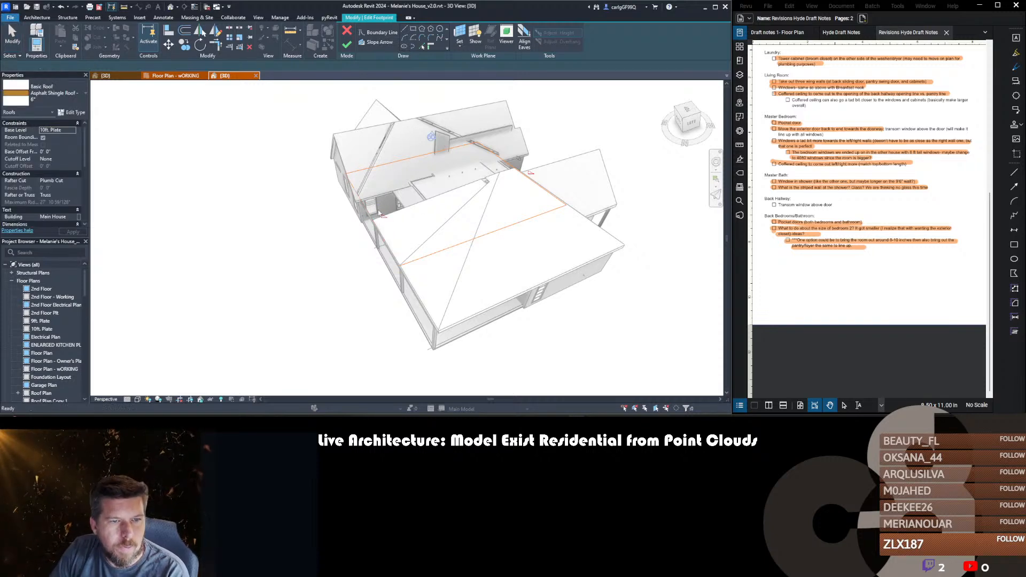
left_click(371, 219)
left_click(376, 215)
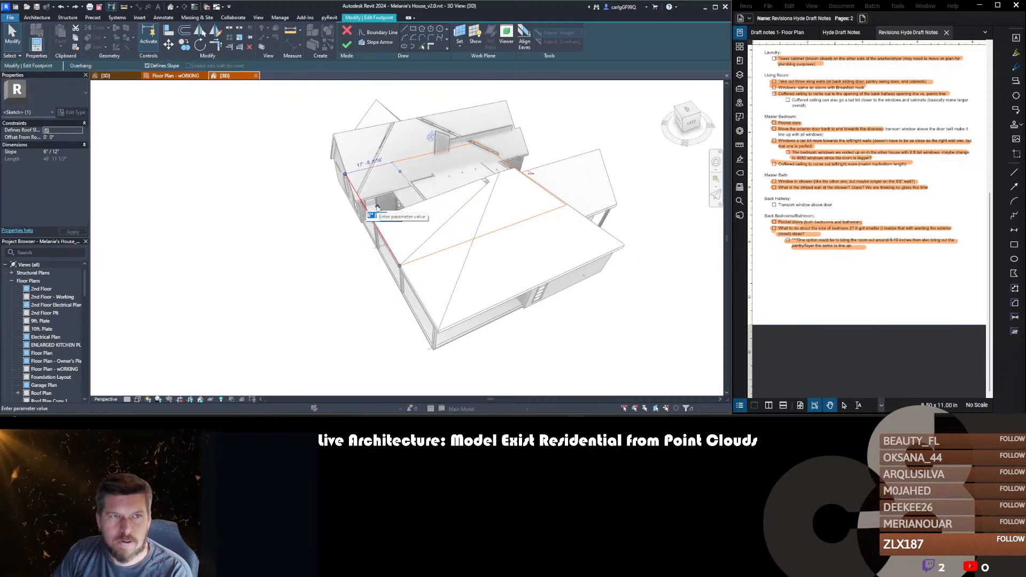
left_click(347, 44)
scroll(401, 248, "up", 5)
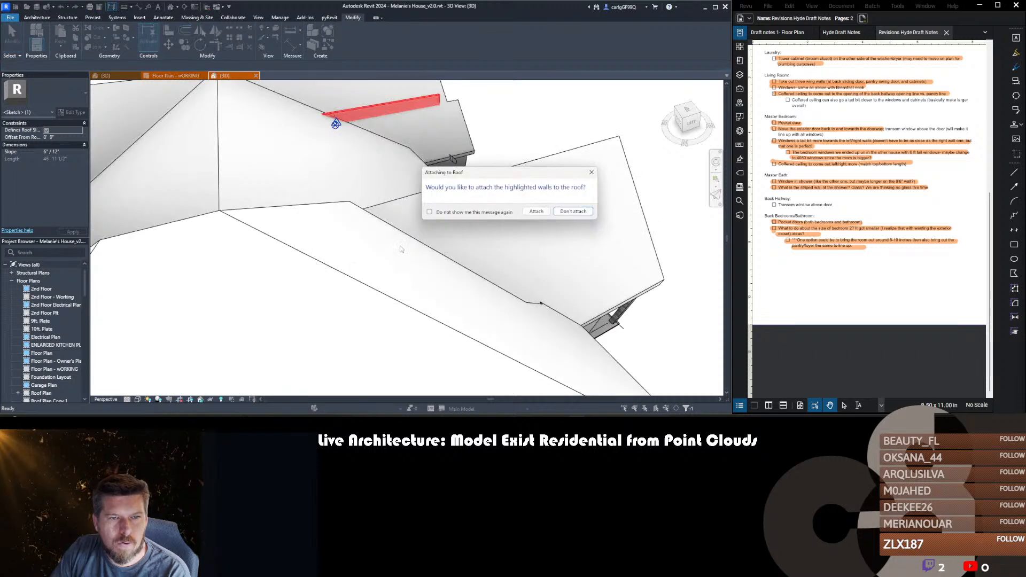
left_click(573, 212)
scroll(406, 235, "down", 5)
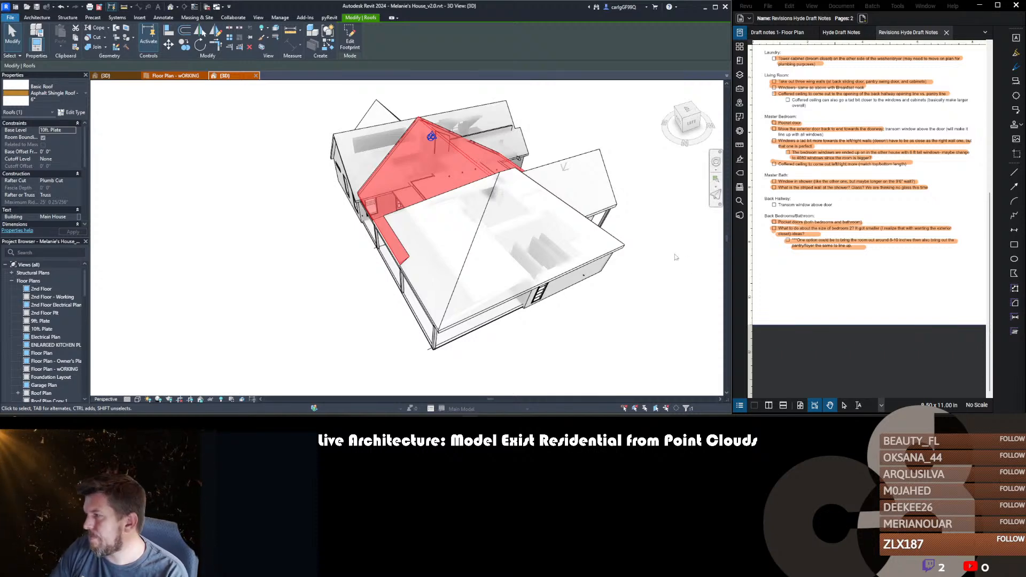
- Edit the hipped end roof's footprint, pick its front edge with Align Eaves, finish the sketch and attach the highlighted walls
scroll(350, 284, "down", 2)
middle_click_drag(350, 284, 483, 285, "shift")
scroll(433, 184, "up", 3)
middle_click_drag(509, 243, 526, 277, "shift")
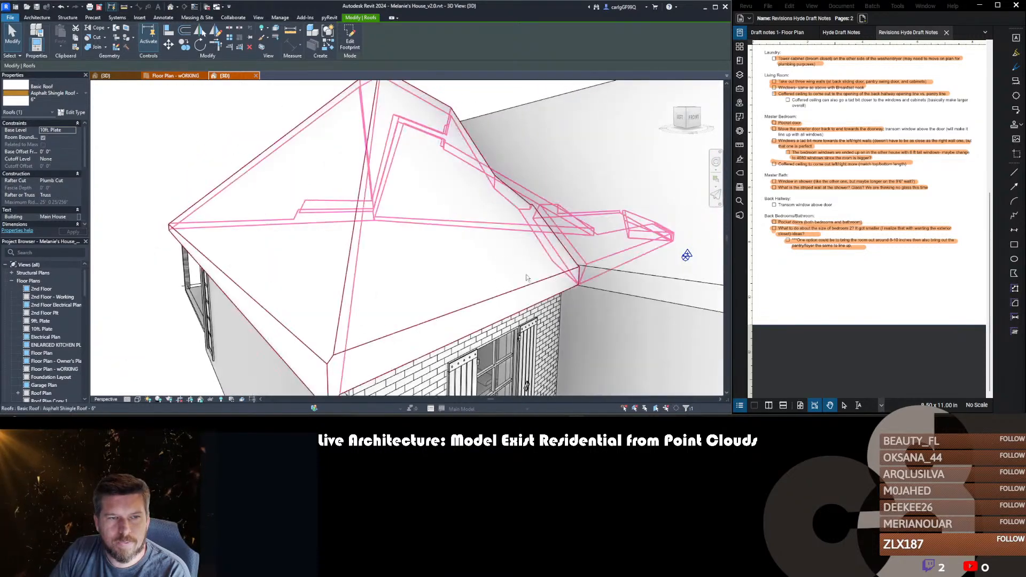
scroll(393, 246, "down", 6)
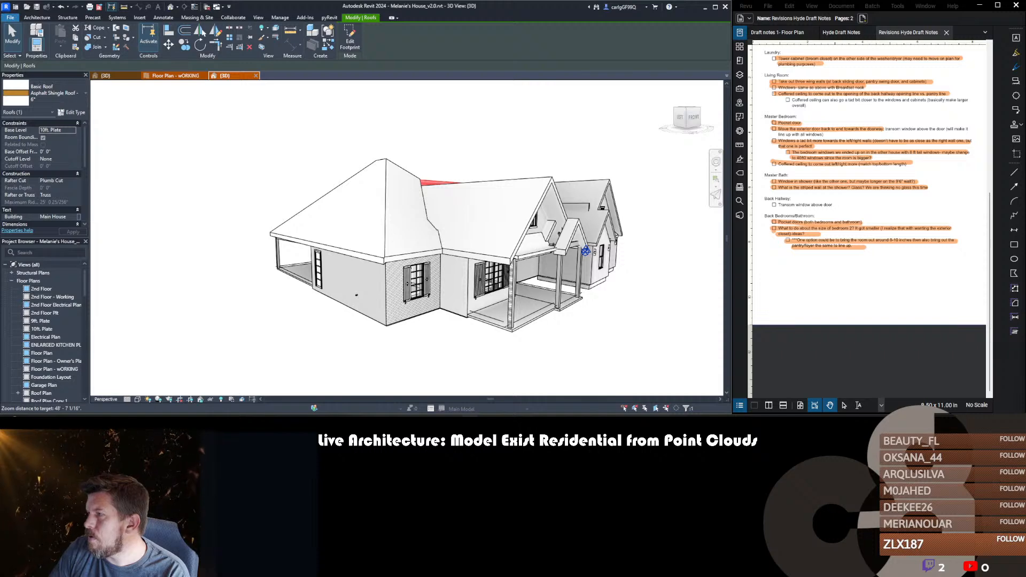
mouse_move(427, 321)
middle_mouse_down("shift")
mouse_move(385, 323)
mouse_move(407, 345)
middle_mouse_up("shift")
double_click(391, 258)
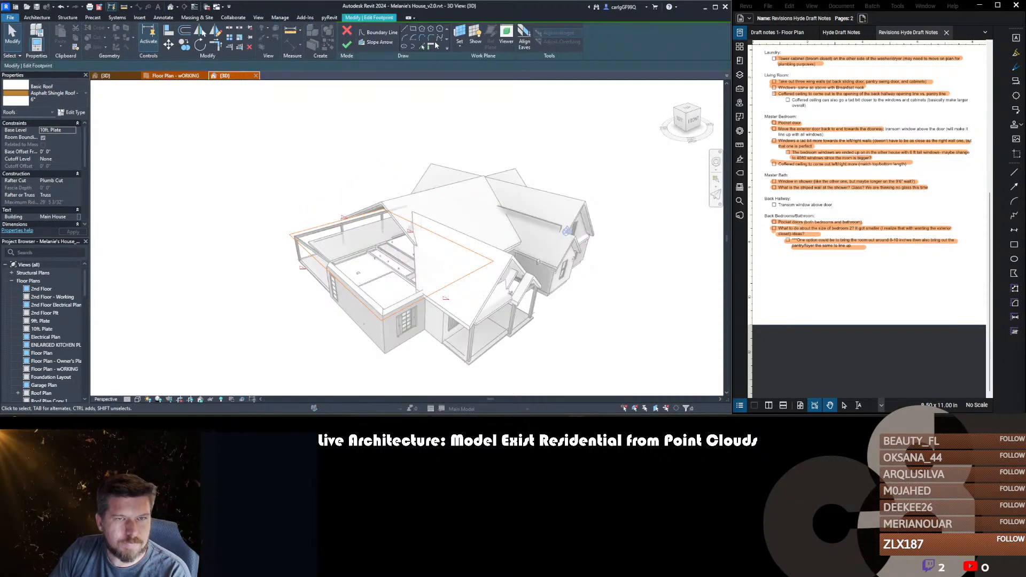
left_click(525, 39)
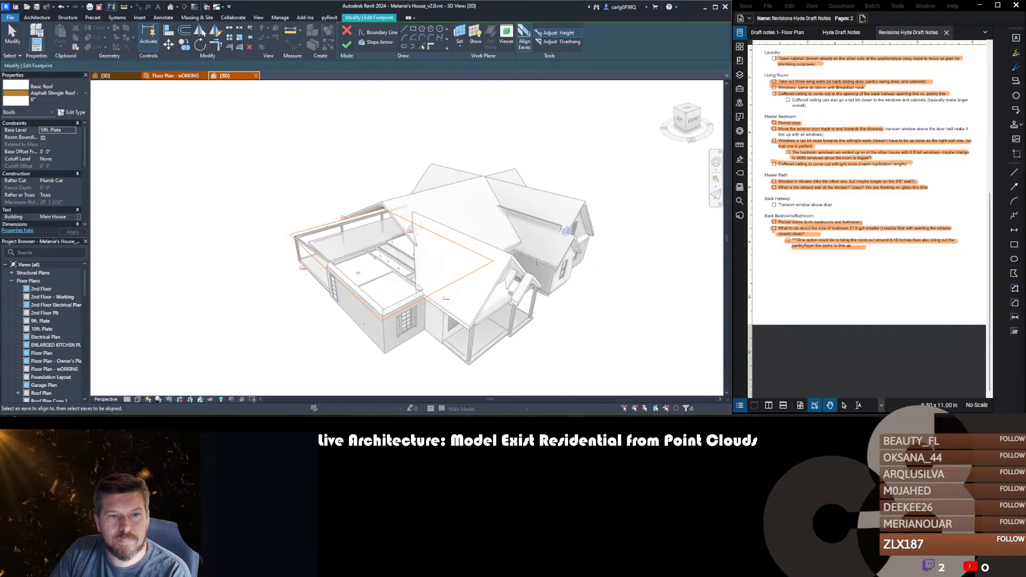
left_click(422, 298)
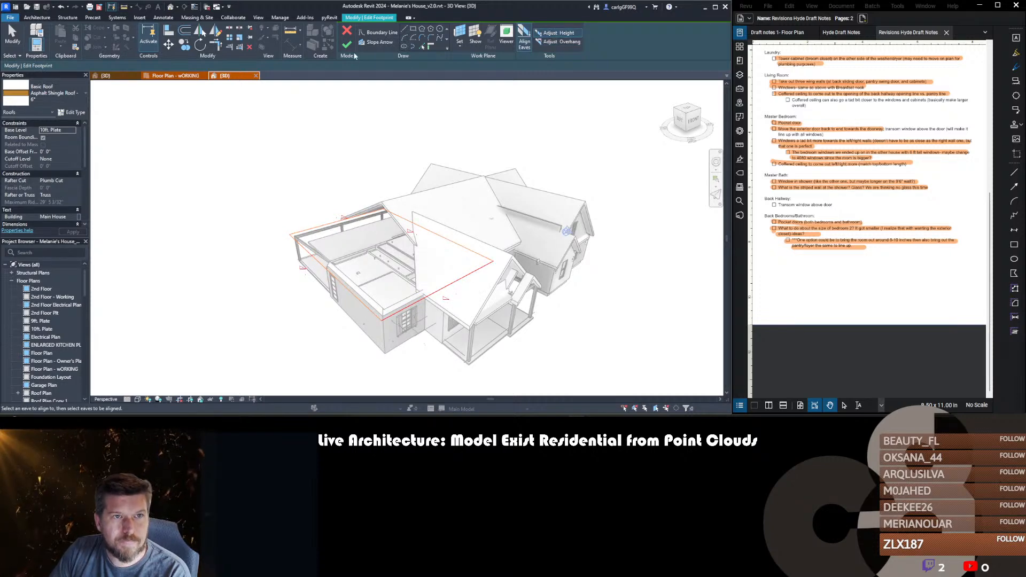
left_click(348, 46)
left_click(543, 212)
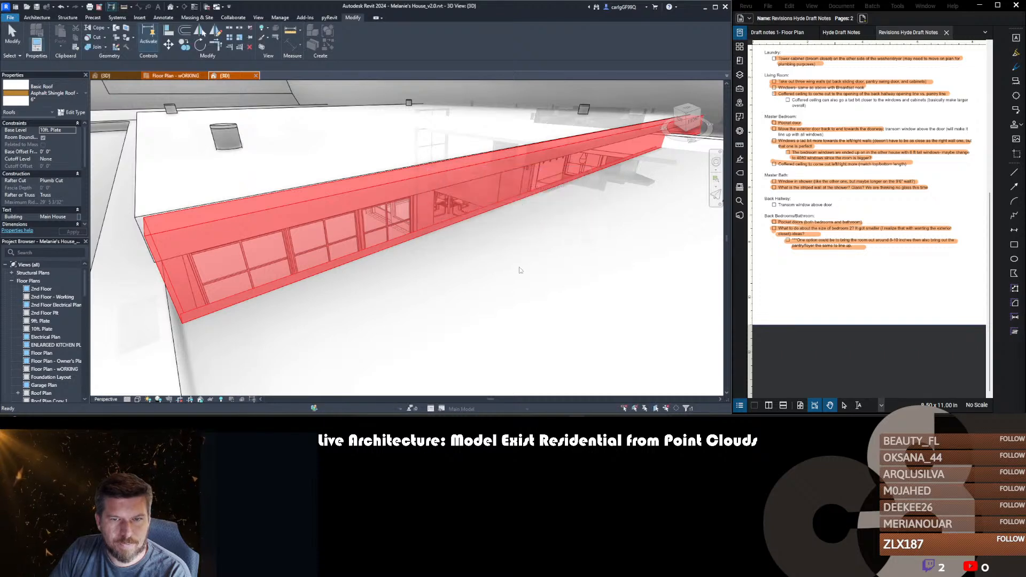
- Review the front exterior, open Section 1 from the wORKING floor plan and examine the end wall's eave
left_click(389, 320)
scroll(399, 321, "up", 3)
middle_click_drag(399, 321, 323, 291, "shift")
scroll(319, 292, "down", 2)
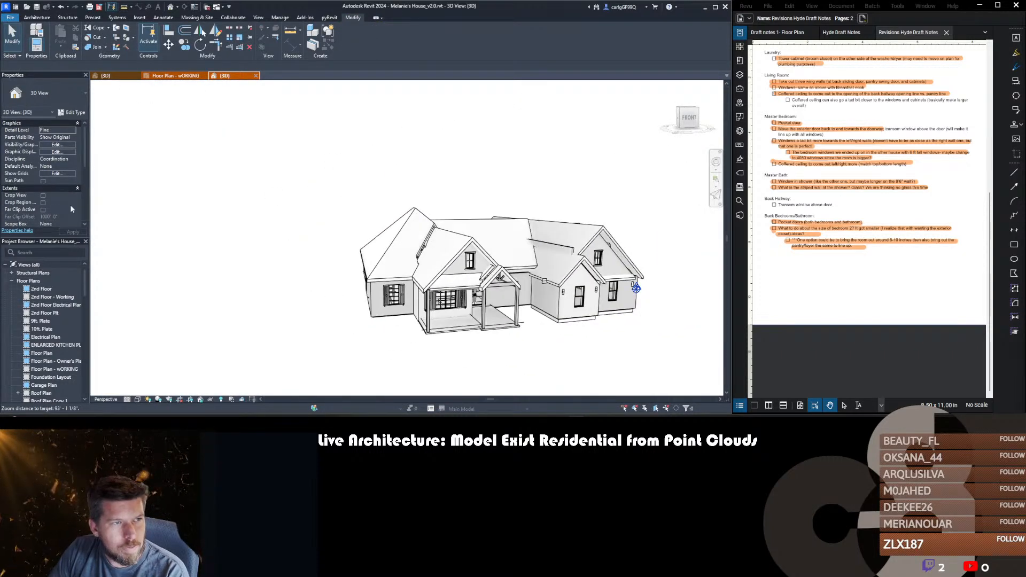
left_click(167, 76)
scroll(422, 299, "down", 2)
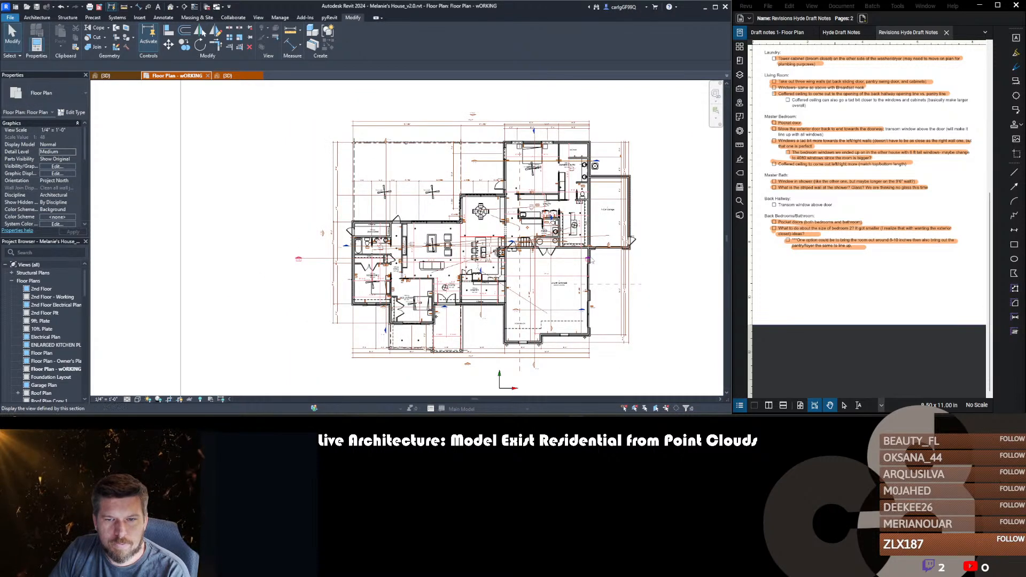
double_click(298, 258)
scroll(218, 249, "up", 5)
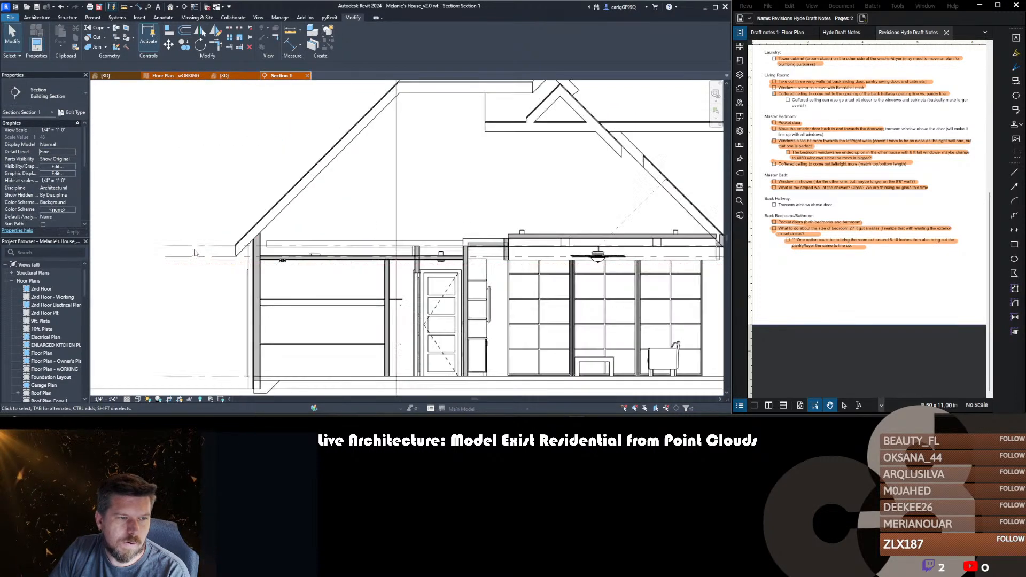
scroll(233, 249, "up", 1)
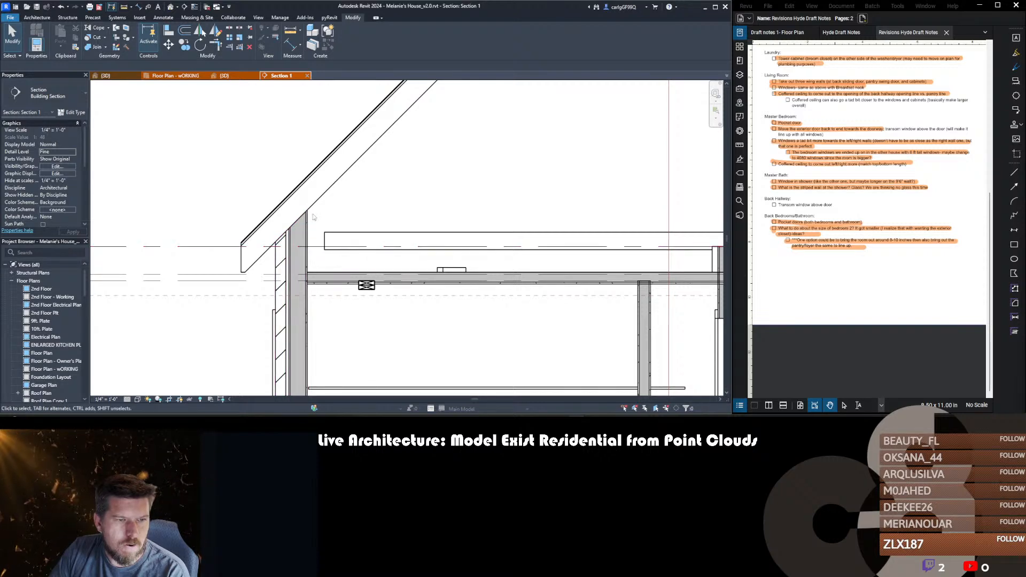
- Try to change the hipped end roof's Rafter or Truss setting to Rafter, unjoining the conflicting elements
left_click(313, 184)
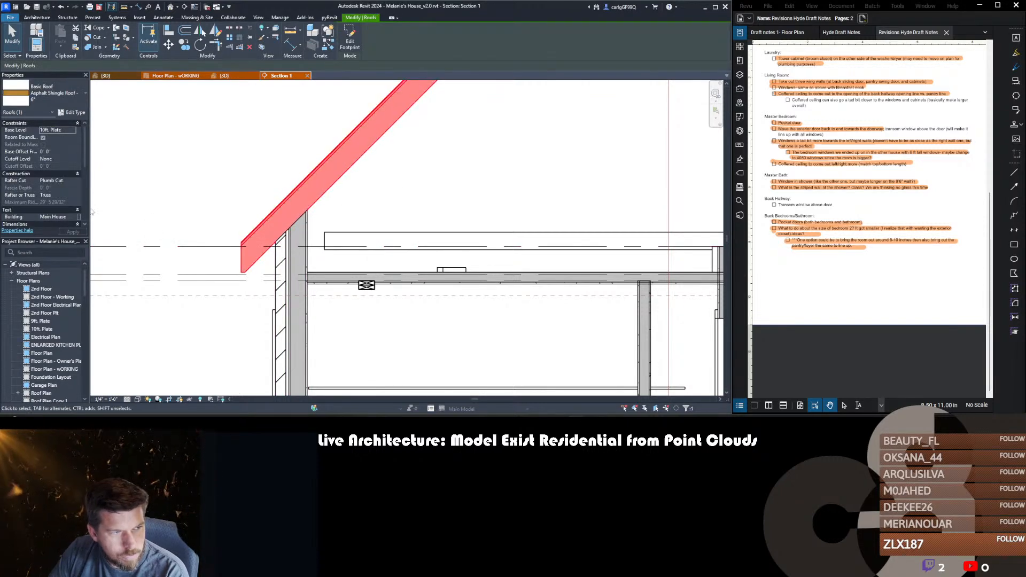
left_click(73, 196)
left_click(54, 204)
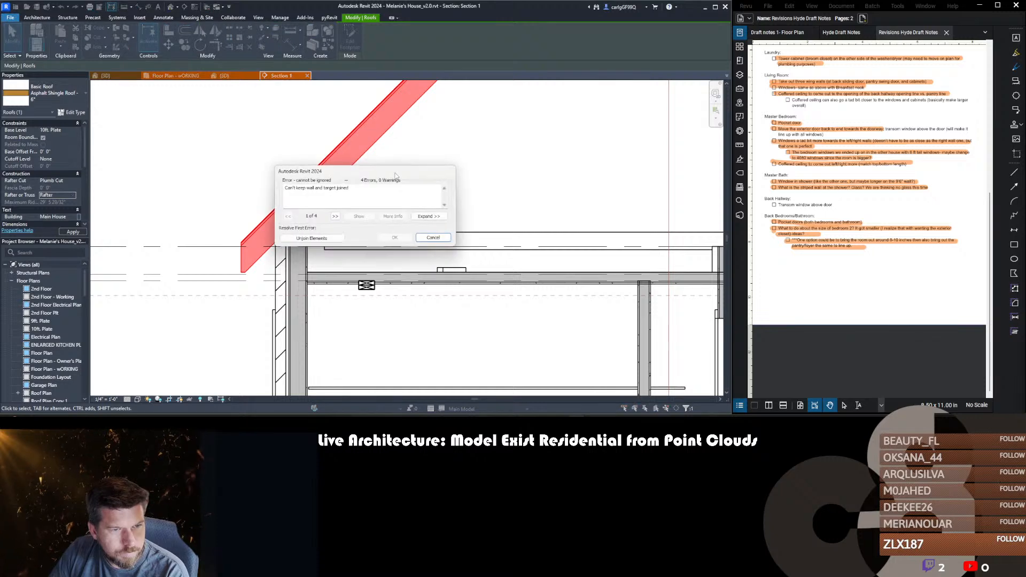
left_click(430, 237)
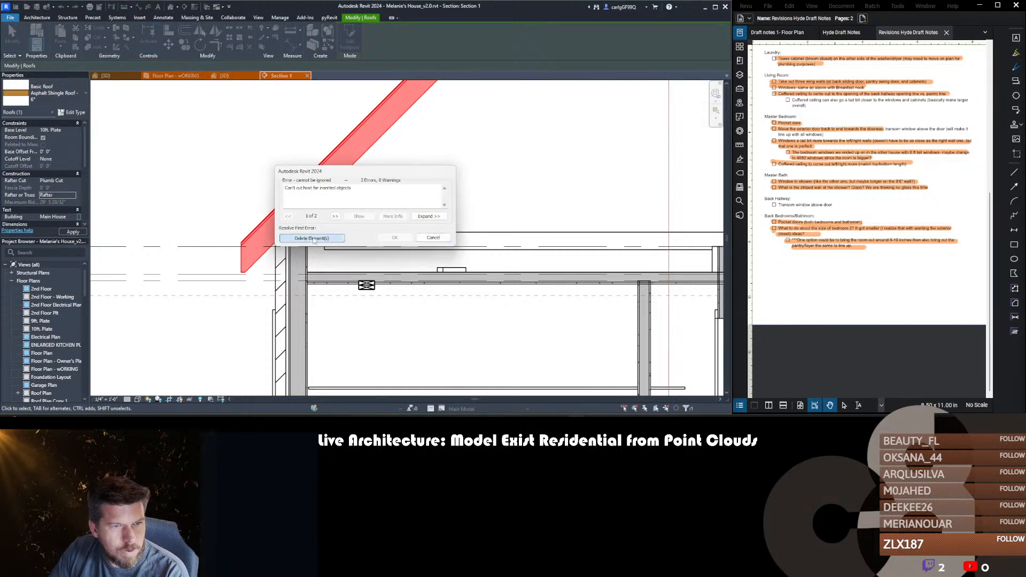
left_click(433, 238)
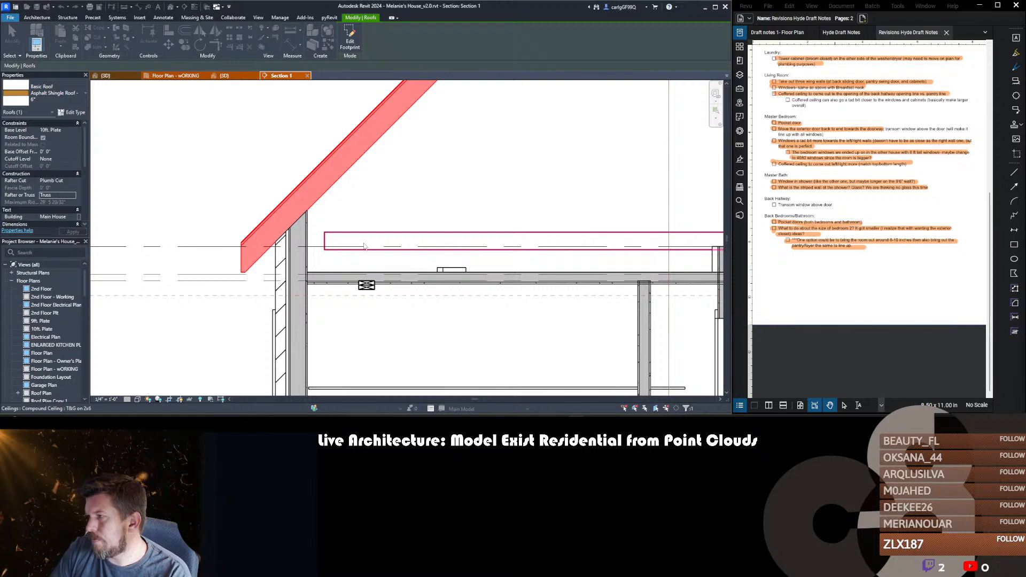
- Examine the roof profile in the section and how the eave meets the brick end wall
scroll(364, 246, "up", 3)
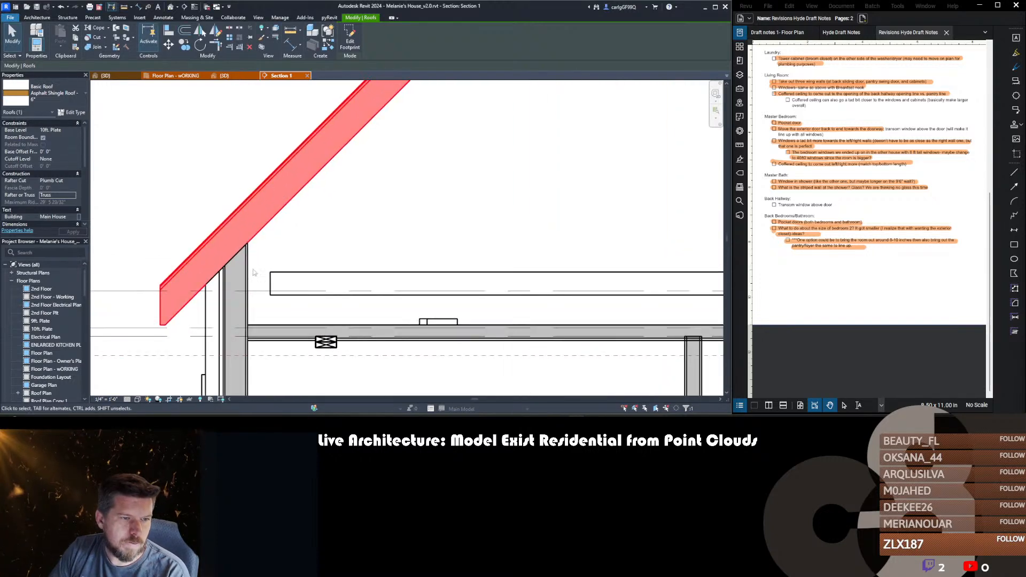
scroll(363, 249, "down", 5)
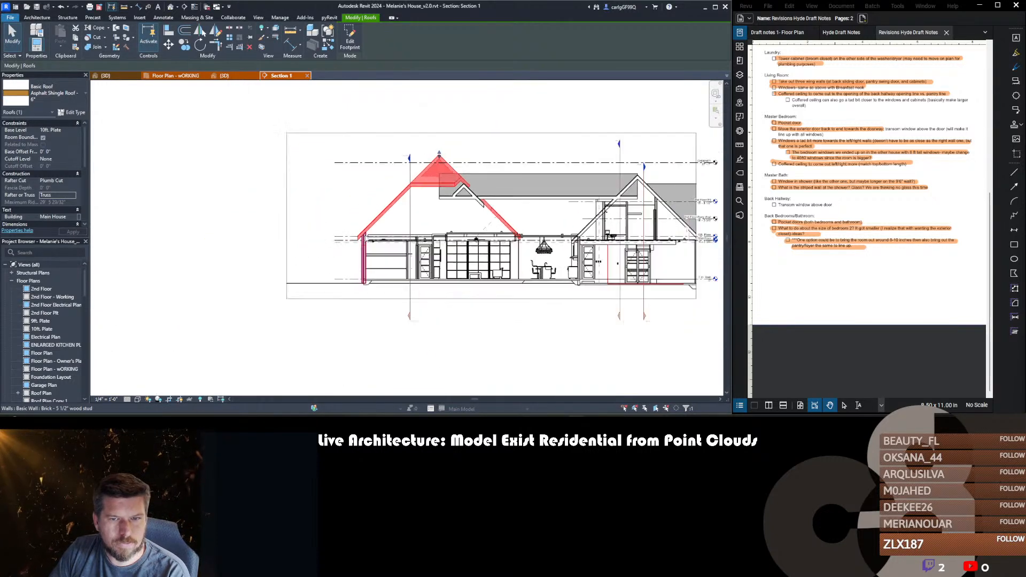
scroll(363, 250, "up", 5)
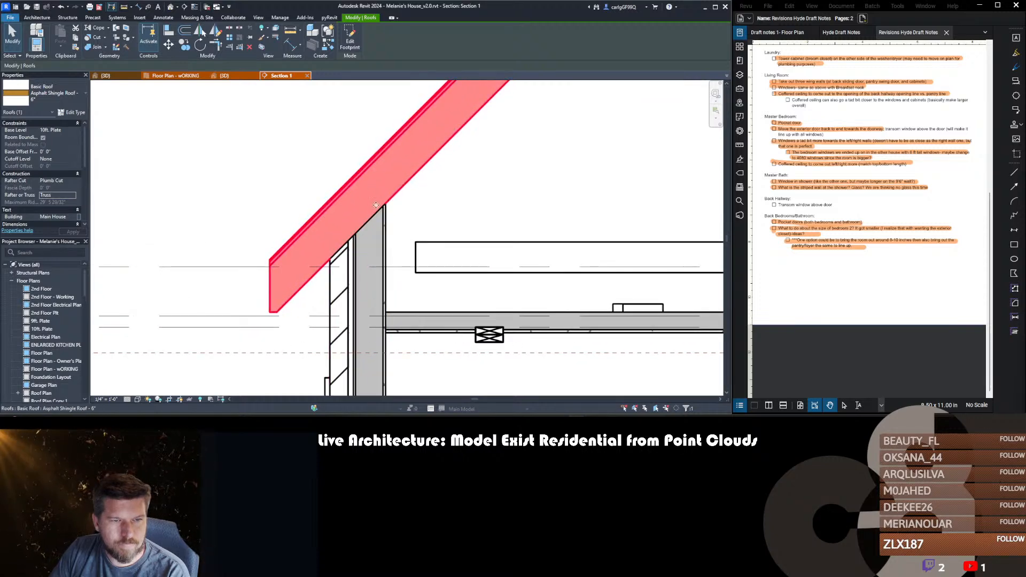
scroll(374, 203, "down", 3)
scroll(371, 214, "up", 5)
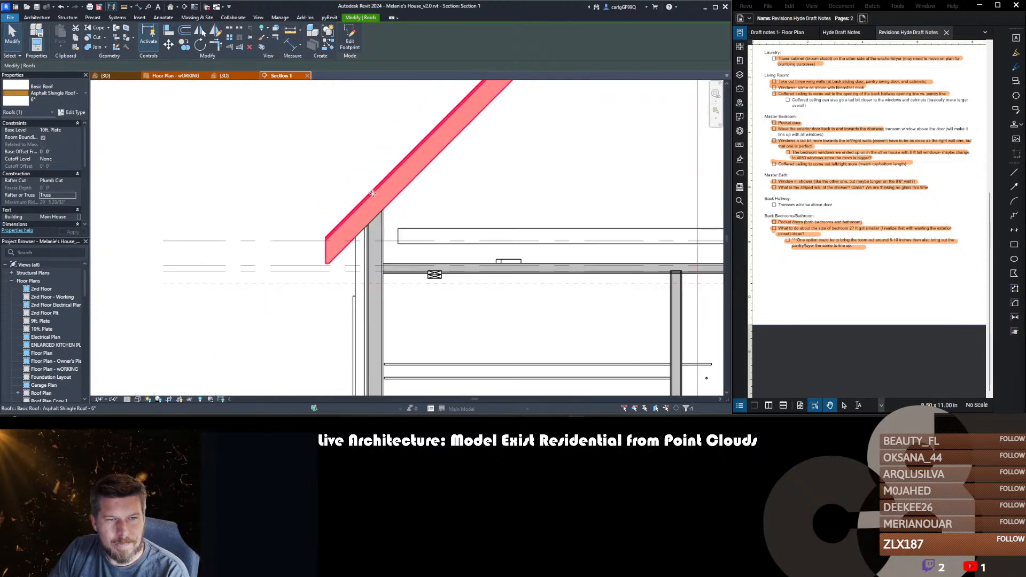
- Move the hipped end roof straight down until its underside meets the end wall's exterior stud face at the 10ft. Plate level
key("m")
key("v")
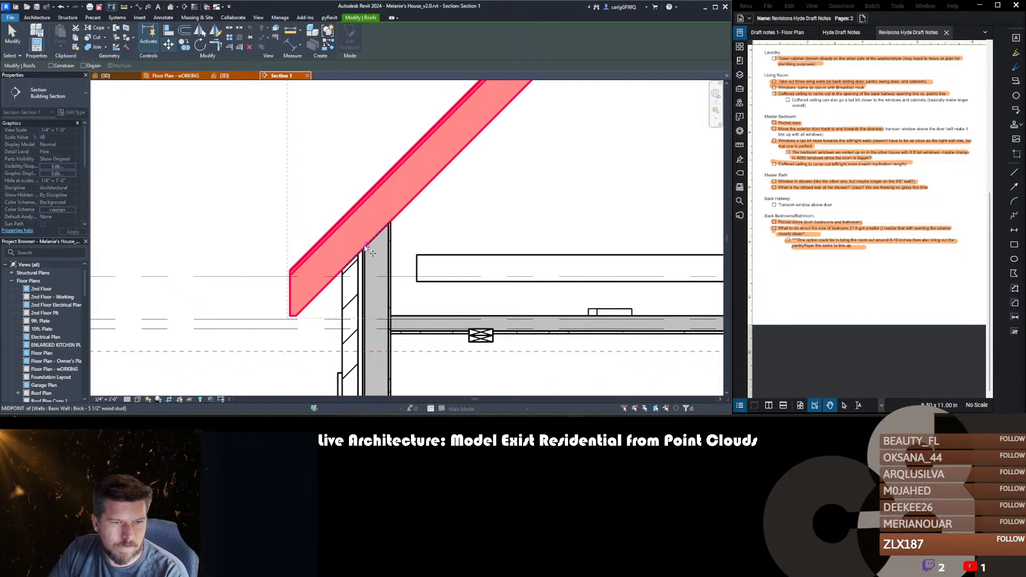
scroll(367, 246, "up", 4)
left_click(365, 248)
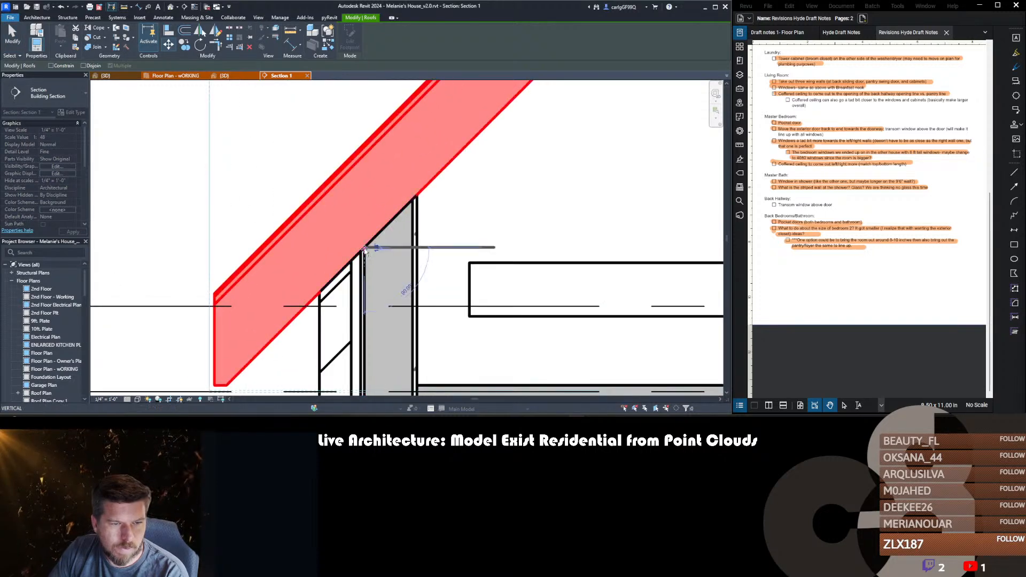
left_click(364, 314)
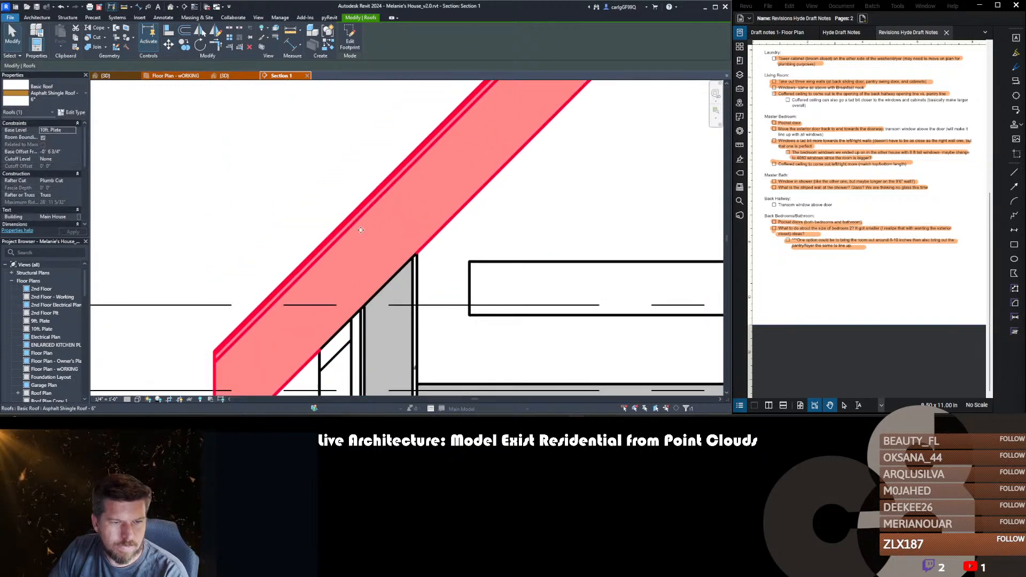
scroll(365, 256, "down", 3)
key("Escape")
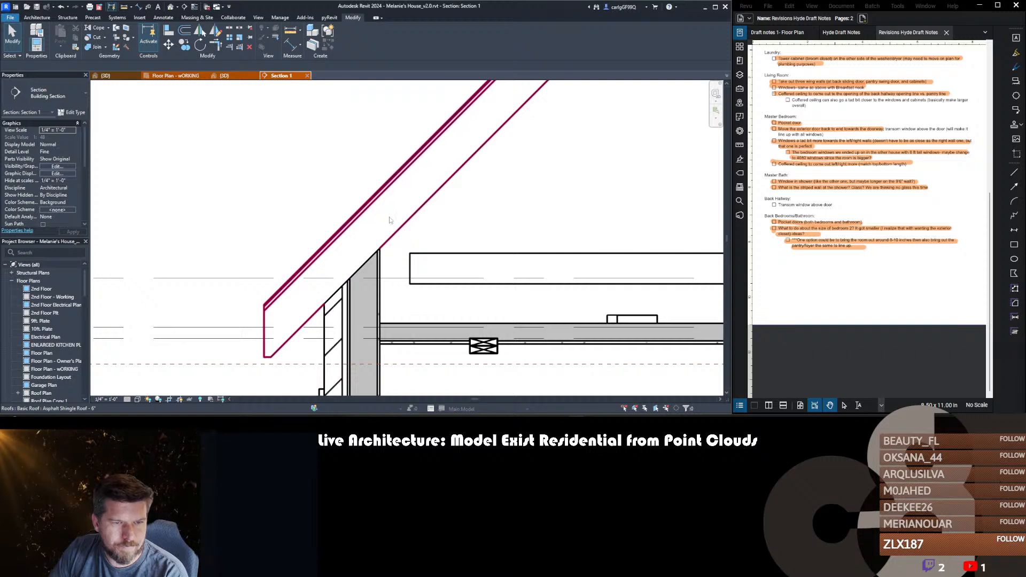
- Lower the hipped end roof further, bringing its underside at the end wall's inner stud face down to the 10ft. Plate level
left_click(387, 221)
scroll(380, 256, "up", 2)
key("m")
key("v")
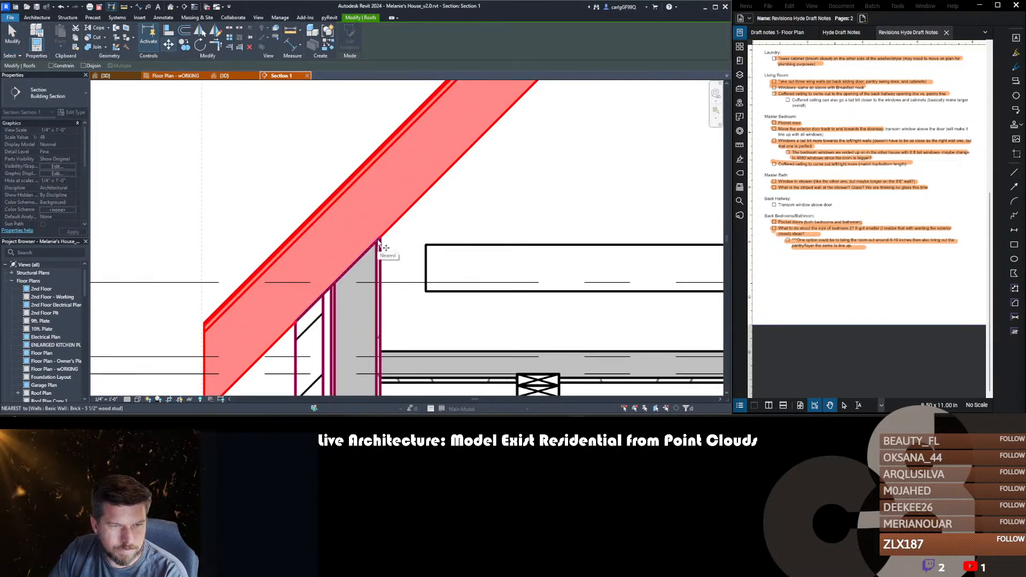
left_click(378, 243)
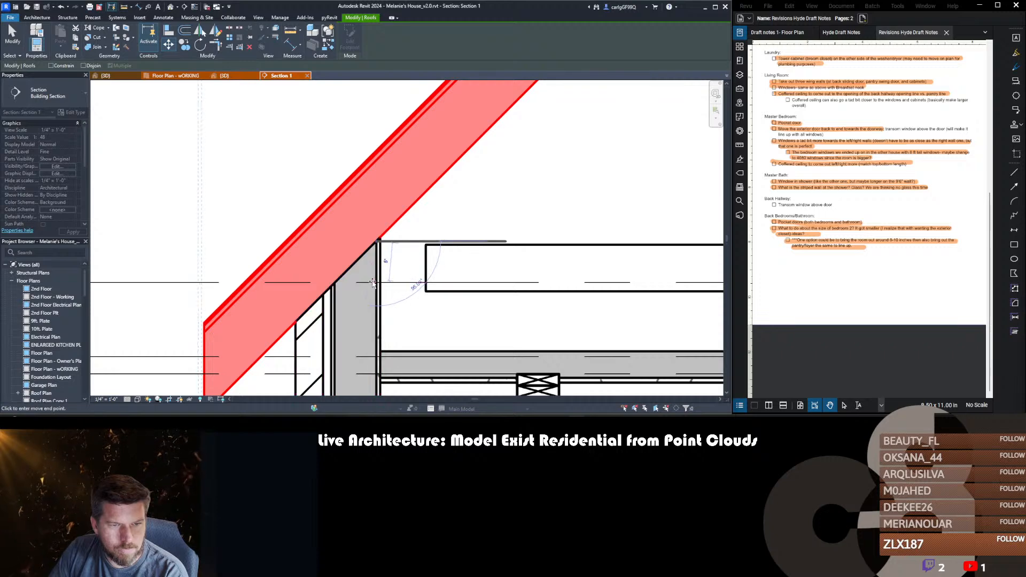
left_click(377, 283)
scroll(371, 235, "down", 1)
middle_click_drag(372, 236, 367, 192)
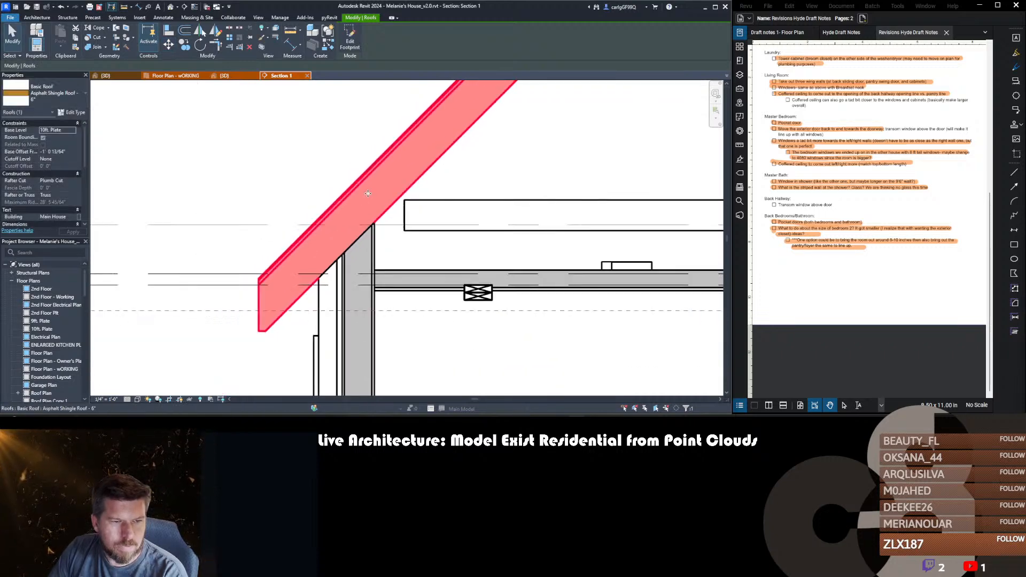
scroll(366, 196, "down", 1)
key("Escape")
- Examine the lowered eave at the brick end wall and the roof profiles across the whole section
middle_click_drag(313, 301, 320, 287)
scroll(353, 215, "up", 3)
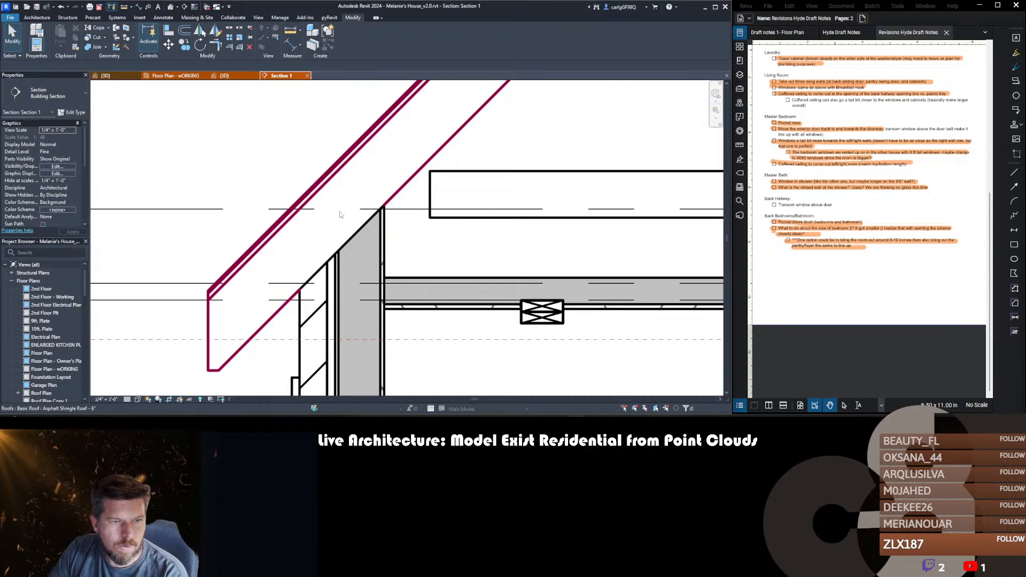
scroll(342, 217, "down", 5)
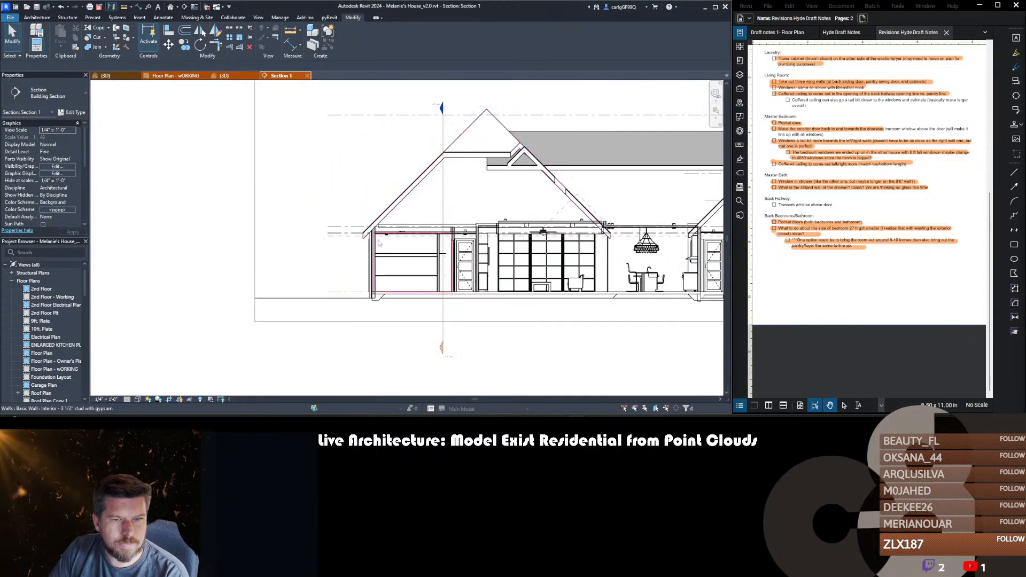
middle_click_drag(594, 226, 518, 251)
scroll(518, 251, "up", 4)
scroll(520, 252, "down", 2)
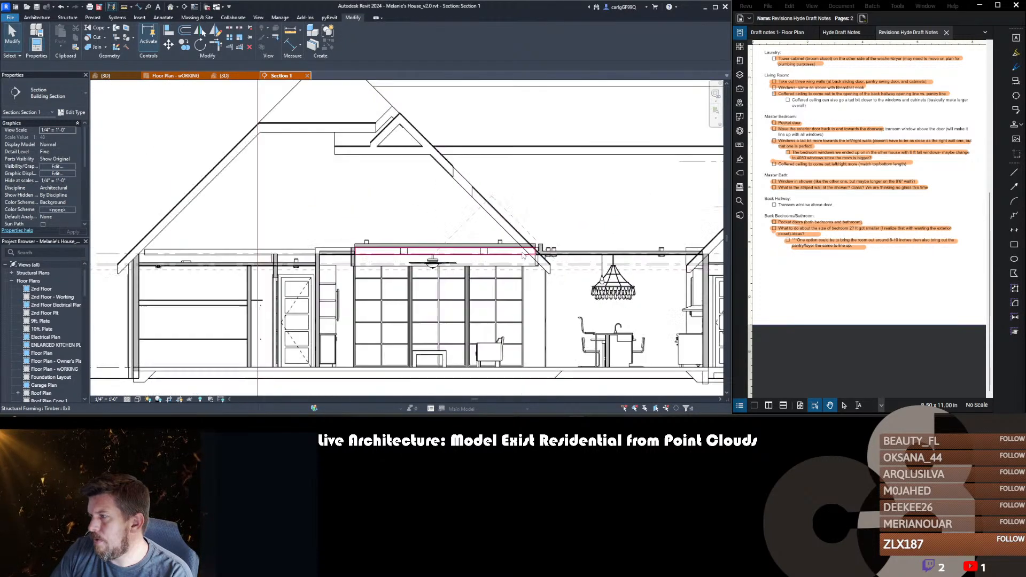
scroll(523, 256, "down", 5)
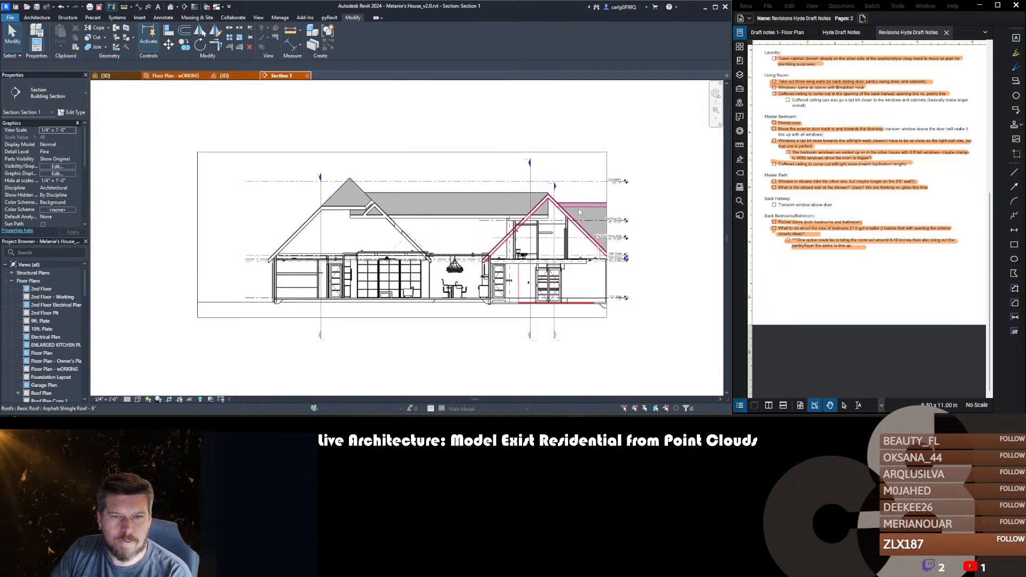
scroll(580, 213, "up", 5)
scroll(562, 179, "down", 6)
middle_click_drag(379, 224, 417, 226)
scroll(417, 226, "up", 2)
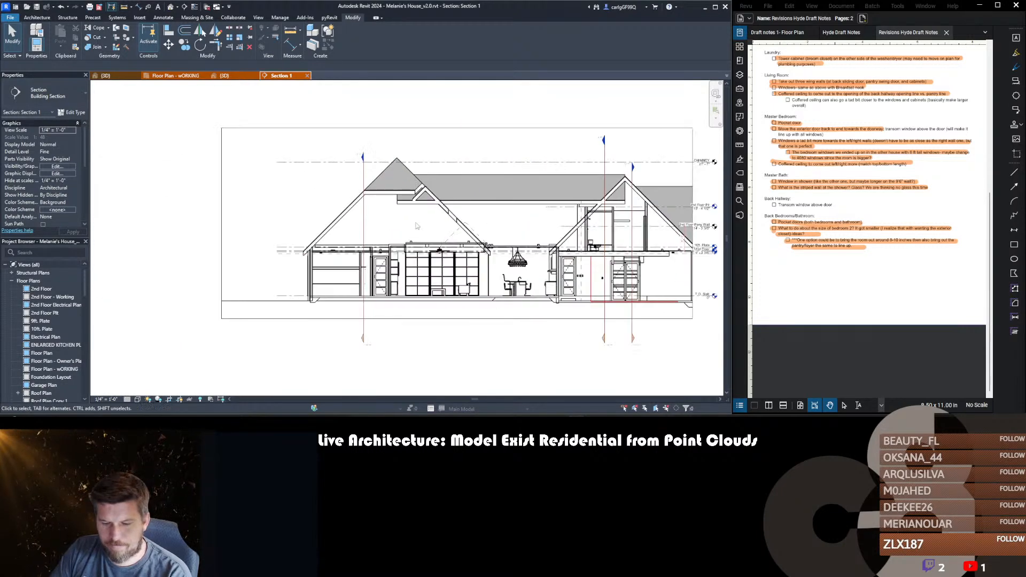
- Extend the section's crop region sideways past the end of the wing with the arched double doors
middle_click_drag(524, 225, 362, 232)
left_click(530, 229)
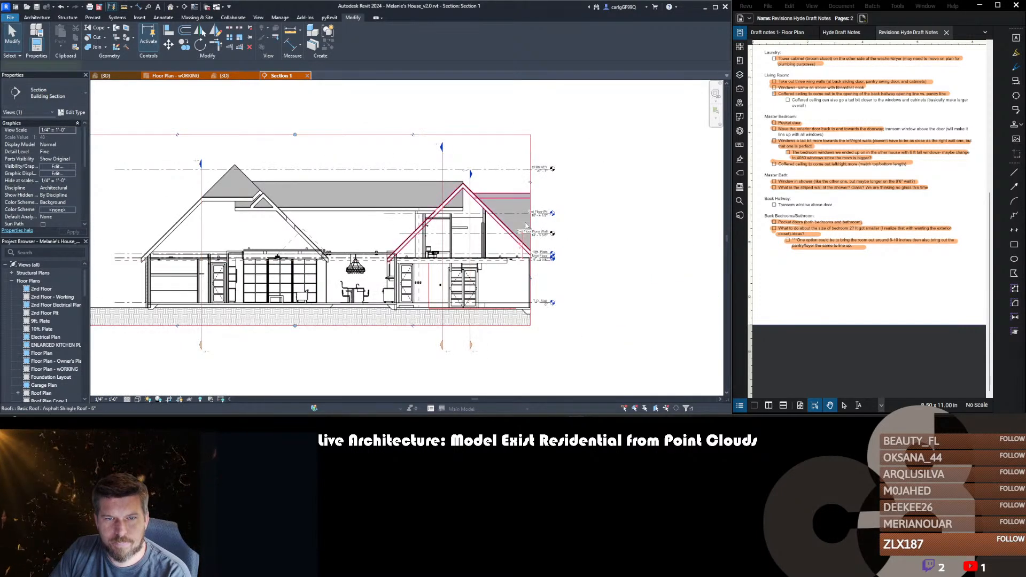
left_click_drag(530, 229, 629, 231)
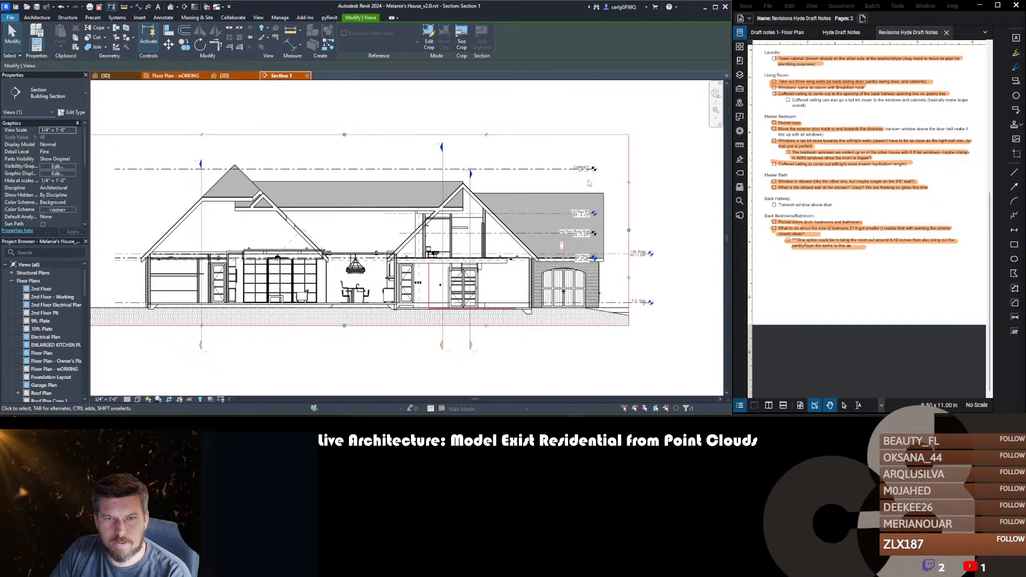
left_click(558, 169)
key("Escape")
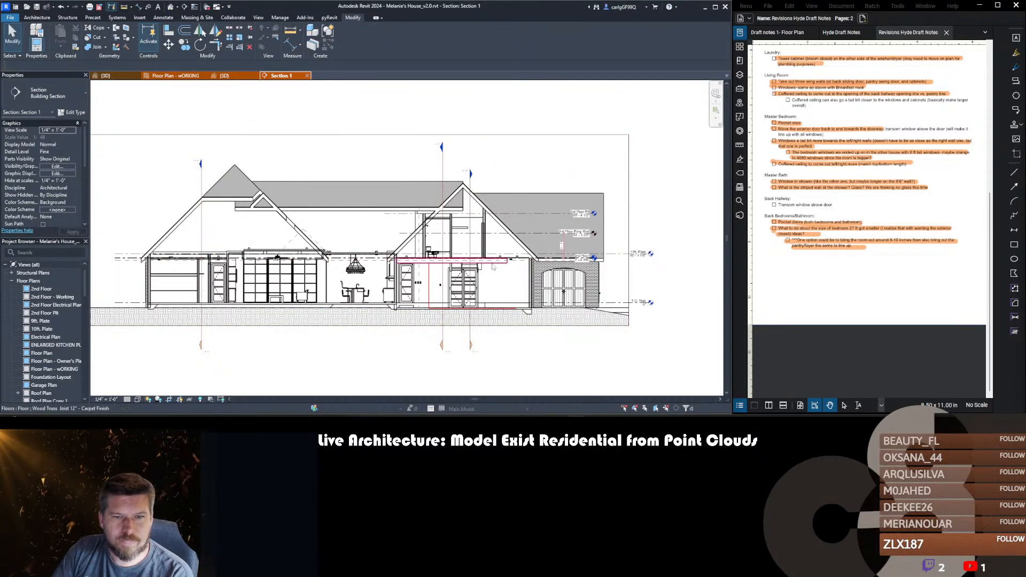
- Raise the top of the brick wall under the two-storey roof's outer eave to a top offset of 1' 0"
scroll(553, 225, "up", 4)
left_click(471, 255)
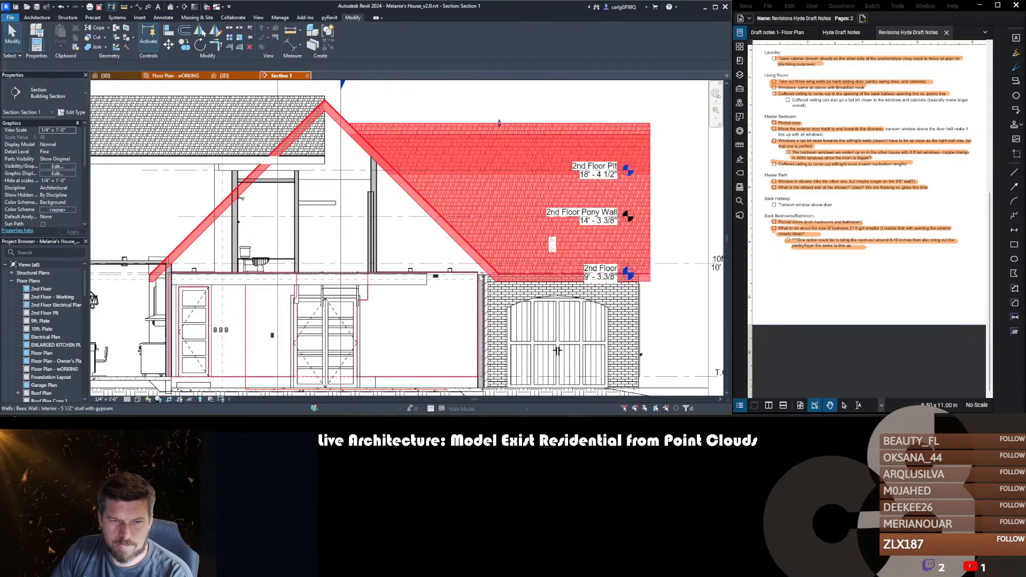
scroll(470, 255, "up", 3)
scroll(452, 234, "down", 5)
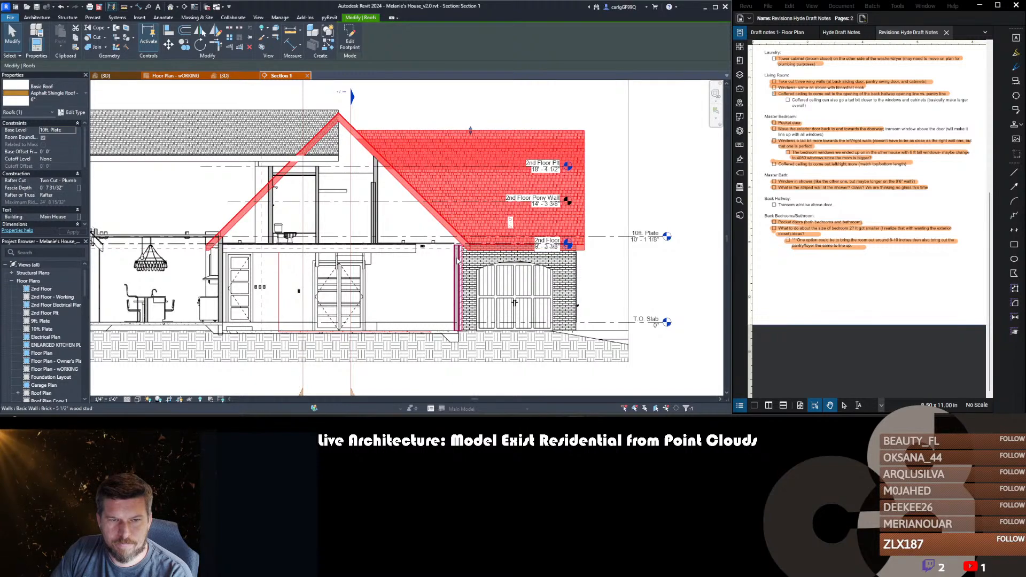
left_click(459, 250)
scroll(460, 249, "up", 5)
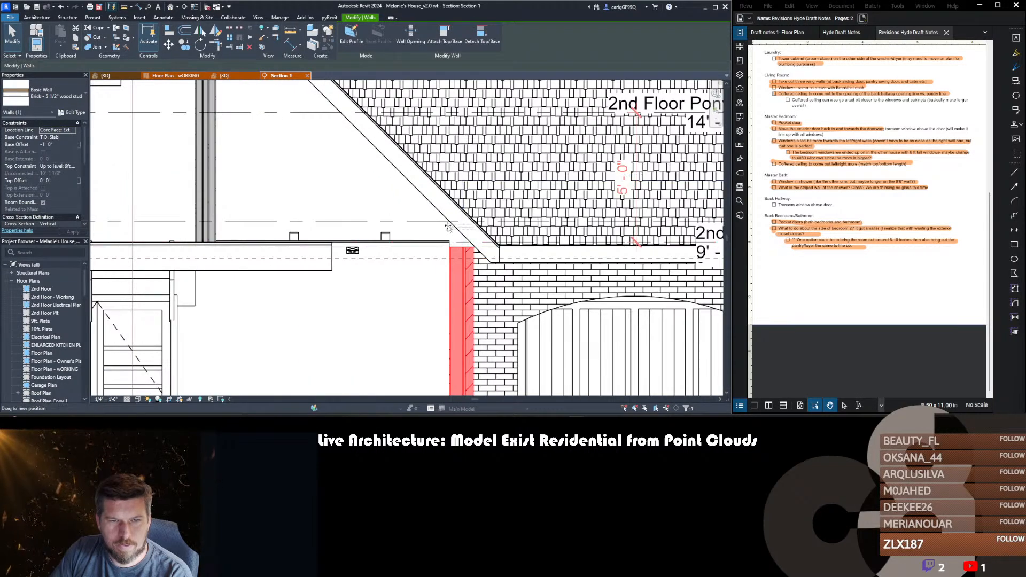
left_click_drag(461, 246, 455, 223)
scroll(455, 223, "down", 5)
scroll(471, 227, "up", 6)
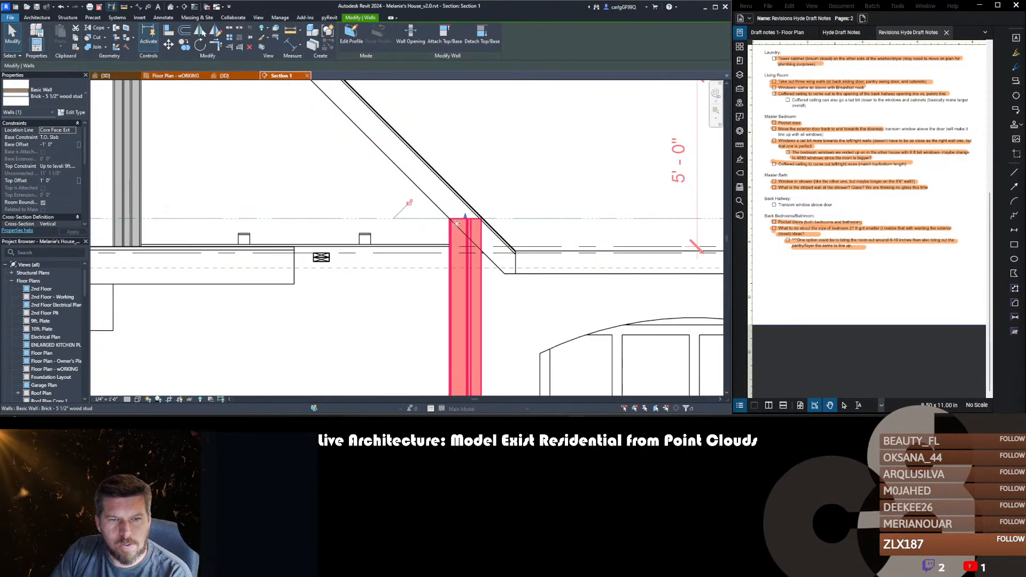
scroll(455, 221, "down", 4)
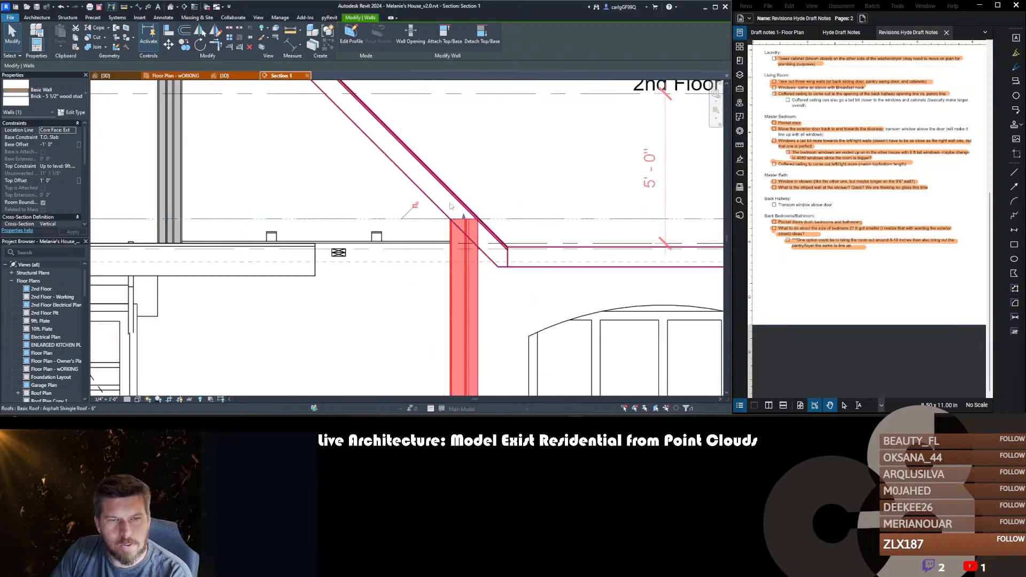
- Check the two-storey roof's construction settings, and set the hipped end roof's Rafter Cut to Two Cut - Plumb with a fascia depth of 7 31/32"
left_click(470, 212)
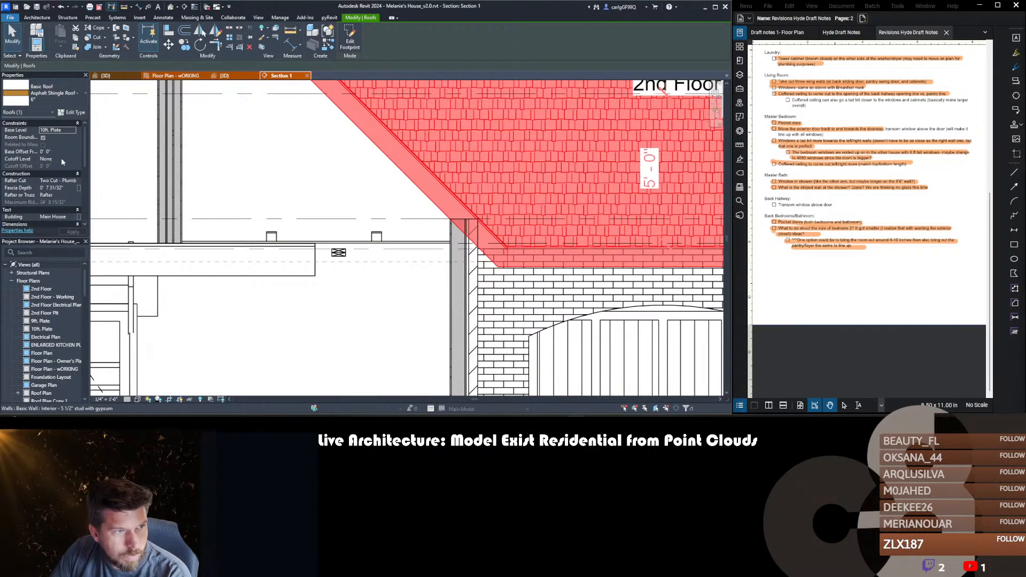
scroll(385, 187, "down", 7)
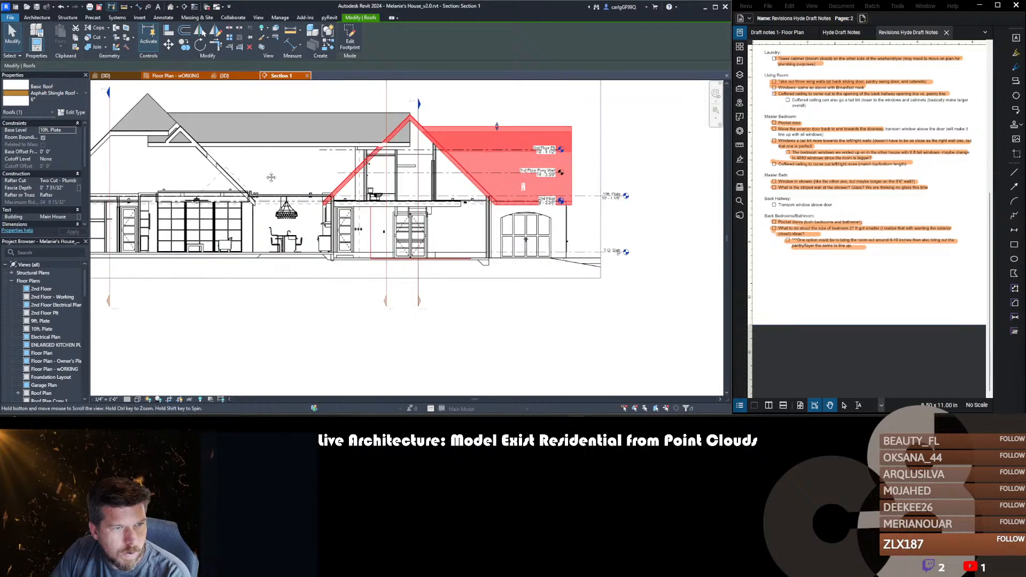
left_click(385, 187)
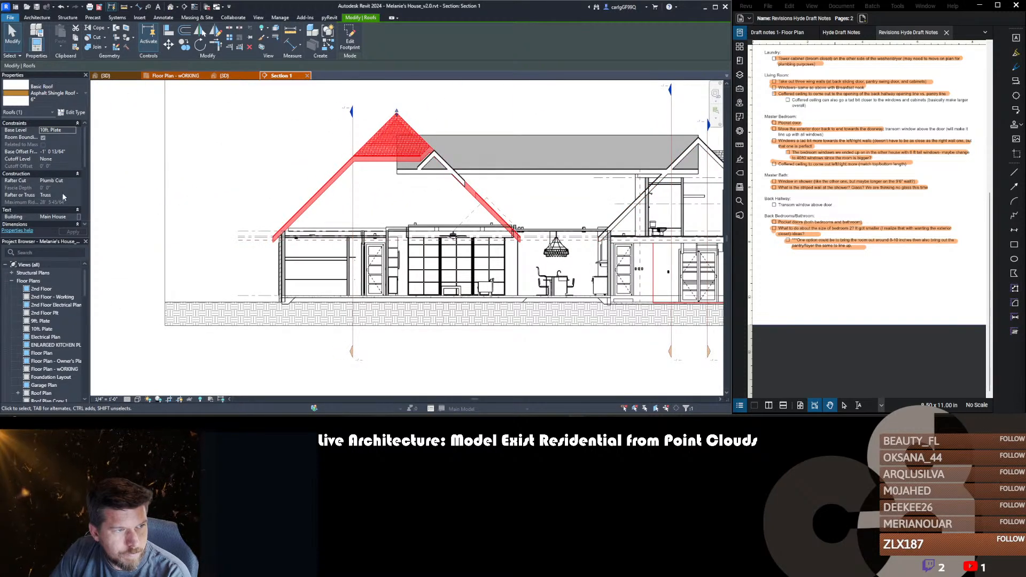
left_click(73, 181)
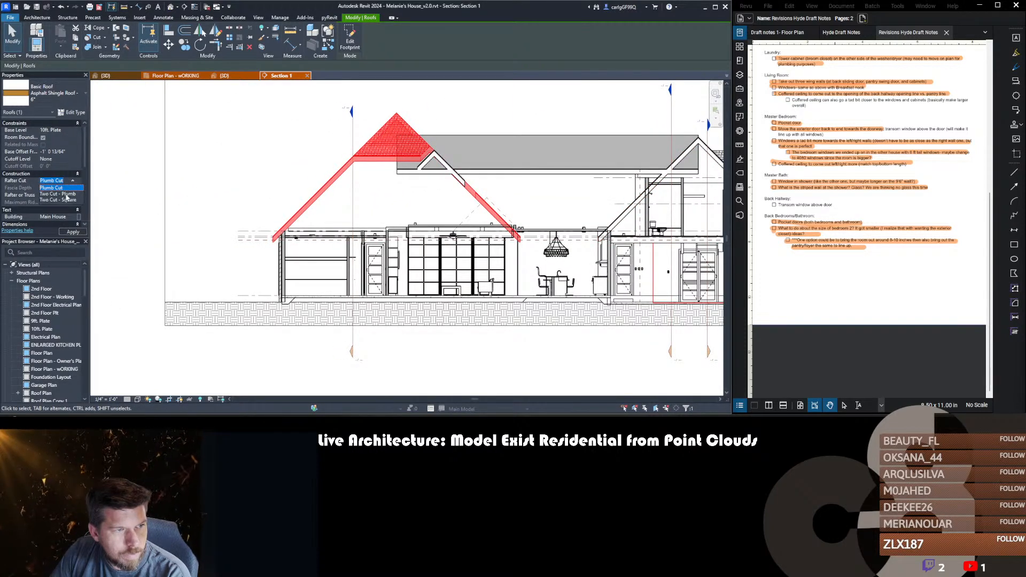
left_click(64, 194)
left_click(62, 188)
type("7")
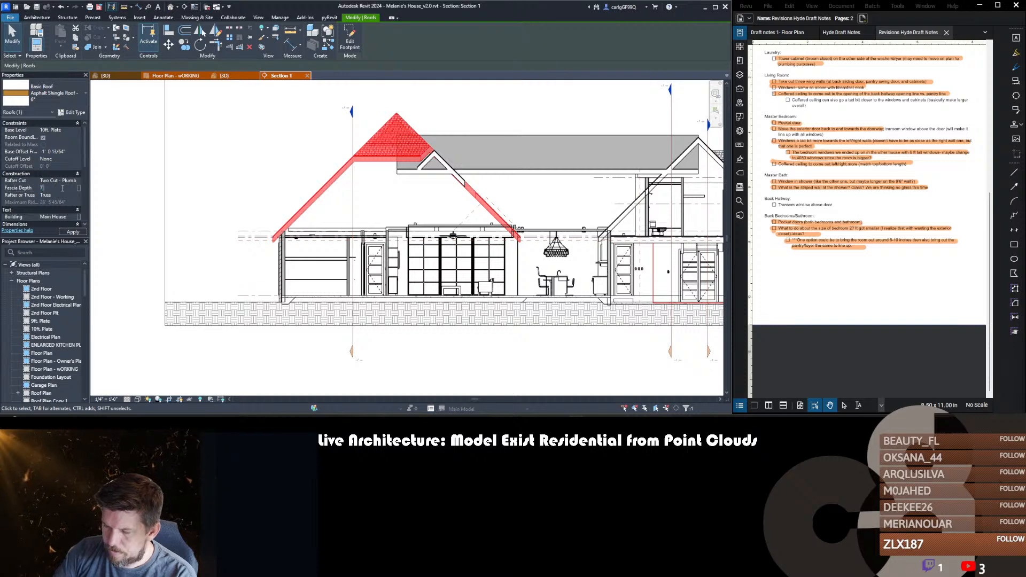
type(" 31/32")
key("Return")
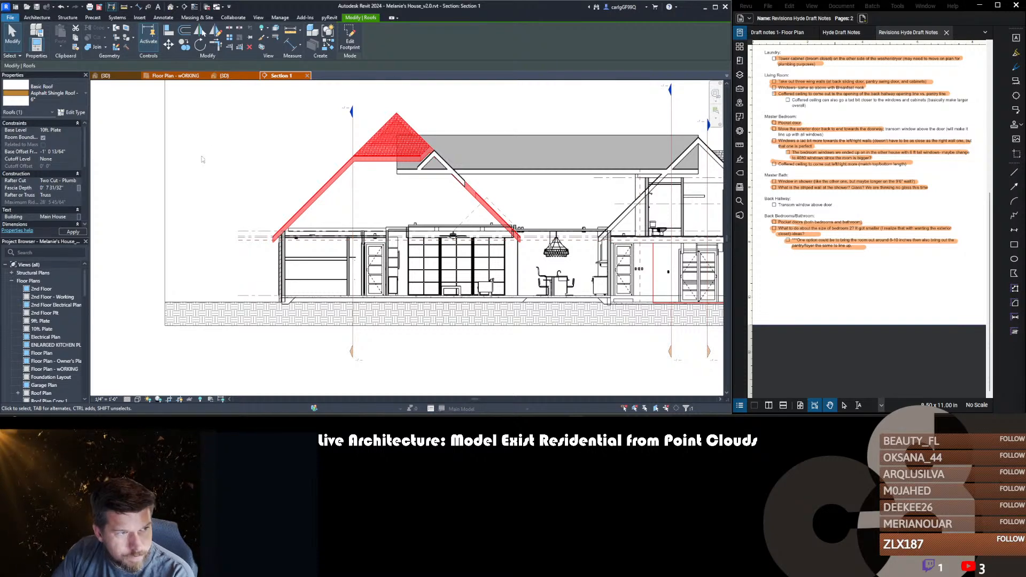
- Try to change the hipped end roof's Rafter or Truss setting from Truss to Rafter
left_click(70, 196)
left_click(53, 203)
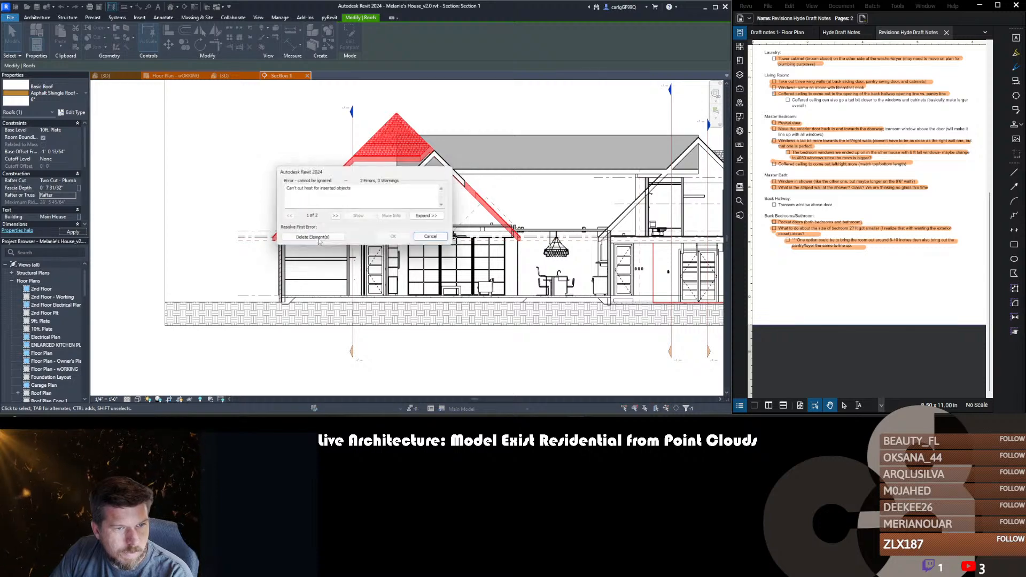
left_click(430, 235)
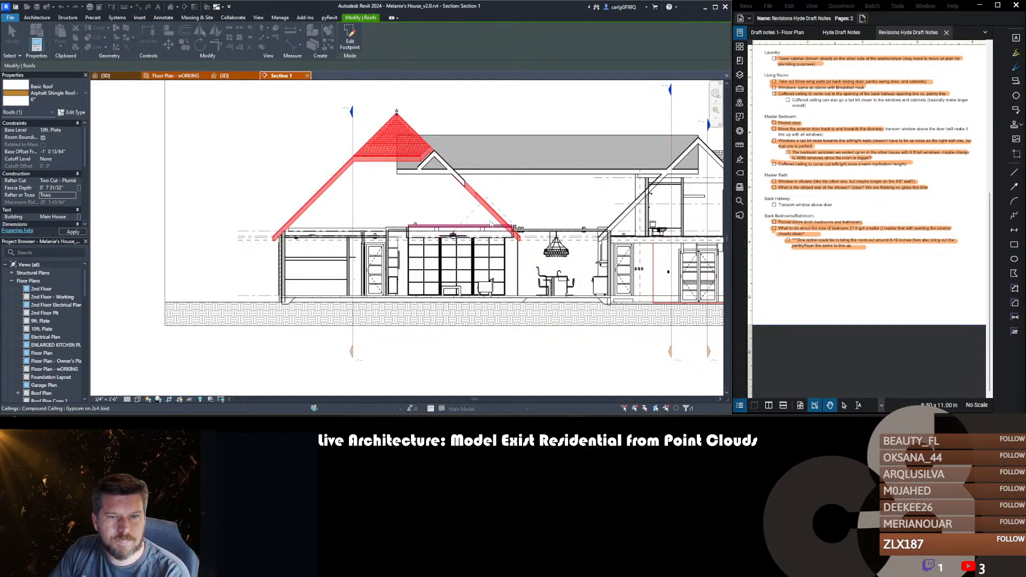
key("Escape")
- Move the two-storey roof slightly up so its underside meets the top inner corner of the stud core in the dining-side wall
scroll(497, 220, "up", 6)
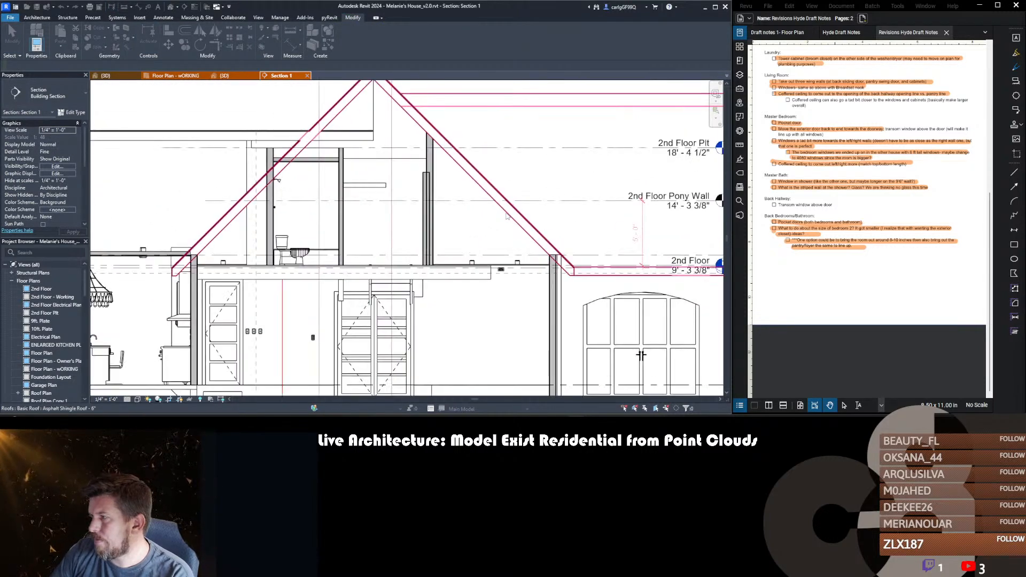
scroll(506, 216, "up", 2)
middle_click_drag(364, 288, 389, 224)
scroll(389, 224, "down", 1)
middle_click_drag(316, 240, 555, 242)
scroll(395, 209, "up", 4)
left_click(354, 275)
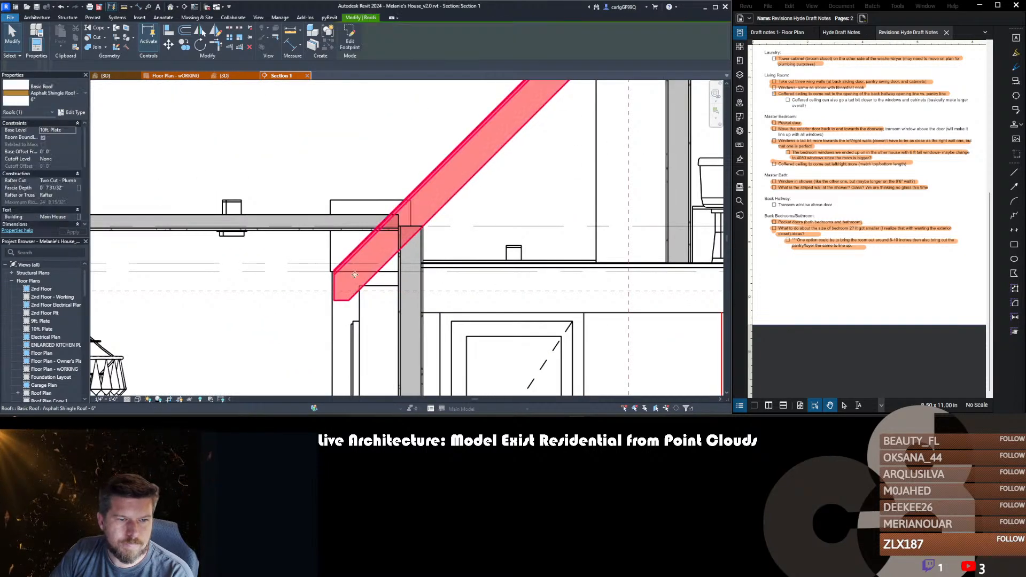
scroll(369, 262, "up", 2)
scroll(483, 196, "up", 3)
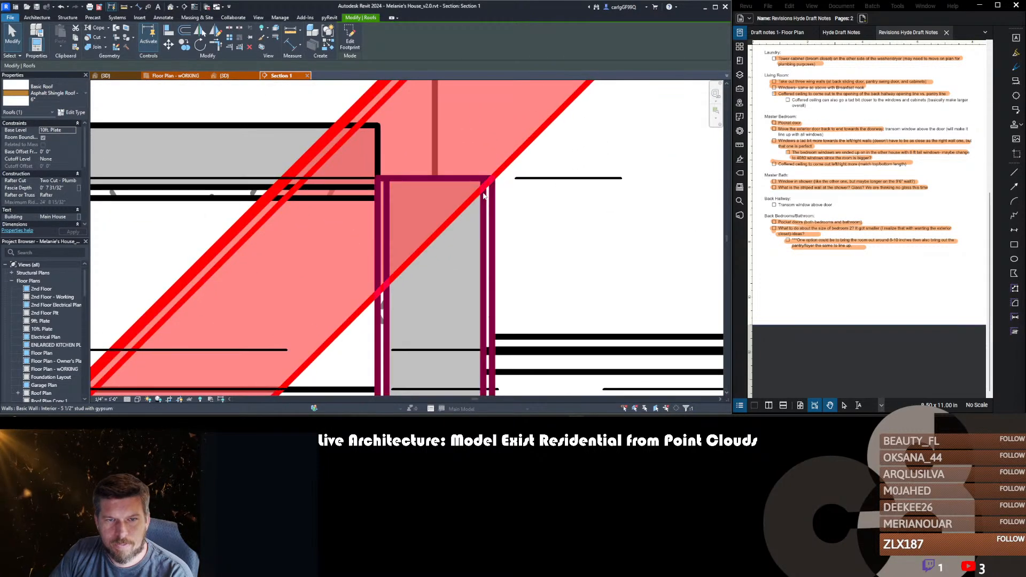
middle_click_drag(483, 196, 480, 199)
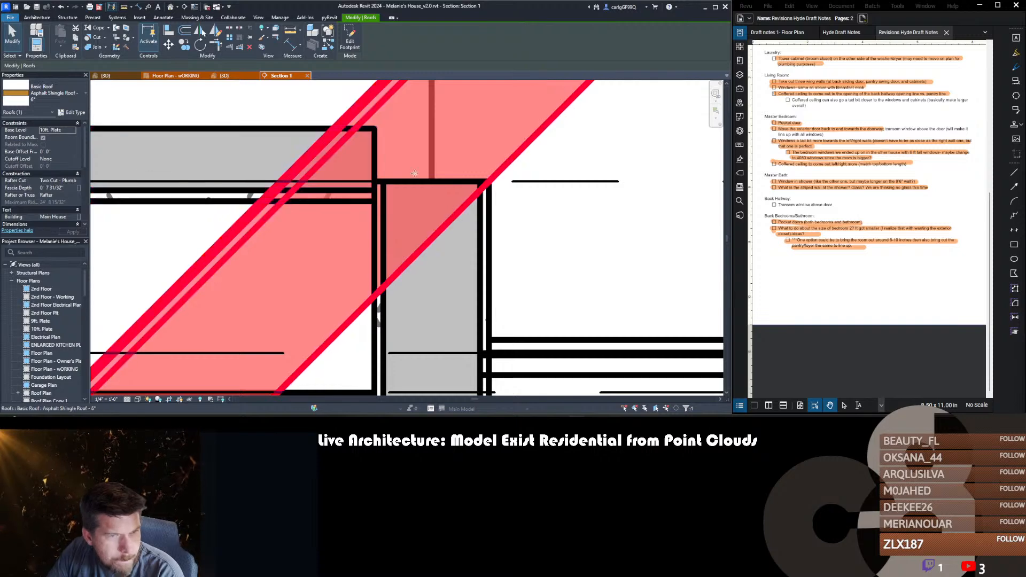
scroll(473, 188, "up", 1)
key("m")
key("v")
left_click(483, 191)
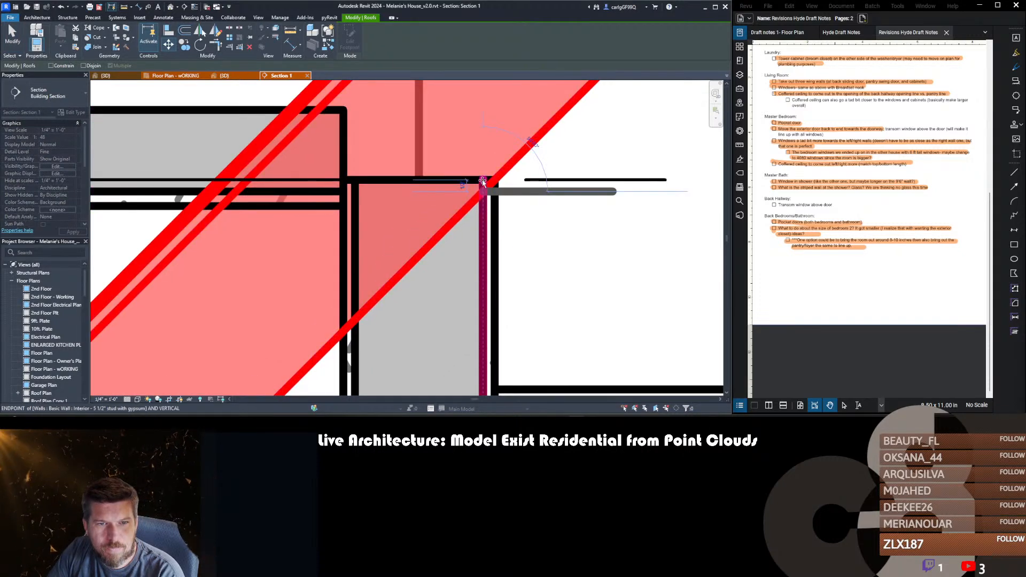
left_click(483, 184)
scroll(400, 260, "down", 4)
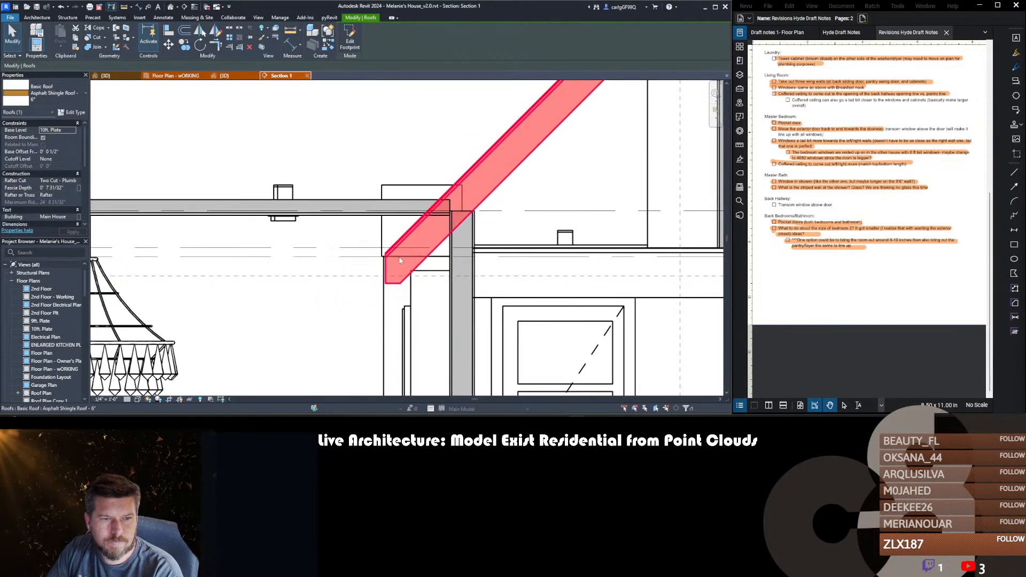
key("Escape")
scroll(400, 261, "down", 3)
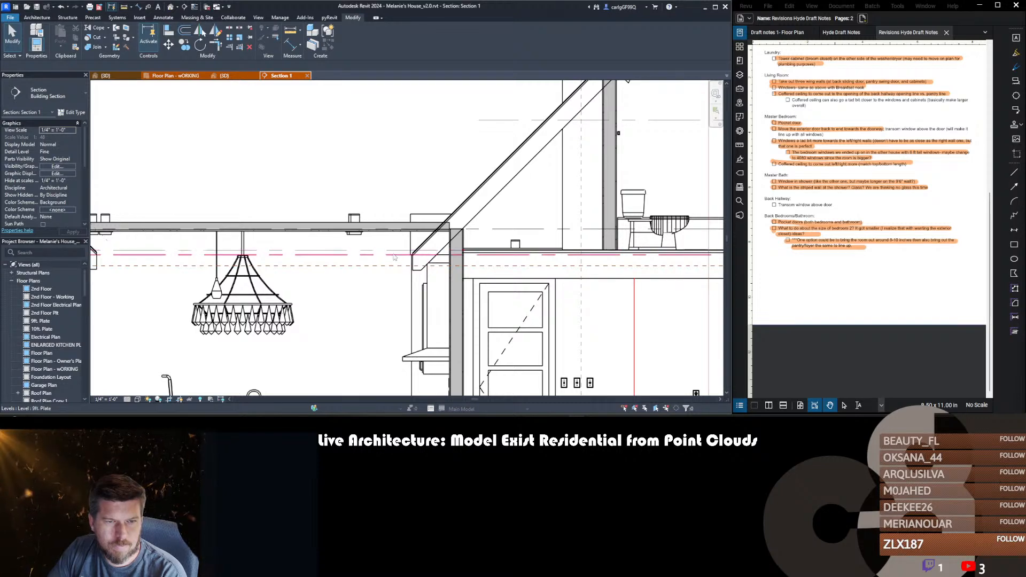
scroll(394, 255, "down", 3)
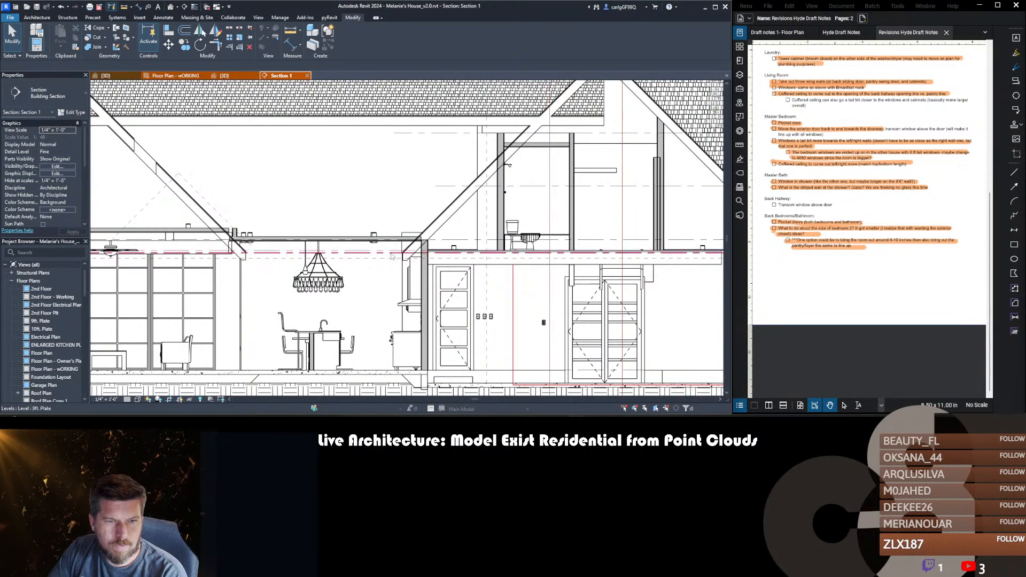
left_click(390, 254)
key("Delete")
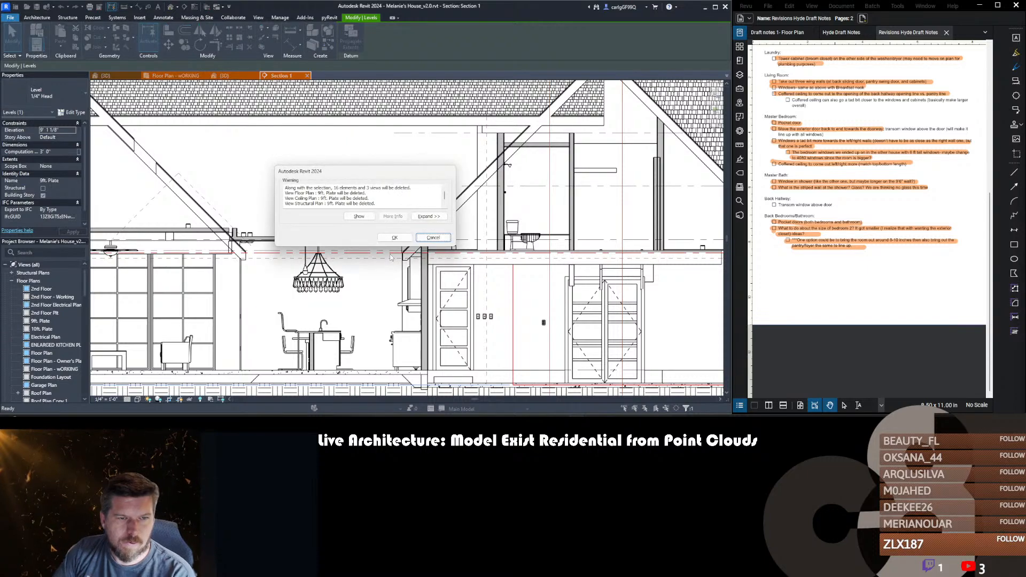
left_click(433, 238)
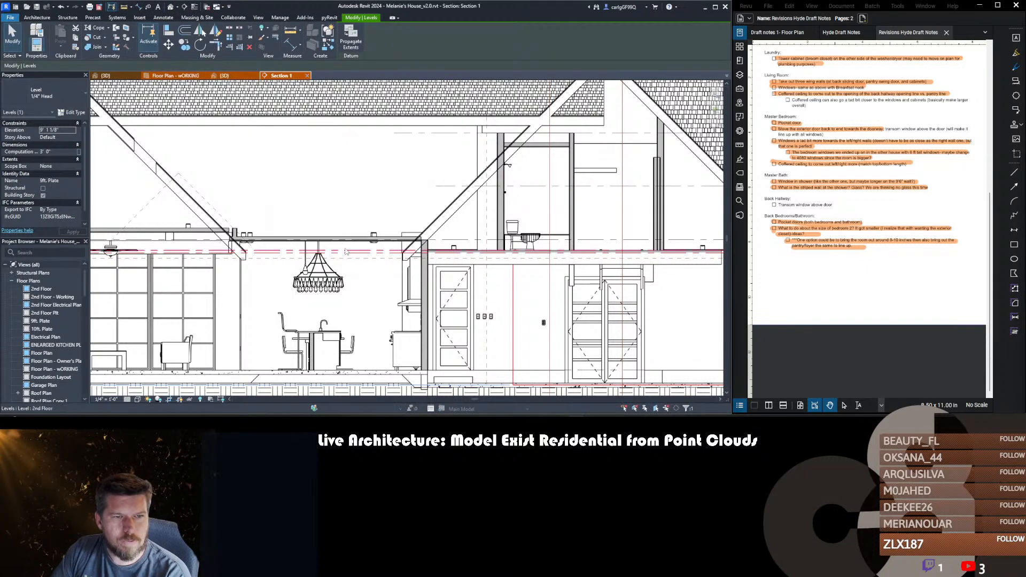
key("Escape")
- Examine the roof profiles across the whole building section and the front roofs from several sides in the 3D view
scroll(237, 295, "down", 5)
scroll(236, 296, "down", 2)
middle_click_drag(237, 296, 339, 310)
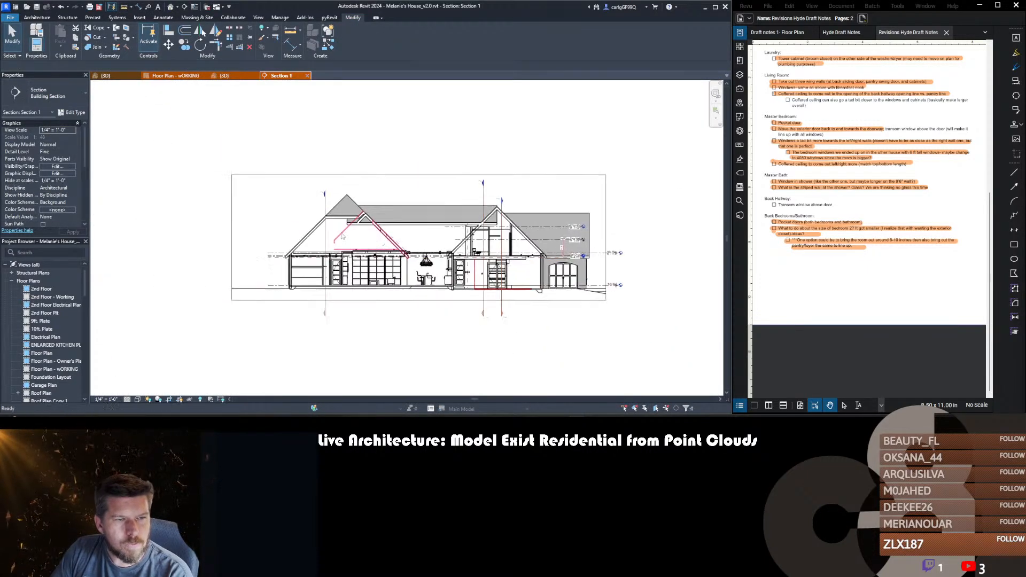
scroll(336, 223, "up", 7)
scroll(504, 182, "down", 4)
middle_click_drag(503, 182, 429, 188)
key("ctrl+Tab")
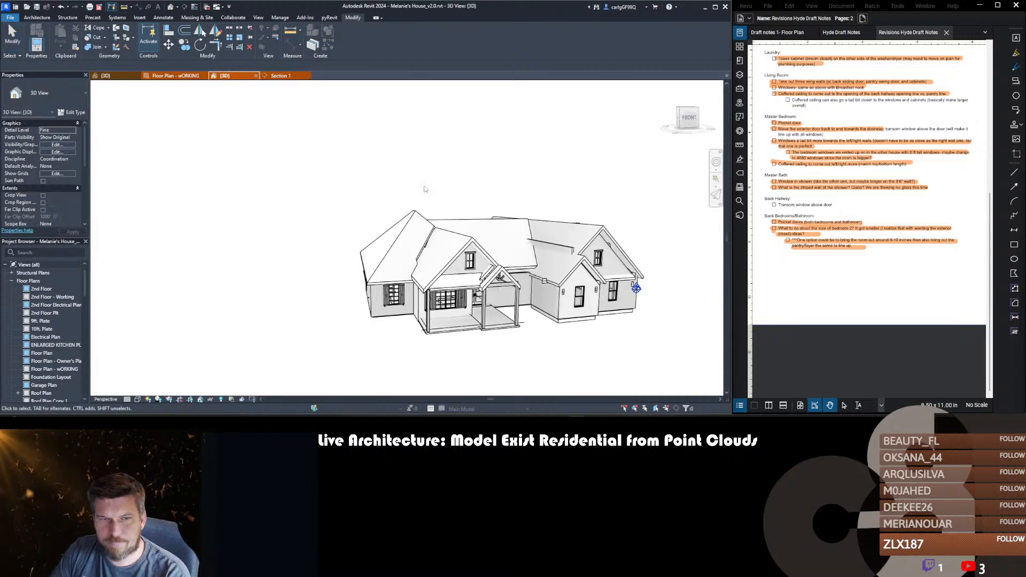
scroll(416, 190, "down", 3)
middle_click_drag(362, 252, 664, 293, "shift")
left_click(385, 268)
middle_click_drag(385, 268, 577, 371, "shift")
scroll(382, 322, "up", 3)
middle_click_drag(382, 322, 438, 271, "shift")
scroll(438, 272, "down", 2)
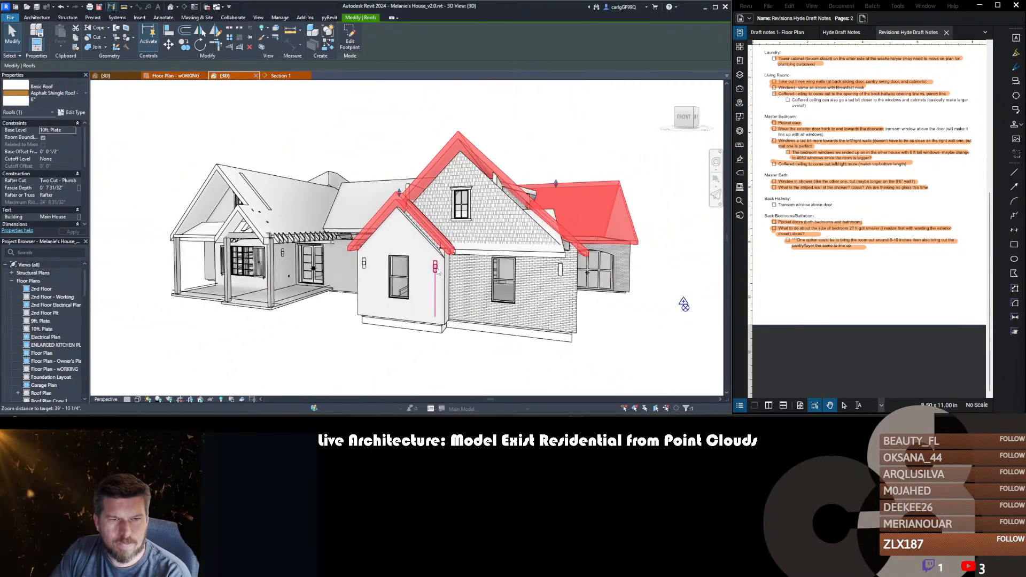
key("Escape")
scroll(331, 214, "down", 3)
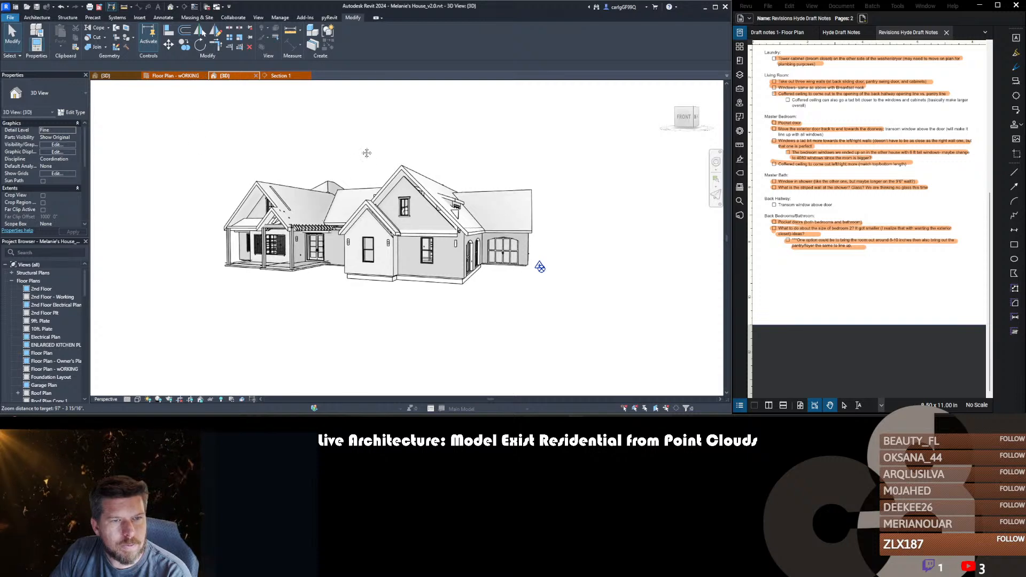
middle_click_drag(367, 153, 368, 168)
scroll(262, 206, "down", 1)
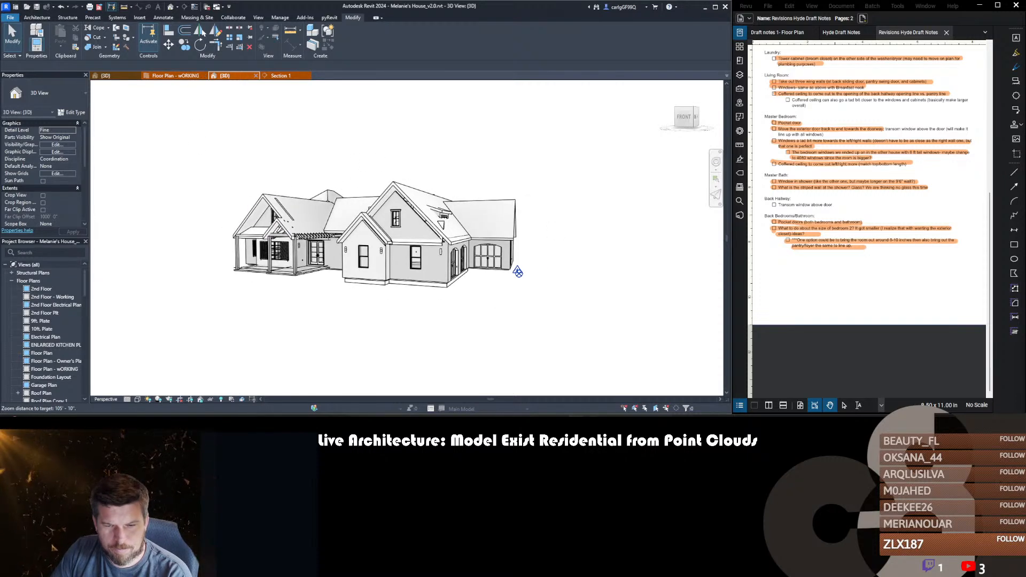
- Switch to Firefox and search the web in a new window for "french eave roof deatil"
mouse_move(593, 412)
left_click(619, 383)
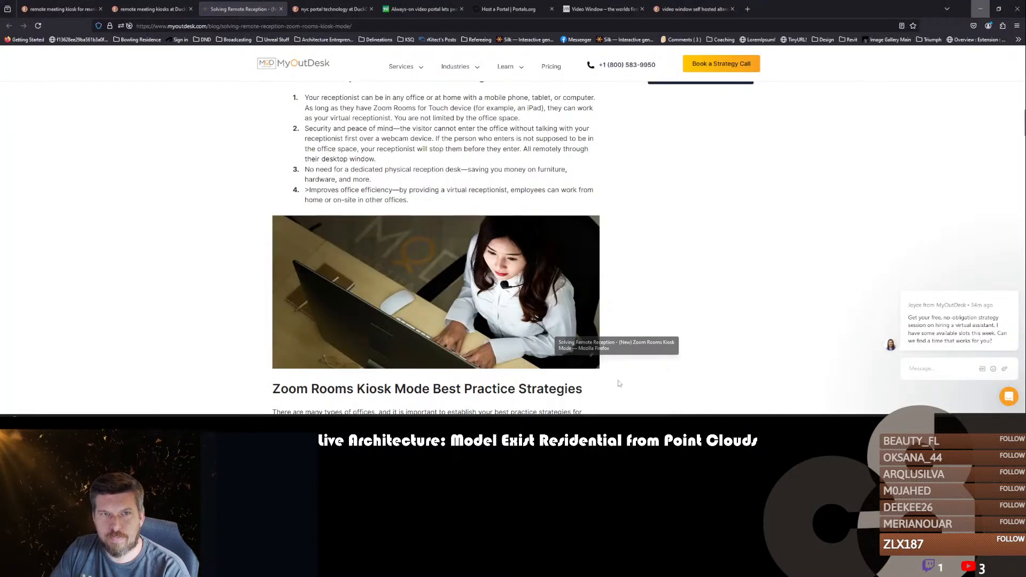
key("ctrl+n")
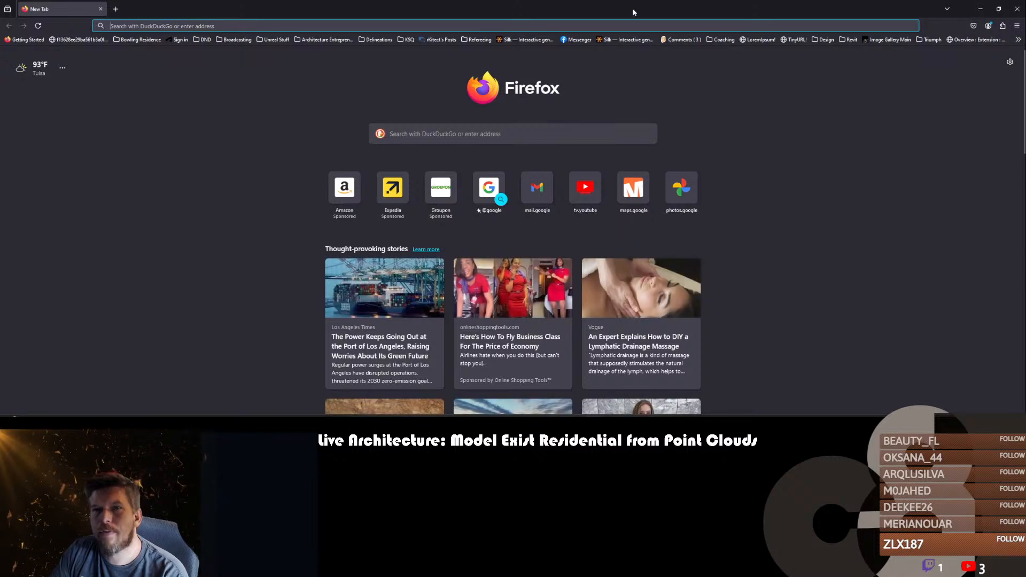
left_click(602, 27)
type("fren")
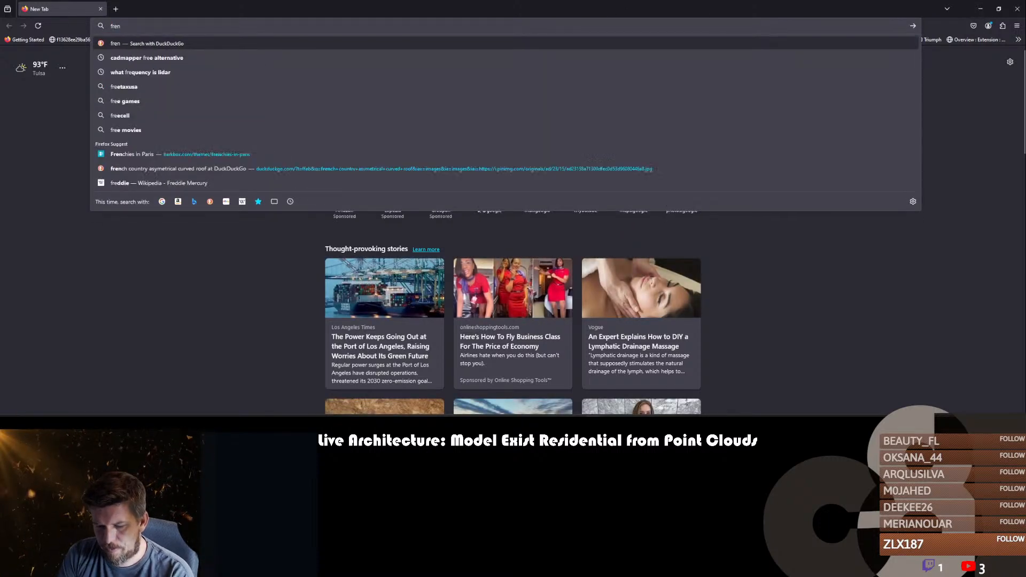
type("ch eave roof deatil")
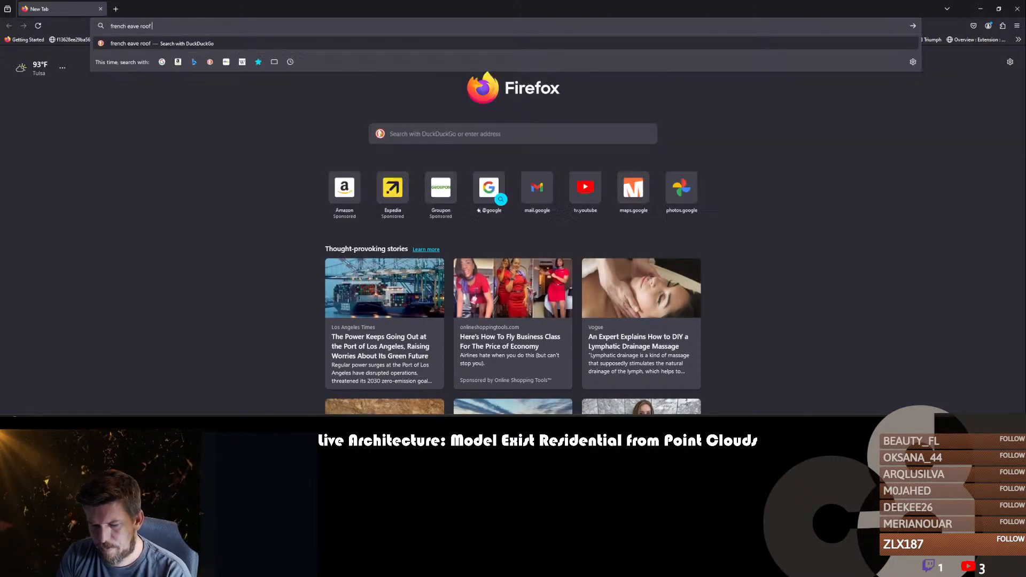
key("Return")
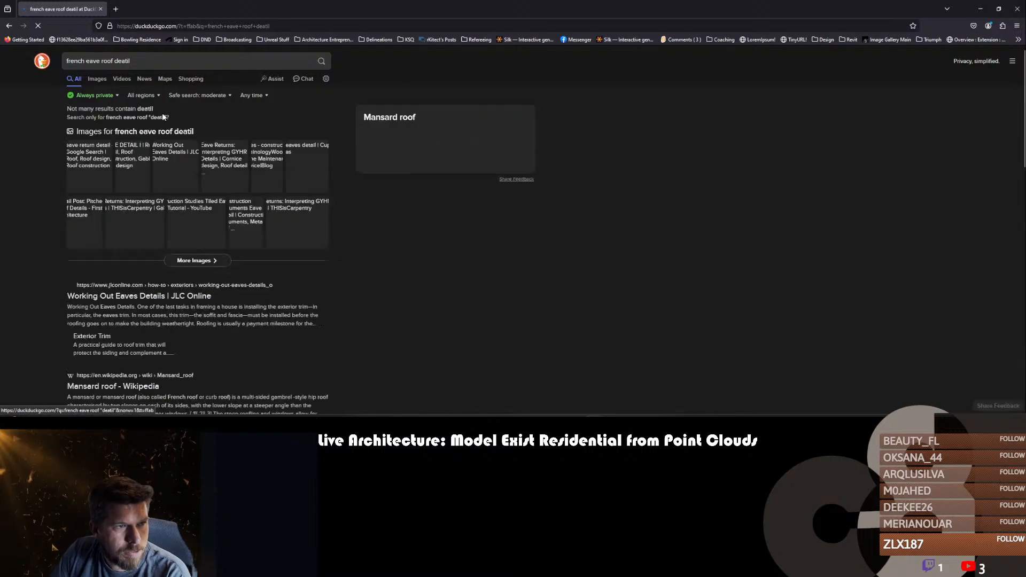
- Examine the image results for eave construction, including the eave return detail sheet and the EAVE DETAIL I drawing
left_click(85, 170)
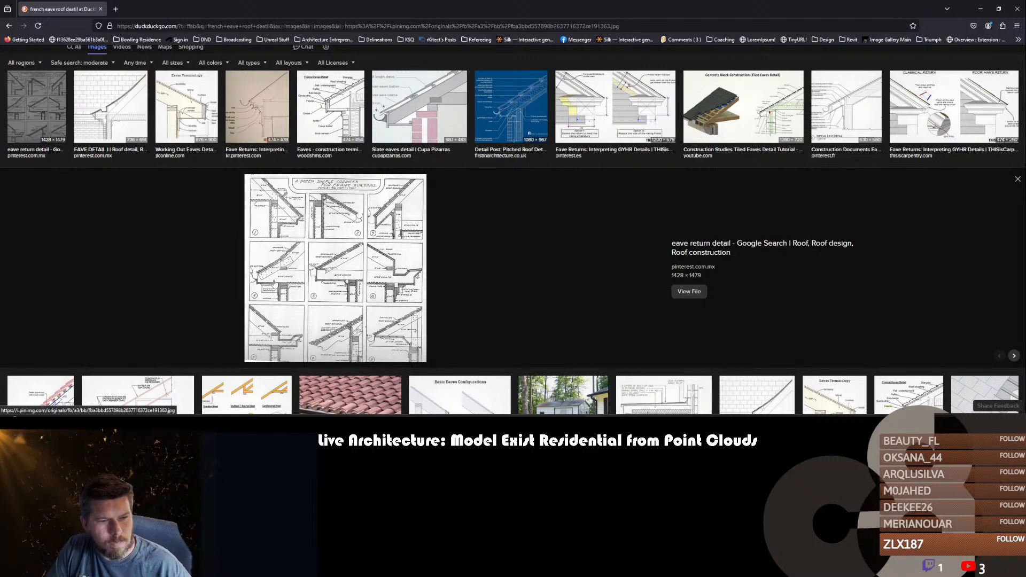
left_click(118, 124)
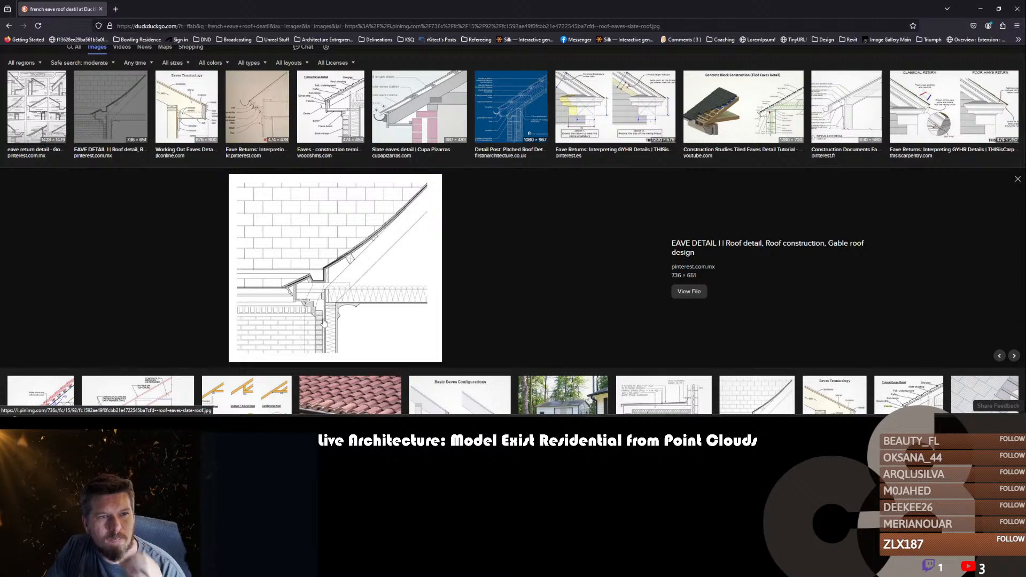
scroll(241, 316, "down", 3)
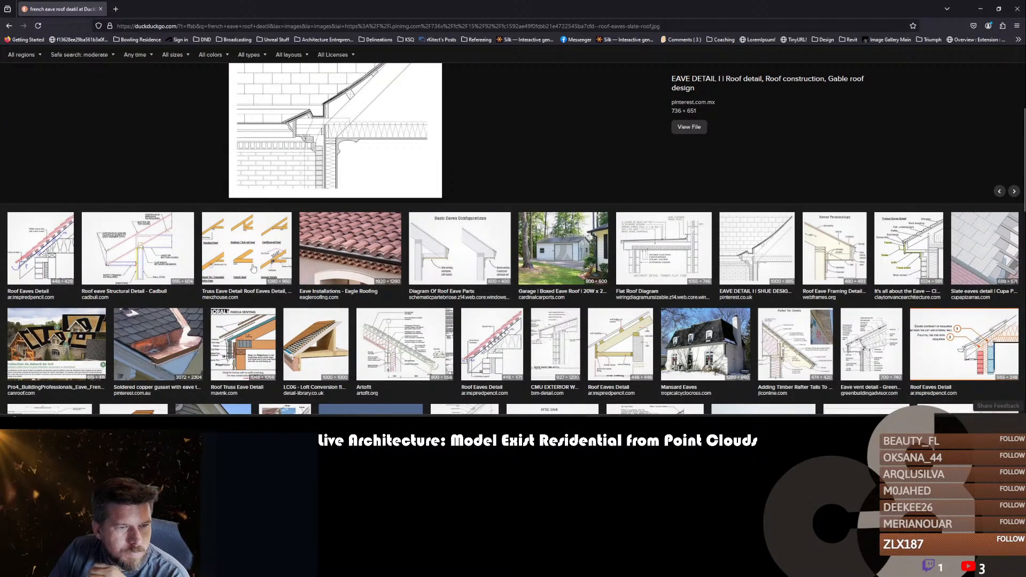
scroll(263, 265, "up", 4)
left_click(39, 152)
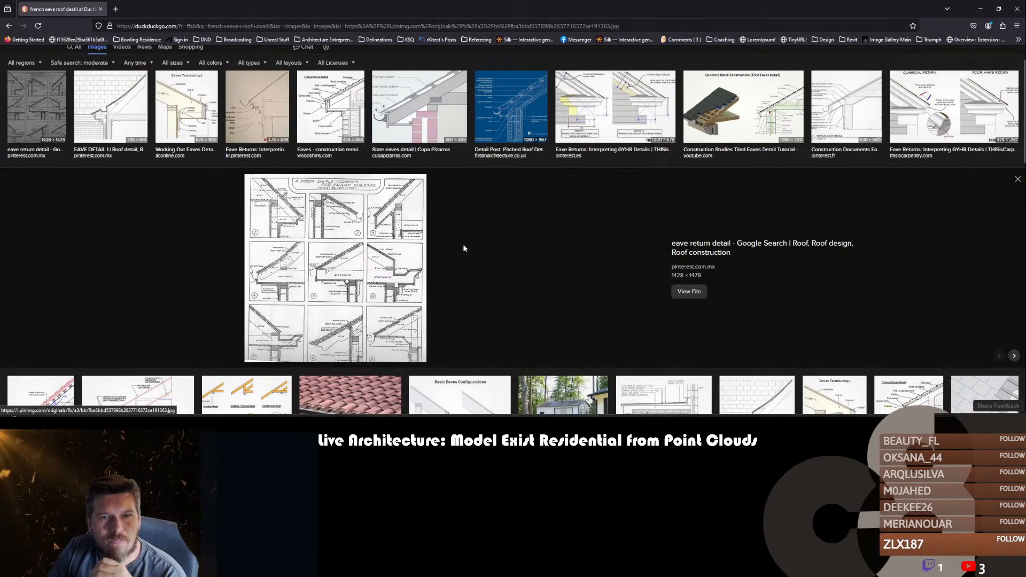
scroll(383, 270, "down", 5)
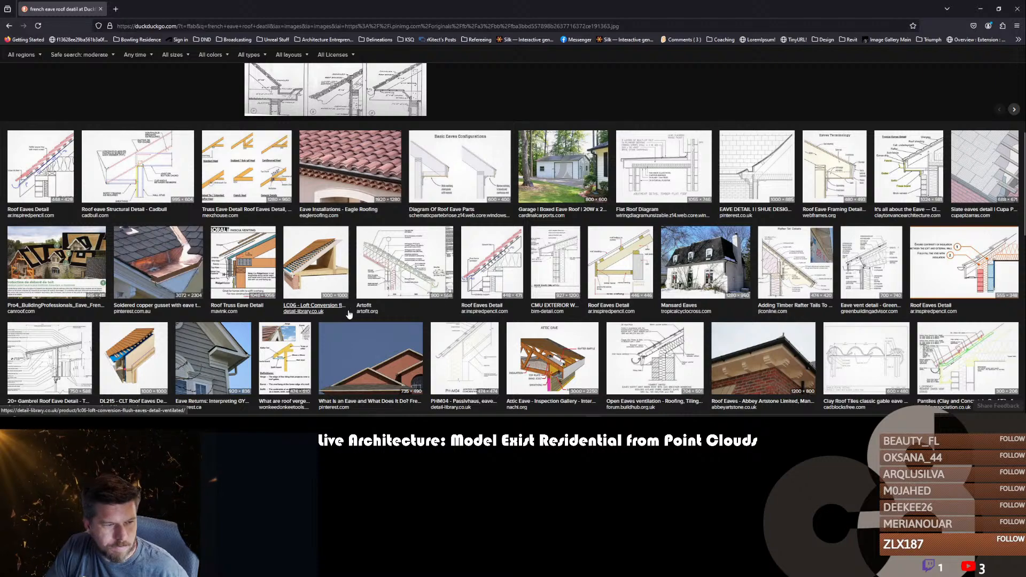
scroll(302, 351, "down", 1)
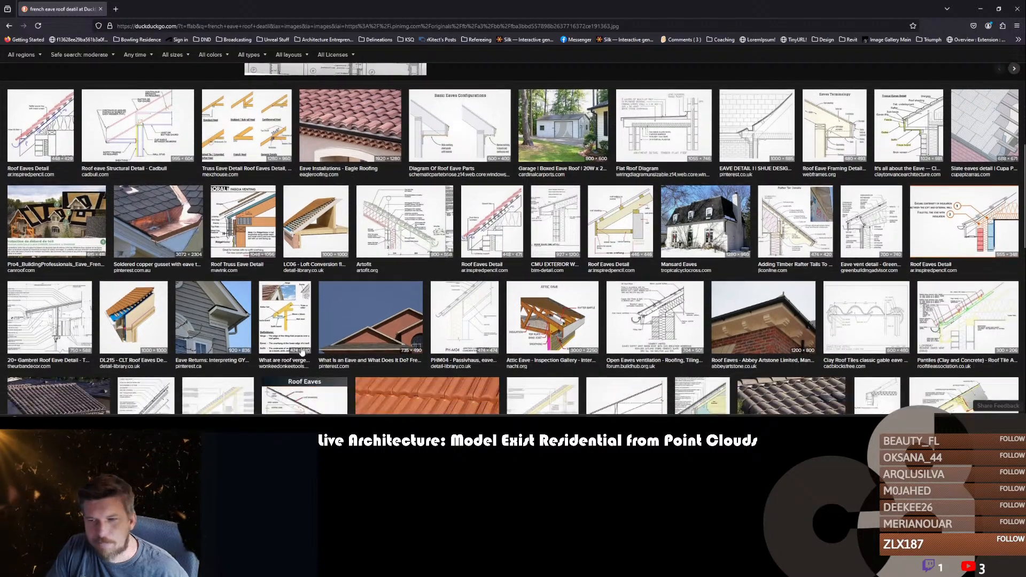
scroll(908, 339, "down", 4)
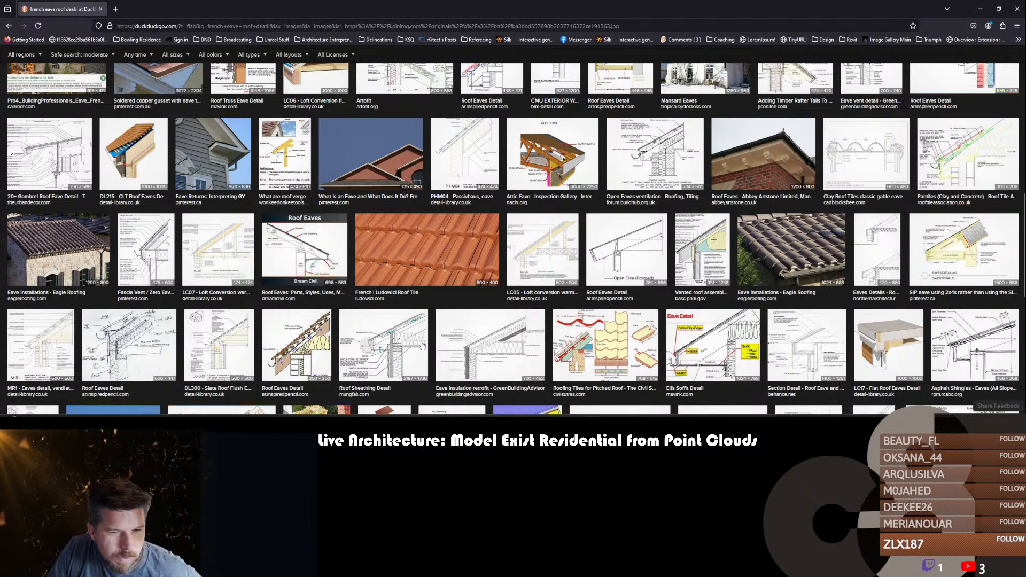
scroll(422, 345, "down", 4)
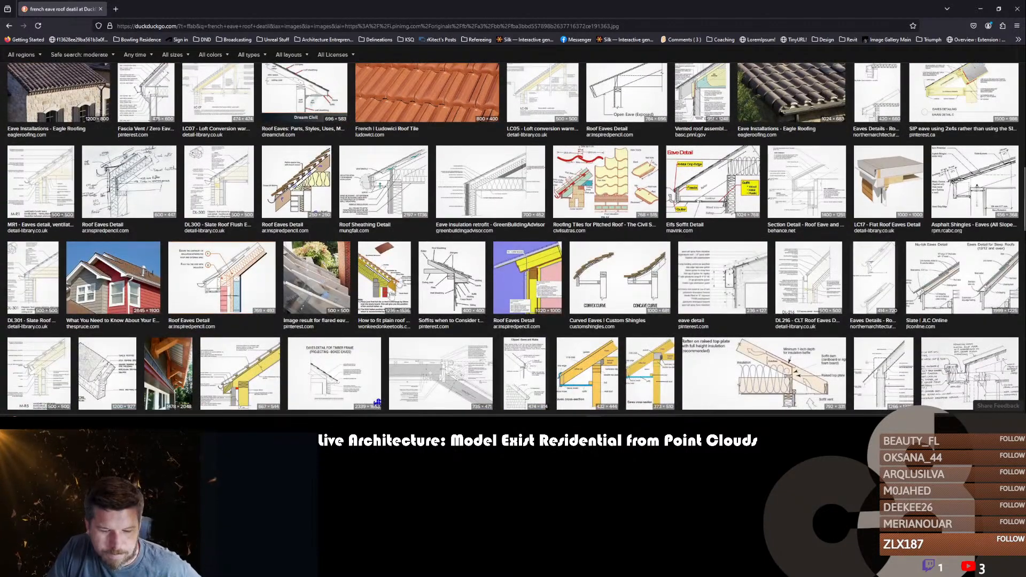
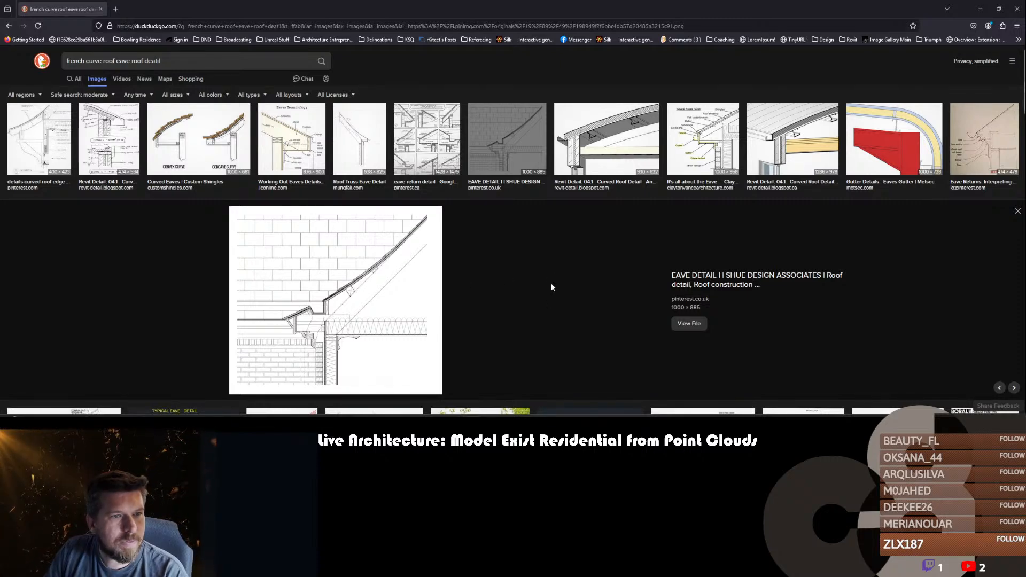
- Compare the eave return detail sheet, the curved roof edge detail and the Shue Design Associates eave detail among the image results
left_click(427, 131)
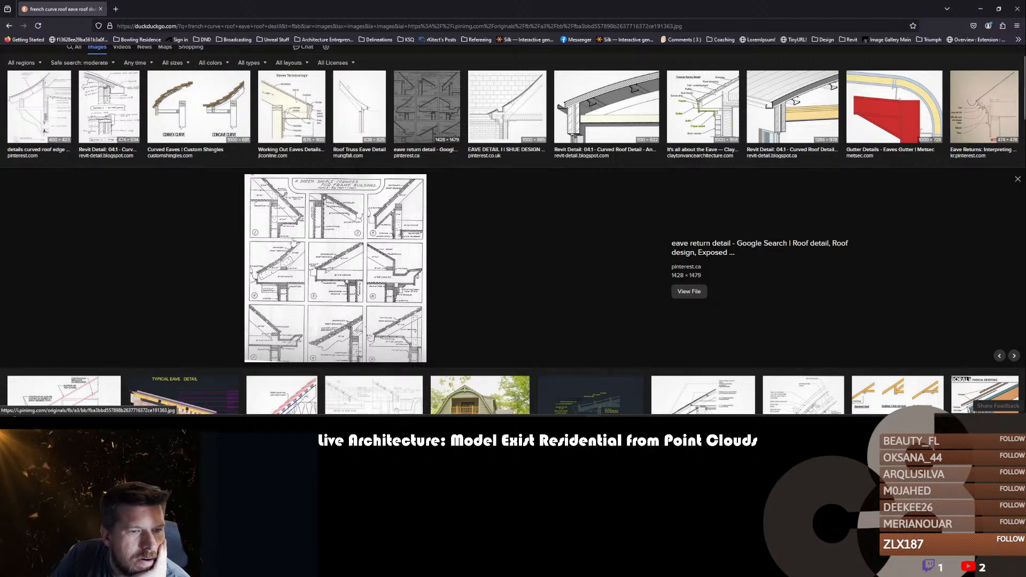
left_click(38, 119)
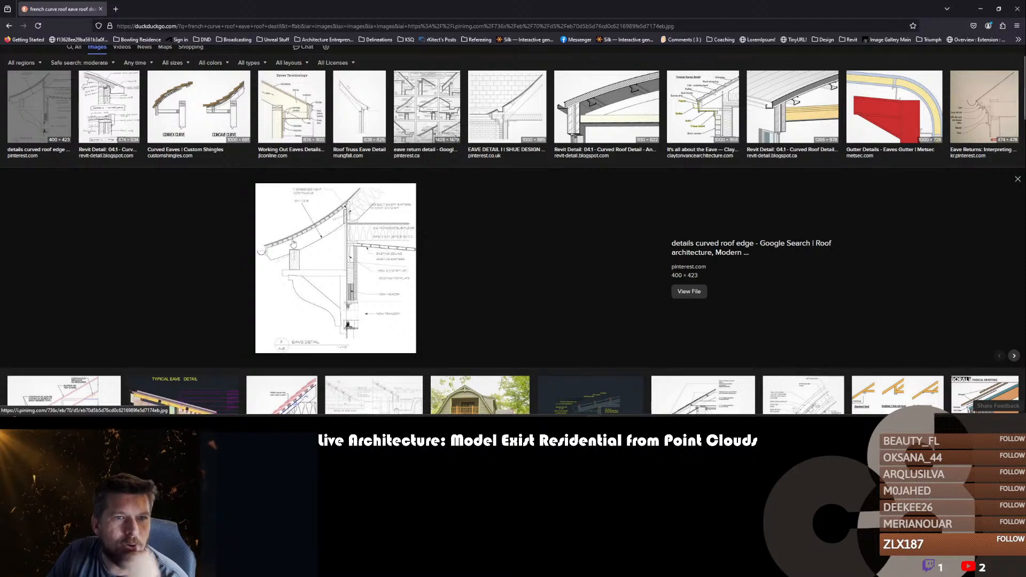
left_click(500, 111)
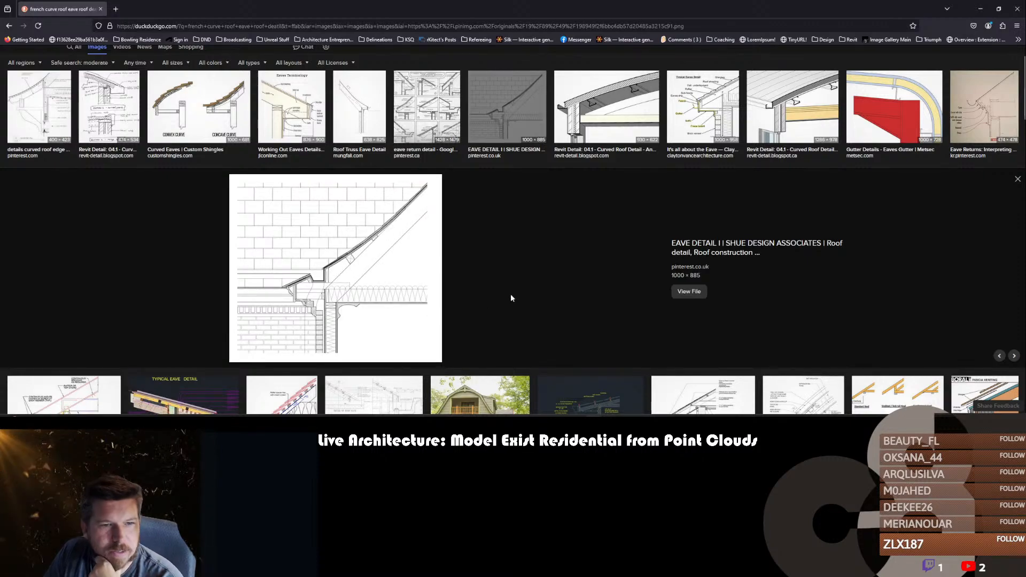
- Restore the eave reference window to a smaller size, minimize the other Firefox window, and place the reference beside the Revit model
mouse_move(513, 9)
left_mouse_down()
mouse_move(521, 33)
mouse_move(749, 46)
mouse_move(516, 19)
left_mouse_up()
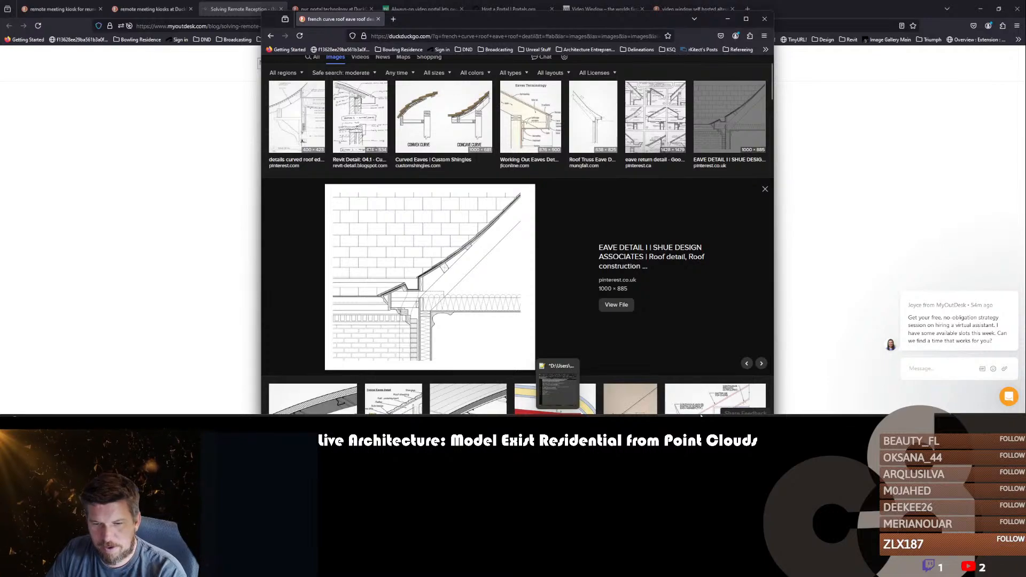
left_click(992, 9)
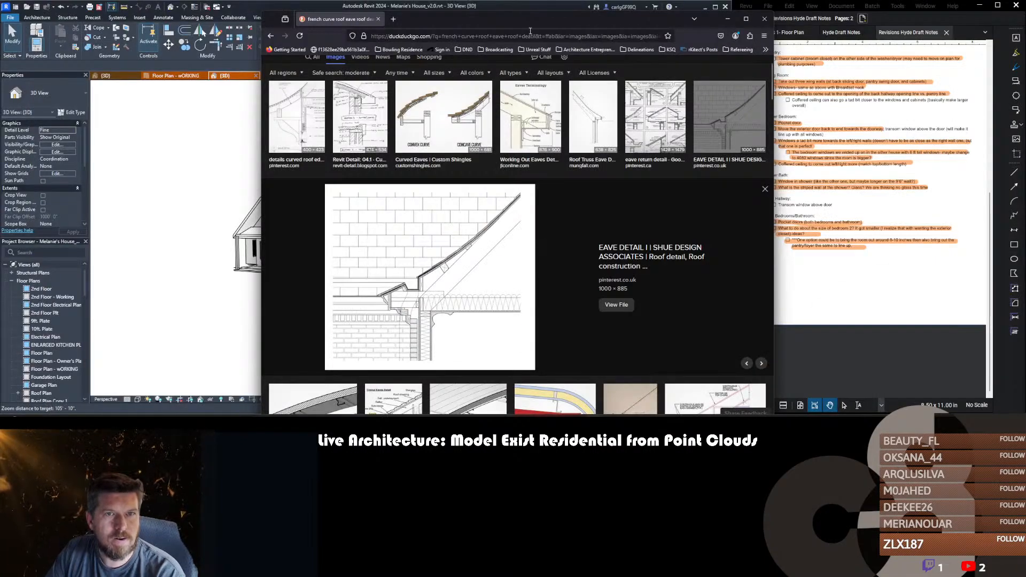
left_click_drag(503, 18, 707, 13)
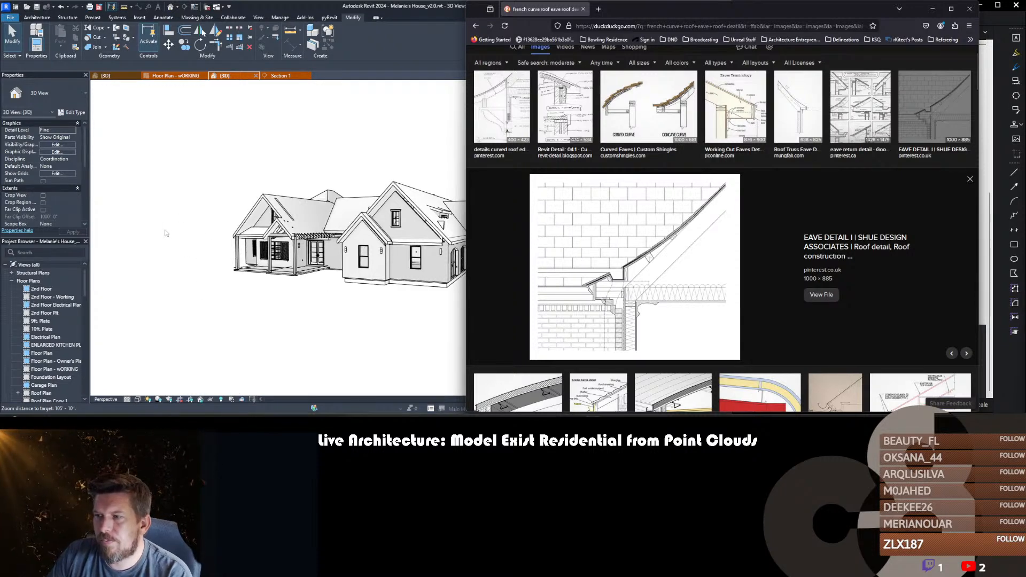
- Open the footprint sketch of the two-storey roof for editing in the 3D view
left_click(224, 231)
scroll(353, 229, "up", 3)
mouse_move(266, 251)
middle_mouse_down("shift")
mouse_move(270, 281)
mouse_move(496, 335)
mouse_move(546, 321)
mouse_move(523, 279)
middle_mouse_up("shift")
scroll(508, 256, "up", 3)
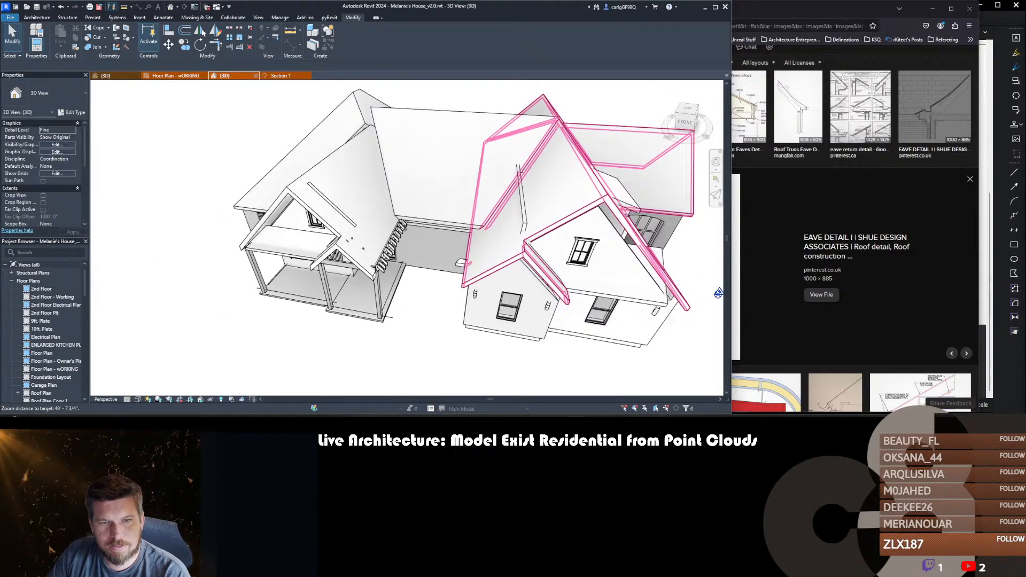
double_click(503, 244)
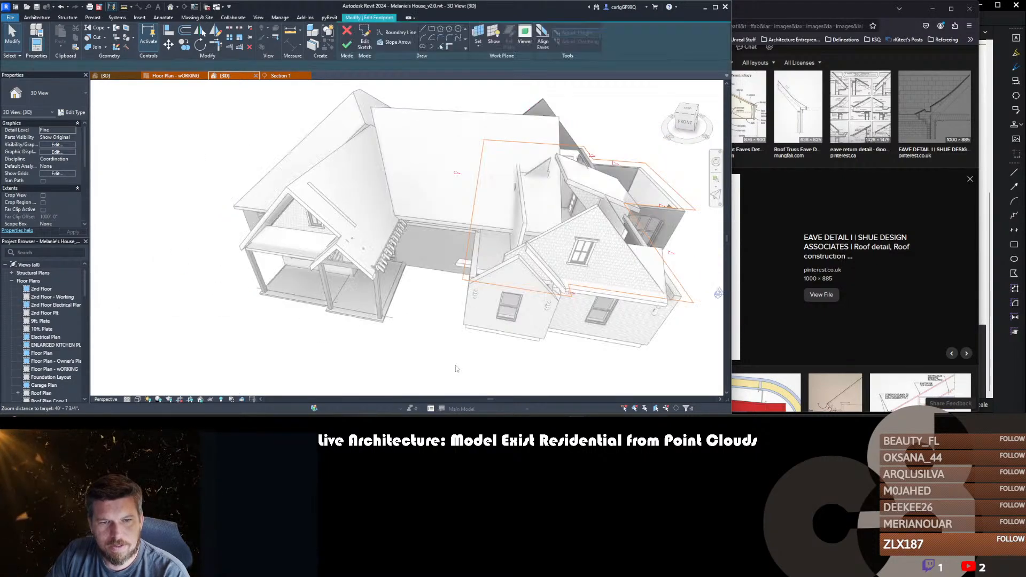
- Set the overhang of the roof footprint's six slope-defining edges to 0' 0", finish the sketch and accept the joined-element warnings
left_click(569, 290, "ctrl")
left_click(530, 290, "ctrl")
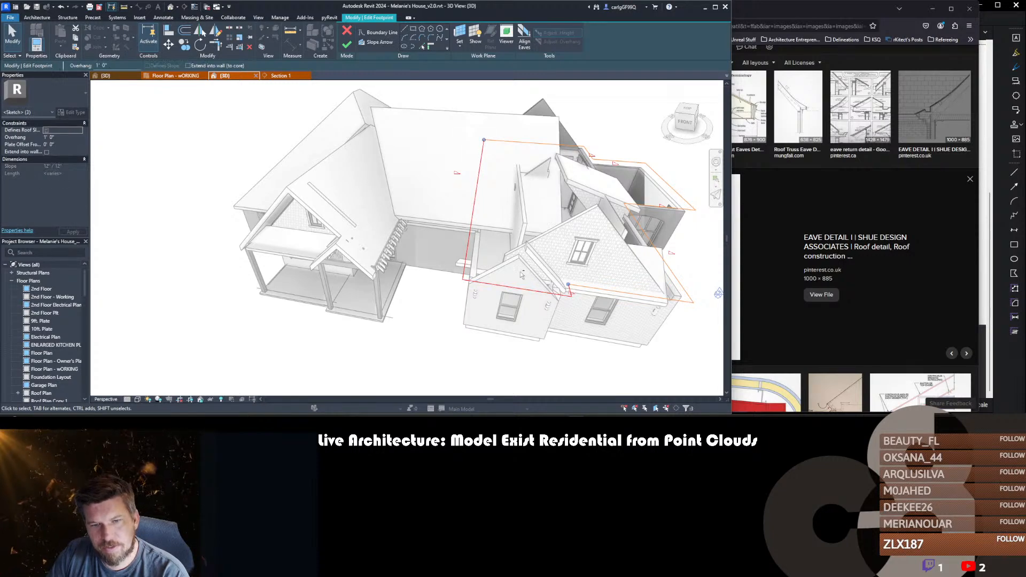
left_click(518, 293, "shift")
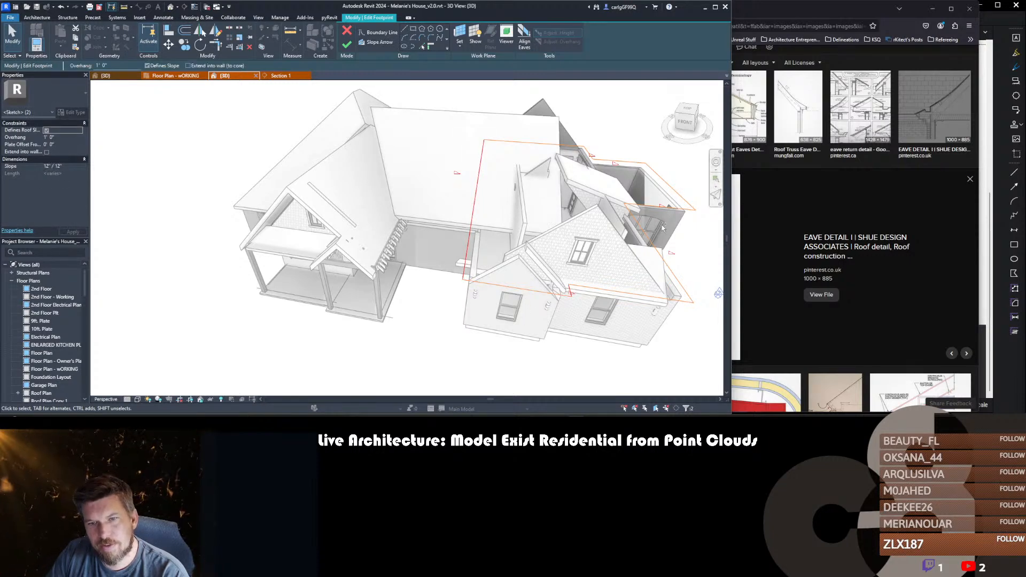
left_click(664, 260, "ctrl")
left_click(660, 207, "ctrl")
left_click_drag(632, 173, 609, 152, "ctrl")
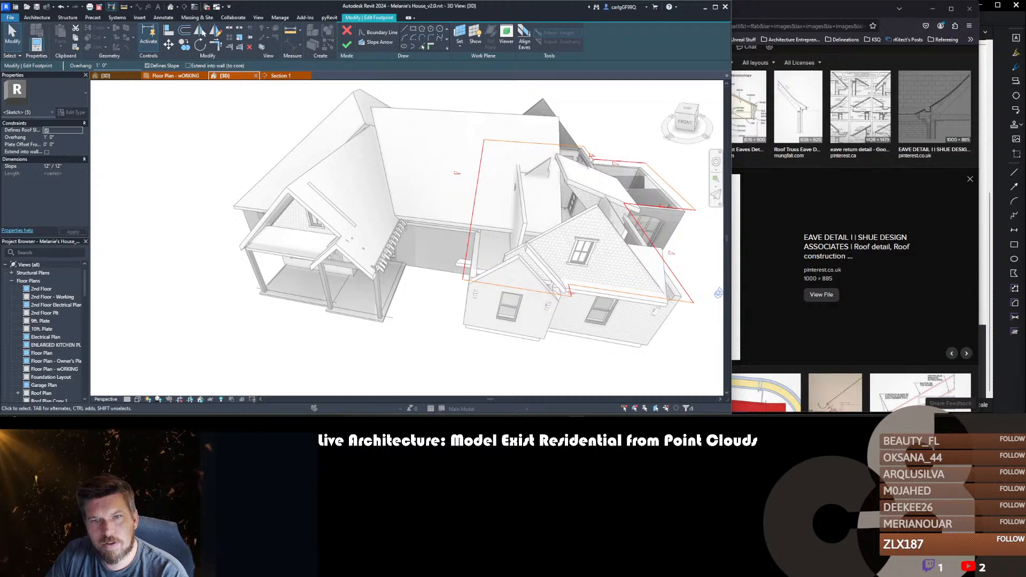
left_click(63, 137)
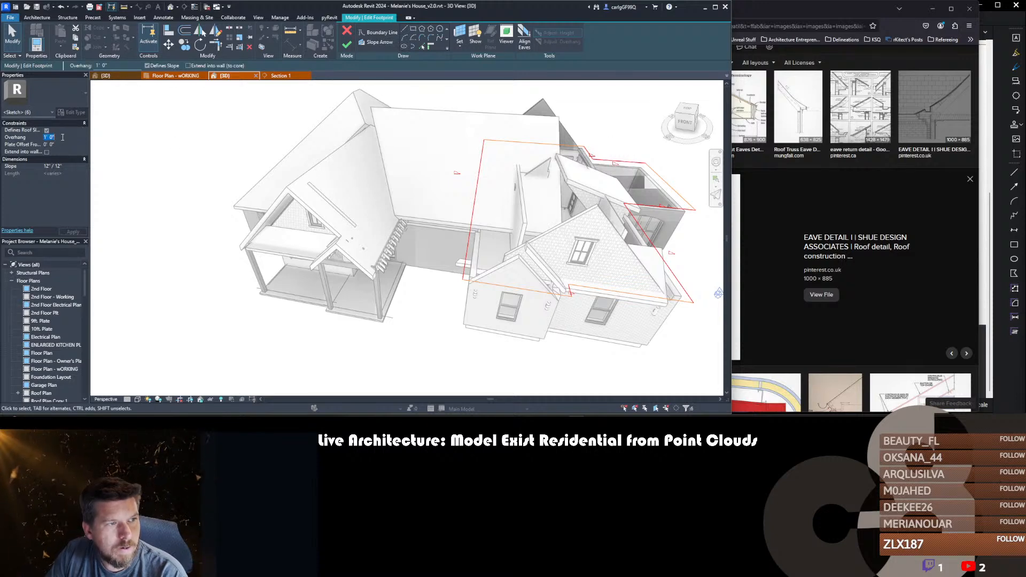
type("0")
key("Return")
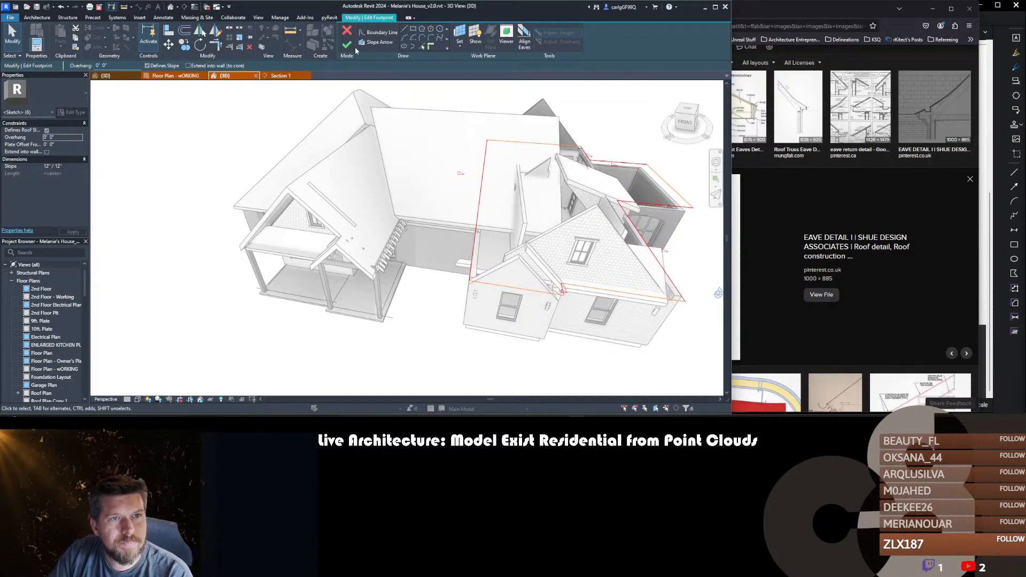
left_click(346, 45)
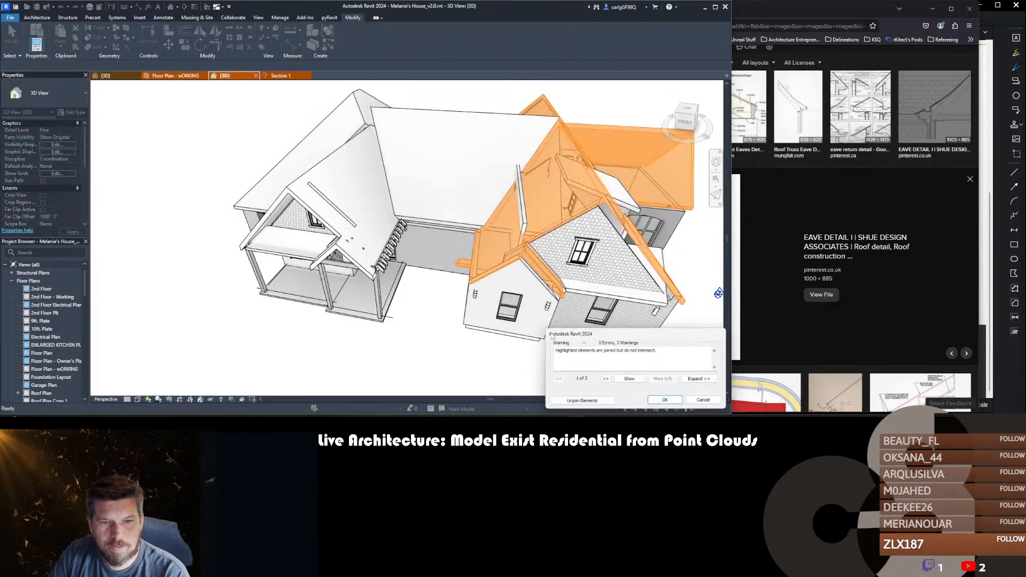
left_click(663, 402)
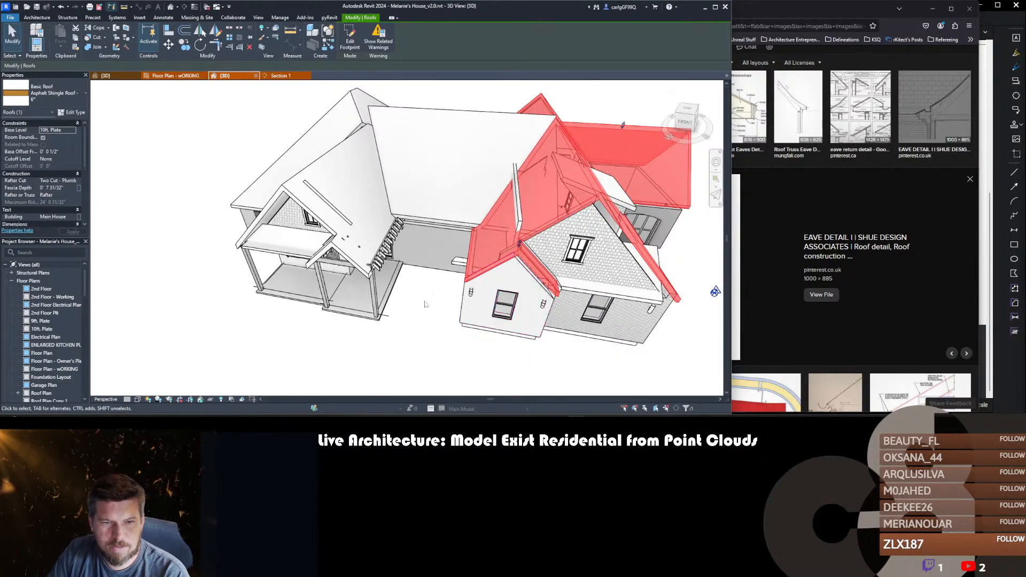
- Examine the trimmed roof's eaves from the front in 3D and in Section 1, with the browser window shifted slightly aside
middle_click_drag(426, 331, 445, 295, "shift")
scroll(604, 181, "up", 4)
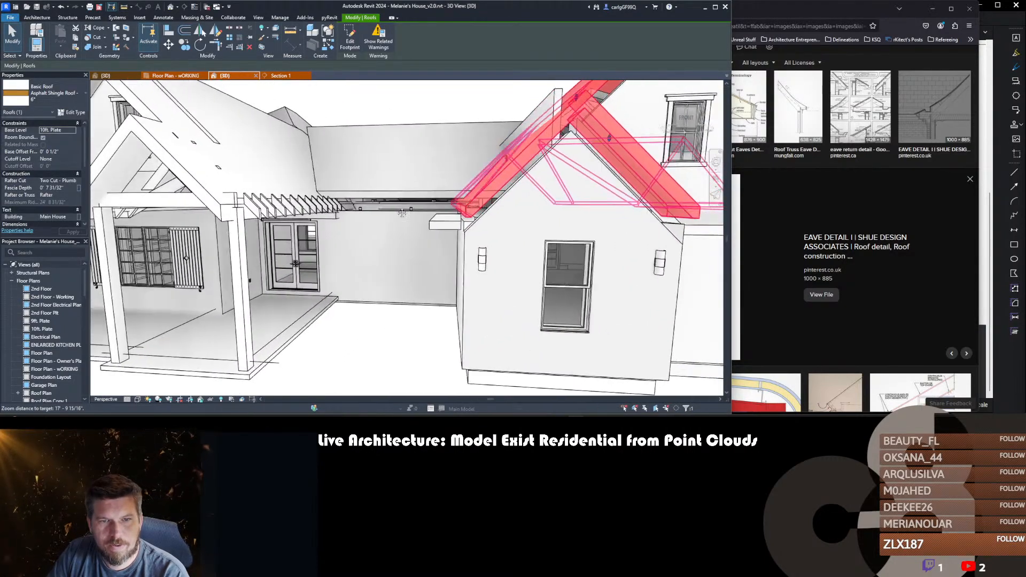
scroll(662, 254, "down", 5)
middle_click_drag(661, 255, 627, 256, "shift")
left_click_drag(813, 10, 844, 15)
left_click(347, 240)
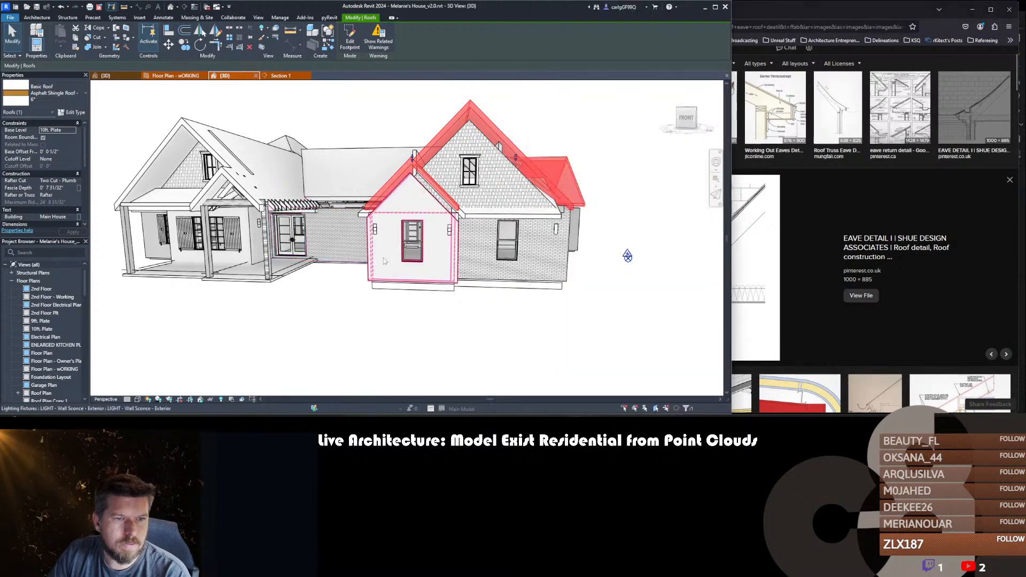
middle_click_drag(408, 293, 465, 320)
left_click(279, 75)
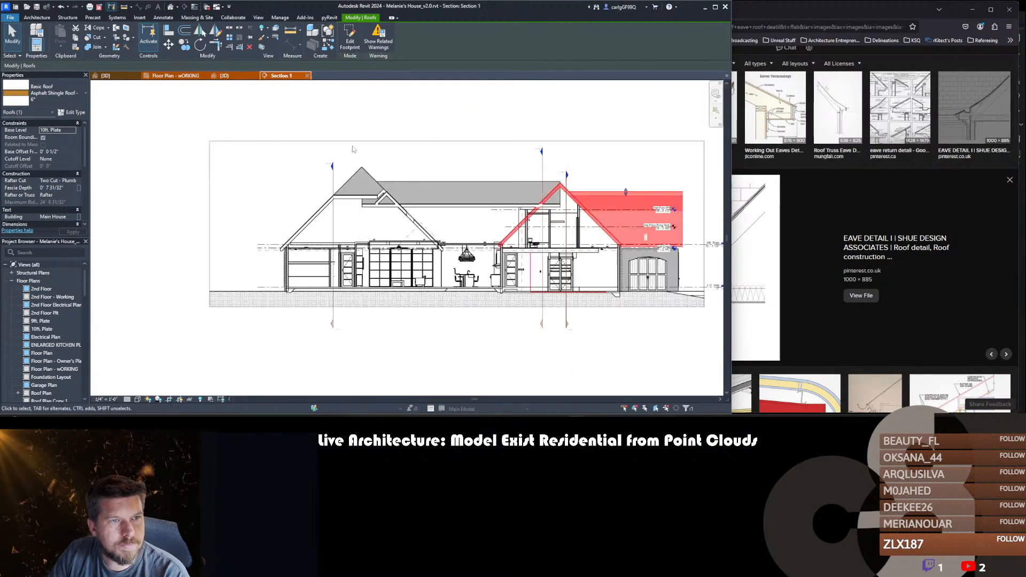
scroll(290, 250, "up", 3)
scroll(290, 249, "down", 3)
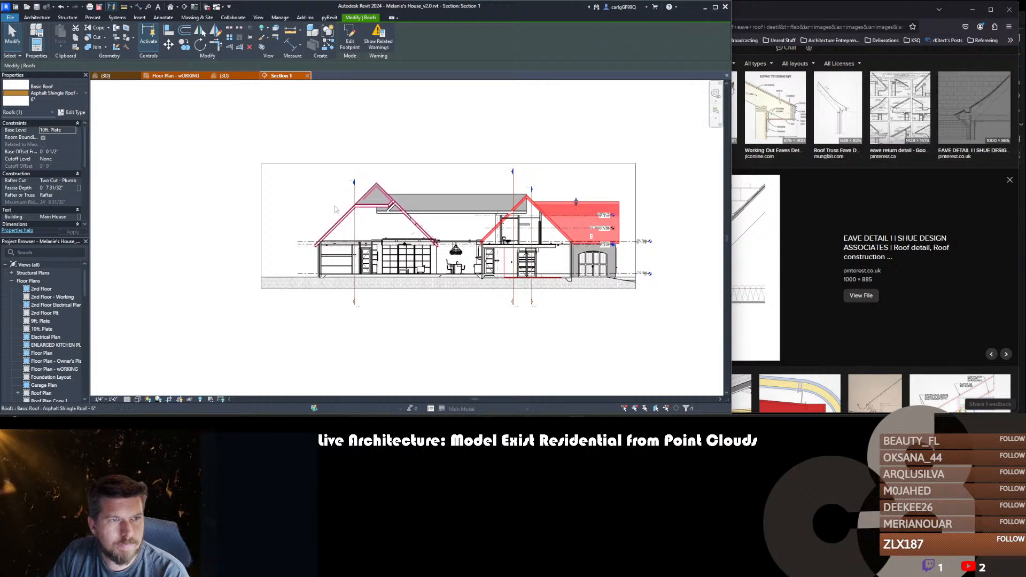
key("Escape")
scroll(490, 260, "up", 5)
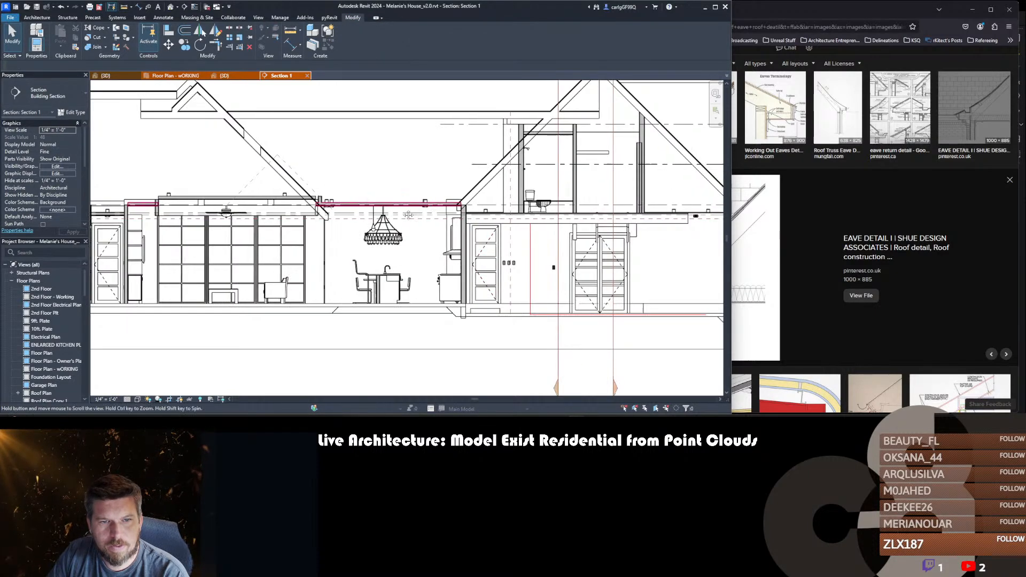
scroll(261, 253, "down", 3)
- Move the Section 1 line through the garage wing in the working floor plan, reduce its depth and width around the garage, and reopen the section
left_click(177, 75)
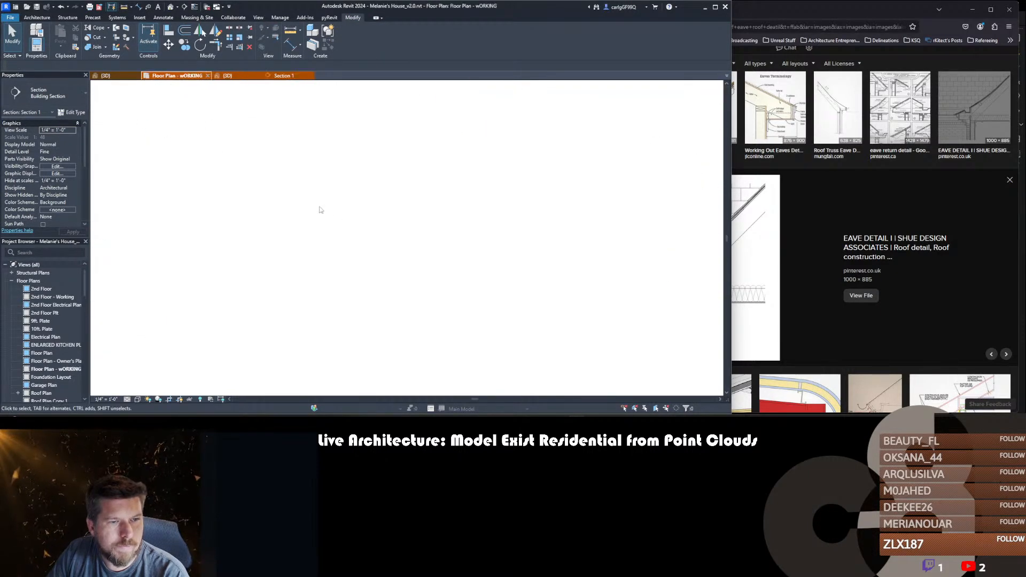
scroll(321, 251, "down", 2)
left_click_drag(321, 247, 463, 285)
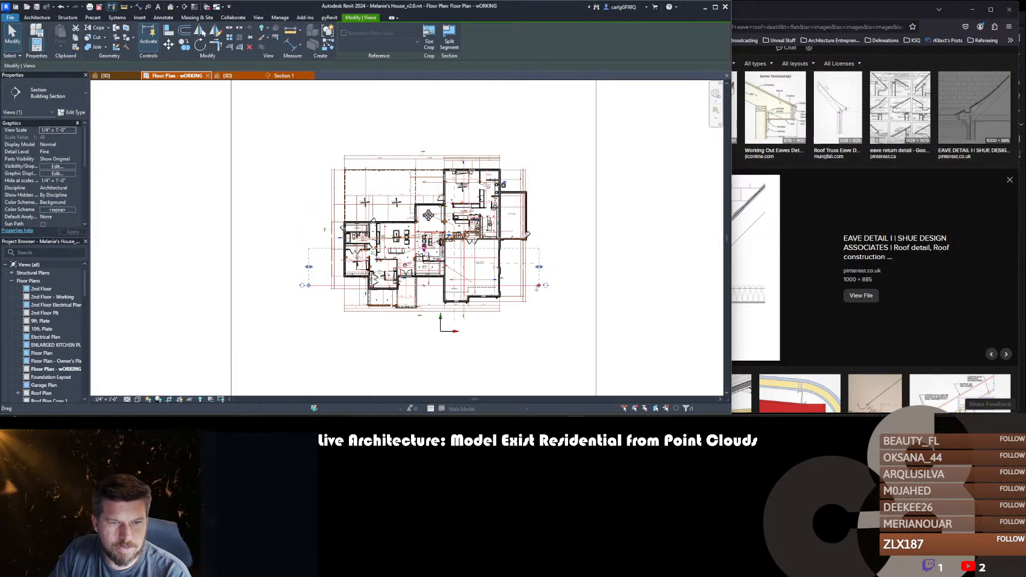
left_click_drag(424, 249, 424, 282)
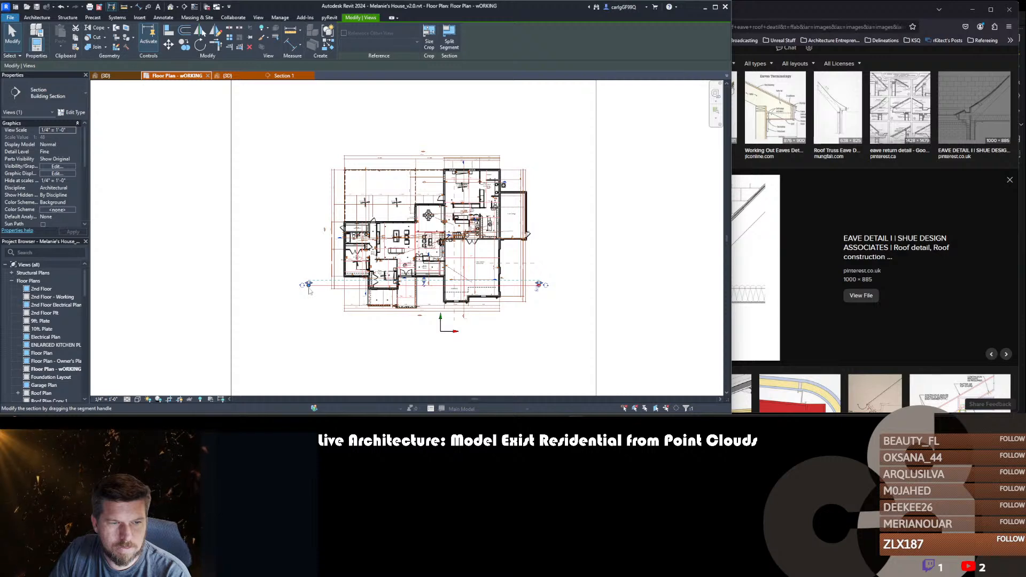
left_click_drag(309, 290, 441, 293)
left_click(295, 77)
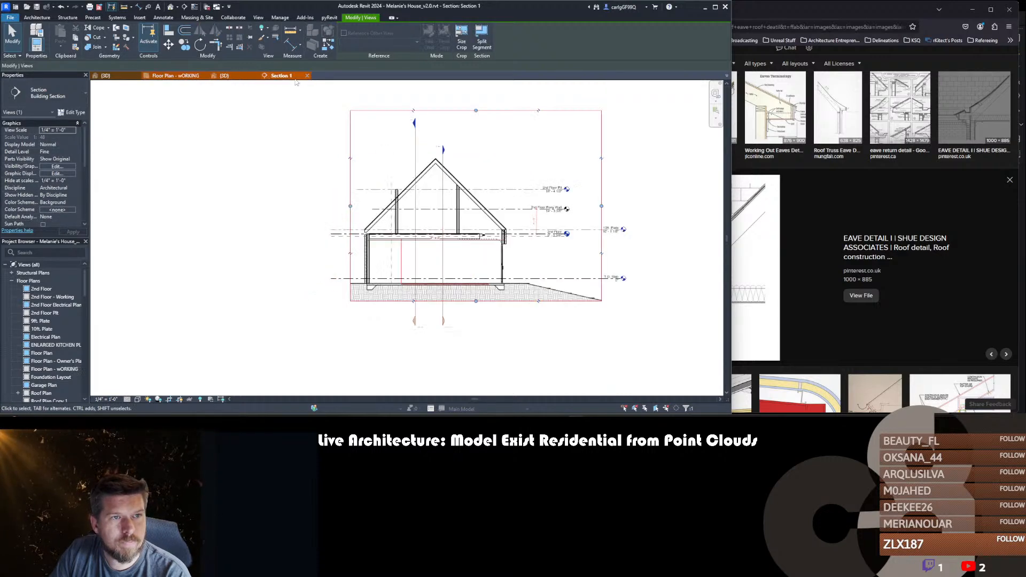
- Set the top constraint of the garage's stone and wood stud wall to Up to level: 10ft. Plate
scroll(347, 236, "up", 6)
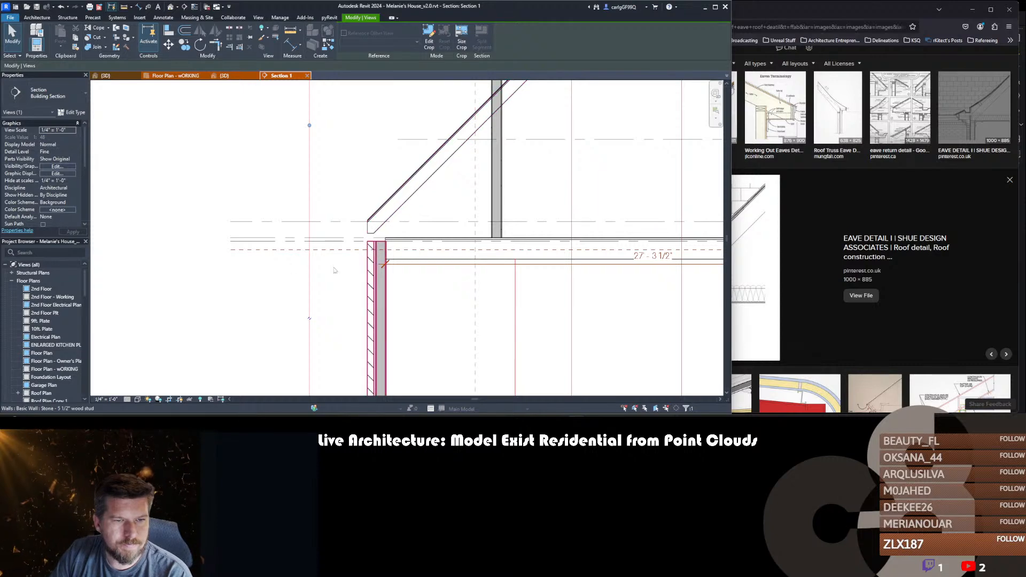
left_click(334, 270)
left_click(73, 167)
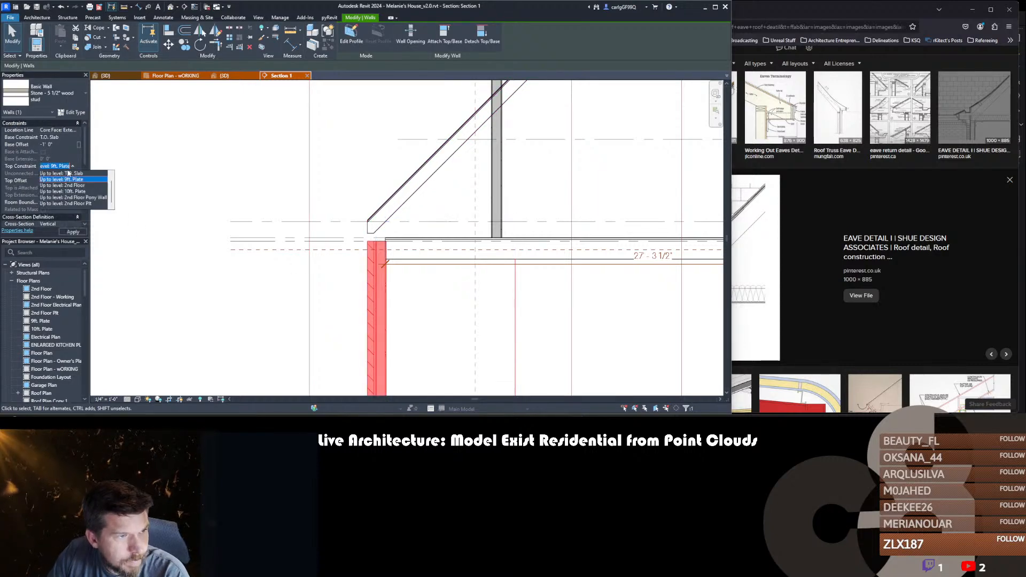
left_click(62, 185)
left_click(248, 167)
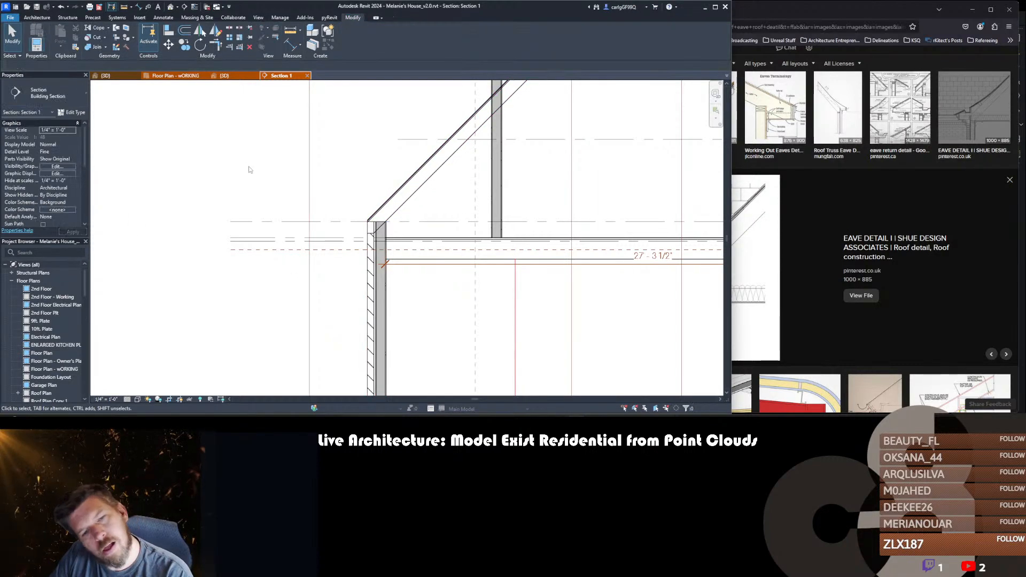
- Check the wall-to-roof junction in Section 1 and reopen the two-storey roof's footprint sketch in the 3D view
scroll(376, 225, "up", 3)
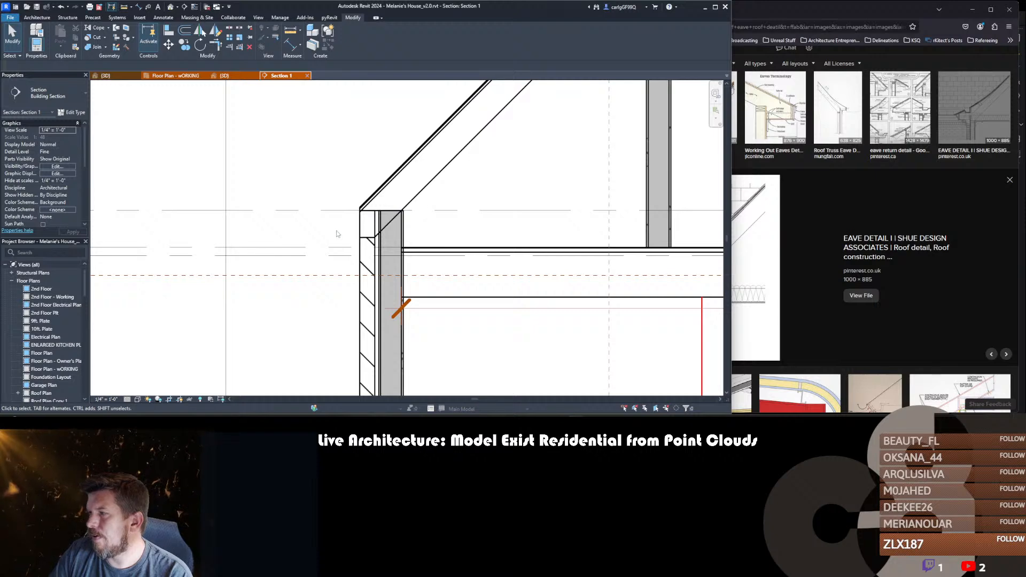
scroll(360, 236, "down", 3)
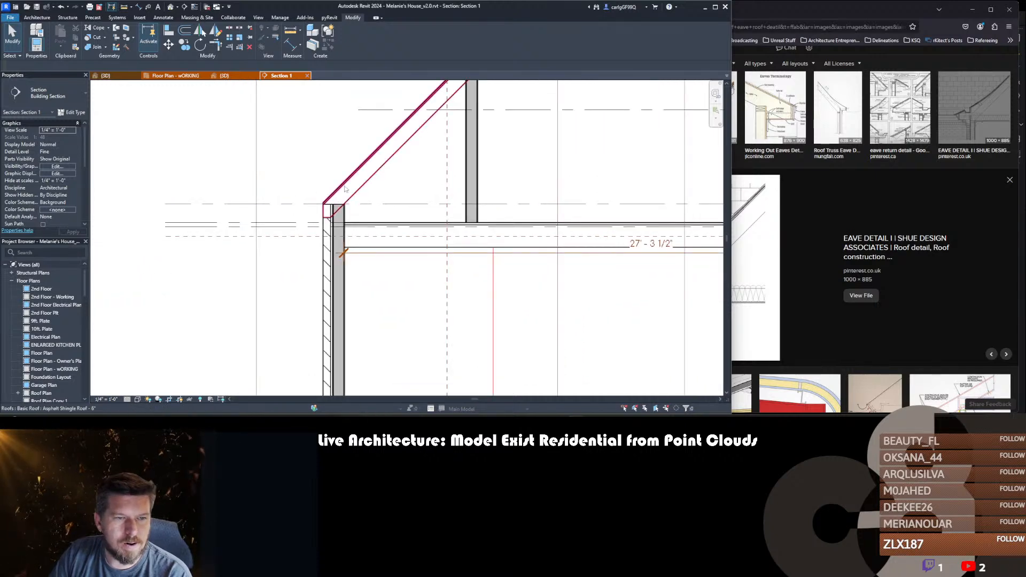
middle_click_drag(349, 187, 343, 189)
left_click(188, 76)
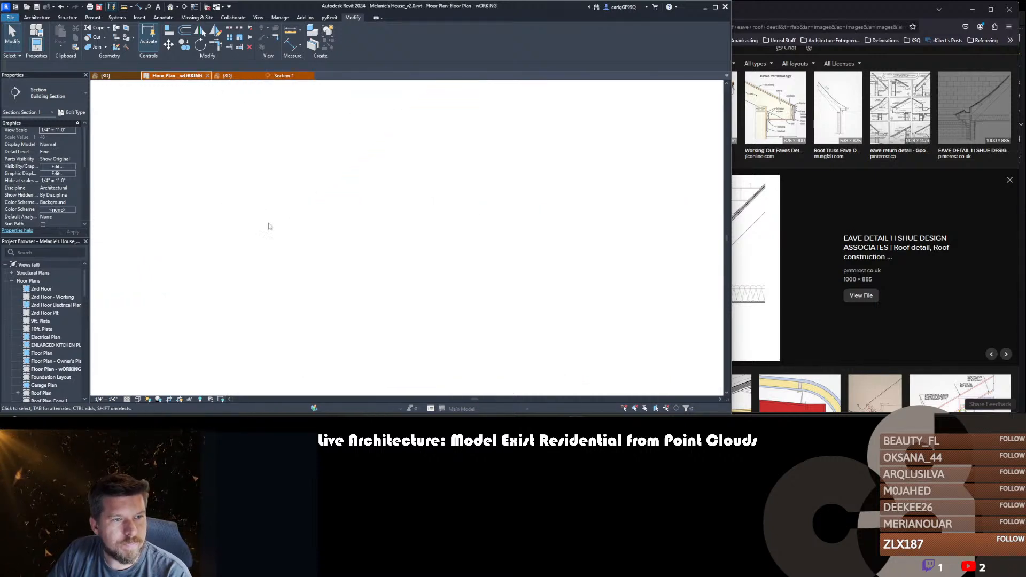
scroll(486, 286, "up", 1)
key("ctrl+Tab")
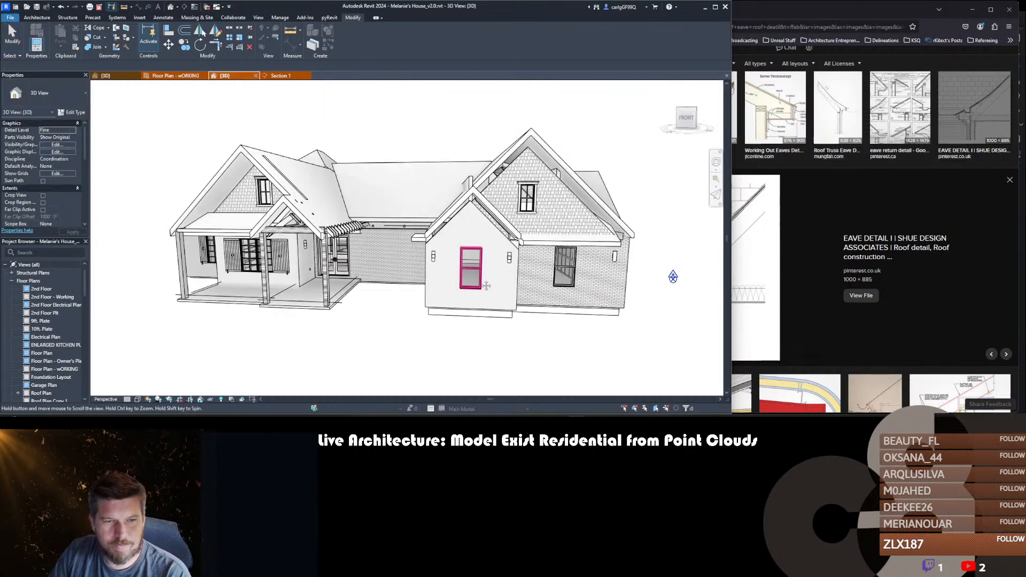
middle_click_drag(486, 286, 475, 266, "shift")
double_click(476, 266)
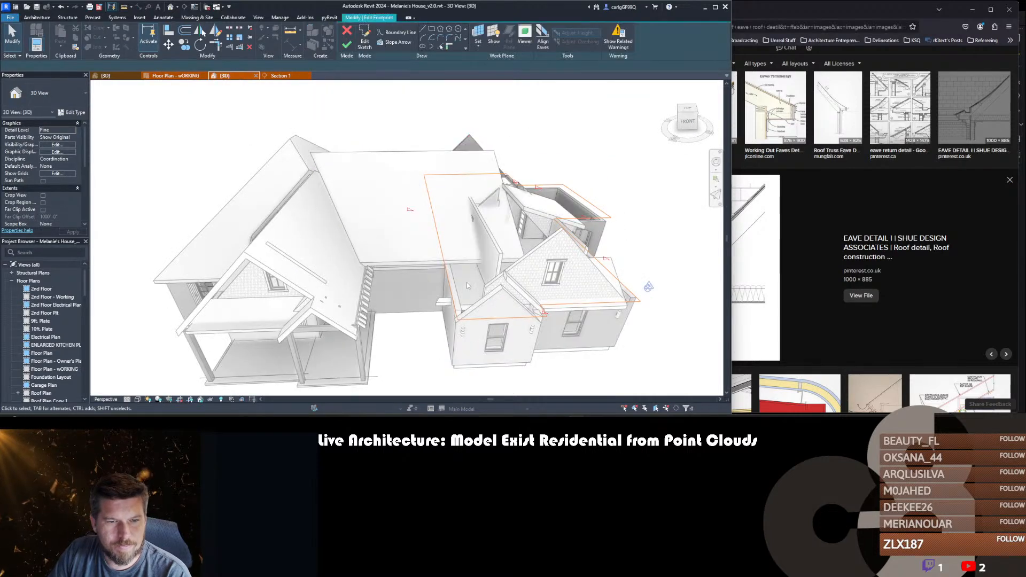
- Enable Extend into wall (to core) for the six slope-defining roof edges and finish the sketch without attaching the highlighted walls
left_click(449, 283)
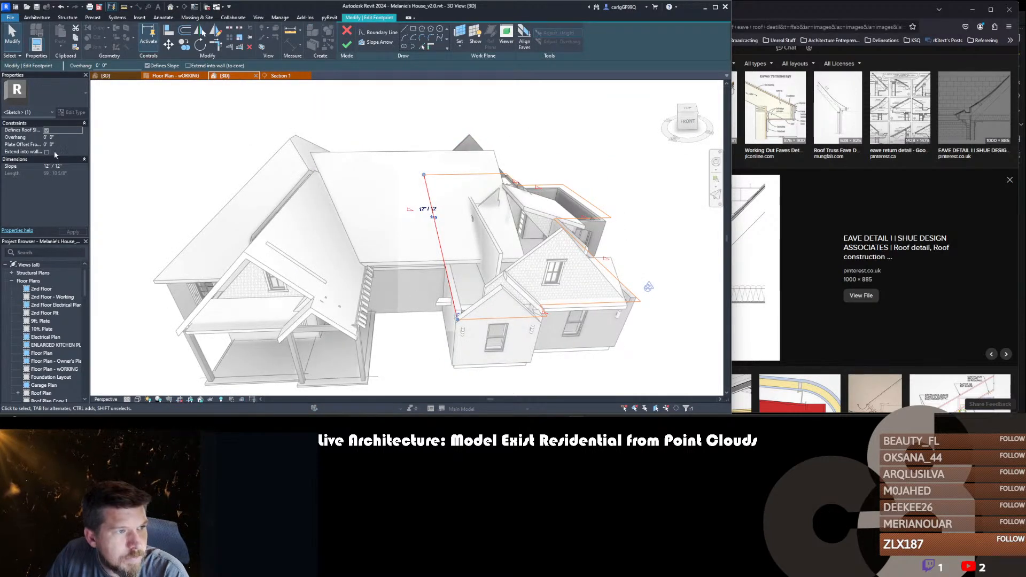
left_click(543, 311, "ctrl")
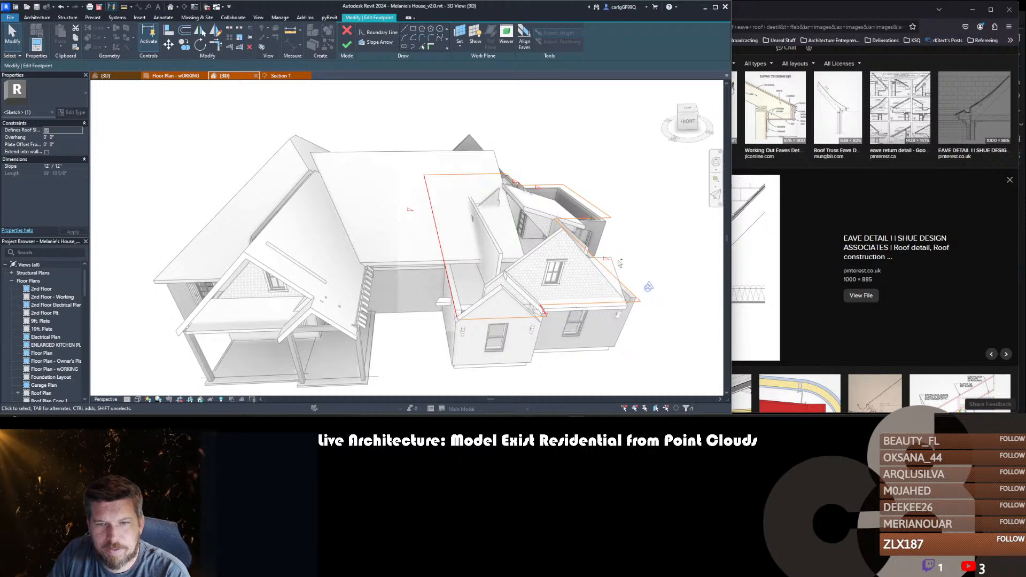
left_click(591, 254, "ctrl")
left_click(574, 218, "ctrl")
left_click(552, 185, "ctrl")
left_click(515, 180, "ctrl")
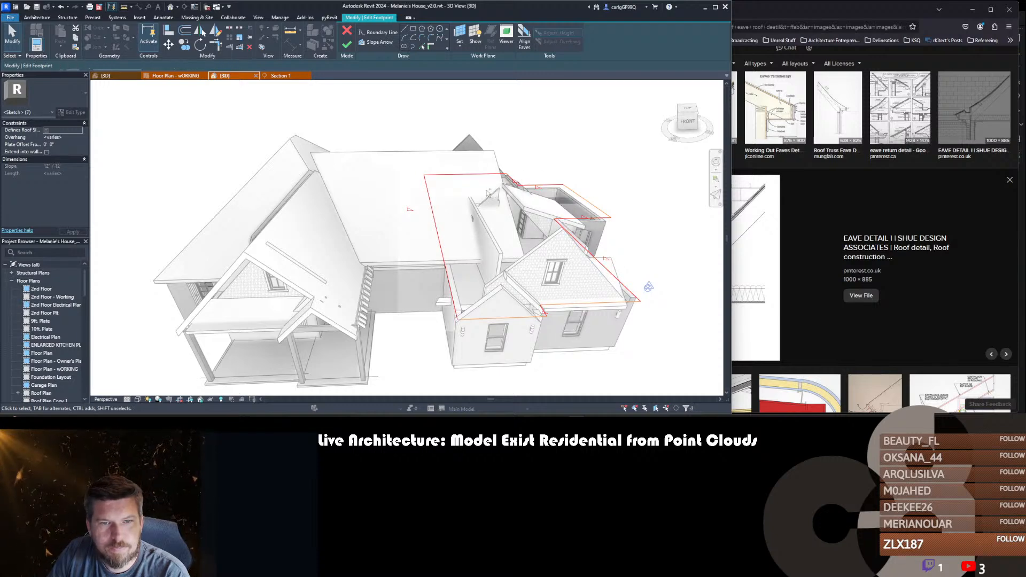
left_click(211, 66)
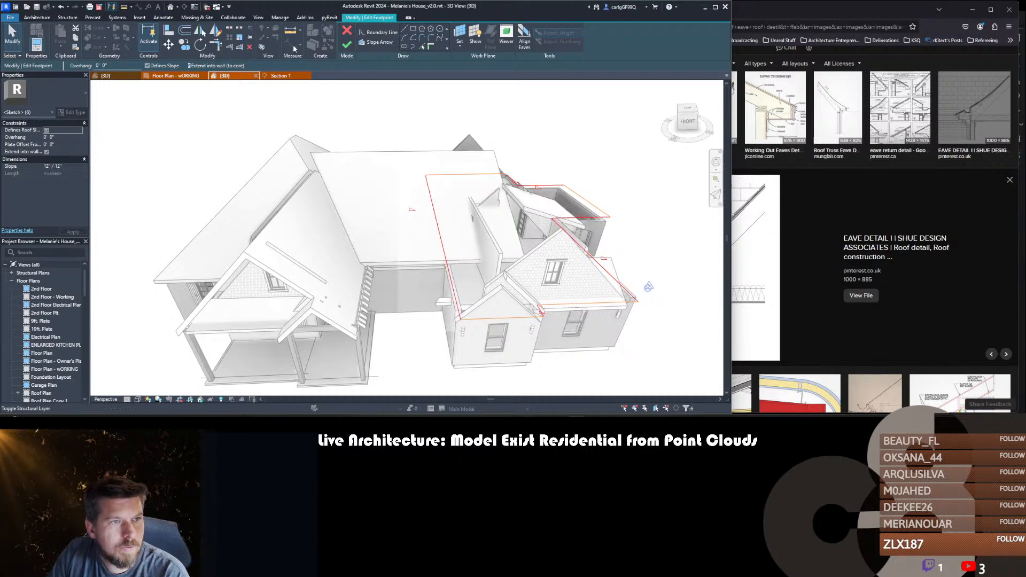
left_click(347, 45)
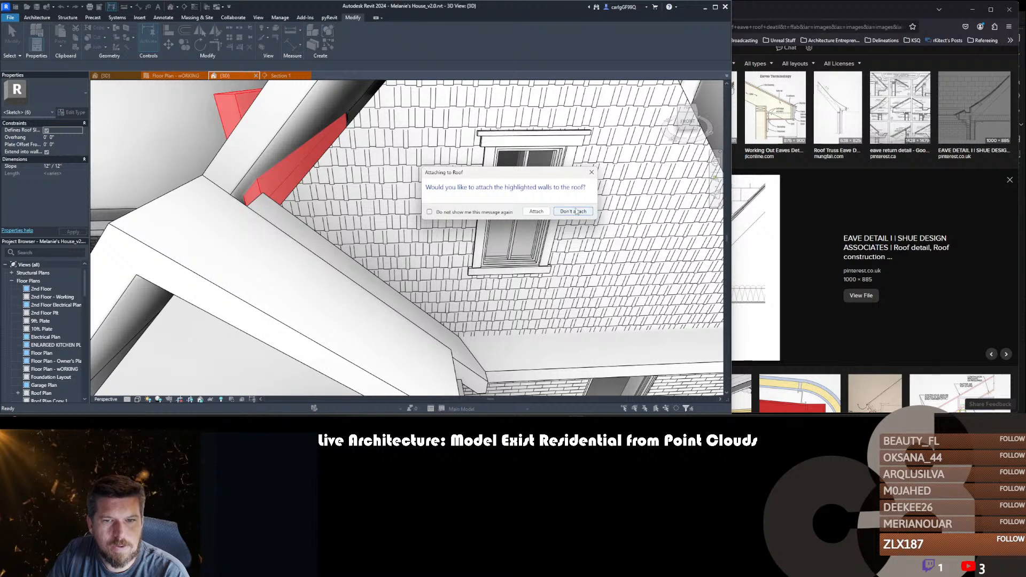
left_click(560, 224)
scroll(429, 268, "down", 8)
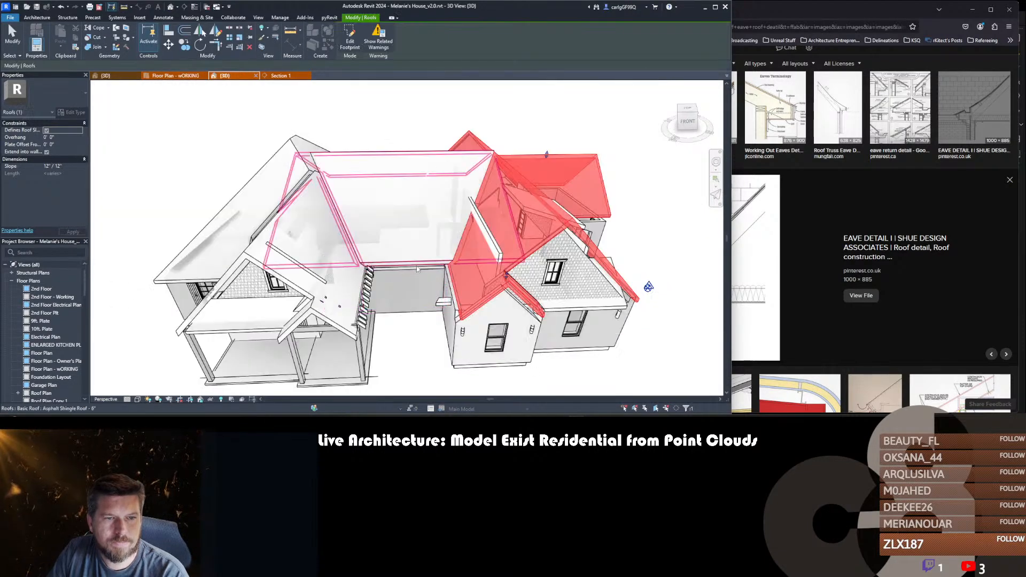
key("Escape")
- Open Section 1 at the garage eave and start an in-place model in the Roofs category with its default name
scroll(431, 268, "up", 2)
left_click(281, 75)
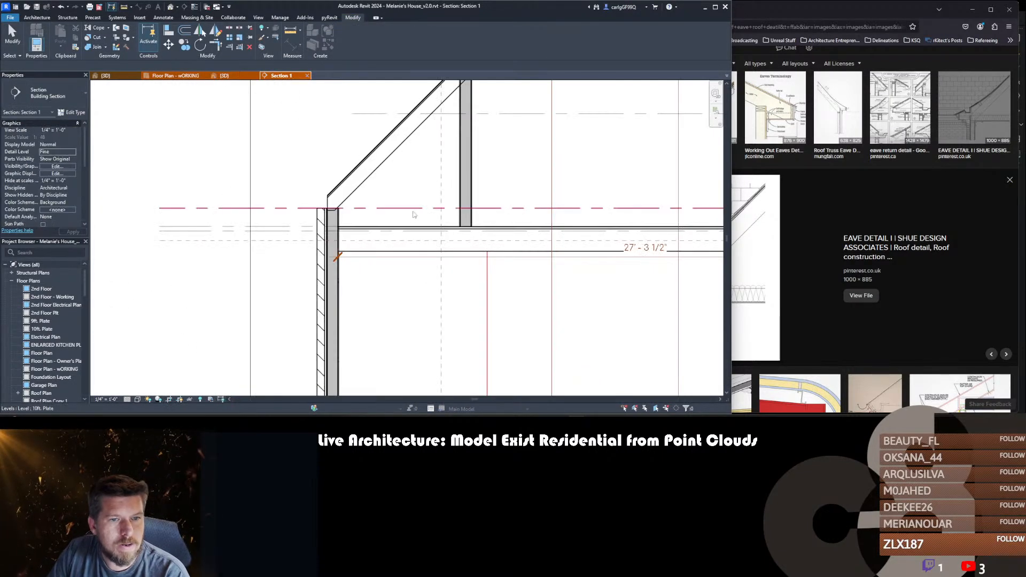
scroll(300, 202, "up", 3)
middle_click_drag(312, 188, 319, 153)
key("d")
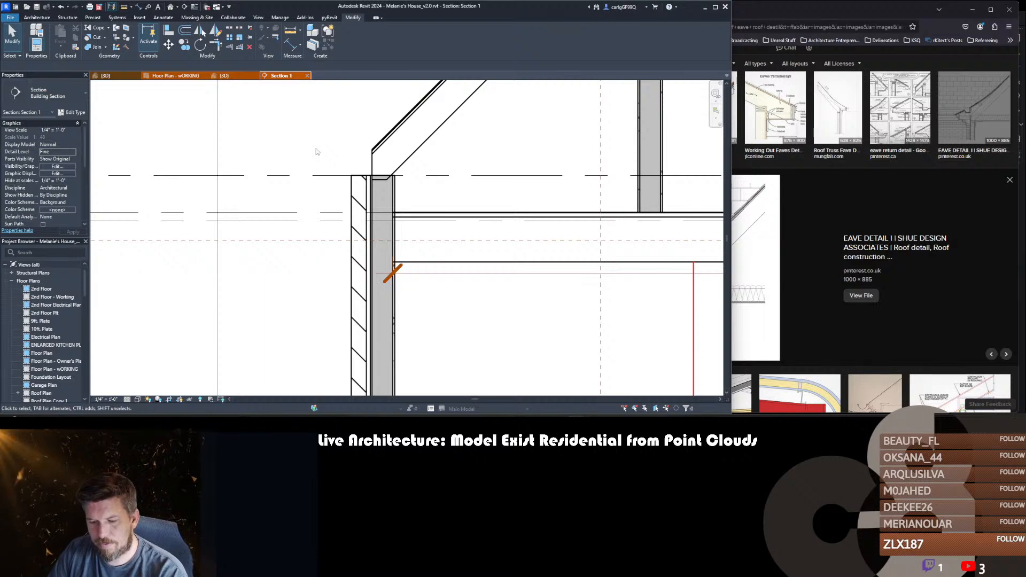
key("m")
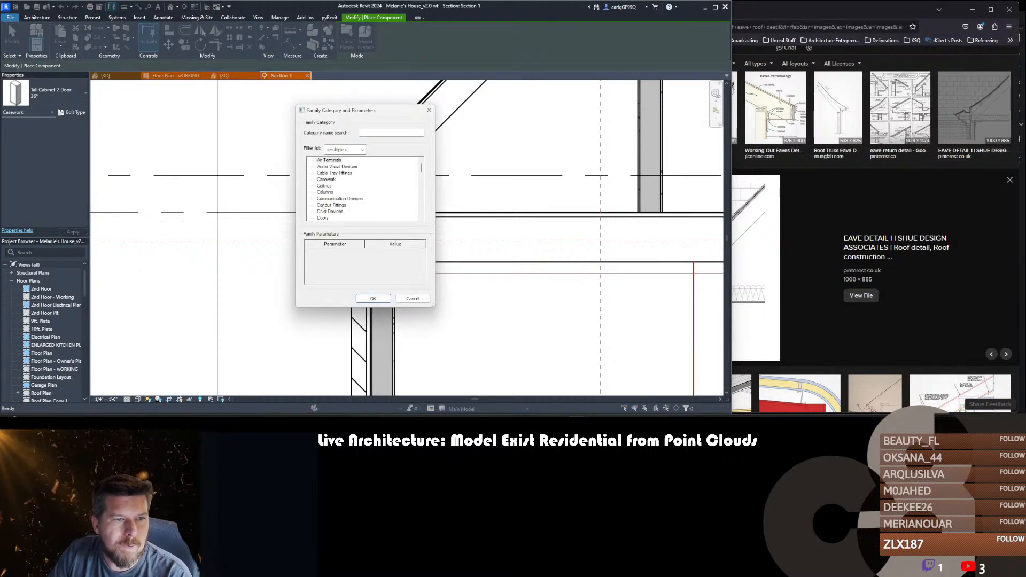
scroll(323, 200, "down", 15)
left_click(326, 191)
scroll(326, 191, "up", 1)
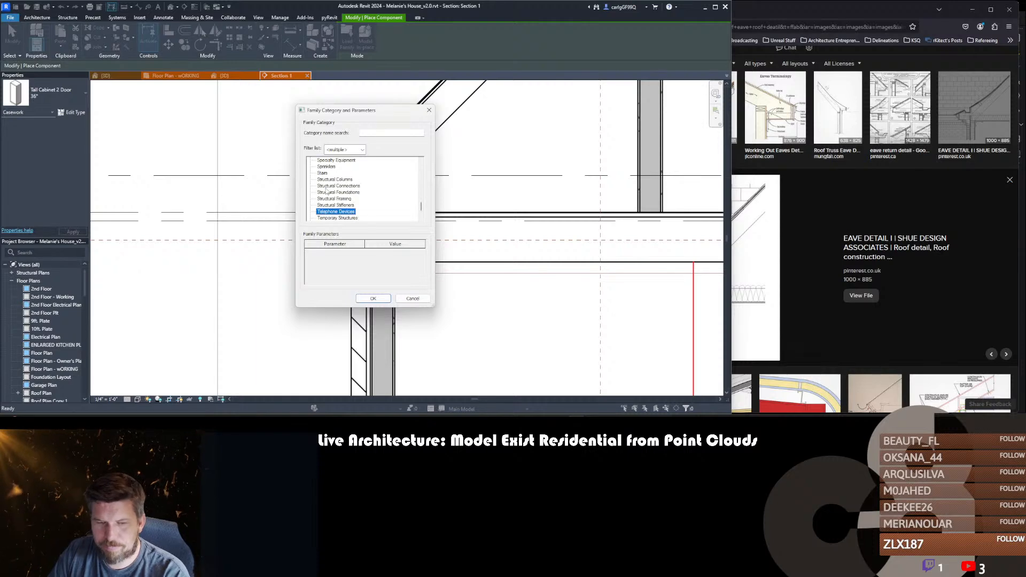
left_click(334, 202)
type("ro")
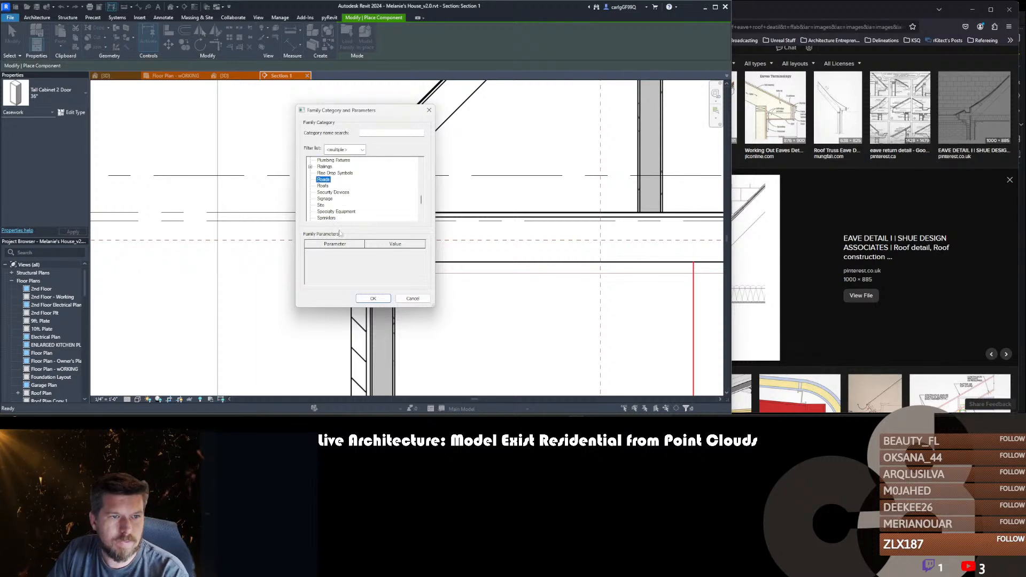
left_click(324, 186)
left_click(373, 299)
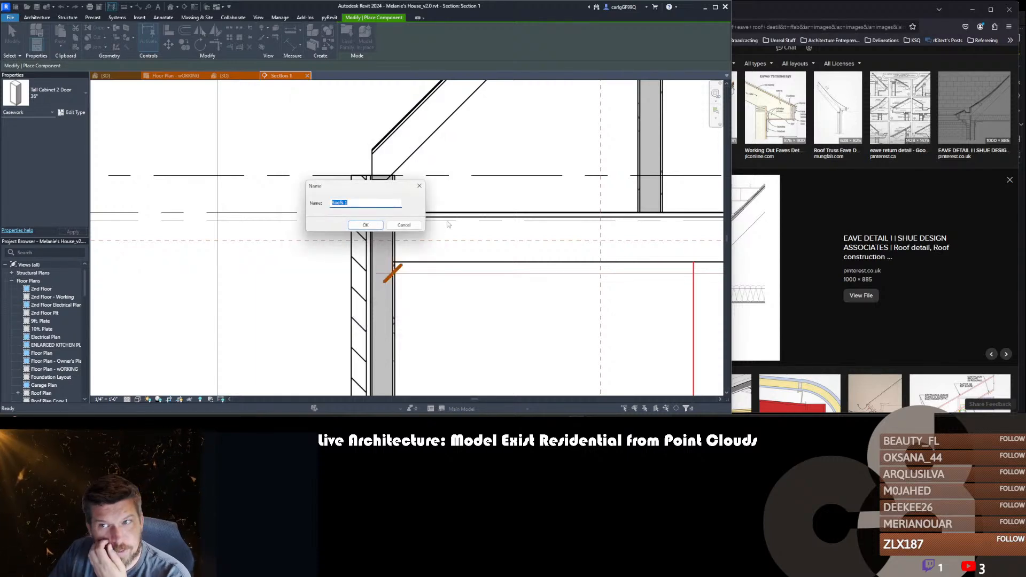
left_click(794, 223)
left_click_drag(680, 14, 866, 8)
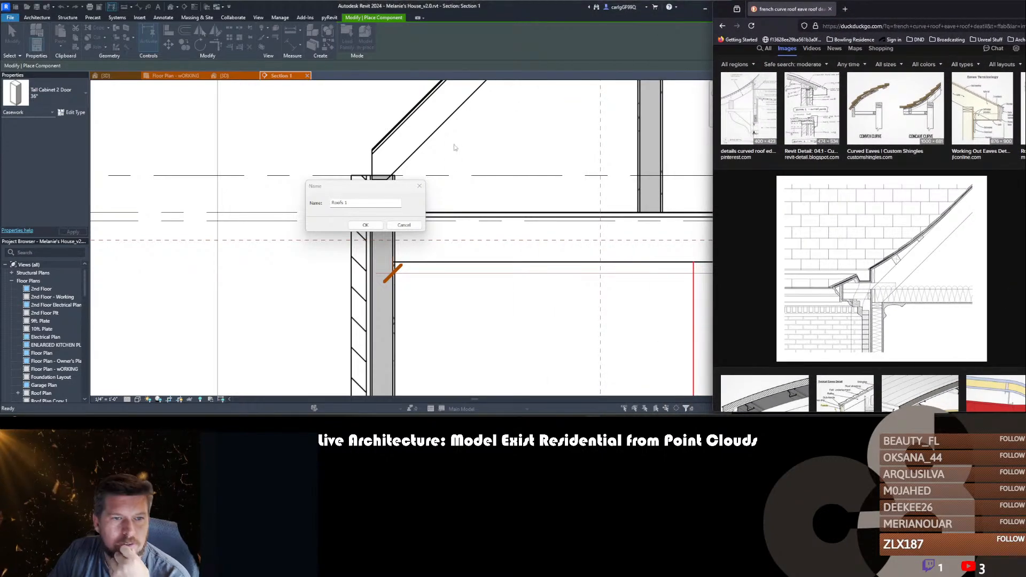
left_click(352, 203)
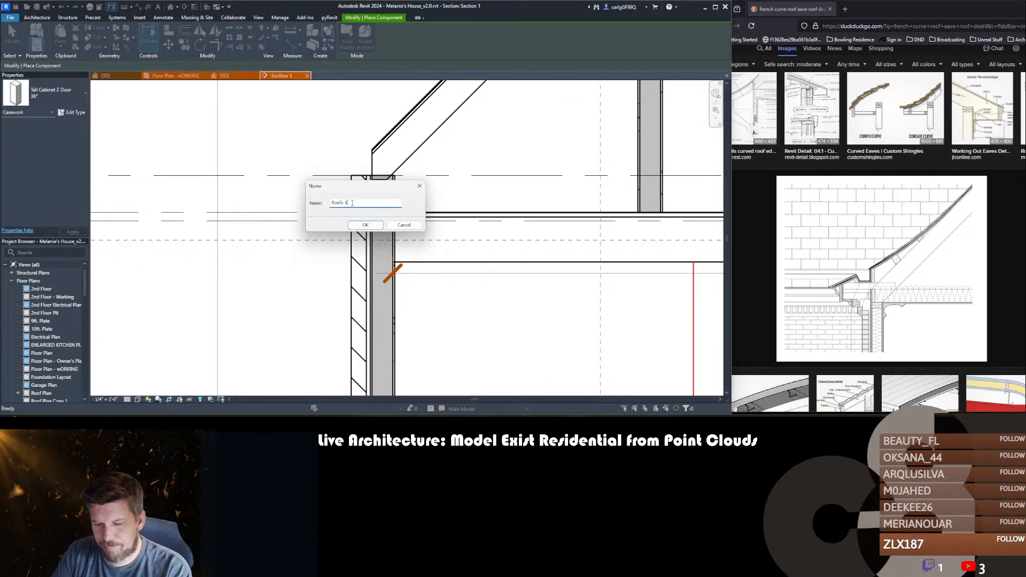
key("Return")
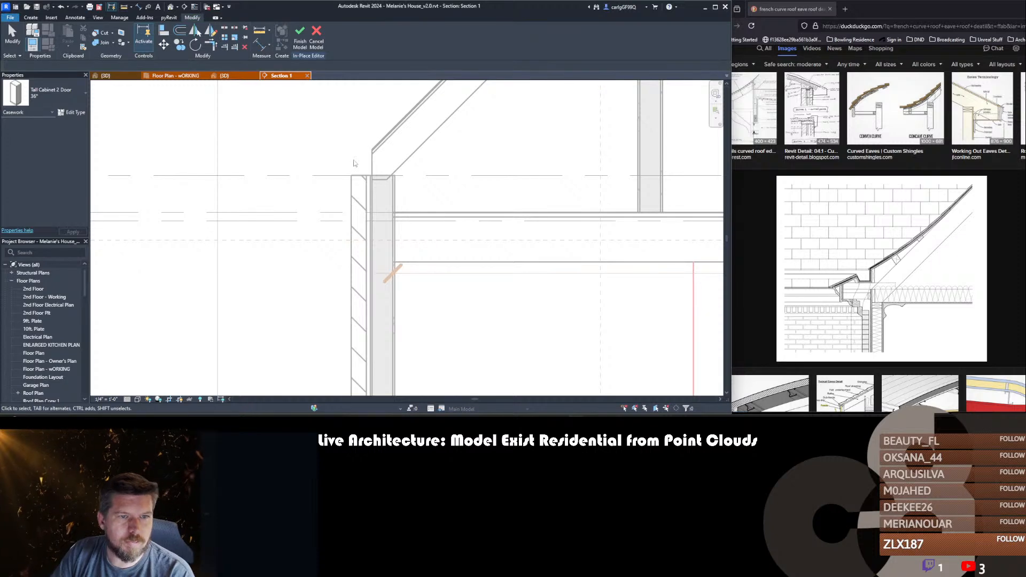
- Try to start an extrusion on a picked work plane, and cancel the in-place roof model
left_click(31, 17)
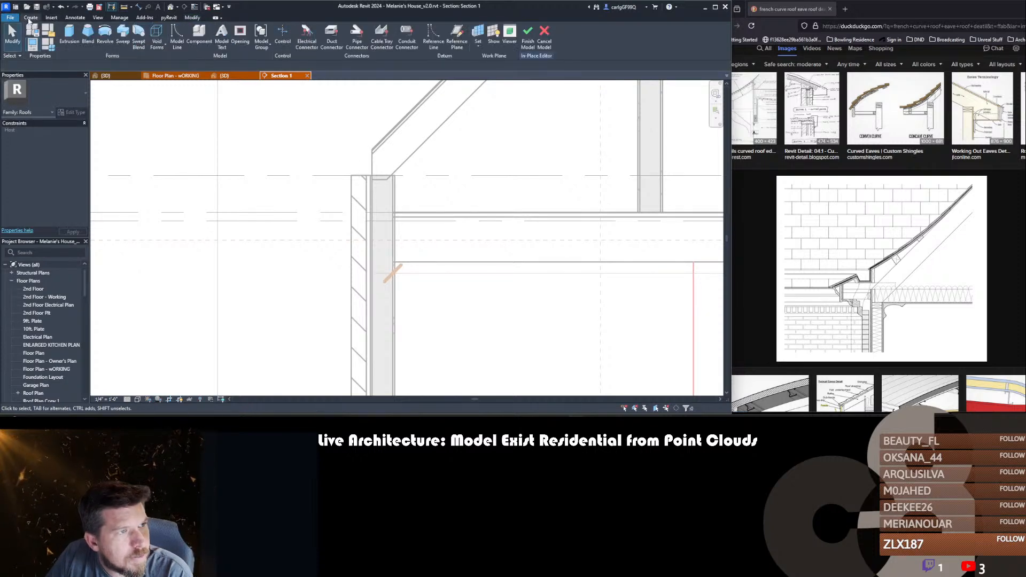
left_click(69, 35)
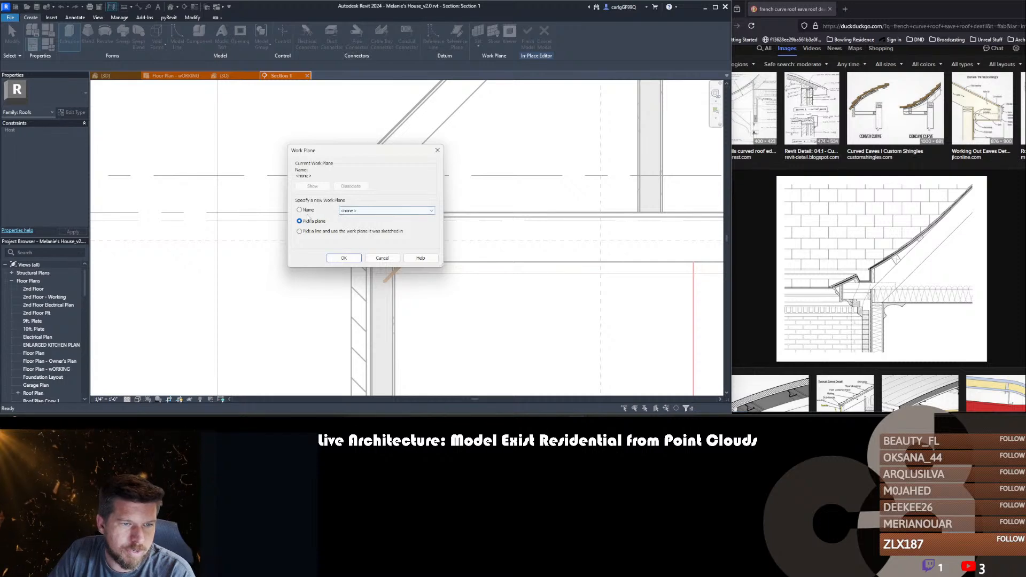
left_click(363, 211)
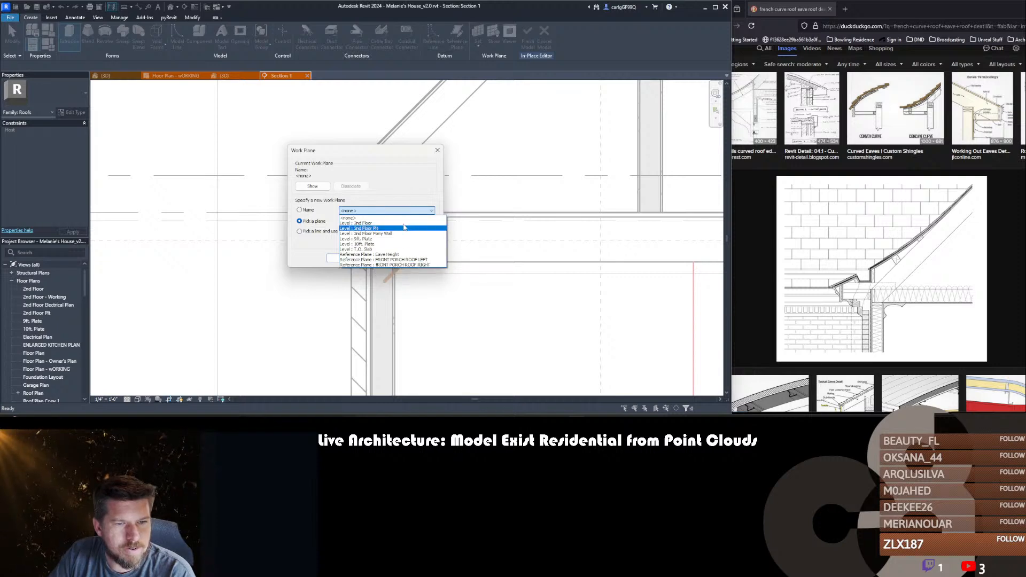
left_click(391, 167)
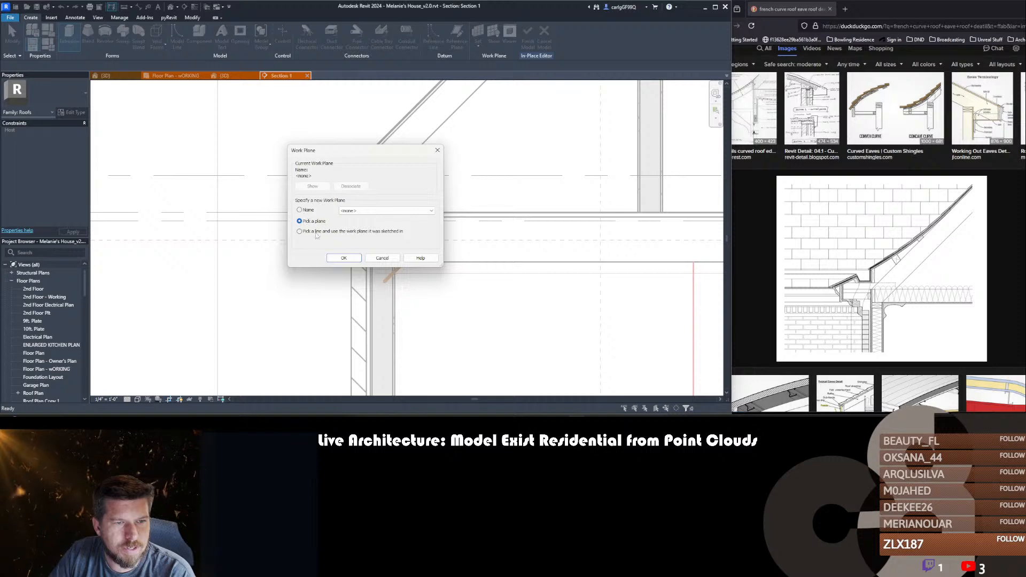
left_click(343, 258)
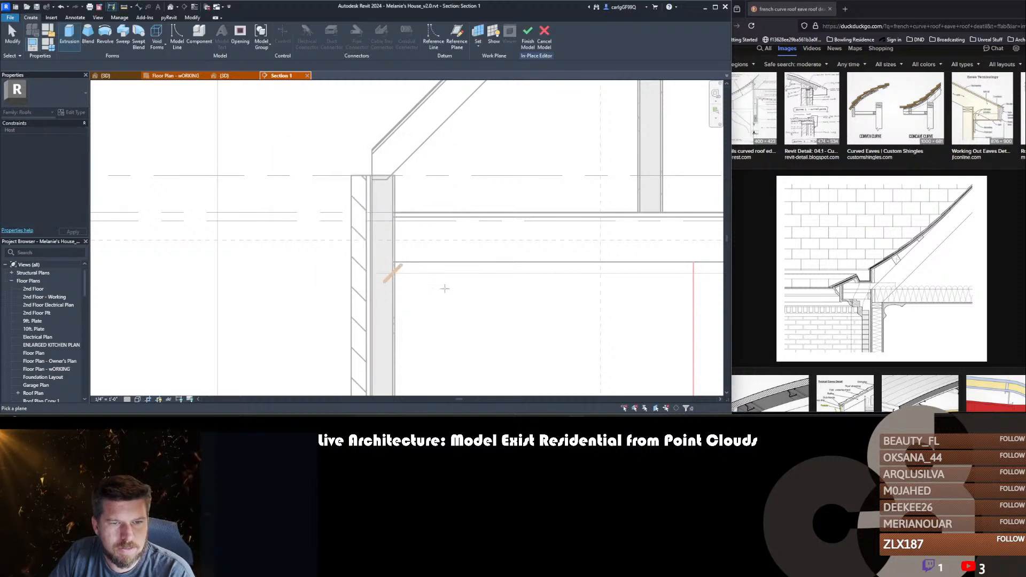
left_click(566, 263)
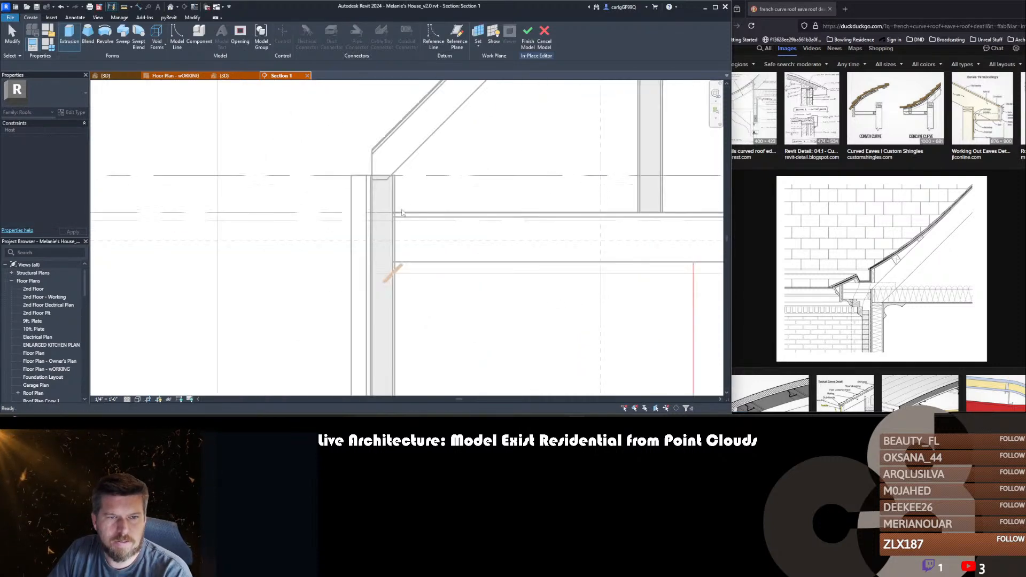
left_click(547, 39)
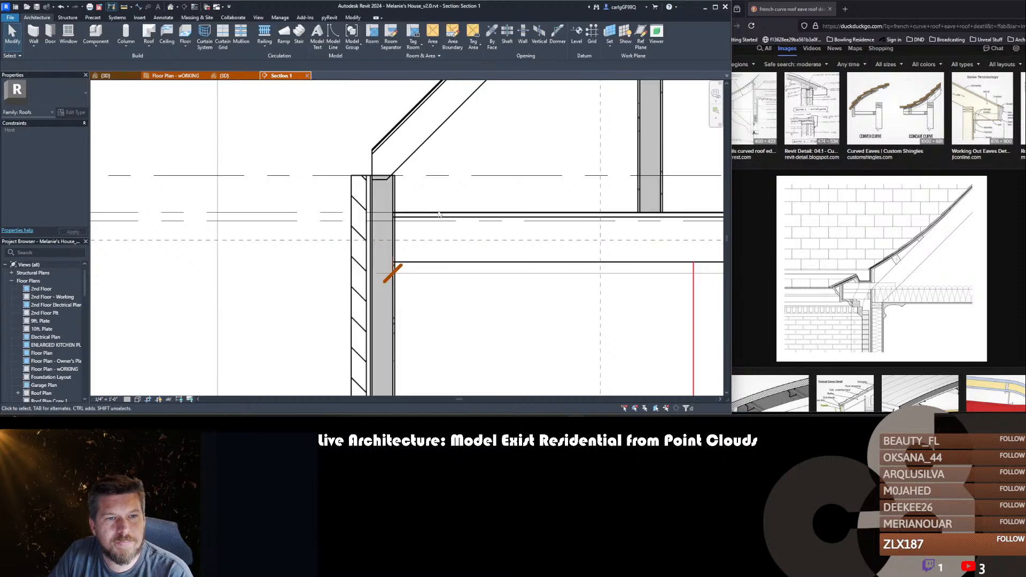
- Draw a horizontal reference plane across the garage, along the Section 1 line in the working floor plan
scroll(342, 214, "down", 5)
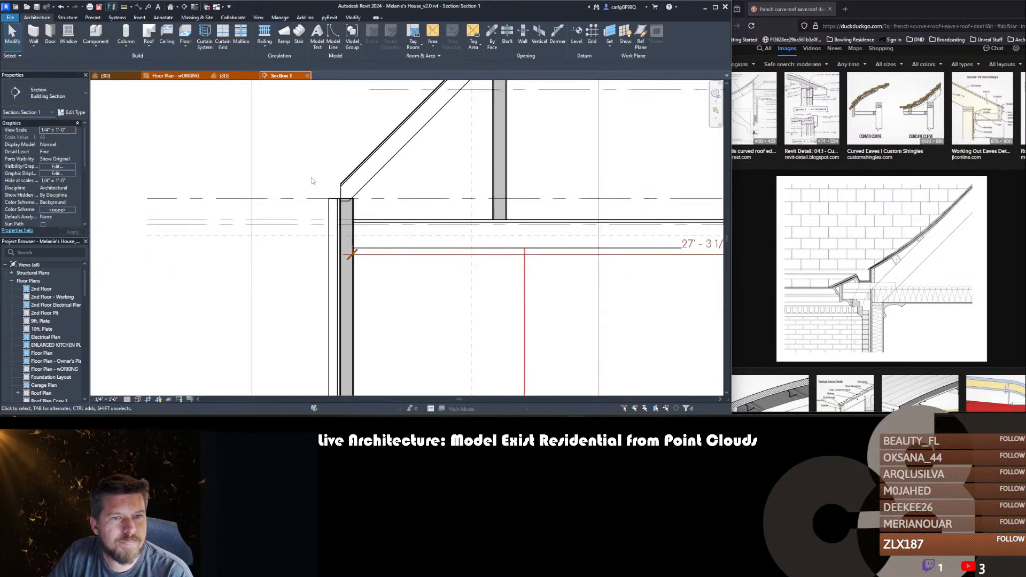
left_click(201, 75)
scroll(431, 277, "down", 3)
scroll(431, 277, "up", 4)
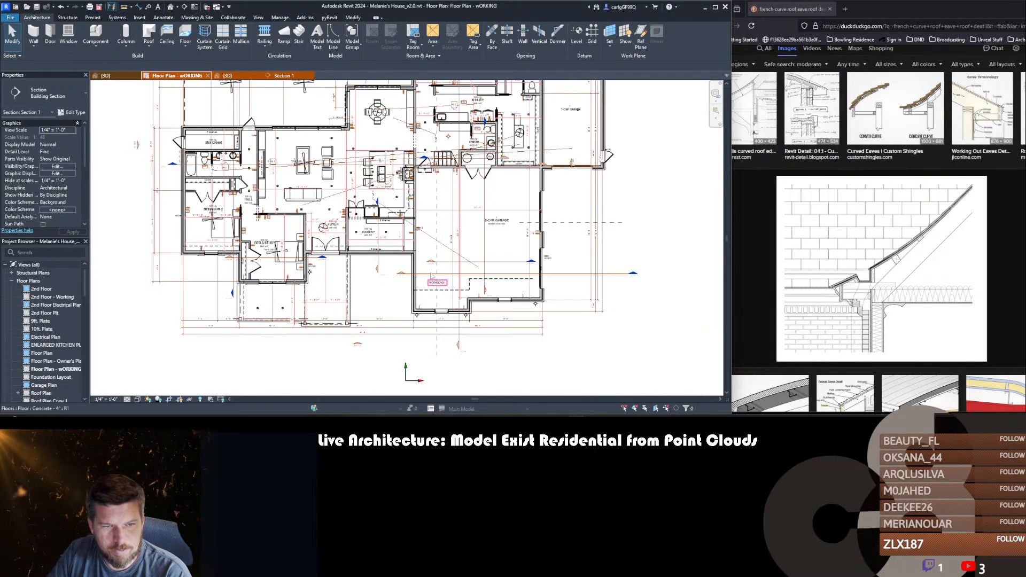
scroll(431, 277, "up", 3)
key("r")
key("p")
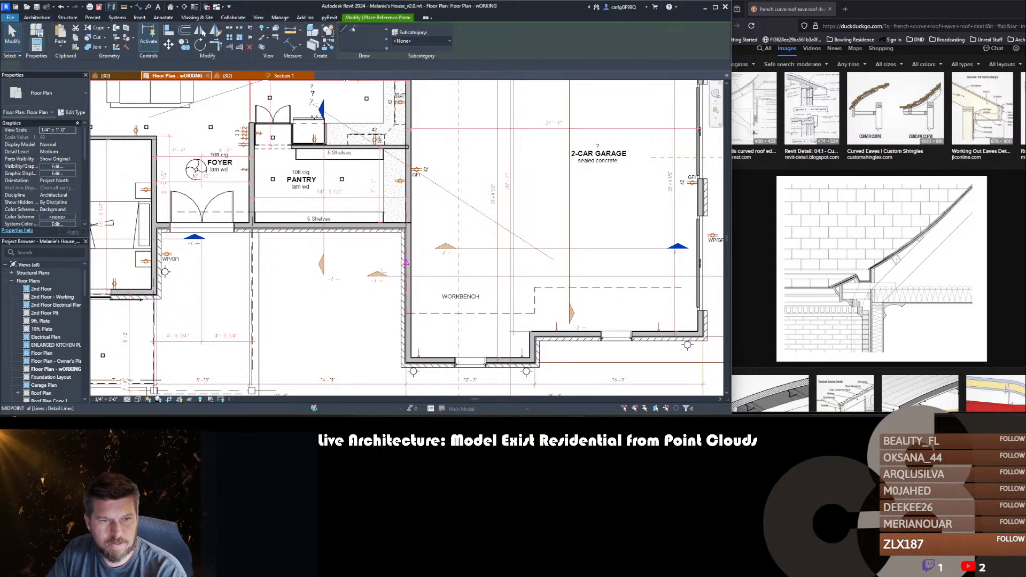
middle_click_drag(504, 269, 426, 263)
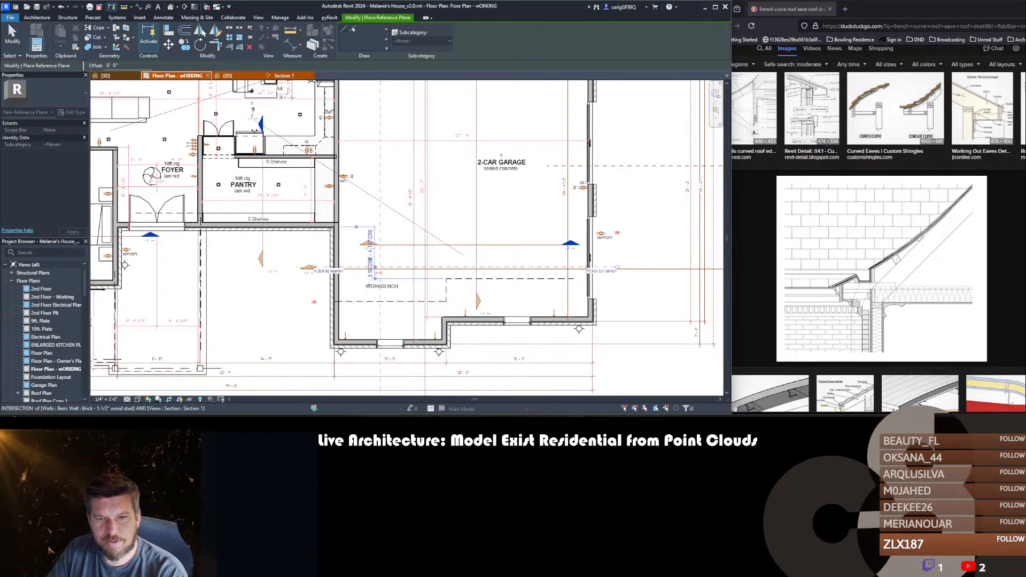
key("Escape")
key("Escape")
- Name the garage's new reference plane Roof Eave Sketch
left_click(559, 269)
left_click(559, 267)
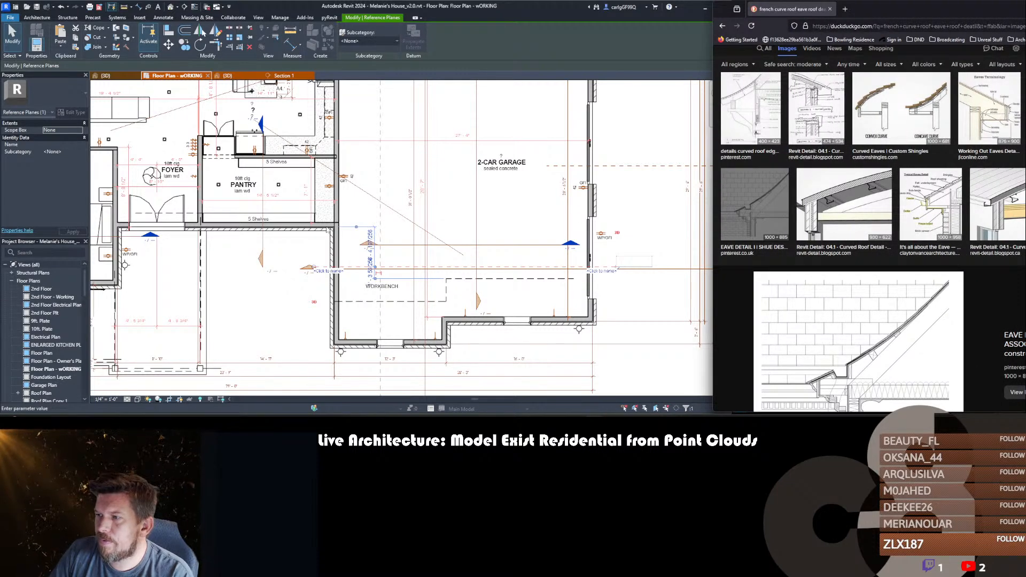
left_click(426, 263)
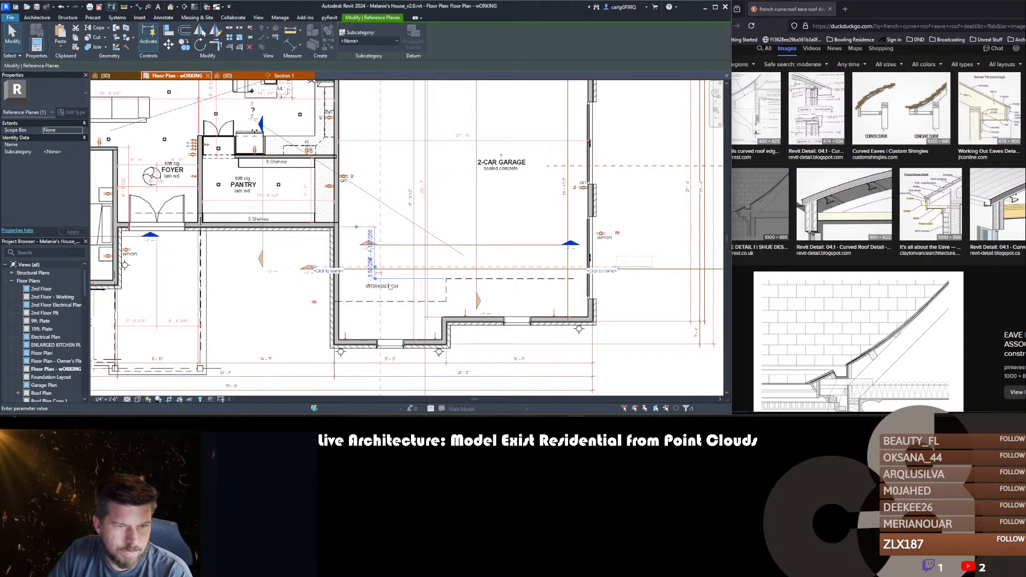
left_click(328, 271)
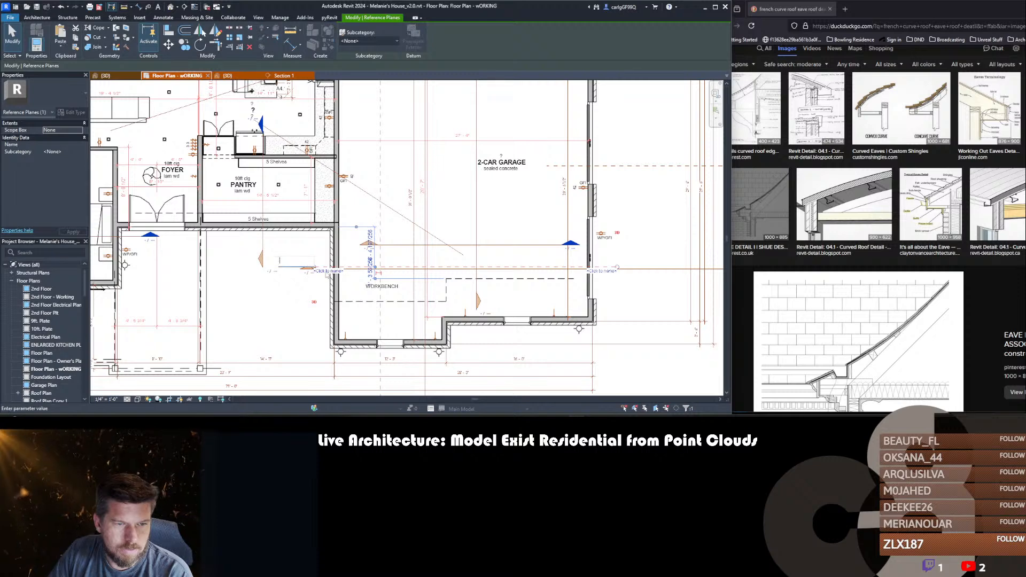
type("Roof E")
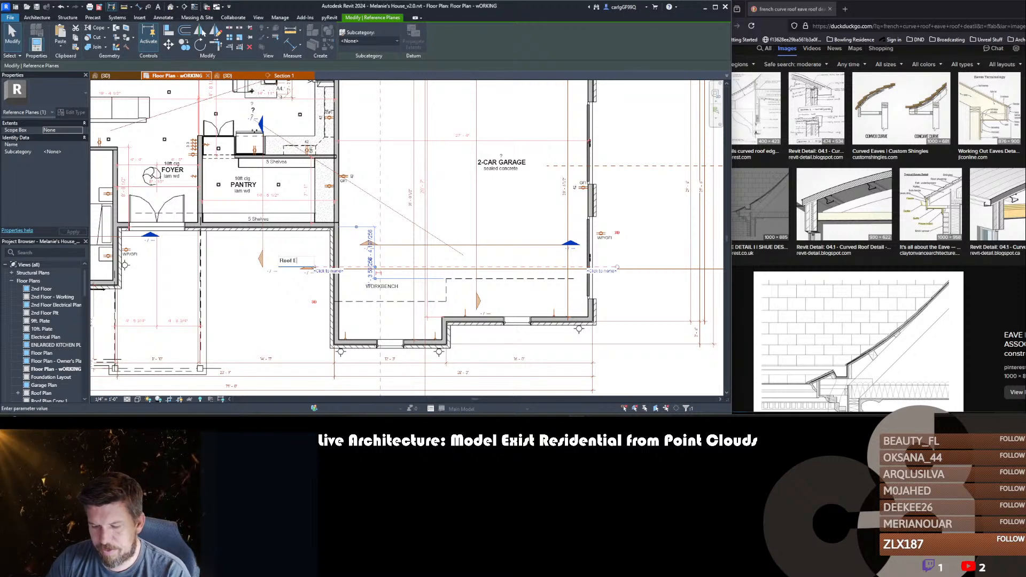
type("ave South")
key("Return")
key("Escape")
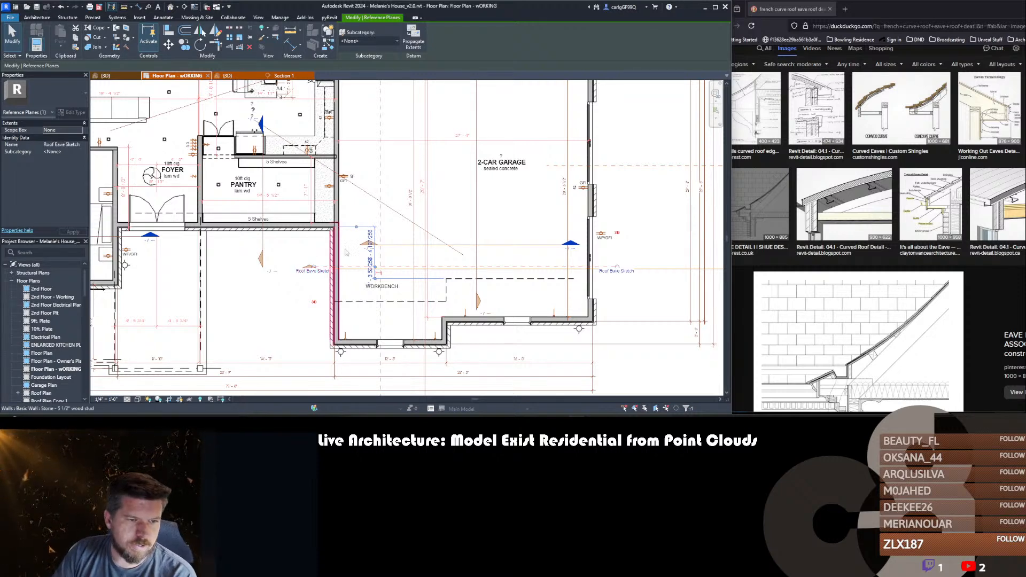
- Reopen Section 1 at the wall-to-roof junction and start straight detail lines in the Red line style
scroll(161, 270, "down", 2)
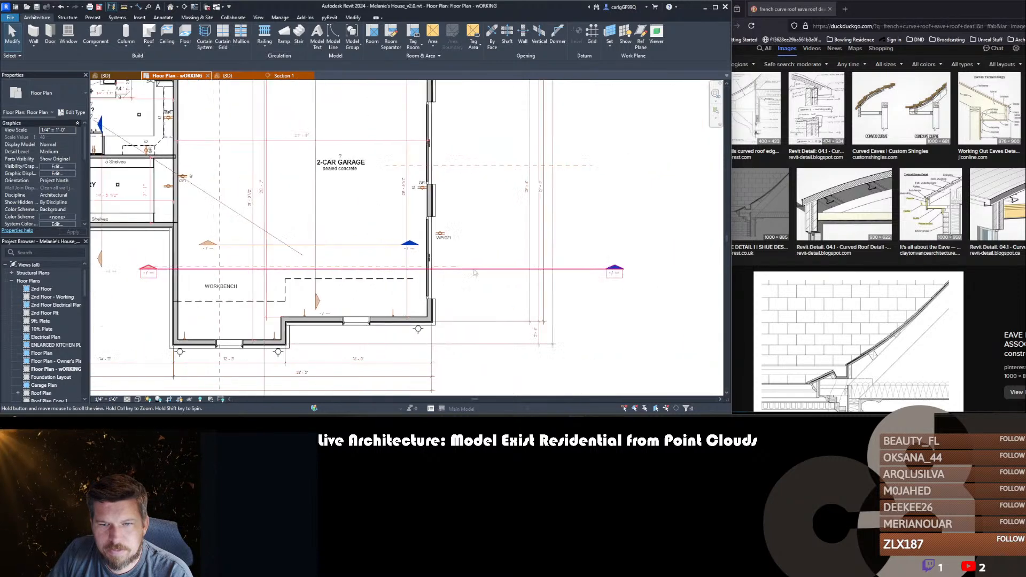
double_click(564, 271)
scroll(312, 198, "up", 5)
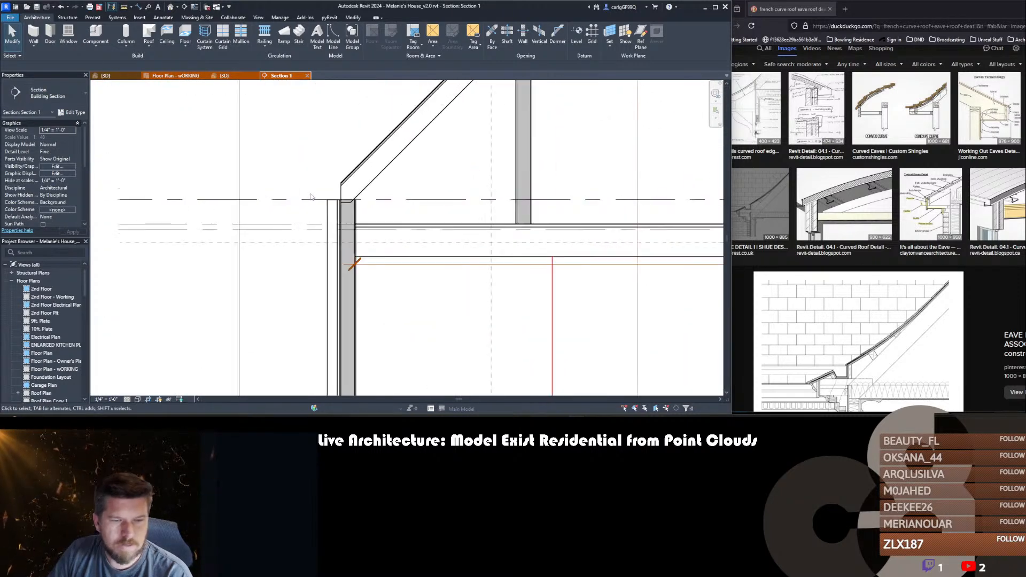
key("l")
left_click(335, 203)
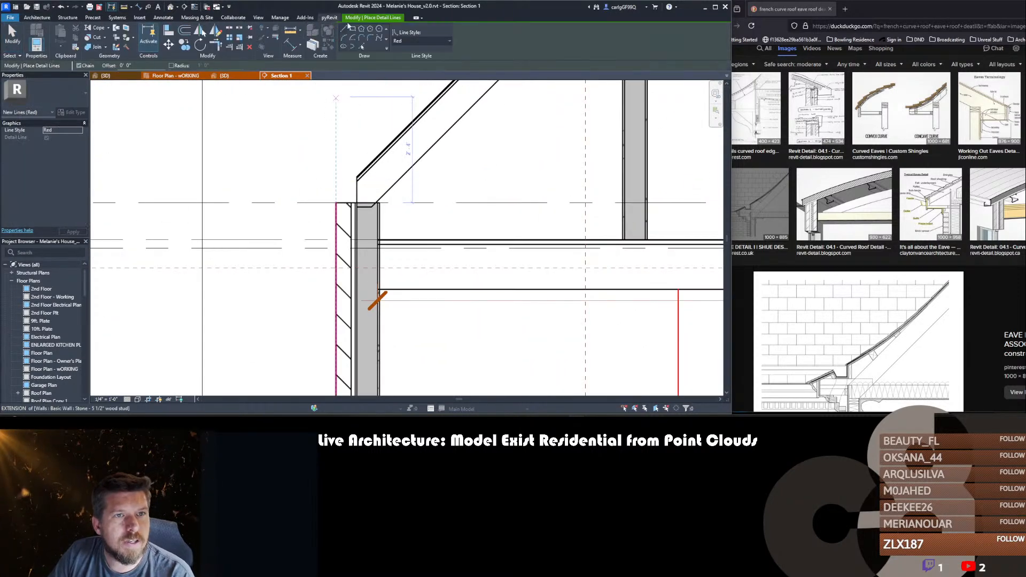
left_click(344, 27)
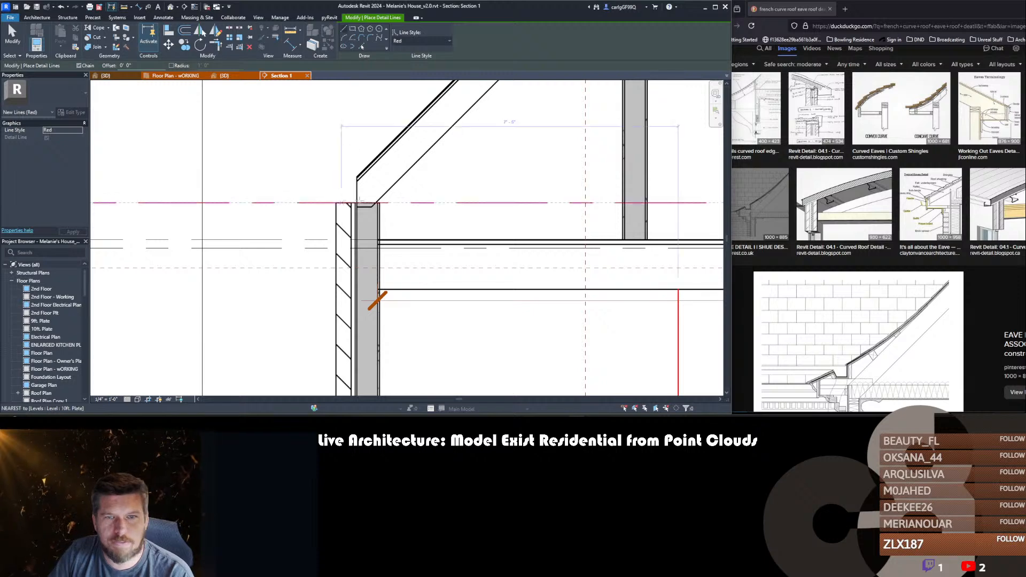
- Open the curved eave detail image in its own browser tab and fit the browser window beside the section view
left_click(833, 327)
scroll(834, 327, "down", 4)
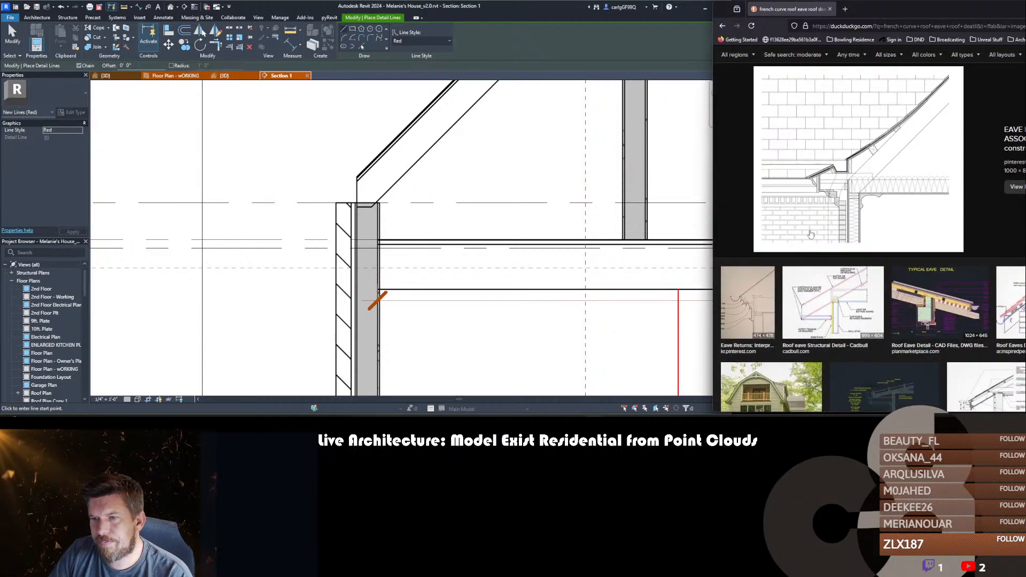
right_click(827, 161)
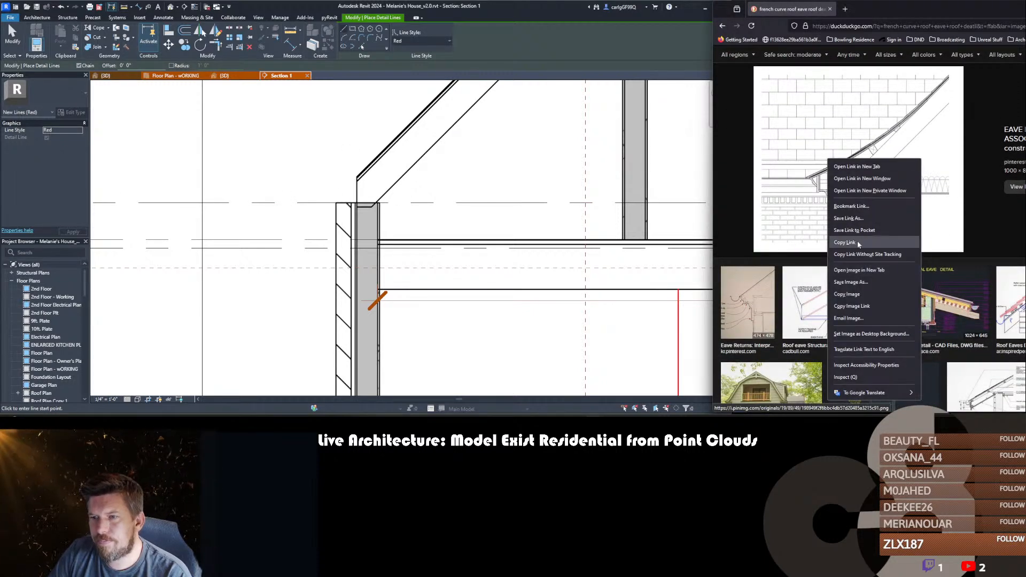
left_click(859, 270)
left_click(872, 12)
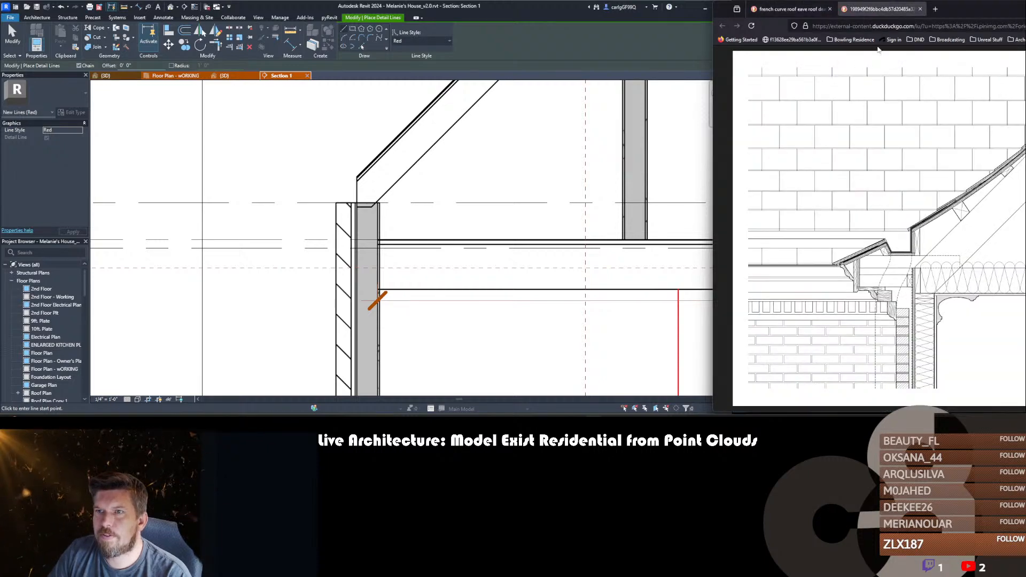
left_click_drag(950, 8, 767, 25)
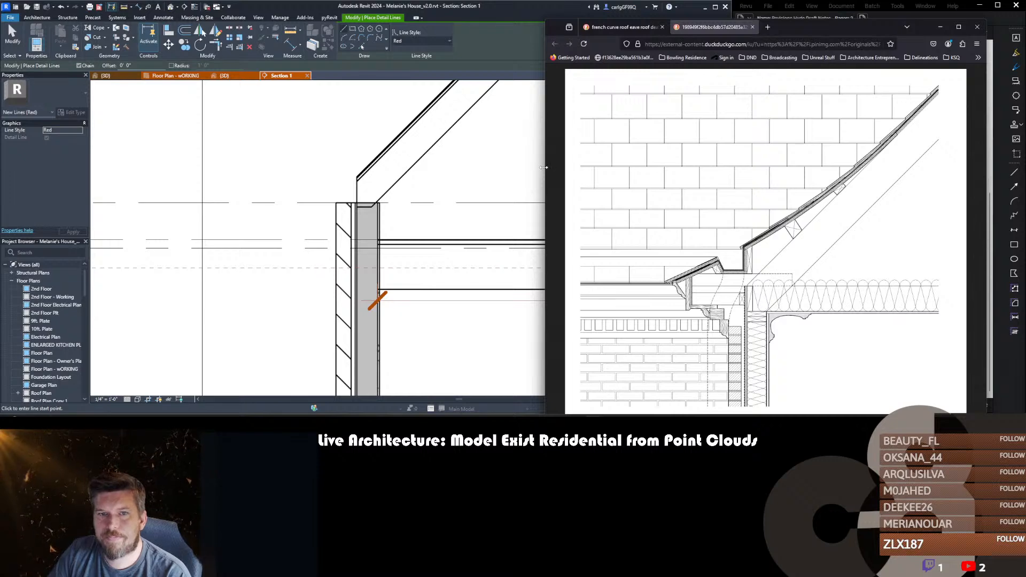
left_click_drag(544, 167, 691, 167)
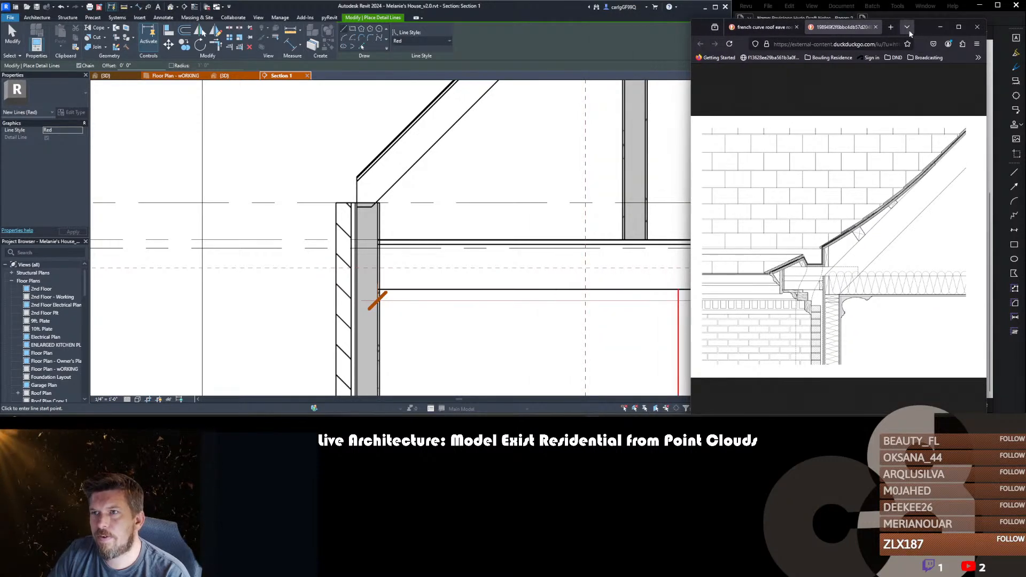
left_click_drag(917, 29, 954, 11)
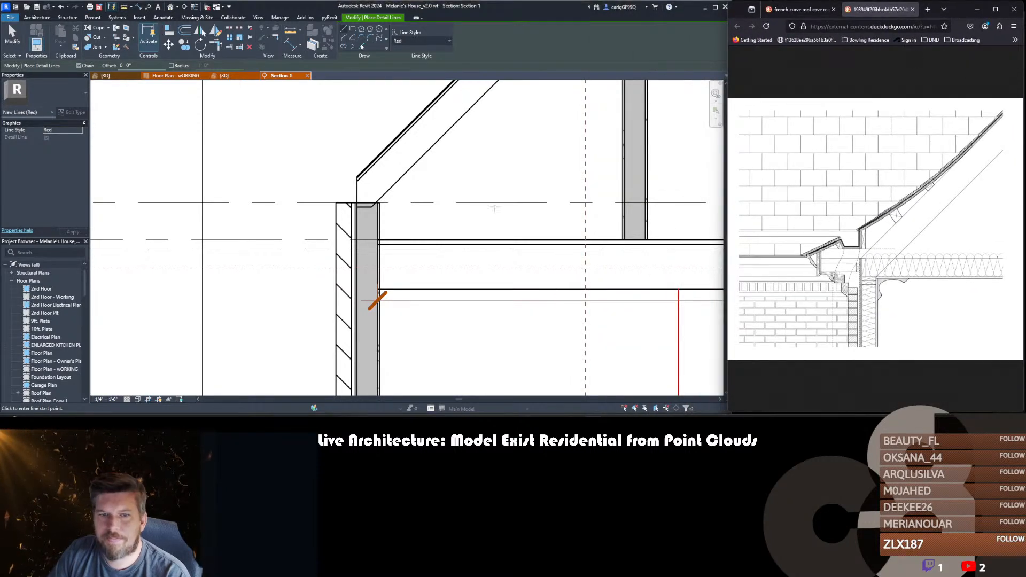
- Launch PureRef so the eave reference image can float over the Section 1 view
scroll(346, 181, "up", 2)
scroll(345, 182, "down", 1)
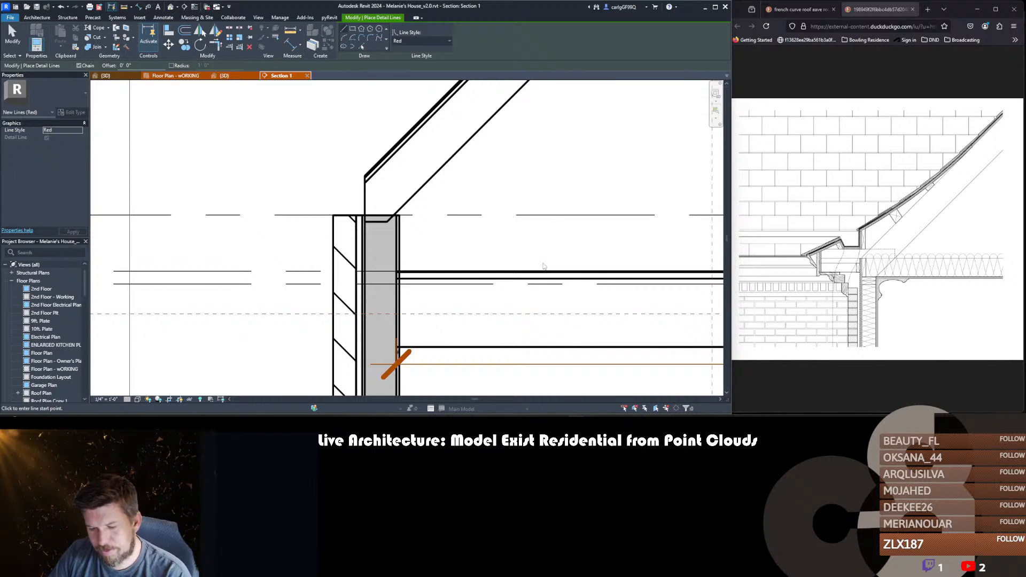
key("super")
key("super")
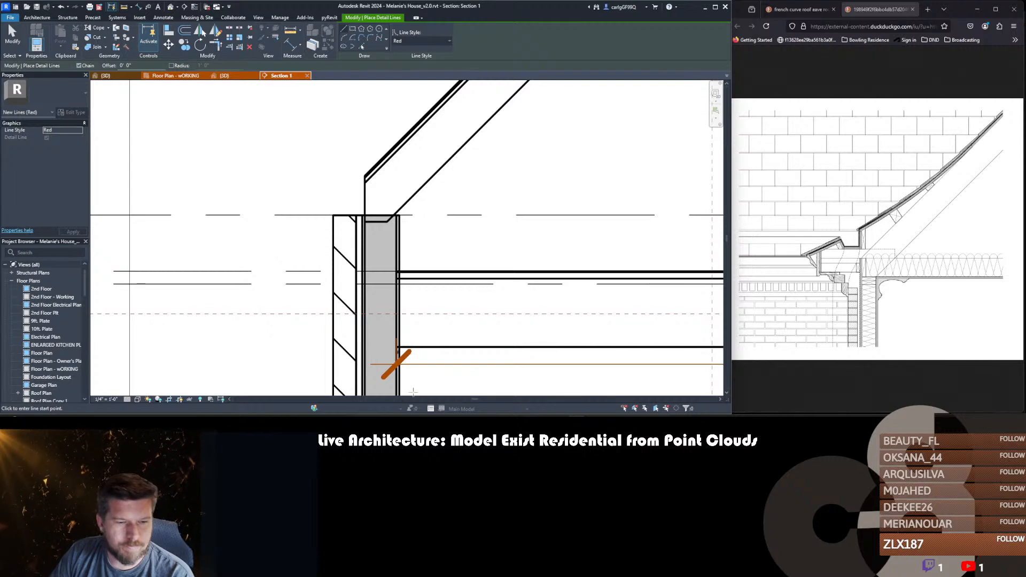
mouse_move(594, 422)
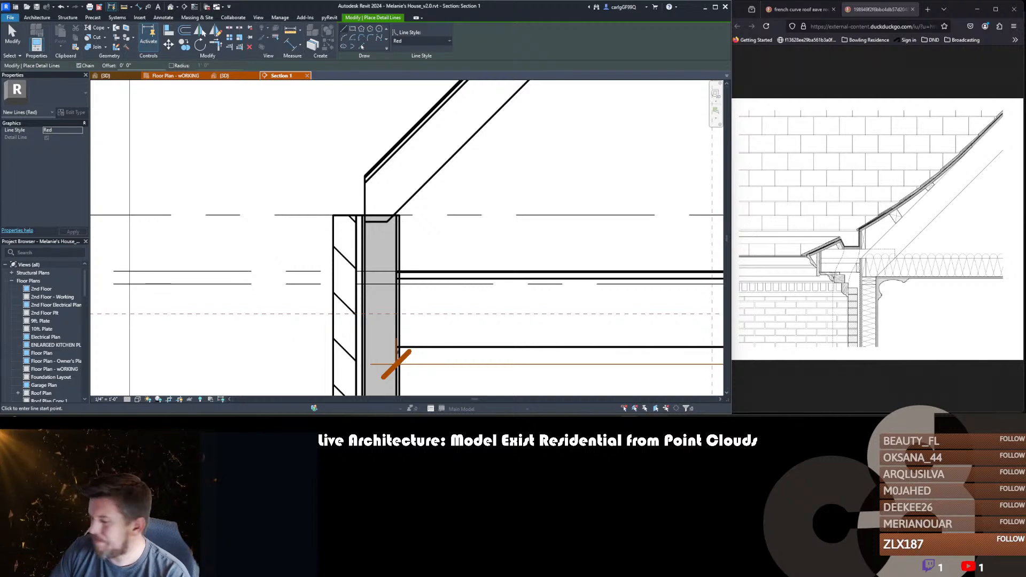
key("super")
type("pureref")
key("Return")
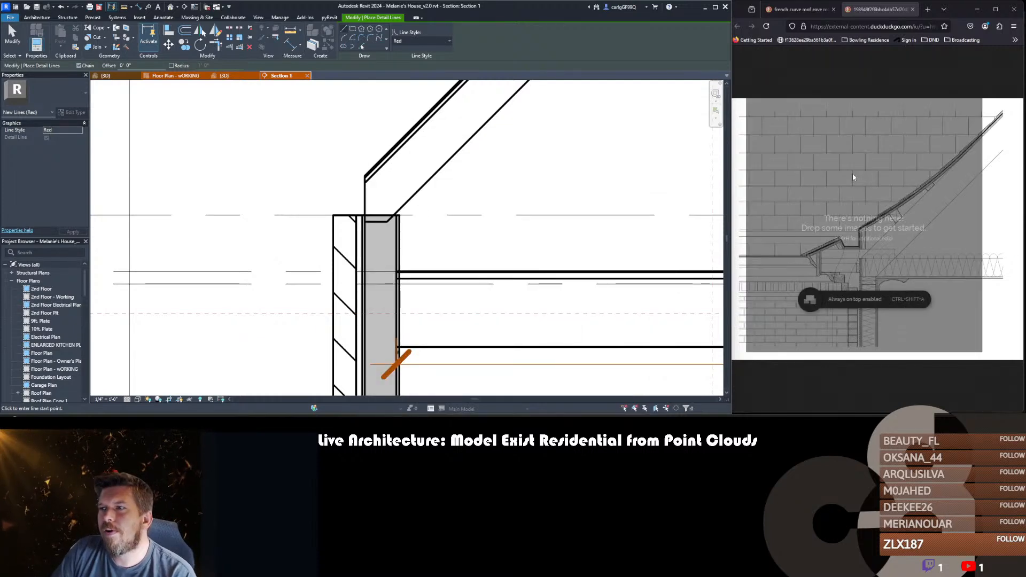
- Look up PureRef's basic controls in its help and close it
left_click(924, 140)
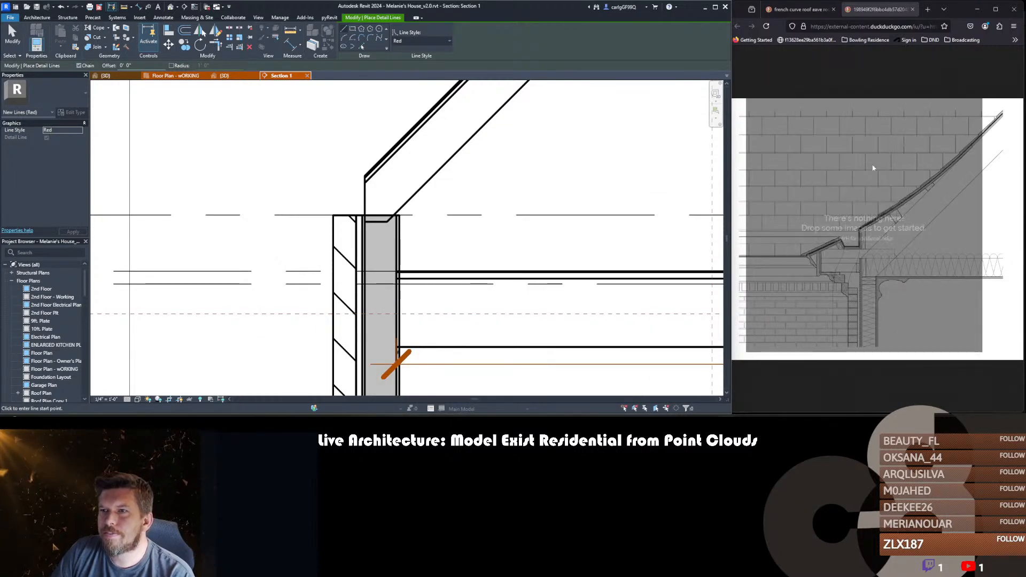
right_click(824, 164)
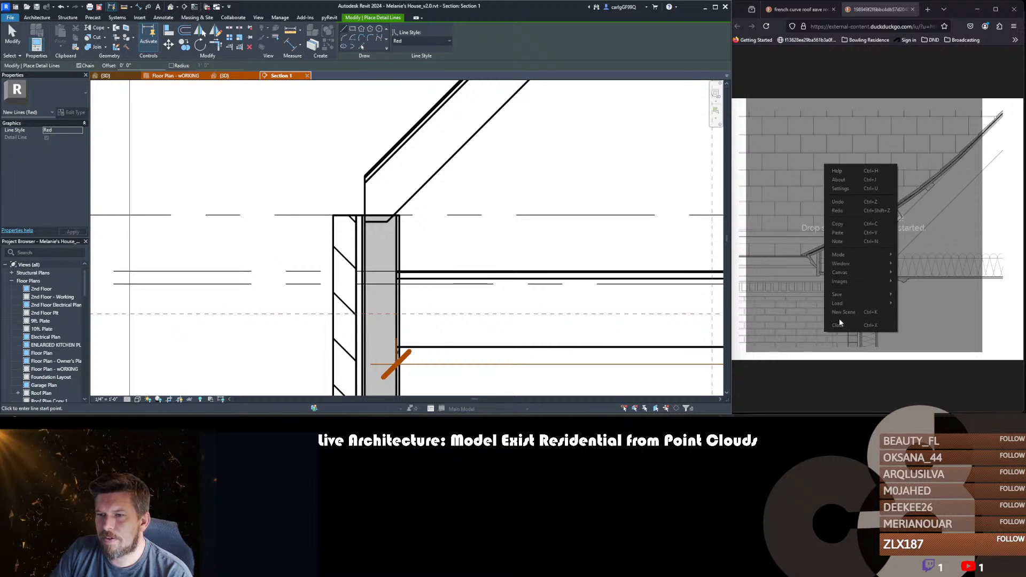
left_click(799, 264)
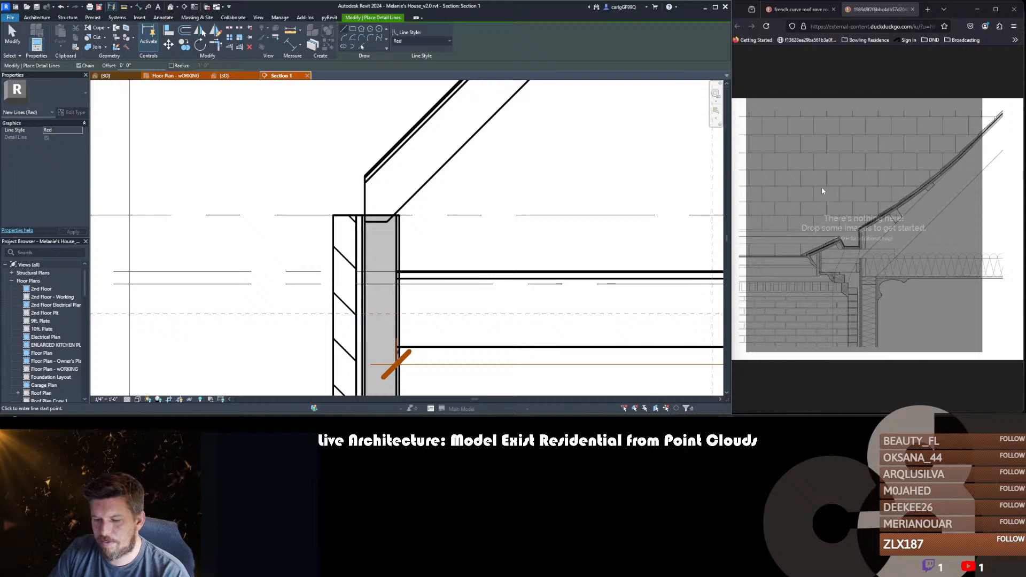
key("ctrl+h")
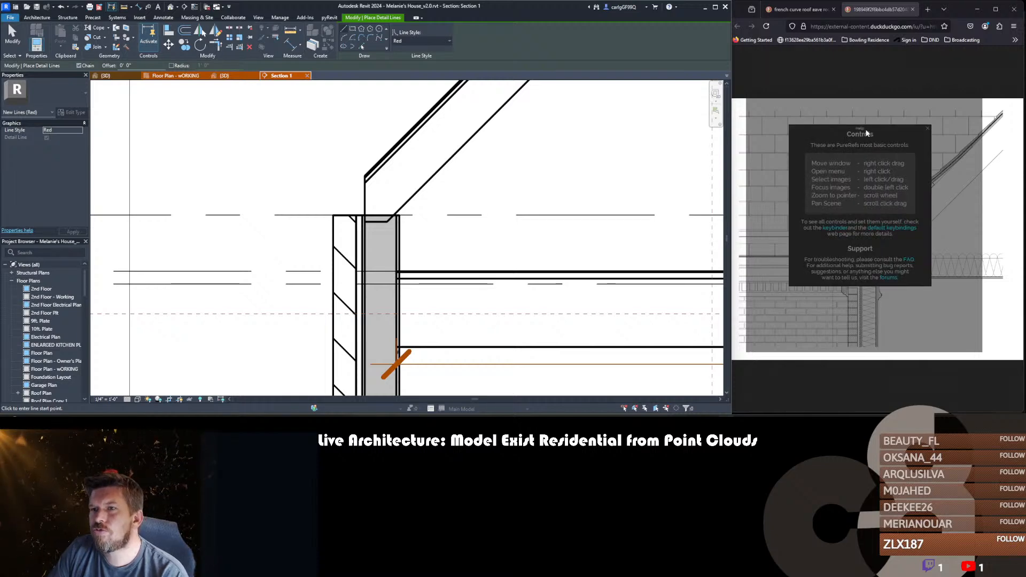
left_click(928, 129)
- Place the browser's curved eave detail image in the PureRef canvas as an overlay
right_click_drag(890, 176, 432, 185)
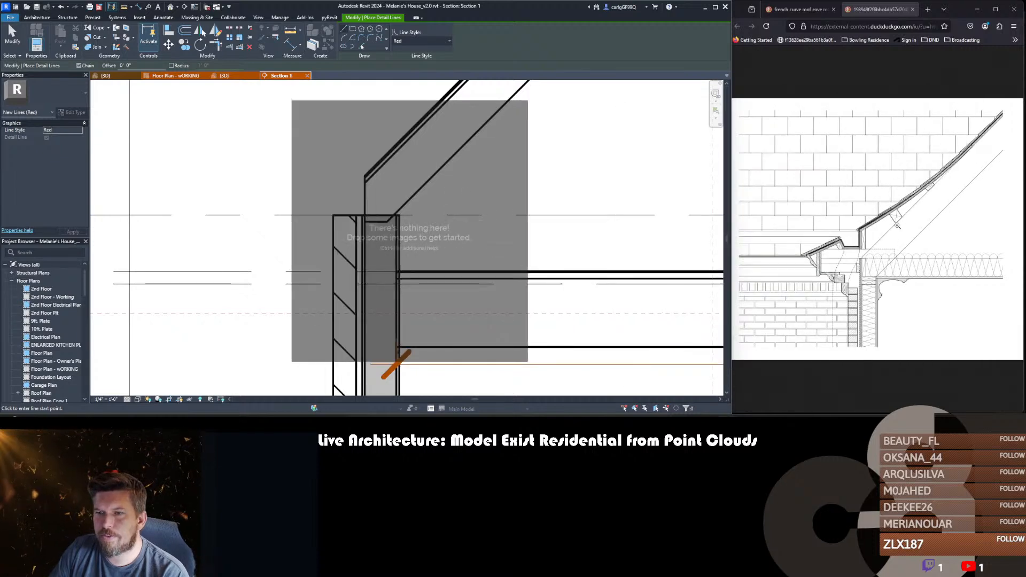
left_click_drag(901, 235, 395, 227)
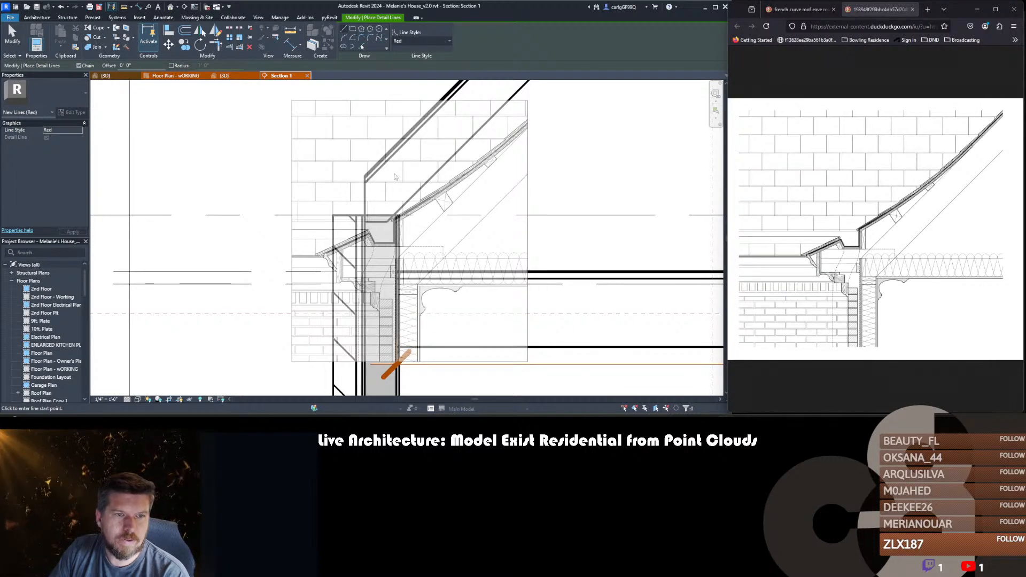
right_click_drag(395, 176, 835, 165)
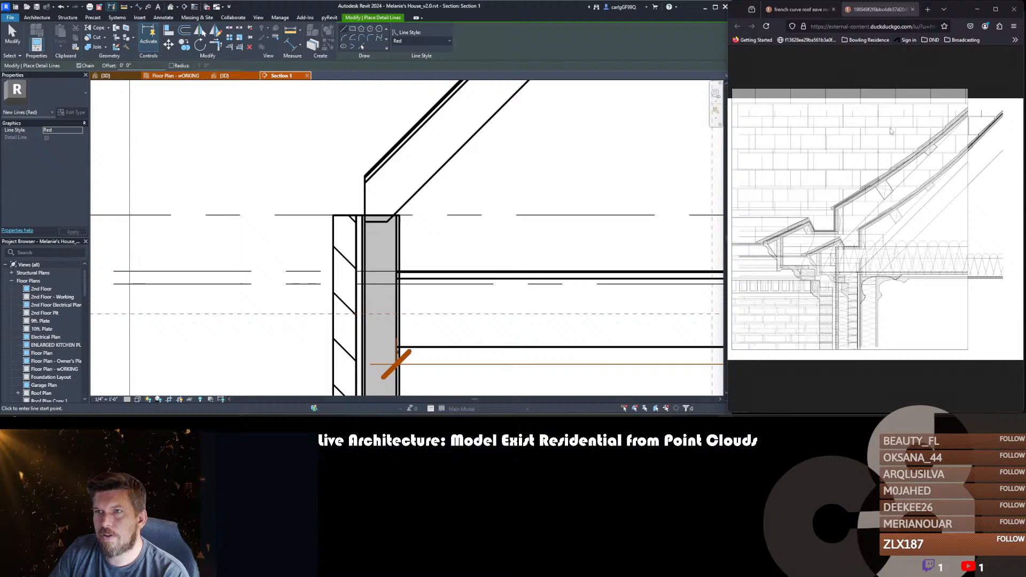
- Minimize the browser and place the eave detail overlay on the section view, just inside the wall-to-roof junction
left_click(977, 9)
right_click_drag(874, 214, 606, 214)
scroll(392, 190, "down", 3)
scroll(392, 190, "up", 4)
scroll(392, 191, "down", 2)
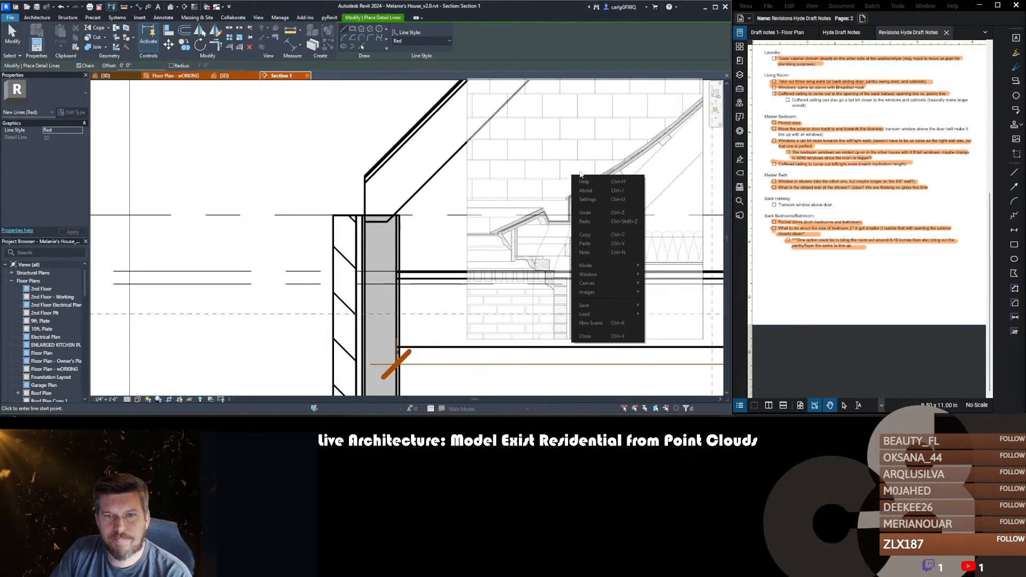
right_click(574, 179)
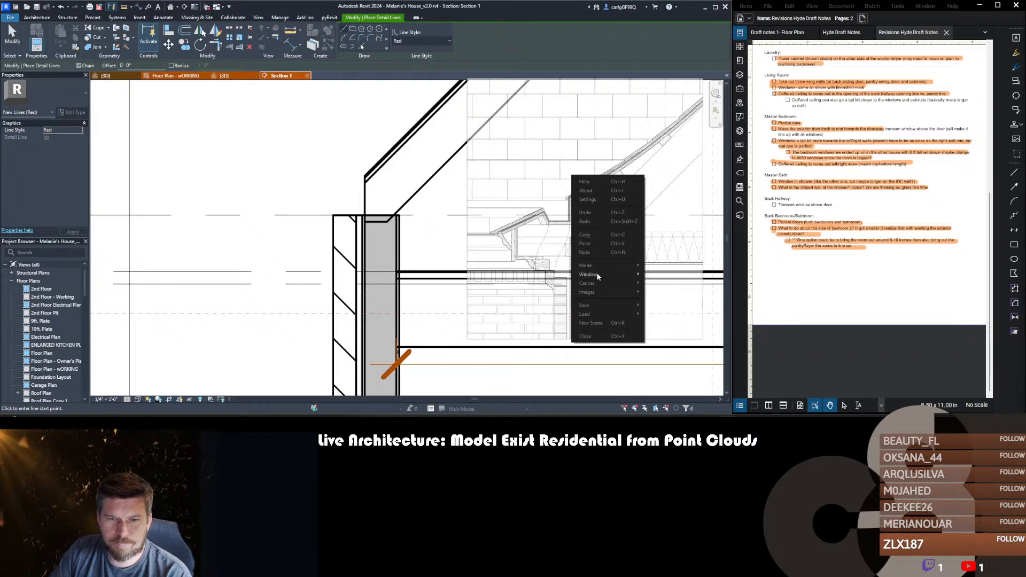
mouse_move(596, 275)
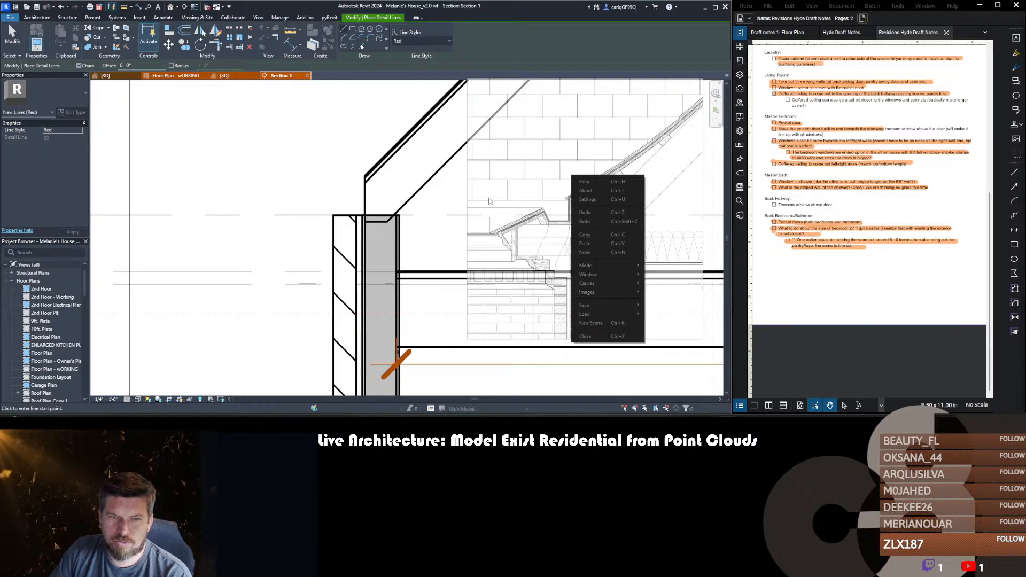
mouse_move(525, 167)
right_mouse_down()
mouse_move(517, 196)
mouse_move(525, 169)
right_mouse_up()
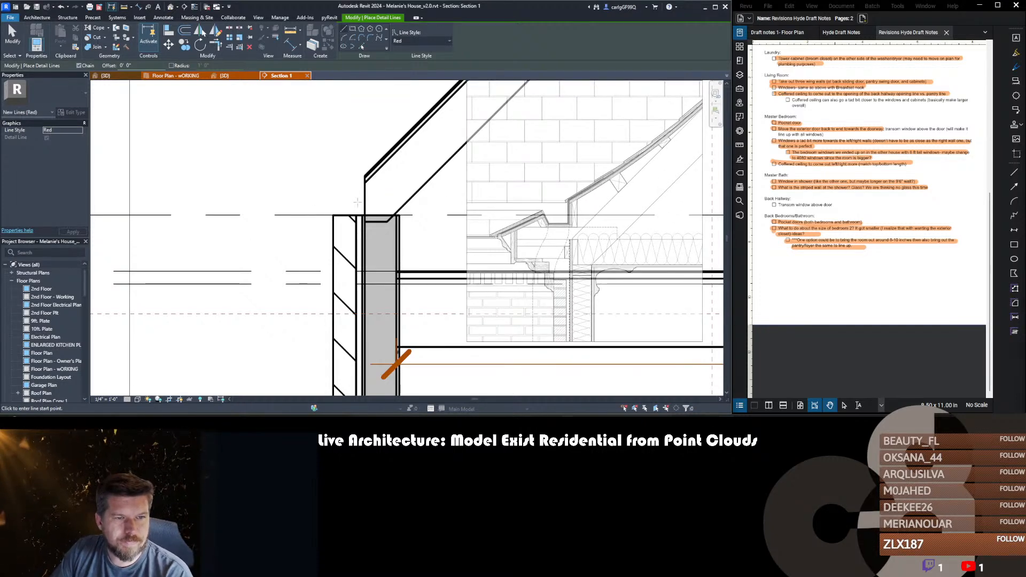
- Outline the eave box in red detail lines from the roof's lower endpoint, about 2'-0" outward and 1'-2" down, returning to the wall's outer face
mouse_move(338, 234)
middle_mouse_down()
mouse_move(390, 224)
mouse_move(337, 224)
middle_mouse_up()
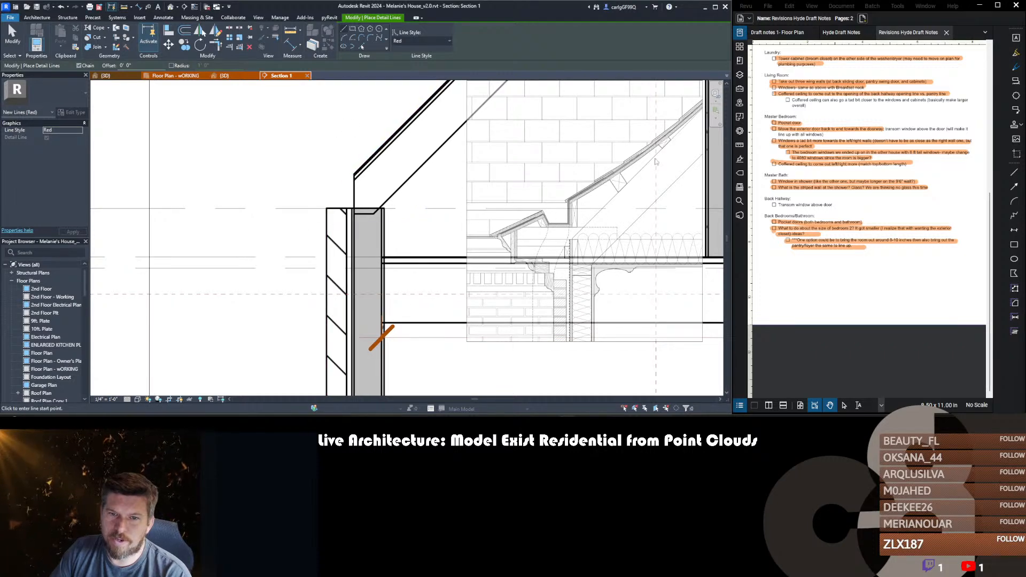
scroll(284, 291, "down", 2)
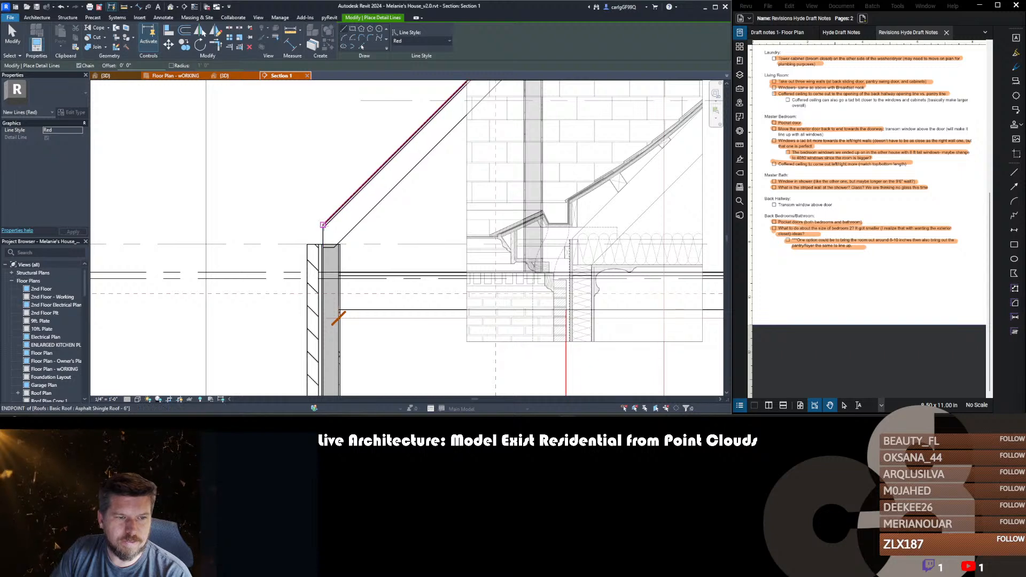
left_click(323, 225)
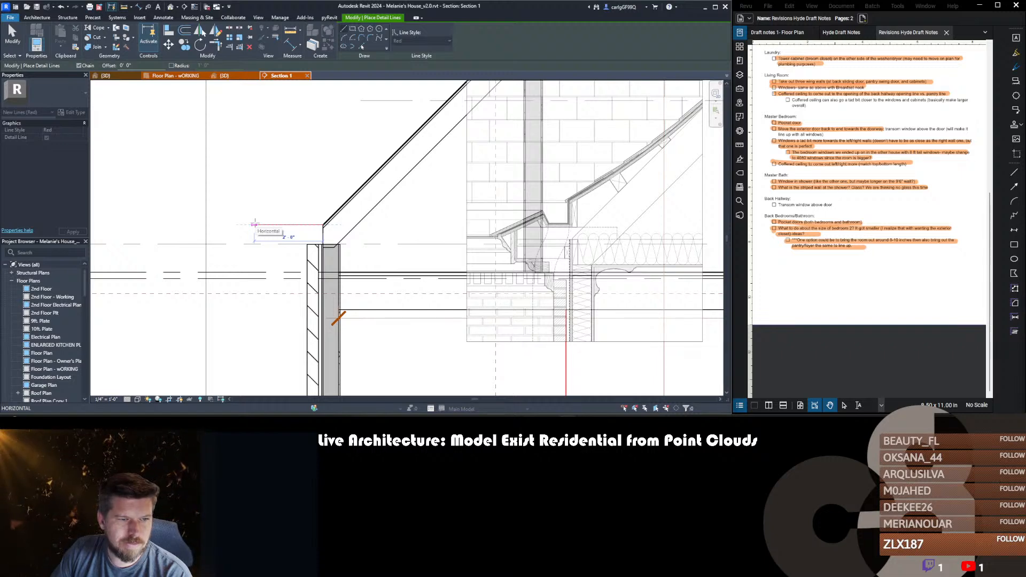
left_click(255, 224)
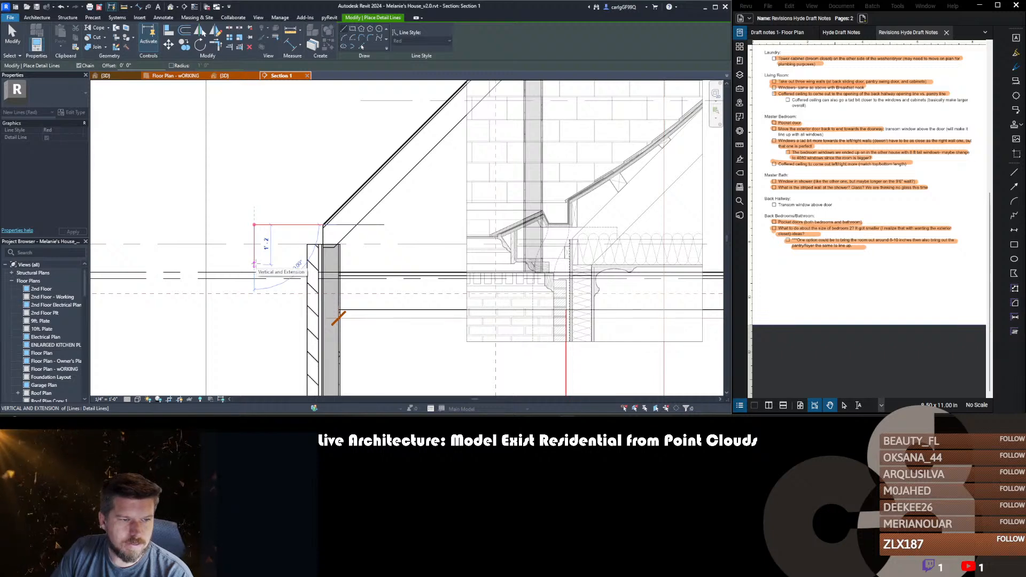
left_click(255, 264)
left_click(307, 264)
key("Escape")
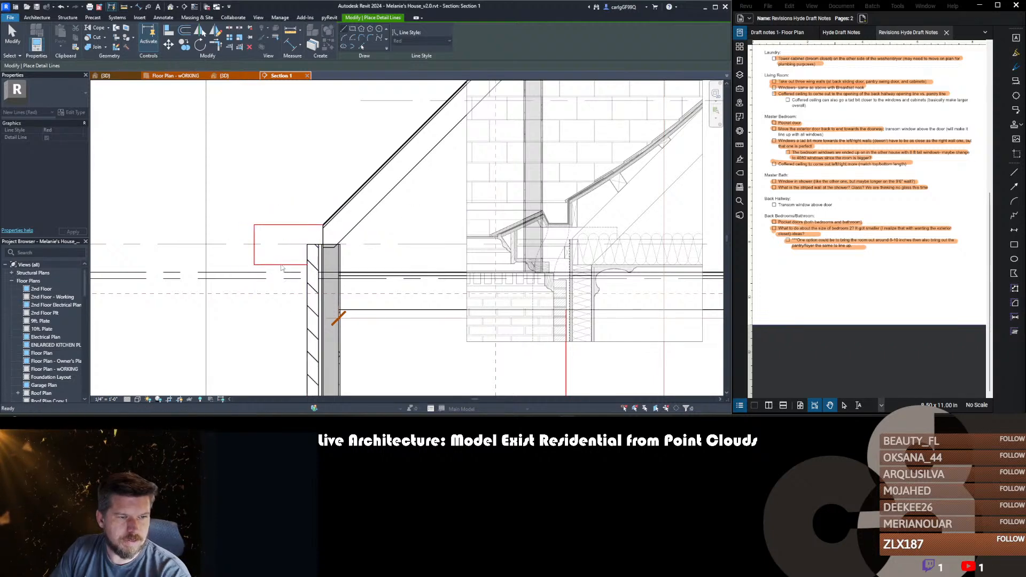
key("Escape")
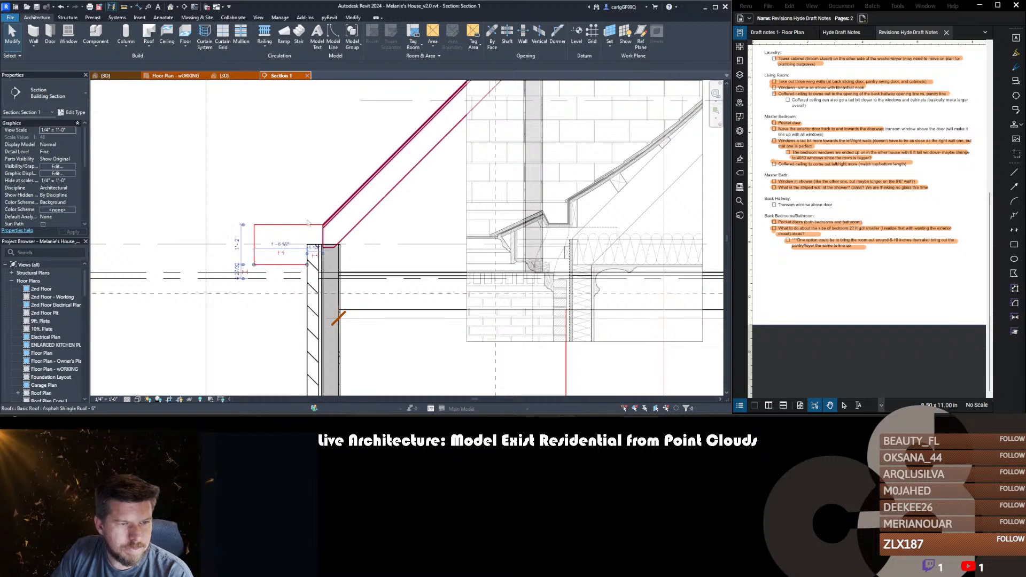
left_click(308, 224)
key("Escape")
mouse_move(325, 200)
middle_mouse_down()
mouse_move(377, 214)
mouse_move(311, 227)
mouse_move(301, 242)
middle_mouse_up()
scroll(379, 212, "down", 1)
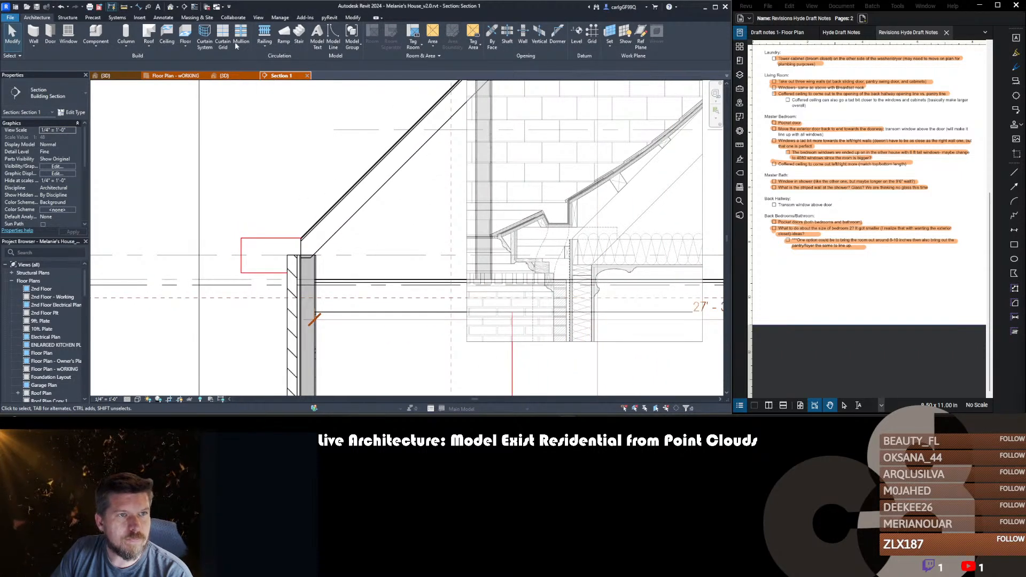
- Draw a red concave arc of about 7'-0" radius from the roof's upper surface to the eave box's outer upper corner
key("d")
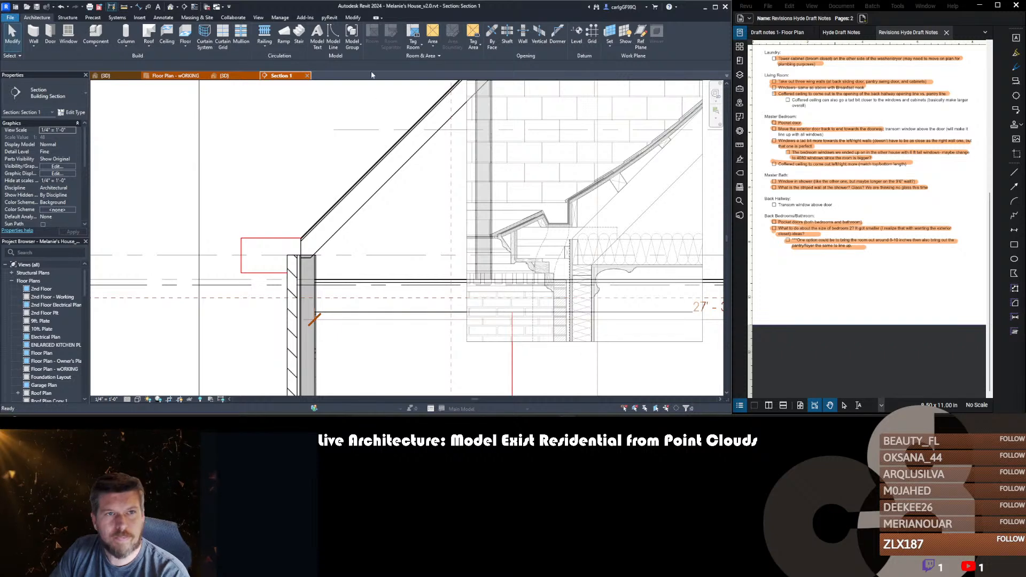
key("l")
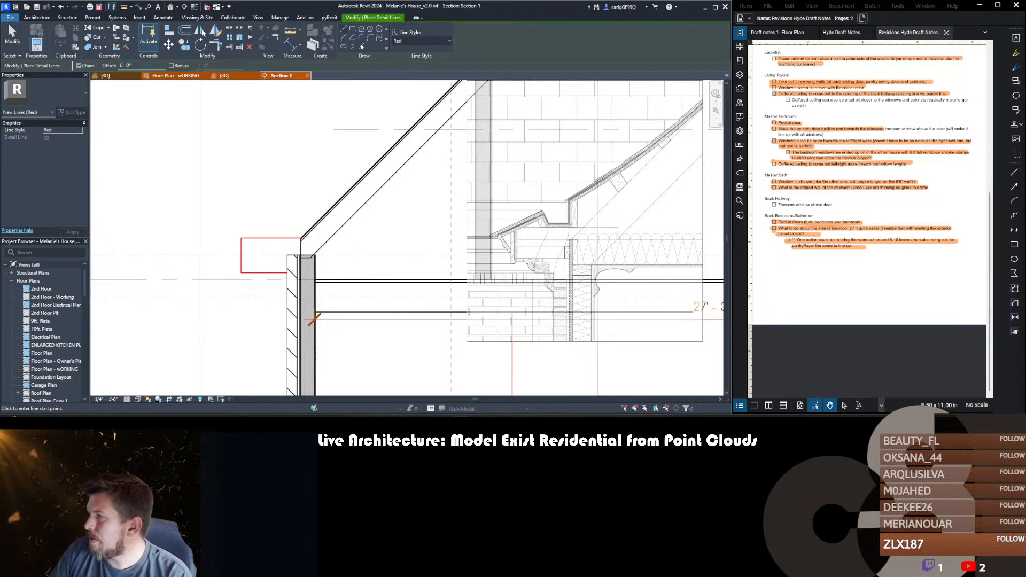
scroll(361, 231, "down", 1)
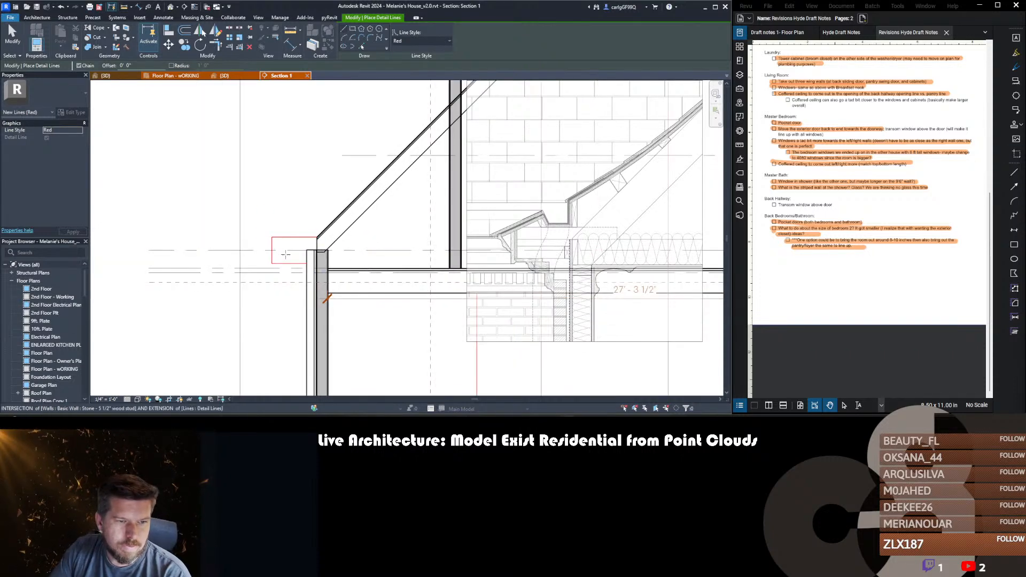
scroll(268, 248, "up", 3)
scroll(321, 242, "down", 2)
middle_click_drag(344, 240, 306, 287)
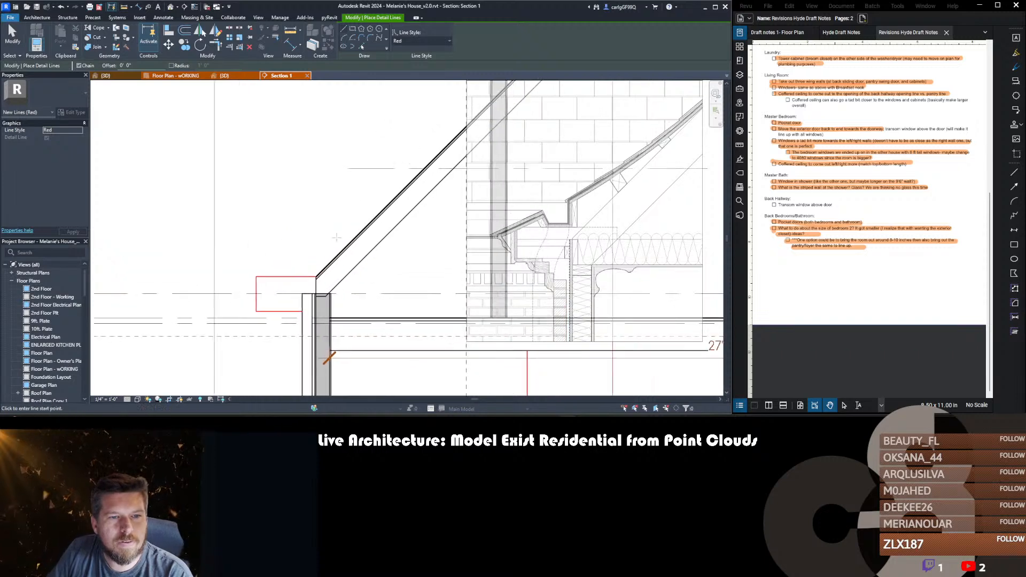
left_click(343, 38)
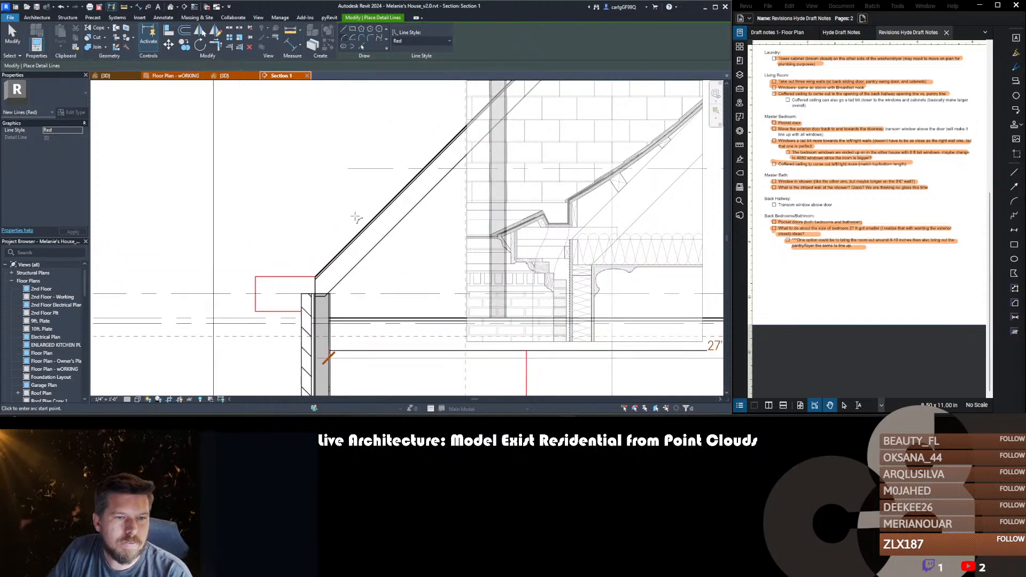
left_click(368, 227)
left_click(256, 277)
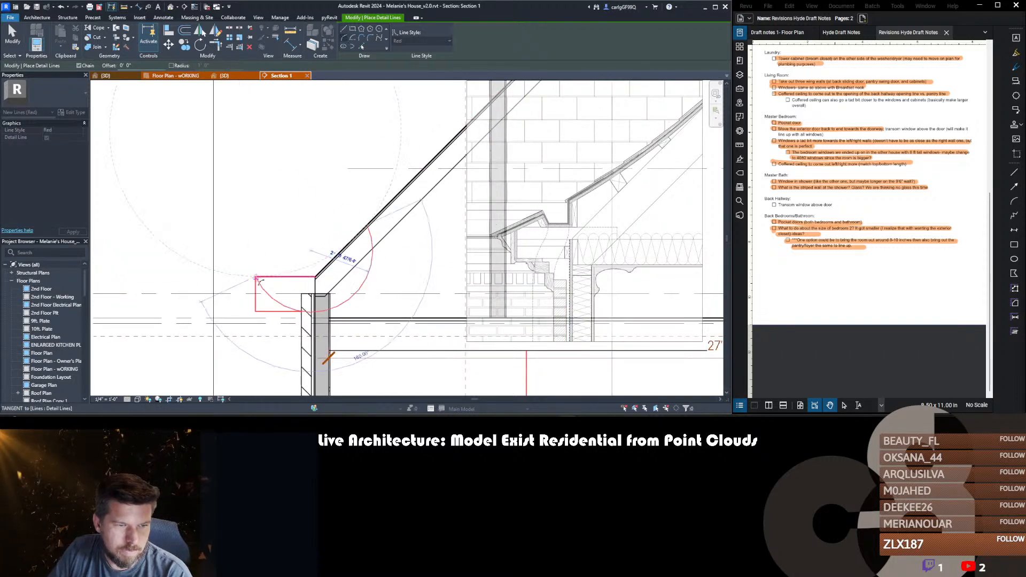
left_click(310, 263)
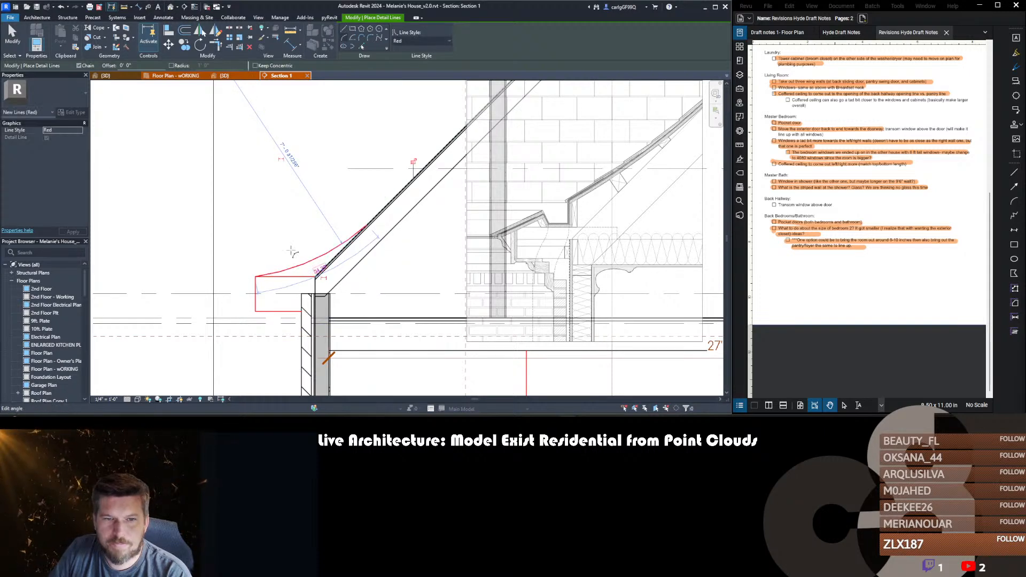
middle_click_drag(274, 263, 316, 252)
key("Escape")
key("Escape")
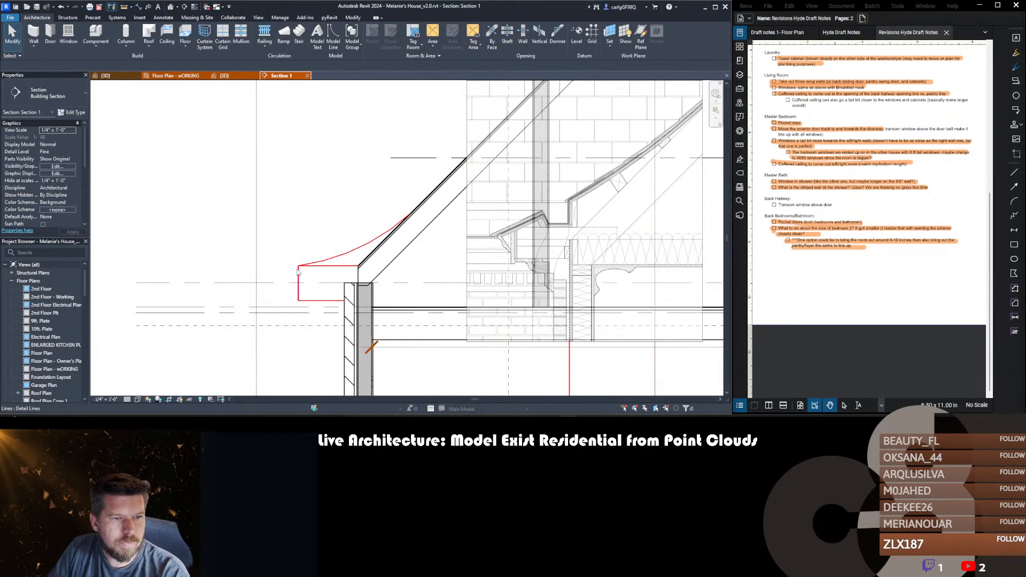
- Draw the eave tip in red detail lines: extend the arc tangentially outward, drop a short perpendicular edge, return inward, and slope down to the box's outer face
scroll(301, 269, "up", 1)
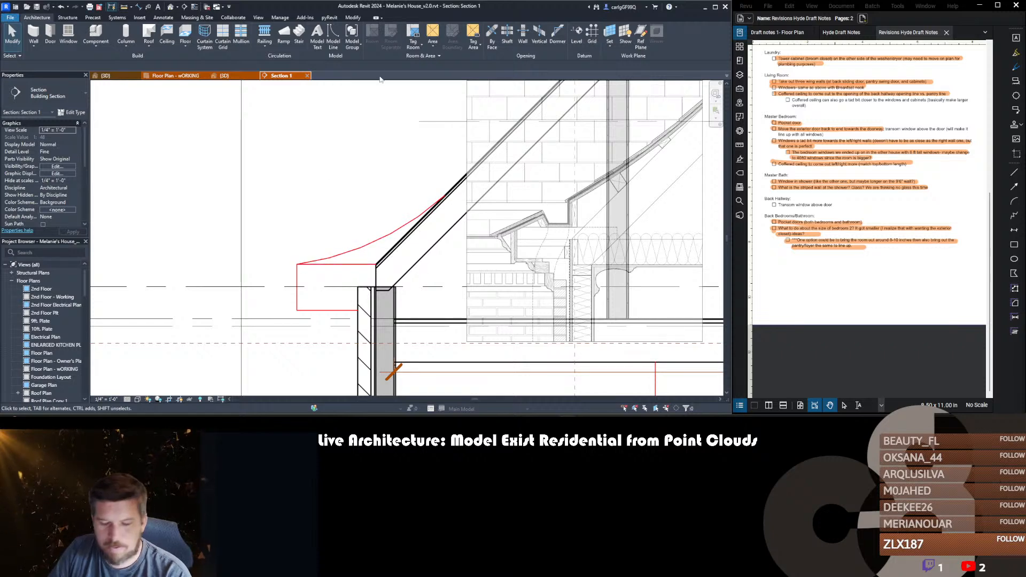
key("l")
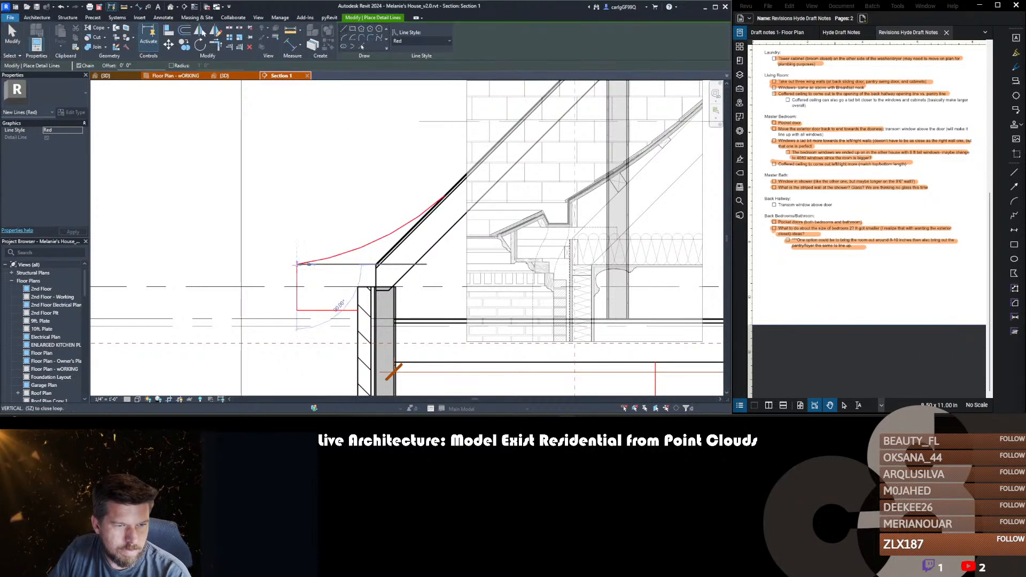
left_click(297, 264)
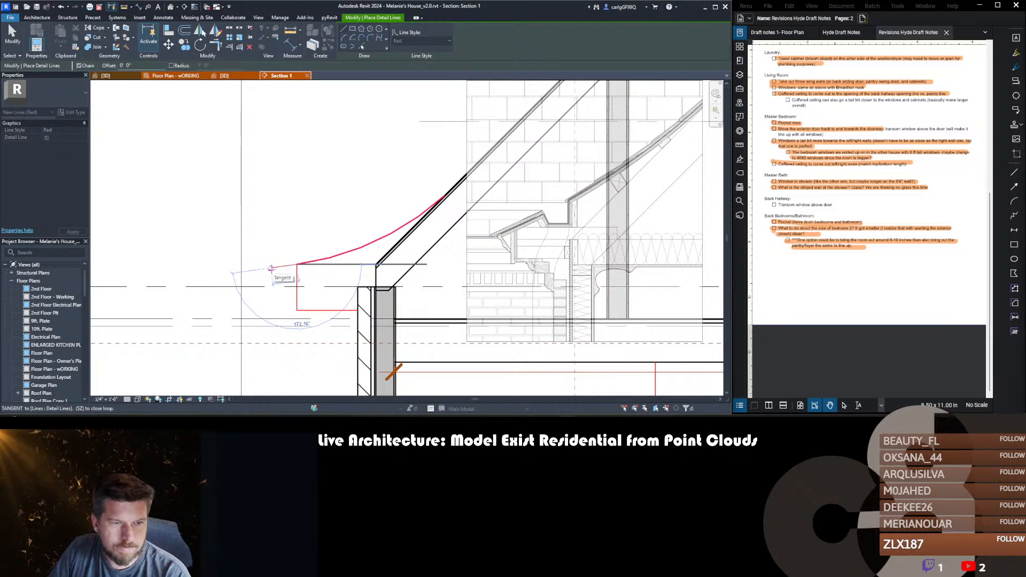
left_click(271, 269)
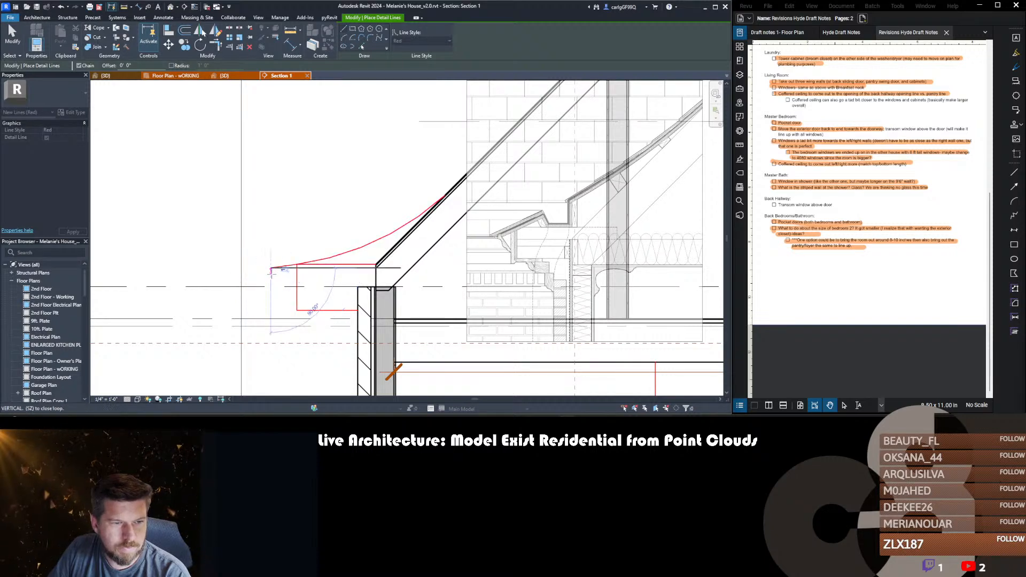
scroll(273, 272, "up", 2)
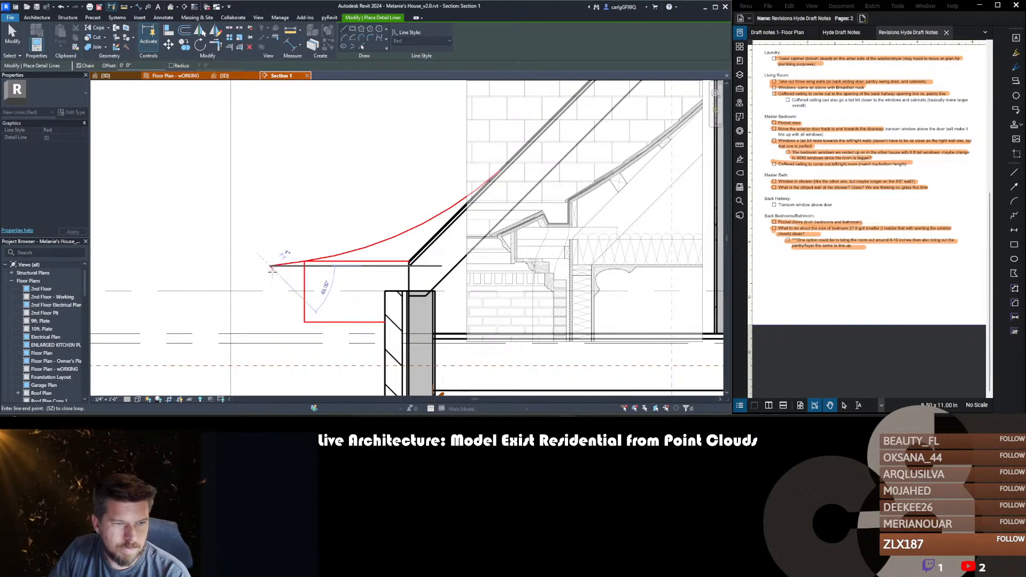
scroll(272, 270, "up", 1)
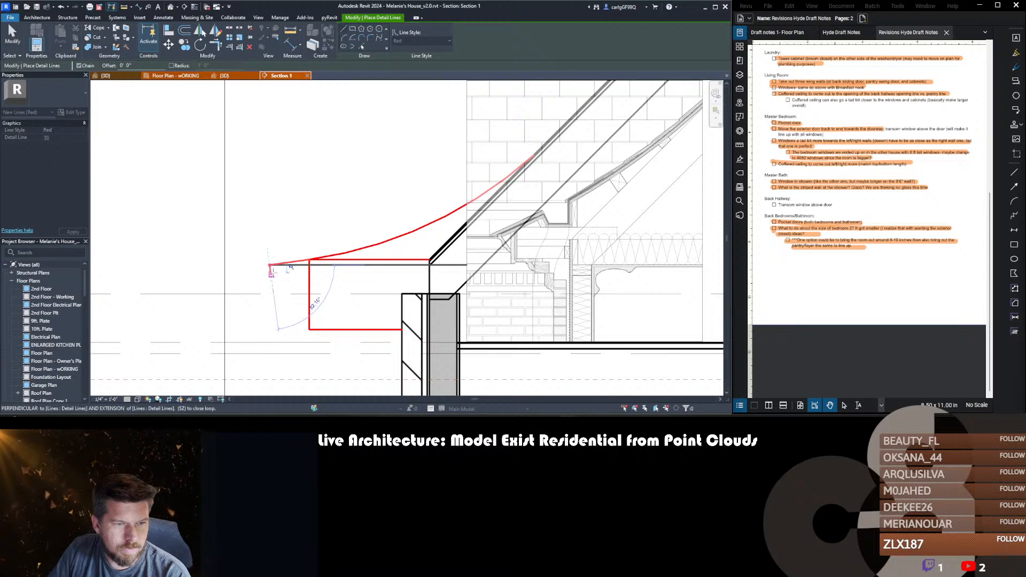
left_click(270, 273)
left_click(285, 273)
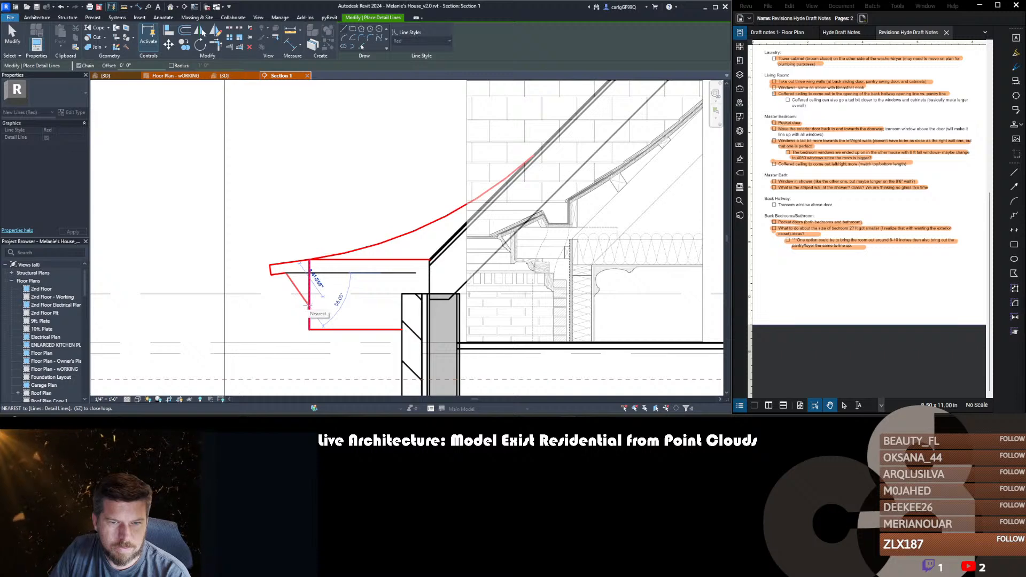
left_click(308, 306)
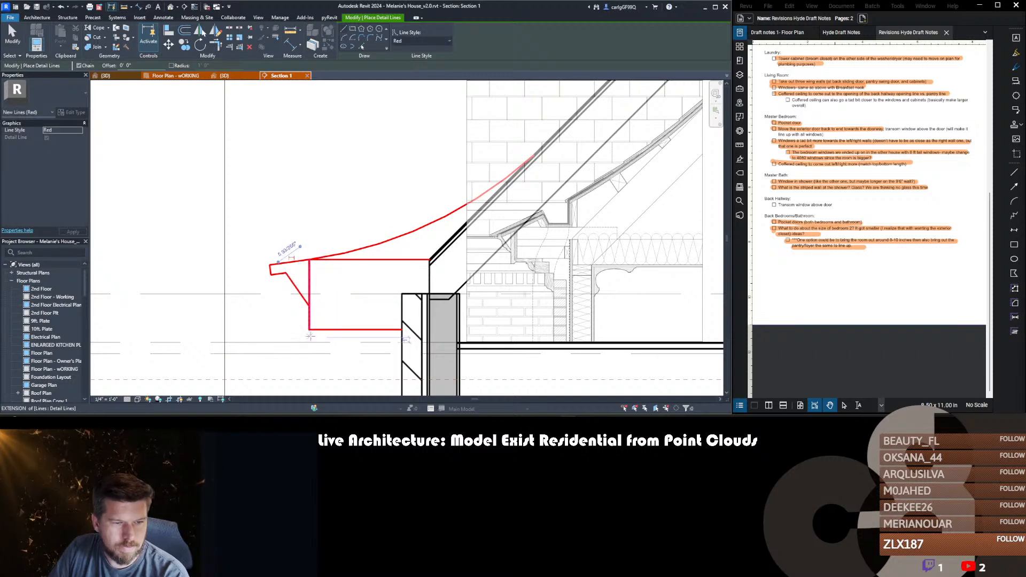
- Draw a small drip lip about 2" deep below the eave box's outer lower corner, returning up to the soffit line
left_click(309, 329)
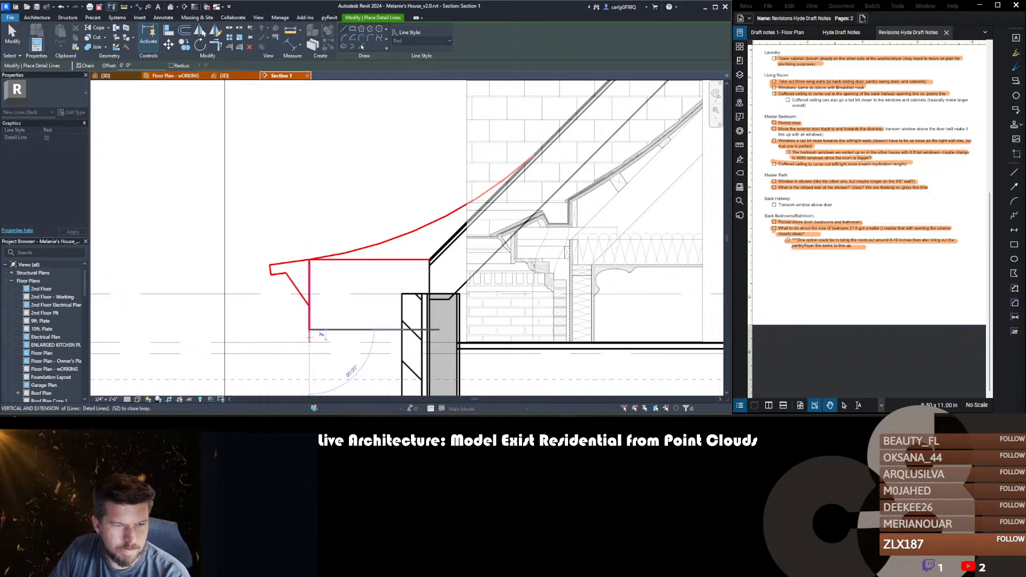
left_click(310, 339)
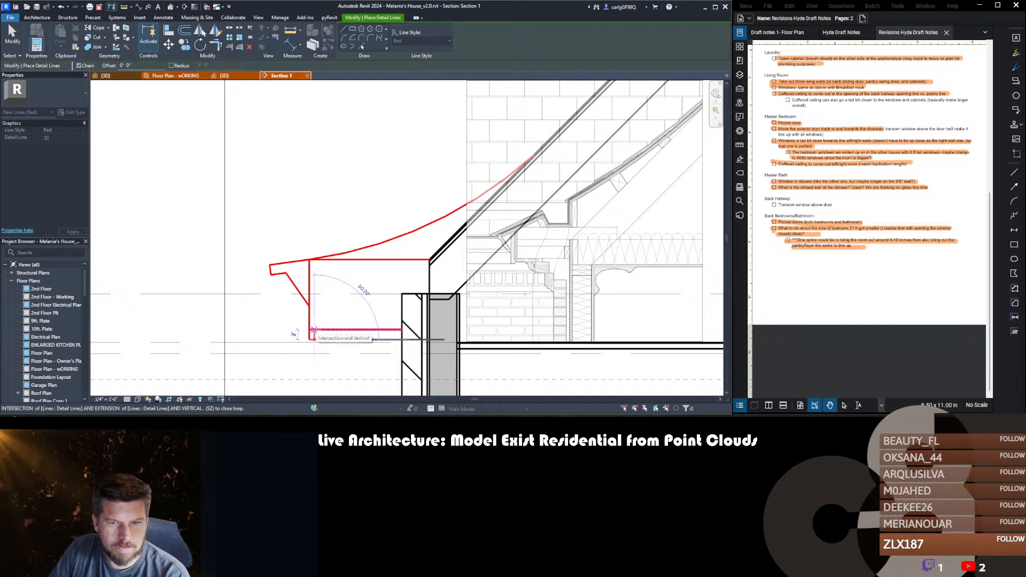
left_click(314, 330)
key("Escape")
key("Escape")
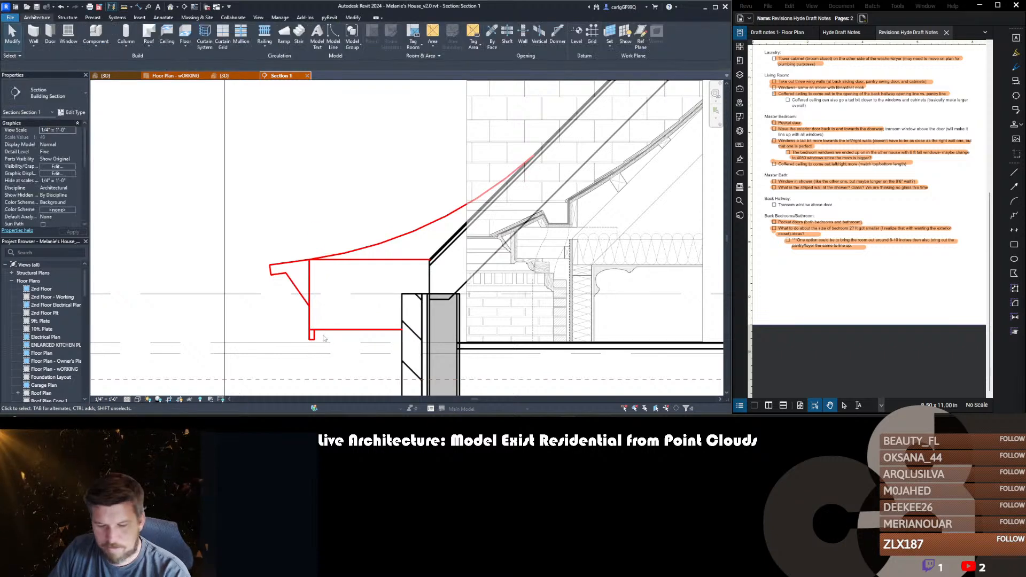
- Trim the soffit line to the drip lip and the eave box's outer face to the sloped line, removing the excess segments
left_click(315, 335)
left_click(309, 319)
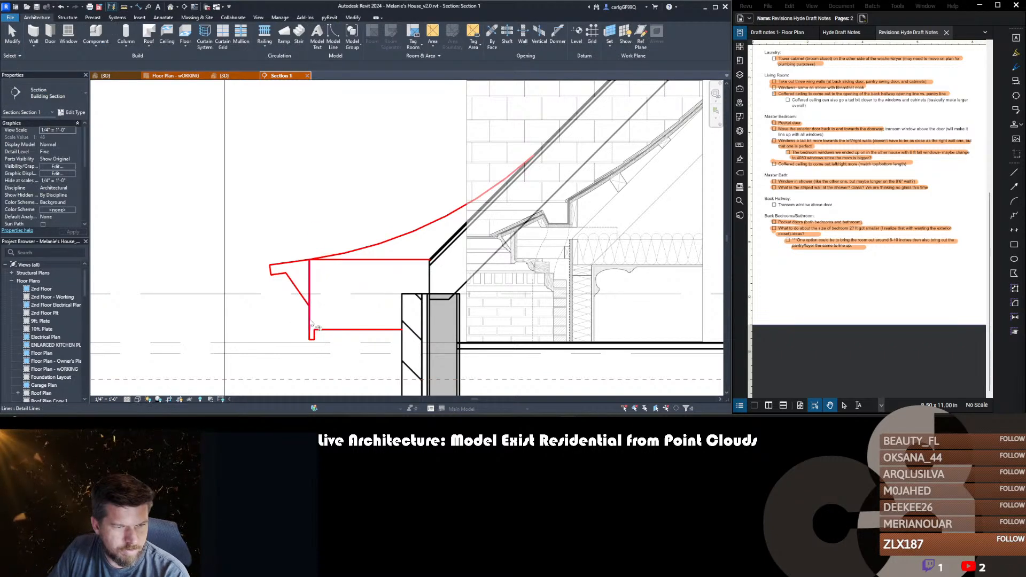
left_click(306, 303)
middle_click_drag(412, 227, 360, 236)
scroll(355, 240, "down", 1)
middle_click_drag(455, 152, 413, 160)
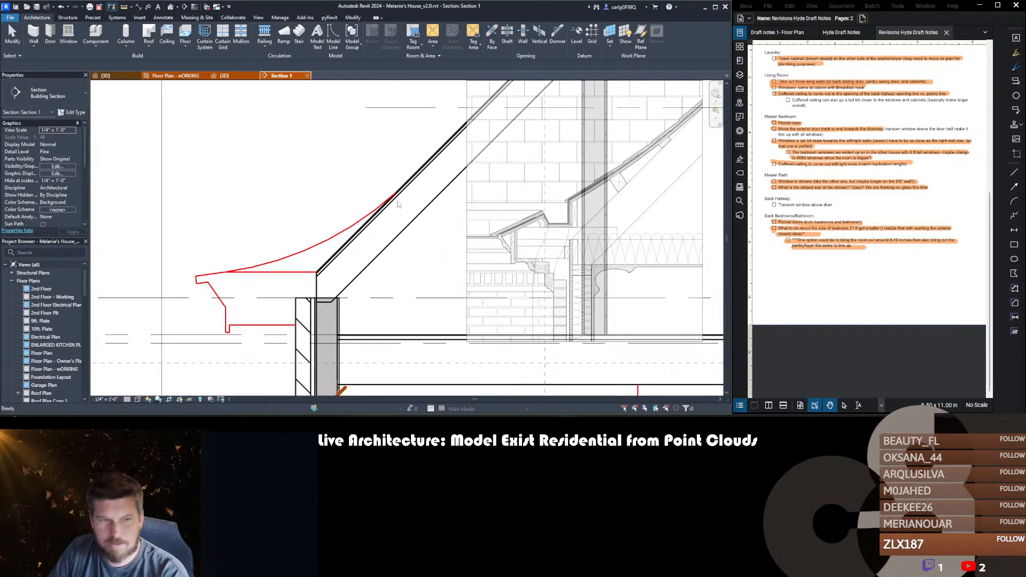
- Draw red detail lines from the arc's upper end down the roof slope to its lower endpoint, and vertically down inside the wall
key("d")
key("l")
left_click(397, 193)
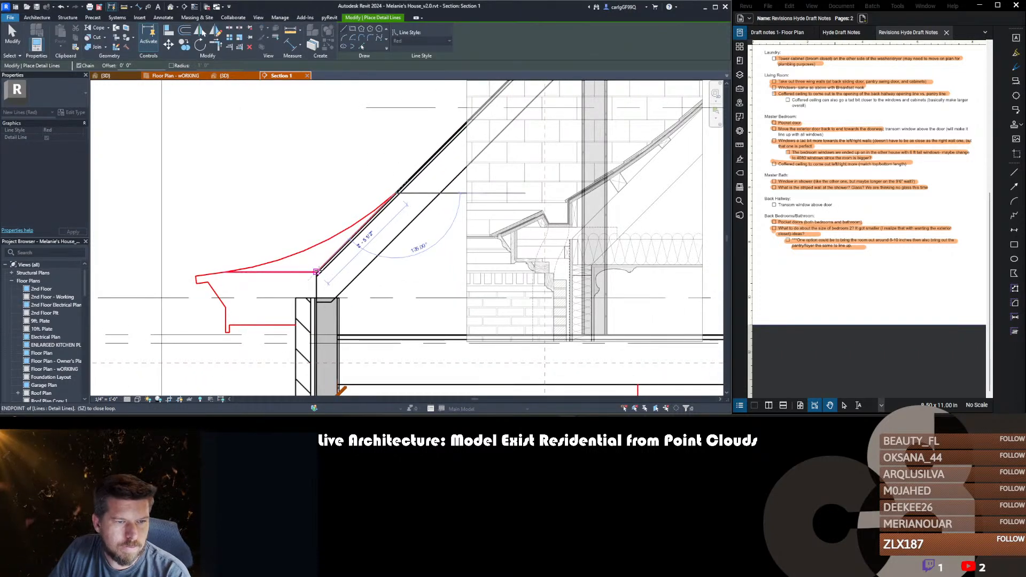
left_click(316, 271)
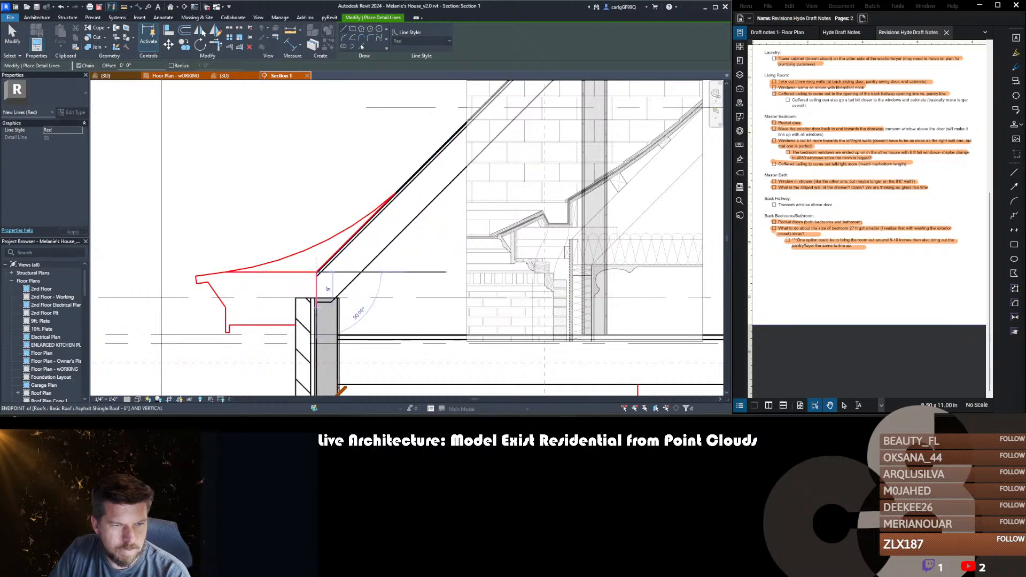
left_click(316, 271)
key("Escape")
key("Escape")
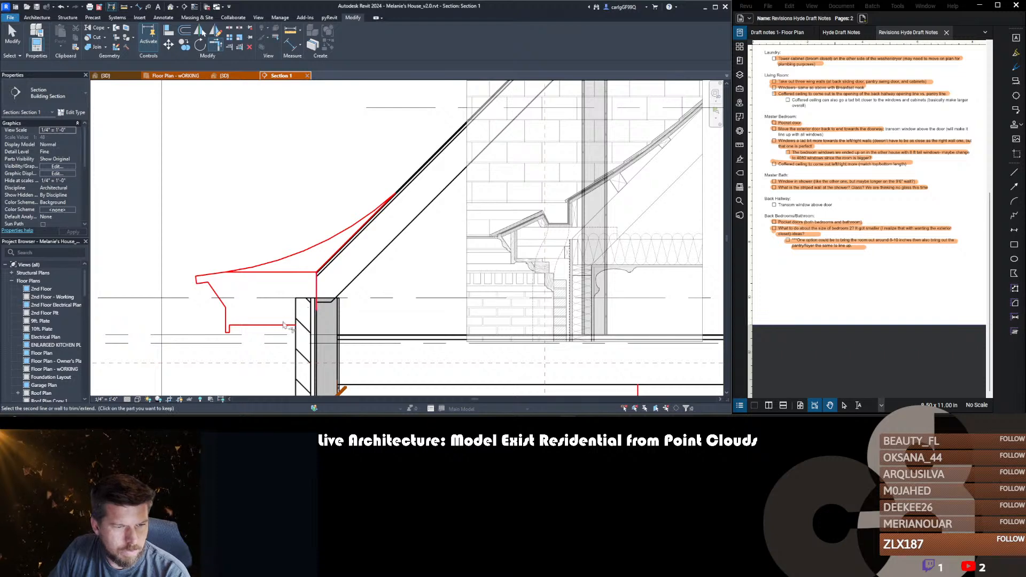
- Extend the soffit line to the new vertical line and delete the horizontal line across the top of the eave box
left_click(292, 269)
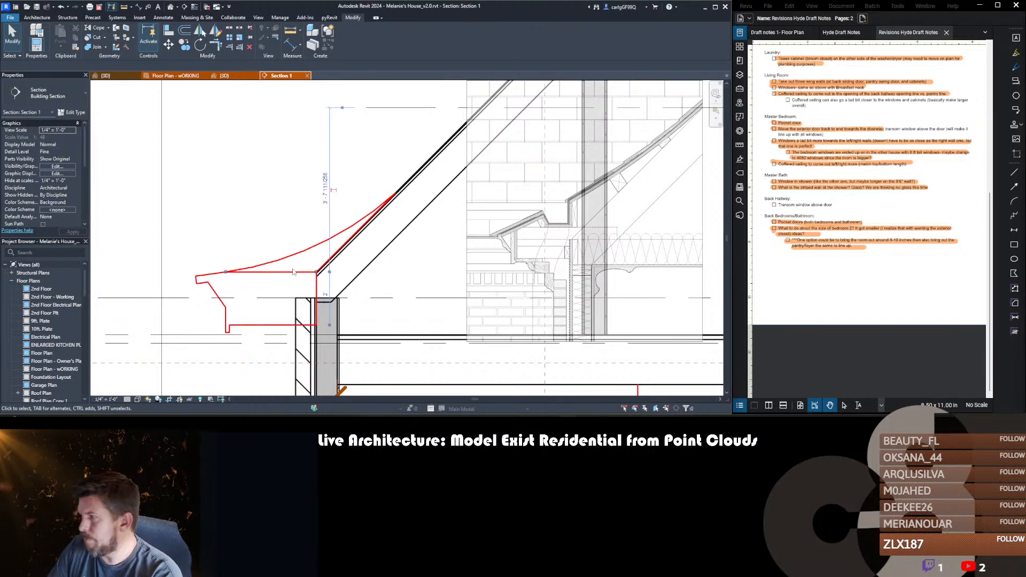
key("Delete")
scroll(364, 256, "down", 3)
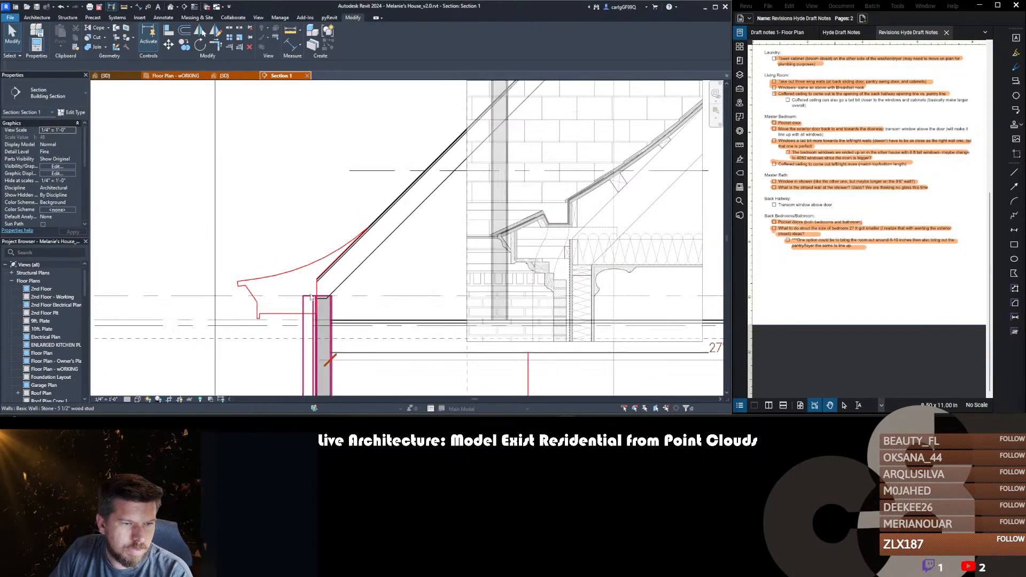
- Select the entire chain of red eave profile lines and copy it to the clipboard
key("Tab")
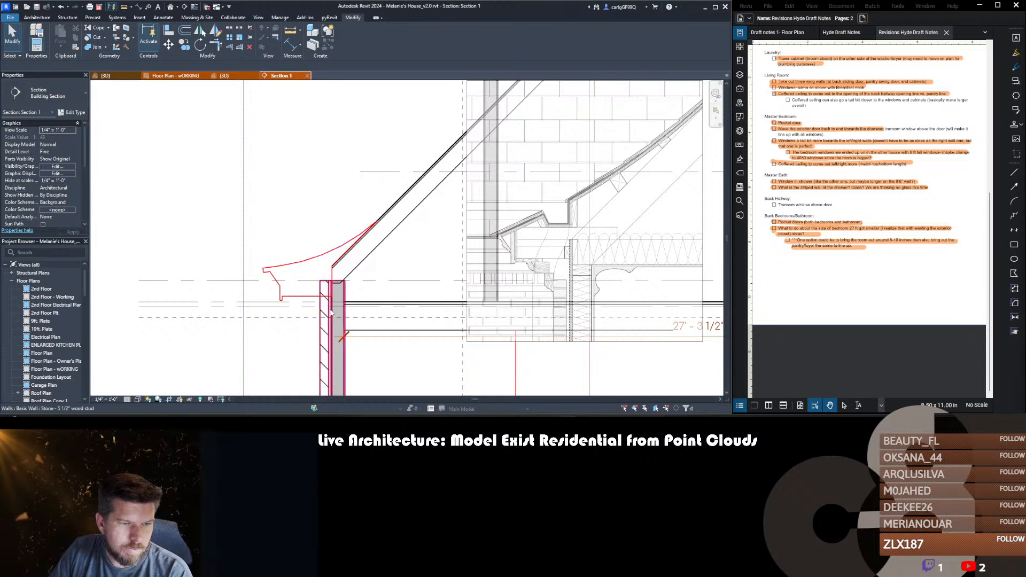
key("Tab")
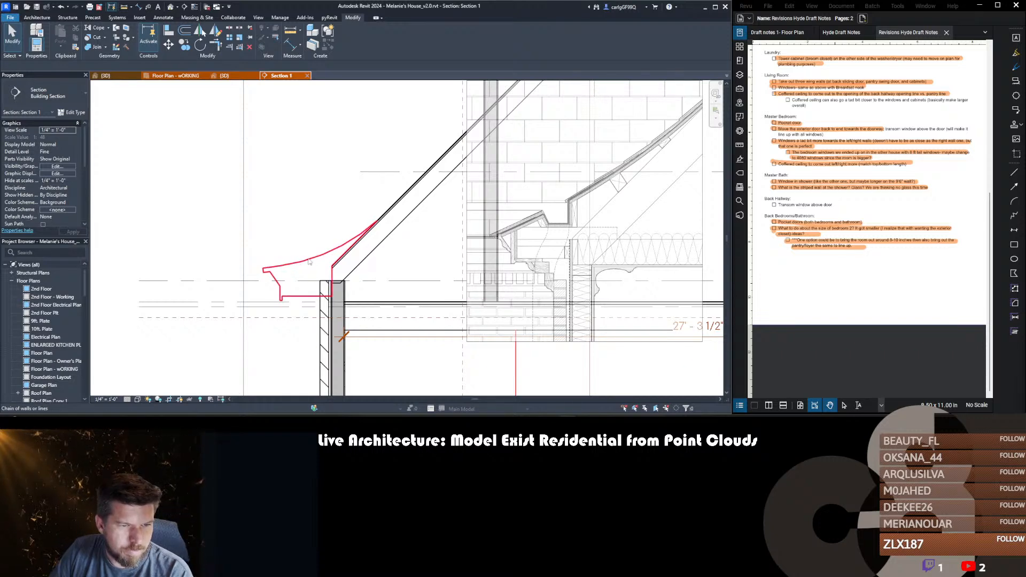
left_click(309, 261)
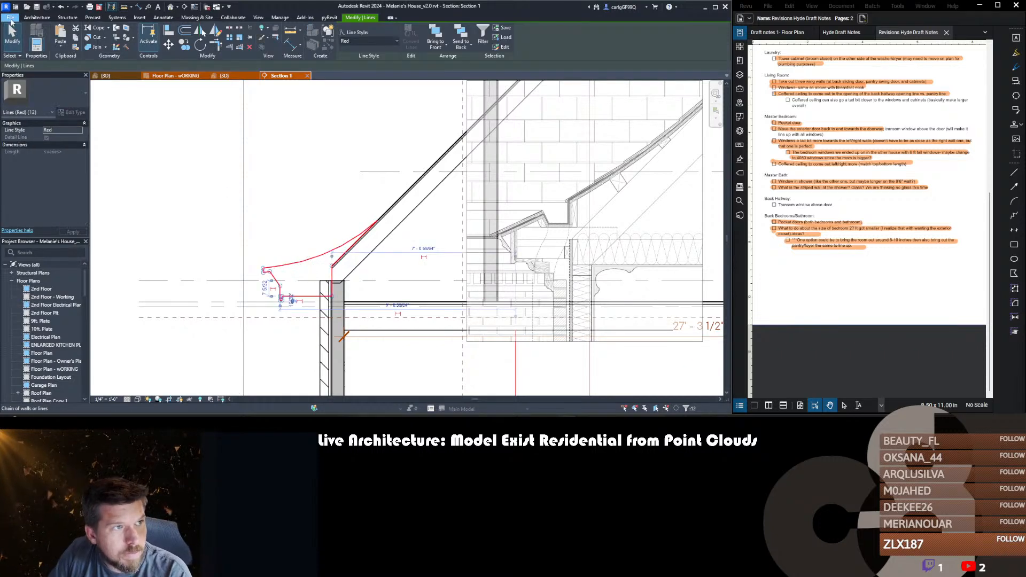
- Create a new family from the Profile.rft template in the English-Imperial folder of the RVT 2024 family templates
left_click(11, 19)
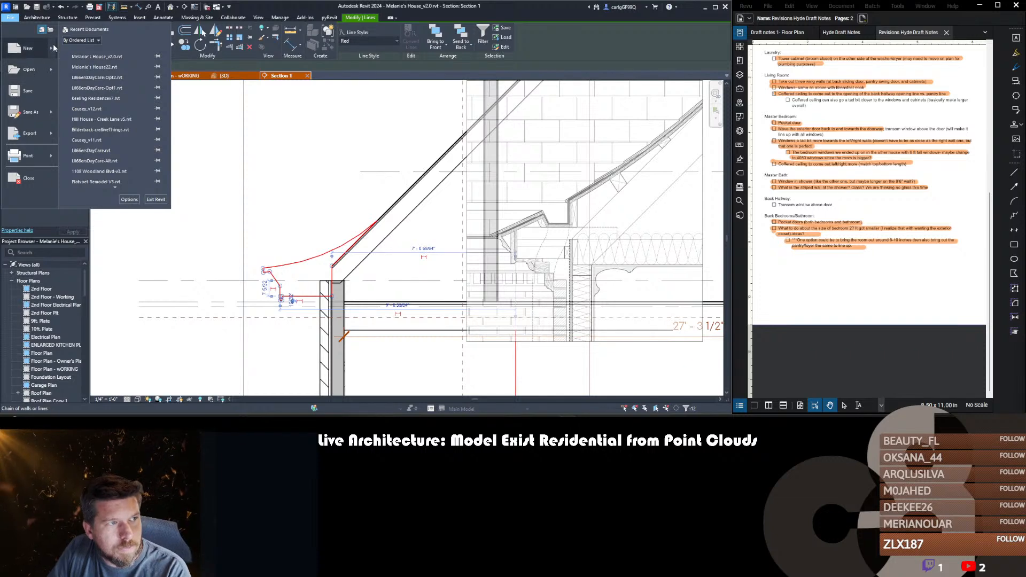
mouse_move(53, 46)
left_click(96, 74)
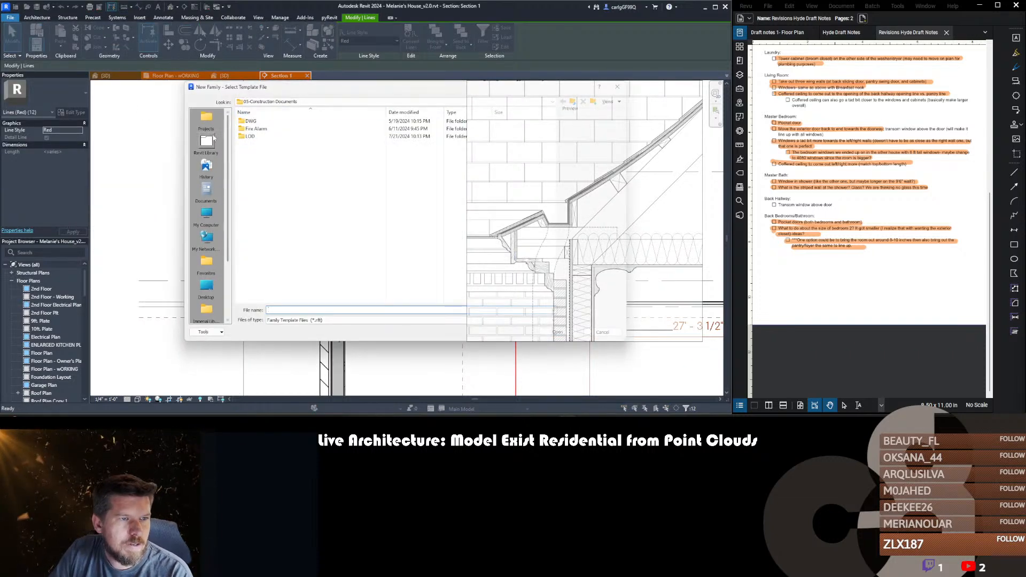
scroll(210, 248, "down", 3)
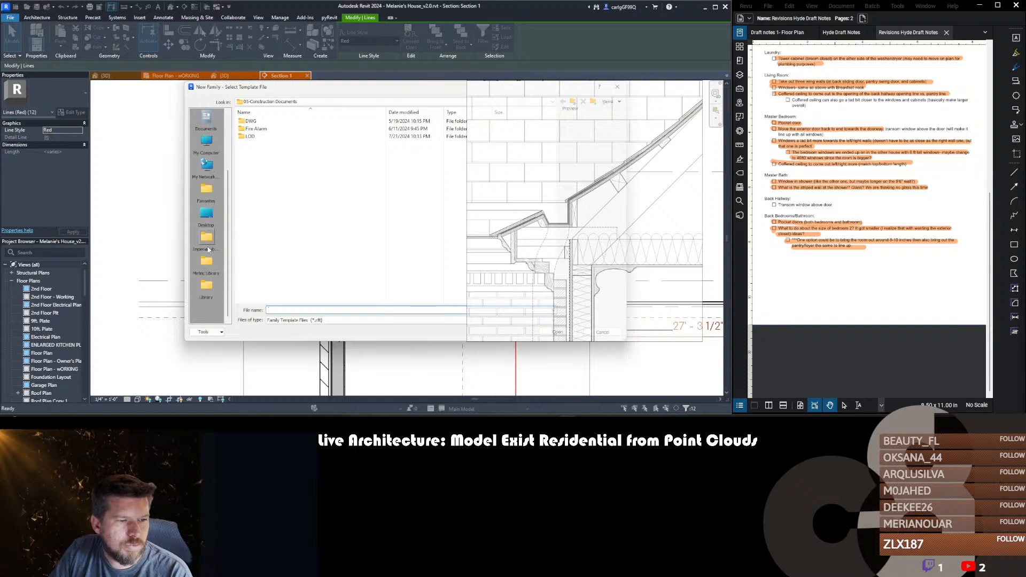
left_click(208, 241)
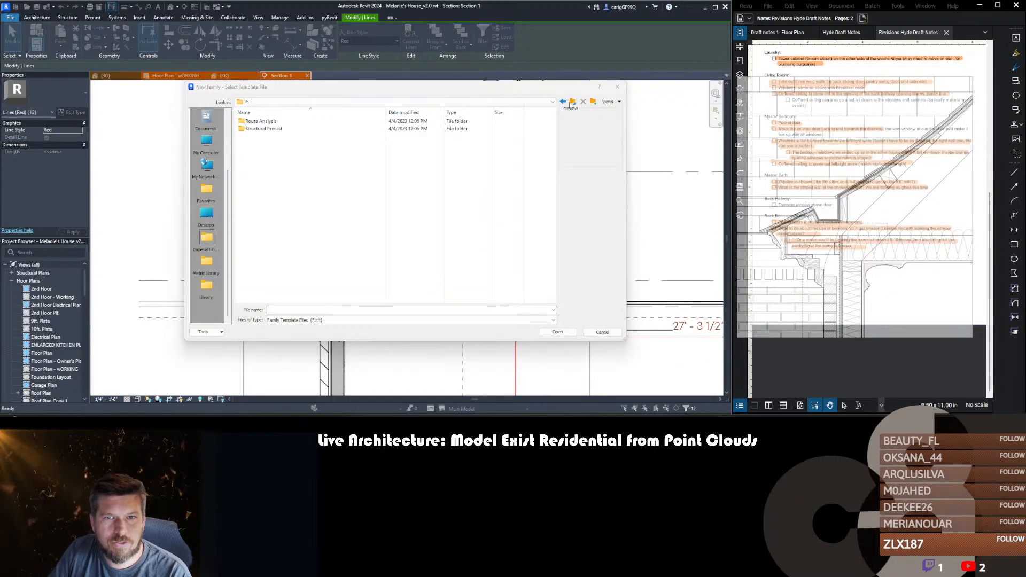
left_click(572, 102)
left_click(572, 102)
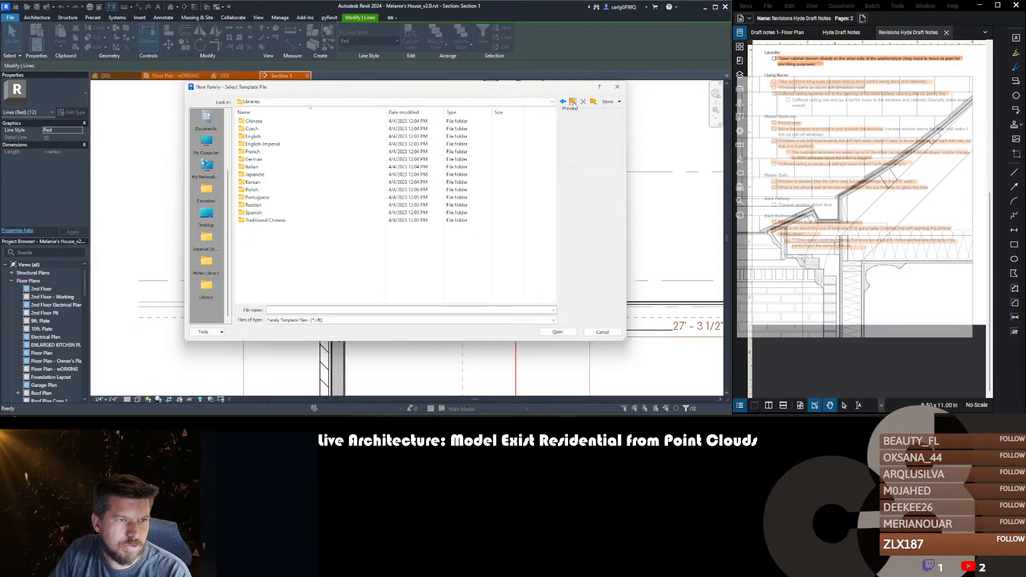
left_click(572, 102)
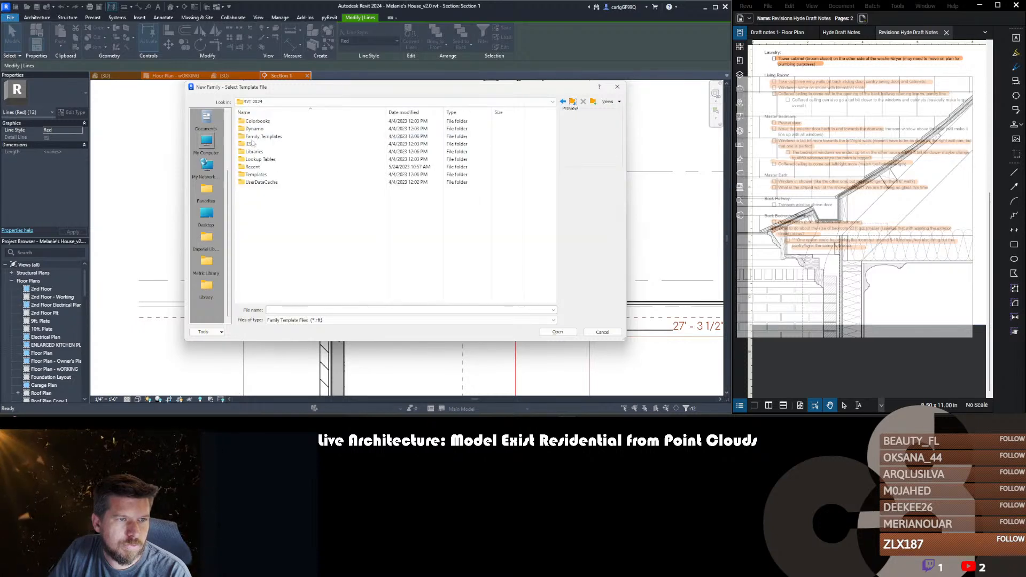
double_click(264, 141)
double_click(267, 143)
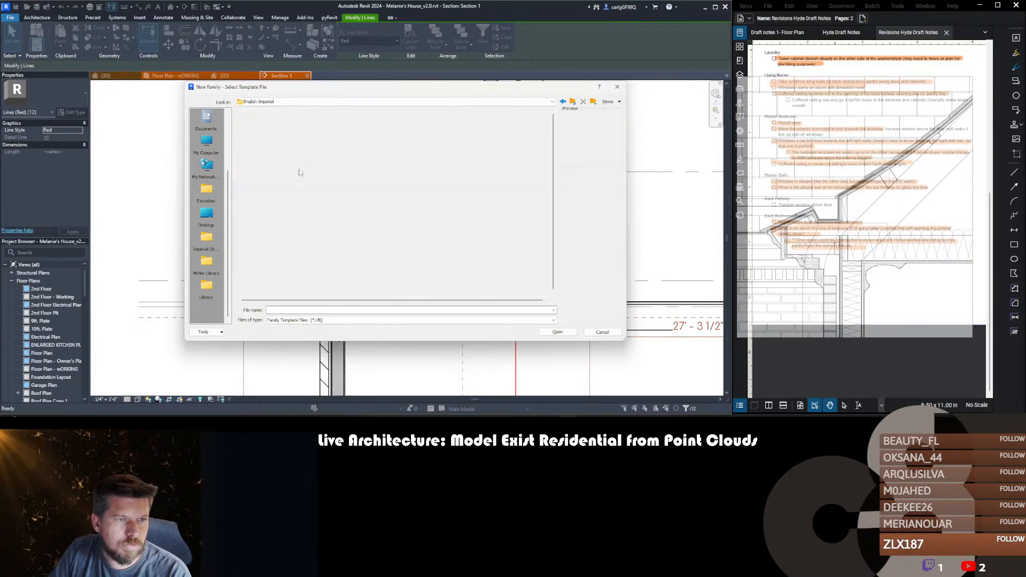
scroll(276, 148, "down", 15)
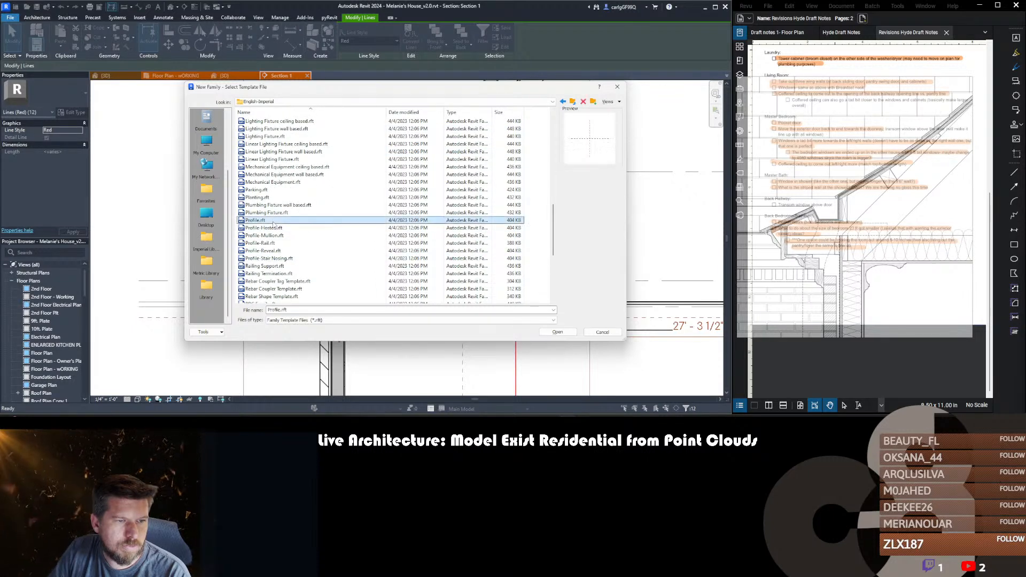
double_click(273, 221)
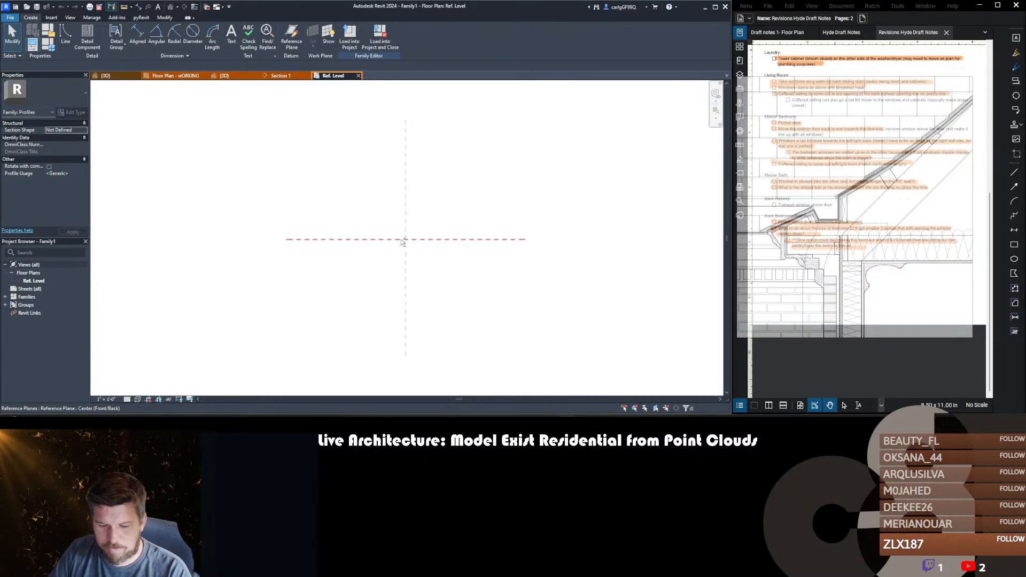
- Paste the eave outline into the profile family and move its roof-to-wall corner onto the intersection of the reference planes
key("ctrl+v")
left_click(376, 266)
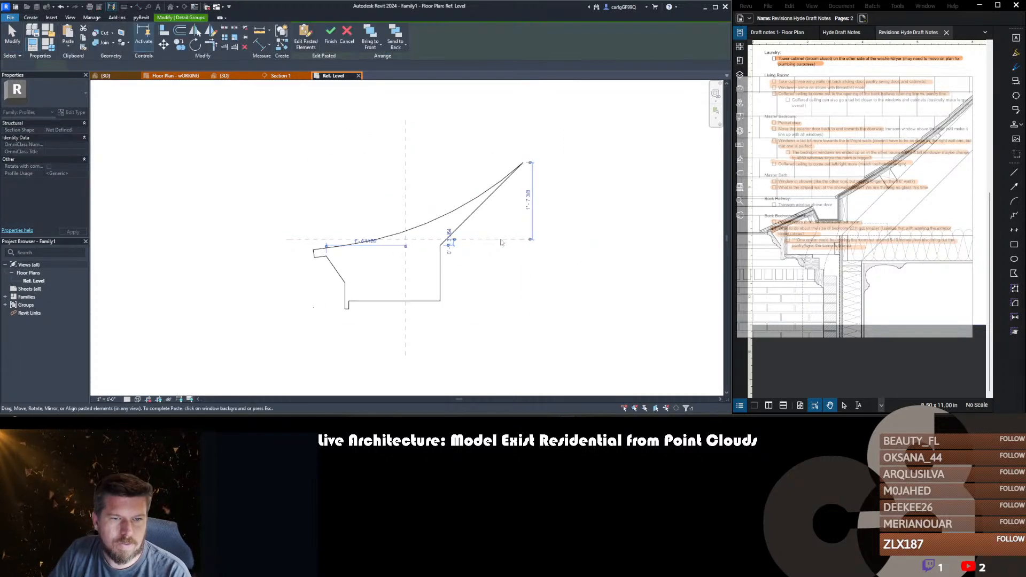
scroll(488, 261, "down", 1)
key("m")
key("v")
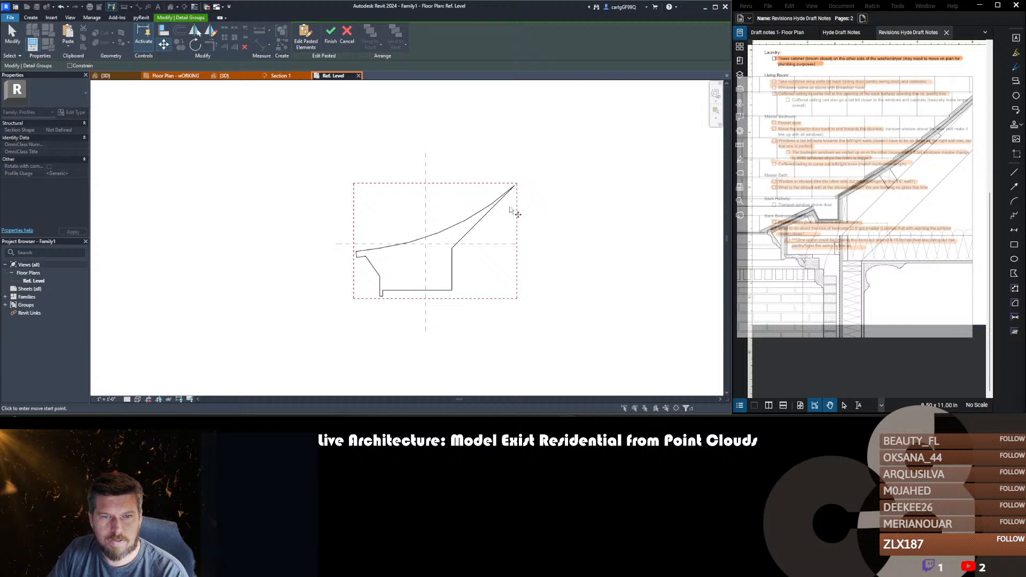
left_click(452, 248)
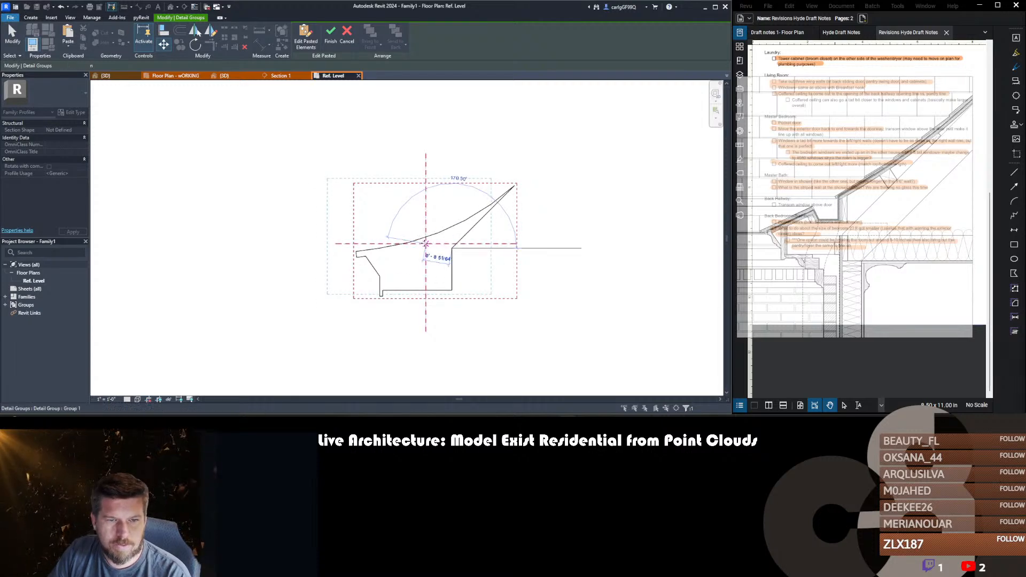
left_click(425, 243)
left_click(543, 263)
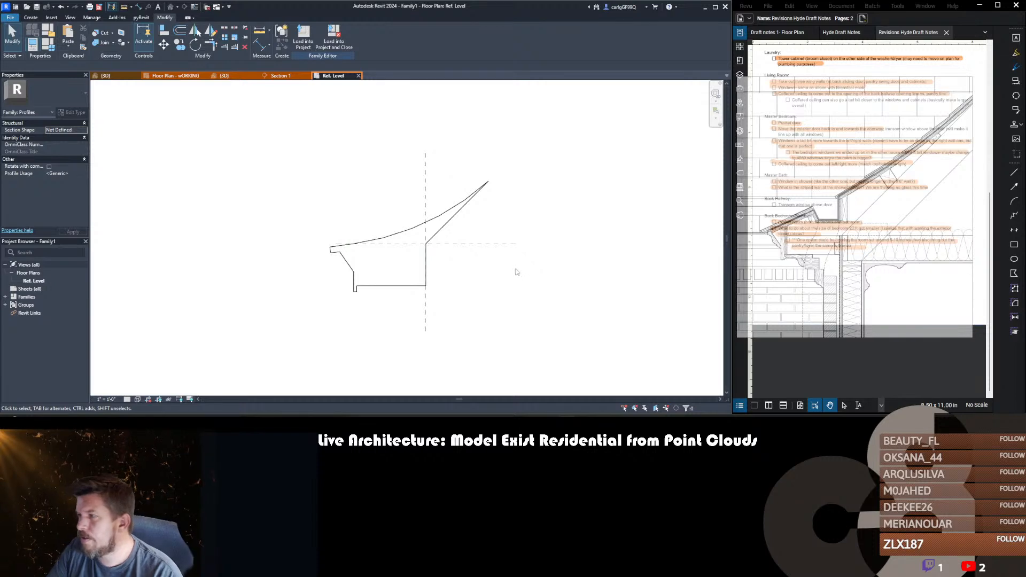
middle_click_drag(398, 270, 393, 260)
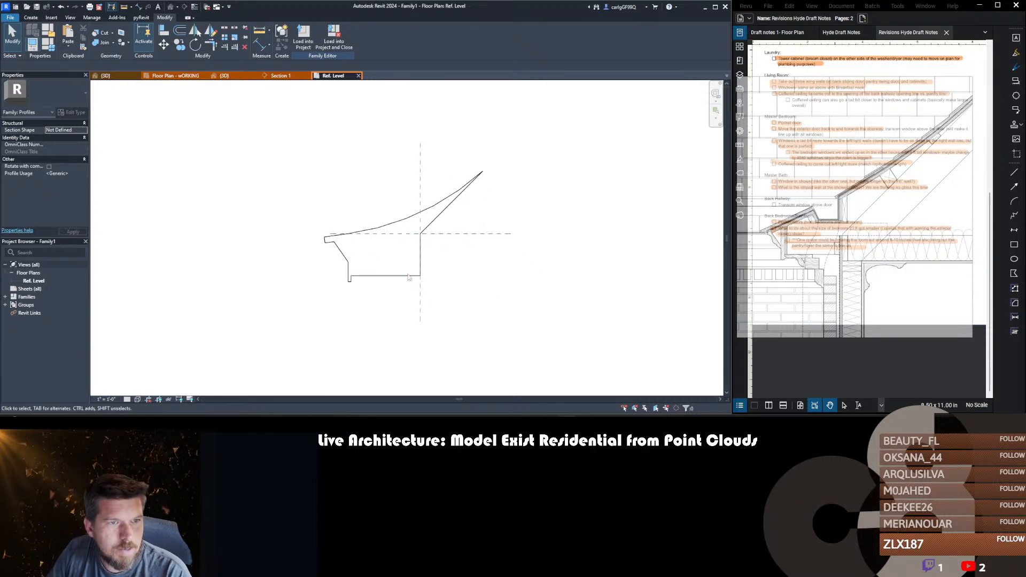
- Start saving the profile family and browse the library, computer and desktop locations for a suitable folder
scroll(355, 229, "down", 2)
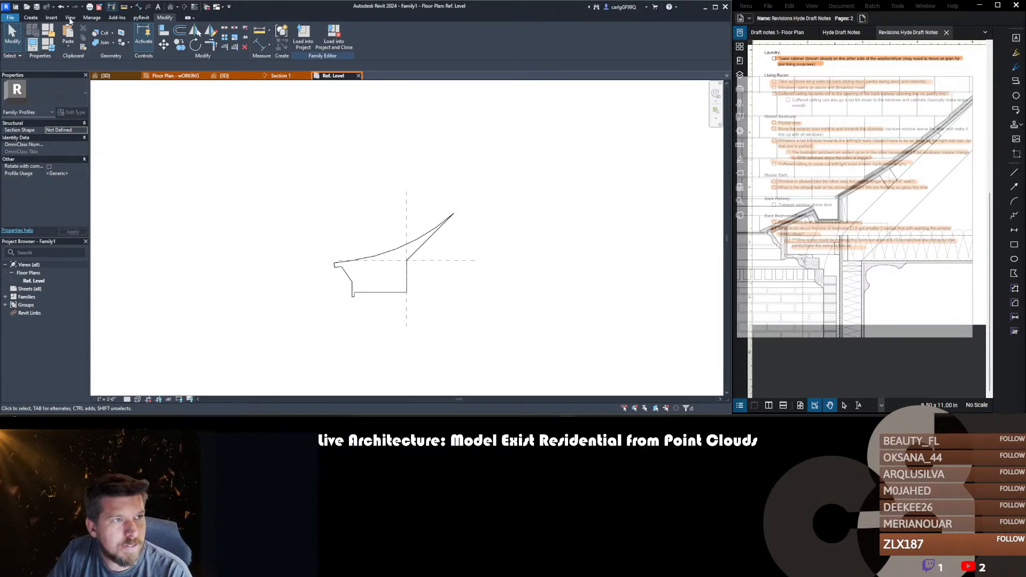
left_click(37, 7)
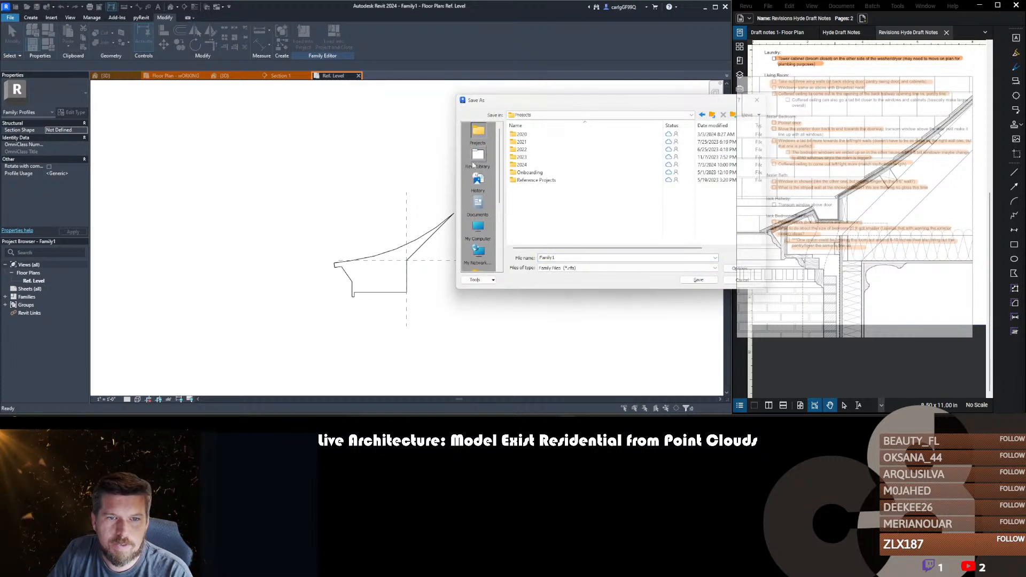
scroll(481, 203, "down", 5)
left_click(485, 214)
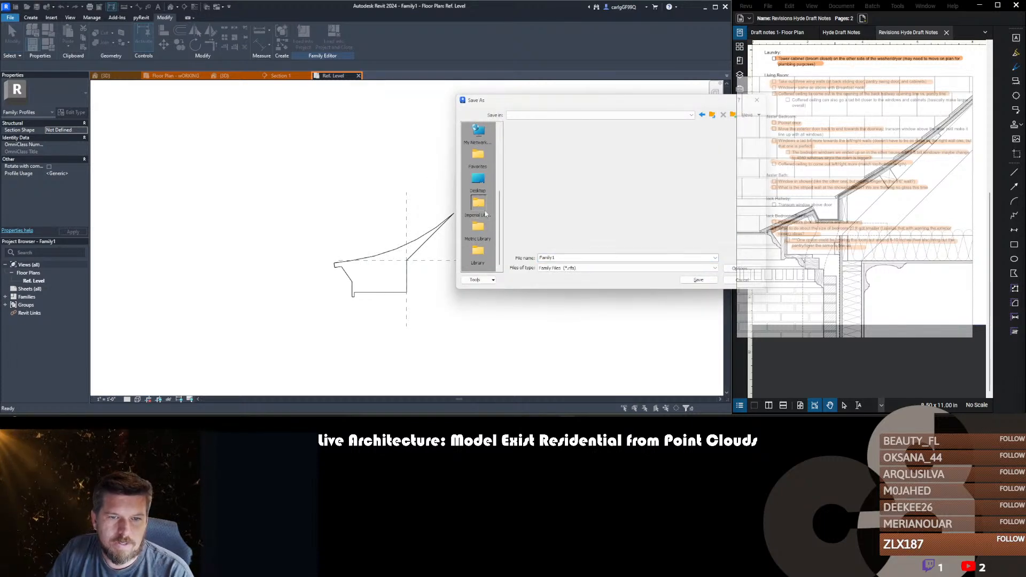
scroll(481, 206, "up", 5)
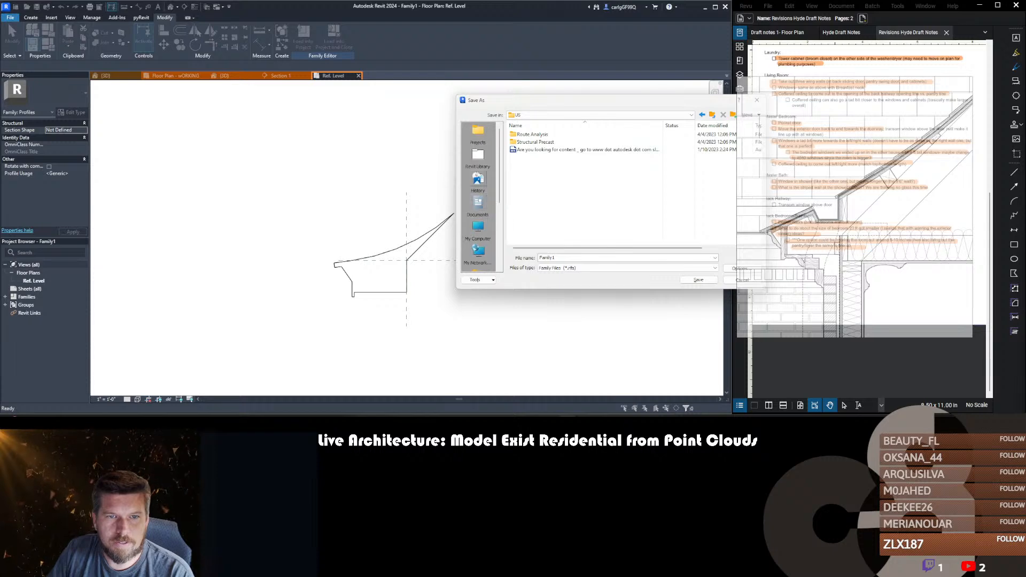
left_click(478, 229)
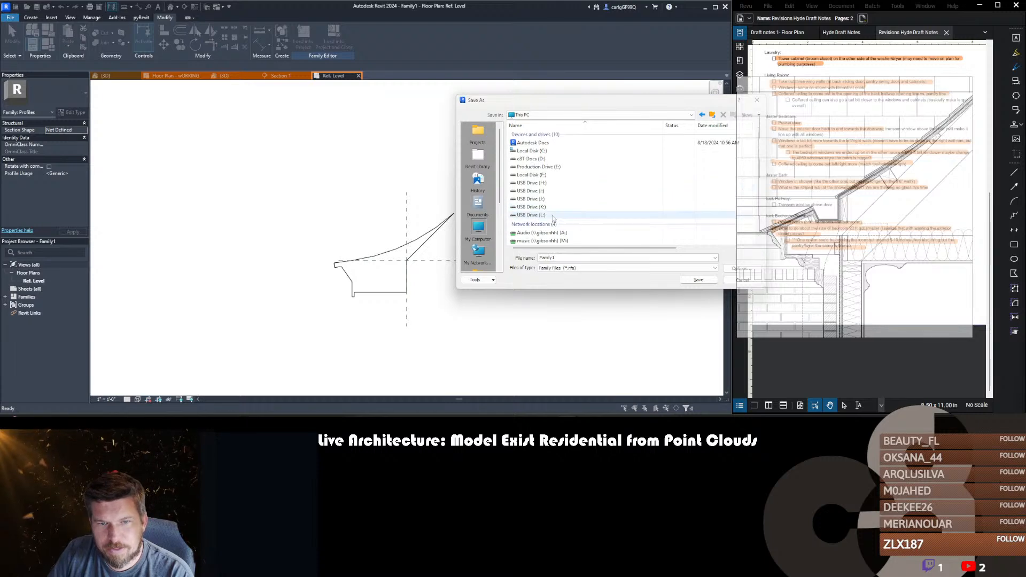
left_click(713, 115)
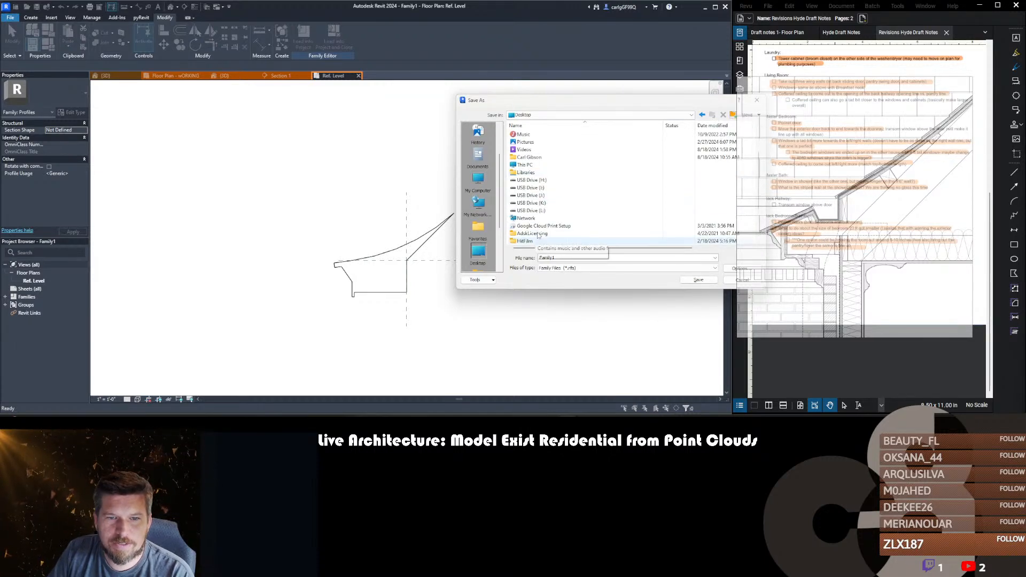
scroll(555, 204, "down", 3)
scroll(548, 211, "up", 5)
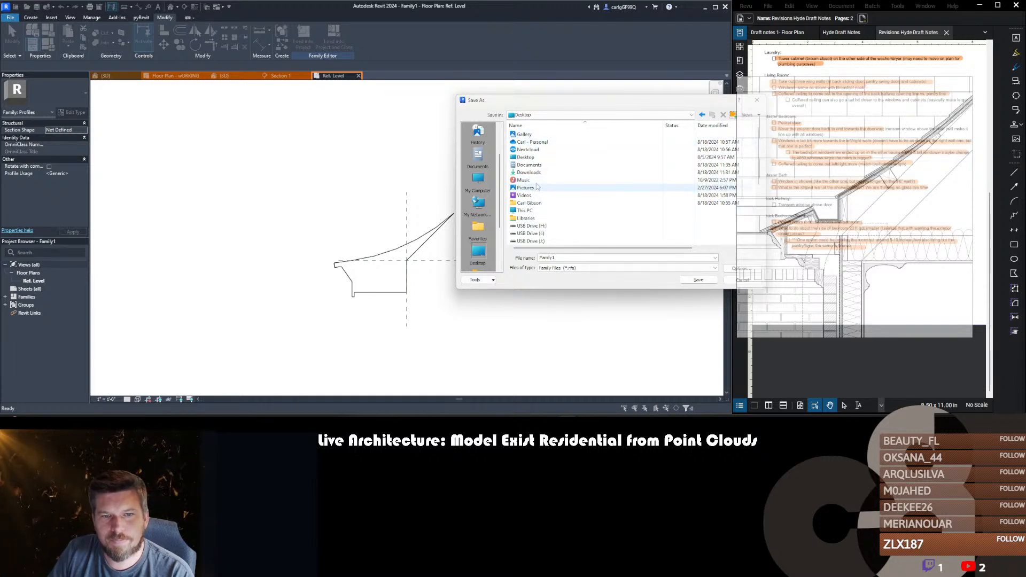
- Look through the Nextcloud folders, including Documents, for a place to store Revit families and return to the desktop level
double_click(540, 149)
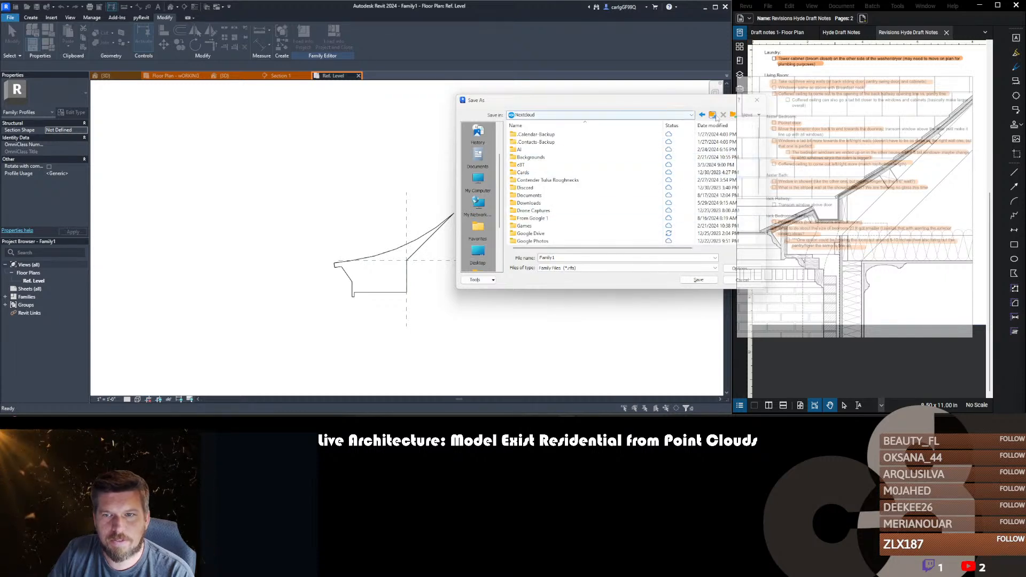
scroll(555, 182, "down", 3)
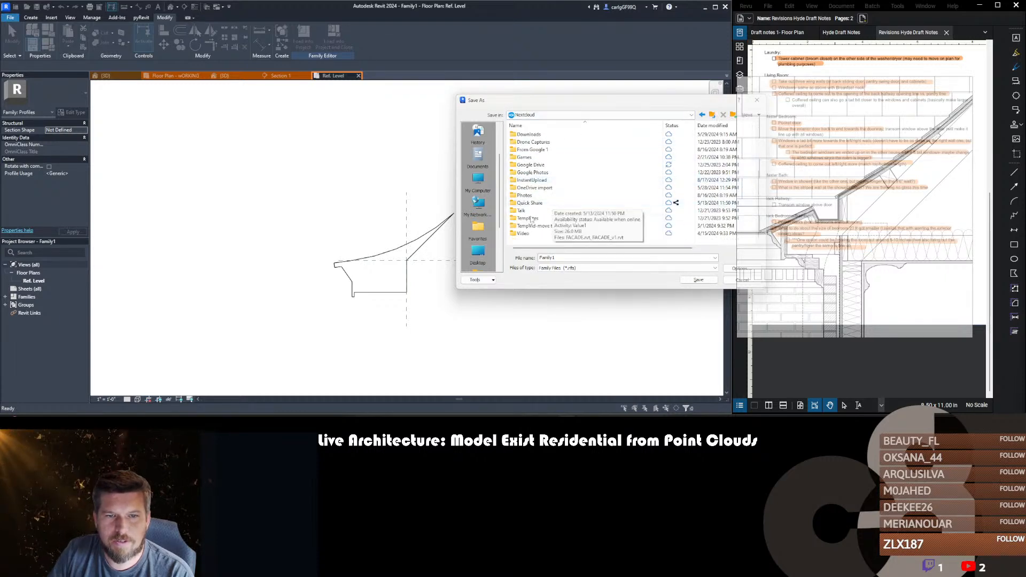
scroll(533, 194, "up", 3)
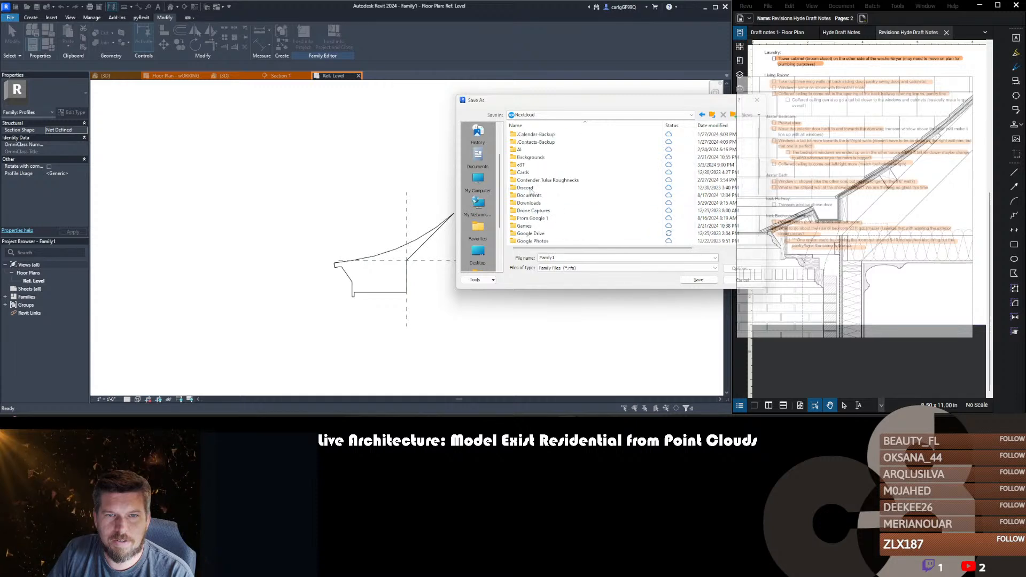
double_click(521, 164)
left_click(711, 115)
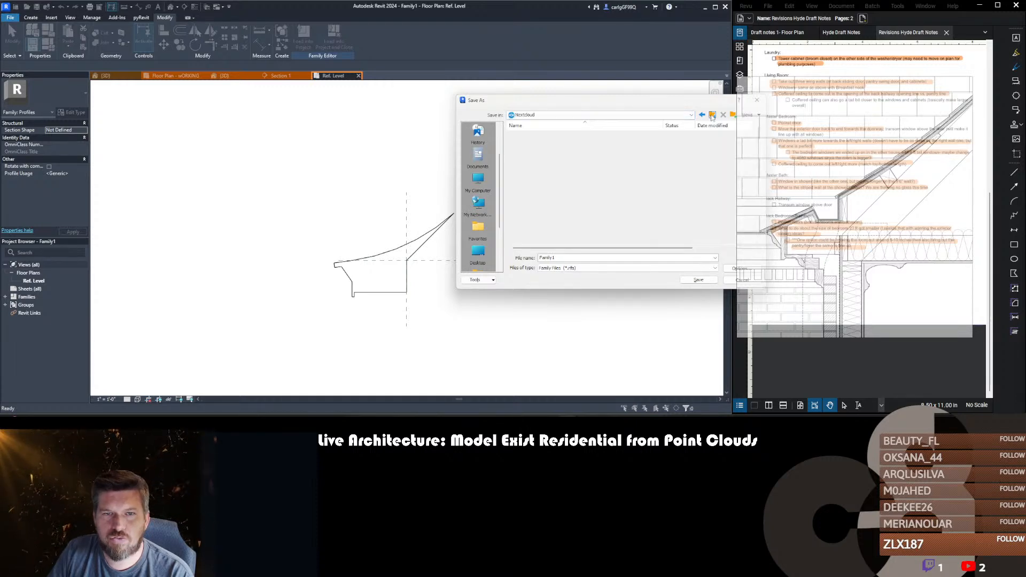
double_click(549, 196)
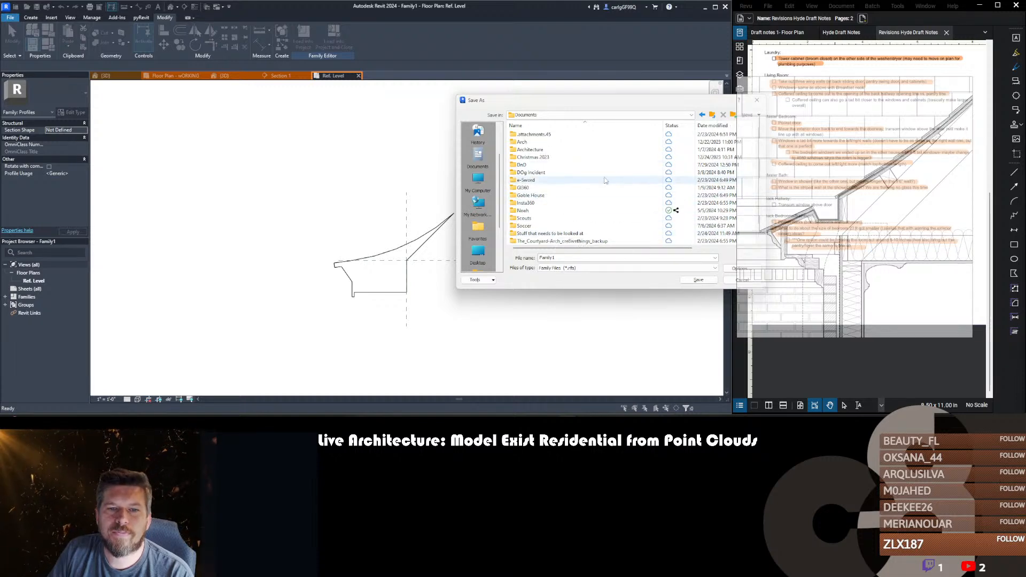
left_click(713, 116)
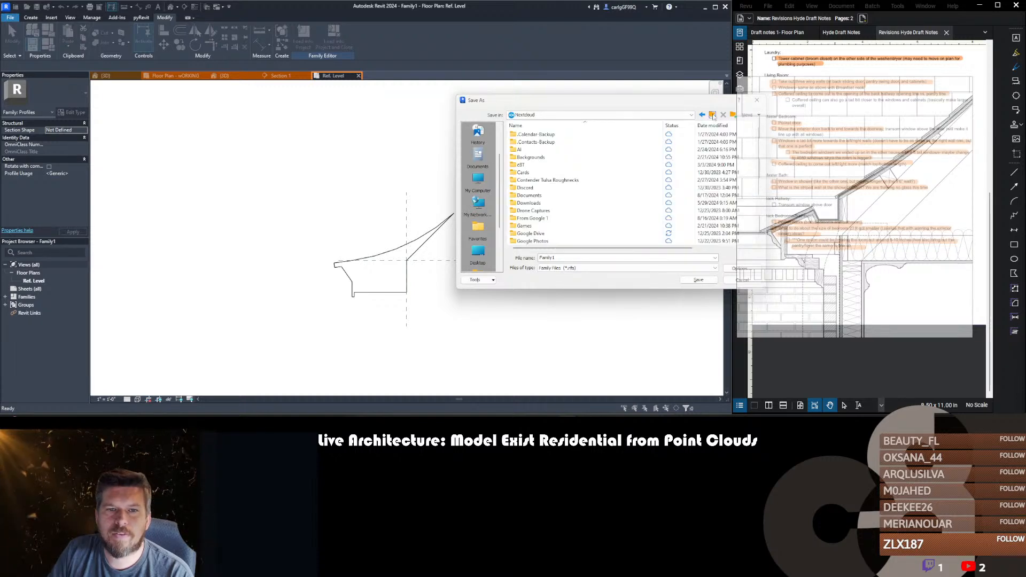
scroll(562, 218, "down", 2)
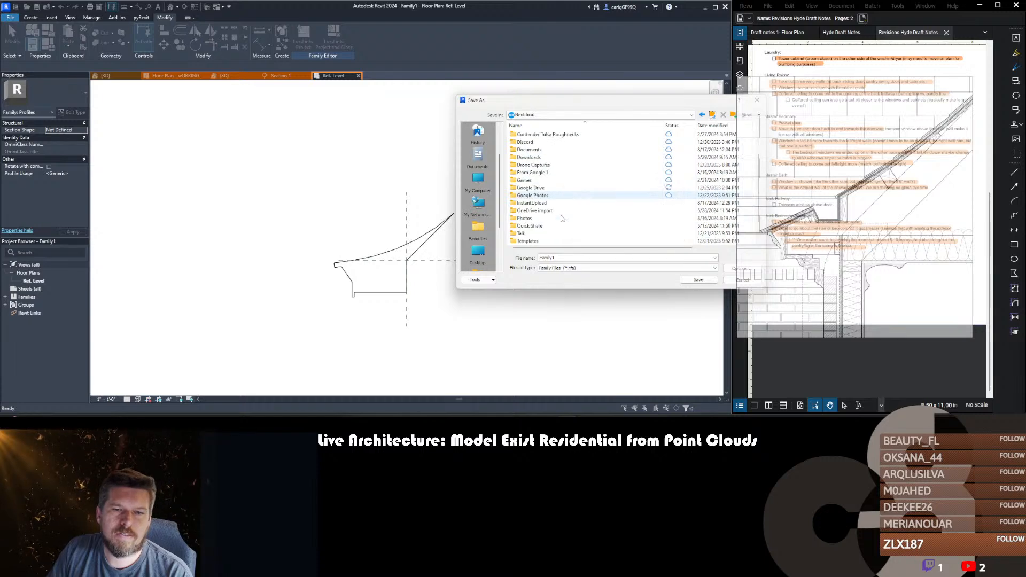
scroll(558, 208, "up", 2)
double_click(555, 193)
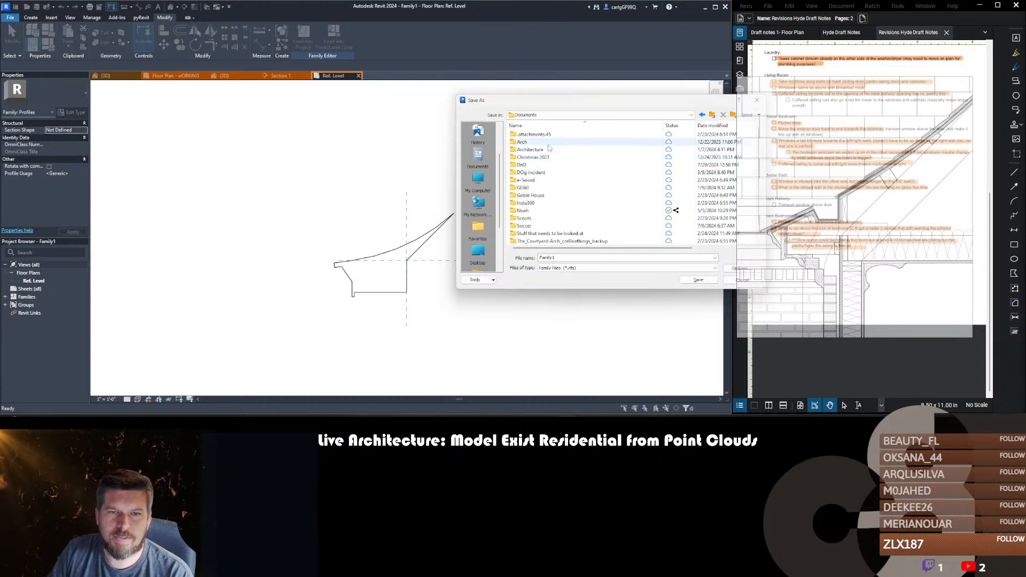
scroll(544, 222, "down", 1)
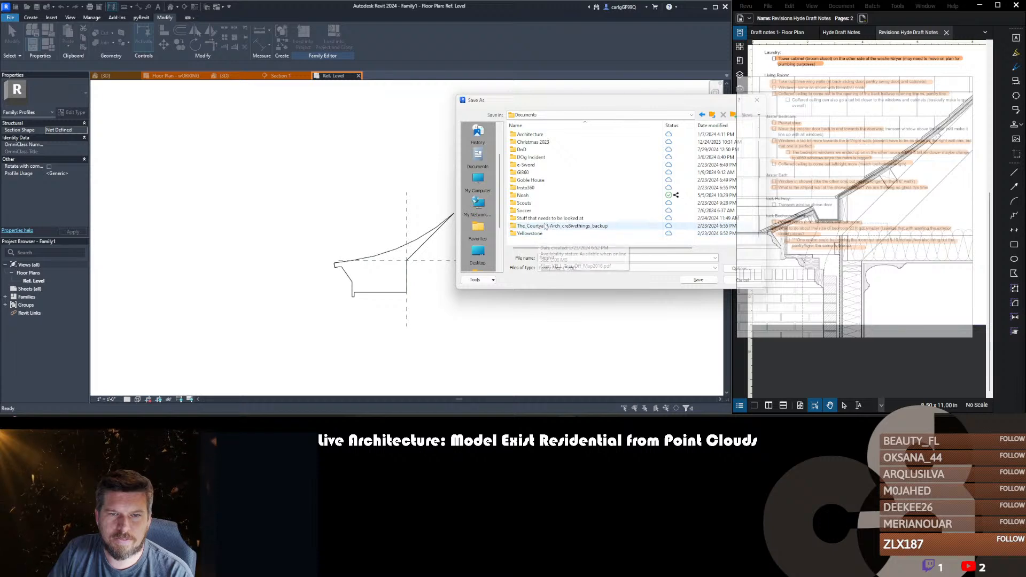
scroll(560, 208, "up", 1)
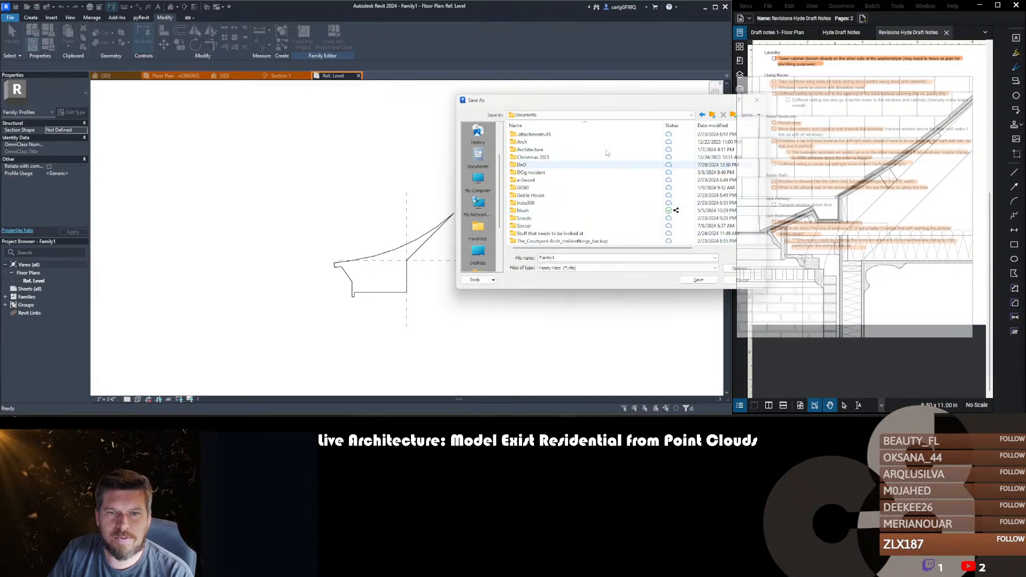
key("BackSpace")
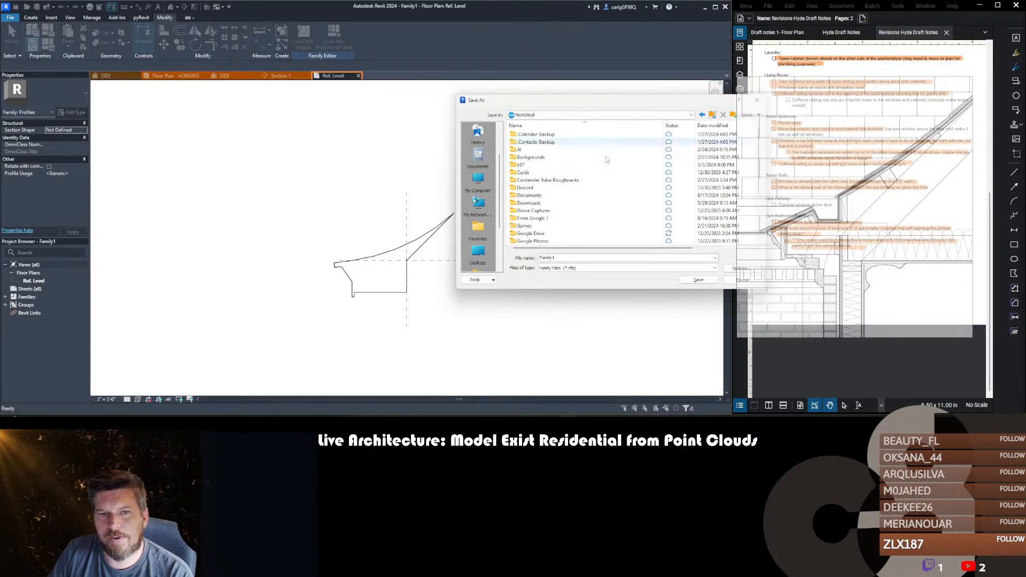
left_click(712, 116)
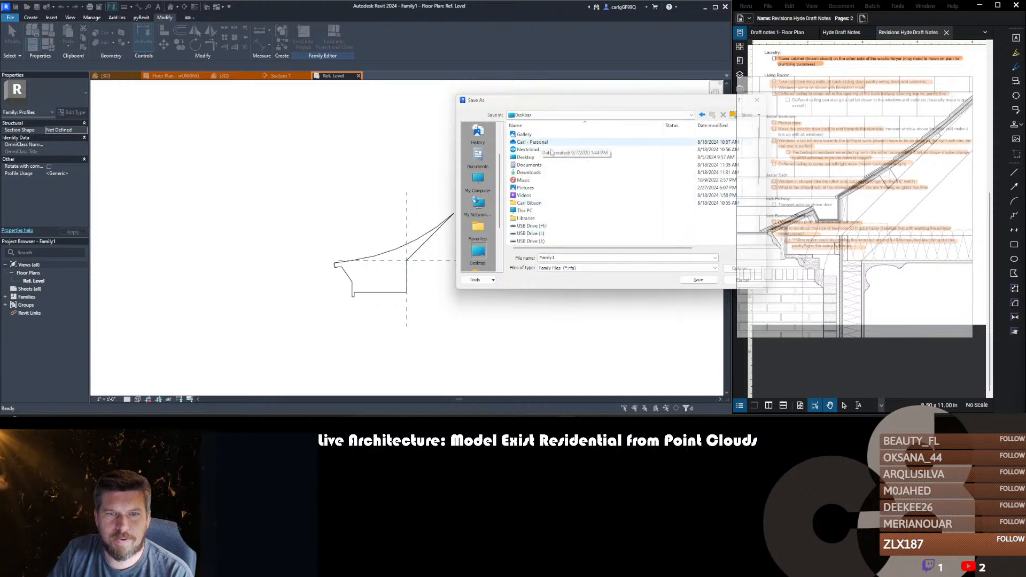
double_click(540, 150)
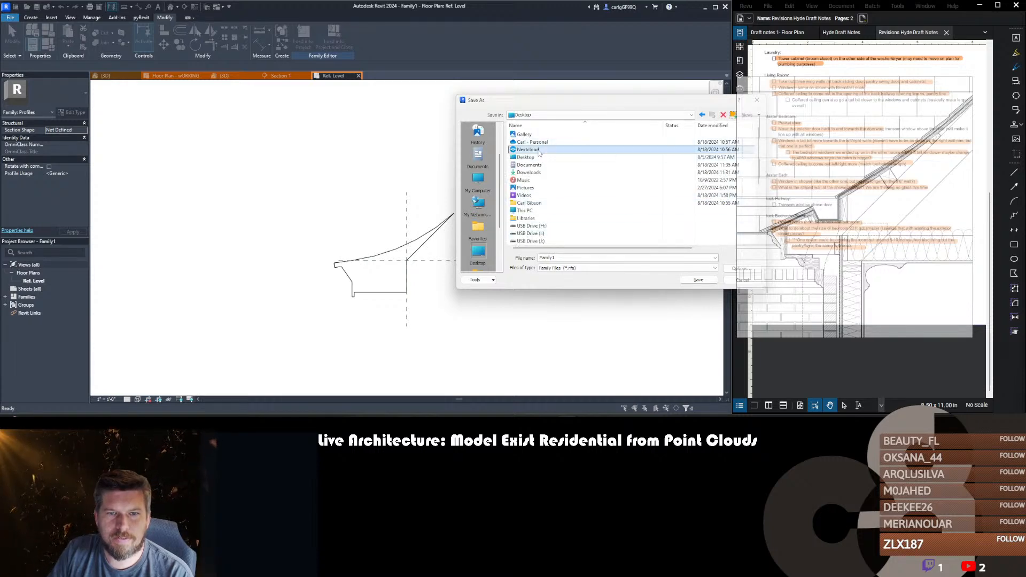
left_click(709, 115)
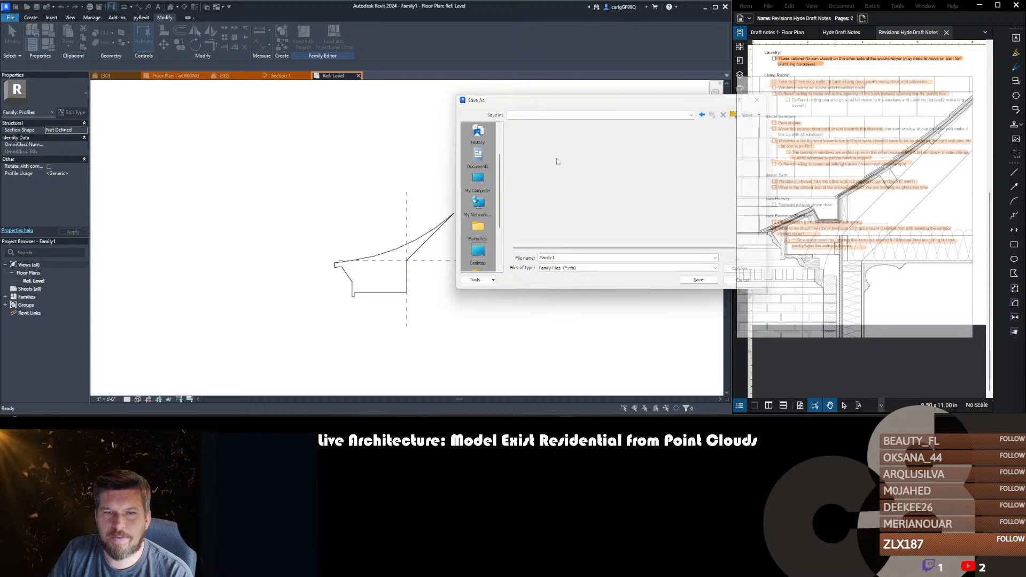
- Set the save location to the Families folder under Documents > Revit in the personal cloud storage
double_click(534, 144)
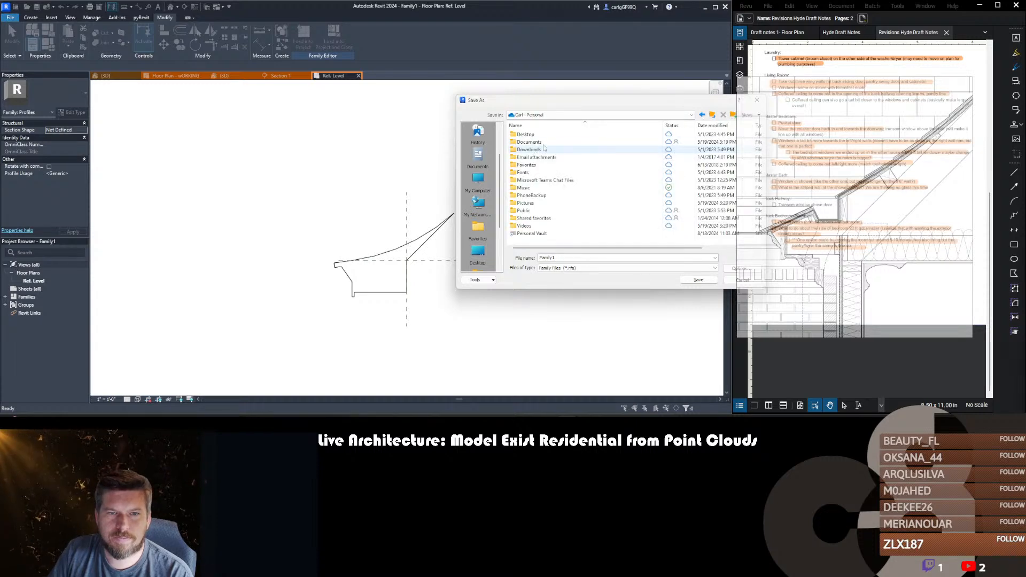
double_click(543, 141)
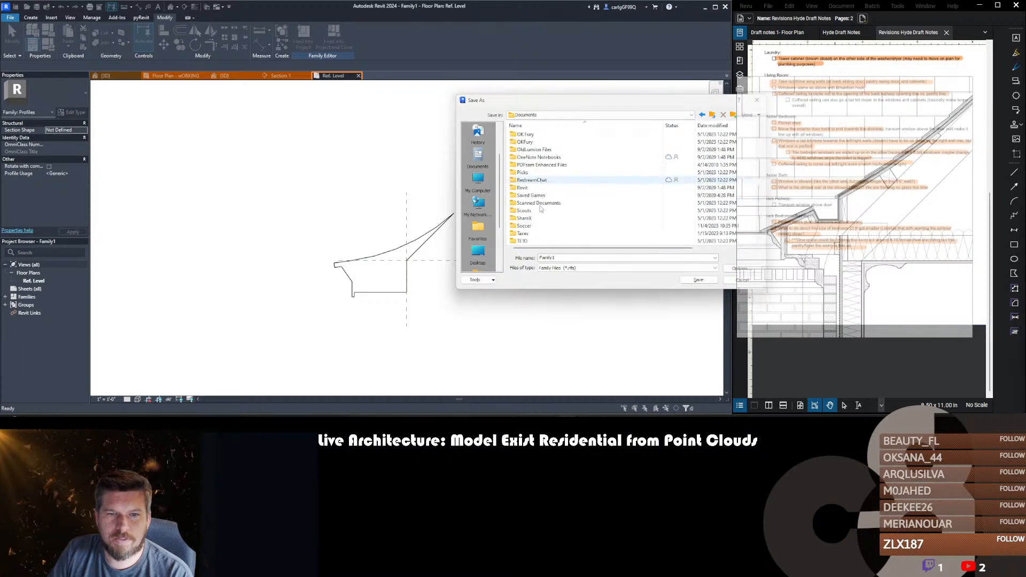
double_click(535, 189)
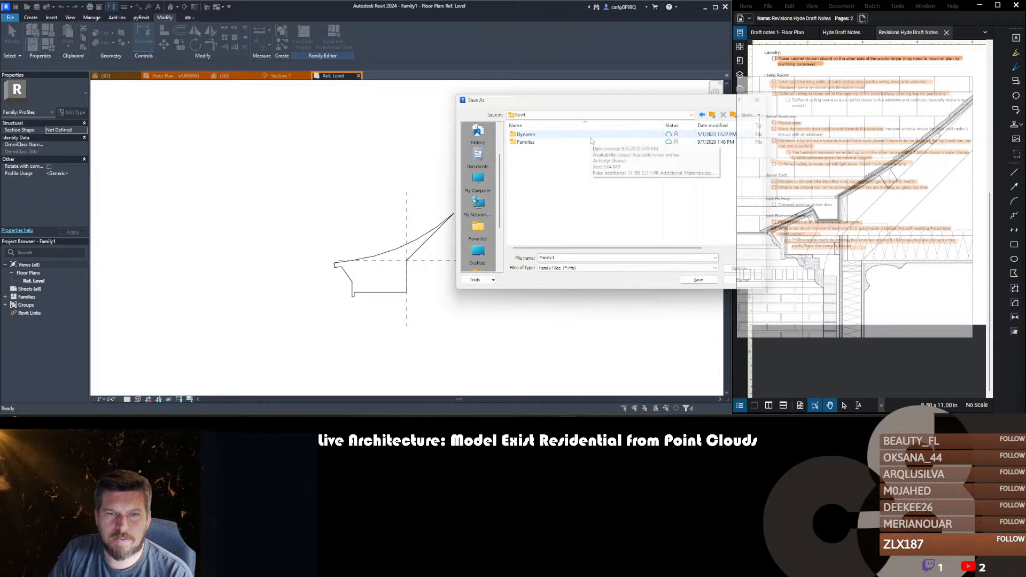
double_click(577, 145)
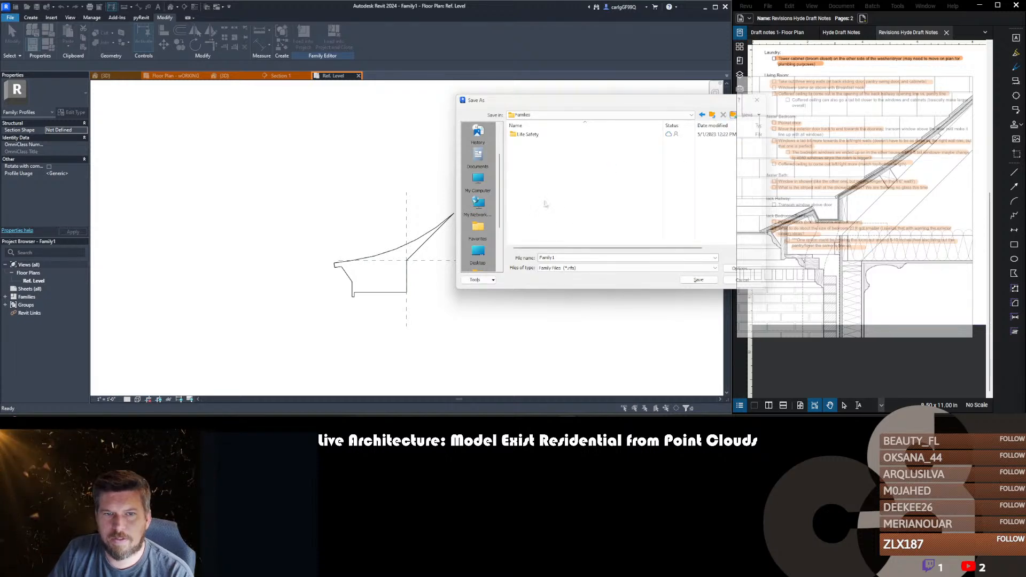
- Create a Profiles folder there and save the family in it as French Eave Detail 1
type("Prof")
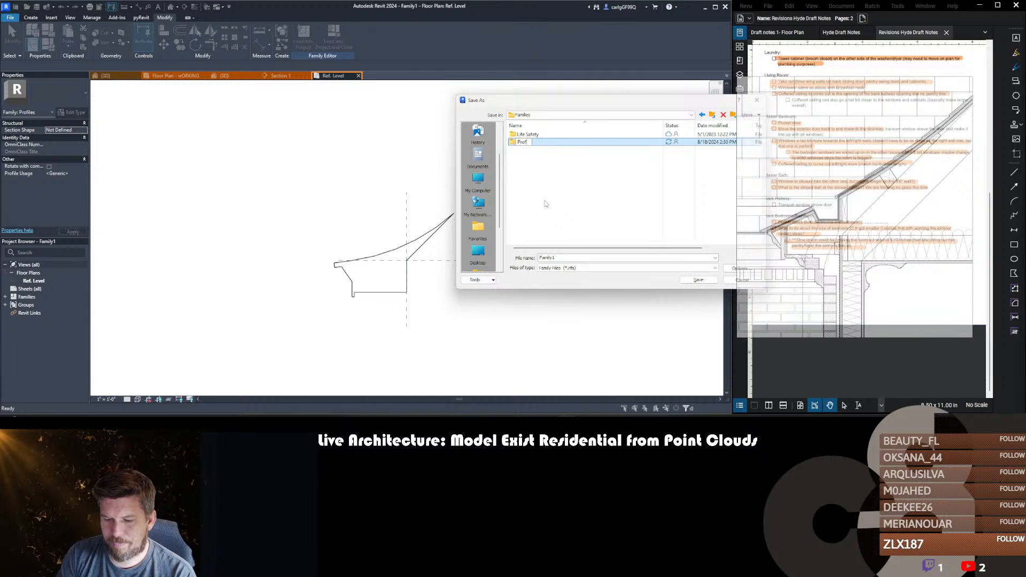
key("Return")
key("Return")
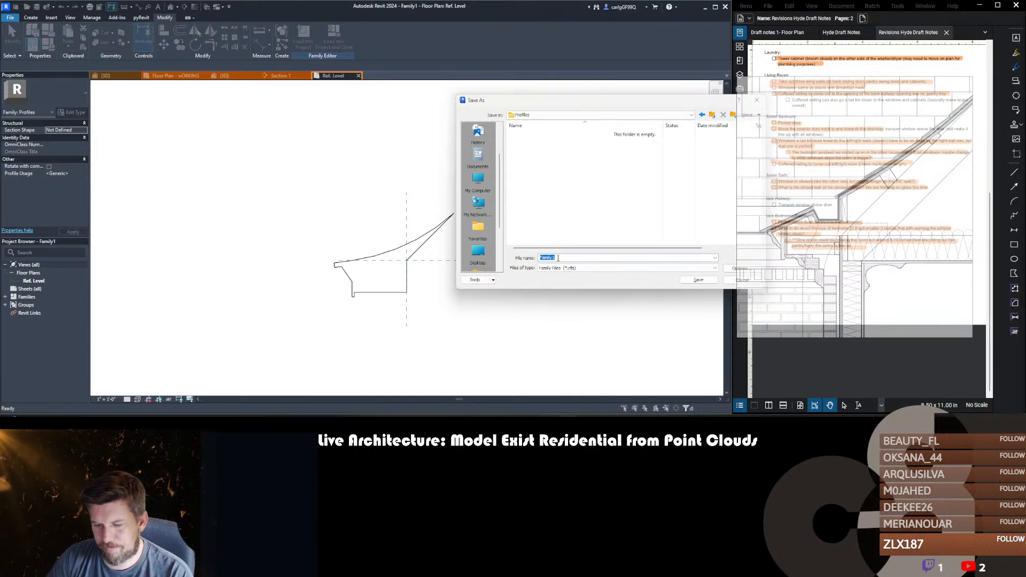
type("French Eave Detail")
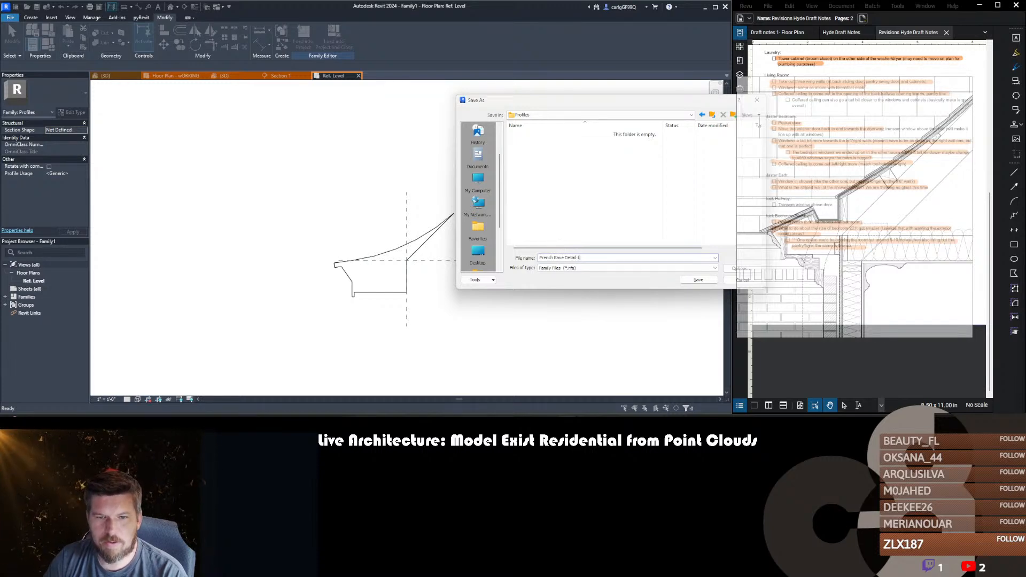
key("Return")
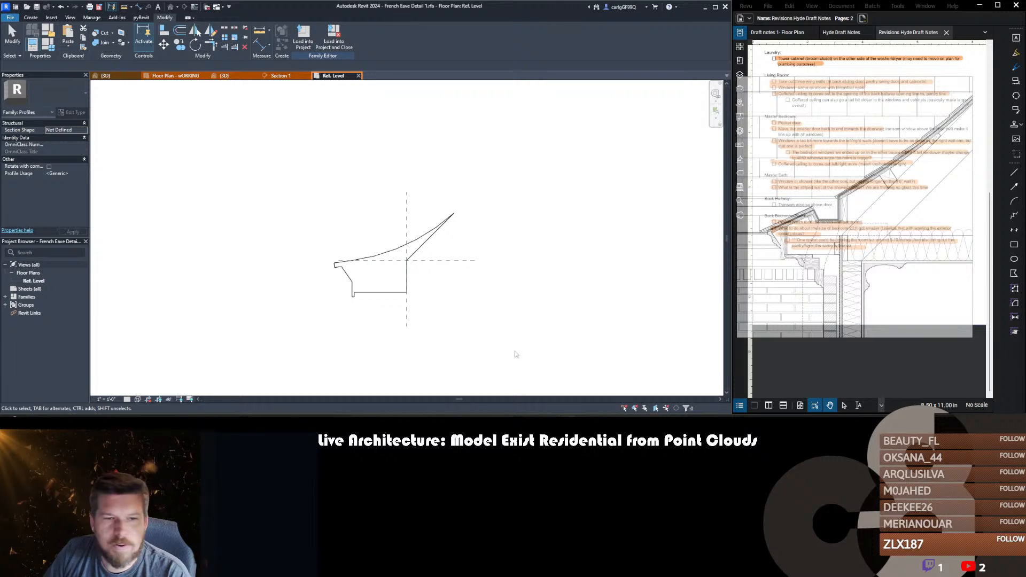
- Set the profile family's usage to Fascia and load the family into the v2.0 house project
left_click(303, 43)
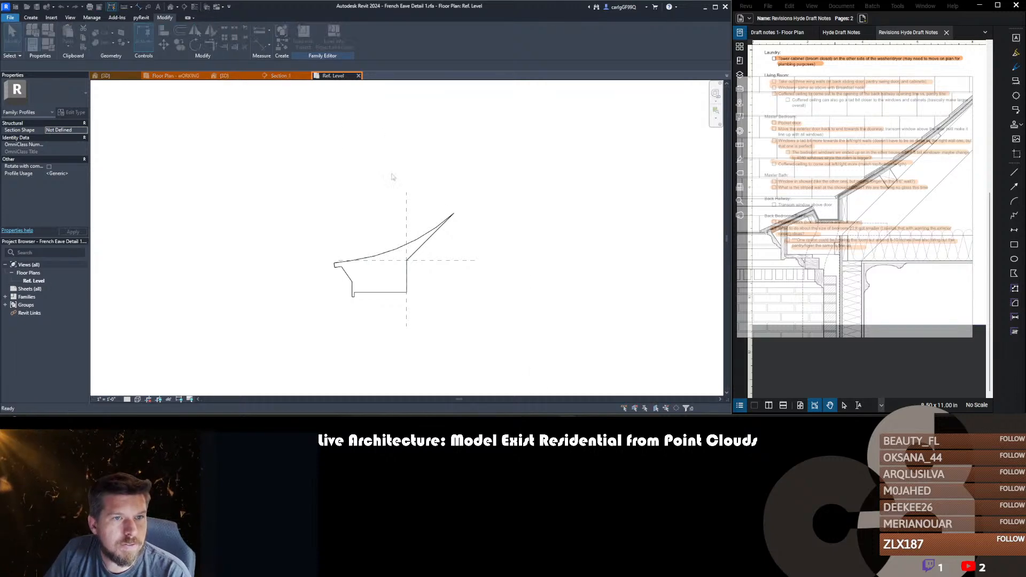
key("Escape")
left_click(45, 32)
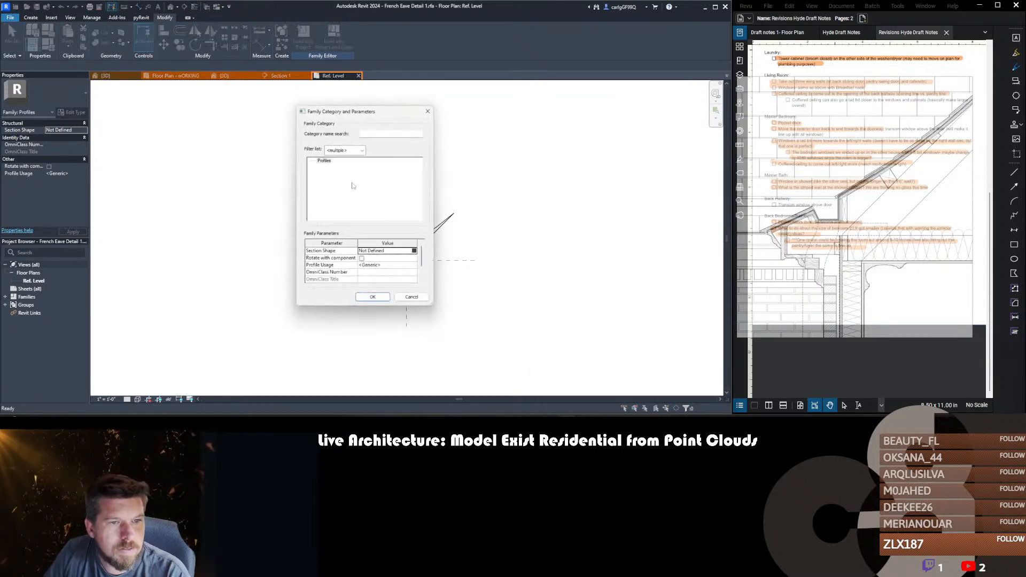
left_click(414, 252)
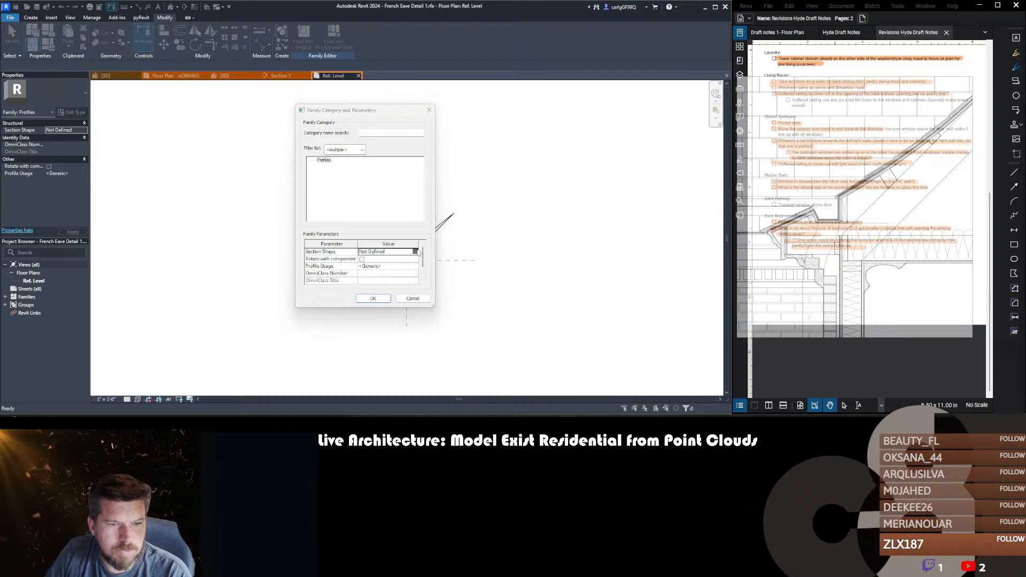
left_click(451, 286)
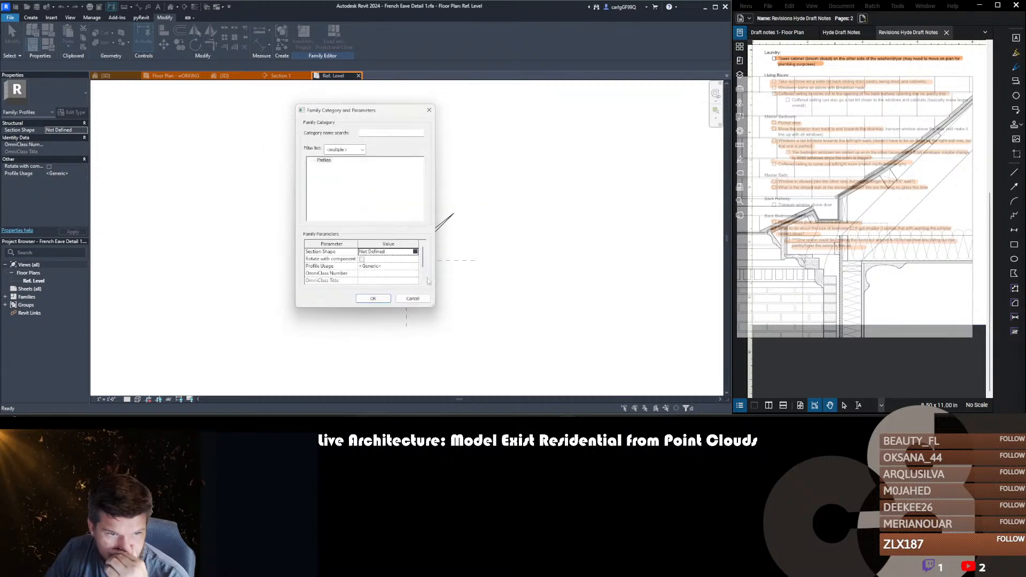
left_click(398, 265)
left_click(414, 267)
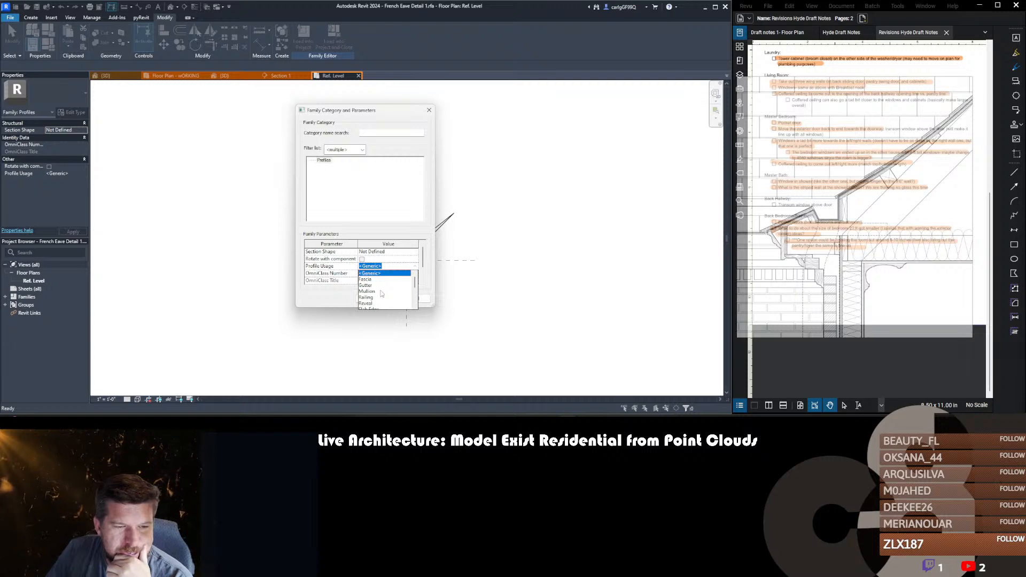
scroll(382, 293, "down", 1)
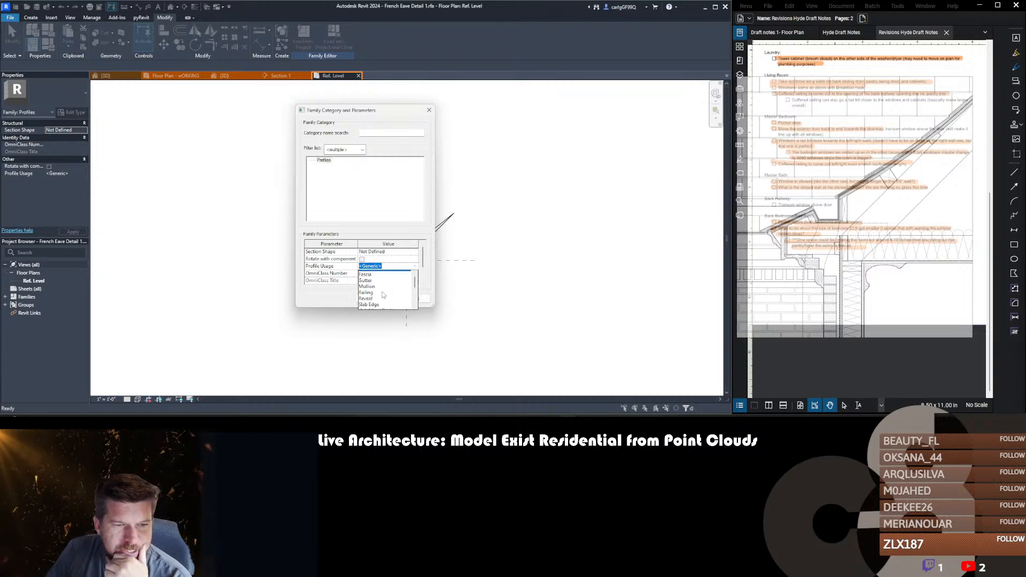
scroll(383, 293, "up", 1)
left_click(381, 279)
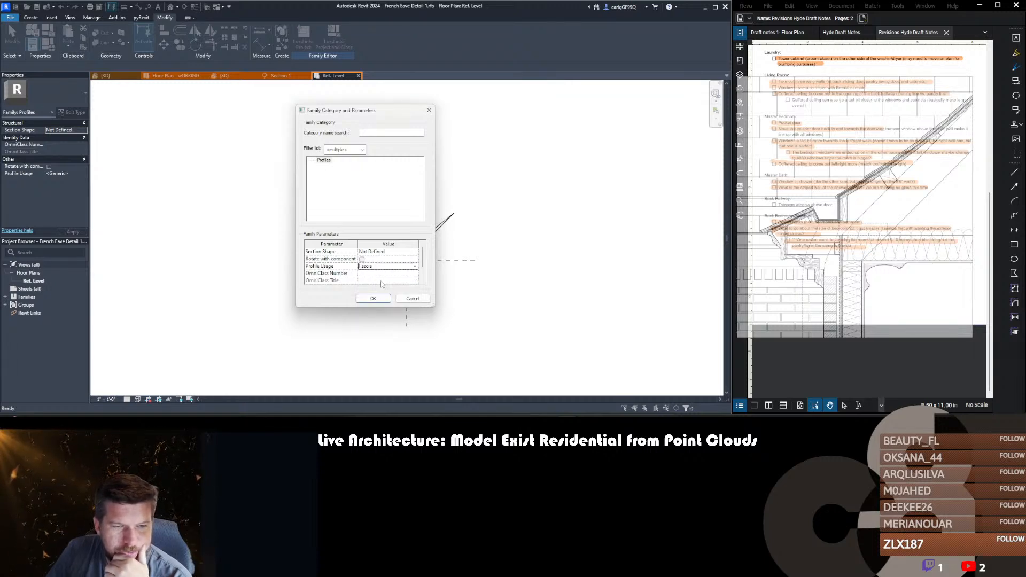
left_click(373, 299)
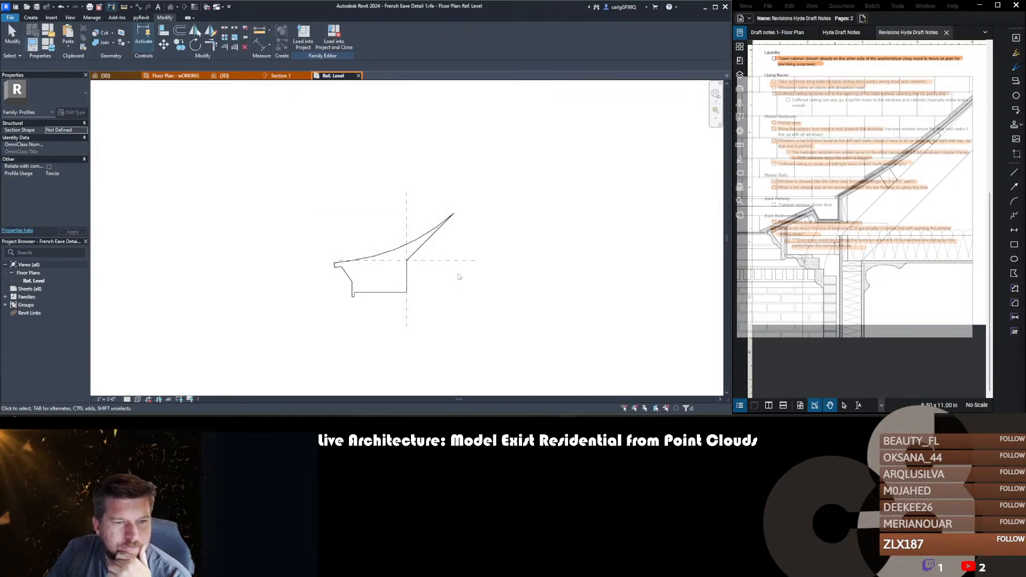
left_click(303, 36)
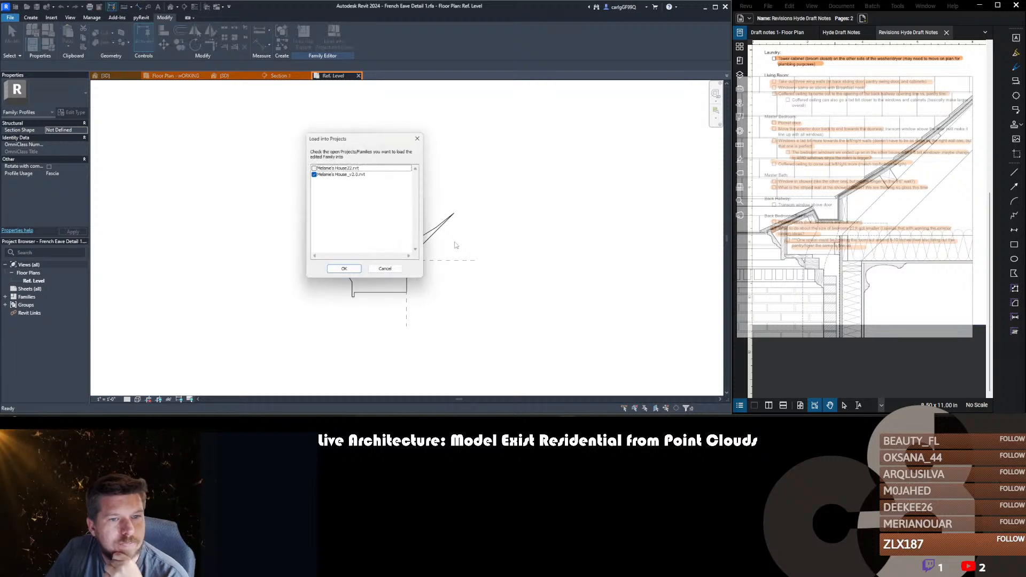
left_click(345, 271)
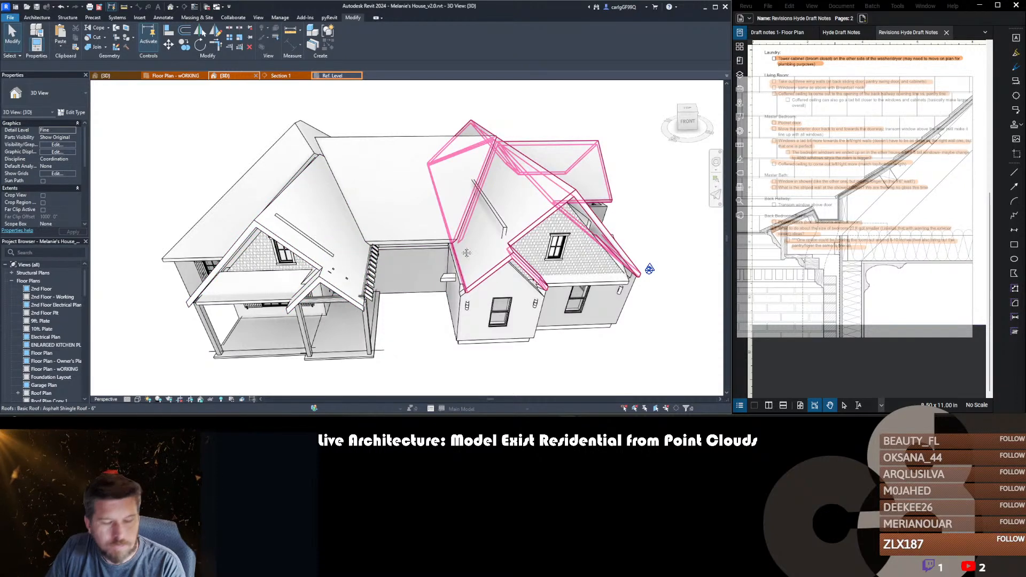
- Start a roof fascia and duplicate the Fascia-Flat 1x8 type as Build me like one of your french eaves
middle_click_drag(466, 252, 439, 222, "shift")
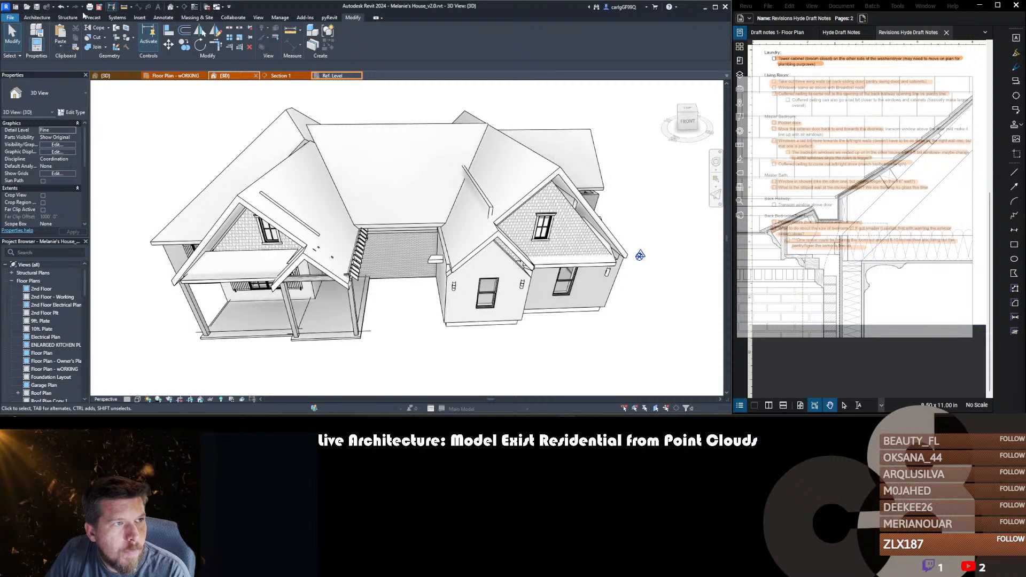
left_click(40, 18)
left_click(149, 45)
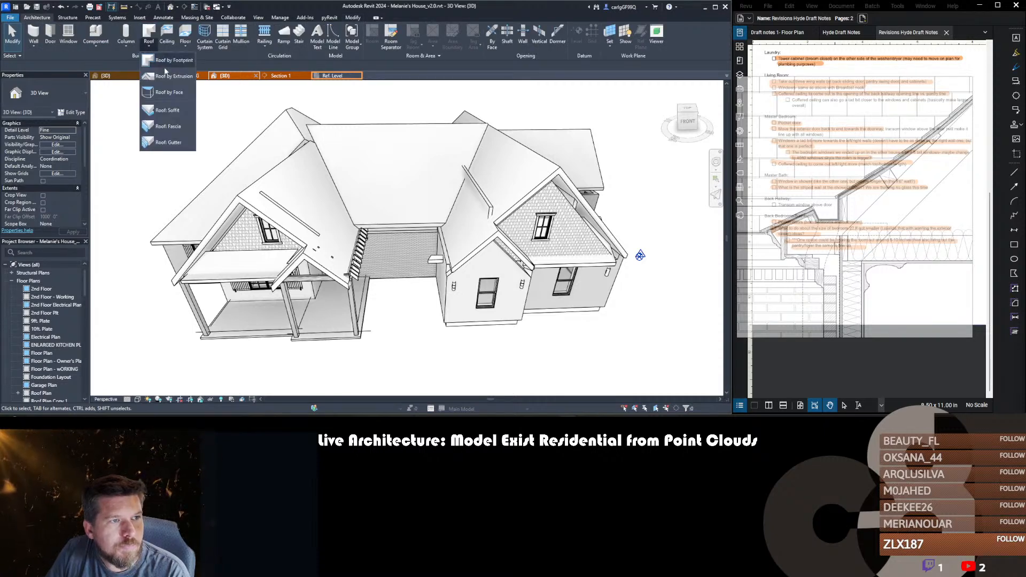
left_click(170, 127)
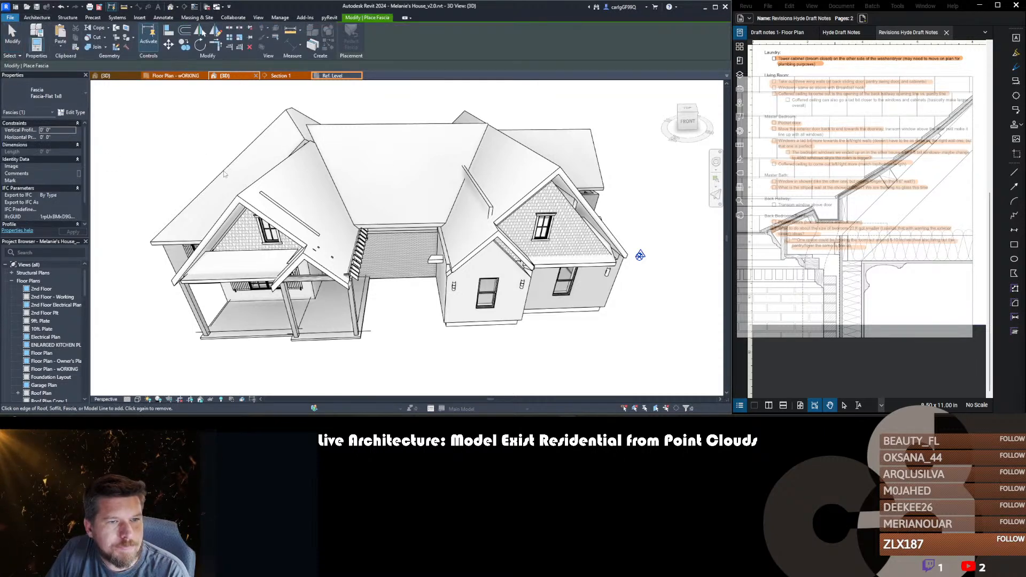
left_click(75, 112)
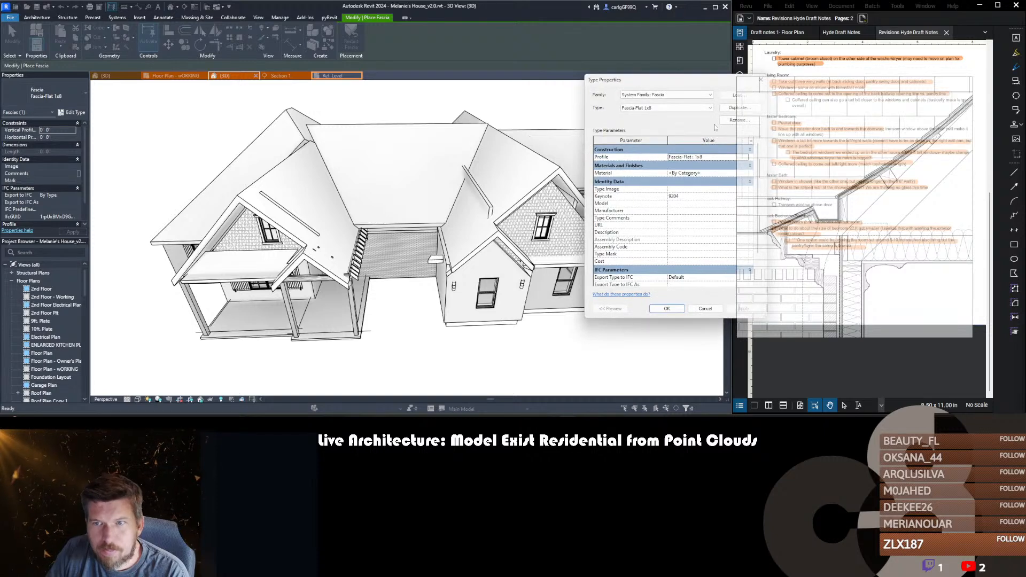
left_click(725, 109)
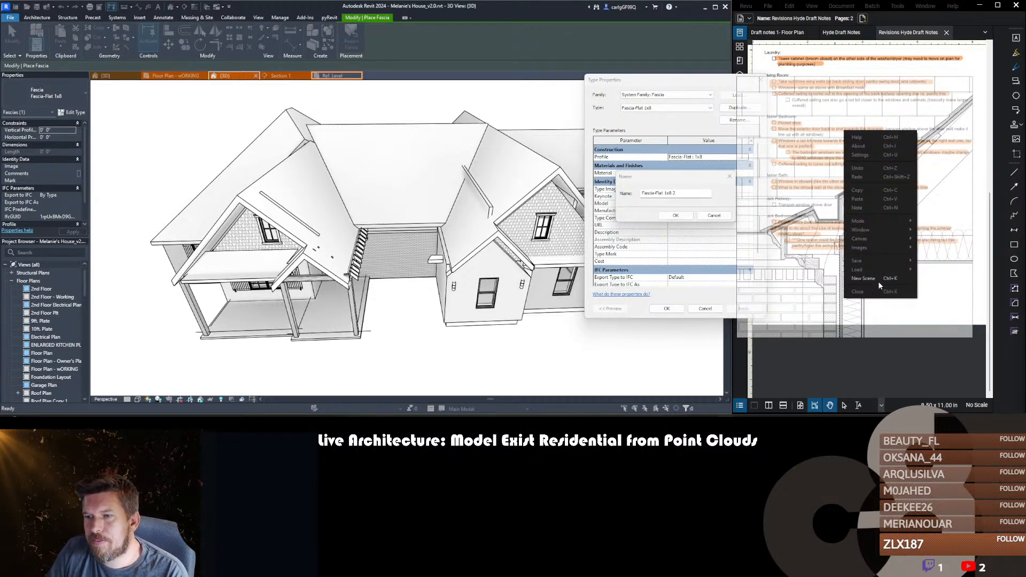
left_click(875, 212)
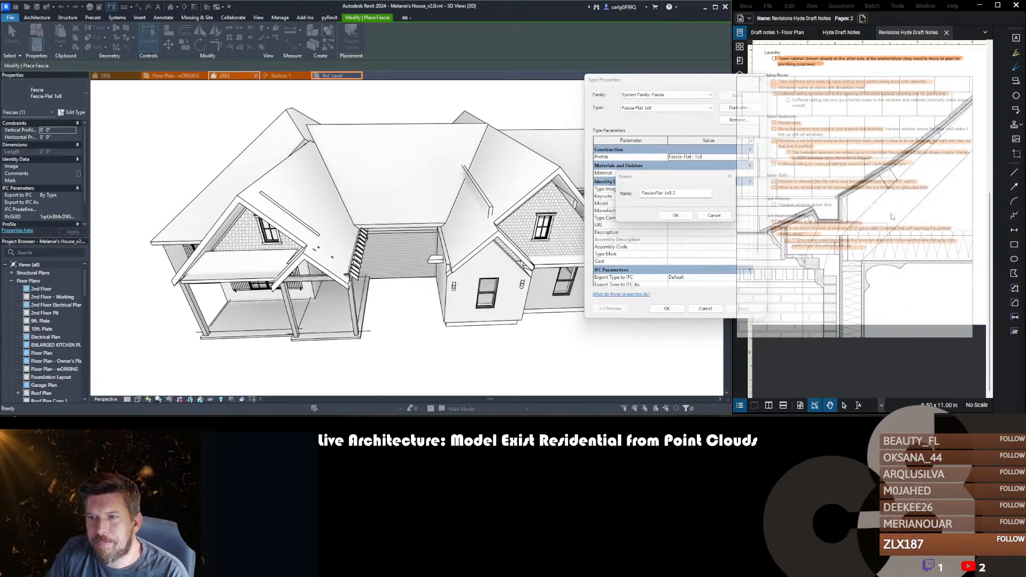
left_click(695, 192)
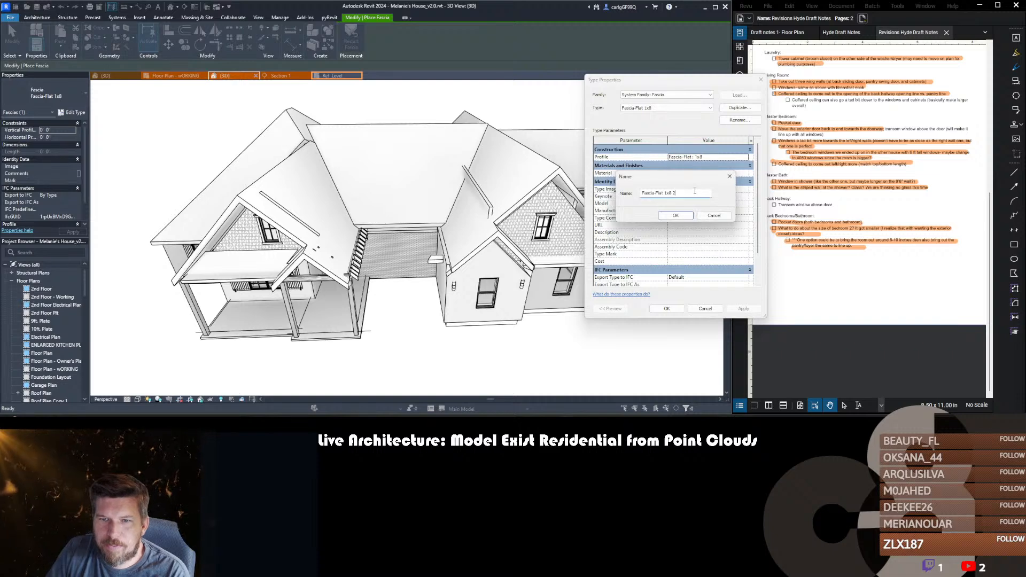
type("F")
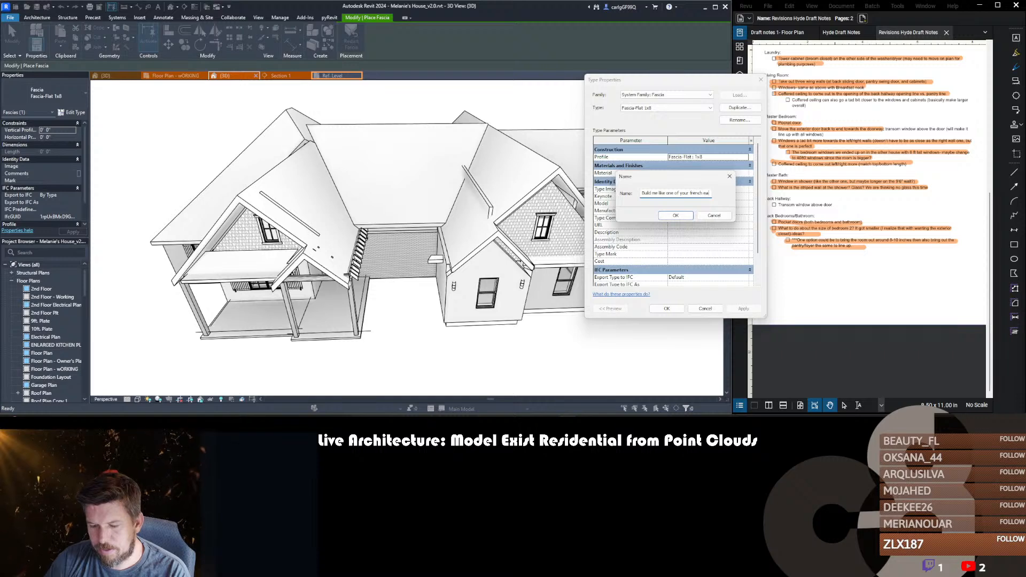
type("ves")
key("Return")
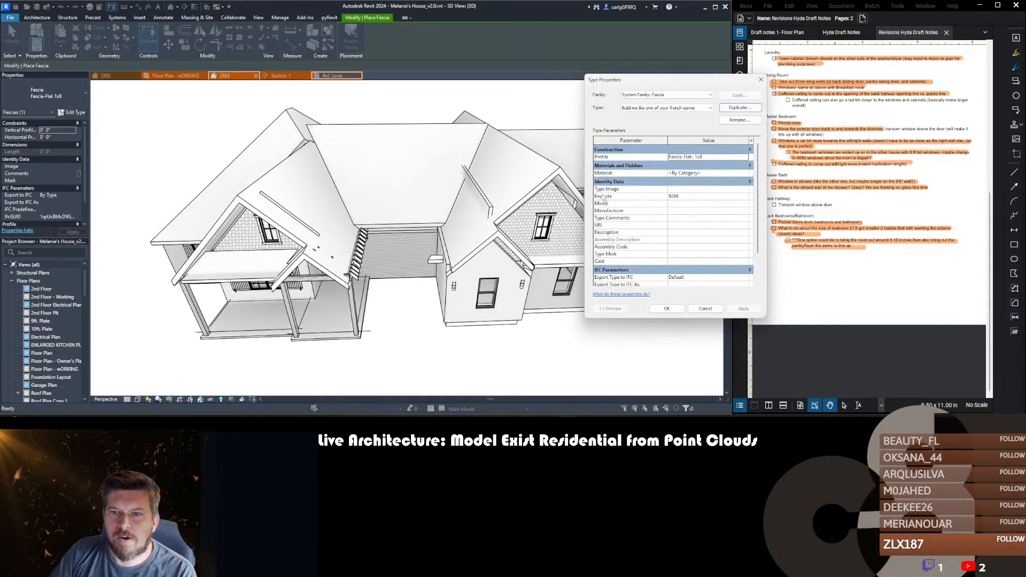
- Assign the French Eave Detail 1 profile to the new fascia type
left_click(725, 157)
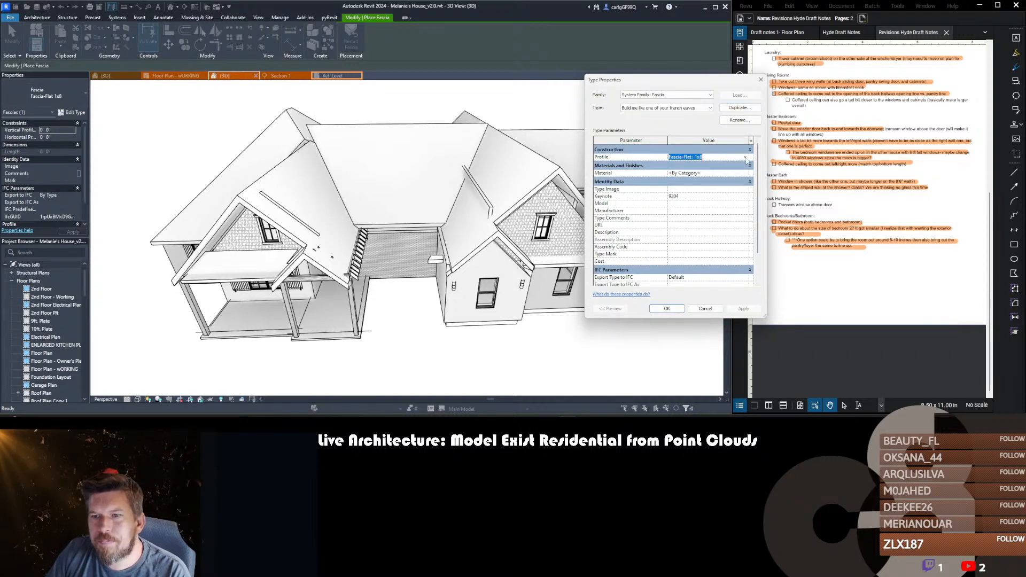
left_click(745, 159)
scroll(691, 182, "up", 1)
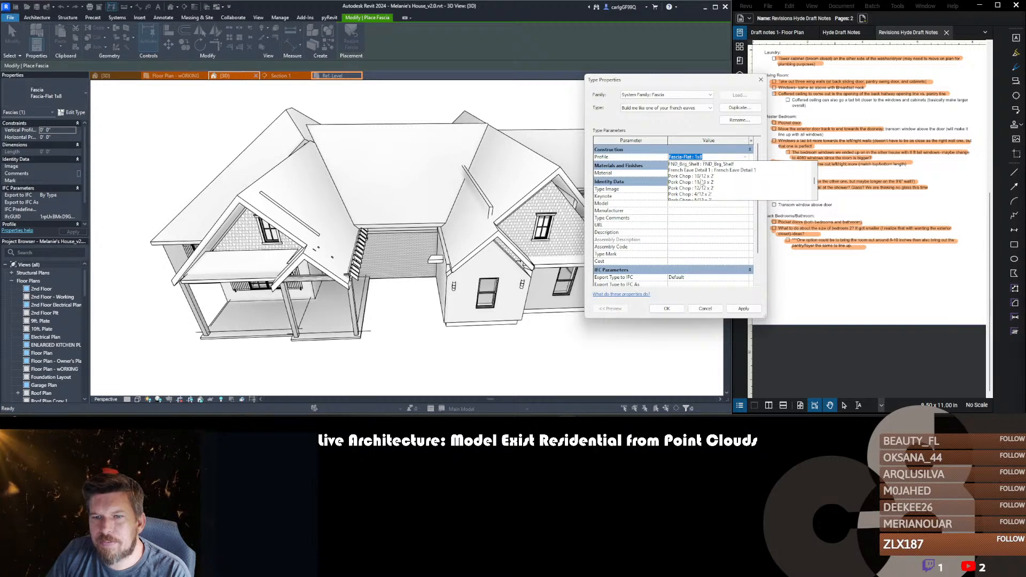
left_click(703, 193)
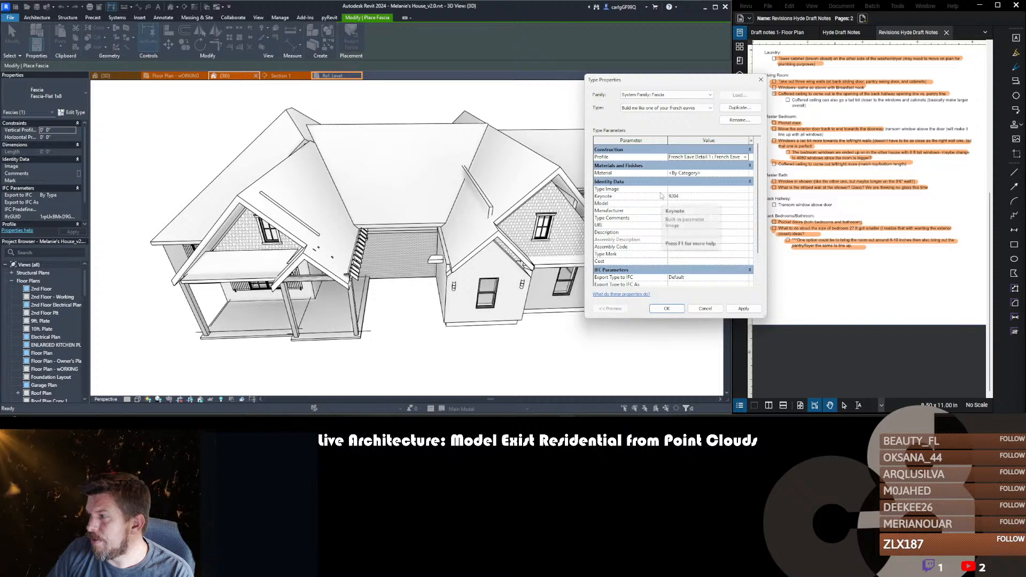
left_click(662, 310)
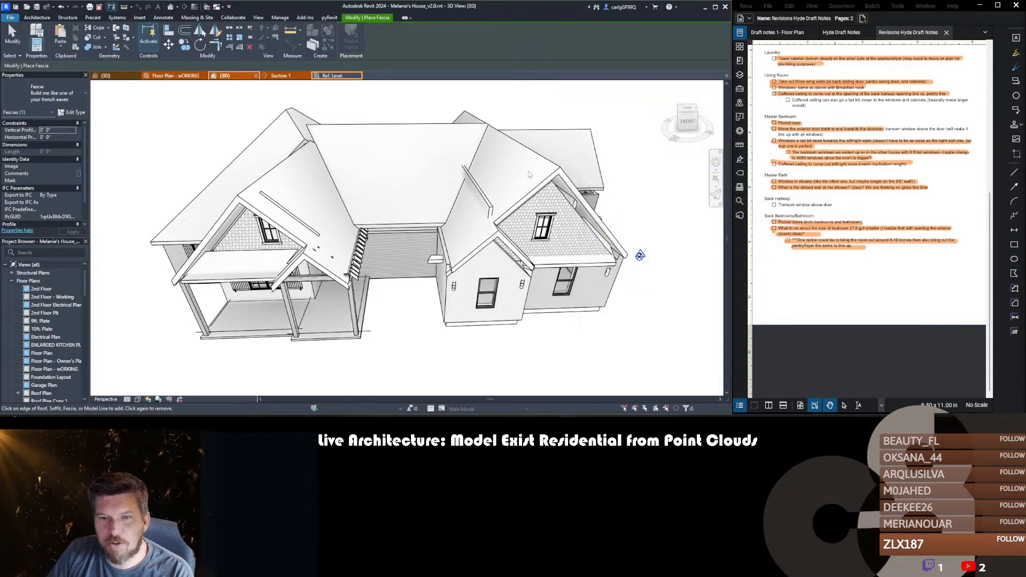
- Place the French eave fascia along the front gable roof's eave edge facing the recessed entry
left_click(432, 214)
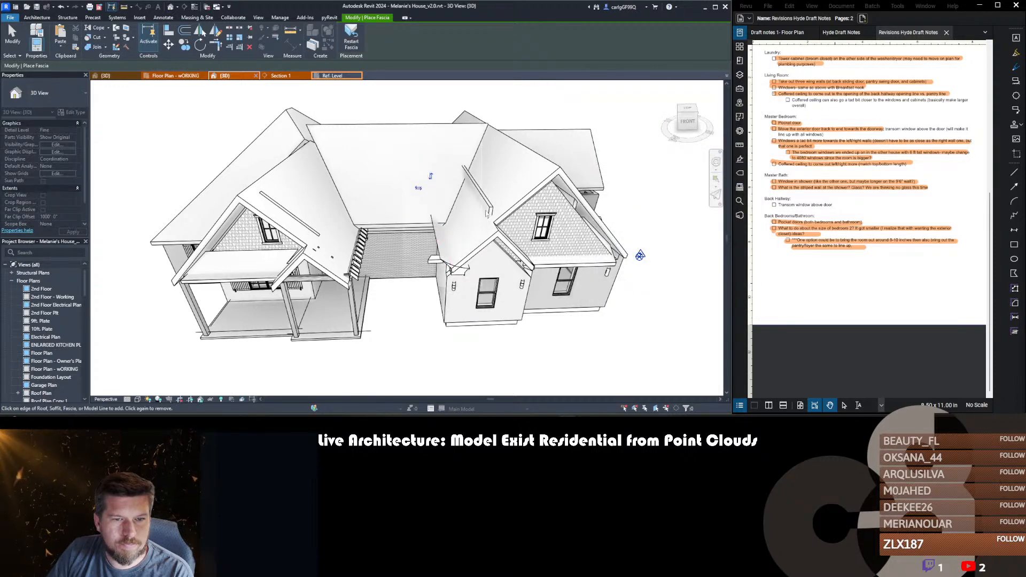
key("Escape")
key("Escape")
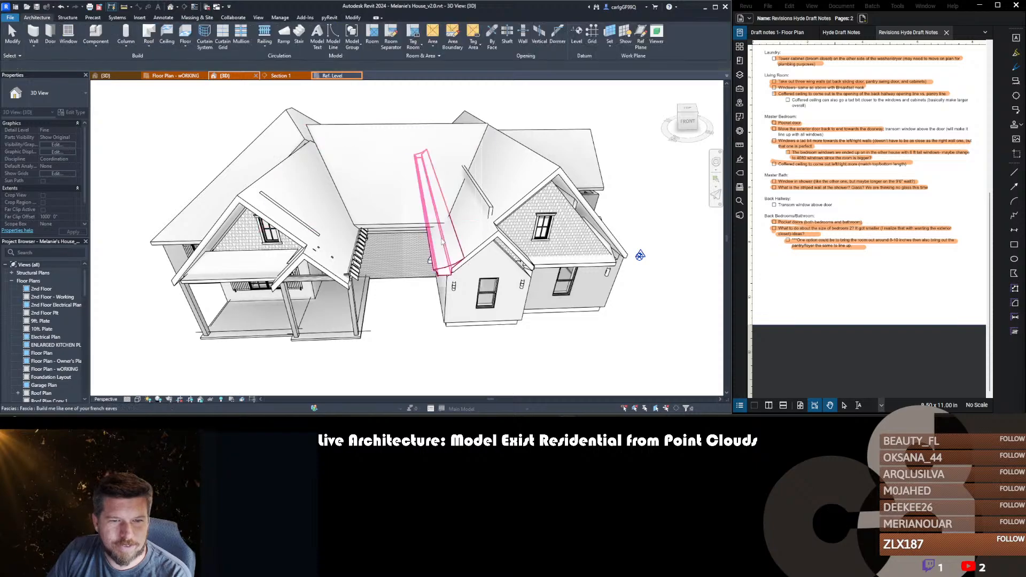
- Examine how the new fascia's profile sits against the roof edge from several angles, and return to the profile family's Ref. Level plan
scroll(449, 279, "up", 5)
middle_click_drag(449, 279, 402, 263, "shift")
scroll(403, 256, "down", 5)
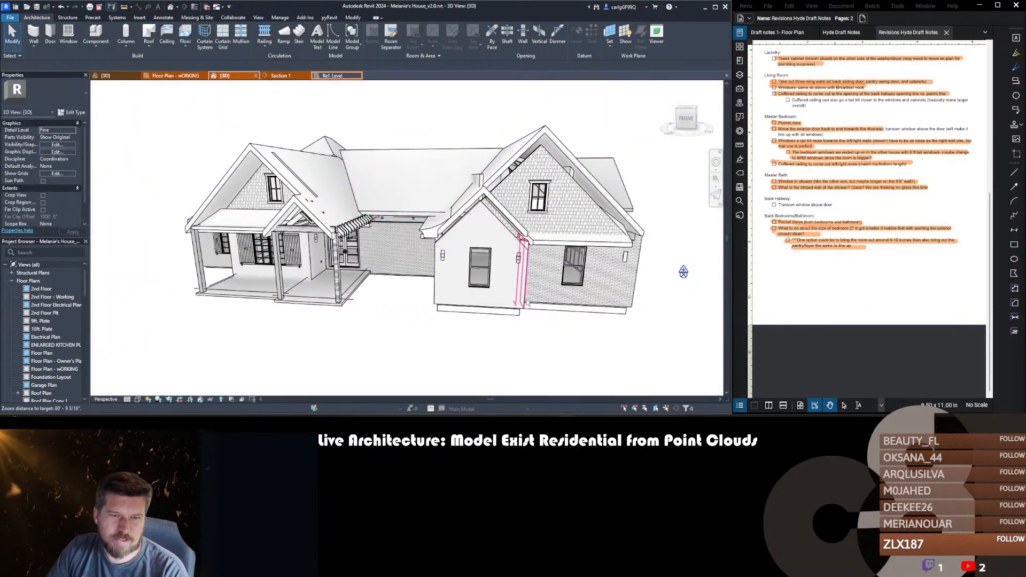
middle_click_drag(524, 308, 528, 338, "shift")
scroll(418, 184, "up", 4)
scroll(443, 221, "down", 2)
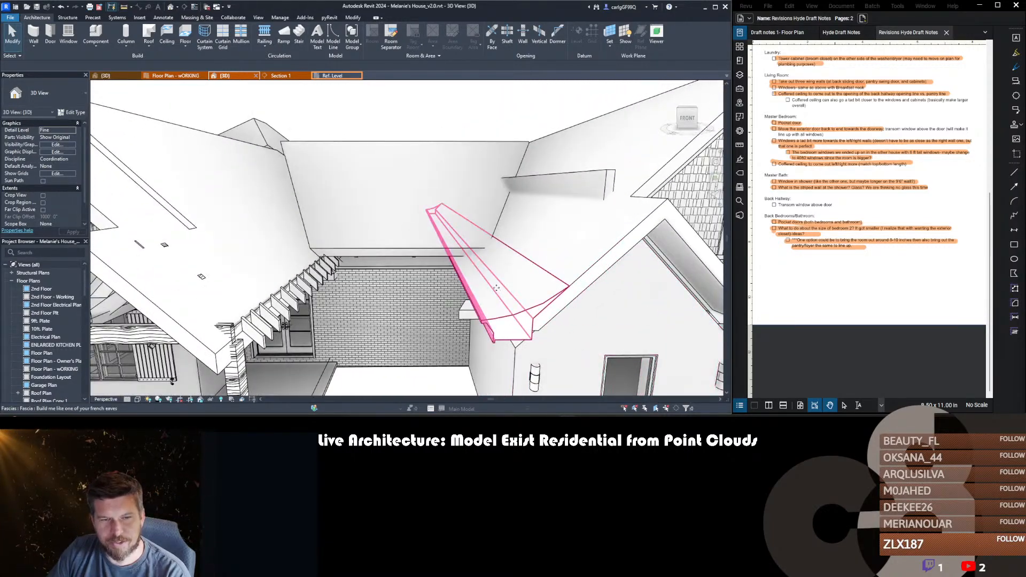
left_click(508, 311)
left_click(433, 226)
left_click(355, 115)
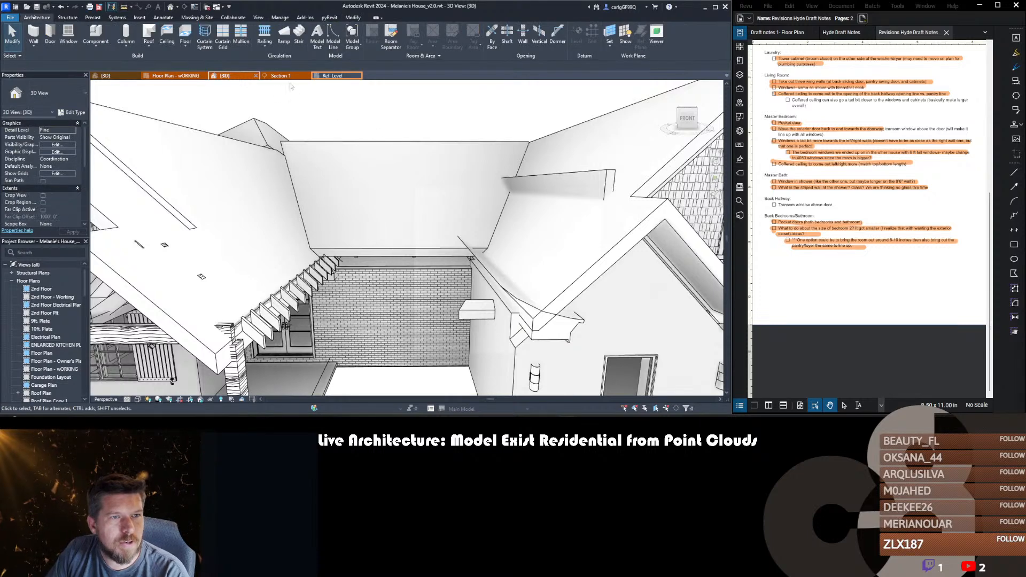
left_click(333, 77)
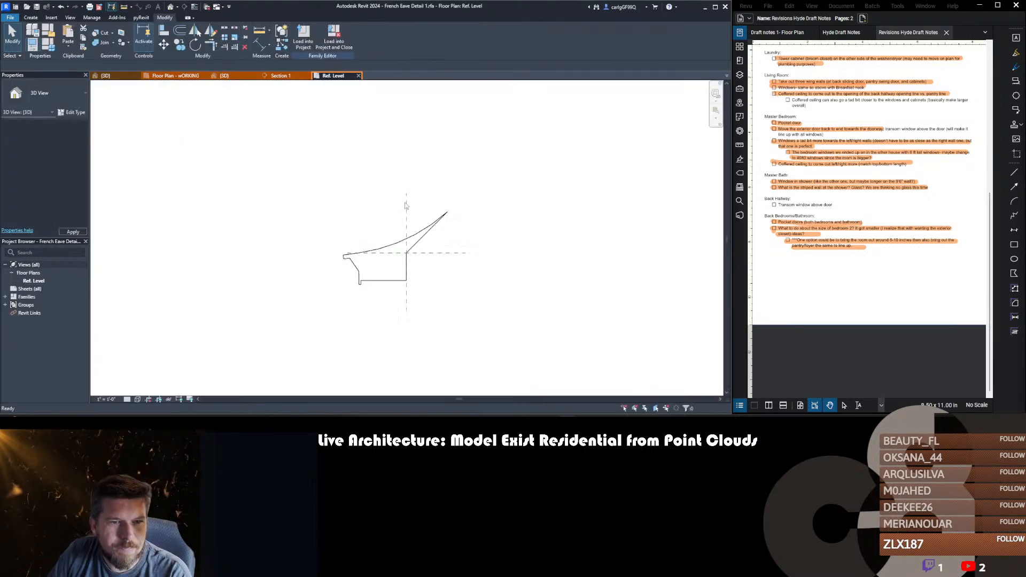
left_click_drag(341, 198, 446, 287)
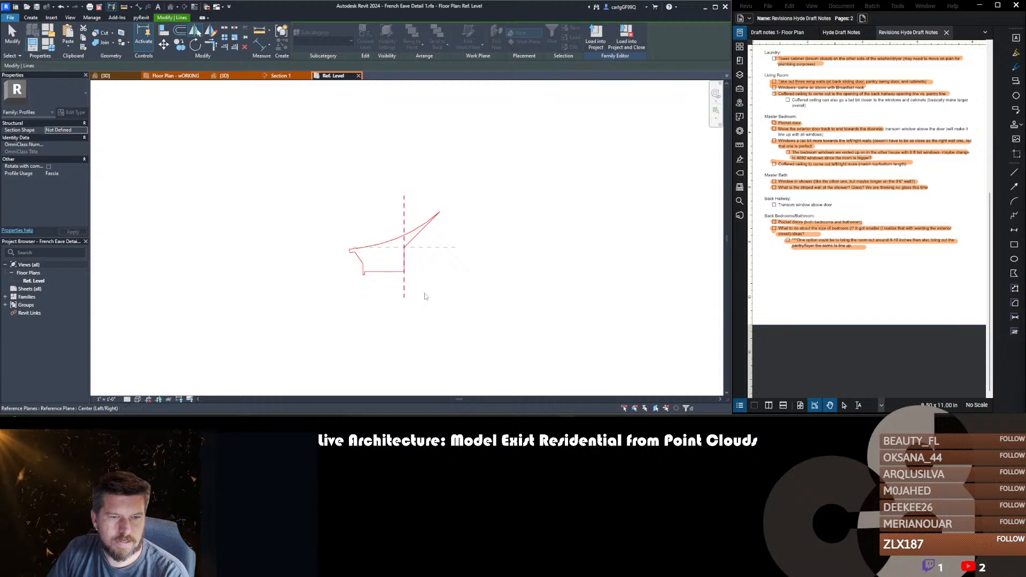
left_click(424, 294)
key("ctrl+z")
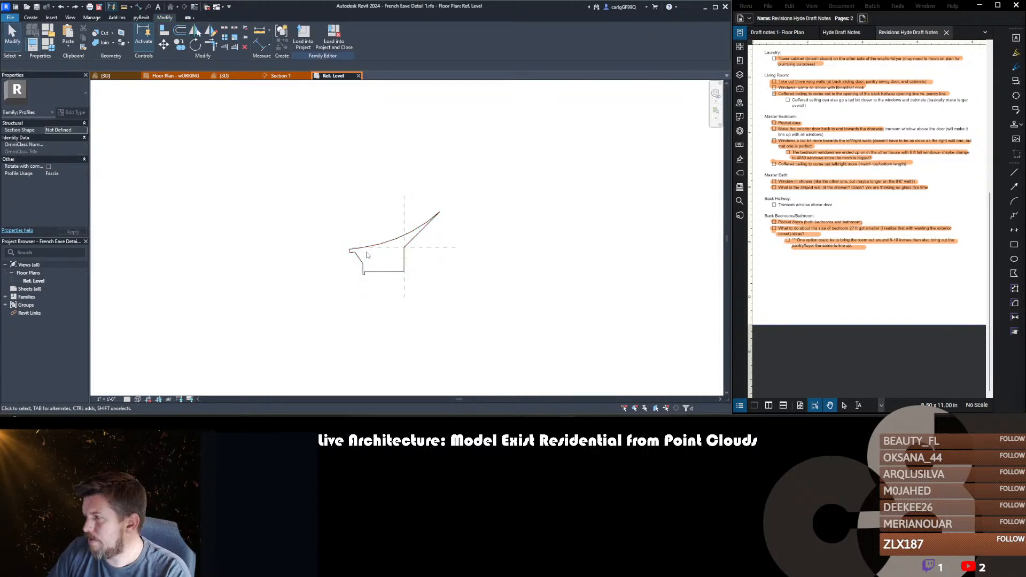
scroll(411, 270, "up", 2)
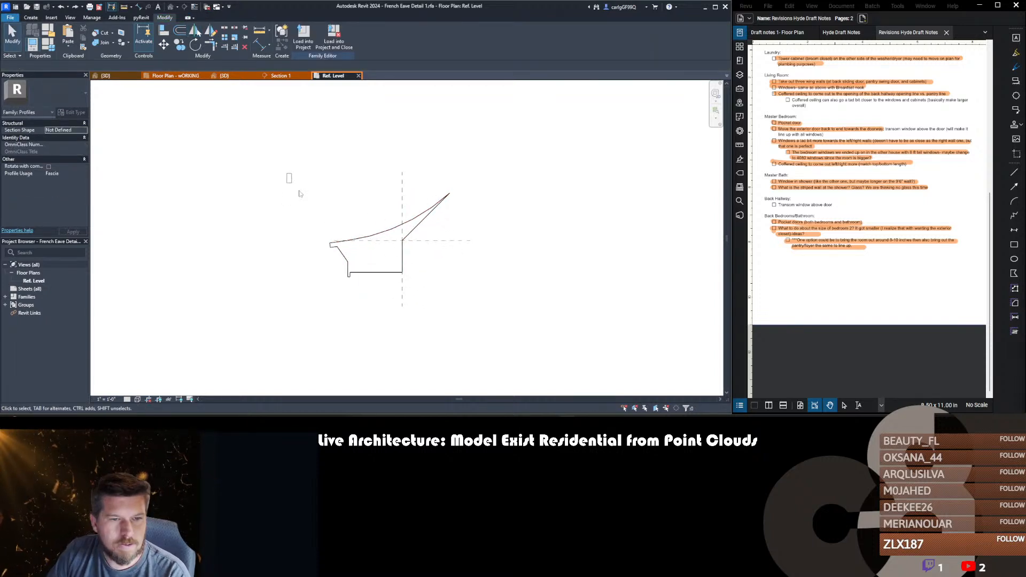
- Try mirroring all the eave profile lines about the vertical centre reference plane with the original kept, and undo it
left_click_drag(299, 194, 455, 293)
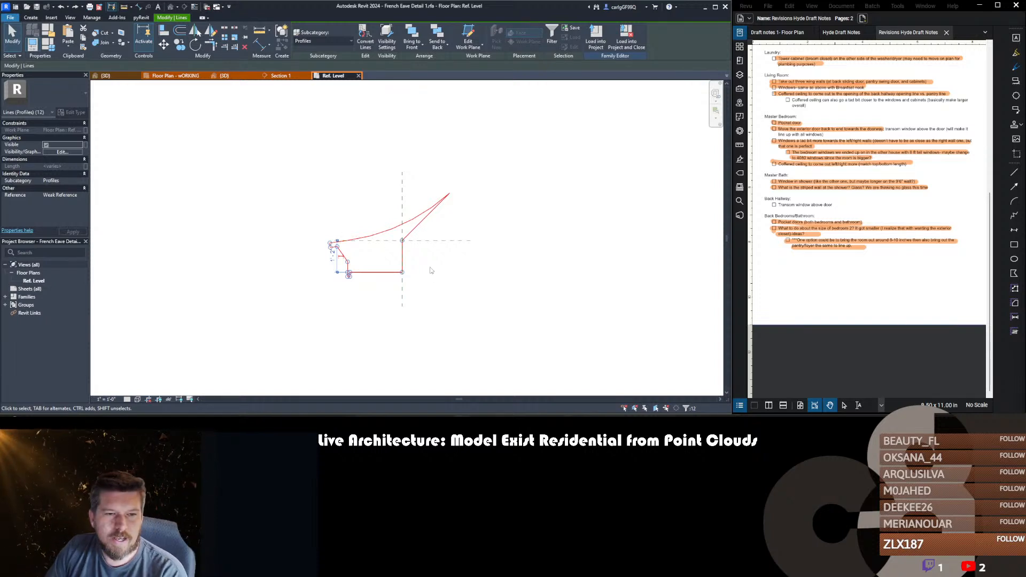
middle_click_drag(397, 214, 396, 213)
key("m")
key("m")
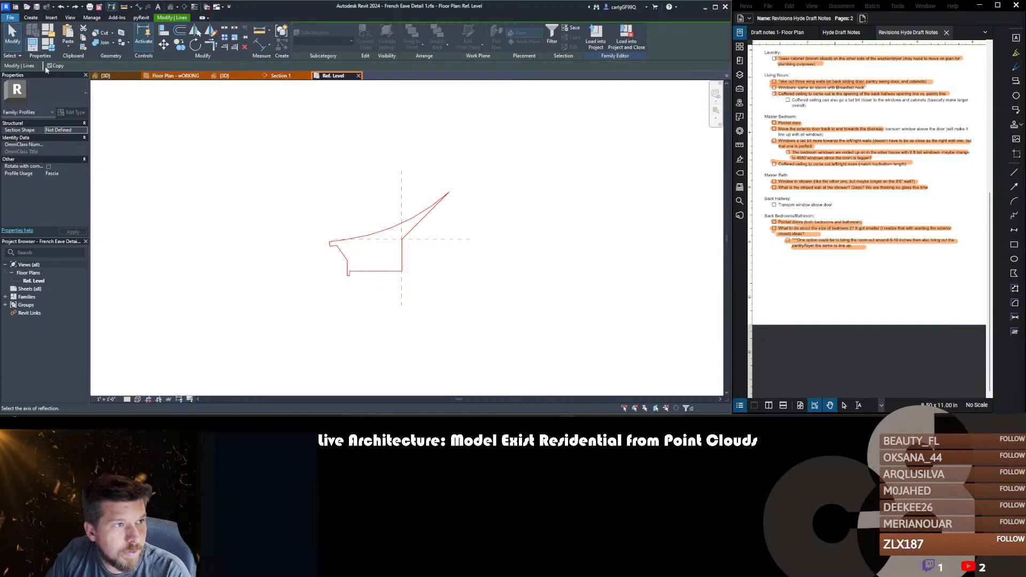
left_click(402, 185)
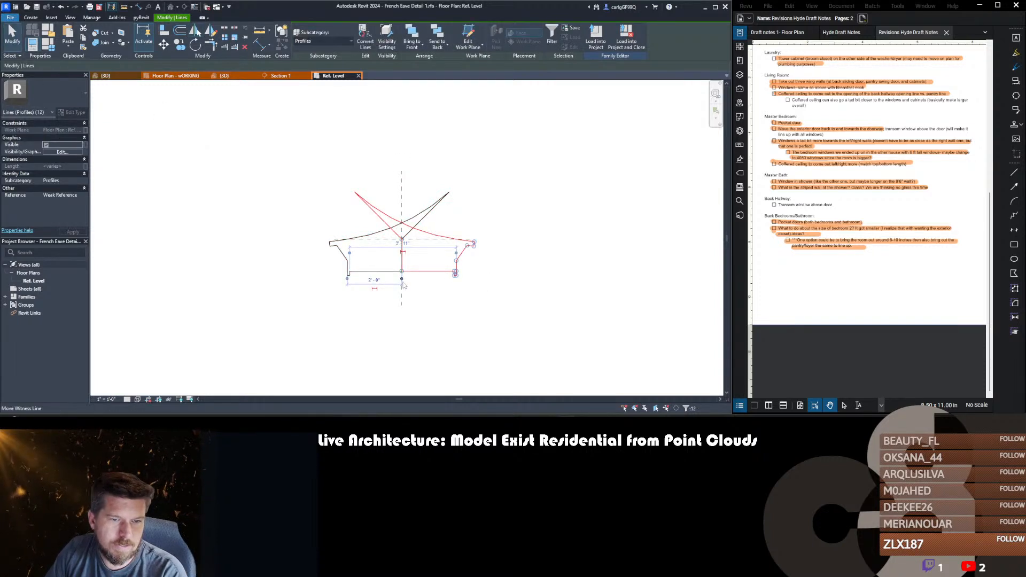
key("ctrl+z")
- Mirror all the eave profile lines about the vertical centre reference plane without keeping the original
left_click_drag(291, 188, 458, 294)
key("m")
key("m")
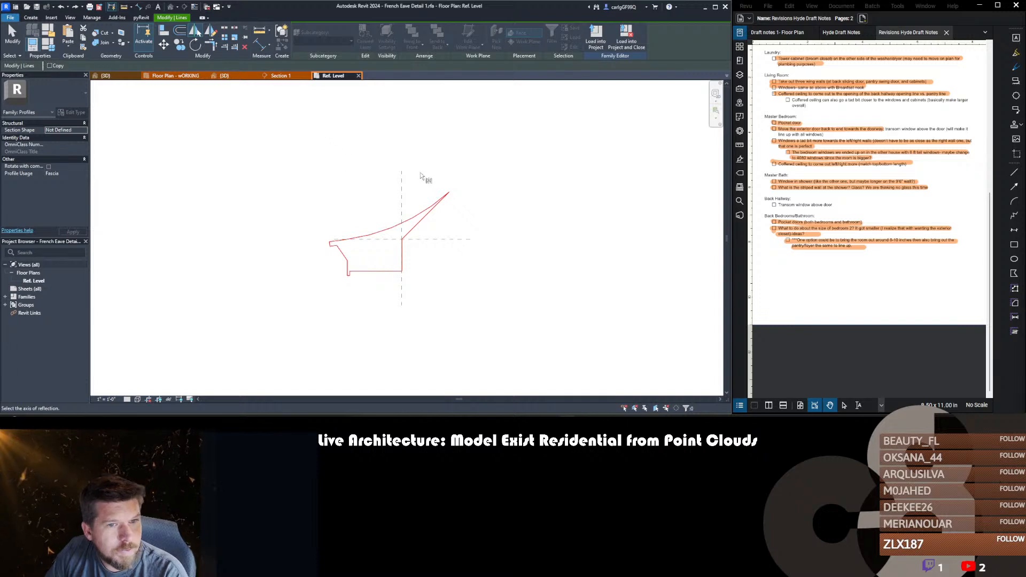
left_click(402, 197)
key("Escape")
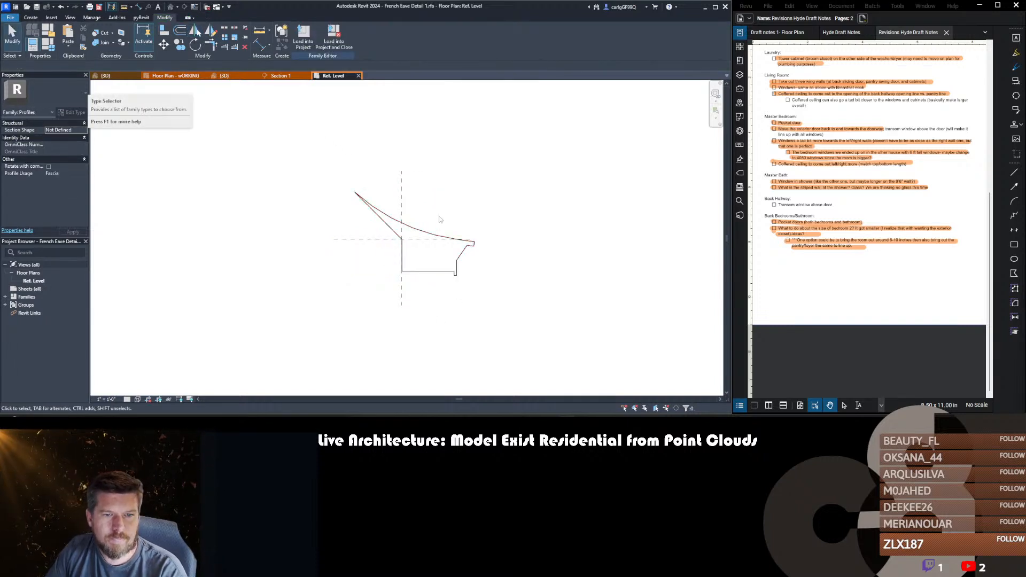
- Load the French Eave Detail 1 profile into the house project, overwriting the existing version
scroll(430, 294, "down", 2)
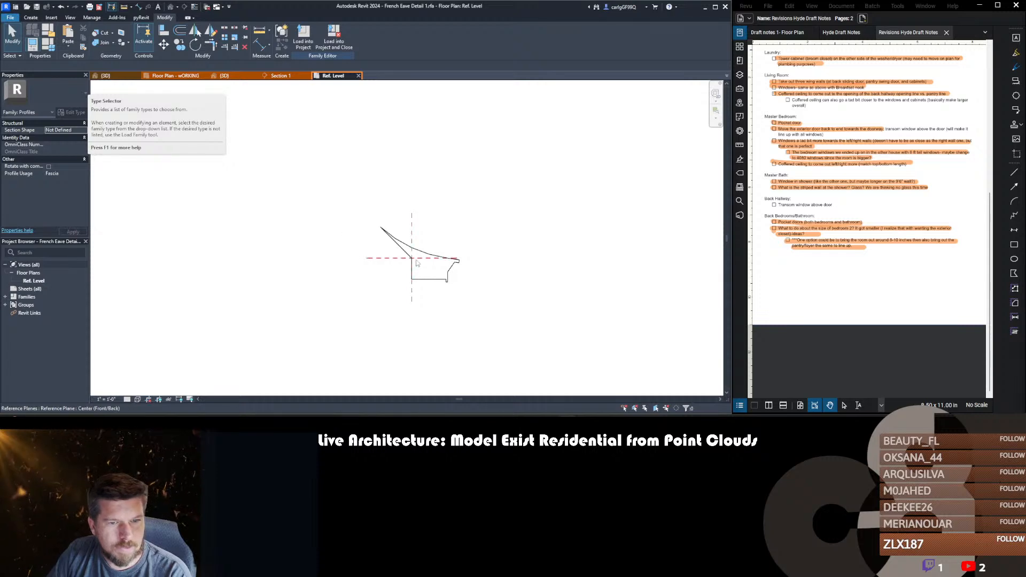
scroll(418, 263, "up", 3)
left_click(309, 44)
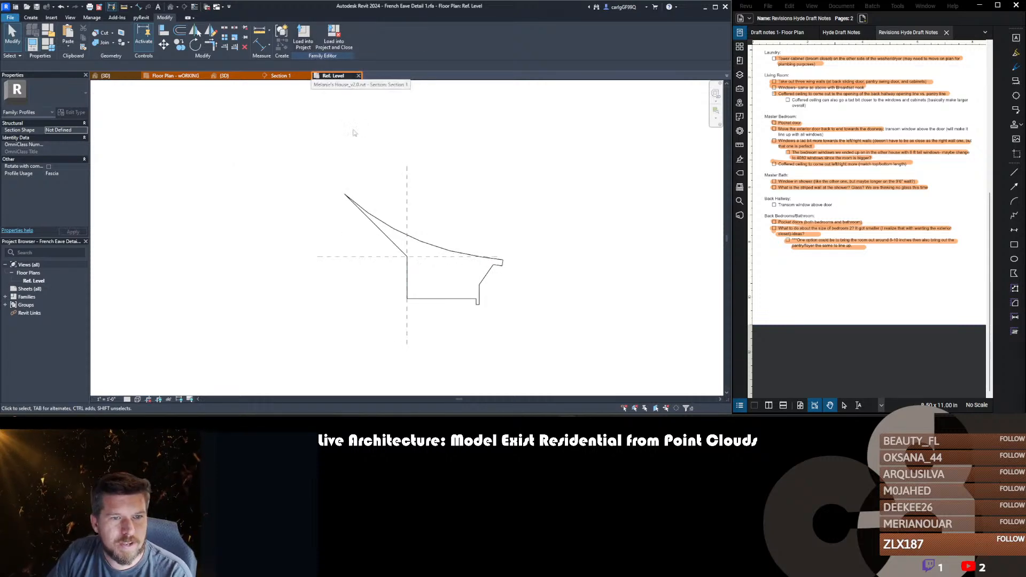
left_click(342, 271)
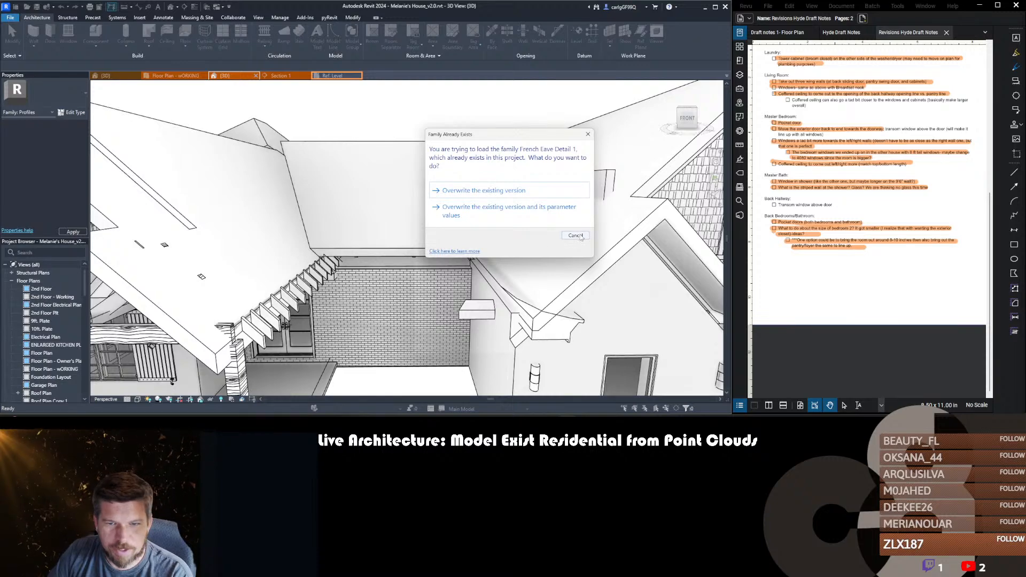
left_click(471, 190)
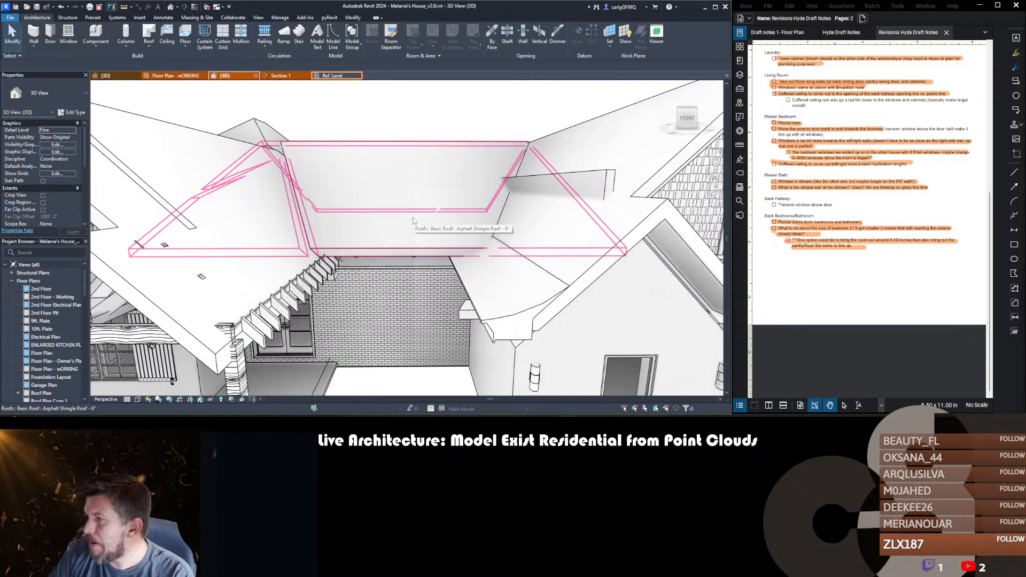
- Copy the material name of the Finish 1 layer, Roofing - Asphalt Shingle K, from the gable roof type's structure
scroll(420, 270, "down", 5)
scroll(455, 244, "up", 5)
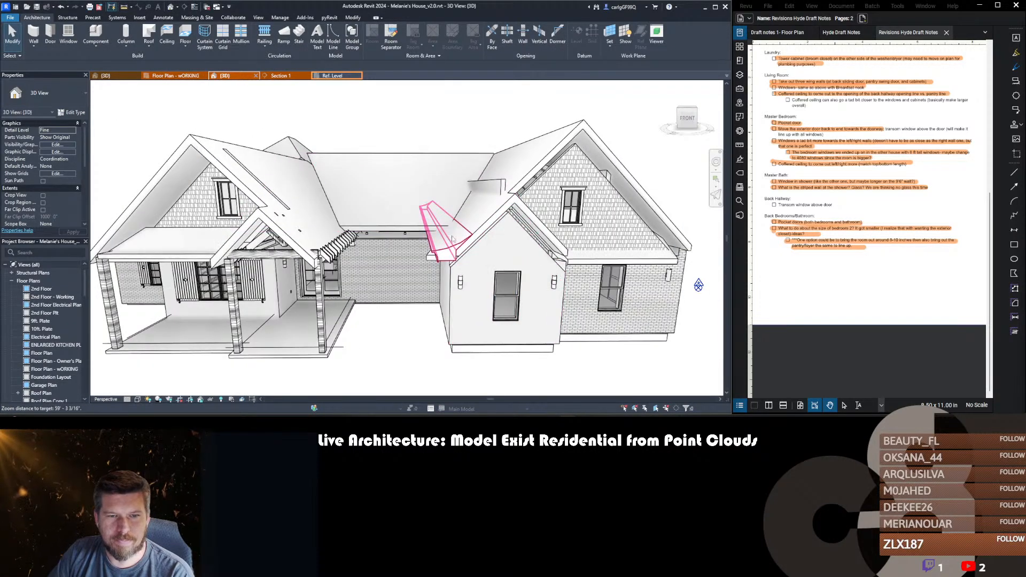
mouse_move(455, 245)
middle_mouse_down("shift")
mouse_move(443, 230)
mouse_move(463, 251)
middle_mouse_up("shift")
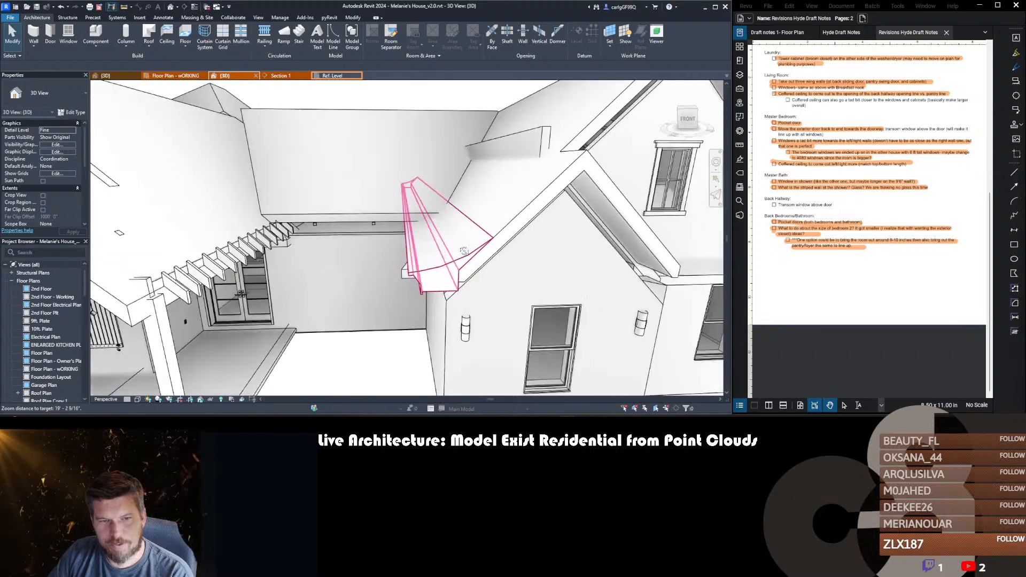
left_click(628, 231)
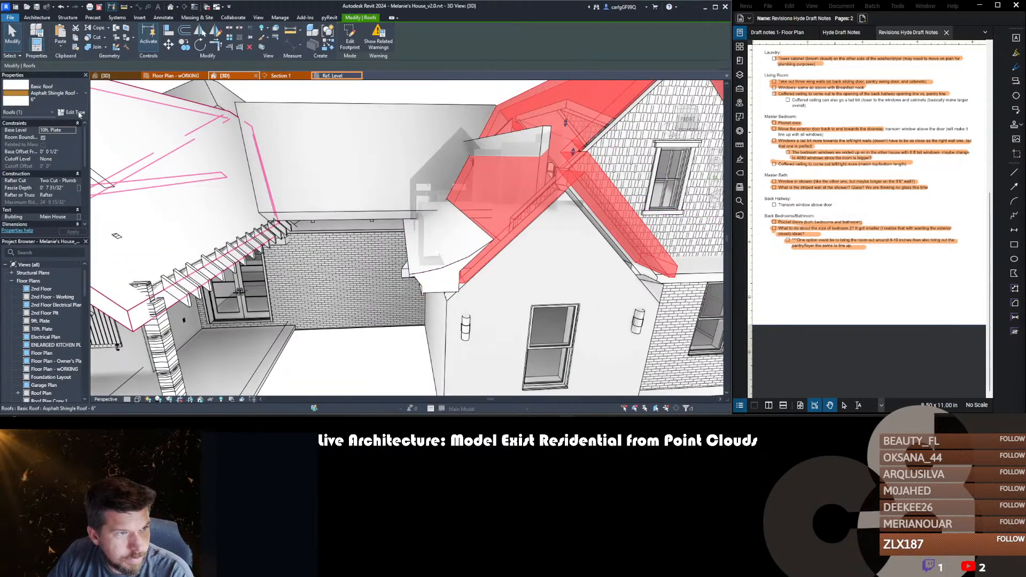
key("t")
key("p")
left_click(707, 157)
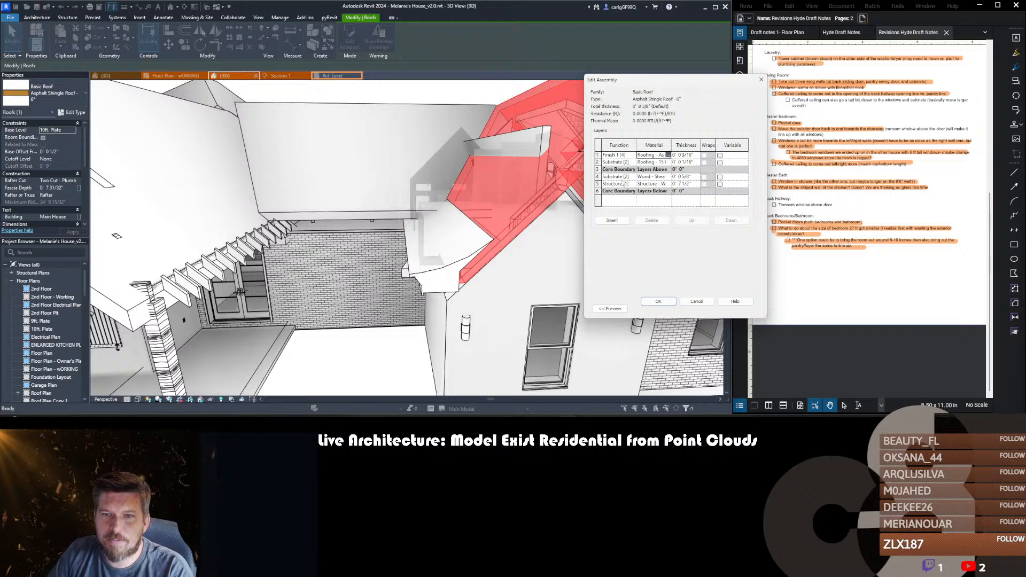
left_click(668, 155)
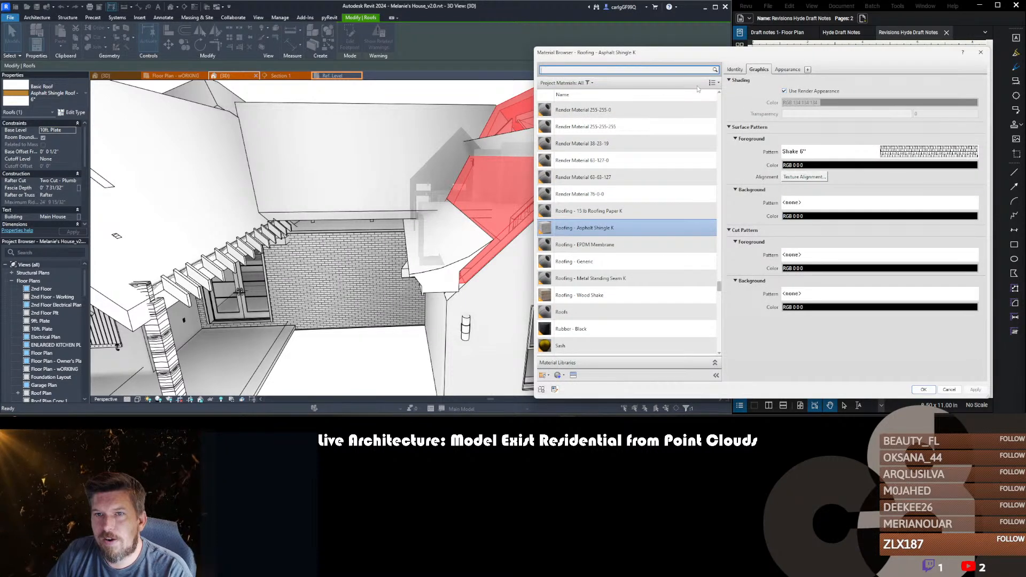
scroll(719, 96, "up", 1)
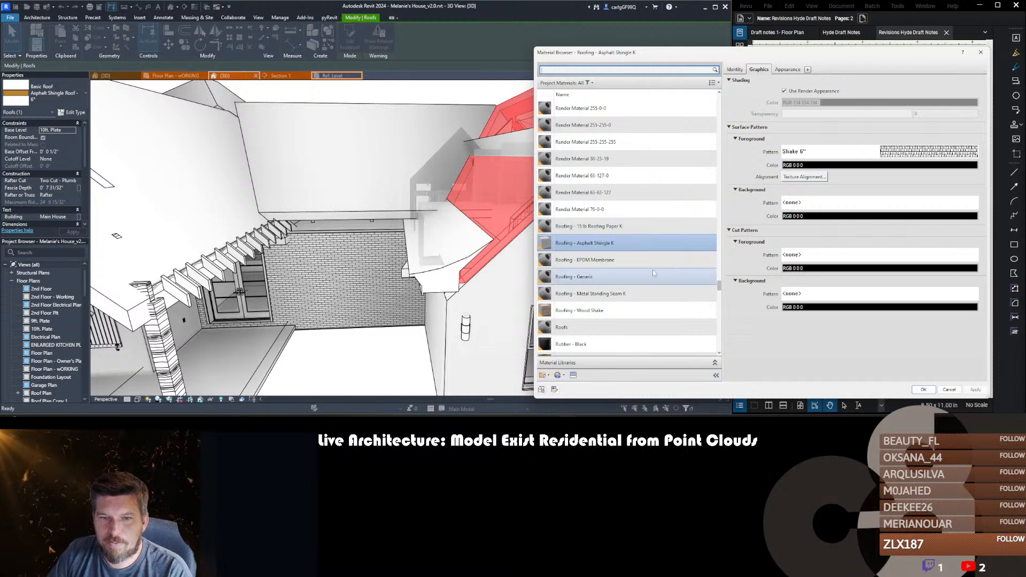
left_click(949, 389)
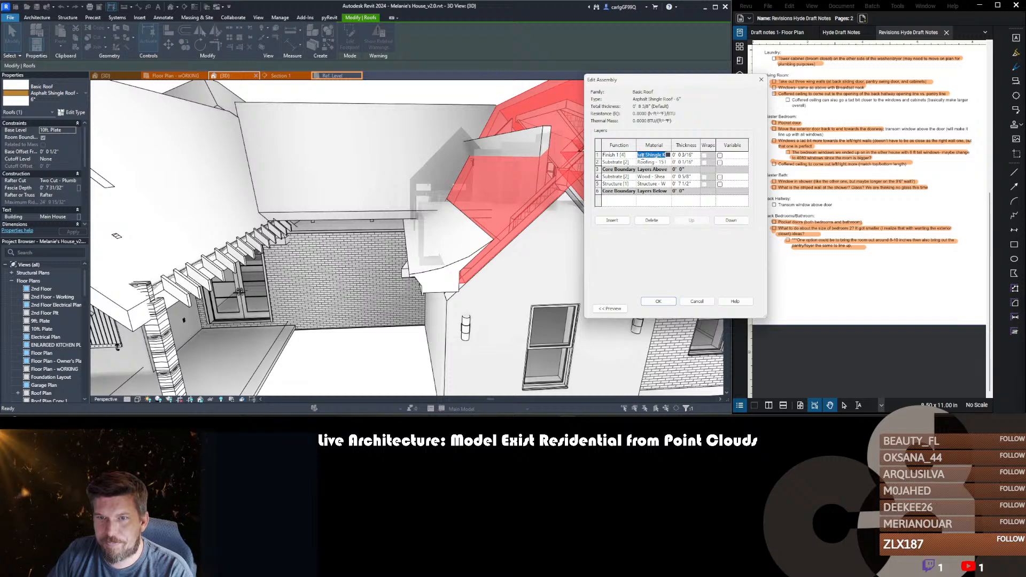
left_click(657, 302)
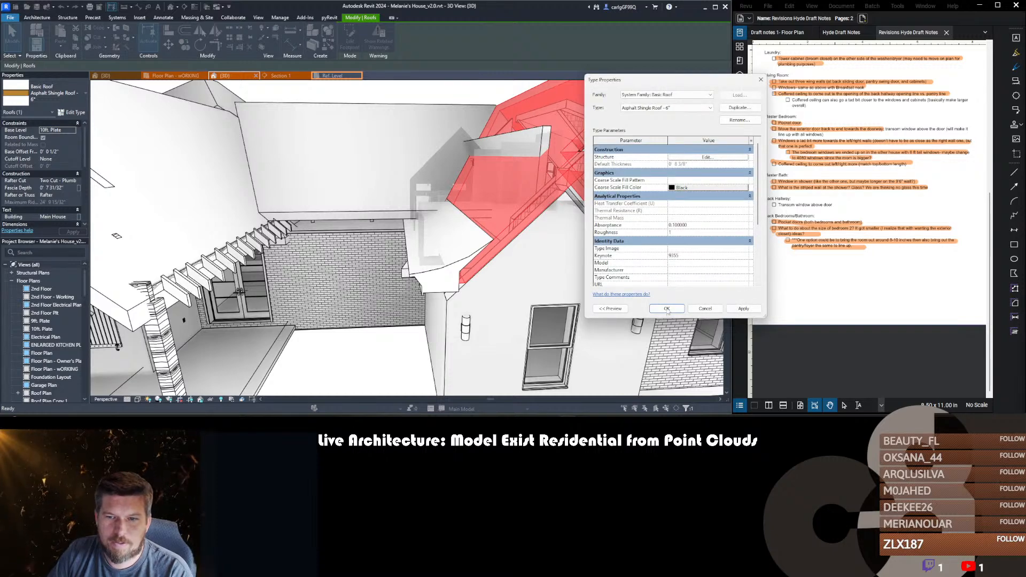
left_click(667, 309)
- Set the French eave fascia type's material to Roofing - Asphalt Shingle K
left_click(366, 216)
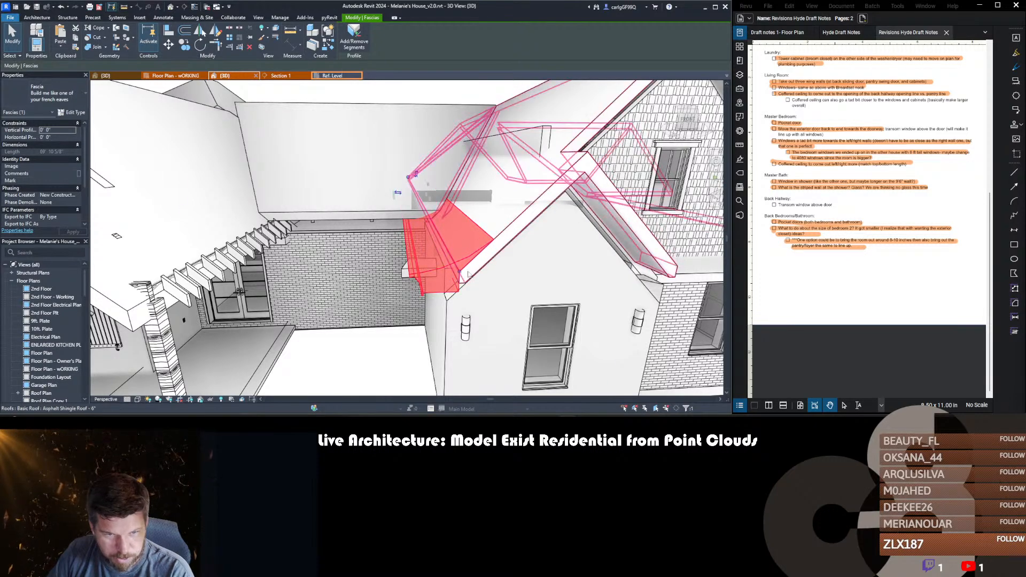
scroll(465, 277, "up", 1)
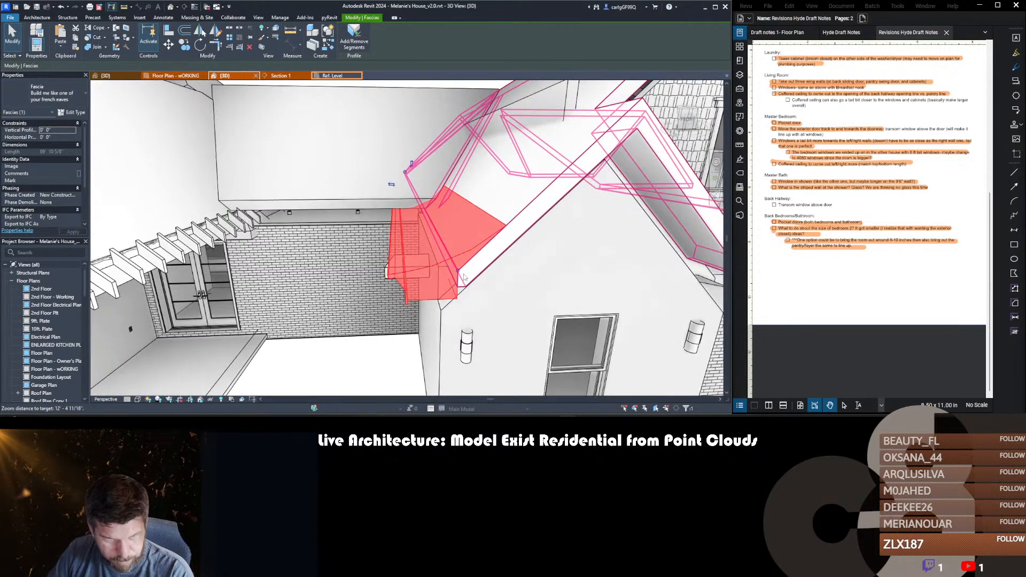
scroll(465, 277, "down", 1)
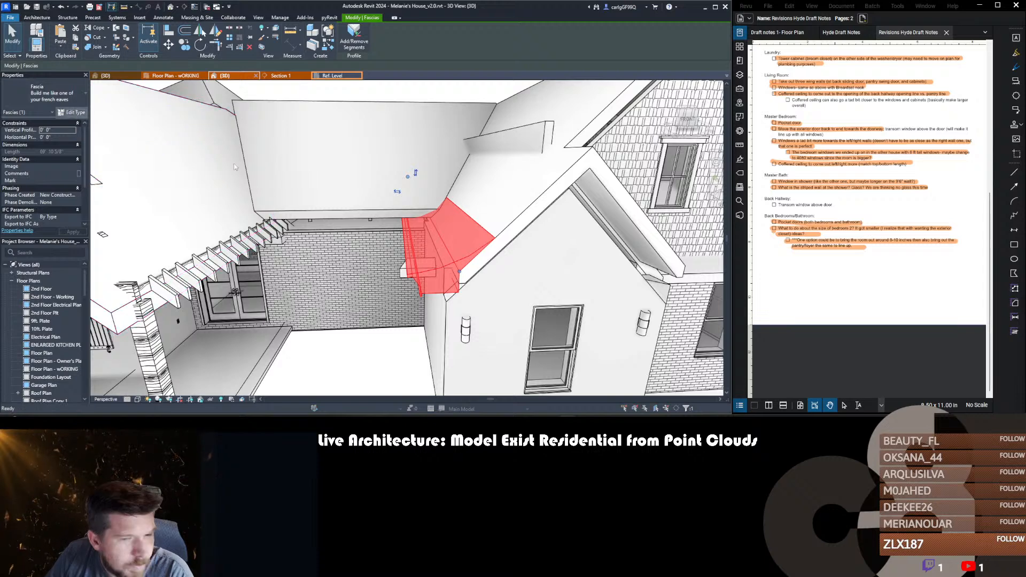
left_click(75, 113)
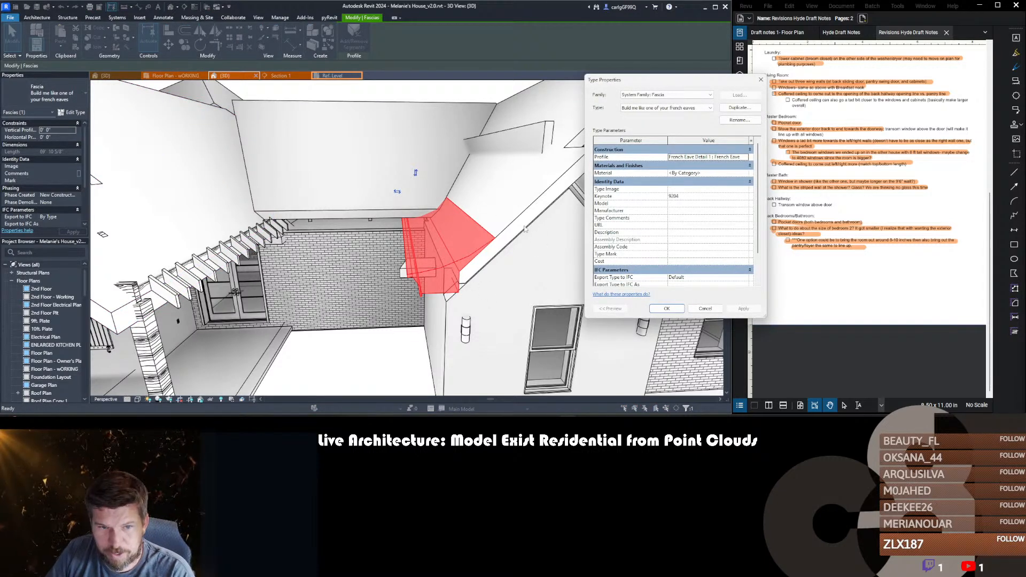
left_click(710, 174)
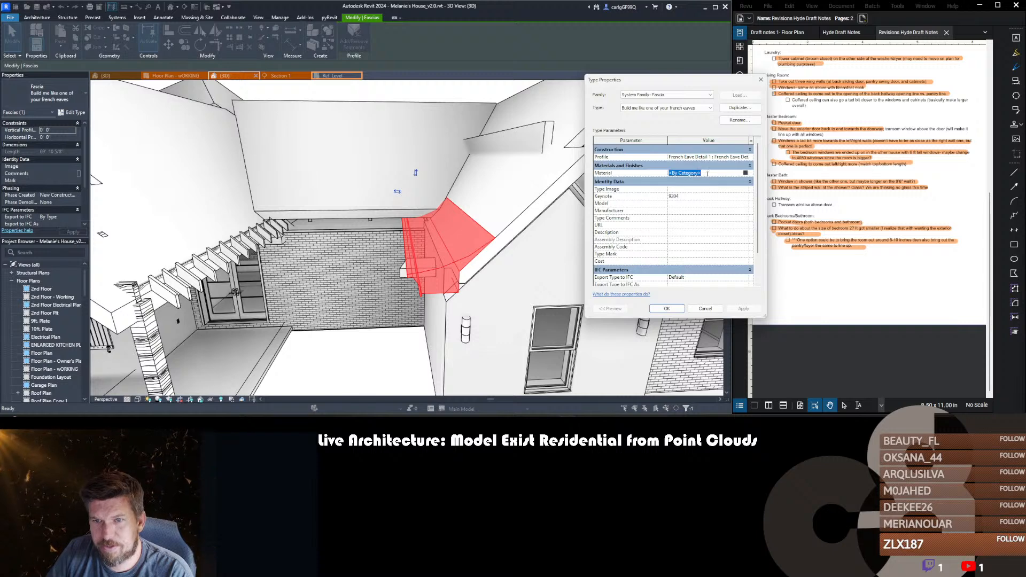
left_click(667, 309)
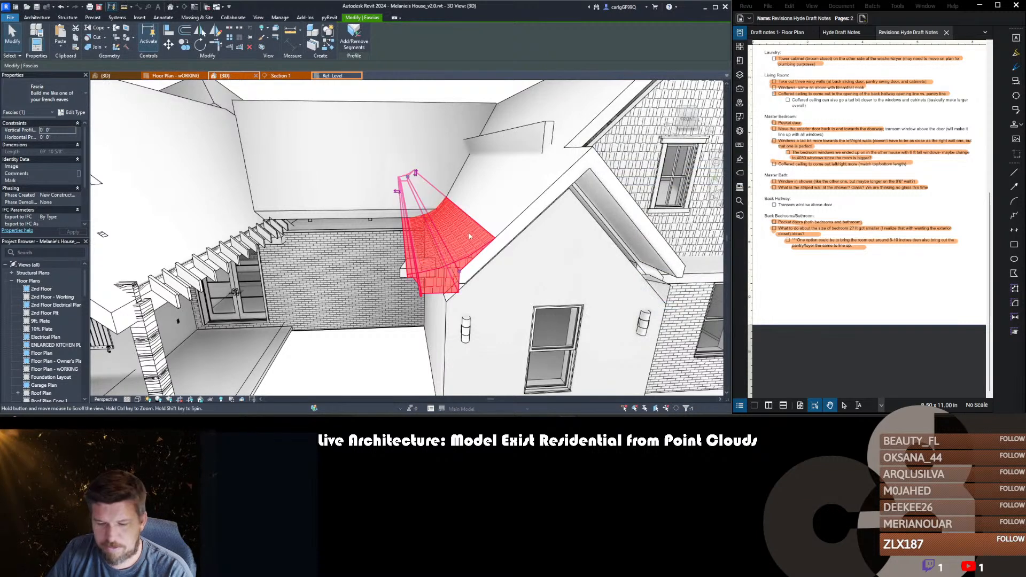
- Switch the 3D view to the Shaded visual style and inspect the French eave against the adjoining roof from several angles
key("Escape")
key("s")
key("d")
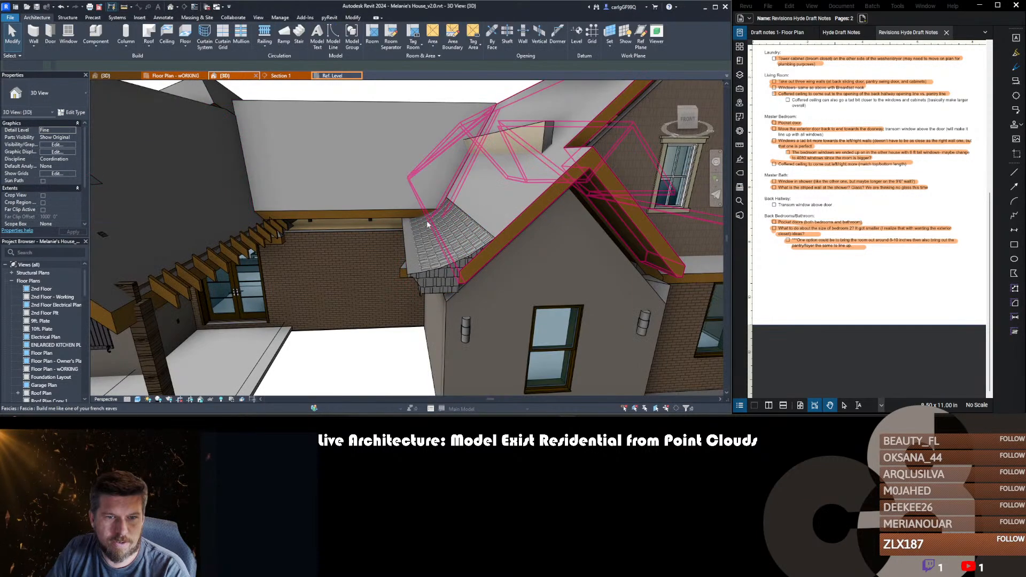
middle_click_drag(428, 222, 475, 220, "shift")
scroll(441, 177, "up", 3)
scroll(509, 176, "down", 1)
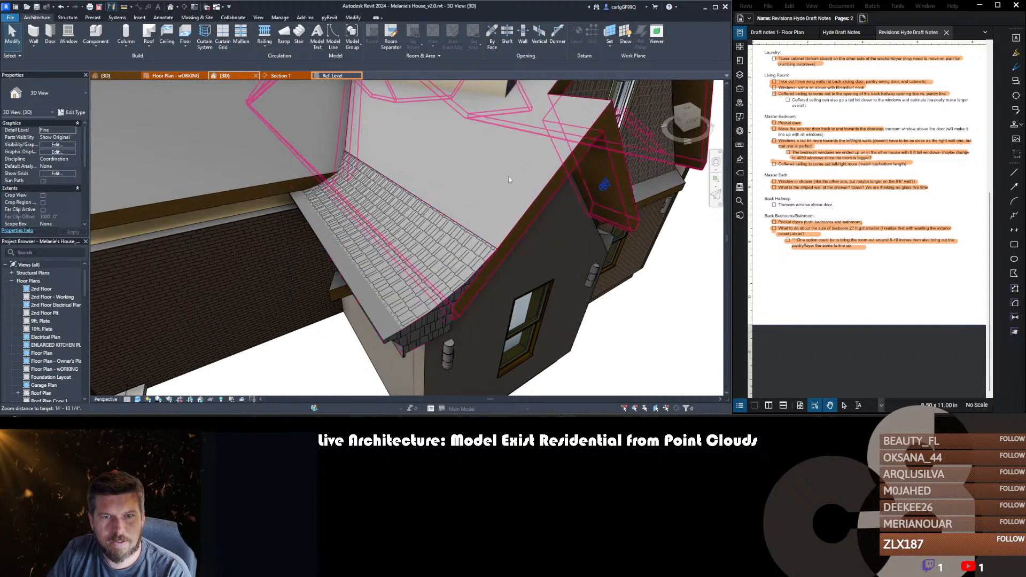
scroll(495, 269, "down", 3)
middle_click_drag(556, 184, 474, 236, "shift")
scroll(500, 266, "up", 4)
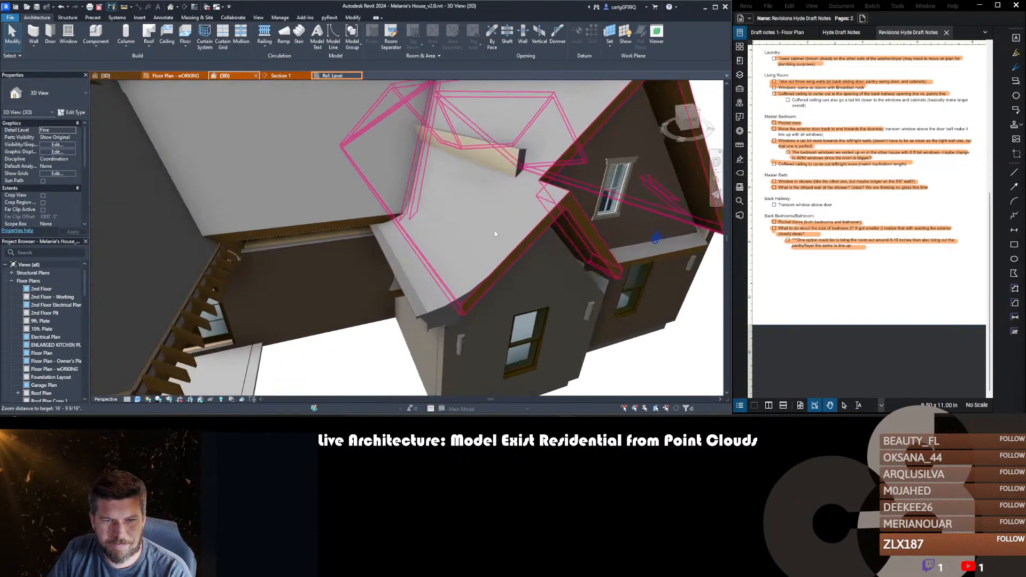
- Join the geometry of the gable roof and the French eave fascia
left_click(492, 229)
left_click(53, 94)
key("Escape")
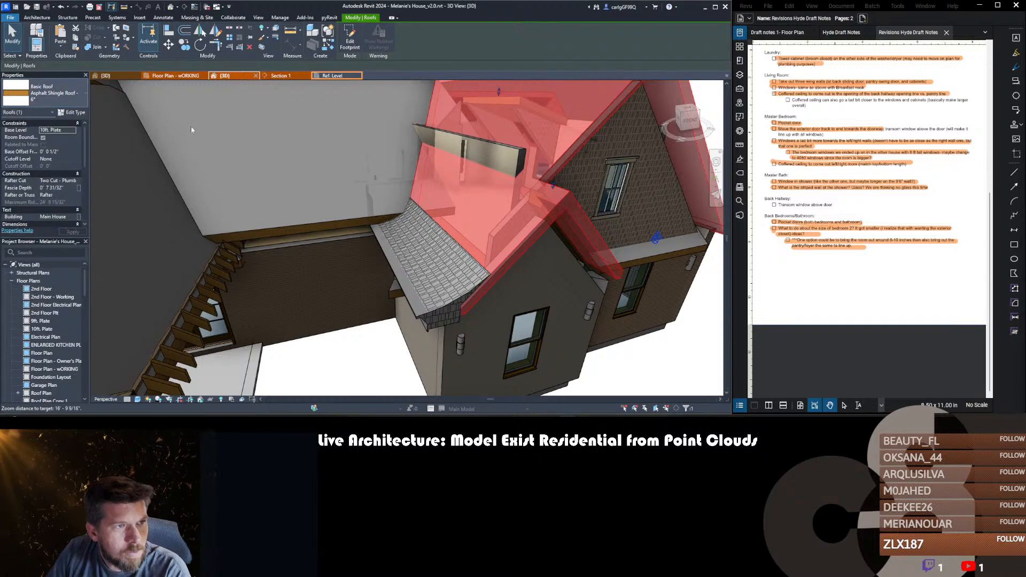
key("Escape")
left_click(477, 228)
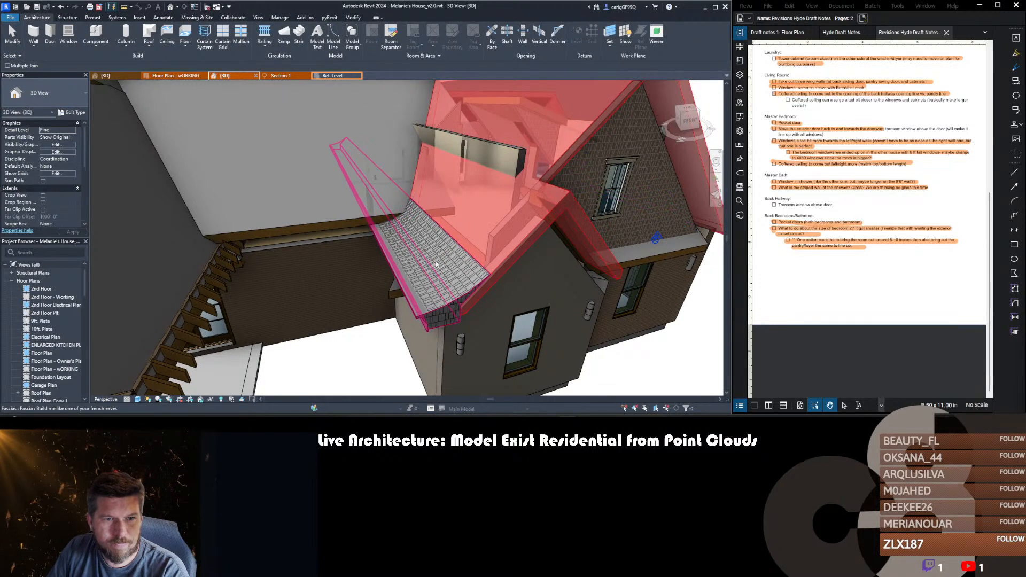
left_click(438, 263)
key("Escape")
- In the gable roof type's structure, set the Finish 1 layer's material to Roofing - 15 lb Roofing Paper K
scroll(451, 263, "down", 3)
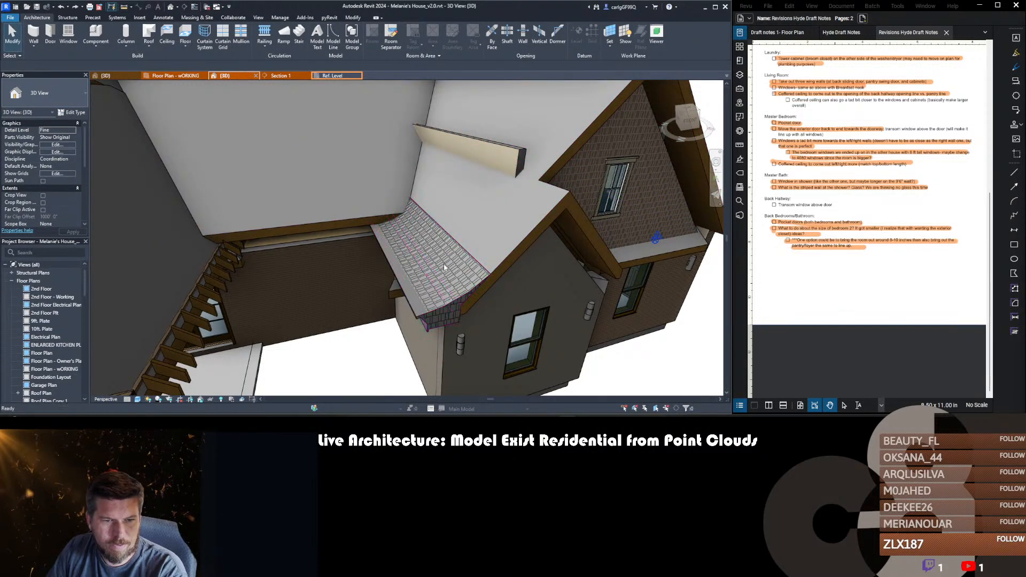
scroll(470, 248, "down", 2)
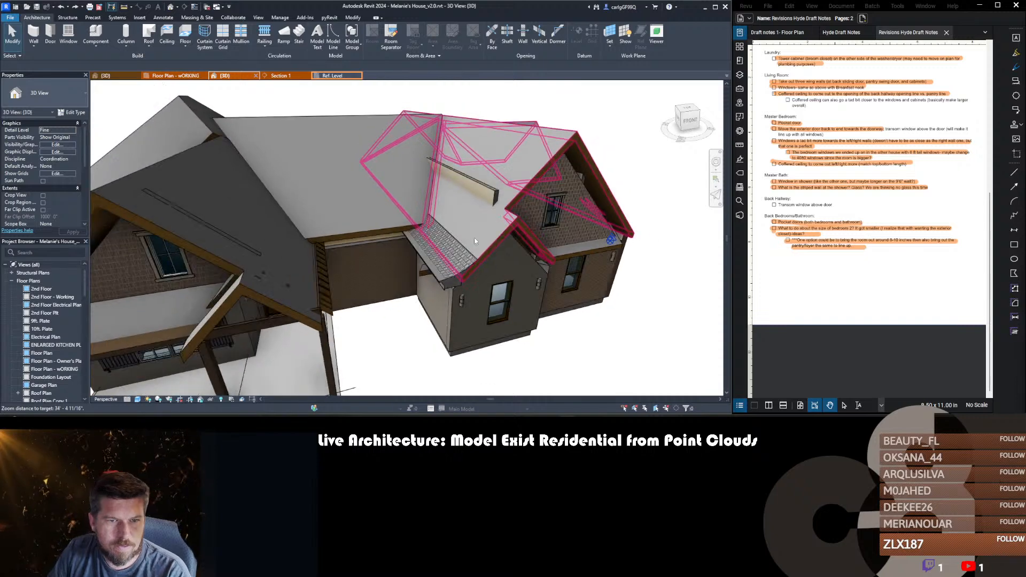
left_click(611, 206)
key("t")
key("p")
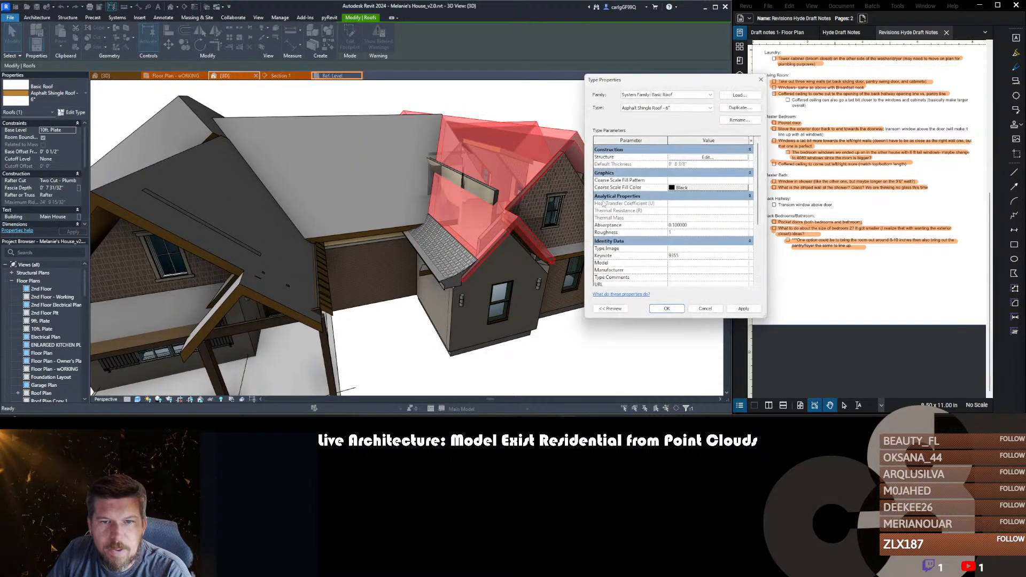
left_click(716, 156)
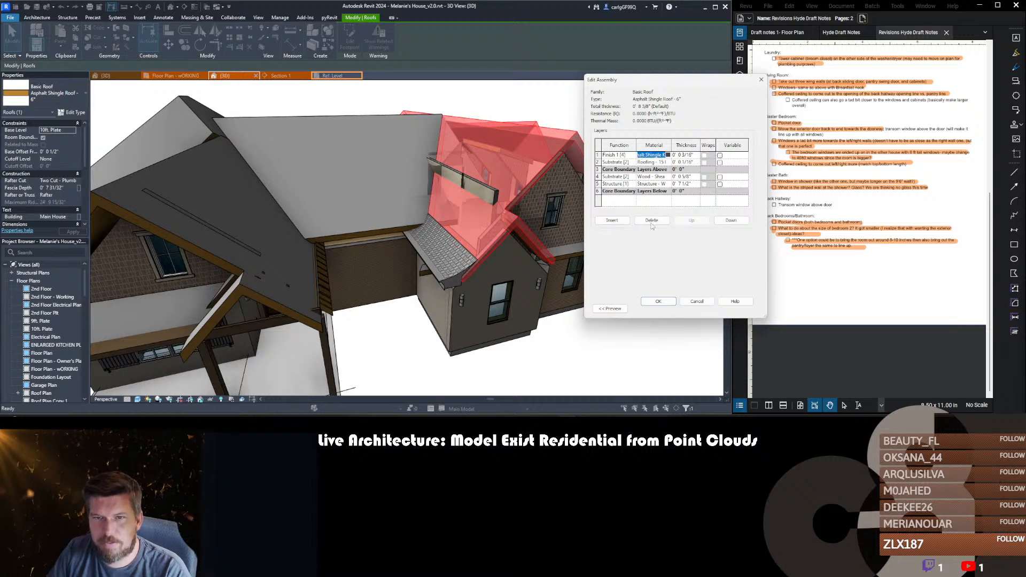
left_click(657, 302)
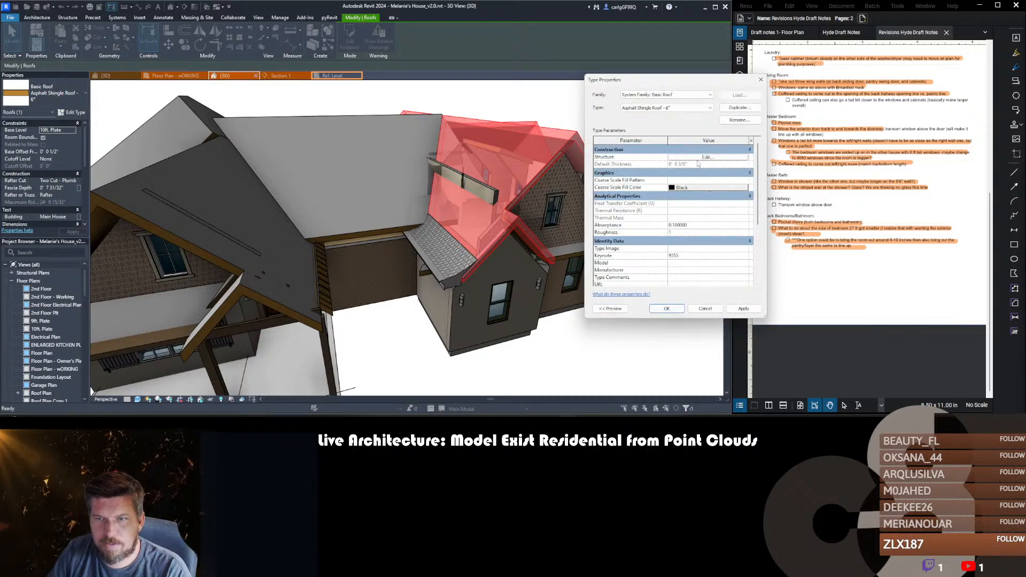
left_click(705, 157)
left_click(668, 155)
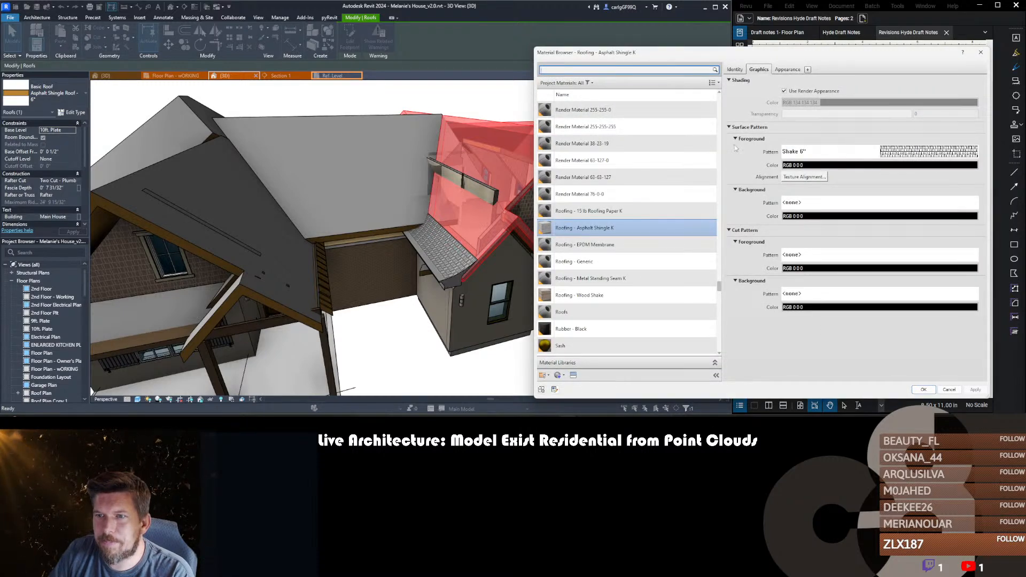
left_click(591, 212)
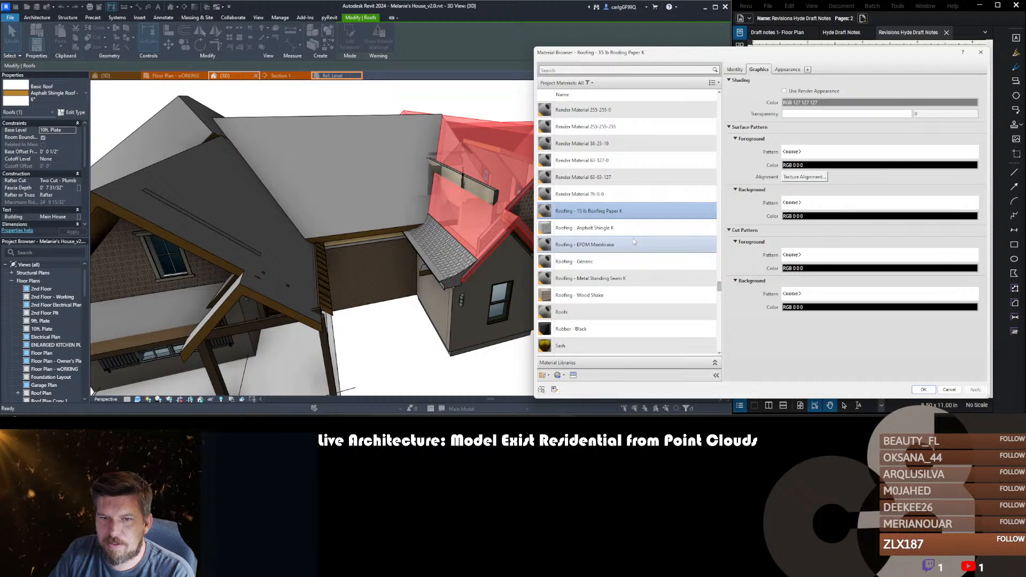
left_click(915, 389)
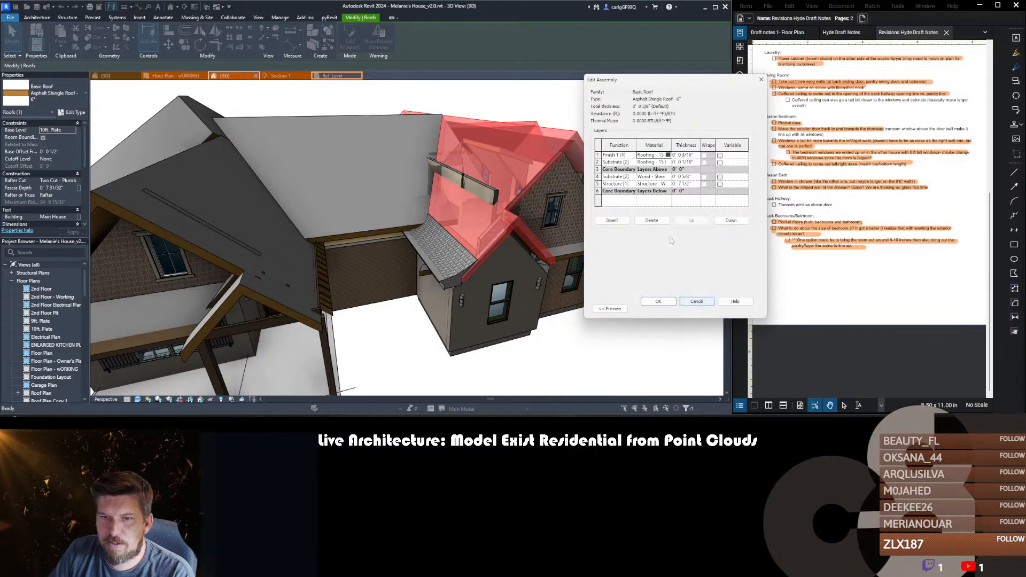
left_click(657, 301)
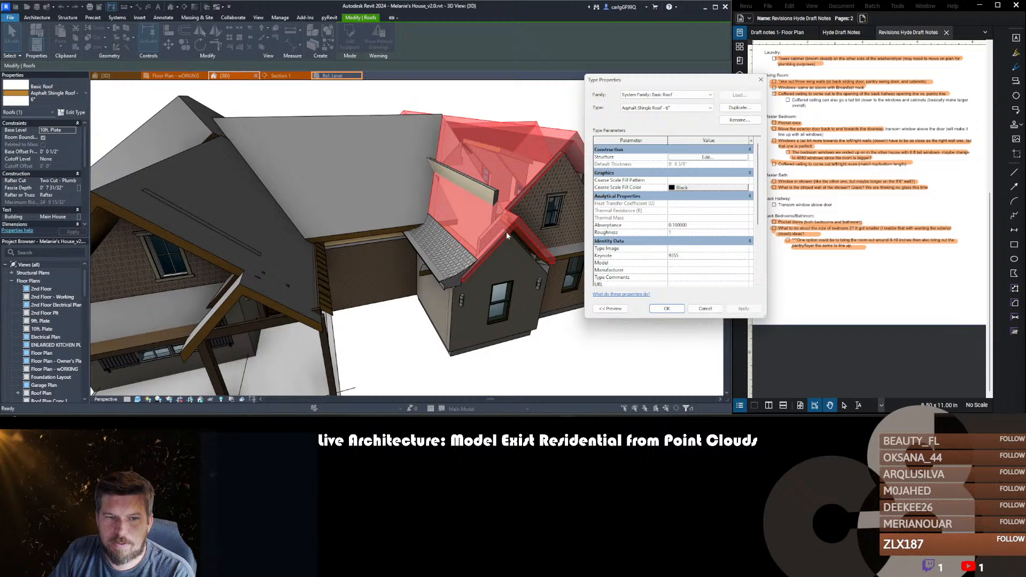
- Set the Finish 1 layer's material of the Asphalt Shingle Roof - 6" type to Roofing - Asphalt Shingle K and apply the type changes
left_click(671, 157)
left_click(667, 155)
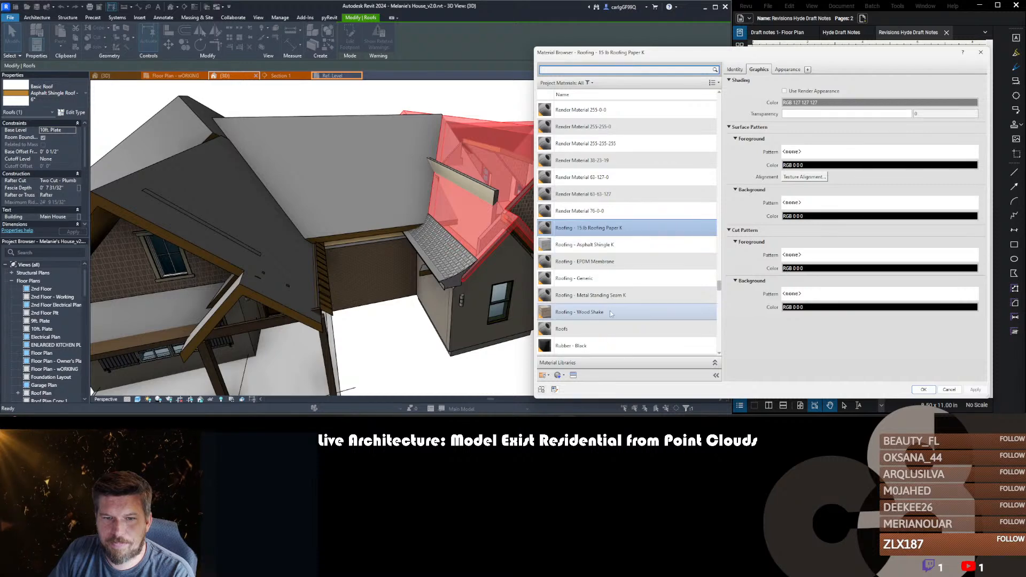
left_click(615, 245)
left_click(922, 391)
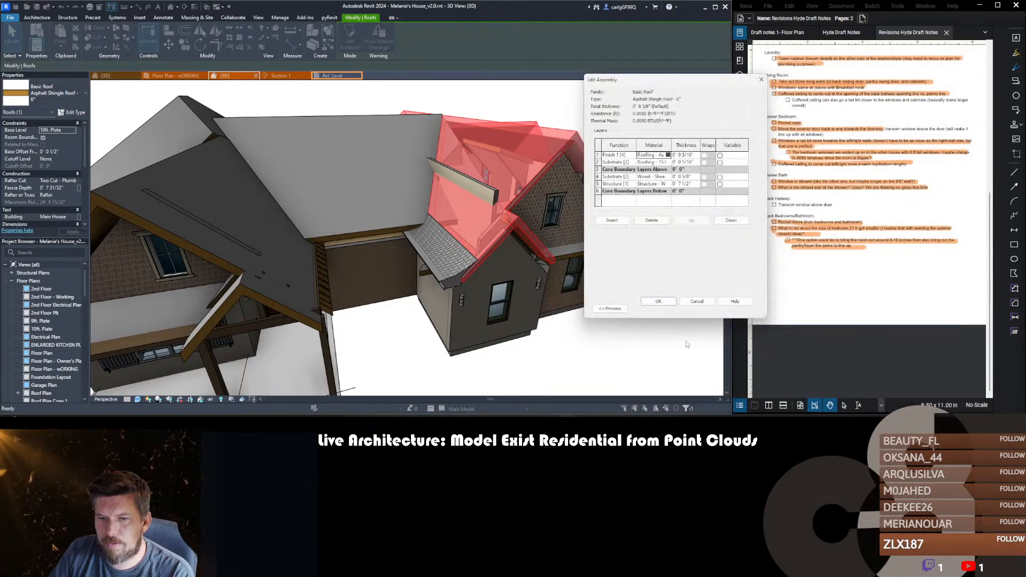
left_click(662, 304)
left_click(740, 308)
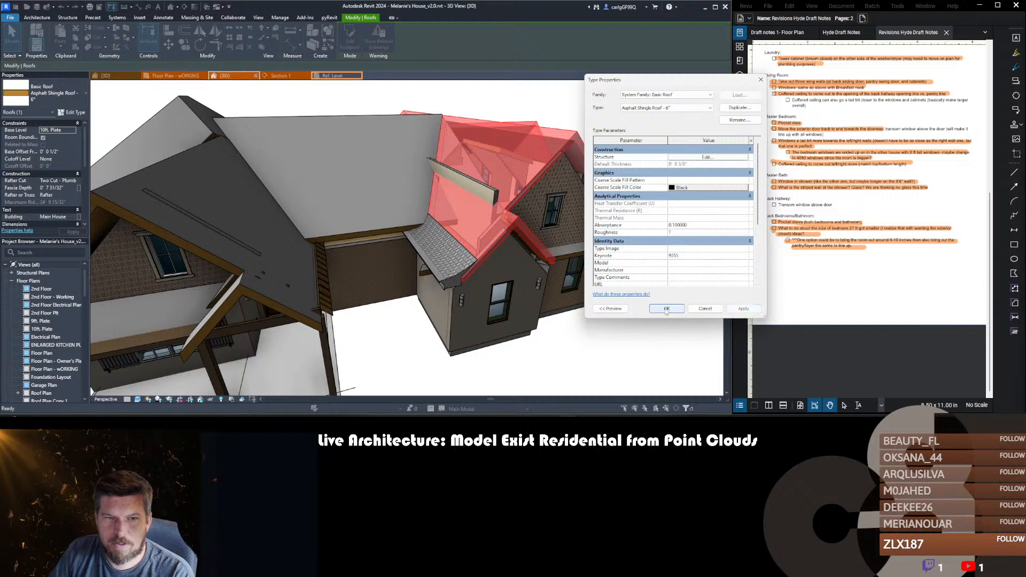
left_click(667, 311)
- Deselect the gable roof and answer the reminder about saving the project
scroll(390, 195, "down", 3)
middle_click_drag(555, 227, 528, 186, "shift")
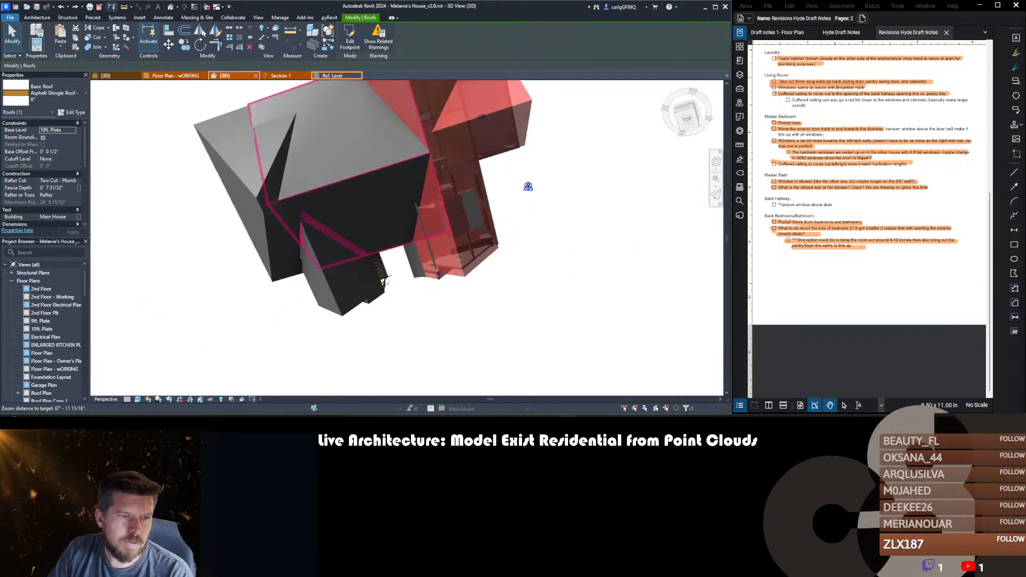
left_click(508, 239)
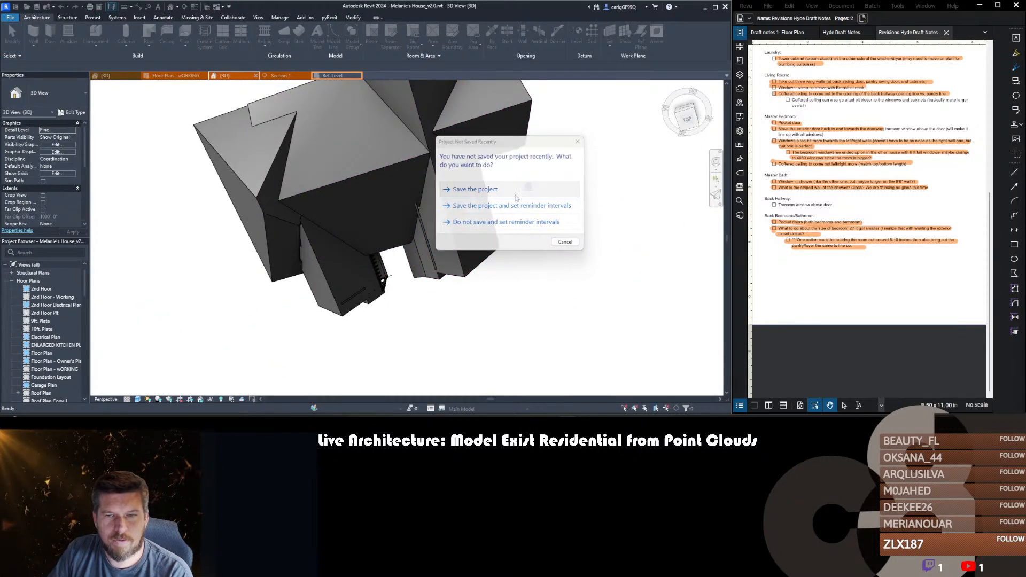
left_click(497, 221)
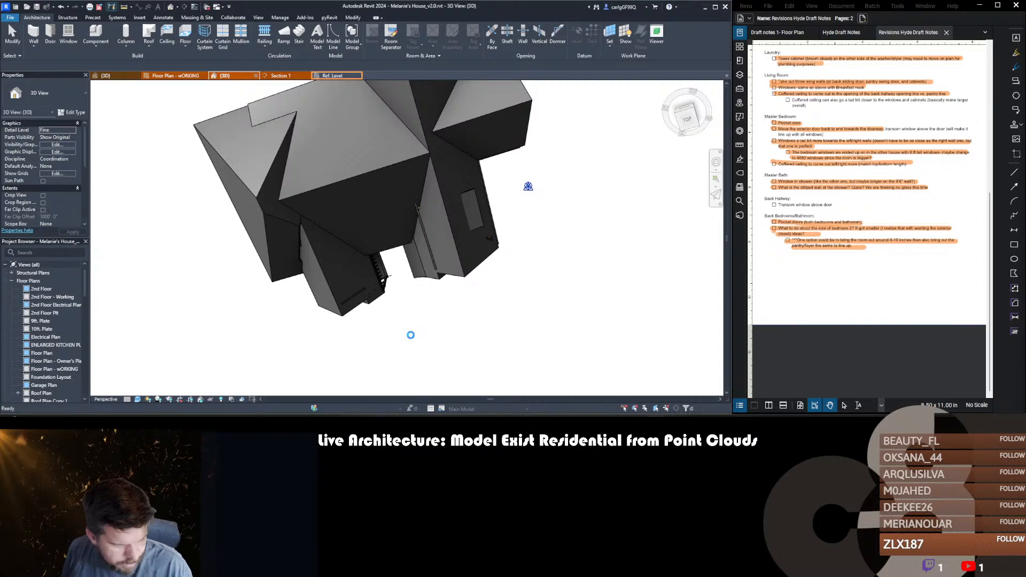
- Examine the roof surfaces around the whole house in the 3D view, ending close to the French eave
mouse_move(410, 336)
middle_mouse_down("shift")
mouse_move(406, 223)
mouse_move(468, 263)
mouse_move(360, 298)
middle_mouse_up("shift")
scroll(409, 229, "down", 4)
scroll(320, 197, "up", 4)
middle_click_drag(279, 264, 513, 239, "shift")
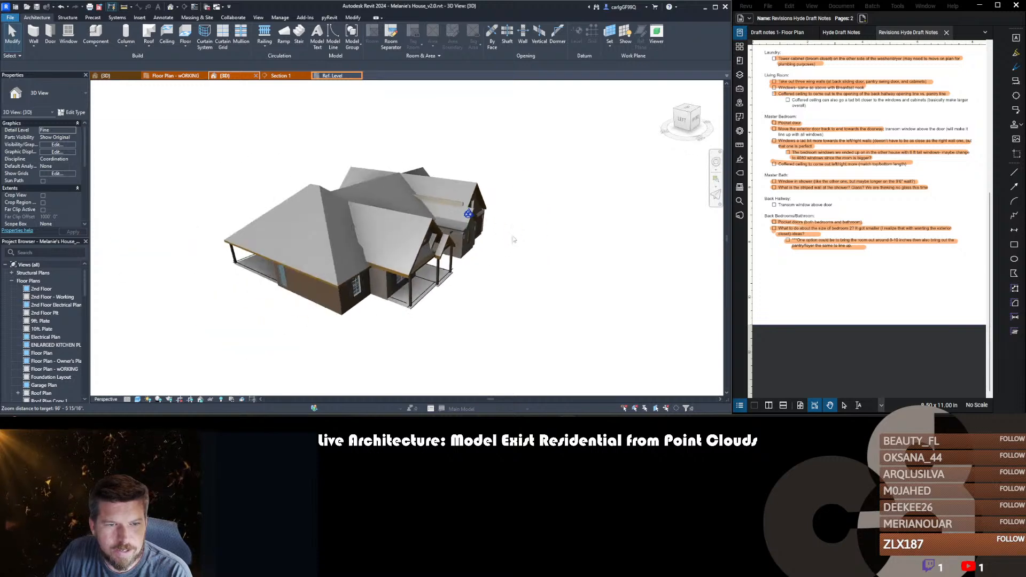
scroll(513, 239, "down", 2)
middle_click_drag(324, 273, 506, 278, "shift")
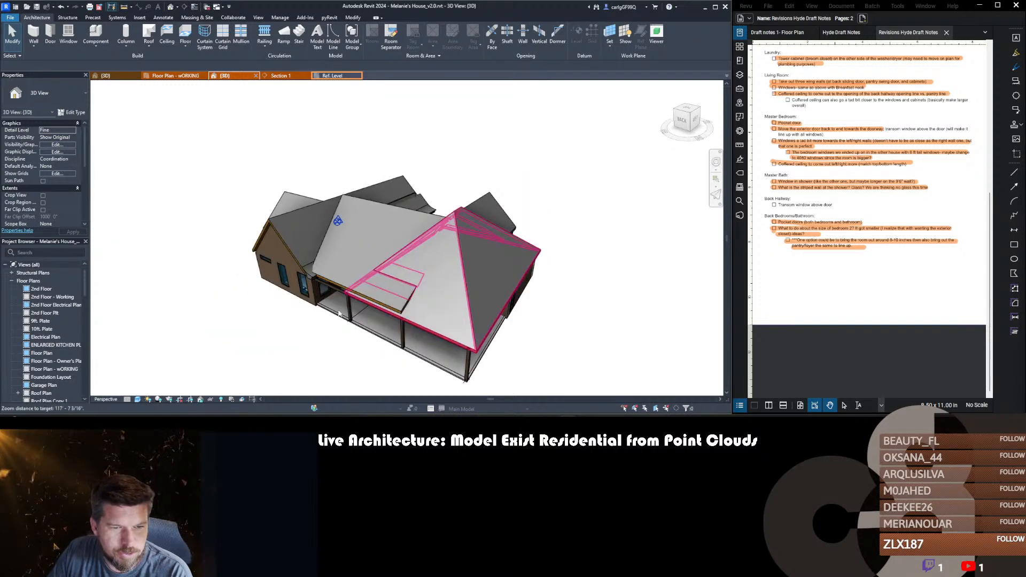
scroll(320, 319, "down", 2)
middle_click_drag(301, 325, 497, 284, "shift")
scroll(494, 281, "down", 2)
middle_click_drag(352, 300, 425, 267, "shift")
scroll(387, 287, "up", 3)
scroll(426, 267, "down", 2)
middle_click_drag(438, 351, 434, 320, "shift")
scroll(377, 277, "up", 3)
middle_click_drag(373, 302, 577, 316, "shift")
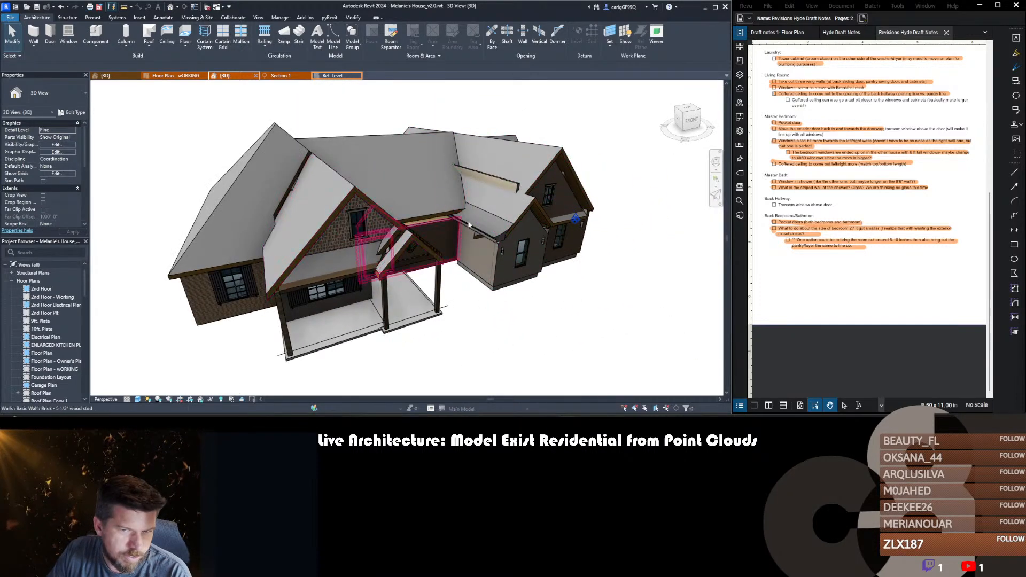
scroll(527, 298, "up", 6)
mouse_move(556, 330)
middle_mouse_down("shift")
mouse_move(534, 318)
mouse_move(531, 356)
mouse_move(665, 333)
mouse_move(562, 306)
mouse_move(540, 320)
middle_mouse_up("shift")
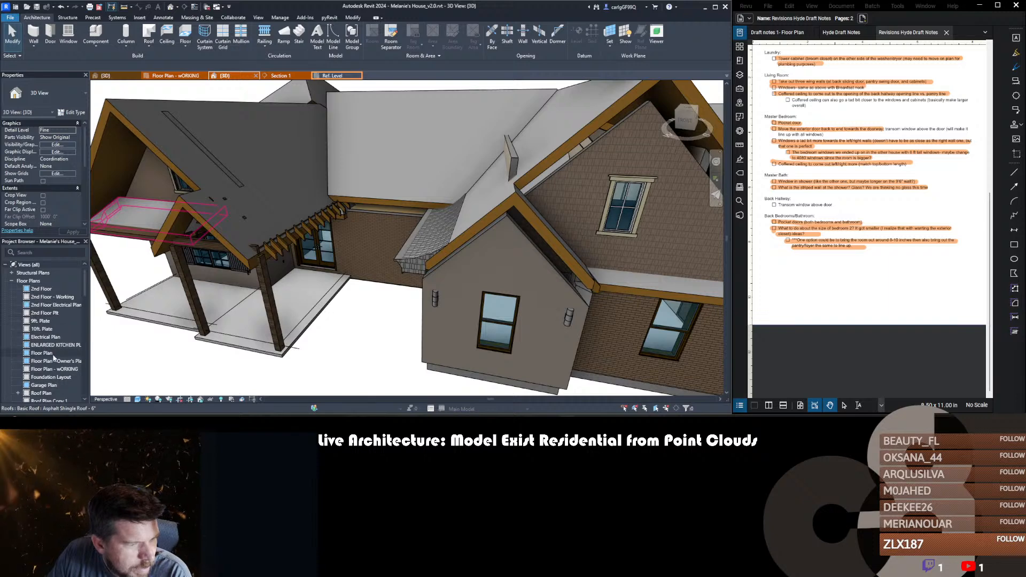
- Open the Roof Plan floor plan view and look over the whole roof layout
scroll(54, 356, "down", 4)
scroll(45, 347, "up", 4)
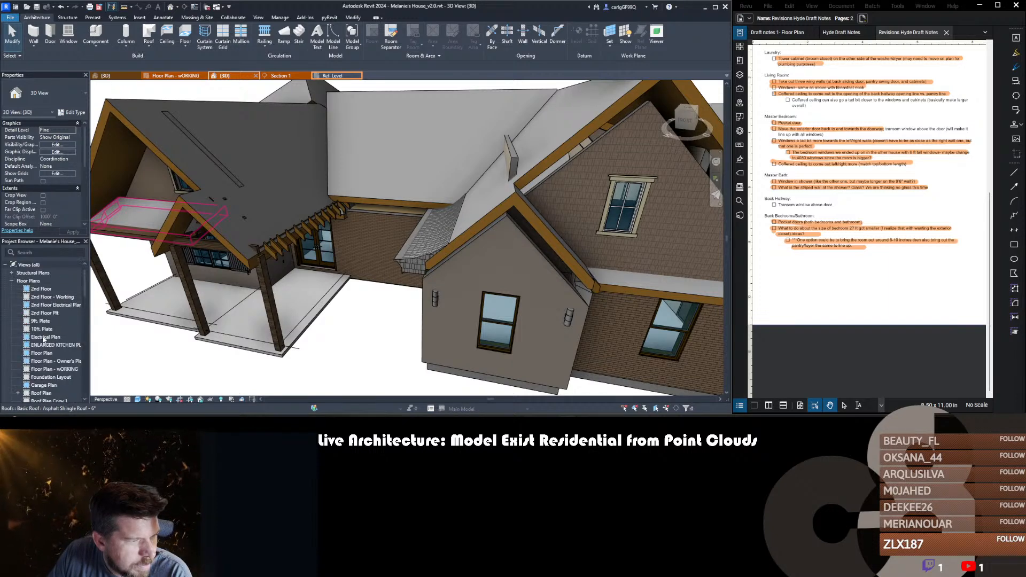
scroll(37, 310, "down", 5)
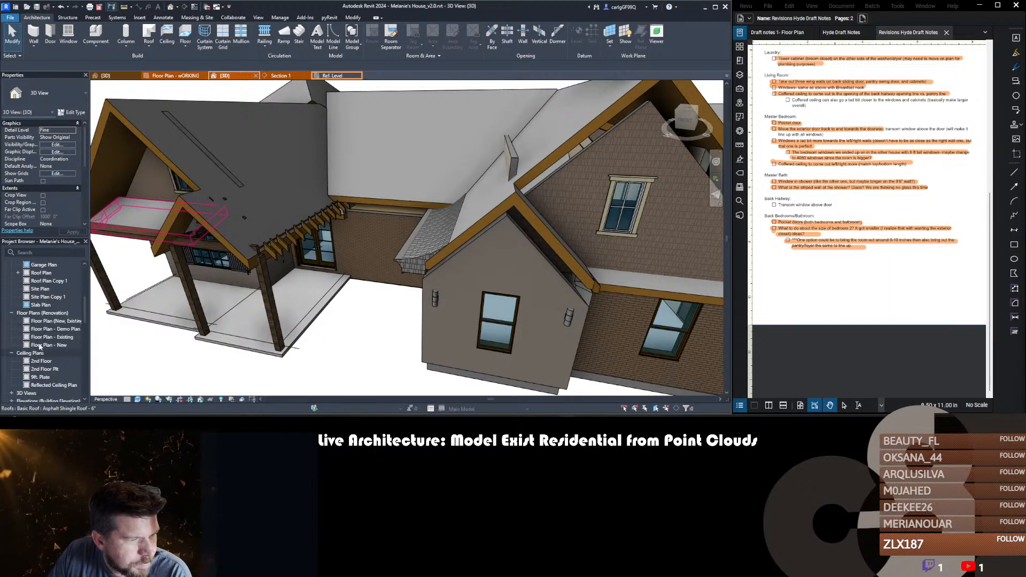
scroll(39, 315, "up", 2)
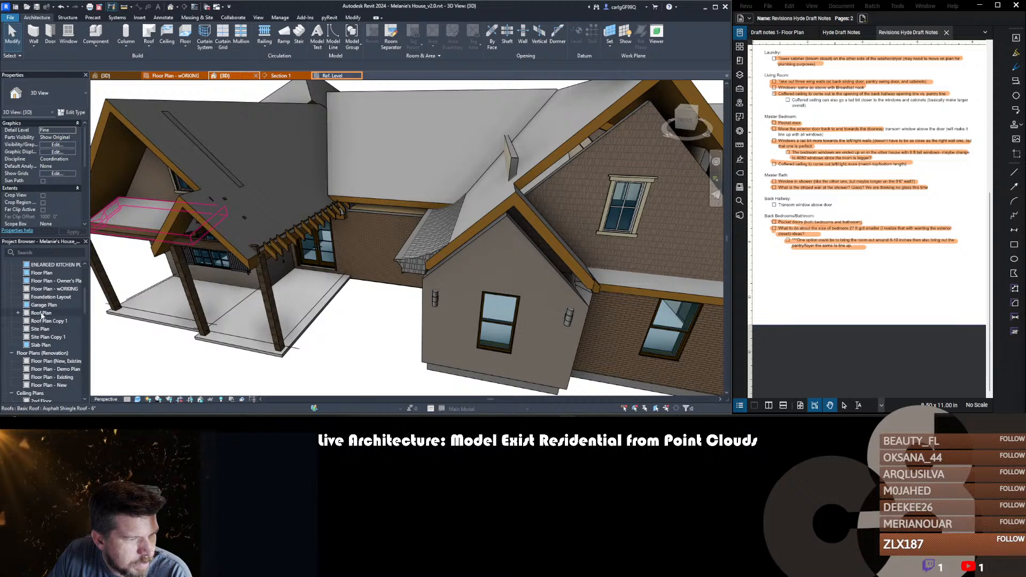
double_click(41, 313)
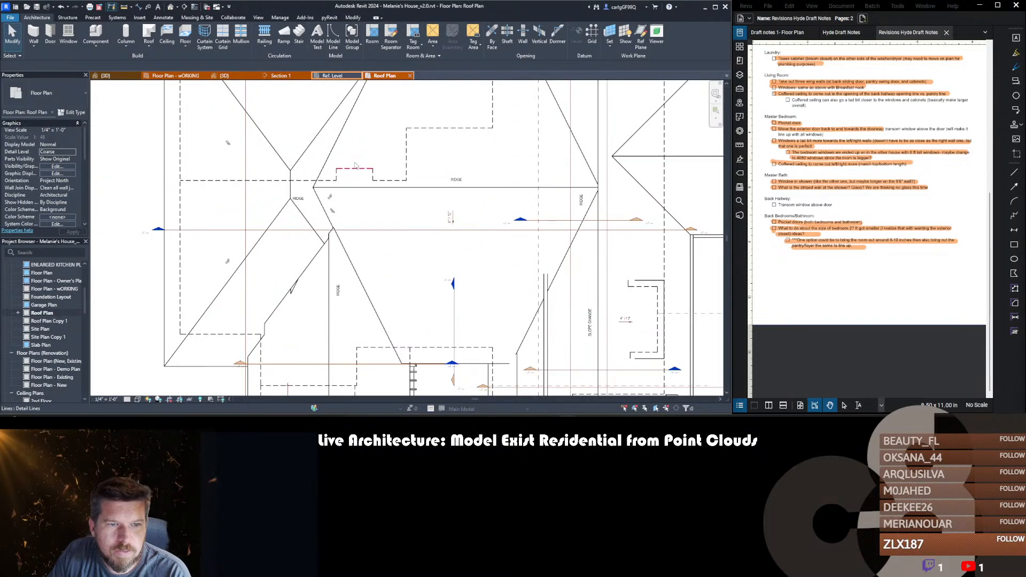
scroll(356, 165, "down", 4)
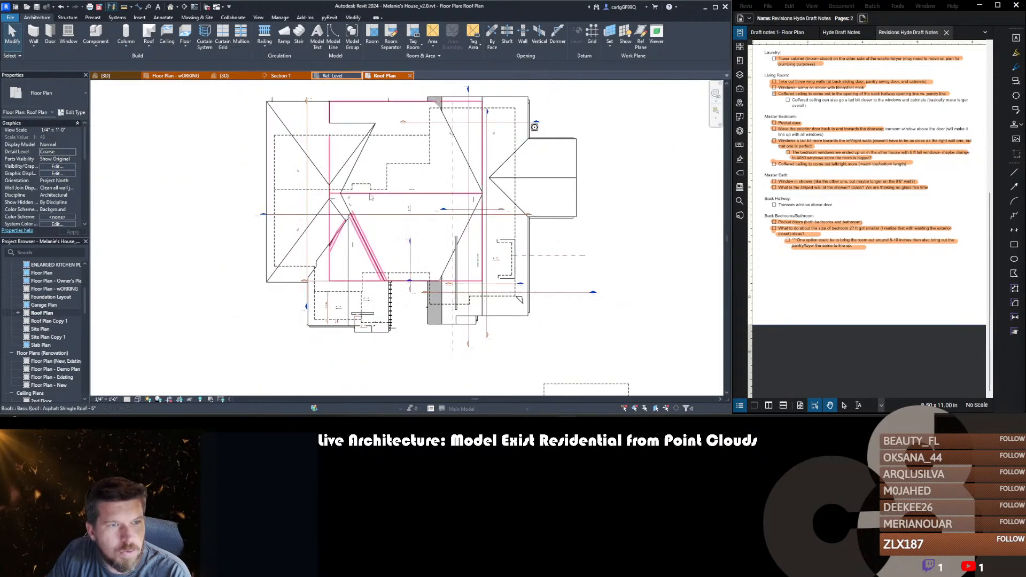
- In the 3D view's Visibility/Graphic Overrides, make the foreground surface pattern of the Roofs category visible
left_click(224, 76)
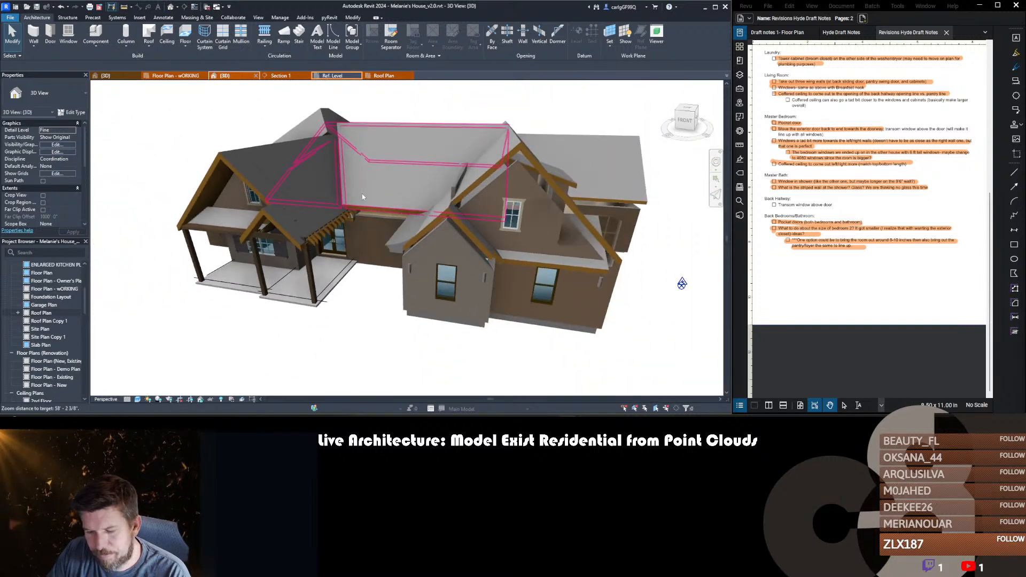
key("v")
key("v")
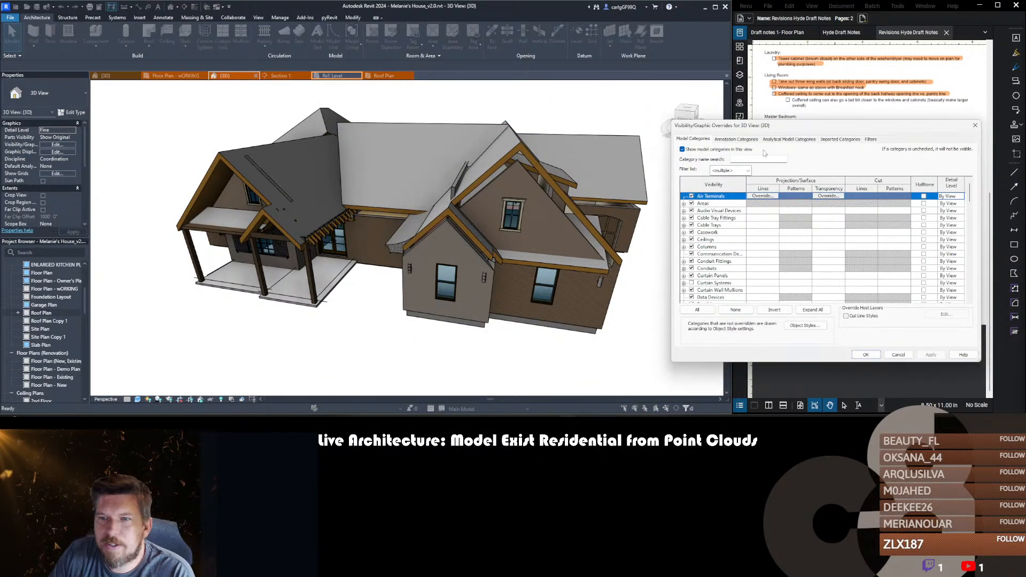
key("r")
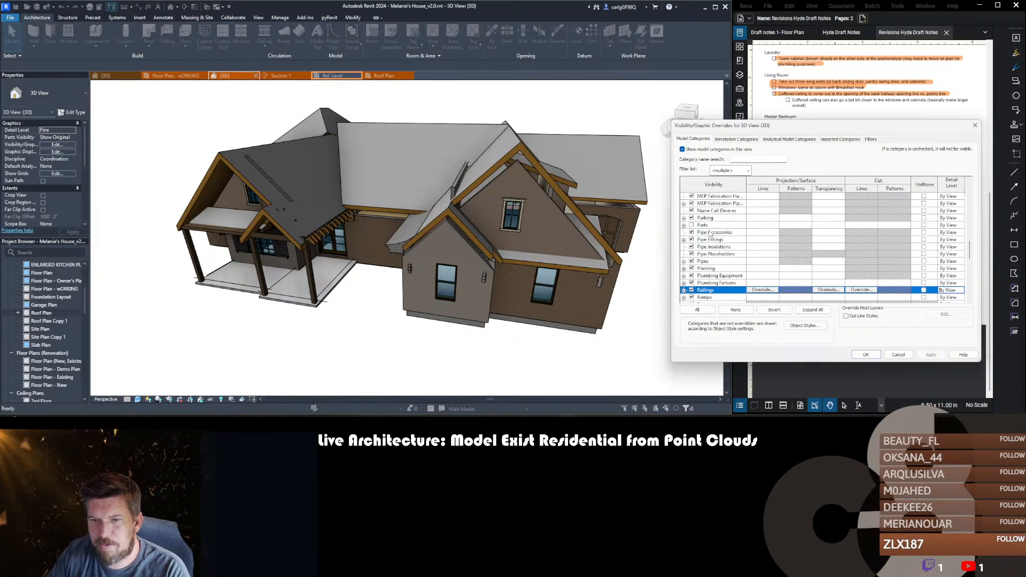
key("r")
key("r")
key("r")
key("r")
key("Right")
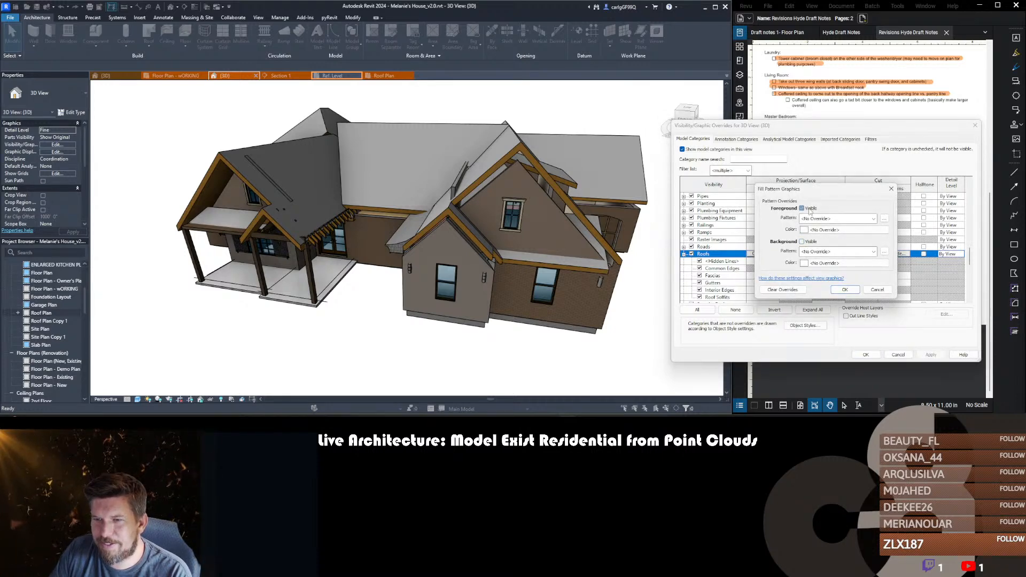
left_click(844, 290)
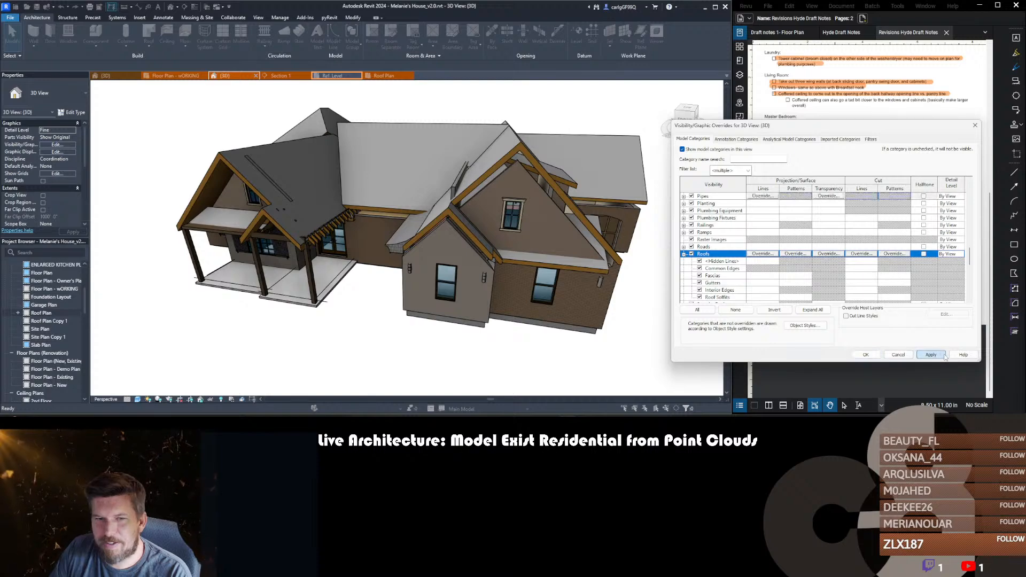
left_click(931, 354)
key("Escape")
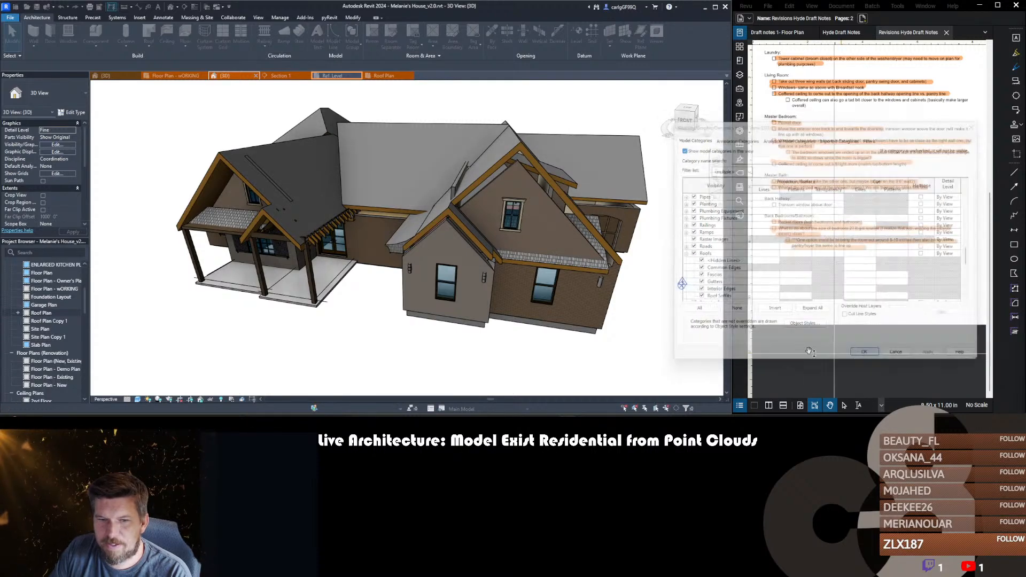
mouse_move(454, 273)
middle_mouse_down("shift")
mouse_move(499, 291)
mouse_move(570, 288)
mouse_move(466, 286)
middle_mouse_up("shift")
scroll(567, 272, "up", 5)
scroll(479, 244, "up", 3)
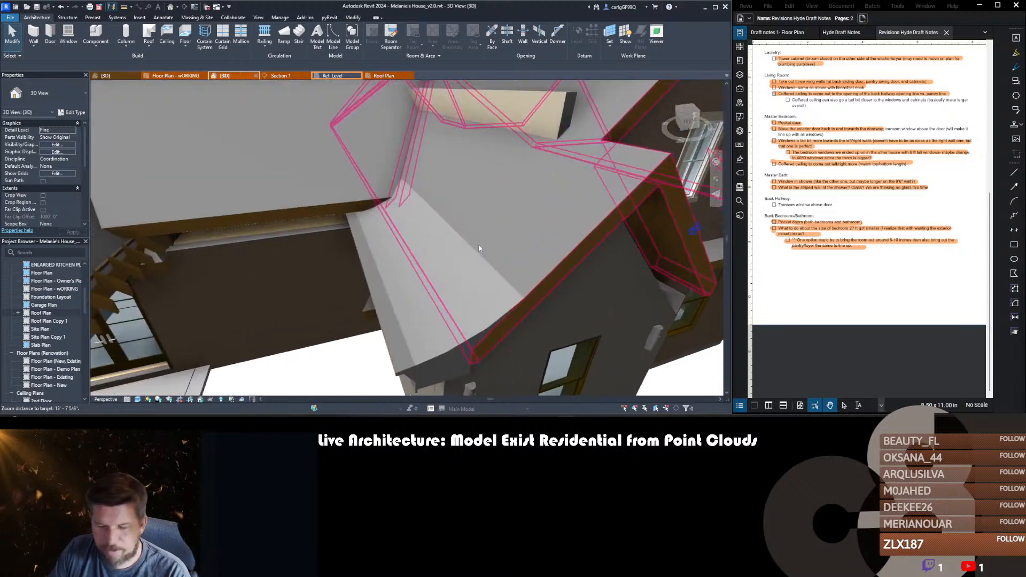
key("l")
key("w")
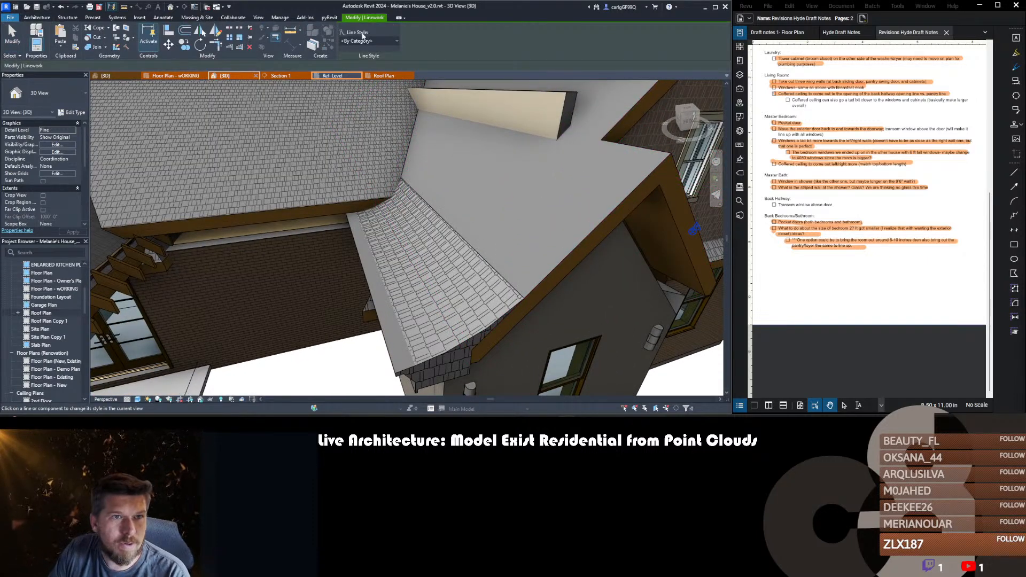
left_click(369, 41)
left_click(363, 67)
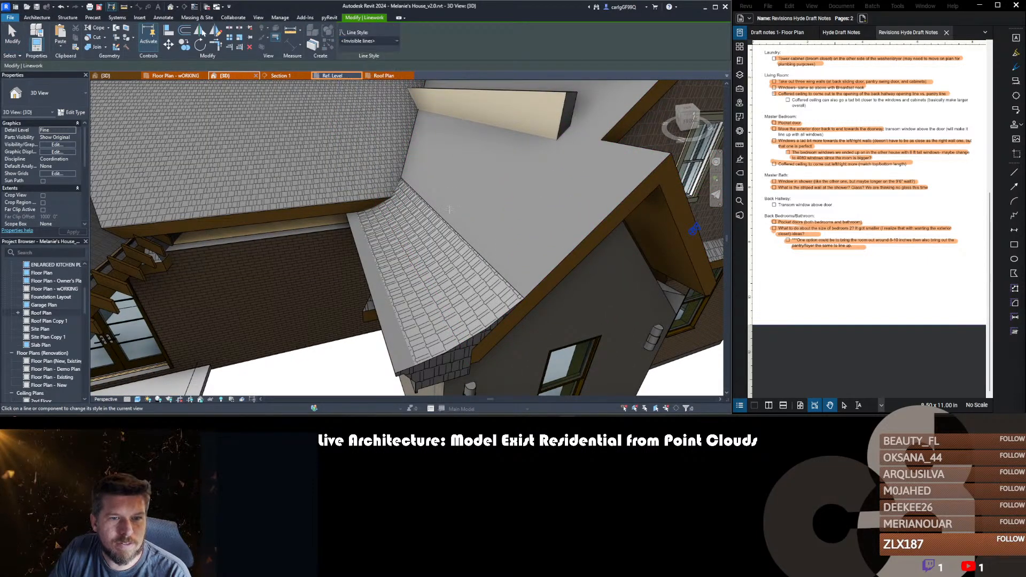
key("Escape")
- Examine how the French eave's shingle pattern meets the gable roof from different angles
scroll(389, 198, "down", 1)
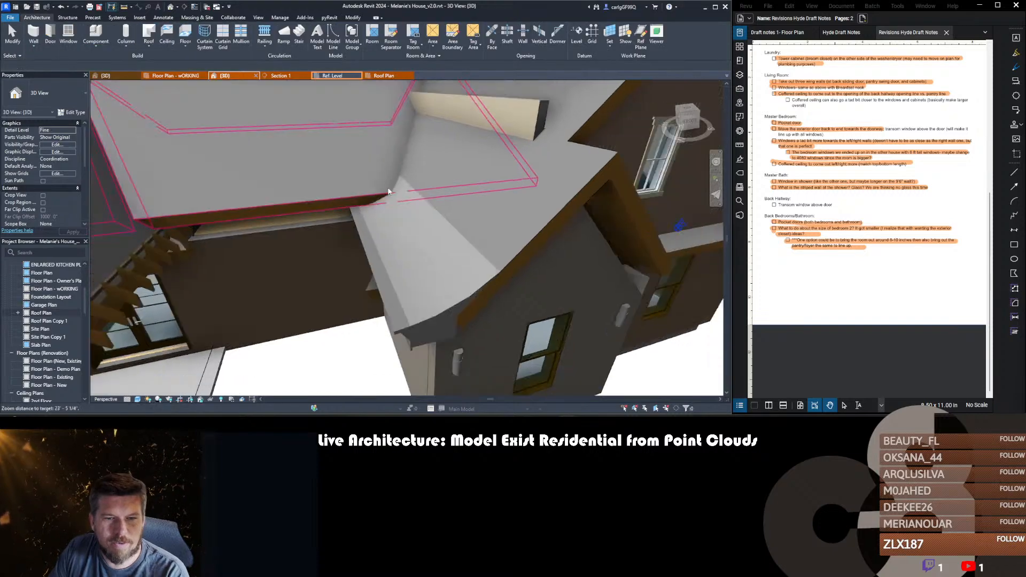
middle_click_drag(391, 197, 366, 214, "shift")
middle_click_drag(350, 316, 578, 269, "shift")
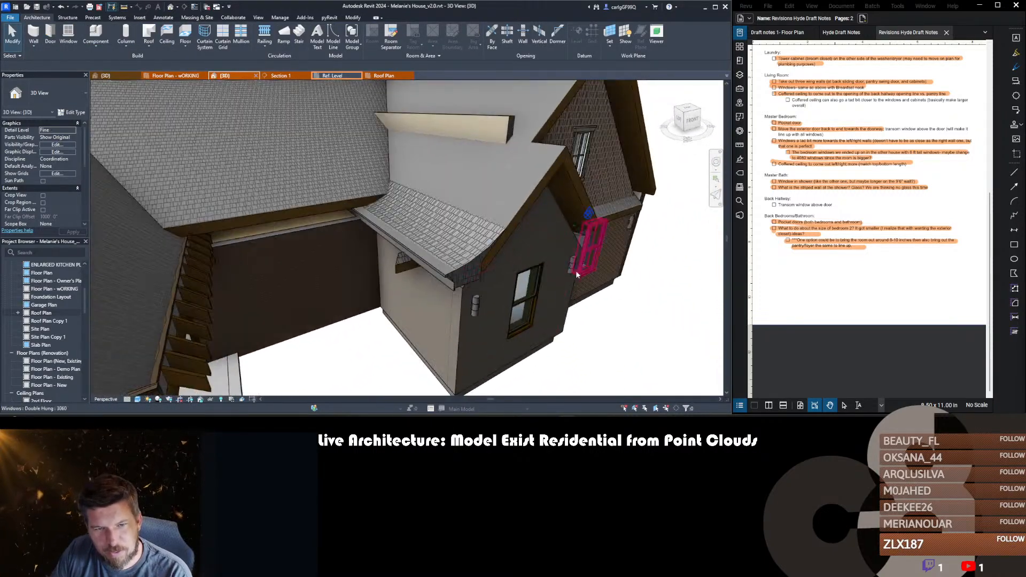
- Examine the French eave fascia and how its shingle pattern meets the adjoining roofs and the gable end
middle_click_drag(468, 270, 596, 279, "shift")
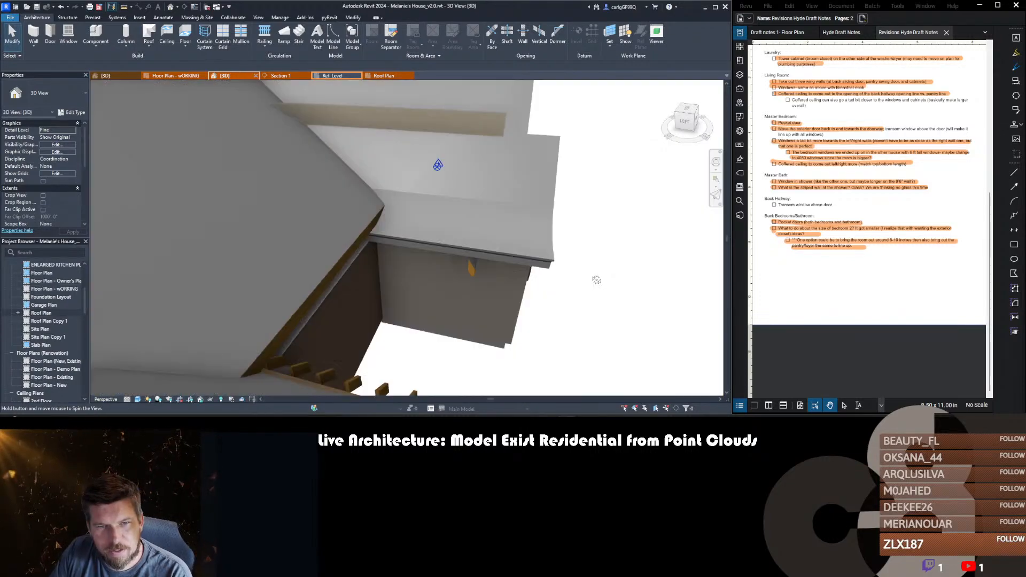
scroll(527, 240, "up", 2)
middle_click_drag(527, 240, 646, 209, "shift")
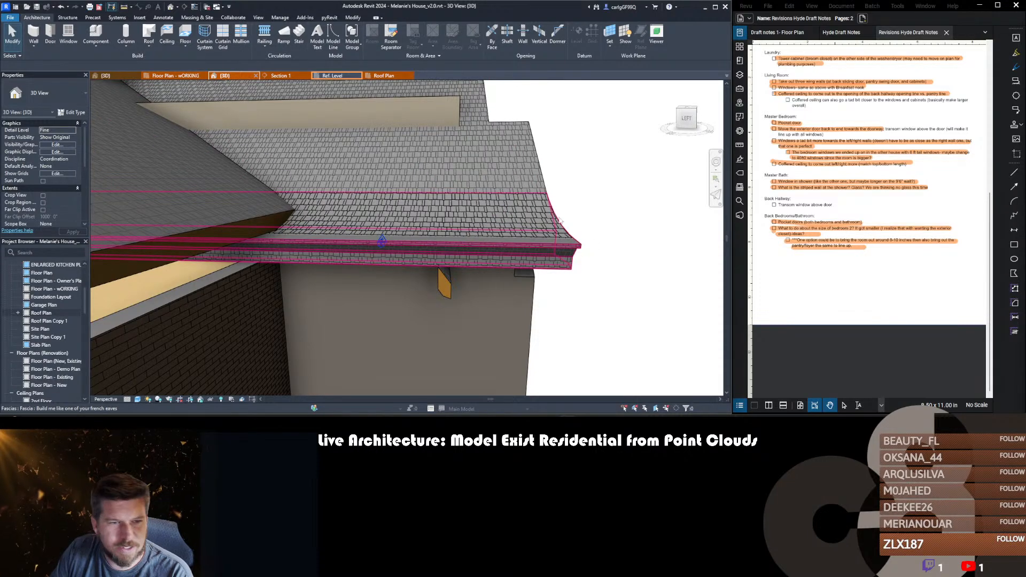
left_click(468, 237)
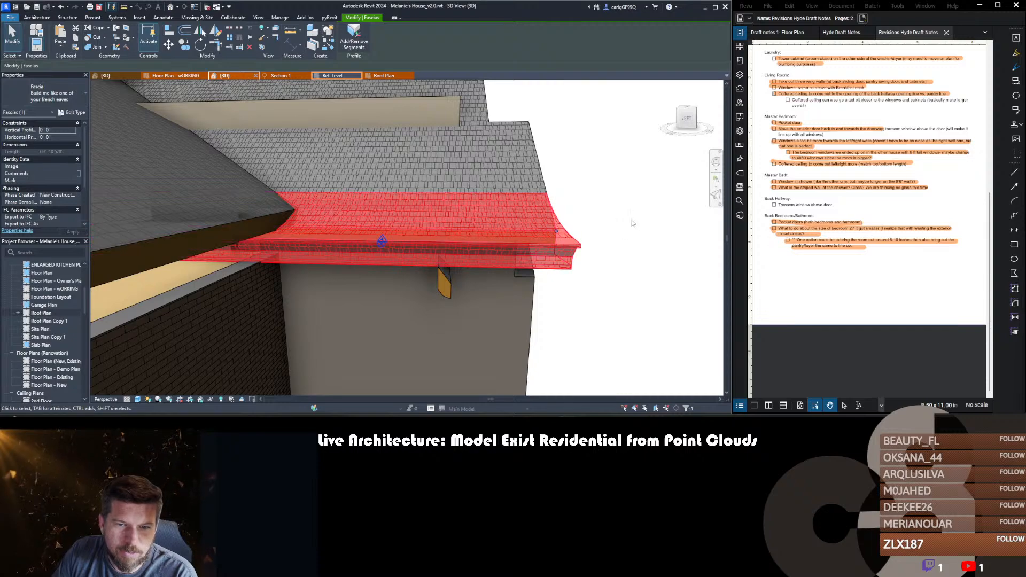
mouse_move(614, 222)
middle_mouse_down("shift")
mouse_move(609, 234)
mouse_move(447, 225)
middle_mouse_up("shift")
key("Escape")
scroll(353, 209, "down", 3)
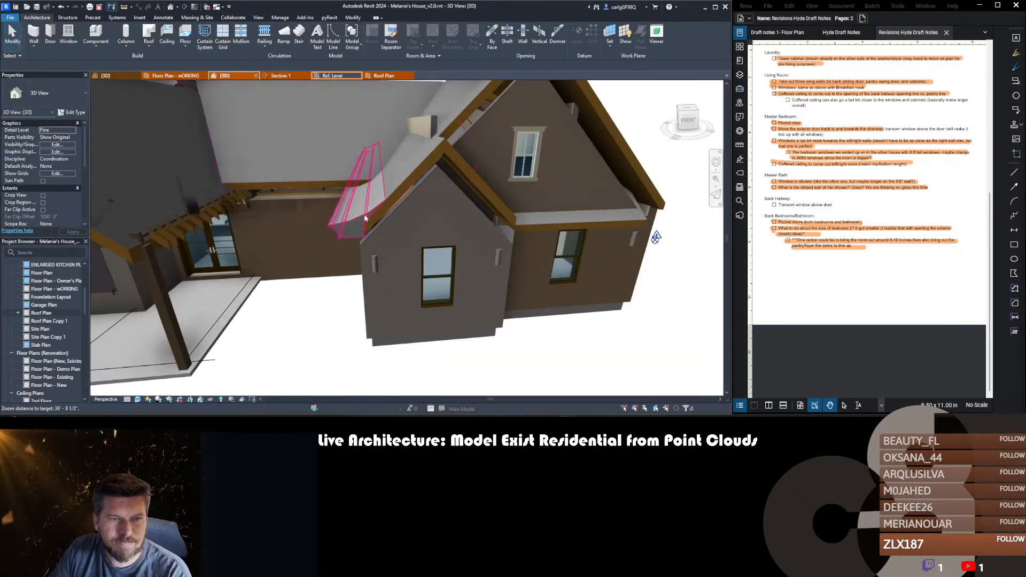
scroll(370, 182, "up", 5)
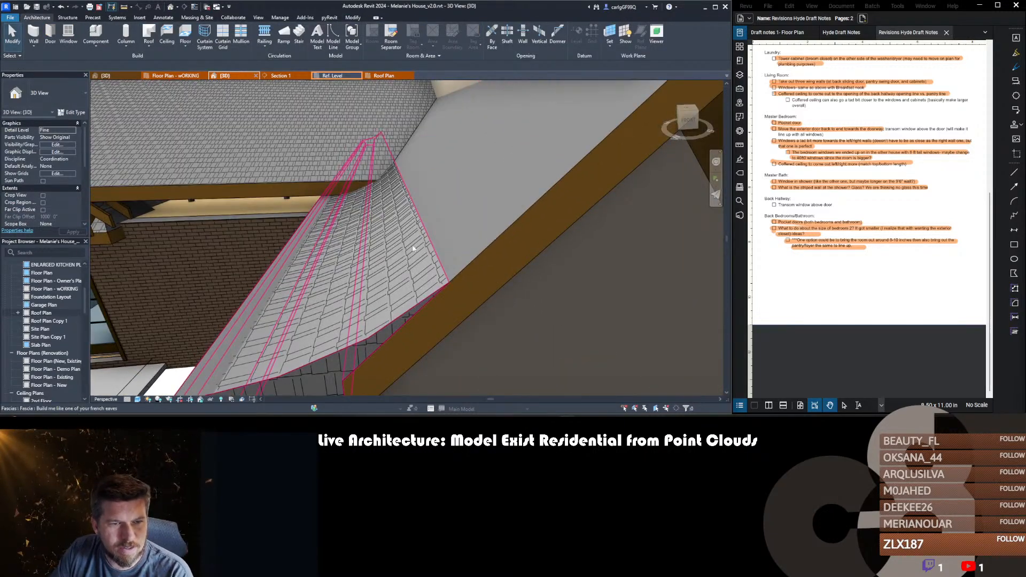
scroll(451, 211, "down", 3)
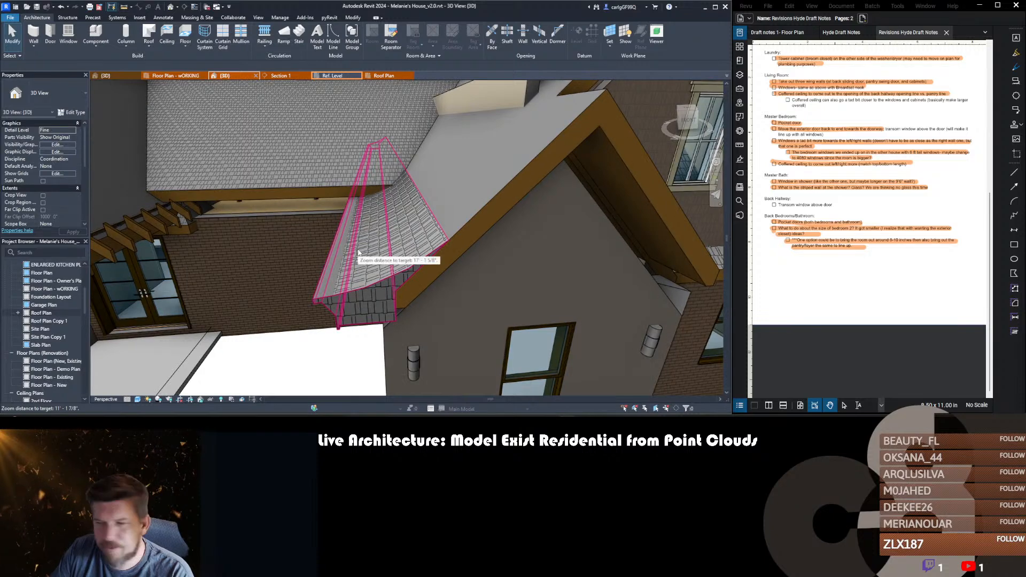
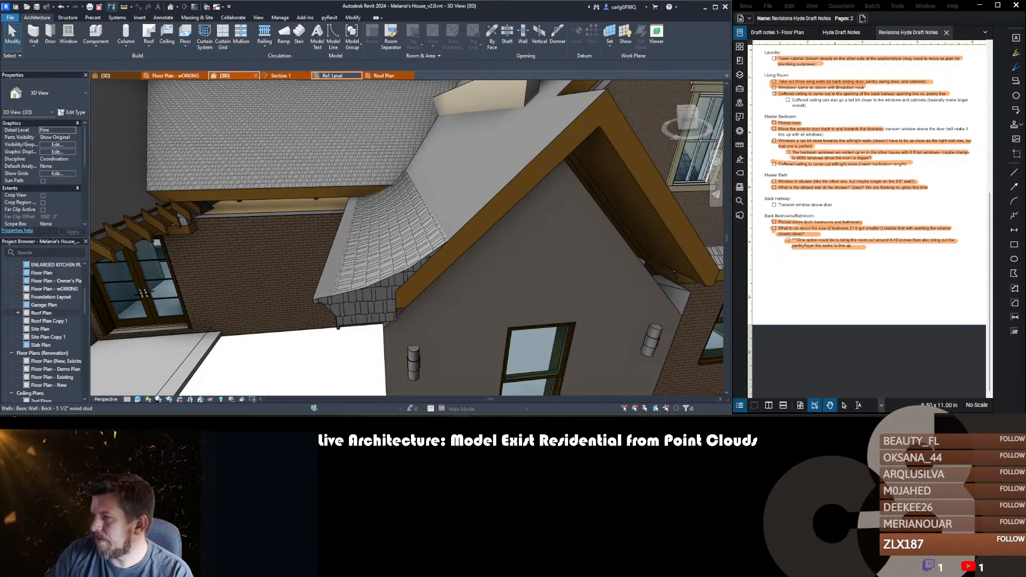
- Review the whole house from all sides in the 3D view, checking the roofs and eaves
scroll(316, 260, "down", 10)
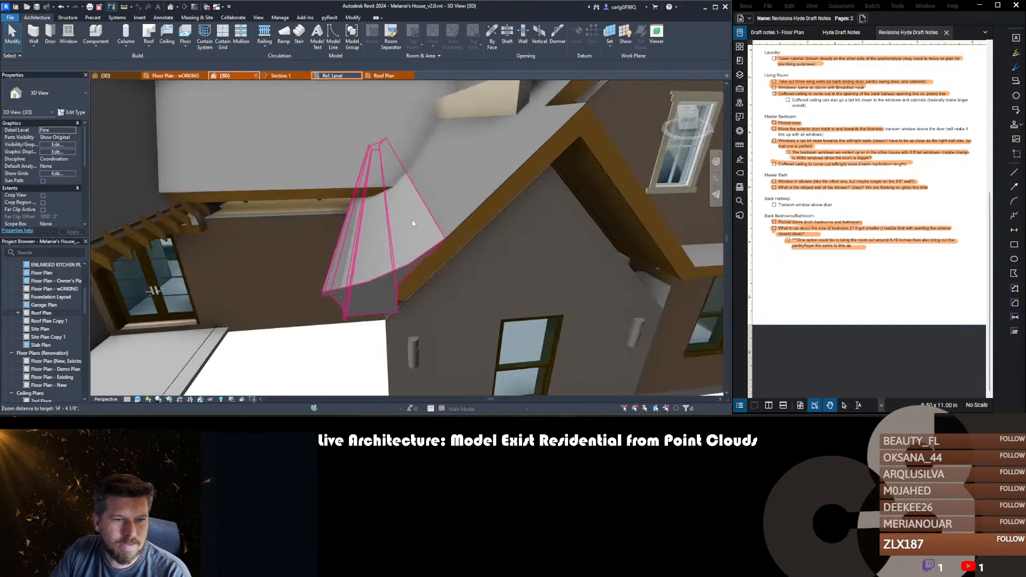
scroll(306, 321, "up", 2)
middle_click_drag(305, 322, 389, 260, "shift")
scroll(251, 224, "up", 4)
scroll(366, 236, "down", 5)
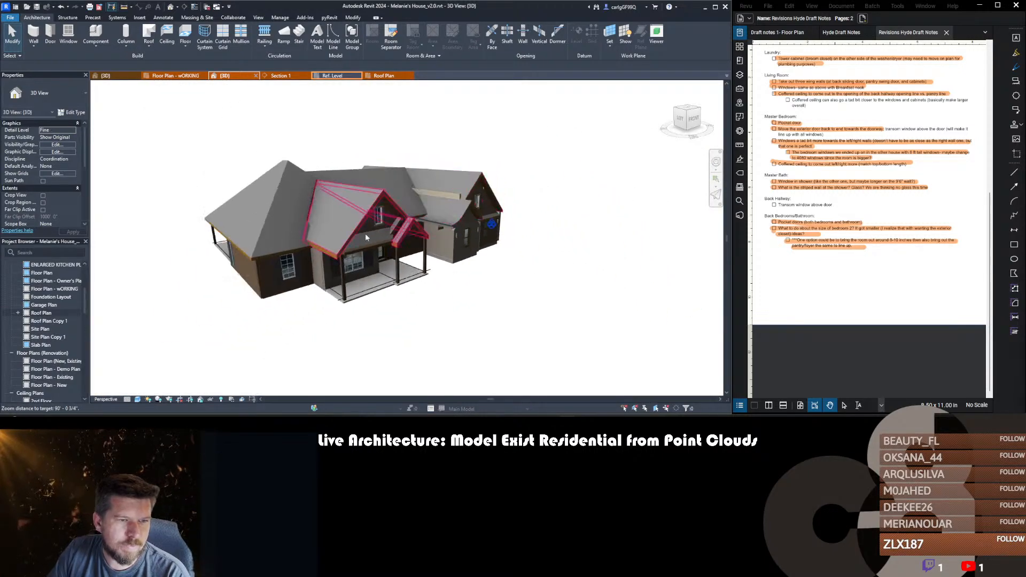
scroll(313, 238, "up", 2)
middle_click_drag(307, 225, 462, 231, "shift")
scroll(464, 230, "down", 1)
middle_click_drag(306, 279, 471, 244, "shift")
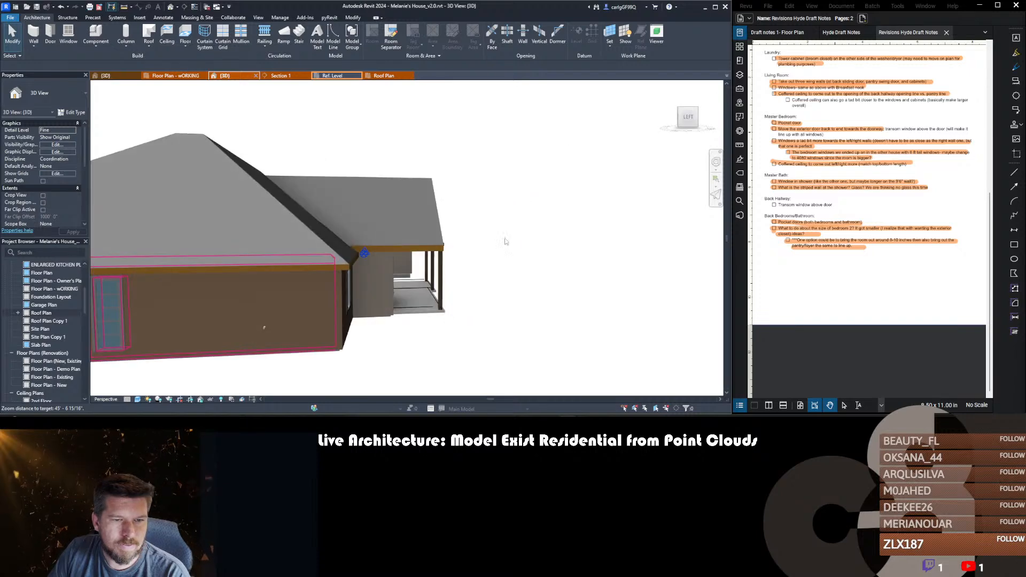
scroll(507, 241, "down", 5)
scroll(352, 257, "up", 3)
middle_click_drag(387, 267, 583, 218, "shift")
scroll(582, 218, "down", 3)
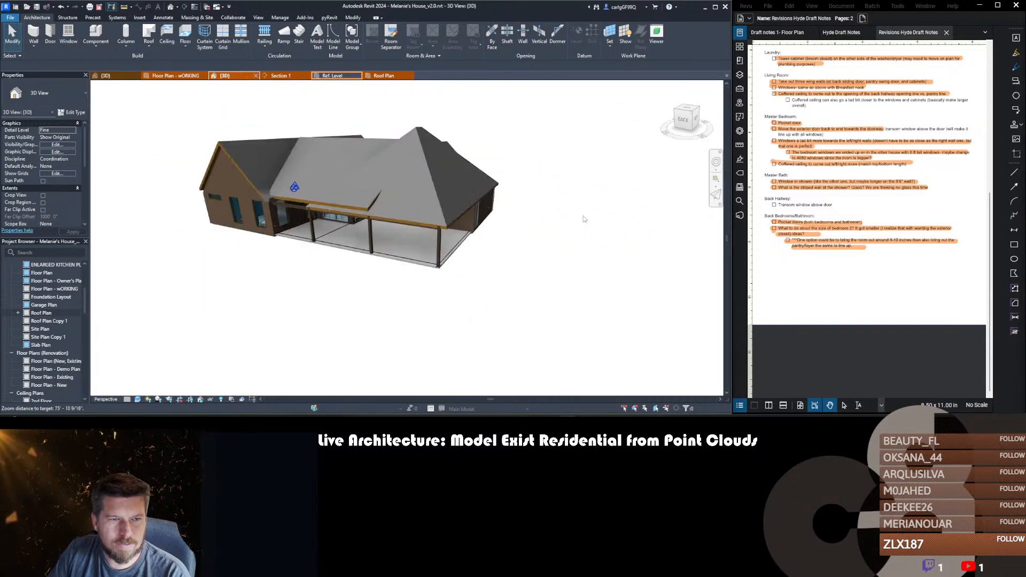
scroll(327, 165, "up", 3)
middle_click_drag(307, 247, 450, 227, "shift")
scroll(461, 214, "down", 3)
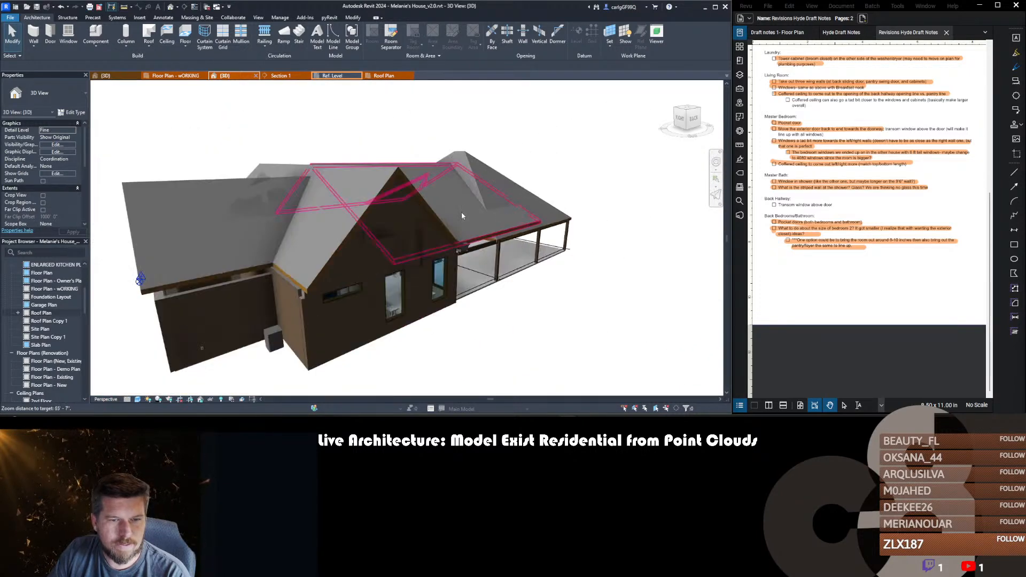
- Set the top constraint of the three brick walls under the open gable beside the garage doors to Up to level: 10ft. Plate
middle_click_drag(328, 291, 405, 299, "shift")
scroll(400, 281, "down", 3)
left_click(345, 277)
scroll(344, 278, "up", 2)
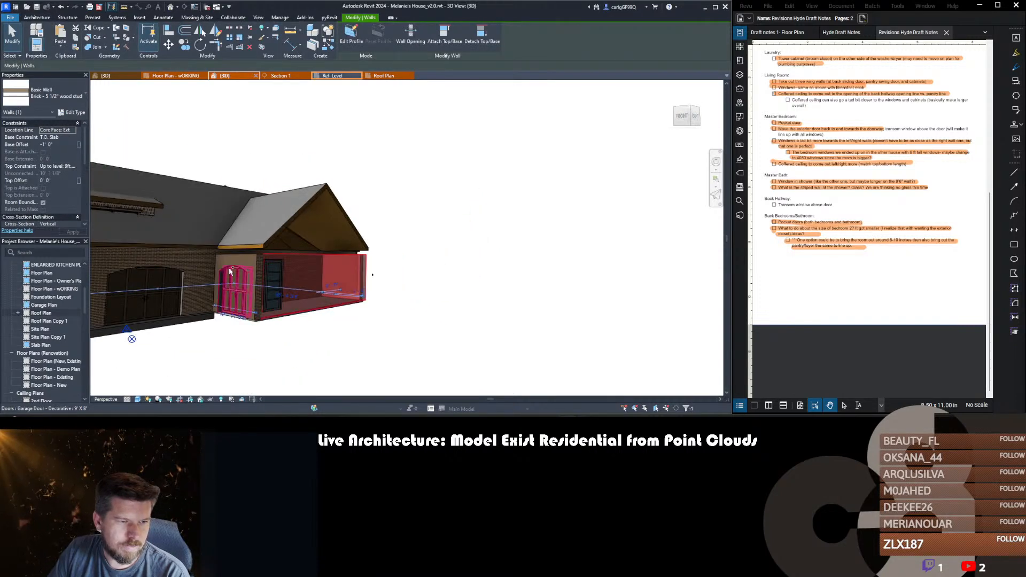
left_click(234, 260, "ctrl")
left_click(74, 167)
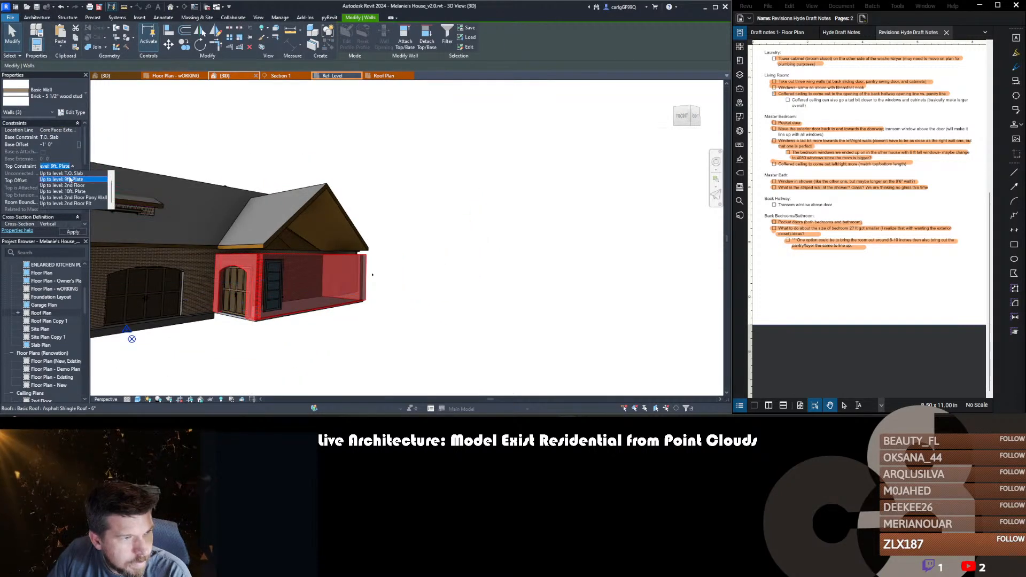
left_click(66, 191)
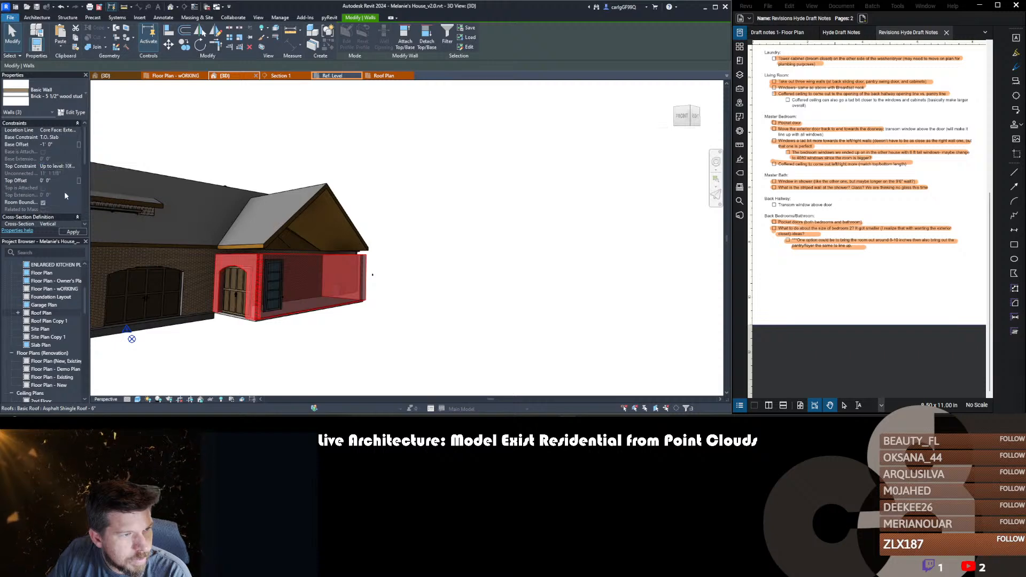
middle_click_drag(322, 248, 387, 286, "shift")
key("Escape")
- Select the French eave fascia on the small front gable and open the Section 1 view
middle_click_drag(267, 268, 409, 259, "shift")
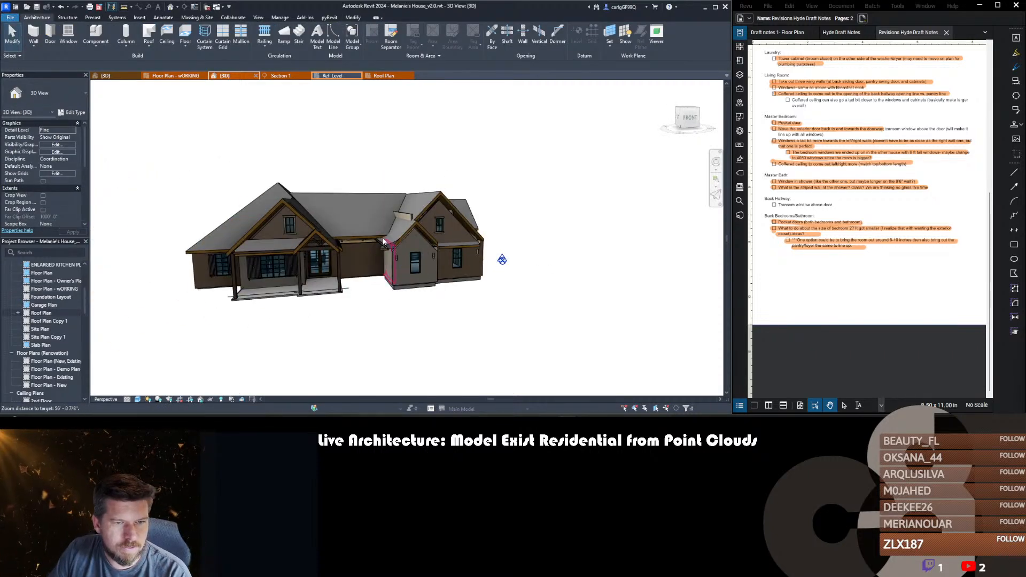
scroll(387, 244, "up", 3)
left_click(387, 243)
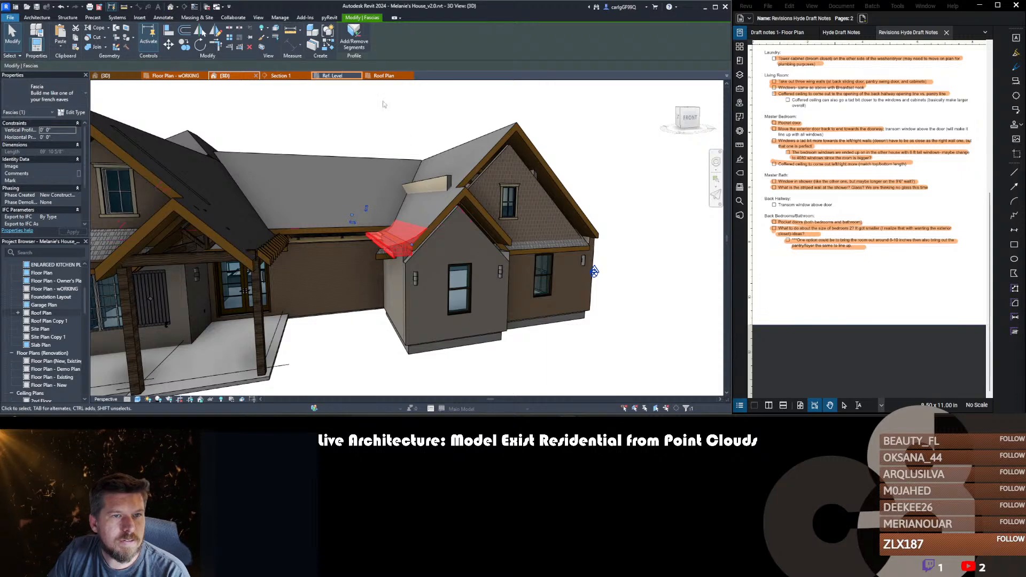
left_click(279, 76)
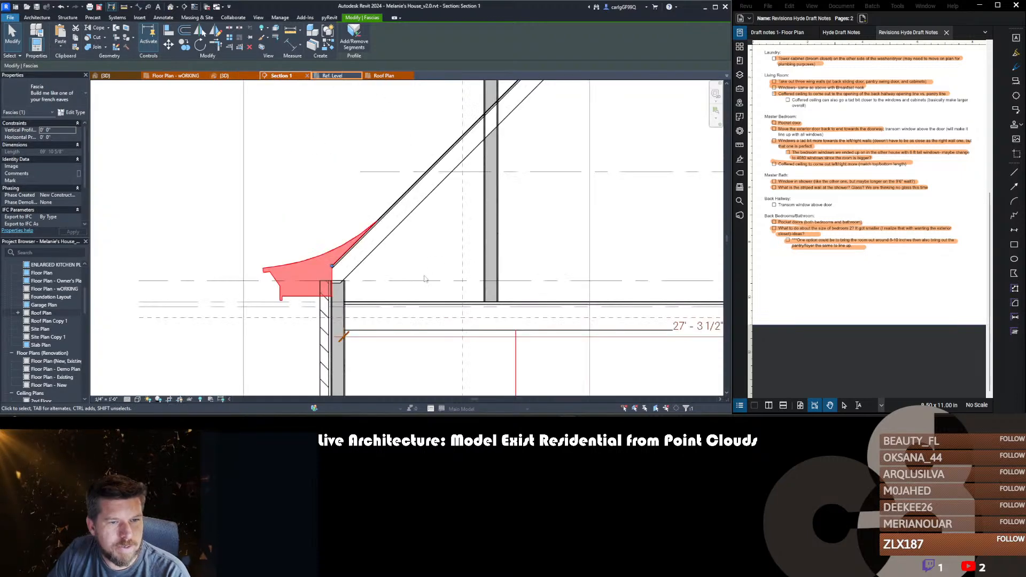
- Inspect the fascia profile at the top of the wall and bring the eave detail reference image alongside the section for comparison
scroll(310, 322, "up", 4)
middle_click_drag(311, 320, 333, 253)
scroll(332, 240, "down", 5)
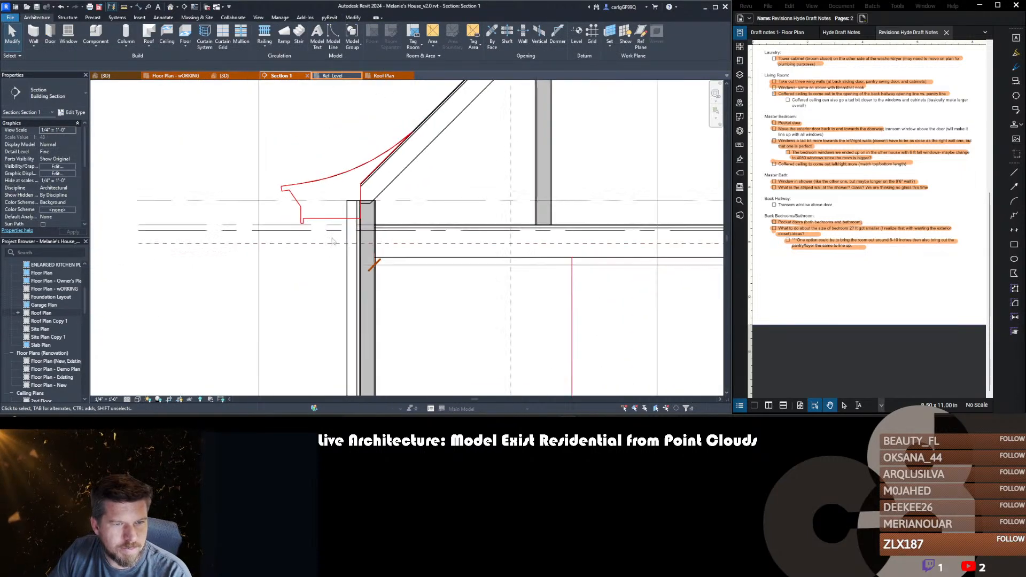
middle_click_drag(334, 203, 341, 213)
scroll(341, 215, "up", 1)
left_click_drag(1025, 208, 711, 240)
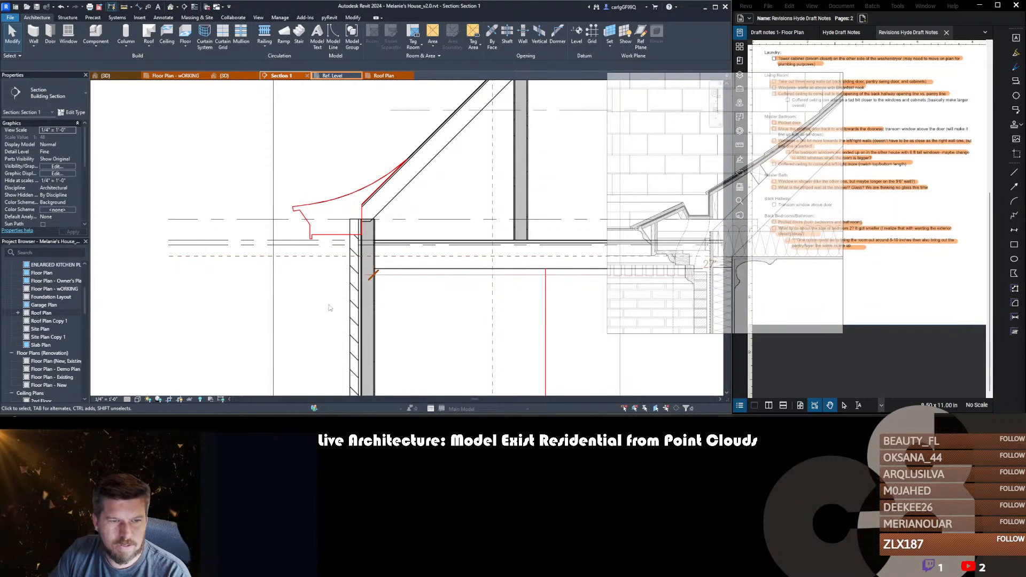
scroll(353, 235, "up", 2)
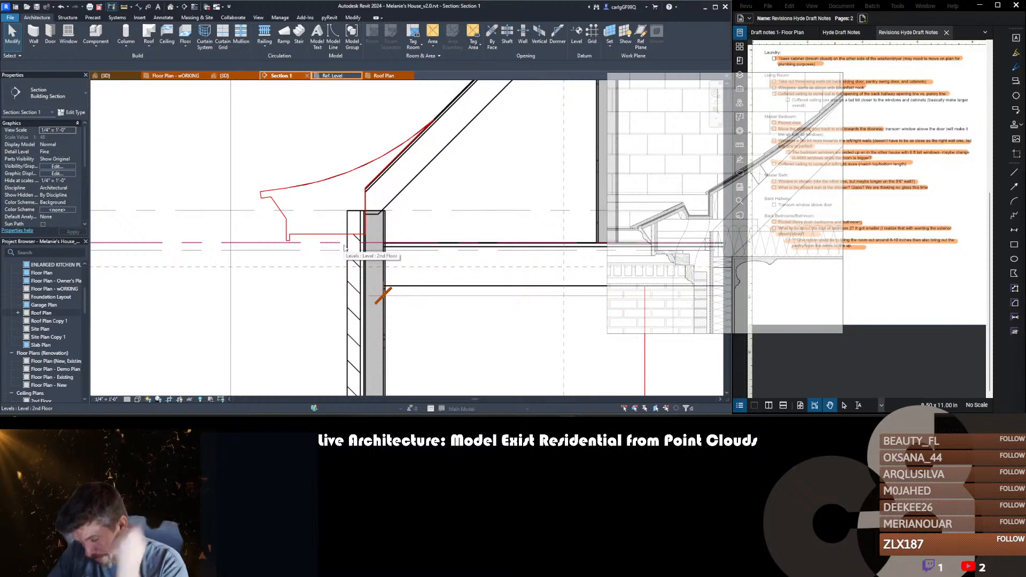
key("d")
key("c")
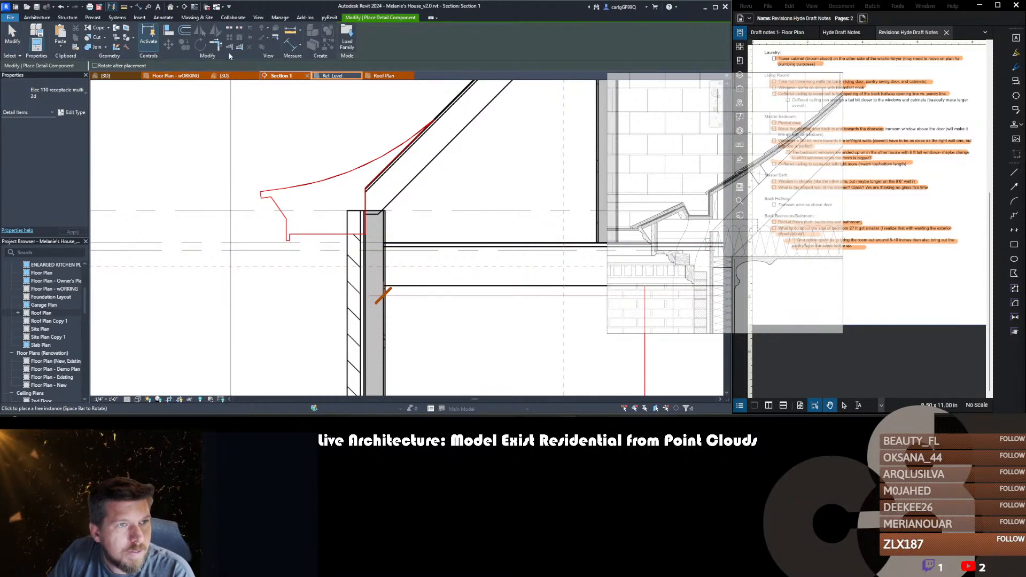
left_click(69, 98)
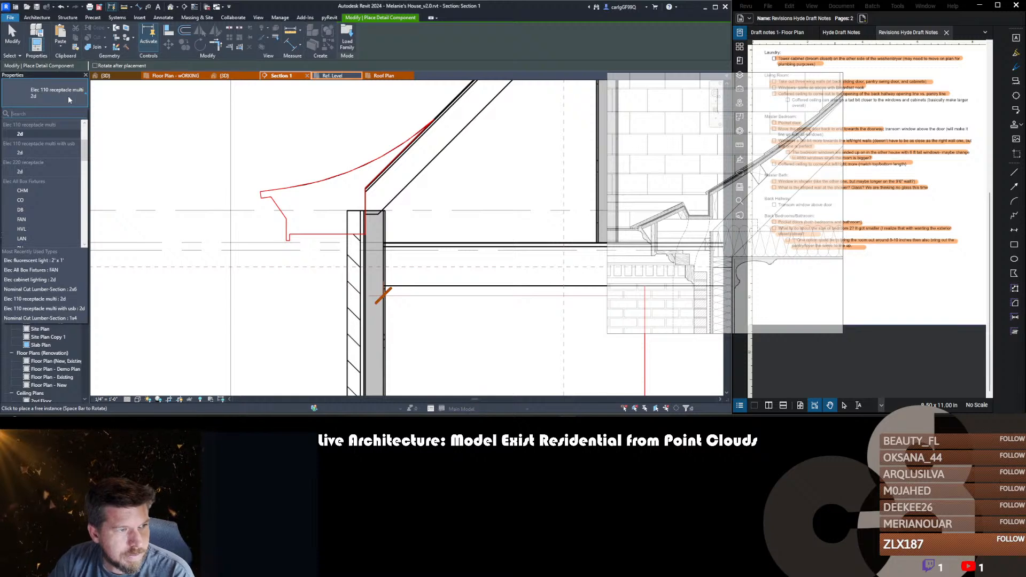
scroll(43, 167, "down", 4)
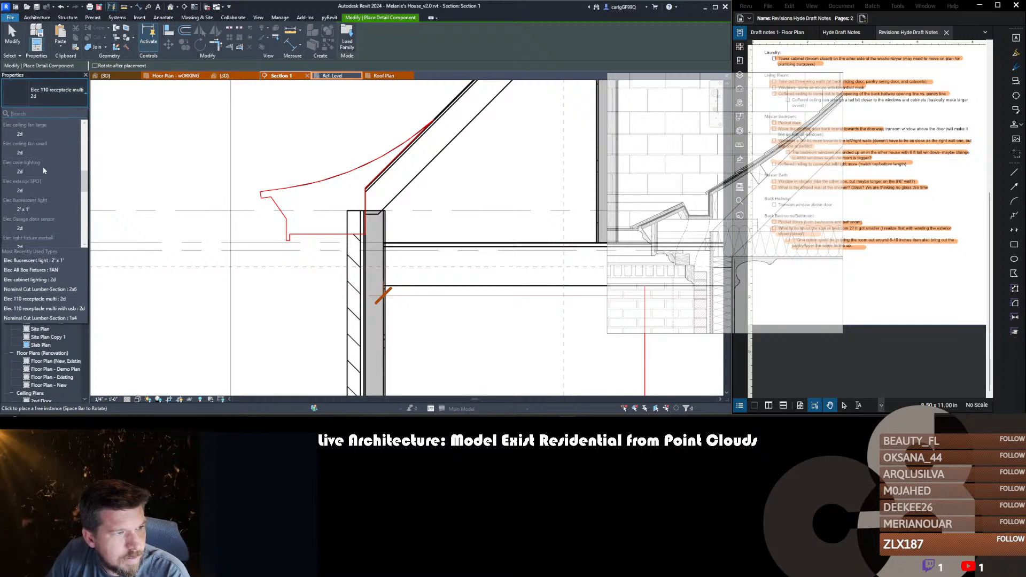
scroll(43, 167, "down", 6)
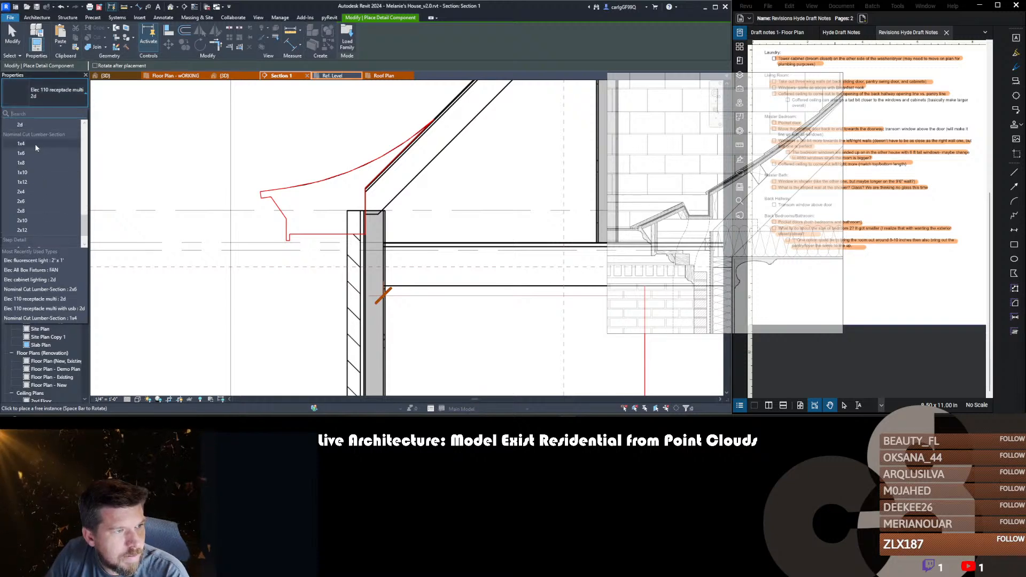
left_click(37, 154)
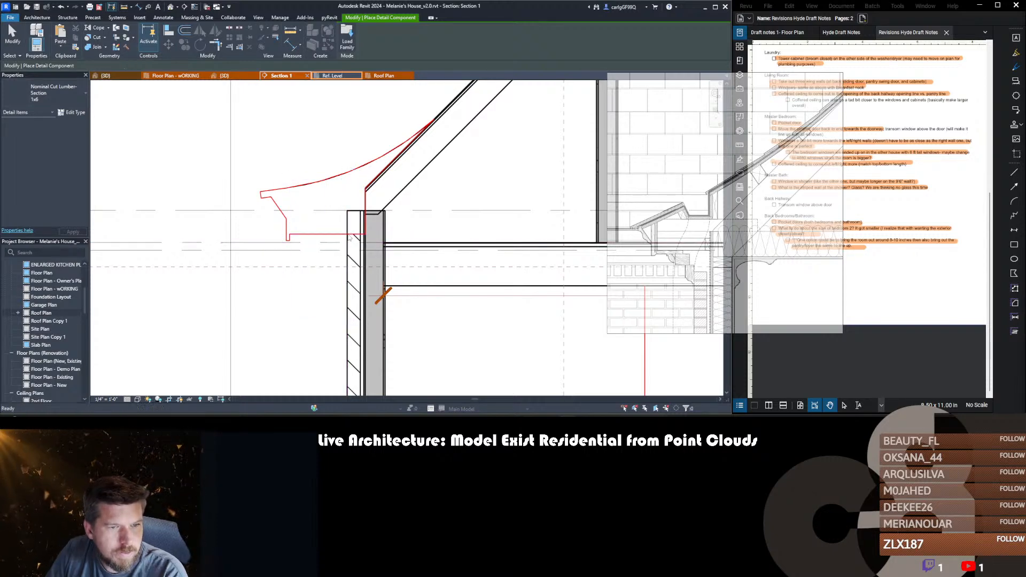
key("Escape")
key("Escape")
scroll(327, 210, "down", 1)
middle_click_drag(384, 206, 386, 227)
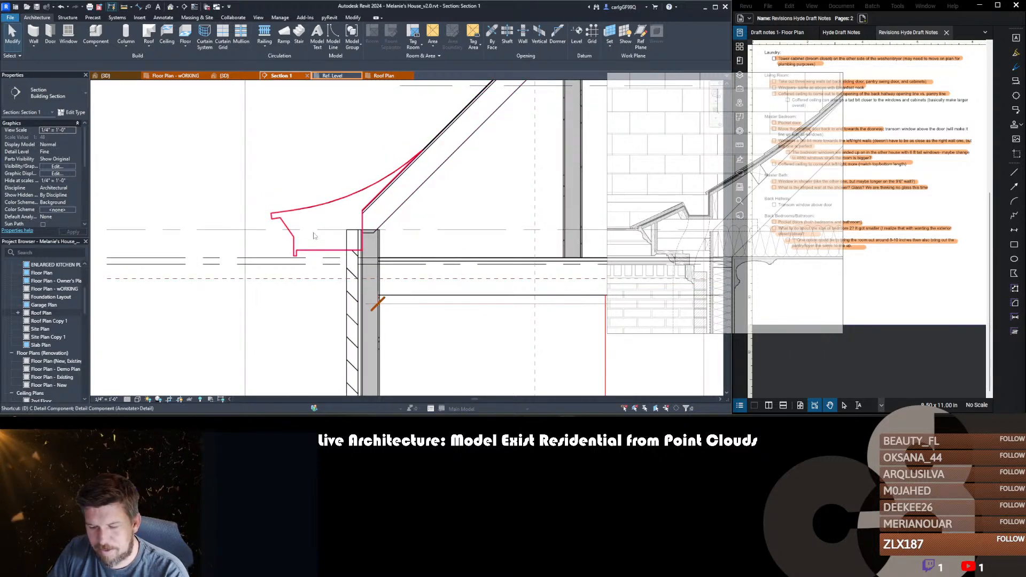
- Measure the vertical distance from the 10ft. Plate level to the horizontal bottom line of the eave profile
key("d")
key("i")
key("m")
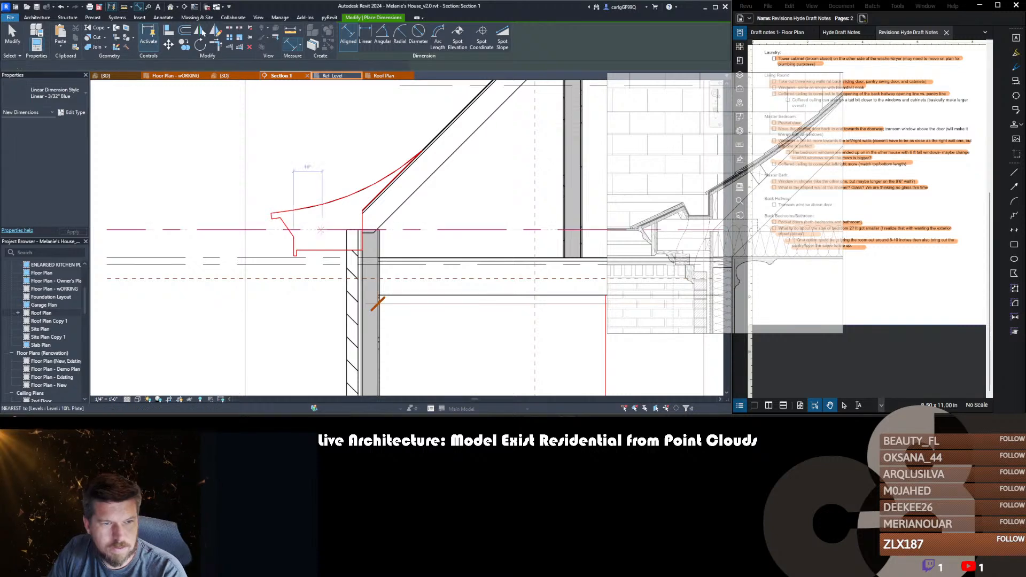
left_click(322, 230)
left_click(322, 250)
key("Escape")
key("Escape")
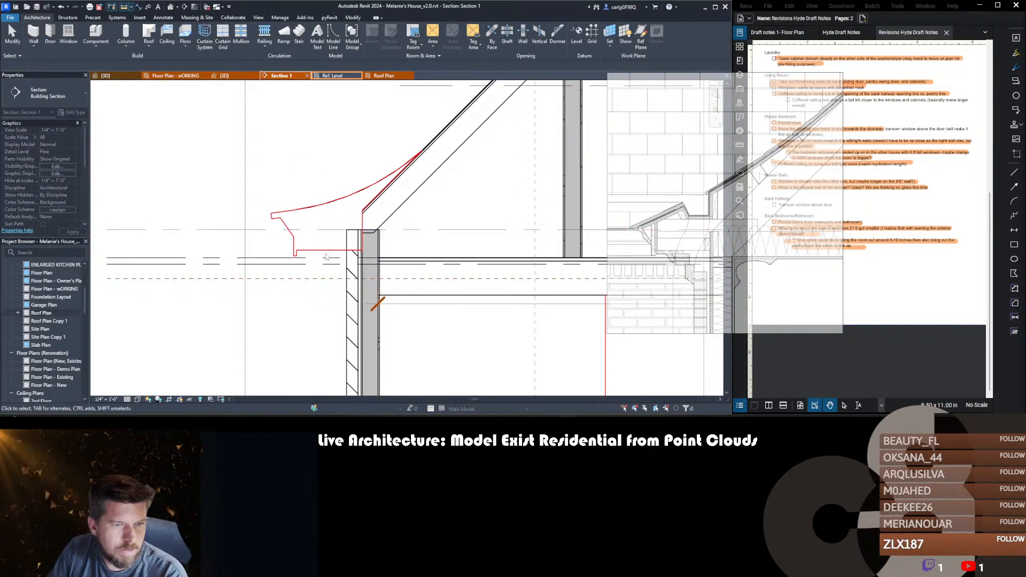
- Reference the temporary dimension of the eave profile's horizontal bottom line to the 10ft. Plate level and try to change that distance
left_click(318, 250)
scroll(289, 256, "up", 2)
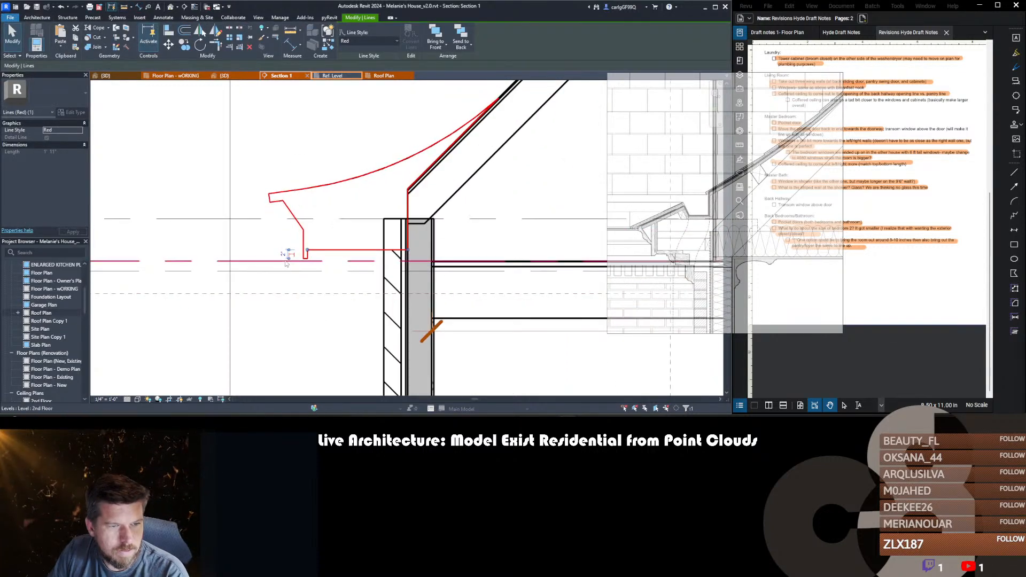
left_click_drag(332, 215, 332, 218)
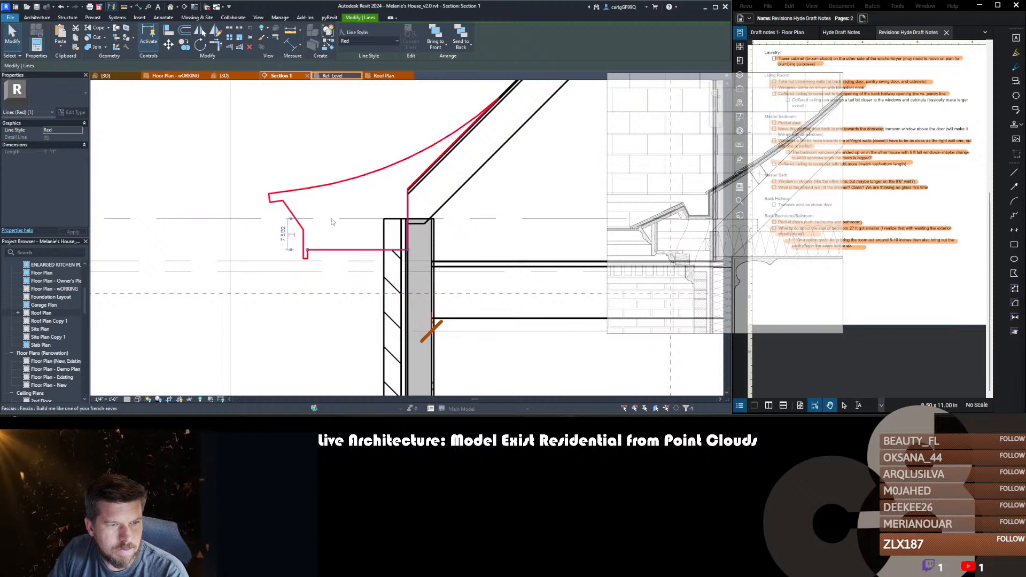
key("Escape")
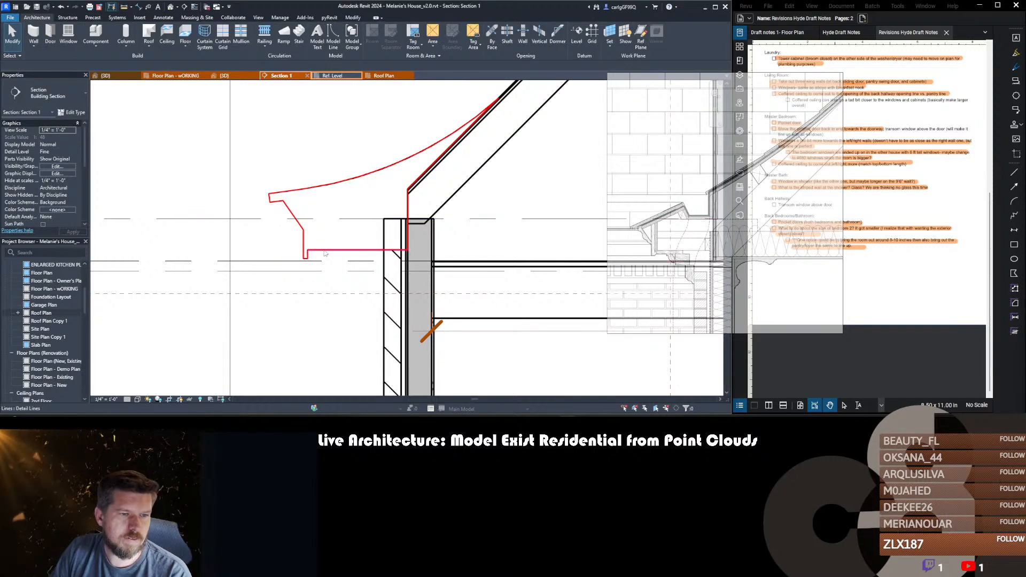
left_click(324, 250)
left_click(282, 234)
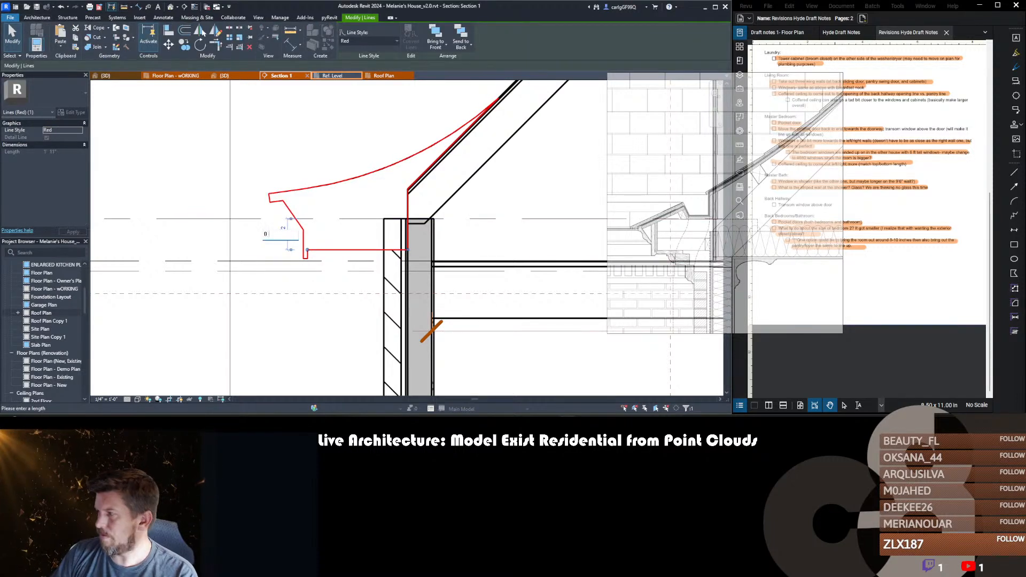
type("0")
key("Return")
key("Escape")
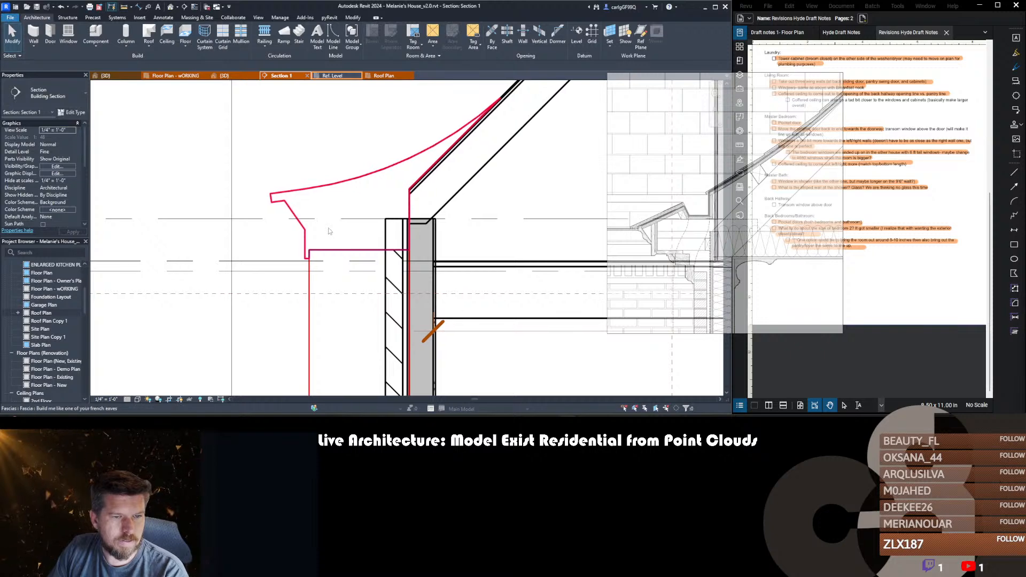
scroll(302, 243, "down", 2)
scroll(302, 243, "up", 2)
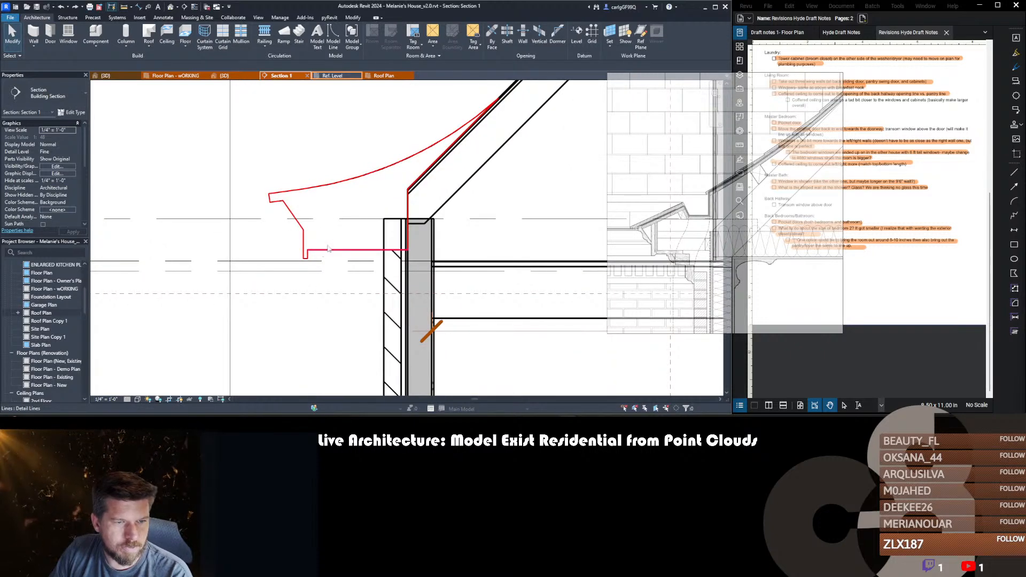
- Set the eave profile's horizontal bottom line 8" below the 10ft. Plate level
left_click(328, 248)
left_click(283, 234)
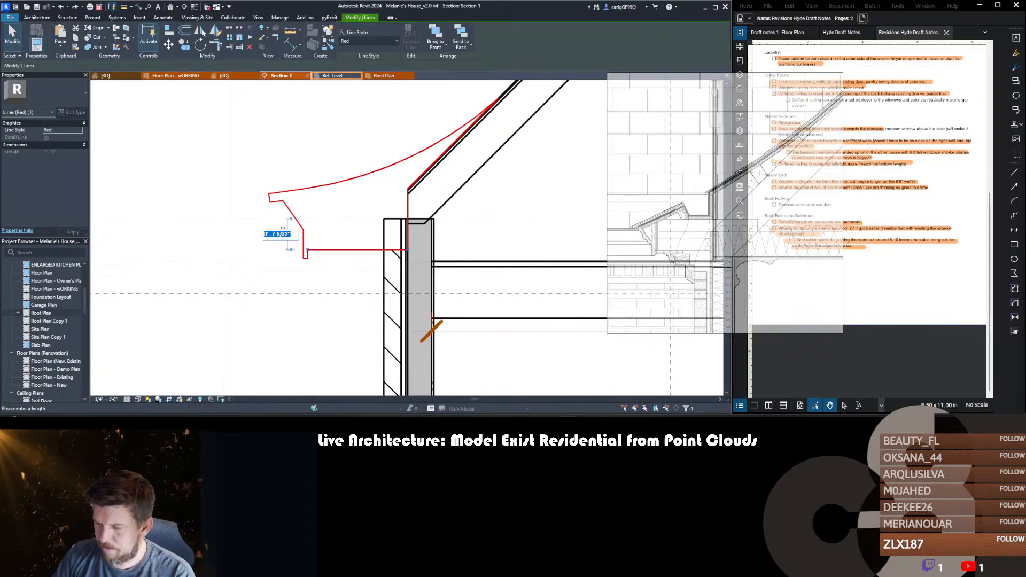
type("0 8")
key("Return")
key("Escape")
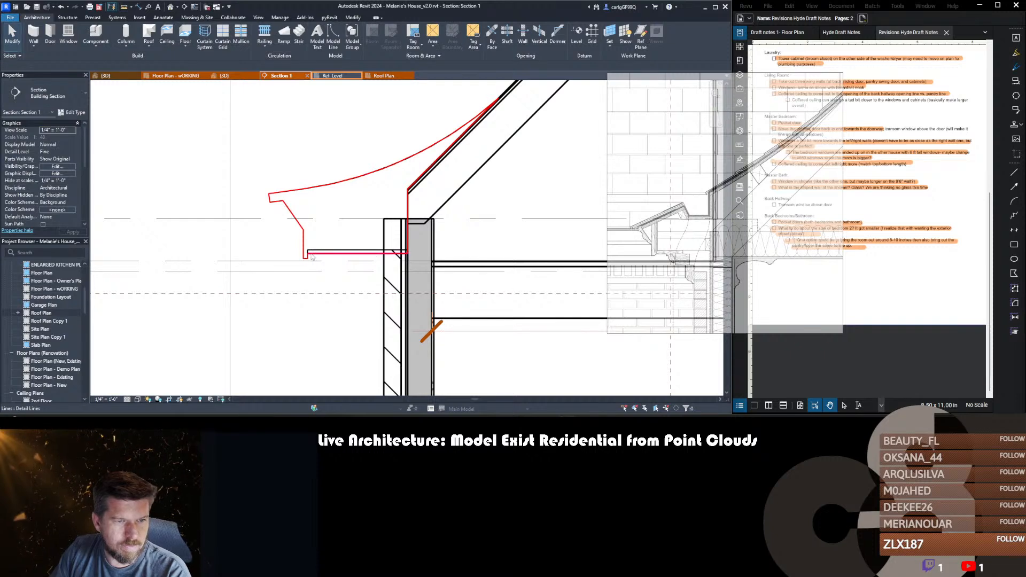
- Place an upright Nominal Cut Lumber-Section detail component against the wall's exterior face, directly below the eave's bottom line
scroll(304, 255, "up", 3)
scroll(412, 261, "down", 1)
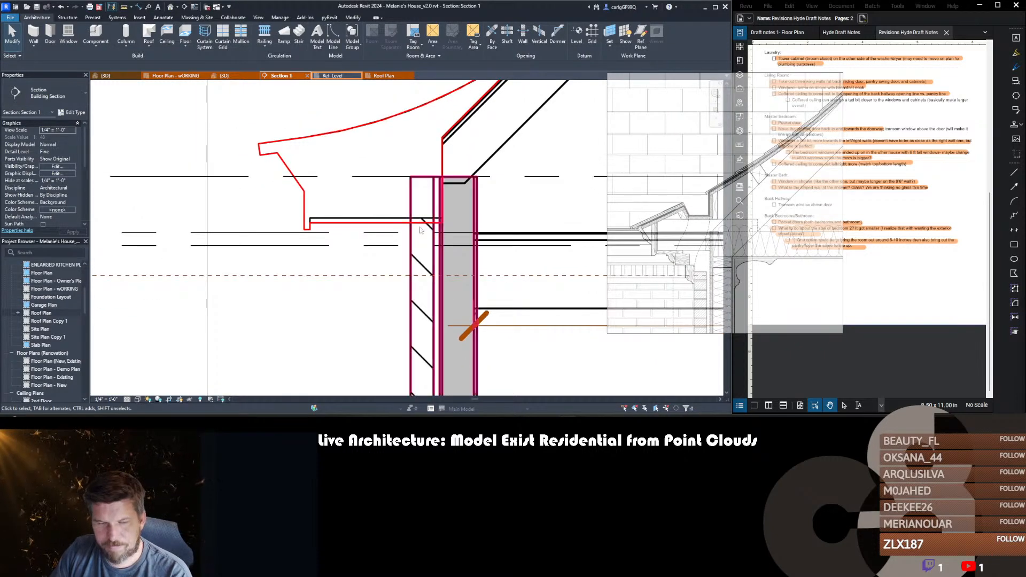
key("c")
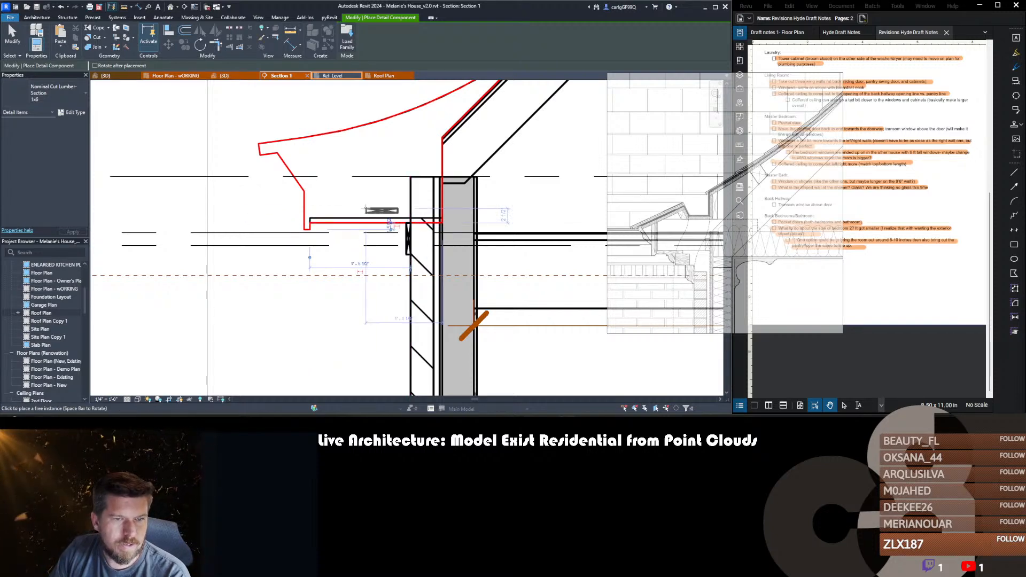
key("Escape")
key("Escape")
scroll(396, 232, "up", 3)
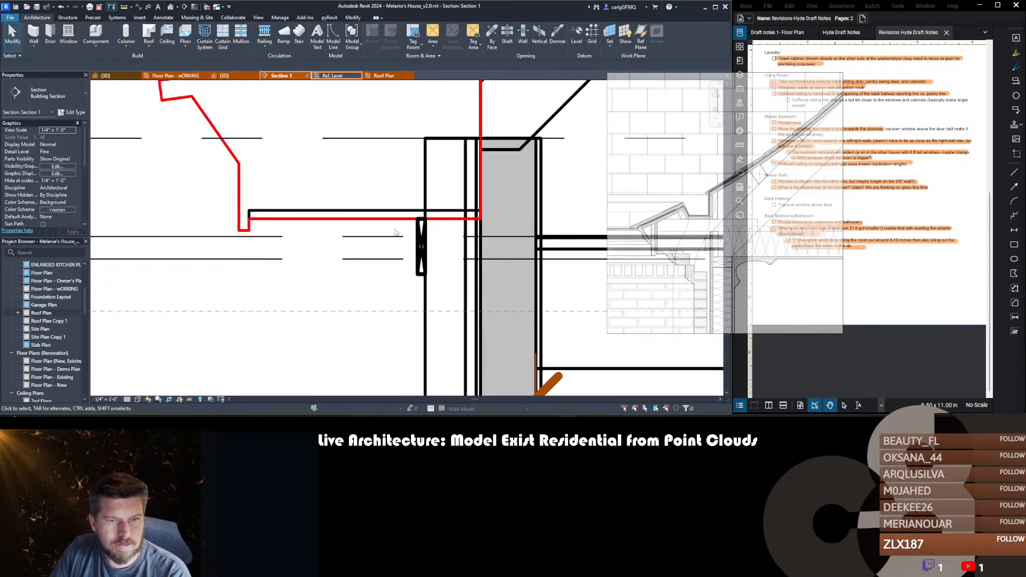
scroll(395, 232, "down", 1)
key("d")
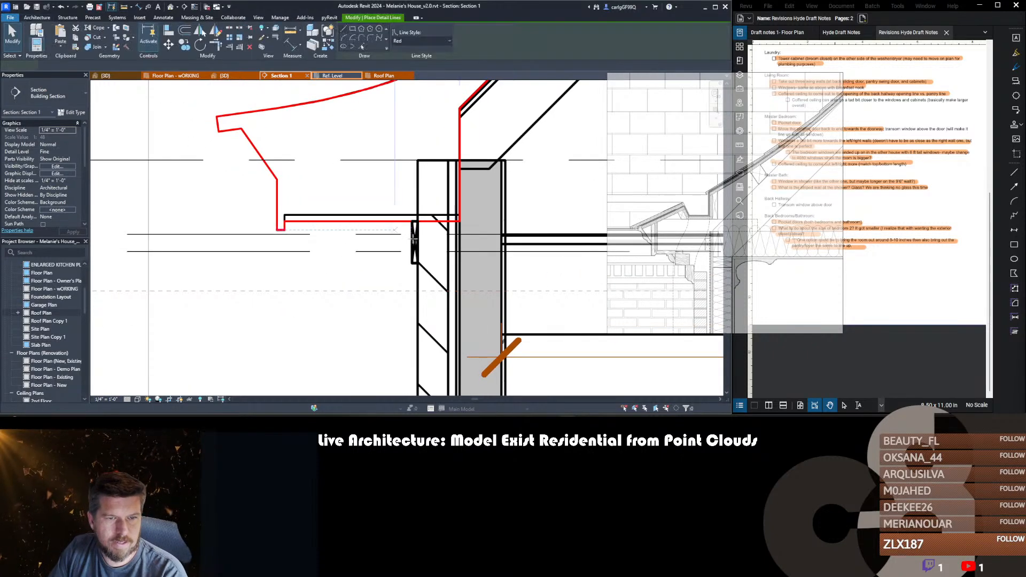
middle_click_drag(413, 233, 428, 251)
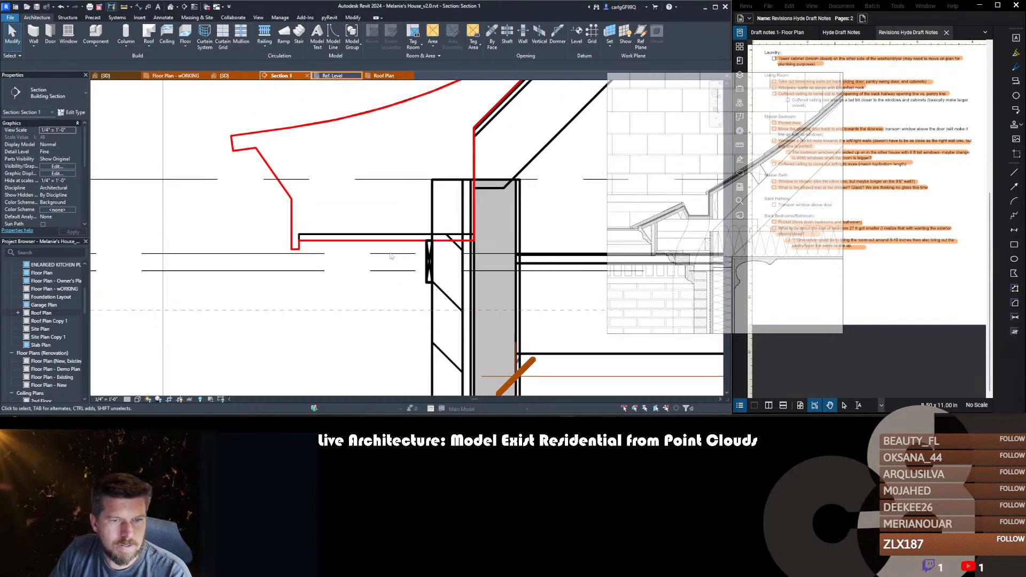
scroll(402, 210, "down", 4)
middle_click_drag(417, 189, 397, 245)
scroll(395, 216, "up", 2)
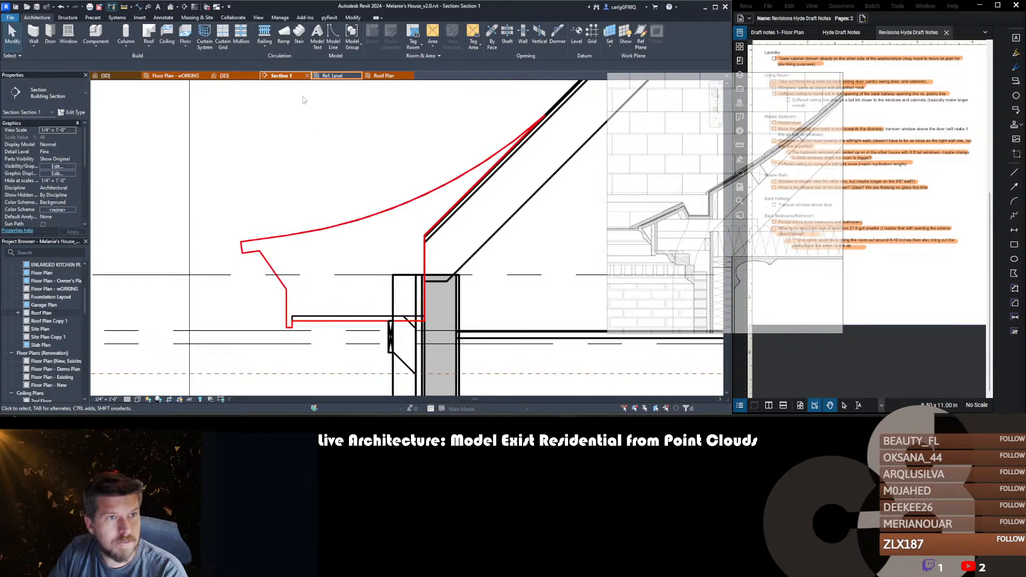
- Offset a copy of the eave profile's curved top line 3/4" downward
key("o")
key("f")
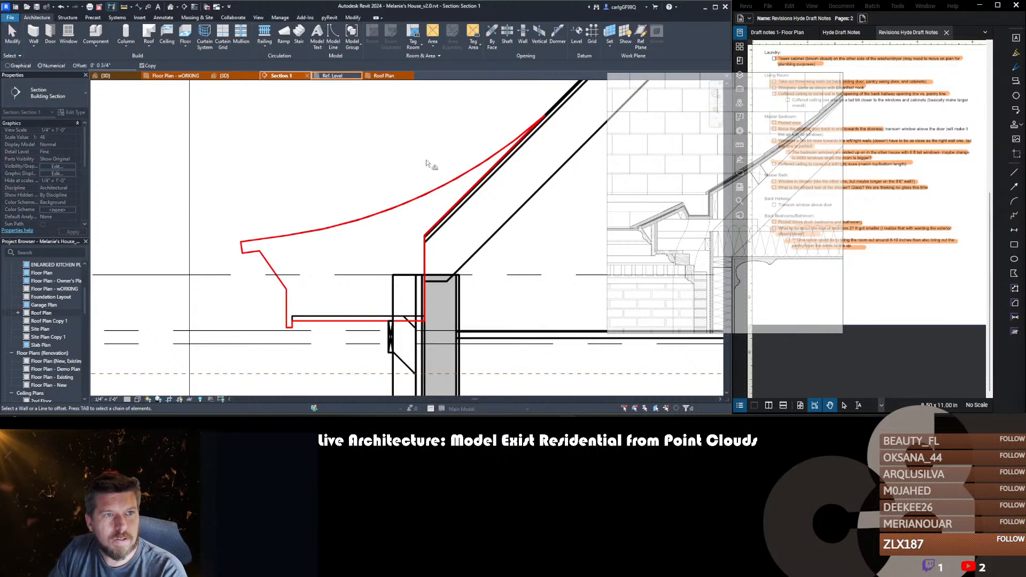
left_click(384, 217)
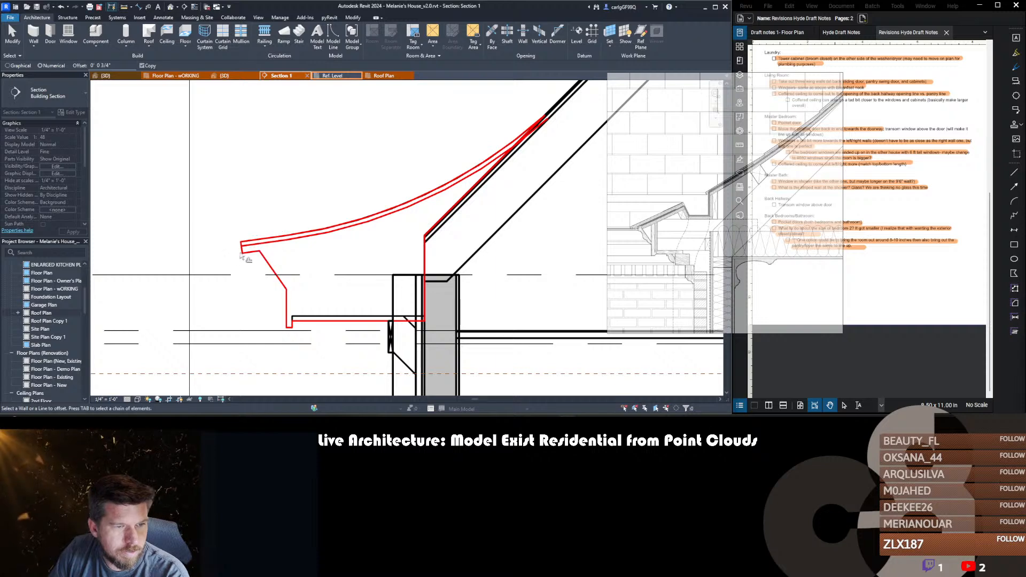
scroll(245, 257, "up", 3)
key("Escape")
scroll(283, 251, "down", 2)
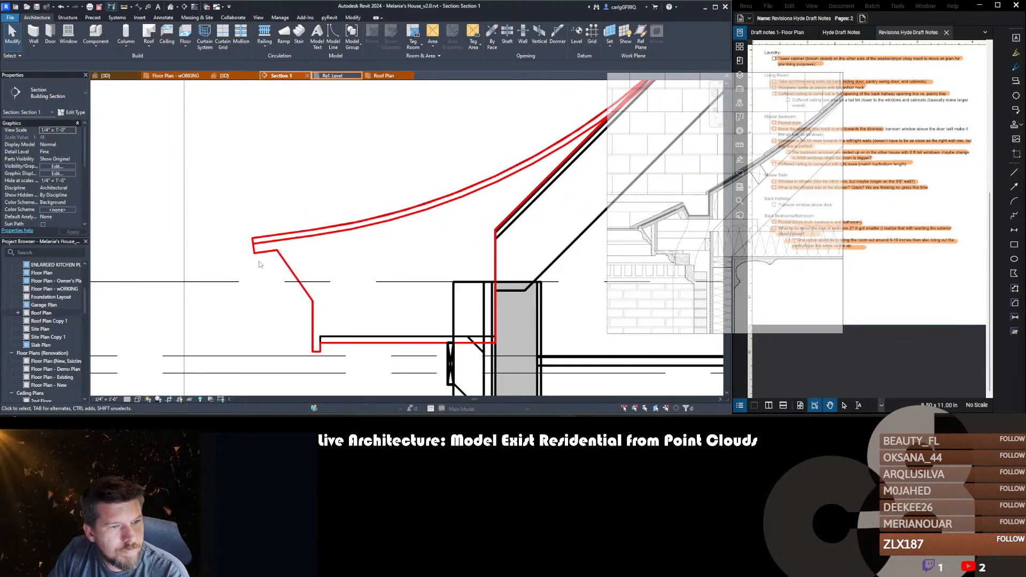
- Delete the short line under the eave tip and extend the diagonal soffit line up to the offset line
scroll(259, 260, "up", 1)
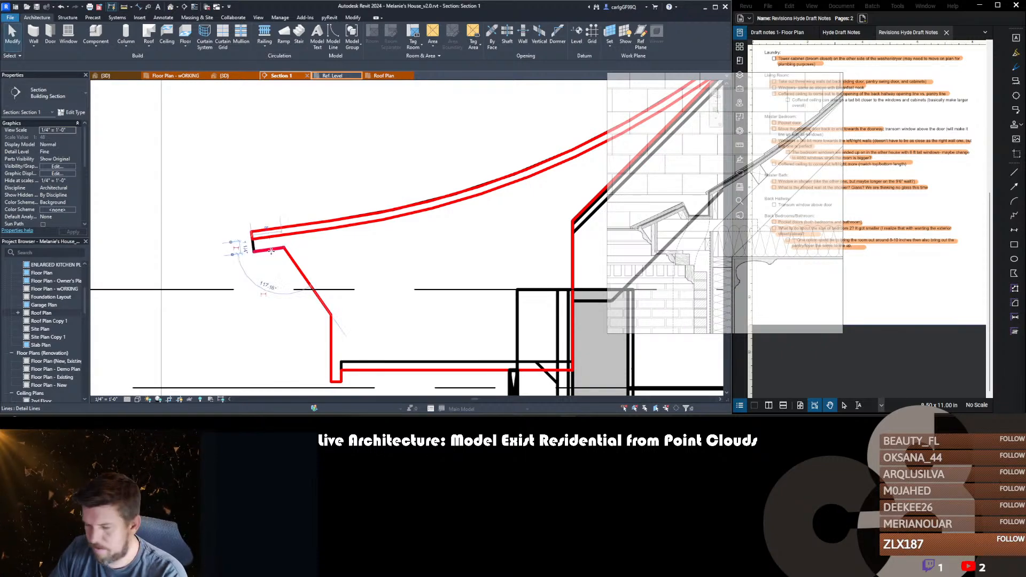
left_click(270, 250)
key("Delete")
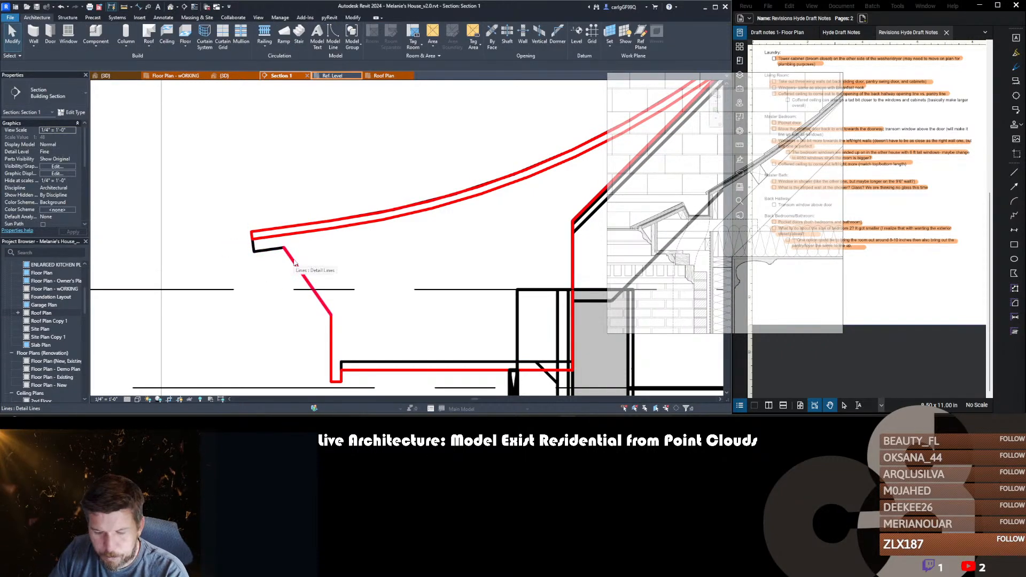
key("t")
key("r")
left_click(271, 238)
left_click(298, 268)
key("Escape")
key("Escape")
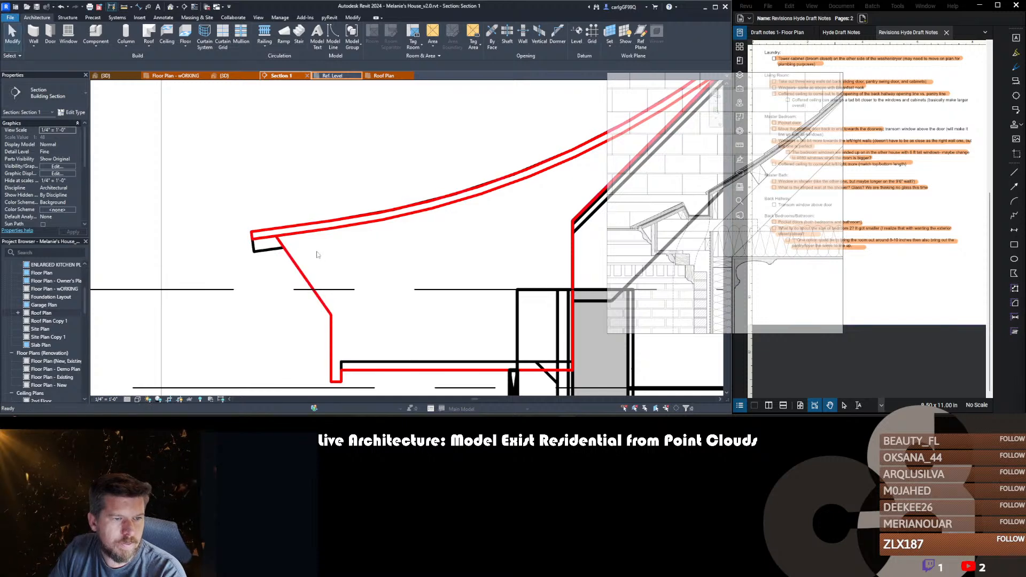
- Measure horizontally along the plate level from the wall's outer sheathing face toward the eave profile
scroll(289, 245, "down", 4)
scroll(289, 246, "up", 1)
scroll(291, 247, "up", 1)
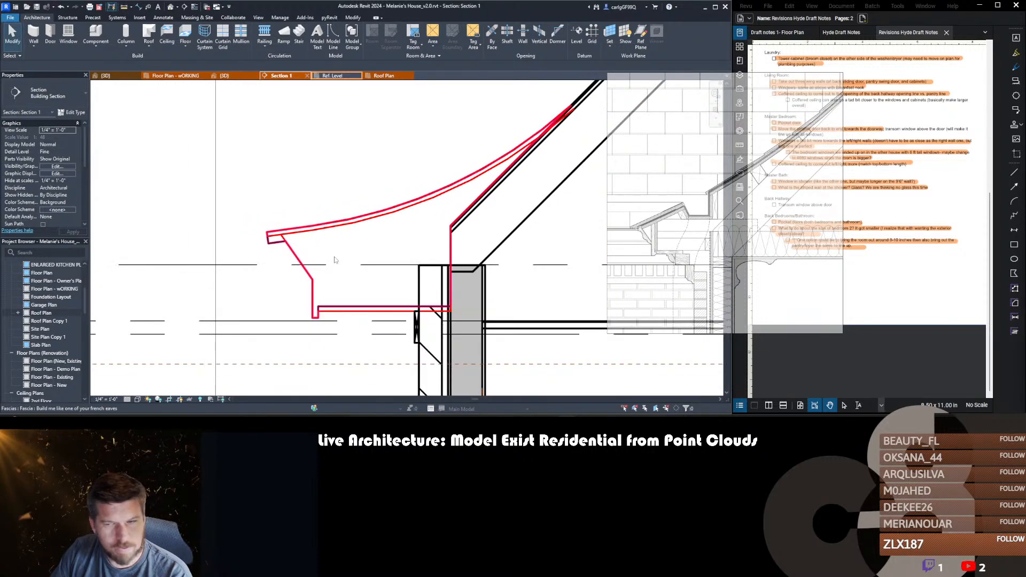
scroll(316, 254, "up", 2)
scroll(312, 254, "down", 2)
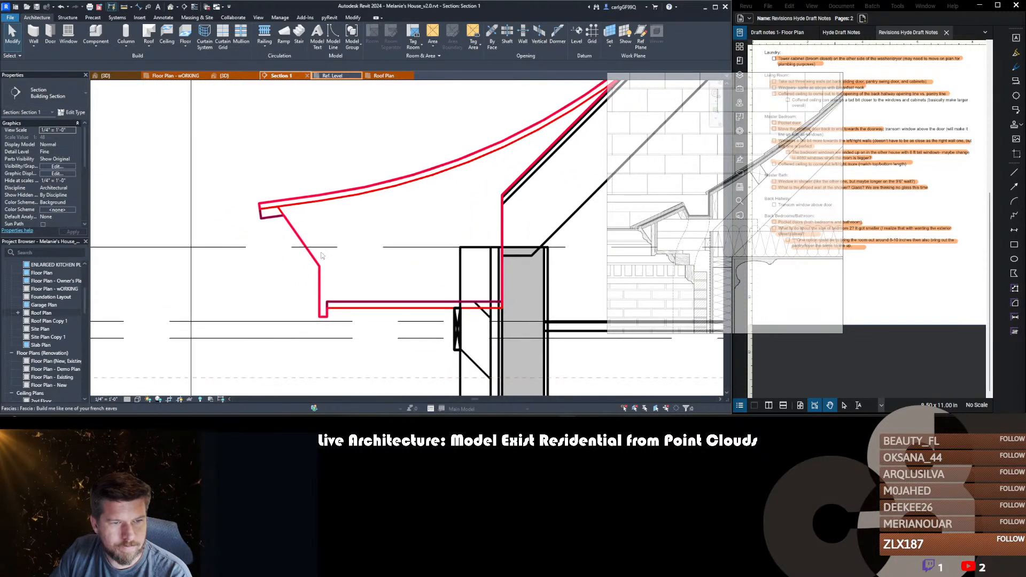
middle_click_drag(409, 293, 409, 247)
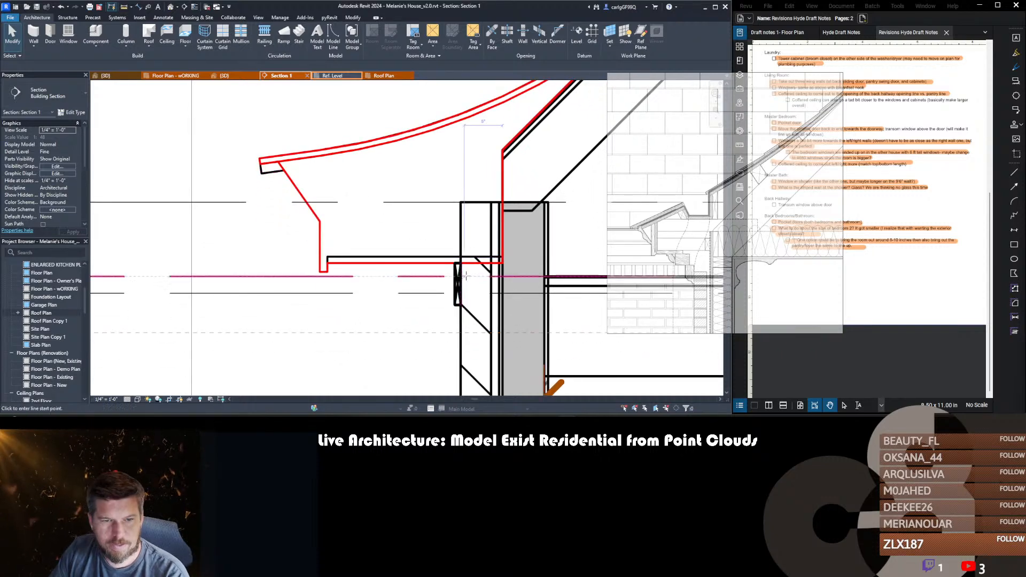
key("m")
key("e")
left_click(503, 202)
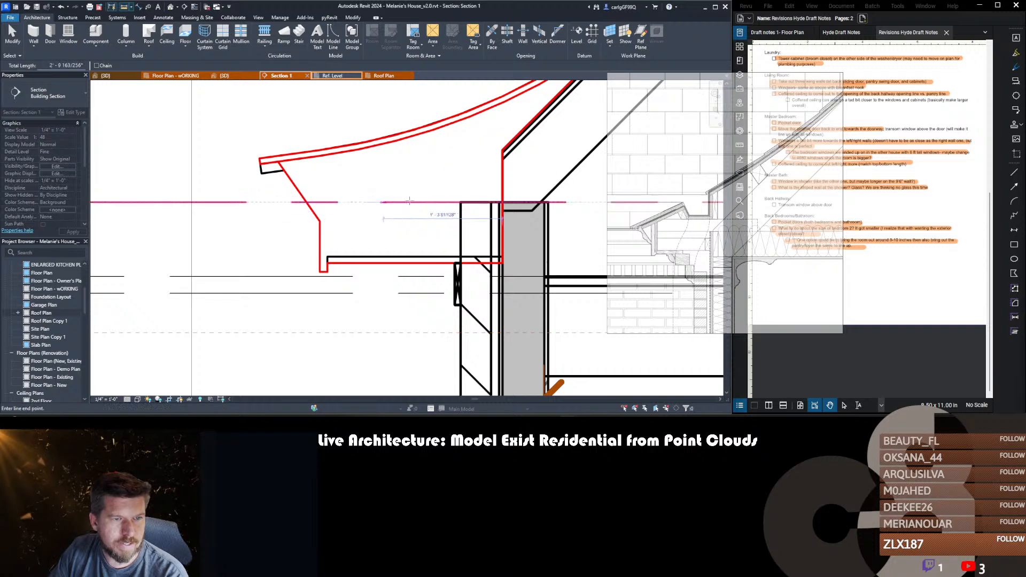
key("Escape")
key("Escape")
- Try to set the eave's vertical drop and bottom lip lines 1' from the wall, then undo the move
middle_click_drag(376, 231, 339, 226)
scroll(321, 230, "down", 1)
left_click(290, 251)
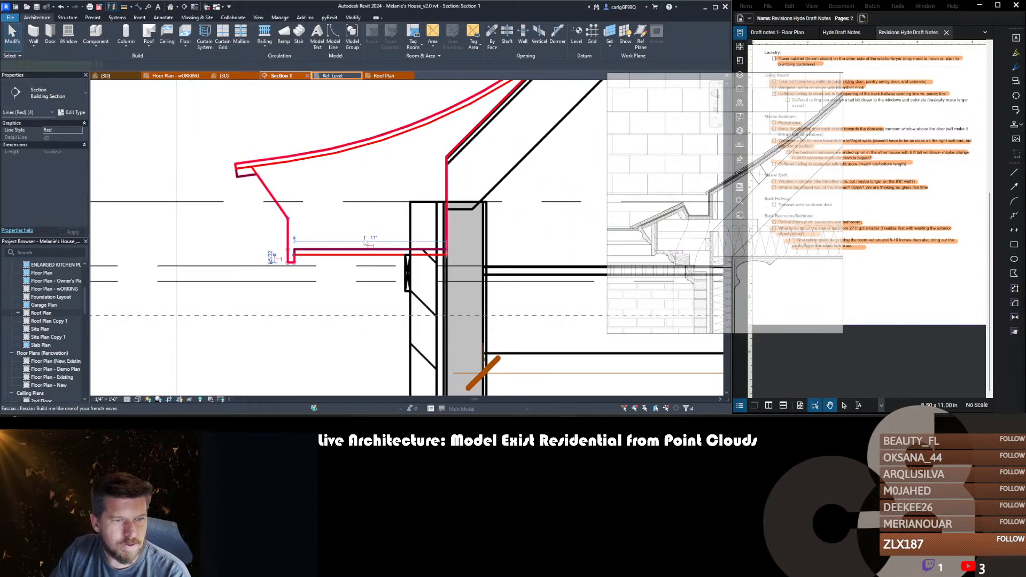
left_click(366, 234)
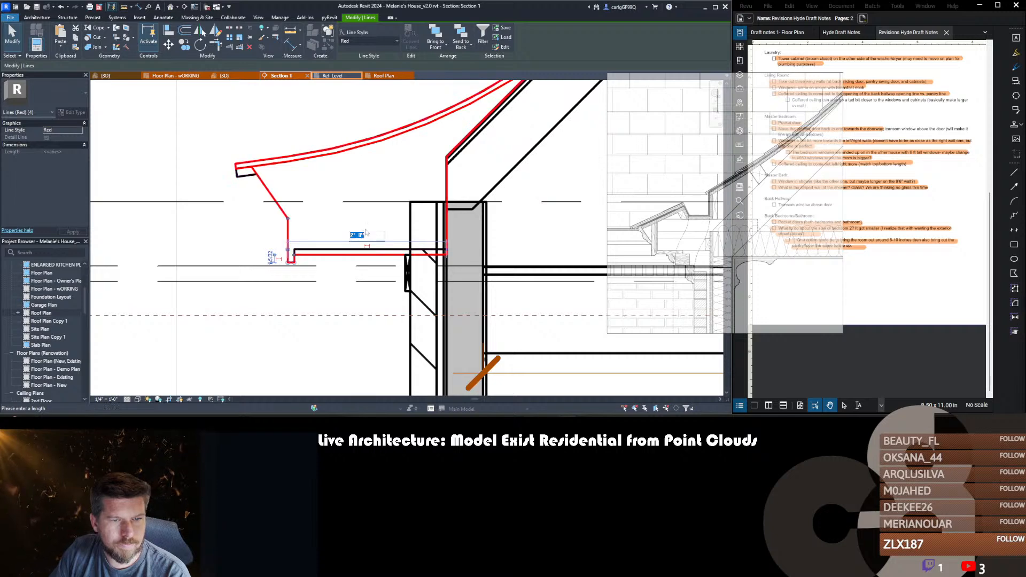
key("Return")
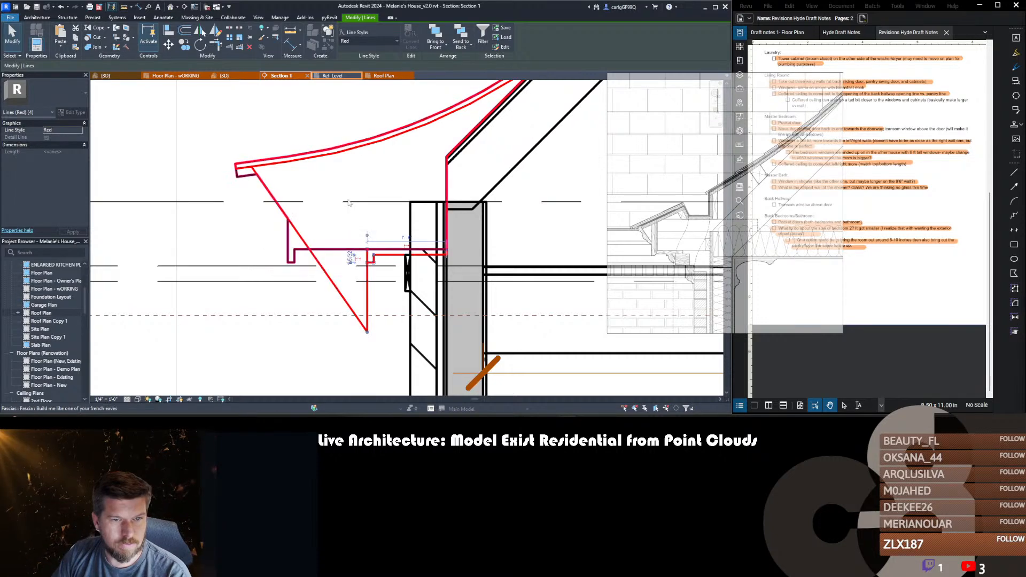
key("Escape")
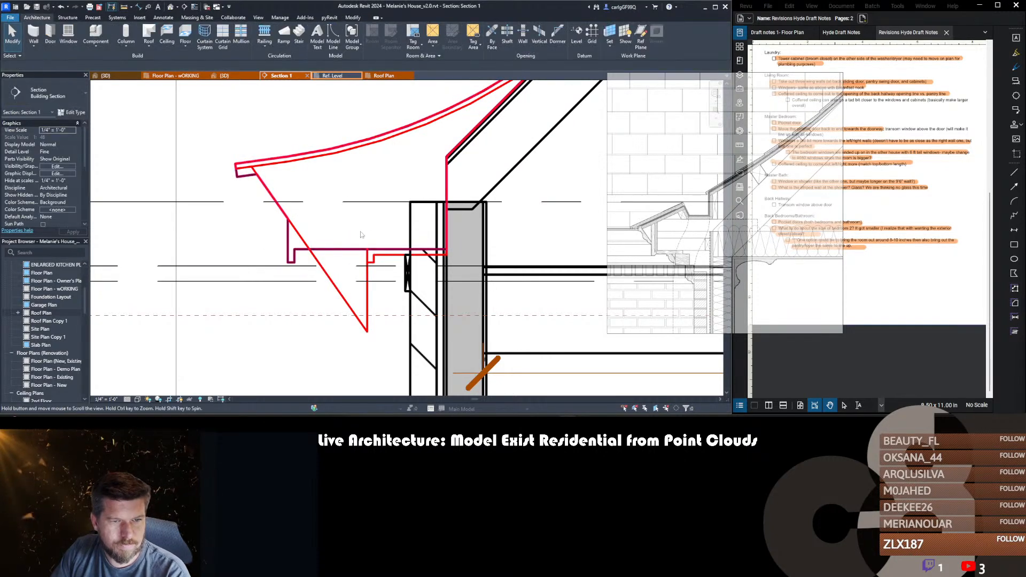
key("ctrl+z")
- Set the eave's diagonal, vertical drop and bottom lip lines together 1' from the wall's sheathing face
left_click_drag(239, 153, 321, 295)
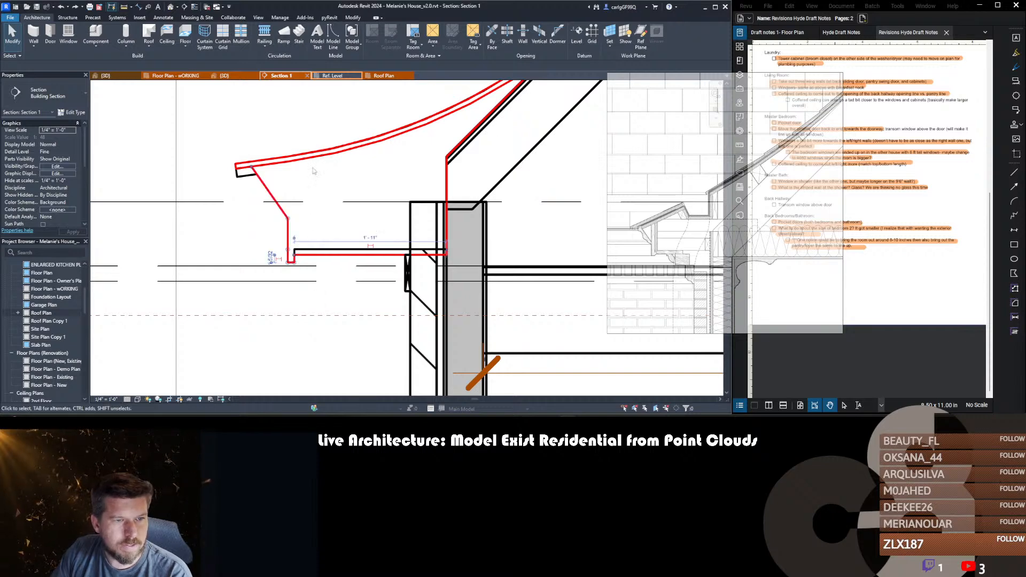
left_click(287, 237)
left_click(367, 235)
type("1")
key("Return")
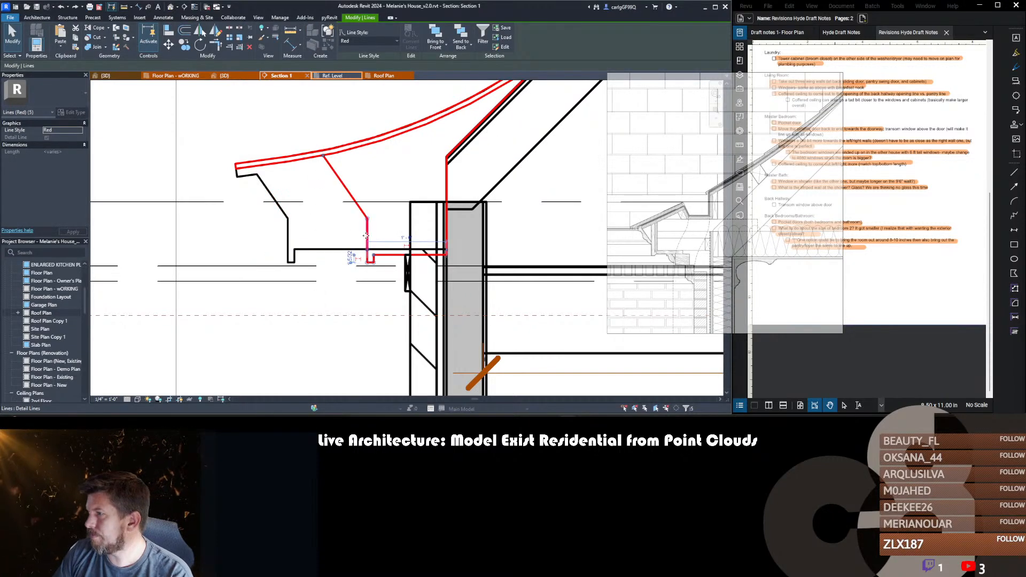
key("Escape")
scroll(340, 202, "down", 1)
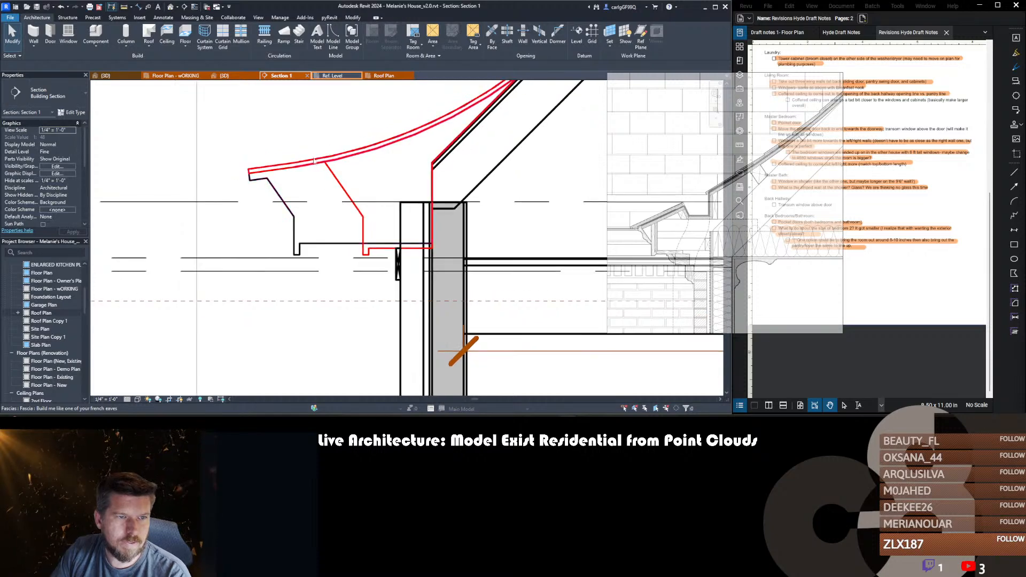
- Delete the upper and lower curved detail lines of the eave profile, keeping the short straight lines at the tip
middle_click_drag(340, 202, 353, 231)
scroll(355, 227, "up", 3)
middle_click_drag(381, 176, 377, 224)
scroll(377, 223, "down", 2)
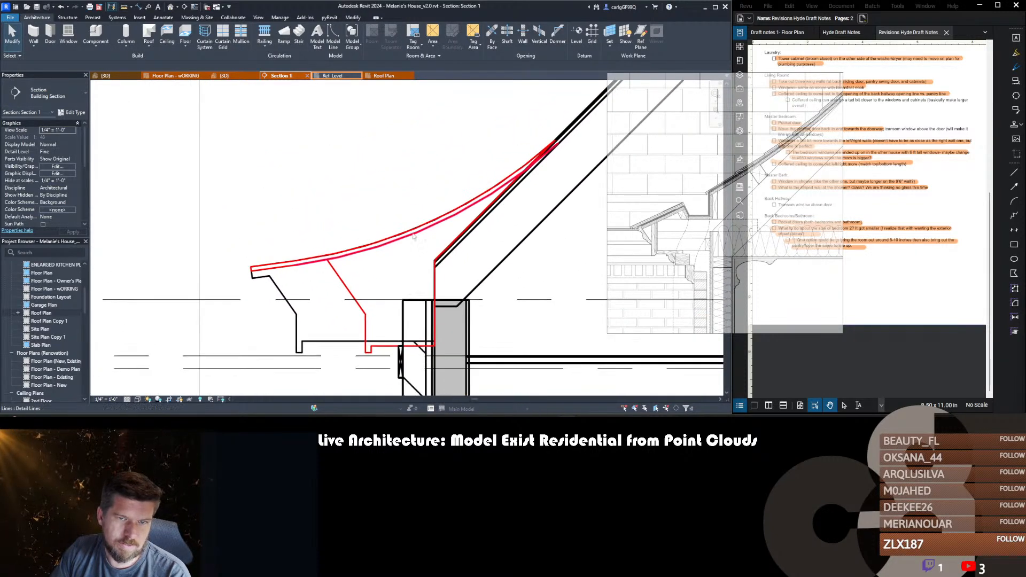
middle_click_drag(419, 207, 401, 235)
left_click_drag(402, 250, 401, 226)
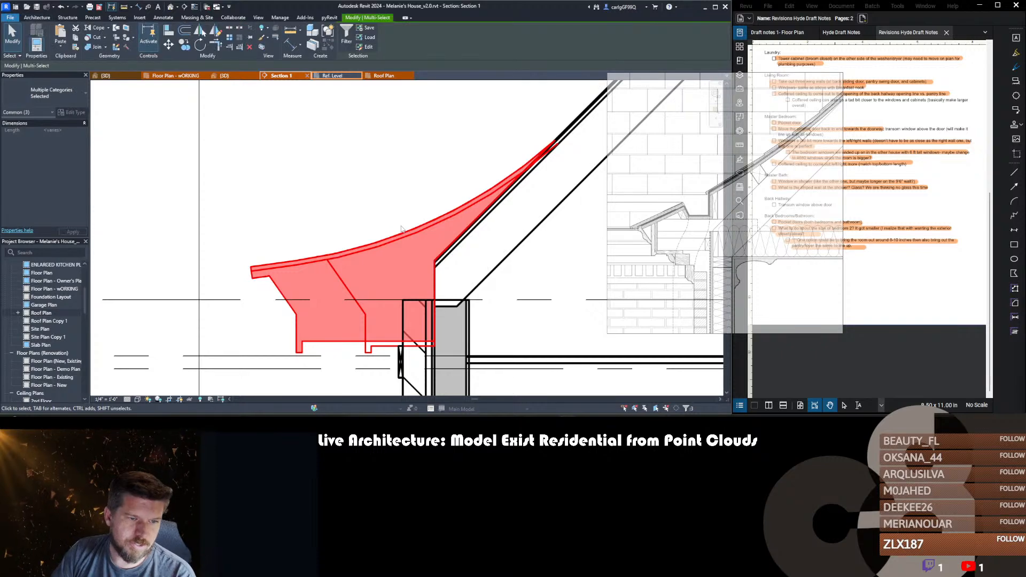
key("Escape")
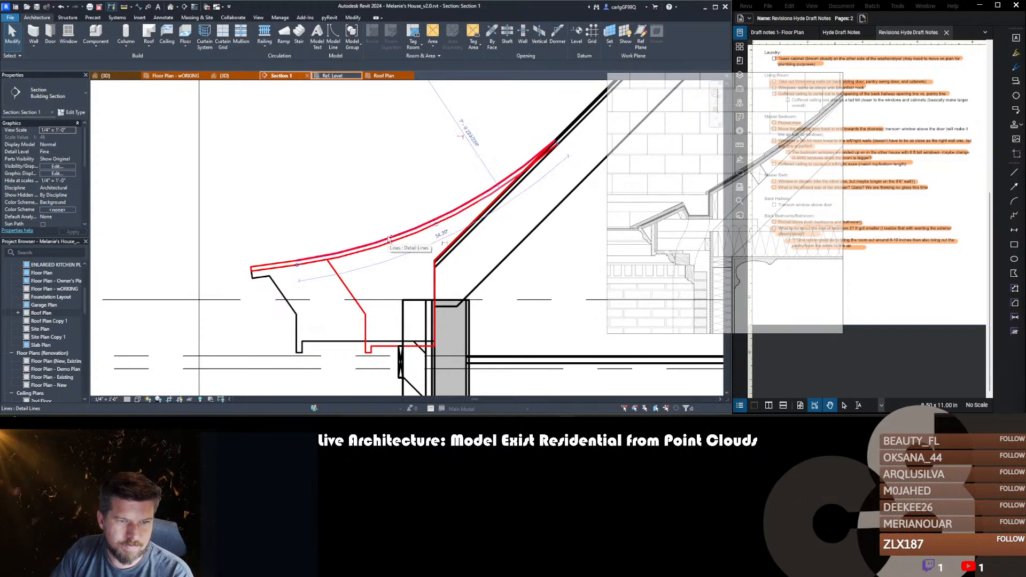
left_click(389, 240)
key("Escape")
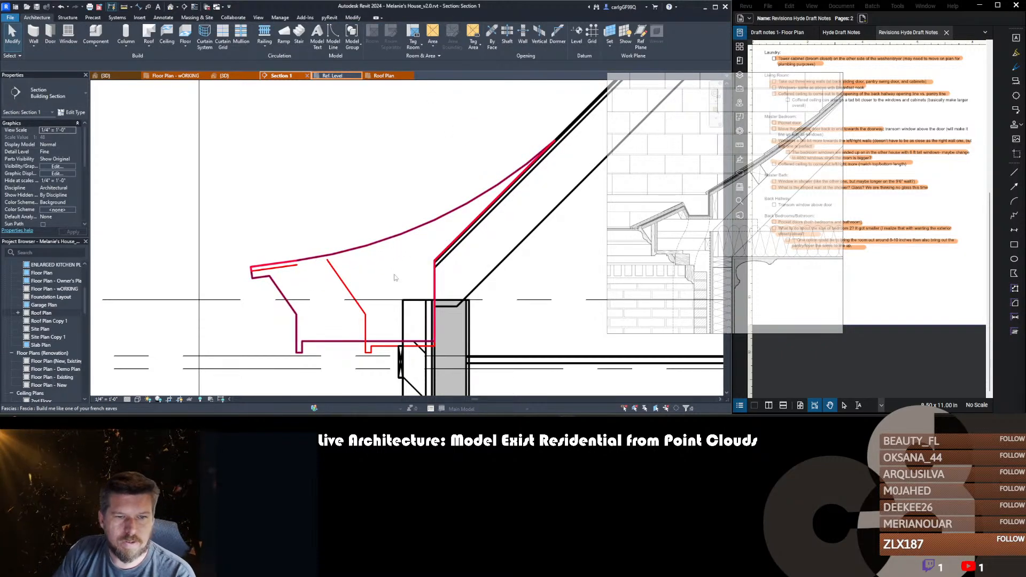
middle_click_drag(395, 278, 383, 237)
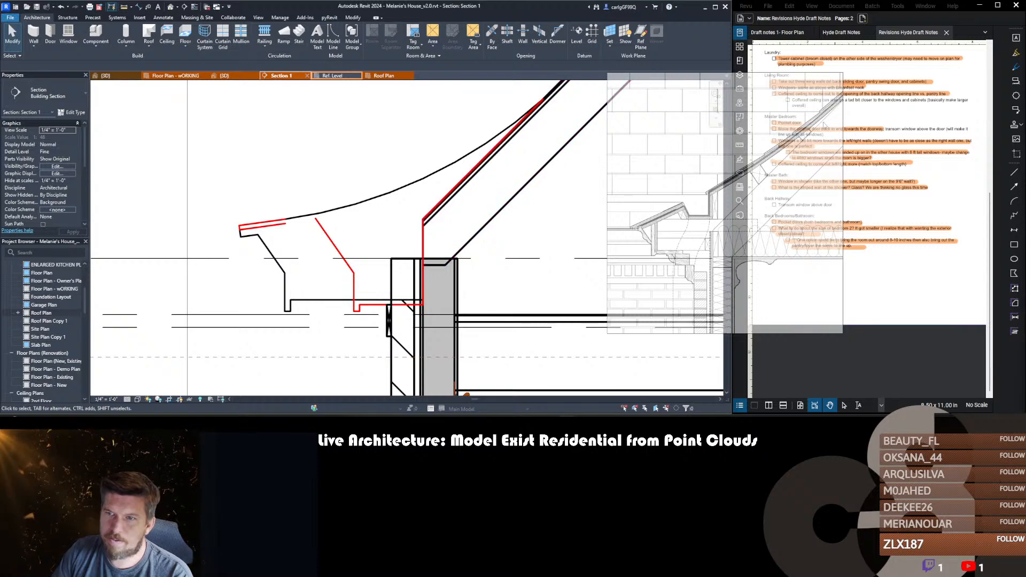
middle_click_drag(429, 195, 425, 235)
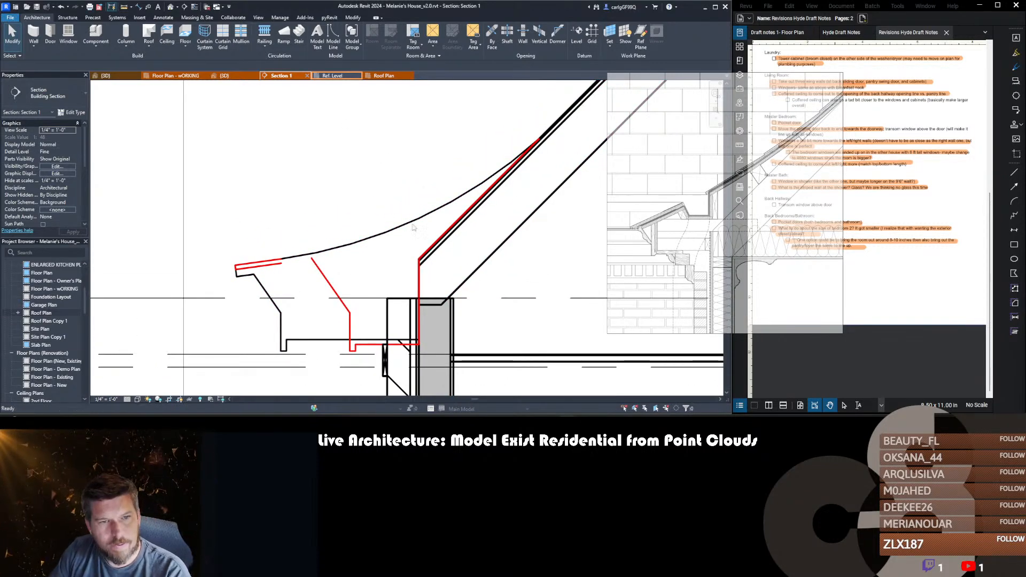
key("d")
key("l")
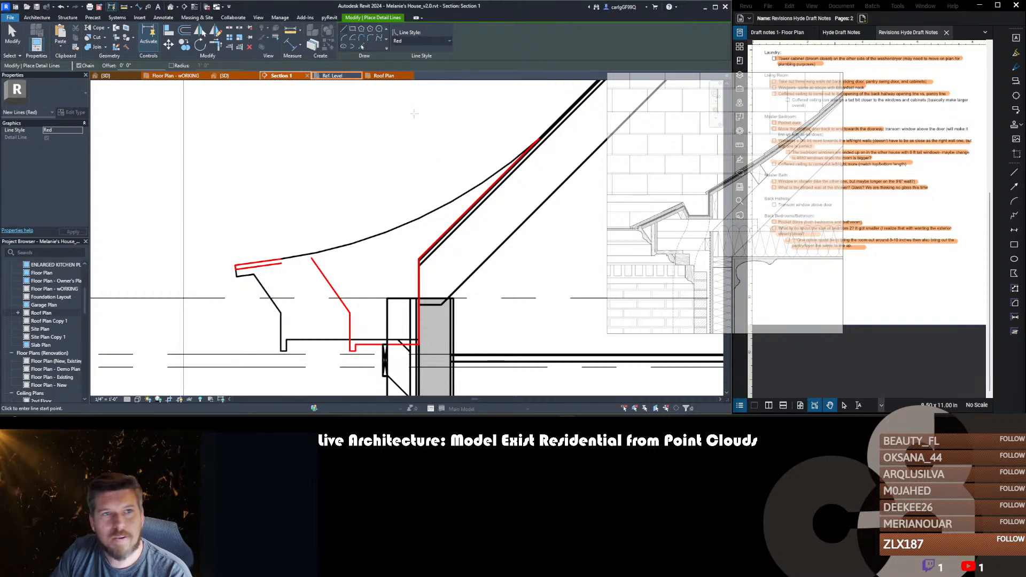
left_click(348, 40)
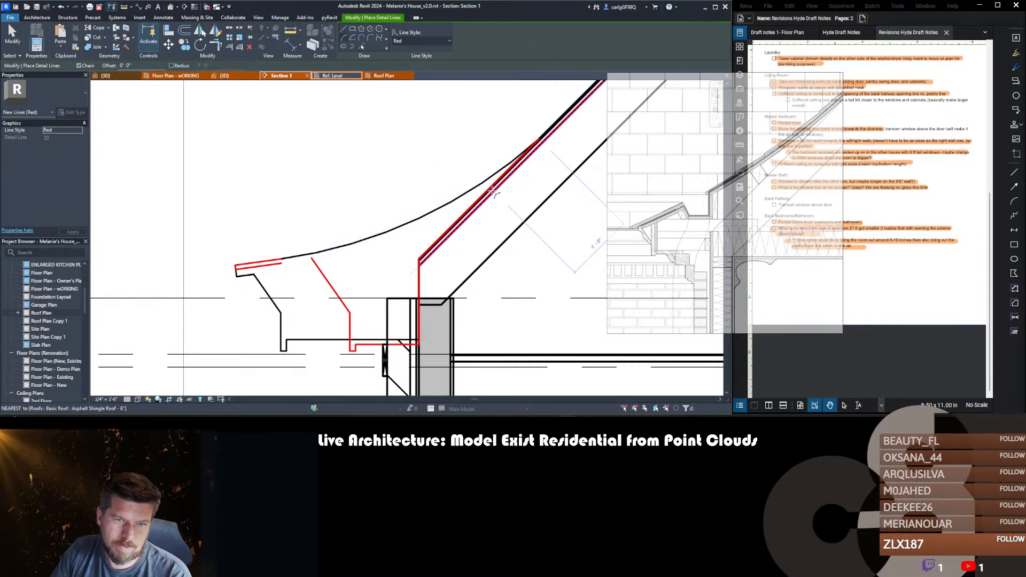
middle_click_drag(345, 283, 351, 253)
key("Escape")
key("Escape")
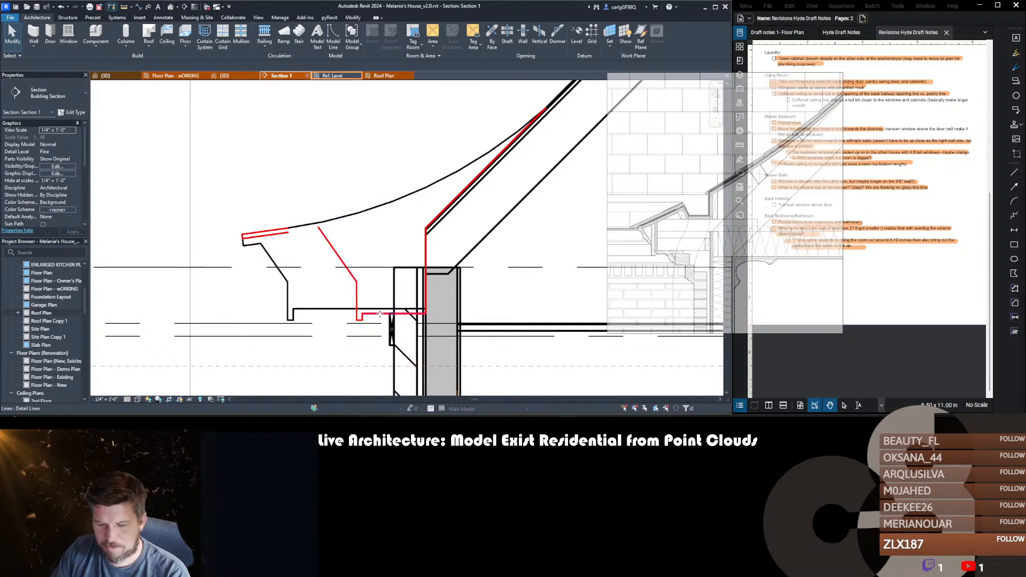
- Copy the horizontal soffit line up above the wall plate and trim it with the diagonal line to close the profile's top
left_click_drag(380, 313, 380, 245)
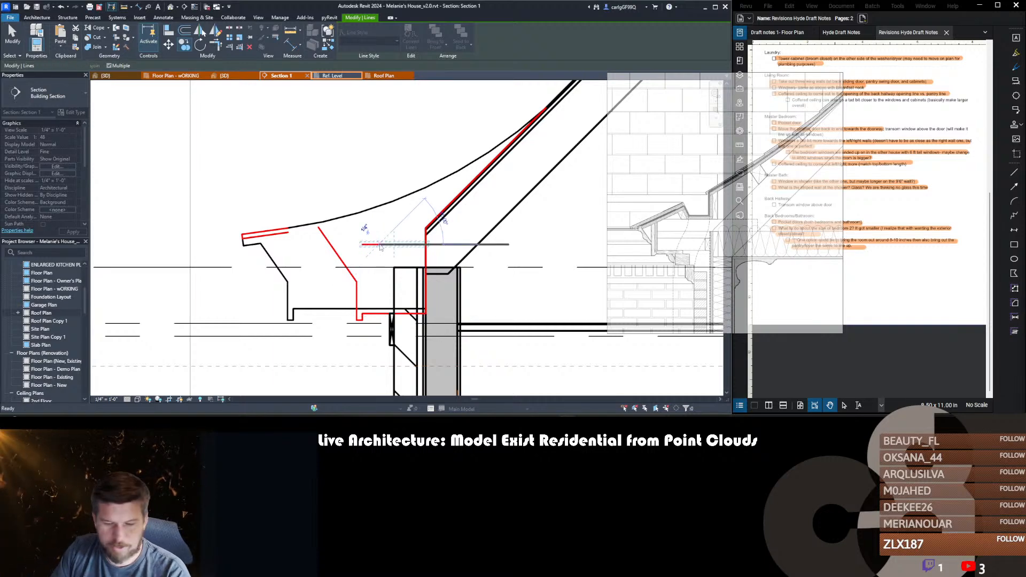
key("Escape")
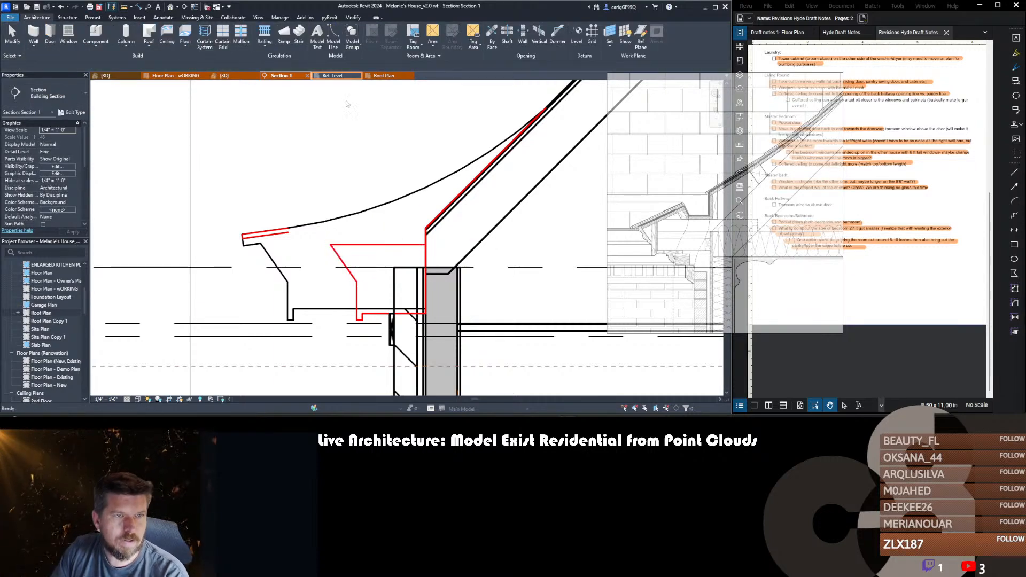
- Draw a curved detail line from the diagonal's upper corner up to the roof slope line
key("d")
key("l")
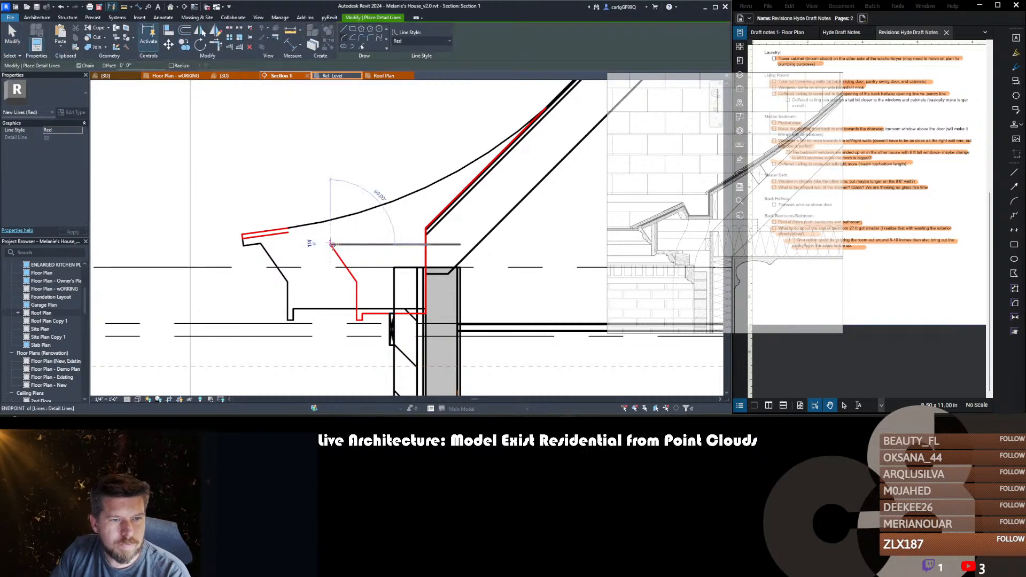
left_click(331, 244)
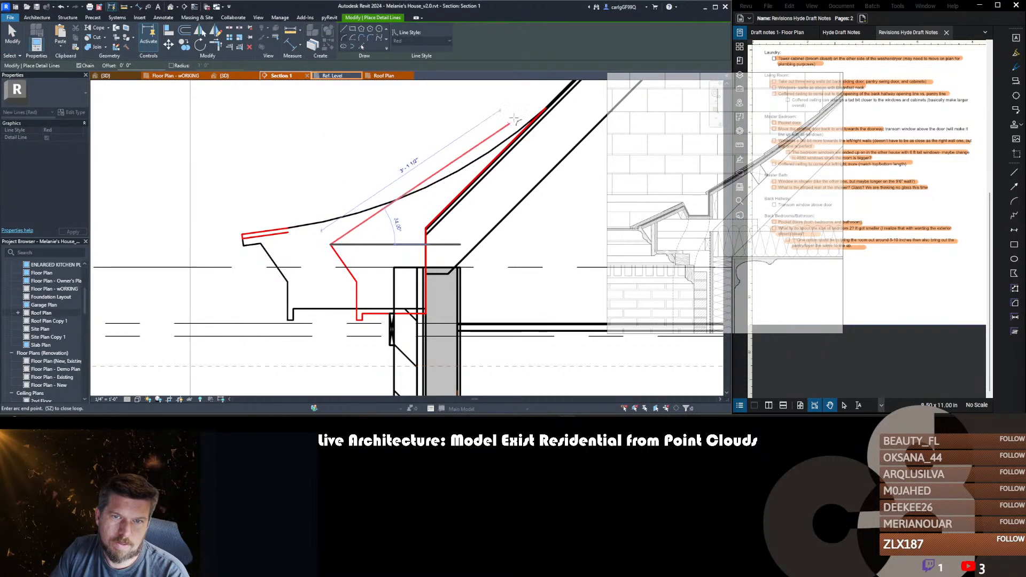
left_click(477, 182)
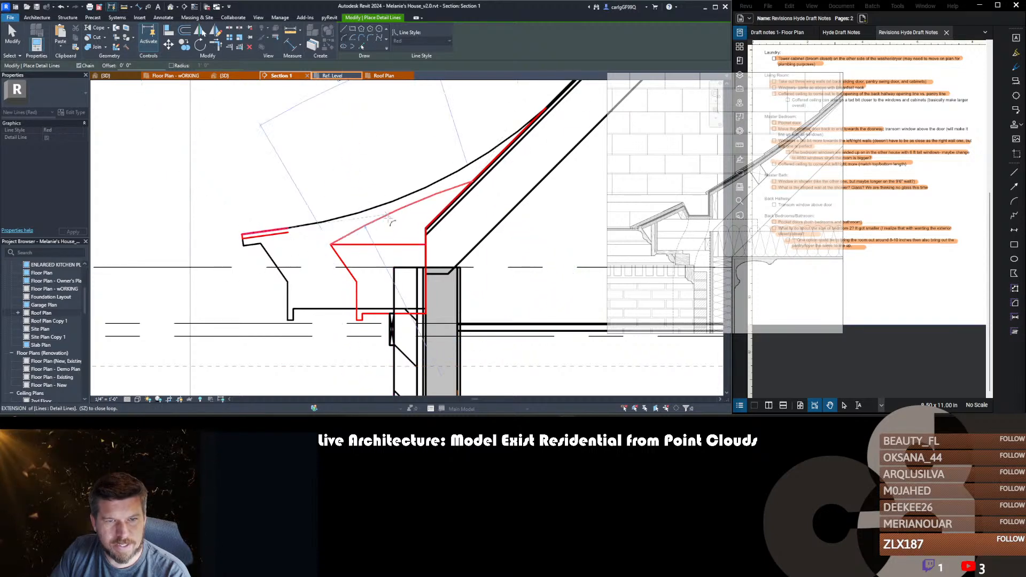
left_click(429, 207)
key("Escape")
key("Escape")
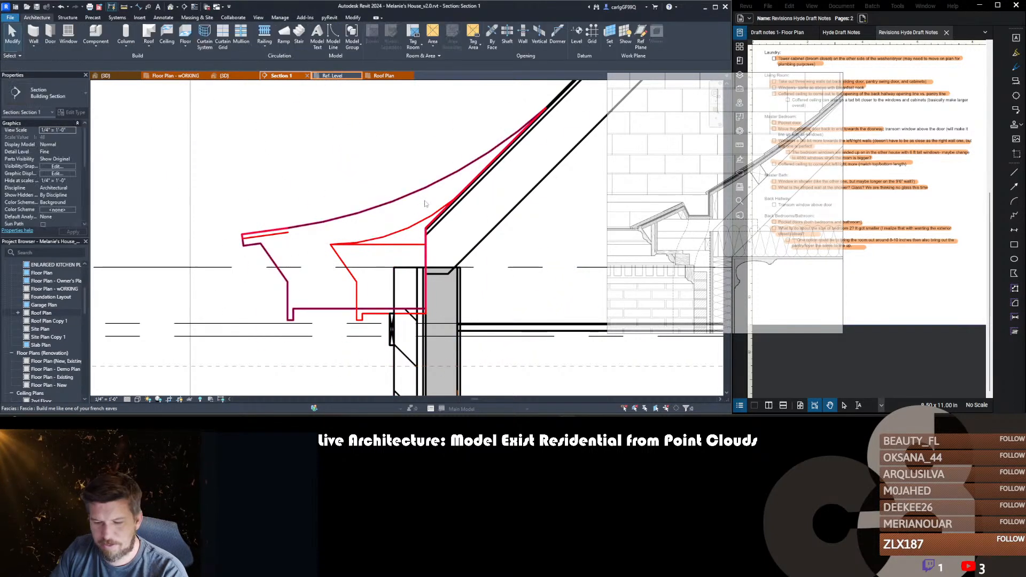
- Delete the new curved detail line between the diagonal's upper corner and the roof slope
scroll(268, 245, "down", 5)
scroll(265, 253, "up", 4)
scroll(265, 252, "up", 4)
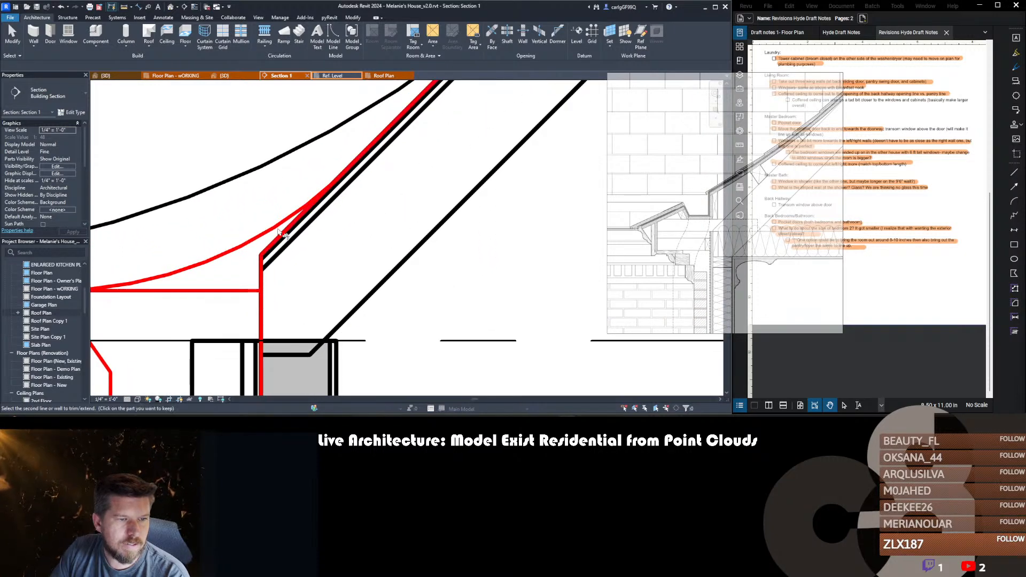
key("t")
key("r")
scroll(299, 235, "down", 3)
scroll(310, 230, "up", 3)
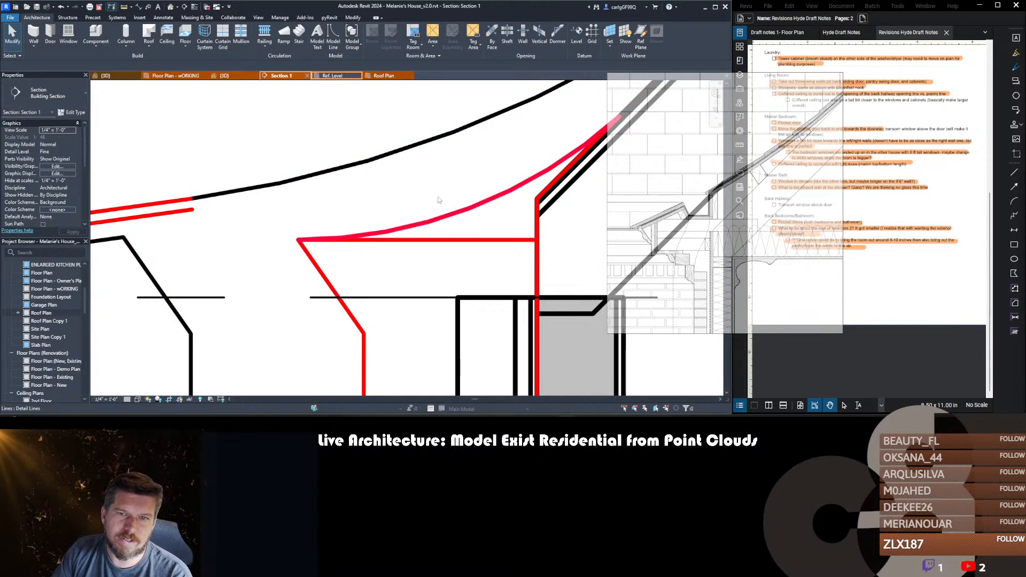
scroll(378, 240, "down", 2)
left_click(431, 223)
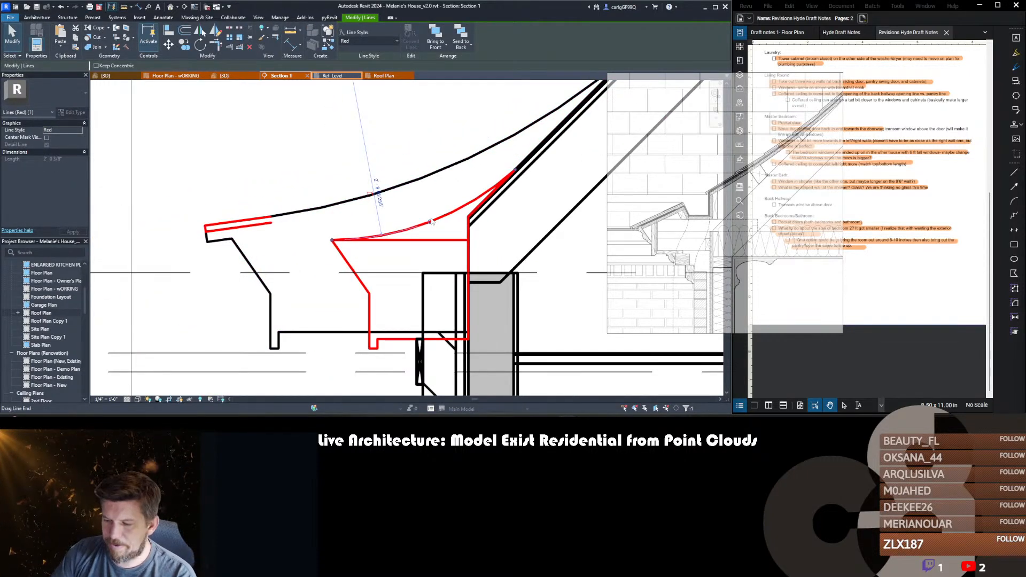
key("Delete")
- Draw a short detail line sloping down and outward from the diagonal's upper corner
middle_click_drag(315, 188, 344, 174)
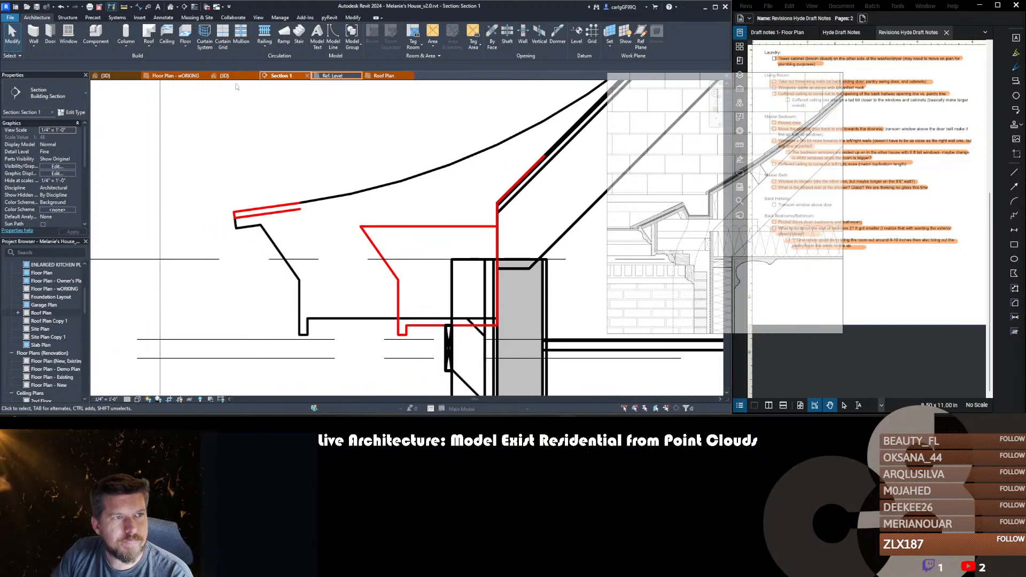
key("d")
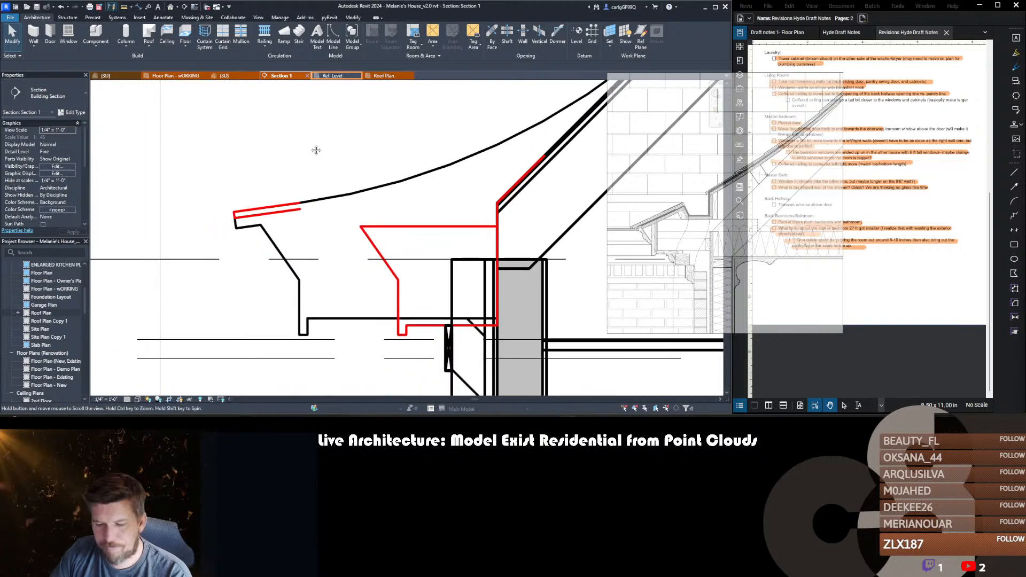
key("l")
left_click(361, 227)
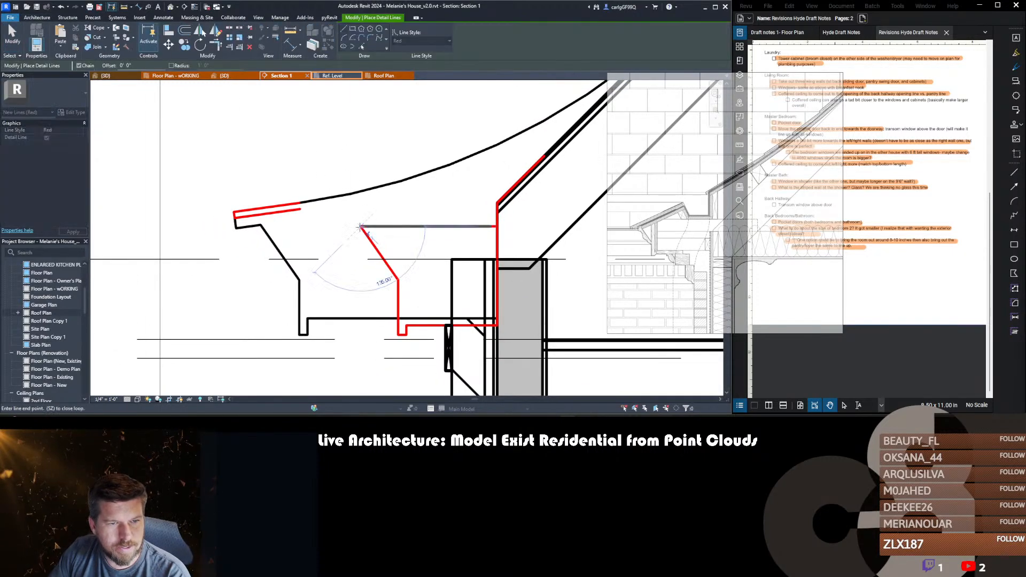
left_click(333, 238)
key("Escape")
key("Escape")
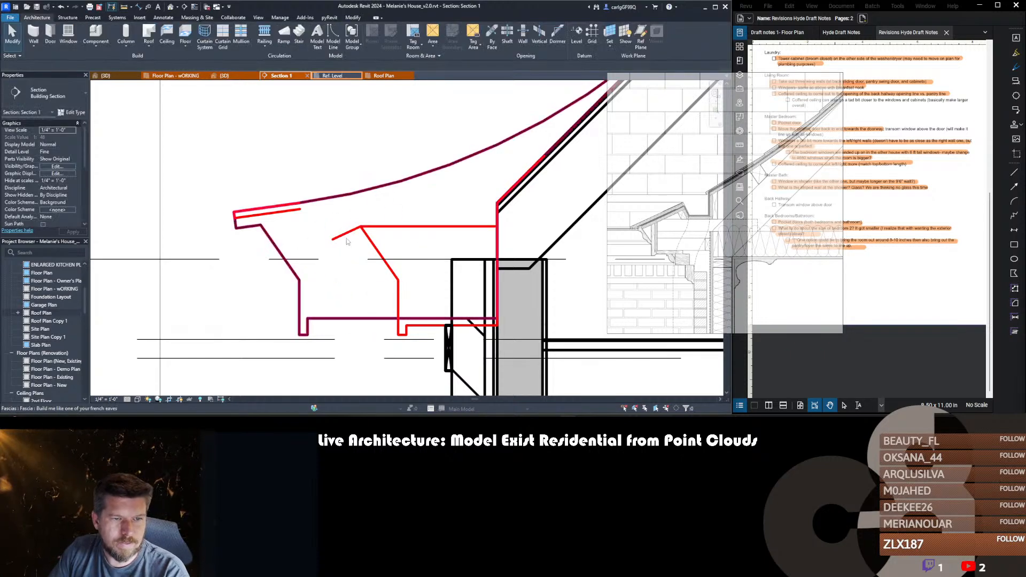
left_click(348, 233)
key("Escape")
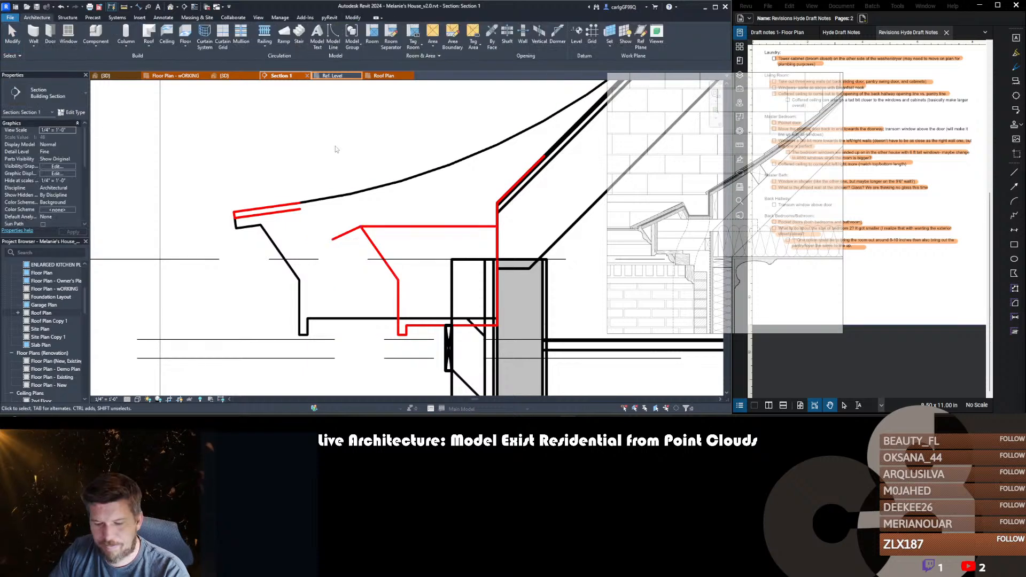
- Draw a 1' horizontal detail line above the eave profile as the run of a slope triangle
key("d")
key("l")
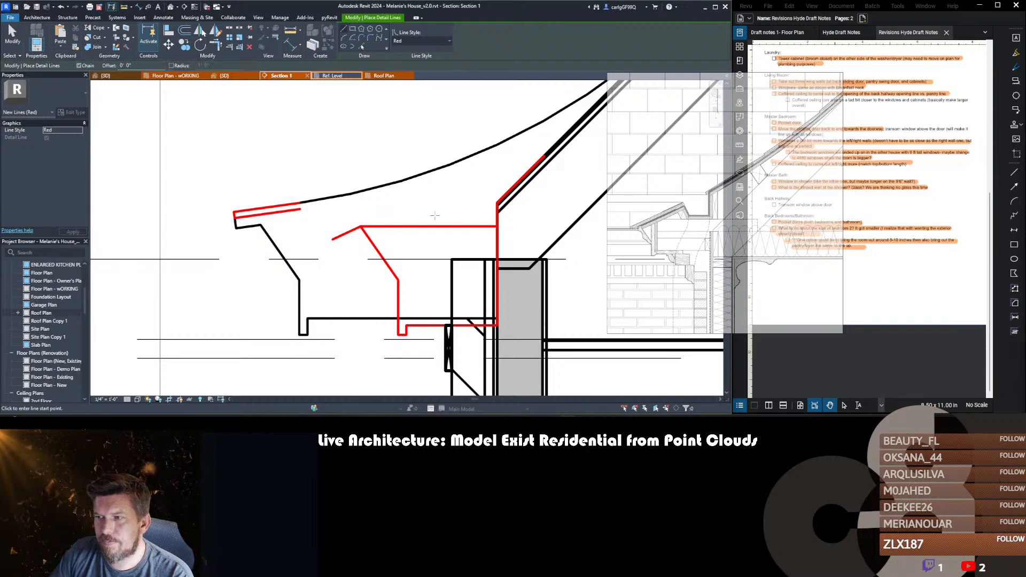
left_click(349, 205)
key("Escape")
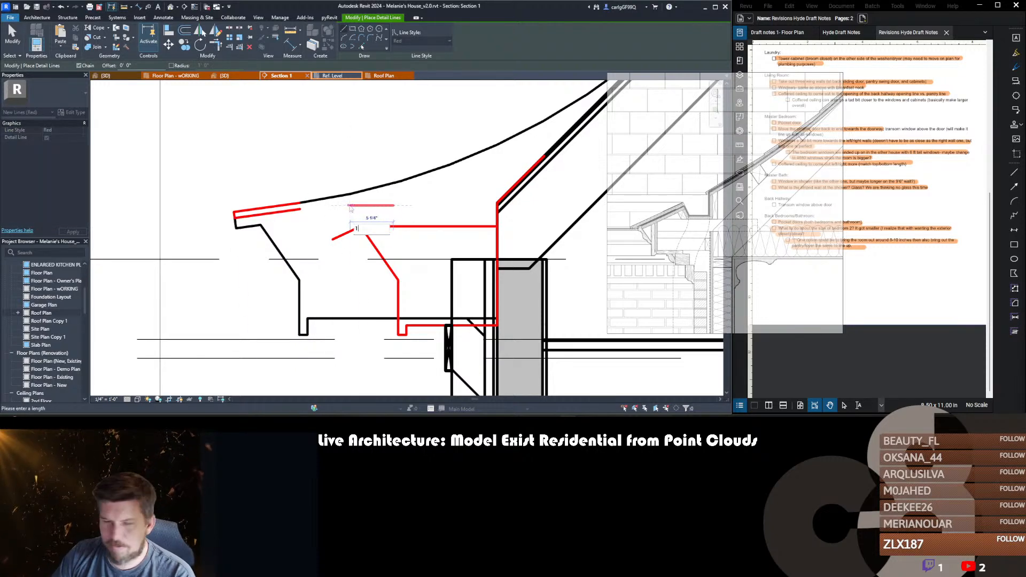
- Try to draw the slope triangle's vertical drop with a length of 3.2 from the run's outer end, then undo it
left_click(297, 208)
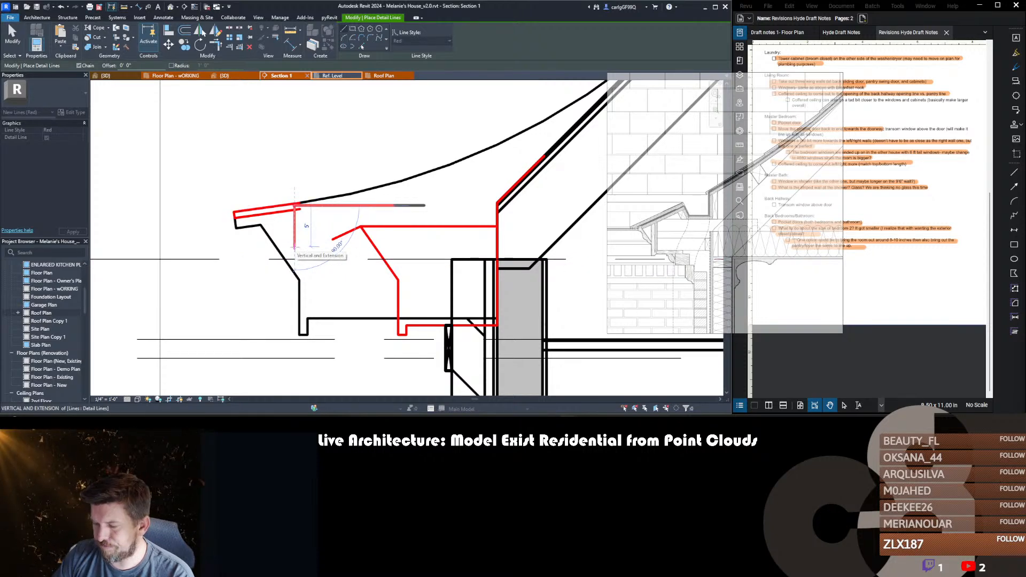
type("3.2")
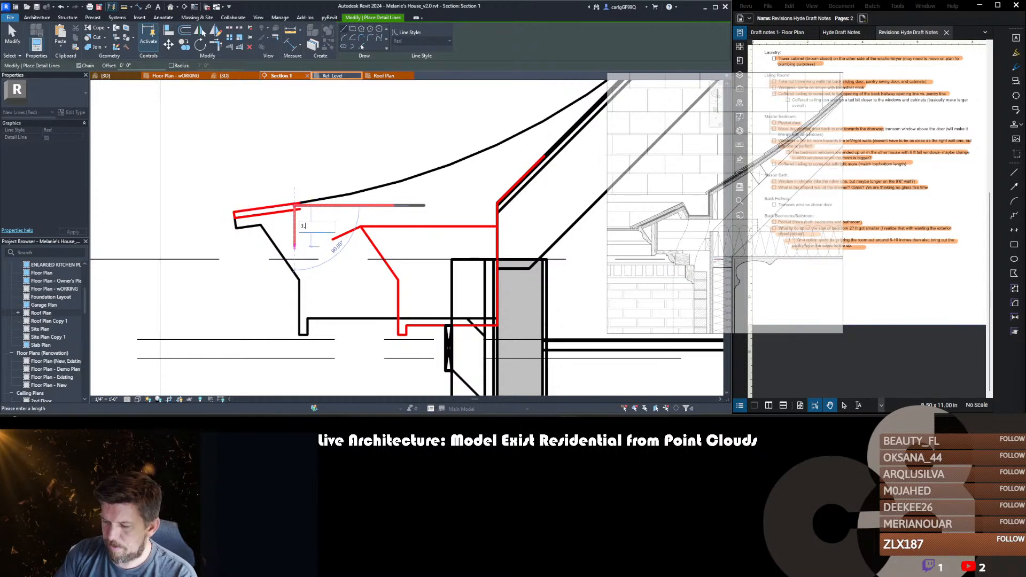
key("Return")
key("Escape")
key("Escape")
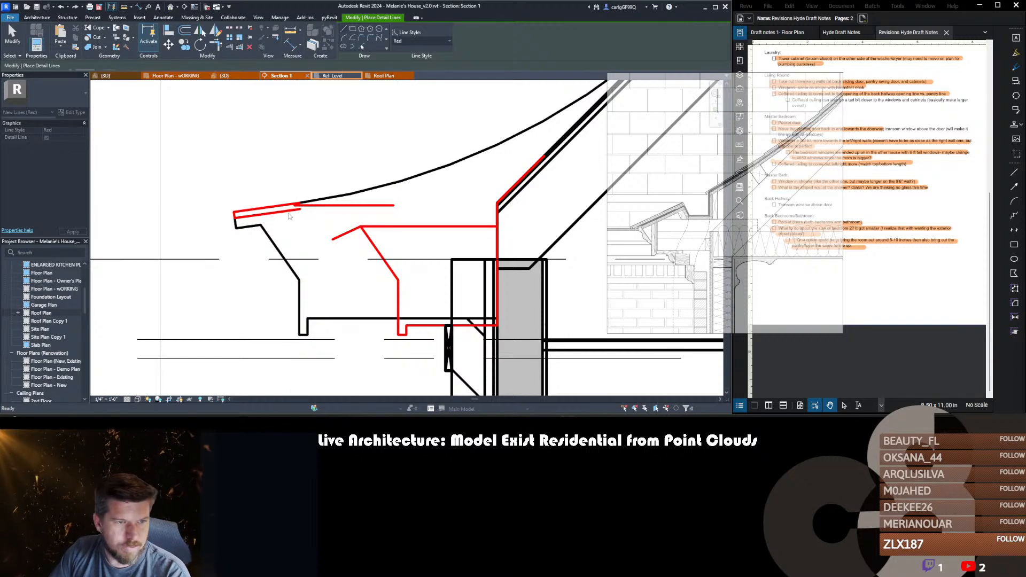
- Draw the vertical drop at the run's outer end and close the slope triangle with a sloped line to its inner end
left_click(294, 206)
left_click(293, 231)
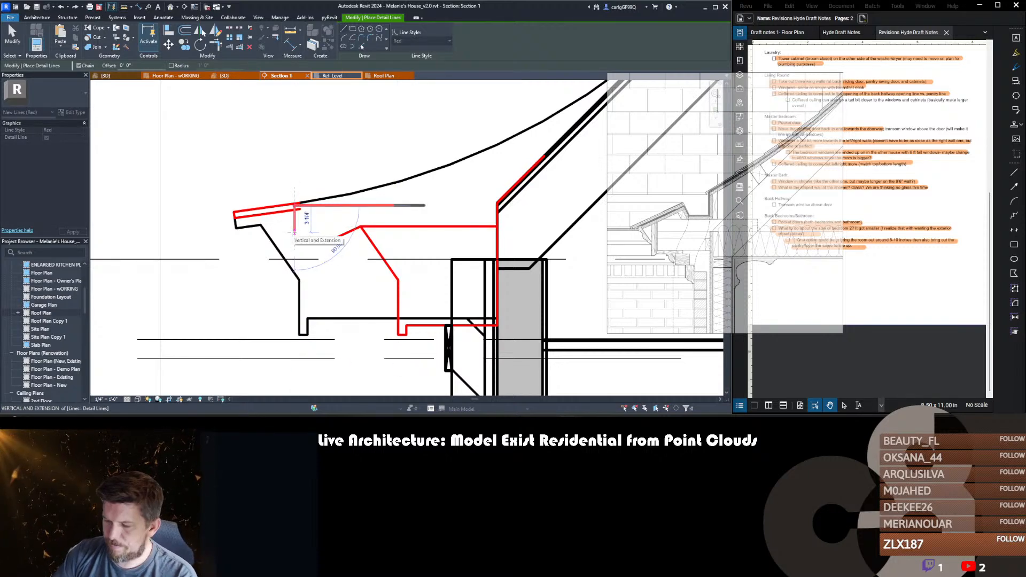
left_click(393, 205)
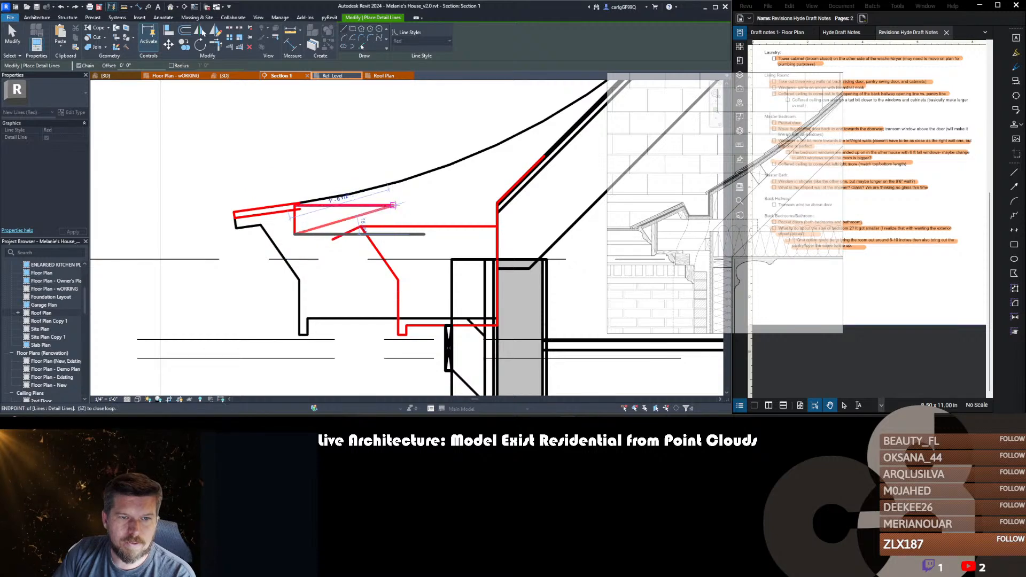
key("Escape")
key("Escape")
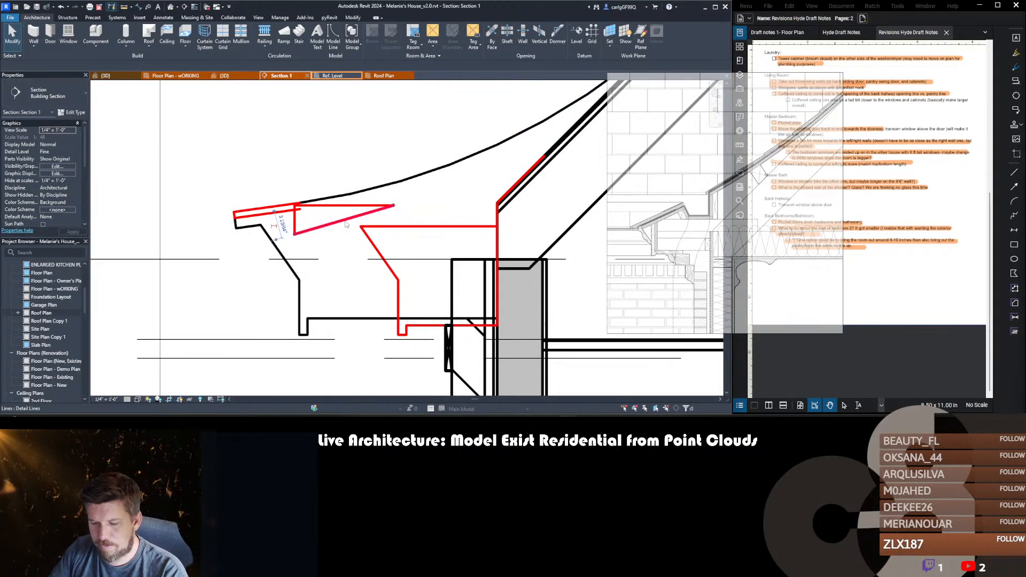
- Move the triangle's sloped line so that it passes through the upper corner of the eave's diagonal line
left_click(346, 223)
left_click_drag(370, 227, 361, 227)
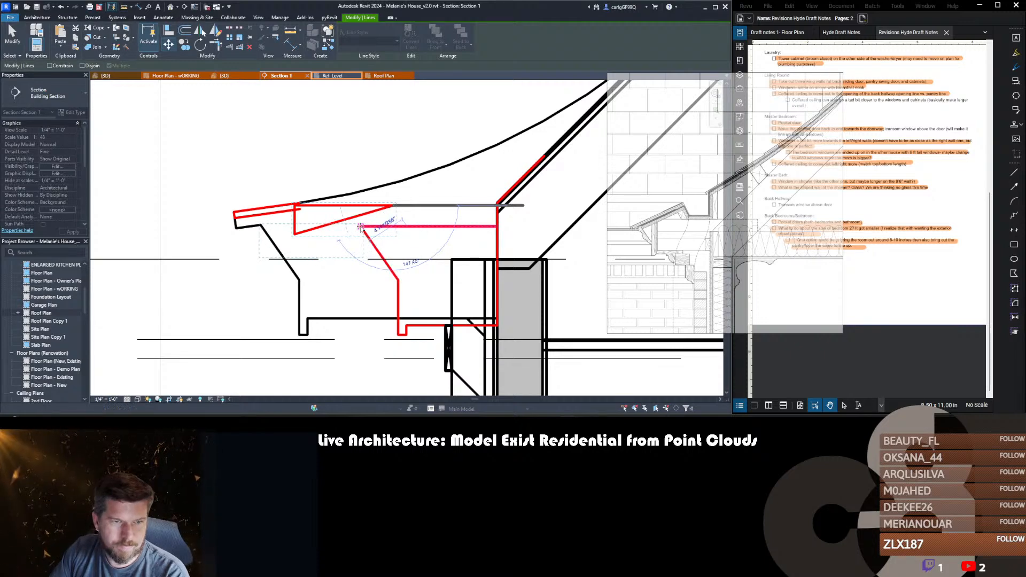
left_click(360, 227)
key("Escape")
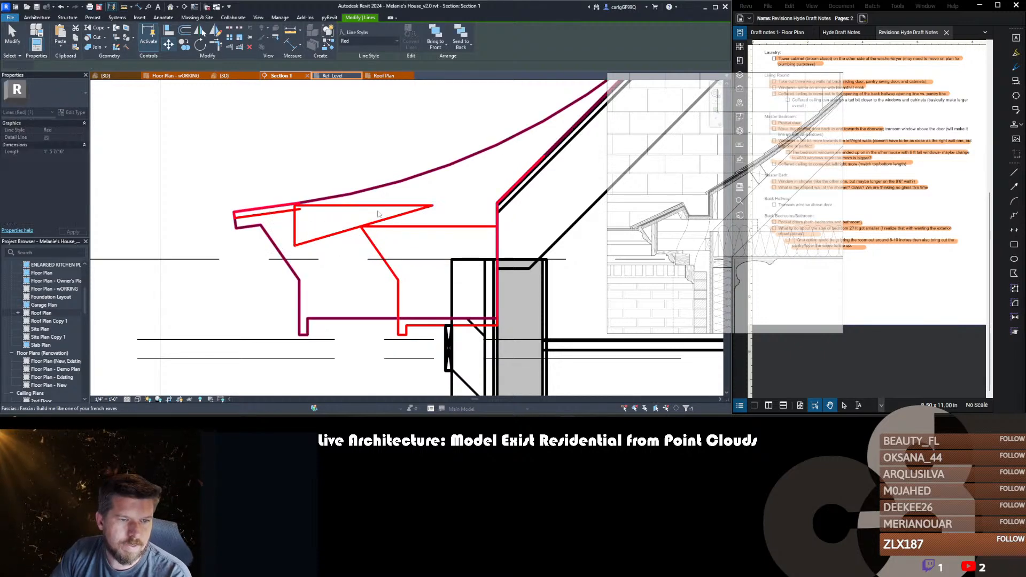
- Delete the slope triangle's horizontal and vertical lines and the leftover red lines at the old eave tip
mouse_move(294, 215)
left_mouse_down()
mouse_move(278, 203)
mouse_move(288, 208)
left_mouse_up()
key("Escape")
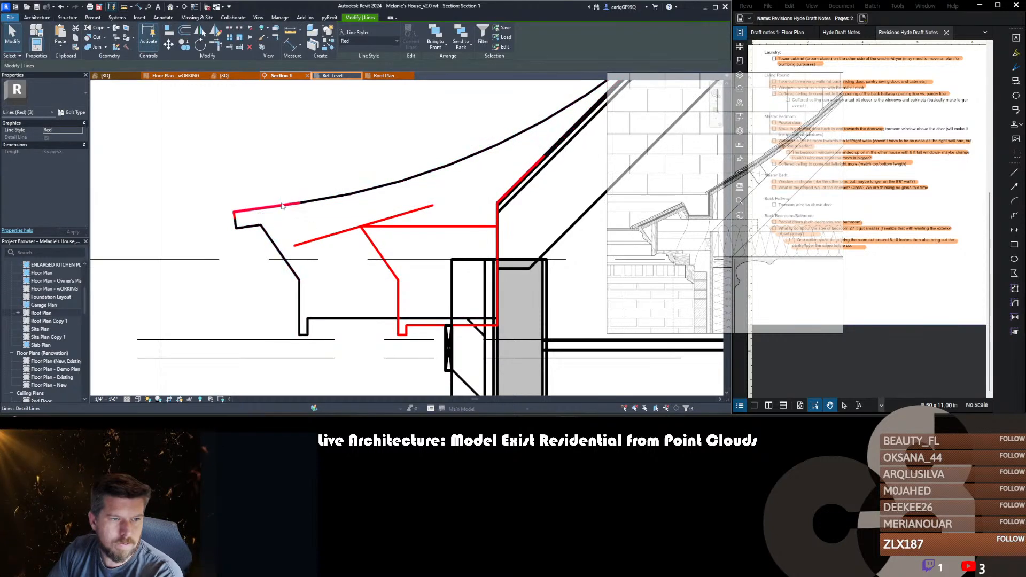
key("Delete")
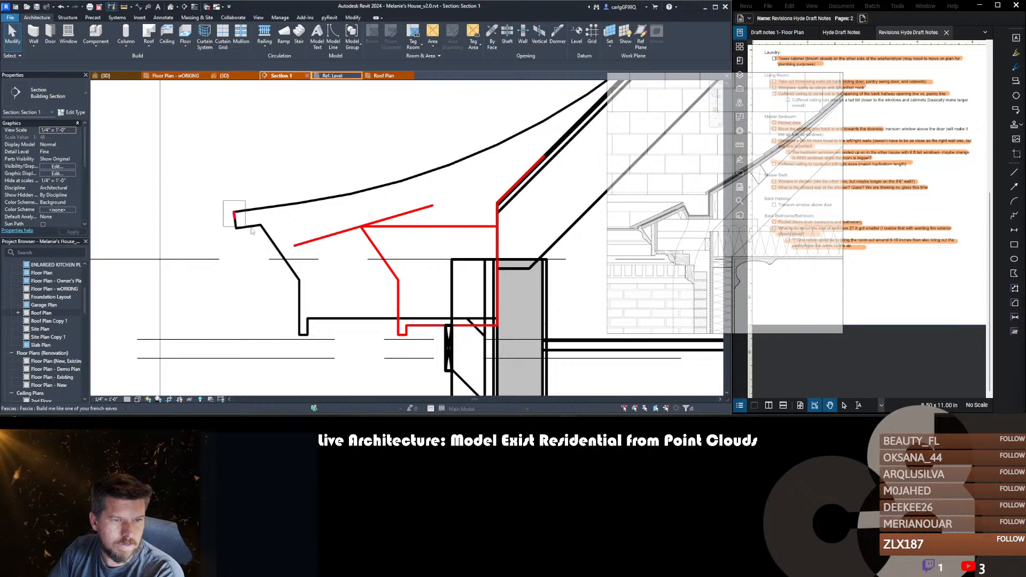
- Set up a copying Offset of 3" for the eave's lines, then leave the command
scroll(360, 236, "up", 1)
scroll(360, 236, "up", 1)
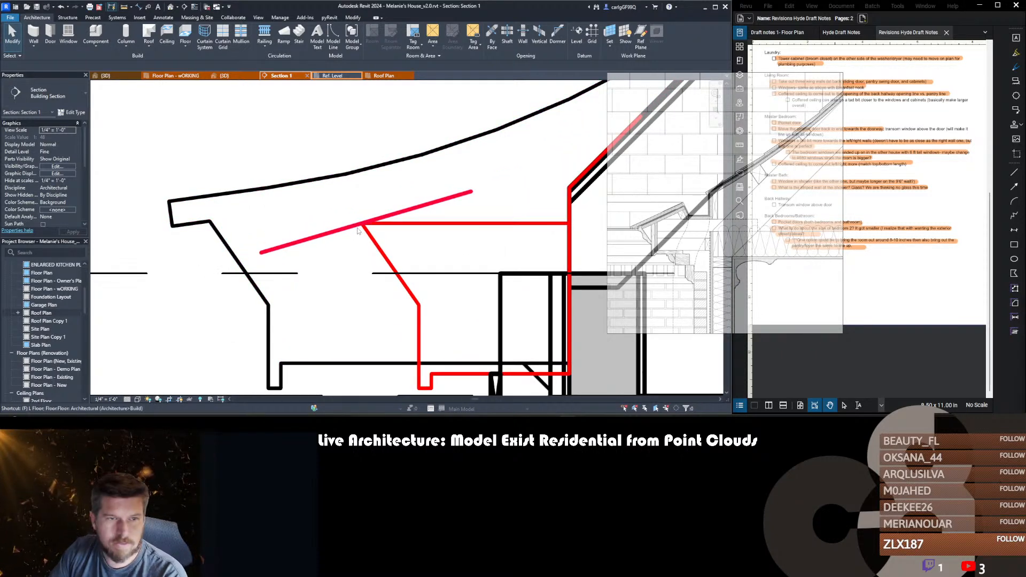
key("o")
key("f")
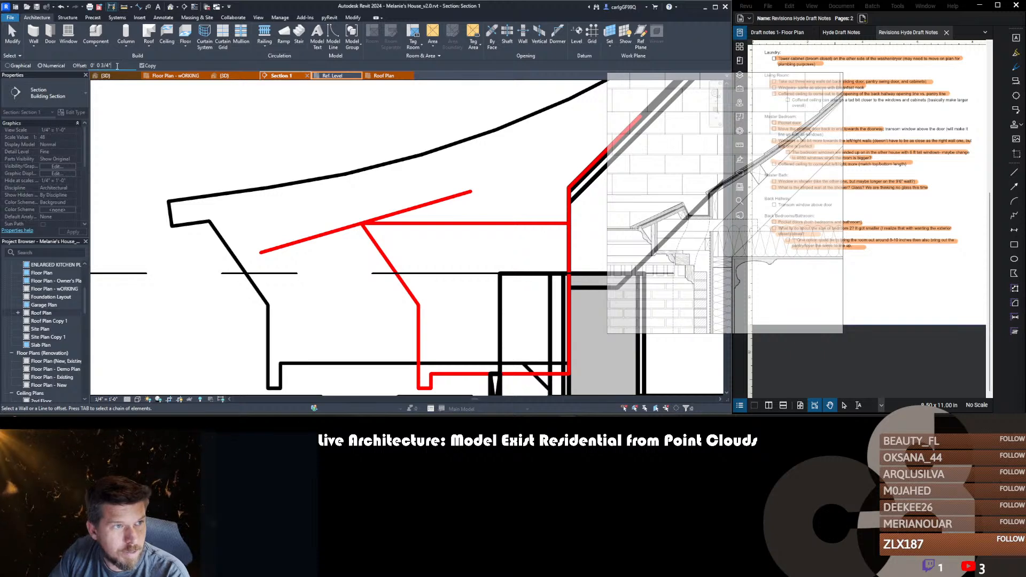
left_click(117, 66)
type("3' 0\"")
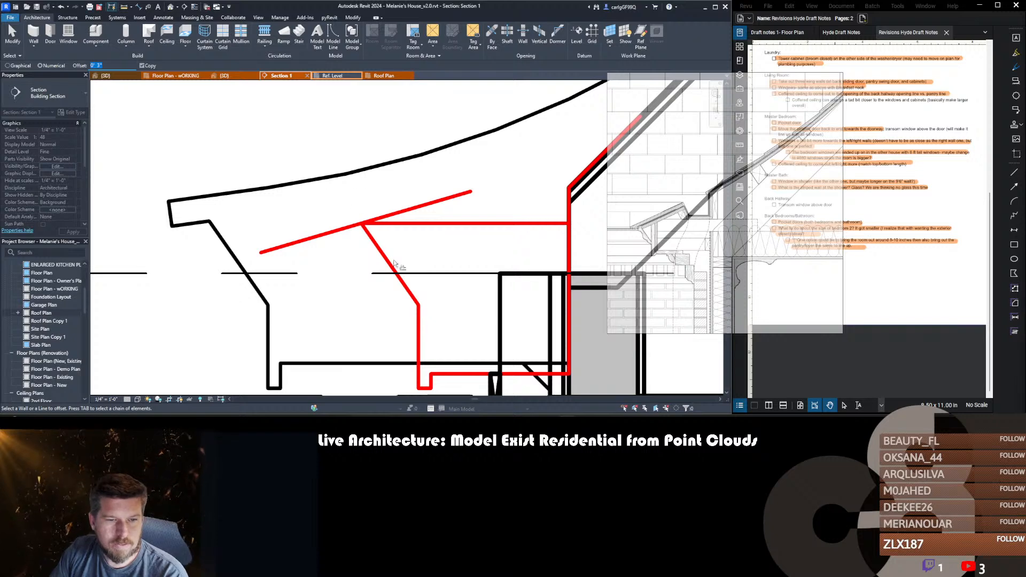
scroll(363, 235, "down", 1)
key("Escape")
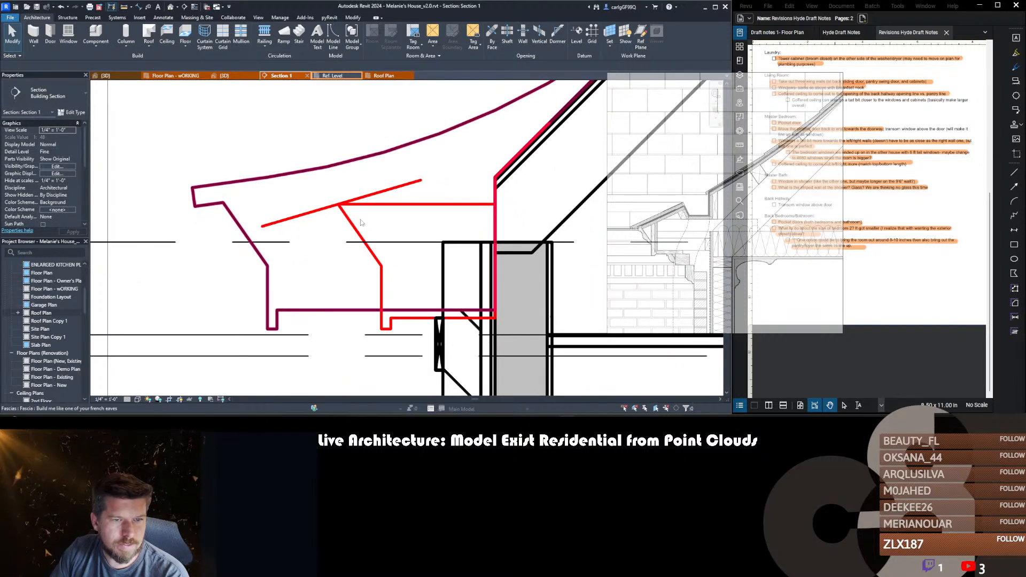
- Try to trim the roof slope line to the eave's diagonal line
key("t")
key("r")
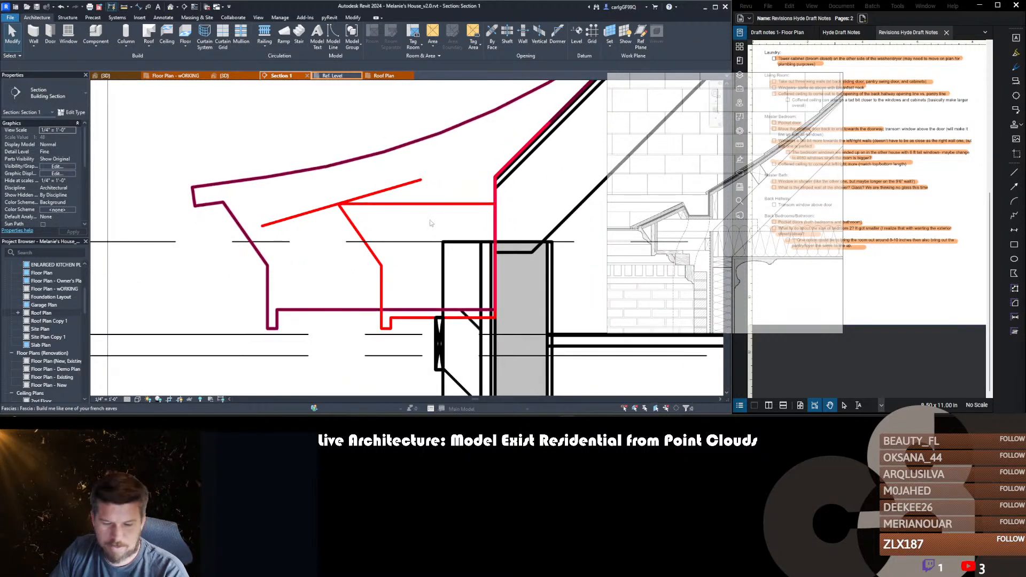
left_click(517, 156)
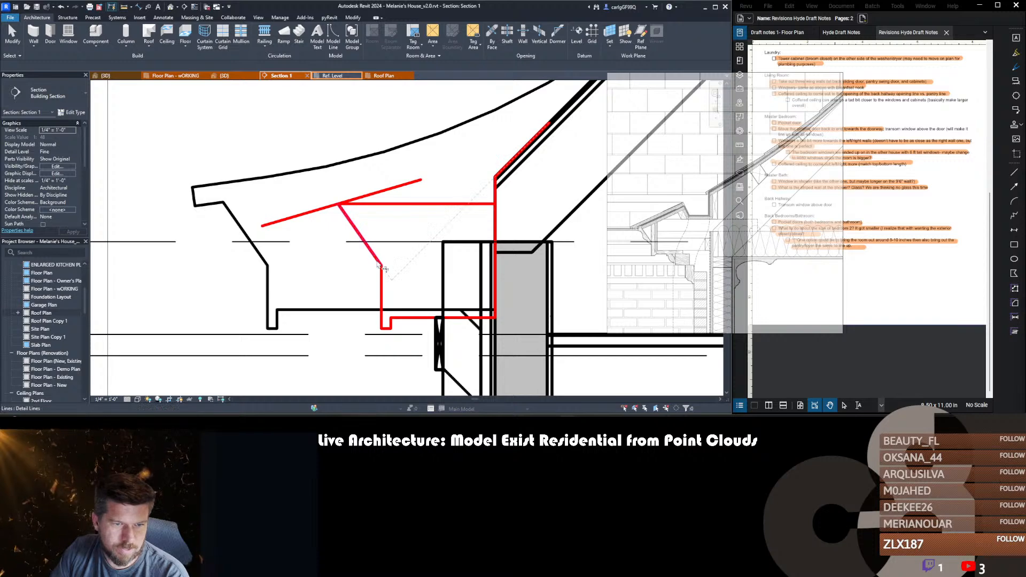
left_click(377, 262)
key("Escape")
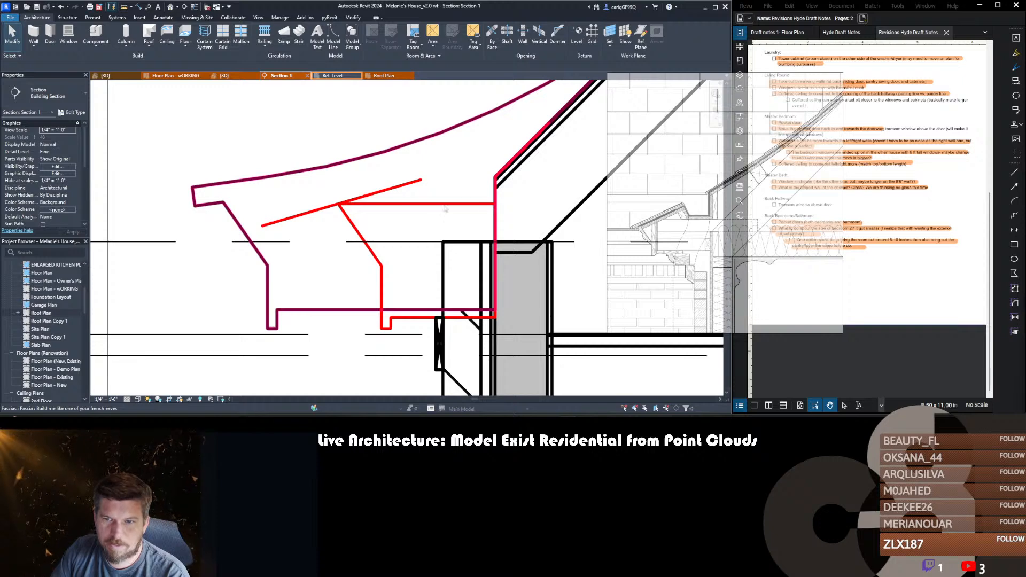
middle_click_drag(453, 189, 424, 209)
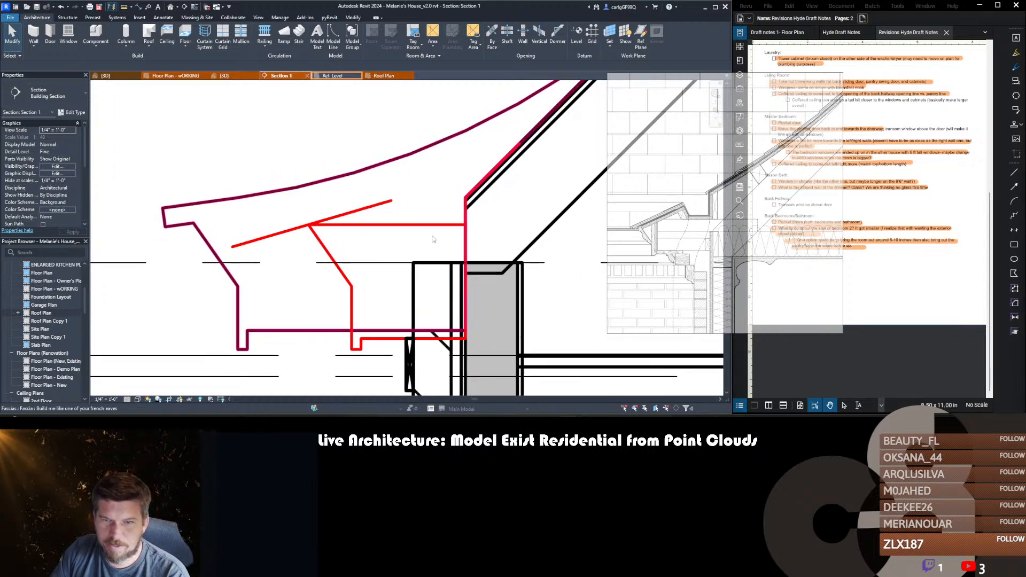
middle_click_drag(419, 277, 420, 225)
scroll(421, 226, "down", 1)
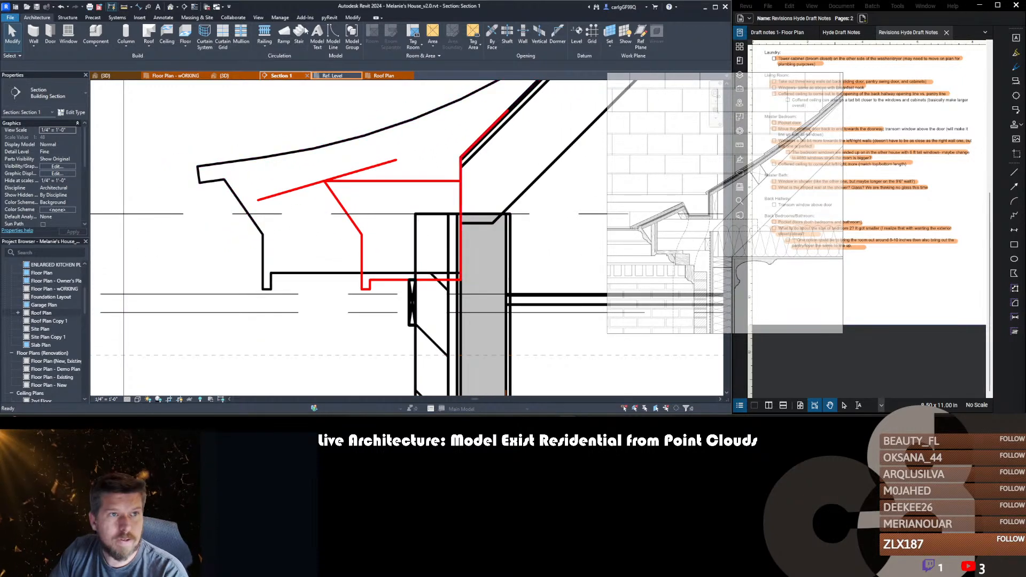
- Add a detail line along the wall's outer face and trim it with the roof slope line to form a corner
key("d")
key("l")
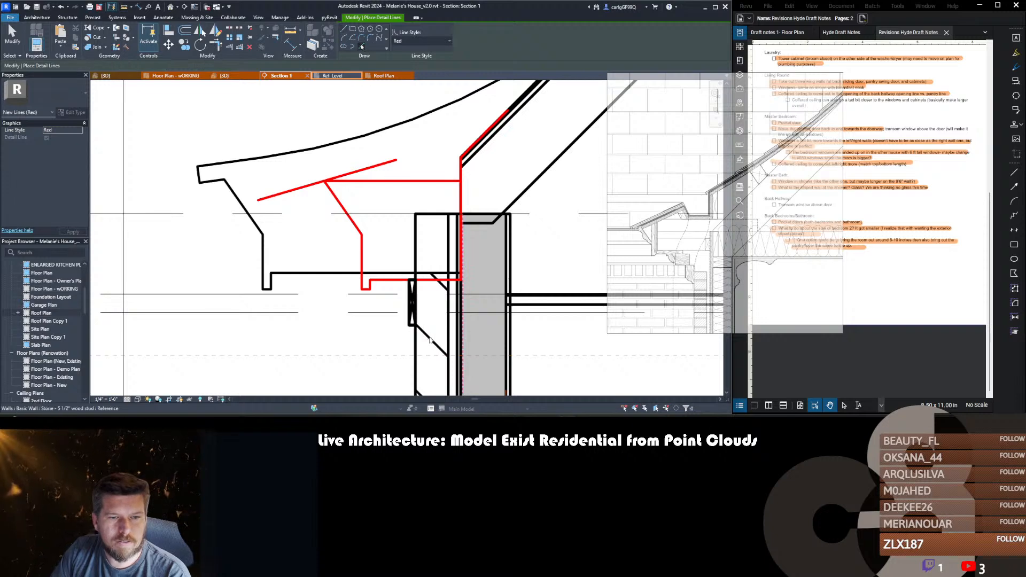
left_click(416, 348)
key("t")
key("r")
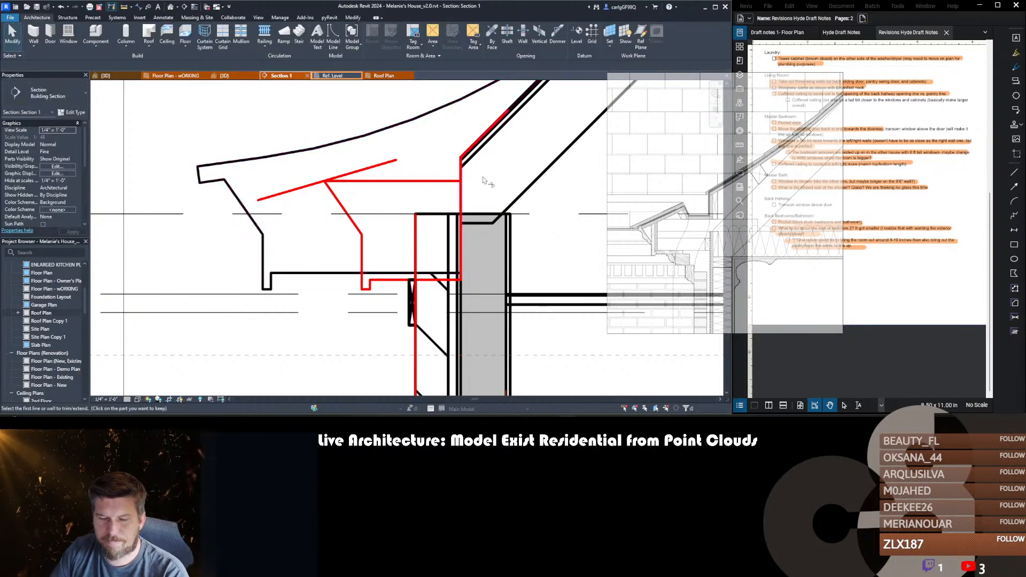
left_click(484, 142)
left_click(416, 247)
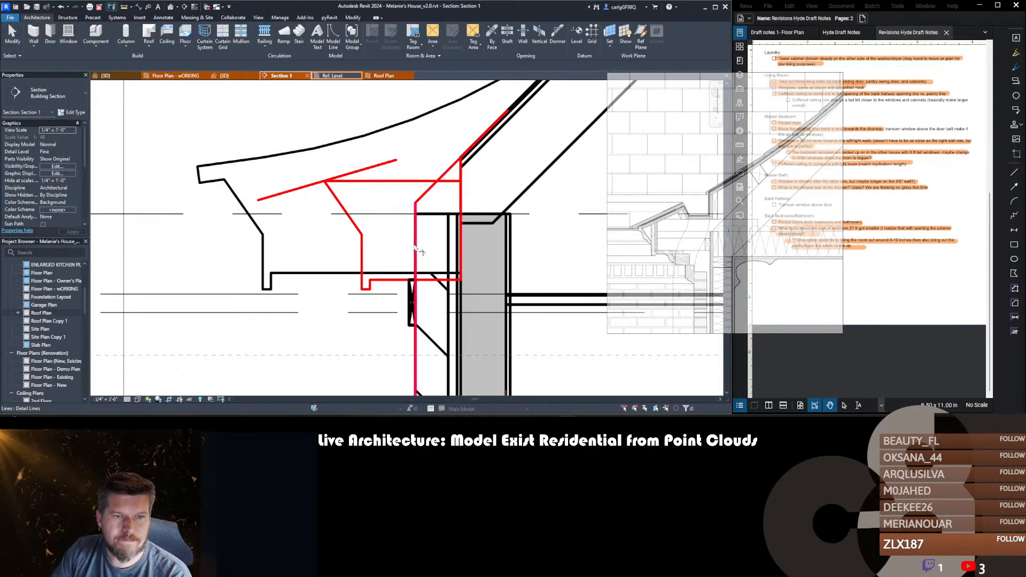
key("Escape")
key("Escape")
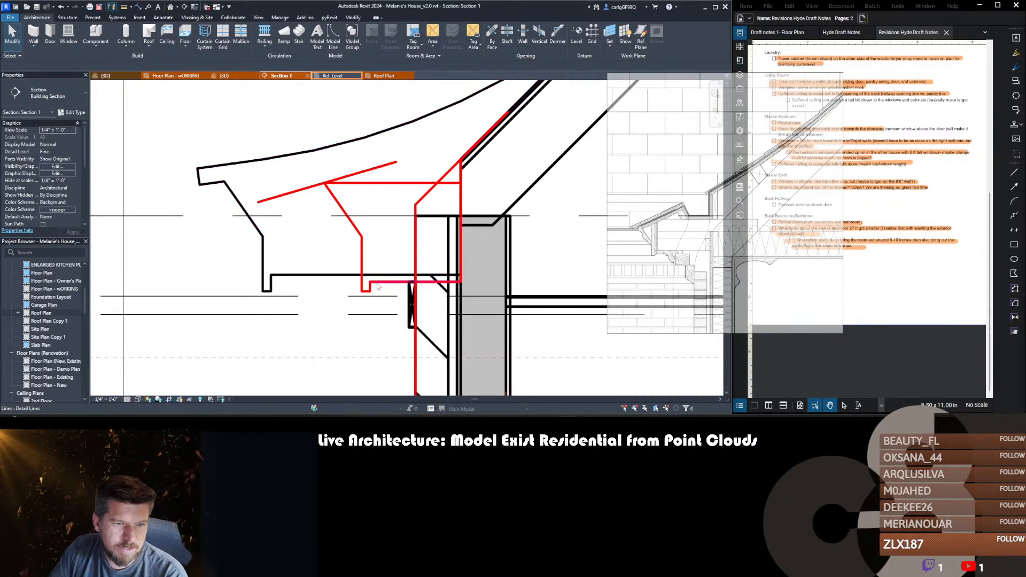
- Move the red eave profile lines and the 1x6 board straight up so the eave's underside meets the top of the wall
left_click_drag(375, 291, 331, 228)
left_click(343, 245, "shift")
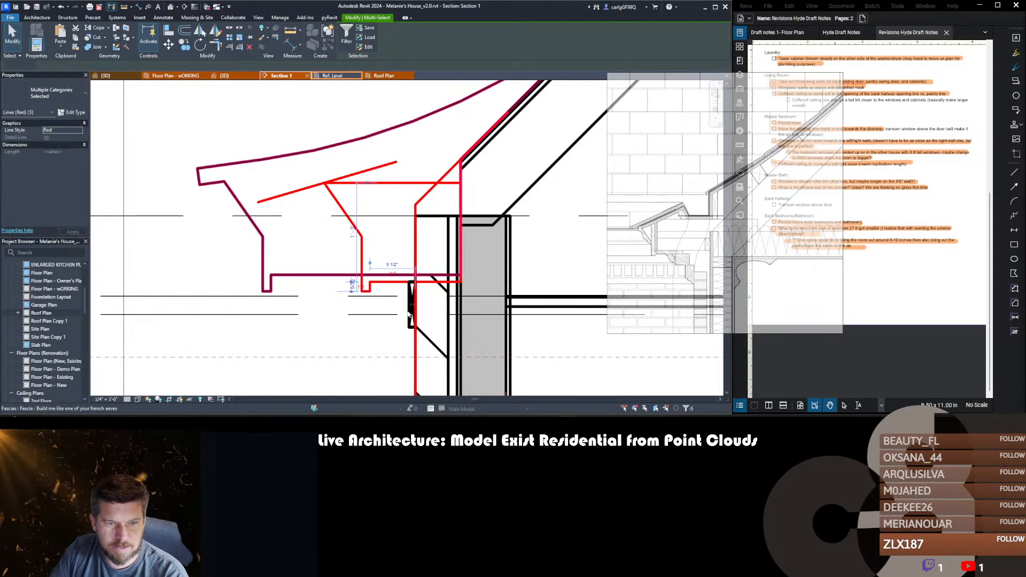
left_click(409, 300, "ctrl")
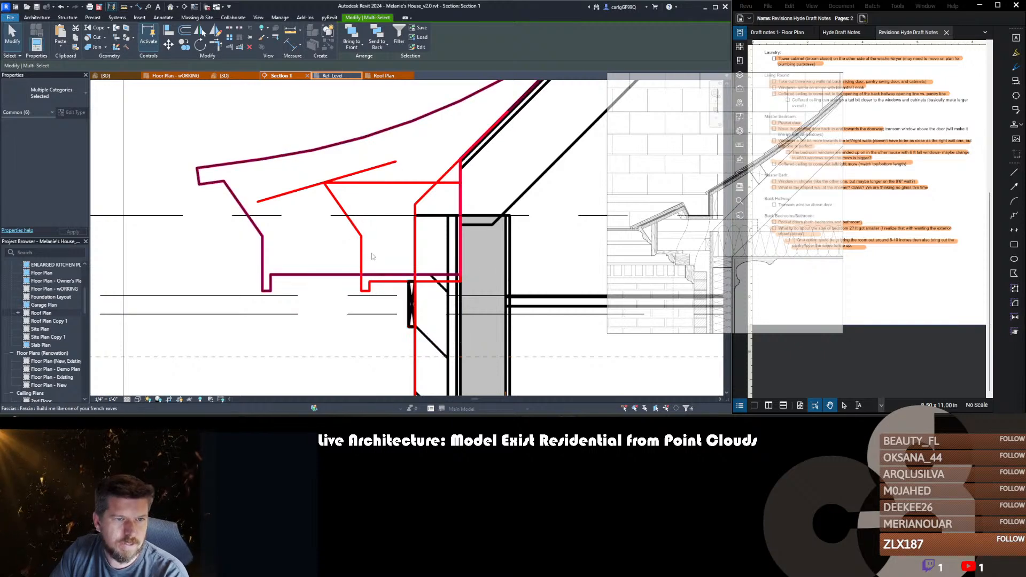
key("Escape")
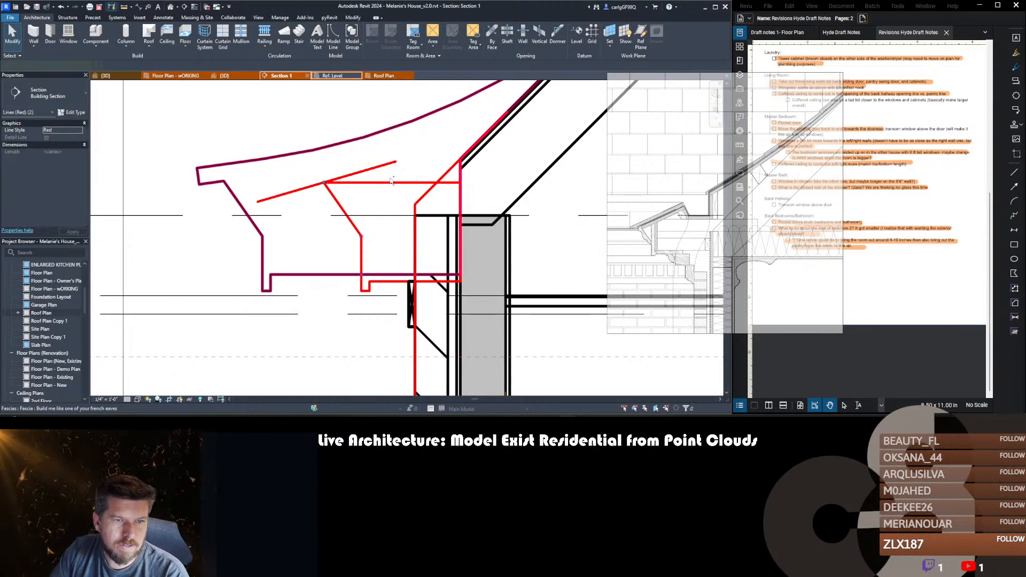
left_click(388, 183, "ctrl")
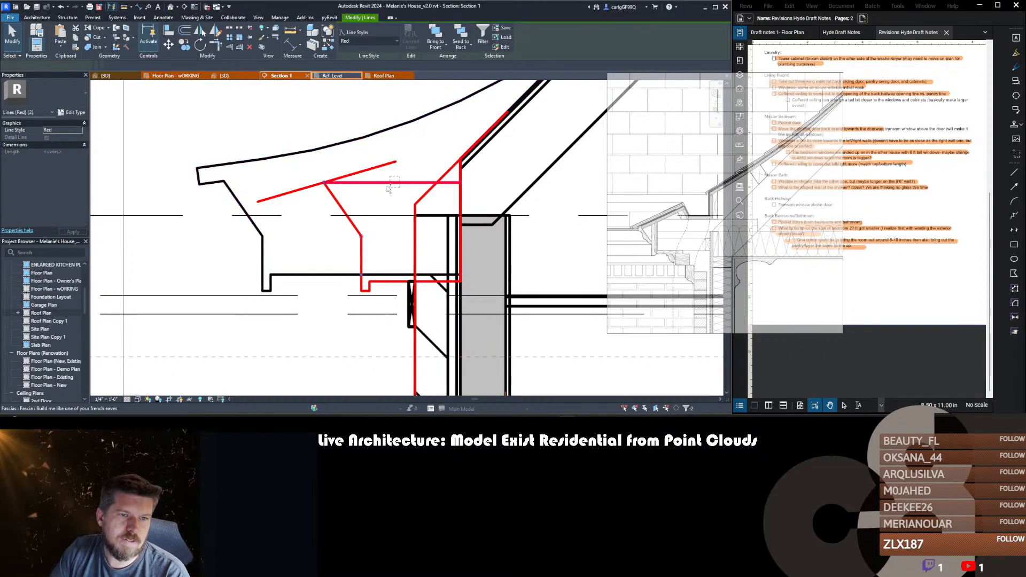
left_click(339, 205, "shift")
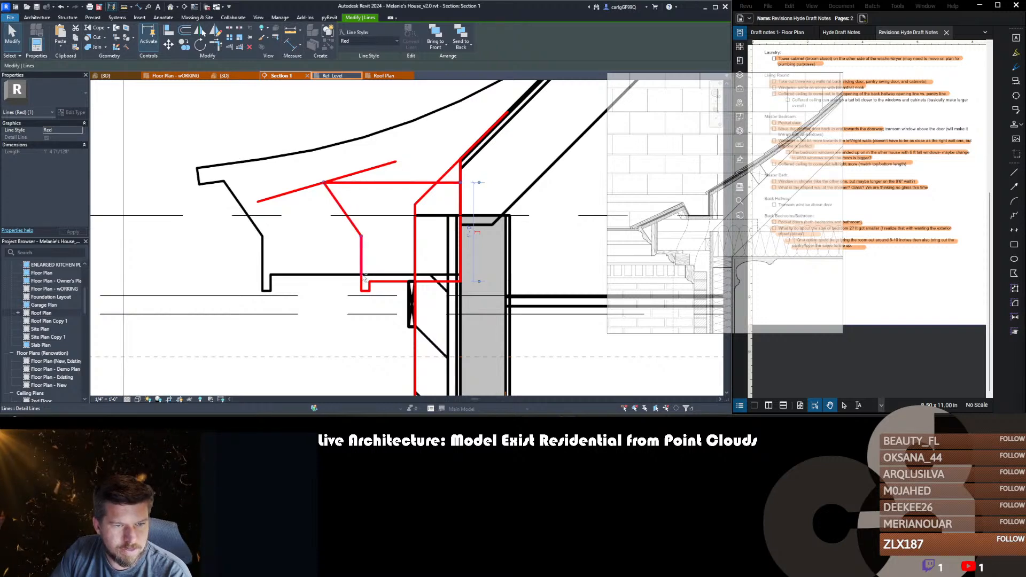
left_click(364, 278, "ctrl")
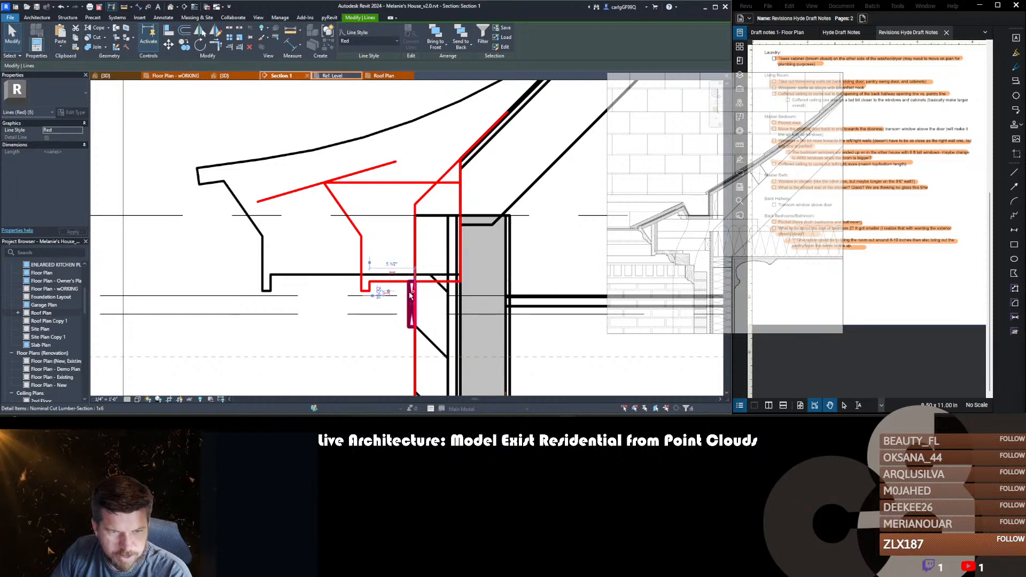
left_click(411, 293, "ctrl")
key("m")
key("v")
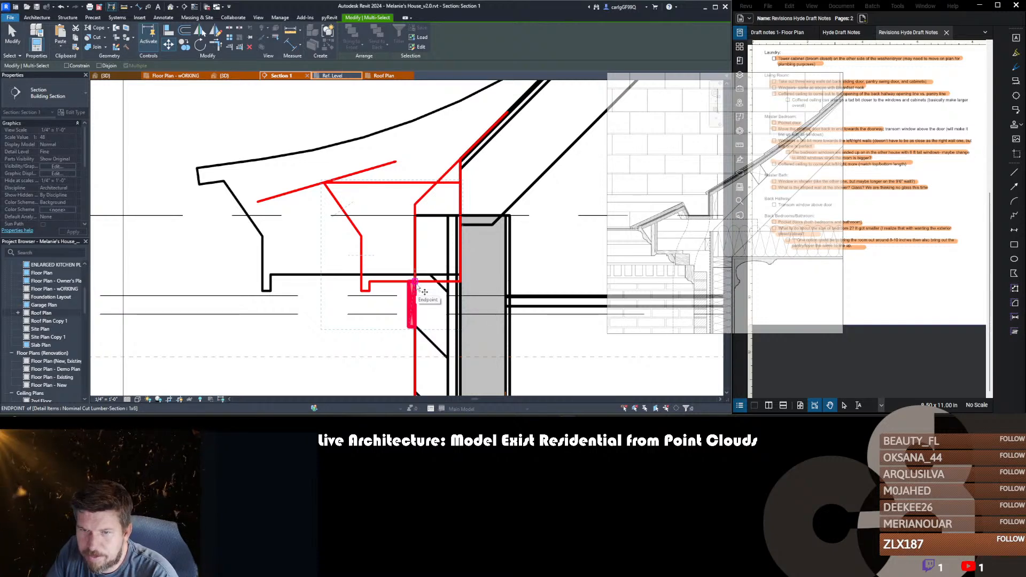
left_click(415, 283)
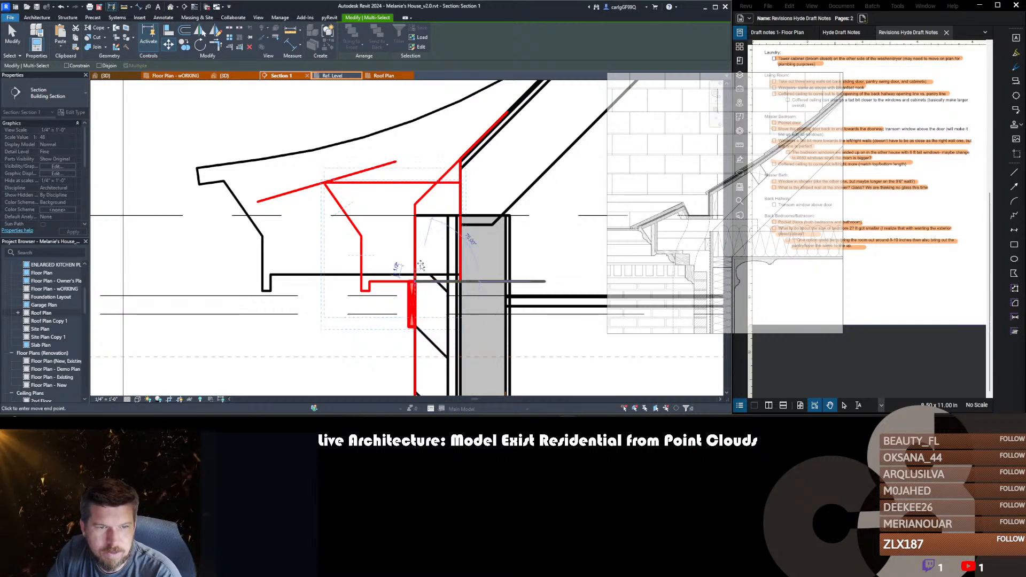
left_click(416, 223)
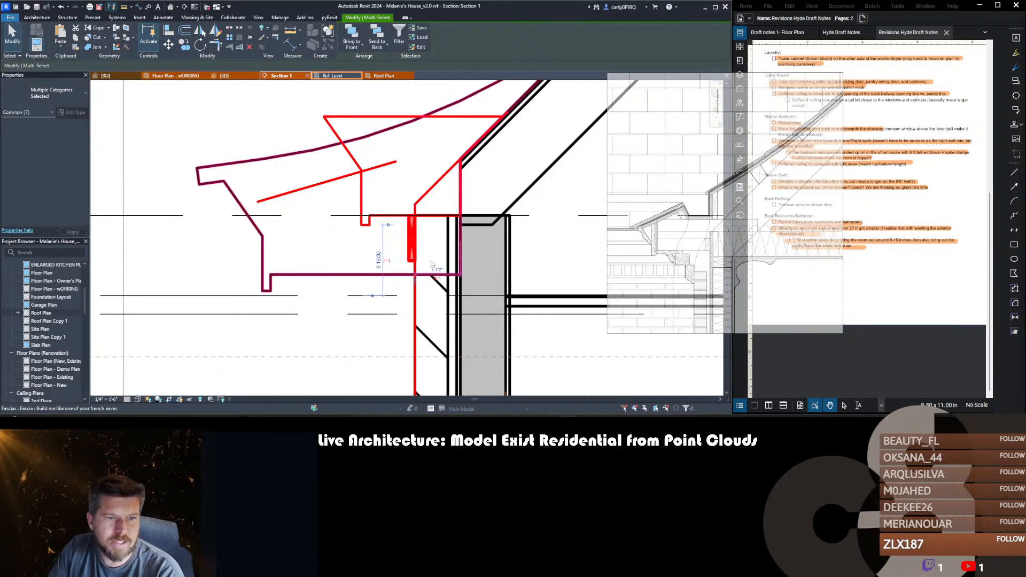
key("Escape")
- Trim the eave's sloped line and vertical face line to each other so they form a corner
middle_click_drag(361, 235, 373, 260)
scroll(373, 260, "down", 1)
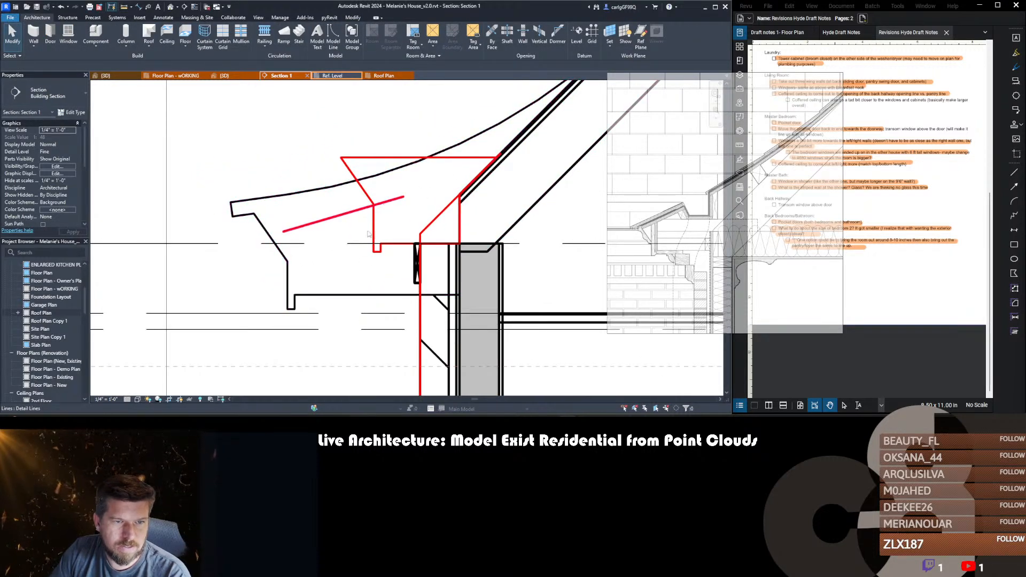
key("t")
key("r")
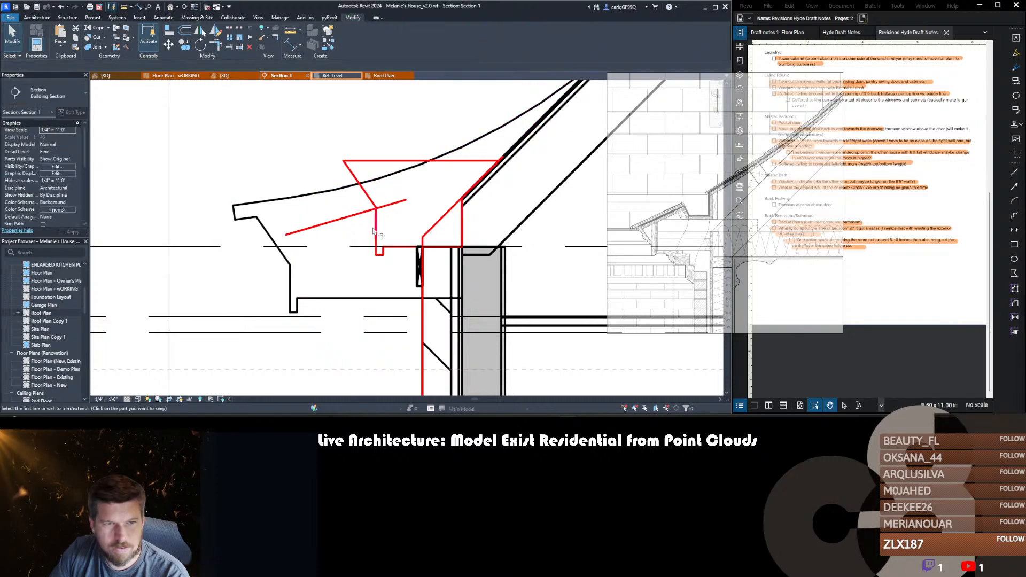
left_click(376, 232)
left_click(368, 213)
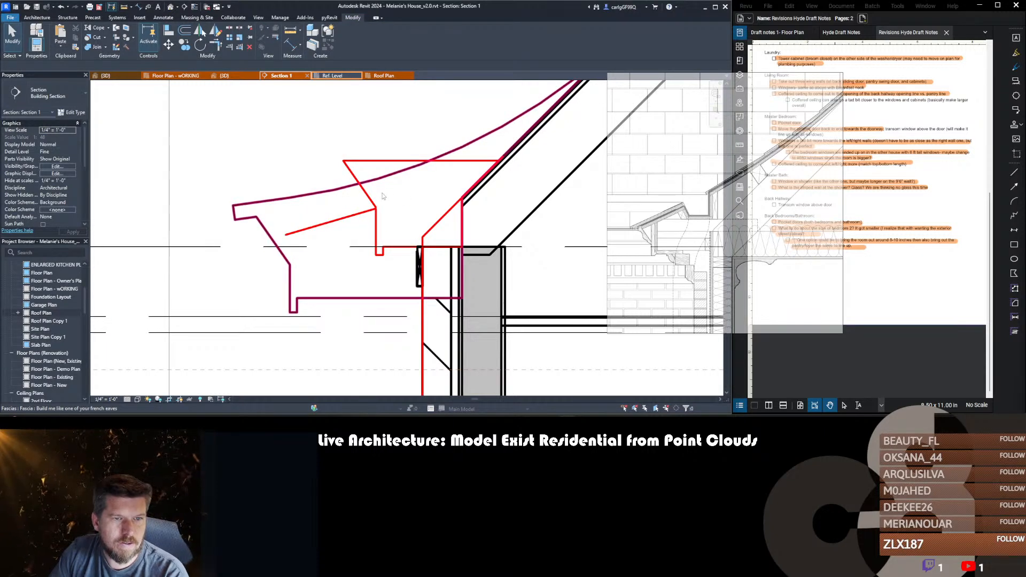
- Delete the leftover diagonal and horizontal lines above the eave's new corner
key("Tab")
left_click(356, 181)
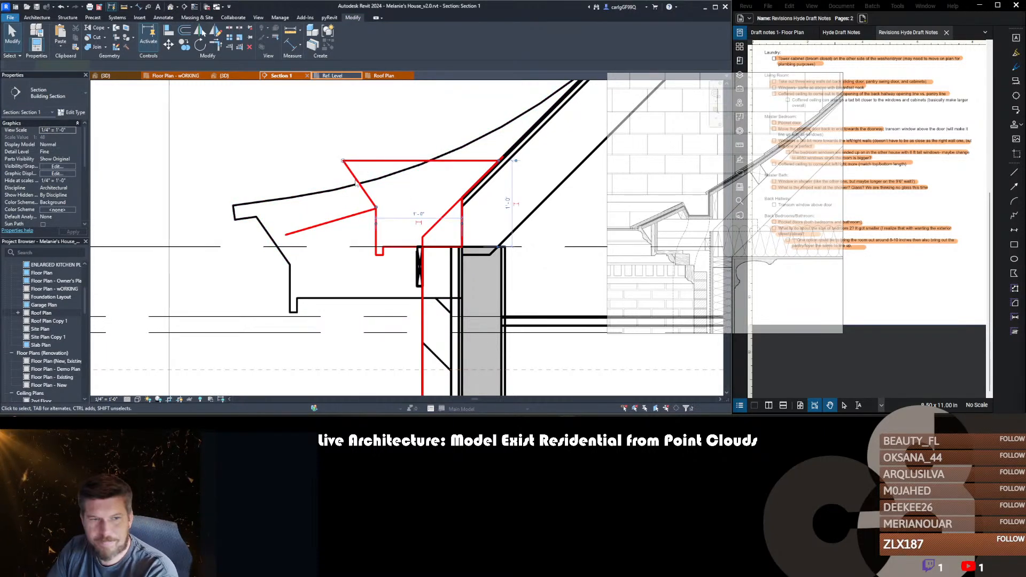
key("Delete")
- Shorten the eave's sloped top line to 3" from its lower end
scroll(356, 217, "up", 2)
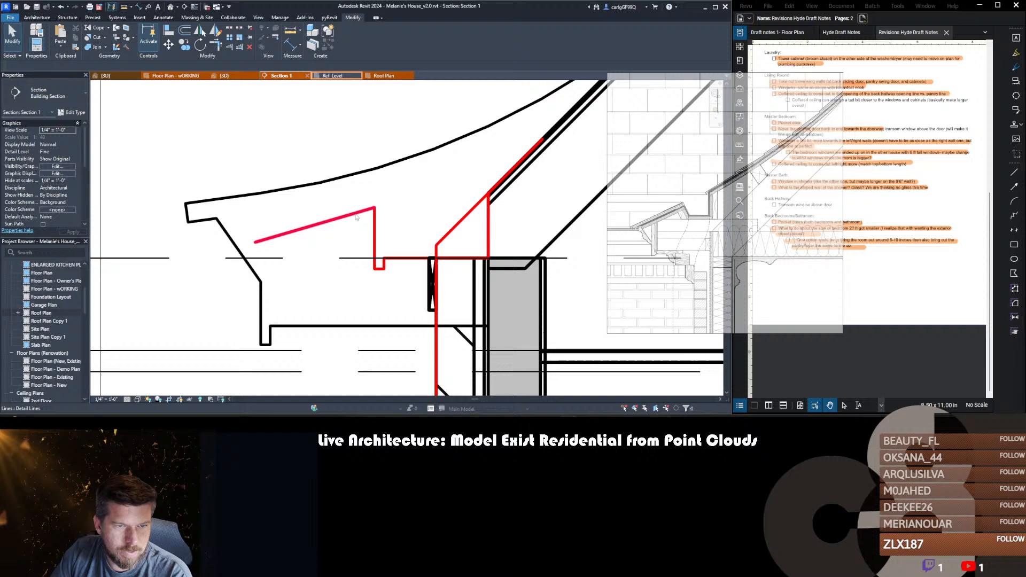
left_click(394, 232)
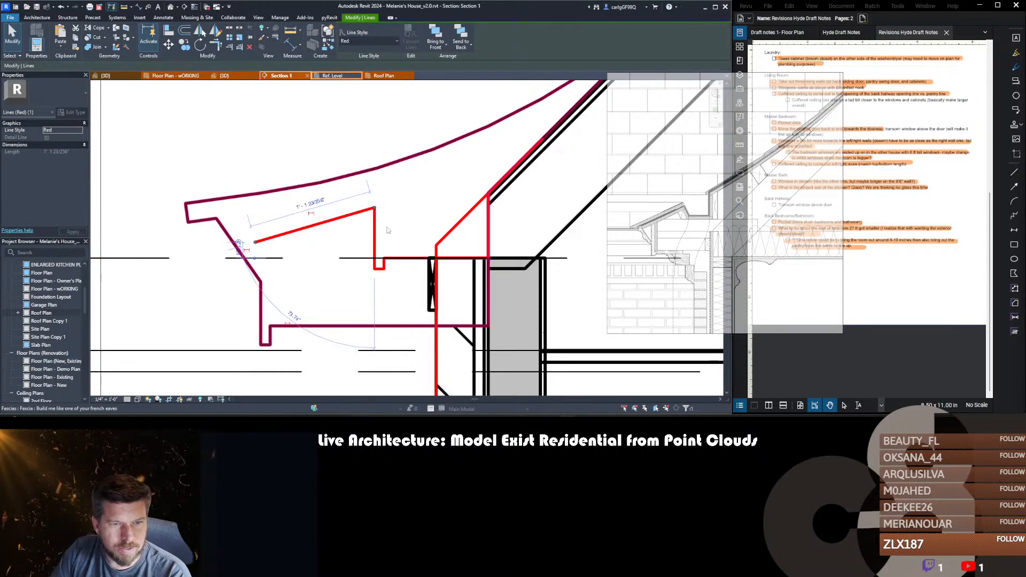
left_click(389, 230)
key("Escape")
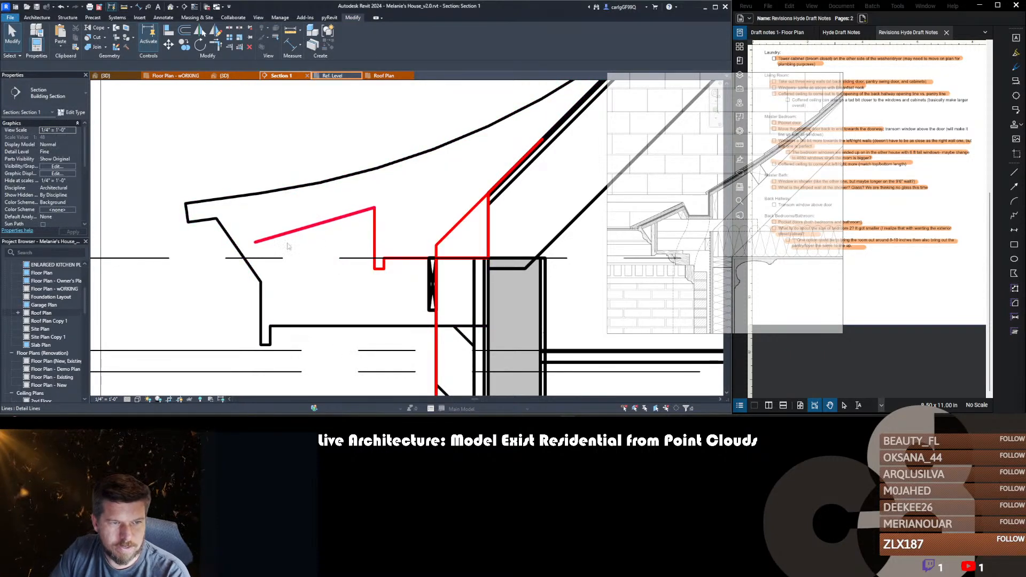
left_click(255, 244)
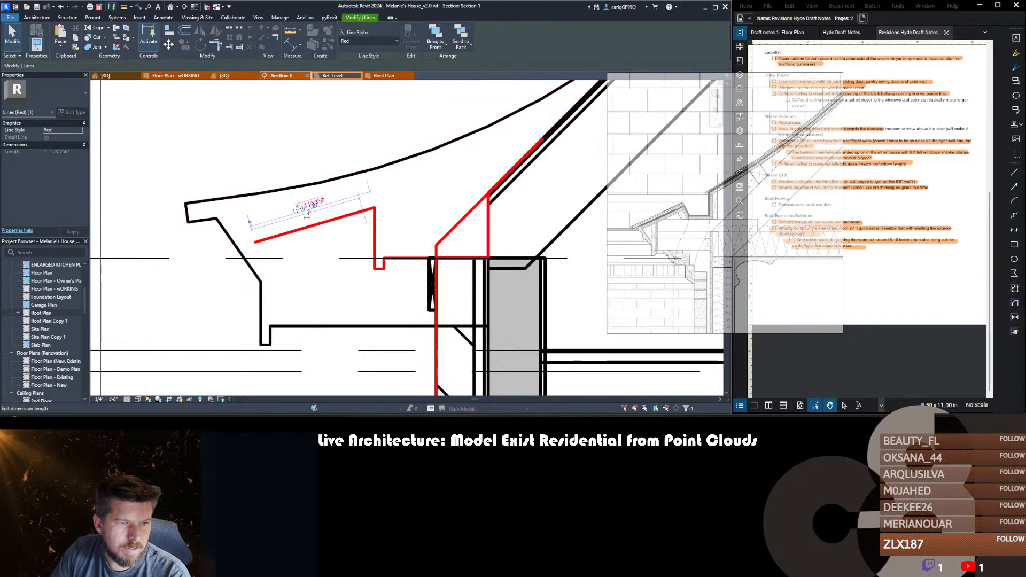
left_click(307, 204)
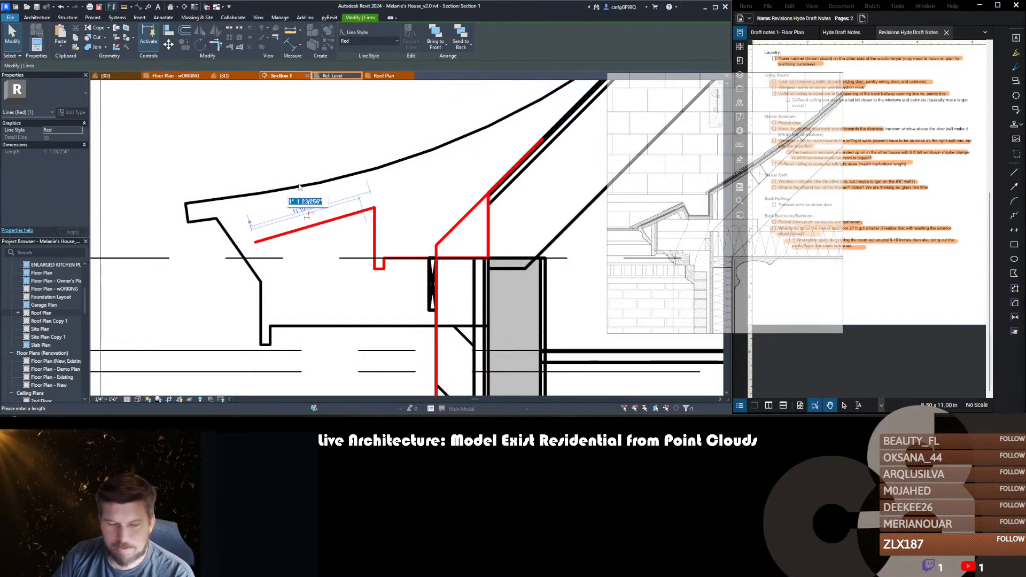
type("3\"")
key("Return")
key("Escape")
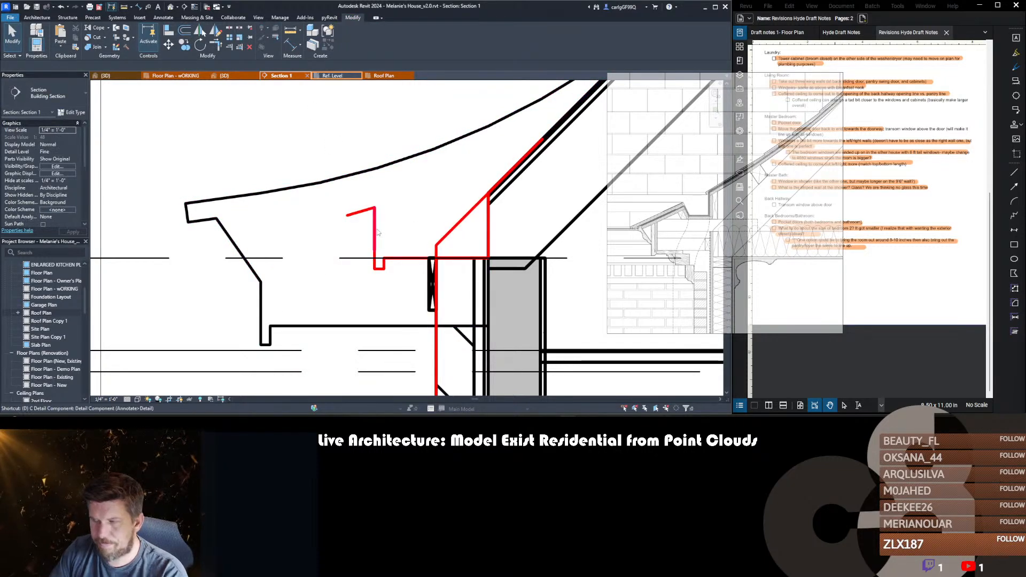
- Try a short 45° detail line across the corner between the eave's sloped top and its vertical face
key("d")
key("l")
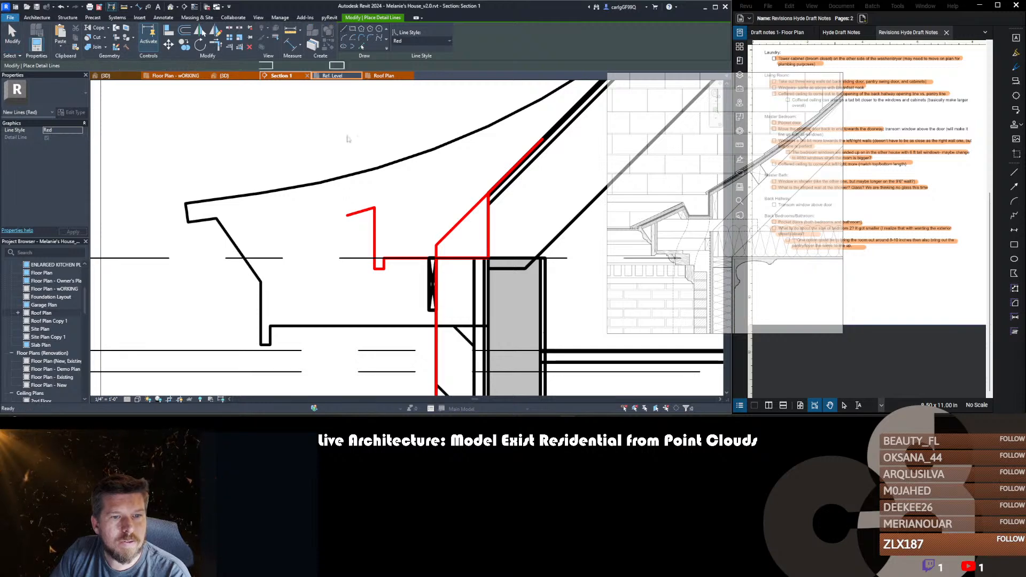
left_click(361, 213)
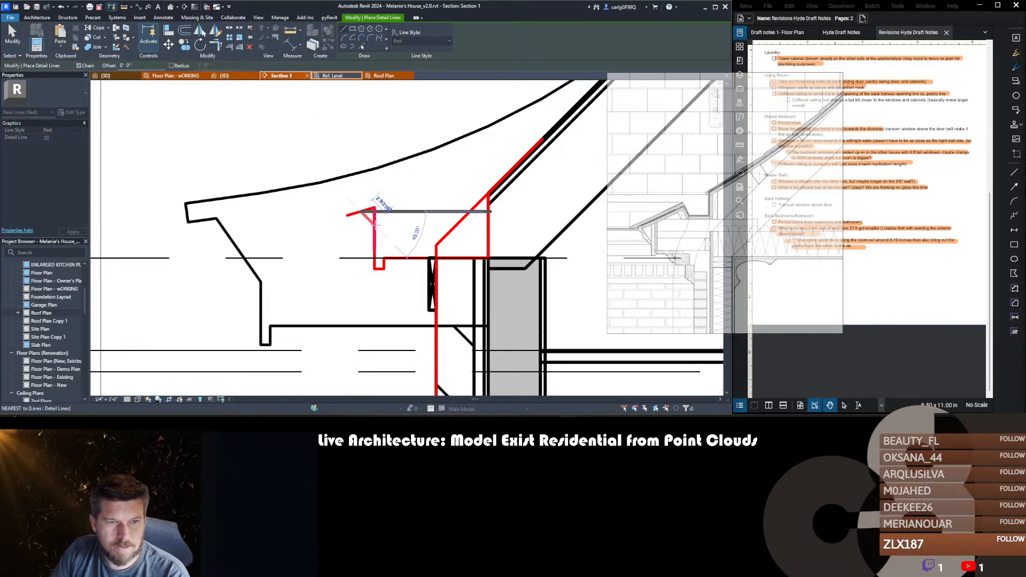
left_click(374, 225)
key("Escape")
key("Escape")
middle_click_drag(394, 220, 395, 221)
scroll(368, 223, "down", 1)
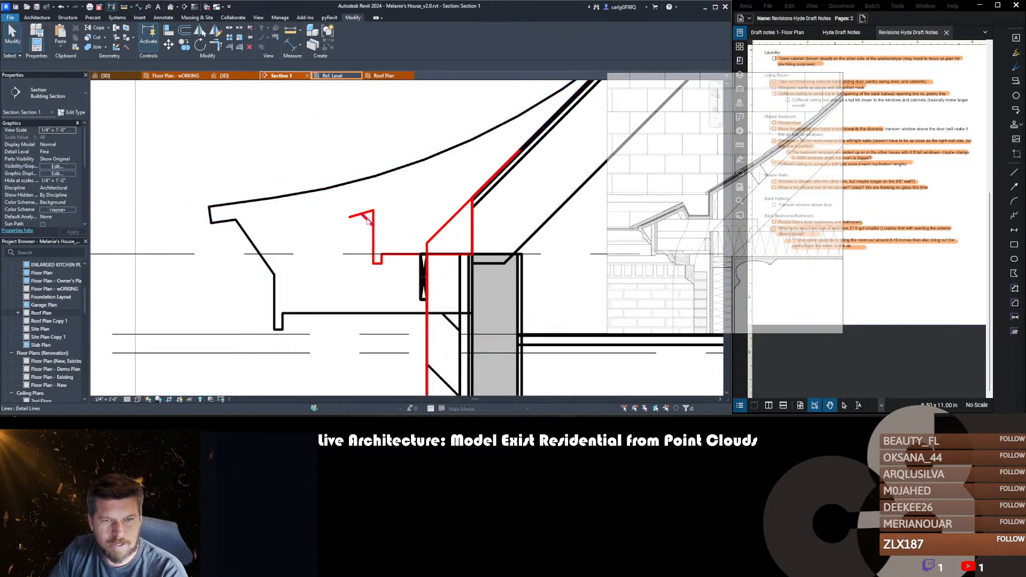
left_click(367, 220)
key("Escape")
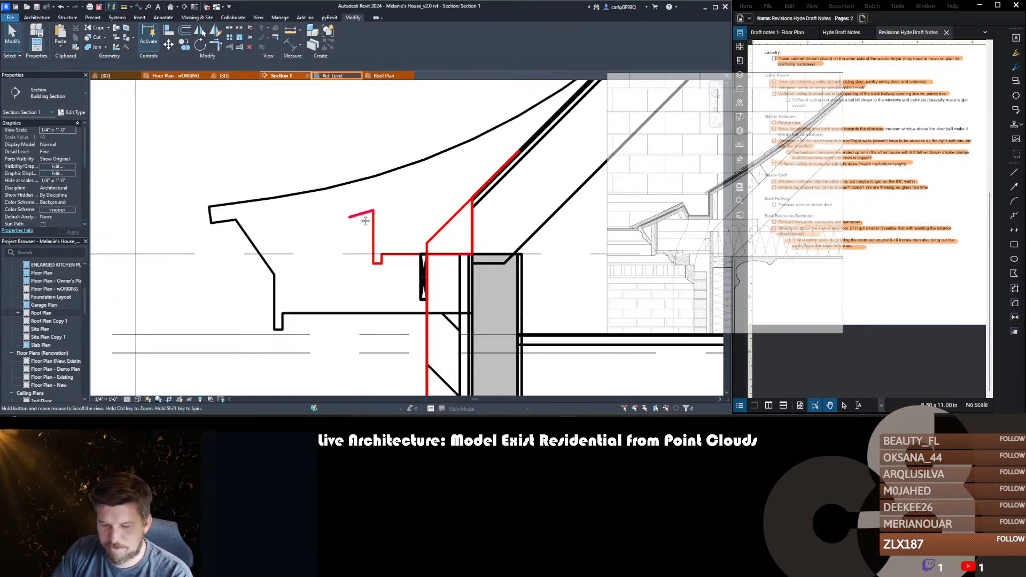
- Offset a copy of the eave's 3" sloped top line upward by 3/4"
key("o")
key("f")
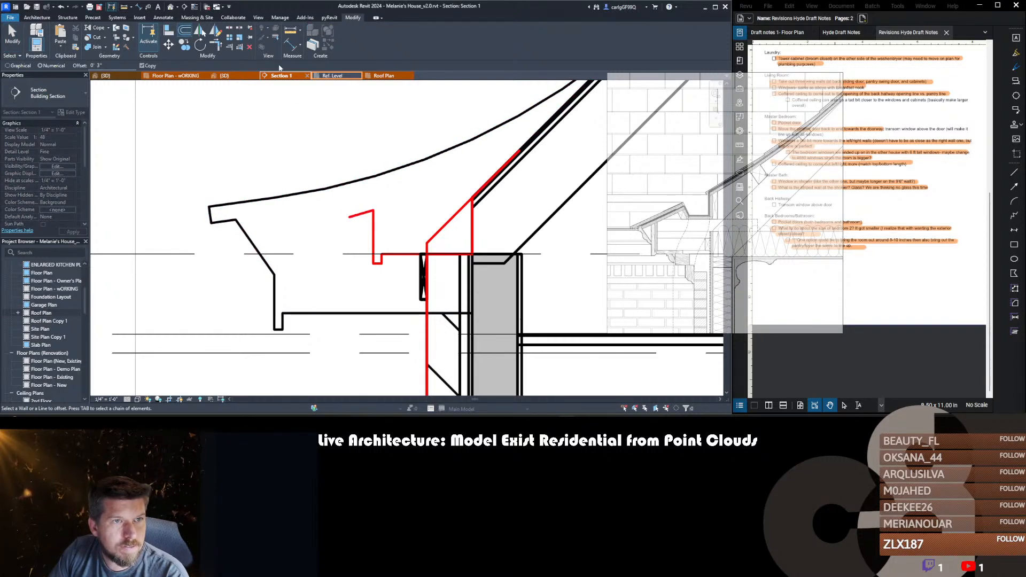
left_click(110, 64)
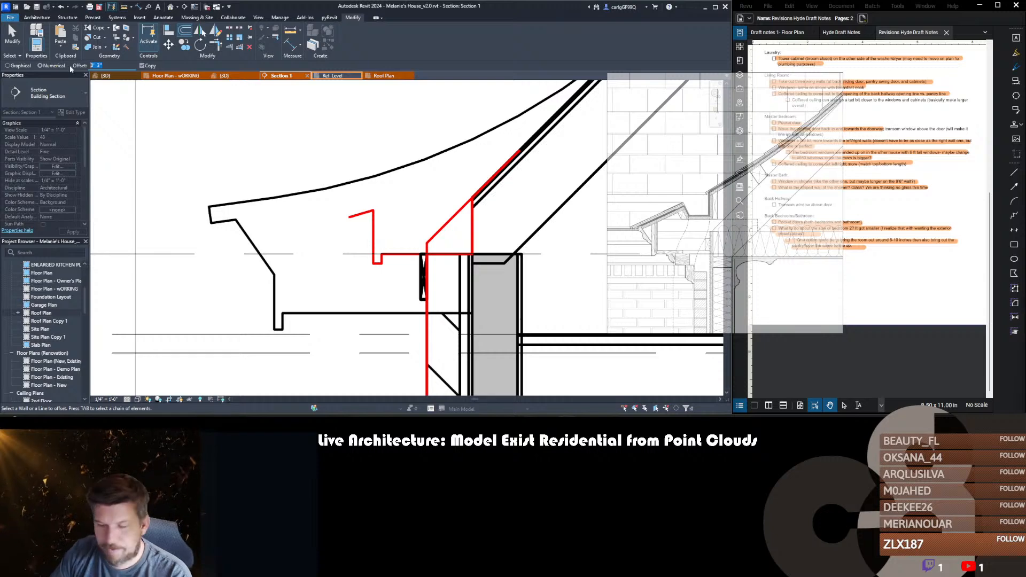
type("0.7")
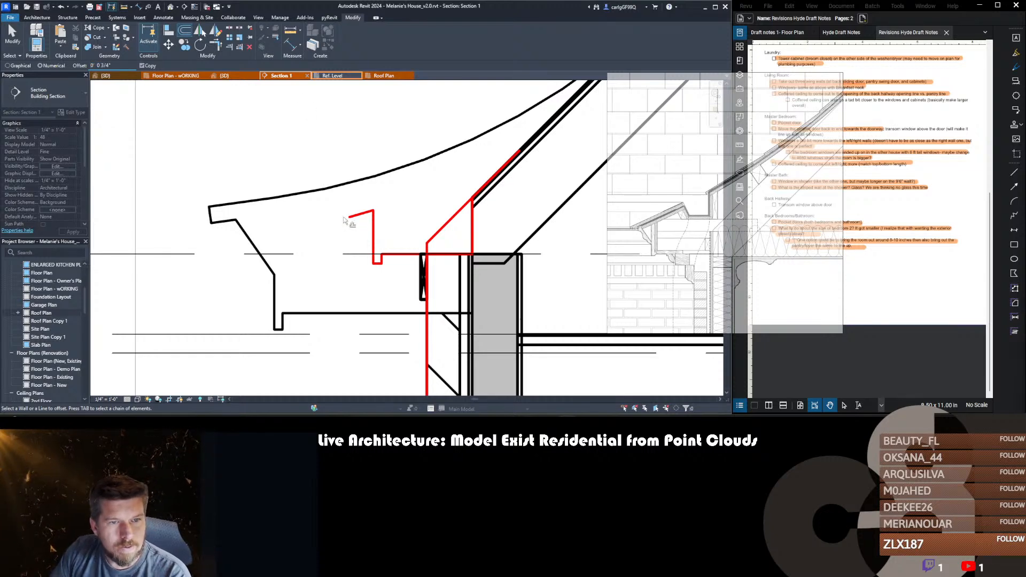
left_click(363, 209)
key("Escape")
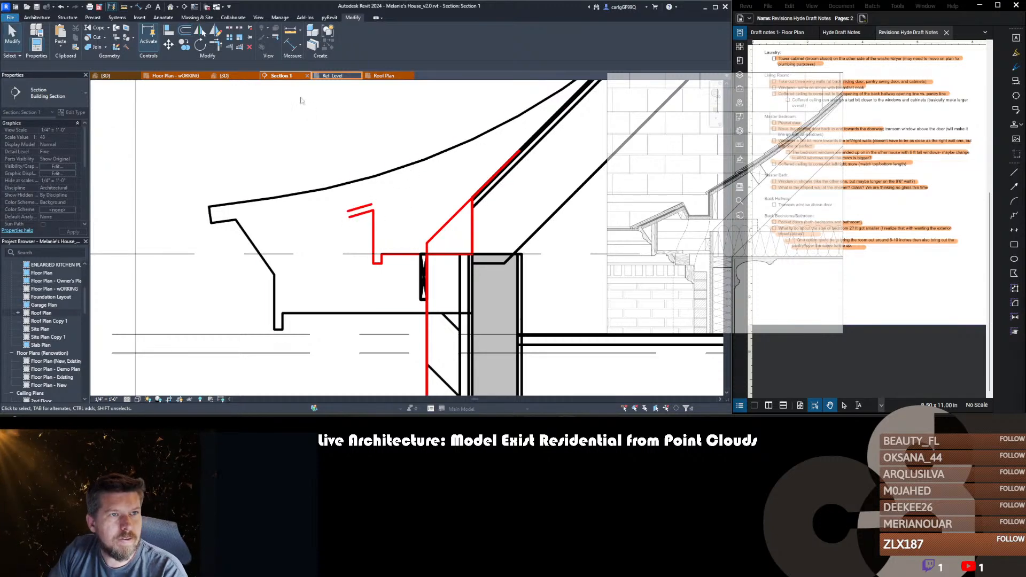
- Draw a tangent arc detail line from the eave's upper sloped line to the roof slope, and shorten the arc's upper end off the roof
middle_click_drag(301, 100, 299, 99)
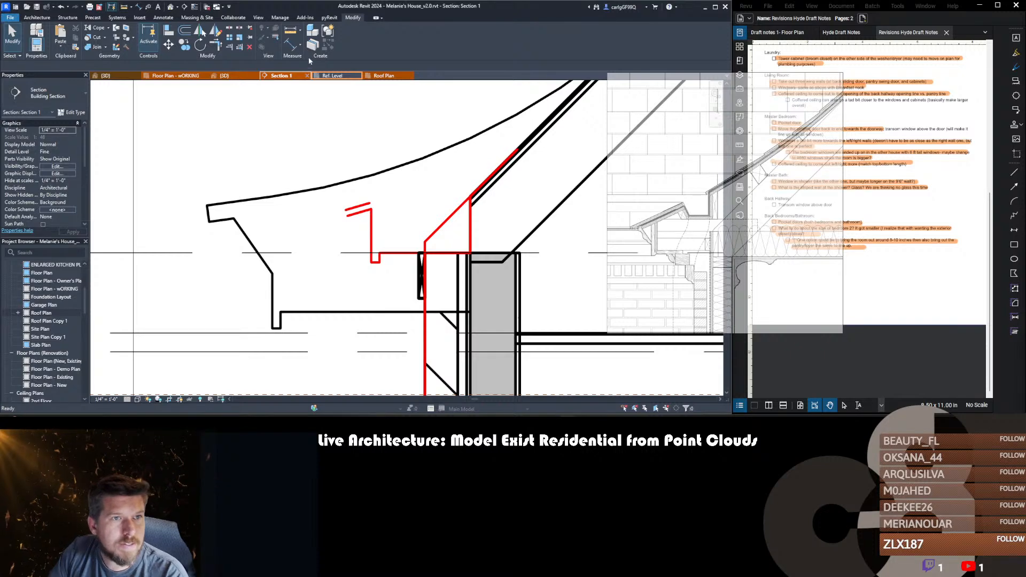
key("d")
key("l")
middle_click_drag(392, 177, 309, 235)
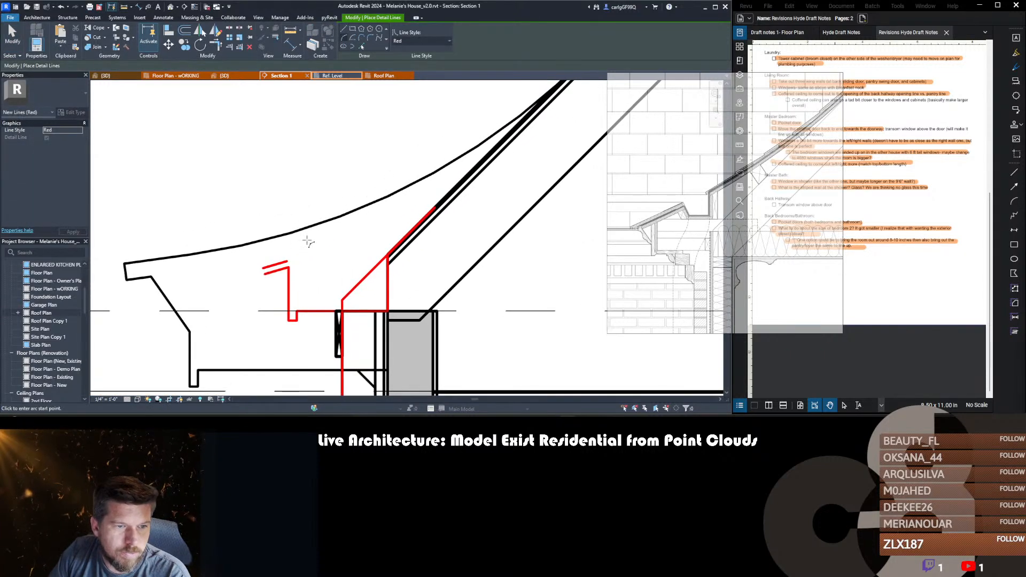
left_click(289, 262)
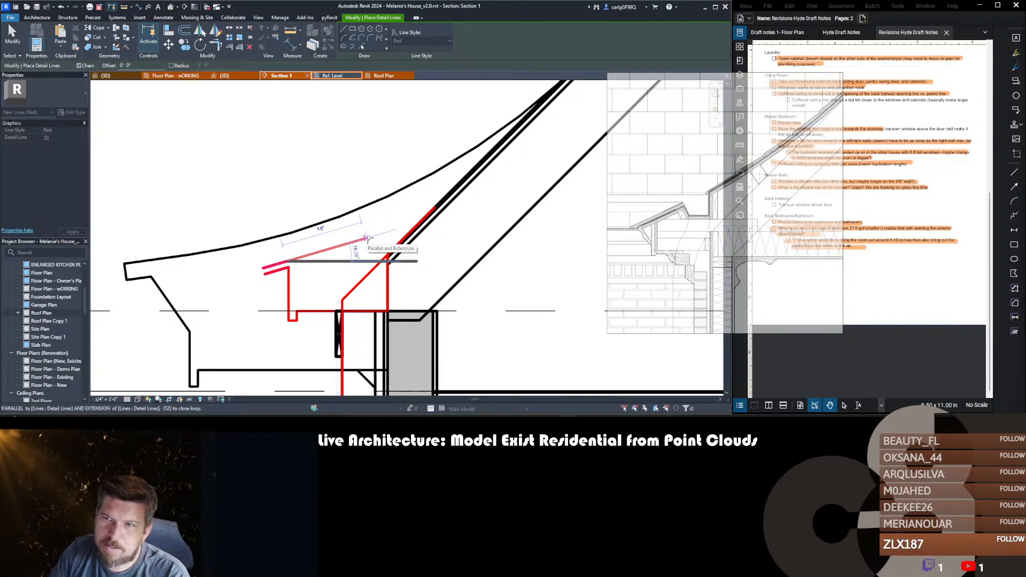
left_click(460, 181)
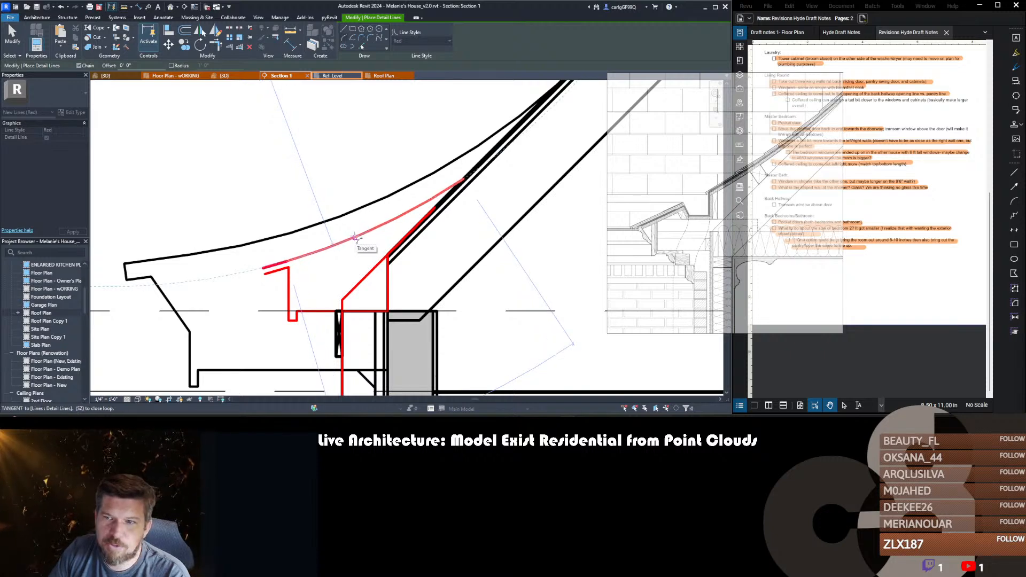
left_click(354, 238)
key("Escape")
key("Escape")
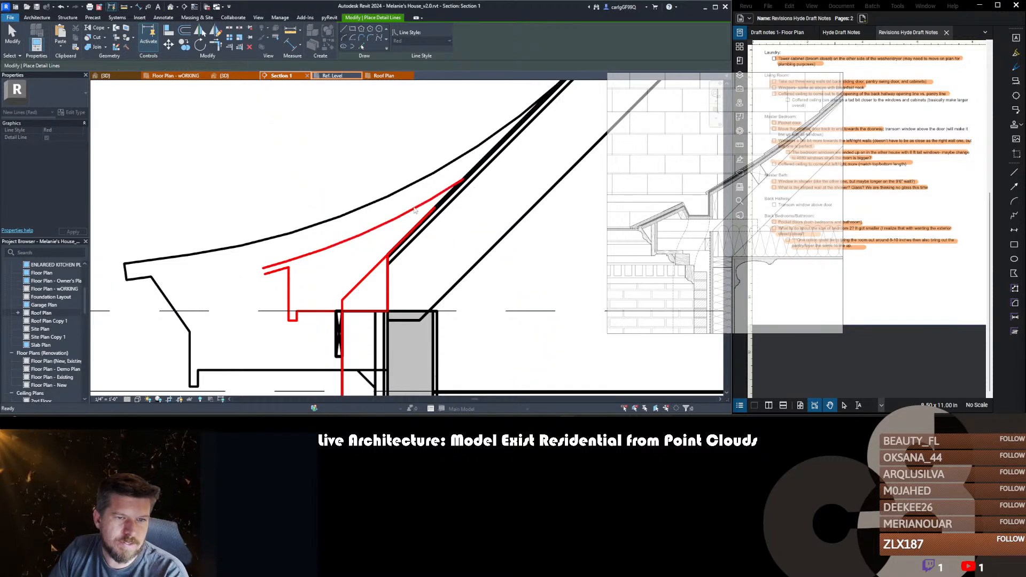
left_click(421, 209)
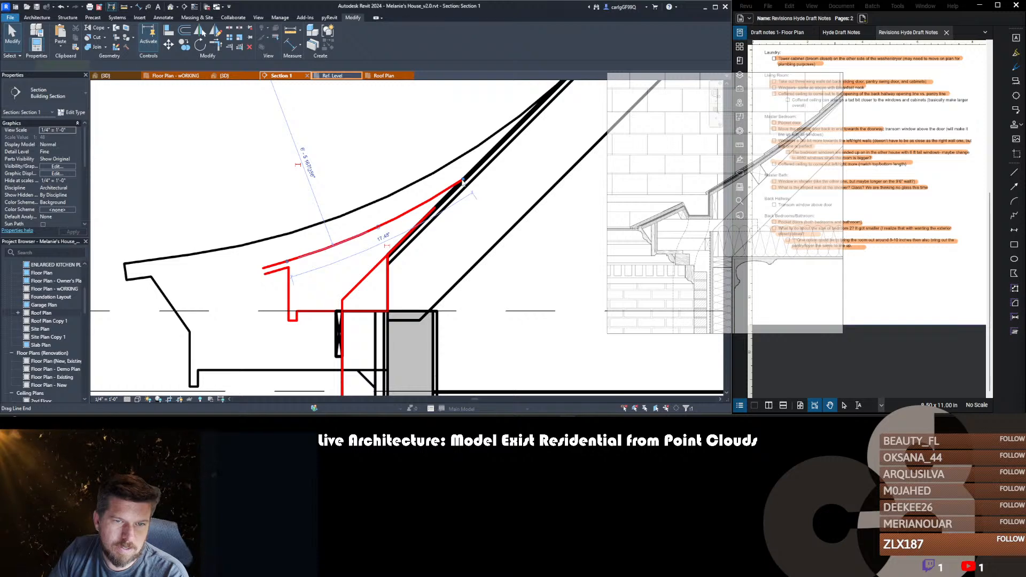
left_click_drag(420, 211, 409, 212)
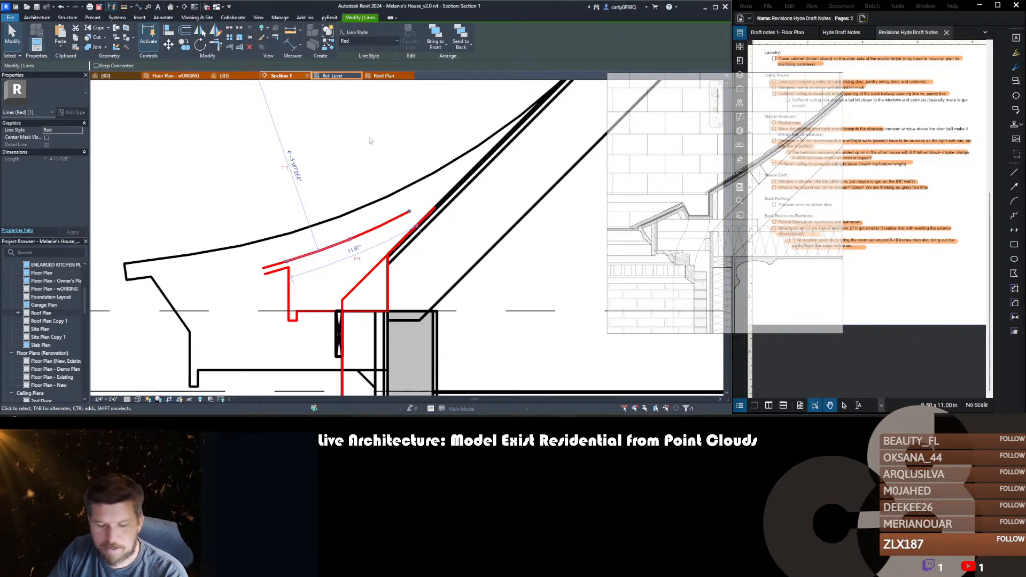
- Try a second arc from the roof slope tangent to the upper end of the shortened eave curve
left_click(309, 52)
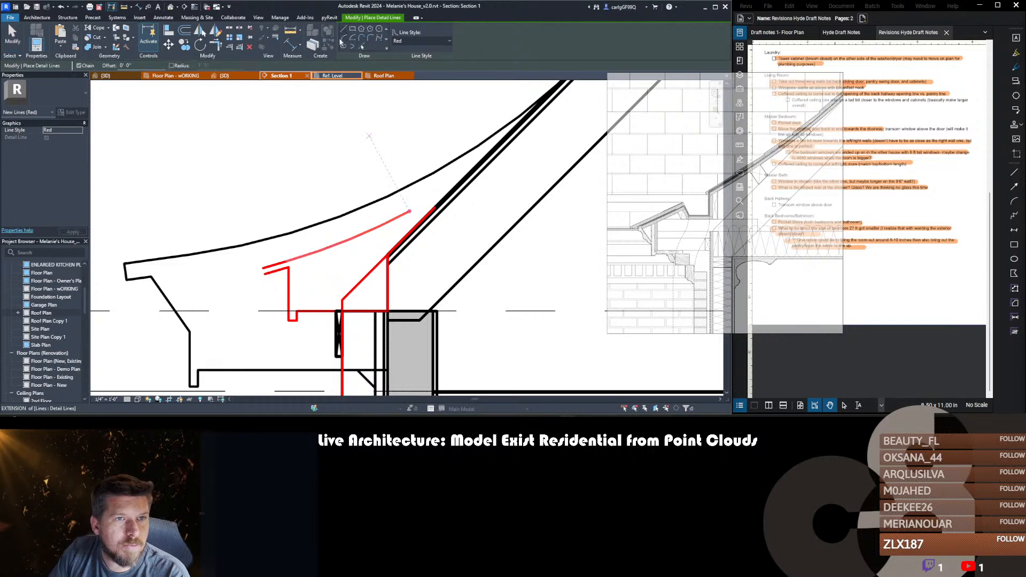
left_click(484, 159)
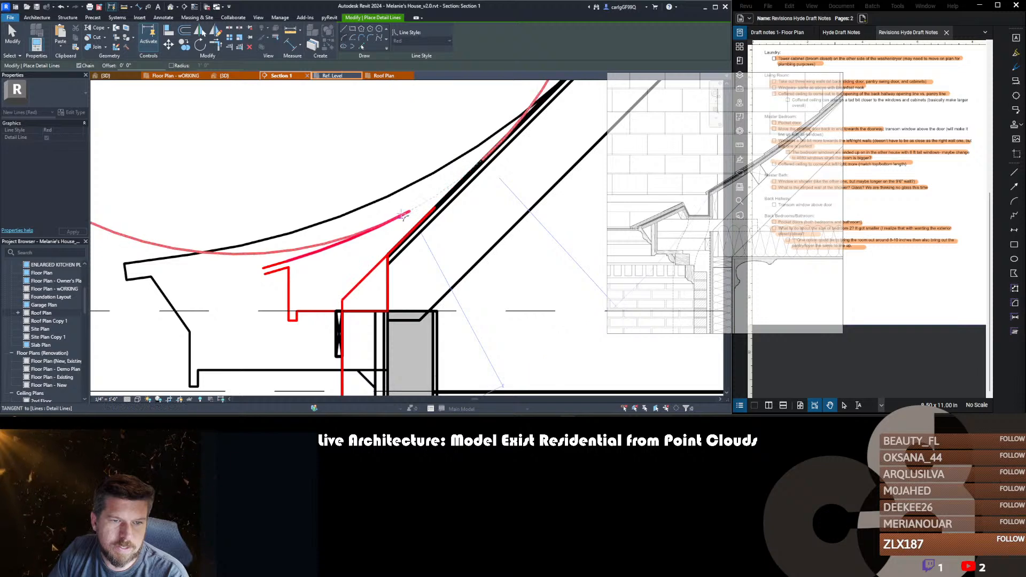
scroll(446, 187, "up", 2)
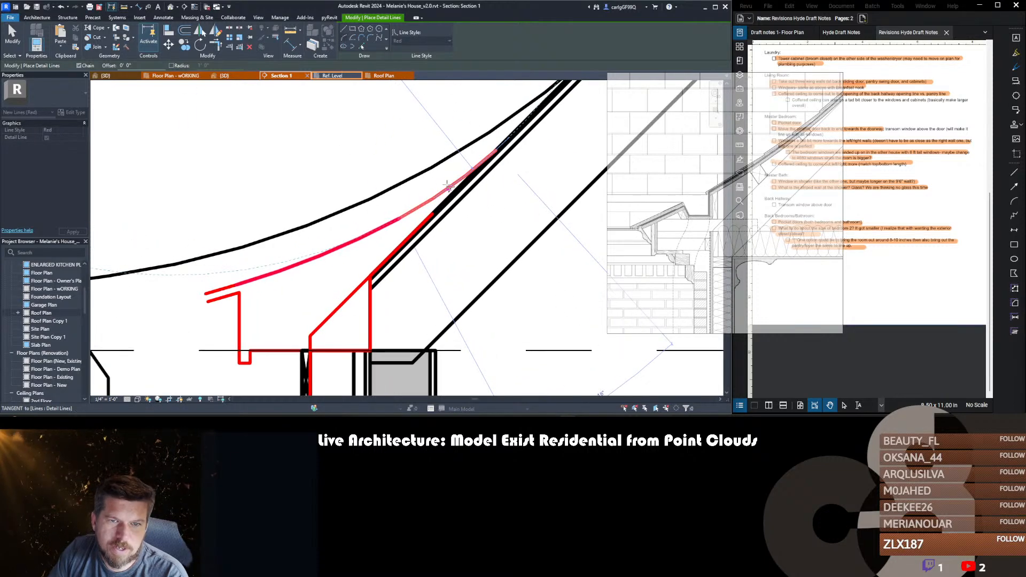
scroll(437, 206, "down", 2)
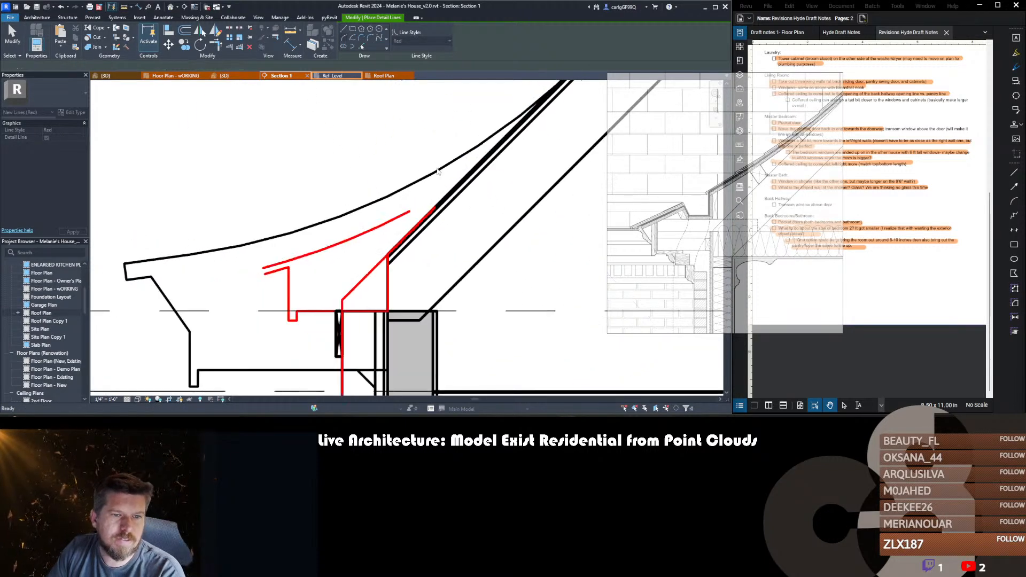
key("Escape")
key("Escape")
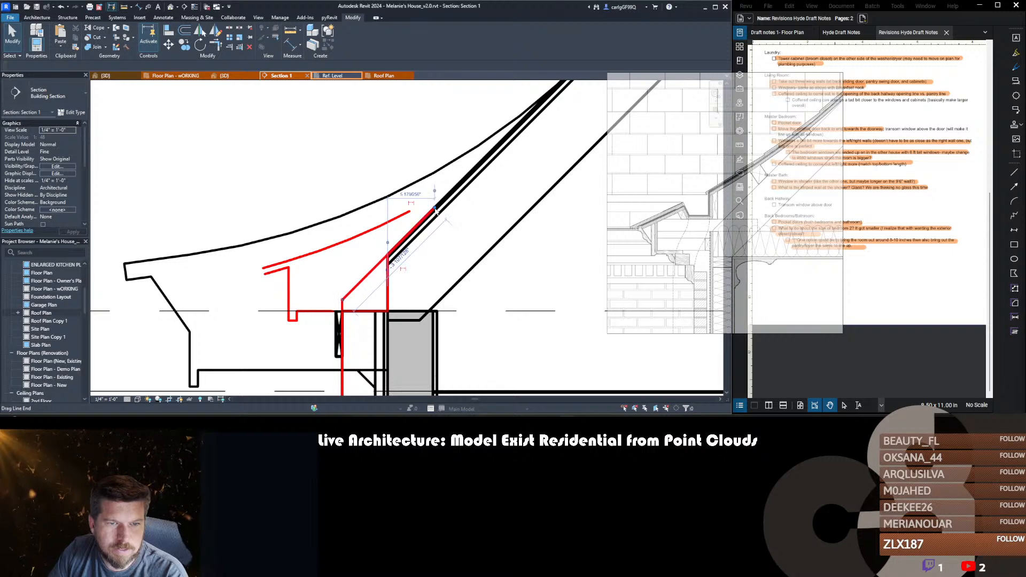
- Extend the eave's diagonal line up the roof slope and break it into two segments with a gap between them
left_click(431, 218)
left_click_drag(432, 213, 521, 122)
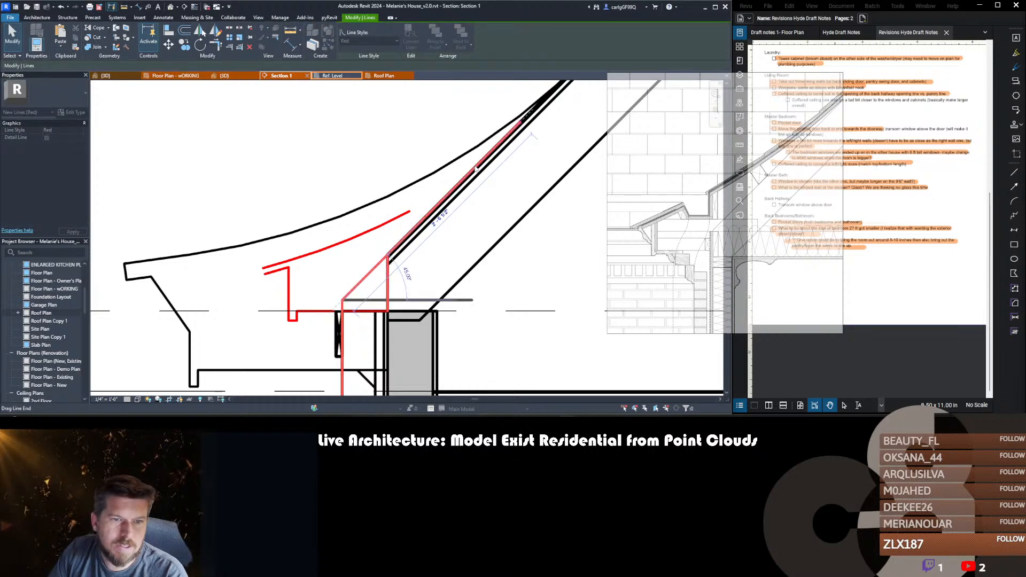
key("Escape")
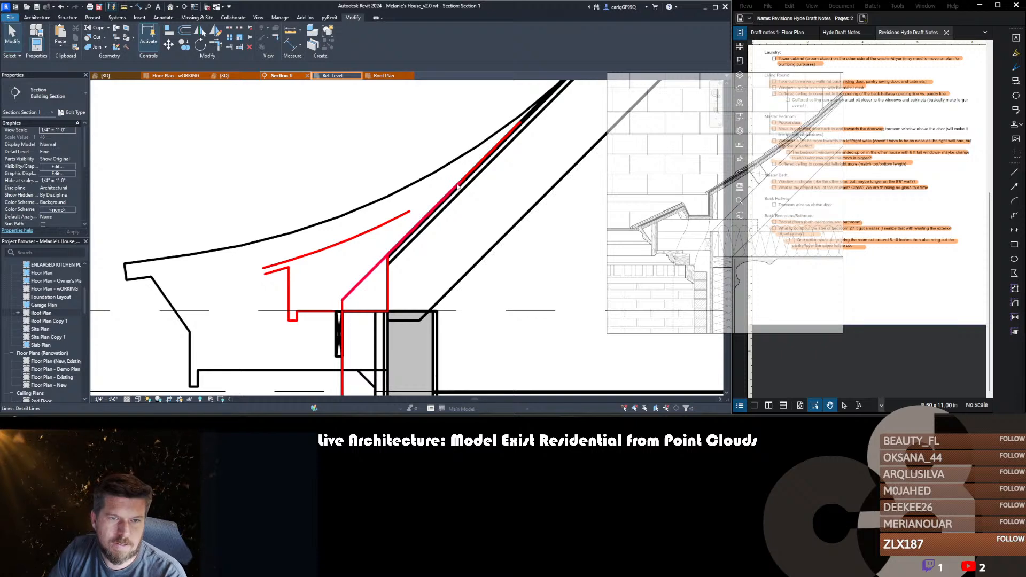
left_click(458, 185)
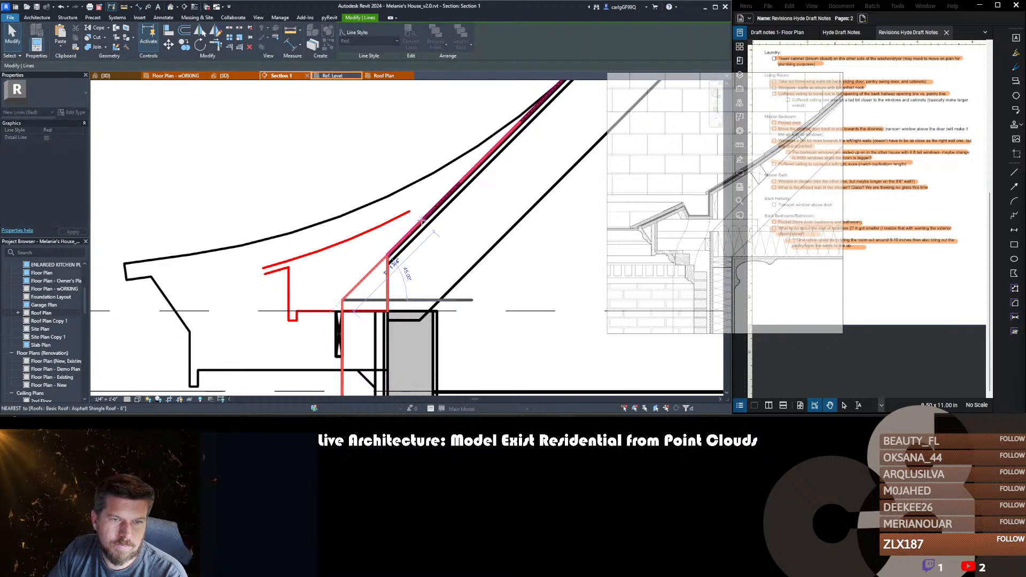
left_click(394, 139)
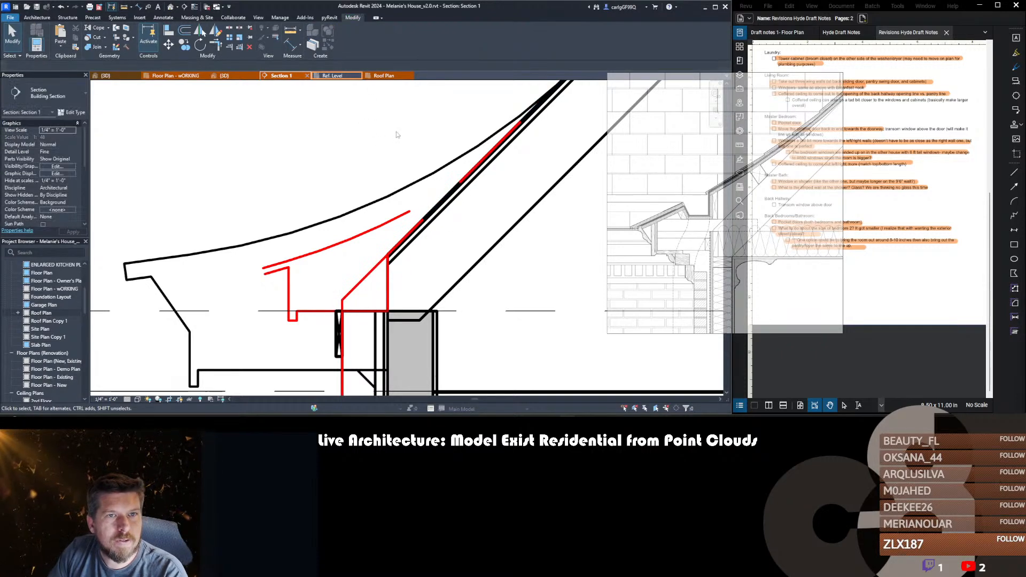
- Try a fillet arc between the shortened eave curve and the separate detail line segment on the roof slope
key("d")
key("l")
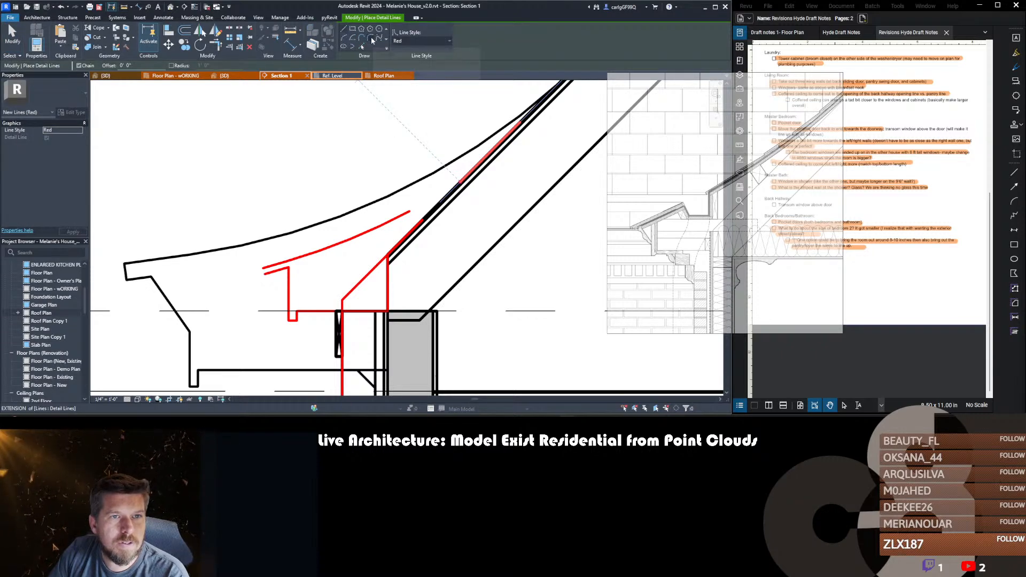
left_click(377, 41)
left_click(390, 222)
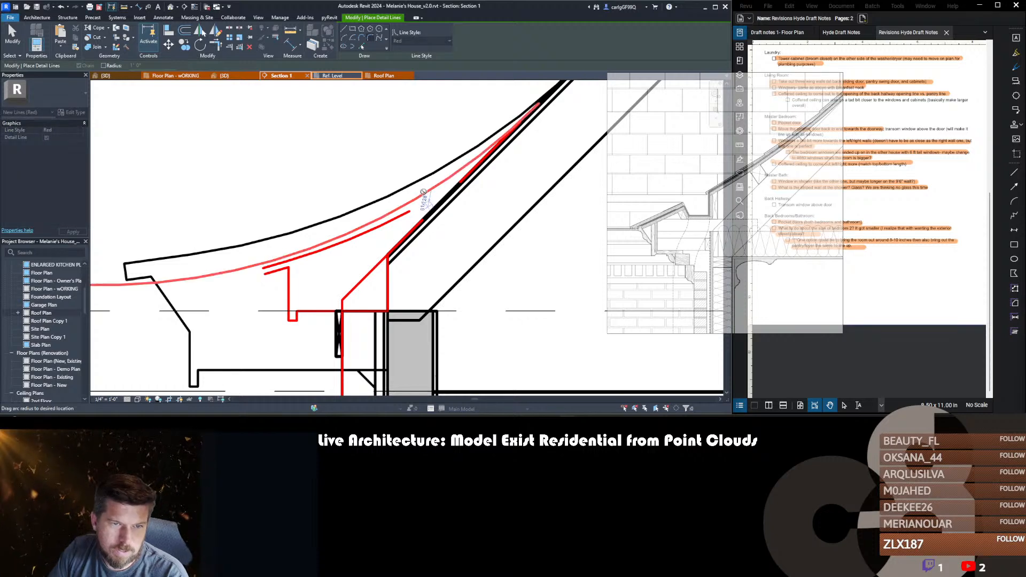
key("Escape")
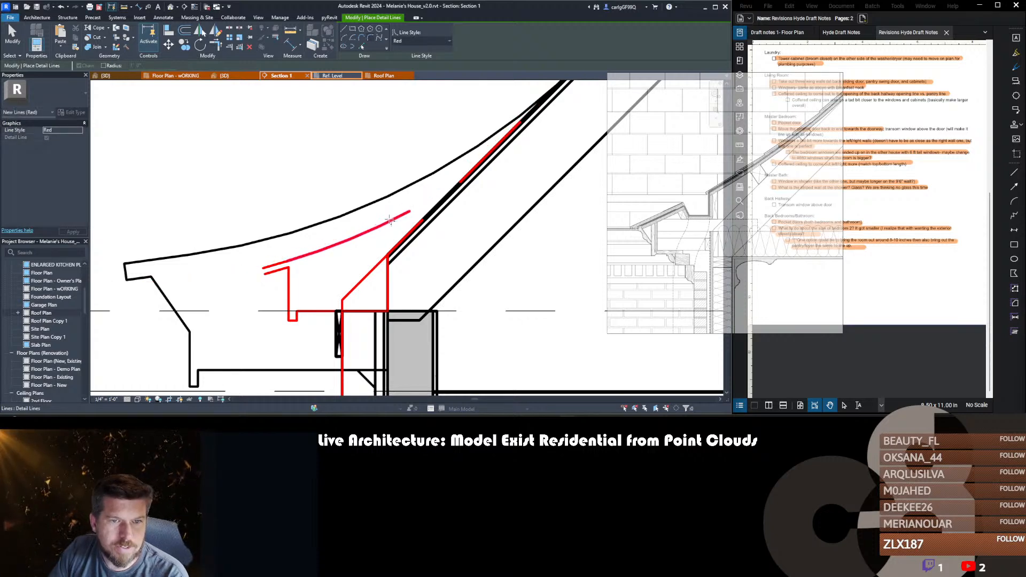
key("Escape")
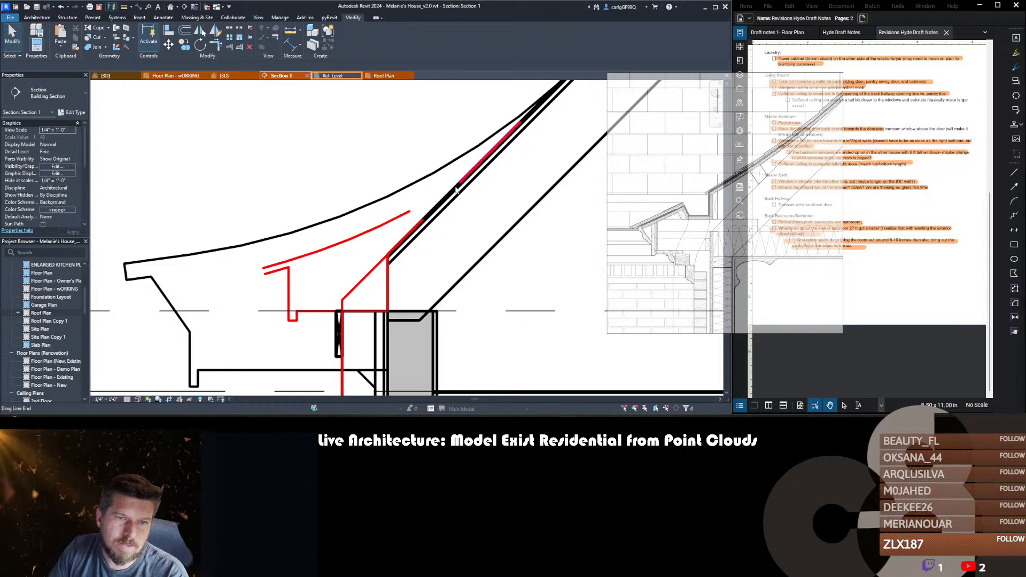
- Lengthen the roof-slope segment downward and try a fillet arc between it and the eave curve
mouse_move(457, 189)
left_mouse_down()
mouse_move(434, 208)
mouse_move(448, 207)
left_mouse_up()
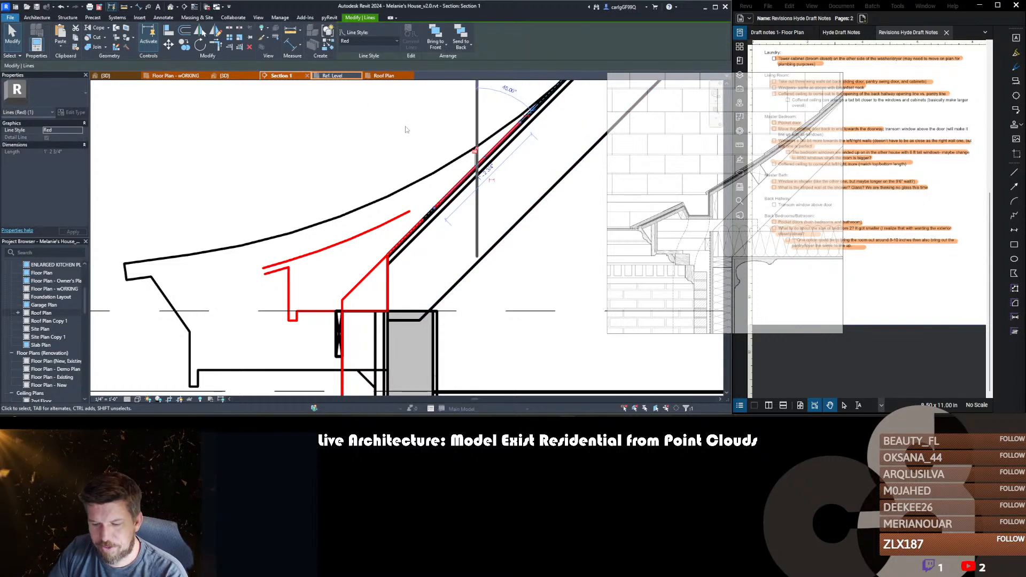
middle_click_drag(411, 132, 412, 132)
key("c")
key("s")
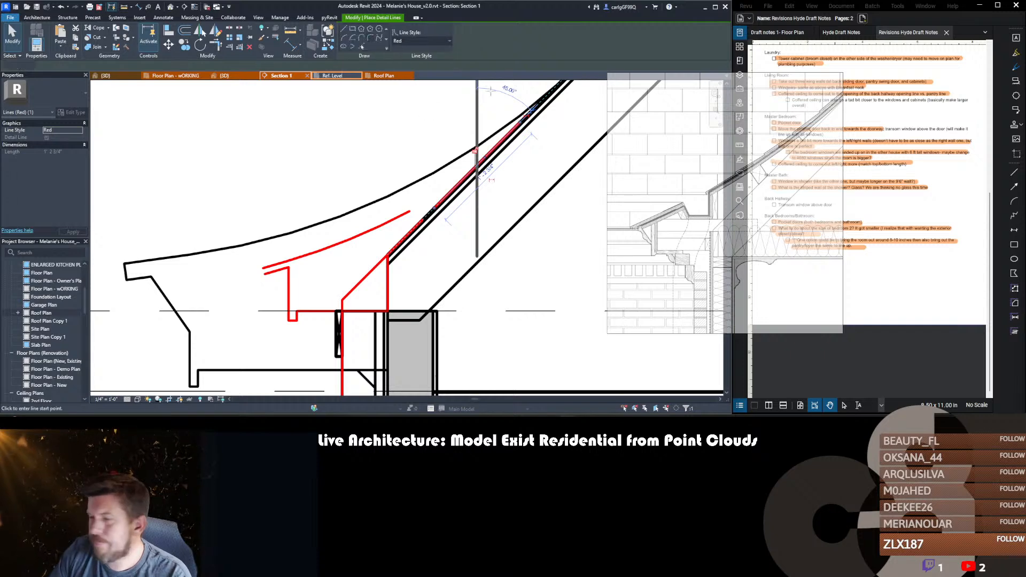
left_click(369, 39)
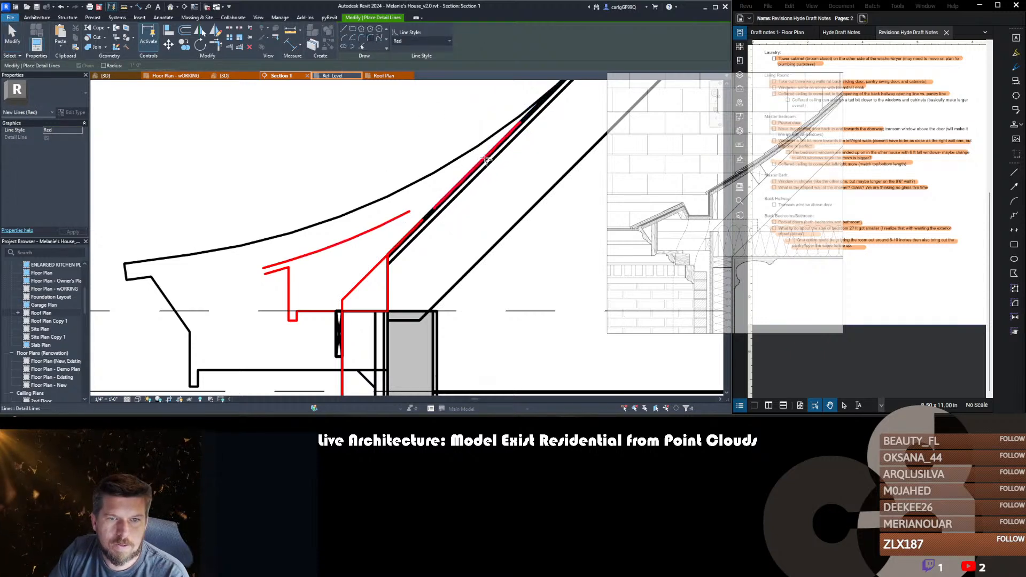
left_click(442, 203)
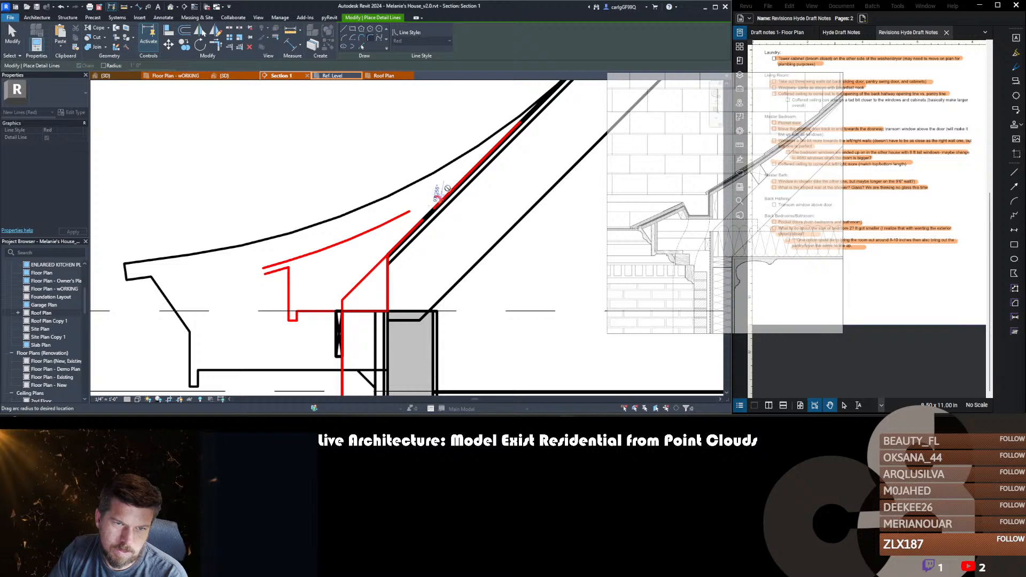
key("Escape")
key("Escape")
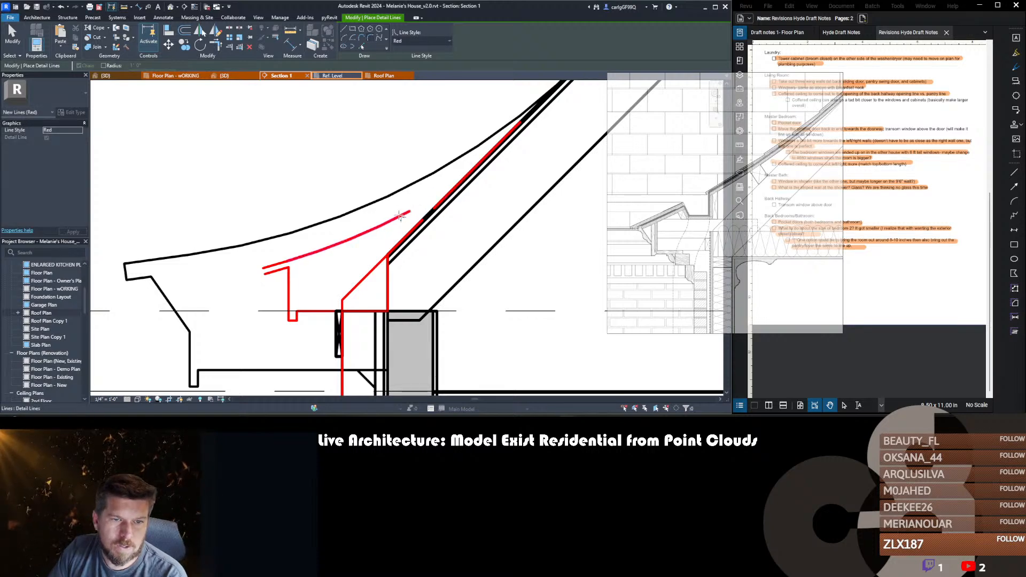
- Retry the fillet arc from the eave curve's upper end, picking the upper end of the roof-slope segment
left_click(420, 202)
left_click(436, 195)
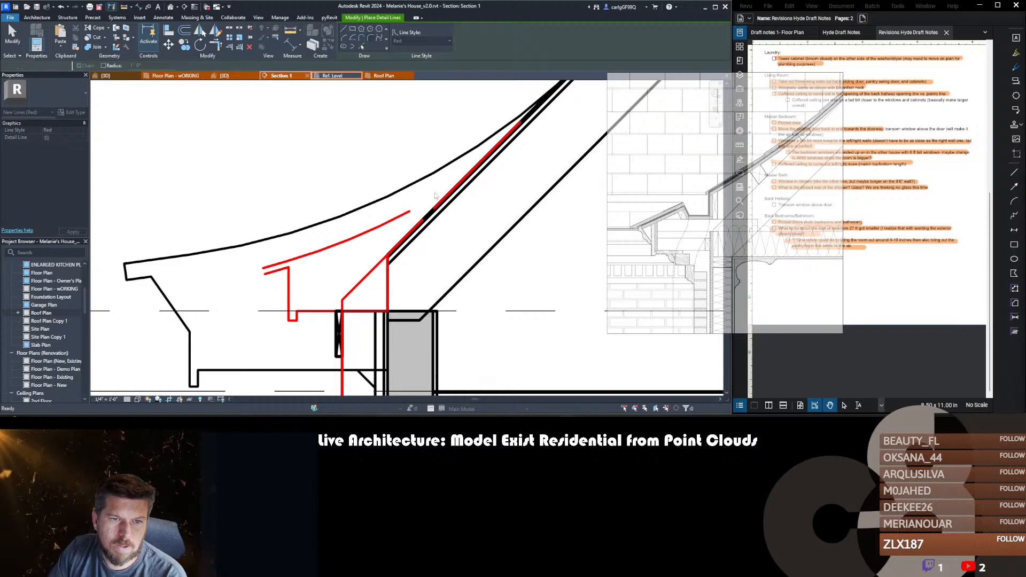
left_click(408, 213)
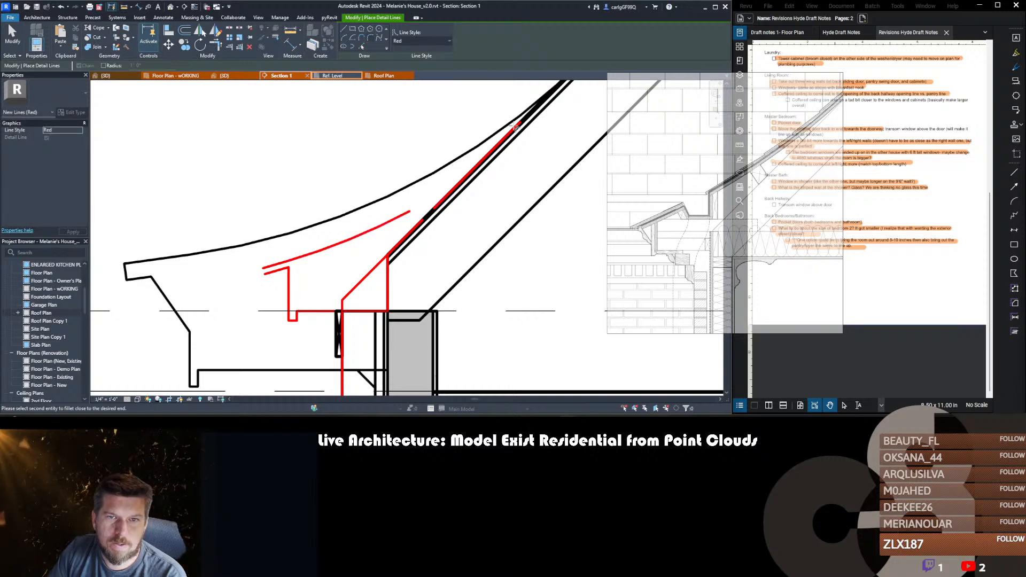
left_click(521, 124)
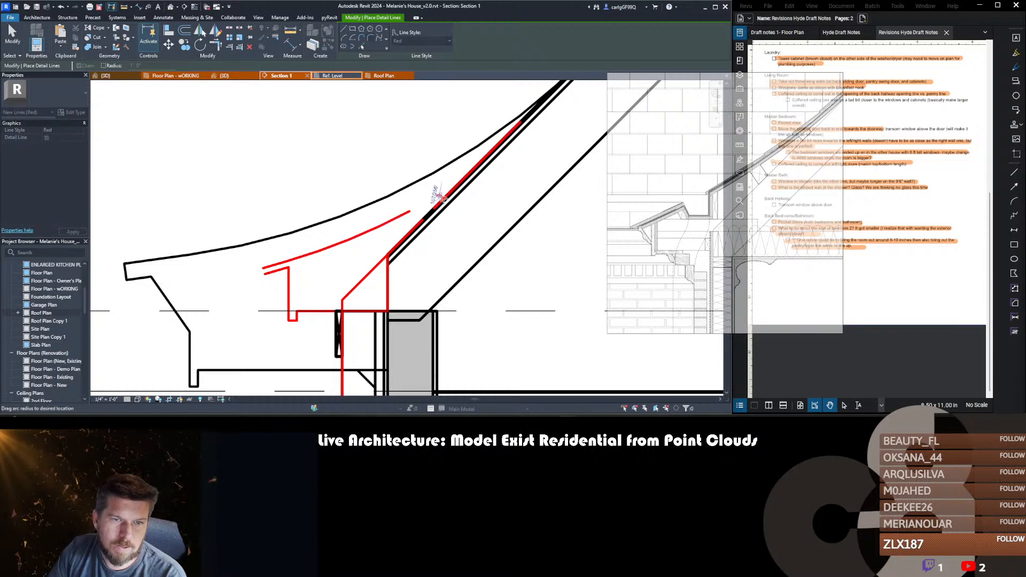
key("Escape")
key("Escape")
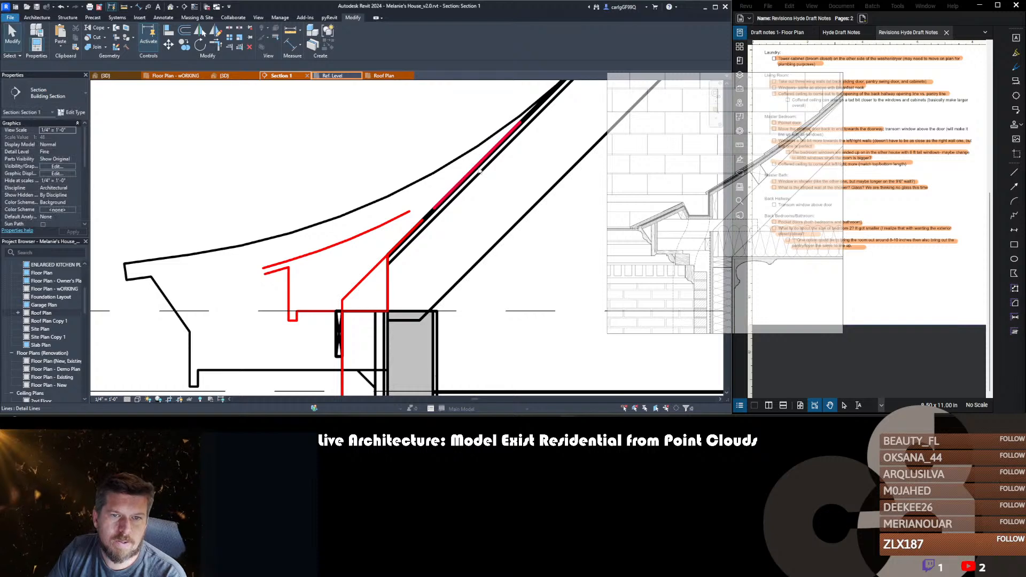
- Extend the roof-slope segment's upper end farther up the roof and raise its lower end to where the existing eave curve meets the roof
left_click(493, 149)
middle_click_drag(492, 148, 472, 198)
scroll(464, 205, "down", 2)
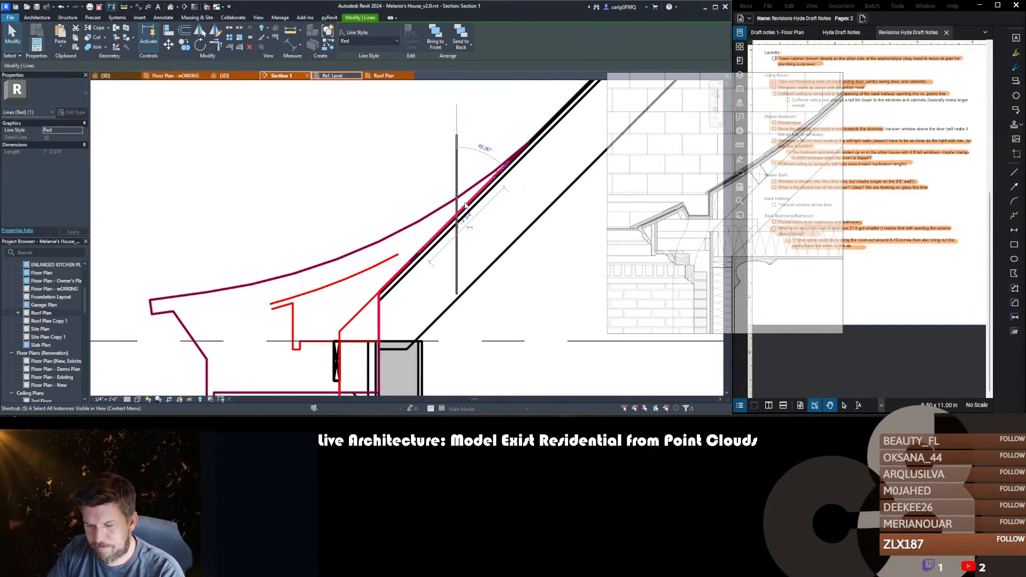
key("s")
key("l")
key("Escape")
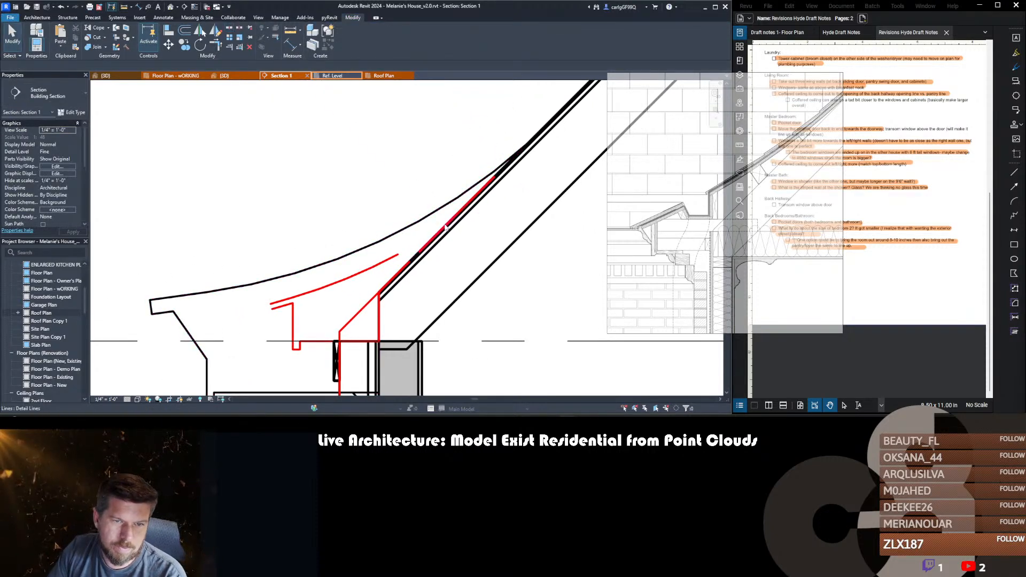
left_click(435, 233)
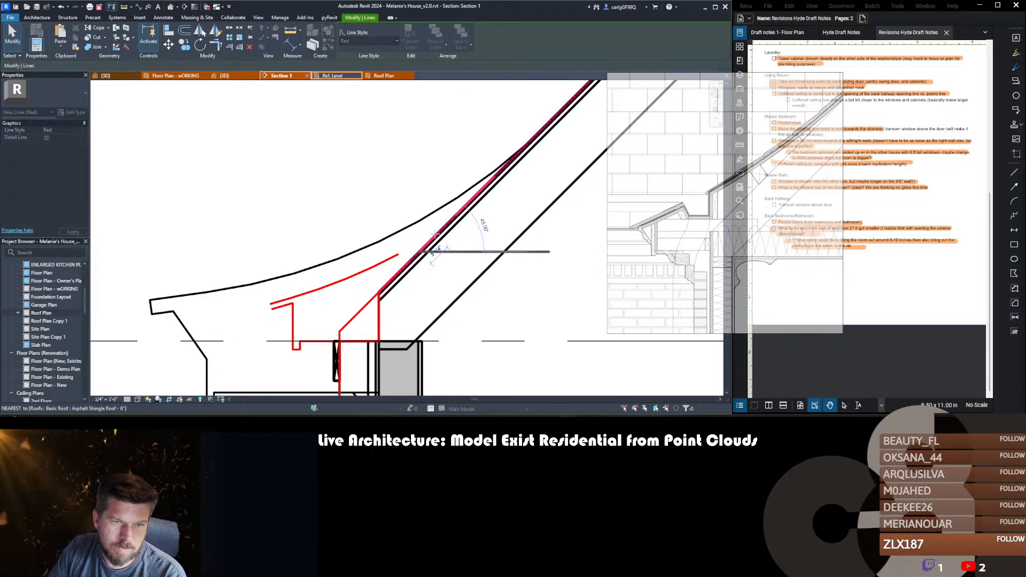
left_click_drag(434, 236, 559, 113)
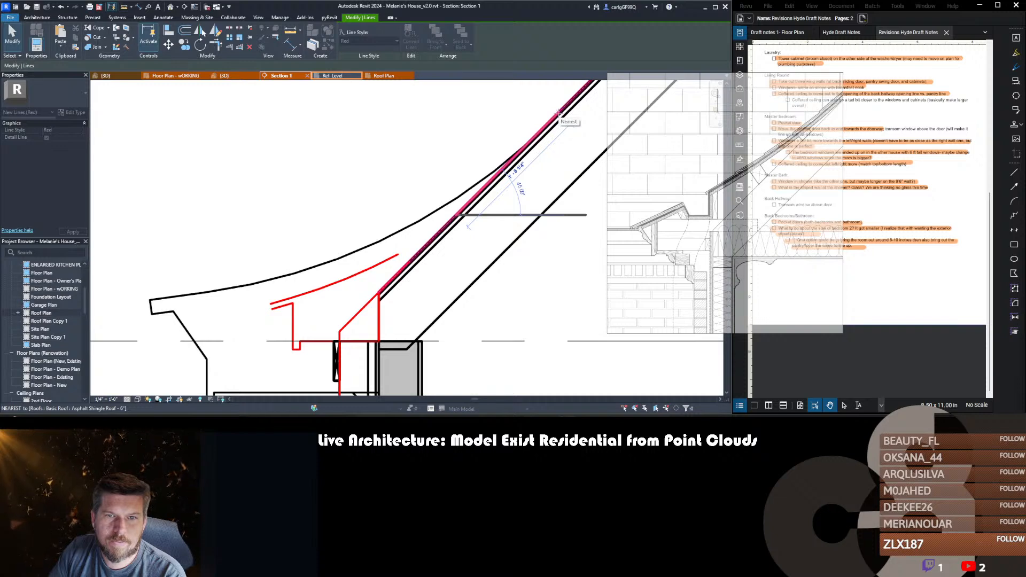
left_click_drag(458, 211, 506, 164)
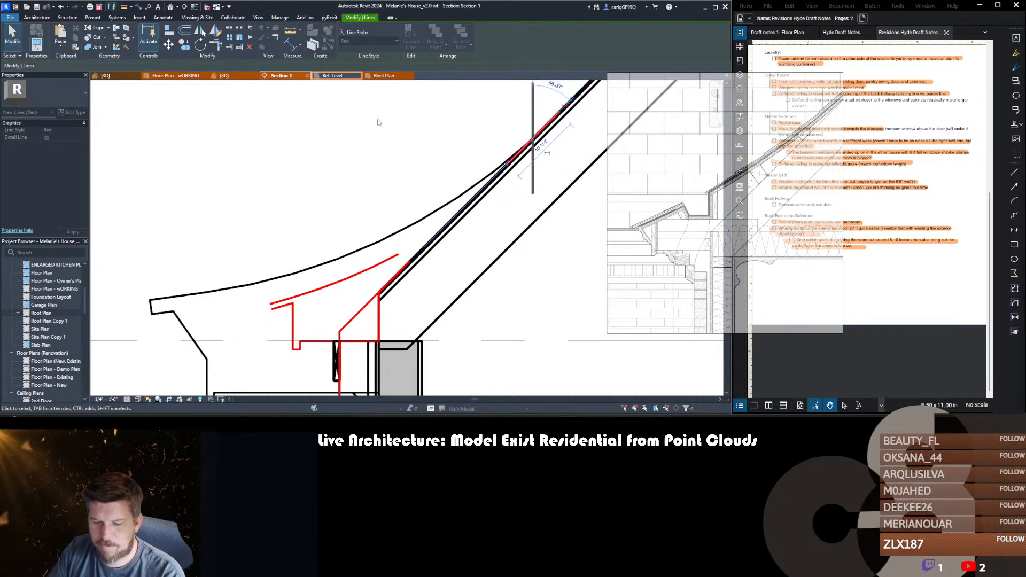
- Draw a fillet arc between the eave curve's upper end and the roof-slope detail segment, making the curve run tangentially into the roof
key("d")
key("l")
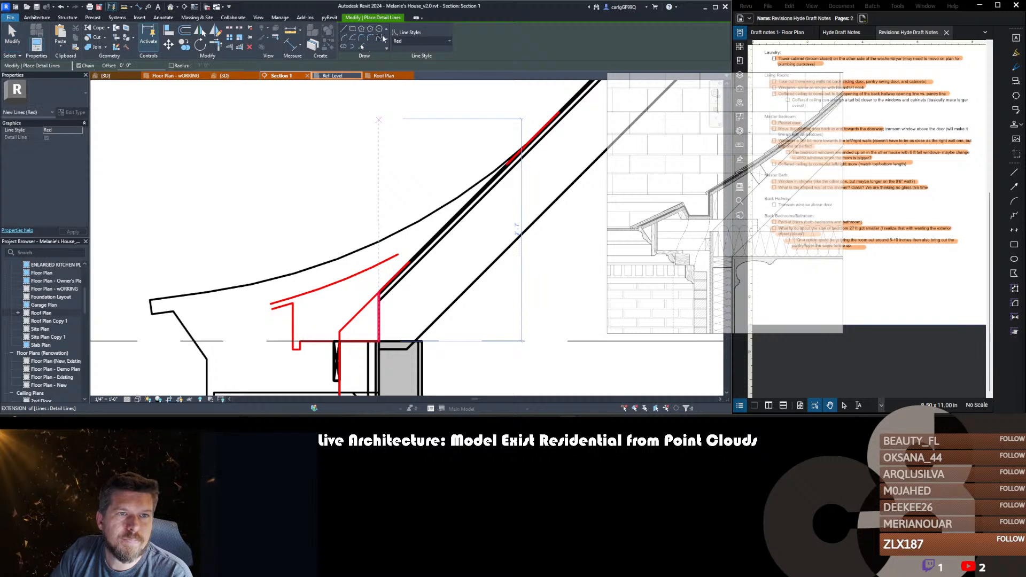
left_click(372, 38)
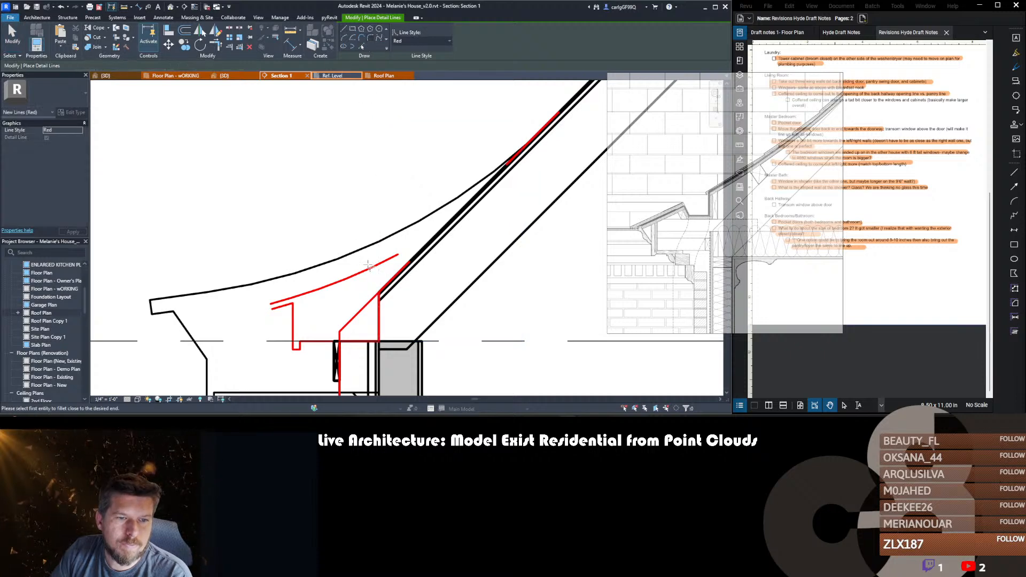
left_click(395, 258)
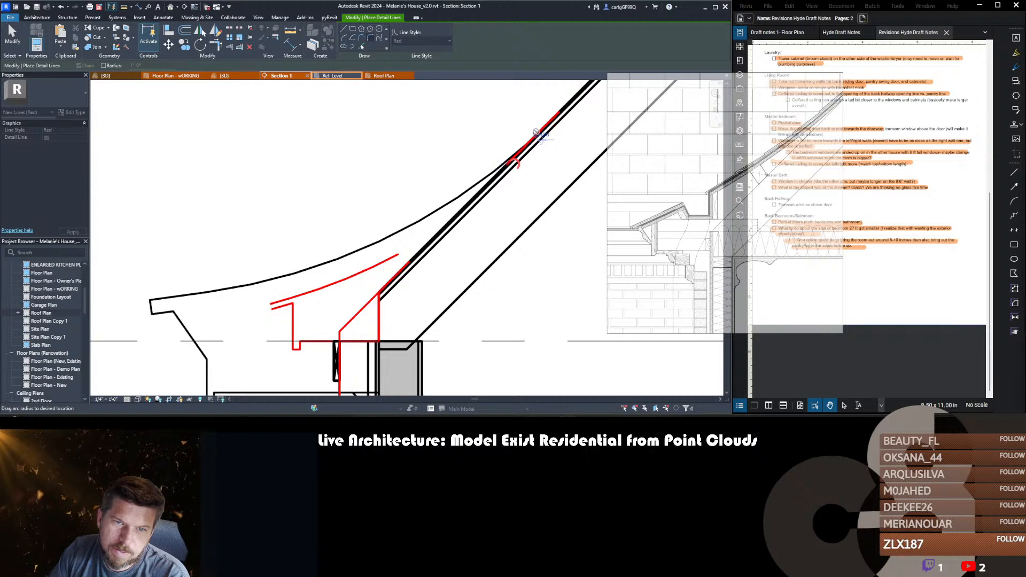
left_click(444, 225)
key("Escape")
key("Escape")
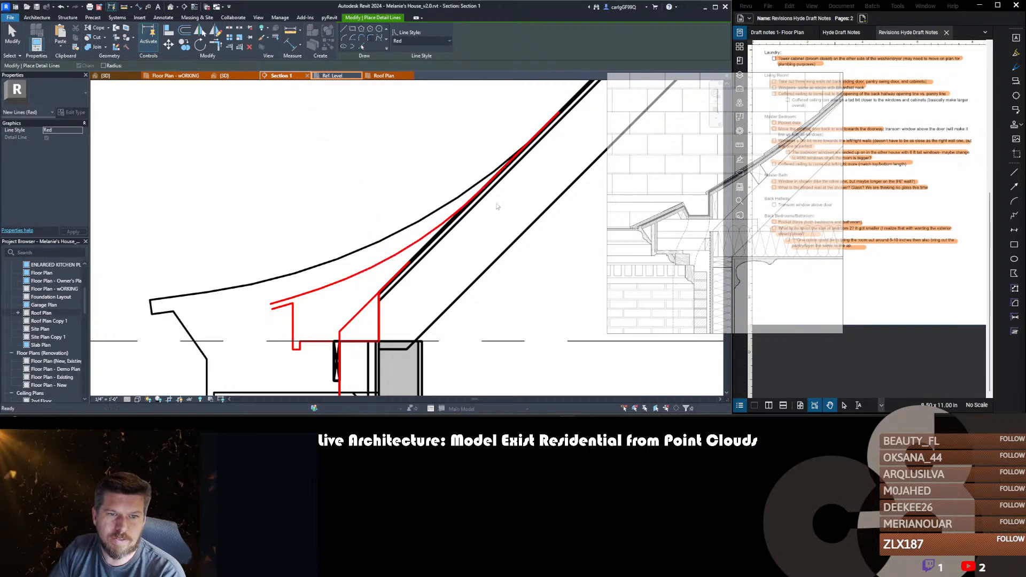
- Extend the short detail line on the lower roof slope upward to meet the new eave arc
middle_click_drag(401, 274, 401, 276)
key("t")
key("r")
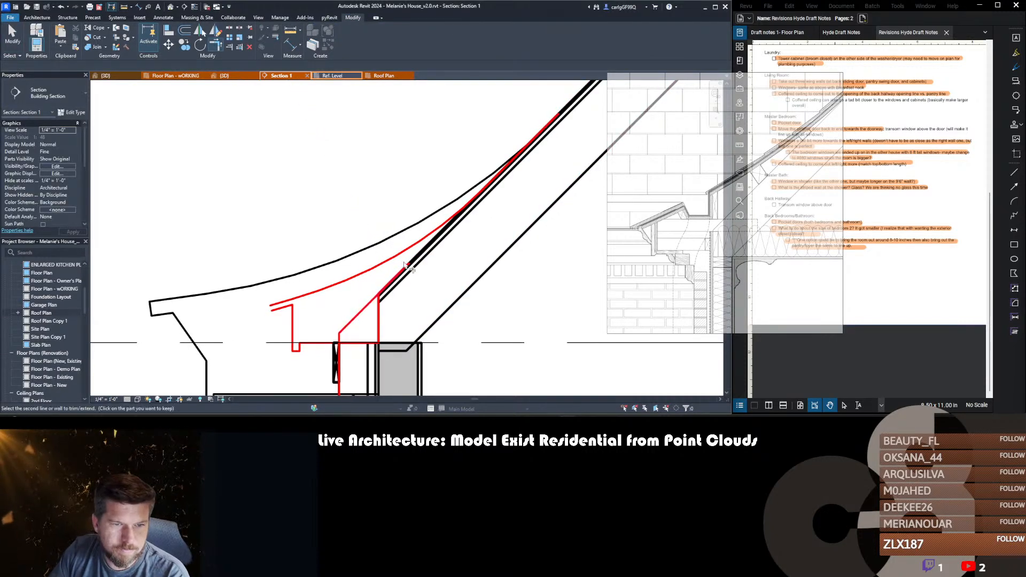
left_click(405, 264)
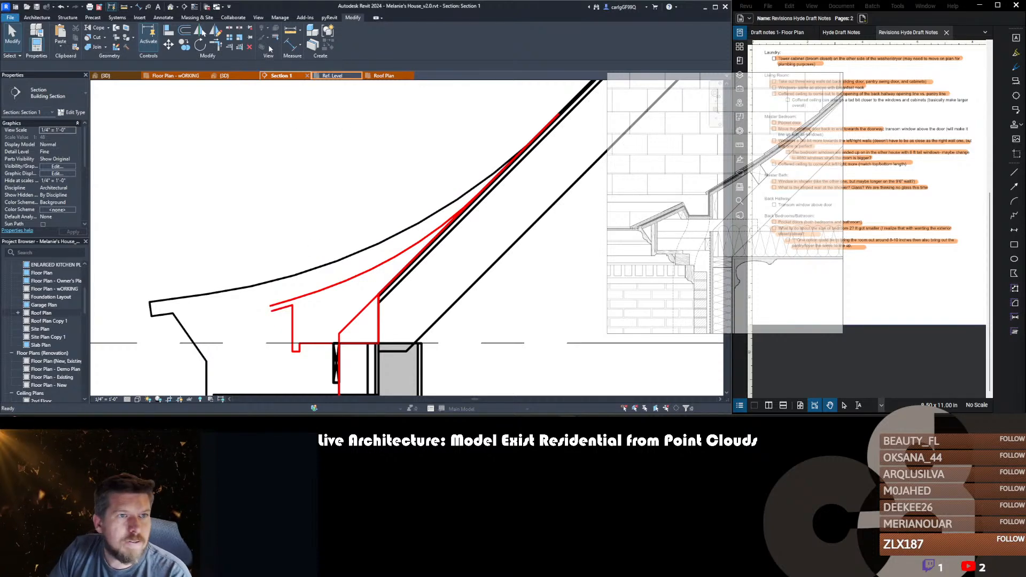
- Close the eave's outer tip with a short detail line between the upper curve and the lower edge line
key("d")
key("l")
left_click(271, 310)
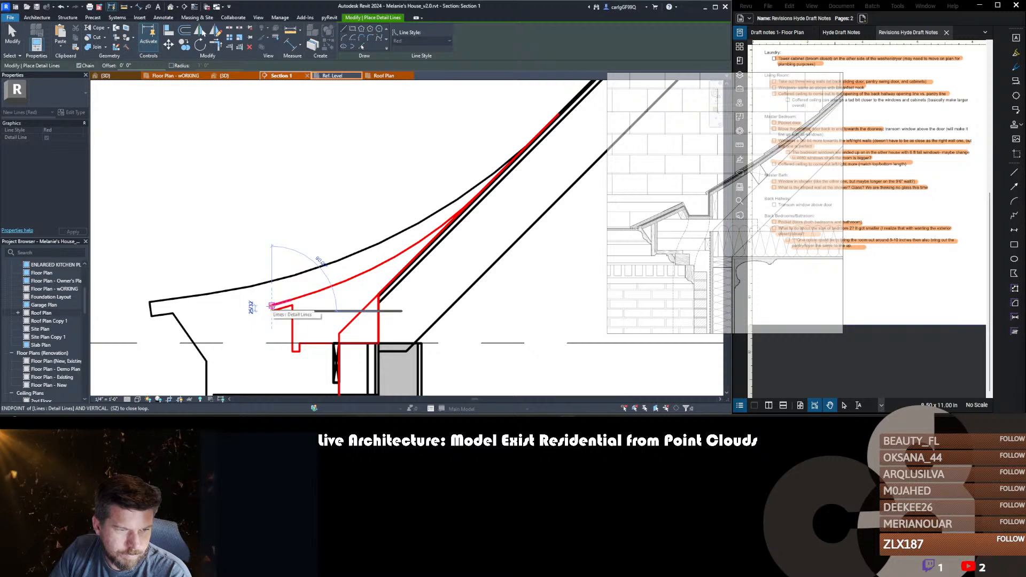
key("Escape")
key("Escape")
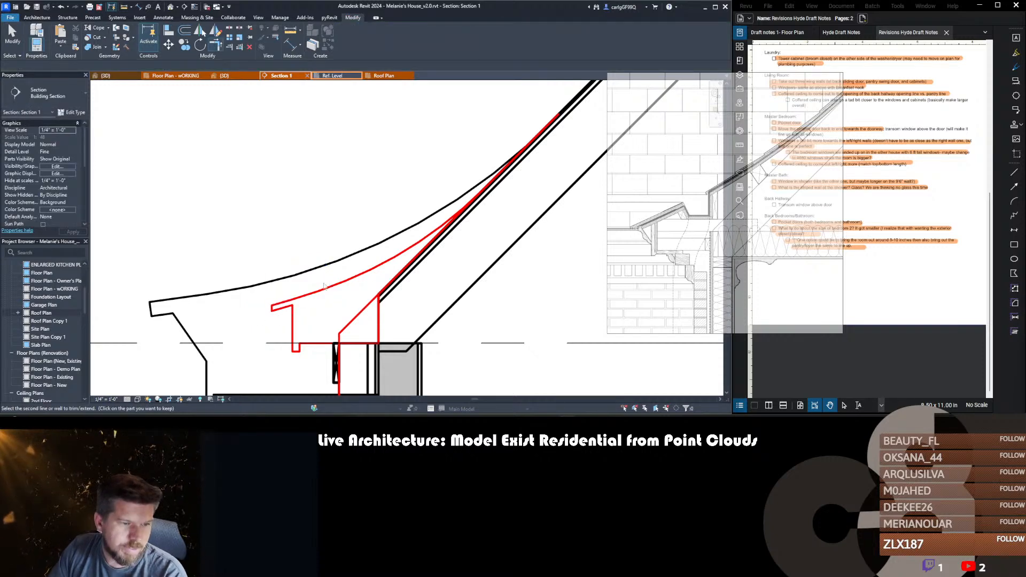
scroll(337, 287, "up", 2)
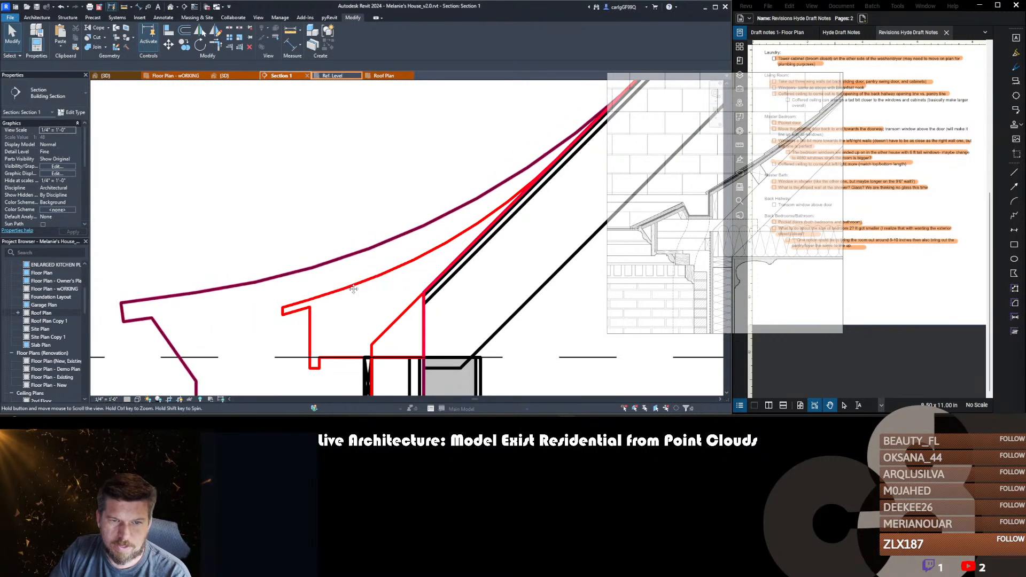
key("Escape")
key("Escape")
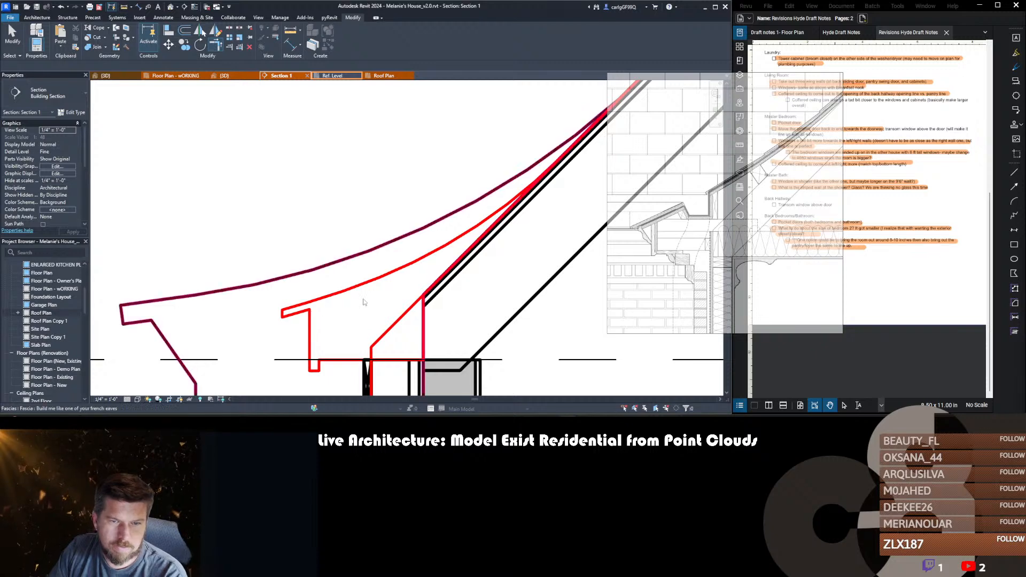
- Try to extend the eave tip's short lower edge line to the roof-slope detail line, and undo it
middle_click_drag(365, 301, 364, 303)
key("e")
key("x")
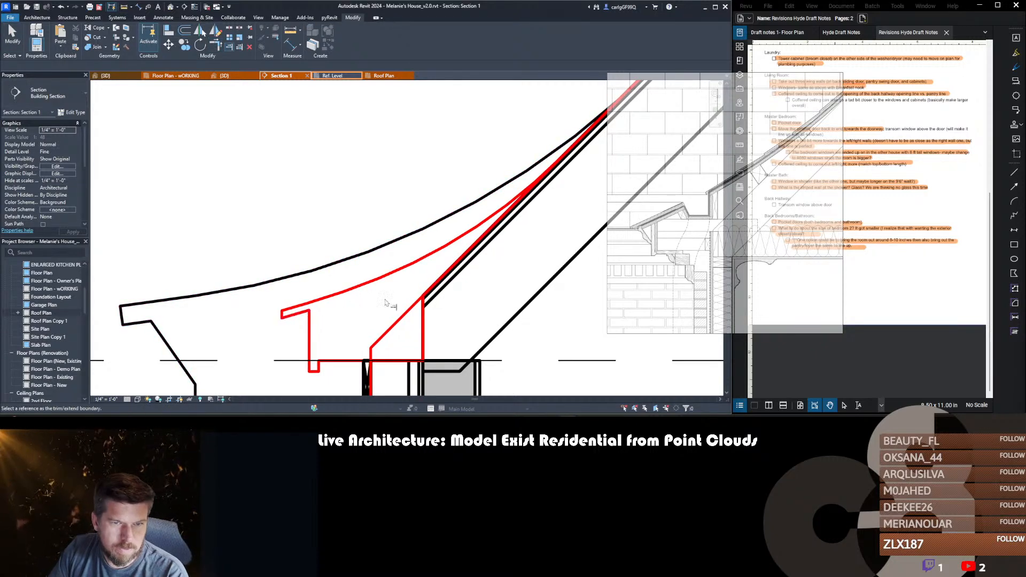
left_click(484, 240)
left_click(291, 320)
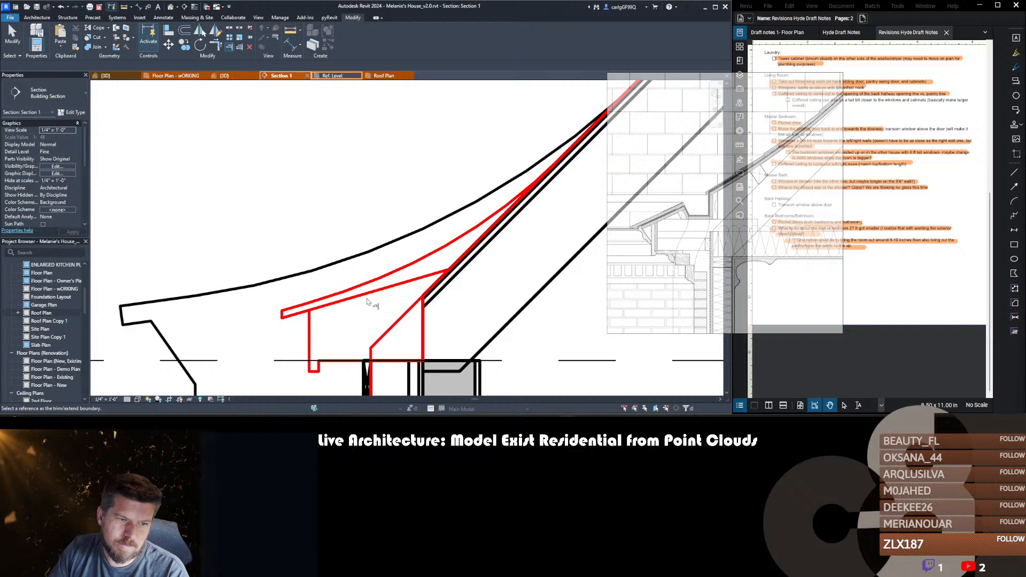
key("ctrl+z")
- Offset the eave curve downward as a parallel underside and trim it with the roof-slope and vertical wall-face detail lines
key("o")
key("f")
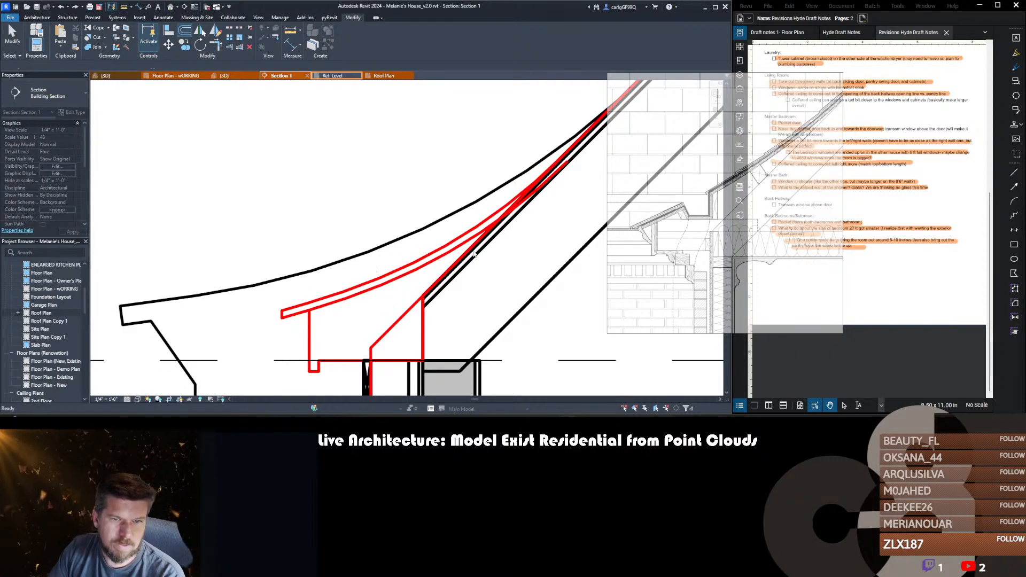
middle_click_drag(473, 254, 428, 294)
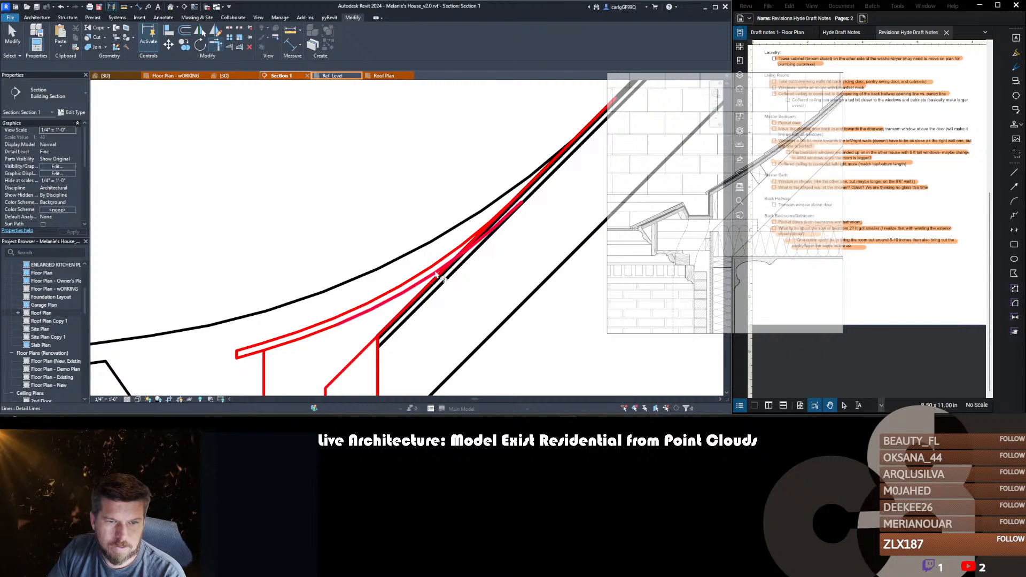
left_click(435, 272)
left_click(478, 236)
left_click(472, 240)
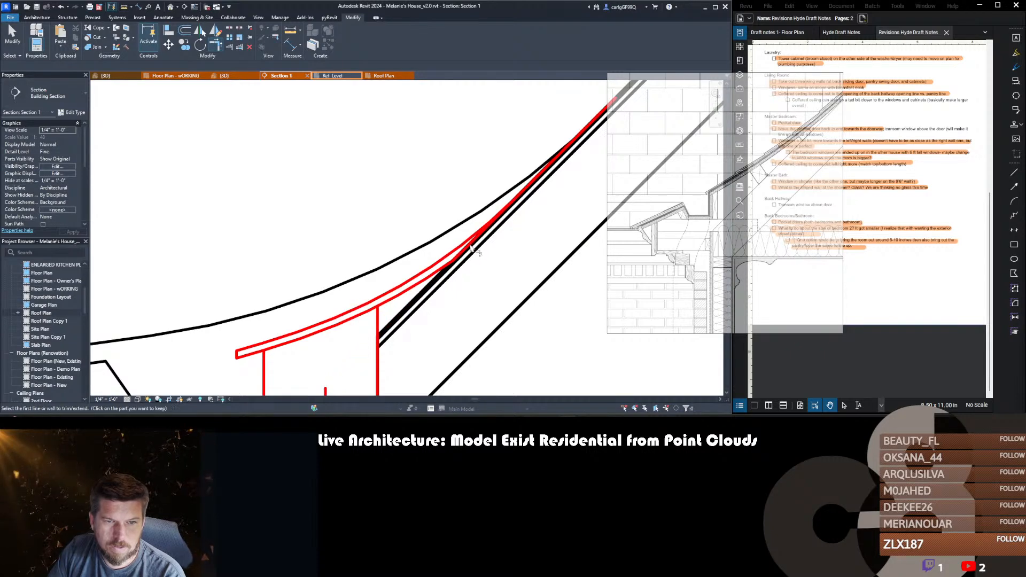
- Examine how the redrawn eave curves meet the roof slope and how the whole profile compares with the existing French eave
scroll(471, 247, "down", 2)
scroll(459, 239, "up", 4)
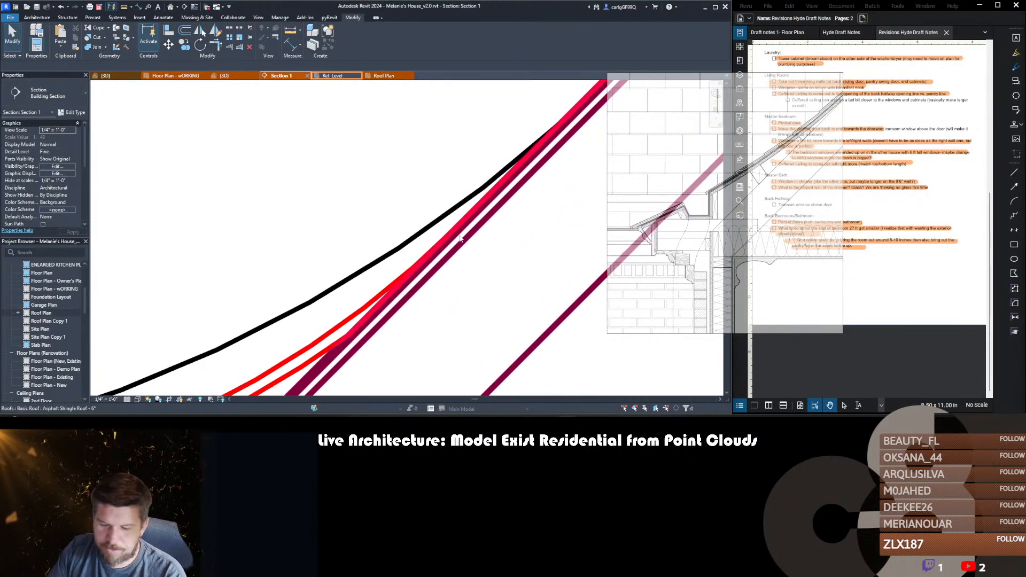
scroll(473, 222, "down", 3)
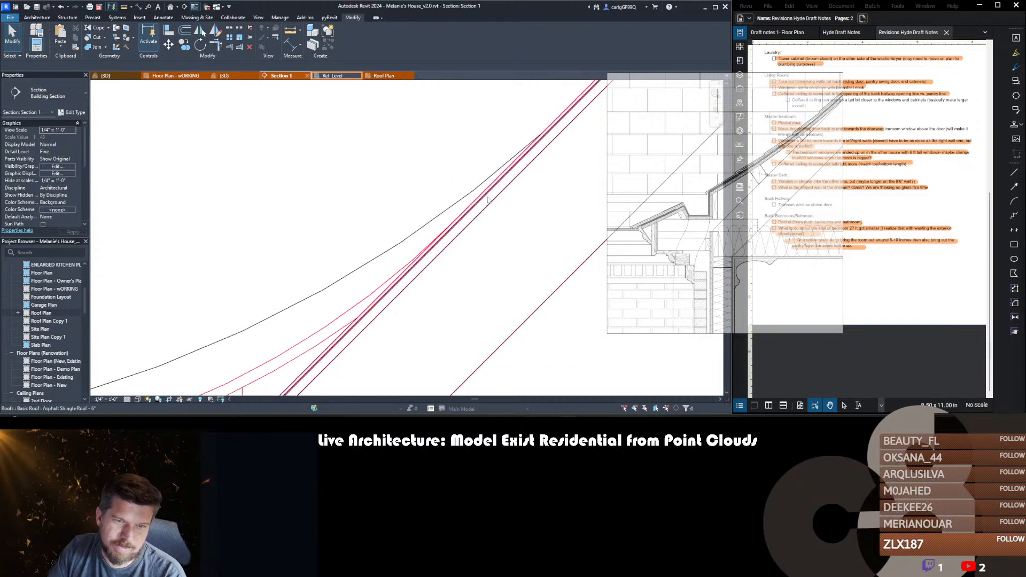
scroll(488, 200, "up", 4)
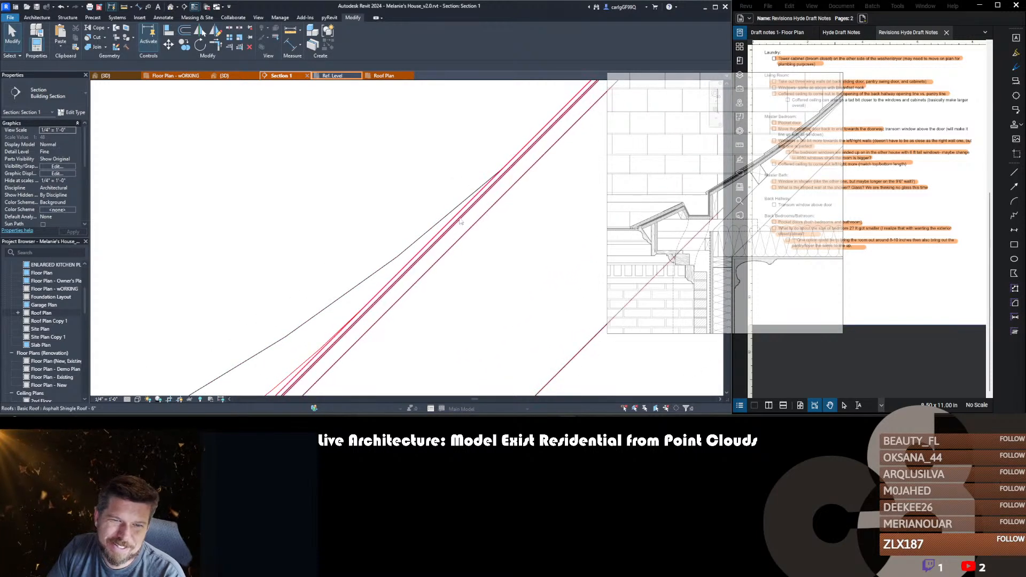
scroll(406, 275, "up", 3)
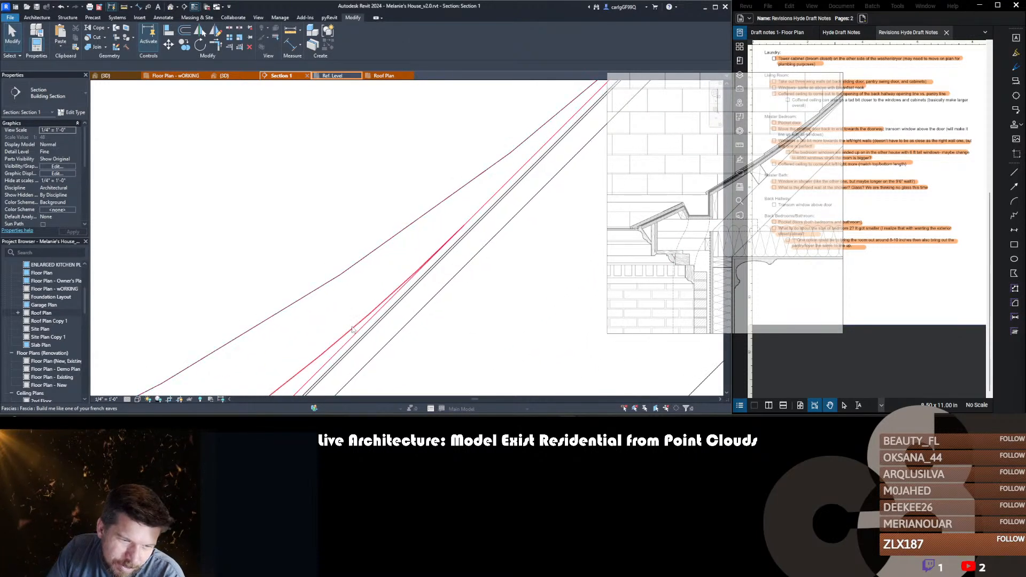
scroll(477, 218, "up", 2)
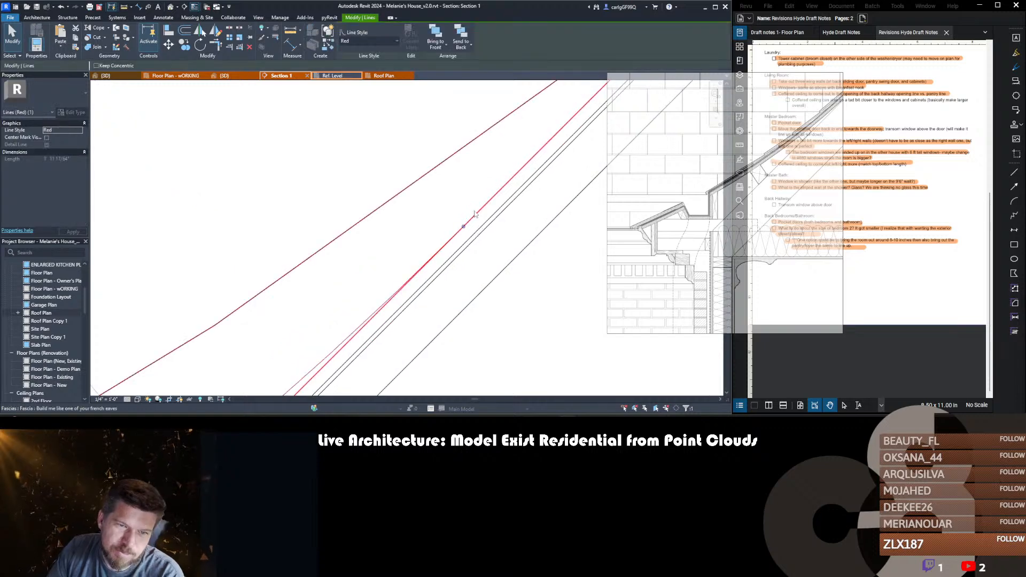
key("Tab")
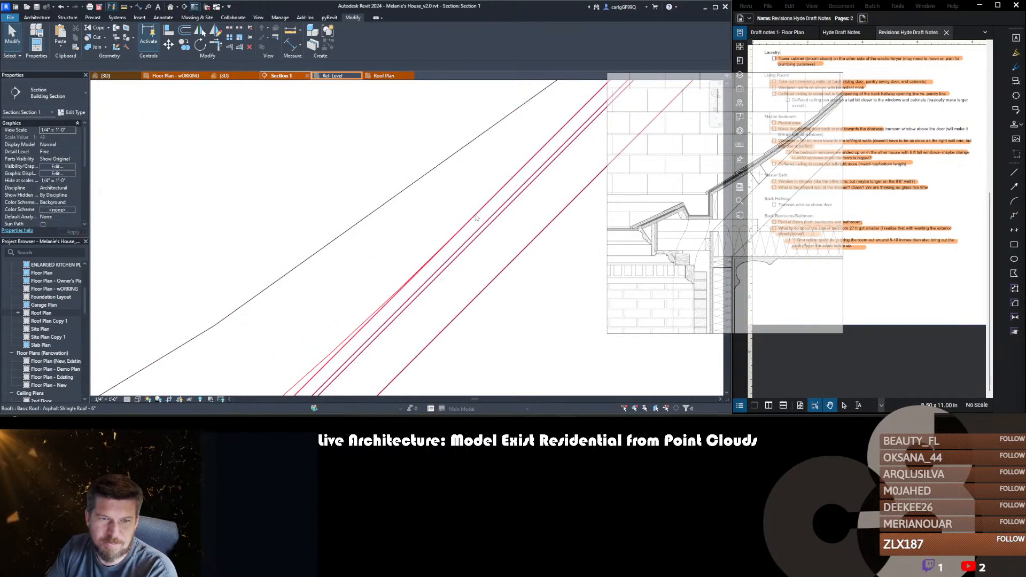
scroll(455, 268, "down", 3)
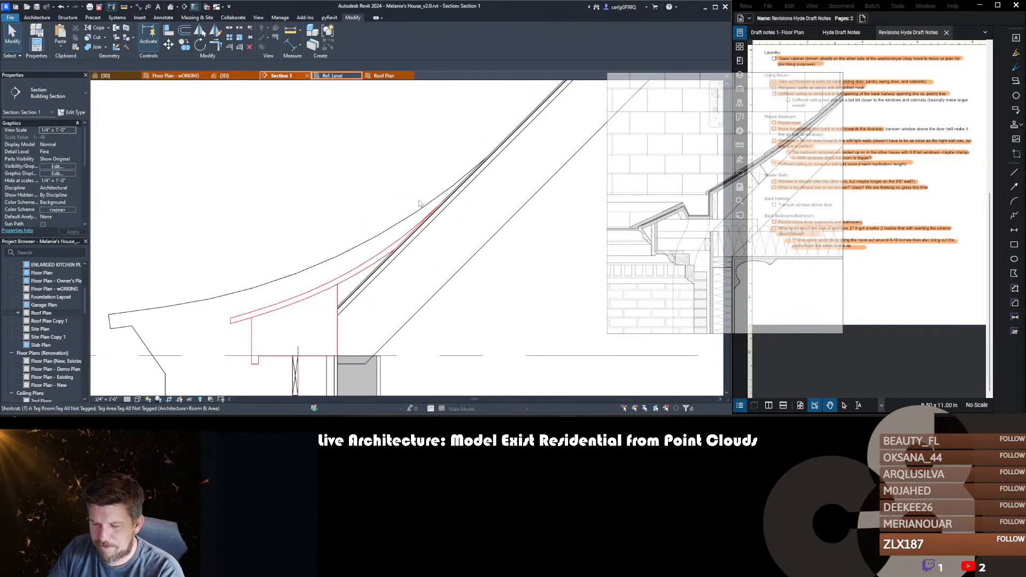
key("l")
scroll(420, 203, "down", 3)
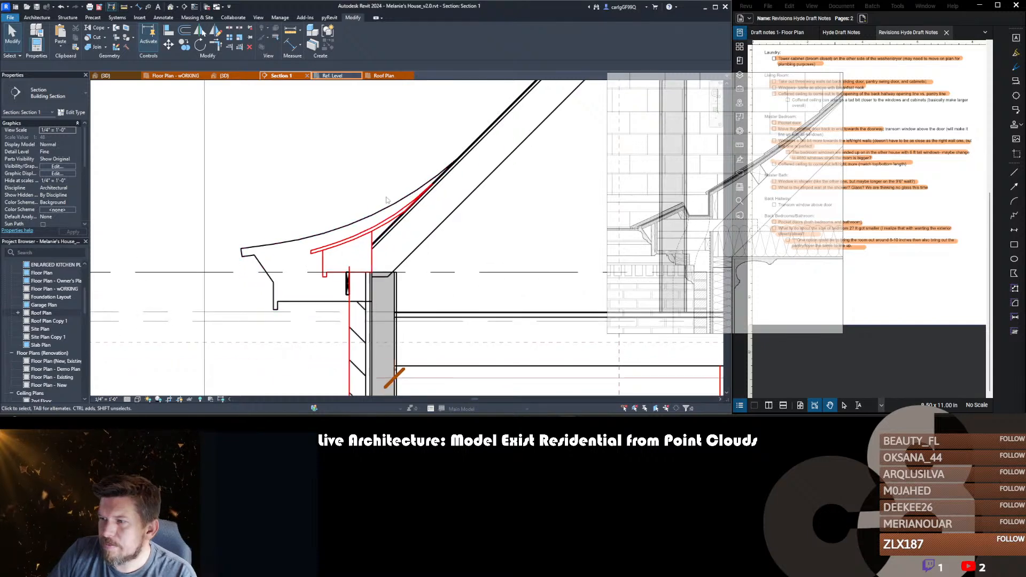
scroll(301, 286, "down", 2)
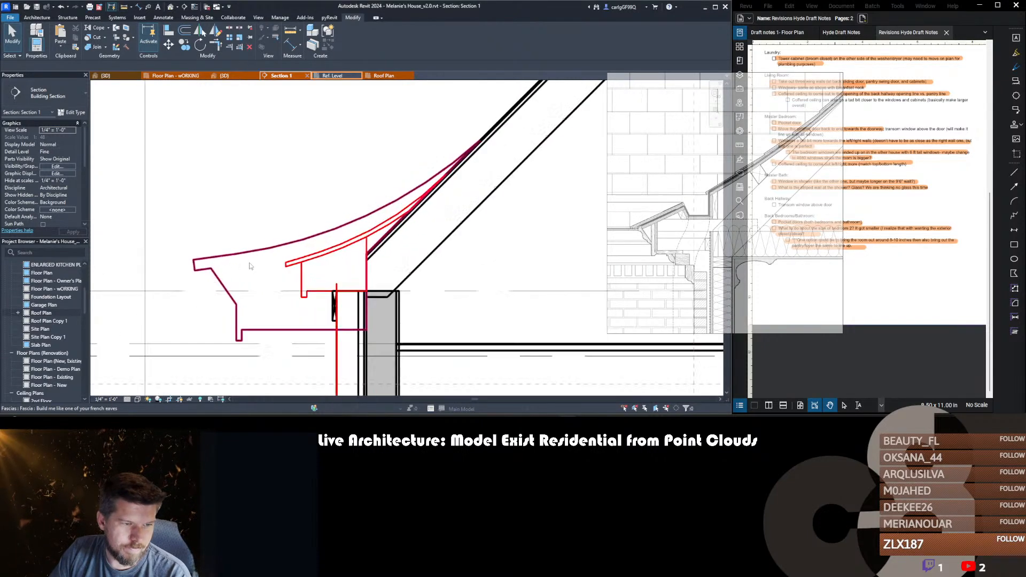
scroll(300, 287, "down", 3)
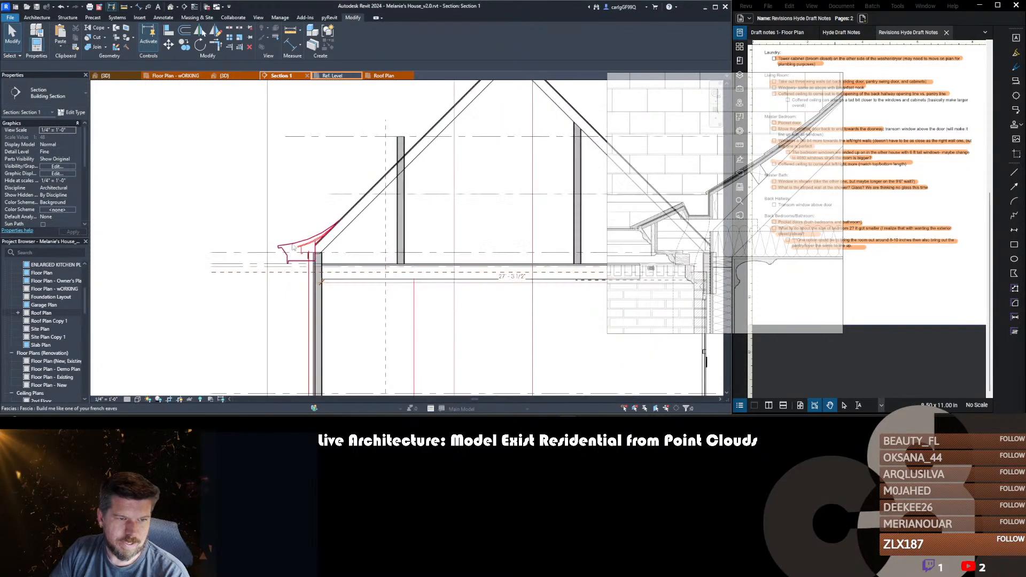
scroll(325, 239, "up", 4)
scroll(355, 283, "up", 4)
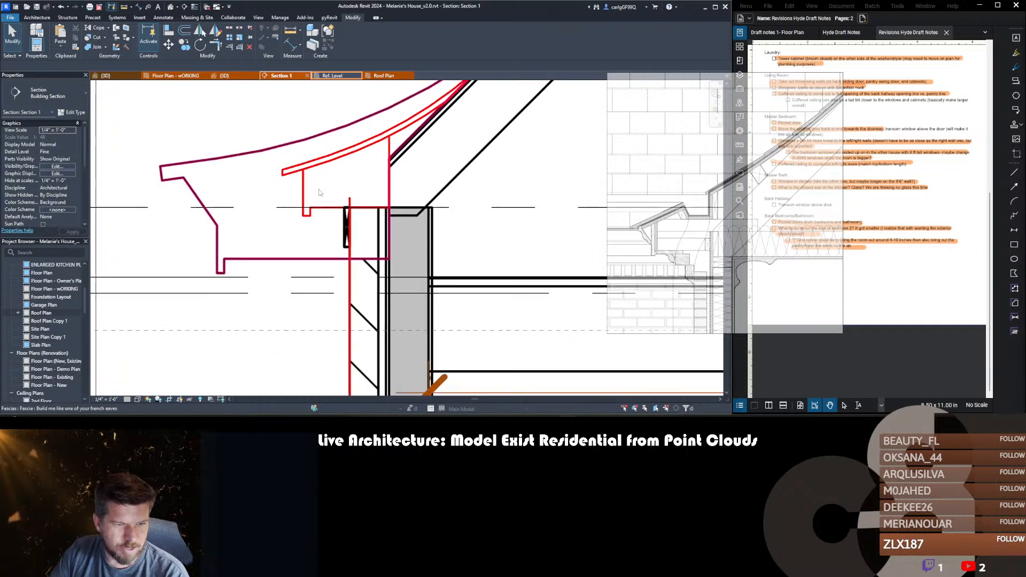
middle_click_drag(339, 160, 345, 239)
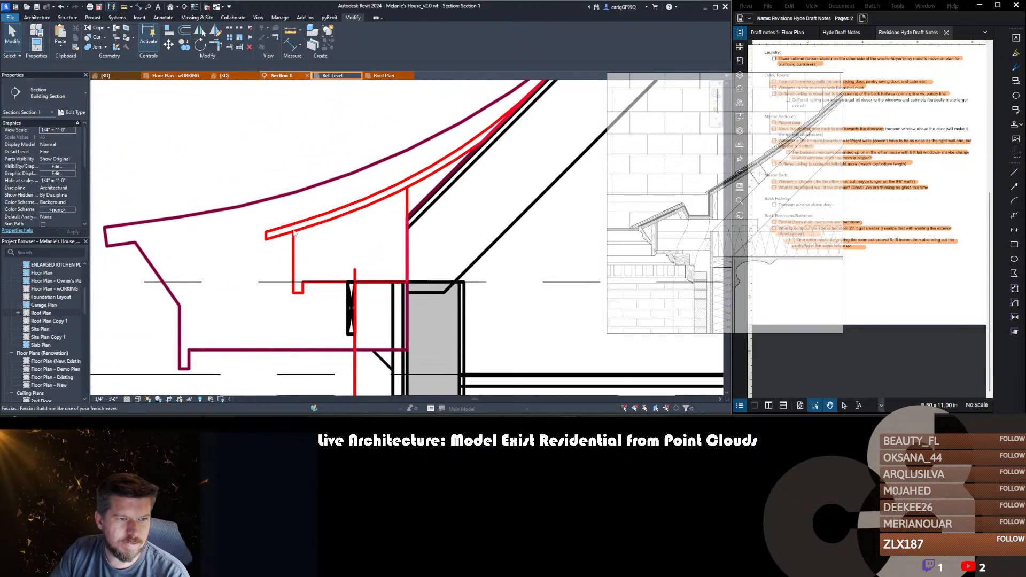
- Copy the redrawn eave's detail lines and paste them into the French Eave Detail 1 family's Ref. Level view
scroll(279, 149, "down", 2)
middle_click_drag(272, 195, 283, 260)
left_click_drag(245, 146, 492, 286)
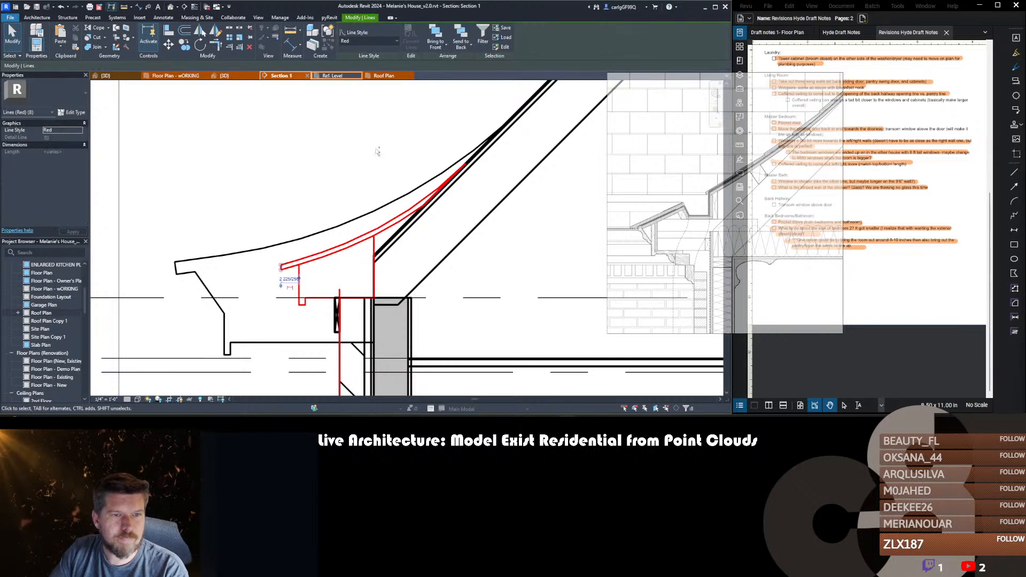
left_click(339, 76)
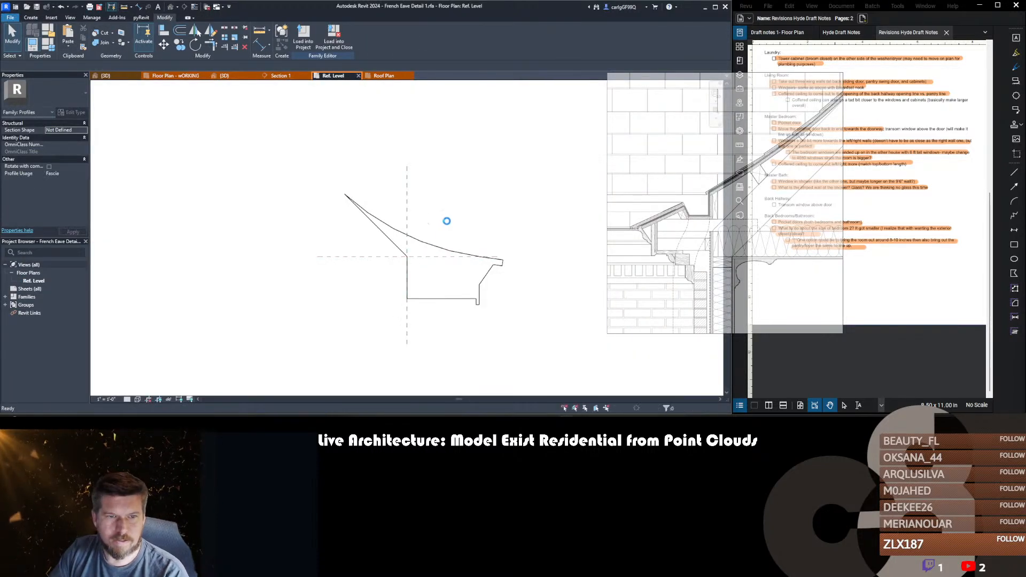
key("ctrl+v")
left_click(441, 223)
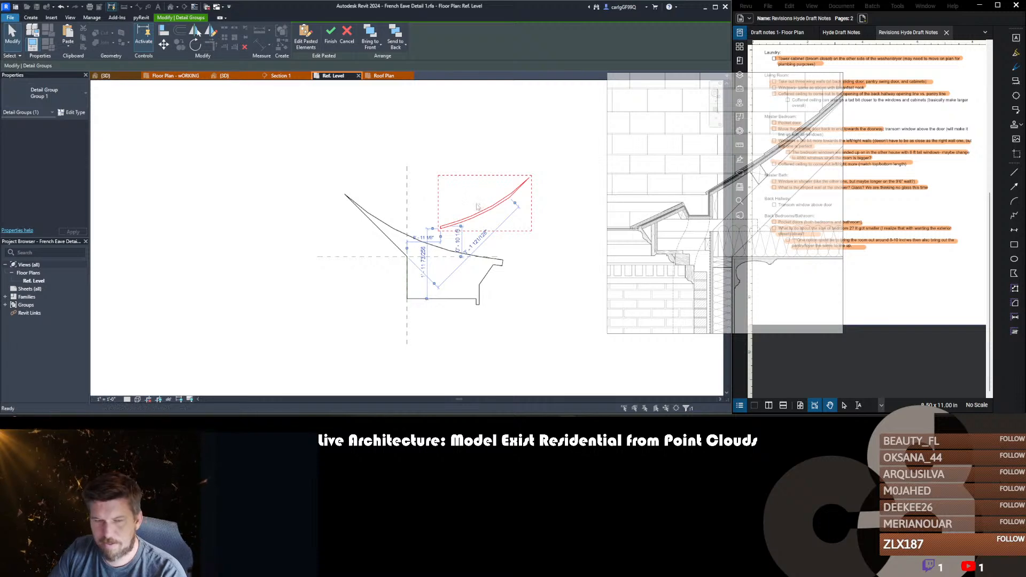
- Mirror the pasted eave lines about a vertical axis to match the family profile's orientation
key("m")
key("m")
left_click(407, 203)
middle_click_drag(437, 200, 446, 200)
left_click(442, 193)
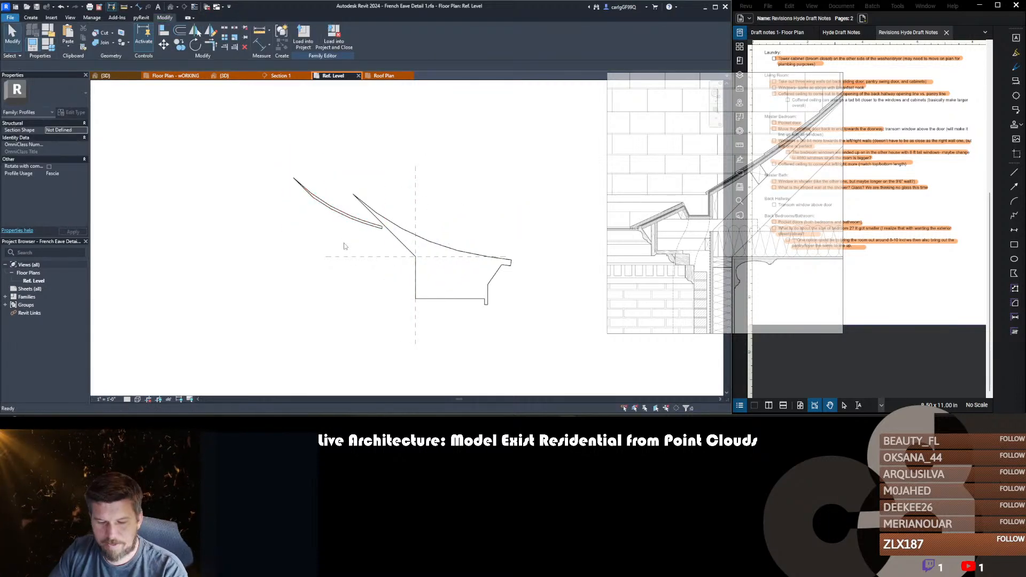
- Undo the mirroring and pasting of the eave lines in the profile family
key("ctrl+z")
key("ctrl+z")
key("ctrl+z")
scroll(360, 186, "down", 1)
key("ctrl+y")
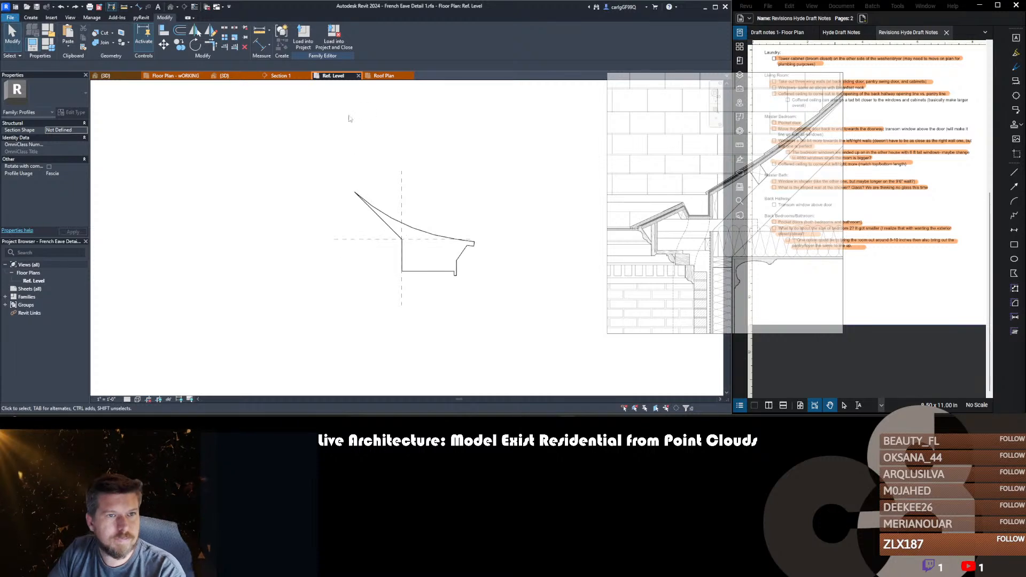
- Shorten the eave's vertical detail line at the wall in Section 1 so it ends at the roof's lower corner
left_click(298, 75)
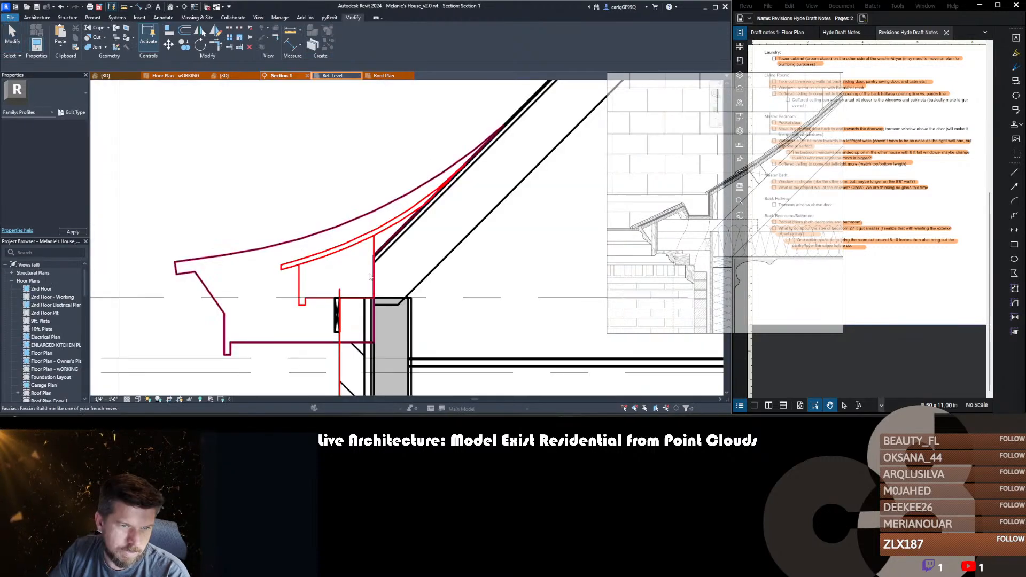
middle_click_drag(397, 307, 411, 265)
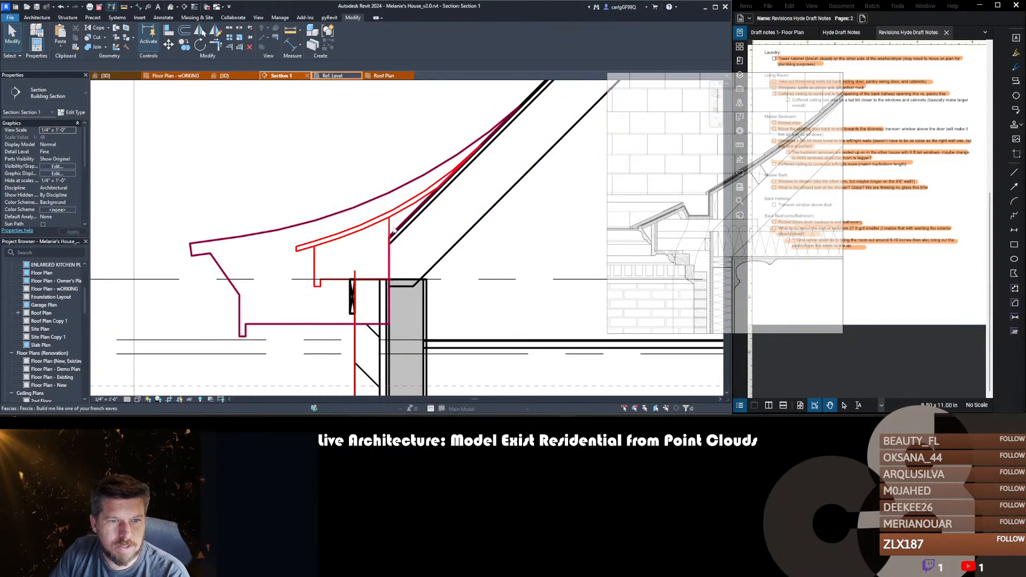
scroll(392, 225, "up", 3)
key("d")
key("l")
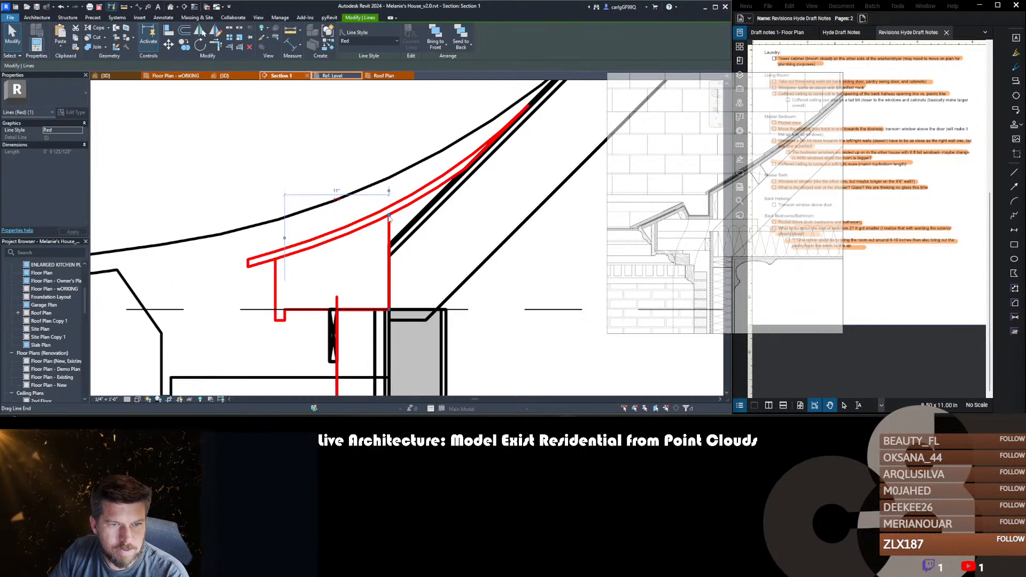
left_click(389, 279)
left_click(389, 245)
scroll(389, 244, "down", 2)
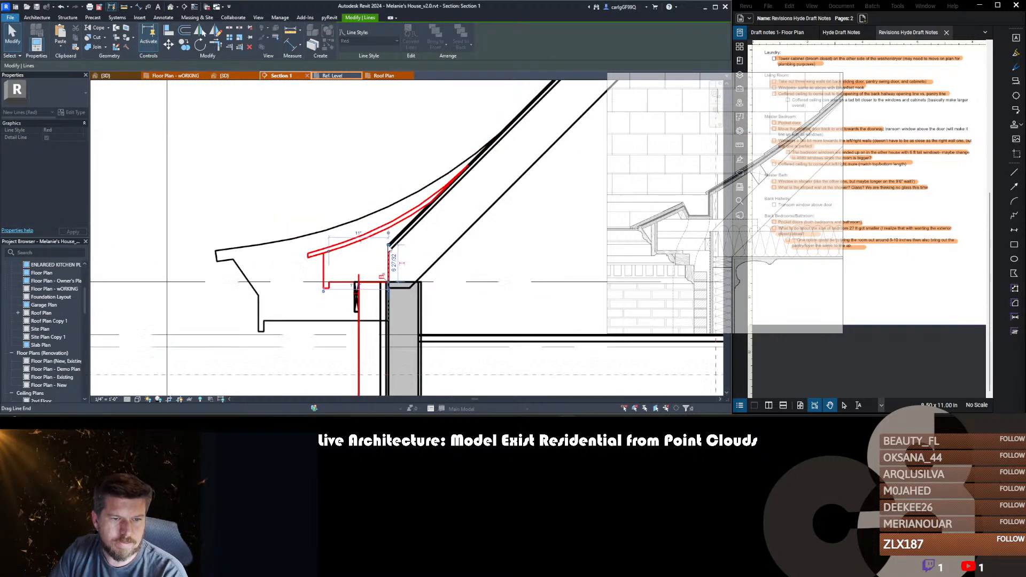
key("Escape")
key("Escape")
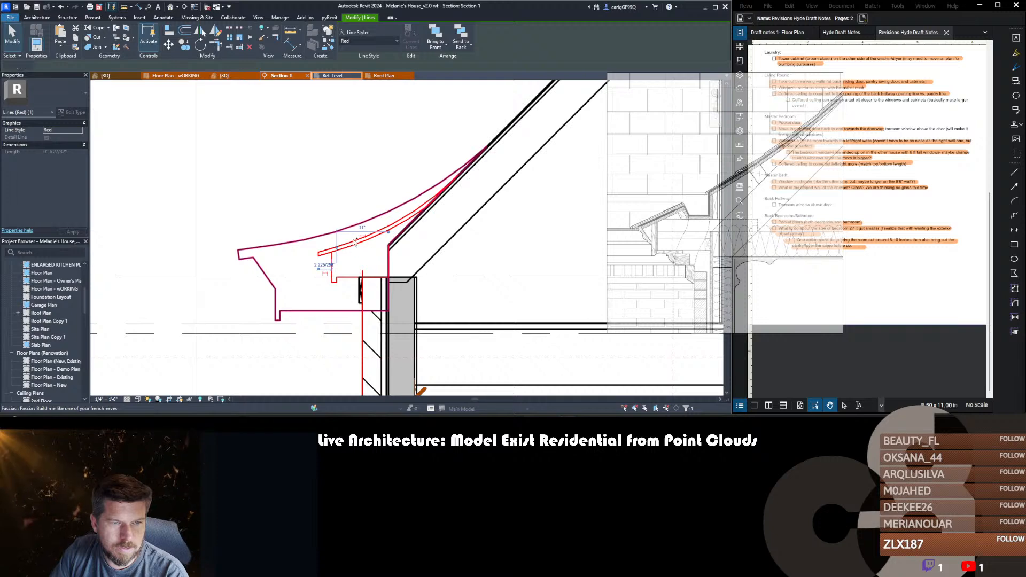
- Copy the red eave curve lines and the adjoining vertical line, and paste them into the profile family's Ref. Level view
mouse_move(366, 235)
left_mouse_down()
mouse_move(349, 248)
mouse_move(374, 225)
left_mouse_up()
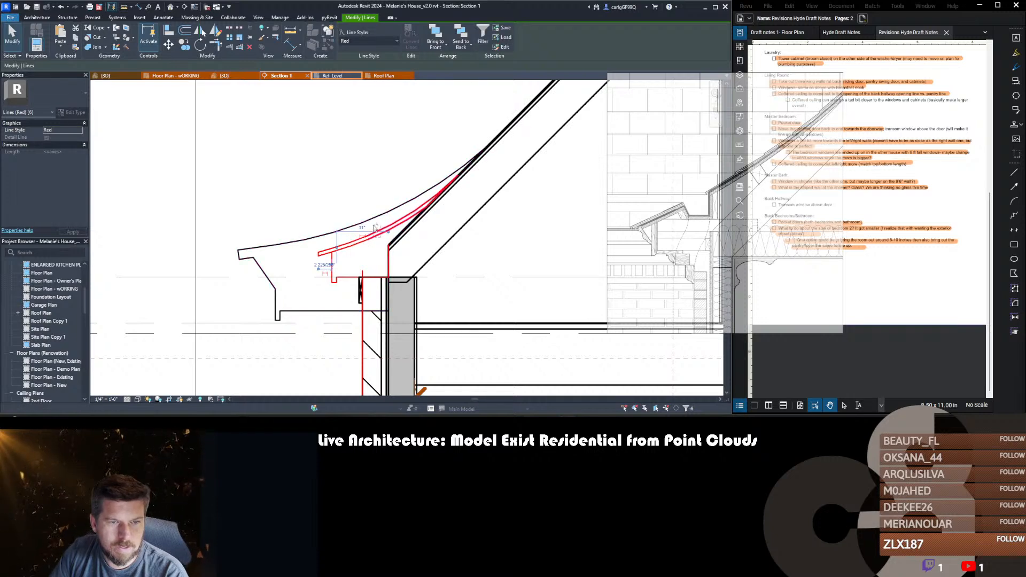
left_click_drag(399, 142, 502, 218, "ctrl")
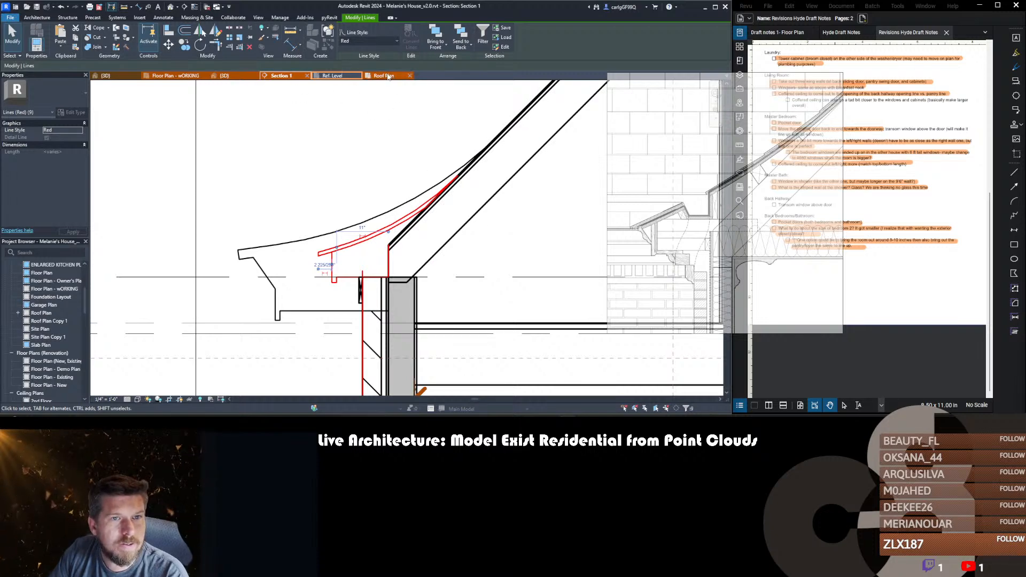
left_click(335, 75)
key("ctrl+v")
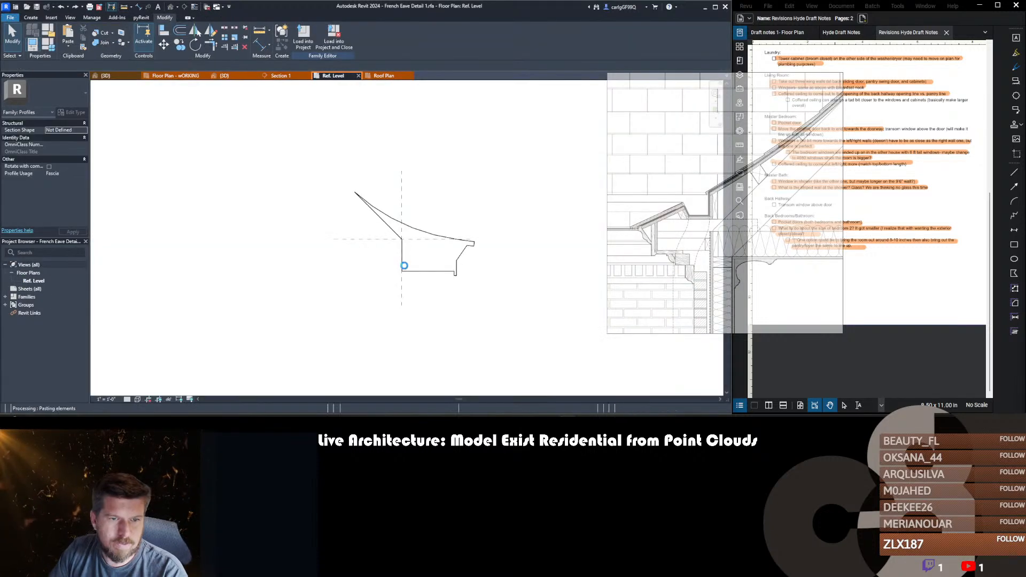
left_click(434, 198)
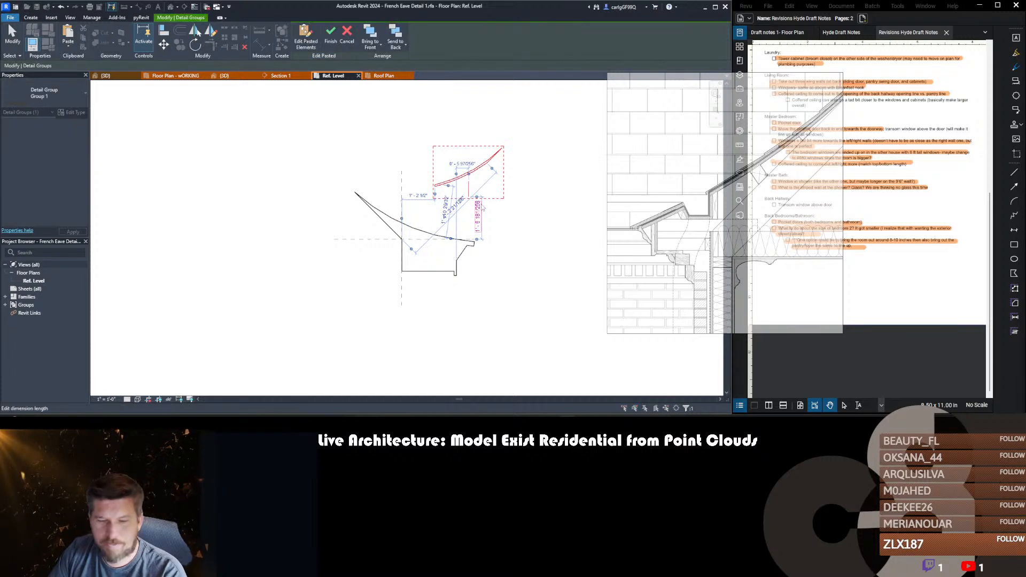
- Mirror the pasted eave lines about a vertical axis and delete the old French eave profile lines
key("m")
key("m")
left_click(470, 190)
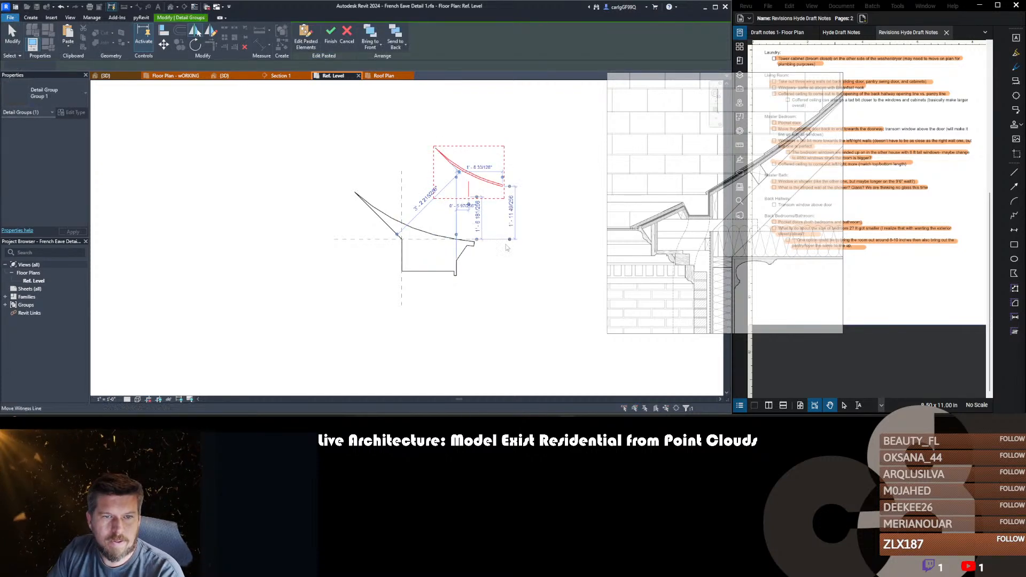
left_click_drag(339, 179, 472, 325)
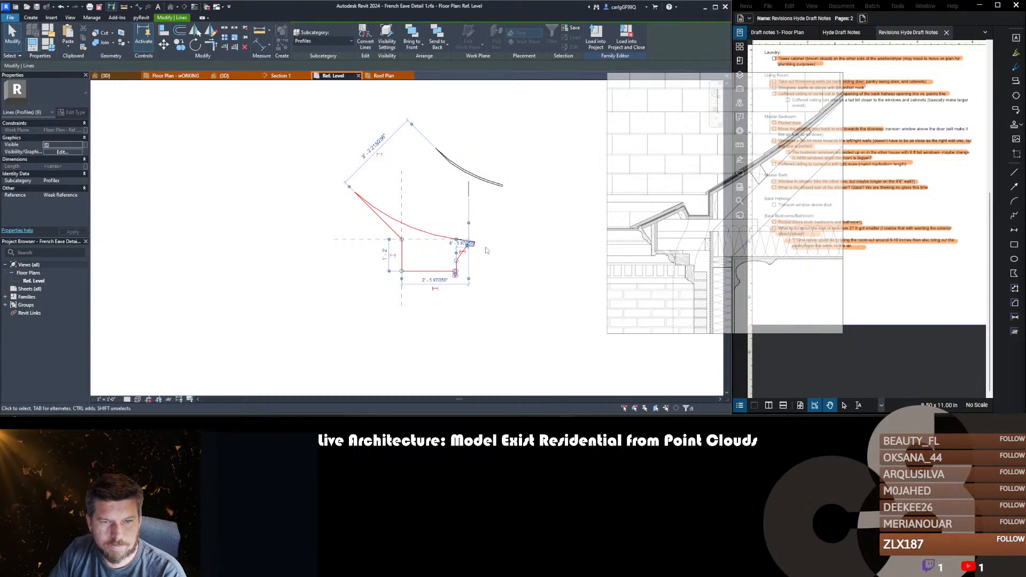
key("Delete")
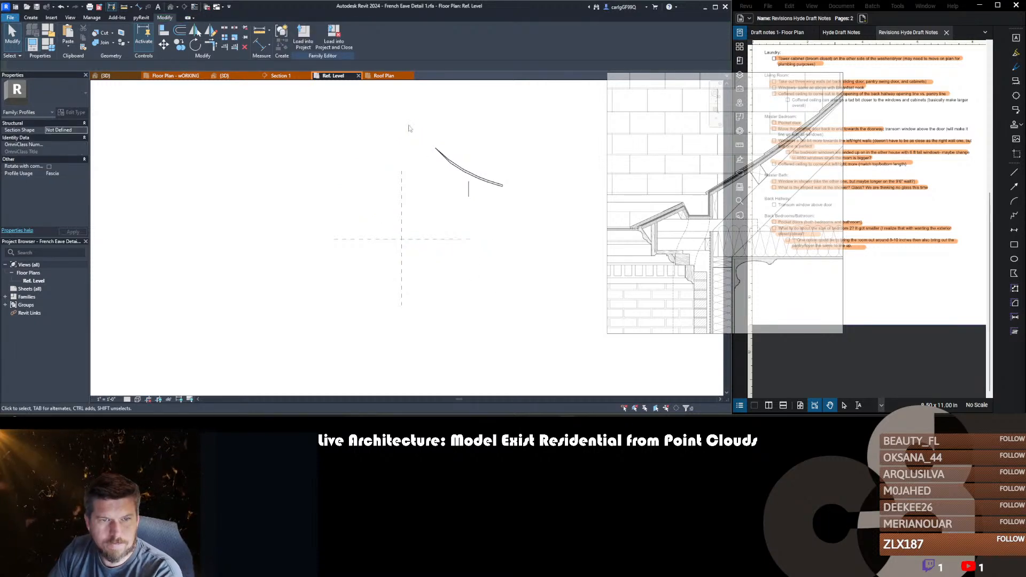
- Move the mirrored eave lines so their base point sits on the intersection of the two center reference planes
left_click_drag(409, 125, 526, 242)
key("m")
key("v")
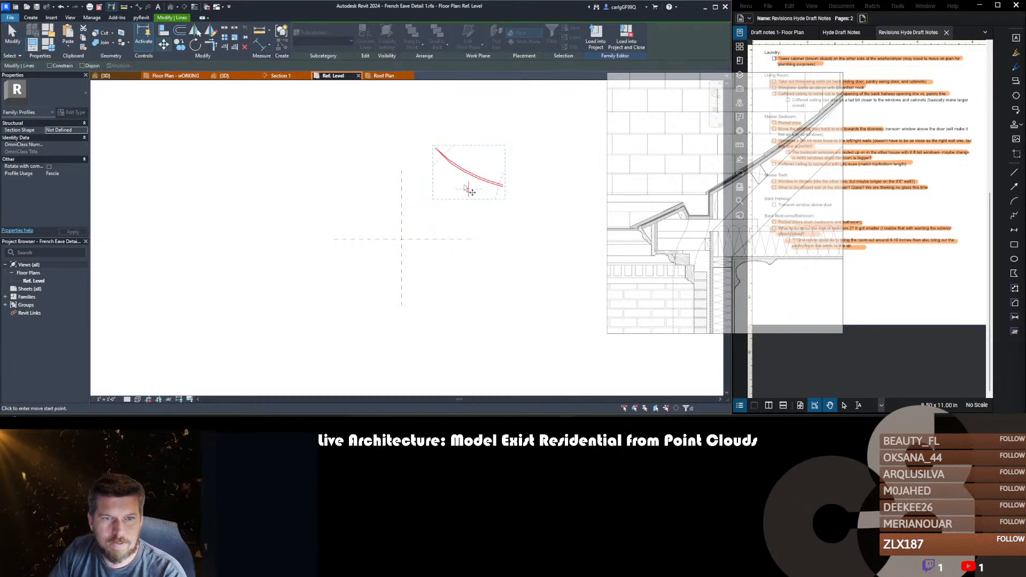
left_click(475, 190)
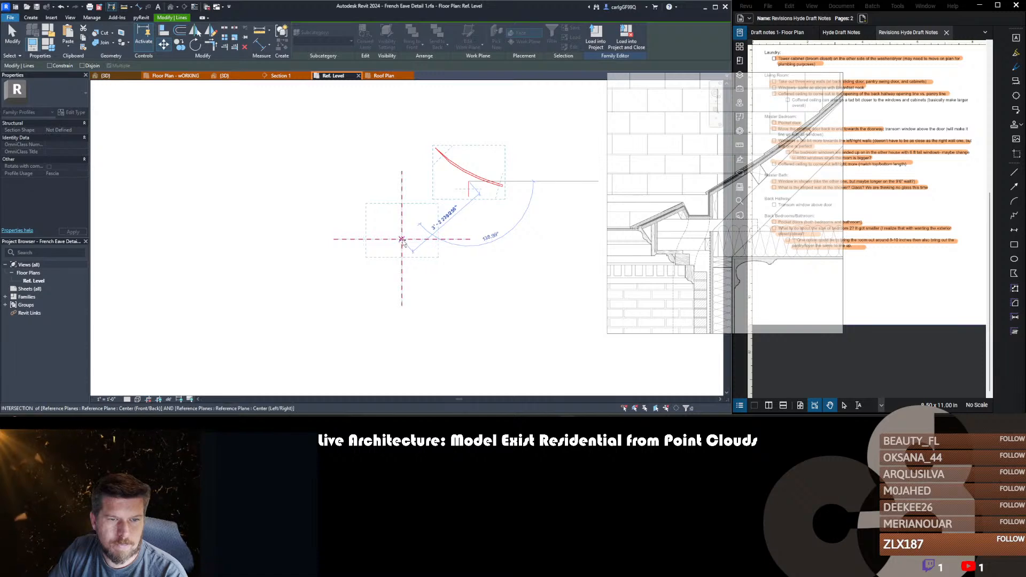
left_click(401, 240)
key("Escape")
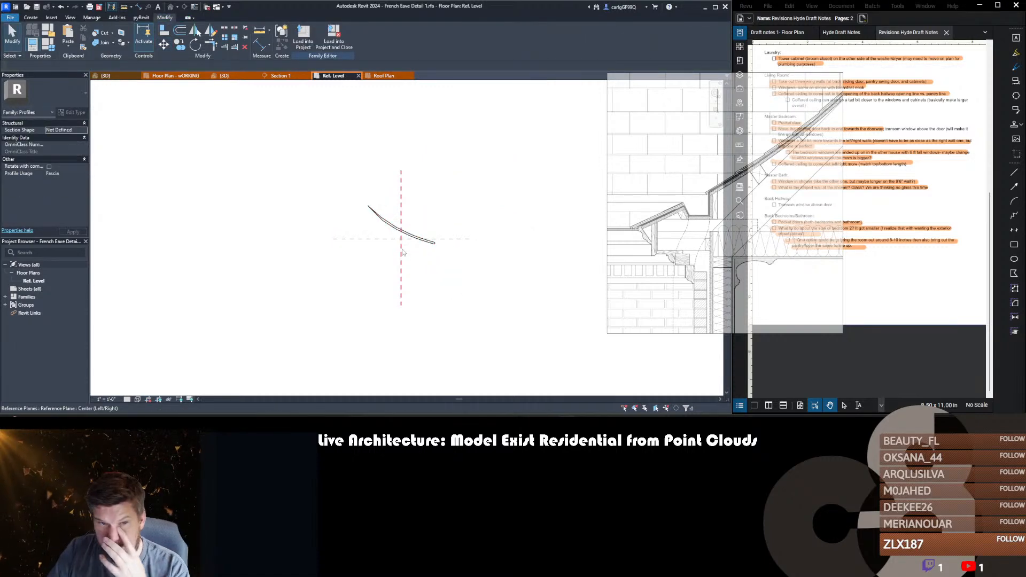
- Load the French Eave Detail 1 family into the v2.0 house project, overwriting the existing version
middle_click_drag(428, 273, 446, 307)
scroll(407, 274, "up", 6)
scroll(407, 274, "down", 5)
middle_click_drag(387, 216, 378, 188)
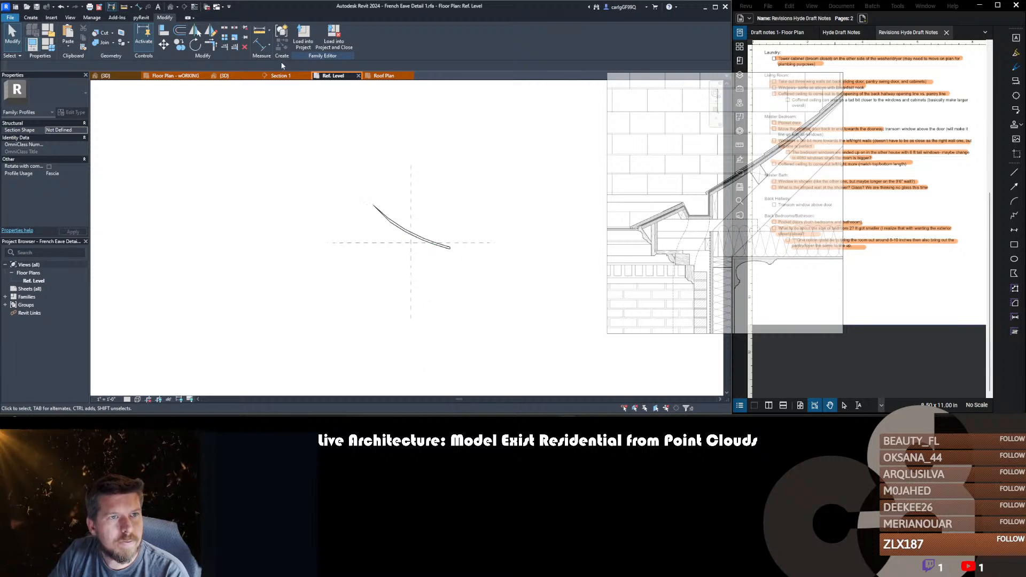
left_click(308, 42)
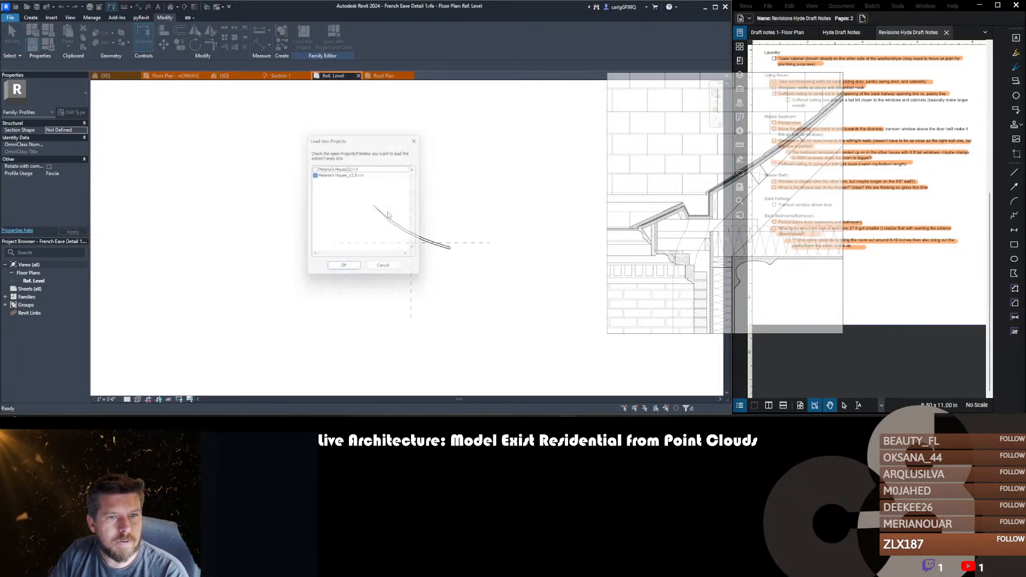
left_click(342, 271)
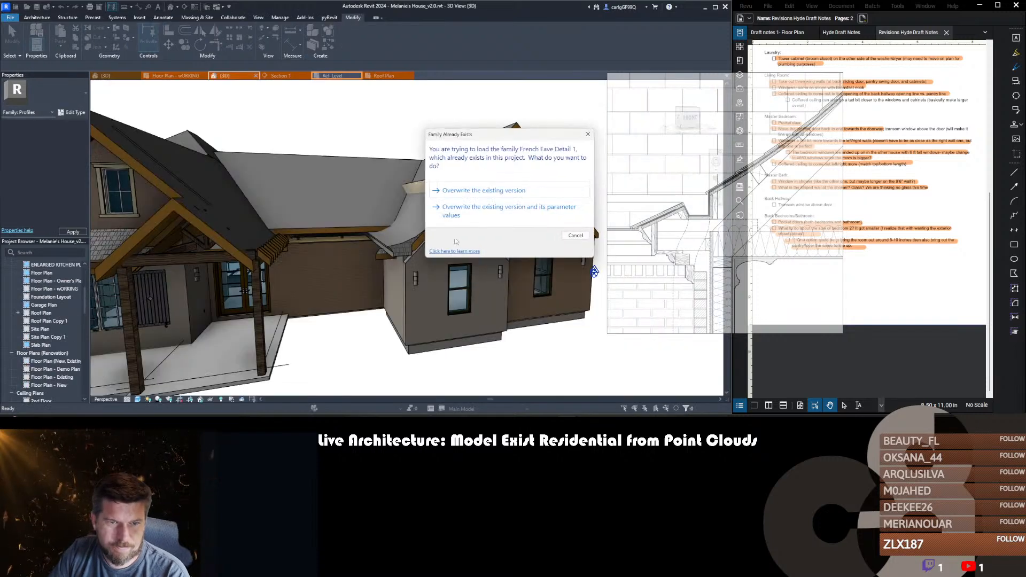
left_click(470, 190)
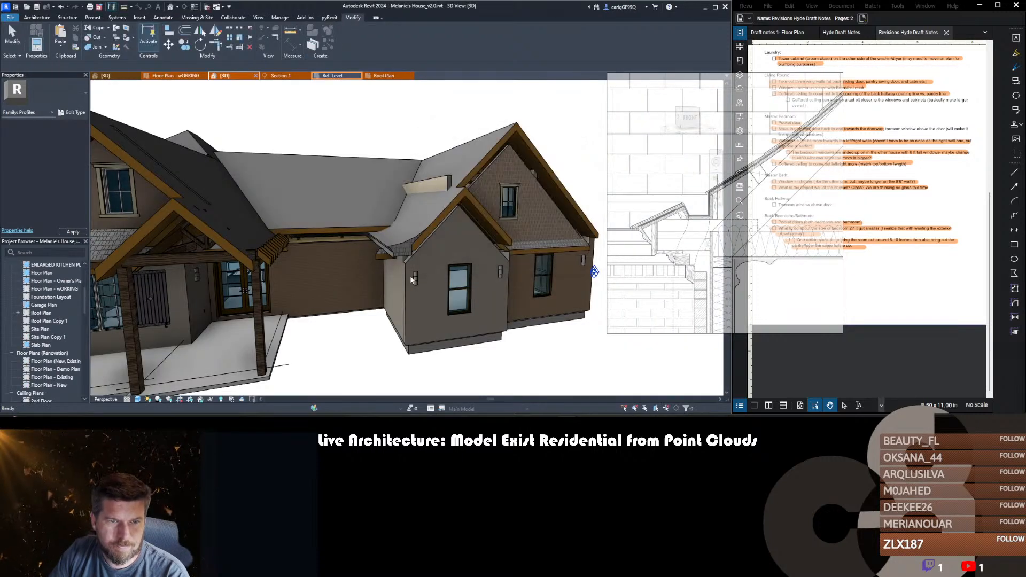
- Examine the reloaded eave along the roof in the 3D view and the red eave lines around the fascia in Section 1
middle_click_drag(434, 274, 458, 282, "shift")
scroll(457, 278, "up", 1)
scroll(410, 184, "up", 5)
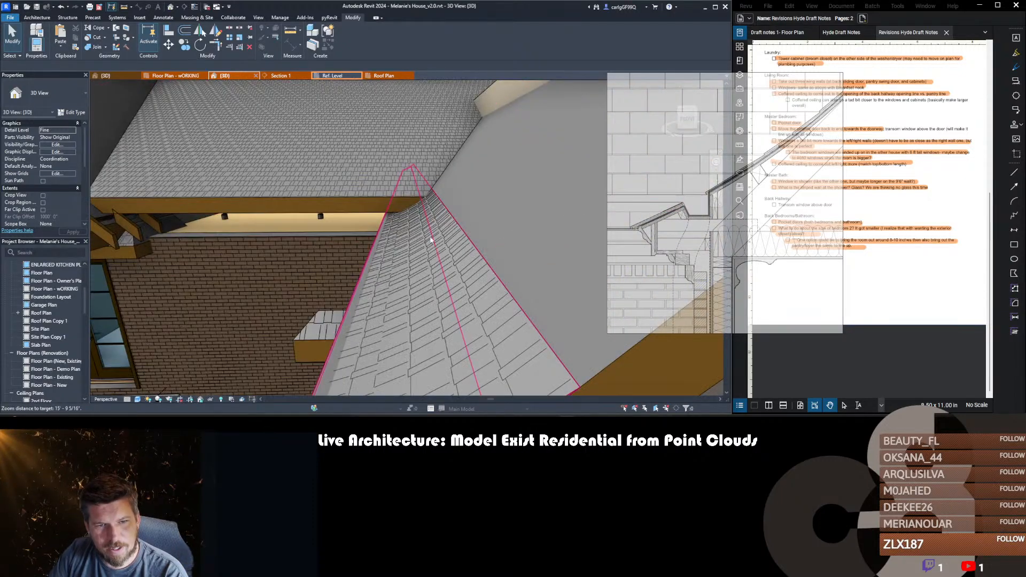
middle_click_drag(430, 235, 388, 266, "shift")
left_click(382, 76)
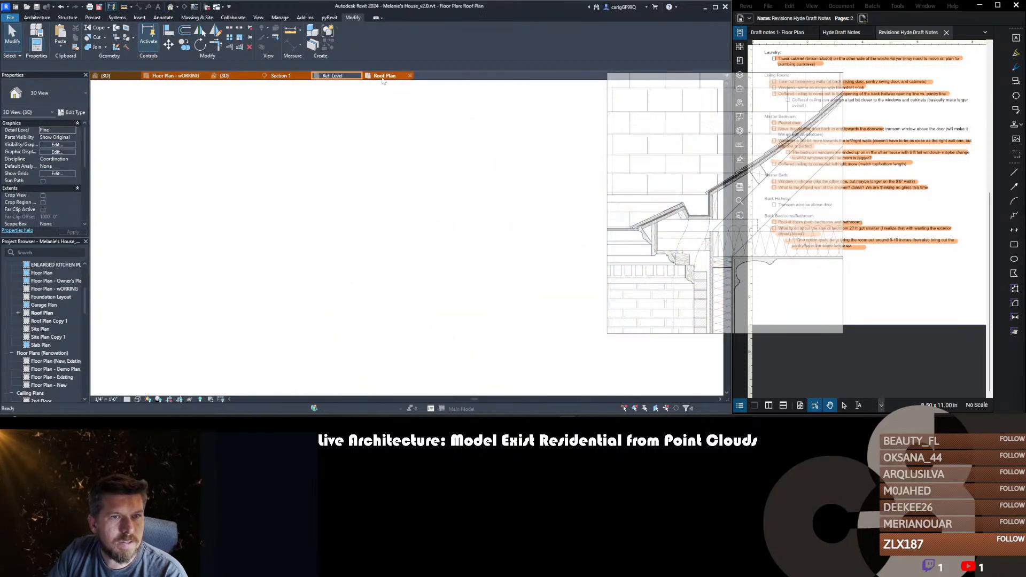
left_click(280, 76)
scroll(382, 245, "up", 3)
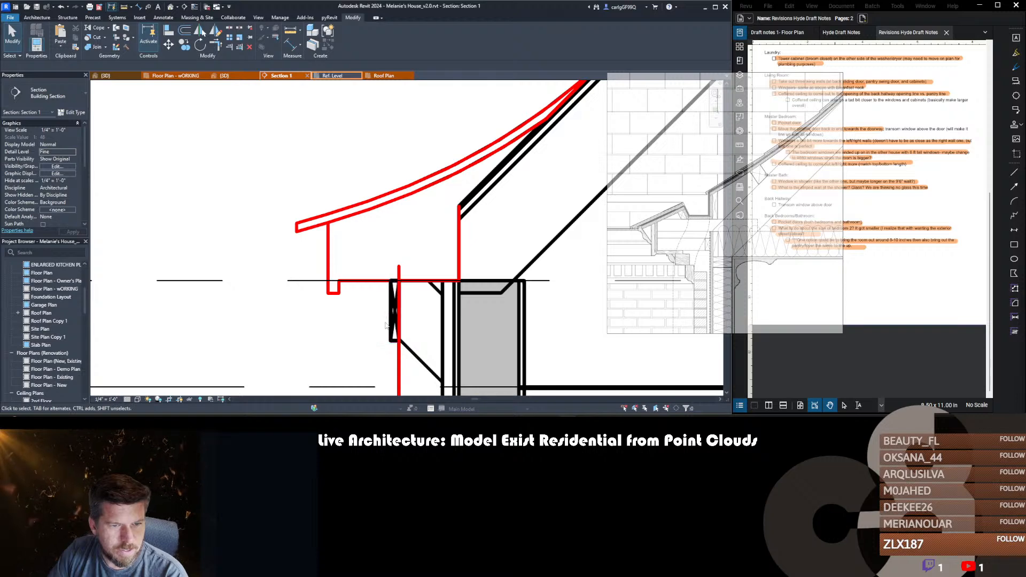
scroll(335, 274, "down", 2)
scroll(335, 274, "up", 2)
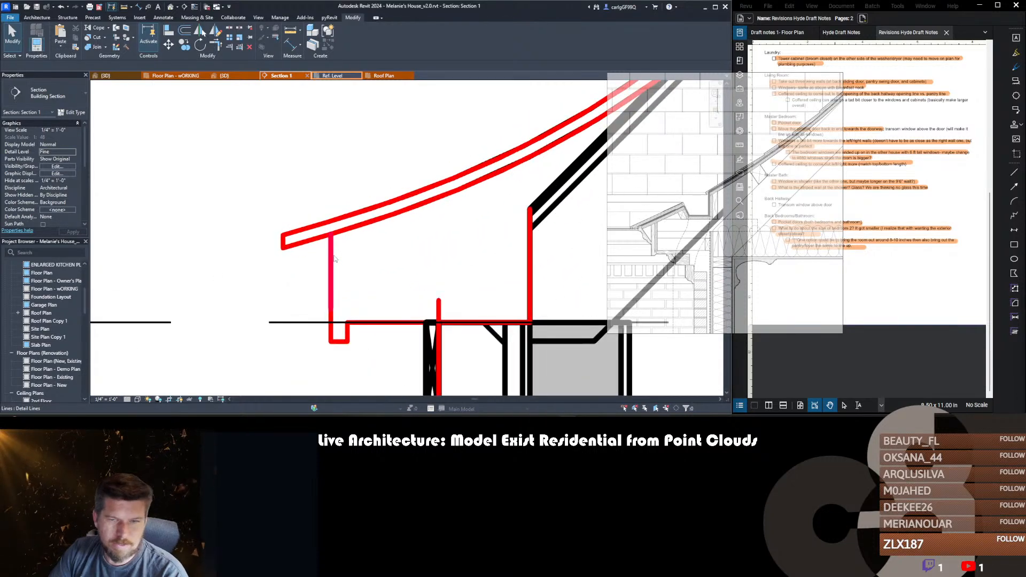
middle_click_drag(345, 283, 348, 268)
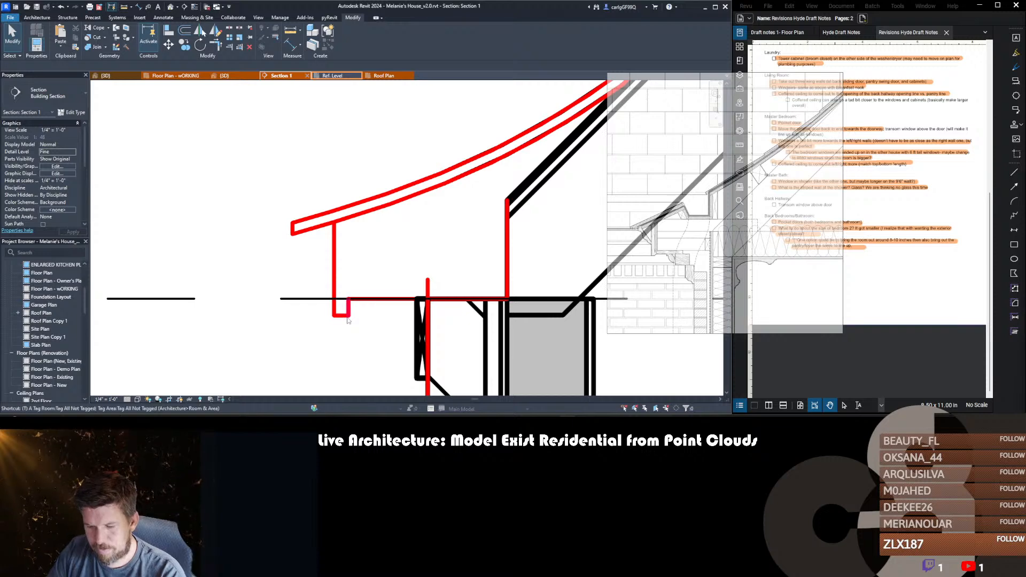
key("d")
key("l")
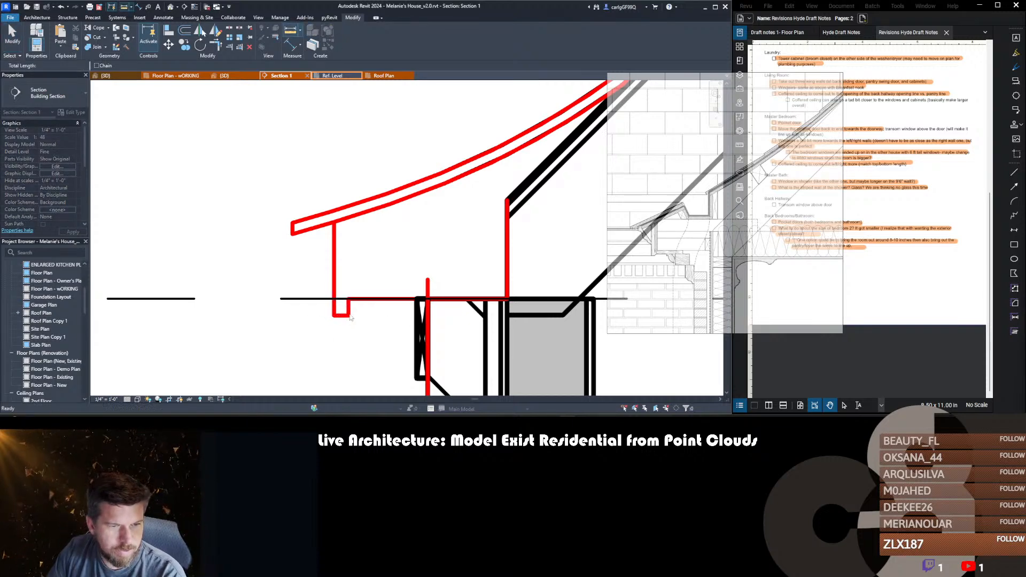
key("Escape")
key("Escape")
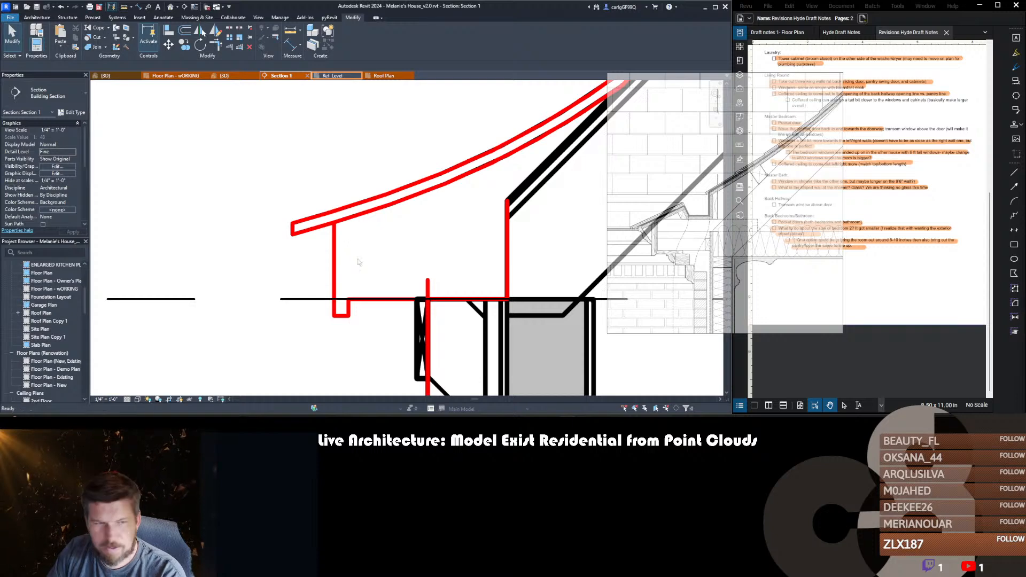
- Draw detail lines for the fascia board's top and inner edge, from under the eave curve down to the soffit line
key("d")
key("l")
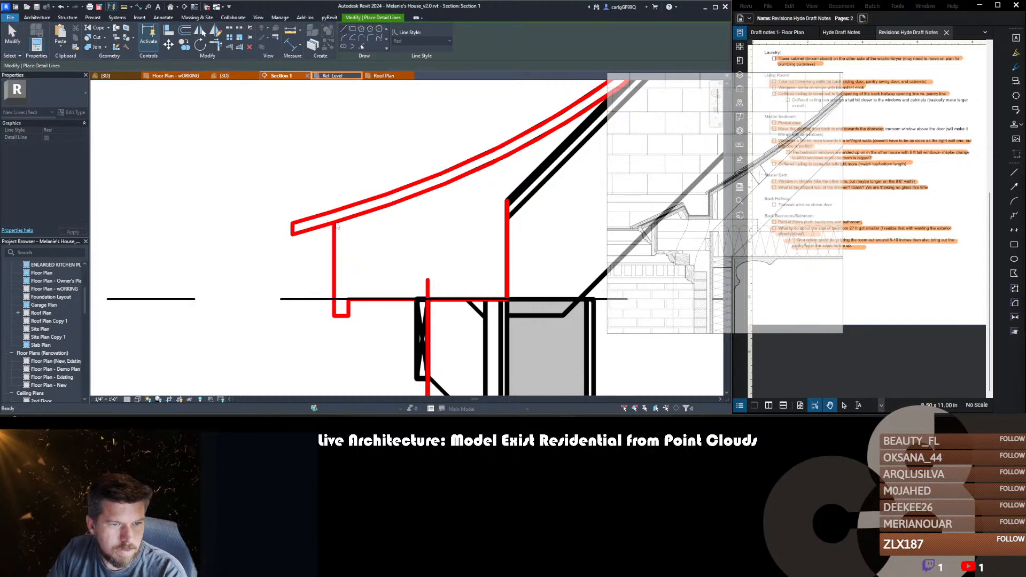
left_click(333, 224)
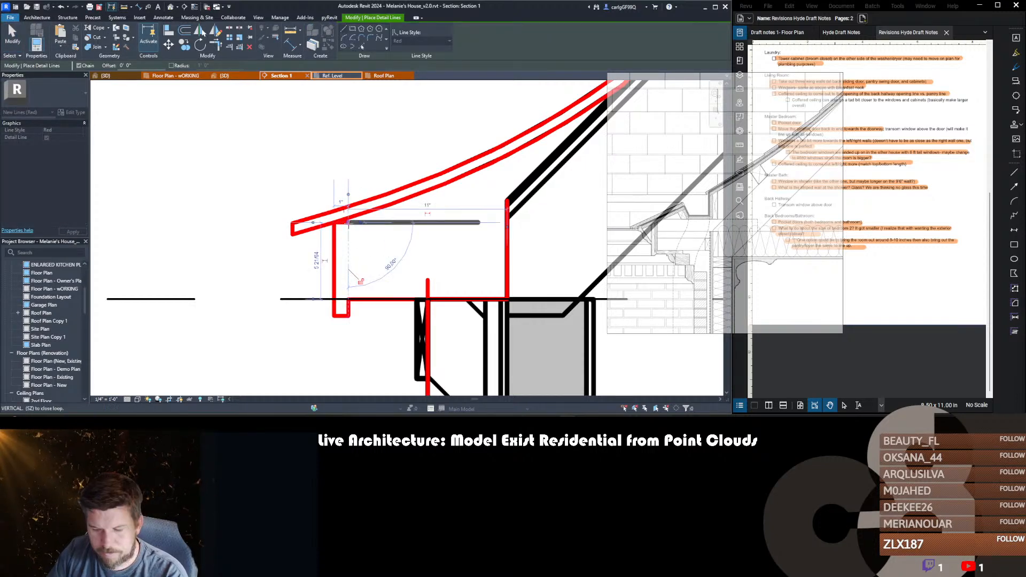
key("Escape")
key("Escape")
key("Escape")
middle_click_drag(360, 294, 357, 292)
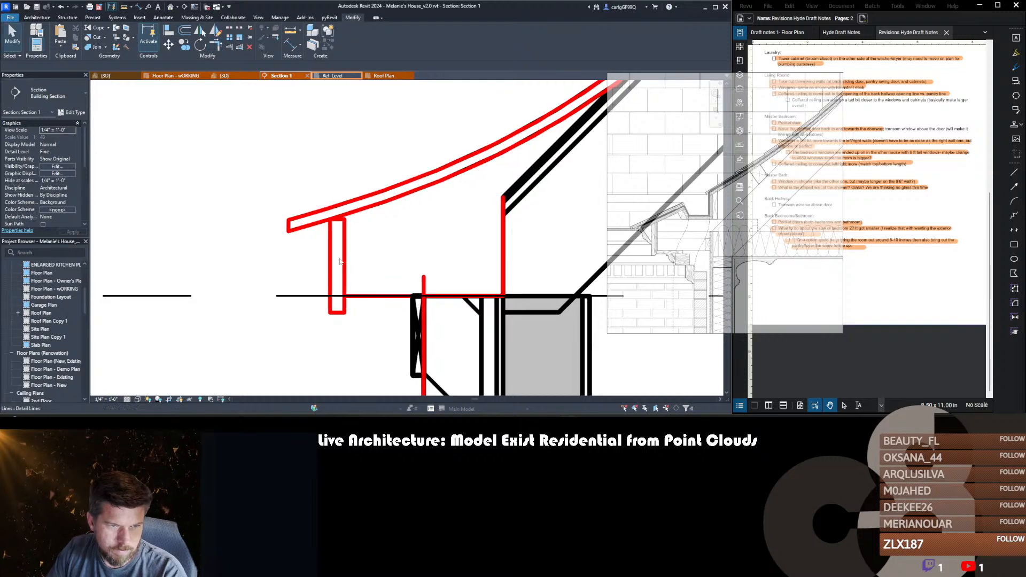
scroll(338, 253, "down", 1)
left_click_drag(329, 187, 356, 332)
key("Escape")
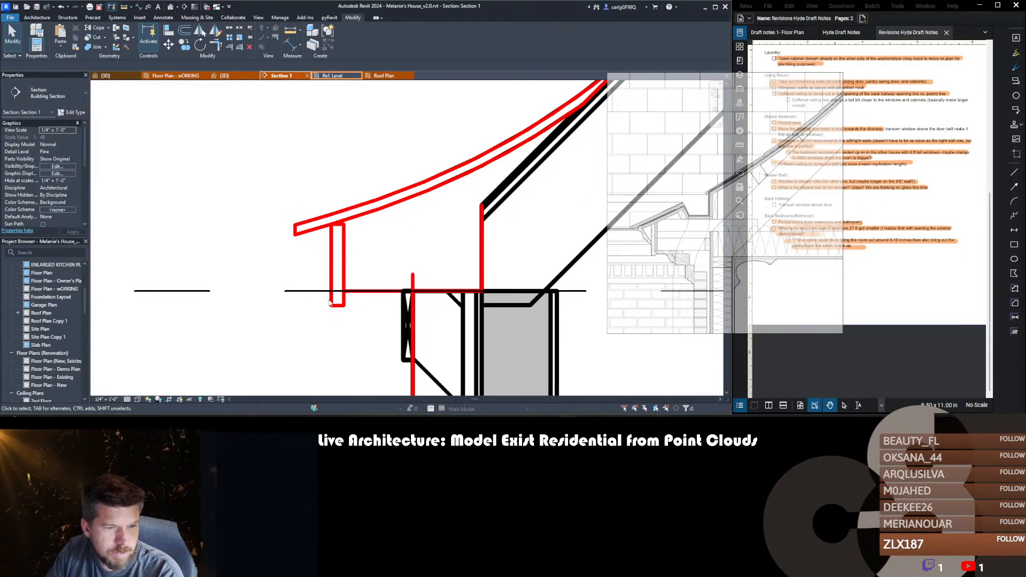
- Change the canvas selection colour to orange RGB 221-136-043 in the program options and try it on an eave line
left_click(10, 18)
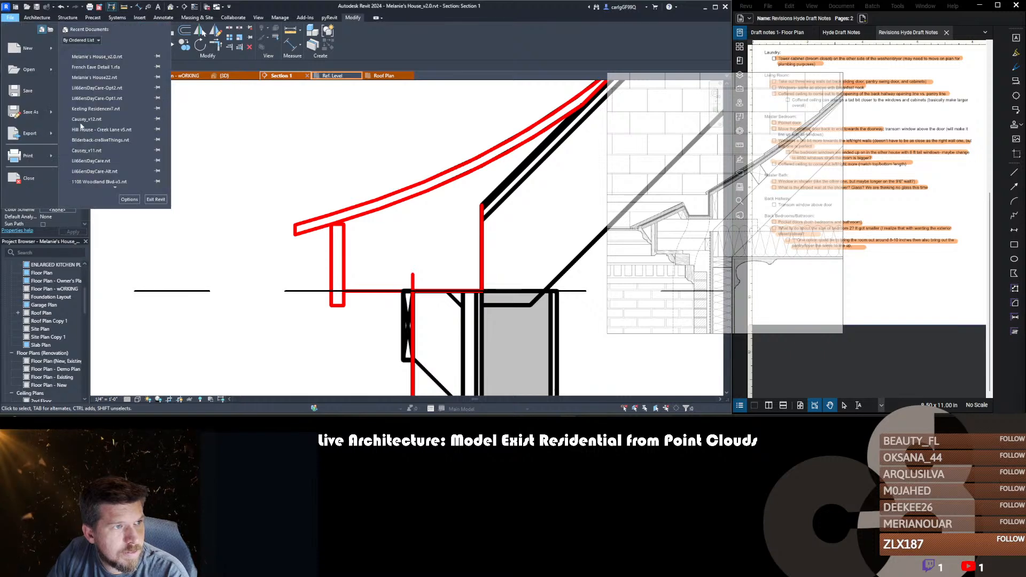
left_click(388, 203)
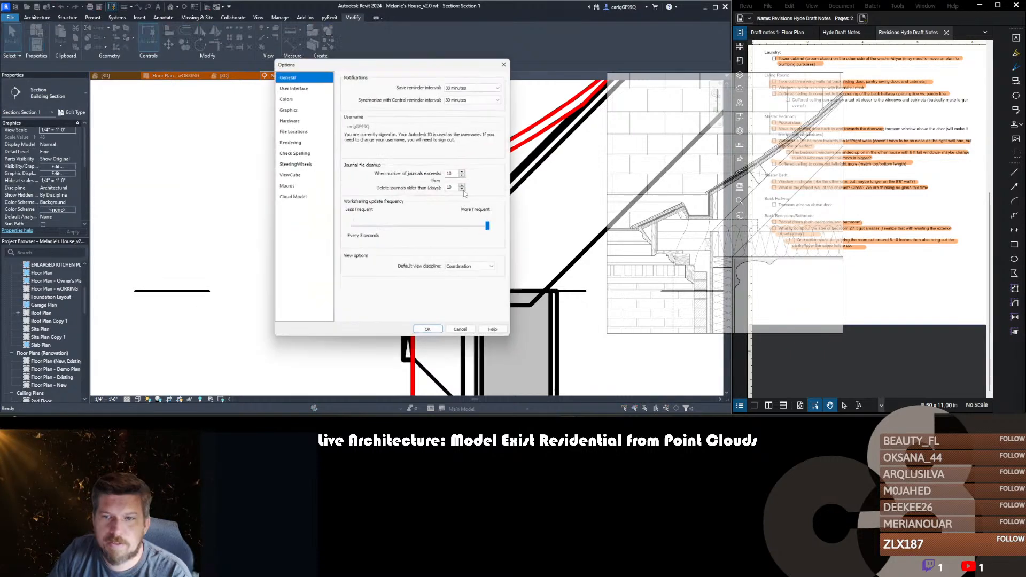
left_click(287, 99)
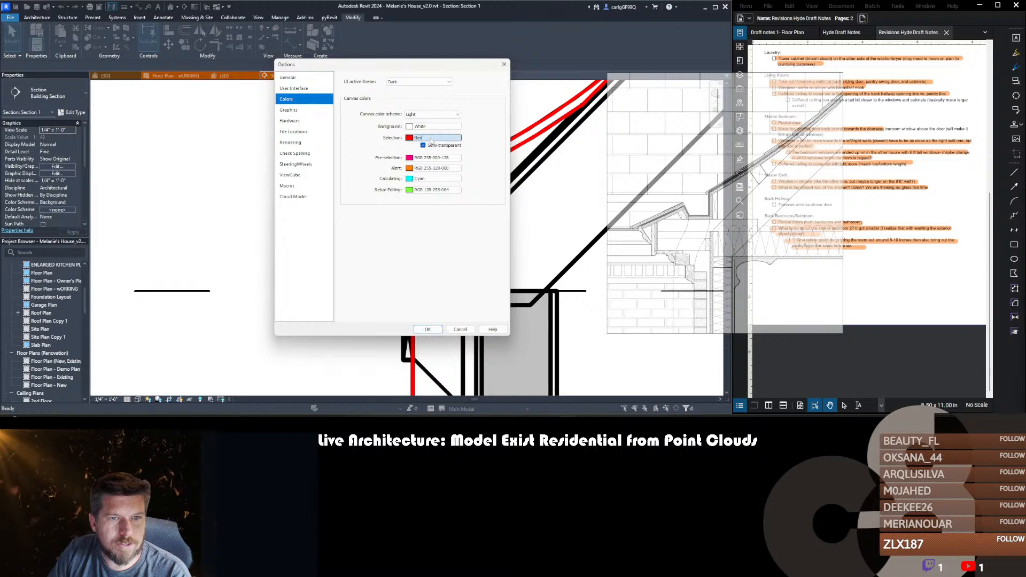
left_click(431, 138)
left_click(319, 161)
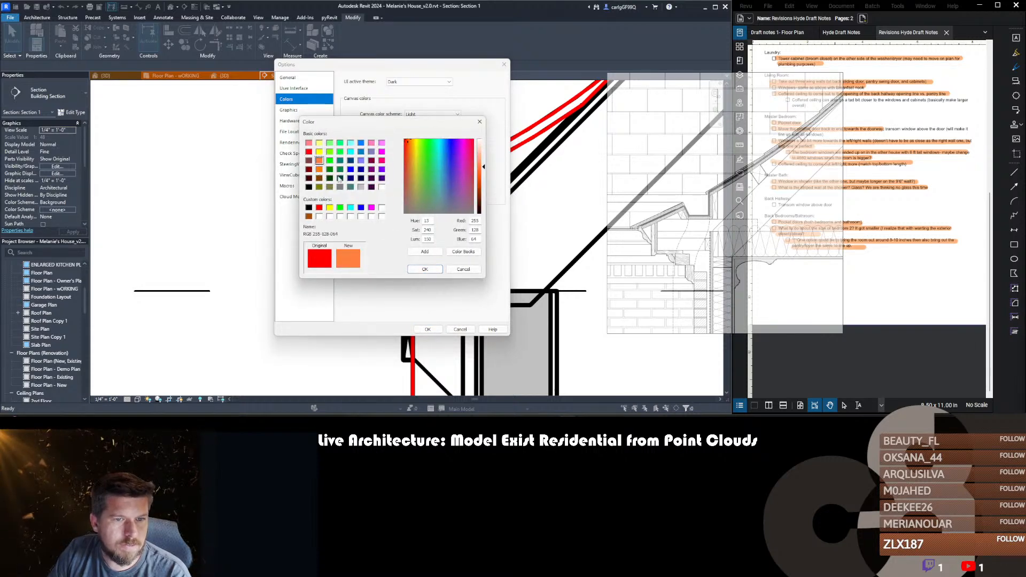
left_click_drag(482, 185, 484, 180)
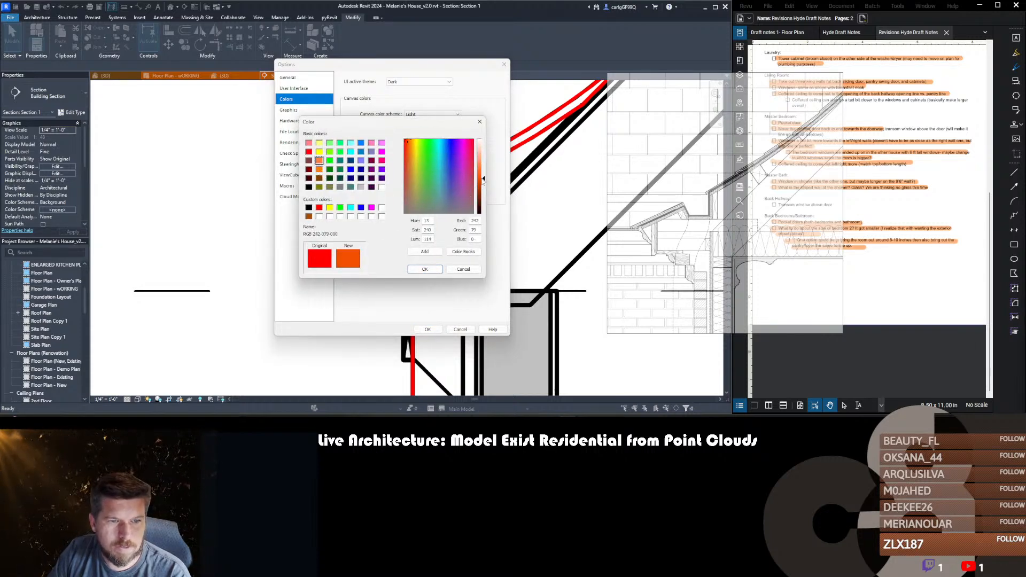
left_click(412, 148)
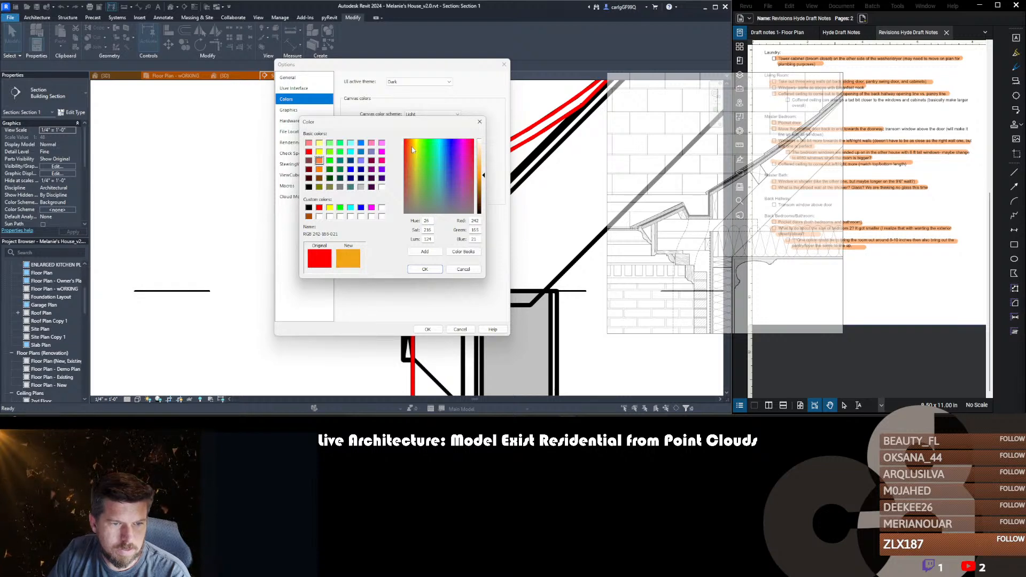
left_click_drag(412, 150, 411, 149)
left_click(411, 143)
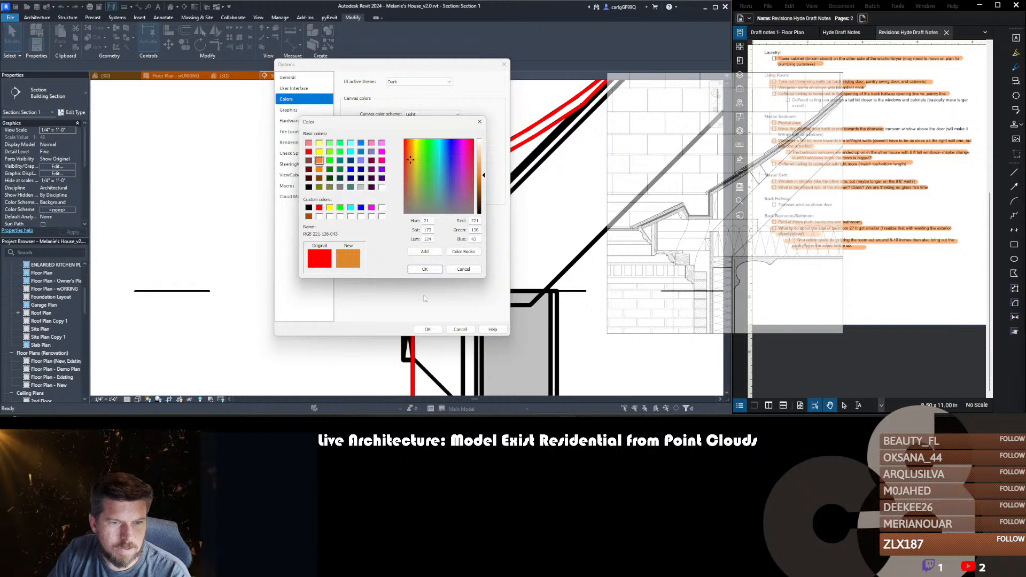
left_click(425, 269)
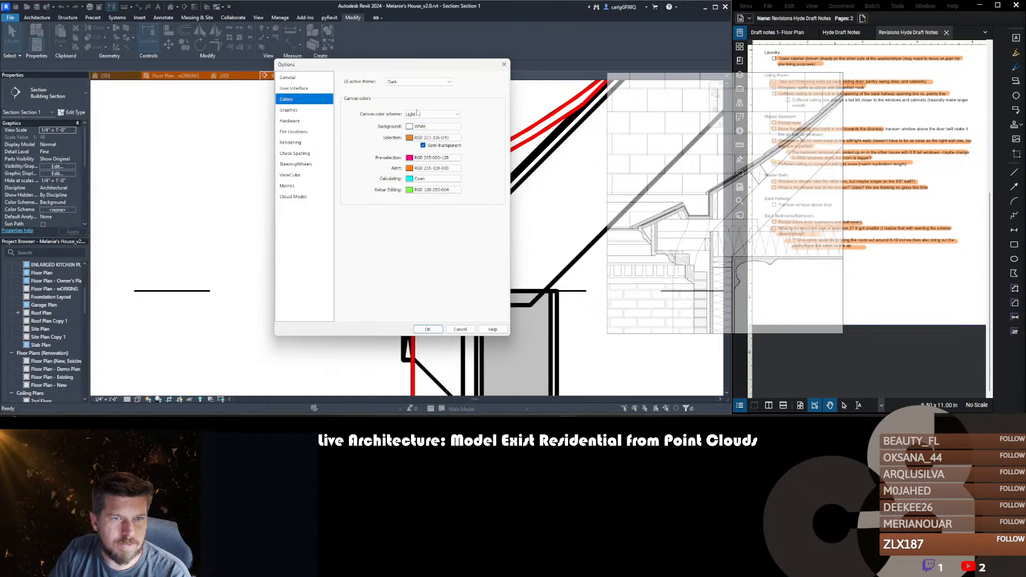
left_click(427, 329)
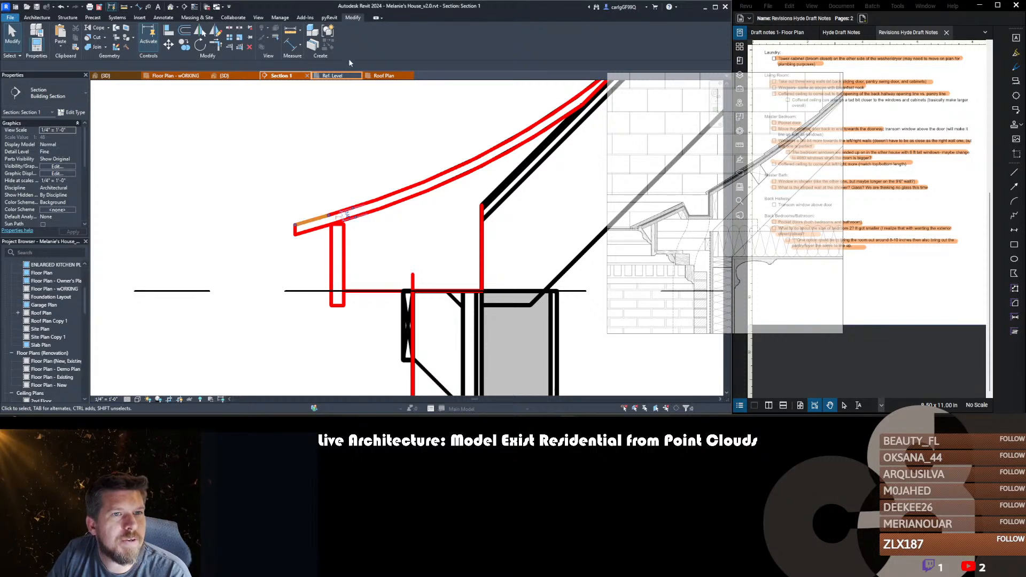
left_click(312, 220)
key("Escape")
scroll(310, 233, "down", 4)
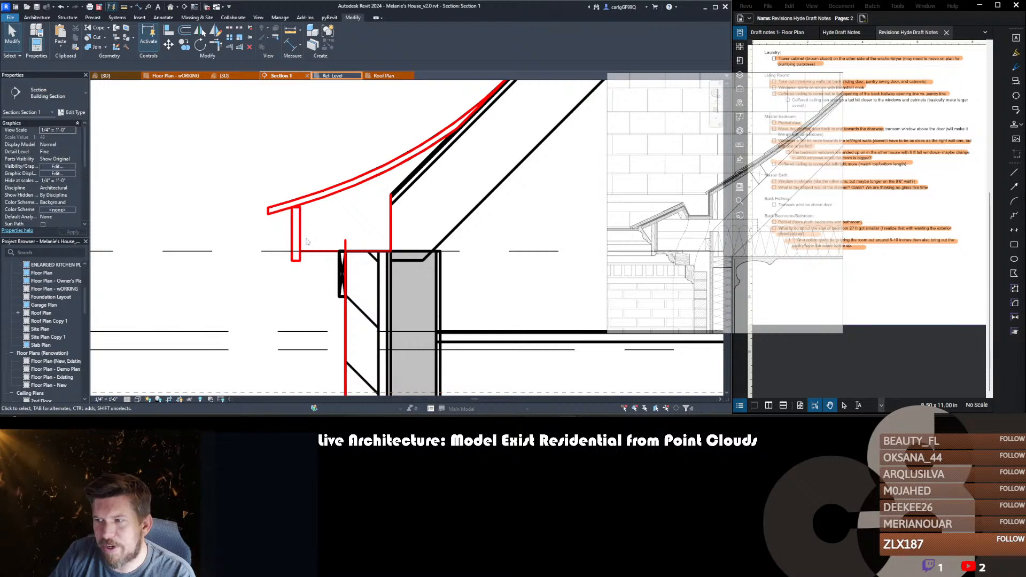
middle_click_drag(391, 248, 342, 249)
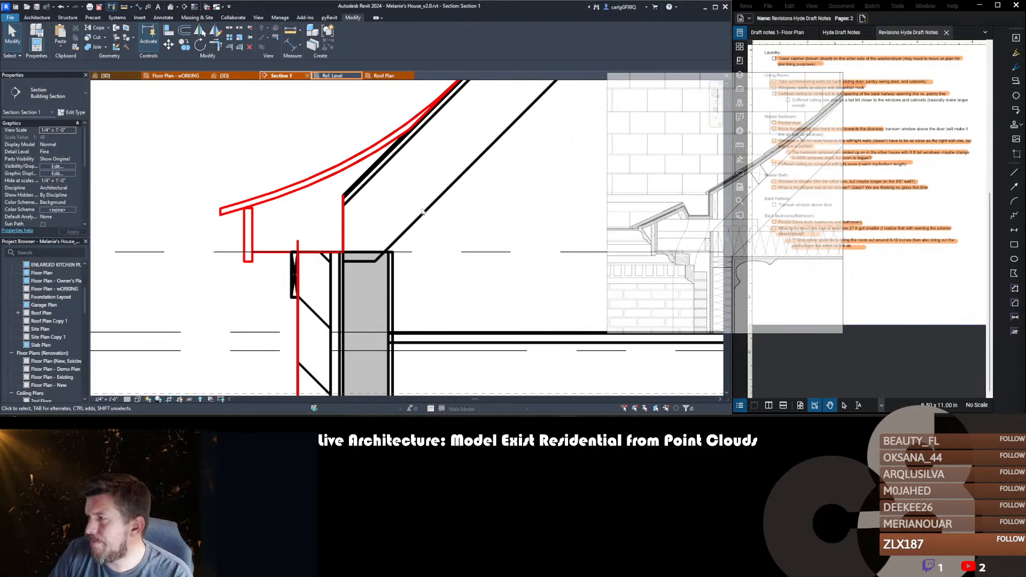
scroll(299, 230, "up", 4)
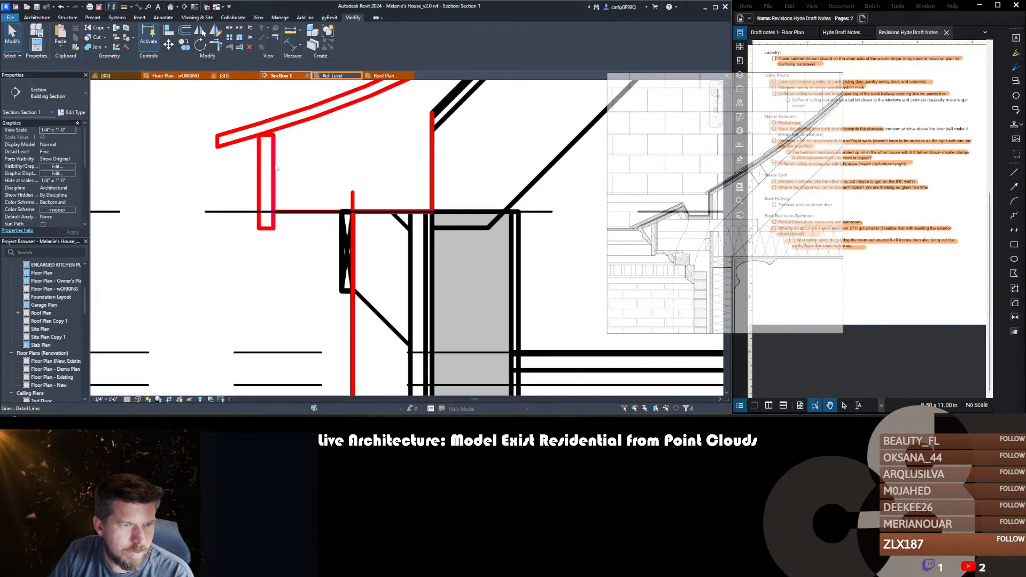
scroll(276, 168, "down", 2)
middle_click_drag(276, 167, 355, 170)
scroll(353, 166, "down", 1)
left_click_drag(333, 122, 363, 236)
scroll(369, 164, "up", 2)
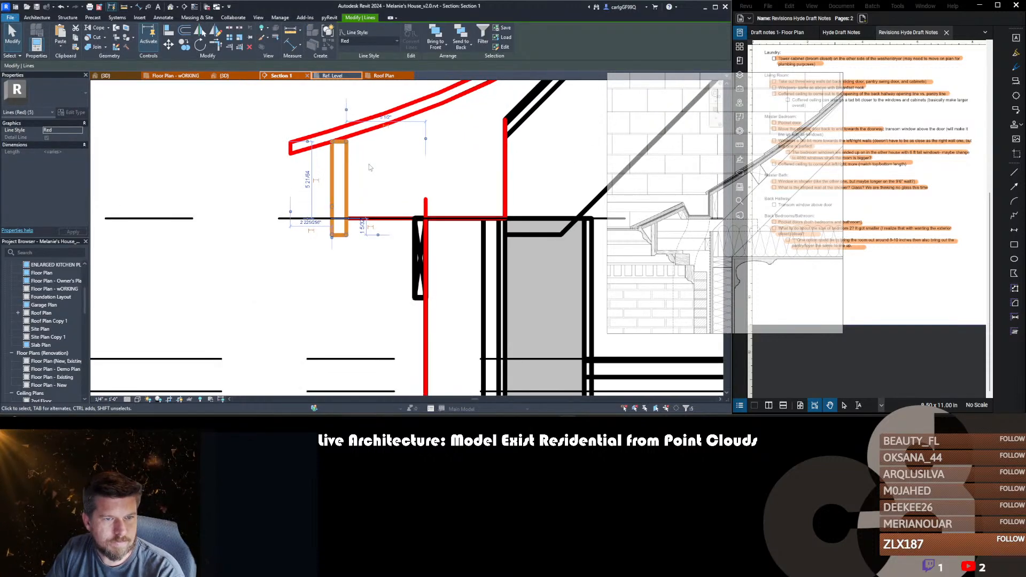
scroll(368, 167, "down", 1)
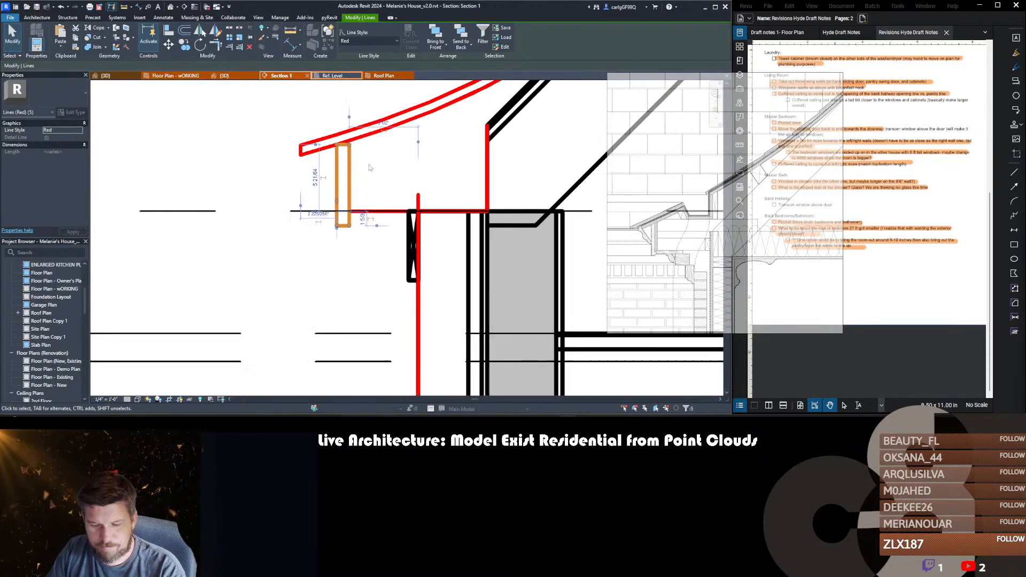
left_click(488, 156, "ctrl")
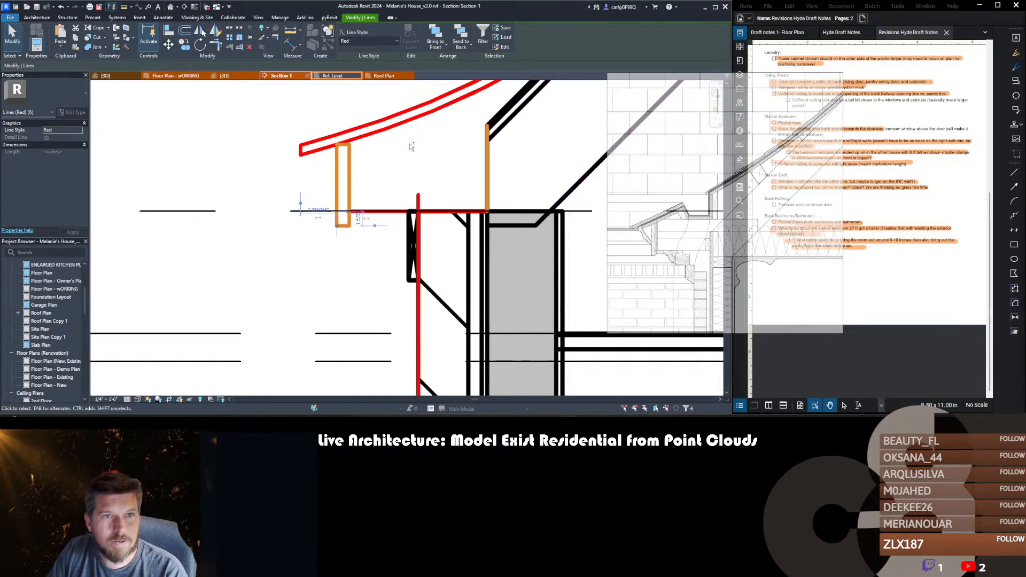
left_click(381, 174)
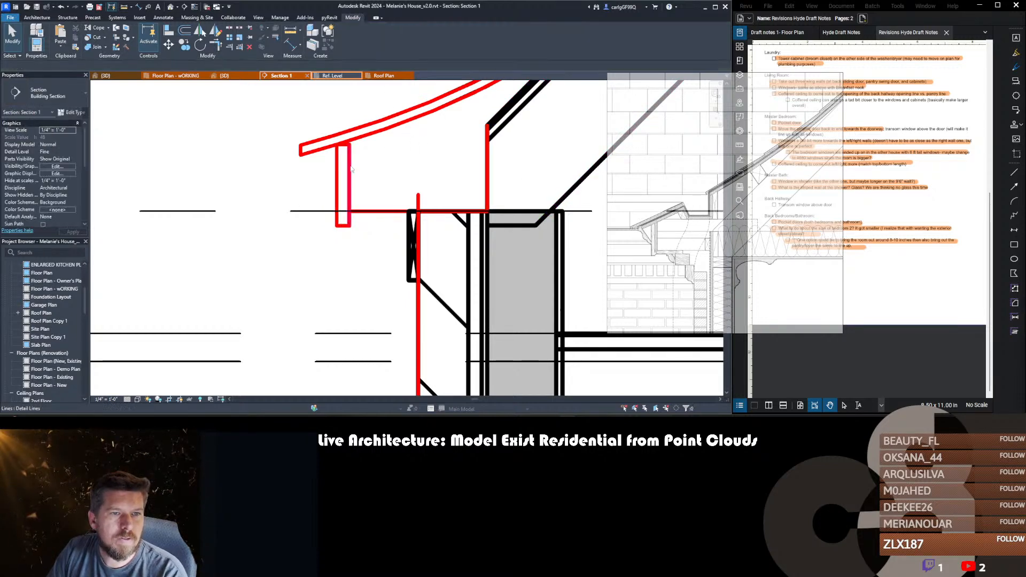
- Offset a copy of the soffit line upward by 3/4" to form the soffit board's thickness
middle_click_drag(343, 149, 342, 148)
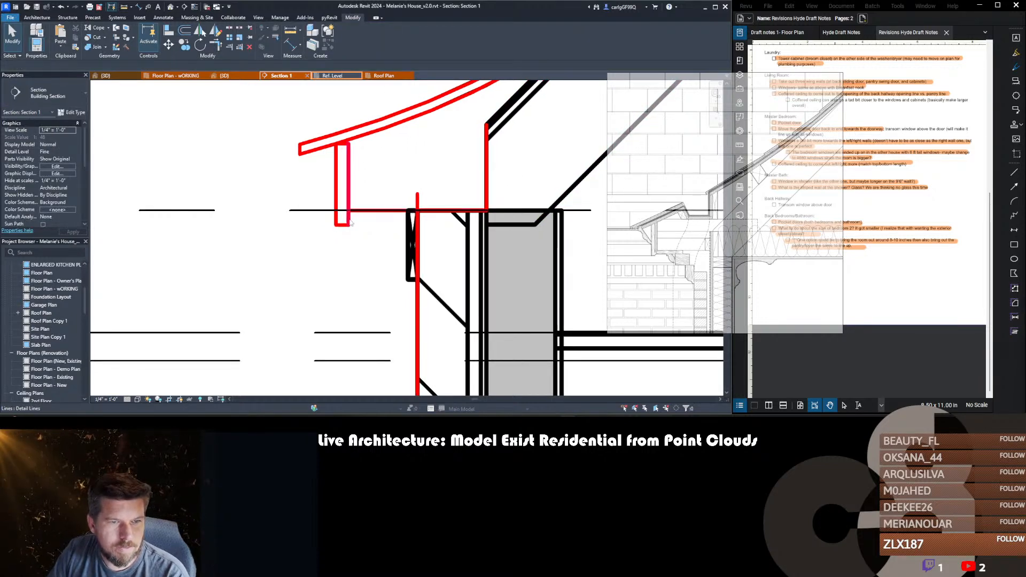
middle_click_drag(382, 226, 364, 236)
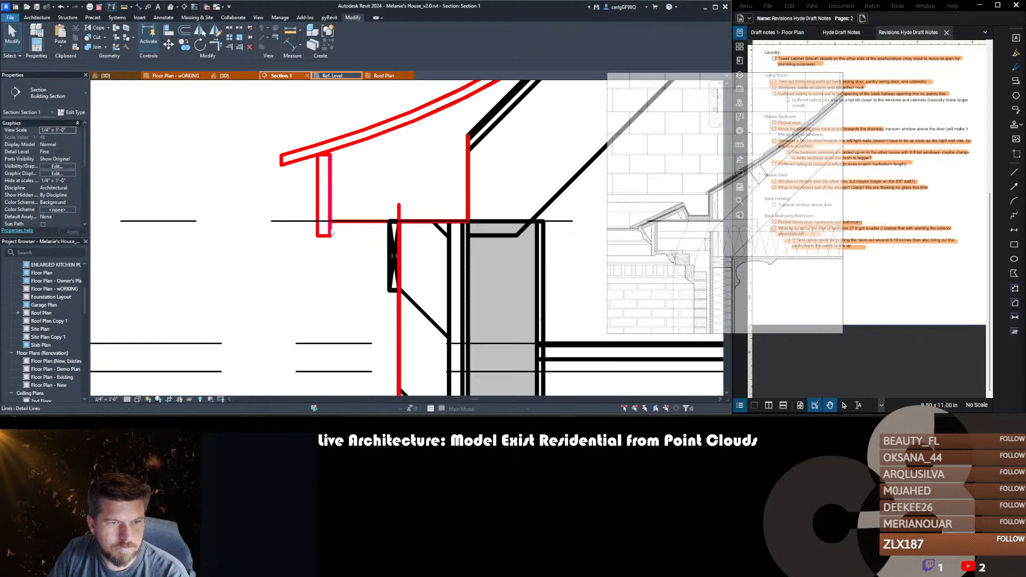
key("o")
key("f")
left_click(368, 220)
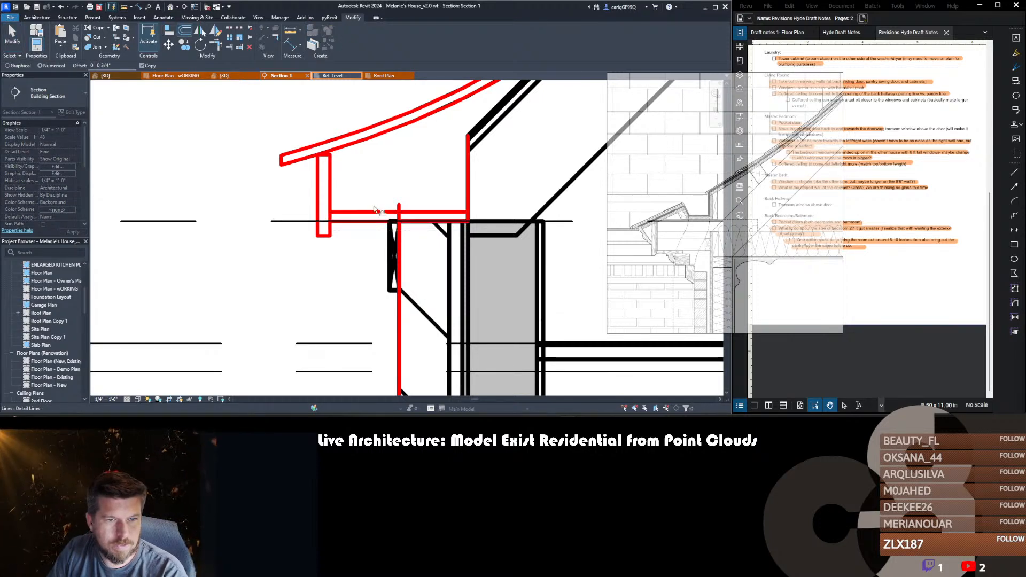
key("Escape")
- Draw detail lines along the outer and bottom edges of the lumber board below the soffit
scroll(378, 181, "down", 1)
middle_click_drag(378, 192, 404, 201)
scroll(403, 204, "up", 1)
middle_click_drag(401, 207, 380, 197)
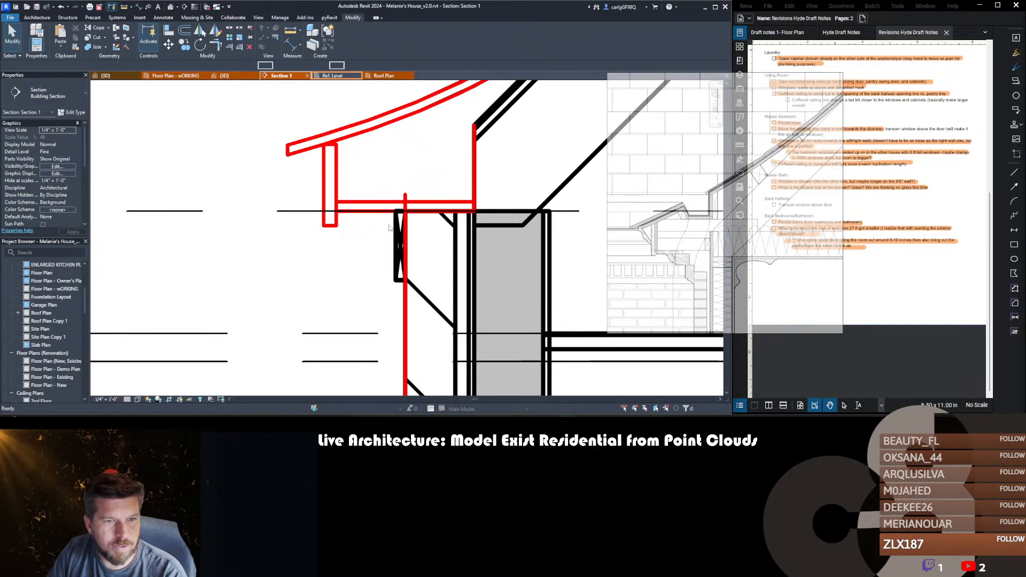
key("d")
key("l")
left_click(396, 212)
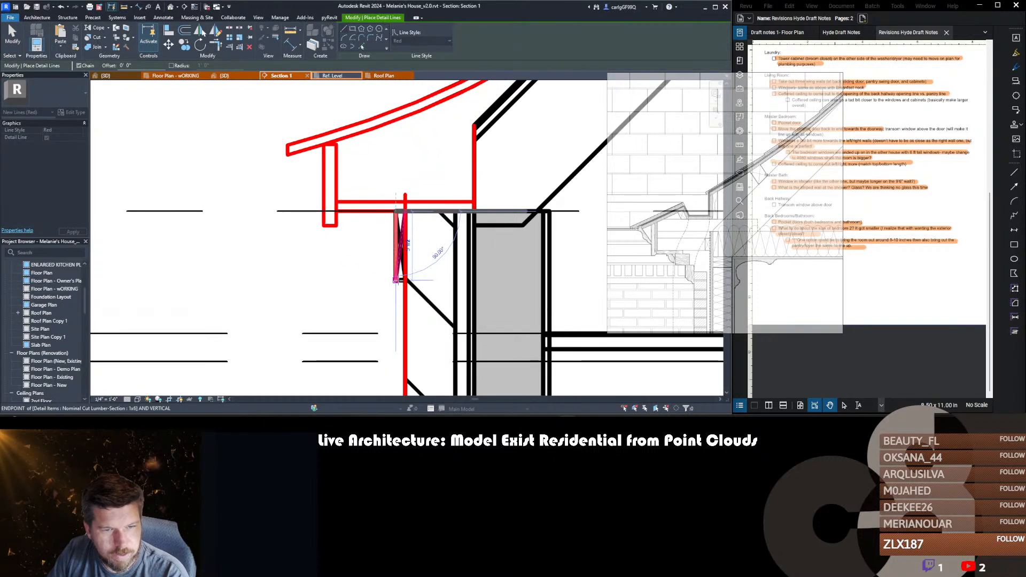
left_click(396, 280)
left_click(405, 280)
key("Escape")
- Trim the long vertical wall line to the bottom edge of the board below the soffit
key("t")
key("r")
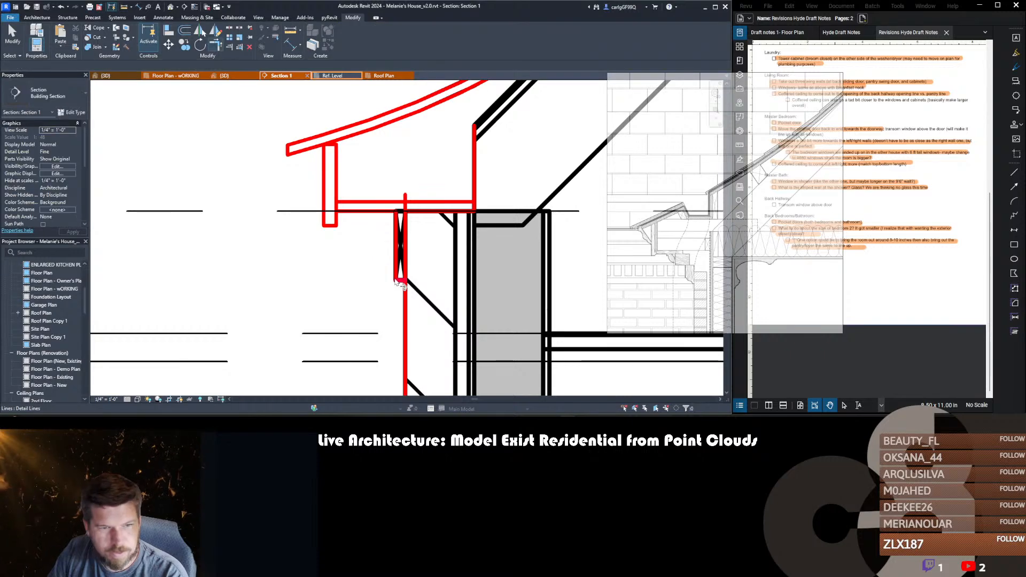
left_click(400, 281)
left_click(405, 259)
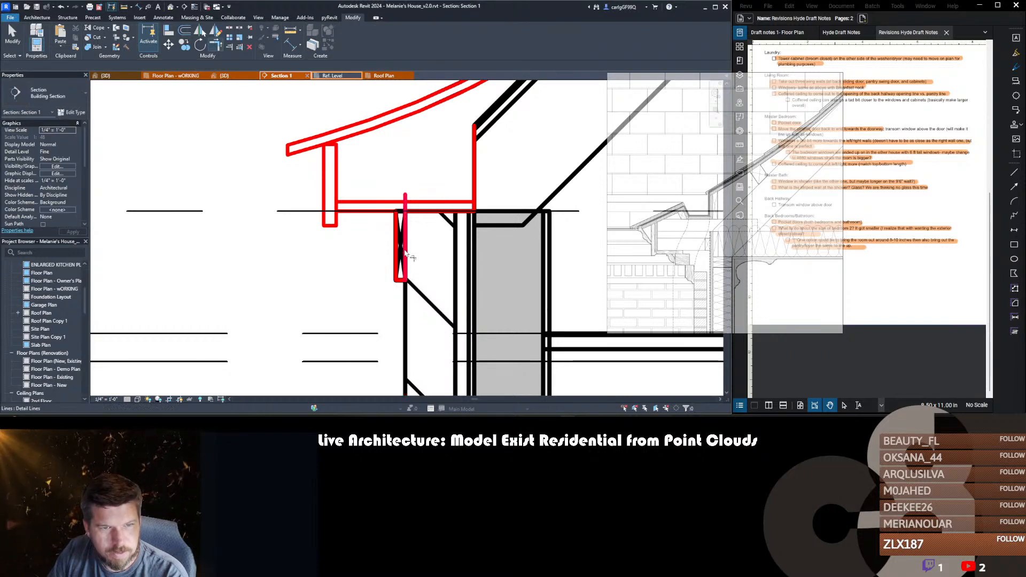
left_click(405, 222)
key("Escape")
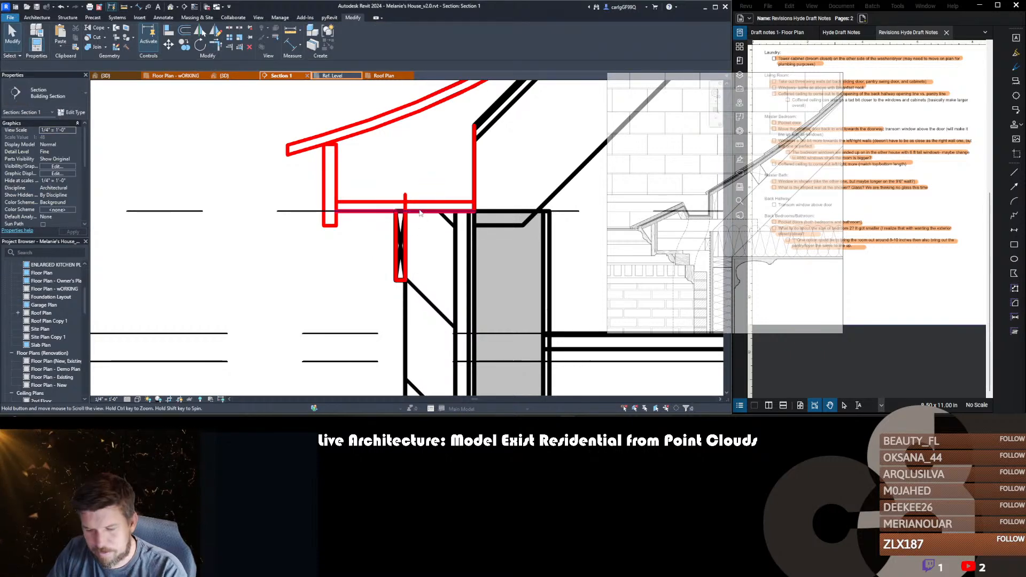
- Split the lower soffit line and trim the lower board's inner edge to form a corner with its wall-side segment
key("s")
key("l")
key("t")
key("r")
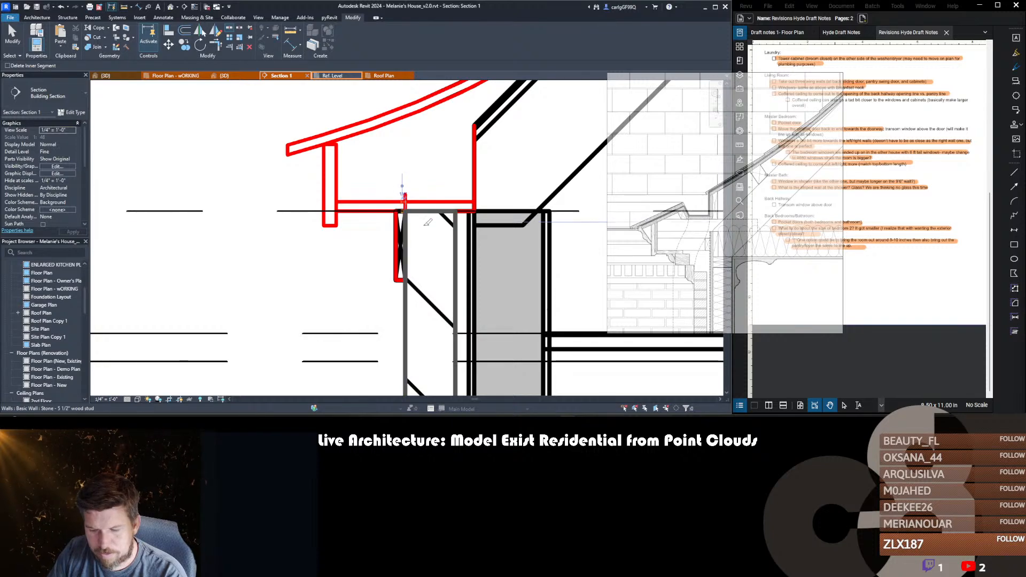
left_click(406, 230)
left_click(425, 212)
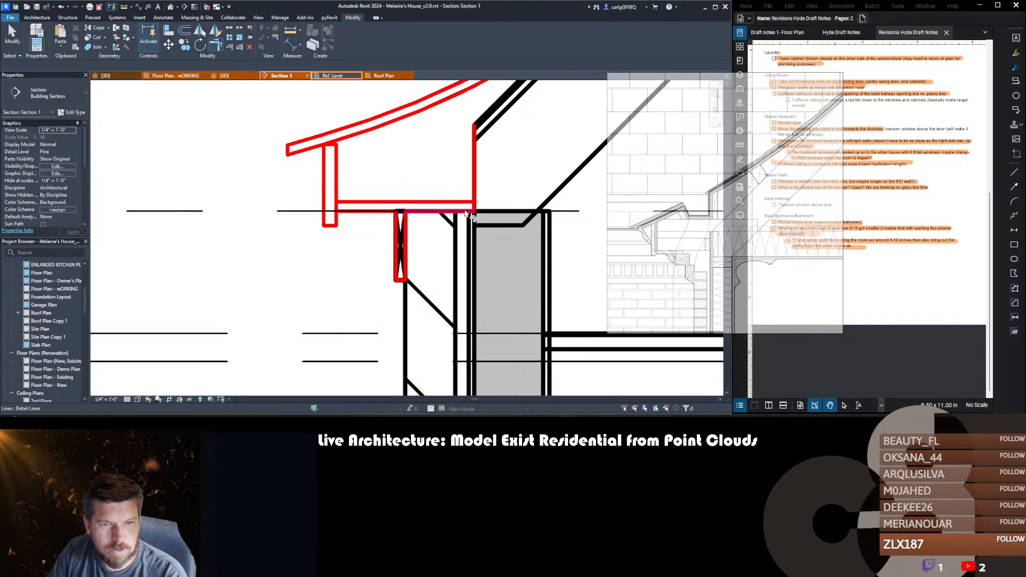
- Split the fascia board's inner edge and trim away the segment between the two soffit lines
key("s")
key("l")
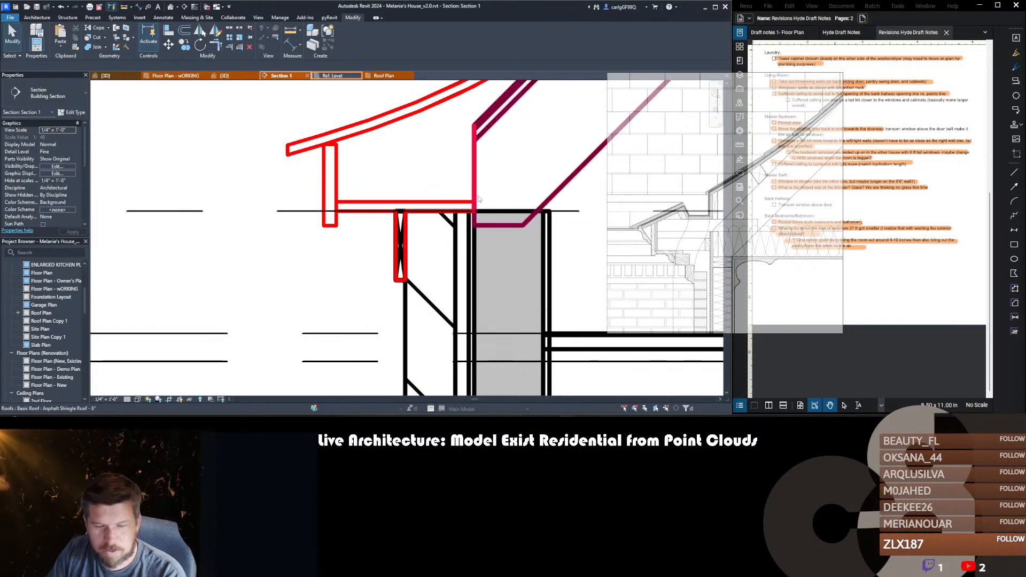
key("Escape")
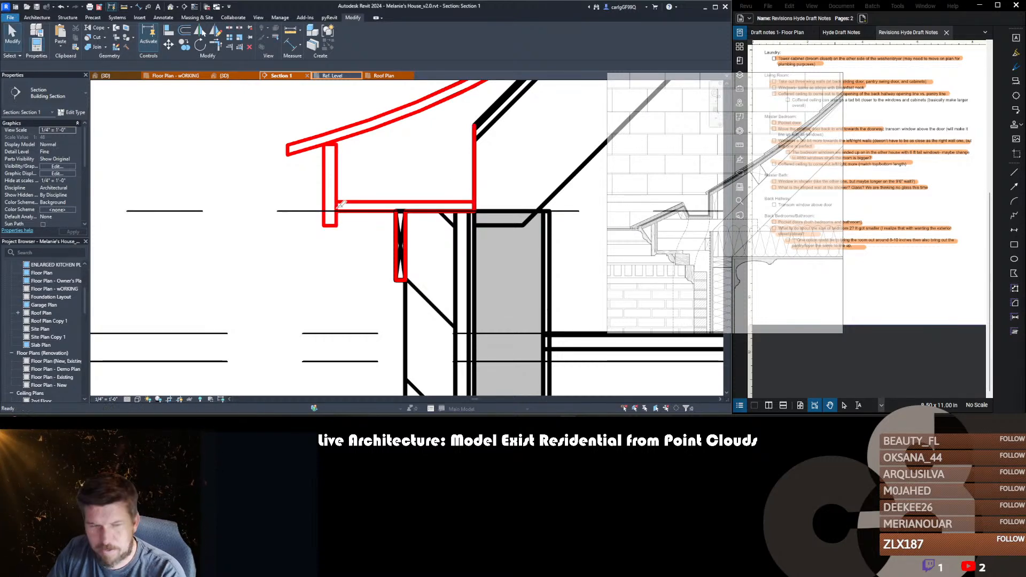
key("s")
key("l")
key("Escape")
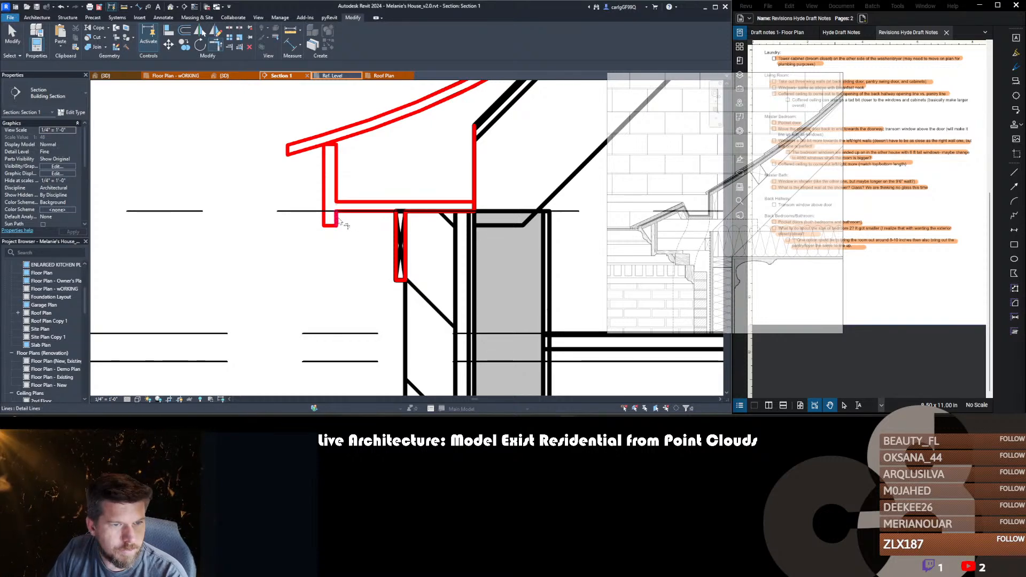
- Copy the fascia, soffit and lower board lines, without the lumber component, into the French Eave Detail 1 family's Ref. Level view
left_click_drag(307, 113, 508, 294)
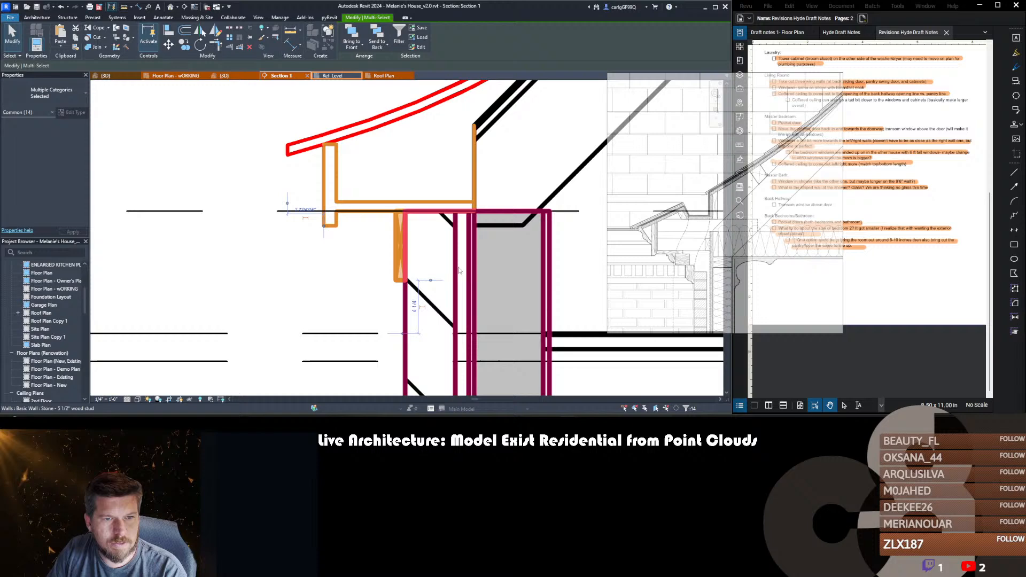
left_click(399, 235, "shift")
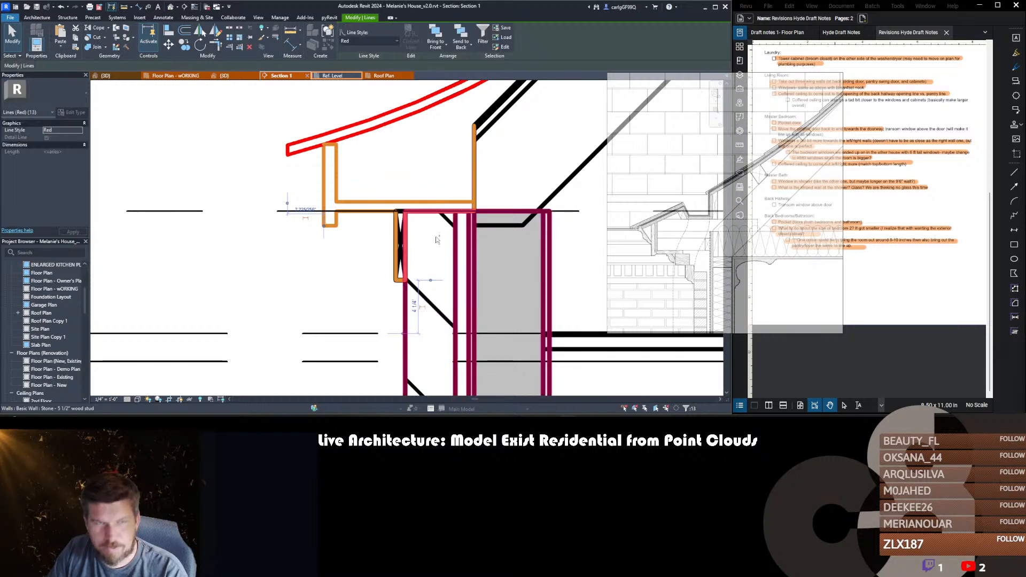
left_click(337, 75)
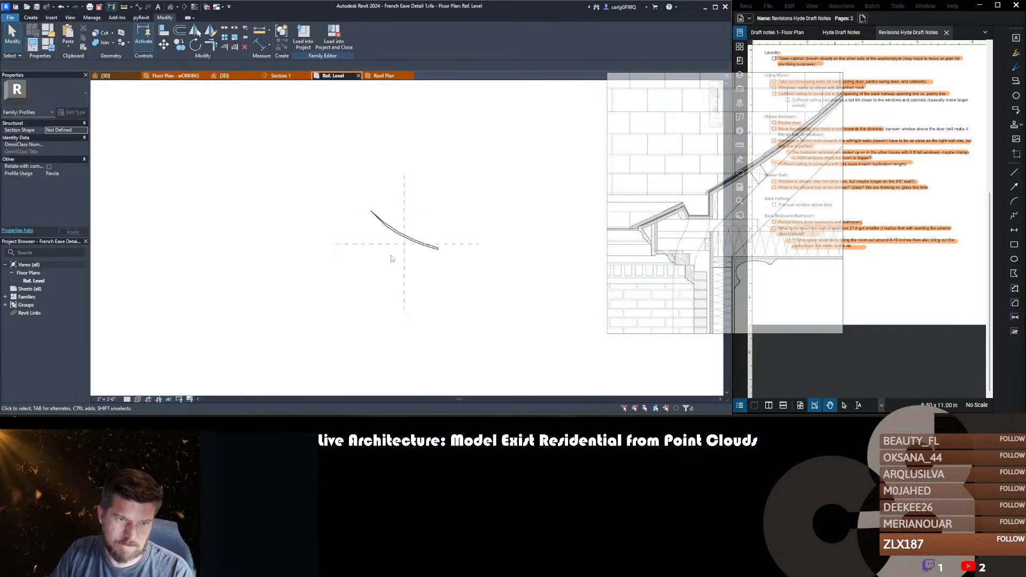
scroll(393, 258, "down", 1)
middle_click_drag(443, 209, 435, 176)
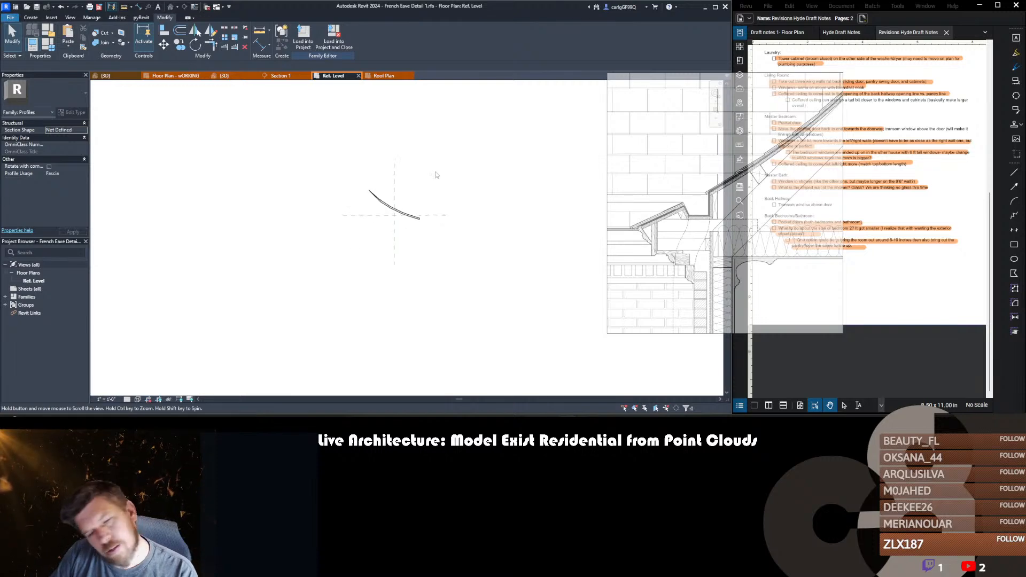
key("ctrl+v")
left_click(434, 190)
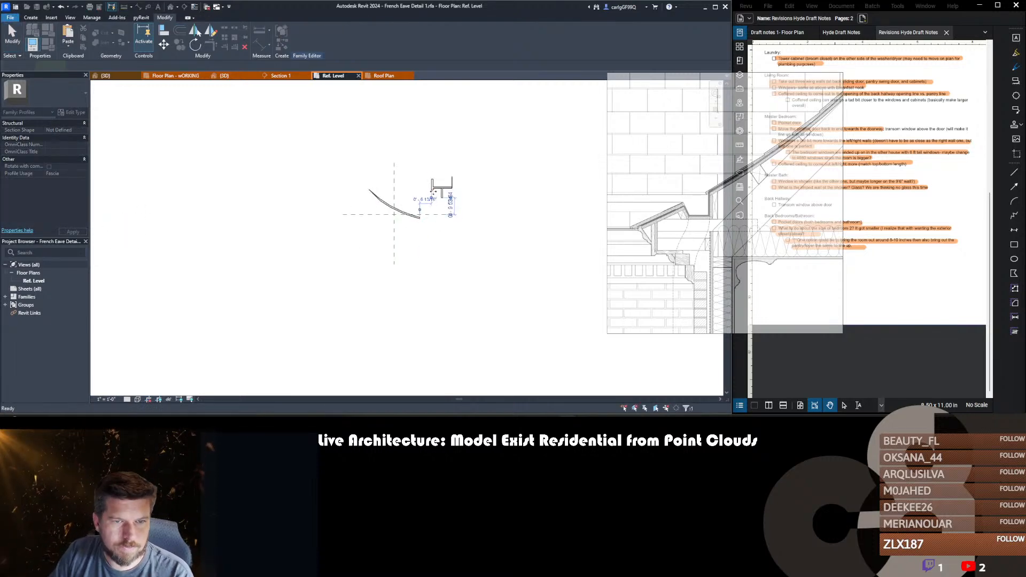
- Mirror the pasted lines about the vertical line at their wall-side end
scroll(435, 188, "up", 2)
key("m")
left_click(477, 170)
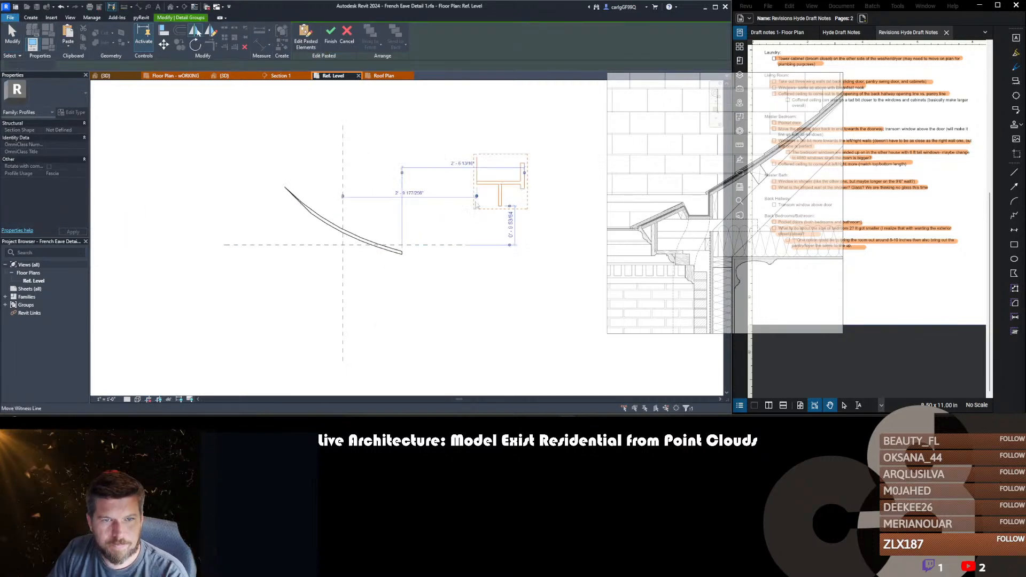
- Move the mirrored soffit and fascia lines so their wall-side upper endpoint sits at the intersection of the reference planes
key("m")
key("v")
left_click(483, 170)
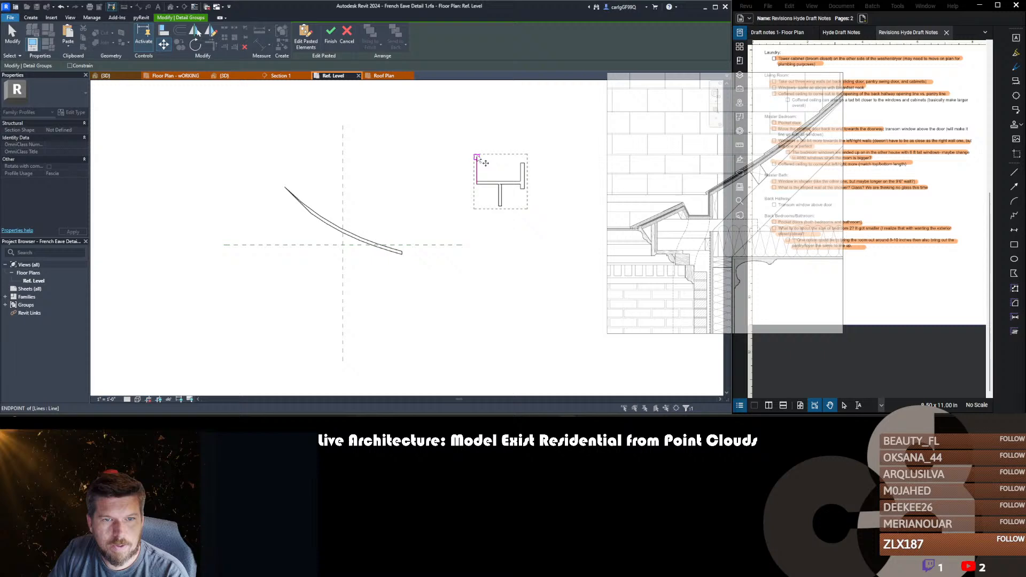
left_click(343, 245)
scroll(645, 190, "down", 1)
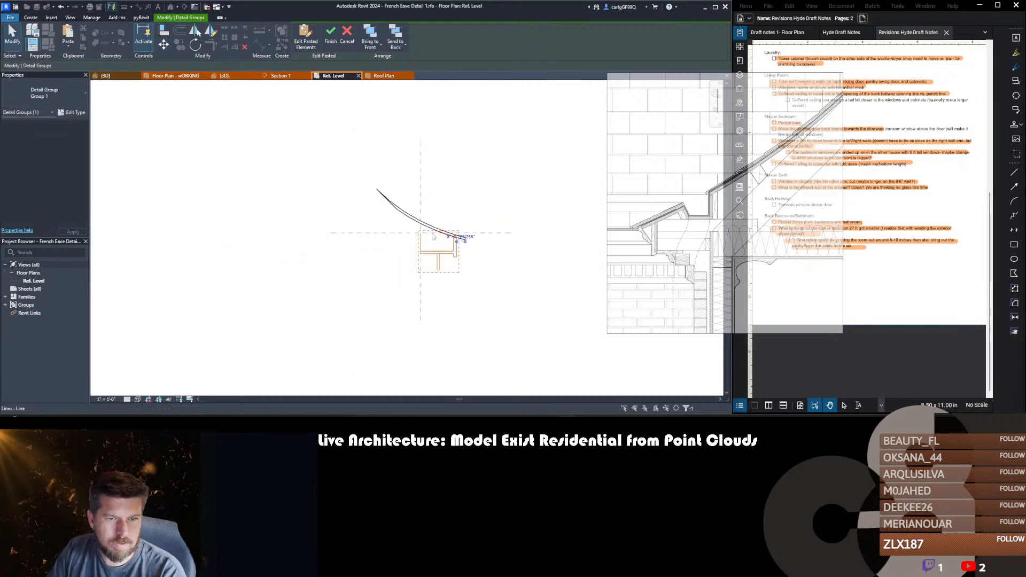
key("Escape")
scroll(429, 235, "up", 2)
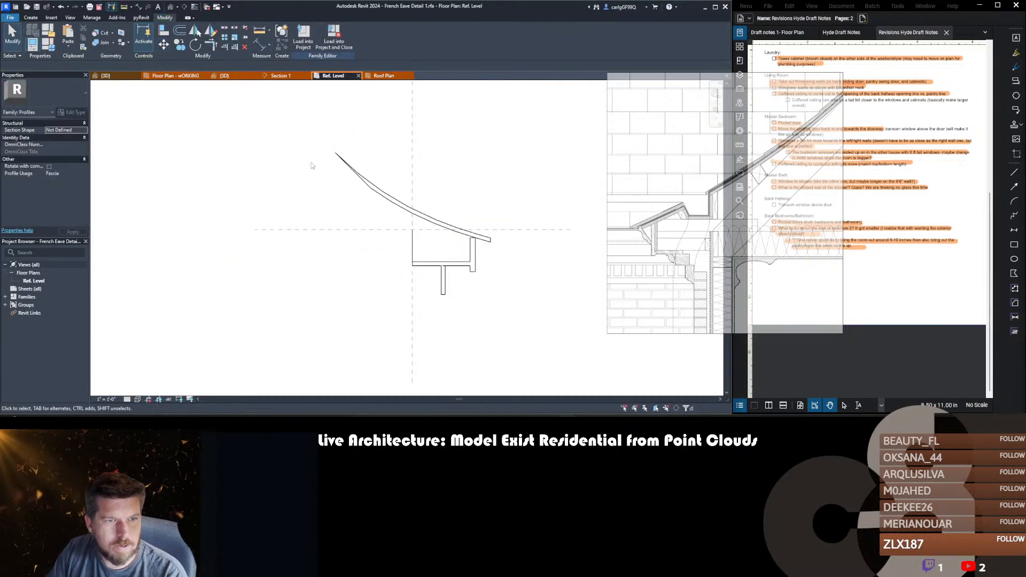
- Save a copy of the family in the Profiles folder as French Eave Detail 1 Soffit
left_click(10, 17)
mouse_move(47, 113)
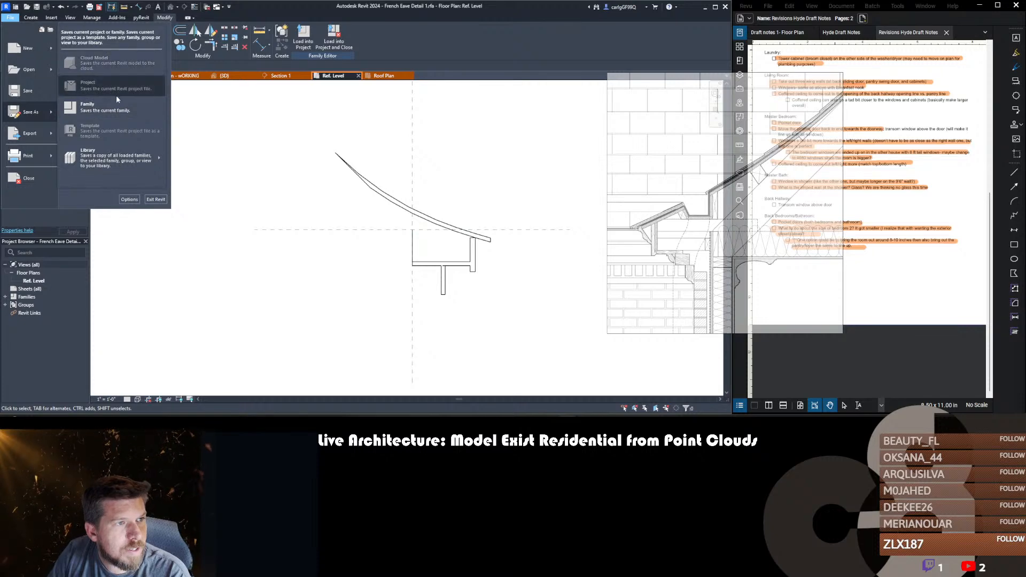
left_click(113, 114)
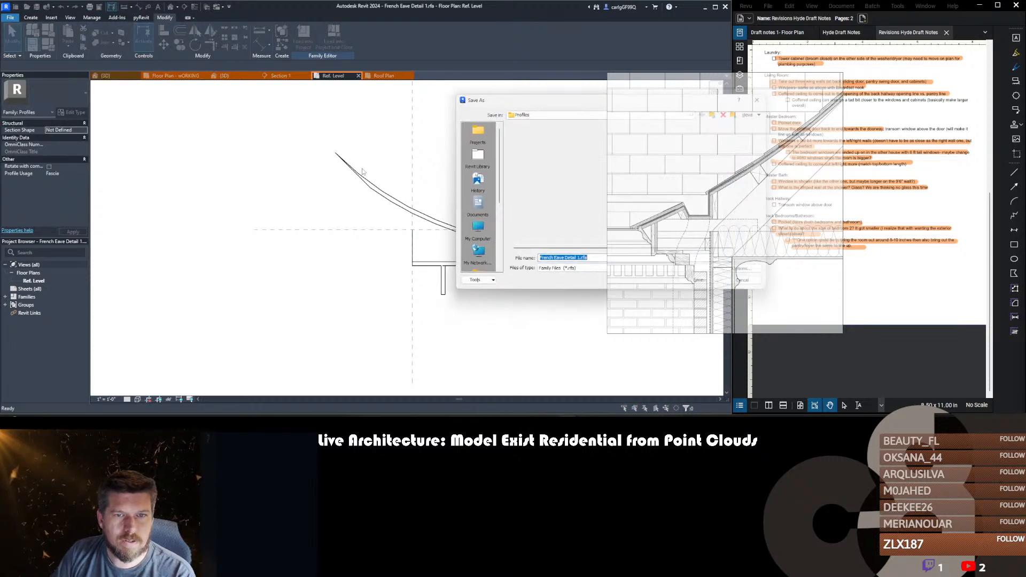
left_click_drag(573, 101, 386, 104)
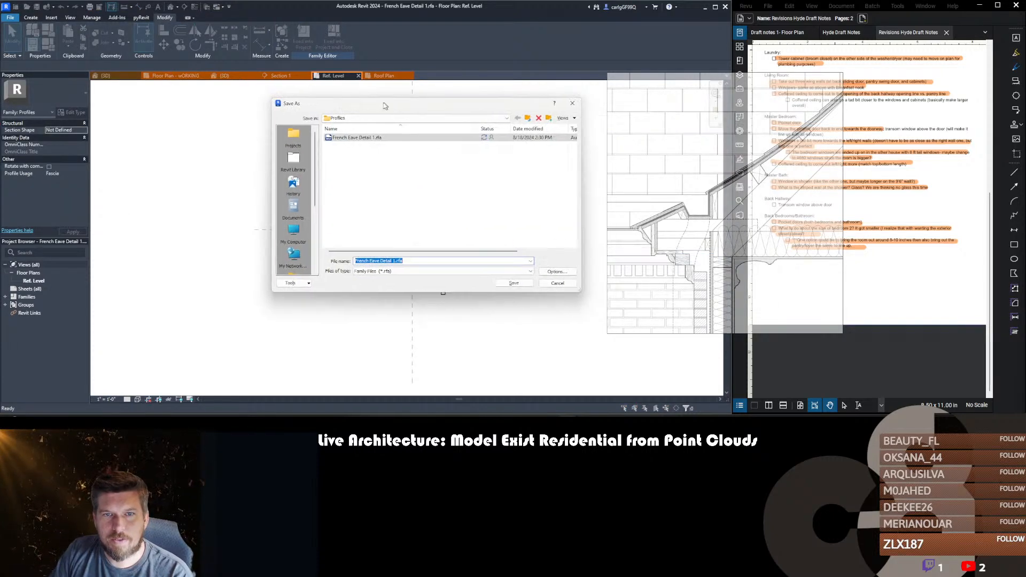
left_click(393, 261)
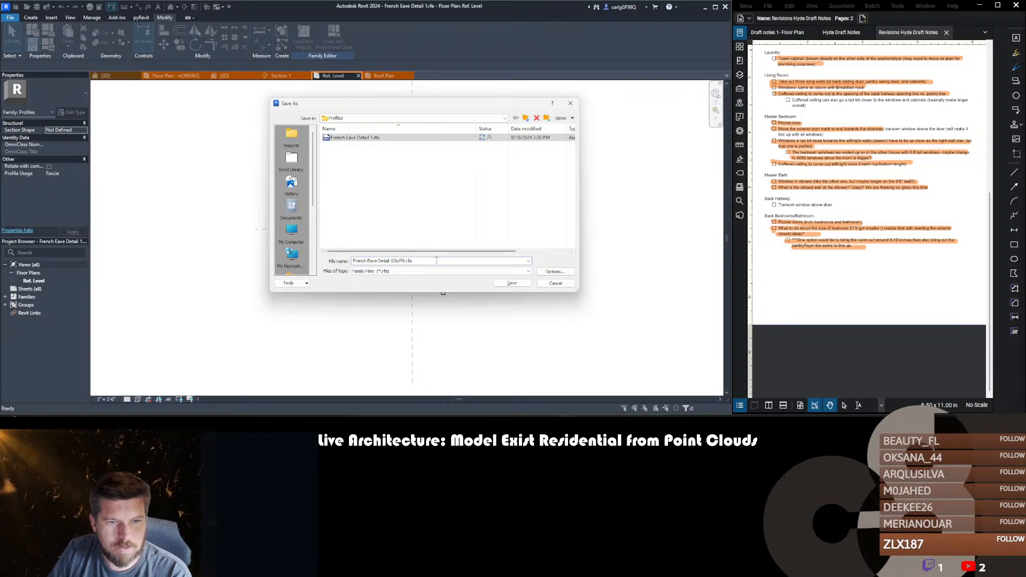
left_click(511, 283)
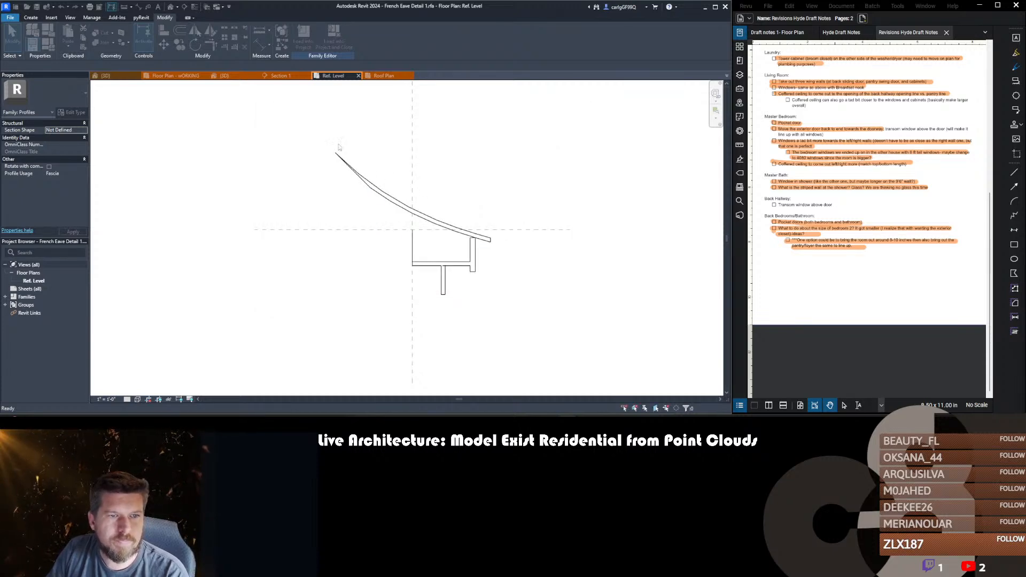
- Delete the curved roof profile lines above the fascia, keeping the fascia board's top line
left_click_drag(328, 139, 493, 249)
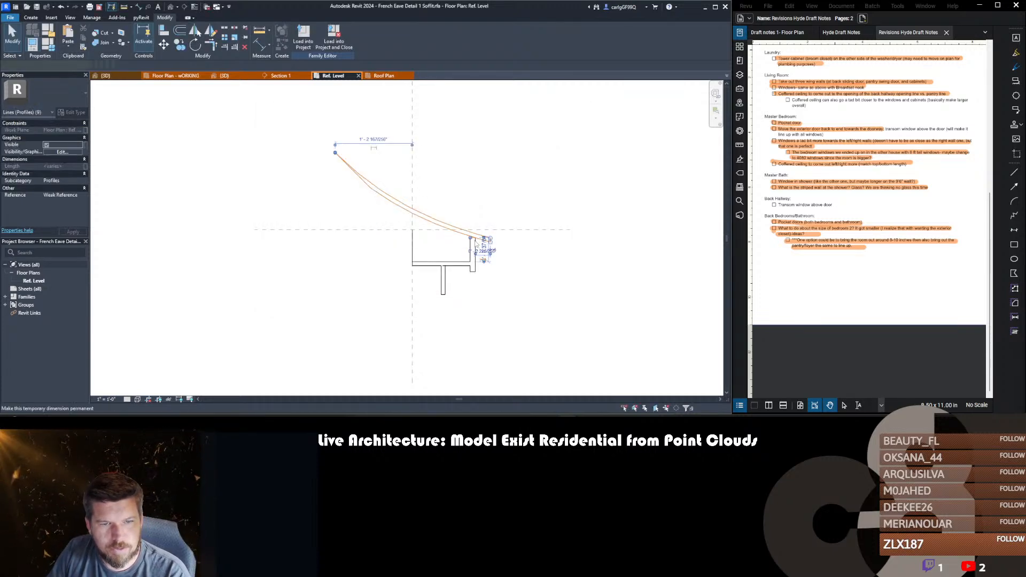
scroll(471, 240, "up", 5)
left_click(468, 235, "shift")
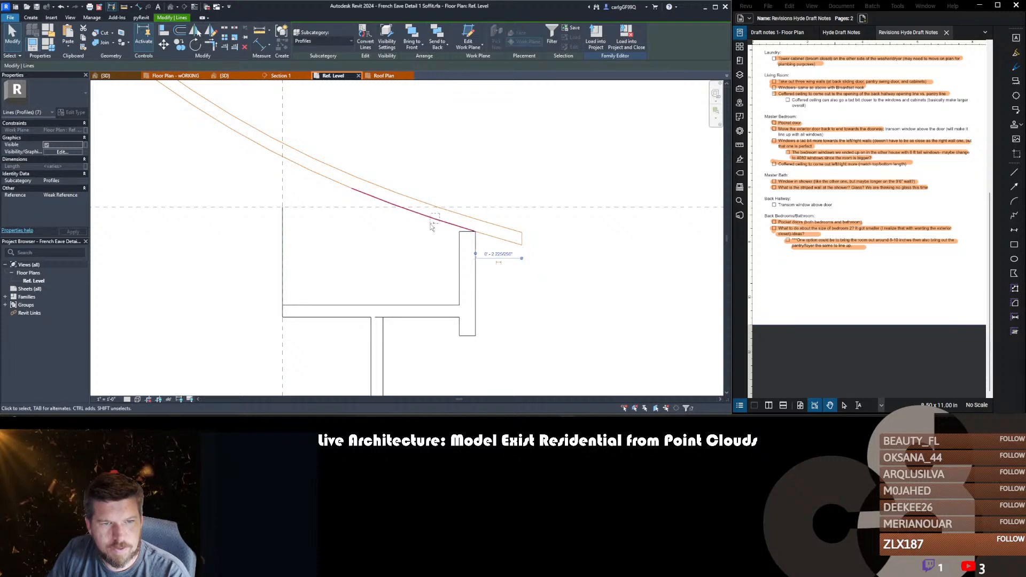
key("Delete")
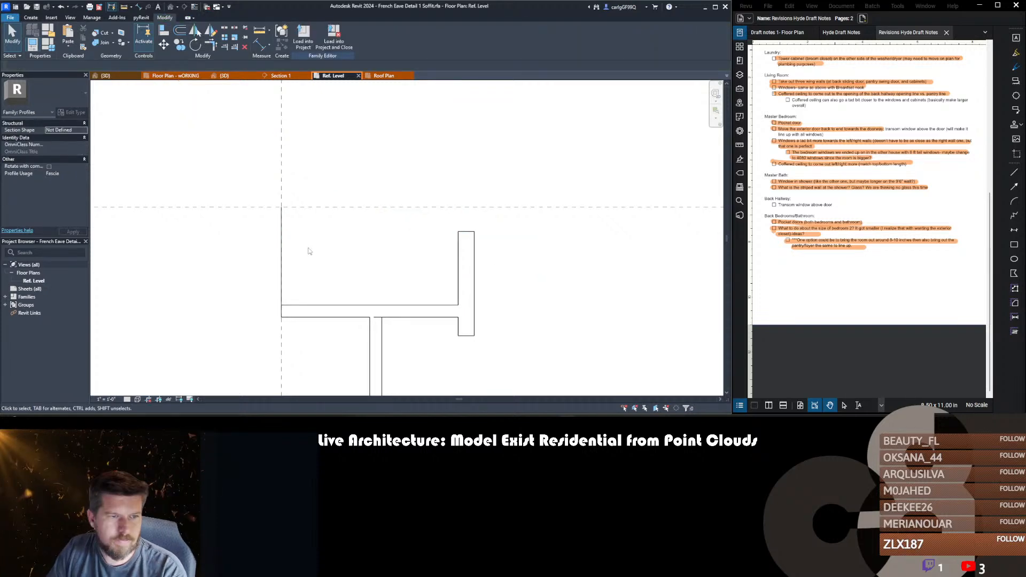
- Try deleting the vertical wall-side line above the soffit, and undo the deletion
left_click(281, 230)
key("Delete")
scroll(282, 231, "down", 3)
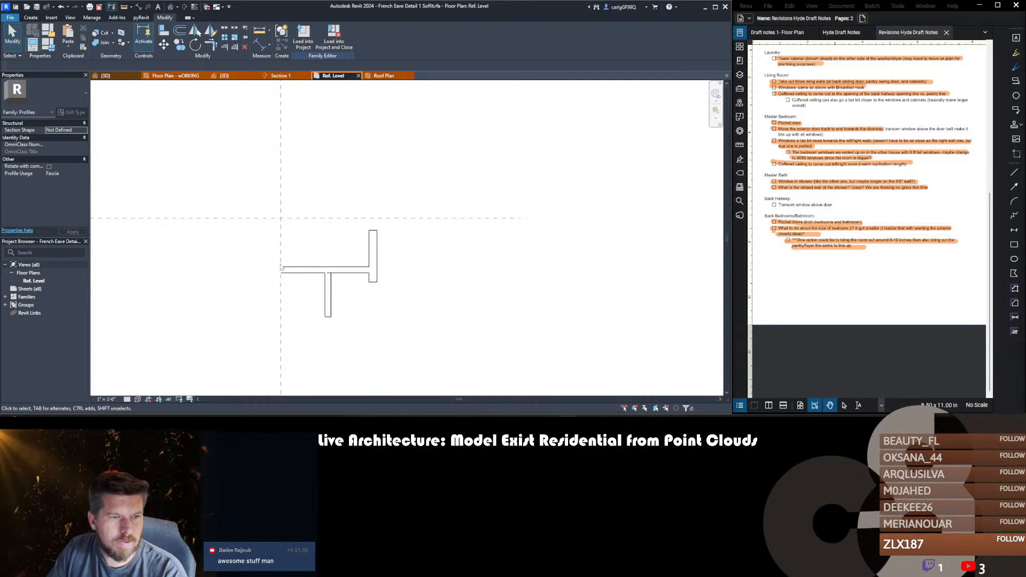
scroll(284, 265, "up", 3)
key("ctrl+z")
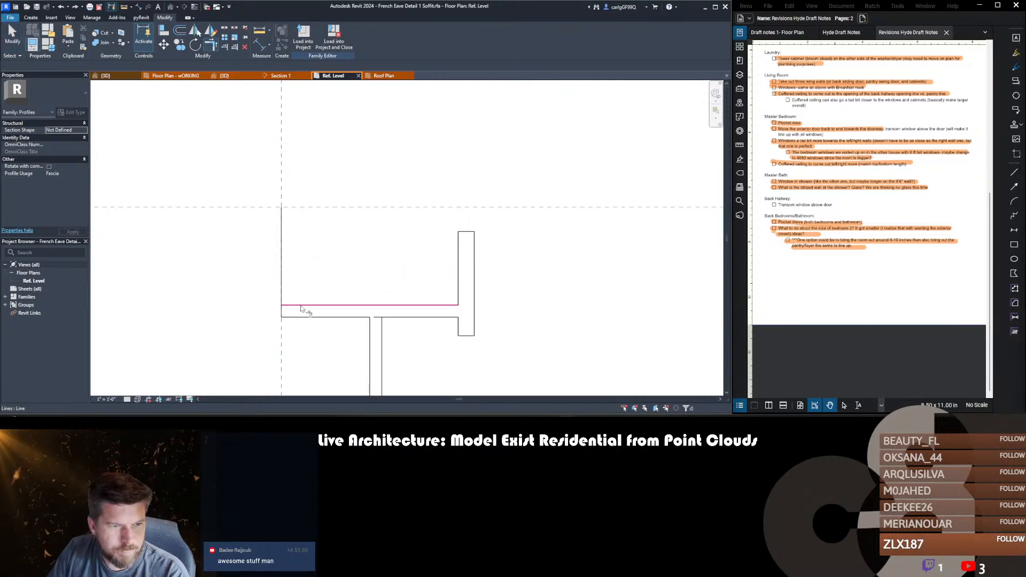
- Trim the vertical wall-side line to the upper soffit line, keeping only the short segment that closes the soffit's end
left_click(283, 313)
key("Delete")
scroll(346, 252, "down", 2)
scroll(366, 290, "up", 3)
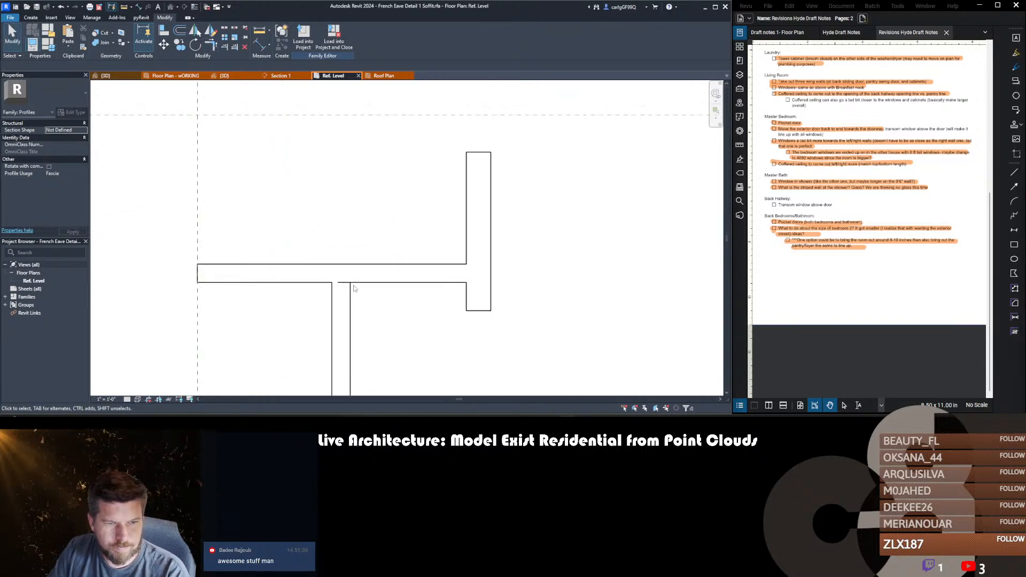
- Trim the lower soffit line to a corner with the outer edge of the lower board
key("tr")
left_click(364, 282)
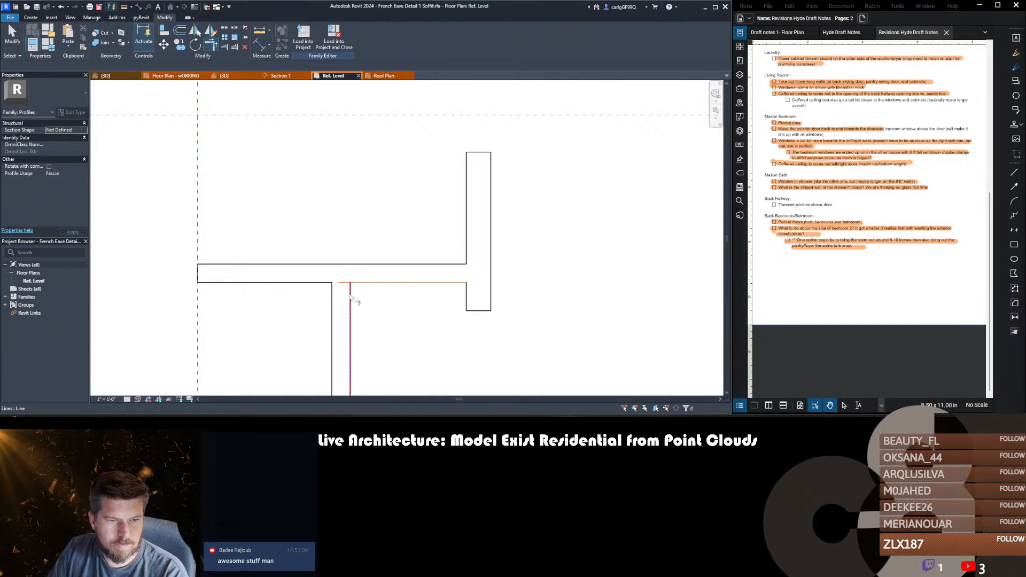
left_click(350, 297)
key("Escape")
- Load the French Eave Detail 1 Soffit family into the house project
middle_click_drag(397, 257, 400, 230)
scroll(398, 230, "down", 4)
middle_click_drag(384, 194, 385, 242)
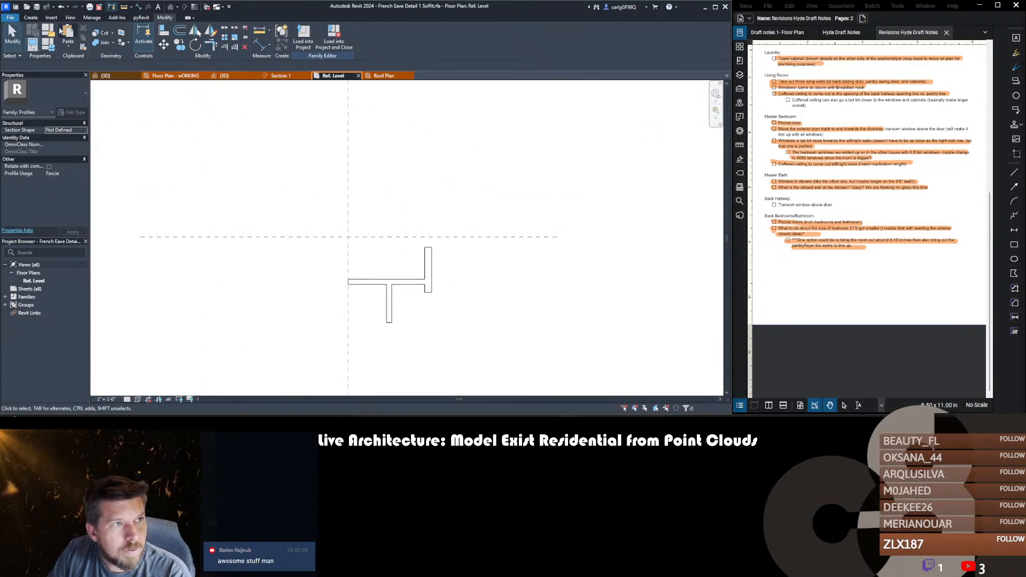
left_click(303, 34)
left_click(344, 270)
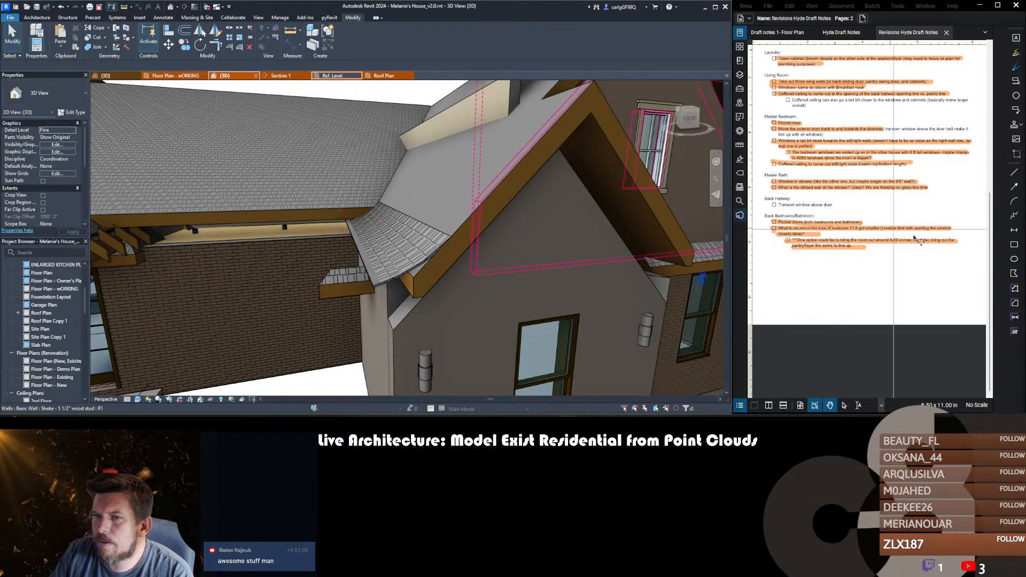
- Bring the reference image of the eave section over the 3D view, enlarge its window, examine the detail and move it out of view
mouse_move(1025, 134)
left_mouse_down()
mouse_move(527, 250)
mouse_move(366, 257)
mouse_move(394, 256)
mouse_move(419, 190)
left_mouse_up()
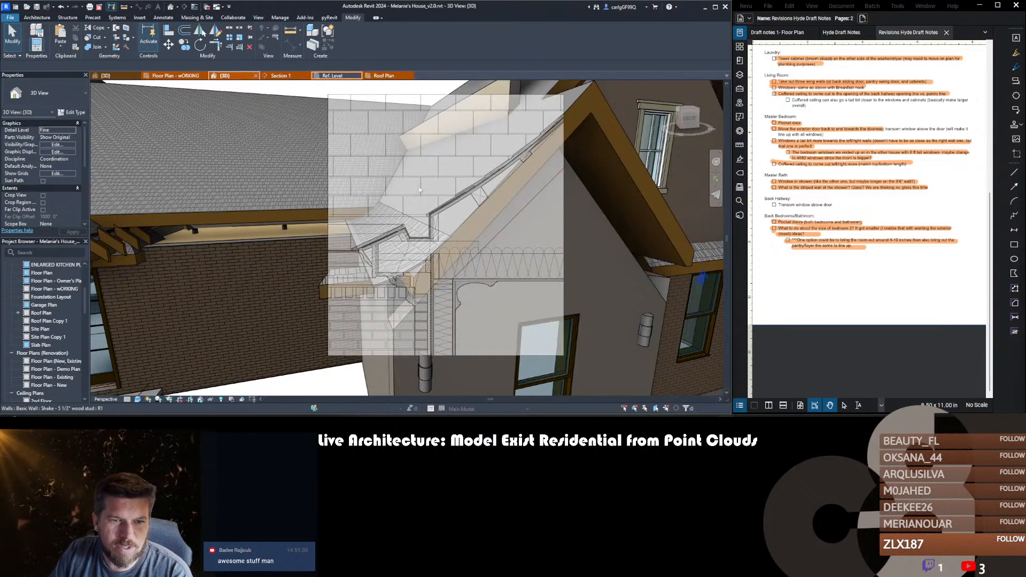
right_click(444, 248)
left_click(444, 220)
scroll(443, 221, "down", 5)
scroll(443, 221, "up", 3)
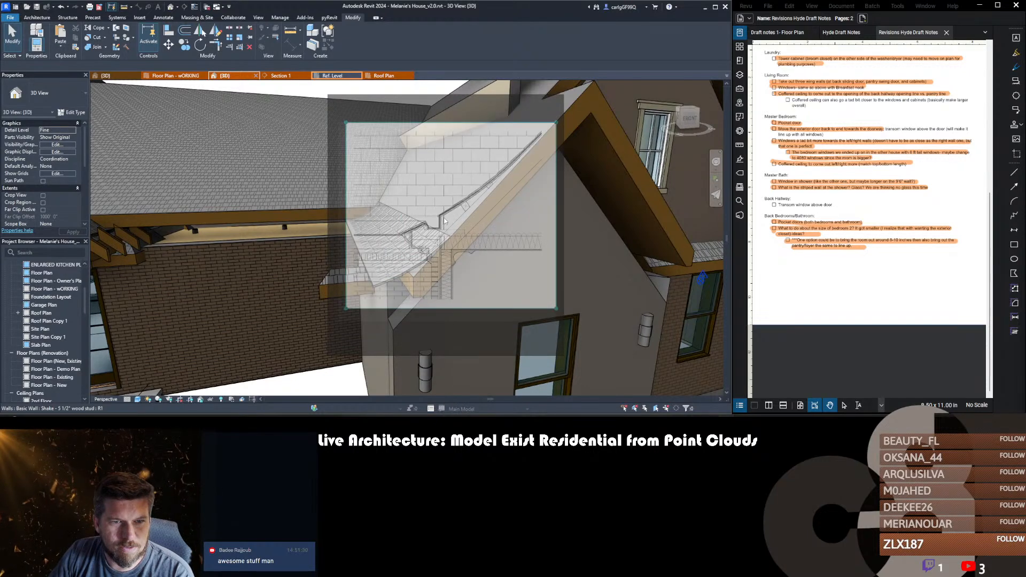
scroll(444, 219, "down", 2)
right_click(464, 126)
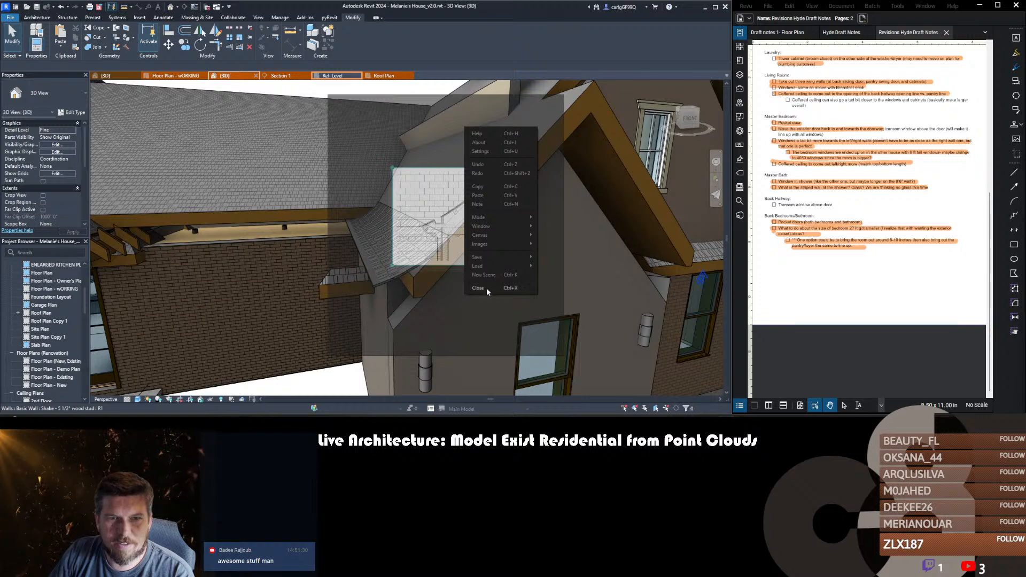
left_click(434, 178)
scroll(439, 210, "up", 4)
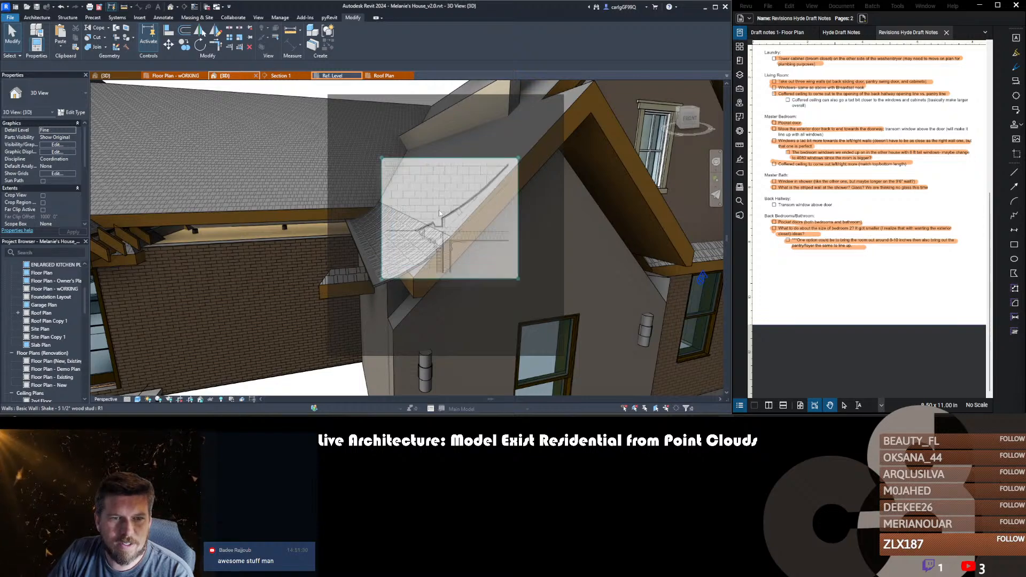
scroll(438, 210, "down", 2)
scroll(438, 210, "up", 1)
right_click_drag(439, 210, 520, 173)
left_click_drag(564, 125, 690, 87)
scroll(499, 214, "down", 4)
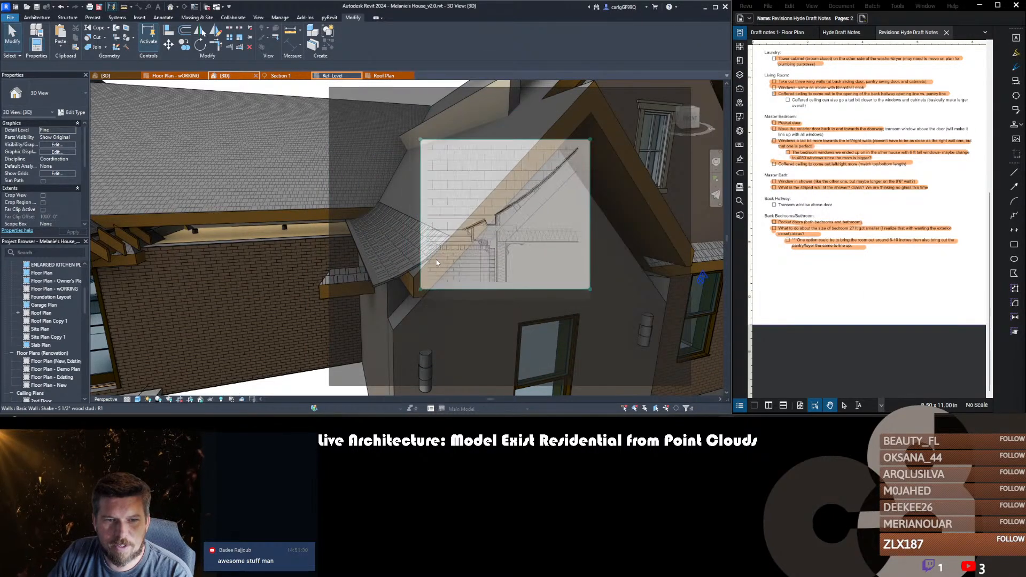
right_click_drag(503, 219, 1025, 278)
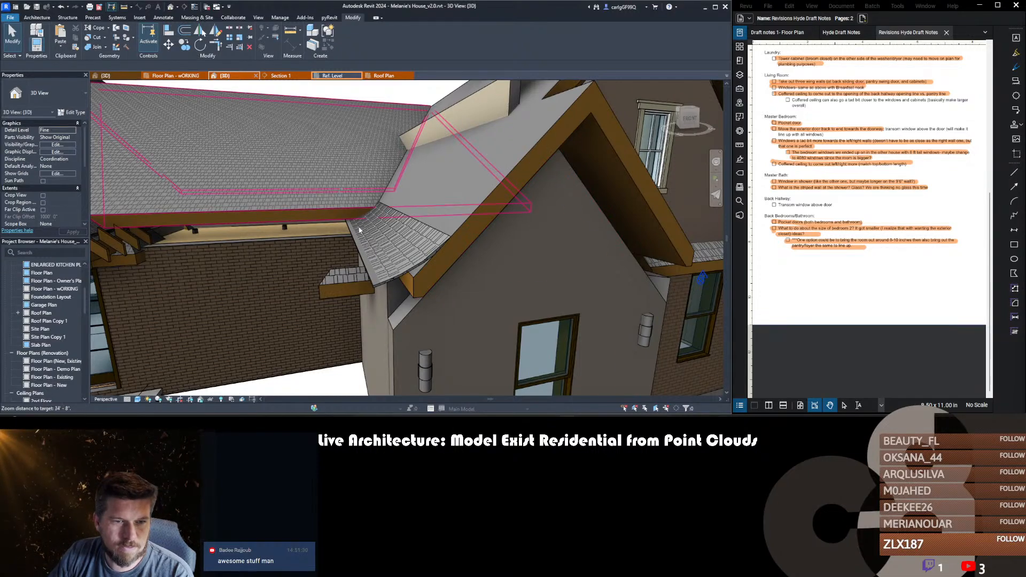
- Rename the type of the French eave fascia on the gable's lower roof edge to "Build me like one of your french soffits"
scroll(336, 278, "down", 3)
mouse_move(387, 278)
middle_mouse_down("shift")
mouse_move(473, 298)
mouse_move(427, 243)
mouse_move(387, 262)
middle_mouse_up("shift")
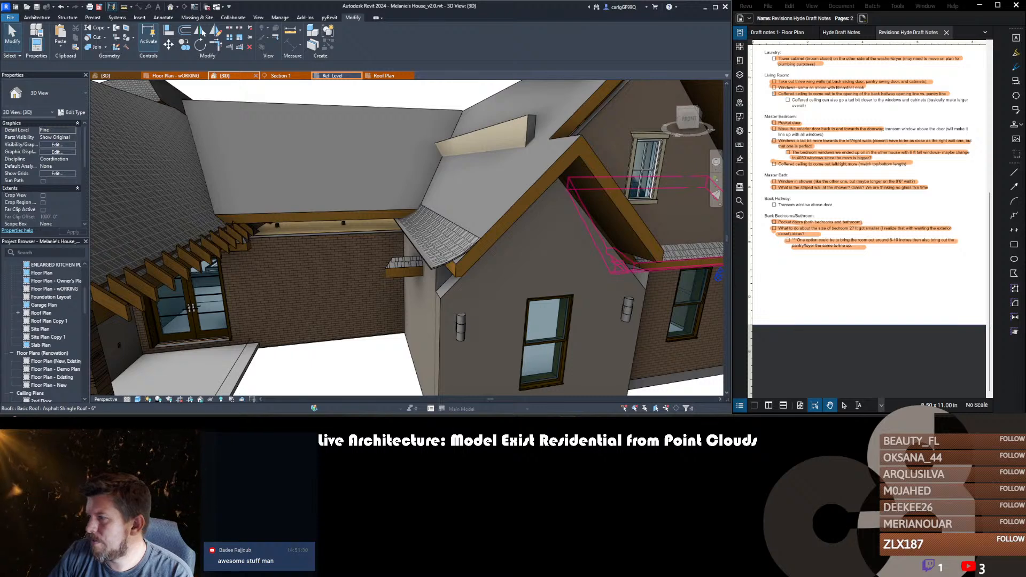
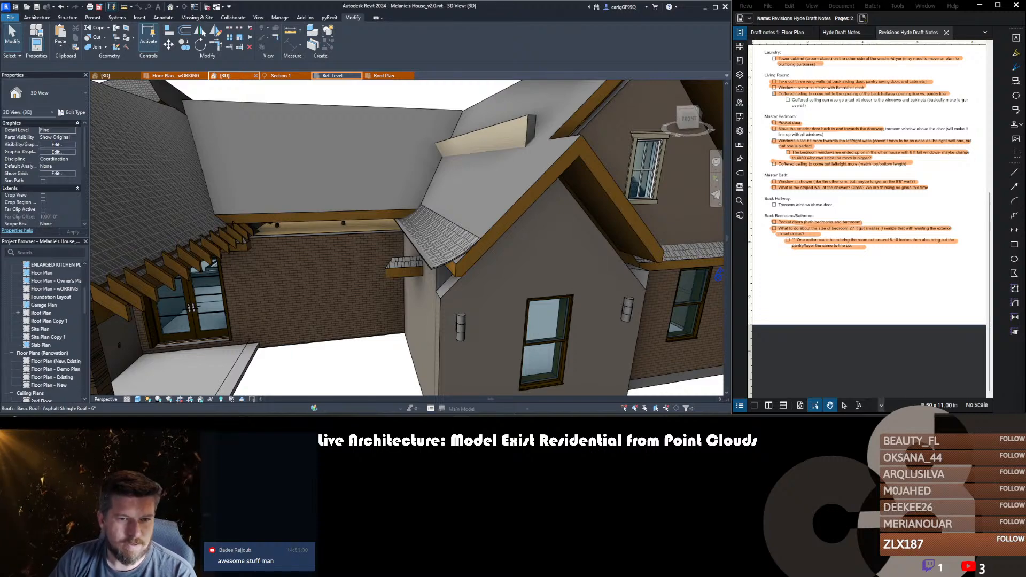
scroll(420, 239, "up", 3)
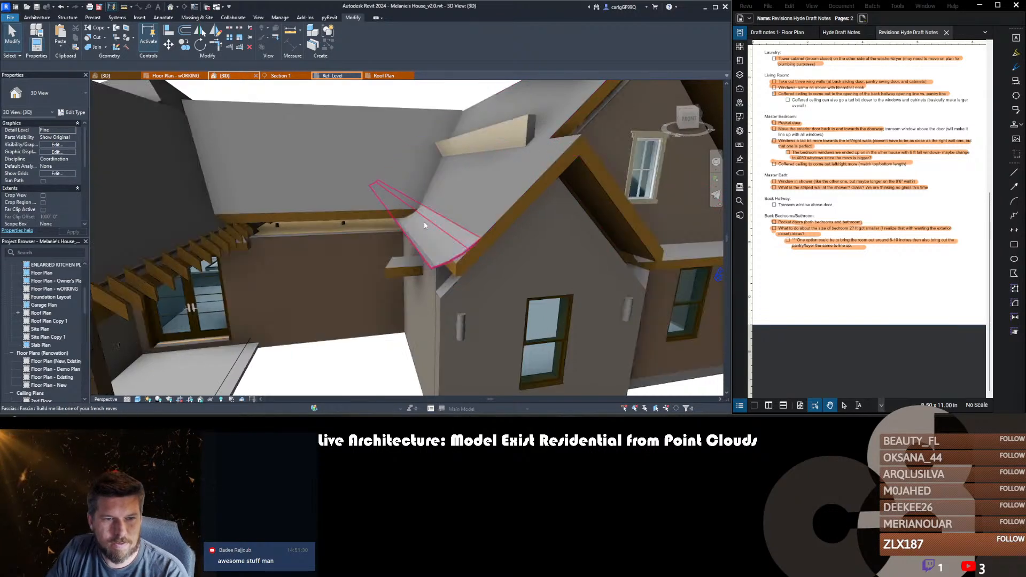
left_click(419, 239)
middle_click_drag(380, 262, 473, 292, "shift")
scroll(473, 293, "up", 3)
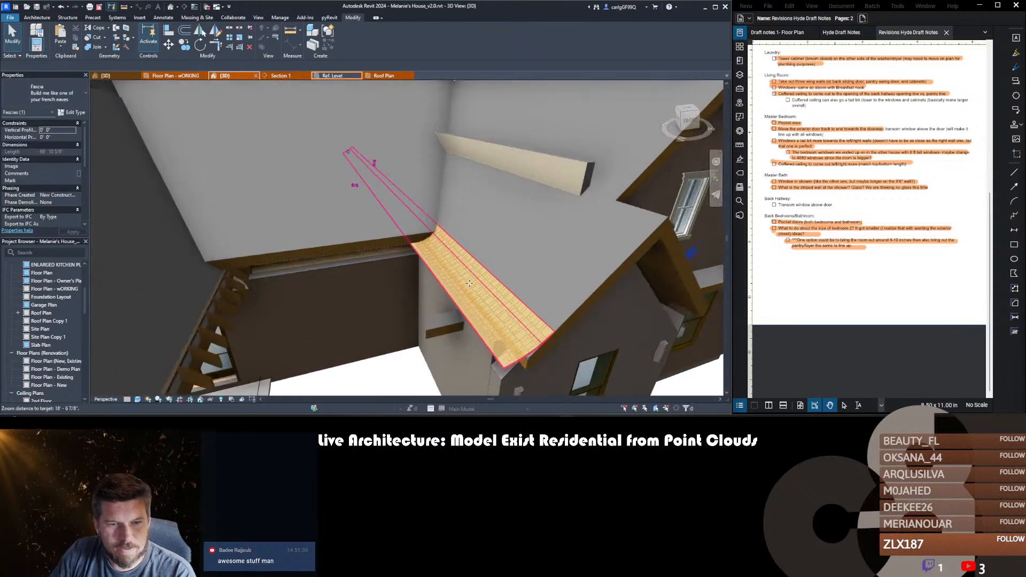
key("Escape")
left_click(473, 292)
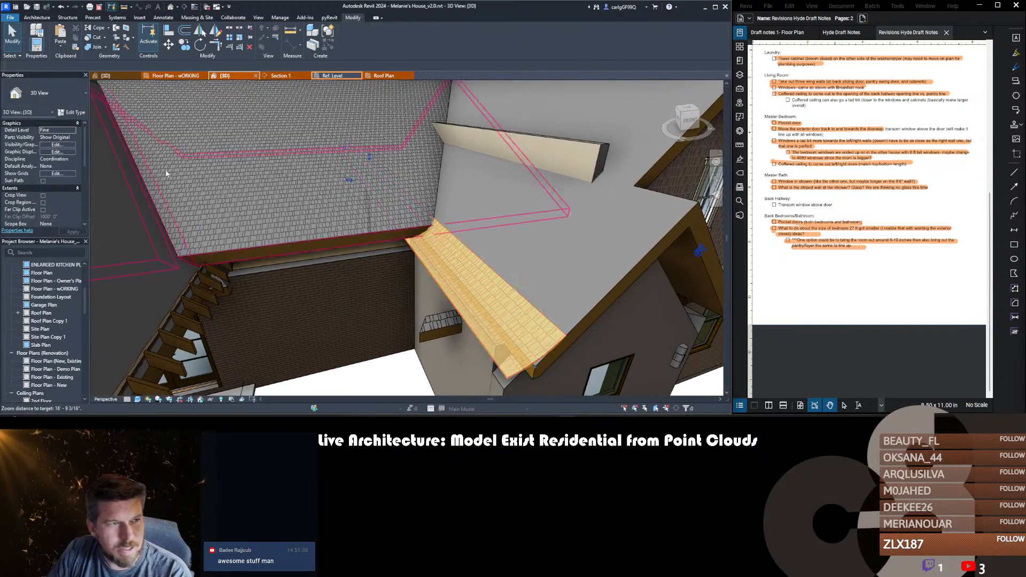
left_click(72, 112)
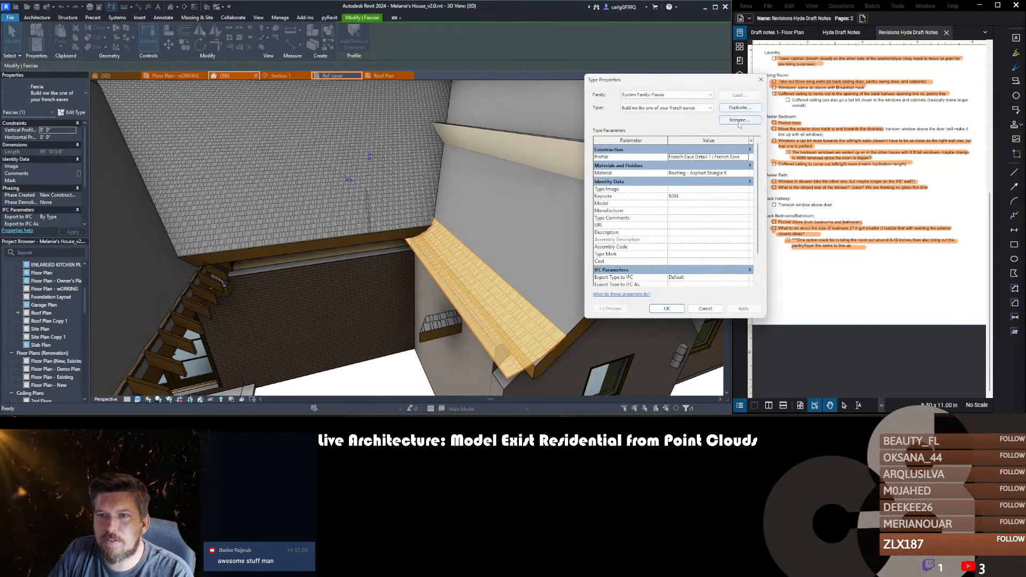
left_click(739, 120)
type("B")
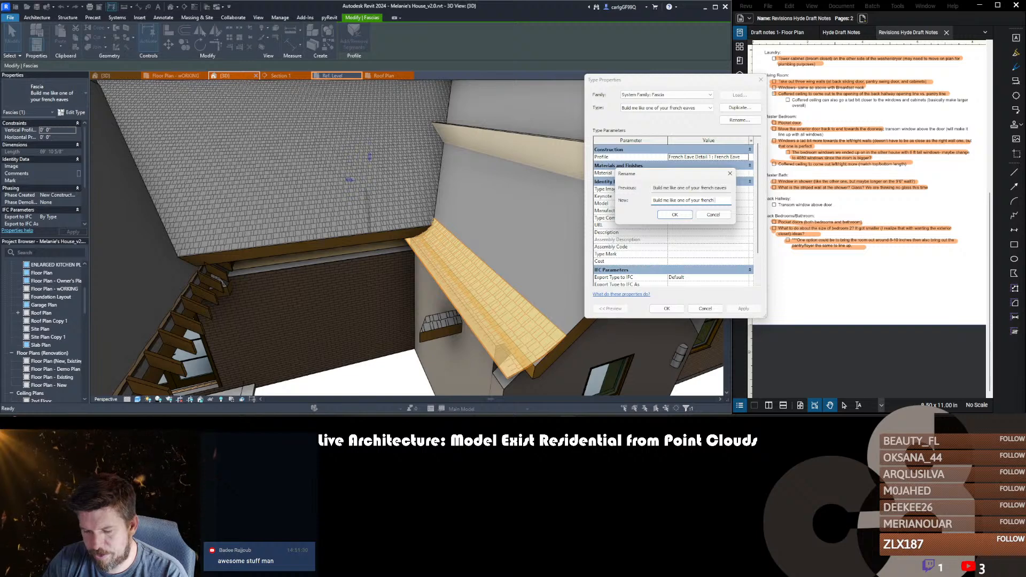
key("Return")
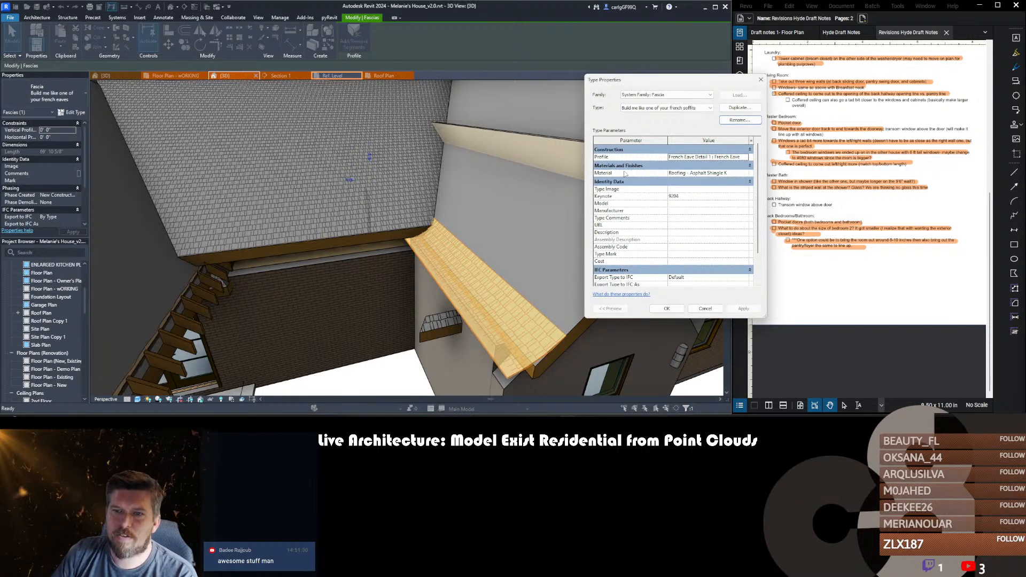
- Set the fascia type's profile to French Eave Detail 1 Soffit
left_click(743, 157)
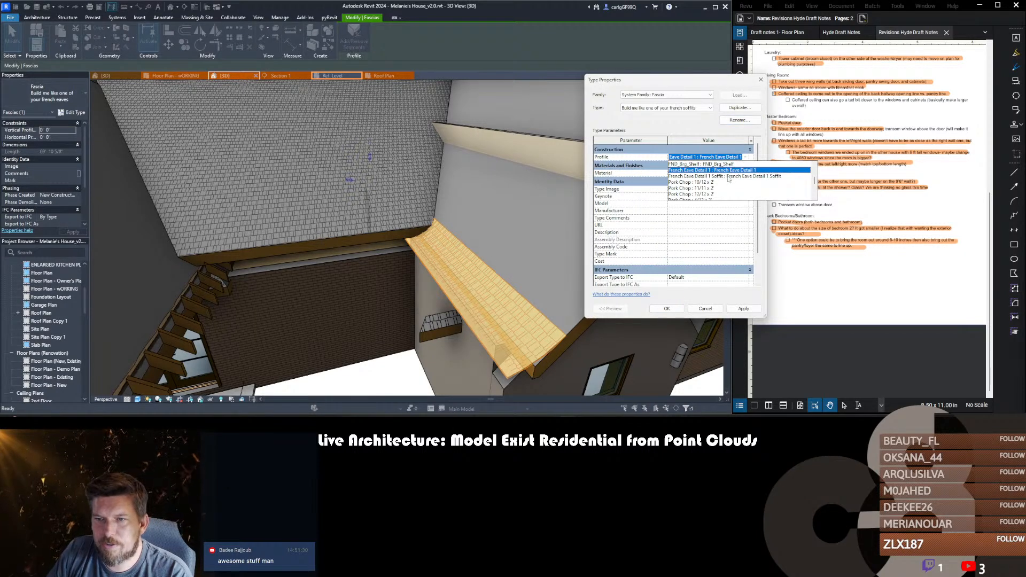
left_click(727, 177)
left_click(732, 174)
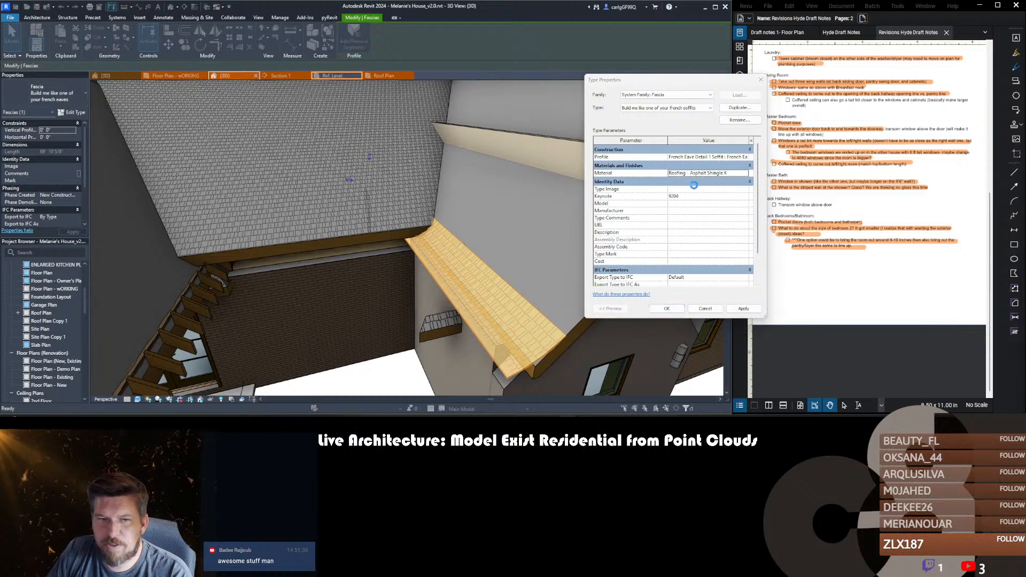
- Set the material of the "Build me like one of your french soffits" fascia type to Default
left_click(747, 173)
scroll(601, 122, "up", 1)
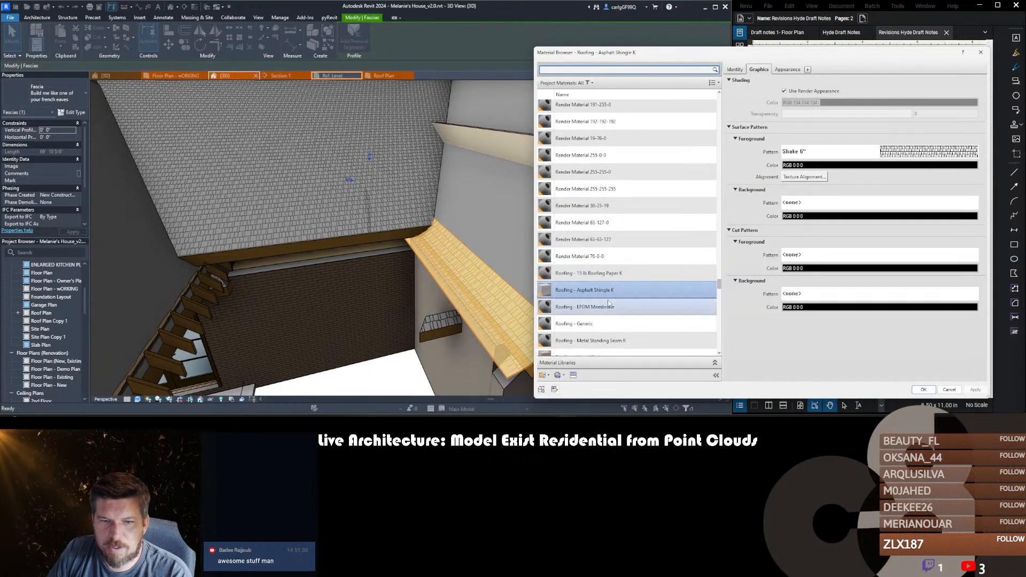
scroll(594, 143, "down", 3)
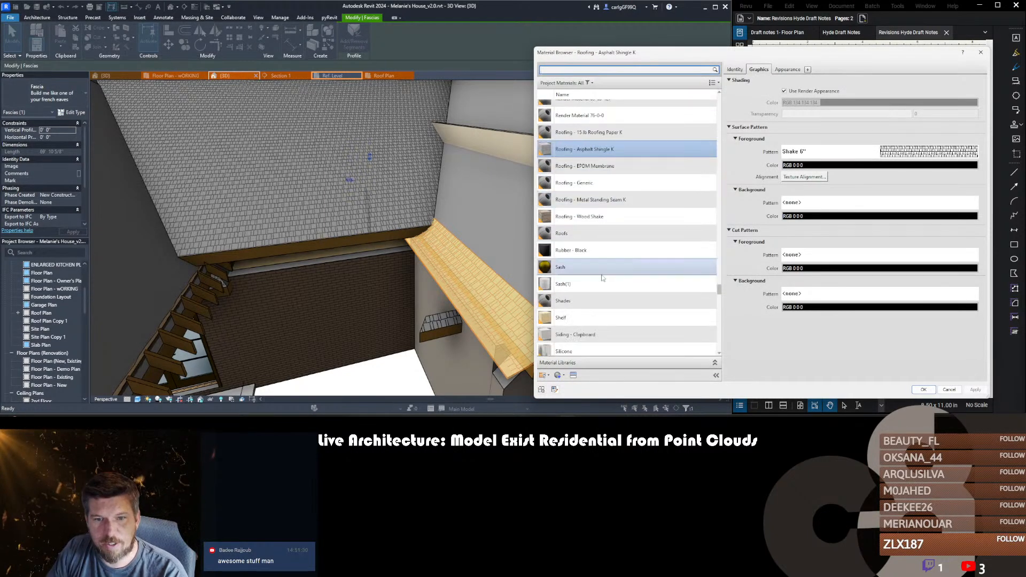
scroll(602, 241, "up", 10)
scroll(603, 254, "up", 8)
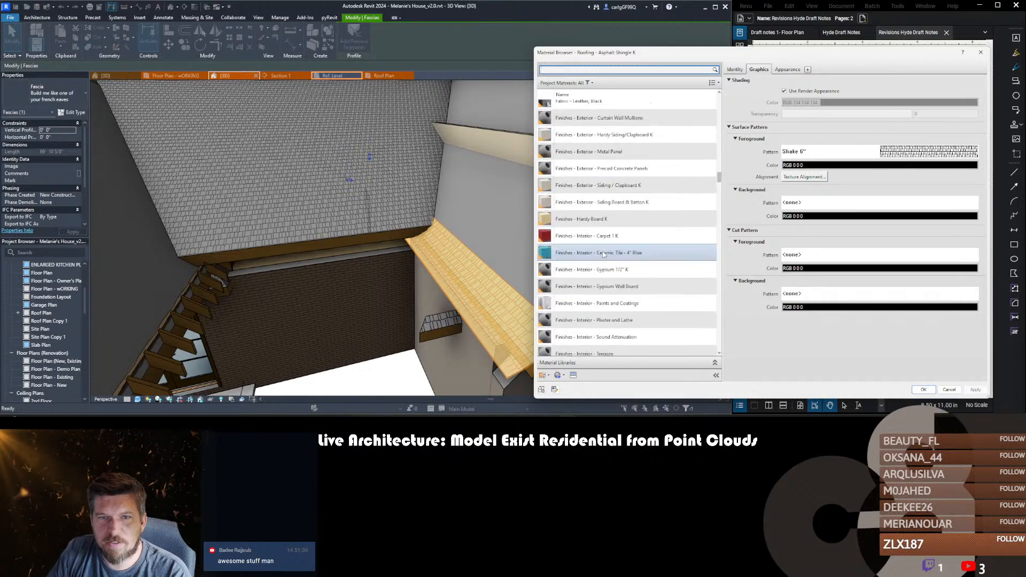
key("Return")
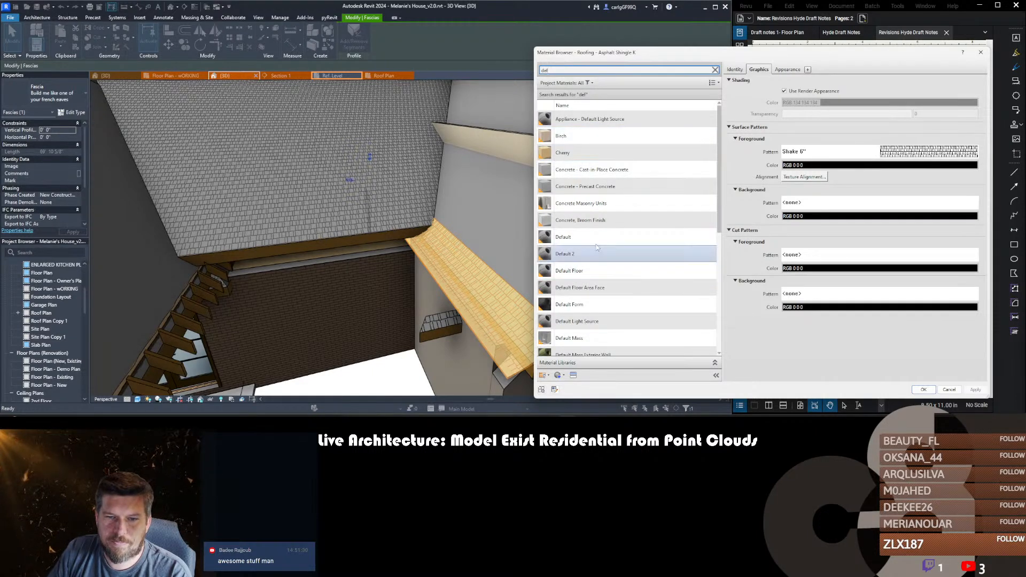
double_click(594, 237)
left_click(666, 309)
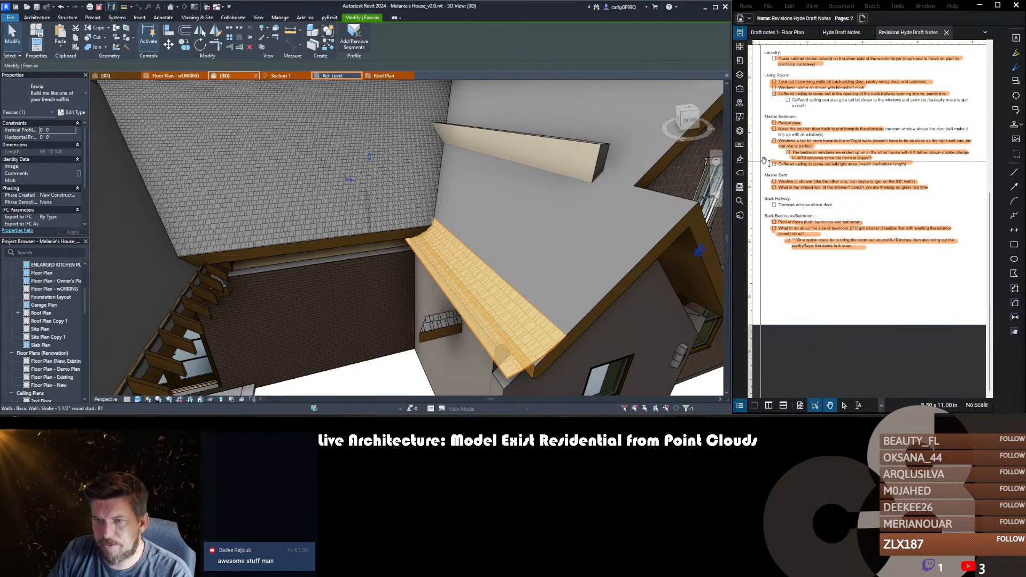
- Copy the soffit fascia at the gable's lower roof edge in place with a distance of 0
middle_click_drag(528, 273, 472, 283, "shift")
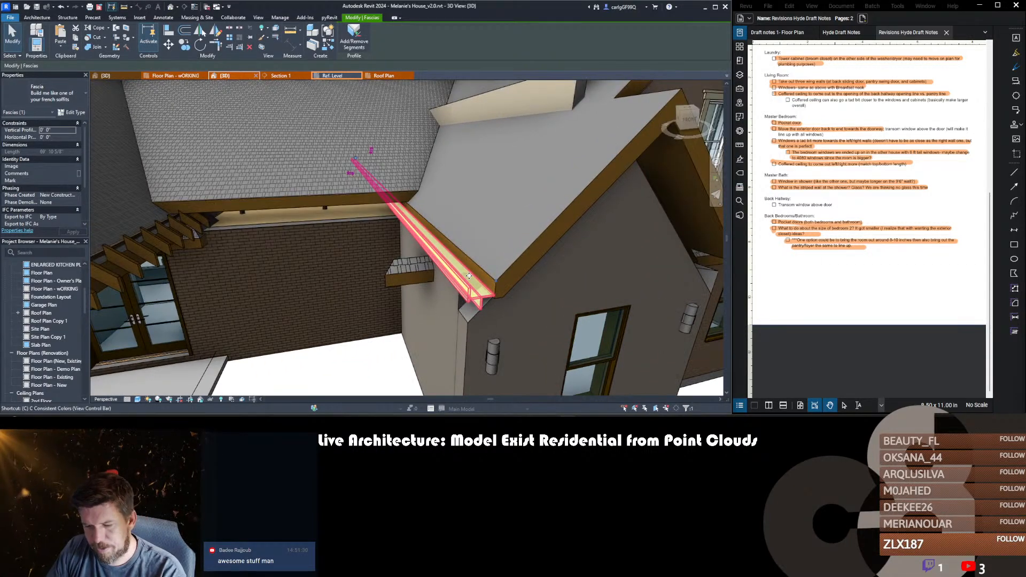
left_click(469, 277)
type("1")
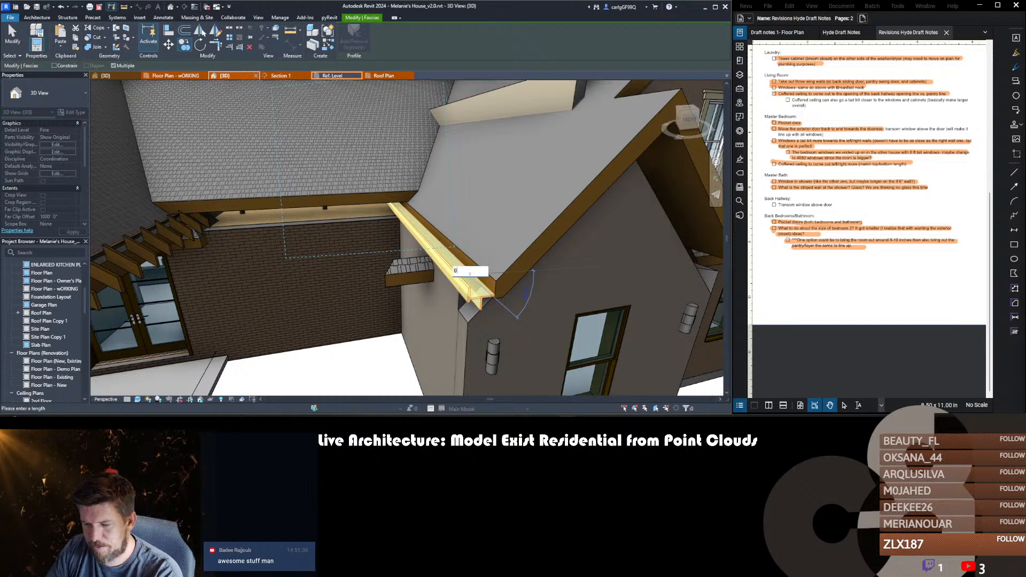
key("Return")
key("Escape")
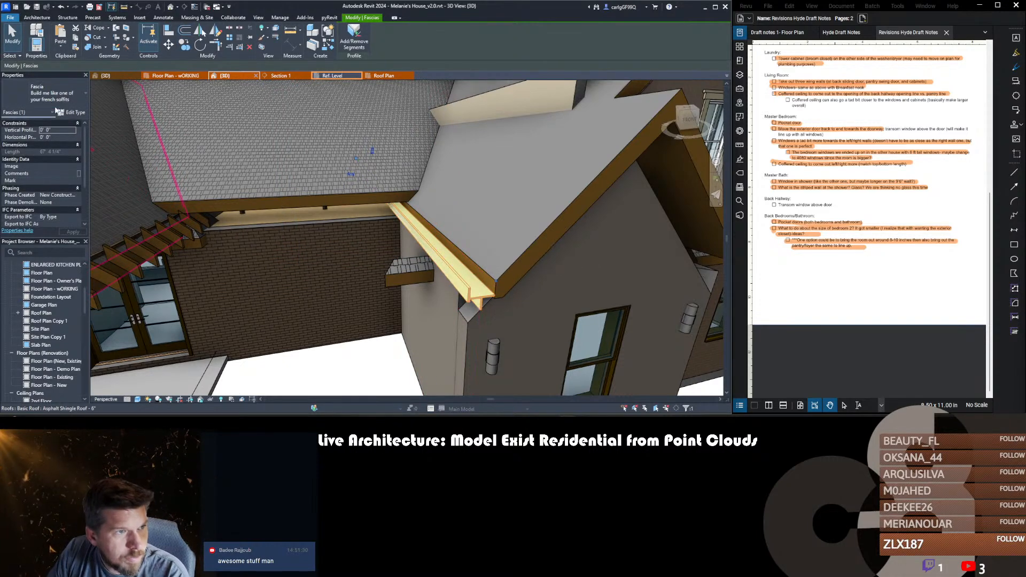
- Duplicate the selected fascia's type as "Build me like one of your french eaves"
left_click(51, 93)
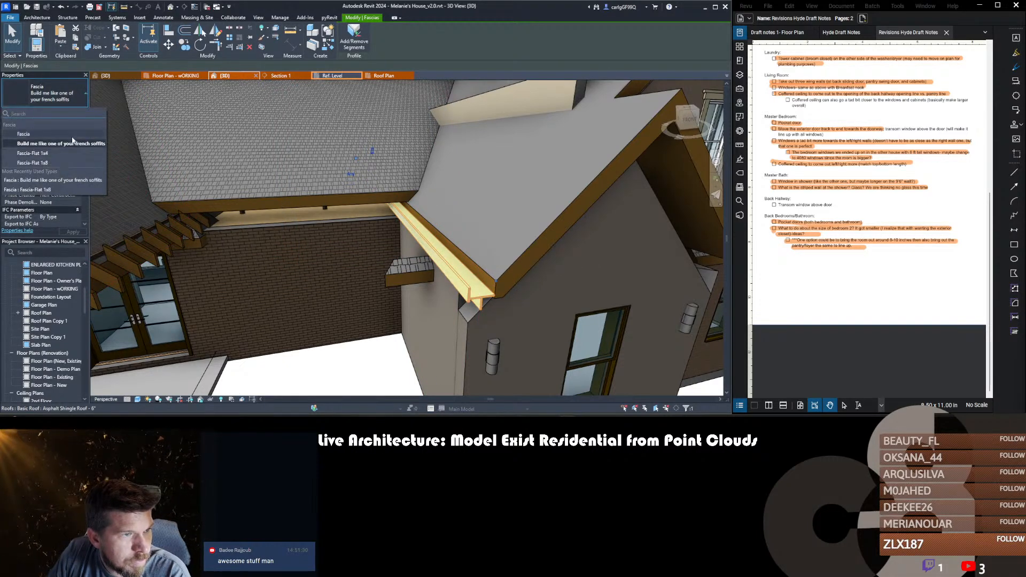
left_click(55, 91)
left_click(72, 113)
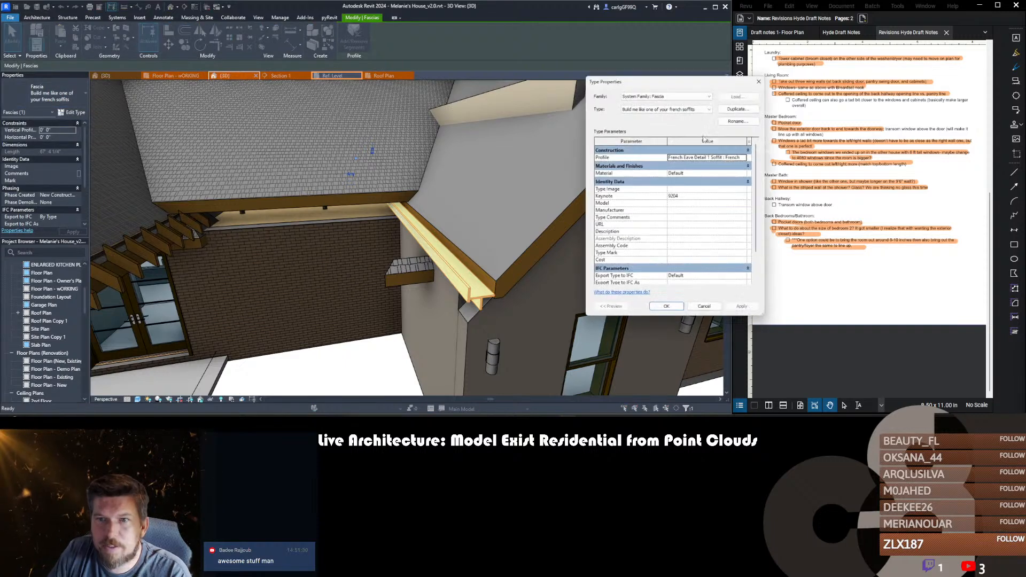
left_click(737, 109)
left_click(692, 194)
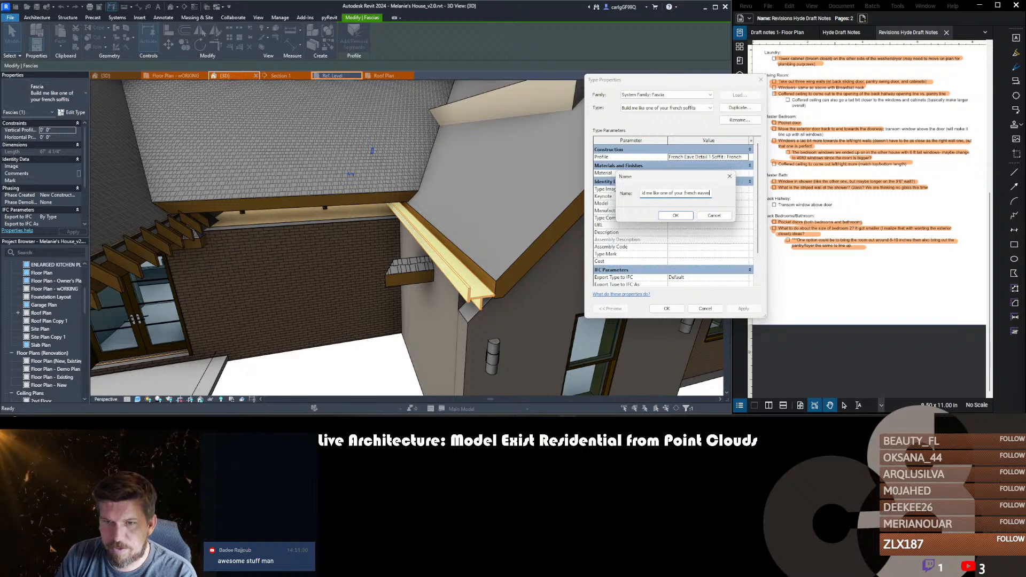
type("eaves")
key("Return")
- Set the french eaves fascia type's profile to French Eave Detail 1
left_click(708, 156)
left_click(745, 157)
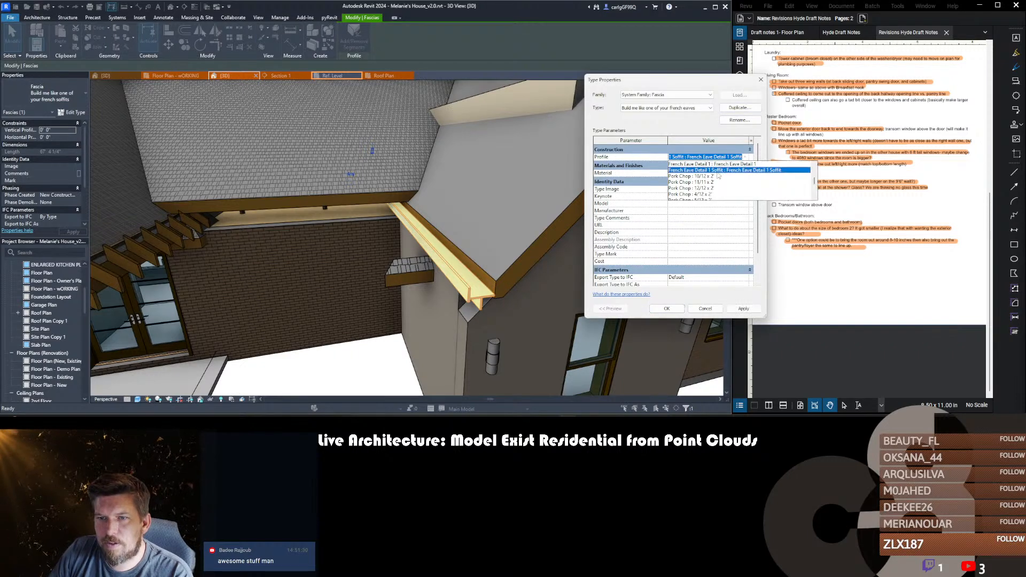
left_click(711, 199)
left_click(667, 309)
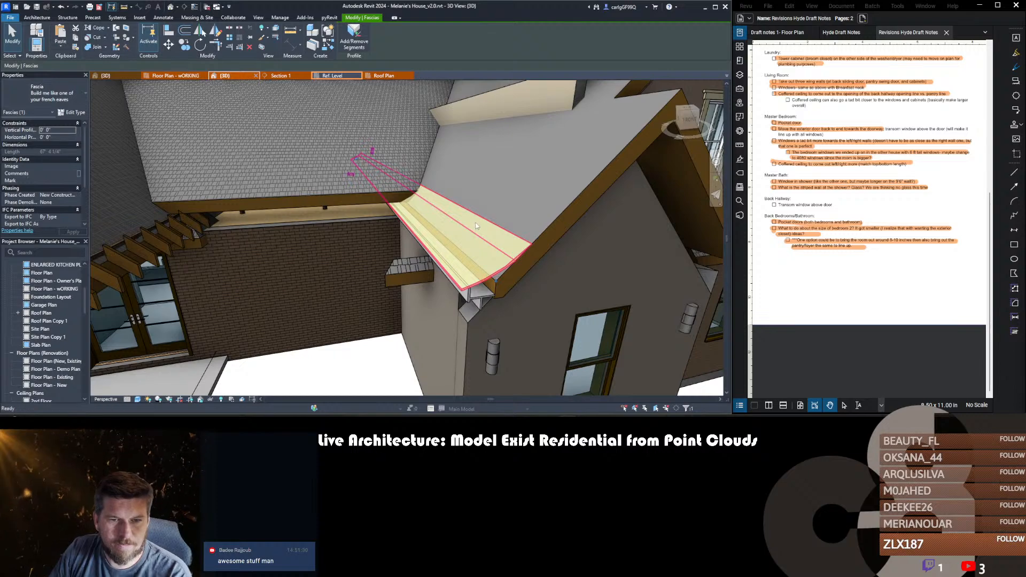
key("Escape")
- Set the french eaves fascia type's material to Roofing - Asphalt Shingle K
middle_click_drag(476, 226, 469, 277, "shift")
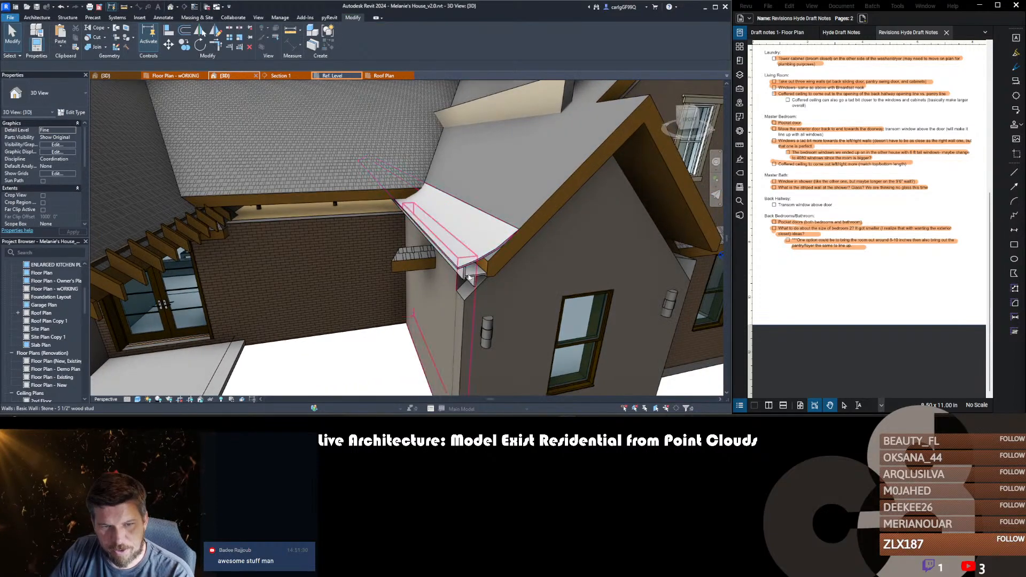
scroll(470, 267, "up", 5)
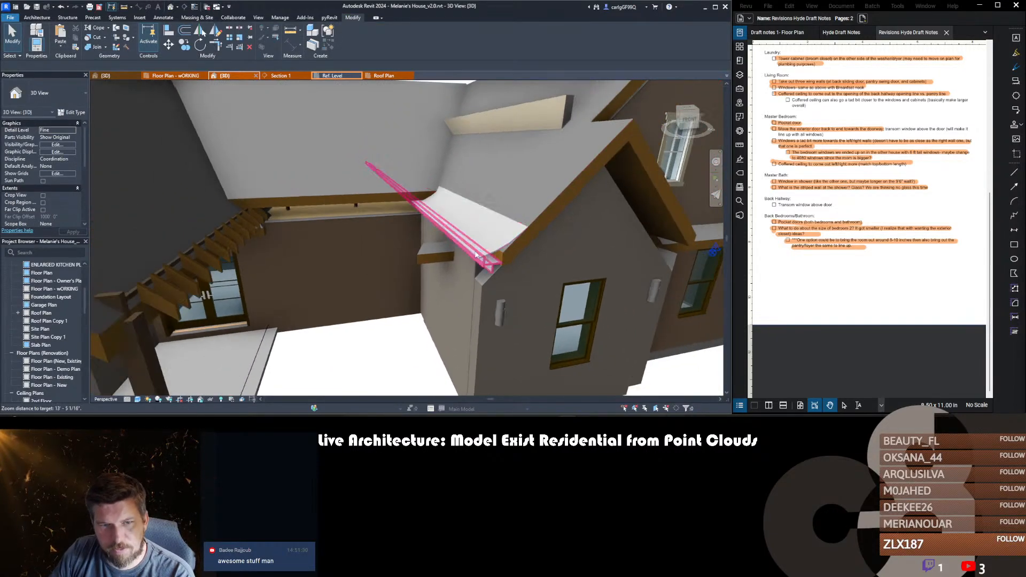
scroll(475, 253, "down", 3)
left_click(489, 233)
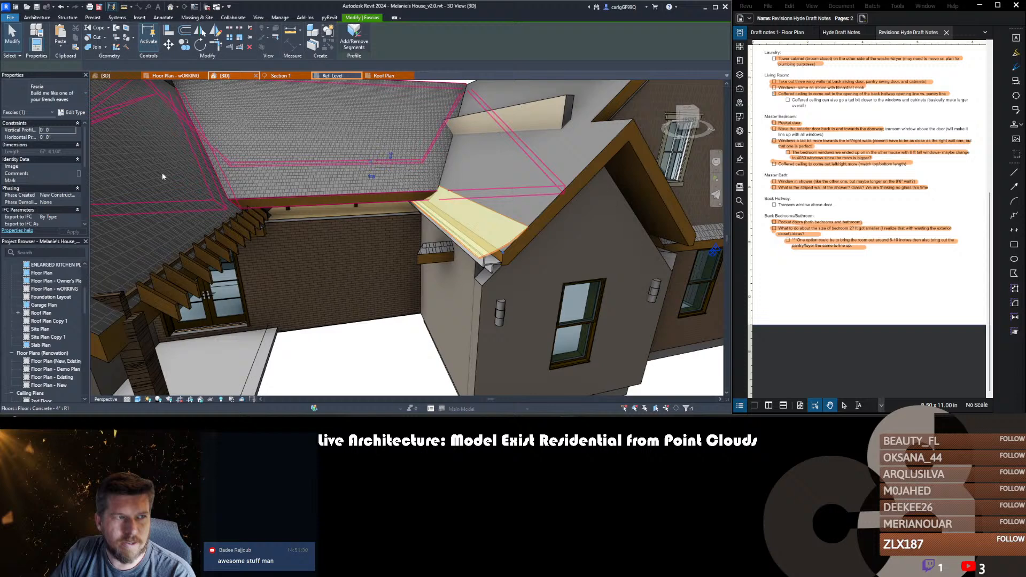
left_click(75, 113)
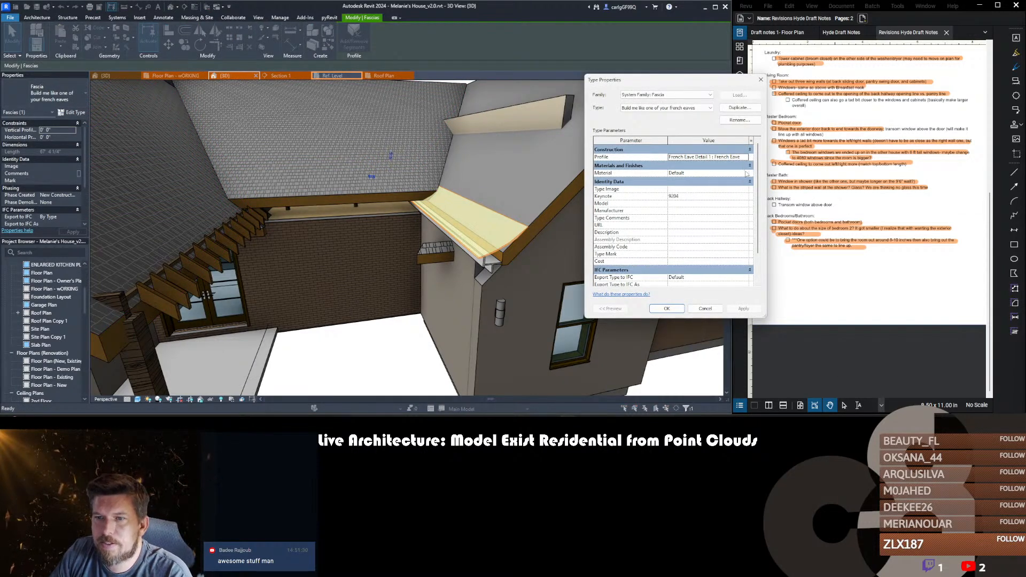
left_click(747, 173)
left_click(747, 176)
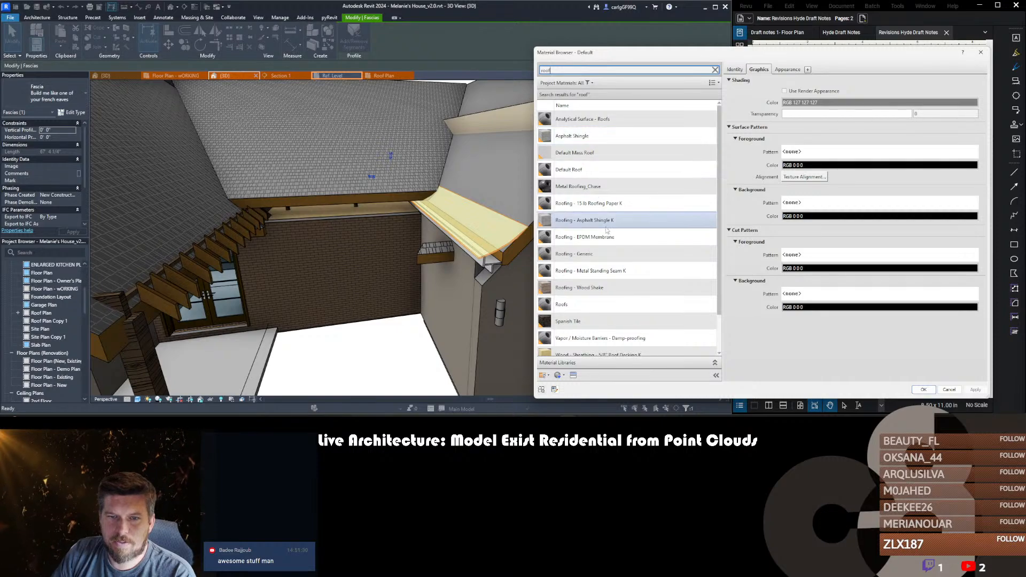
left_click(604, 220)
left_click(924, 389)
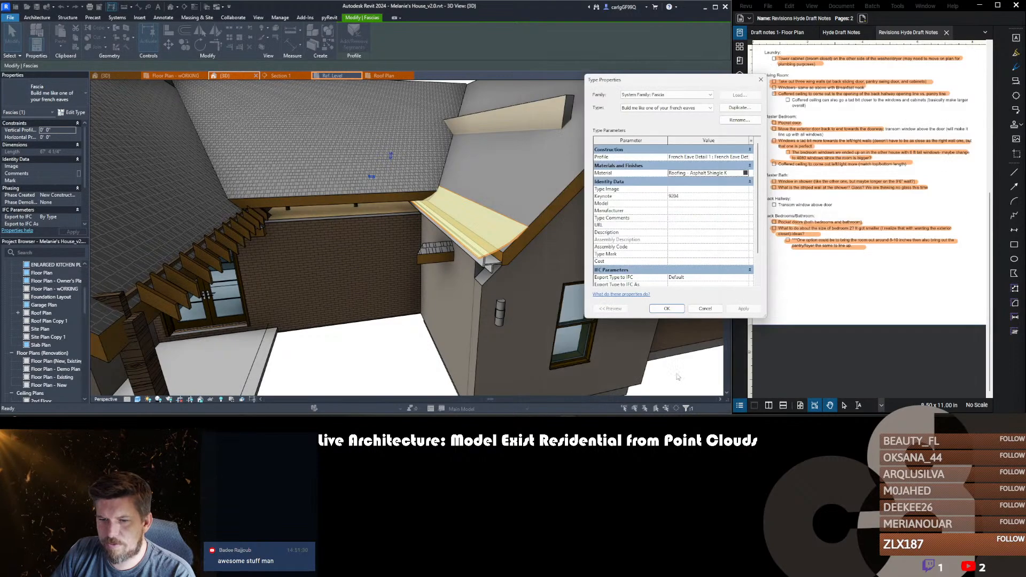
left_click(667, 311)
key("Escape")
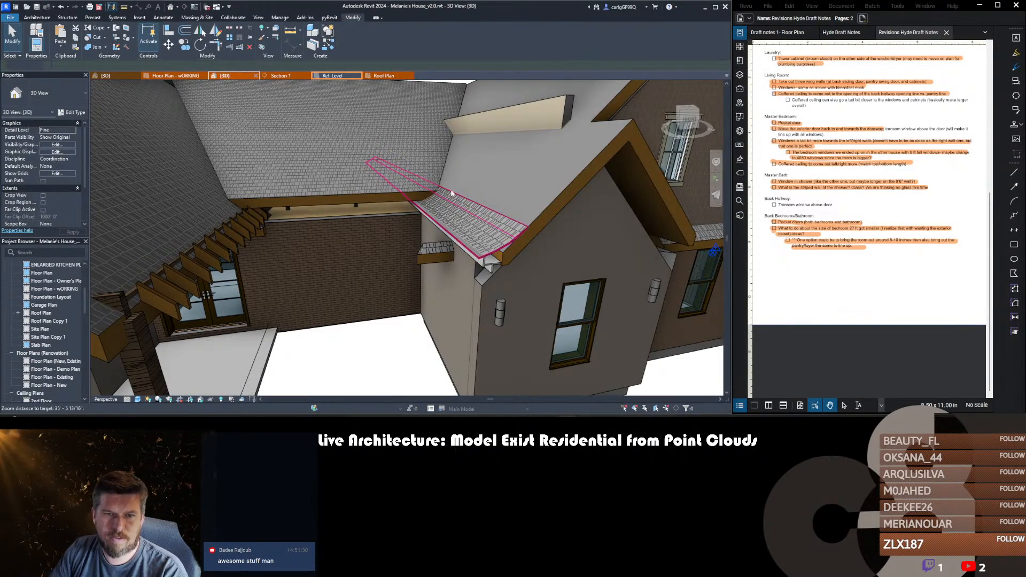
- Start a roof fascia, choose its type and pick the gable's sloped rake edge next to the flared eave
scroll(450, 193, "down", 3)
middle_click_drag(478, 324, 430, 283, "shift")
scroll(429, 180, "up", 5)
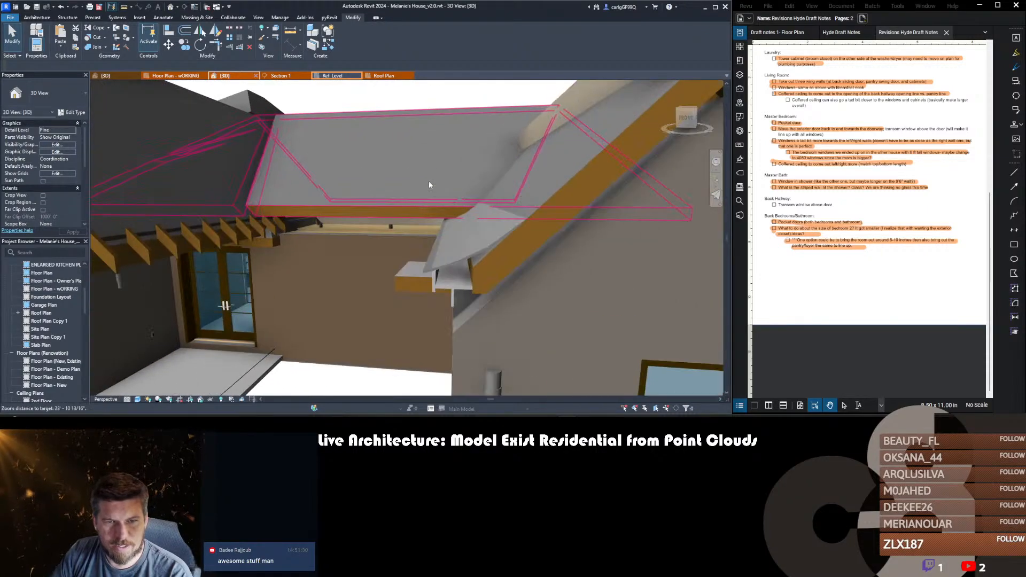
scroll(492, 264, "down", 3)
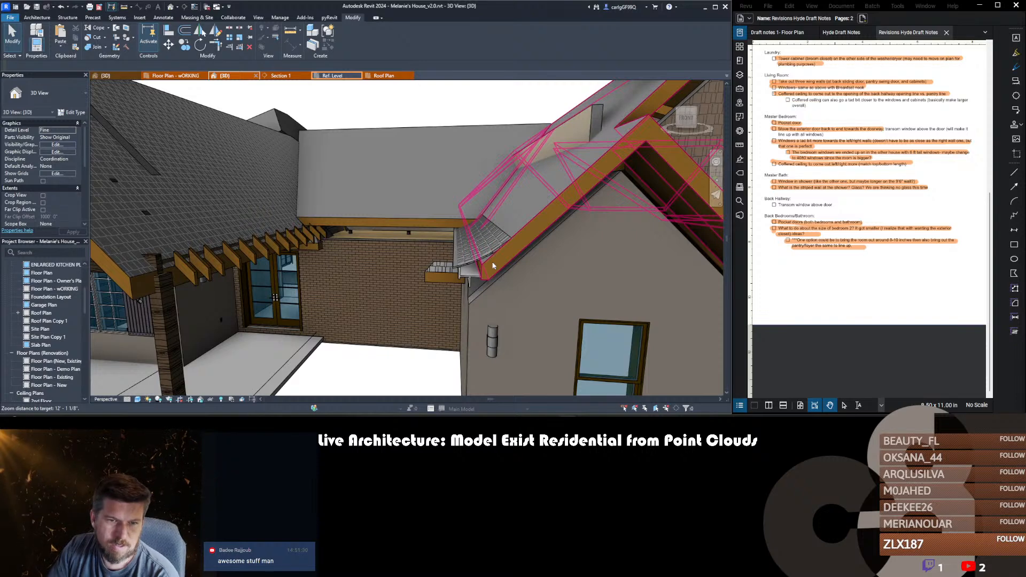
scroll(493, 264, "down", 2)
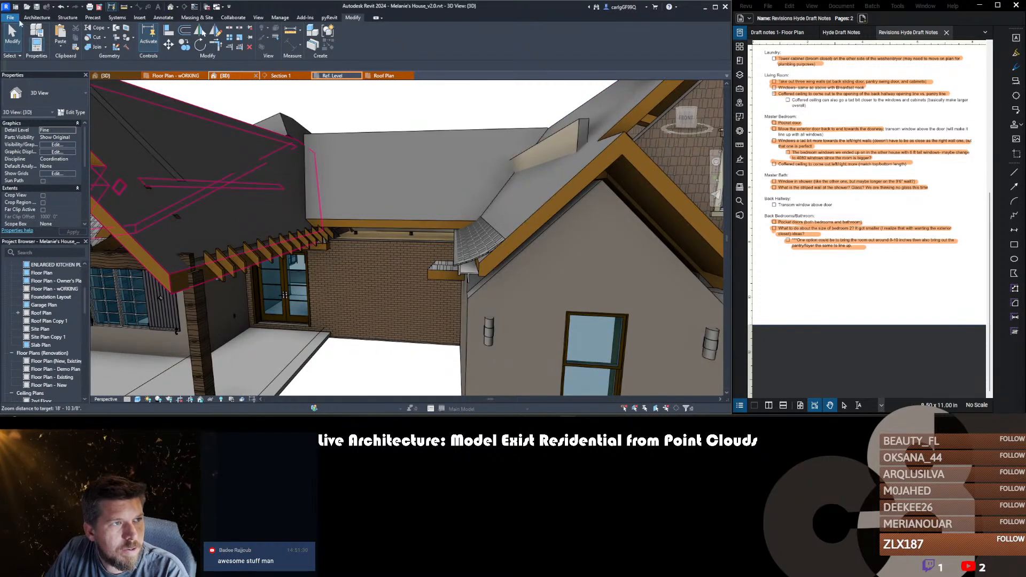
left_click(35, 18)
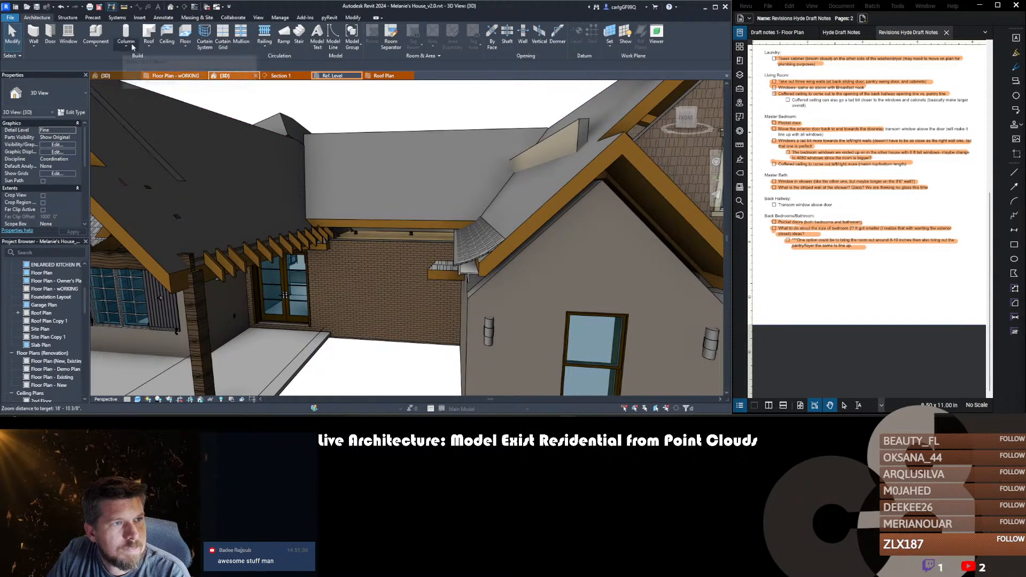
left_click(152, 47)
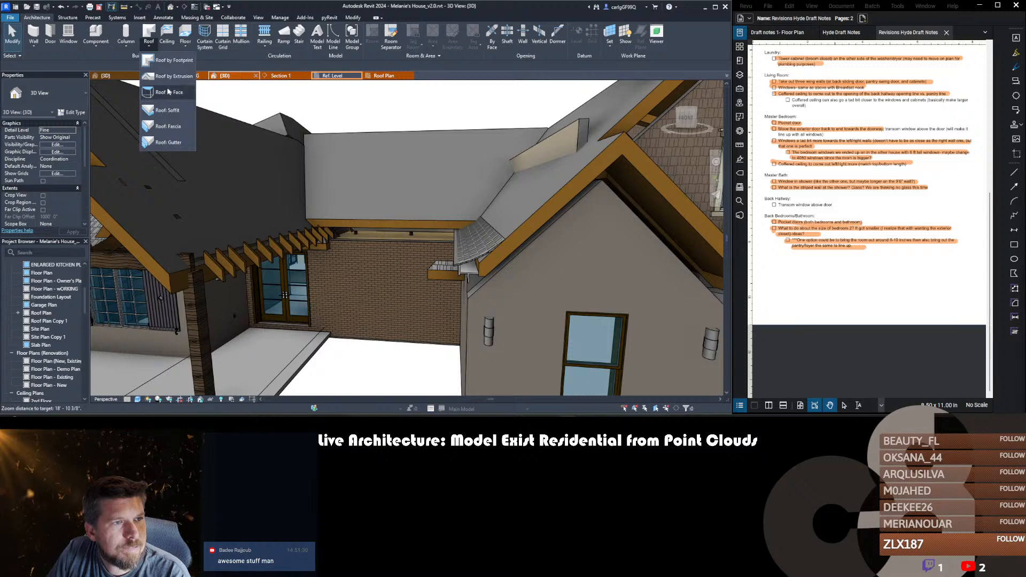
left_click(173, 130)
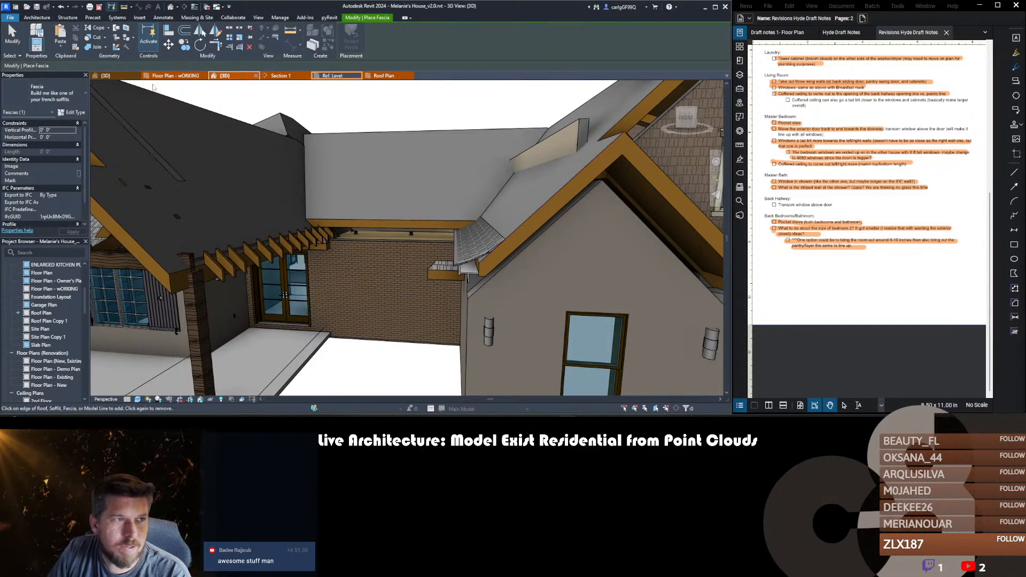
left_click(51, 94)
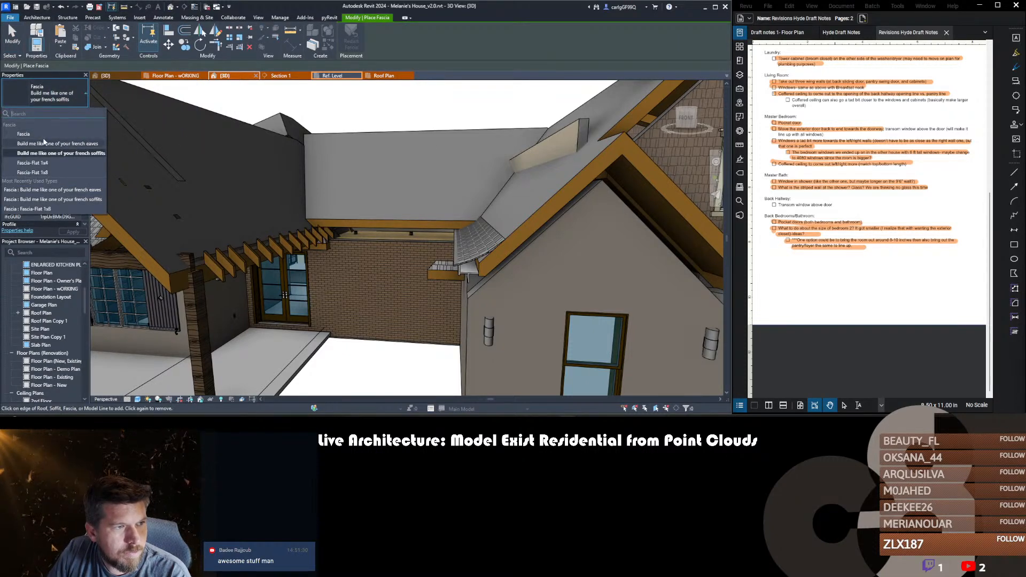
left_click(46, 143)
left_click(548, 208)
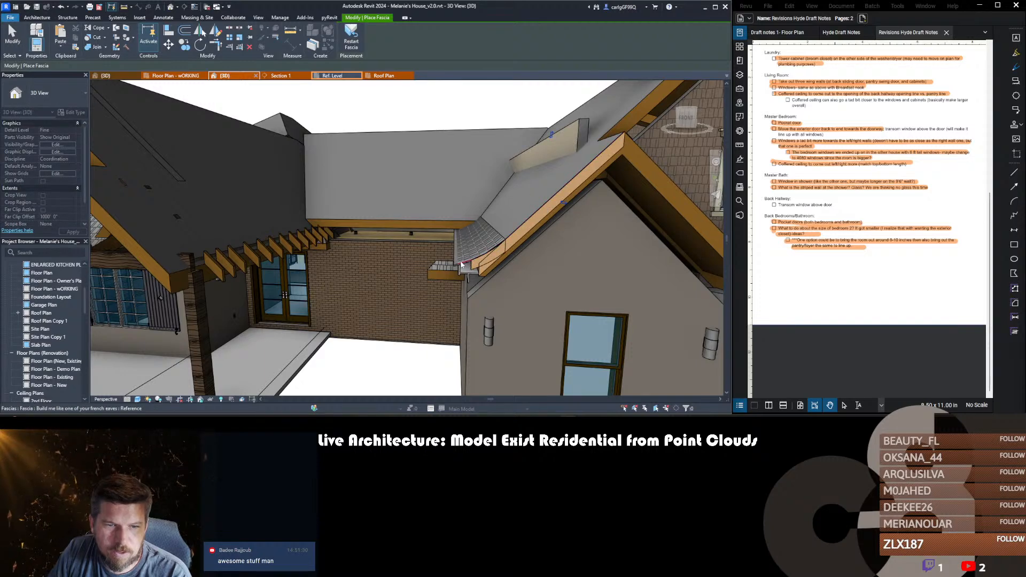
scroll(459, 268, "up", 3)
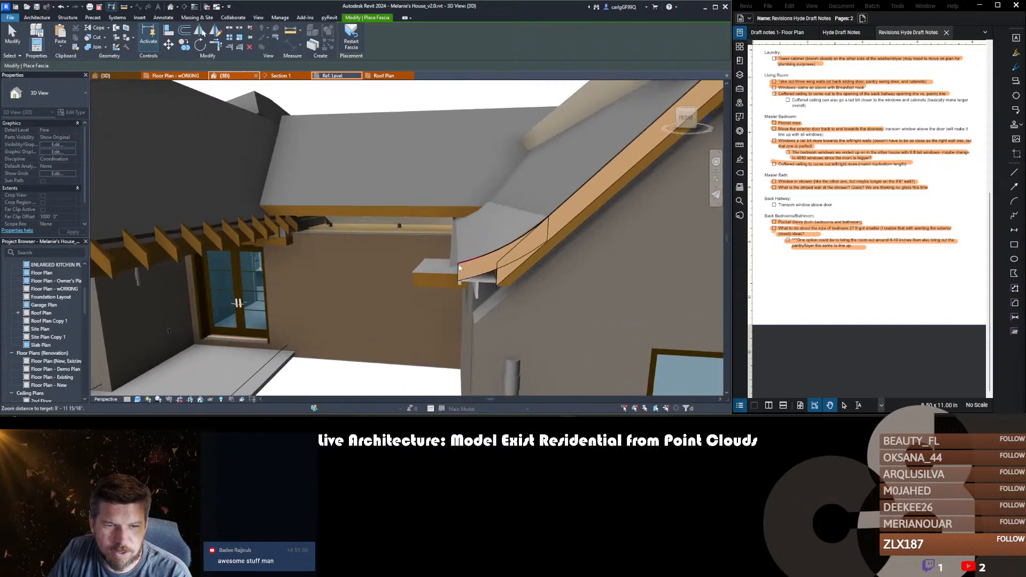
key("j")
key("g")
left_click(515, 258)
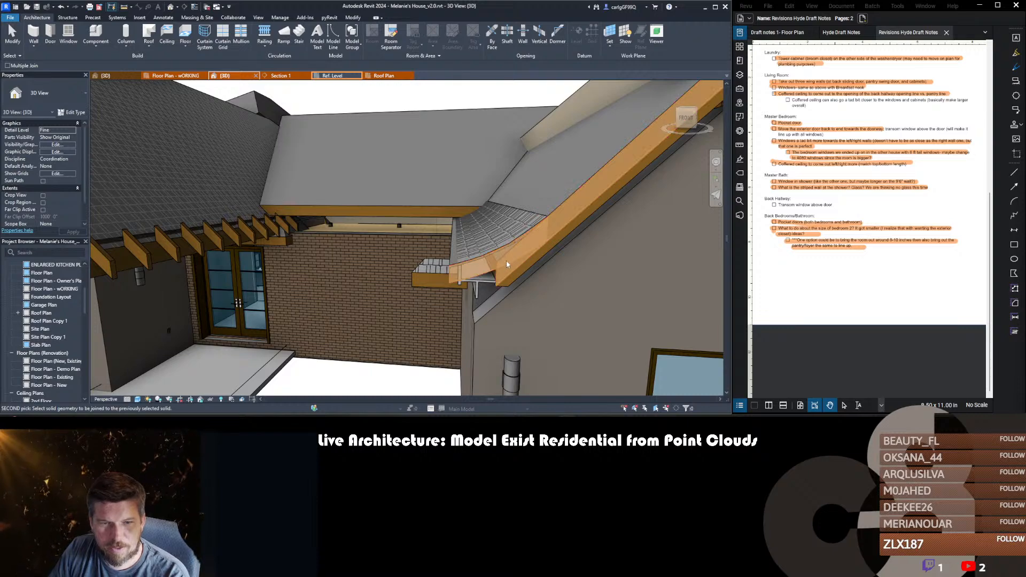
key("Escape")
mouse_move(507, 264)
middle_mouse_down("shift")
mouse_move(509, 246)
mouse_move(471, 271)
mouse_move(497, 265)
middle_mouse_up("shift")
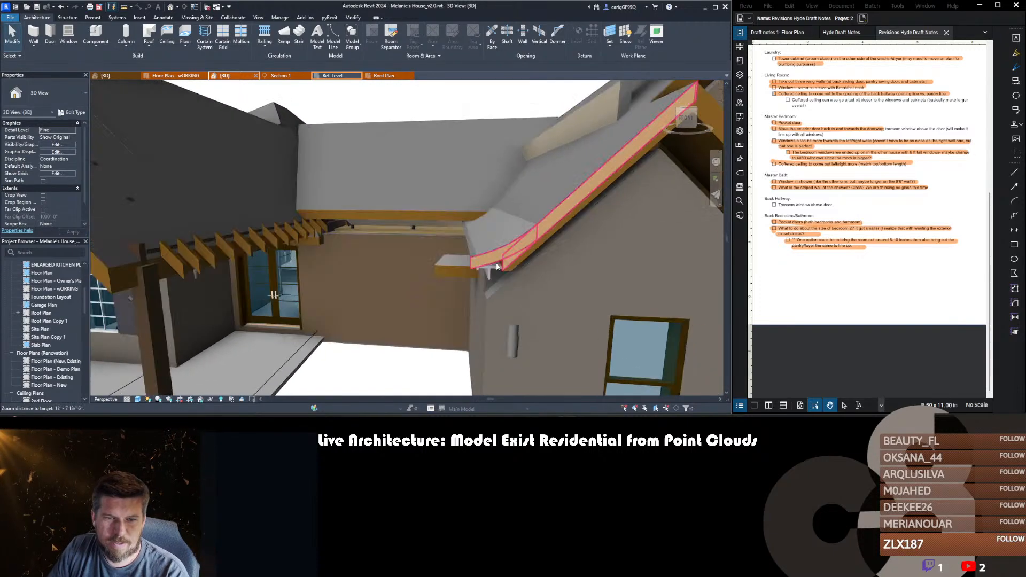
scroll(497, 266, "up", 1)
scroll(476, 256, "down", 5)
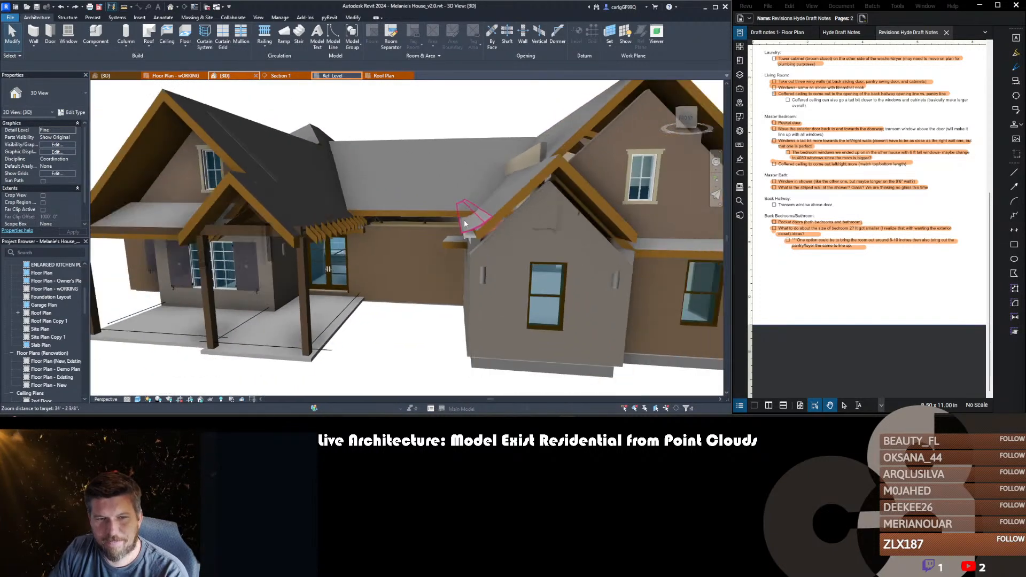
middle_click_drag(460, 241, 462, 273, "shift")
- In Section 1, isolate the red reference linework and delete the lines outlining the curved eave profile
left_click(294, 76)
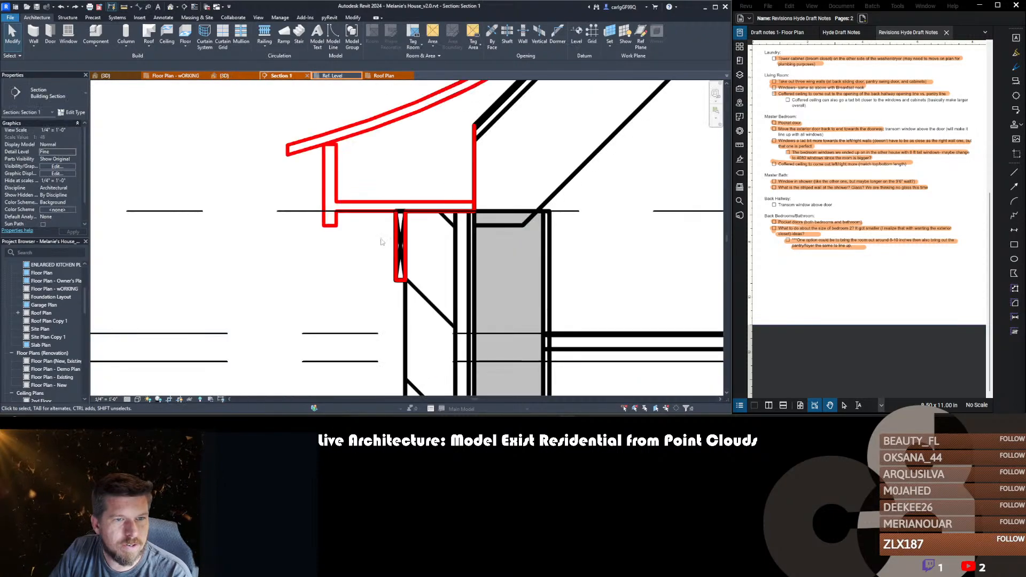
scroll(391, 228, "down", 4)
scroll(373, 170, "down", 1)
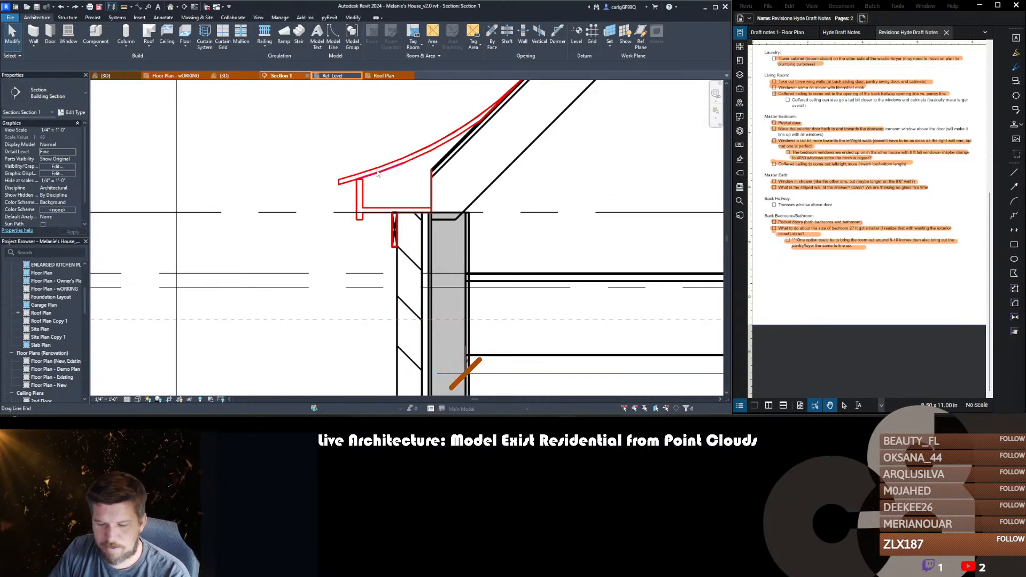
left_click(378, 172)
key("h")
key("i")
left_click_drag(282, 113, 514, 310)
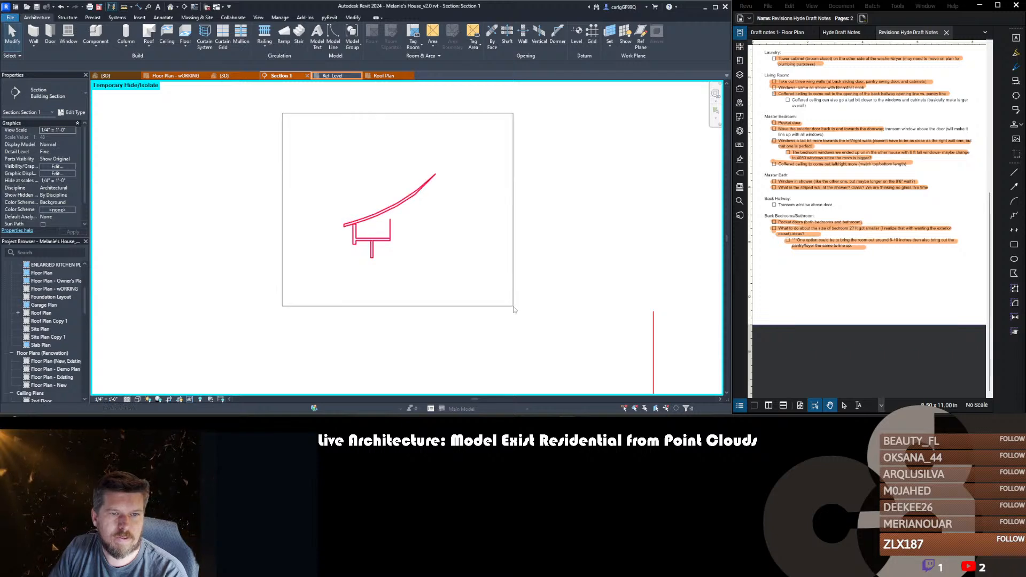
scroll(473, 261, "down", 3)
key("Delete")
- Delete the remaining isolated red line in the section and reset the temporary hide/isolate
middle_click_drag(601, 345, 376, 251)
scroll(376, 254, "down", 2)
left_click_drag(362, 300, 323, 244)
key("Delete")
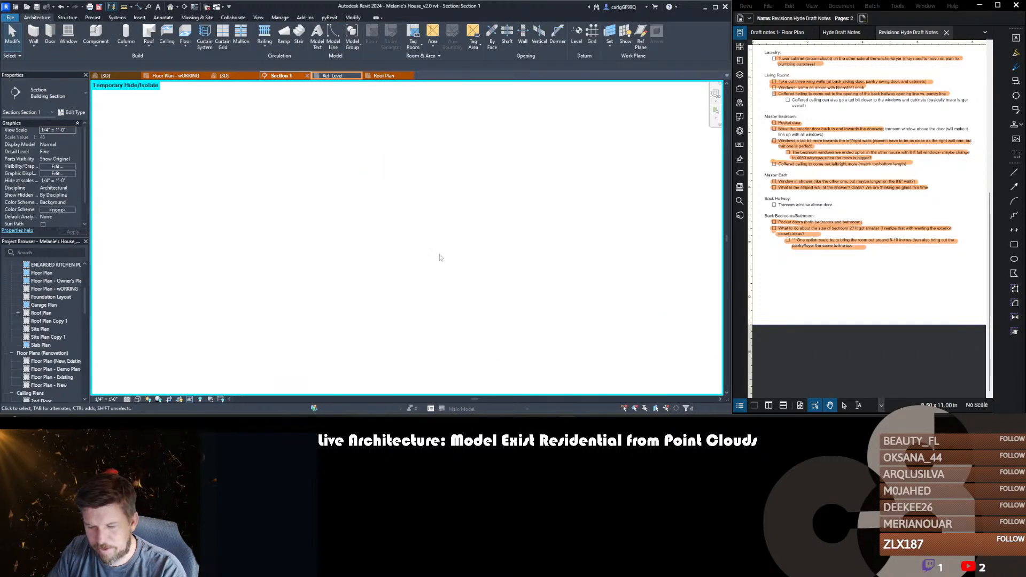
key("h")
key("r")
scroll(315, 212, "up", 5)
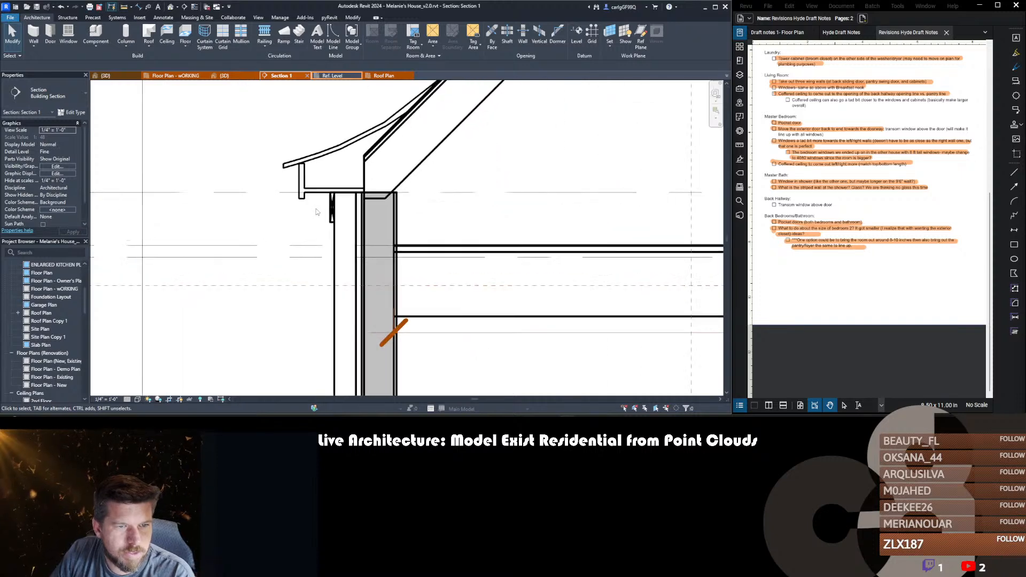
scroll(317, 212, "down", 5)
middle_click_drag(316, 212, 372, 237)
- Return to the 3D view of the front gables and check its visibility/graphic overrides
key("ctrl+shift+Tab")
scroll(571, 256, "down", 2)
middle_click_drag(571, 255, 583, 318, "shift")
key("v")
key("g")
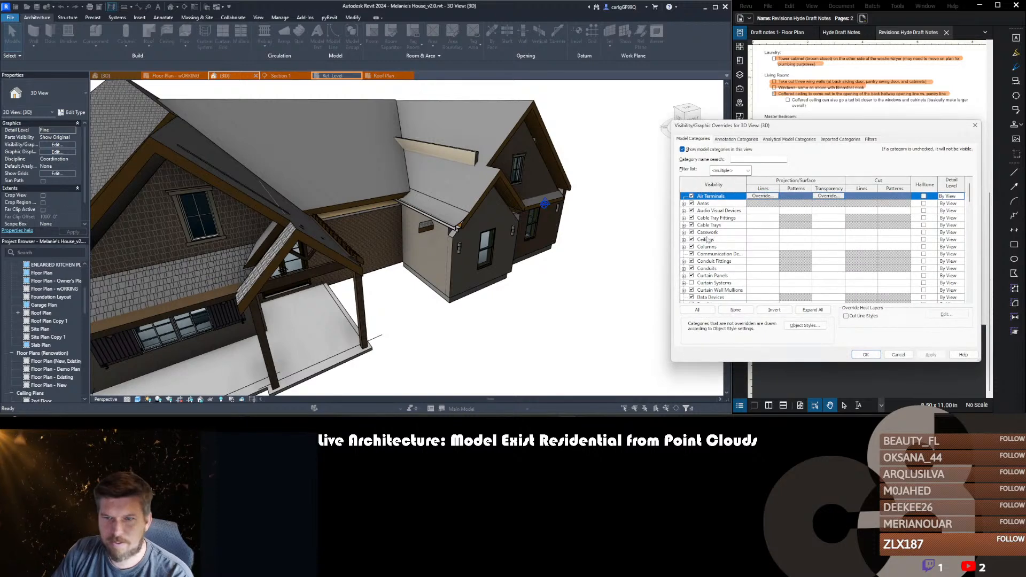
key("Escape")
middle_click_drag(550, 283, 549, 283)
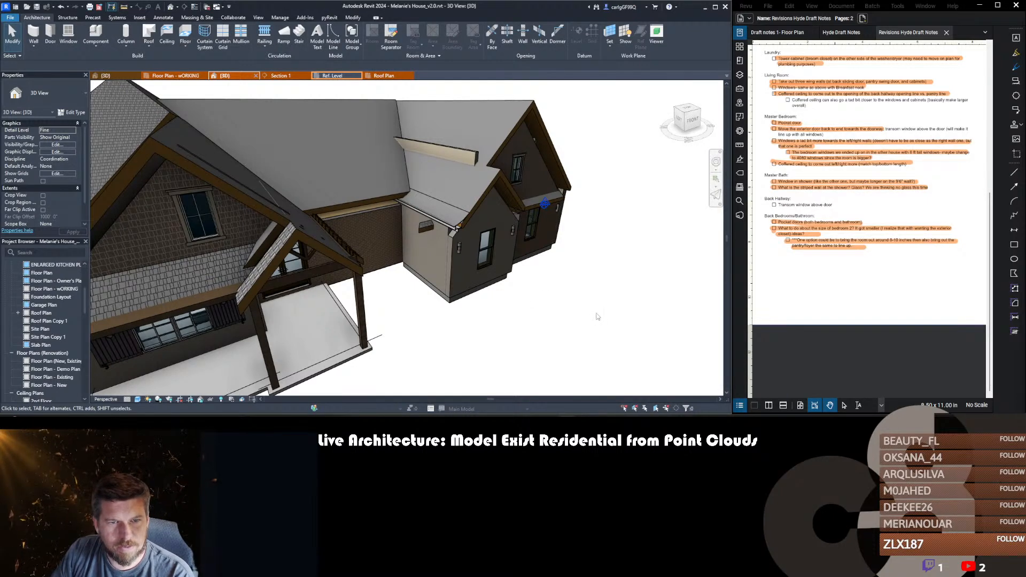
key("l")
key("w")
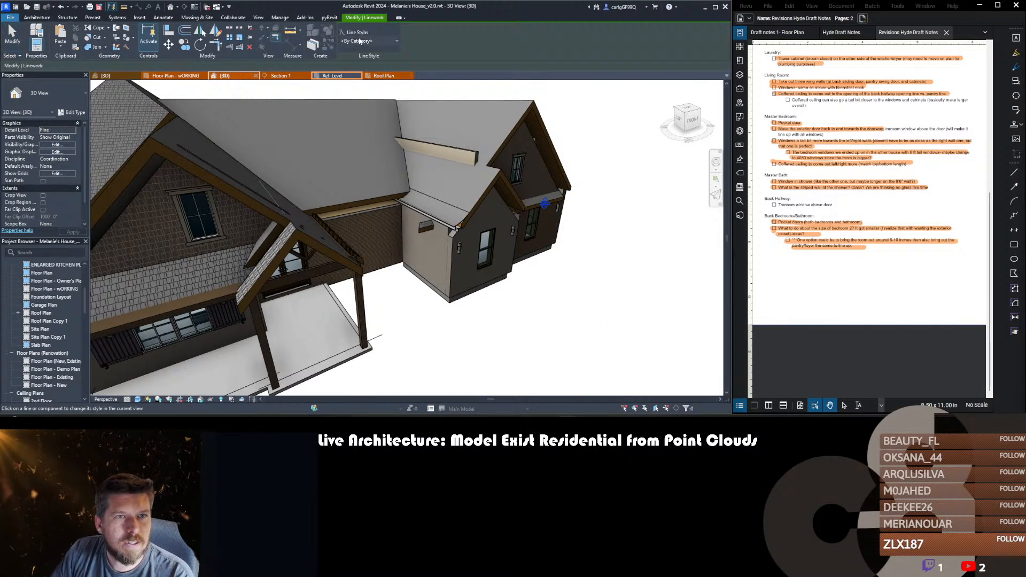
left_click(367, 42)
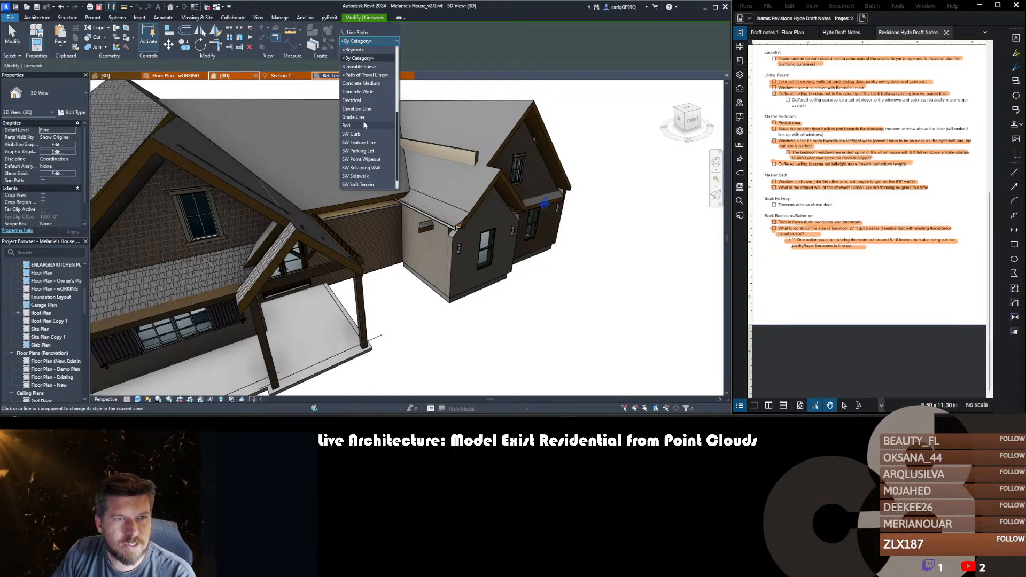
scroll(365, 125, "up", 2)
left_click(365, 125)
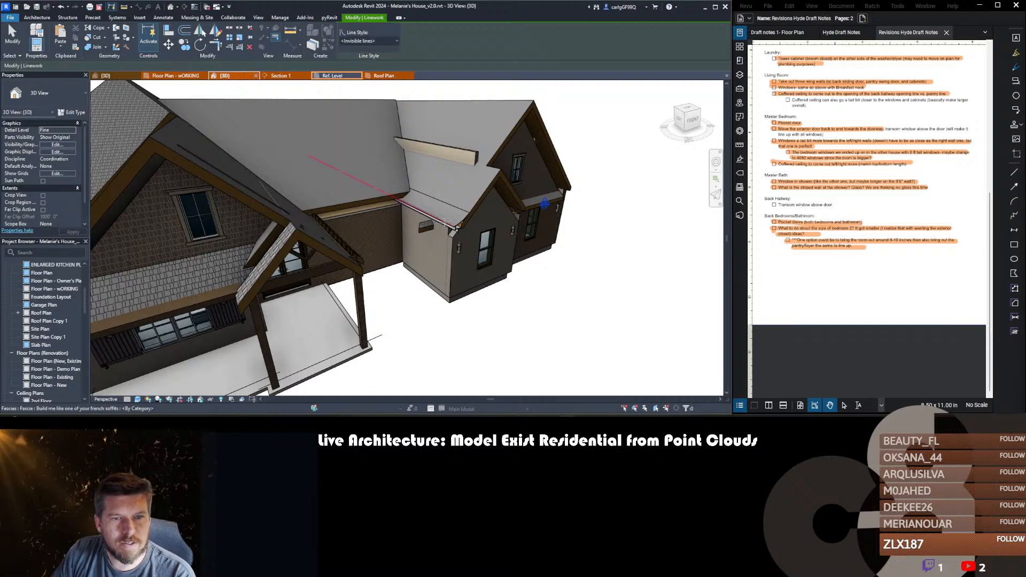
key("Escape")
- Start an in-place model in the Roofs category named "Curve Fascia end cap"
middle_click_drag(558, 308, 582, 347, "shift")
scroll(566, 332, "down", 2)
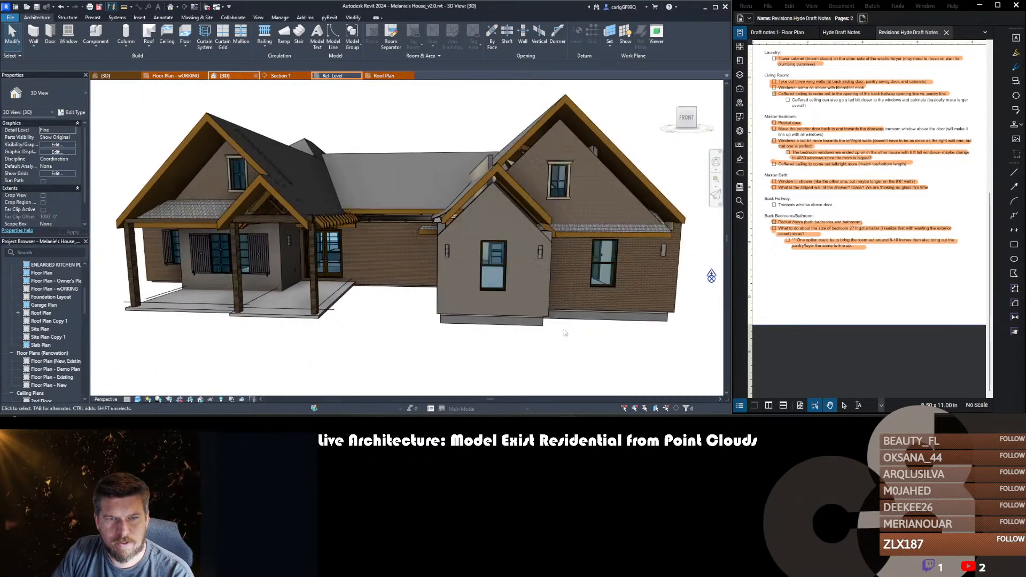
scroll(476, 235, "up", 5)
scroll(430, 222, "up", 2)
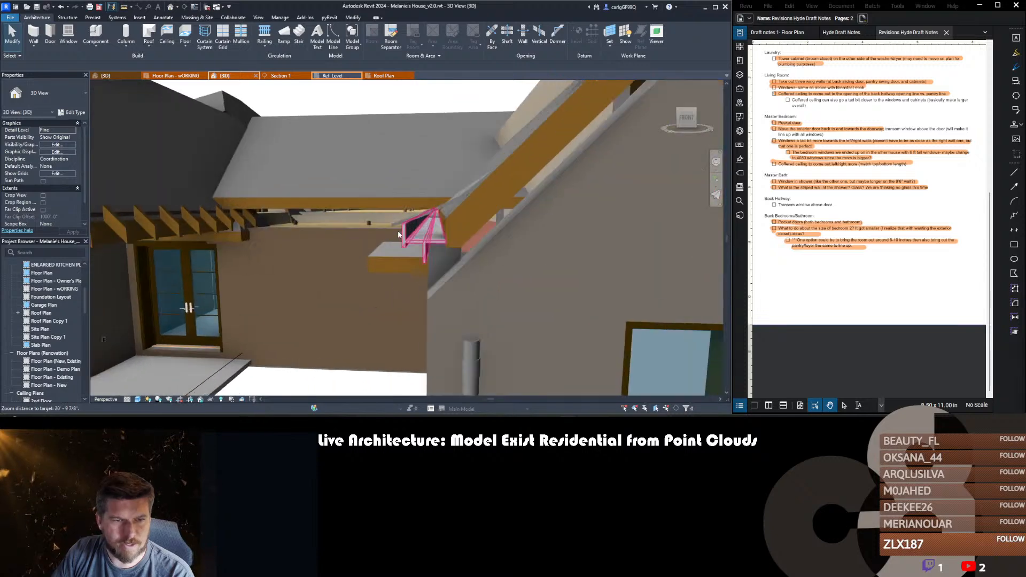
scroll(455, 208, "down", 6)
scroll(381, 190, "up", 4)
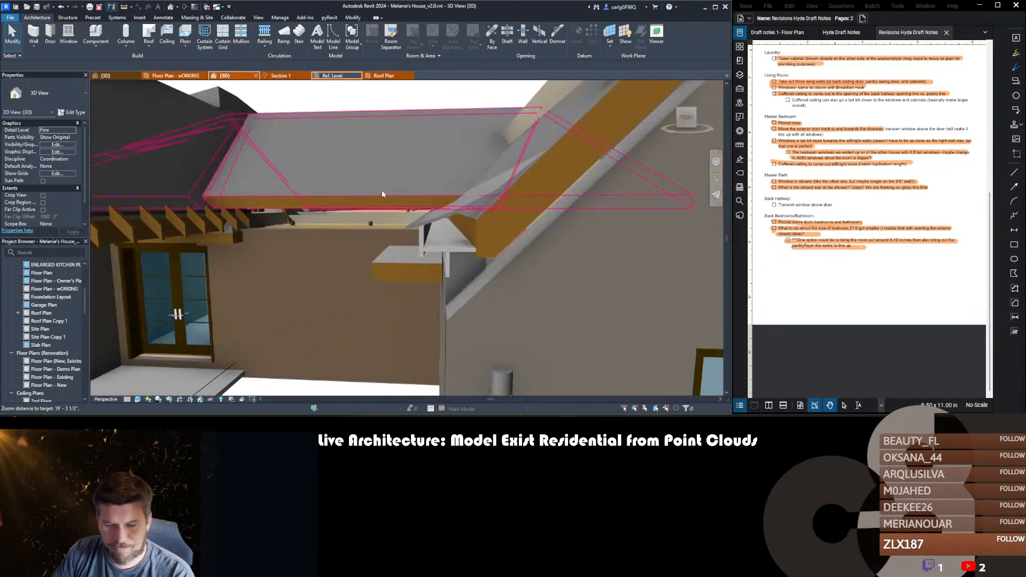
key("c")
key("m")
left_click(366, 44)
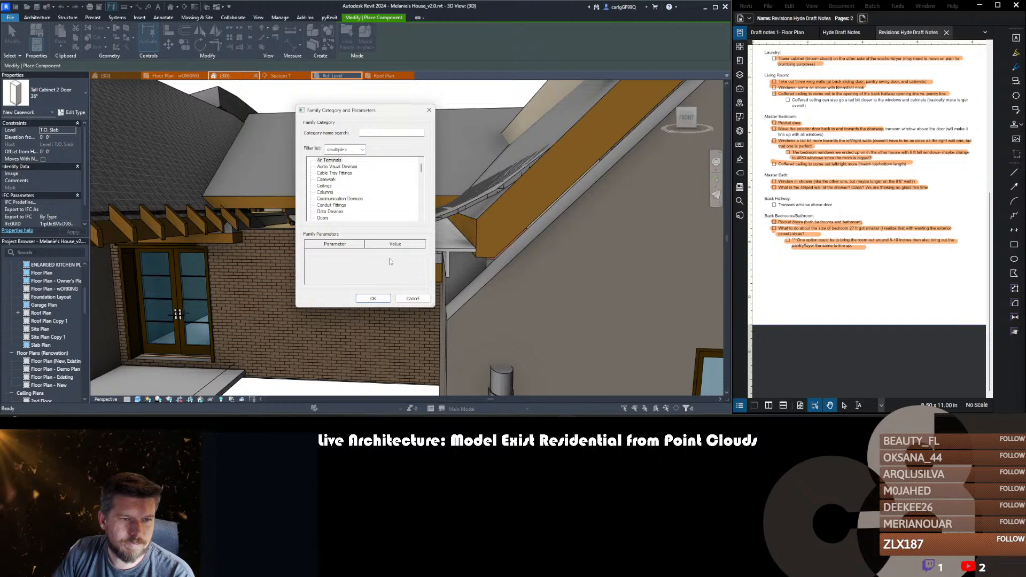
scroll(333, 211, "down", 5)
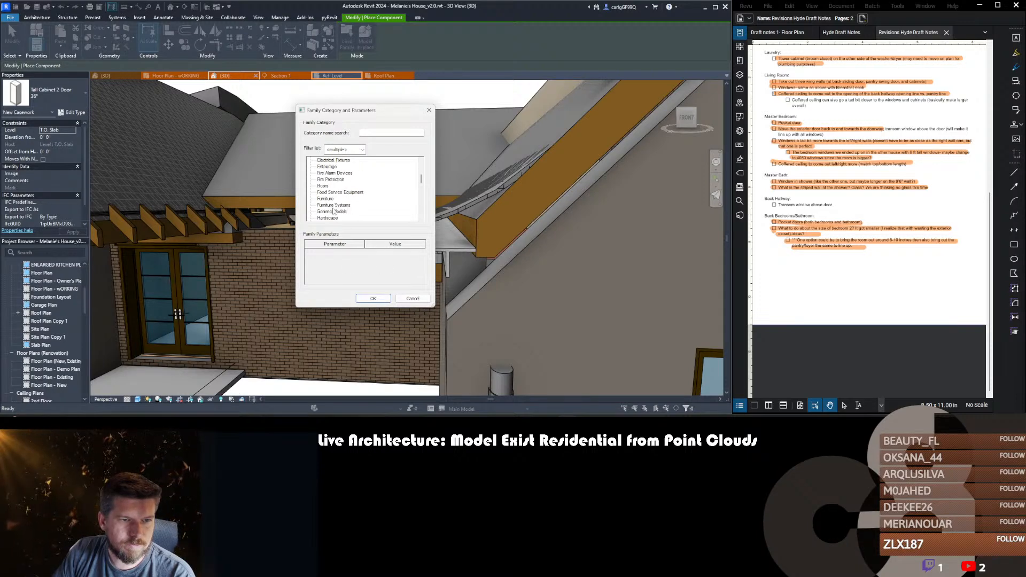
scroll(332, 203, "down", 4)
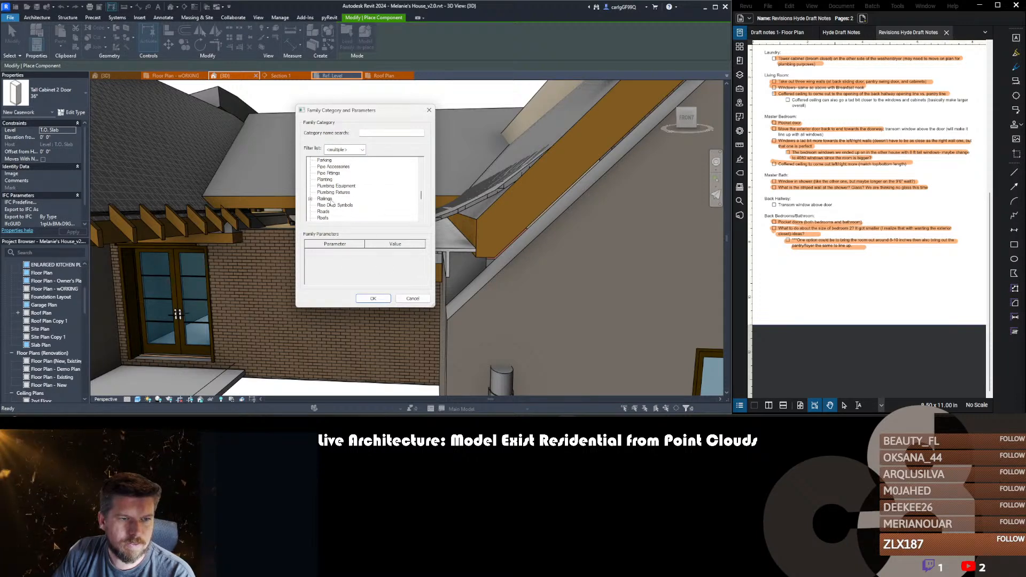
left_click(374, 299)
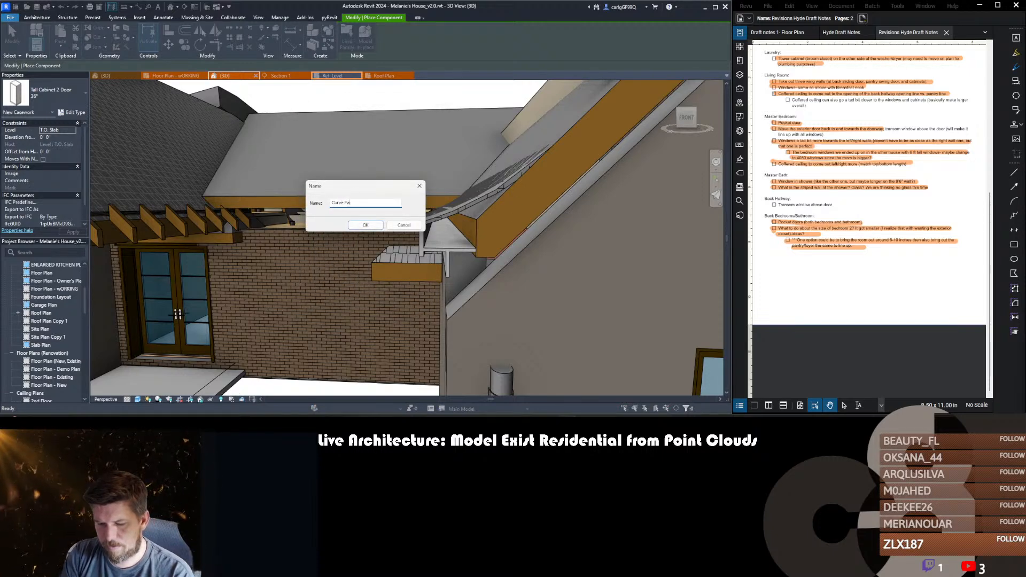
type("Curve Fascia end c")
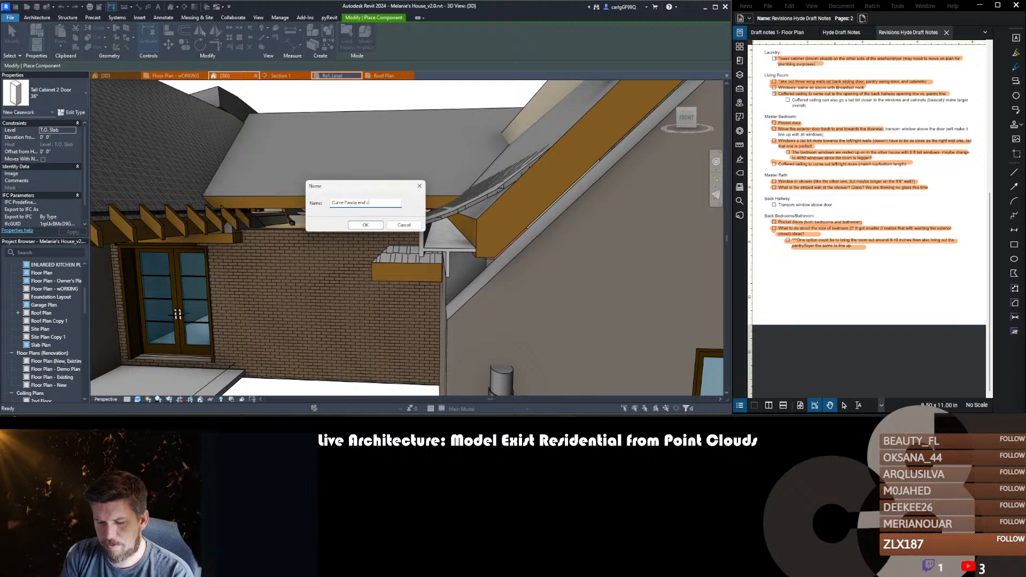
type("ap")
key("Return")
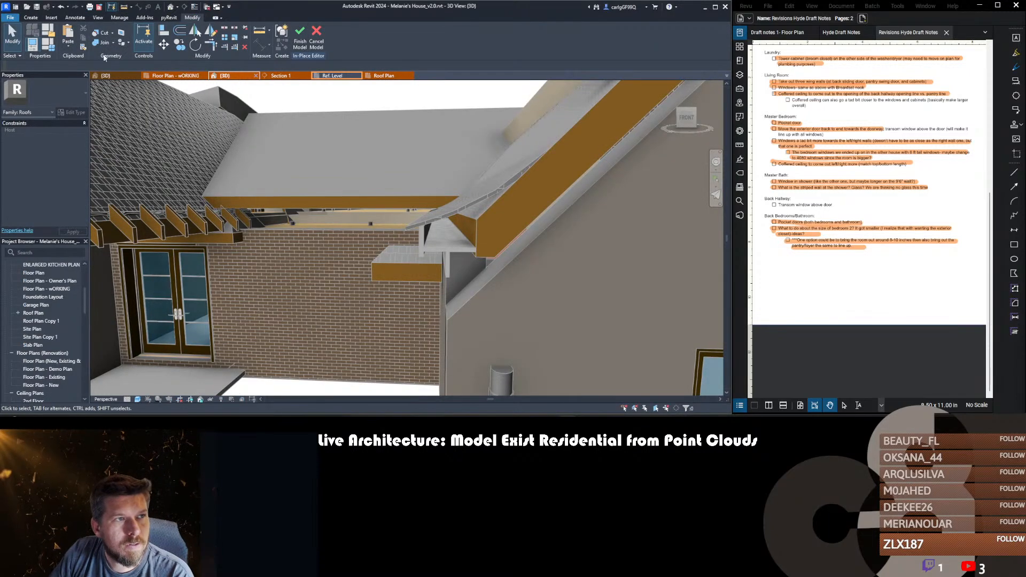
- Inspect the open end of the small front gable's curved eave and finish the in-place roof model
middle_click_drag(548, 231, 541, 230)
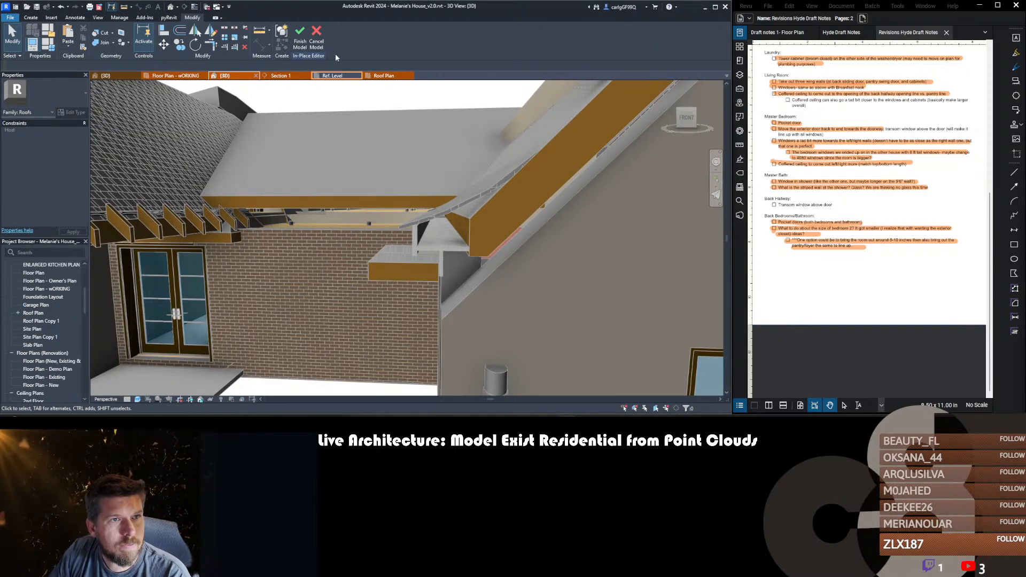
middle_click_drag(360, 128, 463, 180, "shift")
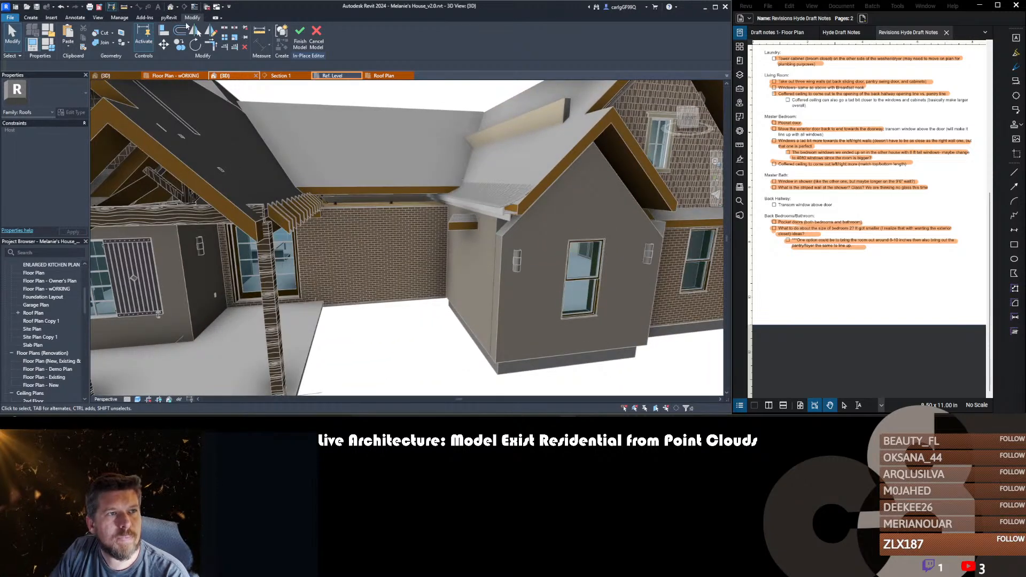
middle_click_drag(550, 213, 426, 235)
scroll(425, 235, "down", 1)
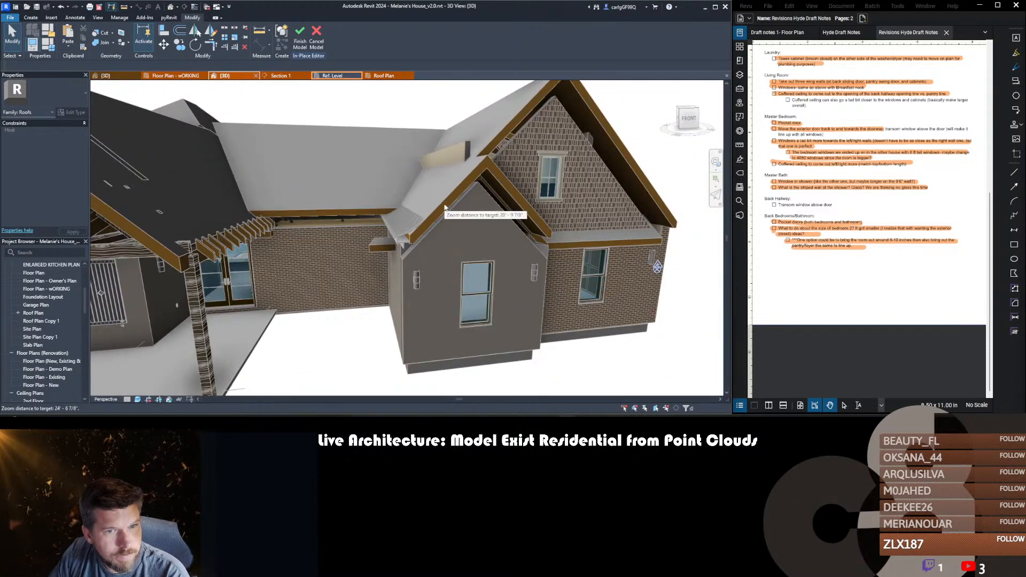
scroll(434, 222, "up", 3)
scroll(433, 222, "down", 2)
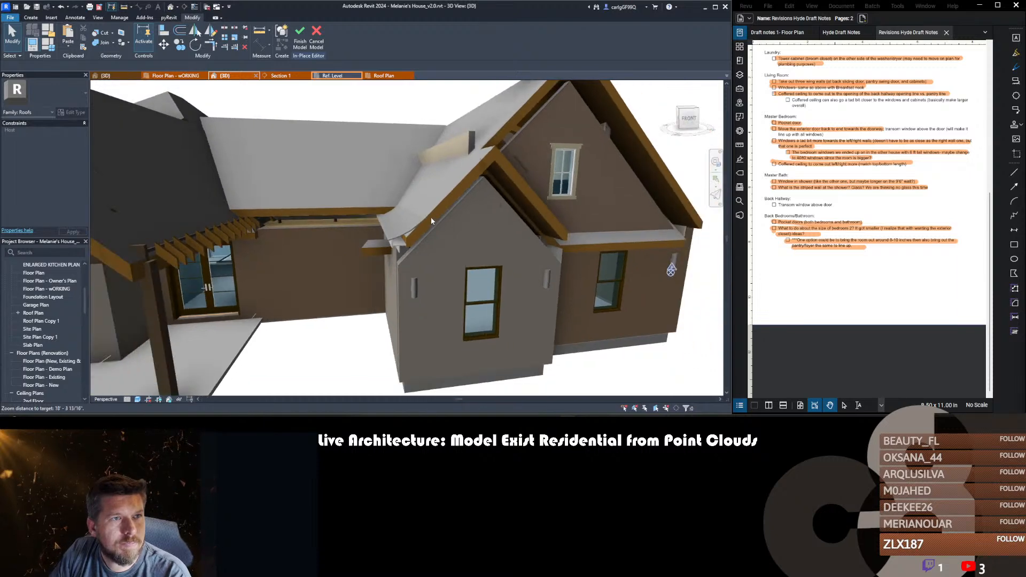
scroll(431, 219, "up", 2)
scroll(431, 219, "down", 1)
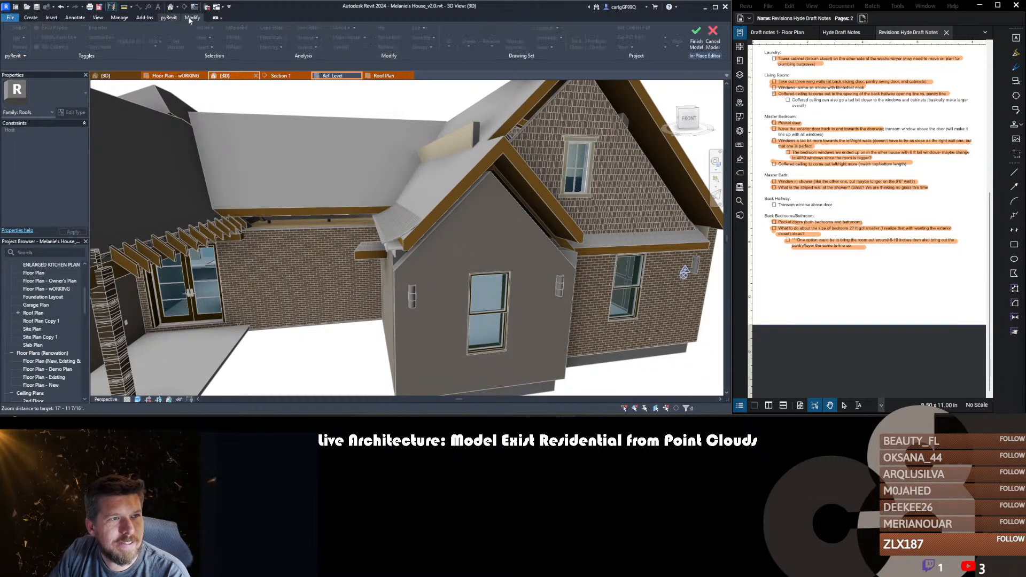
left_click(300, 36)
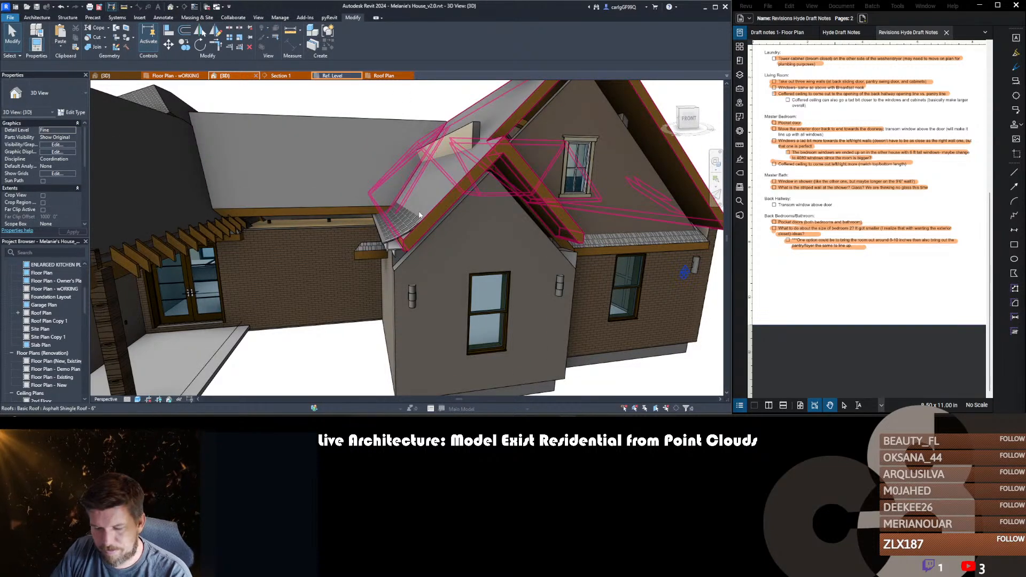
- Start a new in-place model in the Roofs category named "Curve roof fascia cap"
key("c")
key("m")
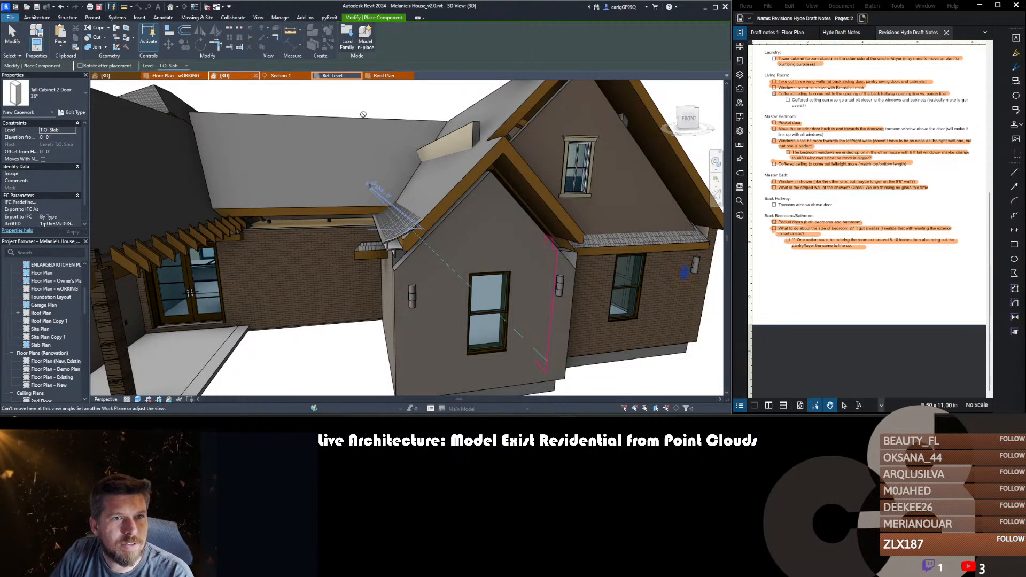
left_click(365, 33)
left_click(337, 205)
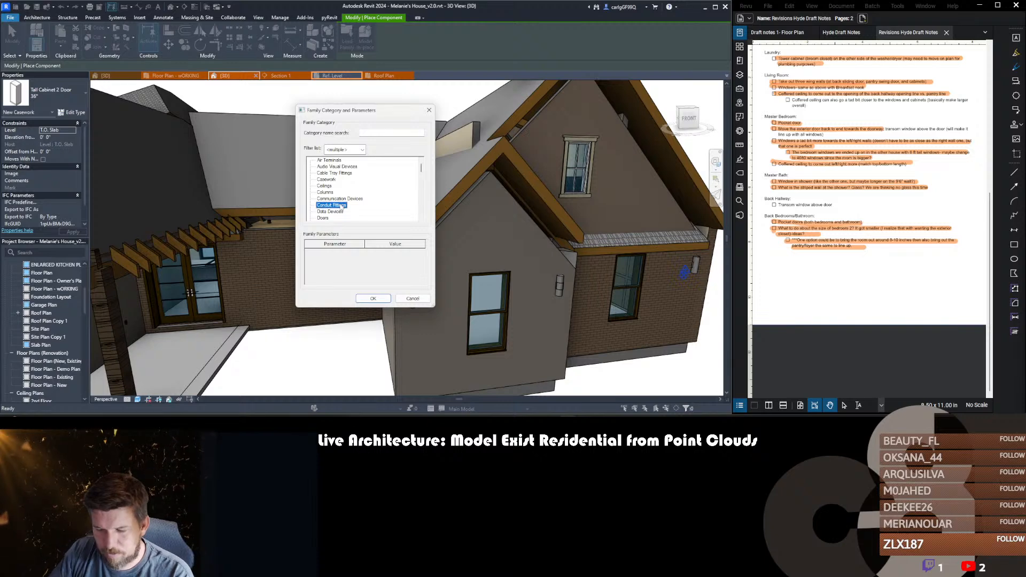
type("roof")
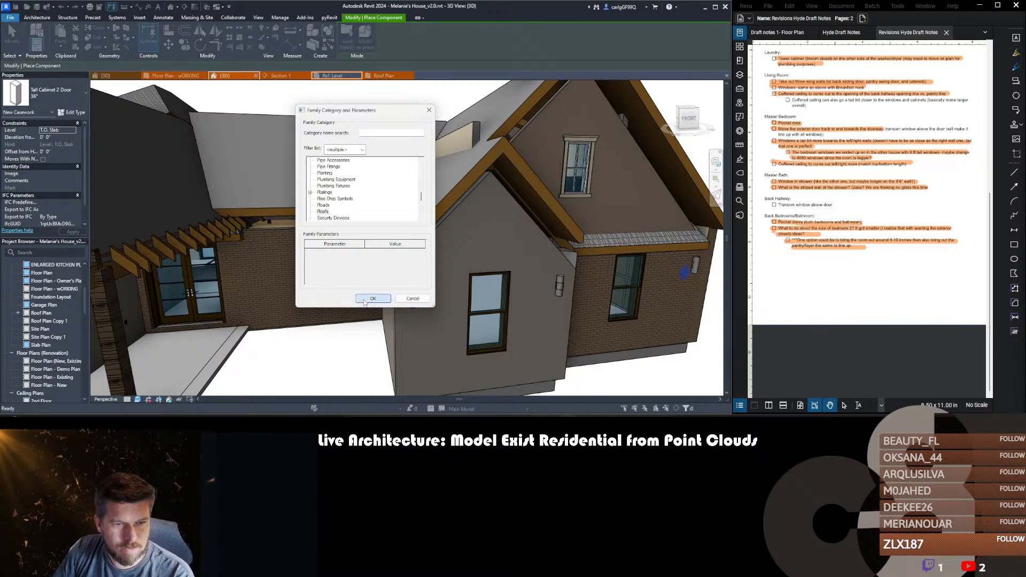
left_click(364, 299)
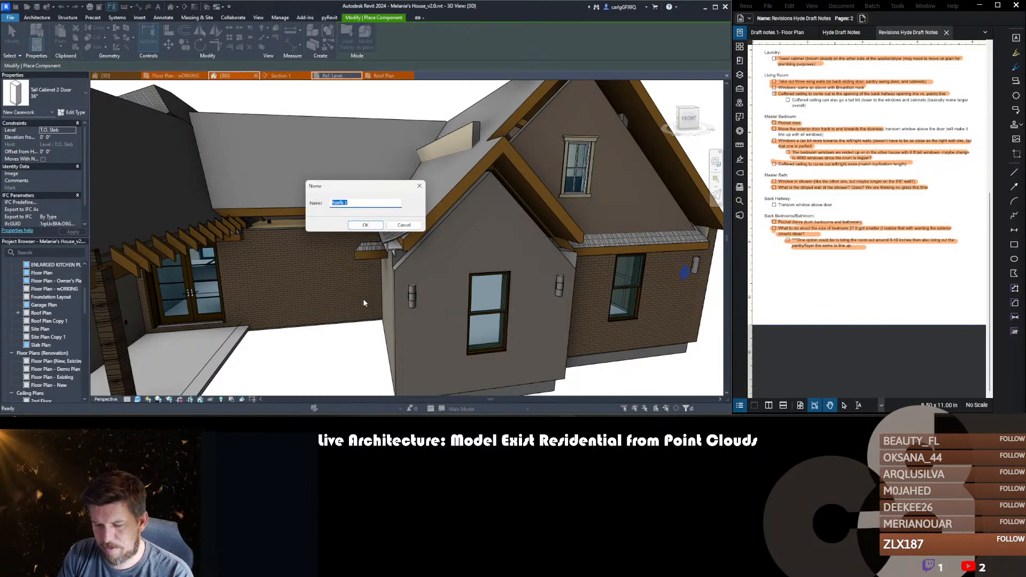
type("Curve r")
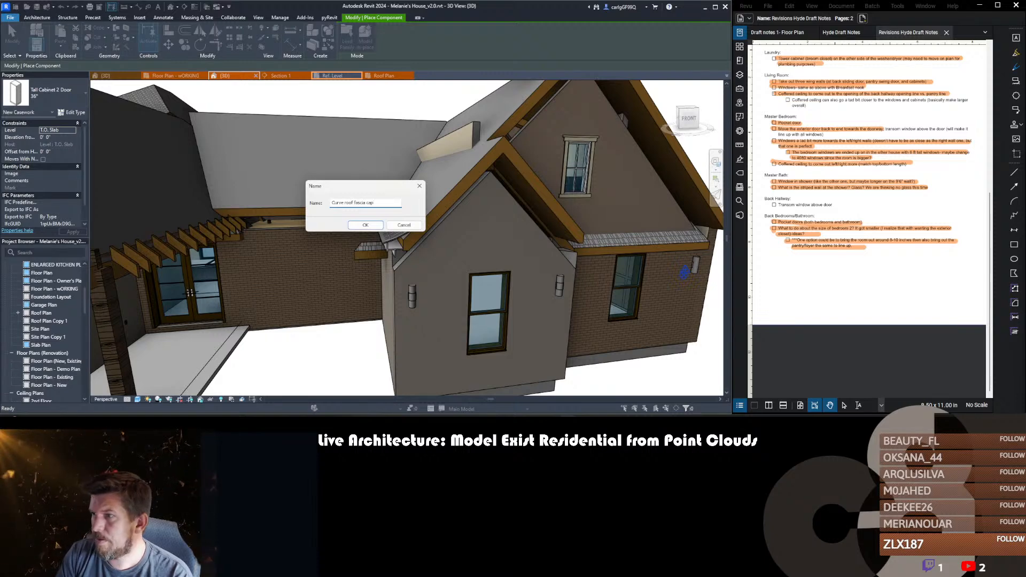
key("Return")
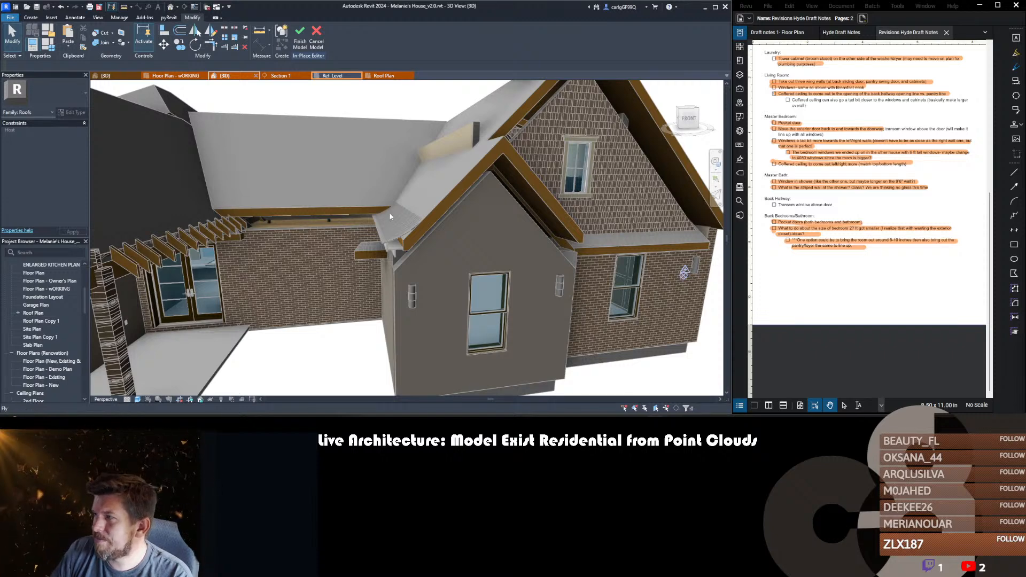
scroll(400, 227, "down", 4)
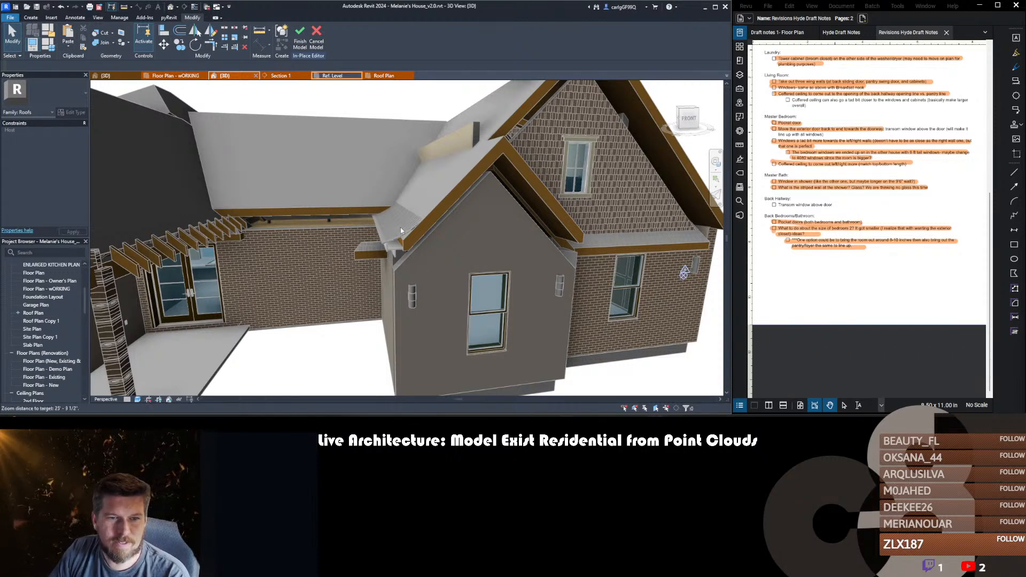
scroll(397, 219, "up", 4)
scroll(397, 219, "down", 4)
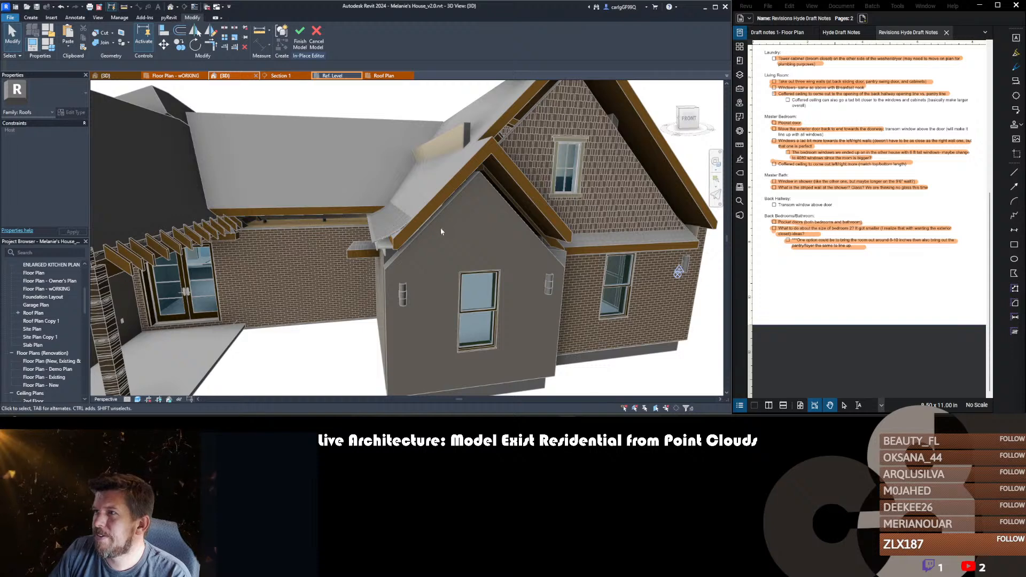
scroll(329, 242, "down", 2)
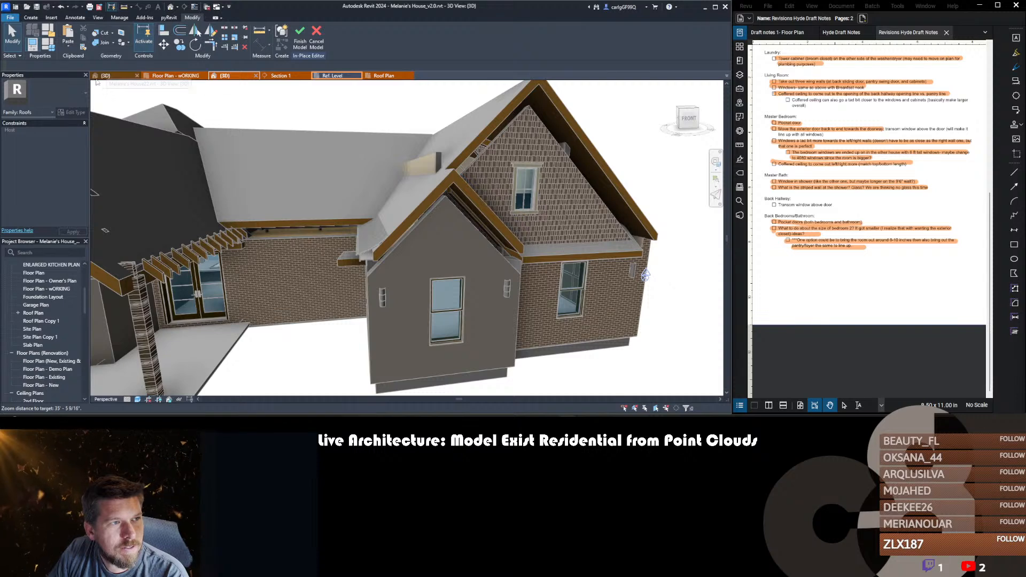
key("ctrl+Tab")
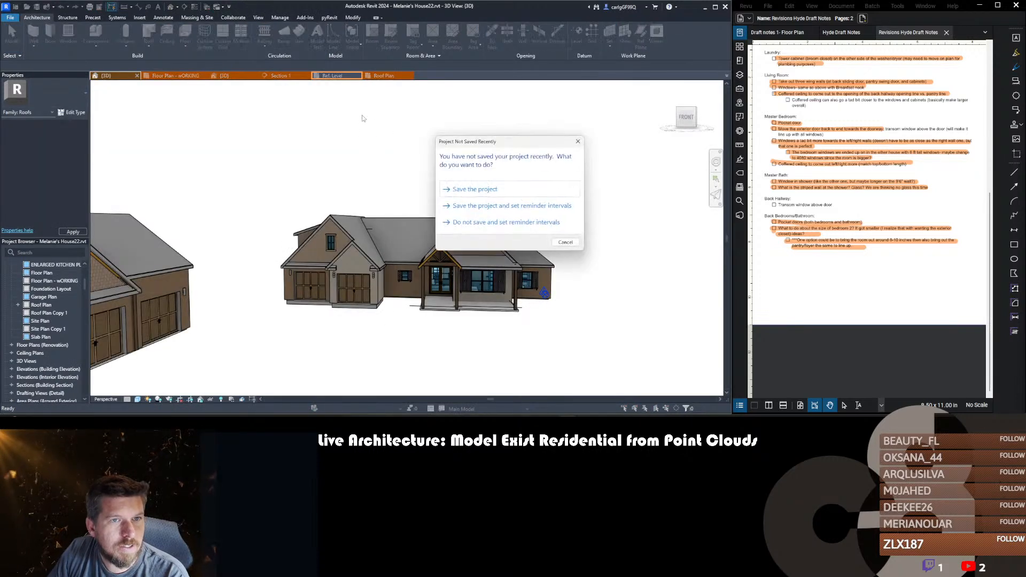
left_click(570, 242)
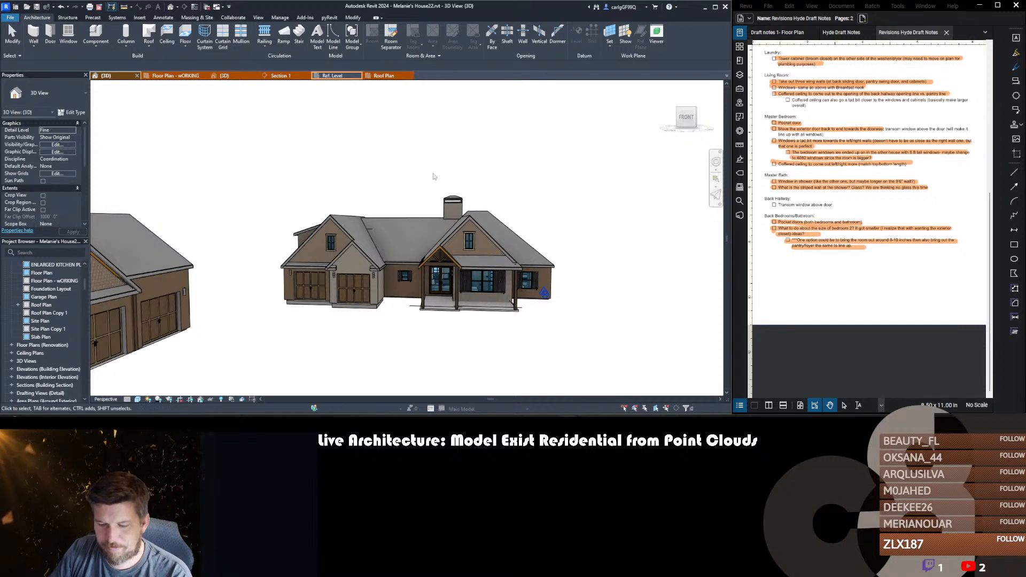
key("c")
key("m")
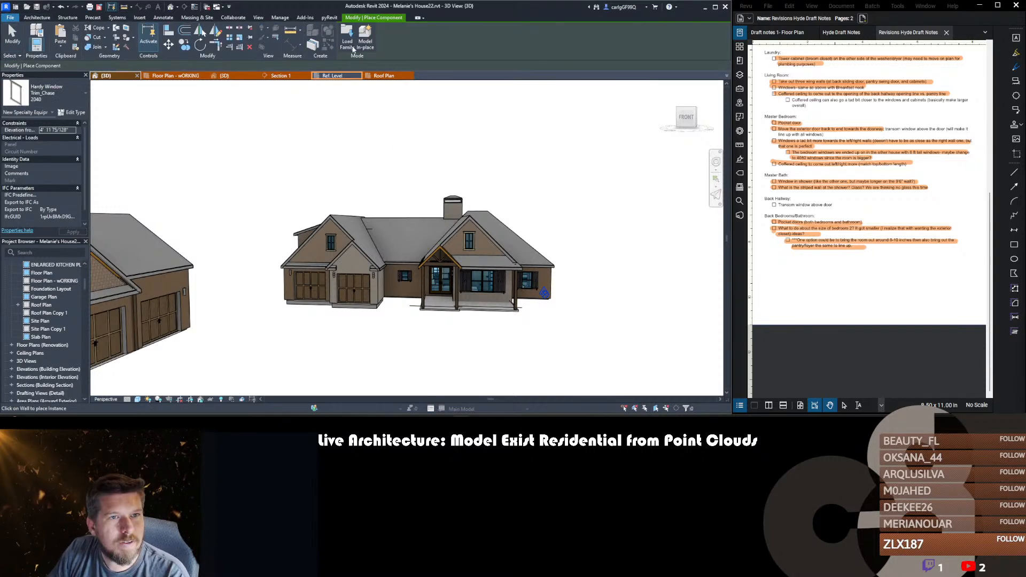
left_click(365, 37)
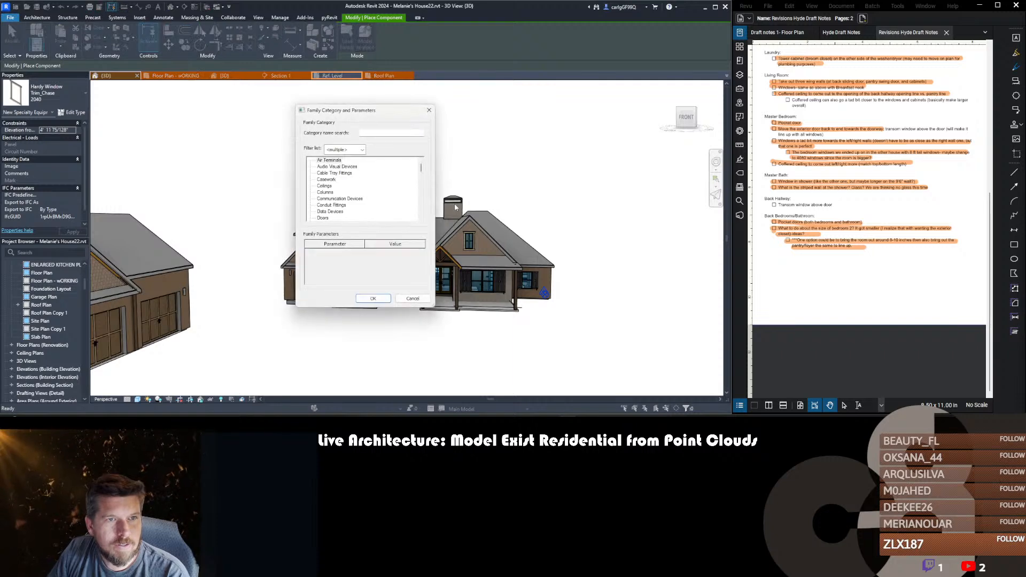
left_click(334, 199)
left_click(372, 298)
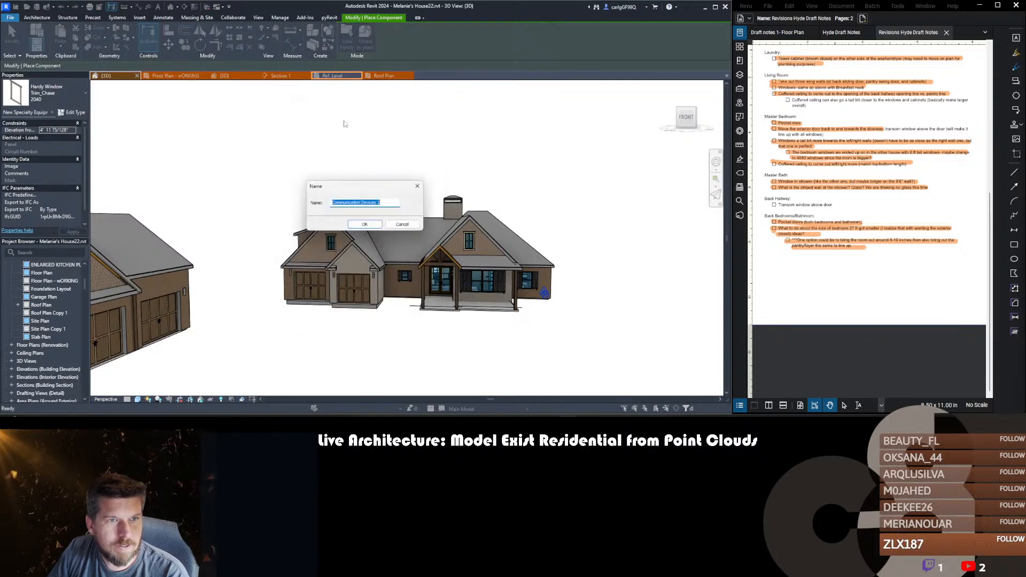
key("Return")
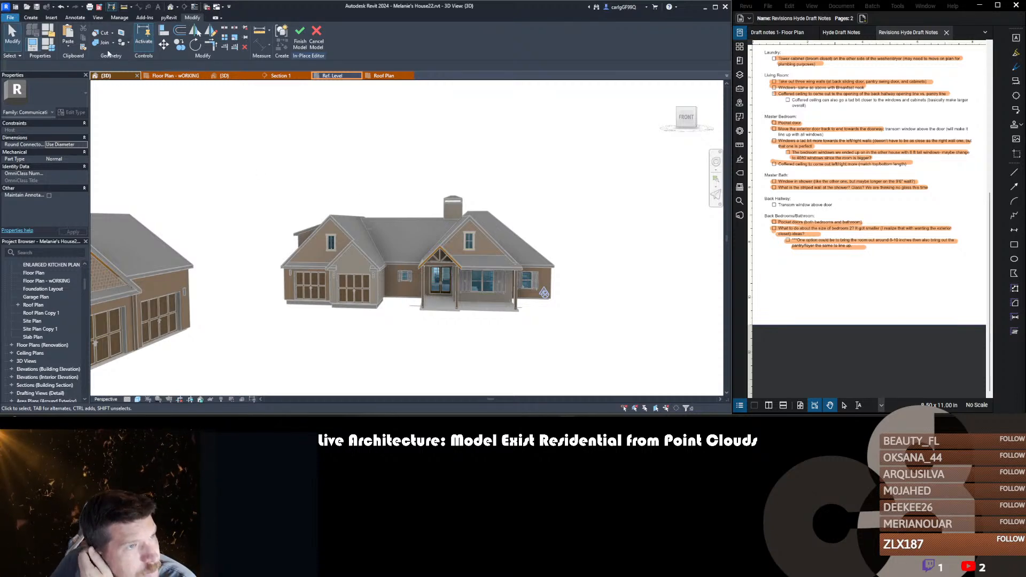
scroll(435, 246, "up", 4)
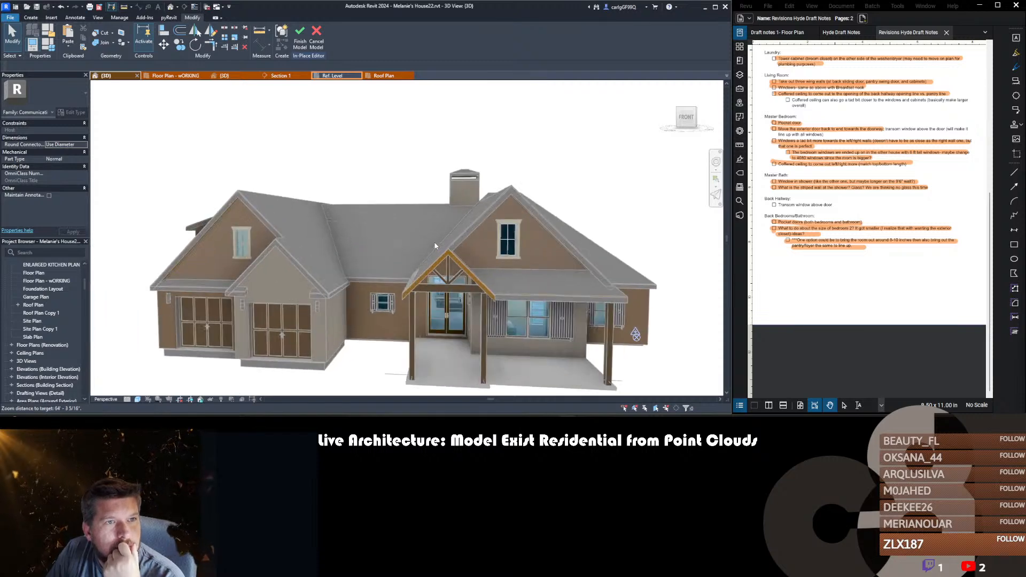
scroll(435, 246, "up", 1)
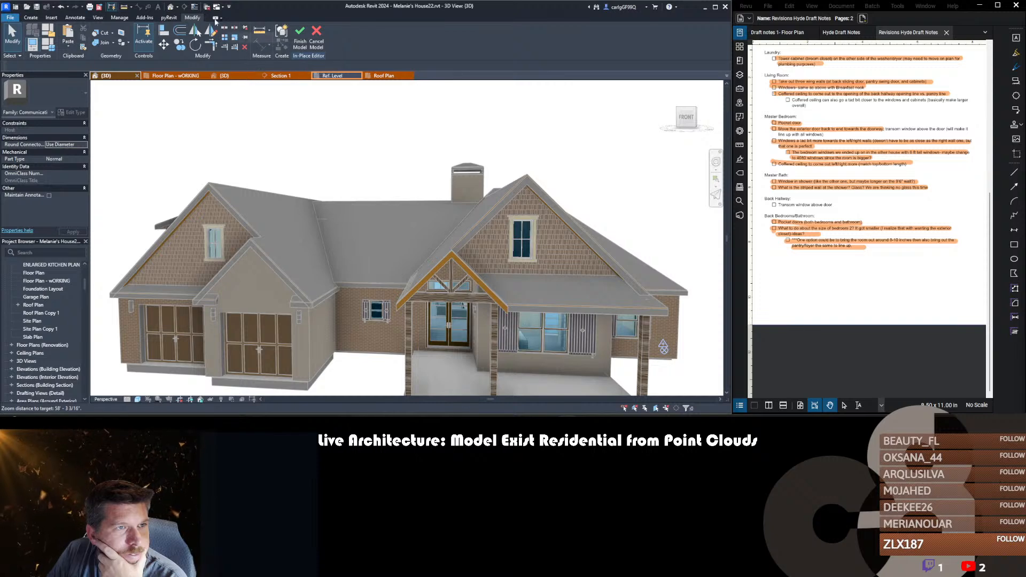
left_click(317, 37)
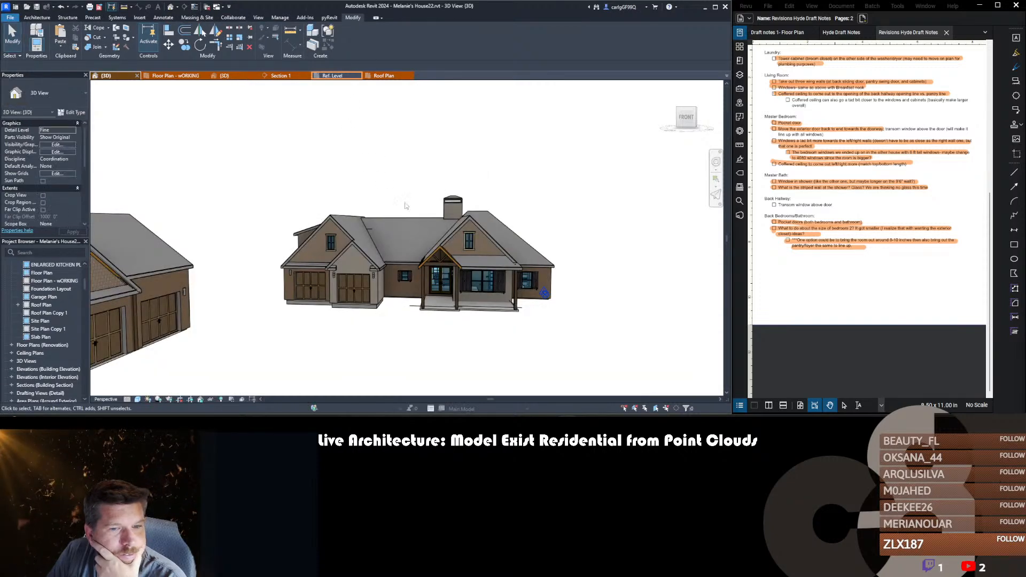
left_click(327, 75)
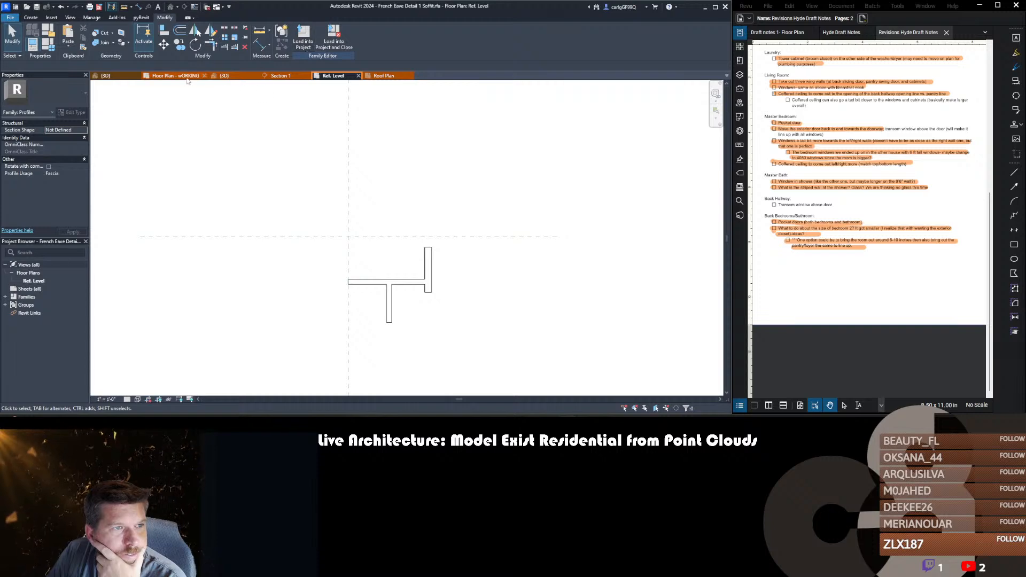
left_click(187, 76)
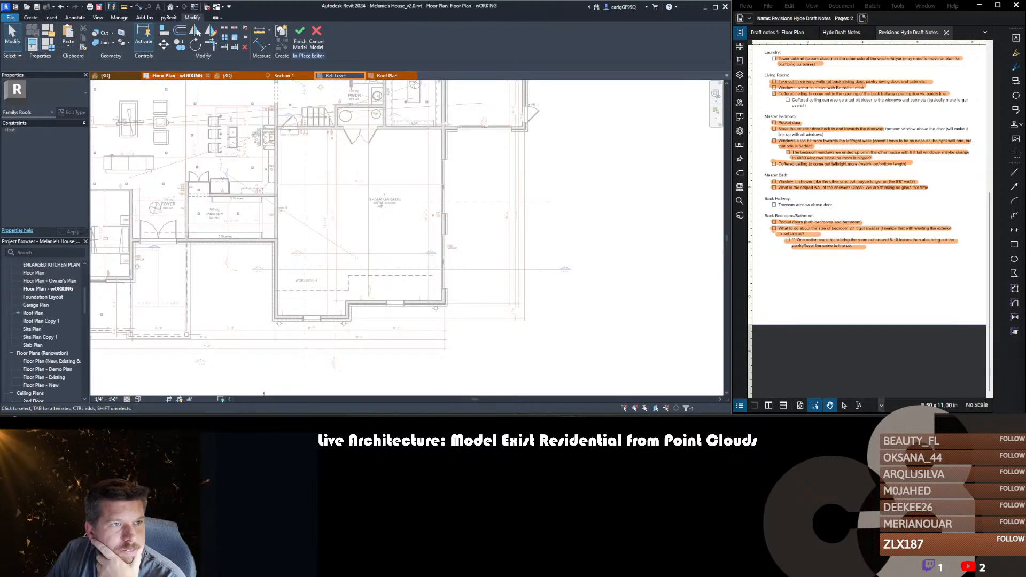
scroll(380, 204, "down", 2)
middle_click_drag(379, 204, 447, 230)
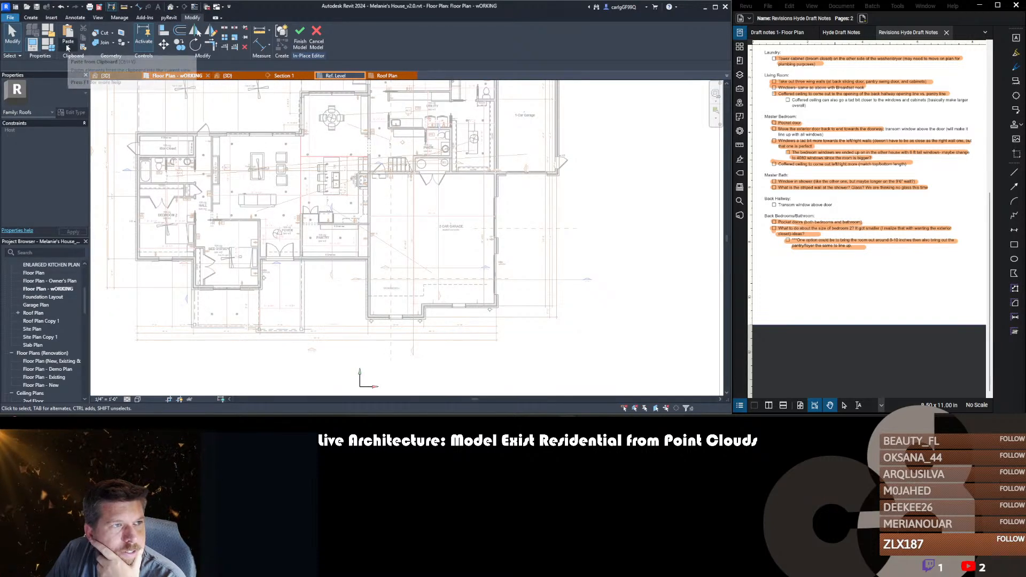
left_click(31, 17)
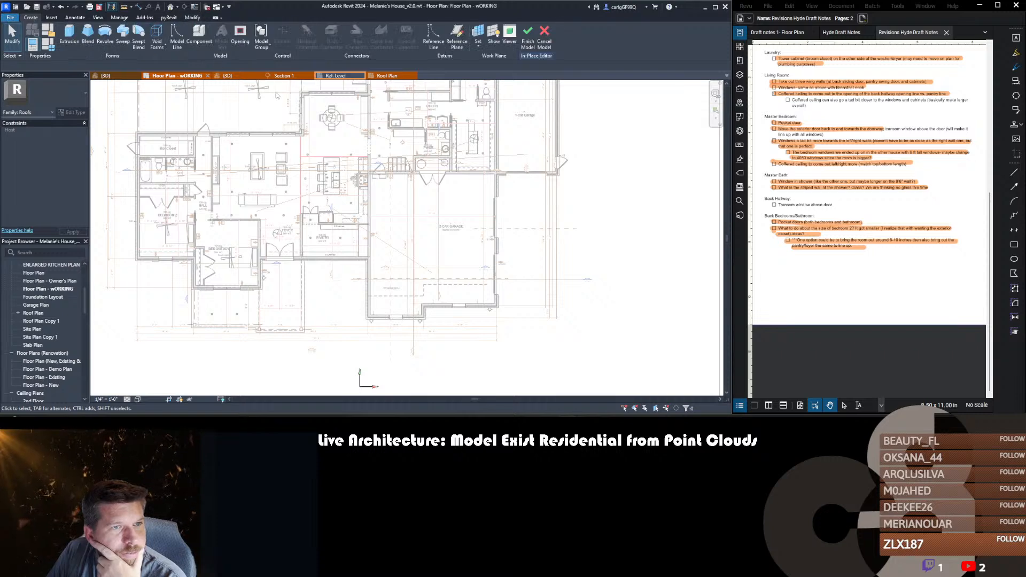
left_click(193, 18)
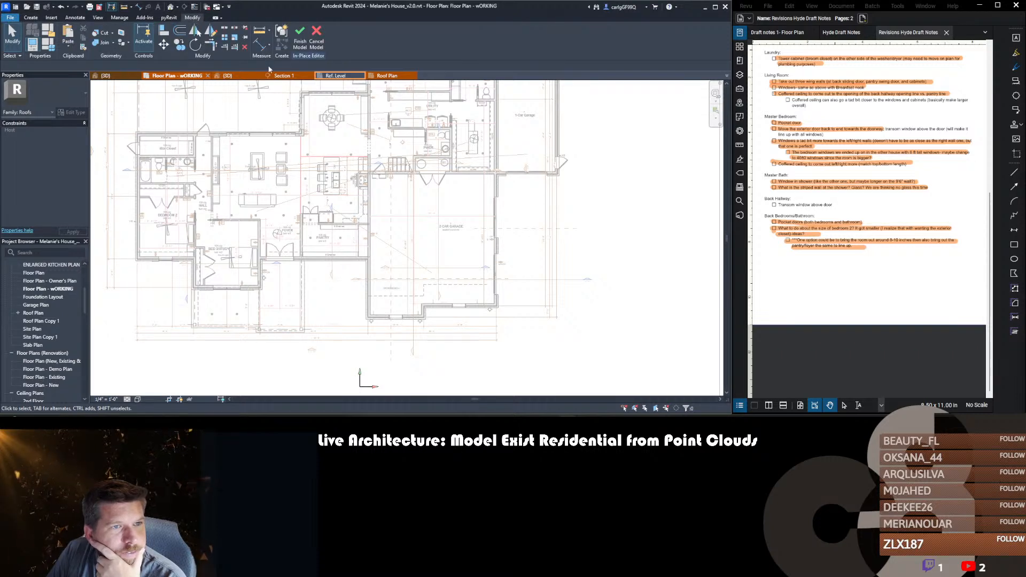
left_click(229, 76)
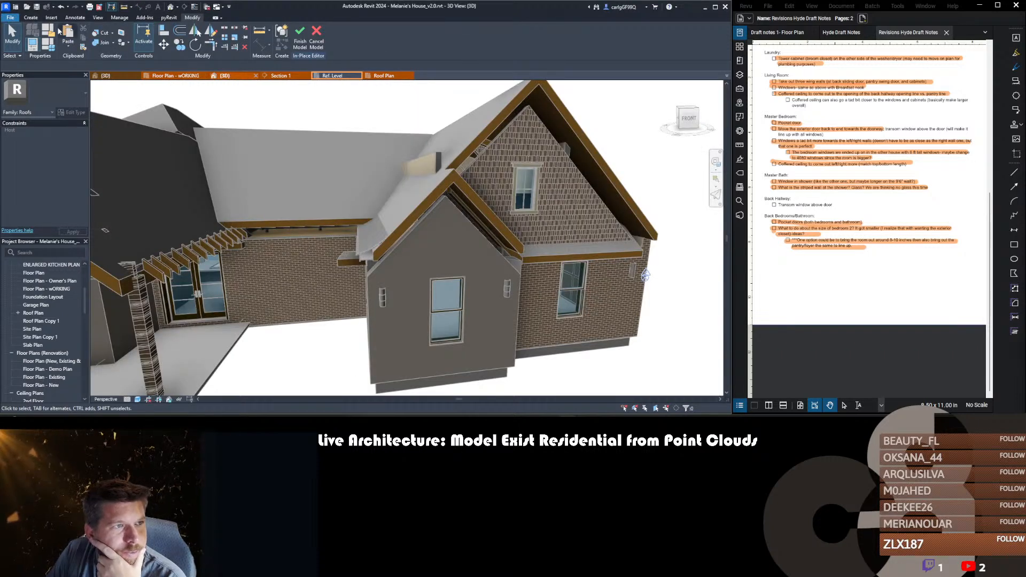
- Set the work plane for the cap by picking the roof face at the small front gable's open eave end
left_click(31, 17)
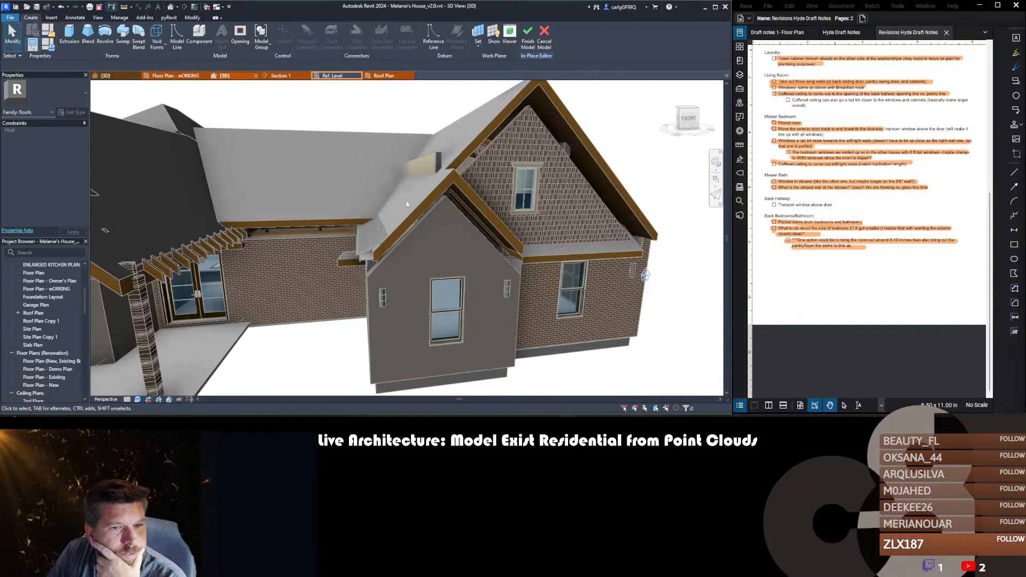
left_click(478, 35)
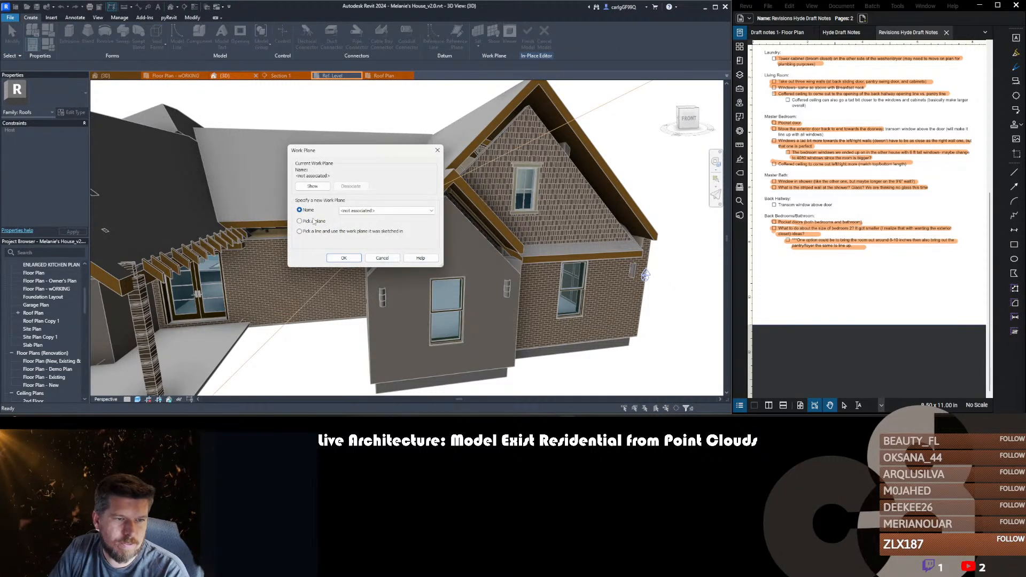
left_click(342, 256)
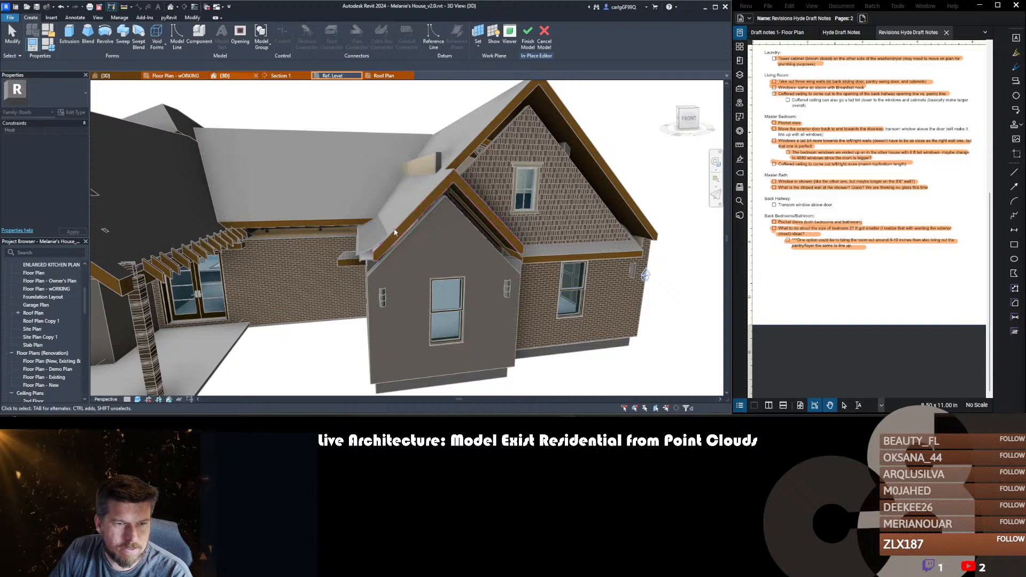
- Start an extrusion and sketch its closed profile by picking the roof, fascia and soffit edges around the open eave end, trimming the corners
left_click(69, 35)
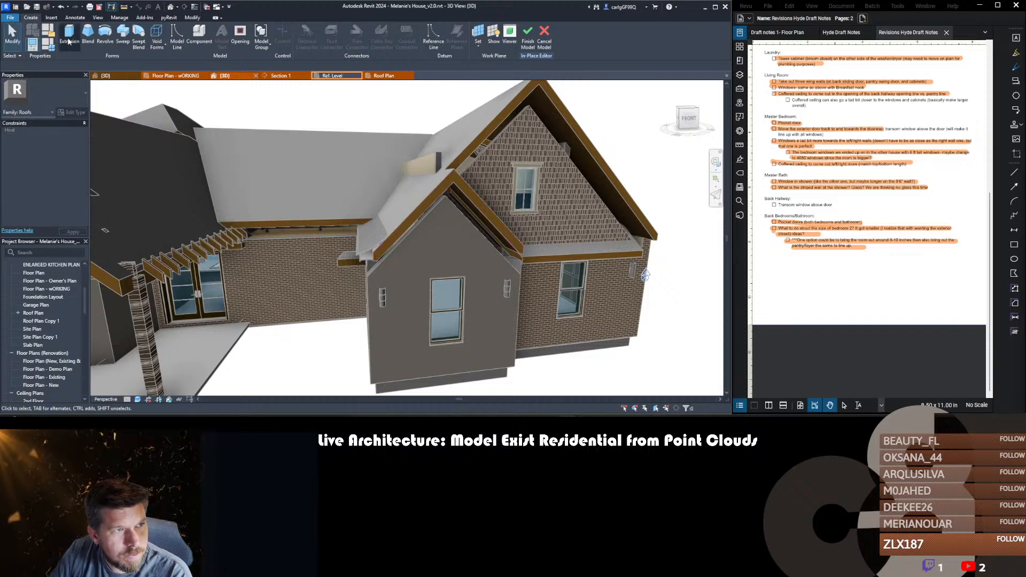
scroll(382, 264, "up", 6)
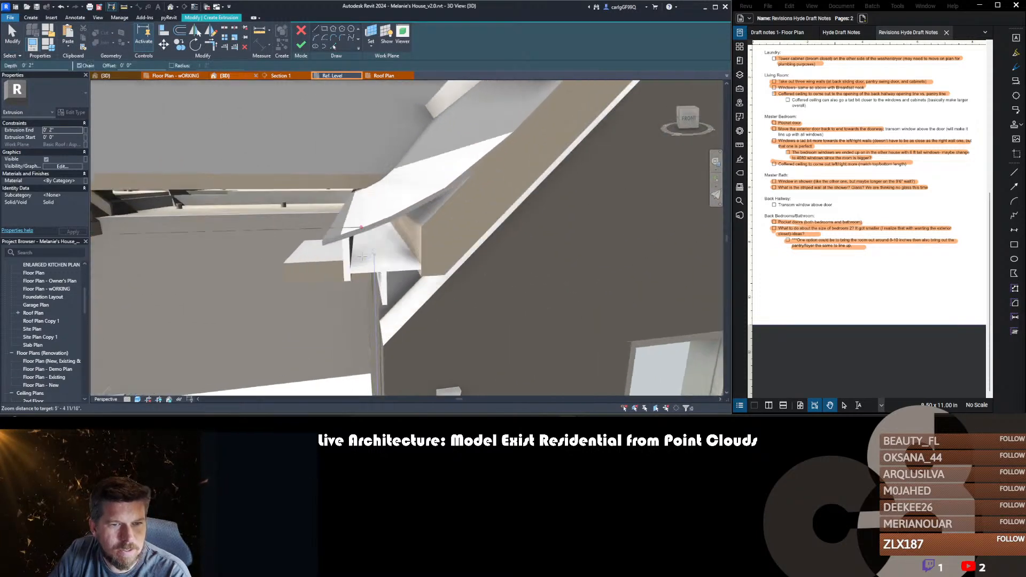
left_click(333, 46)
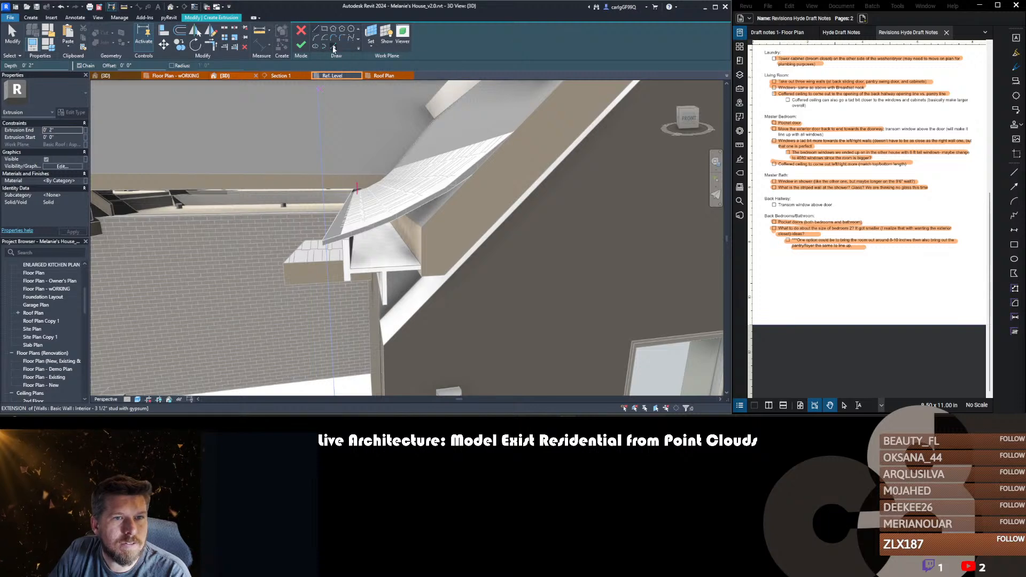
left_click(384, 228)
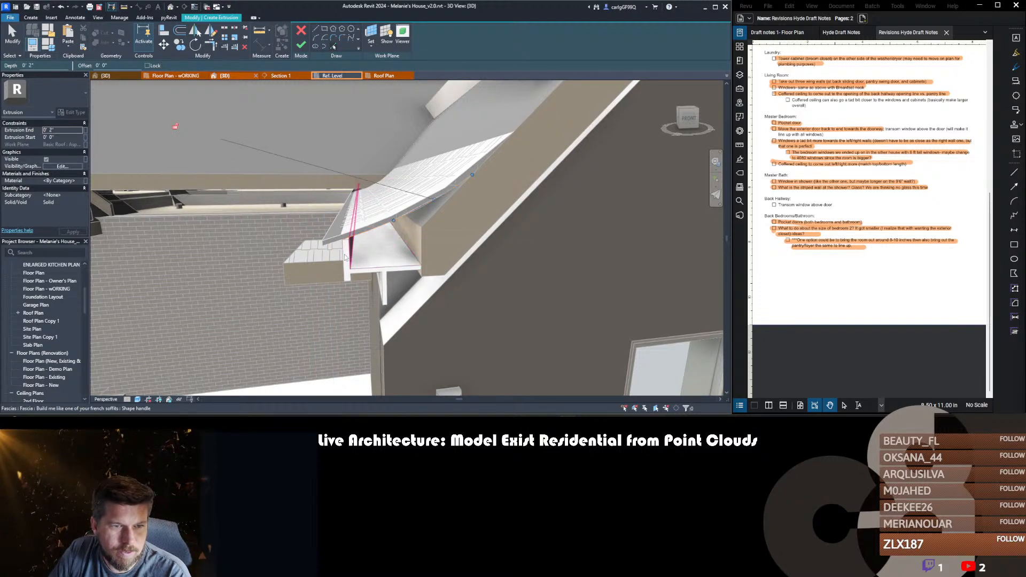
left_click(347, 276)
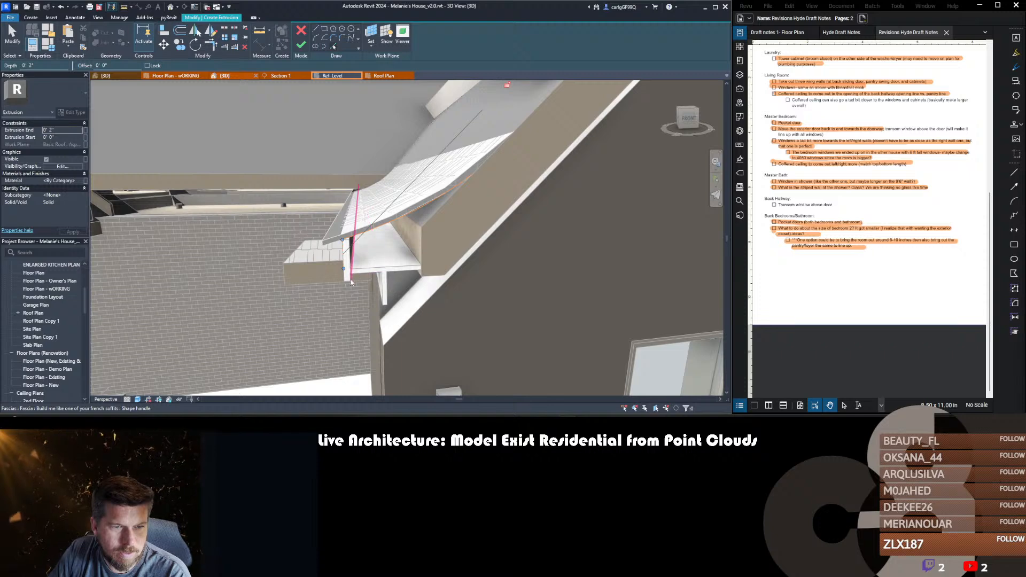
left_click(348, 283)
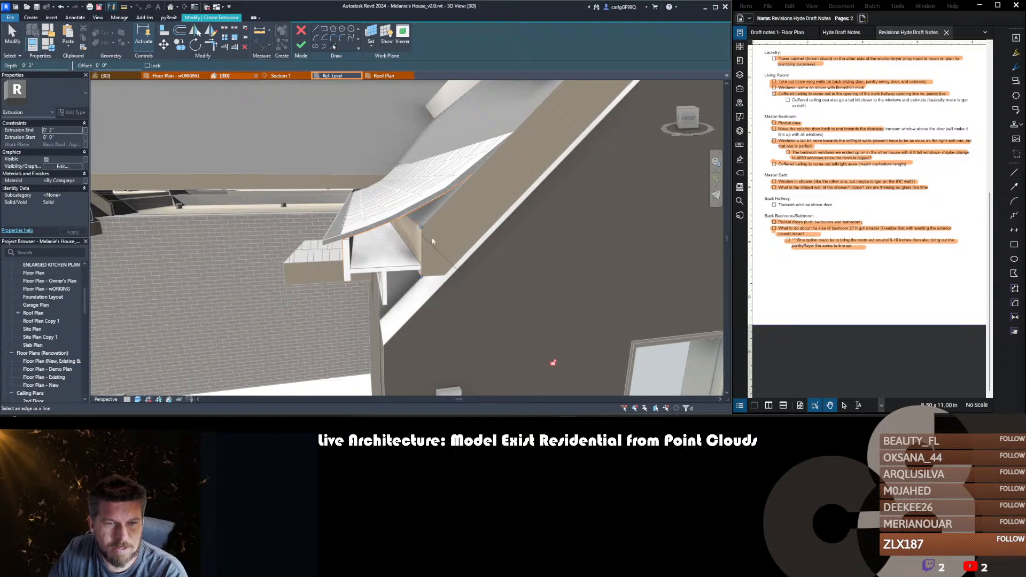
key("t")
key("r")
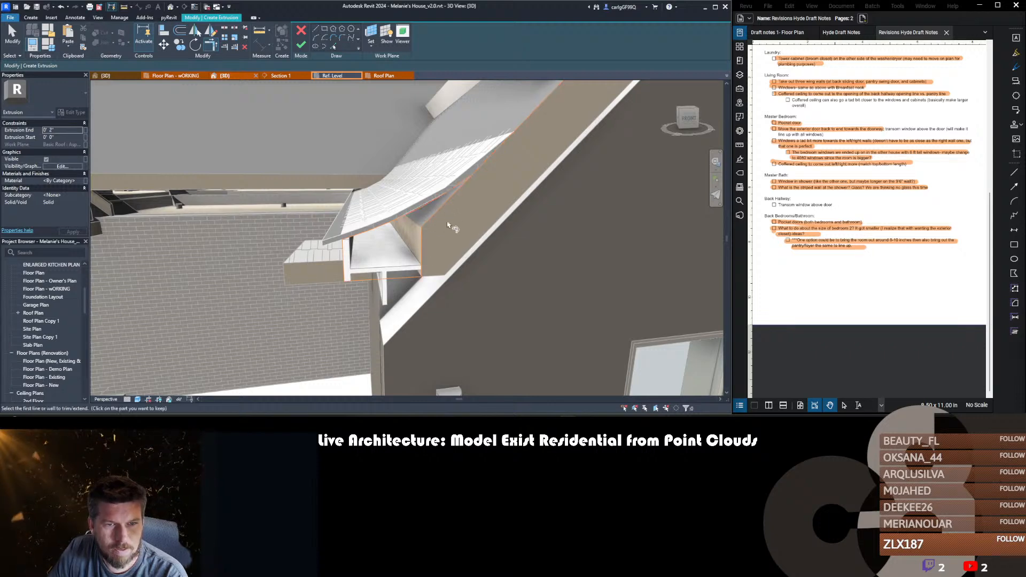
- Set the cap's extrusion end to 3/4", finish the extrusion and check how it closes the eave end
scroll(449, 225, "up", 2)
left_click(69, 130)
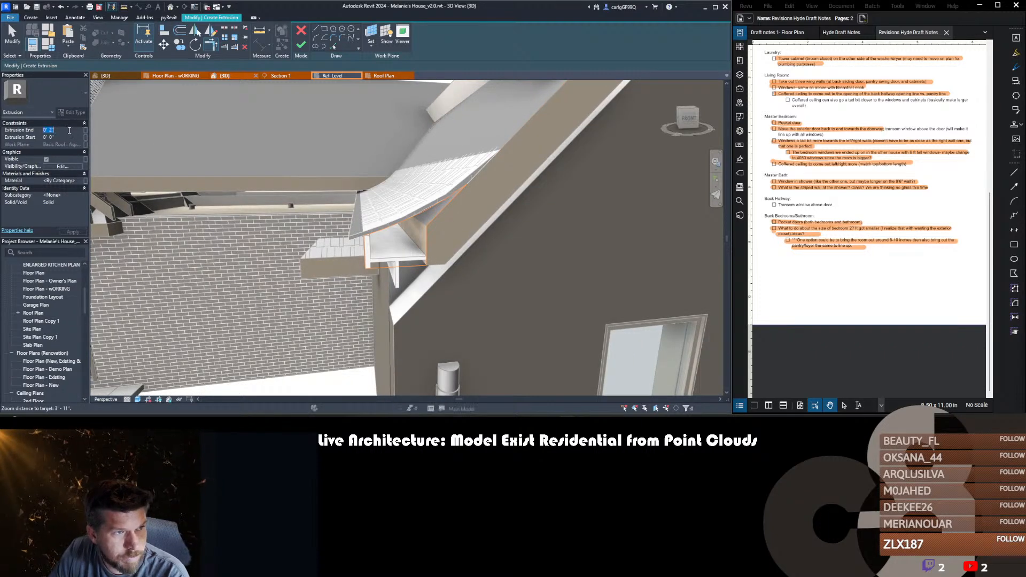
key("BackSpace")
type(".75\"")
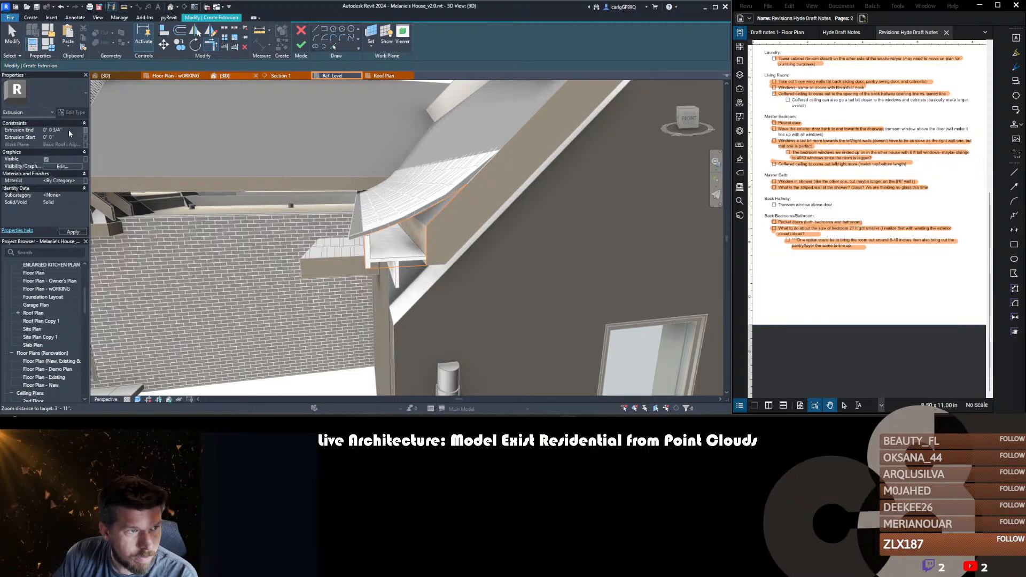
left_click(301, 45)
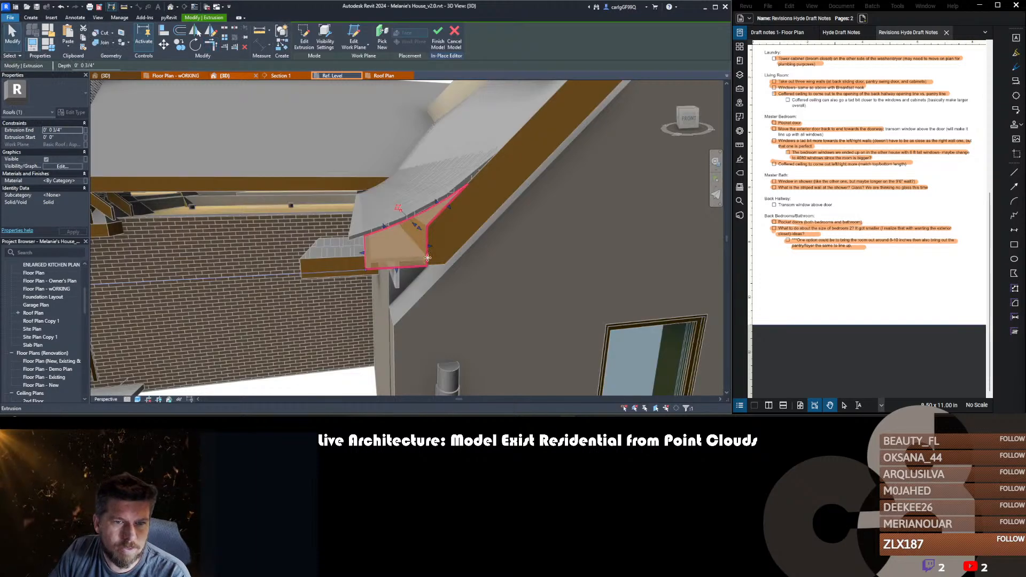
middle_click_drag(424, 236, 432, 258, "shift")
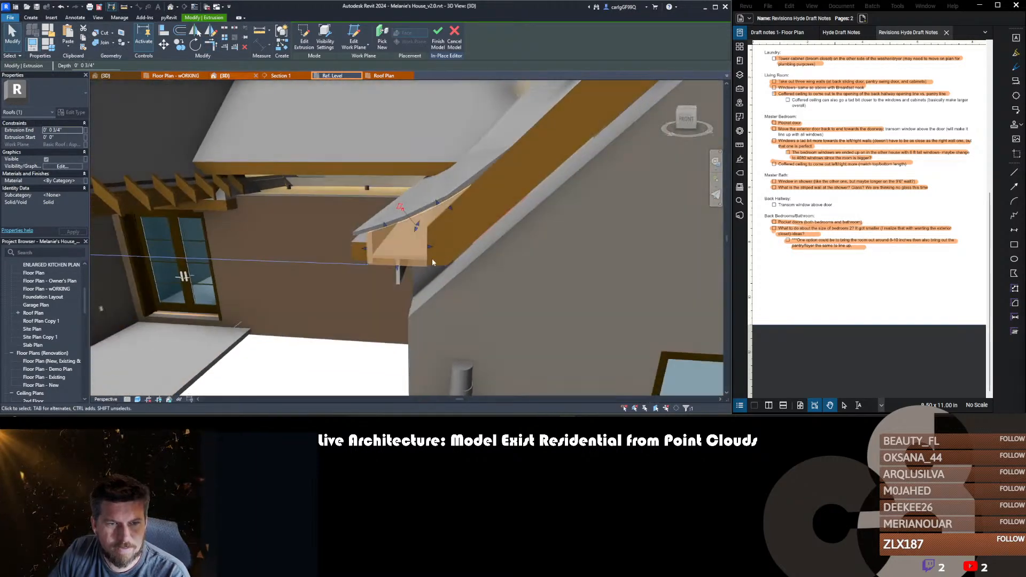
scroll(431, 258, "down", 3)
left_click(37, 19)
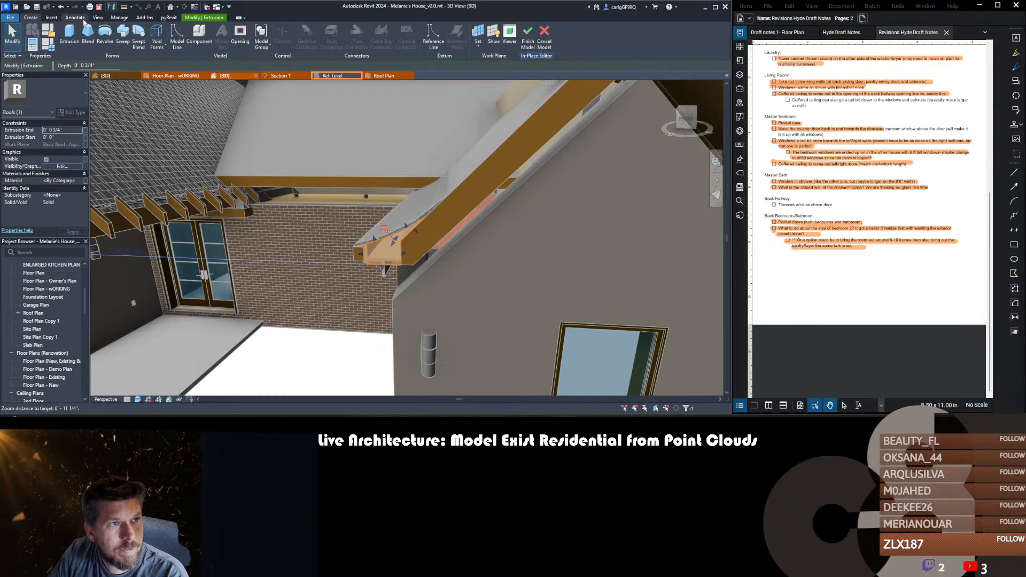
left_click(540, 36)
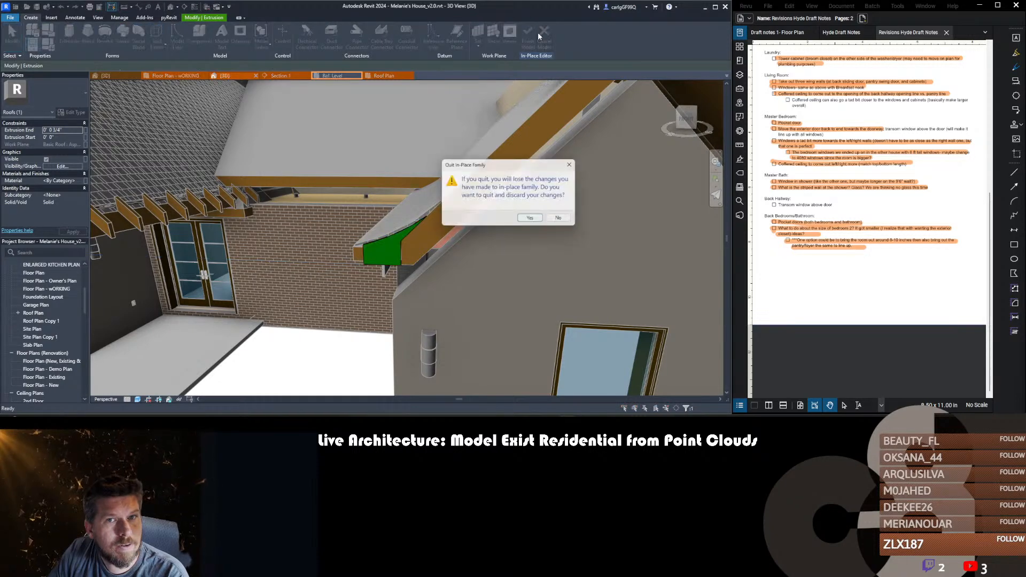
left_click(562, 220)
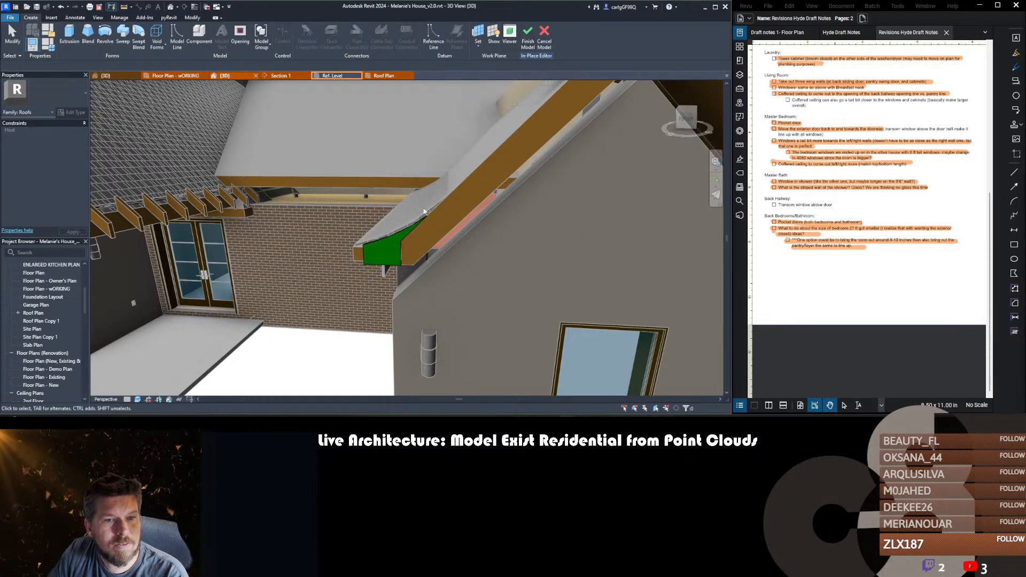
- Assign the cap extrusion to the Fascias subcategory and finish the in-place model
left_click(387, 243)
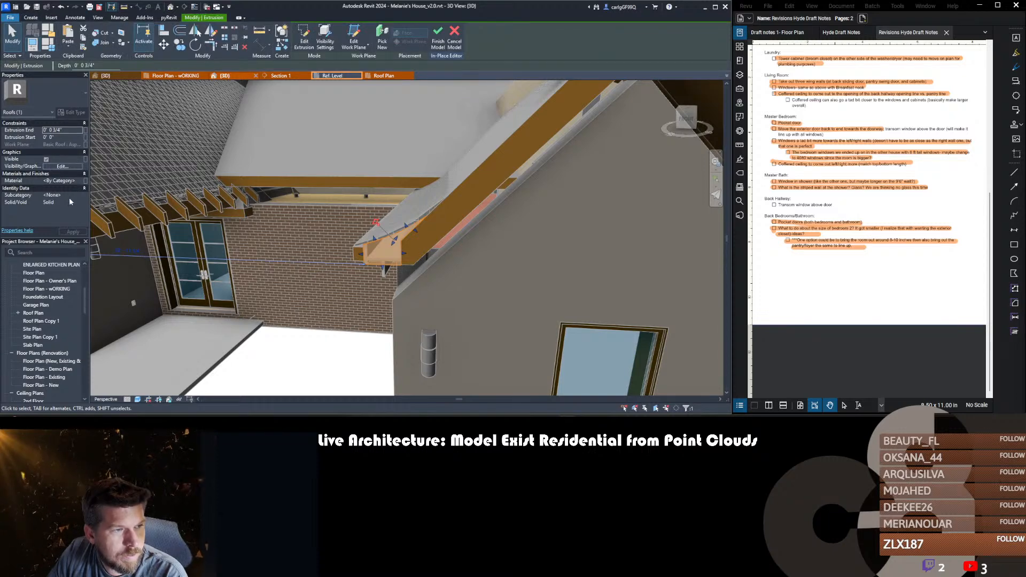
left_click(73, 194)
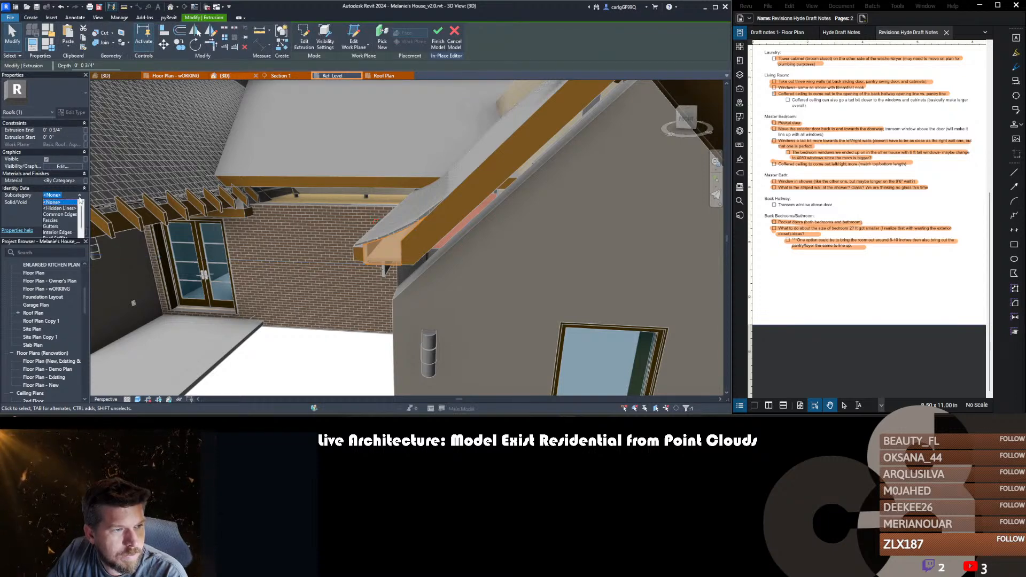
left_click(52, 220)
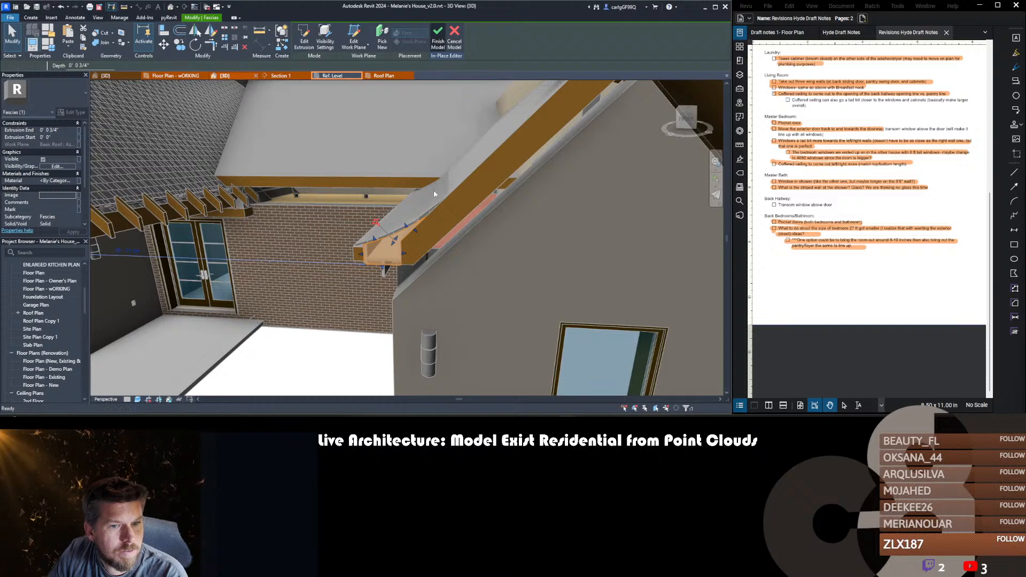
left_click(438, 36)
left_click(370, 256)
middle_click_drag(374, 260, 435, 238, "shift")
key("Escape")
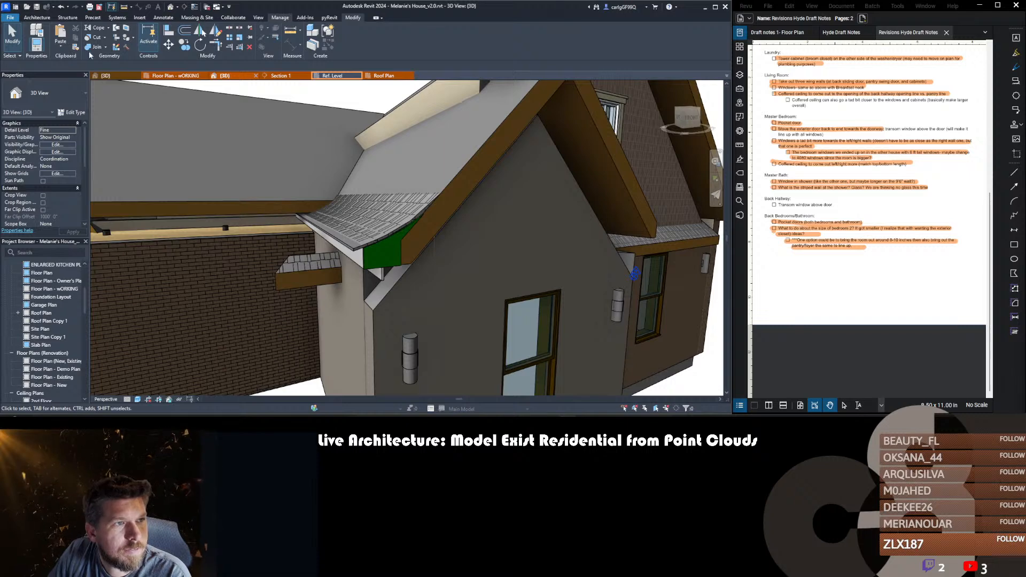
- Check which material the Fascias subcategory under Roofs uses in Object Styles, leaving it without changes
left_click(63, 28)
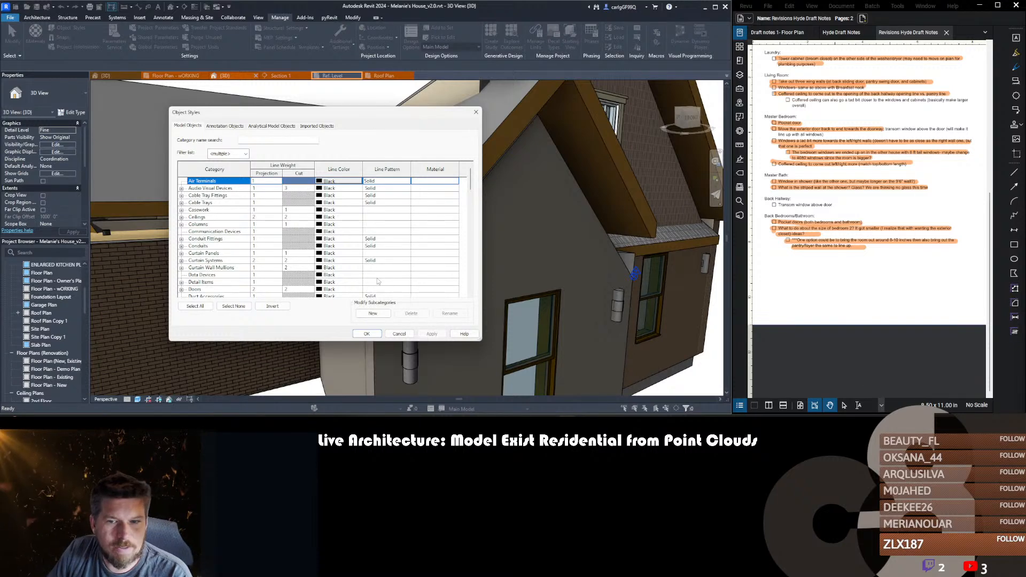
left_click(214, 239)
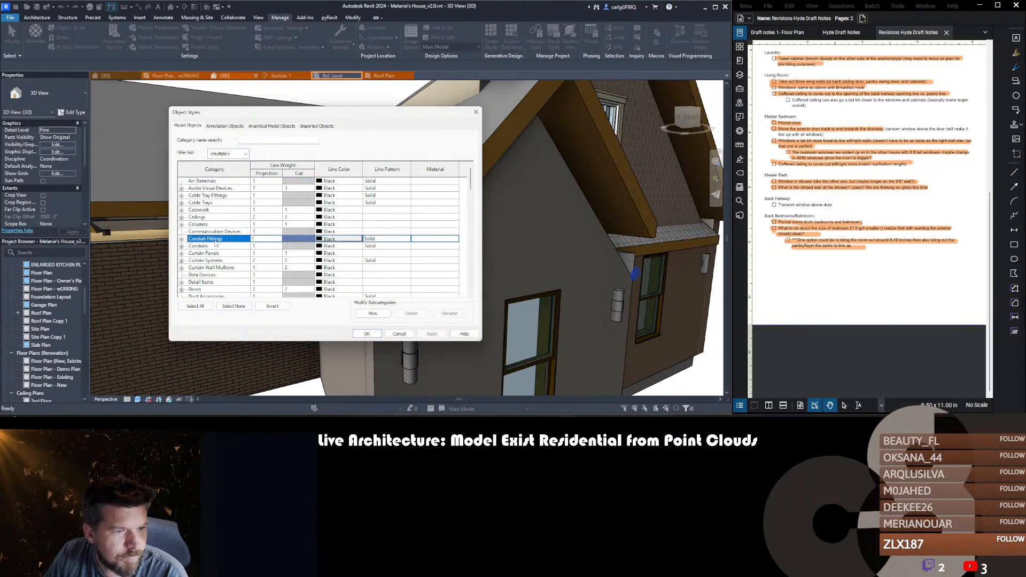
type("roo")
key("Right")
key("Down")
key("Down")
key("Down")
key("Down")
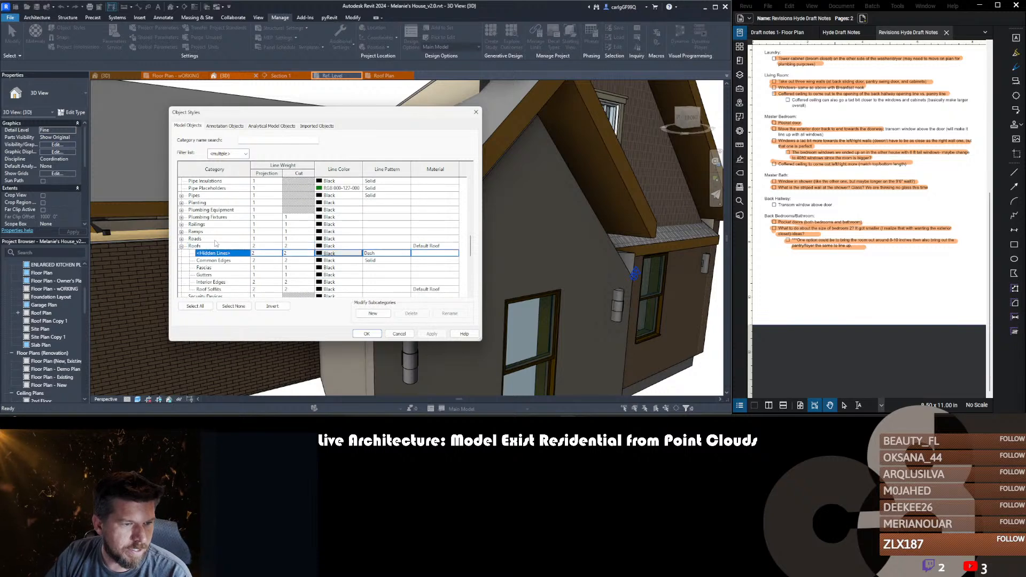
key("Up")
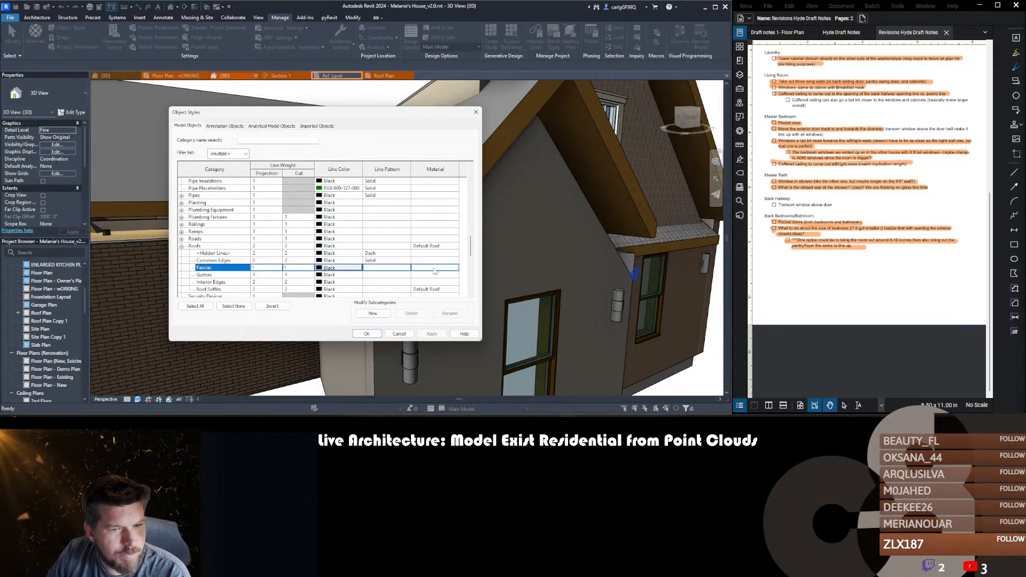
left_click(396, 334)
- Edit the fascia cap in place, review its extrusion properties, and finish the model
left_click(383, 257)
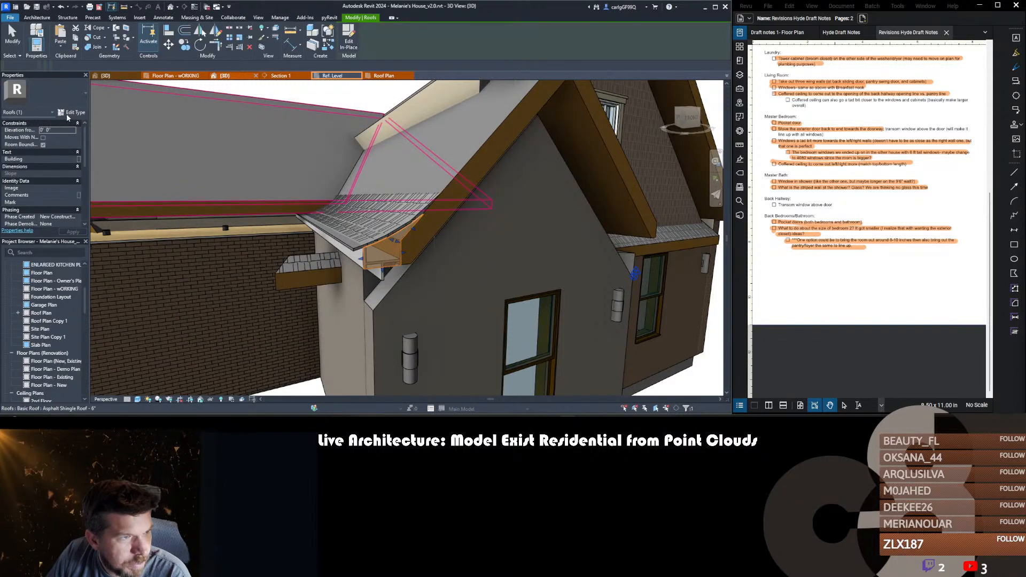
left_click(350, 47)
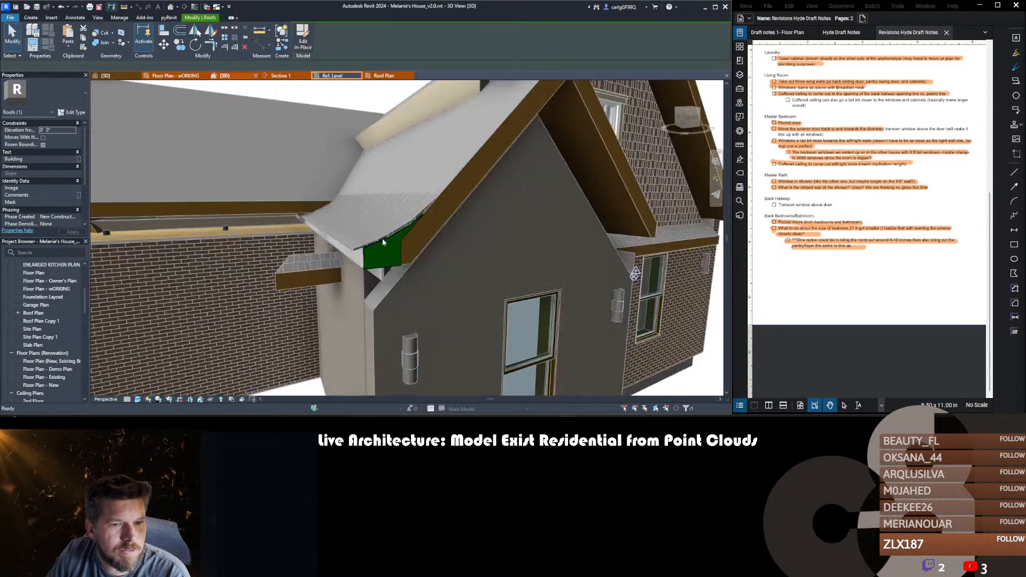
left_click(380, 248)
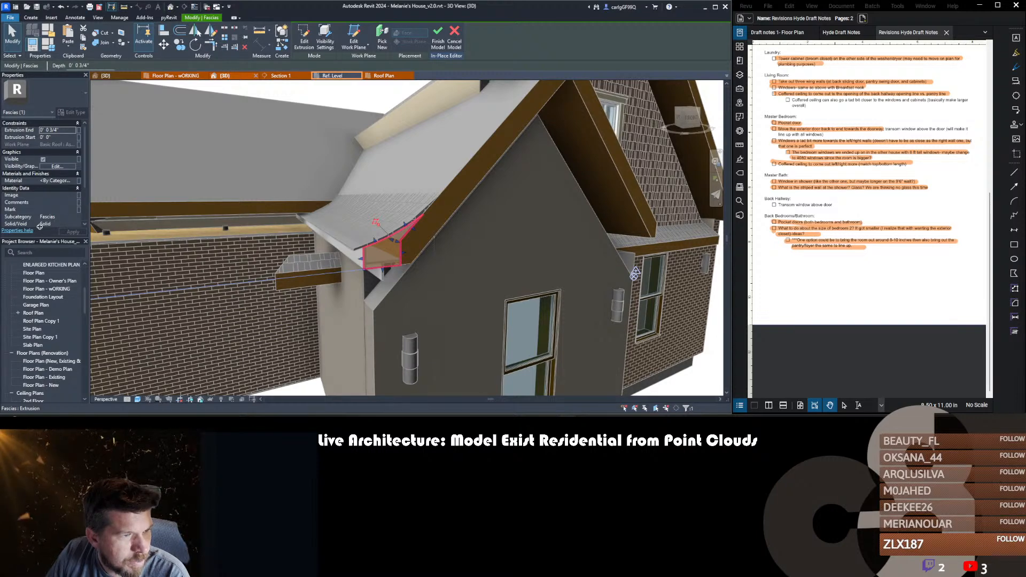
scroll(39, 227, "down", 5)
scroll(29, 207, "up", 3)
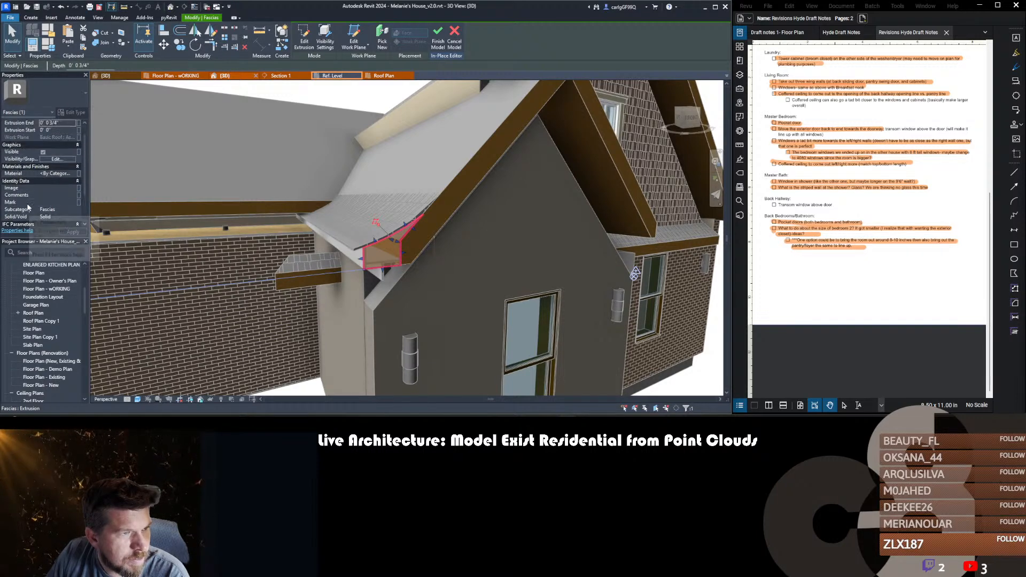
left_click(438, 36)
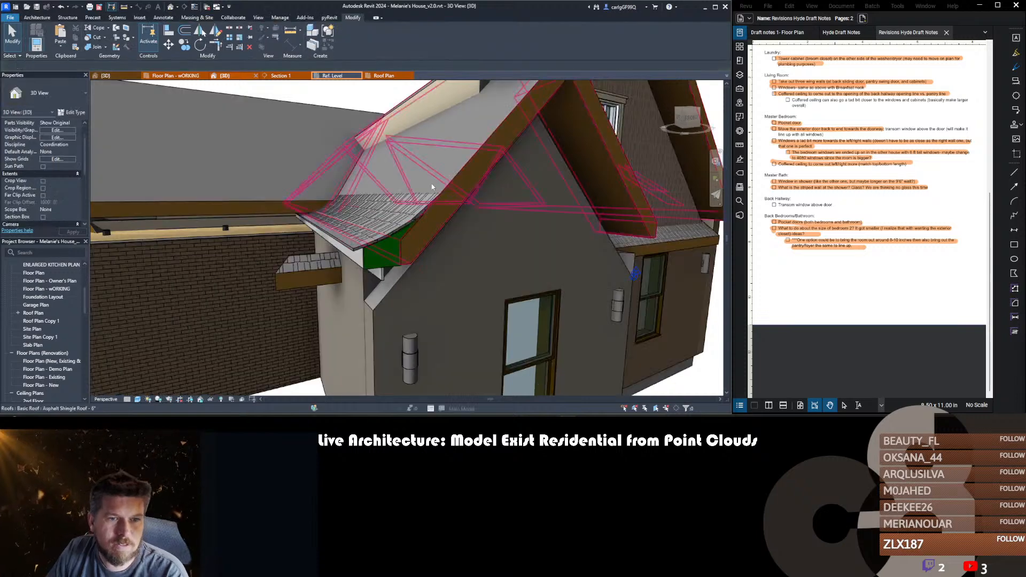
- Place a roof fascia along the small front gable's sloping roof edge beside the cap and select it
left_click(37, 17)
left_click(156, 47)
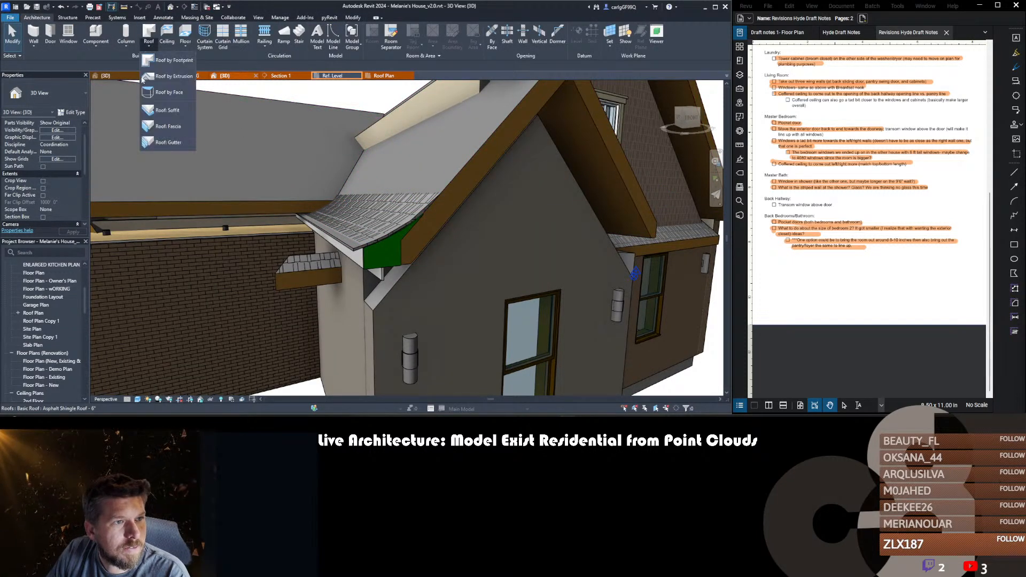
left_click(163, 124)
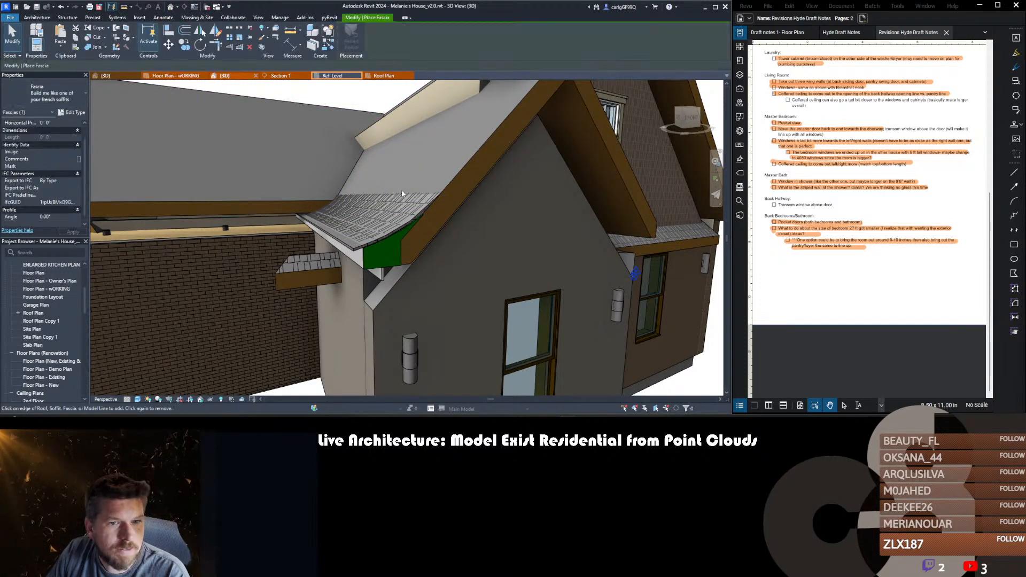
left_click(460, 170)
key("Escape")
left_click(437, 236)
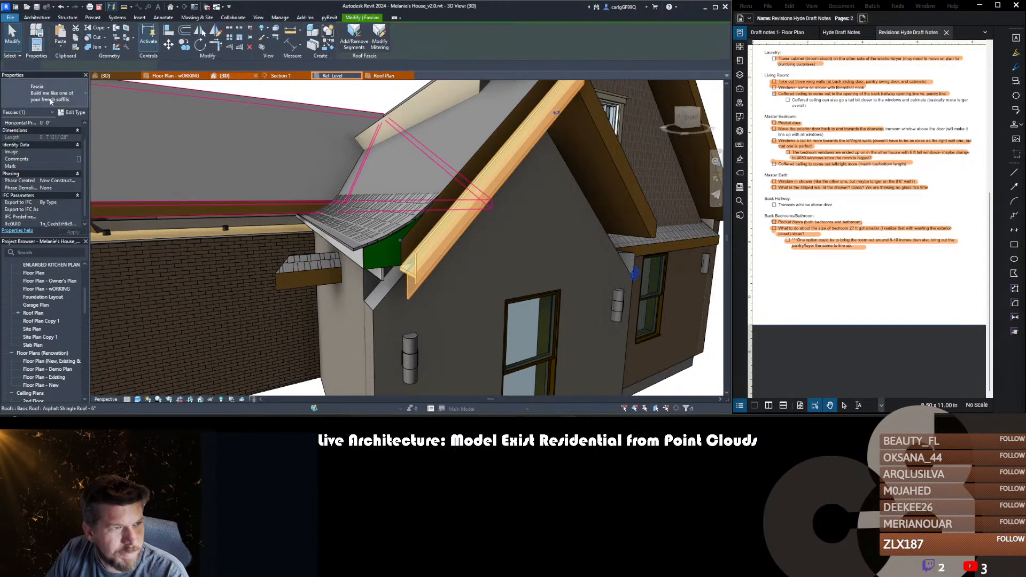
- Change the newly placed gable fascia to the Fascia type and check its profile and material in the type properties
left_click(48, 93)
left_click(40, 137)
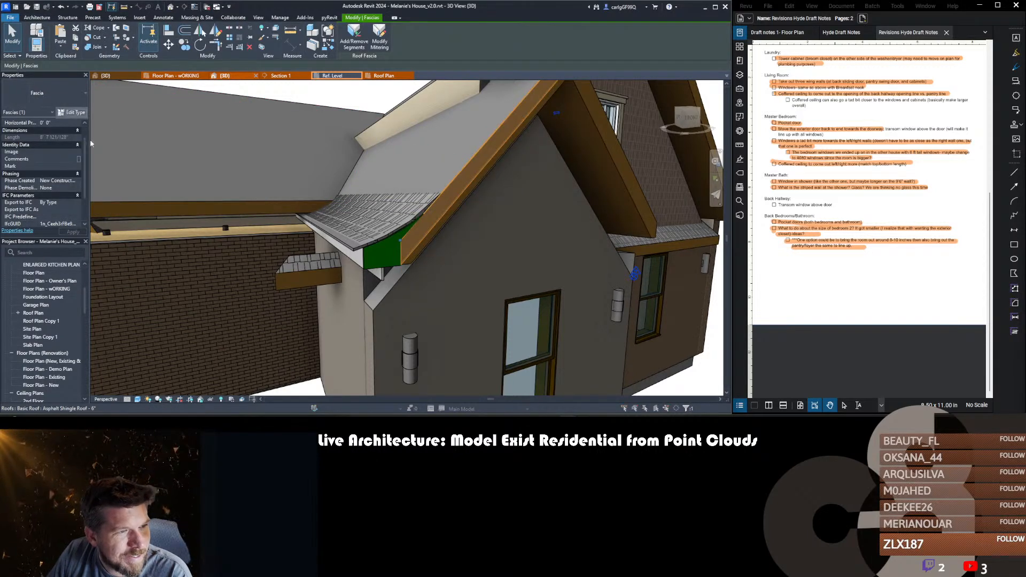
left_click(73, 112)
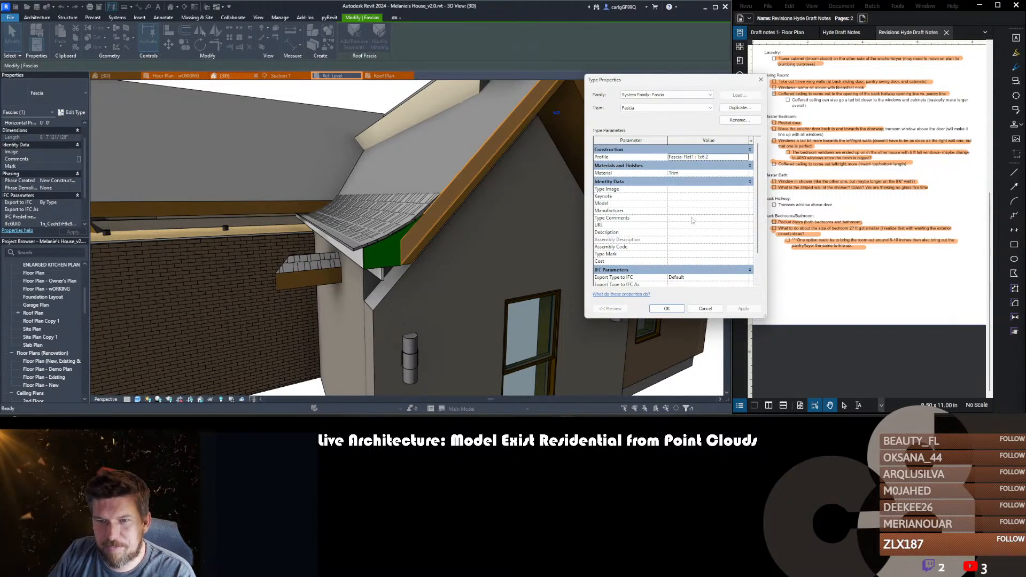
left_click(705, 308)
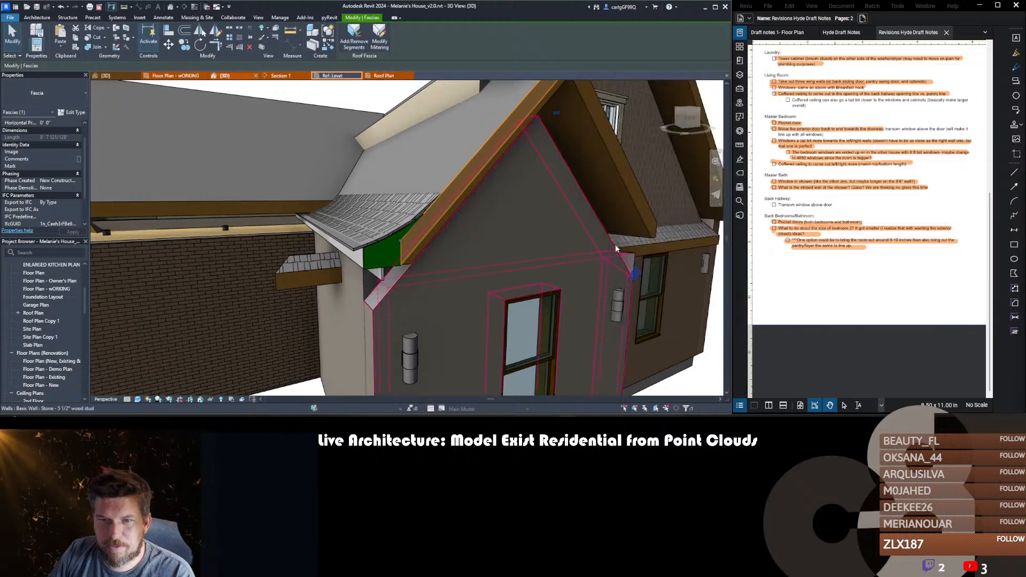
- Reopen the fascia cap for in-place editing and check its extrusion's material setting
left_click(374, 252)
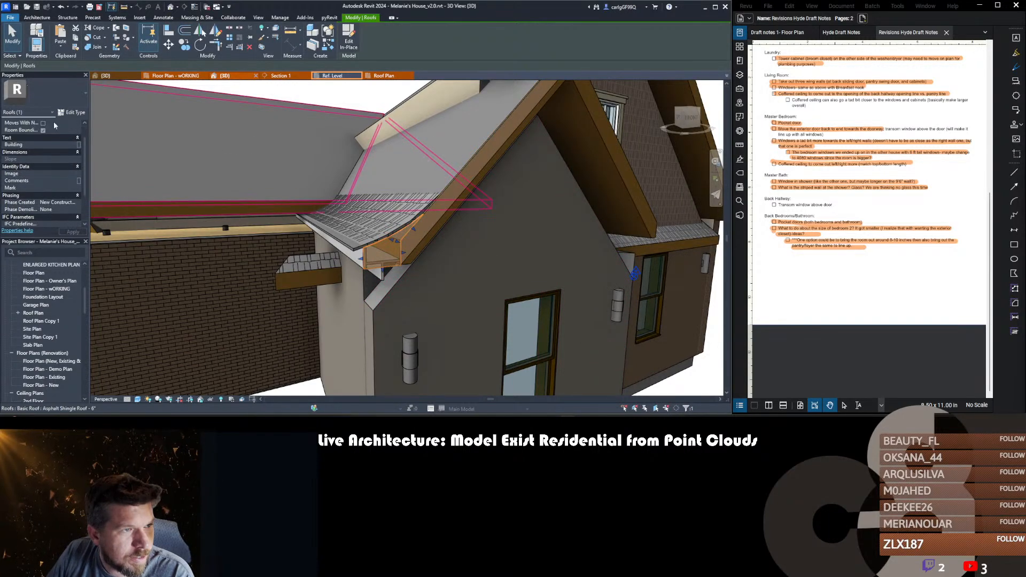
left_click(348, 38)
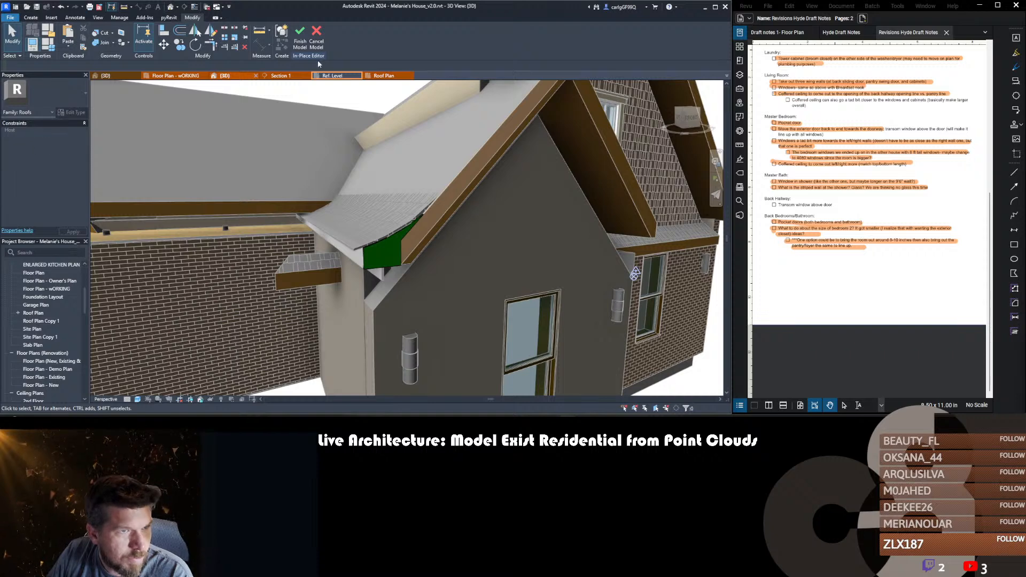
left_click(374, 250)
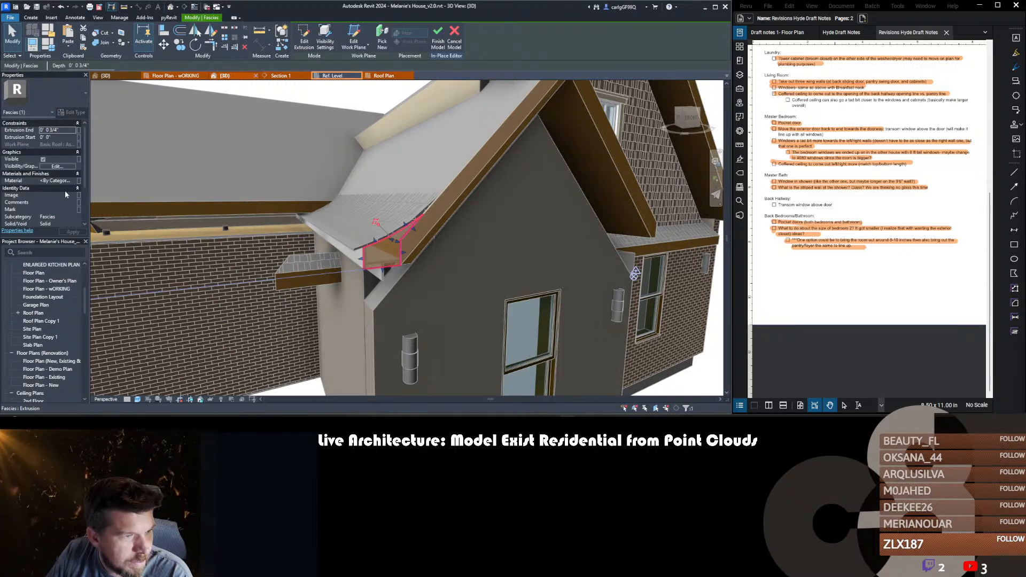
key("Escape")
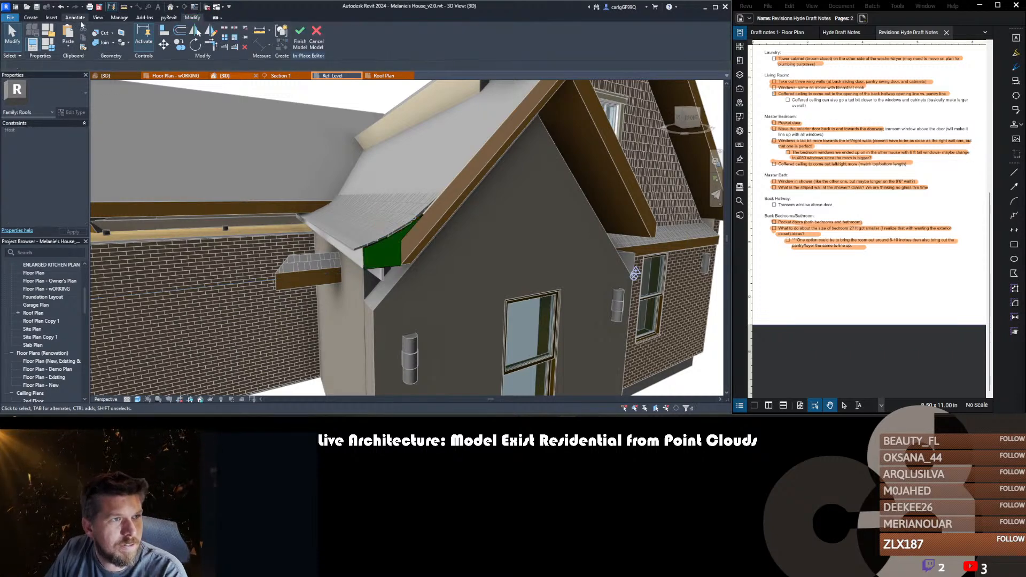
- Assign the Trim material to the Fascias subcategory under Roofs in Object Styles and finish the in-place model
left_click(119, 17)
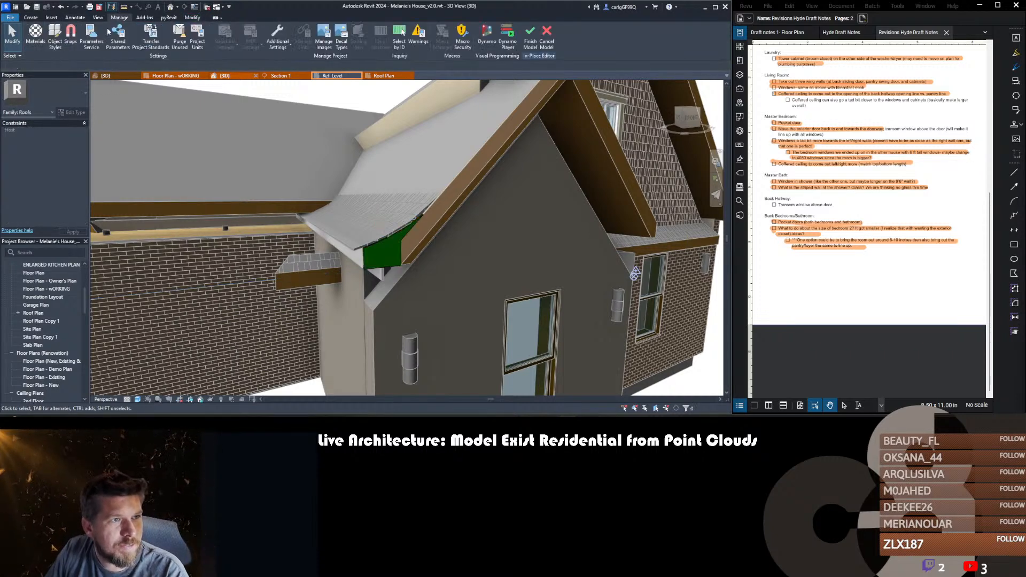
left_click(55, 37)
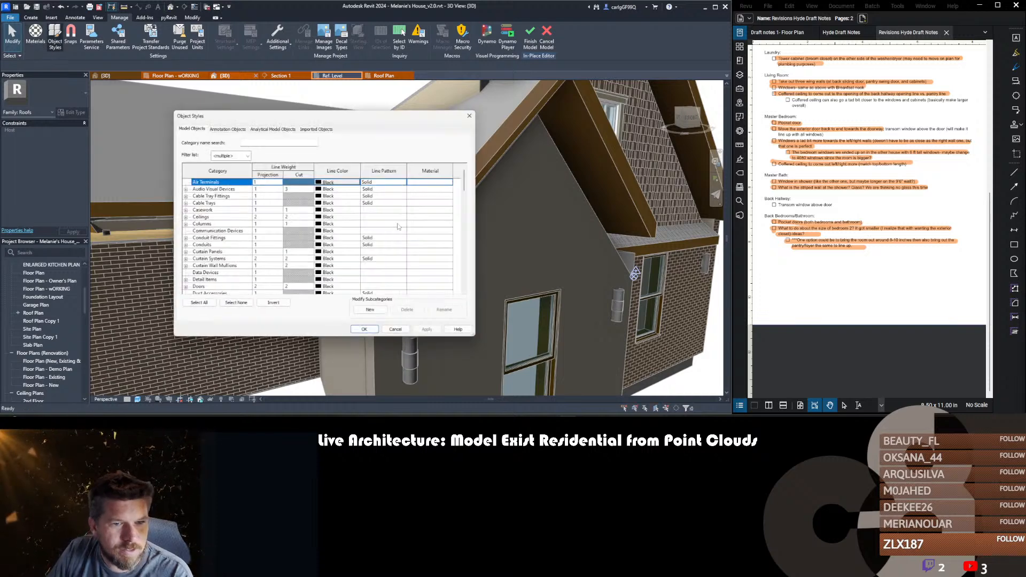
left_click(198, 262)
type("roof")
key("Right")
key("Down")
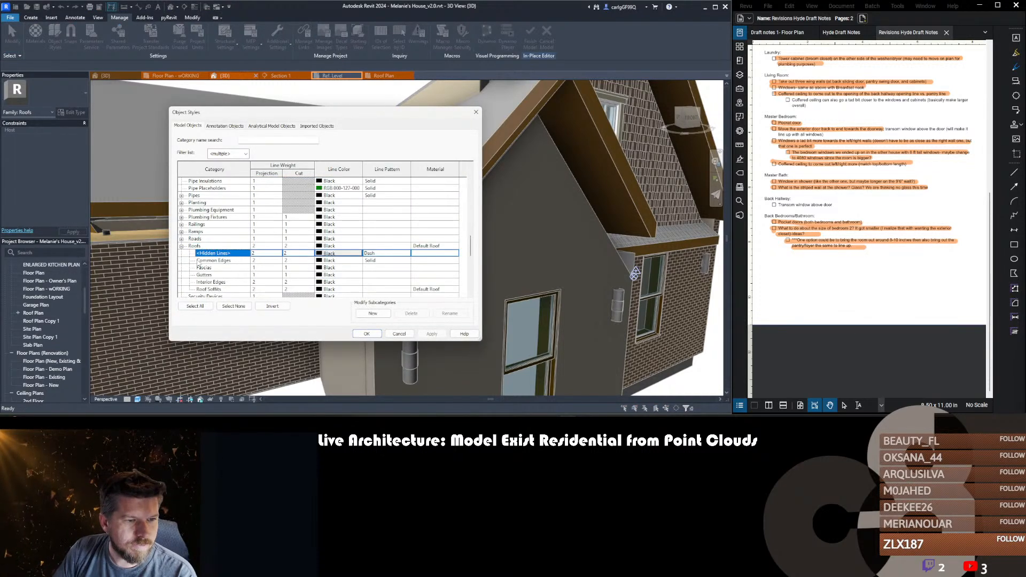
key("Down")
key("Down")
left_click(455, 269)
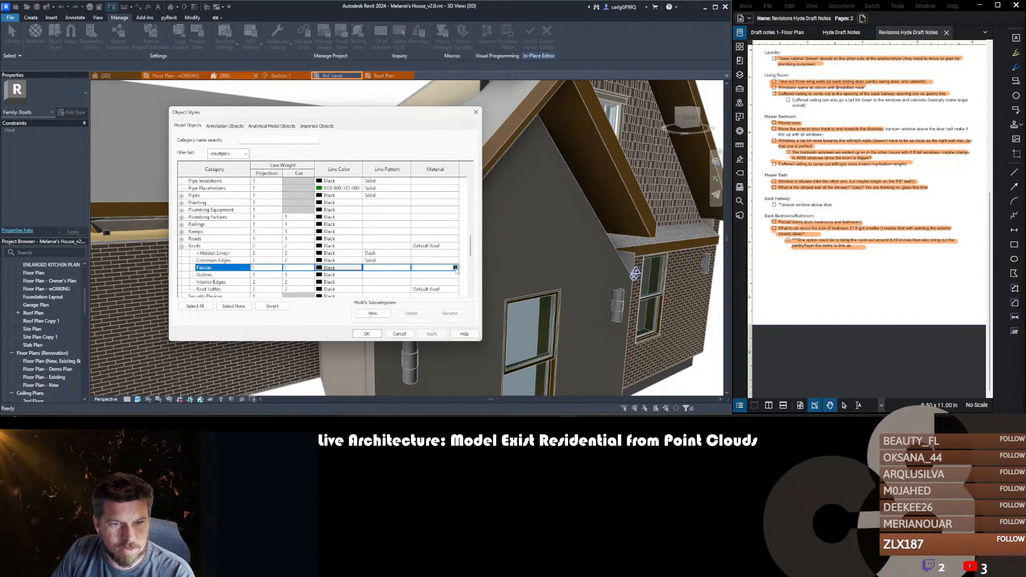
left_click(456, 268)
type("trim")
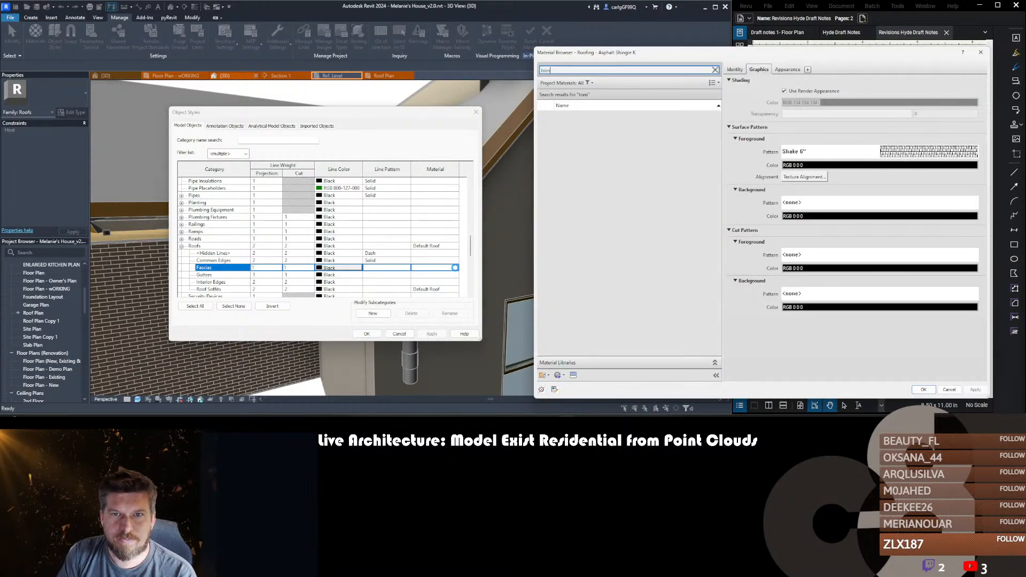
double_click(593, 186)
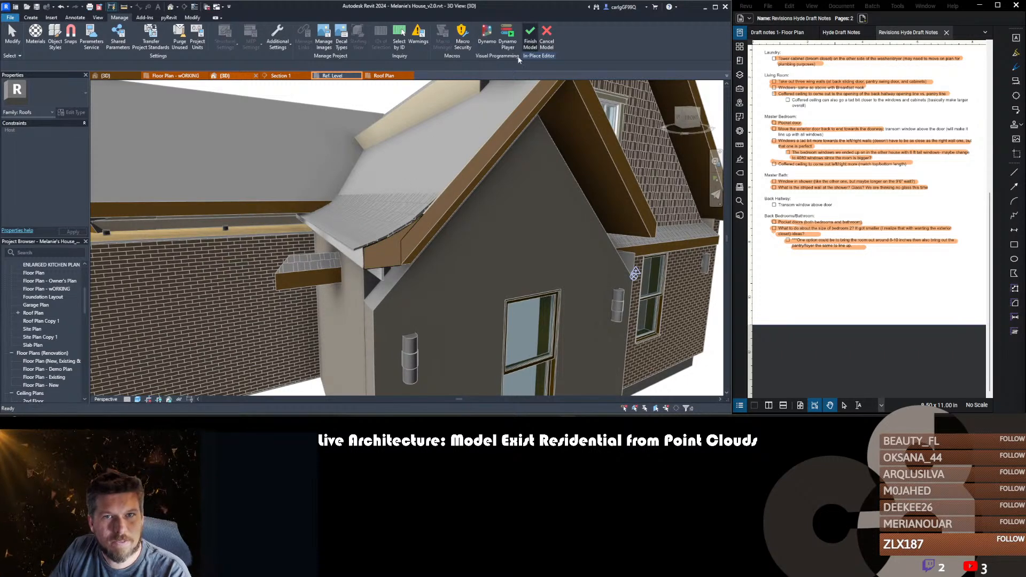
left_click(530, 34)
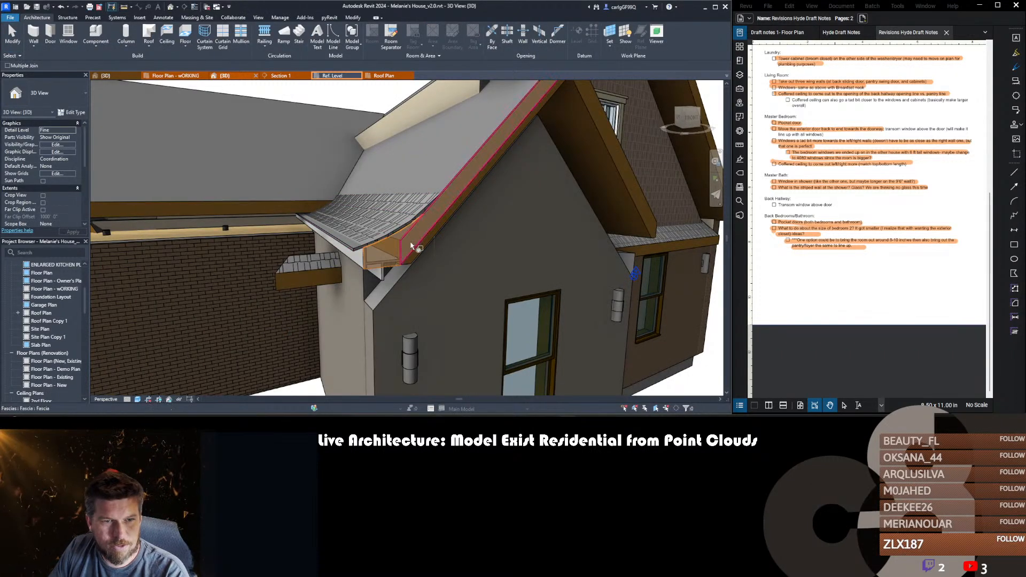
key("Escape")
- Set the vertical profile offset of the small front gable's sloping fascia to -1"
scroll(438, 205, "down", 3)
middle_click_drag(513, 282, 435, 184, "shift")
left_click(435, 184)
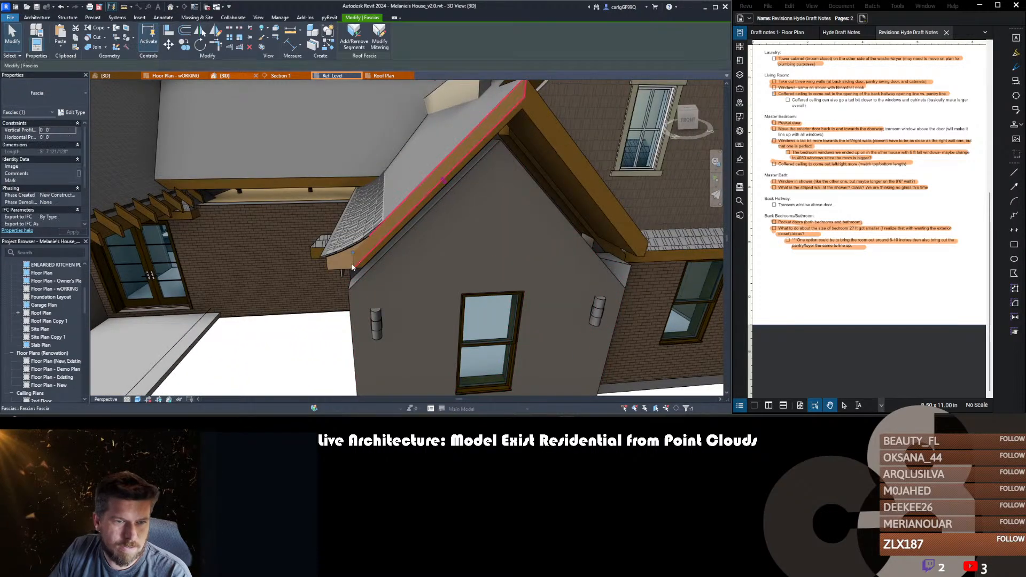
middle_click_drag(402, 255, 467, 182, "shift")
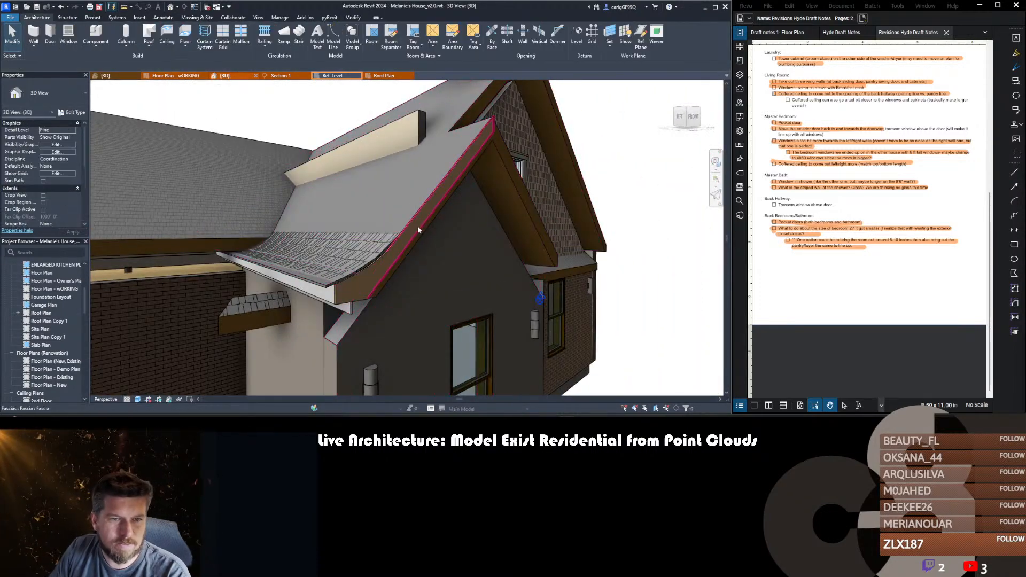
scroll(401, 206, "up", 3)
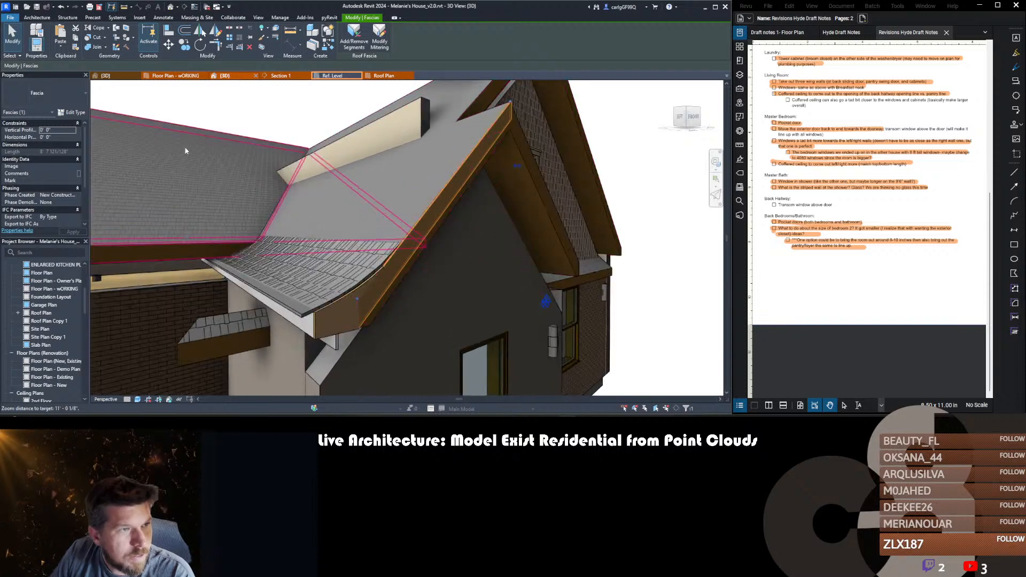
left_click(62, 136)
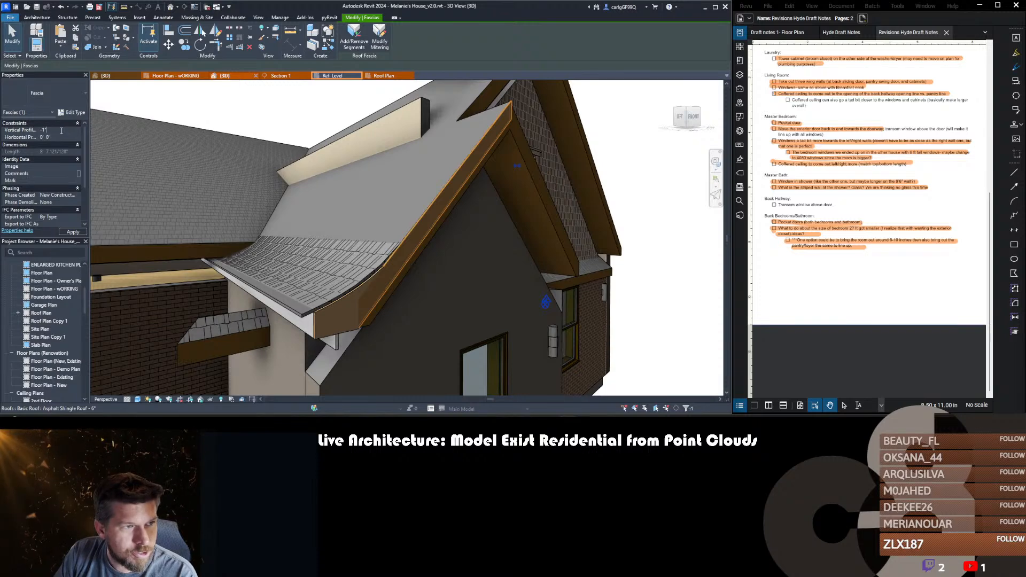
key("Return")
key("Escape")
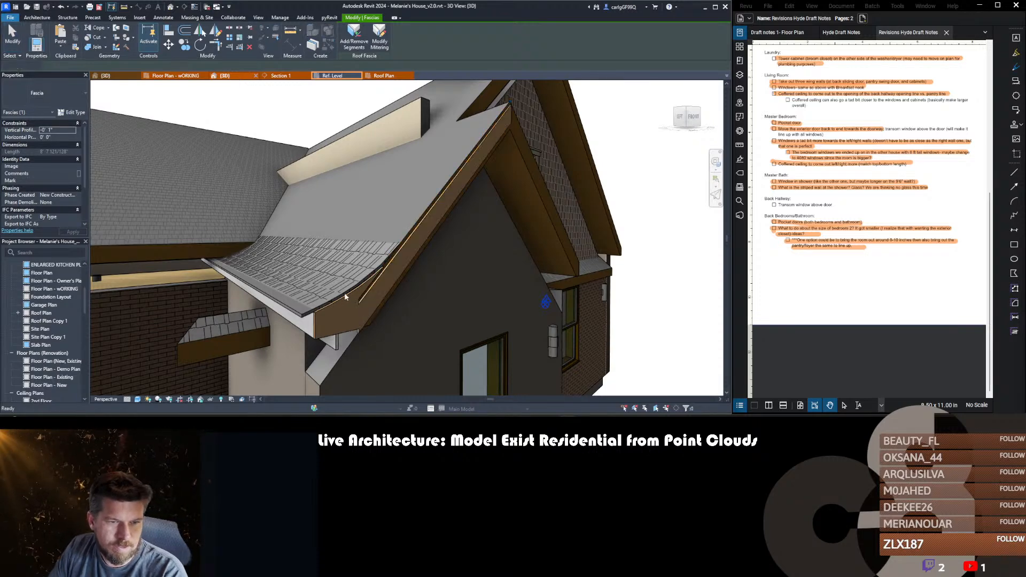
- Reopen the small gable's eave fascia cap for in-place editing and open its extrusion sketch
scroll(354, 312, "up", 5)
left_click(311, 296)
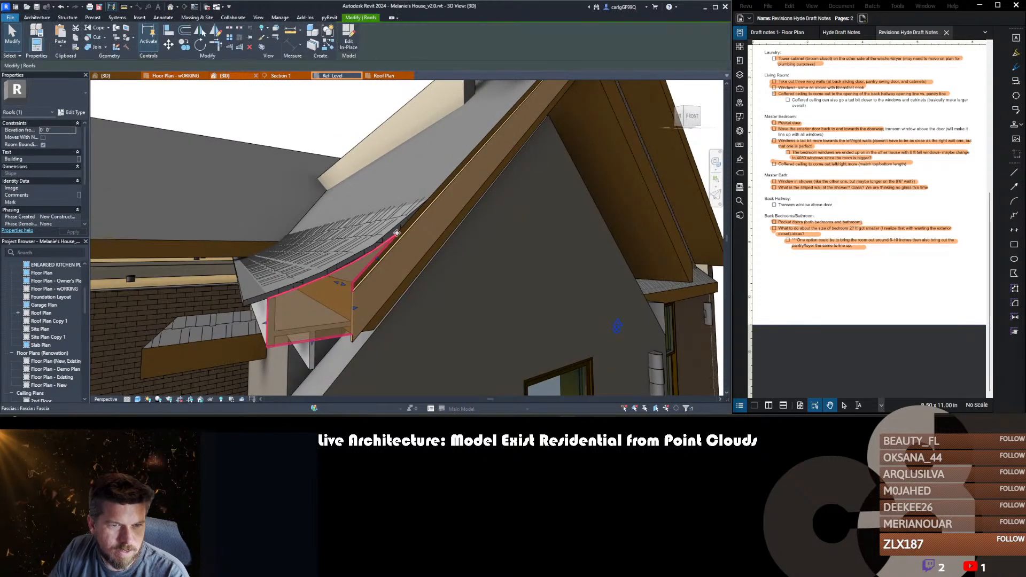
double_click(354, 271)
scroll(347, 273, "down", 4)
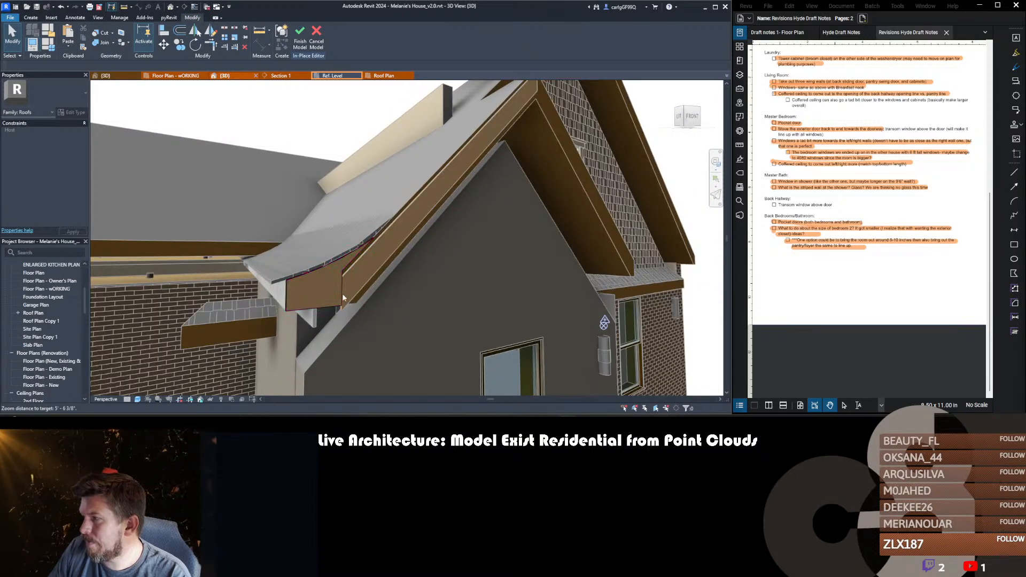
middle_click_drag(343, 295, 266, 269)
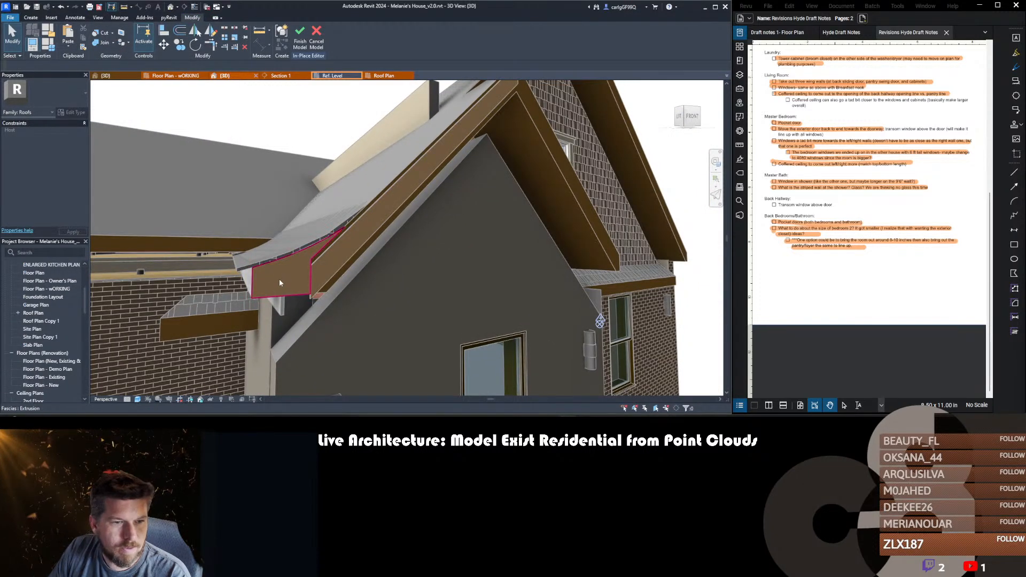
left_click(280, 283)
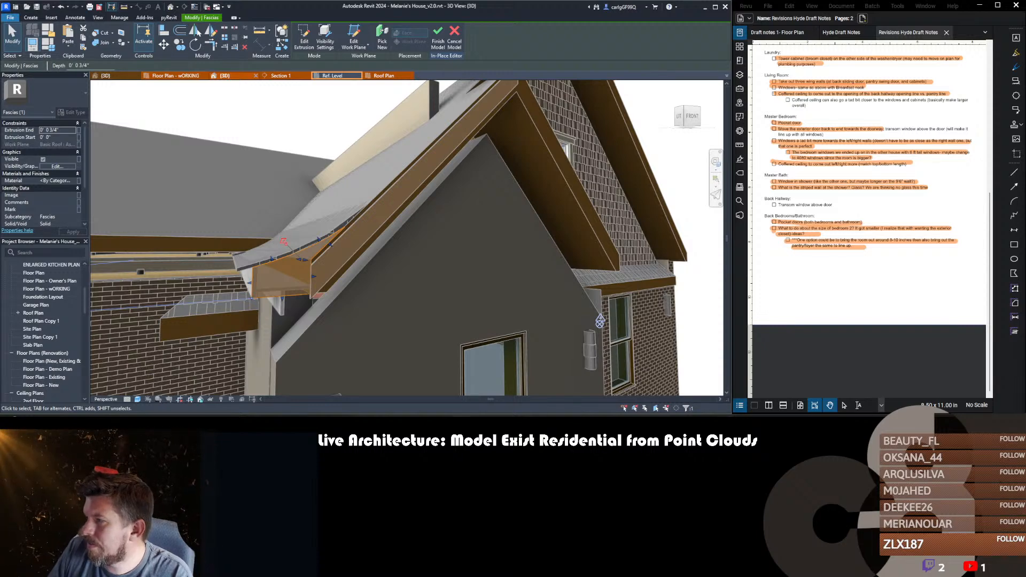
scroll(282, 283, "up", 2)
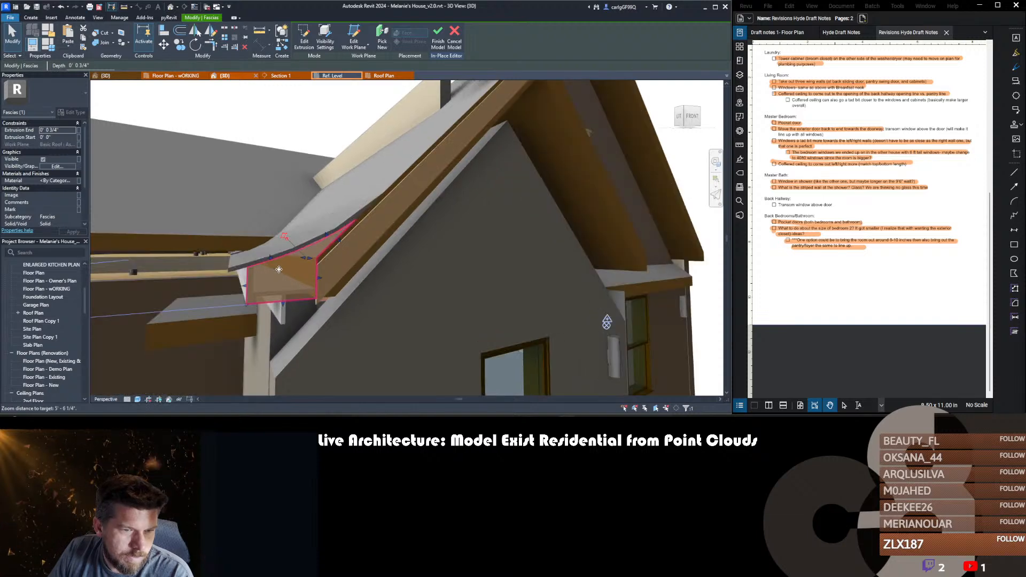
key("e")
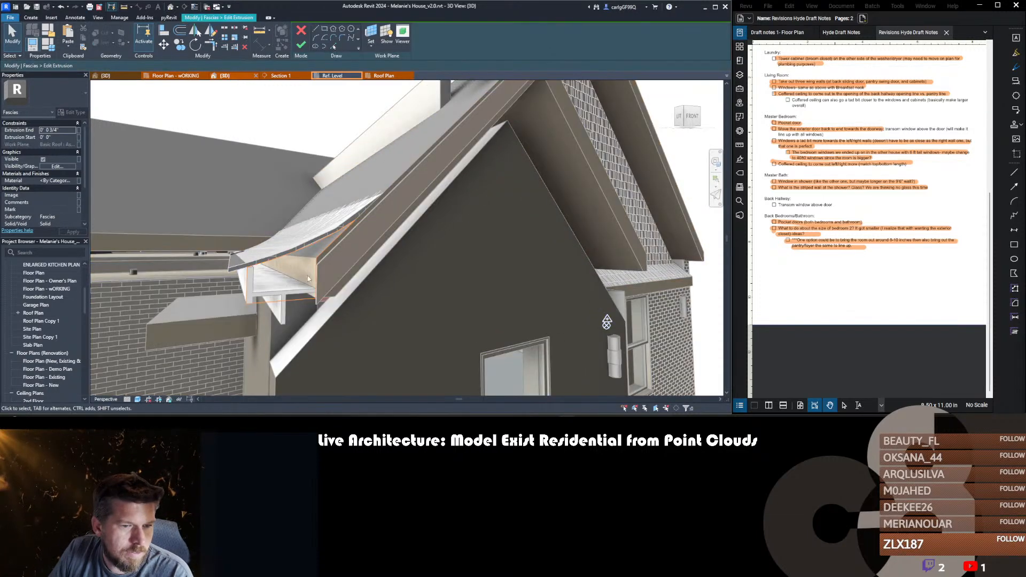
- Try to align the cap's sketch with the sloping gable fascia's edge, and finish the sketch and in-place model
key("a")
key("l")
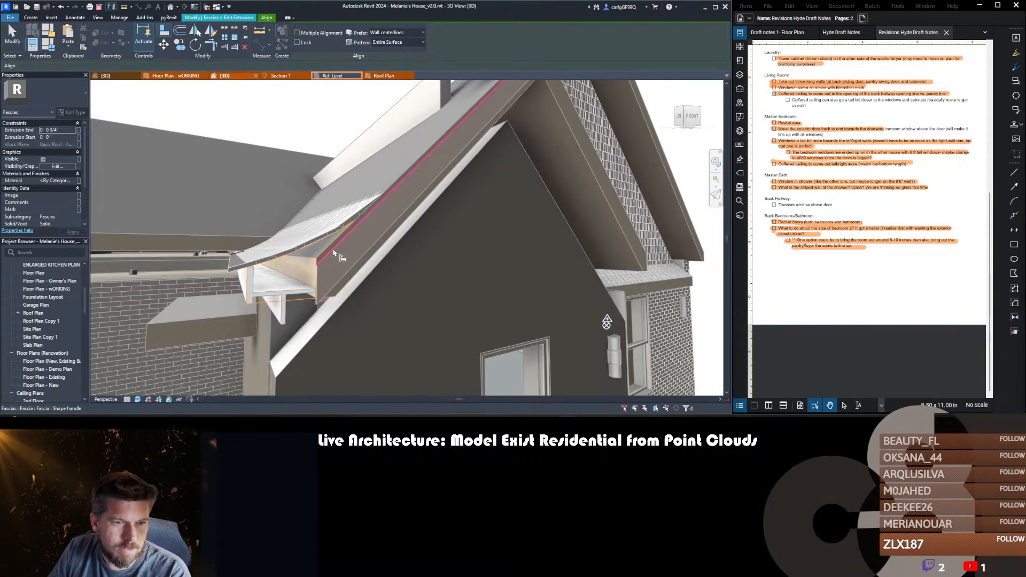
left_click(332, 251)
left_click(333, 247)
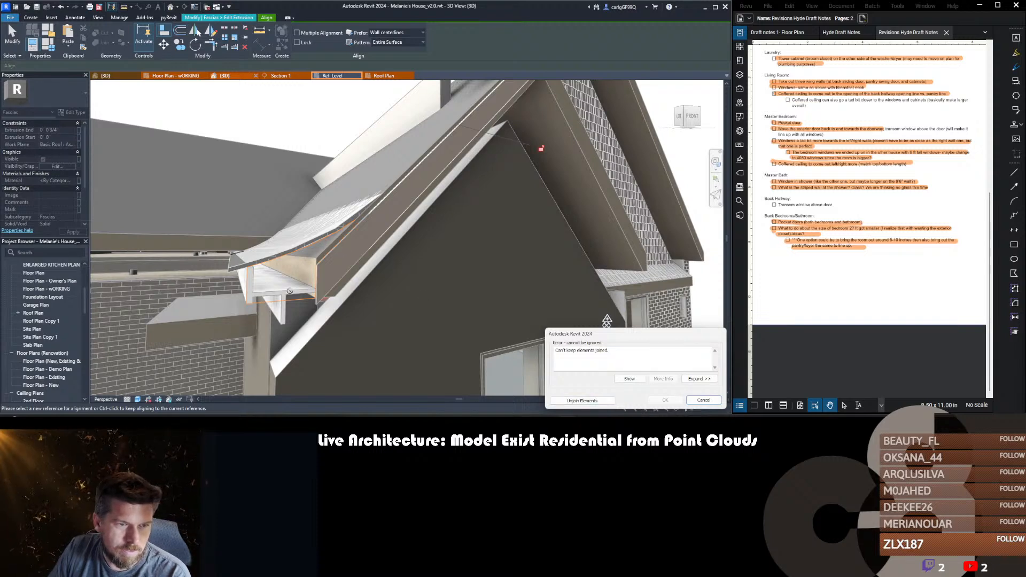
left_click(697, 401)
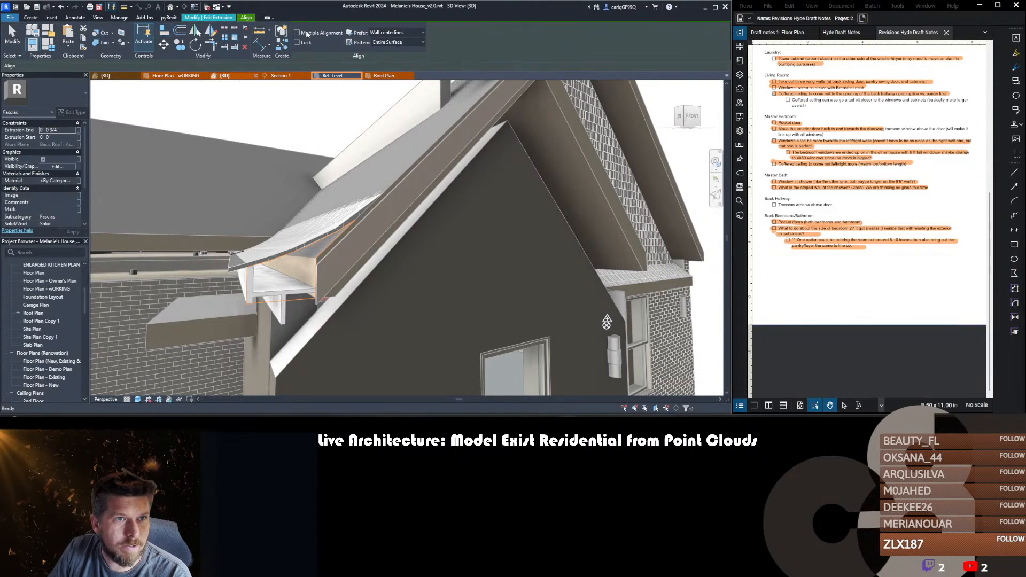
left_click(218, 19)
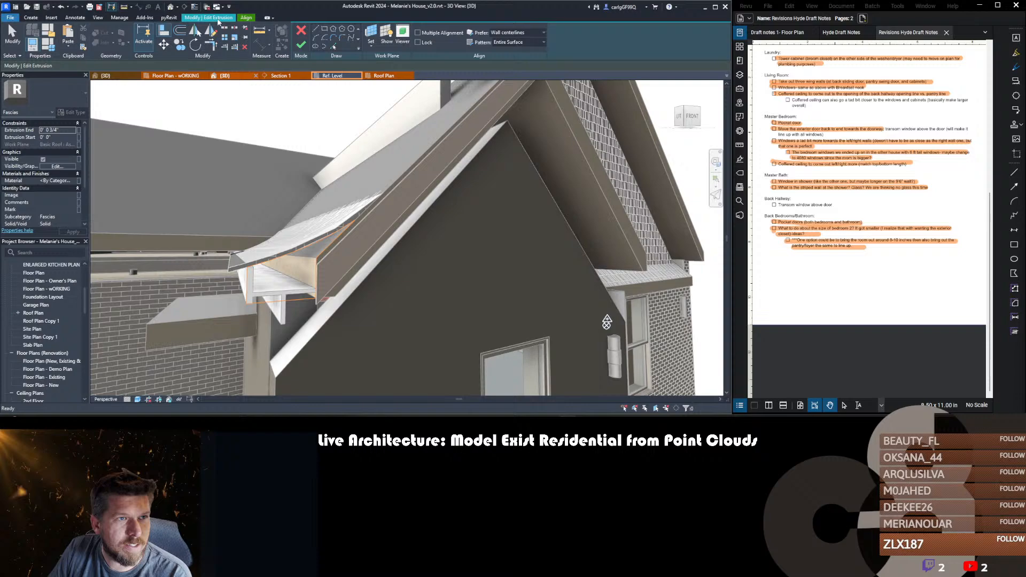
left_click(299, 43)
left_click(424, 220)
scroll(424, 220, "down", 2)
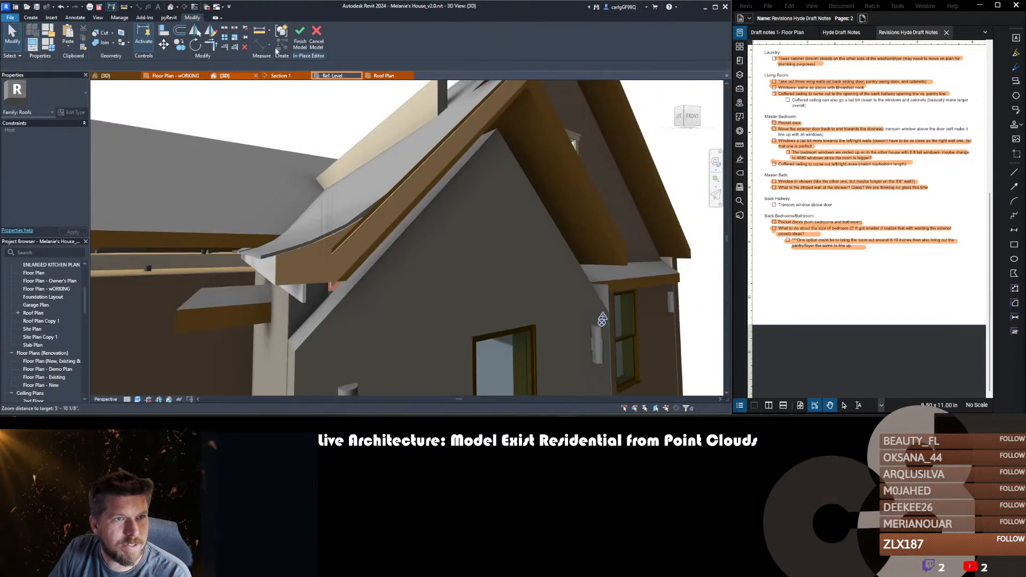
left_click(300, 37)
- Create a fascia similar to the curved "Build me like one of your french eaves" one along the small front gable's opposite eave
scroll(407, 251, "up", 2)
scroll(405, 249, "down", 3)
scroll(405, 249, "down", 3)
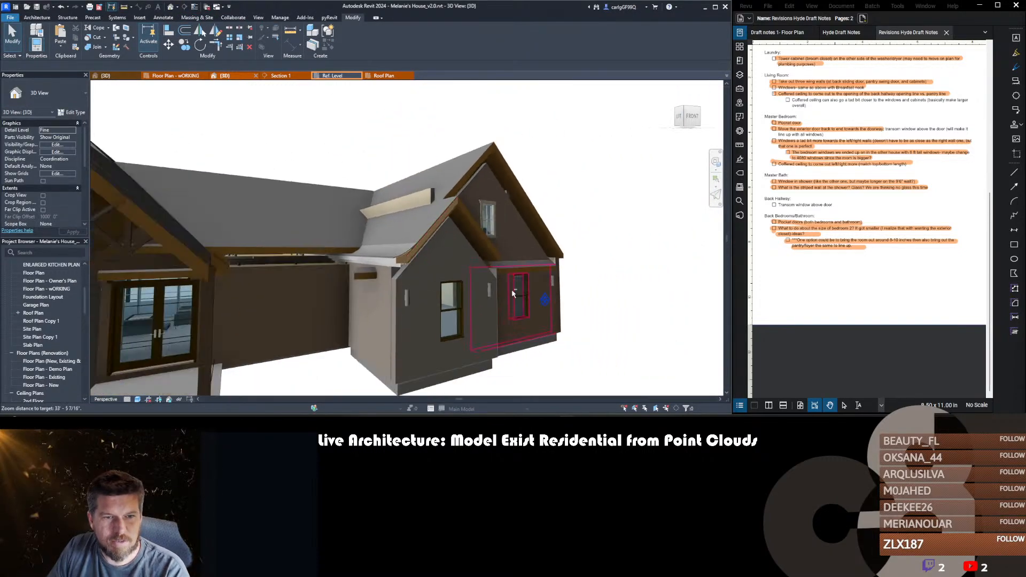
middle_click_drag(511, 290, 454, 347, "shift")
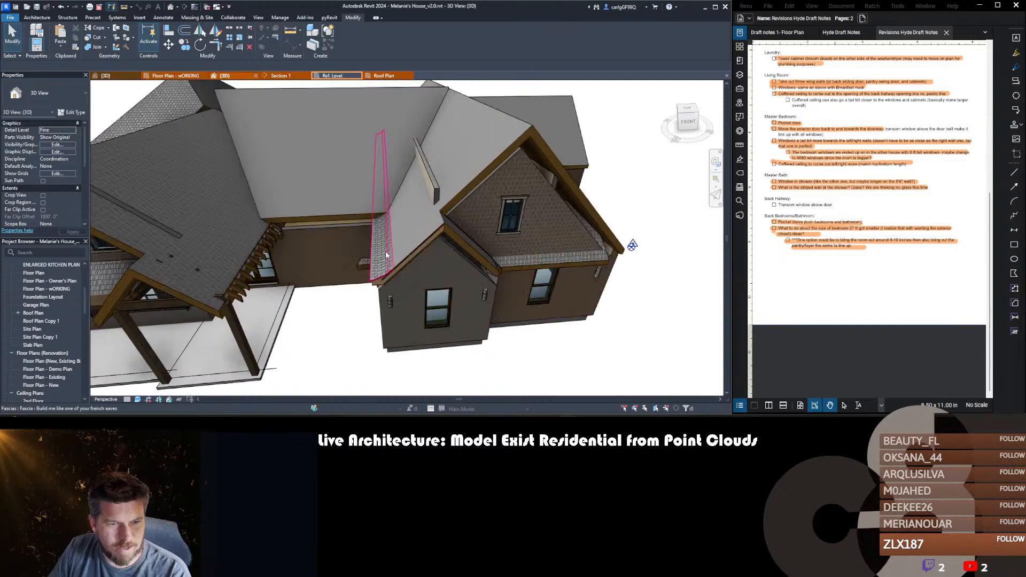
left_click(386, 251)
middle_click_drag(501, 294, 432, 278, "shift")
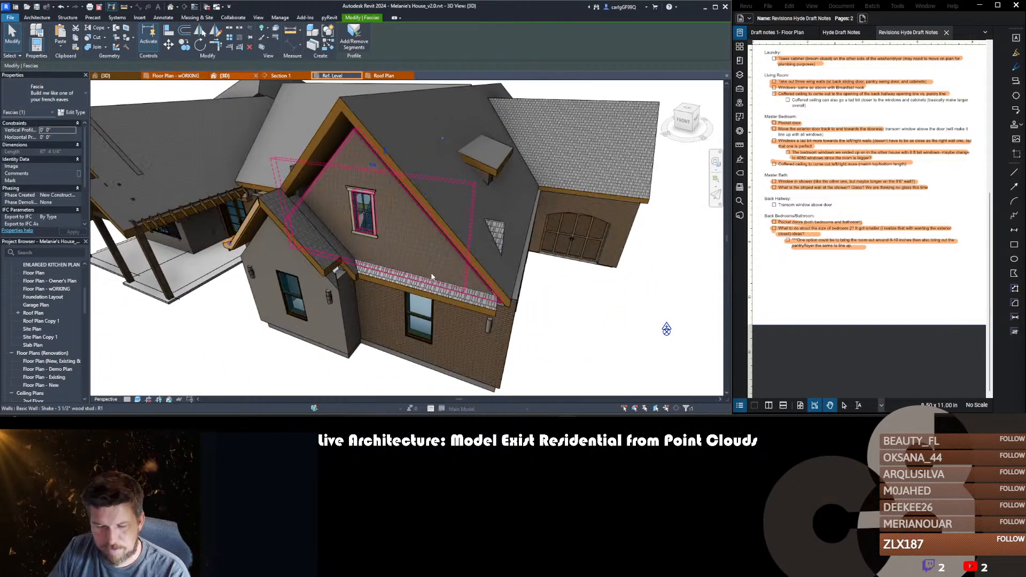
key("c")
key("s")
left_click(337, 264)
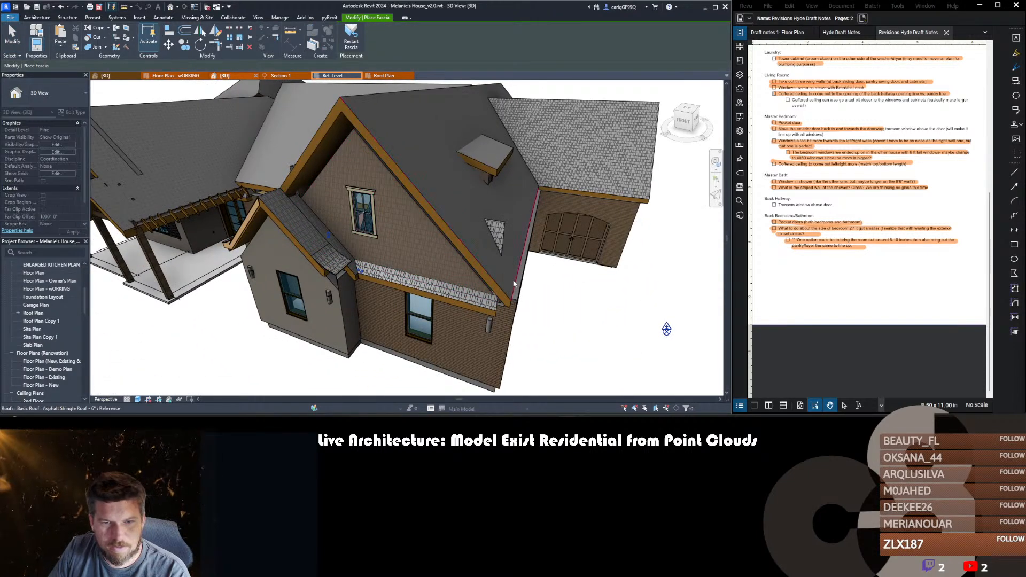
- Add the same curved eave fascia along the two eaves meeting at the inside corner on the house's right side
middle_click_drag(656, 256, 381, 248, "shift")
scroll(607, 260, "down", 2)
scroll(381, 248, "up", 2)
scroll(381, 248, "down", 5)
scroll(459, 267, "up", 3)
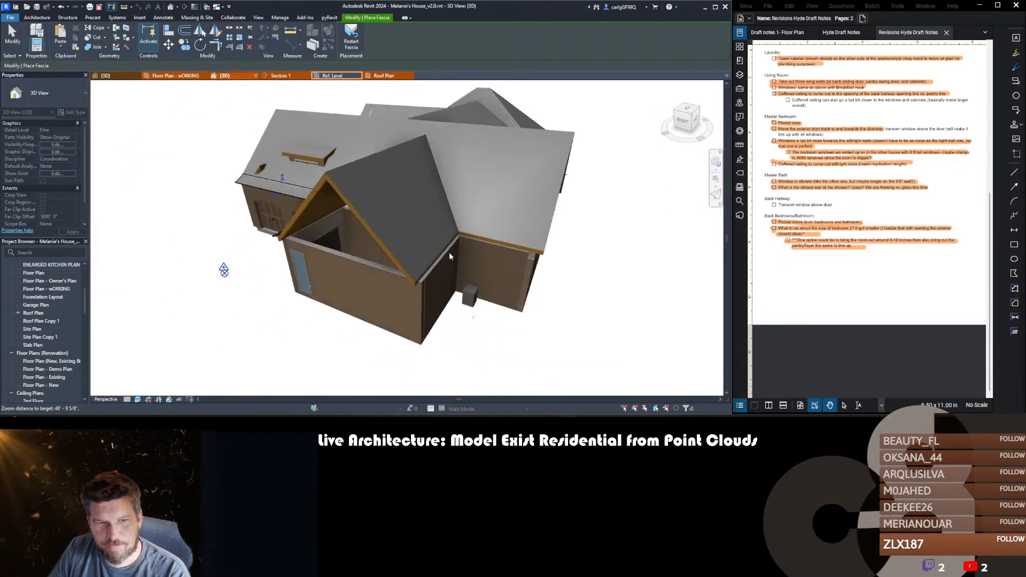
left_click(447, 252)
left_click(482, 239)
scroll(448, 258, "down", 2)
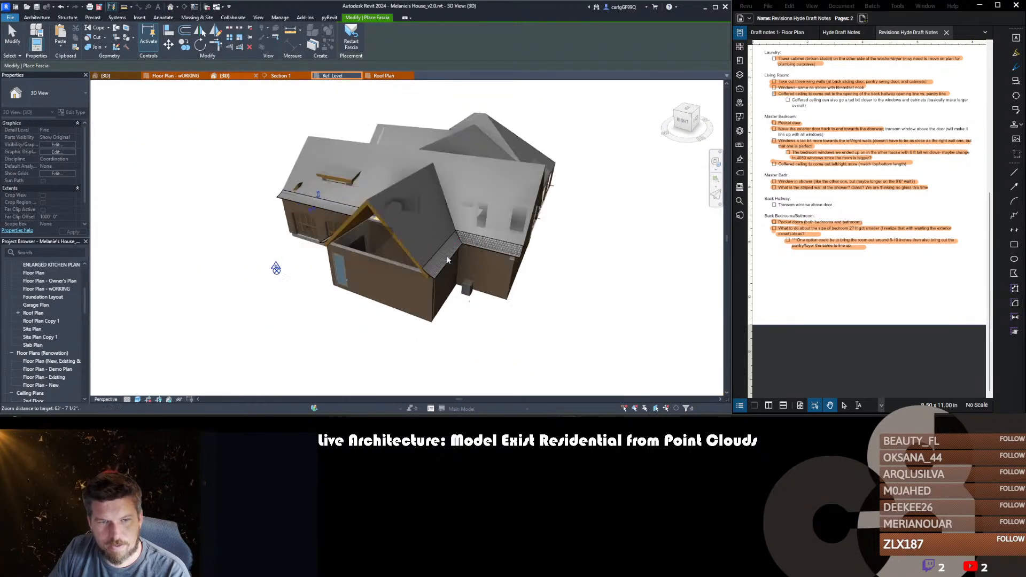
- Inspect the rear gable, main roof and back porch eaves for further fascia edges, and end fascia placement
middle_click_drag(576, 267, 371, 190, "shift")
scroll(435, 266, "up", 3)
scroll(435, 266, "down", 3)
key("Escape")
scroll(529, 273, "down", 2)
scroll(341, 169, "up", 3)
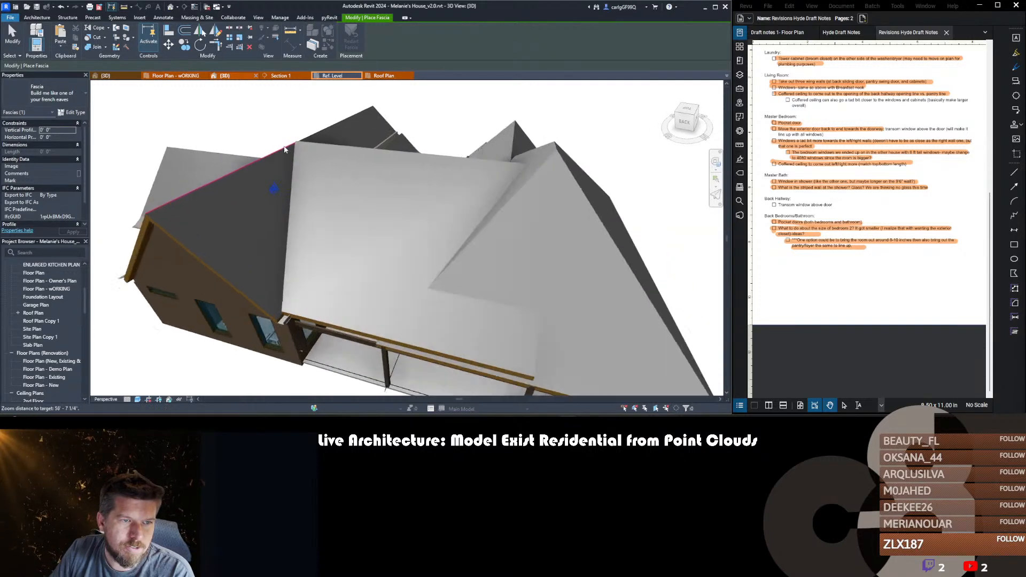
scroll(366, 187, "down", 3)
key("Escape")
scroll(385, 223, "up", 2)
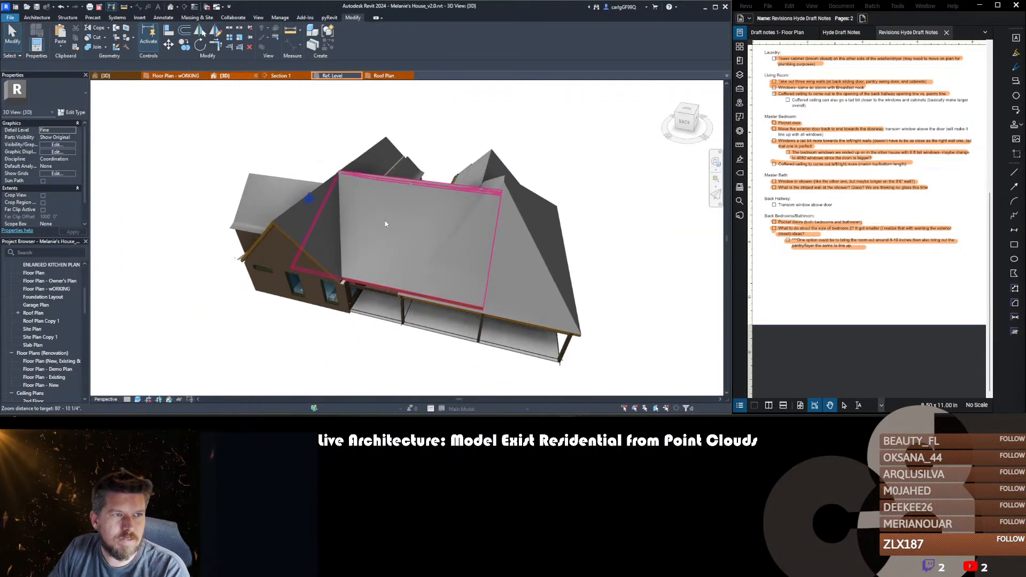
- Switch to the other house model's 3D view and examine its rear hip roofs, porch and eaves from several sides
left_click(118, 76)
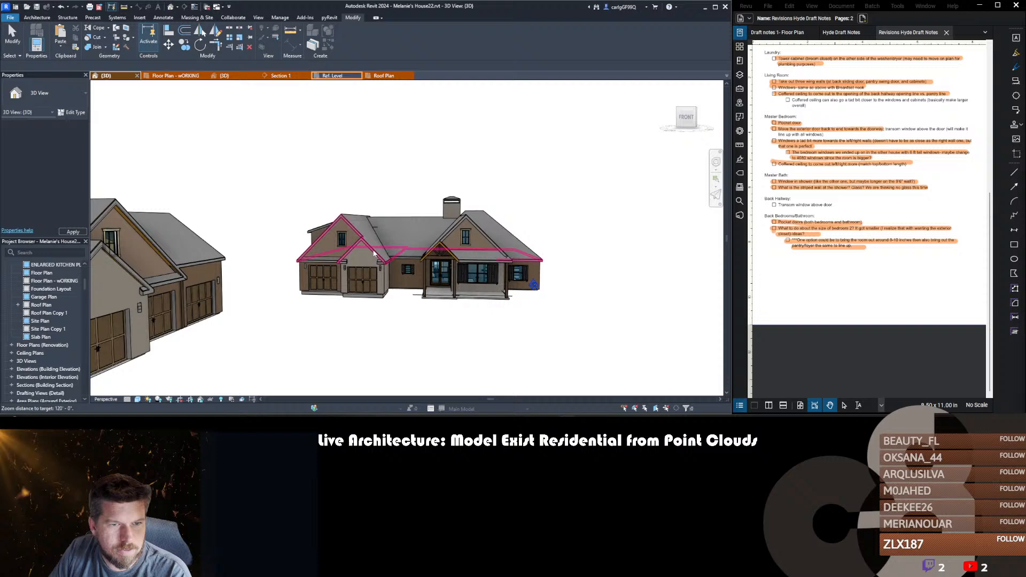
middle_click_drag(395, 236, 615, 299, "shift")
middle_click_drag(412, 308, 537, 330, "shift")
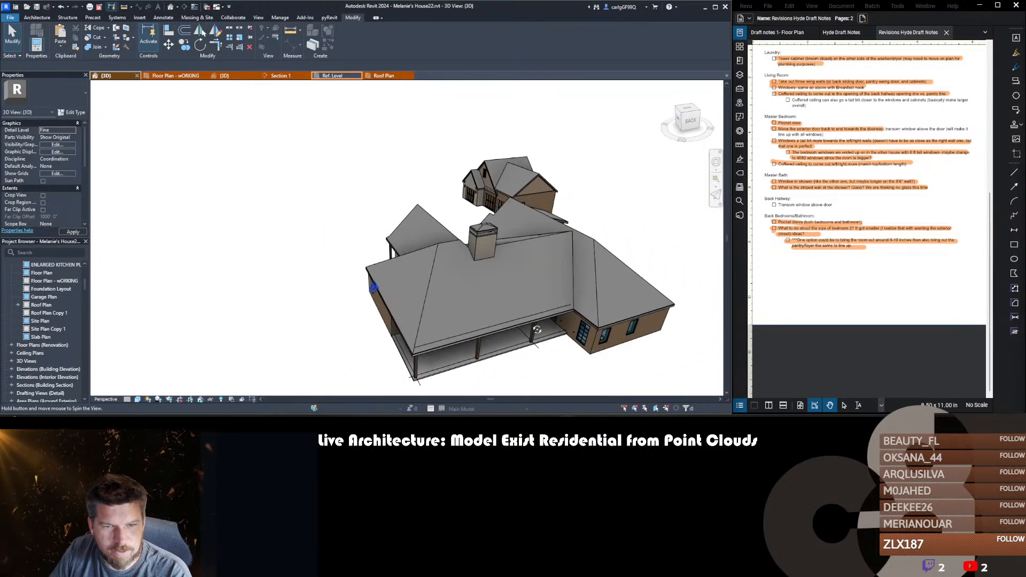
middle_click_drag(507, 288, 469, 282, "shift")
scroll(484, 297, "up", 5)
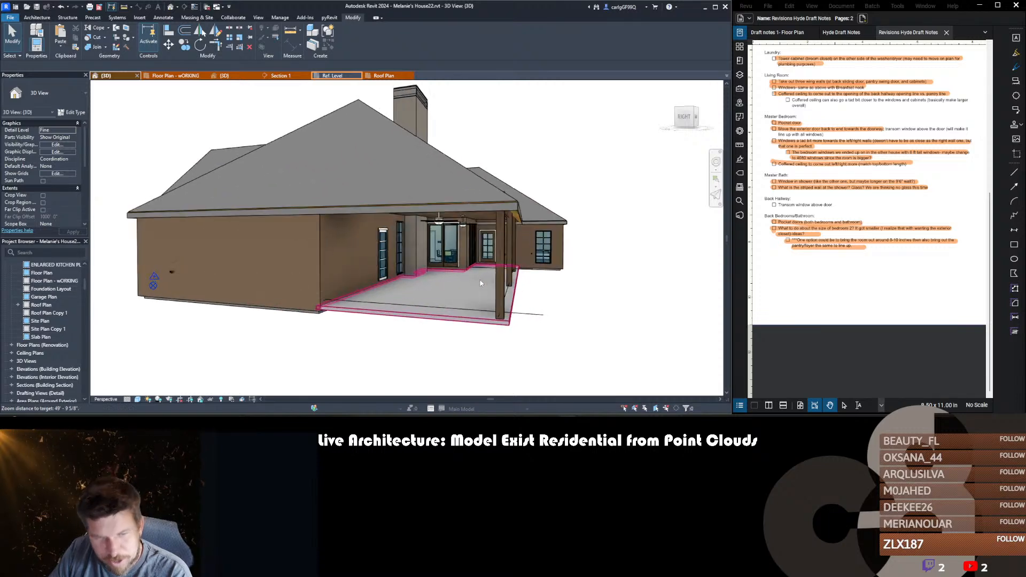
middle_click_drag(489, 295, 436, 319, "shift")
scroll(436, 319, "down", 4)
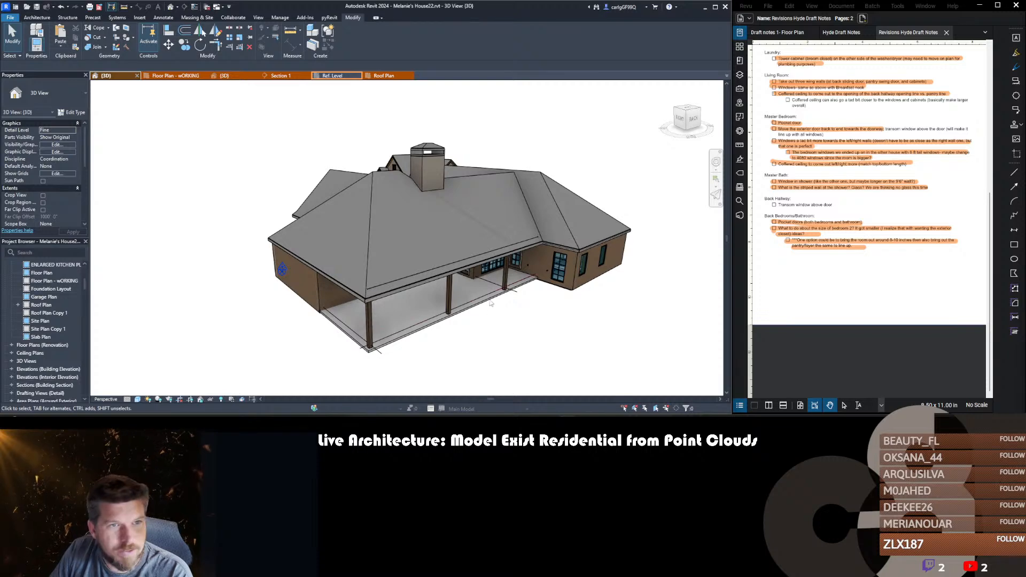
middle_click_drag(409, 242, 367, 177, "shift")
middle_click_drag(447, 277, 371, 270, "shift")
scroll(351, 279, "down", 2)
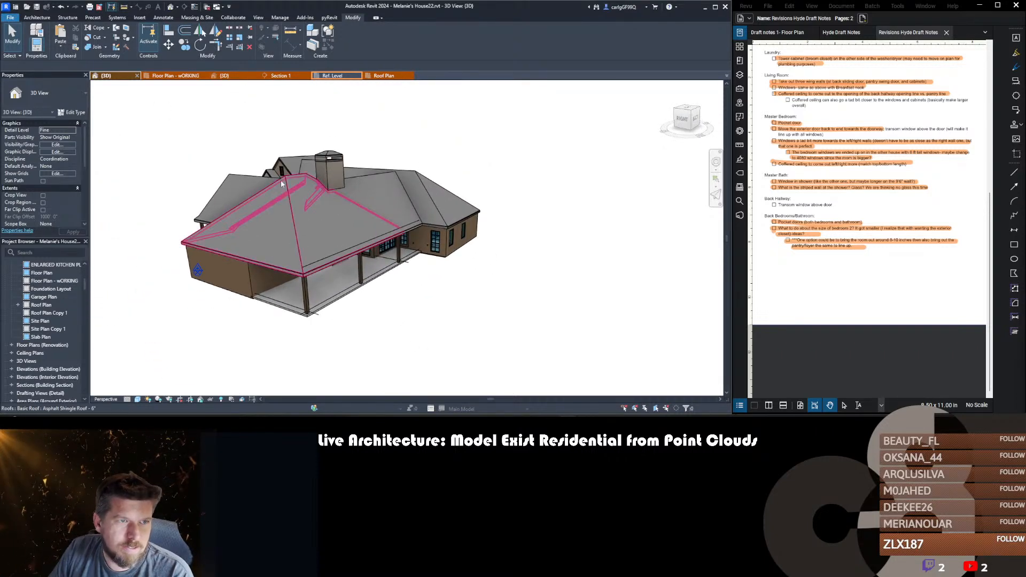
- Return to the revised house model's 3D view and inspect its side and rear roofs for comparison
left_click(225, 76)
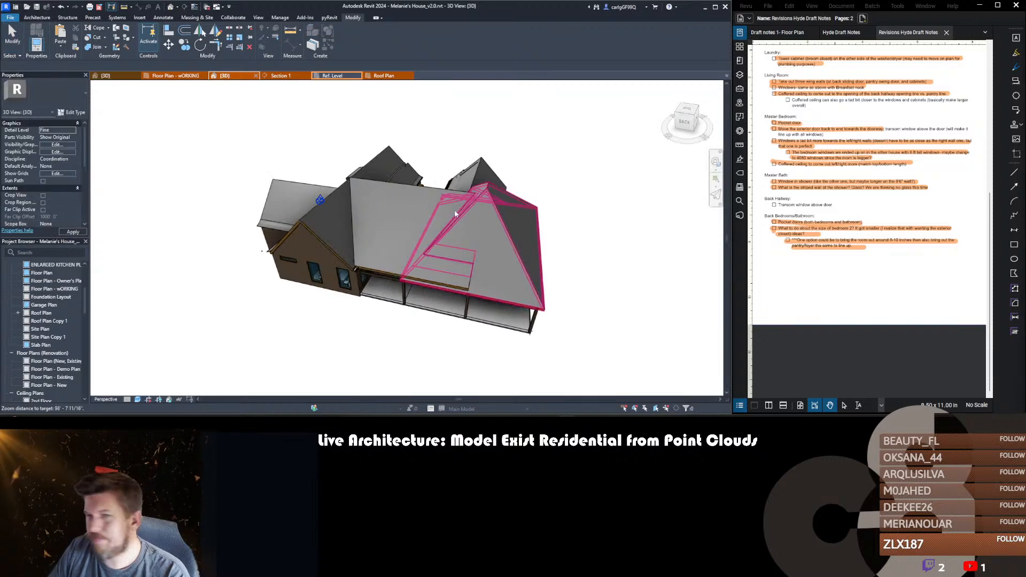
scroll(373, 233, "up", 3)
middle_click_drag(342, 310, 418, 304, "shift")
scroll(405, 214, "down", 3)
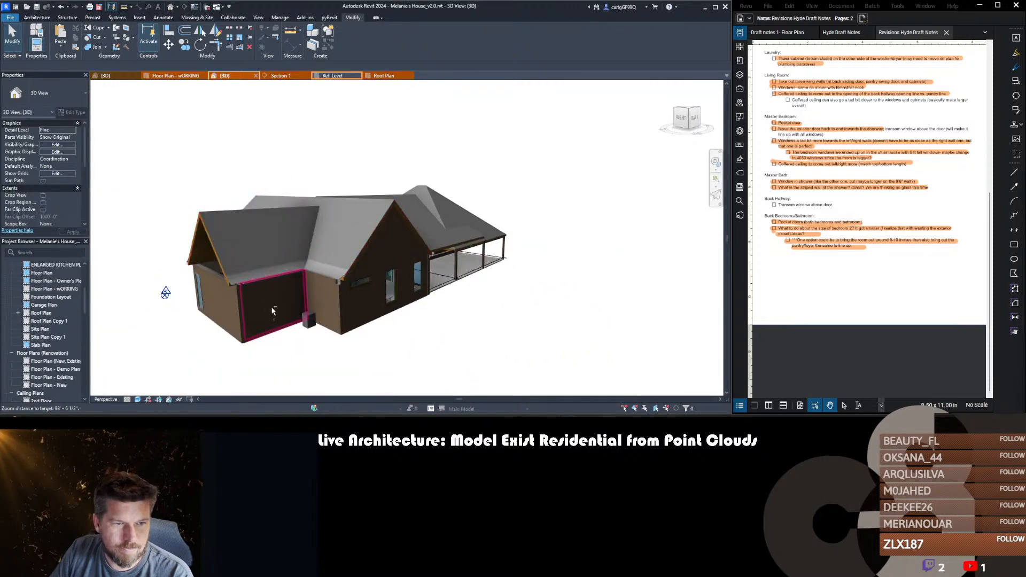
middle_click_drag(567, 305, 433, 321, "shift")
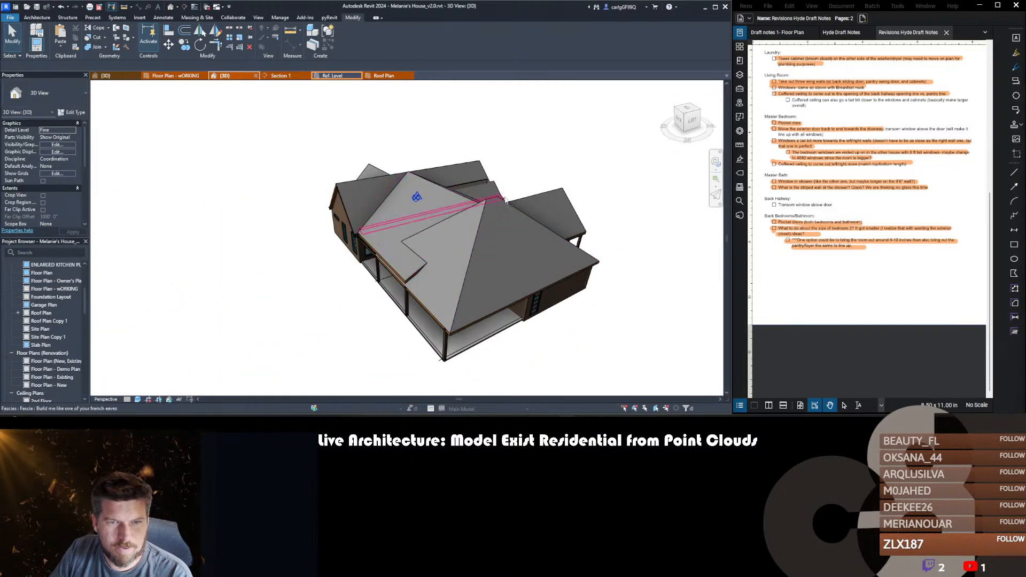
- Try to place a fascia similar to the main roof's curved eave fascia on the hip roof's left-side eave
left_click(358, 229)
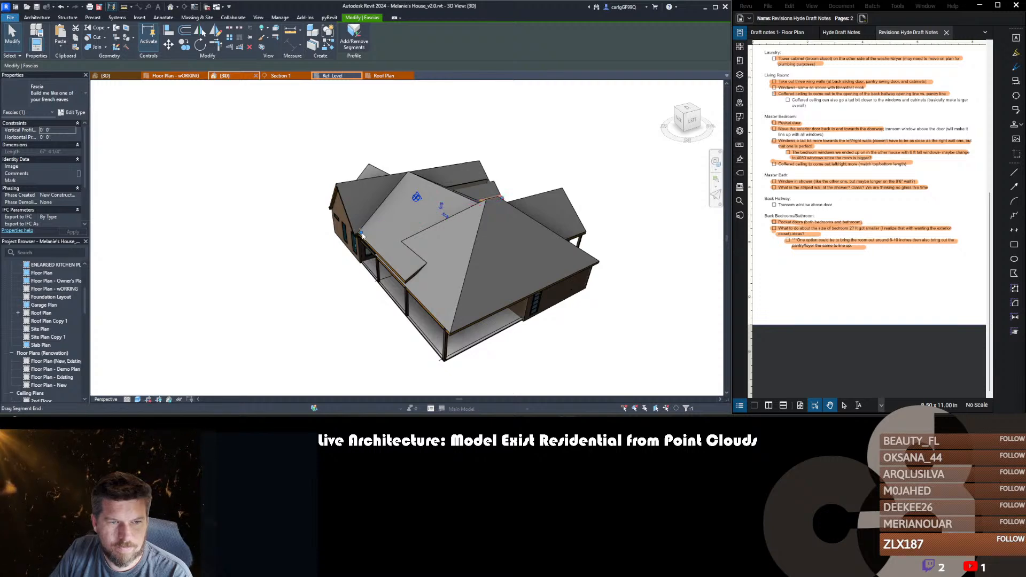
key("c")
key("s")
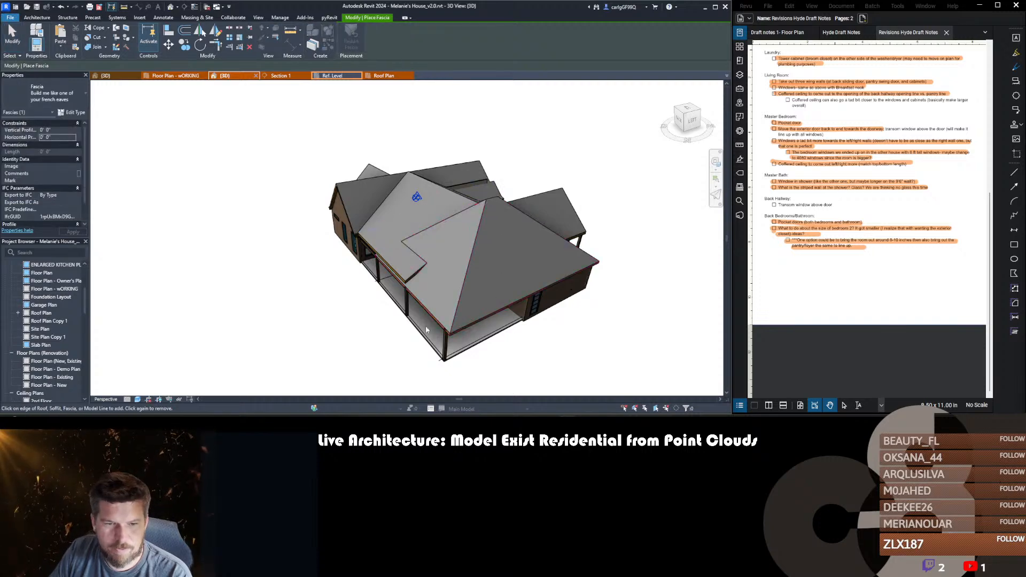
left_click(473, 319)
key("Escape")
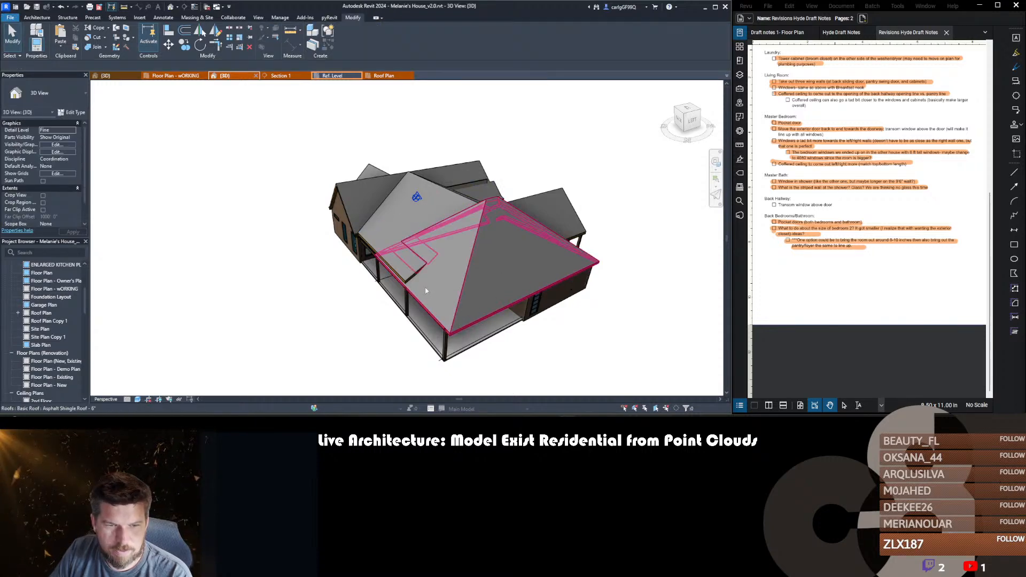
- Create matching curved fascias along the hip roof's left-side eave and its adjoining short front eave
left_click(512, 198)
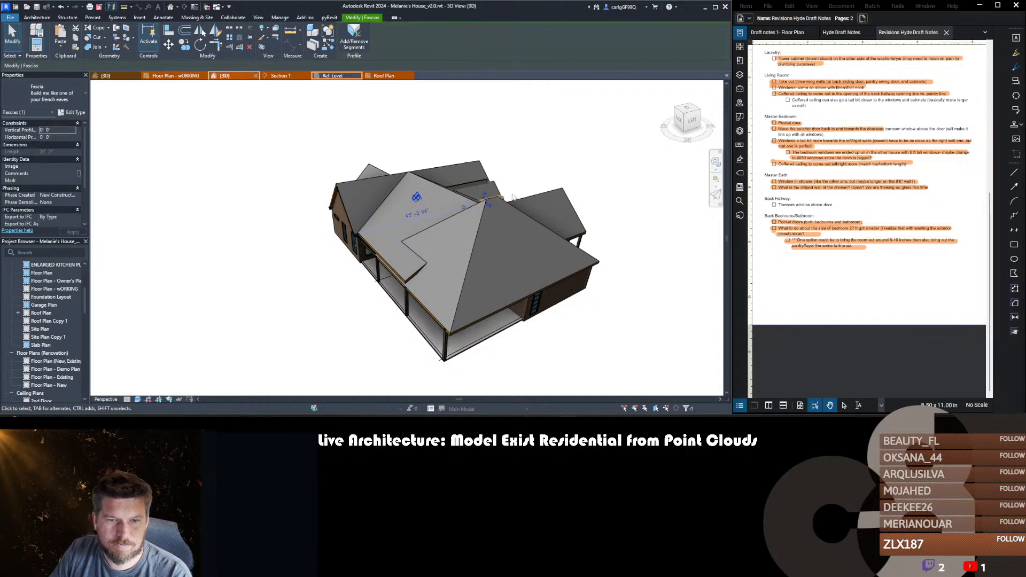
key("c")
key("s")
left_click(508, 310)
middle_click_drag(612, 317, 316, 273, "shift")
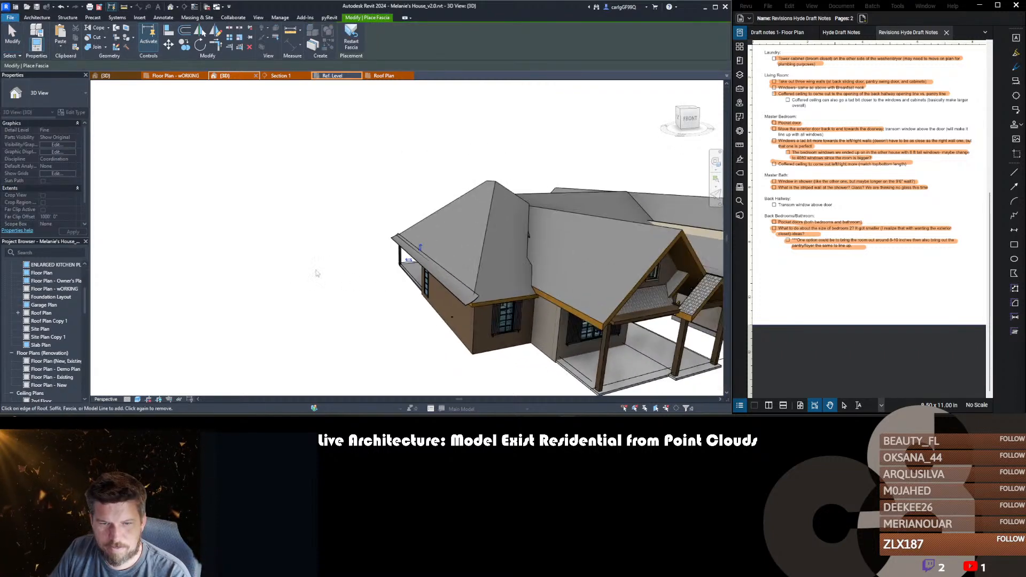
left_click(495, 303)
- Examine the hip roof's new curved eaves and corner, and the neighbouring front roof edges
scroll(486, 281, "up", 3)
mouse_move(481, 284)
middle_mouse_down("shift")
mouse_move(386, 230)
mouse_move(383, 246)
mouse_move(499, 277)
mouse_move(473, 276)
middle_mouse_up("shift")
scroll(383, 248, "up", 3)
scroll(472, 275, "down", 3)
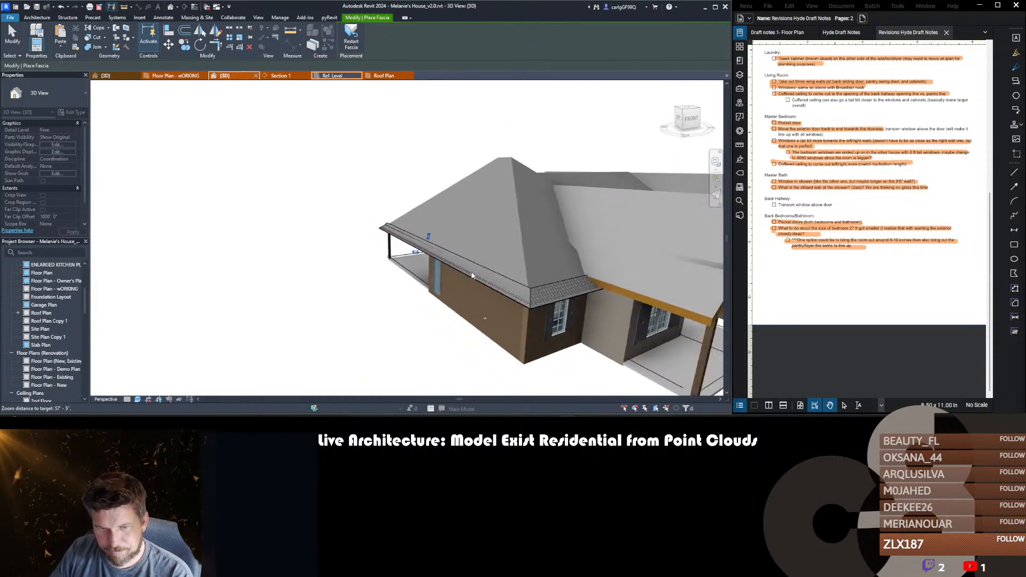
middle_click_drag(606, 328, 642, 329, "shift")
scroll(627, 282, "up", 4)
scroll(643, 329, "up", 2)
scroll(513, 257, "down", 5)
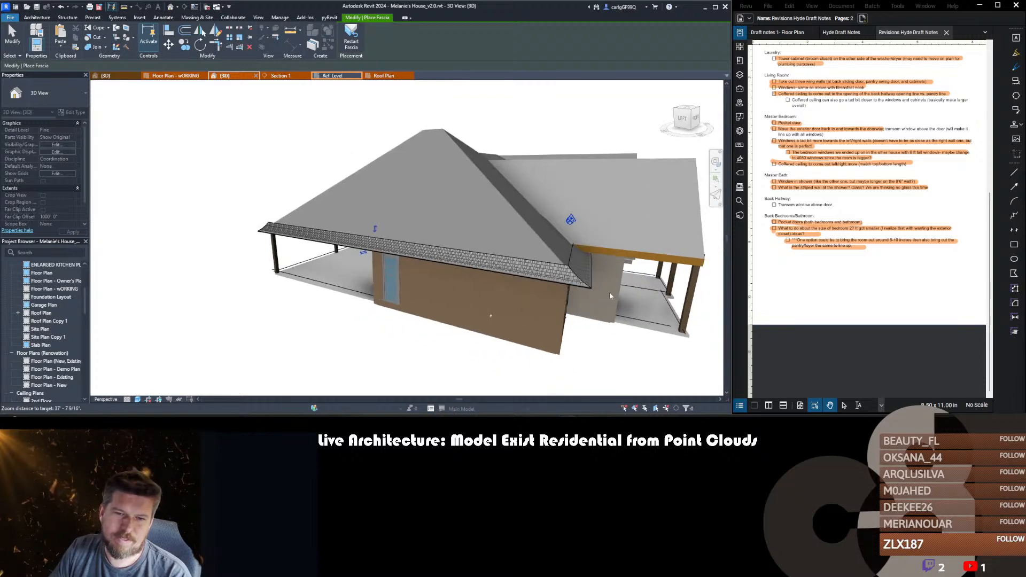
middle_click_drag(611, 296, 411, 295, "shift")
scroll(566, 291, "up", 2)
scroll(426, 290, "down", 3)
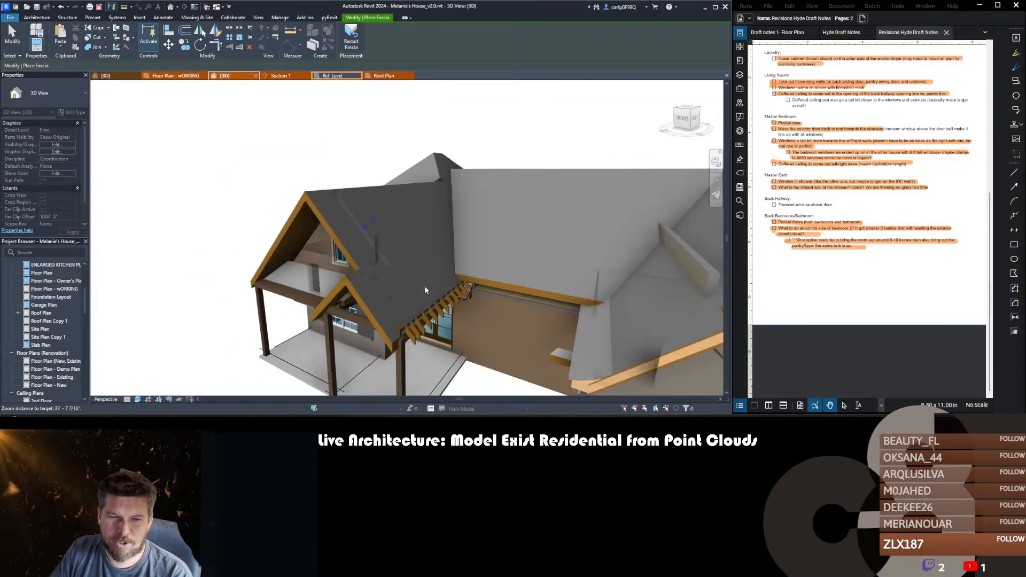
- Inspect the right-hand main roof's rafter cut, fascia depth and slope properties
scroll(425, 289, "down", 3)
middle_click_drag(527, 329, 593, 294, "shift")
scroll(598, 290, "up", 2)
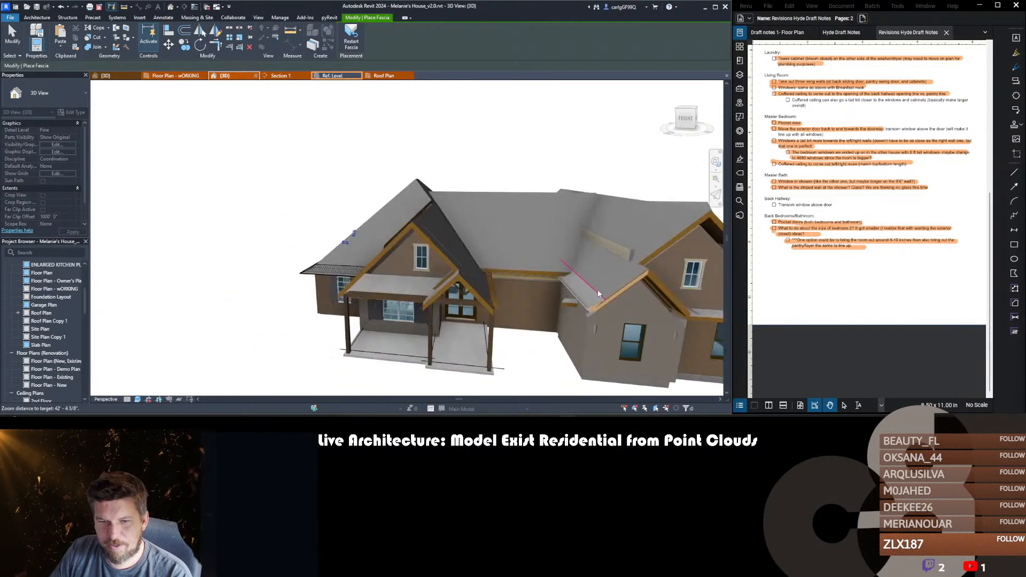
scroll(598, 289, "up", 2)
key("Escape")
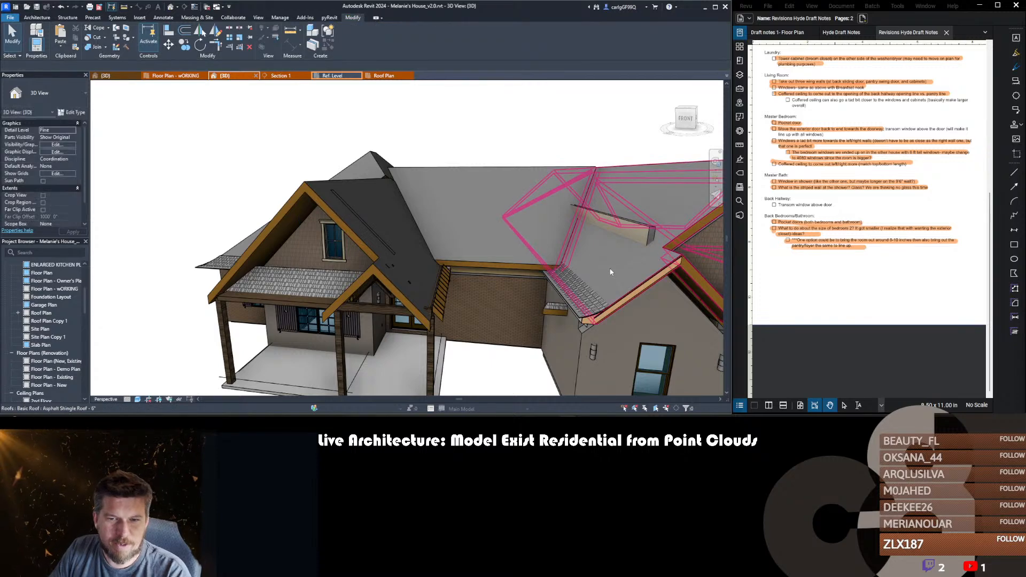
left_click(611, 272)
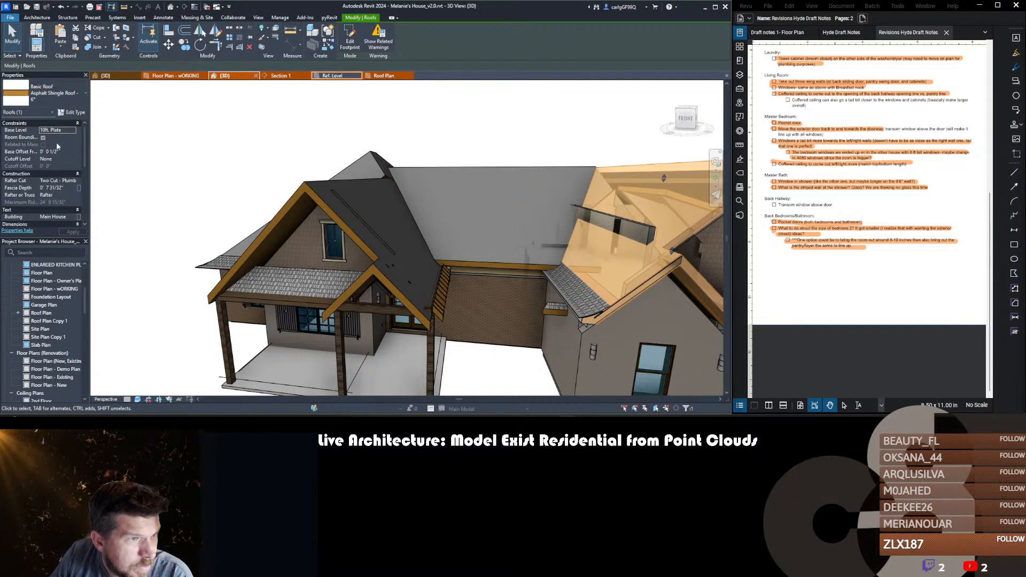
scroll(58, 145, "down", 5)
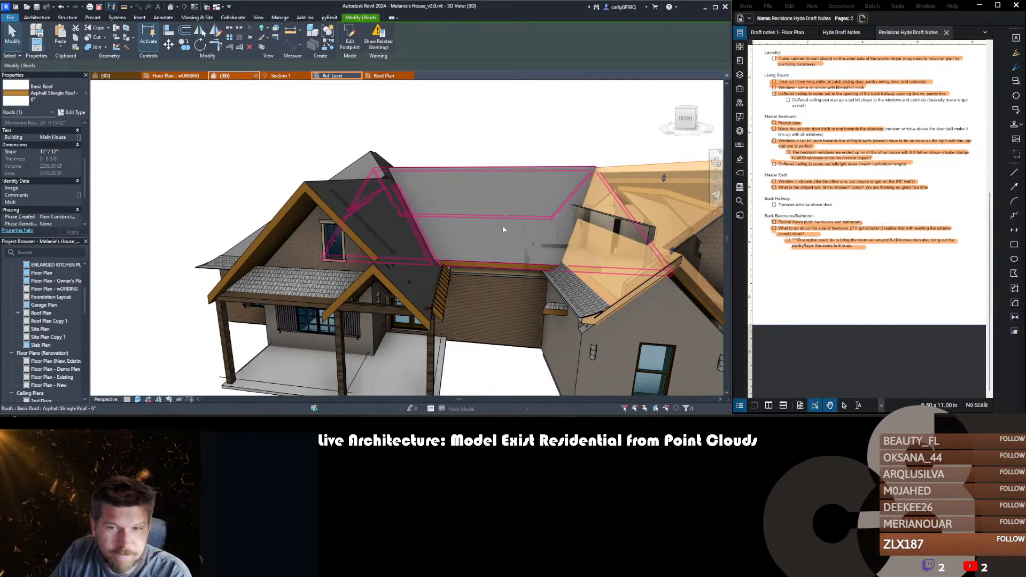
- Examine the curved fascia around the hip roof's corner and its meeting with the front porch gable roof
scroll(503, 229, "down", 3)
key("Escape")
middle_click_drag(344, 280, 389, 287)
middle_click_drag(389, 288, 481, 310, "shift")
left_click(341, 303)
scroll(341, 302, "up", 4)
key("Escape")
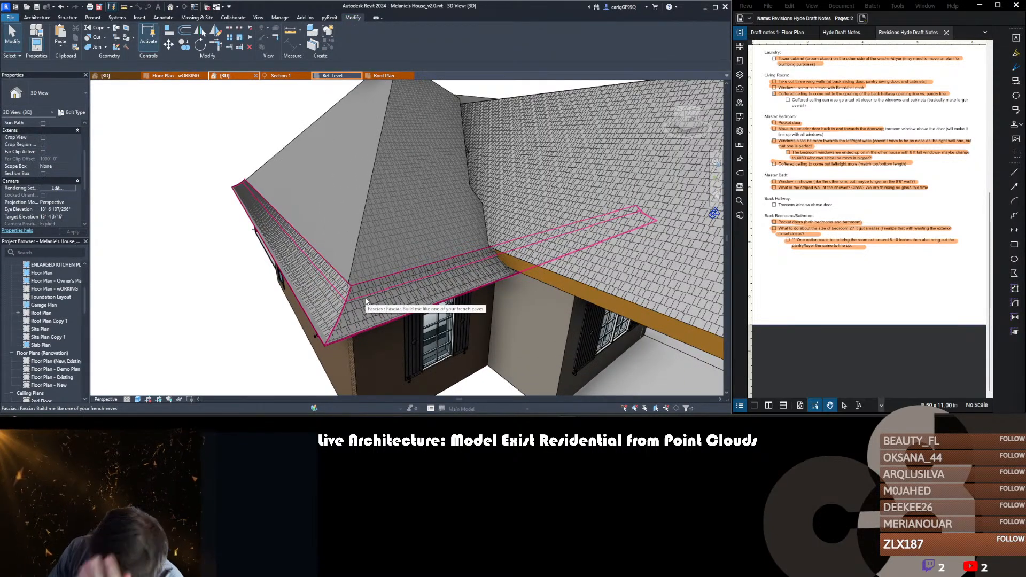
scroll(364, 239, "down", 8)
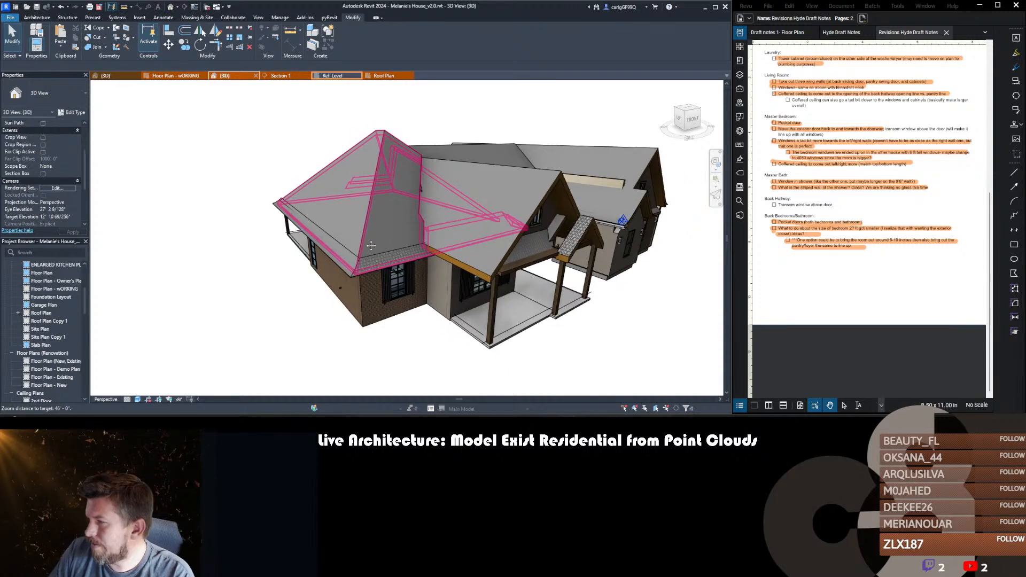
scroll(370, 238, "up", 3)
scroll(372, 256, "down", 5)
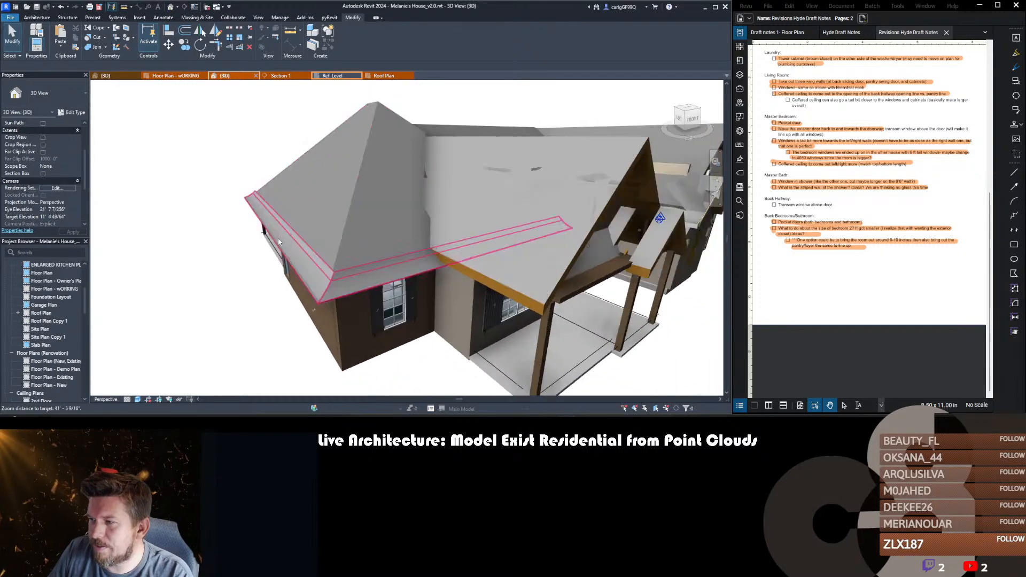
middle_click_drag(328, 276, 238, 275, "shift")
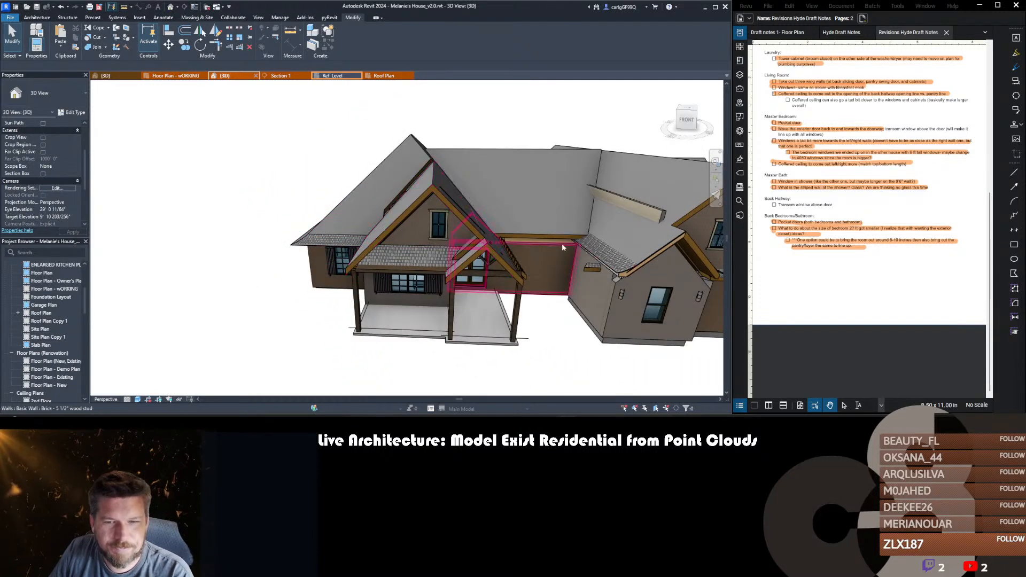
- Create a "Build me like one of your french eaves" fascia along the front porch gable roof's left-side eave
left_click(398, 225)
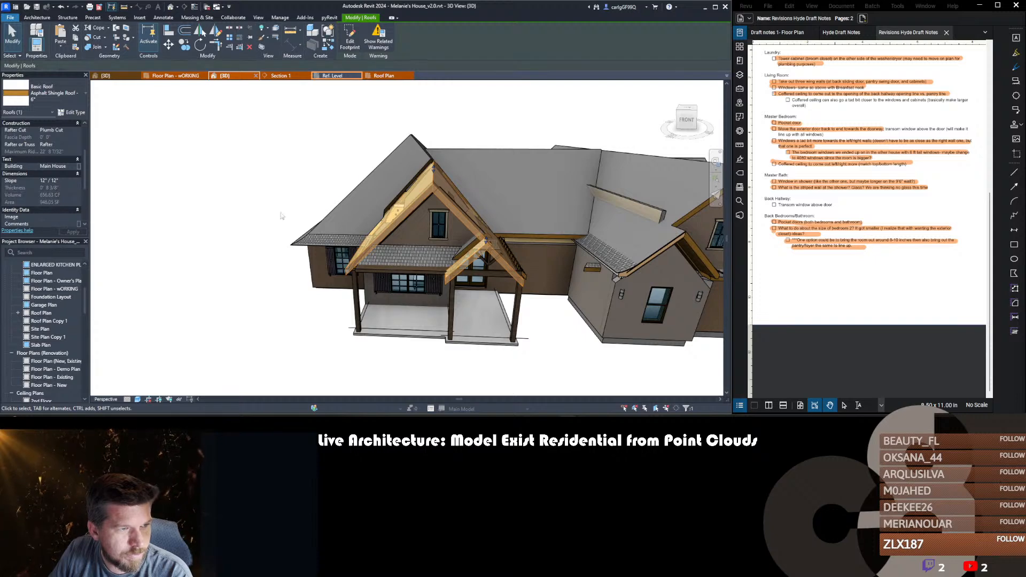
left_click(612, 266)
middle_click_drag(342, 258, 415, 298, "shift")
key("c")
key("s")
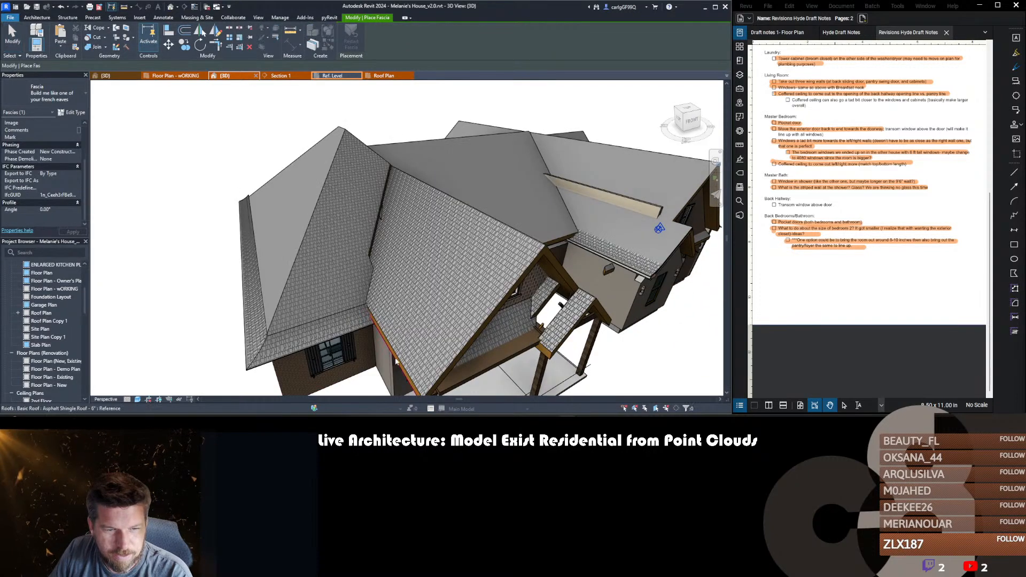
left_click(401, 359)
scroll(401, 352, "down", 2)
- Add matching curved fascias to the small porch gable's left-side eave and the large porch gable's right-side eave
middle_click_drag(464, 342, 427, 300, "shift")
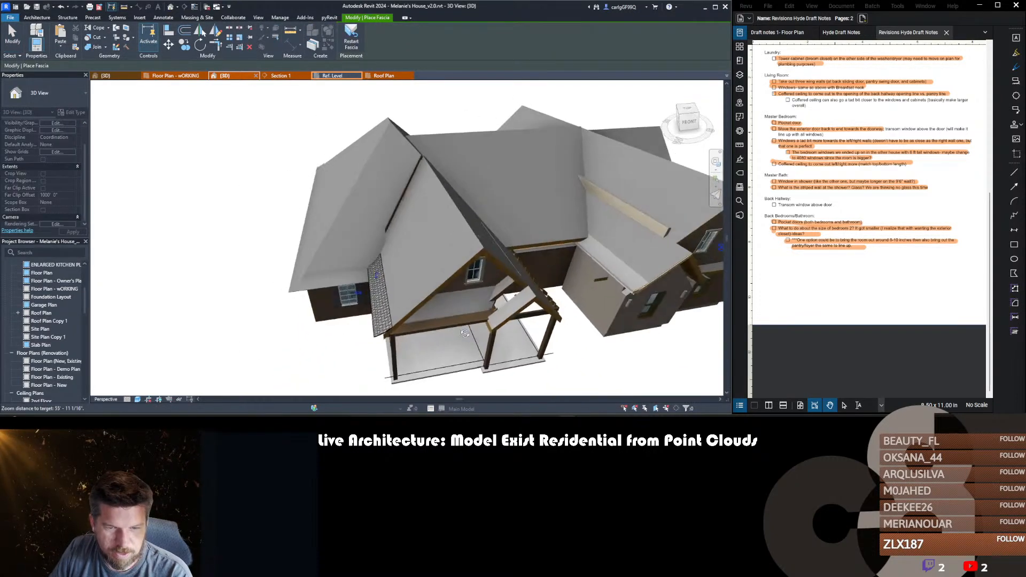
scroll(498, 321, "up", 3)
left_click(498, 321)
middle_click_drag(500, 320, 467, 290, "shift")
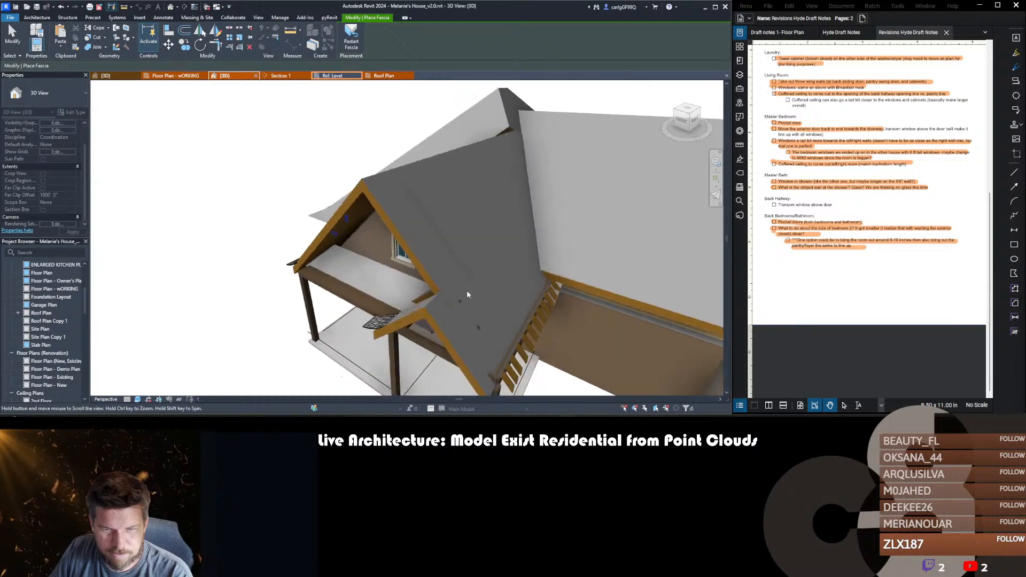
left_click(498, 370)
scroll(508, 245, "down", 4)
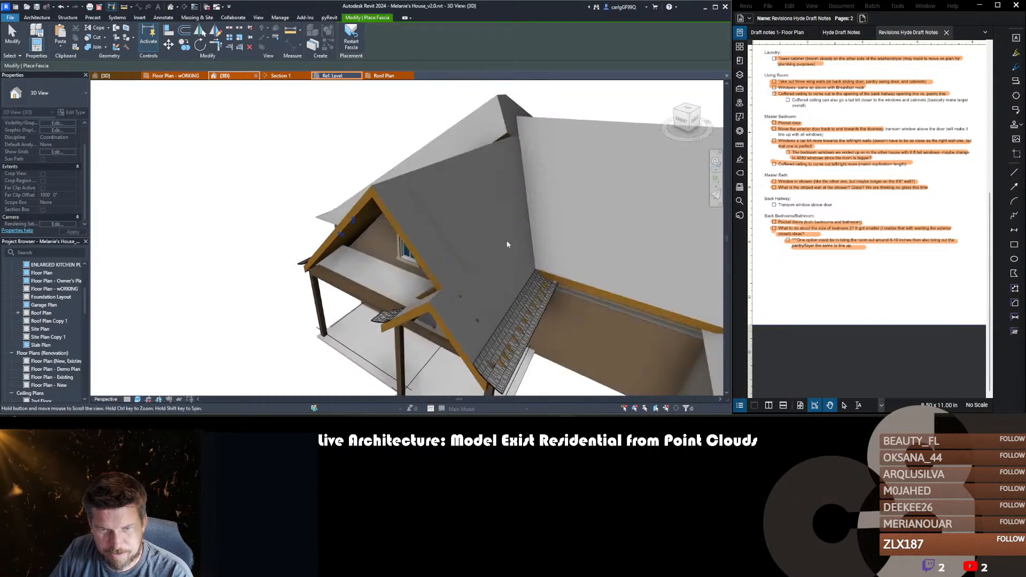
middle_click_drag(505, 203, 424, 264, "shift")
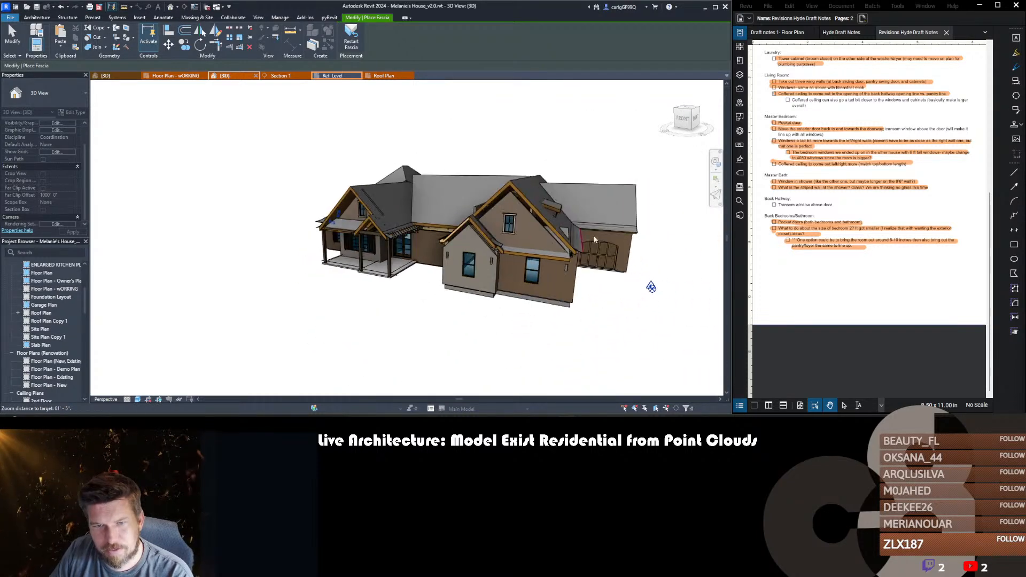
scroll(519, 248, "up", 4)
key("Escape")
key("Escape")
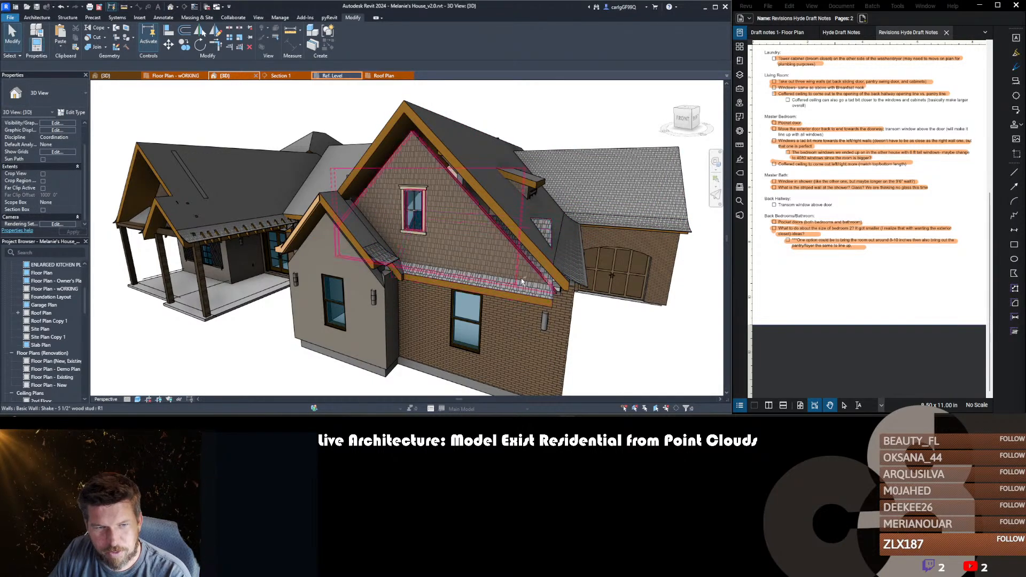
- Extend the small front gable's sloping rake fascia by adding the large garage-side gable's rake edges as segments
middle_click_drag(526, 282, 473, 265, "shift")
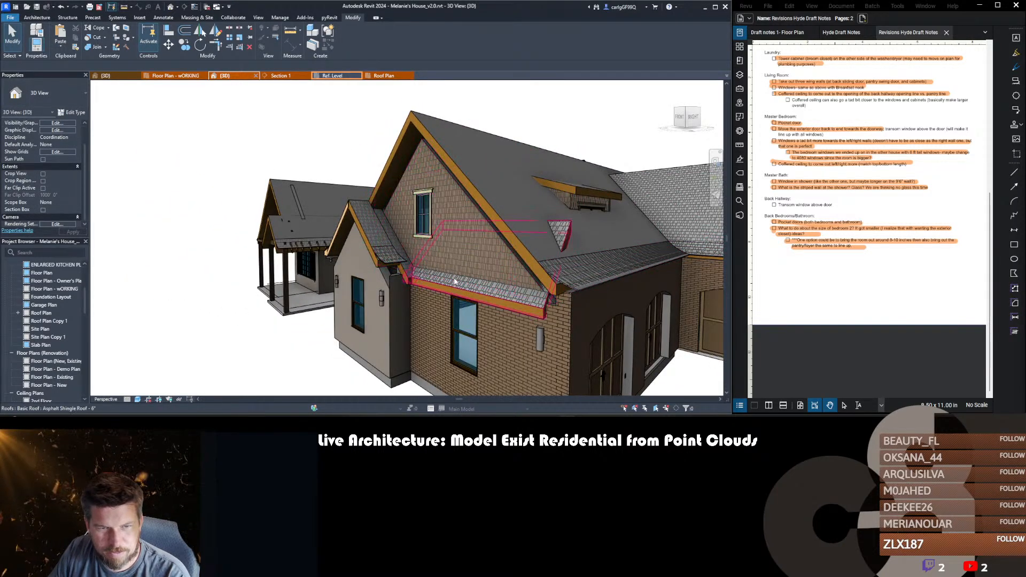
left_click(404, 261)
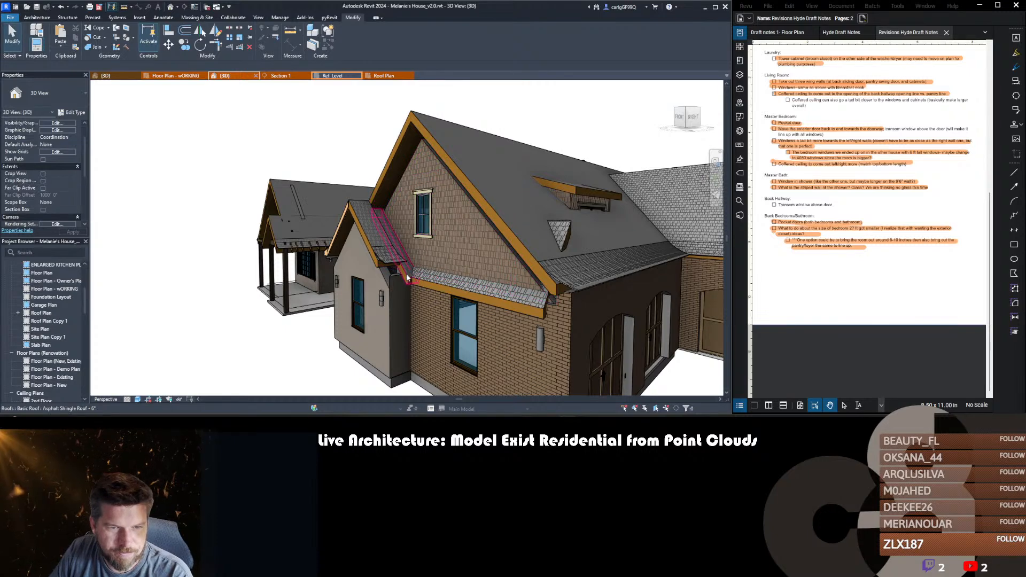
left_click(366, 222)
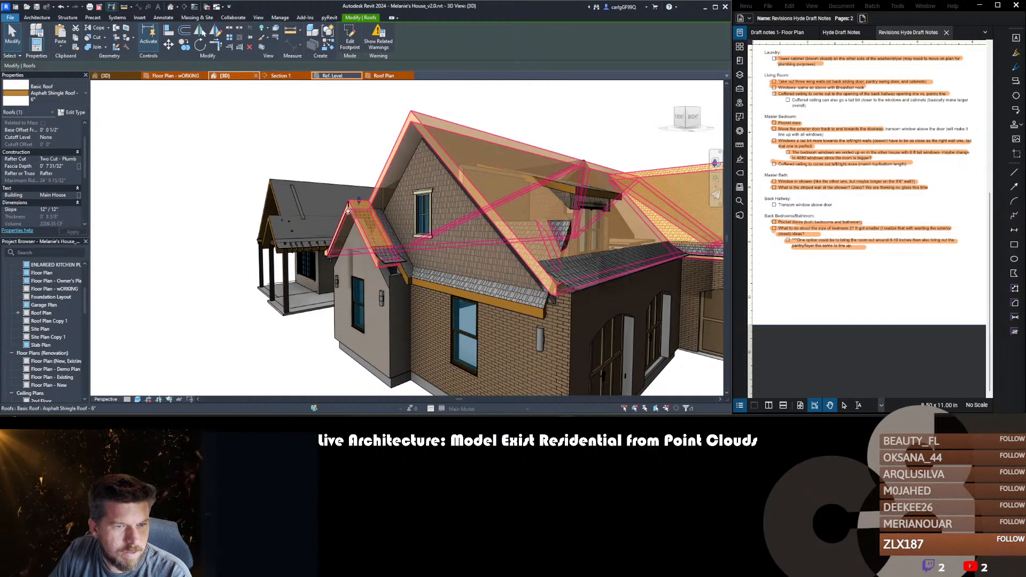
key("Escape")
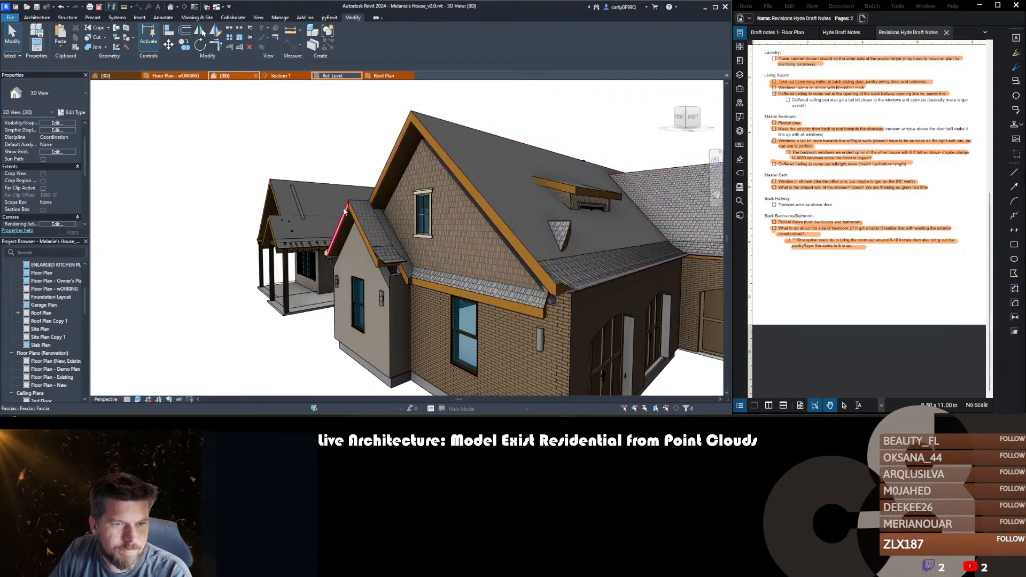
left_click(346, 213)
left_click(357, 37)
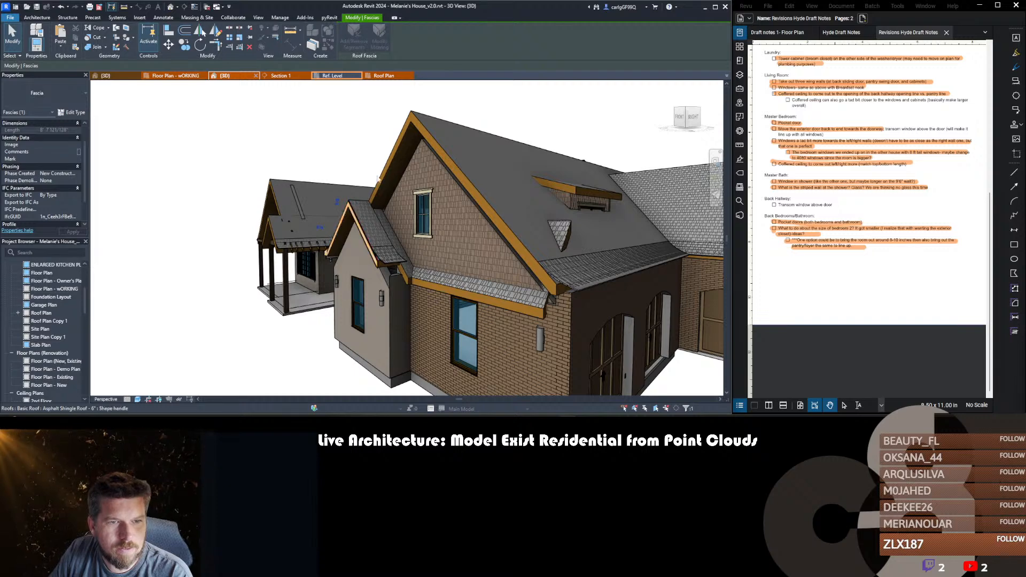
left_click(421, 124)
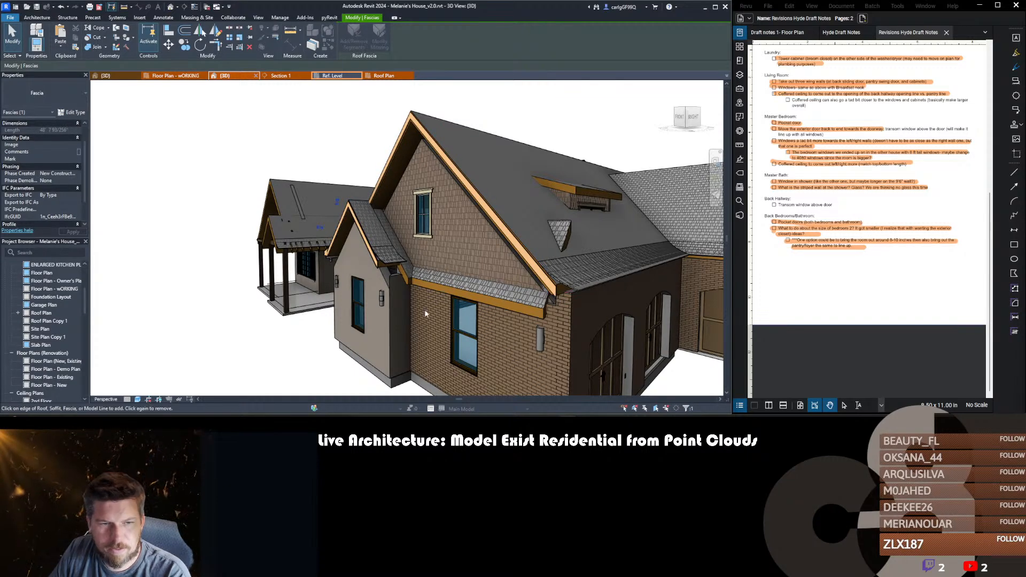
key("Escape")
key("Escape")
- Align the narrow roof strip beside the large gable wall with the small front gable's right-hand roof slope
scroll(413, 273, "up", 2)
scroll(413, 275, "down", 3)
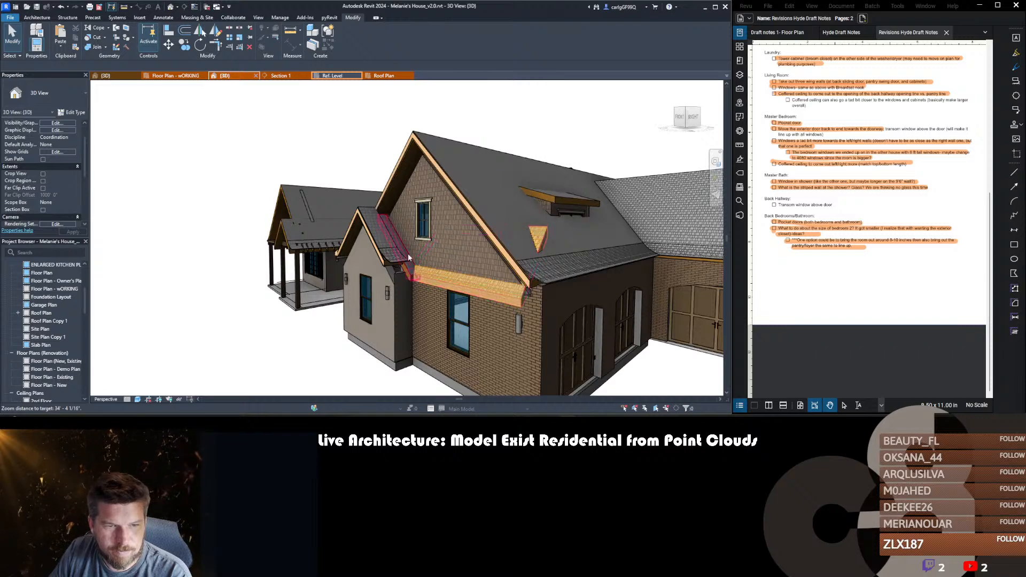
left_click(408, 253)
left_click(380, 236)
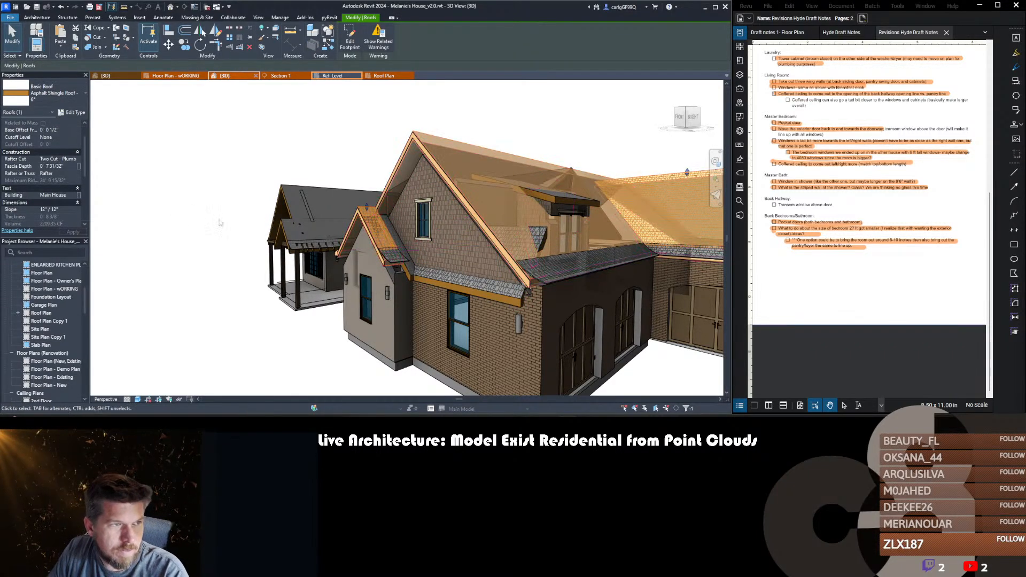
left_click(371, 269)
scroll(404, 259, "up", 3)
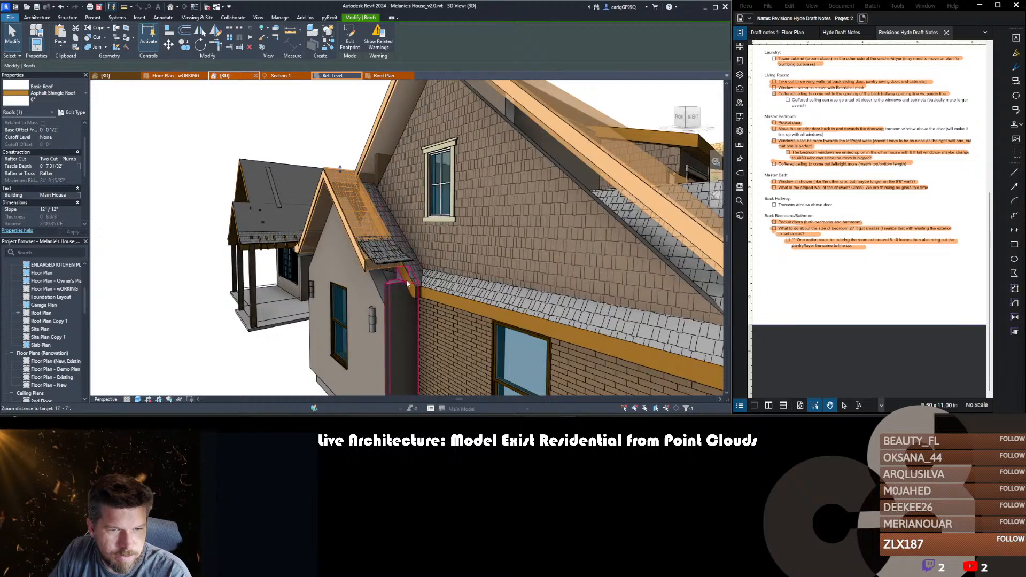
middle_click_drag(406, 280, 399, 243, "shift")
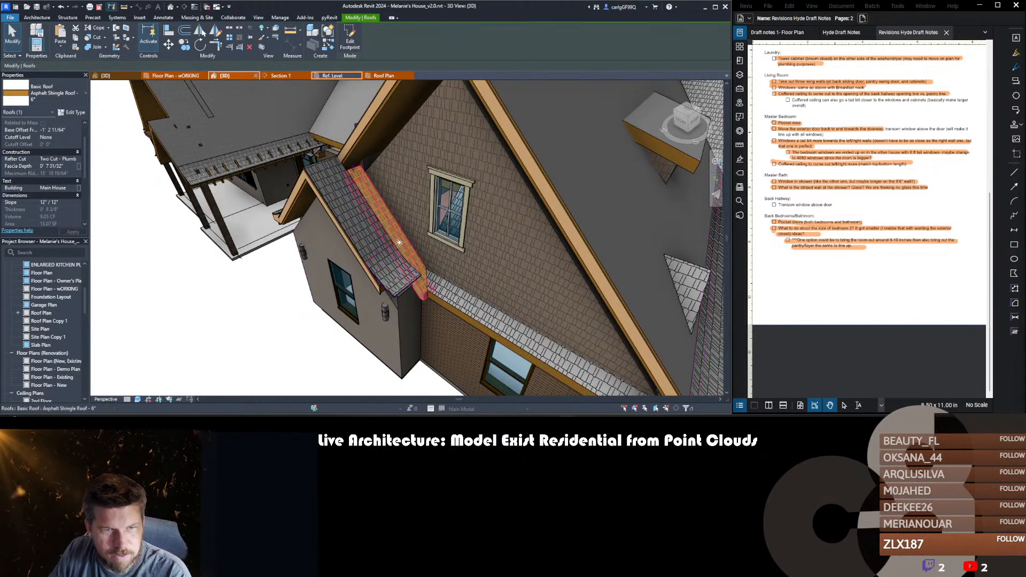
key("a")
key("l")
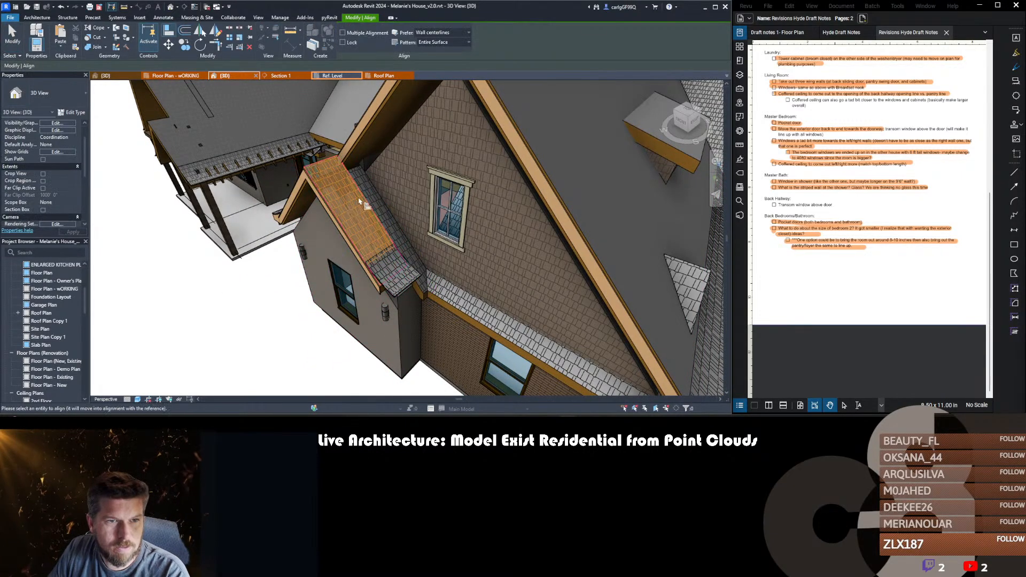
key("Escape")
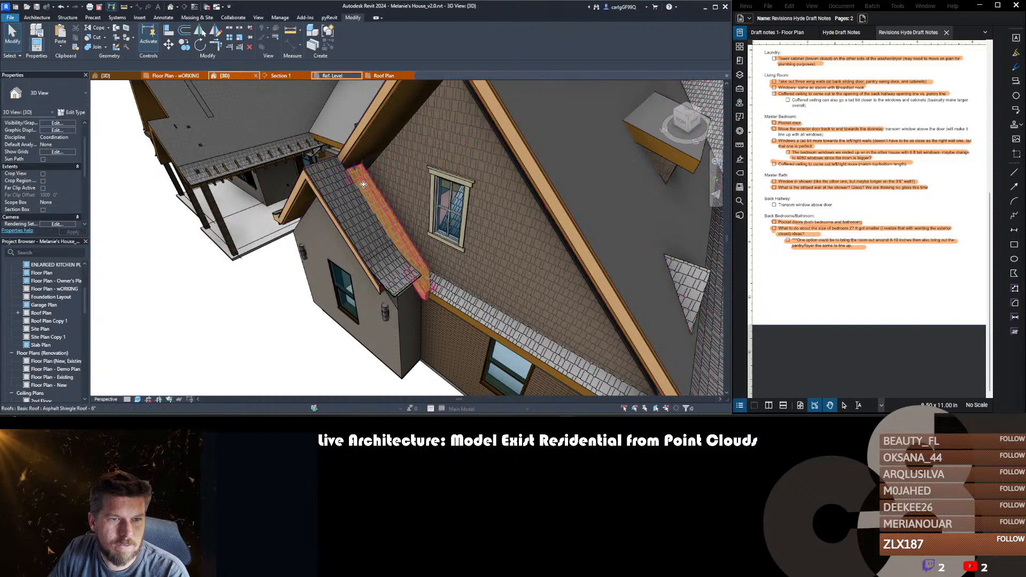
- Edit the narrow roof strip's footprint, extending its inner edge farther toward the small gable's ridge
left_click(364, 183)
double_click(364, 183)
key("l")
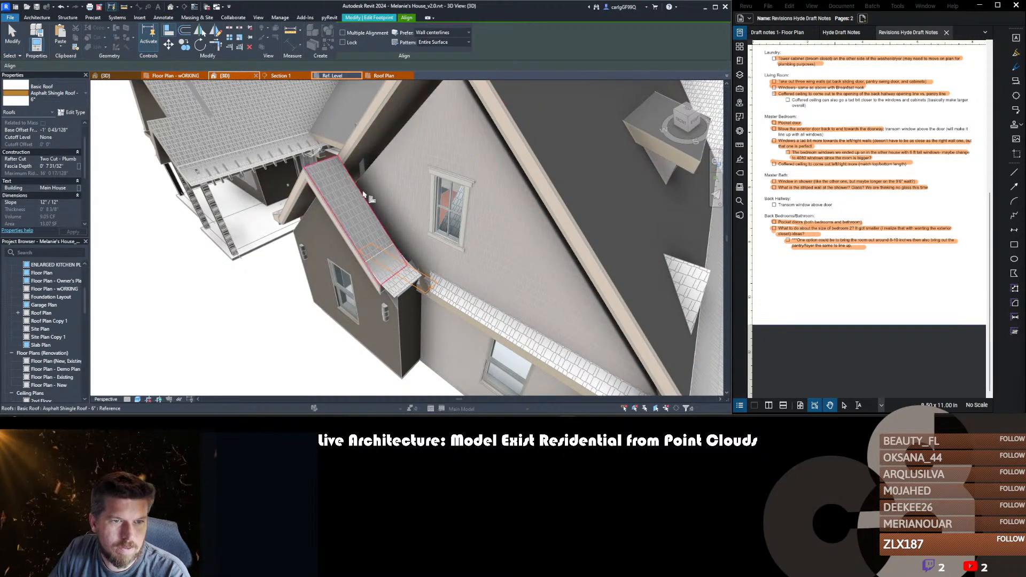
key("Escape")
middle_click_drag(334, 234, 434, 249, "shift")
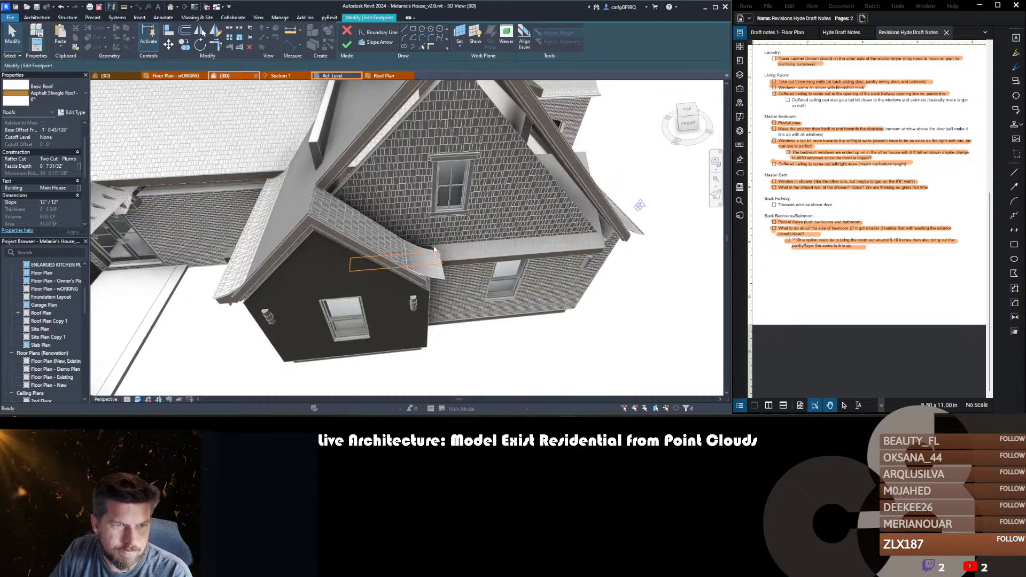
left_click(341, 271)
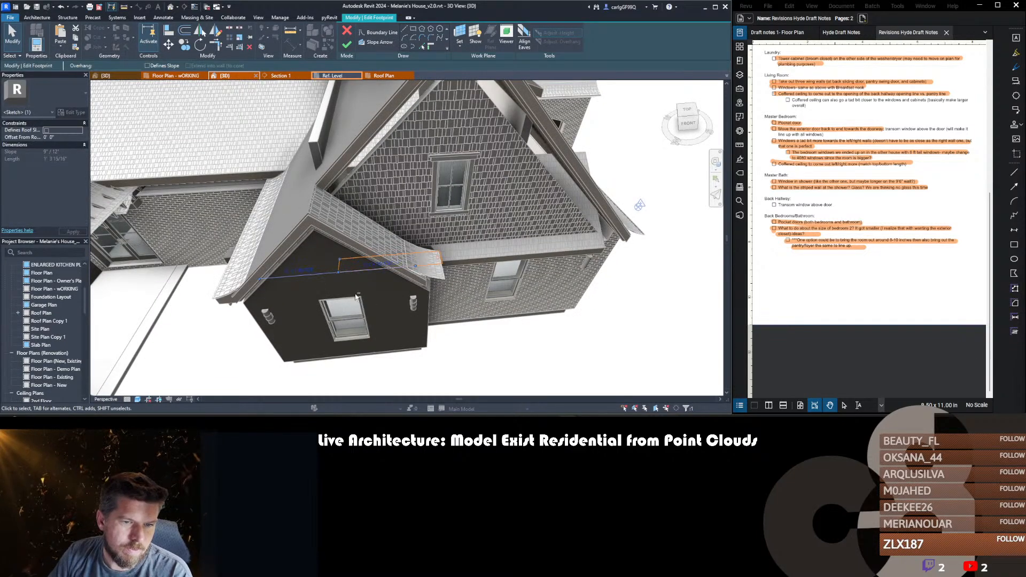
- Align the strip's outer footprint edge with the small gable's curved eave and finish the footprint
middle_click_drag(356, 297, 432, 308, "shift")
key("a")
key("l")
scroll(389, 291, "up", 1)
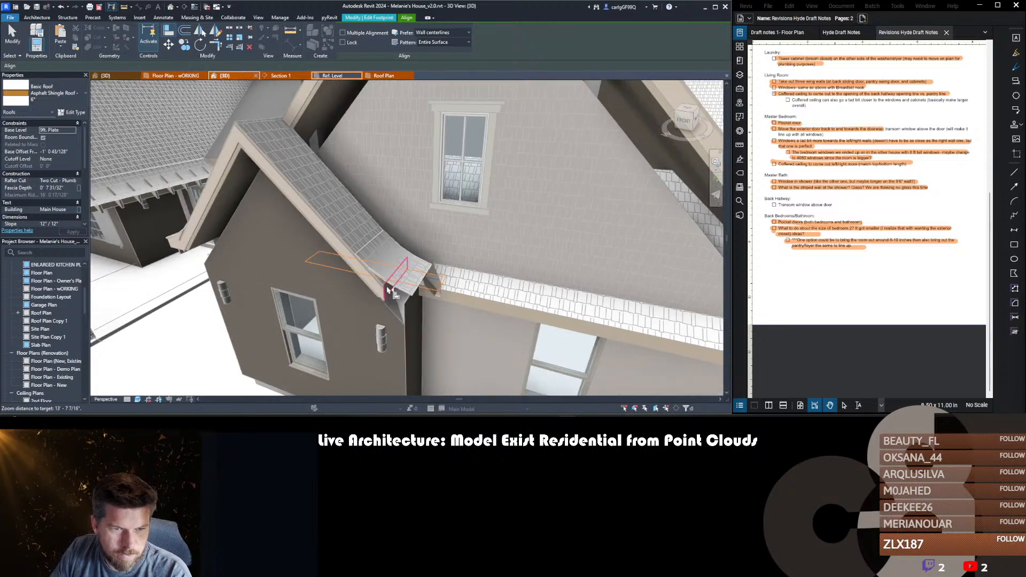
middle_click_drag(485, 283, 497, 289)
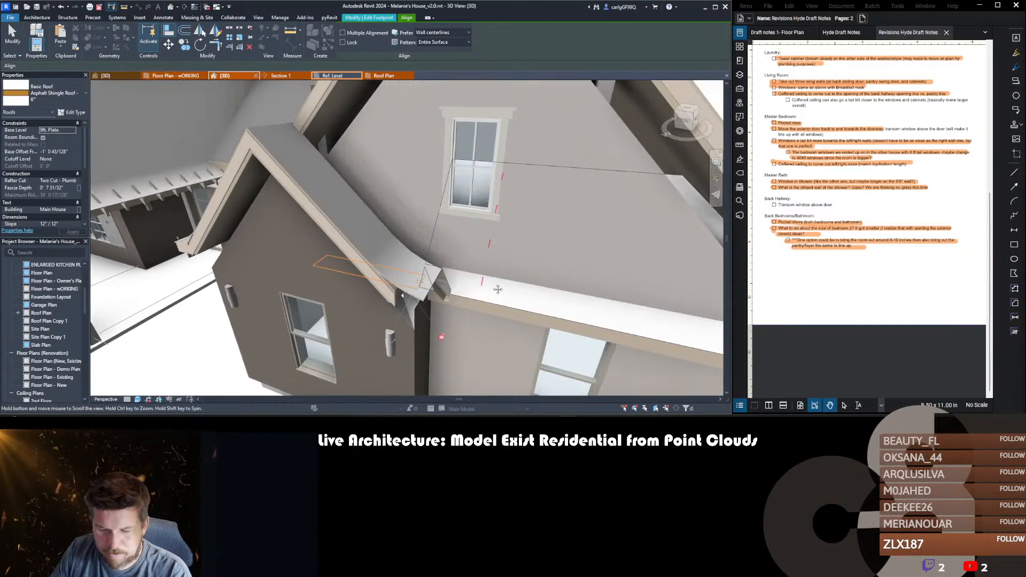
key("f")
key("f")
- Realign the widened roof strip's sloping surface with the small front gable's roof surface
middle_click_drag(399, 187, 380, 239, "shift")
key("a")
key("l")
left_click(371, 167)
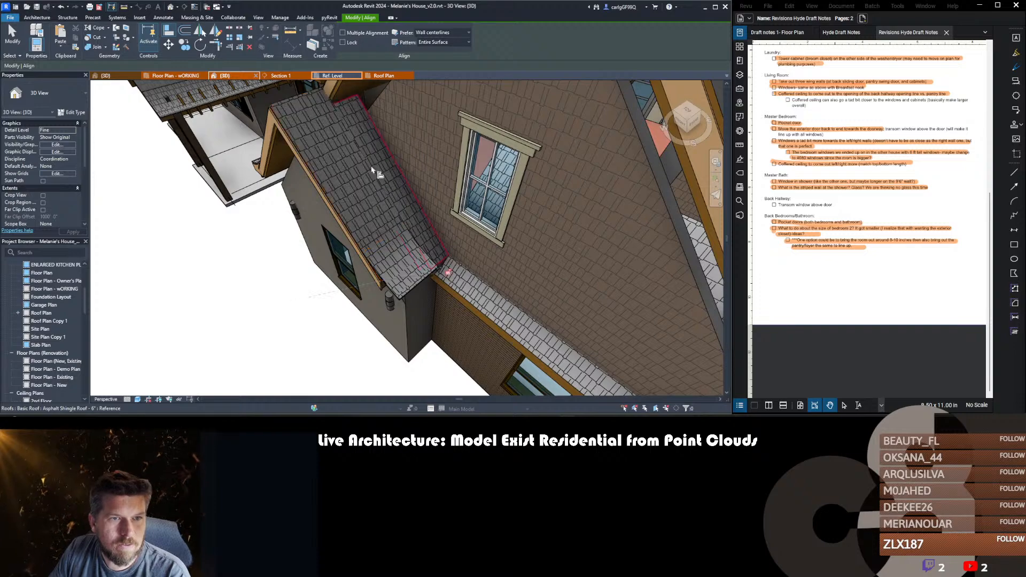
key("Escape")
key("Escape")
left_click(387, 165)
middle_click_drag(387, 165, 435, 302, "shift")
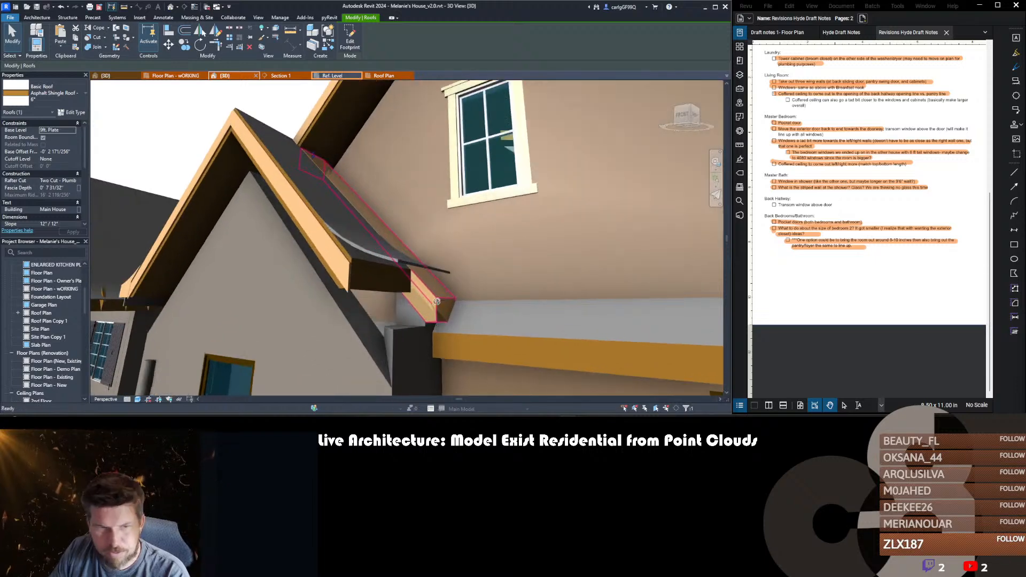
key("m")
key("v")
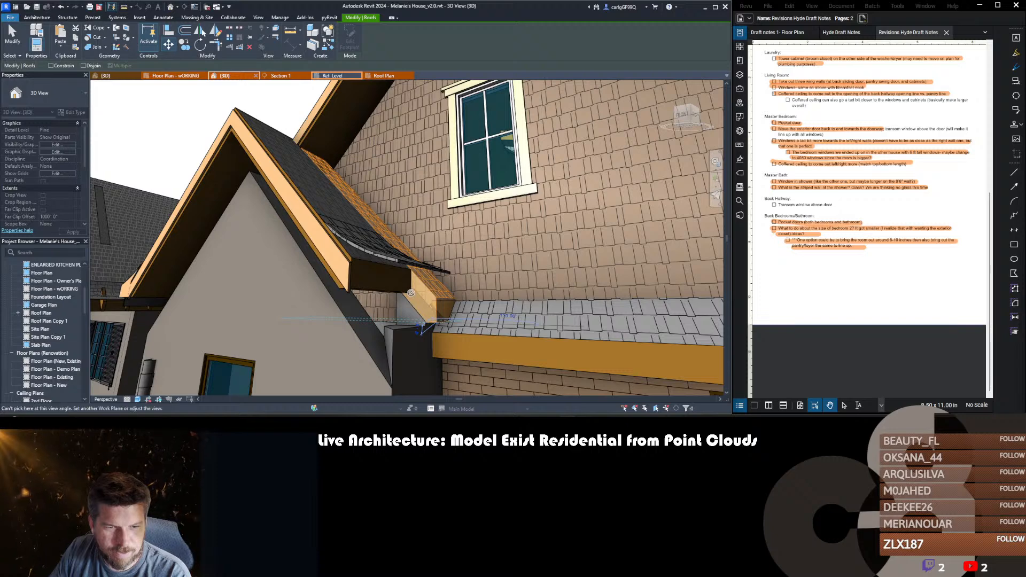
key("Escape")
key("Escape")
- Try to move the narrow roof strip in 3D from its lower corner to the small gable's eave corner
scroll(426, 329, "down", 3)
middle_click_drag(426, 332, 390, 357, "shift")
scroll(443, 275, "up", 3)
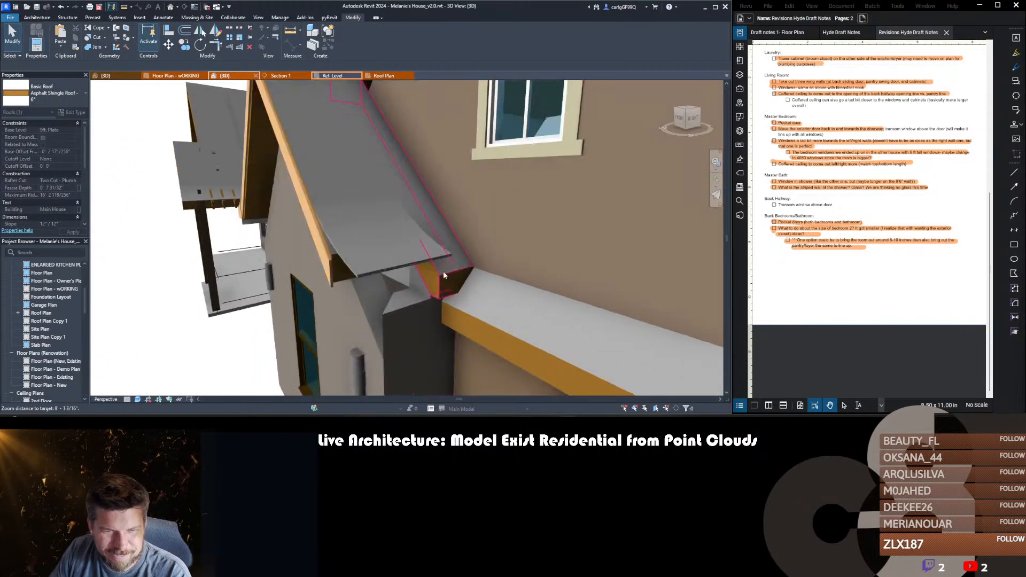
scroll(443, 275, "up", 1)
left_click(442, 282)
key("m")
key("v")
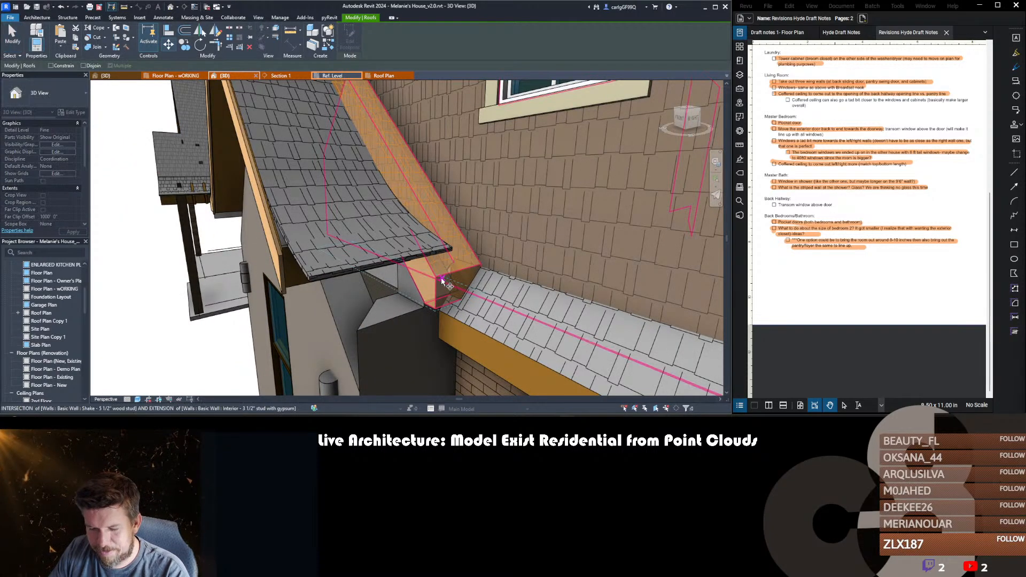
left_click(437, 311)
middle_click_drag(437, 312, 417, 277, "shift")
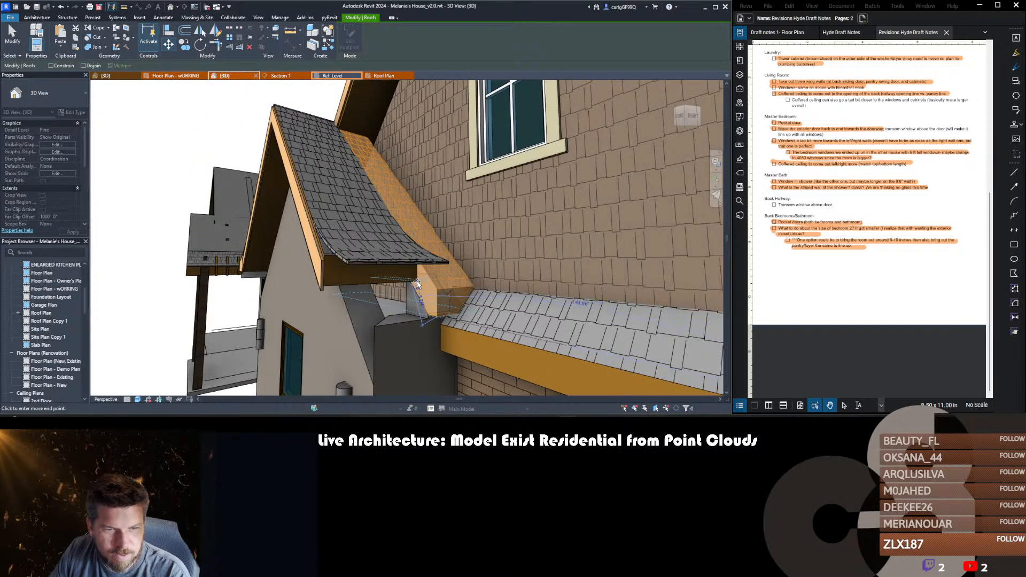
left_click(423, 283)
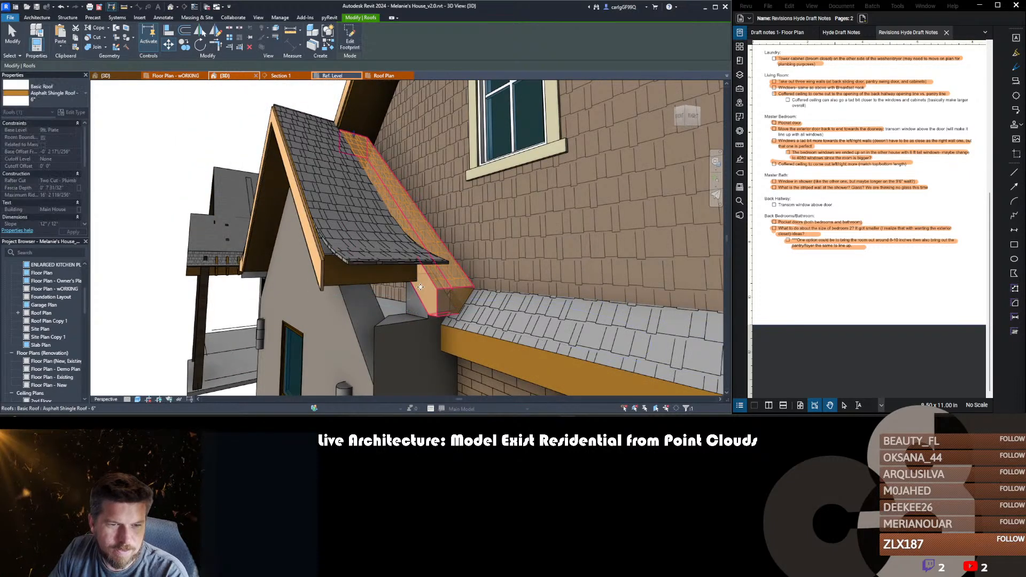
middle_click_drag(391, 312, 467, 301, "shift")
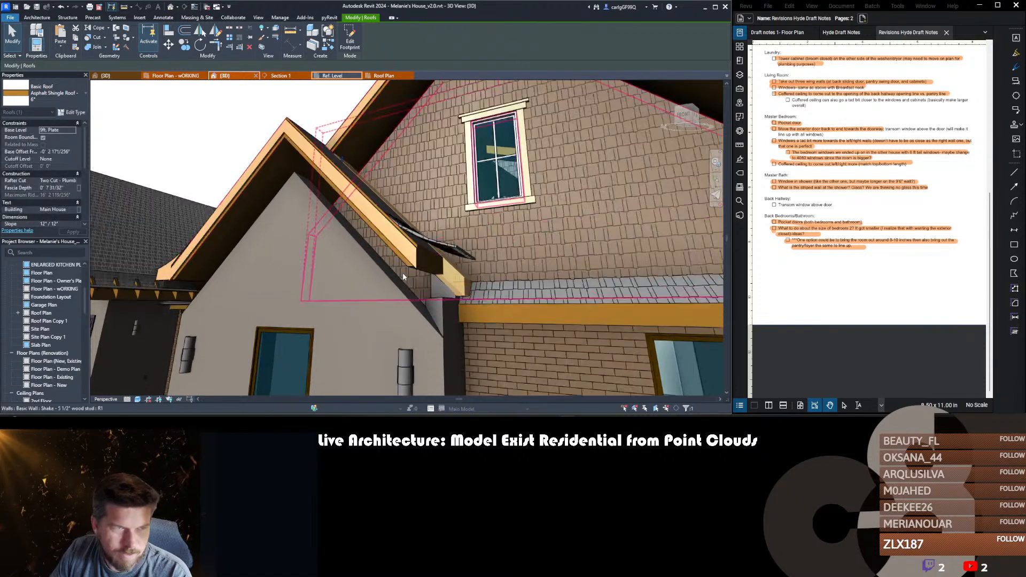
- Move the Section 1 line toward the front of the house in the working floor plan and check the resulting section at the front gables
left_click(277, 76)
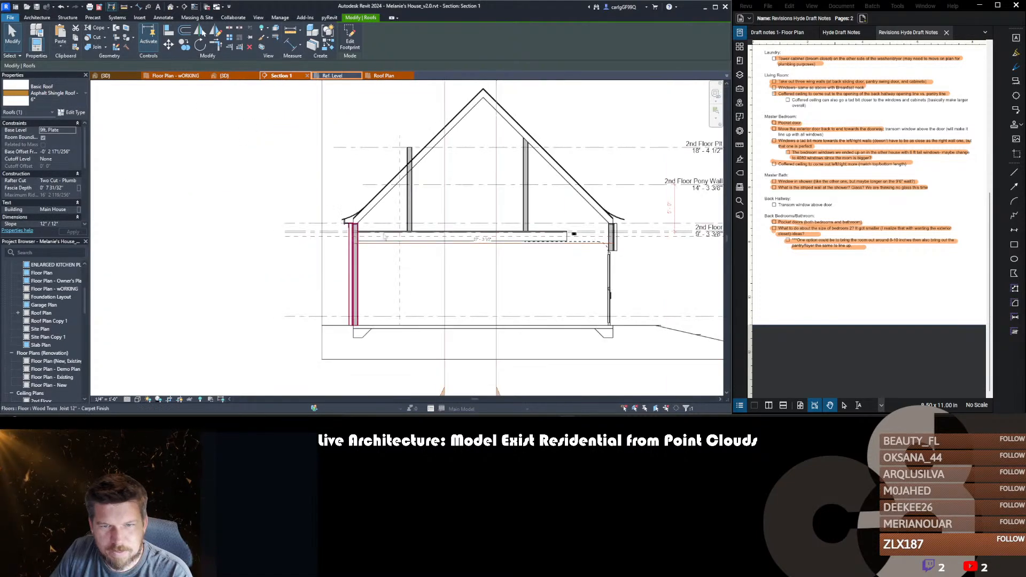
left_click(187, 76)
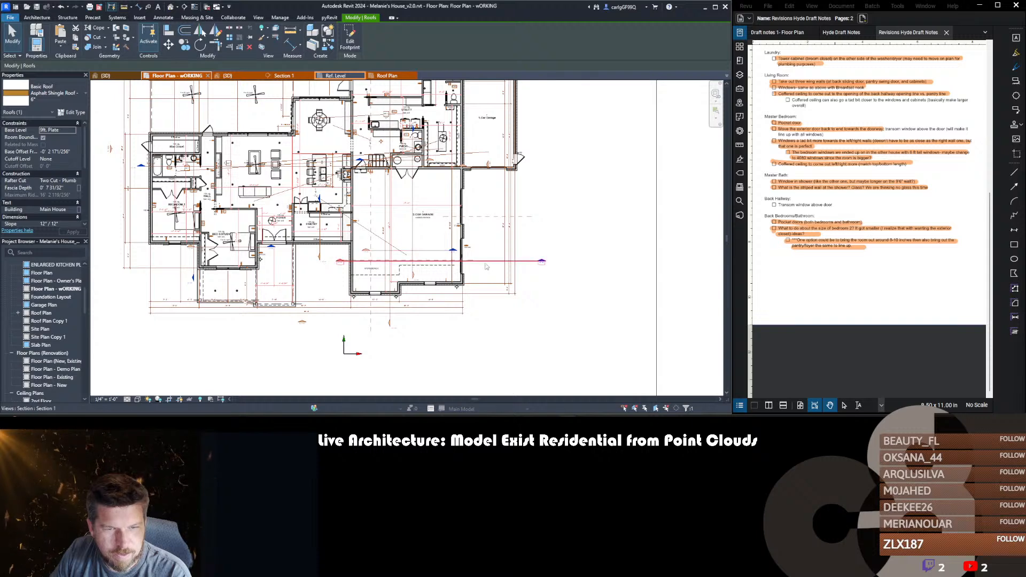
left_click(485, 263)
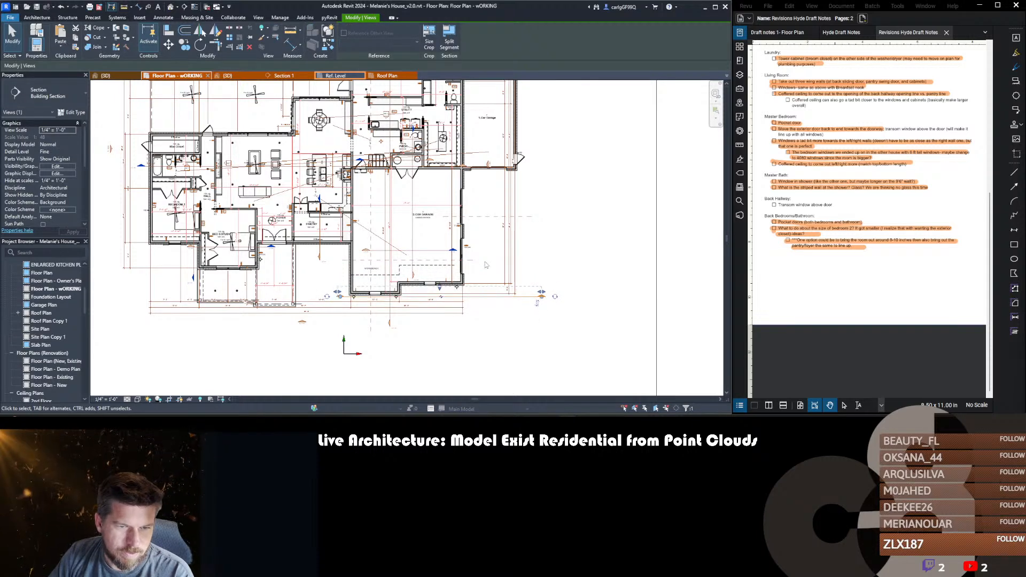
key("Escape")
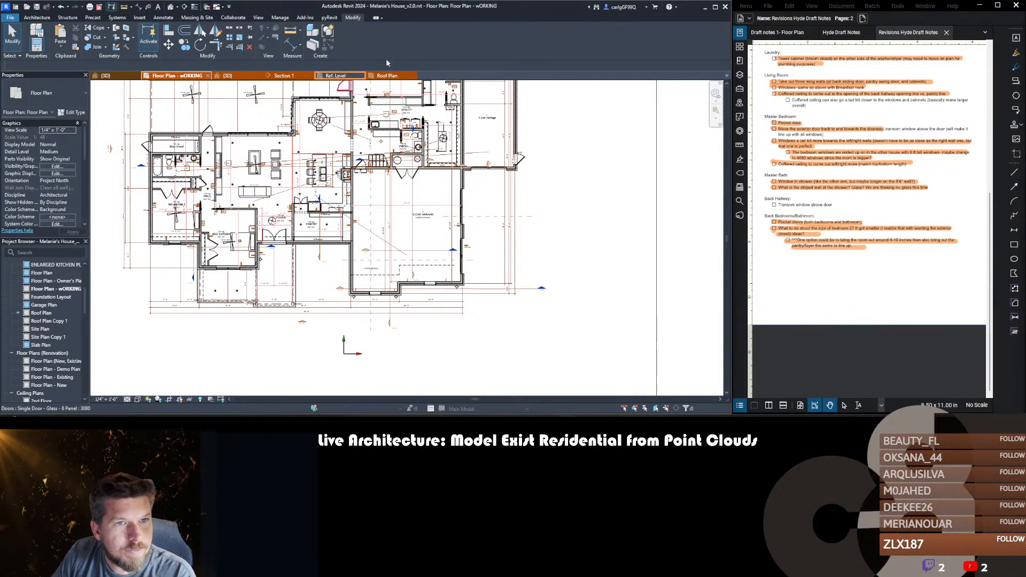
left_click(298, 77)
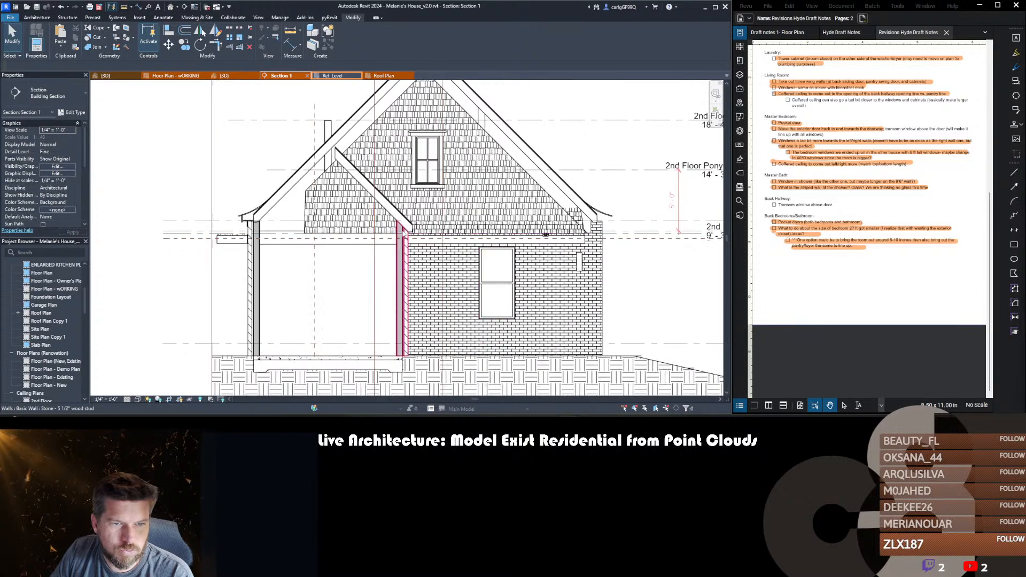
scroll(342, 216, "up", 4)
left_click(305, 217)
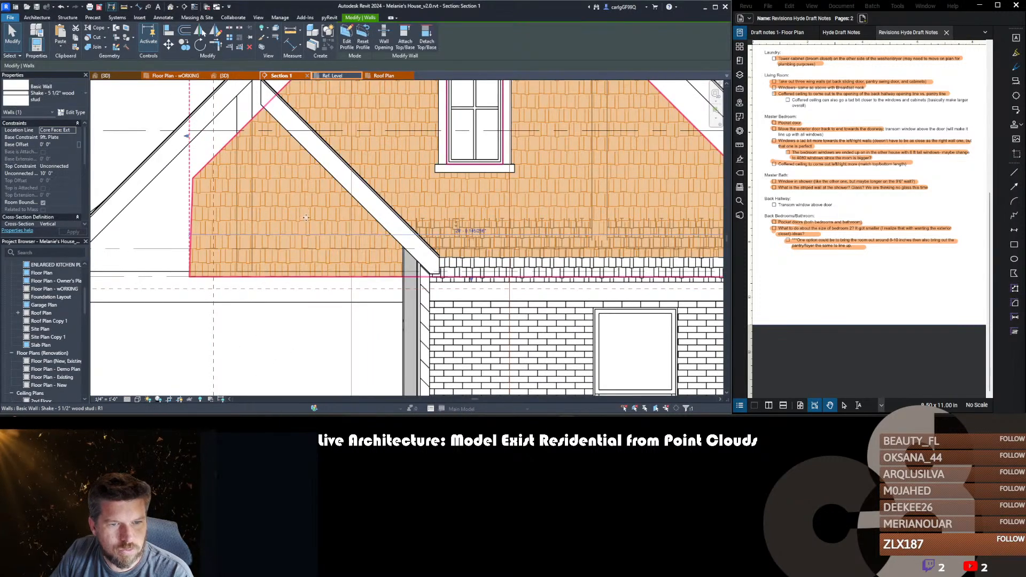
key("Escape")
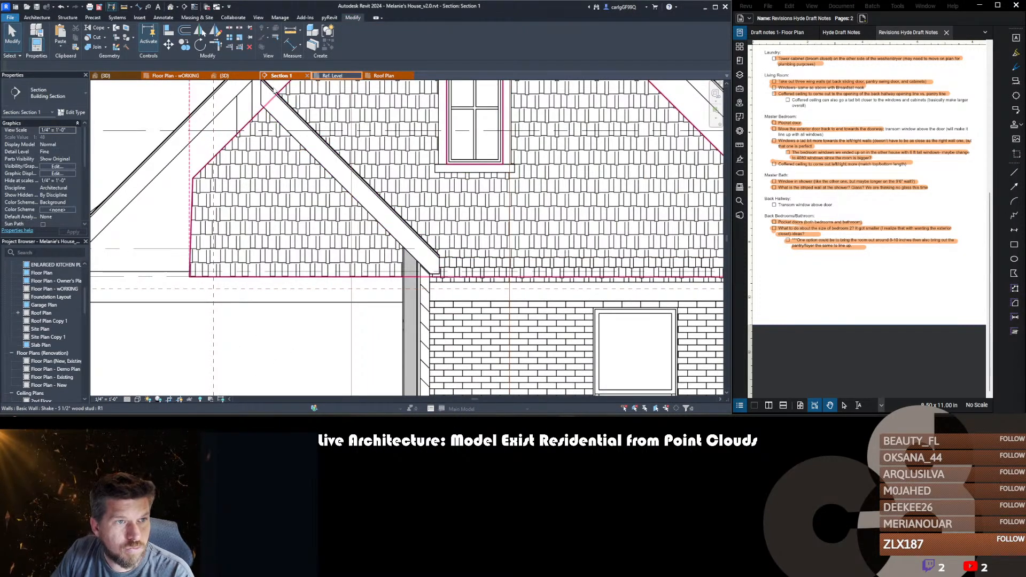
- Move the Section 1 line in front of the small gable's wall in the working floor plan and reopen the section
left_click(170, 76)
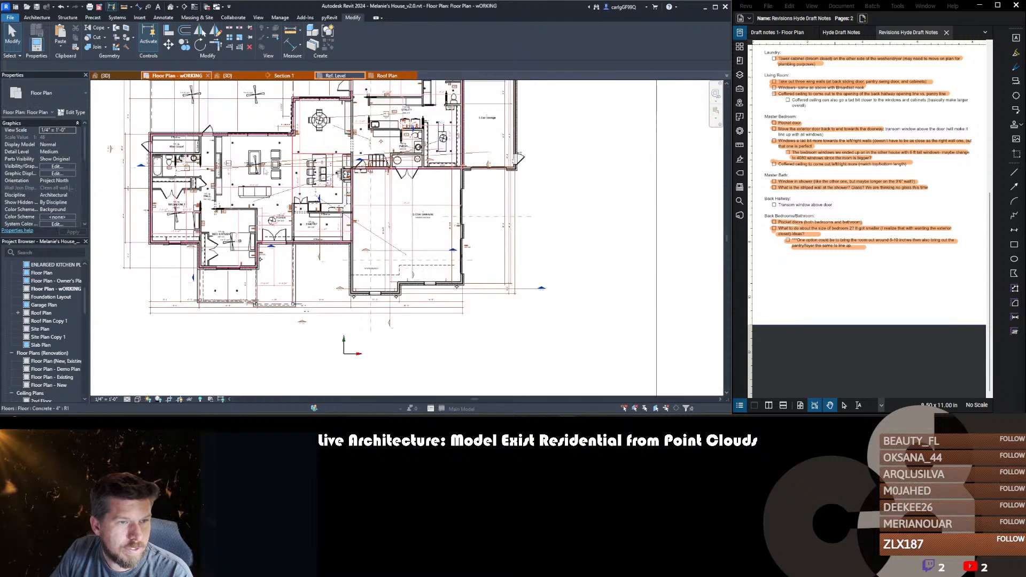
left_click(417, 289)
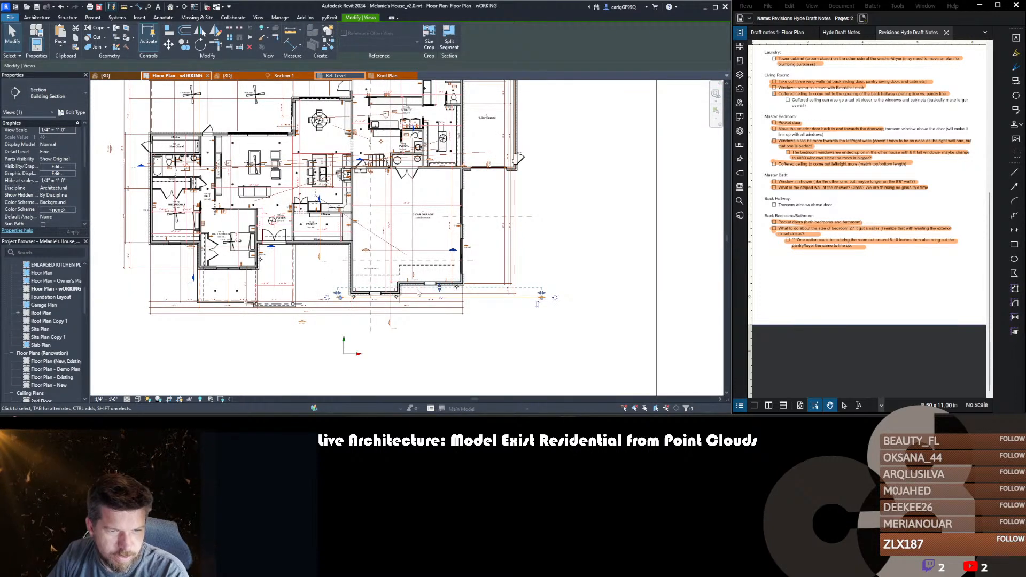
left_click(279, 75)
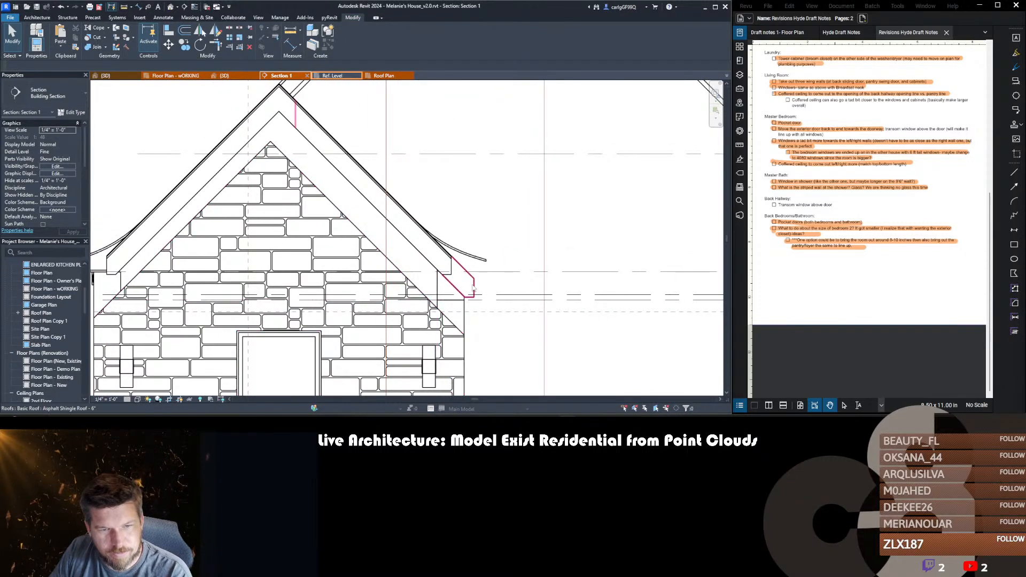
- Move the narrow roof strip in section so its eave corner lands on the small gable's eave corner
left_click(472, 289)
scroll(474, 295, "up", 3)
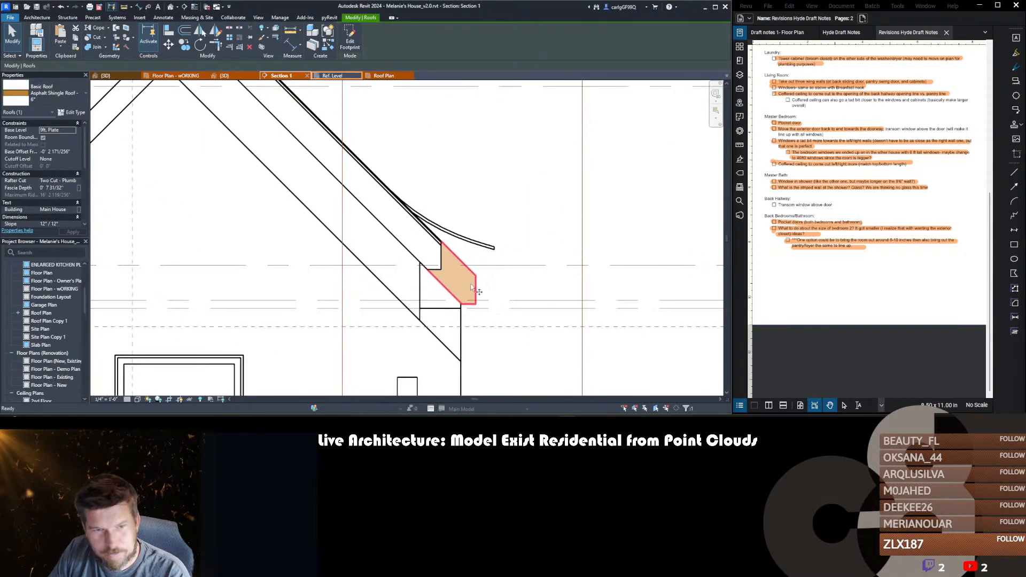
left_click(441, 270)
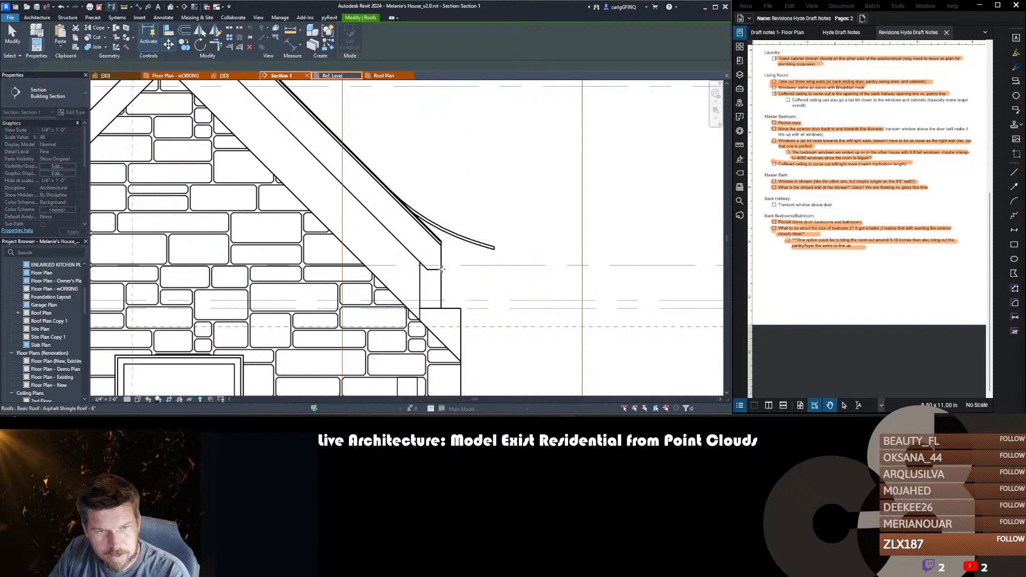
scroll(440, 271, "down", 2)
middle_click_drag(441, 271, 485, 339)
scroll(484, 339, "down", 1)
scroll(348, 192, "up", 2)
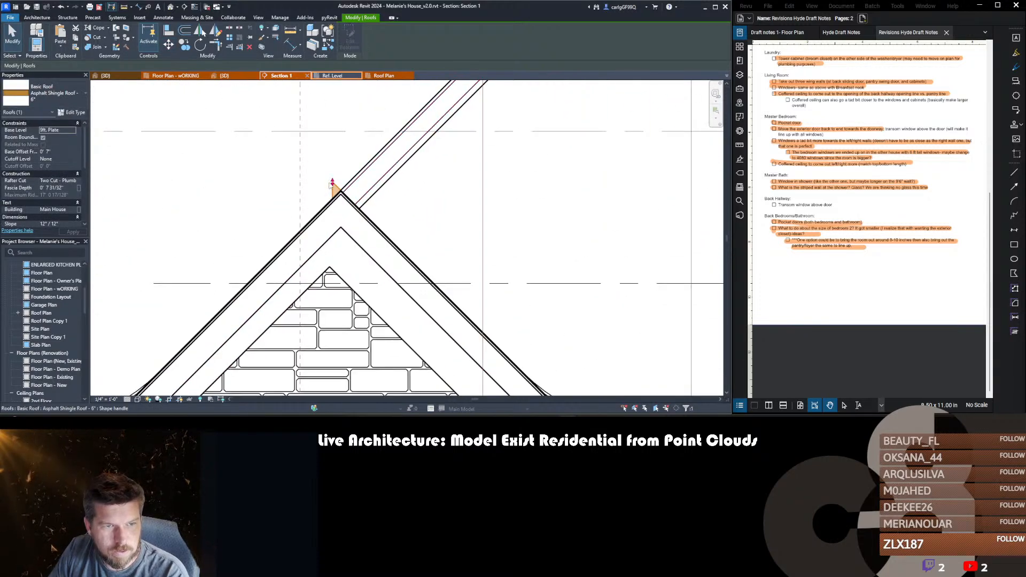
key("Escape")
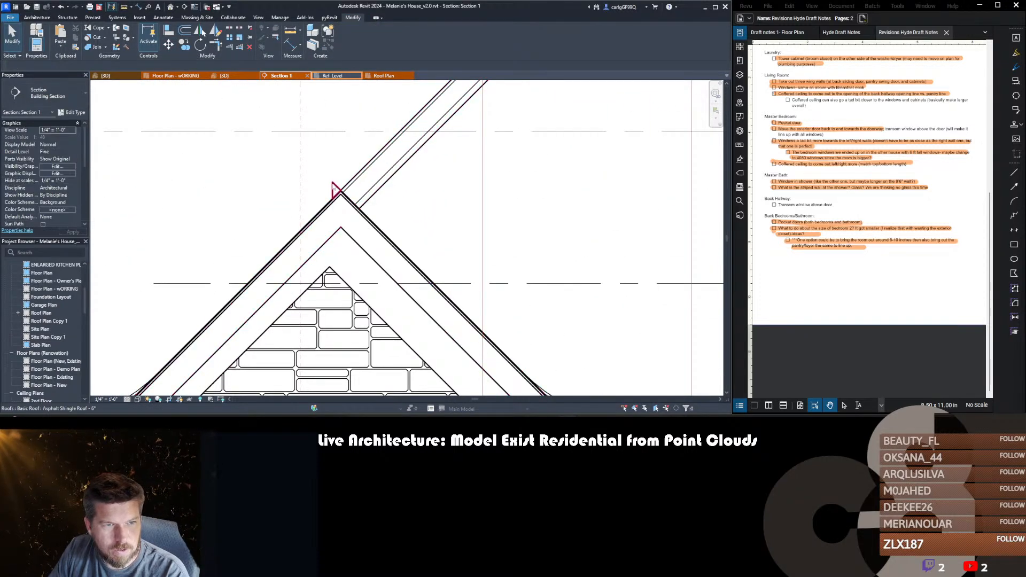
- Edit the raised roof strip's footprint in 3D, pulling its inner edge back from the small gable's ridge, and finish the sketch
left_click(332, 188)
key("ctrl+Tab")
scroll(332, 187, "up", 1)
middle_click_drag(333, 187, 367, 248, "shift")
double_click(368, 146)
middle_click_drag(367, 176, 361, 191, "shift")
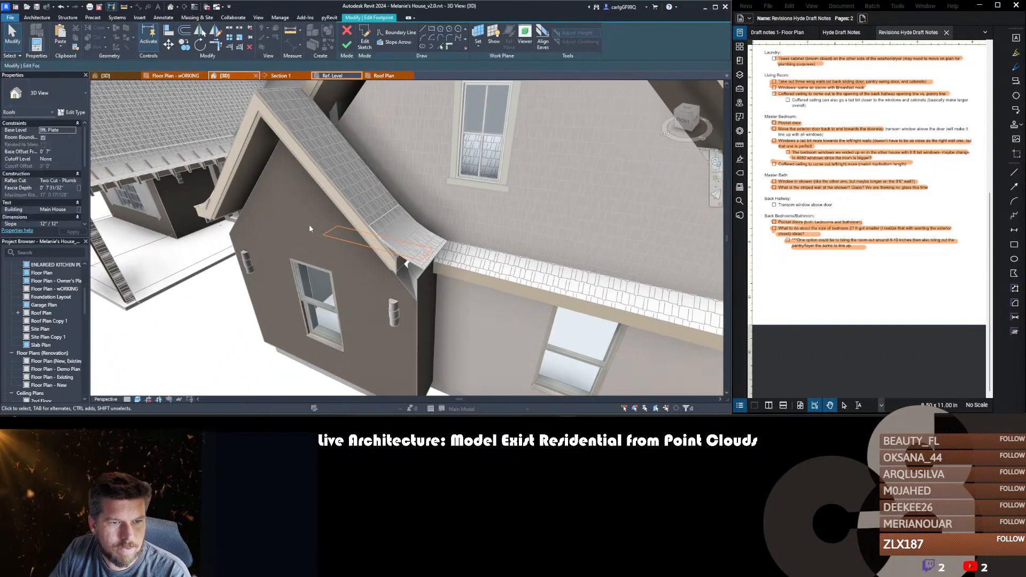
left_click(329, 231)
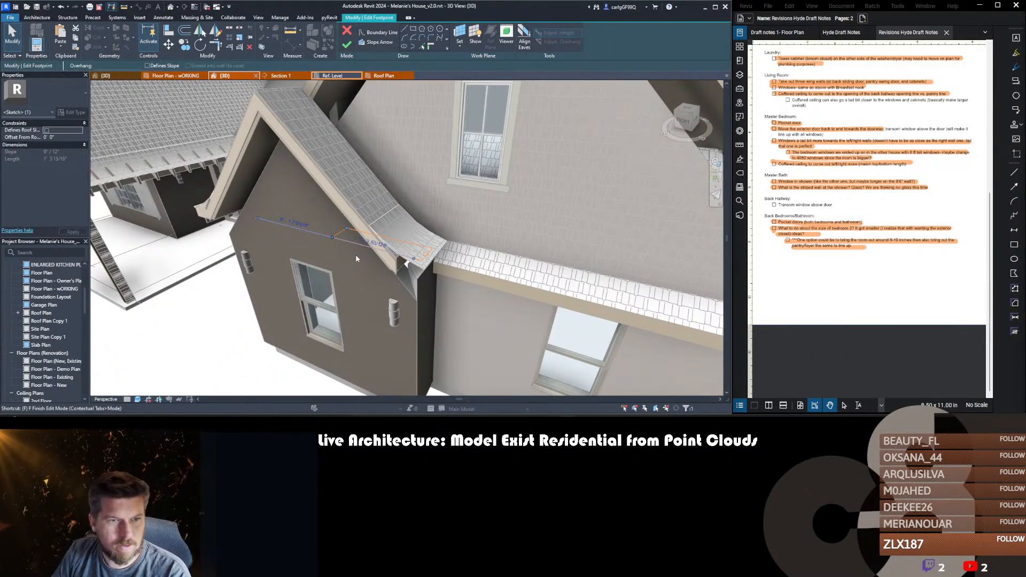
key("f")
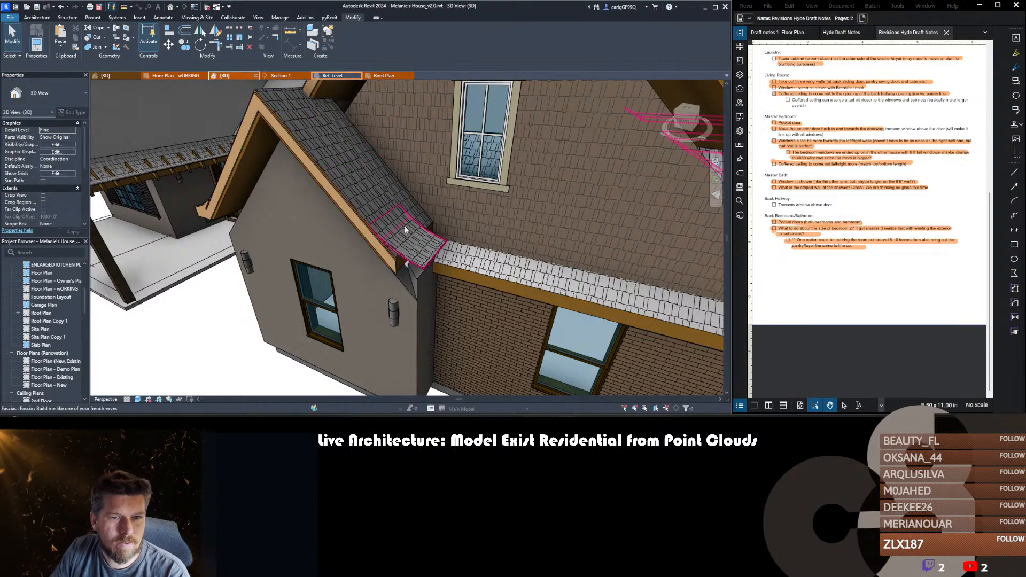
- Extend the end of the small gable's French-eaves fascia toward the large gable wall
left_click(410, 226)
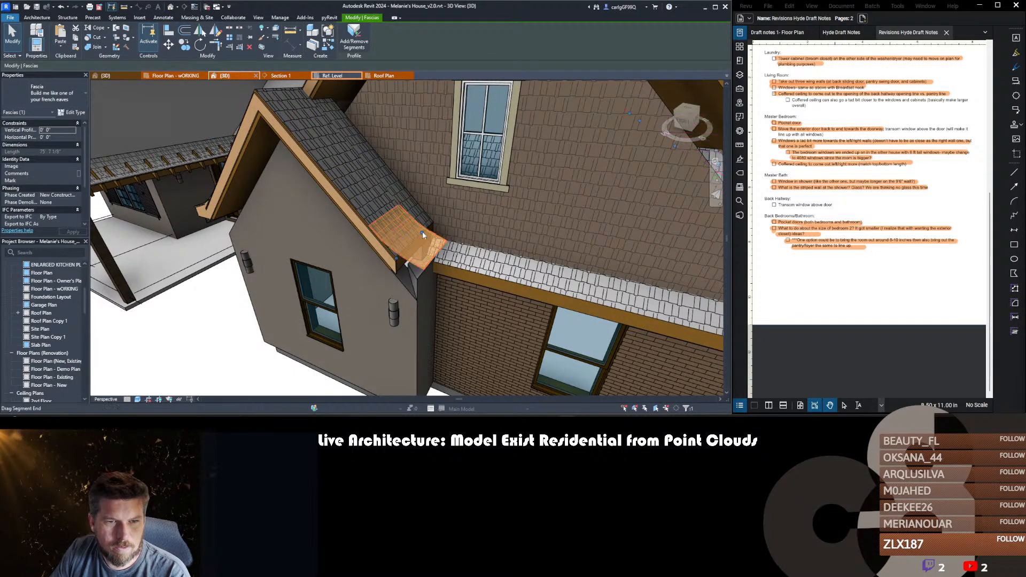
left_click_drag(432, 224, 434, 220)
key("Escape")
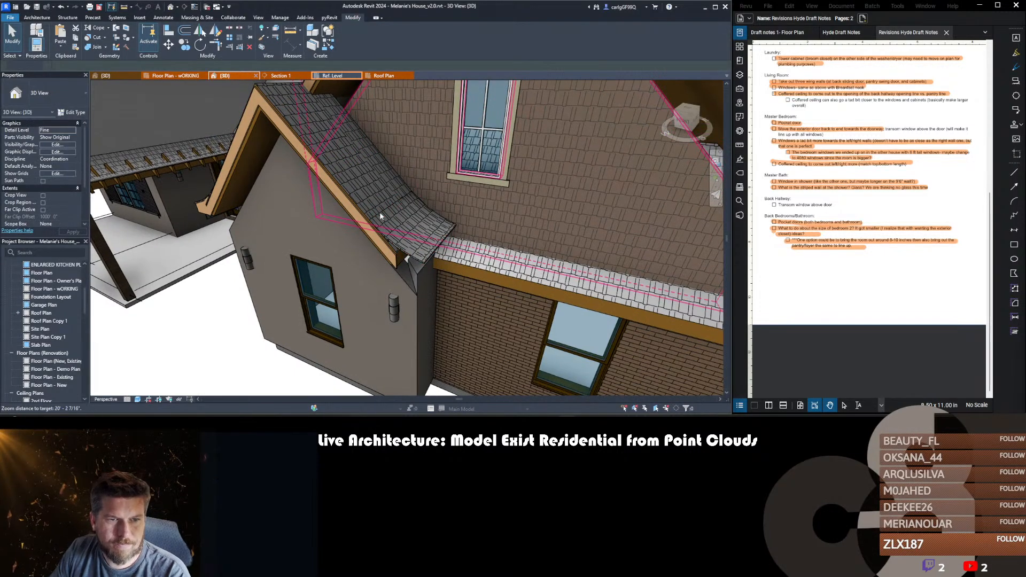
- Edit the small gable's stone wall profile, aligning its sloping top edges with the gable roof
scroll(388, 208, "down", 4)
middle_click_drag(303, 252, 404, 231, "shift")
scroll(447, 271, "down", 3)
scroll(409, 219, "up", 3)
double_click(412, 216)
scroll(397, 225, "up", 3)
key("a")
key("l")
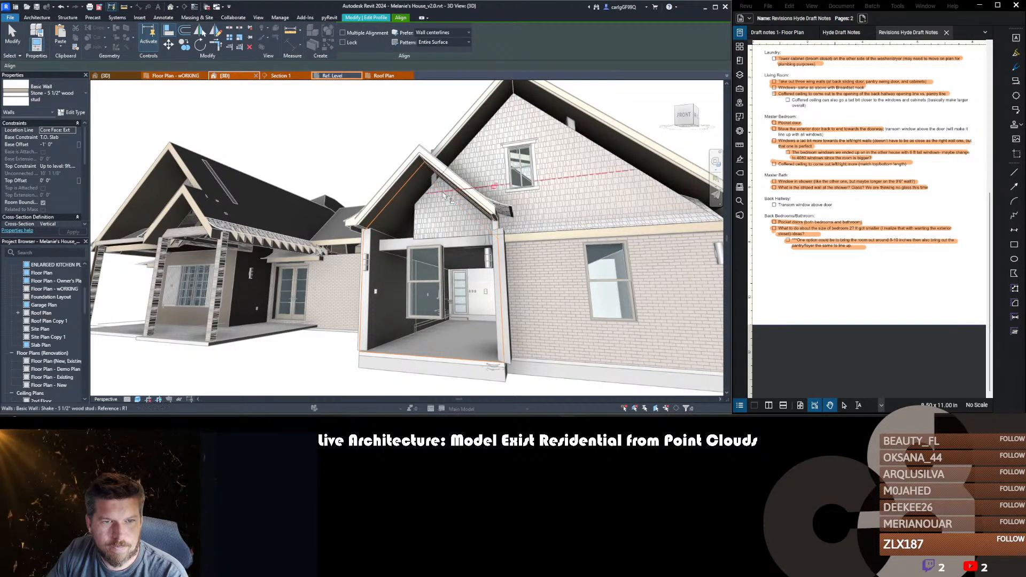
key("Escape")
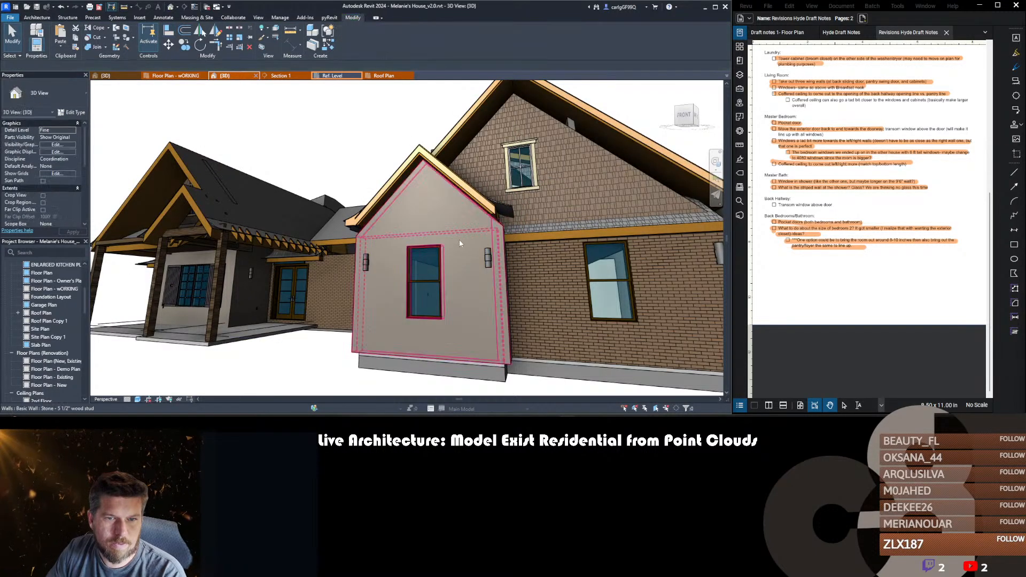
- Examine the small gable's stone wall and how it meets the roof at its left eave
scroll(459, 241, "down", 2)
middle_click_drag(414, 265, 520, 290, "shift")
scroll(367, 217, "up", 5)
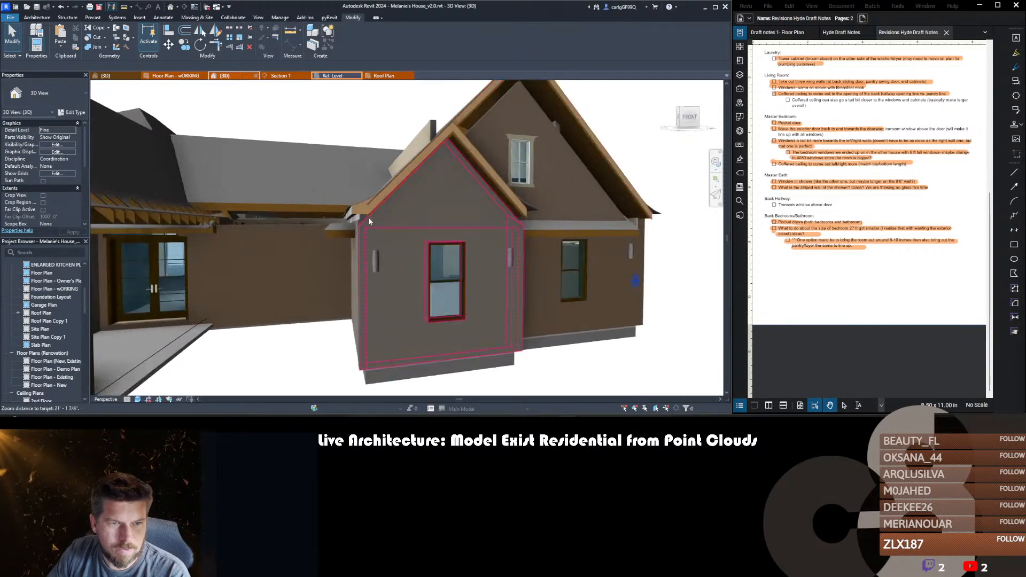
left_click(368, 239)
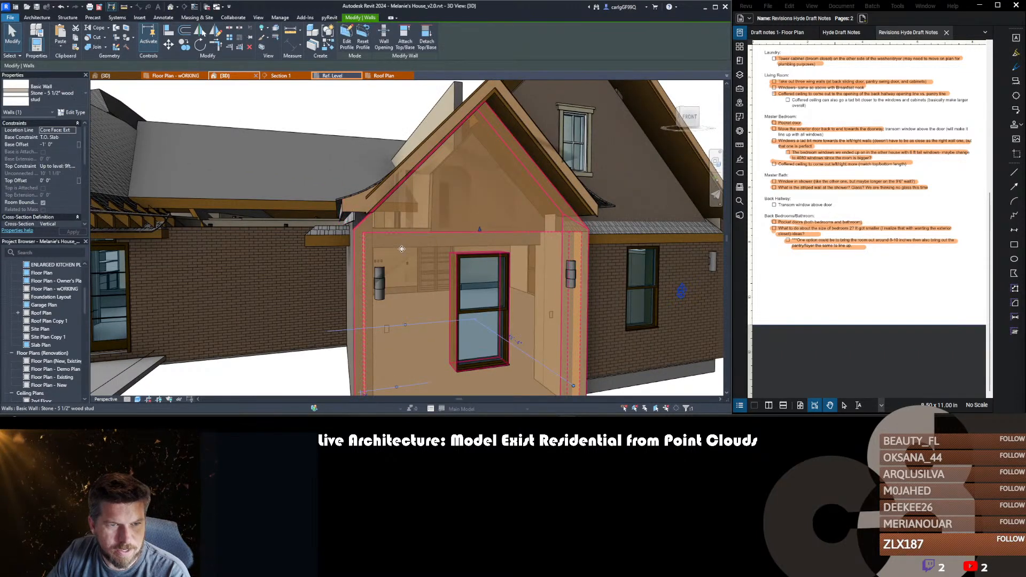
mouse_move(369, 239)
middle_mouse_down("shift")
mouse_move(543, 221)
mouse_move(509, 264)
mouse_move(431, 233)
mouse_move(471, 235)
mouse_move(429, 221)
mouse_move(508, 198)
middle_mouse_up("shift")
scroll(543, 222, "down", 4)
key("Escape")
- Edit the large gable's shake wall profile, aligning its sloping edges with the gable roof, and finish the profile
double_click(472, 238)
key("a")
key("l")
left_click(423, 167)
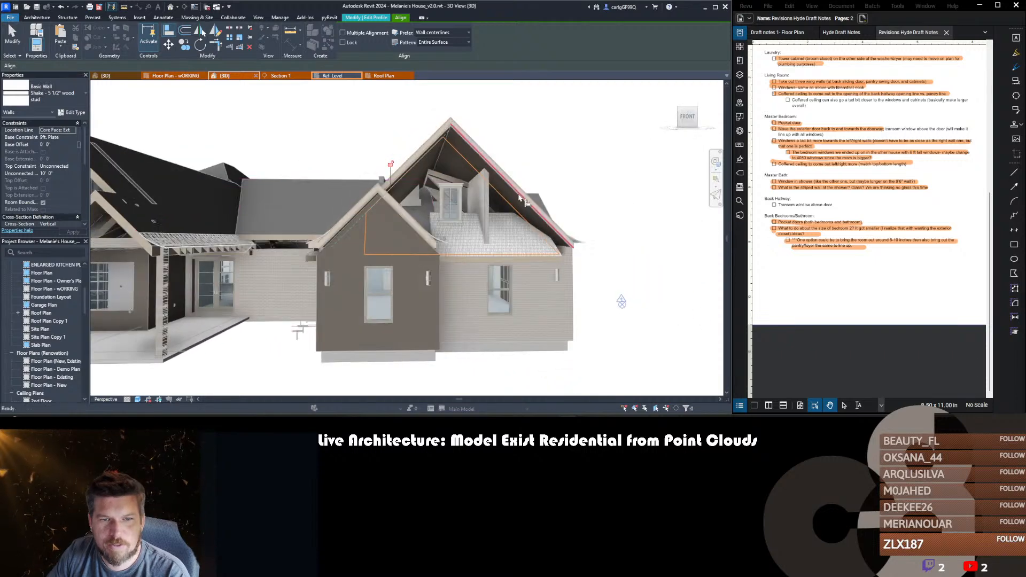
key("Escape")
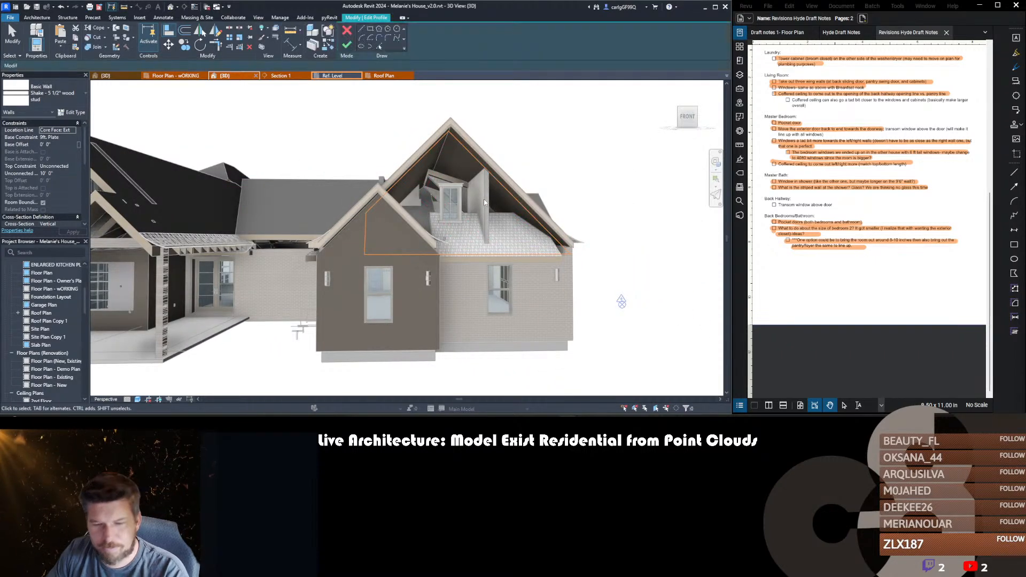
key("f")
key("f")
key("Escape")
scroll(484, 199, "down", 3)
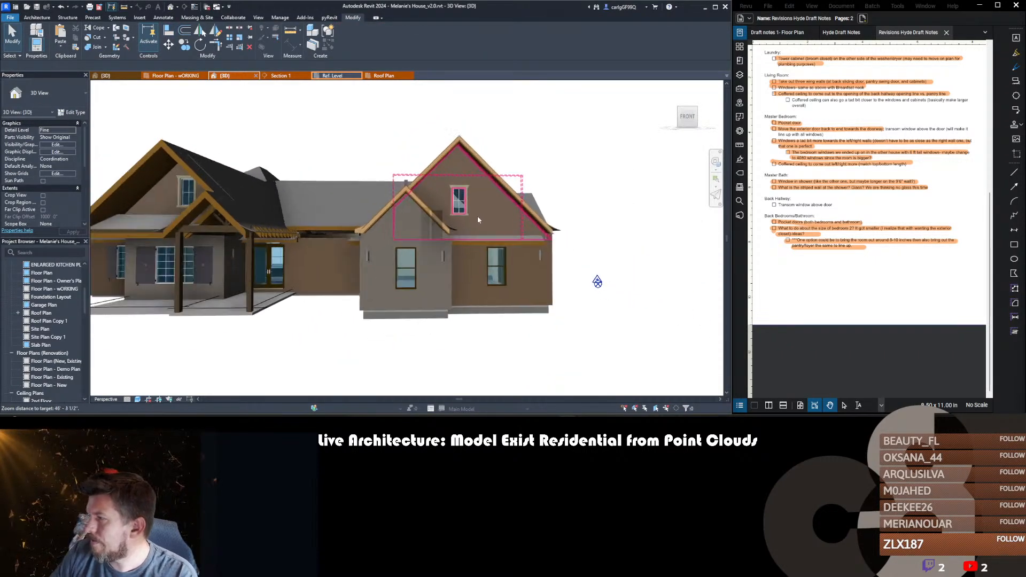
scroll(477, 216, "up", 4)
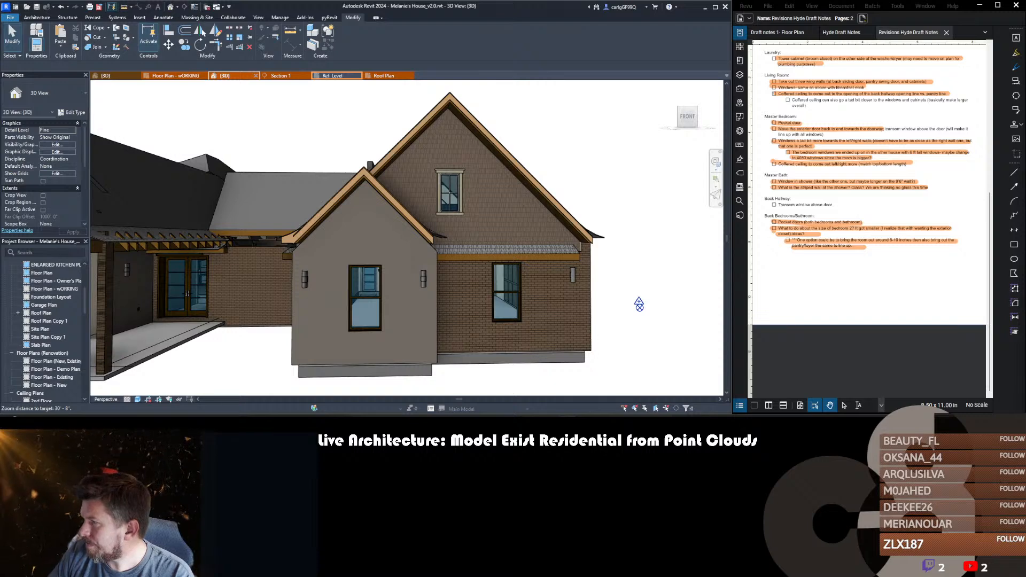
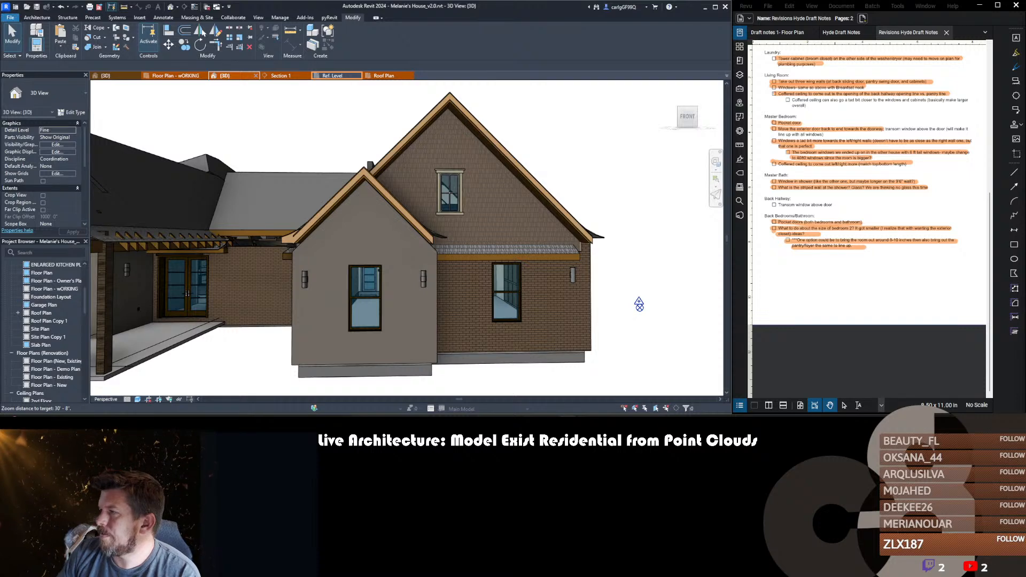
- Examine the narrow roof strip below the large gable and where it meets the adjoining main roof slope
left_click(492, 258)
middle_click_drag(506, 245, 397, 257, "shift")
scroll(473, 250, "up", 2)
scroll(474, 249, "down", 3)
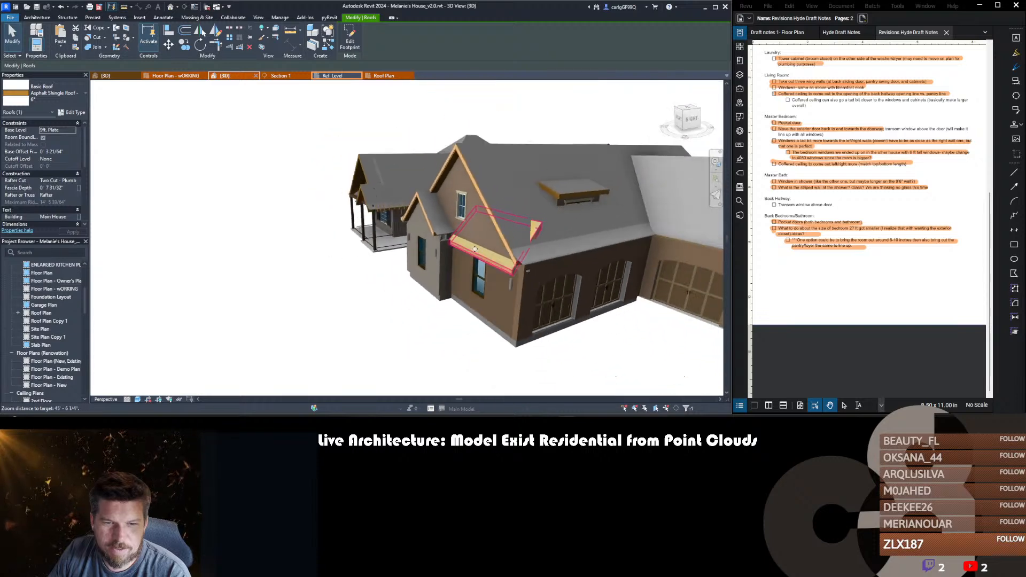
middle_click_drag(481, 275, 697, 341, "shift")
scroll(539, 228, "up", 3)
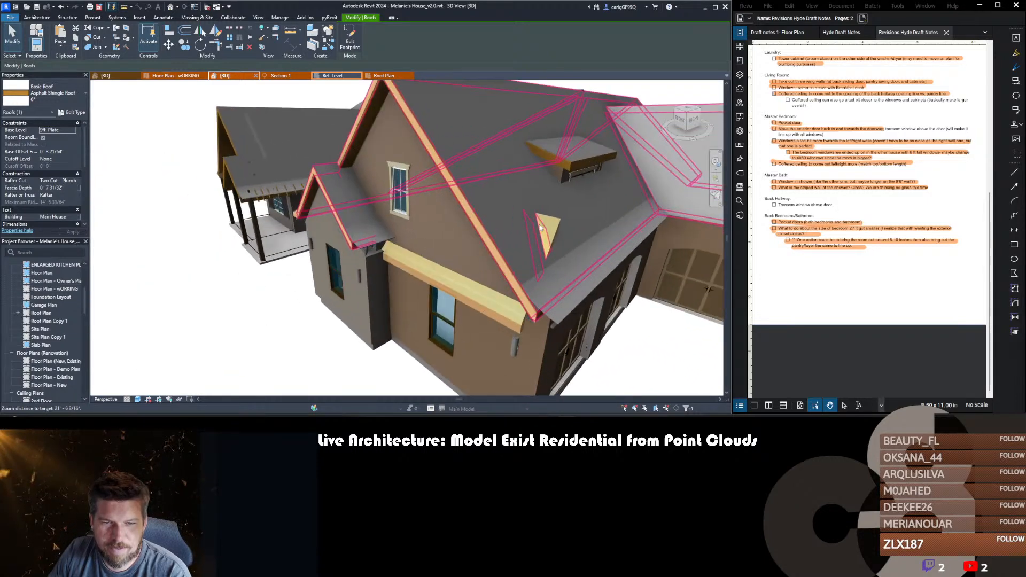
mouse_move(492, 281)
middle_mouse_down("shift")
mouse_move(497, 230)
mouse_move(503, 247)
middle_mouse_up("shift")
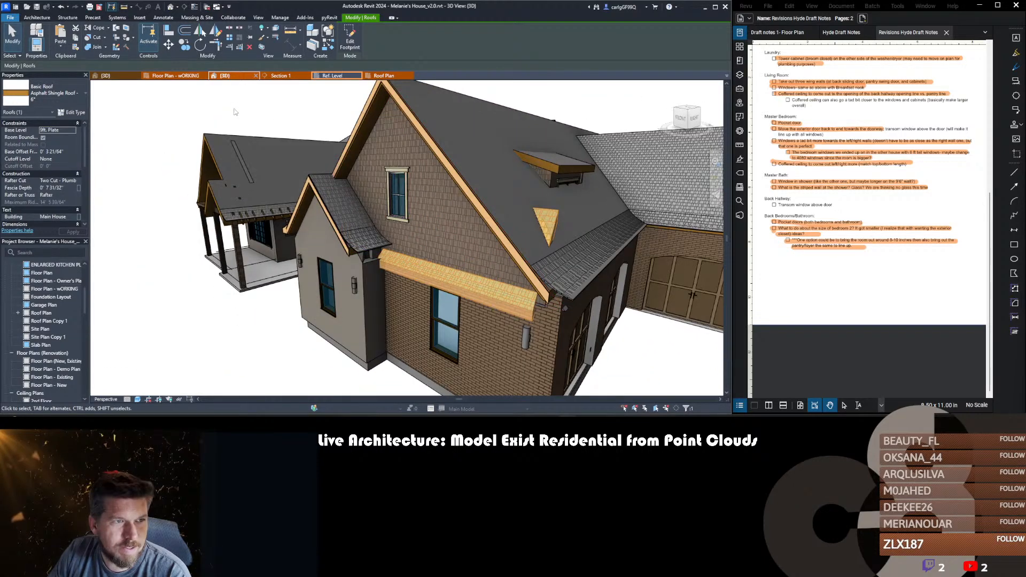
- Switch to the House22 model's 3D view and inspect the narrow roof strip above the larger gable's garage door
left_click(104, 76)
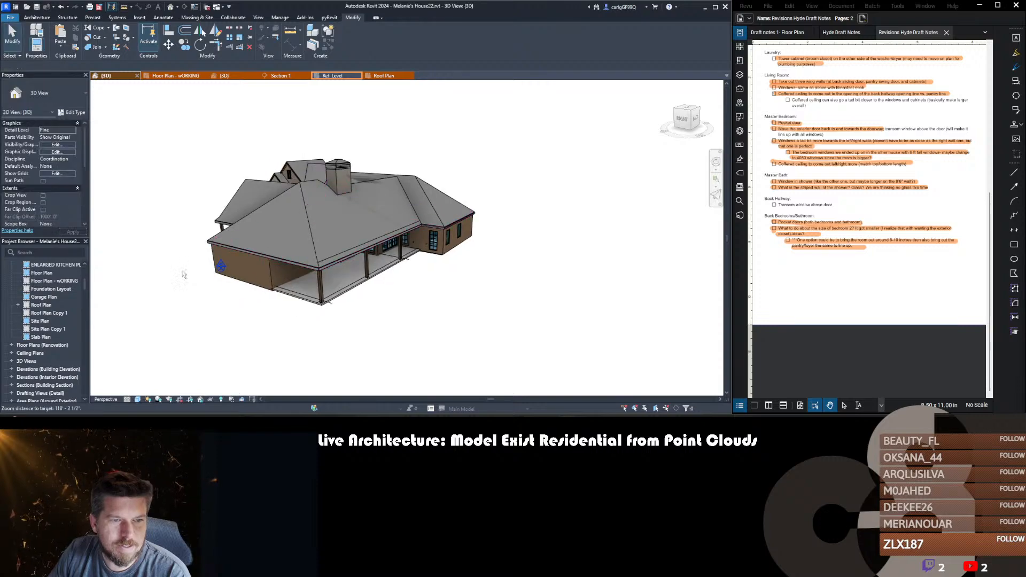
middle_click_drag(184, 275, 557, 232, "shift")
scroll(491, 222, "up", 3)
middle_click_drag(193, 232, 493, 303)
scroll(438, 245, "up", 4)
left_click(412, 248)
left_click(457, 239)
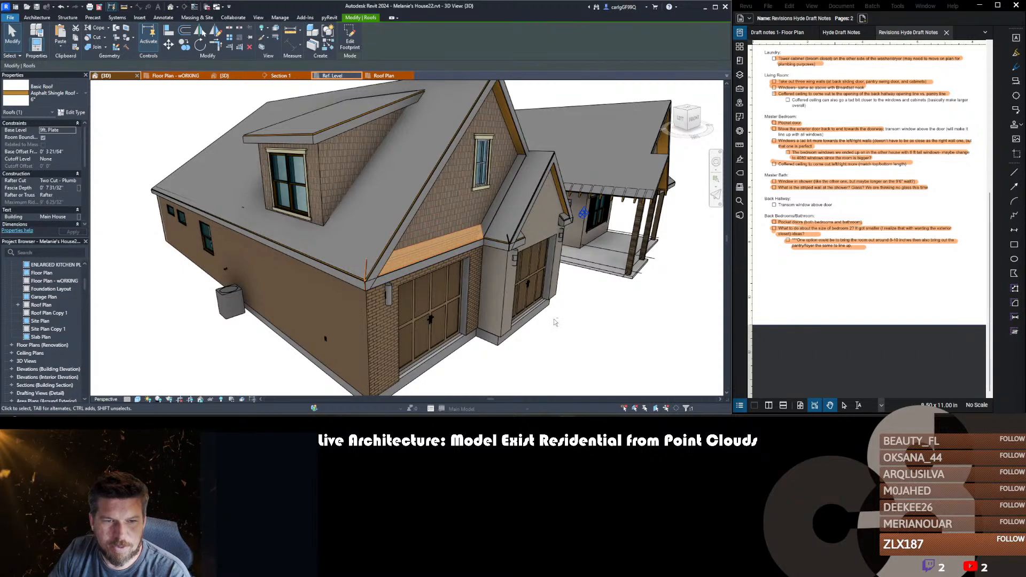
middle_click_drag(553, 319, 536, 279, "shift")
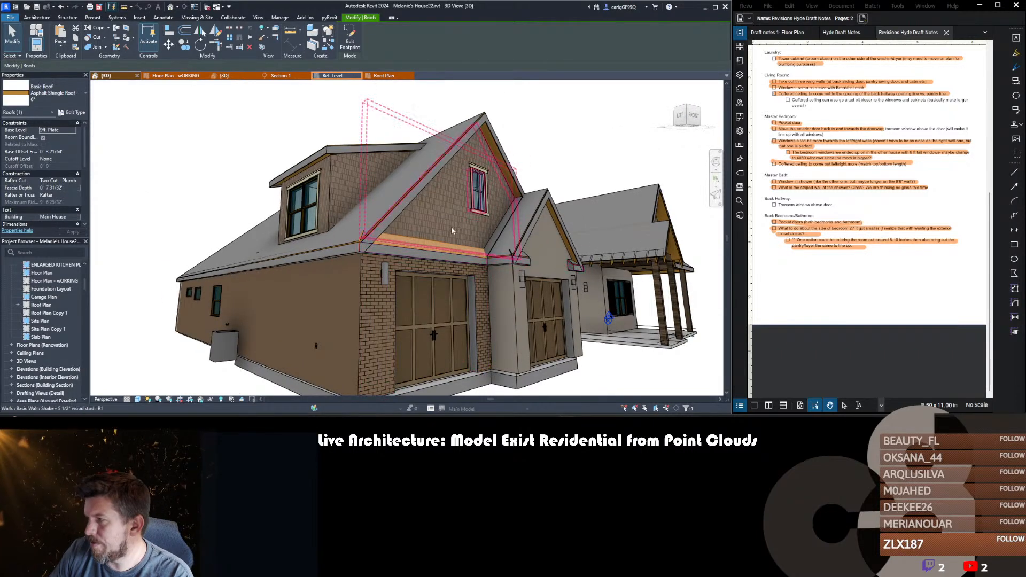
key("Escape")
- Examine the House22 model's garage gables, their eave returns and brick wall, and the front porch gables for comparison
scroll(445, 226, "down", 2)
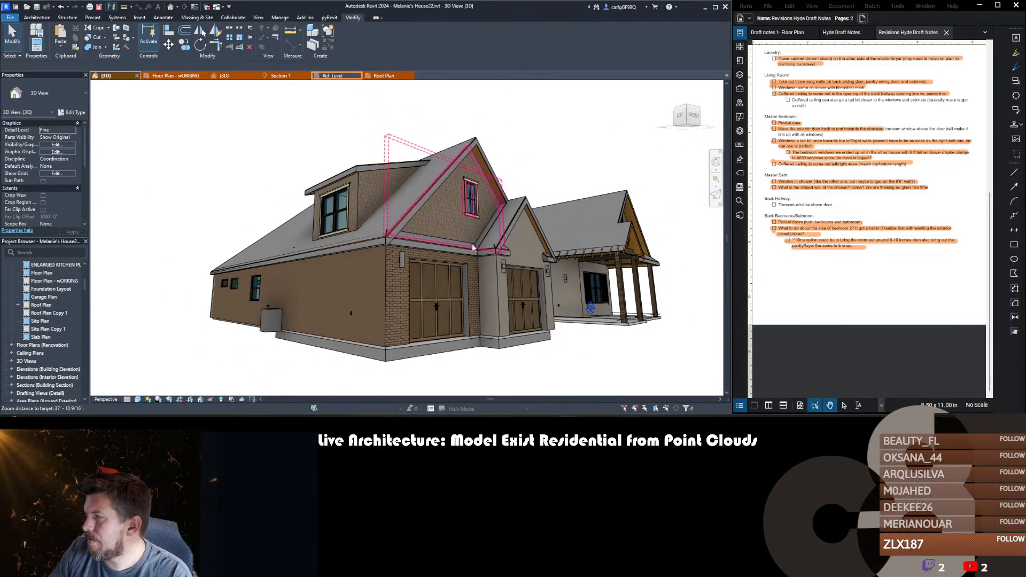
middle_click_drag(474, 248, 482, 285)
scroll(556, 290, "up", 1)
scroll(482, 286, "down", 2)
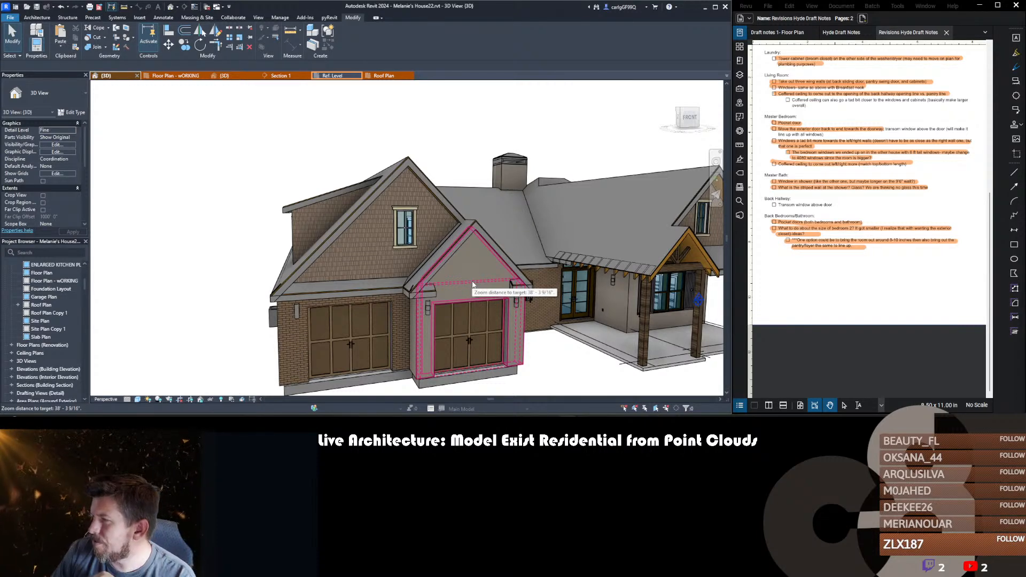
mouse_move(307, 289)
middle_mouse_down("shift")
mouse_move(330, 293)
mouse_move(321, 285)
middle_mouse_up("shift")
scroll(321, 283, "down", 1)
scroll(320, 283, "up", 3)
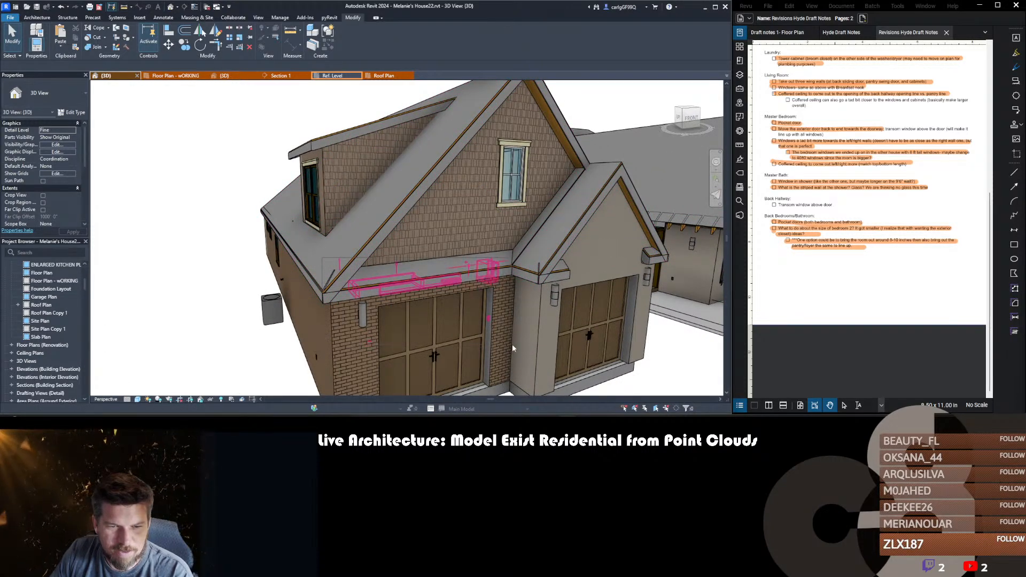
scroll(312, 286, "down", 2)
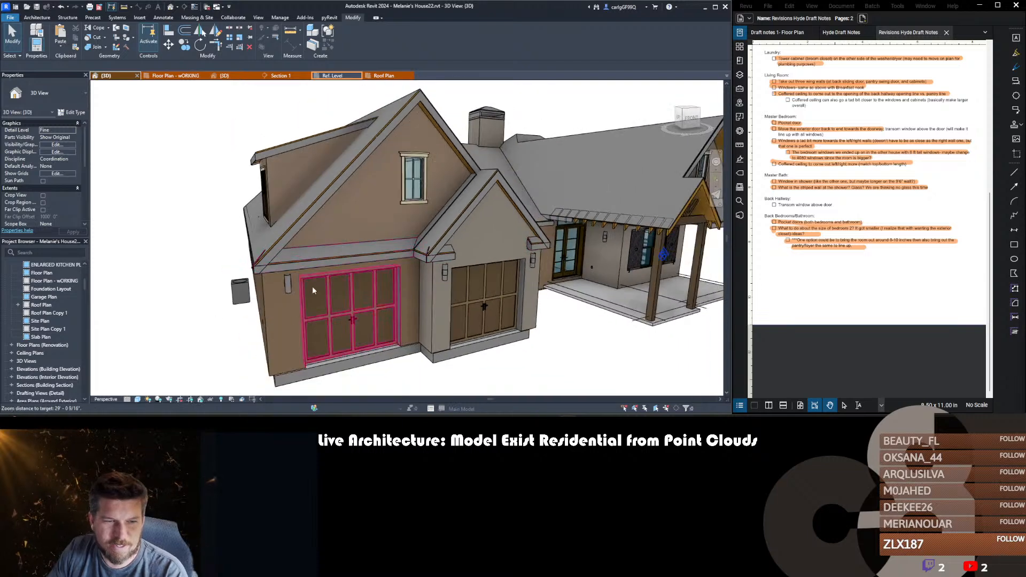
left_click(297, 279)
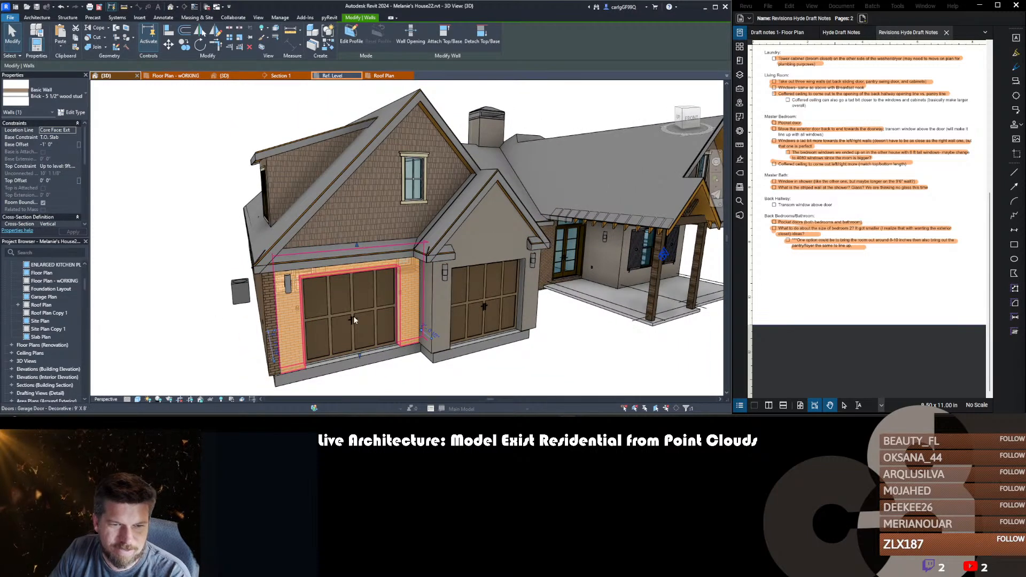
key("Escape")
scroll(481, 315, "down", 3)
middle_click_drag(604, 305, 331, 312)
middle_click_drag(436, 305, 300, 284, "shift")
scroll(453, 203, "up", 3)
scroll(452, 206, "down", 2)
middle_click_drag(369, 258, 483, 269)
middle_click_drag(425, 282, 479, 274, "shift")
scroll(465, 238, "up", 3)
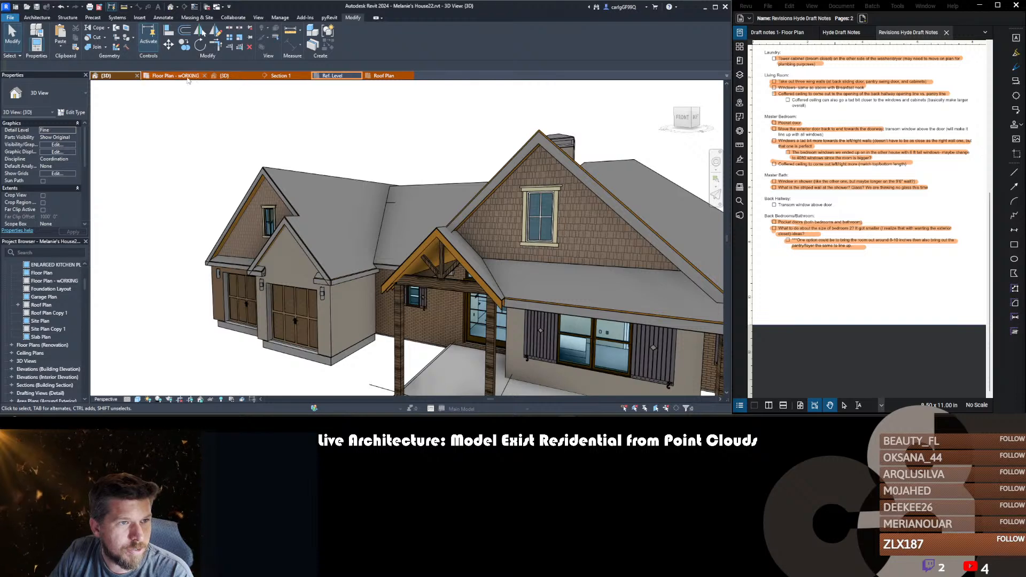
- Return to the House_v2.0 model's 3D view and open the profile of the shake wall above the front porch
left_click(226, 76)
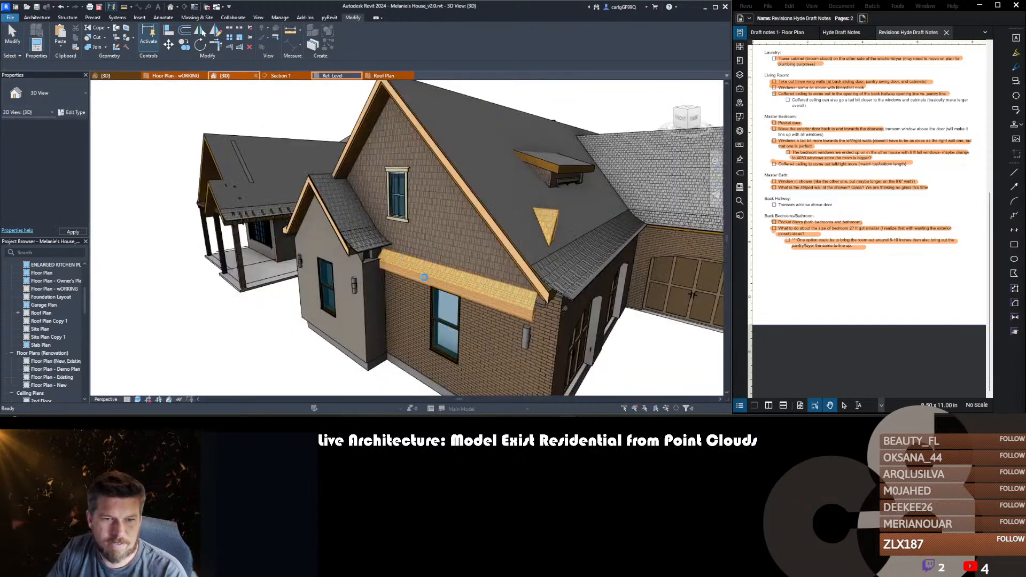
left_click(565, 242)
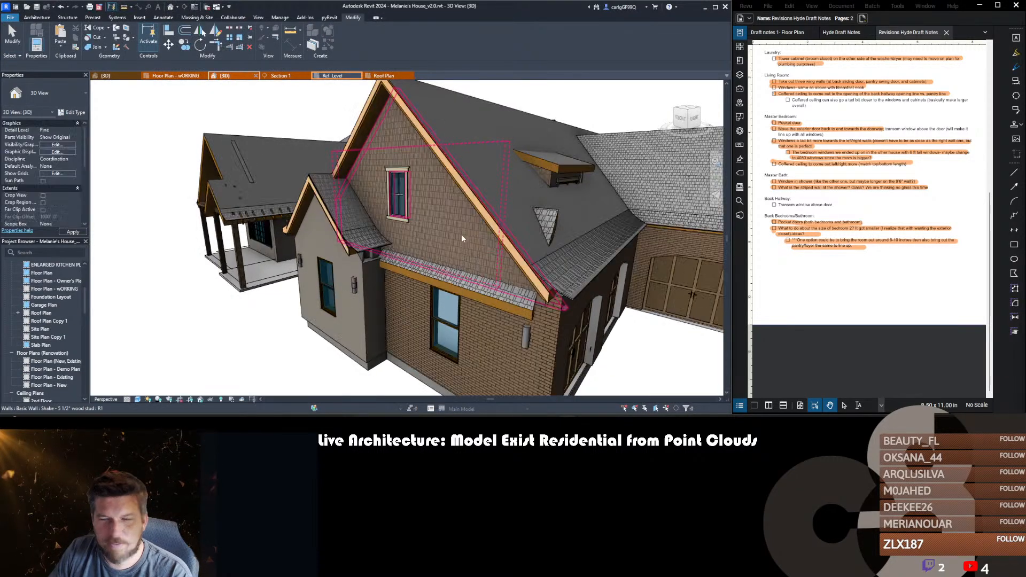
scroll(280, 226, "down", 2)
mouse_move(280, 225)
middle_mouse_down("shift")
mouse_move(384, 263)
mouse_move(401, 242)
mouse_move(426, 244)
middle_mouse_up("shift")
middle_click_drag(308, 252, 391, 243)
scroll(304, 256, "up", 1)
middle_click_drag(304, 256, 367, 257, "shift")
scroll(369, 256, "down", 1)
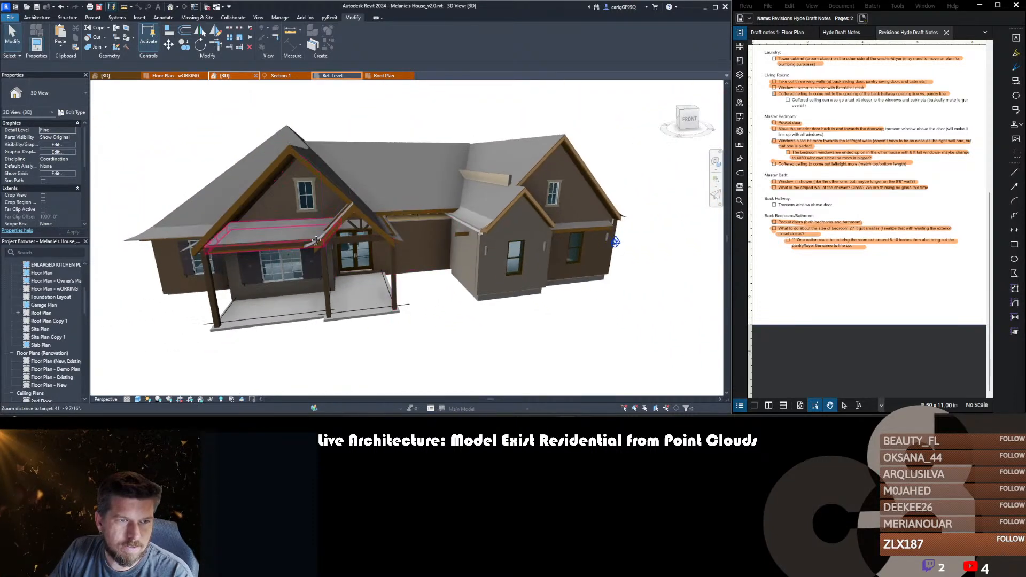
middle_click_drag(321, 231, 403, 227, "shift")
scroll(402, 197, "up", 1)
scroll(367, 191, "down", 1)
scroll(365, 191, "up", 2)
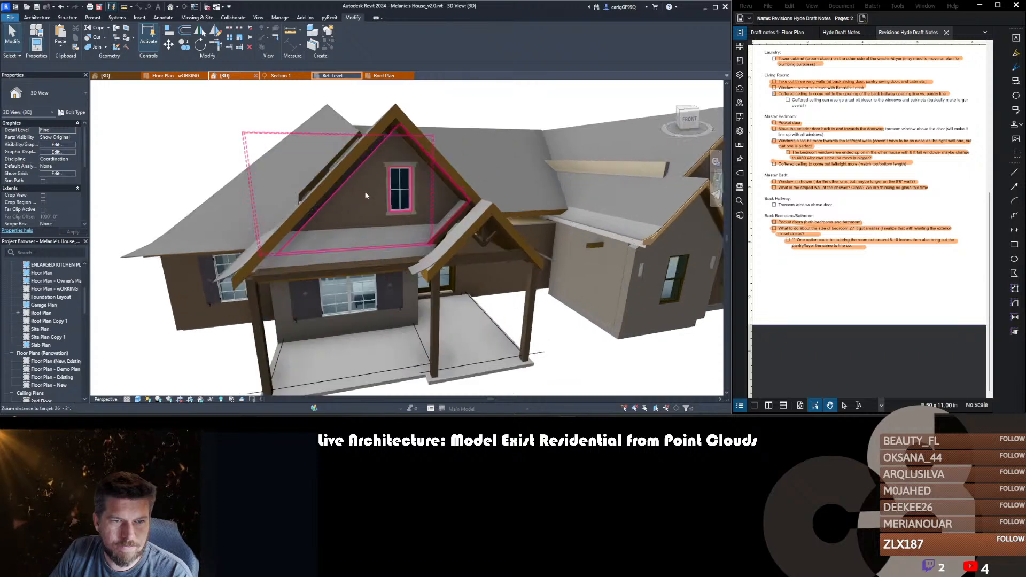
double_click(364, 191)
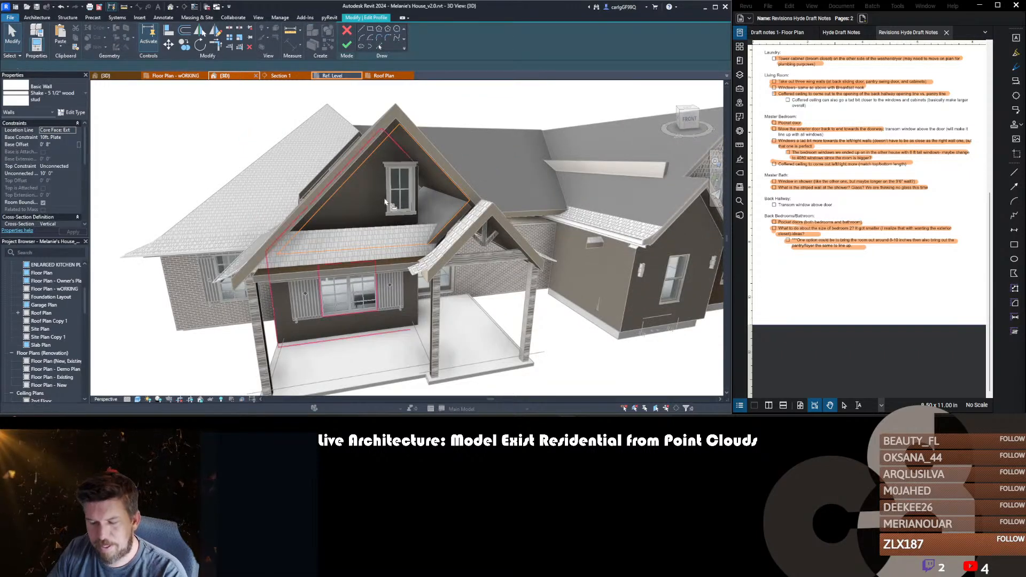
- Align the shake wall profile's long sloping edges with the large porch gable roof
key("a")
key("l")
middle_click_drag(392, 203, 353, 182, "shift")
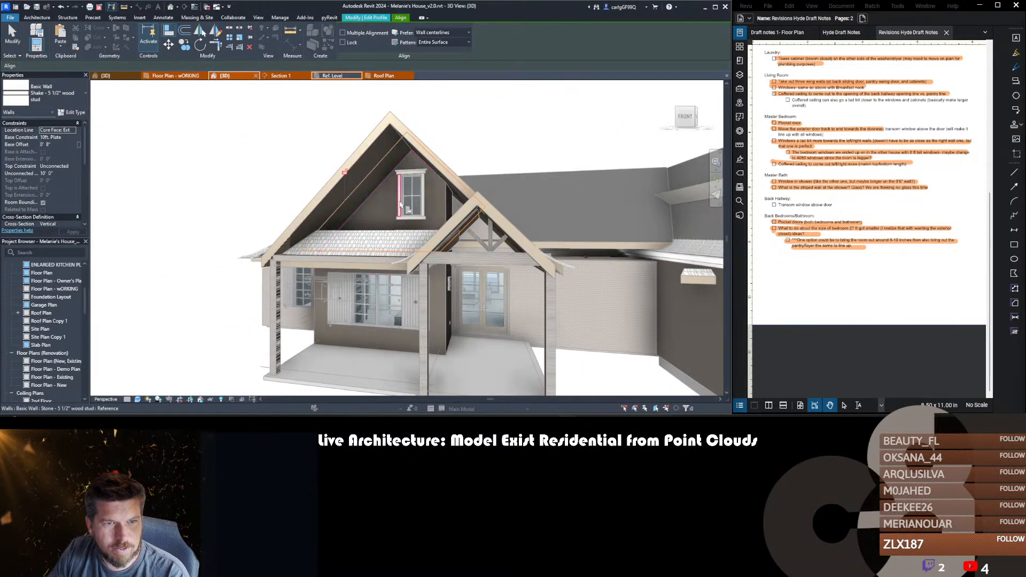
middle_click_drag(367, 188, 472, 257, "shift")
key("Escape")
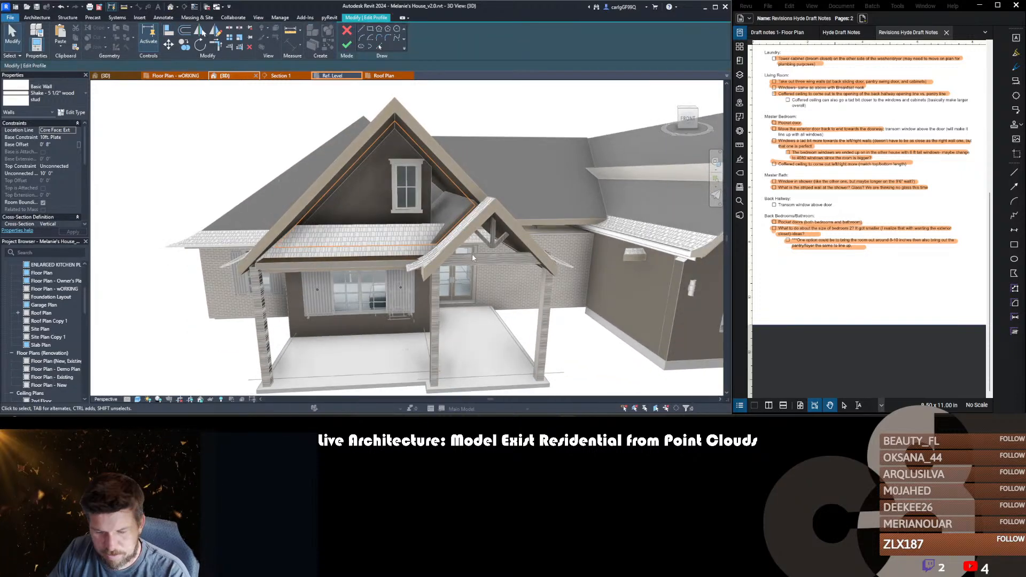
- Align the shake wall profile's short sloping edge with the small entry gable's roof face and finish the profile
key("l")
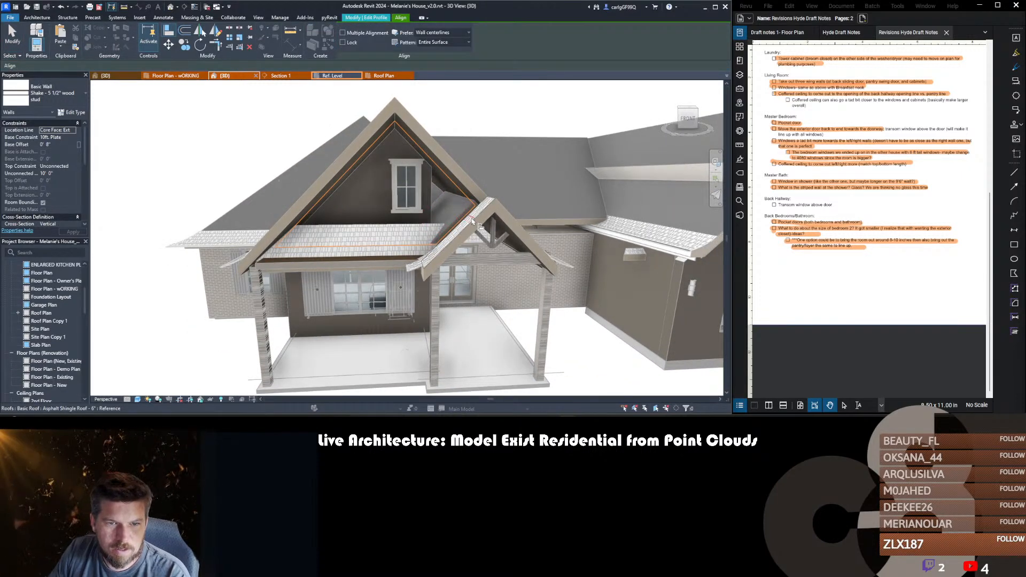
middle_click_drag(453, 233, 473, 233, "shift")
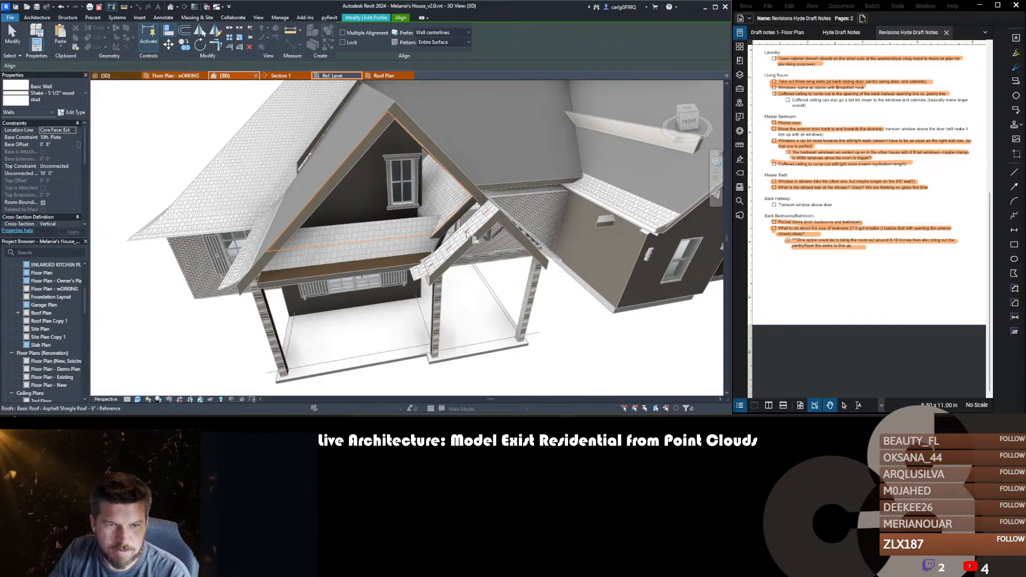
key("Tab")
key("Tab")
key("Tab")
key("Tab")
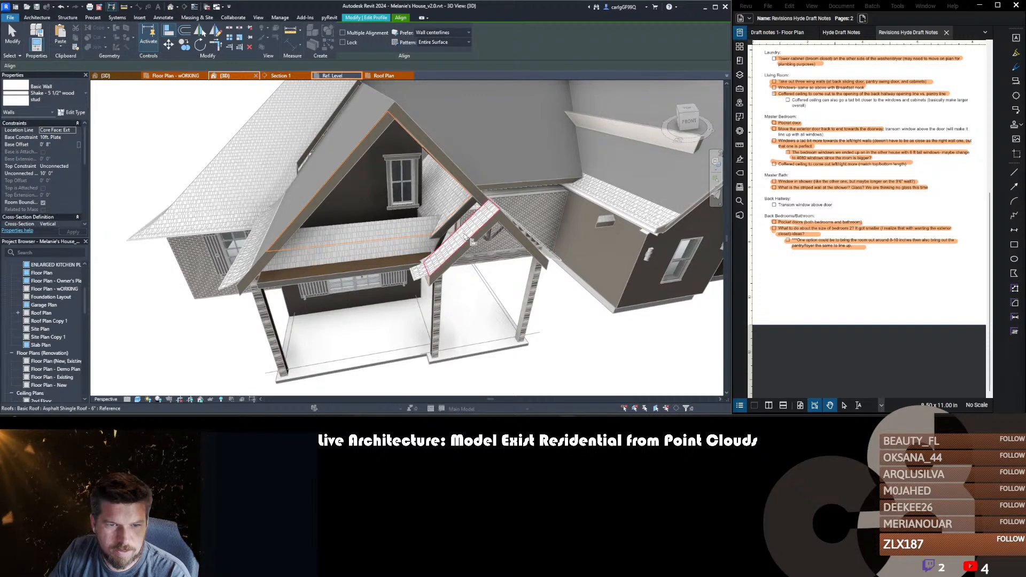
left_click(465, 234)
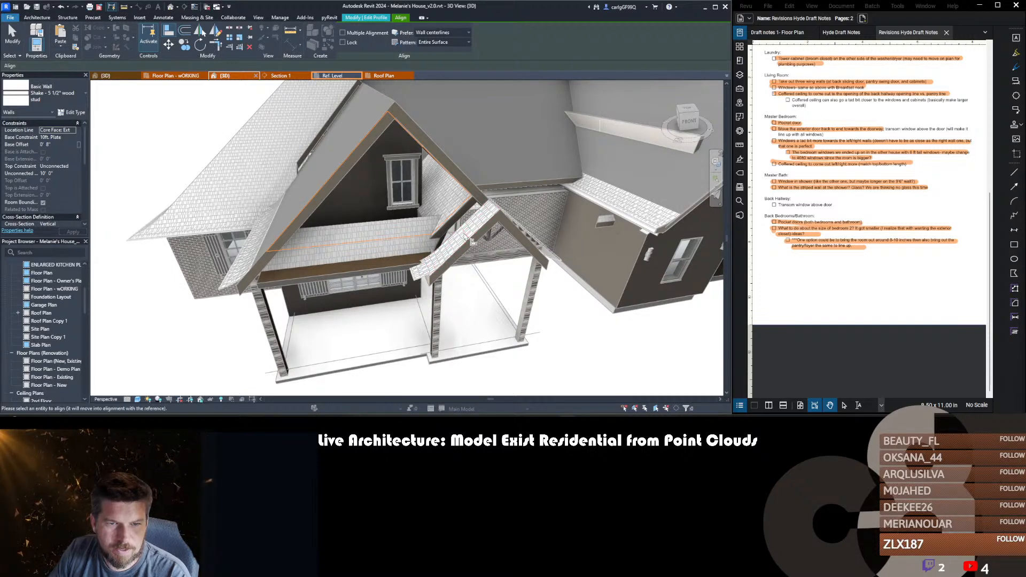
left_click(457, 209)
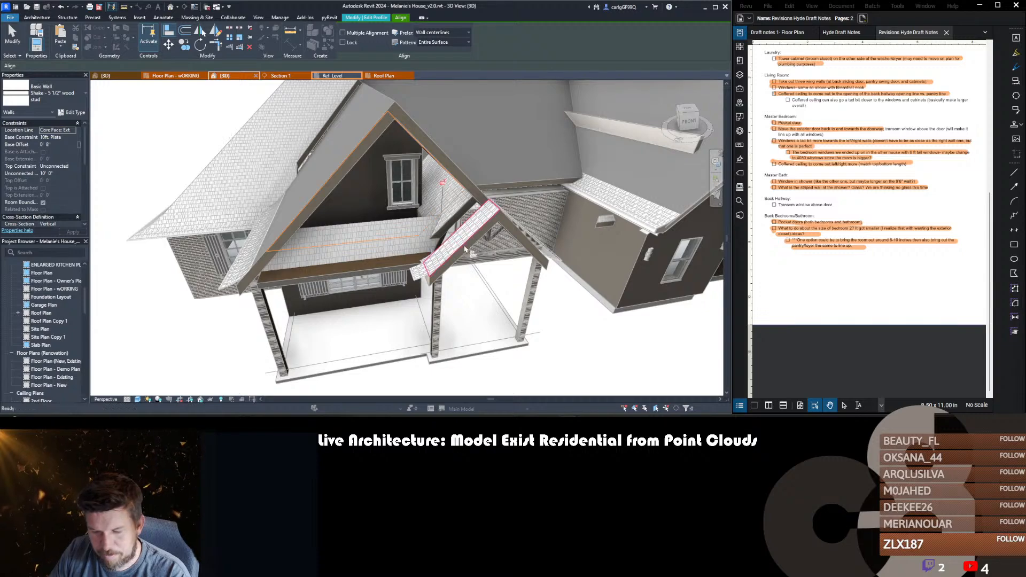
key("f")
key("f")
- Open the front porch gable roof's footprint sketch, check its boundary lines, and finish the sketch
scroll(430, 223, "up", 5)
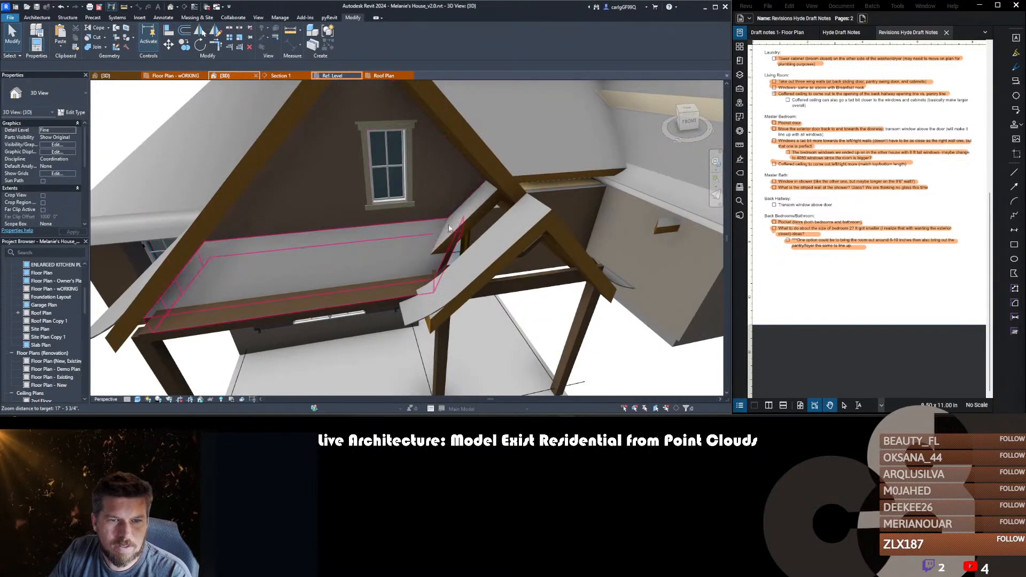
left_click(473, 219)
mouse_move(474, 255)
middle_mouse_down("shift")
mouse_move(545, 273)
mouse_move(535, 238)
middle_mouse_up("shift")
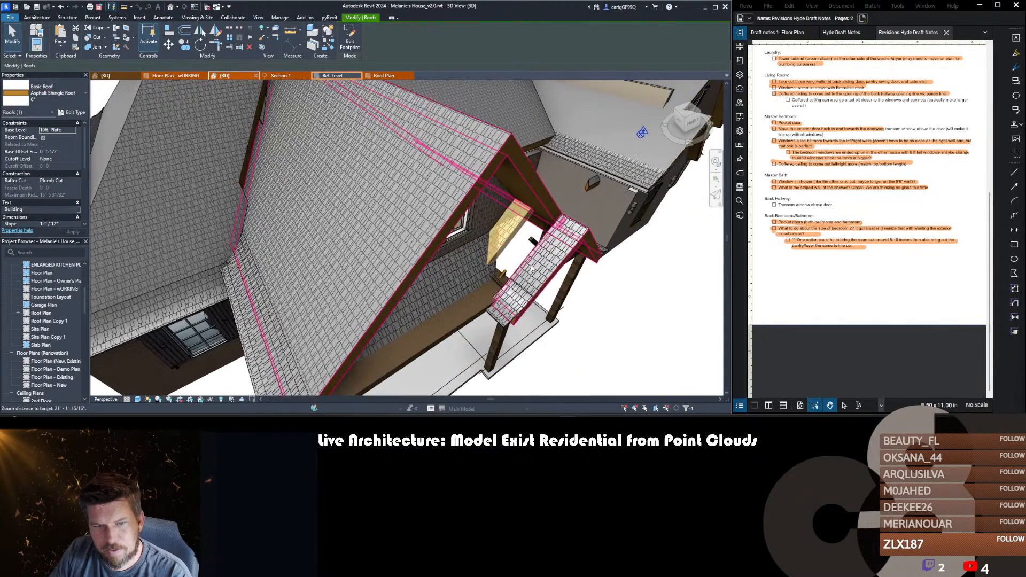
double_click(503, 301)
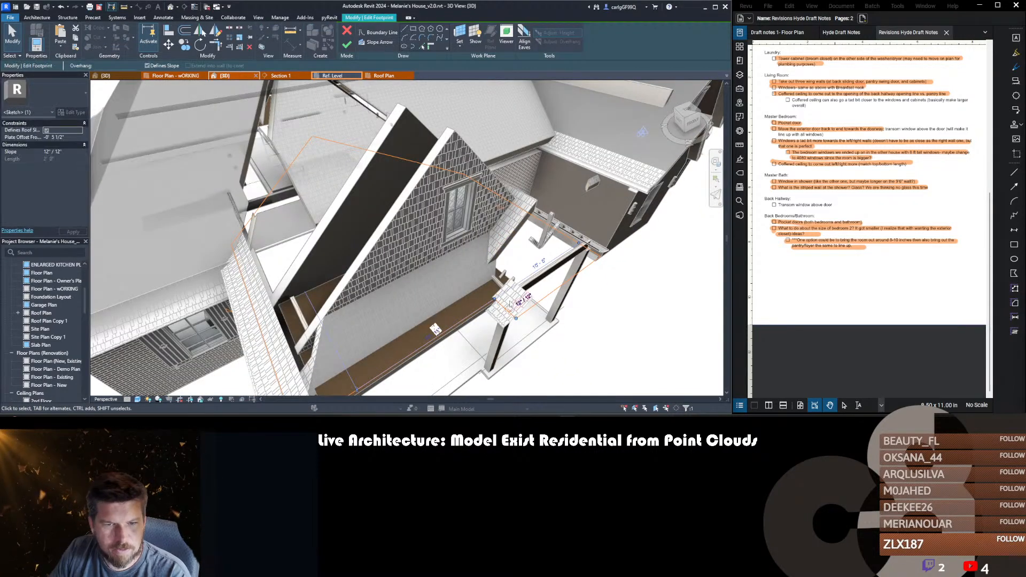
left_click(347, 44)
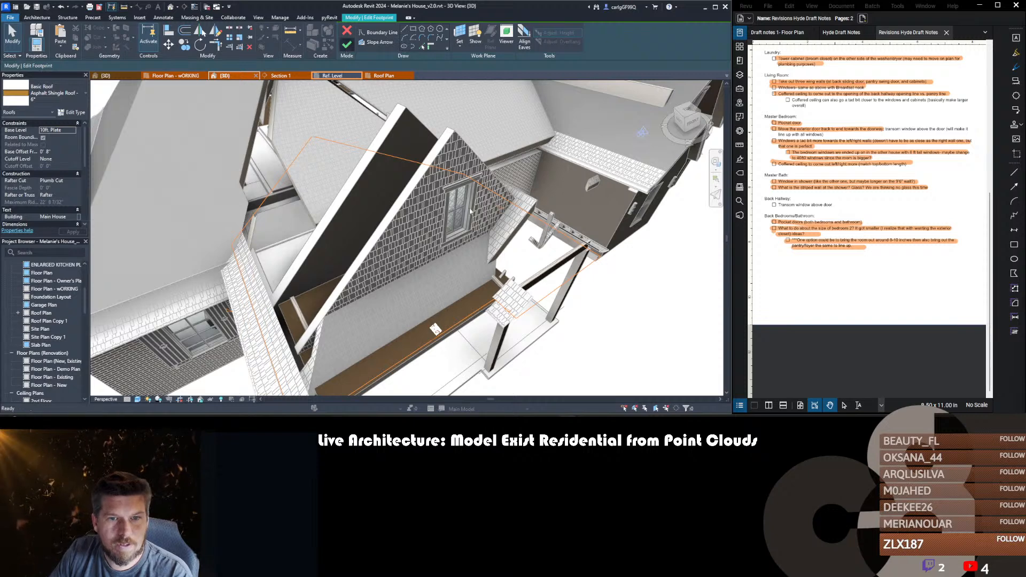
left_click(563, 212)
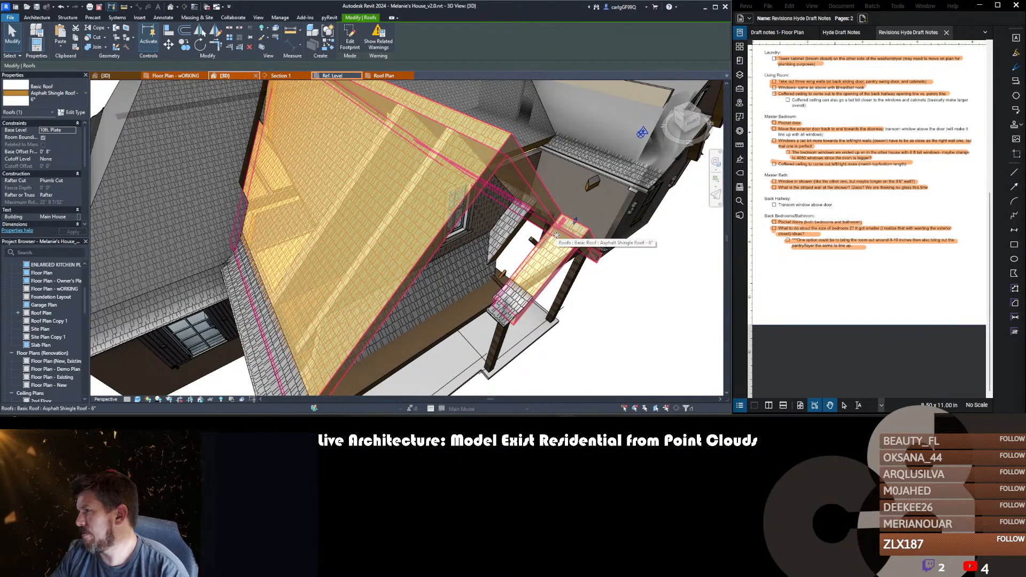
- Select the two brick walls at the house's front-left corner and crop the 3D view around them with a section box
scroll(477, 197, "down", 3)
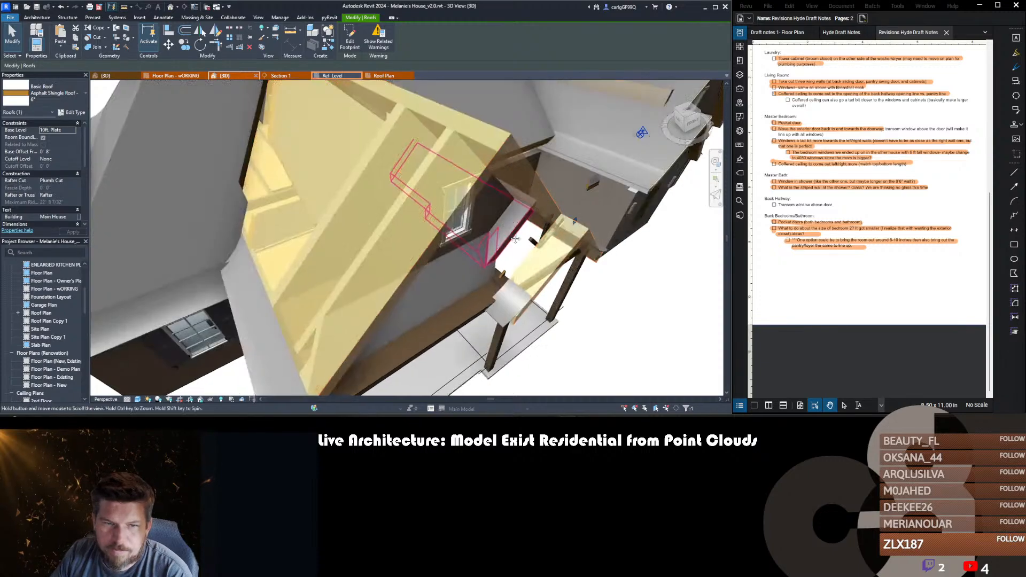
scroll(361, 290, "down", 3)
left_click(375, 285)
middle_click_drag(364, 293, 404, 257, "shift")
left_click_drag(308, 270, 292, 291)
left_click(334, 312)
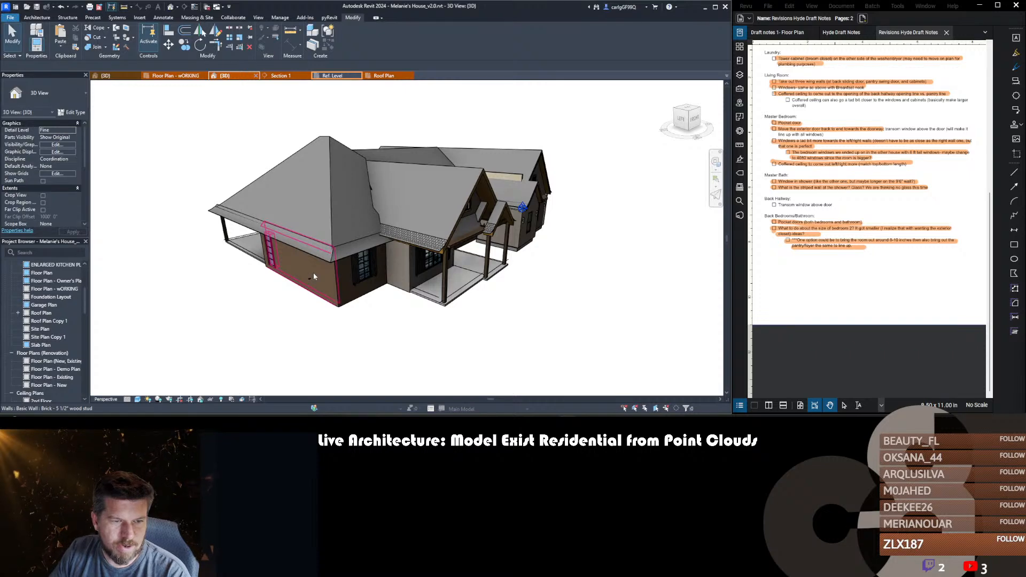
left_click(313, 273)
left_click(343, 304, "ctrl")
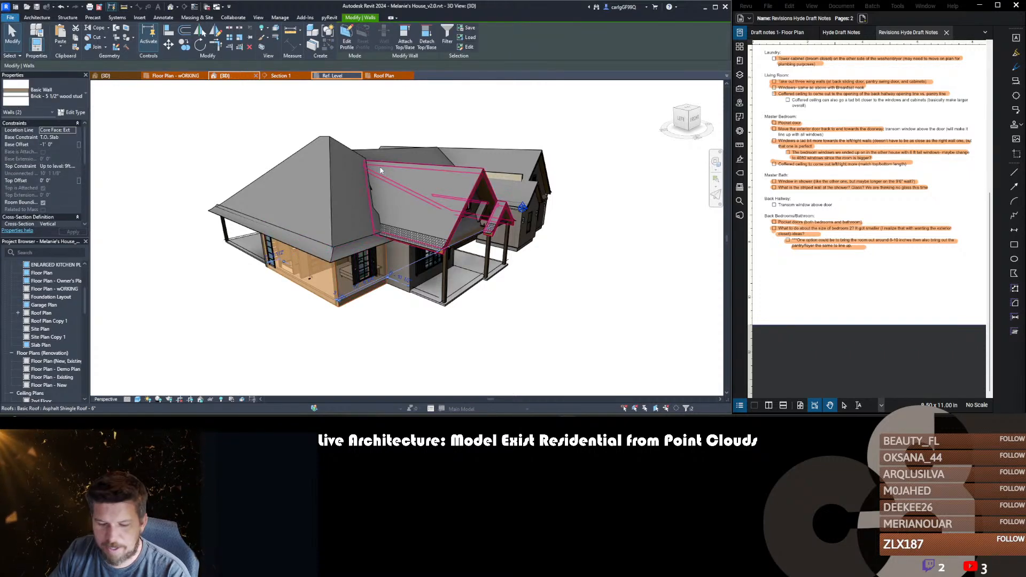
key("x")
left_click(398, 227)
middle_click_drag(393, 238, 394, 291, "shift")
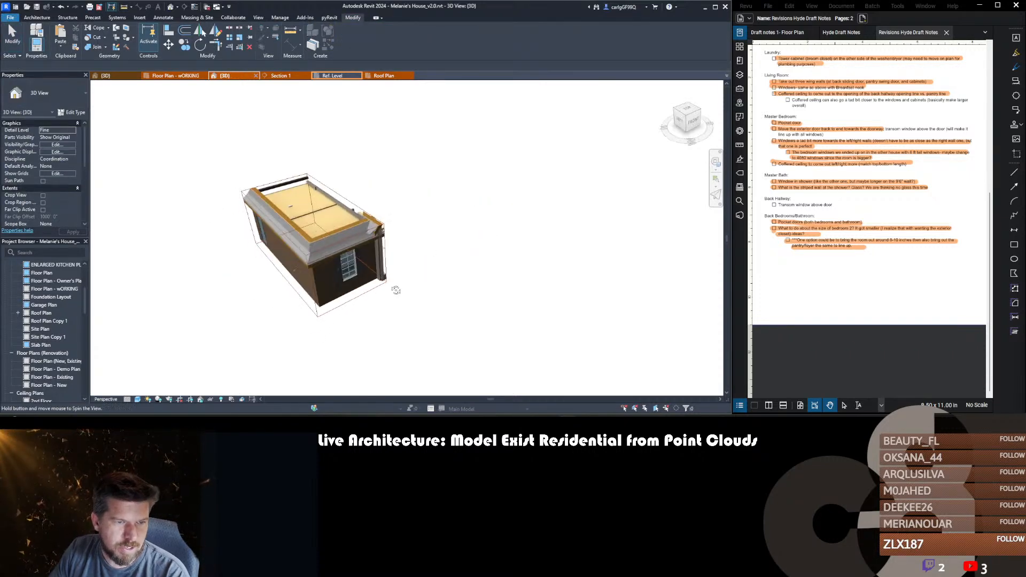
- Examine the cropped front-left corner from outside and behind to see how its walls, eaves and roof meet
left_click(347, 199)
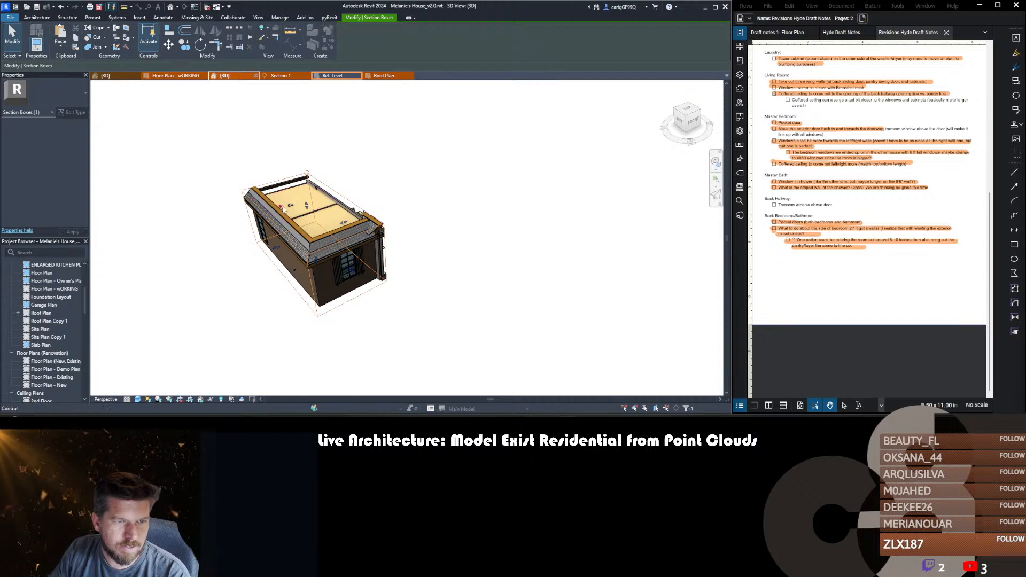
left_click_drag(331, 247, 332, 248)
middle_click_drag(387, 307, 648, 289, "shift")
middle_click_drag(407, 290, 545, 288, "shift")
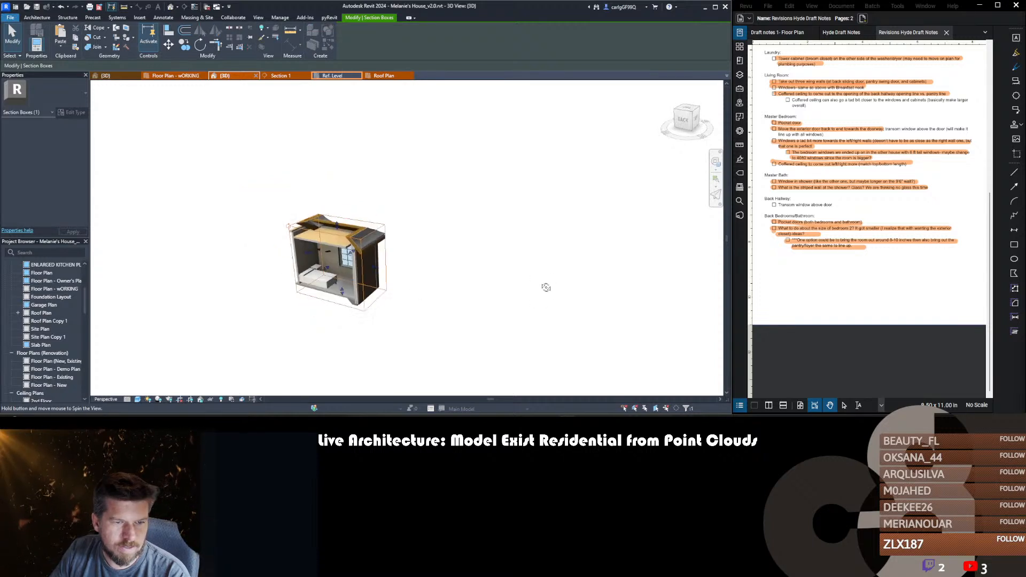
scroll(443, 294, "up", 3)
scroll(442, 292, "down", 5)
left_click(428, 251)
middle_click_drag(443, 245, 454, 247)
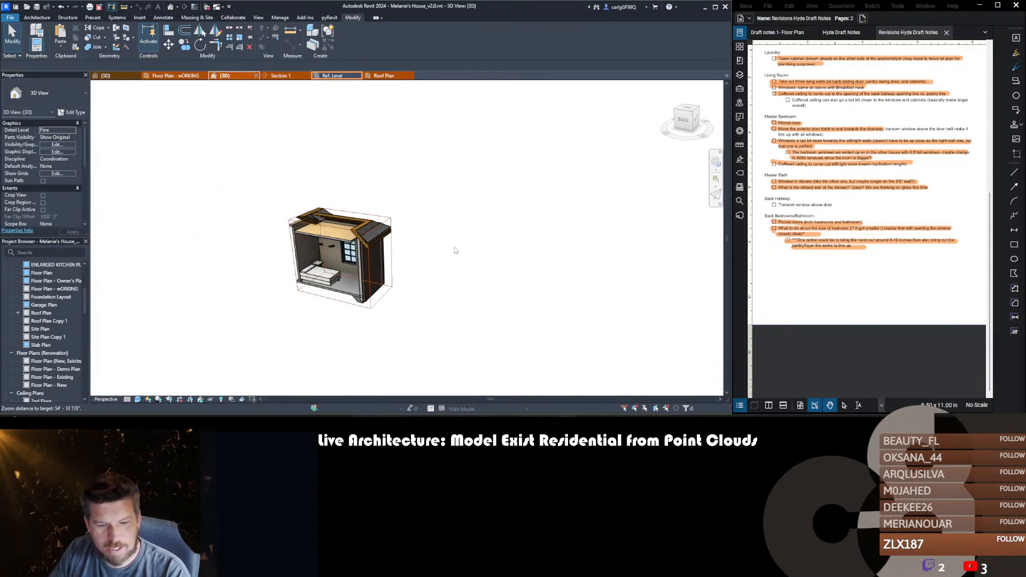
- Turn off the 3D view's section box to show the whole house
scroll(42, 204, "down", 4)
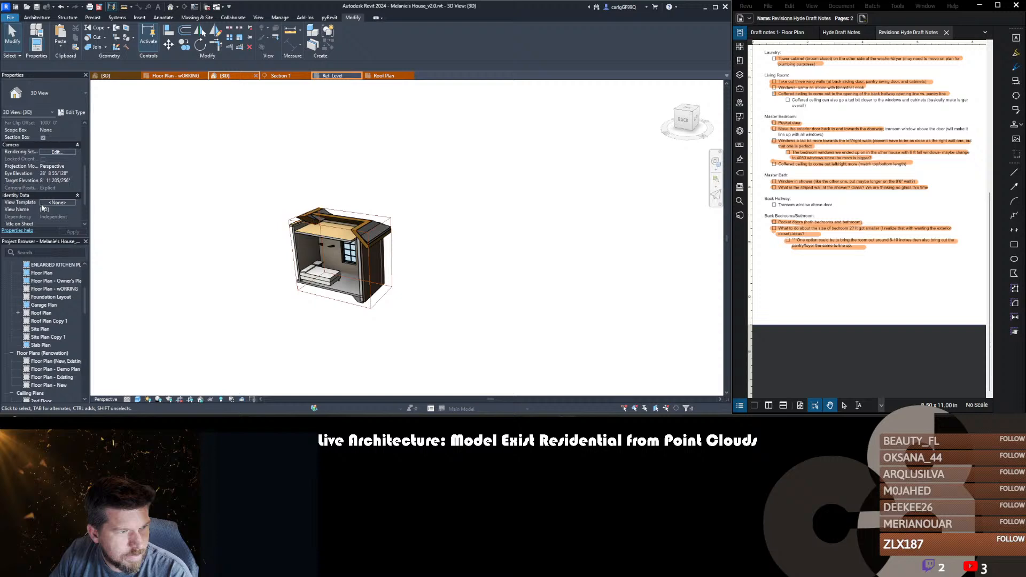
left_click(43, 137)
scroll(463, 212, "down", 4)
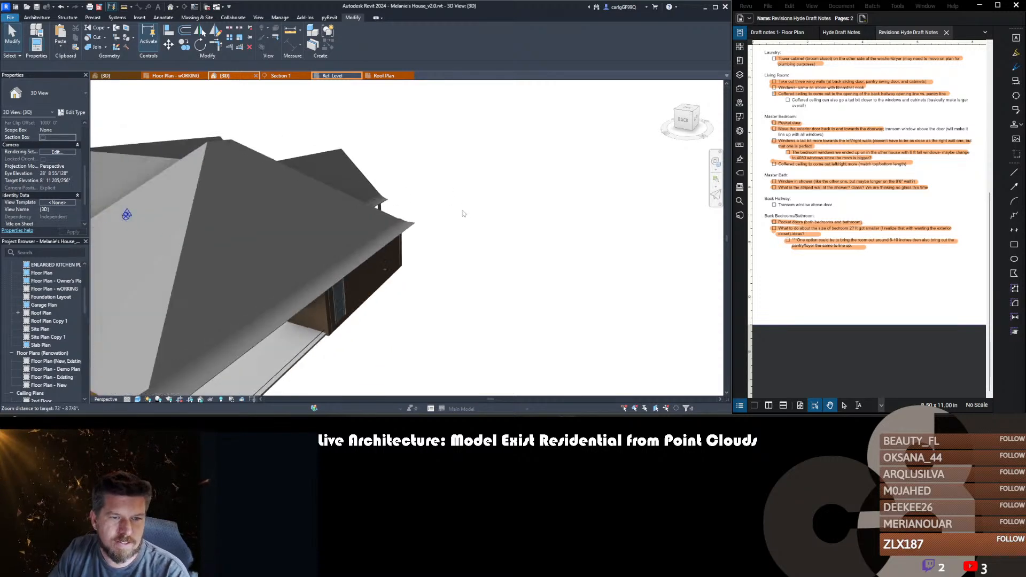
- Open the footprint sketch of the small roof between the large porch gable and the entry gable and inspect its boundary lines
middle_click_drag(504, 260, 267, 262, "shift")
scroll(507, 186, "up", 5)
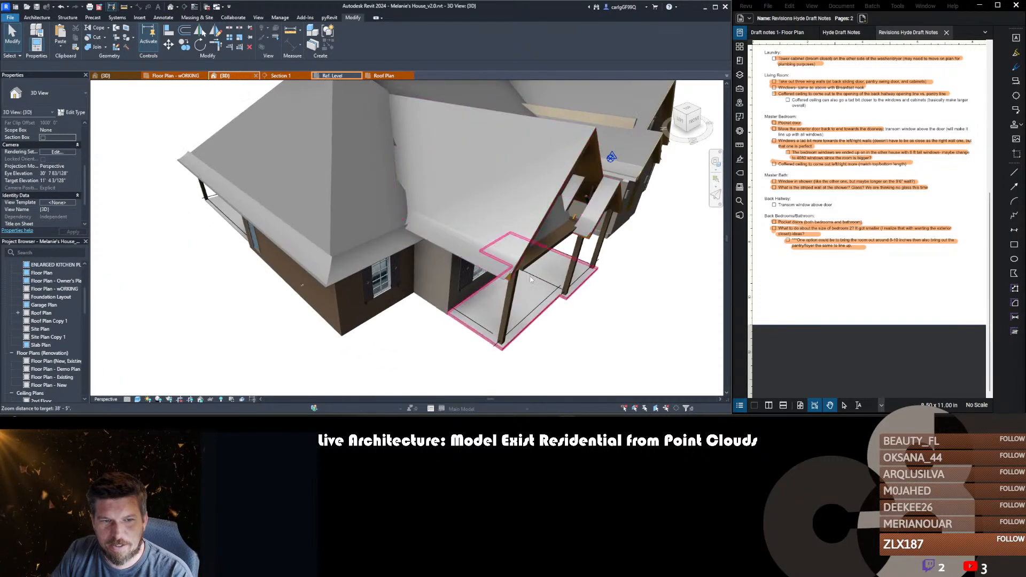
middle_click_drag(573, 272, 465, 240, "shift")
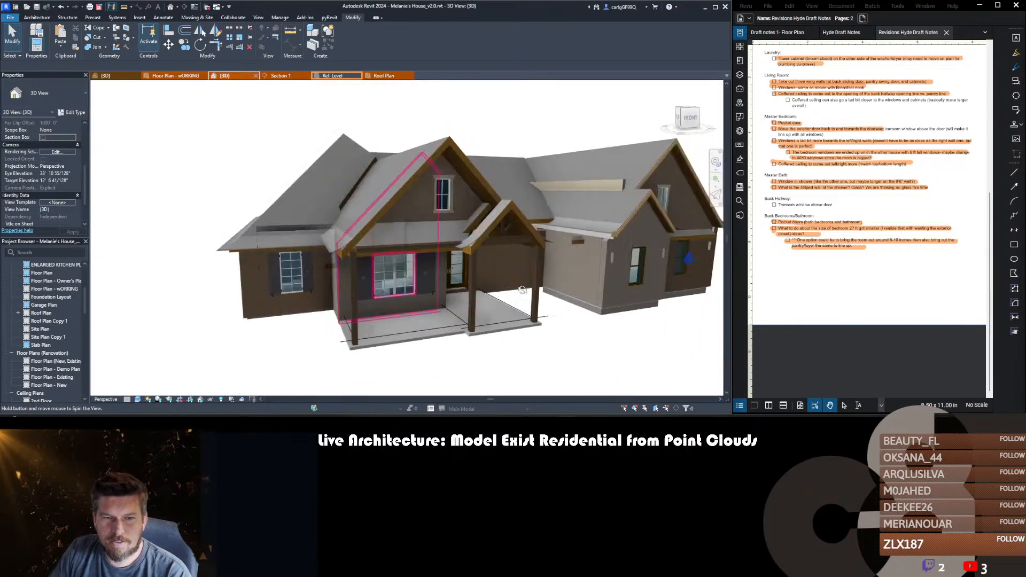
scroll(471, 235, "up", 5)
left_click(473, 233)
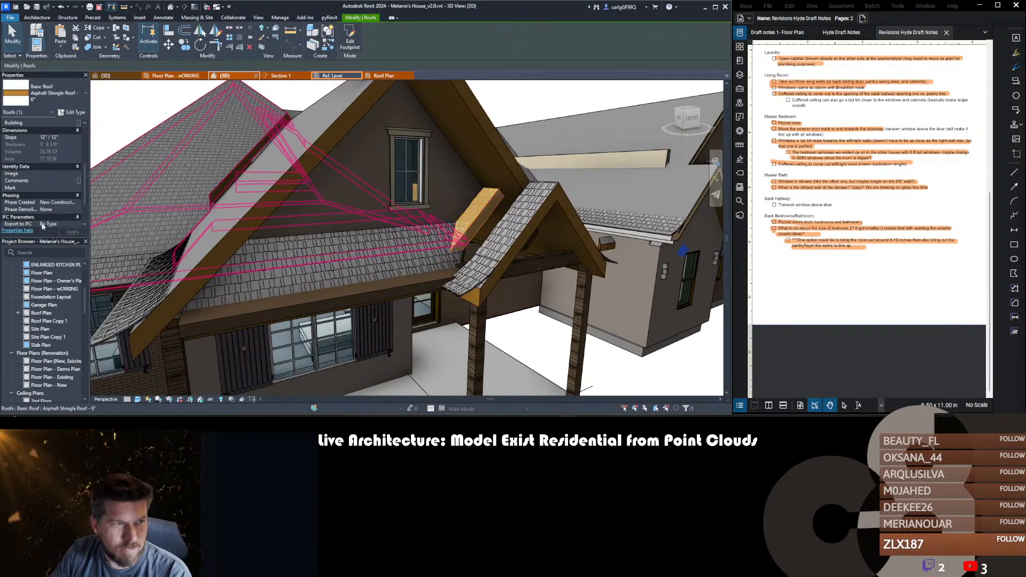
double_click(479, 213)
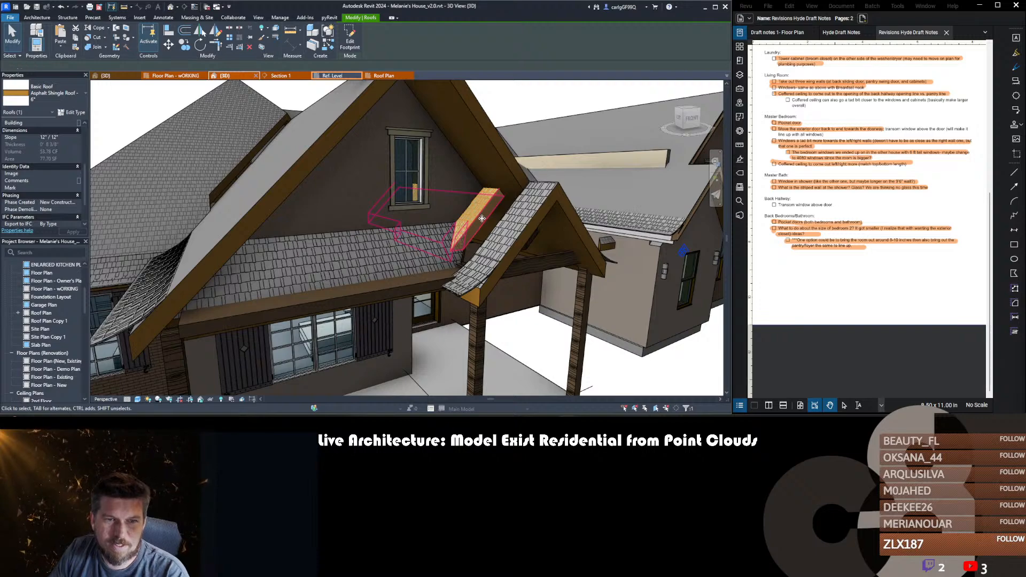
middle_click_drag(683, 251, 514, 302, "shift")
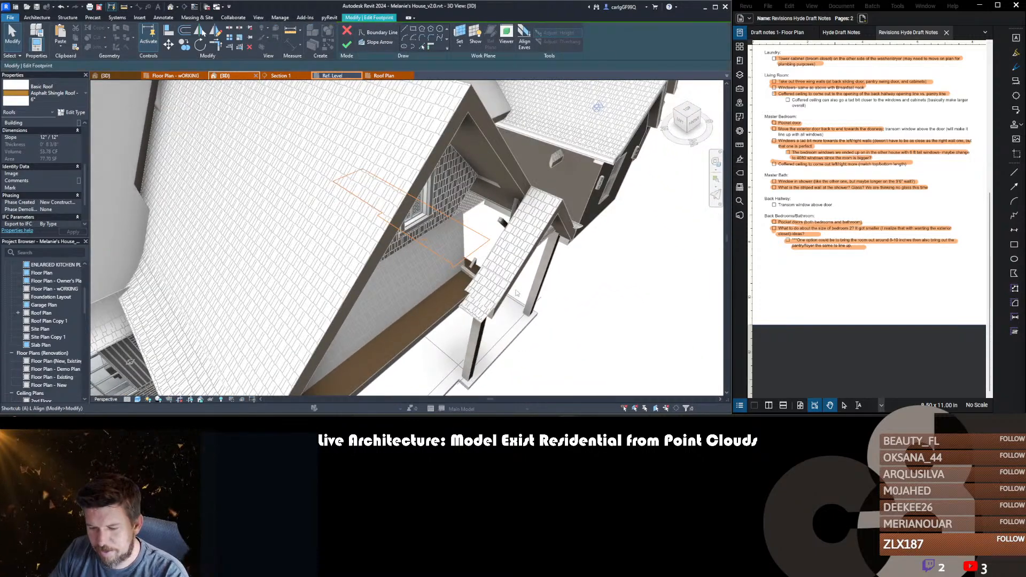
key("l")
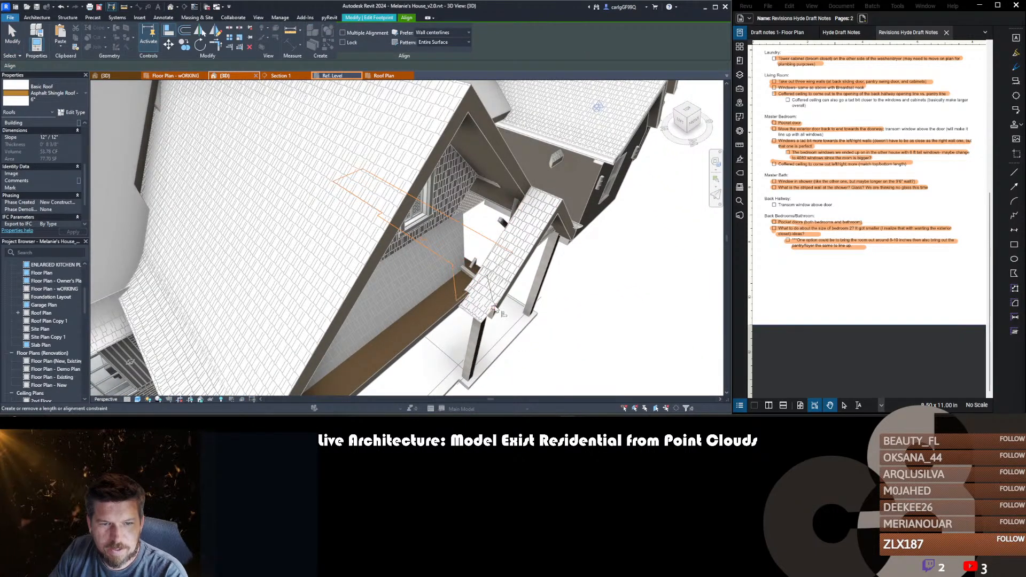
key("Escape")
mouse_move(494, 308)
middle_mouse_down("shift")
mouse_move(407, 198)
mouse_move(426, 242)
middle_mouse_up("shift")
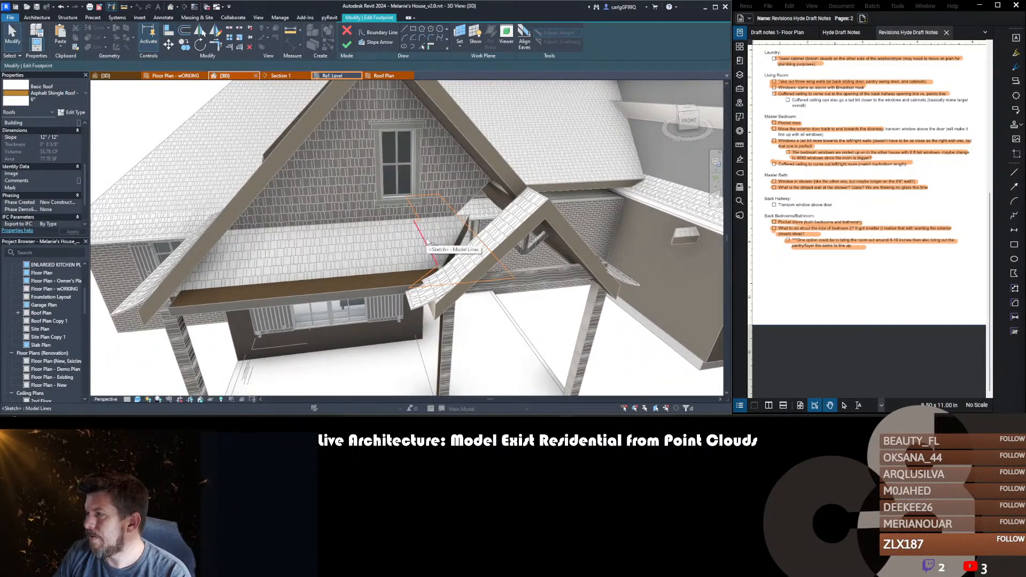
- Examine the eave returns on the house's projecting front gable and compare them with the porch gable roofs
scroll(315, 238, "down", 5)
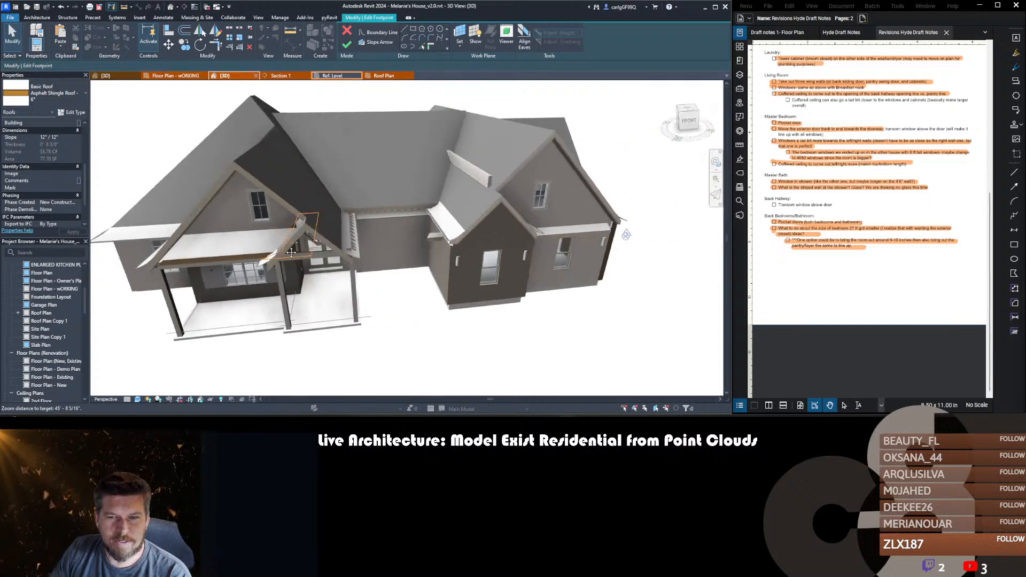
scroll(505, 245, "up", 3)
scroll(505, 246, "up", 2)
middle_click_drag(511, 245, 497, 223, "shift")
scroll(489, 242, "up", 2)
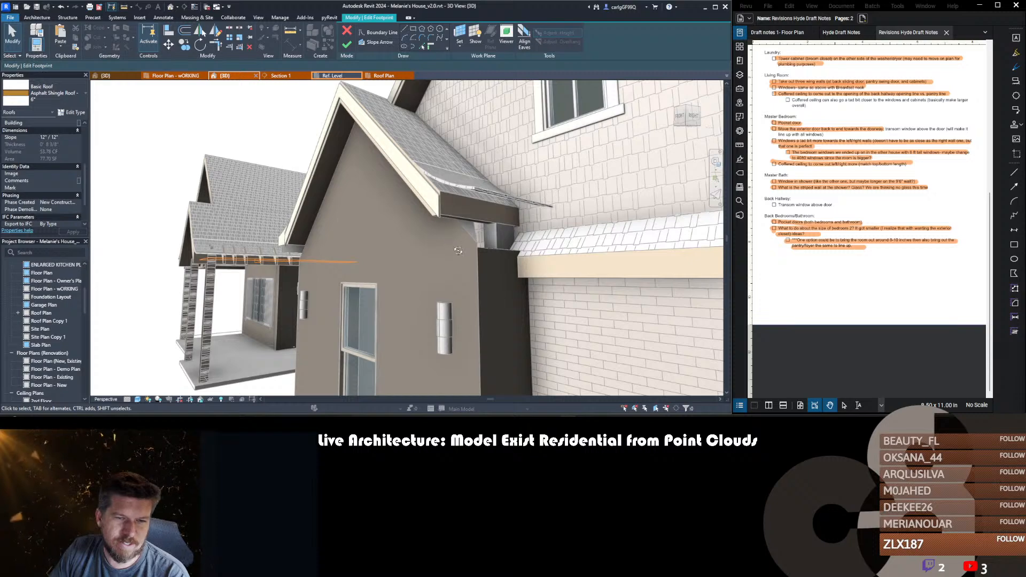
mouse_move(458, 250)
middle_mouse_down("shift")
mouse_move(502, 336)
mouse_move(469, 255)
middle_mouse_up("shift")
scroll(469, 255, "down", 1)
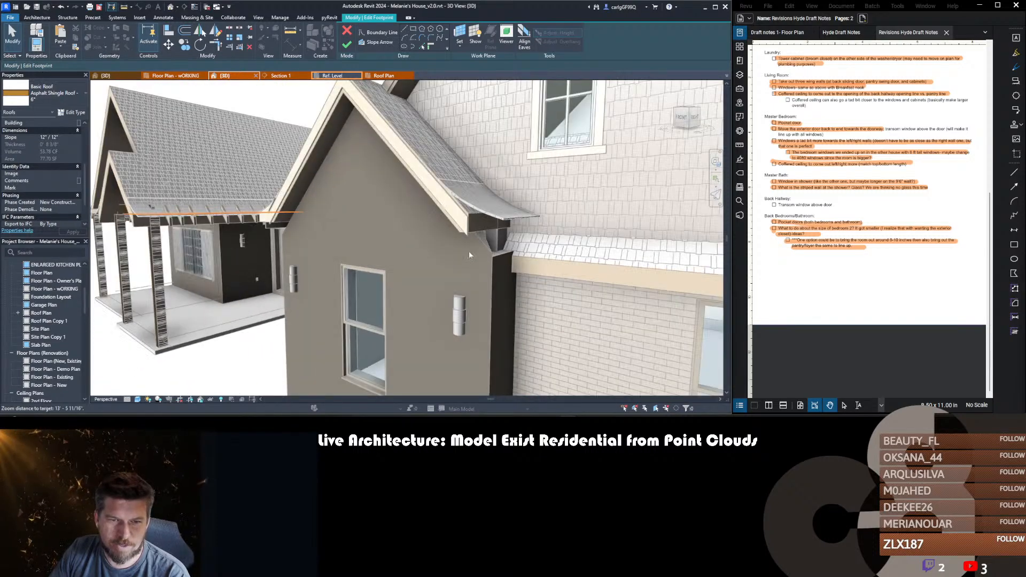
middle_click_drag(367, 267, 451, 261)
scroll(451, 261, "down", 3)
middle_click_drag(293, 284, 619, 268, "shift")
scroll(618, 269, "down", 3)
scroll(280, 227, "up", 3)
middle_click_drag(280, 227, 440, 272, "shift")
scroll(440, 272, "down", 3)
scroll(440, 272, "down", 1)
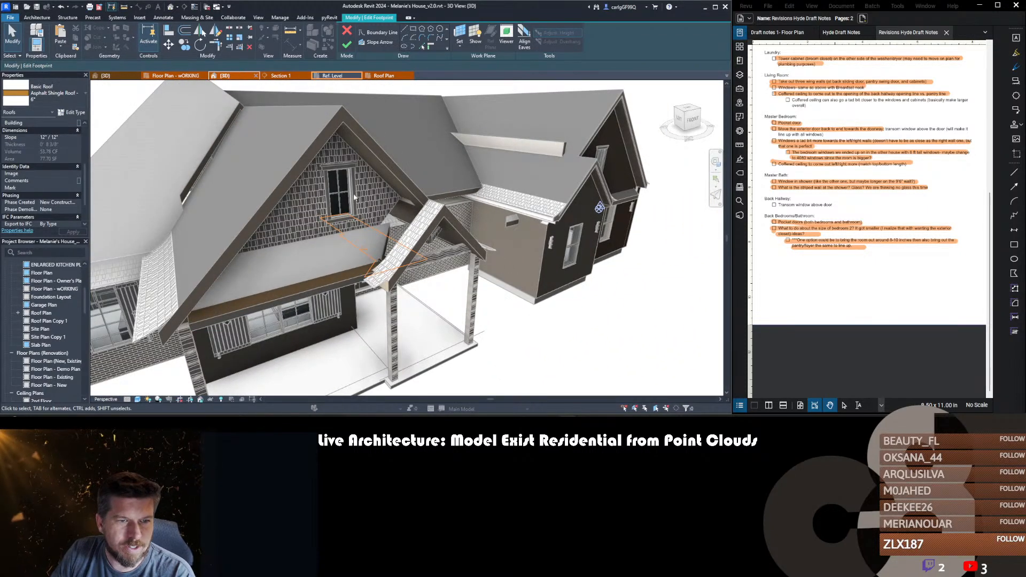
scroll(370, 213, "up", 5)
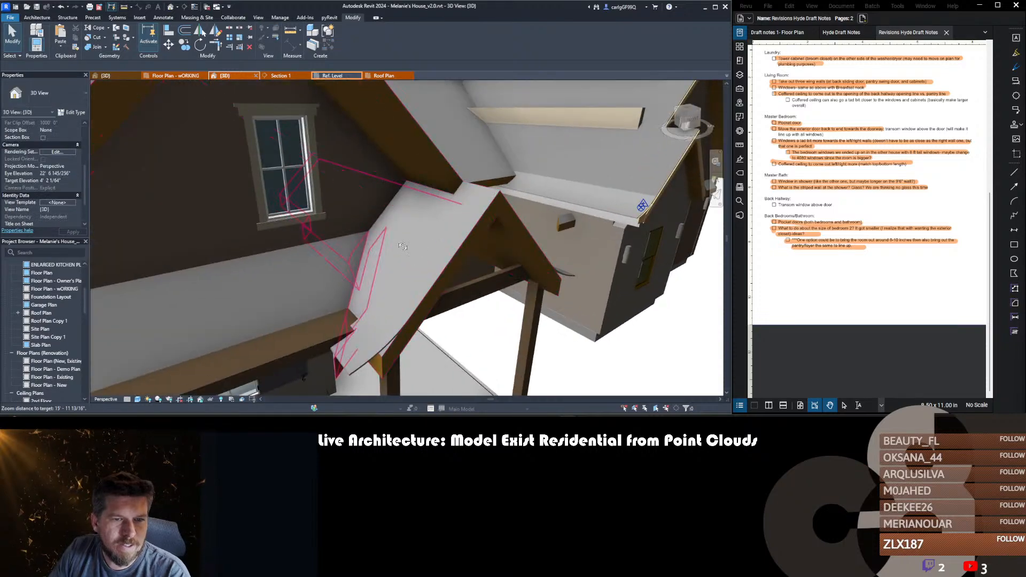
middle_click_drag(403, 246, 349, 174, "shift")
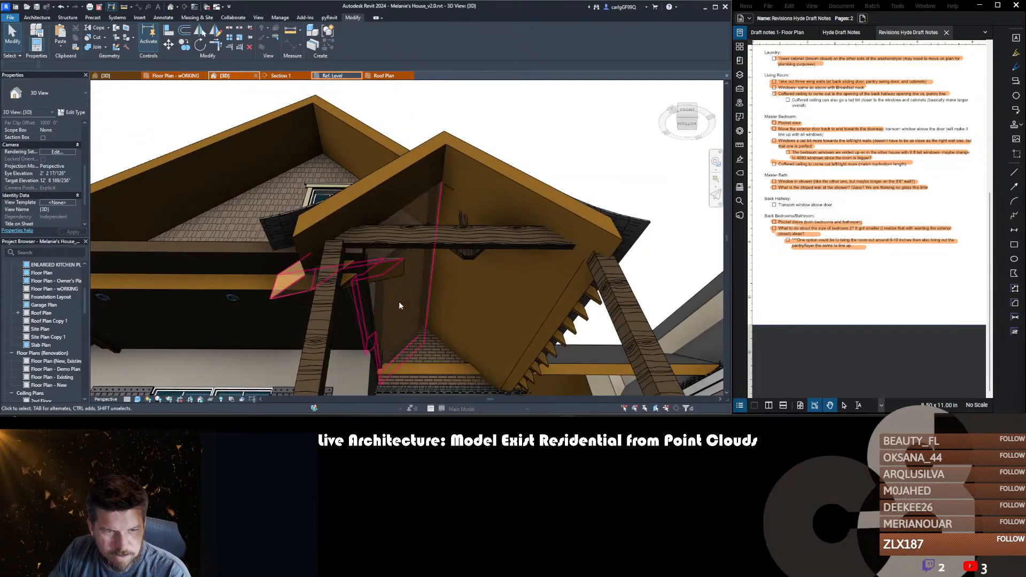
double_click(417, 336)
key("a")
key("l")
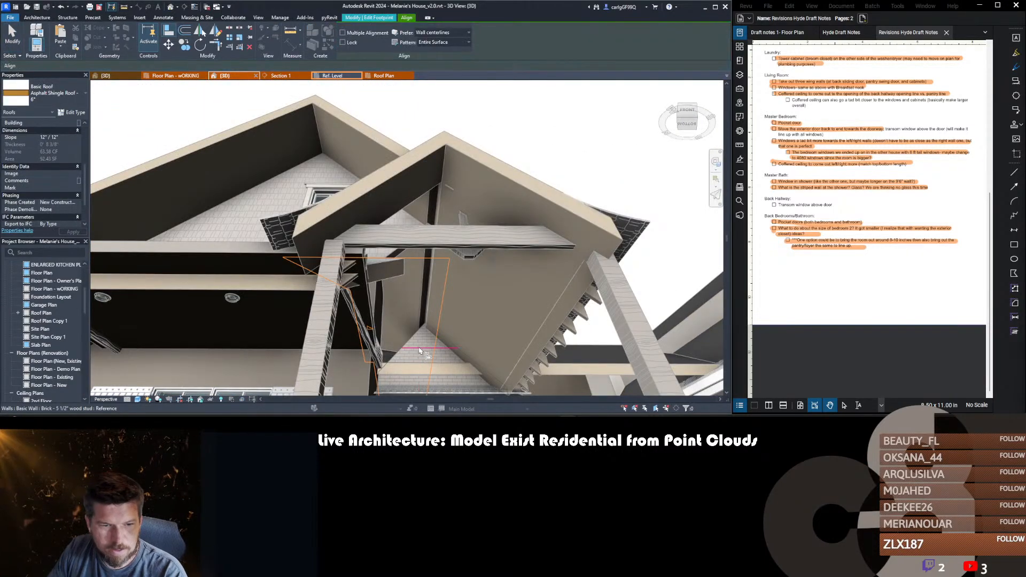
middle_click_drag(420, 351, 392, 289, "shift")
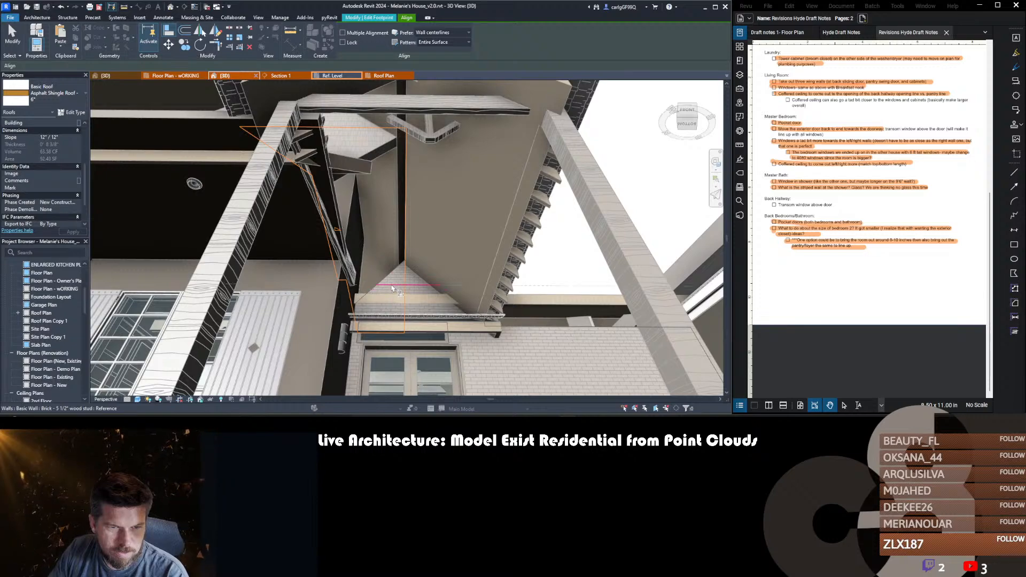
middle_click_drag(393, 289, 408, 289)
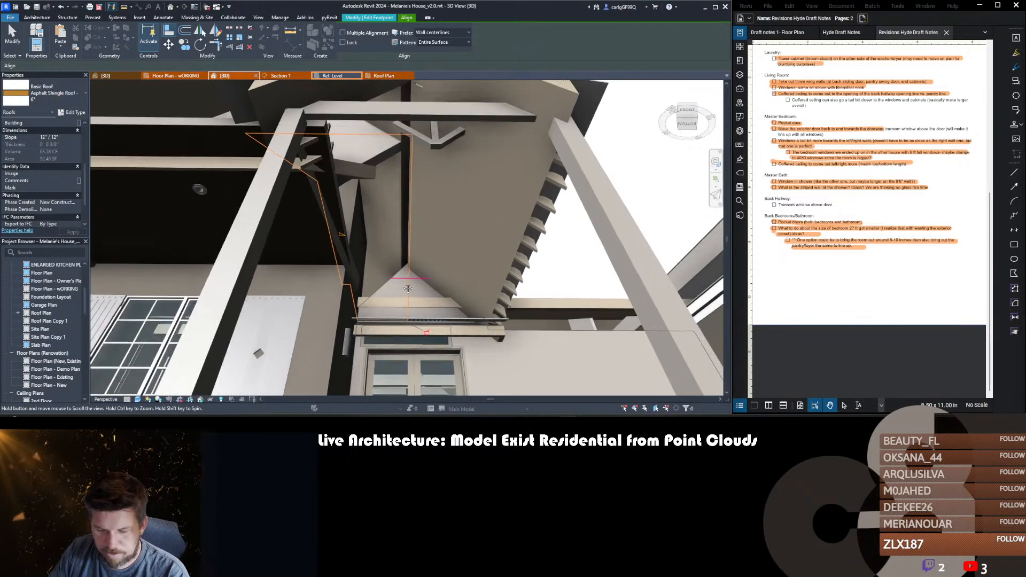
key("Escape")
key("Escape")
- Check the fascia above the front entry doors and compare the entry gable with the House22 model's 3D view
mouse_move(400, 238)
middle_mouse_down("shift")
mouse_move(378, 293)
mouse_move(387, 286)
mouse_move(357, 285)
mouse_move(557, 252)
middle_mouse_up("shift")
scroll(339, 287, "down", 4)
left_click(436, 254)
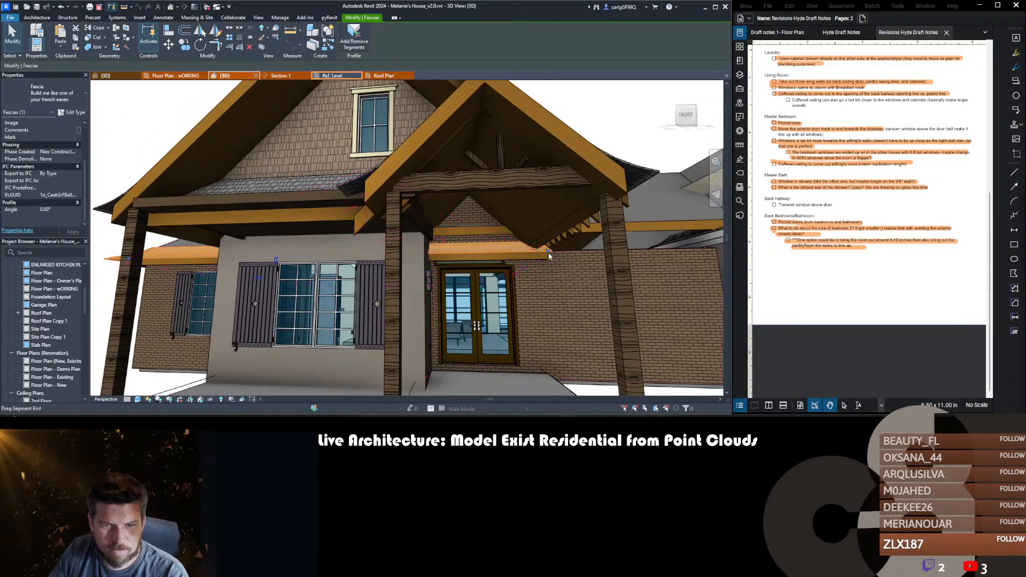
left_click(111, 77)
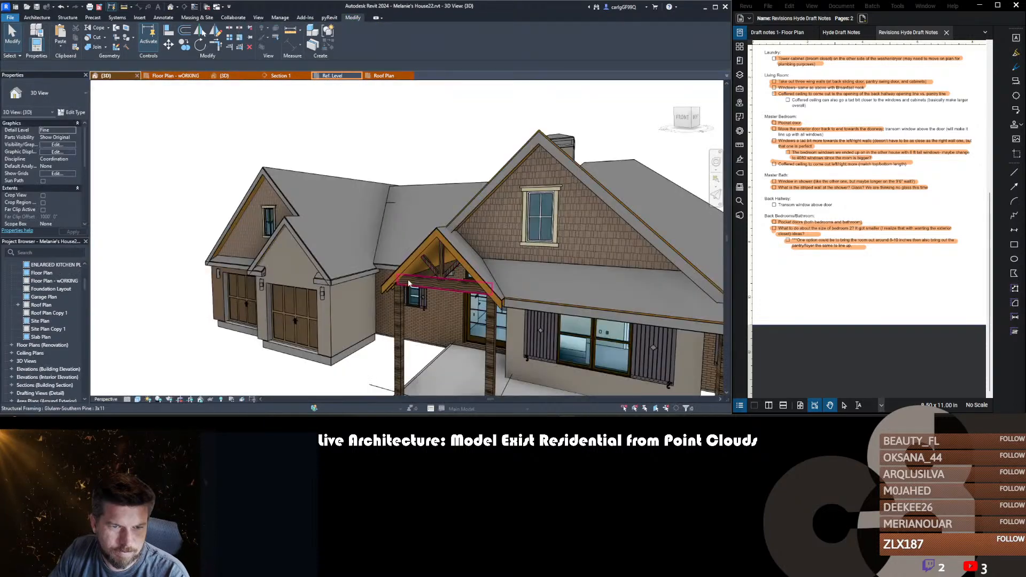
middle_click_drag(494, 295, 507, 282, "shift")
middle_click_drag(408, 325, 451, 290)
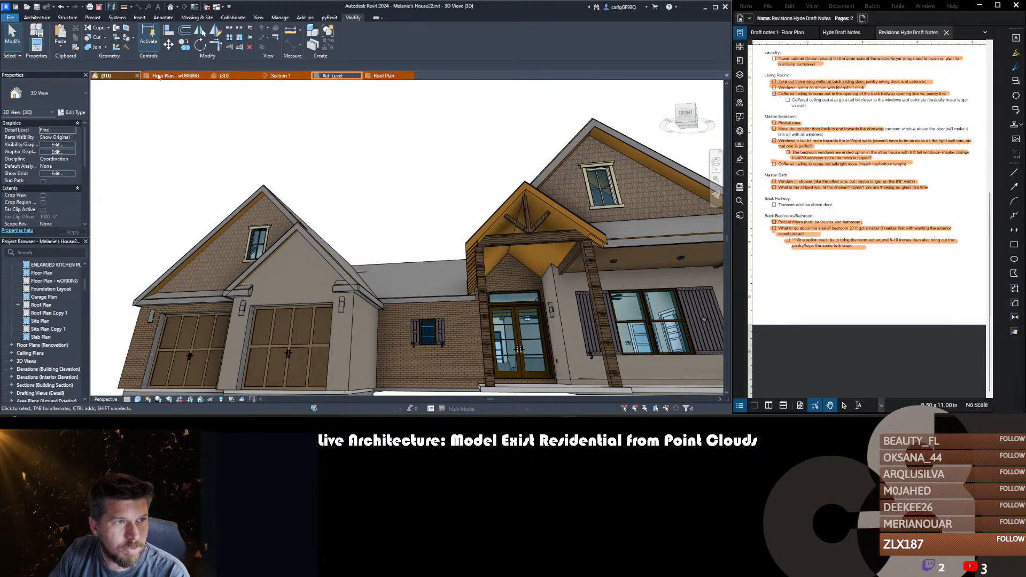
- Return to the v2.0 model's 3D view and examine where the porch shed roof meets the large gable and the entry gable
left_click(225, 75)
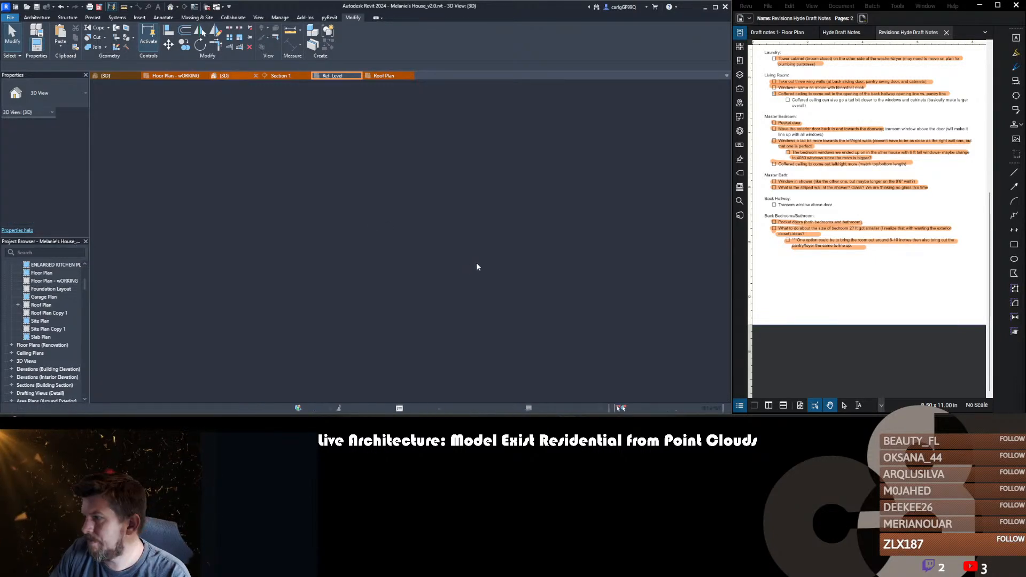
scroll(478, 262, "up", 1)
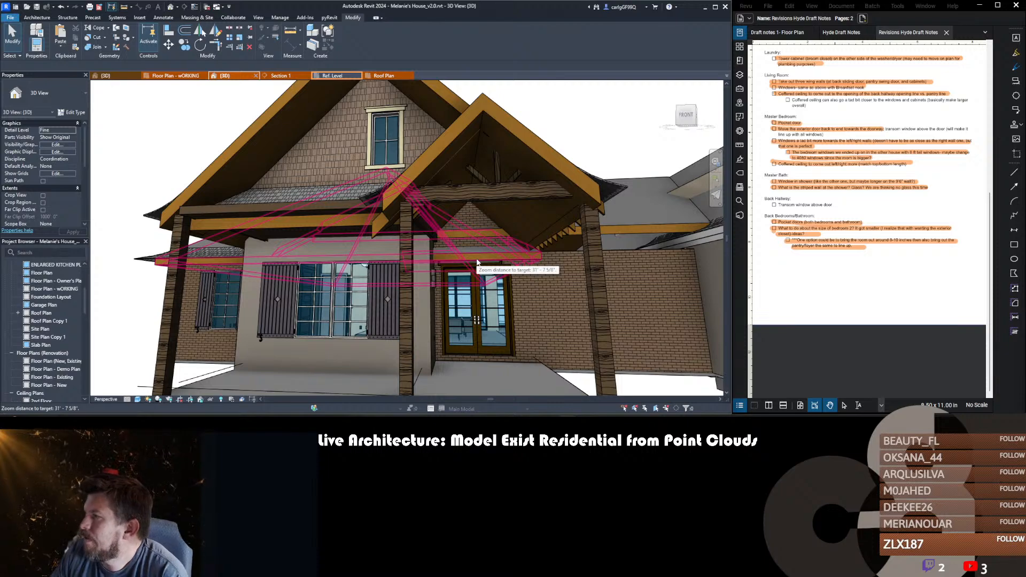
scroll(422, 227, "down", 1)
scroll(252, 259, "down", 1)
middle_click_drag(243, 261, 270, 261, "shift")
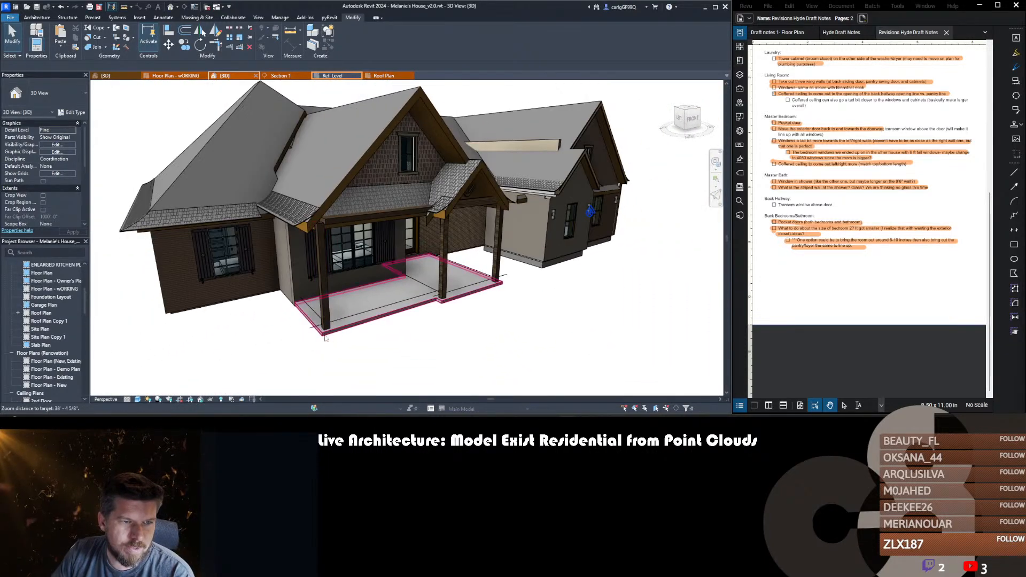
middle_click_drag(325, 337, 536, 323, "shift")
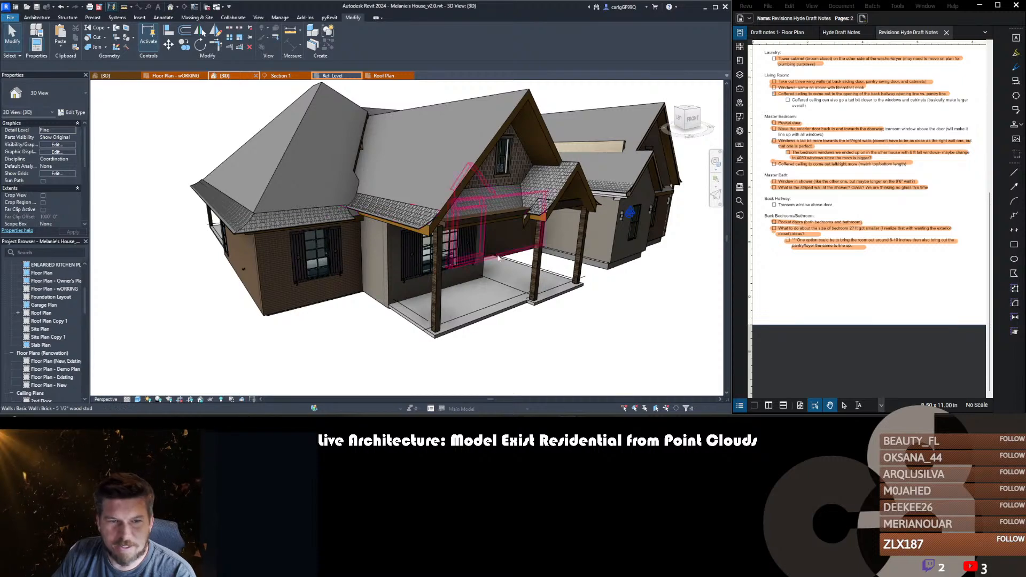
middle_click_drag(498, 257, 374, 283)
scroll(387, 225, "down", 1)
scroll(387, 226, "up", 2)
scroll(435, 233, "up", 1)
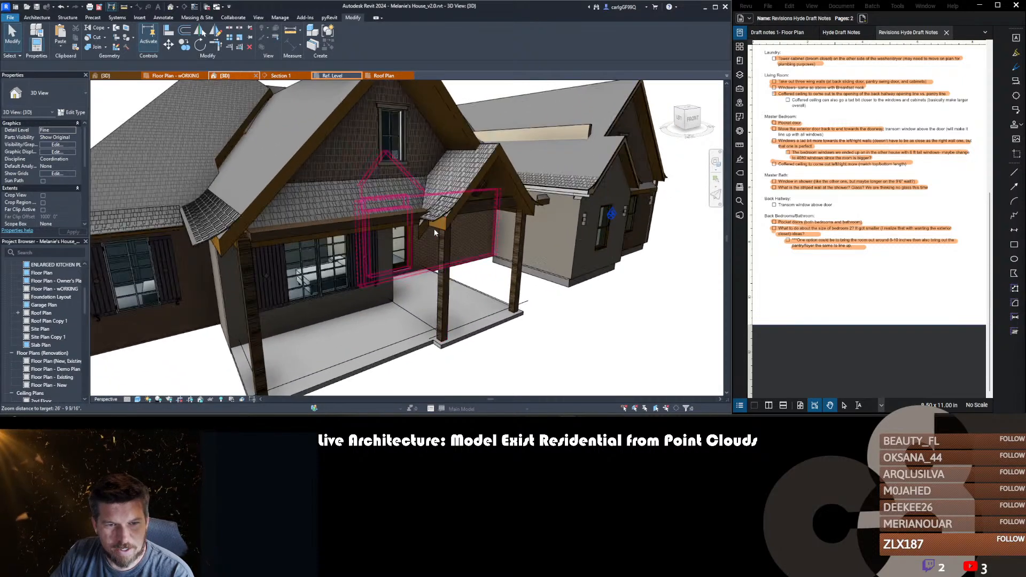
scroll(434, 230, "down", 2)
scroll(460, 174, "up", 4)
scroll(348, 259, "down", 1)
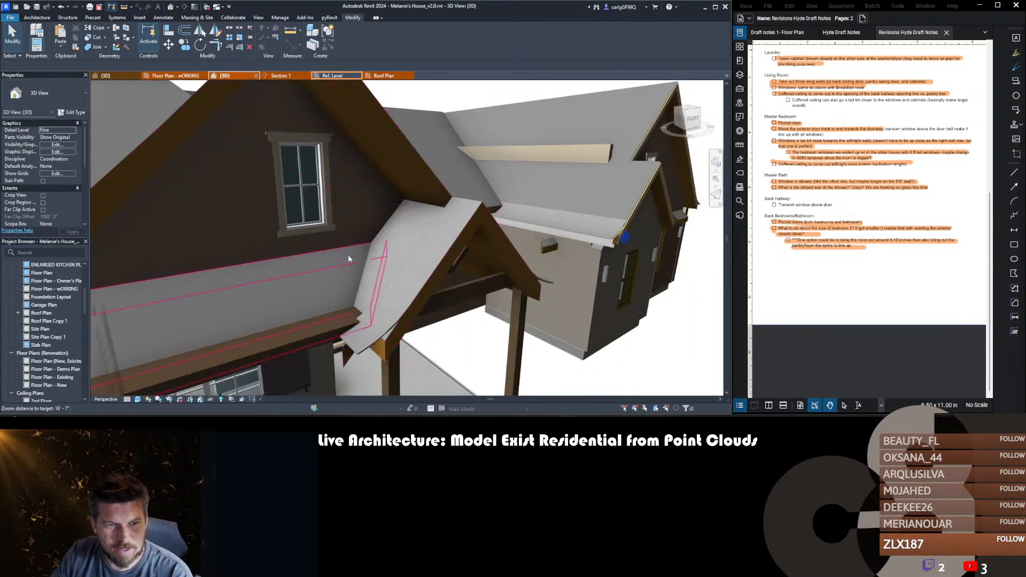
scroll(348, 259, "down", 3)
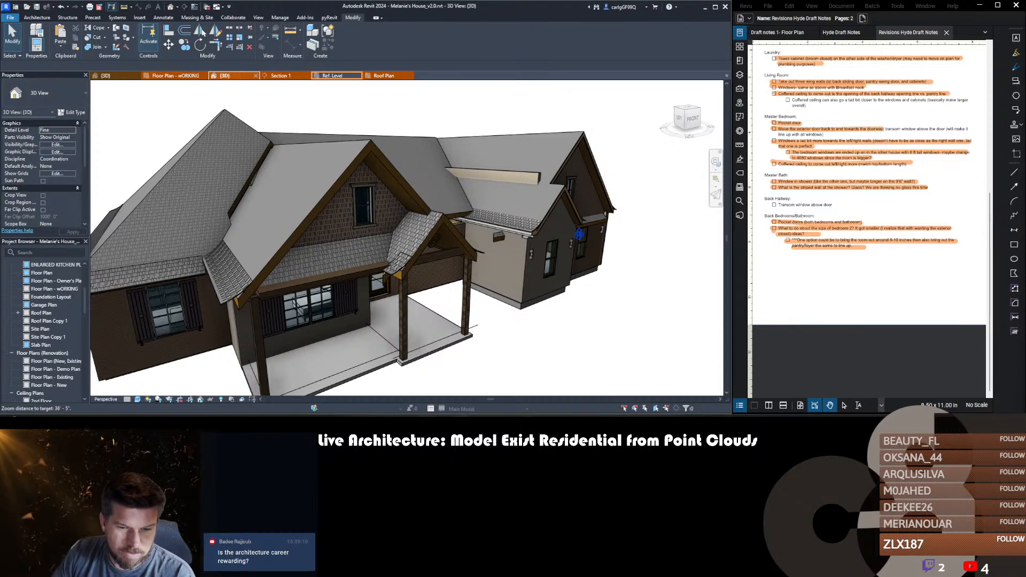
- Select the fascias at the porch gable eaves and examine the roof edges around the porch and entry gable
mouse_move(443, 422)
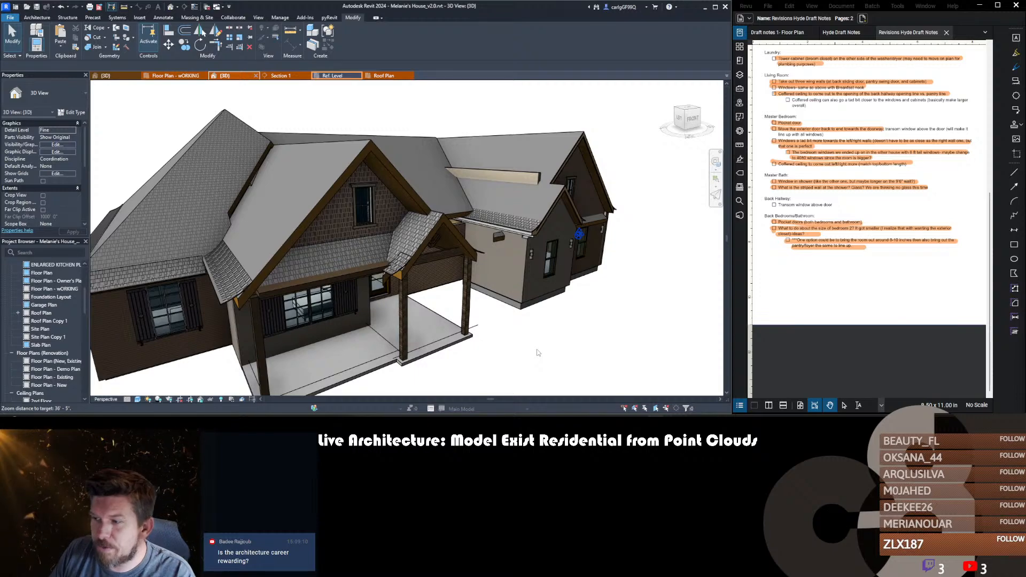
scroll(497, 246, "down", 3)
scroll(417, 263, "up", 3)
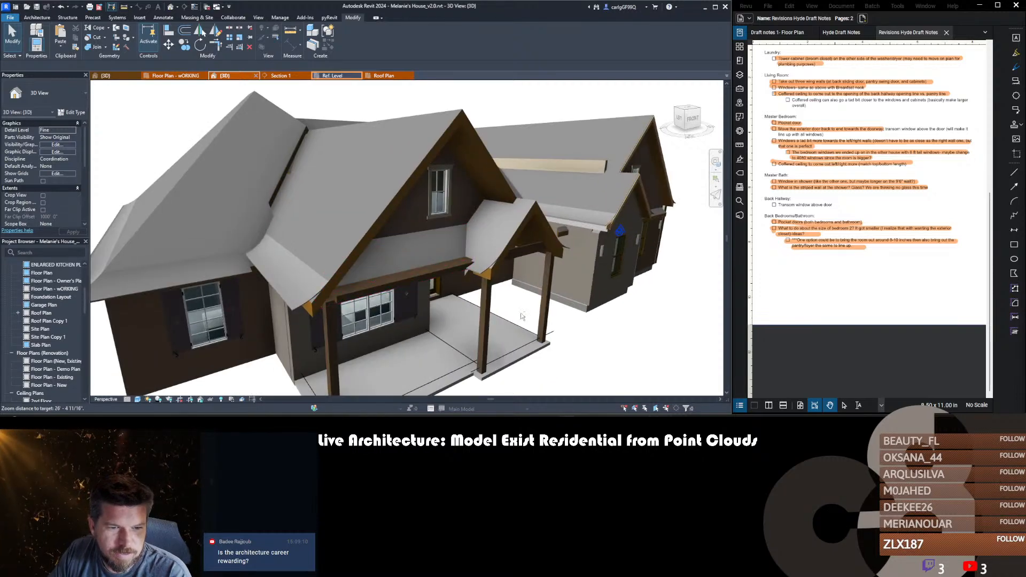
middle_click_drag(520, 314, 462, 247, "shift")
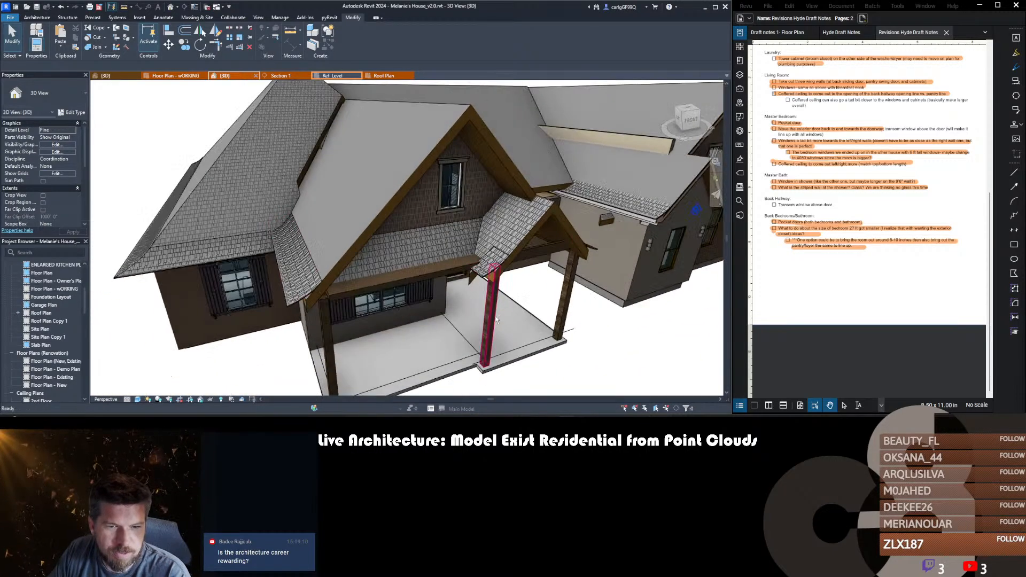
left_click(463, 247)
scroll(463, 246, "up", 3)
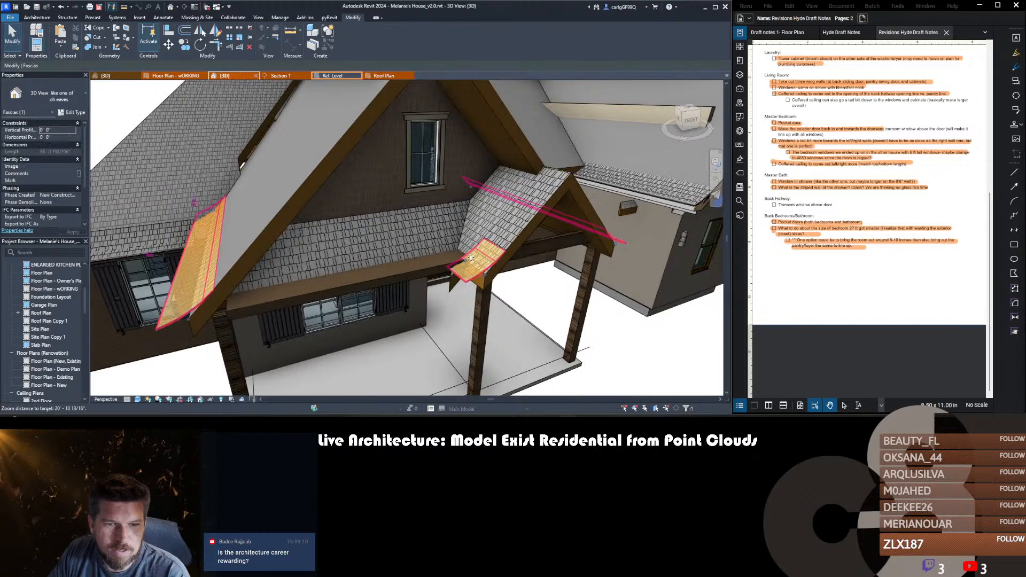
scroll(481, 278, "down", 3)
scroll(486, 297, "up", 2)
scroll(487, 299, "down", 4)
middle_click_drag(510, 319, 479, 310)
- Open the keyboard shortcuts customization from the user interface options and look through the command list
left_click(464, 422)
left_click(217, 150)
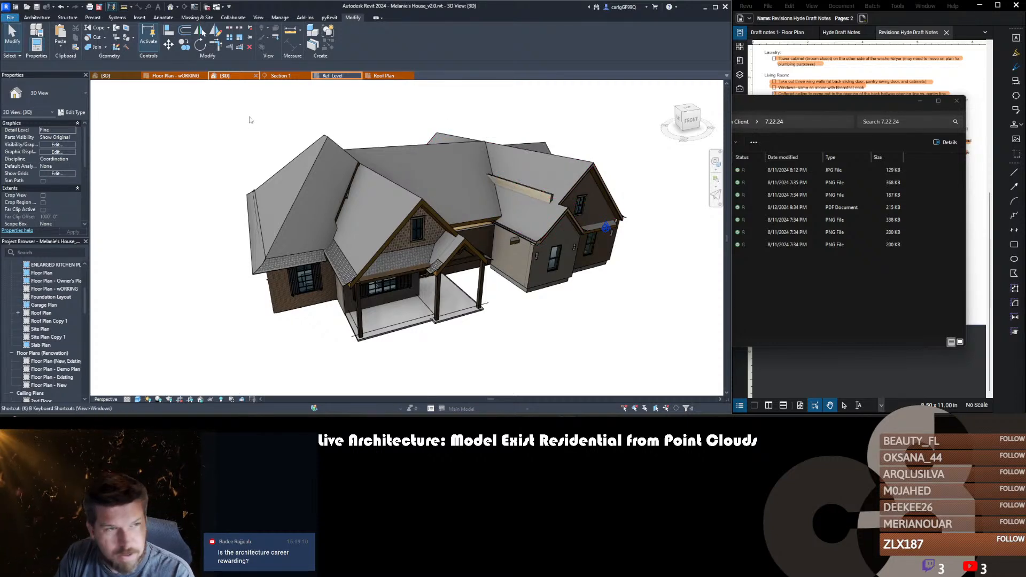
left_click(10, 18)
left_click(129, 200)
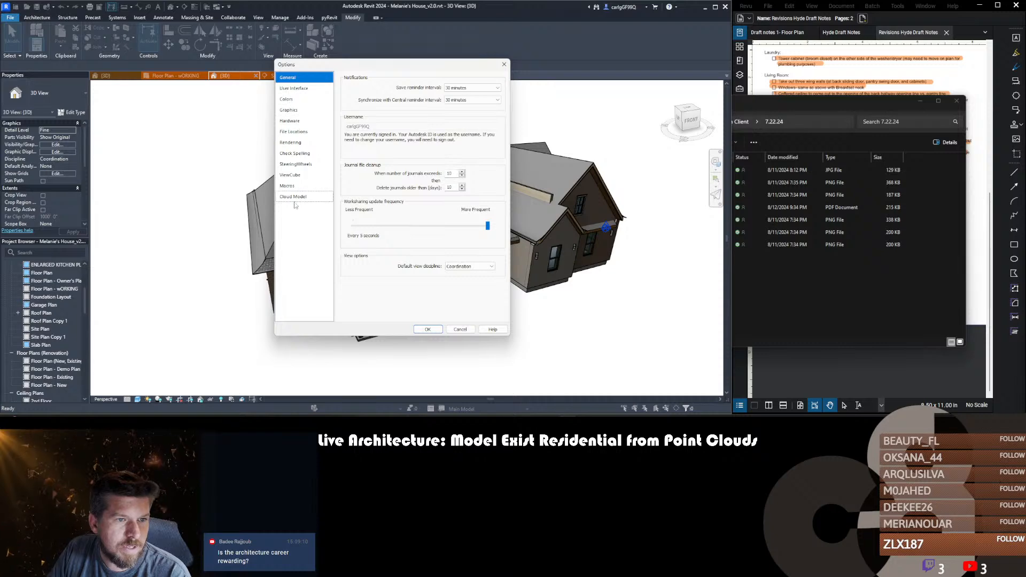
left_click(303, 90)
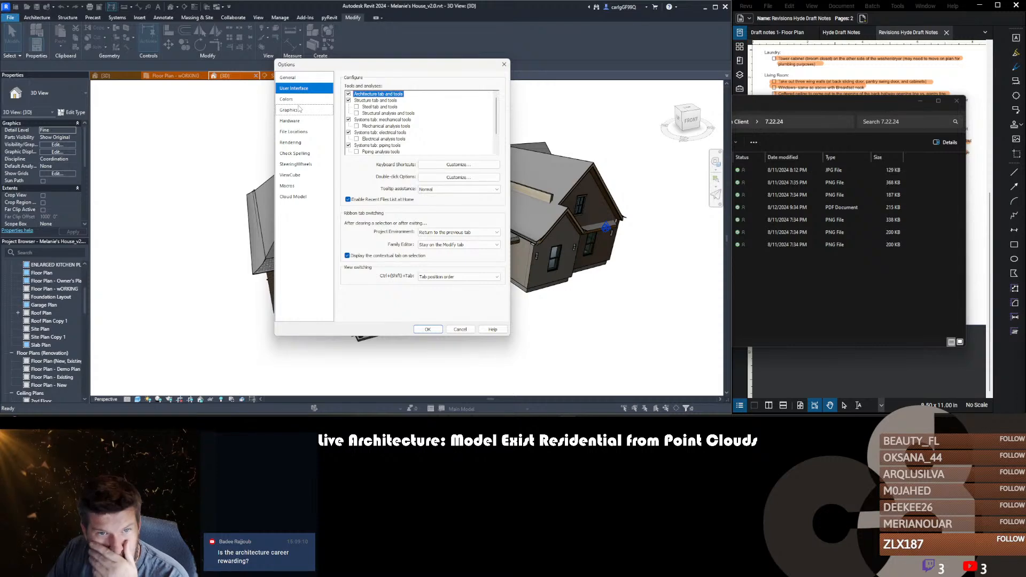
left_click(428, 168)
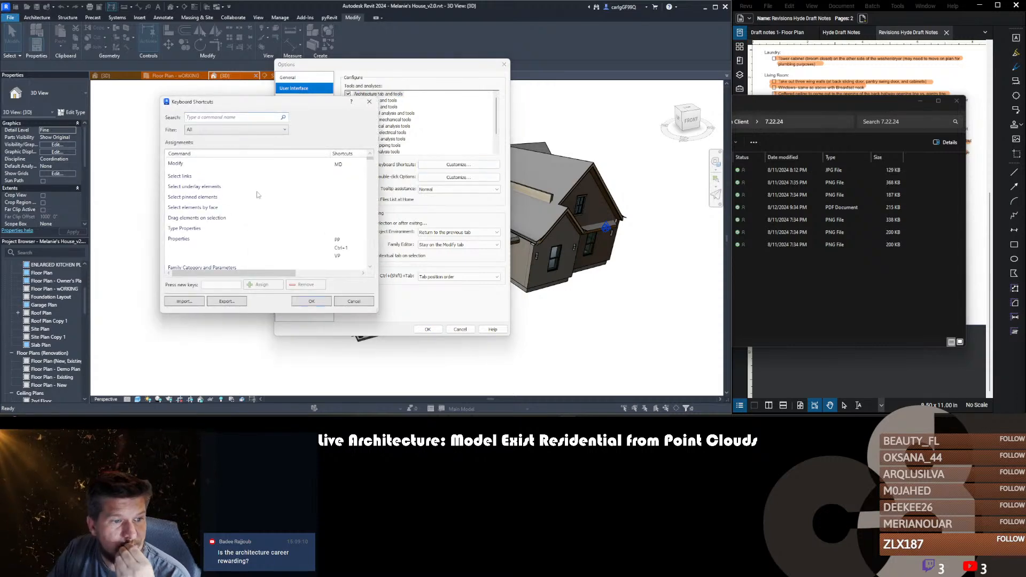
scroll(224, 227, "down", 10)
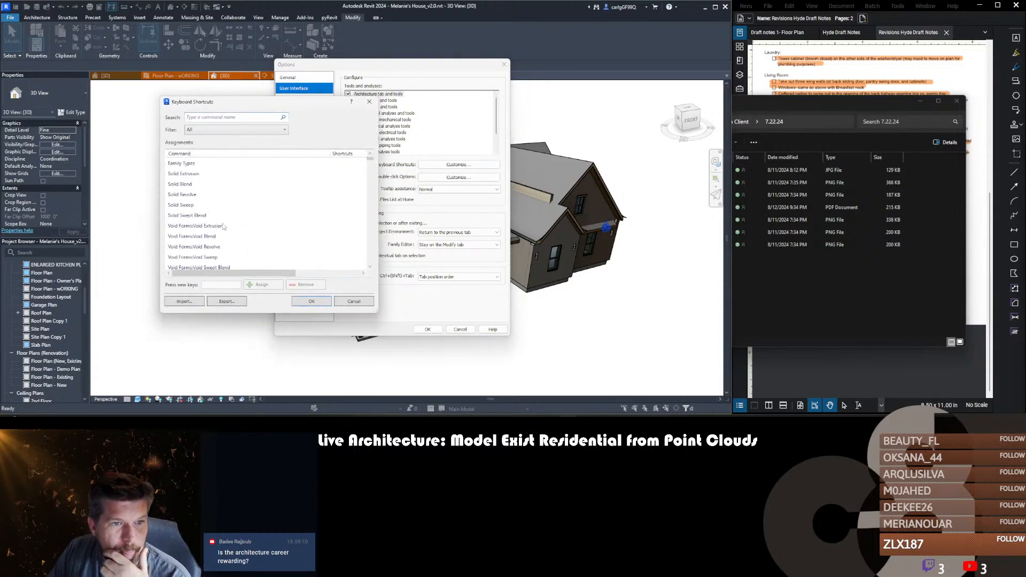
scroll(218, 225, "down", 10)
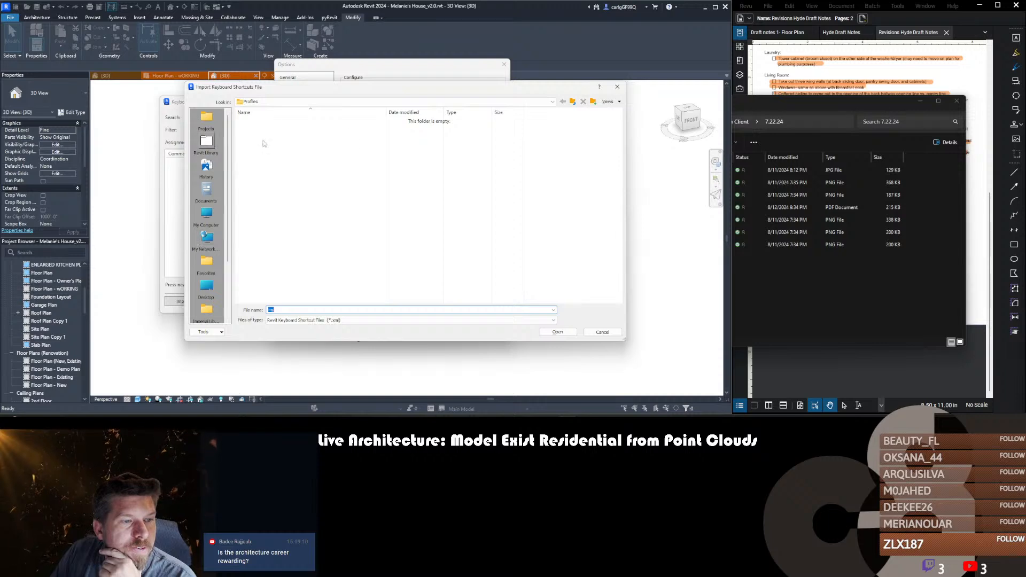
- Look through the Documents folder and its Revit and Families subfolders for a keyboard shortcuts file to import
left_click(572, 102)
left_click(572, 102)
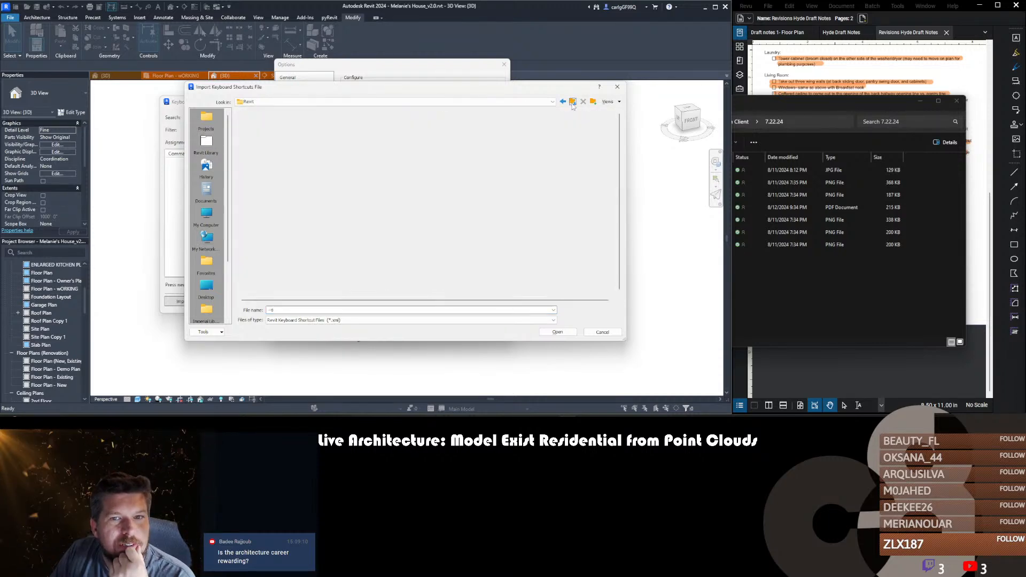
left_click(573, 102)
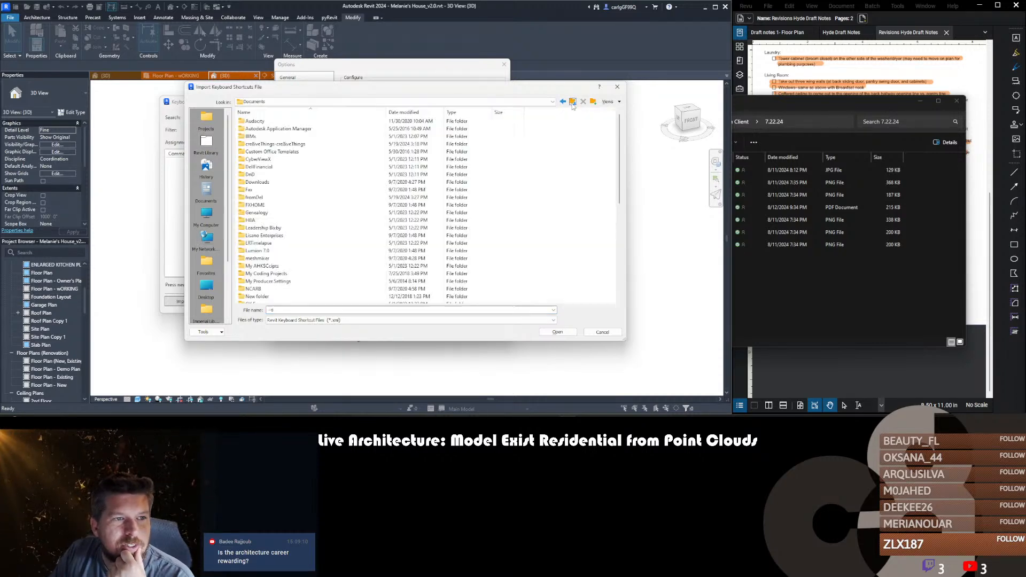
scroll(378, 231, "down", 3)
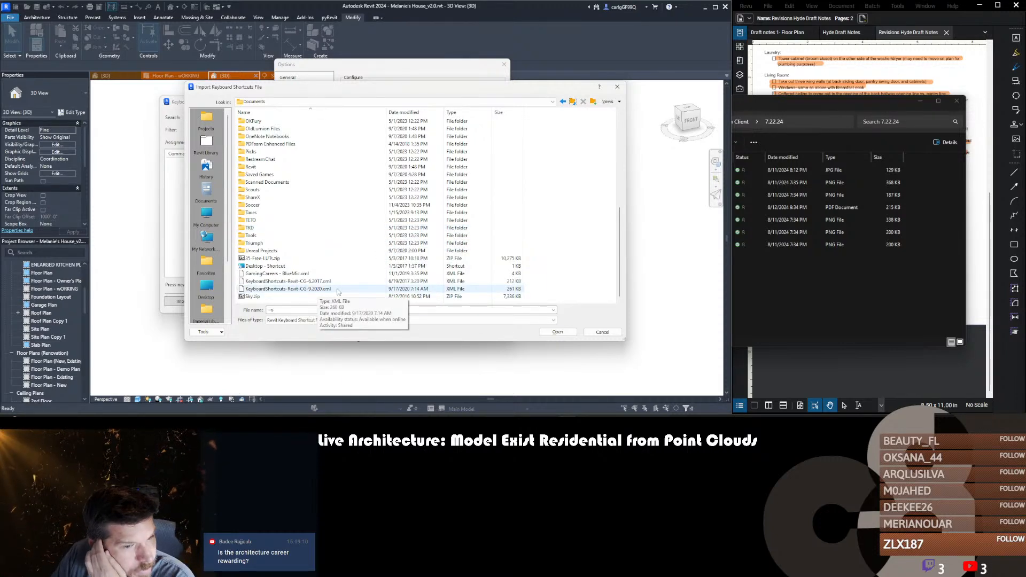
scroll(289, 235, "up", 3)
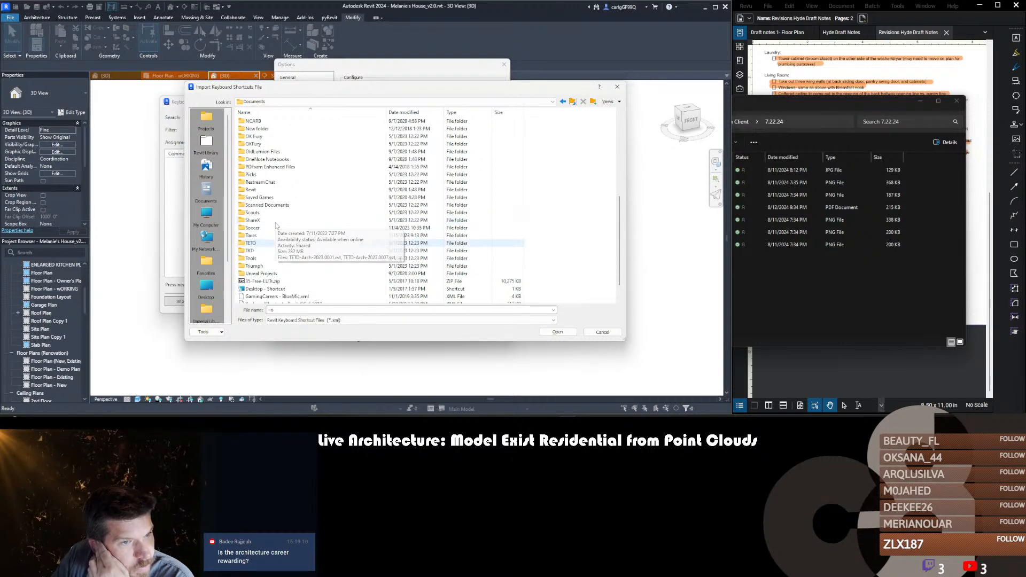
scroll(276, 226, "down", 1)
scroll(276, 226, "up", 3)
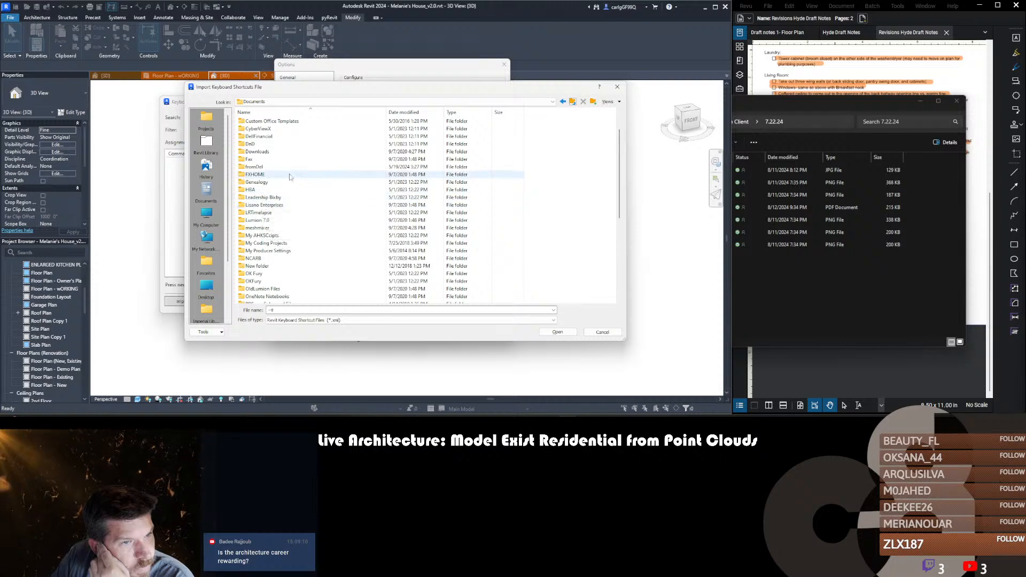
scroll(290, 176, "up", 3)
scroll(278, 247, "down", 5)
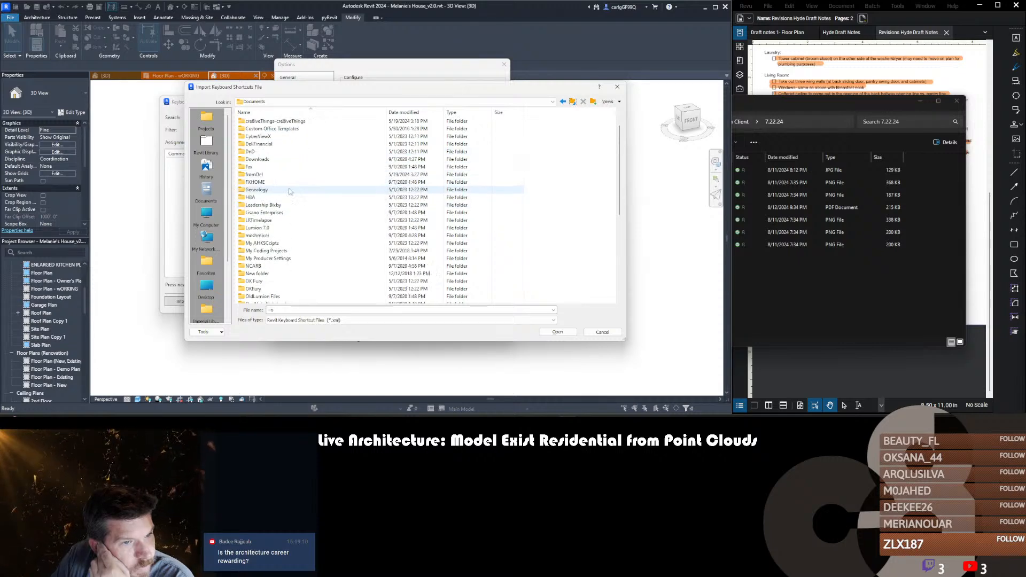
double_click(277, 245)
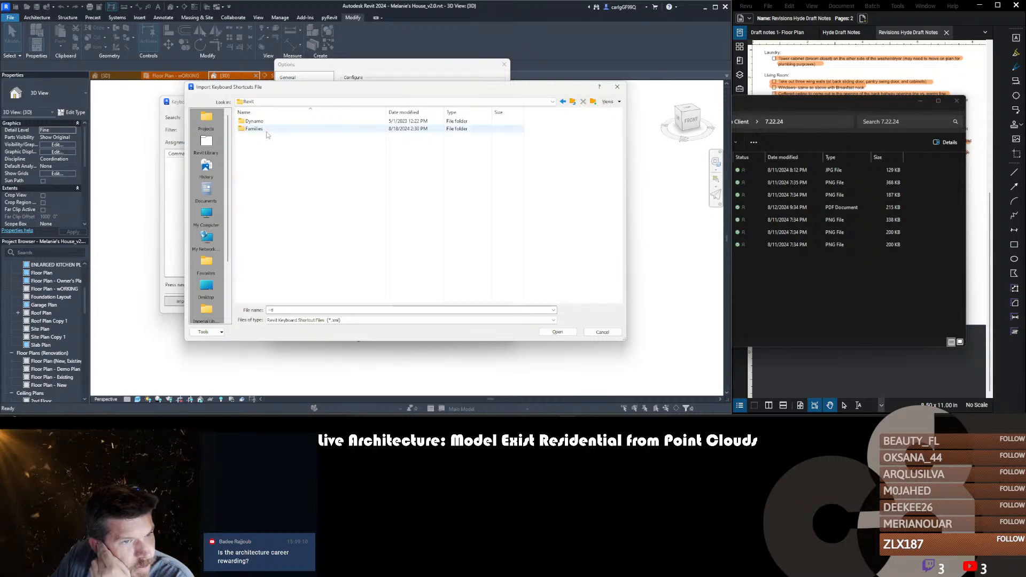
double_click(298, 129)
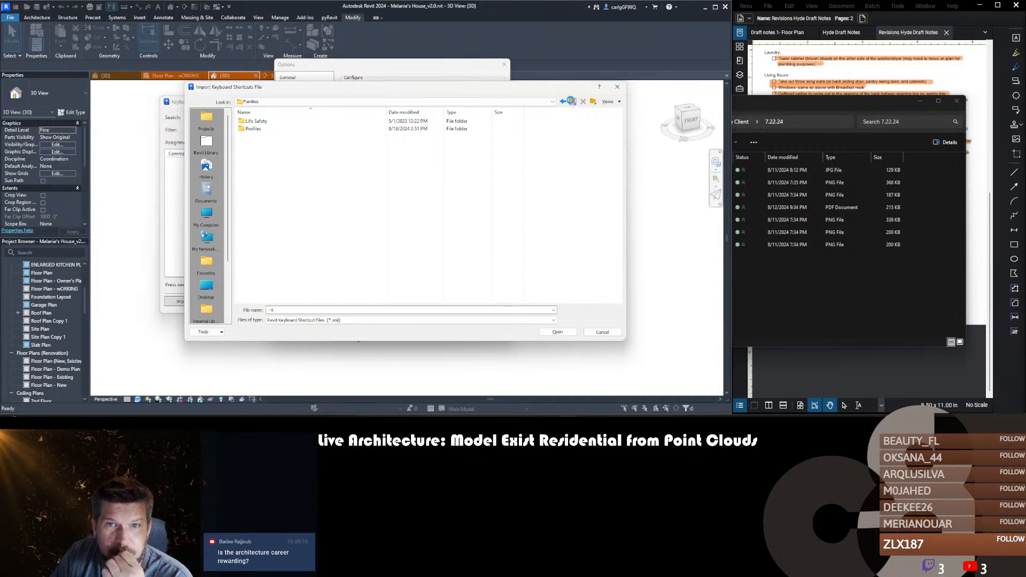
left_click(572, 101)
left_click(571, 102)
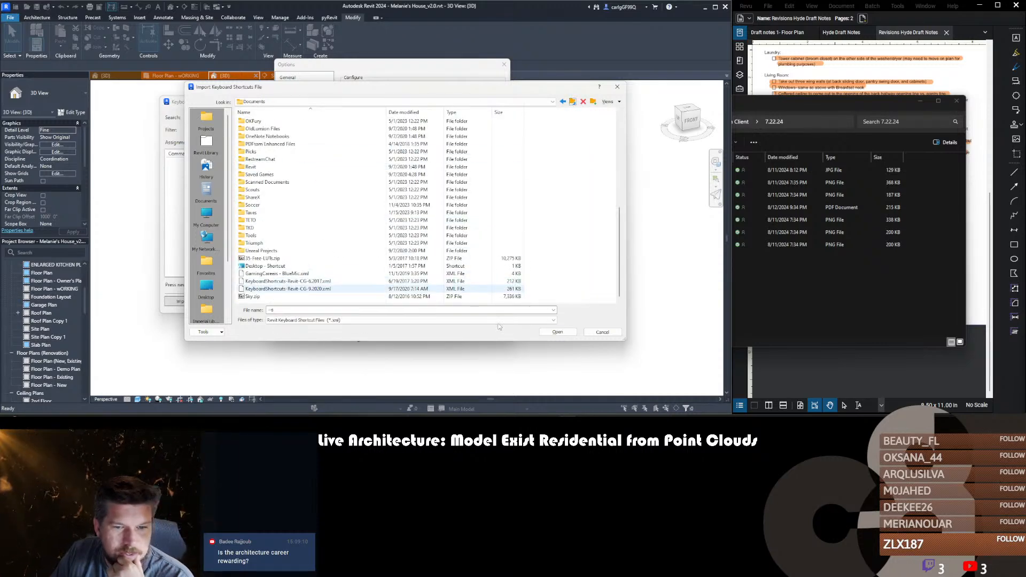
- Import KeyboardShortcuts-Revit-CG-9.2020.xml, overwriting the existing shortcut settings, and accept the shortcut changes
double_click(299, 289)
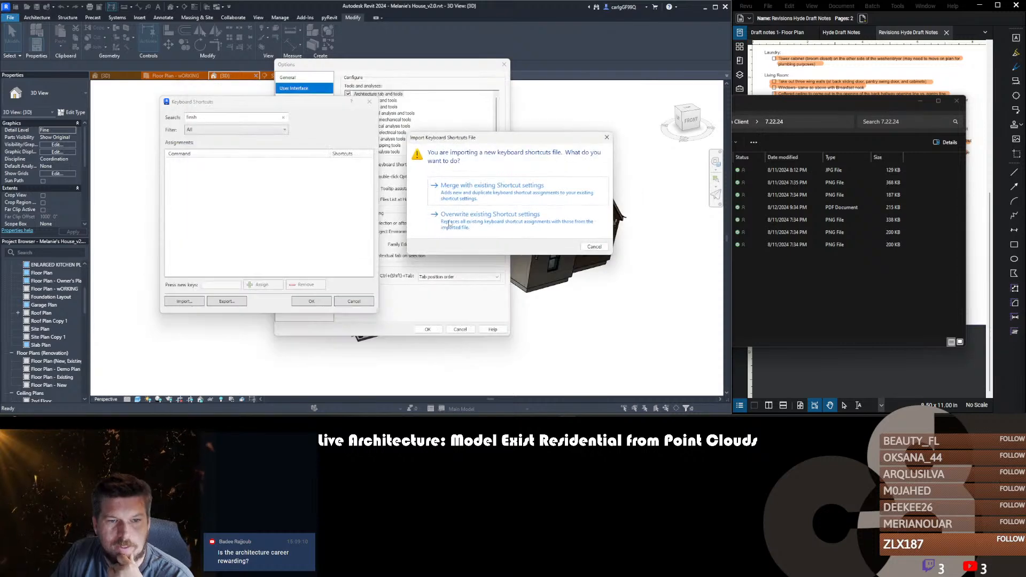
left_click(497, 216)
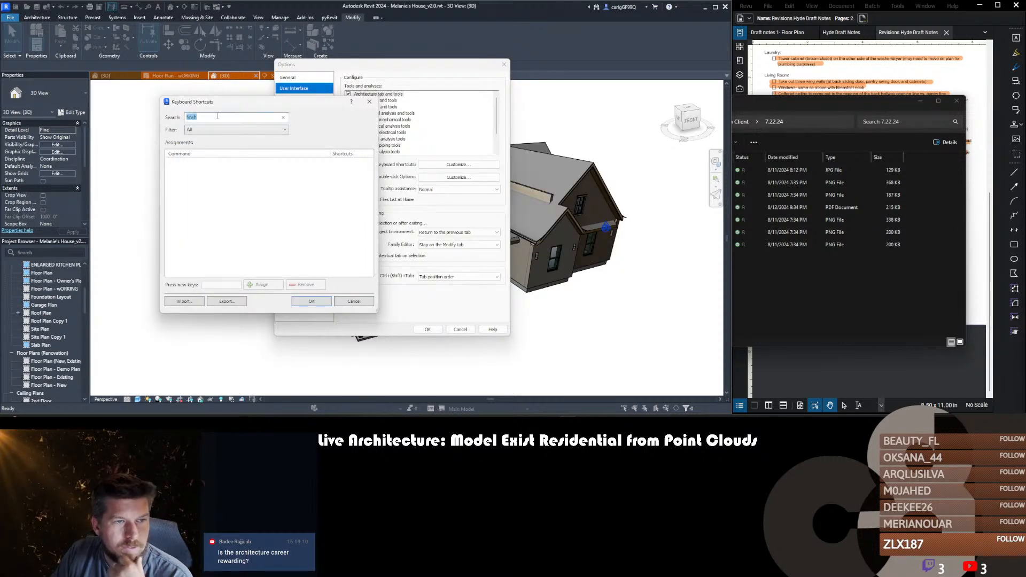
type("finish")
key("Return")
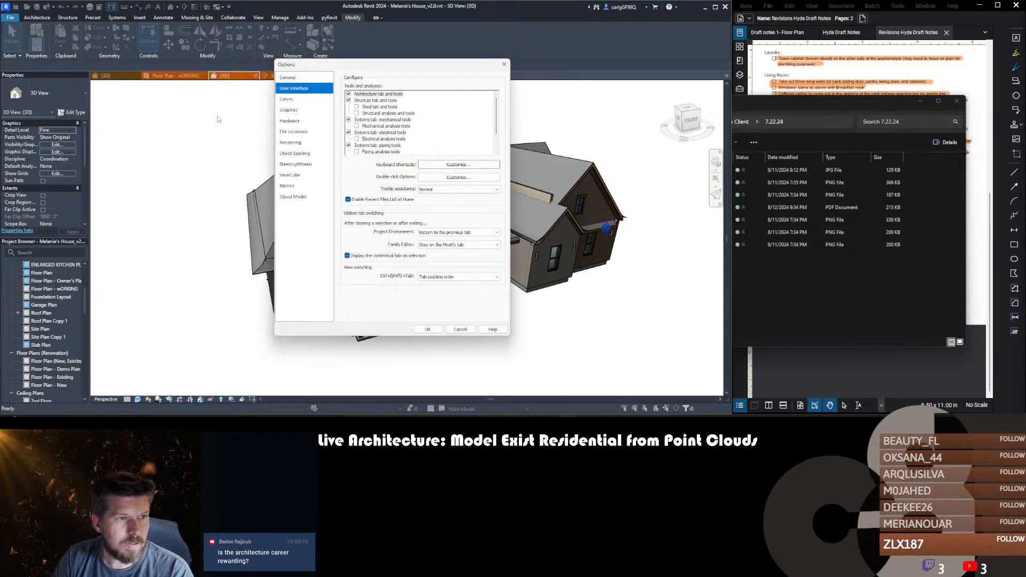
- Check the shortcuts assigned to the Finish commands in the keyboard shortcuts list and close the options
left_click(463, 167)
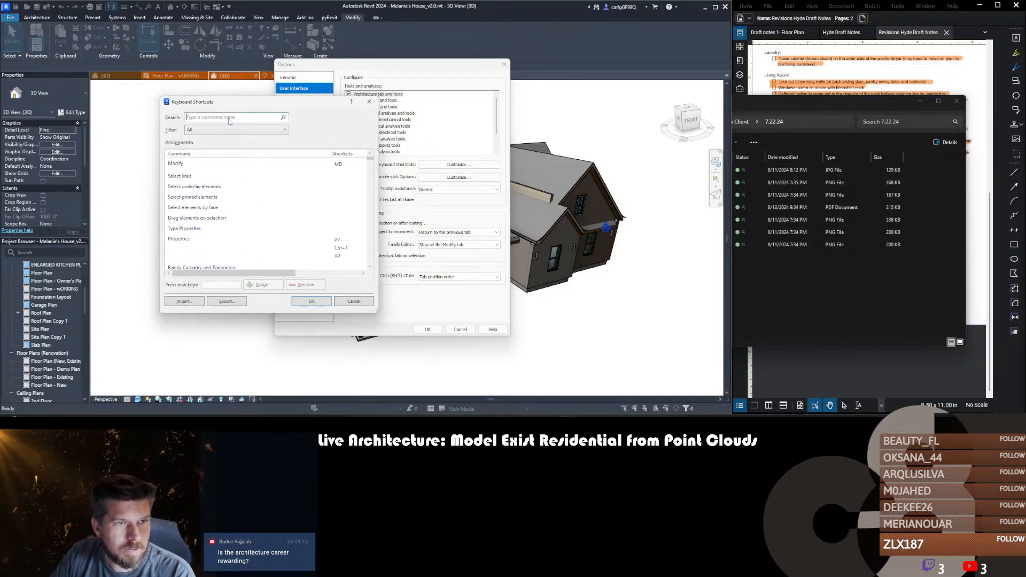
type("finsh")
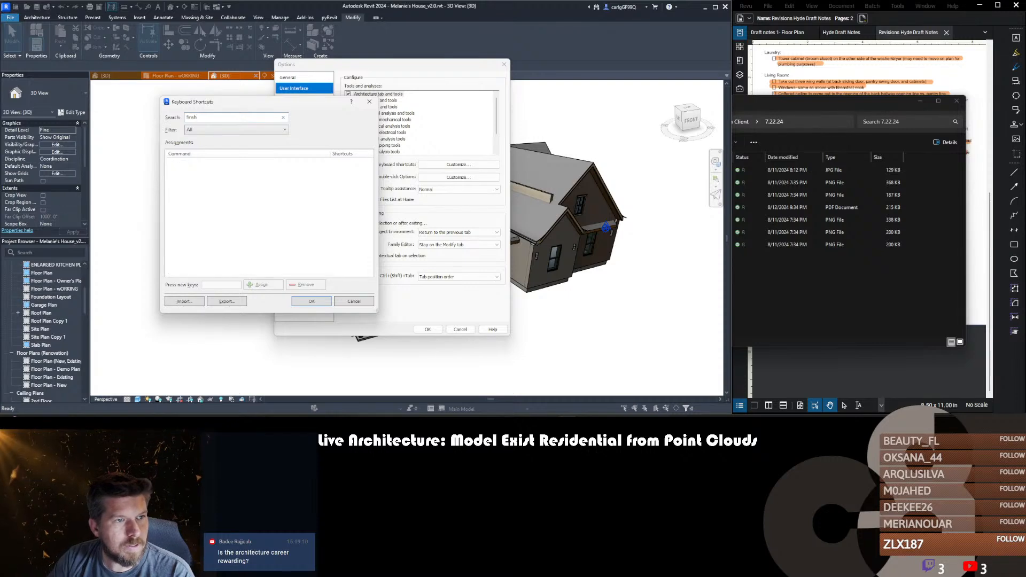
key("BackSpace")
key("BackSpace")
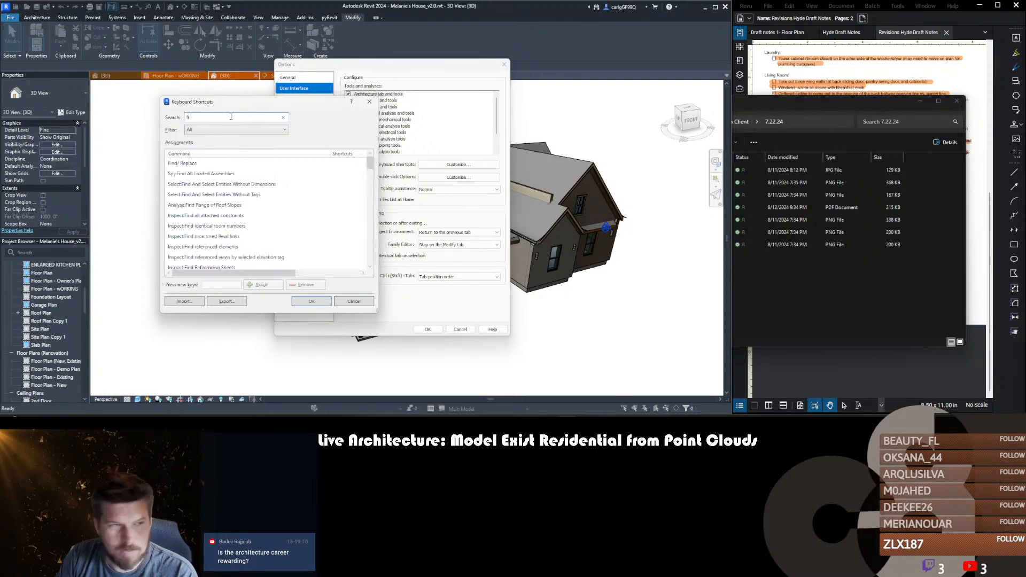
type("s")
key("BackSpace")
key("BackSpace")
type("nish")
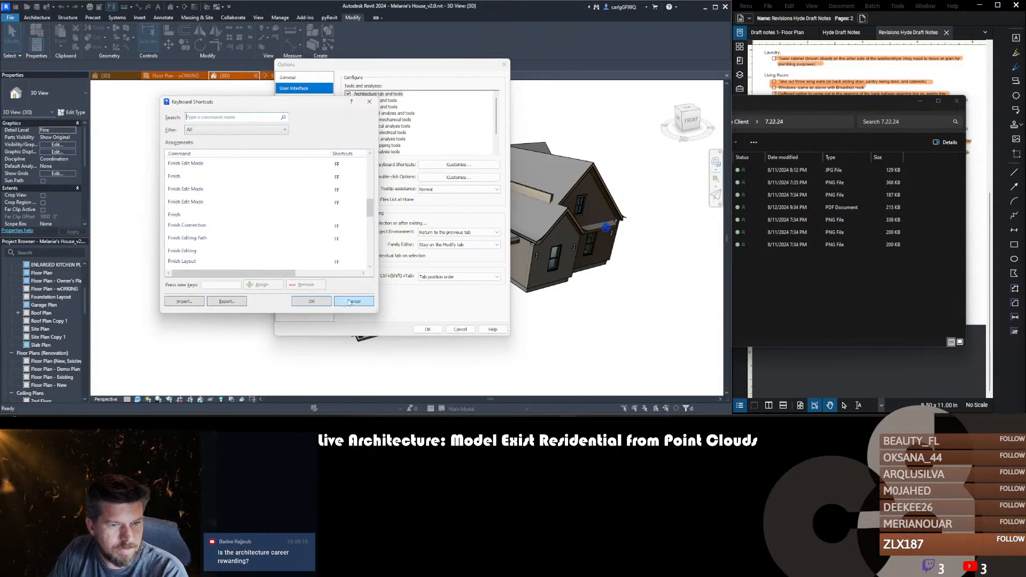
left_click(311, 301)
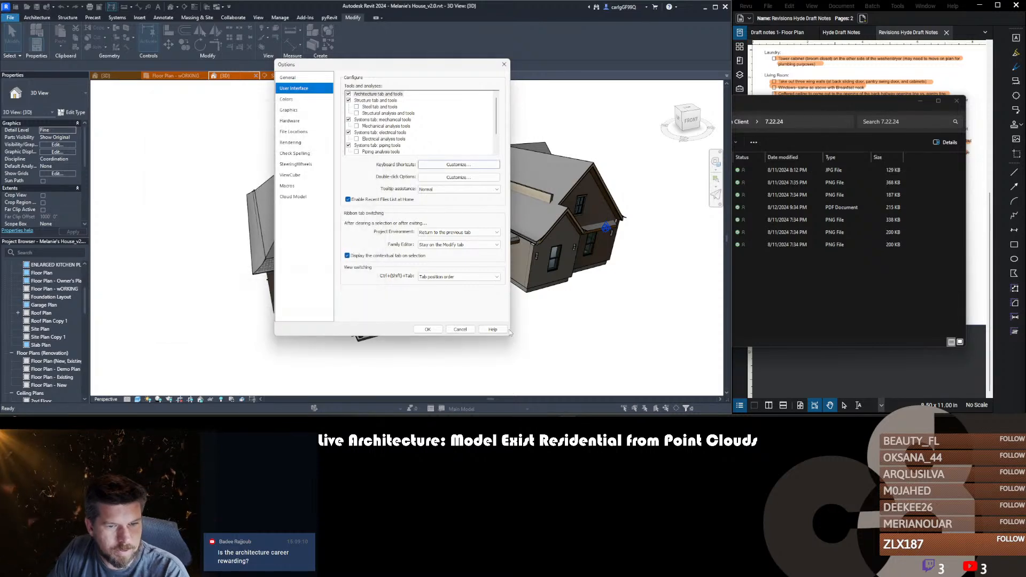
left_click(459, 330)
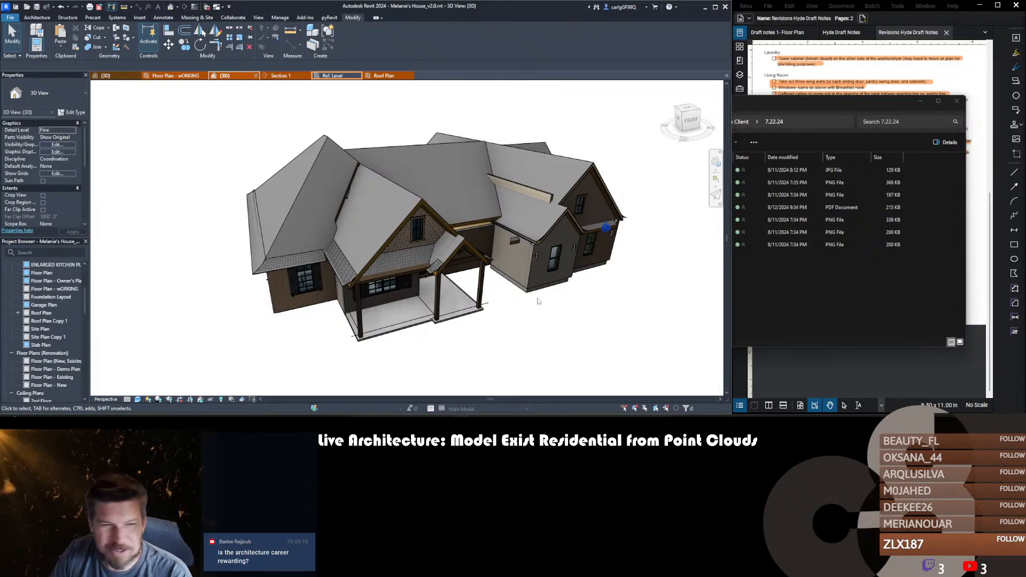
- Examine from above where the hip roof meets the large porch gable roof
scroll(326, 215, "up", 3)
scroll(309, 206, "down", 3)
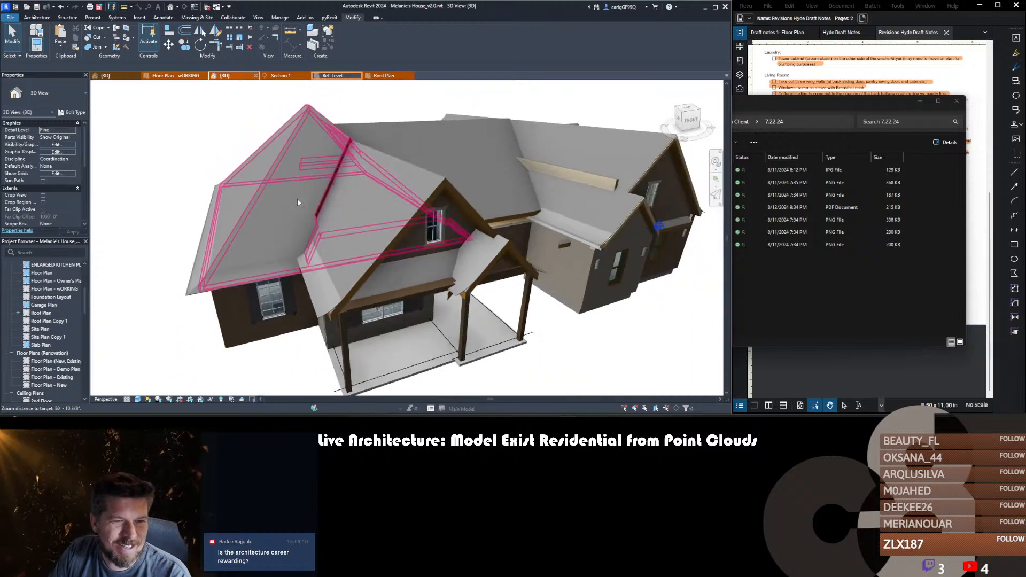
scroll(316, 206, "up", 2)
left_click(319, 207)
middle_click_drag(336, 207, 377, 215, "shift")
key("Escape")
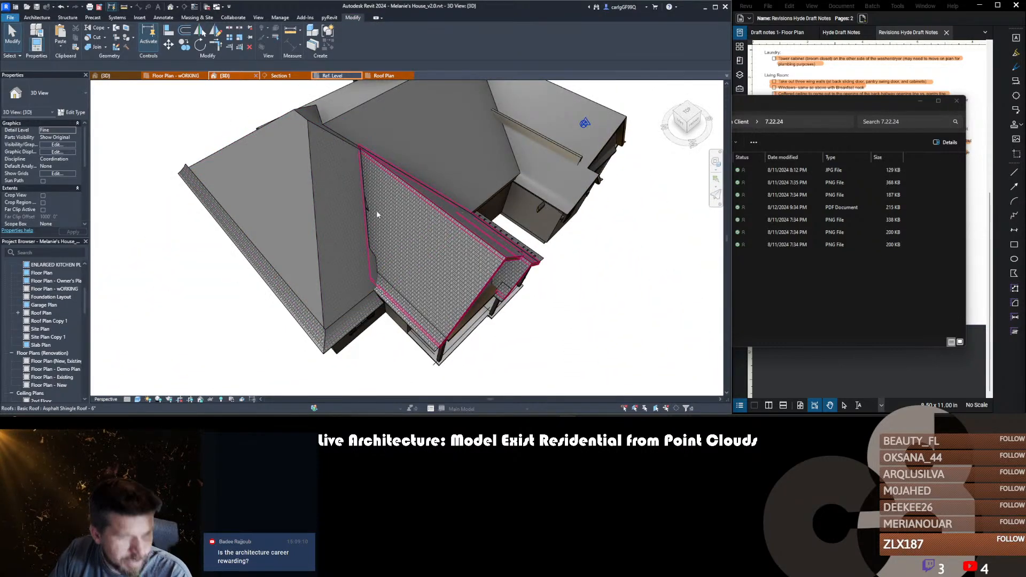
middle_click_drag(475, 265, 321, 204, "shift")
scroll(320, 204, "up", 3)
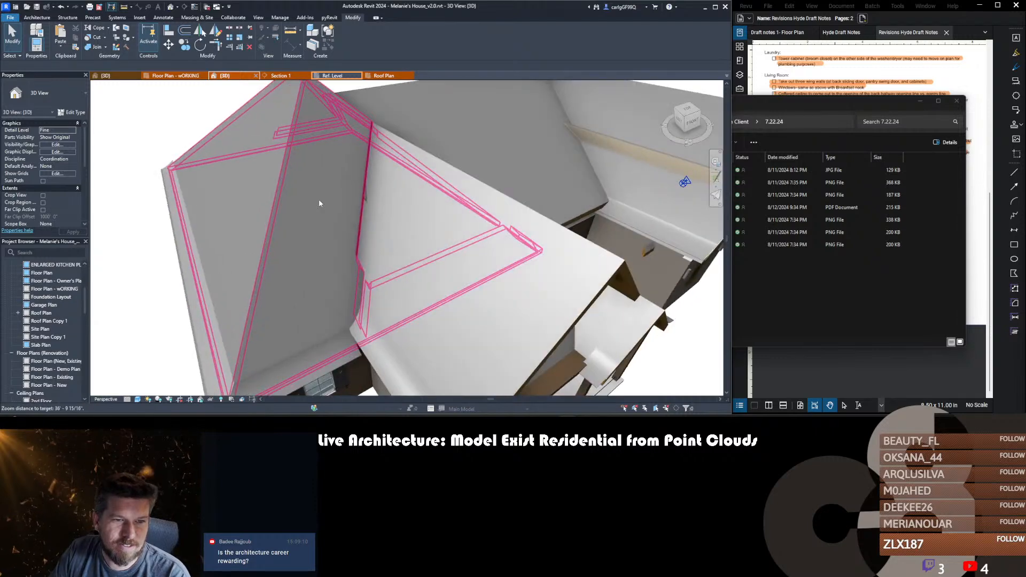
- Inspect the roof opening cut and the large porch gable roof along their junction with the hip roof
left_click(364, 205)
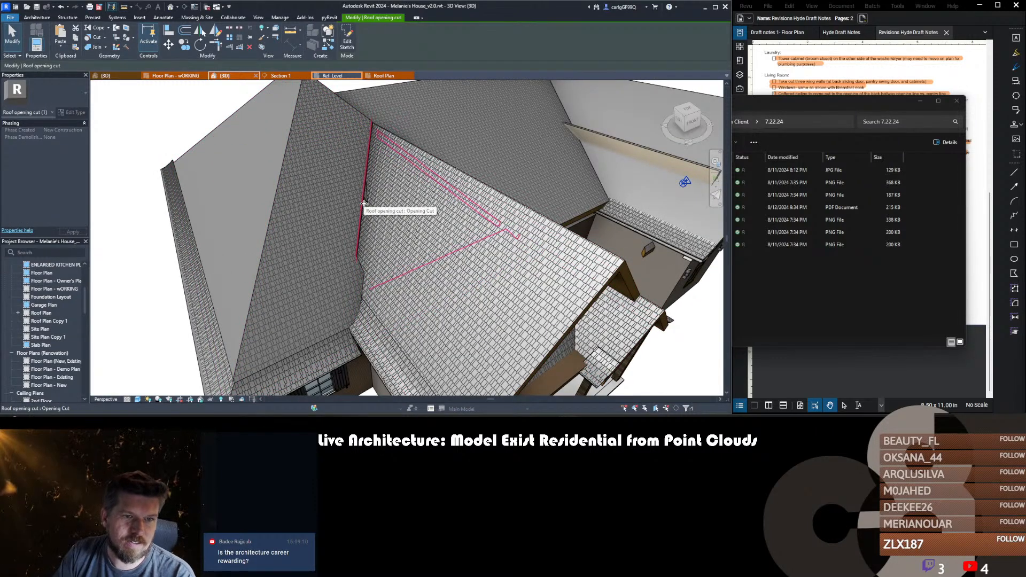
key("Escape")
left_click(365, 207)
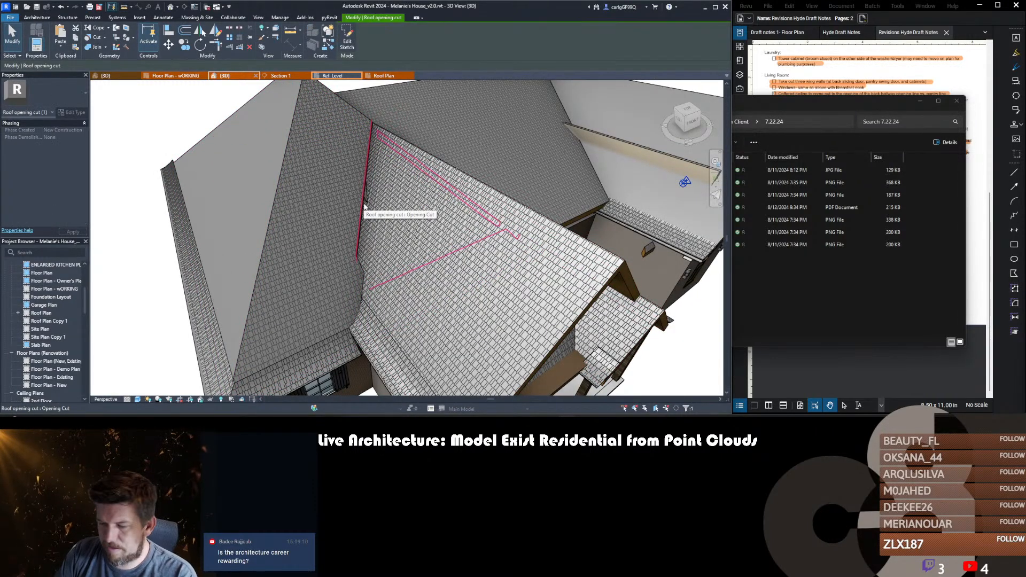
key("Escape")
key("Tab")
left_click(376, 226)
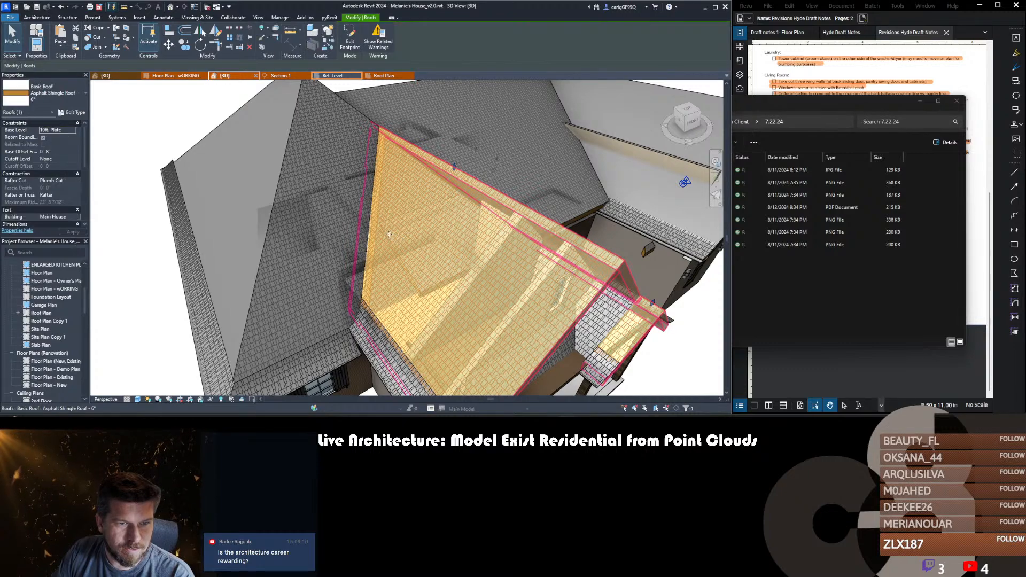
key("Escape")
- Temporarily hide the hip roof beside the large porch gable roof in the 3D view
left_click(346, 215)
key("h")
key("h")
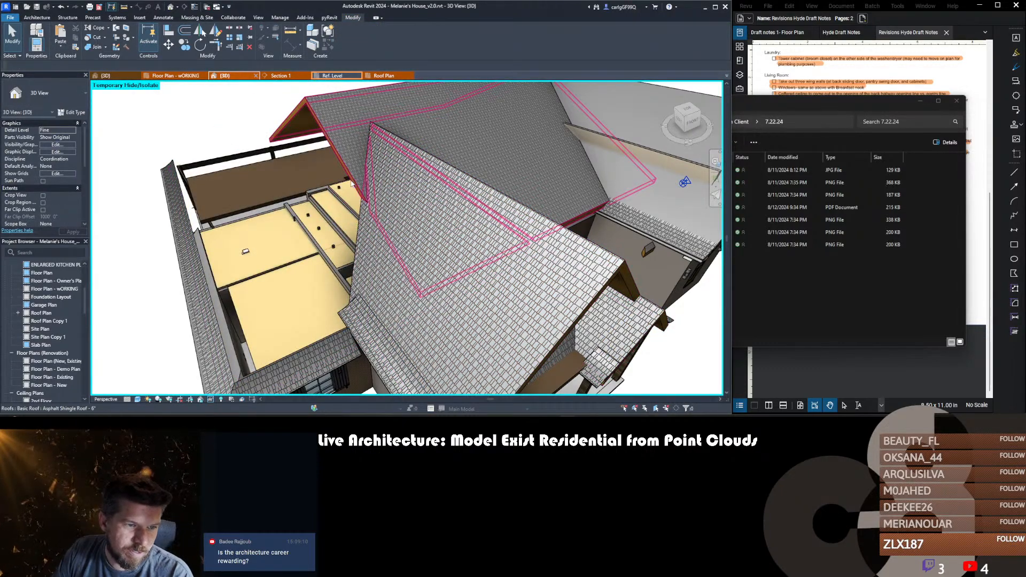
- Reset the temporary hide in the 3D view to bring back the hidden hip roof
scroll(351, 183, "down", 3)
middle_click_drag(351, 209, 367, 231, "shift")
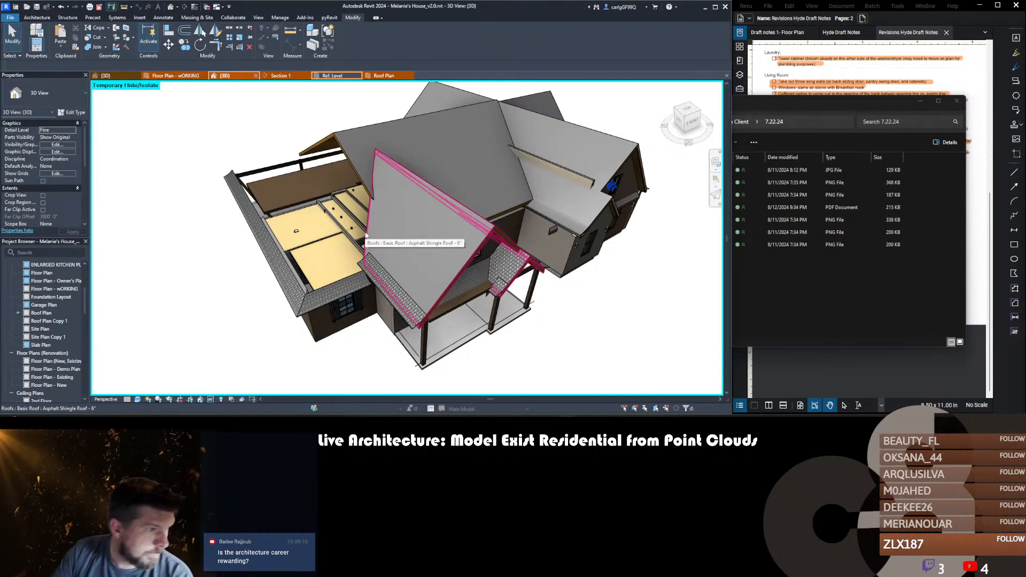
key("h")
key("r")
scroll(360, 204, "down", 2)
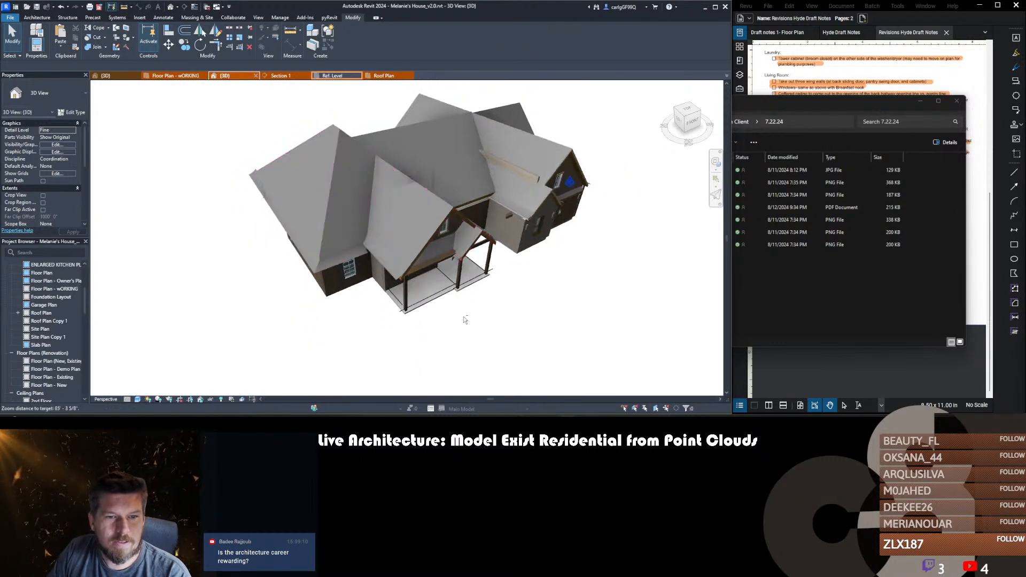
- Inspect the front porch from the side, including its ceiling, beam and posts beneath the large gable roof
middle_click_drag(463, 317, 411, 279, "shift")
scroll(422, 257, "up", 5)
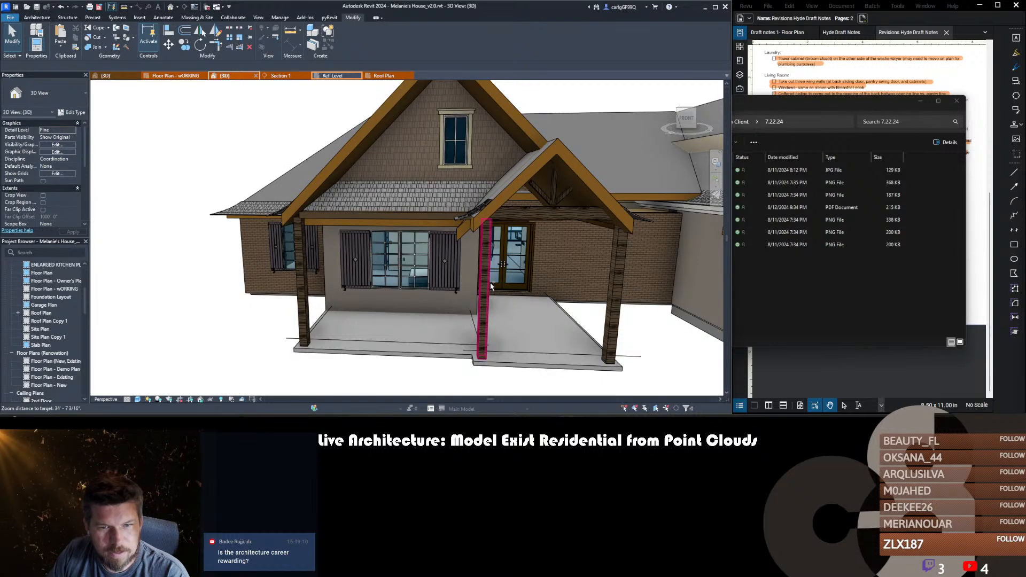
middle_click_drag(507, 270, 662, 268, "shift")
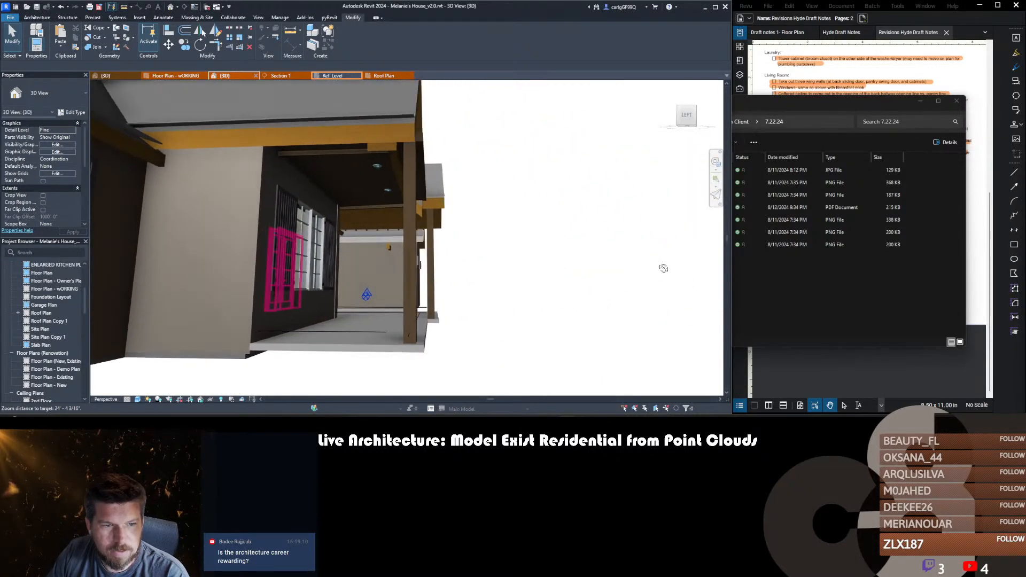
left_click(377, 149)
middle_click_drag(512, 218, 452, 247, "shift")
key("Escape")
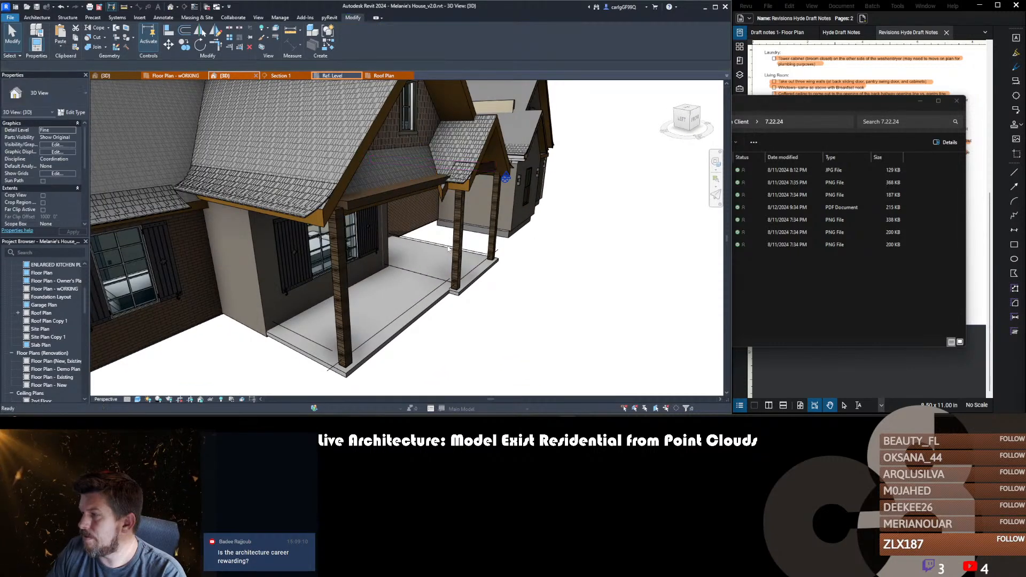
scroll(448, 248, "down", 2)
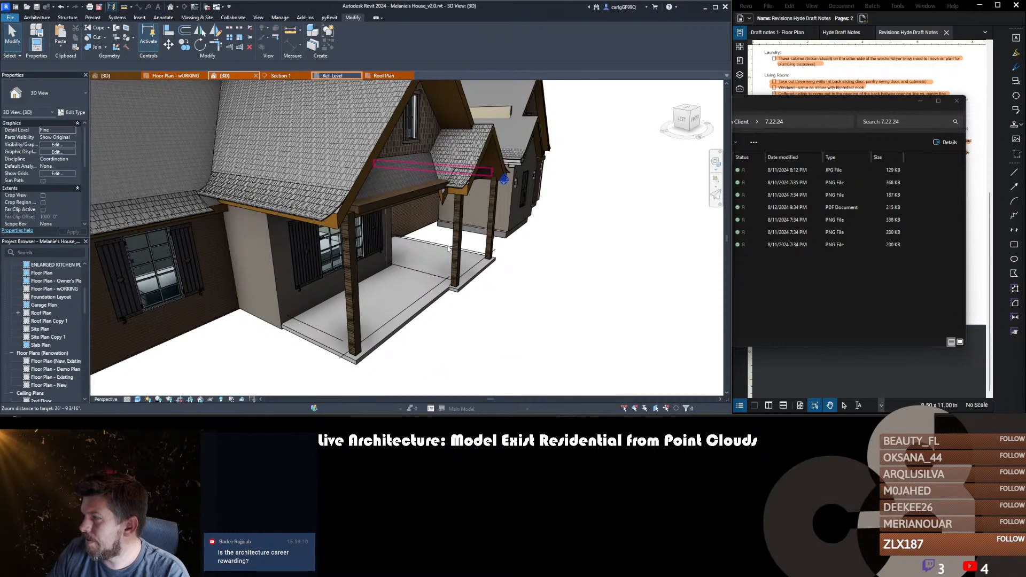
scroll(379, 219, "up", 3)
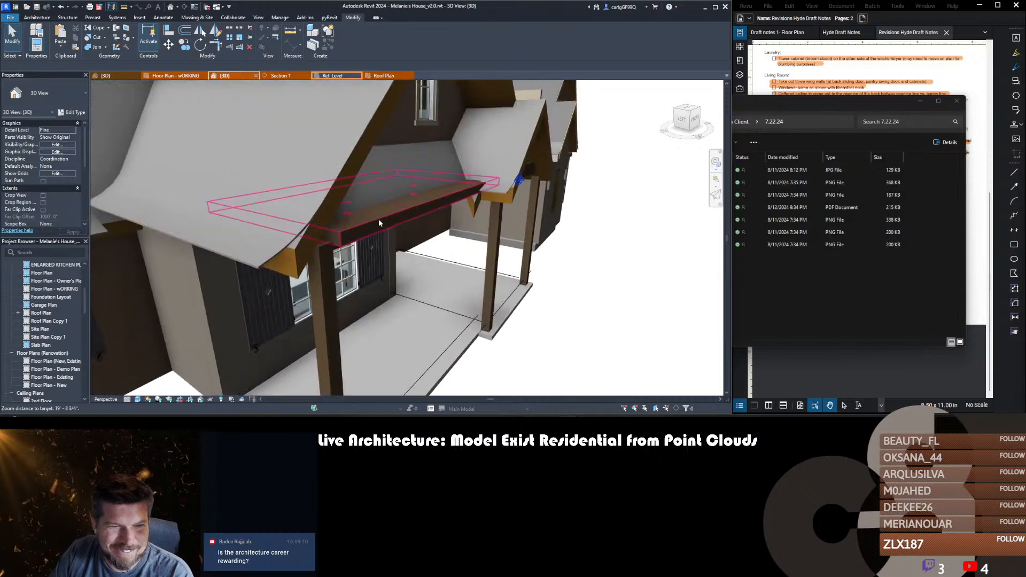
- Examine the front of the house where the small porch gable, low porch roof and large gable meet
middle_click_drag(457, 241, 312, 212, "shift")
scroll(376, 206, "down", 4)
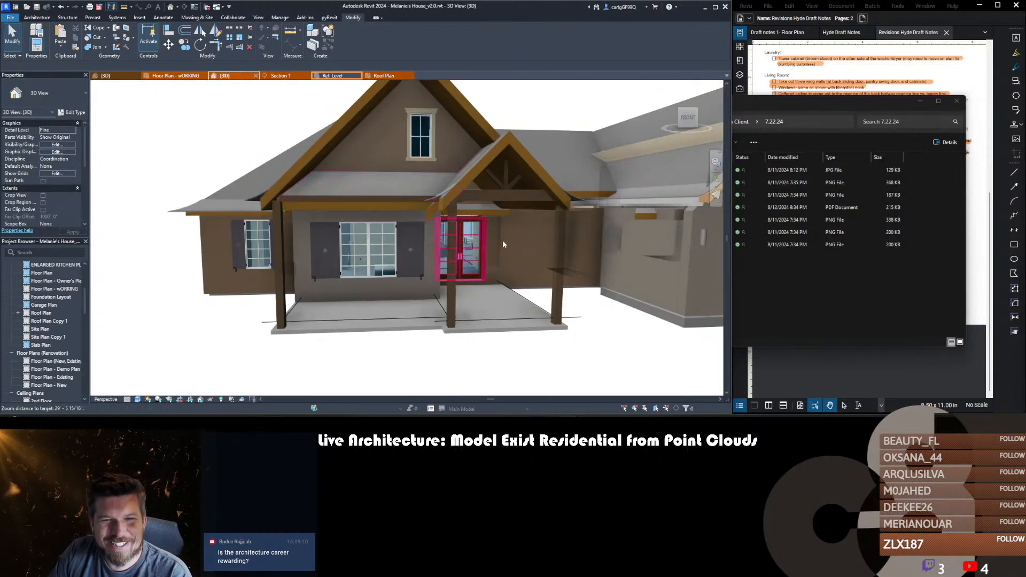
mouse_move(502, 241)
middle_mouse_down("shift")
mouse_move(443, 251)
mouse_move(431, 227)
mouse_move(389, 223)
mouse_move(406, 214)
mouse_move(383, 175)
mouse_move(505, 250)
middle_mouse_up("shift")
scroll(289, 175, "up", 4)
scroll(304, 201, "down", 2)
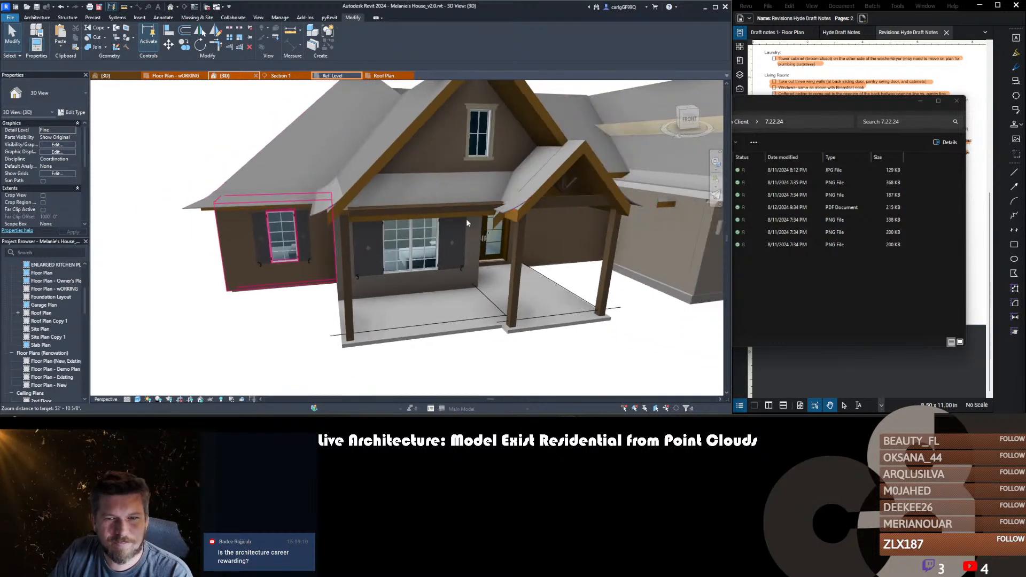
scroll(466, 222, "down", 3)
scroll(628, 198, "up", 2)
middle_click_drag(259, 230, 294, 224)
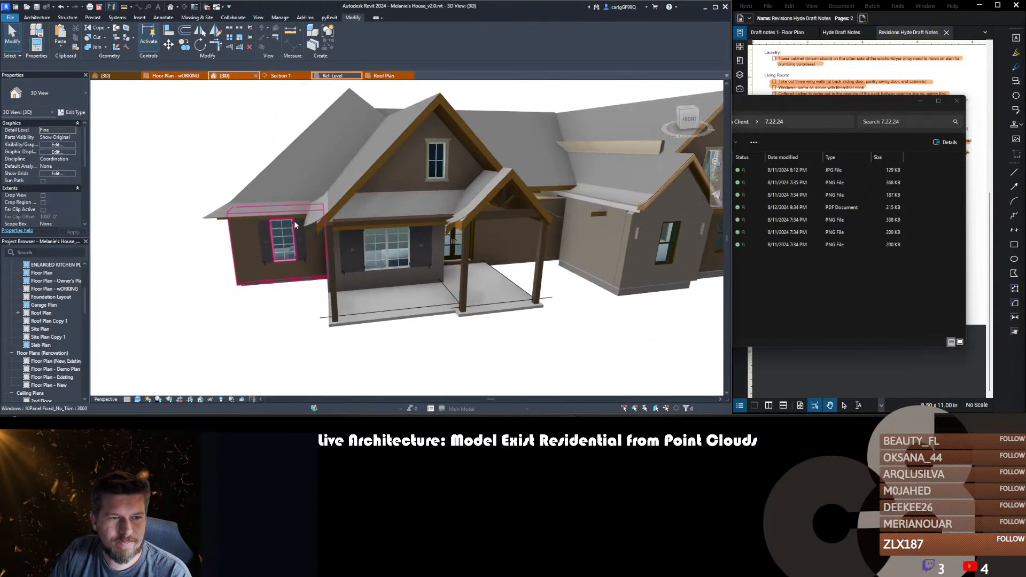
scroll(497, 224, "up", 2)
scroll(398, 223, "down", 2)
middle_click_drag(531, 252, 591, 275, "shift")
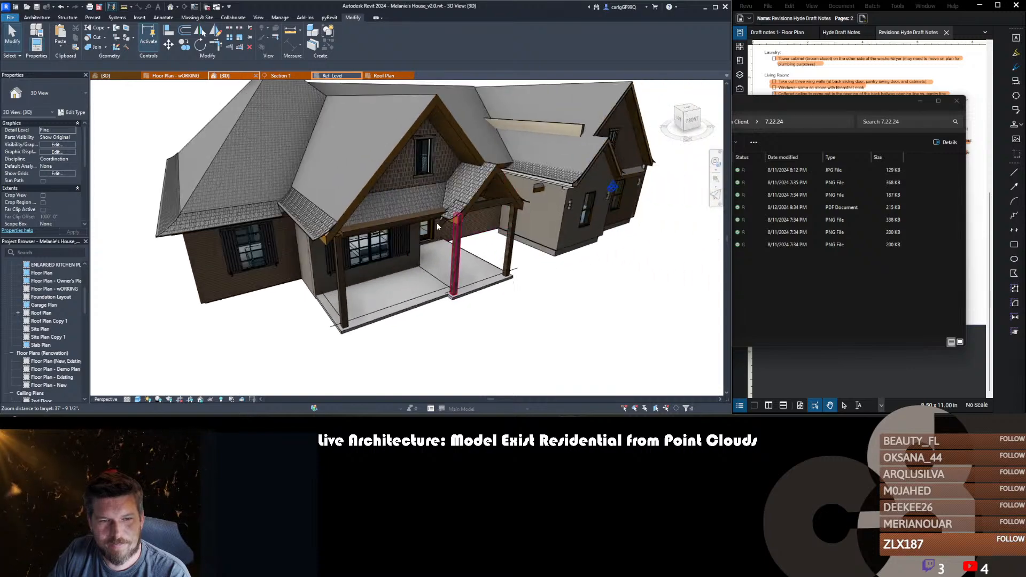
scroll(424, 205, "up", 3)
- Edit the small porch gable roof's footprint, trimming its boundary lines to a corner beside the low porch roof, and finish the sketch
left_click(468, 231)
mouse_move(476, 233)
middle_mouse_down("shift")
mouse_move(525, 206)
mouse_move(508, 251)
middle_mouse_up("shift")
double_click(492, 184)
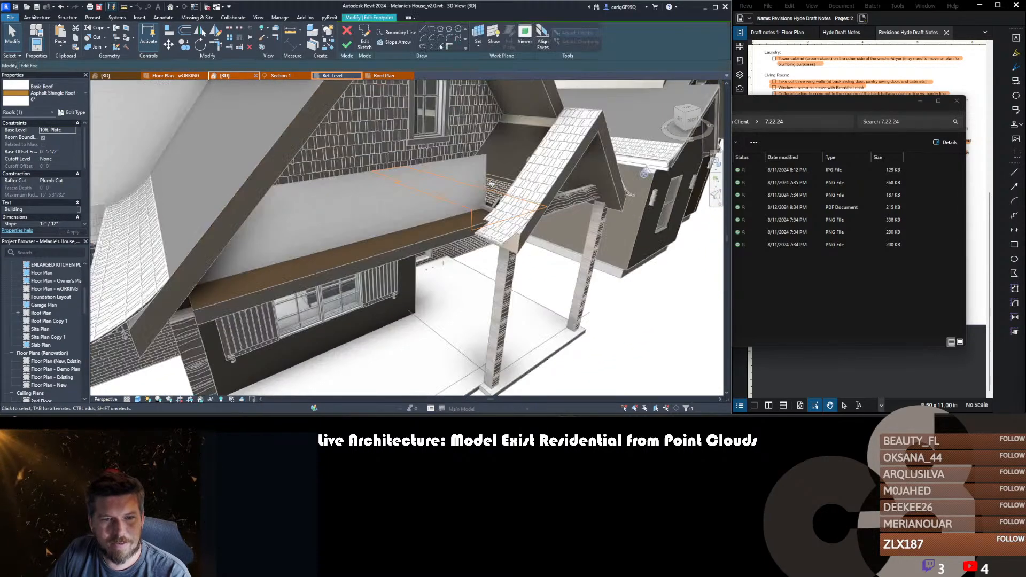
left_click(422, 47)
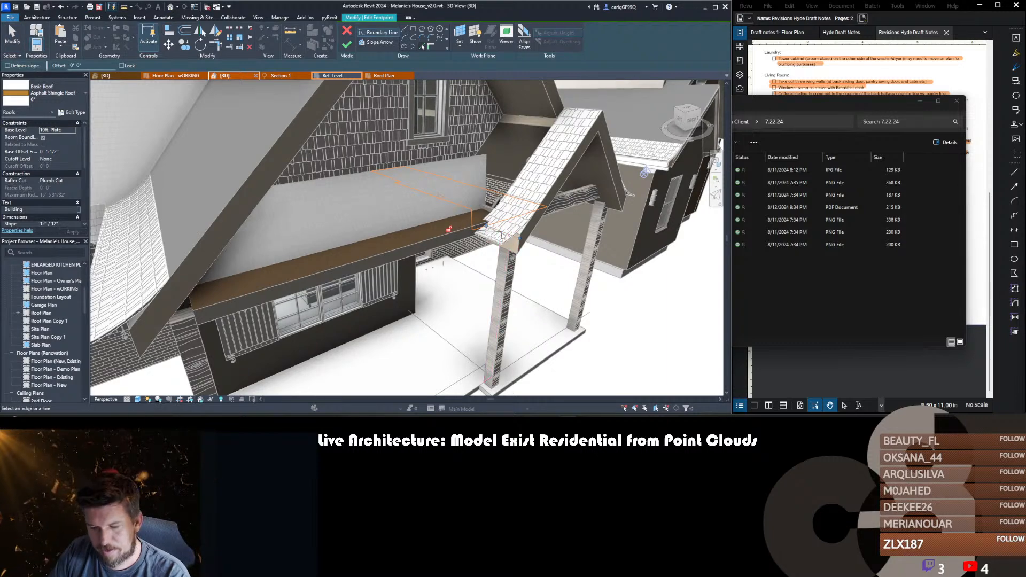
key("t")
key("r")
left_click(485, 222)
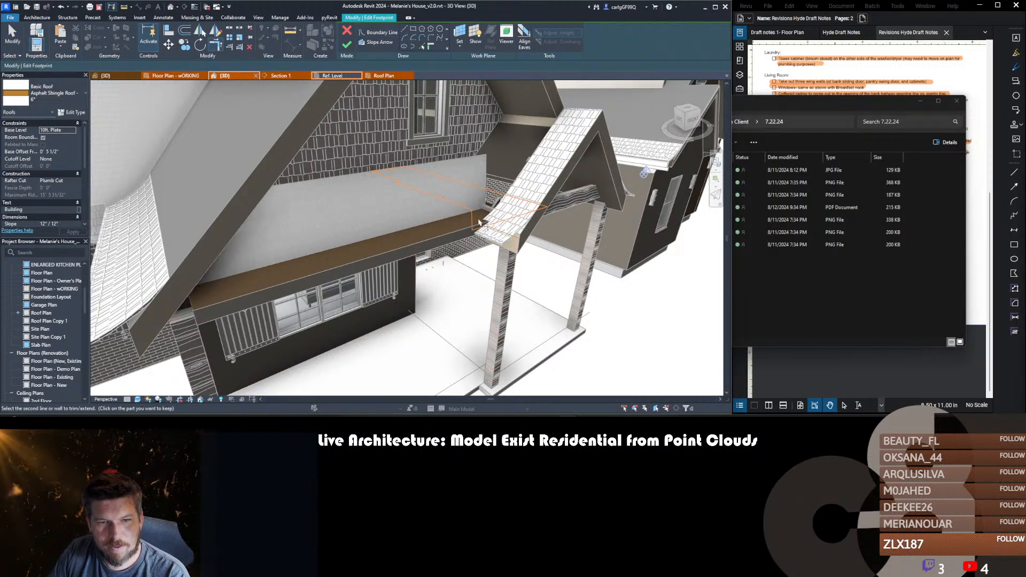
left_click(473, 215)
left_click(479, 223)
left_click(498, 220)
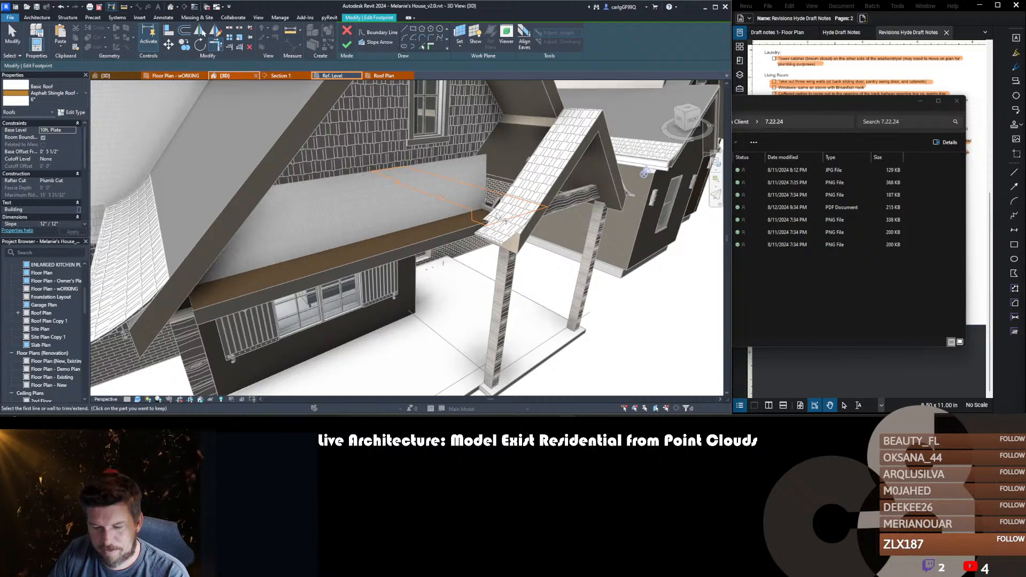
key("f")
key("f")
key("Escape")
- Adjust the end of the fascia where the small porch gable meets the low porch roof
scroll(466, 197, "down", 2)
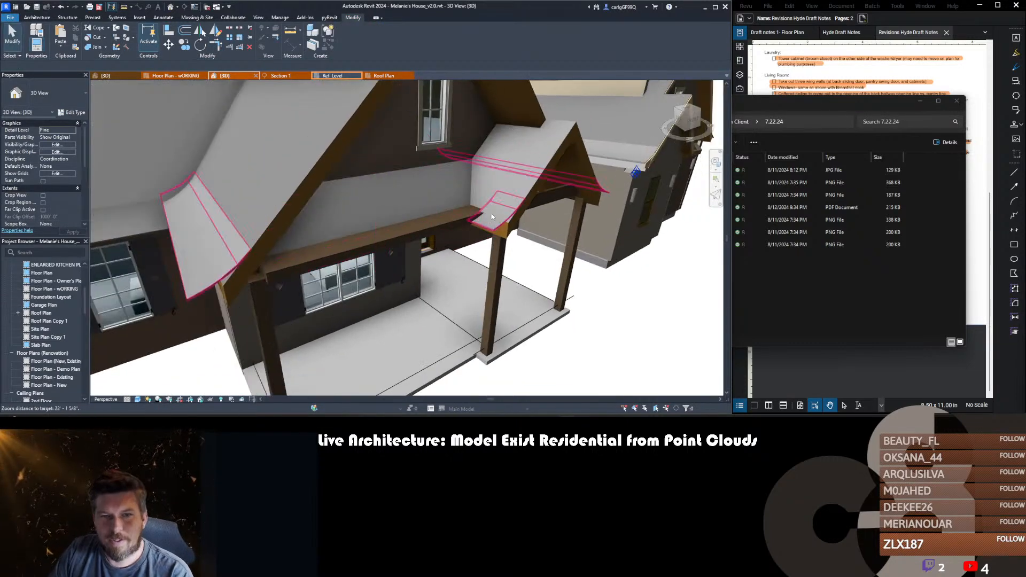
left_click(488, 216)
double_click(462, 205)
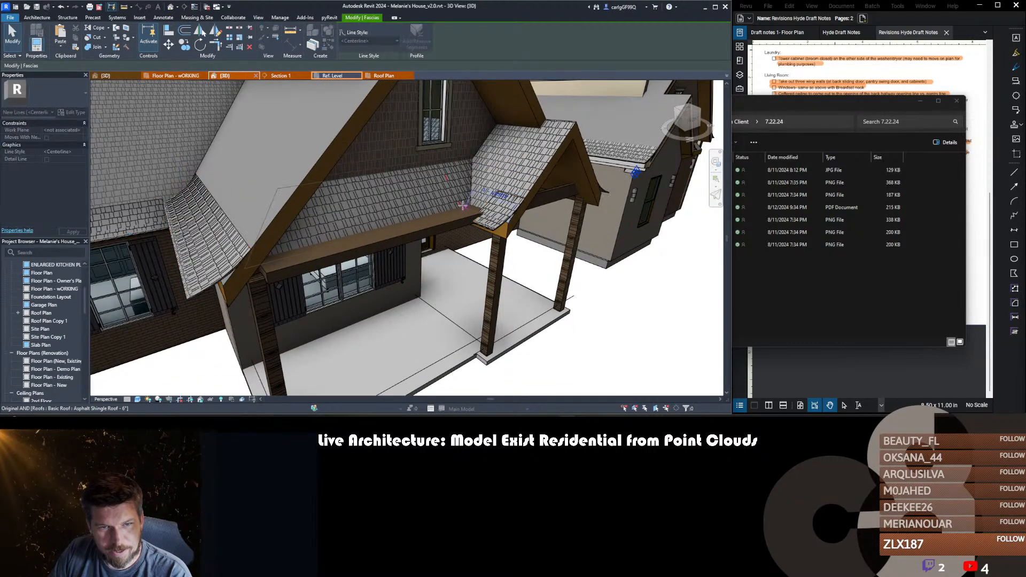
left_click_drag(460, 204, 455, 207)
key("Escape")
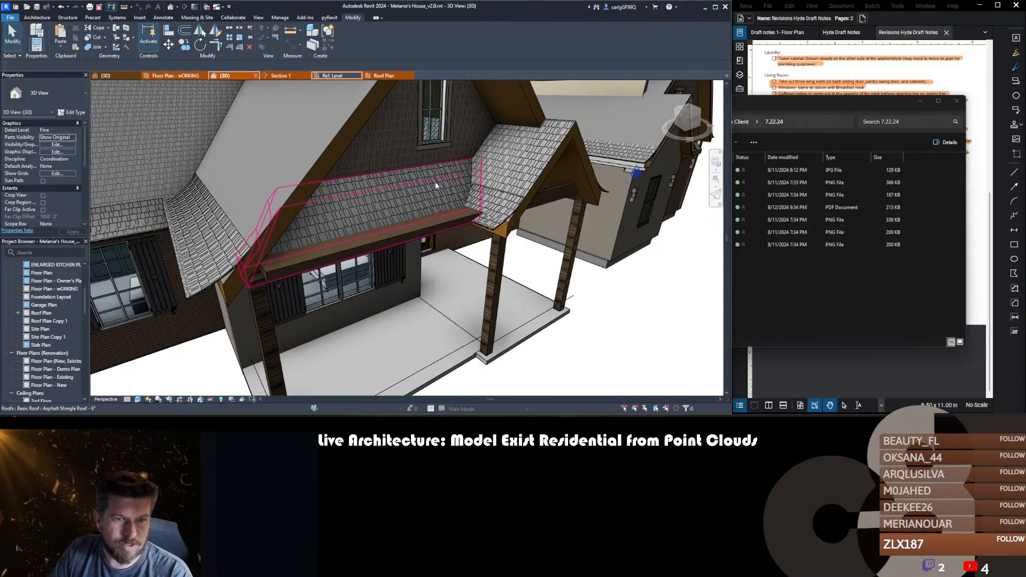
left_click(435, 182)
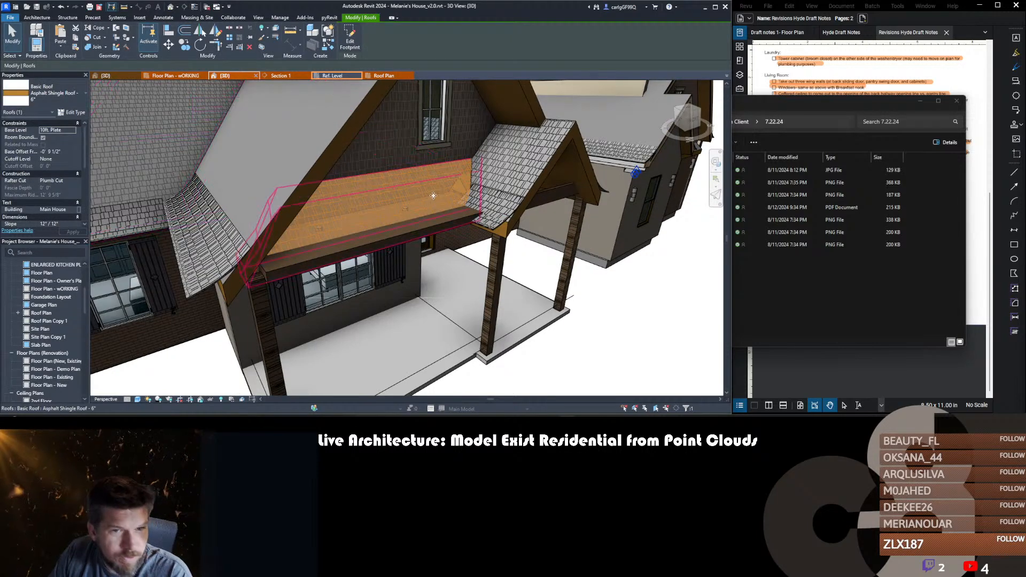
left_click(409, 261)
middle_click_drag(410, 262, 452, 267, "shift")
- Switch to the House22 model's 3D view and examine its front porch, gables and roofs for reference
left_click(116, 76)
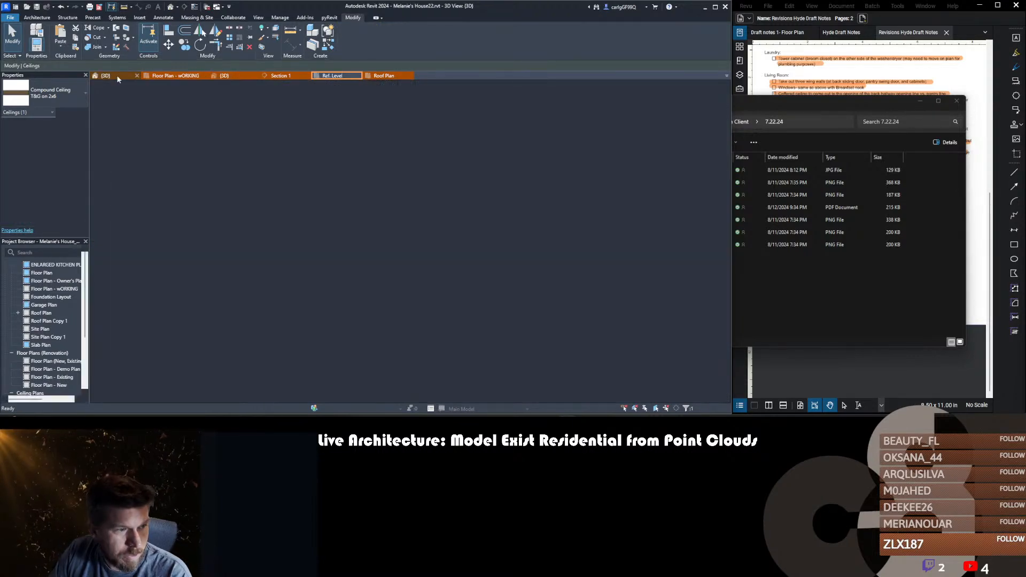
scroll(558, 283, "down", 3)
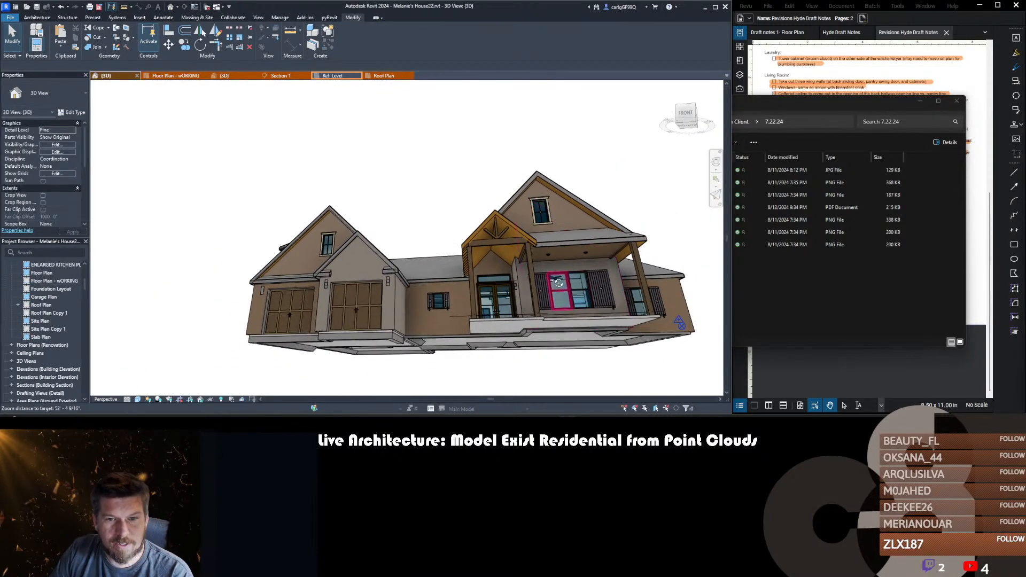
middle_click_drag(559, 282, 515, 274, "shift")
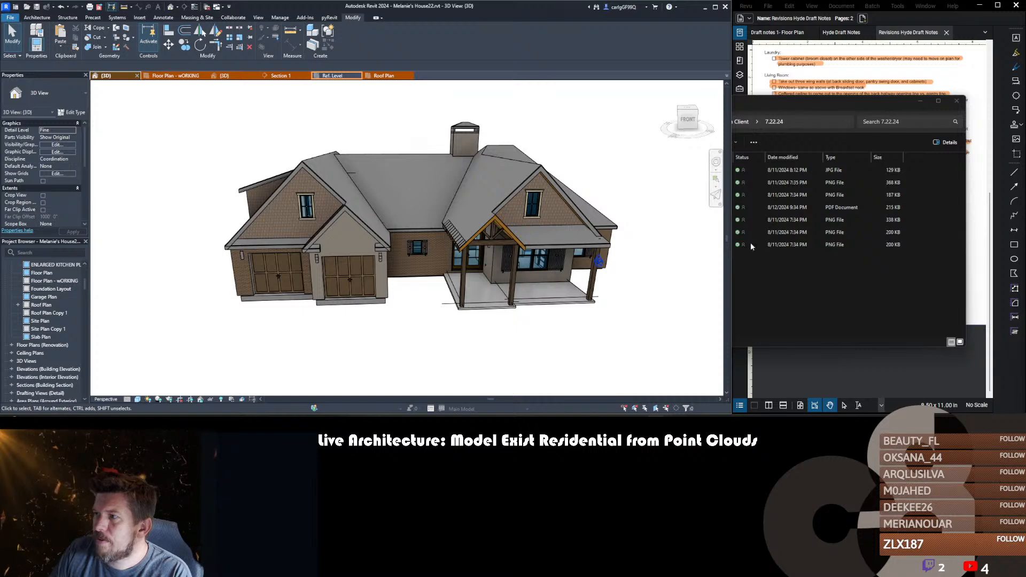
scroll(430, 254, "up", 4)
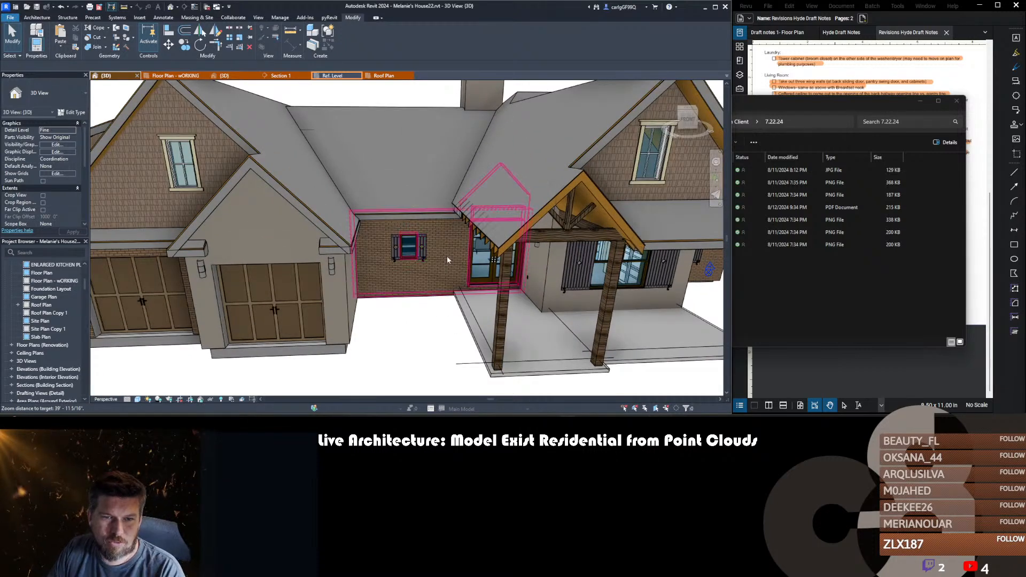
scroll(401, 192, "up", 2)
middle_click_drag(400, 192, 411, 230)
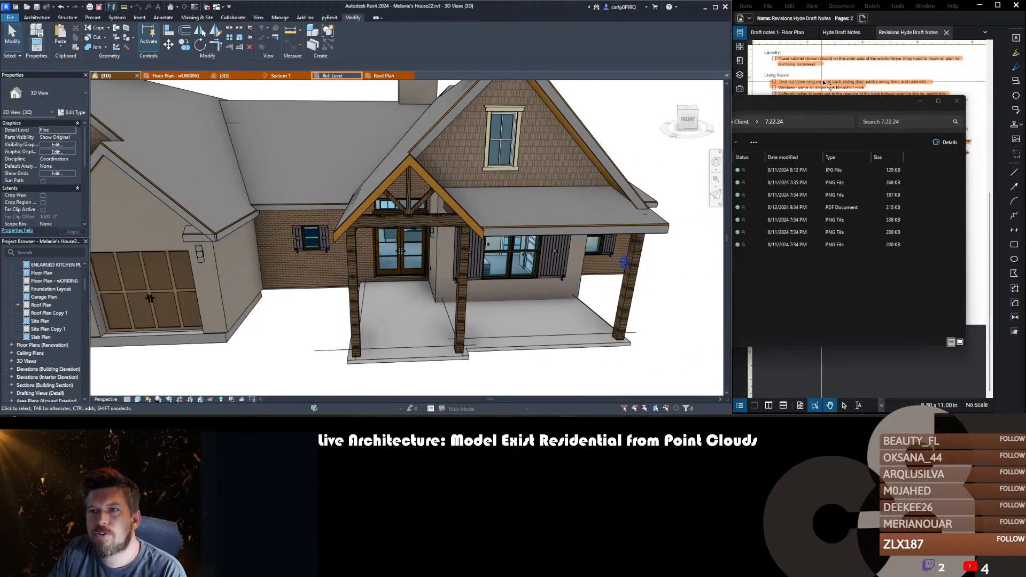
left_click(854, 85)
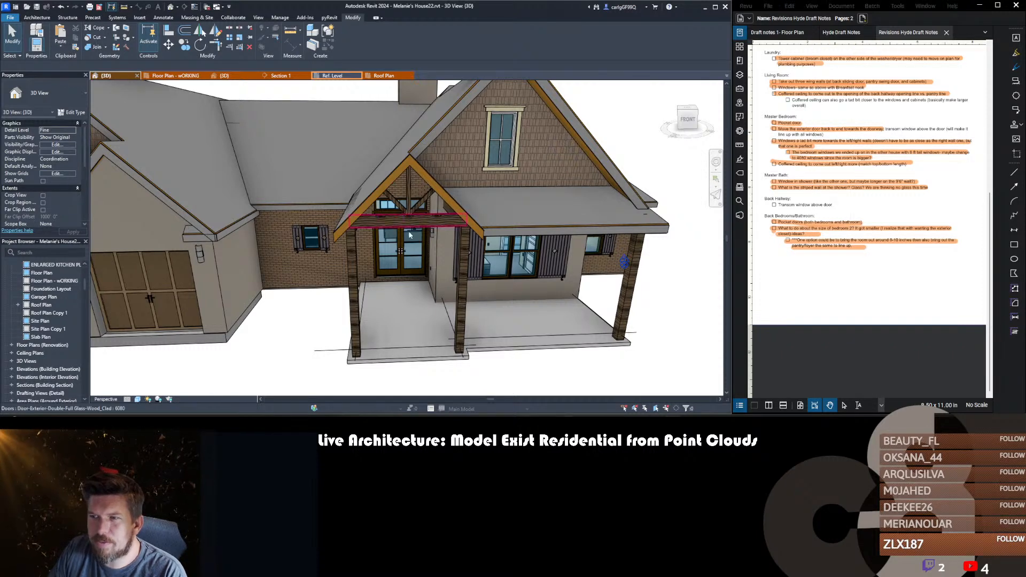
scroll(409, 235, "down", 3)
middle_click_drag(466, 278, 431, 201, "shift")
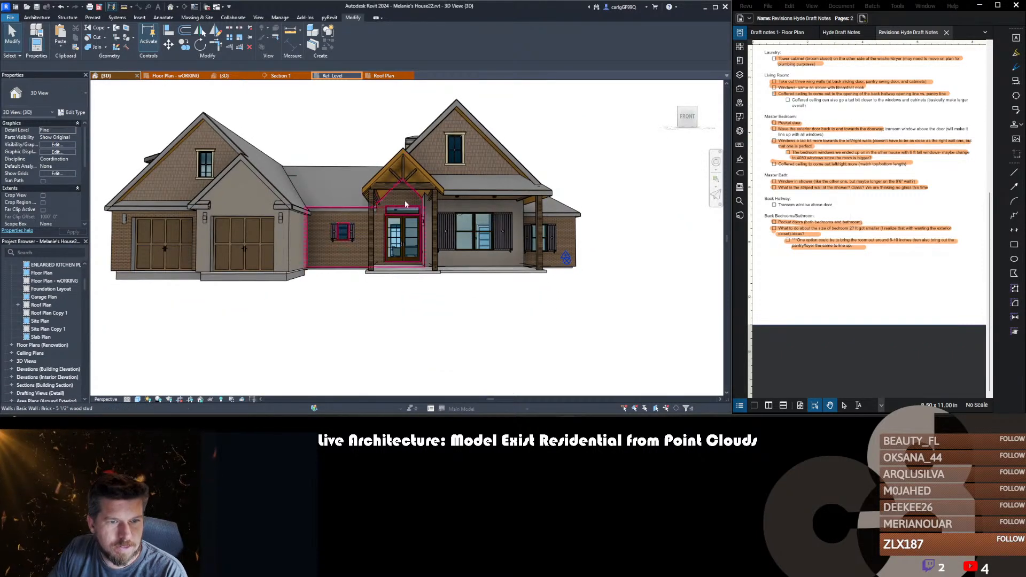
- Return to the House_v2.0 3D view and inspect the fixed transom window above the front double door
left_click(225, 75)
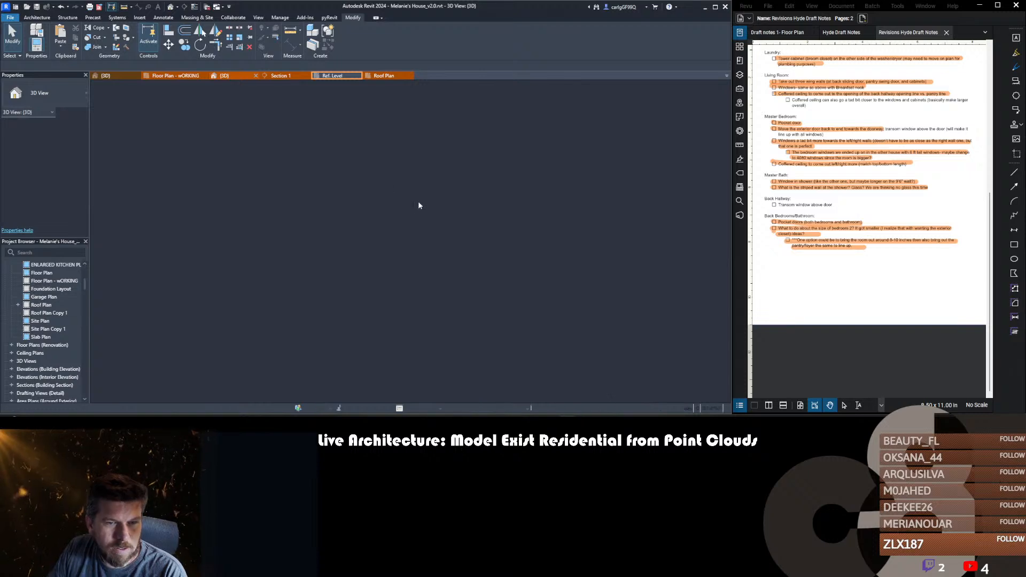
middle_click_drag(433, 264, 369, 272, "shift")
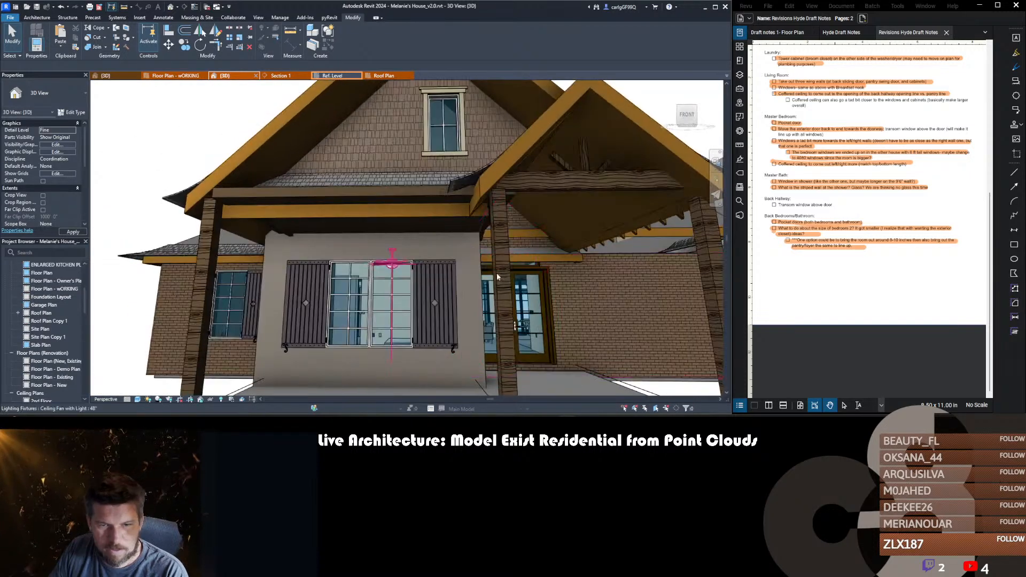
scroll(536, 264, "up", 5)
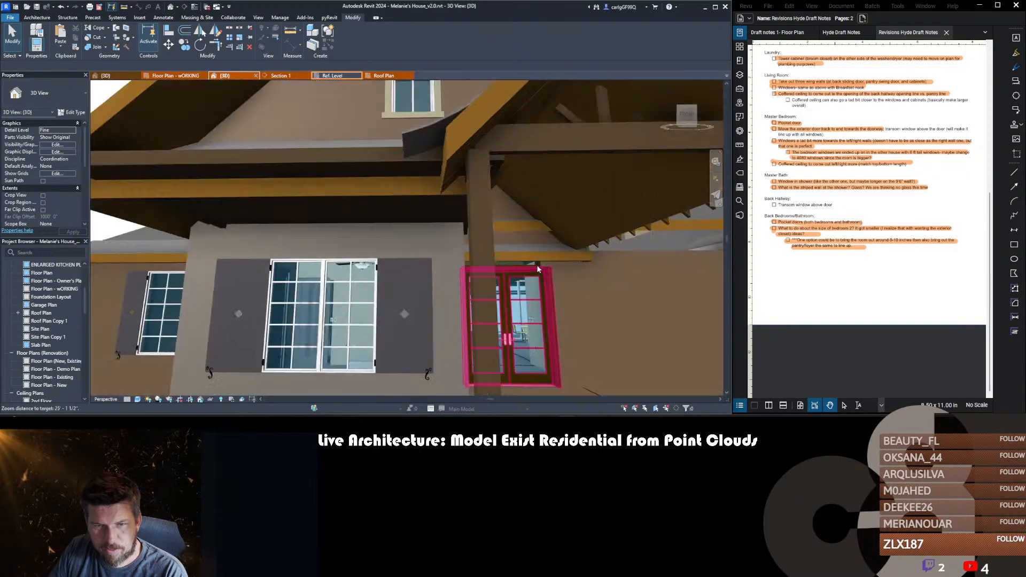
left_click(536, 263)
scroll(537, 264, "down", 4)
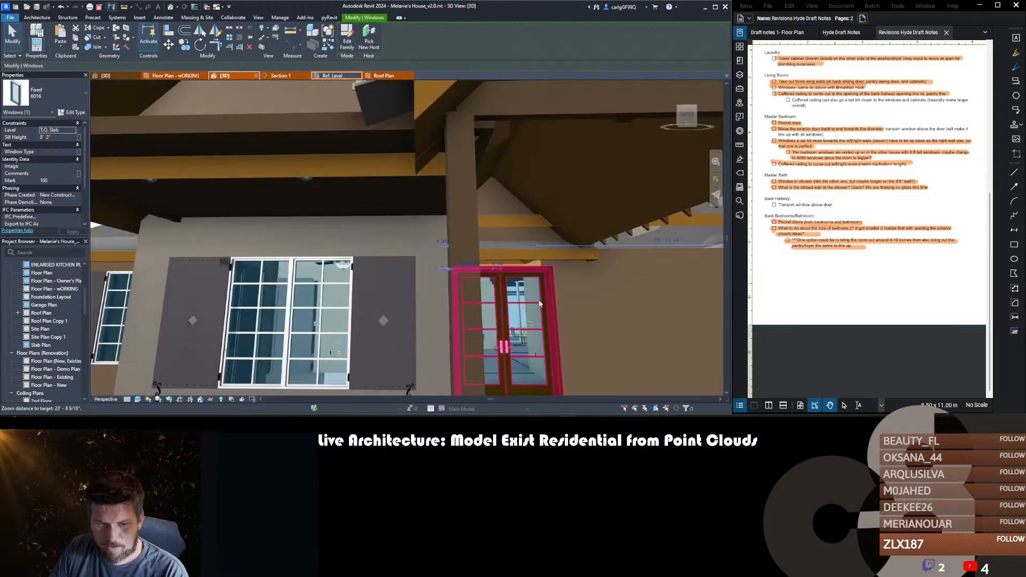
middle_click_drag(536, 265, 557, 297, "shift")
scroll(556, 298, "up", 4)
scroll(556, 300, "up", 2)
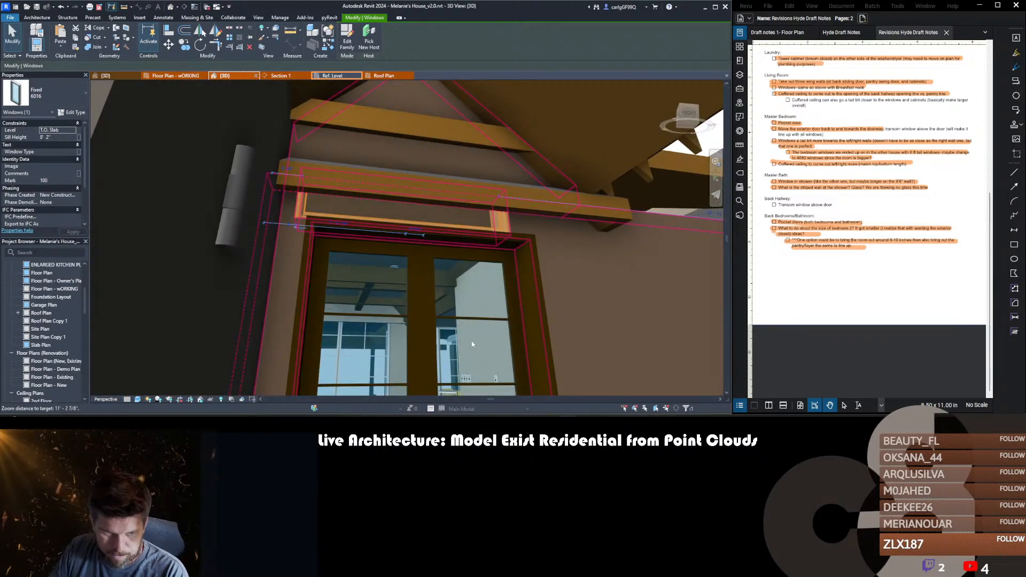
- Reset the edited profile of the rear porch's brick wall that holds the large windows and the single five-panel door
scroll(471, 342, "up", 2)
middle_click_drag(471, 342, 137, 281, "shift")
scroll(468, 341, "down", 4)
scroll(467, 338, "down", 3)
middle_click_drag(626, 242, 575, 247)
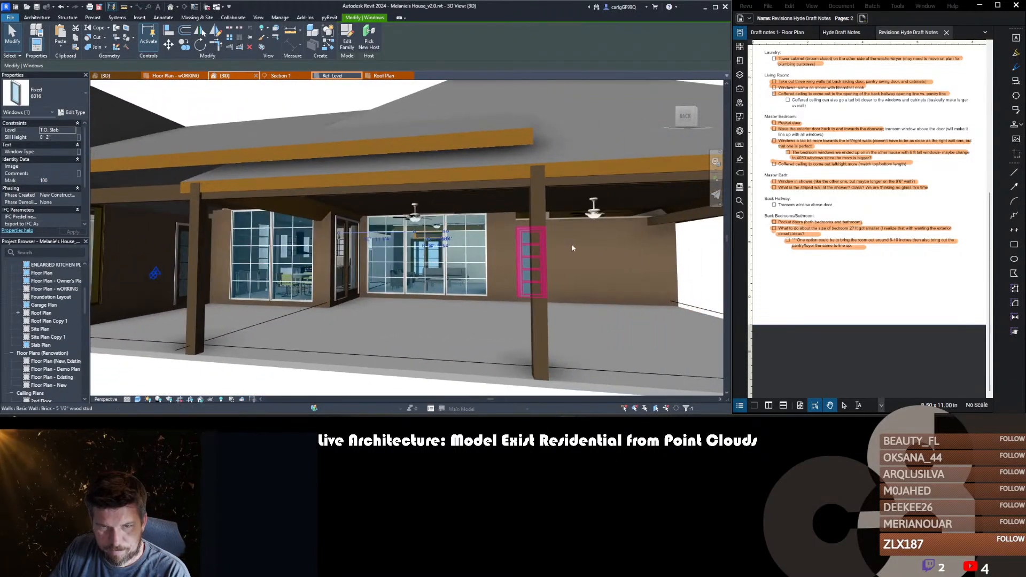
scroll(574, 248, "up", 5)
left_click(573, 248)
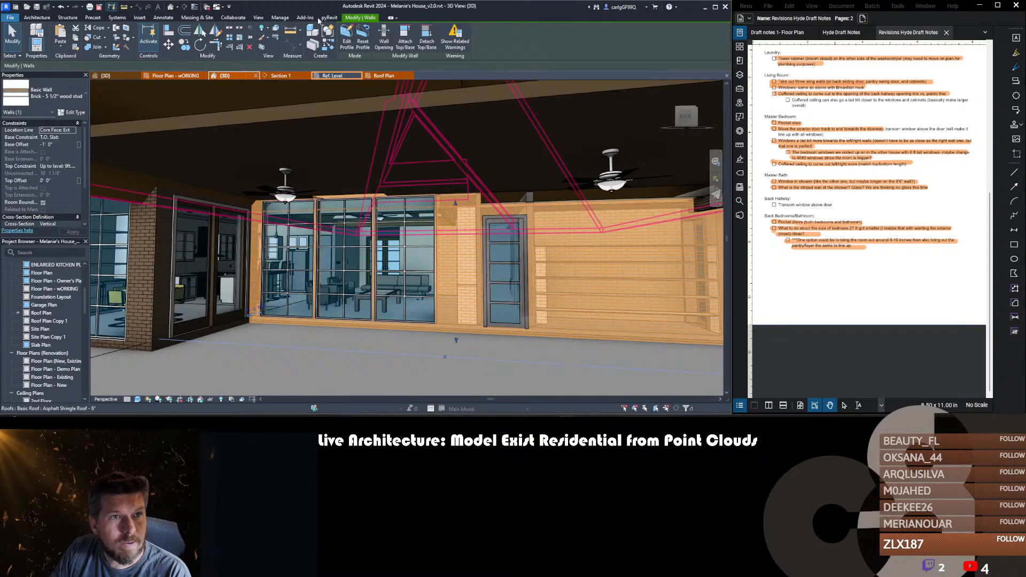
left_click(363, 44)
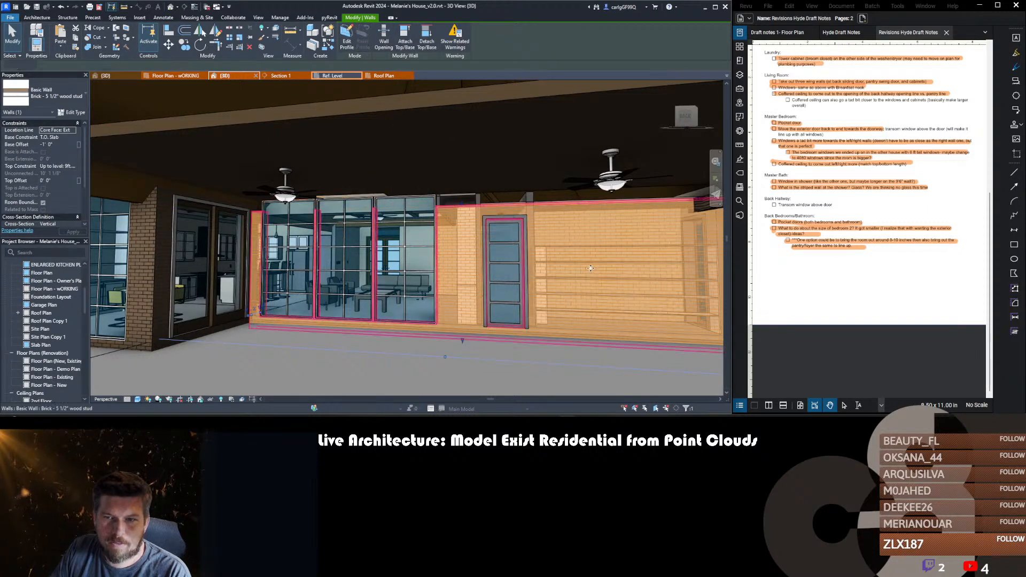
- Set the rear porch brick wall's top constraint up to level 10
left_click(71, 166)
left_click(66, 178)
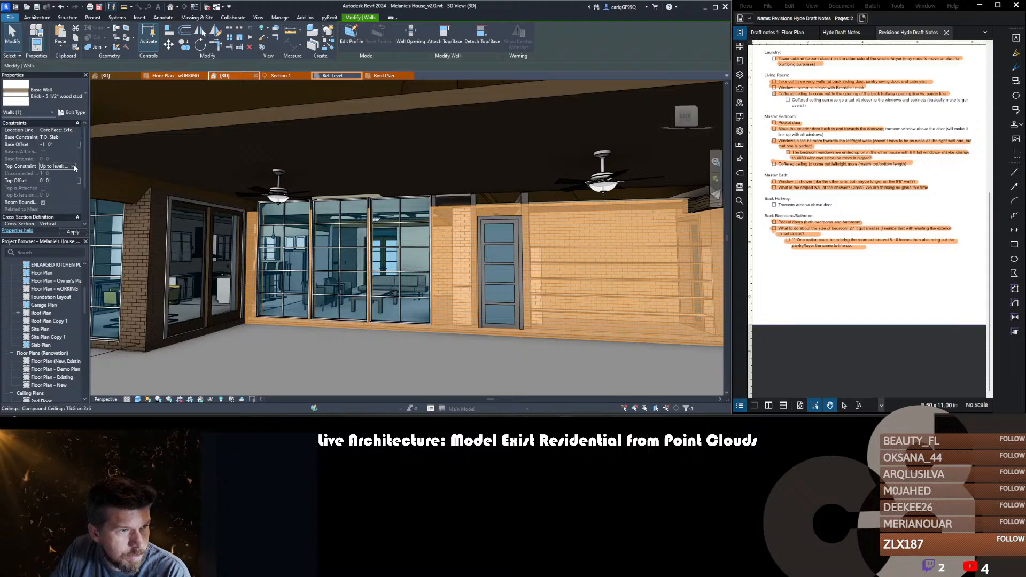
left_click(74, 167)
left_click(65, 197)
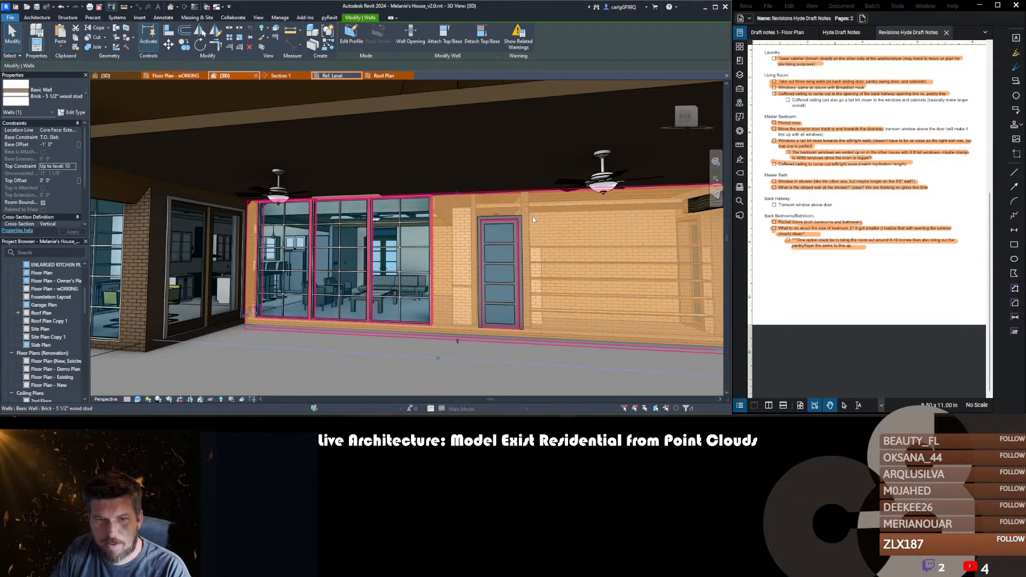
- Place a fixed transom window above the rear wall's five-panel door and change its type to 3016
key("ctrl+Left")
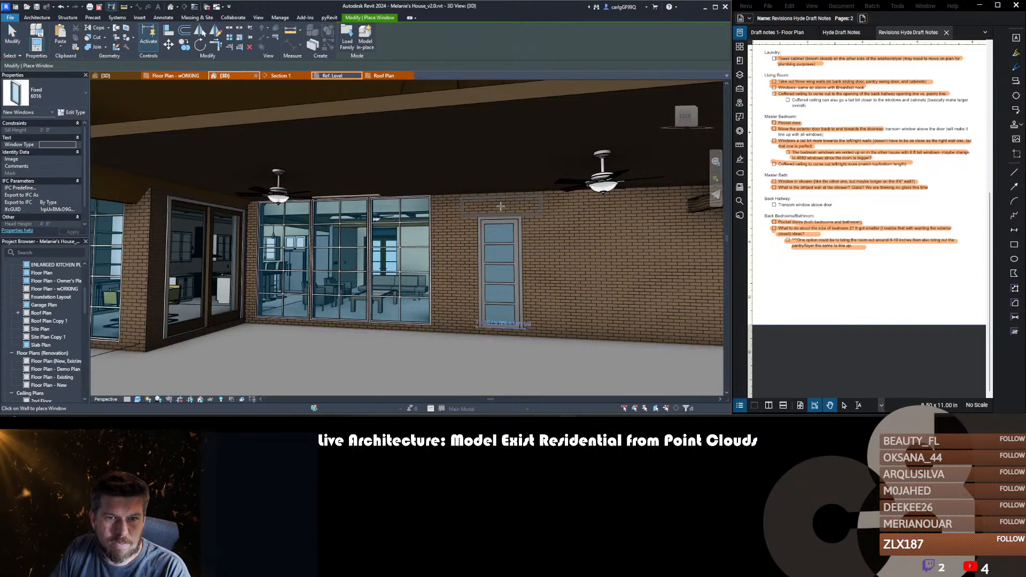
left_click(500, 204)
key("Escape")
key("Escape")
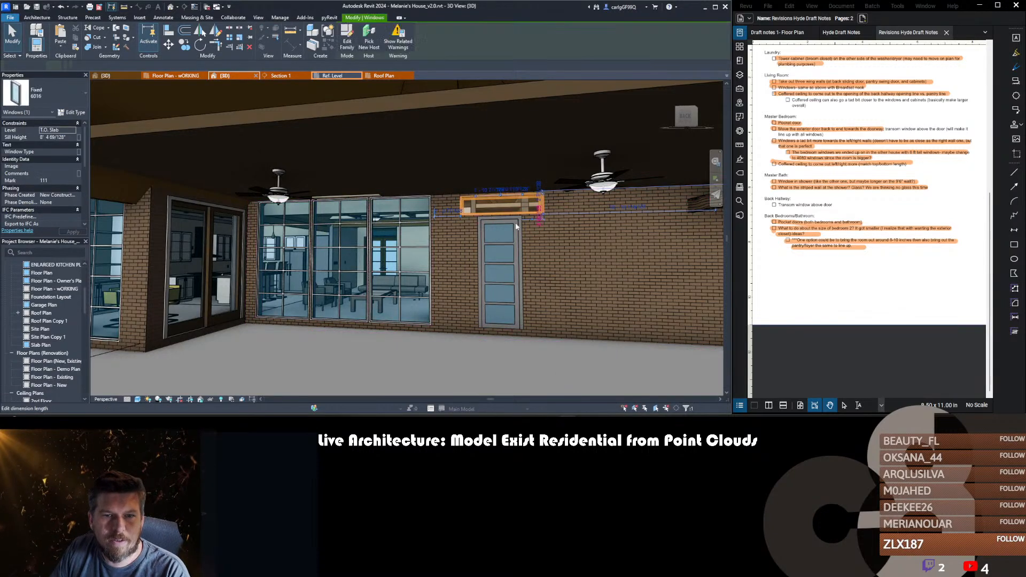
left_click(56, 95)
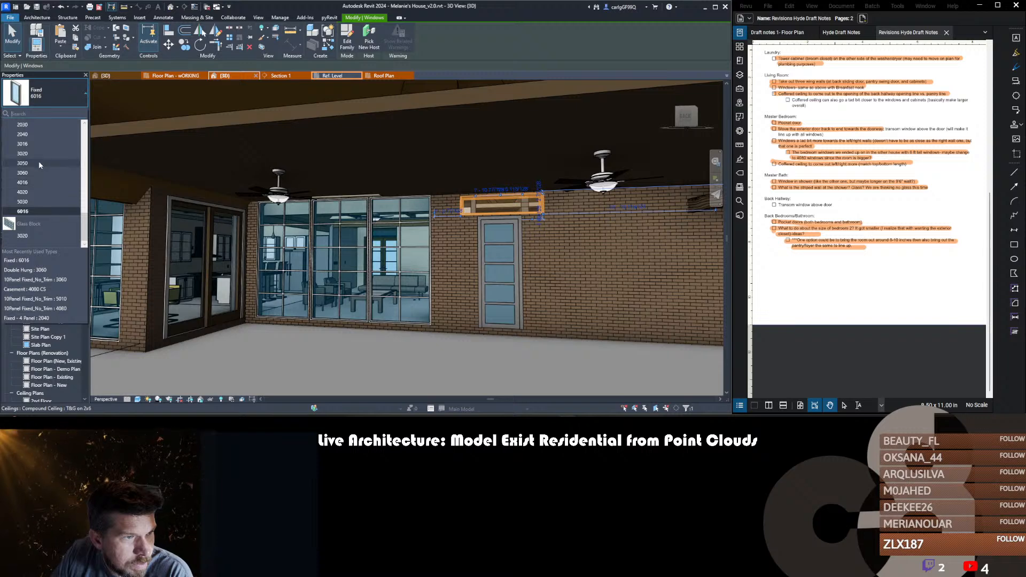
left_click(22, 144)
scroll(498, 245, "up", 4)
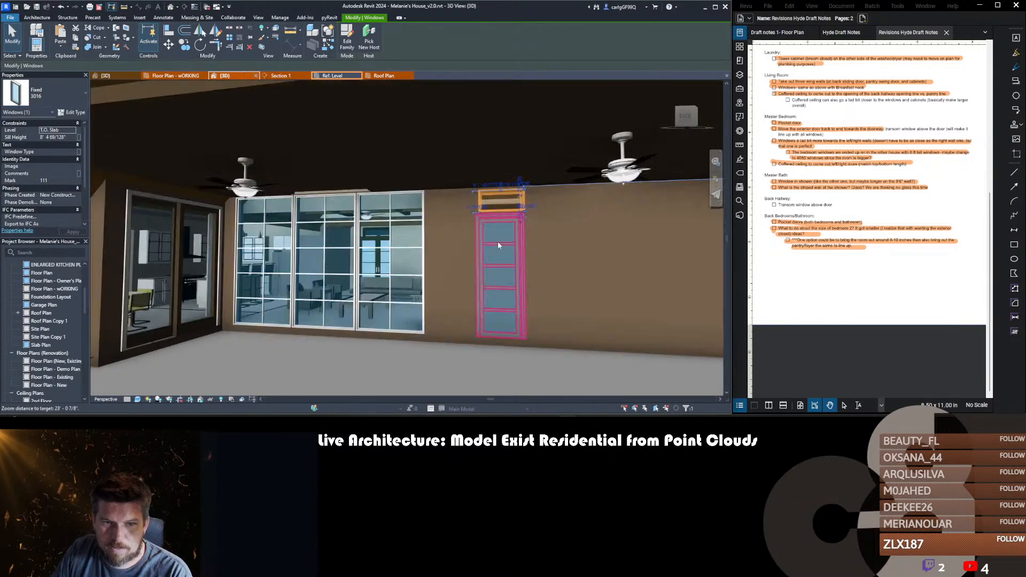
key("l")
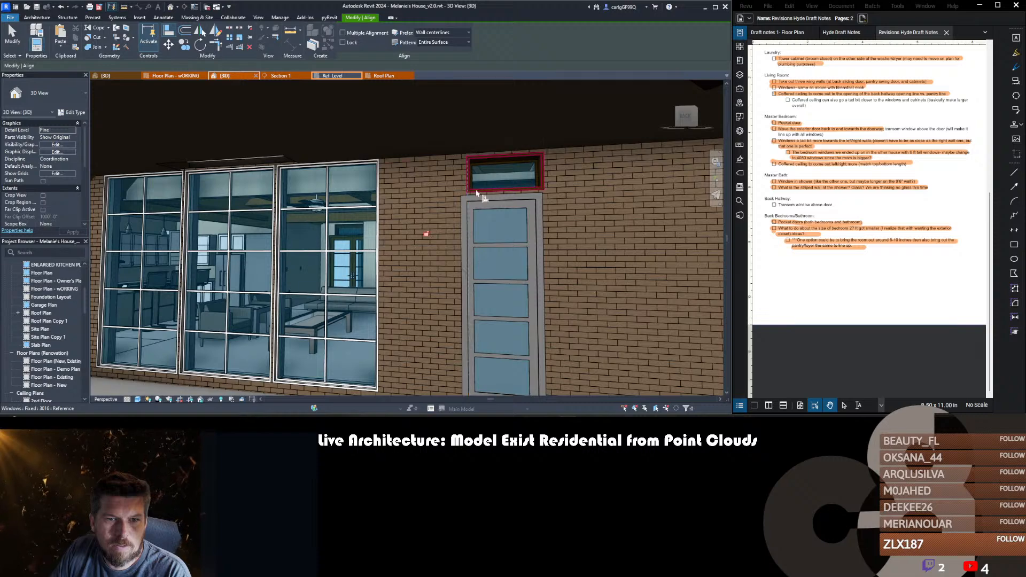
middle_click_drag(535, 244, 515, 256, "shift")
key("Escape")
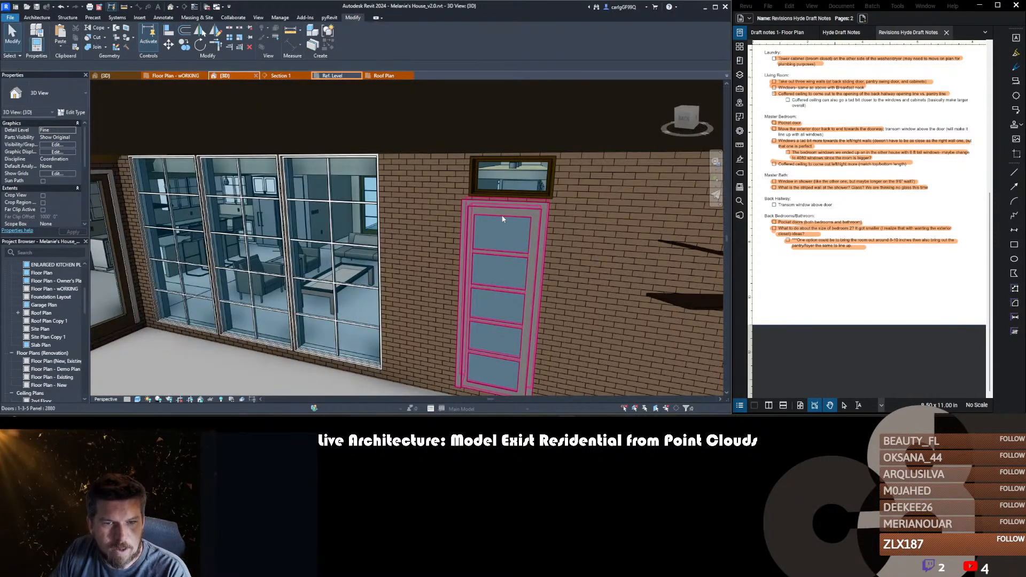
- Duplicate the transom's window type as 2816 and adjust its width to match the door below
left_click(502, 219)
left_click(490, 175)
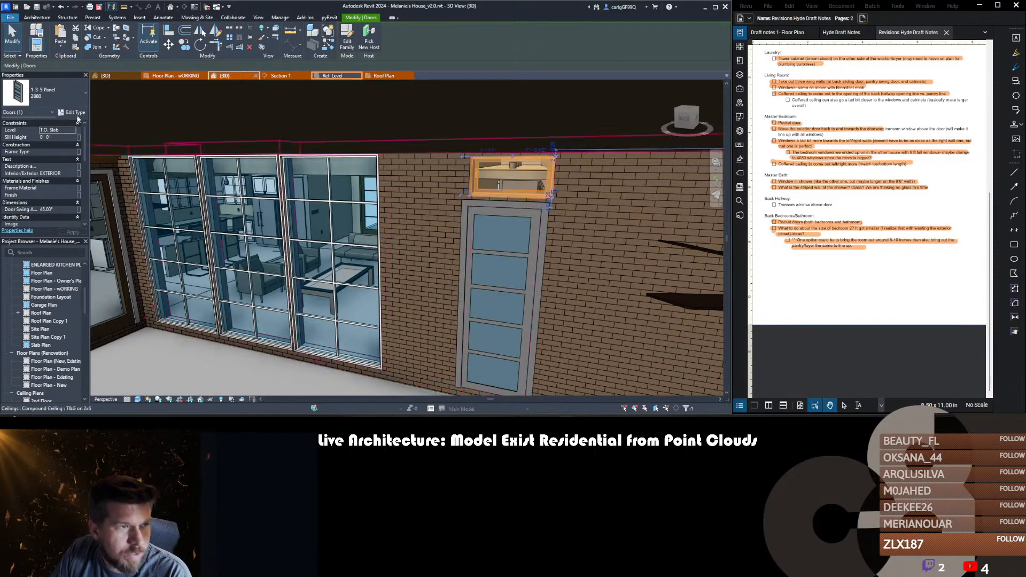
left_click(62, 99)
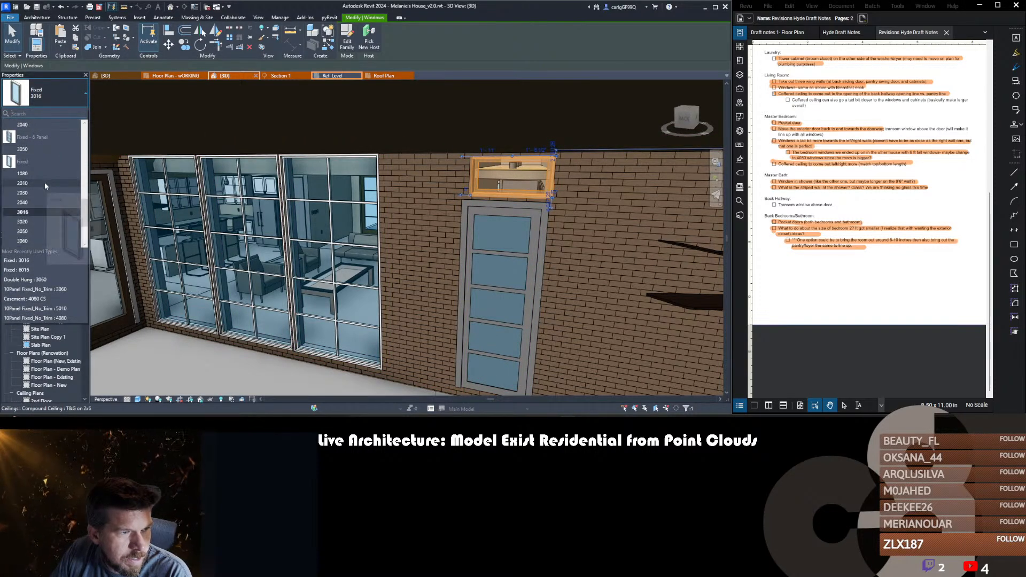
left_click(59, 92)
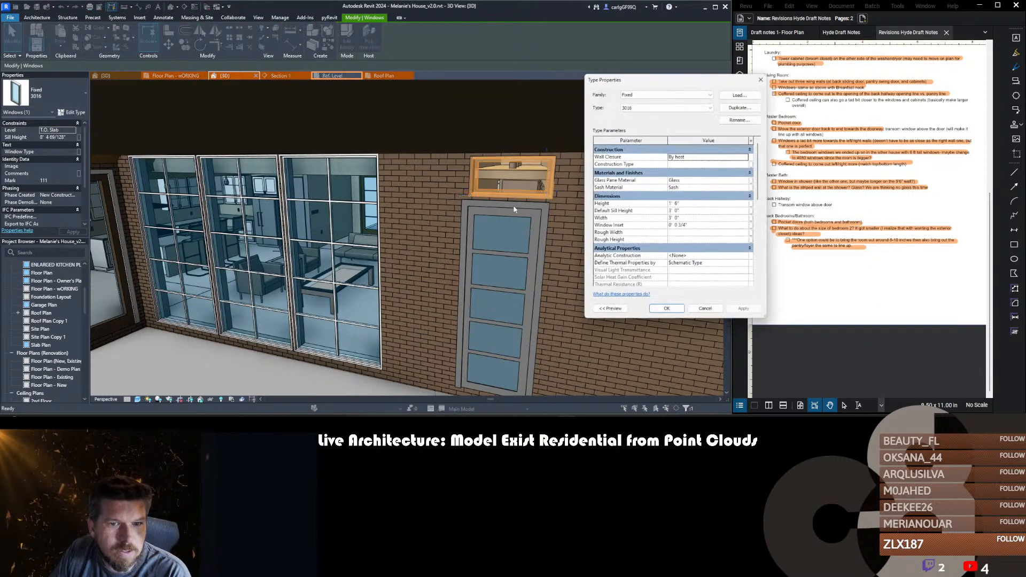
left_click(739, 108)
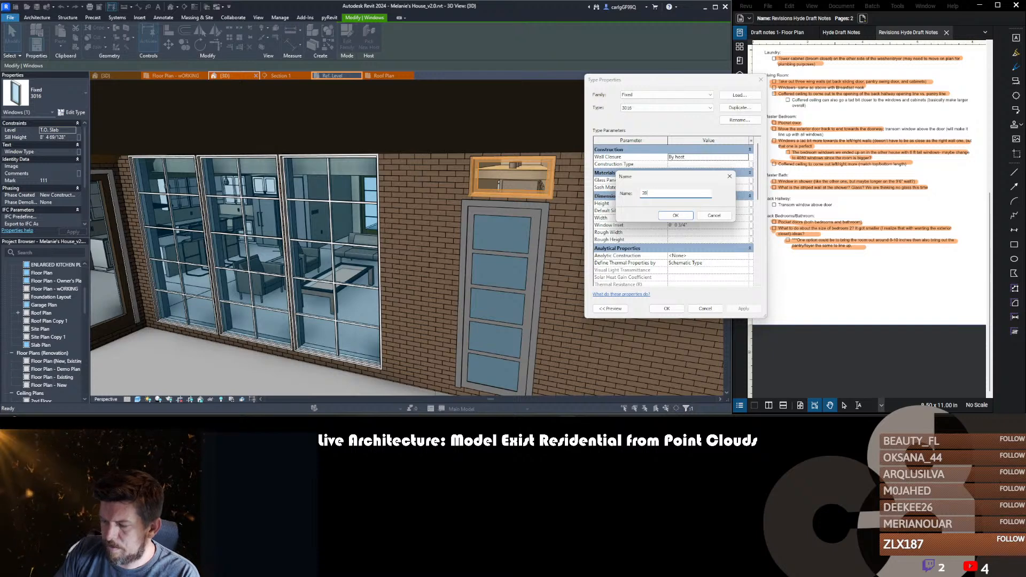
key("Return")
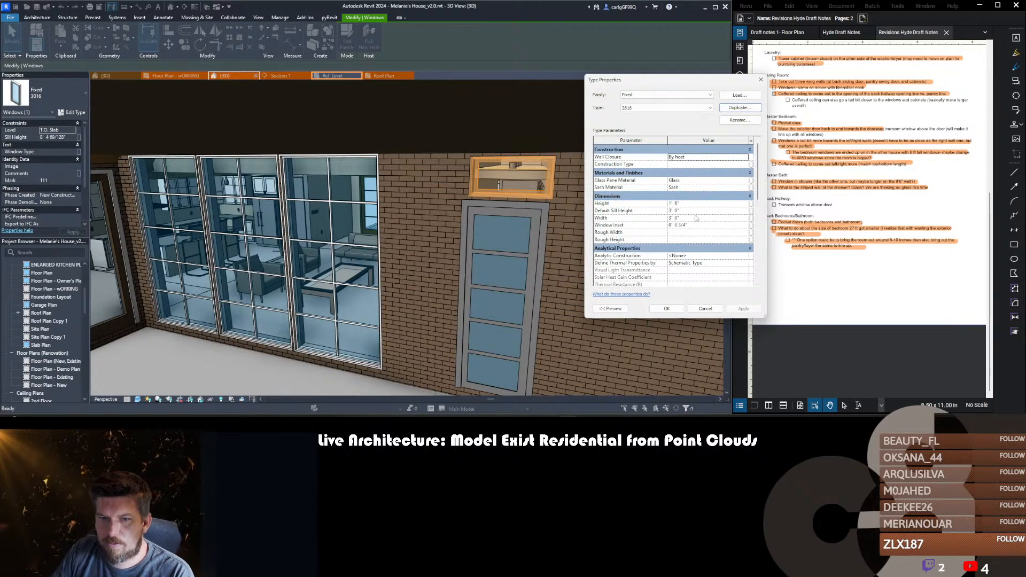
key("Return")
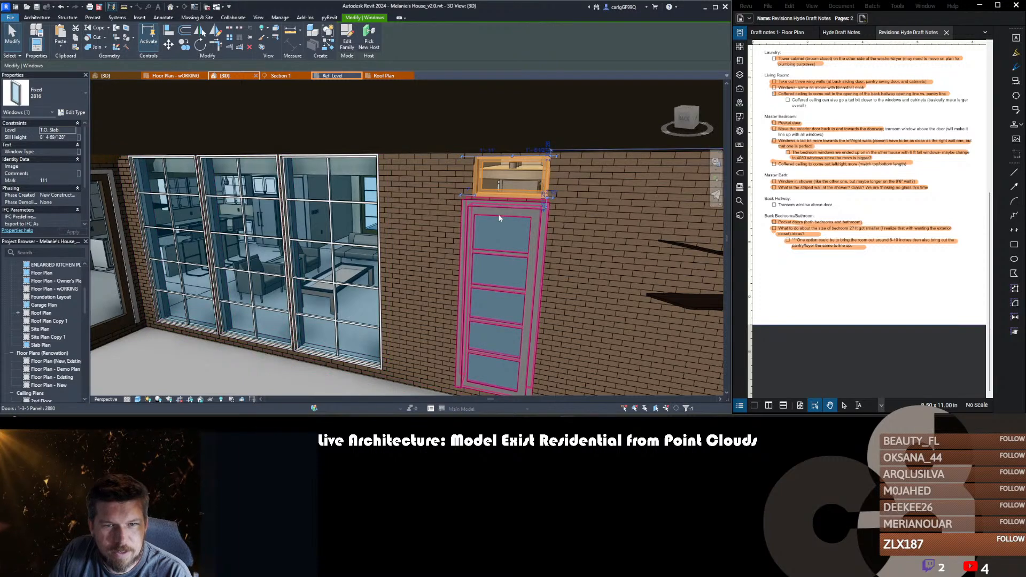
- Align the side of the 2816 transom with the edge of the five-panel door beneath it
scroll(485, 245, "down", 1)
middle_click_drag(486, 248, 447, 274, "shift")
scroll(485, 225, "up", 1)
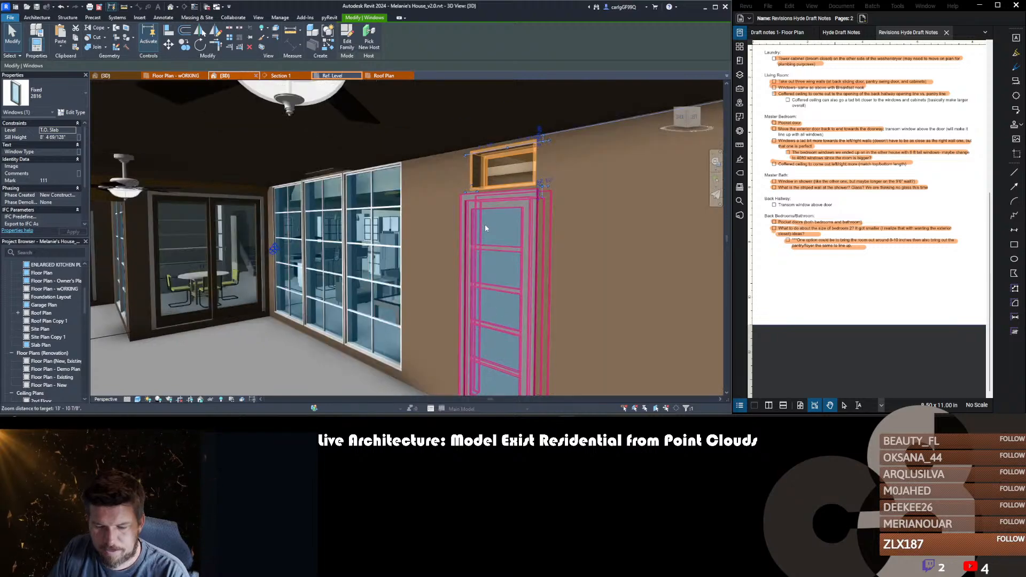
key("a")
key("l")
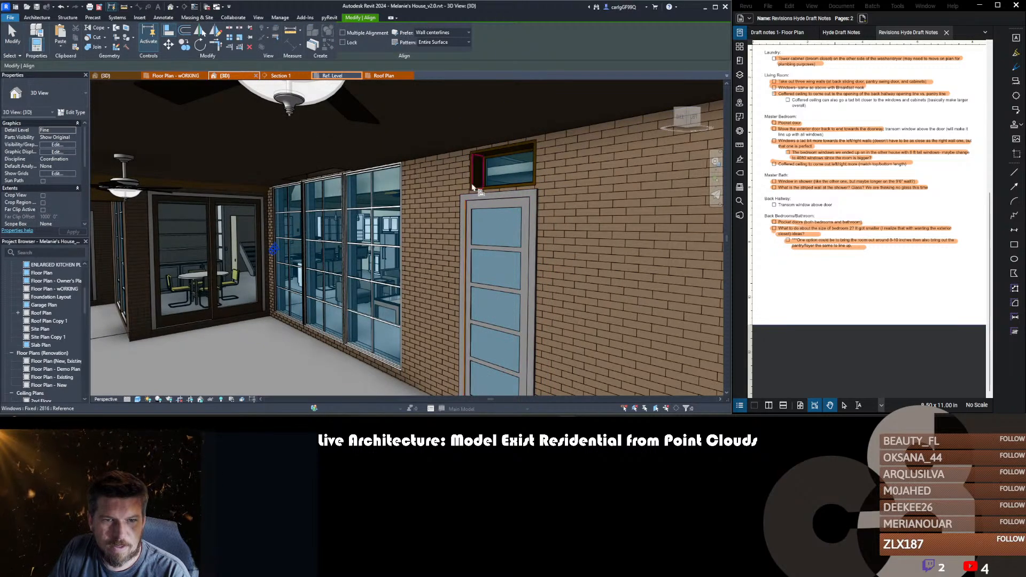
key("Escape")
middle_click_drag(497, 222, 502, 201, "shift")
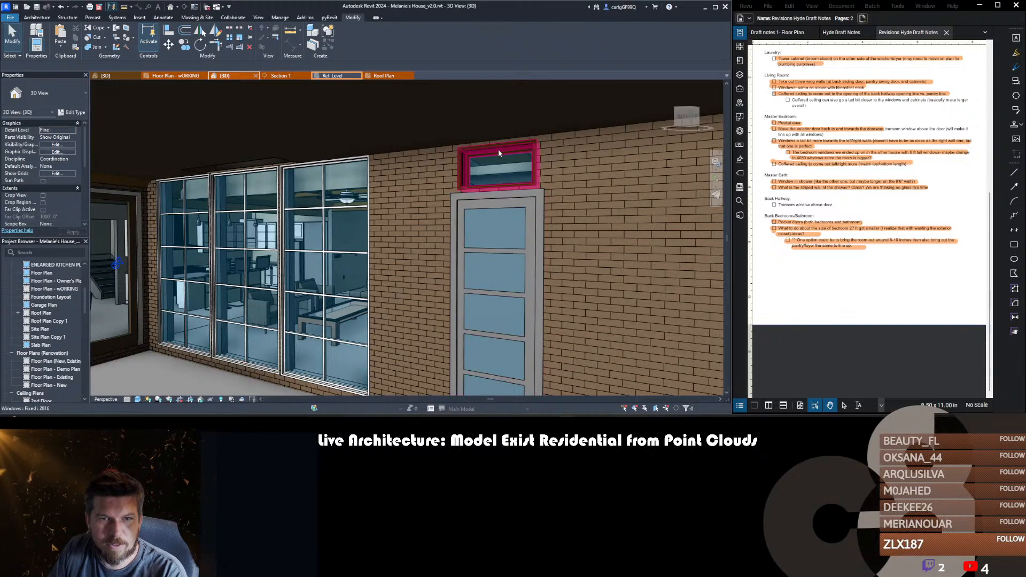
- Align the transom's bottom edge with the top of the five-panel door and check its sill height
left_click(497, 174)
key("Escape")
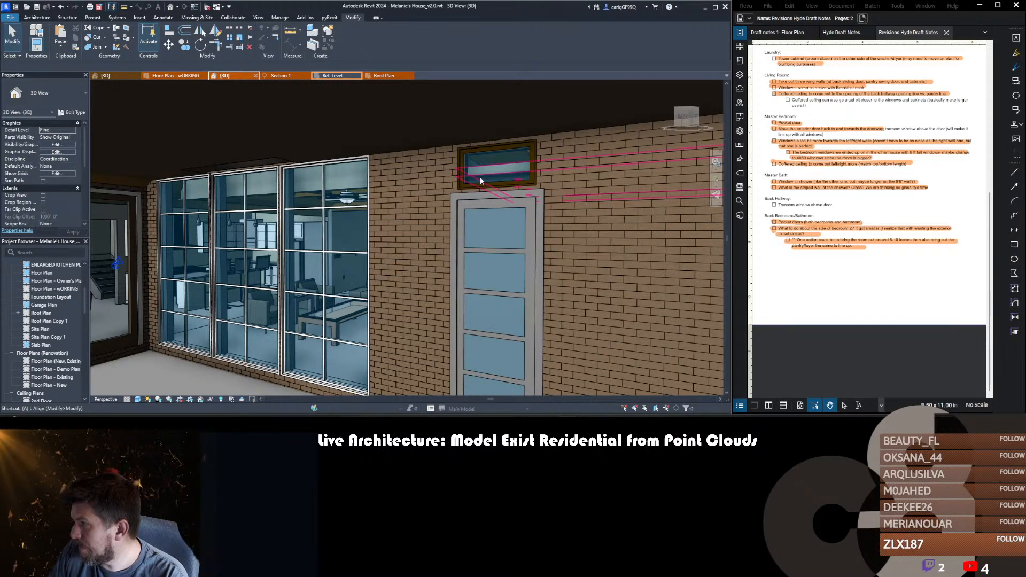
key("l")
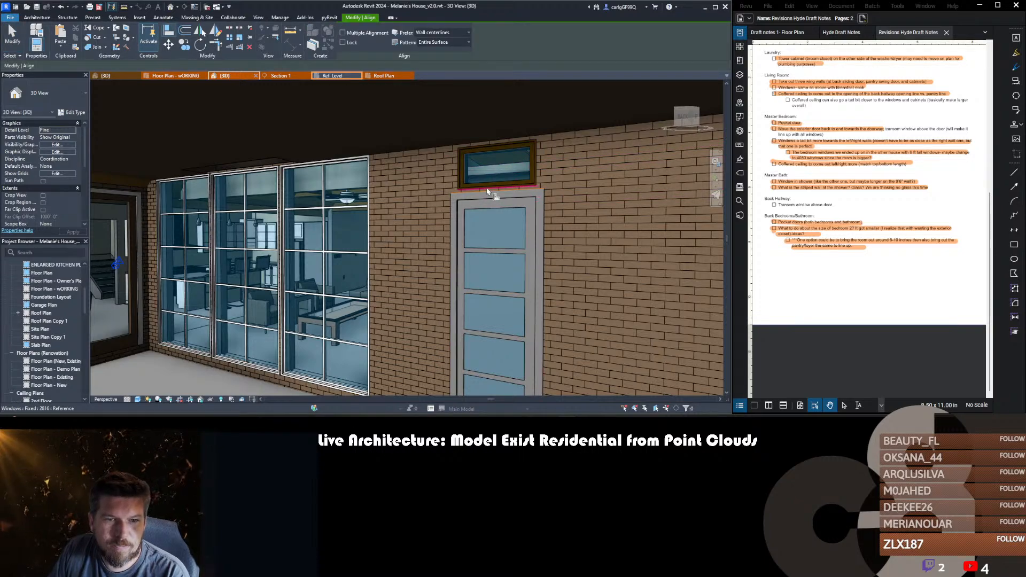
left_click(487, 190)
key("Escape")
key("Escape")
scroll(482, 174, "down", 3)
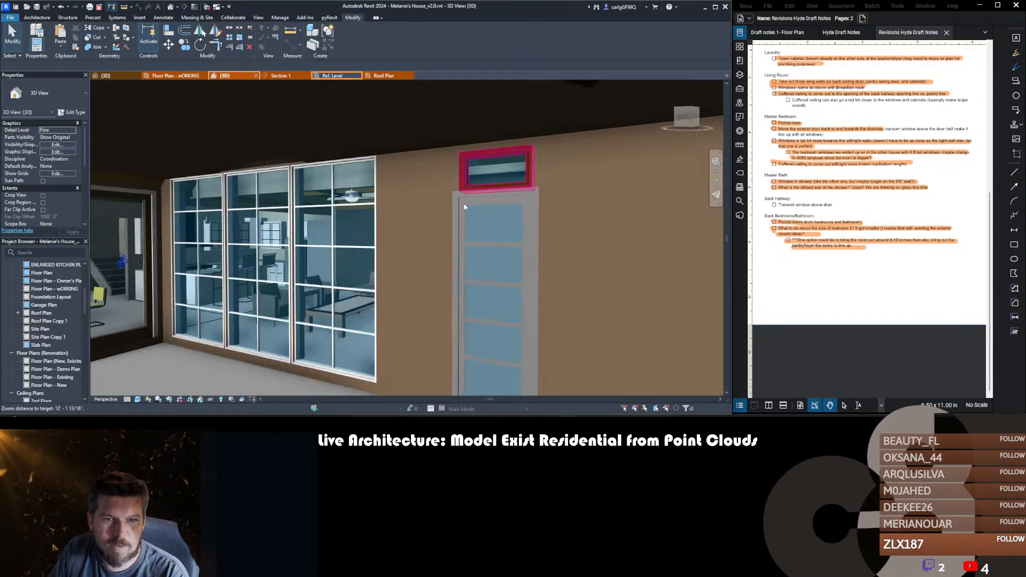
left_click(479, 155)
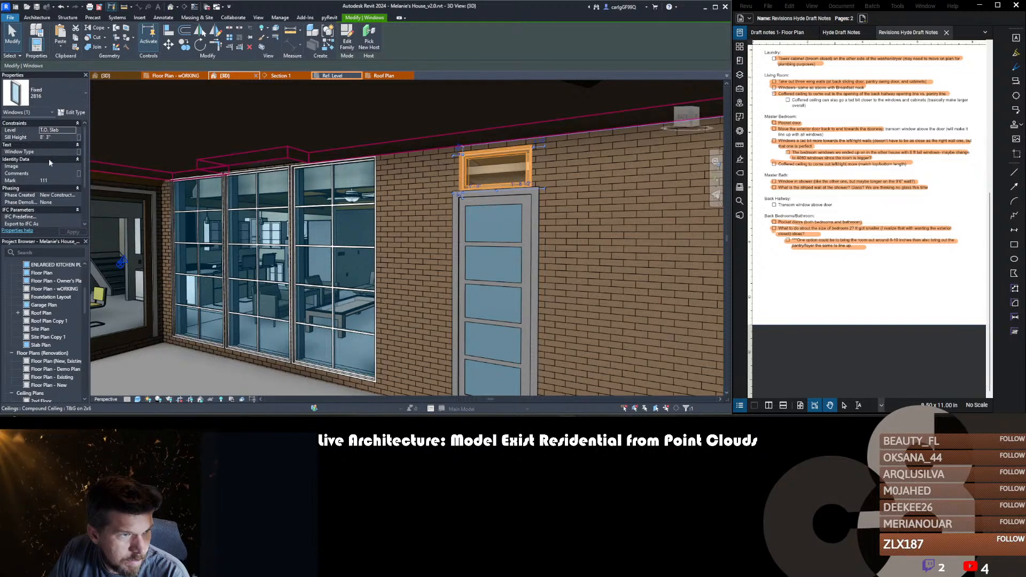
scroll(339, 205, "down", 6)
key("Escape")
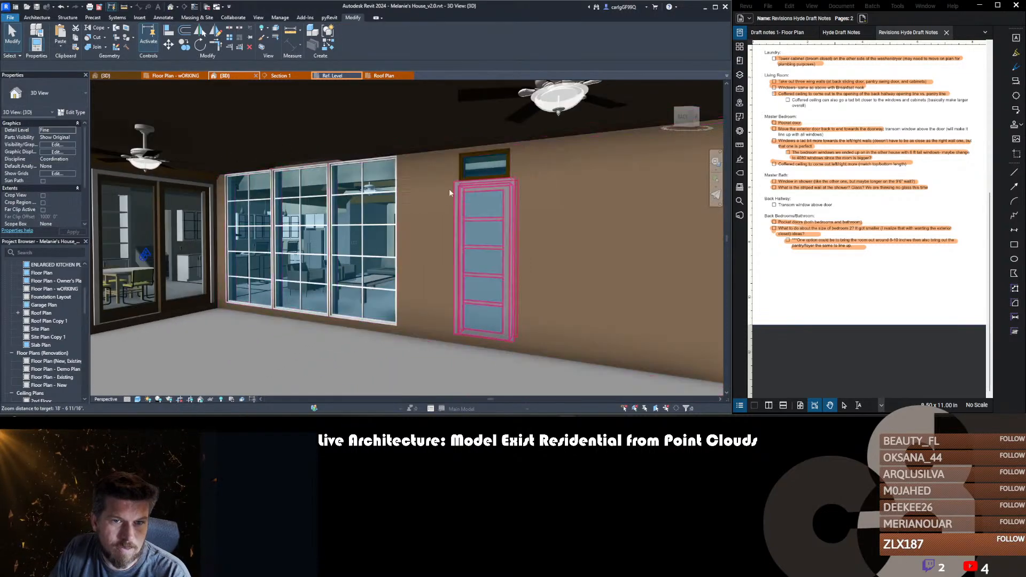
- Switch to the Revisions Hyde Draft Notes in Revu and highlight the transom window notes under Master Bedroom and Back Hallway
scroll(437, 199, "down", 5)
middle_click_drag(595, 234, 352, 230, "shift")
left_click(906, 136)
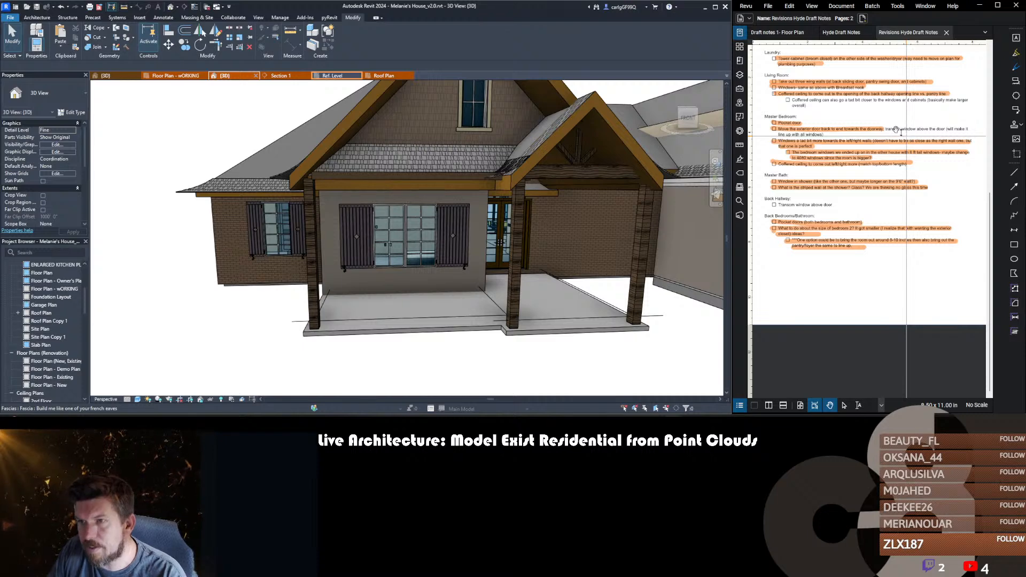
key("h")
left_click_drag(886, 129, 968, 129)
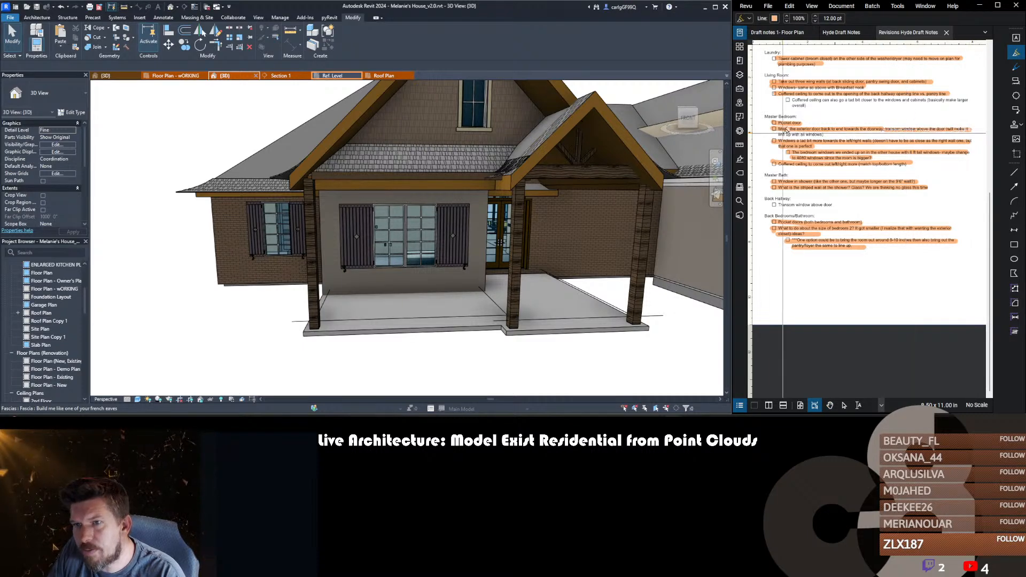
left_click_drag(778, 134, 822, 134)
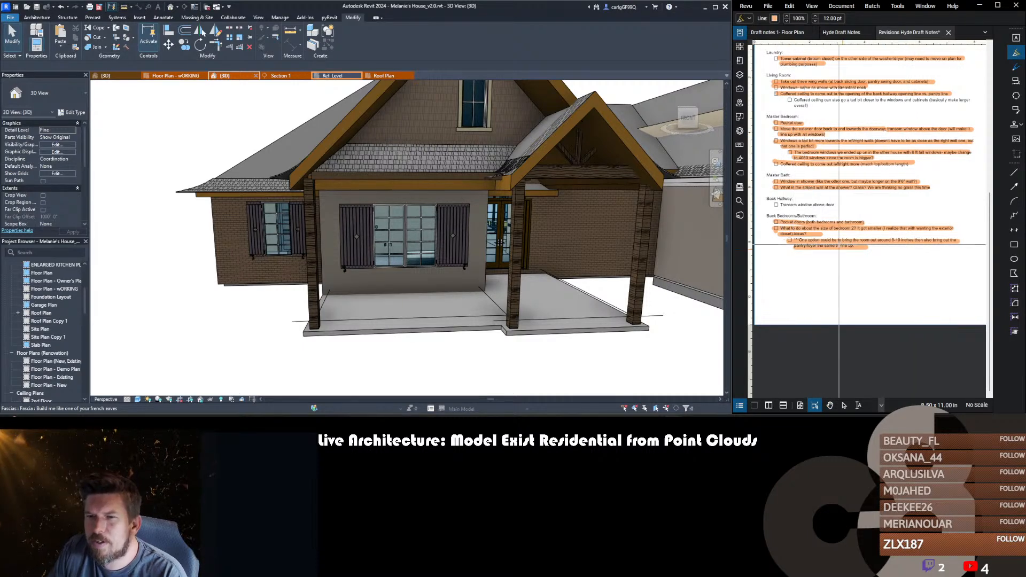
left_click(448, 250)
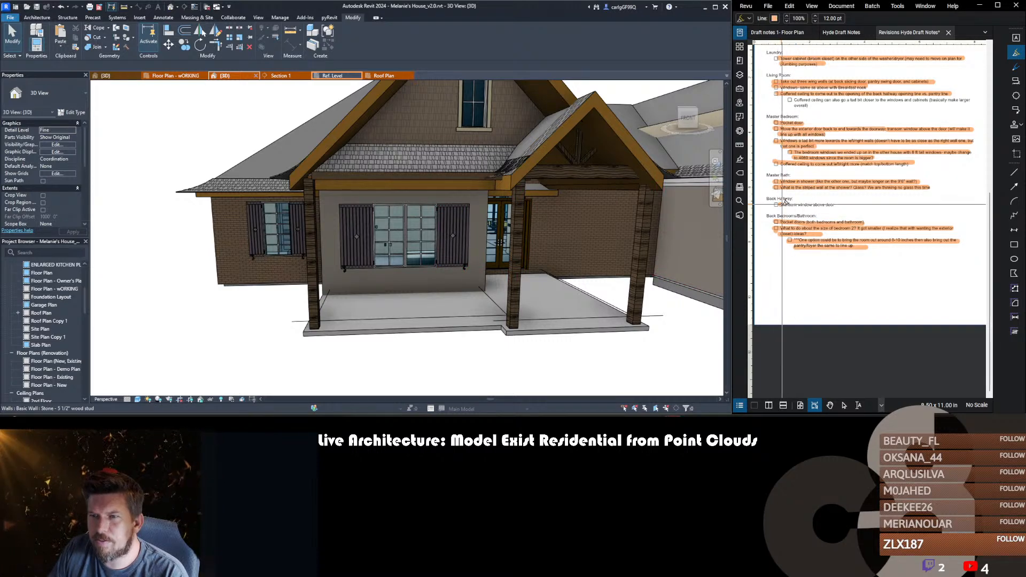
left_click_drag(782, 205, 831, 205)
- Return to Revit, place a similar fixed transom above the glazed door at the rear porch's far end, and change its type to 3016
scroll(422, 220, "down", 2)
middle_click_drag(327, 230, 641, 229)
scroll(530, 223, "down", 3)
middle_click_drag(334, 244, 497, 240)
scroll(376, 223, "up", 5)
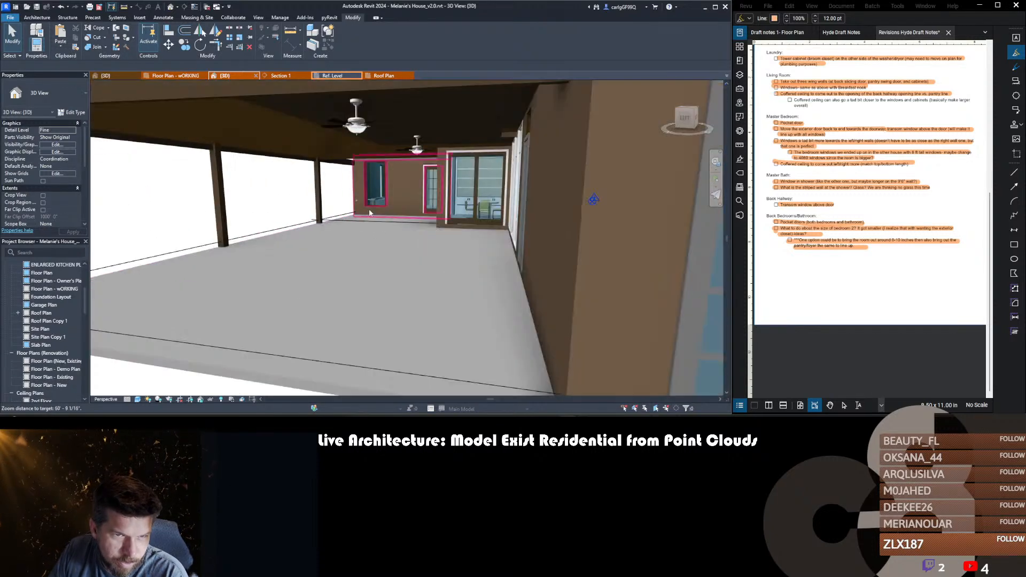
middle_click_drag(370, 212, 424, 212, "shift")
scroll(568, 184, "up", 3)
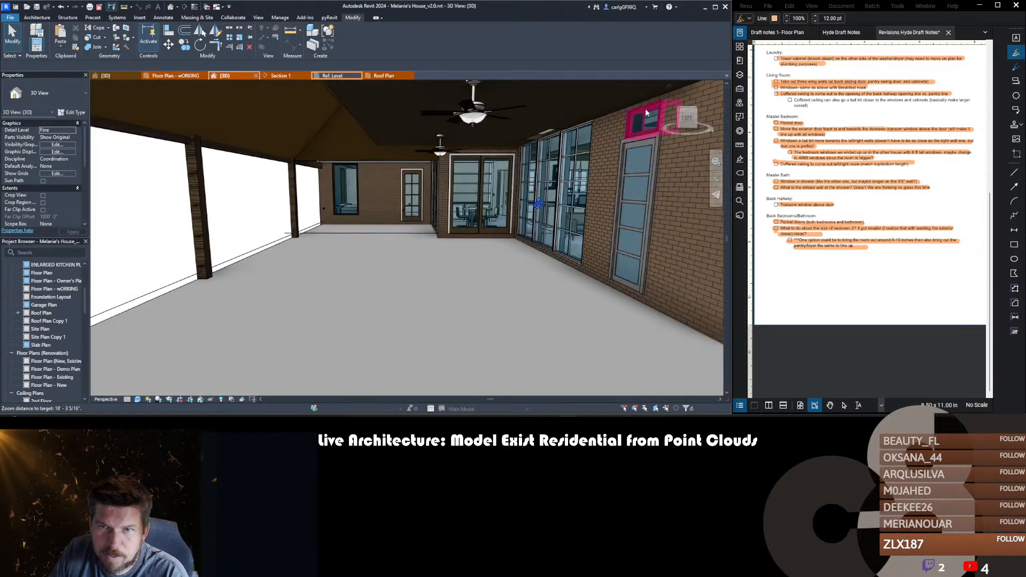
left_click(411, 173)
scroll(409, 176, "up", 3)
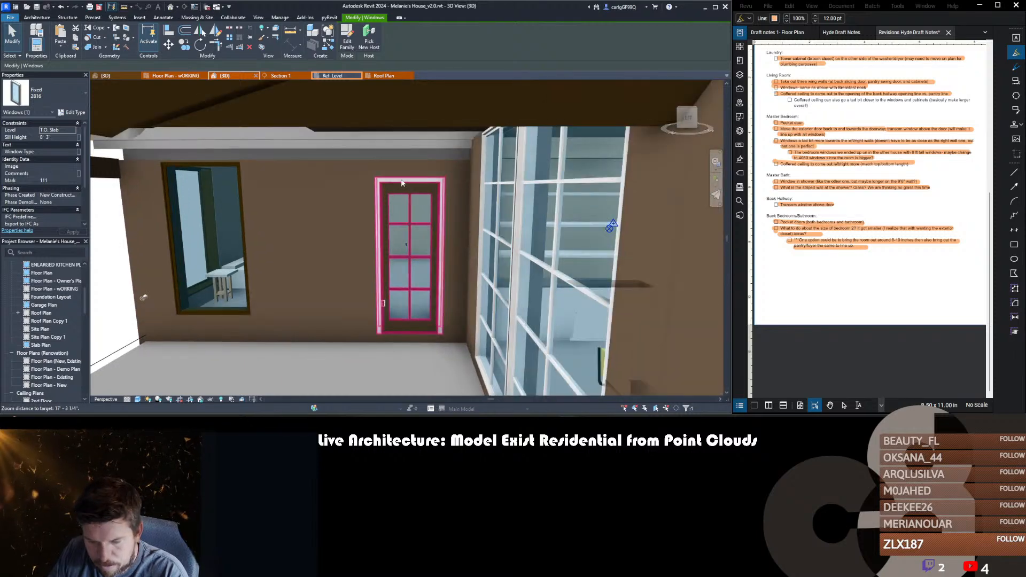
key("c")
key("s")
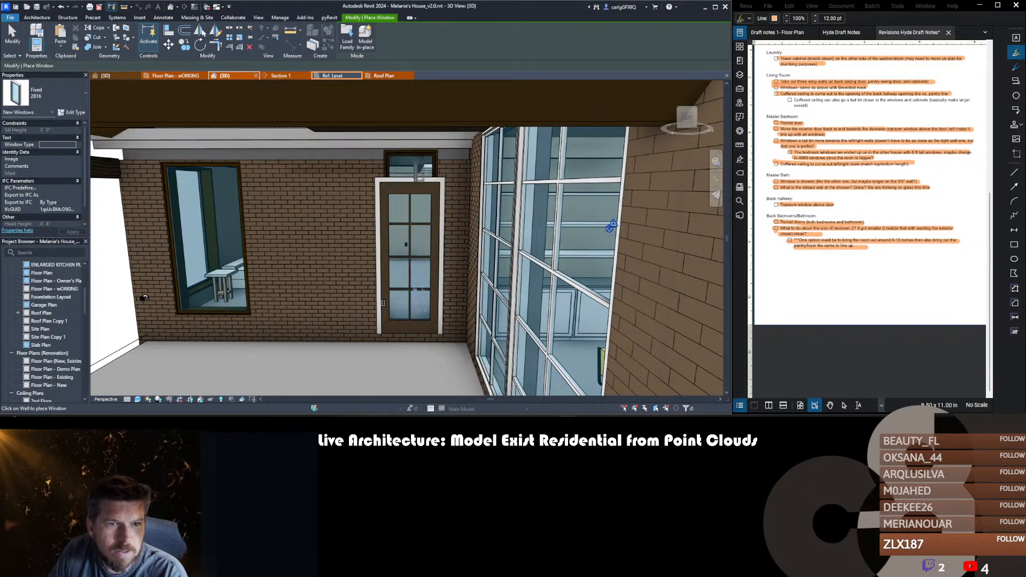
left_click(411, 163)
key("Escape")
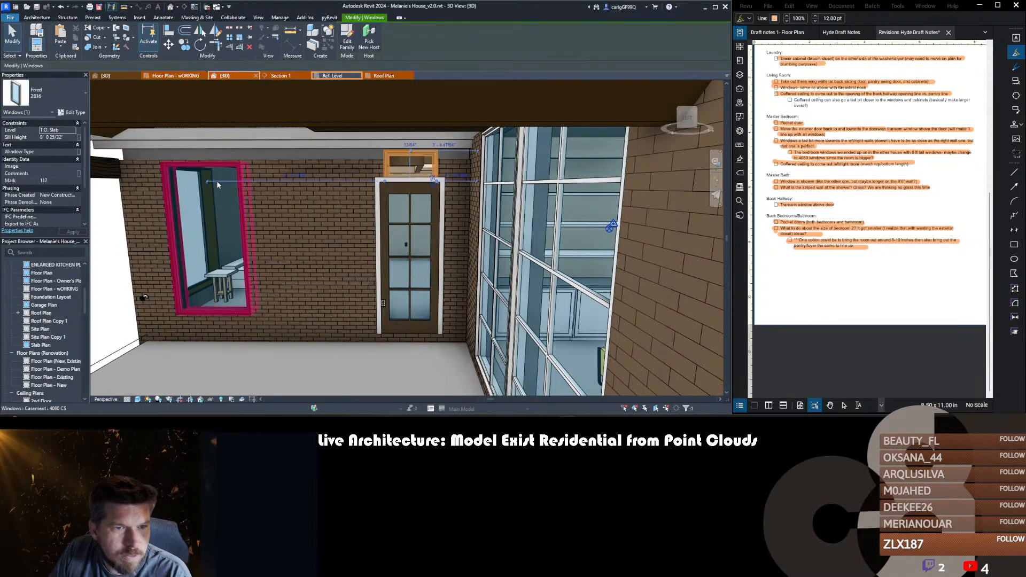
left_click(59, 101)
left_click(34, 143)
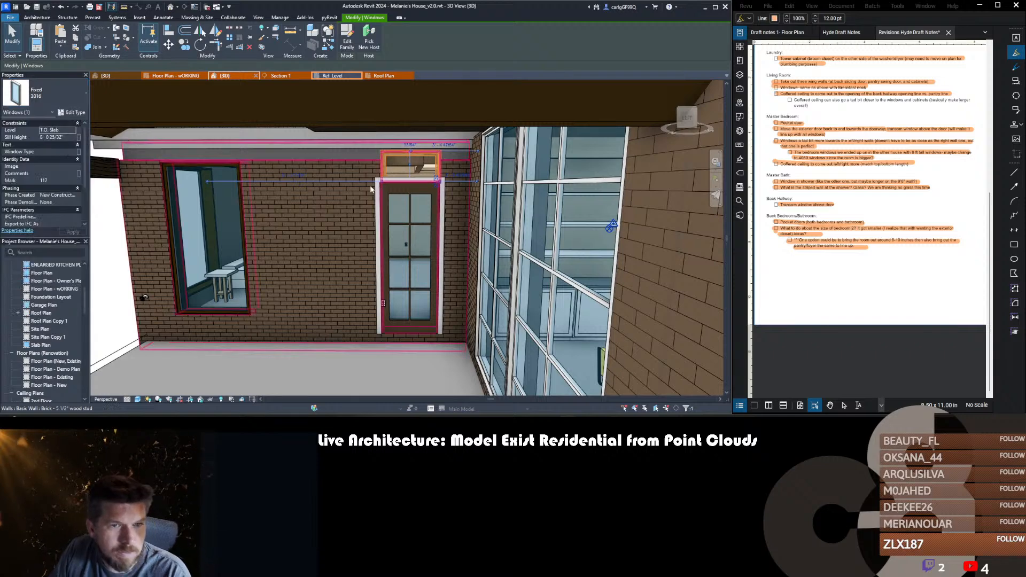
- Align the bottom edge of the 3016 transom with the top of the glazed door's trim and check its sill height
key("a")
key("l")
scroll(392, 198, "up", 2)
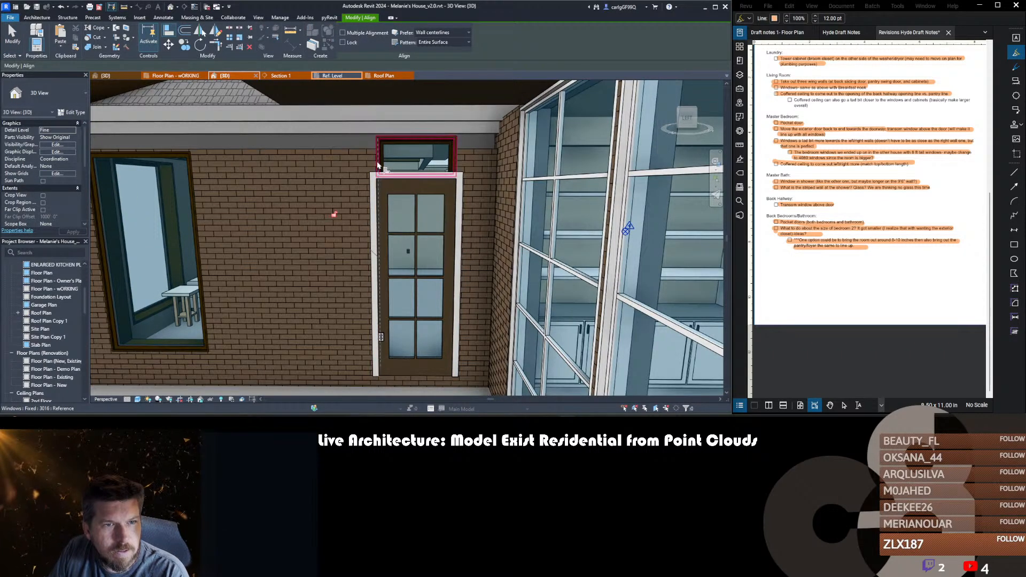
key("Escape")
left_click(450, 148)
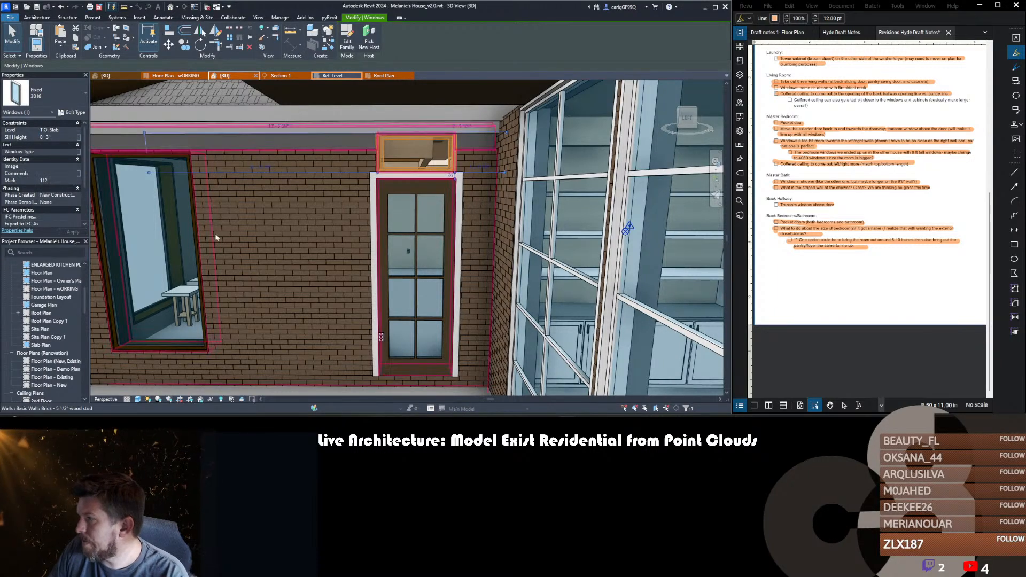
scroll(277, 230, "down", 3)
key("Escape")
- Detach the top of the brick porch side wall at the rear gable's corner from everything it is attached to
middle_click_drag(272, 261, 416, 256, "shift")
scroll(501, 256, "down", 2)
scroll(500, 257, "down", 2)
left_click(440, 243)
middle_click_drag(283, 274, 378, 278, "shift")
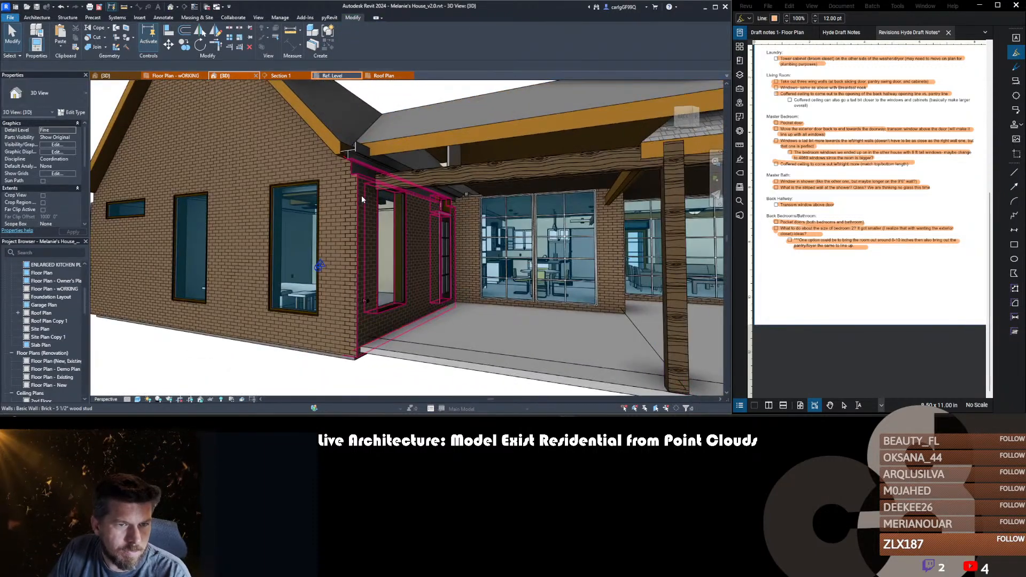
key("Escape")
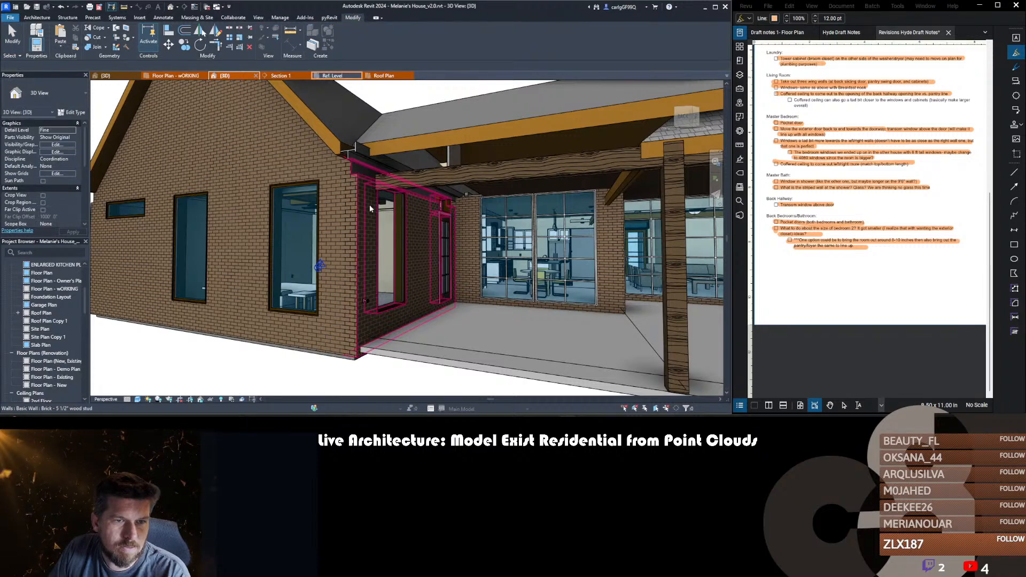
middle_click_drag(405, 278, 428, 280, "shift")
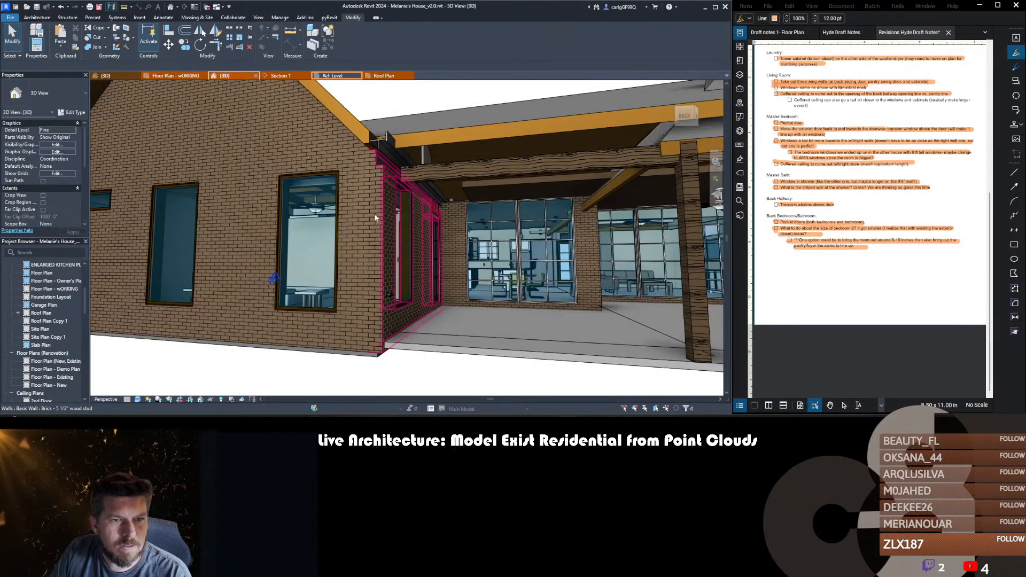
left_click(377, 218)
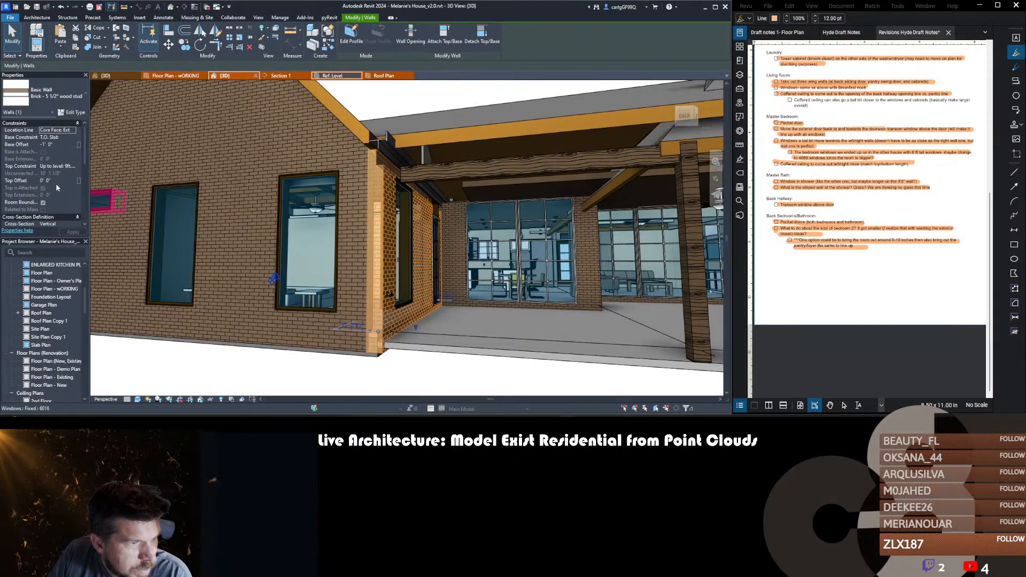
scroll(57, 187, "down", 1)
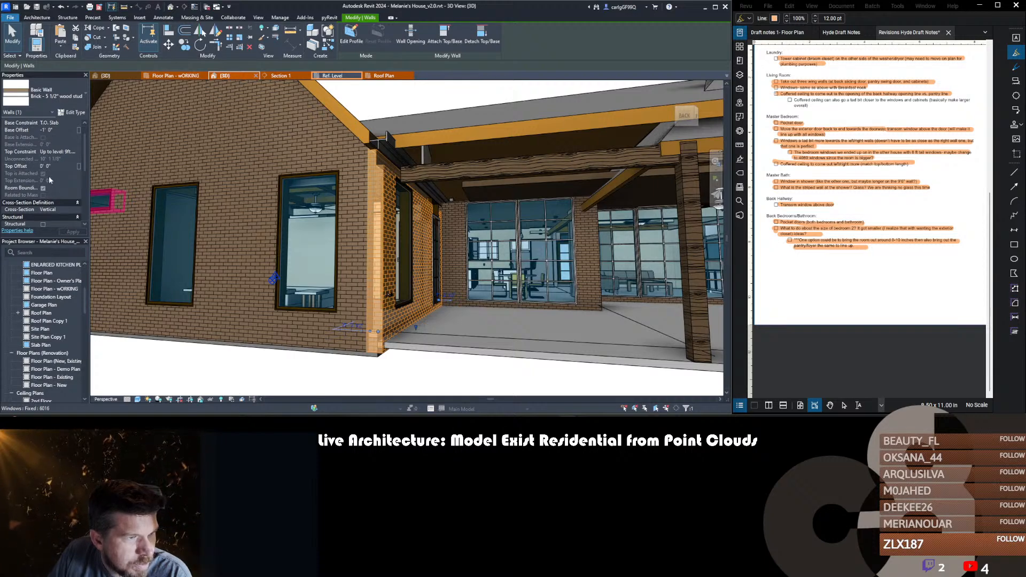
left_click(483, 37)
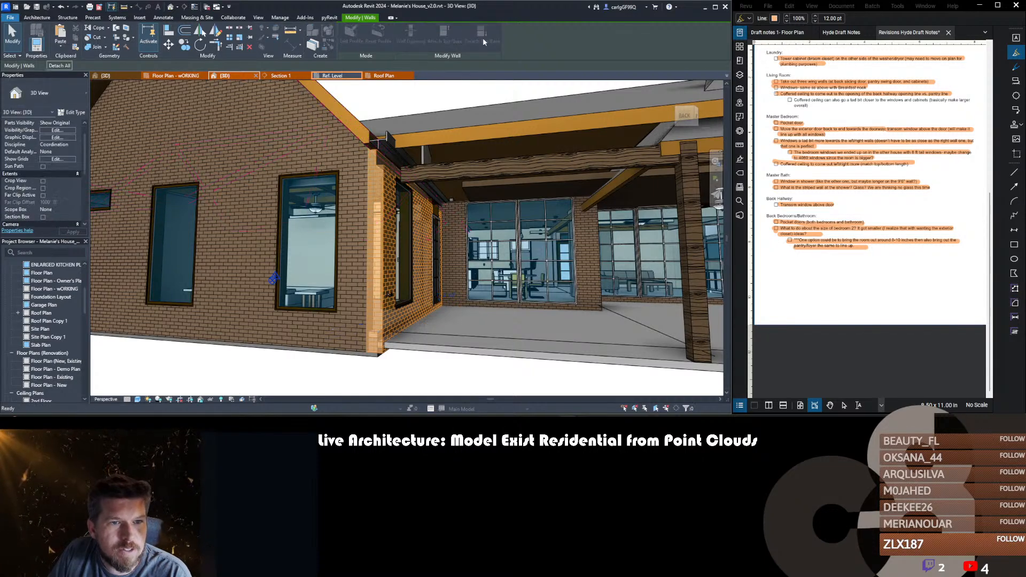
left_click(60, 66)
- Set the top constraint of the brick porch side wall to Up to level: 10ft. Plate
left_click(382, 174)
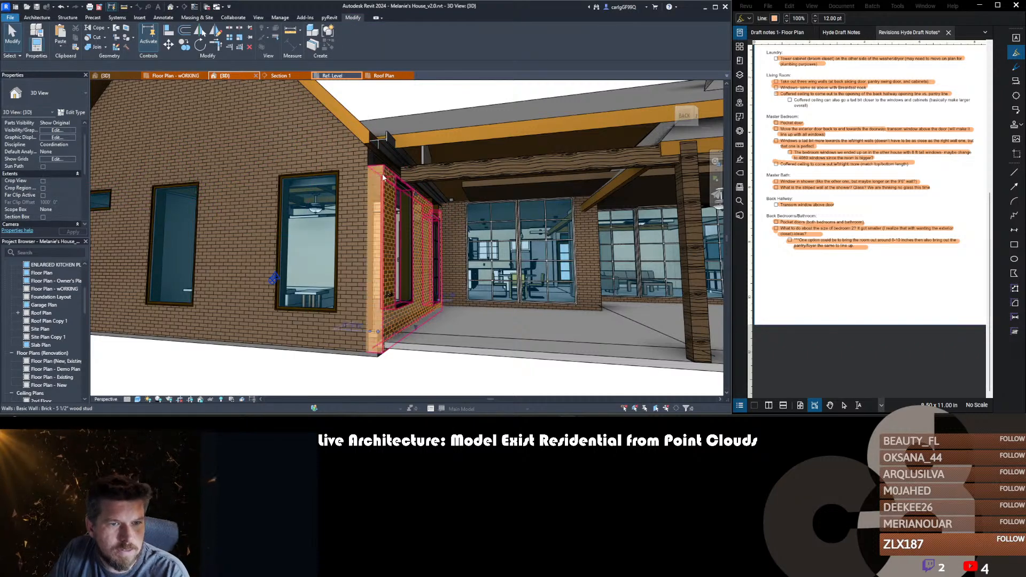
left_click(74, 154)
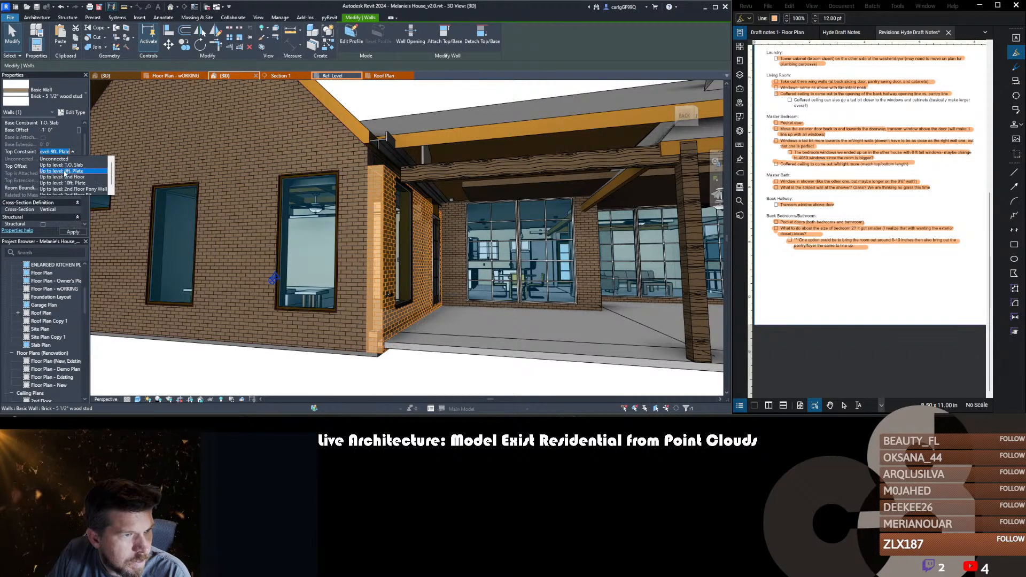
left_click(68, 183)
key("Escape")
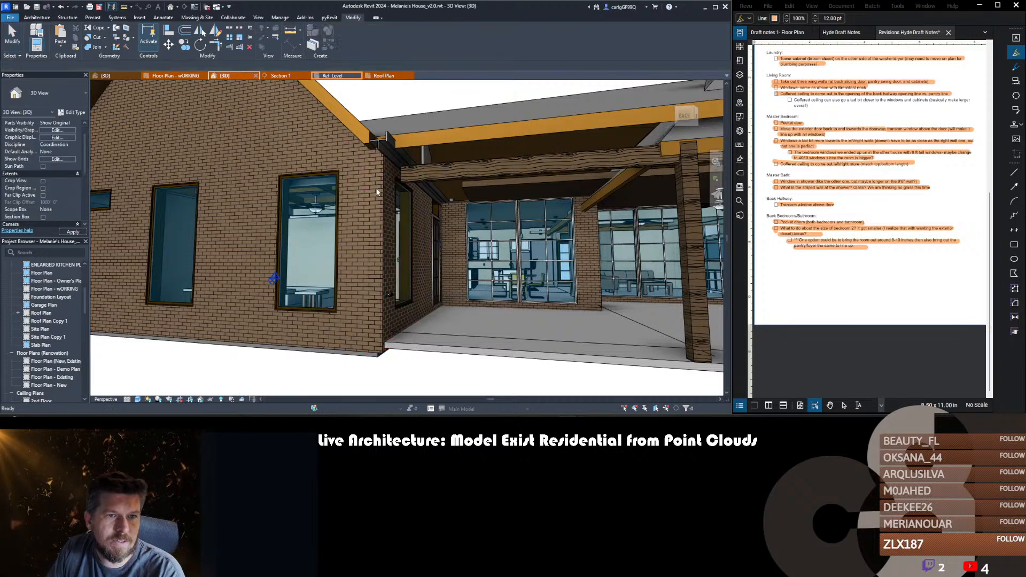
- Compare the rear gable and roof of this house with the rear roof shape in the other open house model's 3D view
scroll(378, 195, "down", 5)
scroll(248, 144, "down", 5)
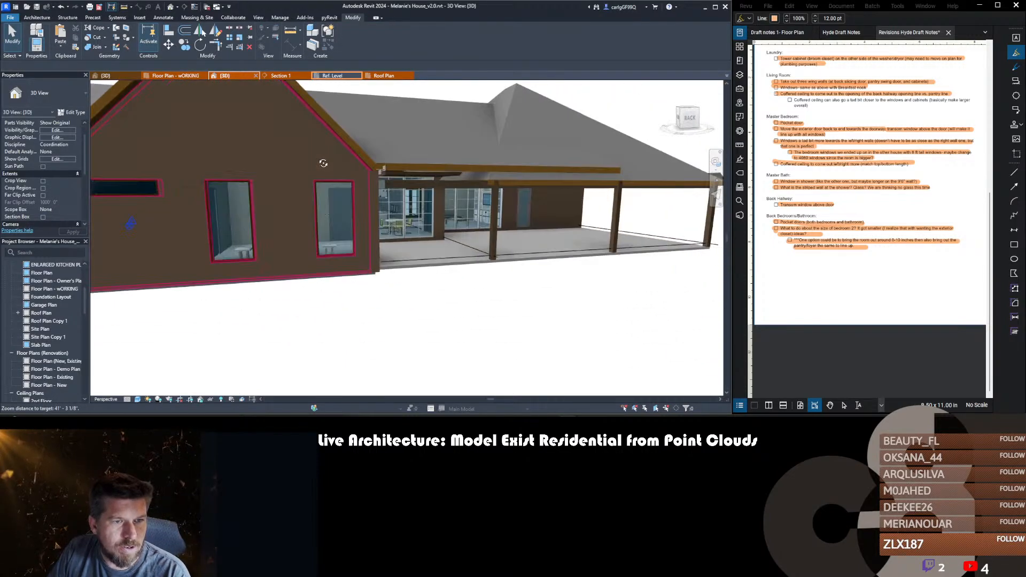
scroll(264, 195, "up", 5)
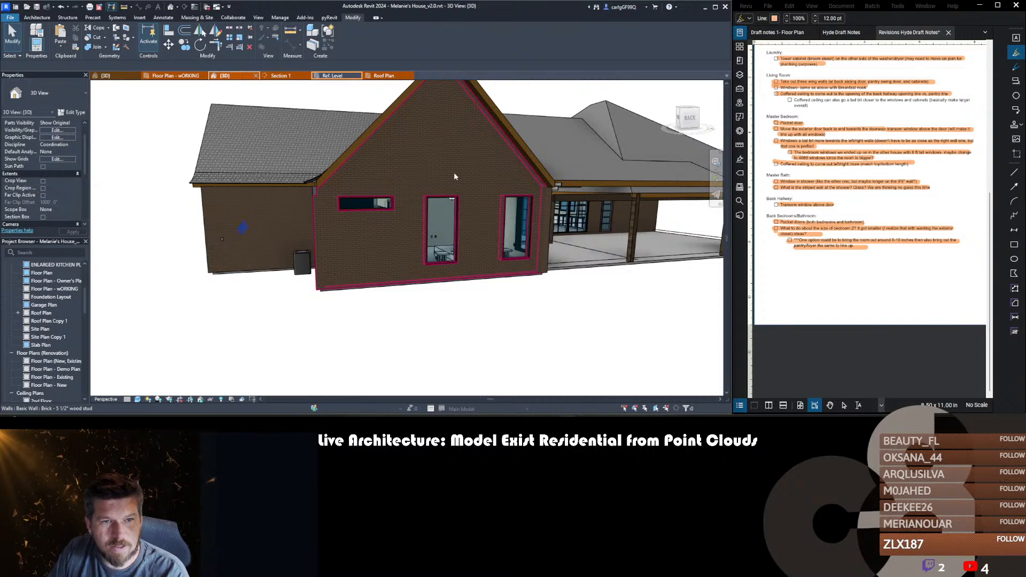
scroll(450, 188, "down", 5)
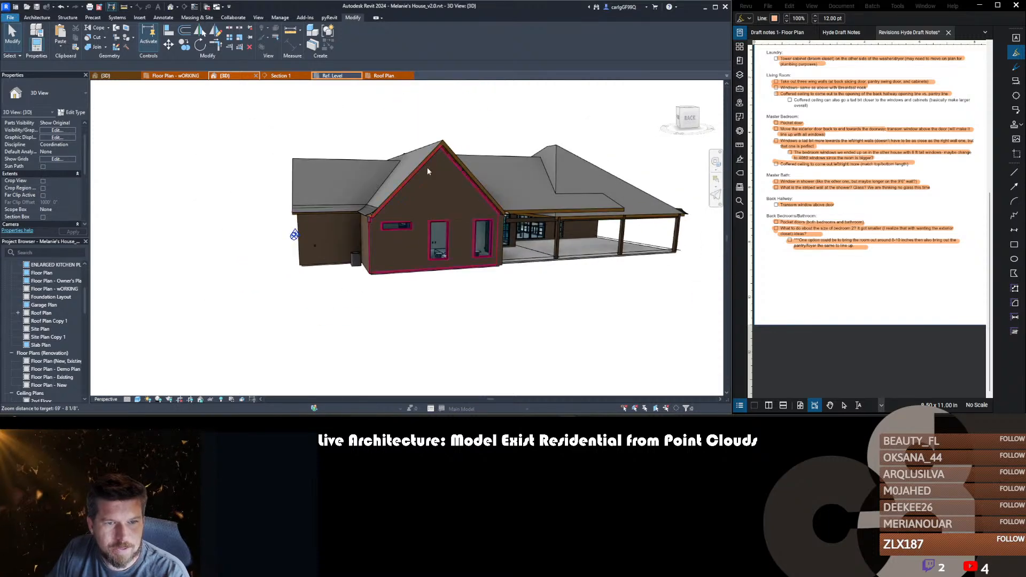
left_click(116, 76)
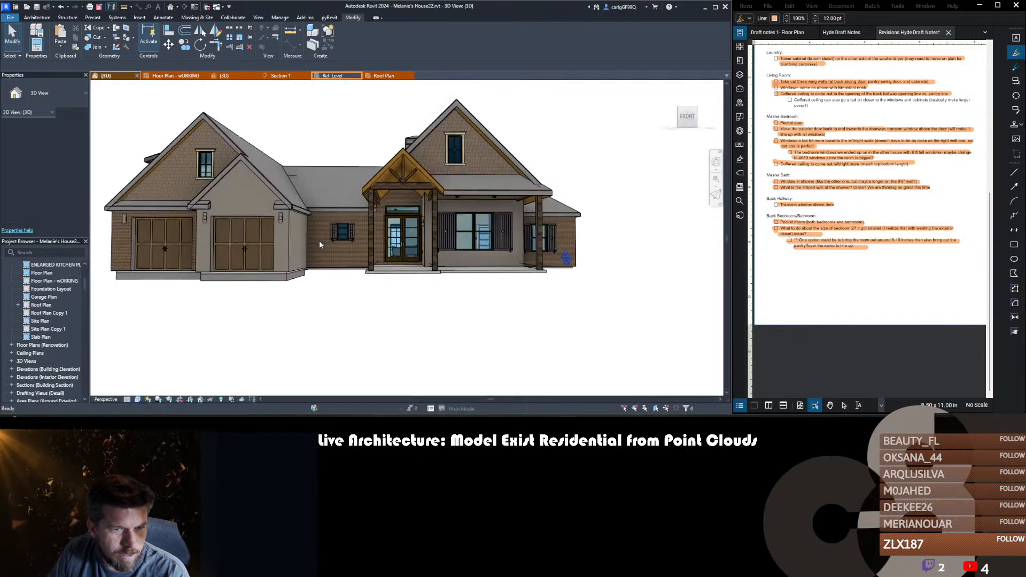
scroll(319, 240, "down", 5)
middle_click_drag(477, 245, 561, 305, "shift")
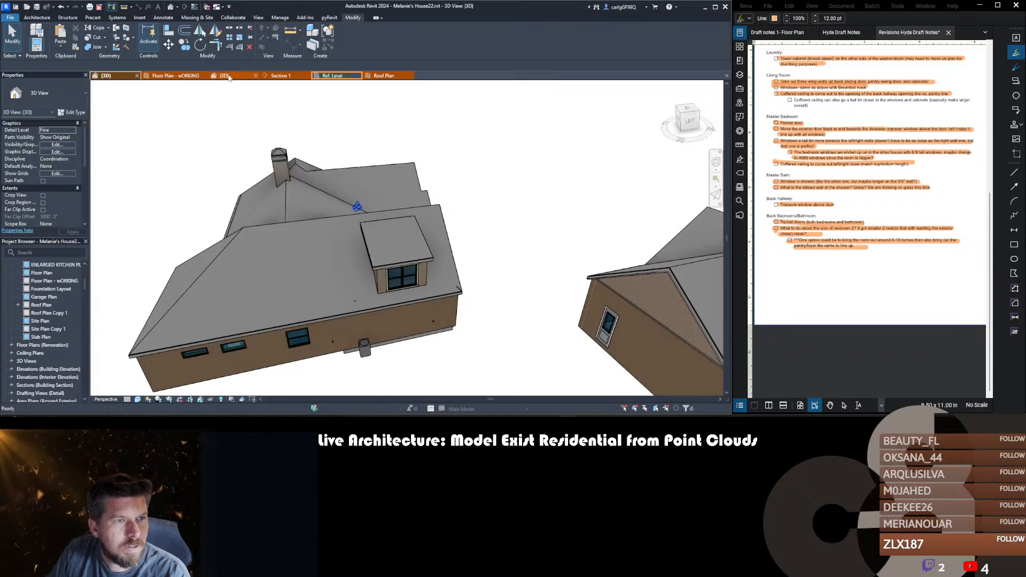
left_click(227, 76)
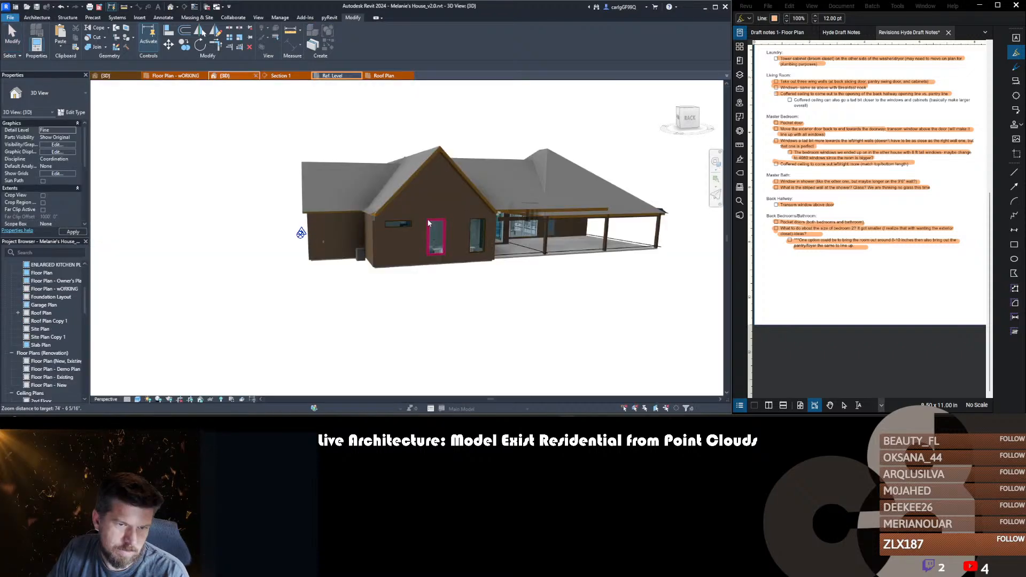
mouse_move(415, 213)
middle_mouse_down("shift")
mouse_move(458, 305)
mouse_move(379, 318)
middle_mouse_up("shift")
middle_click_drag(350, 312, 451, 286, "shift")
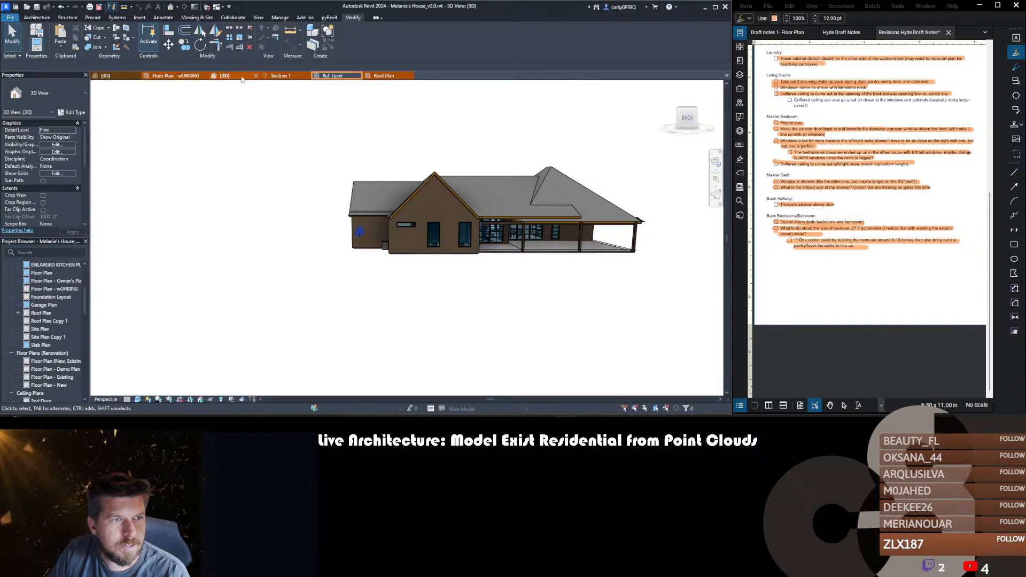
left_click(112, 76)
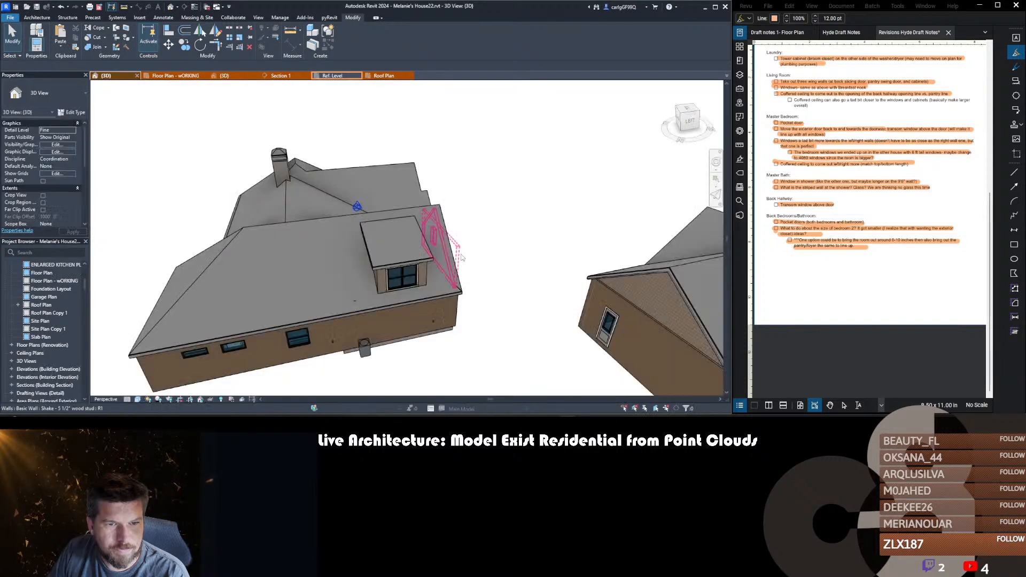
middle_click_drag(454, 221, 411, 259, "shift")
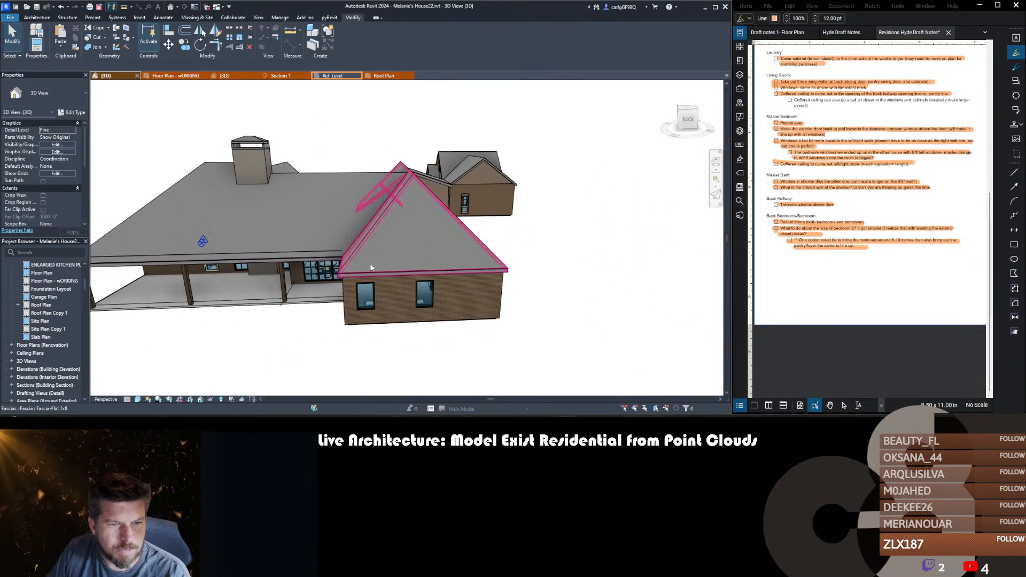
left_click(225, 75)
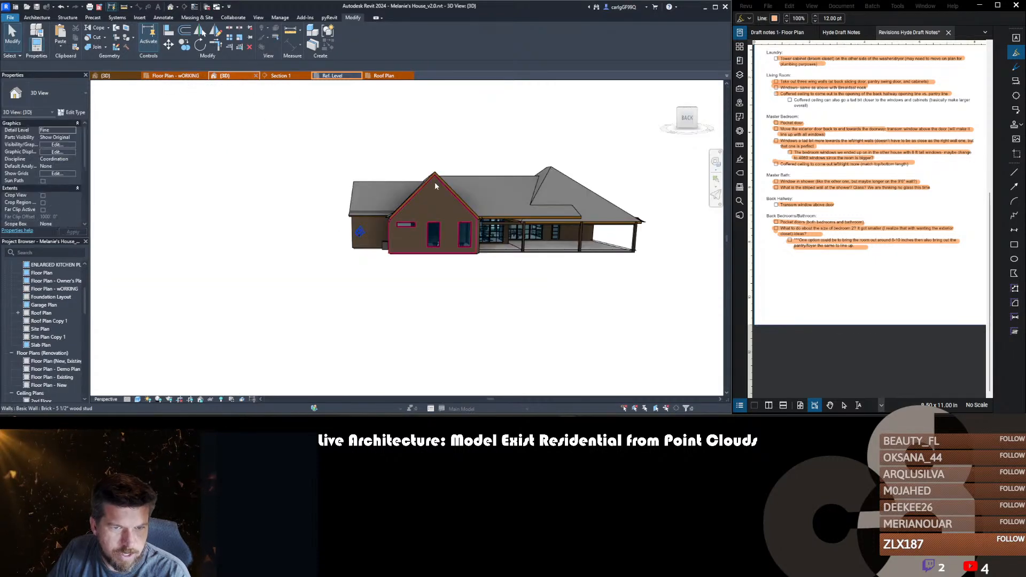
- Try to make the rear gable edge of the roof footprint slope-defining, and discard the sketch edits
middle_click_drag(474, 216, 417, 198, "shift")
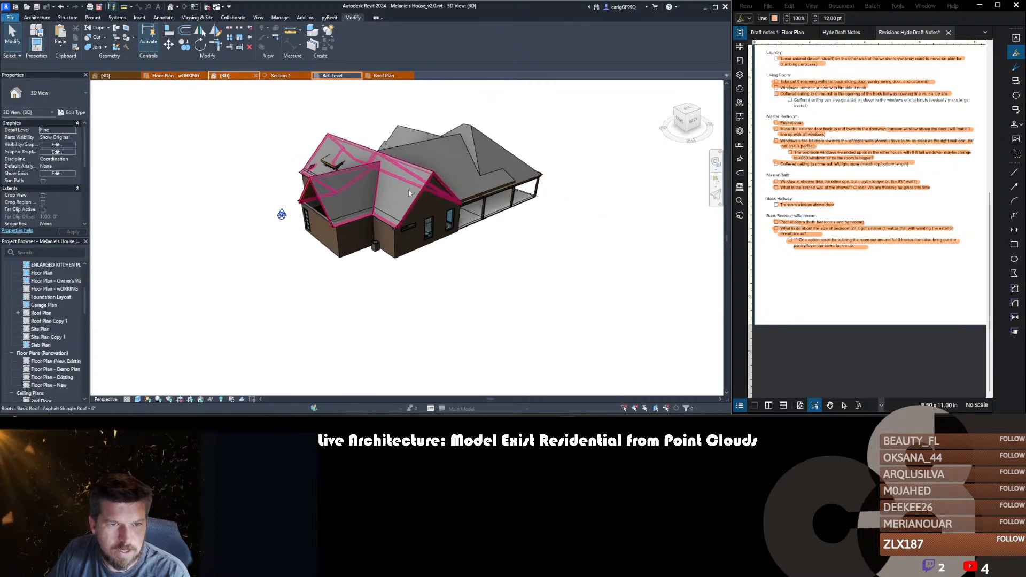
double_click(426, 235)
left_click(427, 227)
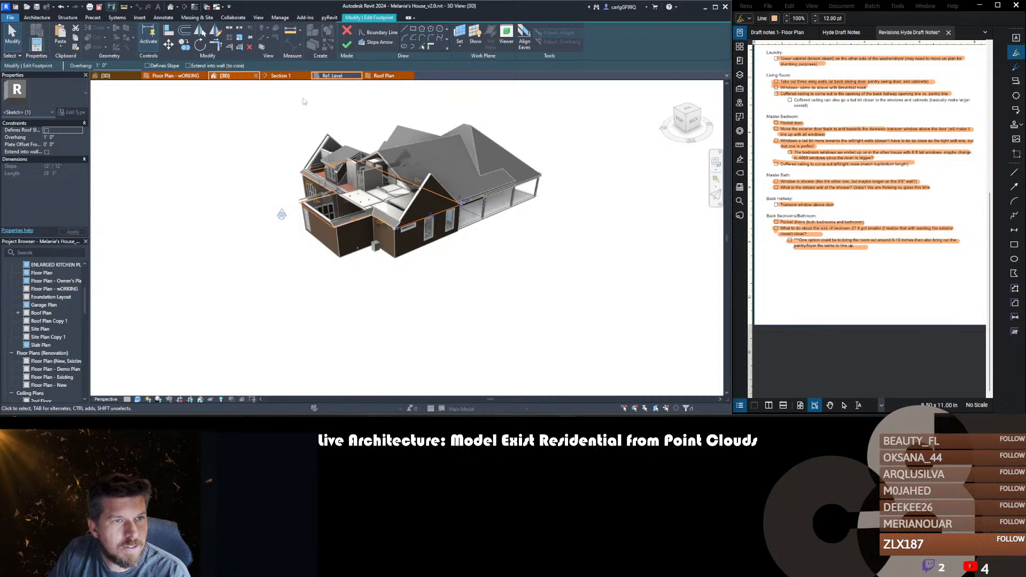
left_click(161, 67)
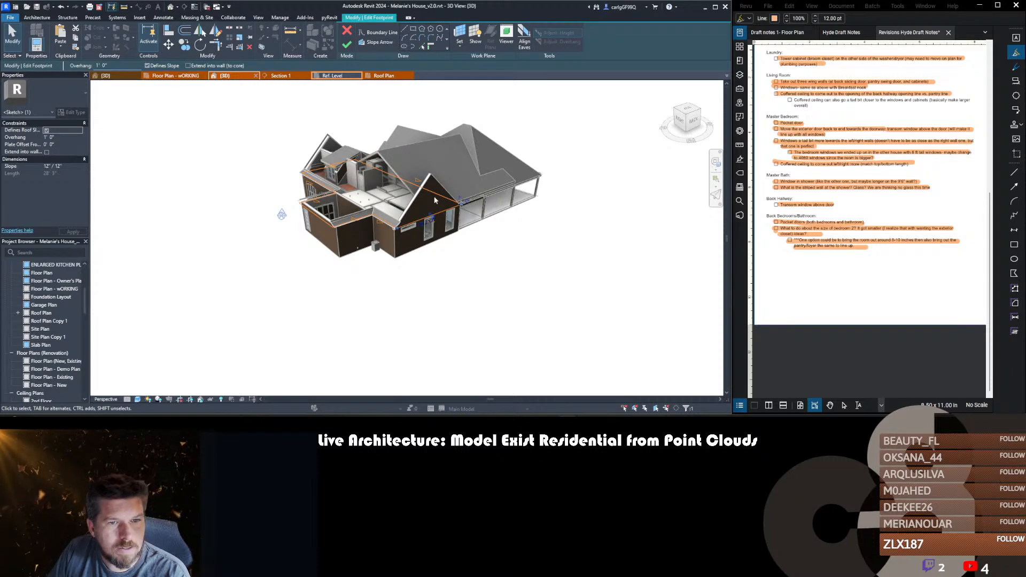
scroll(434, 200, "up", 4)
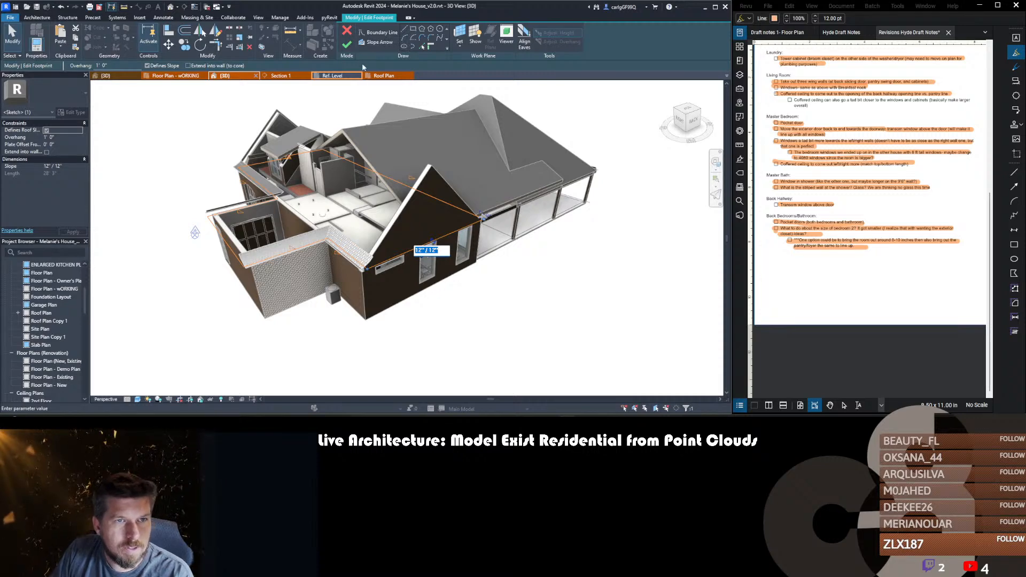
left_click(351, 46)
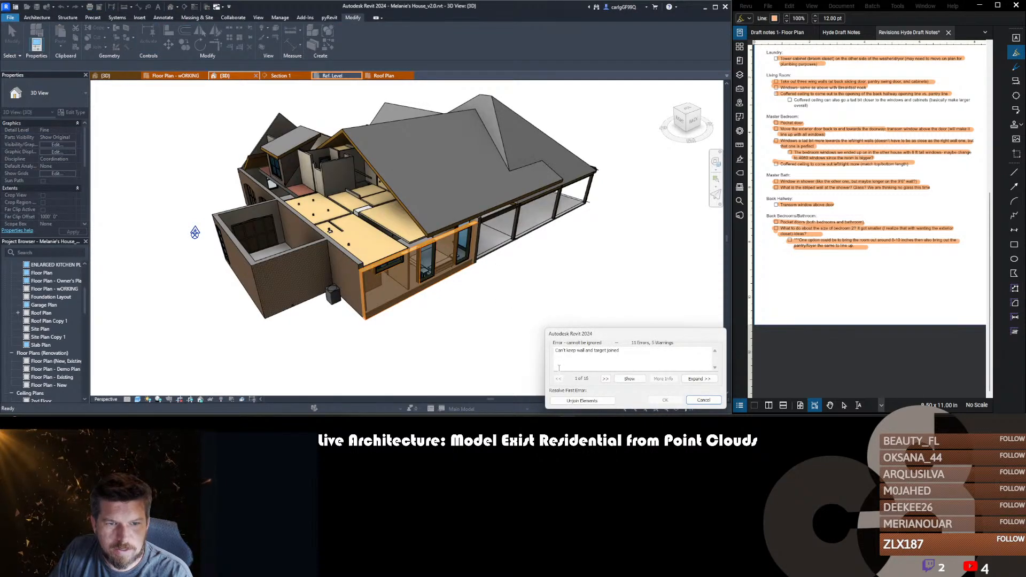
left_click(582, 401)
left_click(711, 403)
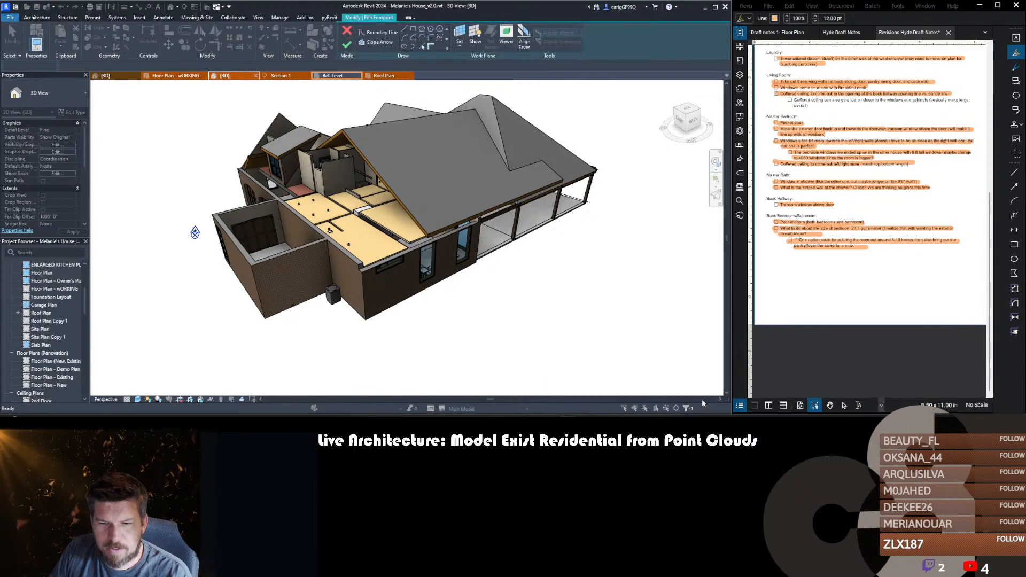
left_click(345, 34)
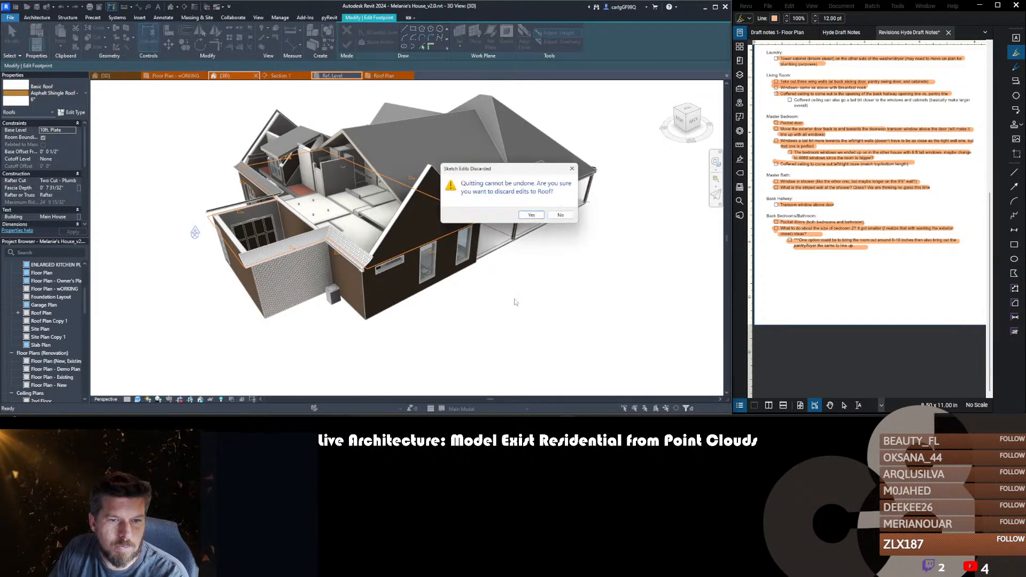
left_click(532, 216)
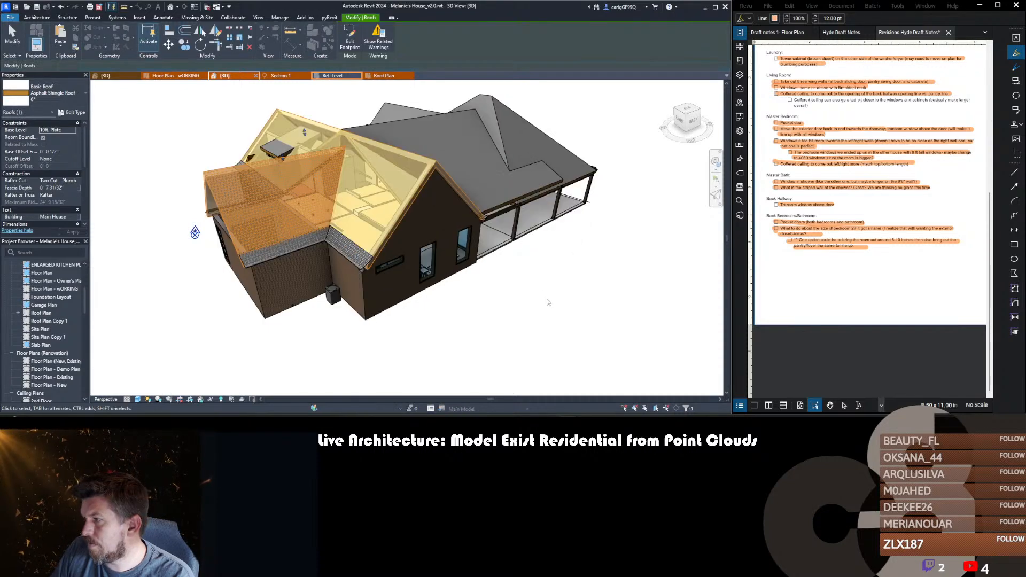
left_click(522, 292)
scroll(448, 256, "down", 2)
middle_click_drag(553, 306, 508, 243, "shift")
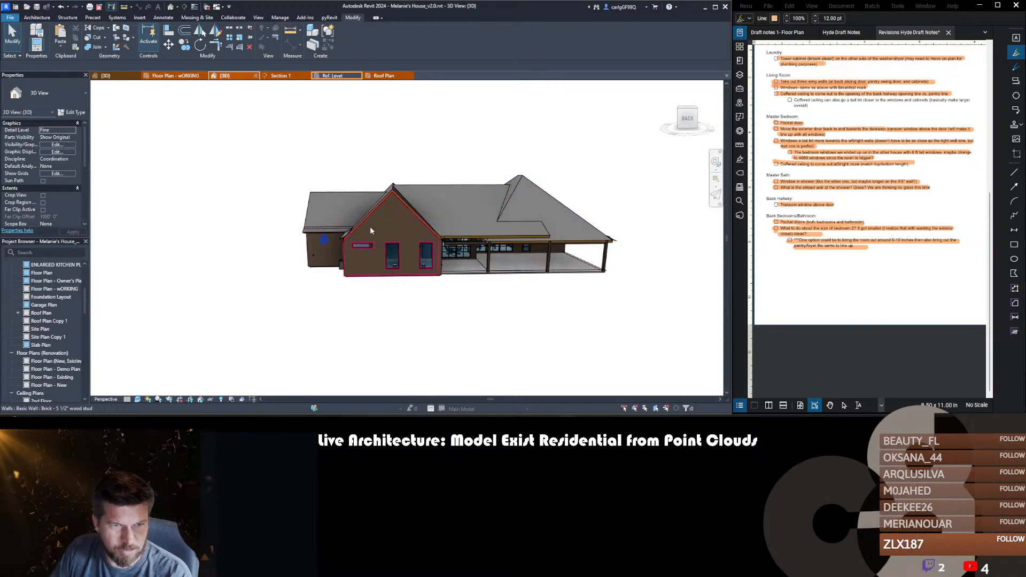
scroll(385, 222, "up", 4)
left_click(401, 205)
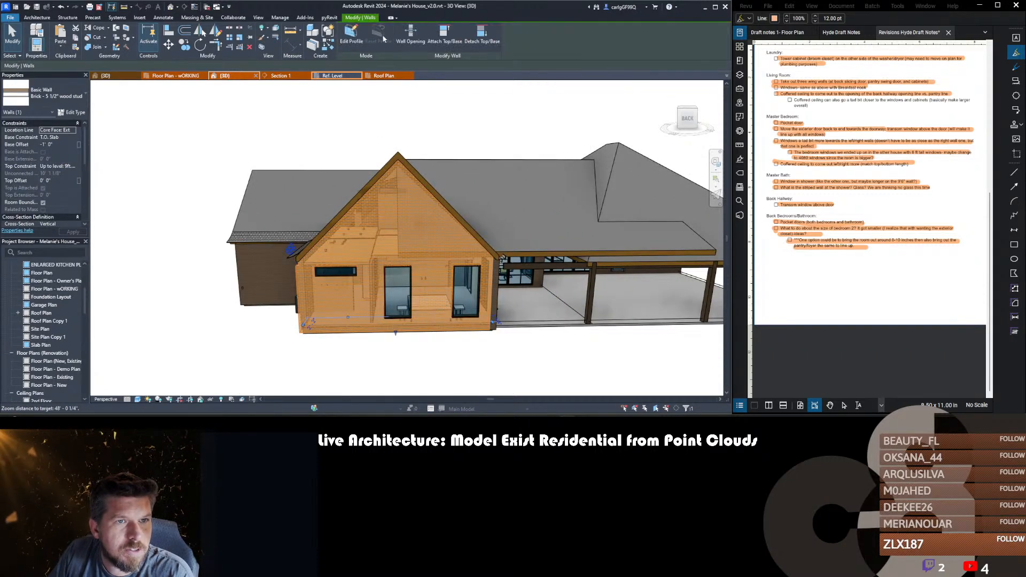
left_click(353, 39)
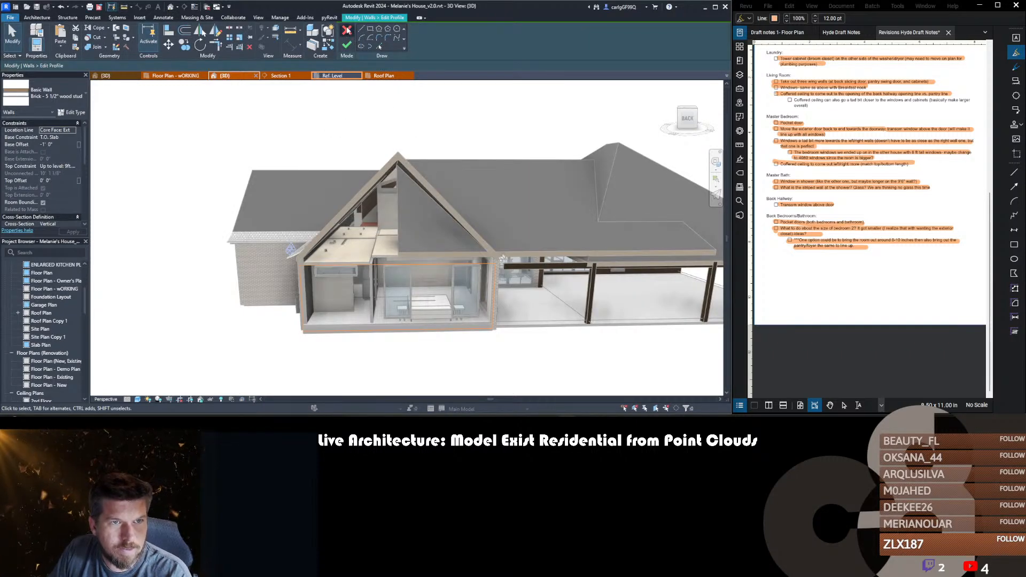
left_click(347, 45)
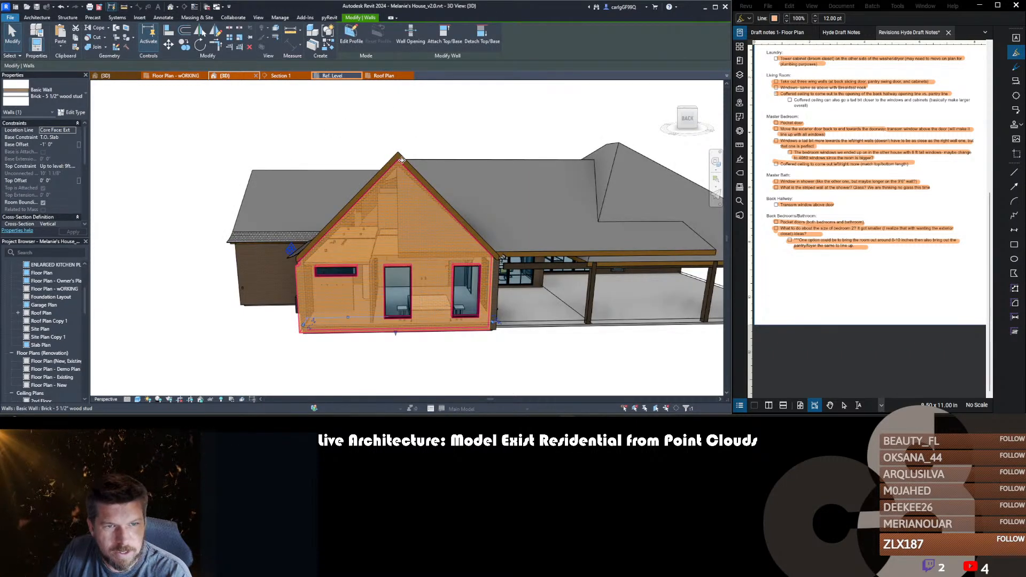
- Inspect the front porch gable, its shake wall and its window from several angles
scroll(500, 202, "down", 3)
middle_click_drag(454, 241, 646, 250, "shift")
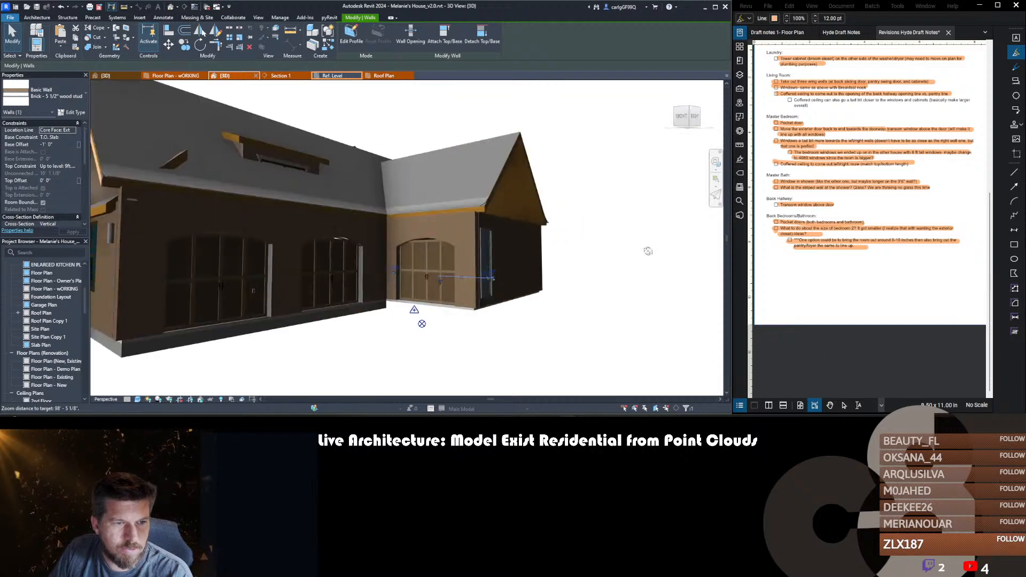
middle_click_drag(460, 285, 439, 287)
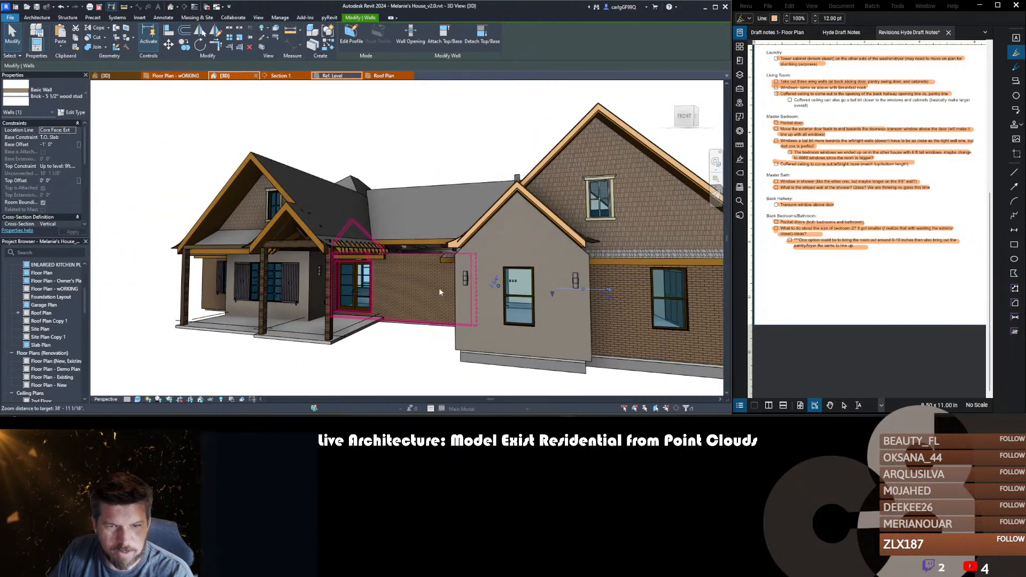
scroll(438, 287, "up", 2)
scroll(636, 202, "down", 2)
scroll(316, 251, "up", 3)
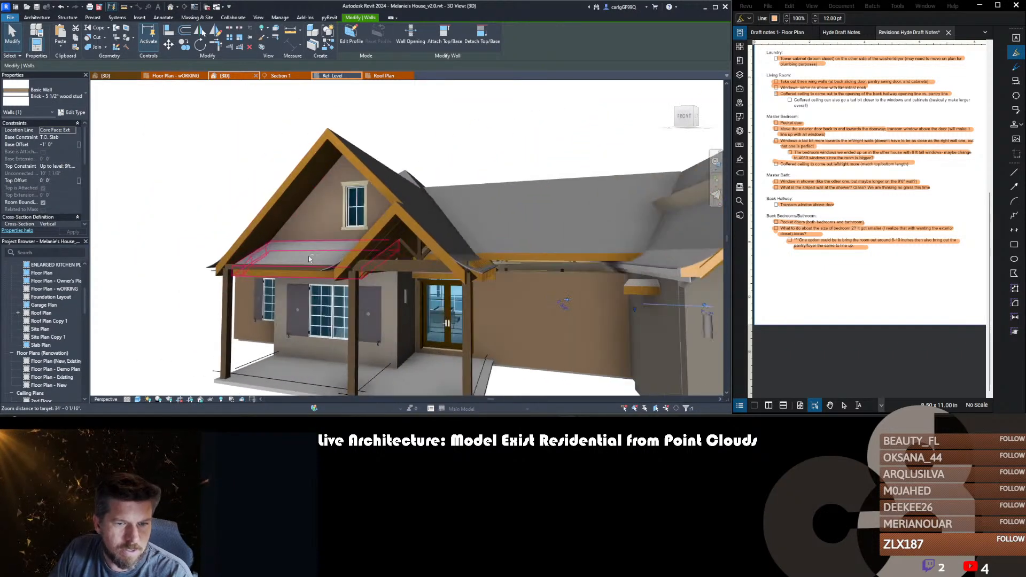
middle_click_drag(310, 258, 358, 254, "shift")
middle_click_drag(454, 188, 391, 282, "shift")
left_click(402, 222)
left_click(403, 178)
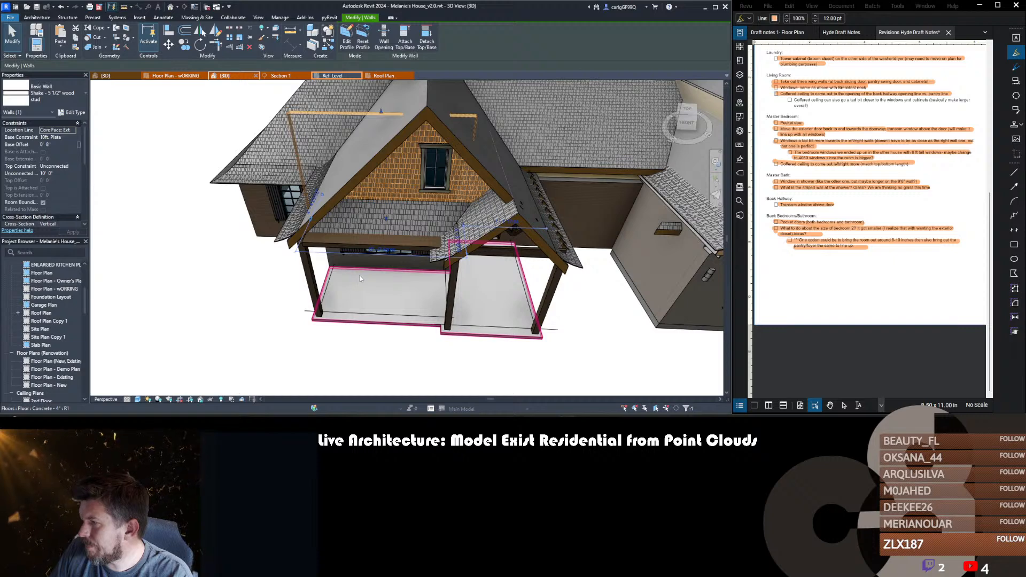
middle_click_drag(360, 279, 400, 256, "shift")
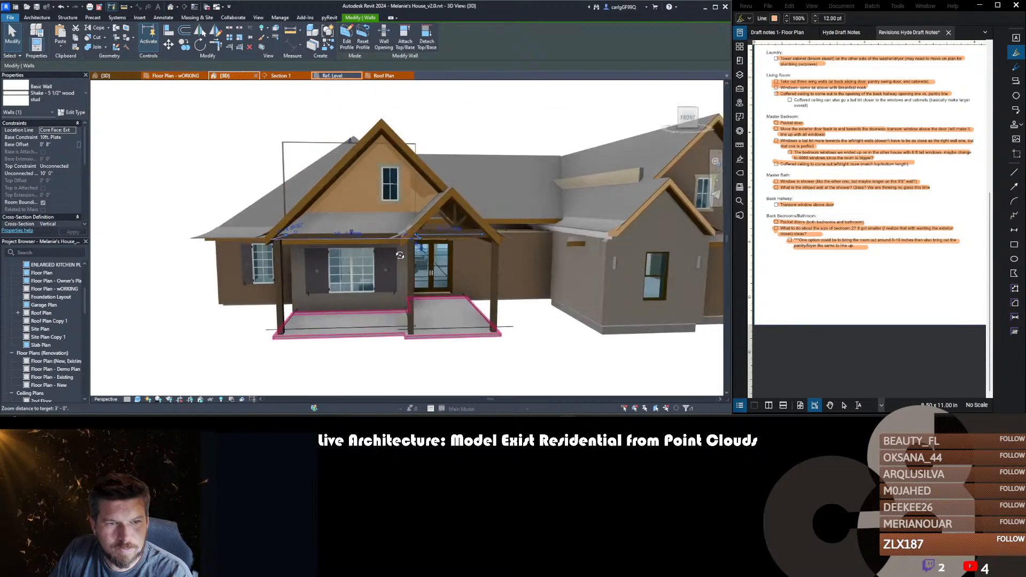
key("Escape")
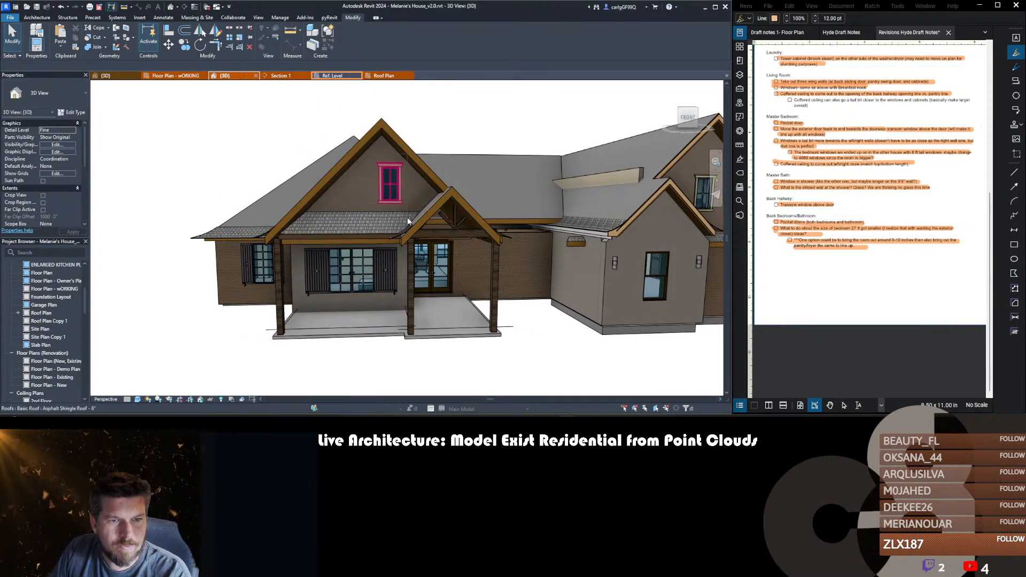
- Select the front porch gable window together with its trim and nudge both five increments to the left
left_click(407, 221, "ctrl")
key("Left")
key("Left")
key("Left")
key("Left")
key("Left")
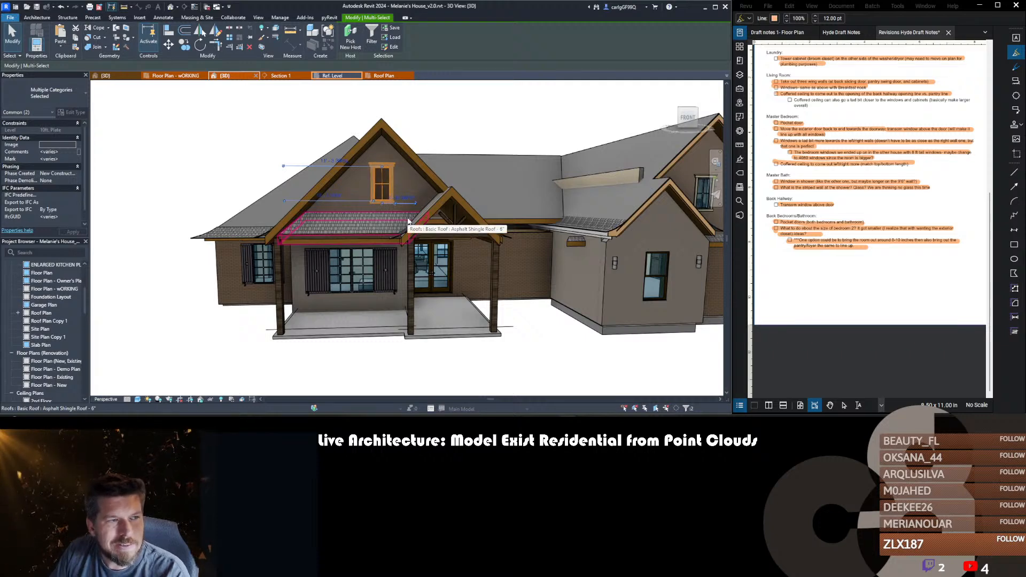
- Duplicate the front gable window's type as 3030 and set its height and width to 3' 0"
left_click(408, 221, "shift")
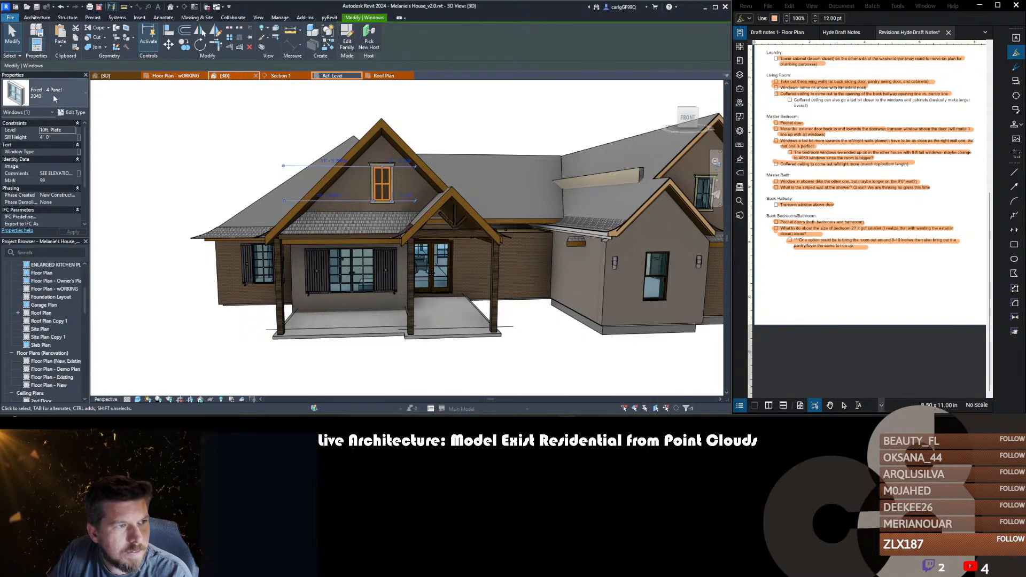
left_click(53, 94)
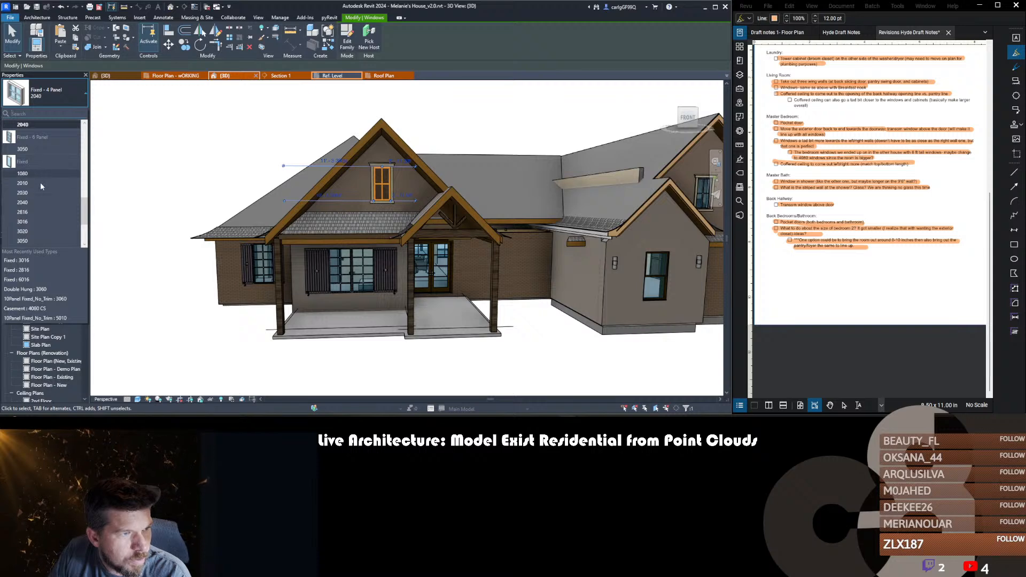
scroll(39, 209, "up", 2)
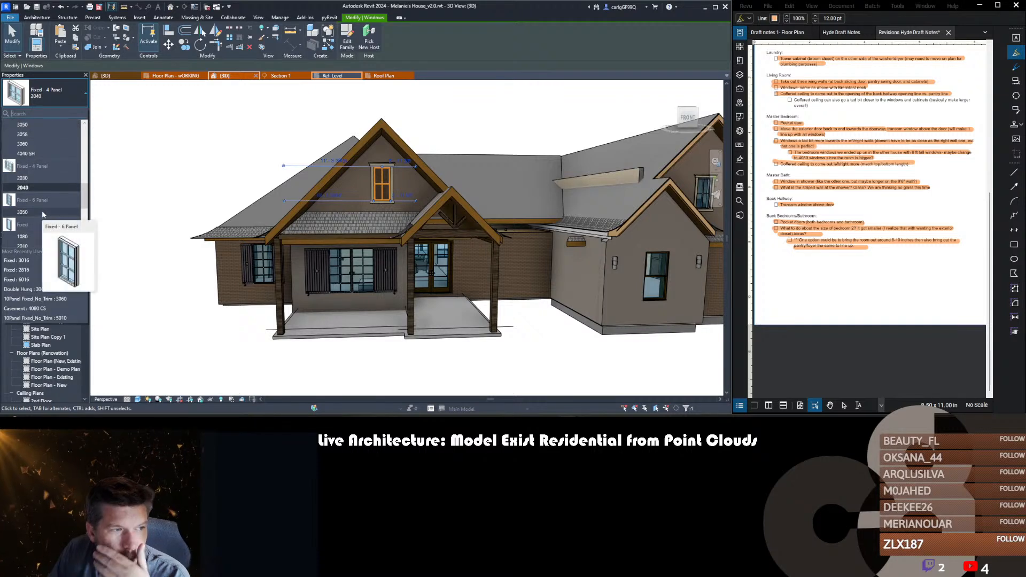
left_click(76, 95)
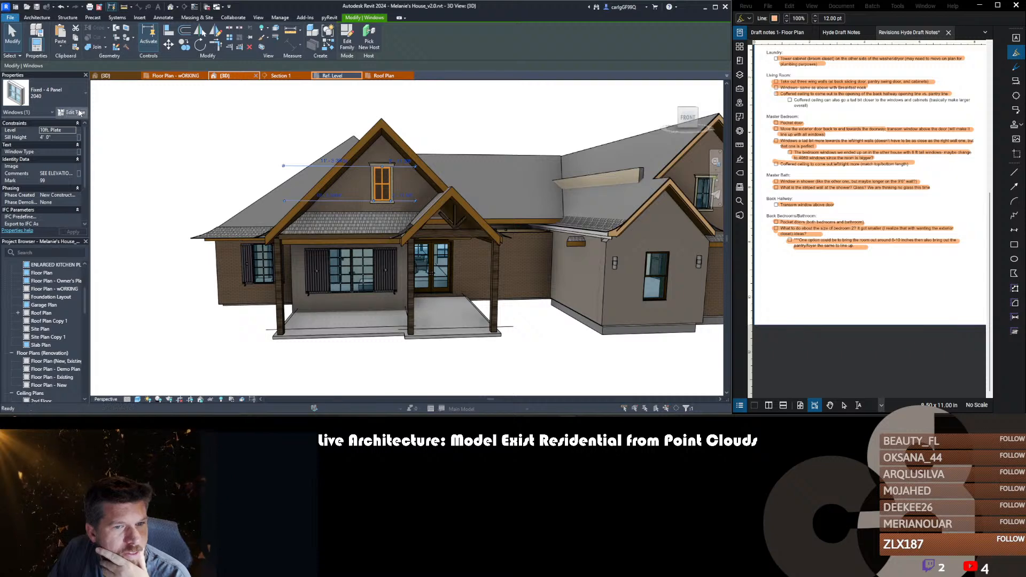
left_click(74, 112)
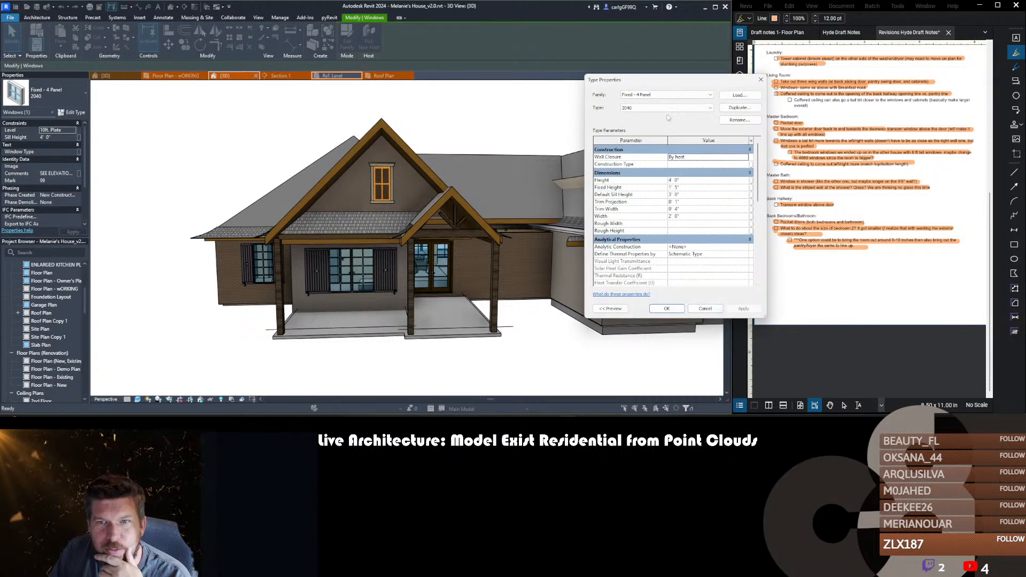
left_click(733, 110)
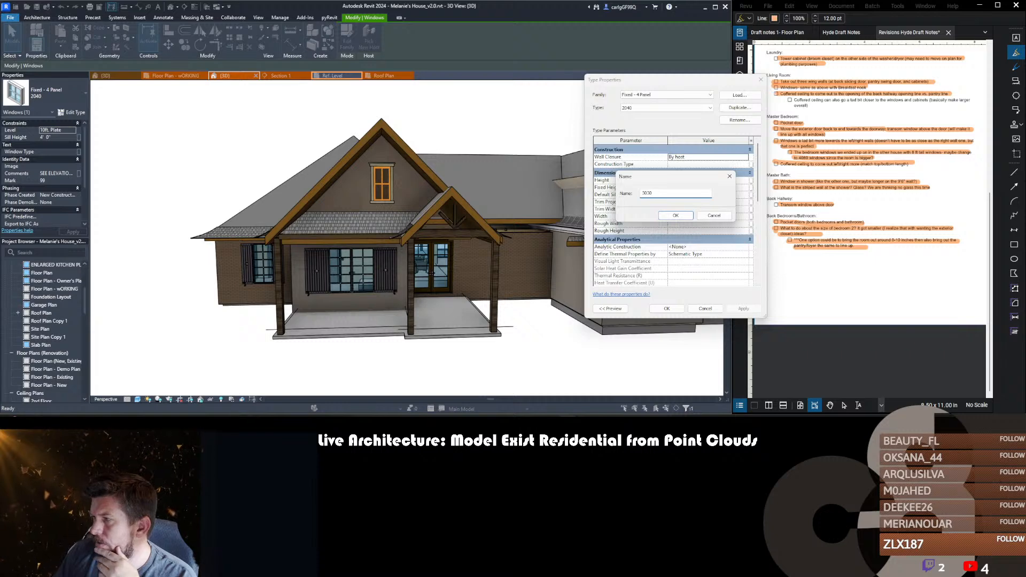
left_click(675, 215)
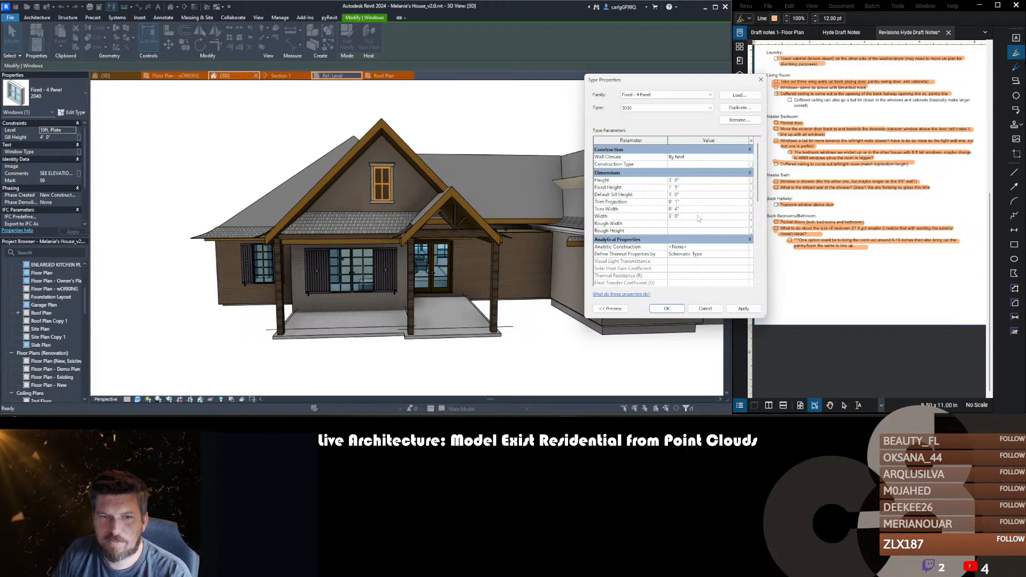
key("Return")
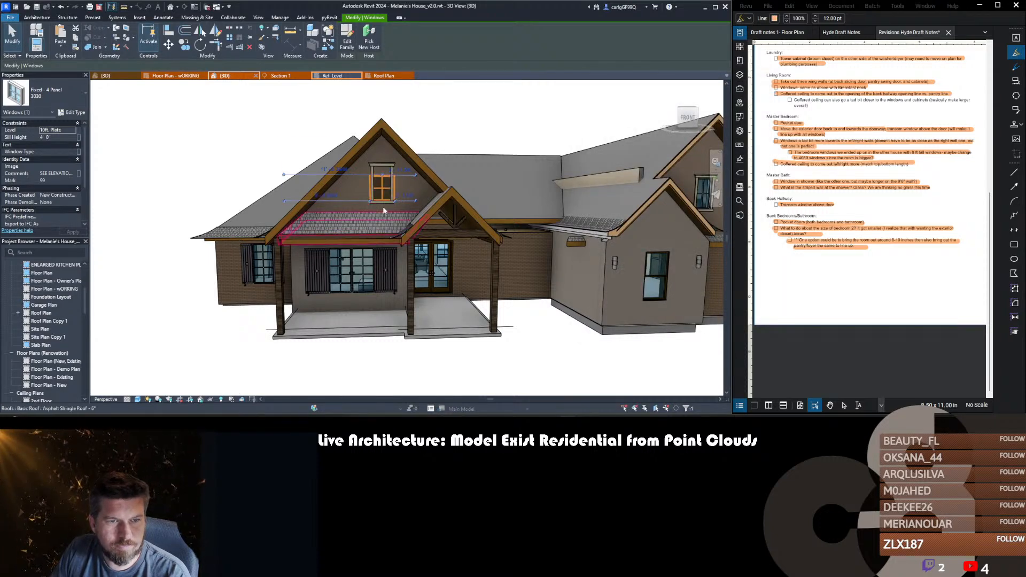
- Duplicate the front gable window's type as 3040 and set its height to 4' 0"
left_click(72, 113)
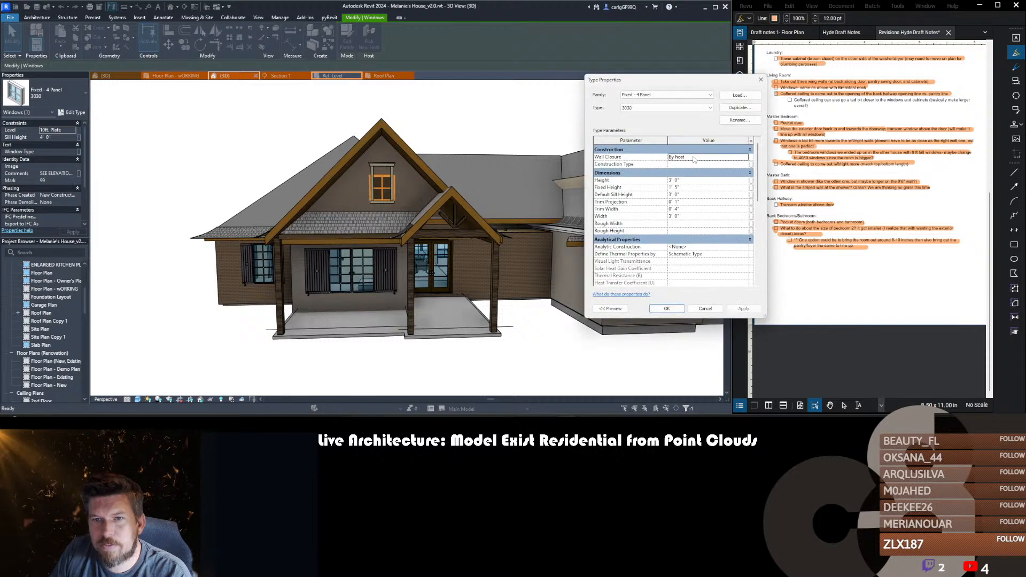
left_click(739, 108)
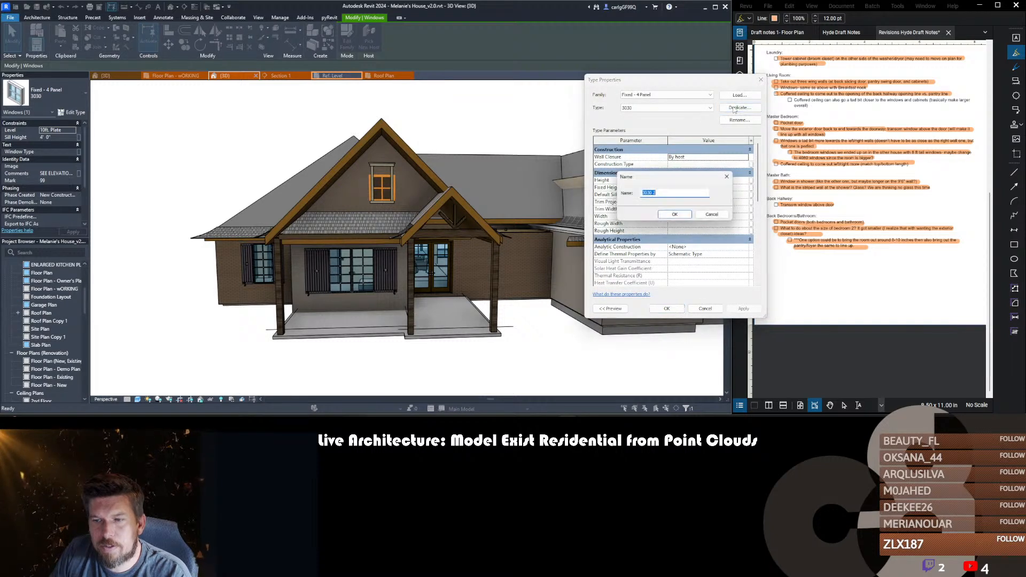
type("3040")
key("Return")
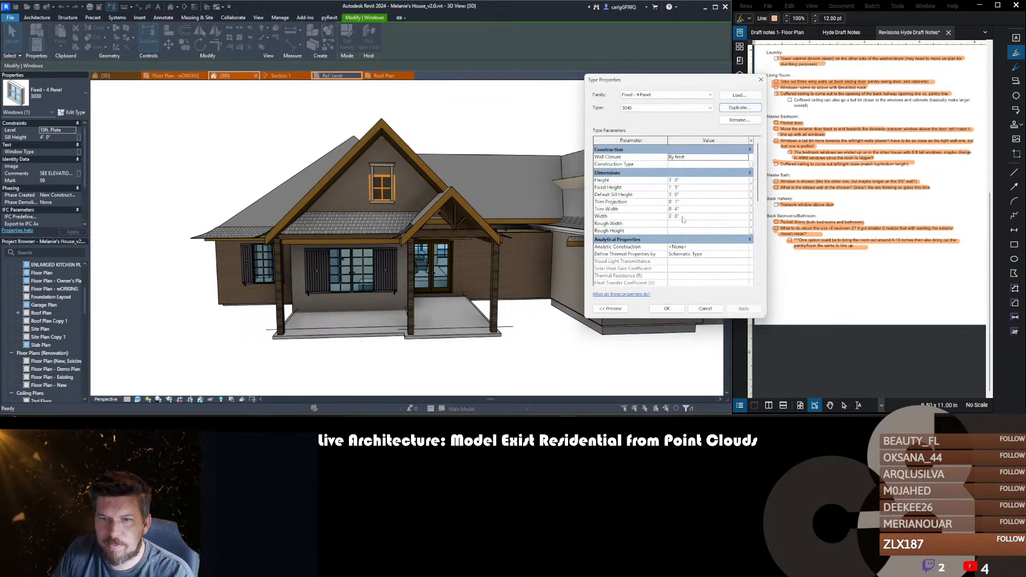
left_click(683, 216)
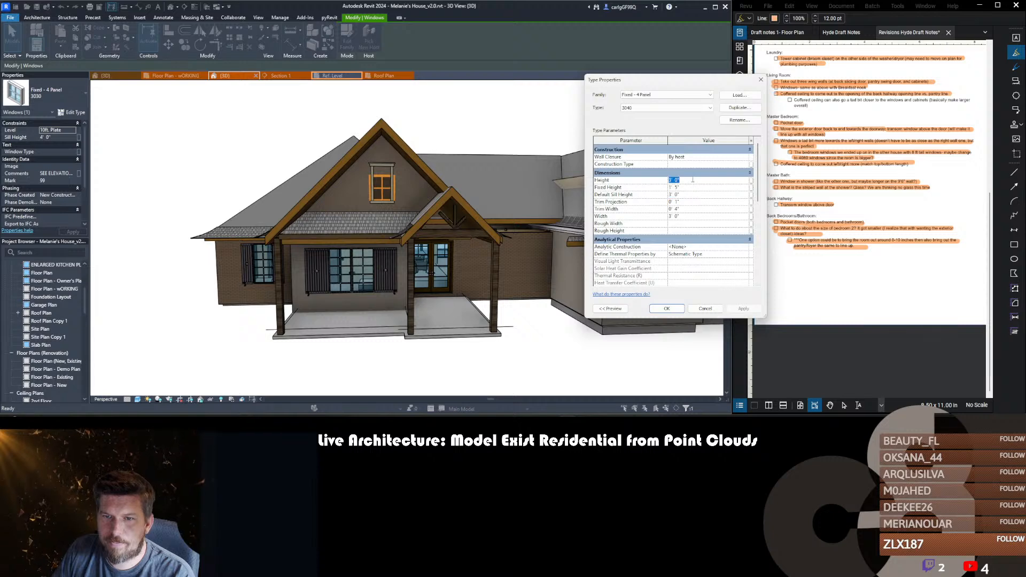
key("Return")
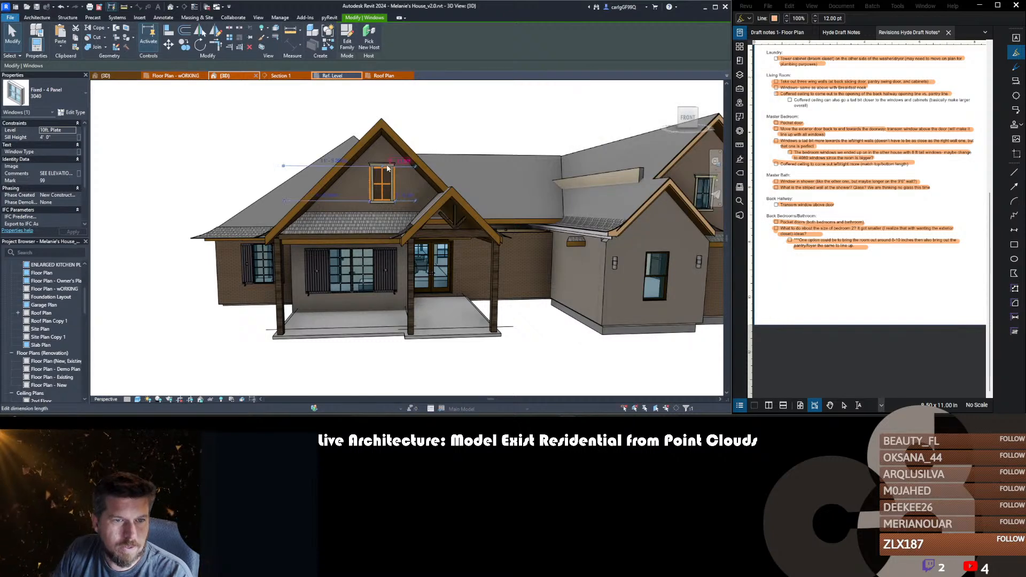
- Duplicate the front gable window trim's type as 3040 and increase its window width to match the 3040 window
left_click(381, 165)
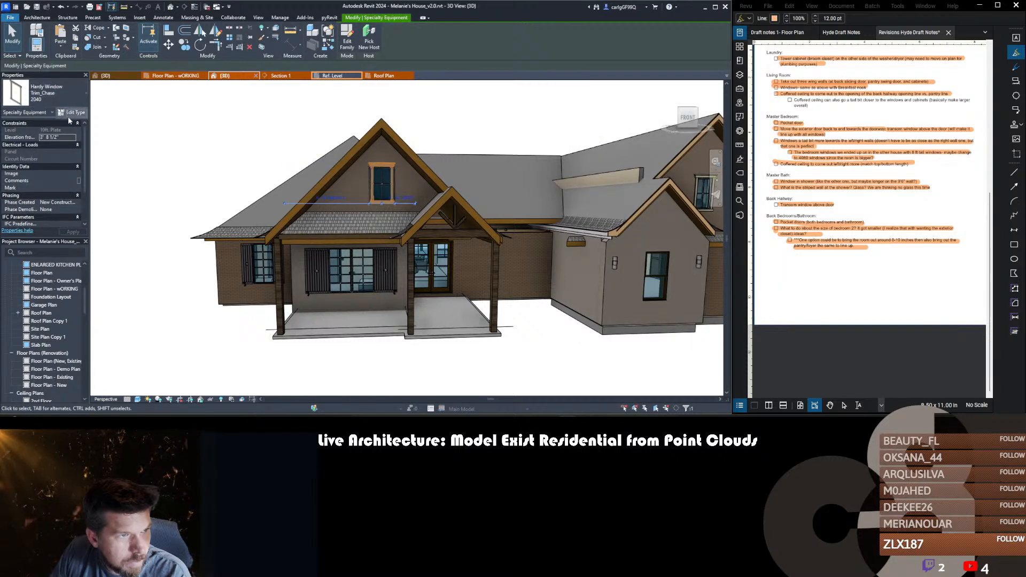
left_click(744, 108)
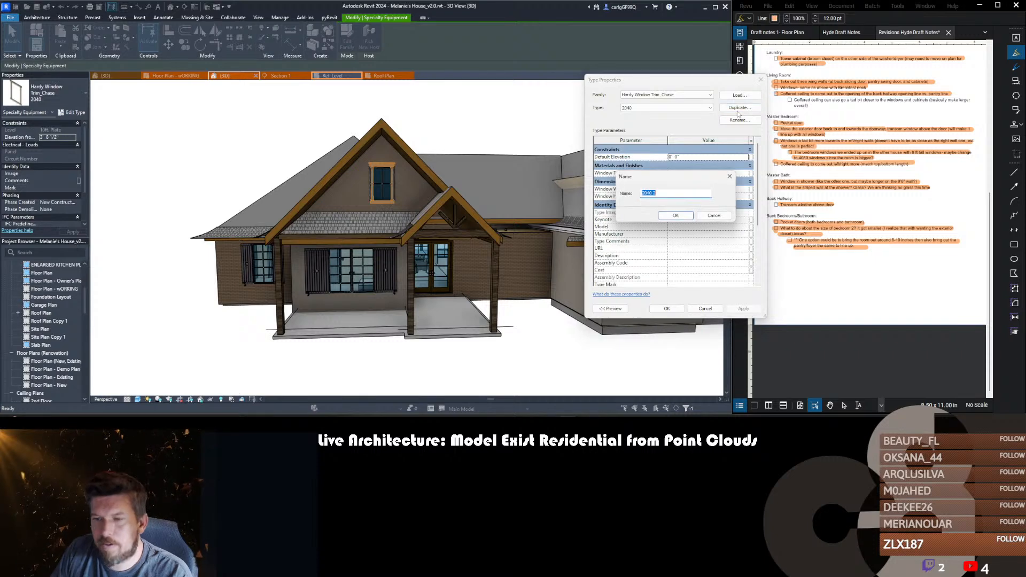
type("3040")
key("Return")
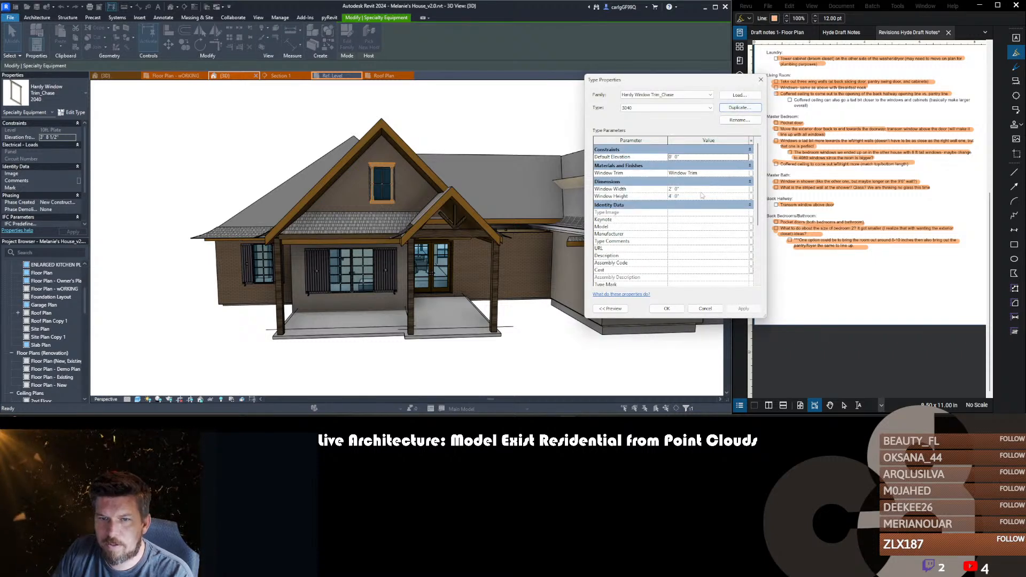
left_click(698, 190)
key("Return")
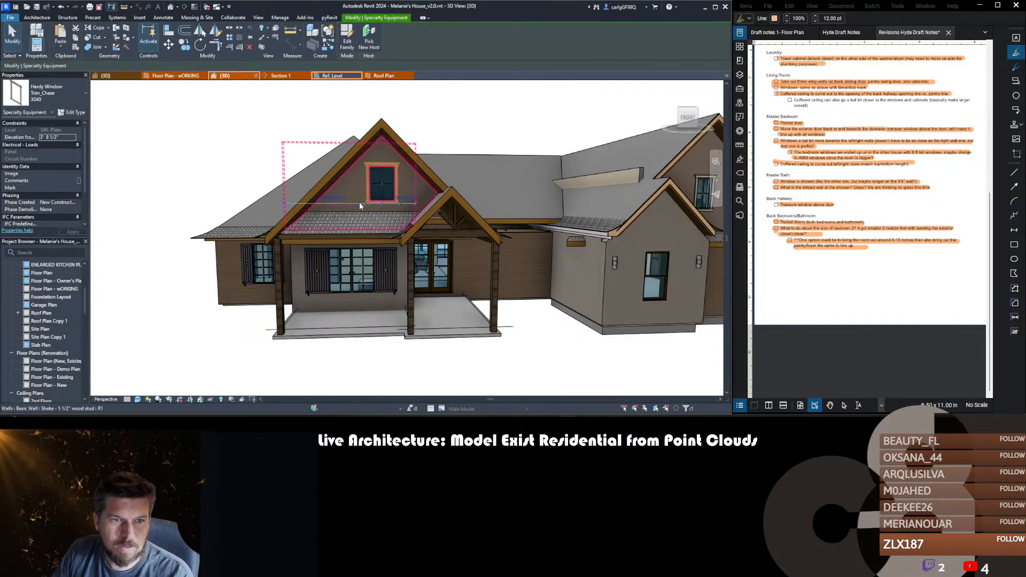
key("Escape")
- Examine the front porch gable with its resized window, the entry truss and the roofs meeting above the entry
middle_click_drag(374, 168, 362, 218, "shift")
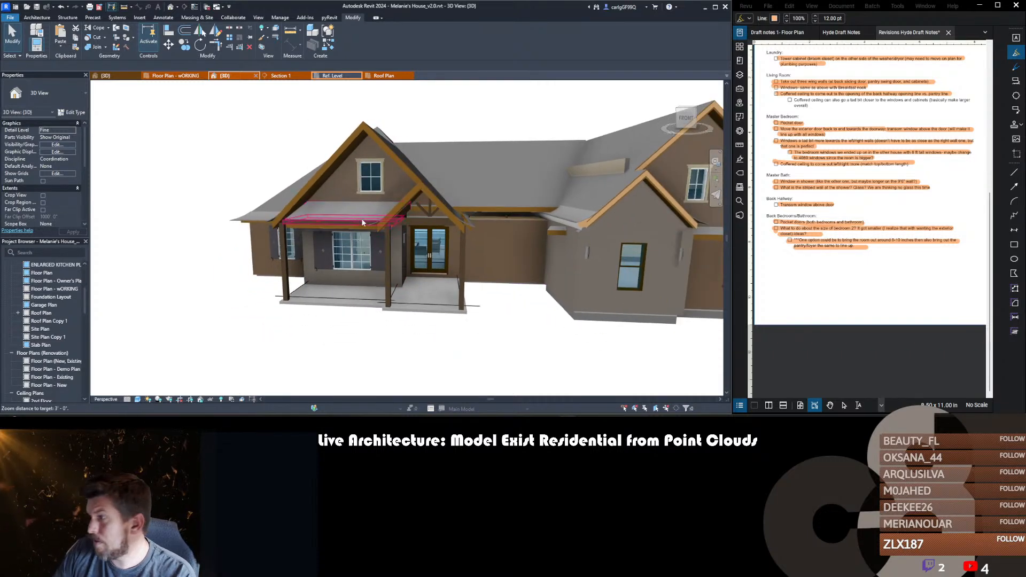
scroll(363, 220, "up", 3)
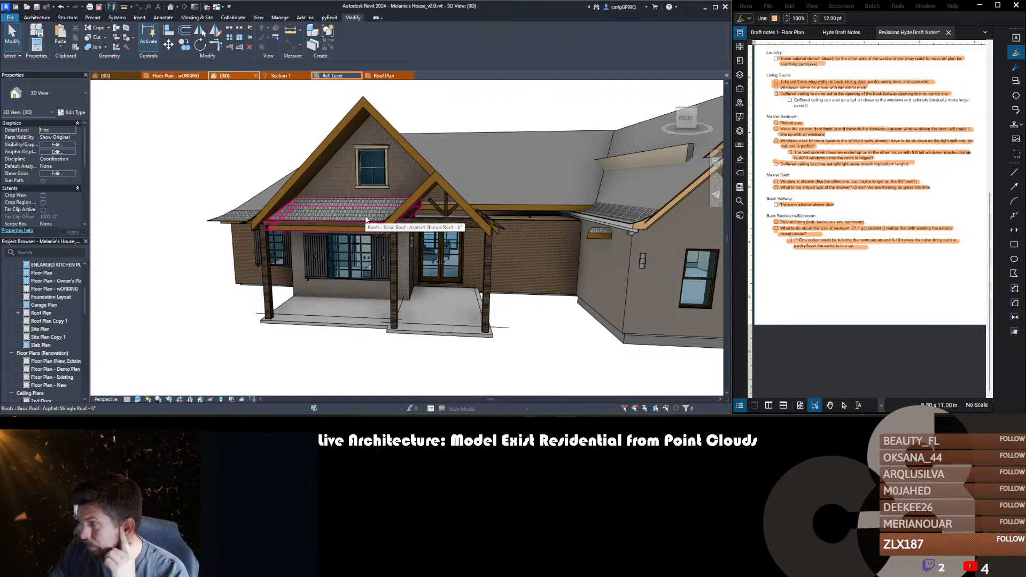
scroll(420, 246, "up", 6)
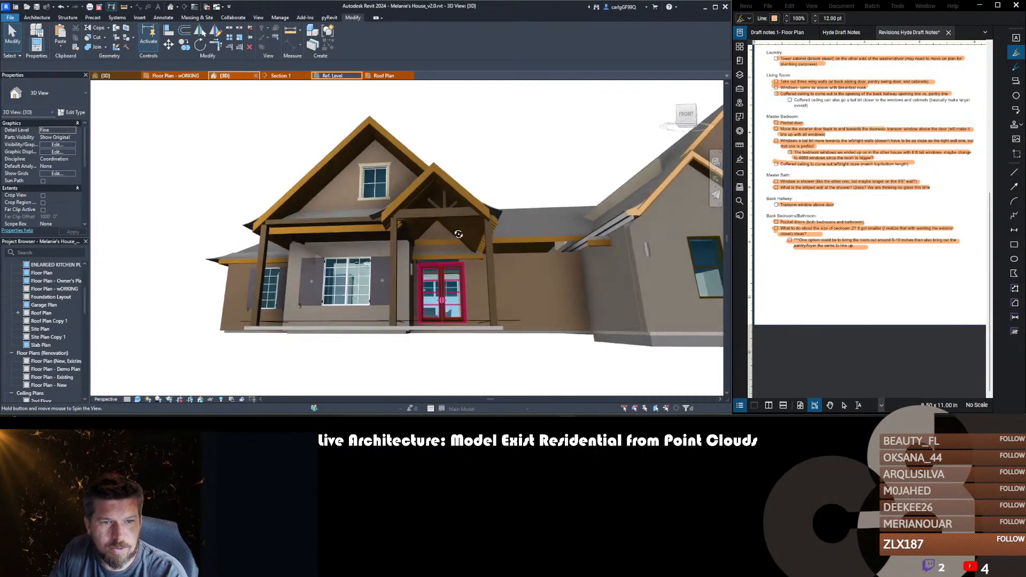
scroll(420, 242, "down", 4)
middle_click_drag(444, 264, 402, 274, "shift")
scroll(400, 273, "up", 4)
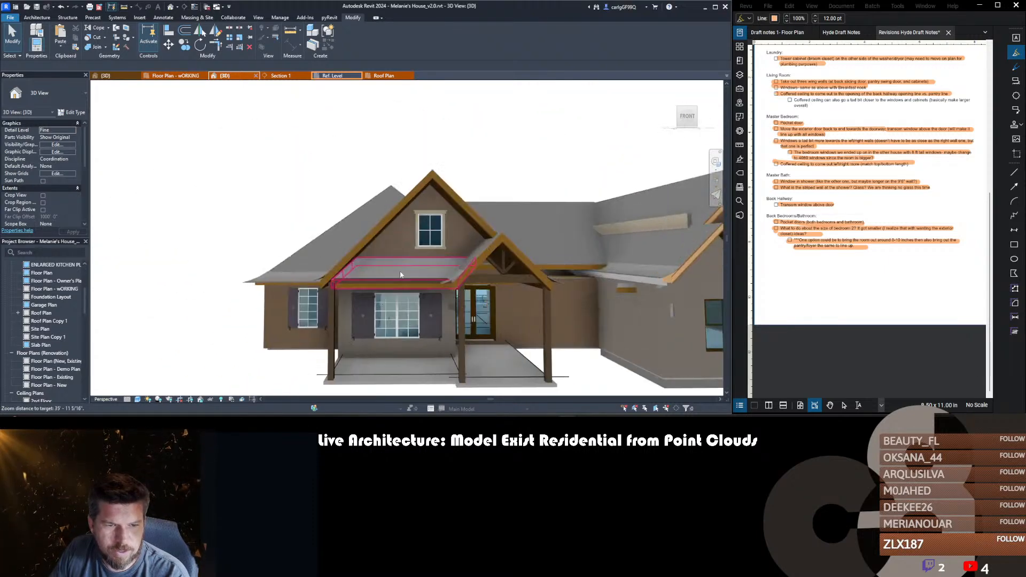
left_click(395, 268)
mouse_move(510, 313)
middle_mouse_down("shift")
mouse_move(505, 296)
mouse_move(514, 331)
middle_mouse_up("shift")
left_click(507, 299)
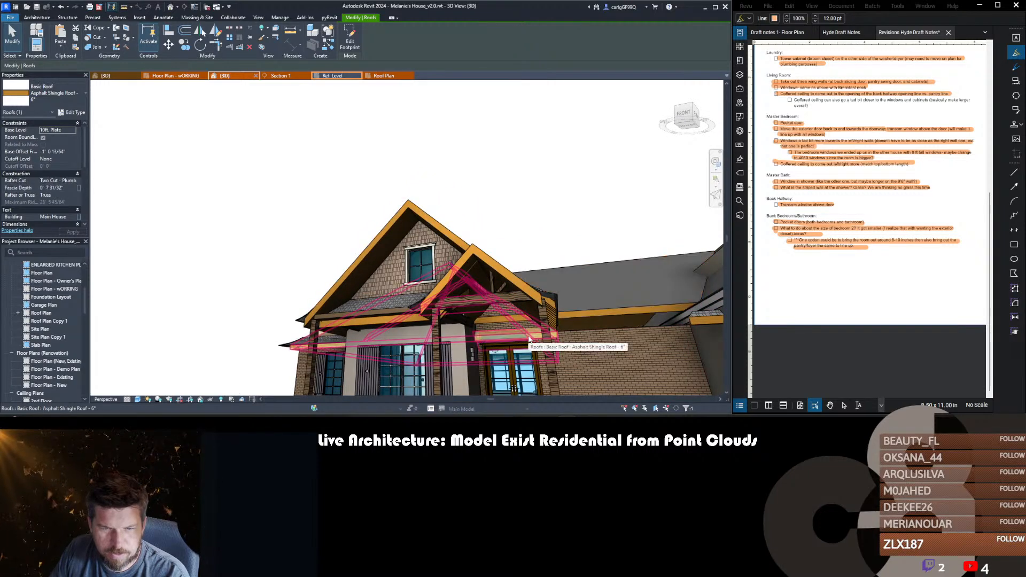
left_click(513, 323)
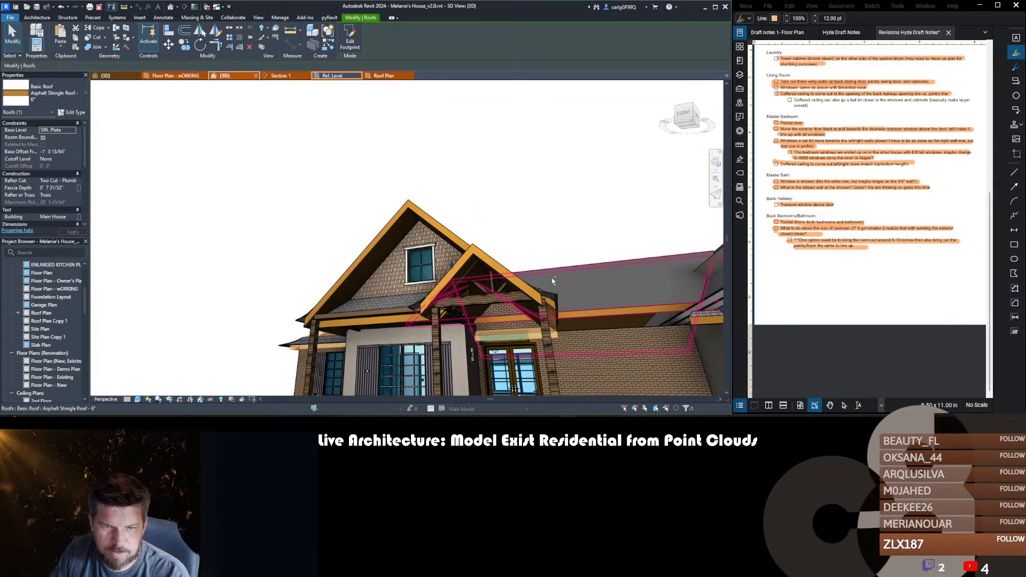
middle_click_drag(553, 282, 516, 331, "shift")
double_click(521, 371)
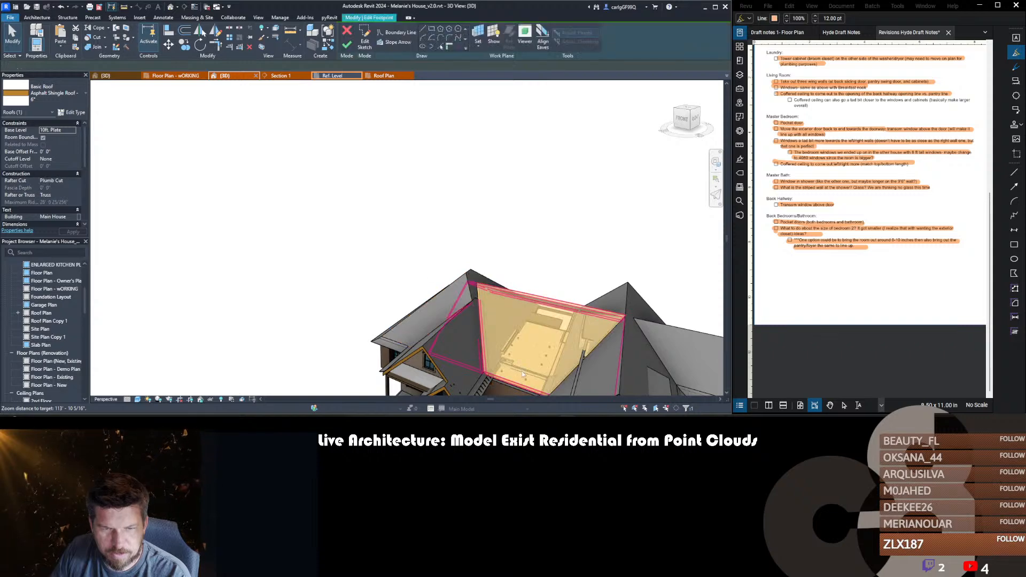
middle_click_drag(521, 371, 474, 255, "shift")
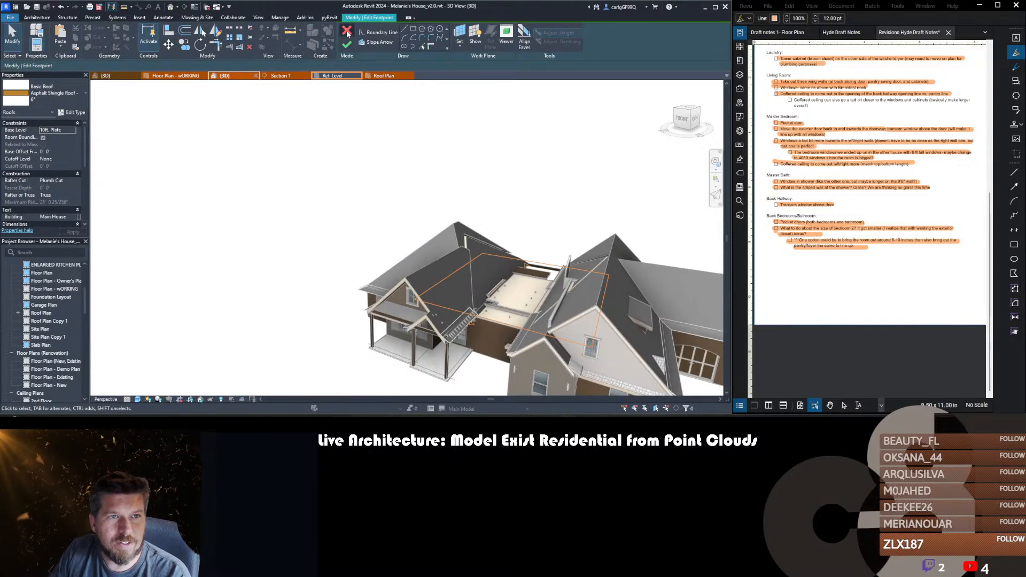
left_click(346, 32)
key("Escape")
- Examine the front facade, the covered entry and the hip roof over the wing behind the front porch gable
scroll(456, 279, "down", 2)
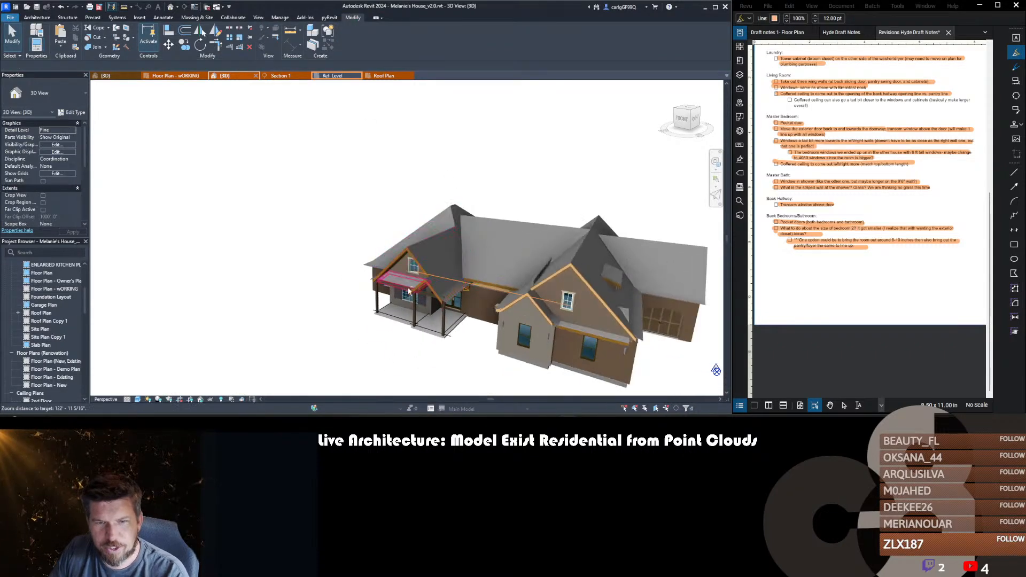
middle_click_drag(420, 293, 526, 320, "shift")
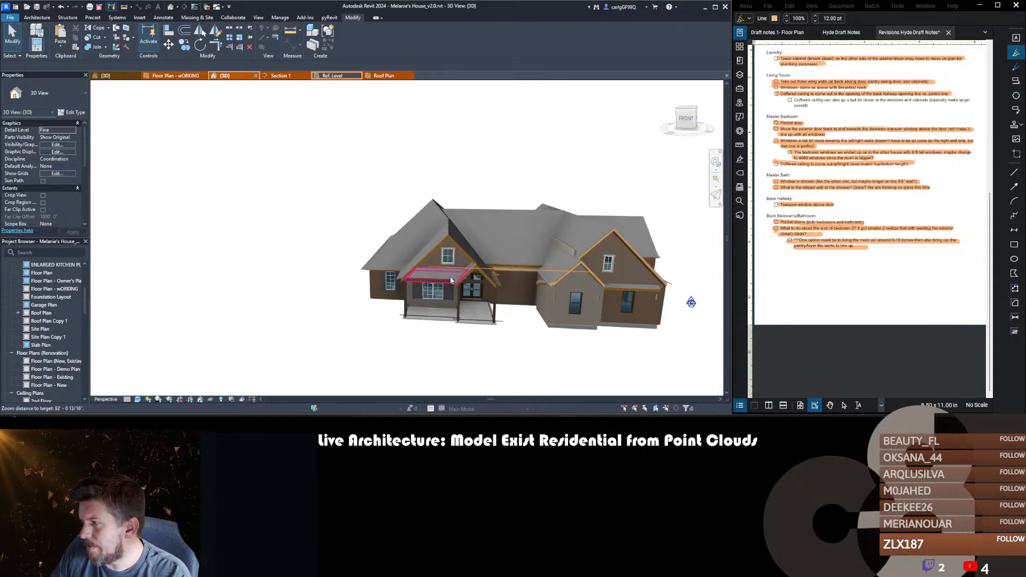
scroll(424, 233, "up", 5)
middle_click_drag(423, 233, 440, 259, "shift")
scroll(439, 258, "up", 4)
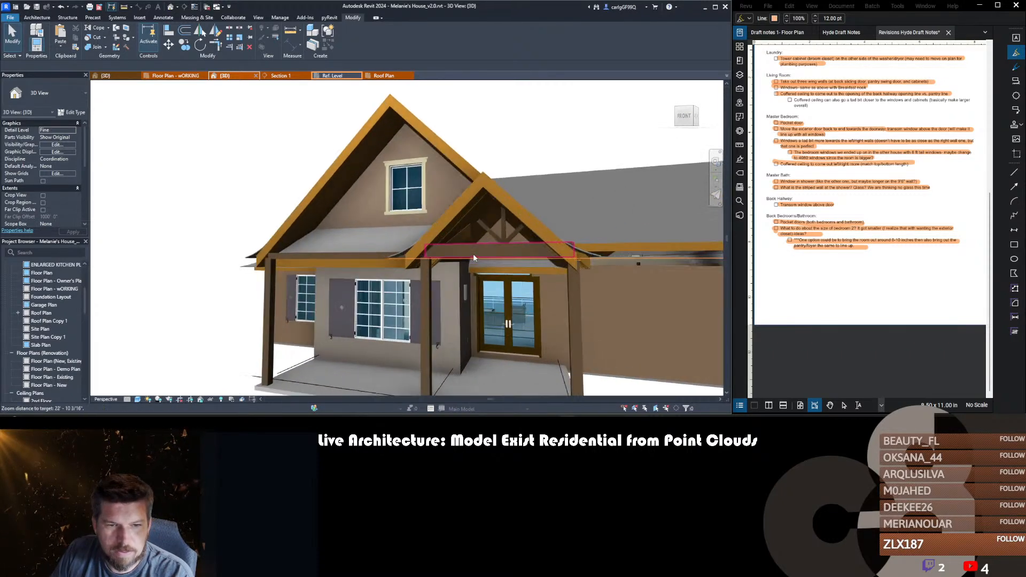
scroll(409, 261, "up", 5)
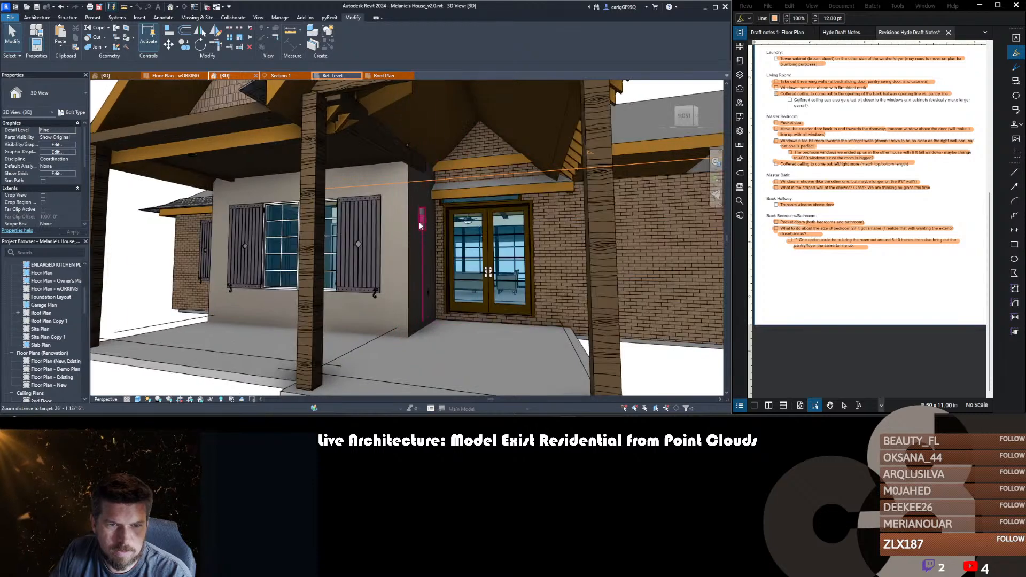
left_click(457, 194)
scroll(458, 194, "down", 4)
middle_click_drag(265, 207, 156, 123, "shift")
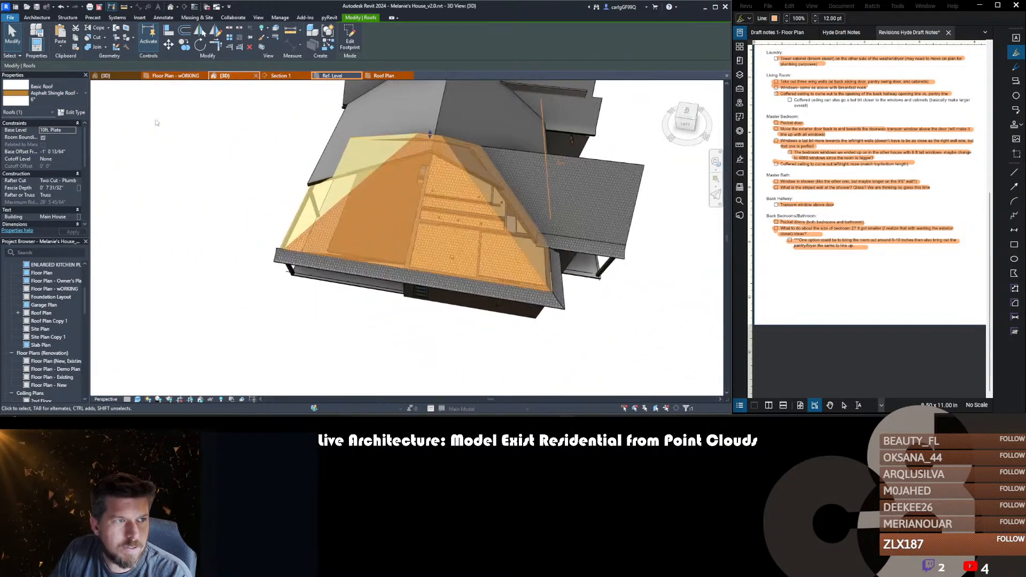
- Switch to the other open house model's 3D view and temporarily isolate the roofs
left_click(117, 78)
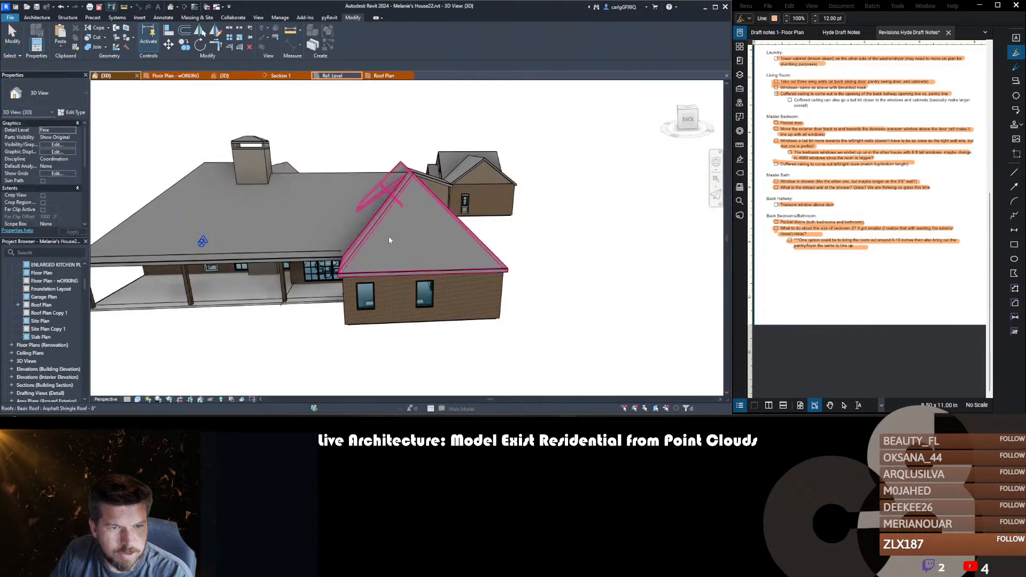
middle_click_drag(483, 229, 410, 213, "shift")
left_click(410, 213)
scroll(373, 258, "up", 5)
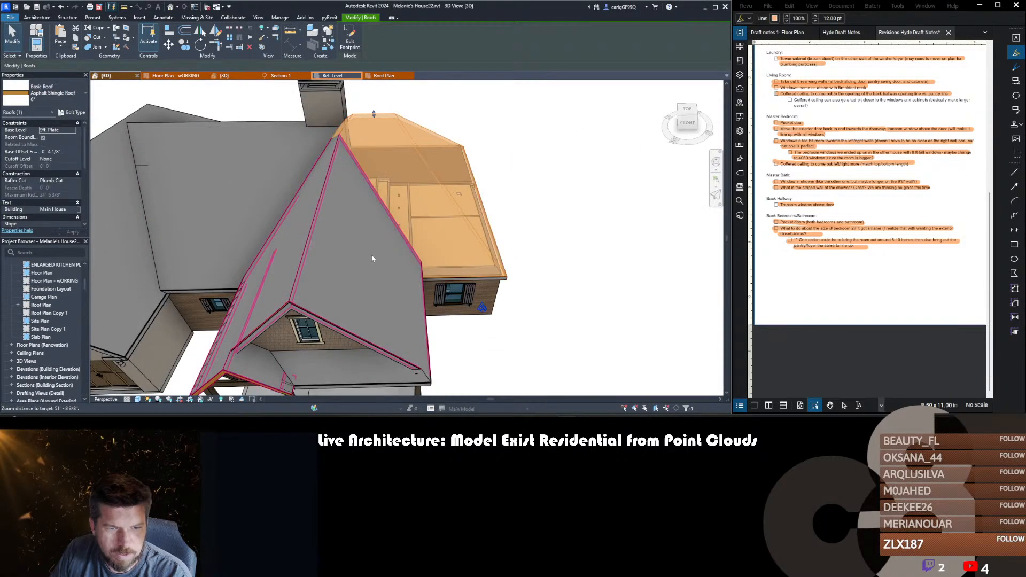
key("i")
key("c")
- Temporarily hide the front gable roof to check the roofs behind it, and reset the temporary hide/isolate
left_click(351, 230)
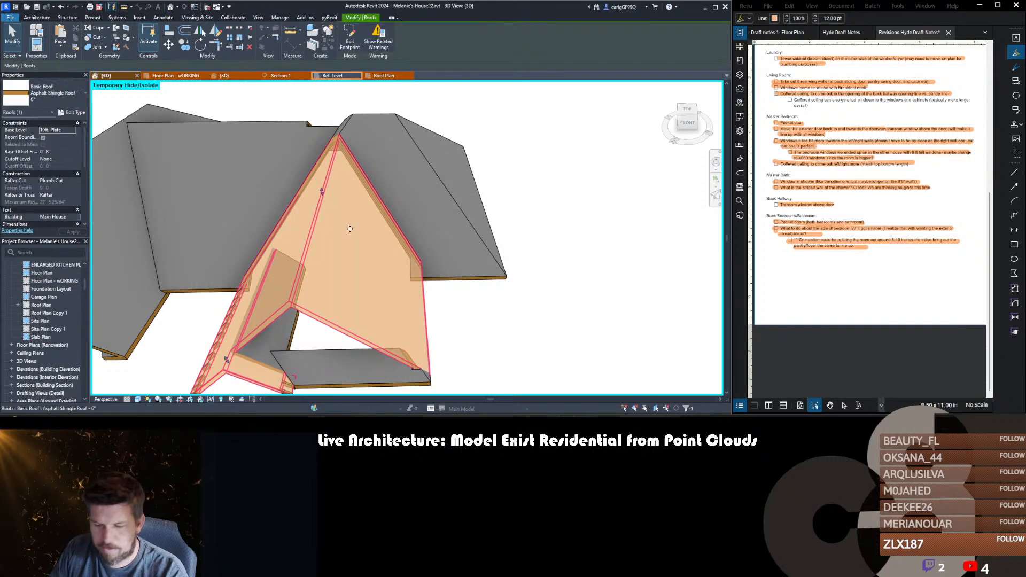
key("h")
key("h")
middle_click_drag(369, 323, 325, 303, "shift")
key("h")
key("r")
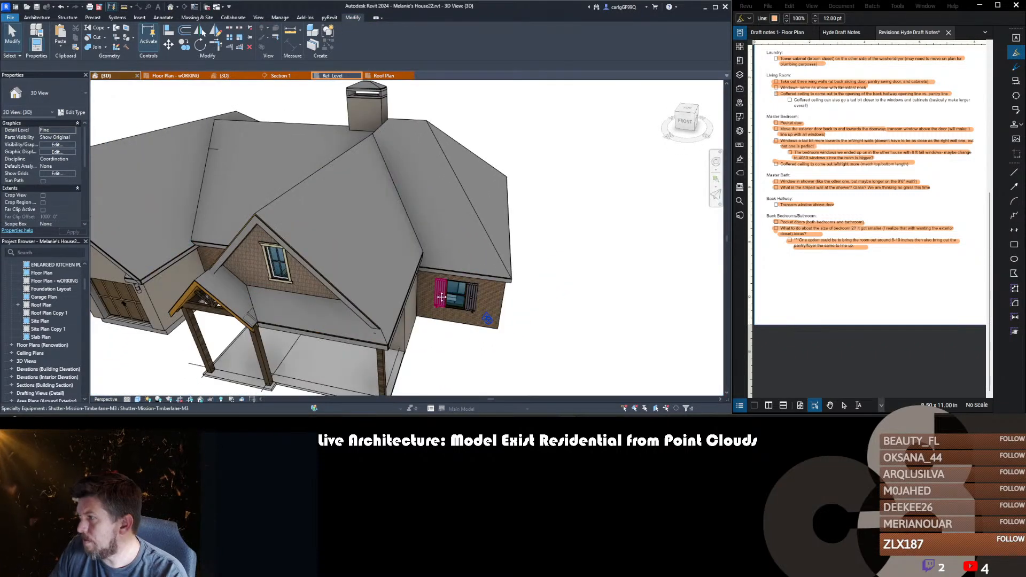
scroll(385, 278, "down", 3)
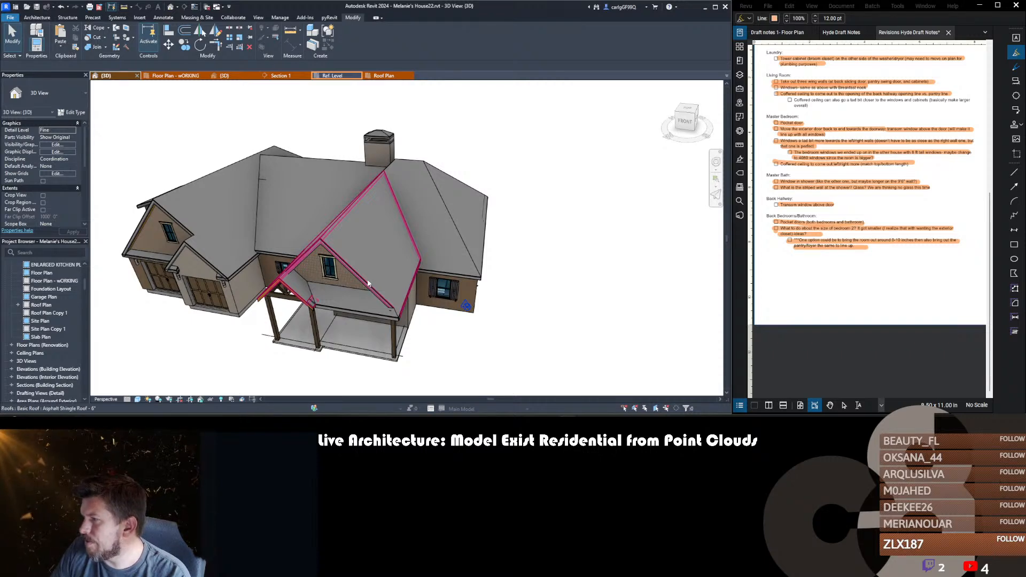
- Return to the revised model's 3D view and examine the rear covered porch, its roof framing and the adjoining roof overlap
left_click(225, 76)
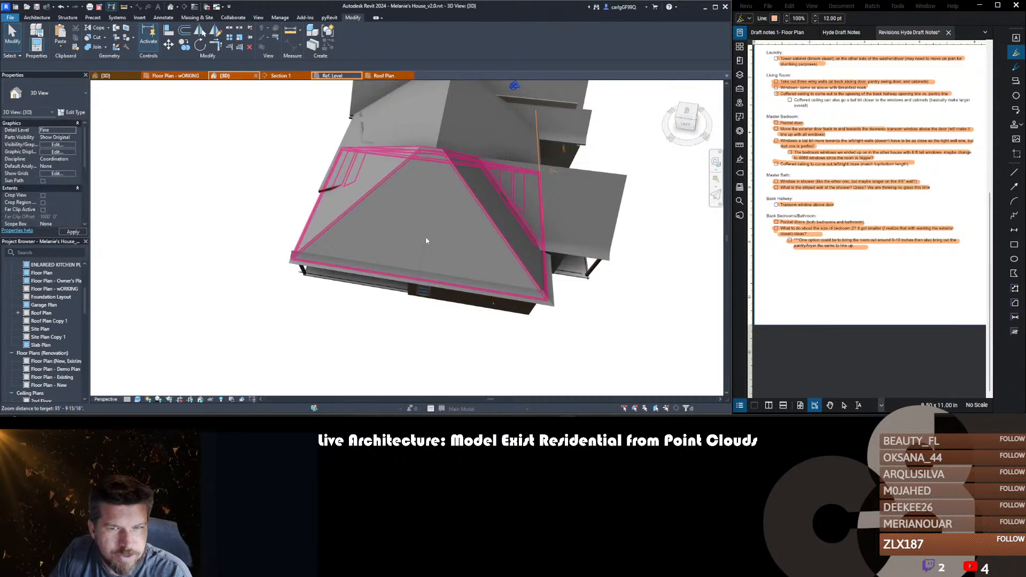
middle_click_drag(426, 240, 348, 285, "shift")
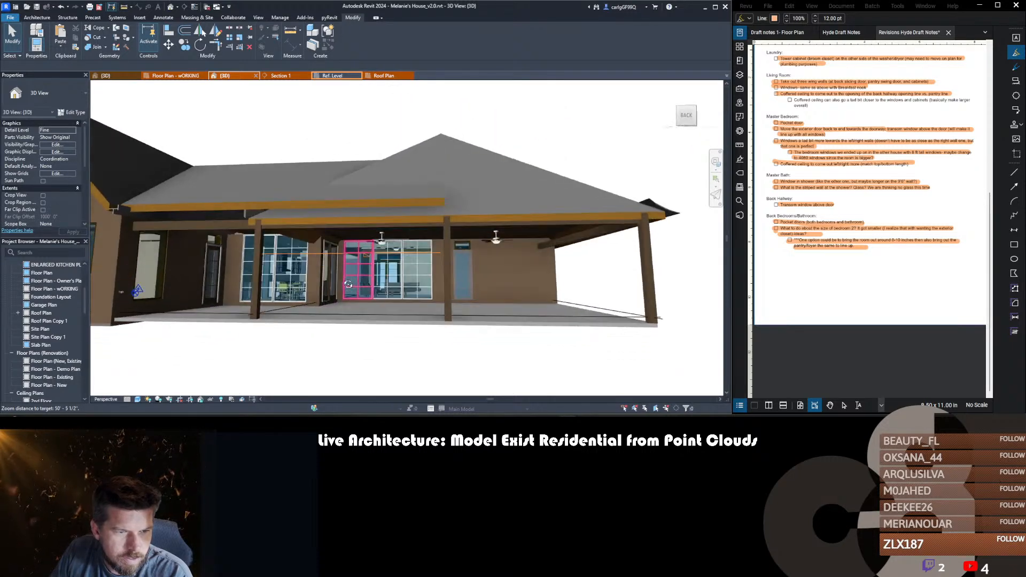
scroll(441, 259, "up", 3)
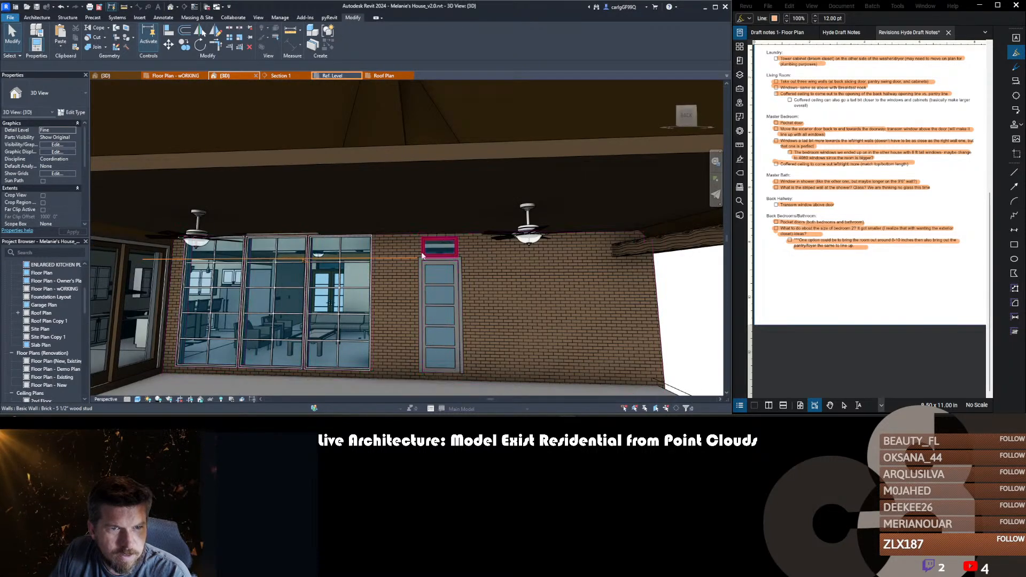
middle_click_drag(424, 254, 473, 205, "shift")
scroll(219, 263, "up", 3)
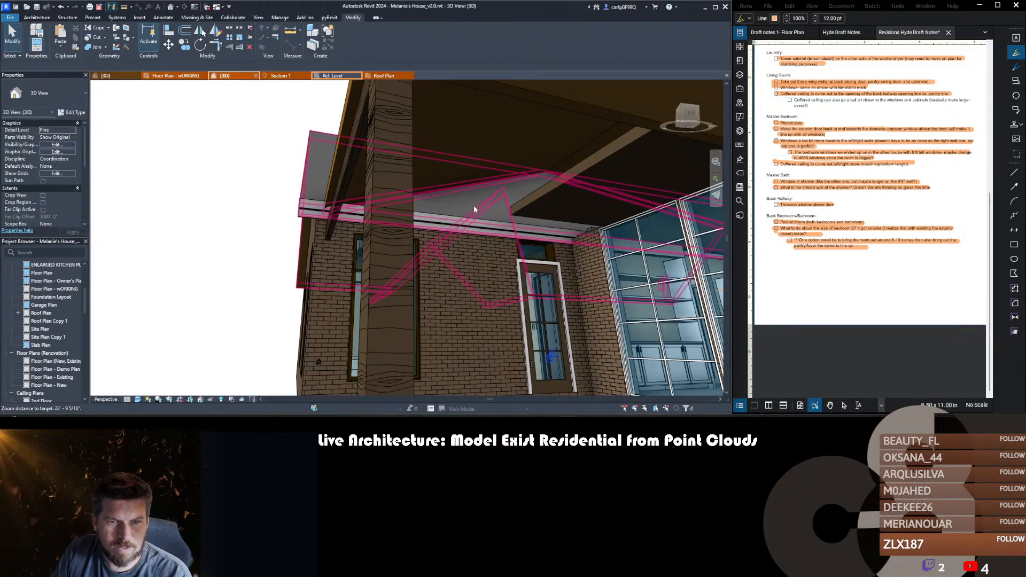
left_click(458, 199)
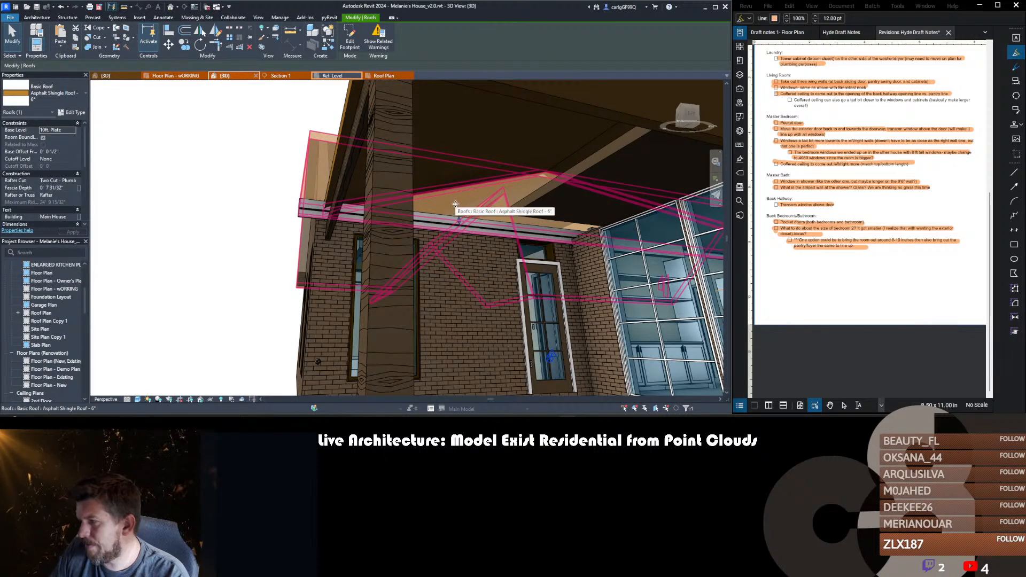
middle_click_drag(456, 204, 324, 258, "shift")
scroll(323, 258, "down", 4)
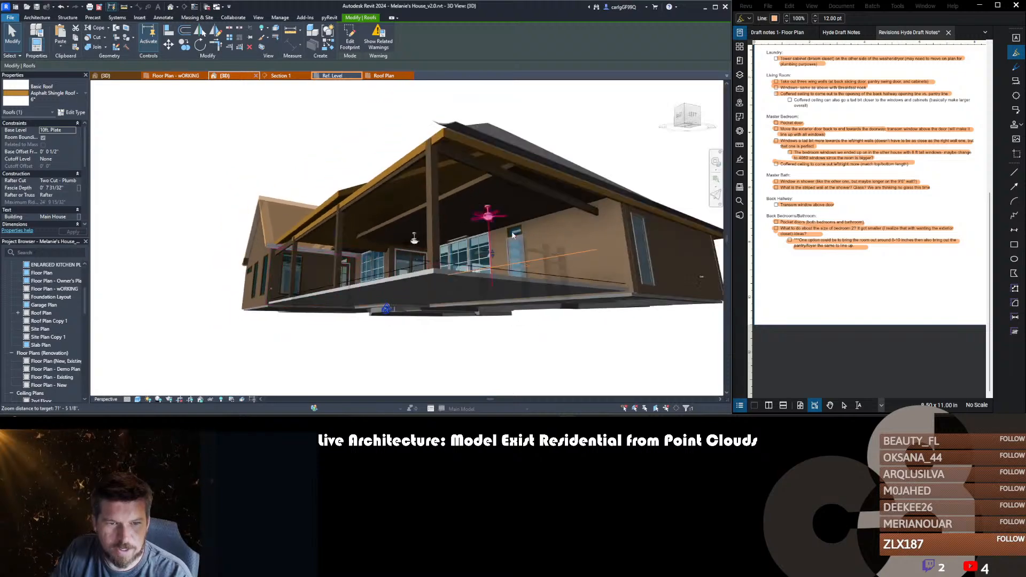
middle_click_drag(476, 217, 332, 299, "shift")
scroll(248, 284, "up", 4)
key("Escape")
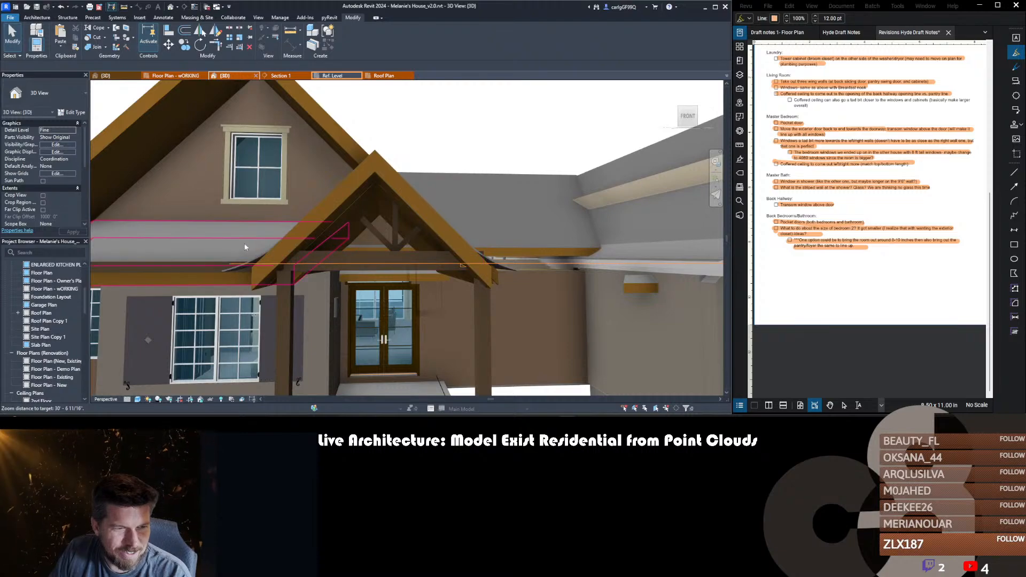
- Examine the front porch's lower shingle roof, its ceiling, the shake gable wall and the gable window from several angles
left_click(243, 251)
middle_click_drag(241, 264, 319, 256, "shift")
left_click(318, 253)
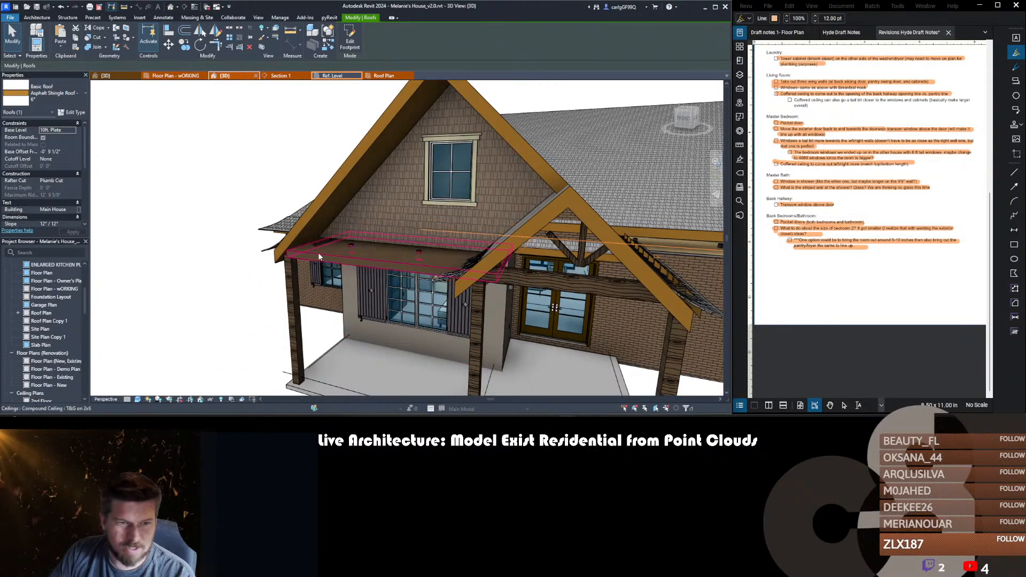
middle_click_drag(330, 255, 502, 297, "shift")
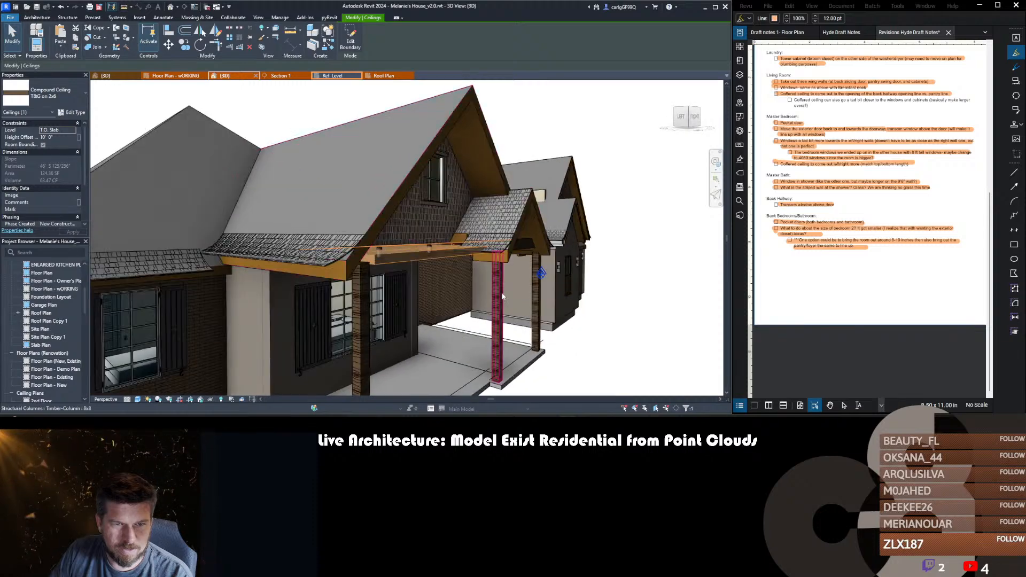
middle_click_drag(415, 228, 469, 278, "shift")
scroll(344, 247, "down", 3)
key("Escape")
scroll(412, 222, "up", 3)
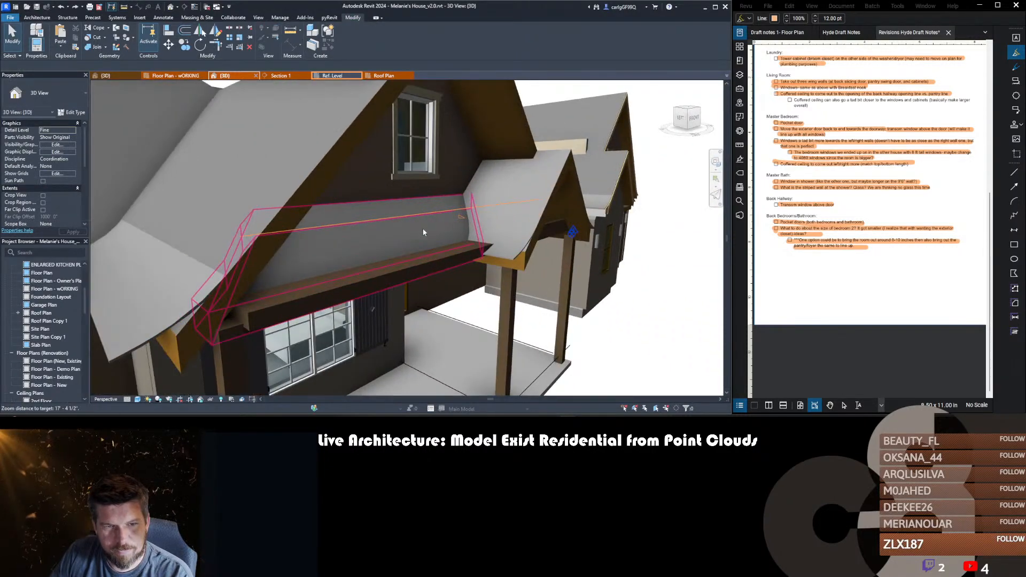
left_click(369, 241)
middle_click_drag(369, 240, 343, 243, "shift")
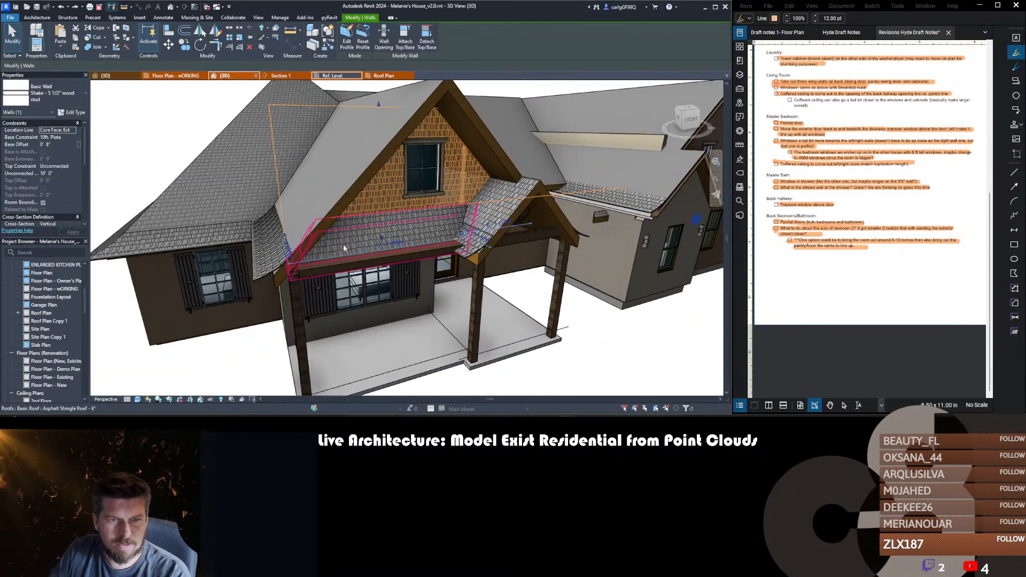
key("Escape")
scroll(369, 235, "down", 2)
scroll(390, 208, "up", 3)
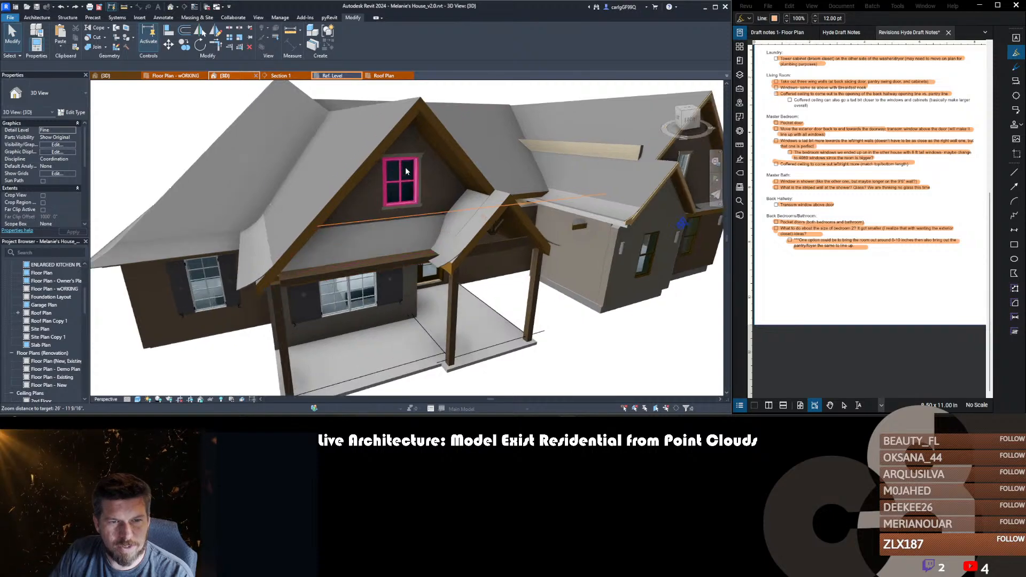
scroll(392, 187, "up", 5)
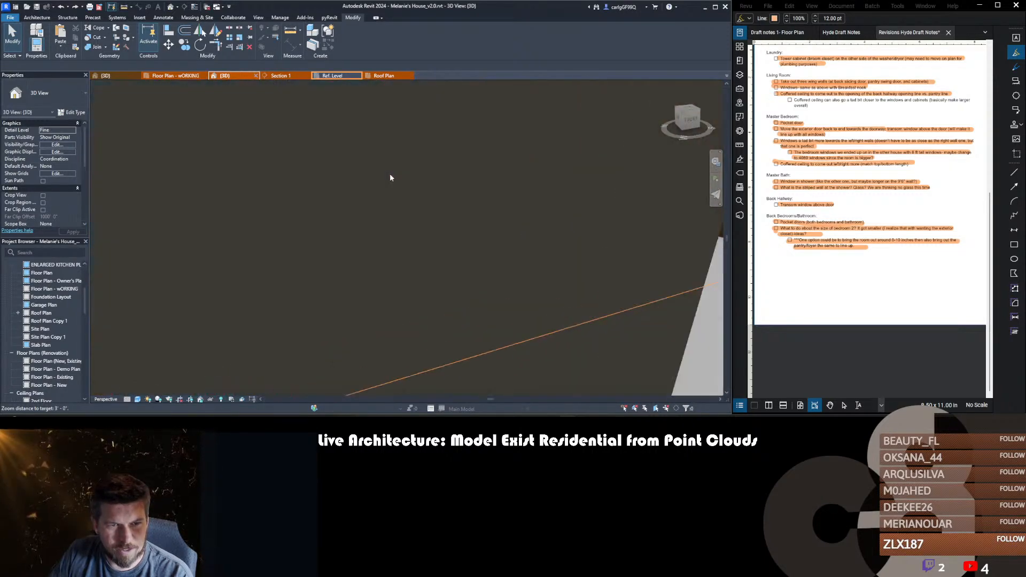
- Examine the front gable, the porch roofs and the hip roof beside them from several angles and distances
scroll(390, 173, "down", 3)
scroll(386, 177, "down", 3)
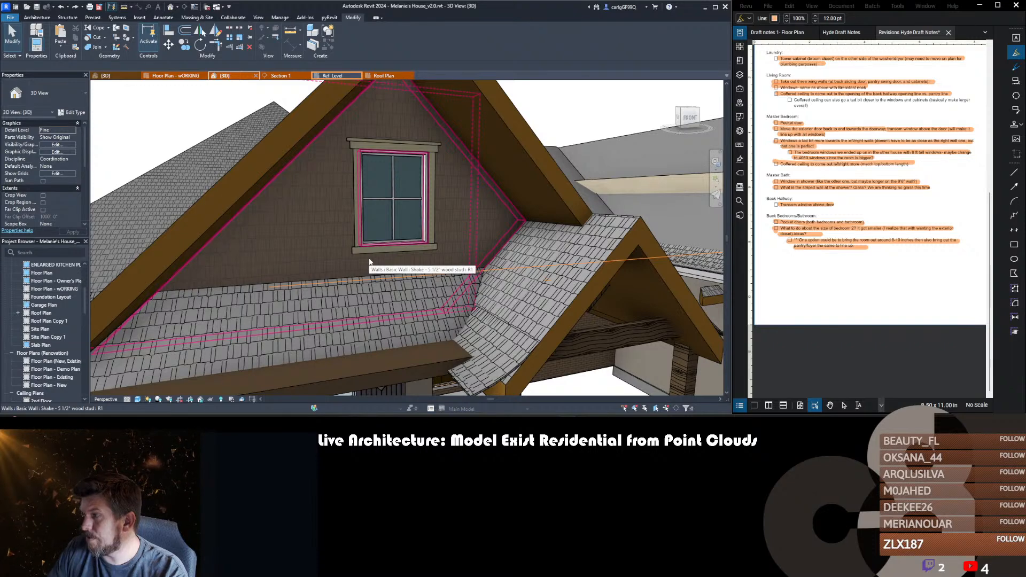
scroll(369, 262, "down", 6)
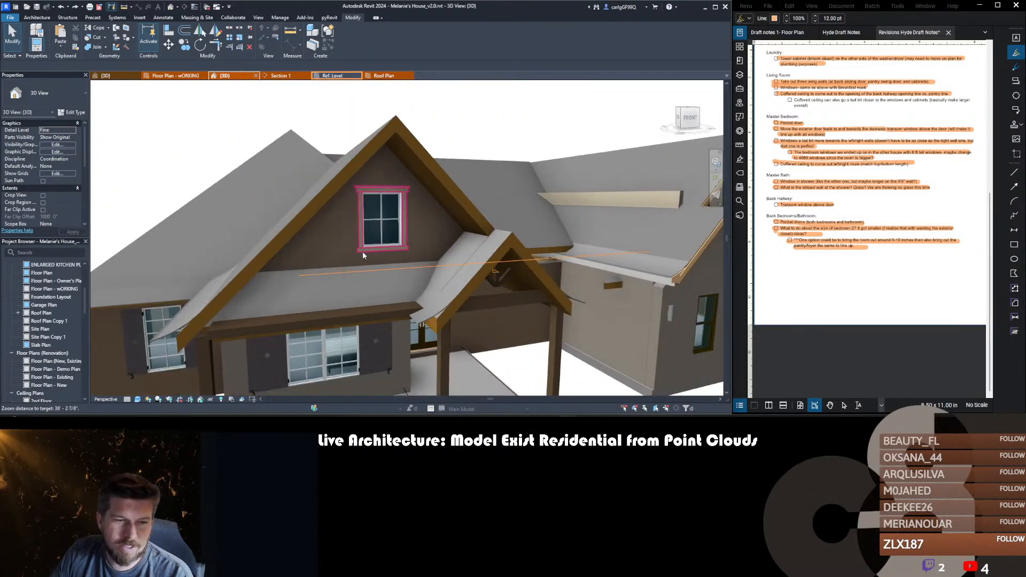
middle_click_drag(517, 320, 481, 350, "shift")
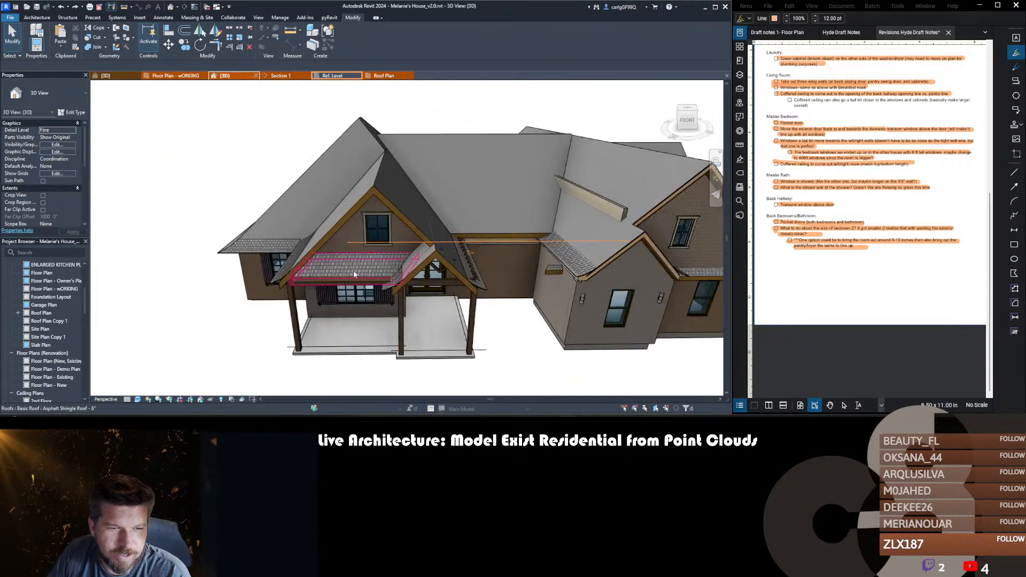
scroll(354, 269, "up", 3)
scroll(353, 272, "down", 3)
middle_click_drag(354, 272, 569, 202, "shift")
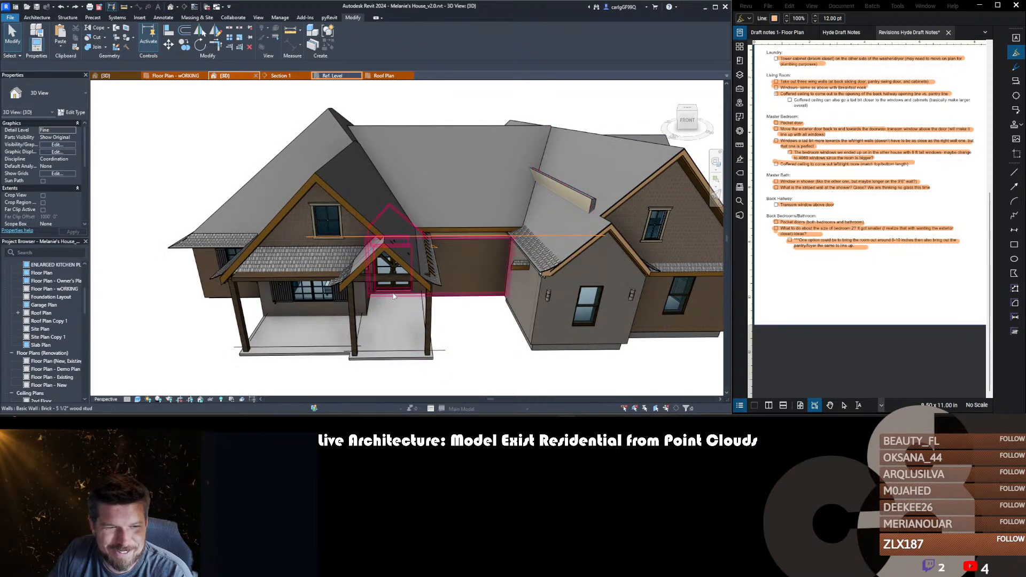
middle_click_drag(393, 296, 327, 258, "shift")
scroll(397, 285, "up", 5)
scroll(397, 284, "down", 5)
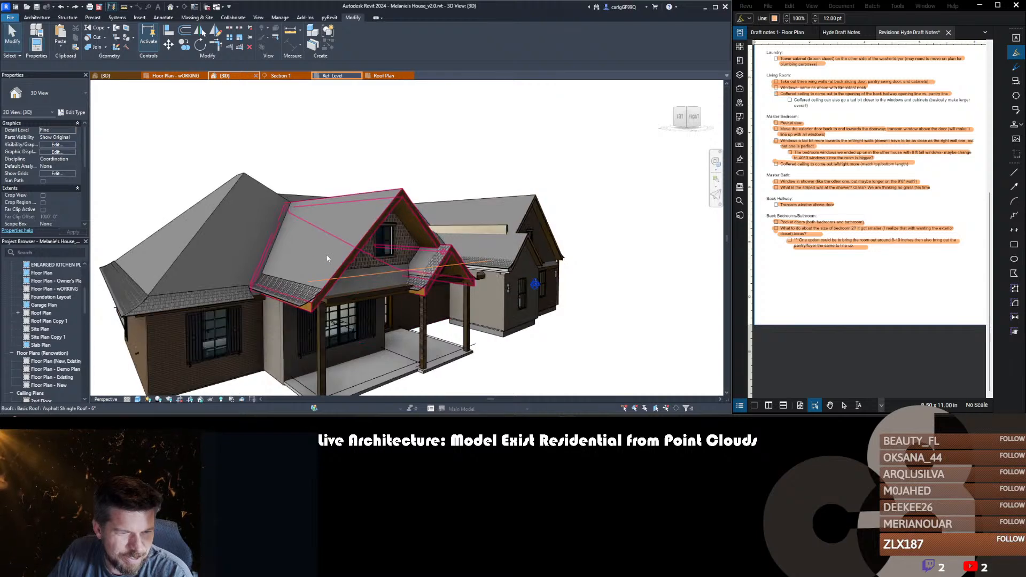
- Select the main, gable, hip and front porch shingle roofs together to inspect the structure and overlaps beneath them, and clear the selection
left_click(328, 258)
left_click(261, 249, "ctrl")
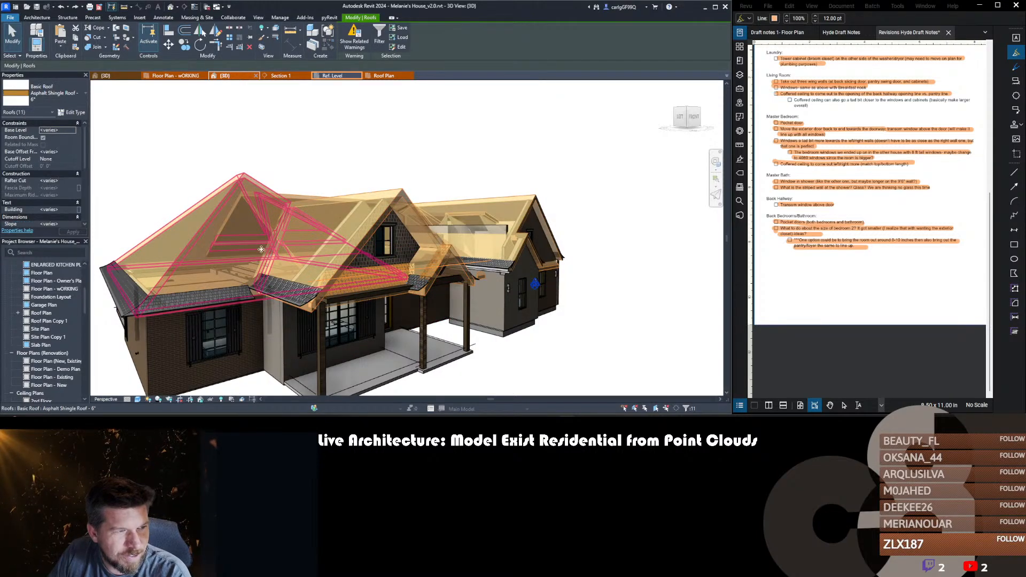
left_click(165, 170)
left_click(218, 220)
middle_click_drag(412, 248, 364, 288, "shift")
left_click(284, 297, "ctrl")
left_click(531, 251, "ctrl")
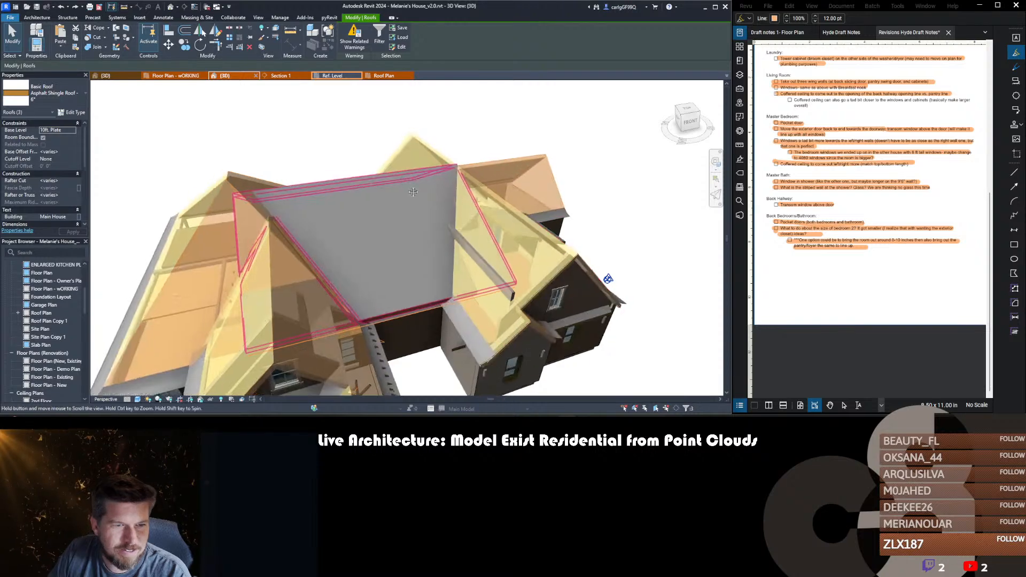
scroll(409, 200, "down", 2)
left_click(382, 211, "ctrl")
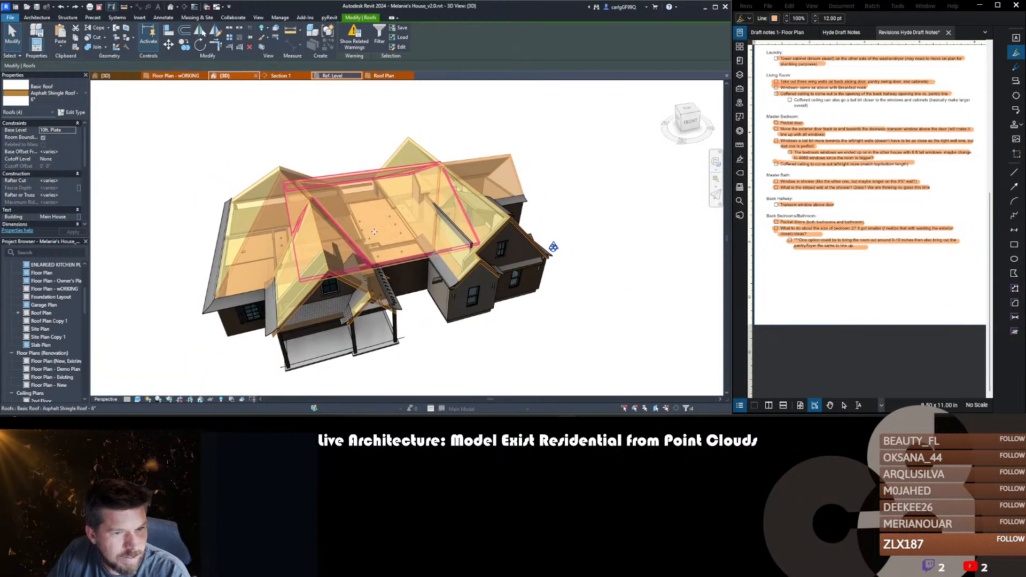
scroll(353, 290, "up", 3)
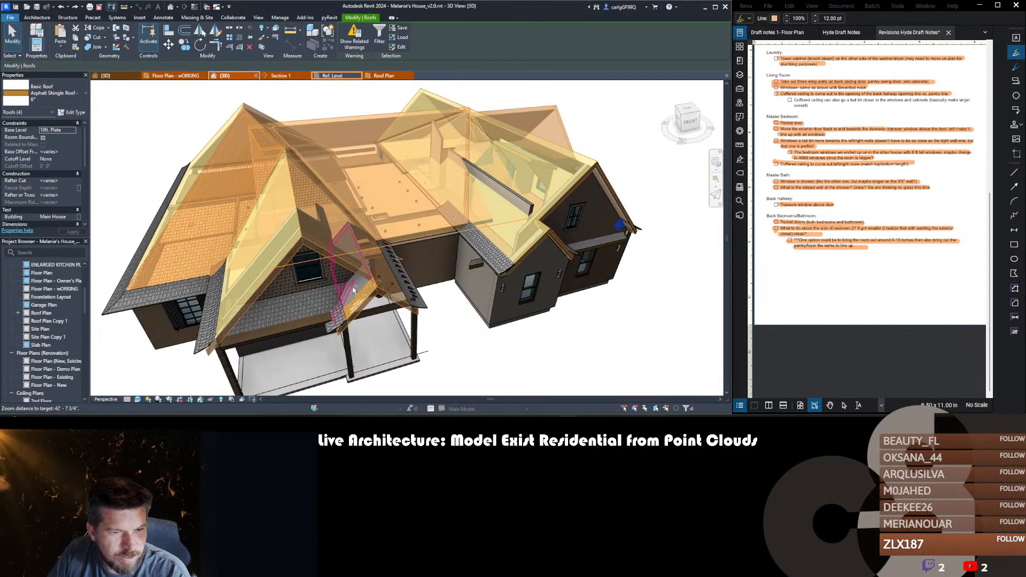
left_click(327, 297, "ctrl")
left_click(310, 299, "ctrl")
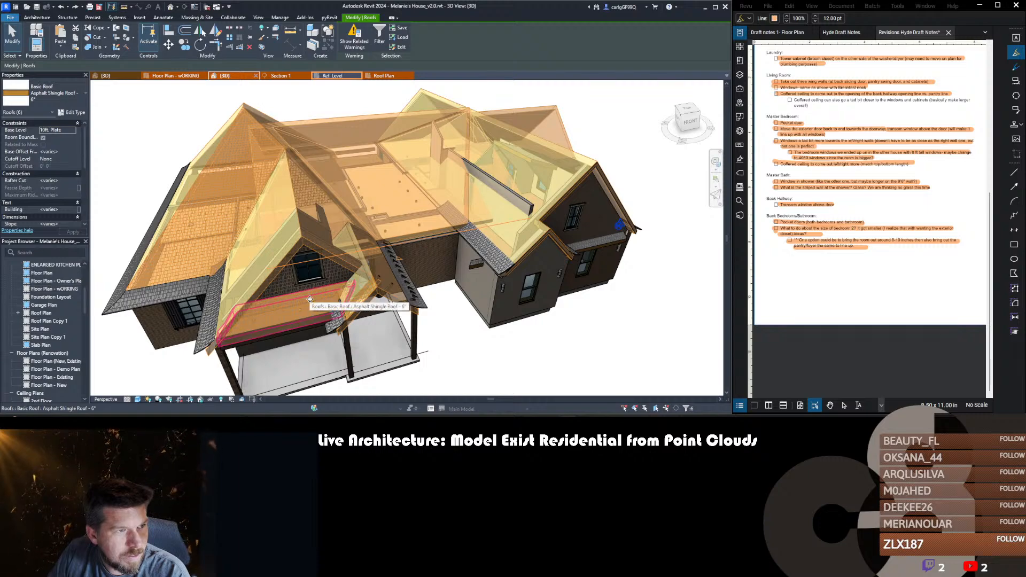
scroll(444, 212, "down", 3)
middle_click_drag(197, 271, 448, 289, "shift")
left_click(165, 216)
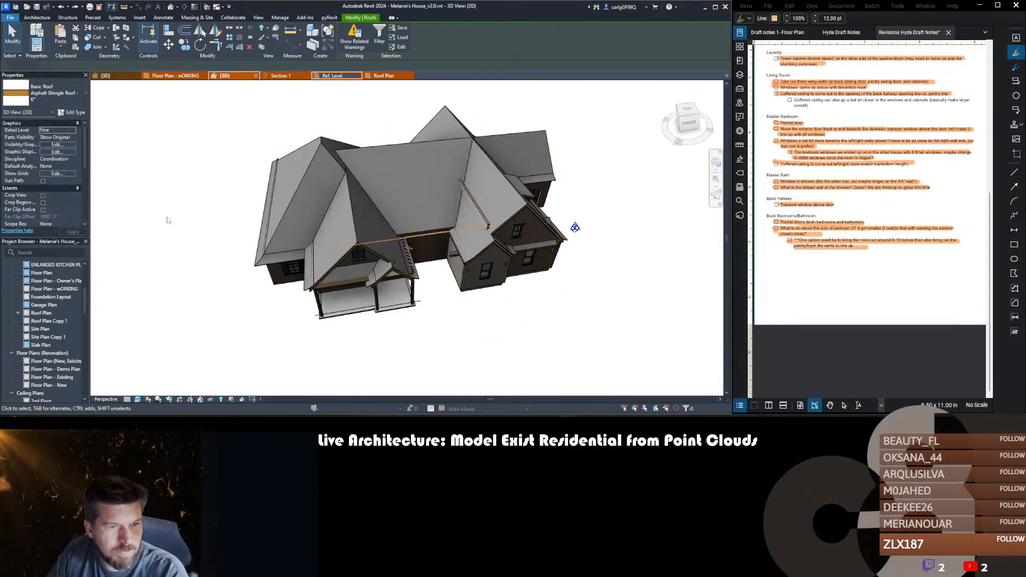
- Open the footprint sketch of the hip roof beside the front porch to inspect its boundary, and close it
scroll(368, 199, "down", 2)
middle_click_drag(322, 282, 359, 273)
scroll(339, 244, "up", 6)
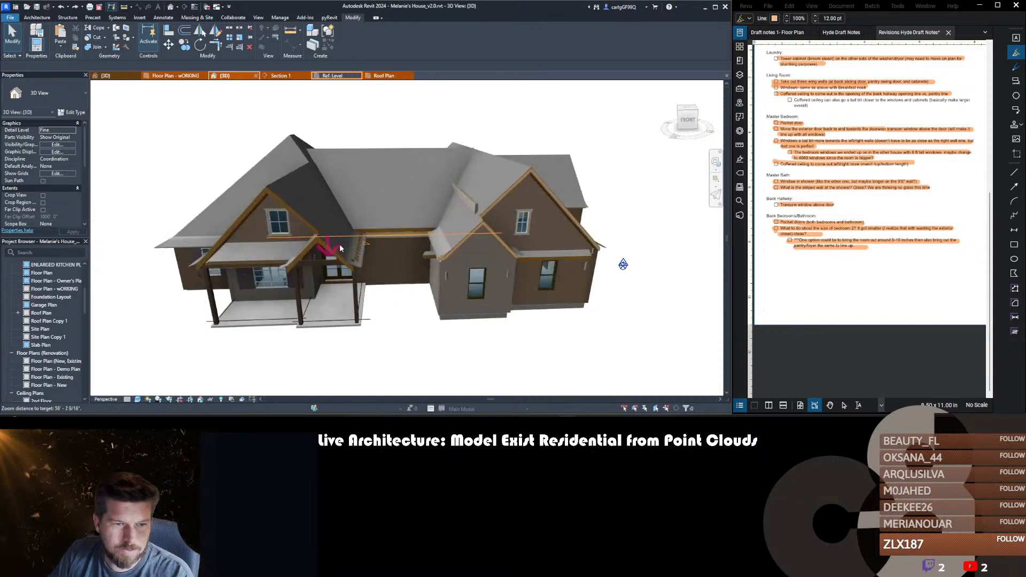
mouse_move(349, 279)
middle_mouse_down("shift")
mouse_move(342, 241)
mouse_move(360, 252)
mouse_move(581, 254)
mouse_move(374, 276)
mouse_move(248, 205)
mouse_move(350, 208)
mouse_move(345, 267)
middle_mouse_up("shift")
double_click(345, 268)
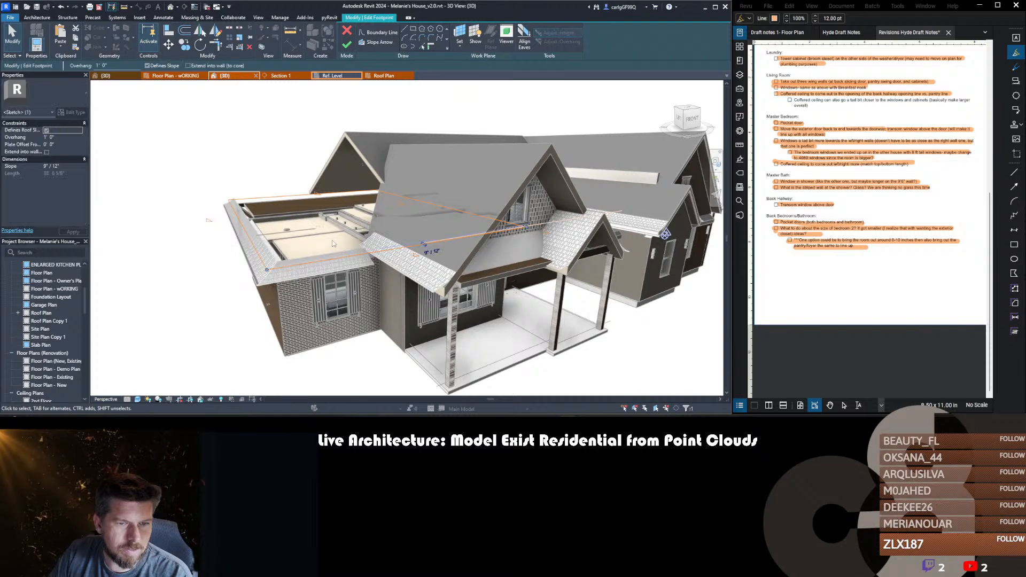
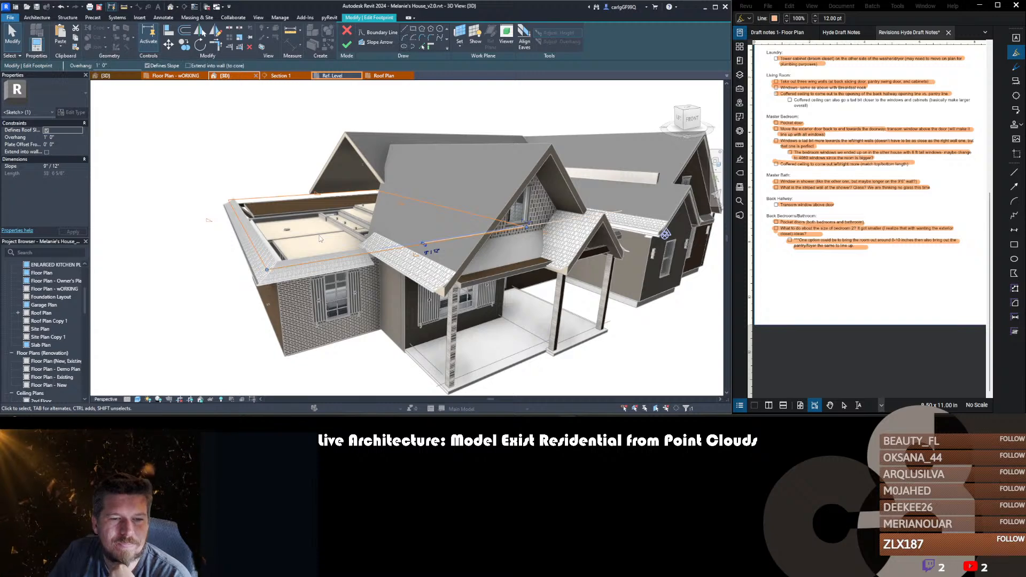
left_click(346, 44)
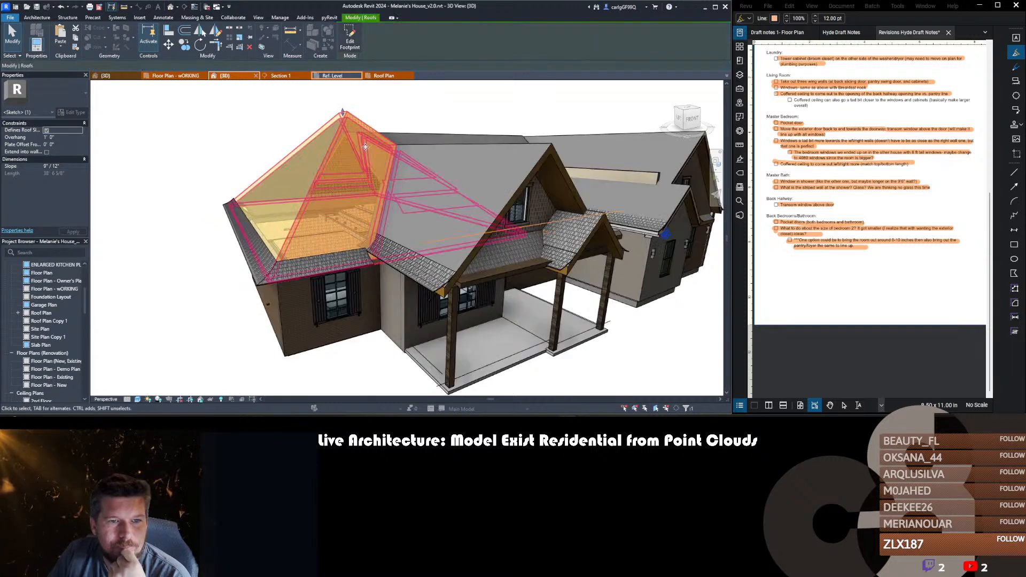
scroll(332, 315, "down", 5)
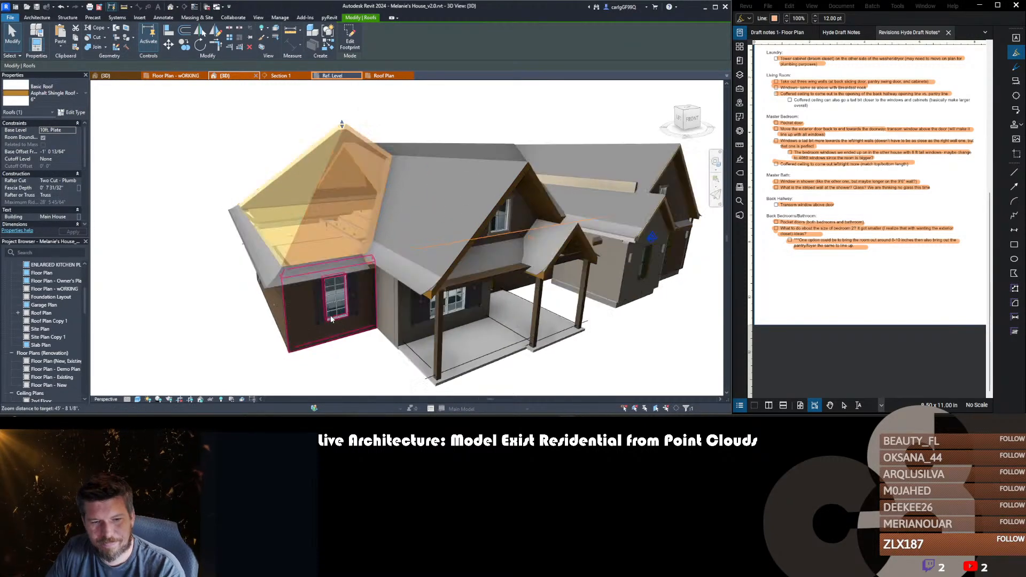
left_click(463, 340)
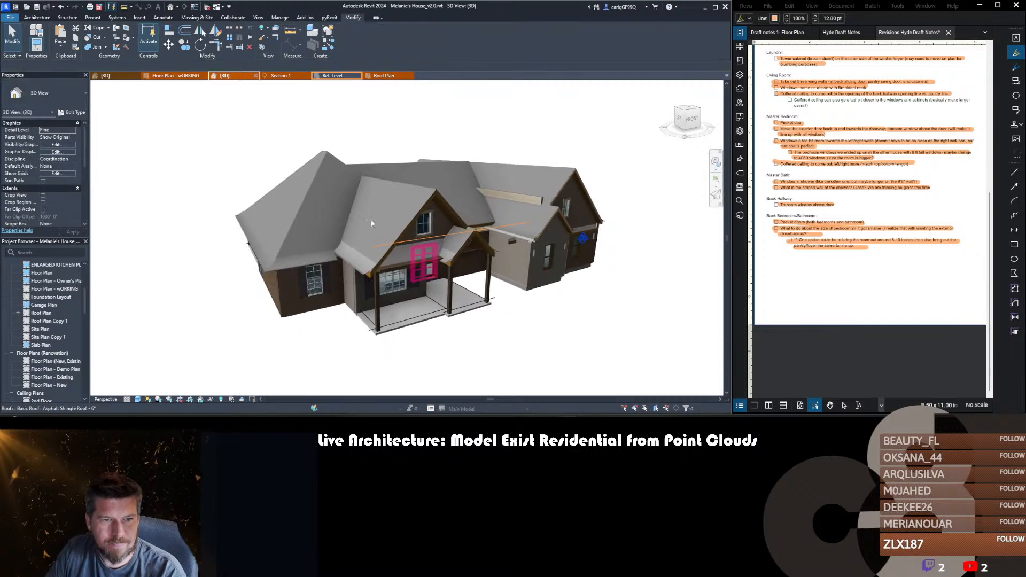
- Try to modify the footprint boundary of the hip roof beside the front porch, and discard the sketch edits
scroll(351, 213, "up", 3)
double_click(290, 219)
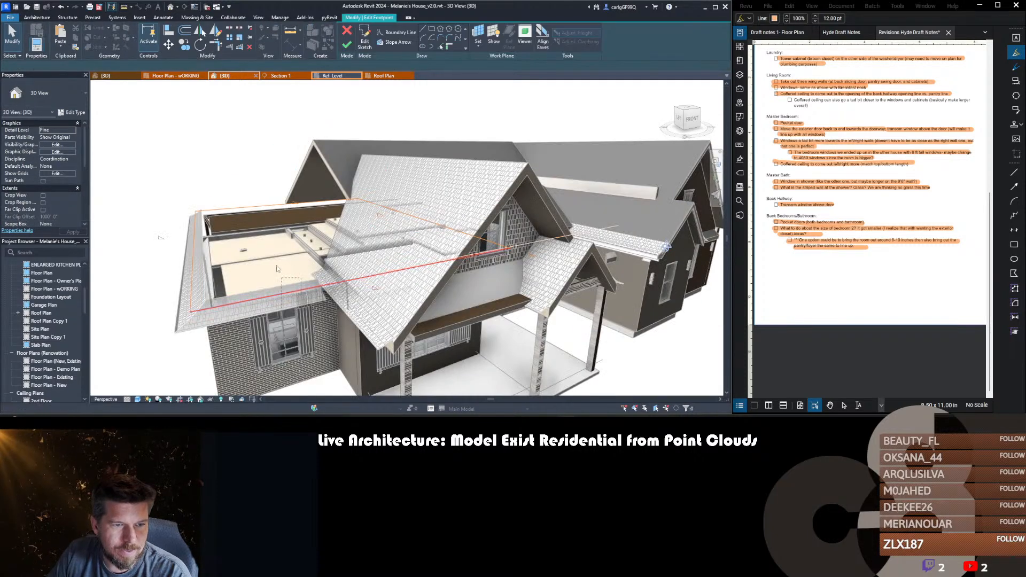
left_click(242, 203, "ctrl")
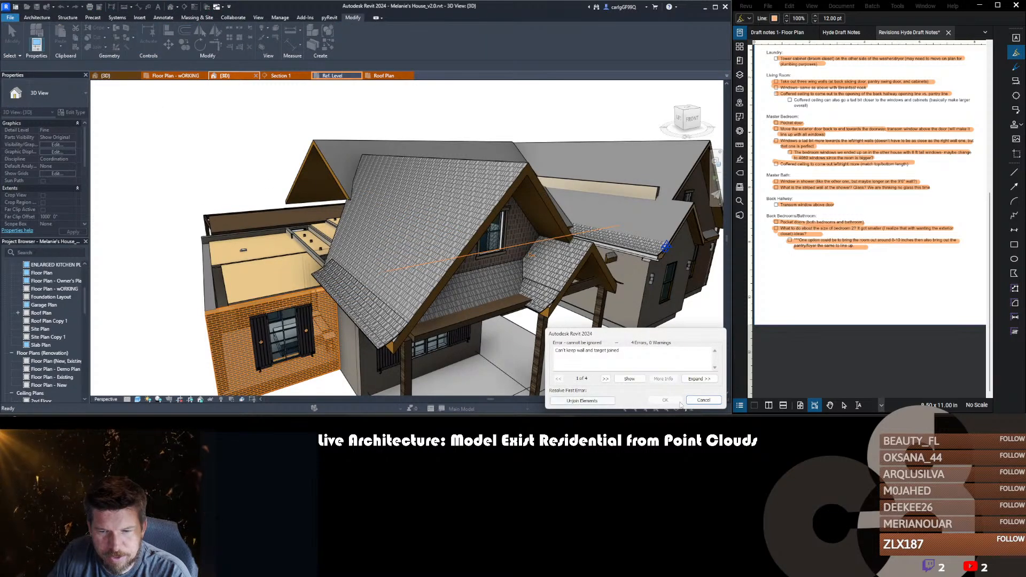
key("Escape")
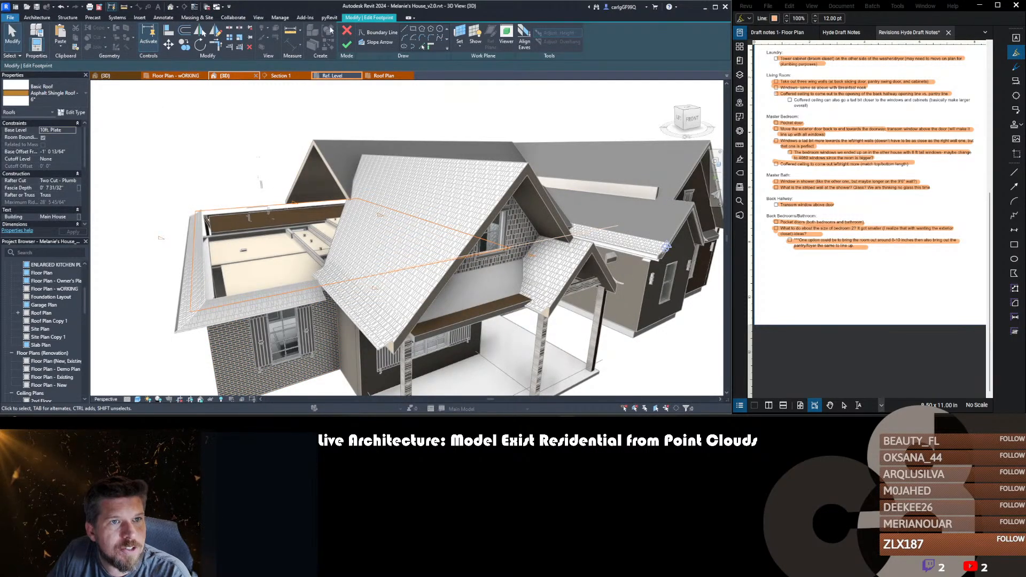
left_click(559, 216)
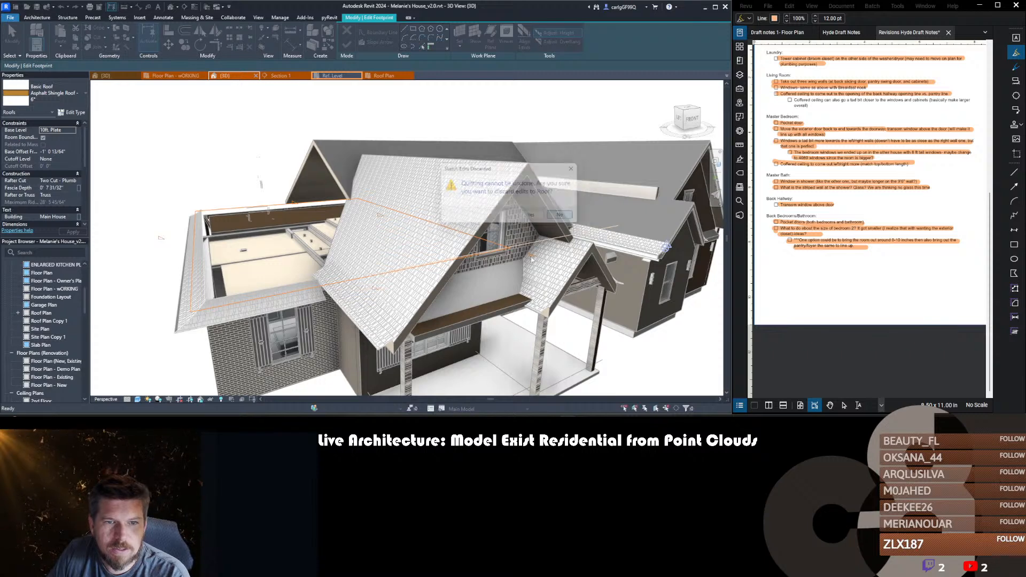
left_click(353, 32)
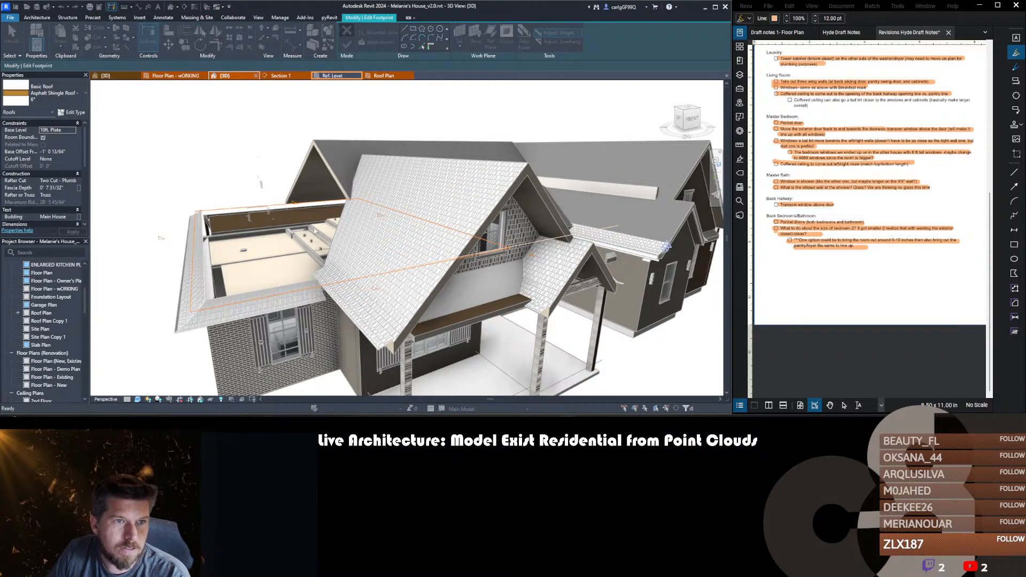
left_click(532, 215)
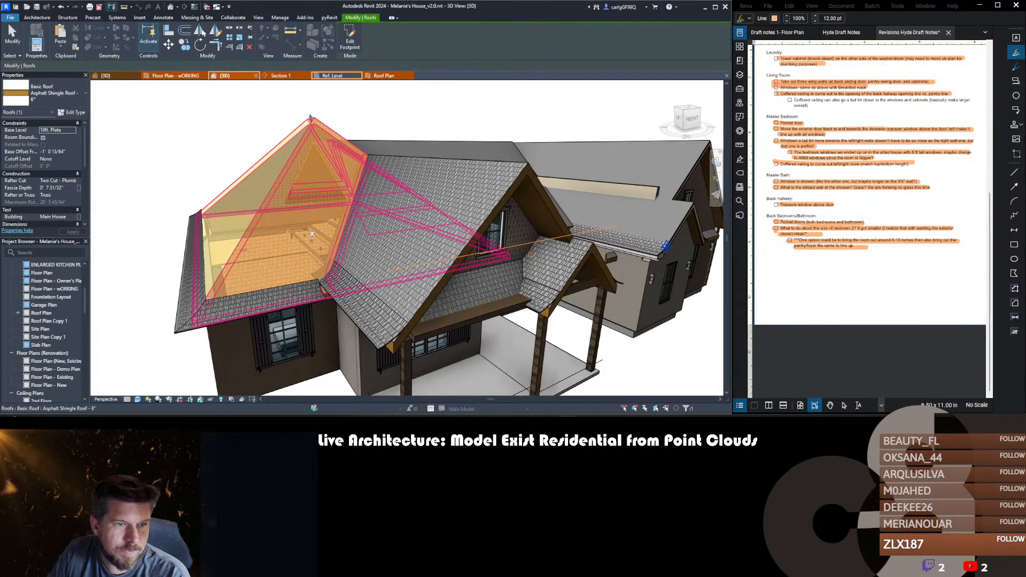
- Switch to the Hyde Draft Notes document in Bluebeam Revu and highlight the exterior note about the curved, French-style roof line
scroll(348, 155, "down", 5)
scroll(396, 208, "up", 4)
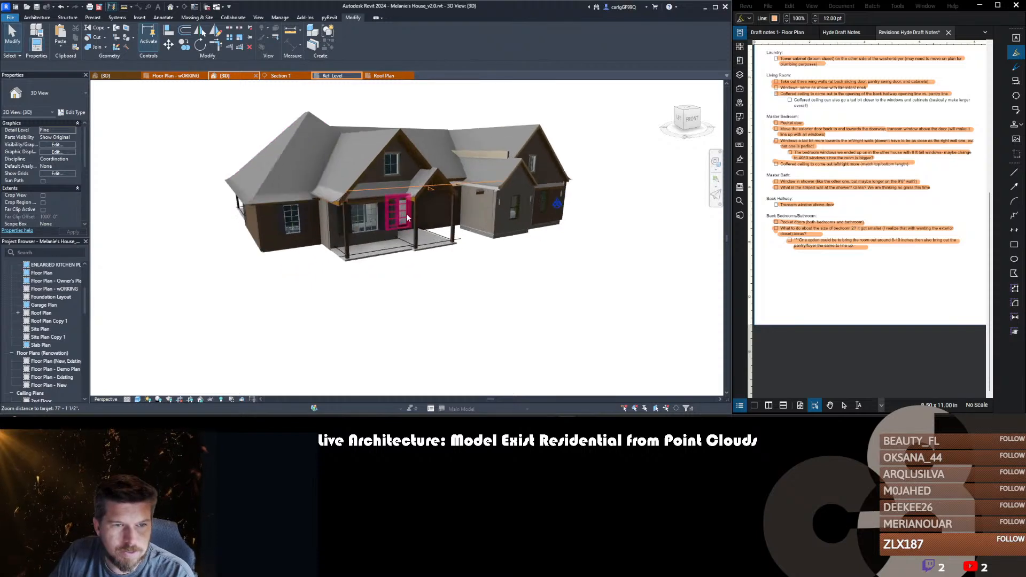
middle_click_drag(419, 231, 313, 272, "shift")
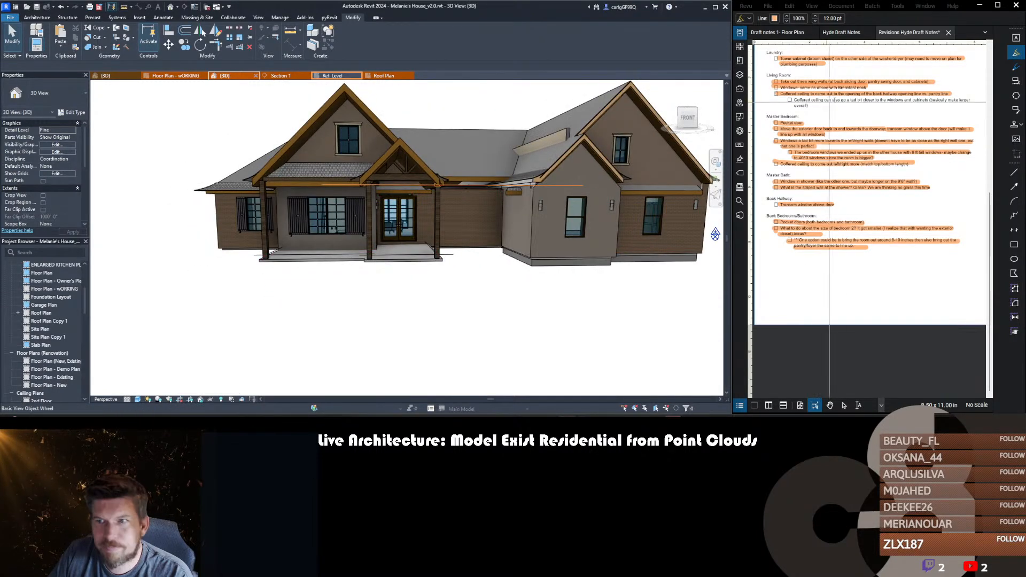
left_click(844, 31)
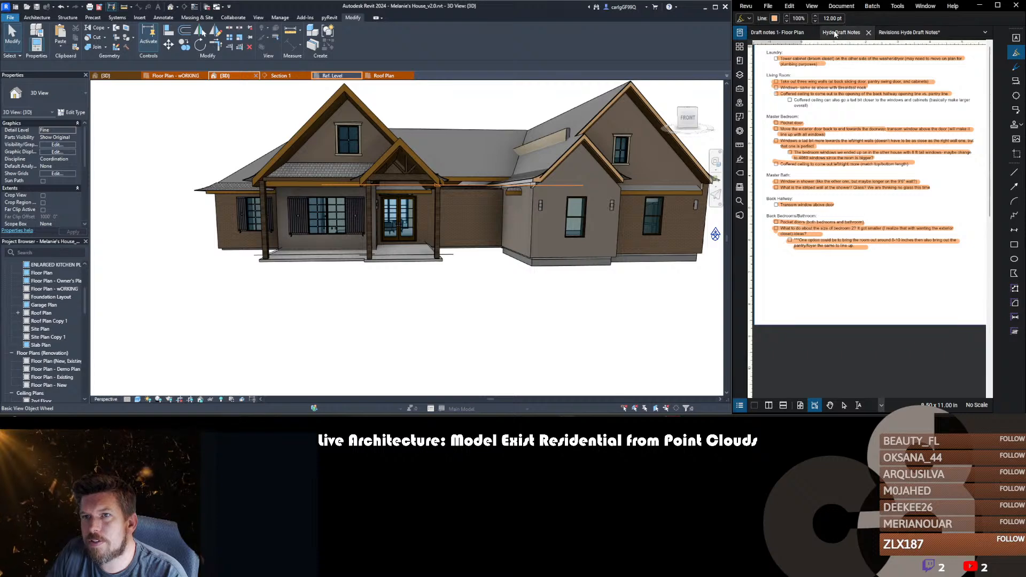
middle_click_drag(852, 151, 791, 158)
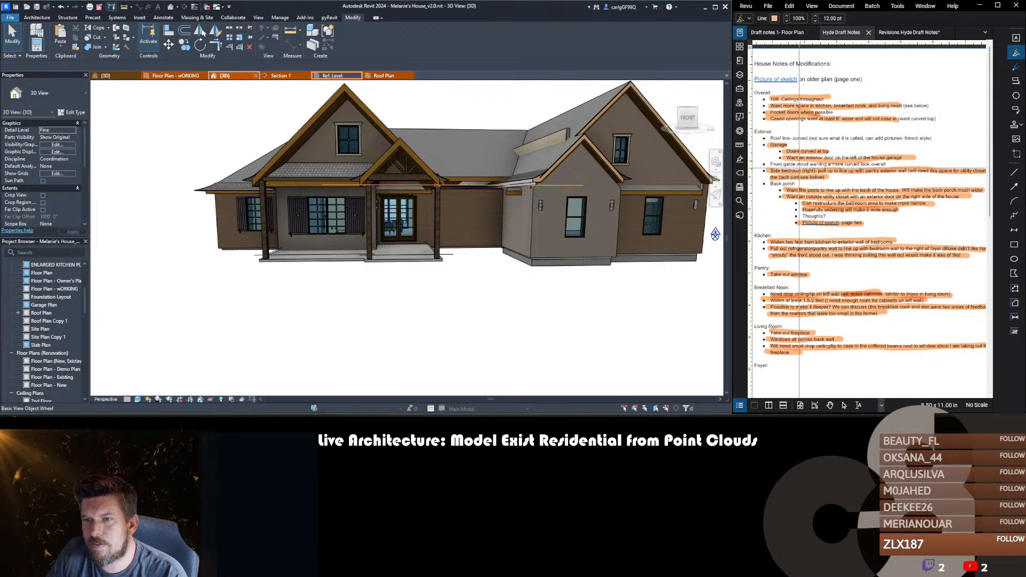
left_click(943, 137)
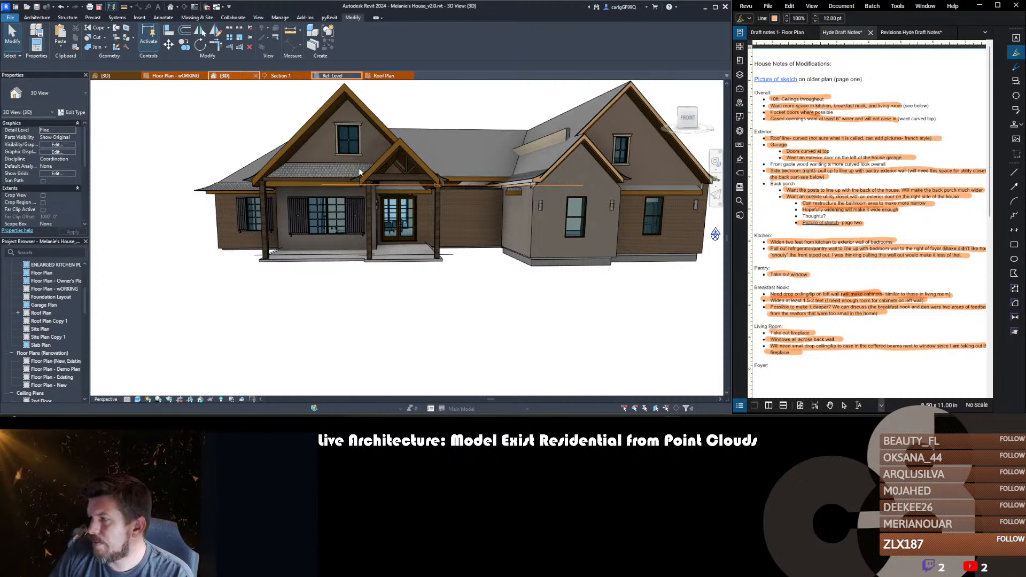
- Switch to the Revit model and open the wood bracing in the small front porch gable for in-place editing
scroll(391, 182, "up", 5)
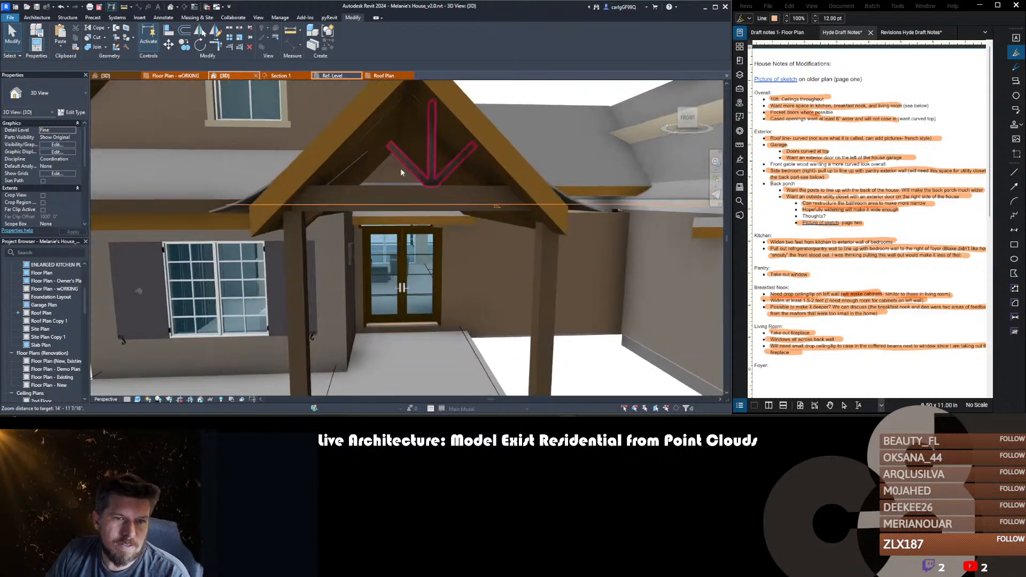
middle_click_drag(368, 270, 533, 219, "shift")
left_click(522, 212)
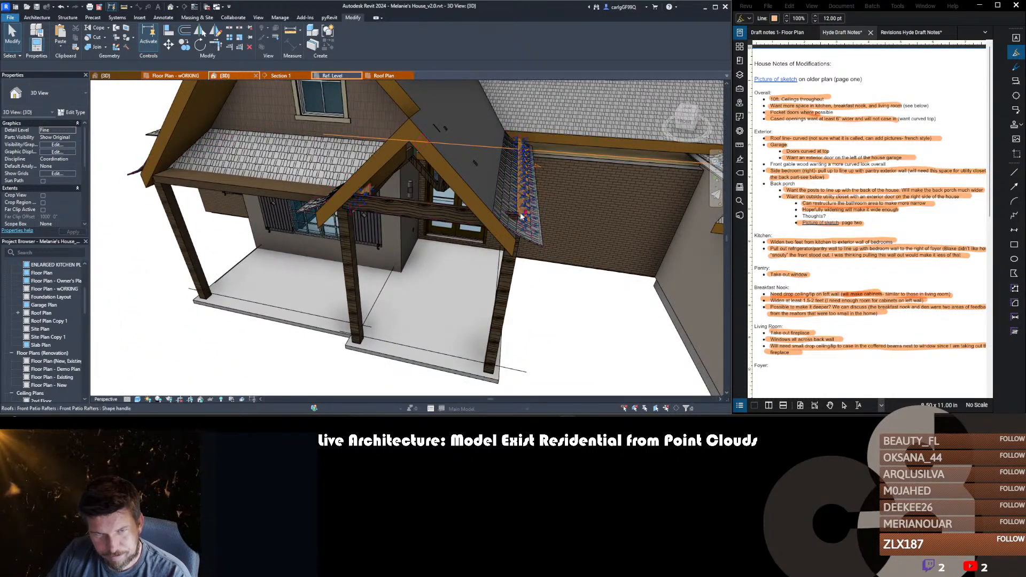
mouse_move(369, 225)
middle_mouse_down("shift")
mouse_move(397, 202)
mouse_move(480, 221)
mouse_move(481, 232)
mouse_move(464, 142)
mouse_move(459, 171)
middle_mouse_up("shift")
key("Escape")
left_click(468, 160)
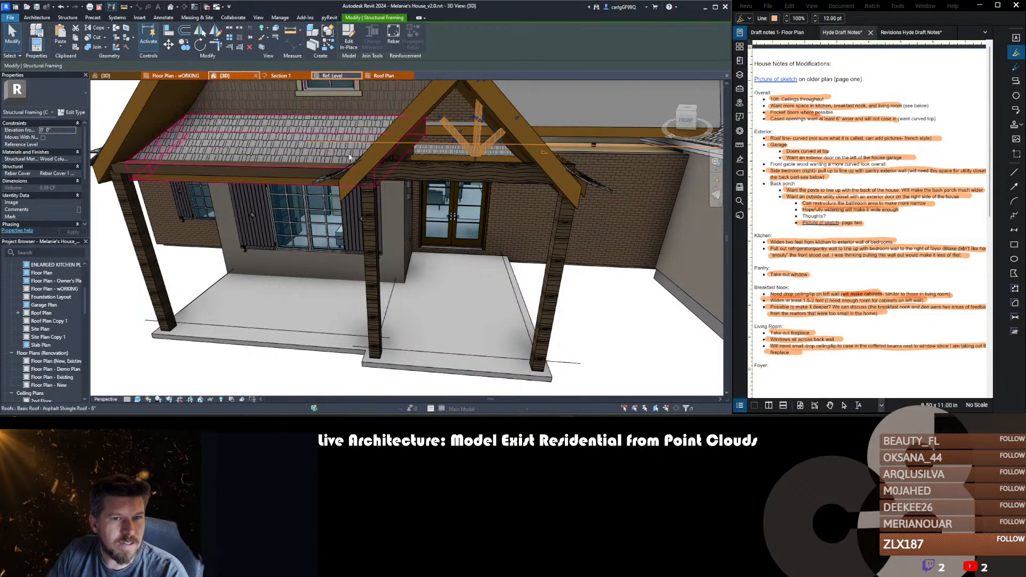
middle_click_drag(449, 214, 416, 200, "shift")
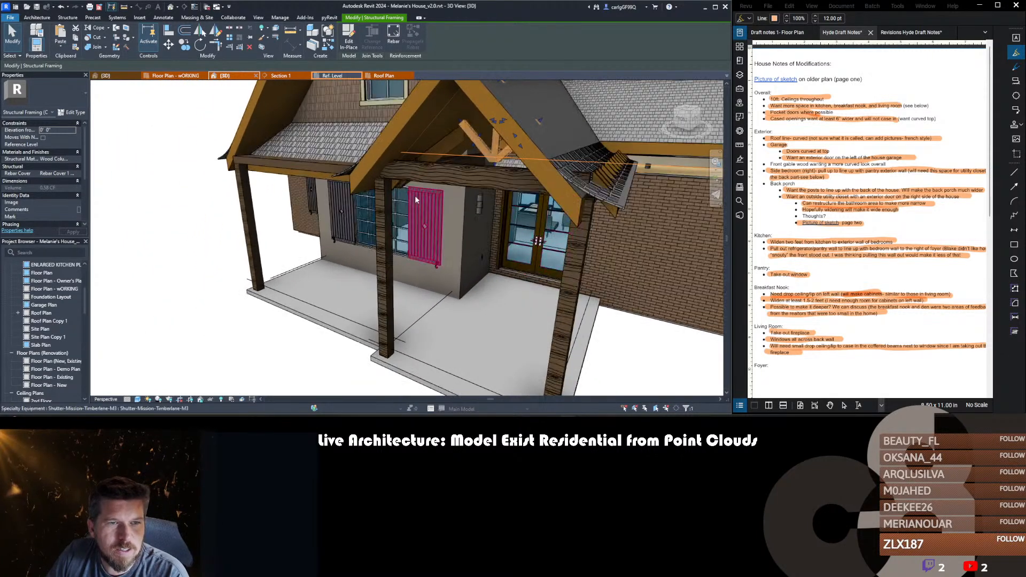
left_click(345, 46)
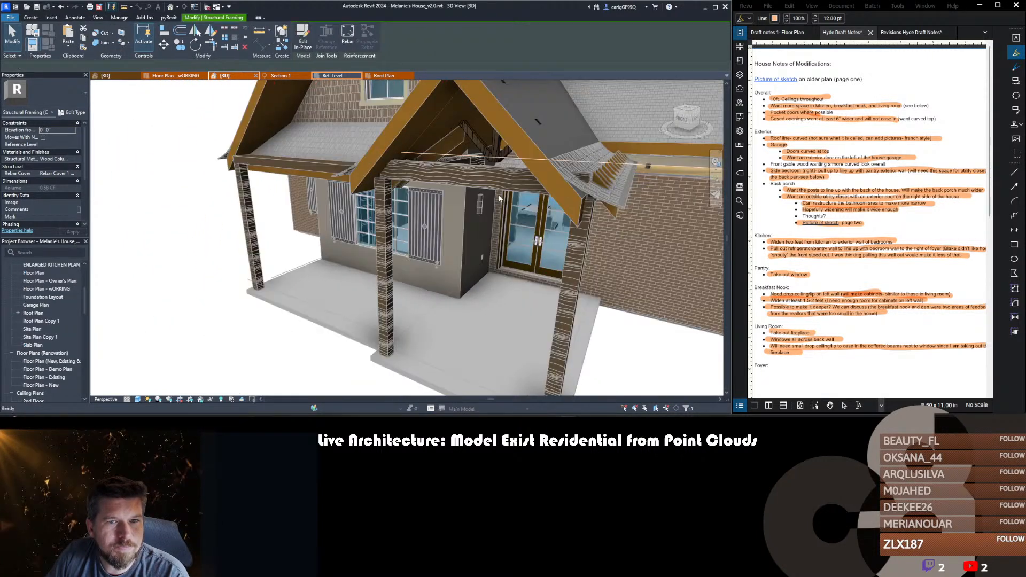
- Try to assign a new work plane to the bracing extrusion with the Pick a plane option, and finish the in-place model
left_click(488, 159)
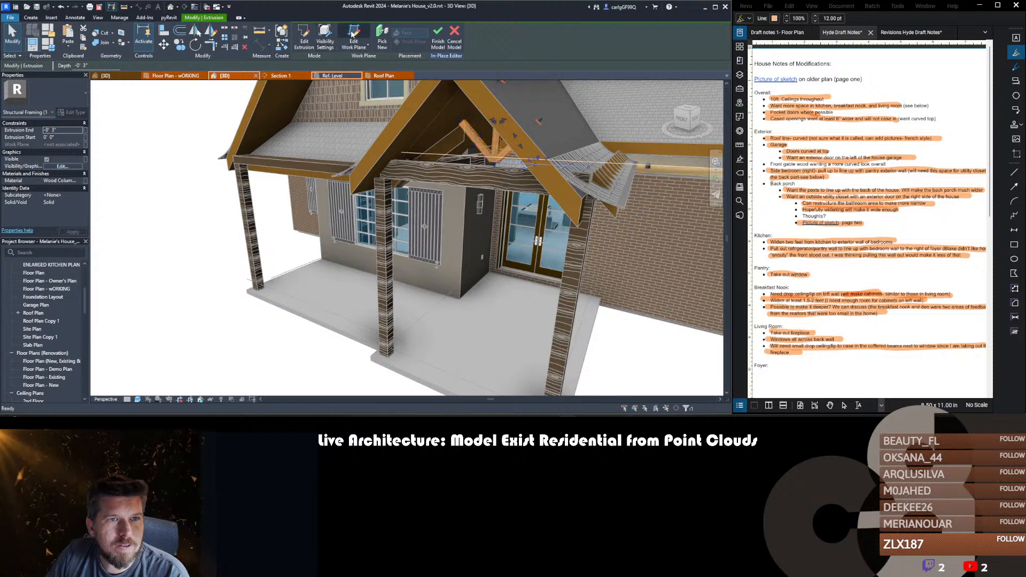
left_click(353, 35)
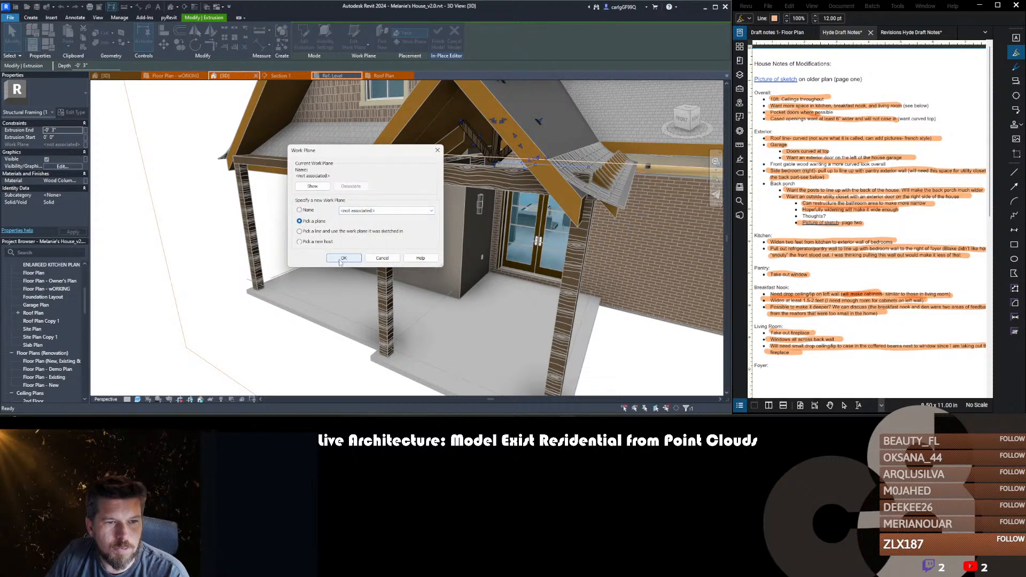
left_click(343, 259)
key("Escape")
middle_click_drag(465, 171, 369, 137, "shift")
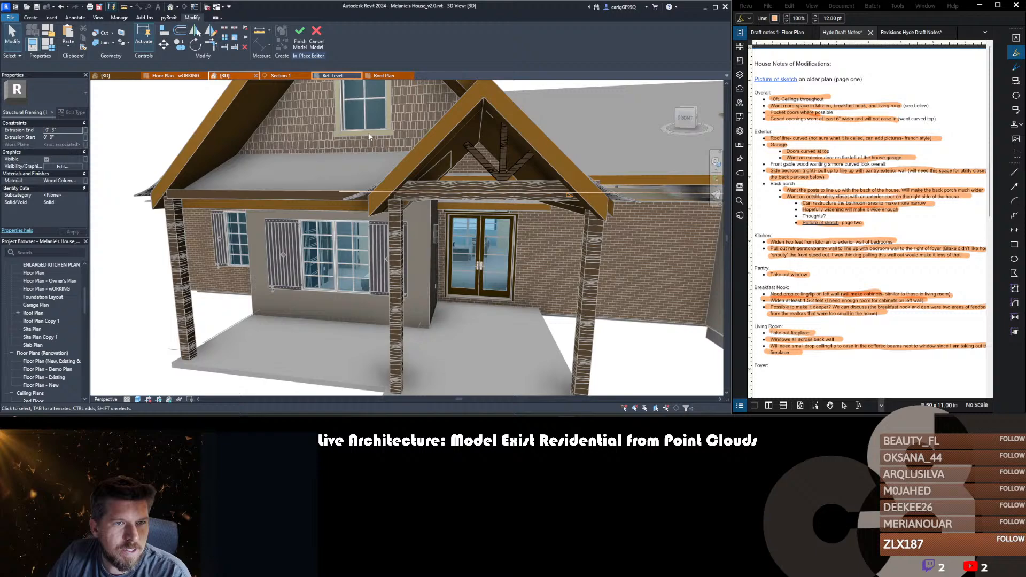
left_click(300, 36)
scroll(467, 207, "down", 3)
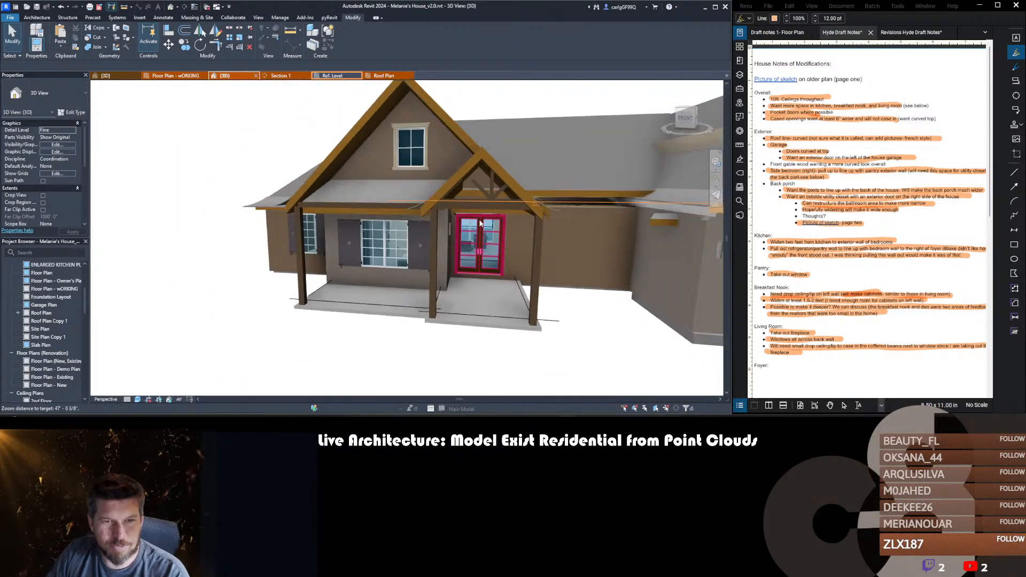
- Select the wood bracing in the front porch gable and check its placement on sheet A2.1 - ELEVATIONS
scroll(482, 181, "up", 5)
left_click(532, 248)
middle_click_drag(532, 250, 467, 235)
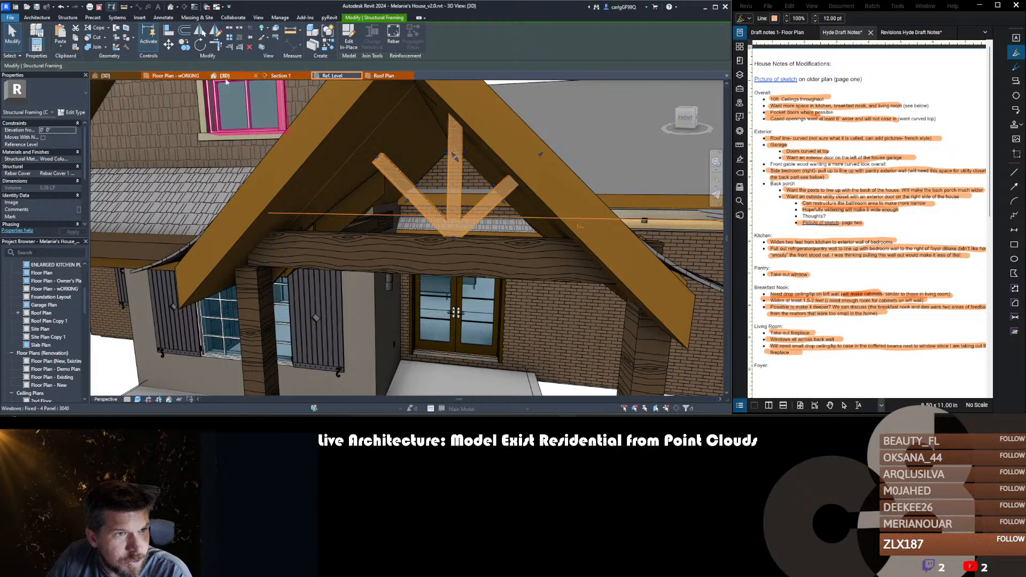
scroll(47, 305, "down", 8)
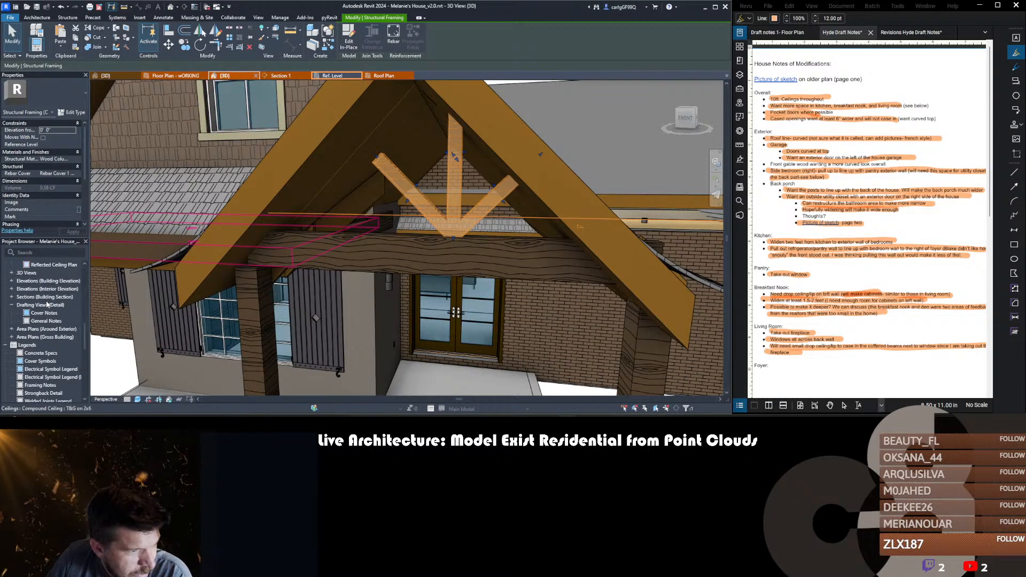
scroll(42, 337, "down", 5)
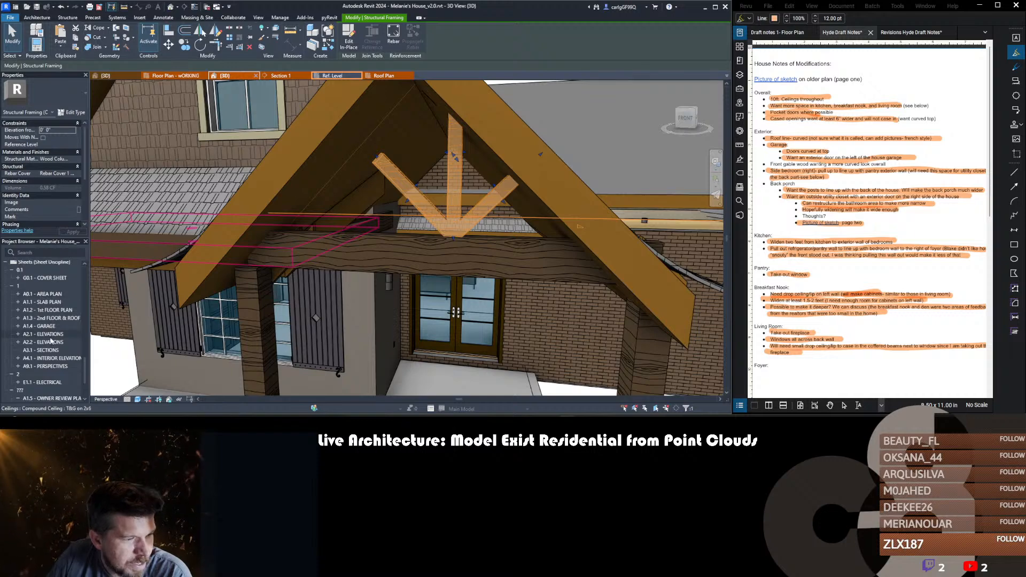
double_click(46, 334)
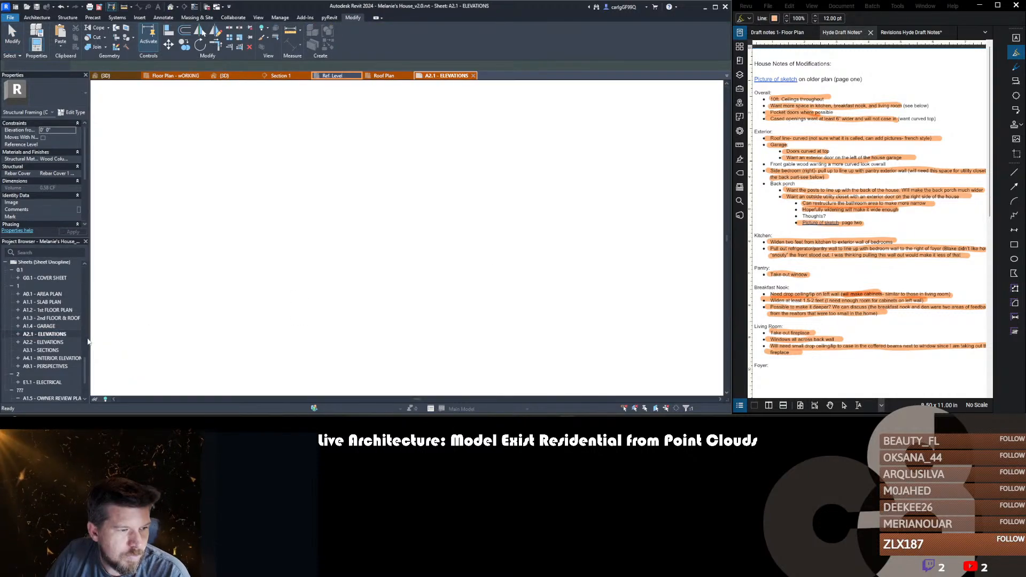
scroll(431, 286, "up", 5)
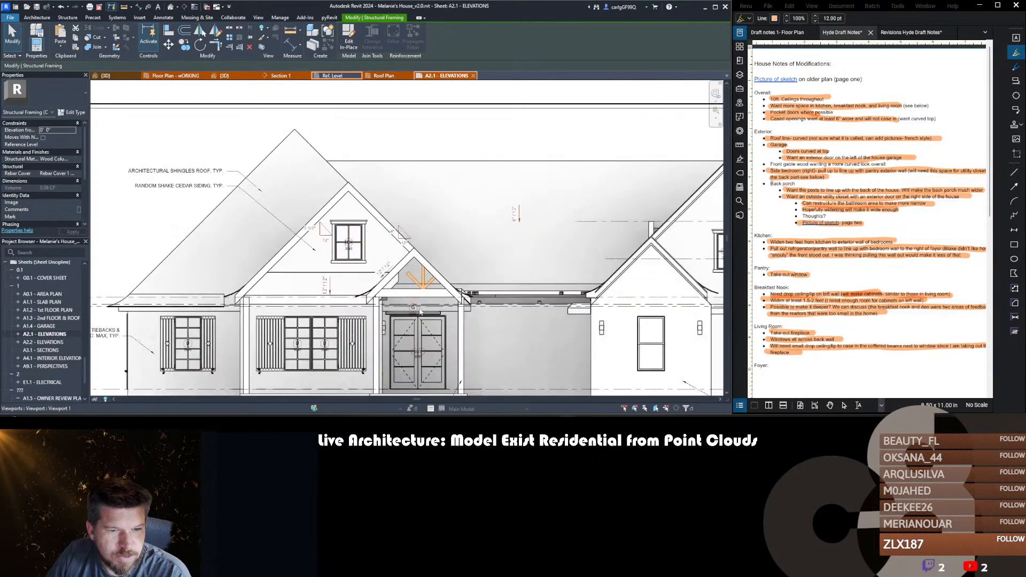
scroll(440, 286, "down", 4)
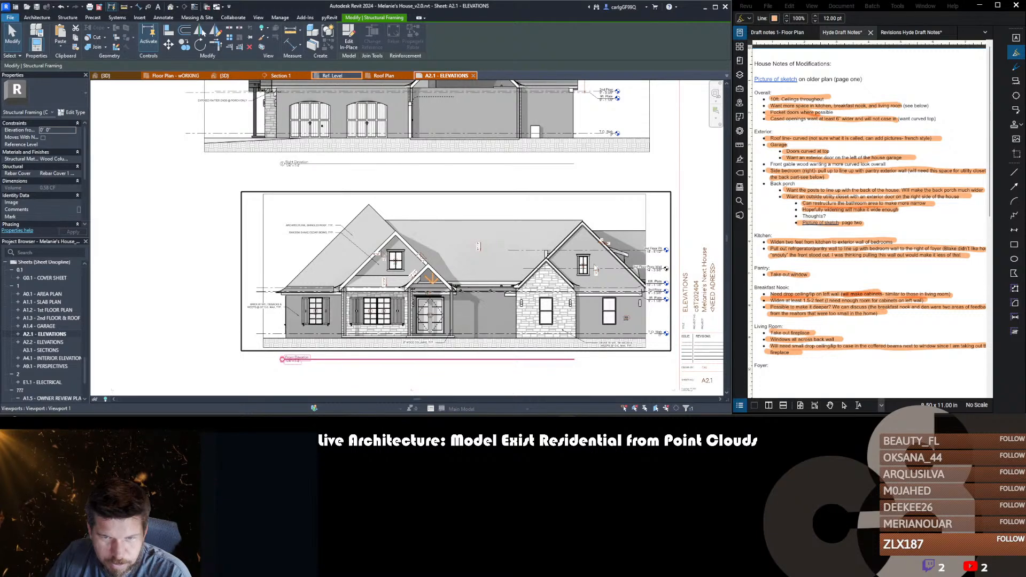
left_click(201, 242)
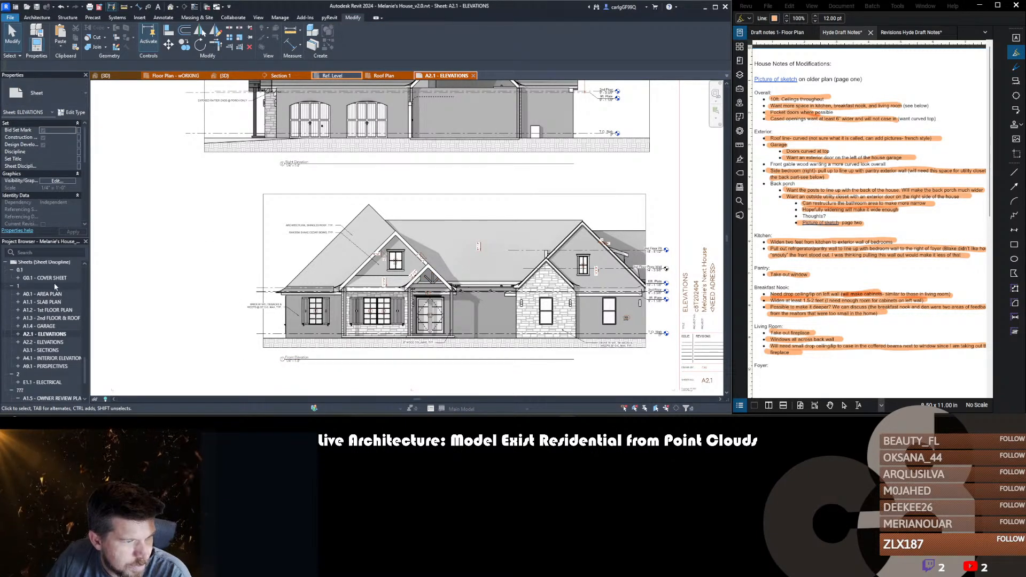
- Open the Front Elevation building elevation view
scroll(53, 299, "down", 10)
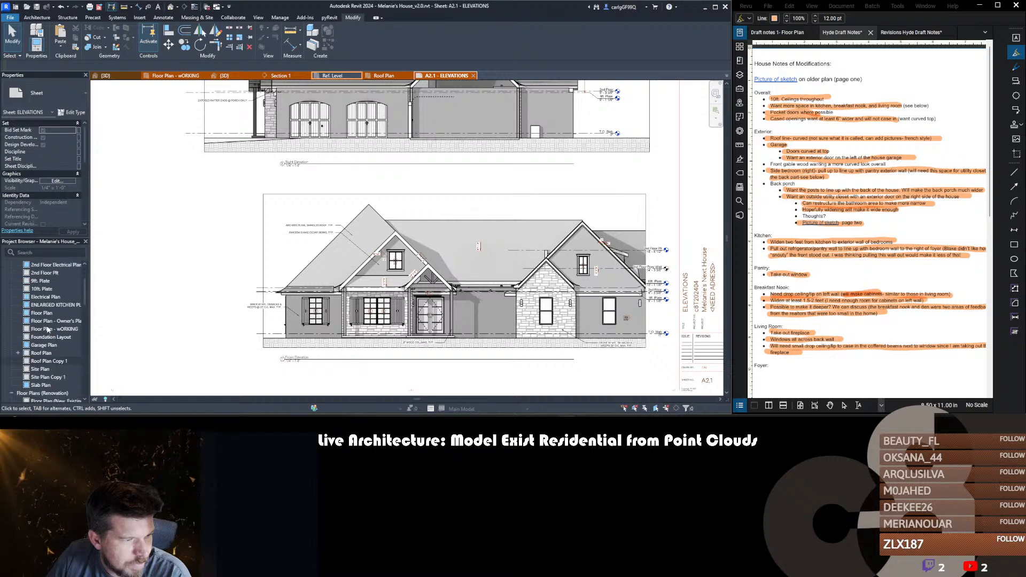
scroll(47, 330, "down", 2)
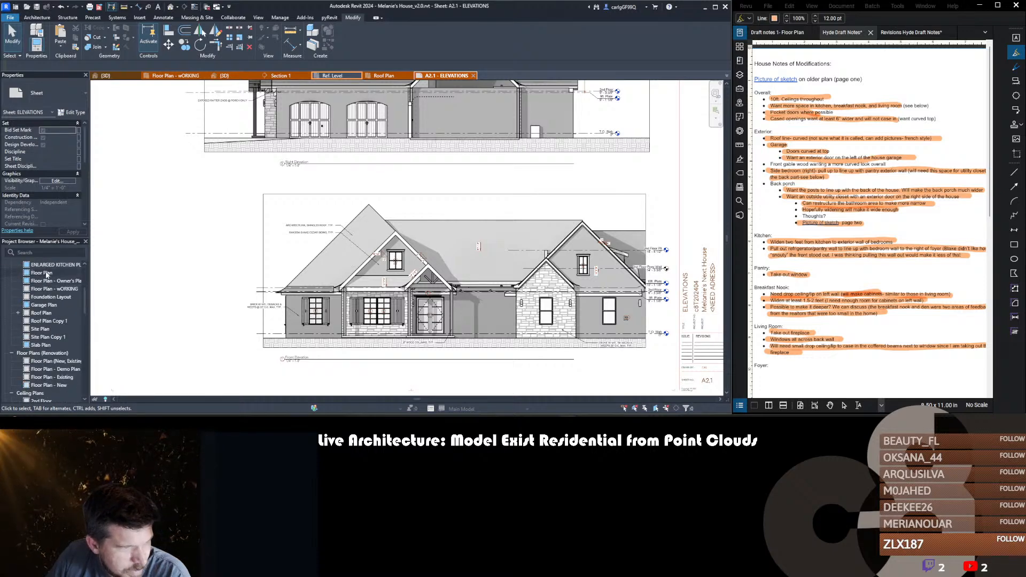
scroll(43, 329, "down", 5)
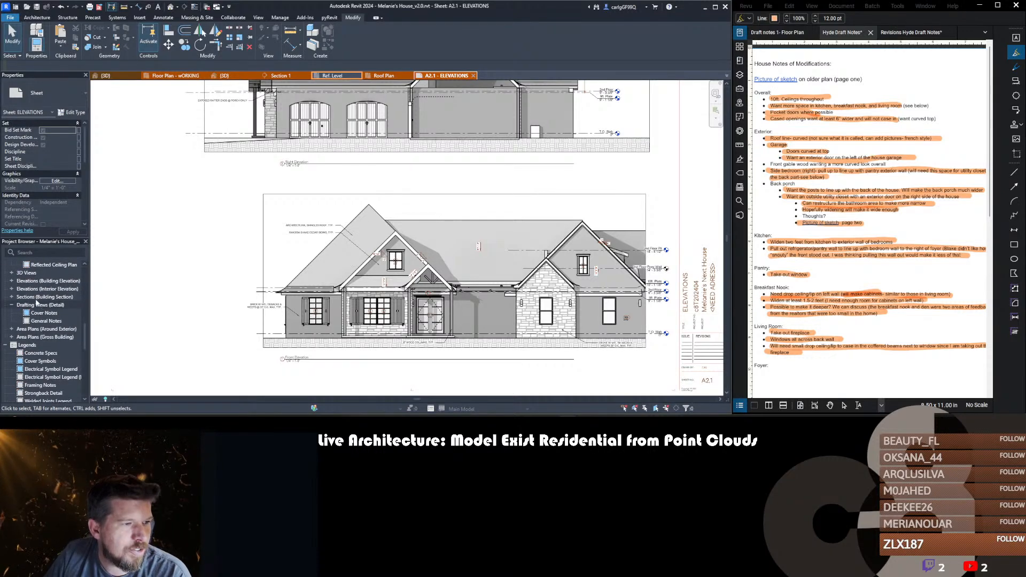
scroll(36, 303, "up", 2)
left_click(12, 320)
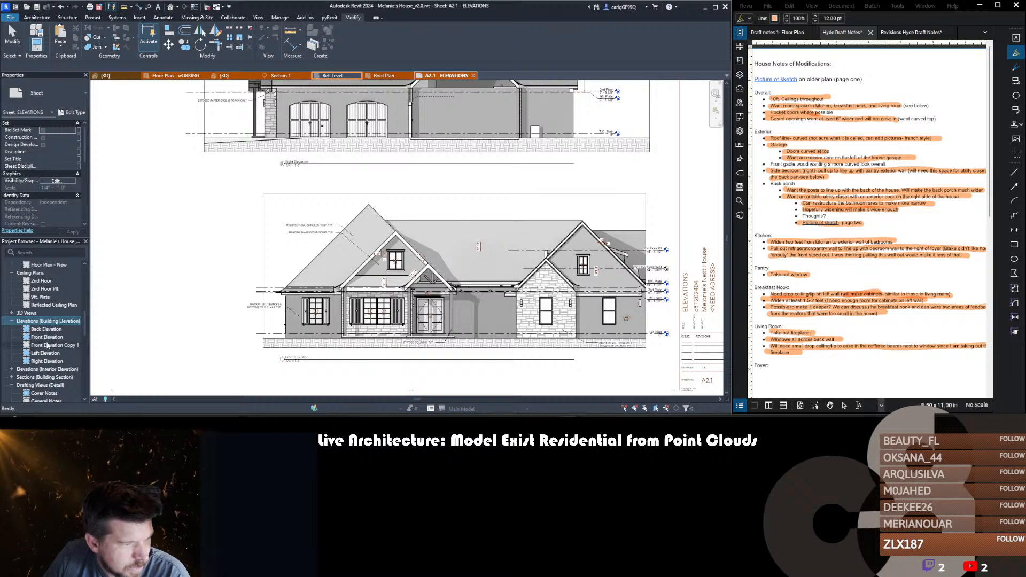
double_click(47, 337)
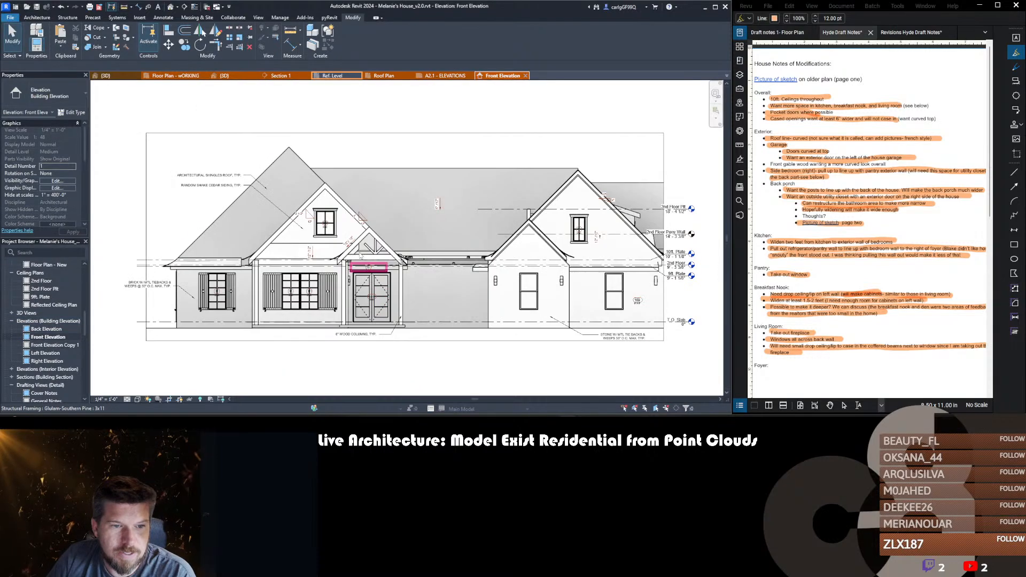
- Move the wood bracing sideways to line up with the midpoint of the porch beam below the gable
scroll(364, 256, "up", 8)
left_click(395, 228)
left_click(395, 229)
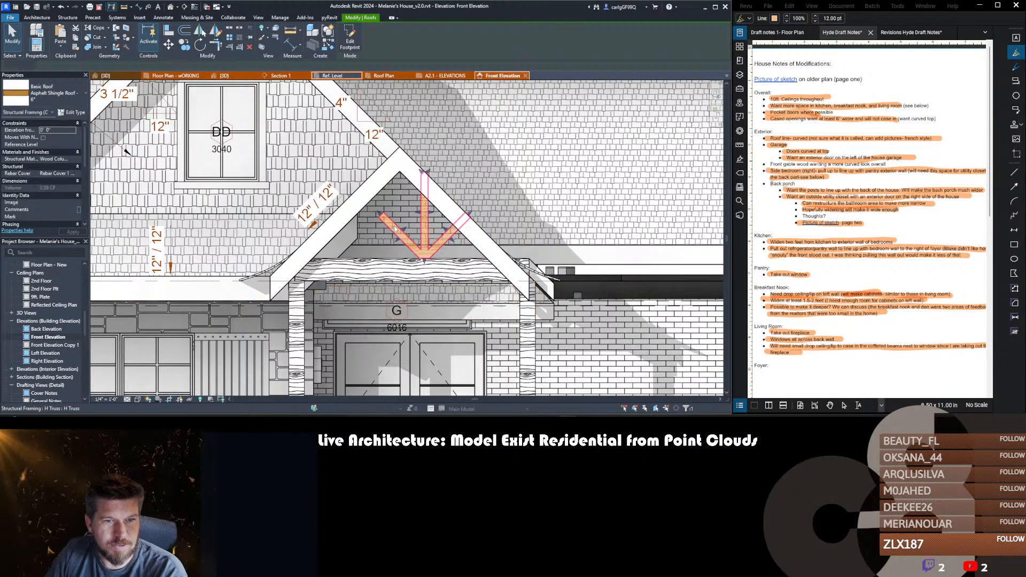
scroll(416, 244, "up", 3)
key("m")
key("v")
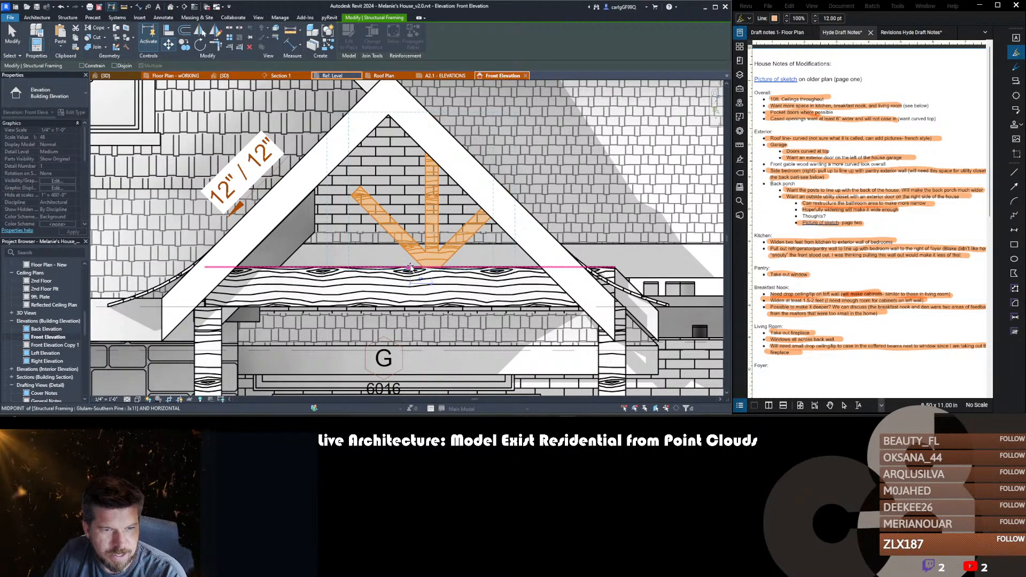
left_click(411, 267)
middle_click_drag(406, 217, 414, 227)
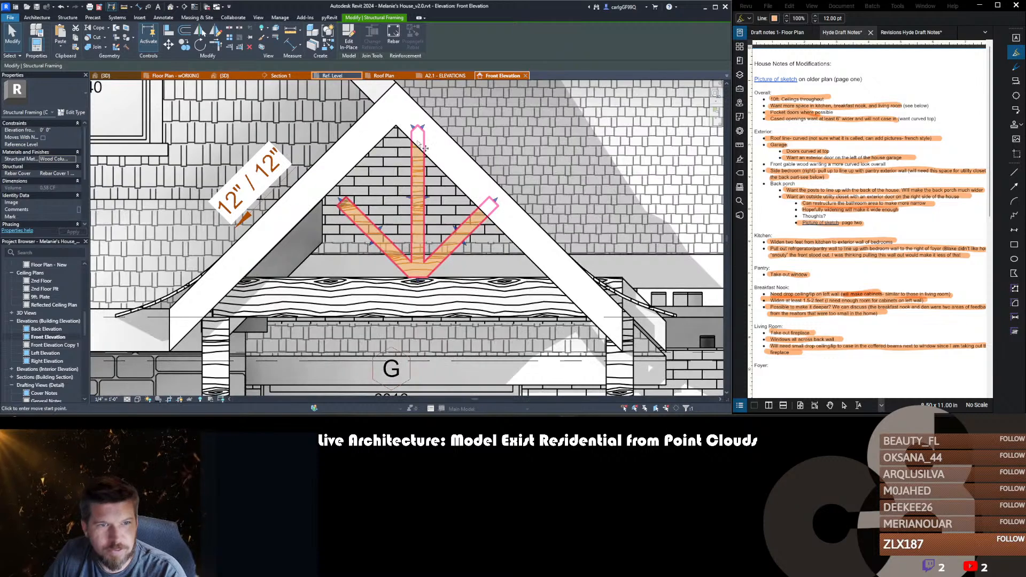
- Move the wood bracing so the tip of its vertical post meets the underside peak of the porch gable
key("m")
key("v")
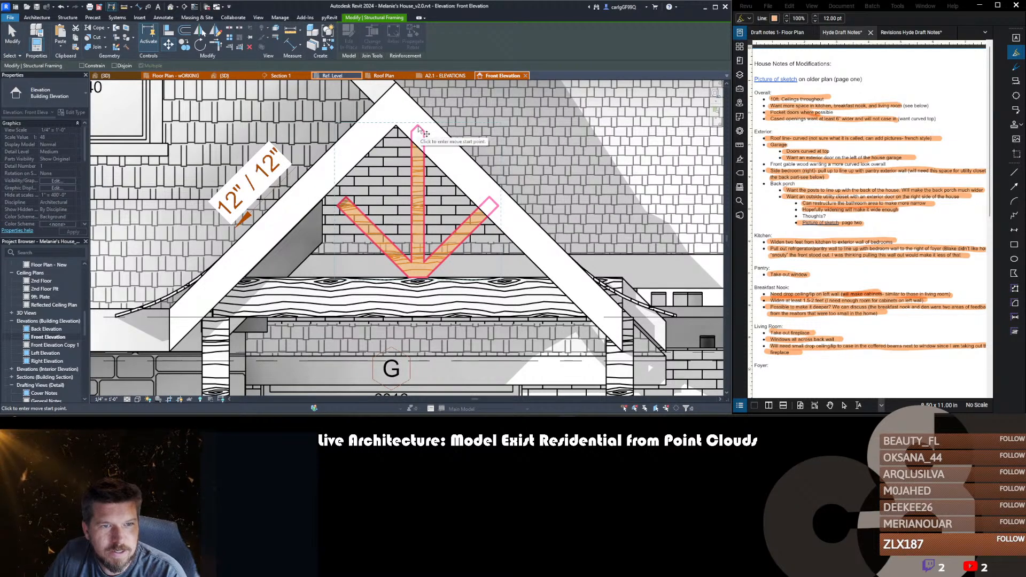
left_click(419, 127)
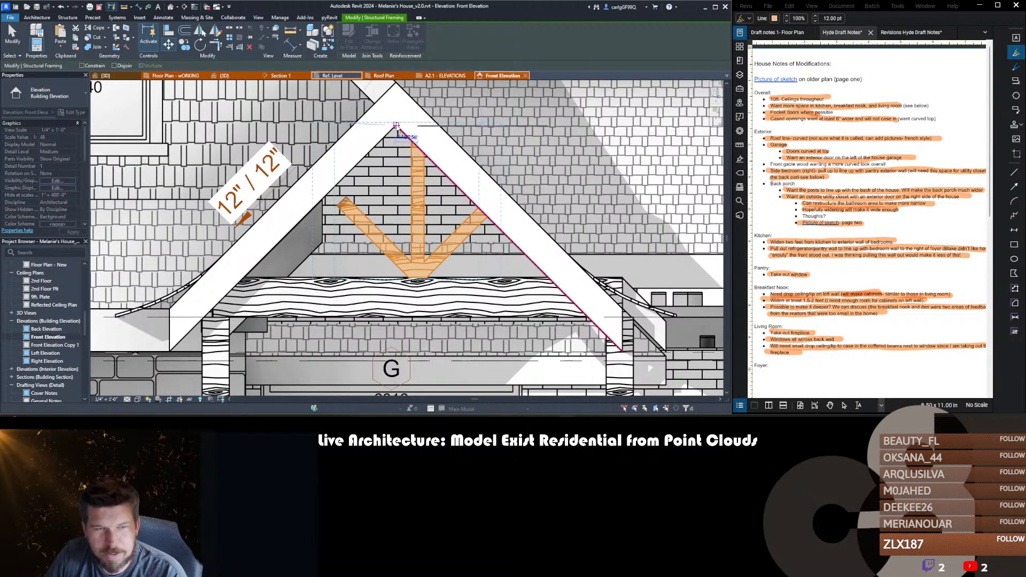
left_click(396, 126)
- Move the wood bracing down so the midpoint of its base sits on the top edge of the porch beam
scroll(401, 279, "up", 5)
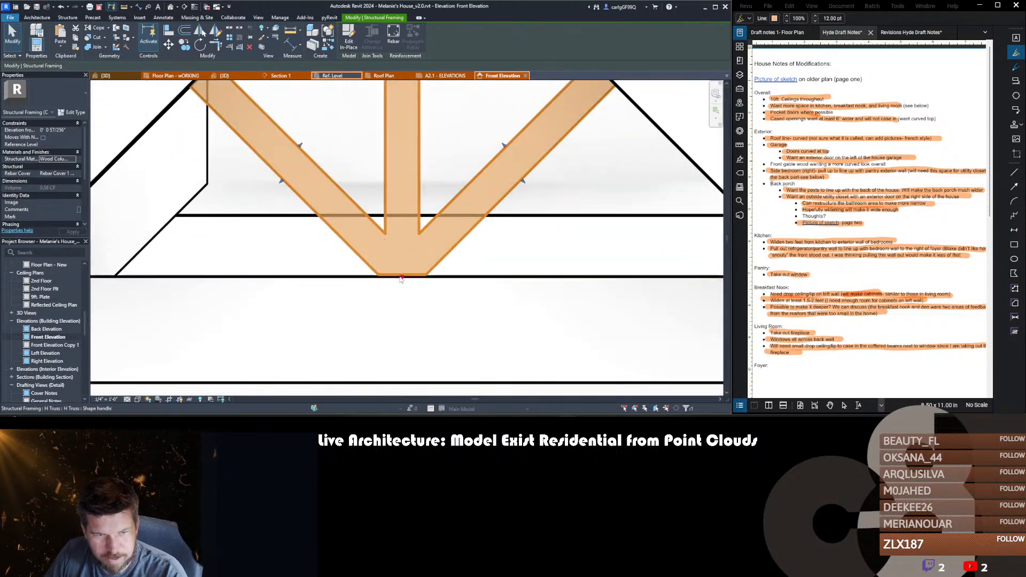
scroll(401, 279, "up", 2)
key("m")
key("v")
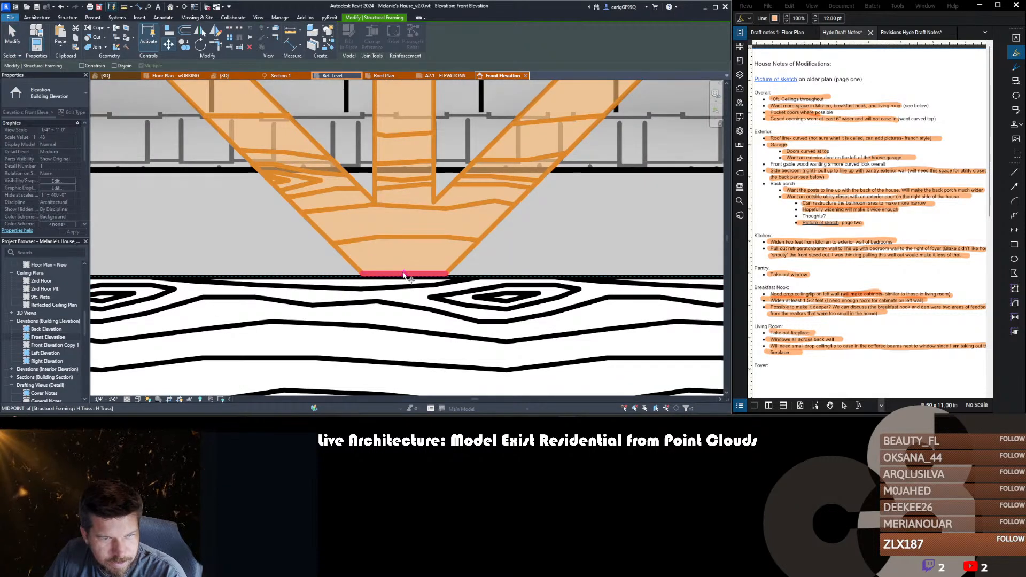
left_click(404, 273)
left_click(405, 277)
scroll(406, 278, "down", 5)
key("Escape")
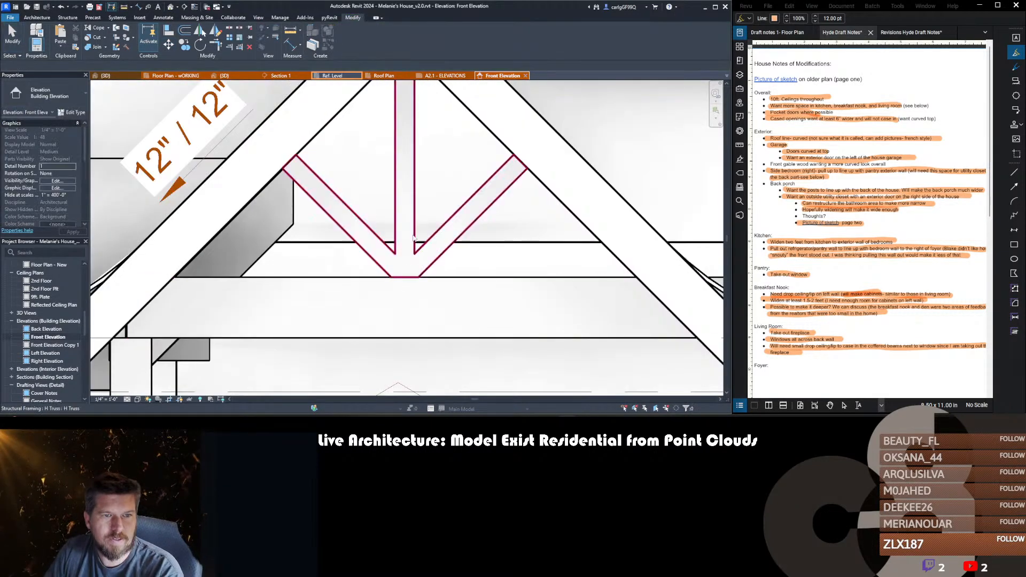
- Review the repositioned bracing in the front elevation, and switch to the 3D view to examine the front porch and roof edges
scroll(413, 236, "down", 4)
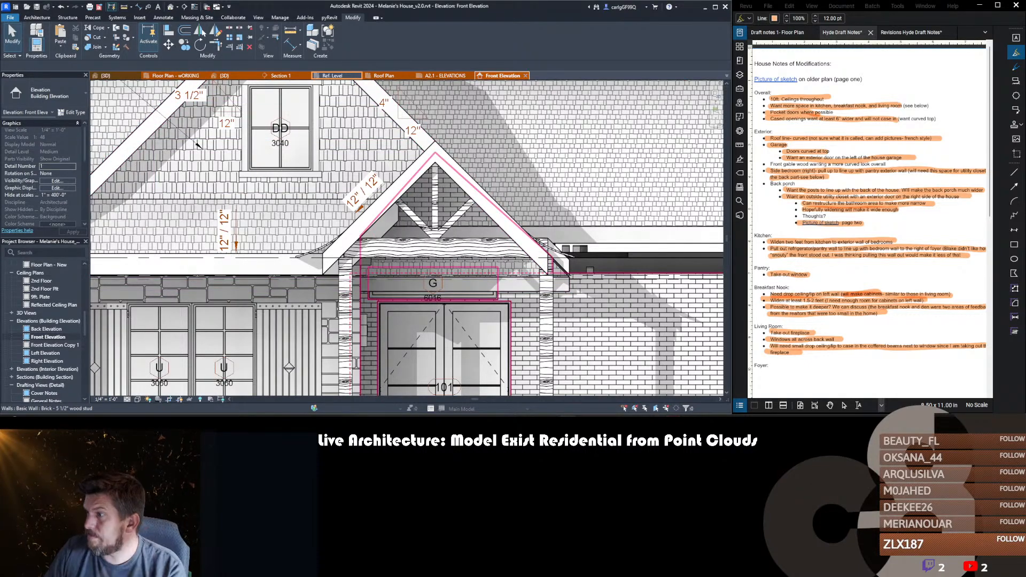
scroll(419, 242, "down", 4)
middle_click_drag(287, 270, 358, 261)
scroll(358, 261, "up", 1)
scroll(358, 261, "down", 2)
left_click(225, 76)
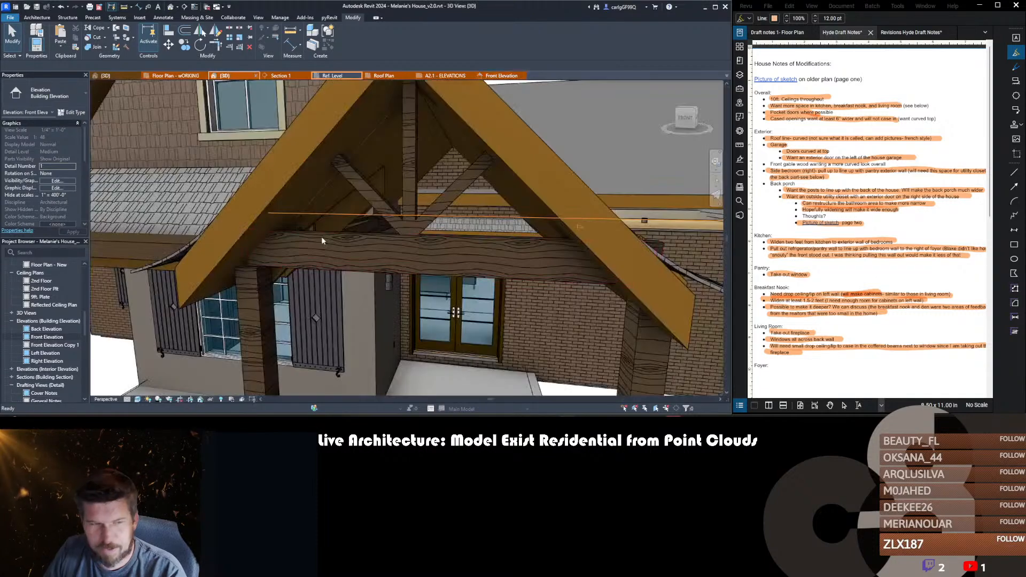
scroll(321, 237, "down", 1)
scroll(327, 236, "down", 5)
middle_click_drag(327, 236, 452, 274, "shift")
scroll(475, 246, "down", 3)
middle_click_drag(340, 277, 375, 266)
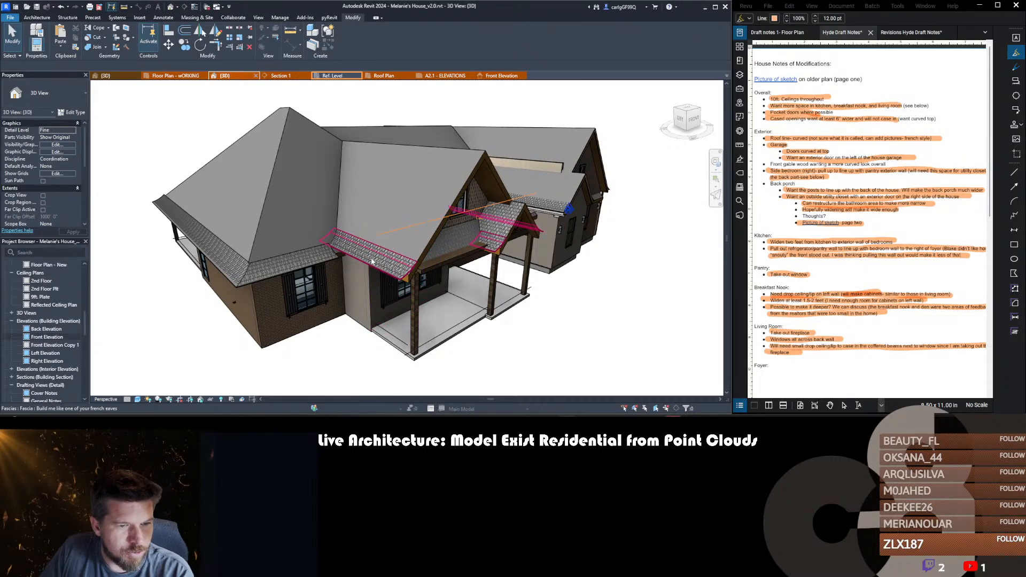
scroll(496, 246, "up", 4)
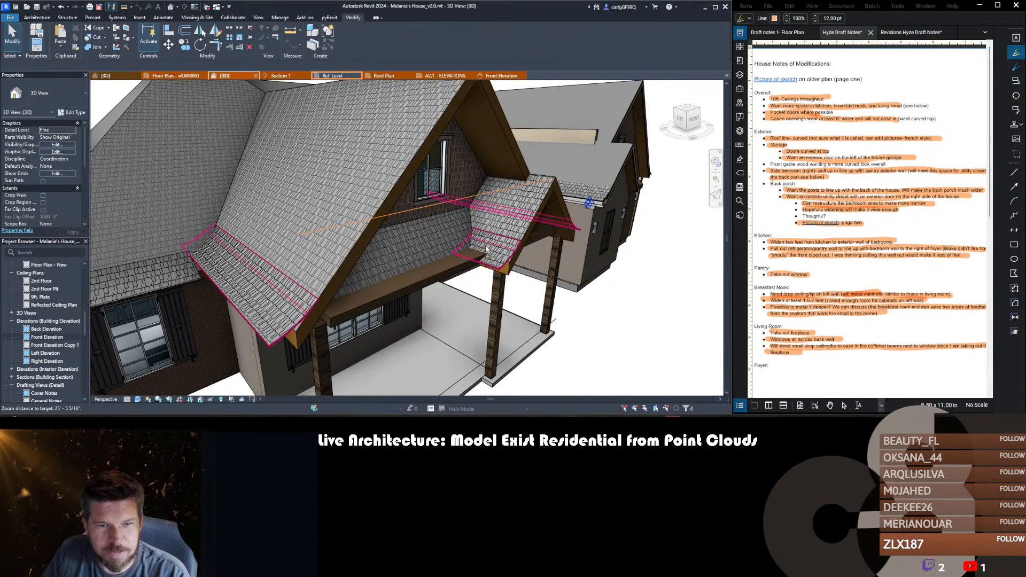
- Inspect the curved eave fascia and adjoining roofs where the small porch gable meets the front porch roof
left_click(484, 239)
scroll(442, 273, "up", 5)
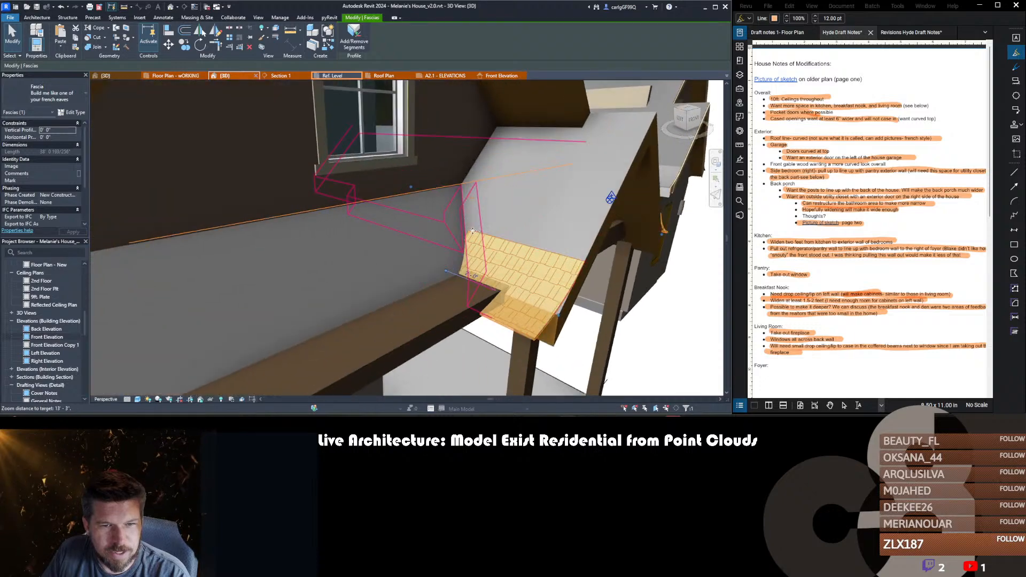
key("Escape")
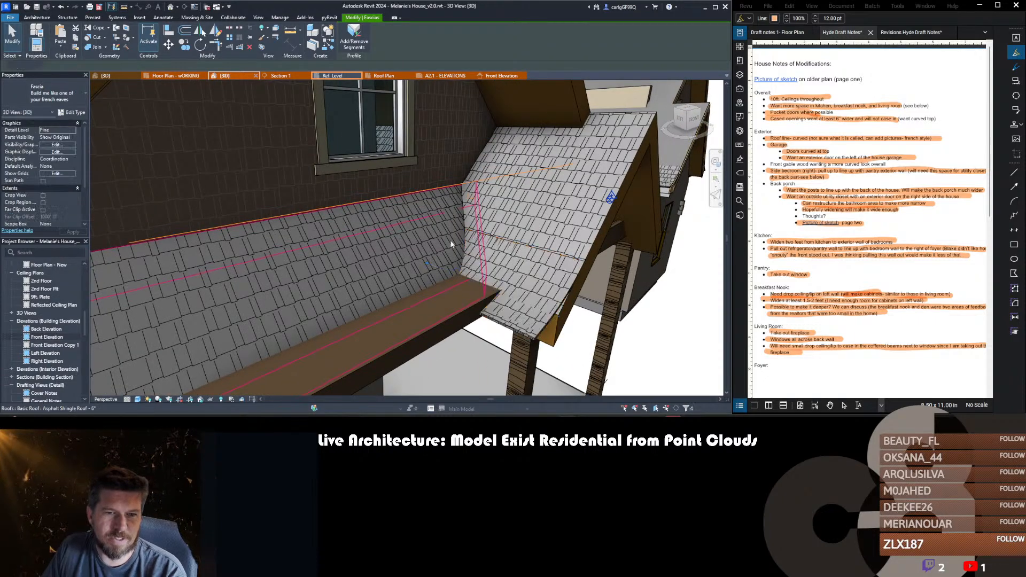
scroll(451, 216, "down", 5)
middle_click_drag(450, 214, 508, 284, "shift")
left_click(428, 231)
key("Escape")
left_click(443, 224)
key("Escape")
scroll(508, 284, "down", 3)
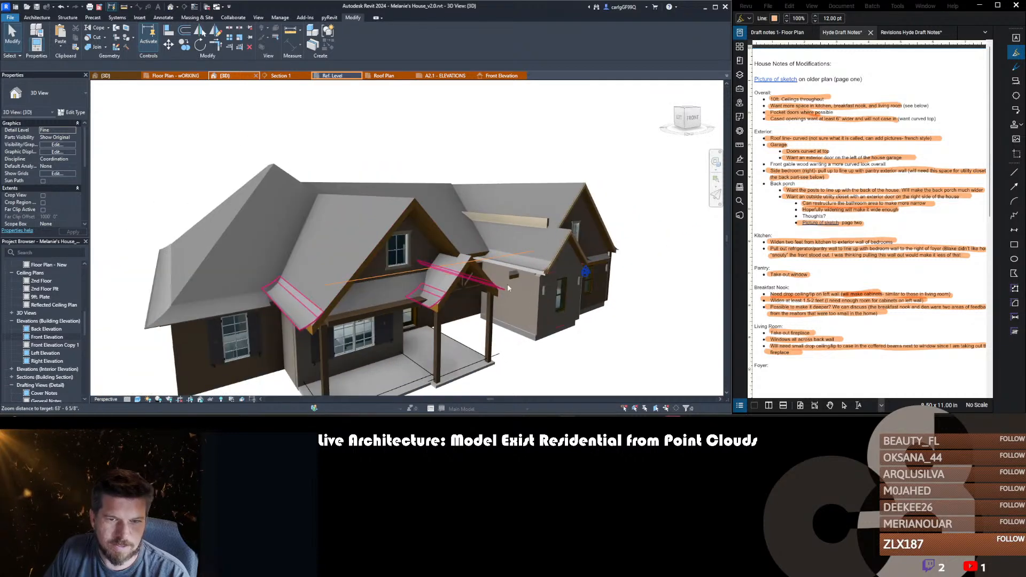
- Place fascia matching the far wing's gable fascia along the rake edges of the front gable and small porch gable, and select the pieces
scroll(557, 265, "up", 5)
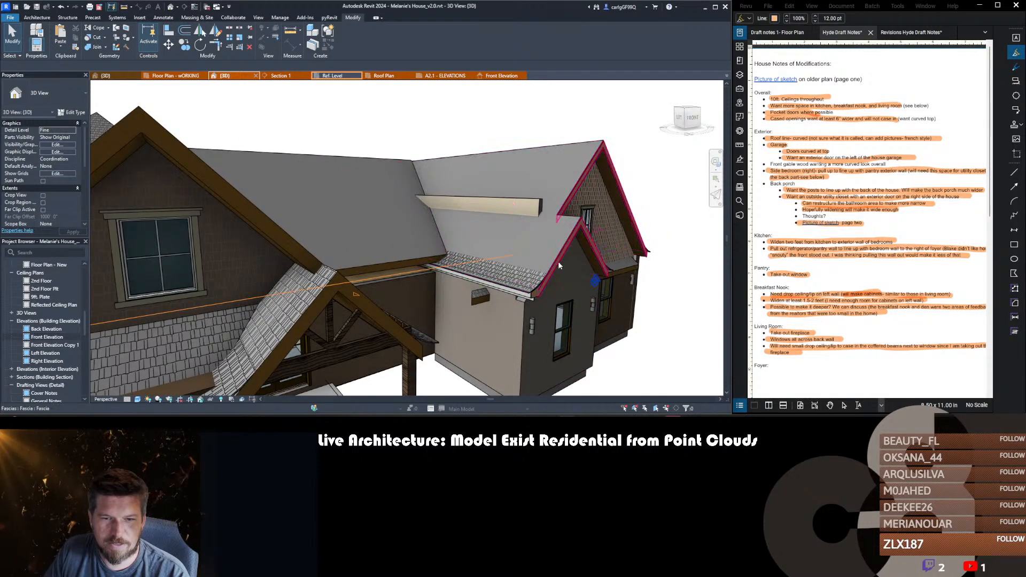
left_click(558, 261)
scroll(558, 261, "down", 4)
key("c")
key("s")
left_click(410, 224)
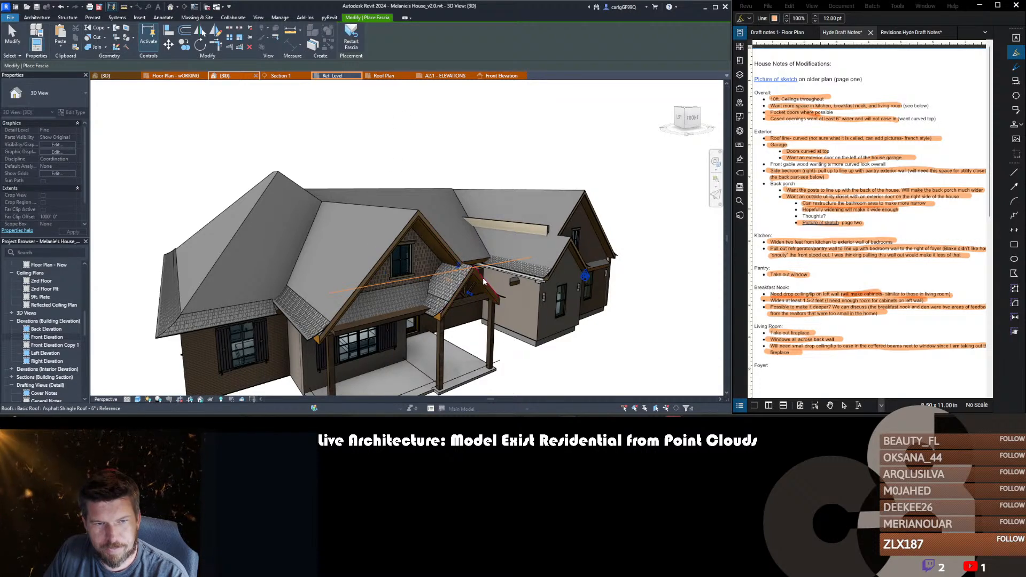
key("Escape")
key("Escape")
left_click(430, 224)
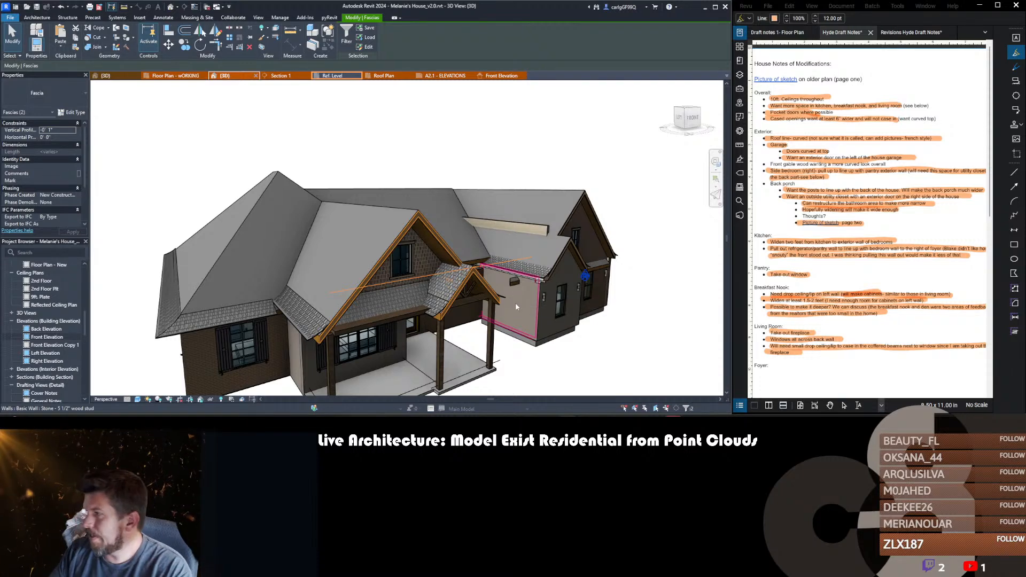
middle_click_drag(470, 284, 314, 265, "shift")
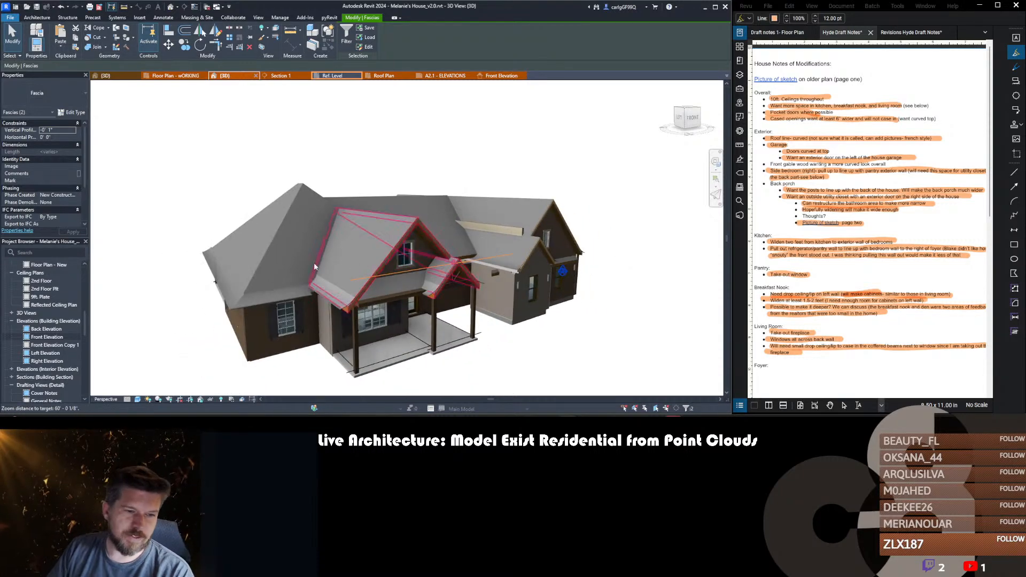
- Inspect the fascia along the front gable and small porch gable, comparing it with the far wing's gables
left_click(314, 266)
scroll(410, 232, "up", 4)
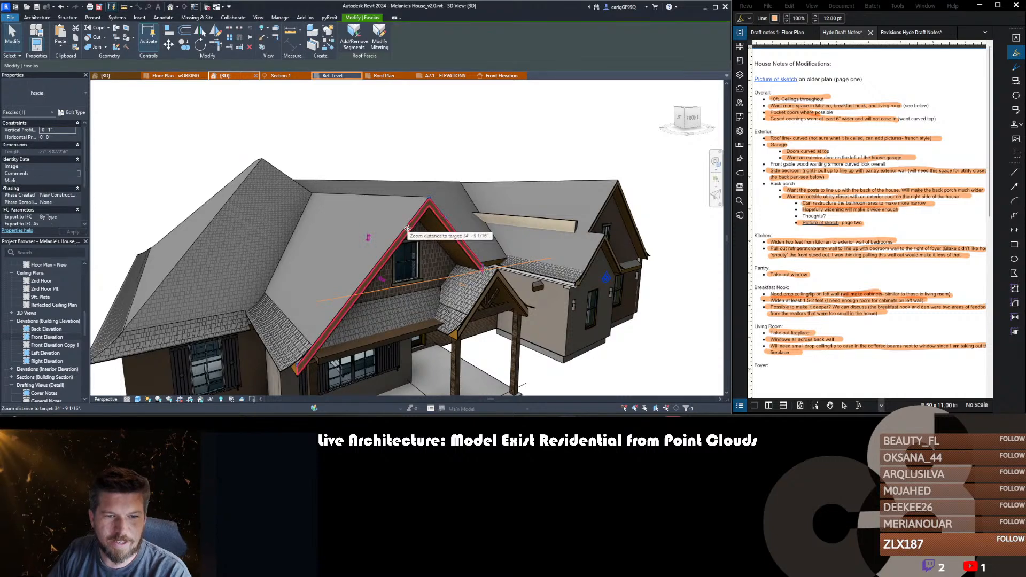
key("Escape")
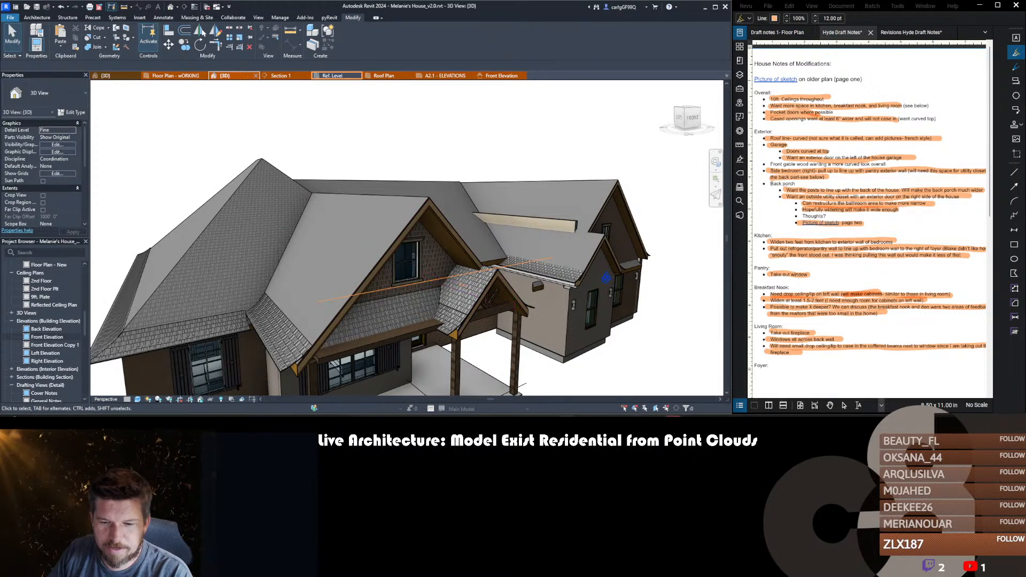
mouse_move(654, 421)
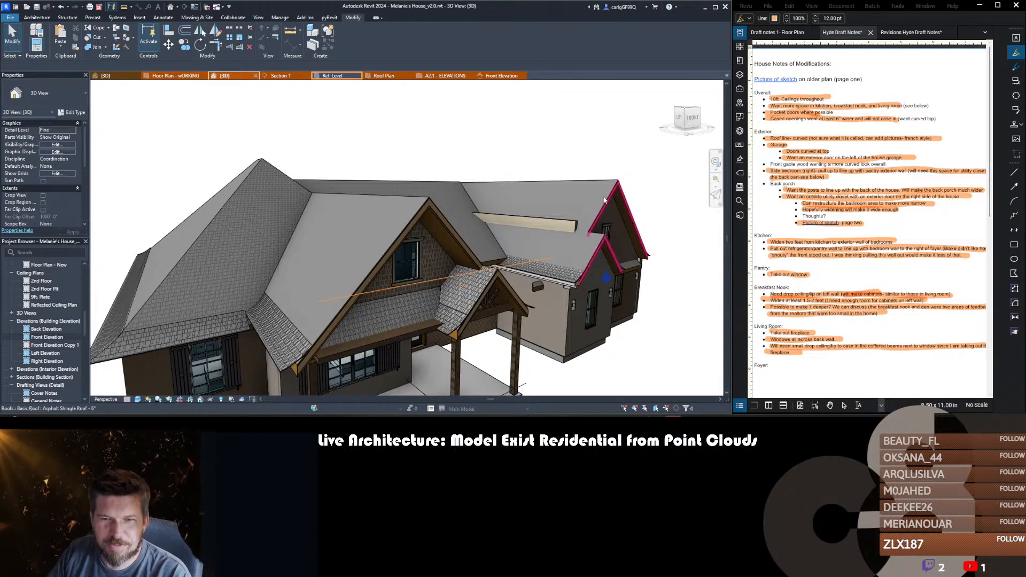
scroll(604, 200, "down", 2)
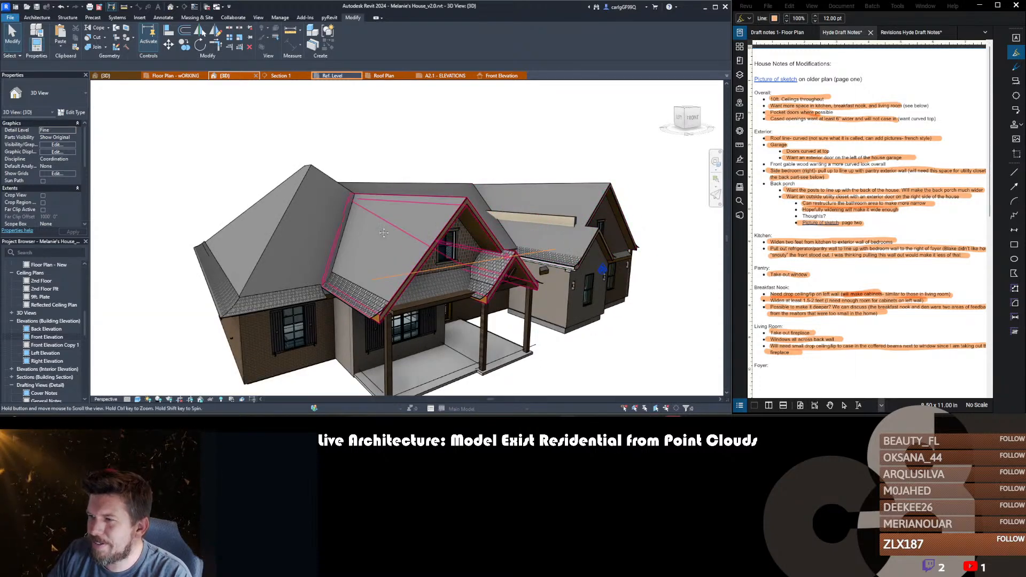
scroll(538, 279, "up", 3)
scroll(636, 330, "down", 1)
middle_click_drag(640, 332, 534, 321, "shift")
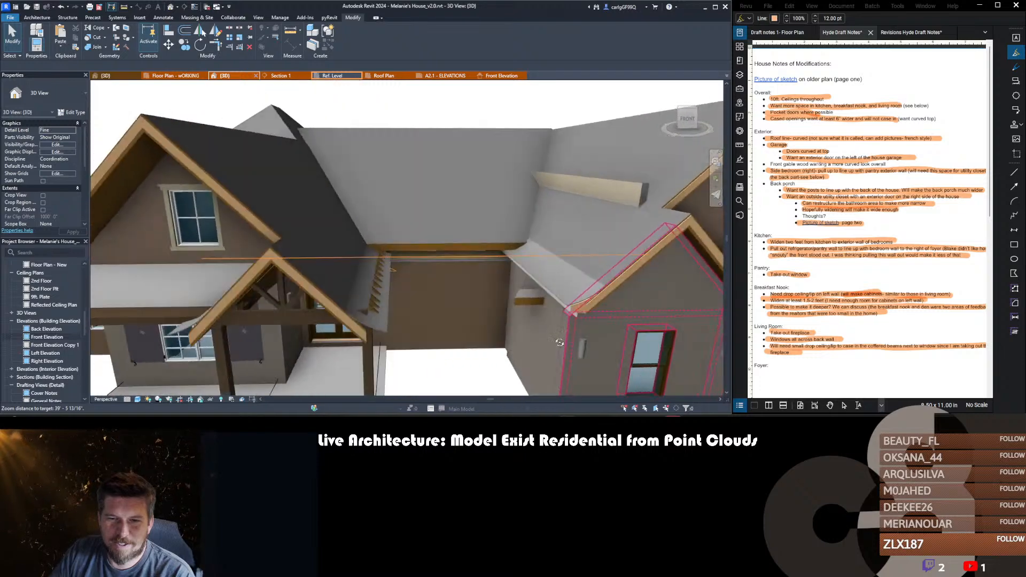
scroll(433, 268, "down", 3)
middle_click_drag(428, 281, 469, 272)
scroll(321, 276, "down", 1)
scroll(299, 278, "up", 1)
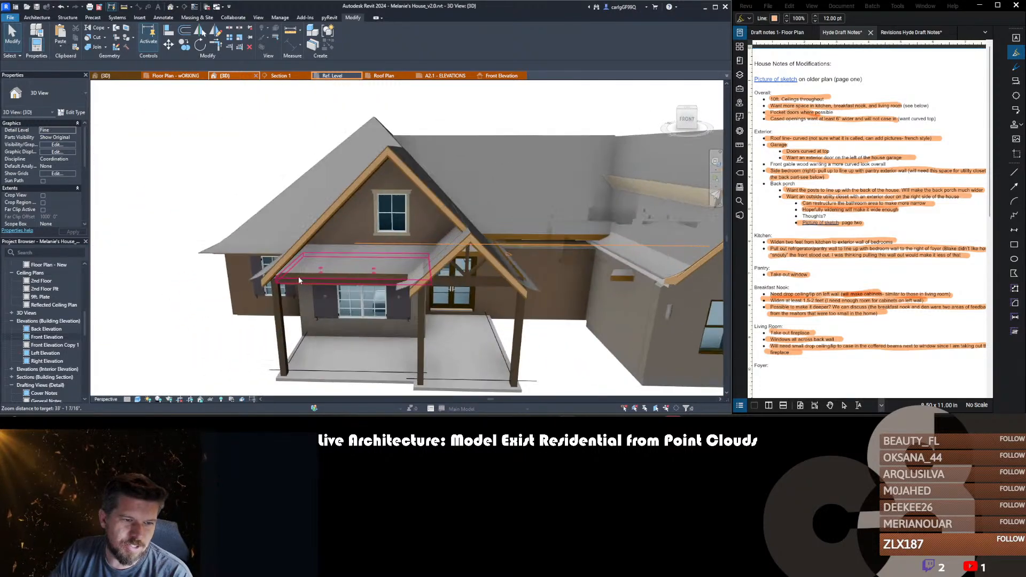
- Examine the roof edges from below around the house's hipped corner and the far wing's gable rakes
scroll(300, 278, "down", 1)
scroll(300, 277, "down", 2)
middle_click_drag(300, 276, 315, 200, "shift")
scroll(314, 199, "up", 3)
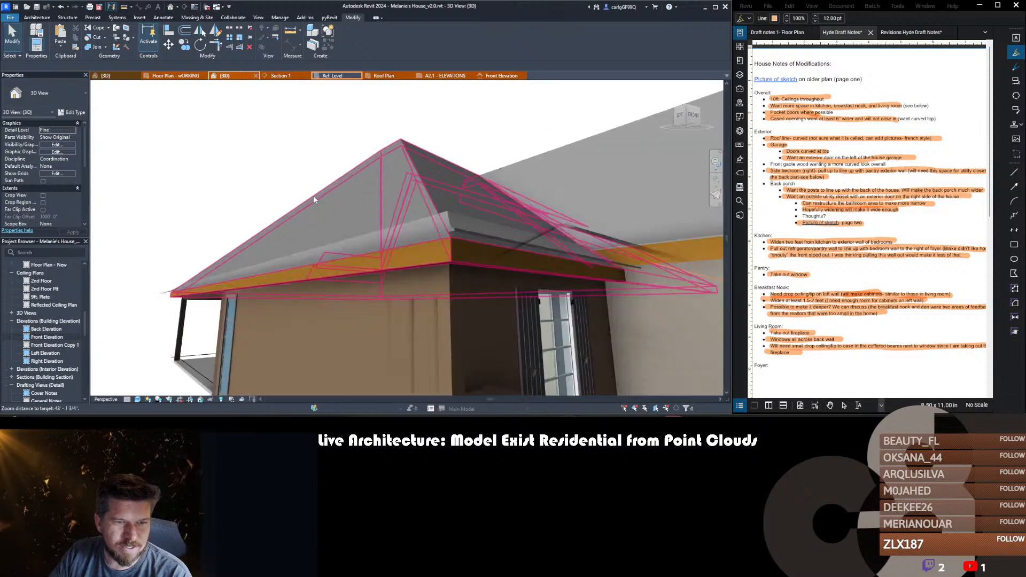
scroll(314, 200, "down", 3)
middle_click_drag(550, 202, 362, 256, "shift")
scroll(363, 257, "down", 3)
scroll(530, 340, "up", 2)
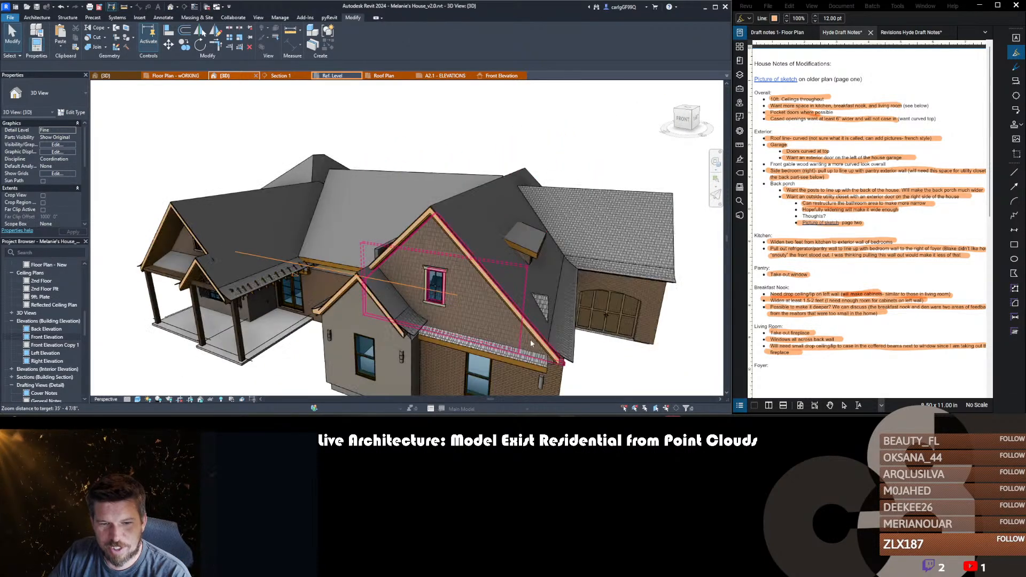
middle_click_drag(530, 340, 534, 285, "shift")
scroll(624, 350, "up", 2)
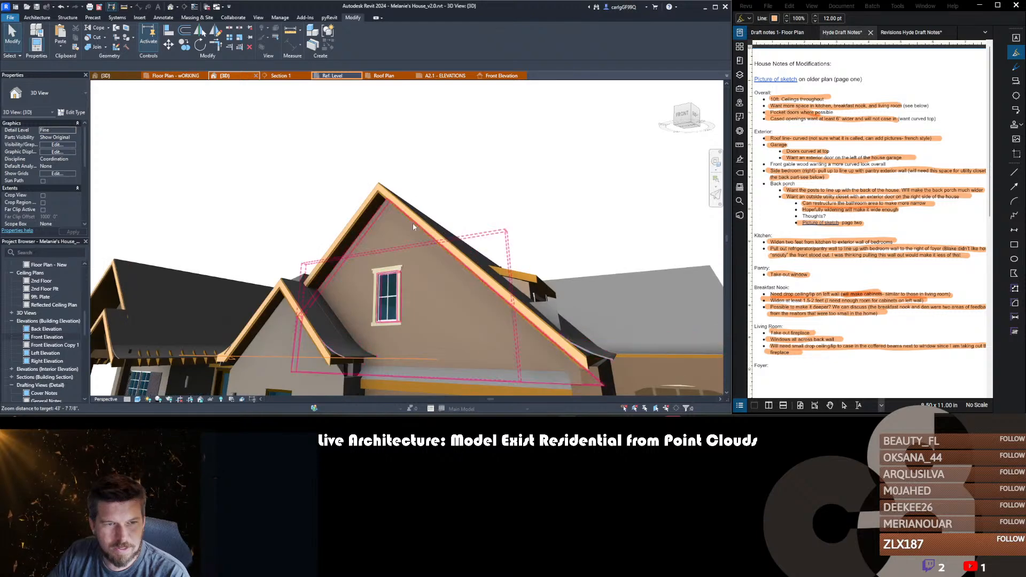
scroll(404, 169, "down", 2)
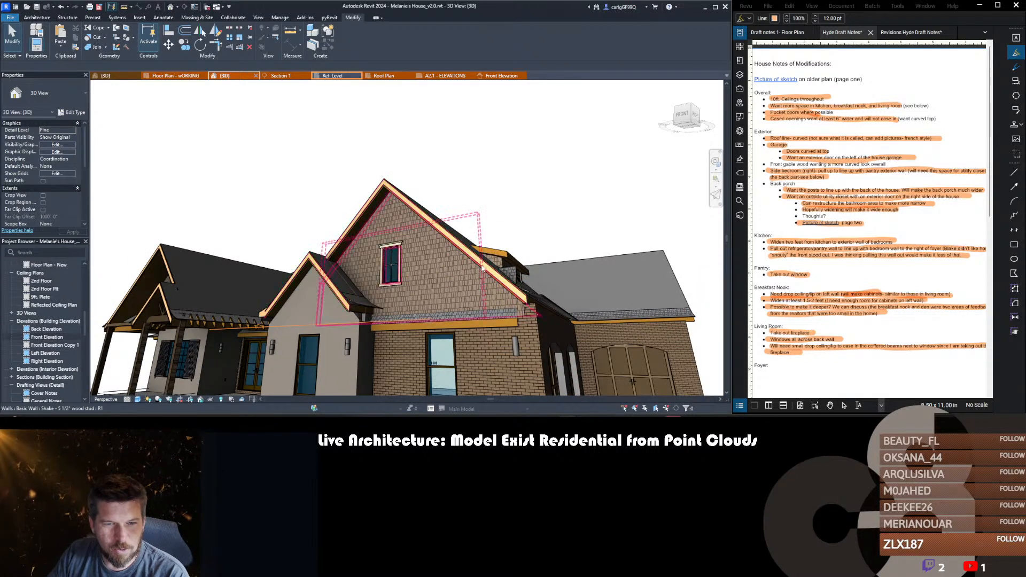
- Change the gable rake fascias to the Fascia-Flat 1x8 type
left_click(488, 270)
left_click(59, 94)
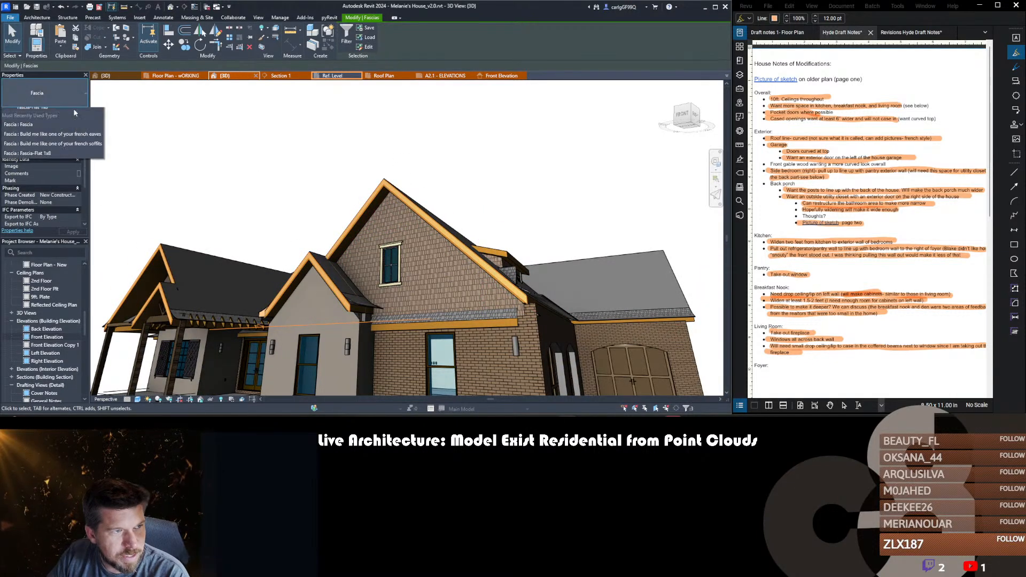
left_click(47, 171)
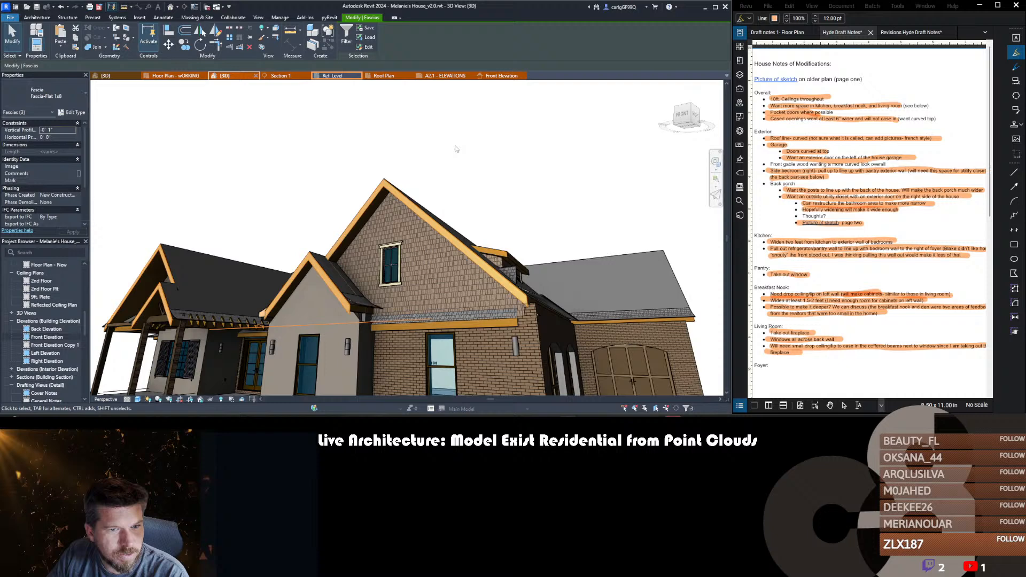
left_click(443, 176)
- Inspect where the gable fascias end at the curved eaves on the small wing gable and the front porch
scroll(443, 176, "down", 3)
middle_click_drag(287, 278, 435, 290)
scroll(411, 276, "up", 8)
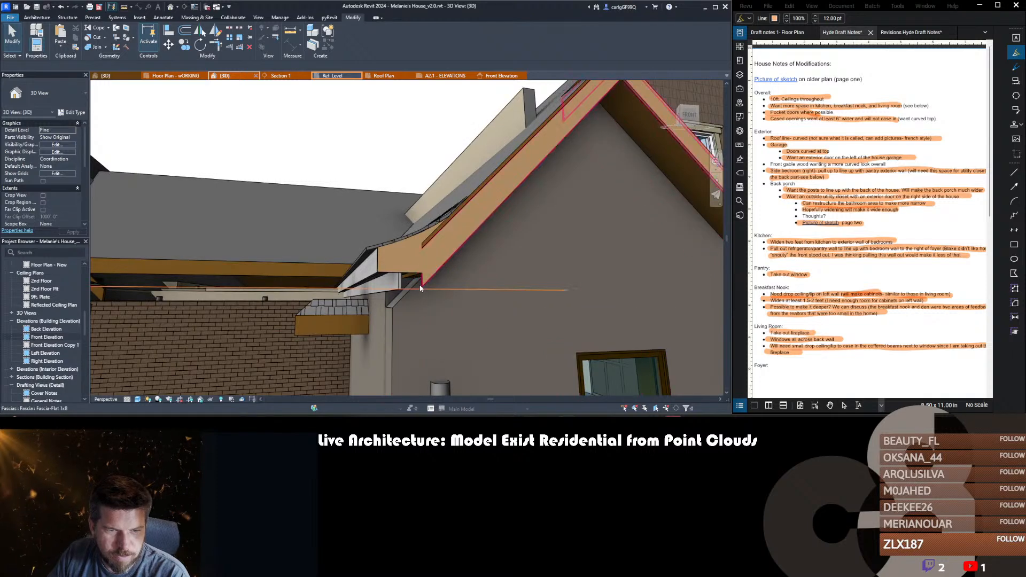
scroll(388, 263, "down", 10)
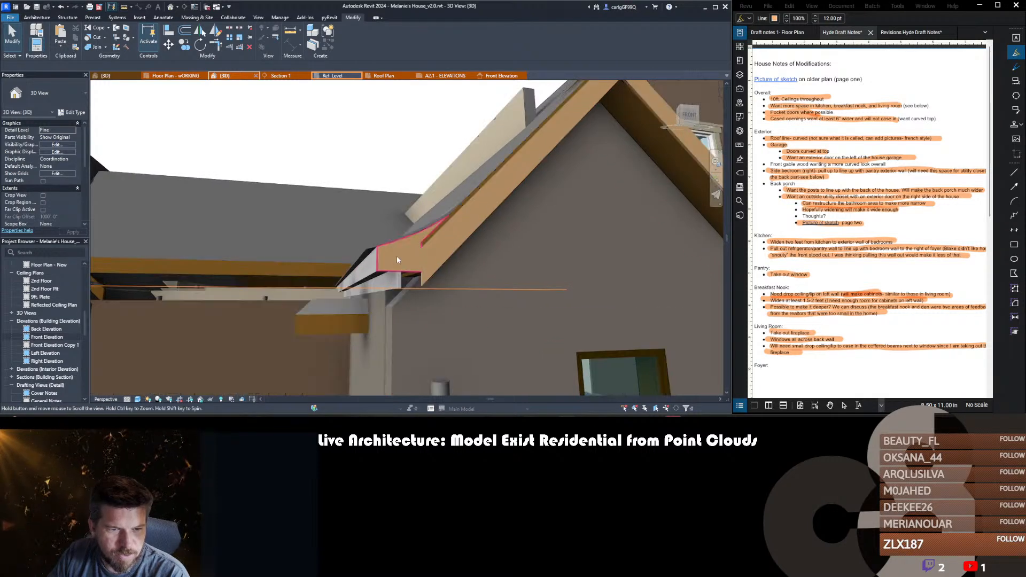
scroll(330, 294, "down", 2)
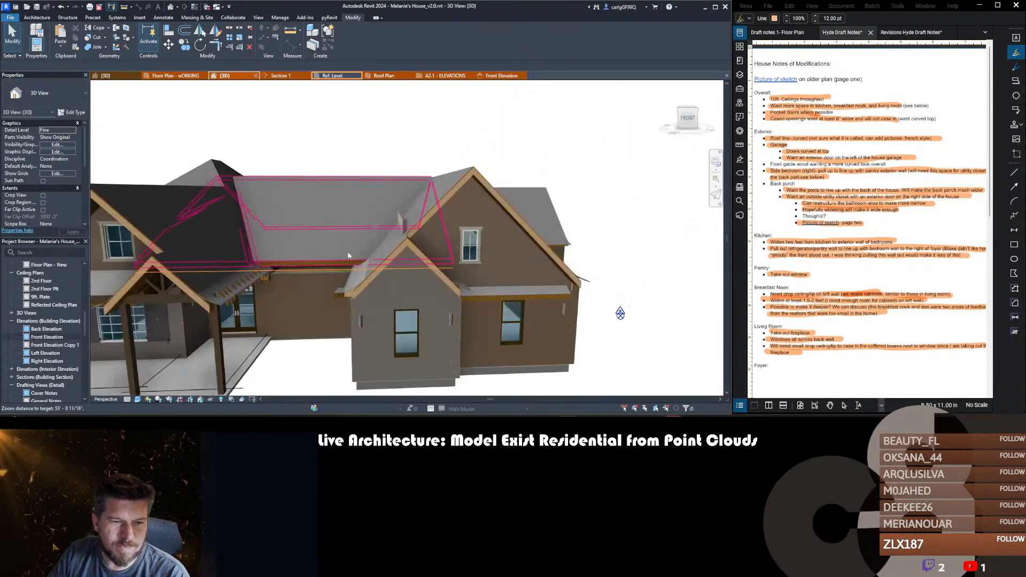
scroll(339, 279, "up", 4)
middle_click_drag(377, 312, 454, 252)
scroll(461, 248, "down", 5)
scroll(203, 287, "up", 5)
scroll(454, 253, "down", 2)
scroll(454, 252, "up", 2)
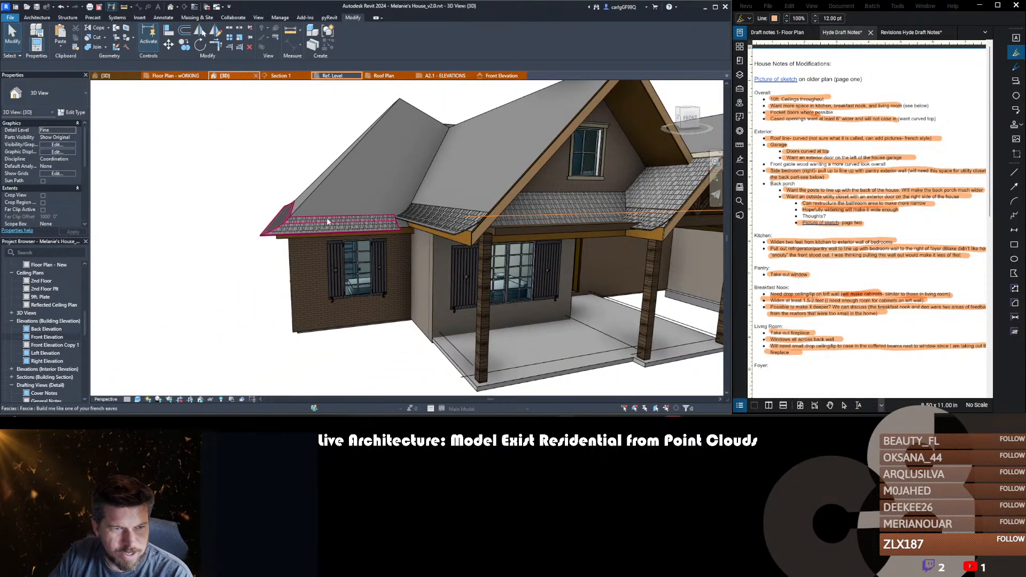
- Examine the hip roof over the back porch and its adjoining eaves from the left side and from below
scroll(327, 223, "down", 4)
middle_click_drag(314, 254, 541, 266, "shift")
scroll(542, 265, "down", 4)
scroll(271, 265, "up", 2)
scroll(272, 264, "down", 2)
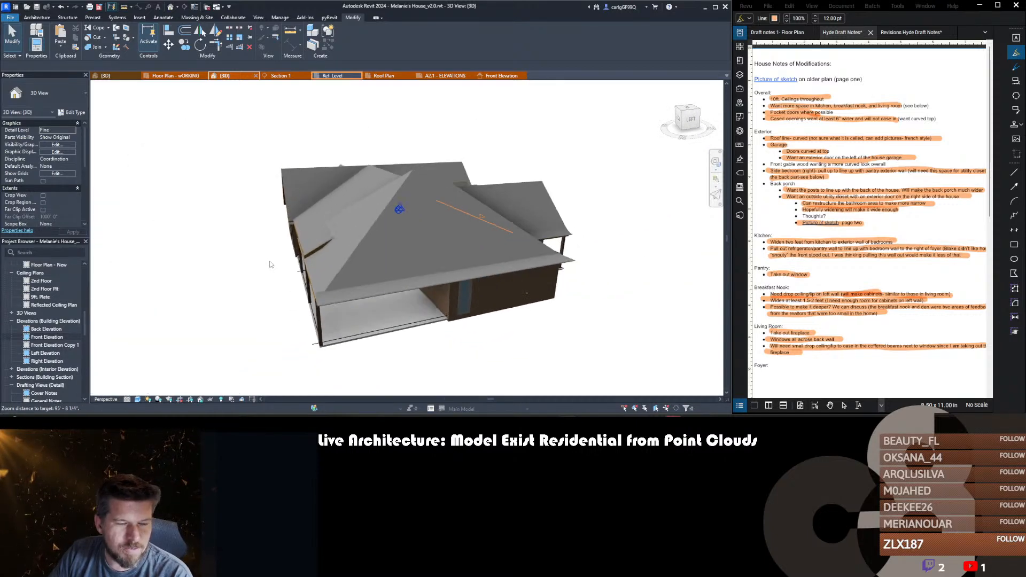
left_click(305, 236)
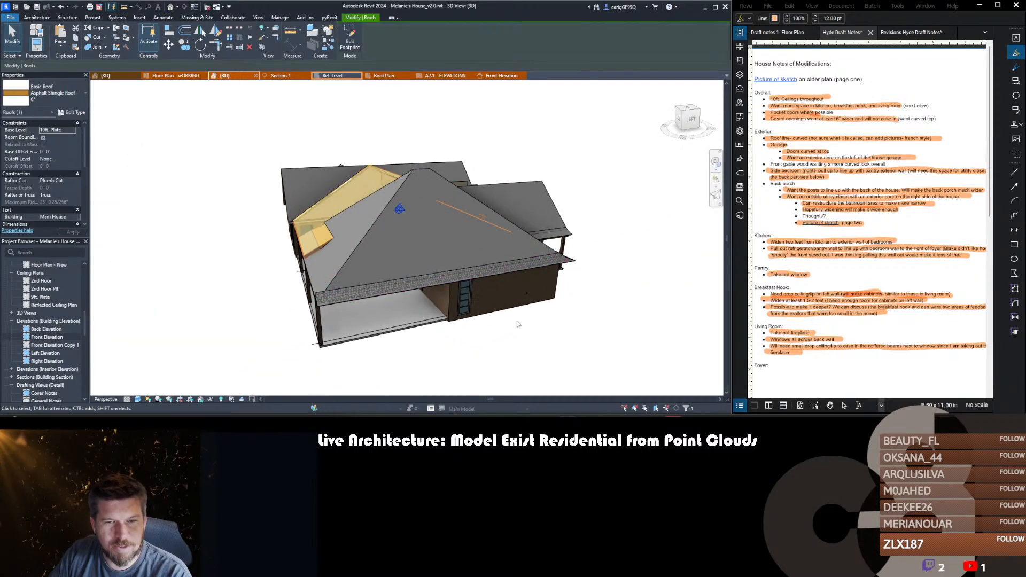
left_click(561, 356)
scroll(542, 322, "down", 1)
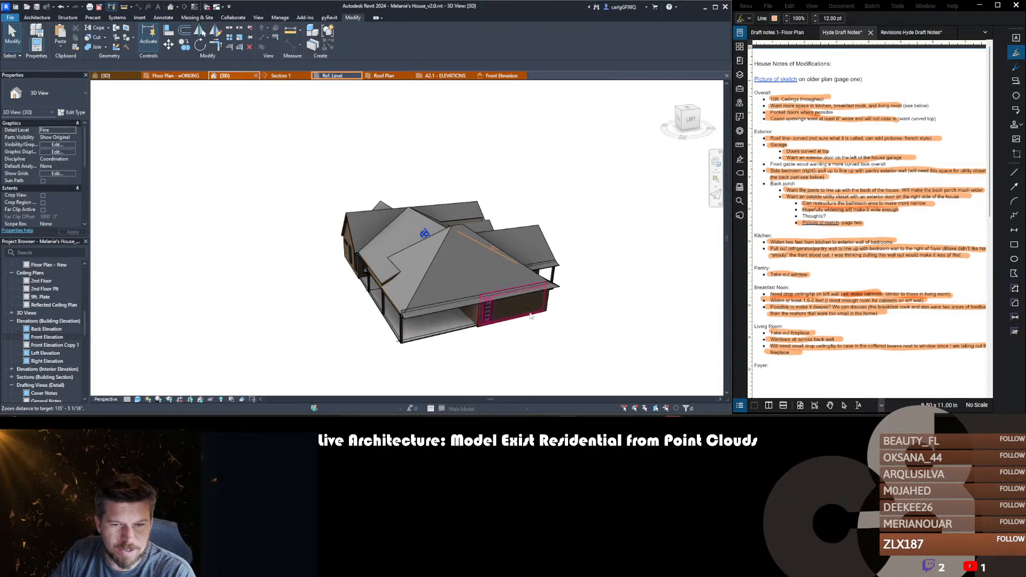
scroll(526, 326, "up", 3)
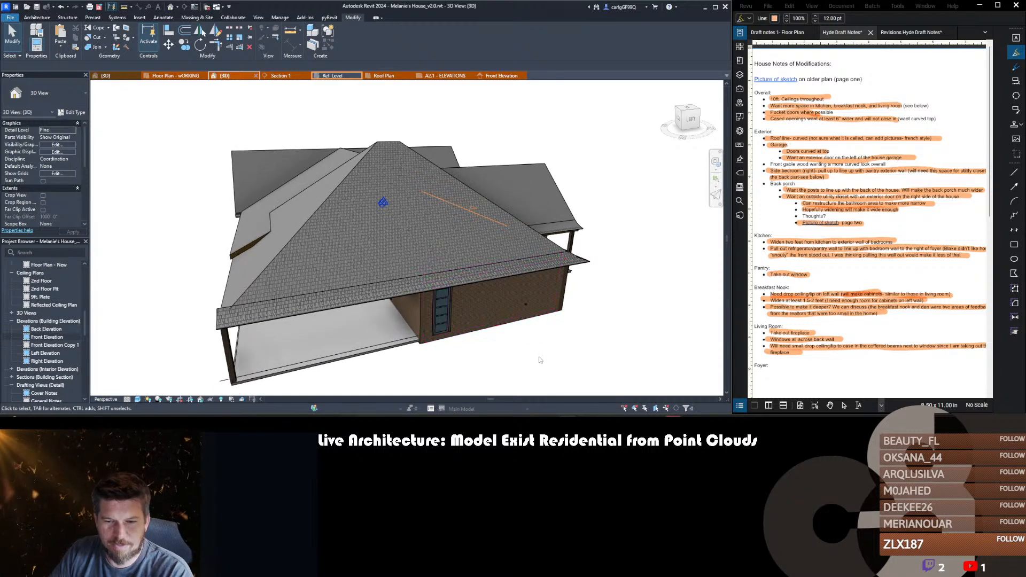
middle_click_drag(477, 315, 472, 312)
scroll(471, 311, "down", 3)
middle_click_drag(477, 354, 567, 328, "shift")
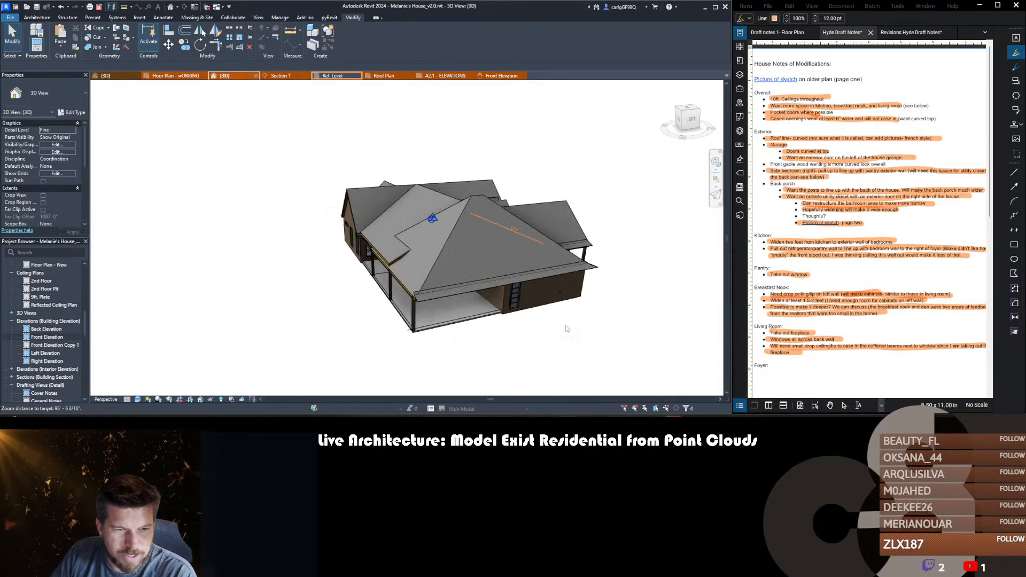
scroll(370, 297, "up", 4)
middle_click_drag(335, 312, 321, 284, "shift")
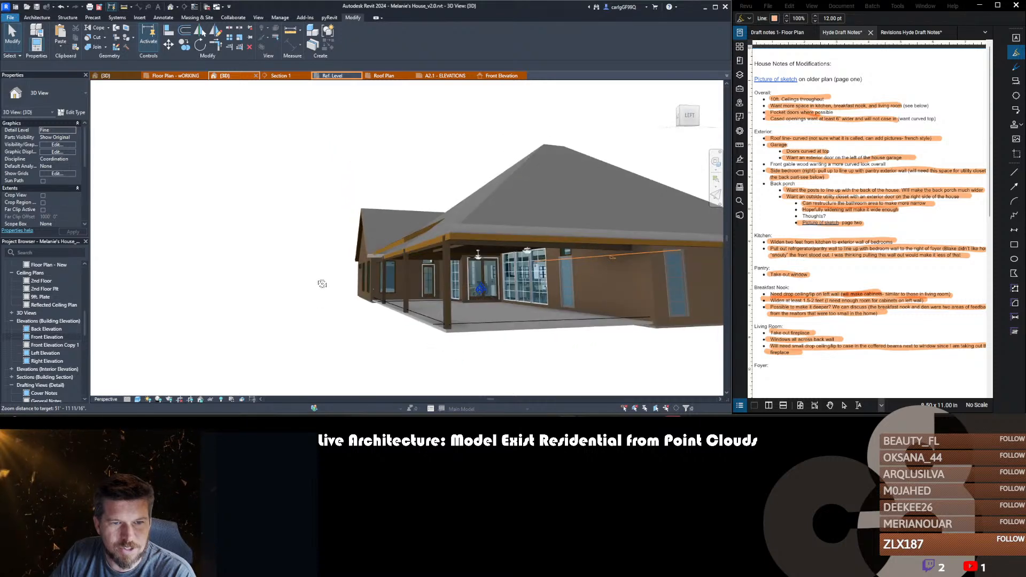
middle_click_drag(425, 231, 424, 229)
scroll(328, 235, "down", 3)
middle_click_drag(327, 236, 335, 321, "shift")
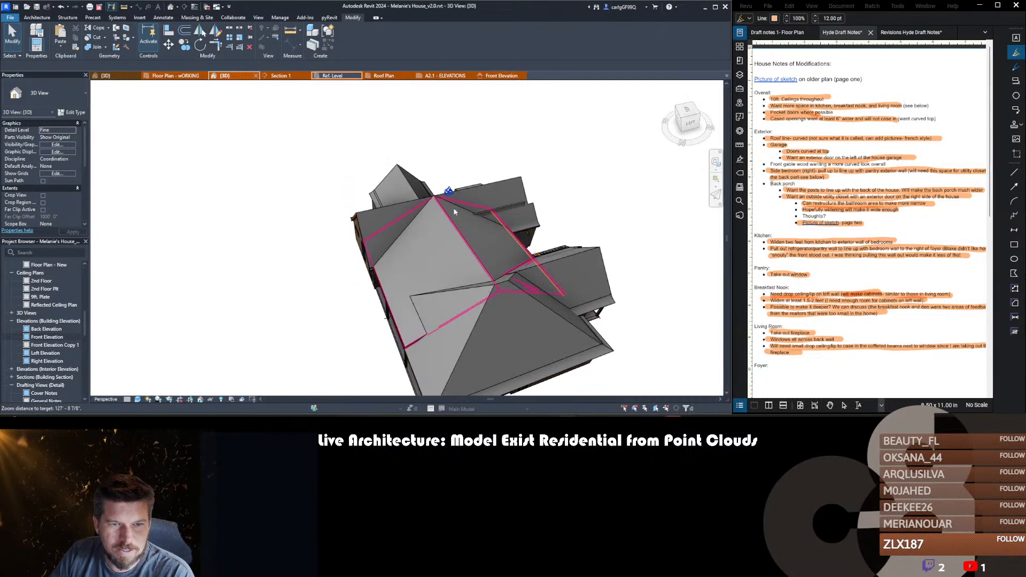
- Check the slope lines in the large central roof's footprint sketch, and finish it without attaching the highlighted walls
scroll(431, 218, "up", 4)
scroll(431, 219, "down", 3)
middle_click_drag(434, 230, 584, 297, "shift")
scroll(340, 205, "up", 4)
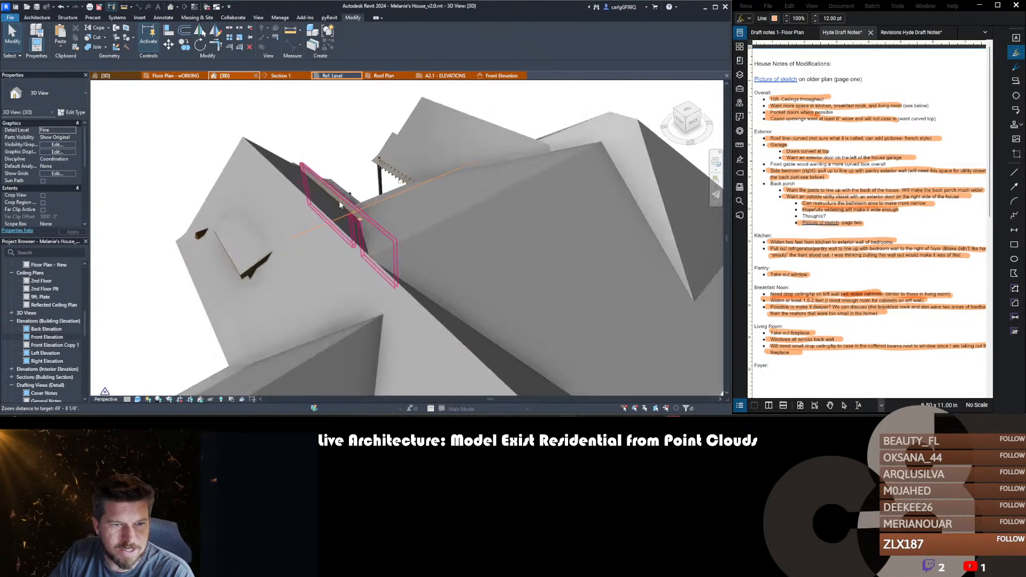
scroll(491, 269, "up", 2)
middle_click_drag(492, 270, 428, 201)
scroll(428, 202, "down", 4)
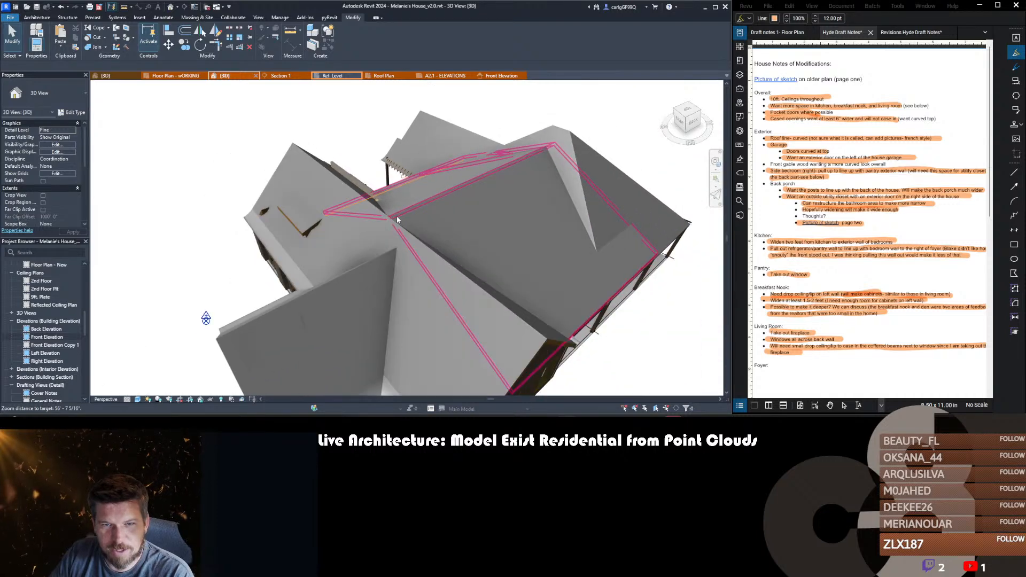
left_click(463, 215)
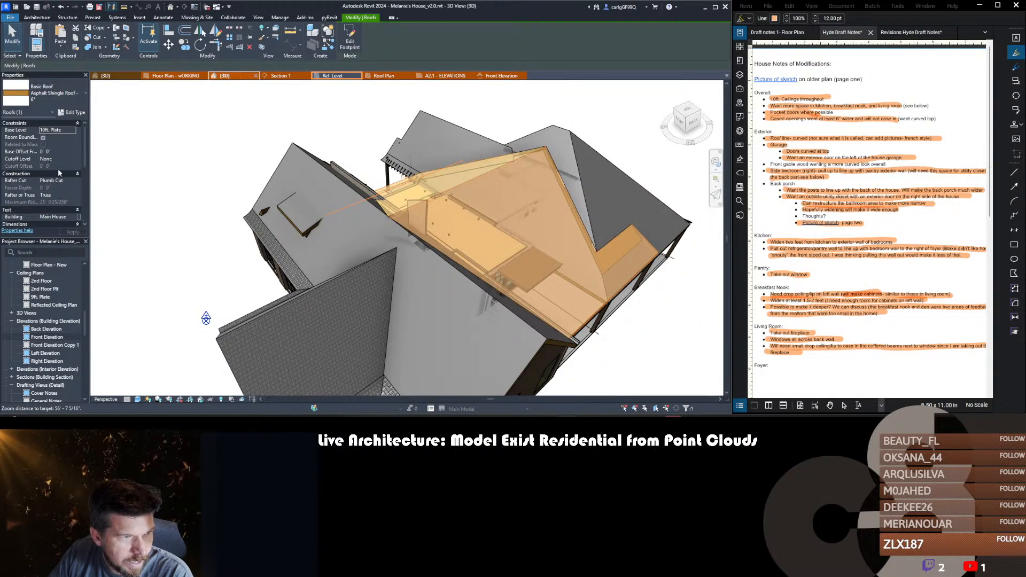
double_click(502, 212)
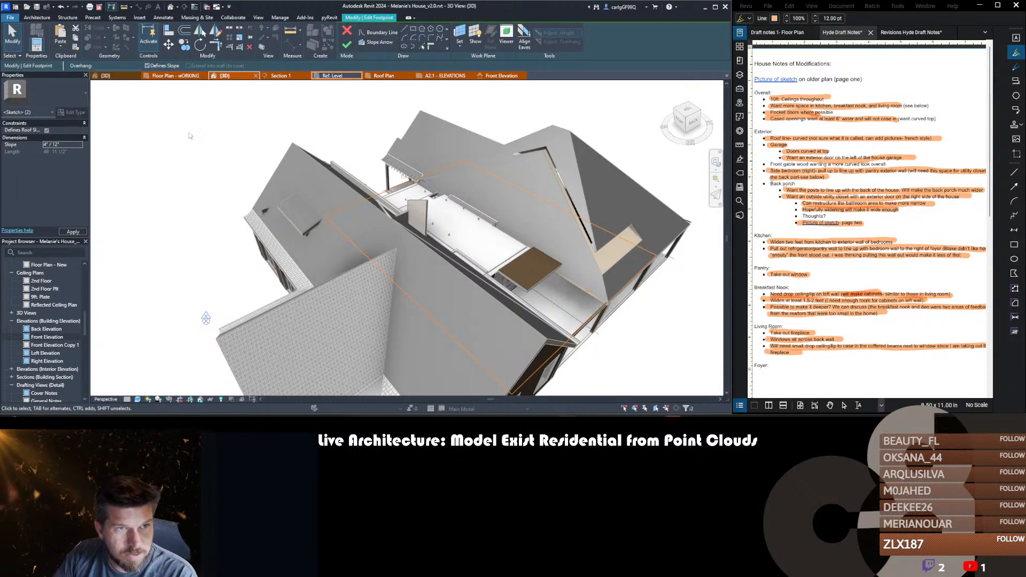
left_click(347, 44)
scroll(550, 261, "up", 5)
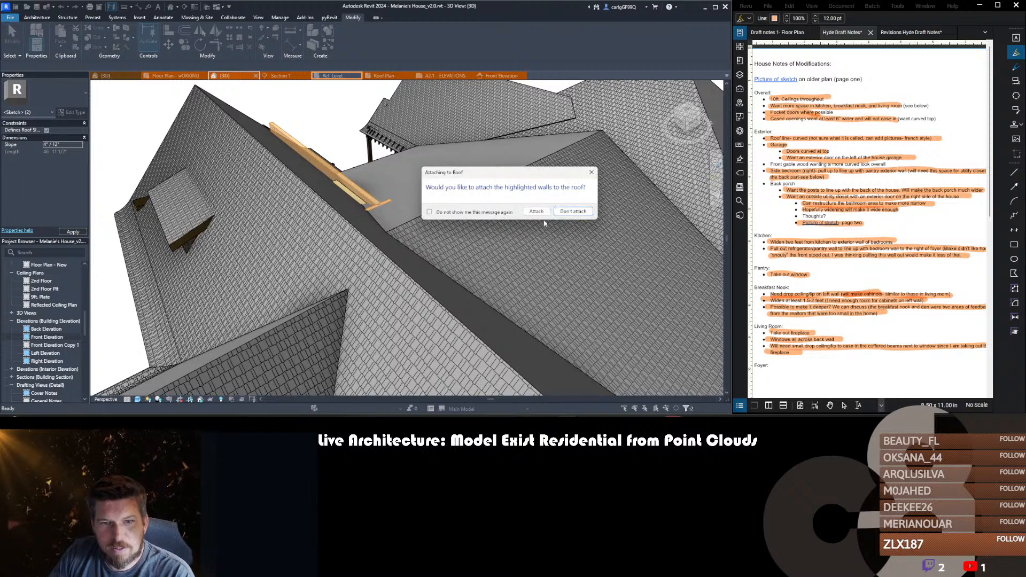
left_click(569, 210)
- Examine the back porch from the rear and below, and review the properties of its Glulam-Southern Pine 3x11 beam
scroll(531, 294, "down", 5)
middle_click_drag(532, 297, 435, 279, "shift")
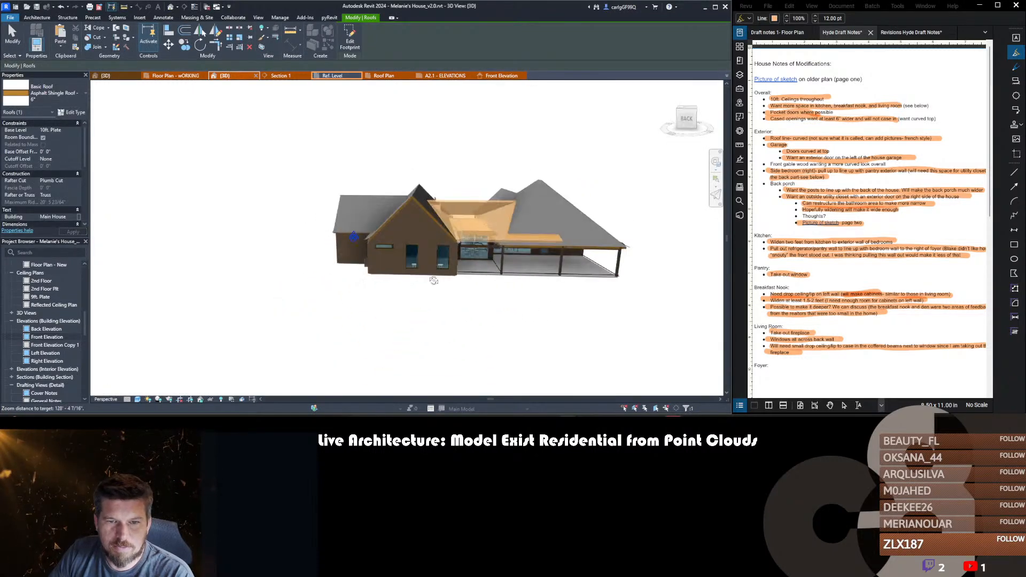
left_click(437, 280)
scroll(556, 233, "up", 4)
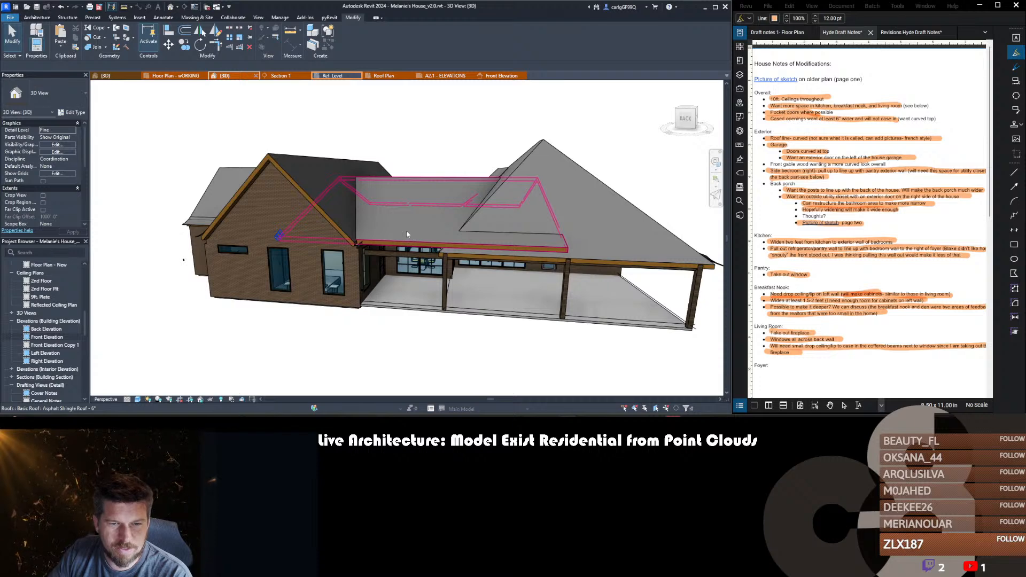
middle_click_drag(406, 233, 546, 263, "shift")
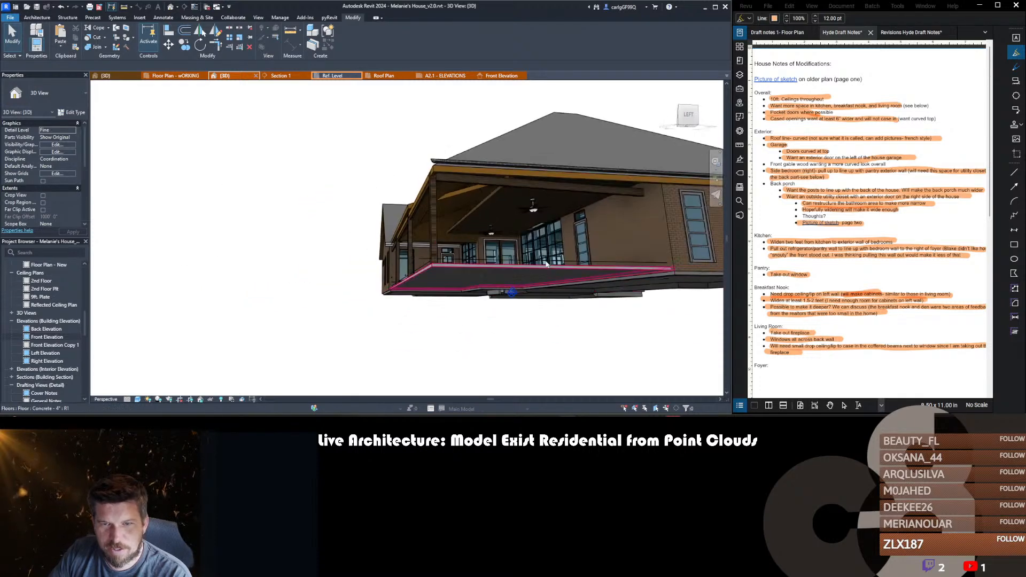
left_click(614, 186)
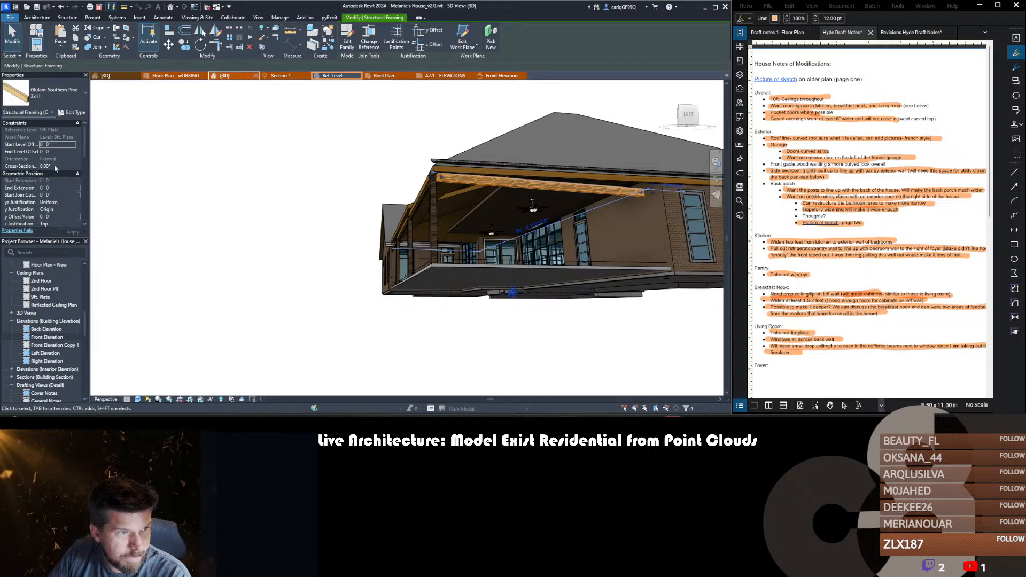
scroll(53, 202, "down", 5)
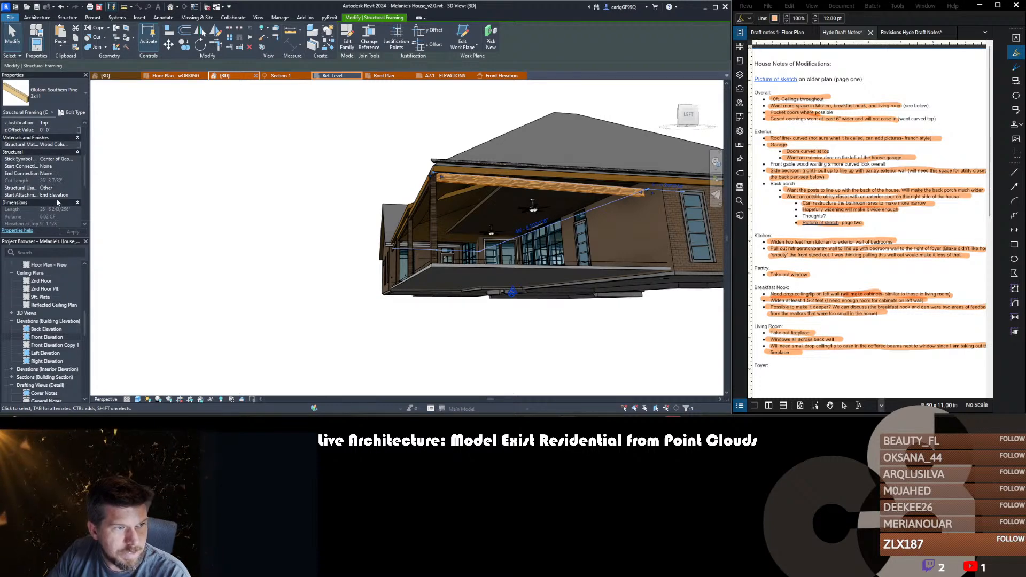
left_click(518, 331)
- Temporarily hide the roof over the back porch to expose the porch beams and wall tops
middle_click_drag(519, 331, 658, 270, "shift")
scroll(658, 270, "up", 10)
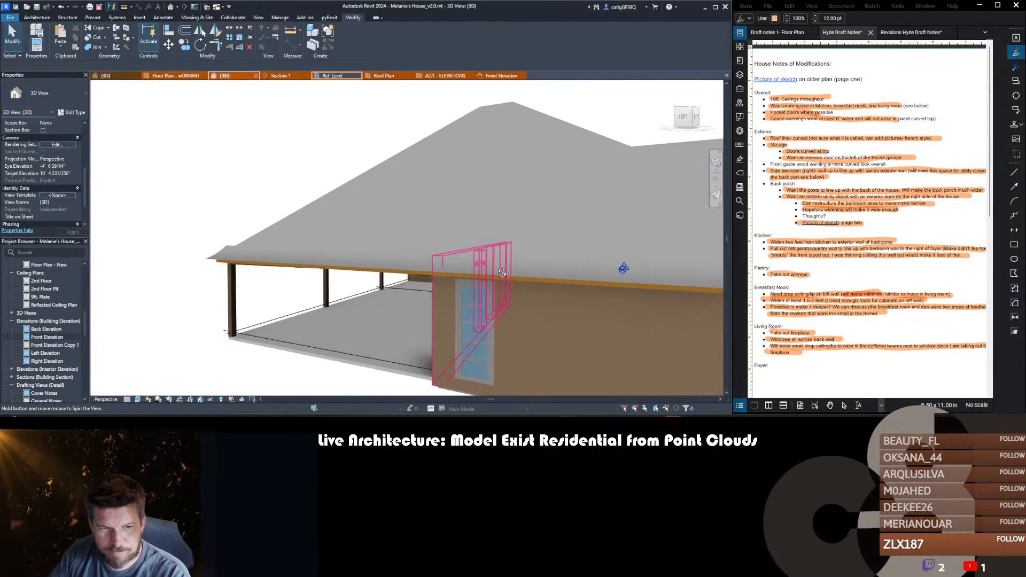
left_click(310, 244)
key("h")
key("h")
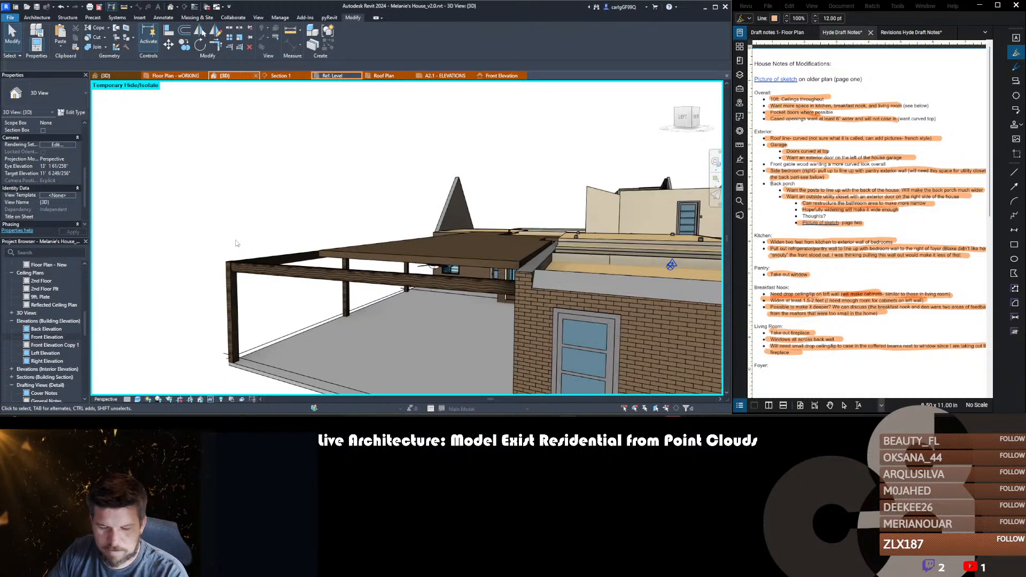
key("a")
key("l")
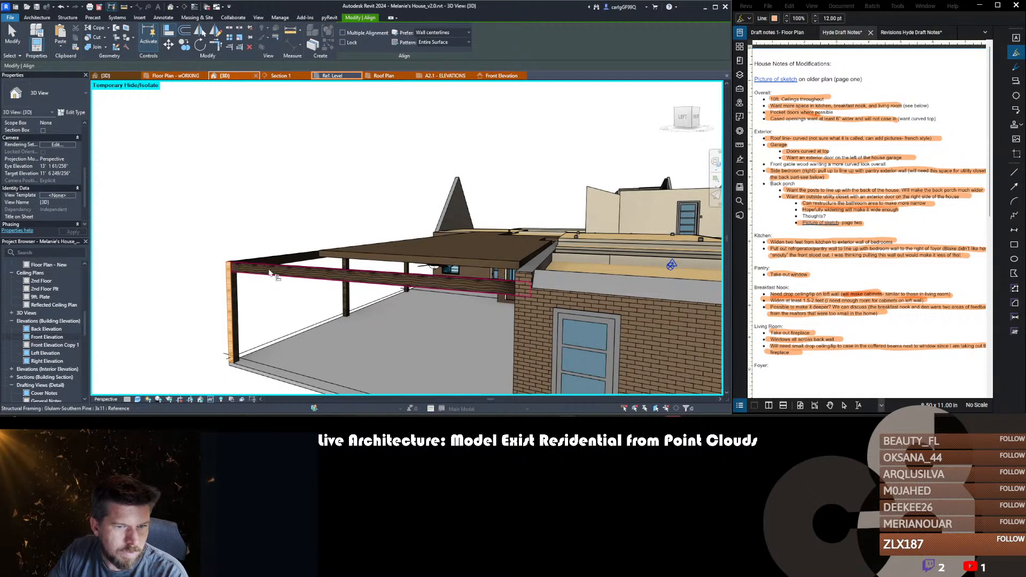
middle_click_drag(270, 273, 359, 262, "shift")
key("Escape")
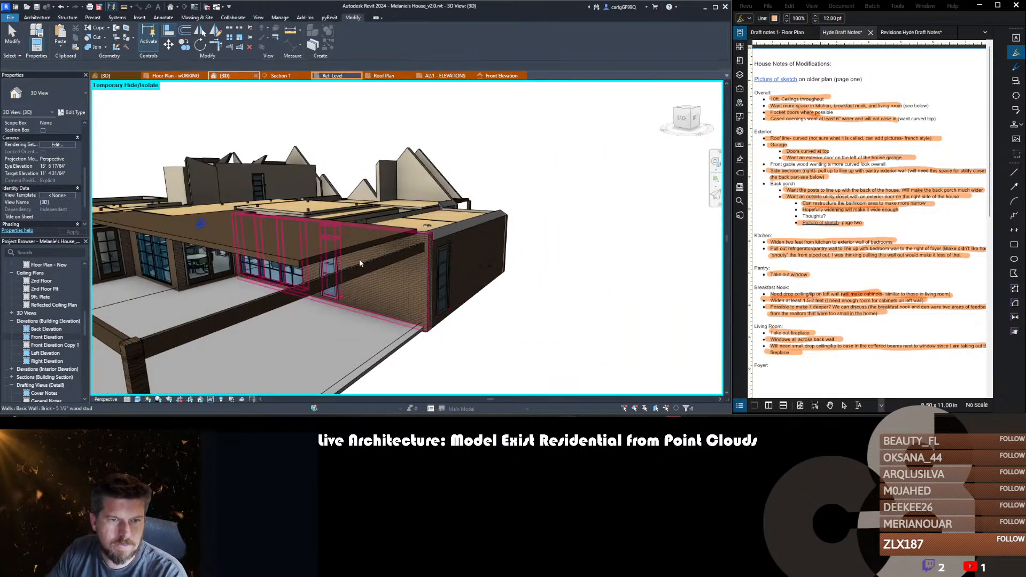
- Examine the back porch's T&G on 2x6 ceiling and its side Glulam-Southern Pine 3x11 beam from the rear, the side and below
scroll(454, 265, "down", 5)
left_click(374, 251)
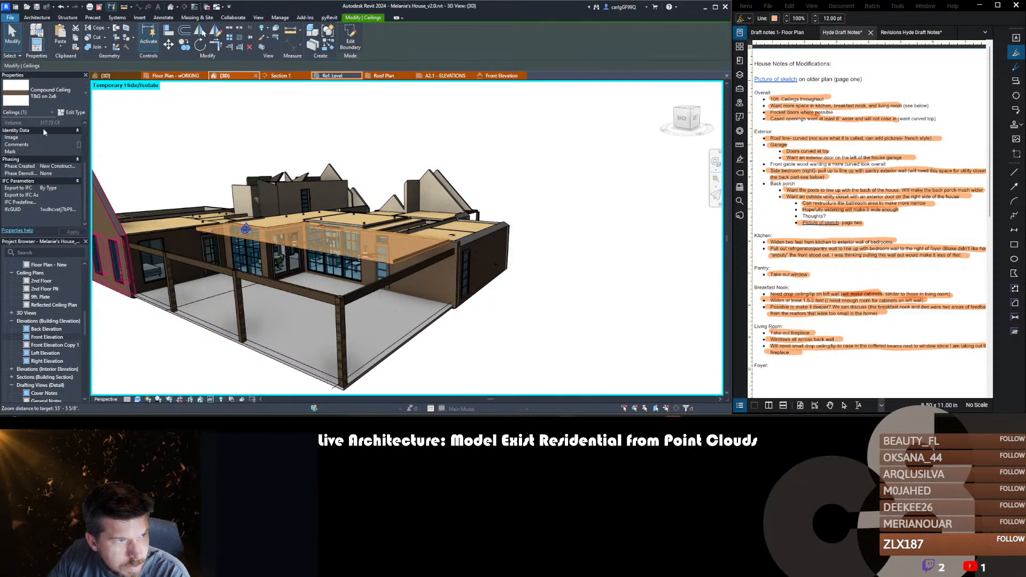
key("Escape")
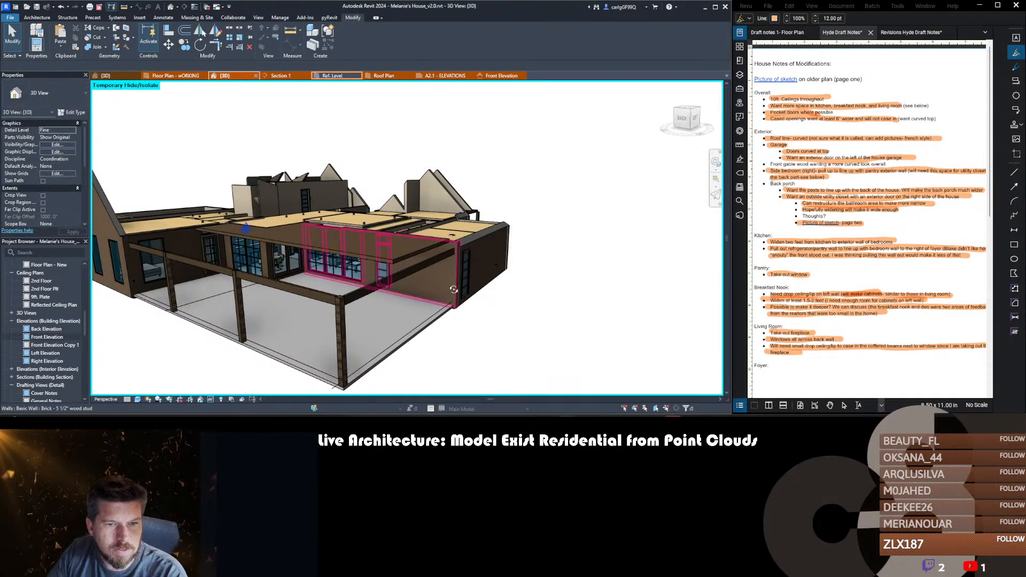
middle_click_drag(453, 289, 508, 279, "shift")
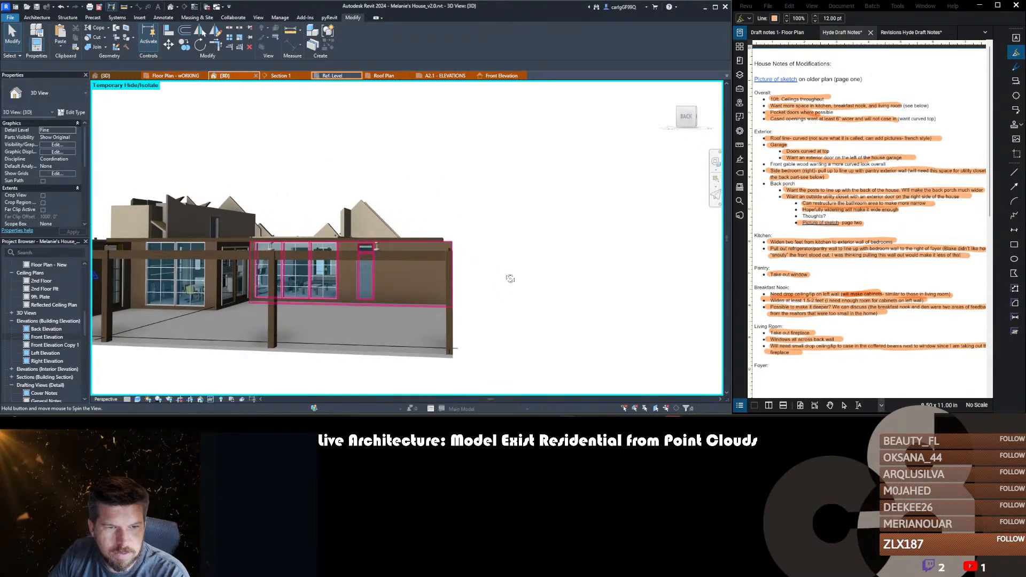
left_click(410, 262)
middle_click_drag(410, 262, 350, 220, "shift")
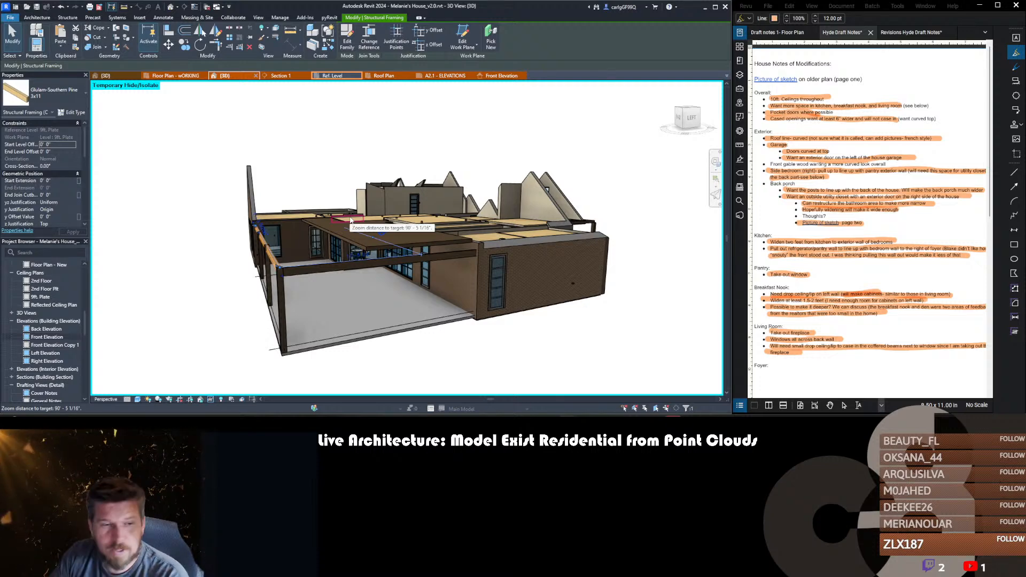
middle_click_drag(365, 282, 348, 264, "shift")
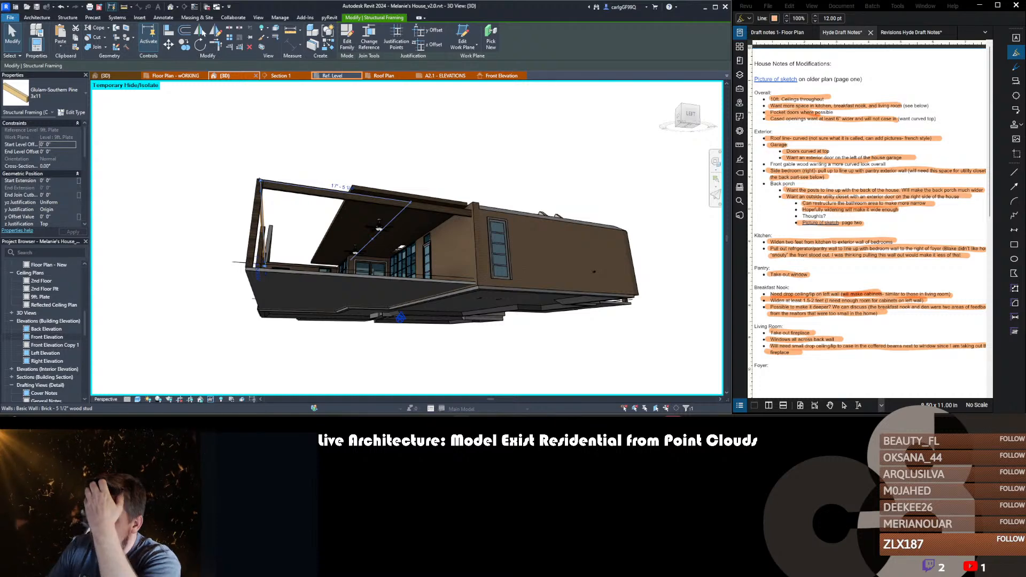
key("Escape")
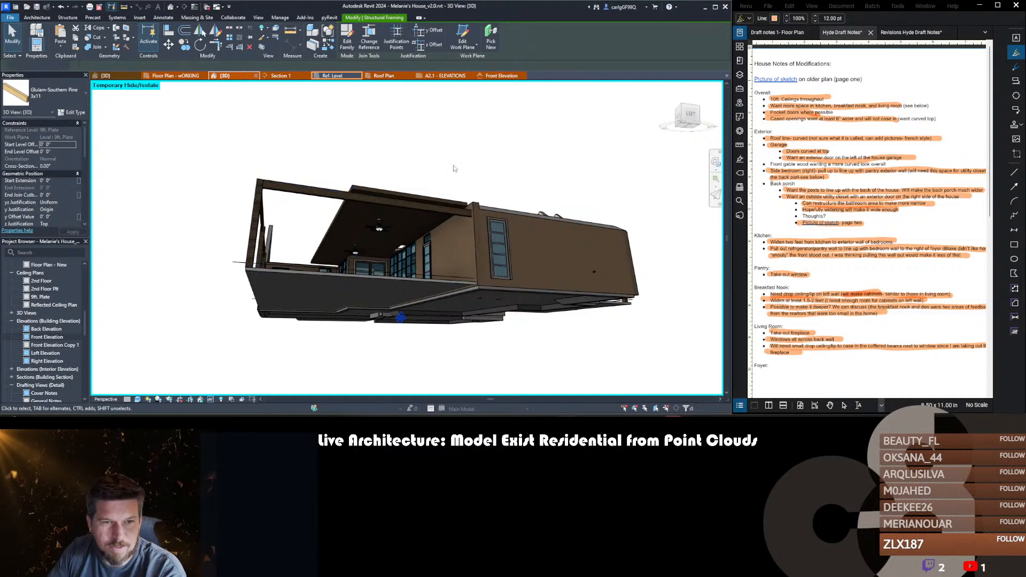
middle_click_drag(336, 156, 448, 220, "shift")
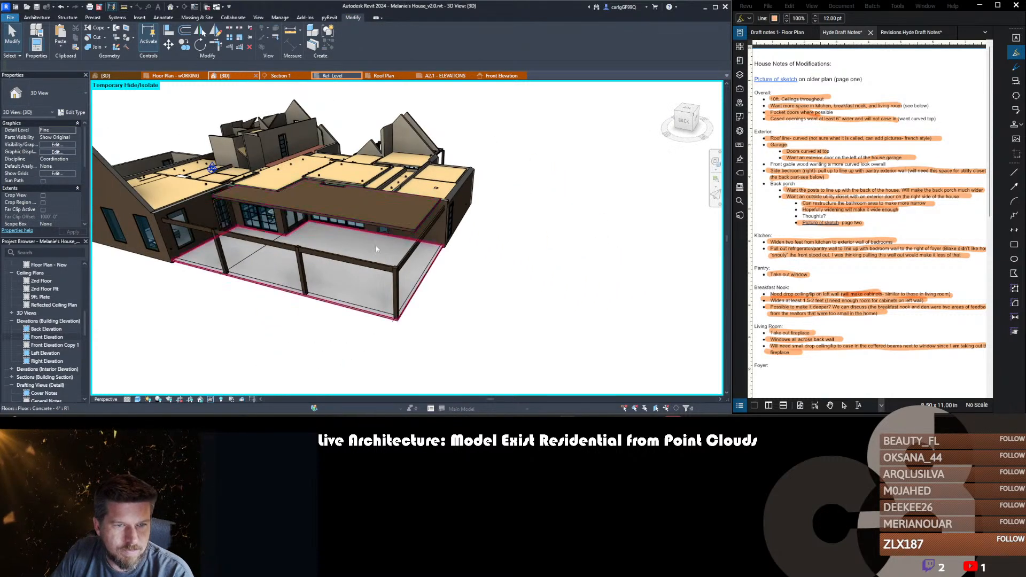
- Inspect the long outer glulam beam of the back porch and where it meets the gable-ended wing
scroll(376, 246, "up", 3)
scroll(536, 289, "down", 1)
middle_click_drag(509, 313, 210, 261, "shift")
left_click(214, 248)
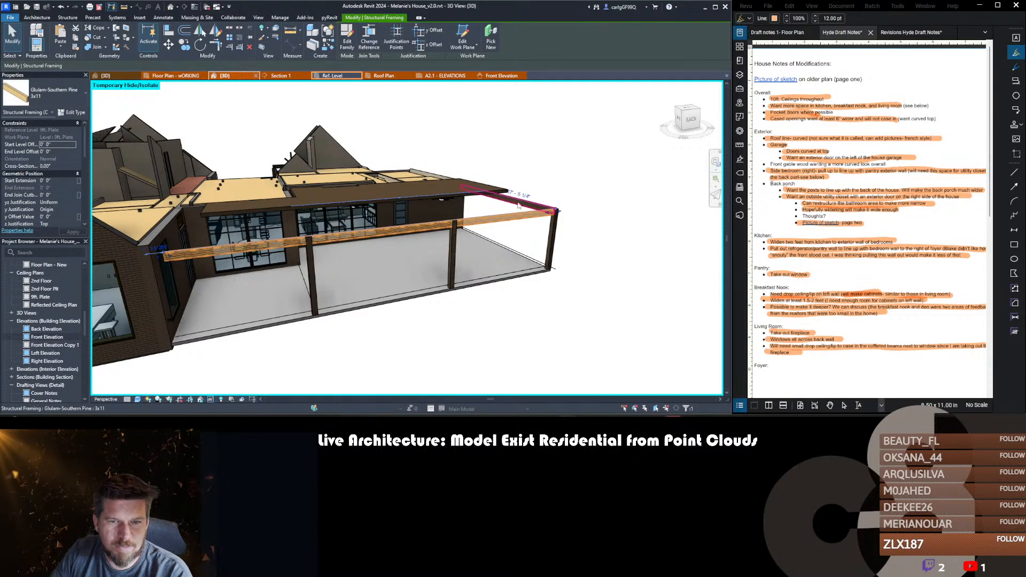
left_click(578, 234)
middle_click_drag(599, 287, 600, 291)
scroll(599, 292, "down", 3)
middle_click_drag(465, 342, 567, 319, "shift")
scroll(481, 317, "down", 3)
scroll(404, 343, "up", 3)
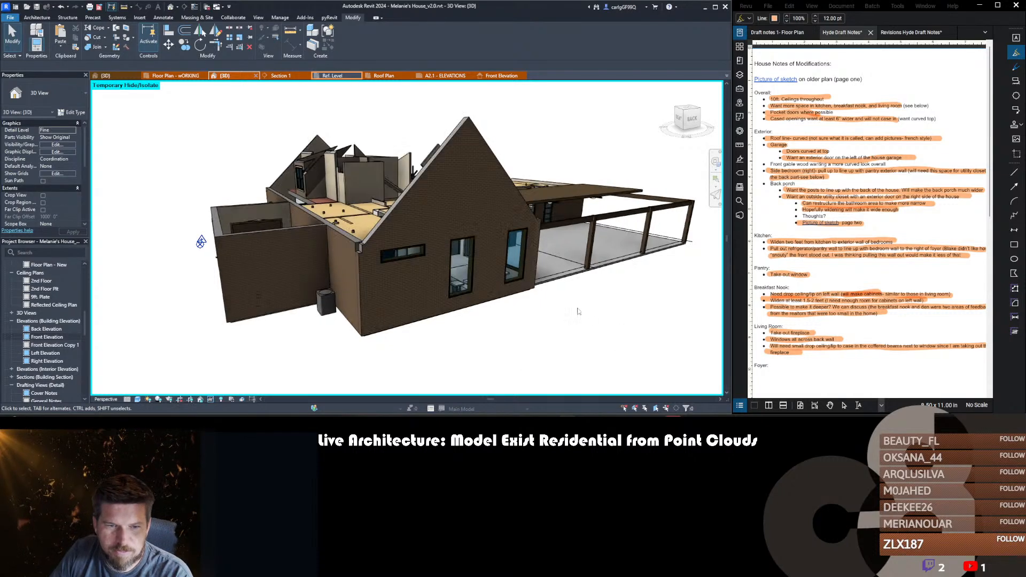
- Examine the back porch from its open left side, including the centerline along the slab edge
scroll(580, 312, "down", 3)
middle_click_drag(481, 347, 453, 322, "shift")
scroll(330, 315, "up", 5)
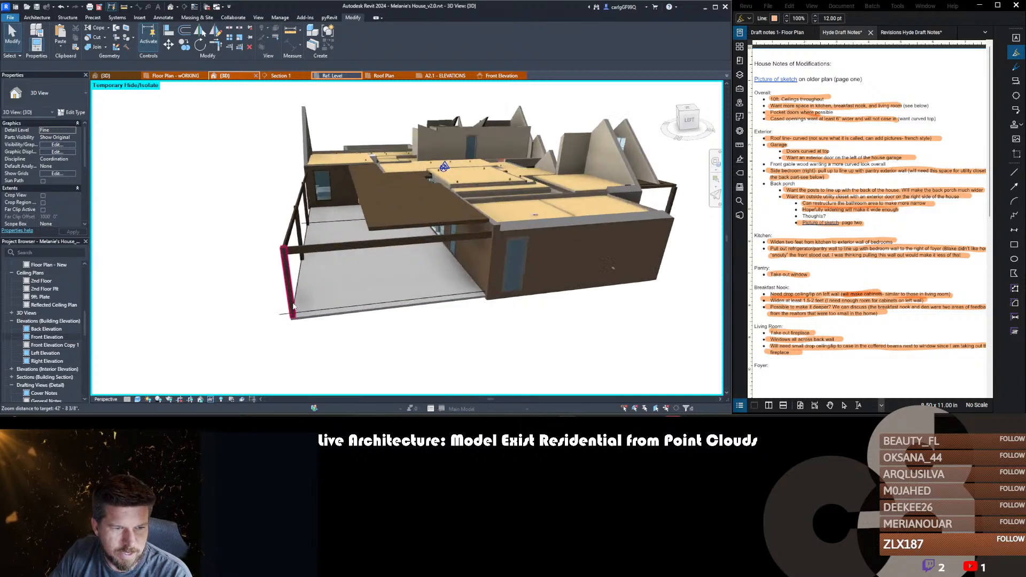
middle_click_drag(321, 345, 369, 337, "shift")
scroll(305, 321, "down", 3)
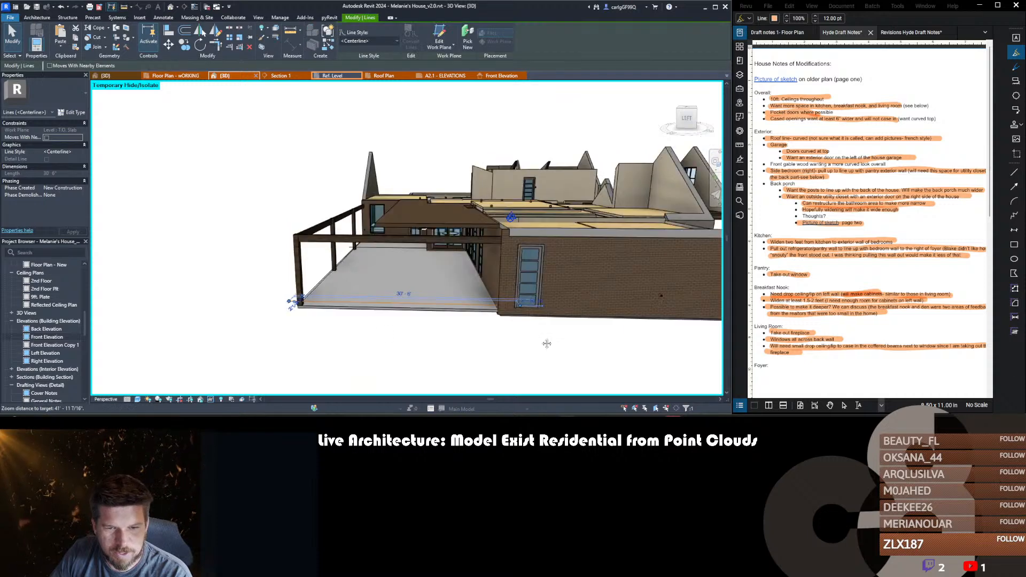
middle_click_drag(547, 344, 291, 323)
key("Escape")
- Examine the front porch's concrete slab, its stepped edge and the post bases along the centerlines
scroll(550, 276, "up", 6)
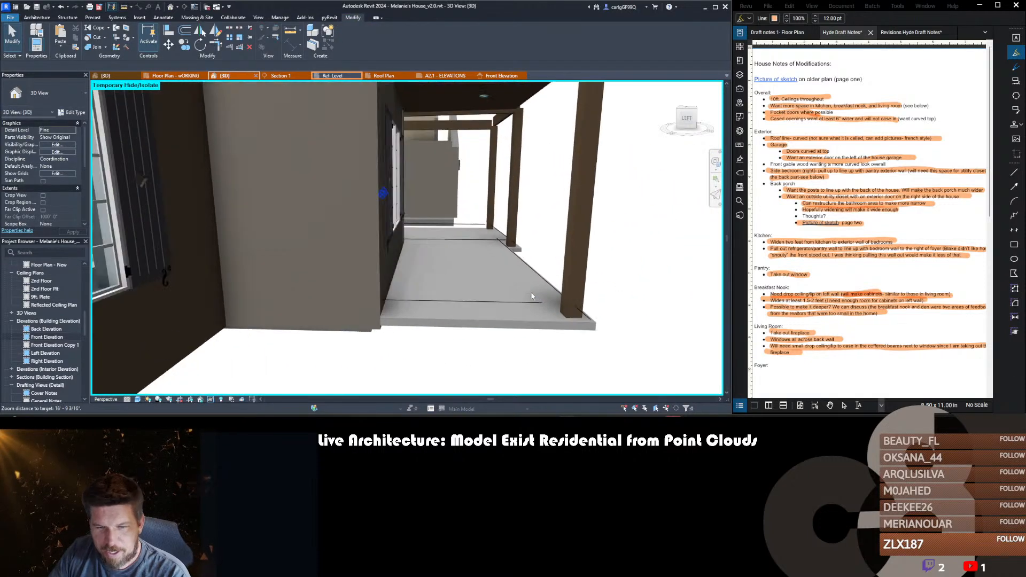
middle_click_drag(527, 312, 482, 332, "shift")
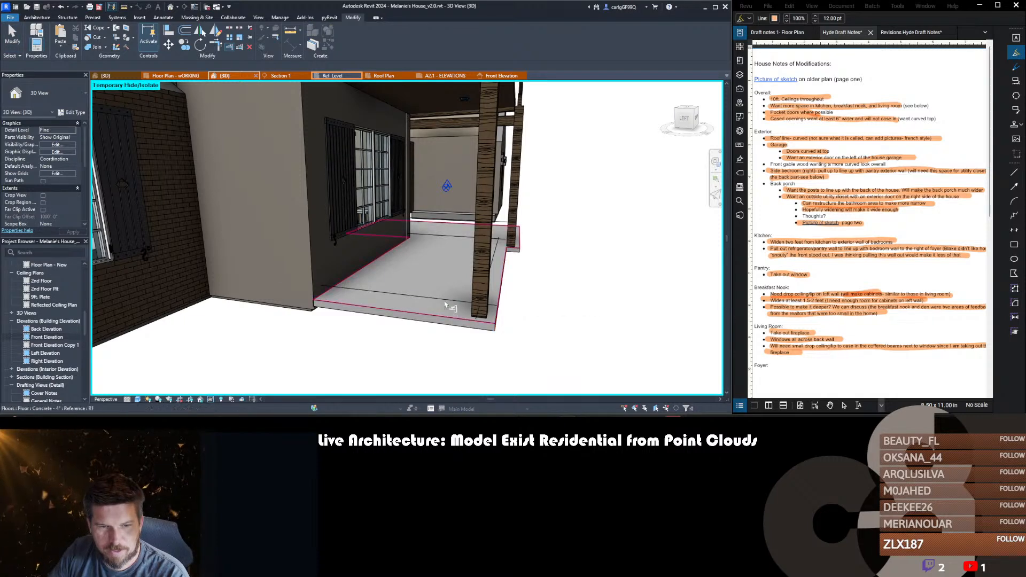
scroll(571, 315, "up", 6)
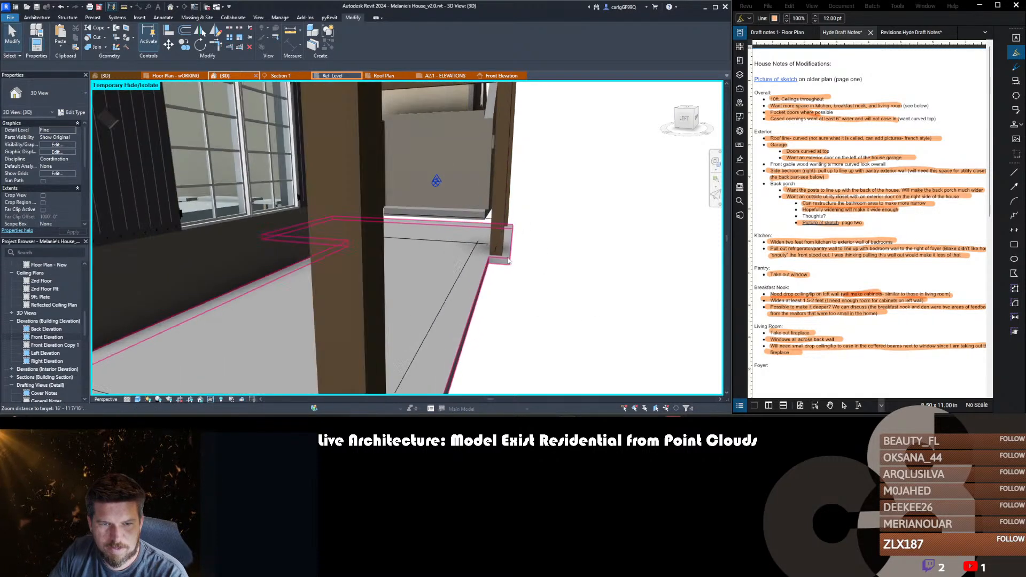
middle_click_drag(503, 280, 556, 293, "shift")
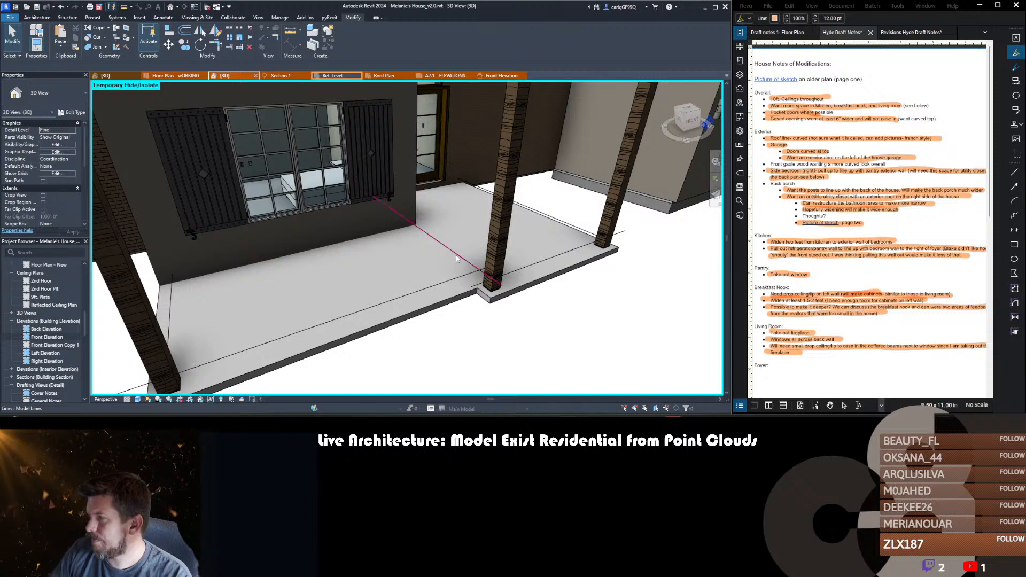
scroll(457, 255, "down", 5)
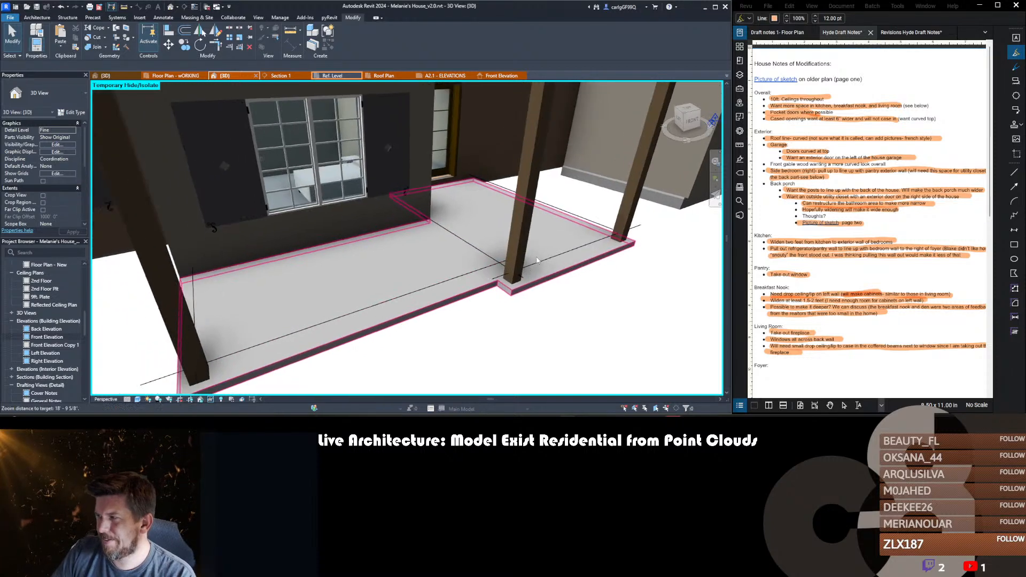
scroll(537, 261, "up", 2)
scroll(537, 260, "down", 5)
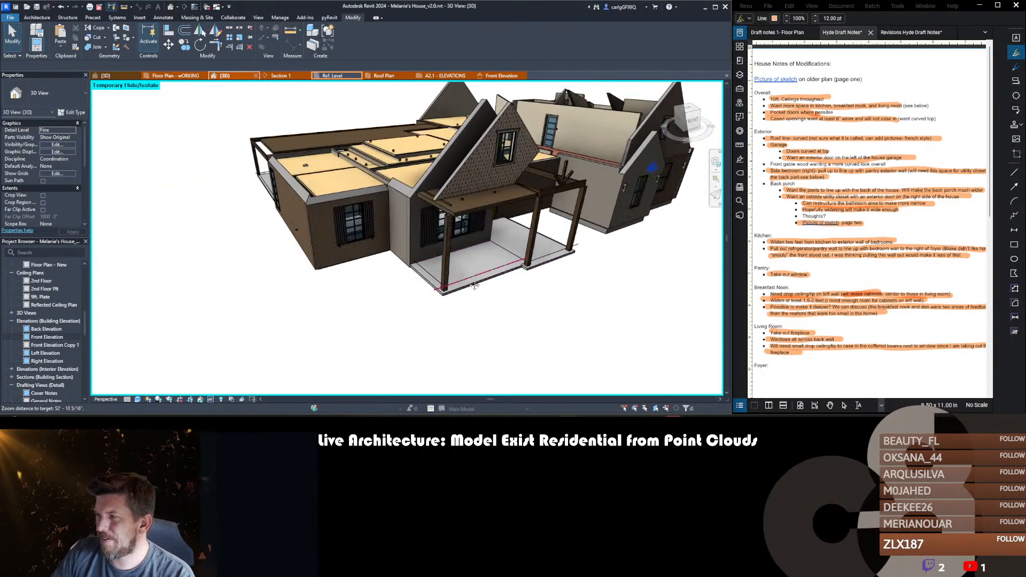
middle_click_drag(537, 261, 566, 281, "shift")
middle_click_drag(466, 249, 495, 252, "shift")
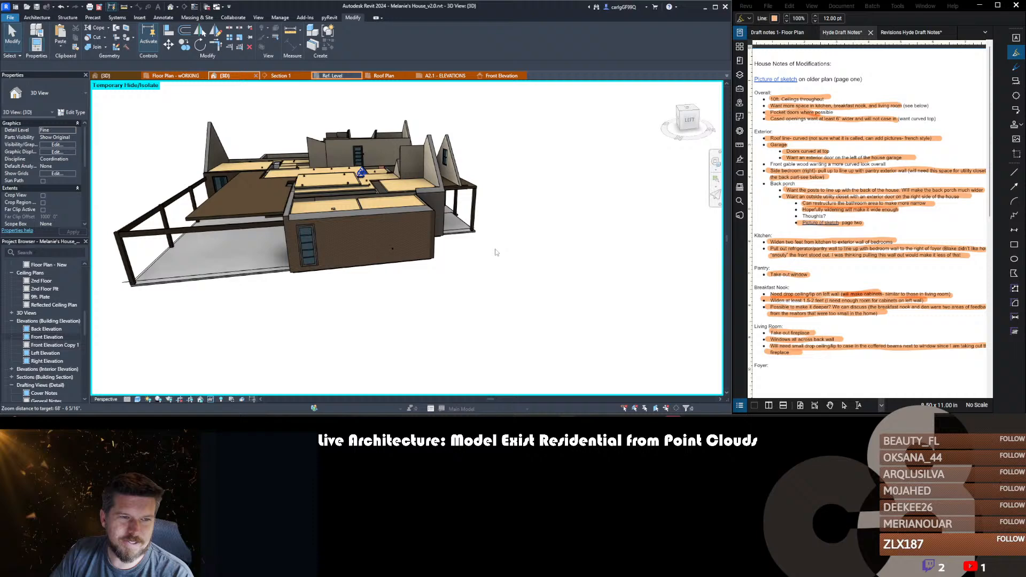
- Examine how far the back porch's T&G ceiling reaches toward the posts and beams, from outside and at eye level
left_click(239, 208)
middle_click_drag(286, 262, 553, 288)
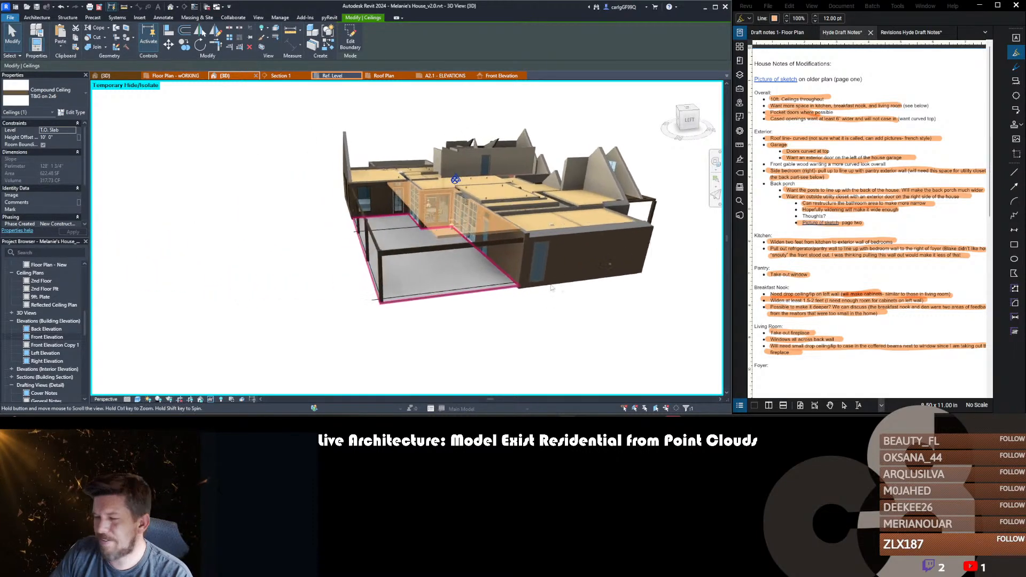
scroll(387, 190, "up", 5)
key("Escape")
scroll(432, 271, "down", 2)
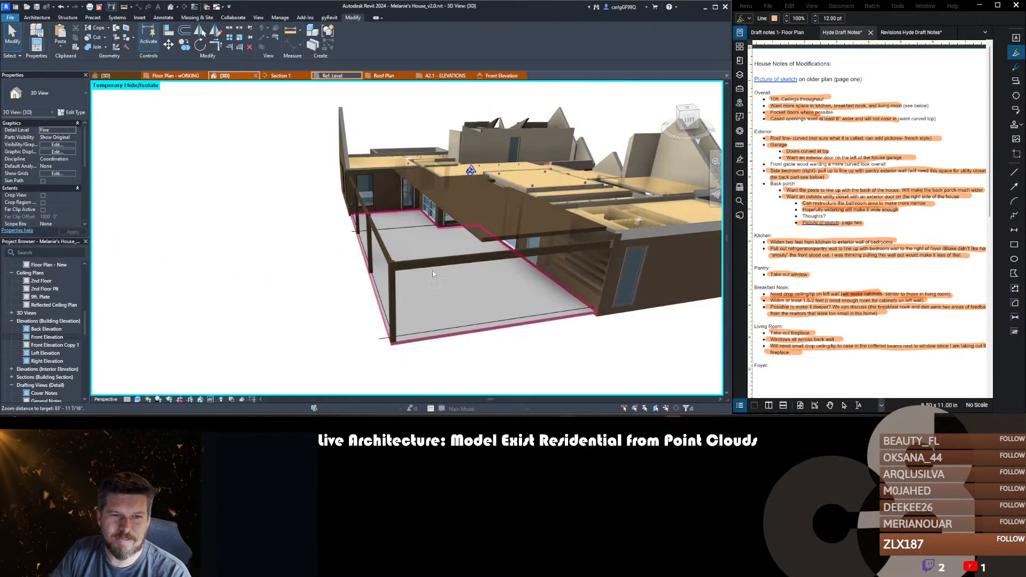
middle_click_drag(432, 273, 494, 252, "shift")
scroll(456, 197, "up", 5)
scroll(296, 205, "down", 2)
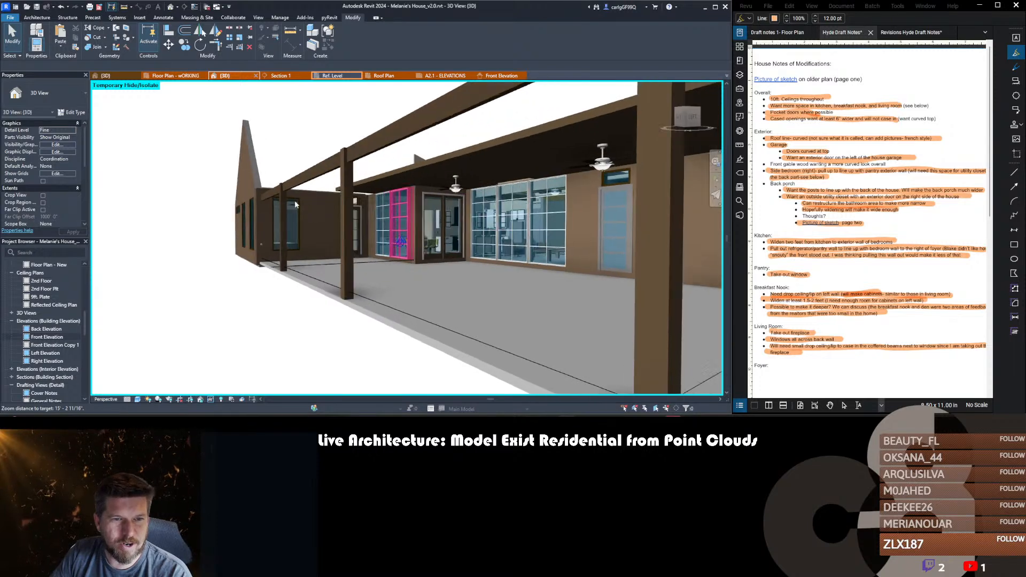
scroll(300, 206, "down", 6)
scroll(389, 141, "up", 4)
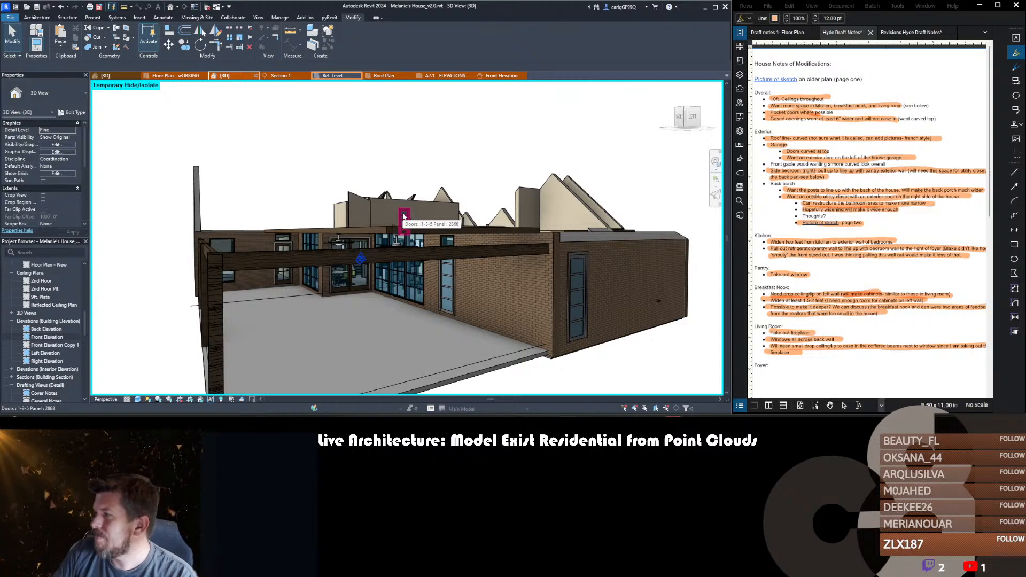
middle_click_drag(384, 228, 560, 287, "shift")
scroll(560, 288, "up", 3)
- Detach the stone gable wall behind the front porch from everything its top and base are attached to
left_click(497, 269)
middle_click_drag(497, 270, 424, 285, "shift")
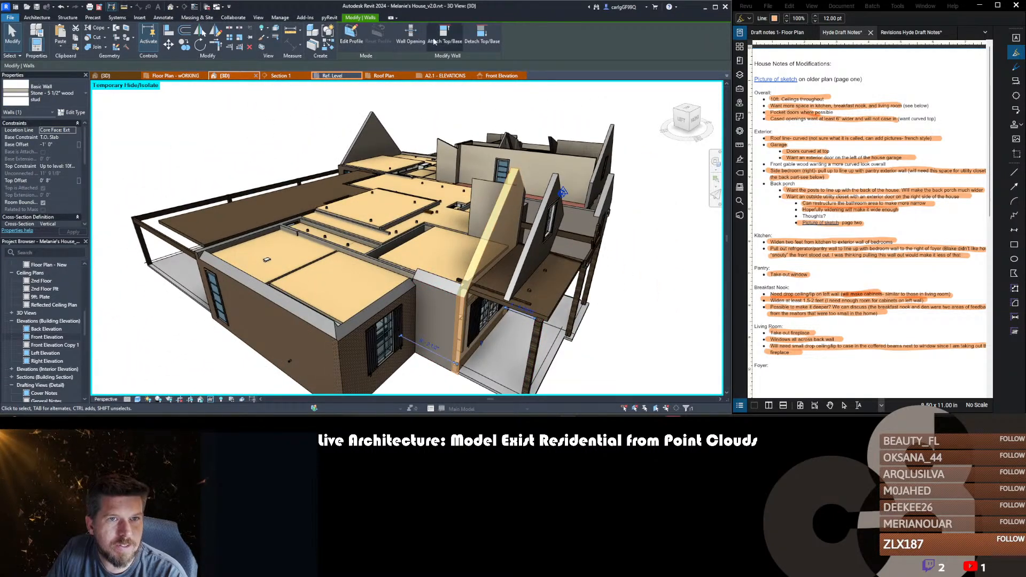
left_click(482, 35)
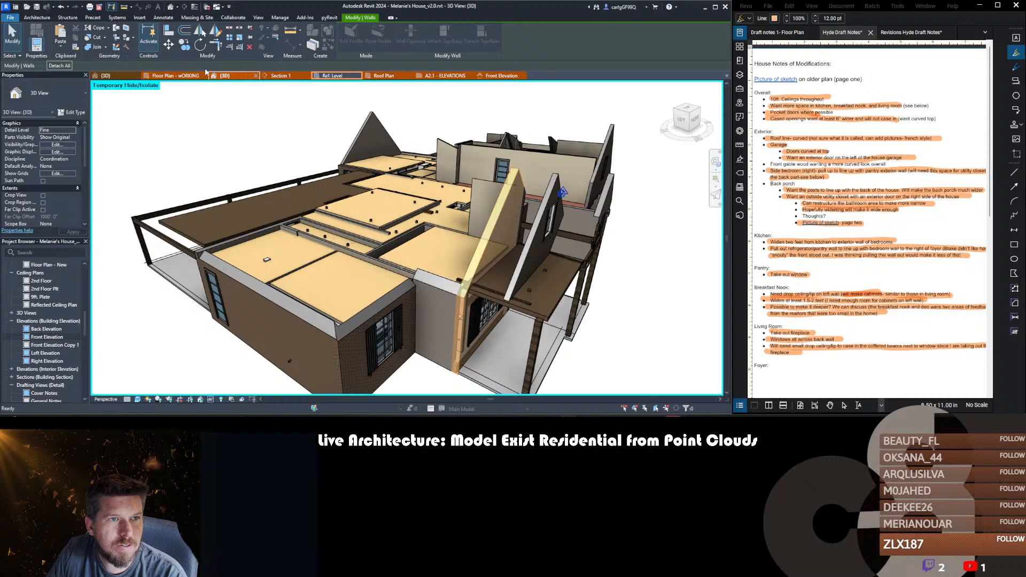
left_click(69, 66)
scroll(489, 272, "up", 3)
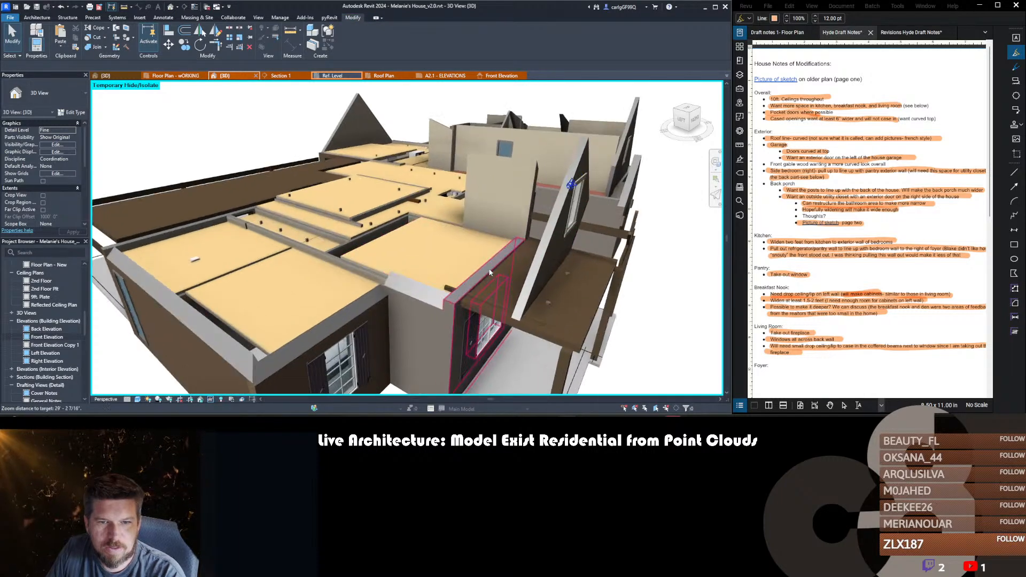
middle_click_drag(489, 272, 500, 242, "shift")
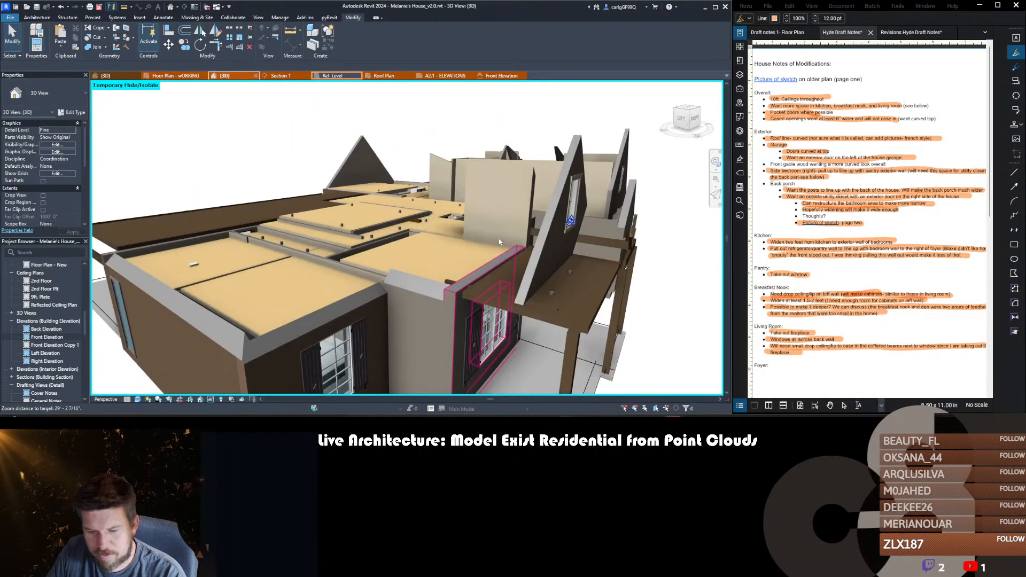
- Reset the temporary hide, hide the whole roof category again, and check the gable wall above the front porch
key("h")
key("r")
middle_click_drag(499, 316, 463, 228, "shift")
left_click(485, 215)
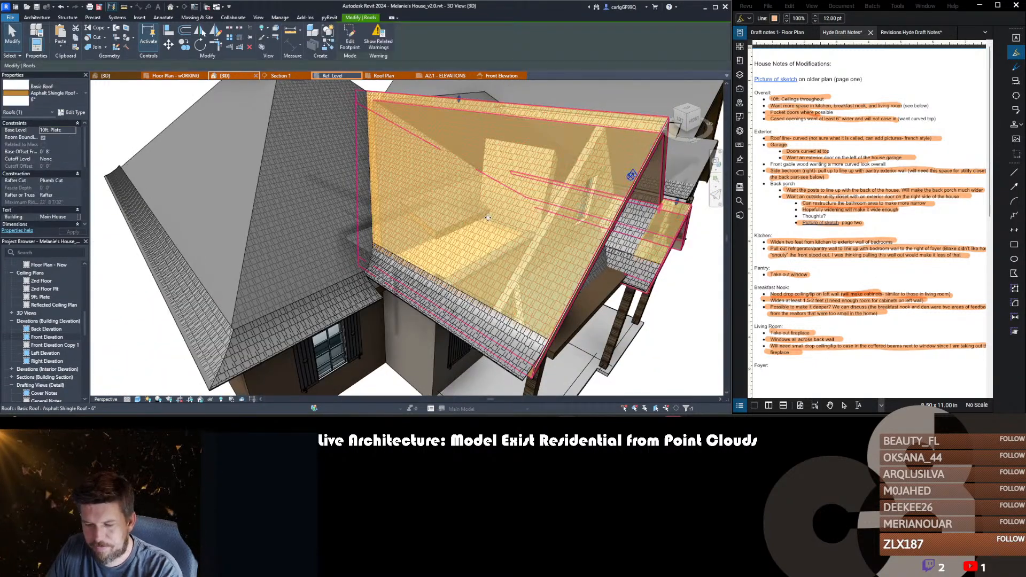
key("h")
key("c")
scroll(488, 218, "down", 2)
left_click(536, 227)
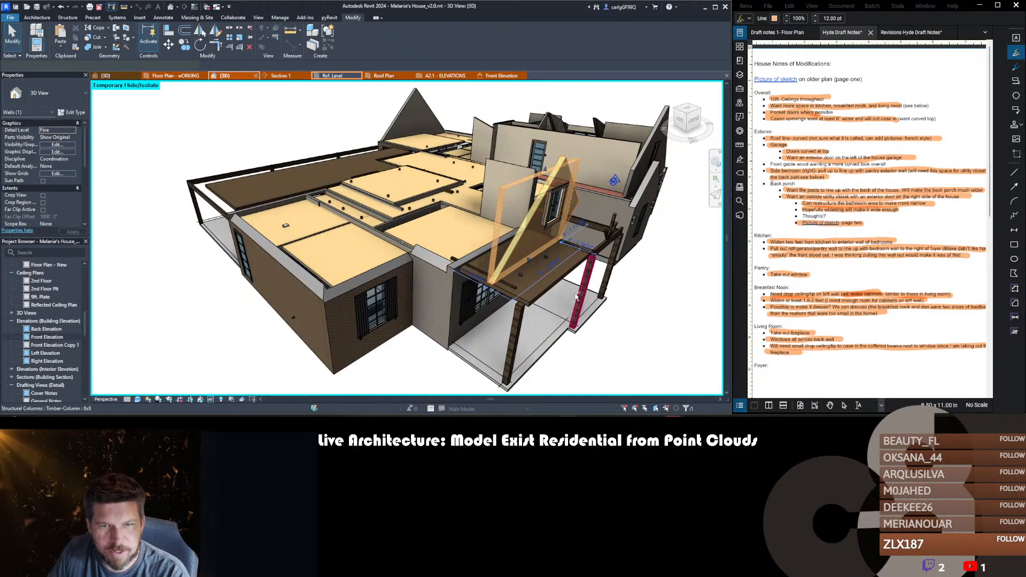
key("Escape")
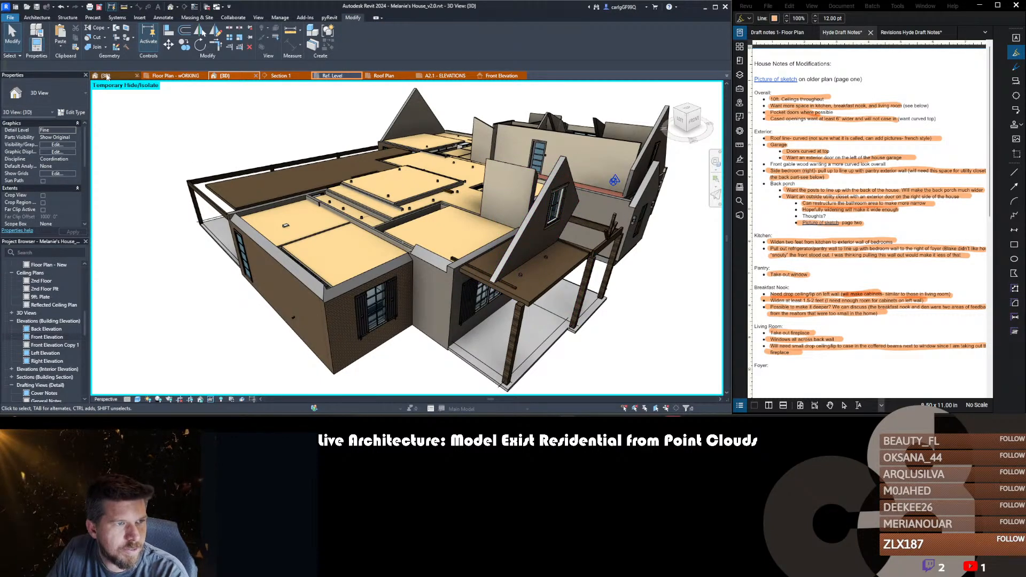
- Switch to the other house project's 3D view without saving, hide its roof category temporarily, and select the stone gable wall behind the front porch
left_click(105, 76)
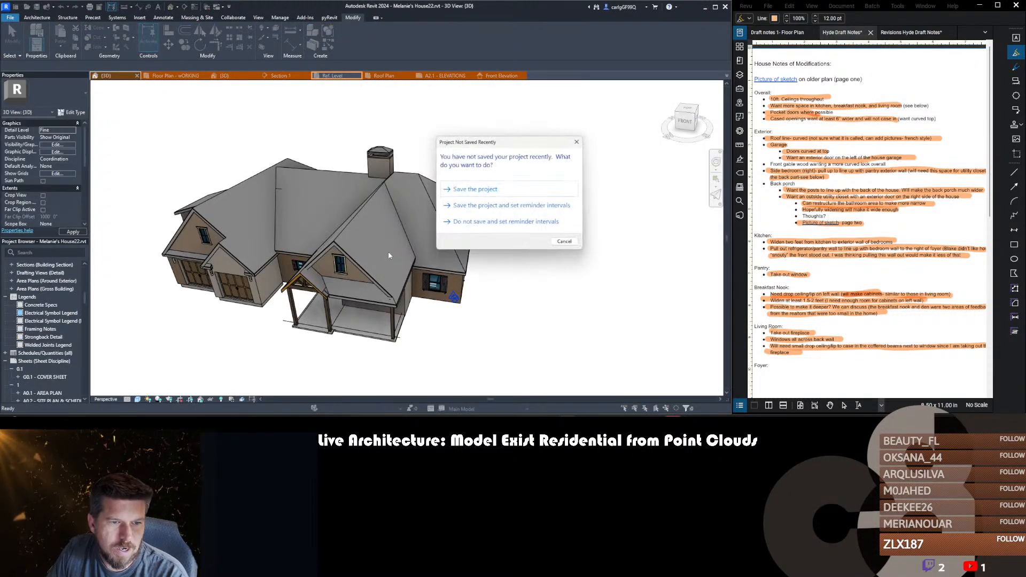
left_click(567, 243)
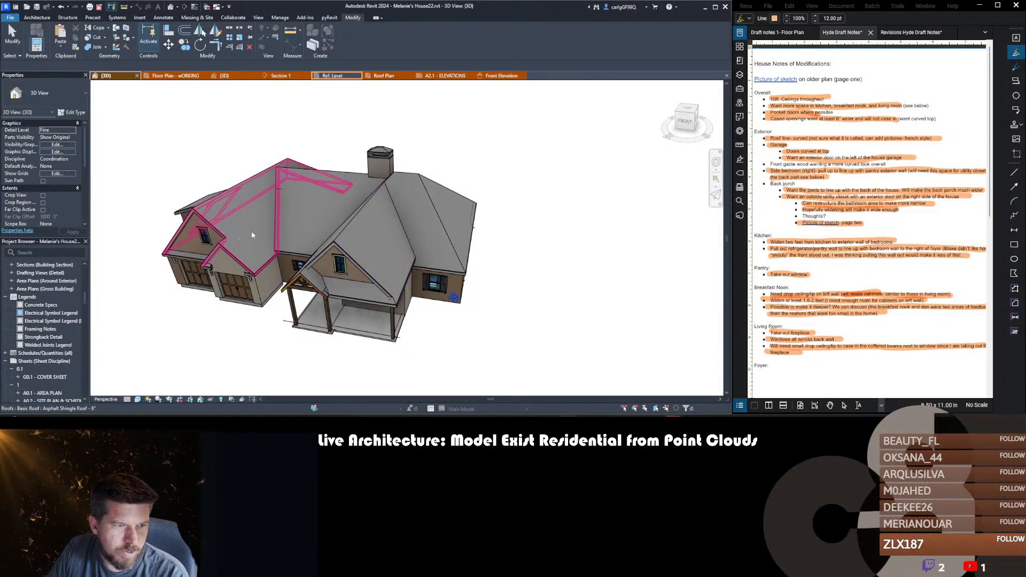
left_click(381, 256)
key("h")
key("c")
scroll(381, 257, "up", 3)
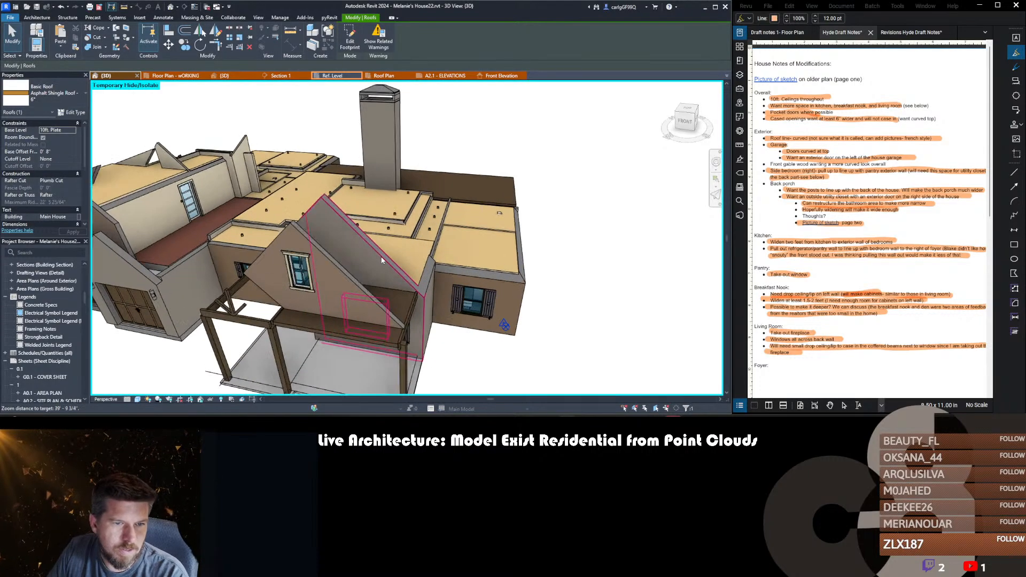
left_click(405, 281)
middle_click_drag(405, 281, 498, 281, "shift")
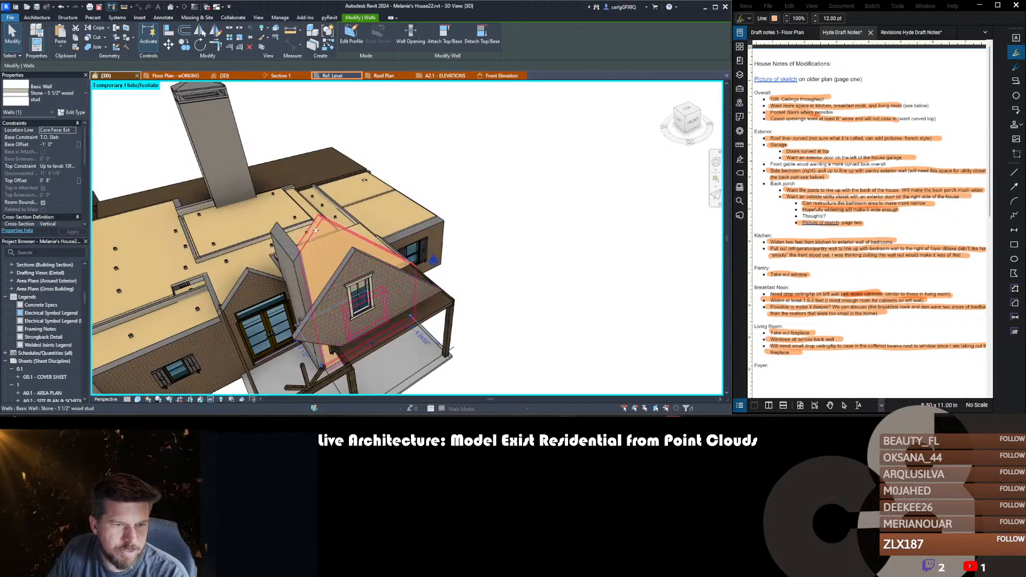
- Reset the temporary hide of the roof category around the front porch gable
middle_click_drag(399, 255, 374, 283, "shift")
key("h")
key("r")
- Delete the shake gable wall and the low porch roof below it to expose the stone wall behind, and undo both deletions
left_click(371, 282)
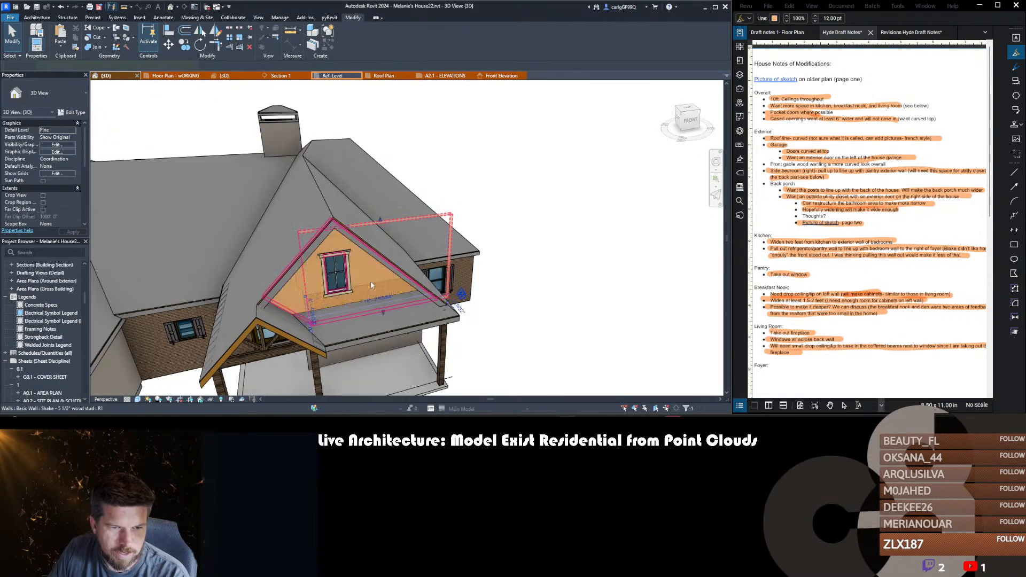
key("Delete")
left_click(365, 311)
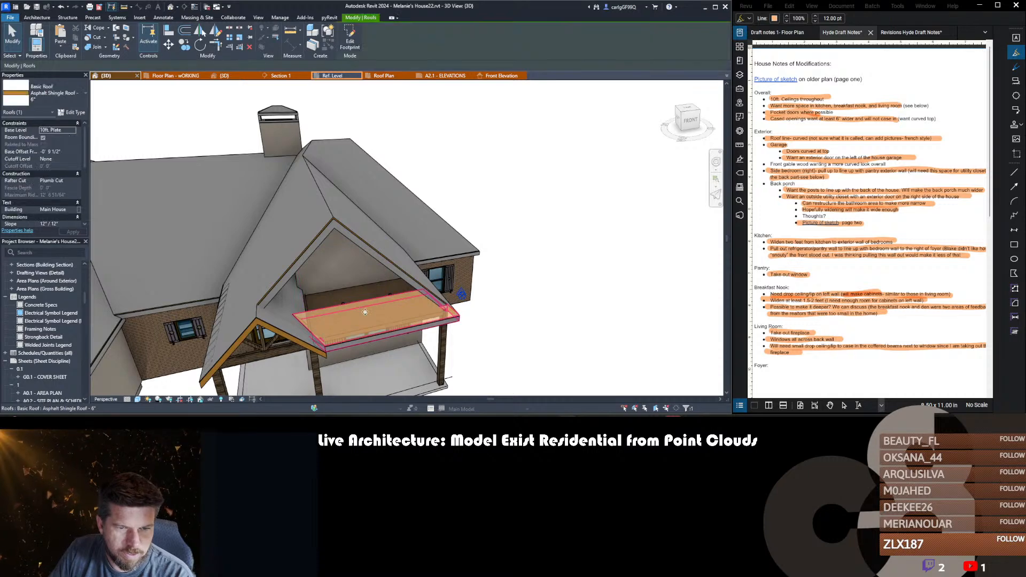
key("Delete")
middle_click_drag(366, 315, 354, 295, "shift")
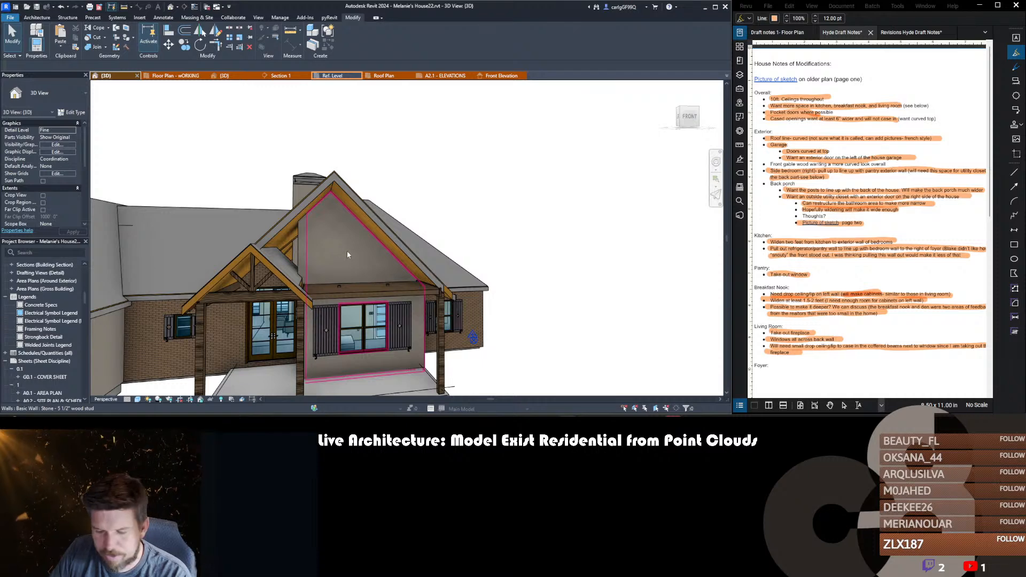
key("ctrl+z")
scroll(531, 183, "down", 2)
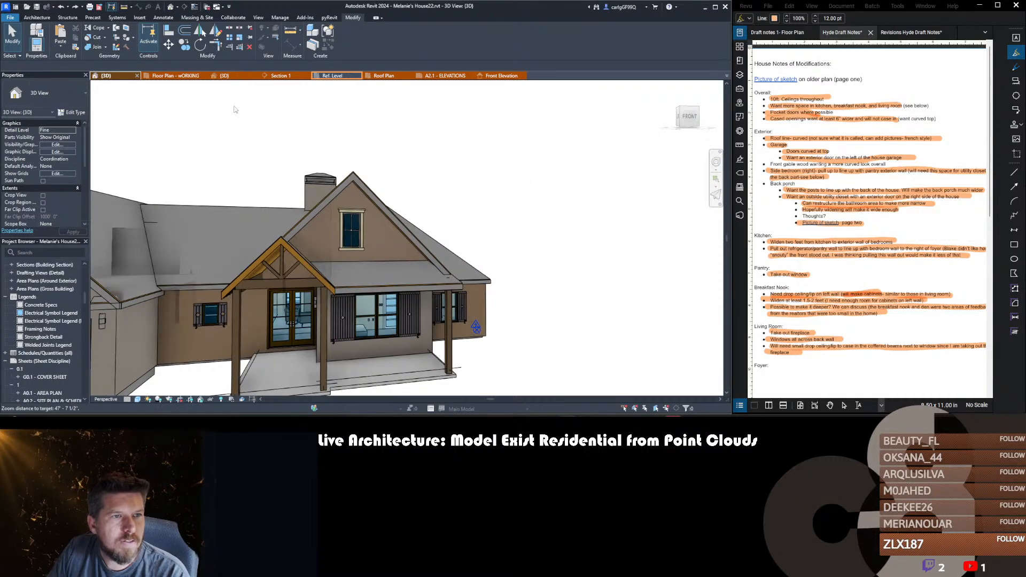
- Switch back to the v2.0 project's 3D view and detach the brick gable wall at the back from its top attachment
left_click(234, 76)
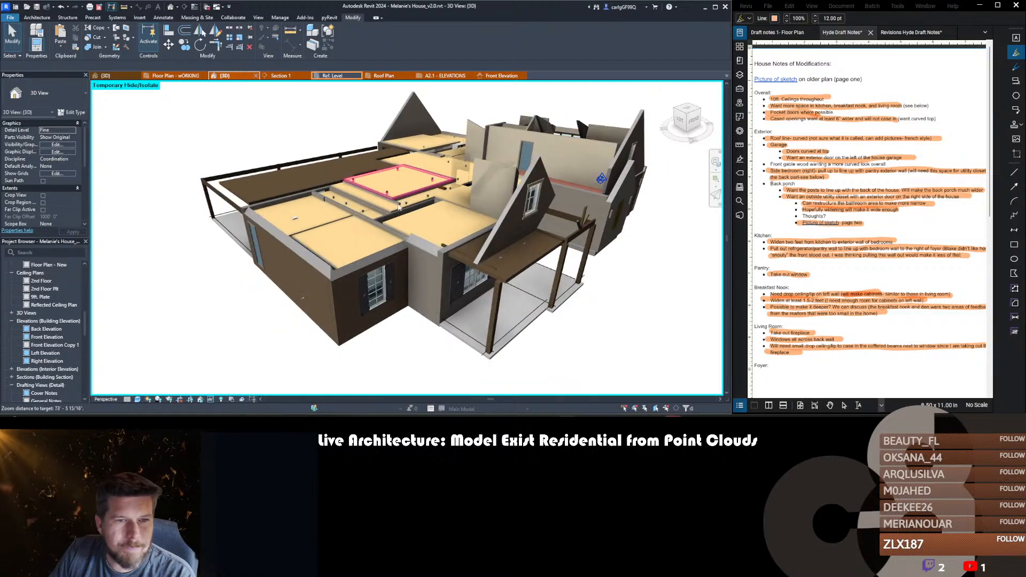
scroll(369, 208, "down", 1)
scroll(486, 257, "up", 2)
middle_click_drag(286, 259, 454, 227, "shift")
scroll(486, 254, "down", 4)
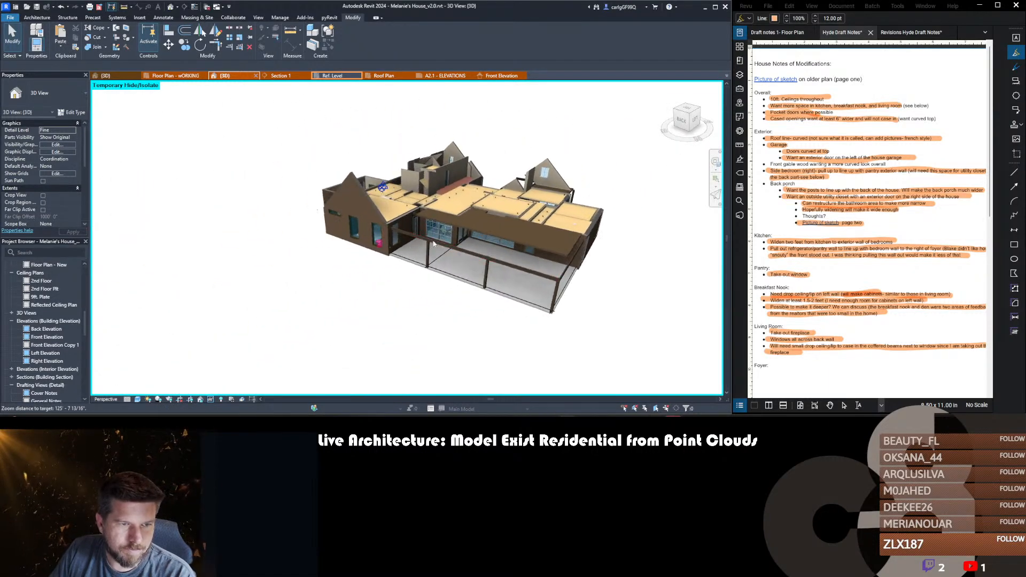
scroll(435, 216, "up", 4)
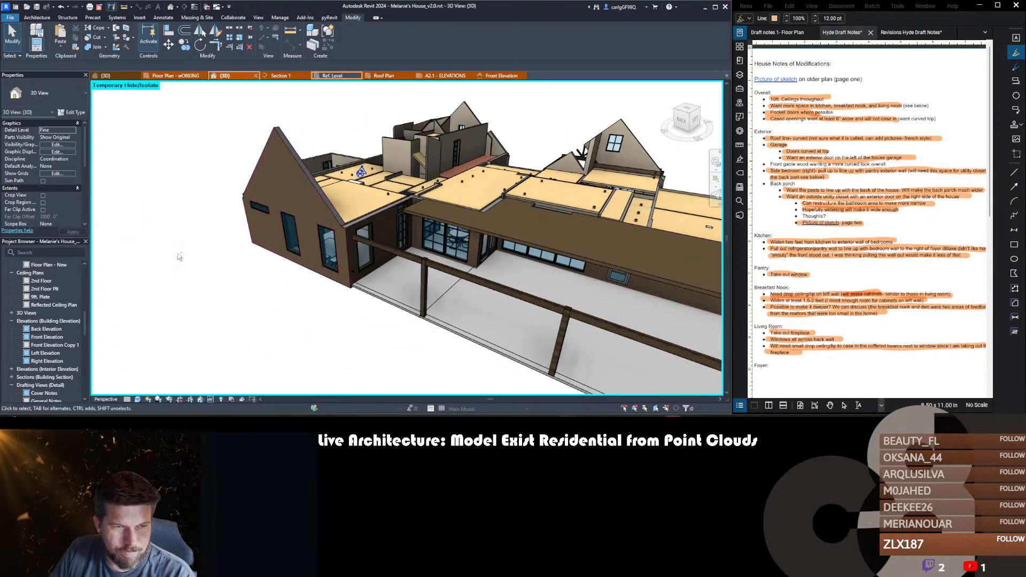
middle_click_drag(314, 200, 281, 229, "shift")
left_click(281, 229)
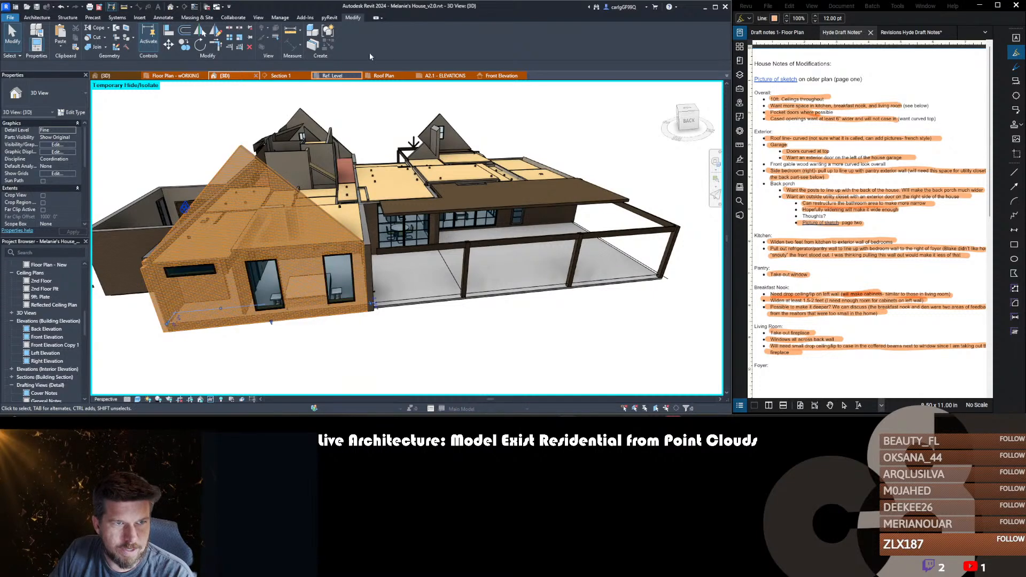
left_click(482, 34)
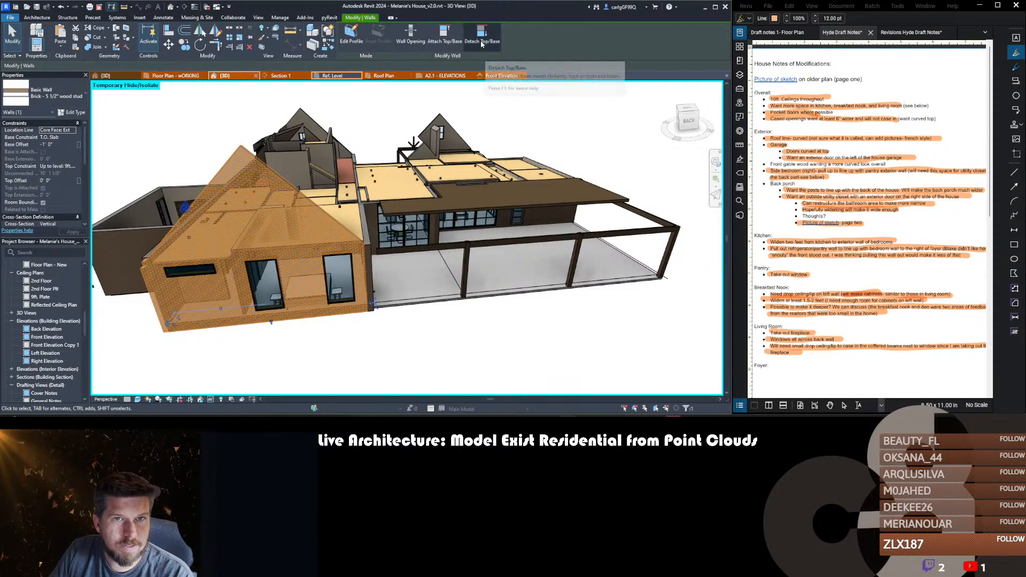
left_click(60, 66)
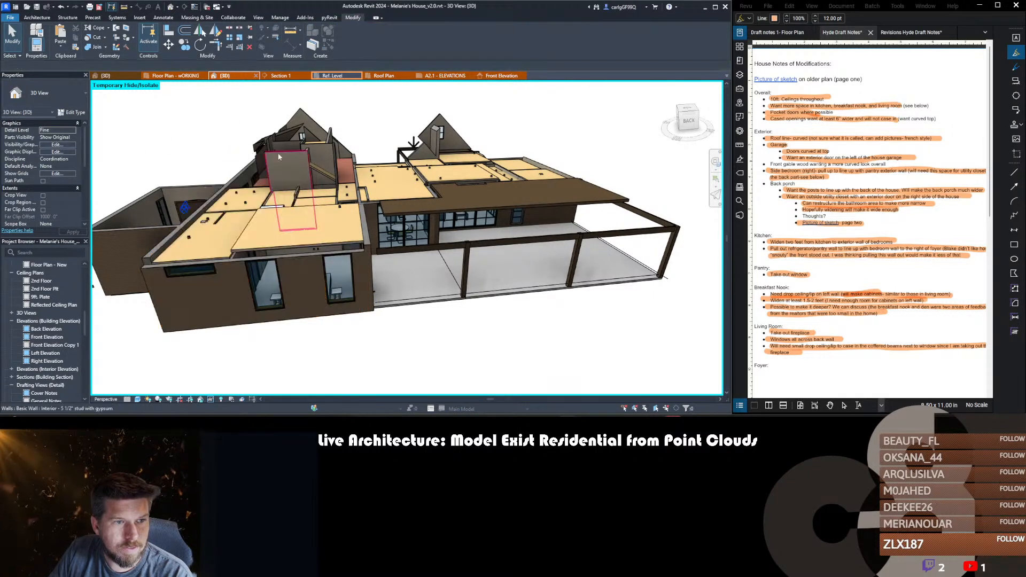
- Copy the detached brick wall in place with a distance of 0
scroll(332, 227, "up", 3)
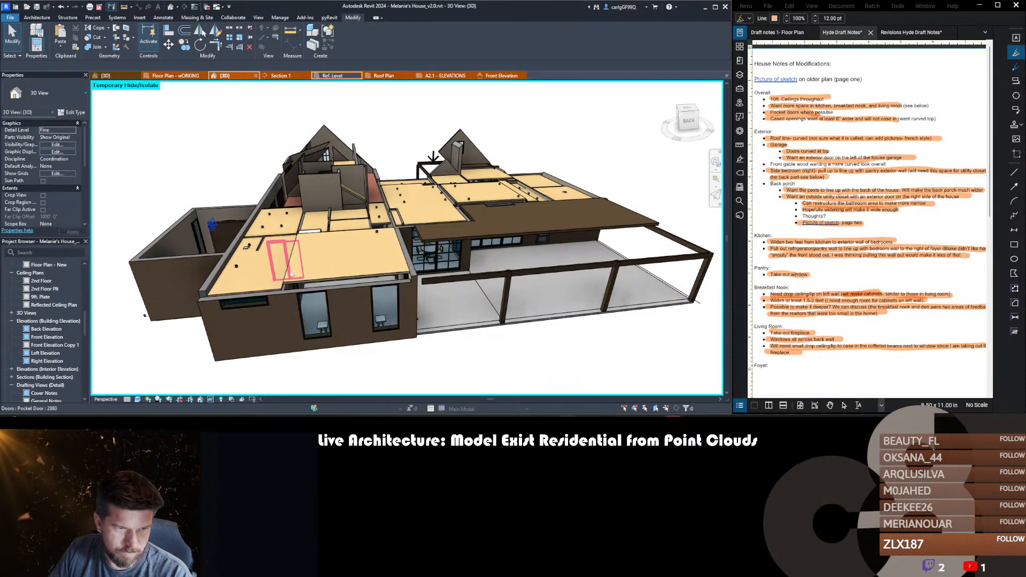
left_click(287, 299)
key("m")
key("v")
left_click(287, 300)
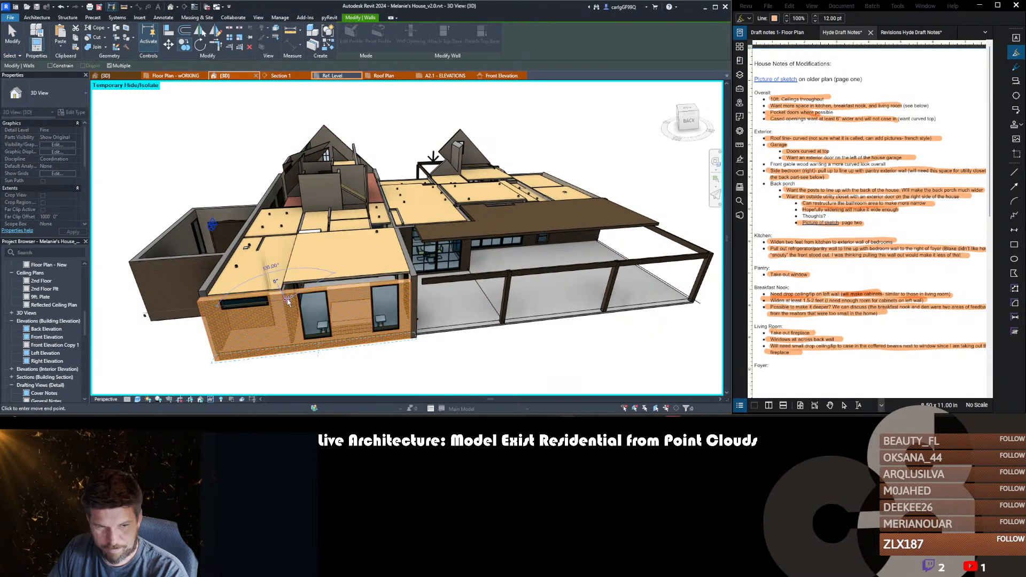
type("0")
key("Return")
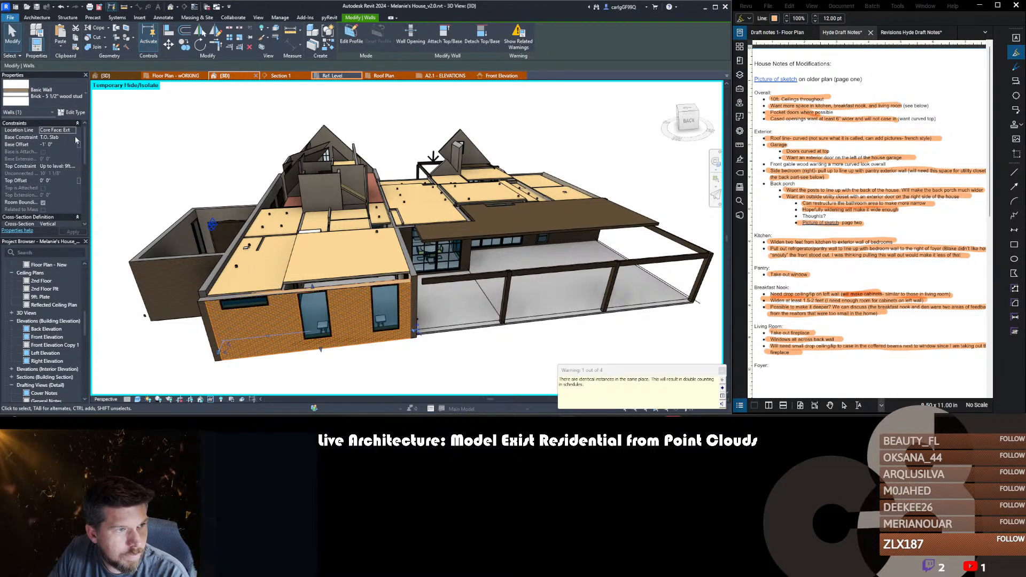
- Set the copied wall's base constraint to 10ft. Plate and its top constraint to Up to level: 10ft. Plate with a 20' top offset
left_click(73, 138)
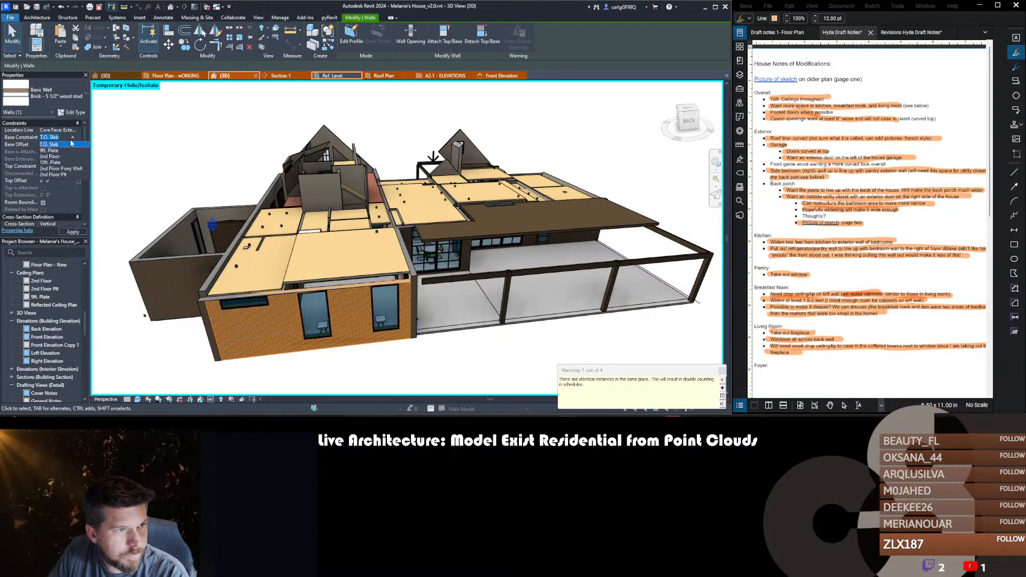
left_click(54, 163)
left_click(74, 166)
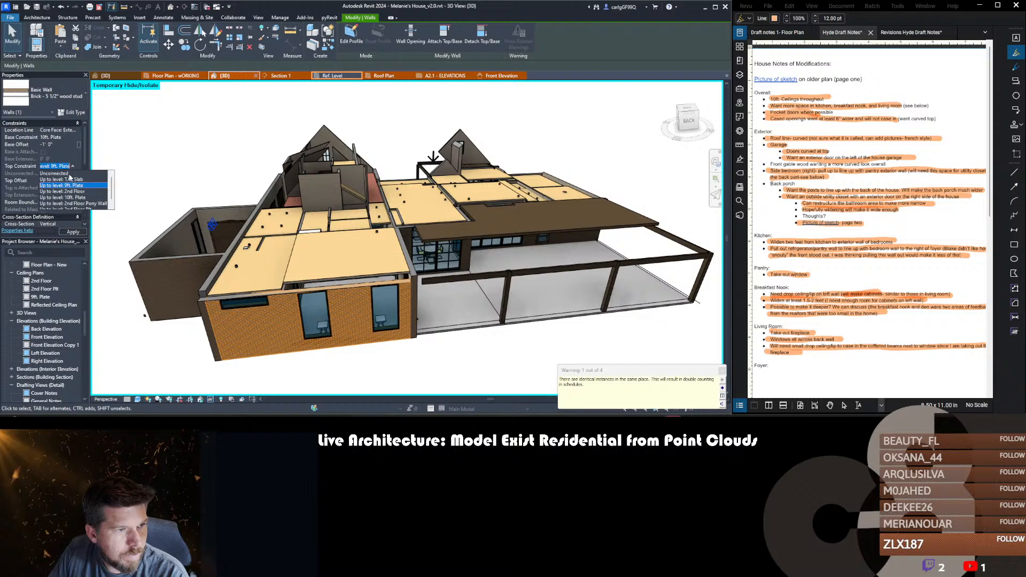
left_click(69, 204)
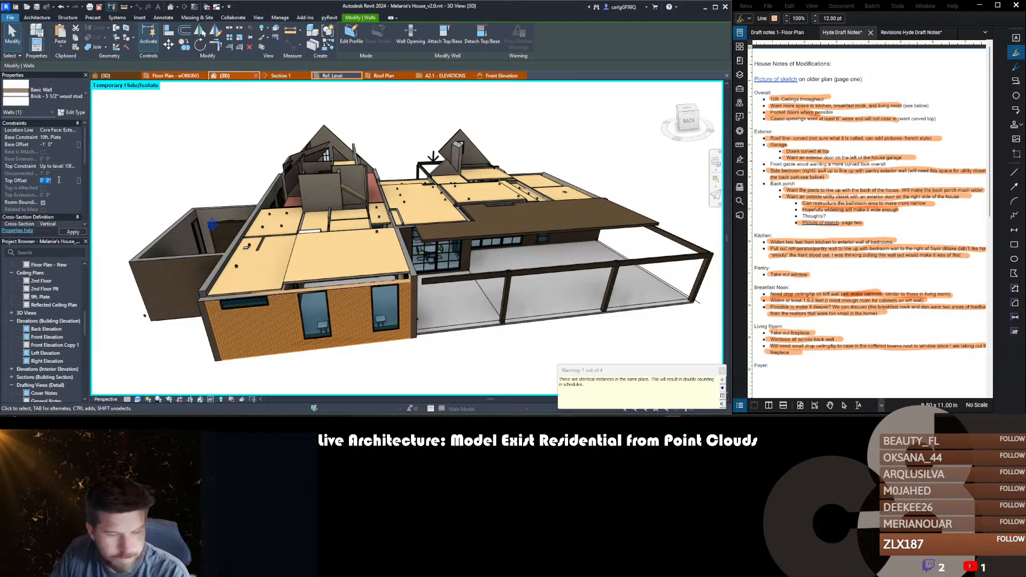
key("Return")
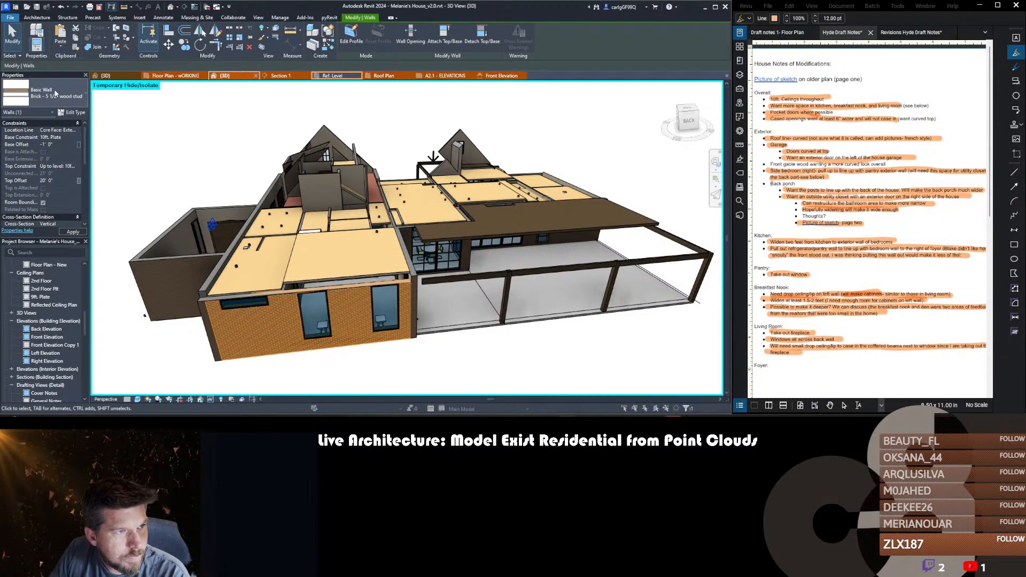
left_click(332, 240)
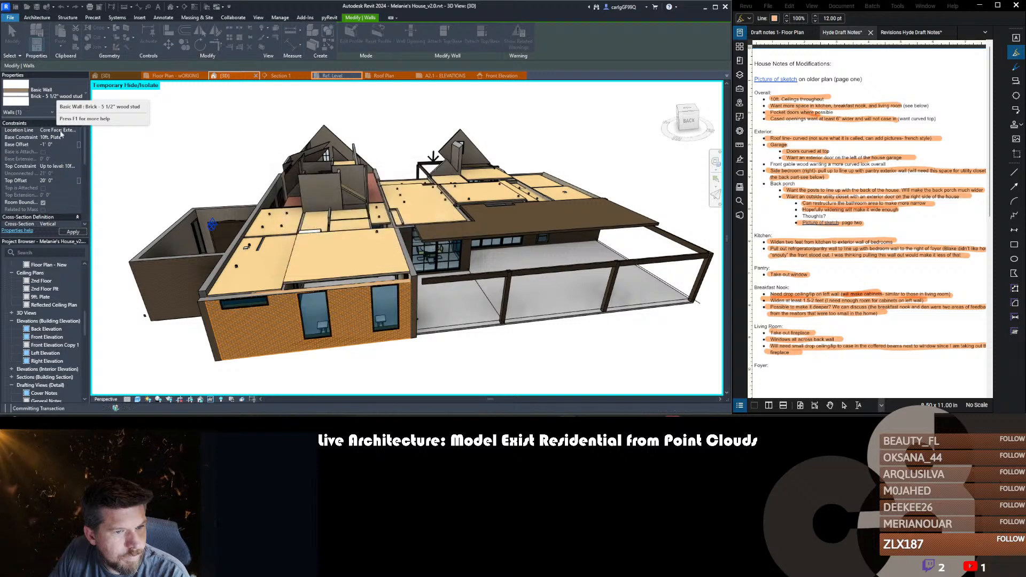
- Change the copied upper wall's type to Shake - 5 1/2" wood stud
left_click(46, 99)
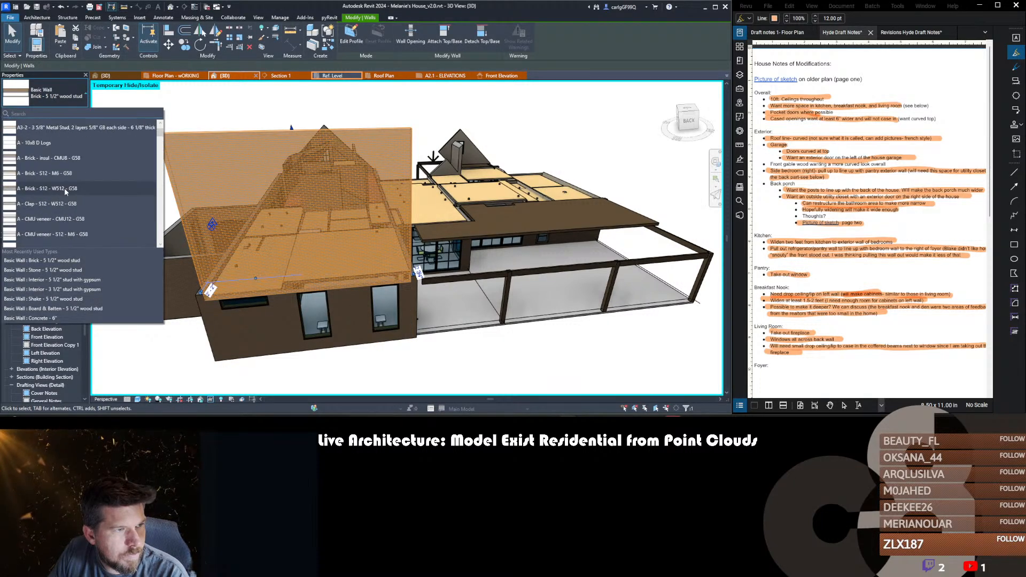
scroll(64, 188, "down", 5)
scroll(65, 190, "down", 6)
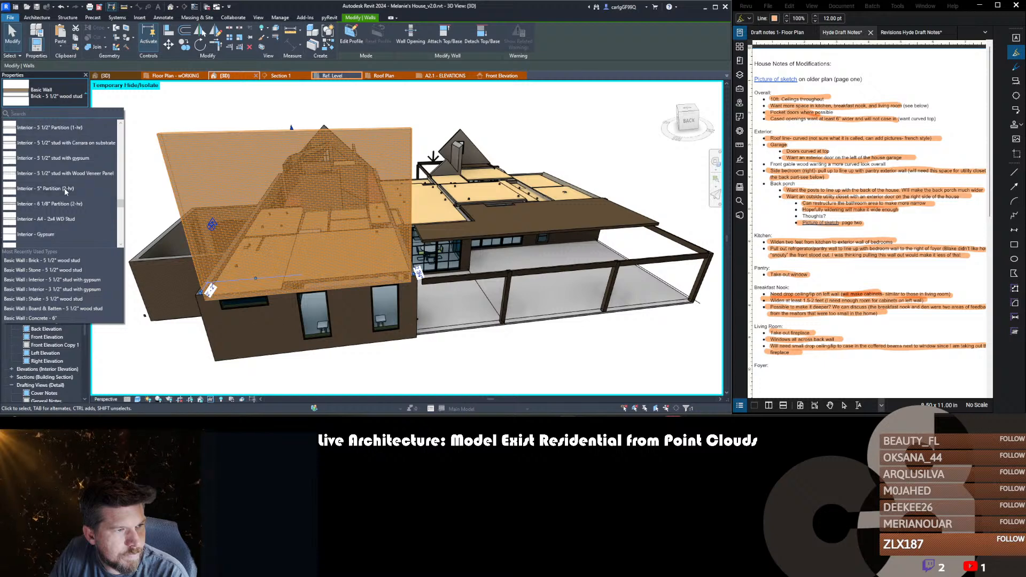
scroll(64, 187, "down", 3)
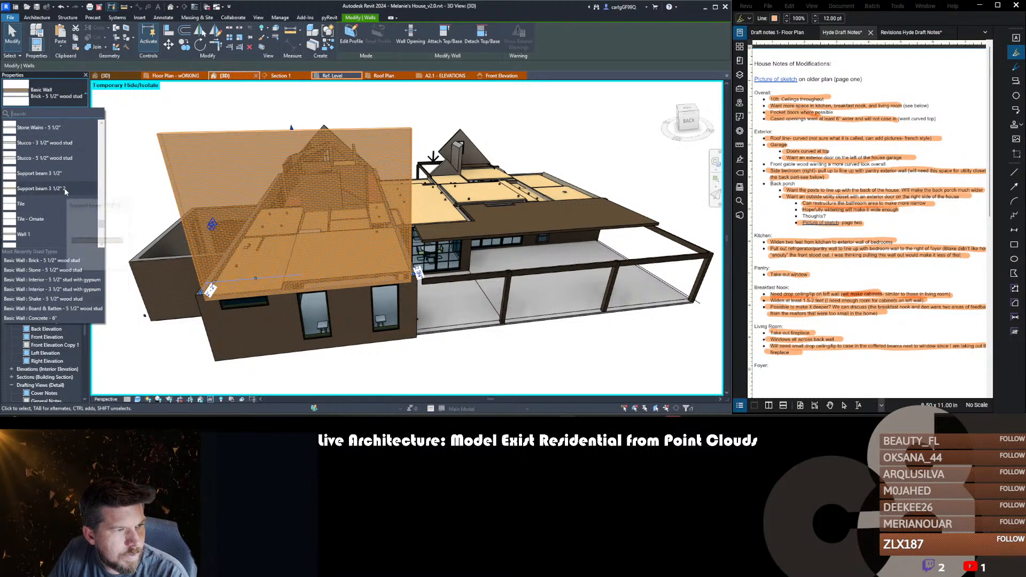
scroll(52, 177, "up", 1)
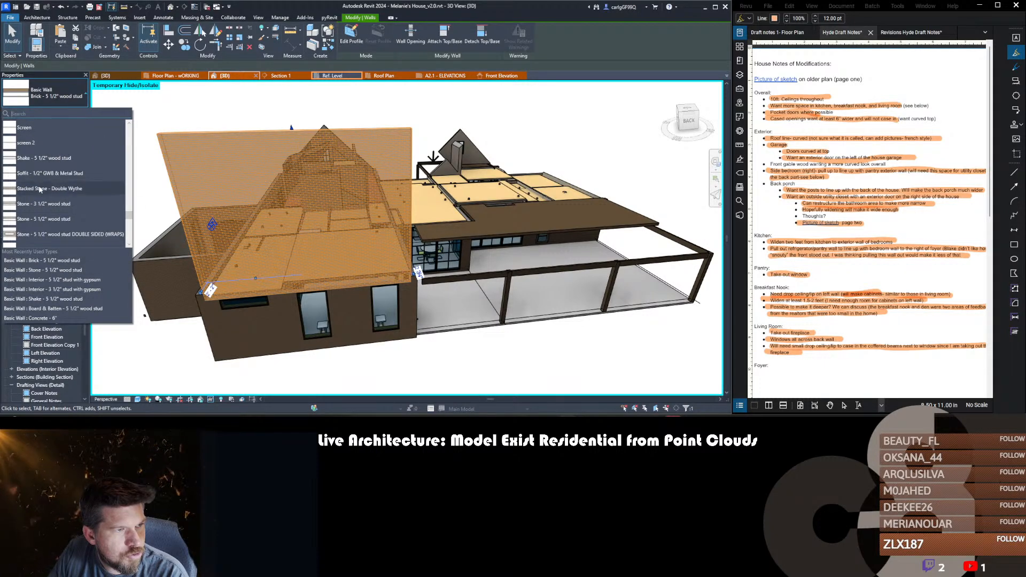
left_click(46, 160)
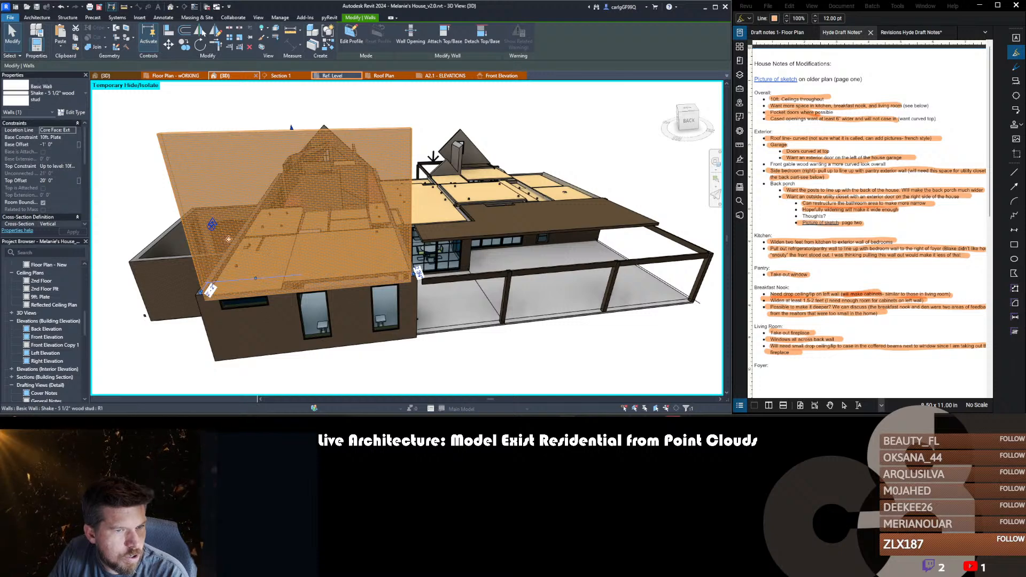
key("Escape")
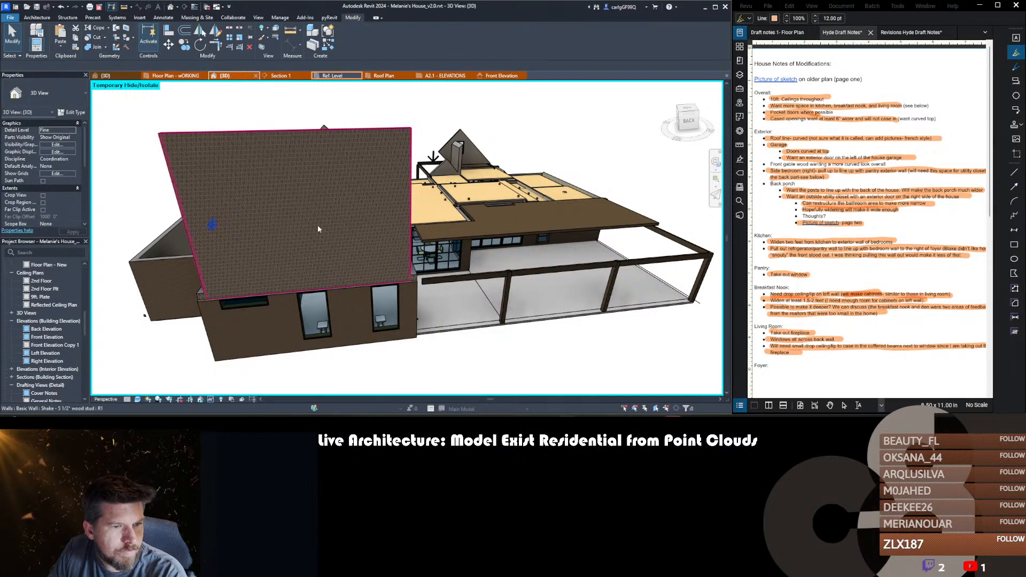
- Reset the temporary hide to bring back the roofs around the new shake wall
middle_click_drag(321, 224, 342, 224)
key("h")
key("r")
double_click(328, 236)
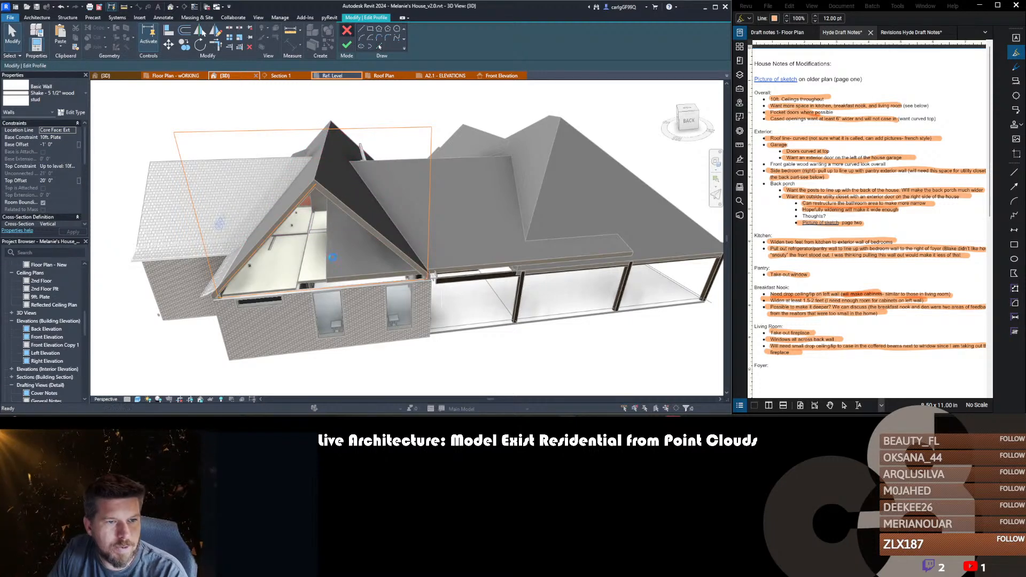
left_click(562, 220)
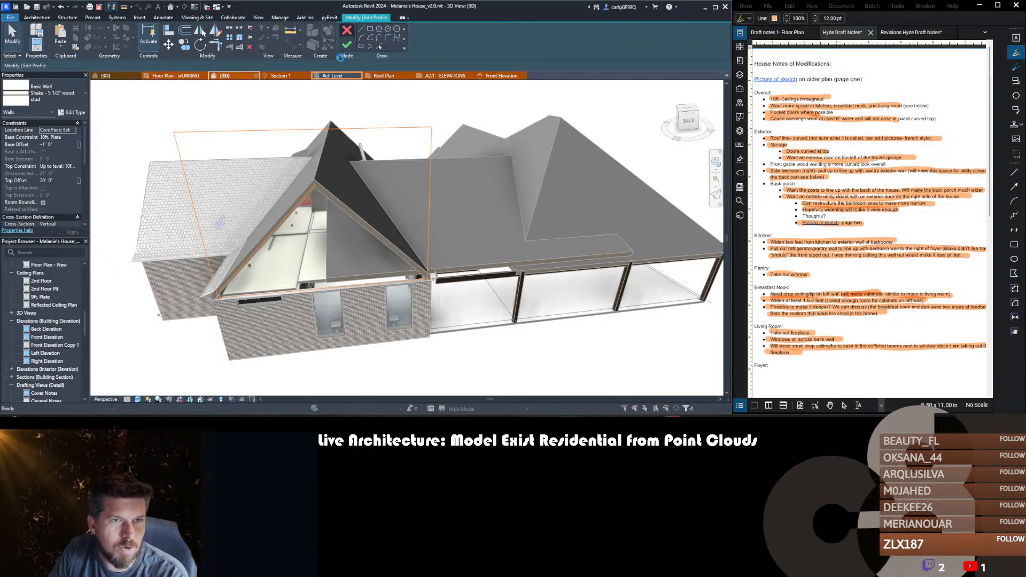
left_click(561, 219)
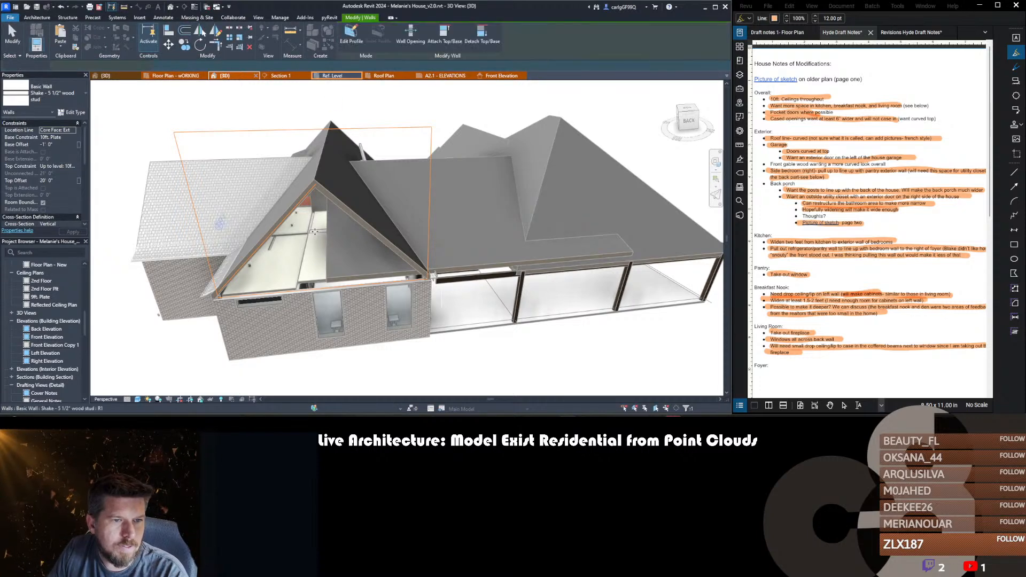
- Attach the top of the shake wall to the back gable roof
left_click(443, 38)
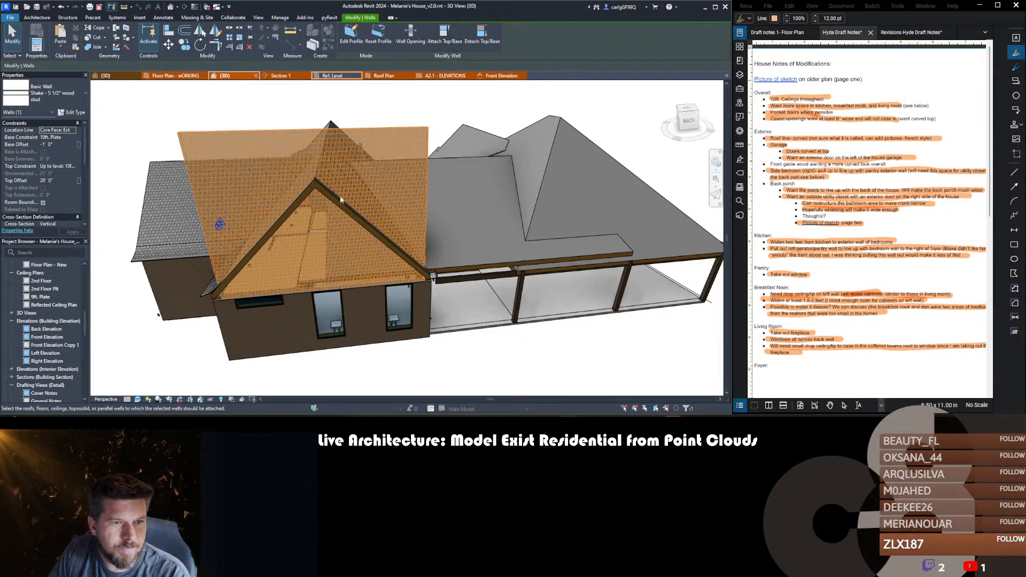
left_click(339, 196)
key("Escape")
middle_click_drag(312, 259, 300, 302, "shift")
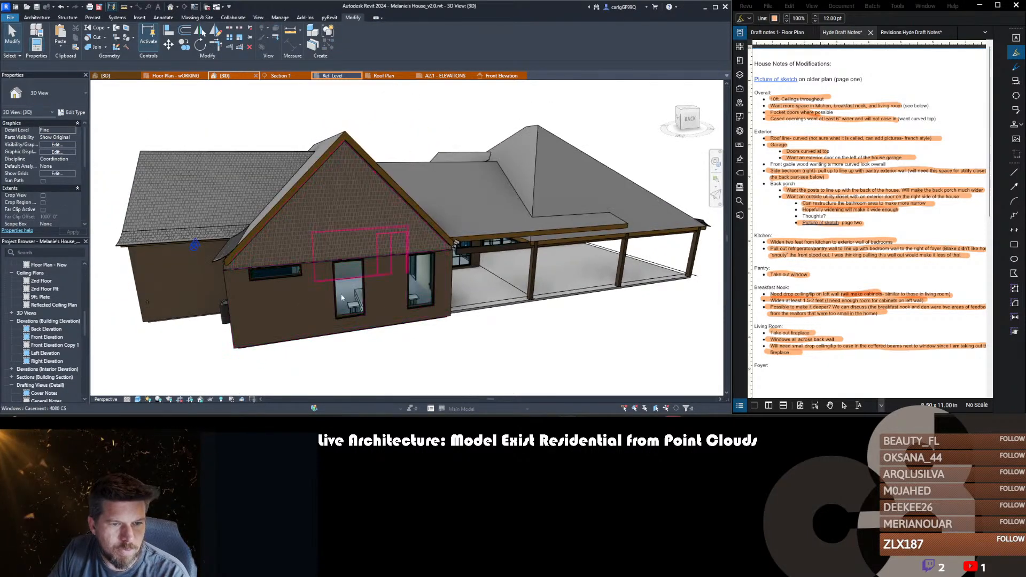
- Set the top constraint of the brick wall below the shake gable to Up to level: 10ft. Plate
scroll(364, 224, "up", 5)
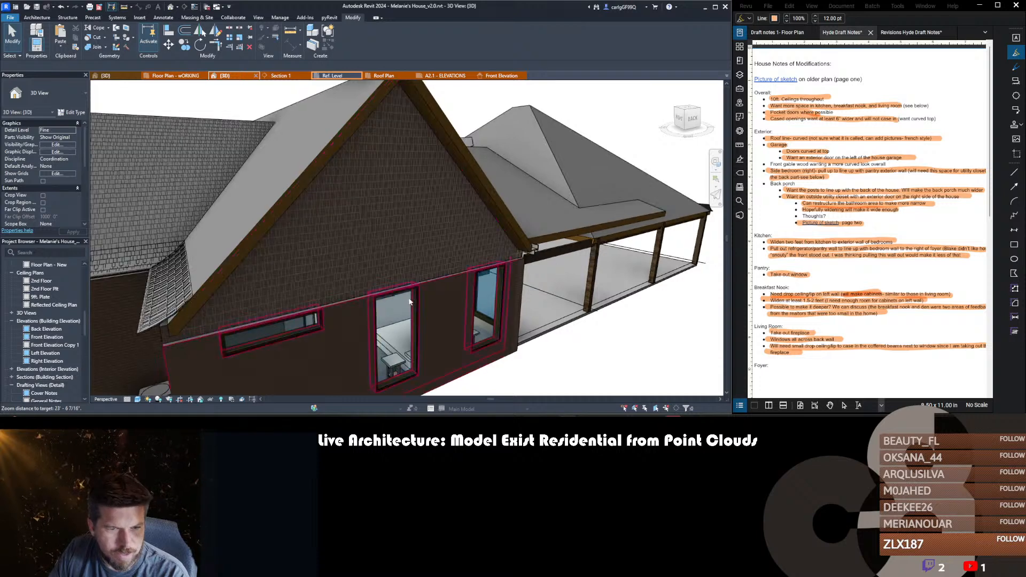
middle_click_drag(412, 321, 387, 319, "shift")
scroll(330, 198, "down", 2)
middle_click_drag(331, 204, 292, 282, "shift")
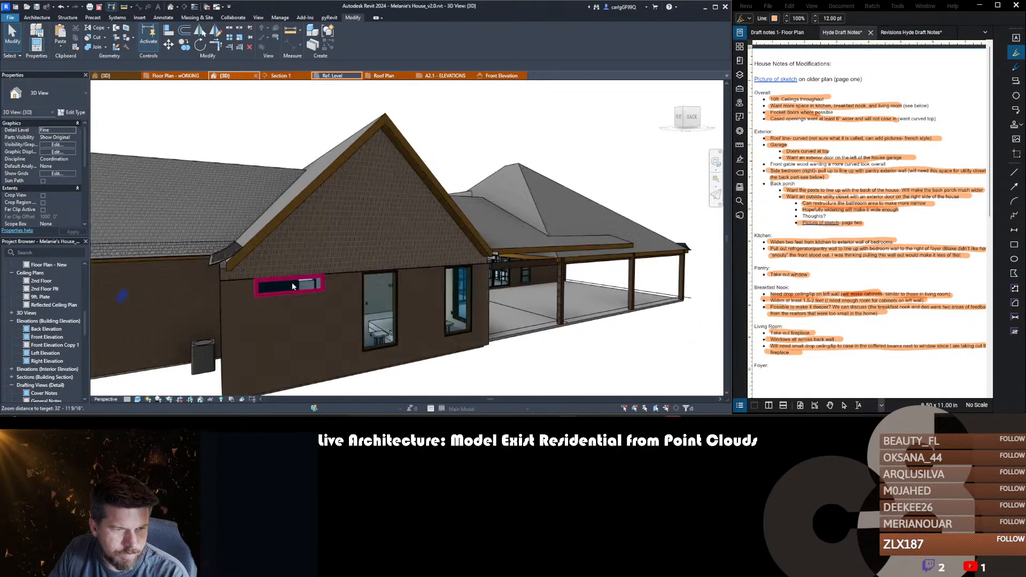
left_click(245, 317)
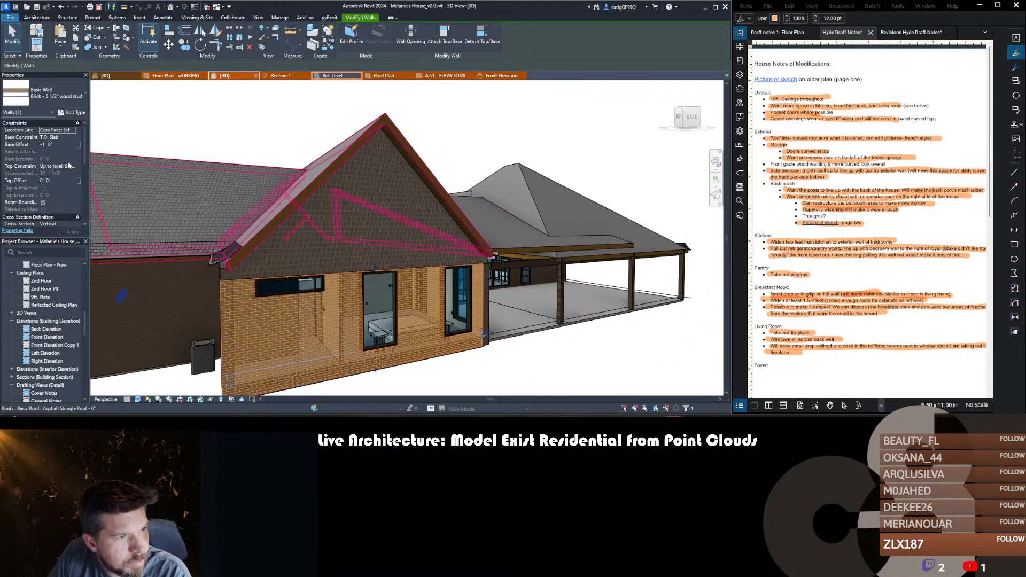
left_click(76, 166)
left_click(73, 165)
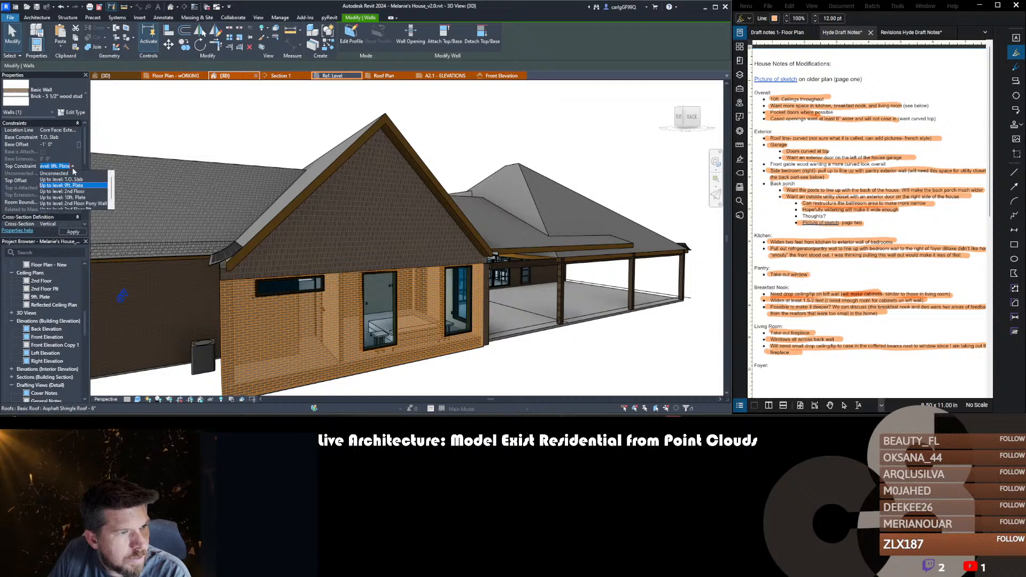
left_click(70, 198)
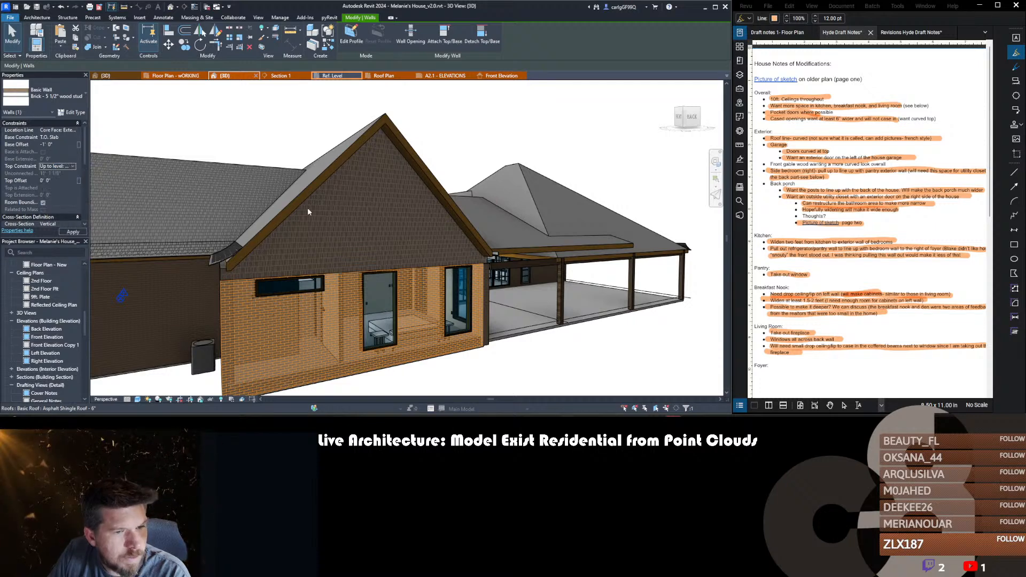
left_click(394, 238)
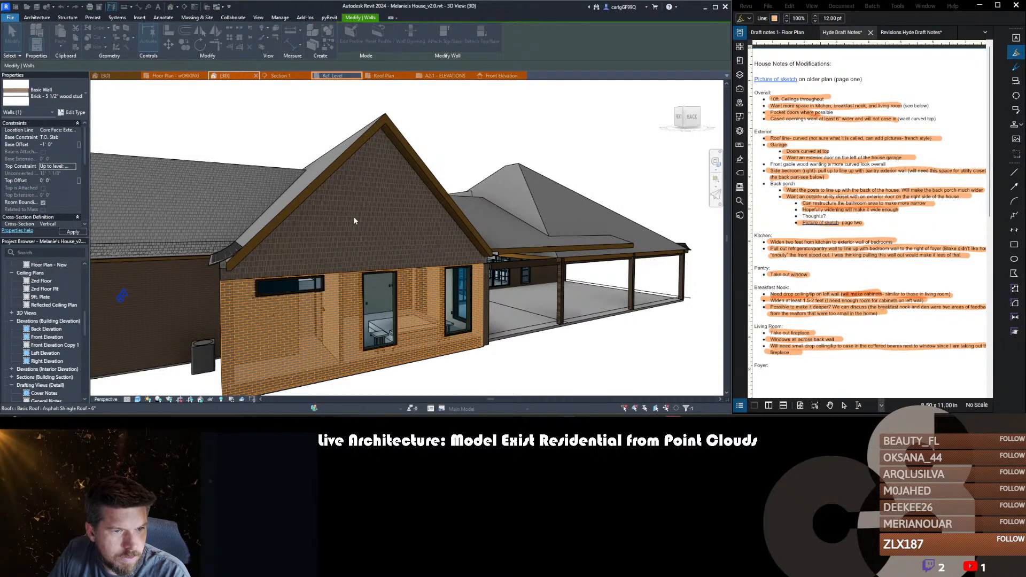
- Set the base offset of the shake wall in the back gable to 0' 0"
left_click(353, 210)
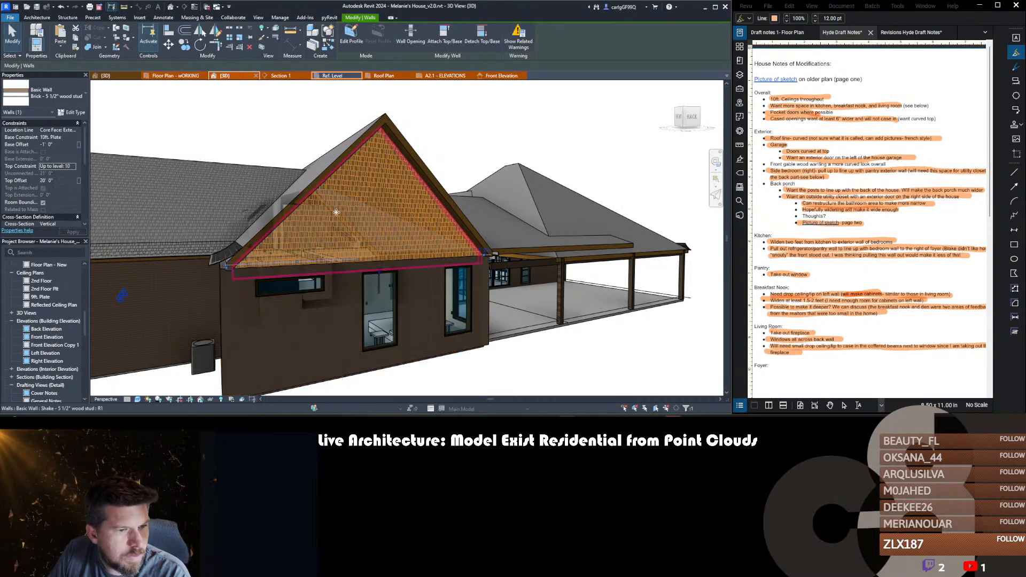
left_click(59, 145)
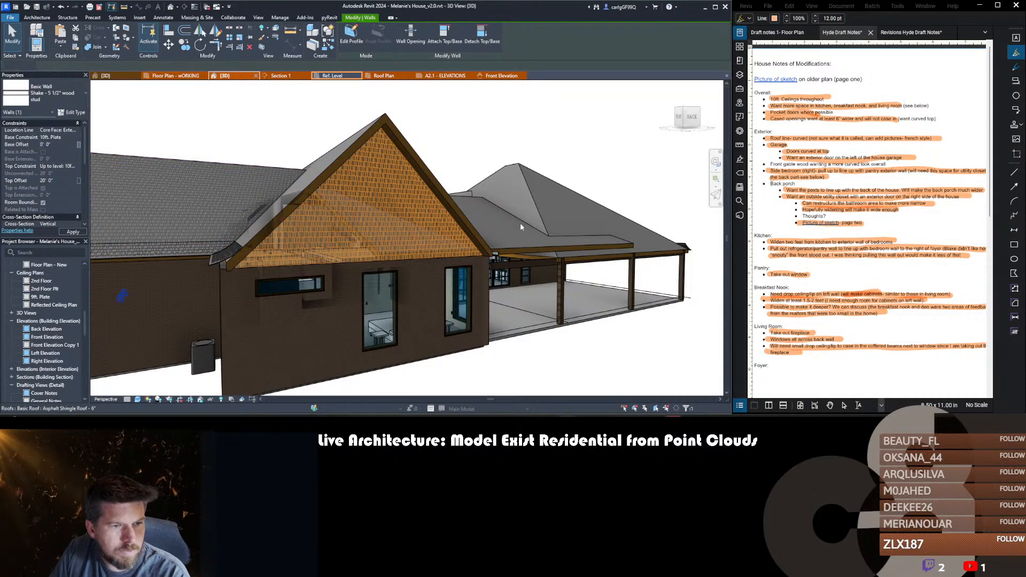
key("Escape")
- Copy the brick wall with the glass door below the right-side gable in place, using a distance of 0
scroll(368, 203, "down", 3)
middle_click_drag(338, 280, 429, 316, "shift")
scroll(419, 245, "down", 3)
scroll(263, 296, "down", 1)
middle_click_drag(263, 295, 316, 300)
scroll(488, 230, "up", 3)
middle_click_drag(247, 281, 318, 297)
left_click(318, 297)
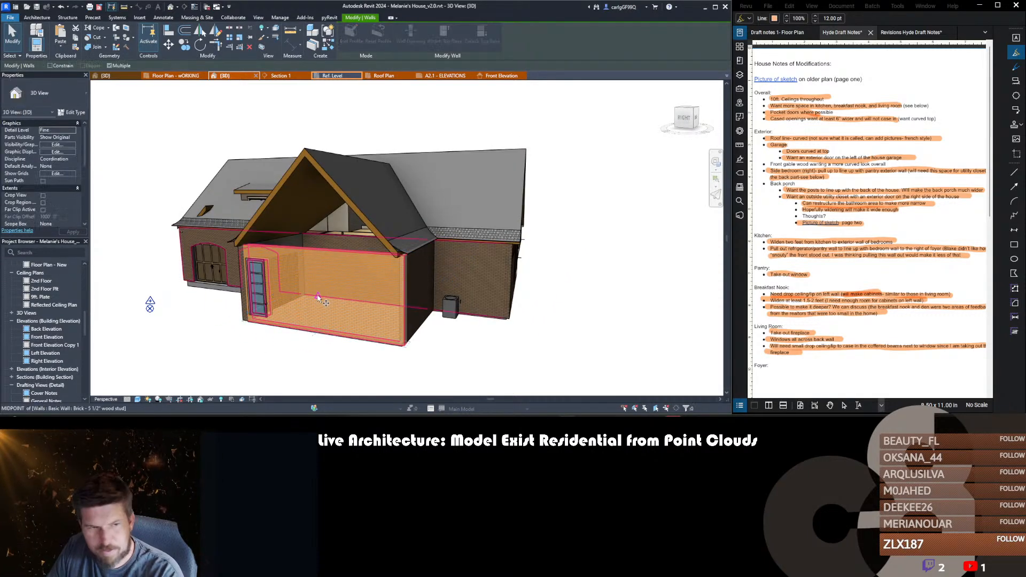
key("m")
key("v")
left_click(318, 297)
type("0")
key("Return")
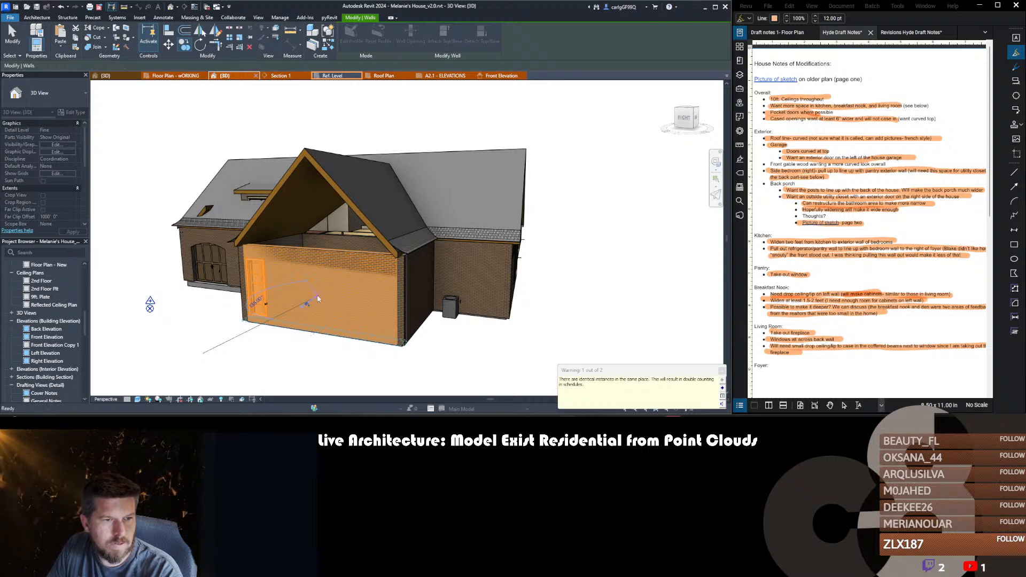
- Try to set the copied brick wall's base offset to 0' 0" and its base constraint to 10ft. Plate
left_click(63, 144)
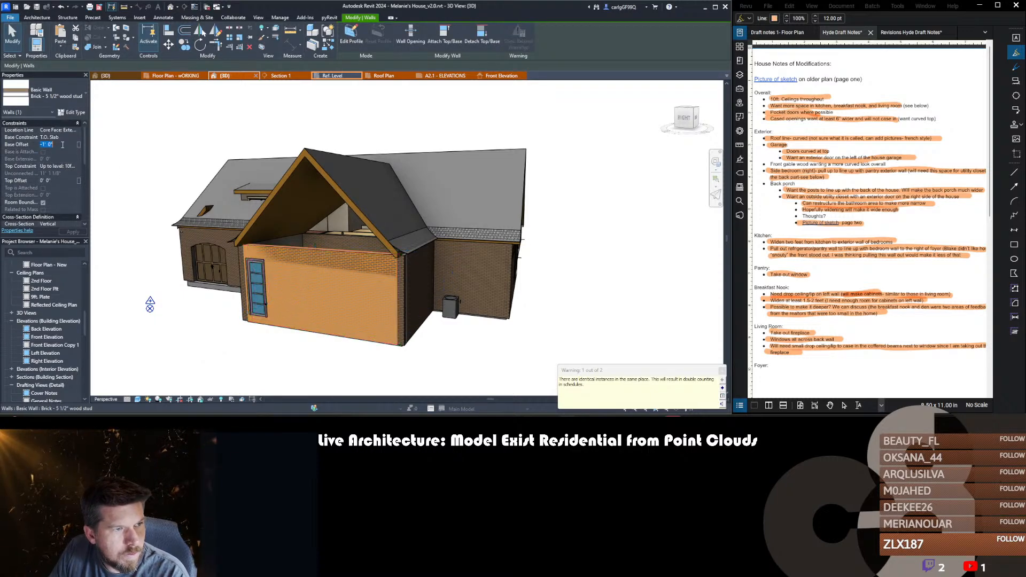
left_click(59, 137)
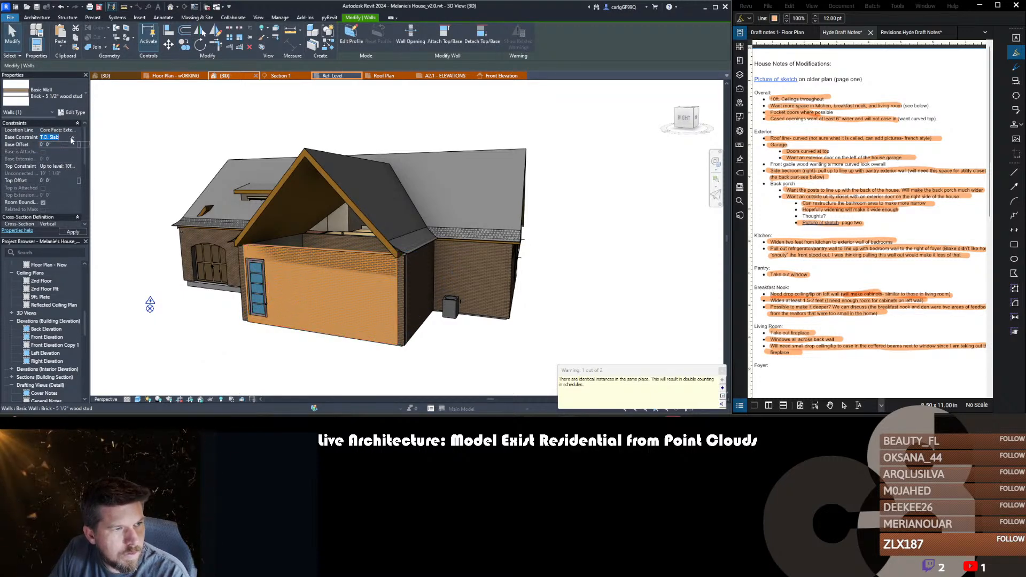
left_click(59, 162)
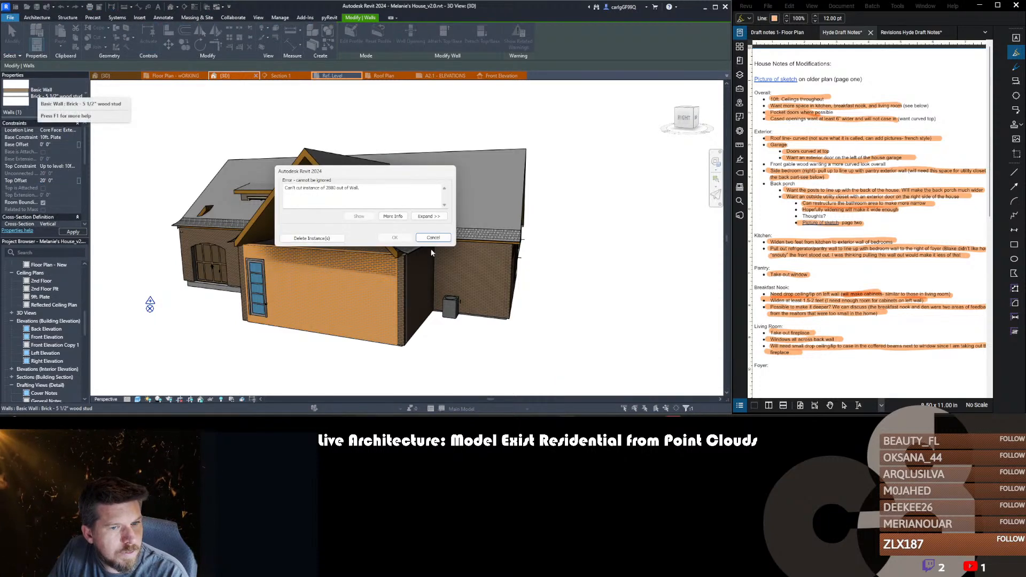
left_click(433, 237)
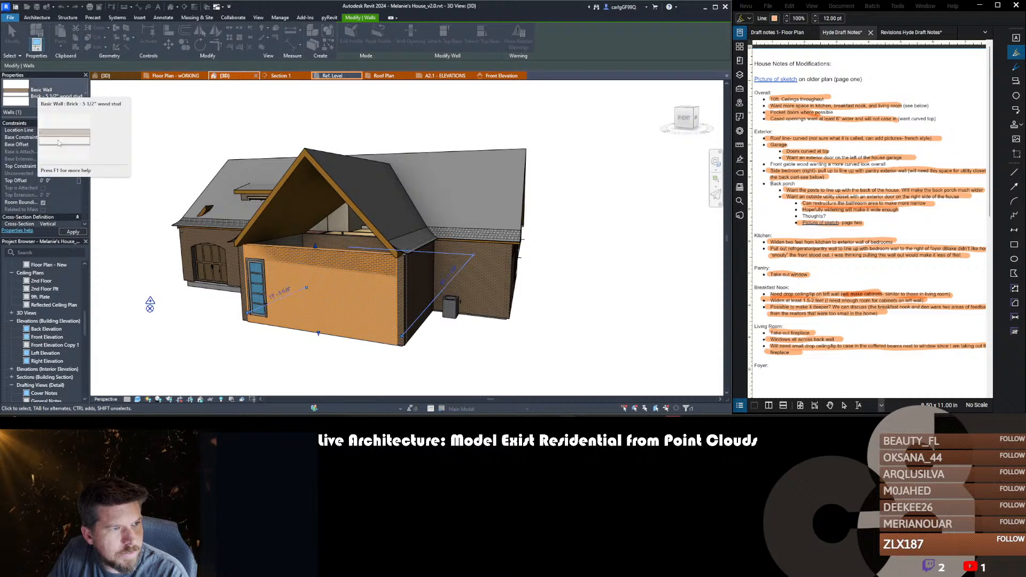
- Change the copied wall's type to Shake - 5 1/2" wood stud
left_click(54, 94)
scroll(37, 160, "down", 8)
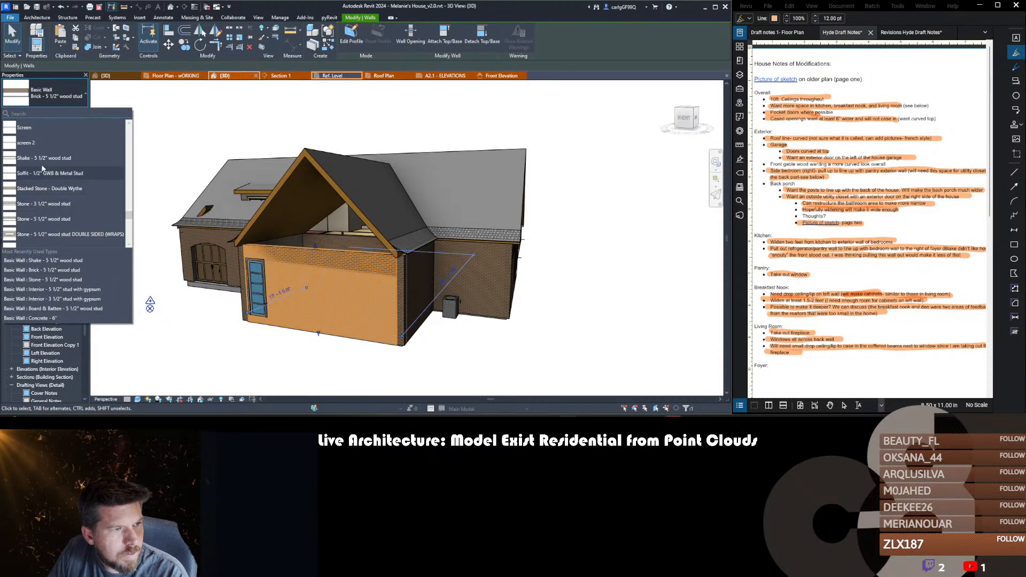
left_click(42, 155)
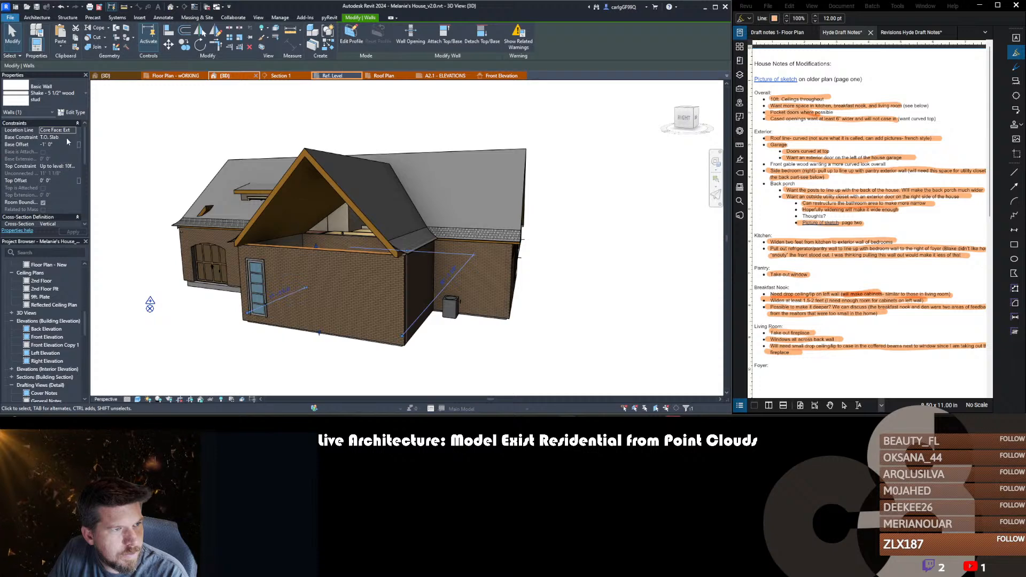
- Set the shake wall's base offset to 0' 0" and base constraint to 10ft. Plate, deleting the door instance it can no longer host
left_click(59, 145)
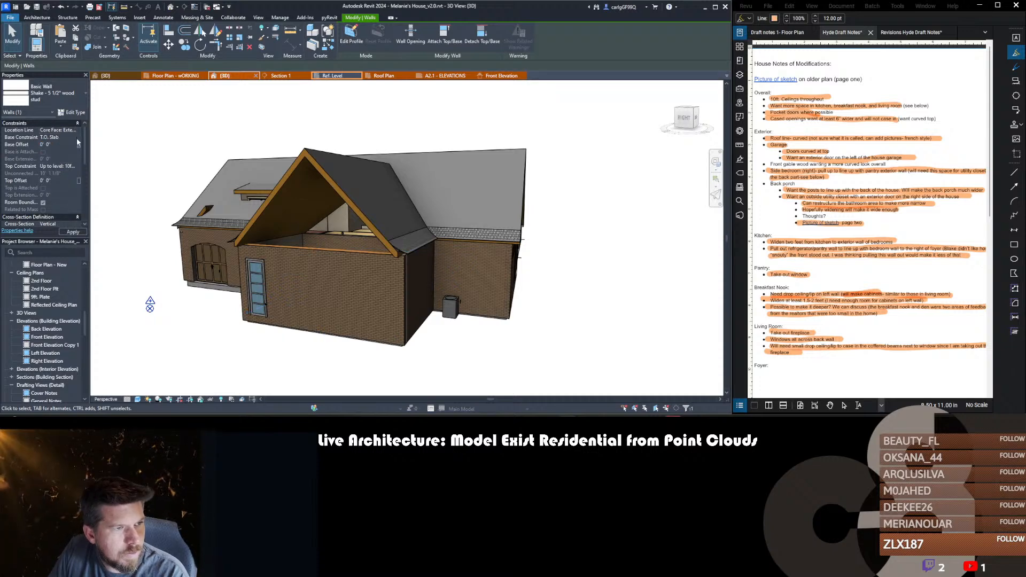
left_click(73, 138)
left_click(54, 162)
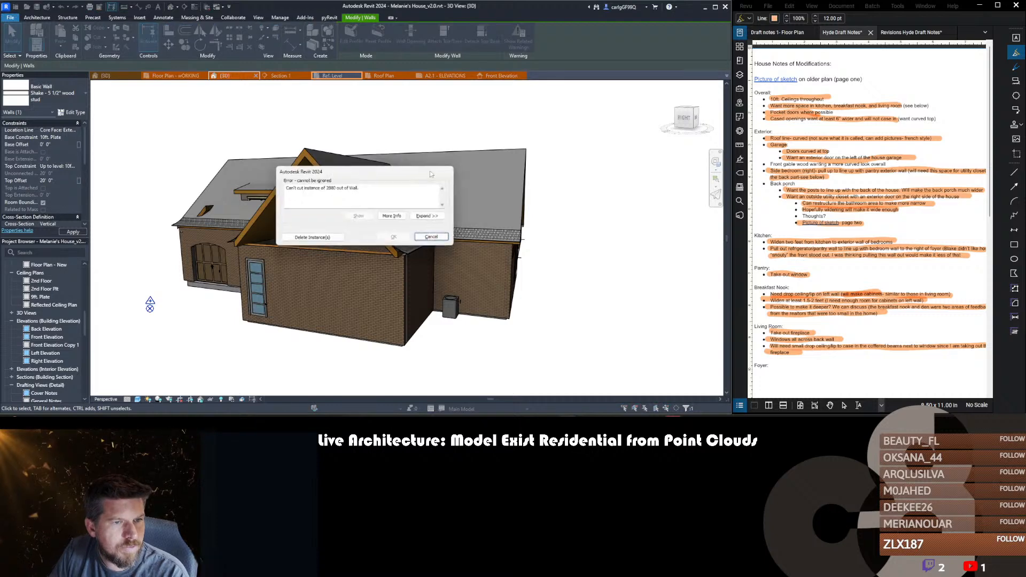
left_click(331, 238)
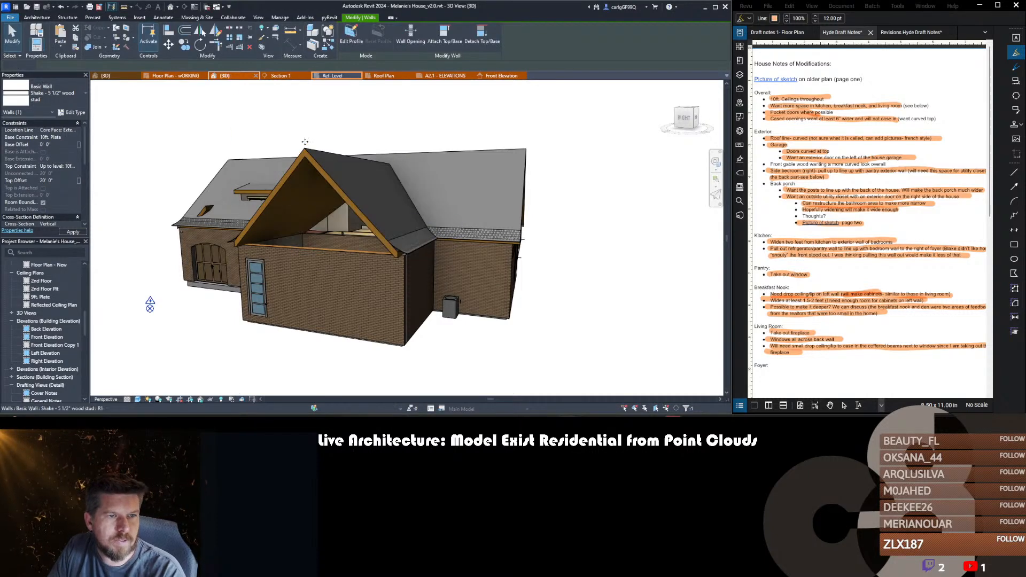
- Lower the top of the right-side shake wall to just above the gable ridge, a top offset of about 13' 2"
left_click(340, 143)
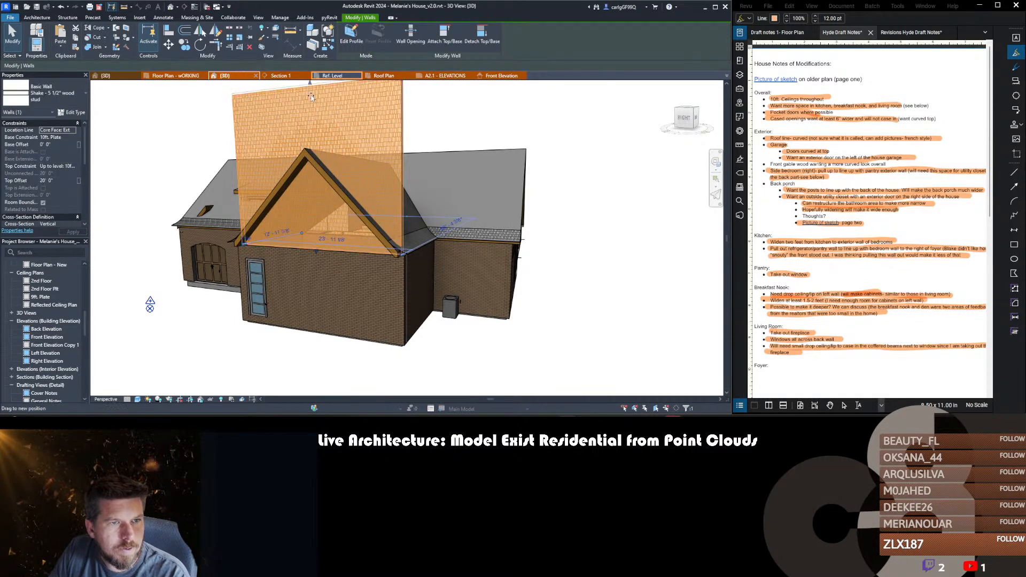
left_click_drag(314, 144, 312, 142)
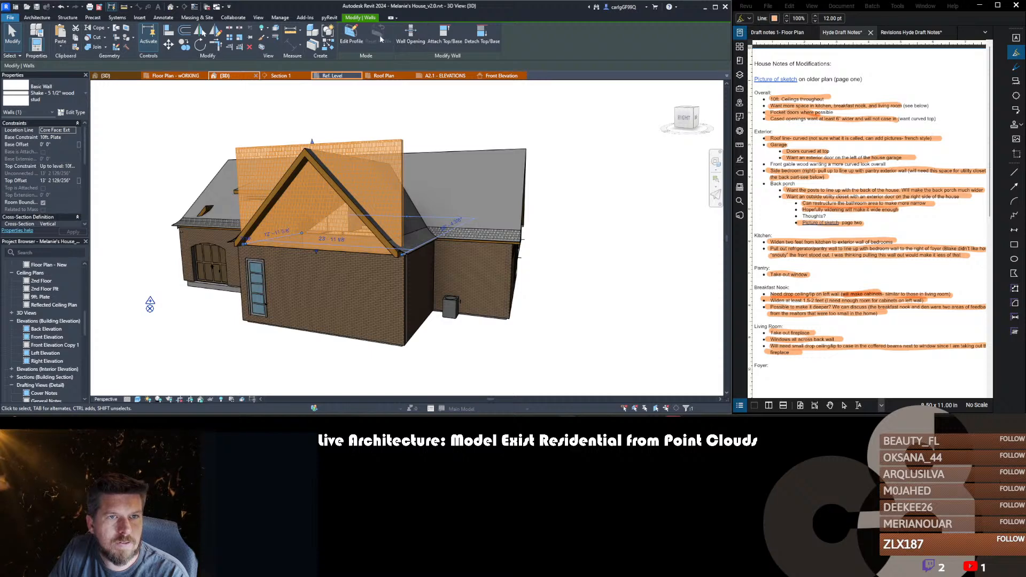
- Try attaching the top of the shake wall to the right-side gable roof, and detach it again
left_click(444, 33)
left_click(371, 235)
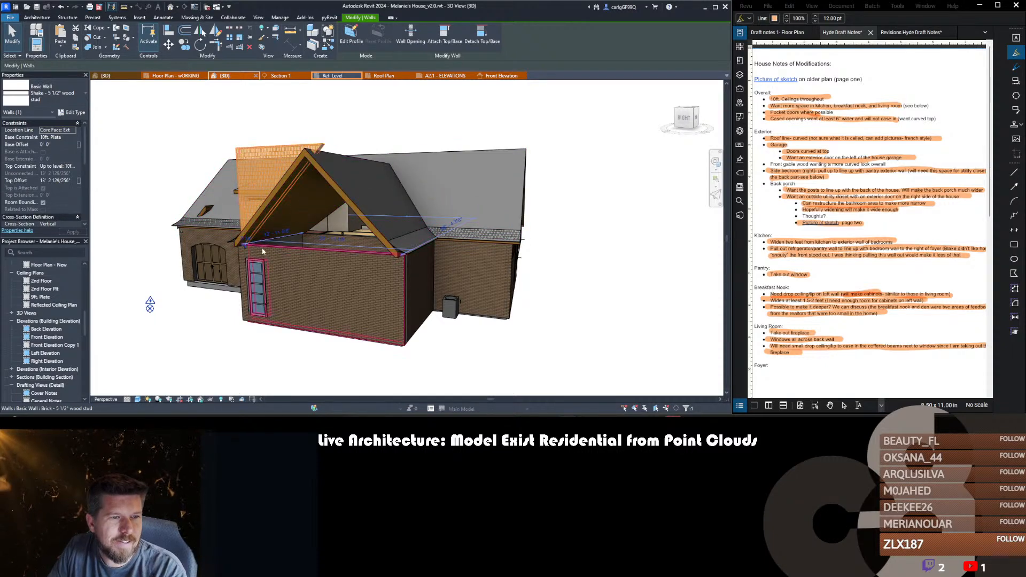
middle_click_drag(298, 188, 364, 211)
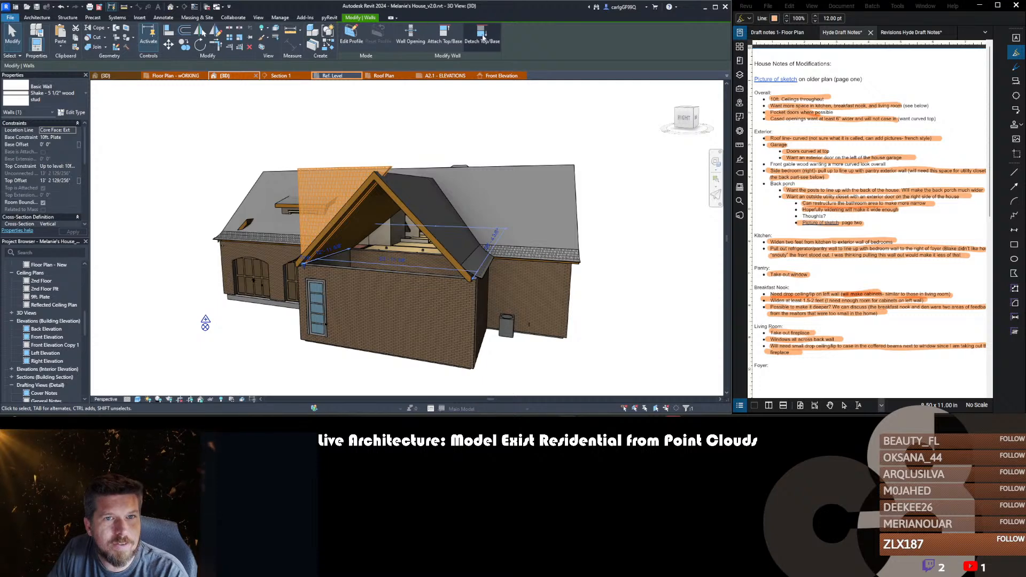
left_click(482, 36)
left_click(378, 229)
- Edit the shake wall's profile, tracing the gable roof's sloping edges and trimming them to form a triangle above the base line
left_click(351, 35)
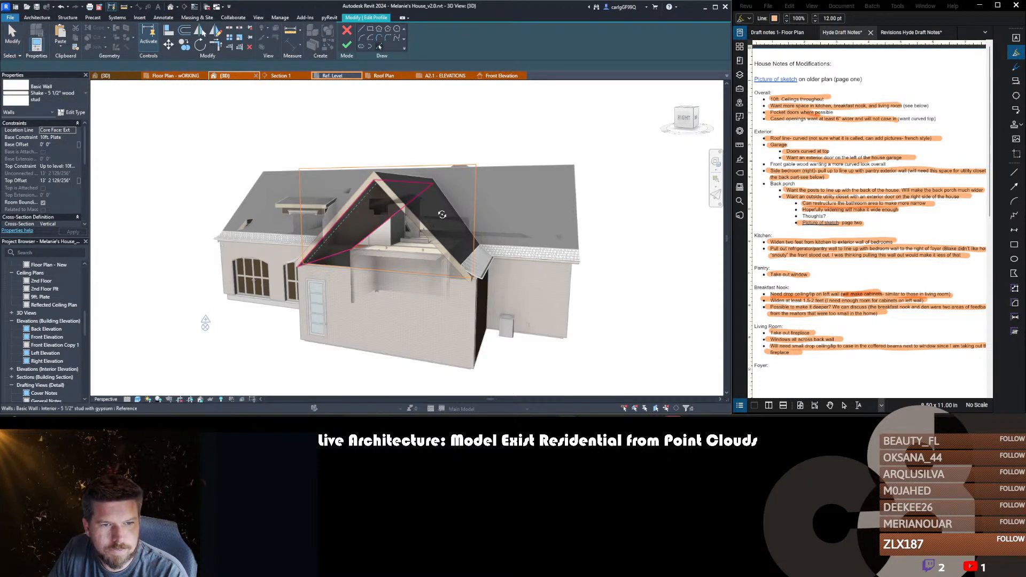
middle_click_drag(442, 214, 374, 229, "shift")
scroll(347, 228, "up", 4)
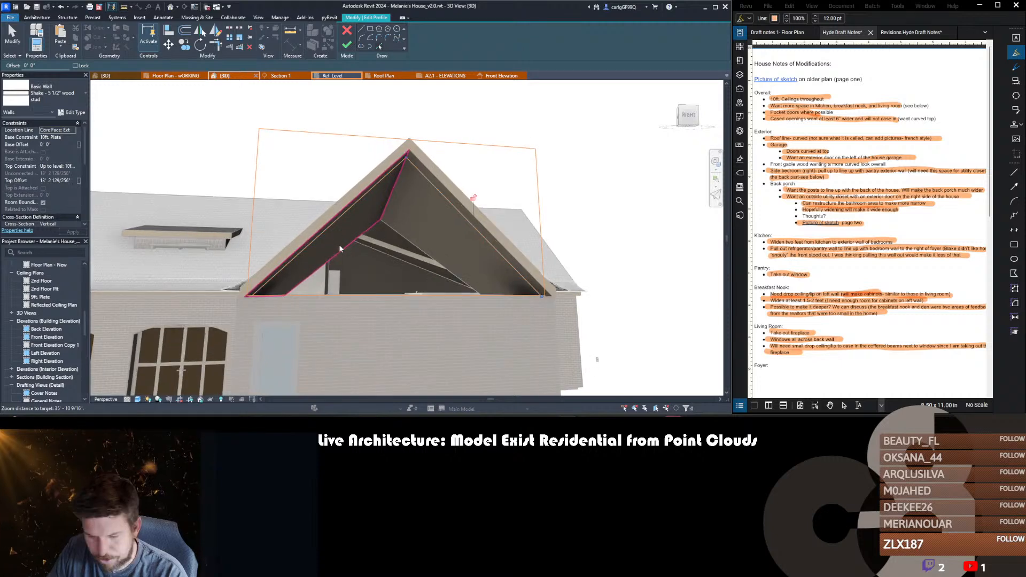
key("t")
key("r")
left_click(285, 295)
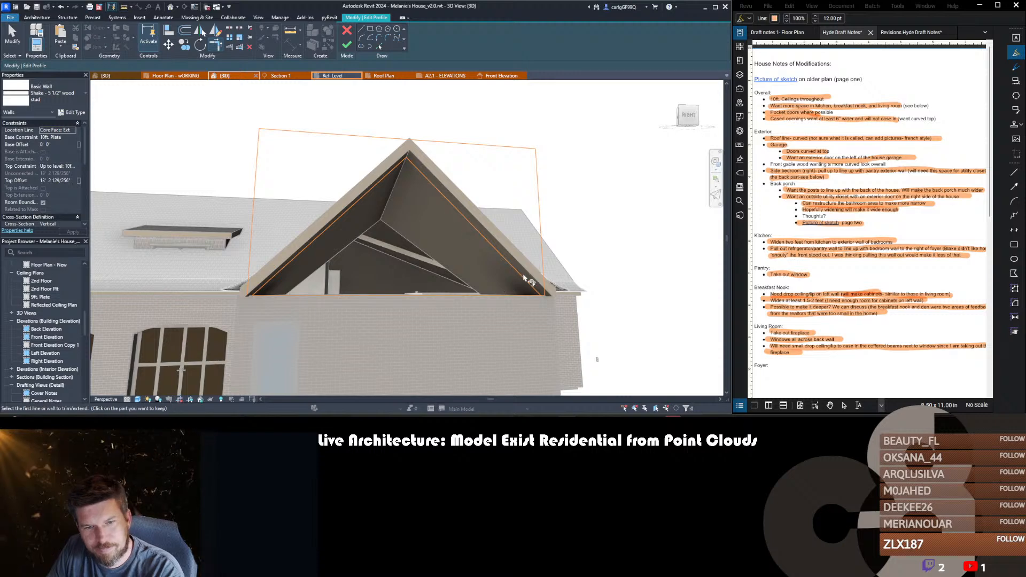
key("Escape")
- Delete the original rectangular outline from the shake wall's profile and finish the sketch
key("Tab")
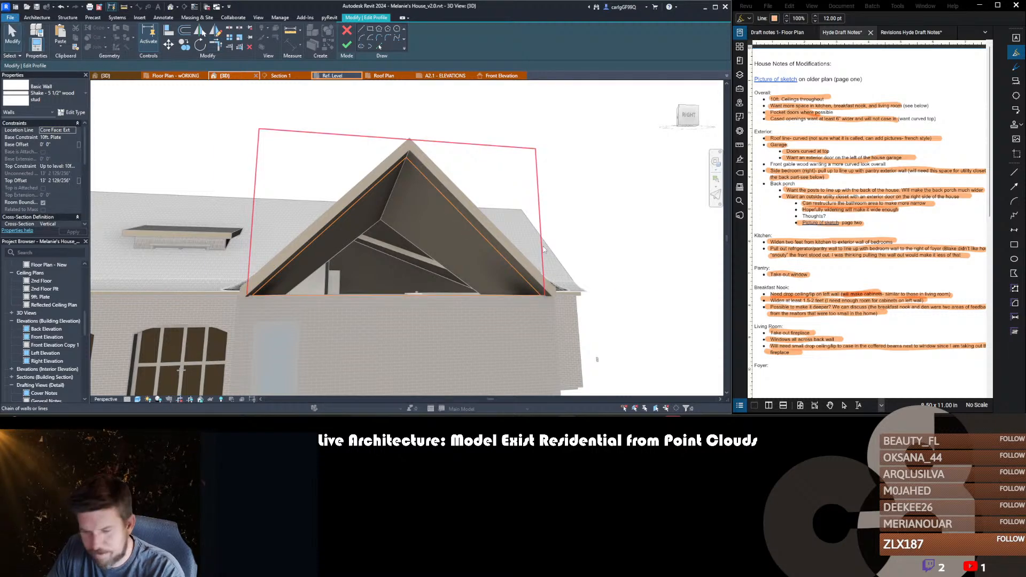
left_click(544, 250)
key("Delete")
left_click(347, 44)
left_click(500, 179)
- Inspect the house exterior from the right-side gable around to the front gables and garage roof
scroll(497, 181, "down", 3)
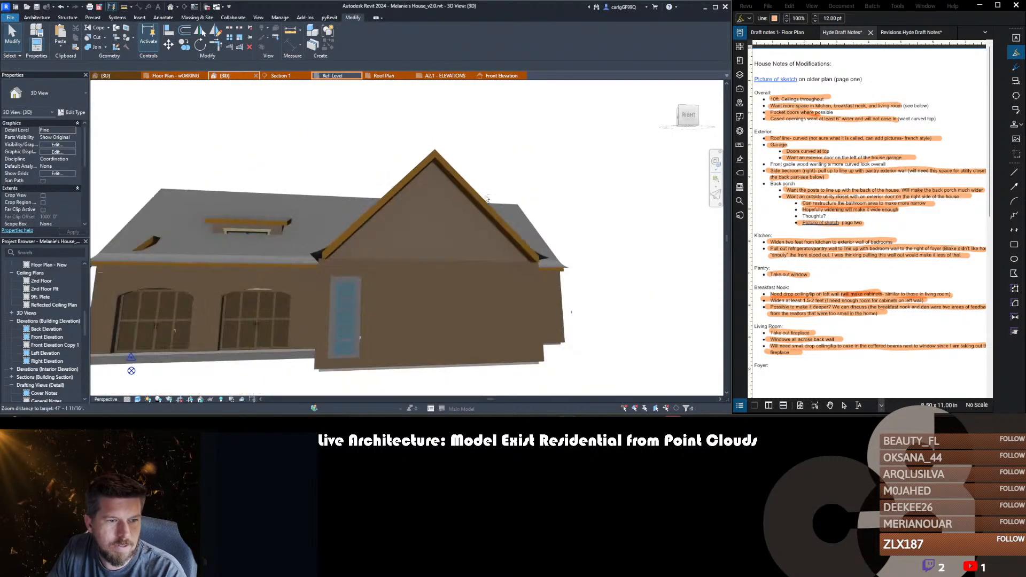
middle_click_drag(407, 283, 449, 263, "shift")
scroll(413, 236, "down", 3)
middle_click_drag(552, 286, 527, 266, "shift")
scroll(526, 266, "down", 2)
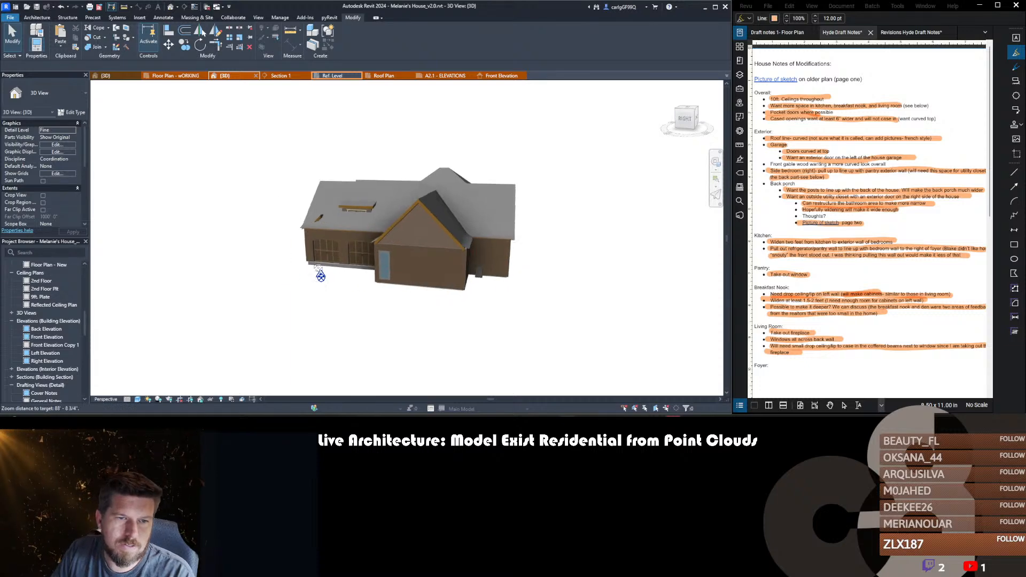
middle_click_drag(376, 230, 495, 247, "shift")
scroll(494, 248, "down", 3)
scroll(232, 218, "up", 4)
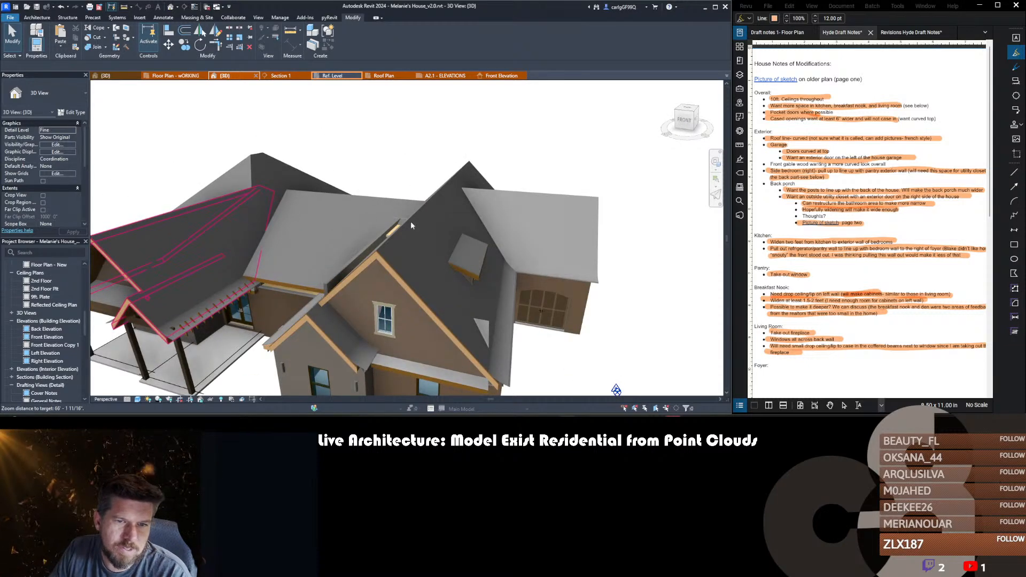
scroll(504, 195, "down", 2)
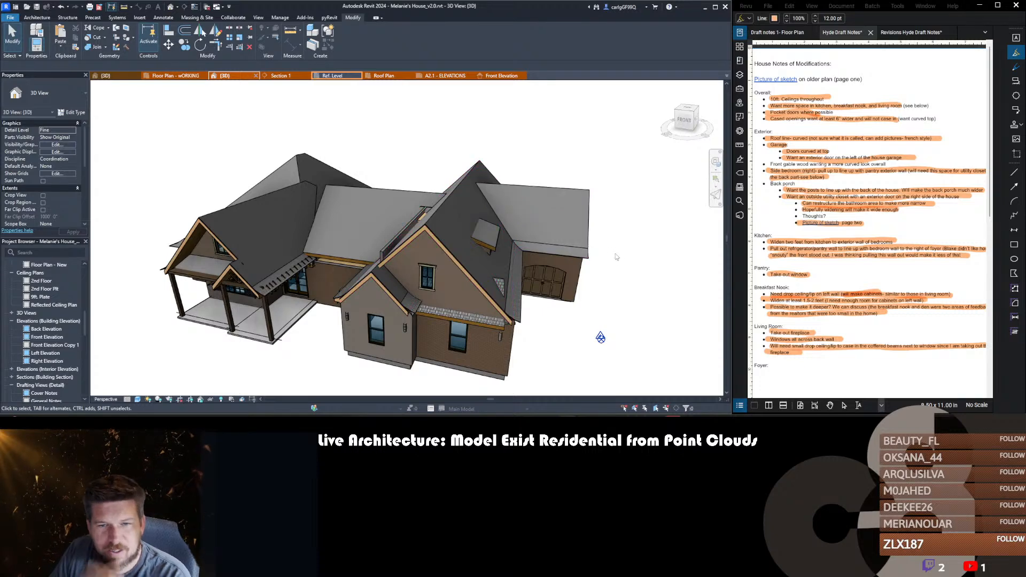
middle_click_drag(560, 193, 542, 208, "shift")
double_click(536, 266)
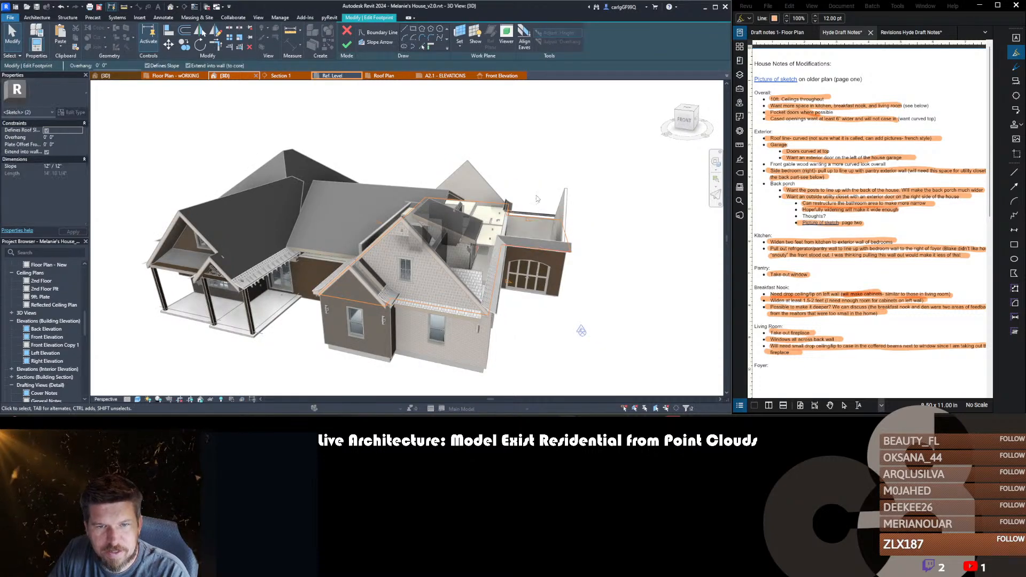
left_click(353, 47)
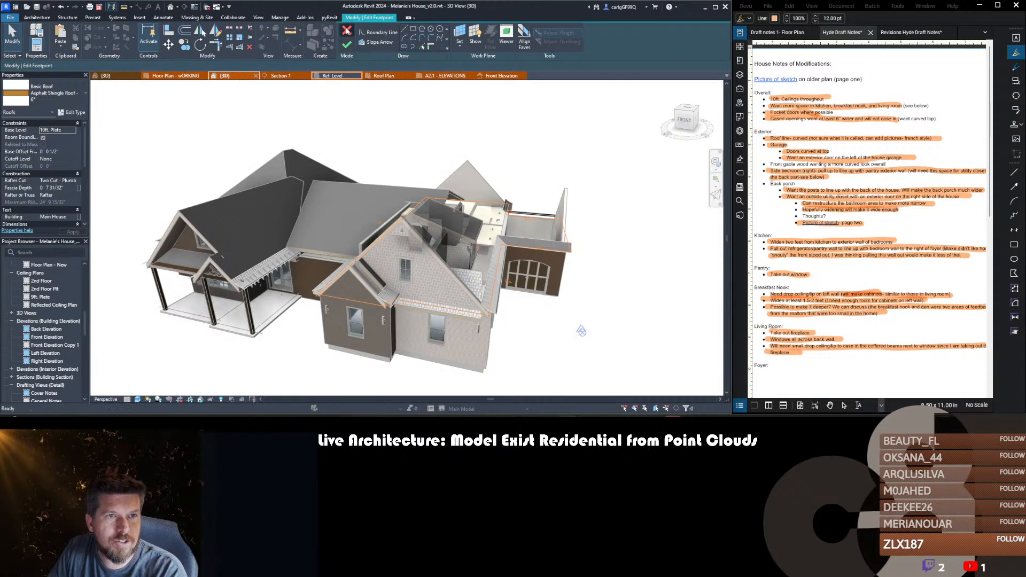
left_click(347, 31)
- Examine the garage-side roofs from several angles and check the base level of the small dormer roof
mouse_move(588, 245)
middle_mouse_down("shift")
mouse_move(582, 325)
mouse_move(400, 384)
mouse_move(321, 373)
mouse_move(348, 350)
mouse_move(380, 352)
middle_mouse_up("shift")
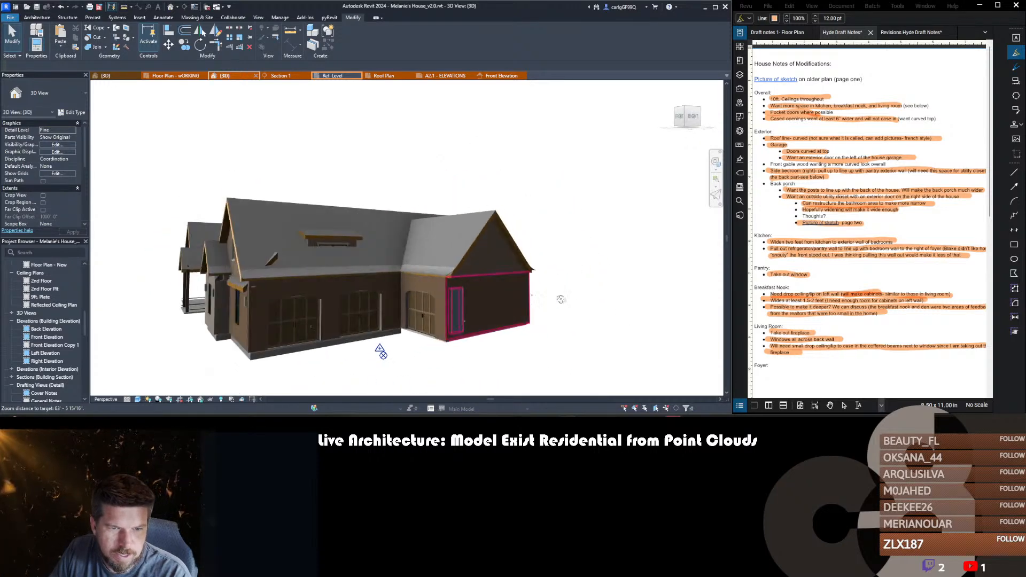
middle_click_drag(561, 299, 601, 301, "shift")
scroll(419, 244, "up", 3)
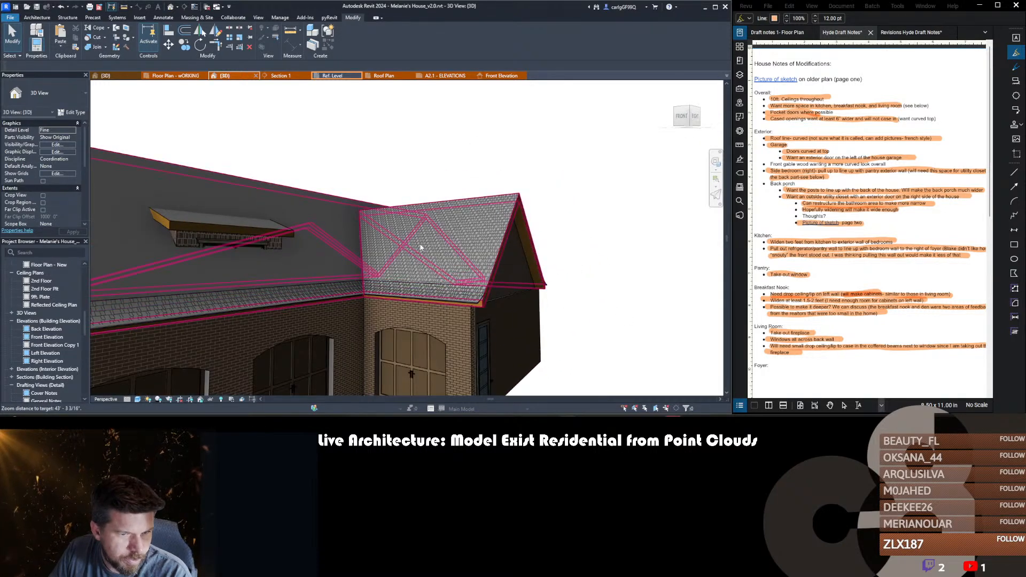
scroll(420, 247, "down", 2)
middle_click_drag(536, 283, 405, 313, "shift")
scroll(394, 251, "down", 1)
middle_click_drag(532, 334, 258, 309, "shift")
mouse_move(503, 315)
middle_mouse_down("shift")
mouse_move(451, 300)
mouse_move(437, 310)
mouse_move(531, 332)
mouse_move(430, 341)
mouse_move(486, 316)
middle_mouse_up("shift")
middle_click_drag(369, 338, 444, 336)
scroll(349, 235, "up", 3)
left_click(349, 234)
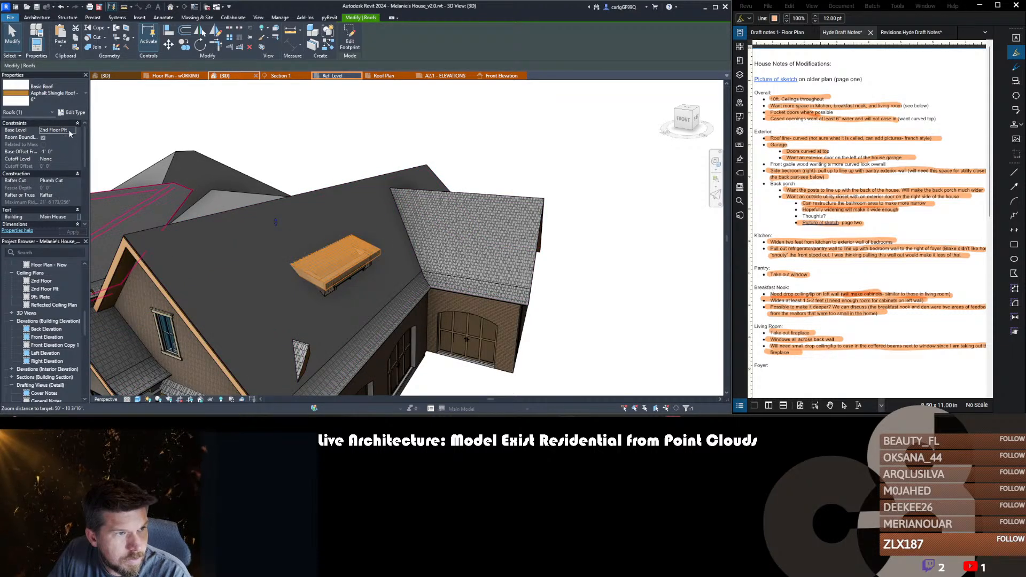
key("Escape")
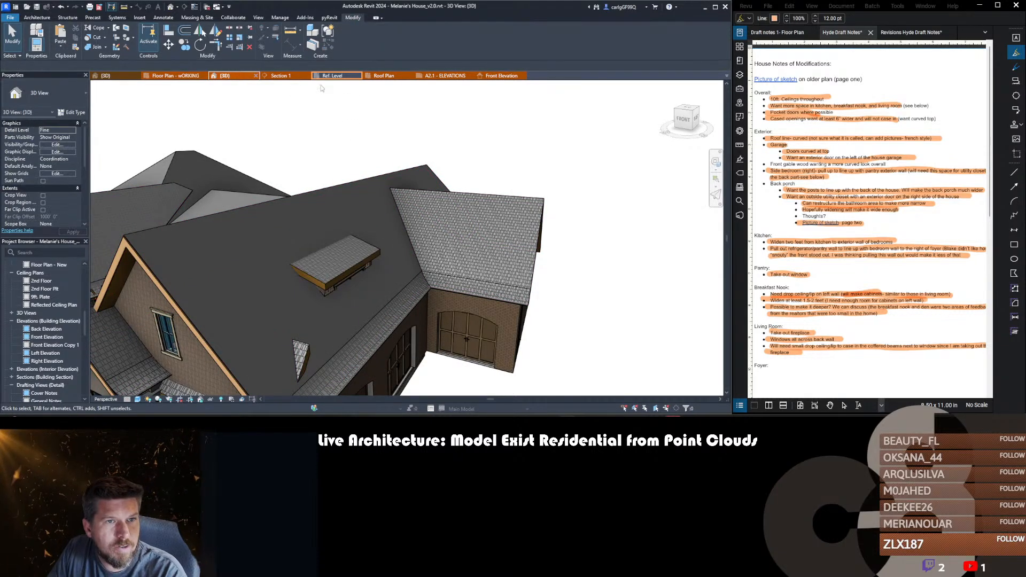
- Open the Section 1 view and check the 2nd Floor Plt level against the roof and neighbouring levels
left_click(271, 78)
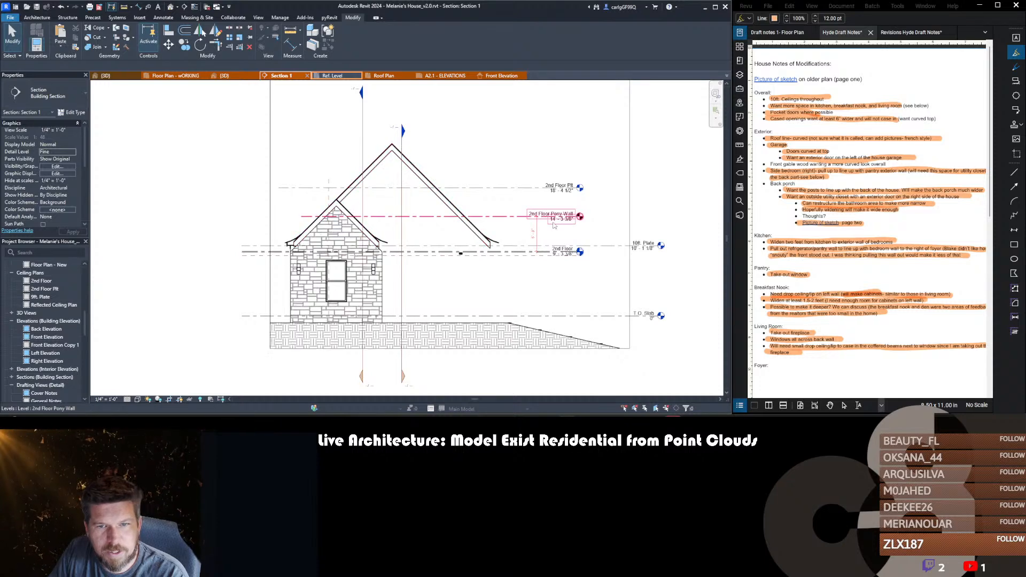
scroll(509, 212, "up", 2)
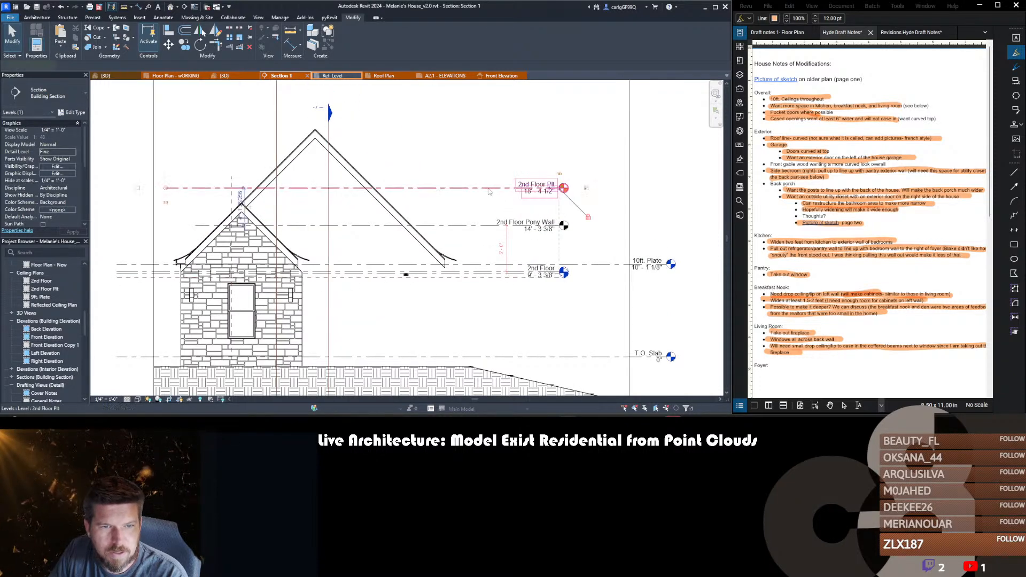
left_click(513, 191)
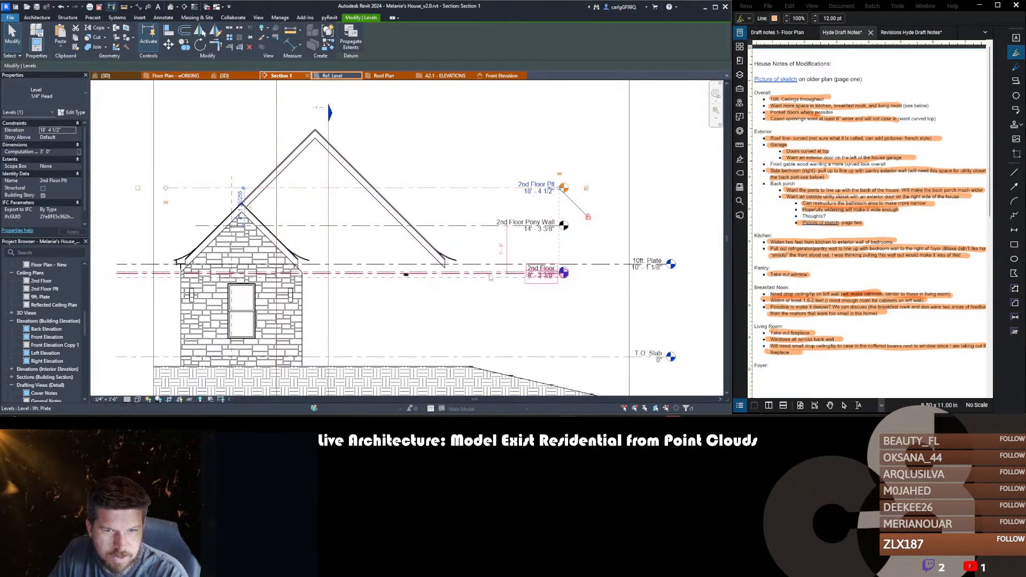
left_click(468, 290)
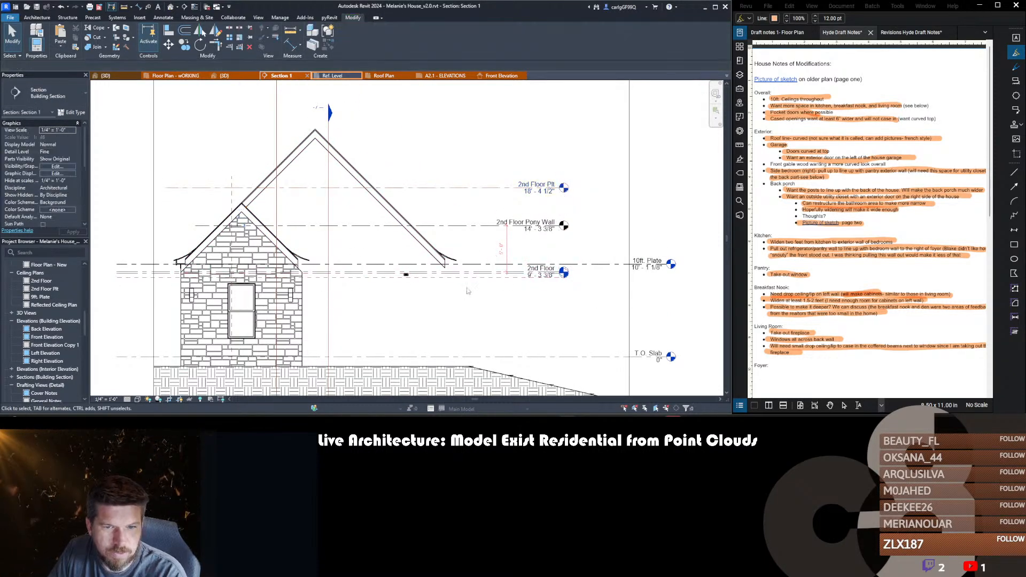
- Try setting the 2nd Floor level's elevation to 10' 3 3/8" in the section
left_click(496, 279)
scroll(487, 262, "up", 4)
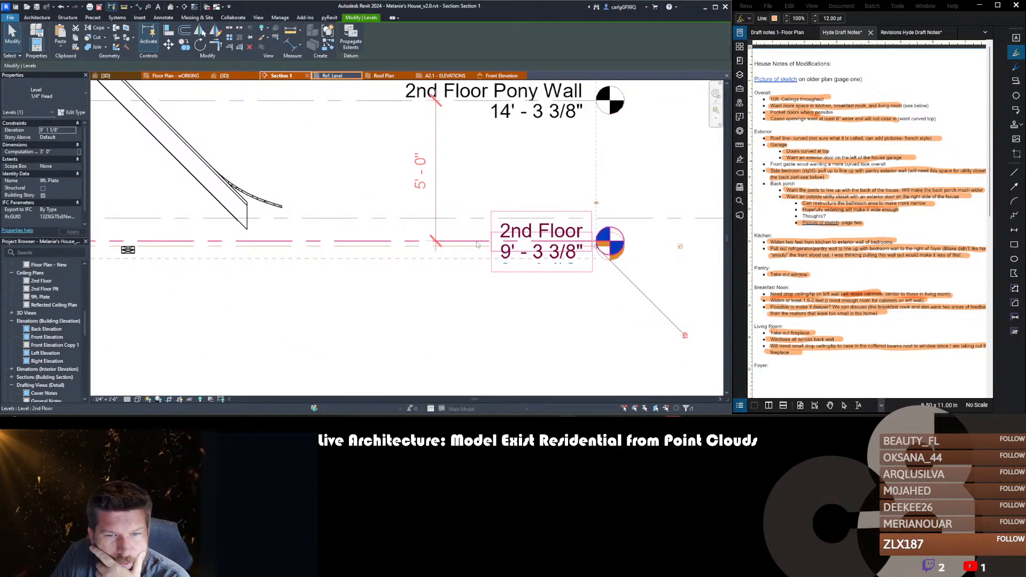
scroll(476, 244, "down", 4)
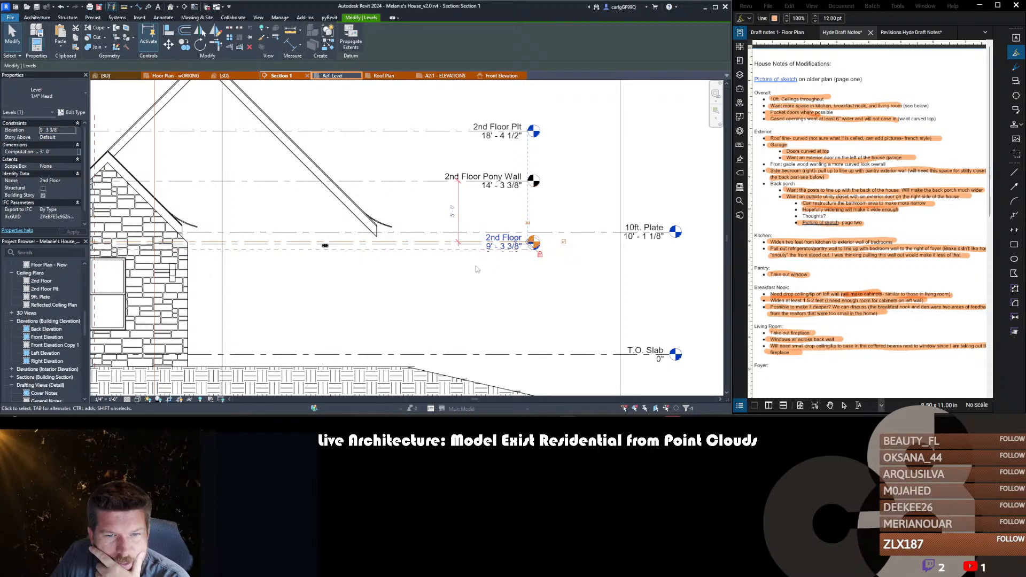
scroll(471, 262, "up", 3)
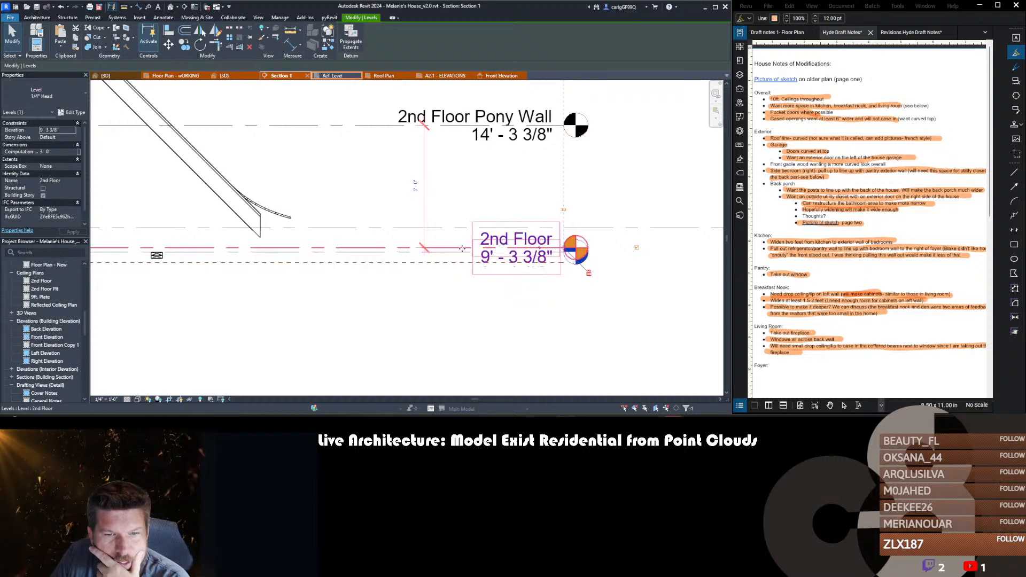
middle_click_drag(519, 281, 420, 278)
scroll(419, 277, "down", 1)
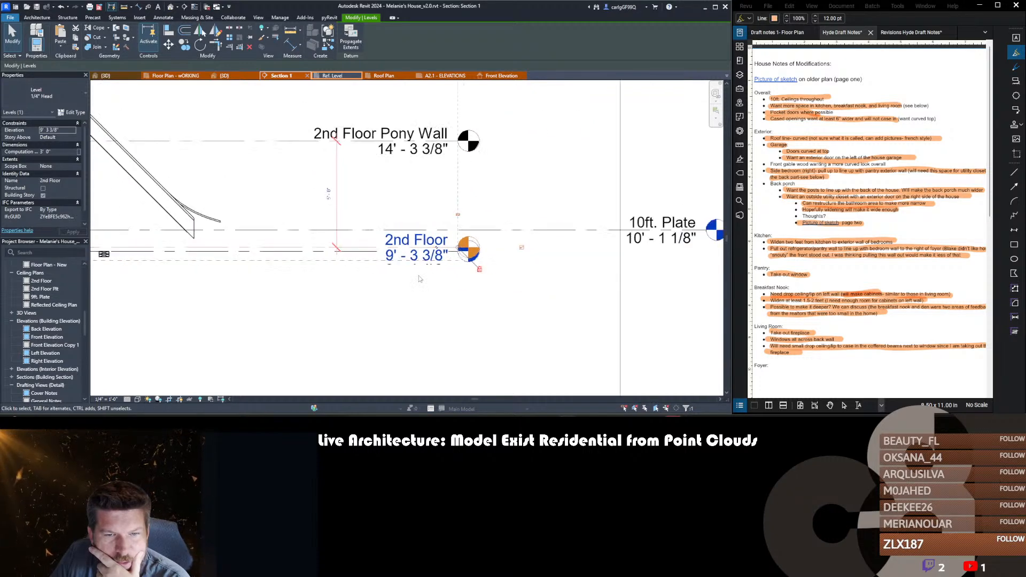
left_click(420, 255)
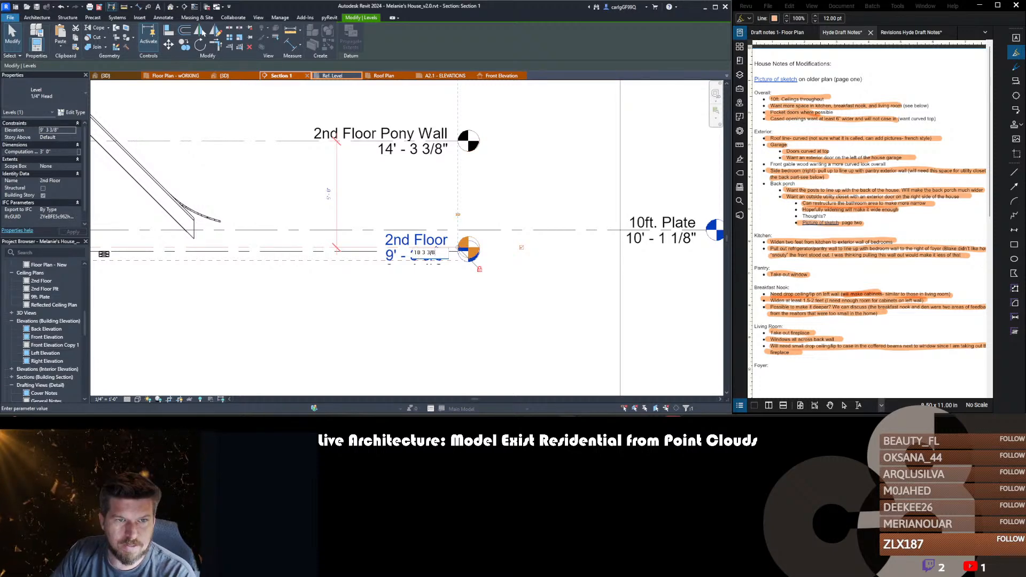
key("Return")
- Delete the 2nd Floor level together with its dependent elements and views
key("Delete")
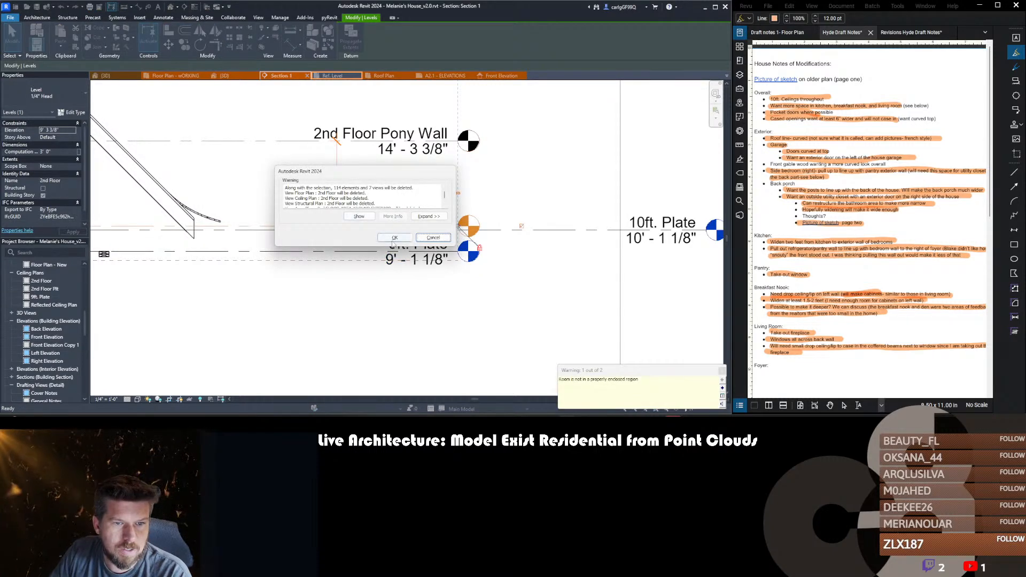
left_click(394, 238)
scroll(407, 249, "down", 2)
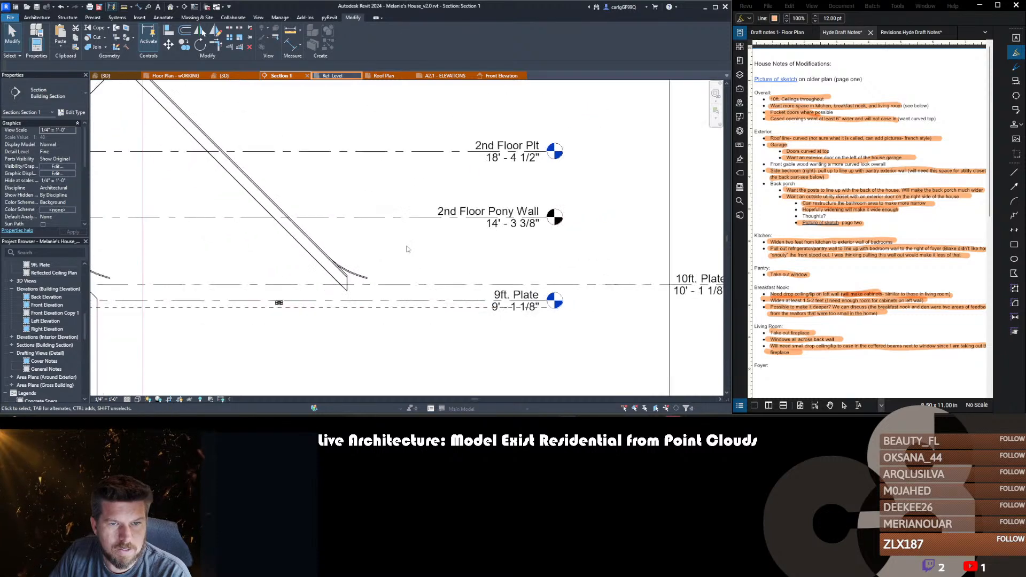
scroll(407, 249, "down", 1)
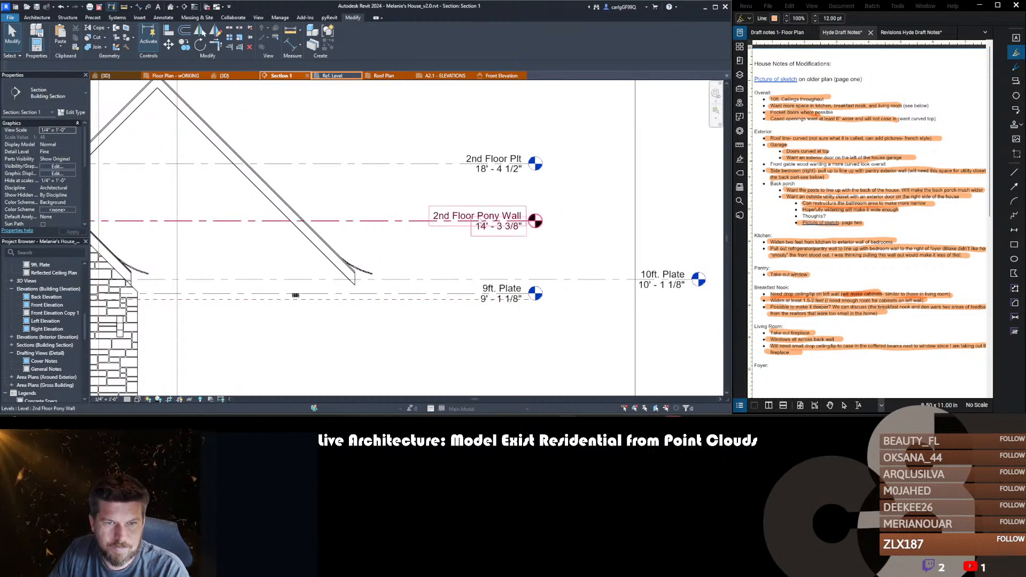
- Undo the deletion of the 2nd Floor level and its elevation change
key("ctrl+z")
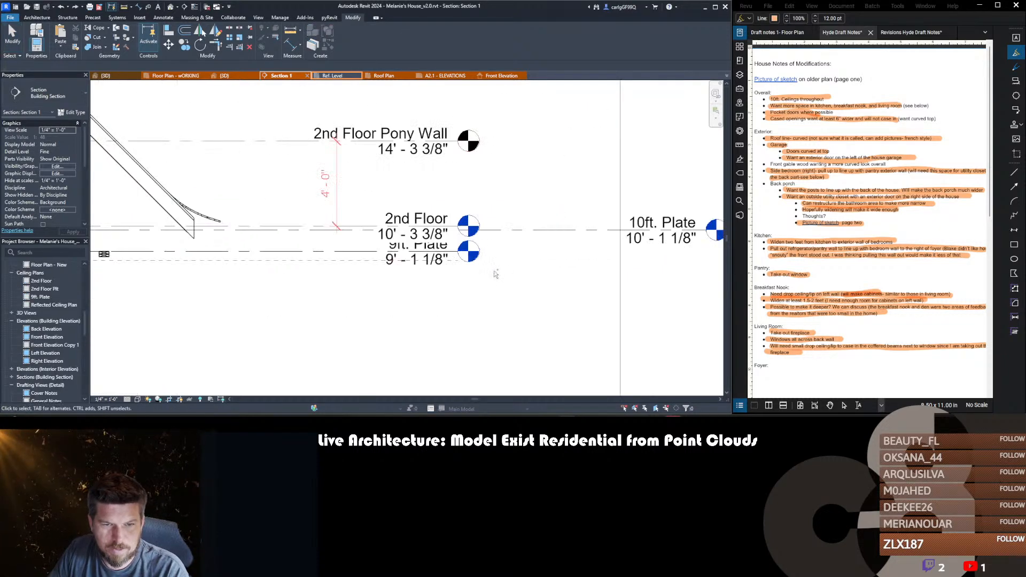
scroll(599, 259, "down", 2)
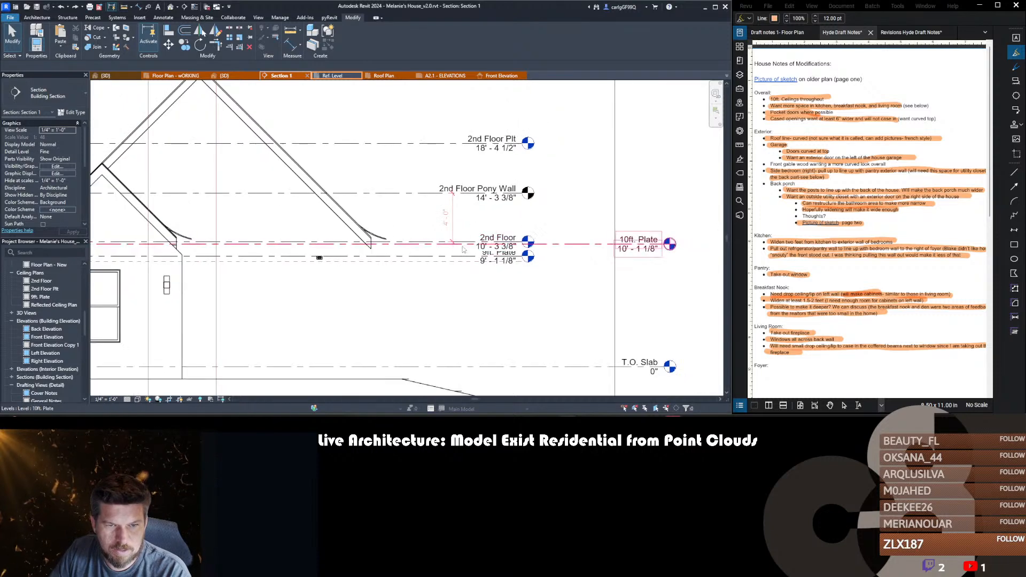
scroll(453, 252, "up", 3)
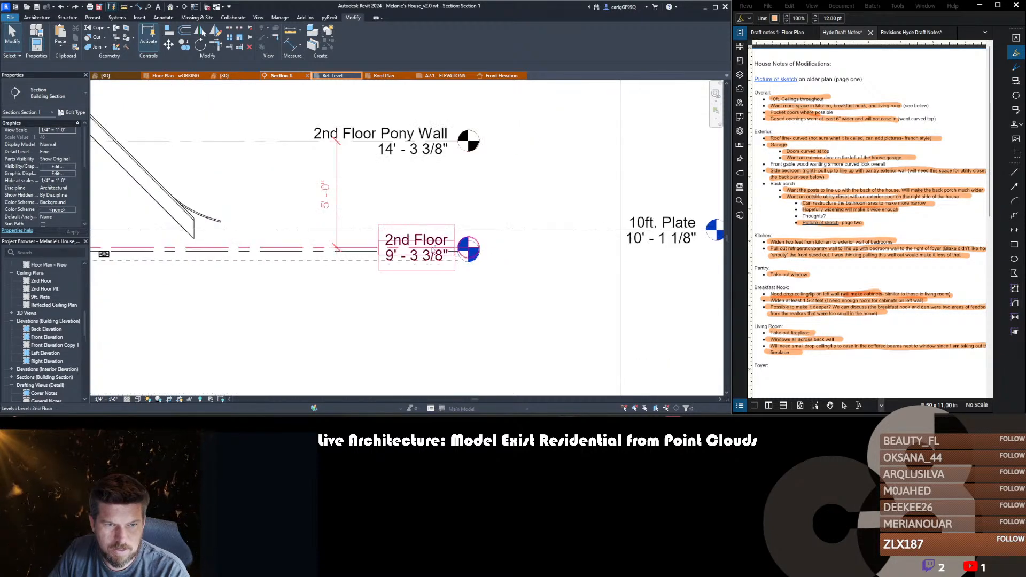
- Move the 2nd Floor, 2nd Floor Pony Wall and 2nd Floor Plt levels up together so the 2nd Floor level sits at 10' 3 3/8"
scroll(446, 210, "down", 1)
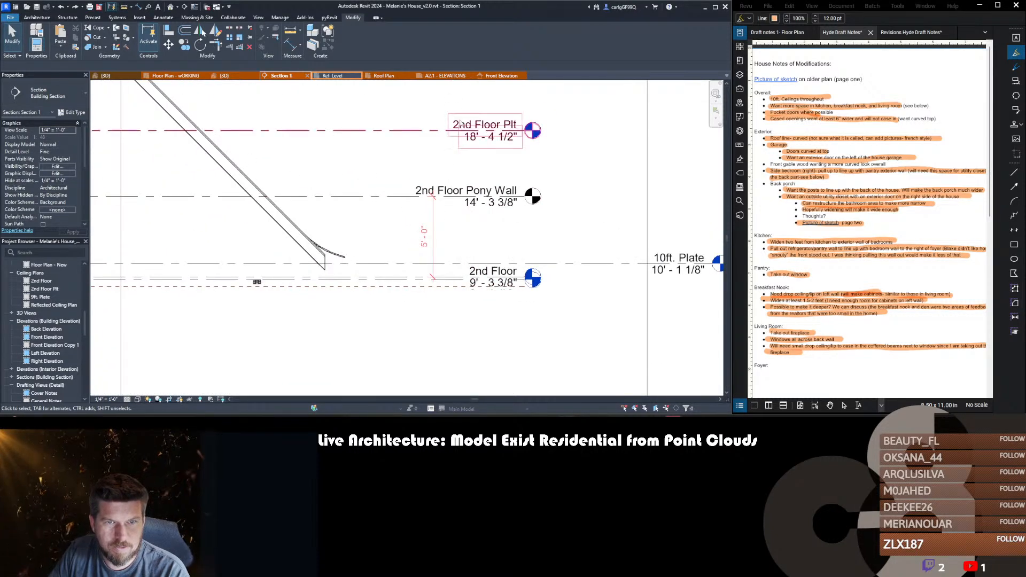
left_click(448, 281)
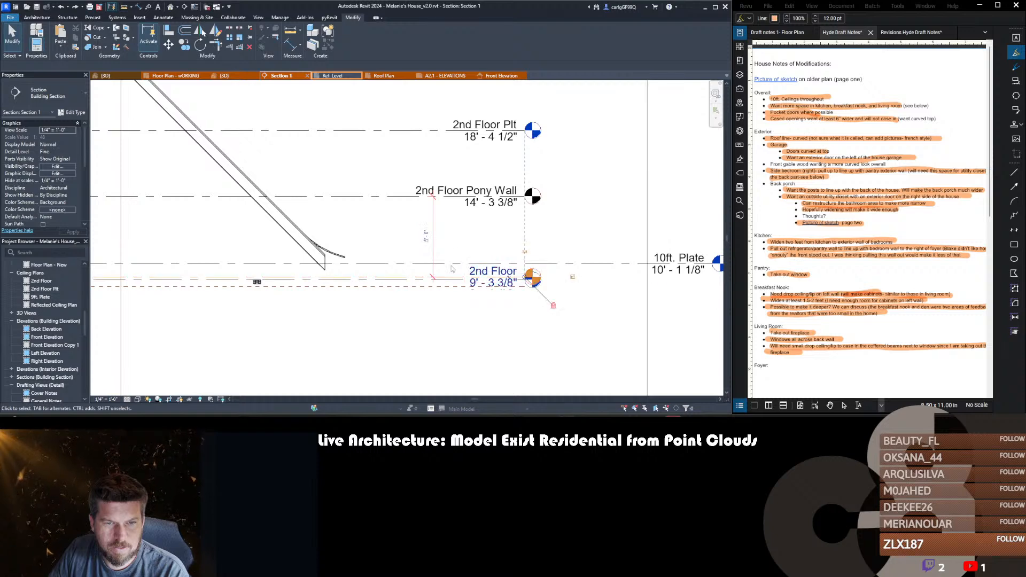
left_click(454, 197, "ctrl")
left_click(463, 130, "ctrl")
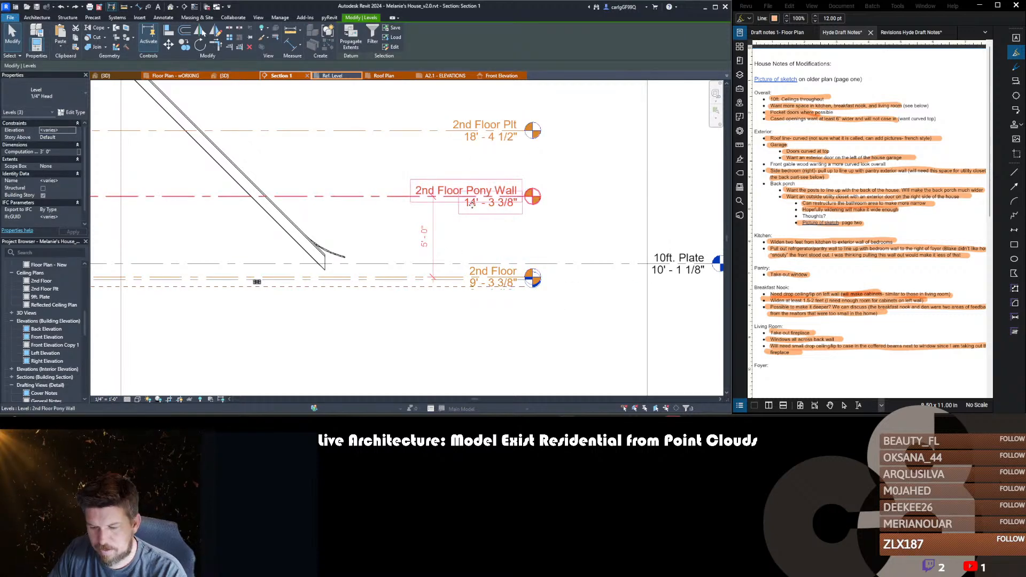
key("m")
key("v")
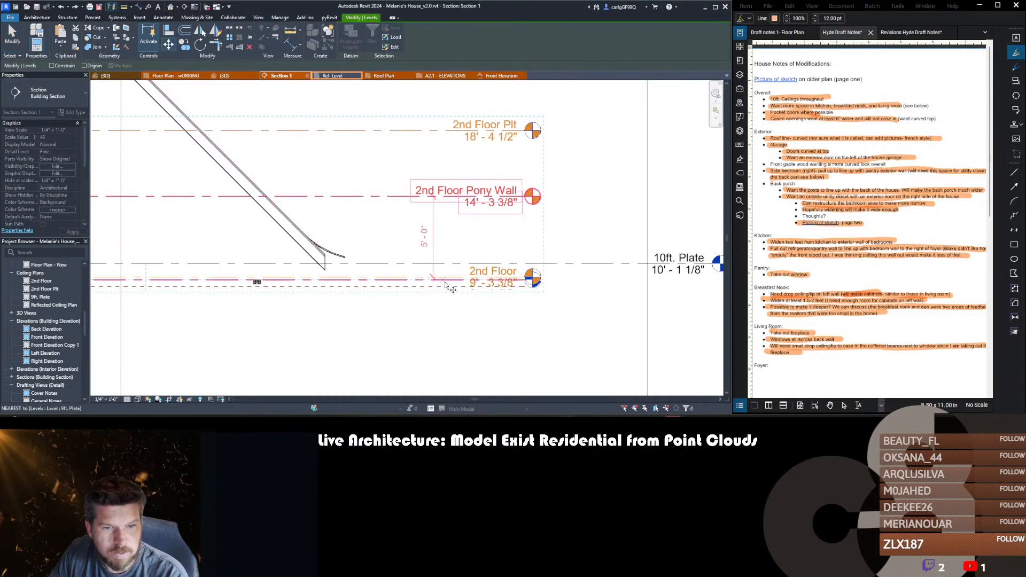
left_click(446, 279)
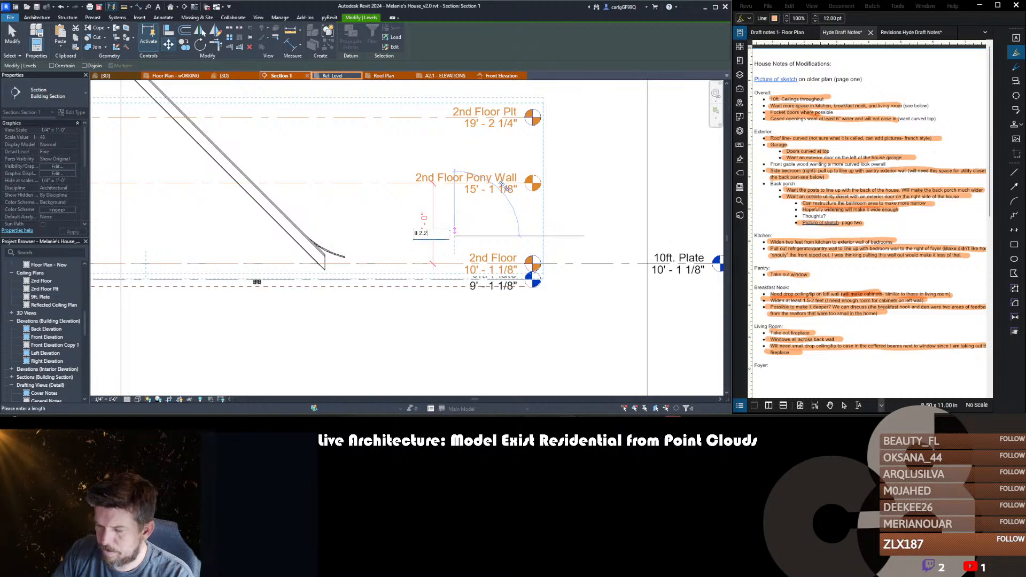
key("Return")
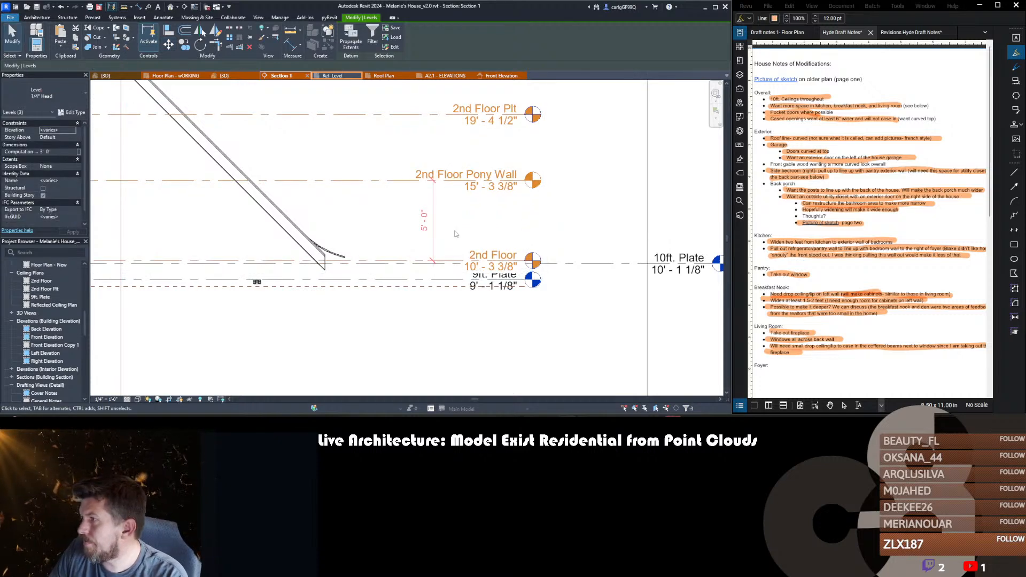
scroll(454, 234, "down", 5)
key("Escape")
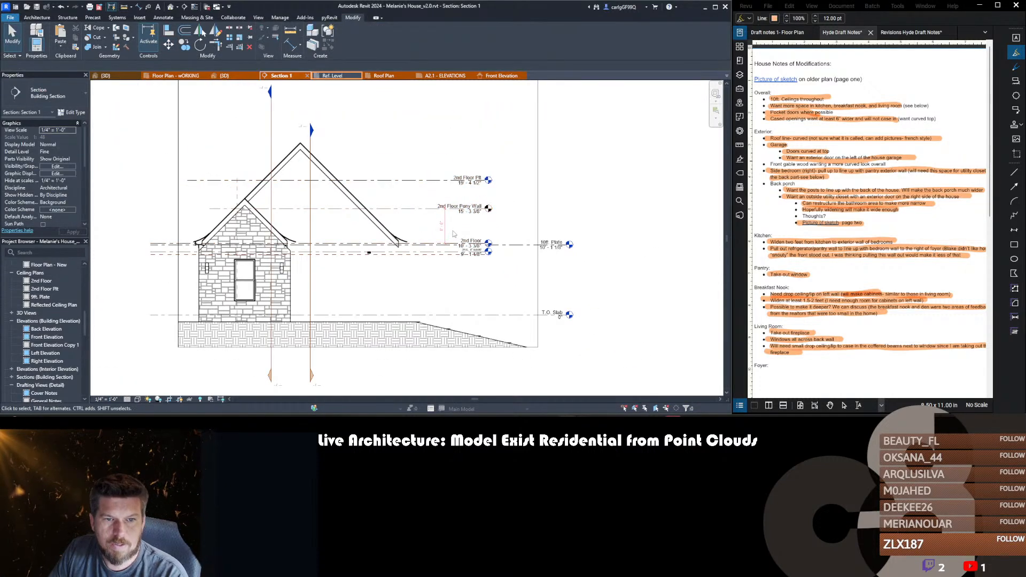
- Check the raised second-floor levels against the gable roofs and plate levels in the Section 1 view
scroll(454, 233, "down", 2)
scroll(335, 231, "up", 3)
middle_click_drag(323, 233, 394, 238)
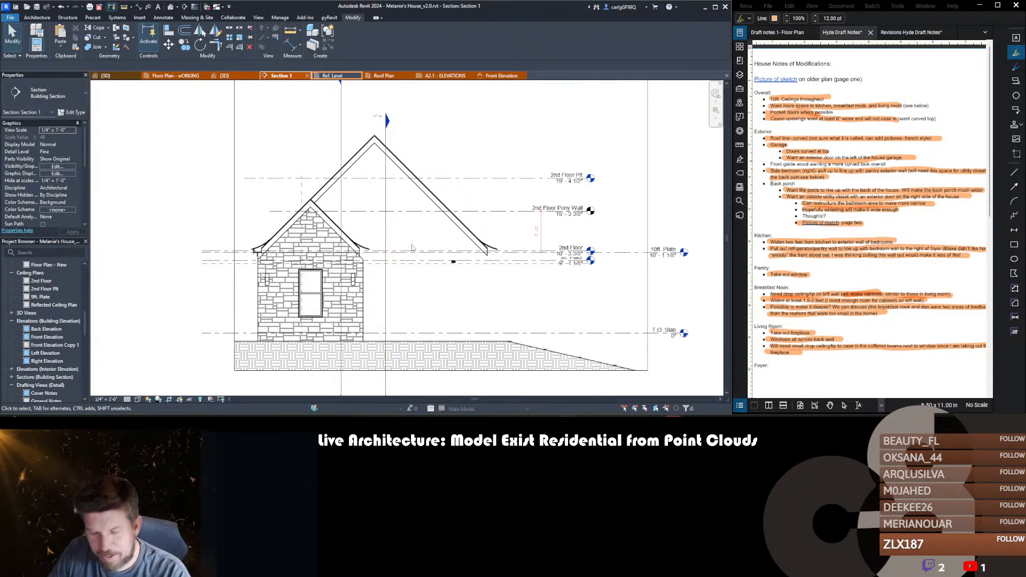
scroll(395, 239, "down", 2)
middle_click_drag(410, 233, 417, 259)
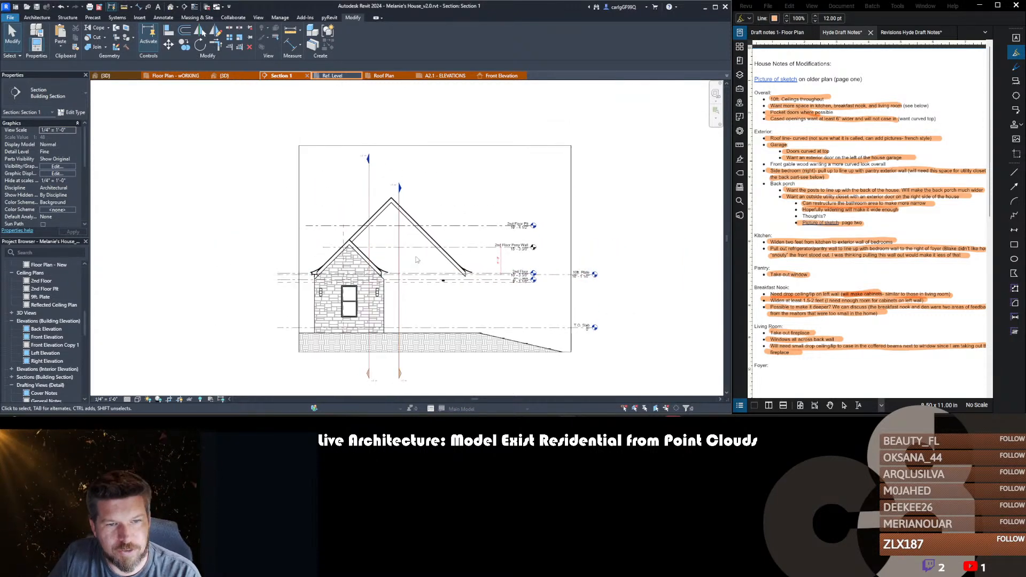
scroll(408, 323, "up", 2)
middle_click_drag(469, 300, 470, 276)
- Review the front gables in the 3D view and the garage area in the working floor plan
key("ctrl+shift+Tab")
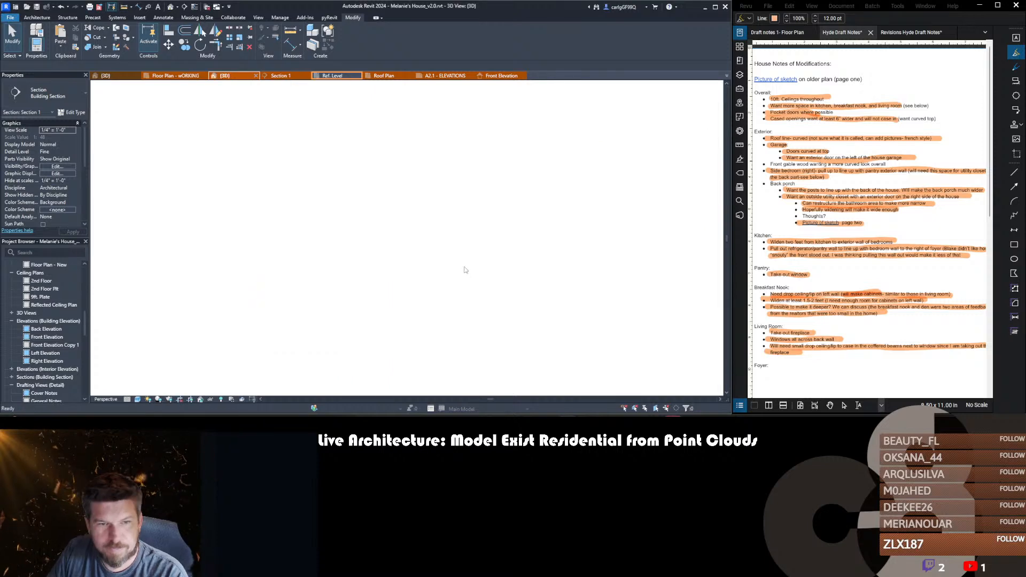
scroll(400, 218, "down", 3)
middle_click_drag(374, 243, 385, 203, "shift")
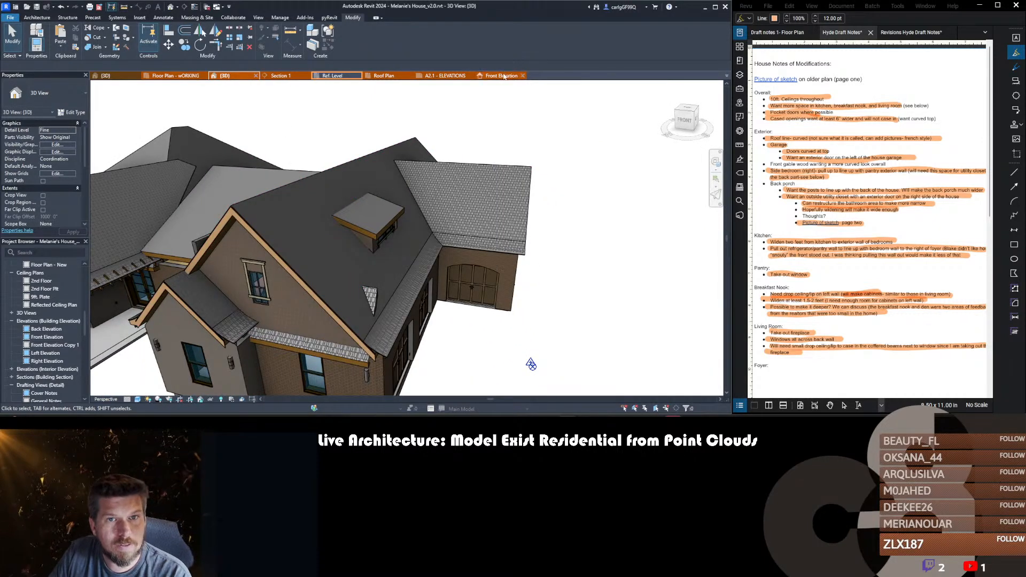
left_click(277, 76)
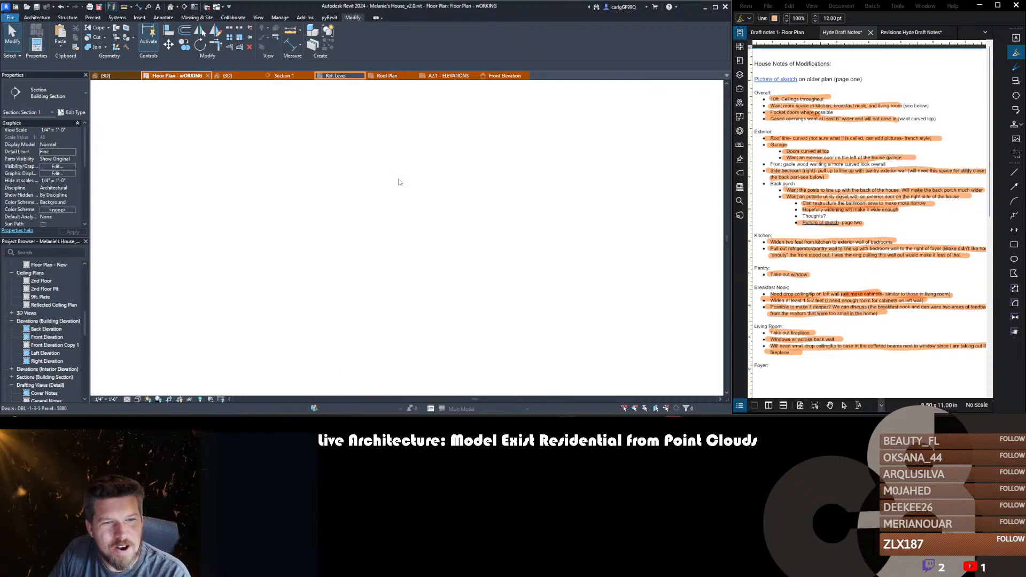
scroll(400, 183, "down", 2)
scroll(400, 183, "down", 1)
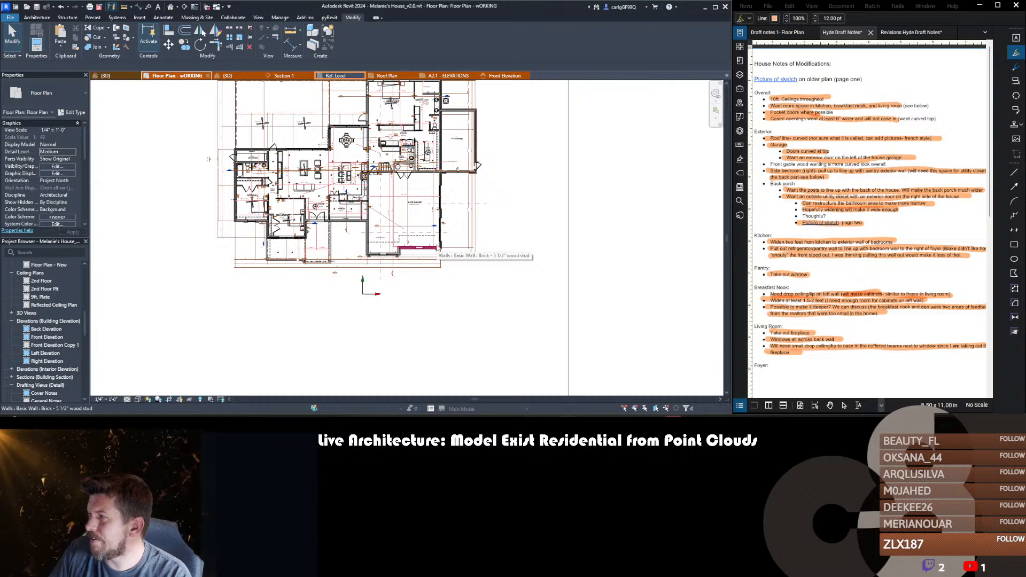
middle_click_drag(433, 261, 439, 250)
- Return to the 3D view and check the base level of the small shed roof below the front gable
key("ctrl+Tab")
scroll(438, 250, "down", 4)
mouse_move(231, 288)
middle_mouse_down("shift")
mouse_move(240, 305)
mouse_move(343, 262)
middle_mouse_up("shift")
scroll(343, 262, "down", 3)
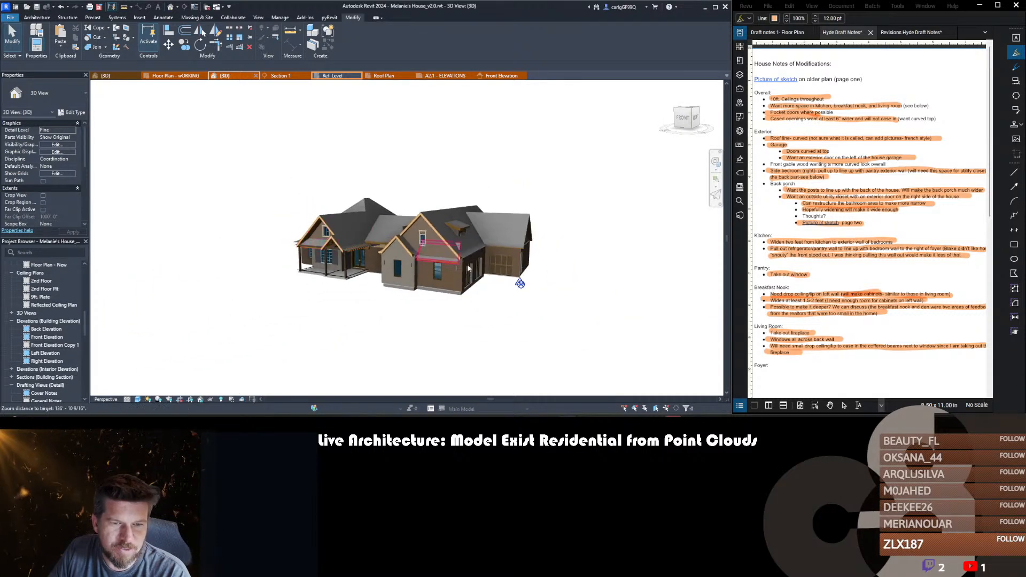
scroll(511, 227, "up", 3)
middle_click_drag(492, 300, 347, 287, "shift")
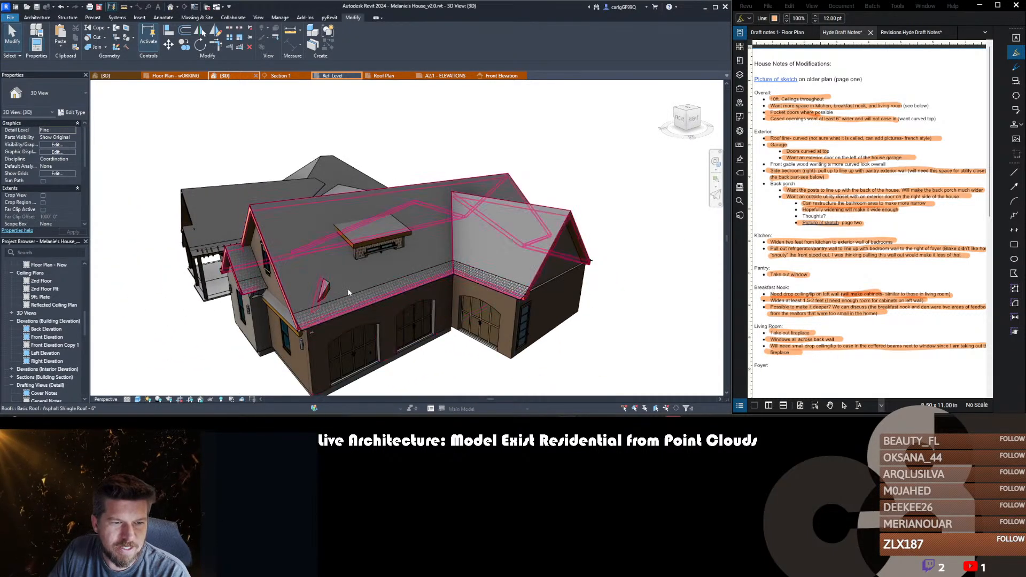
left_click(326, 287)
scroll(394, 319, "up", 3)
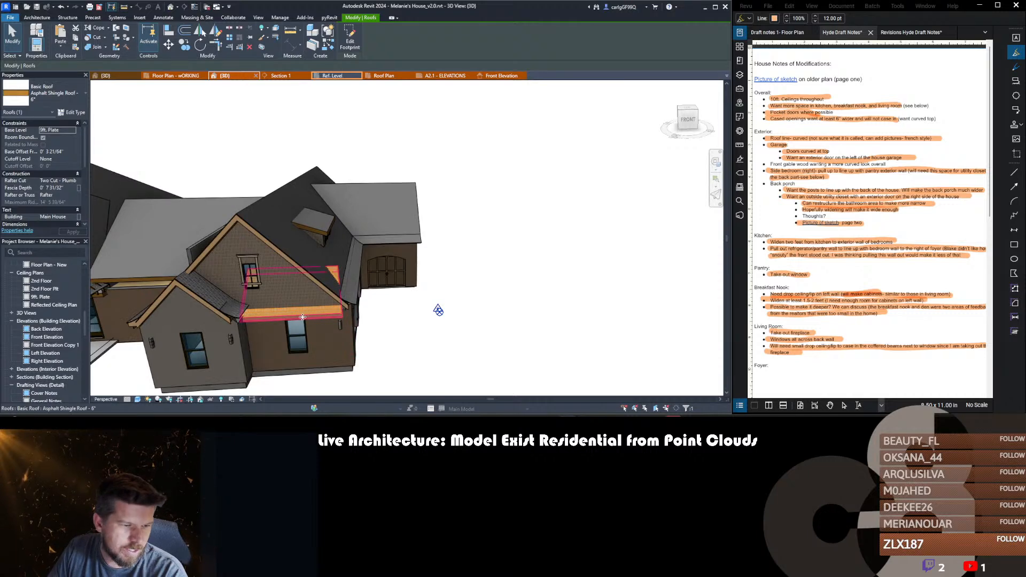
key("Escape")
- Inspect the roofs around the garage side and the back porch from several angles
middle_click_drag(533, 255, 371, 262, "shift")
scroll(369, 224, "down", 2)
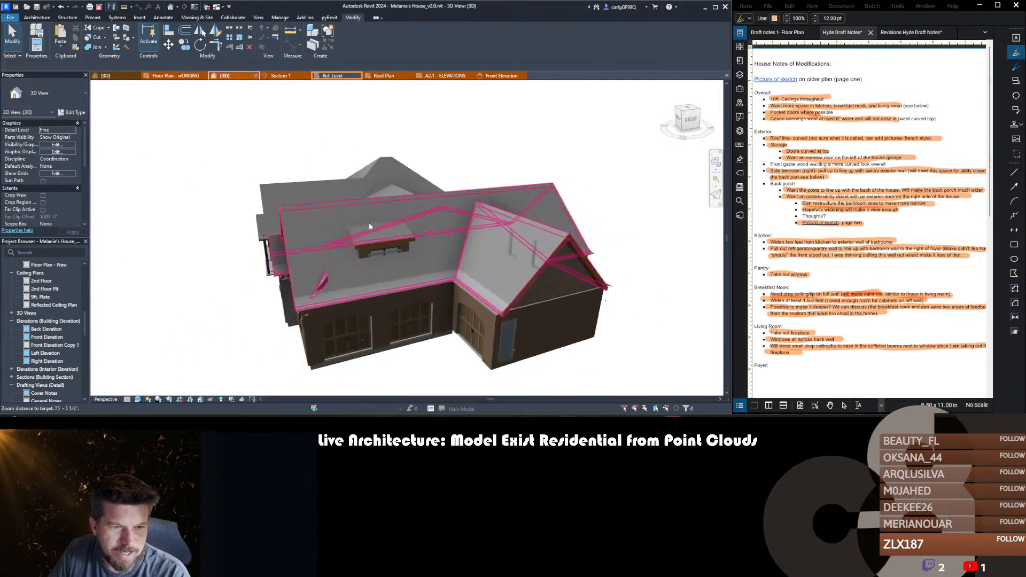
middle_click_drag(369, 222, 368, 199, "shift")
middle_click_drag(546, 306, 455, 304, "shift")
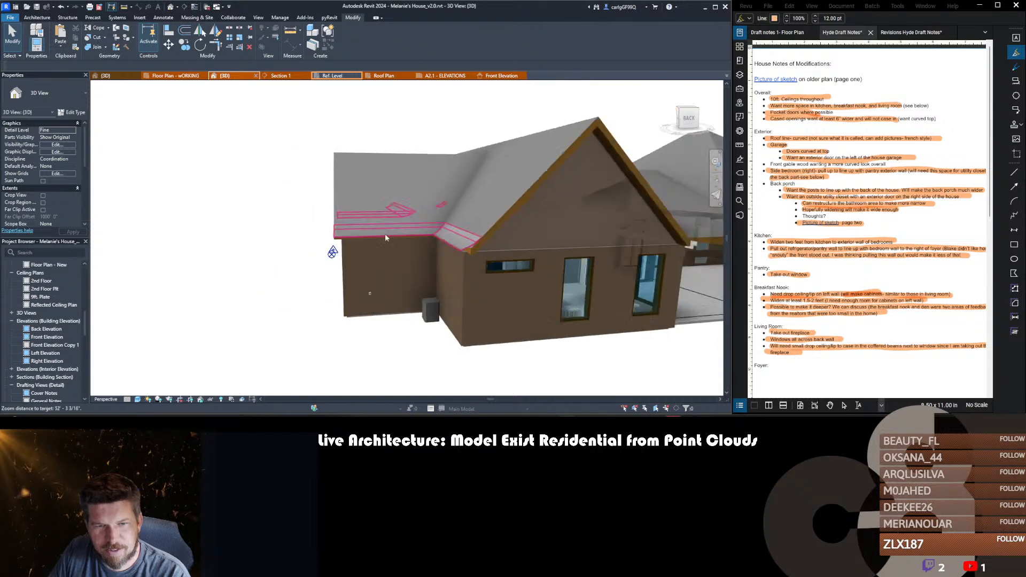
scroll(384, 233, "down", 2)
middle_click_drag(568, 279, 394, 292, "shift")
scroll(334, 288, "down", 1)
middle_click_drag(332, 289, 515, 315, "shift")
scroll(379, 246, "up", 5)
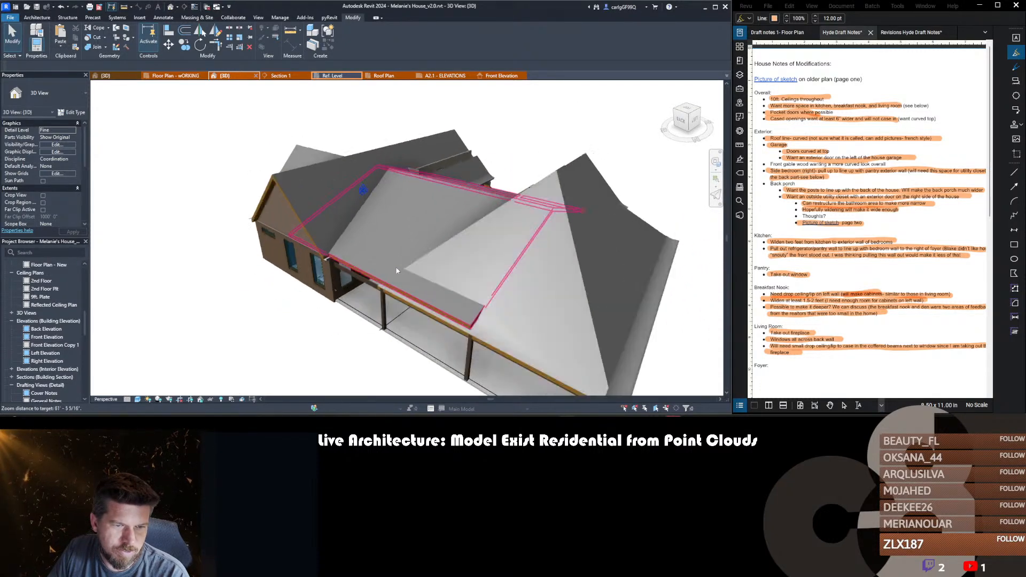
scroll(370, 222, "down", 3)
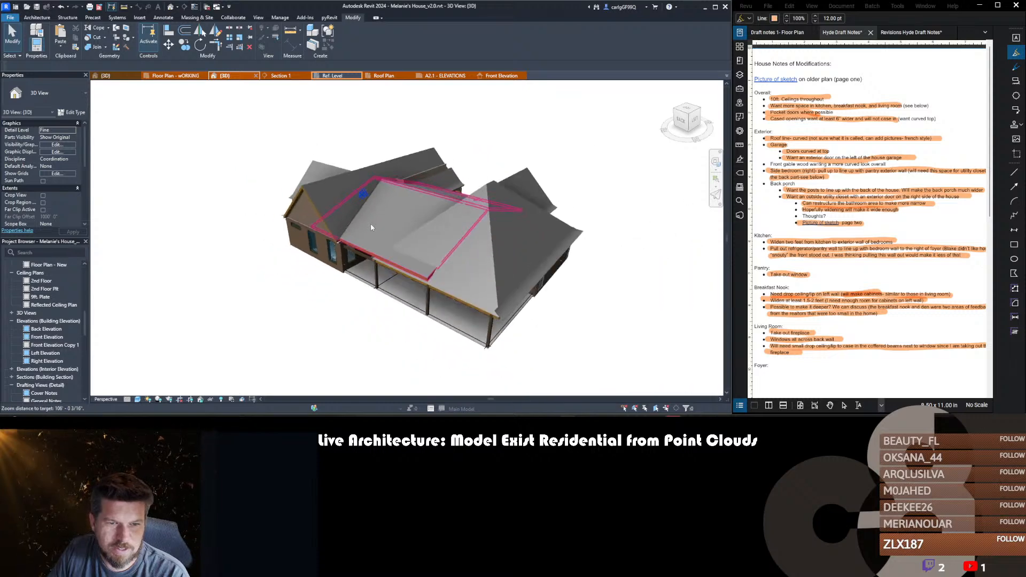
middle_click_drag(370, 223, 508, 245, "shift")
- Set the base offset of the large hip roof beside the front porch gable to 0' 0"
left_click(509, 246)
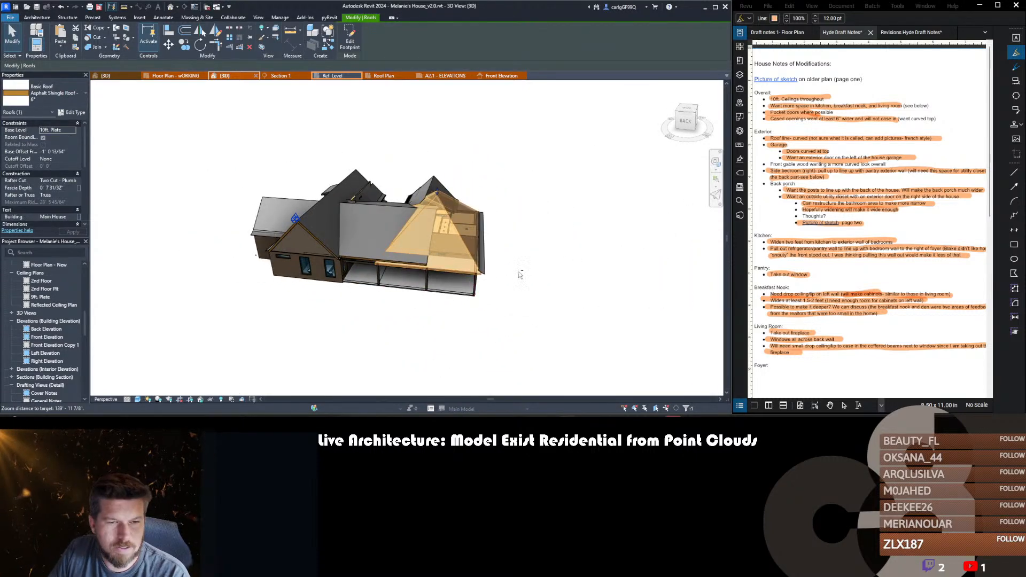
middle_click_drag(526, 261, 301, 268, "shift")
scroll(390, 247, "up", 5)
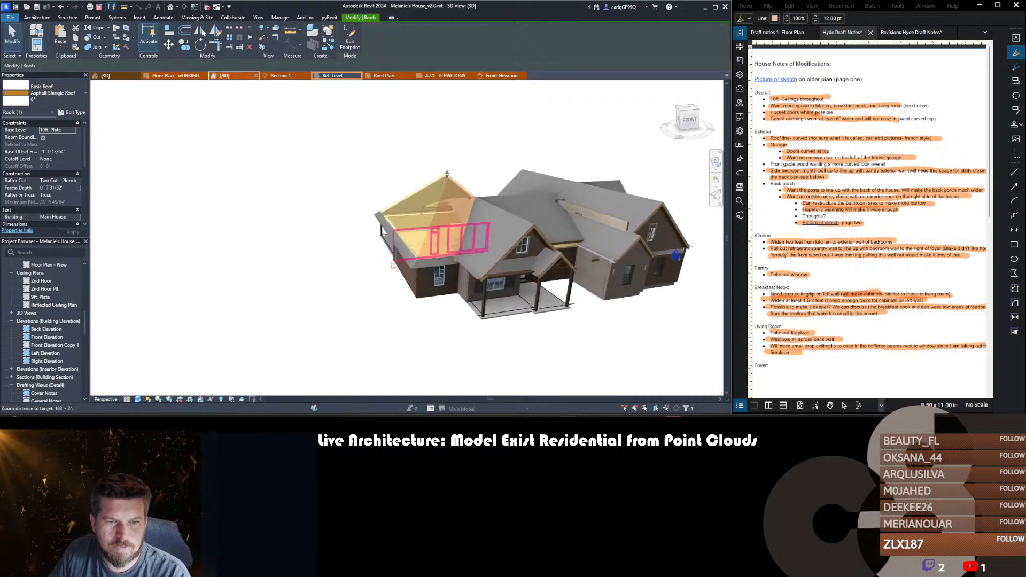
key("Escape")
middle_click_drag(556, 291, 534, 277, "shift")
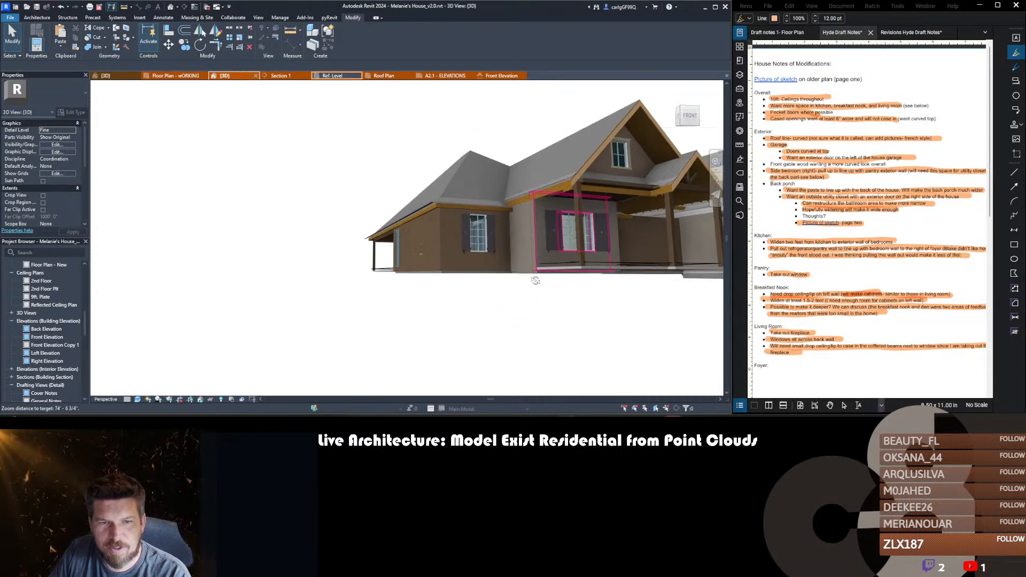
left_click(470, 176)
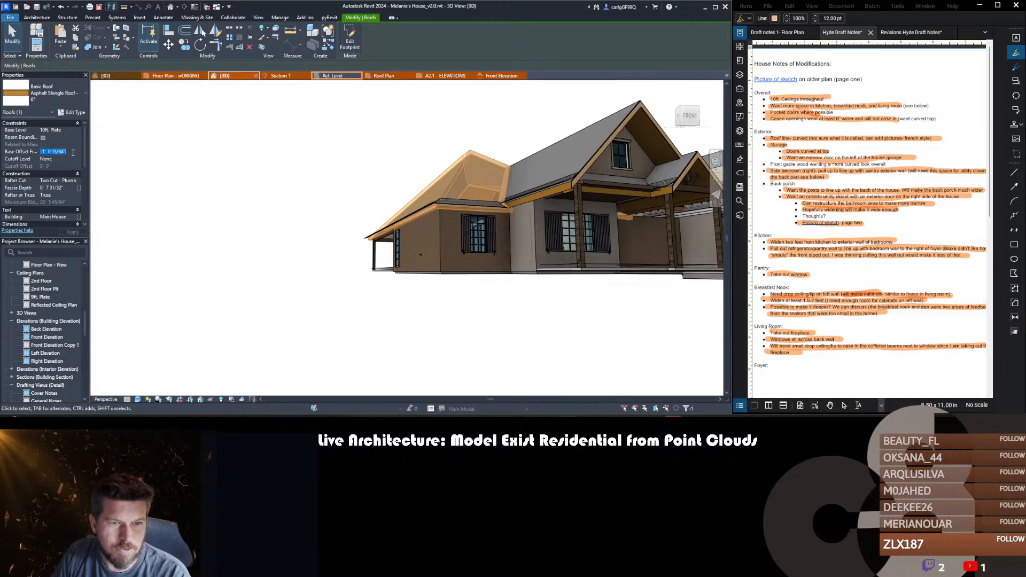
key("Return")
middle_click_drag(295, 283, 461, 306, "shift")
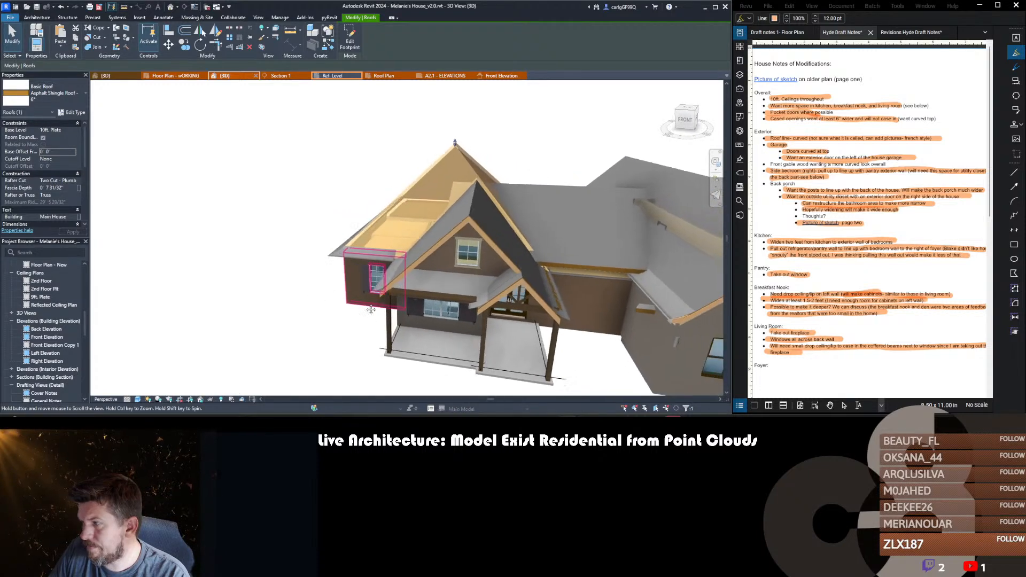
scroll(468, 282, "down", 3)
scroll(454, 240, "up", 1)
key("Escape")
- Examine how the middle roof meets the hip roof and garage-wing gables, from the front and the back
scroll(433, 225, "down", 2)
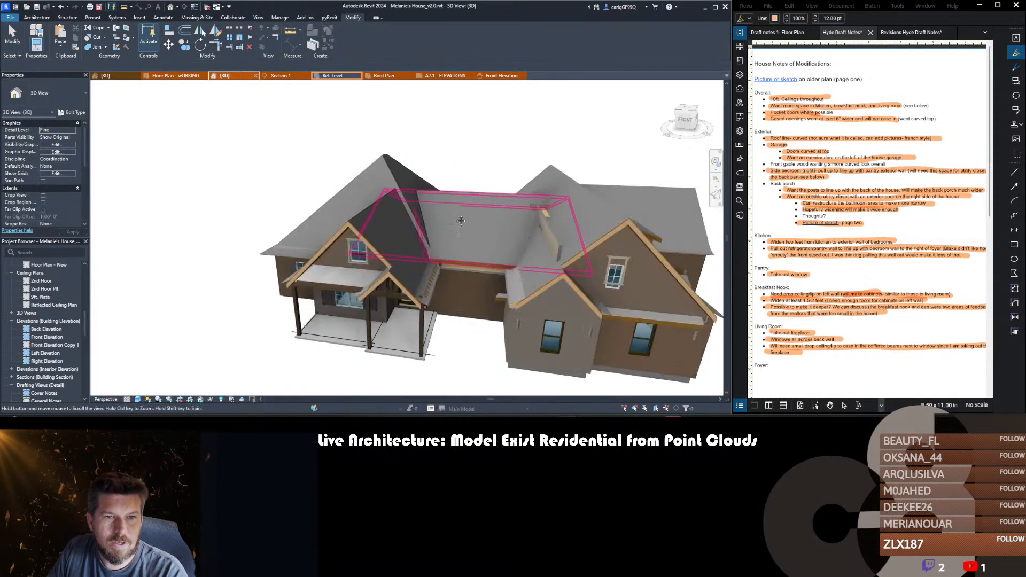
scroll(451, 222, "up", 5)
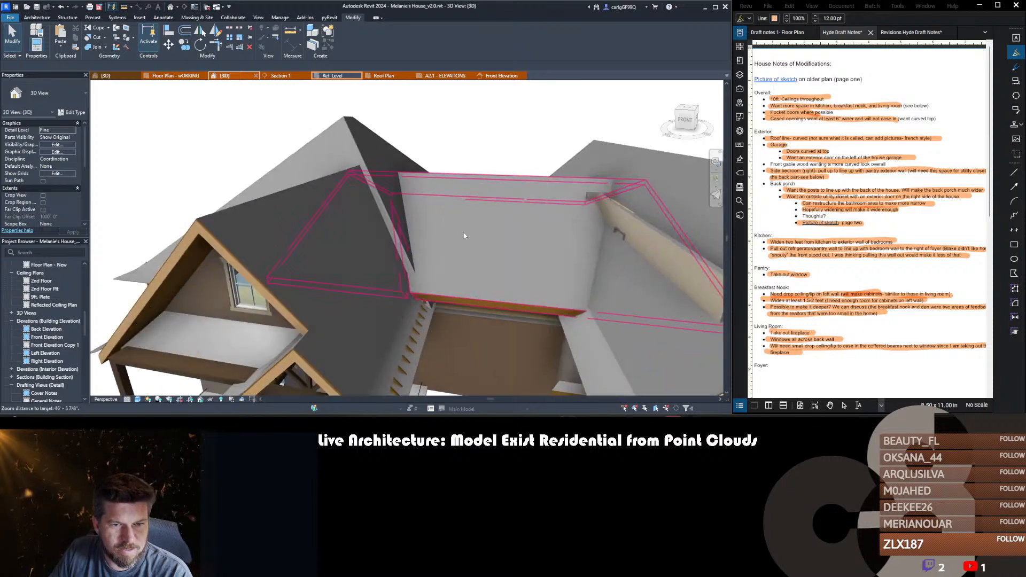
middle_click_drag(455, 220, 468, 214, "shift")
scroll(469, 214, "down", 4)
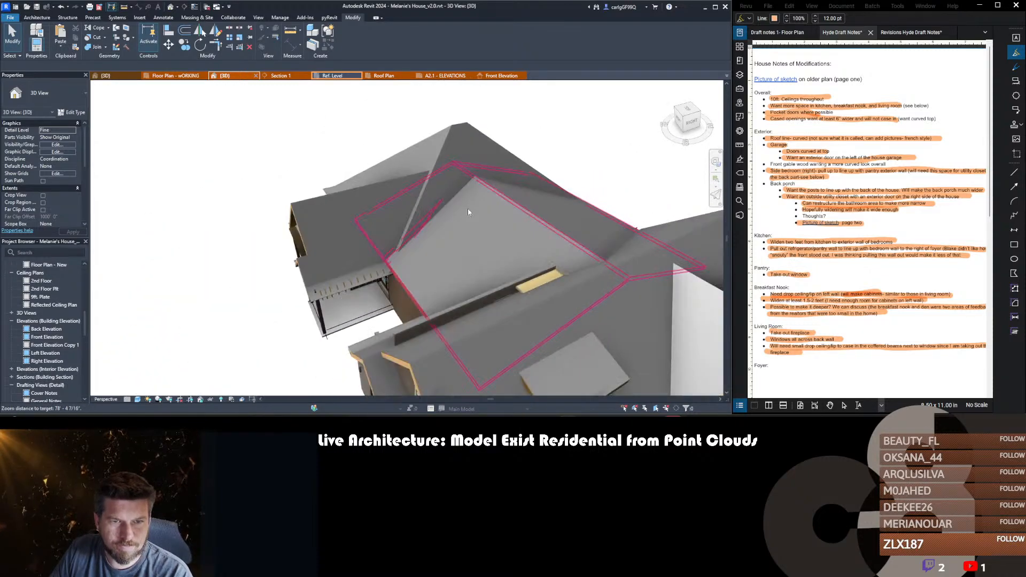
middle_click_drag(321, 321, 511, 323, "shift")
scroll(427, 158, "up", 4)
scroll(415, 186, "down", 4)
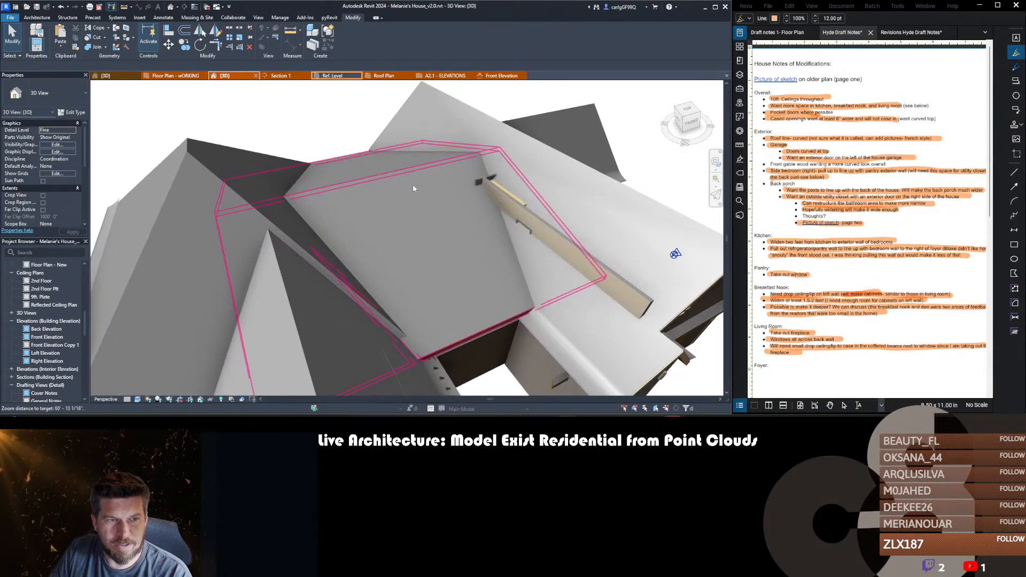
middle_click_drag(274, 259, 648, 174, "shift")
scroll(458, 219, "down", 4)
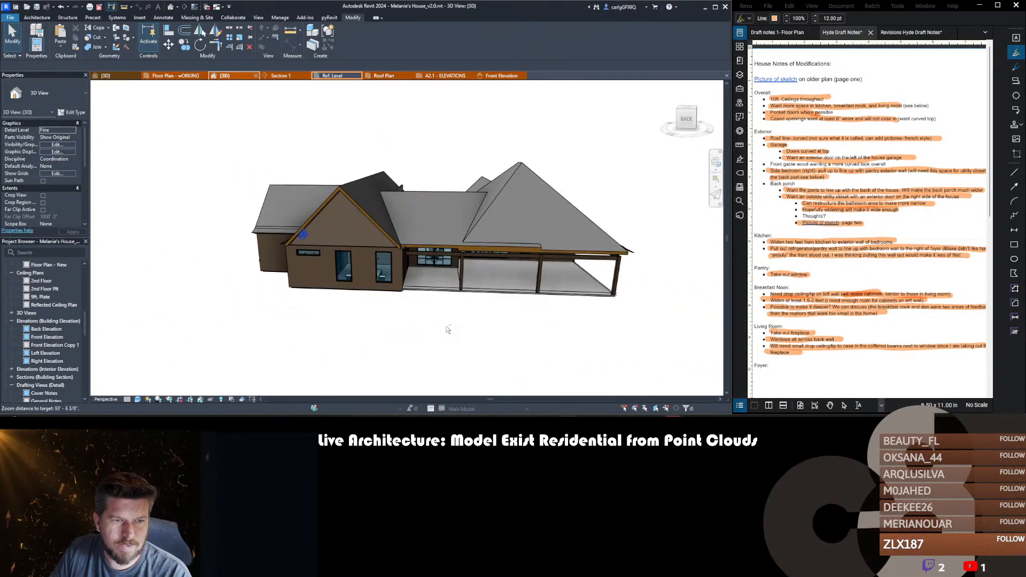
- Inspect the garage roof, its shed dormer and the front gables from the garage side and the front
middle_click_drag(449, 328, 190, 266, "shift")
scroll(451, 347, "up", 5)
middle_click_drag(451, 348, 460, 341, "shift")
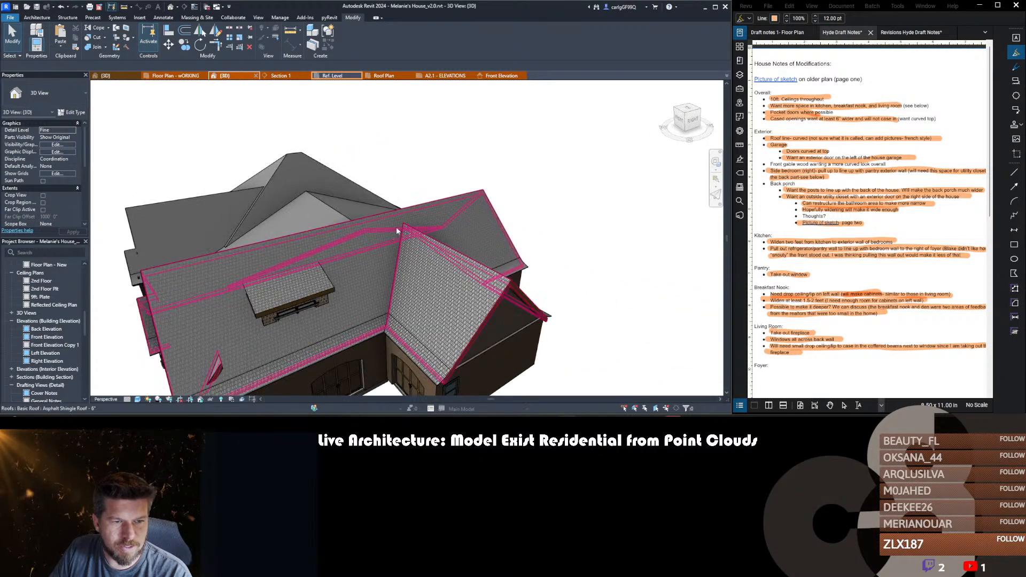
scroll(397, 228, "down", 4)
middle_click_drag(376, 367, 443, 364)
scroll(350, 297, "up", 3)
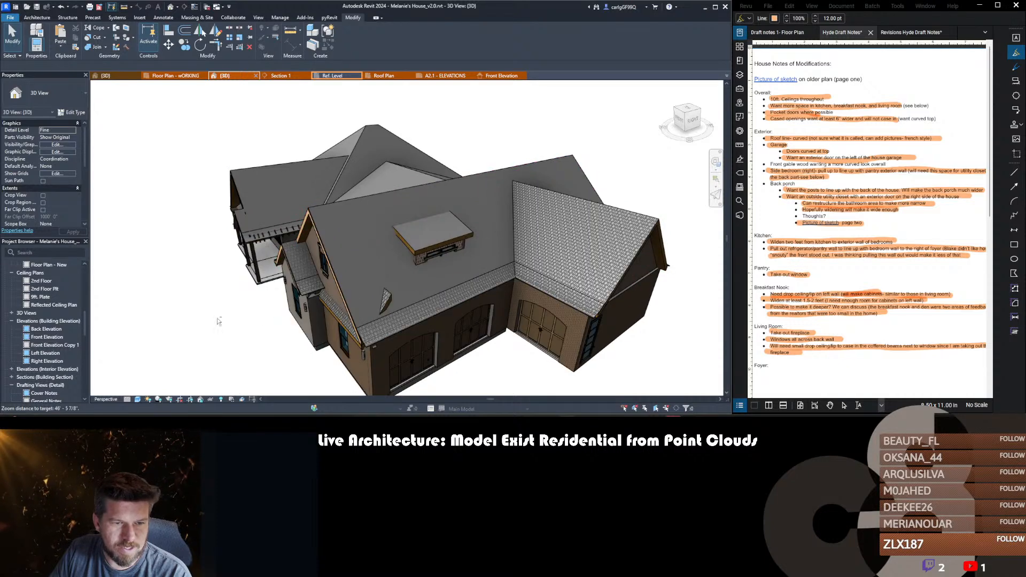
middle_click_drag(308, 319, 400, 305, "shift")
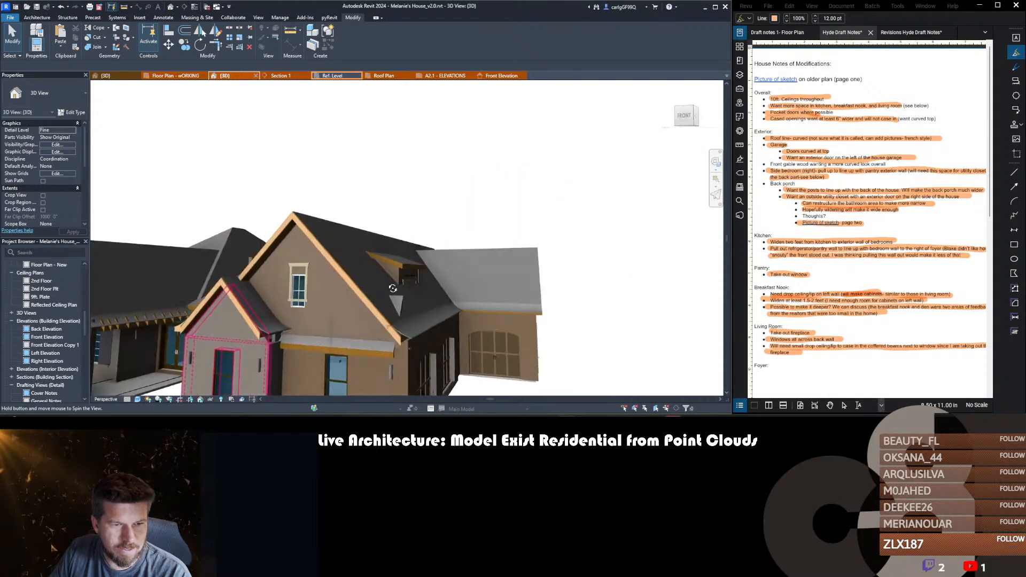
scroll(365, 235, "down", 2)
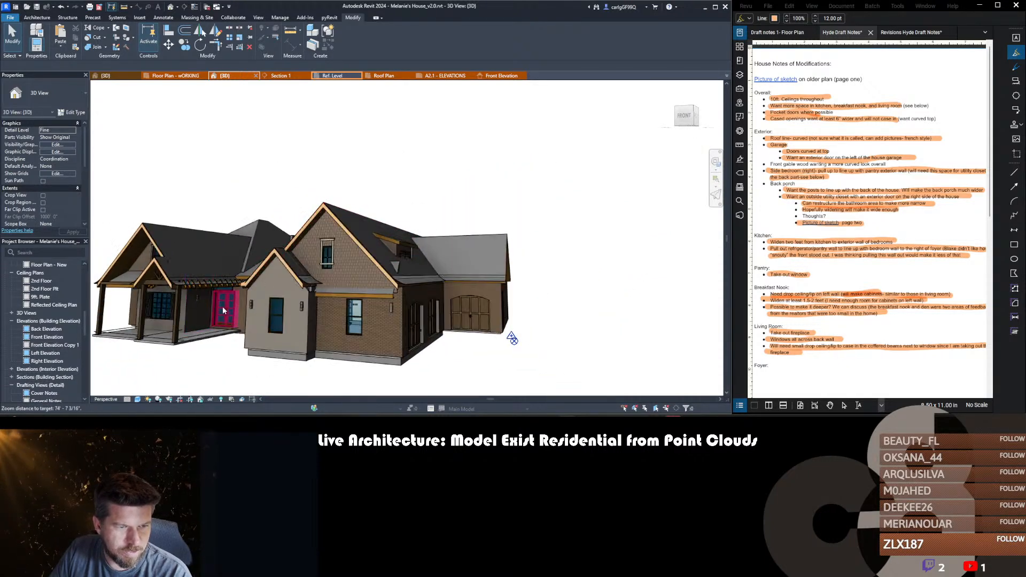
middle_click_drag(280, 317, 345, 339, "shift")
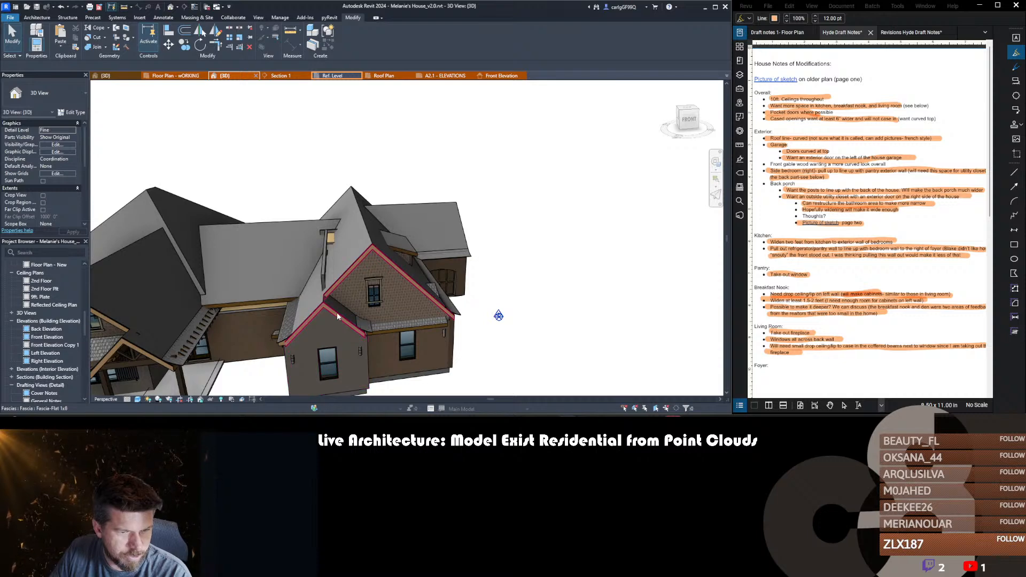
scroll(380, 262, "down", 3)
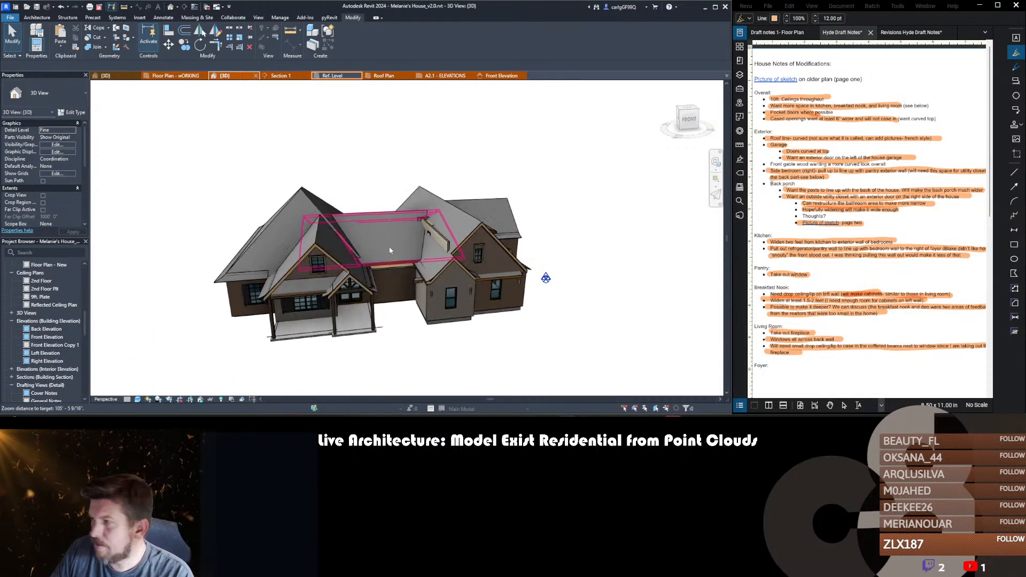
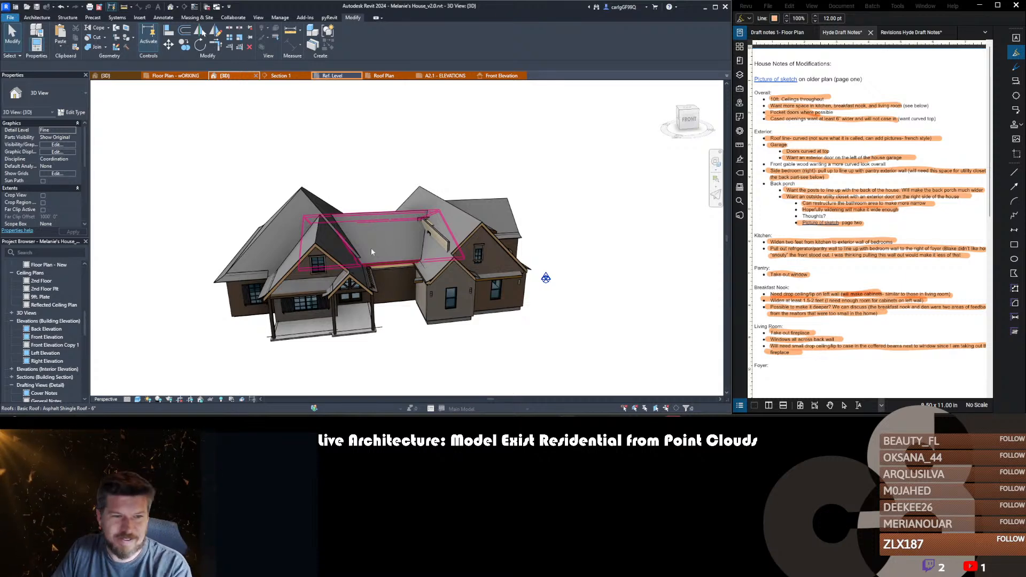
- Set the top constraint of the brick wall containing the front entry door to the 10ft. Plate level
middle_click_drag(371, 248, 306, 281, "shift")
scroll(274, 286, "up", 5)
scroll(251, 319, "down", 3)
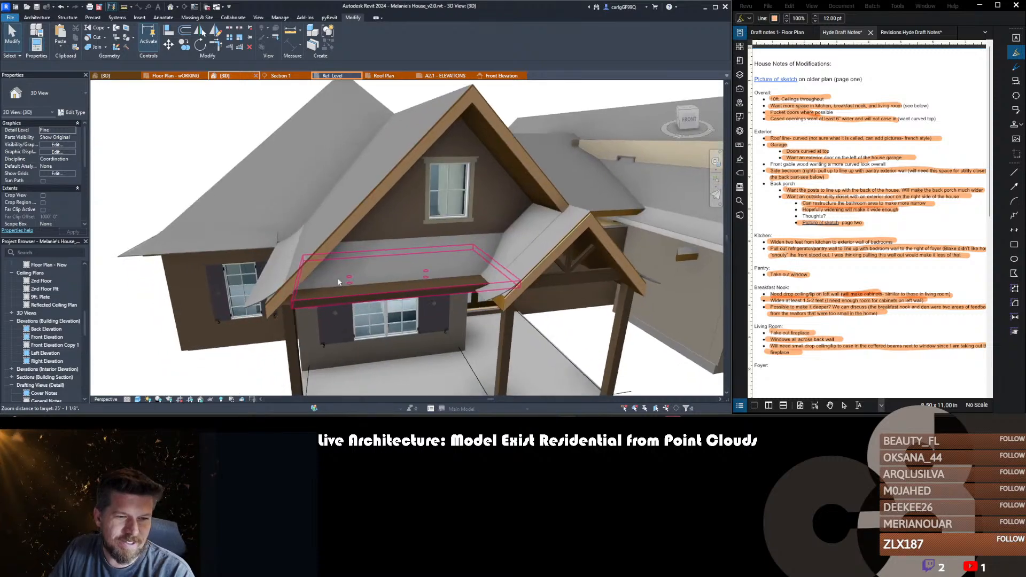
scroll(470, 278, "up", 5)
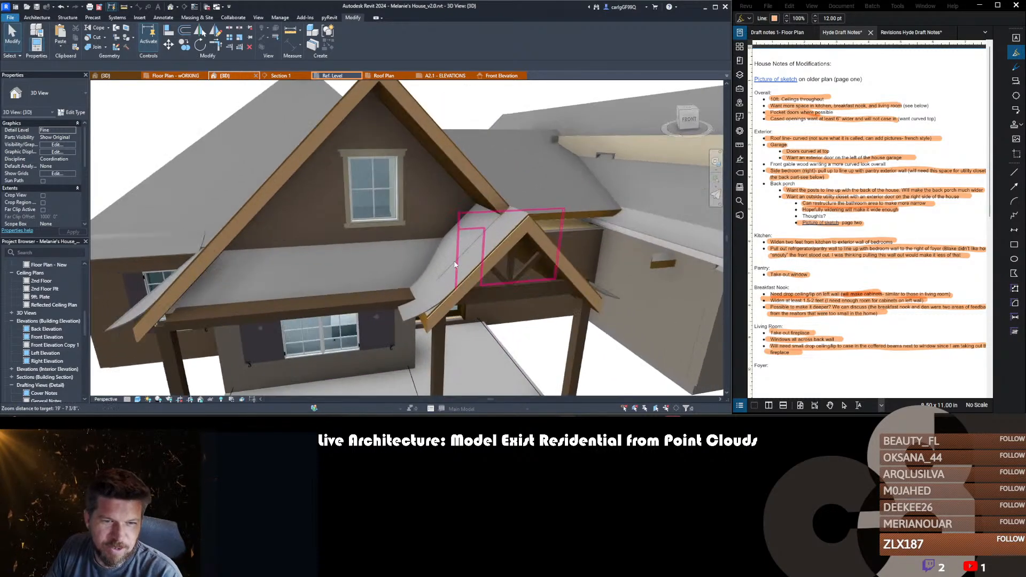
scroll(389, 243, "down", 5)
middle_click_drag(545, 358, 565, 307, "shift")
middle_click_drag(497, 304, 470, 282)
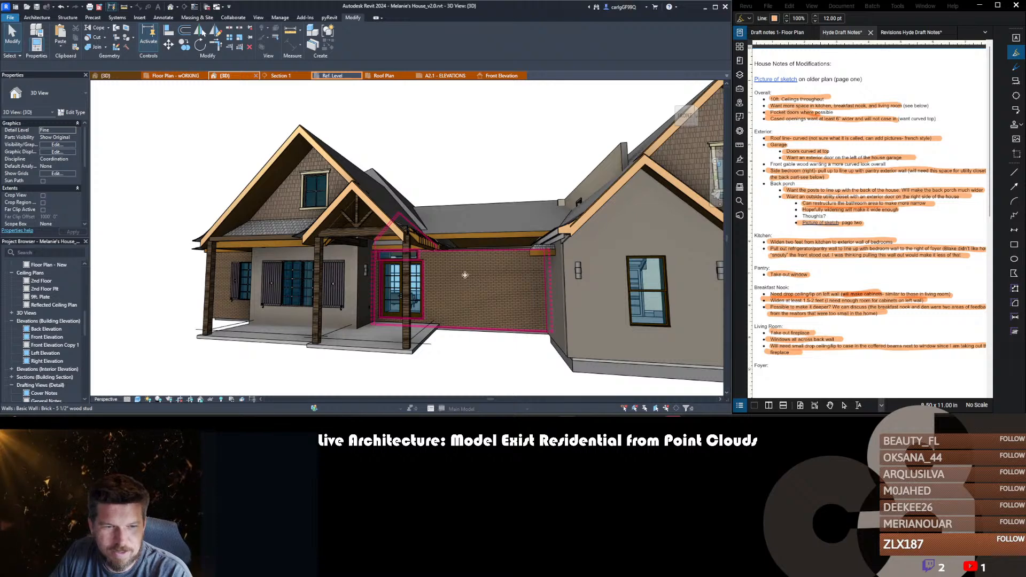
left_click(465, 275)
left_click(69, 167)
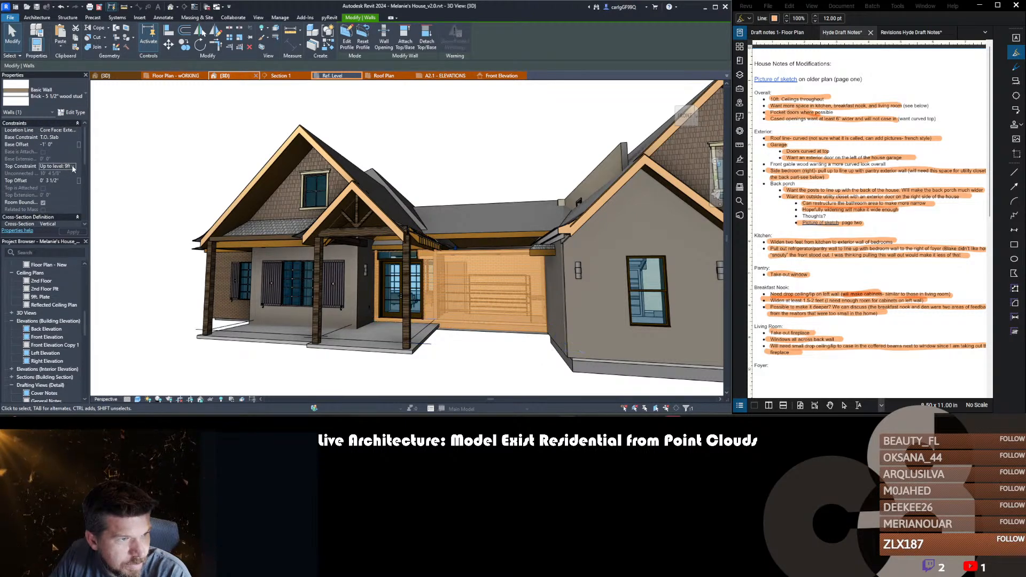
left_click(73, 166)
left_click(68, 191)
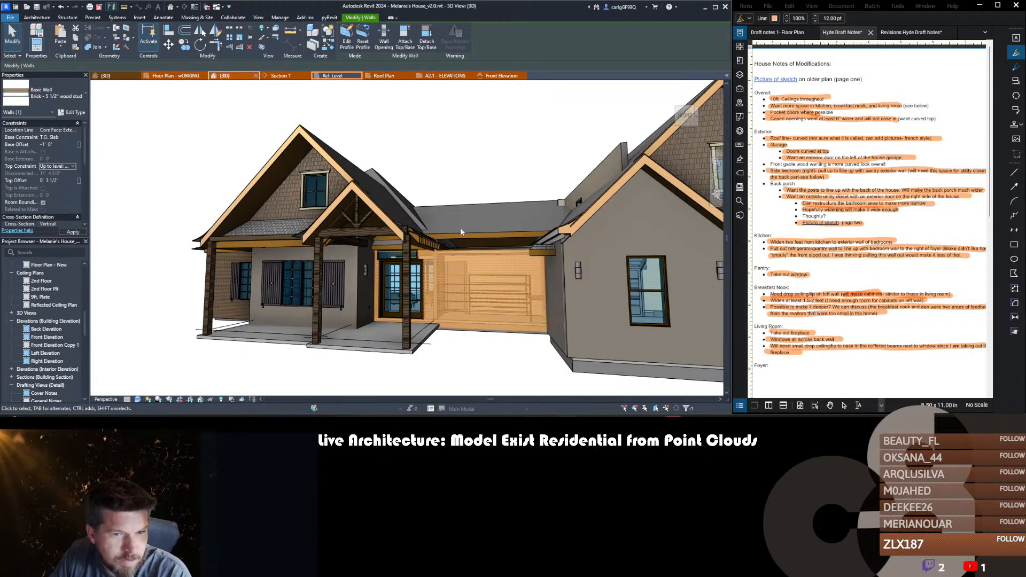
- Temporarily isolate the wall category in the 3D view and clear the selection
key("i")
key("c")
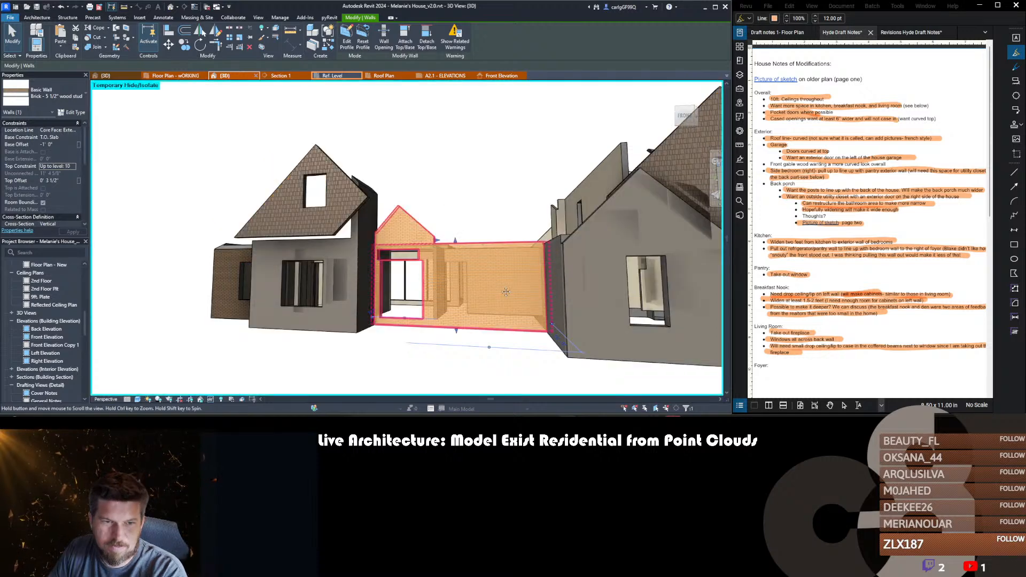
key("Escape")
scroll(439, 262, "down", 2)
scroll(437, 257, "down", 1)
middle_click_drag(283, 300, 435, 324, "shift")
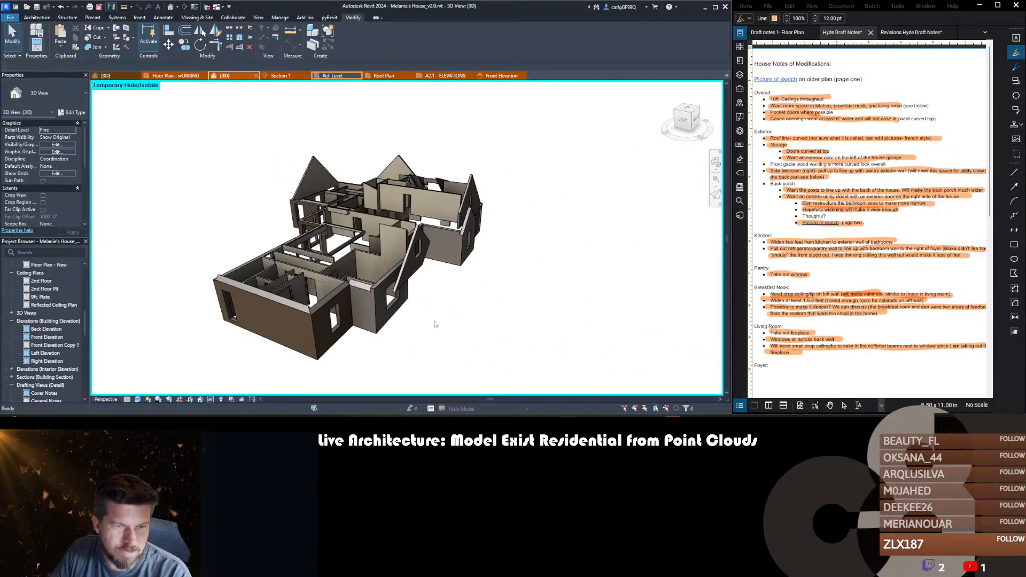
- Select the exterior walls around the bedroom wing, continuing along the back porch side to the rear gable projection
left_click(372, 291)
left_click(378, 292, "ctrl")
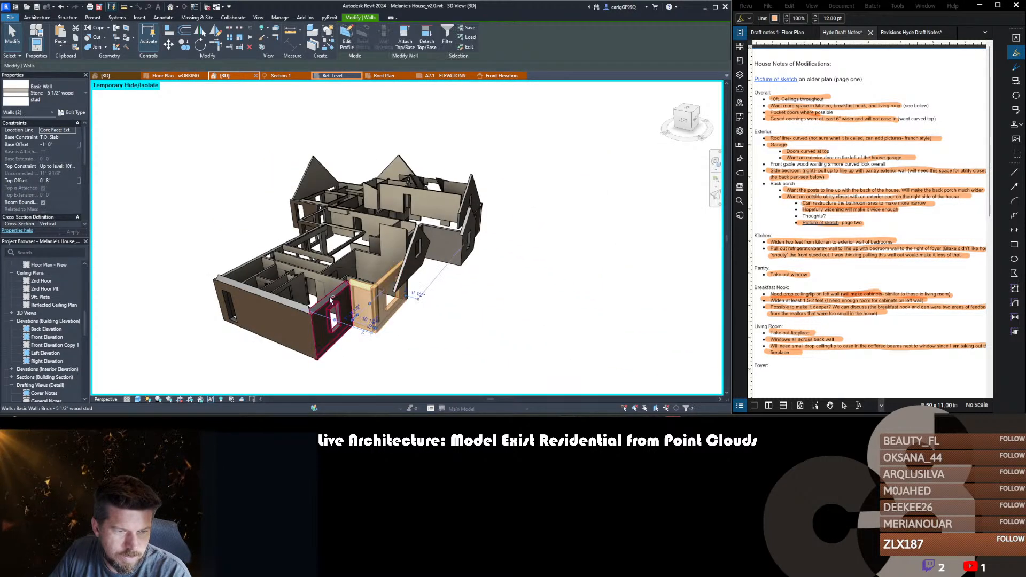
left_click(330, 299, "ctrl")
left_click(285, 312, "ctrl")
middle_click_drag(242, 265, 368, 314, "shift")
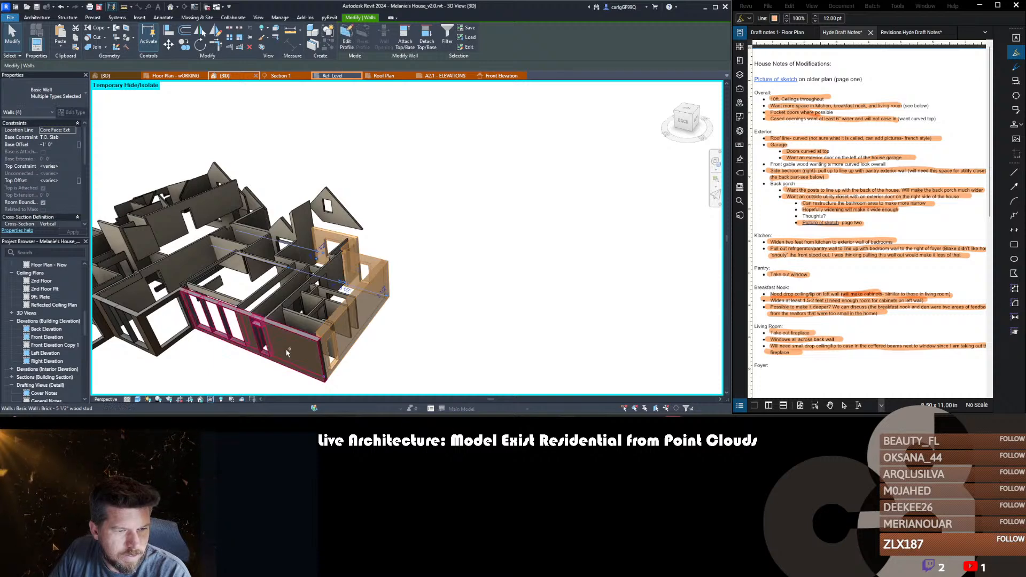
middle_click_drag(287, 353, 484, 332)
left_click(484, 332, "ctrl")
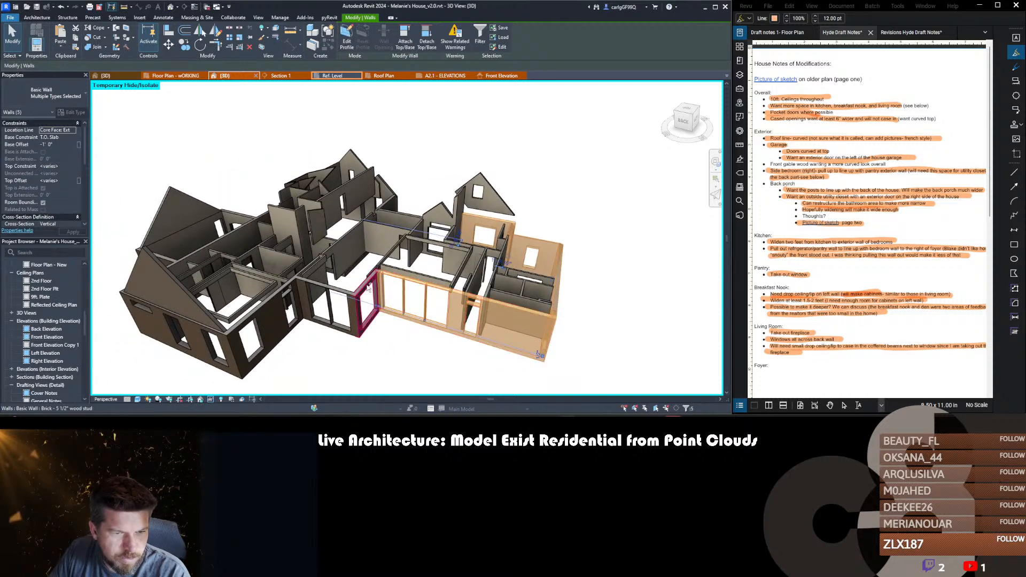
left_click(348, 320, "ctrl")
left_click(210, 346, "ctrl")
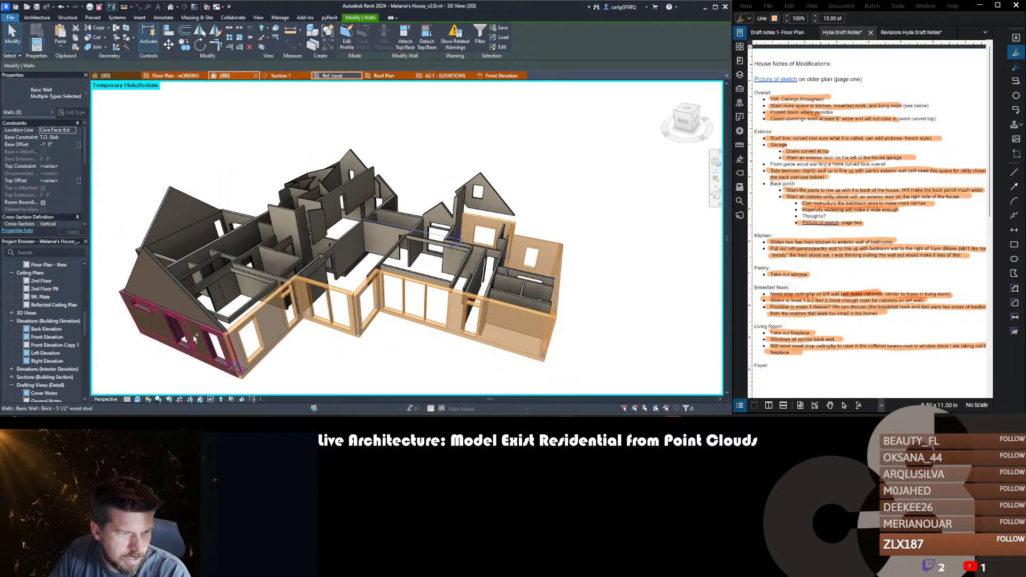
- Add the rear gable wall and the exterior walls around the garage, including the arched-opening wall, to the selection
middle_click_drag(294, 342, 483, 315)
left_click(369, 312, "ctrl")
middle_click_drag(230, 321, 470, 326, "shift")
scroll(532, 346, "up", 1)
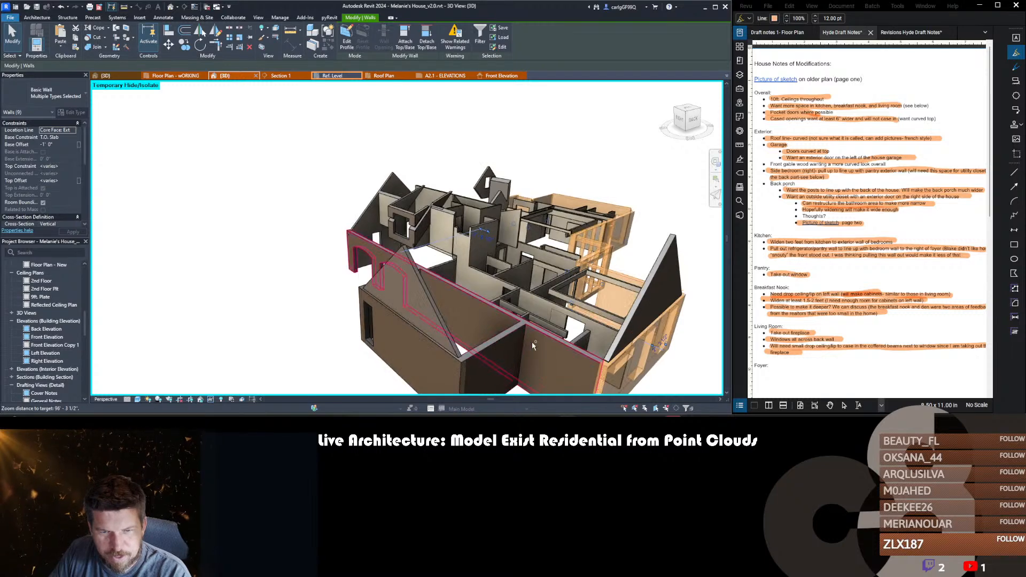
left_click(495, 364, "ctrl")
left_click(401, 338, "ctrl")
middle_click_drag(325, 297, 537, 284, "shift")
left_click(567, 305, "ctrl")
left_click(539, 292, "ctrl")
middle_click_drag(460, 305, 540, 301, "shift")
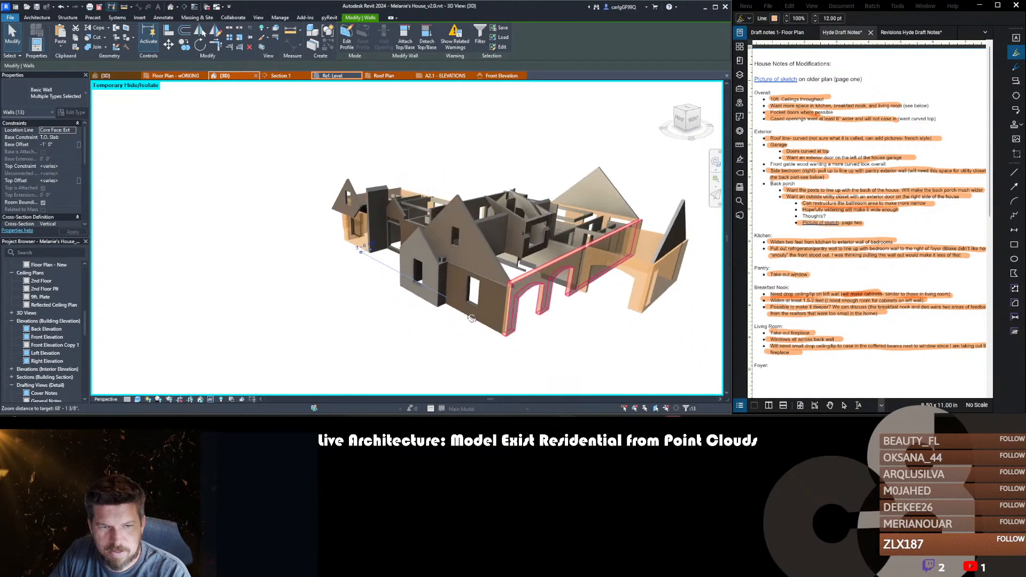
- Add the remaining front exterior walls to the selection and set the top constraint of all selected walls to 10ft. Plate
left_click(482, 312, "ctrl")
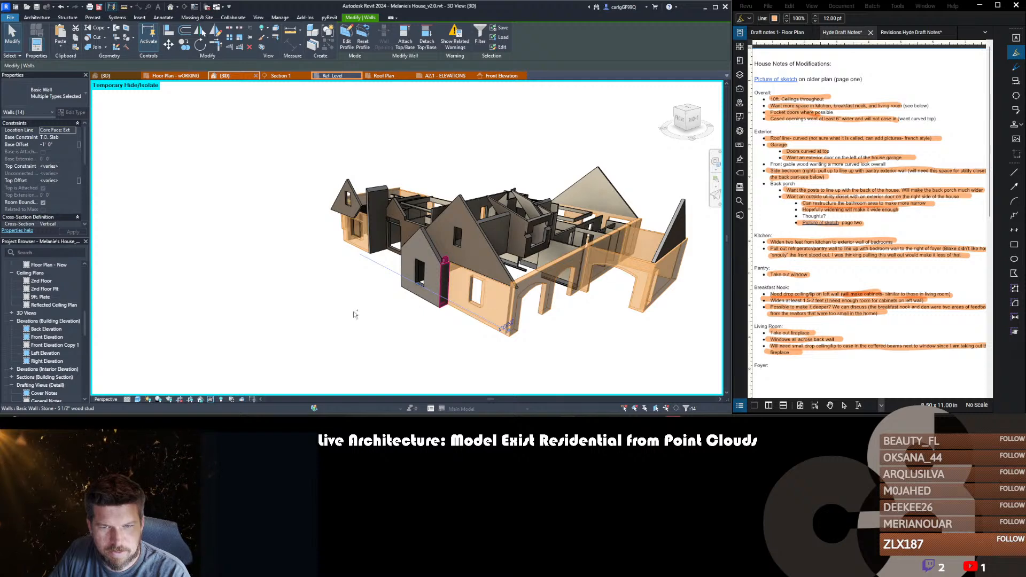
middle_click_drag(401, 321, 521, 313, "shift")
left_click(546, 282, "ctrl")
left_click(552, 278, "ctrl")
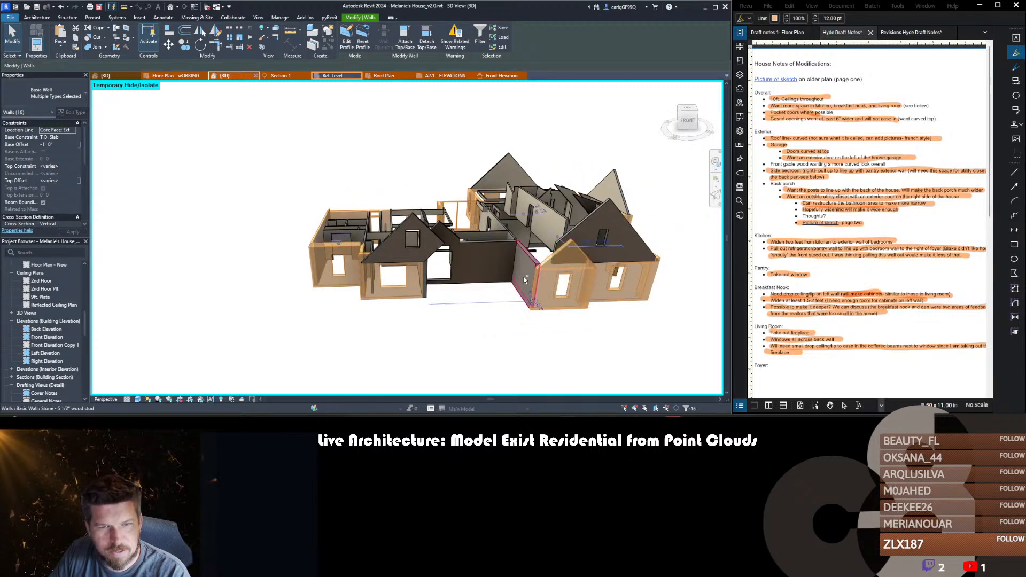
left_click(469, 261, "ctrl")
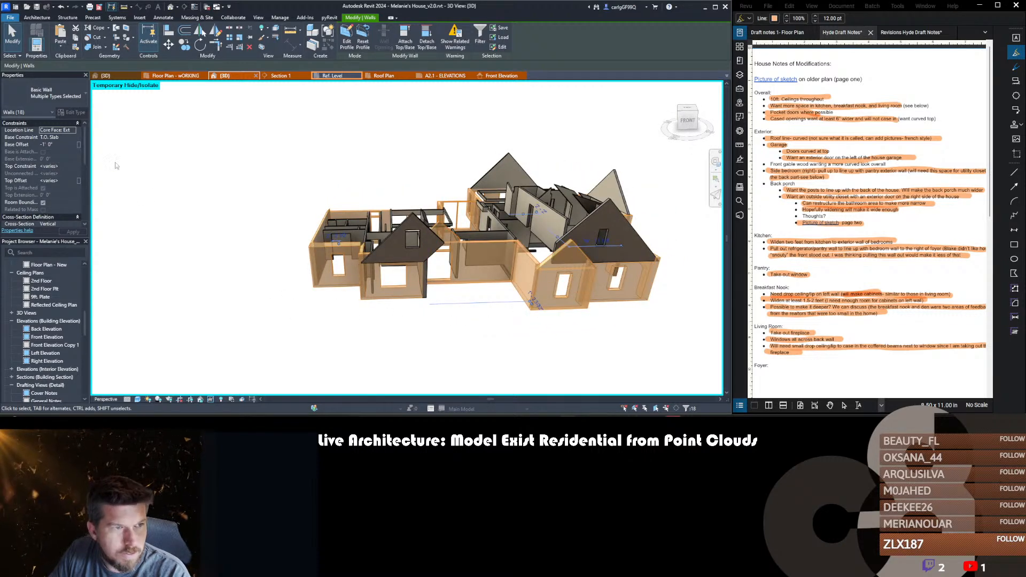
left_click(64, 167)
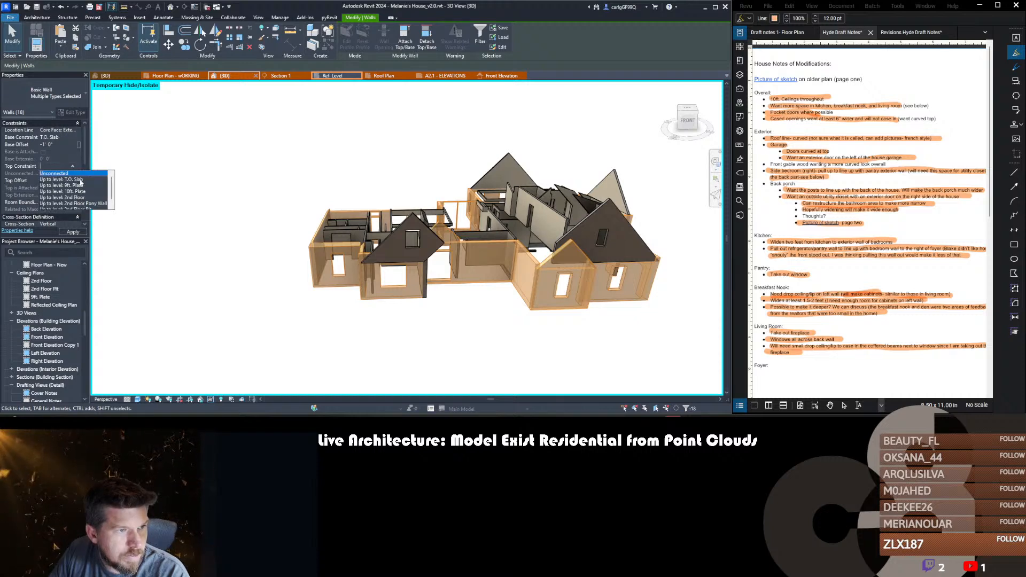
left_click(80, 192)
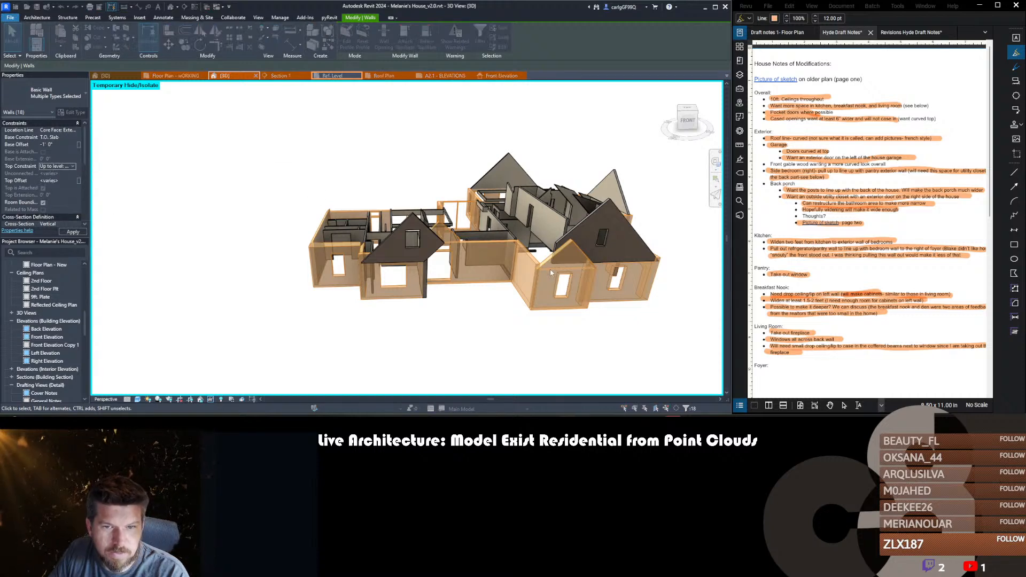
- Select the shake wall rising above the rear gable and restore all temporarily hidden elements in the 3D view
left_click(386, 238)
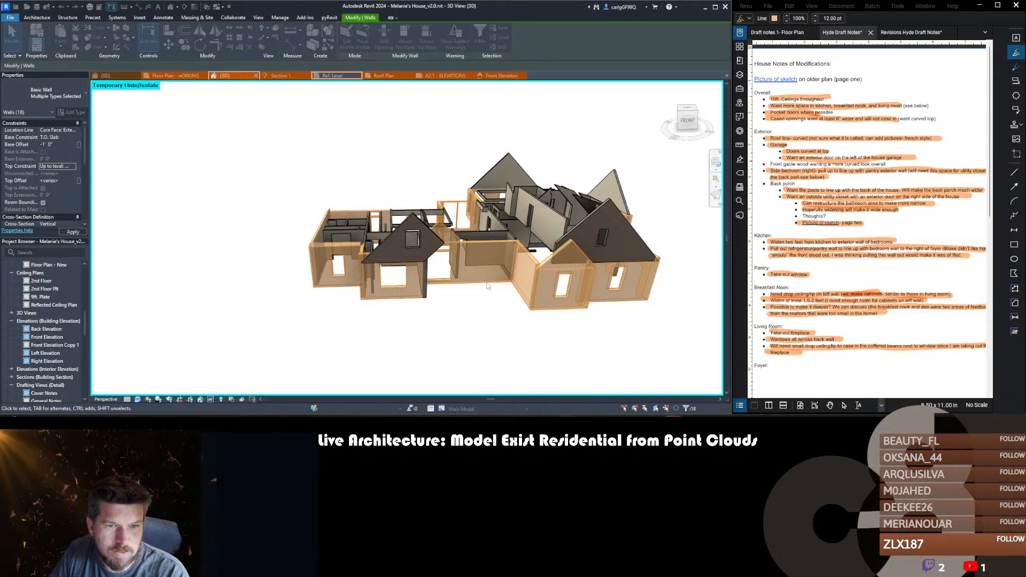
middle_click_drag(395, 221, 319, 259)
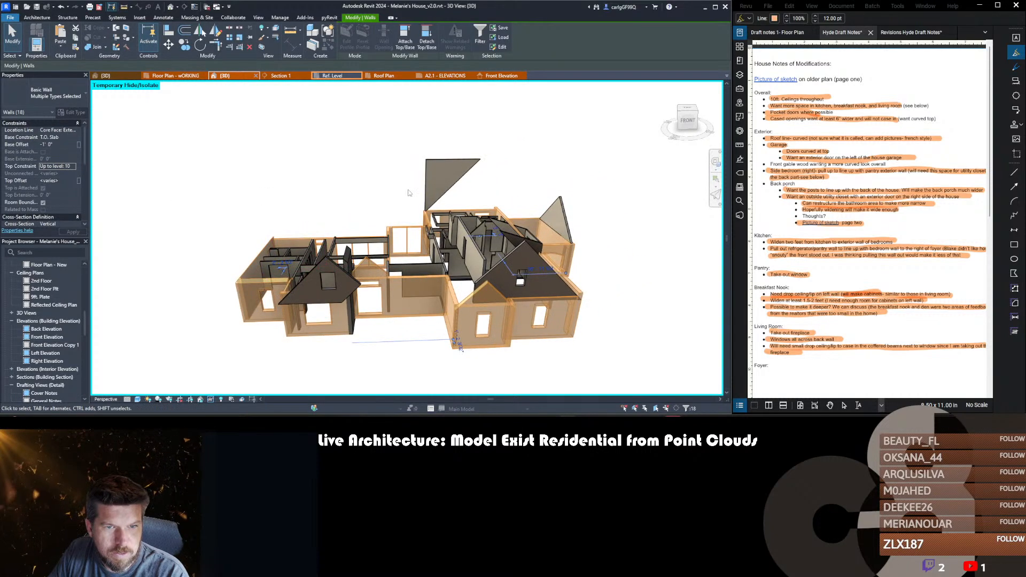
left_click(442, 182)
middle_click_drag(443, 183, 165, 198, "shift")
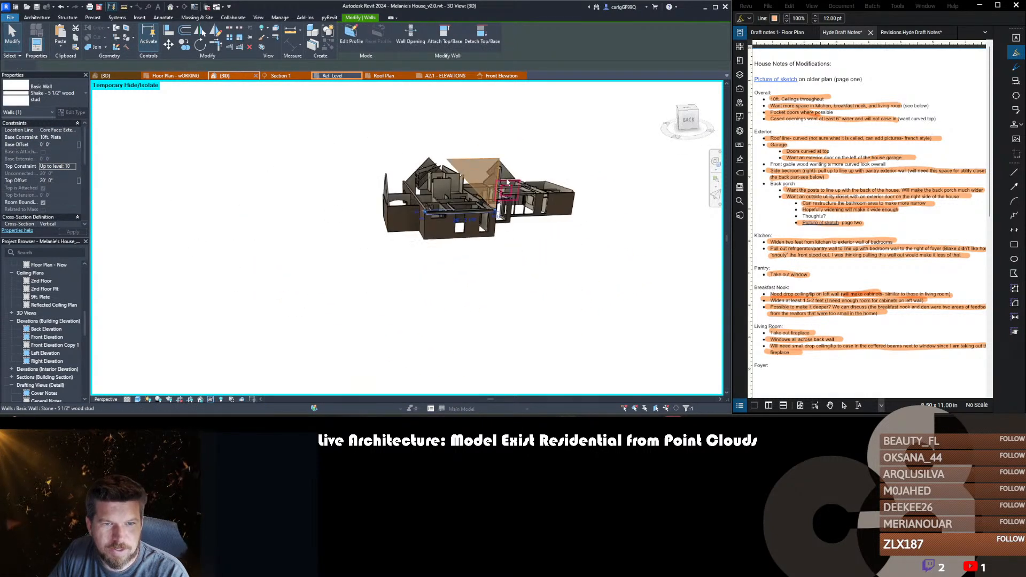
scroll(460, 160, "up", 5)
middle_click_drag(459, 160, 367, 259, "shift")
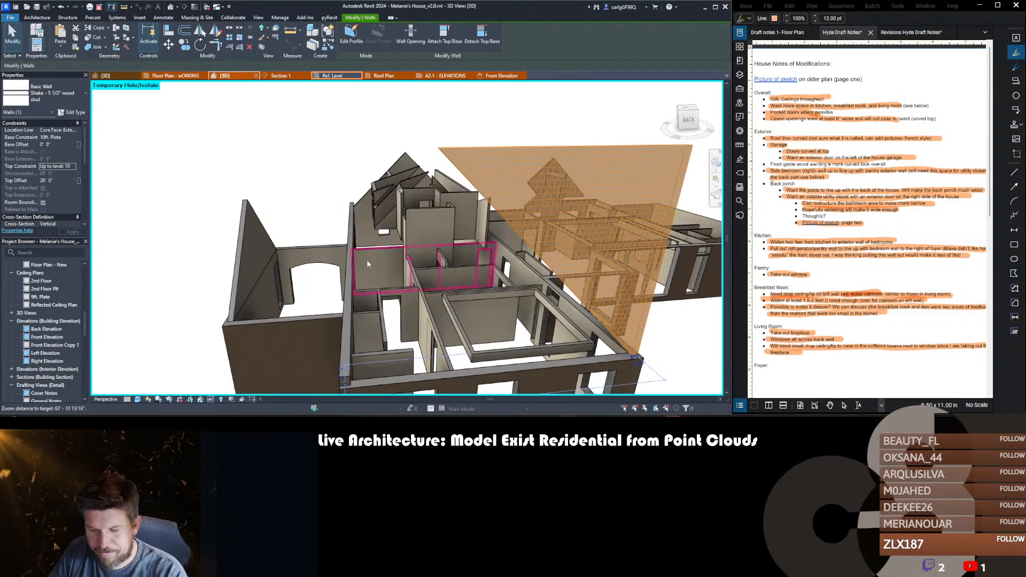
key("h")
key("r")
- Detach the top and base of the shake rear gable wall from everything it is attached to
double_click(549, 178)
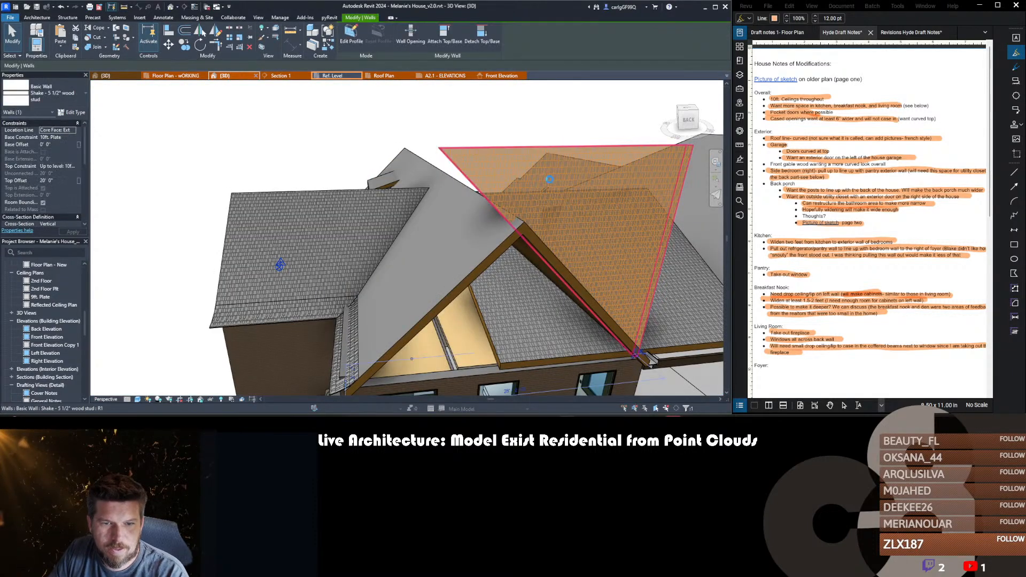
left_click(559, 214)
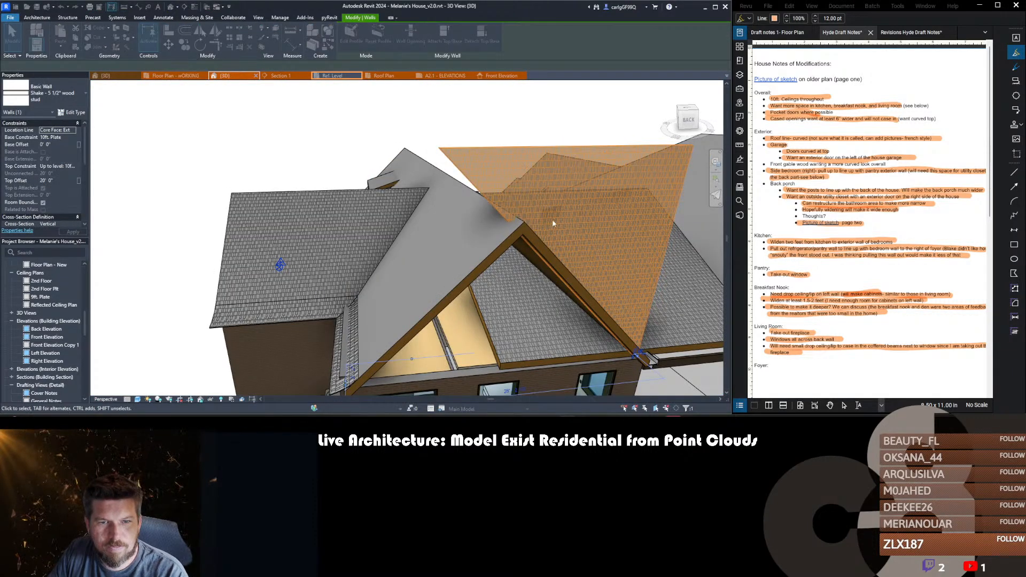
left_click(346, 33)
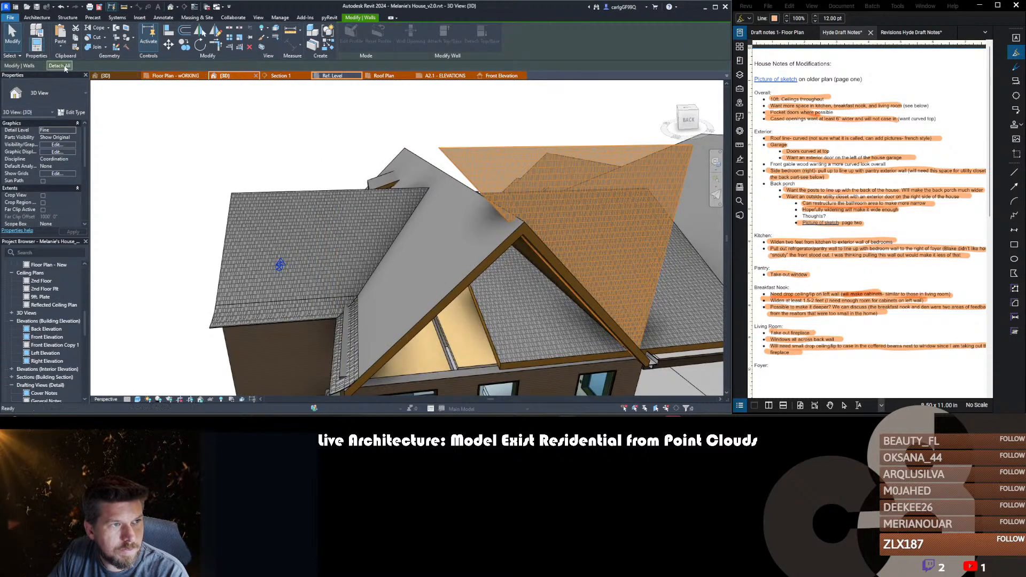
left_click(59, 66)
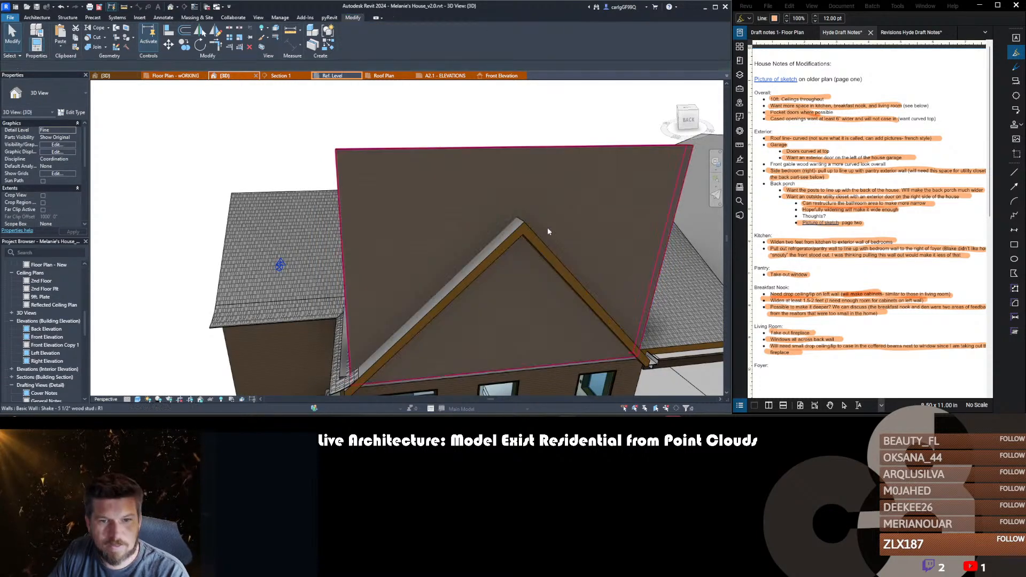
- Edit the rear gable wall's profile so its top edges follow both roof slopes up to the ridge, and finish the sketch
double_click(524, 293)
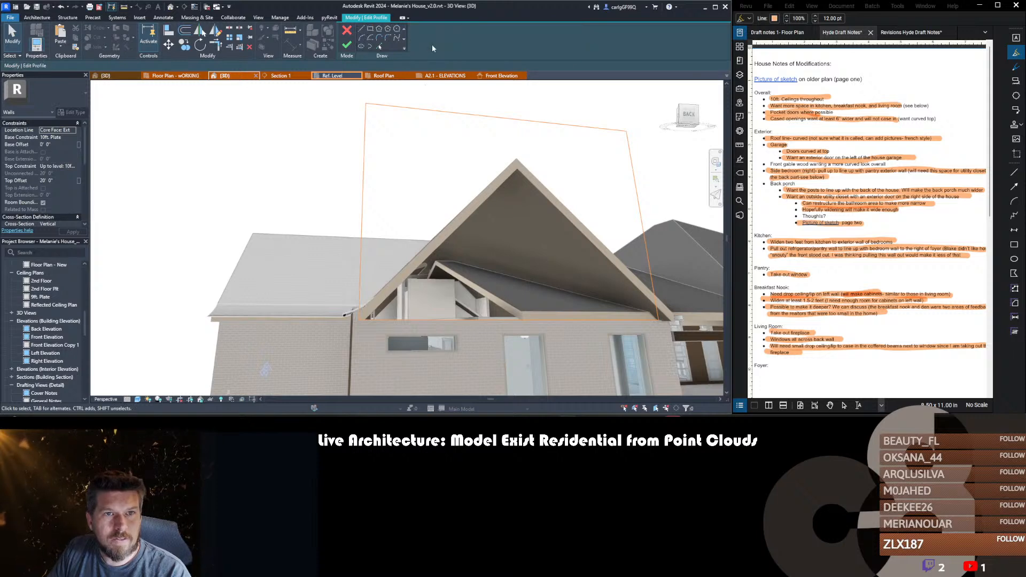
left_click(505, 225)
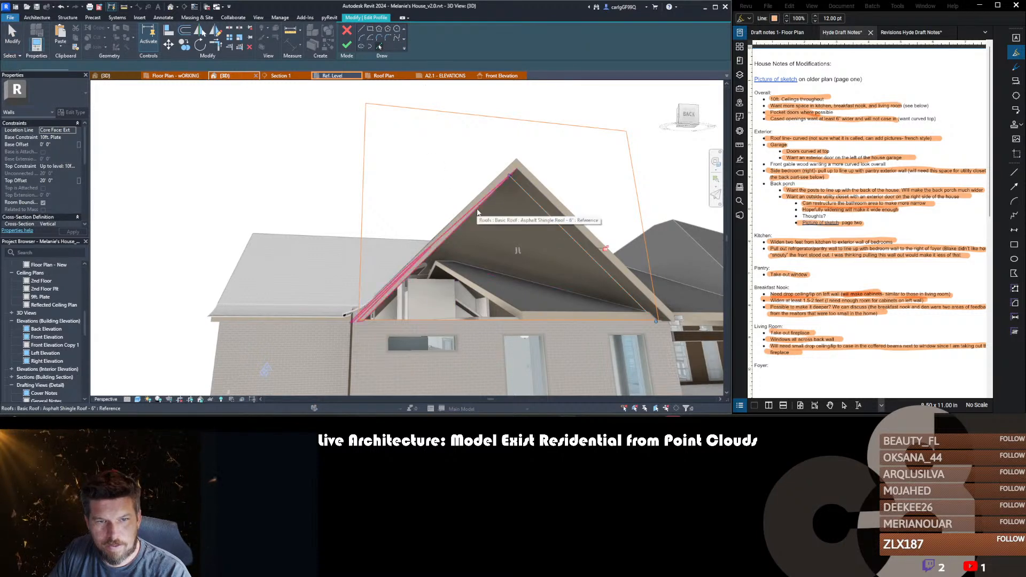
left_click(477, 209)
key("t")
key("r")
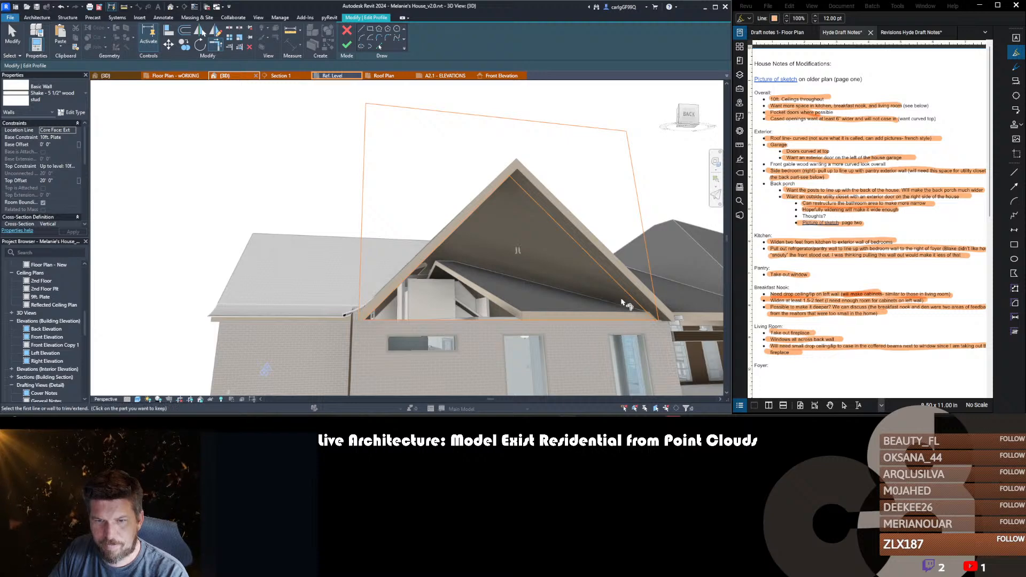
key("Tab")
left_click(650, 269)
key("Delete")
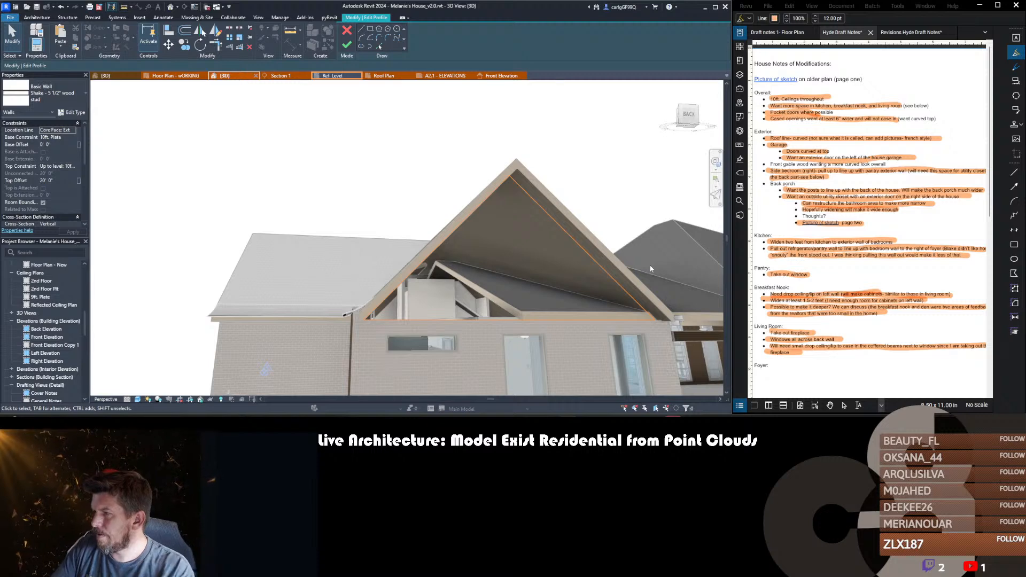
middle_click_drag(412, 203, 411, 205)
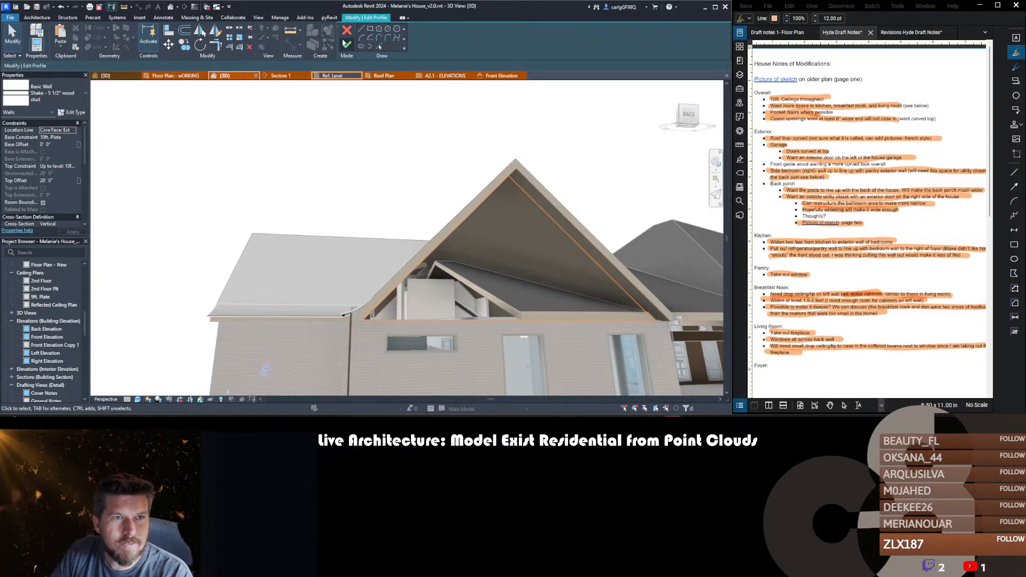
left_click(385, 163)
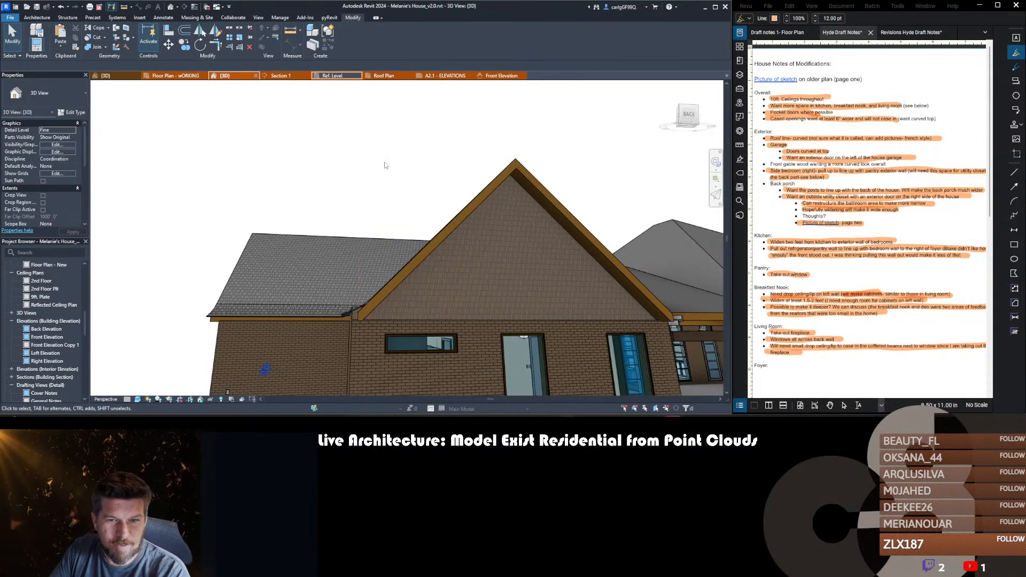
- Check the gables and roofs from the rear around to the front of the house, and save the project
scroll(385, 162, "down", 3)
middle_click_drag(384, 161, 449, 275, "shift")
scroll(450, 272, "down", 1)
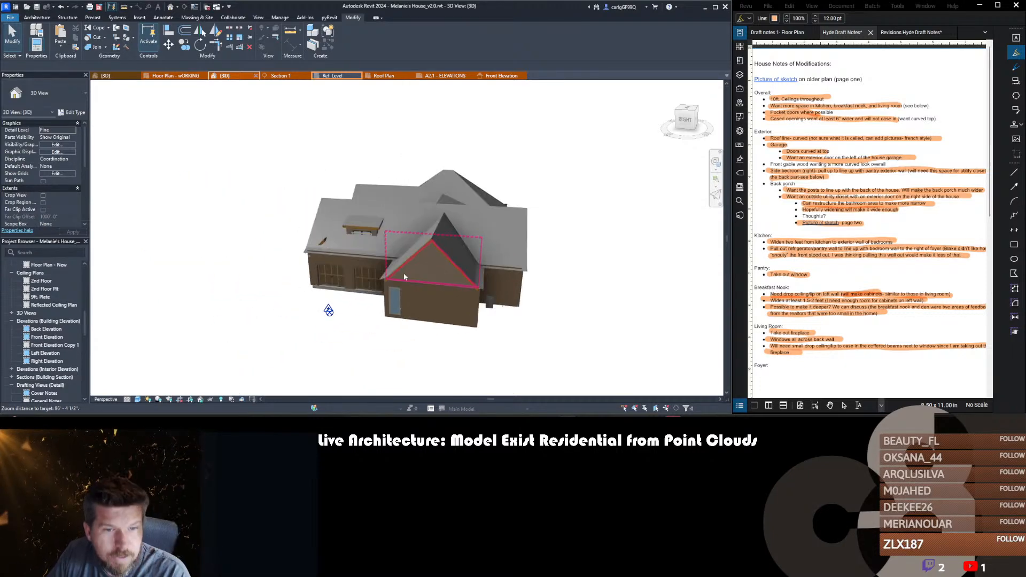
scroll(408, 278, "up", 1)
middle_click_drag(630, 364, 640, 279, "shift")
scroll(314, 316, "down", 2)
middle_click_drag(360, 263, 338, 261, "shift")
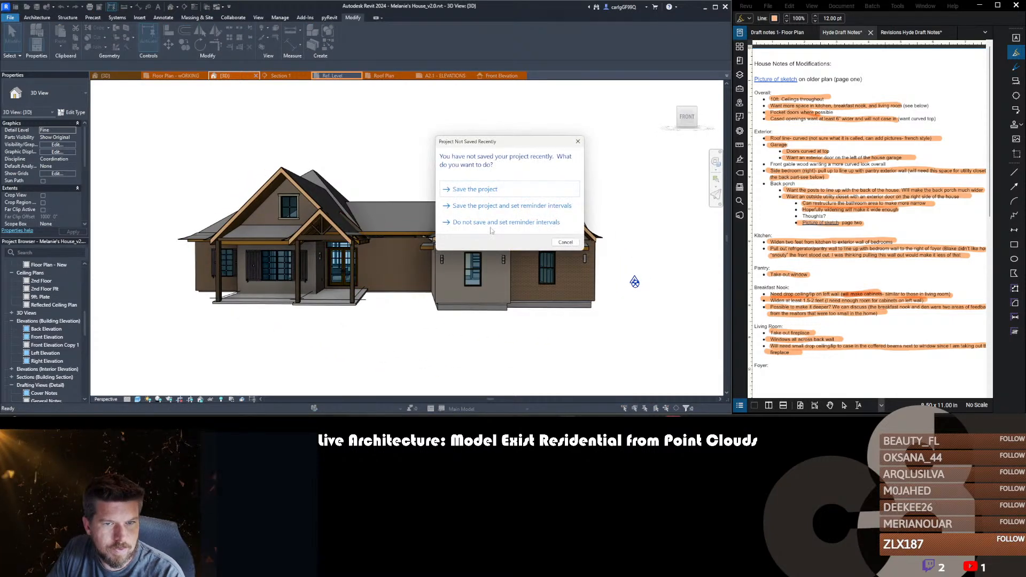
left_click(495, 189)
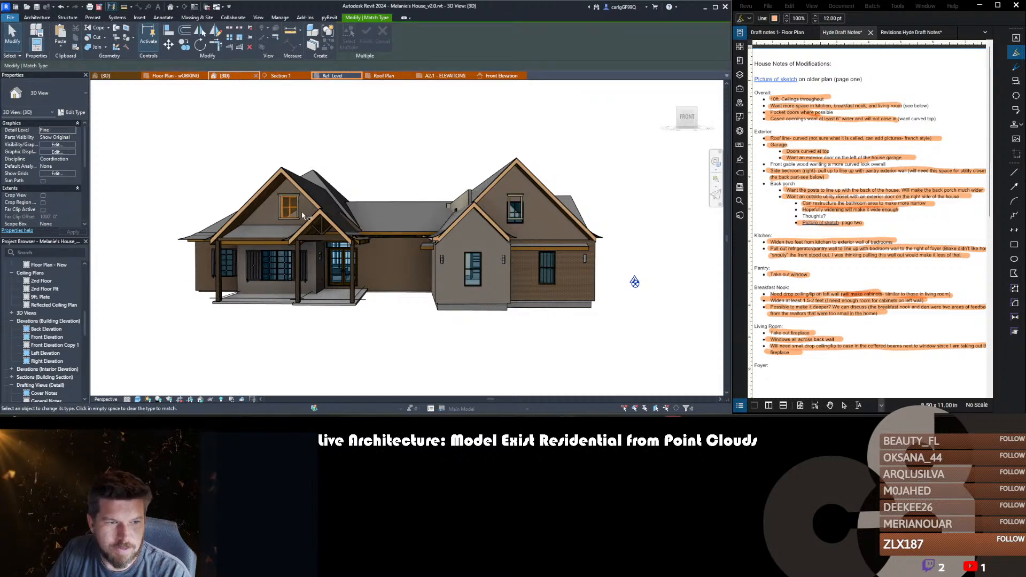
- Match the garage front gable window's type to the porch gable's Fixed - 4 Panel 3040 window
left_click(302, 223)
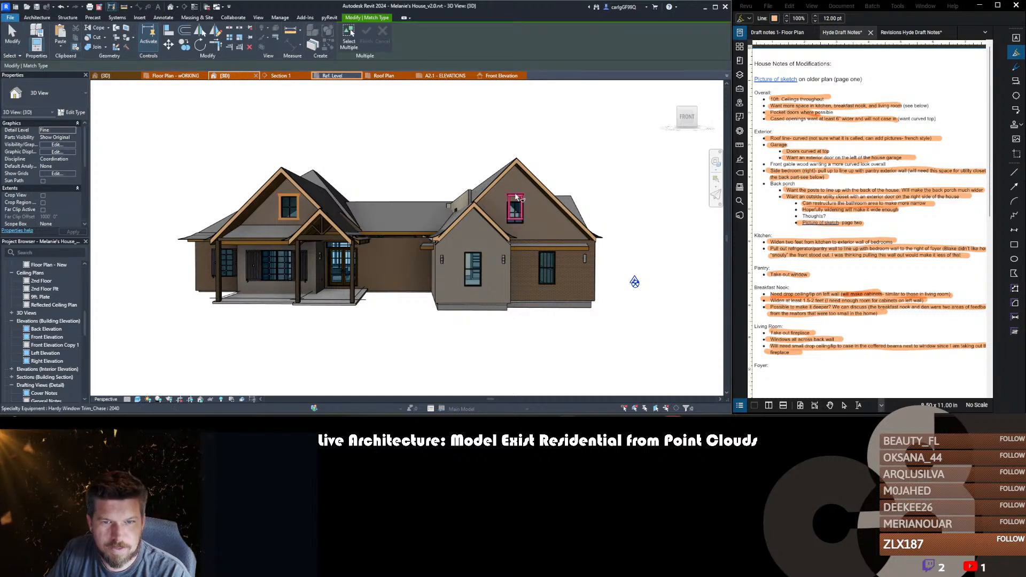
left_click(518, 216)
scroll(517, 214, "up", 3)
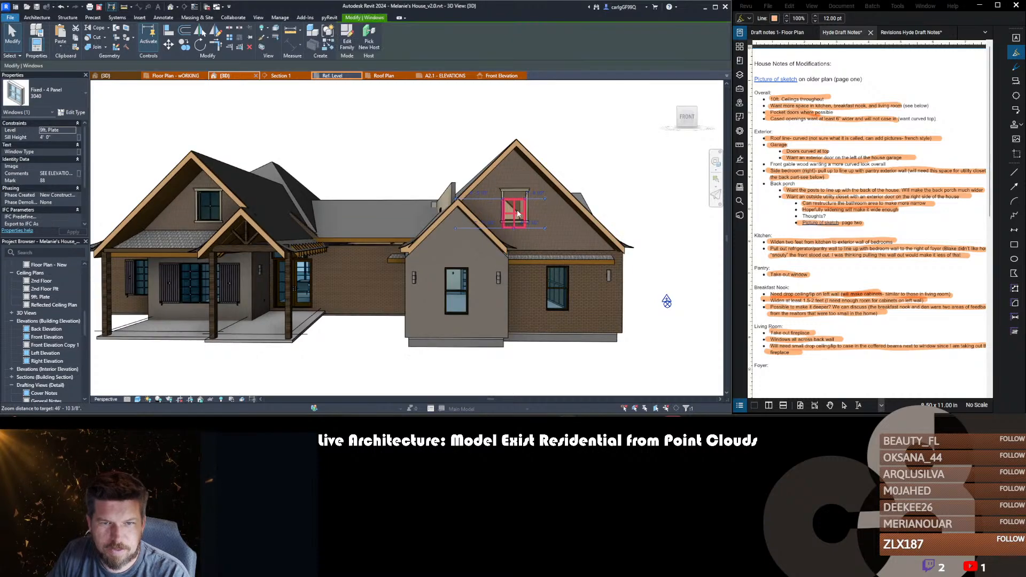
key("Escape")
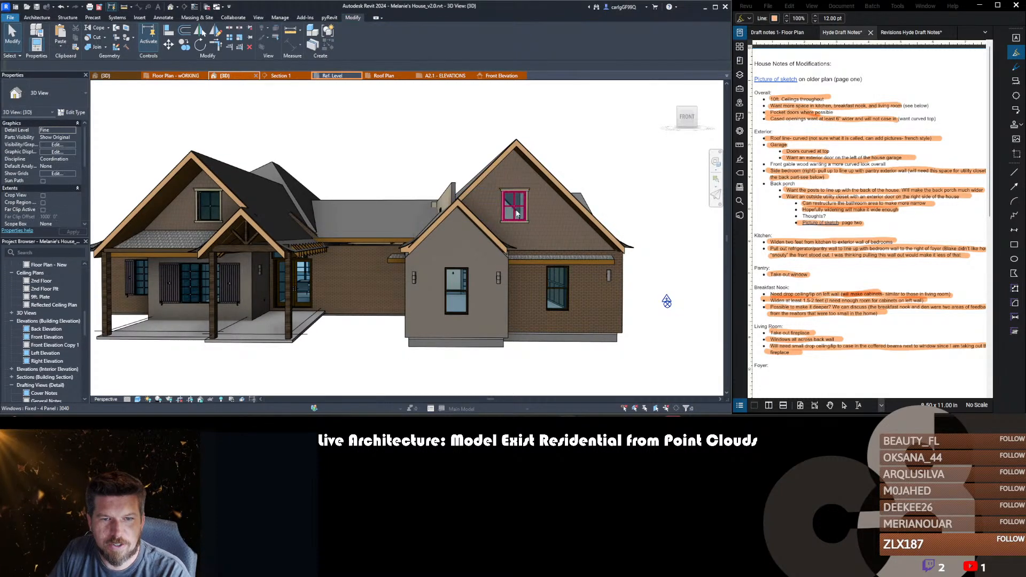
- Temporarily hide the main asphalt shingle roof over the garage to expose the dormer and second floor beneath it
middle_click_drag(299, 249, 395, 202, "shift")
scroll(422, 155, "up", 4)
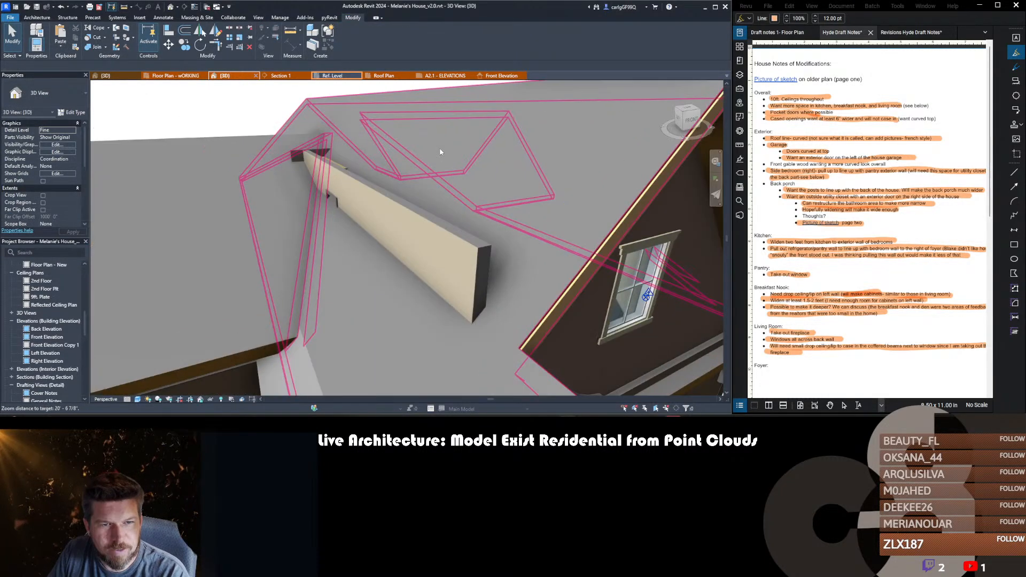
scroll(440, 152, "down", 3)
middle_click_drag(571, 321, 460, 295, "shift")
scroll(422, 230, "down", 6)
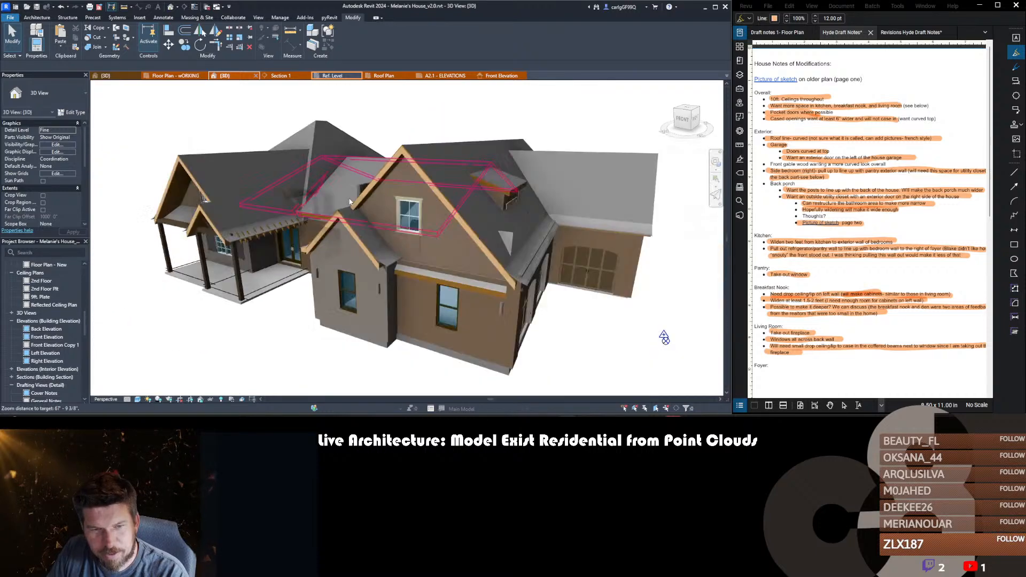
scroll(485, 193, "up", 4)
scroll(455, 212, "down", 2)
left_click(448, 231)
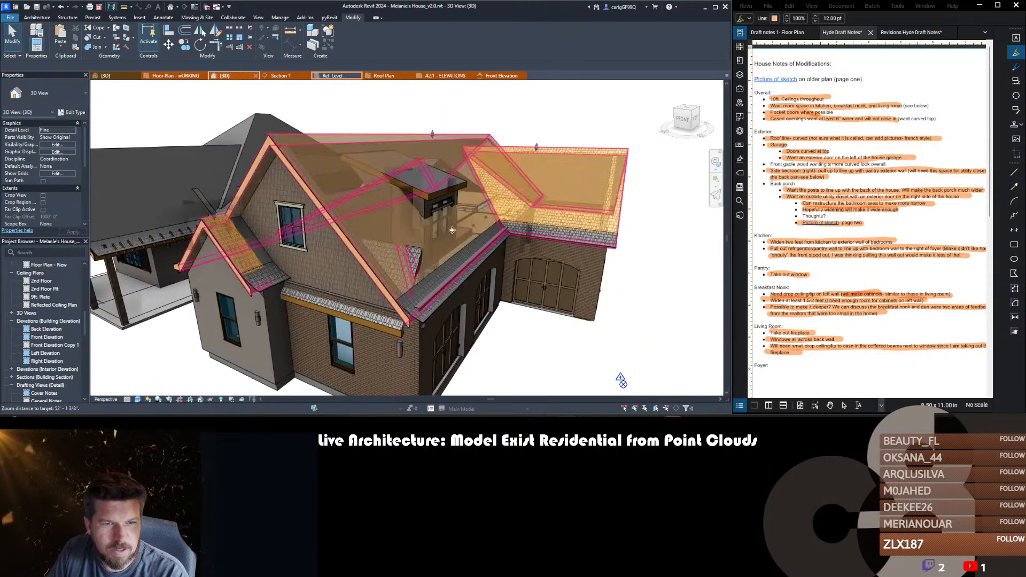
middle_click_drag(448, 230, 435, 238, "shift")
scroll(433, 238, "up", 6)
scroll(449, 236, "up", 1)
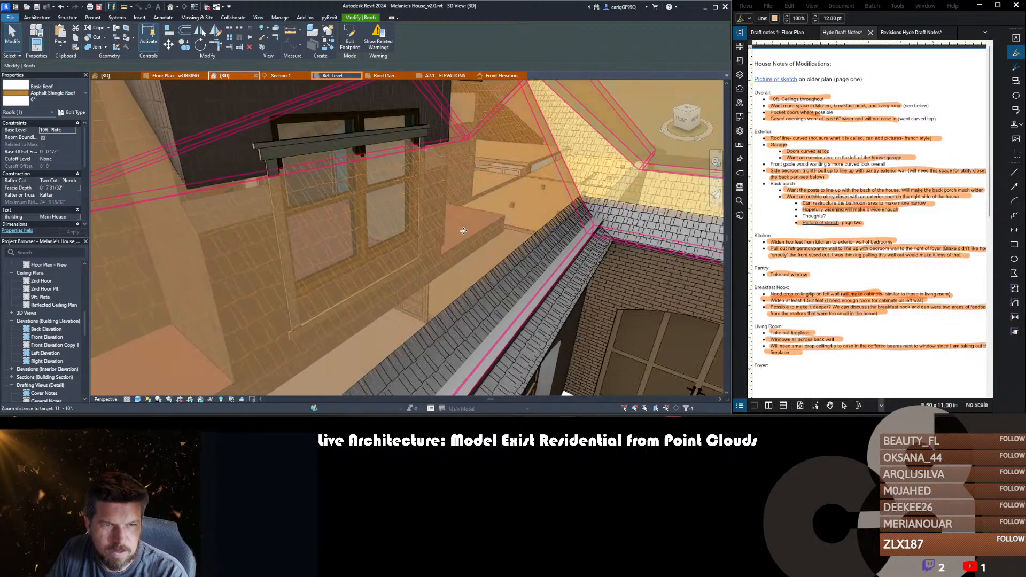
key("h")
key("h")
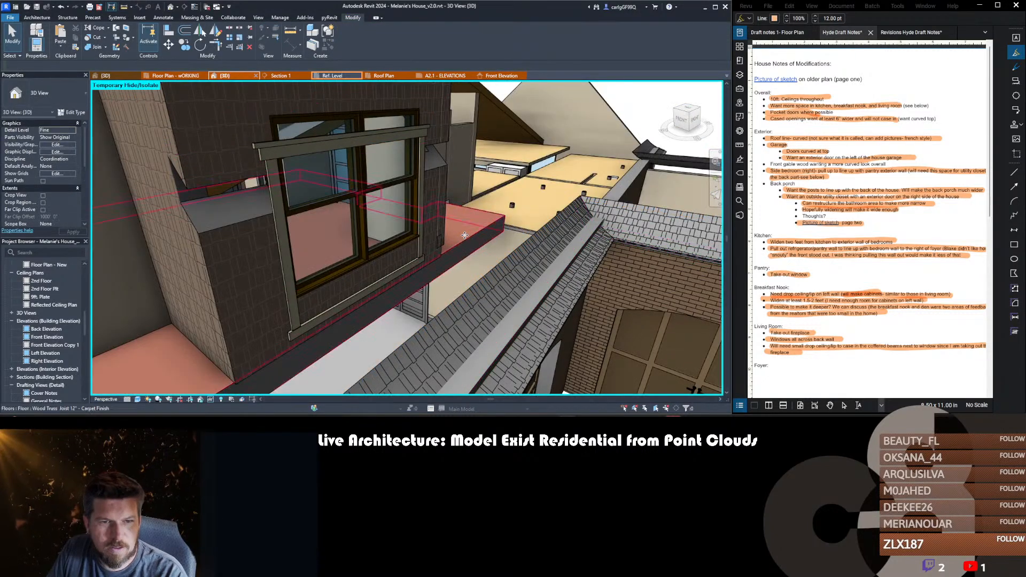
- Select the second-floor wood truss joist floor and examine its edges around the dormer and stairwell
left_click(464, 229)
key("h")
key("h")
left_click(526, 213)
scroll(545, 219, "down", 3)
scroll(545, 219, "up", 6)
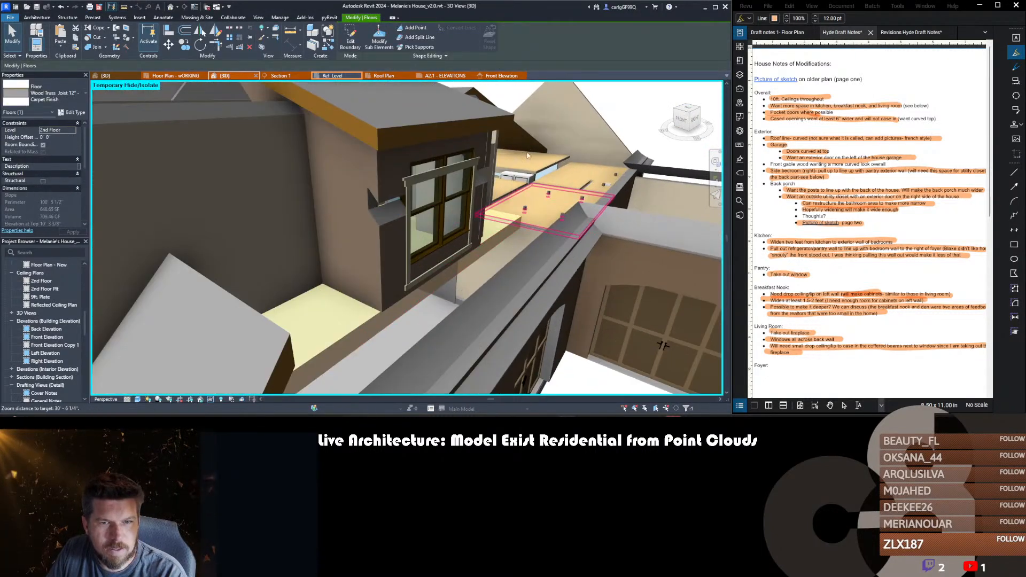
scroll(473, 251, "down", 2)
middle_click_drag(473, 252, 355, 266)
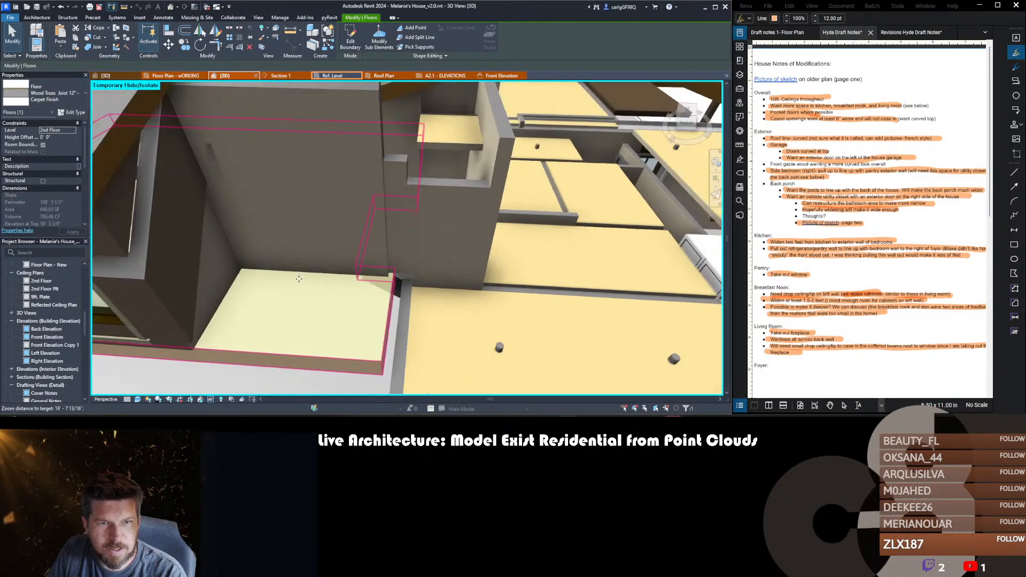
middle_click_drag(416, 236, 373, 285, "shift")
scroll(374, 268, "up", 5)
scroll(369, 283, "down", 3)
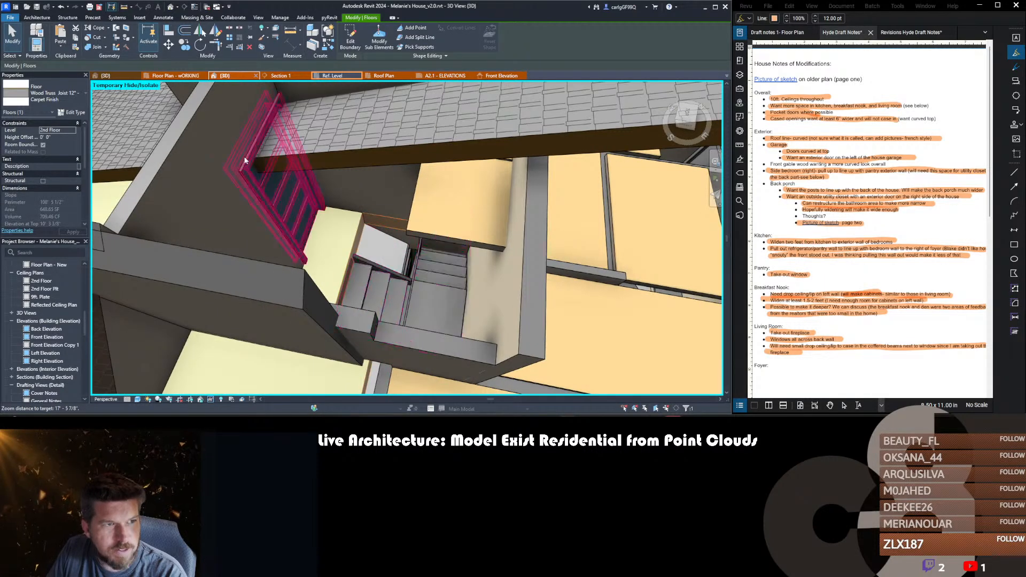
- Open the working floor plan and examine the stair, utility, kitchen and garage layout
left_click(176, 75)
scroll(350, 216, "down", 2)
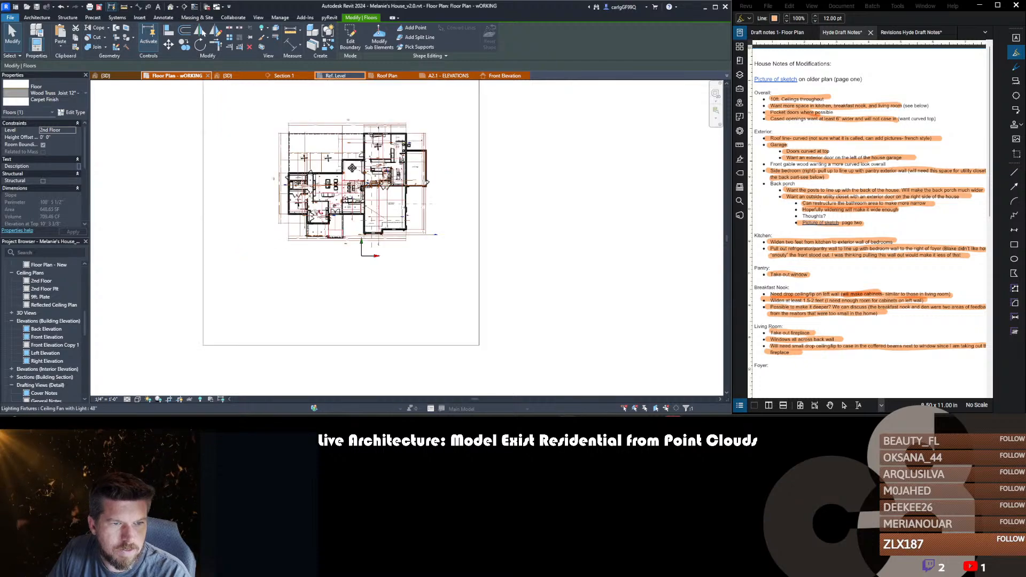
scroll(340, 212, "up", 5)
scroll(359, 186, "up", 5)
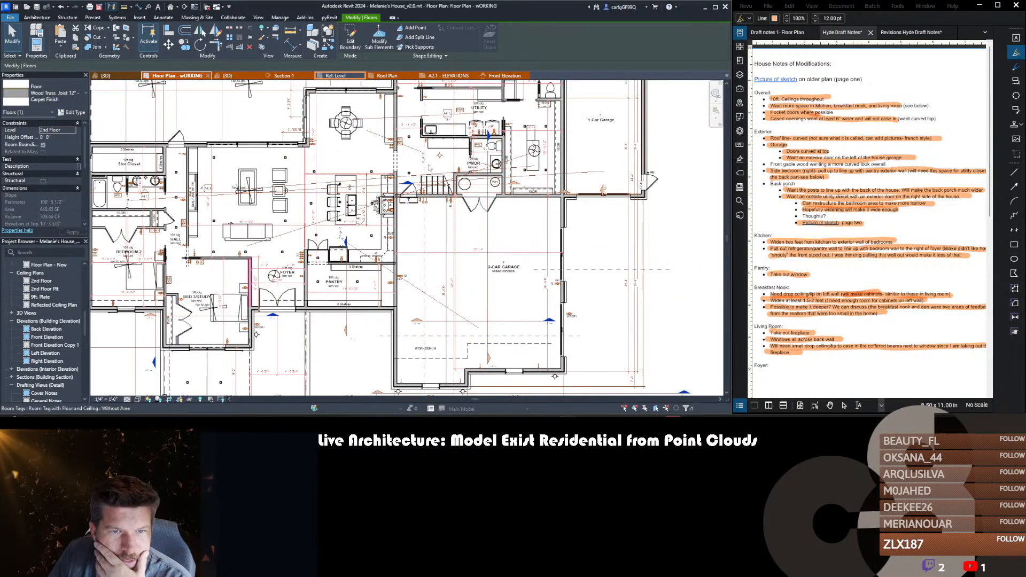
scroll(503, 218, "down", 3)
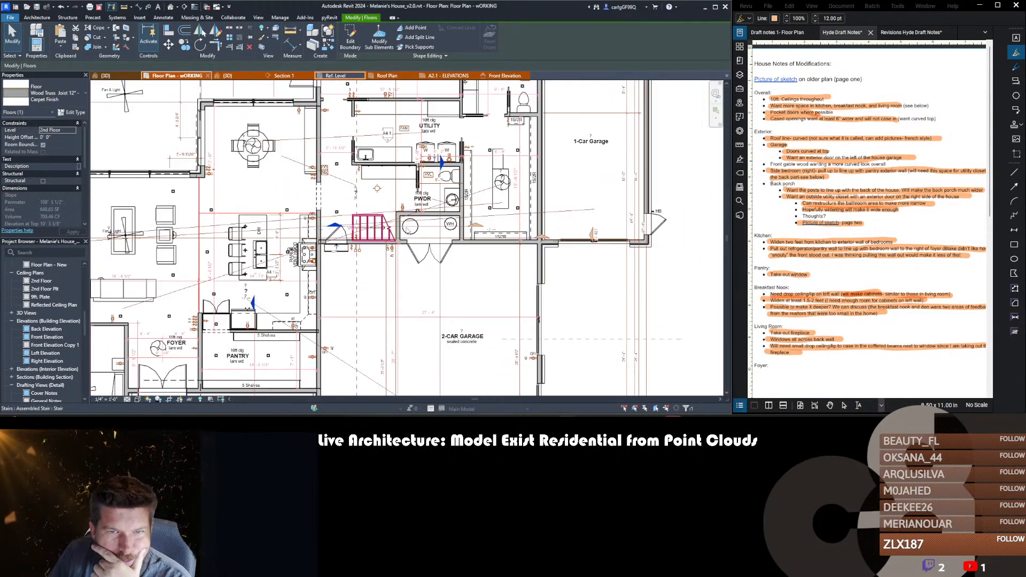
scroll(427, 235, "up", 4)
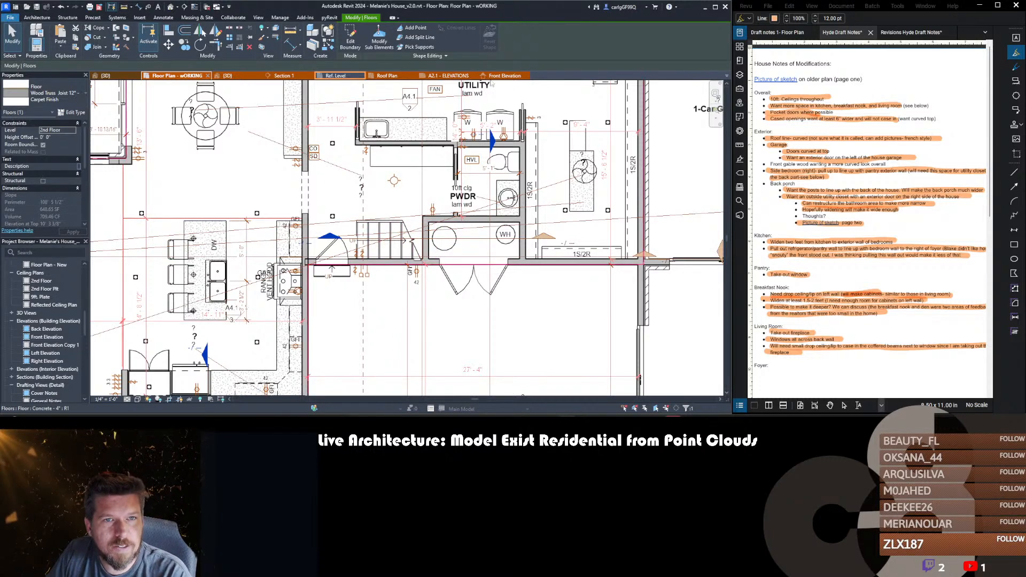
middle_click_drag(346, 196, 408, 194)
scroll(408, 194, "down", 2)
key("Escape")
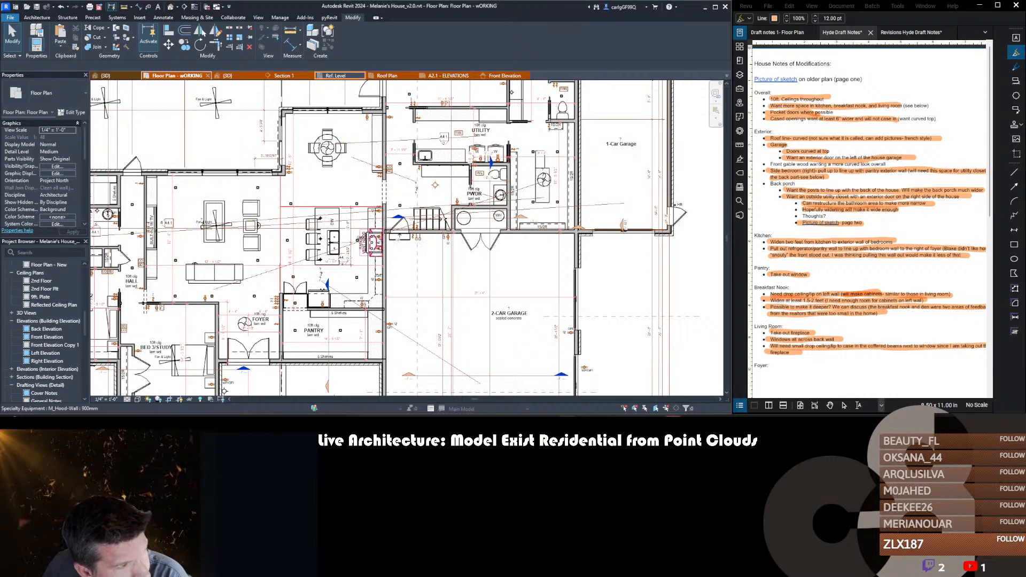
middle_click_drag(511, 279, 515, 238)
scroll(515, 238, "down", 1)
scroll(505, 285, "up", 1)
scroll(504, 285, "down", 2)
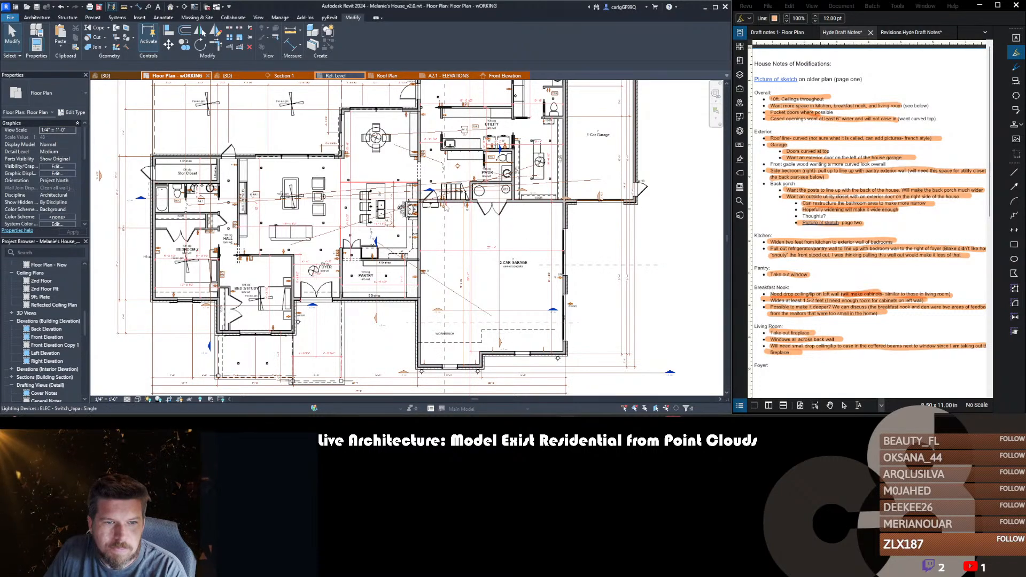
scroll(402, 207, "up", 4)
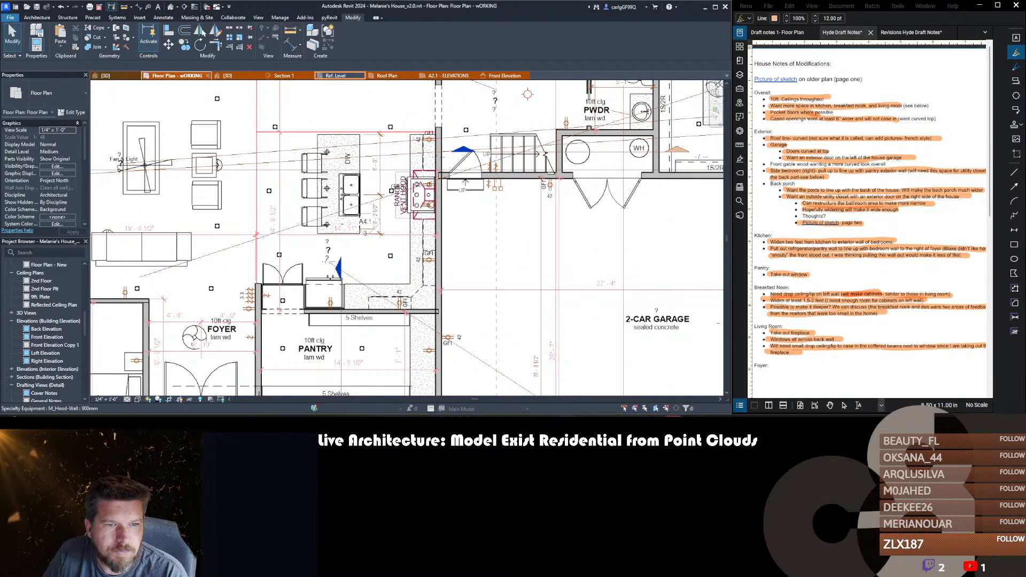
- Examine the working floor plan from the back porch and breakfast nook to the stairs and both garages
scroll(502, 192, "down", 5)
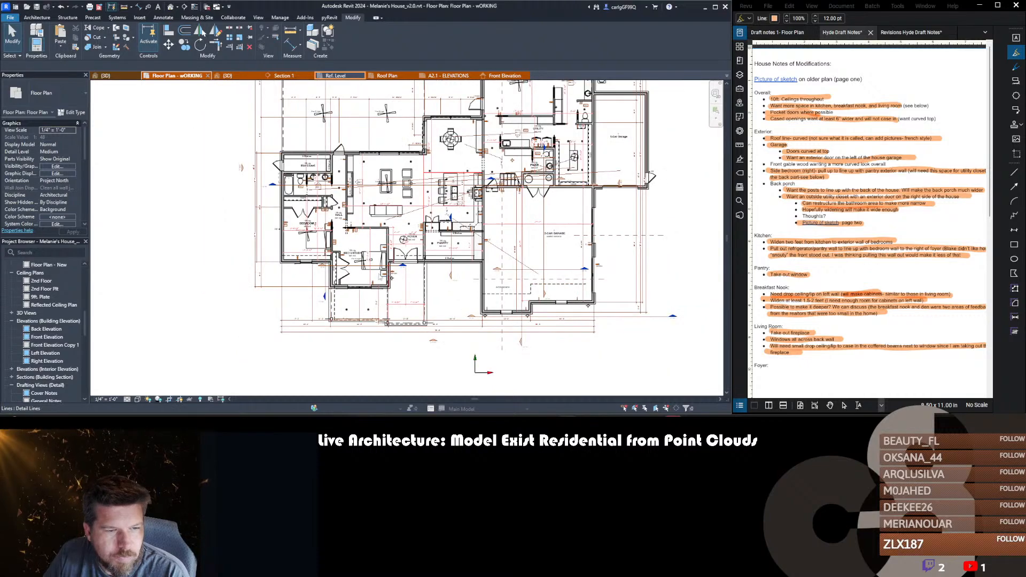
scroll(380, 276, "down", 1)
scroll(465, 133, "up", 3)
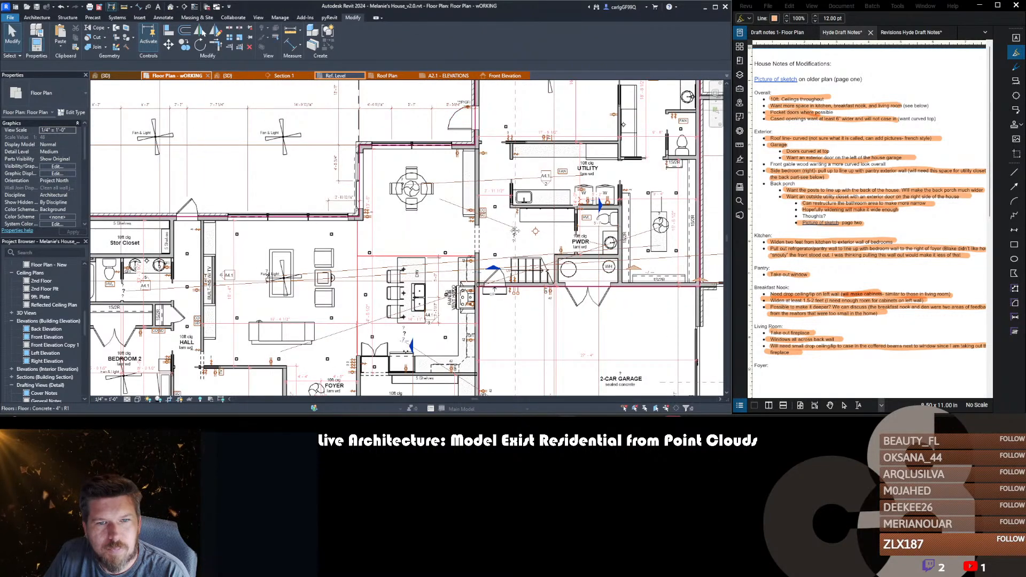
middle_click_drag(509, 216, 510, 282)
scroll(511, 282, "down", 2)
scroll(268, 180, "up", 3)
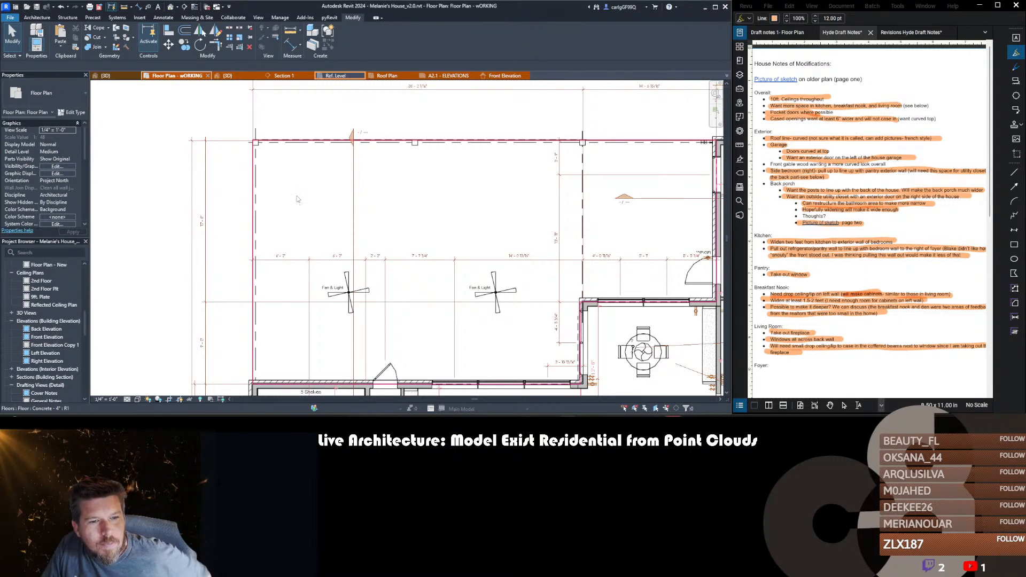
scroll(298, 199, "down", 3)
middle_click_drag(531, 336, 465, 262)
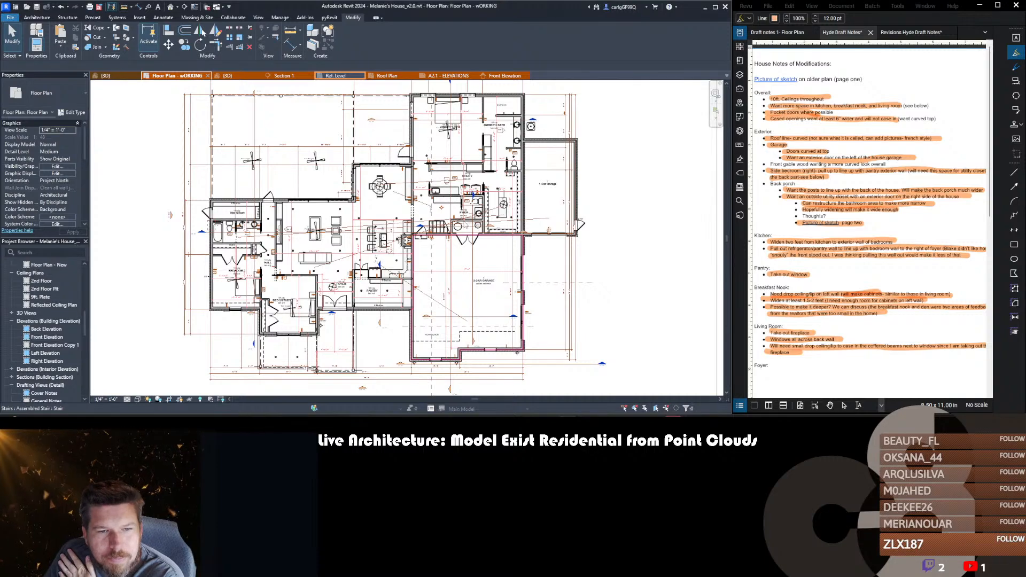
scroll(443, 227, "up", 3)
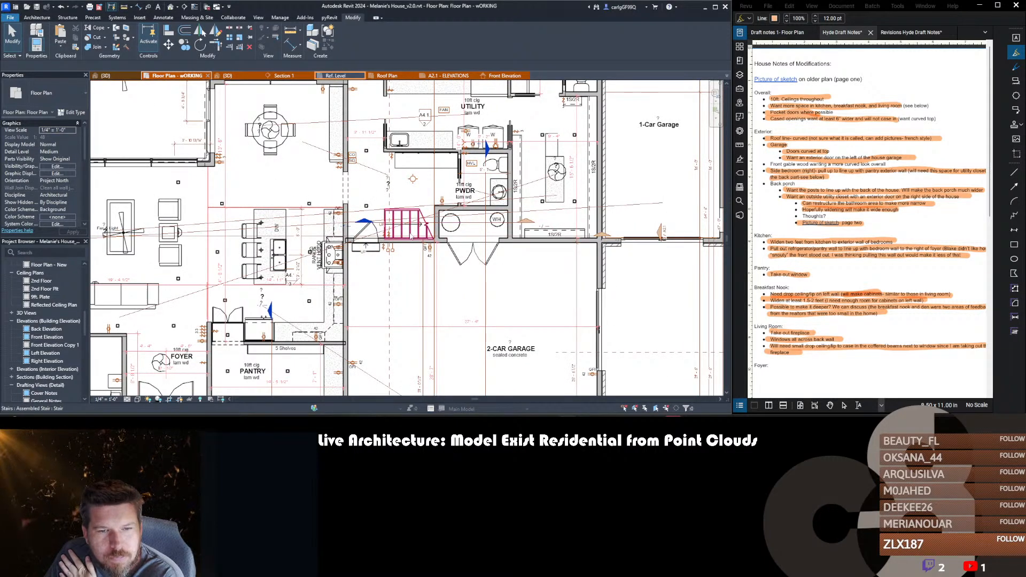
scroll(412, 238, "down", 2)
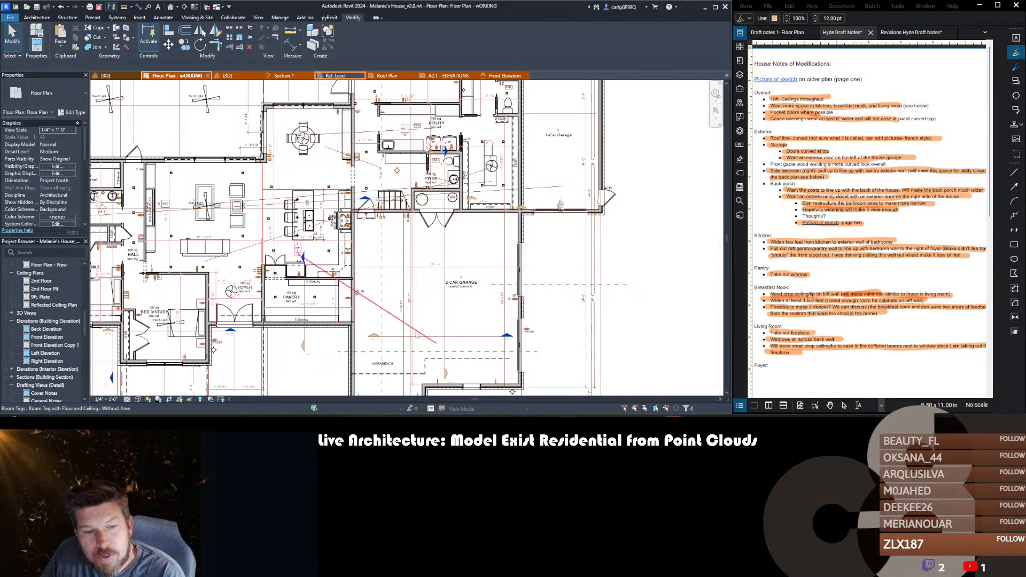
scroll(434, 271, "down", 1)
scroll(434, 272, "down", 2)
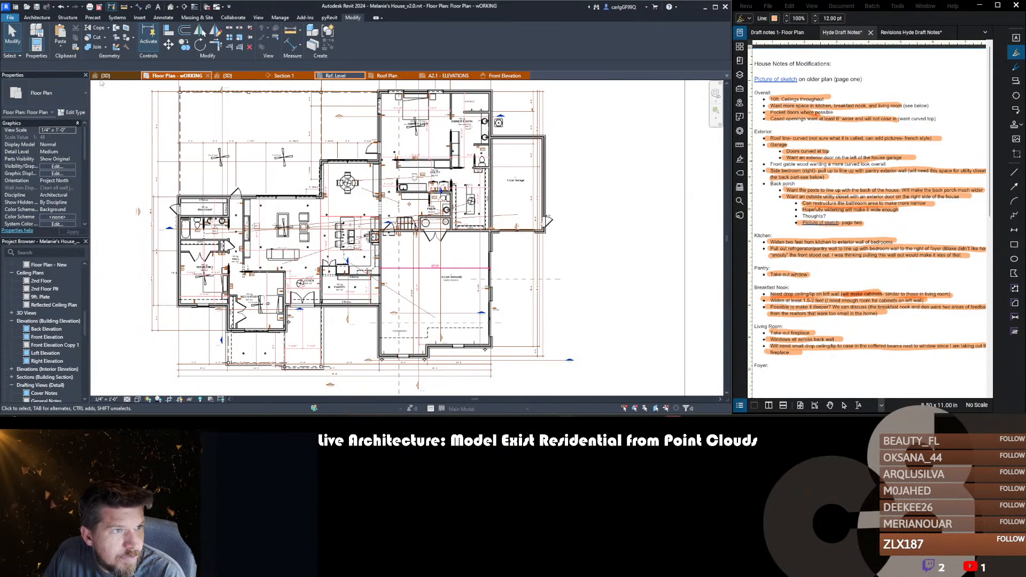
scroll(261, 178, "up", 1)
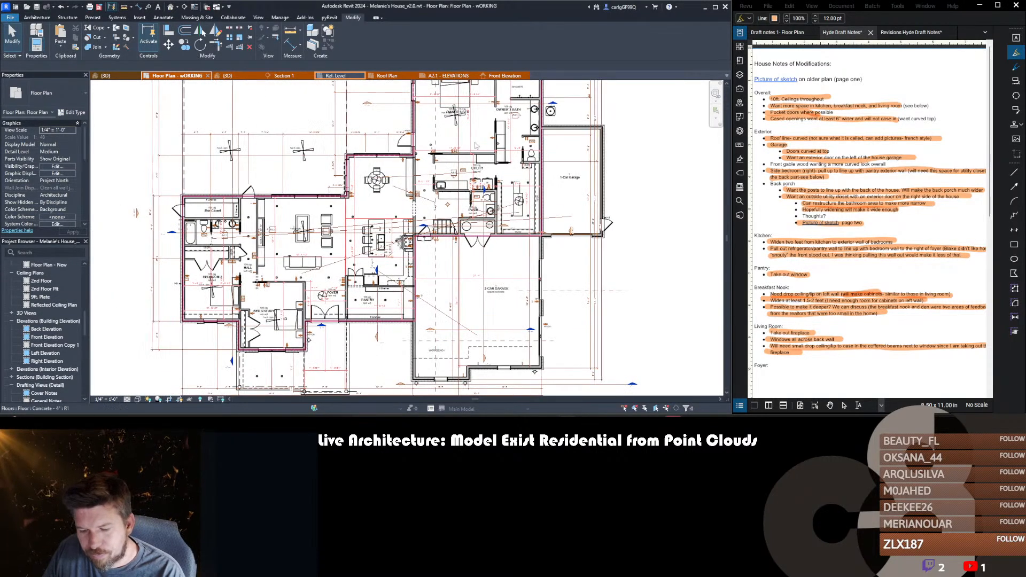
- Return to the 3D view and reset the temporary hide so the main roof shows above the garages again
key("ctrl+Tab")
scroll(473, 142, "down", 2)
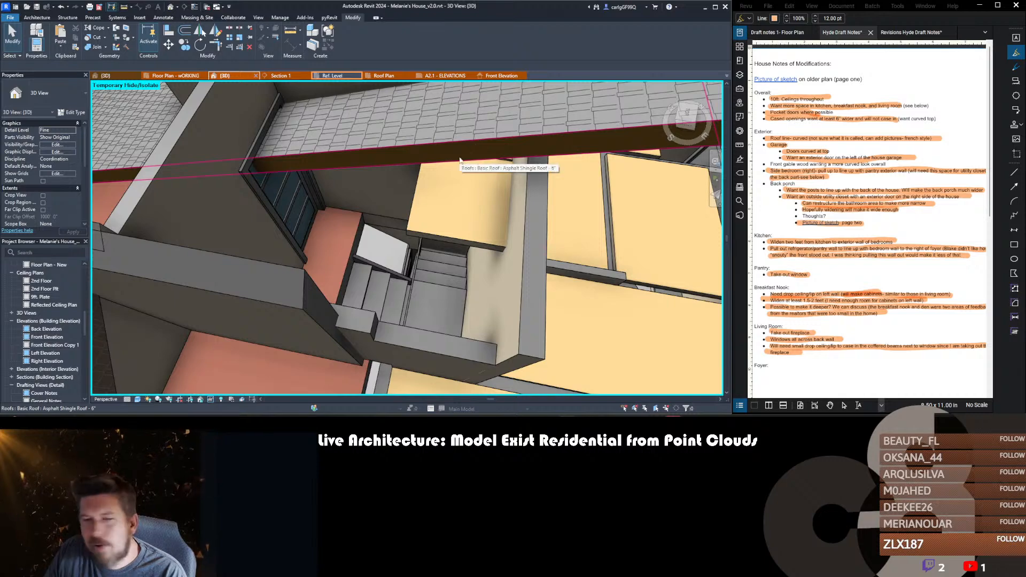
scroll(370, 181, "down", 4)
middle_click_drag(371, 230, 494, 179, "shift")
scroll(497, 178, "down", 3)
scroll(278, 242, "up", 2)
middle_click_drag(276, 243, 347, 251, "shift")
key("h")
key("r")
middle_click_drag(360, 210, 436, 292)
scroll(377, 208, "down", 2)
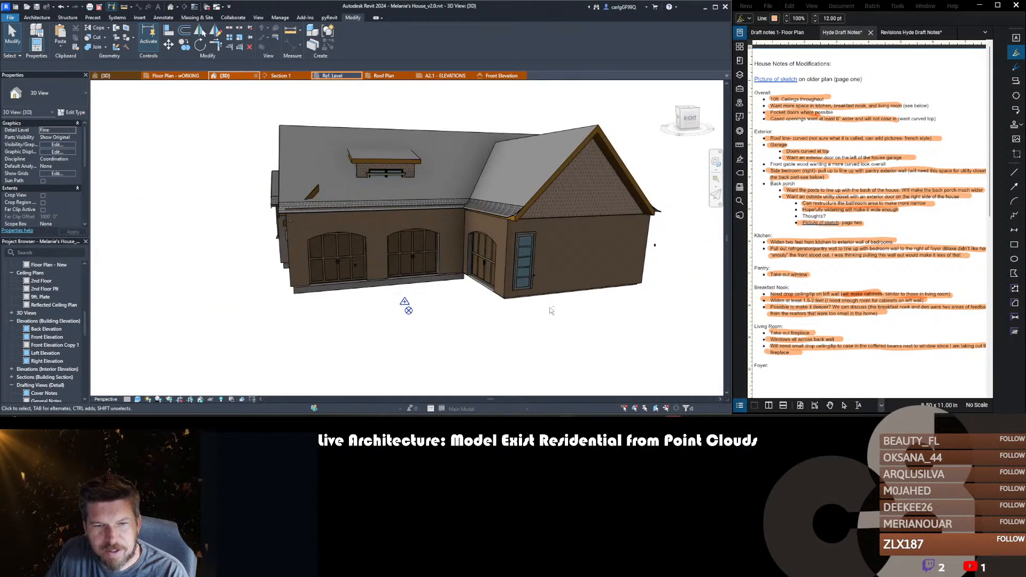
- Add the two-car garage's Thickened 24" x 12" slab edge to the one-car garage slab, below its arched door and gable wall
middle_click_drag(551, 310, 552, 259, "shift")
left_click(407, 302)
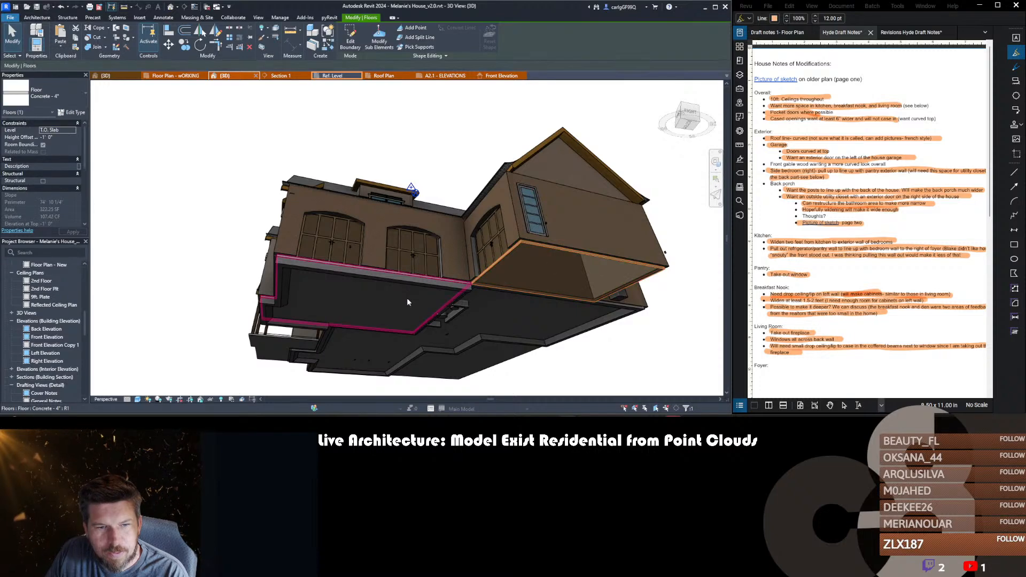
left_click(447, 285)
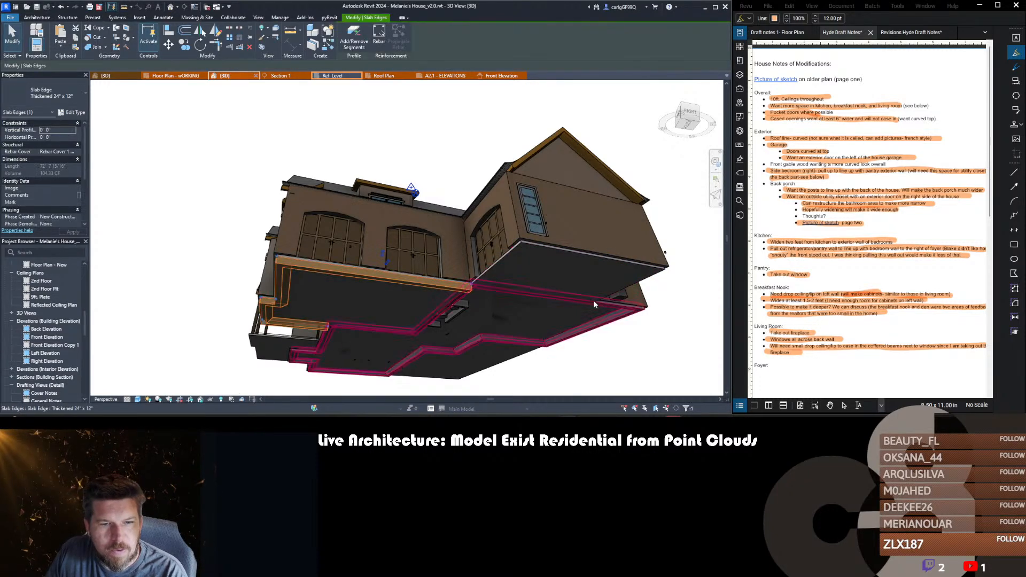
key("c")
key("s")
left_click(514, 245)
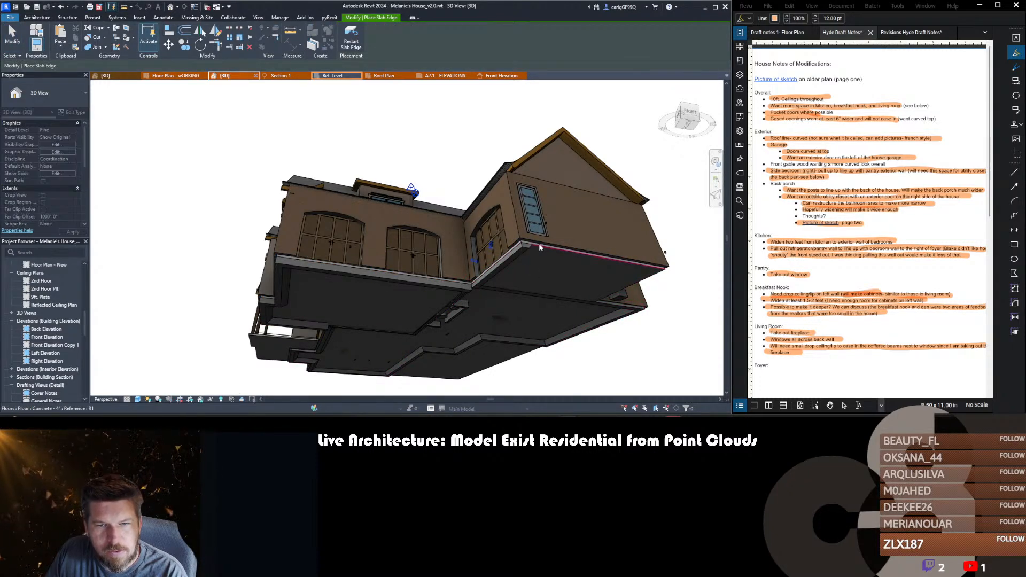
left_click(545, 244)
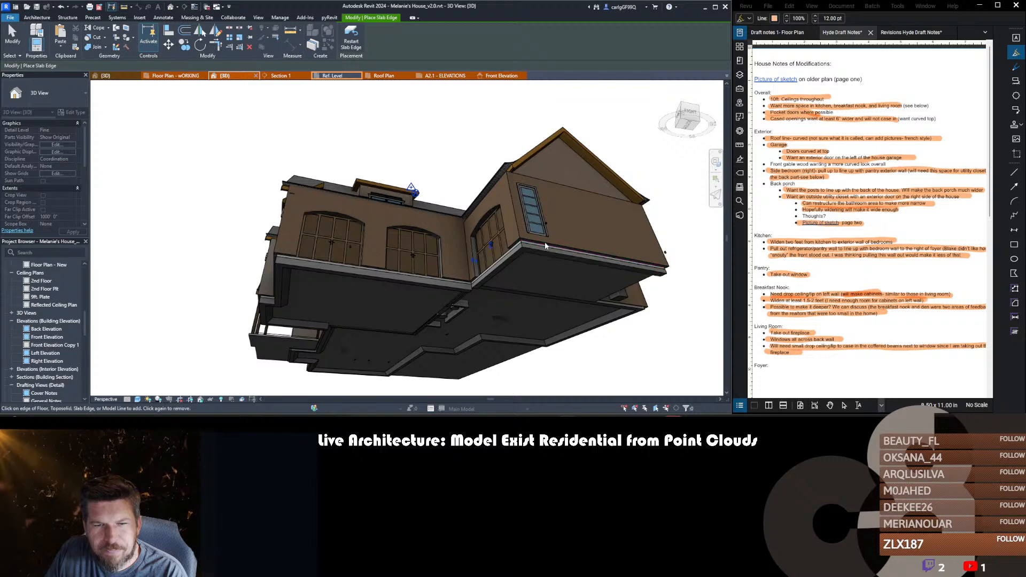
- Continue the slab edge along the one-car garage slab's rear side near the outdoor unit, and finish placing it
middle_click_drag(570, 273, 321, 296, "shift")
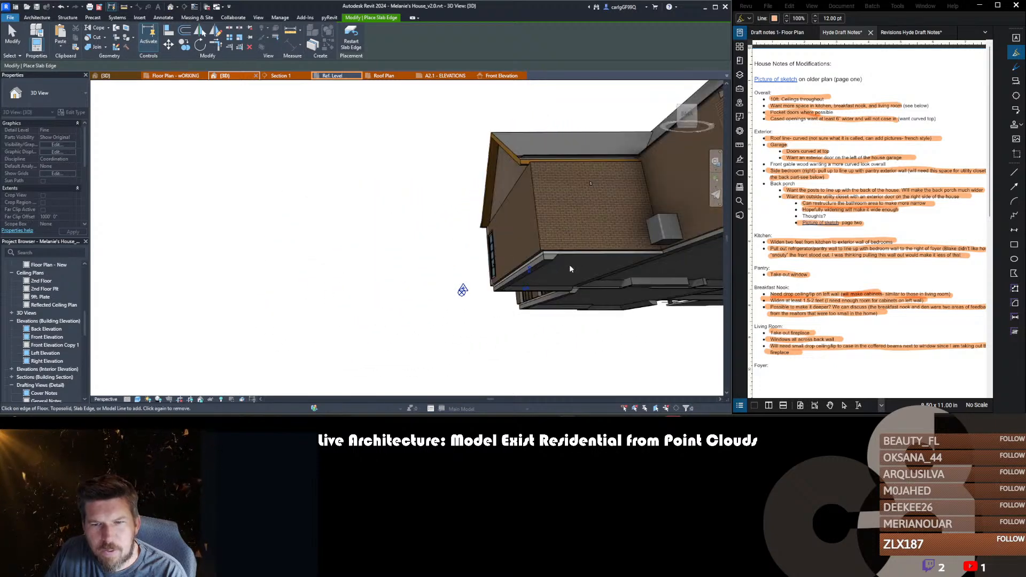
scroll(580, 268, "up", 2)
middle_click_drag(582, 271, 483, 242, "shift")
left_click(546, 213)
scroll(483, 241, "down", 3)
key("Escape")
key("Escape")
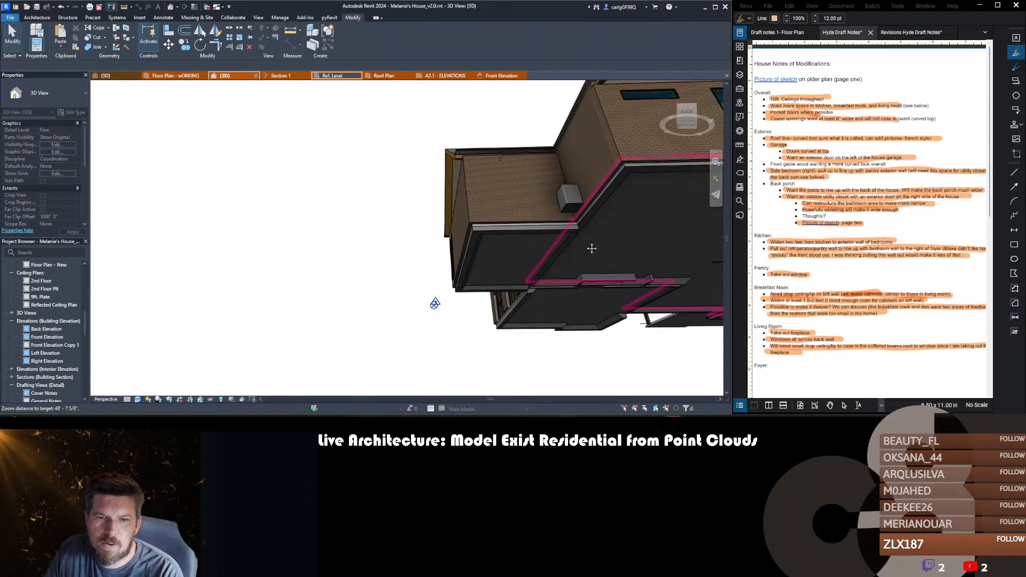
middle_click_drag(591, 248, 327, 253, "shift")
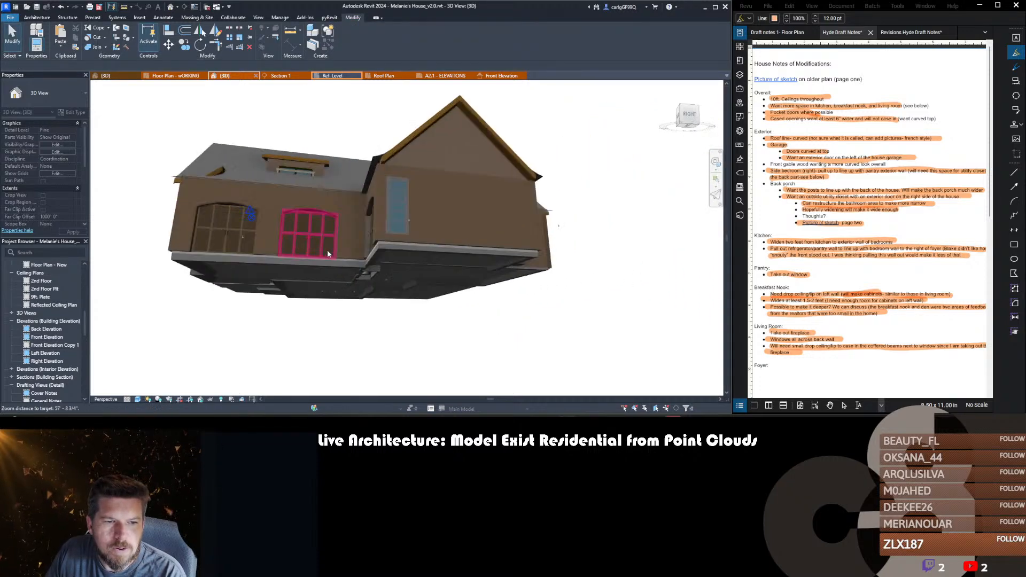
- Examine the thickened slab edges beneath the garage doors where they meet at the inside corner
scroll(331, 255, "up", 2)
left_click(442, 259)
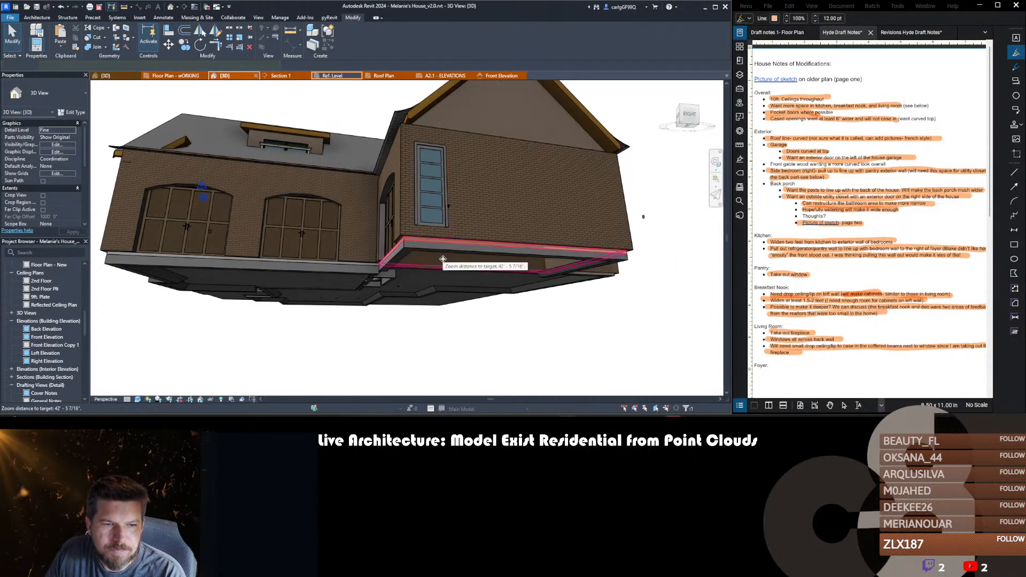
left_click(385, 270)
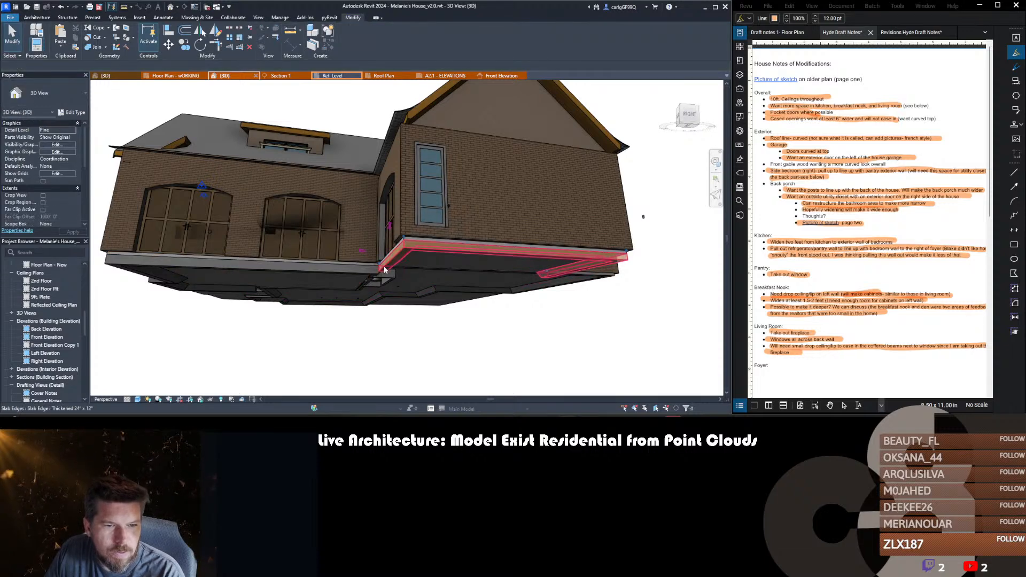
left_click(349, 271)
middle_click_drag(375, 269, 427, 265, "shift")
scroll(431, 279, "up", 3)
scroll(431, 278, "up", 3)
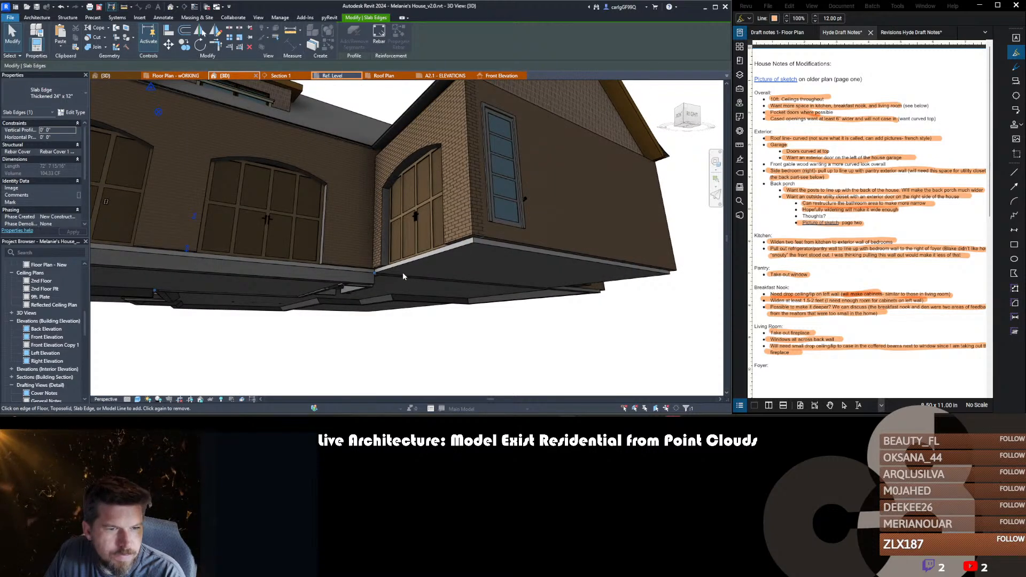
key("Escape")
scroll(368, 269, "up", 5)
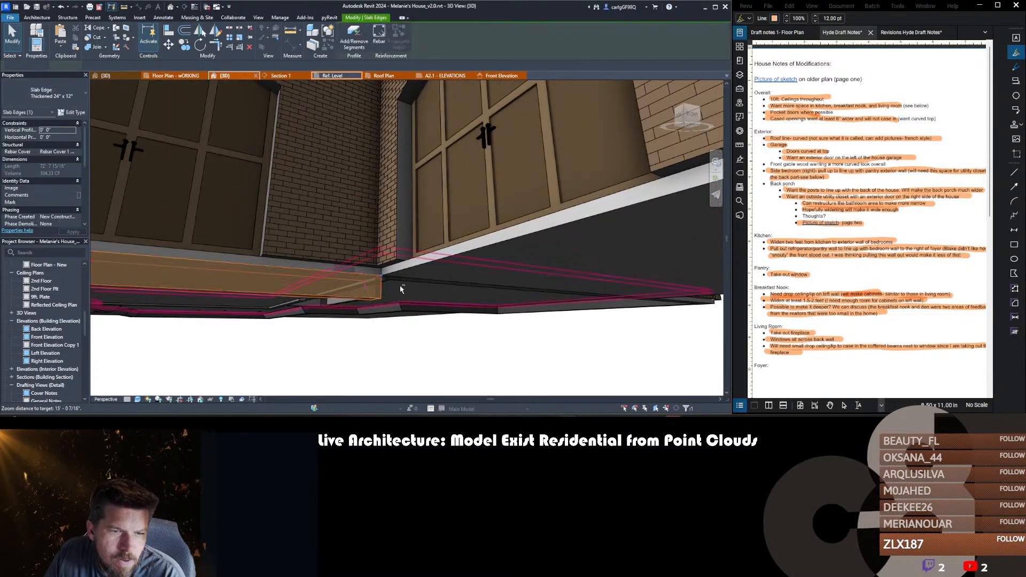
middle_click_drag(402, 289, 460, 214, "shift")
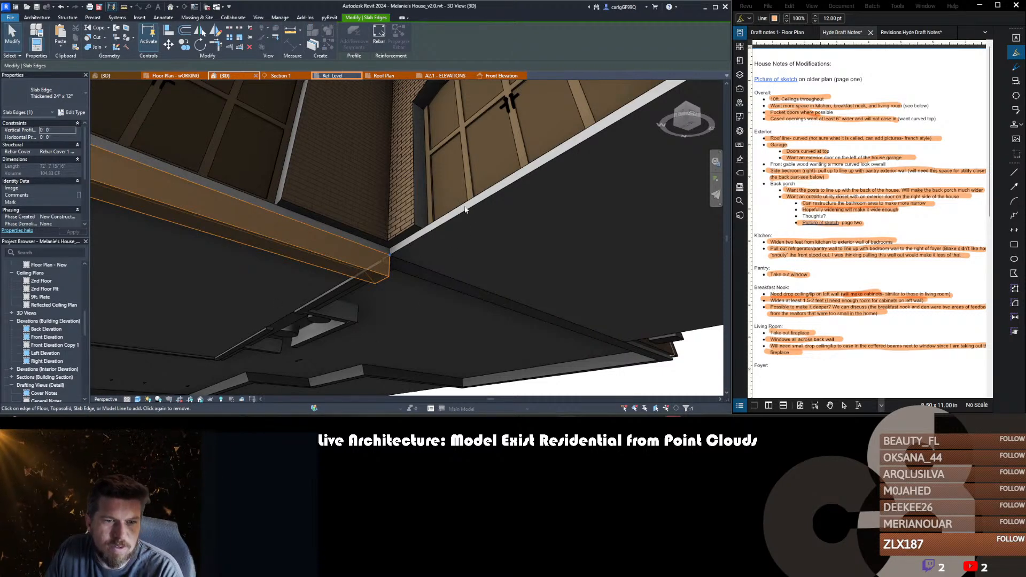
key("Escape")
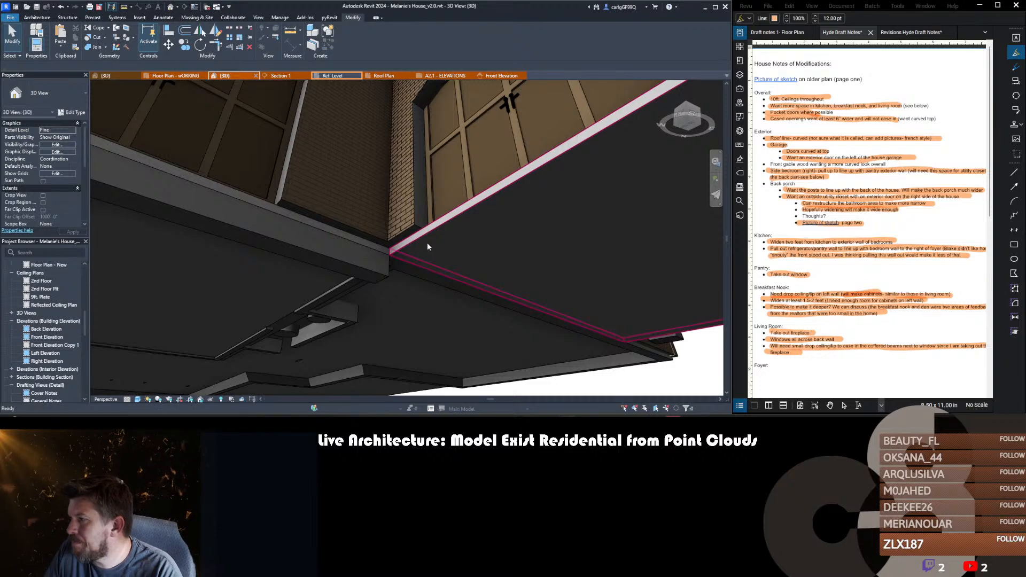
- Examine the brick front wall between the entry doors and the projecting gable
scroll(427, 244, "down", 5)
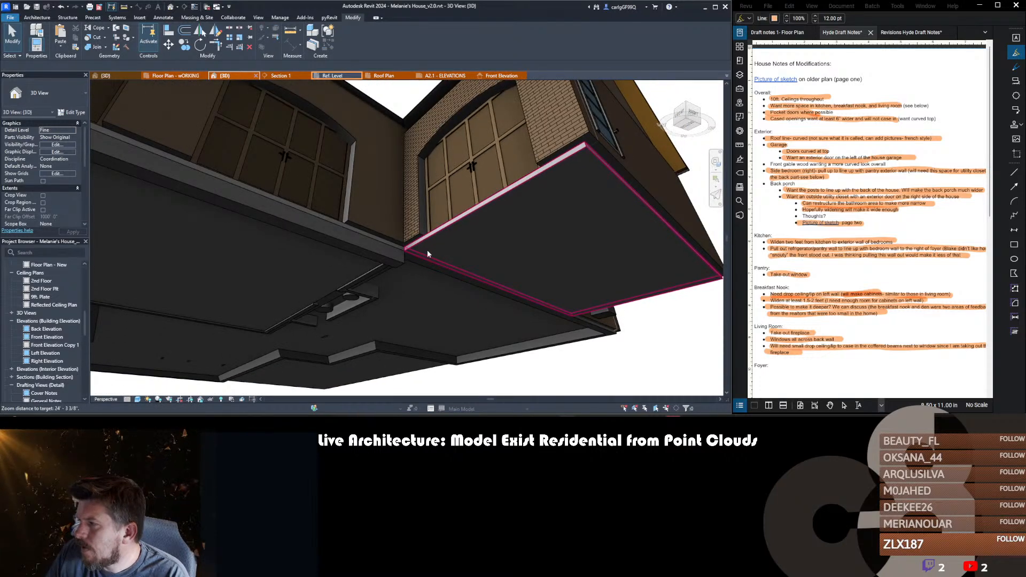
scroll(428, 249, "down", 6)
middle_click_drag(439, 268, 538, 299, "shift")
scroll(335, 277, "up", 3)
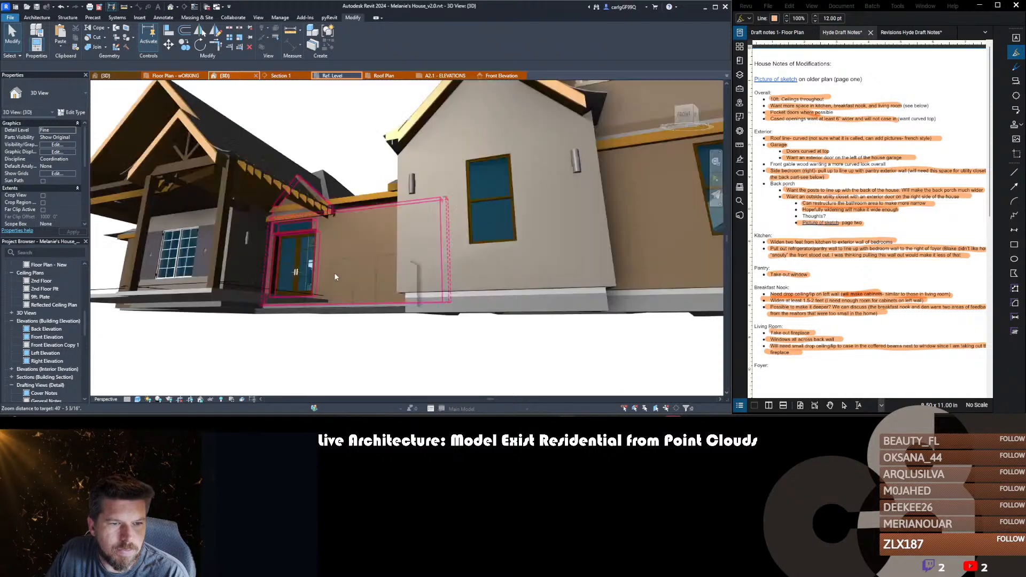
middle_click_drag(335, 277, 380, 297, "shift")
scroll(388, 241, "up", 1)
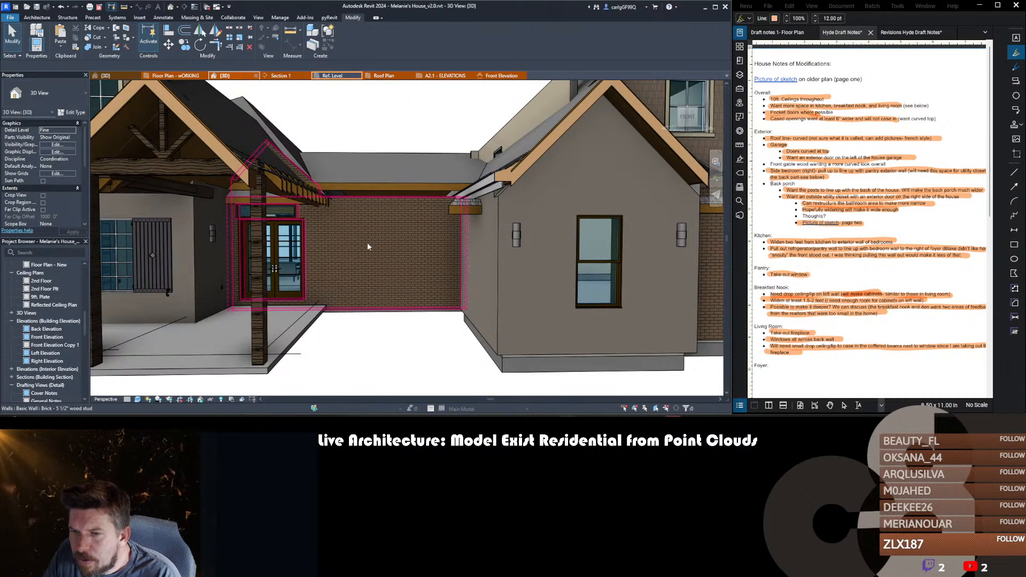
- Examine the pantry window from inside and outside in the earlier Melanie's House22 model, and return to the revised model's 3D view
left_click(121, 76)
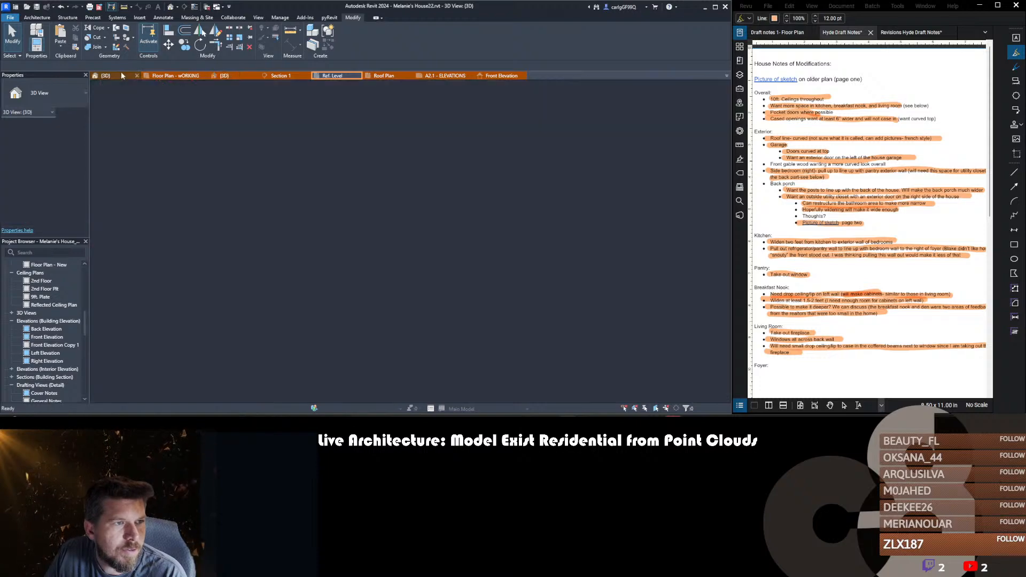
scroll(221, 312, "up", 4)
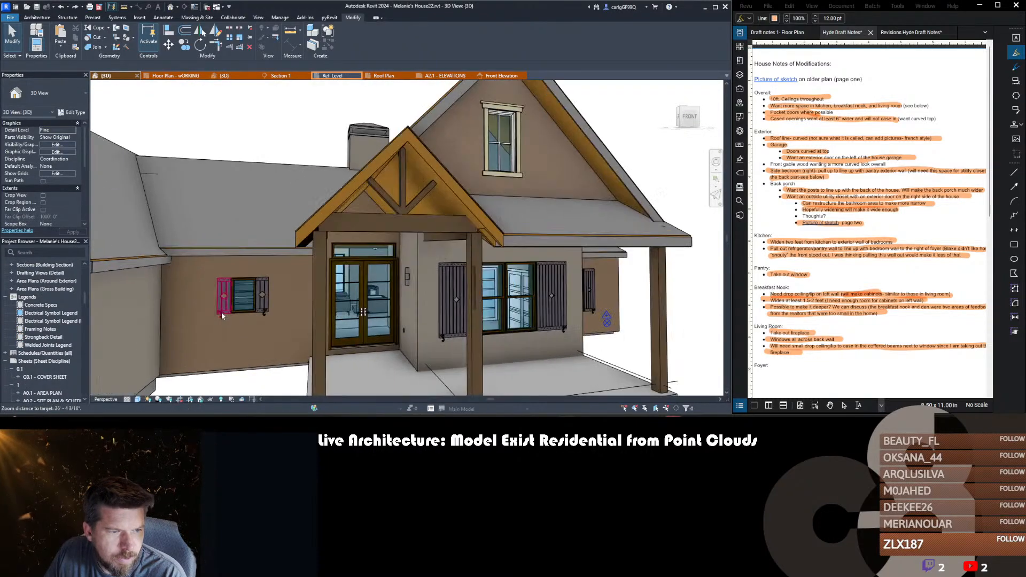
scroll(287, 290, "up", 6)
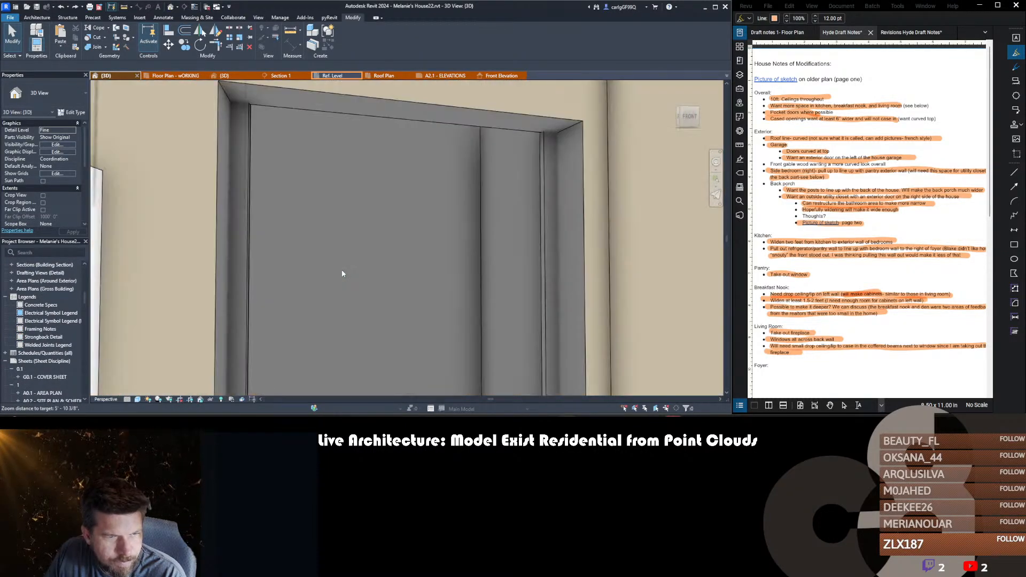
left_click_drag(338, 267, 251, 290)
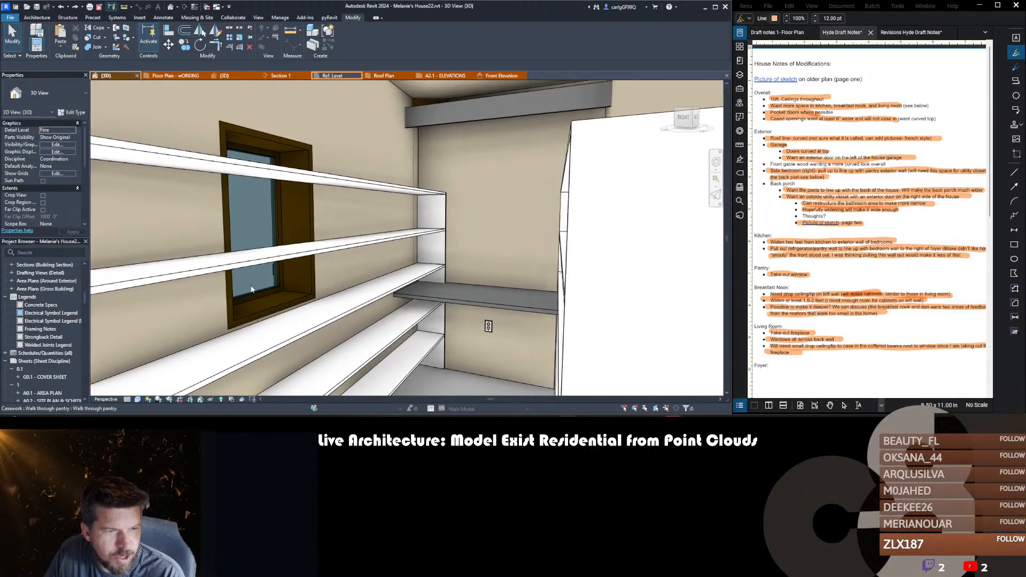
middle_click_drag(296, 243, 274, 243, "shift")
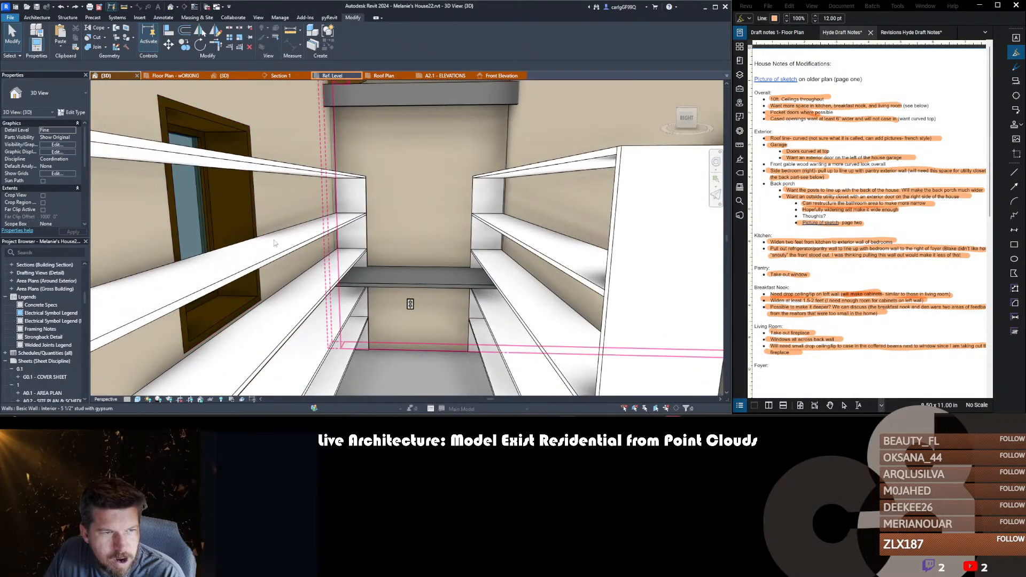
left_click_drag(484, 269, 362, 190)
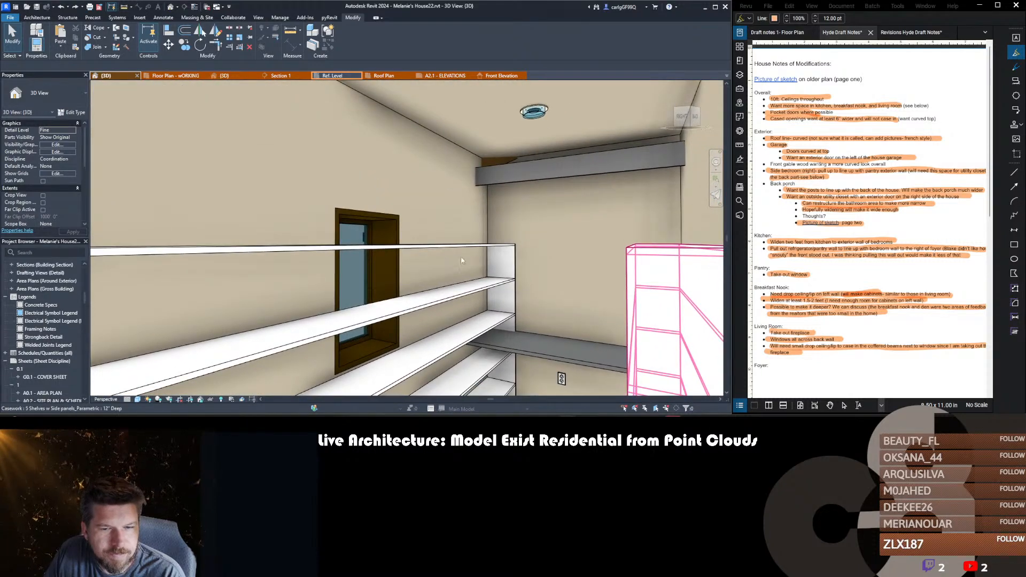
left_click_drag(374, 261, 660, 263)
left_click_drag(166, 246, 305, 258)
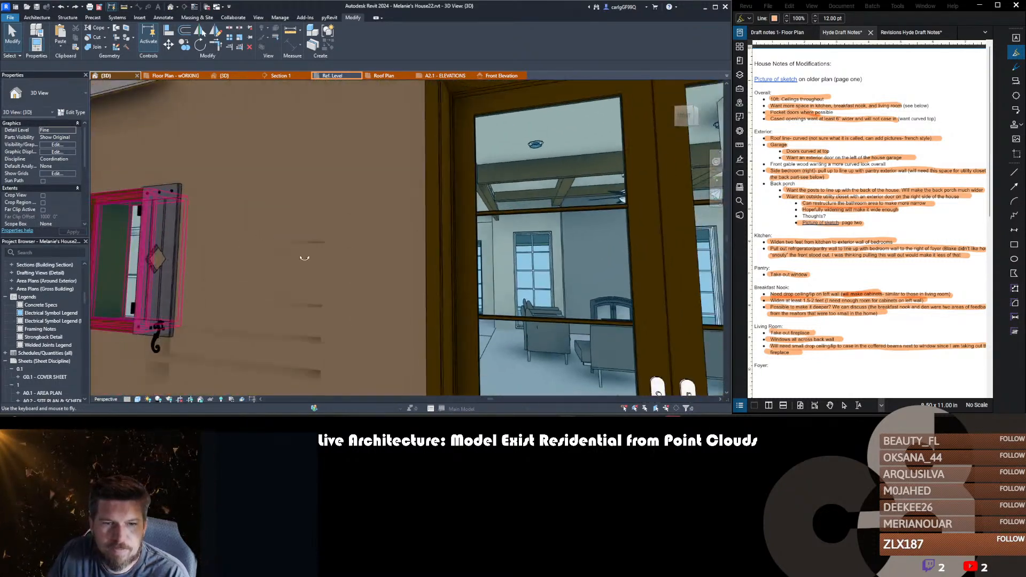
scroll(304, 258, "down", 10)
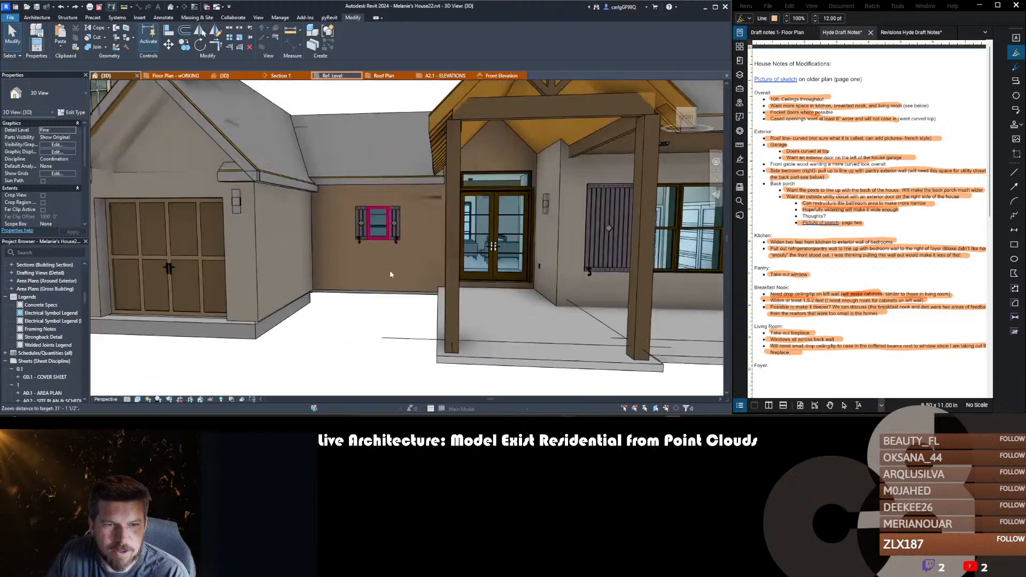
scroll(390, 271, "down", 5)
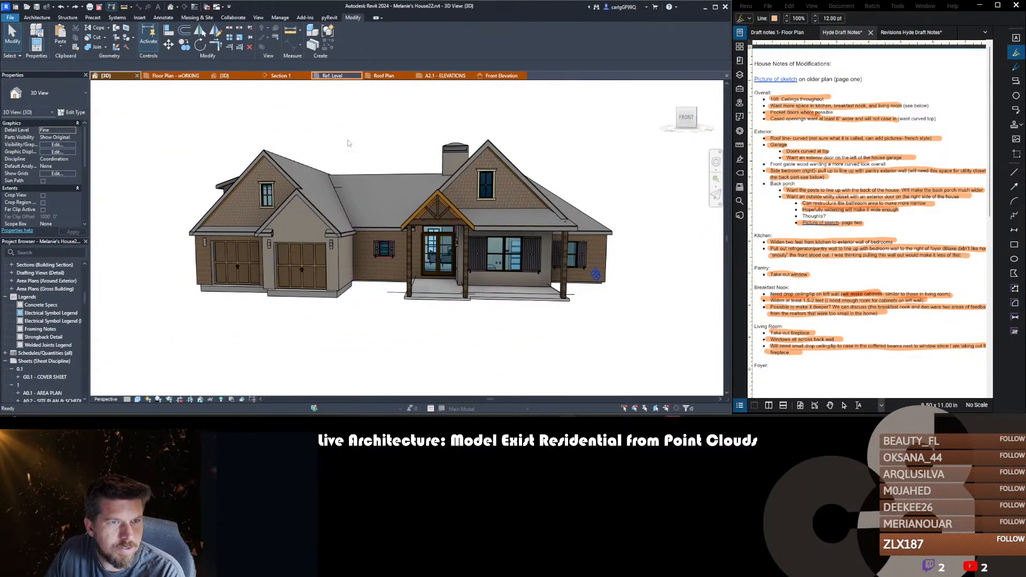
left_click(231, 76)
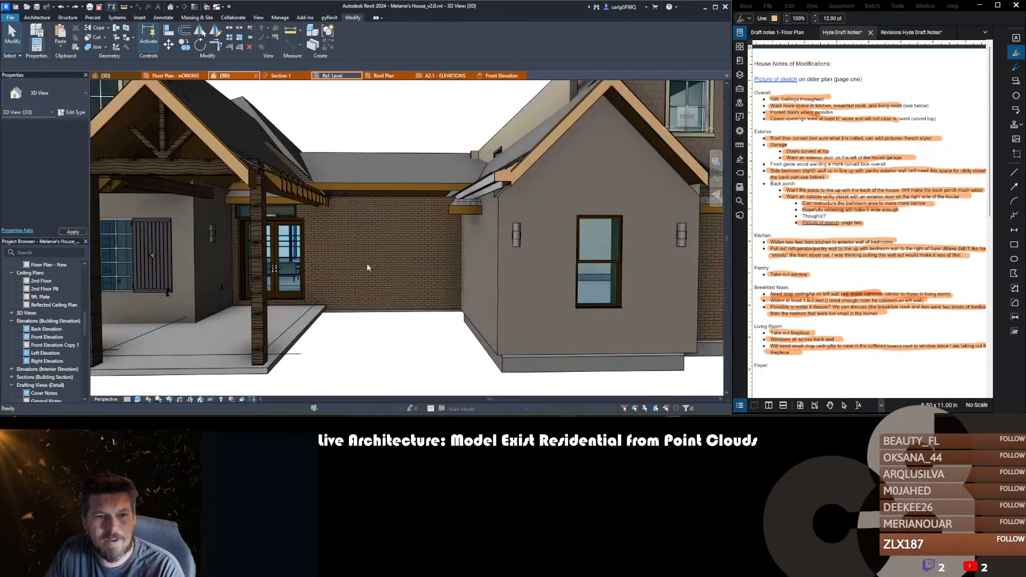
scroll(362, 340, "down", 5)
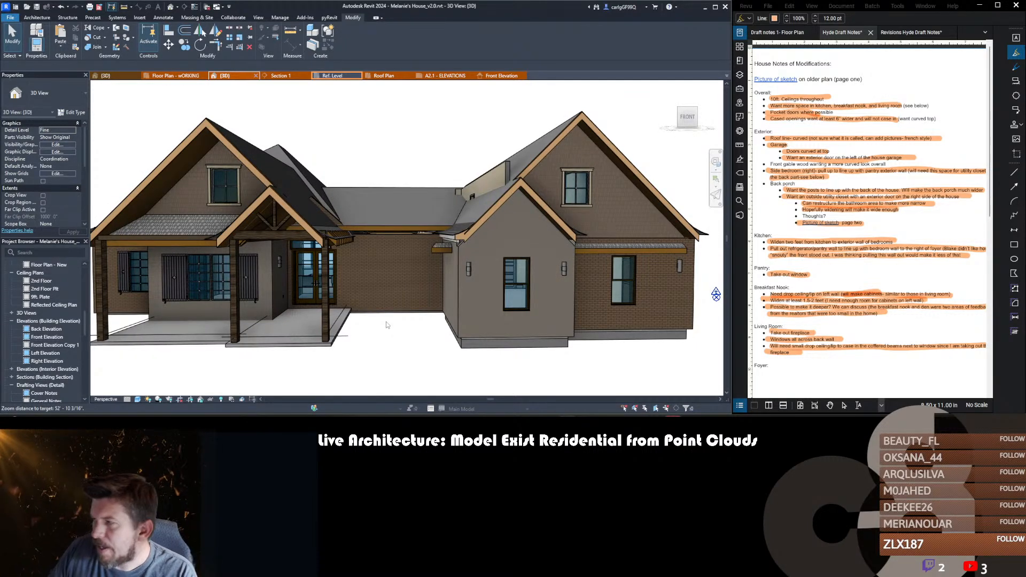
- Edit the profile of the brick wall at the front entry, aligning its sloped edge with the entry roof
middle_click_drag(263, 254, 254, 278, "shift")
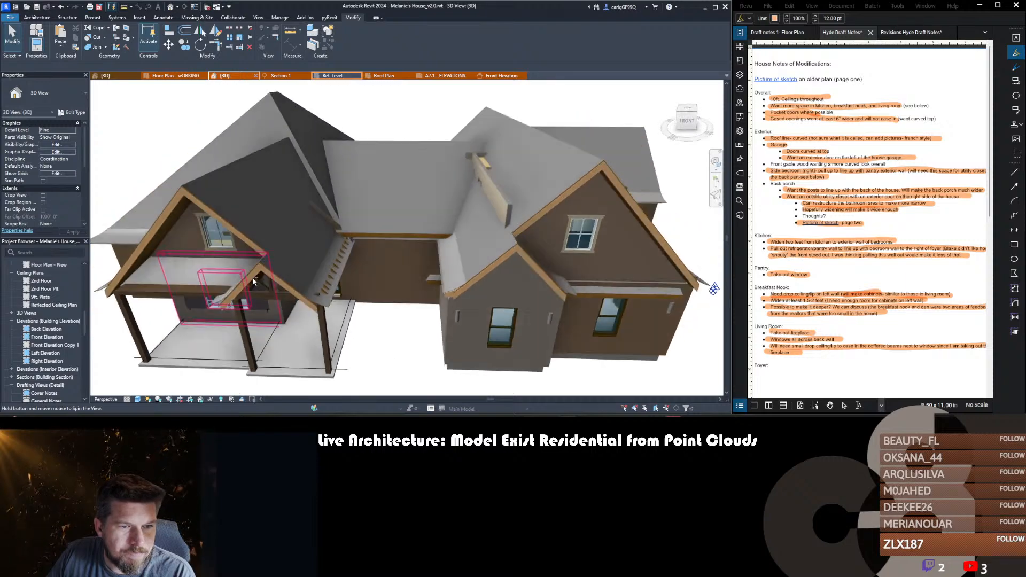
scroll(319, 218, "up", 2)
left_click(320, 219)
left_click(372, 281)
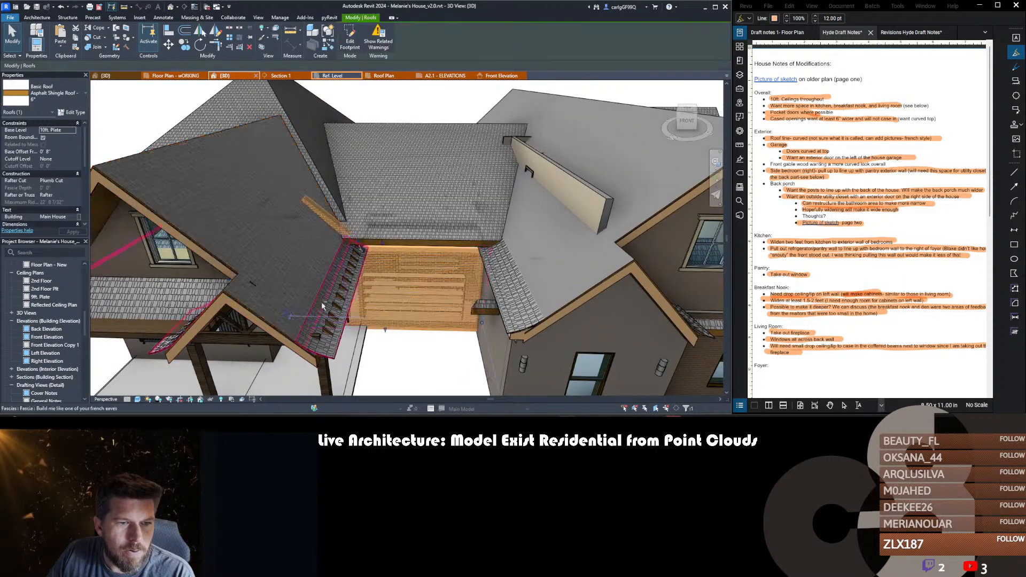
middle_click_drag(346, 291, 350, 261, "shift")
double_click(396, 277)
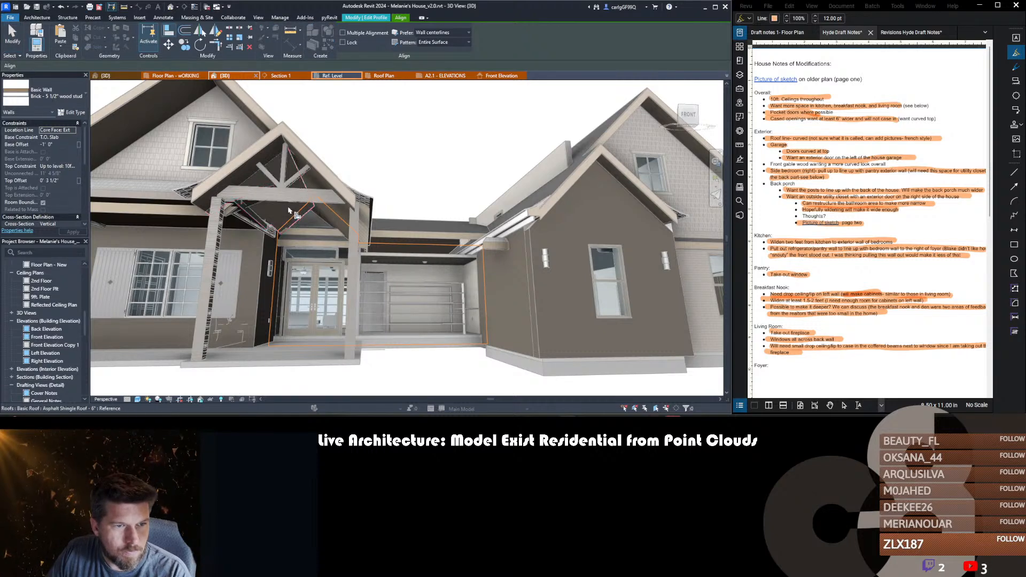
left_click(320, 218)
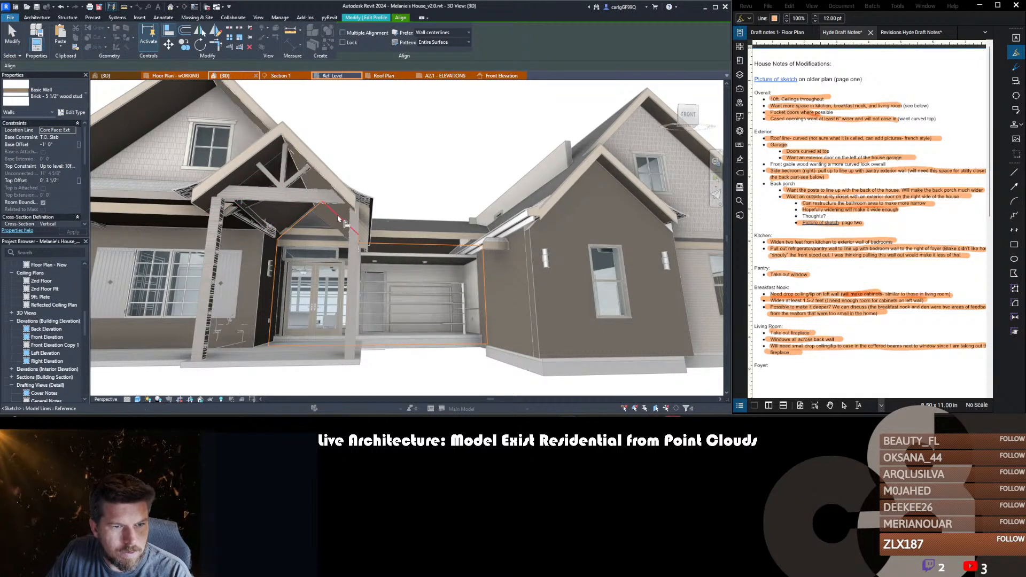
middle_click_drag(344, 221, 377, 223, "shift")
key("Escape")
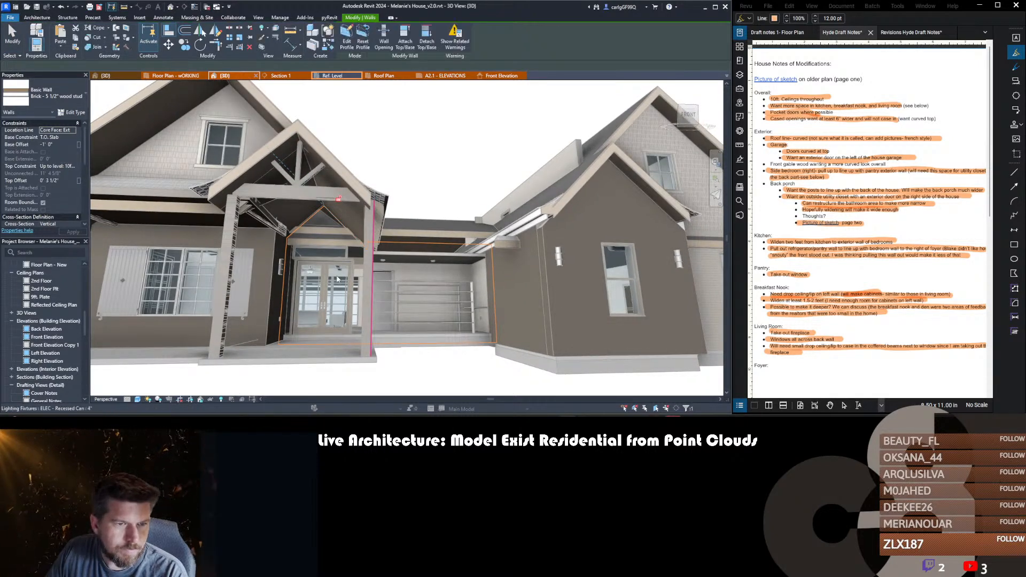
left_click(346, 46)
- Move the low shed roof over the front porch toward the bottom fascia corner of the entry gable roof
mouse_move(327, 273)
middle_mouse_down("shift")
mouse_move(369, 274)
mouse_move(369, 297)
mouse_move(405, 292)
mouse_move(377, 234)
middle_mouse_up("shift")
scroll(406, 271, "down", 3)
scroll(350, 258, "up", 3)
scroll(368, 268, "up", 1)
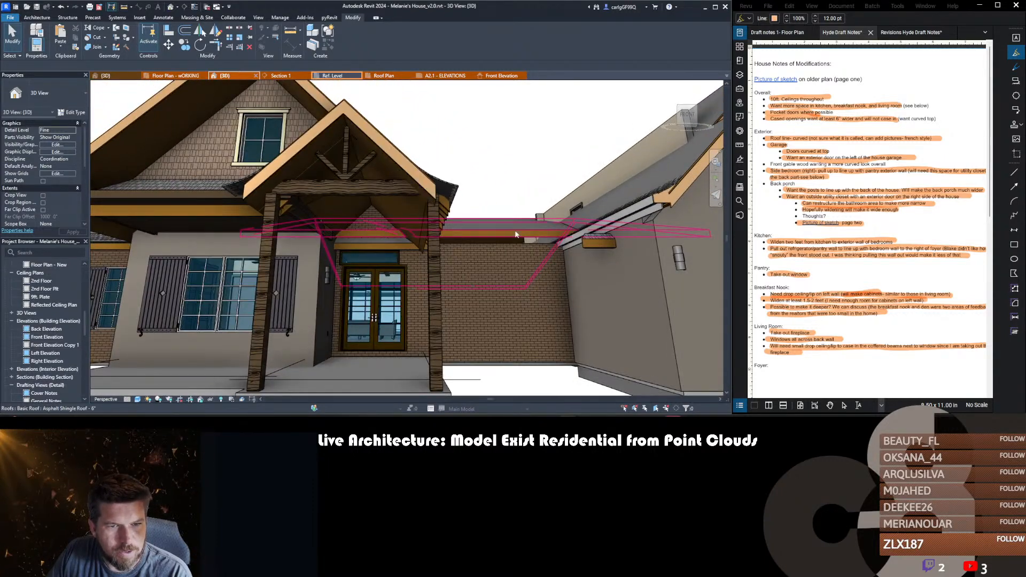
middle_click_drag(371, 182, 407, 224, "shift")
scroll(342, 194, "up", 1)
scroll(340, 193, "down", 3)
left_click(216, 227)
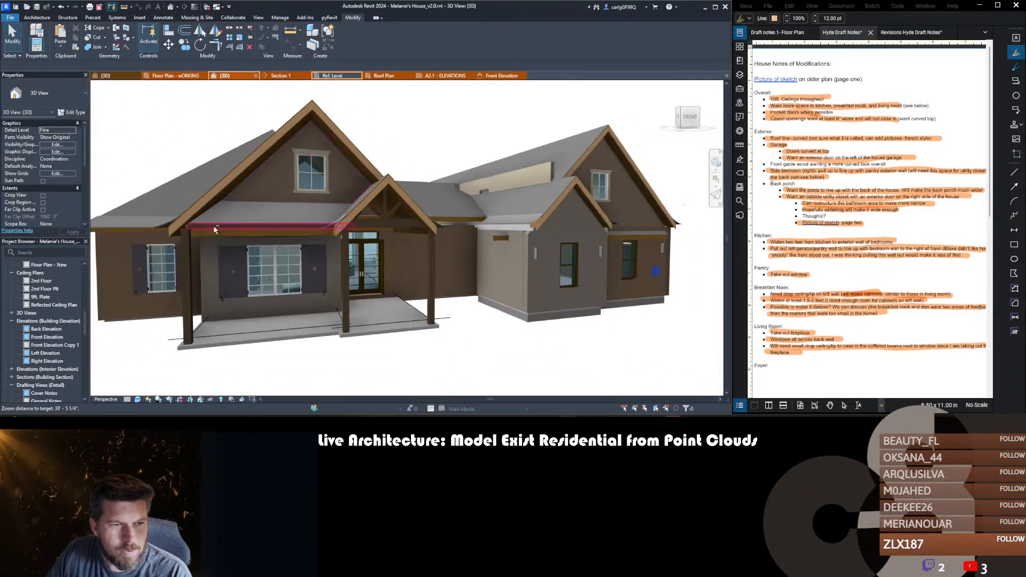
middle_click_drag(215, 226, 363, 245, "shift")
left_click(351, 242)
scroll(364, 245, "up", 4)
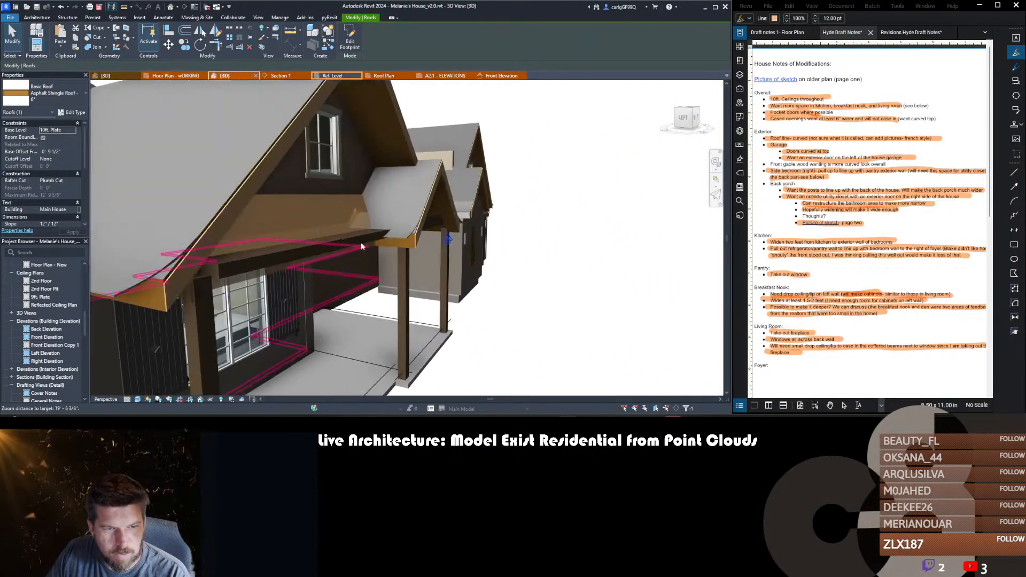
key("m")
key("v")
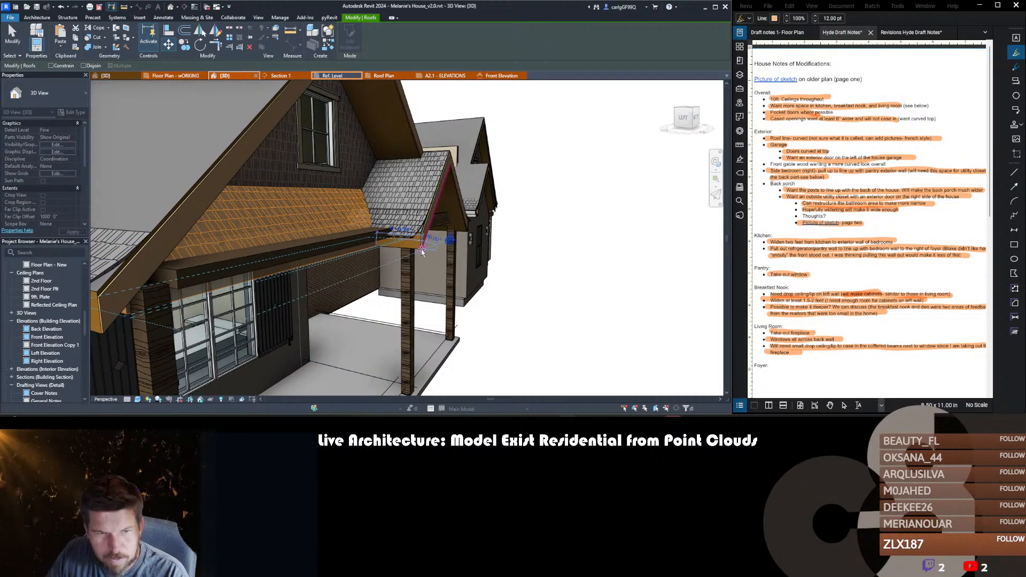
scroll(422, 250, "up", 5)
scroll(417, 243, "down", 2)
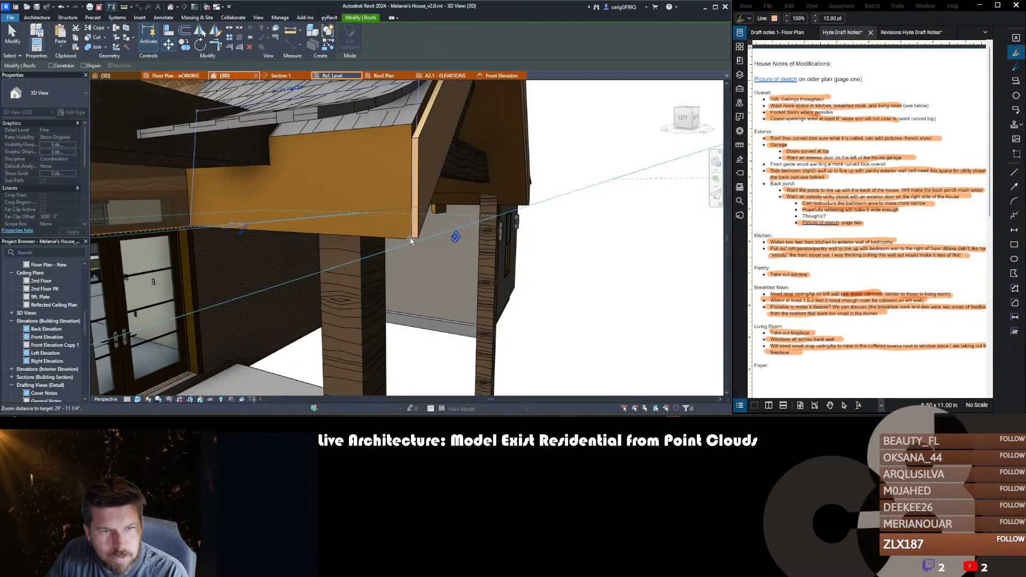
left_click(411, 238)
scroll(300, 247, "down", 4)
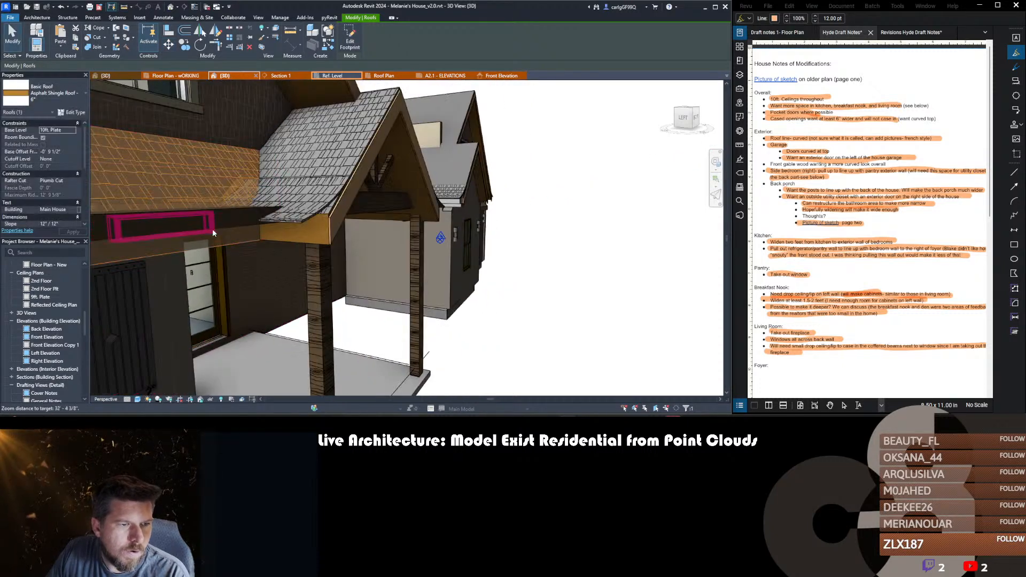
- Move the porch shed roof again, from its lower endpoint to the bottom fascia corner of the entry gable roof
middle_click_drag(301, 242, 345, 219, "shift")
scroll(222, 237, "up", 6)
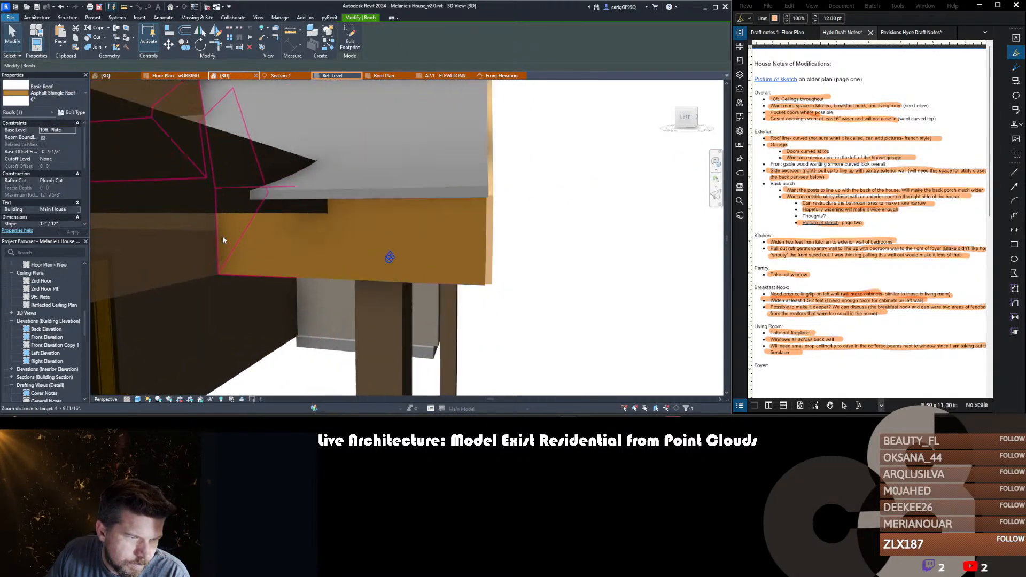
key("v")
left_click(223, 277)
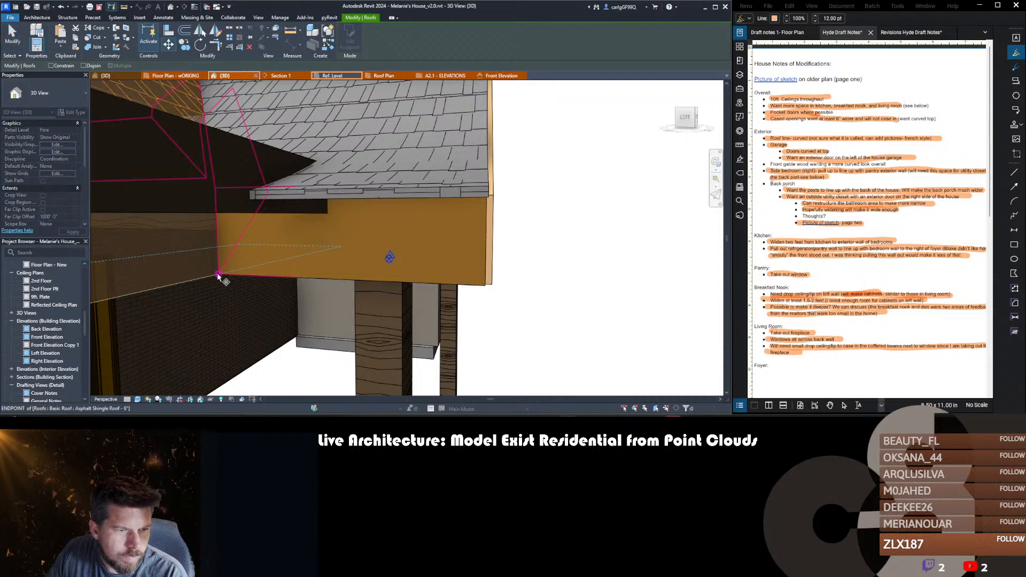
left_click(486, 287)
middle_click_drag(486, 287, 362, 297, "shift")
left_click(451, 286)
scroll(371, 246, "down", 4)
left_click(383, 212)
double_click(383, 214)
key("a")
key("l")
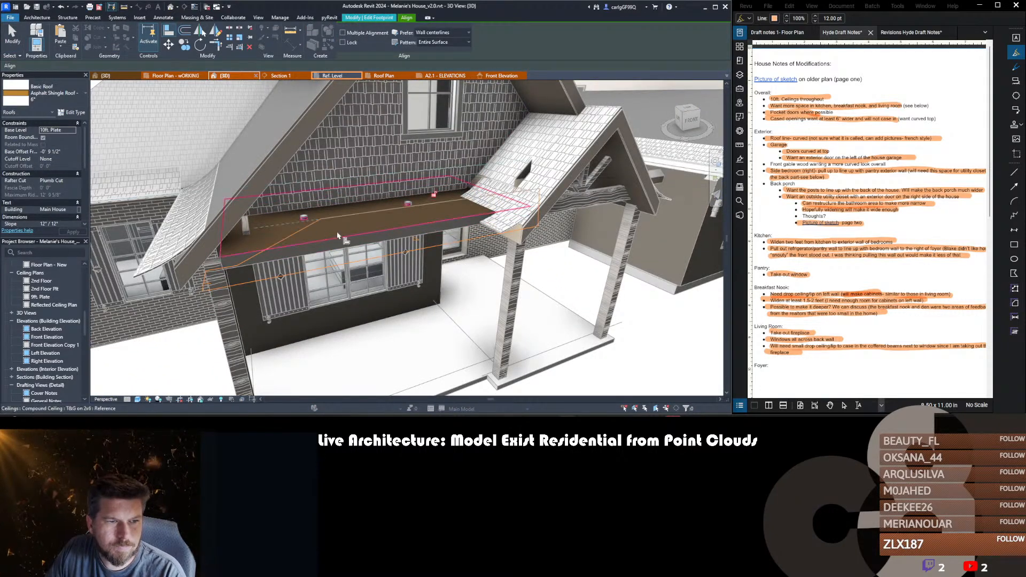
key("Escape")
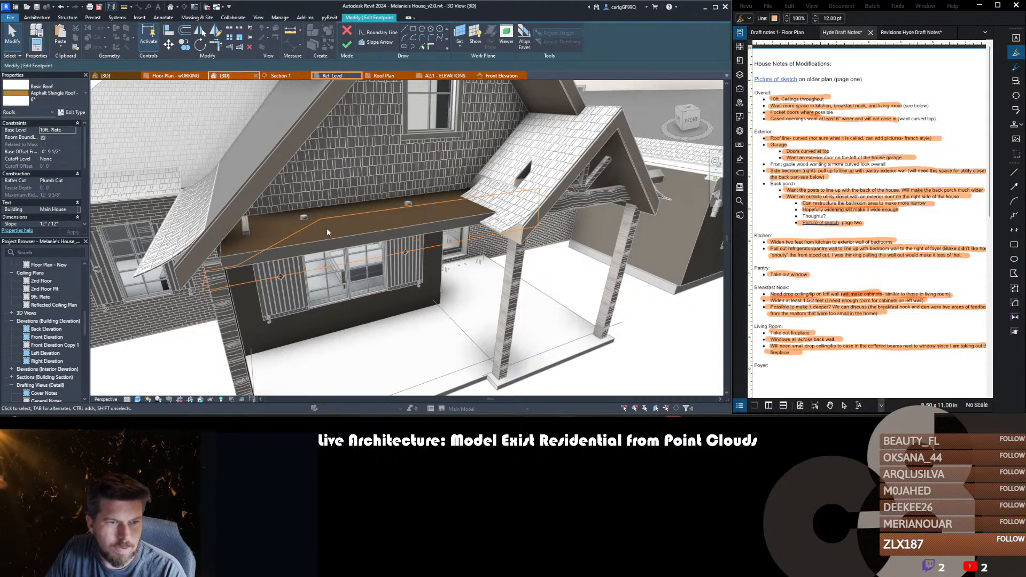
middle_click_drag(312, 243, 332, 235, "shift")
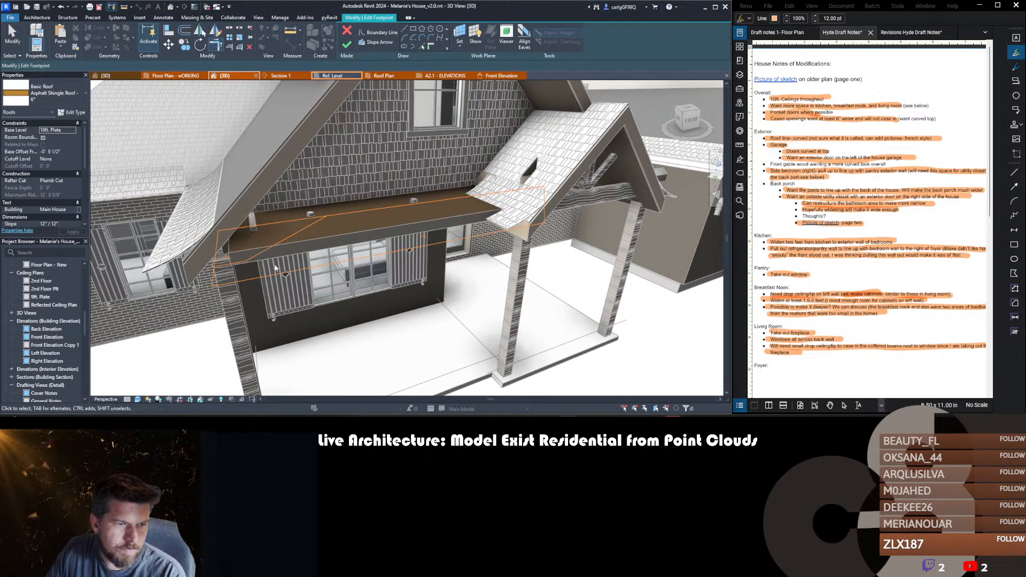
key("Escape")
left_click(244, 253)
key("Delete")
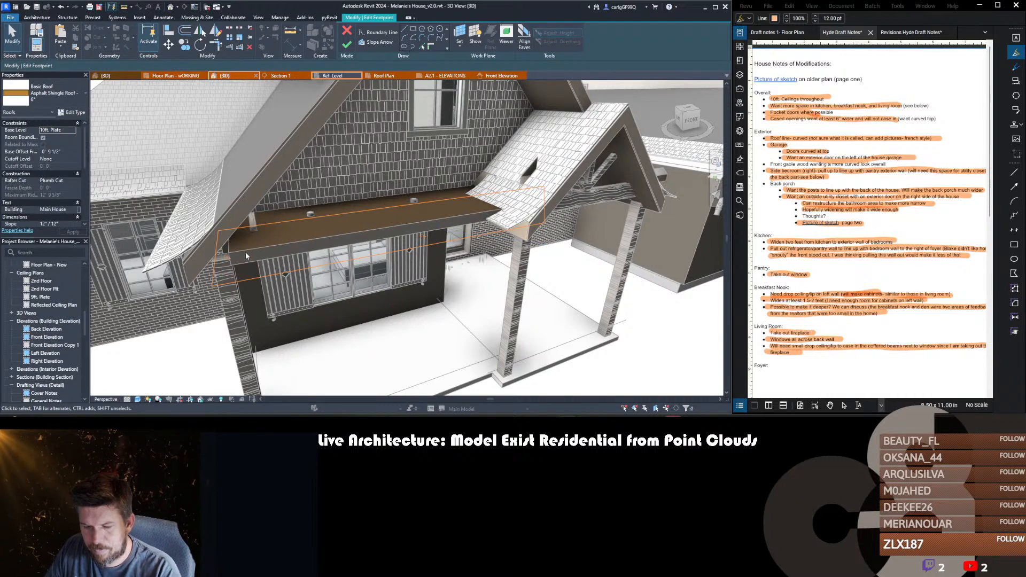
key("f")
key("f")
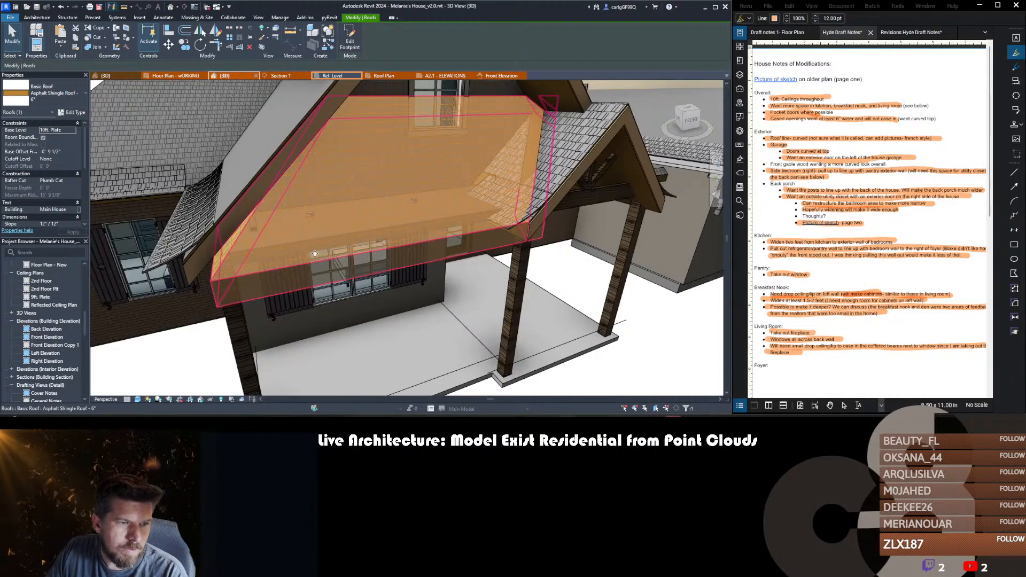
key("Escape")
middle_click_drag(320, 239, 274, 274, "shift")
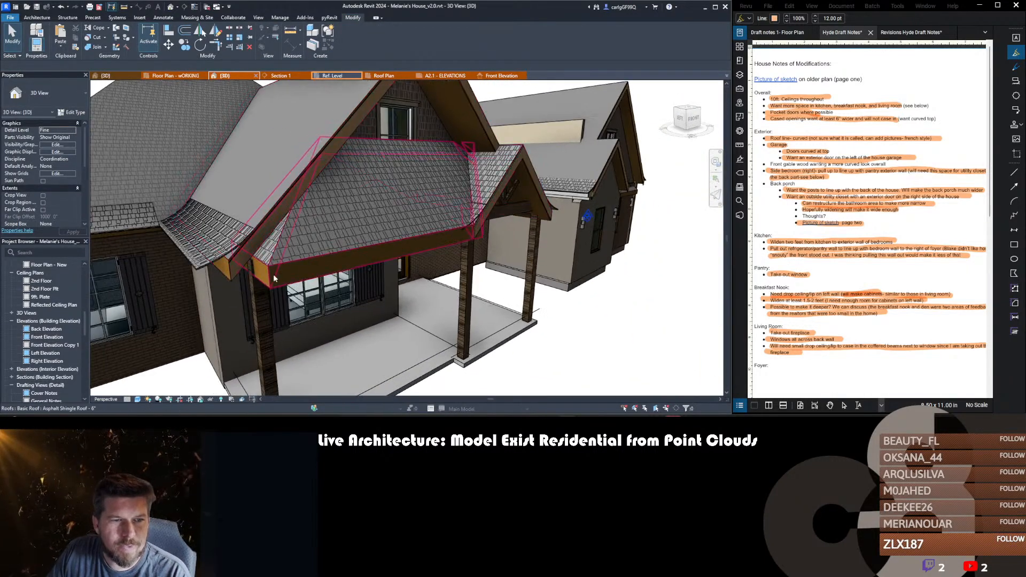
- Edit the front porch roof's footprint and align its outer side edge with the eave edge of the adjoining front gable roof
double_click(300, 234)
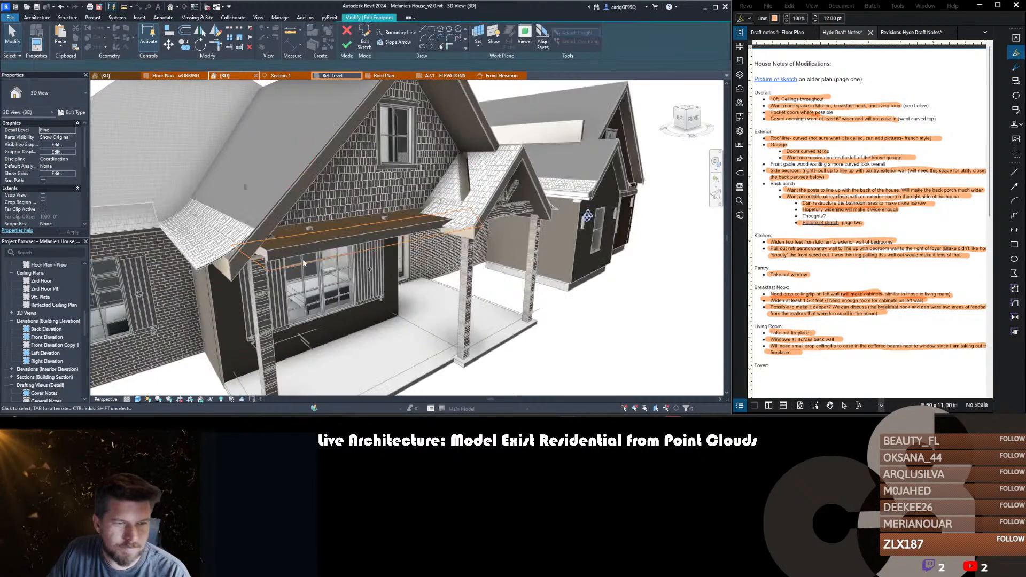
key("a")
key("l")
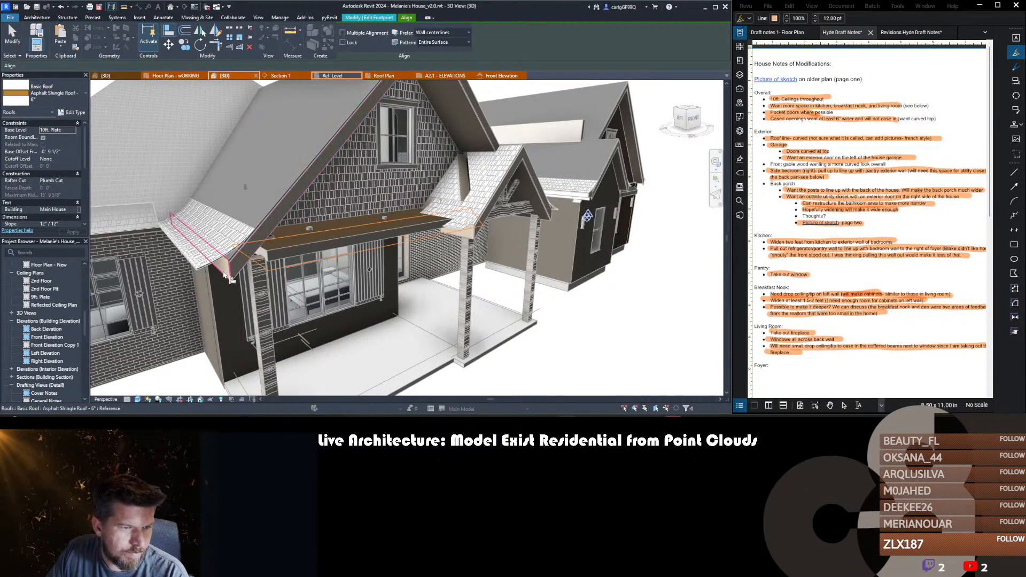
left_click(223, 272)
left_click(253, 262)
key("Escape")
key("f")
key("f")
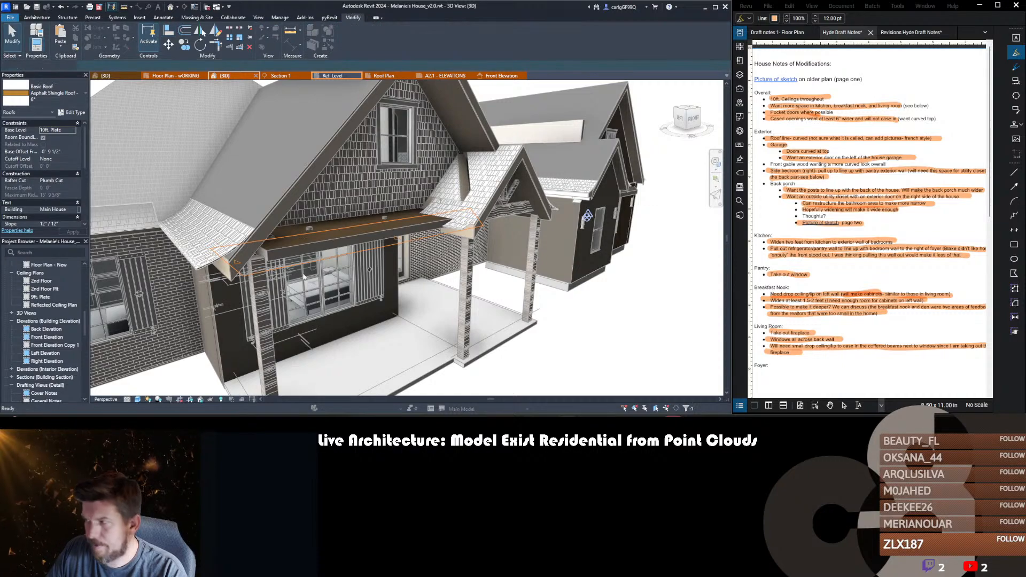
scroll(303, 275, "down", 5)
key("Escape")
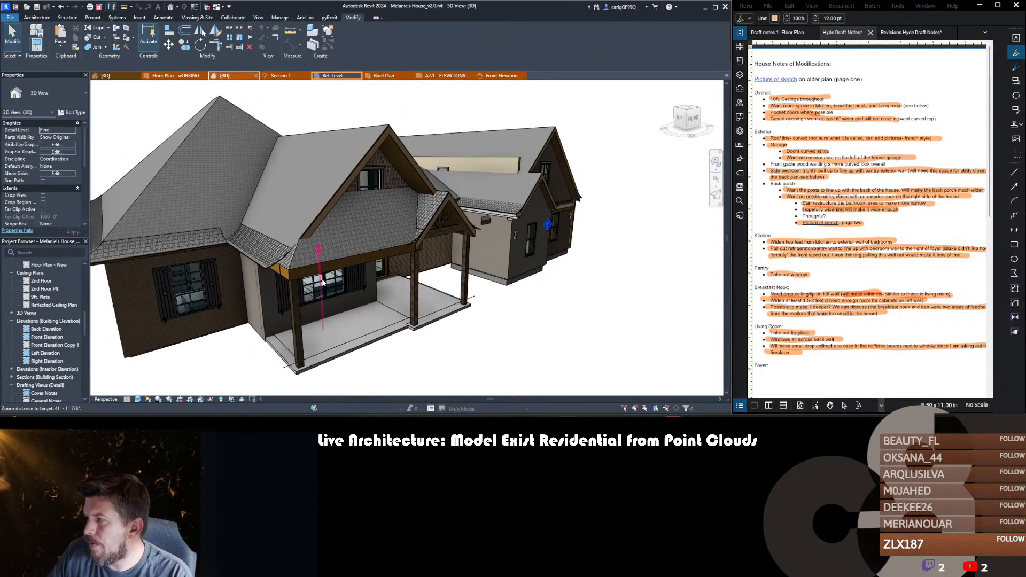
- Add the front eave edge of the porch roof as a new segment of the front gable's curved shingle fascia
scroll(322, 282, "up", 3)
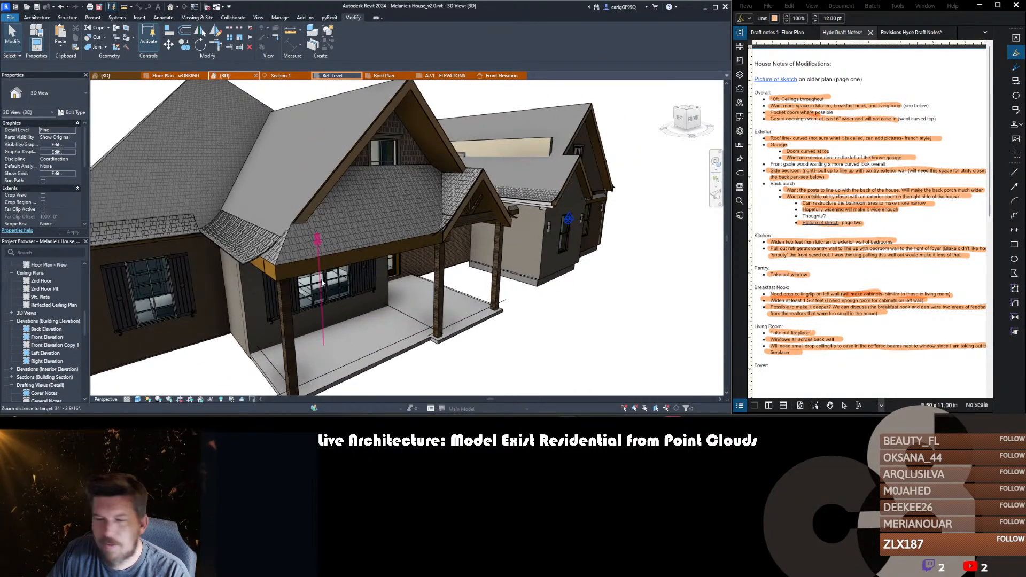
scroll(299, 308, "up", 5)
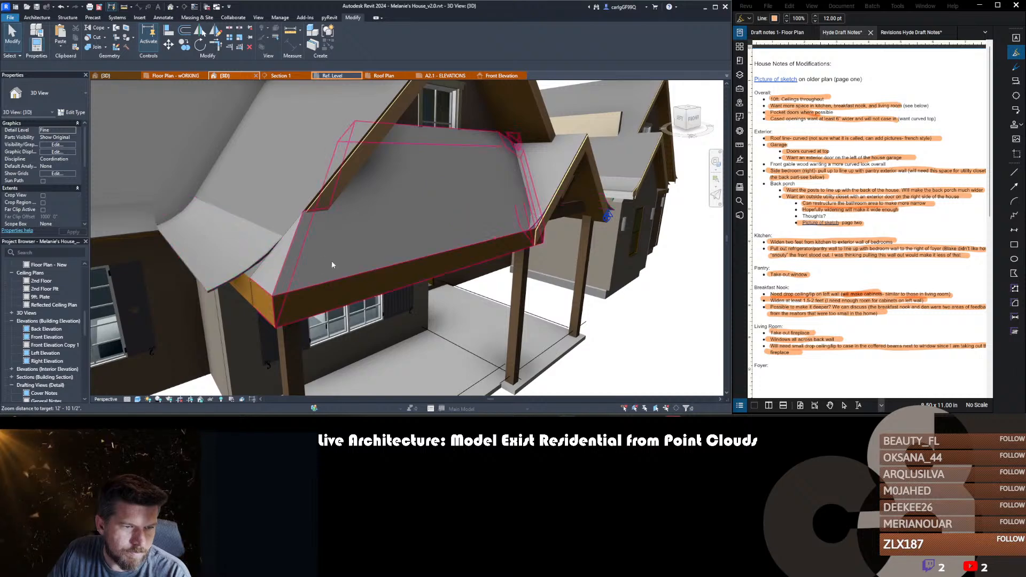
left_click(248, 263)
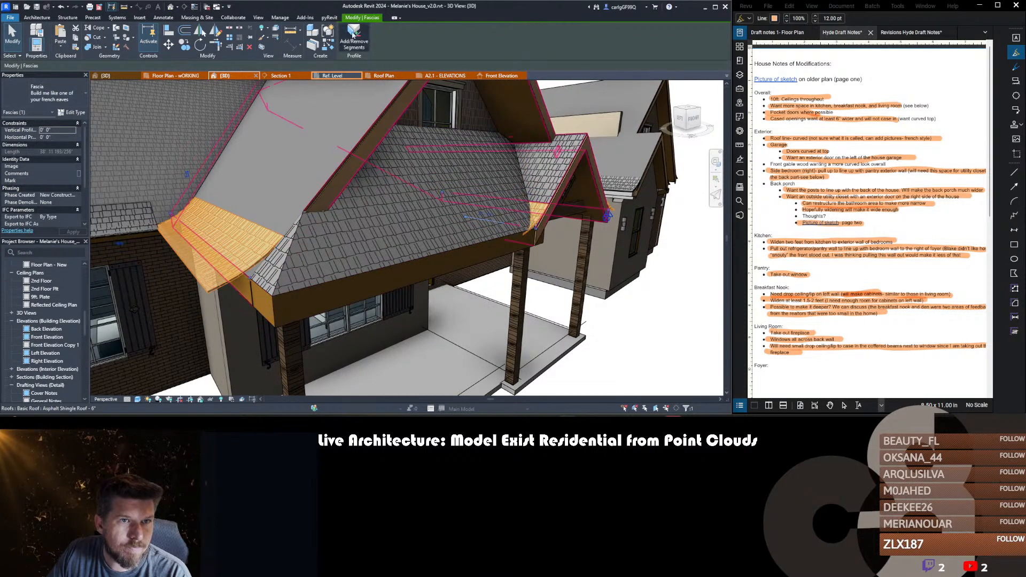
left_click(349, 274)
key("Escape")
key("Escape")
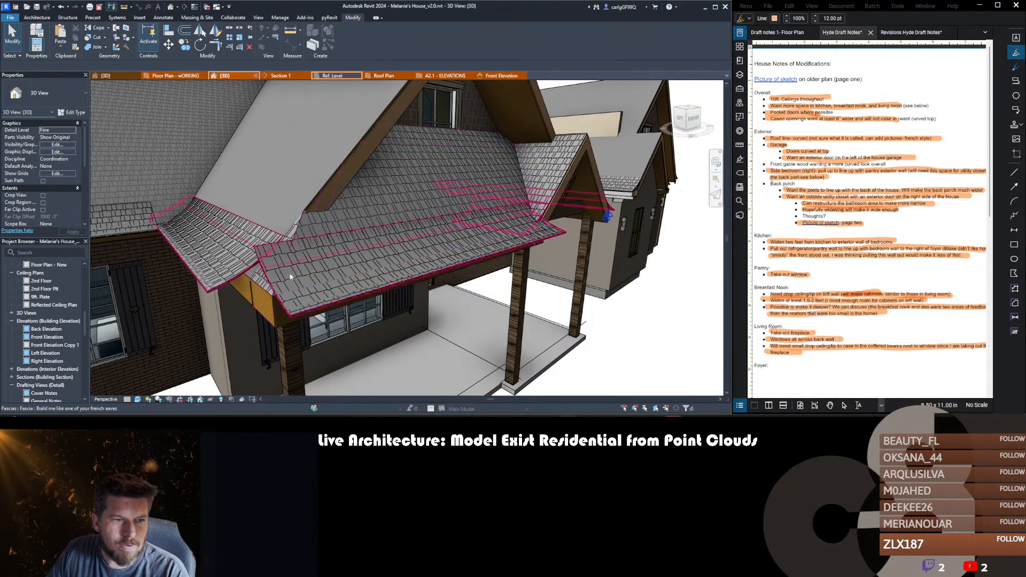
- Extend the side segment of the curved fascia so it meets the front segment at the porch roof's outer corner
left_click(278, 274)
middle_click_drag(278, 274, 429, 314, "shift")
left_click(440, 336)
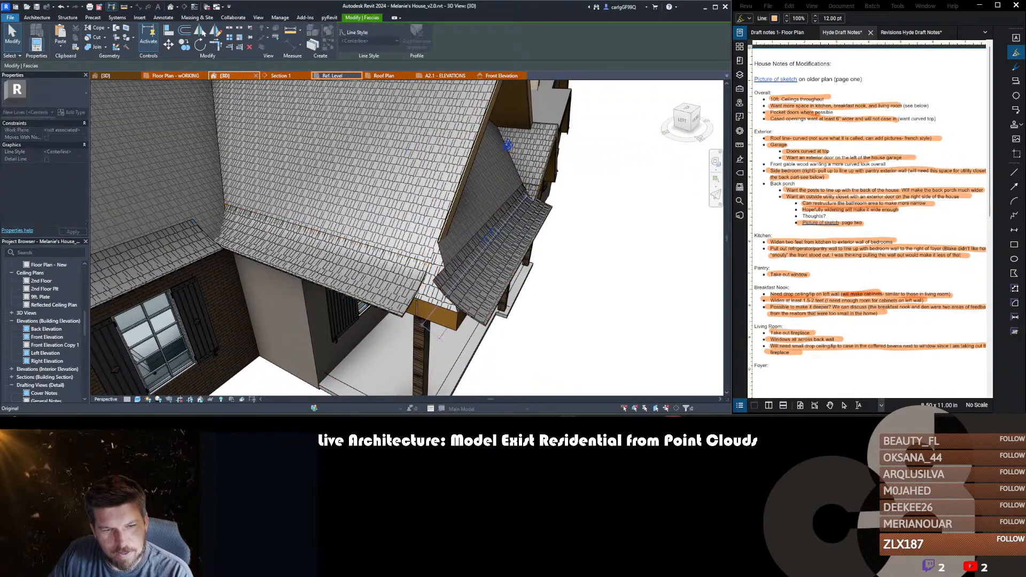
left_click(418, 299)
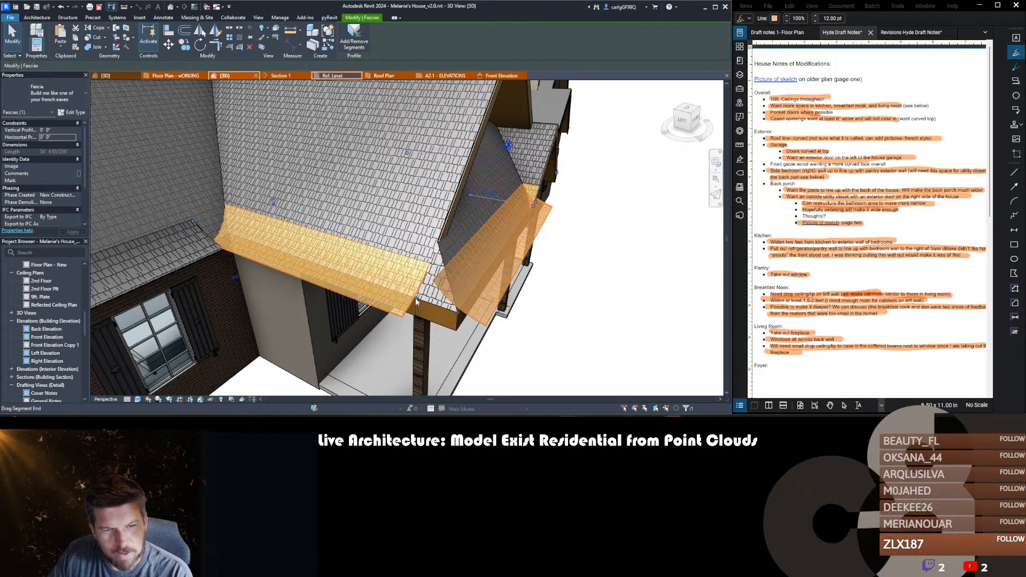
left_click_drag(446, 310, 457, 312)
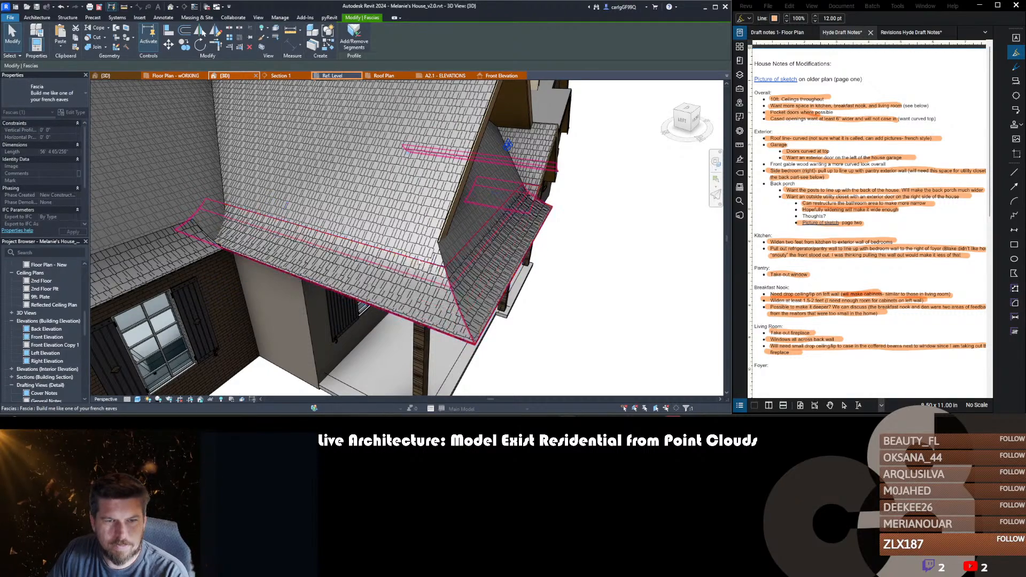
middle_click_drag(555, 322, 438, 289, "shift")
left_click(547, 323)
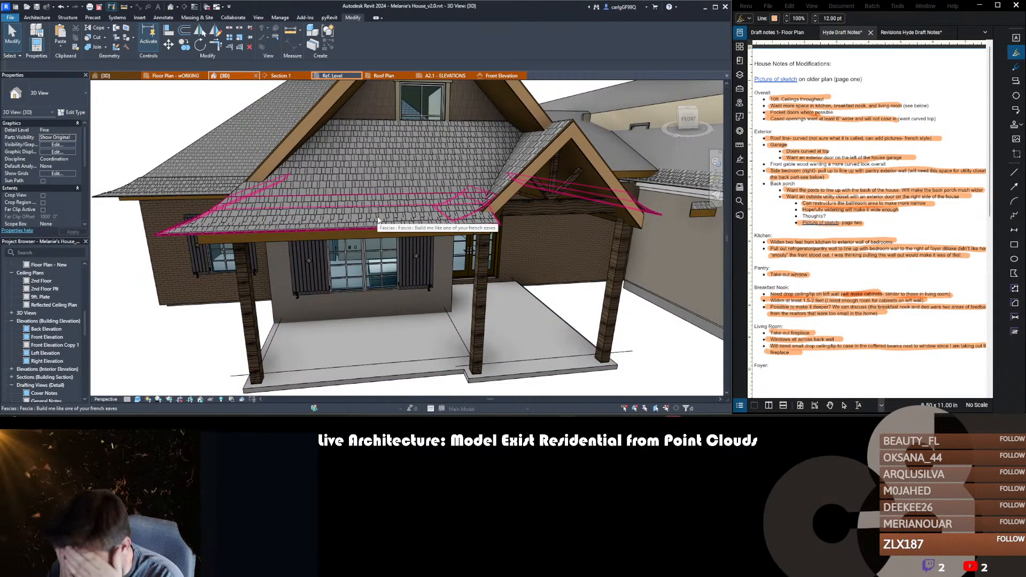
- Examine the front porch roof and gable in the earlier House22 model, and return to the revised model's 3D view
left_click(114, 76)
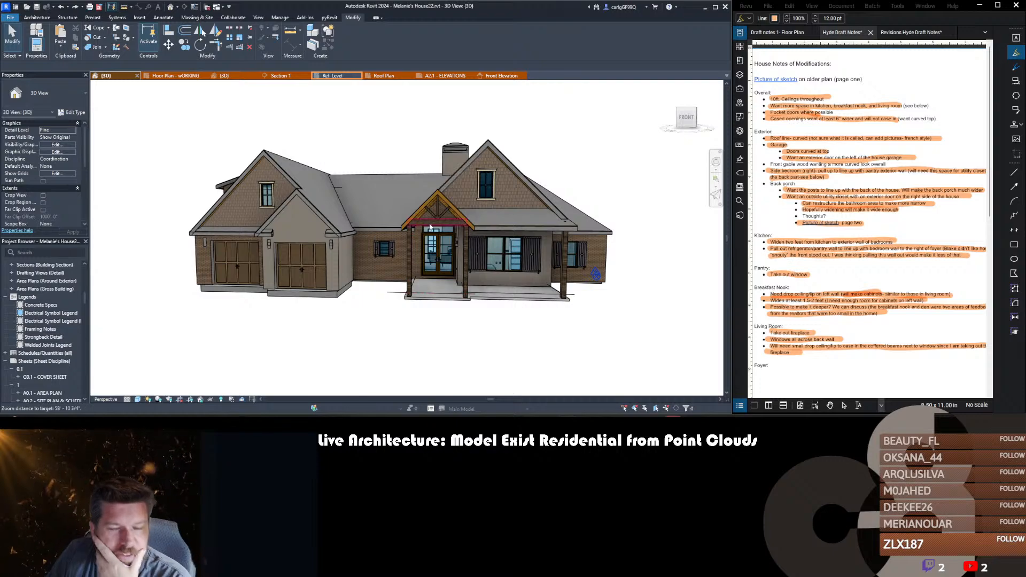
scroll(431, 227, "up", 3)
left_click(569, 231)
middle_click_drag(569, 232, 244, 158)
scroll(434, 202, "up", 3)
left_click(221, 77)
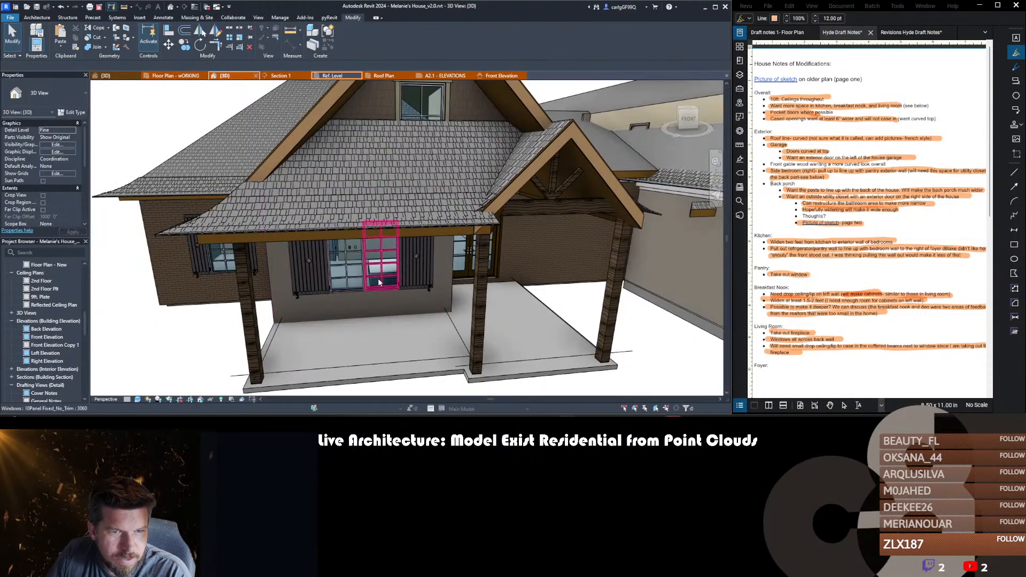
- Align the front porch roof against the entry roof, bringing its top edge clear of the upper gable window
middle_click_drag(379, 282, 450, 330, "shift")
key("l")
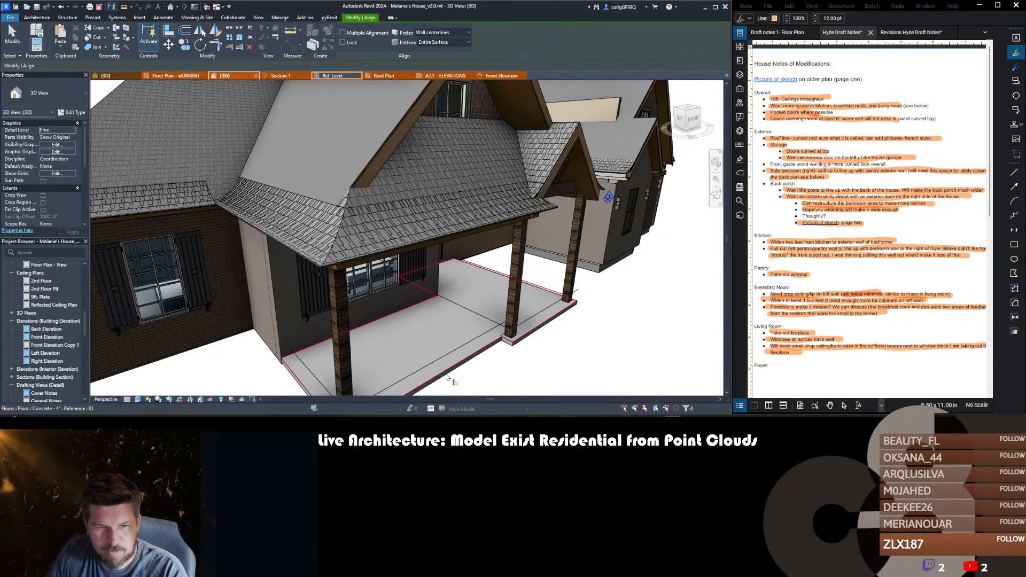
middle_click_drag(441, 287, 388, 179, "shift")
left_click(466, 145)
key("Escape")
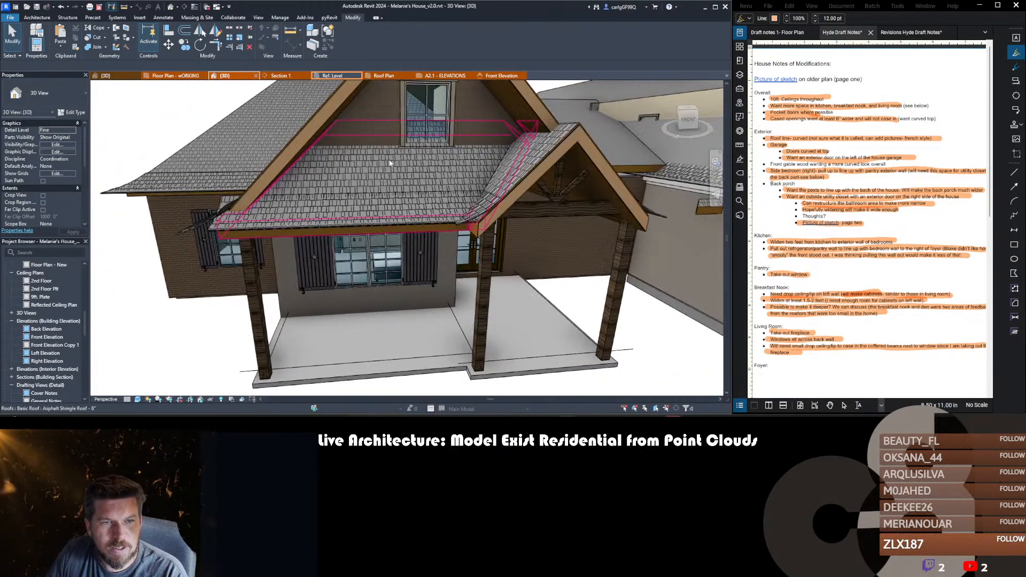
- Change the front gable window to the Fixed - 4 Panel 3030 type and set its head height to 8' 0"
left_click(428, 115)
left_click(60, 94)
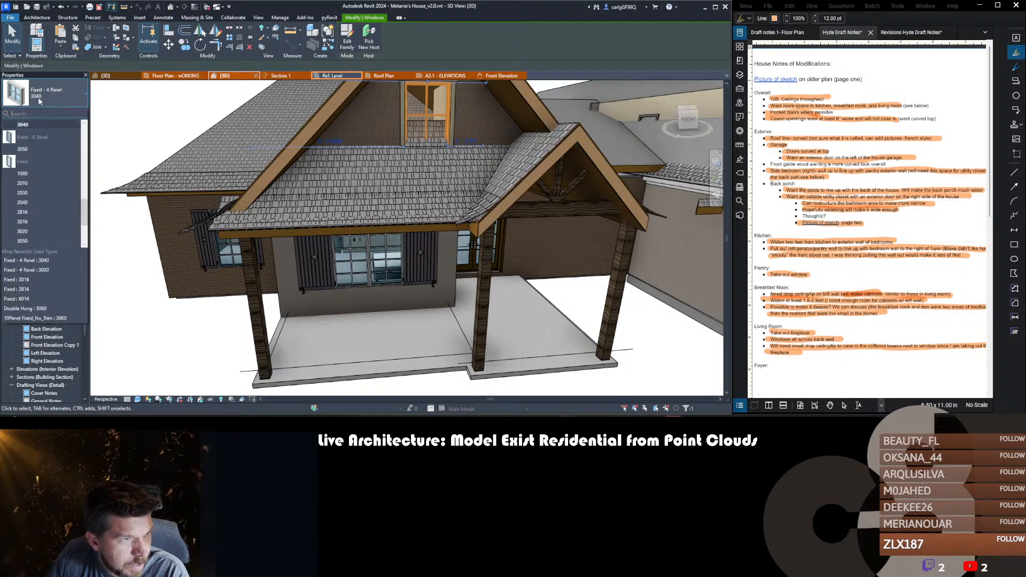
scroll(35, 201, "up", 1)
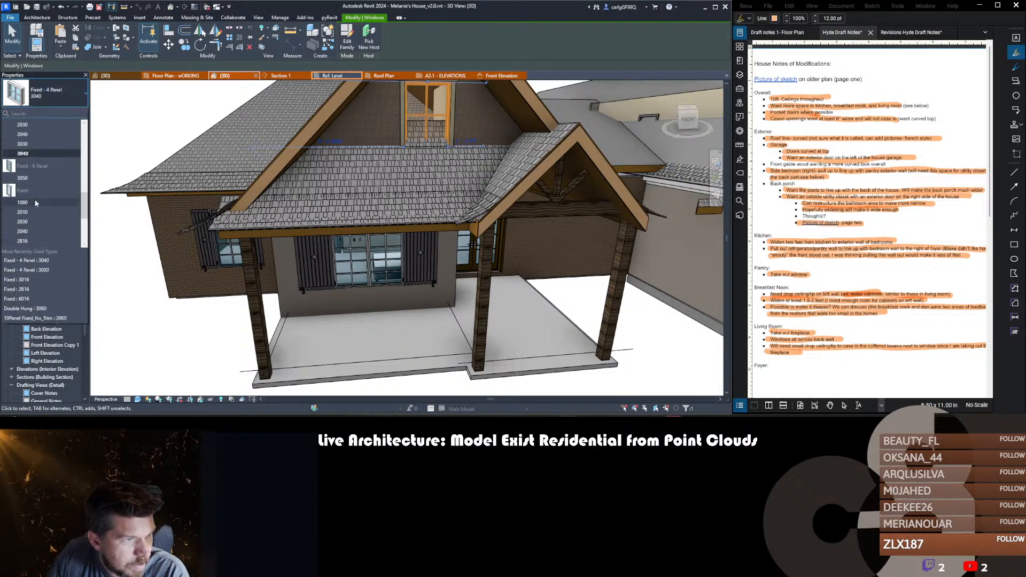
left_click(39, 144)
middle_click_drag(431, 119, 431, 130)
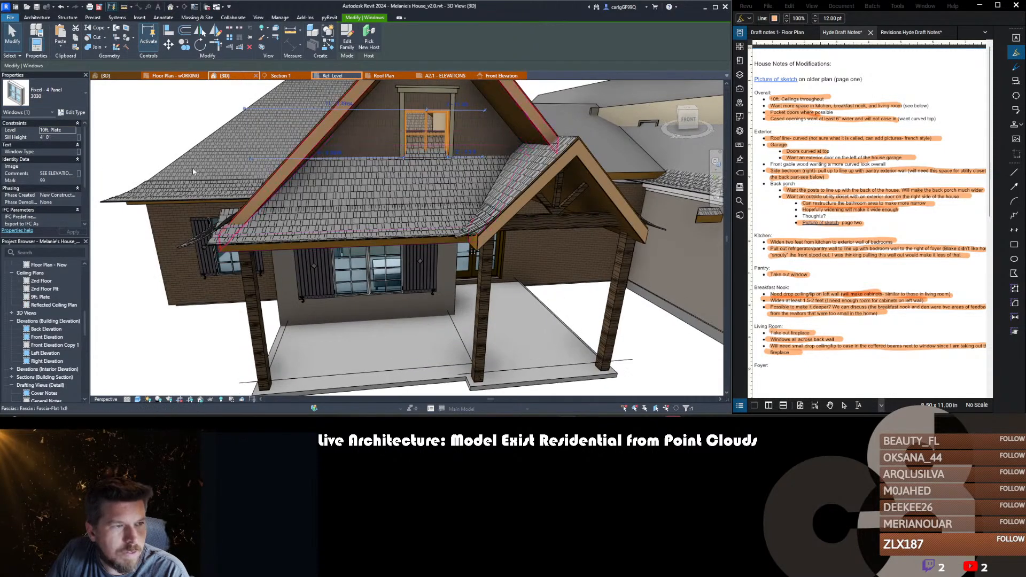
scroll(58, 182, "down", 3)
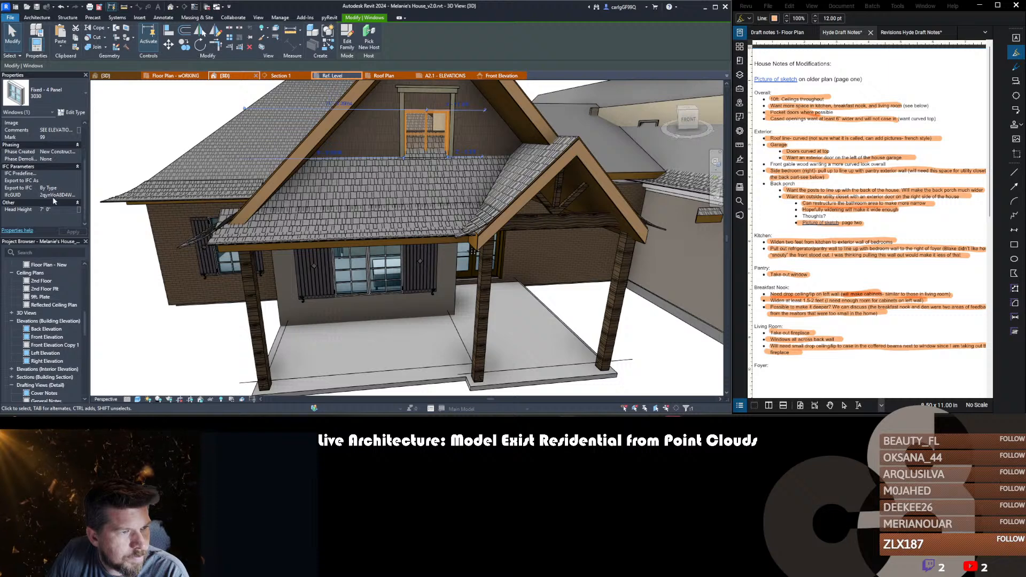
key("Return")
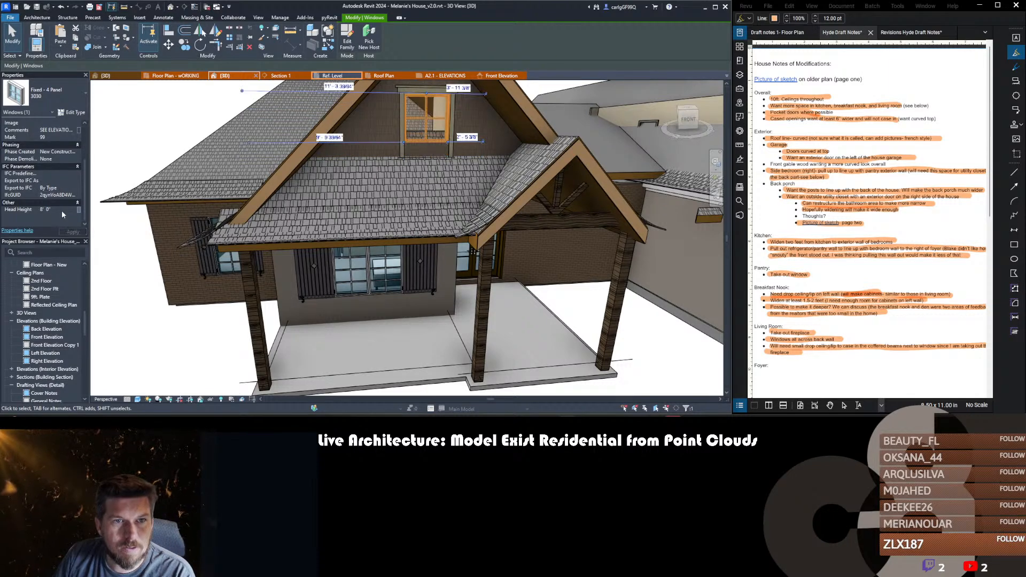
key("Escape")
- Duplicate the gable window's Hardy Window Trim_Chase type as 3030 and reduce its window height to match the shorter window
left_click(403, 152)
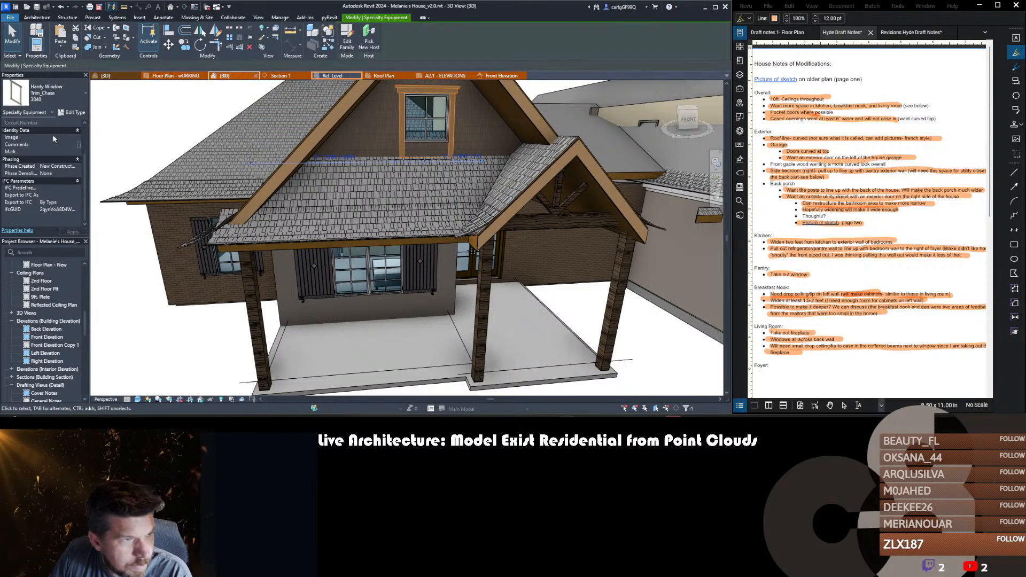
left_click(55, 98)
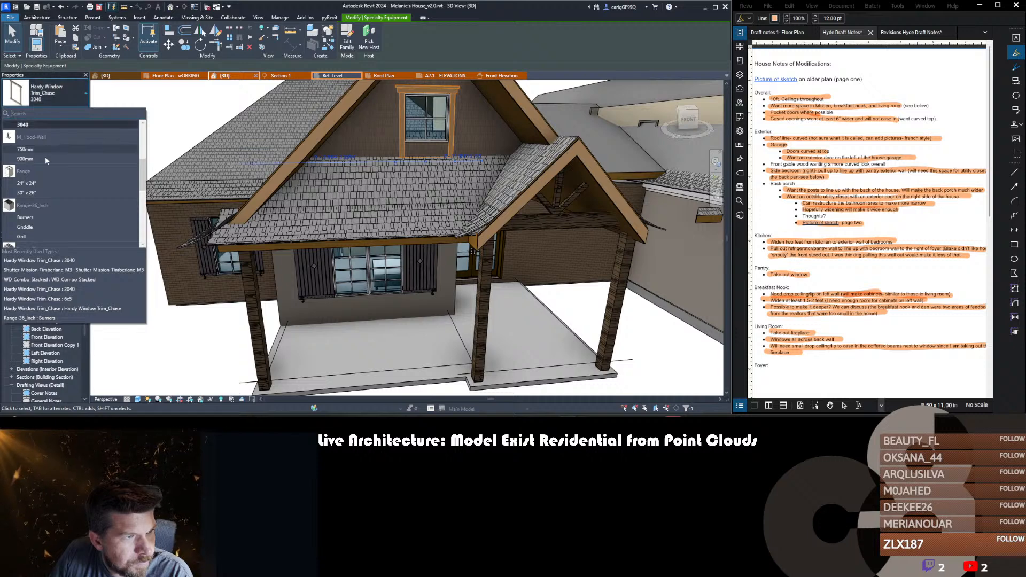
scroll(45, 164, "up", 2)
left_click(48, 103)
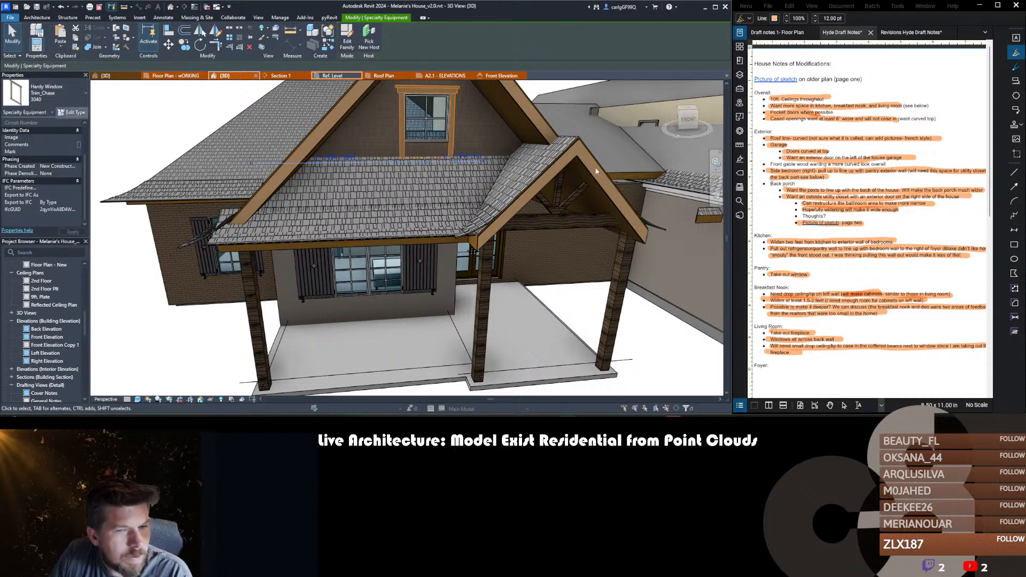
left_click(740, 108)
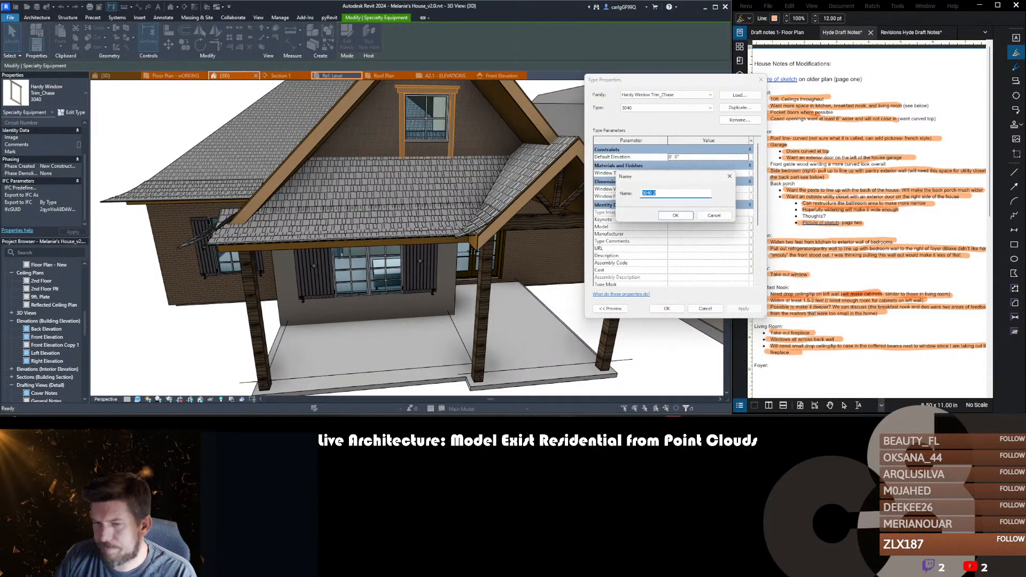
type("3030")
key("Return")
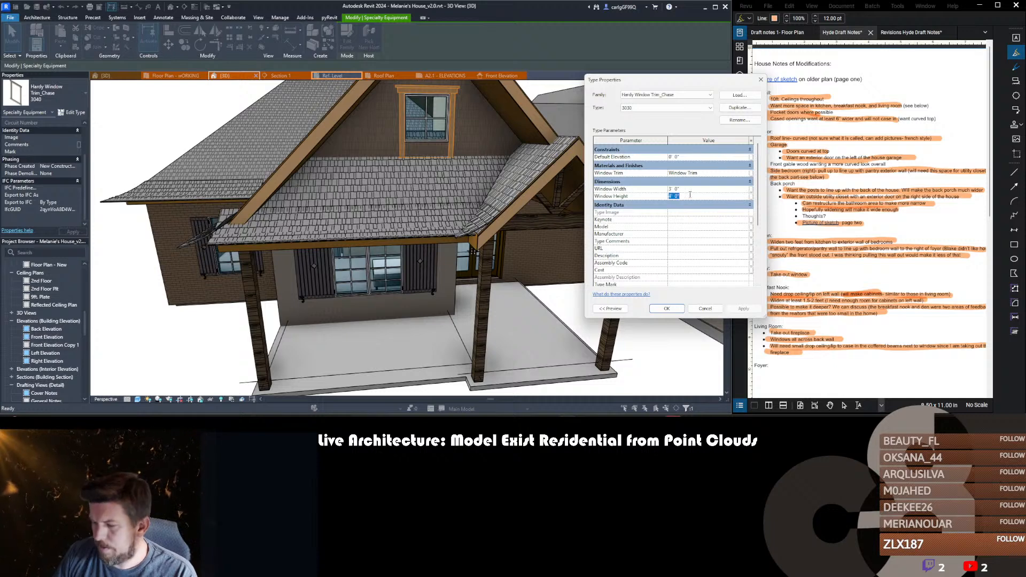
key("Return")
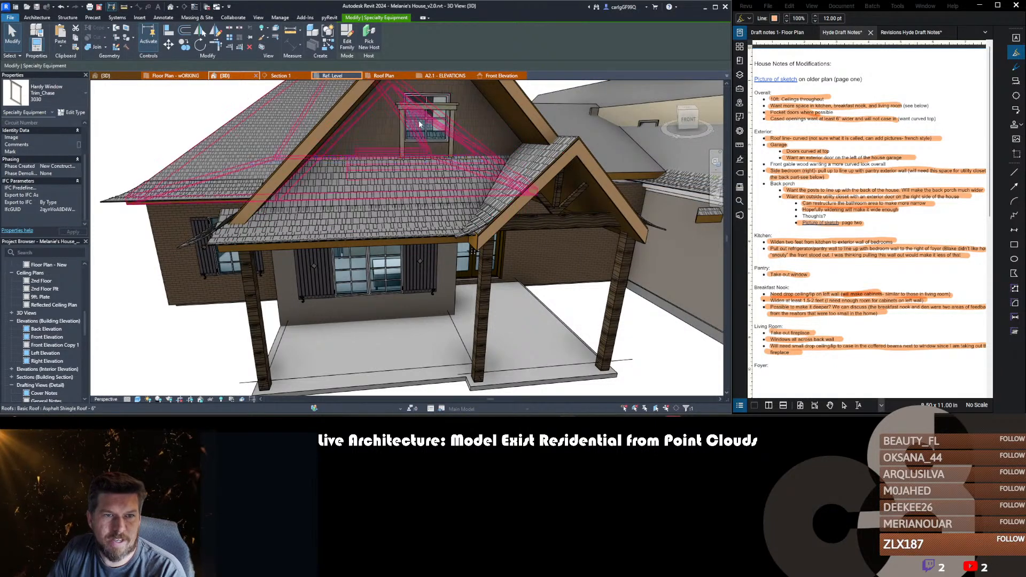
key("Escape")
- Nudge the 3030 trim upward on the gable wall until it frames the window
left_click(421, 112)
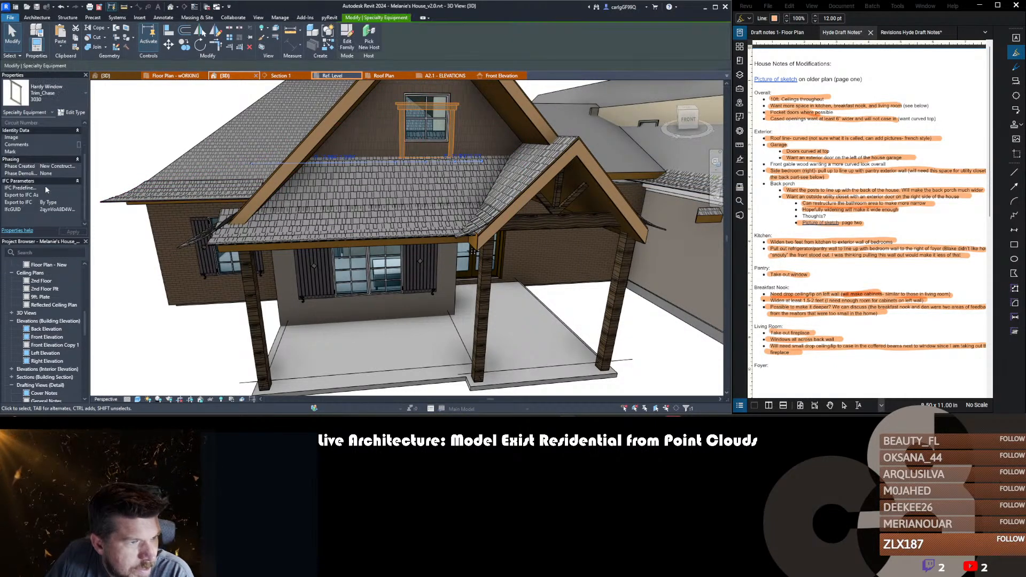
key("Up")
key("Up")
key("Up")
key("Up")
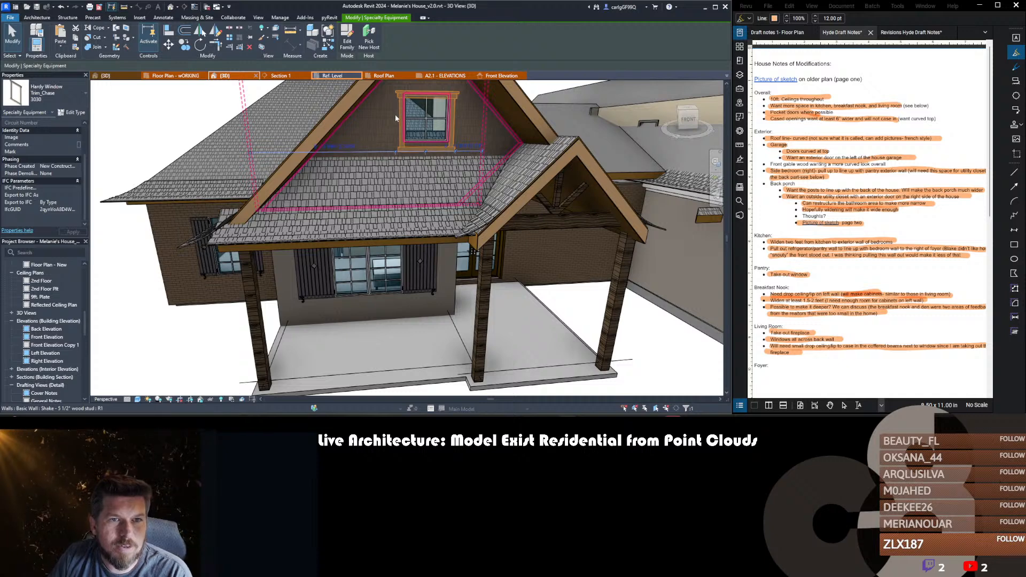
- Clear the trim selection and check the revised gable window against the whole front of the house
key("Escape")
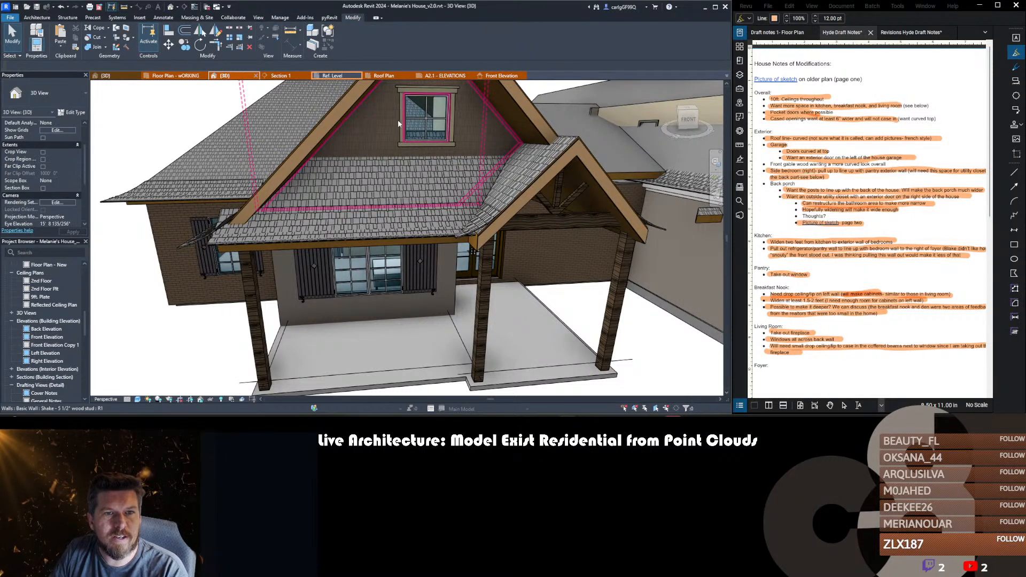
scroll(398, 119, "down", 2)
scroll(363, 149, "down", 4)
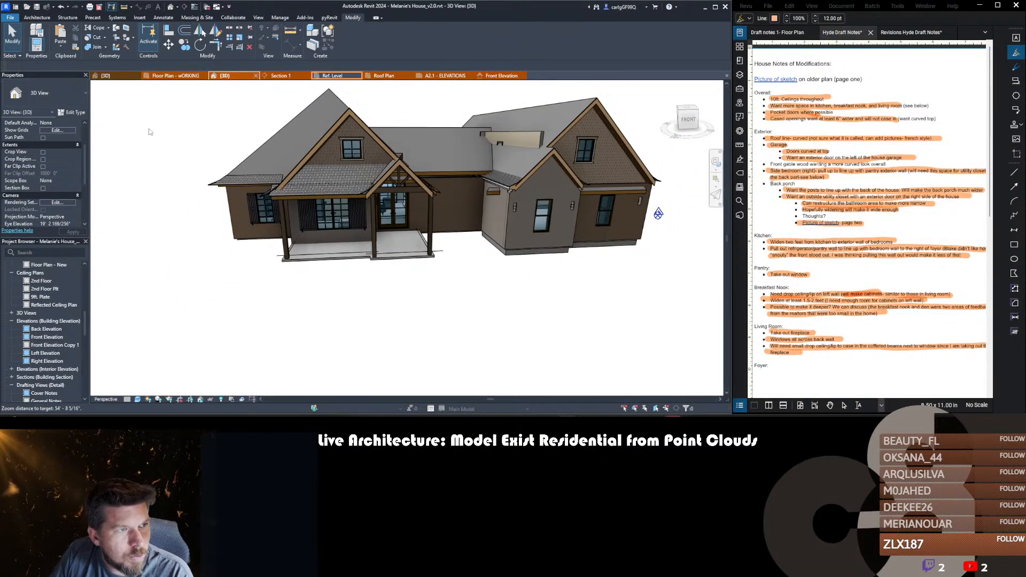
- Browse for an earlier project to open, checking the Completed Projects folder under Projects, 2021
key("ctrl+o")
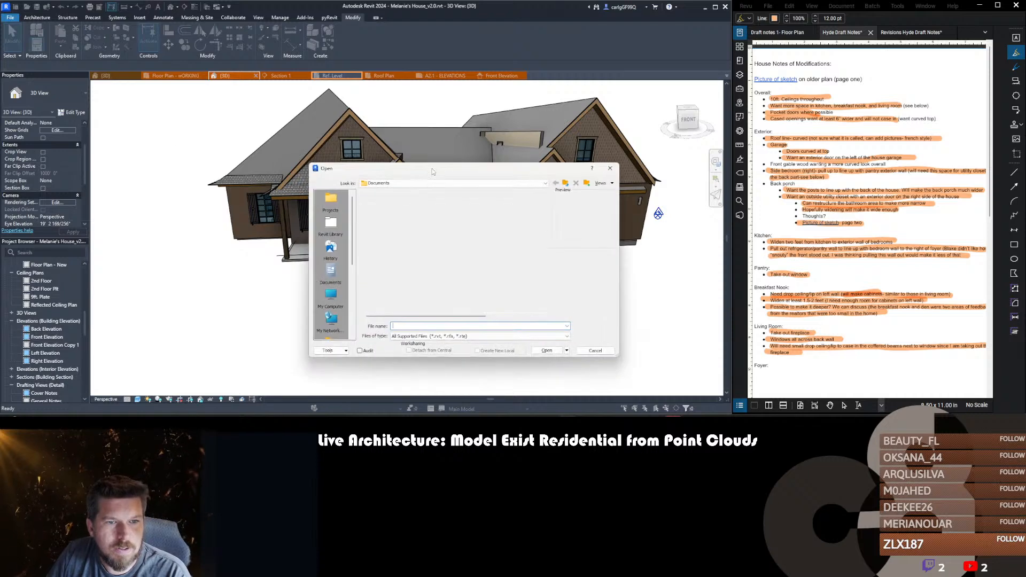
left_click(332, 205)
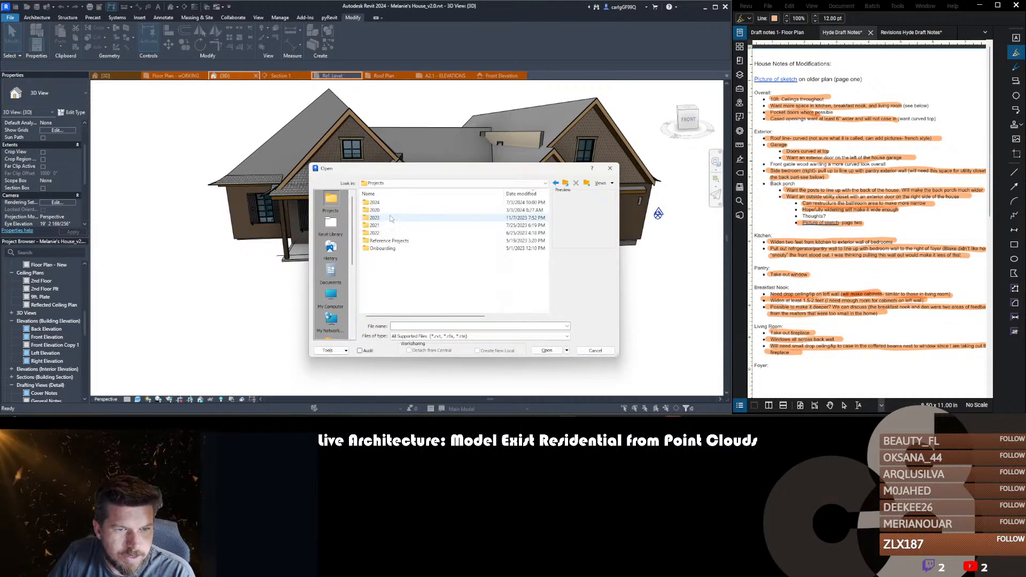
double_click(388, 226)
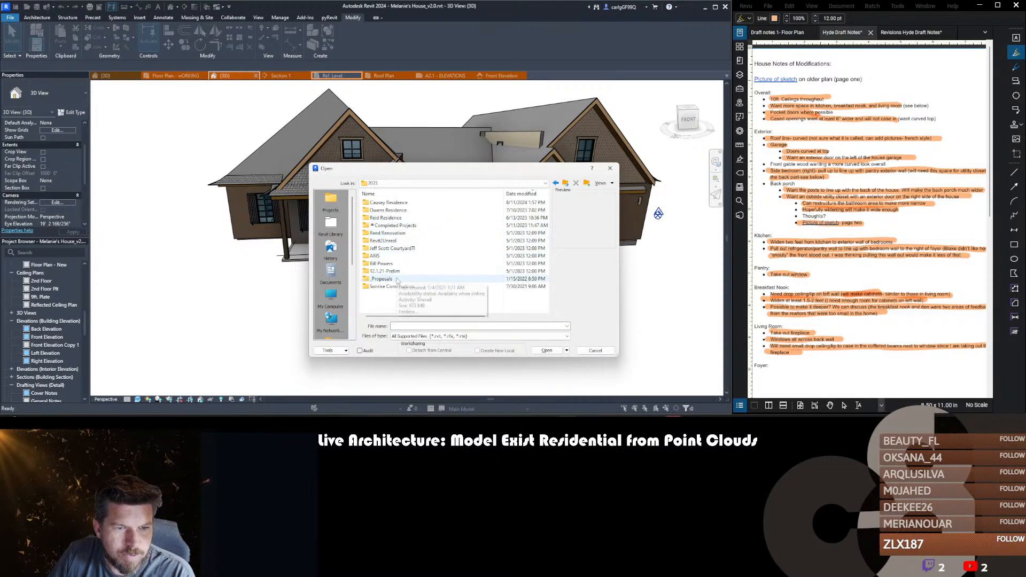
double_click(390, 229)
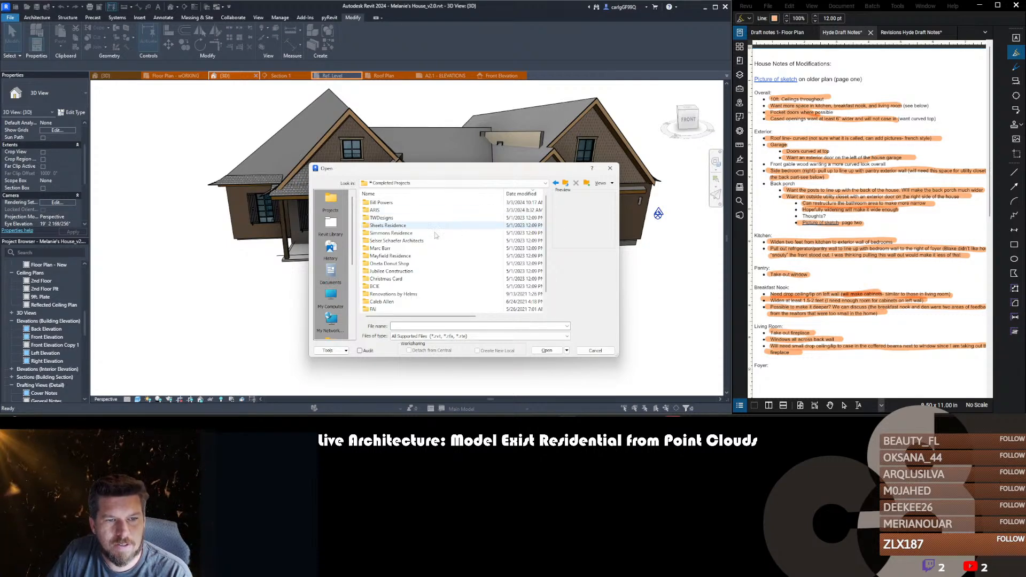
left_click(566, 183)
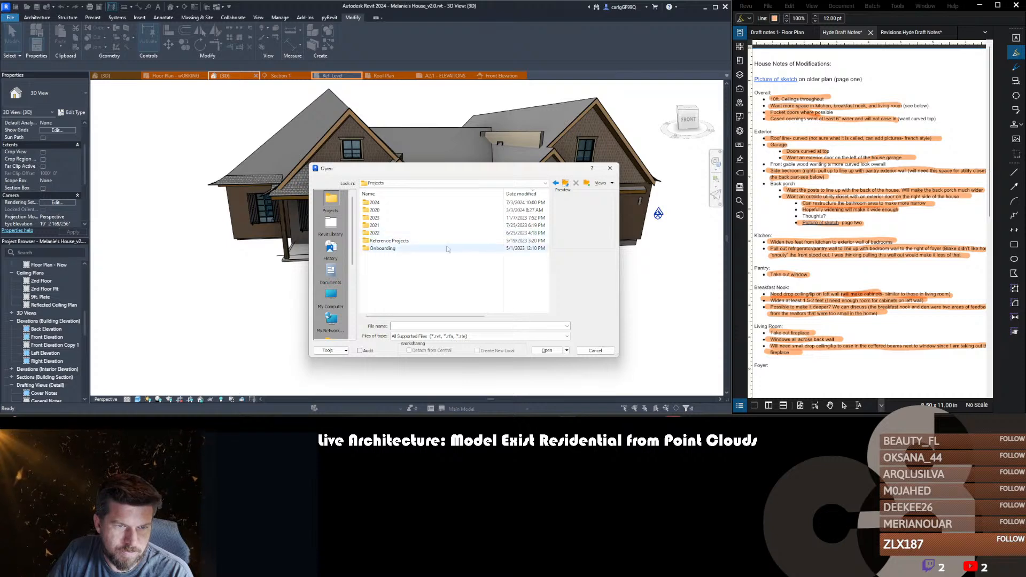
- Check the Reference Projects folder for the earlier project and return to the top-level folder
left_click(566, 183)
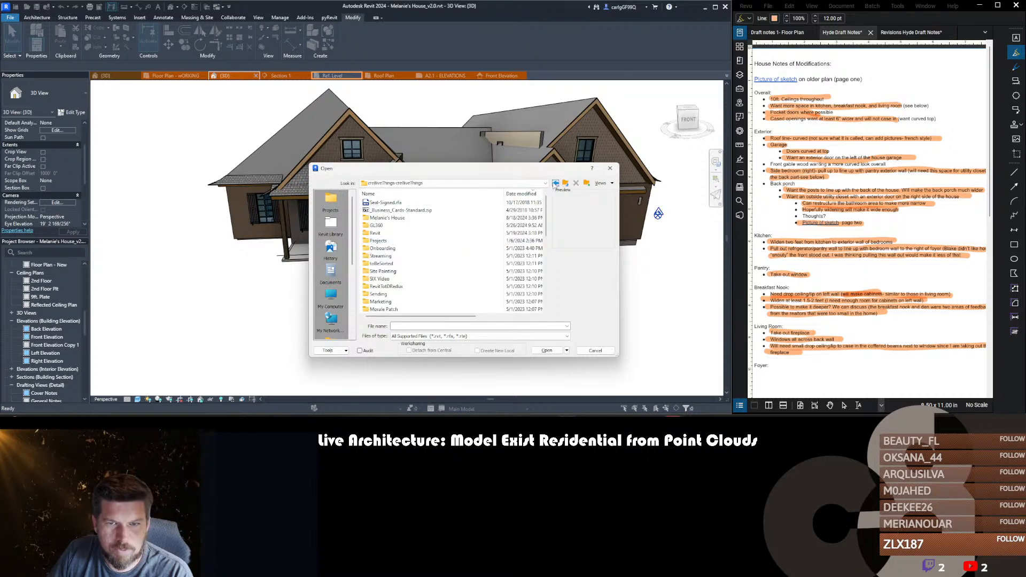
left_click(556, 183)
double_click(388, 240)
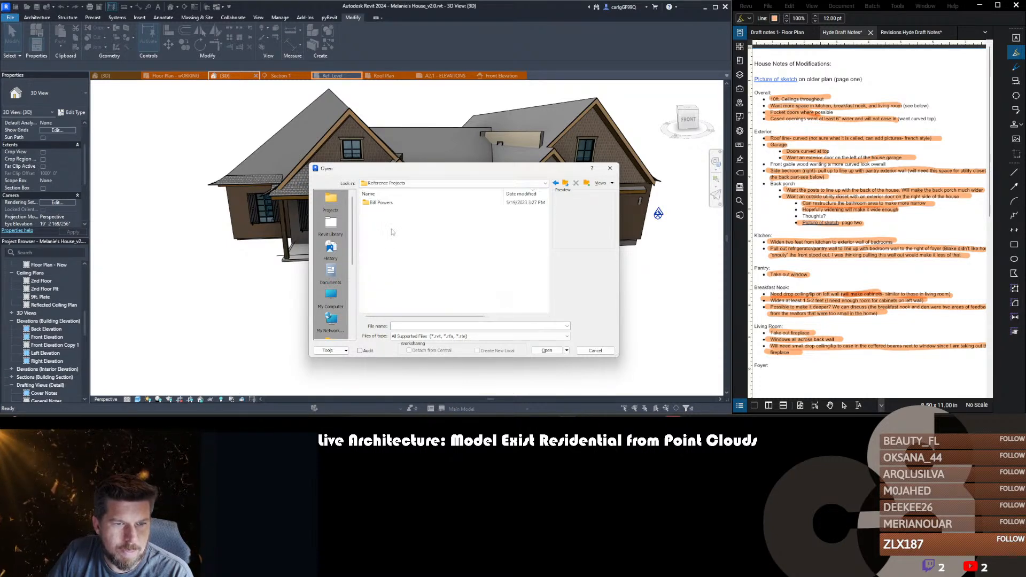
left_click(566, 183)
left_click(566, 183)
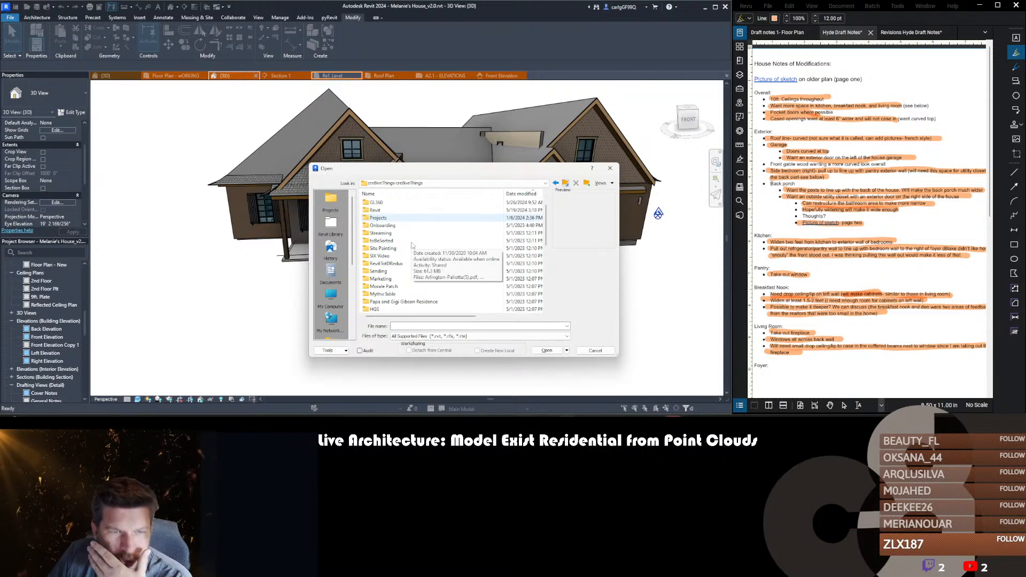
- Sort the top-level folders by name and look through the Delineations 2019 project folders
scroll(401, 265, "up", 2)
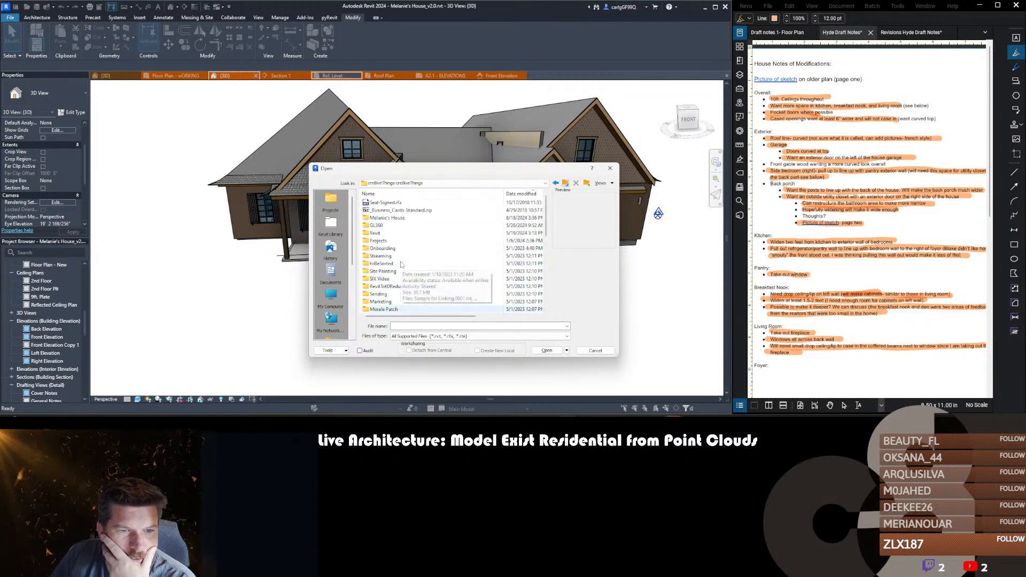
left_click(398, 193)
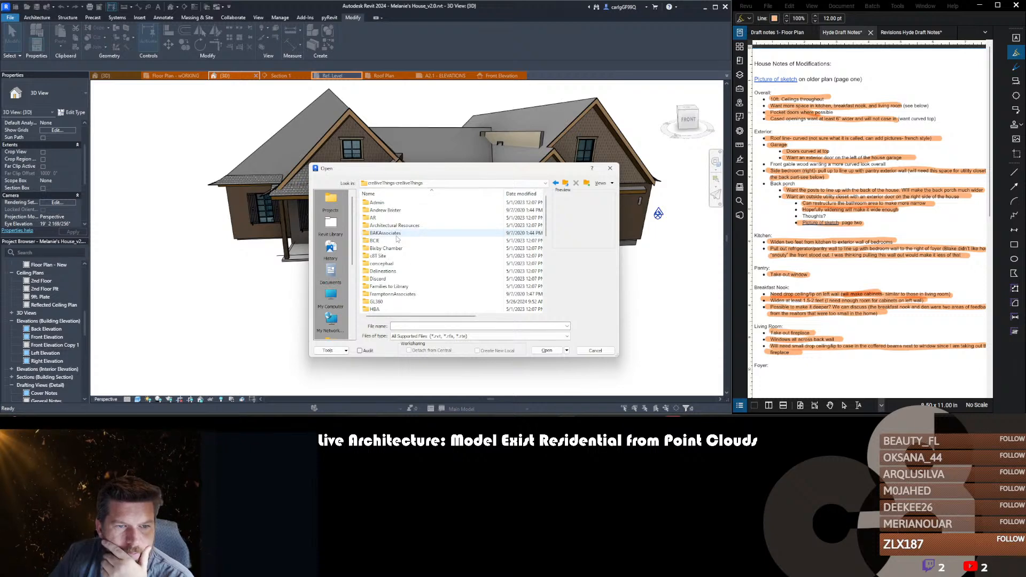
scroll(392, 259, "down", 2)
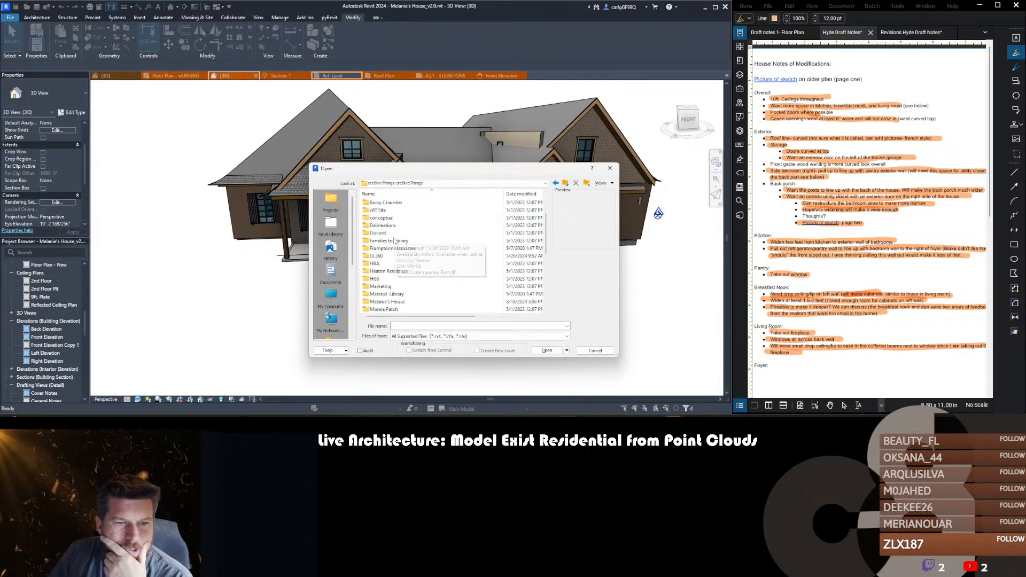
double_click(382, 225)
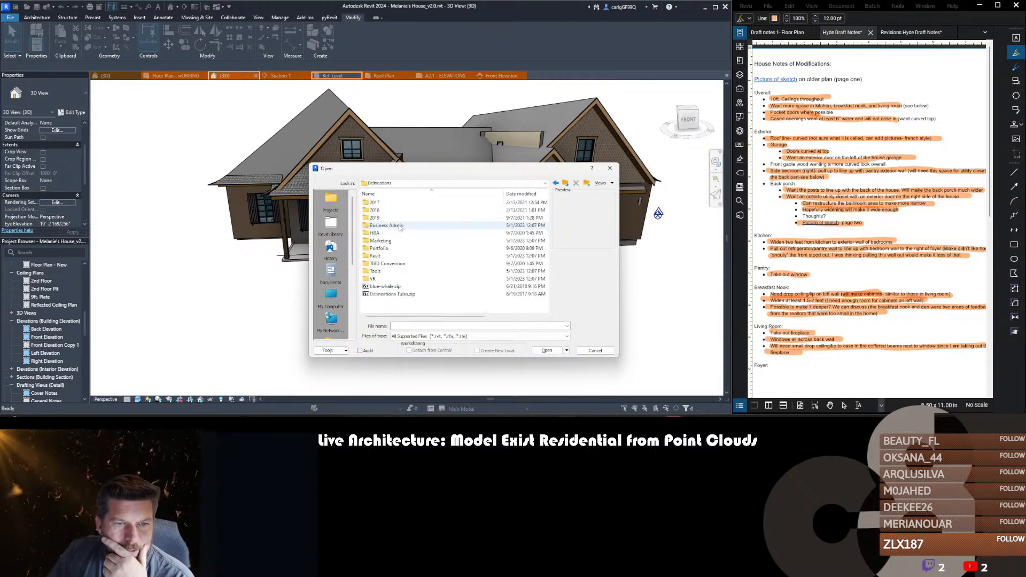
double_click(397, 218)
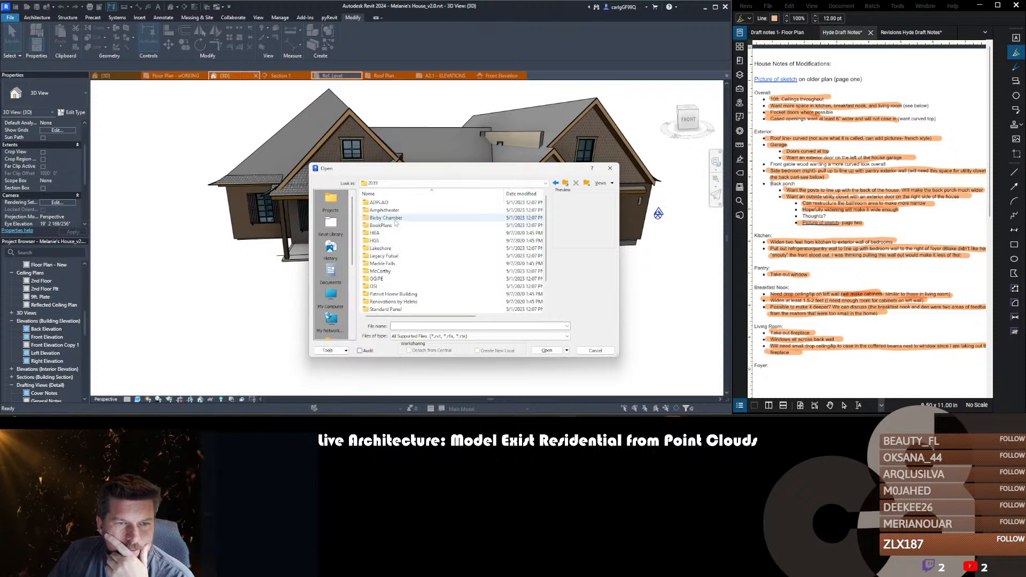
scroll(397, 267, "down", 2)
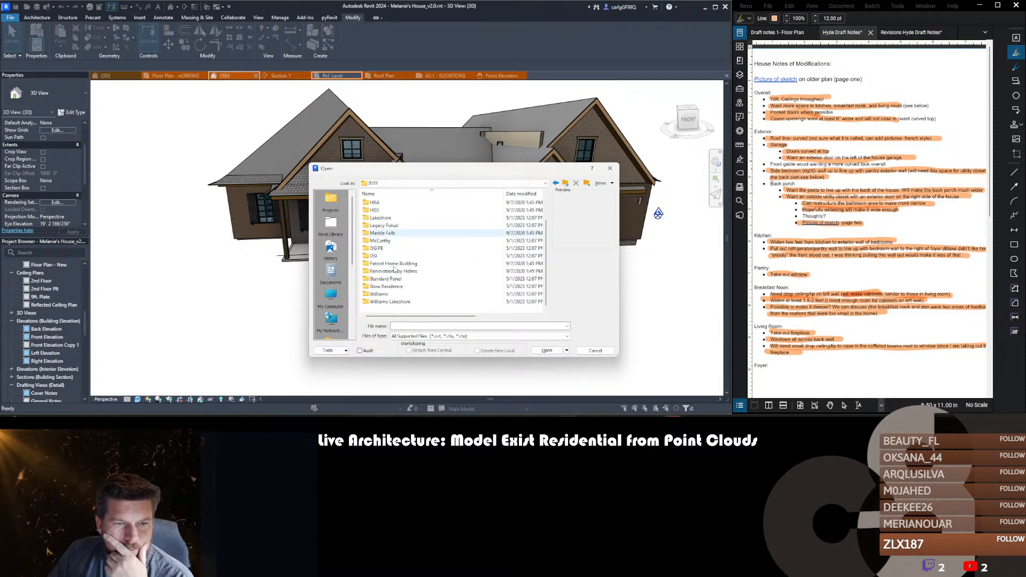
scroll(408, 262, "up", 2)
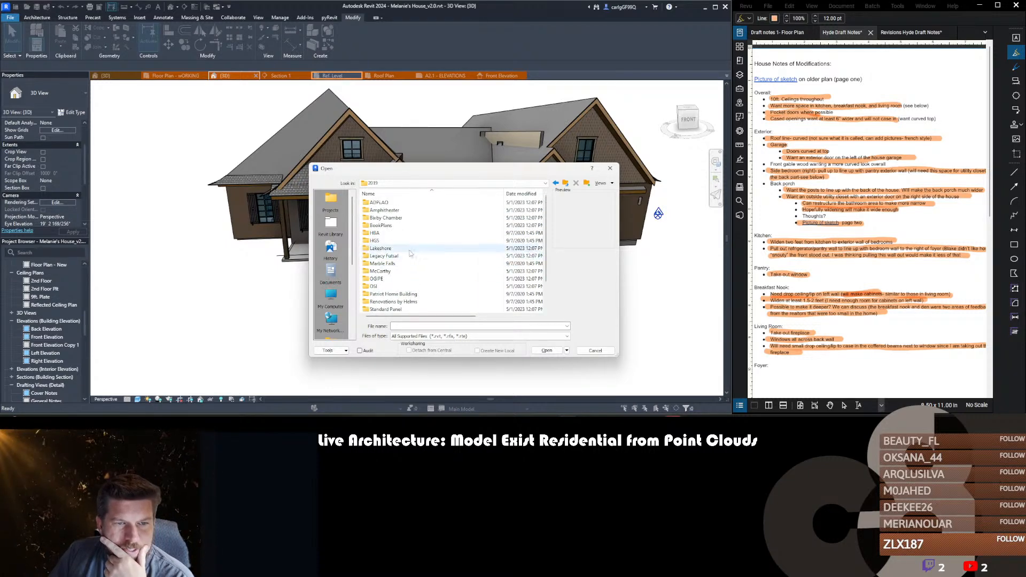
- Check the 2018, 2017 and Portfolio folders inside Delineations for the earlier project
left_click(566, 184)
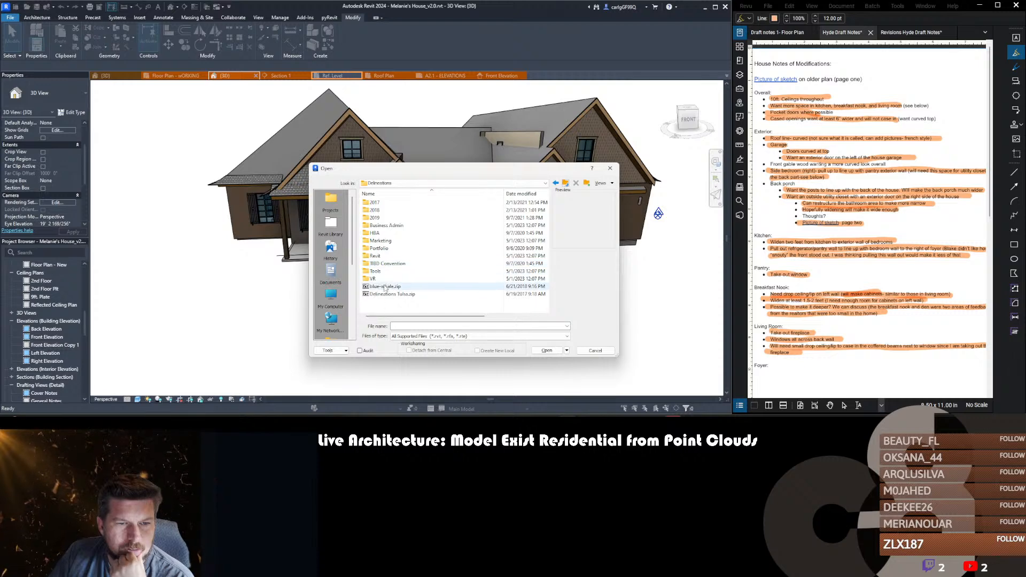
double_click(396, 212)
left_click(565, 183)
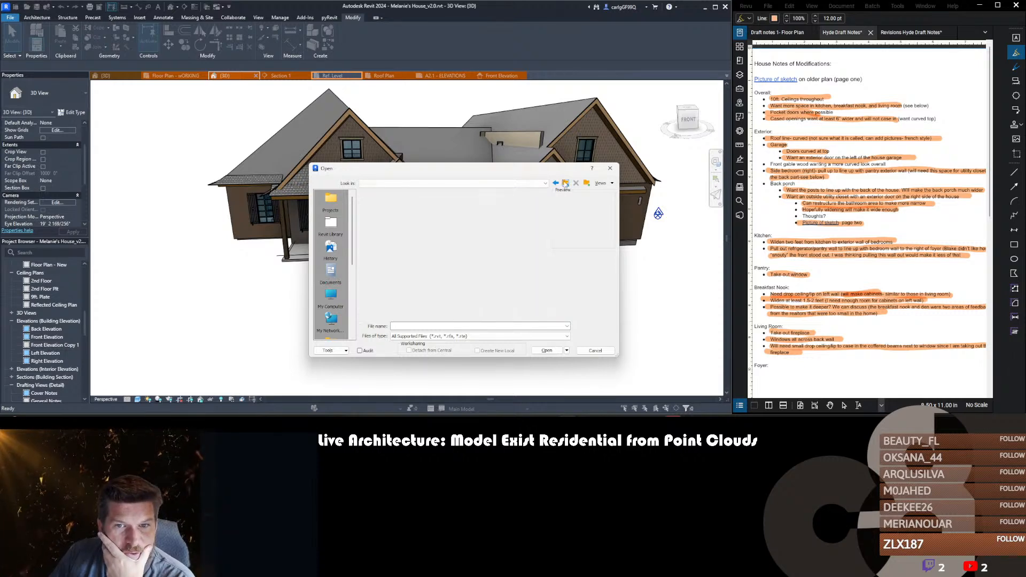
double_click(393, 203)
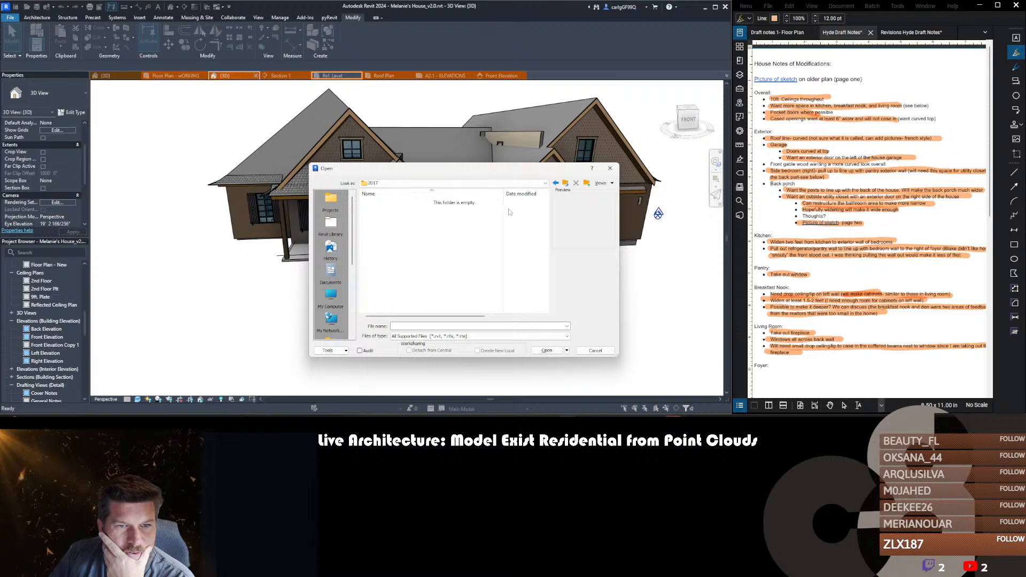
left_click(566, 183)
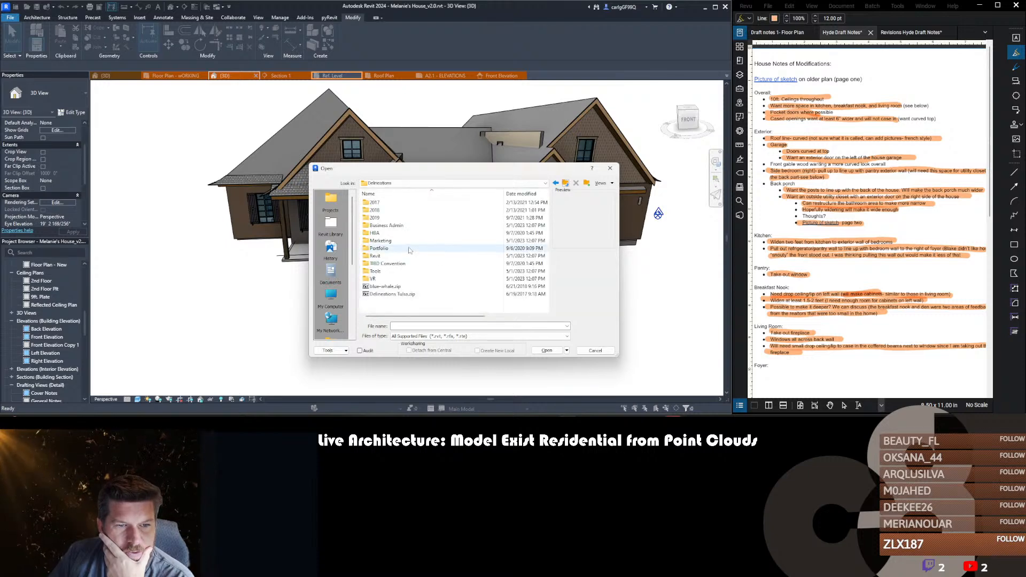
double_click(380, 248)
left_click(565, 183)
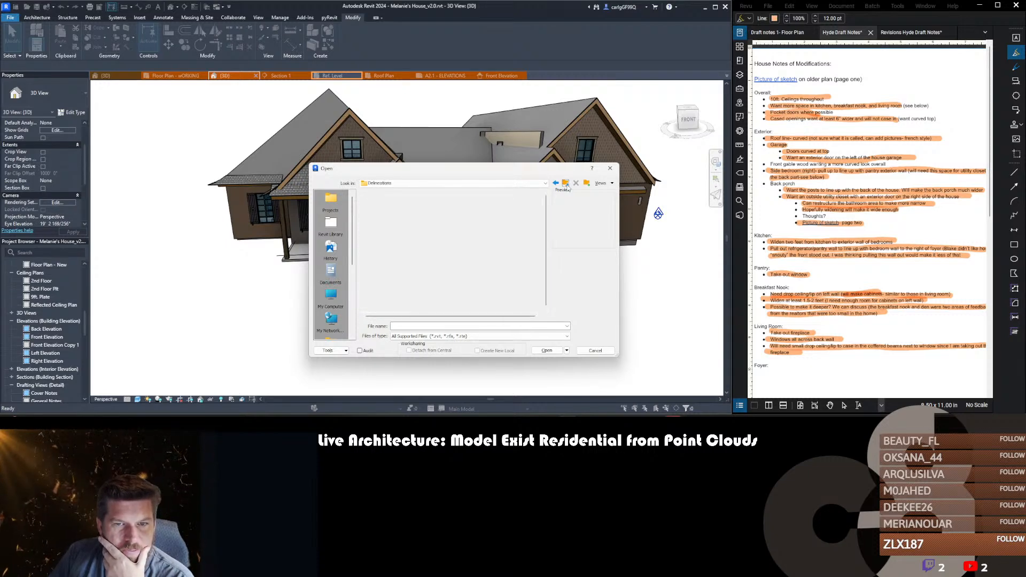
- Look inside the top-level Portfolios folder for the earlier project
left_click(566, 183)
scroll(426, 271, "down", 3)
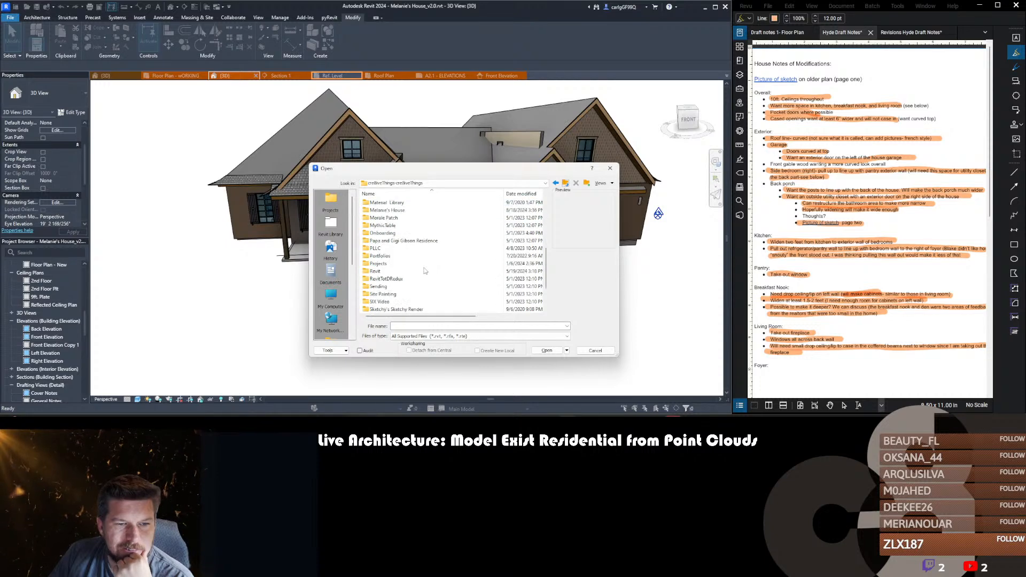
double_click(402, 230)
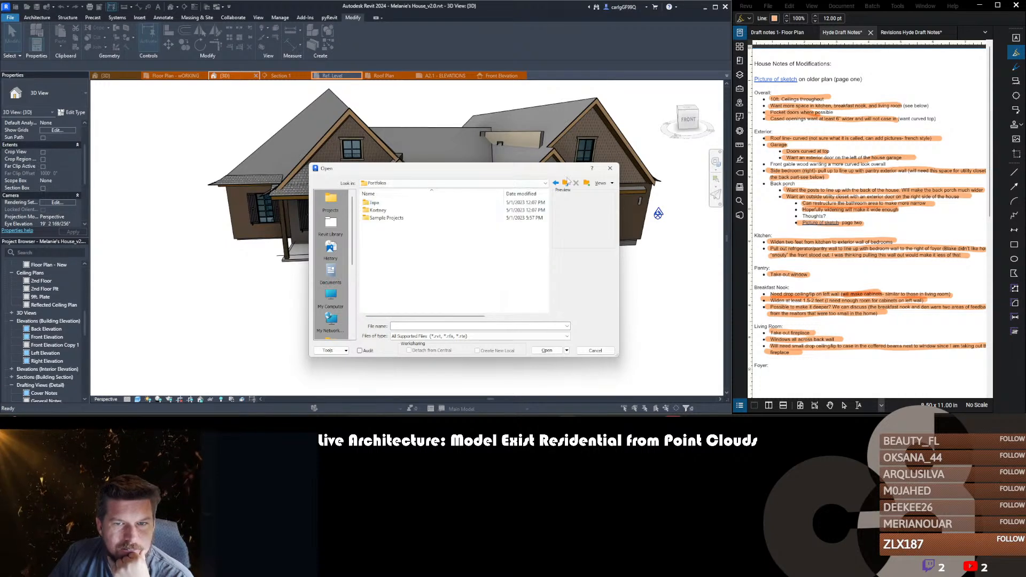
left_click(565, 183)
- Return to the Projects folder and recheck its Reference Projects subfolder
scroll(384, 269, "down", 5)
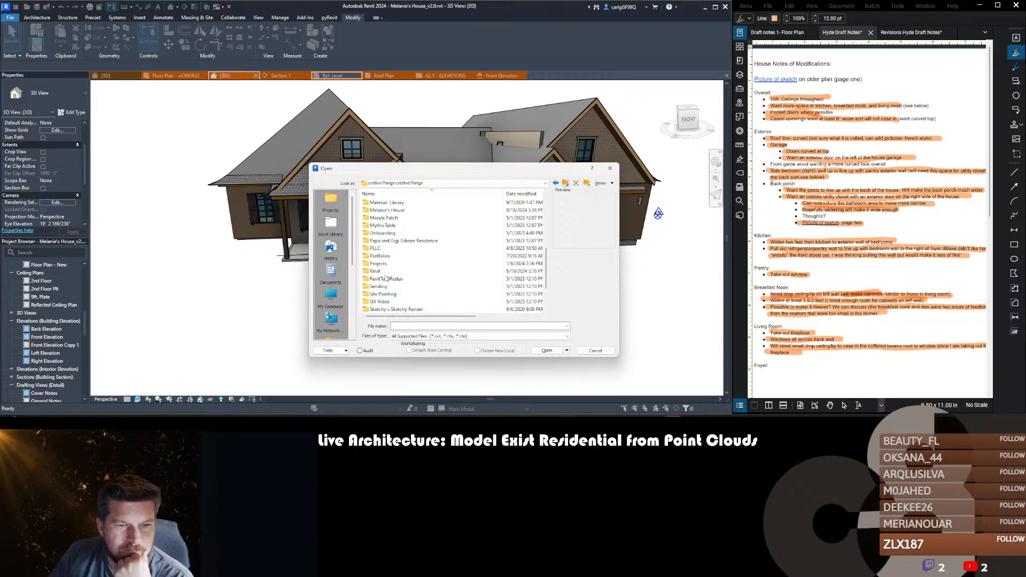
scroll(386, 277, "down", 1)
double_click(389, 262)
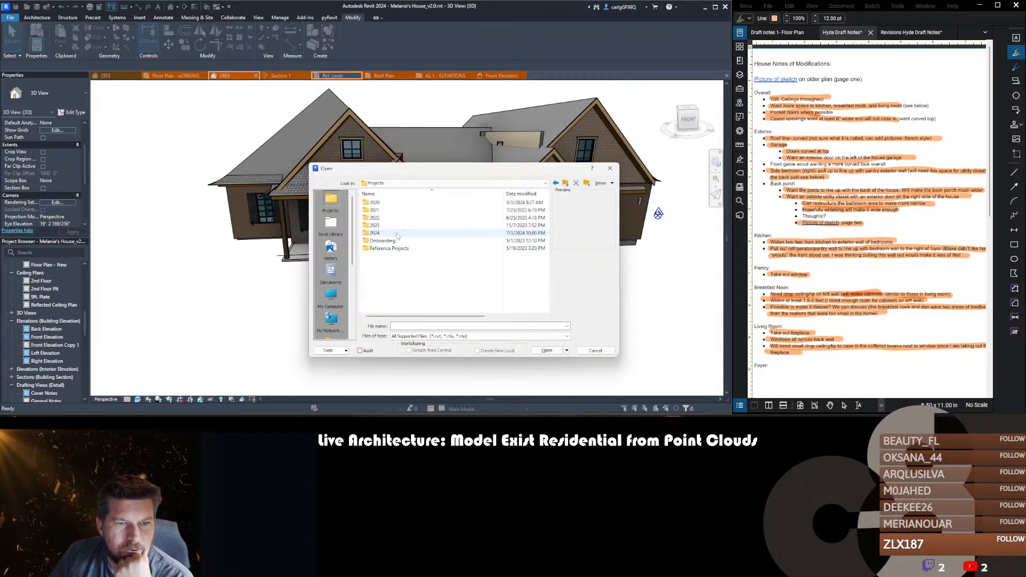
double_click(387, 249)
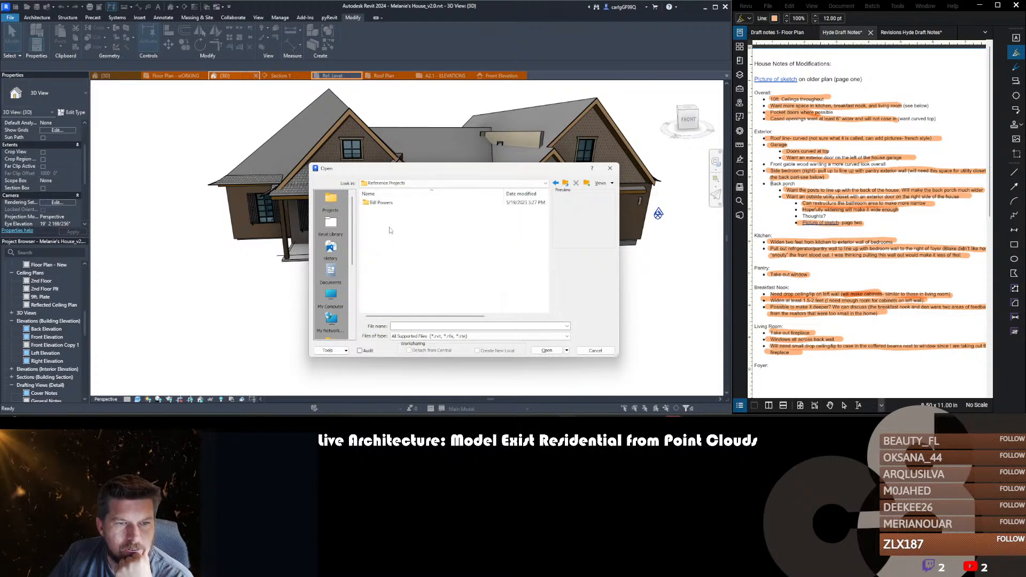
left_click(566, 183)
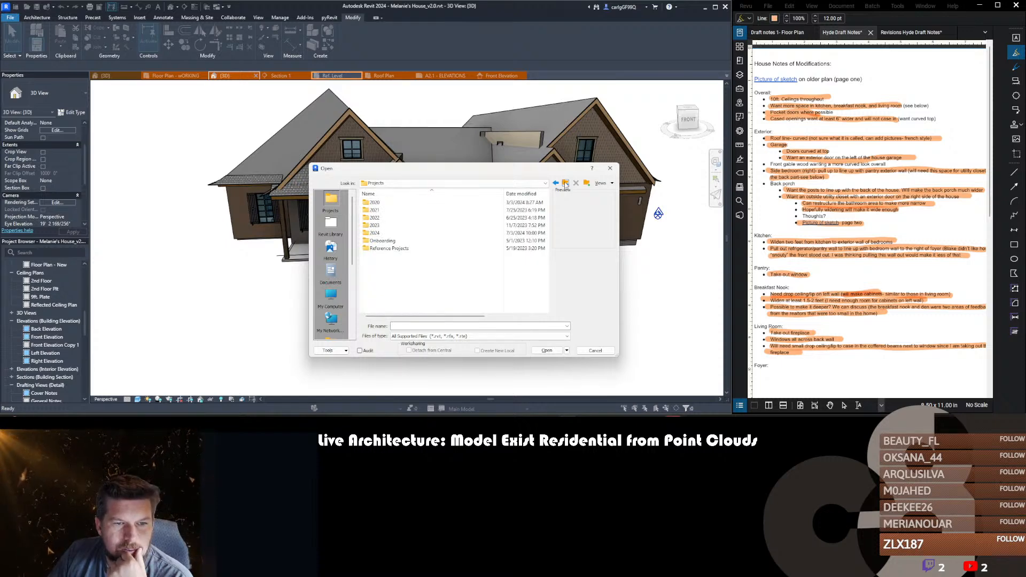
- Check the 2020 project folder's Completed Projects and its FAI subfolder for the earlier project, returning to Projects
double_click(380, 203)
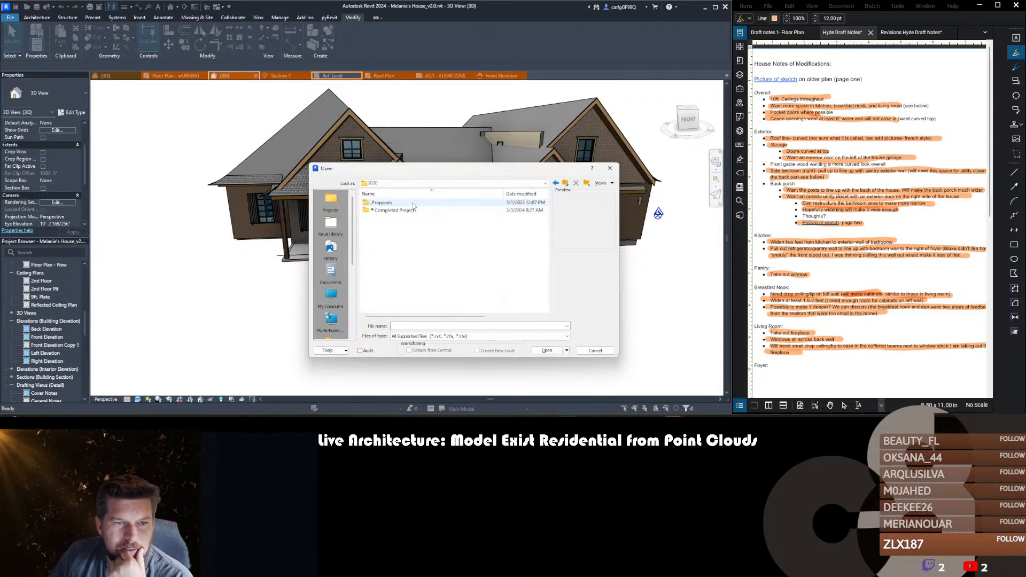
double_click(412, 211)
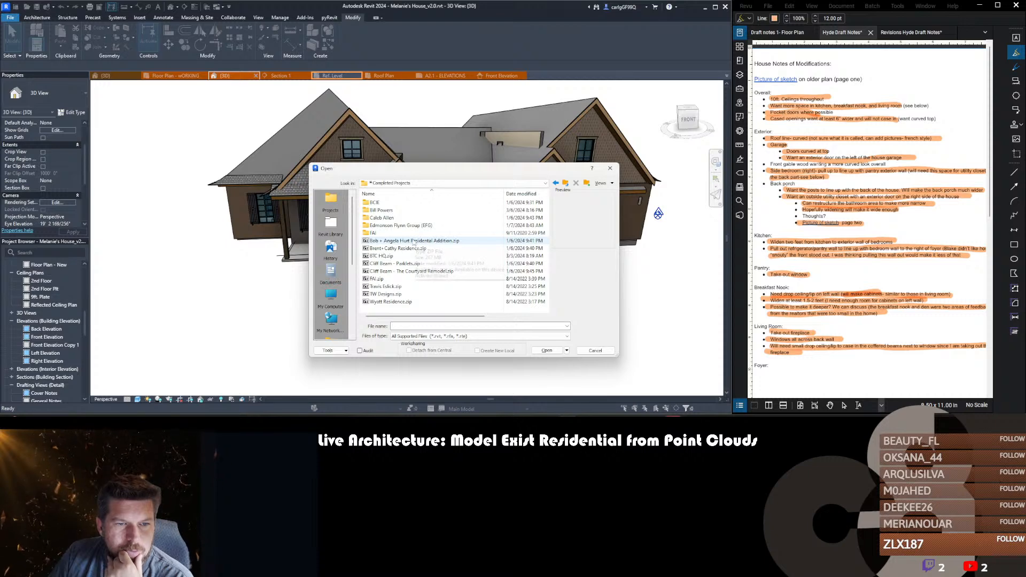
double_click(414, 233)
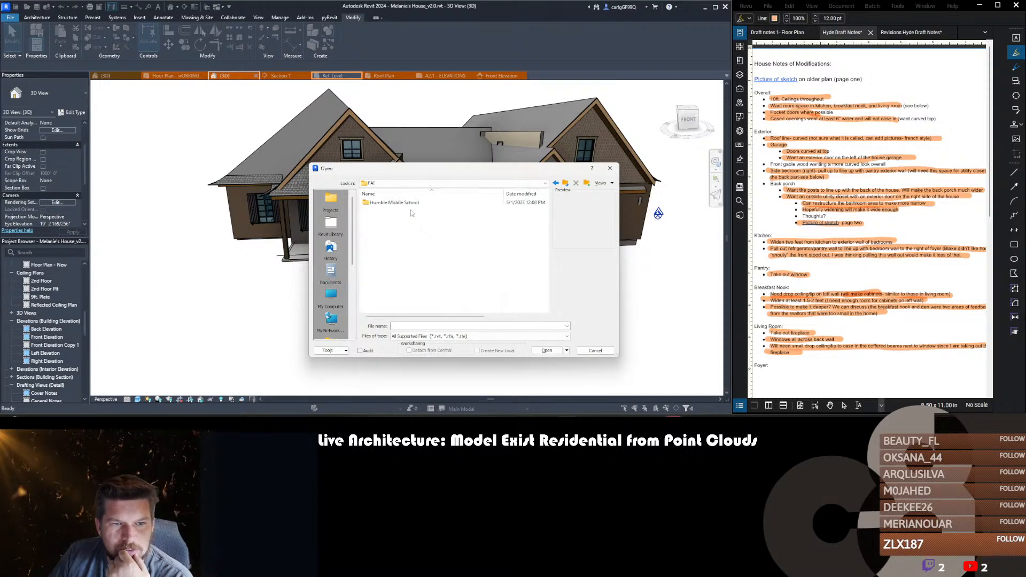
left_click(565, 183)
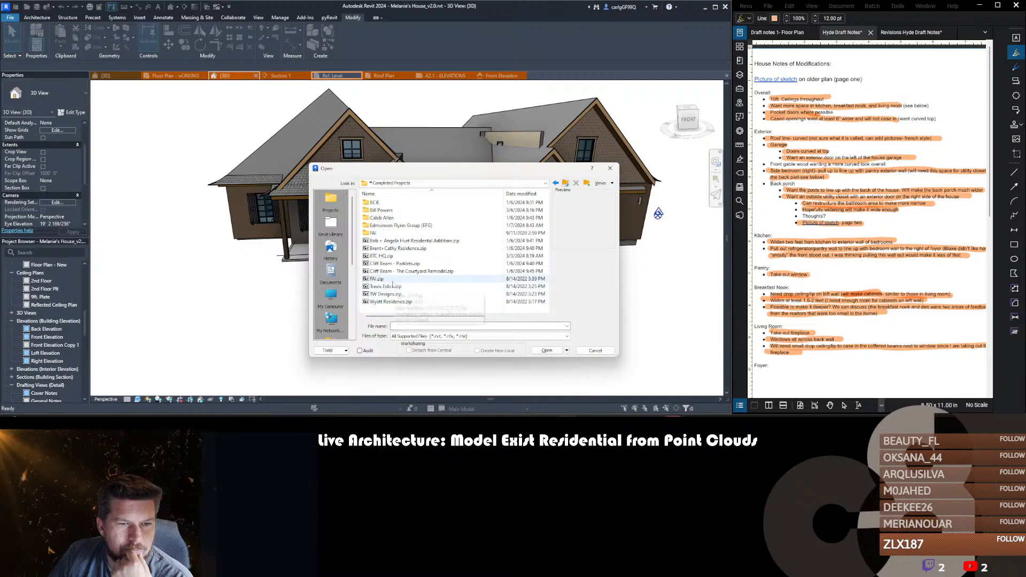
left_click(565, 183)
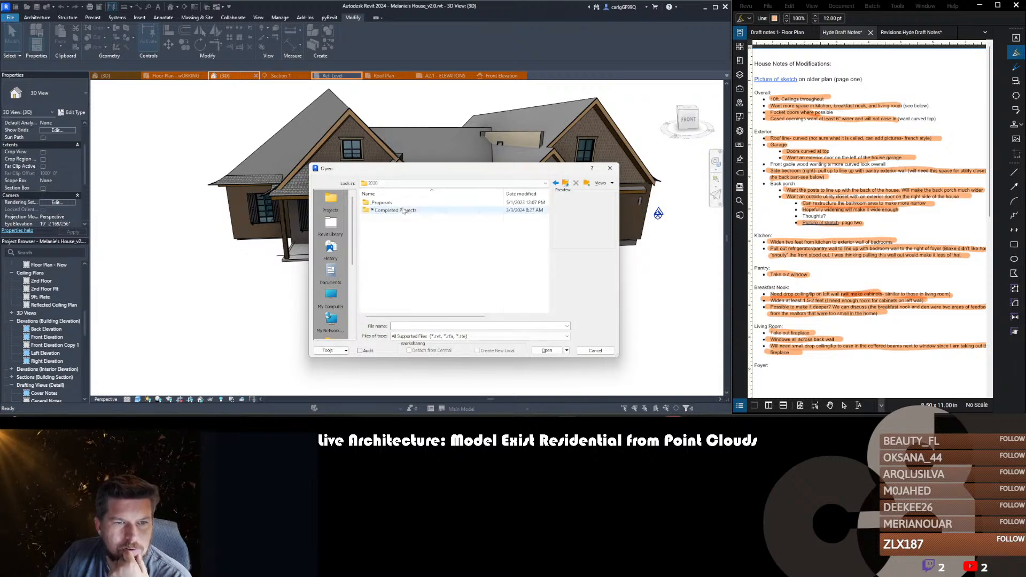
left_click(565, 184)
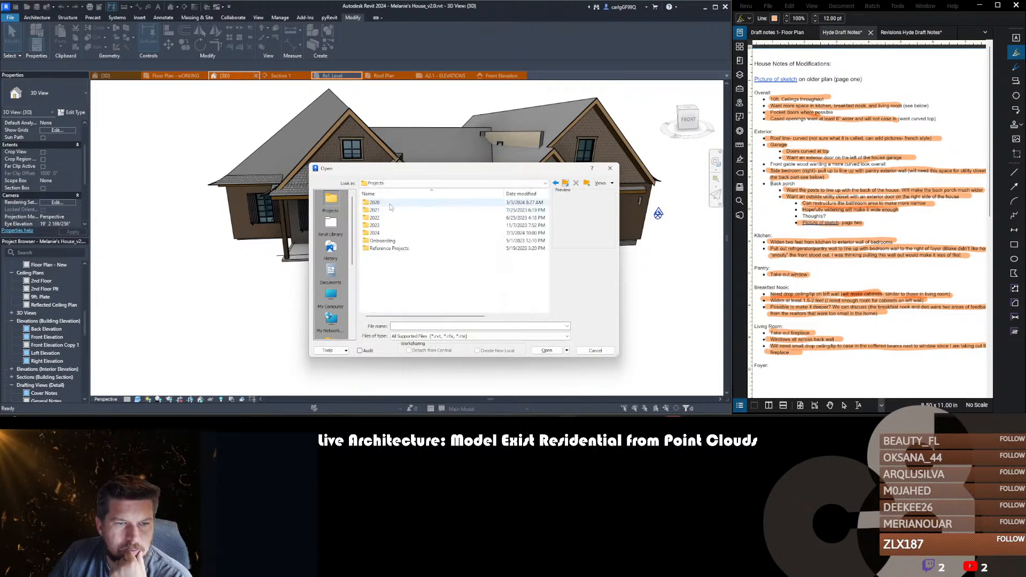
- Check the 2021 project folder and its Completed Projects, returning to the top-level company folder
double_click(392, 212)
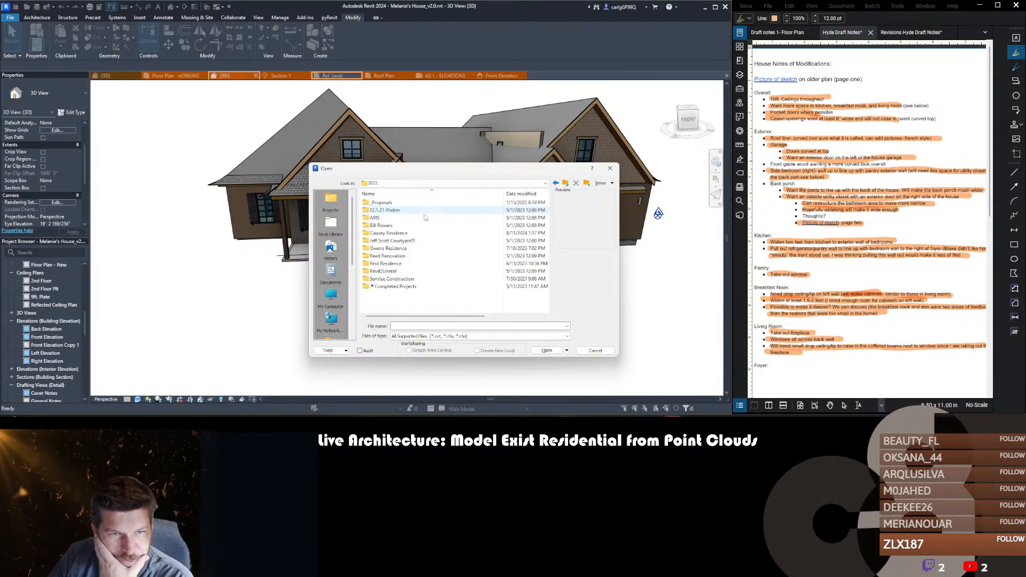
double_click(396, 287)
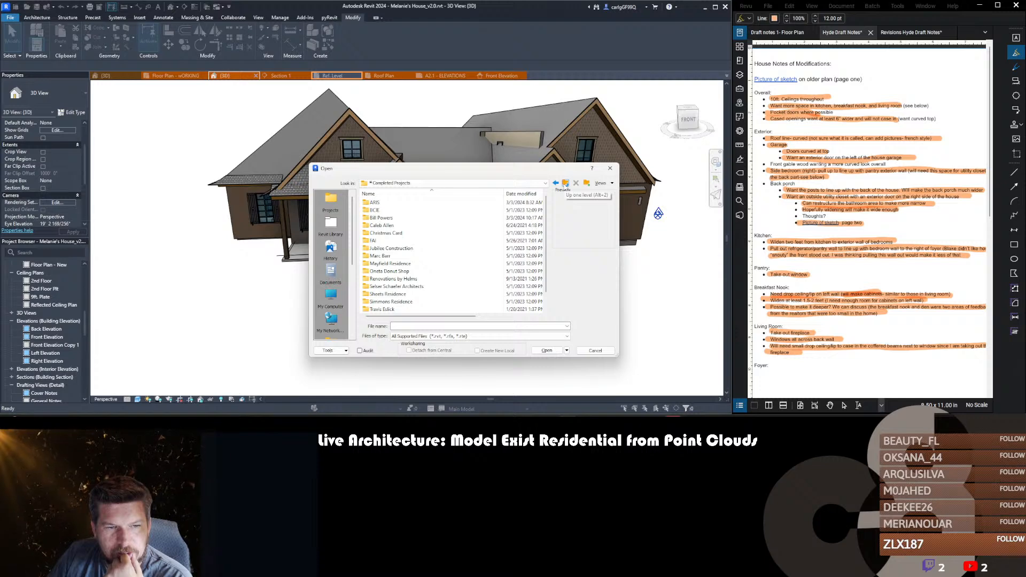
left_click(566, 184)
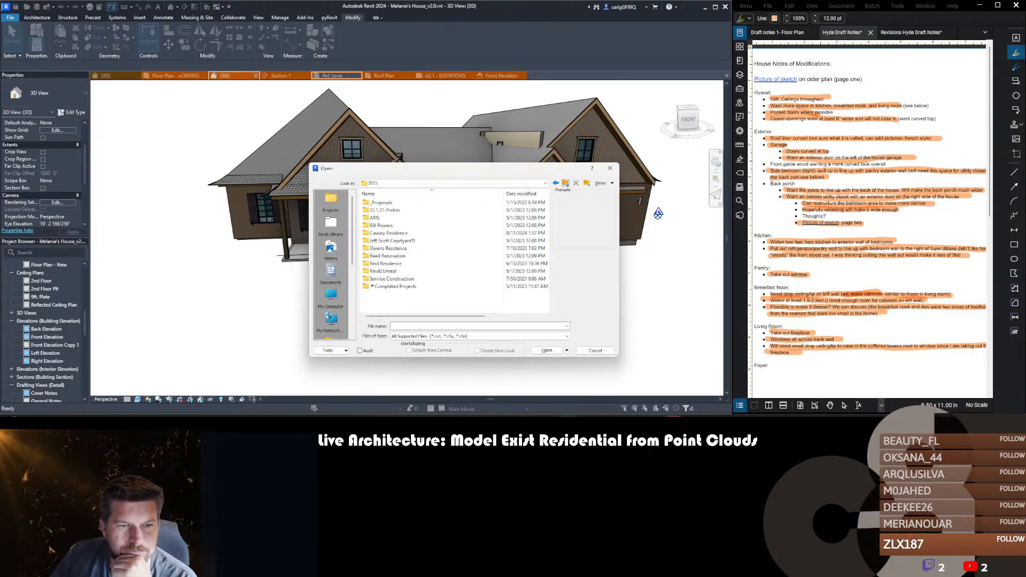
left_click(566, 184)
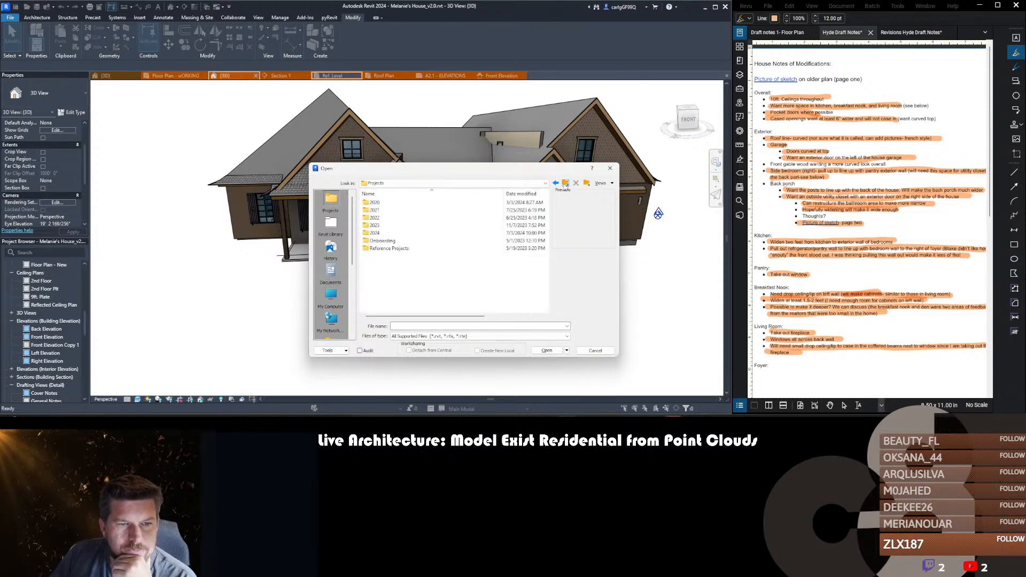
left_click(565, 184)
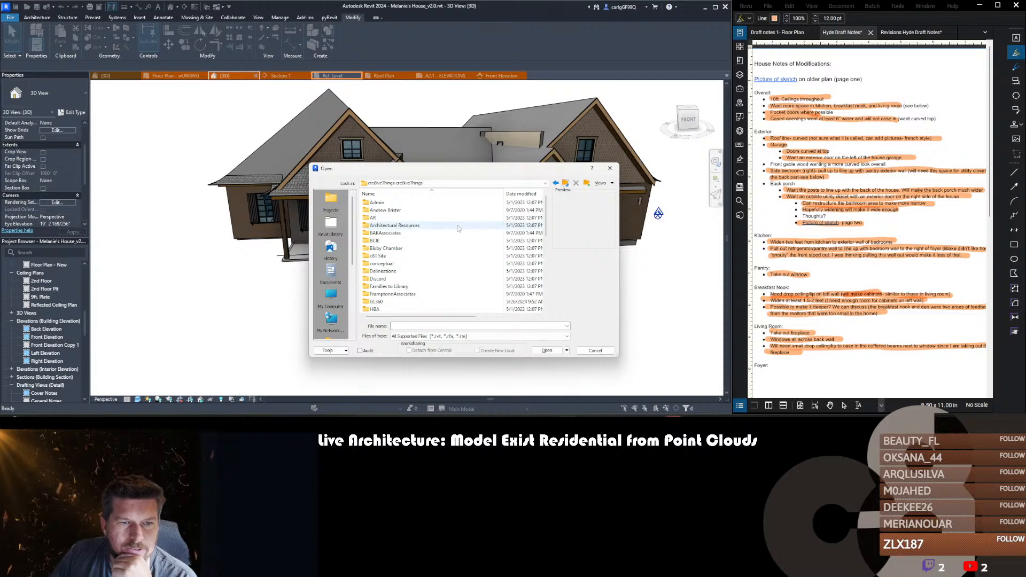
- Look through the top-level company folders and the Revit folder inside Delineations for the earlier project
scroll(431, 257, "down", 4)
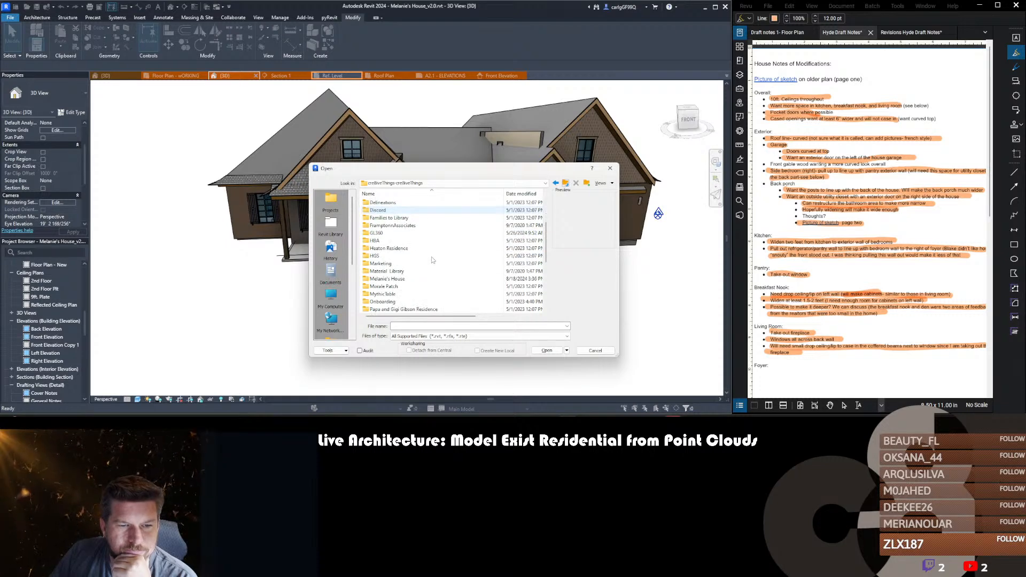
scroll(399, 263, "up", 4)
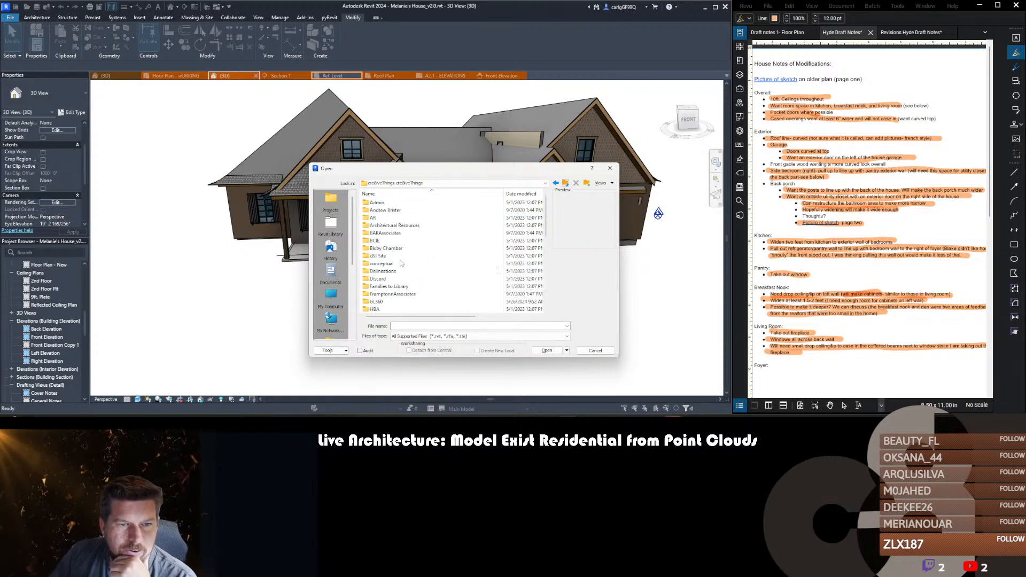
scroll(398, 258, "down", 2)
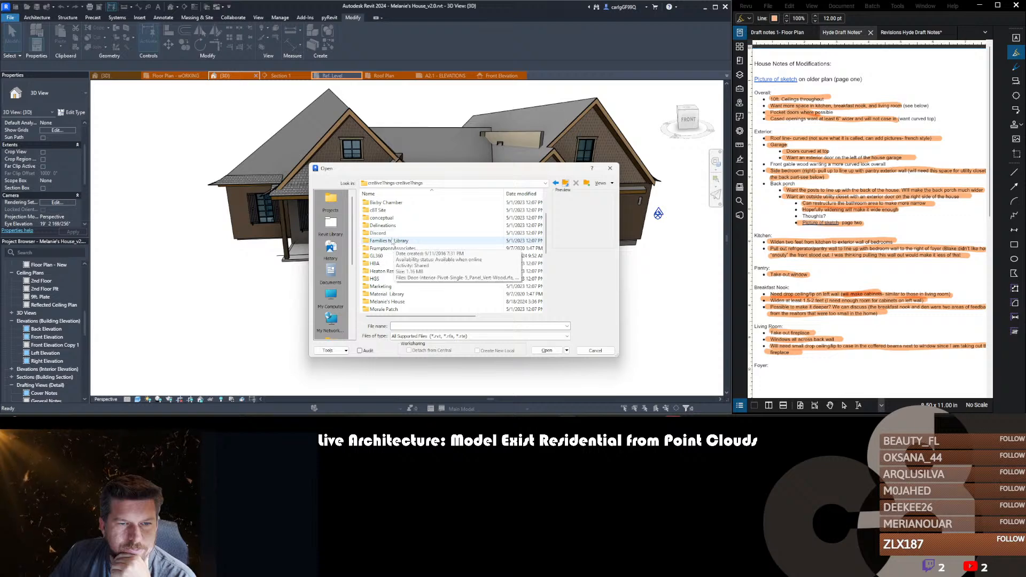
double_click(393, 226)
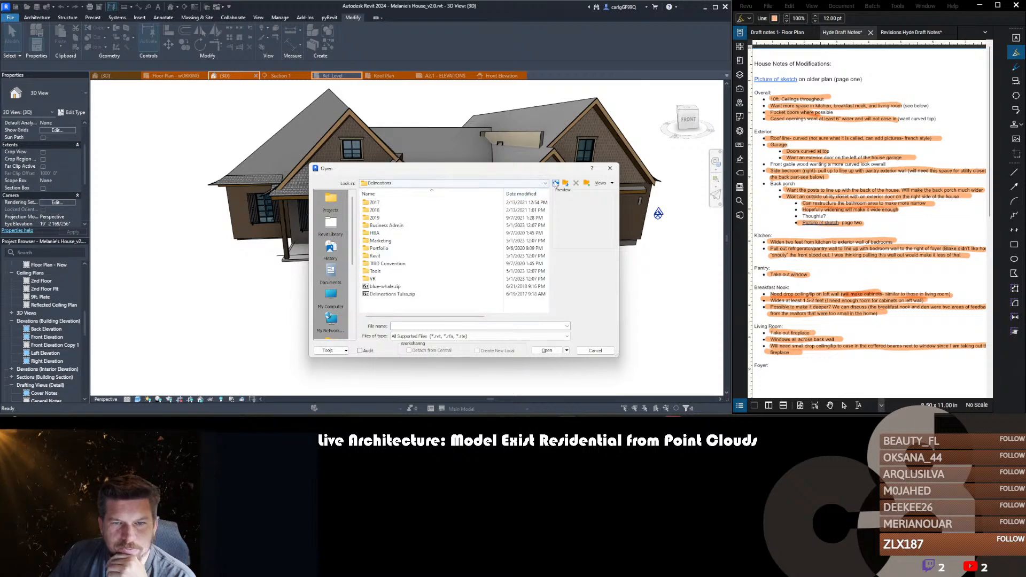
left_click(392, 259)
double_click(392, 259)
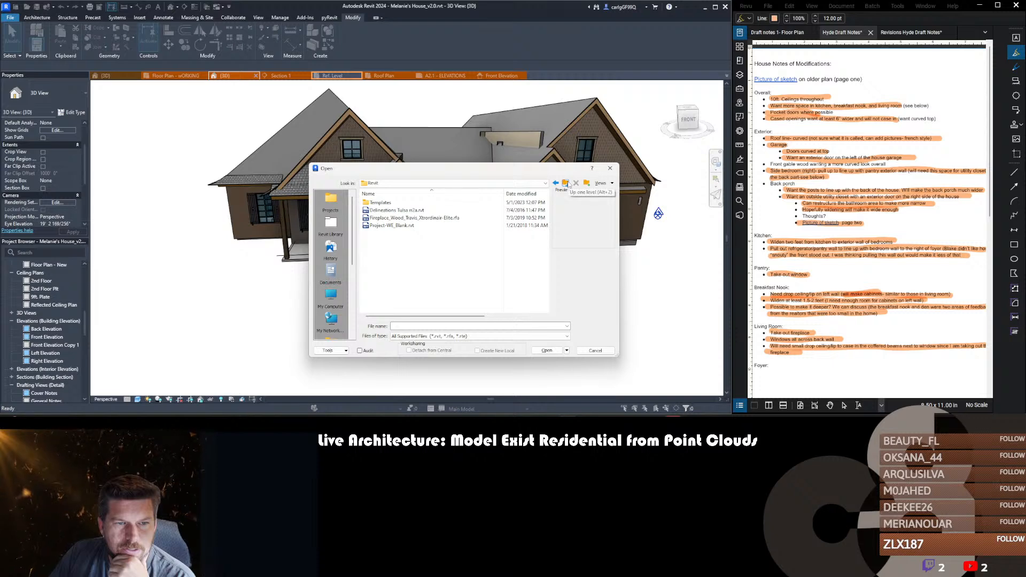
left_click(566, 184)
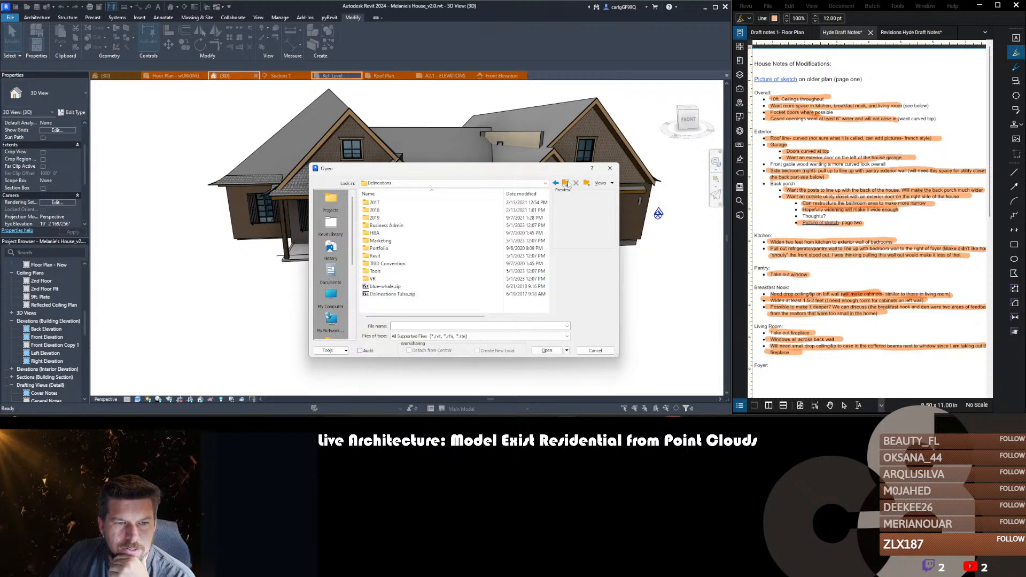
left_click(566, 183)
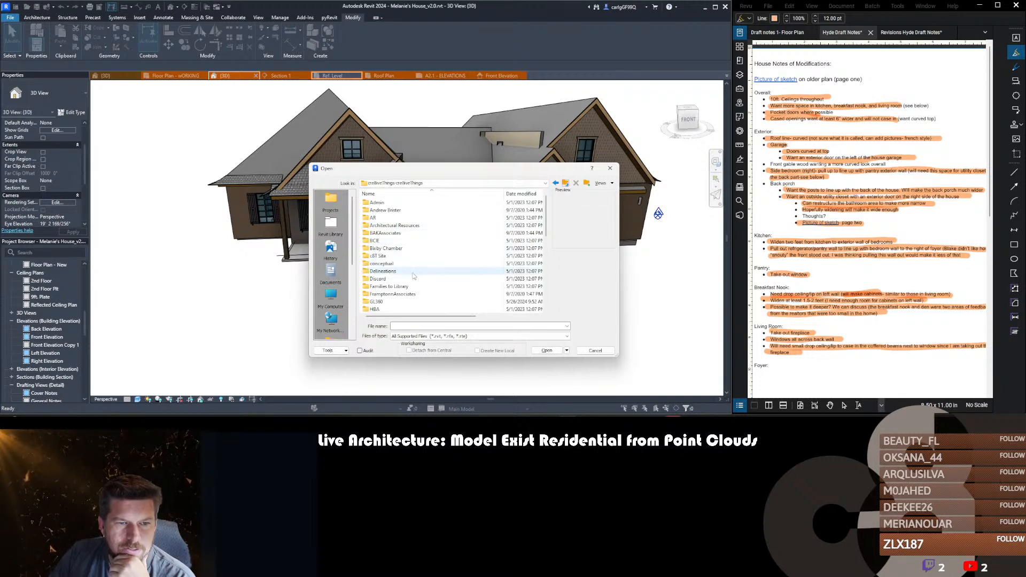
scroll(409, 275, "down", 3)
scroll(406, 275, "up", 3)
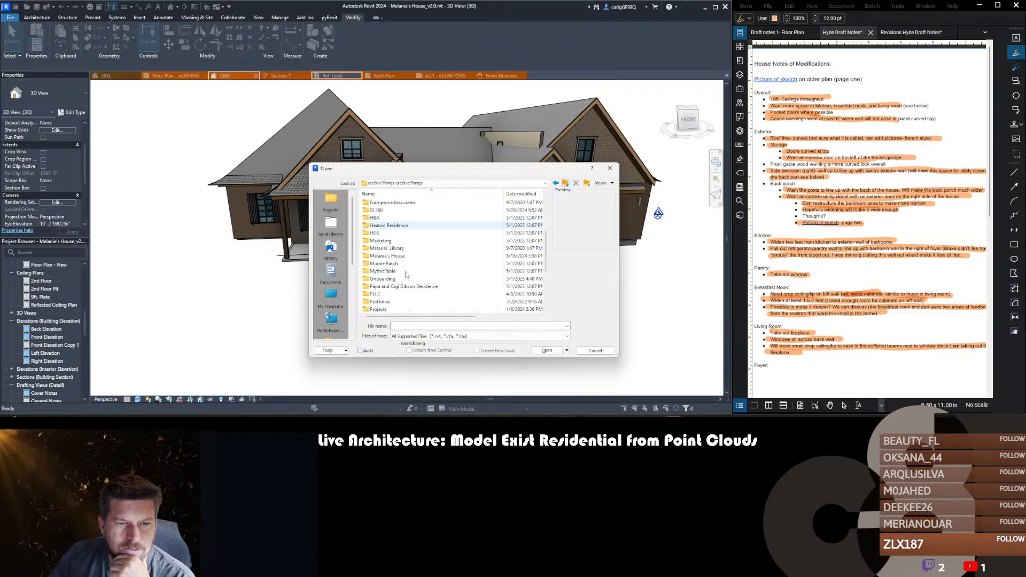
- Browse the fromDel folder in Documents and check its first year folder for the earlier project
left_click(566, 183)
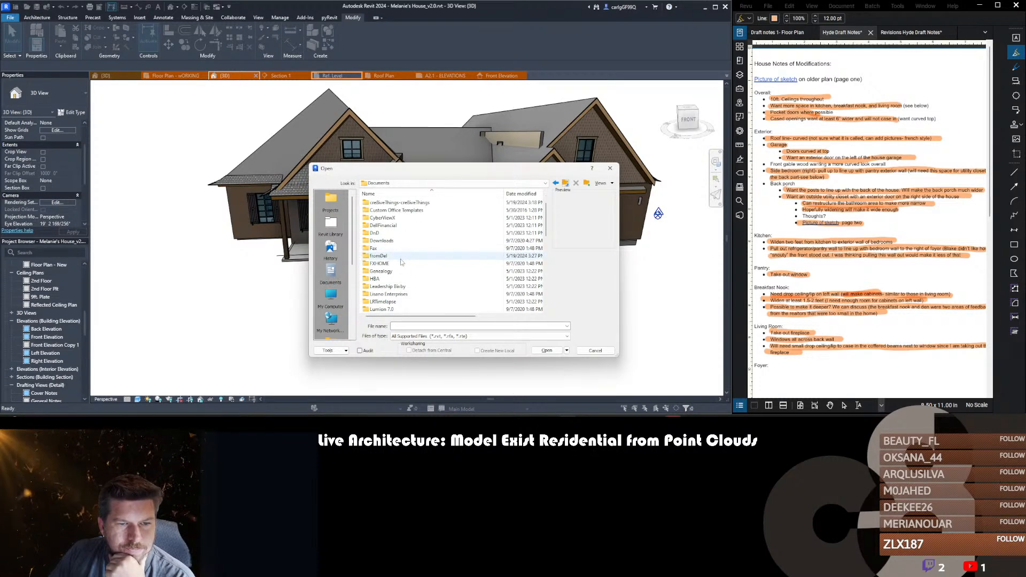
double_click(404, 255)
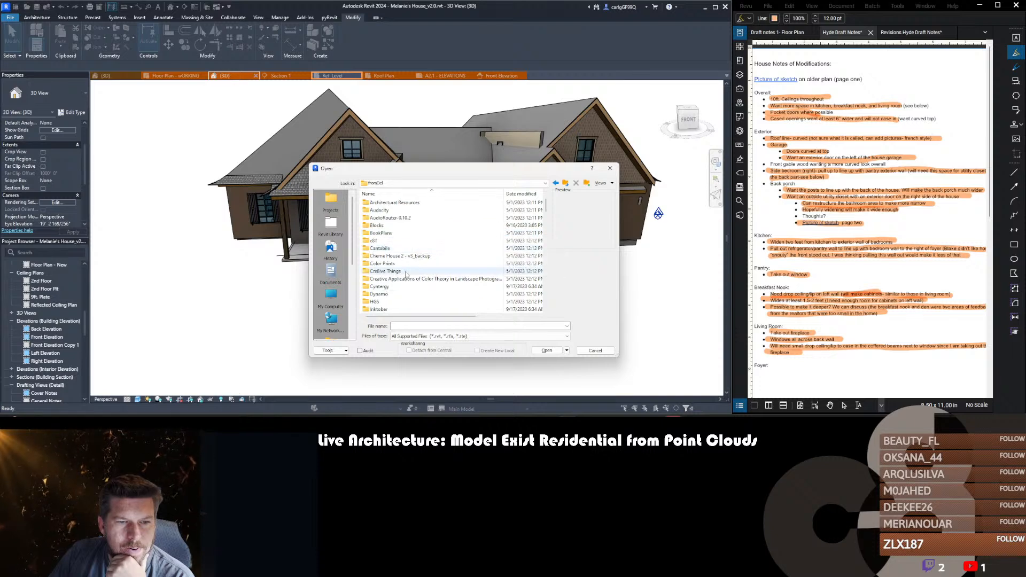
scroll(403, 251, "down", 3)
scroll(397, 267, "up", 3)
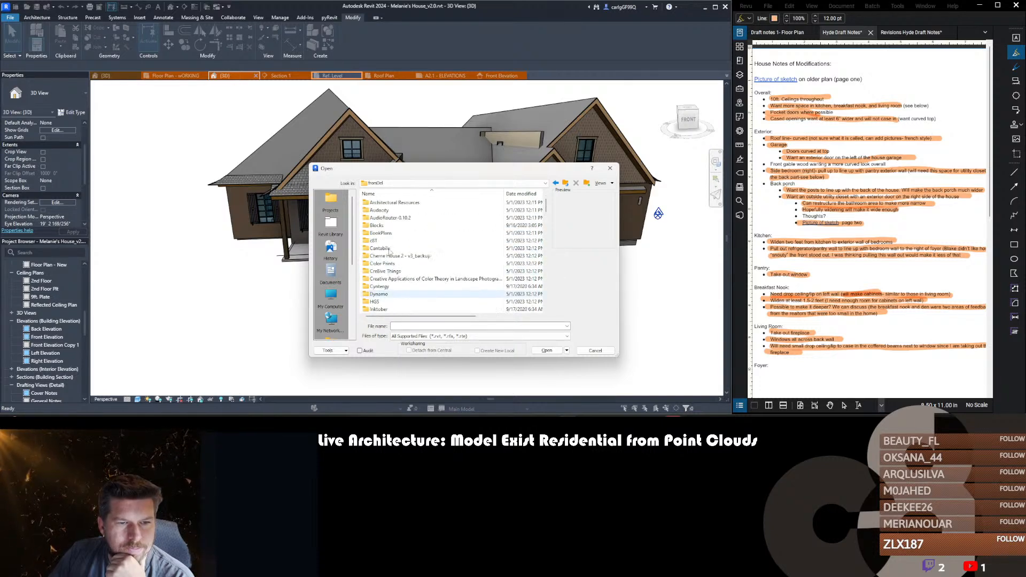
double_click(378, 203)
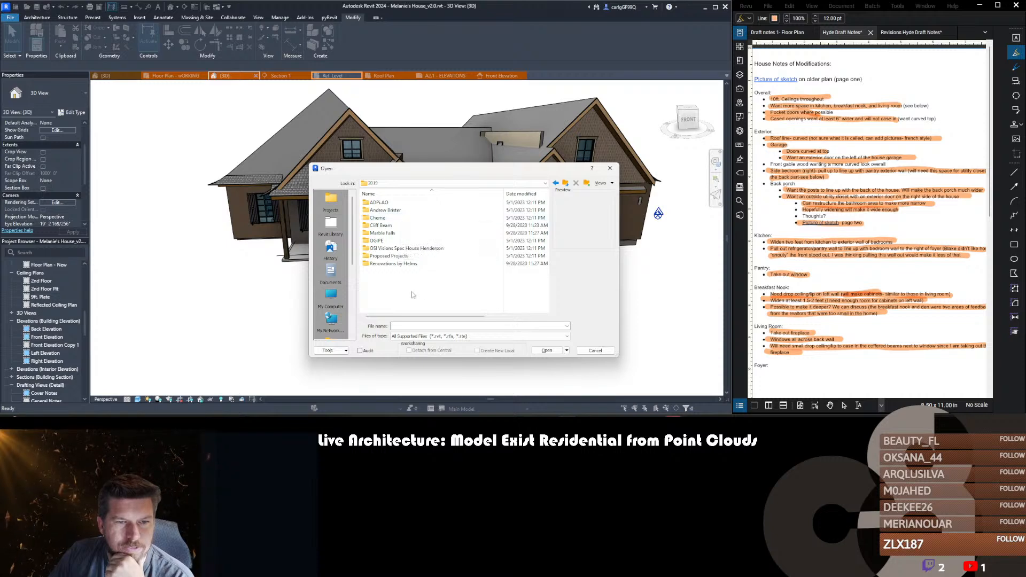
left_click(565, 183)
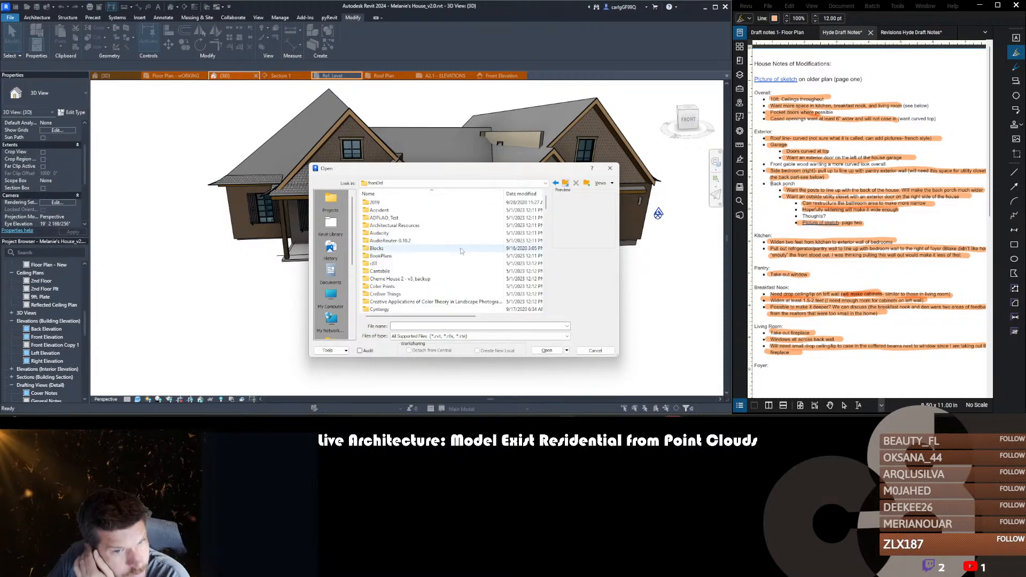
- Check the Reference Projects subfolder inside fromDel for the earlier project
scroll(417, 257, "down", 2)
scroll(418, 257, "down", 4)
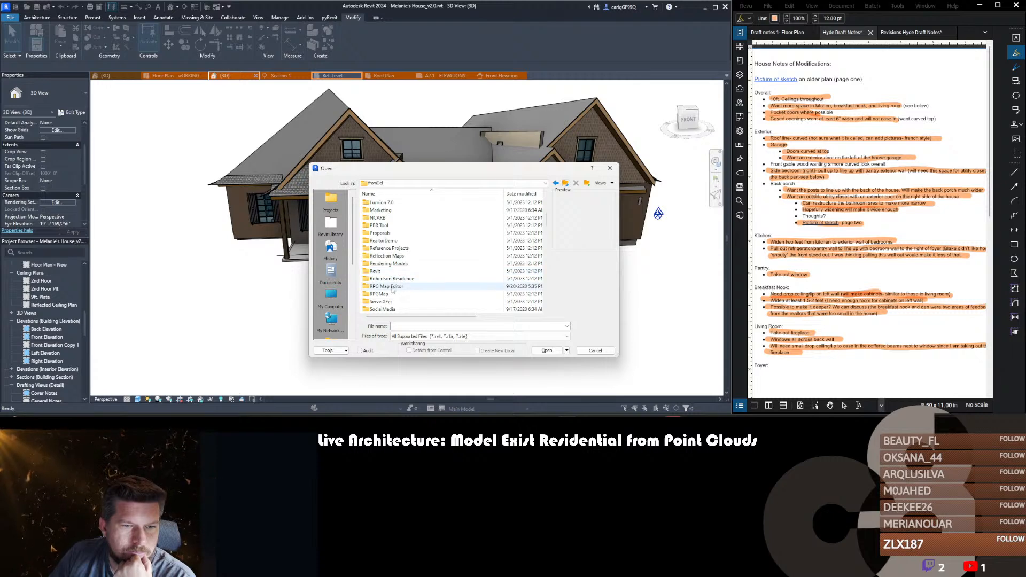
double_click(396, 249)
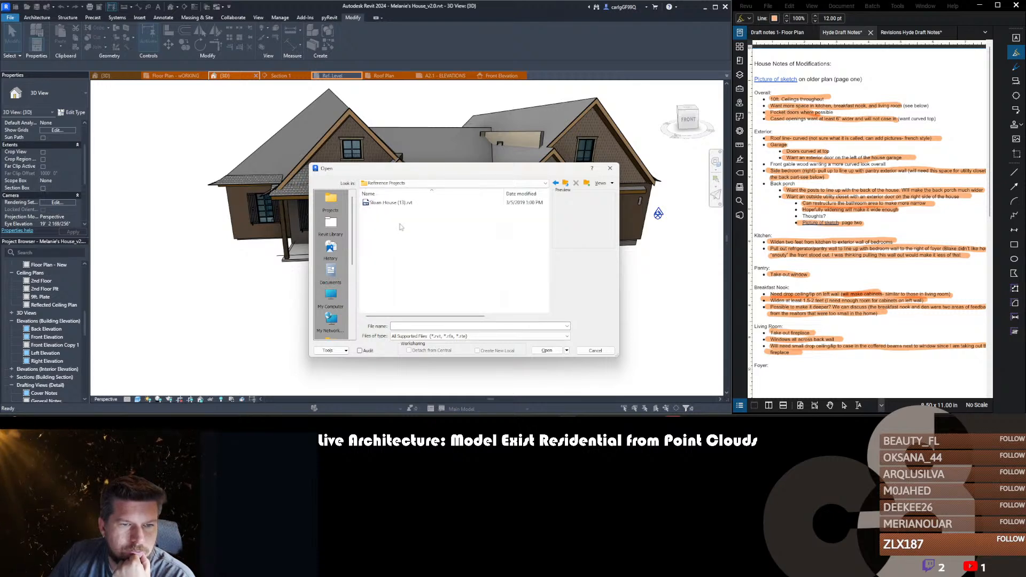
left_click(565, 183)
- Look through the loose project files in fromDel and preview Frampton House(13).rvt
scroll(435, 250, "down", 15)
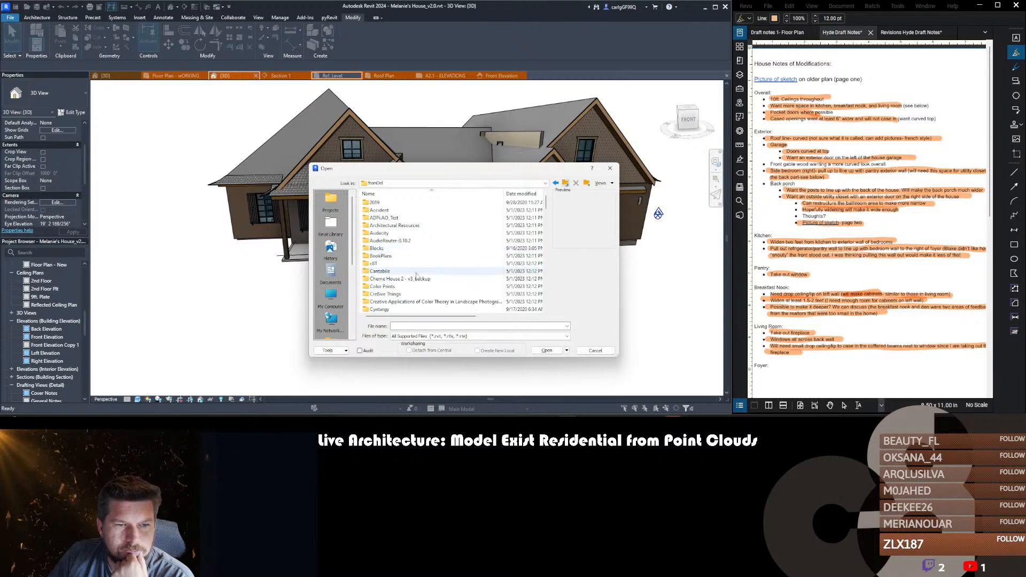
scroll(415, 278, "down", 10)
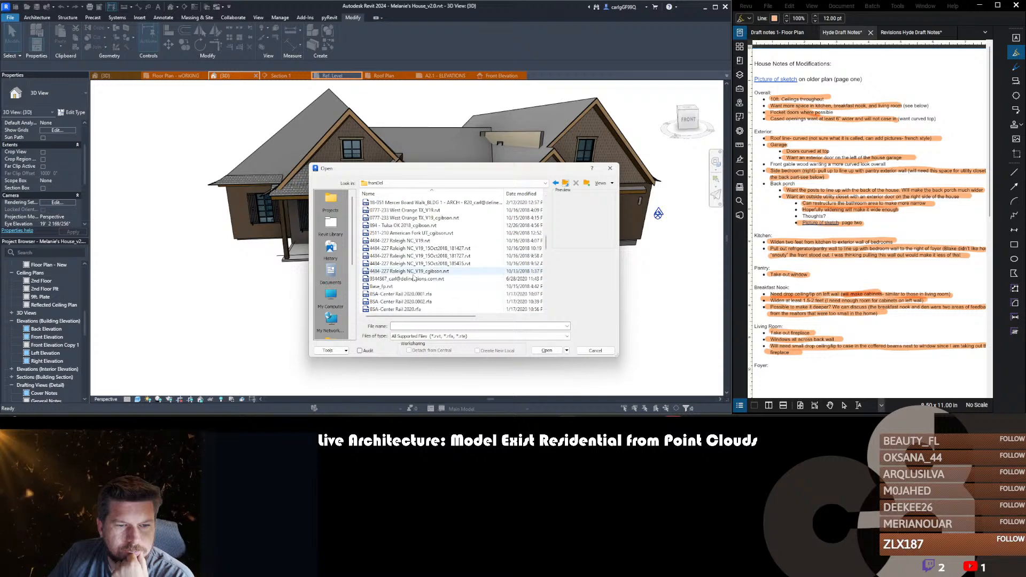
double_click(410, 286)
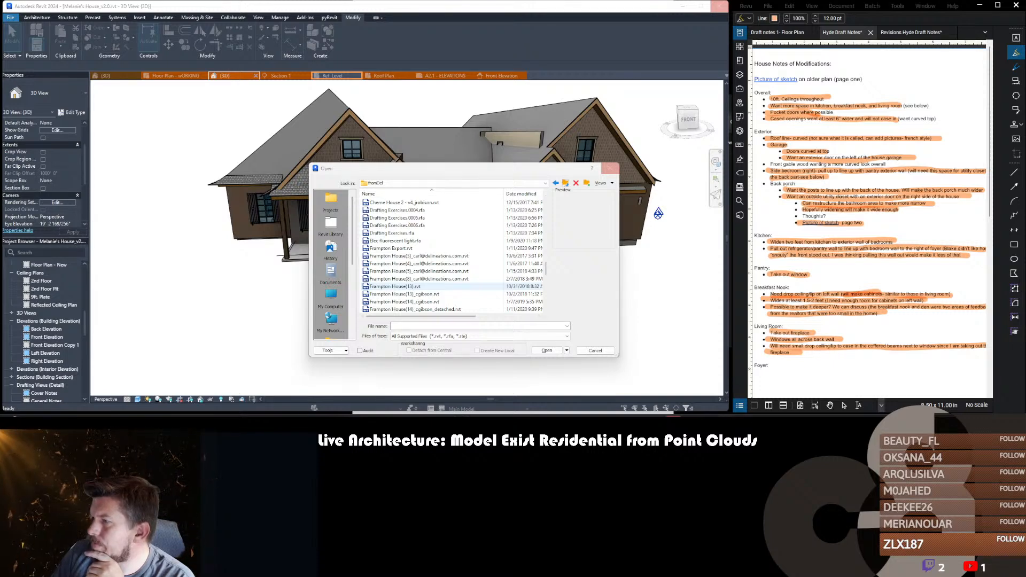
left_click(398, 286)
scroll(412, 267, "down", 3)
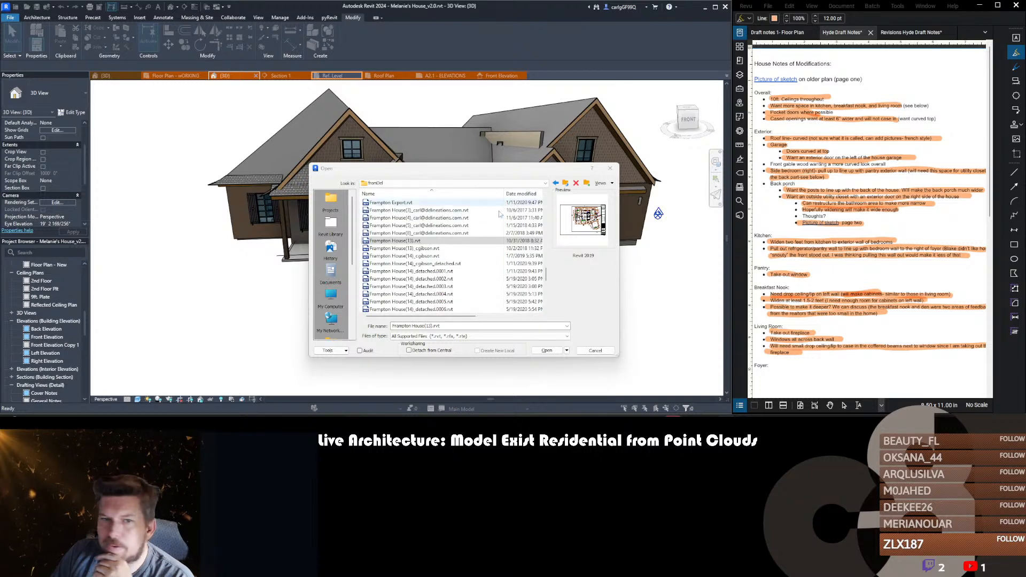
scroll(422, 270, "down", 1)
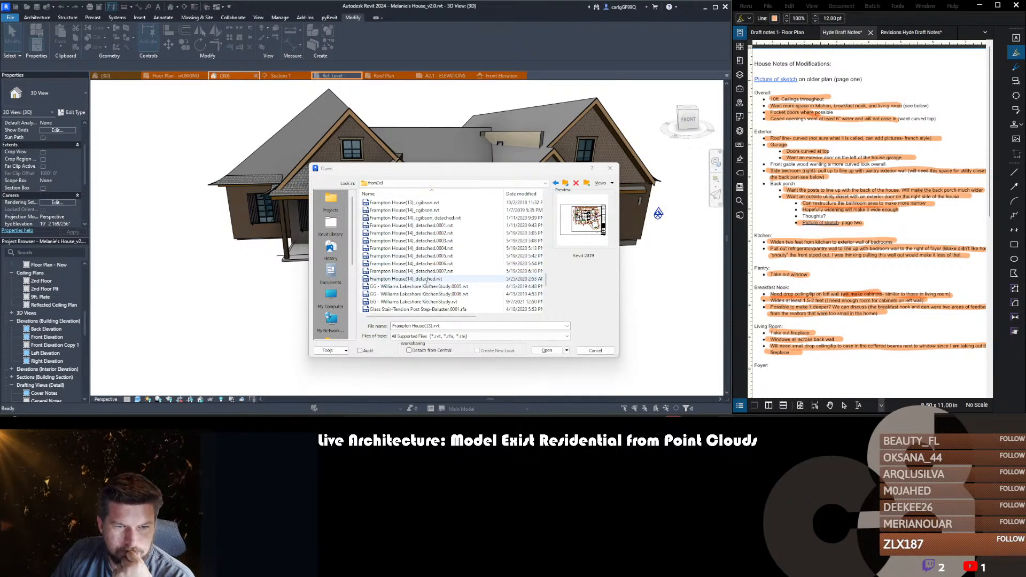
- Open Frampton House(14)_detached.rvt from the fromDel folder and dismiss the family error and analytical model upgrade notices
left_click(426, 280)
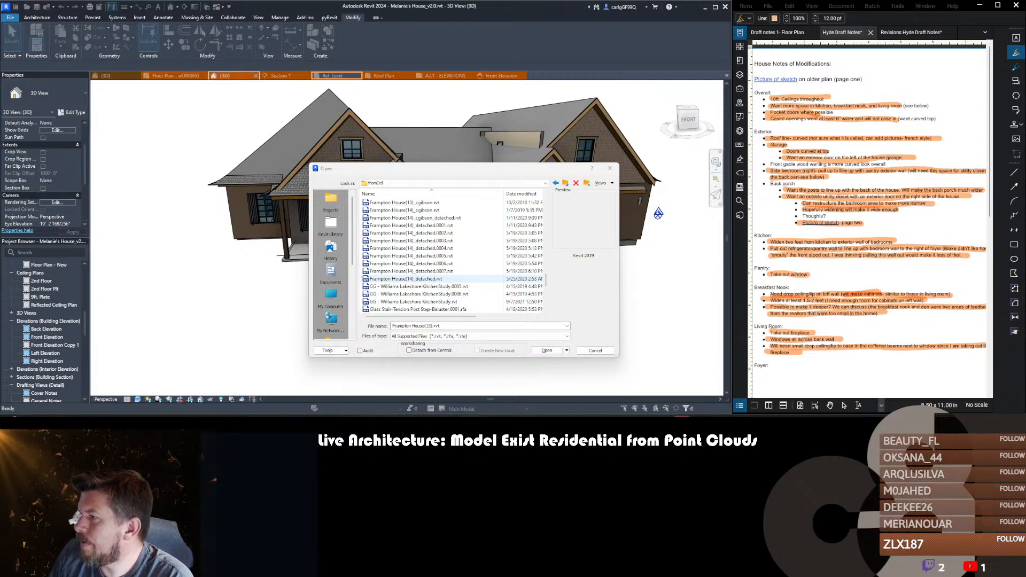
left_click(407, 279)
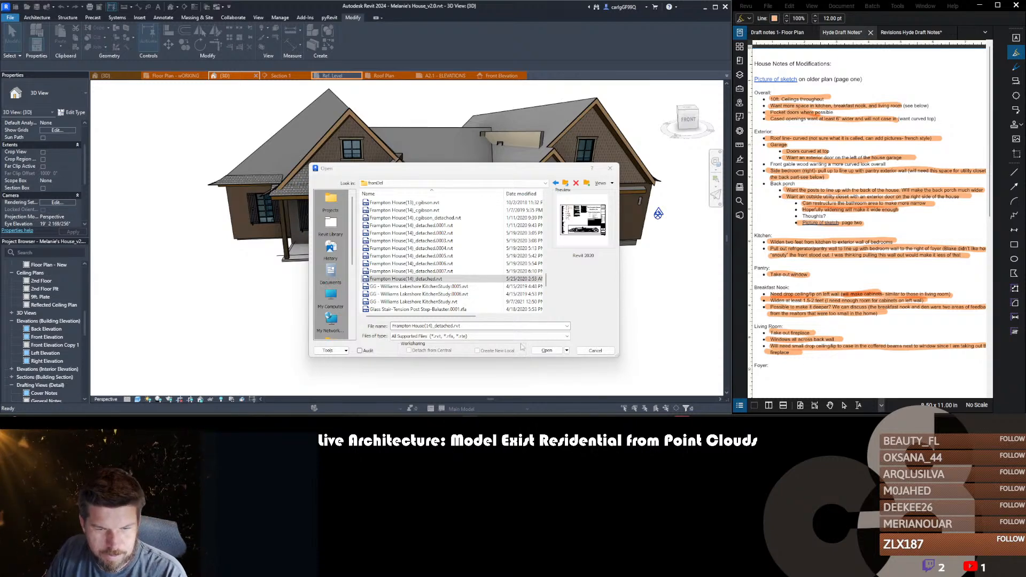
left_click(546, 350)
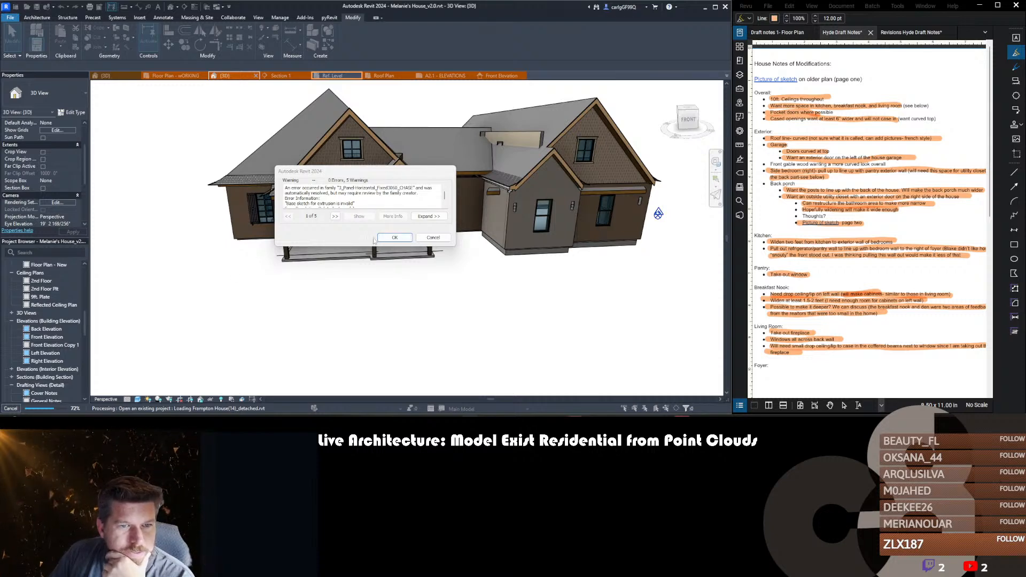
left_click(392, 238)
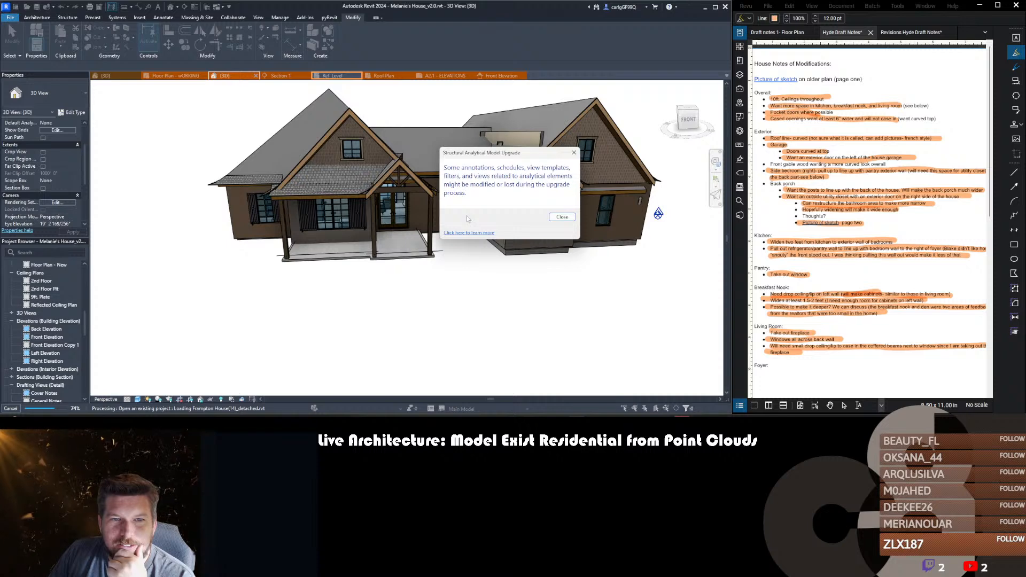
left_click(563, 217)
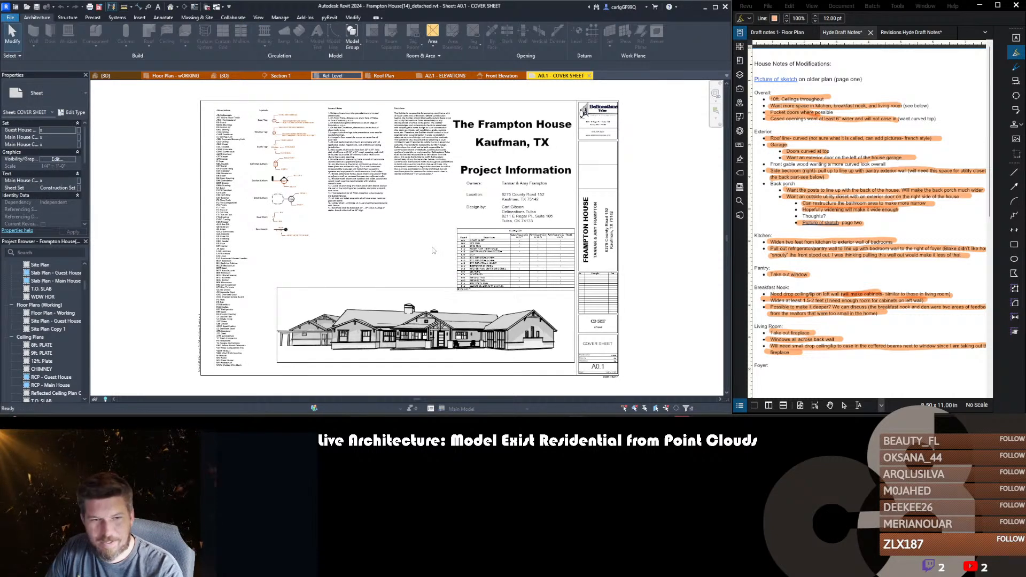
- Open the Frampton House model's default 3D view and set its projection mode to Perspective
key("3")
key("d")
middle_click_drag(370, 349, 385, 278, "shift")
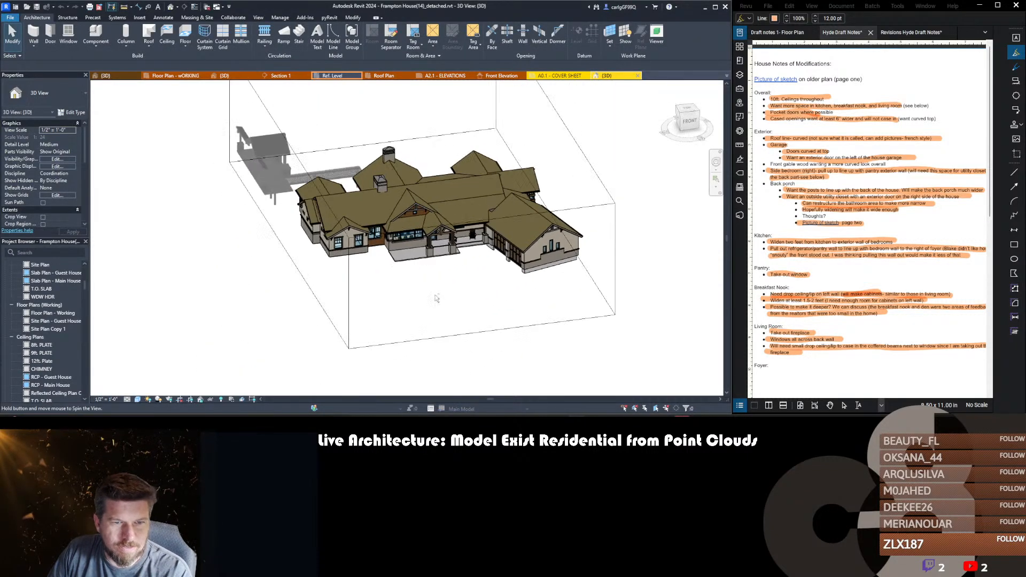
scroll(390, 268, "up", 5)
middle_click_drag(380, 262, 415, 278)
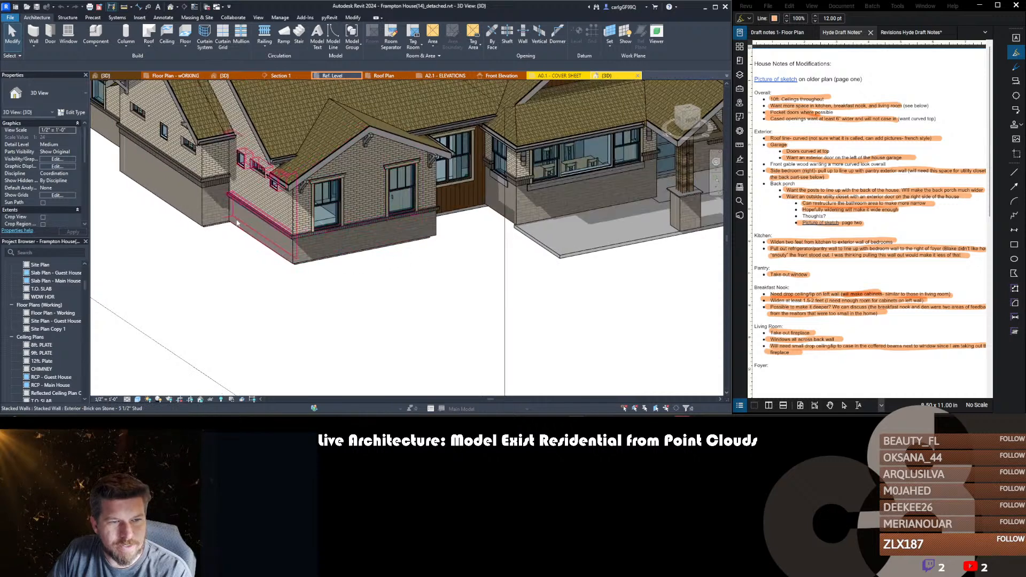
scroll(366, 237, "down", 2)
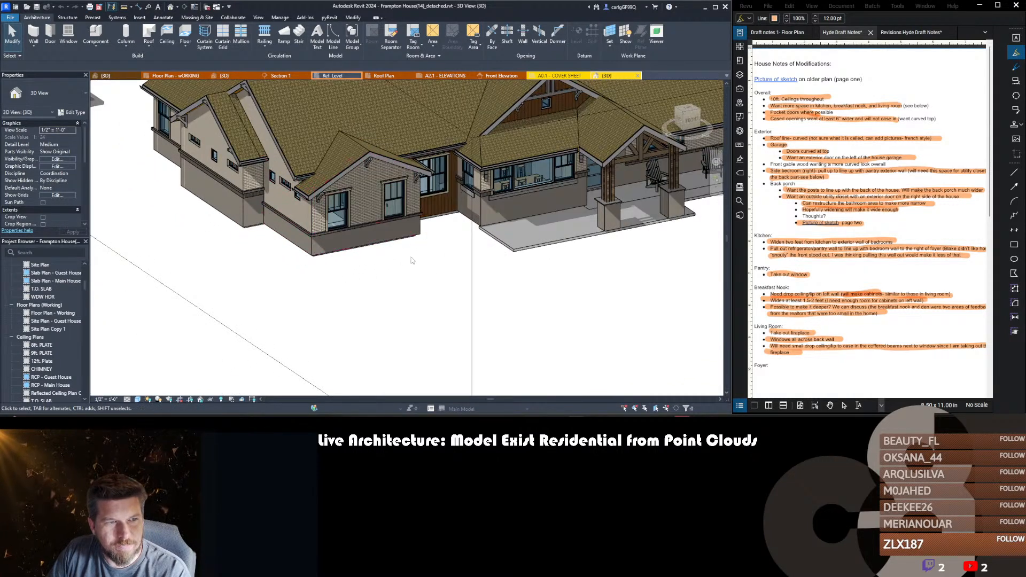
scroll(507, 191, "down", 3)
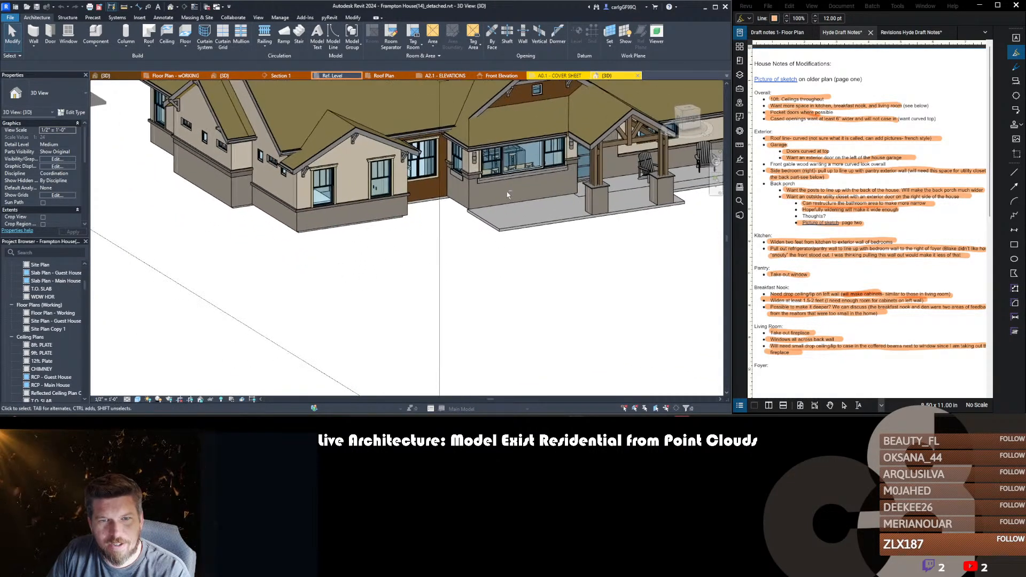
scroll(52, 189, "down", 2)
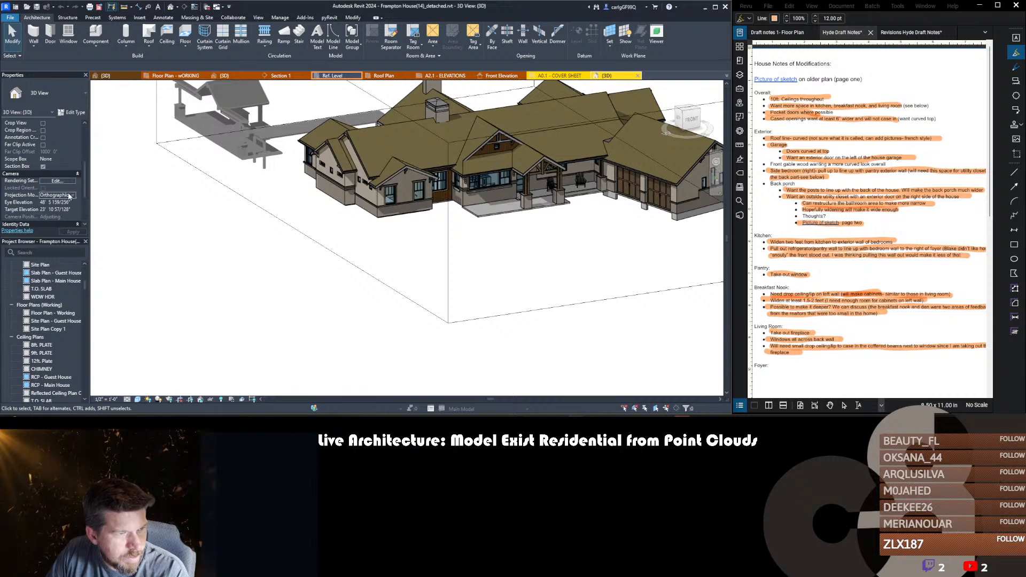
left_click(56, 210)
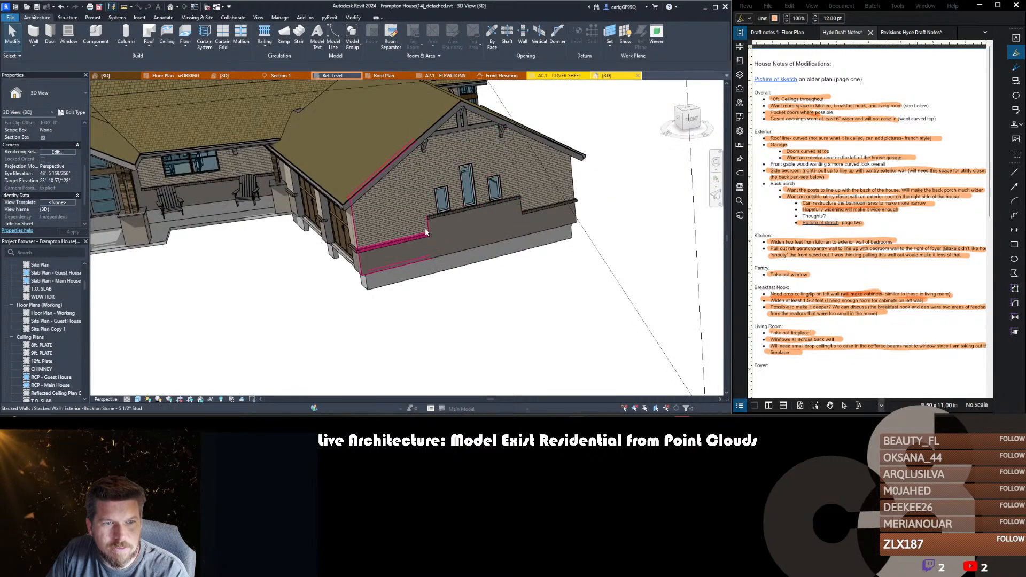
- Examine the Frampton House exterior around the garage end, front gables and timber-framed entry porch
middle_click_drag(424, 231, 555, 229, "shift")
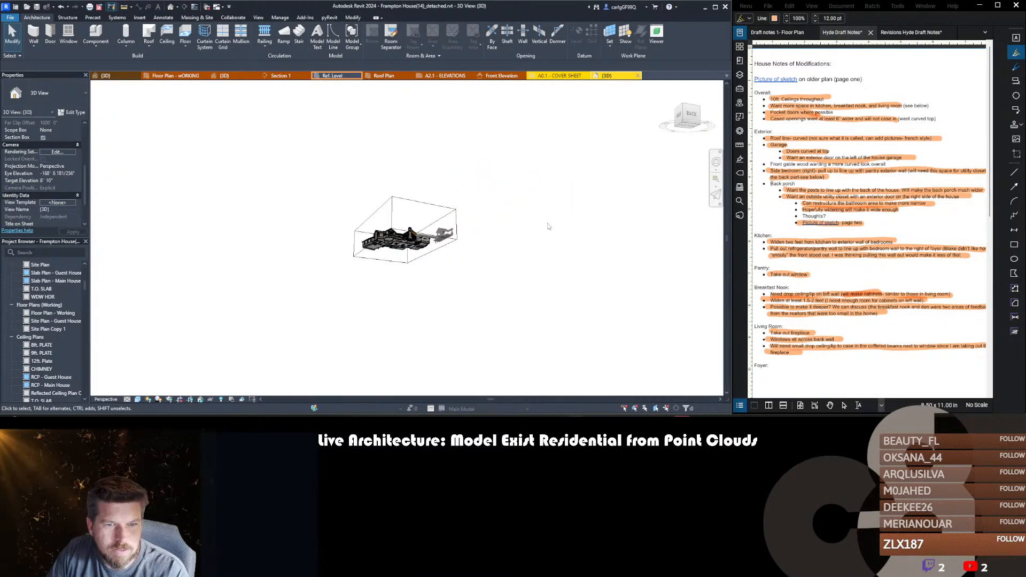
middle_click_drag(413, 241, 425, 251, "shift")
scroll(427, 254, "up", 5)
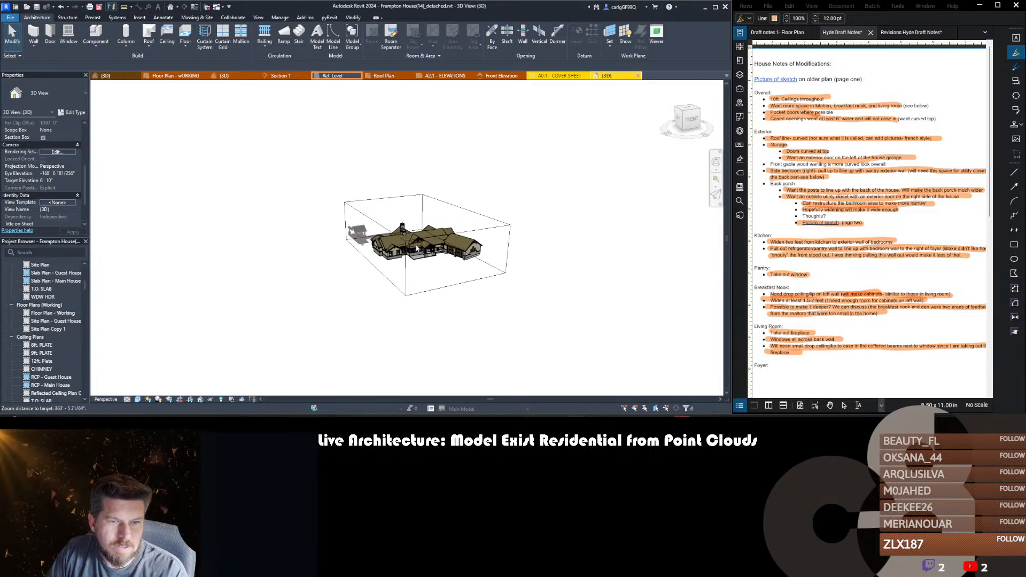
scroll(426, 254, "up", 6)
scroll(485, 195, "up", 2)
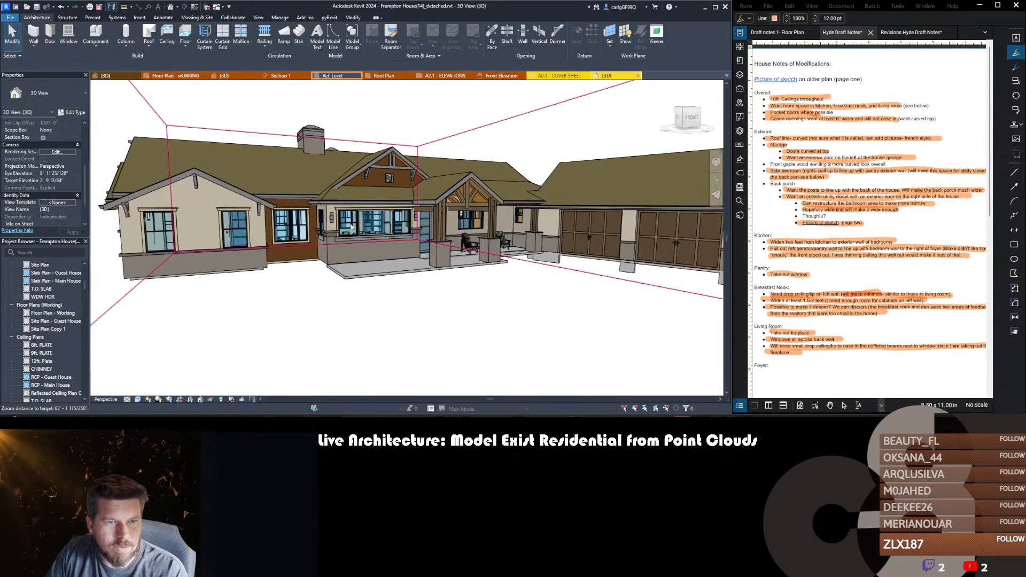
scroll(485, 195, "up", 2)
middle_click_drag(417, 290, 315, 287, "shift")
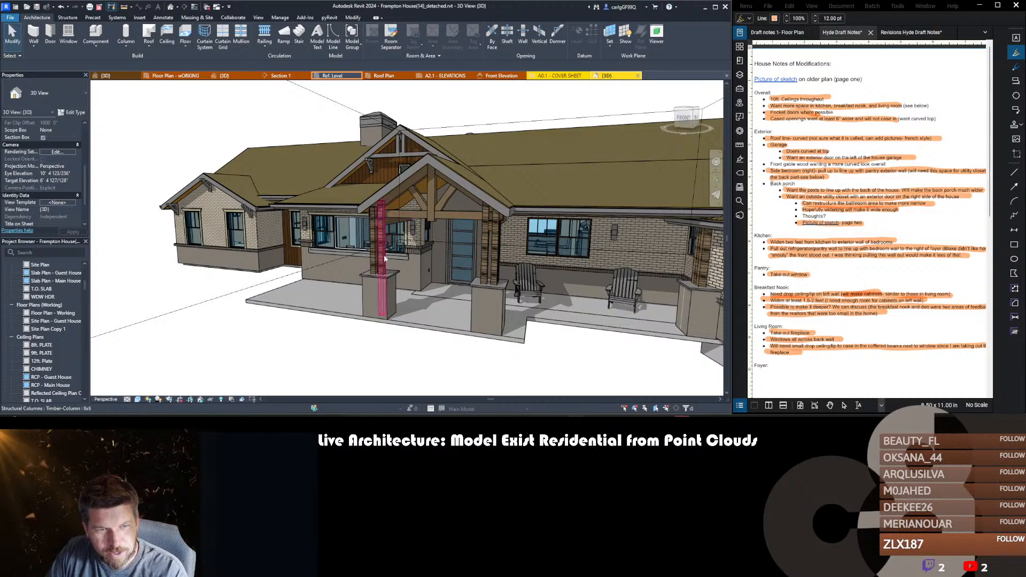
middle_click_drag(394, 258, 480, 253, "shift")
middle_click_drag(289, 268, 319, 270, "shift")
scroll(320, 271, "down", 5)
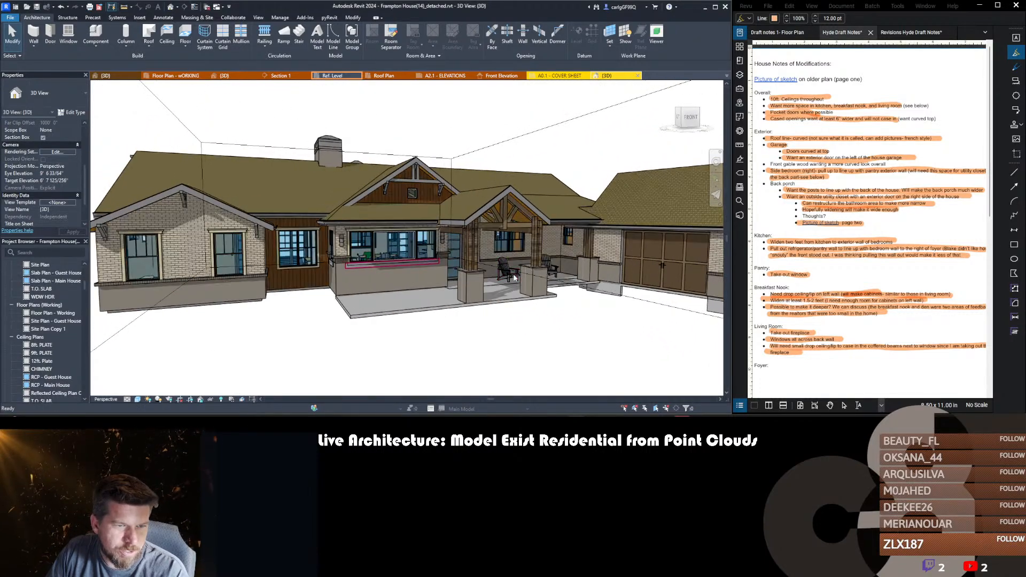
scroll(273, 209, "up", 1)
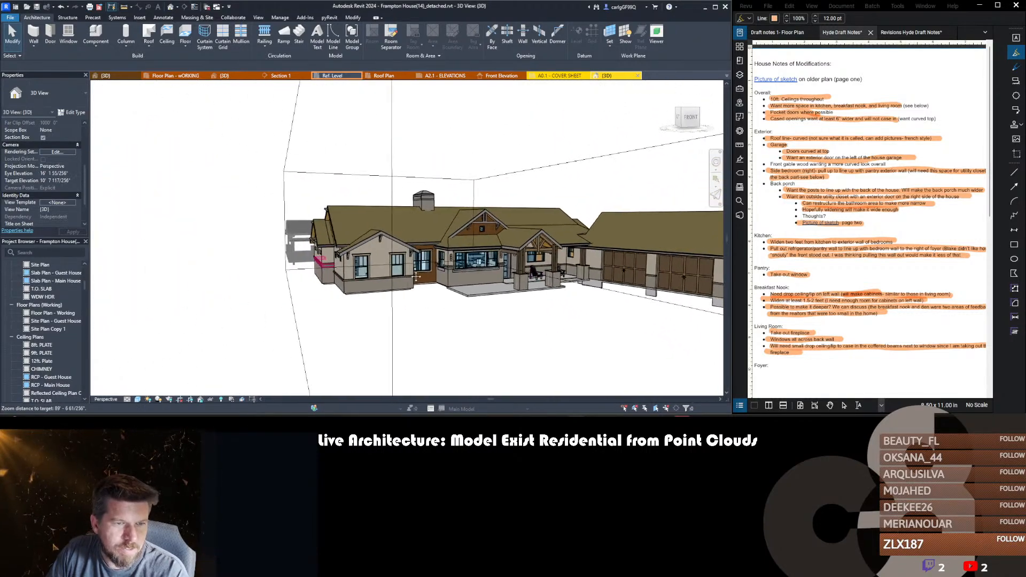
- Extend the 3D view's section box outward to include the whole guest house and the tree
left_click(289, 201)
left_click_drag(293, 225, 211, 234)
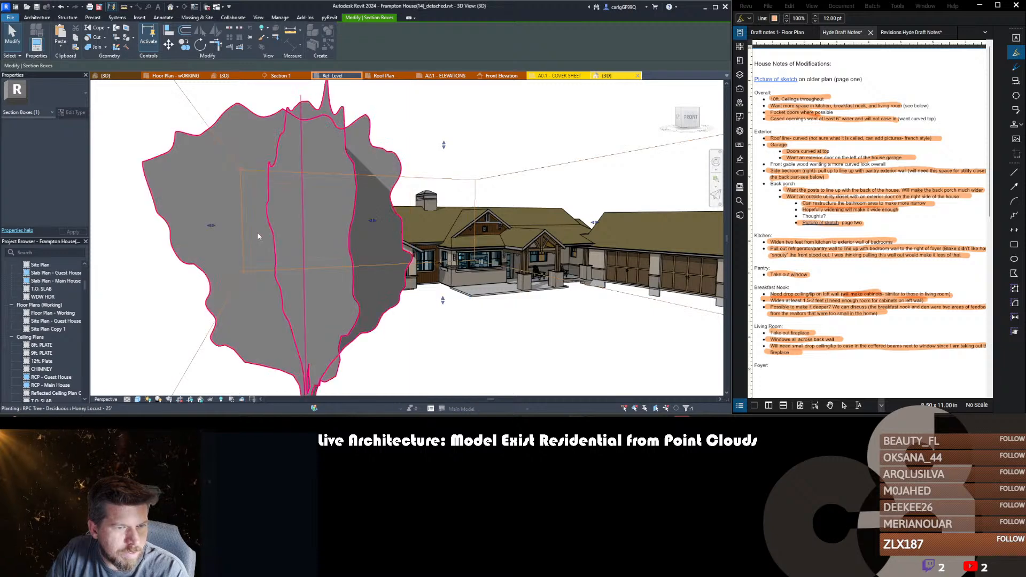
scroll(339, 217, "down", 5)
scroll(328, 207, "up", 2)
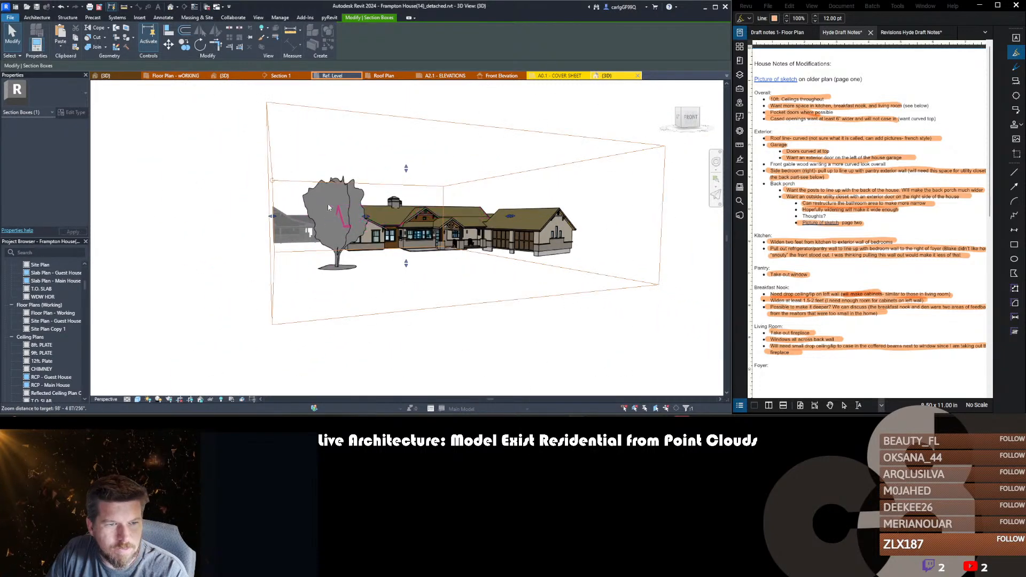
scroll(328, 208, "up", 3)
left_click_drag(339, 219, 331, 231)
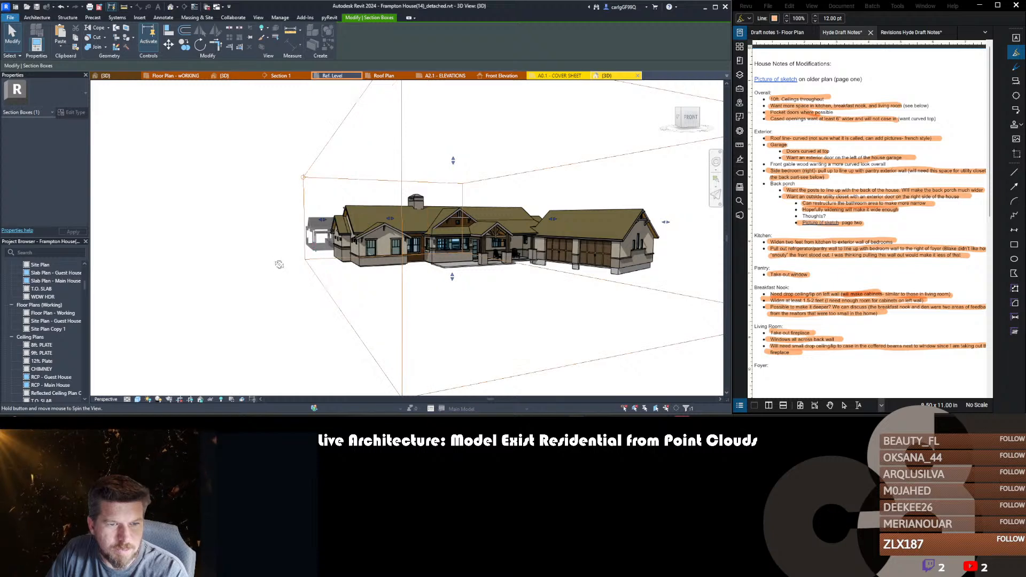
middle_click_drag(279, 263, 436, 266, "shift")
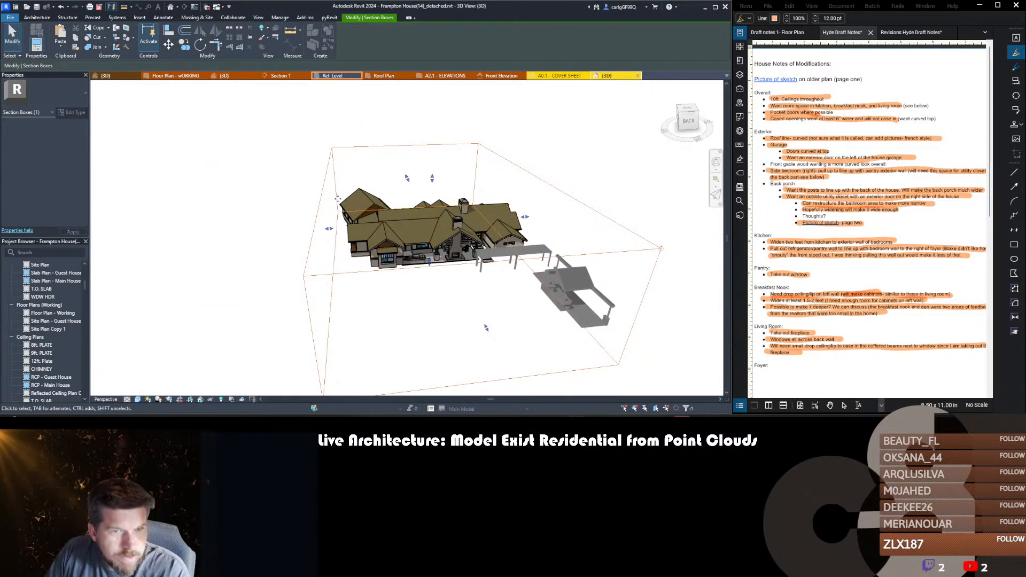
left_click_drag(524, 219, 684, 204)
- Examine the rear of the main house, including the back porch, its outdoor fireplace and the adjoining trellis
scroll(453, 267, "up", 5)
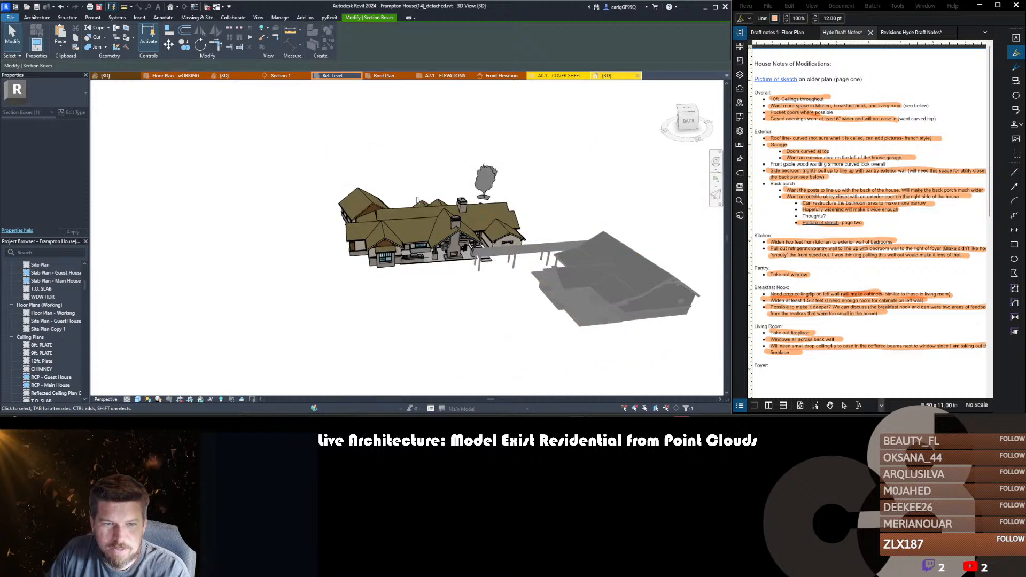
scroll(453, 267, "up", 4)
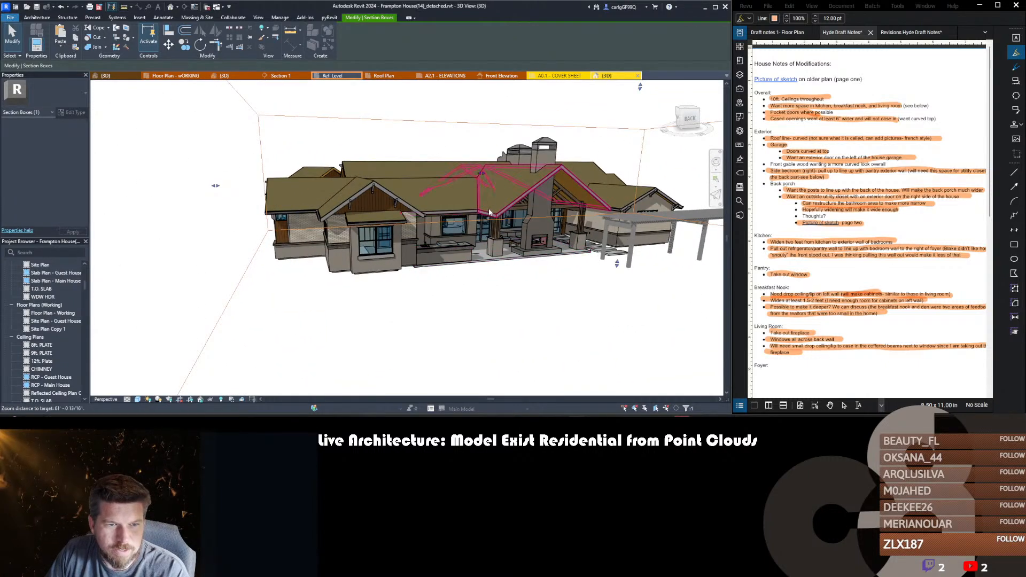
scroll(562, 289, "down", 3)
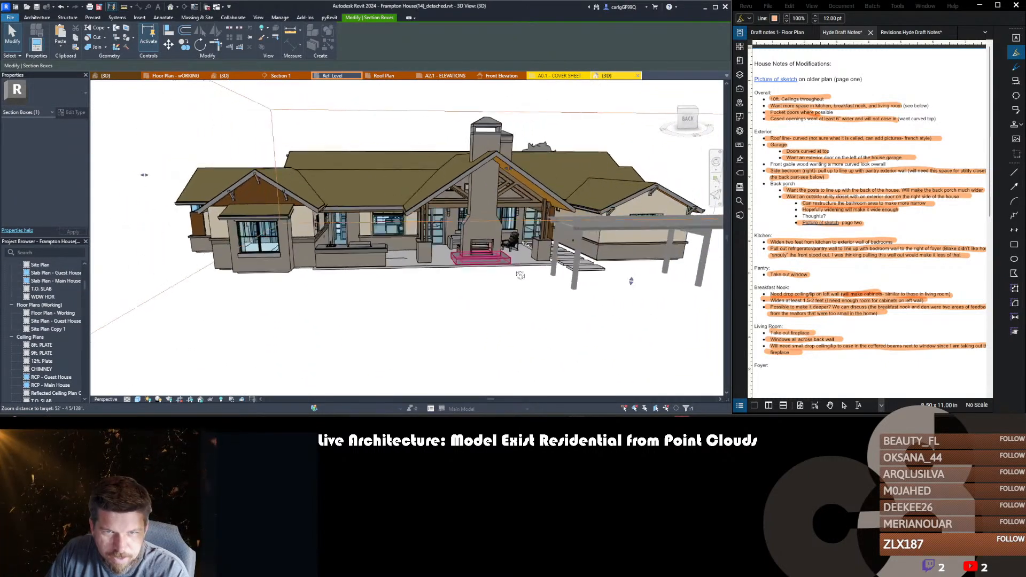
middle_click_drag(518, 271, 427, 278, "shift")
middle_click_drag(593, 236, 321, 293, "shift")
middle_click_drag(479, 200, 400, 190, "shift")
- Examine the guest house and its connection to the main house, plus the front facade, and clear the section box selection
scroll(400, 190, "up", 2)
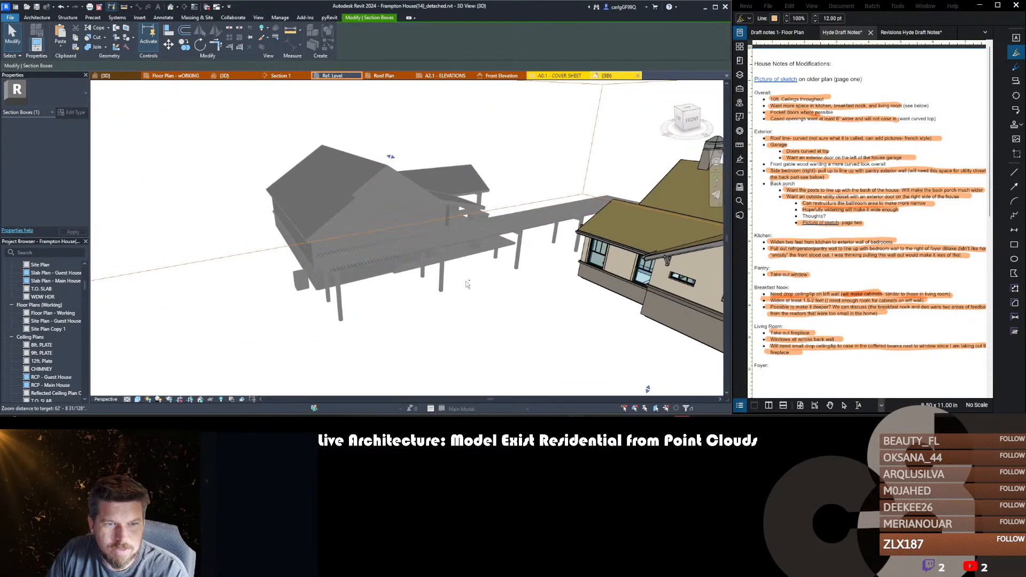
middle_click_drag(468, 285, 416, 269, "shift")
scroll(378, 195, "down", 3)
scroll(379, 195, "up", 4)
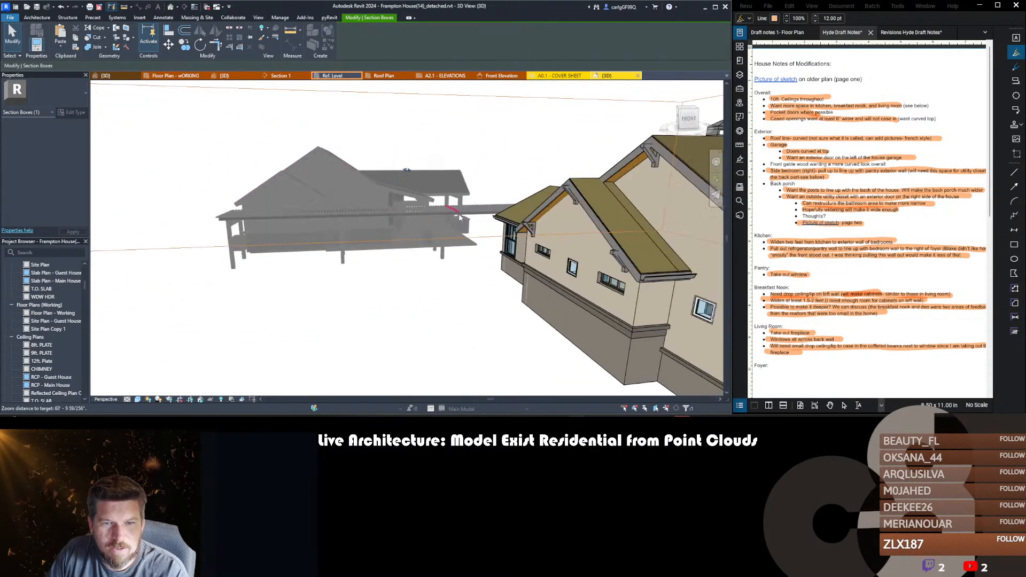
scroll(425, 213, "down", 3)
middle_click_drag(475, 273, 292, 254, "shift")
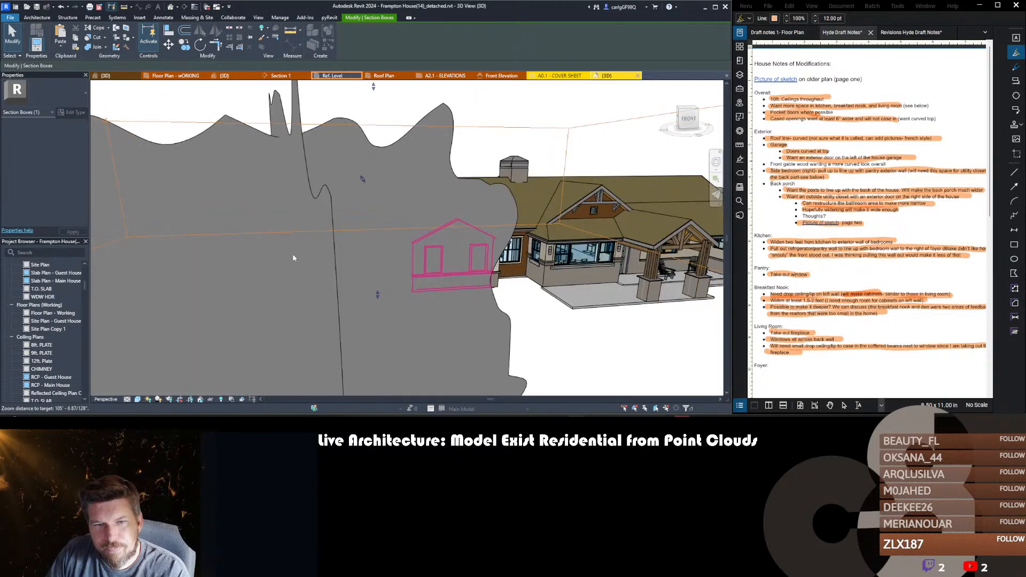
middle_click_drag(564, 266, 403, 267, "shift")
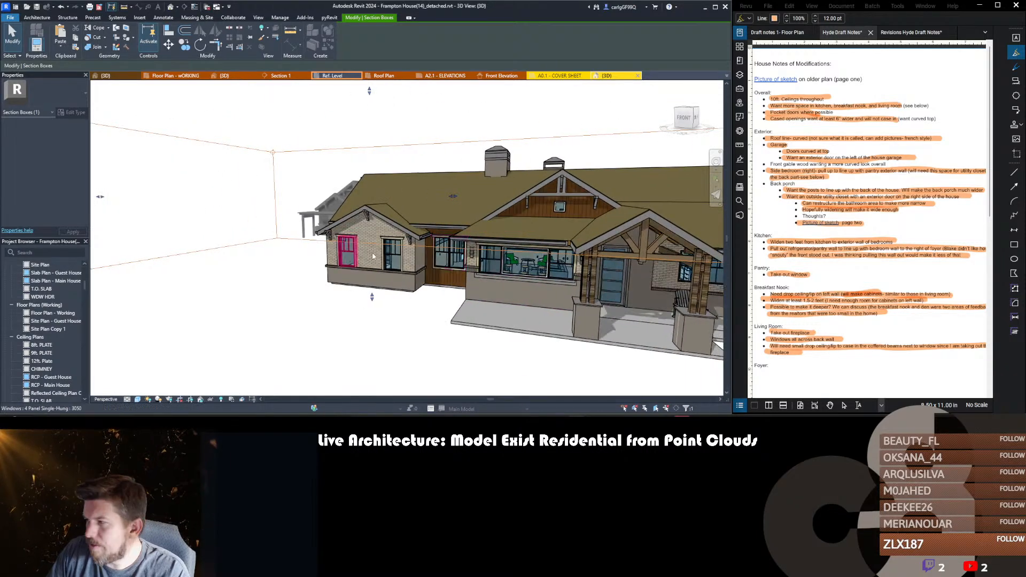
middle_click_drag(490, 237, 594, 227, "shift")
middle_click_drag(450, 231, 553, 257, "shift")
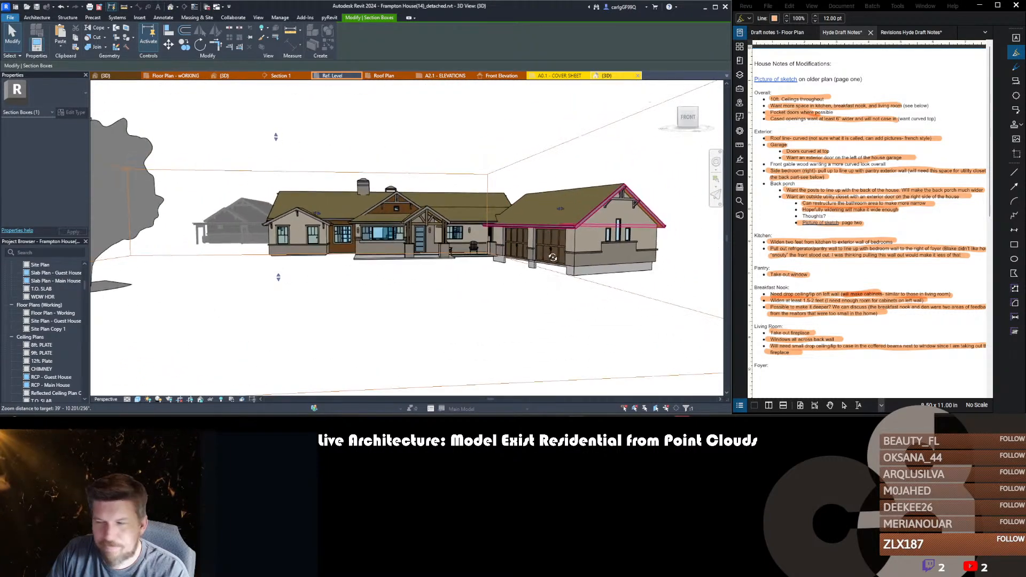
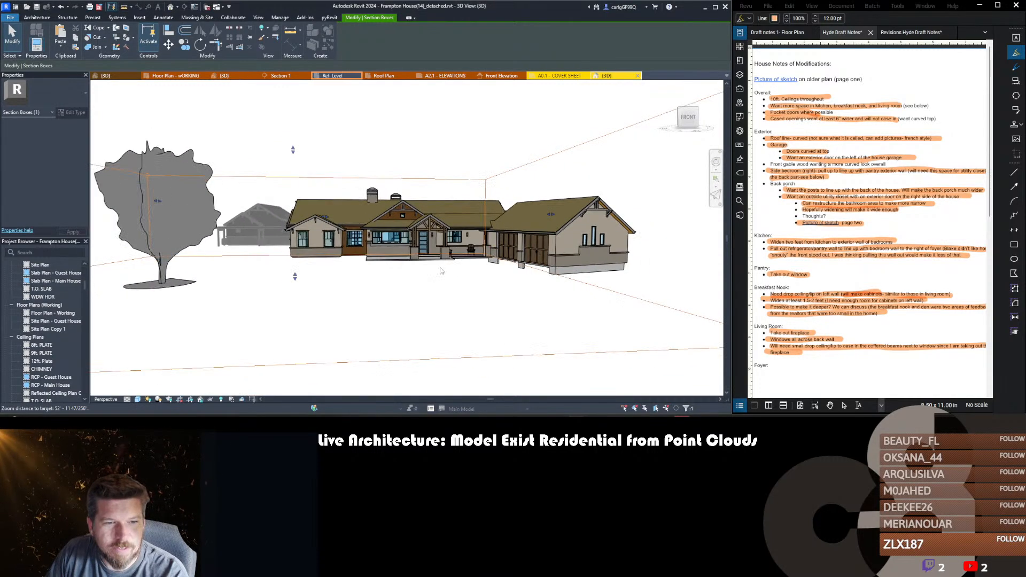
key("Escape")
- Inspect the front window bay, its exterior wall sconce and the entry gables, plus the overall roof layout
scroll(412, 223, "up", 5)
middle_click_drag(412, 223, 618, 262, "shift")
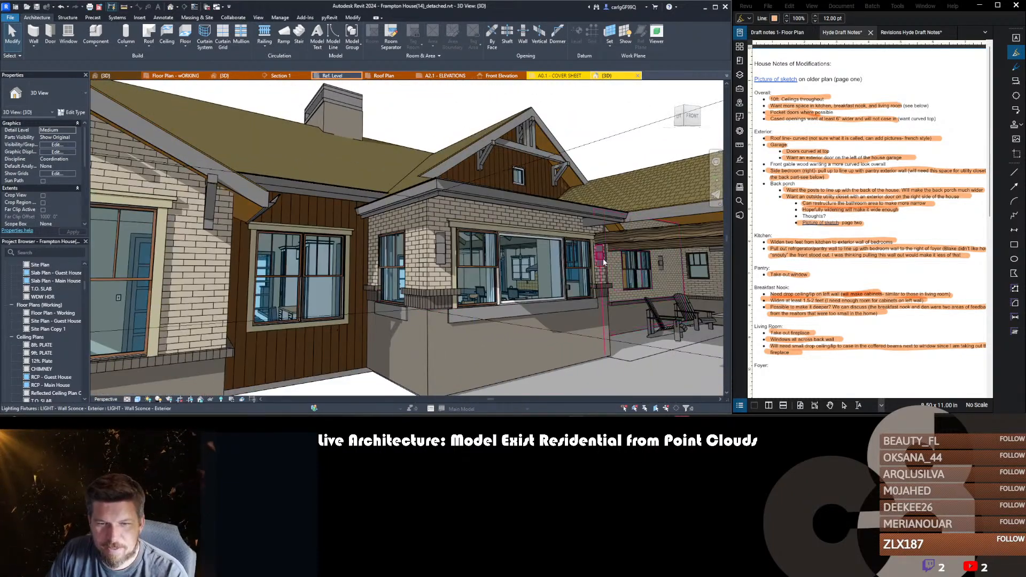
scroll(556, 266, "down", 5)
left_click(555, 266)
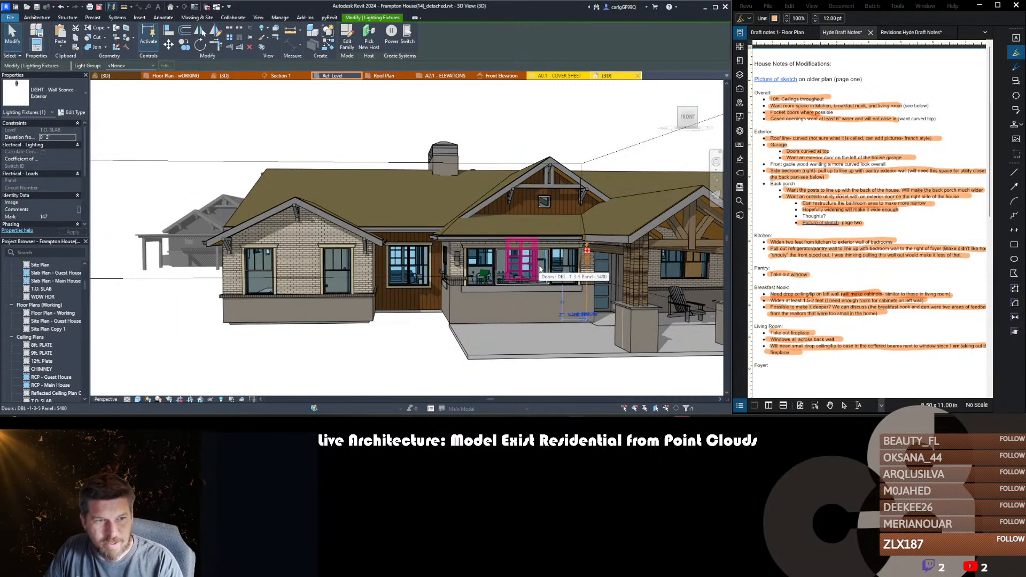
scroll(539, 270, "down", 3)
key("Escape")
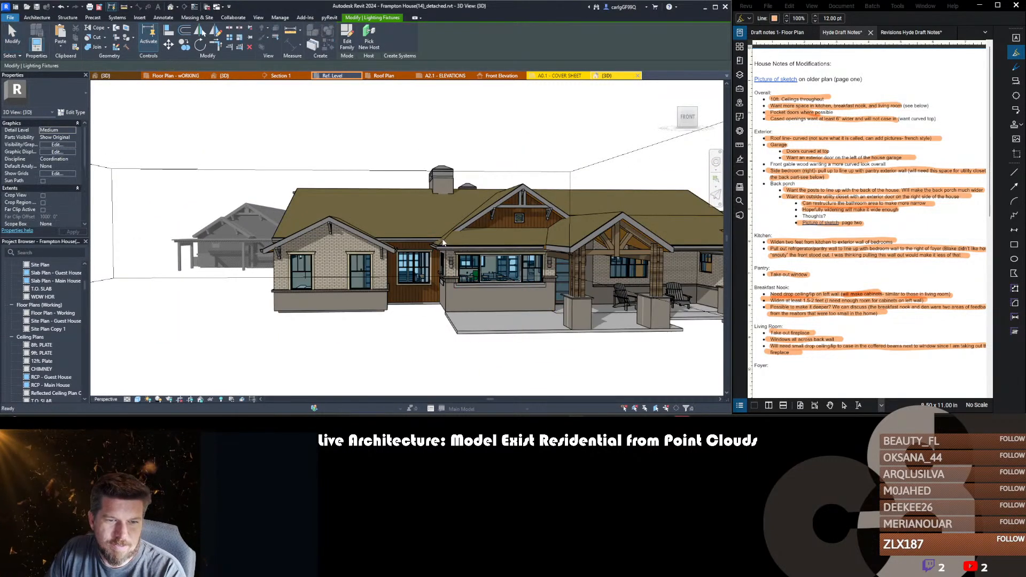
middle_click_drag(491, 277, 479, 244, "shift")
scroll(478, 242, "down", 4)
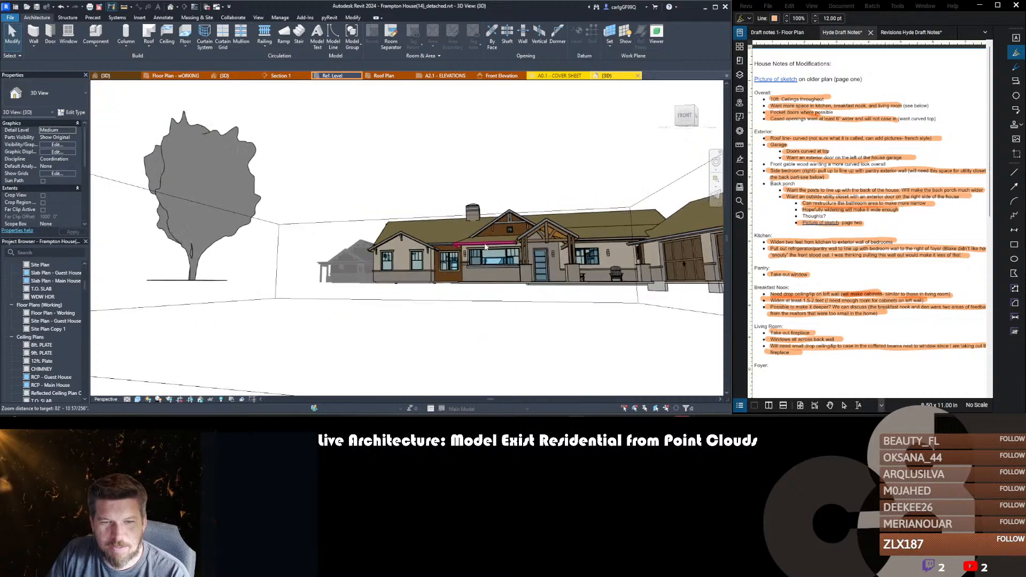
middle_click_drag(554, 248, 396, 248, "shift")
scroll(393, 238, "down", 5)
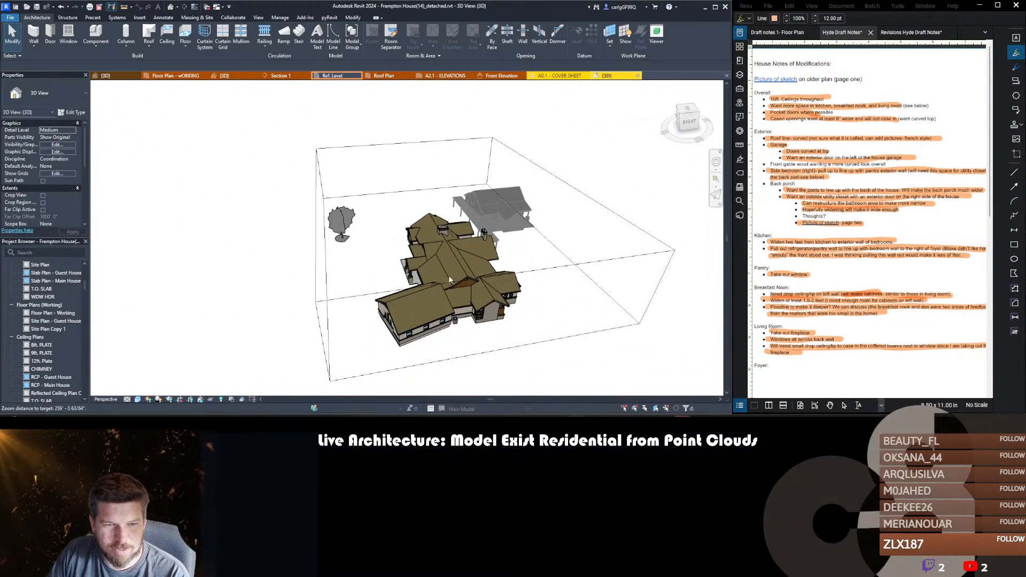
- Inspect the main house's gabled bay with its stacked corner windows and the adjoining wings from outside
scroll(413, 282, "up", 3)
middle_click_drag(412, 282, 438, 335, "shift")
scroll(674, 314, "up", 3)
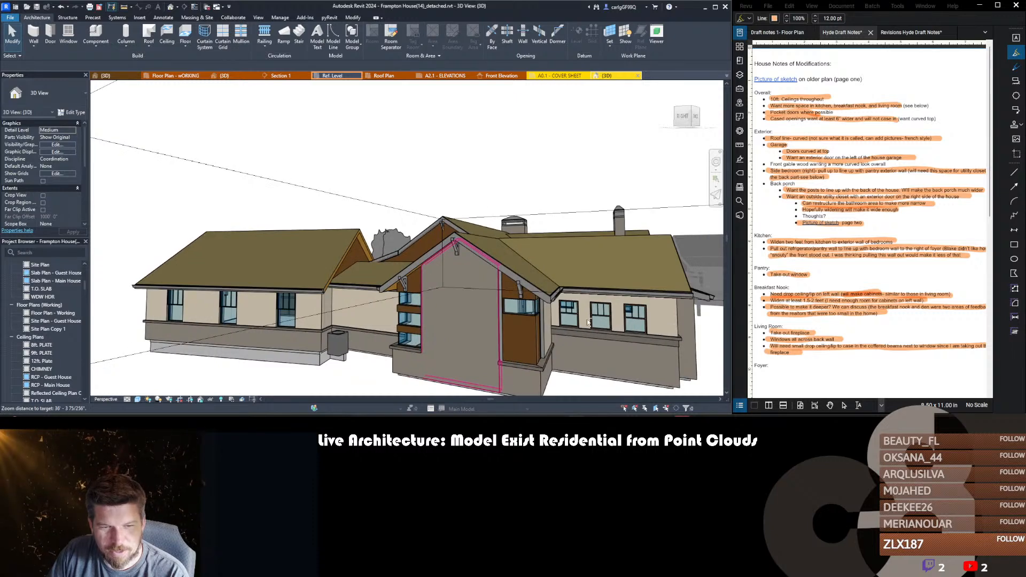
middle_click_drag(674, 313, 411, 334, "shift")
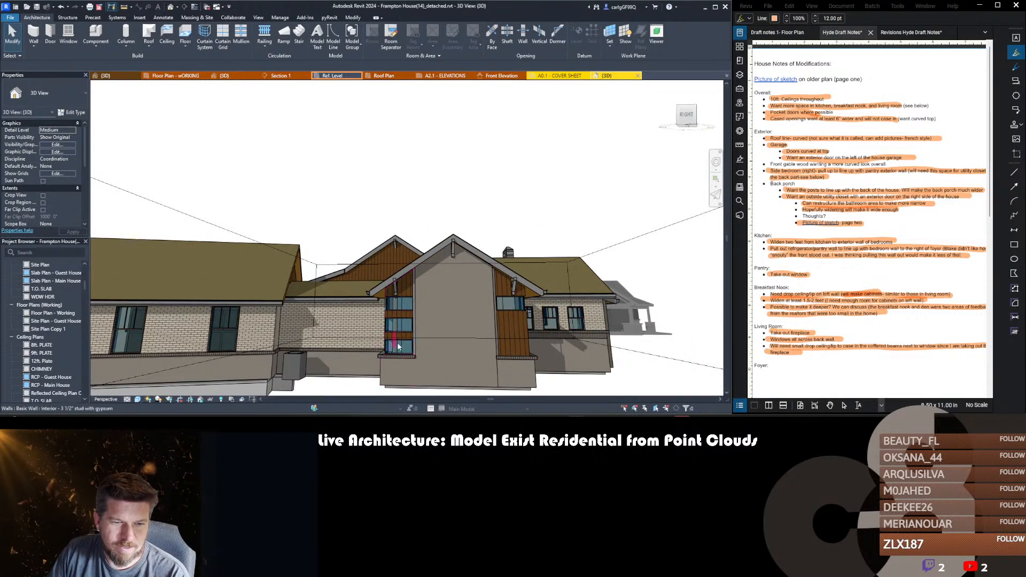
middle_click_drag(476, 307, 425, 306, "shift")
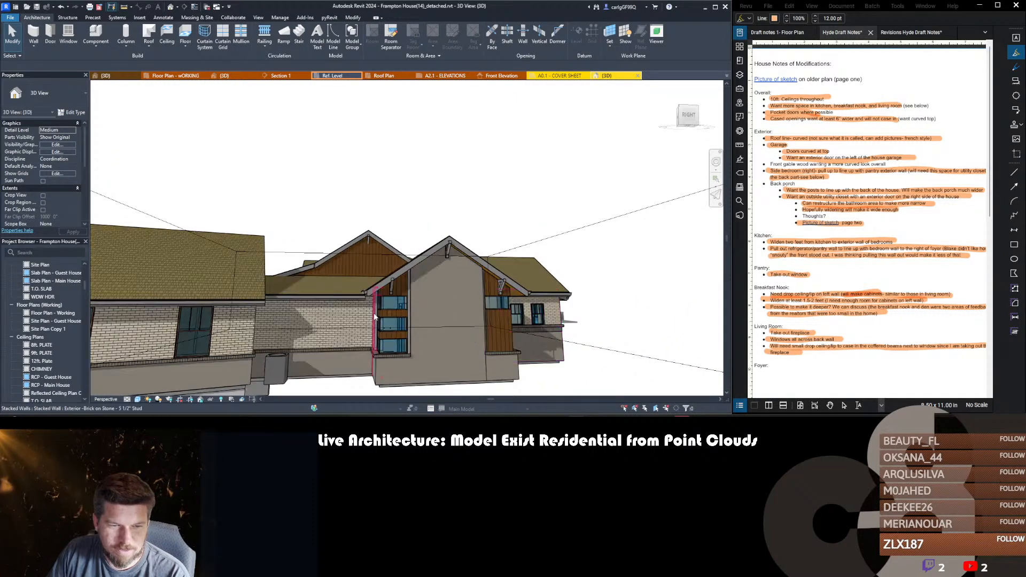
- Examine the bathroom inside the gabled bay, including the corner windows, tub and vanity, and return outside
scroll(424, 306, "up", 5)
scroll(422, 305, "up", 4)
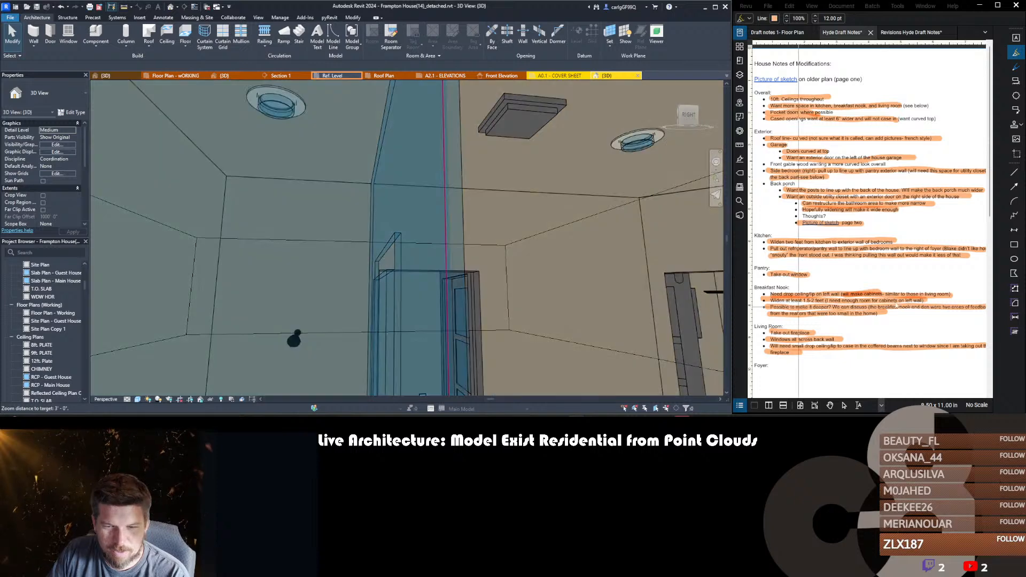
left_click_drag(542, 261, 320, 284)
key("s")
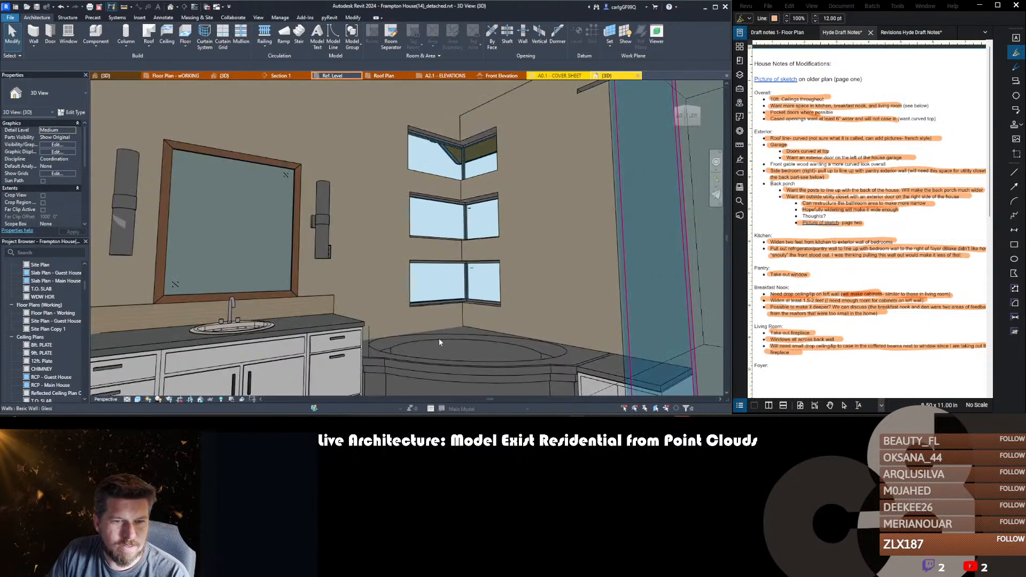
key("w")
left_click_drag(410, 255, 606, 241)
key("s")
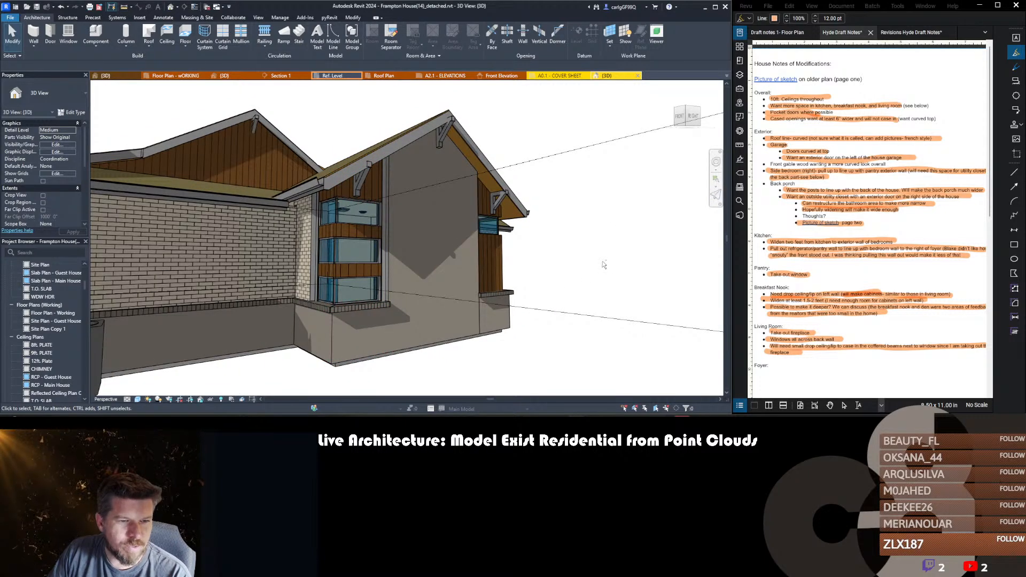
- Review the overall massing of the site and the rear of the main house with its chimneys and trellis
scroll(604, 264, "down", 12)
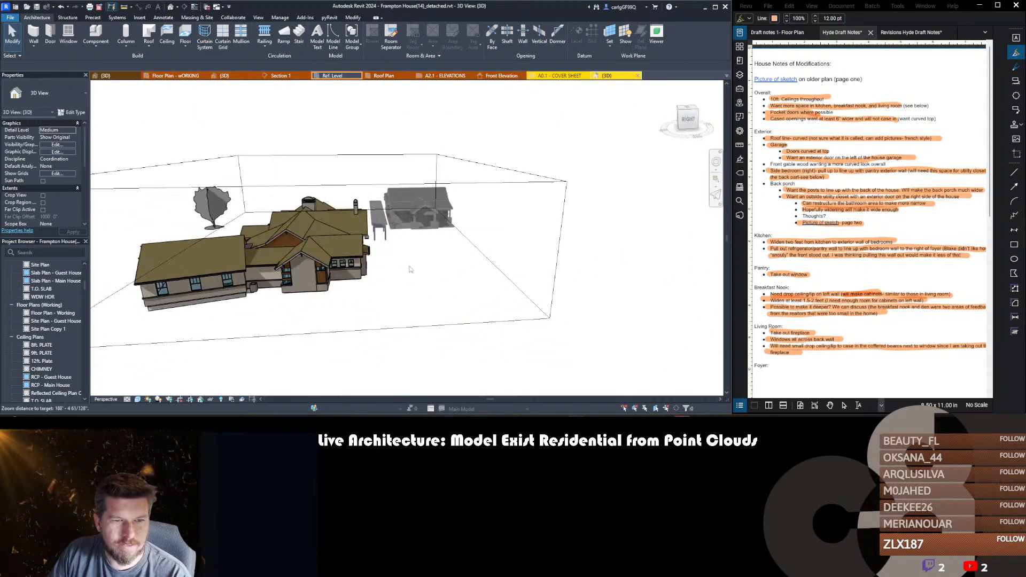
scroll(411, 269, "up", 3)
middle_click_drag(469, 277, 241, 284, "shift")
scroll(416, 125, "up", 2)
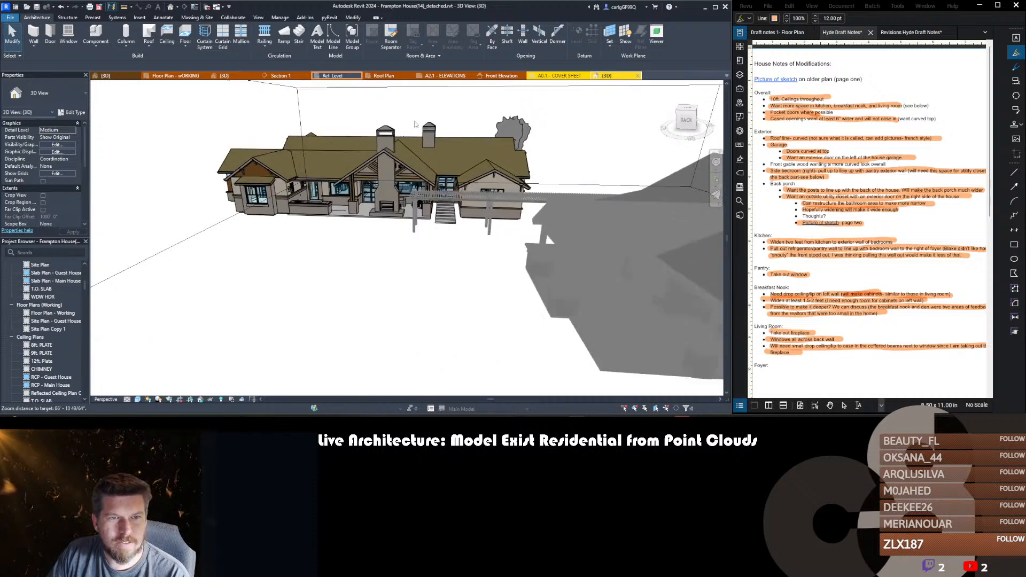
scroll(416, 124, "up", 1)
- Switch to the revised house's 3D view and examine its front facade, the fixed-panel side window and the double-hung garage window
left_click(234, 76)
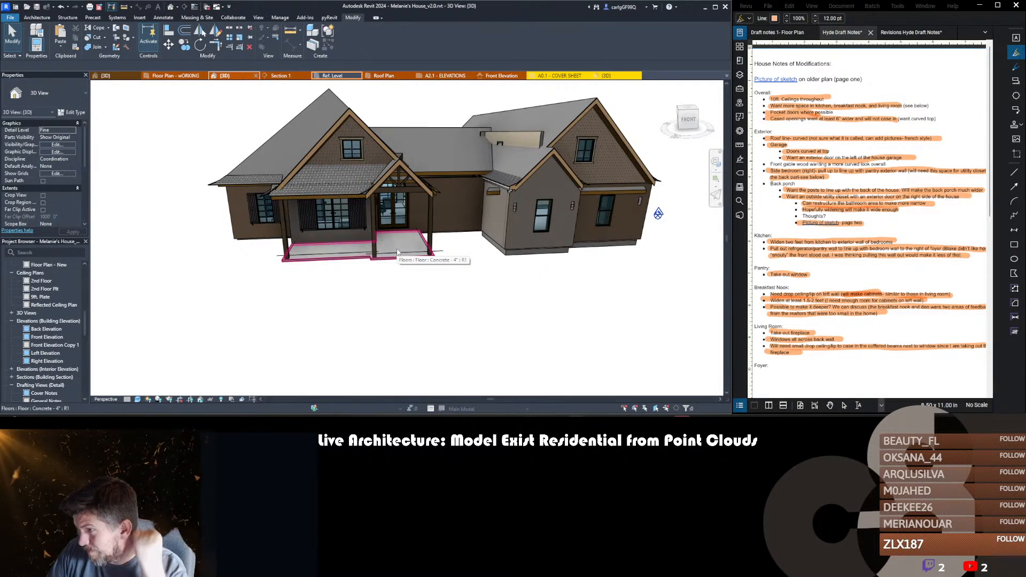
scroll(317, 175, "up", 2)
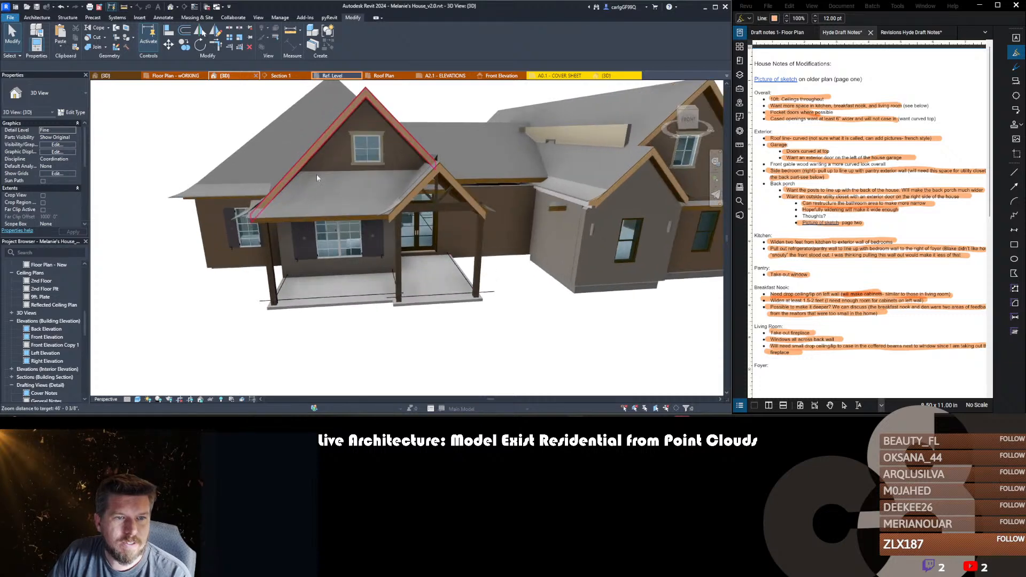
scroll(441, 306, "down", 2)
middle_click_drag(441, 306, 325, 279, "shift")
left_click(342, 251)
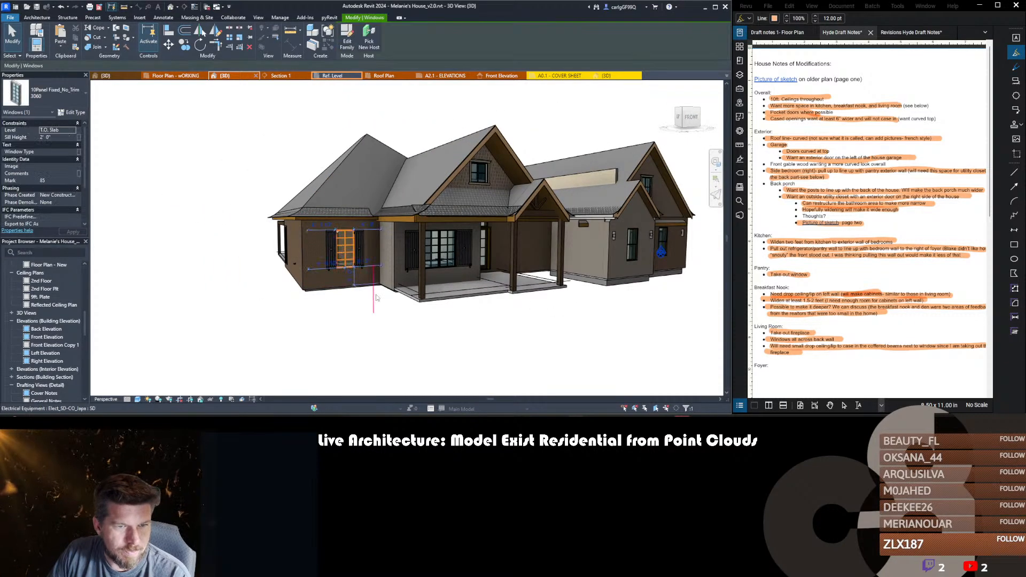
middle_click_drag(443, 327, 390, 328, "shift")
middle_click_drag(494, 337, 332, 272, "shift")
left_click(365, 255)
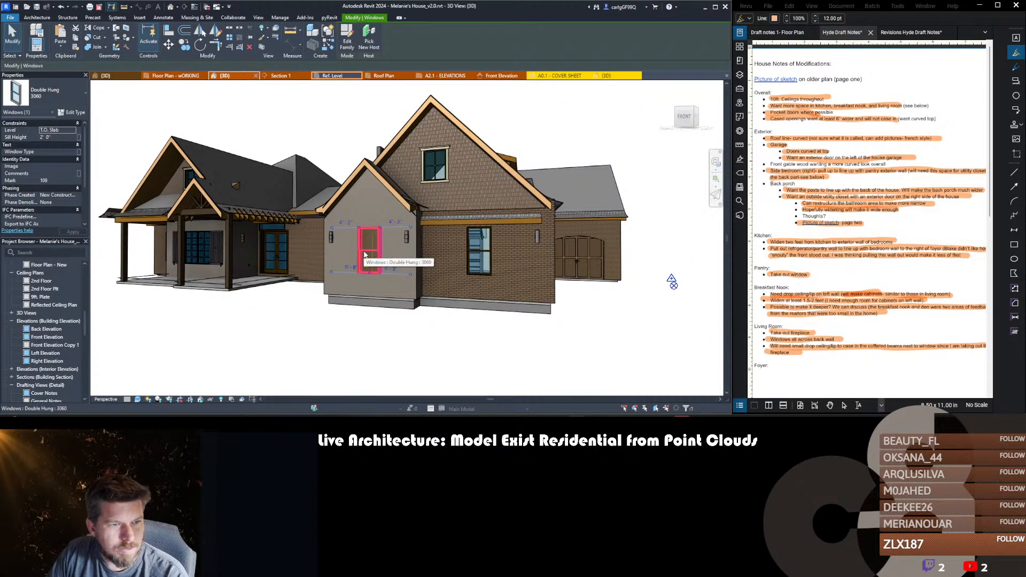
key("Escape")
middle_click_drag(302, 264, 474, 287)
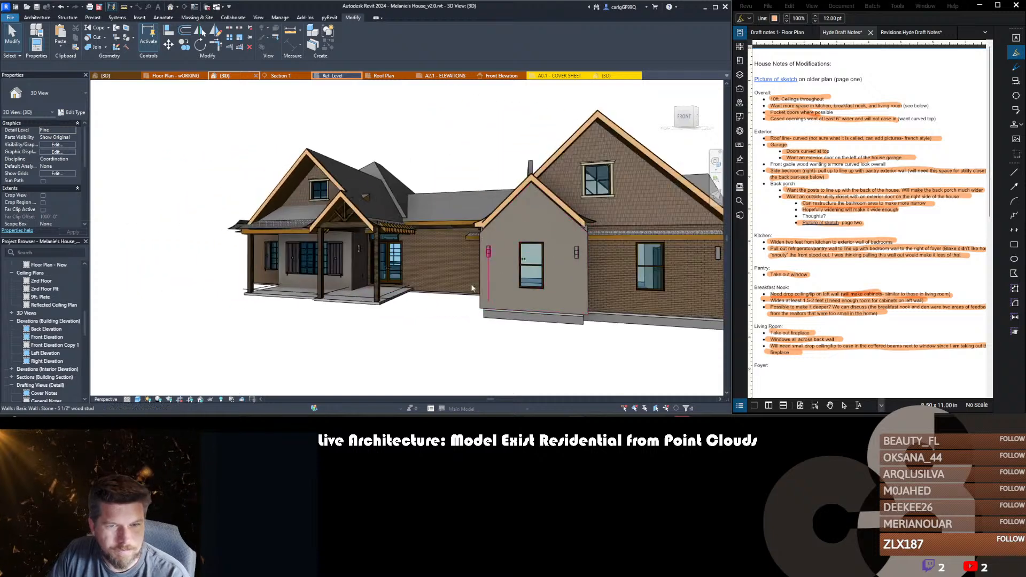
middle_click_drag(240, 281, 368, 280)
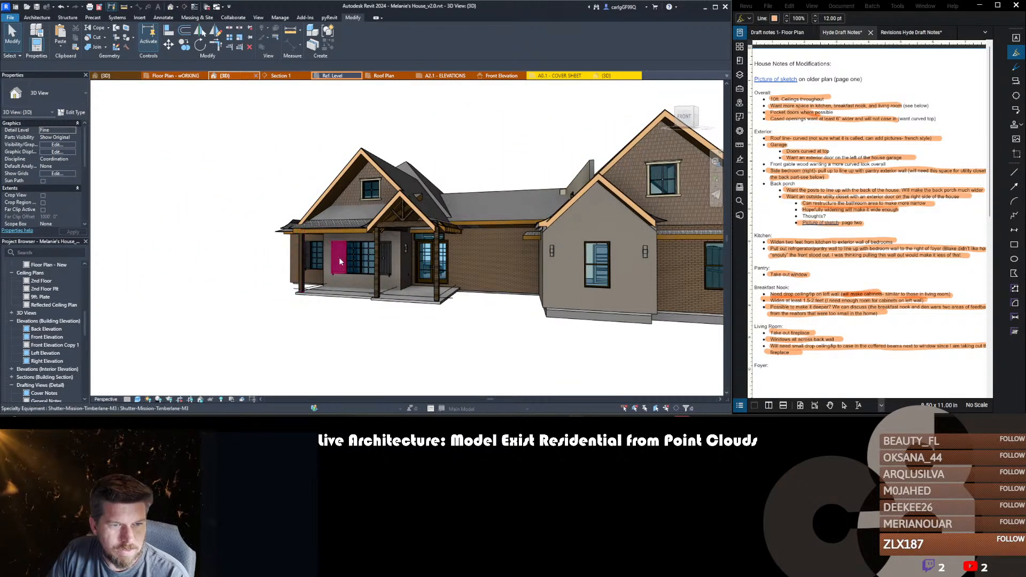
- In the working floor plan, copy the pair of shutters from the Bedroom 2 front window to the garage window by the workbench
left_click(339, 258)
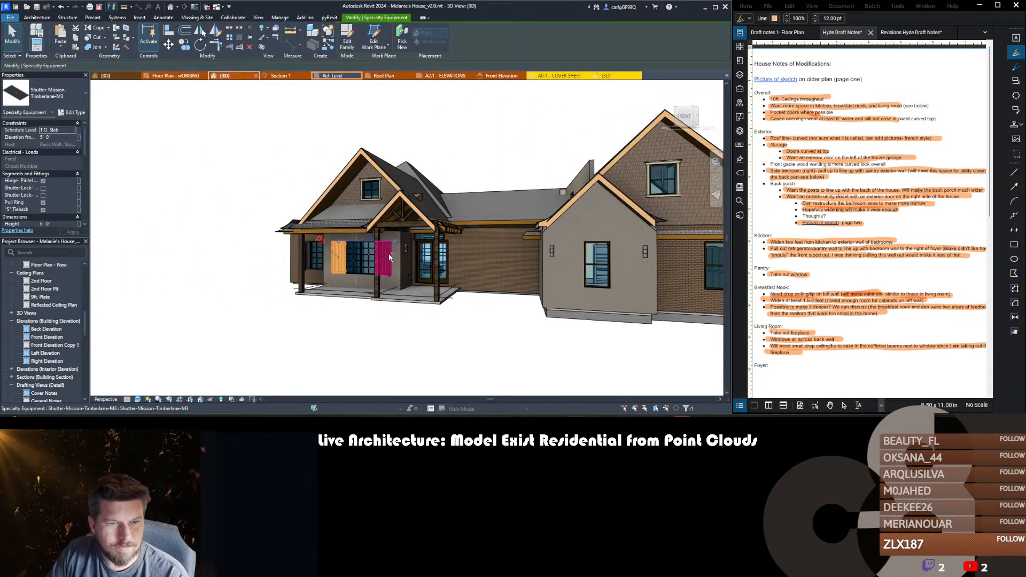
left_click(168, 76)
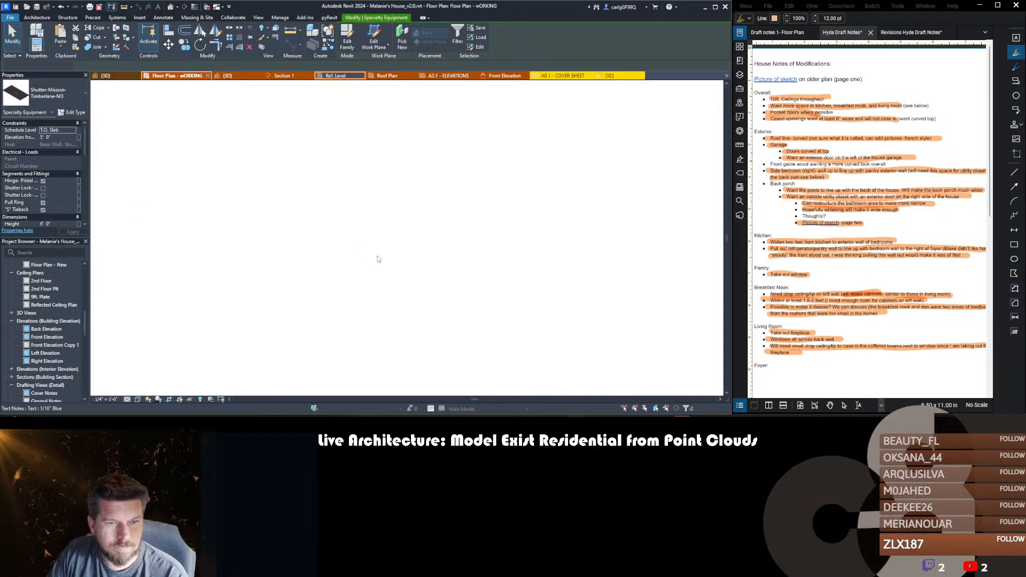
scroll(245, 360, "up", 4)
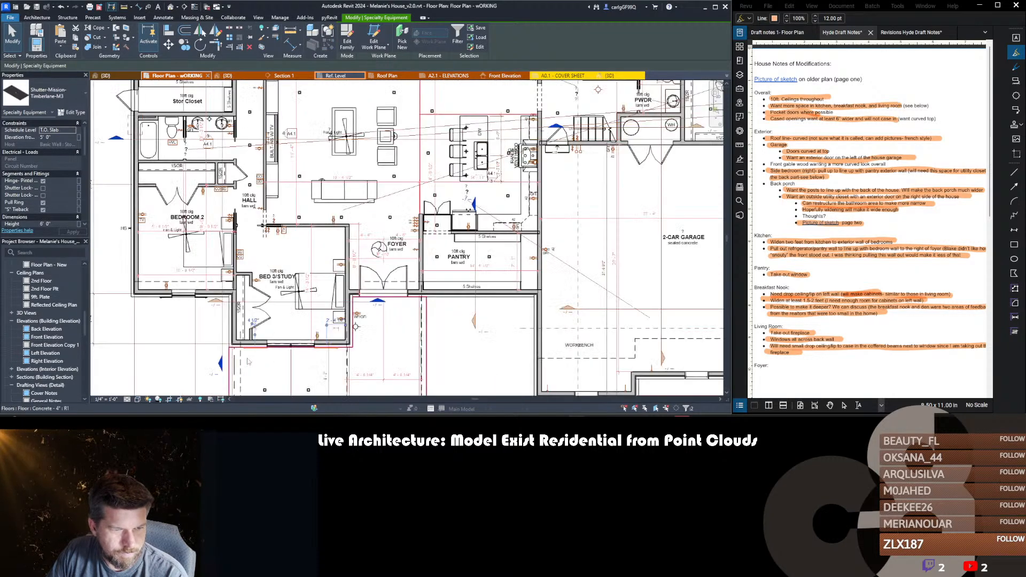
scroll(271, 342, "down", 3)
left_click(274, 348)
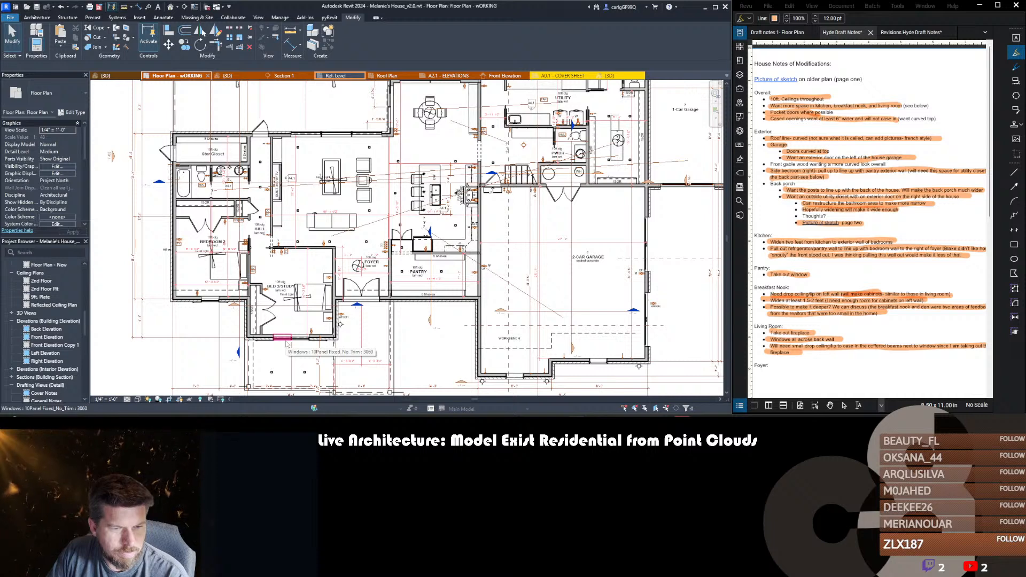
left_click(197, 307)
key("m")
key("v")
scroll(223, 304, "up", 6)
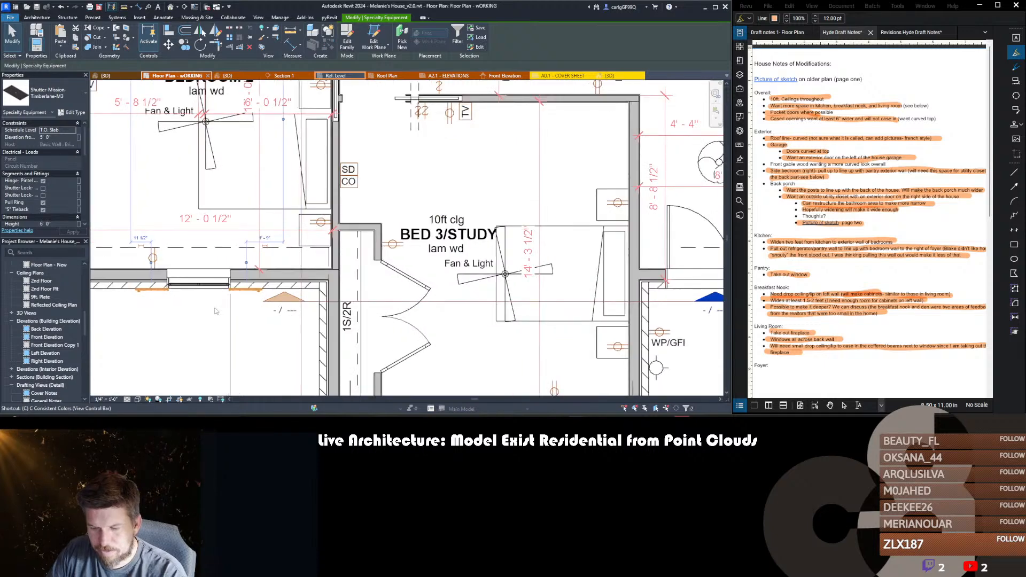
scroll(168, 298, "up", 4)
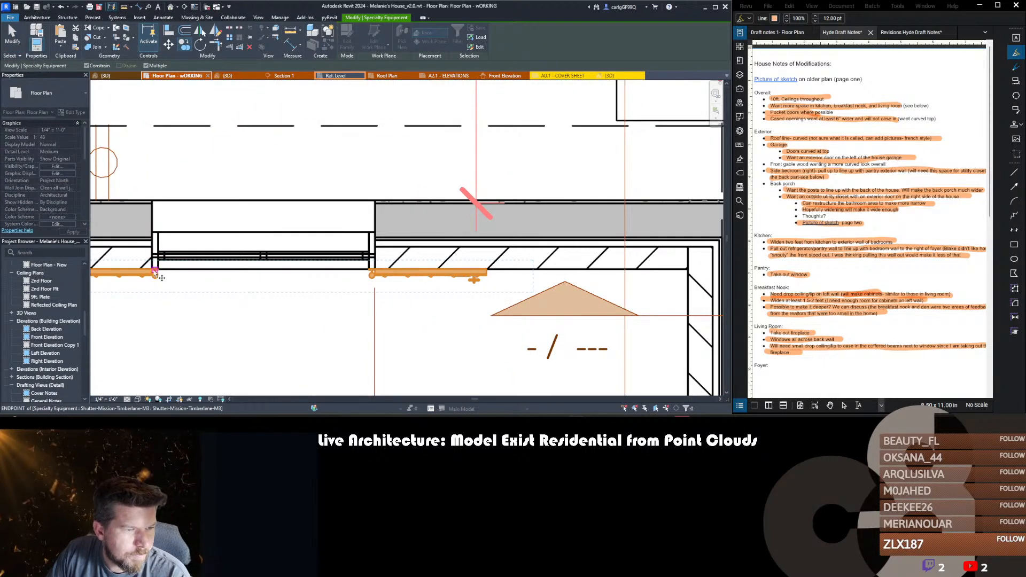
scroll(155, 274, "up", 3)
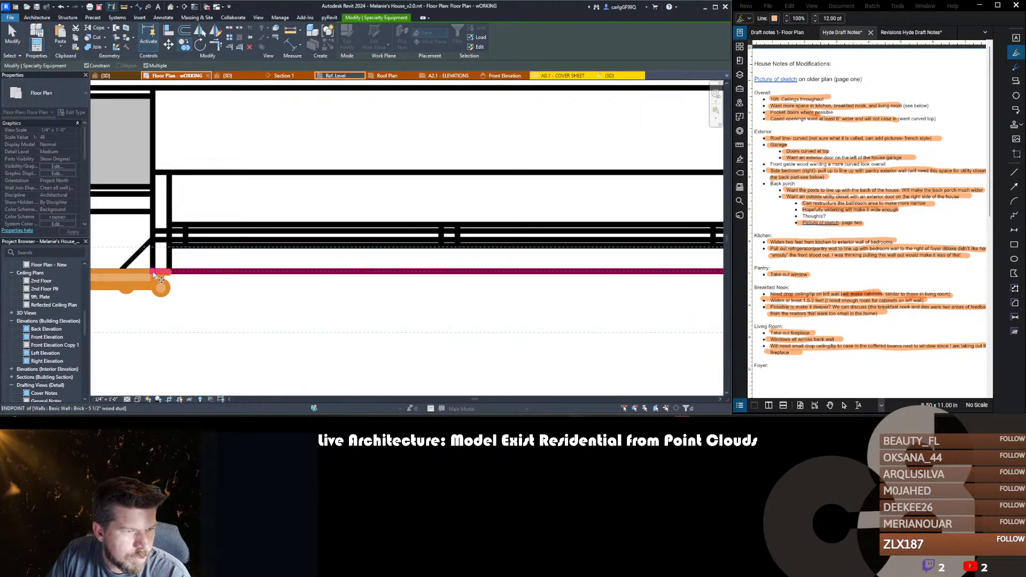
scroll(153, 274, "down", 5)
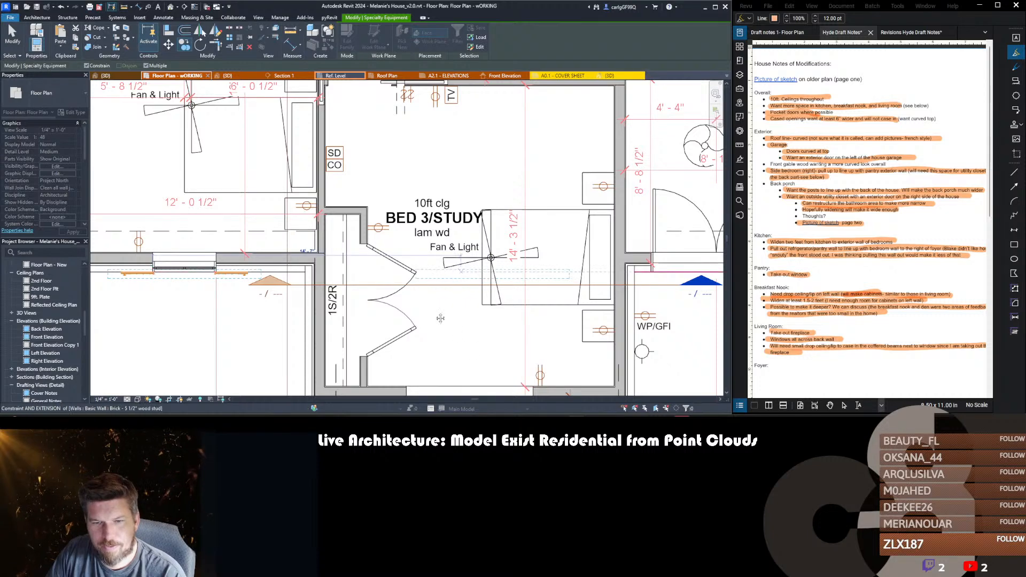
scroll(440, 318, "down", 5)
scroll(607, 282, "up", 6)
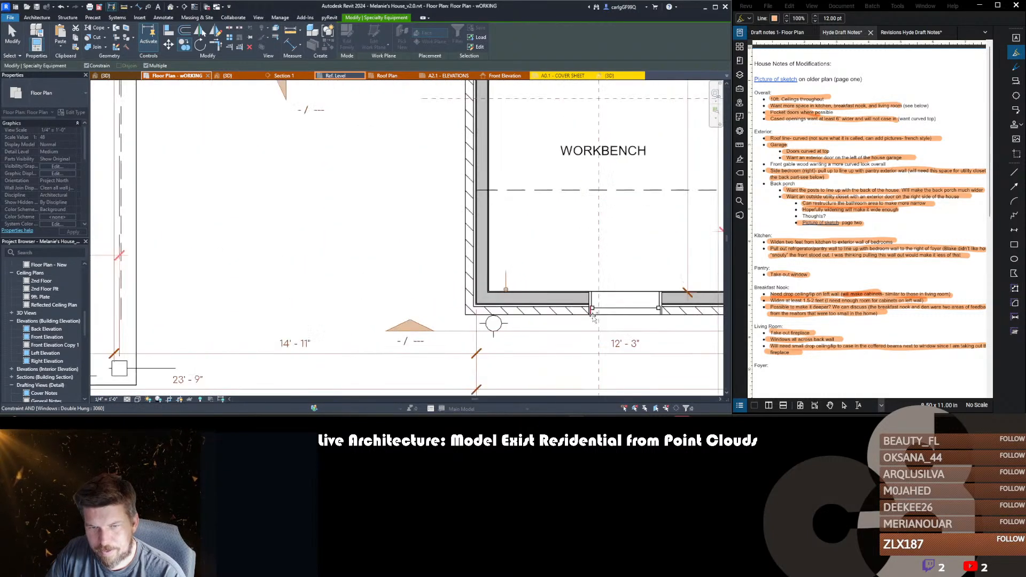
middle_click_drag(588, 327, 358, 295)
scroll(359, 295, "down", 1)
scroll(443, 302, "up", 1)
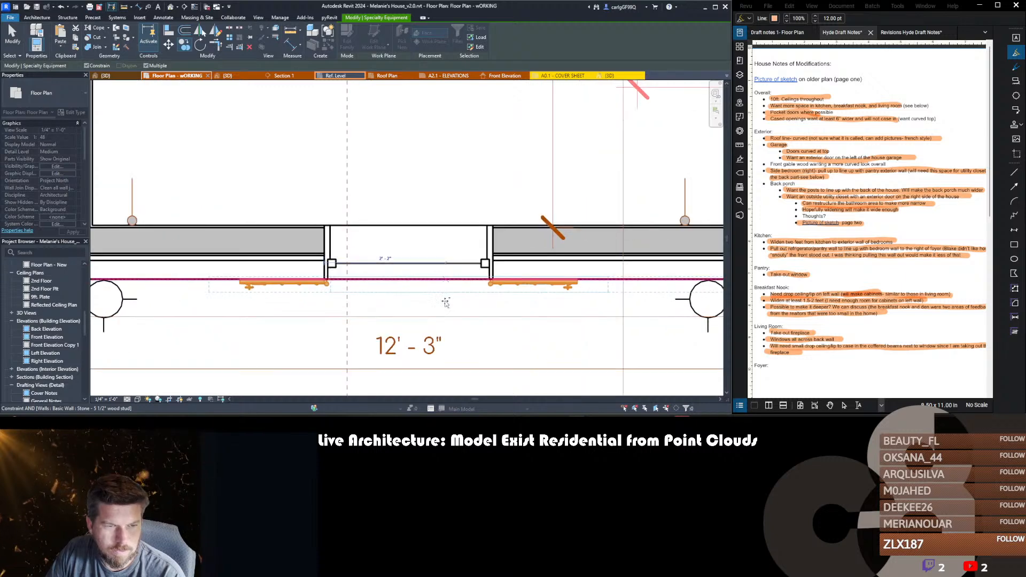
- Place another copy of the shutter pair at the second front garage window, on the recessed wall, and finish copying
scroll(386, 320, "down", 3)
scroll(577, 264, "up", 3)
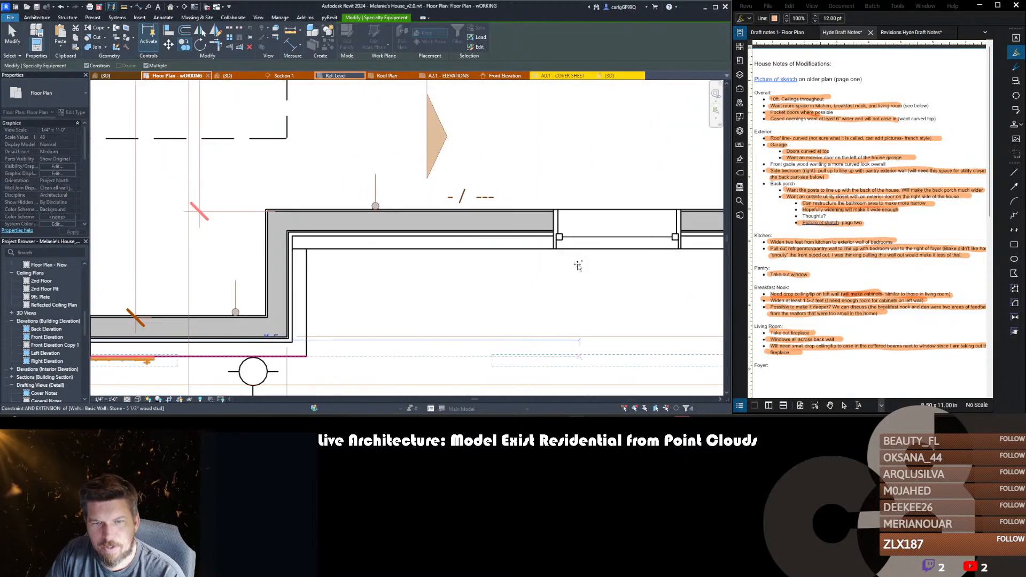
left_click(552, 249)
scroll(551, 261, "down", 2)
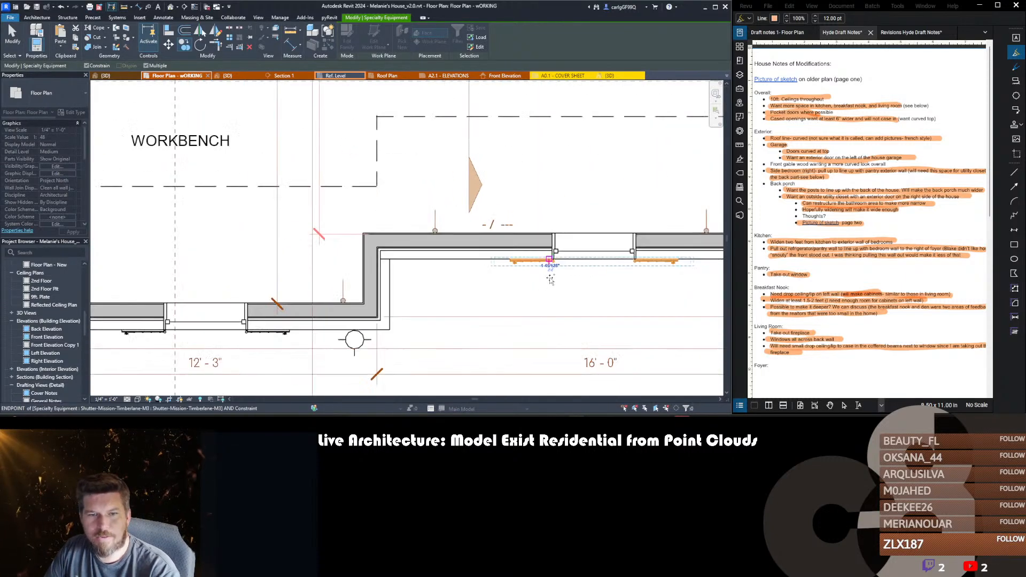
key("Escape")
- Check the copied shutters on both front garage windows in the 3D view
scroll(551, 282, "down", 2)
scroll(551, 275, "up", 2)
key("ctrl+Tab")
scroll(550, 274, "down", 3)
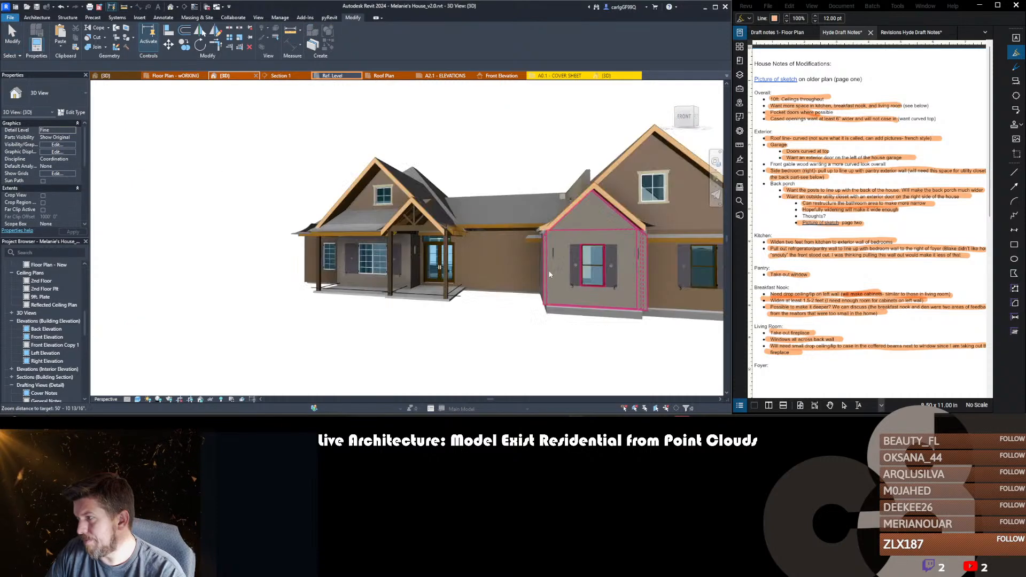
middle_click_drag(550, 274, 353, 314)
scroll(461, 283, "up", 4)
scroll(458, 291, "down", 3)
scroll(591, 283, "up", 5)
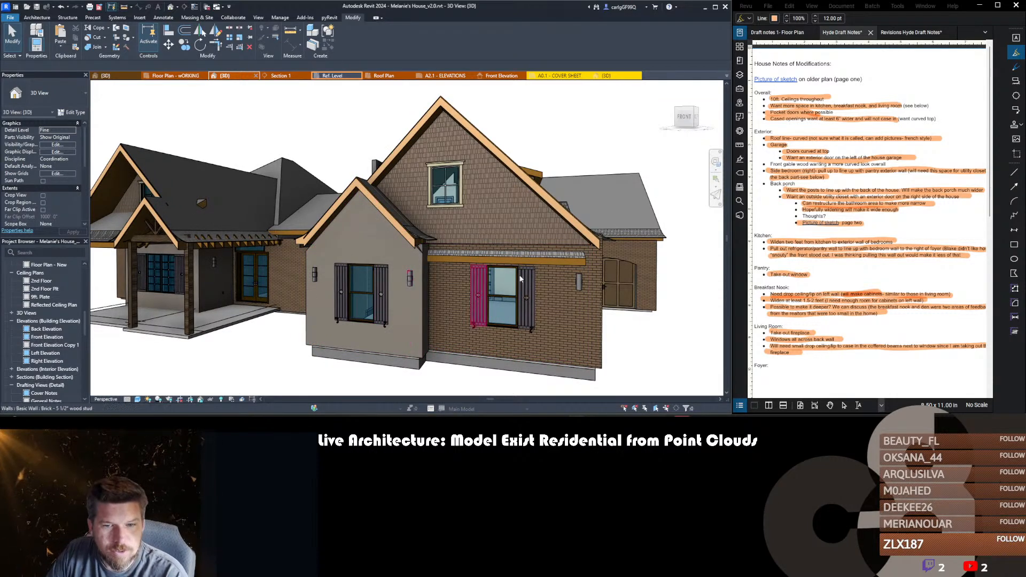
- Examine the wall sconce at the brick garage corner and the adjacent front walls in the 3D view
middle_click_drag(674, 352, 482, 350, "shift")
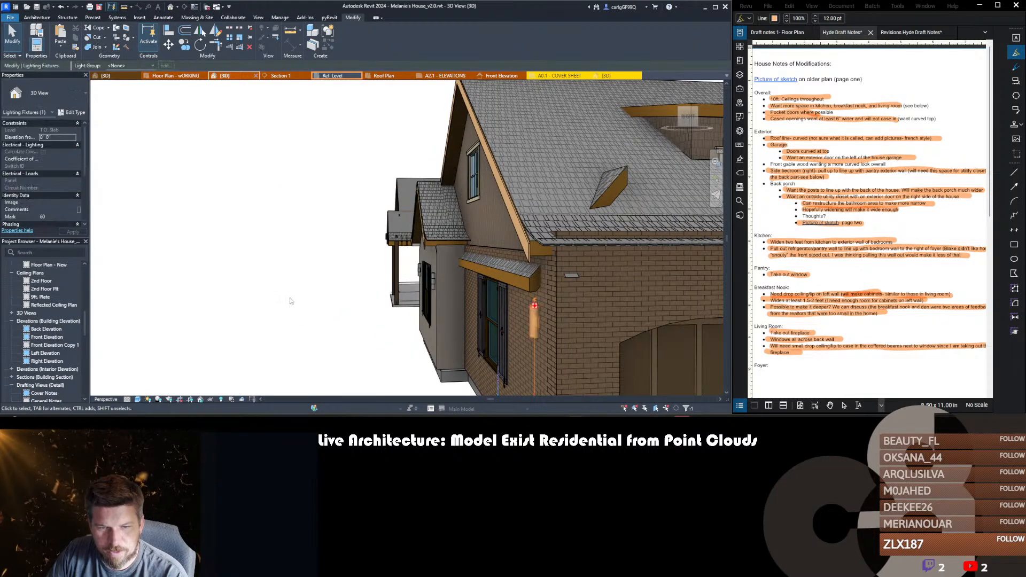
left_click(345, 303)
scroll(425, 310, "up", 2)
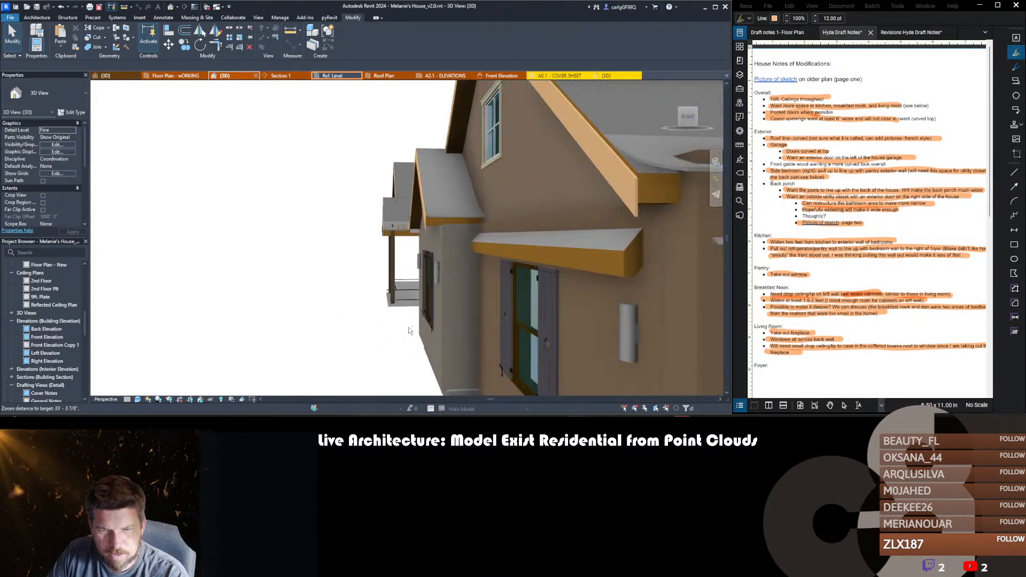
middle_click_drag(408, 328, 440, 324, "shift")
scroll(441, 304, "down", 2)
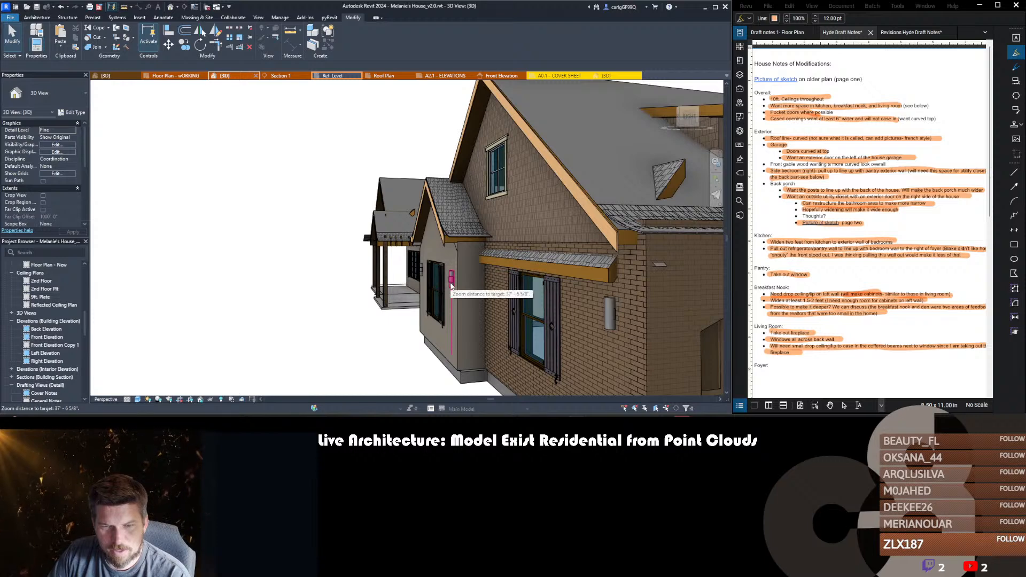
- Compare the exterior wall sconce on the projecting stone wall with the one on the recessed brick wall
left_click(451, 283)
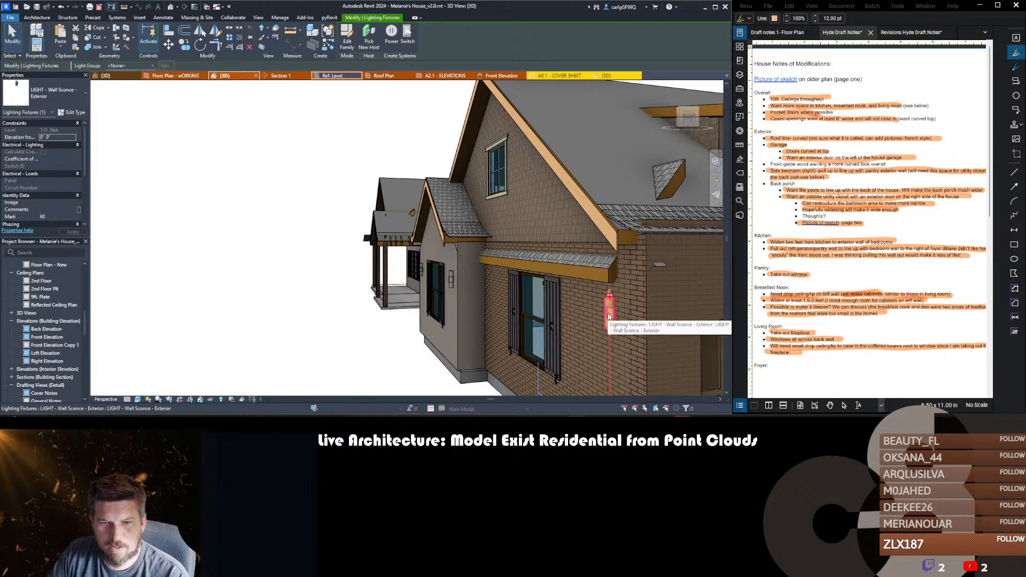
middle_click_drag(451, 281, 366, 299, "shift")
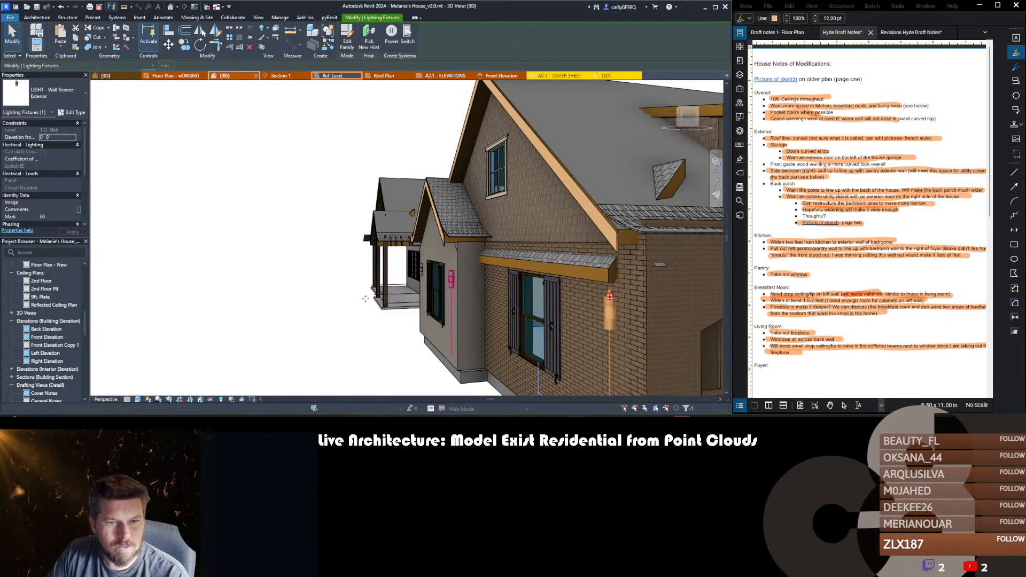
key("Escape")
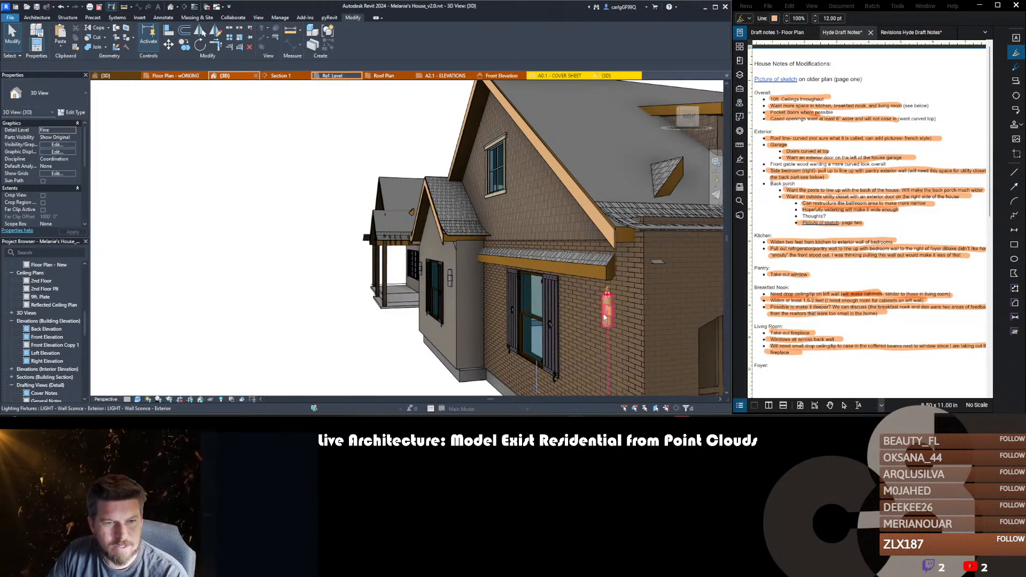
left_click(605, 318)
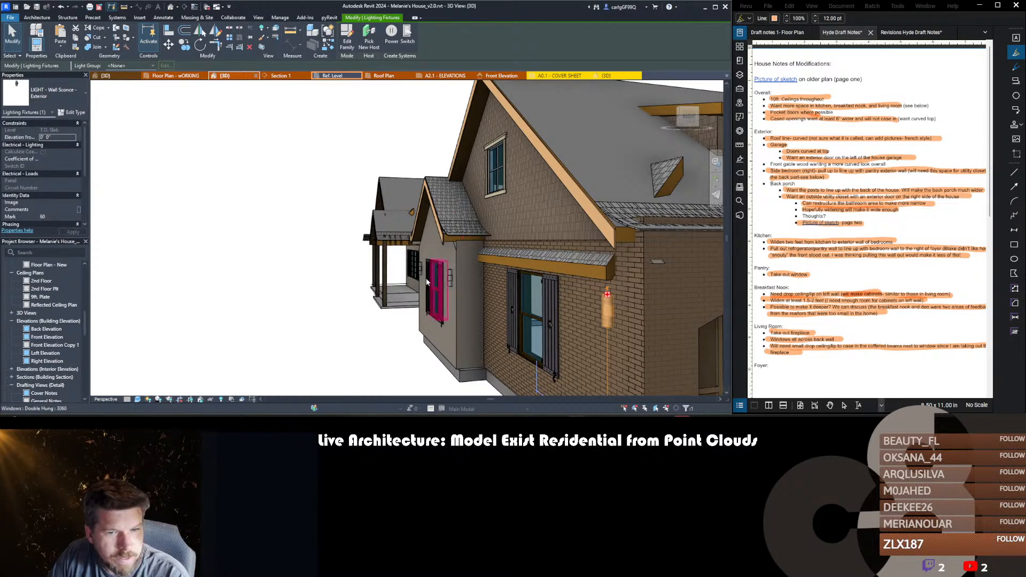
key("Escape")
left_click(448, 284)
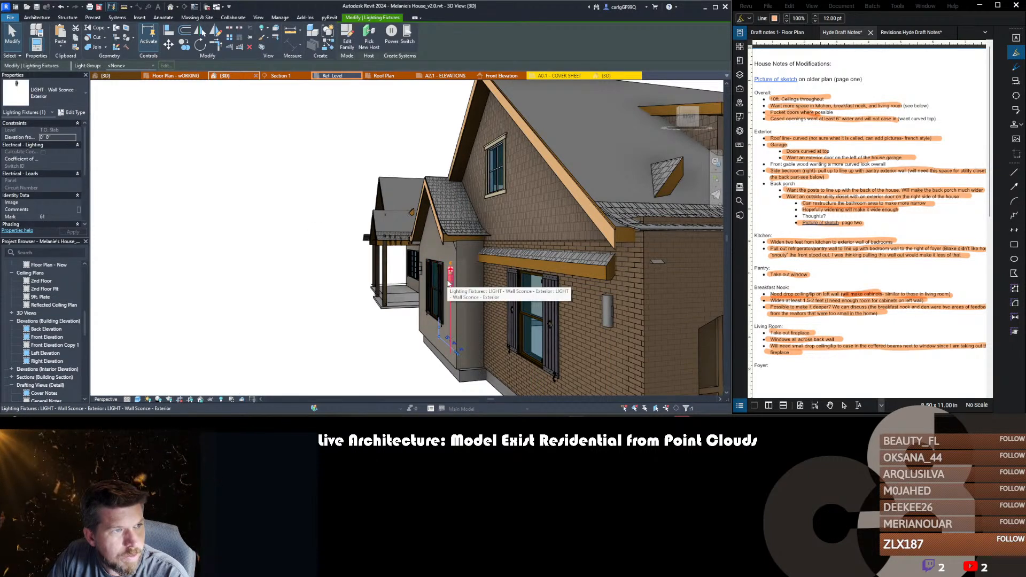
left_click(612, 312)
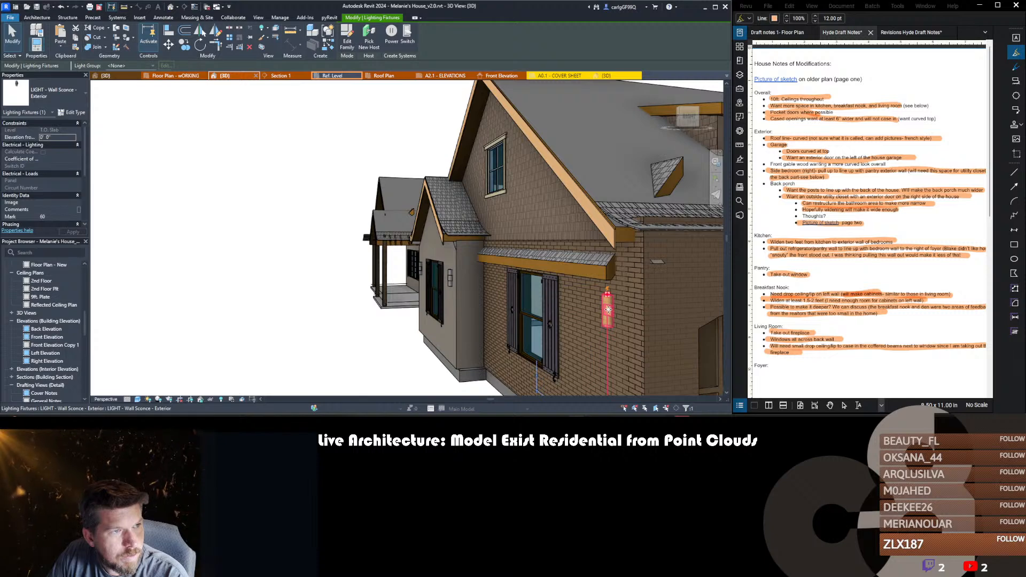
left_click(413, 350)
- Try to rehost the brick-wall sconce by picking the brick garage wall as its new host, and undo the change
left_click(608, 311)
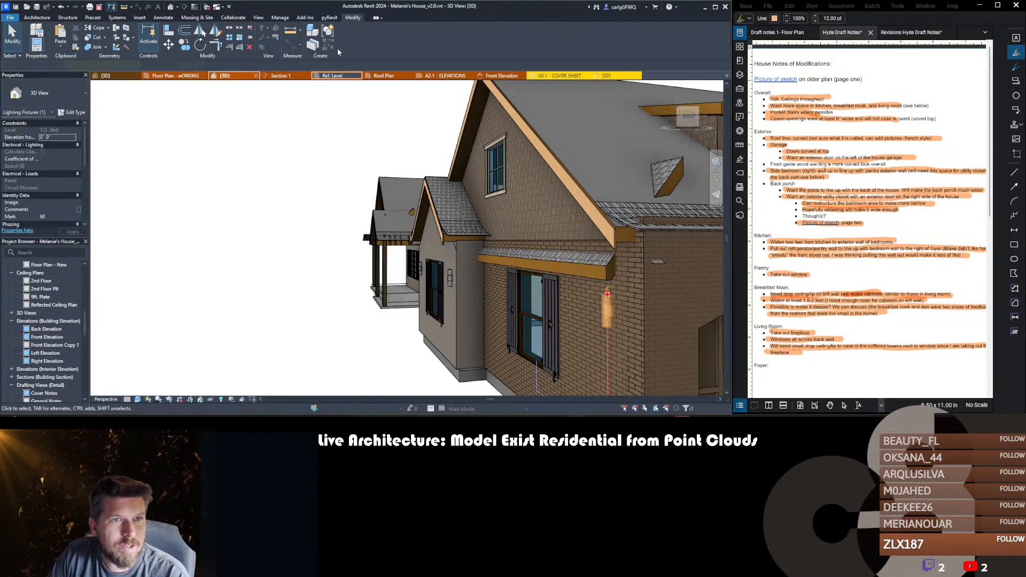
left_click(369, 35)
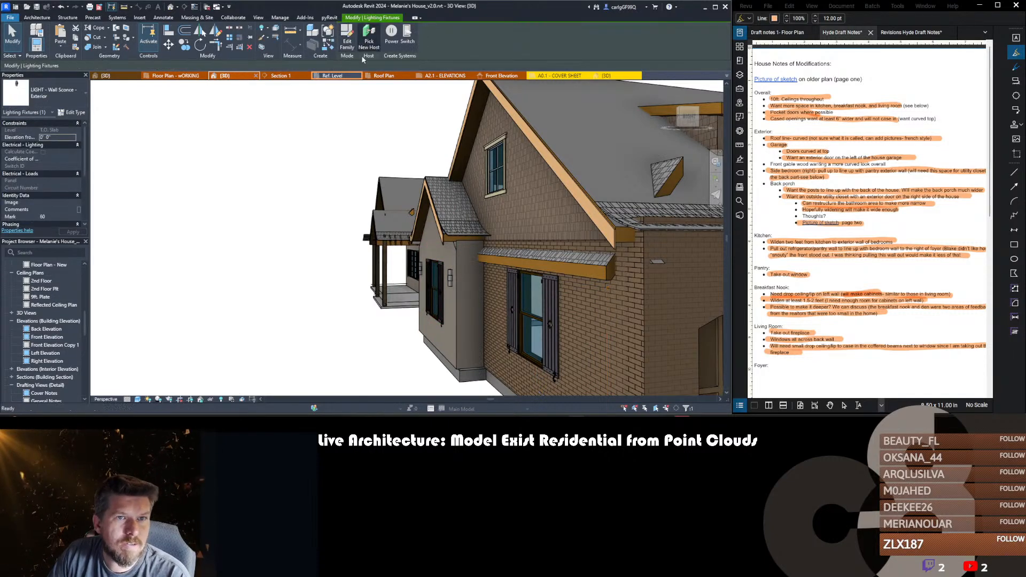
left_click(601, 326)
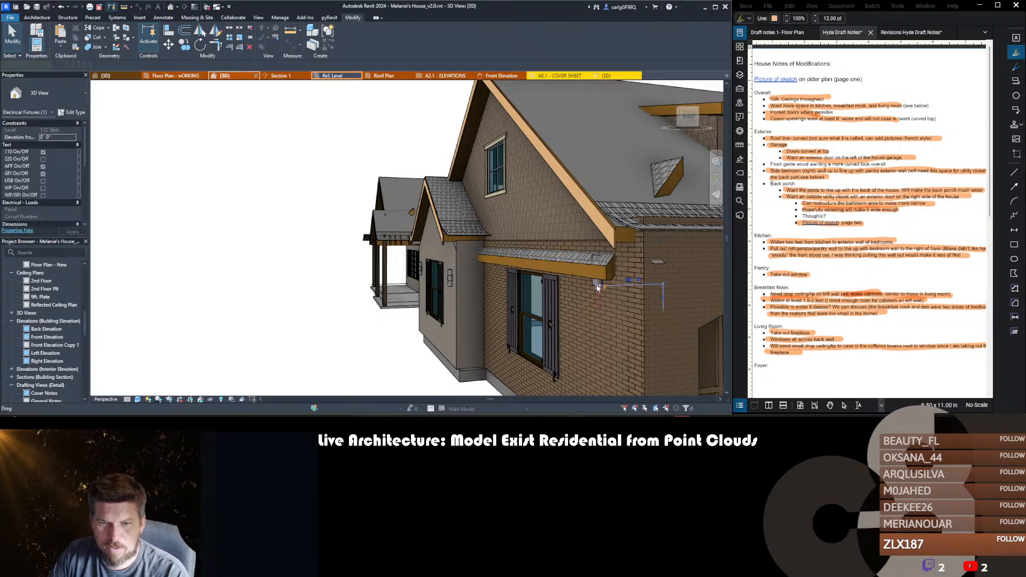
key("ctrl+z")
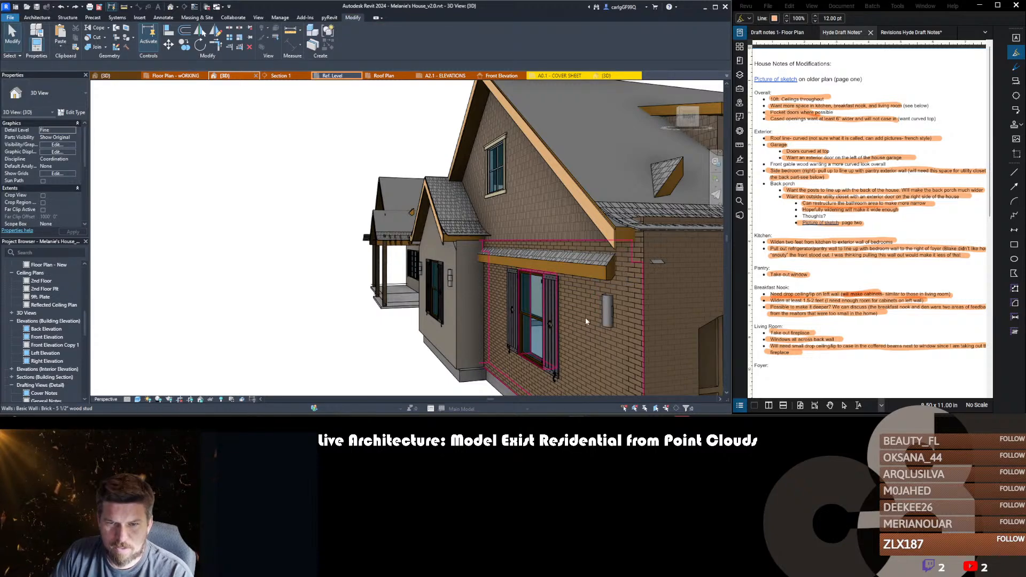
- Try placing a similar exterior wall sconce on the brick wall between the garage window and the existing sconce, and discard it
left_click(611, 310)
key("c")
key("s")
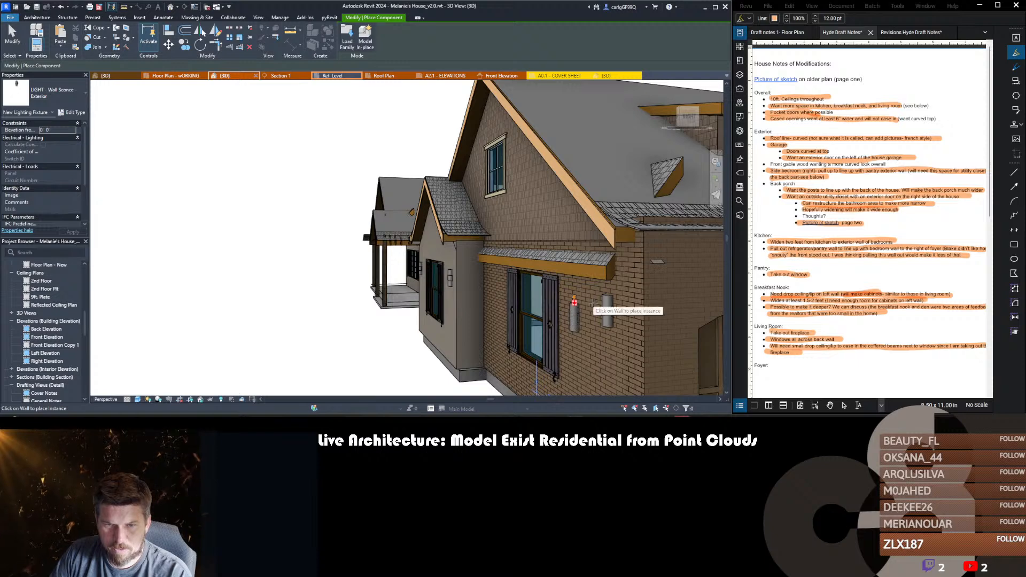
key("Escape")
left_click(575, 328)
key("Delete")
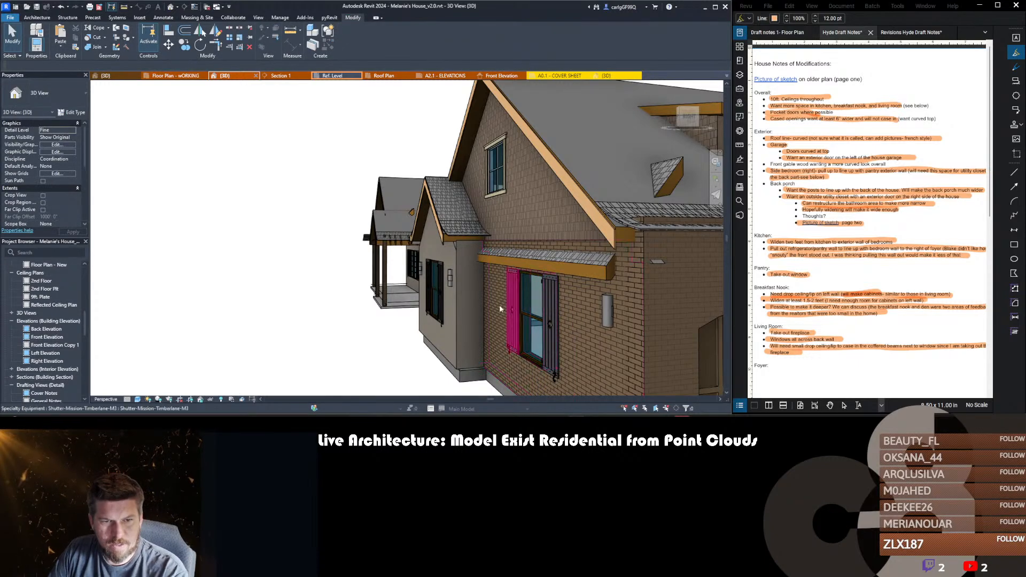
- Test a similar exterior sconce on the gable wall above the garage window and the stone side return, and discard it
left_click(607, 312)
key("c")
key("s")
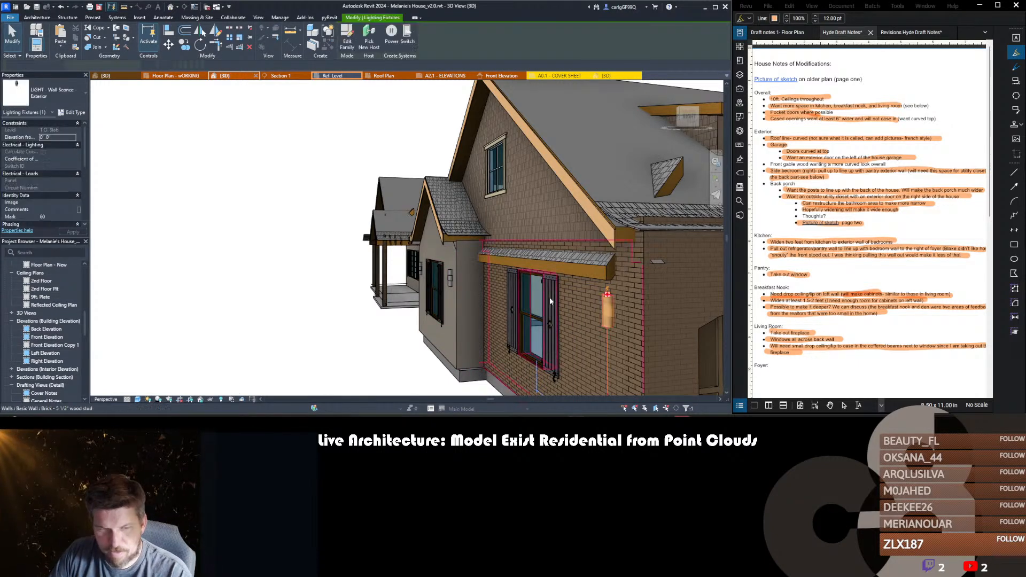
left_click(524, 209)
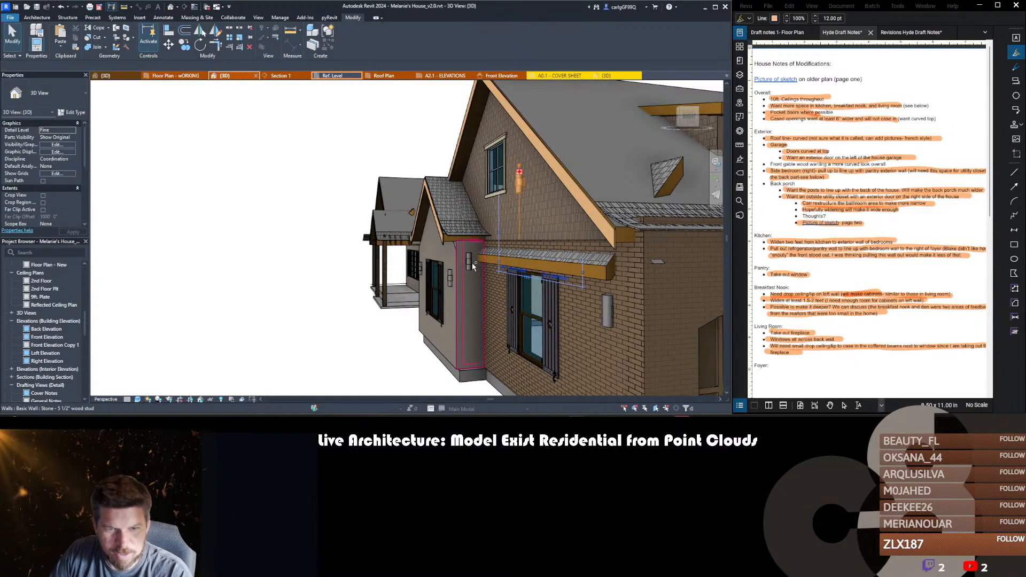
key("Escape")
key("Escape")
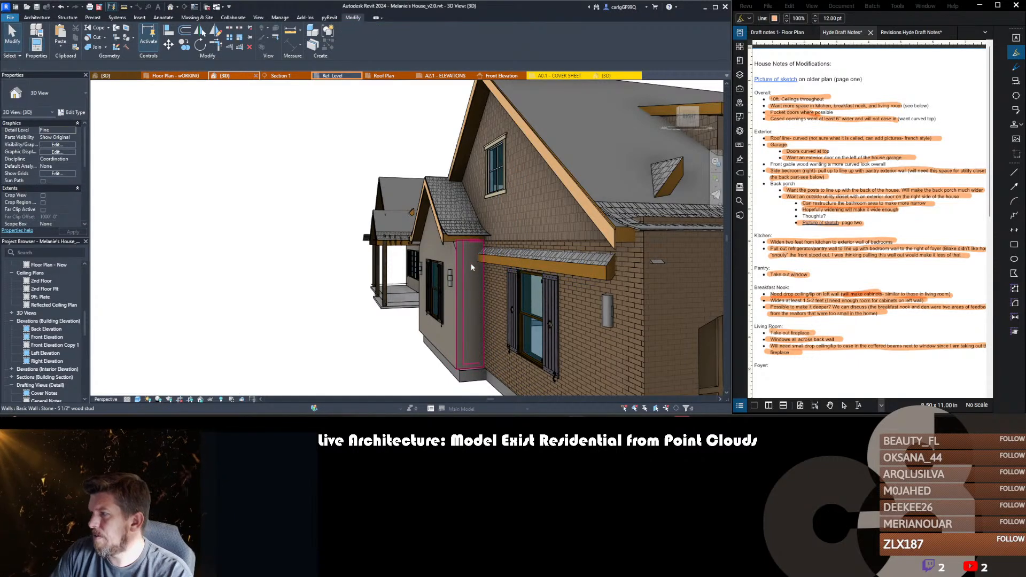
- Open the exterior wall sconce family for editing and try the Generic - 12" type on its host wall
middle_click_drag(610, 311, 594, 309, "shift")
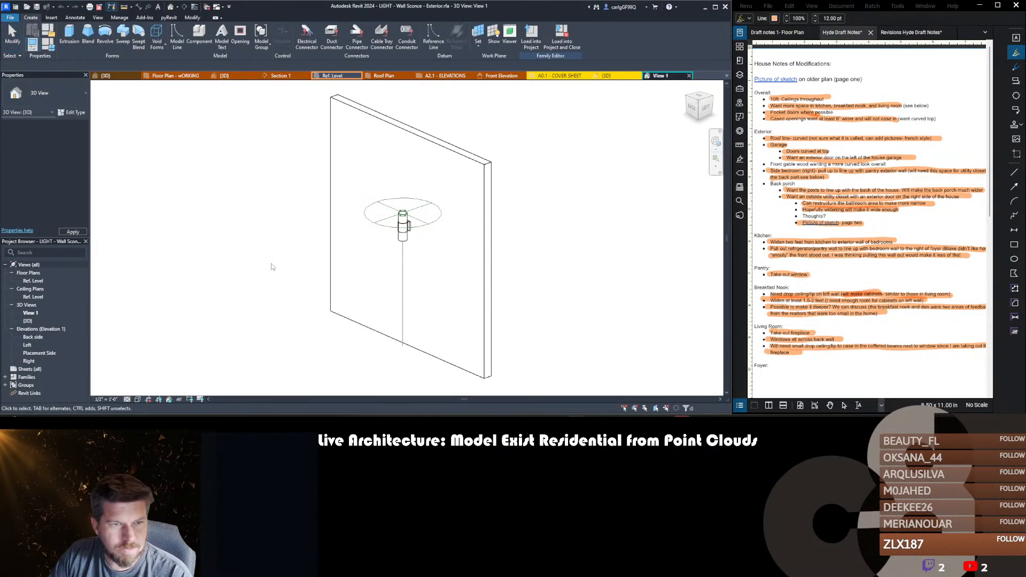
scroll(489, 245, "up", 2)
left_click(465, 234)
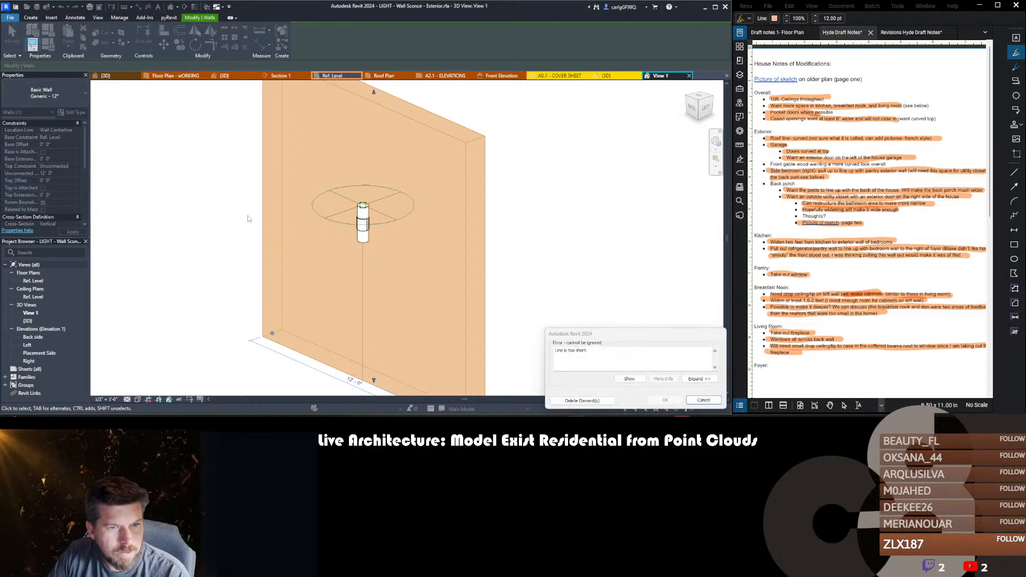
left_click(703, 400)
key("Escape")
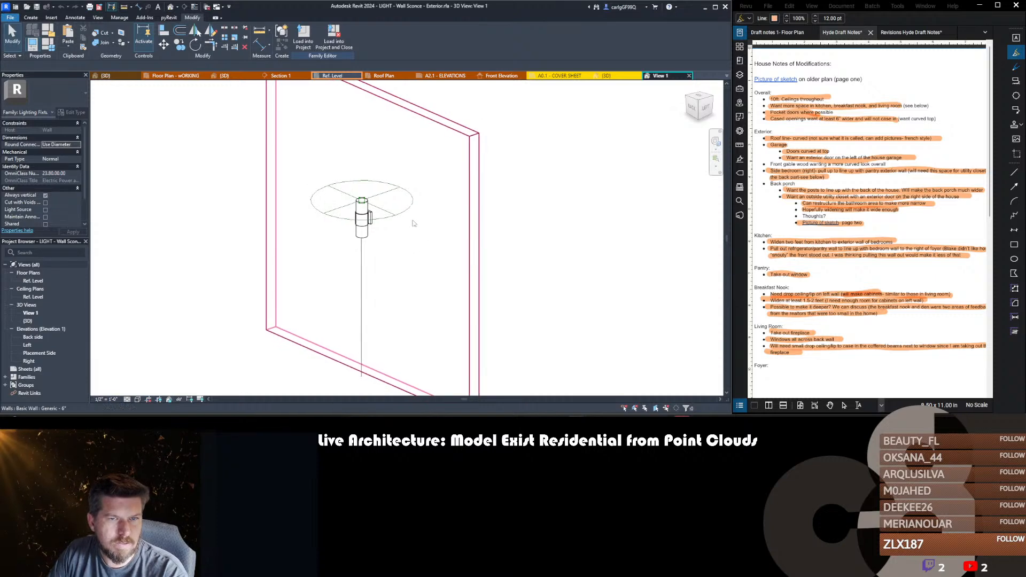
- Examine the family's host wall and sconce geometry in the View 1 3D view
scroll(423, 232, "down", 2)
left_click(423, 231)
middle_click_drag(422, 232, 463, 245, "shift")
scroll(416, 233, "up", 3)
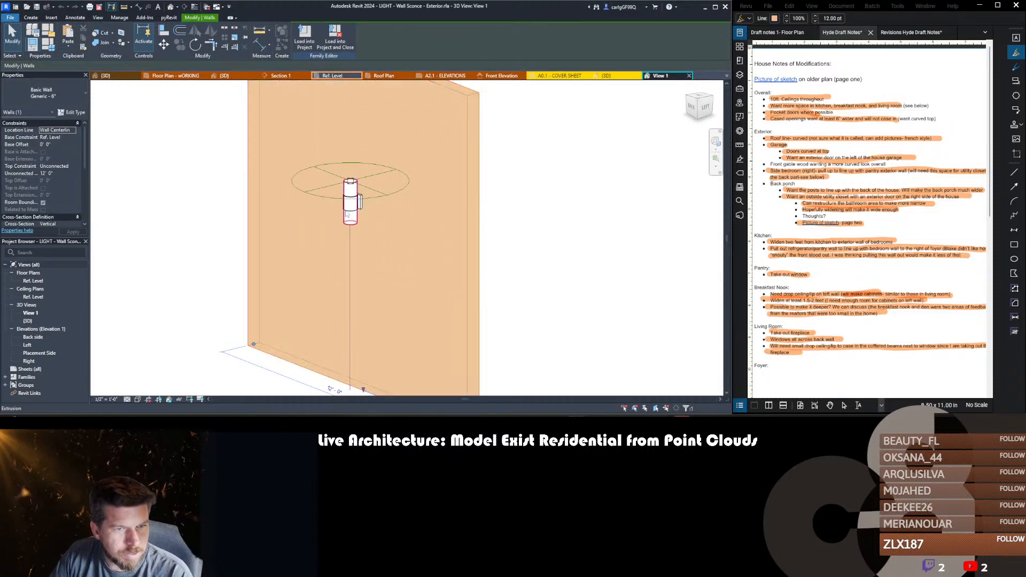
key("Escape")
scroll(442, 192, "down", 1)
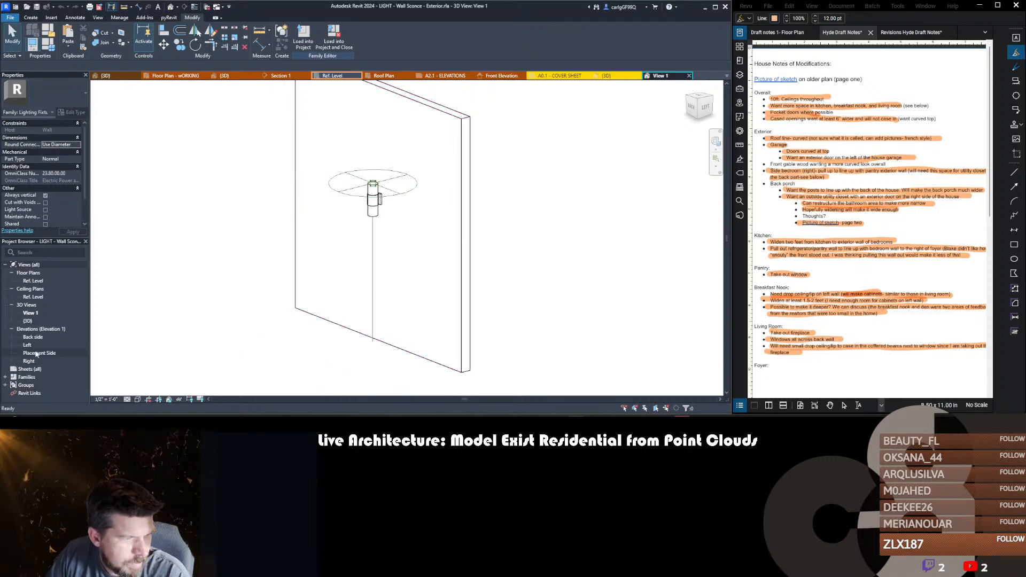
- Open the Placement Side and Left elevations of the sconce family and inspect how the fixture meets the host wall
left_click(28, 265)
scroll(398, 169, "up", 2)
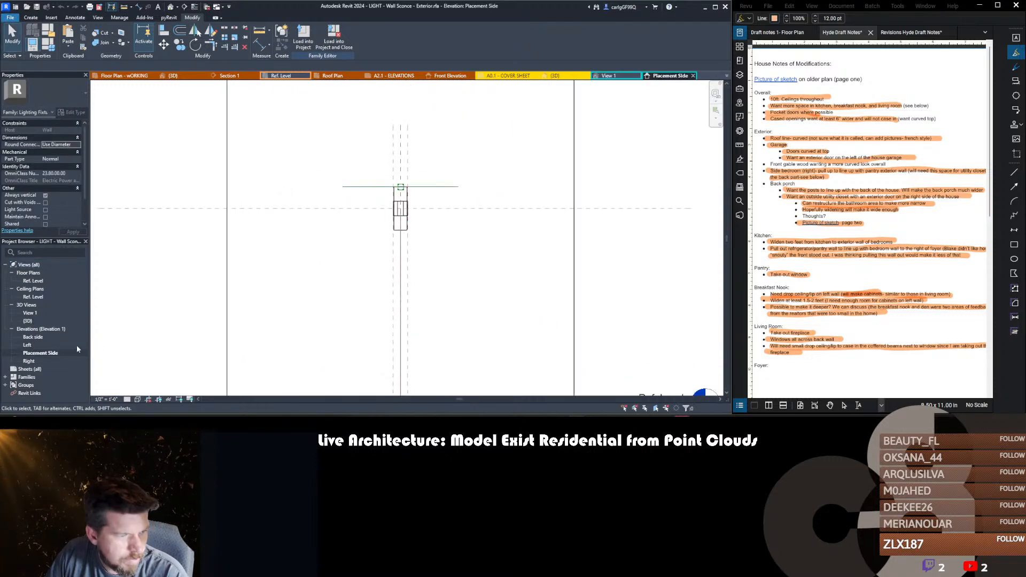
double_click(42, 345)
scroll(369, 213, "up", 2)
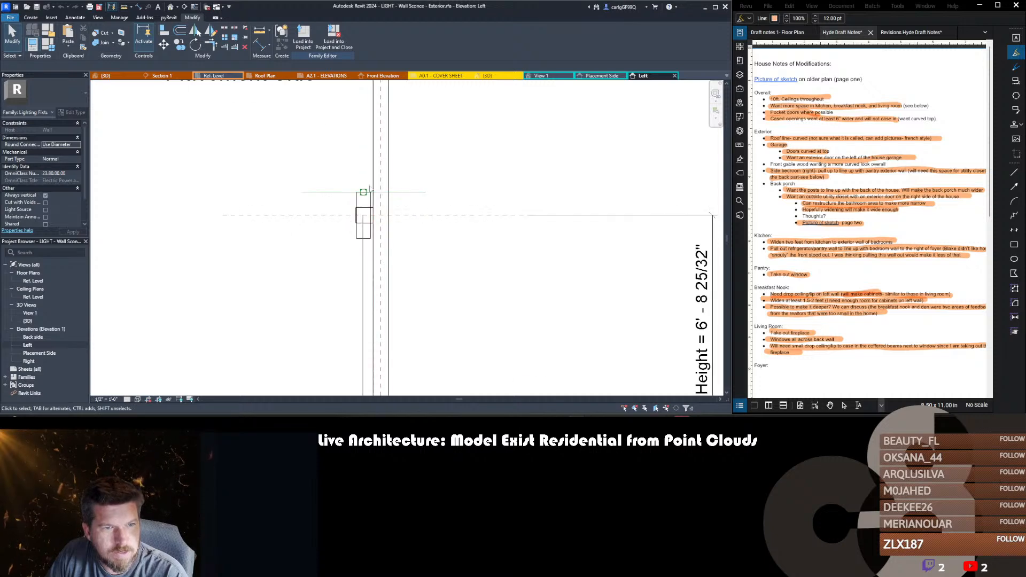
left_click(394, 164)
scroll(404, 164, "down", 4)
scroll(451, 257, "up", 5)
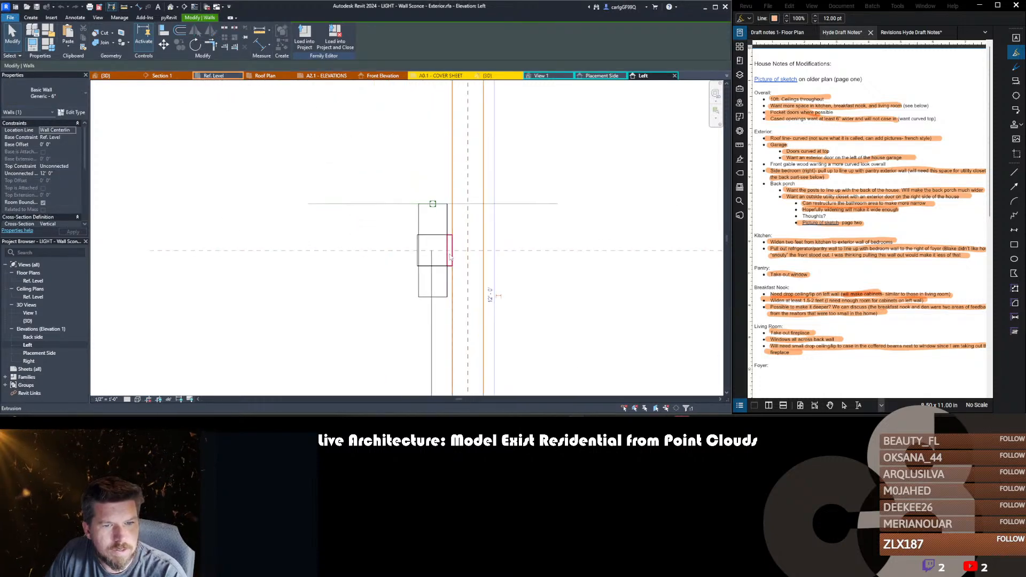
key("Escape")
left_click(450, 256)
key("Escape")
- Try changing the host wall type to Generic - 12" in the Left elevation, and cancel the change
left_click(452, 153)
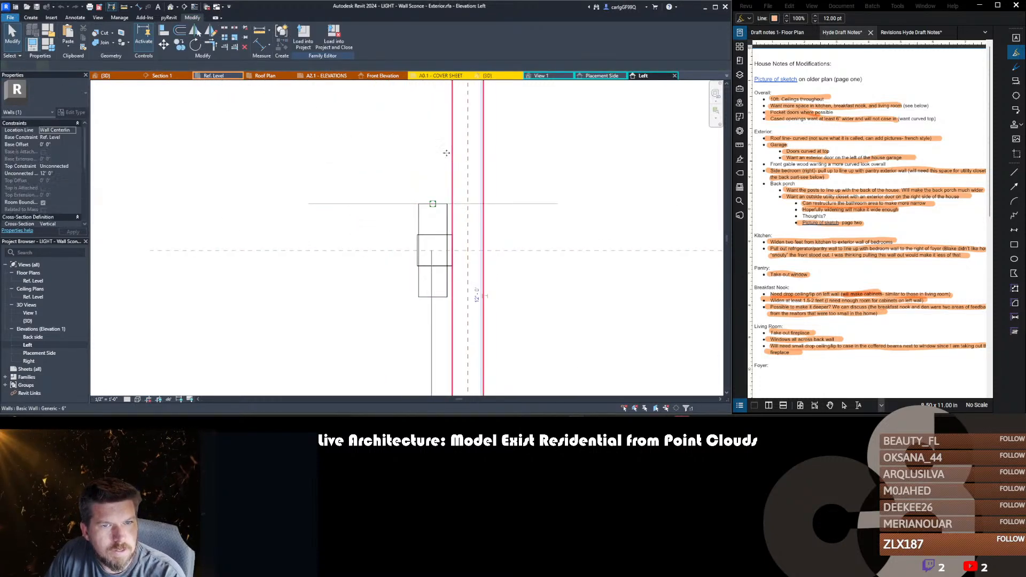
left_click(49, 94)
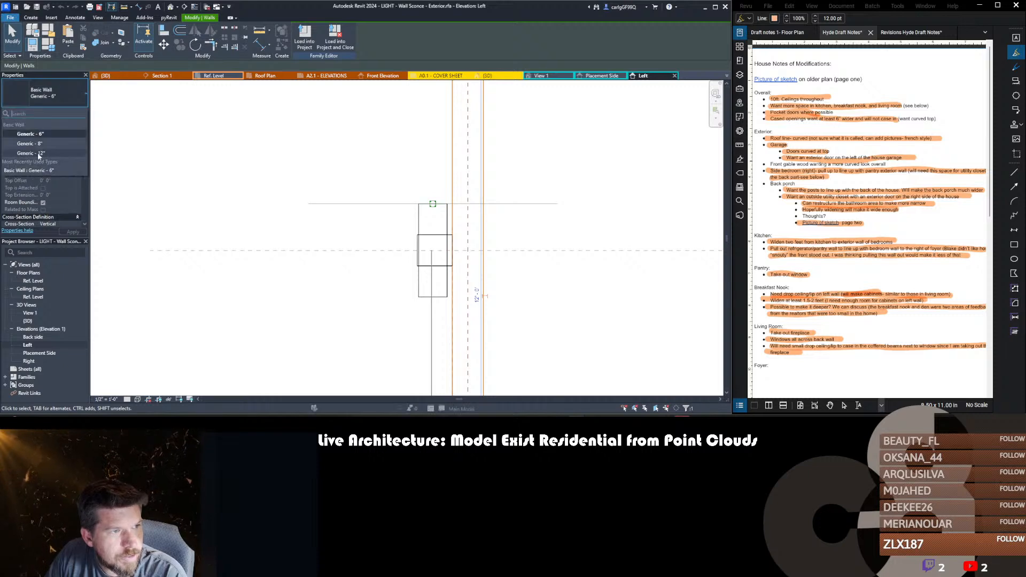
left_click(40, 152)
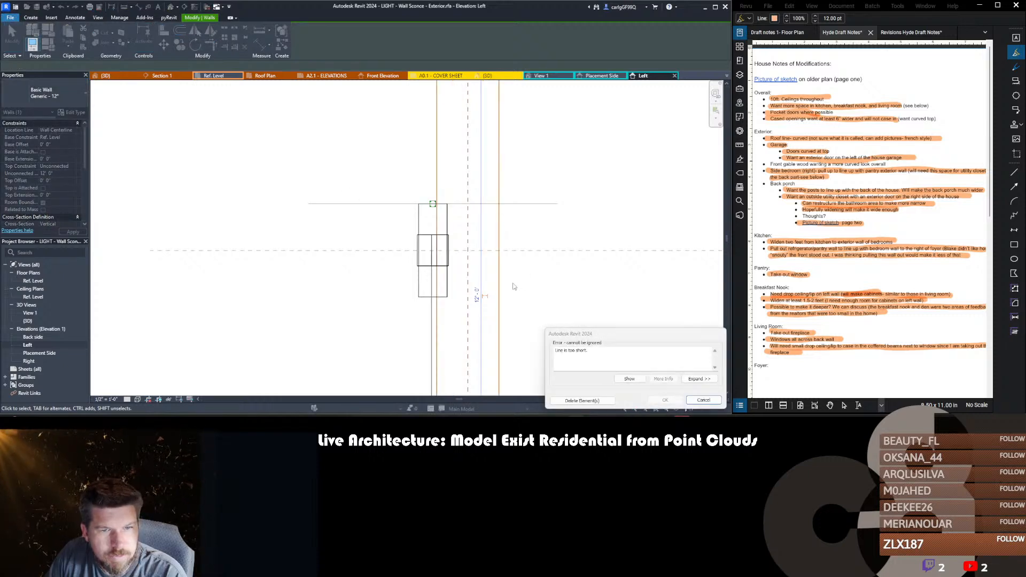
left_click(703, 400)
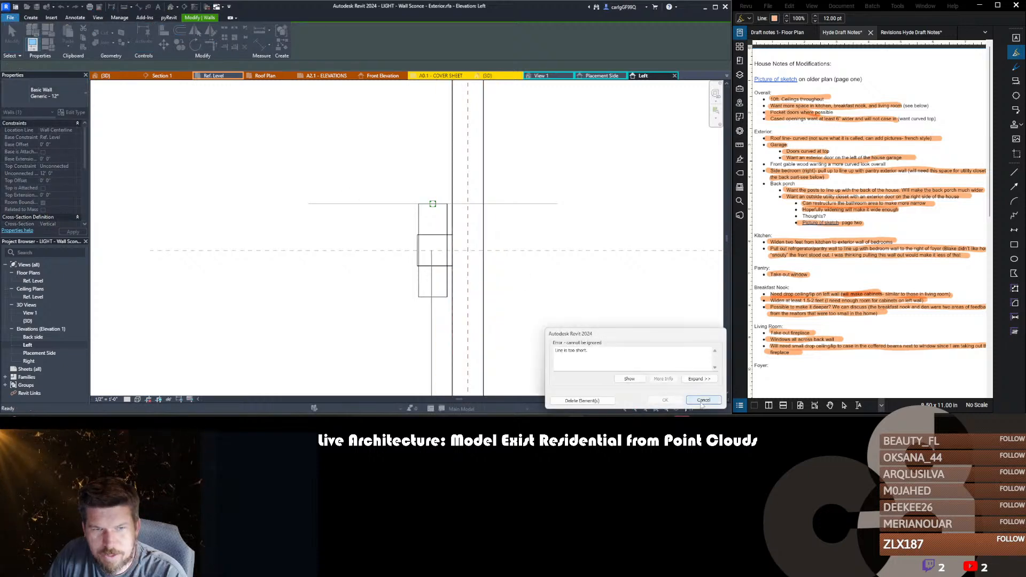
- Open the sconce extrusion's sketch in the Ref. Level floor plan, inspect it against the host wall, and cancel the sketch edit
left_click(416, 219)
middle_click_drag(362, 218, 326, 212)
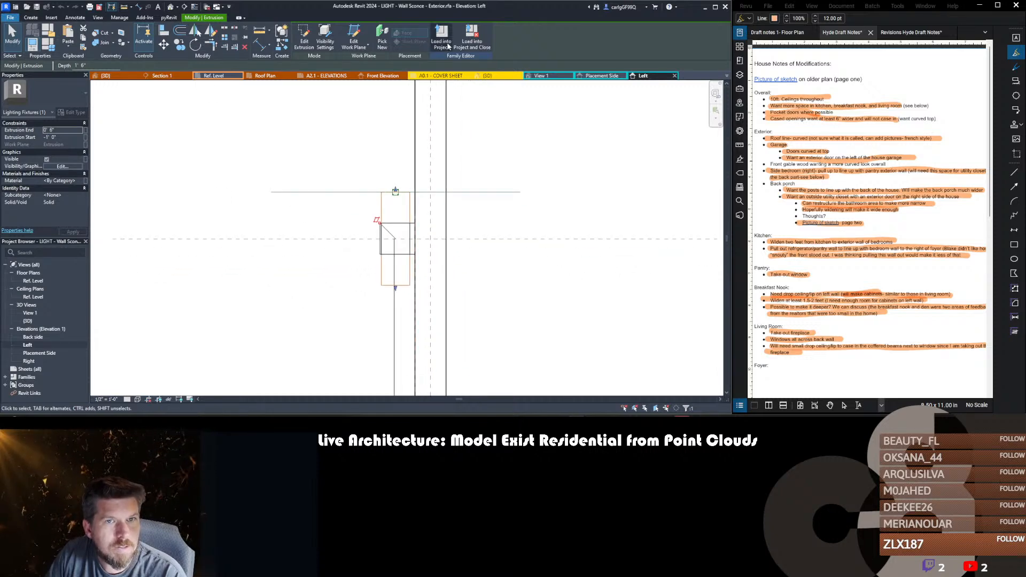
left_click(304, 39)
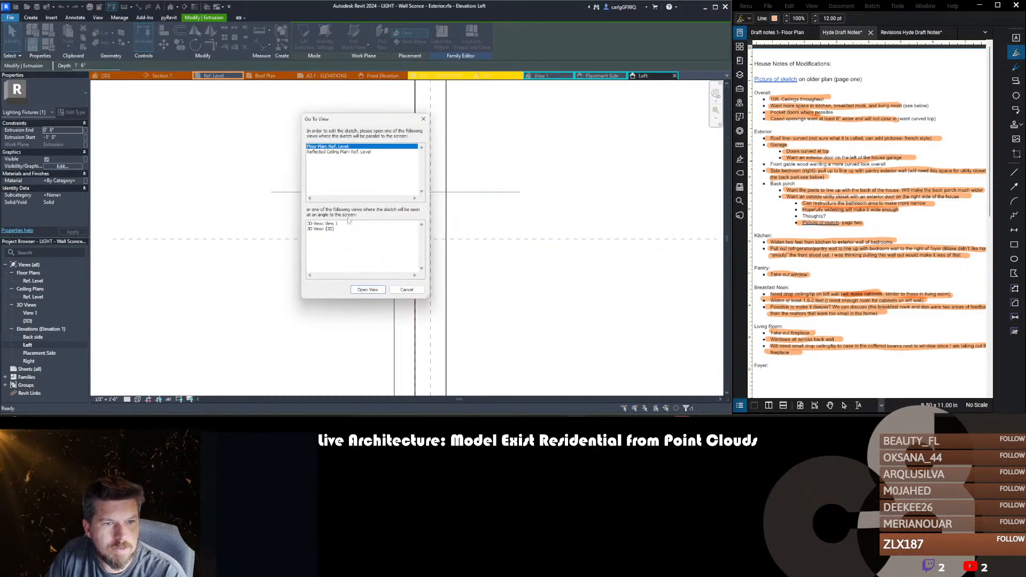
left_click(374, 289)
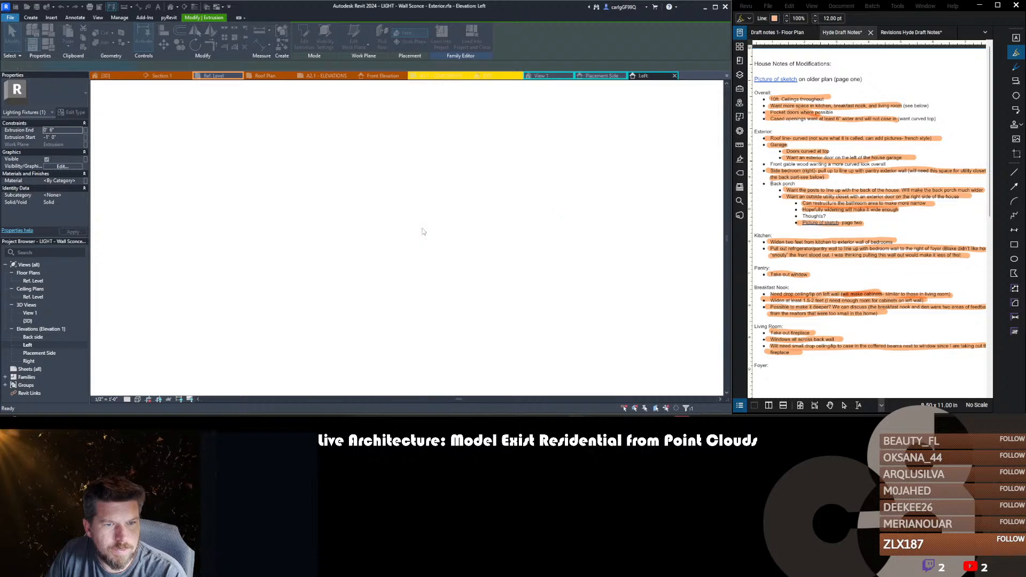
scroll(406, 191, "up", 3)
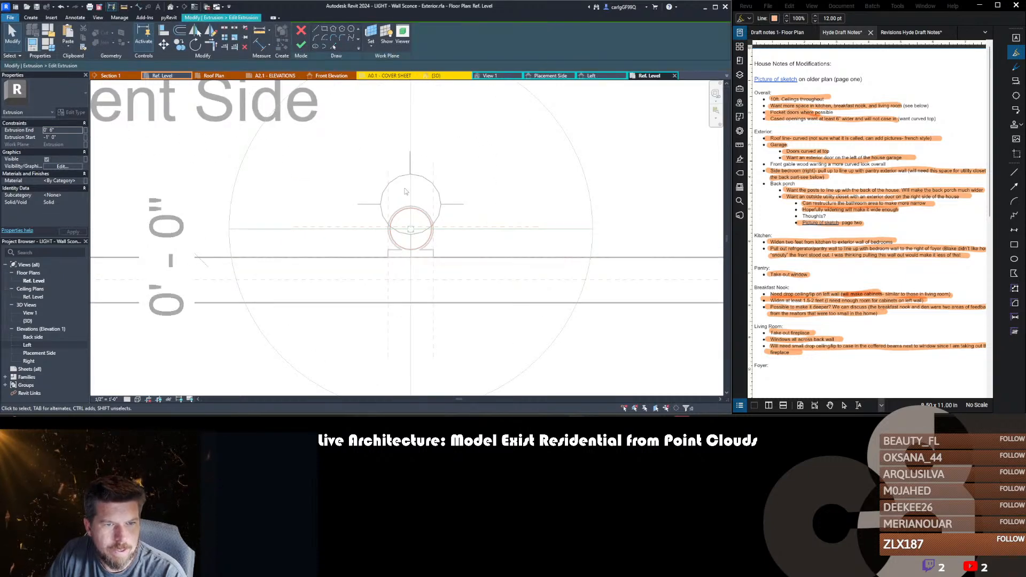
scroll(406, 192, "down", 2)
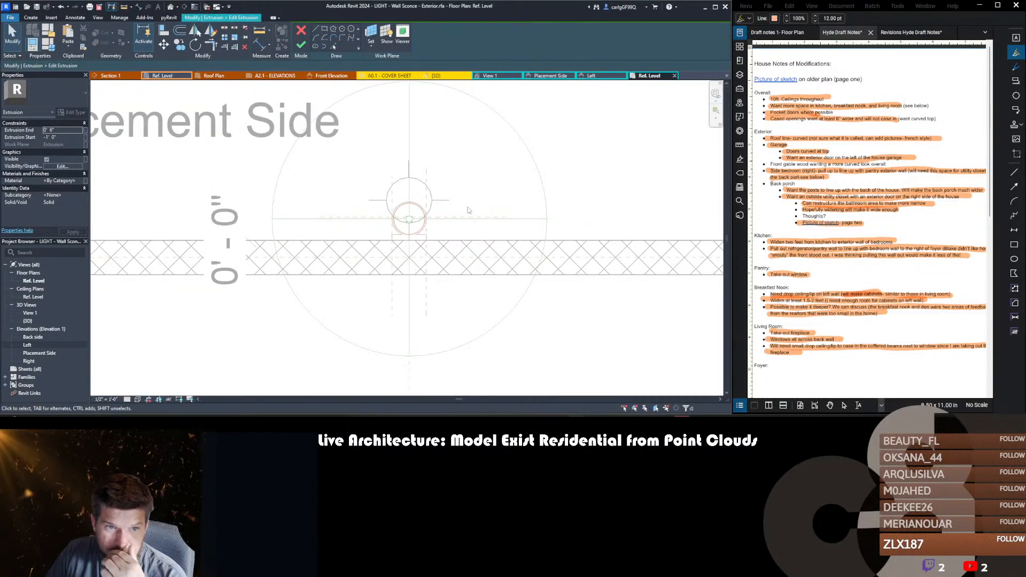
left_click(300, 33)
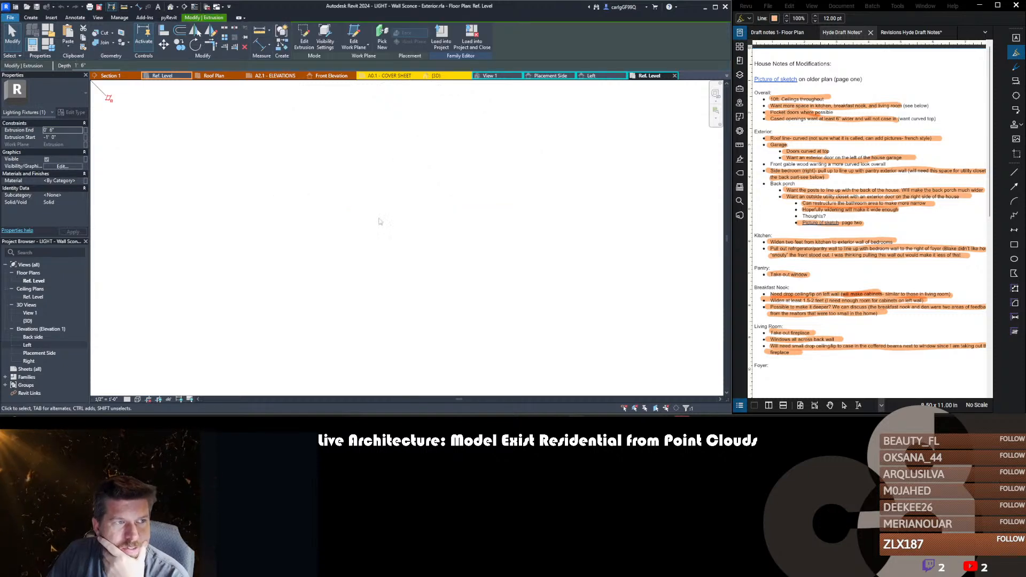
- Inspect the Back and Front reference planes and the host wall around the sconce in the Ref. Level plan
key("z")
key("e")
key("Escape")
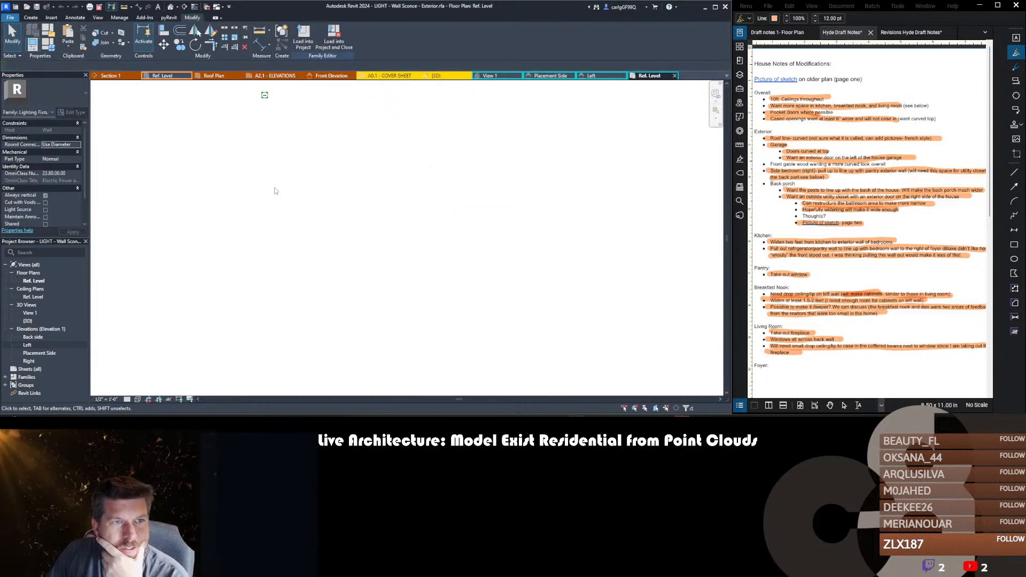
scroll(422, 191, "up", 3)
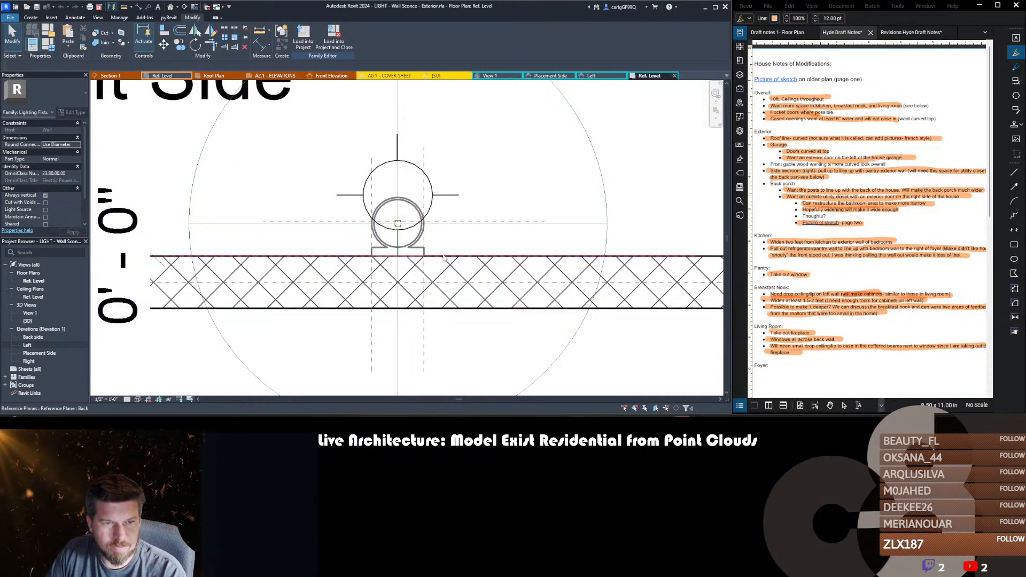
left_click(443, 257)
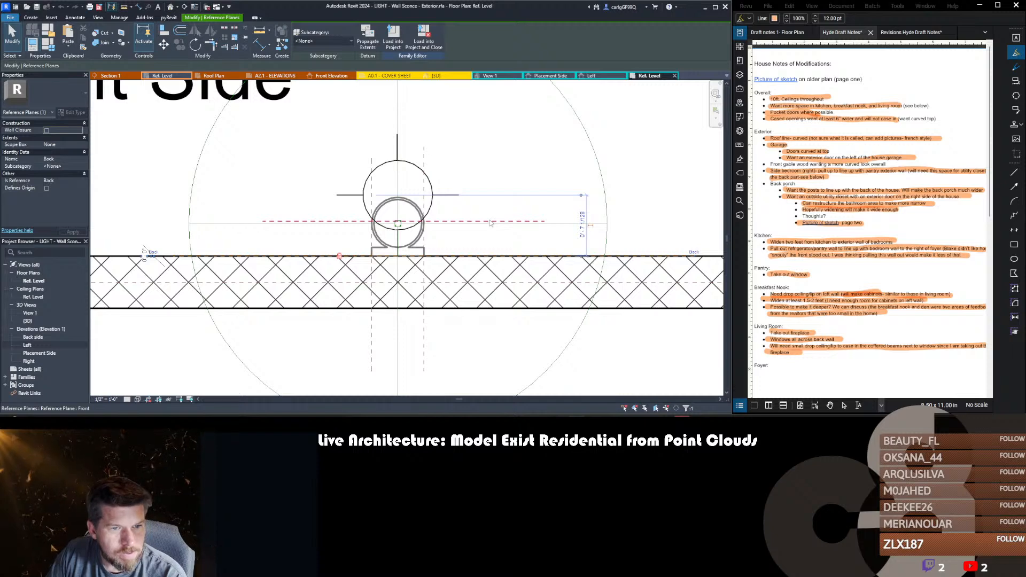
left_click(490, 221)
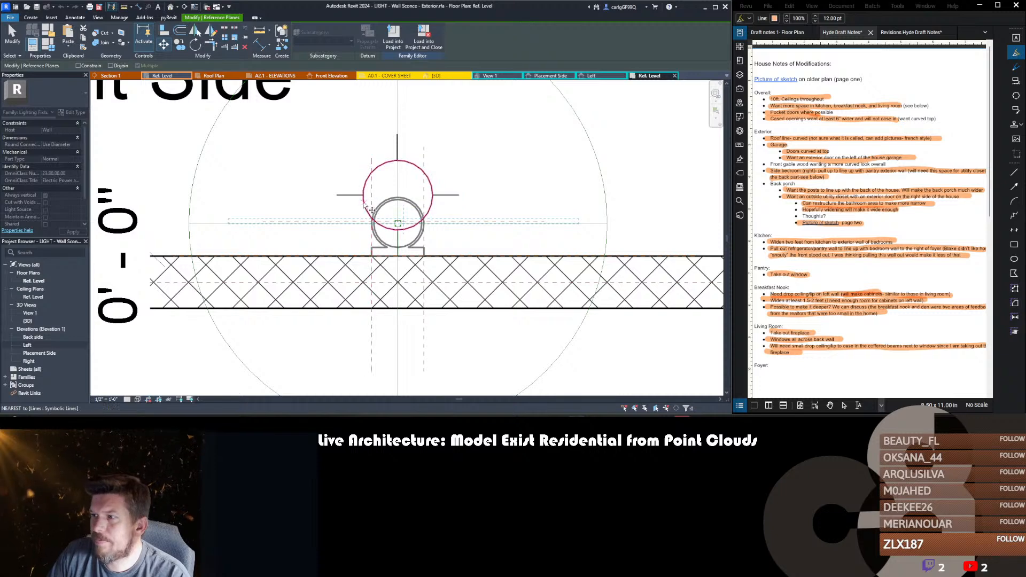
scroll(372, 210, "up", 3)
left_click(437, 245)
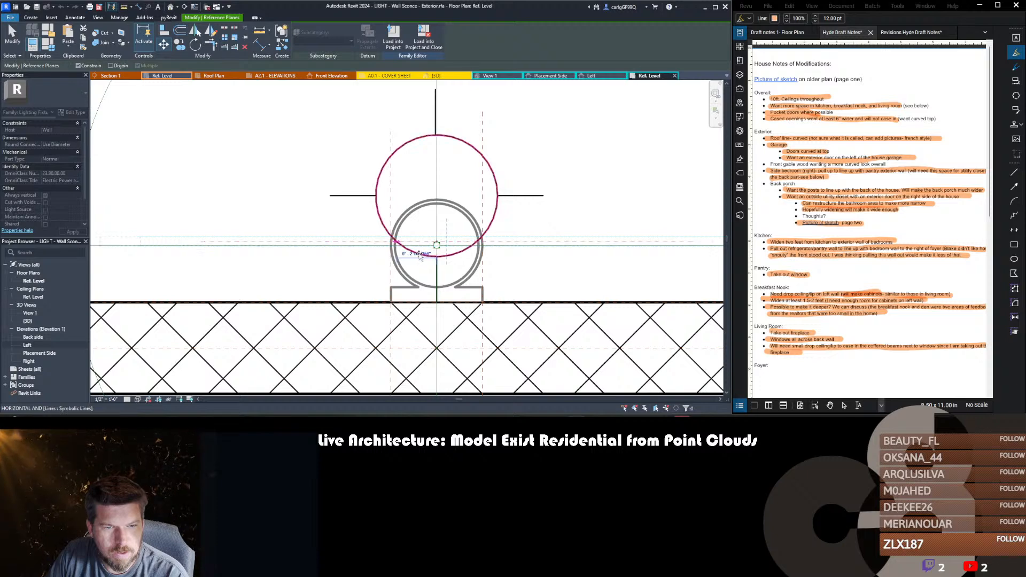
key("Escape")
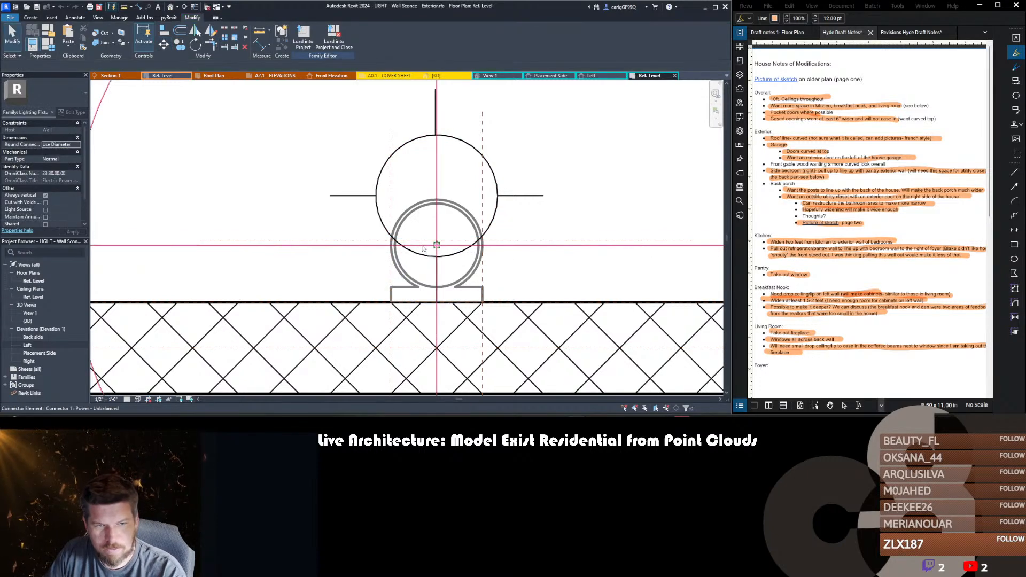
scroll(423, 247, "up", 1)
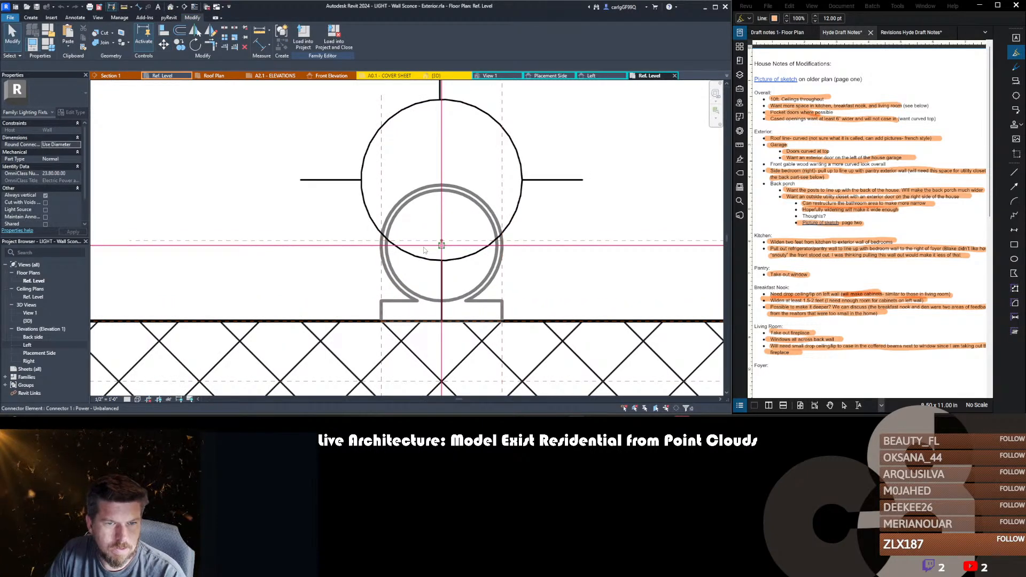
scroll(423, 245, "down", 2)
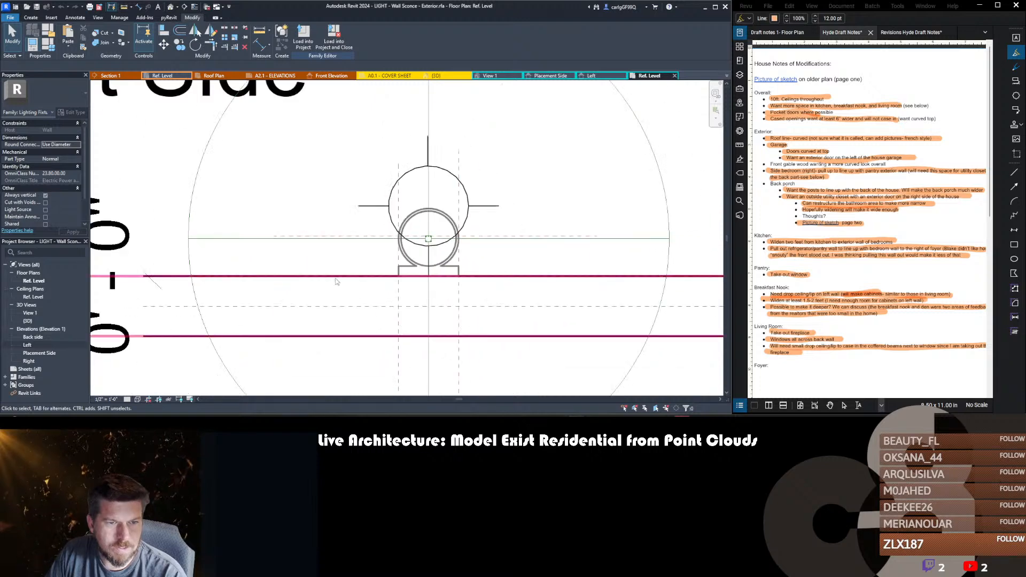
left_click(303, 336)
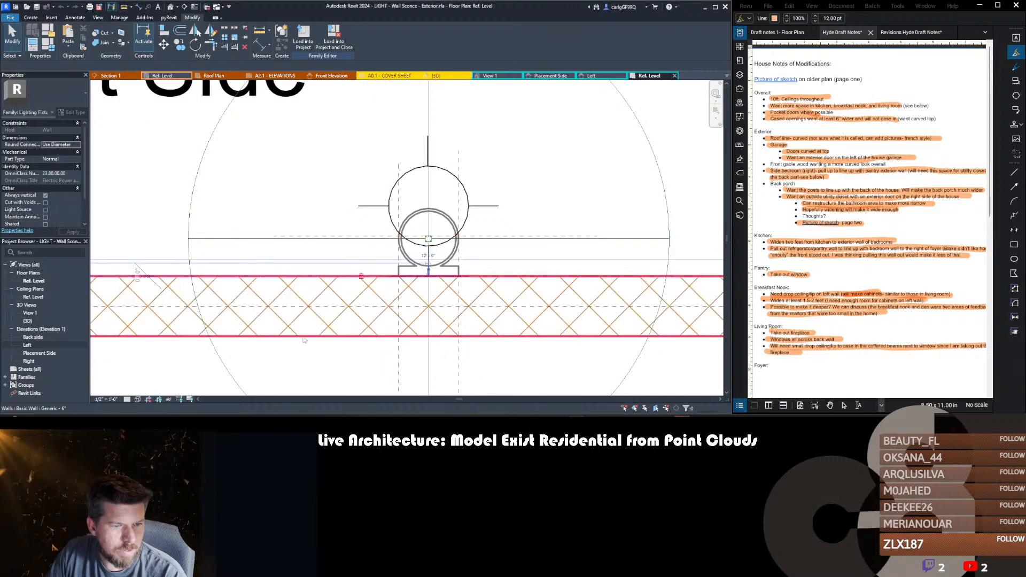
key("Escape")
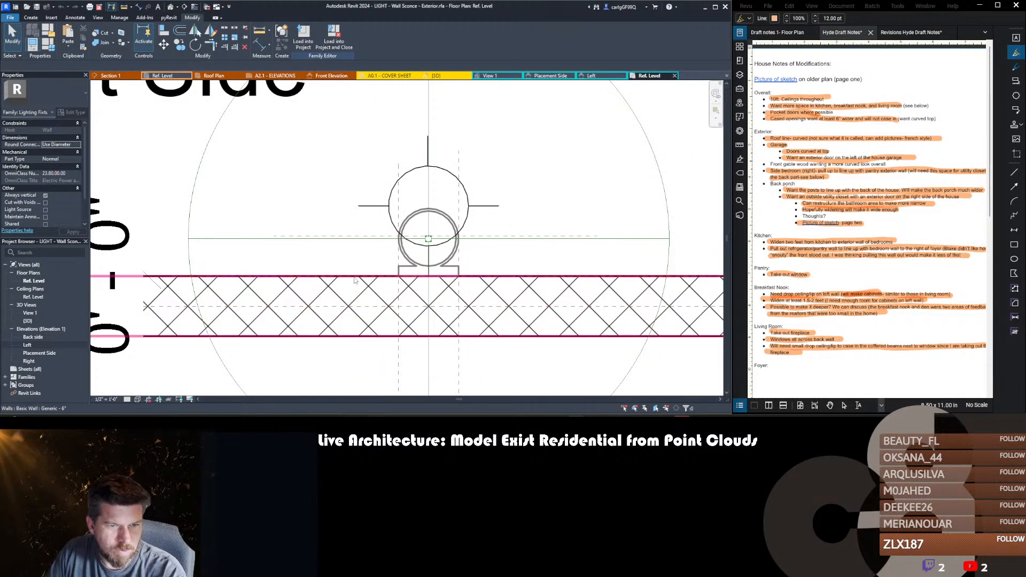
- Try moving the Back reference plane toward the sconce and undo the move
left_click(354, 276)
key("m")
key("v")
left_click(332, 252)
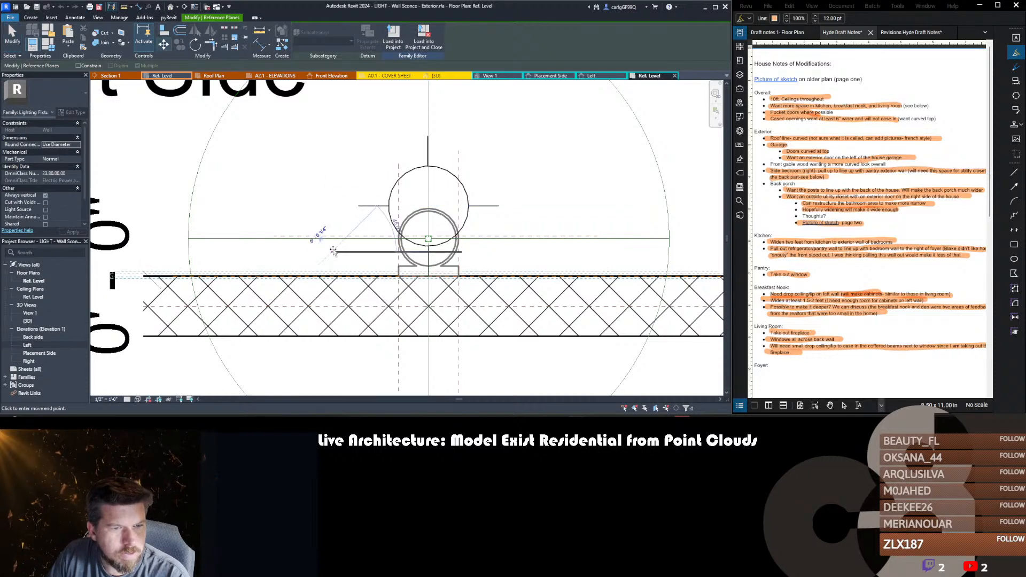
left_click(332, 244)
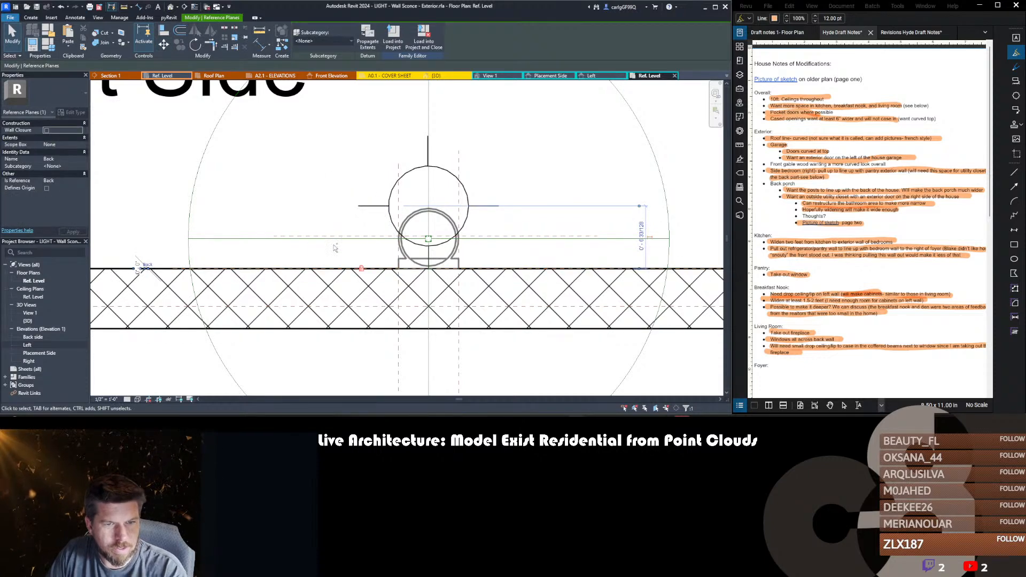
key("ctrl+z")
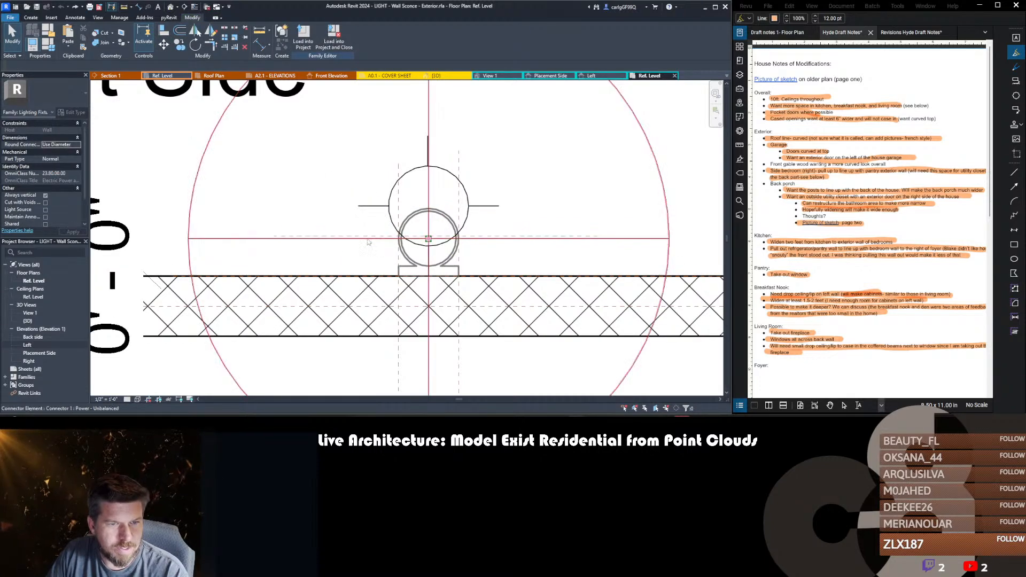
- Try moving the Front reference plane away from the host wall and undo the move
key("d")
key("i")
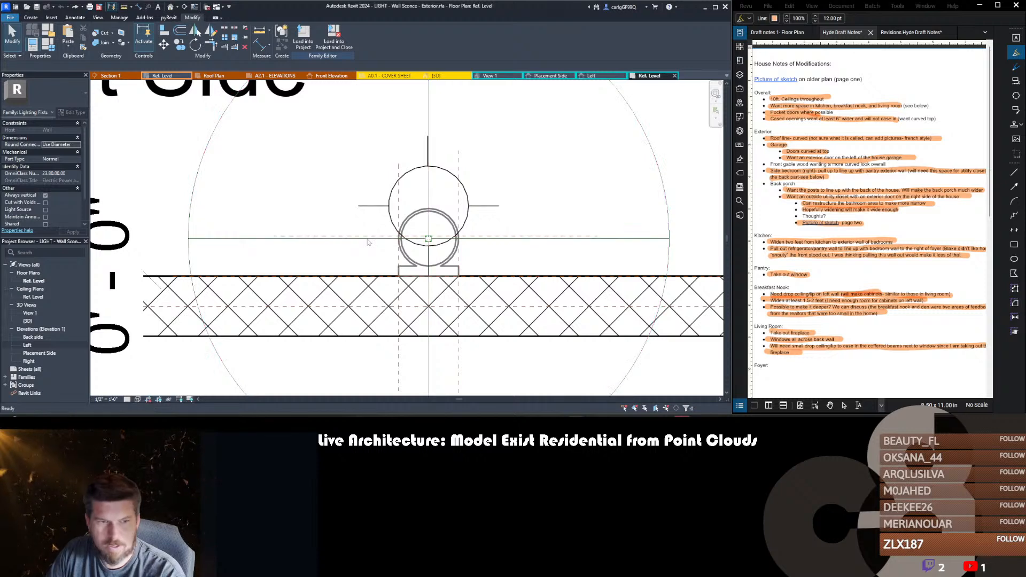
key("Escape")
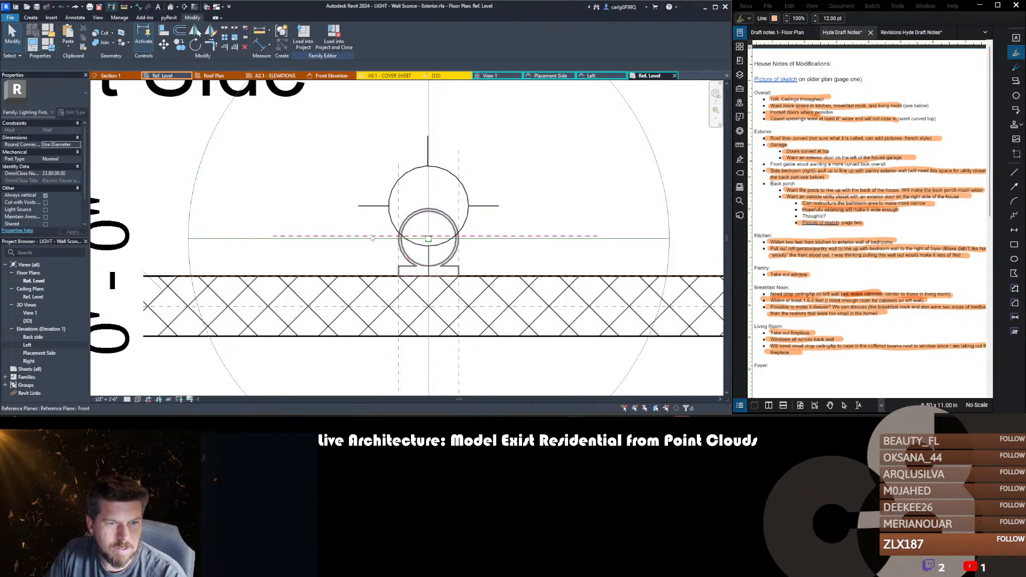
left_click_drag(372, 237, 366, 175)
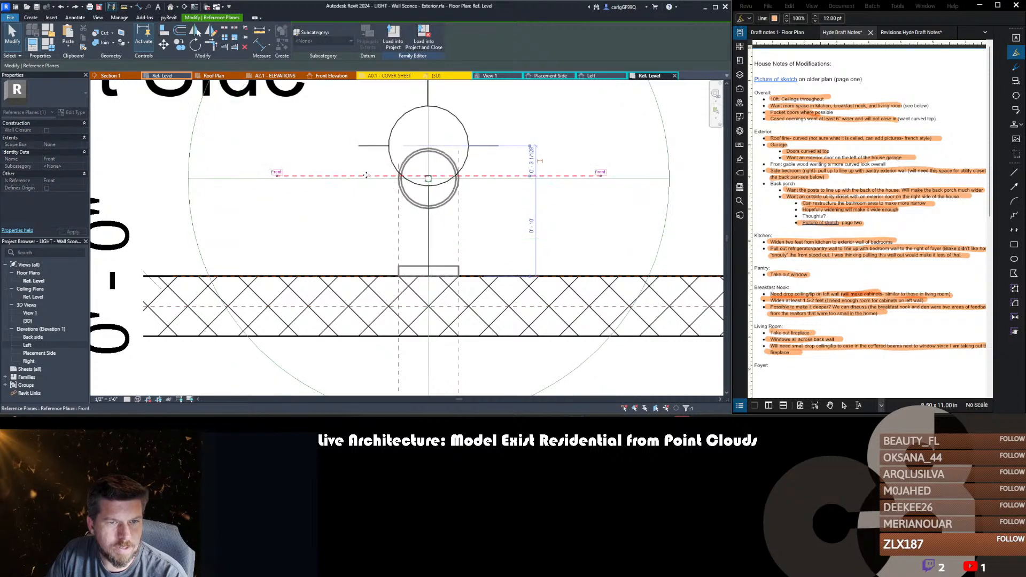
key("ctrl+z")
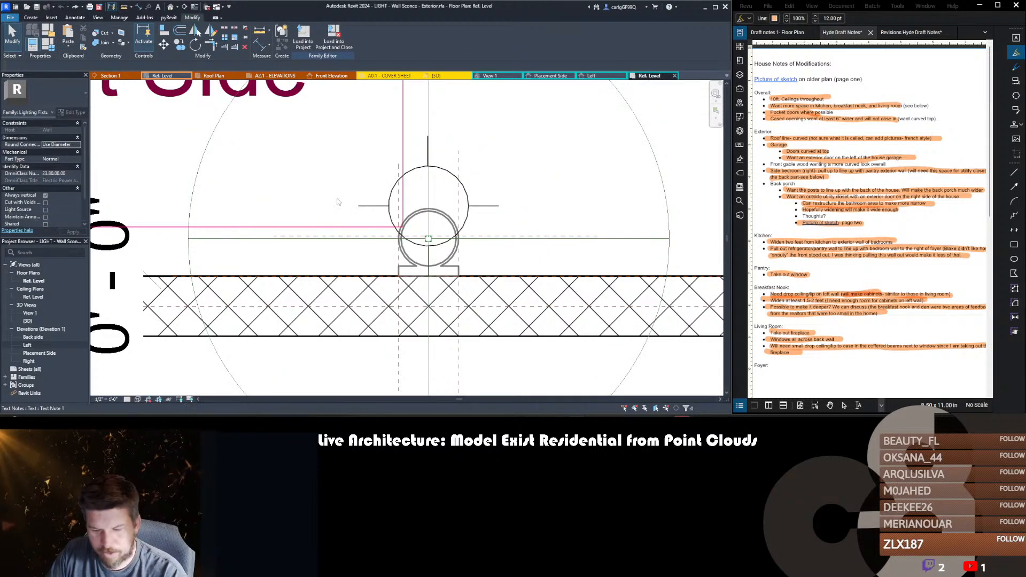
- Dimension the distance between the Front reference plane and the host wall's sconce-side face
key("Escape")
key("d")
key("i")
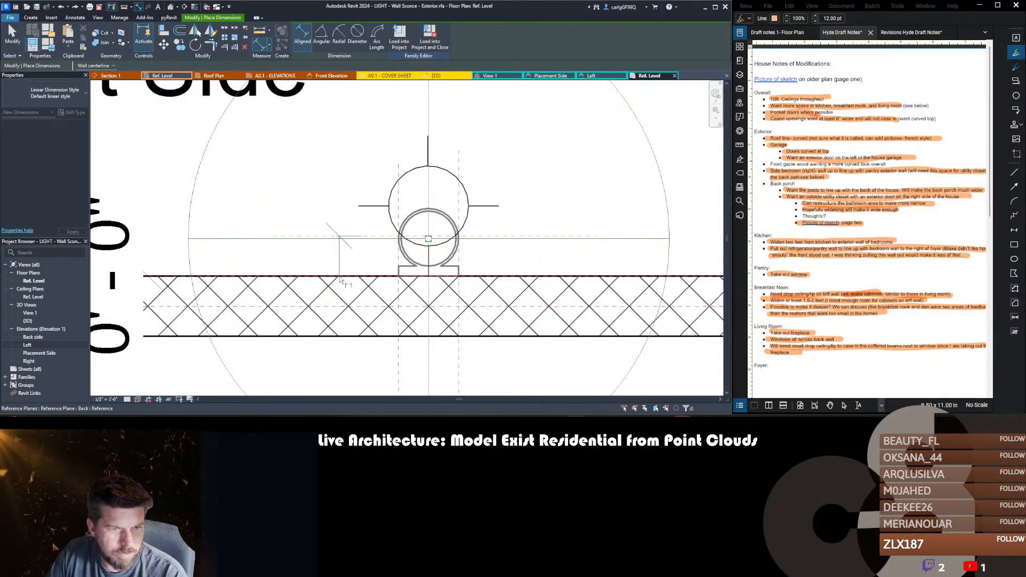
left_click(340, 278)
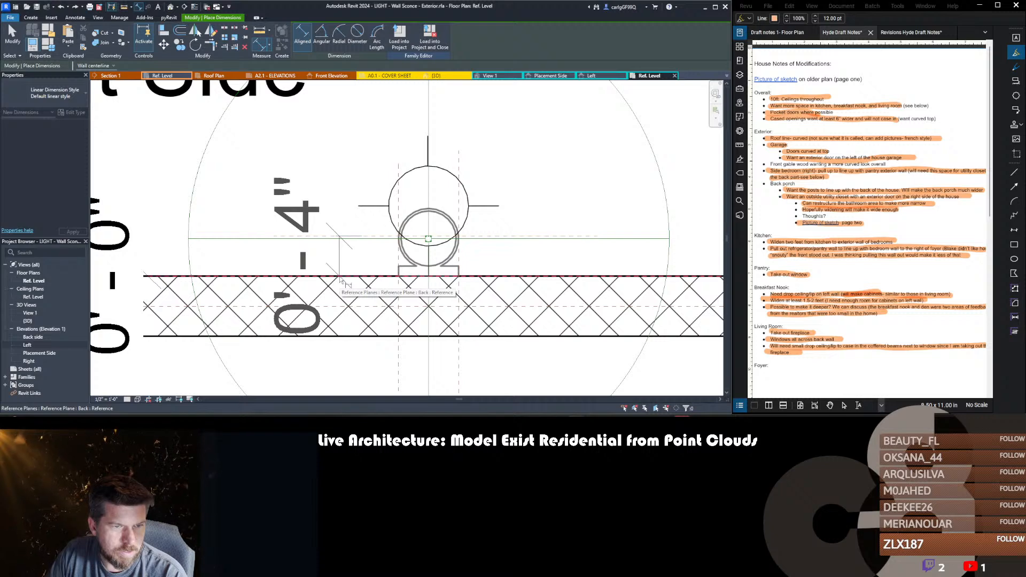
key("Tab")
left_click(340, 278)
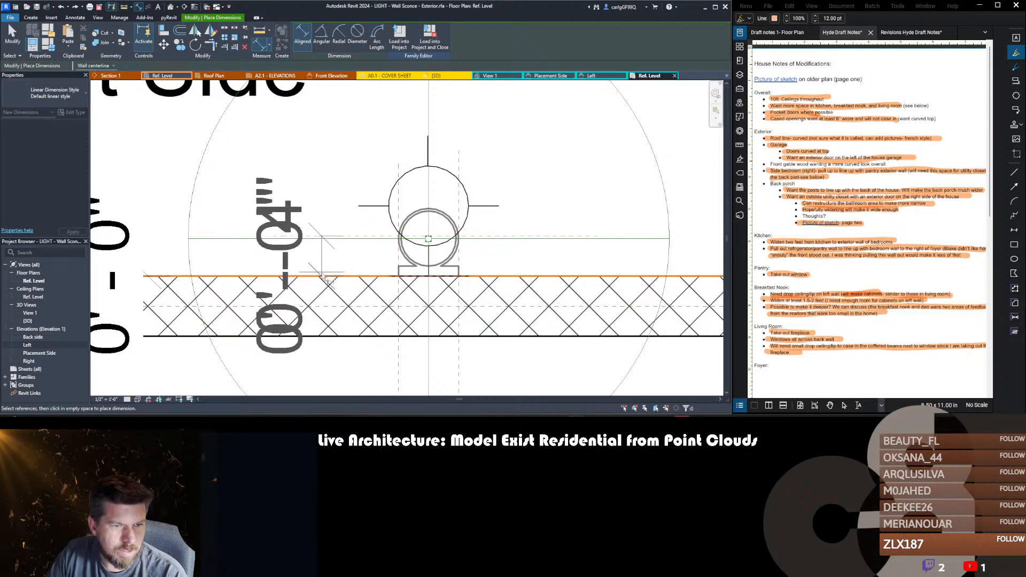
key("Tab")
key("Tab")
left_click(323, 276)
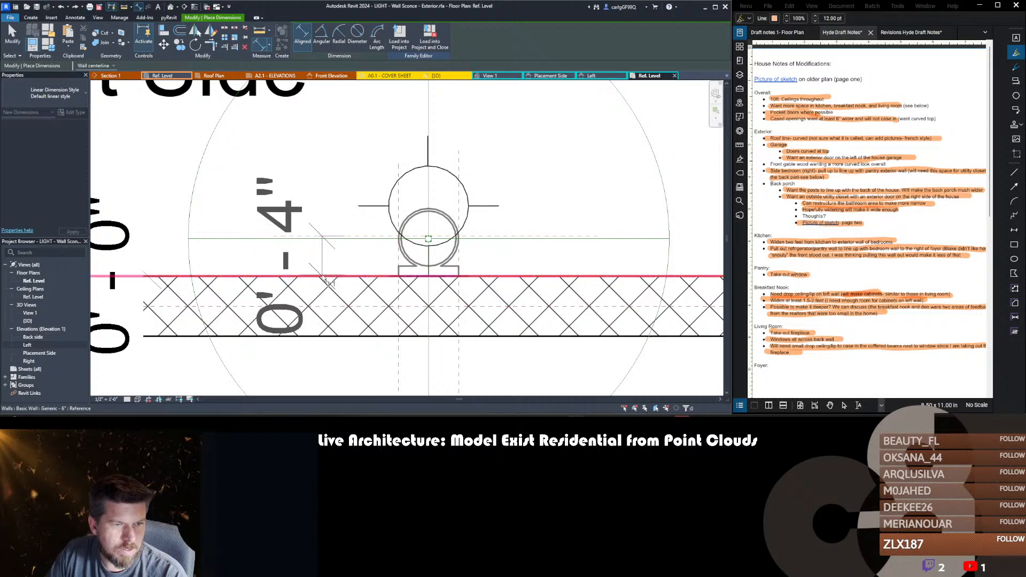
left_click(303, 256)
key("Escape")
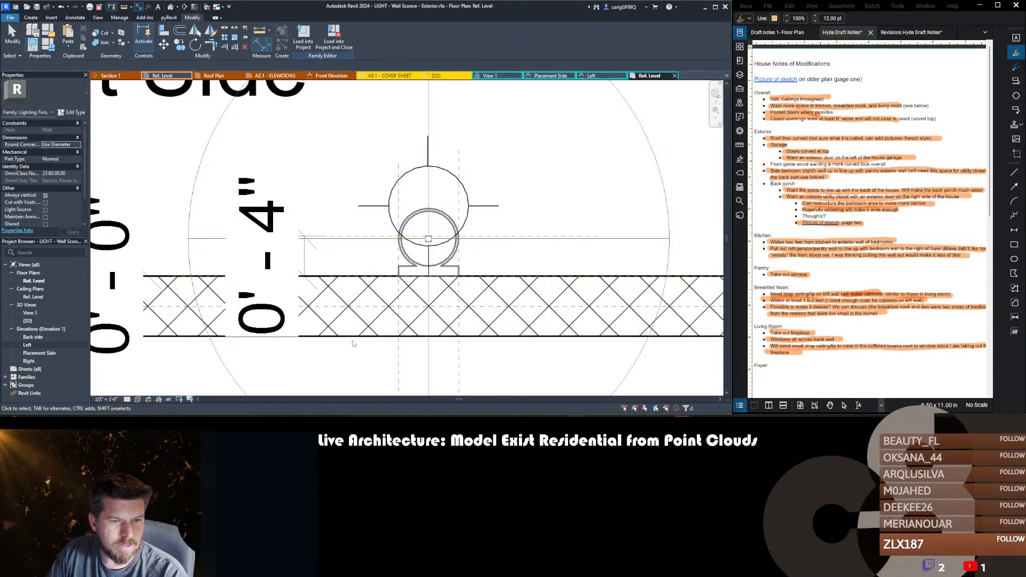
- Change the host wall's type to Generic - 12" in the Ref. Level plan
left_click(359, 297)
left_click(63, 98)
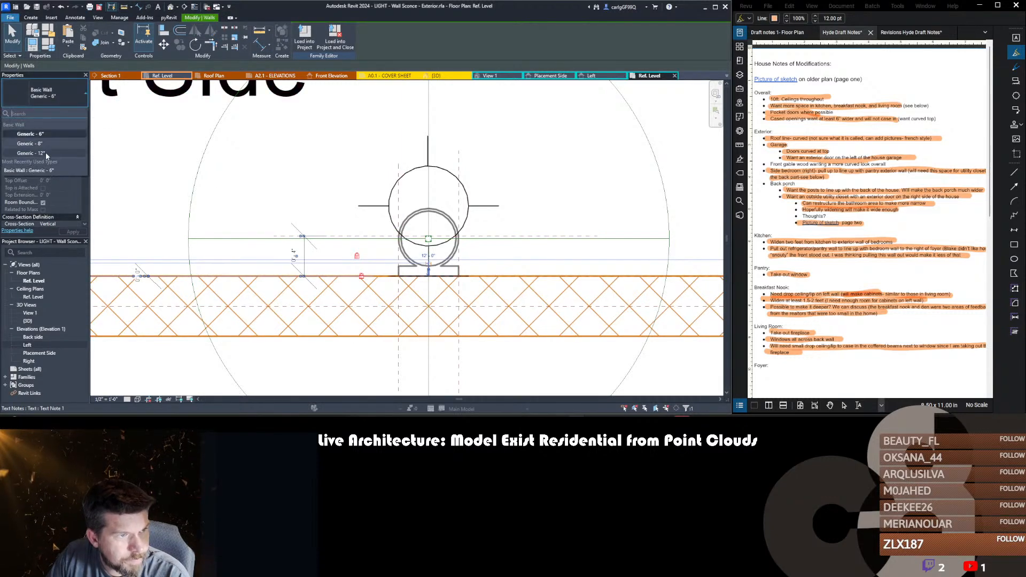
left_click(46, 152)
left_click(509, 186)
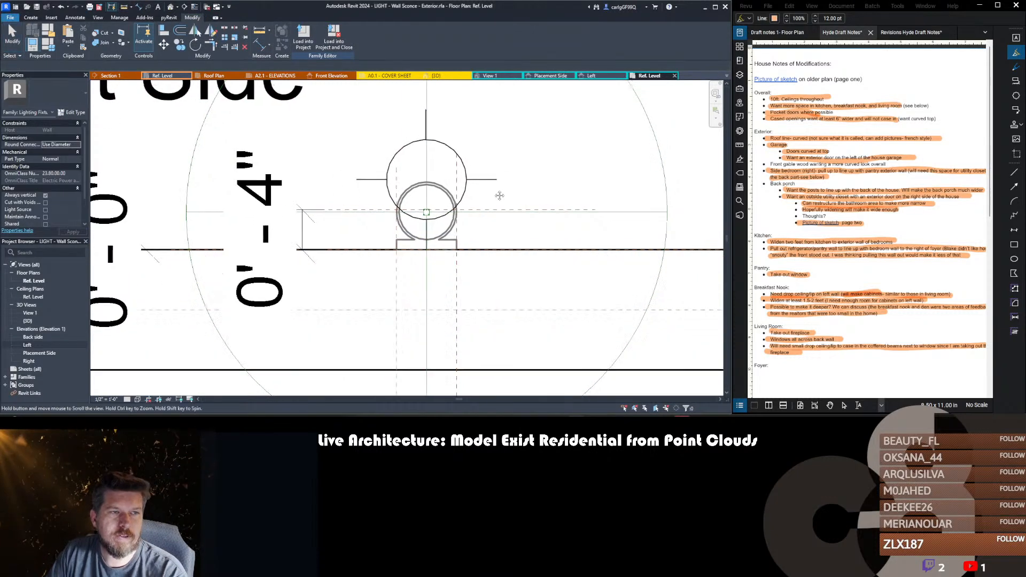
- Load the revised sconce family into the v2.0 house project, overwrite the existing version, and review the front facade in 3D
left_click(302, 40)
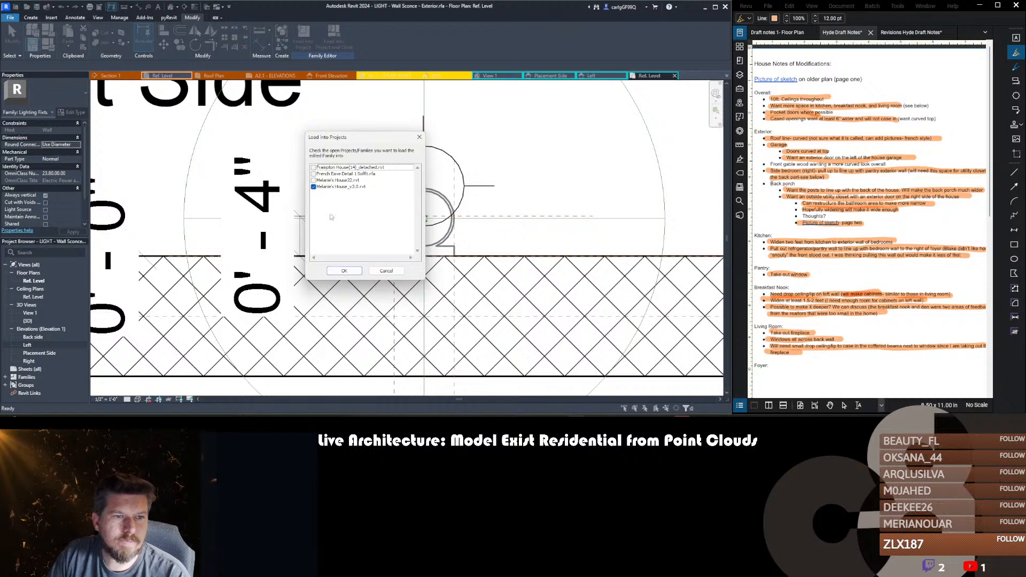
left_click(344, 271)
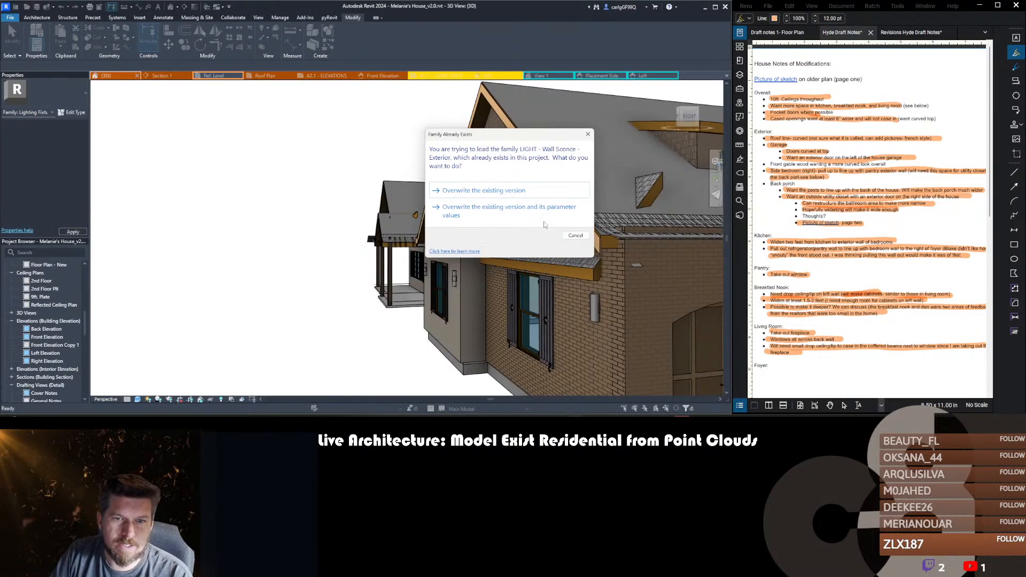
left_click(528, 192)
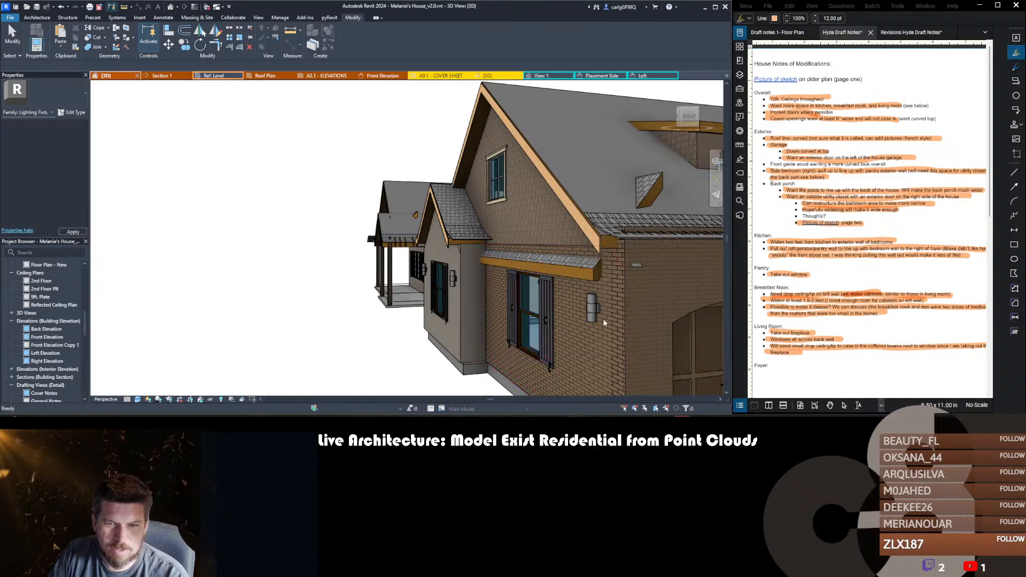
scroll(603, 323, "down", 4)
middle_click_drag(318, 270, 526, 270, "shift")
scroll(492, 209, "down", 1)
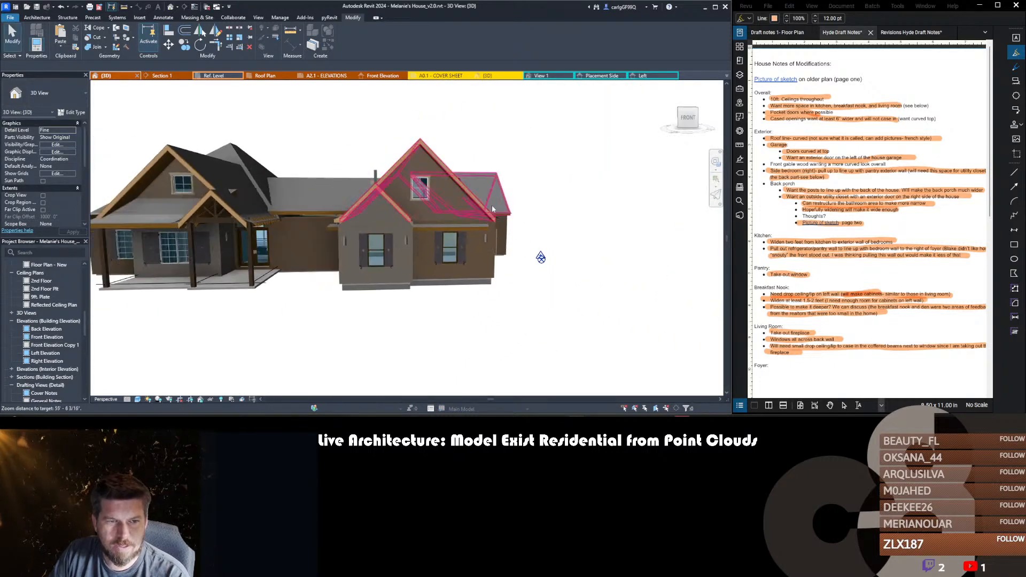
scroll(321, 235, "up", 3)
middle_click_drag(321, 235, 454, 268)
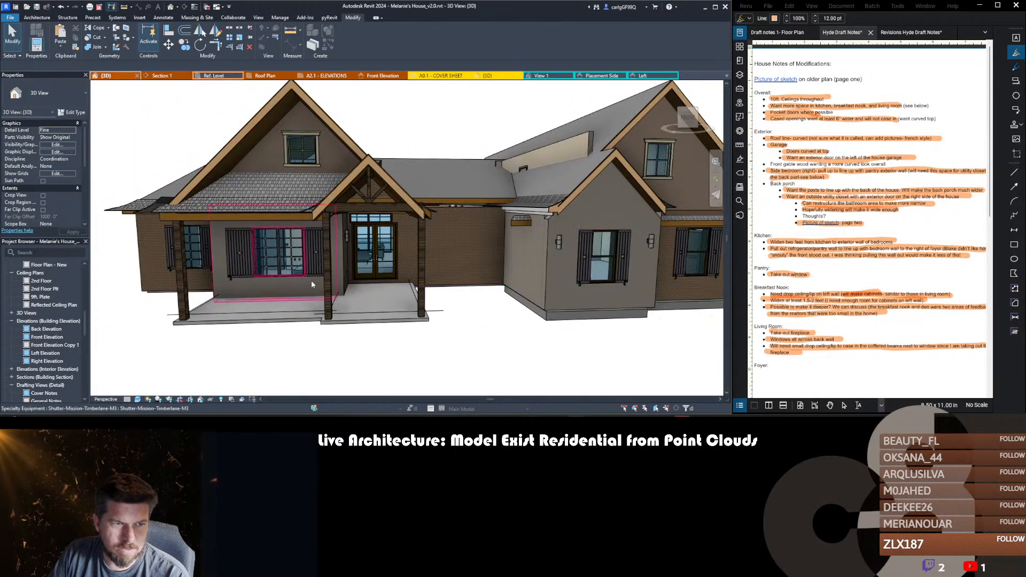
- Inspect the house model's front facade, window shutters, wall sconces and garage side in 3D from several angles
scroll(369, 247, "up", 2)
scroll(381, 251, "down", 3)
scroll(640, 254, "up", 3)
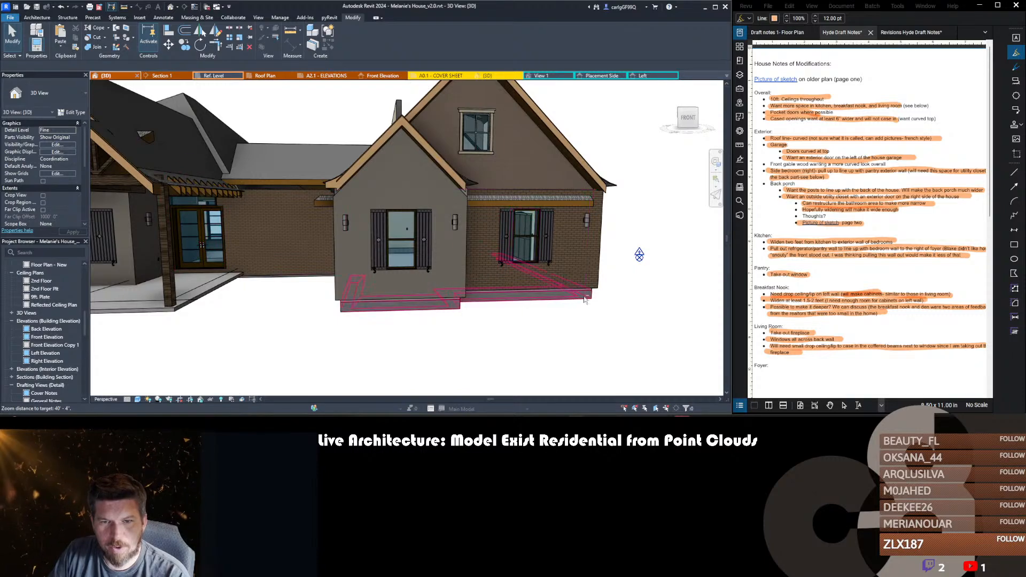
scroll(479, 295, "up", 3)
middle_click_drag(584, 299, 367, 277, "shift")
scroll(479, 293, "down", 2)
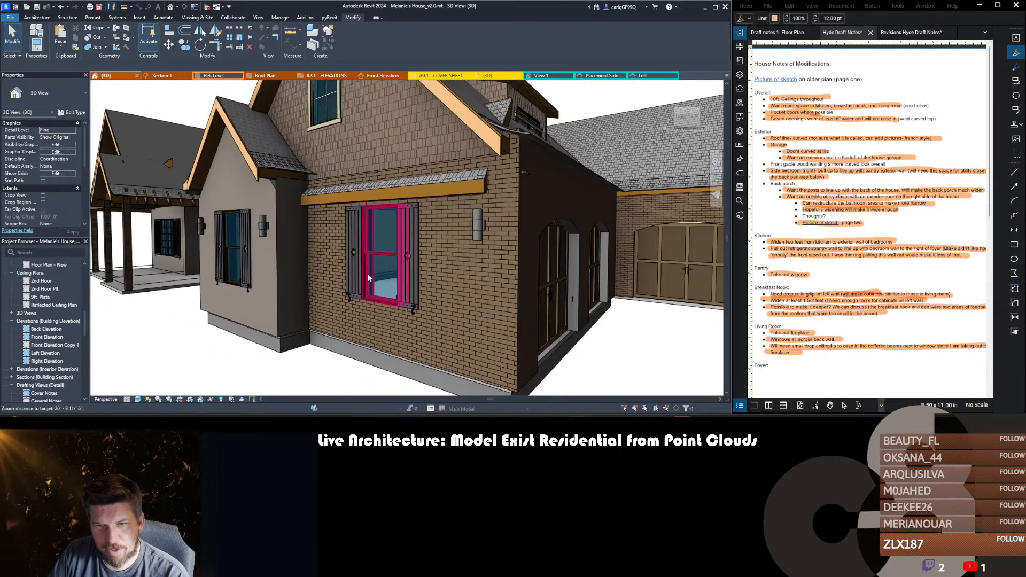
scroll(367, 277, "down", 3)
middle_click_drag(504, 298, 479, 321, "shift")
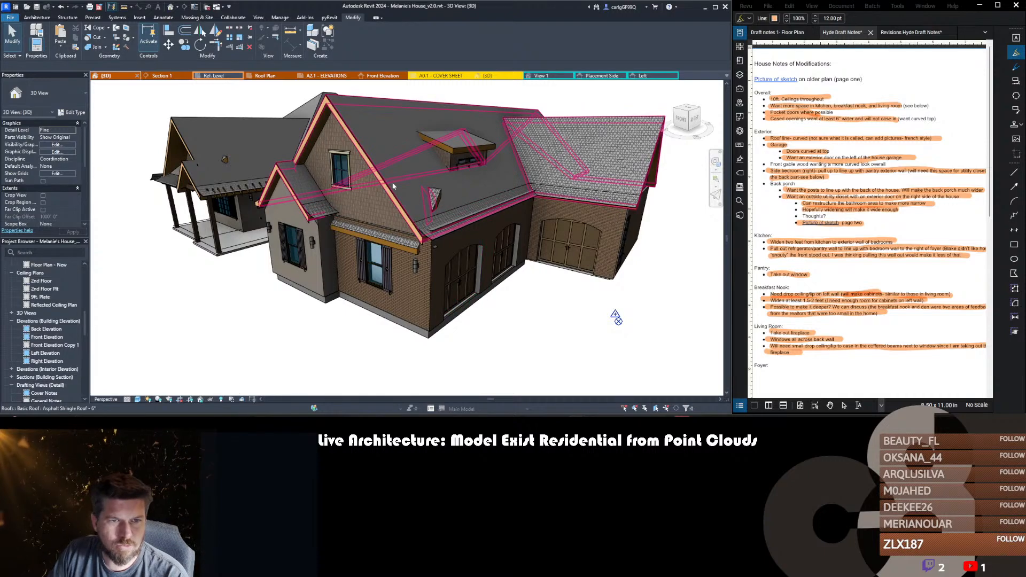
middle_click_drag(393, 186, 646, 289, "shift")
scroll(338, 274, "up", 4)
scroll(342, 283, "down", 3)
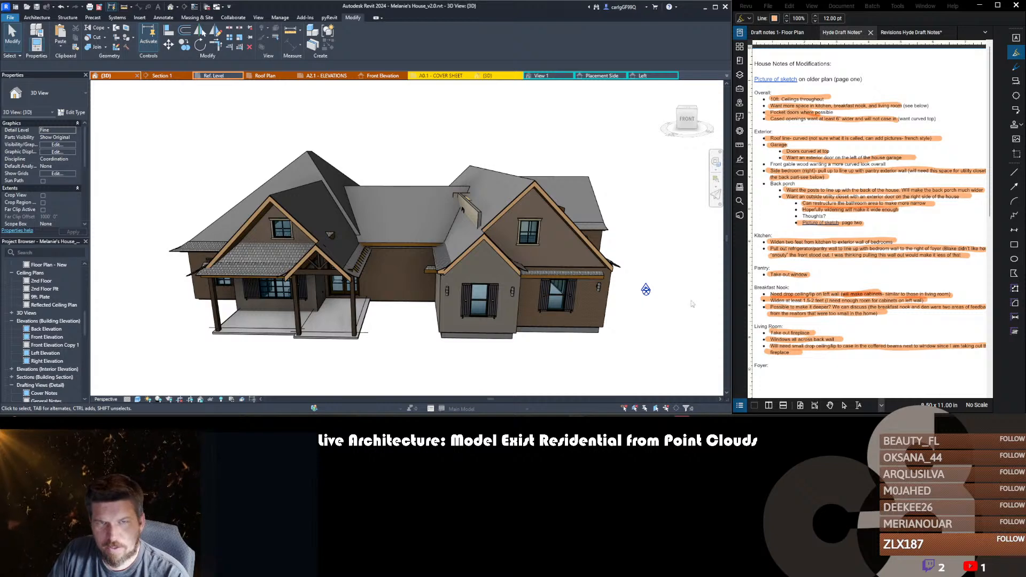
- Open the Frampton House 3D view and examine its front entry porch and gable truss
left_click(501, 76)
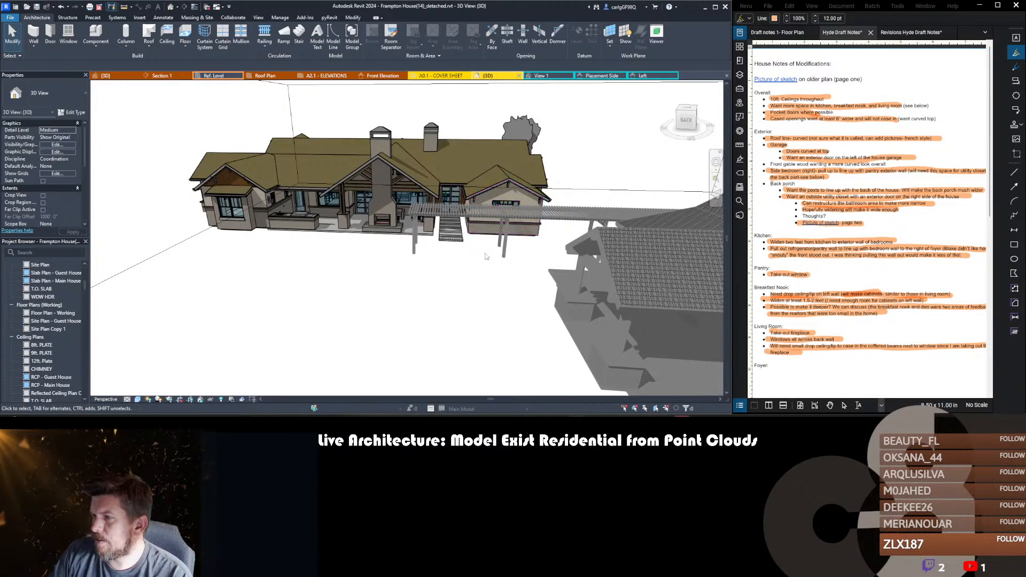
scroll(463, 234, "down", 4)
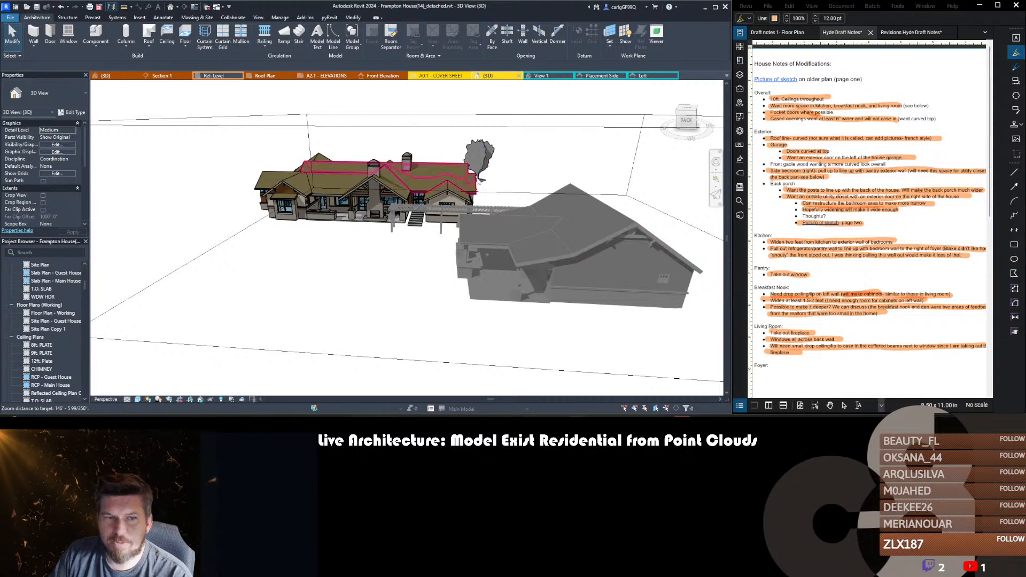
scroll(392, 212, "up", 5)
middle_click_drag(392, 212, 618, 256, "shift")
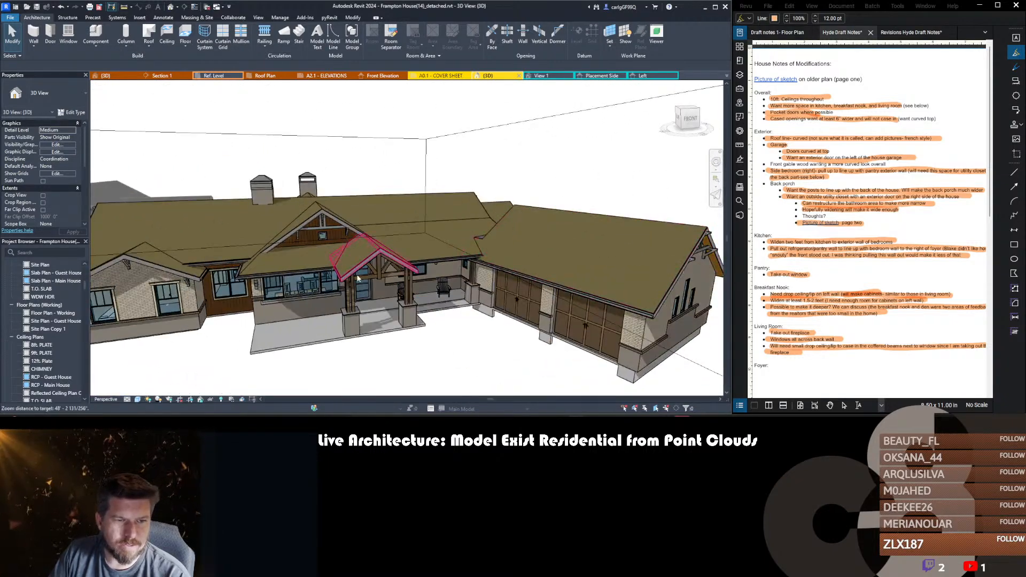
scroll(377, 267, "up", 2)
mouse_move(379, 286)
middle_mouse_down("shift")
mouse_move(360, 291)
mouse_move(379, 274)
middle_mouse_up("shift")
scroll(383, 274, "up", 3)
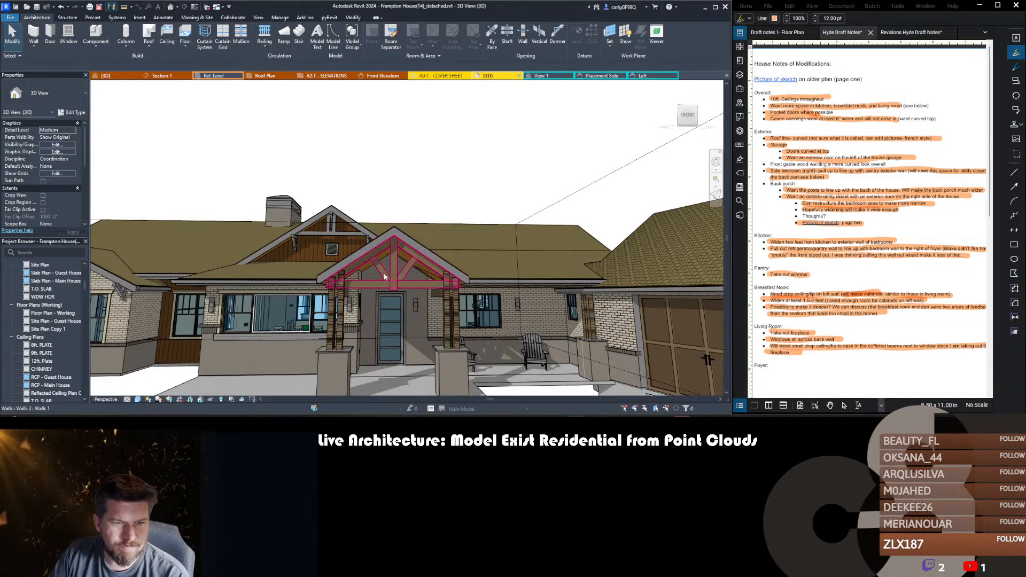
middle_click_drag(384, 276, 365, 290, "shift")
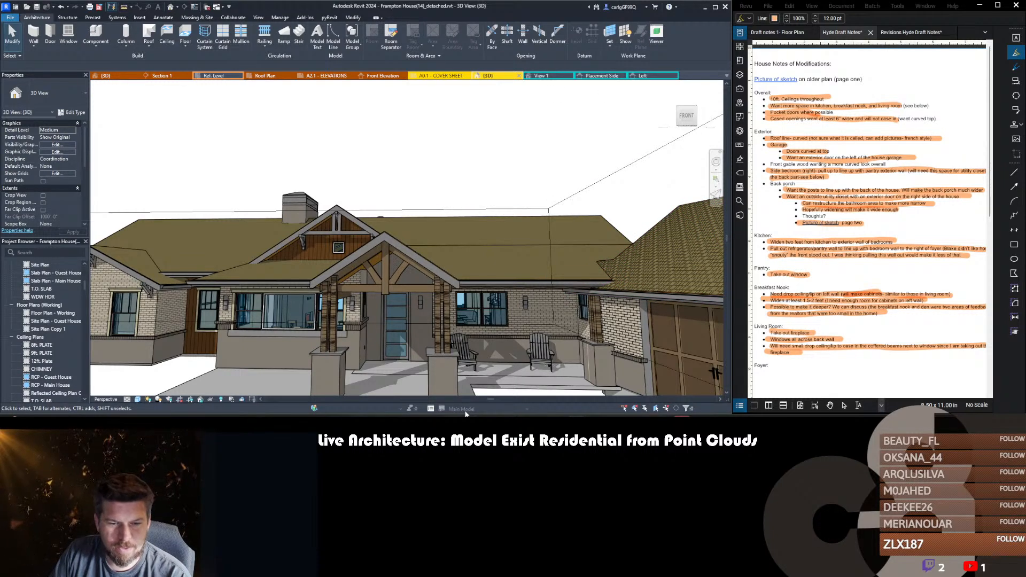
- Switch to Firefox, maximize its window and open houzz.com in a new tab
mouse_move(593, 420)
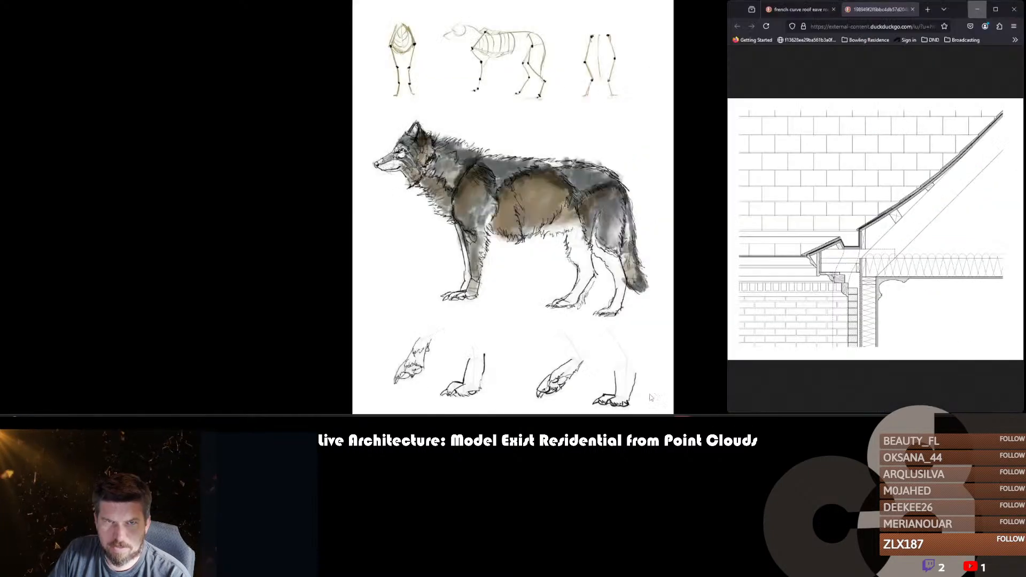
left_click(651, 396)
double_click(937, 10)
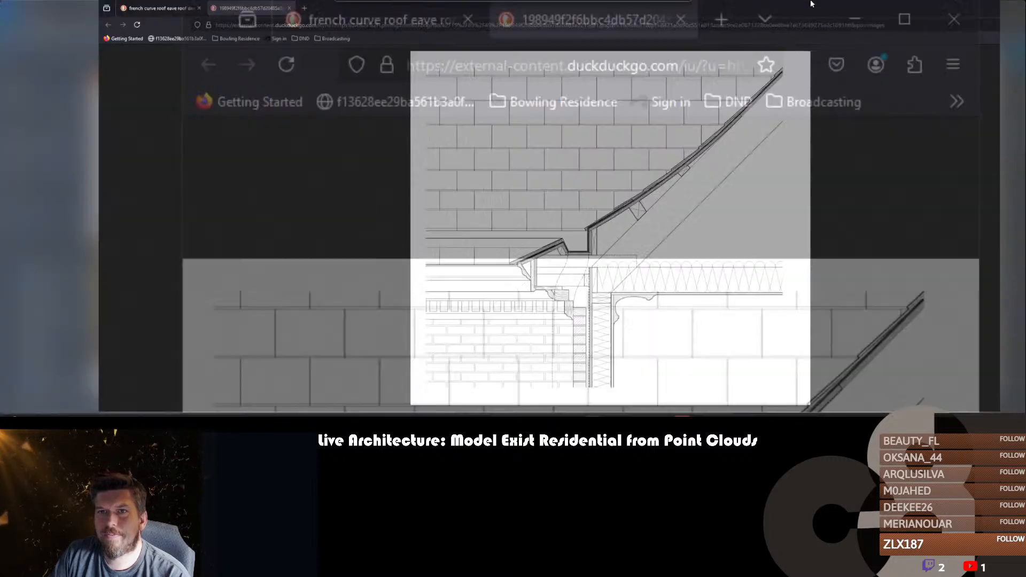
key("ctrl+t")
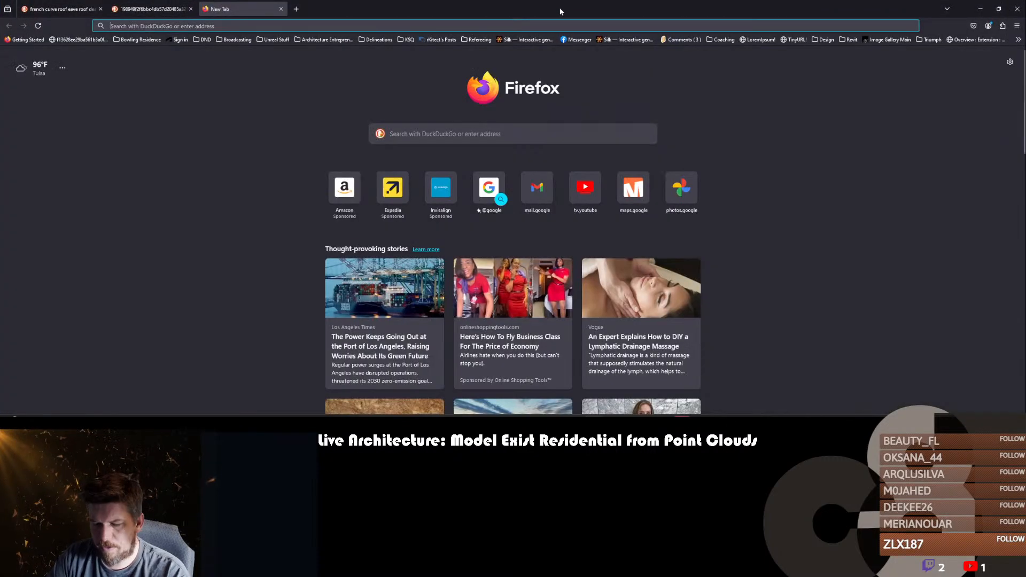
type("houzz.com")
key("Return")
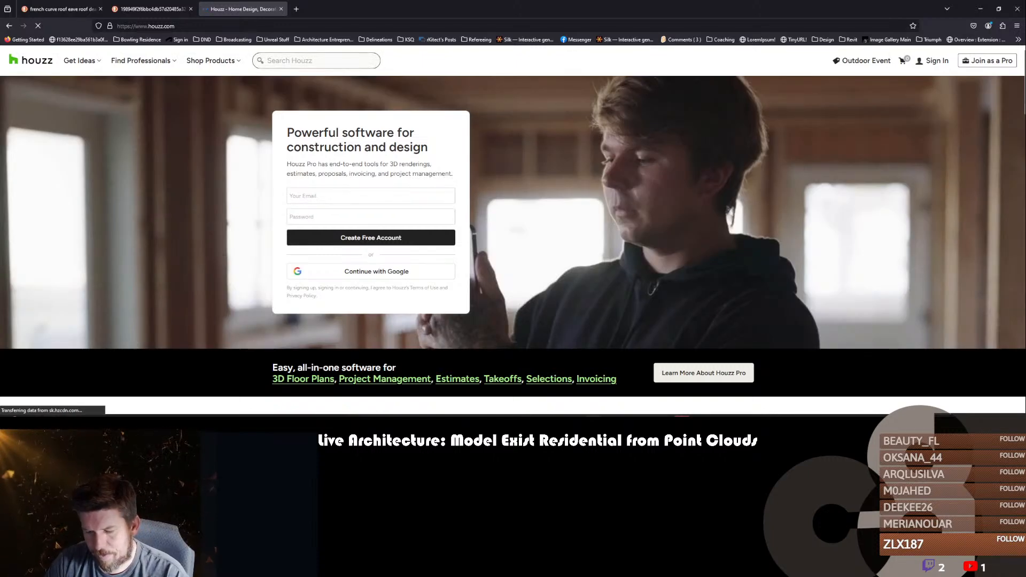
- Search Houzz for "french curve facade"
scroll(513, 246, "down", 5)
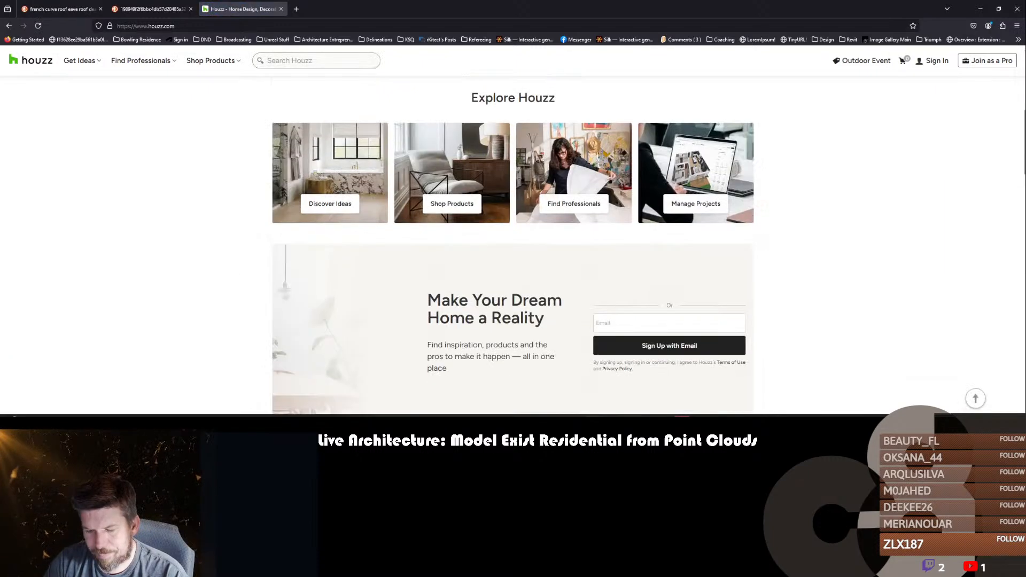
left_click(326, 67)
type("frenc")
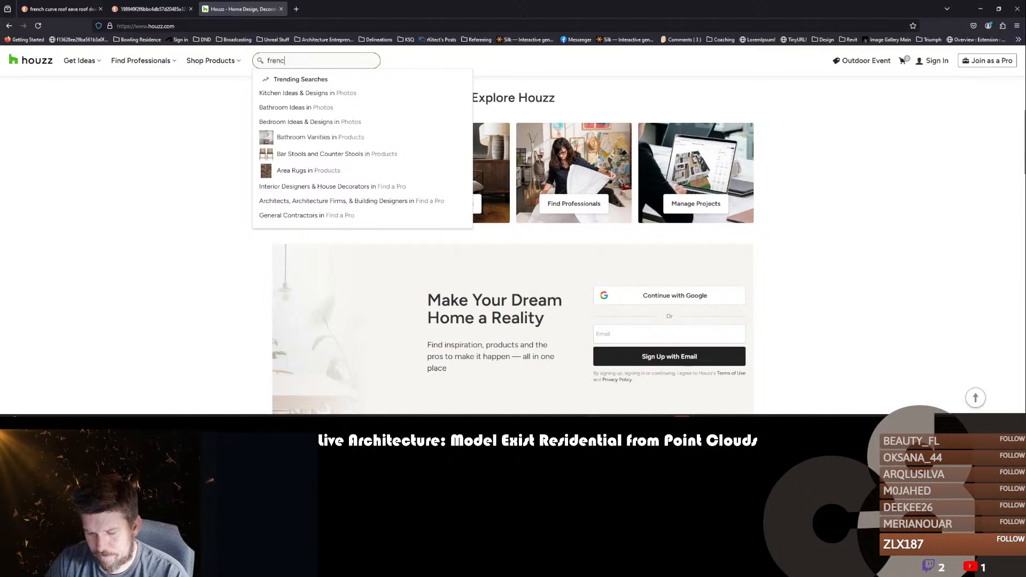
type("h curve faca")
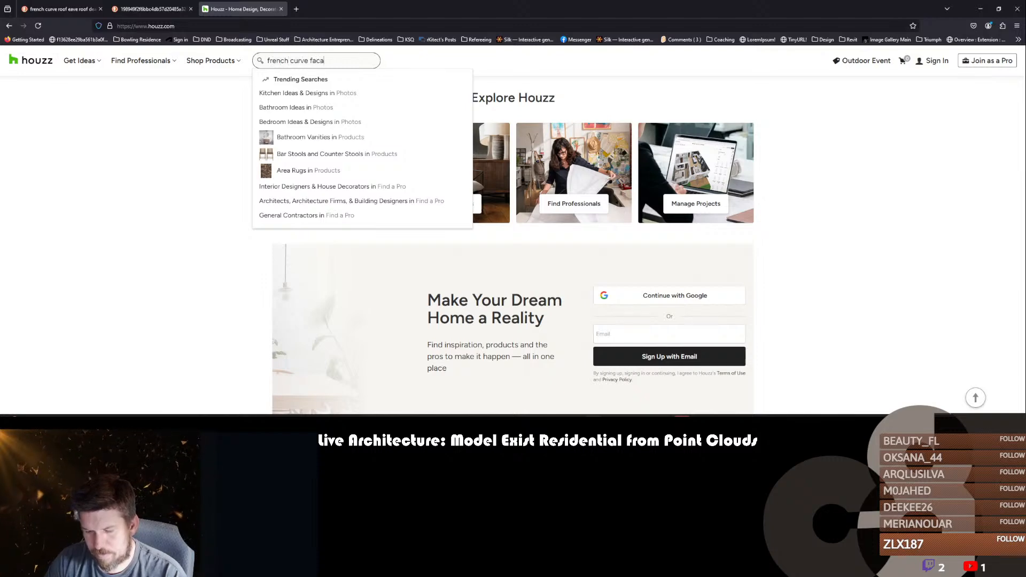
type("de")
key("Return")
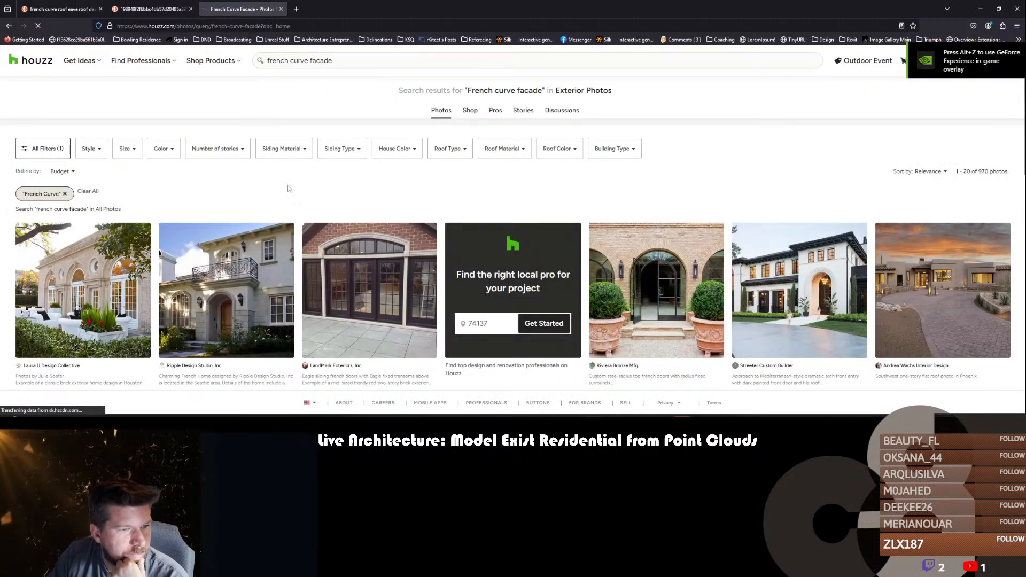
- Browse the exterior photo results and open the French Country Club photo
scroll(289, 188, "down", 3)
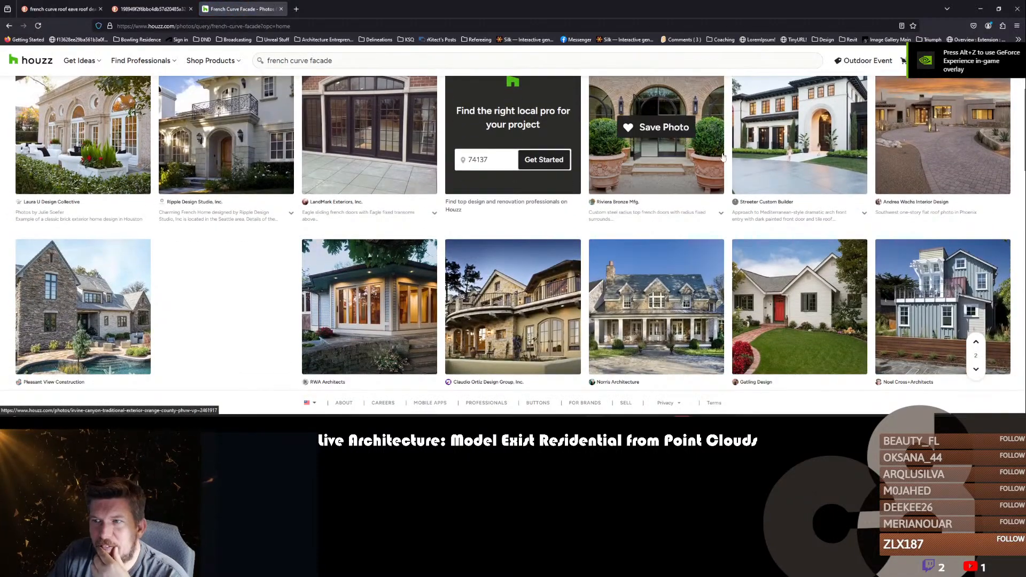
scroll(369, 241, "down", 2)
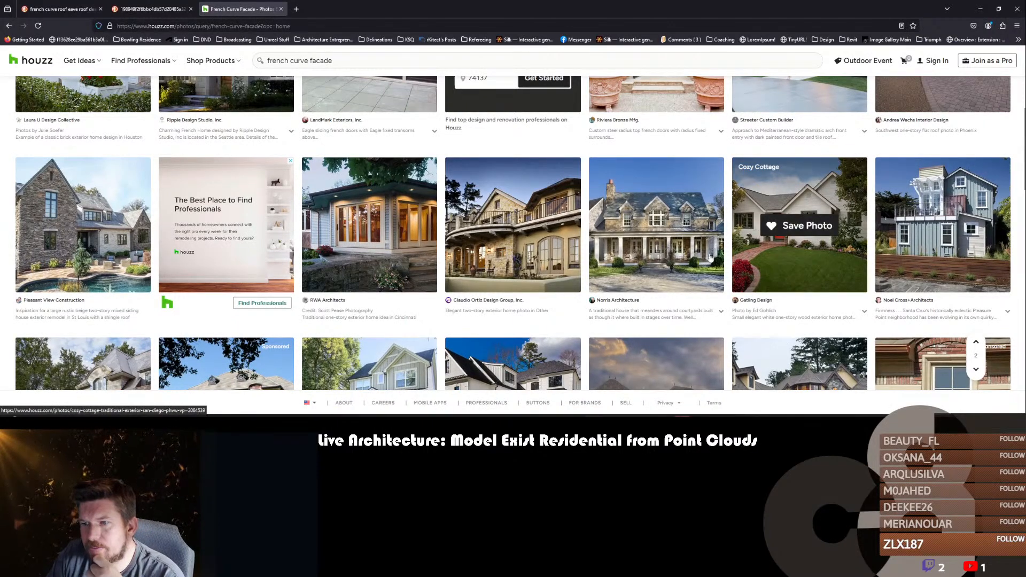
scroll(544, 231, "down", 2)
scroll(544, 231, "down", 2)
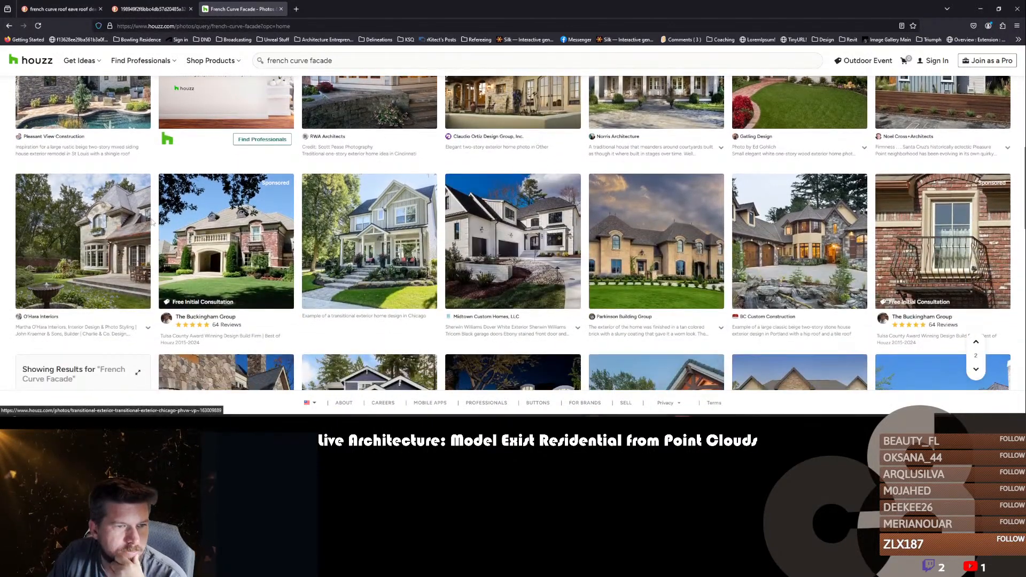
scroll(602, 239, "down", 1)
scroll(602, 239, "down", 2)
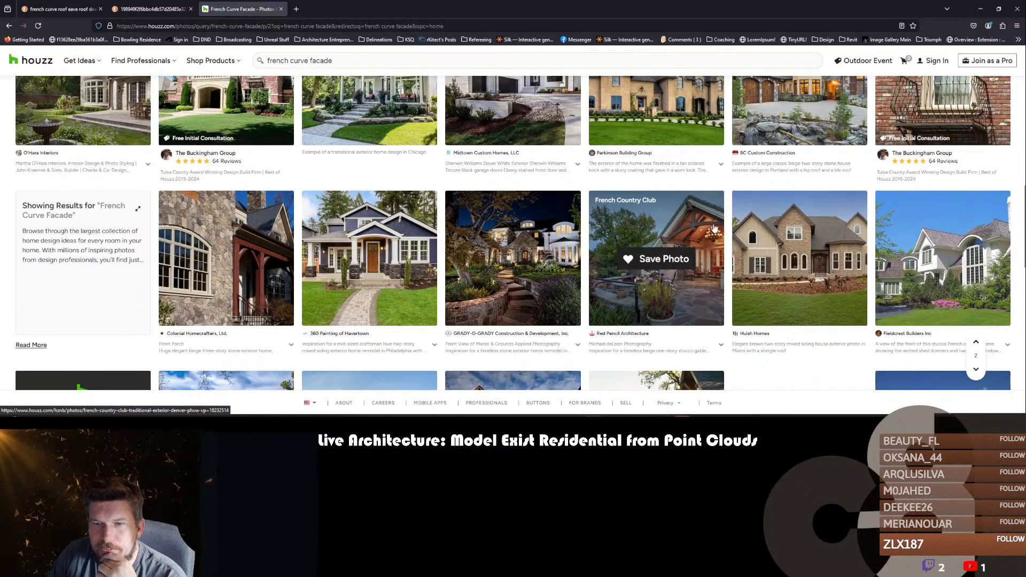
left_click(697, 234)
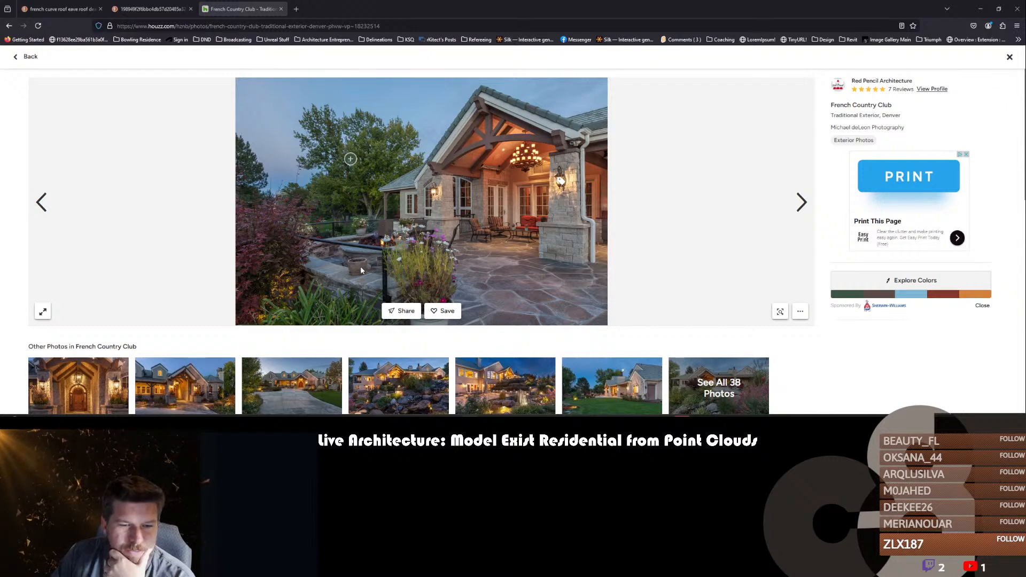
- View the French Country Club project's arched front door photo and its wider front entry photo
scroll(555, 288, "down", 3)
scroll(278, 238, "down", 2)
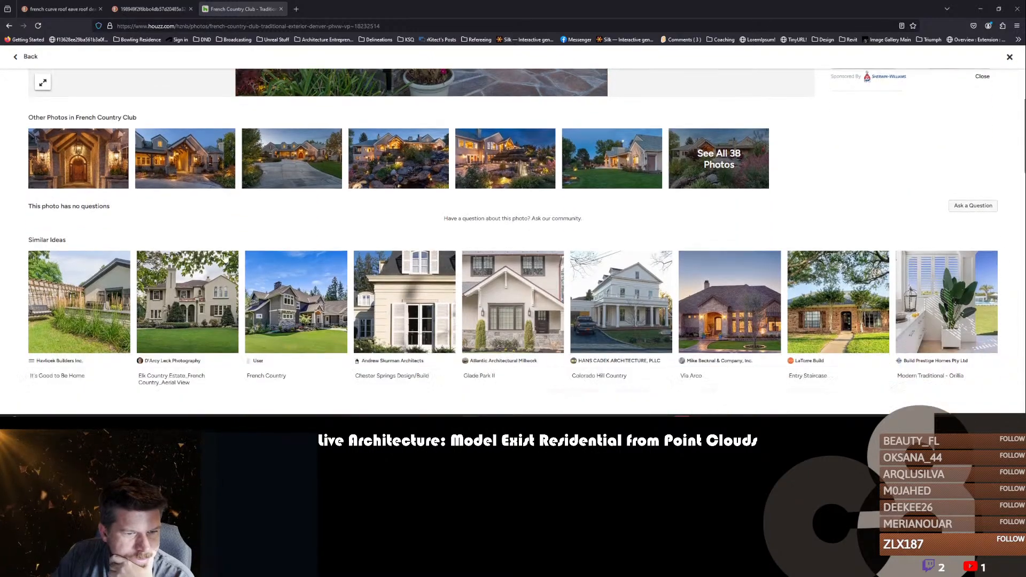
scroll(114, 152, "up", 3)
left_click(78, 224)
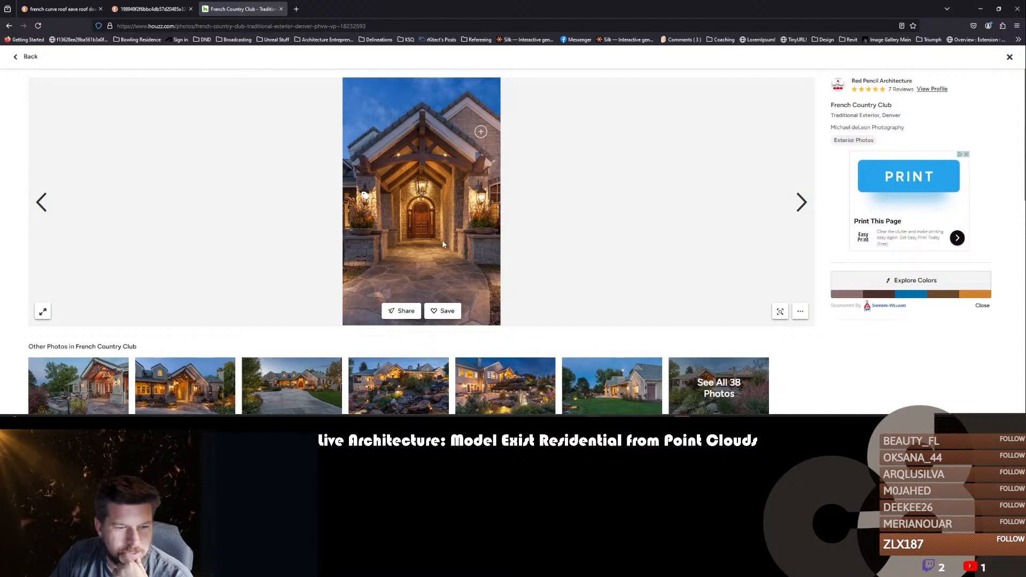
left_click(179, 352)
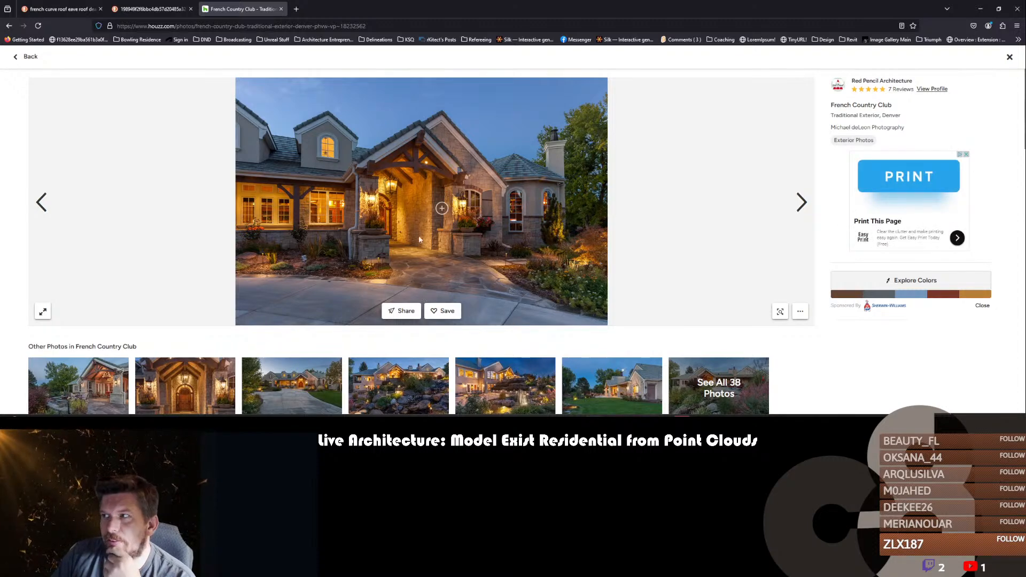
- Select the porch gable truss in Revit's Frampton House model, and place the Firefox window with the entry photo beside Revit
left_click(980, 9)
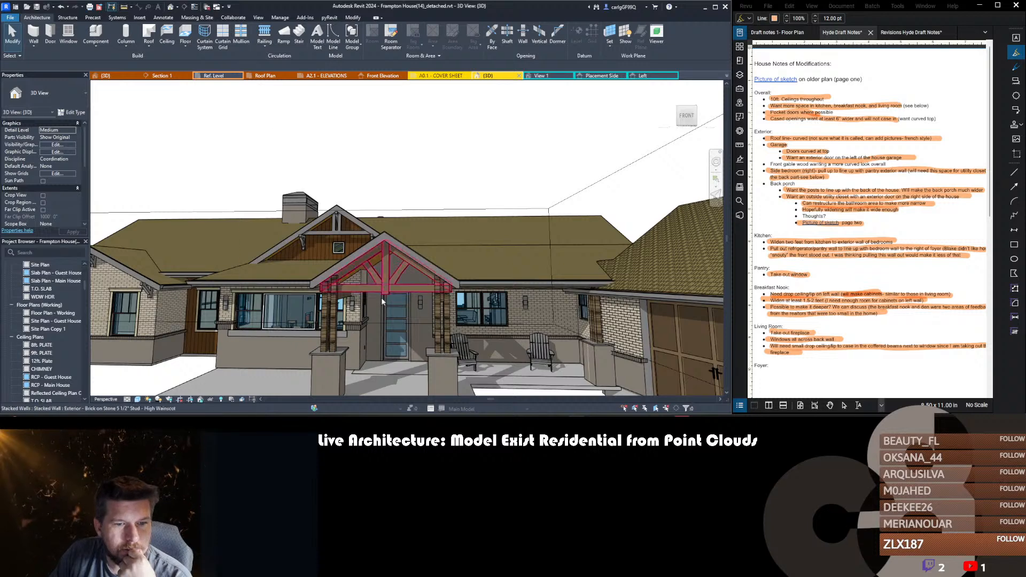
left_click(396, 286)
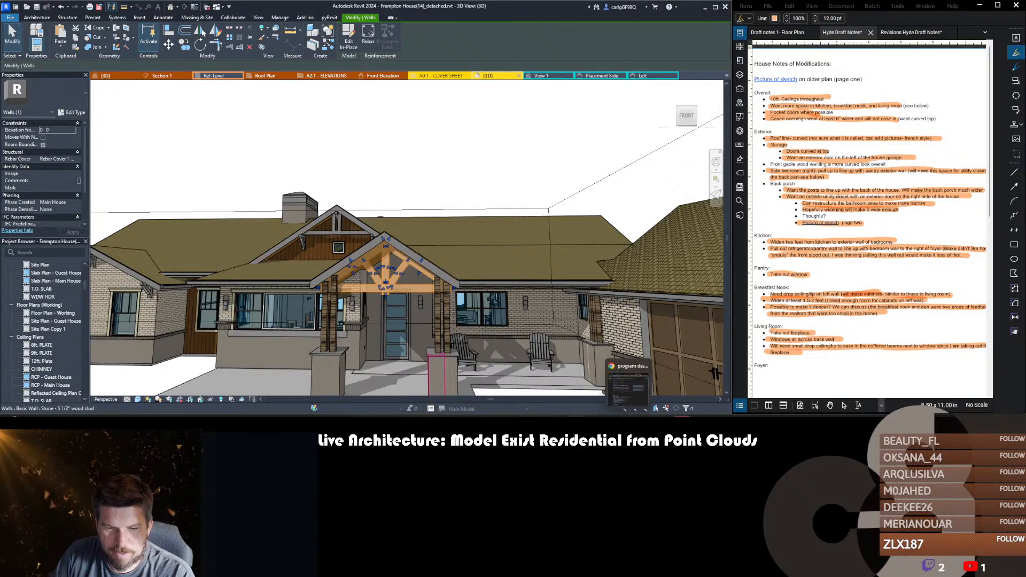
mouse_move(592, 422)
left_click(659, 387)
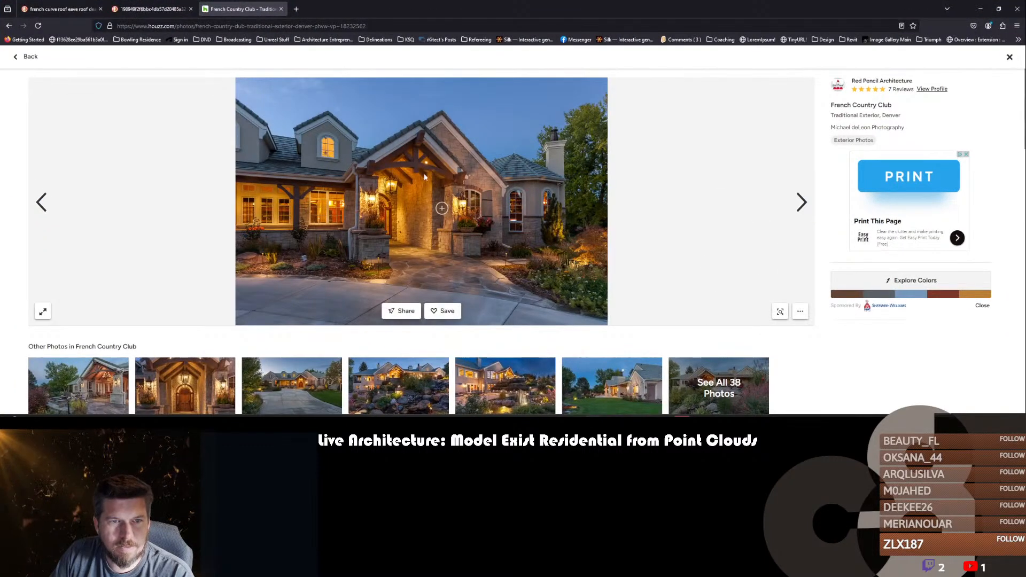
left_click_drag(590, 7, 839, 42)
mouse_move(801, 247)
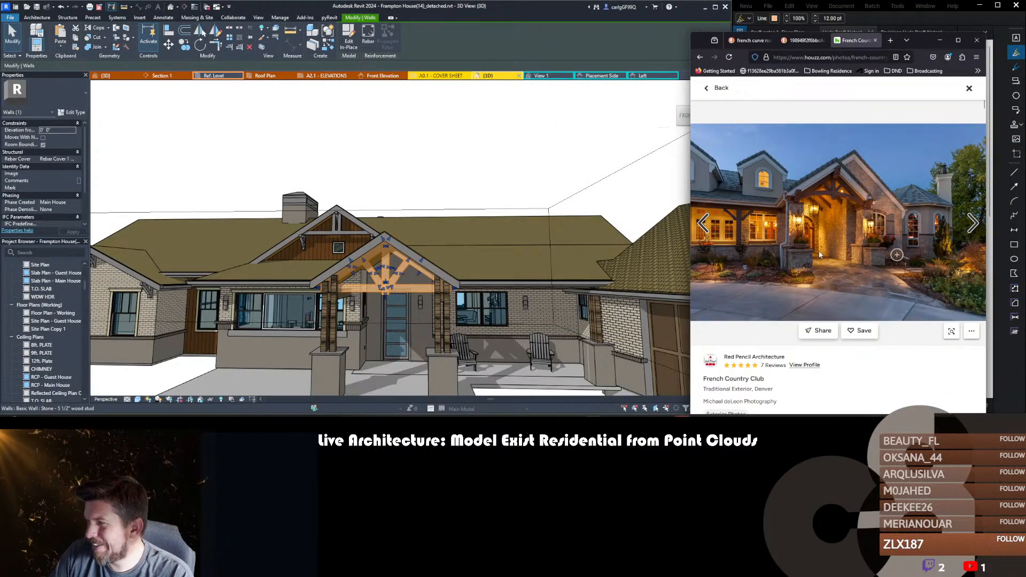
- Compare the Frampton House porch and roof forms with the reference photo, and return to the v2.0 house project's 3D view
left_click(380, 189)
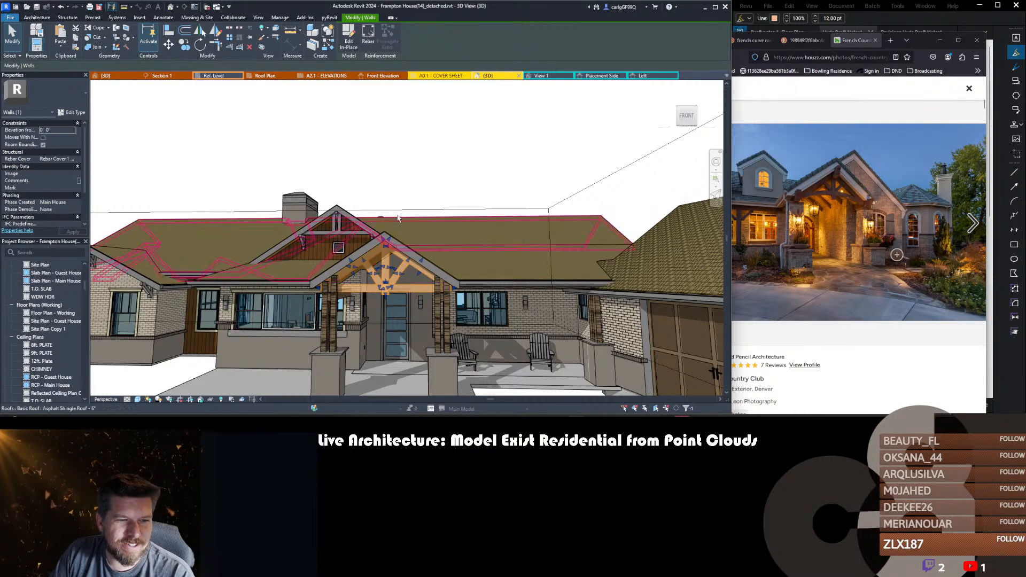
middle_click_drag(400, 220, 336, 251, "shift")
key("Escape")
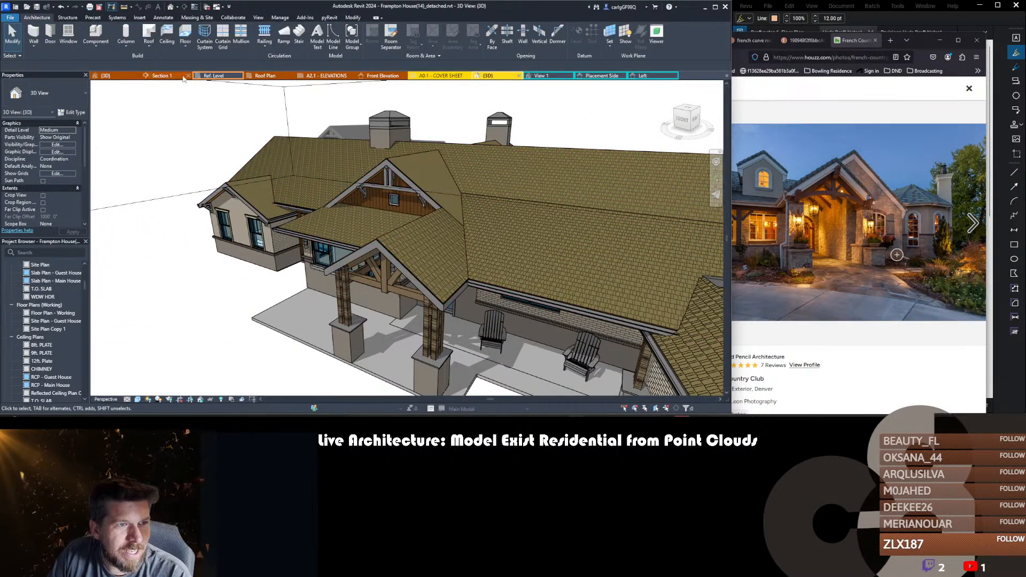
middle_click_drag(481, 111, 427, 144, "shift")
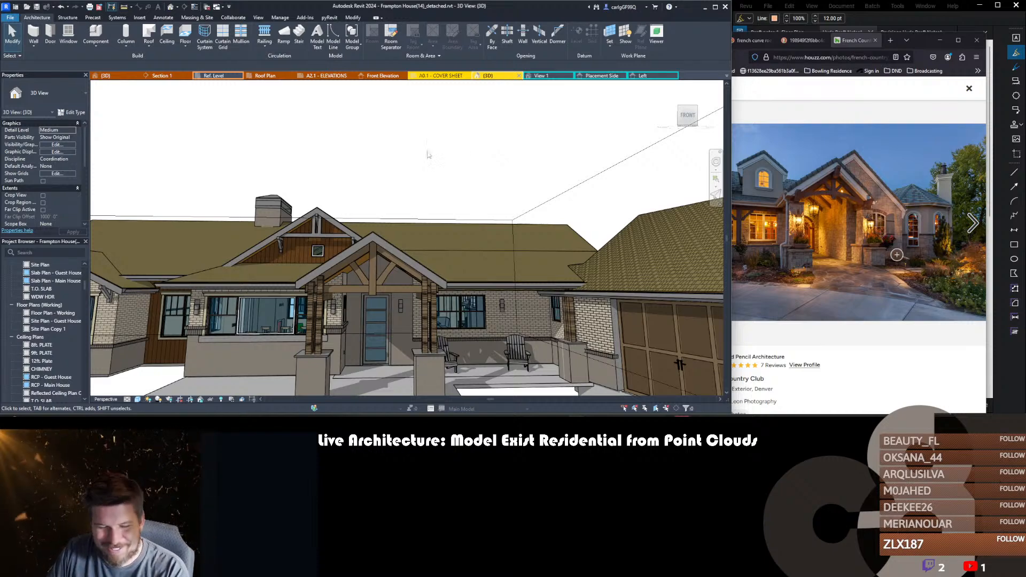
middle_click_drag(382, 195, 422, 259, "shift")
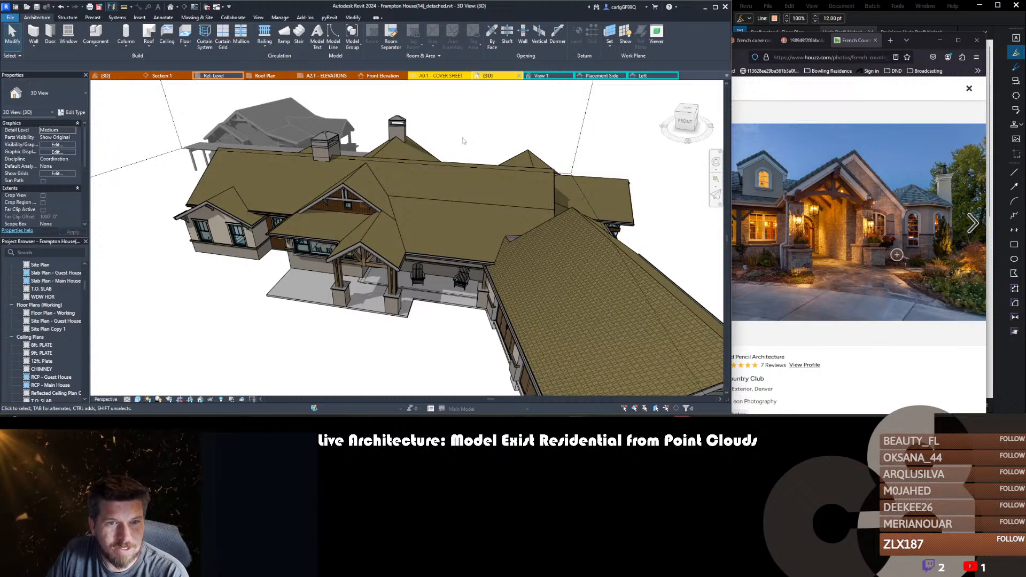
scroll(424, 187, "down", 4)
middle_click_drag(305, 261, 343, 162, "shift")
scroll(337, 158, "up", 4)
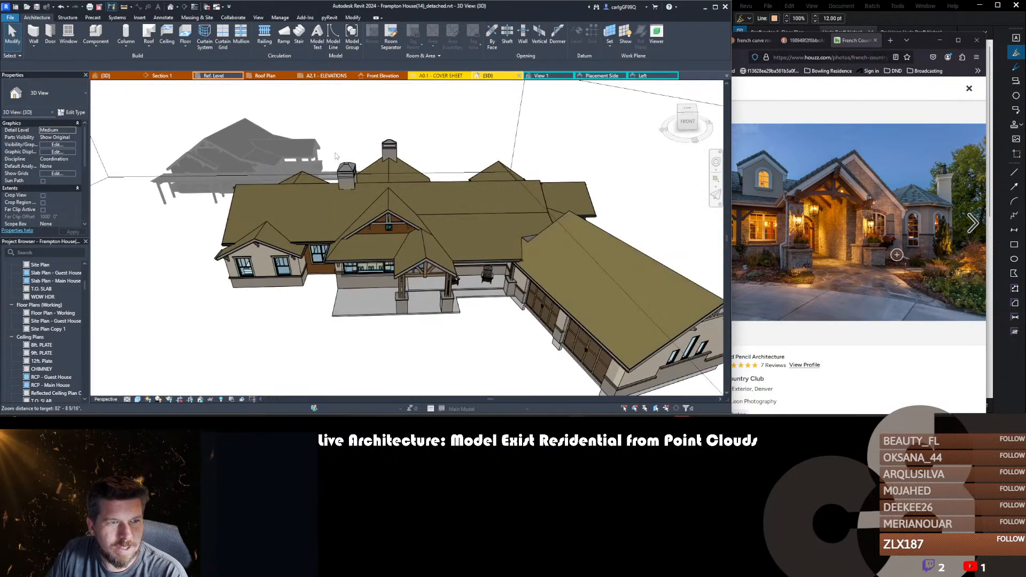
left_click(118, 76)
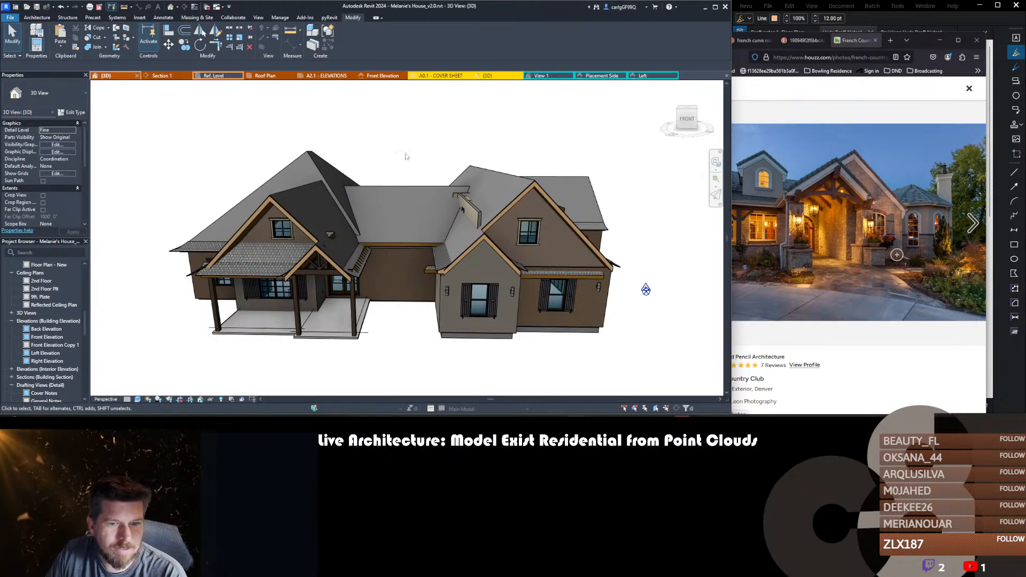
- Paste the copied porch gable truss into the 3D view in front of the front porch
scroll(407, 157, "down", 2)
middle_click_drag(333, 215, 366, 225, "shift")
scroll(465, 239, "down", 5)
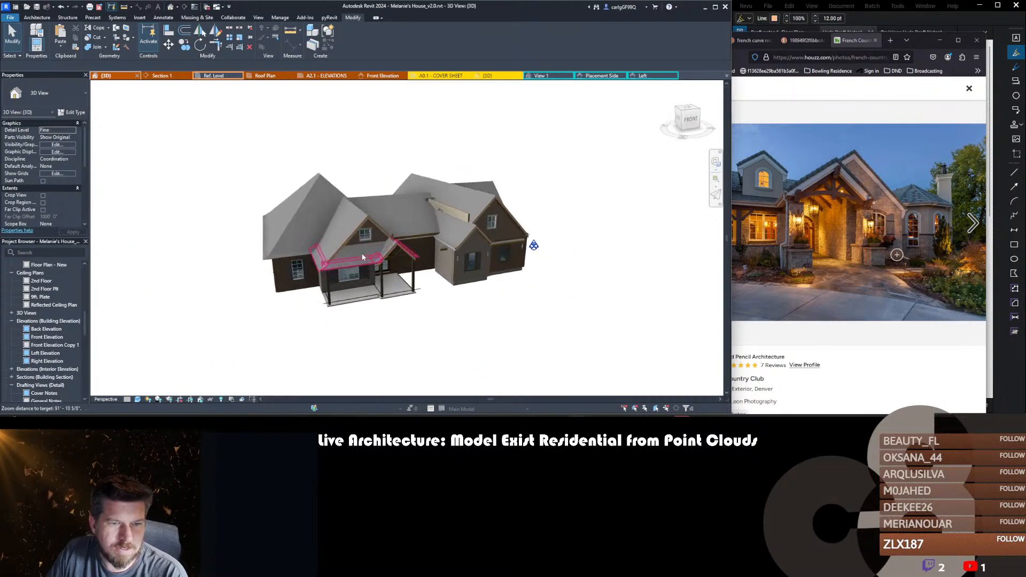
scroll(374, 255, "up", 5)
scroll(414, 249, "down", 3)
key("ctrl+v")
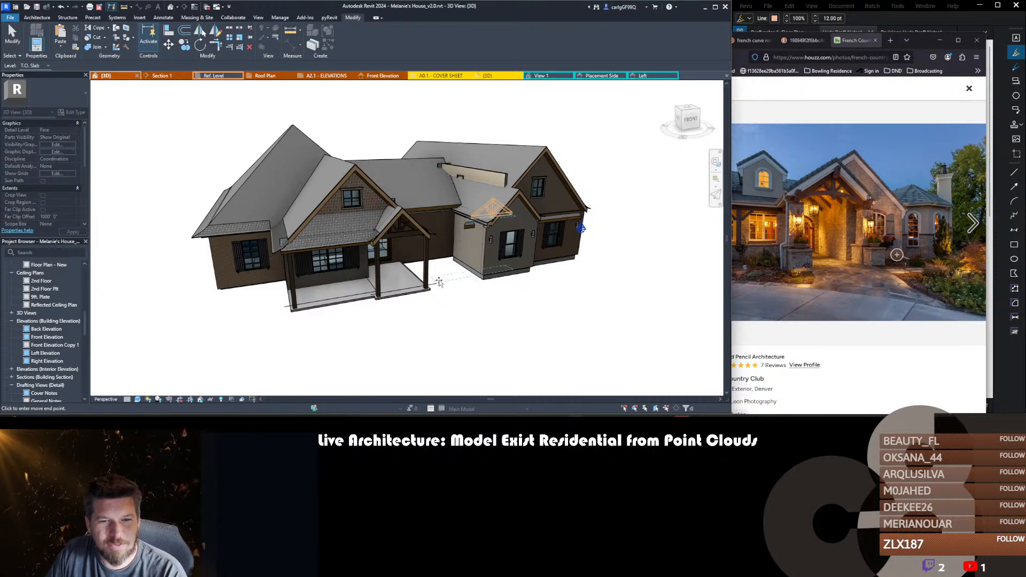
left_click(444, 306)
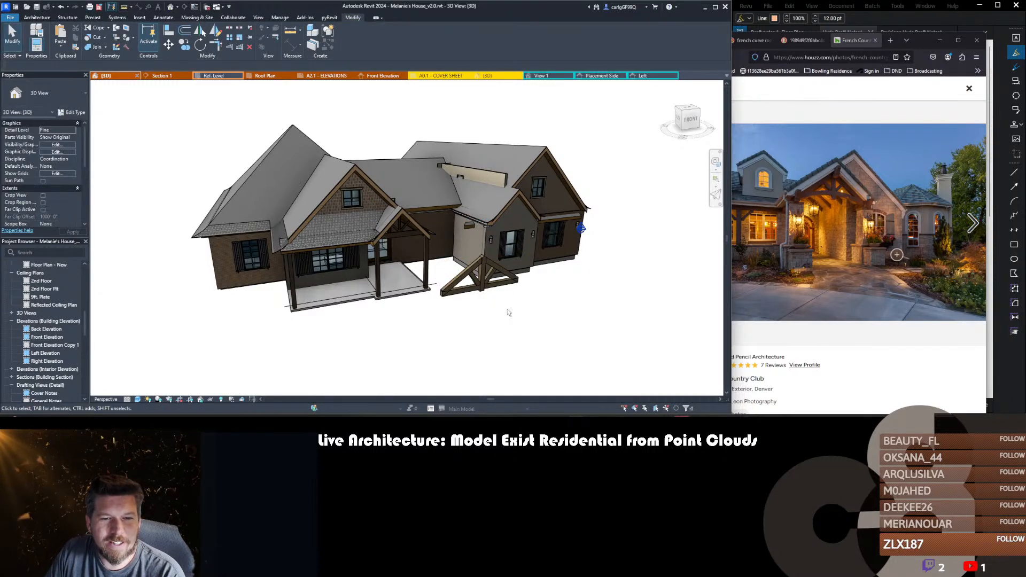
- Select the pasted truss in front of the porch and open it for in-place editing
middle_click_drag(509, 312, 442, 298, "shift")
scroll(348, 213, "up", 5)
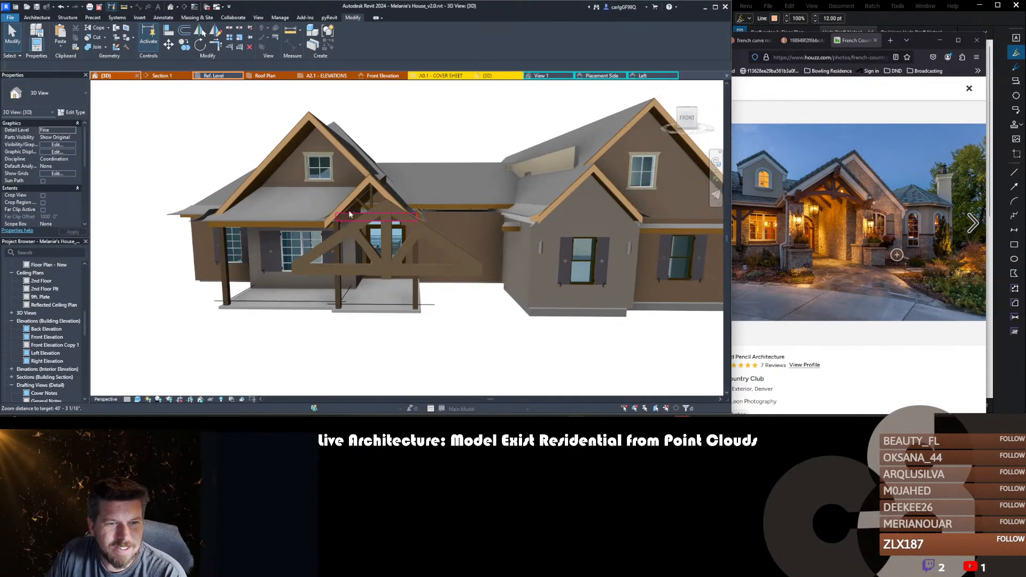
scroll(355, 212, "up", 3)
scroll(374, 206, "down", 6)
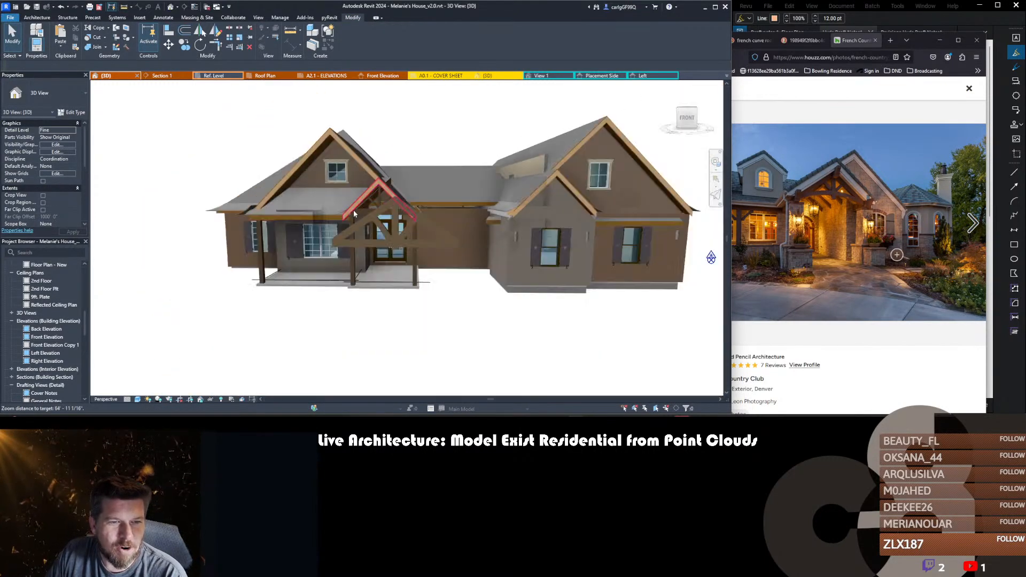
left_click(380, 216)
middle_click_drag(474, 232, 353, 256, "shift")
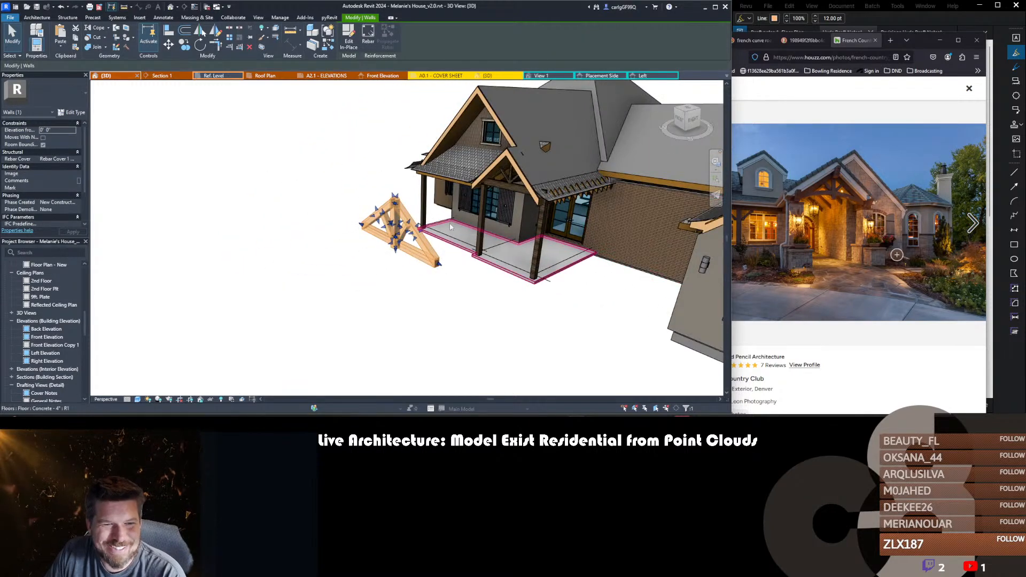
scroll(450, 228, "up", 3)
scroll(450, 221, "down", 3)
left_click(349, 42)
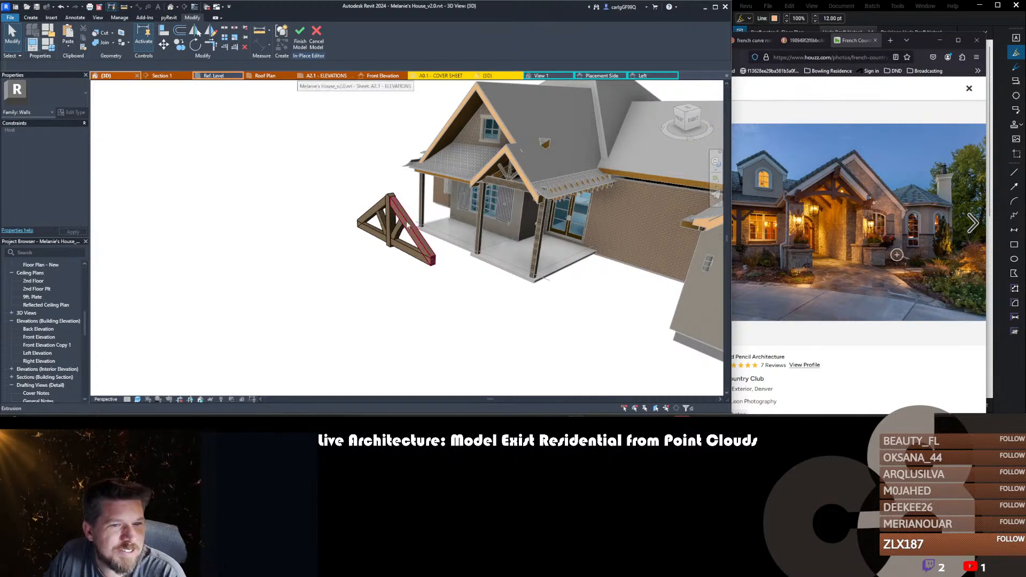
- Assign all of the truss's extrusions to a picked work plane on the porch's stone wall and finish the in-place model
left_click_drag(333, 175, 449, 289)
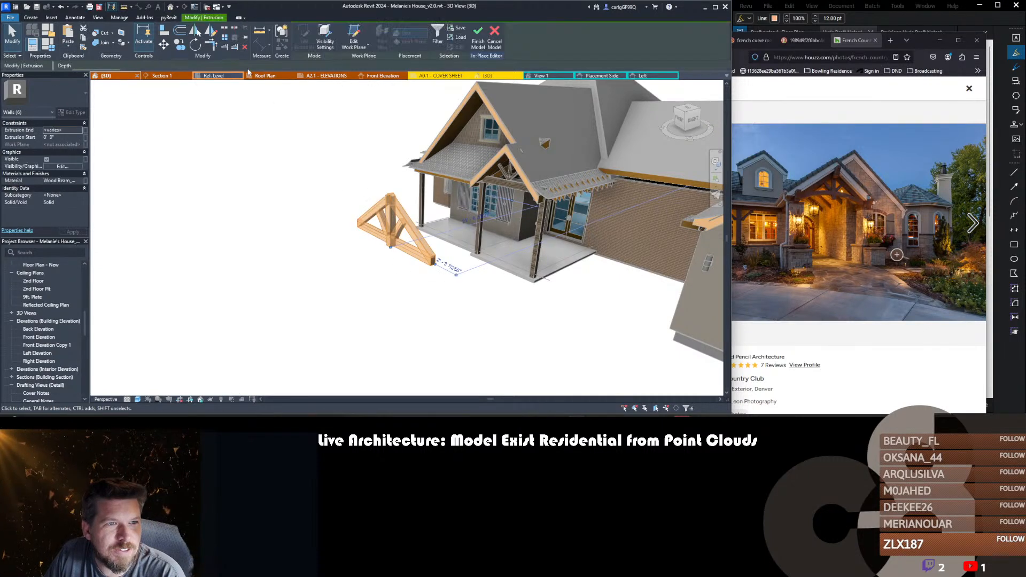
left_click(347, 42)
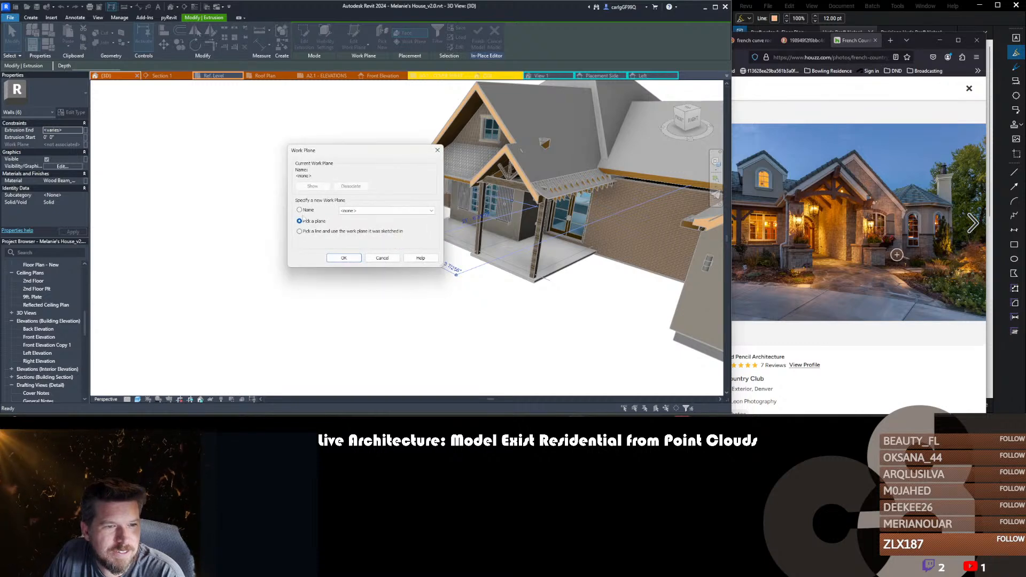
left_click(344, 258)
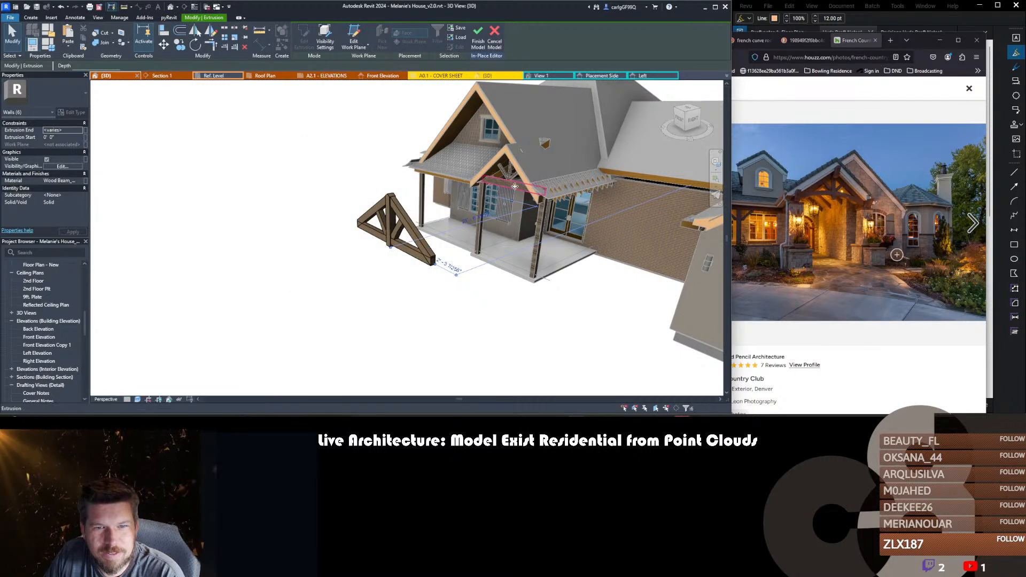
left_click(466, 203)
left_click(478, 38)
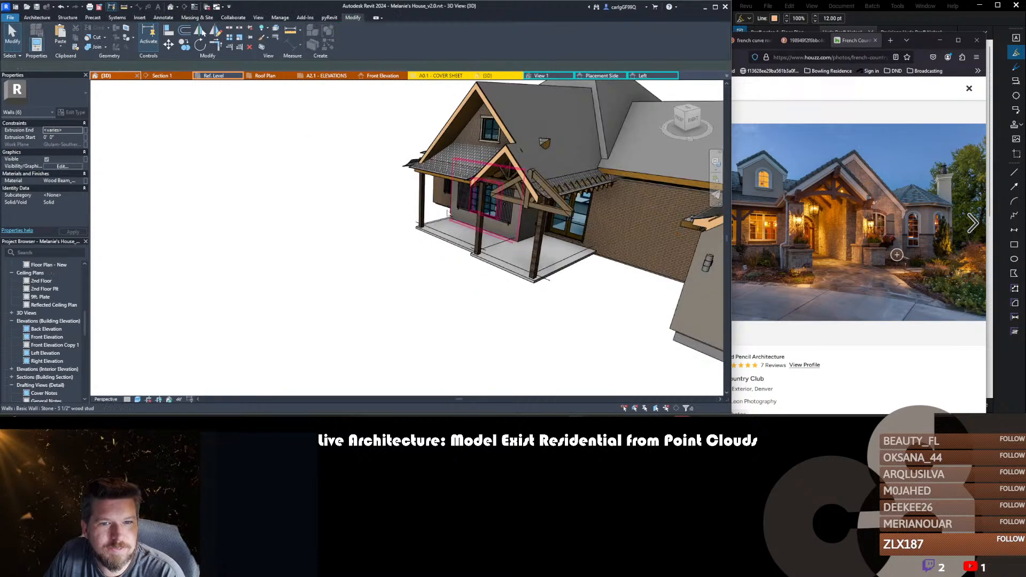
- Open the Front Elevation view and examine the existing porch gable bracing and the glulam beam beside the pasted truss
left_click(383, 76)
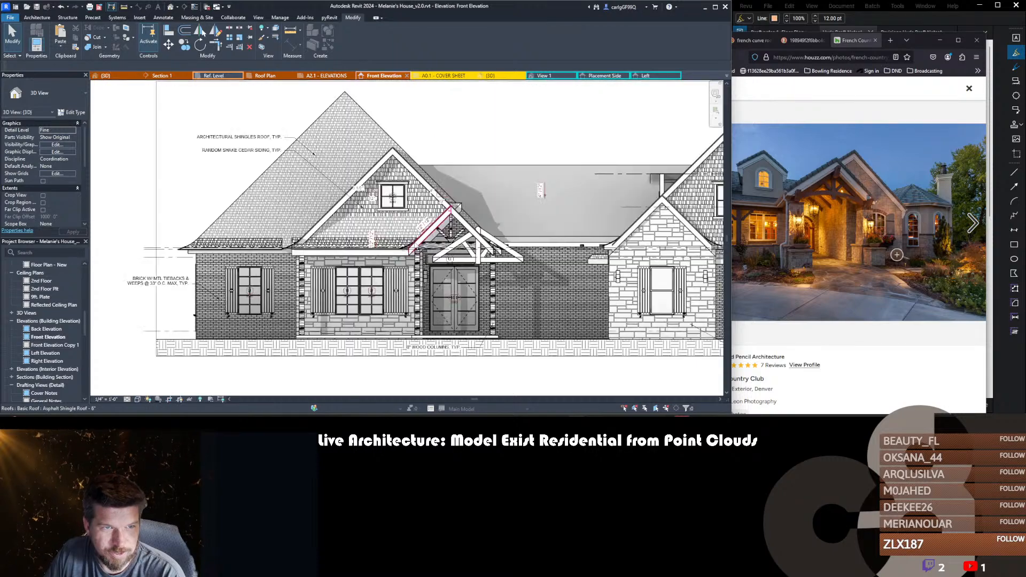
scroll(421, 242, "up", 5)
scroll(421, 242, "up", 3)
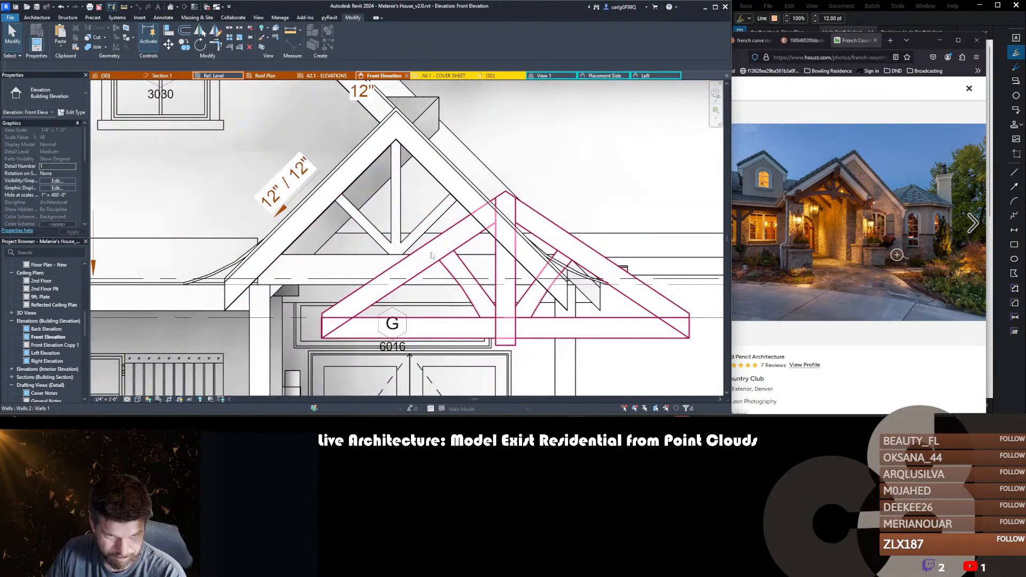
left_click(430, 243)
scroll(436, 244, "down", 1)
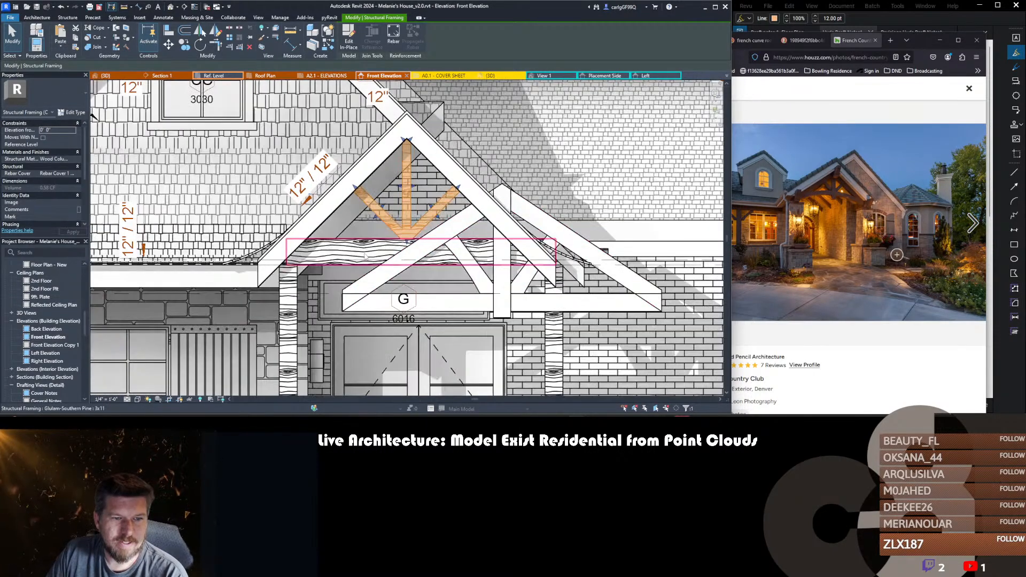
left_click(365, 257)
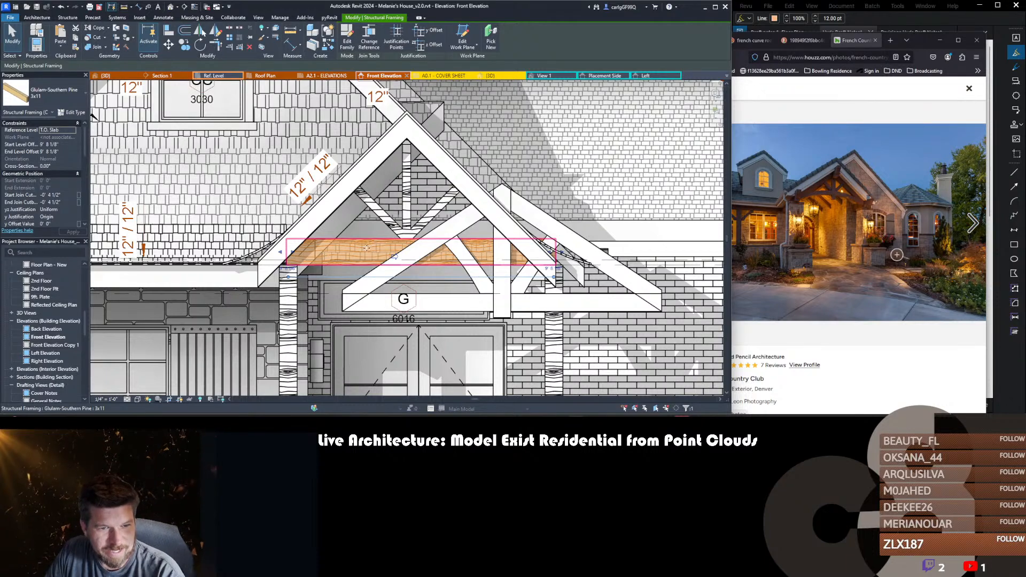
middle_click_drag(351, 250, 378, 248)
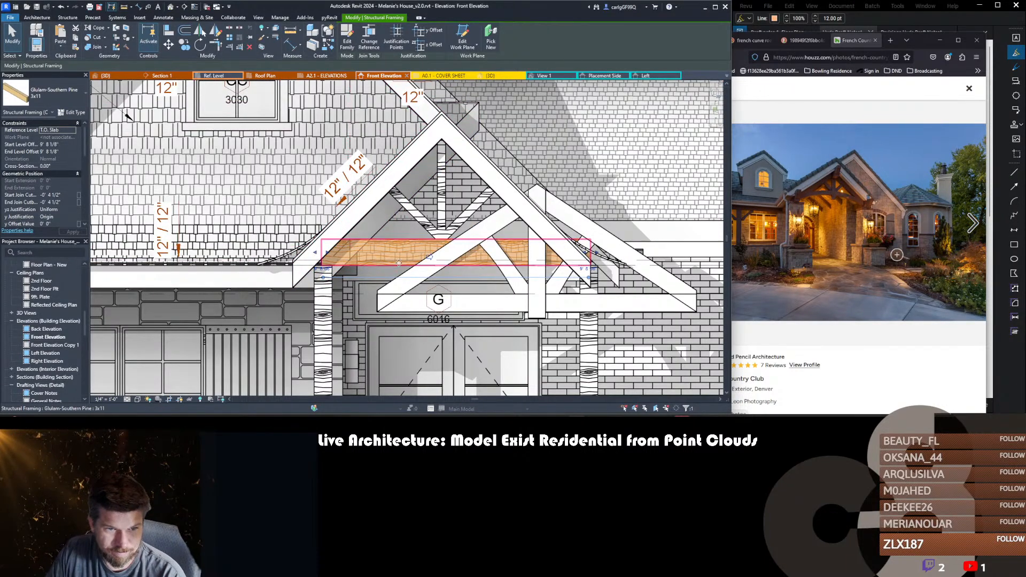
- Move the pasted truss by its peak to the underside of the porch gable's peak
left_click(495, 229)
middle_click_drag(502, 257, 504, 242)
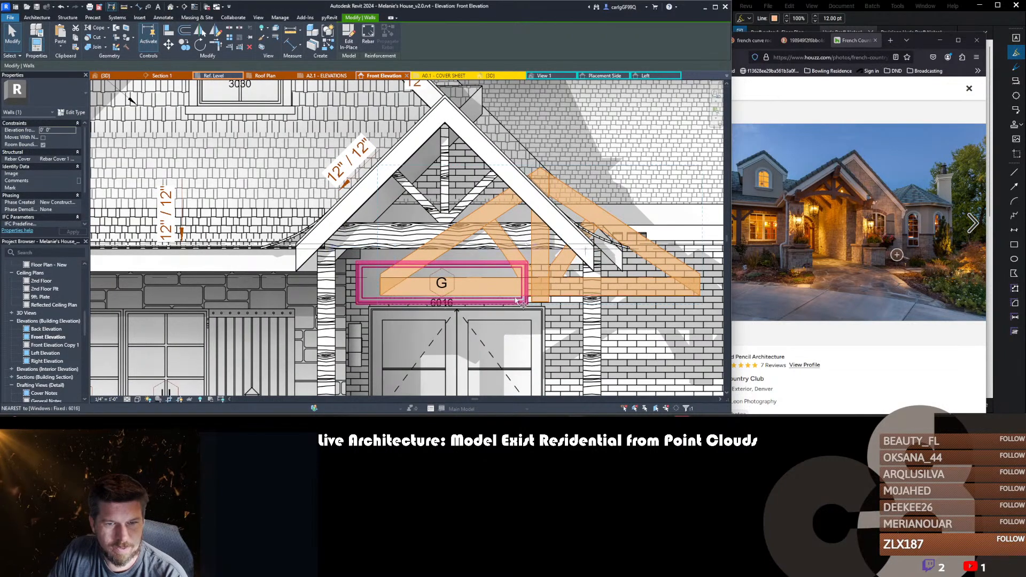
key("m")
key("v")
left_click(539, 171)
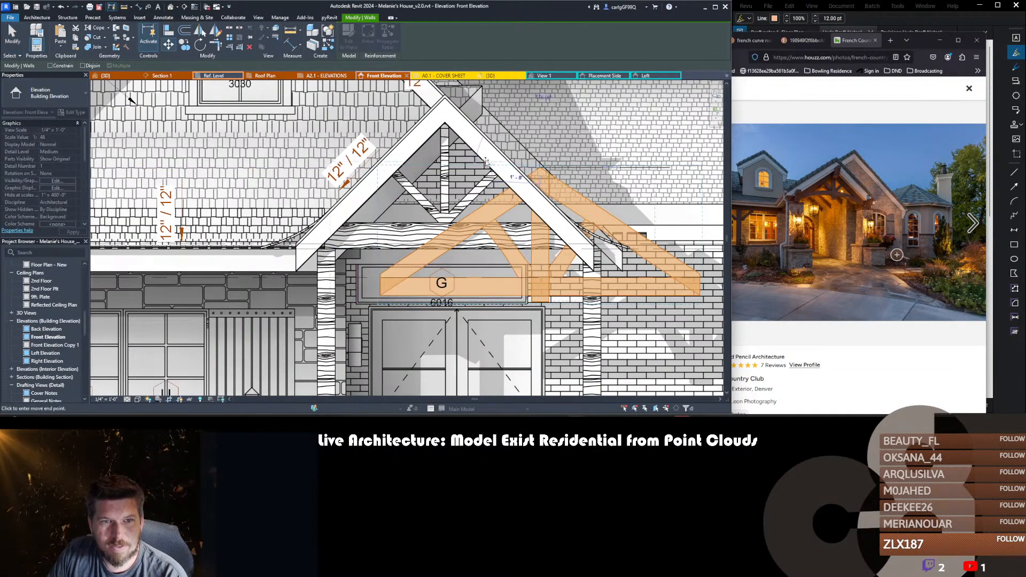
left_click(444, 125)
key("Escape")
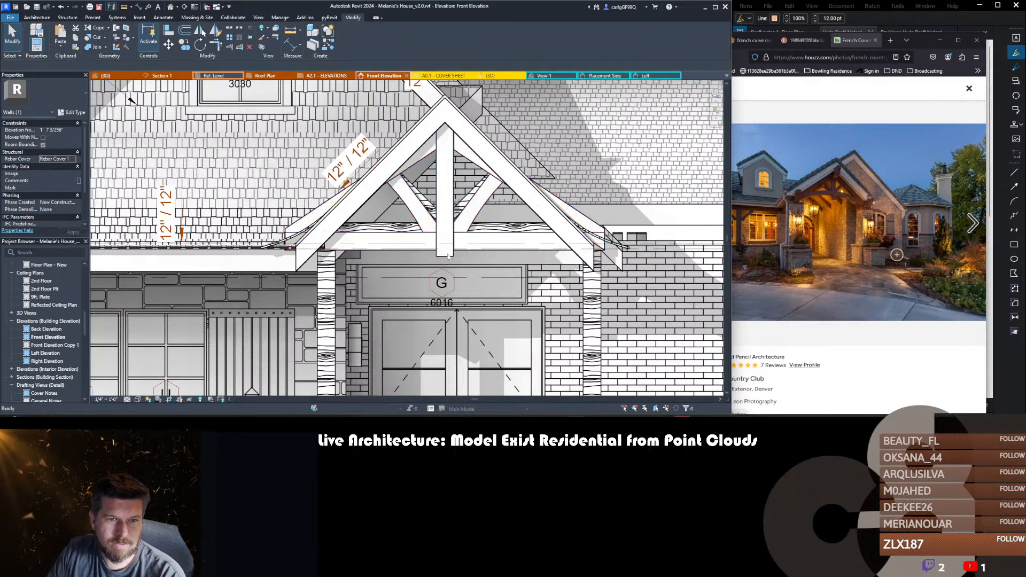
- Delete the old gable king post with its braces and the Glulam-Southern Pine 3x11 beam behind the new truss
left_click(467, 201)
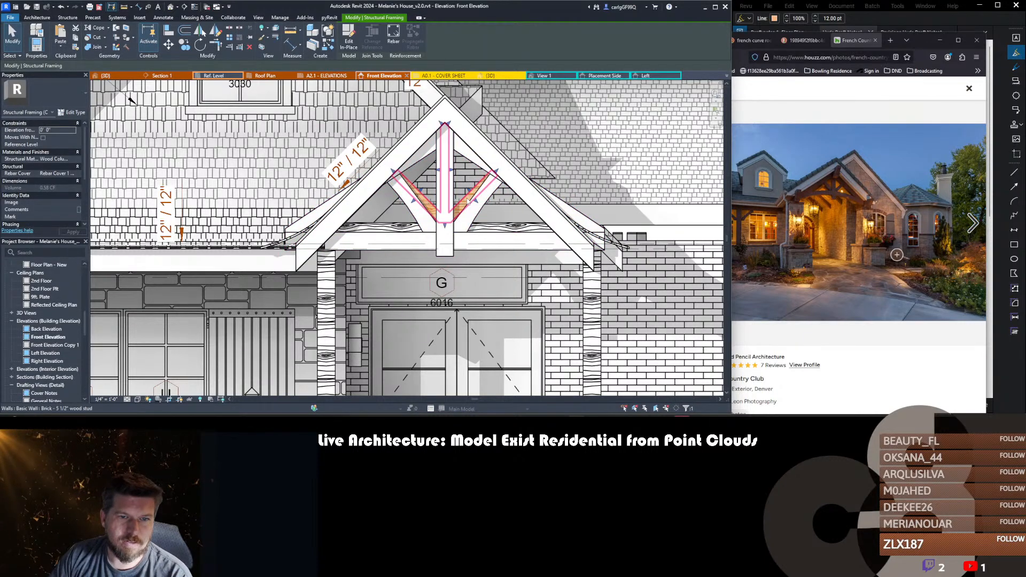
key("Escape")
left_click(490, 230)
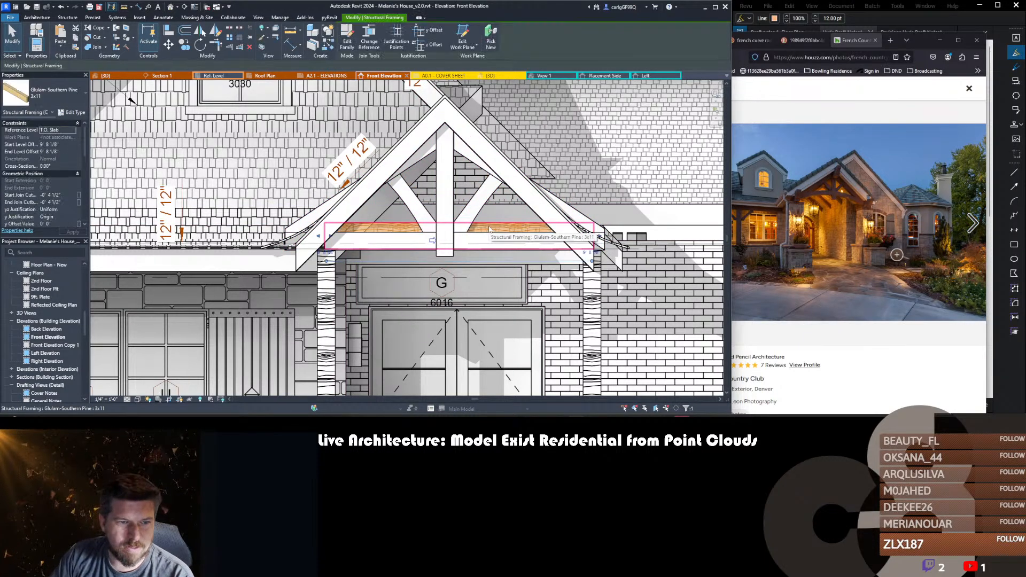
key("Delete")
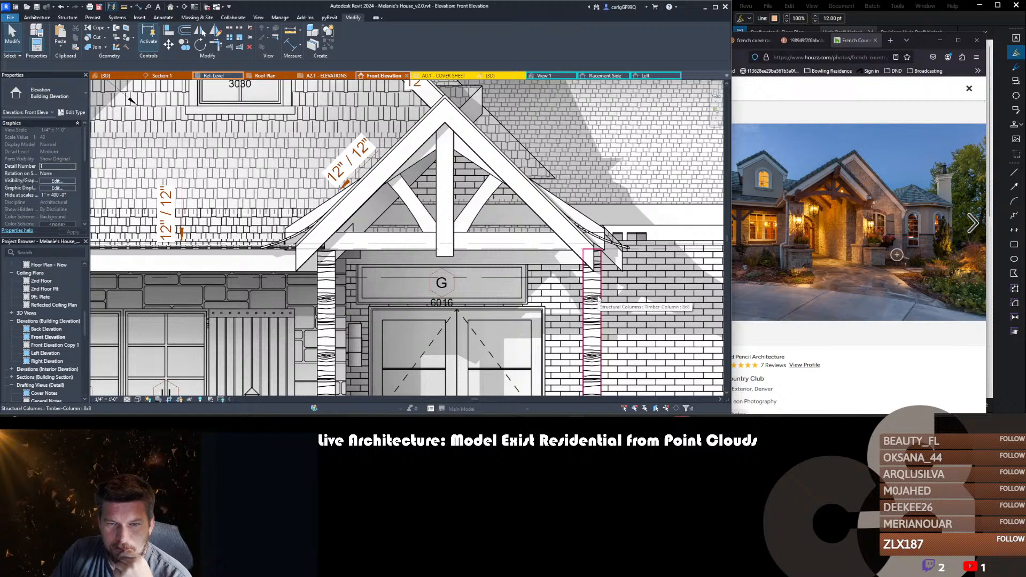
- Move the new truss down so the top edge of its bottom chord meets the 10ft. Plate level
left_click(540, 238)
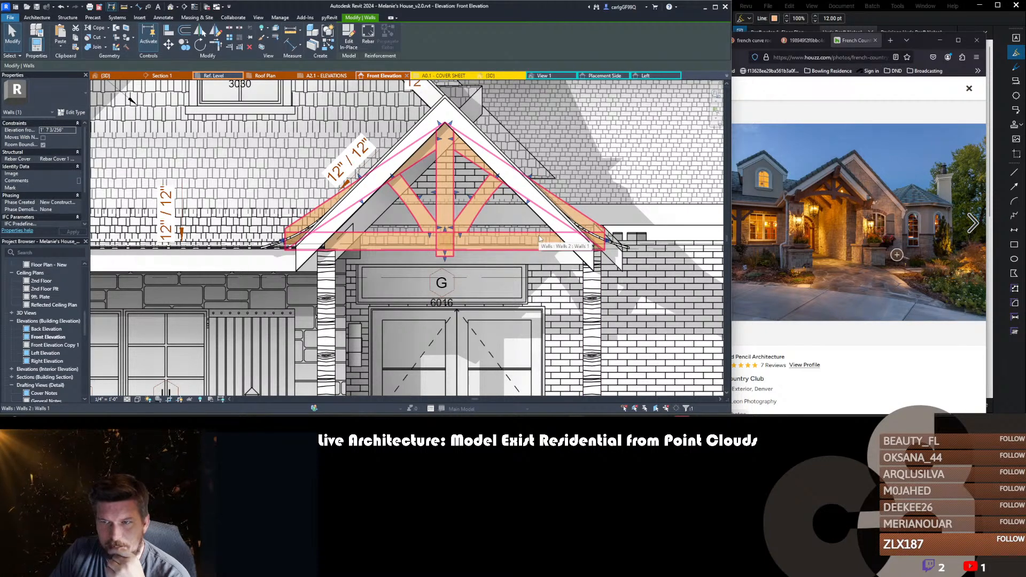
middle_click_drag(340, 255, 389, 261)
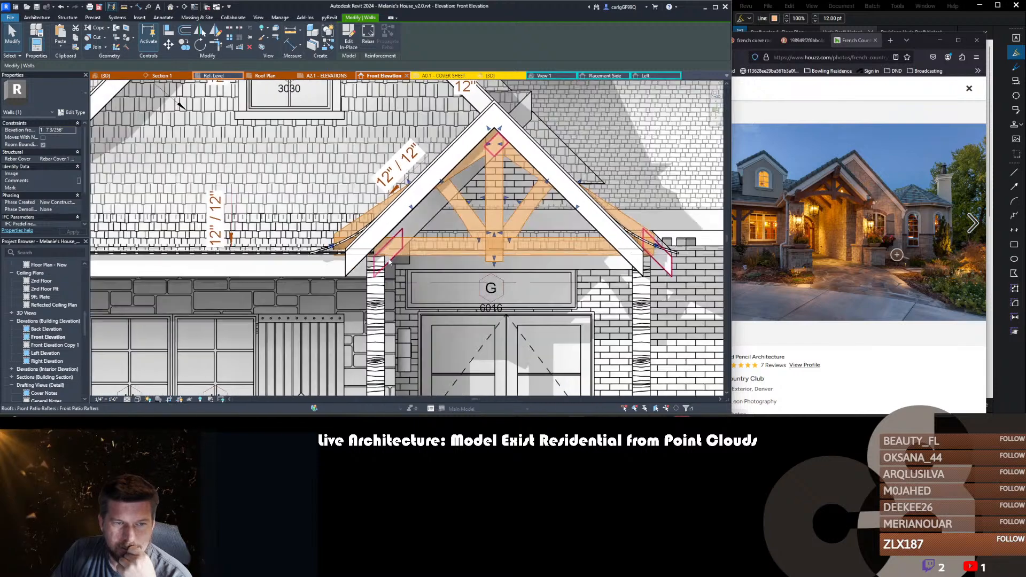
scroll(389, 260, "up", 4)
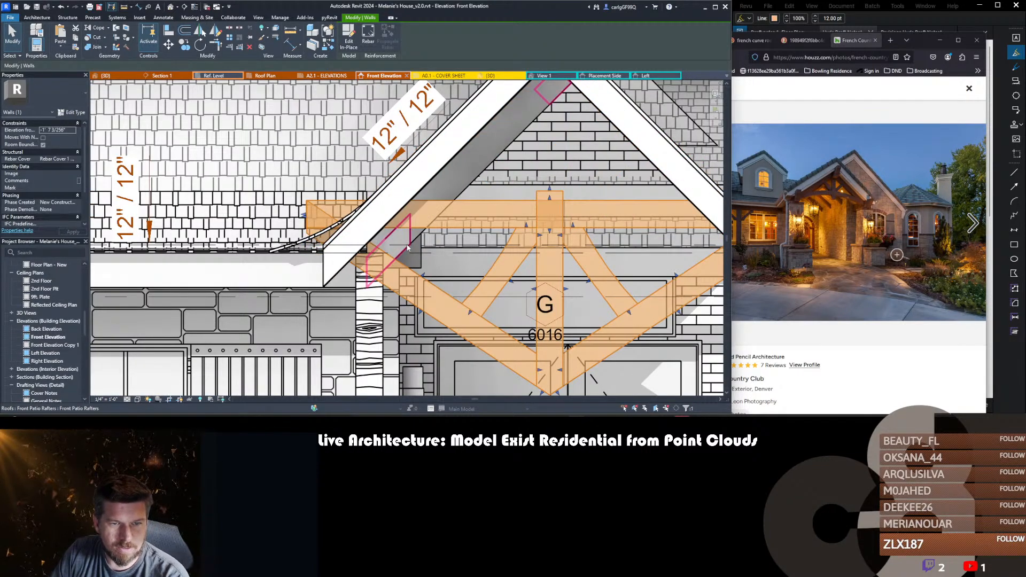
key("ctrl+z")
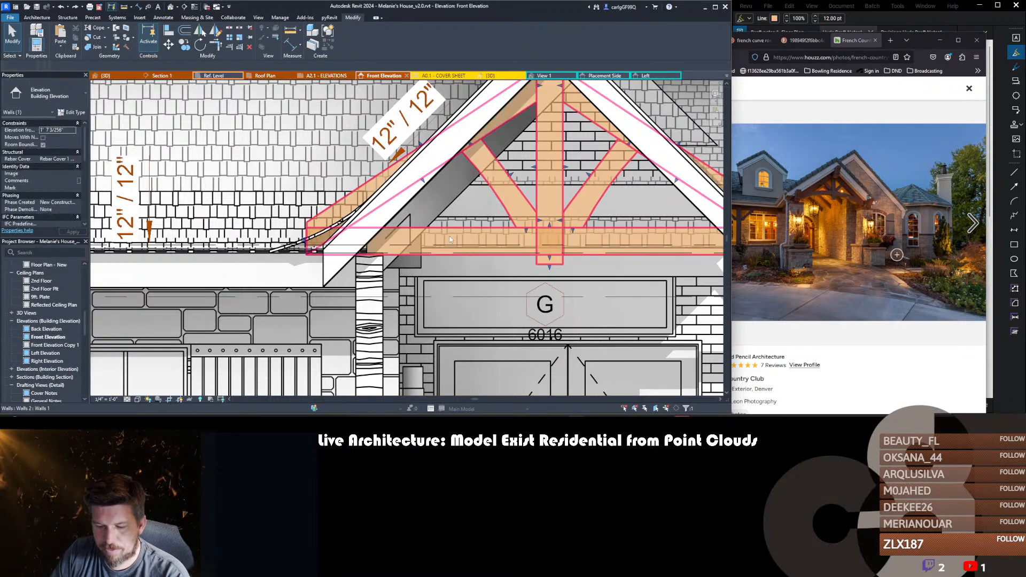
key("m")
key("v")
left_click(431, 229)
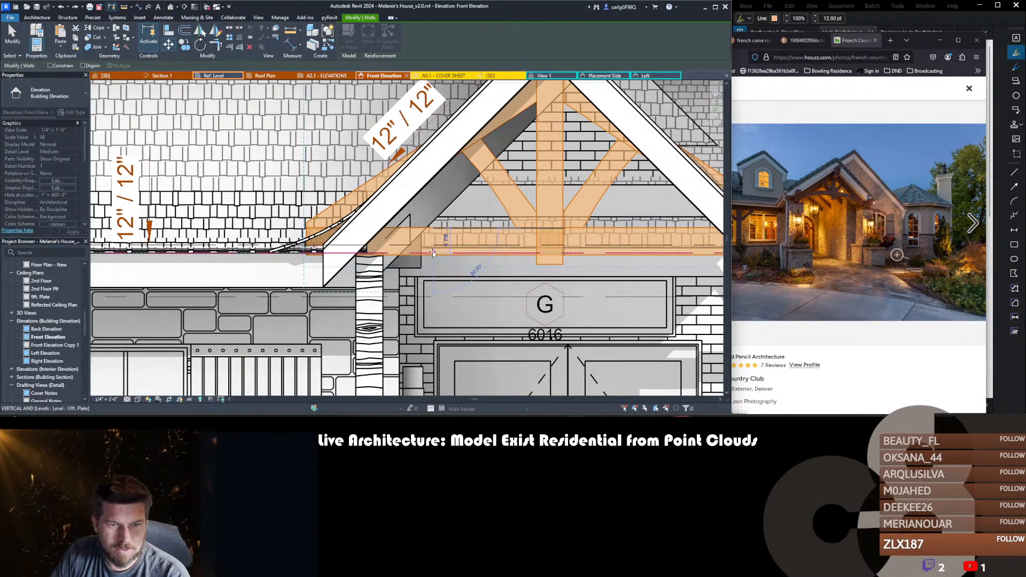
left_click(433, 253)
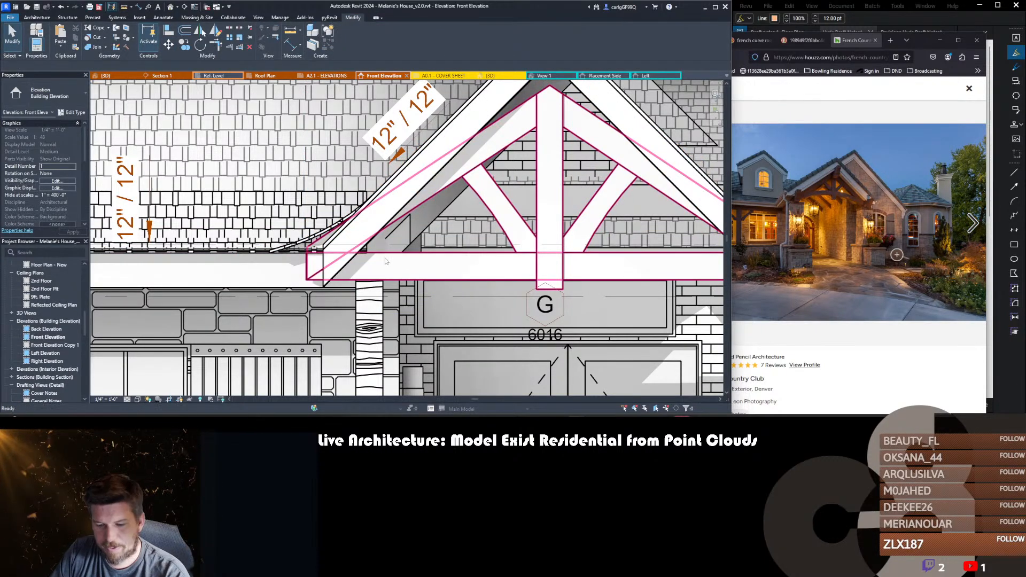
- Draw a shallow red detail arc from the bottom chord's top edge above the porch's left column to the king post
key("Escape")
key("d")
key("l")
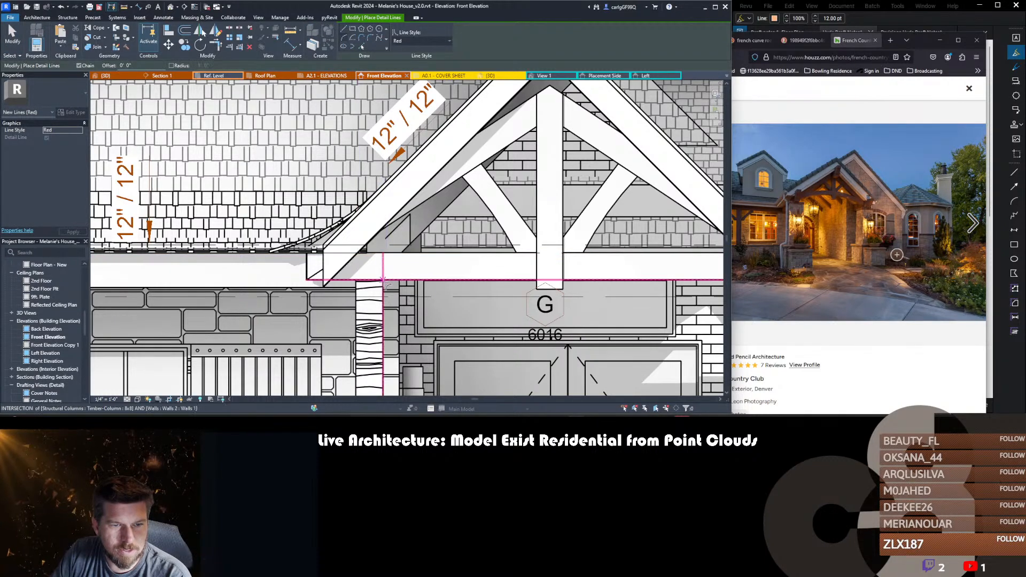
left_click(384, 253)
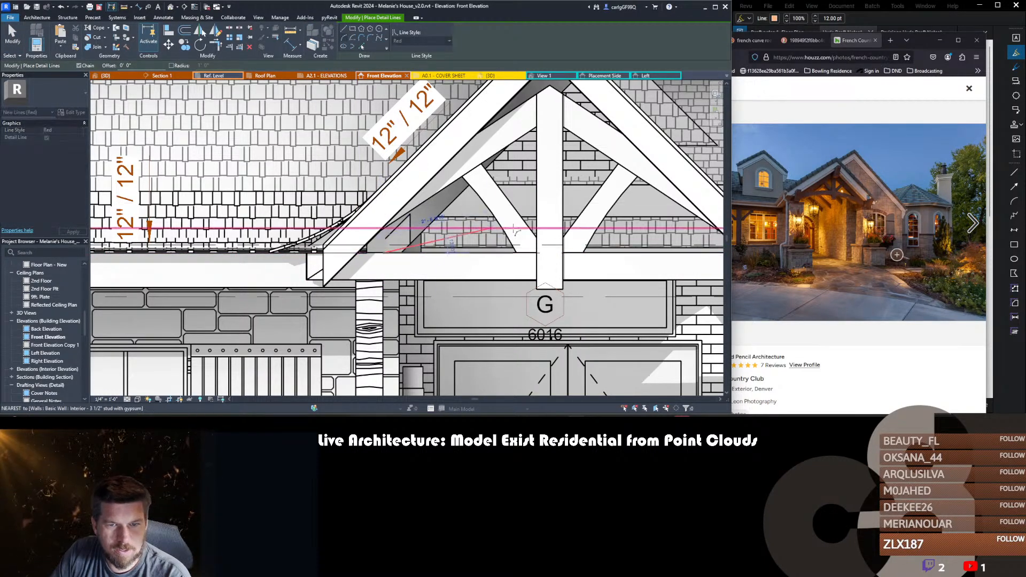
left_click(471, 233)
key("Escape")
key("Escape")
scroll(456, 266, "down", 2)
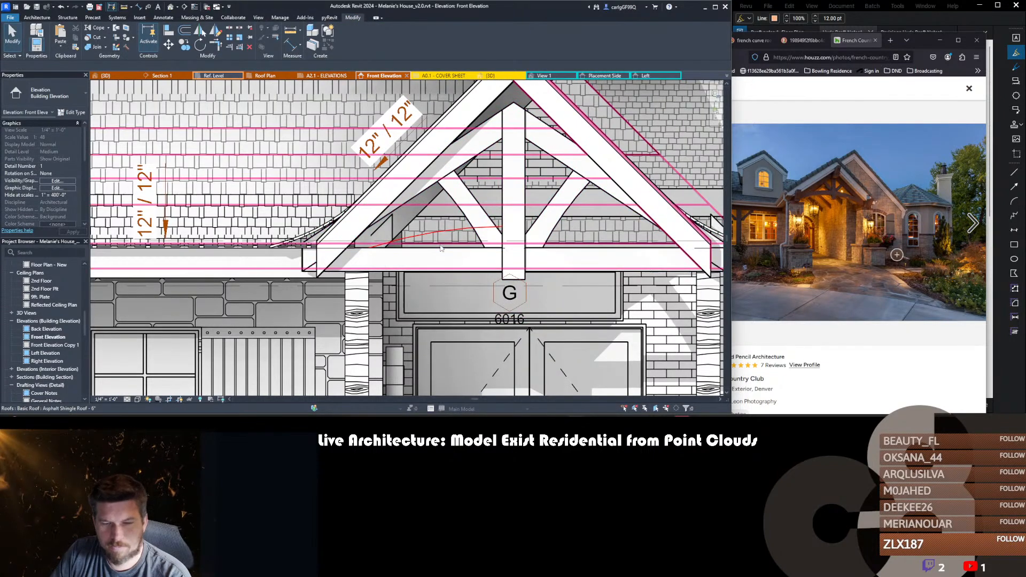
- Offset a copy of the red arc downward onto the truss's bottom chord
key("o")
key("f")
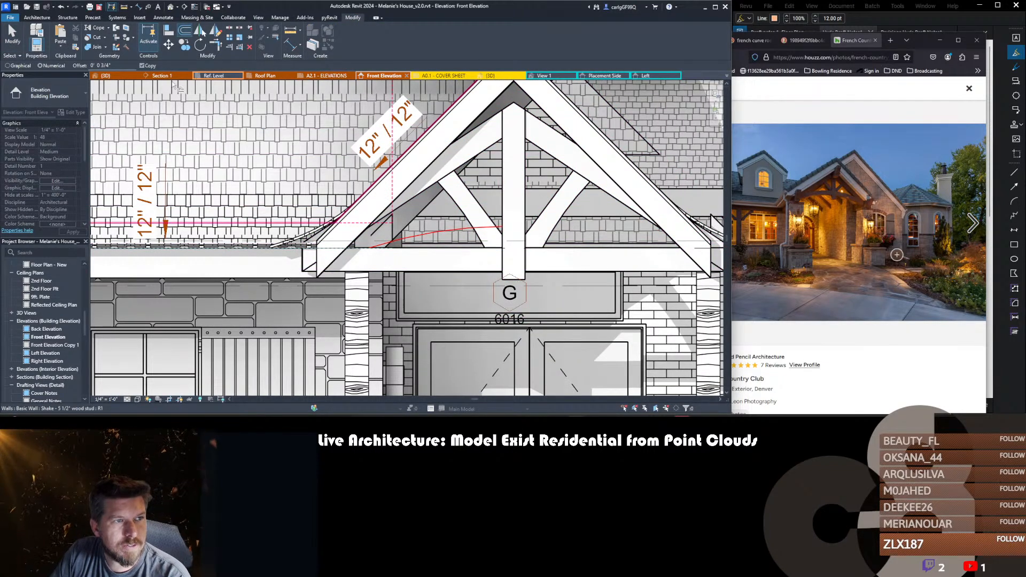
left_click_drag(122, 64, 76, 68)
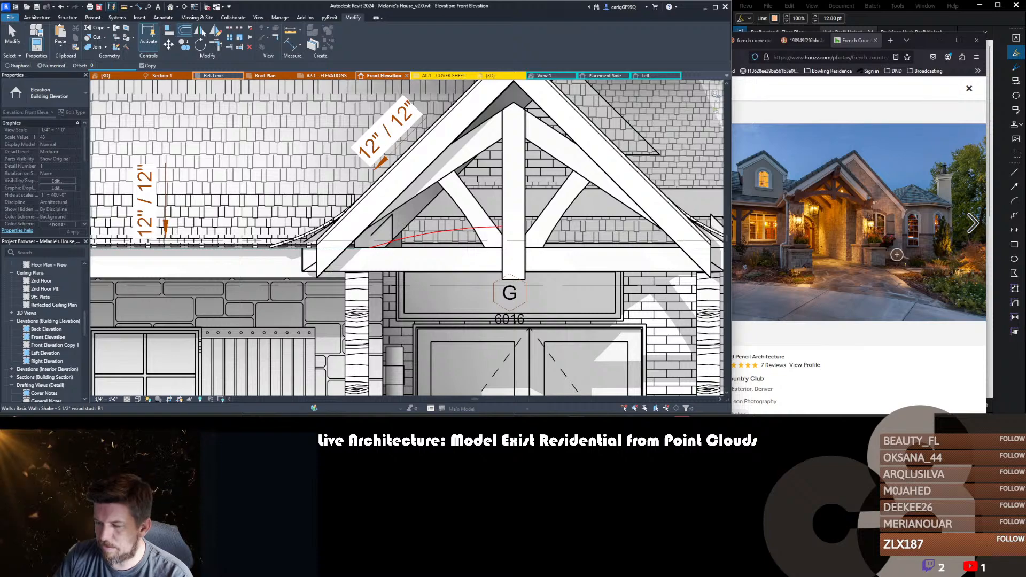
left_click(437, 237)
key("Escape")
scroll(345, 264, "down", 2)
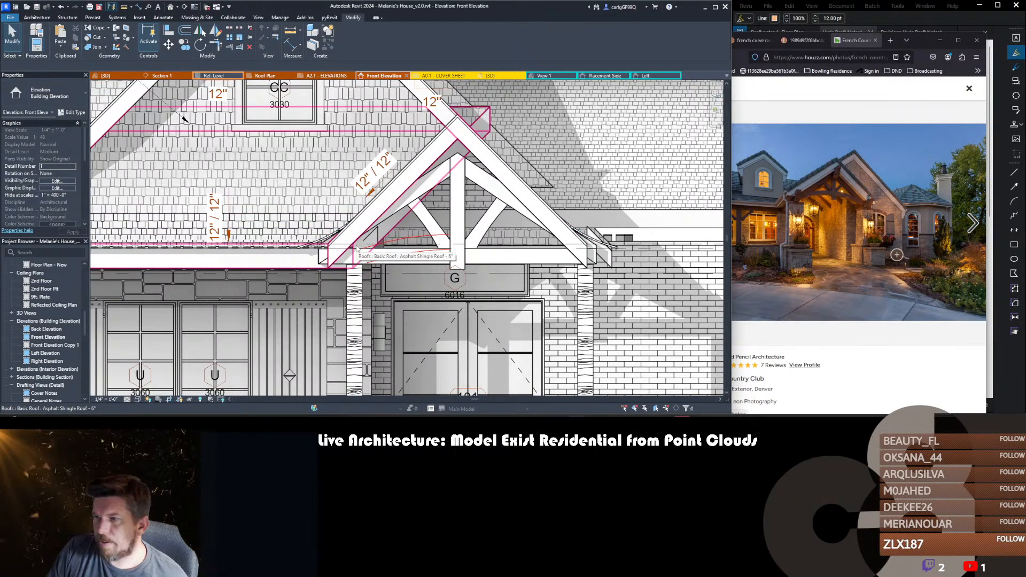
scroll(364, 264, "up", 2)
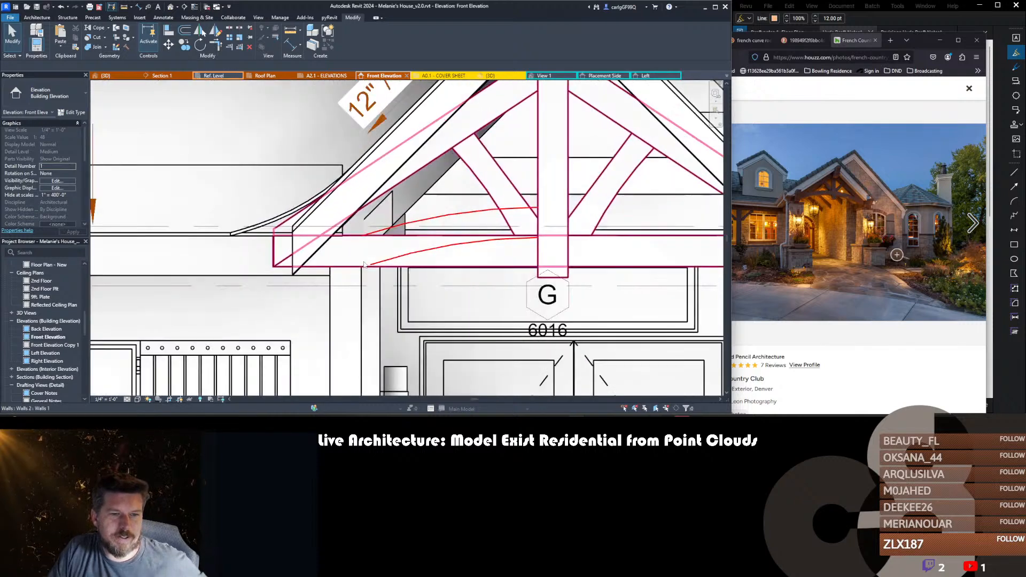
- Stretch the left end of the lower red arc to the lower edge of the truss's bottom chord
scroll(364, 262, "up", 1)
middle_click_drag(364, 262, 387, 246)
scroll(387, 246, "down", 1)
left_click(394, 248)
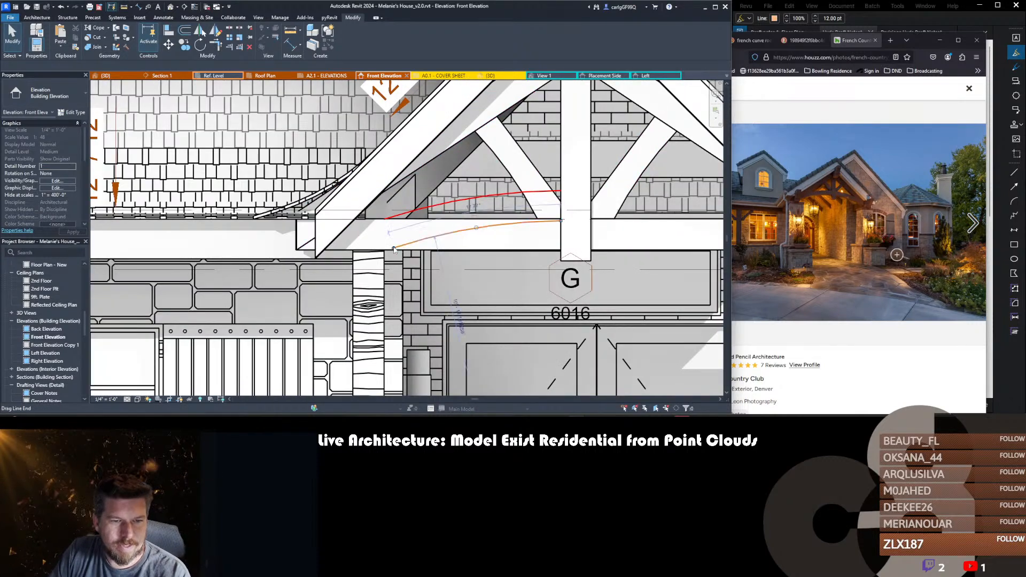
left_click_drag(389, 252, 418, 262)
key("Escape")
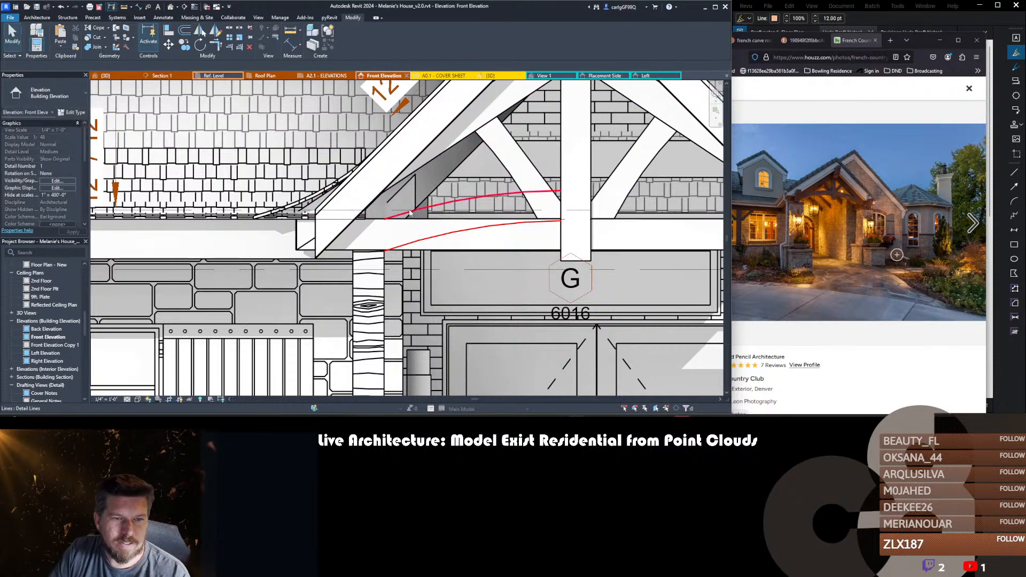
key("d")
key("l")
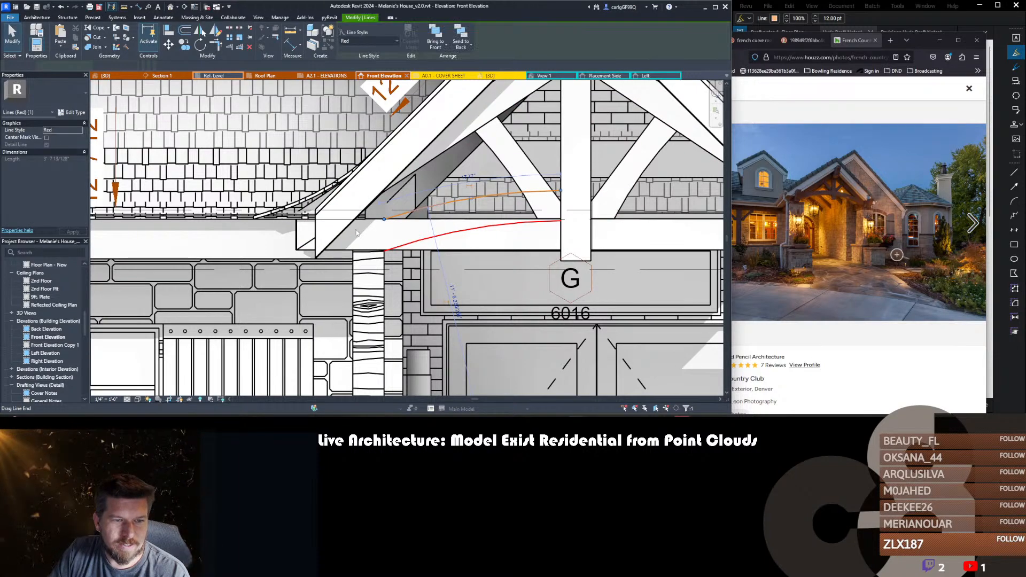
key("Escape")
middle_click_drag(480, 220, 455, 227)
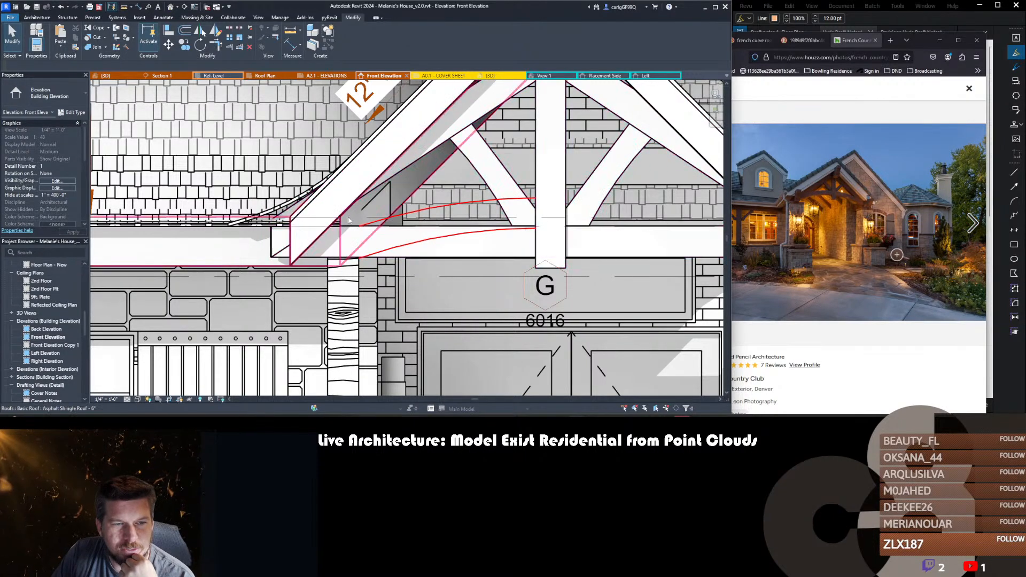
scroll(411, 238, "down", 2)
- In the 3D view, align the back end of the Glulam-Southern Pine 3x11 porch beam with the brick entry wall
key("ctrl+Tab")
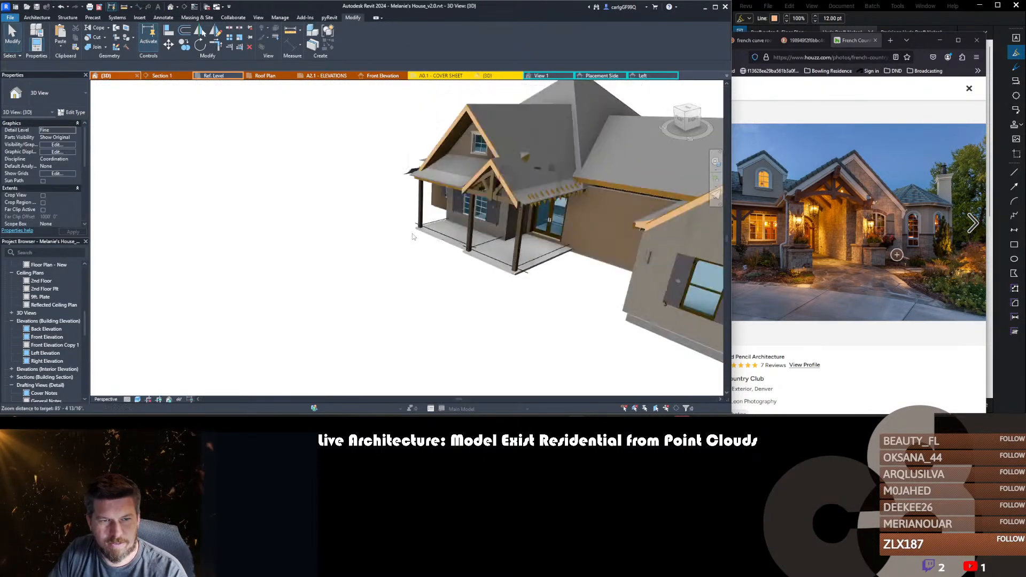
scroll(528, 184, "up", 2)
scroll(496, 219, "up", 2)
middle_click_drag(495, 217, 500, 252, "shift")
scroll(499, 252, "up", 5)
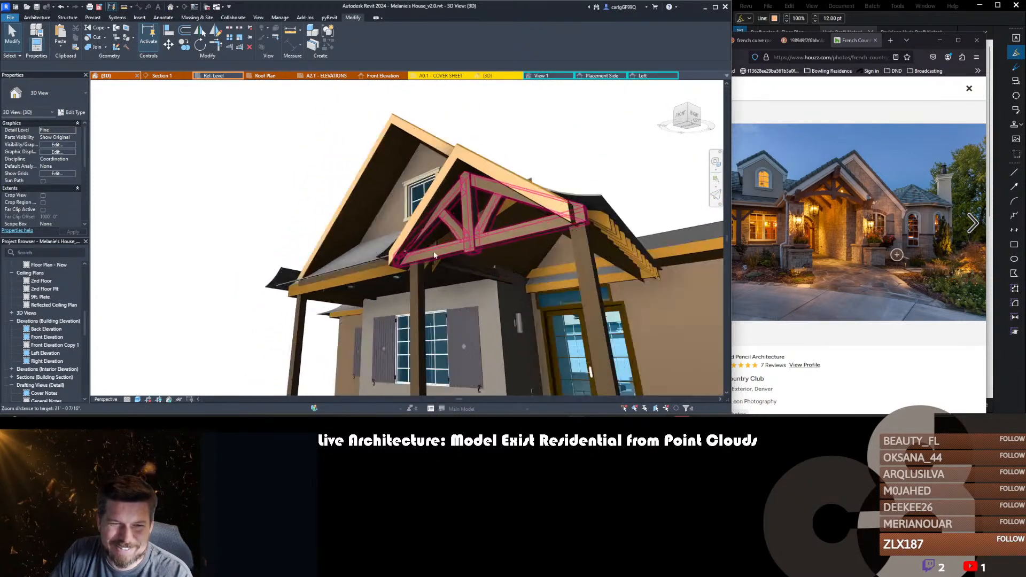
left_click(519, 286)
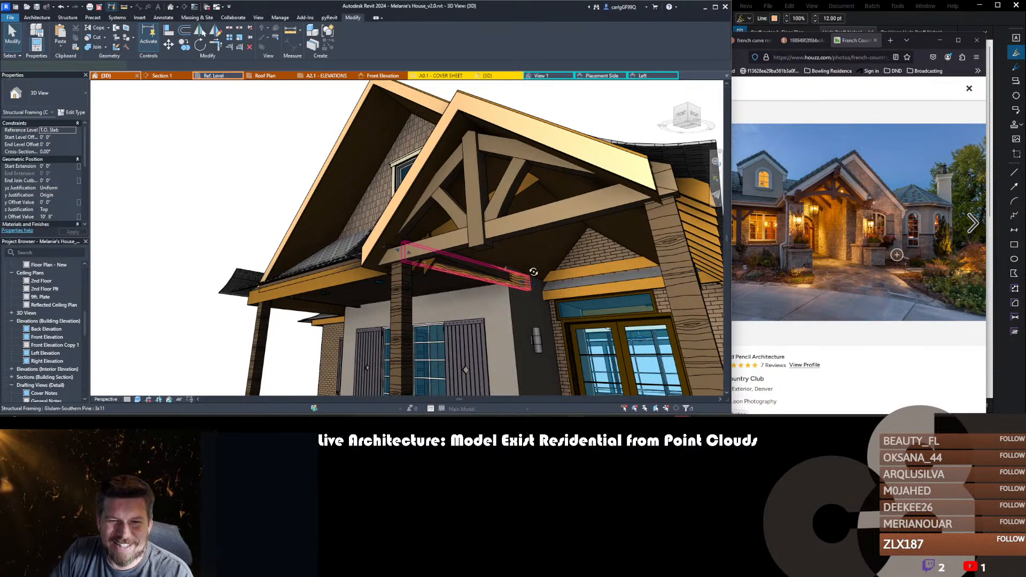
scroll(524, 305, "up", 5)
key("Escape")
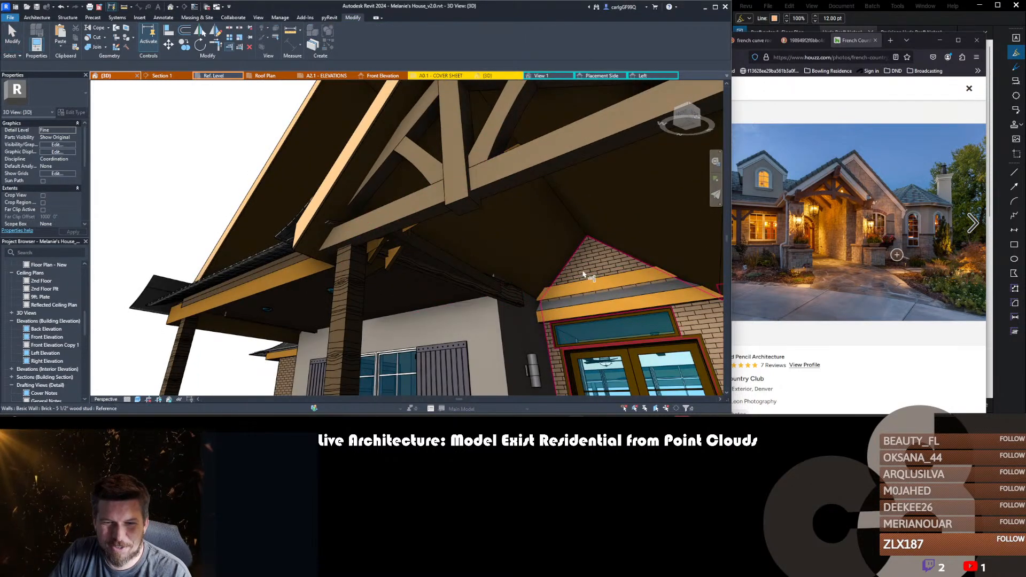
left_click(515, 300)
key("Escape")
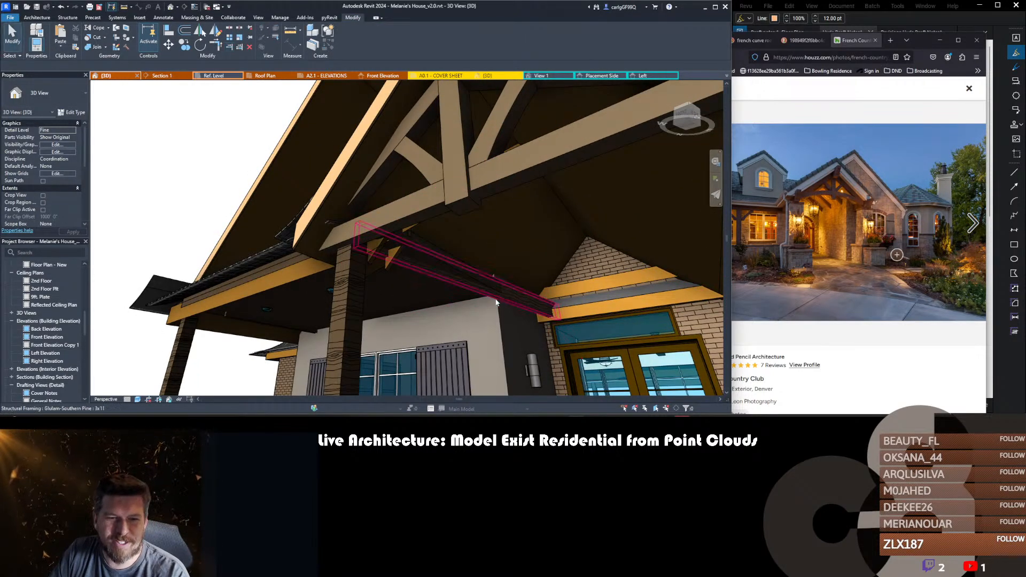
- Extend the front end of the glulam side beam forward past the truss's bottom chord
left_click(494, 292)
mouse_move(408, 276)
middle_mouse_down("shift")
mouse_move(444, 315)
mouse_move(350, 275)
mouse_move(394, 291)
middle_mouse_up("shift")
scroll(377, 274, "up", 4)
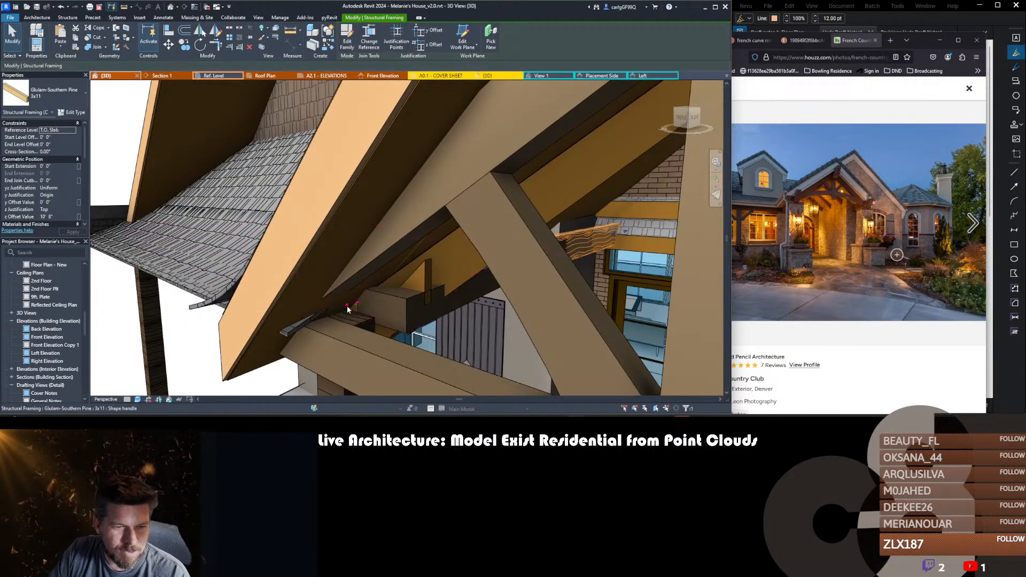
key("Escape")
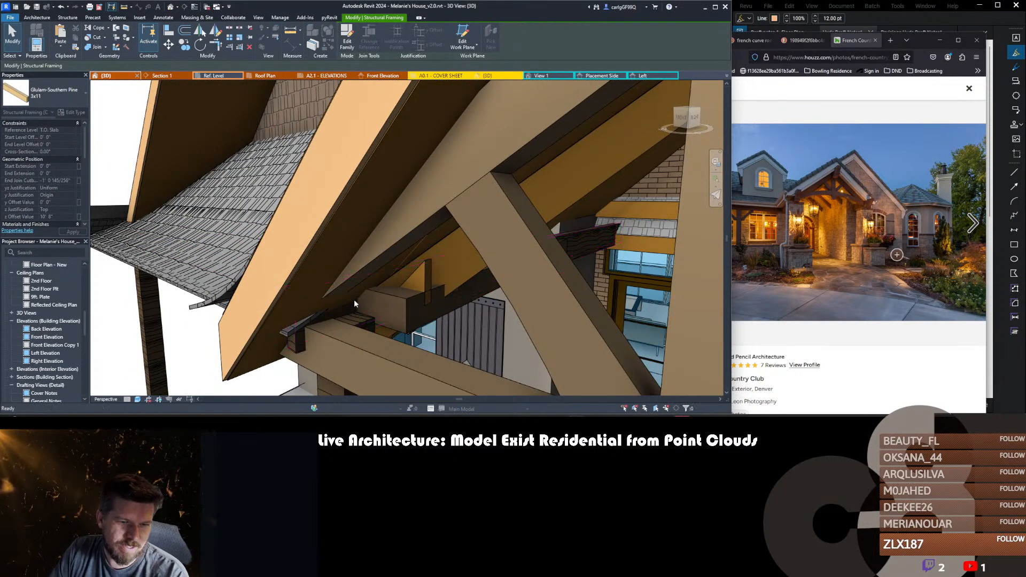
scroll(354, 299, "down", 4)
left_click(337, 323)
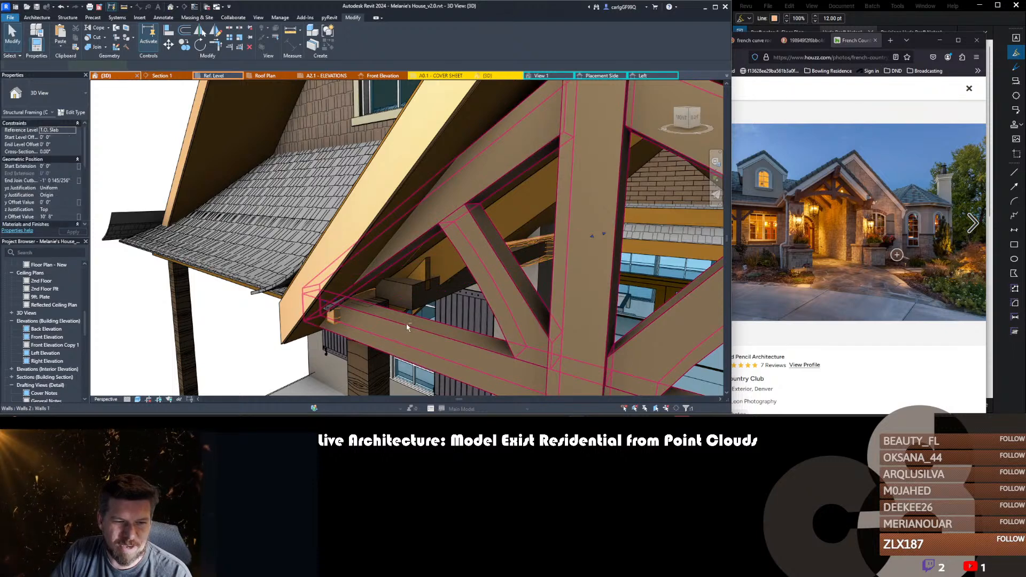
- Align the glulam beam's side face with the side face of the porch column beneath it
middle_click_drag(407, 323, 437, 297, "shift")
key("a")
key("l")
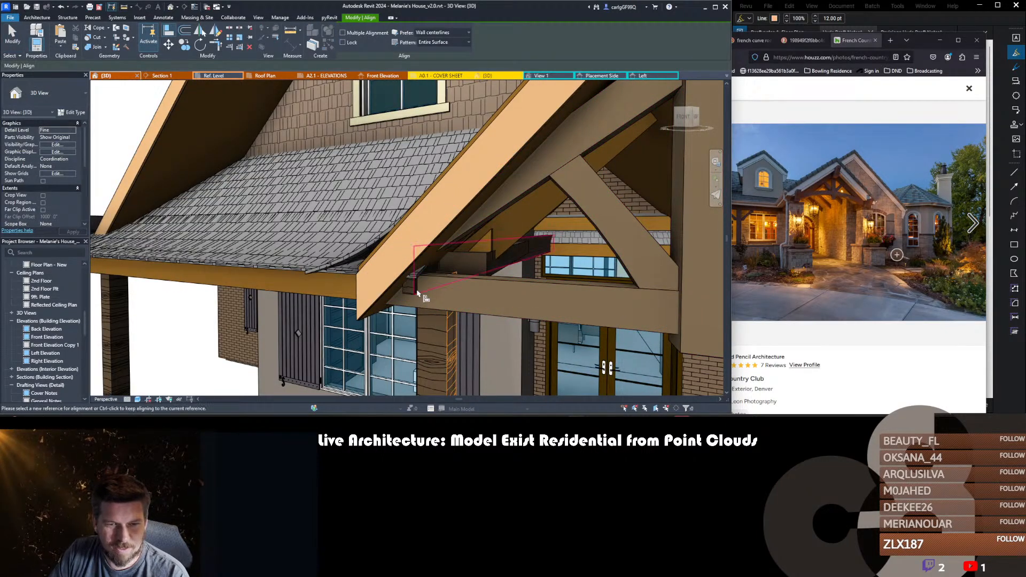
left_click(417, 293)
key("Escape")
key("Escape")
- Try to mirror the glulam beam about its own side face and undo it
left_click(429, 282)
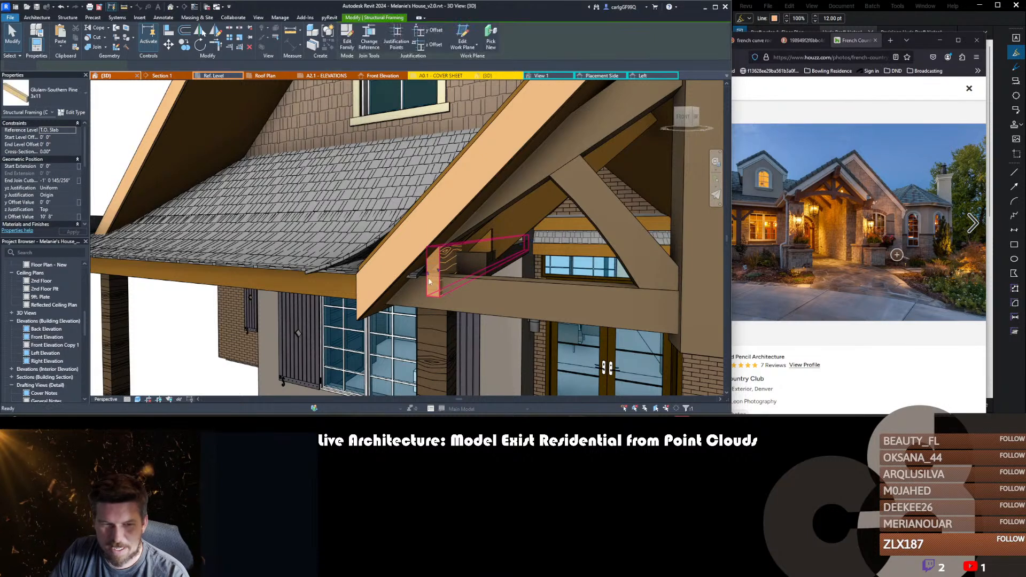
key("m")
key("m")
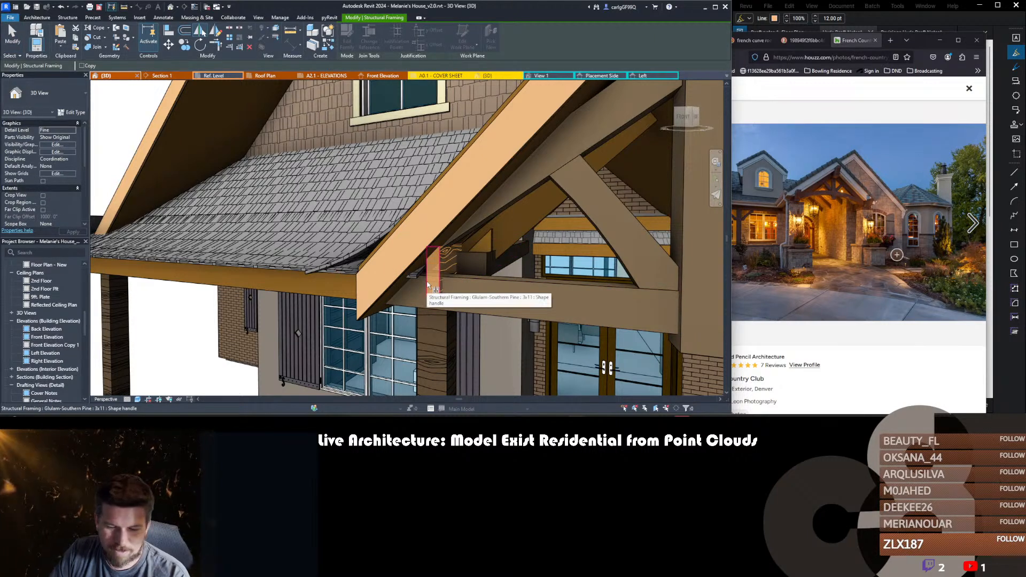
left_click(427, 283)
key("Escape")
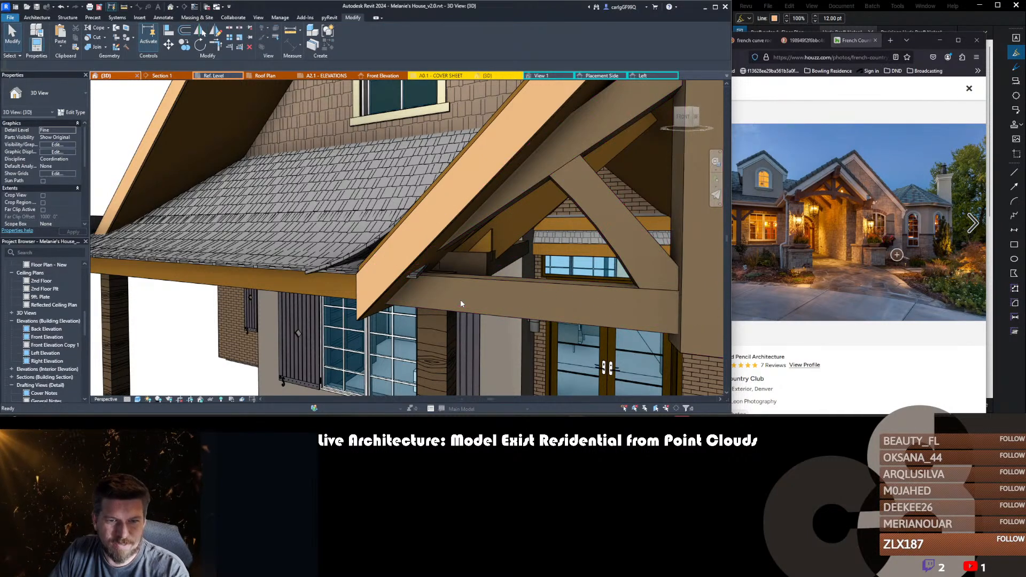
key("ctrl+z")
- Change the glulam side beam above the porch column to the Timber 8x8 type
middle_click_drag(436, 315, 468, 320, "shift")
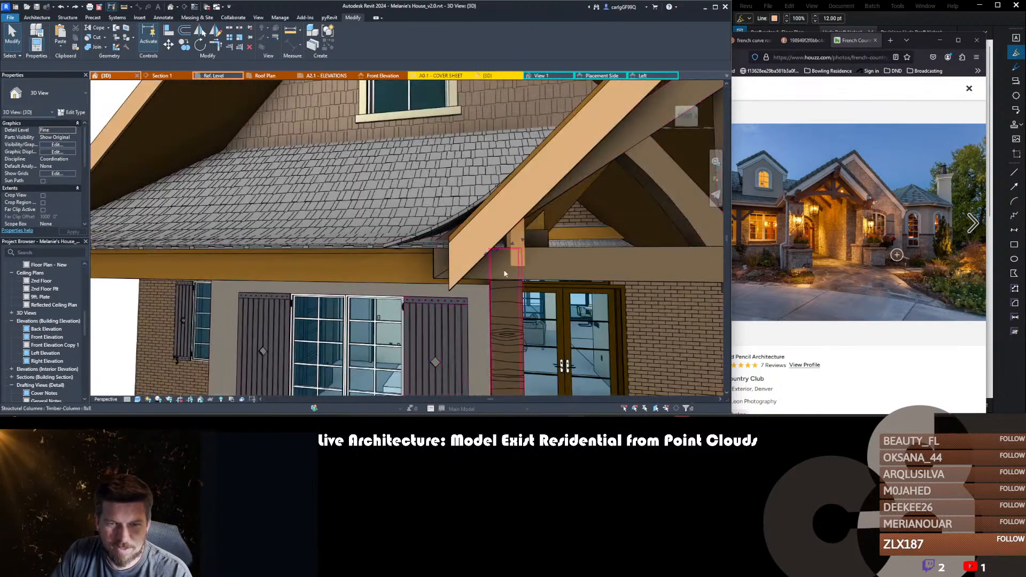
left_click(515, 254)
scroll(515, 251, "up", 3)
left_click(65, 98)
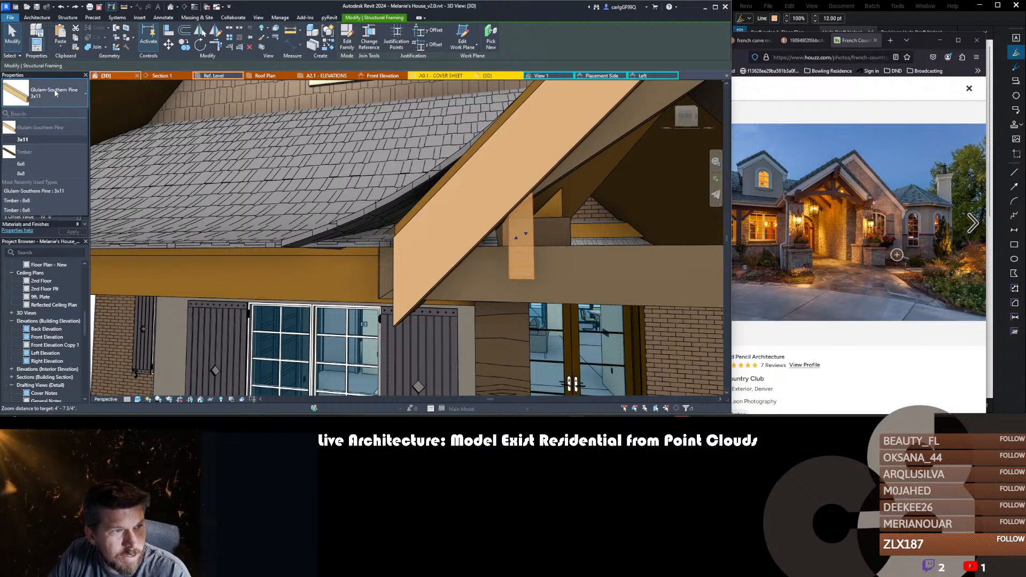
left_click(21, 173)
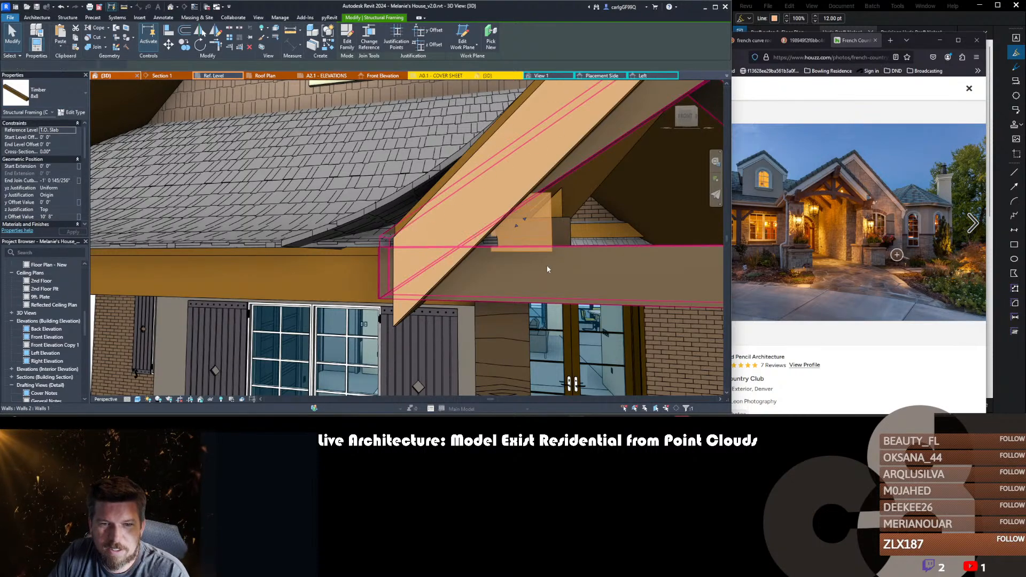
- Align the Timber 8x8 beam's side with the side face of the porch column below it
middle_click_drag(540, 267, 557, 320, "shift")
key("a")
key("l")
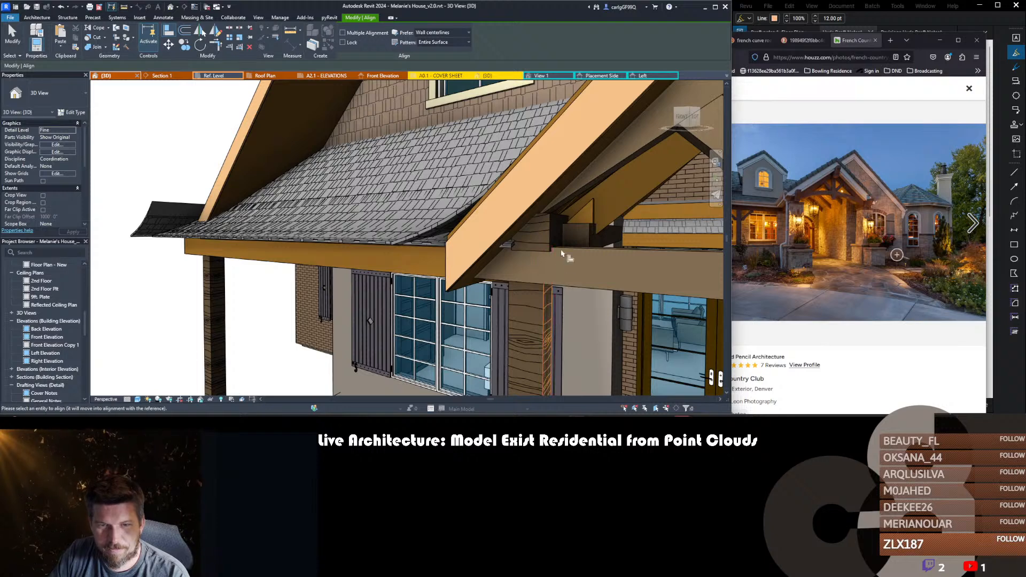
key("Escape")
- Set the timber beam's reference level to 10ft. Plate and its z offset value to 0
left_click(536, 240)
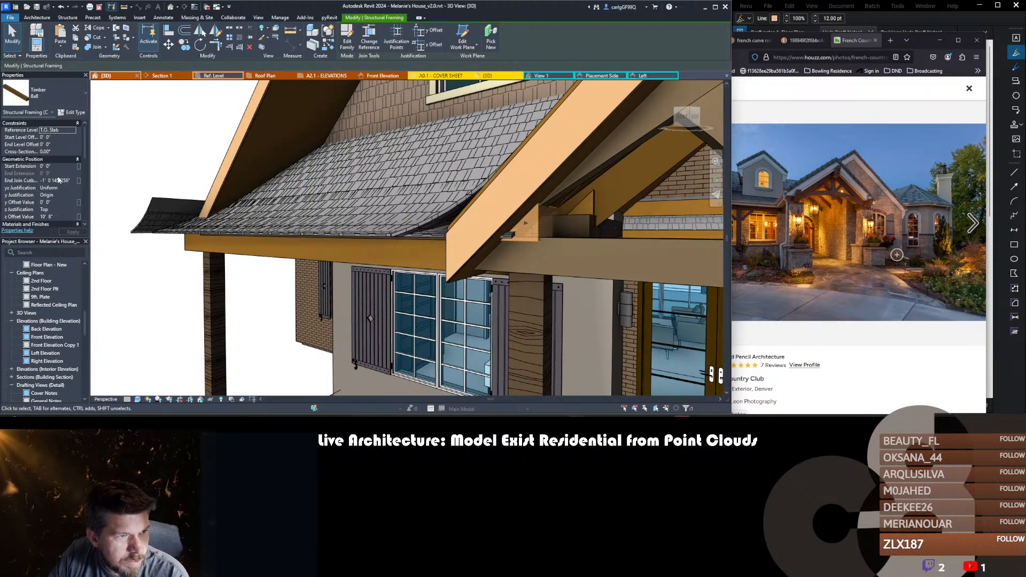
scroll(58, 181, "down", 1)
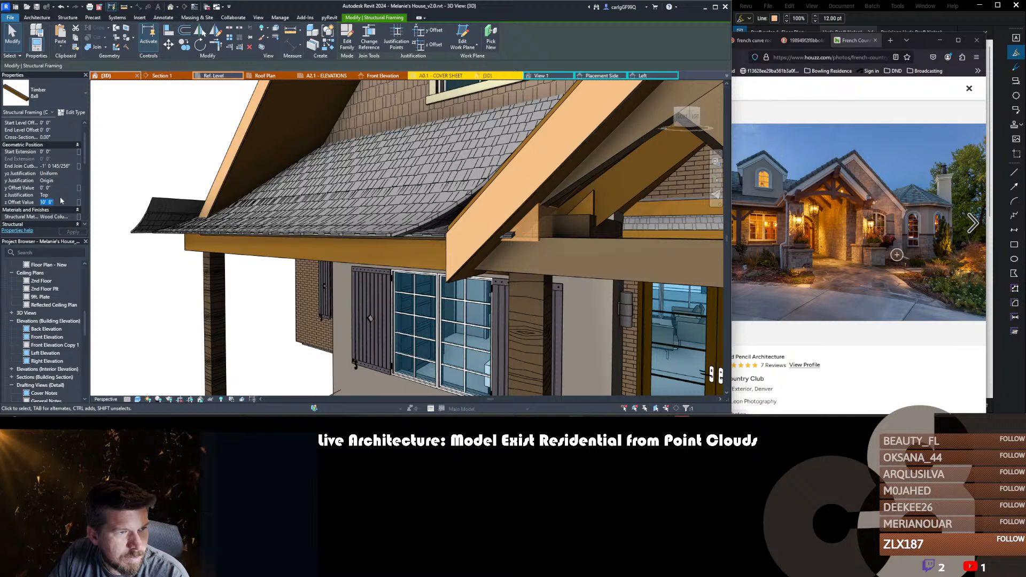
scroll(56, 180, "up", 1)
left_click(69, 130)
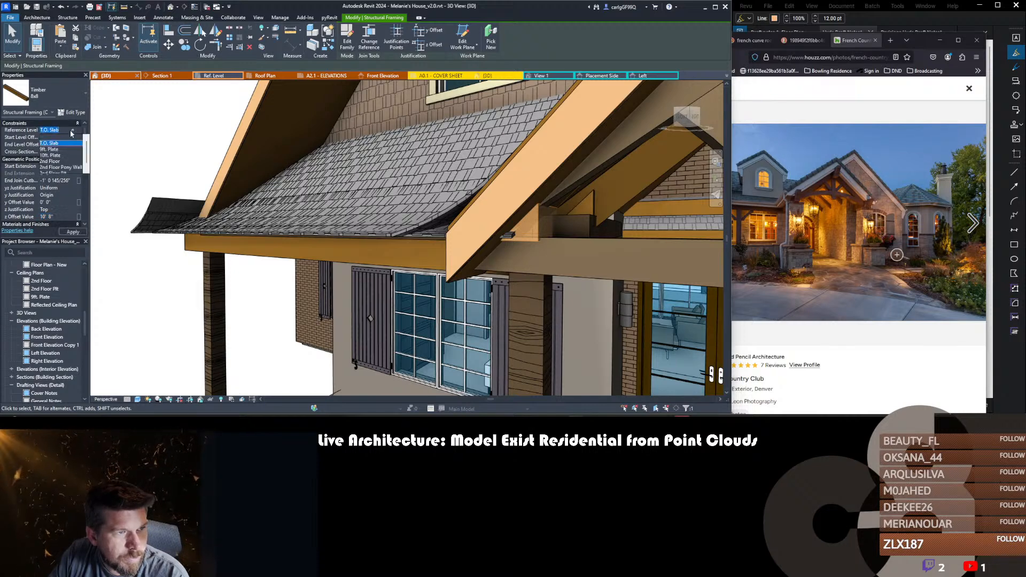
left_click(56, 168)
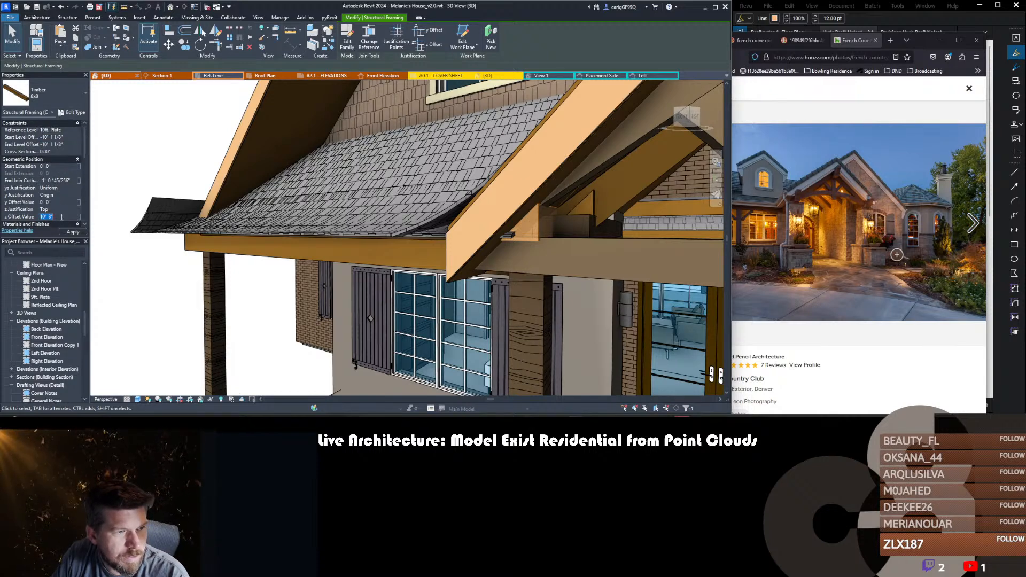
left_click(73, 232)
scroll(502, 191, "down", 4)
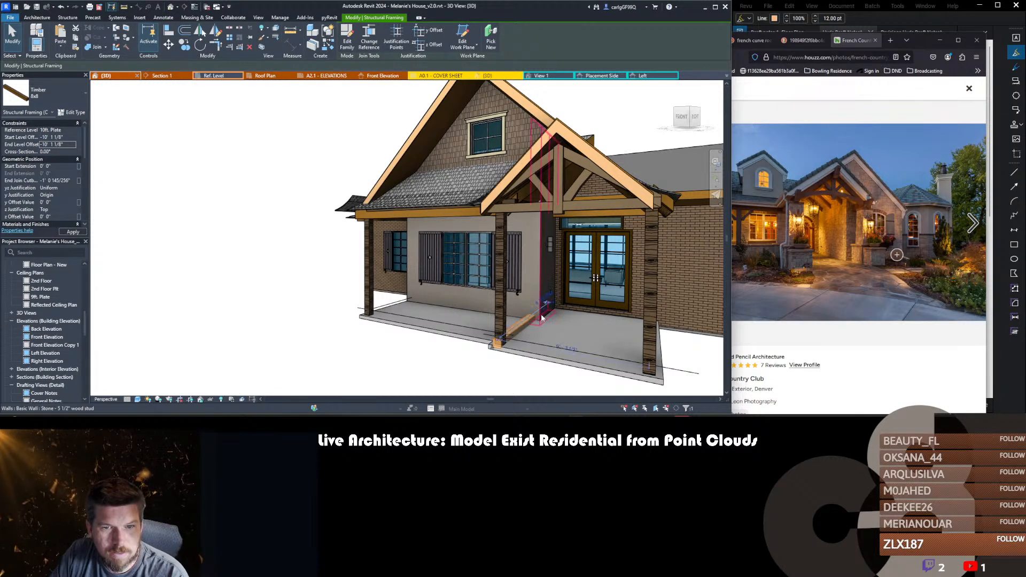
- Set the timber beam's start and end level offsets to 0
left_click(66, 138)
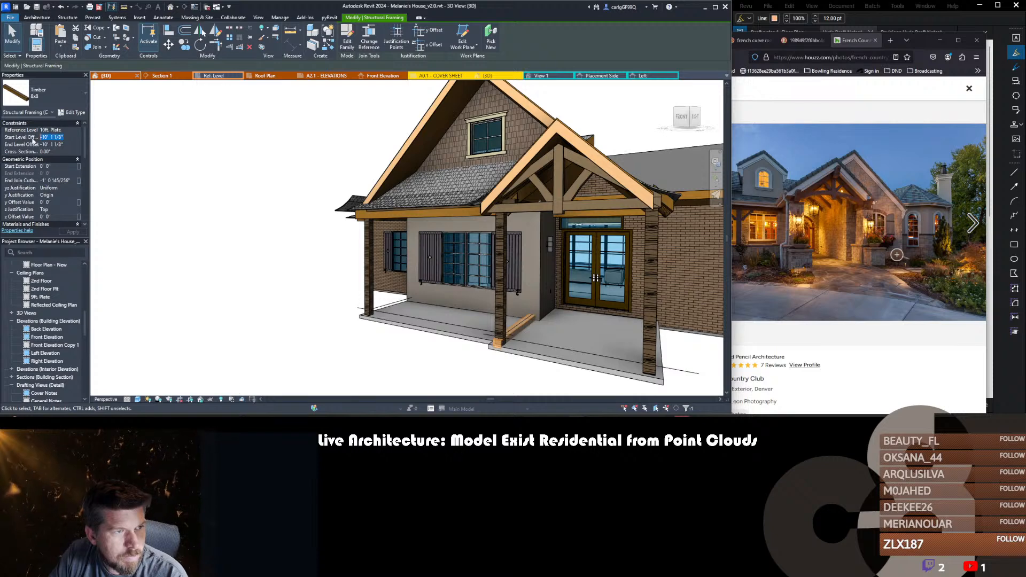
type("0")
key("Return")
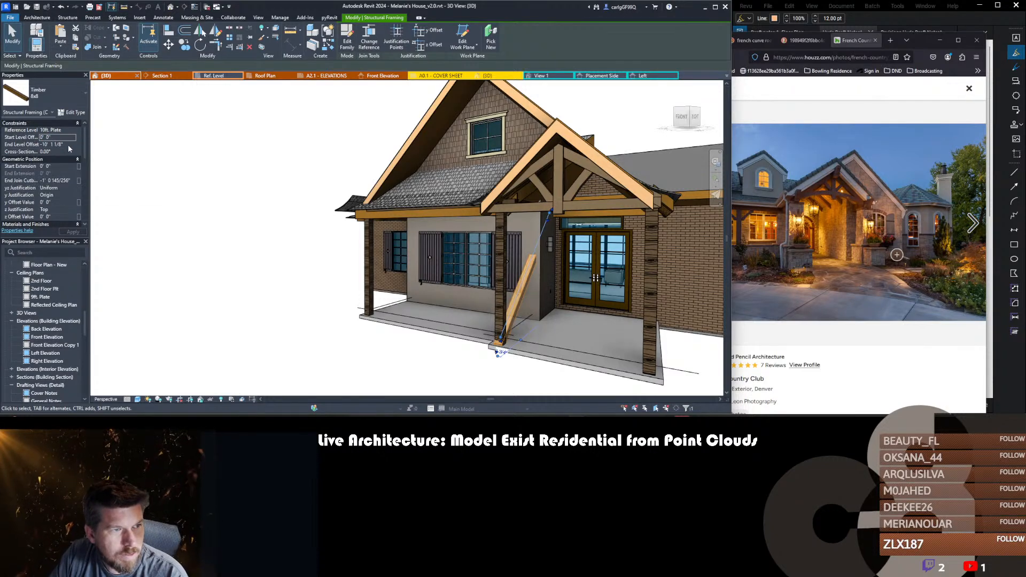
key("Return")
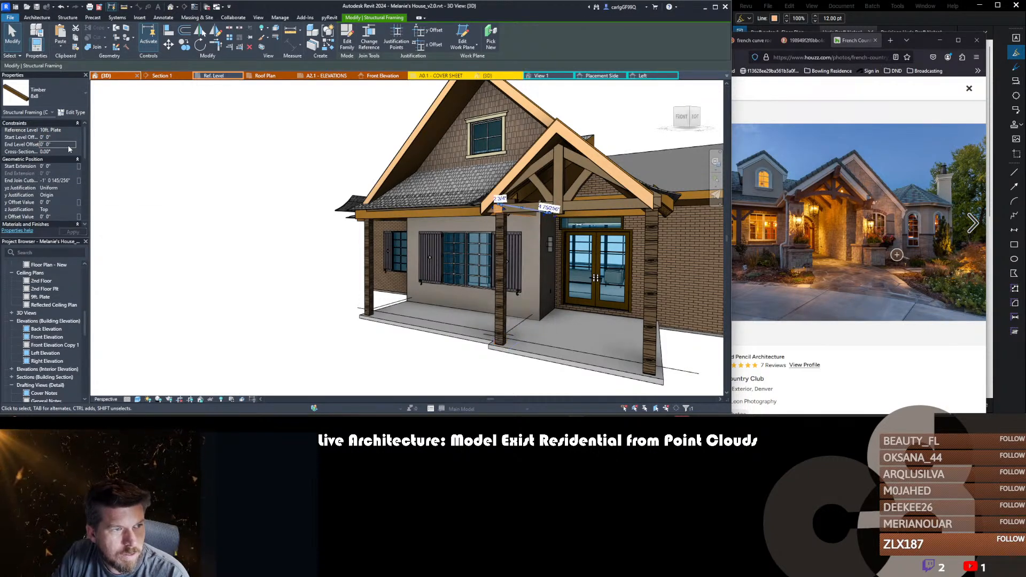
key("Escape")
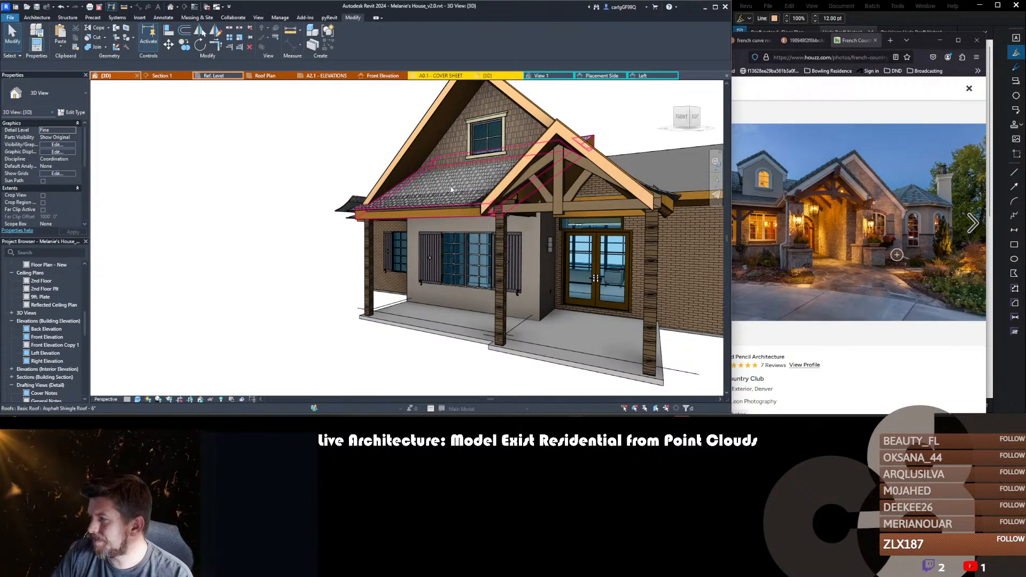
middle_click_drag(498, 238, 559, 173, "shift")
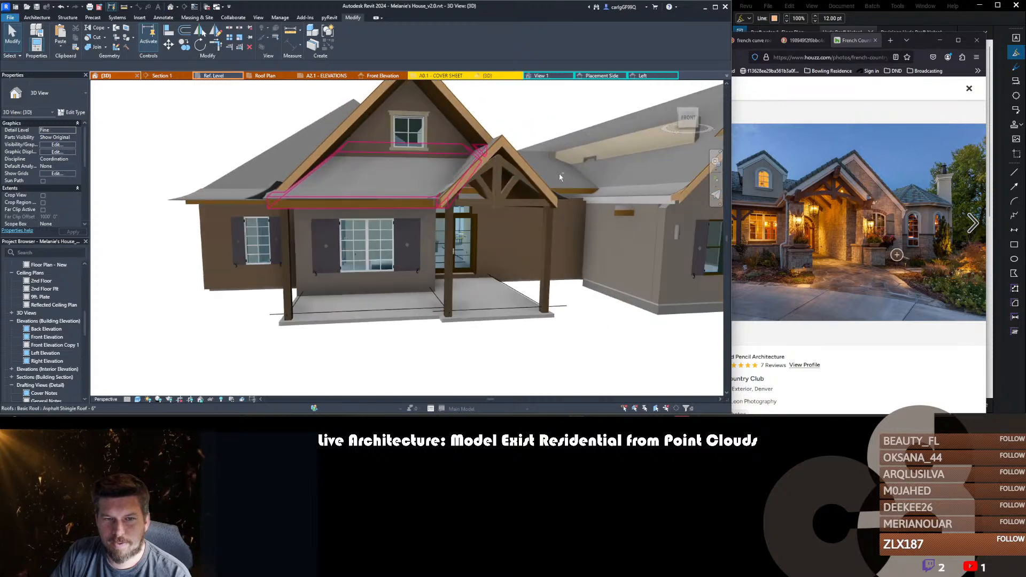
scroll(554, 184, "up", 5)
middle_click_drag(413, 254, 423, 215)
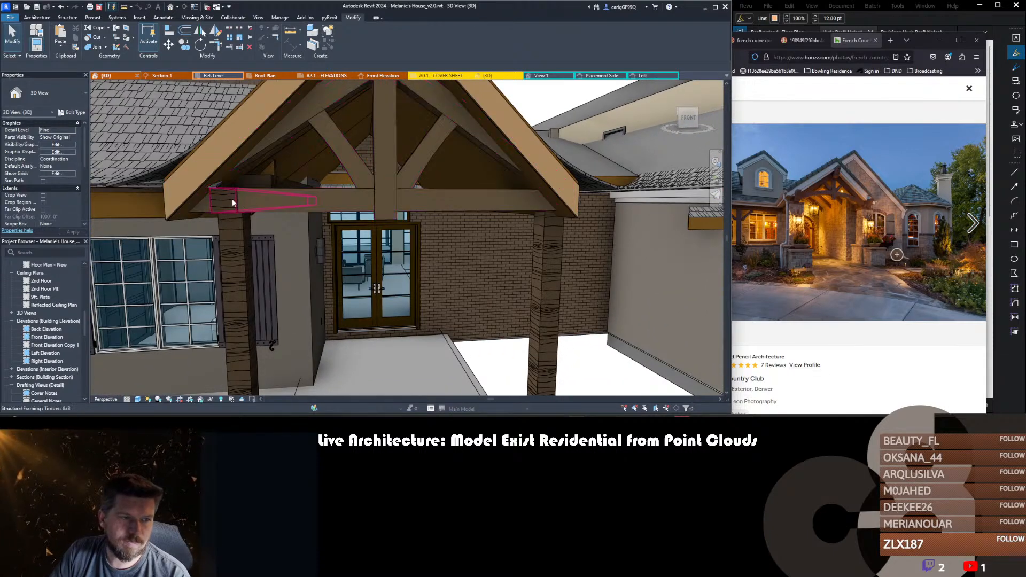
left_click(297, 207)
key("Escape")
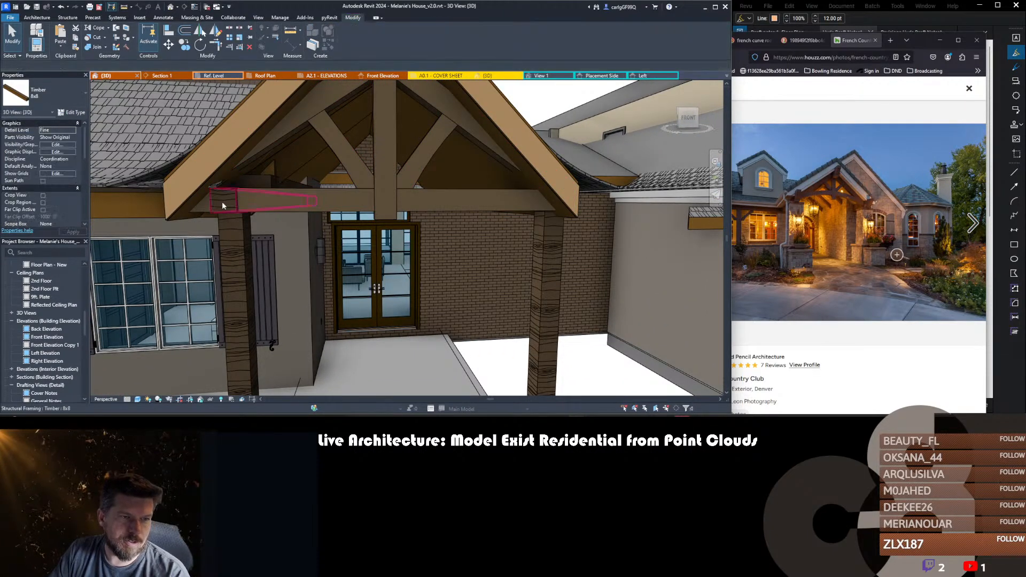
key("a")
key("l")
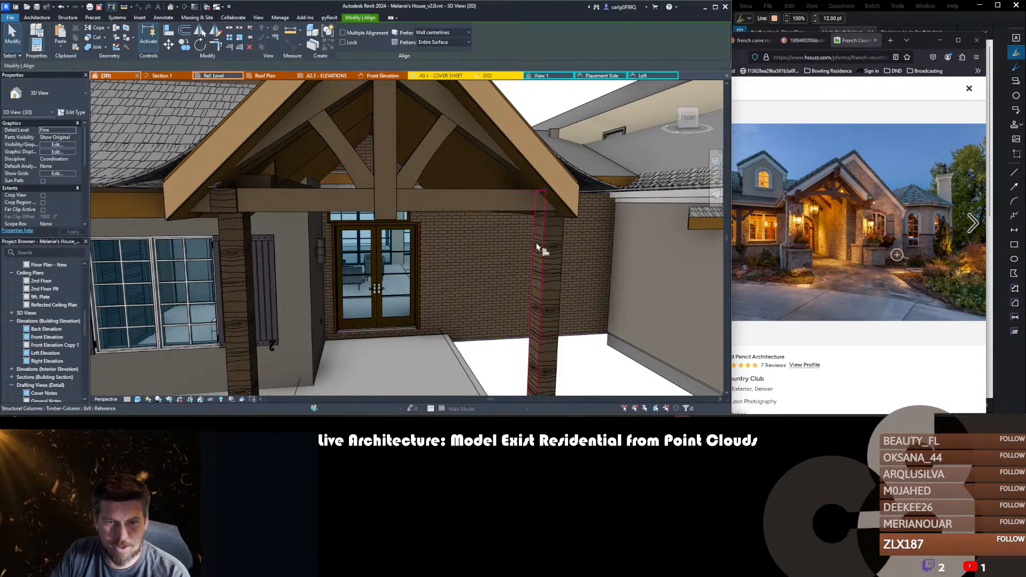
key("Escape")
- Copy the Timber 8x8 side beam onto its own position with a distance of 0
left_click(215, 201)
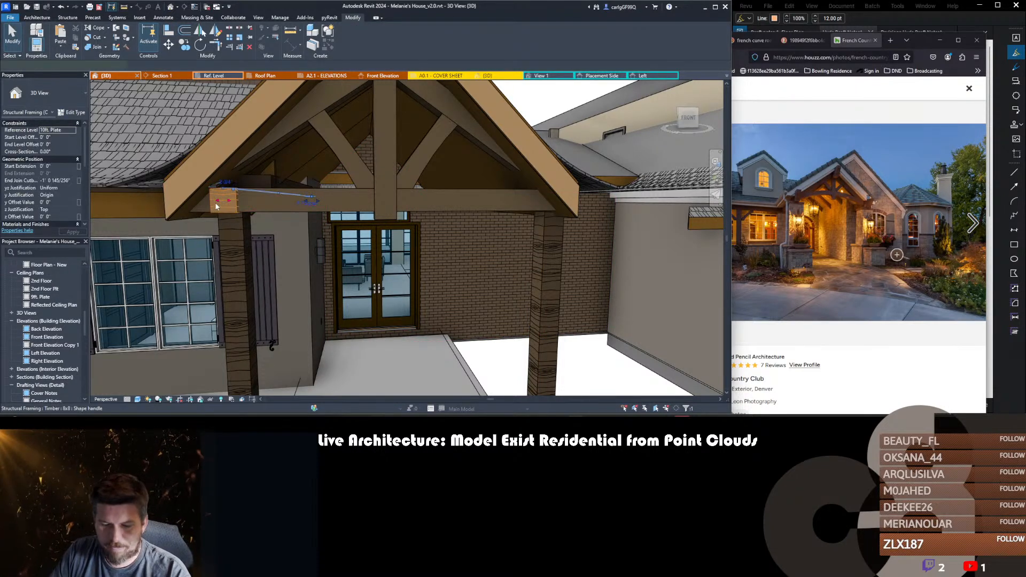
key("m")
key("v")
left_click(216, 205)
type("0")
key("Return")
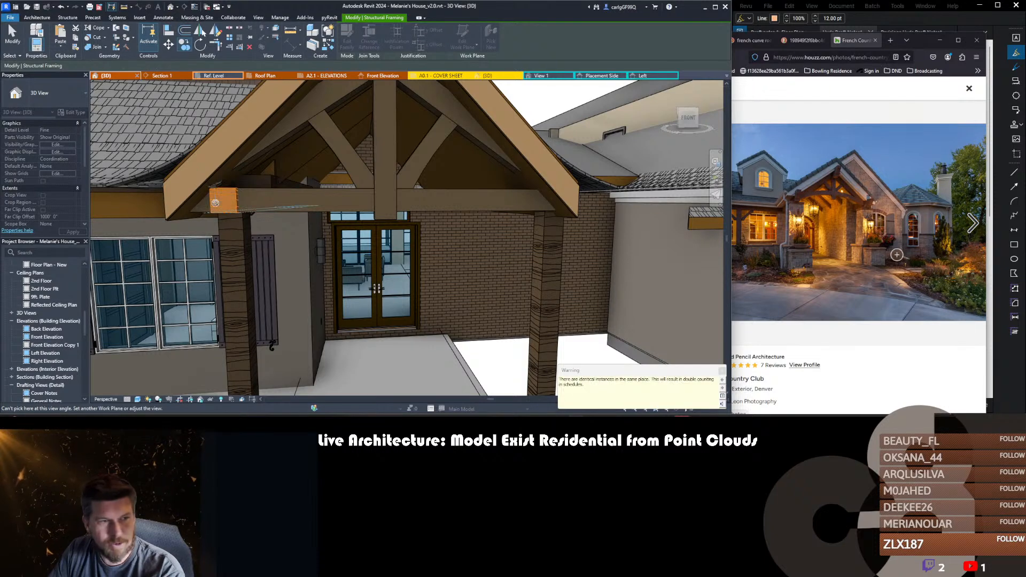
- Align the copied Timber 8x8 beam's side with the inner side face of the opposite porch column
key("a")
key("l")
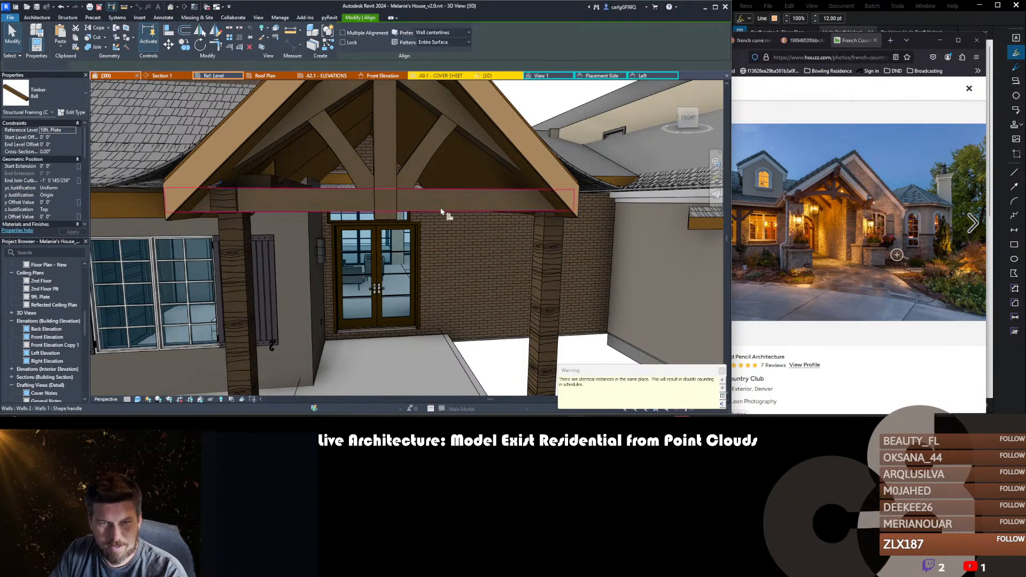
key("Escape")
key("Escape")
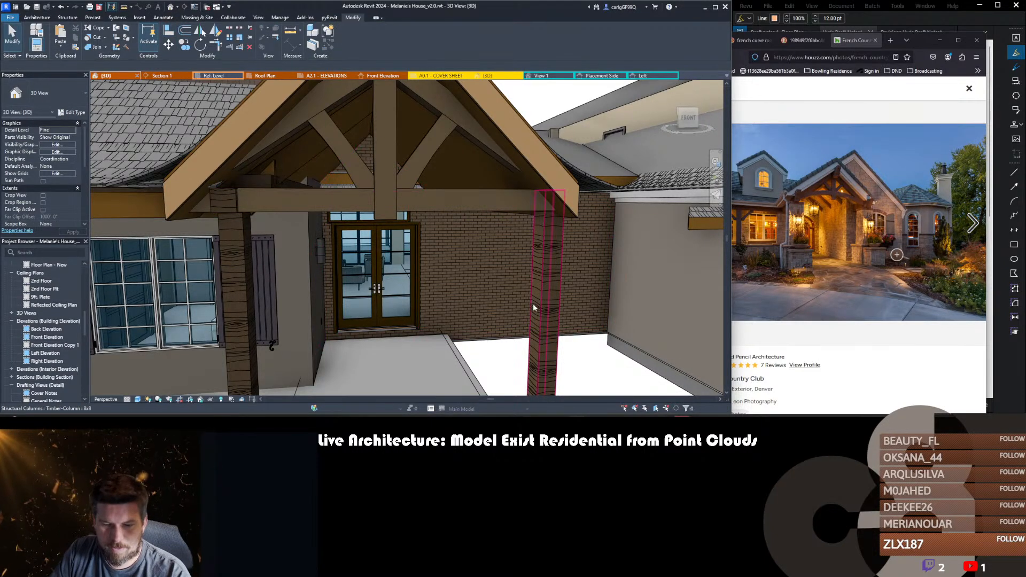
key("l")
left_click(538, 306)
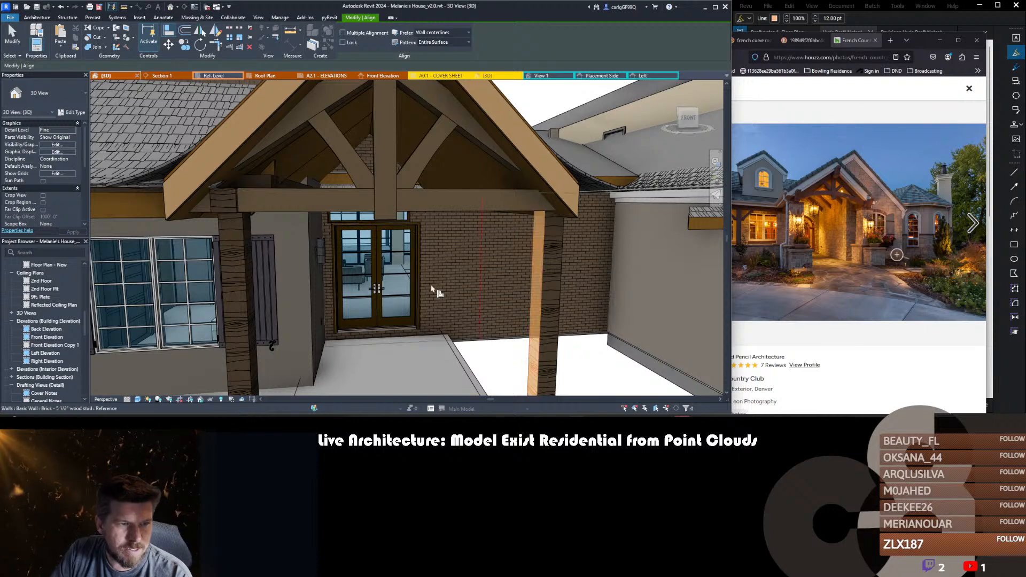
left_click(212, 209)
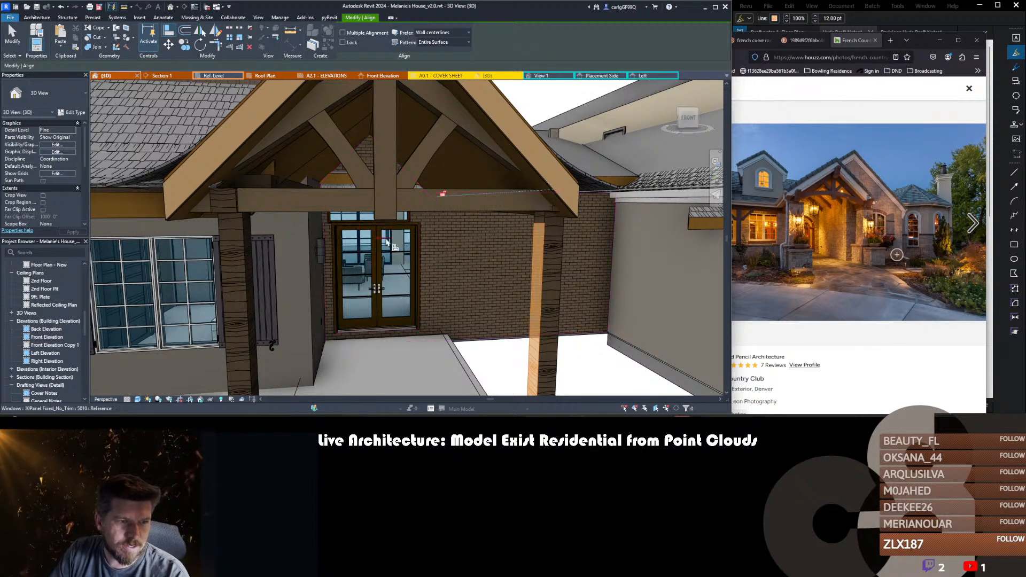
key("Escape")
key("Escape")
- Examine the porch truss, side beams and columns of the front entry from several 3D viewpoints
scroll(553, 209, "down", 5)
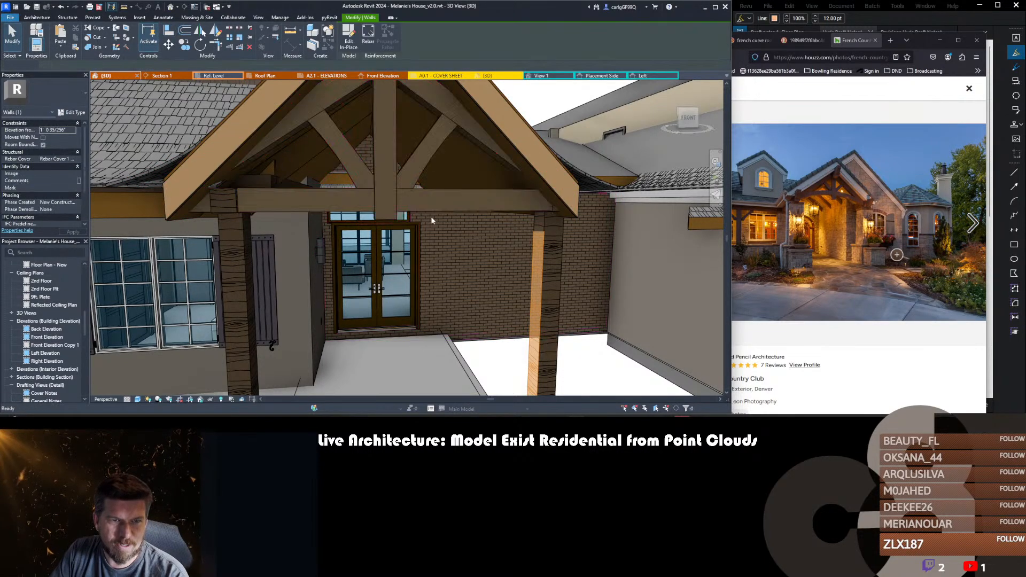
scroll(289, 189, "up", 8)
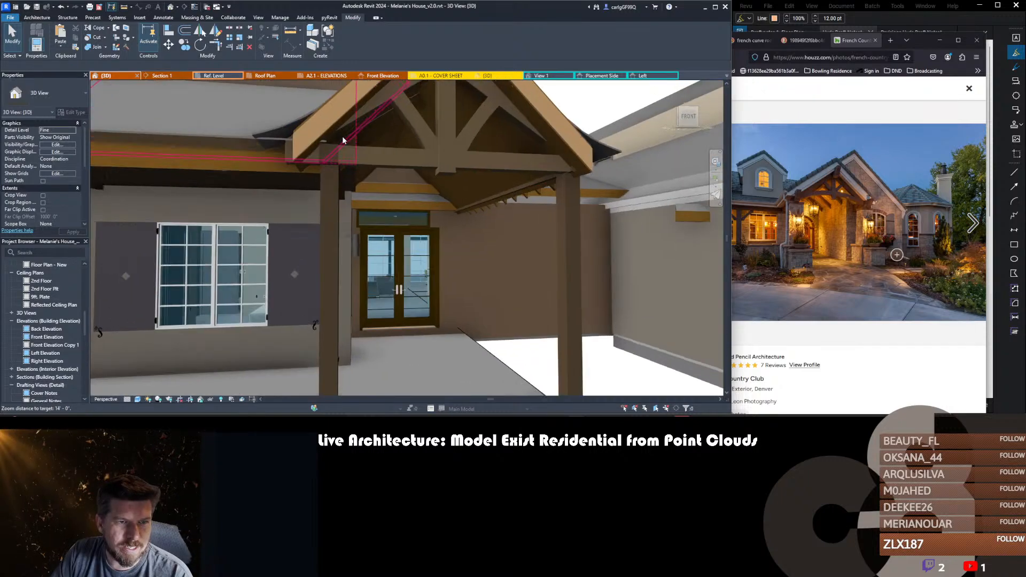
scroll(310, 184, "down", 5)
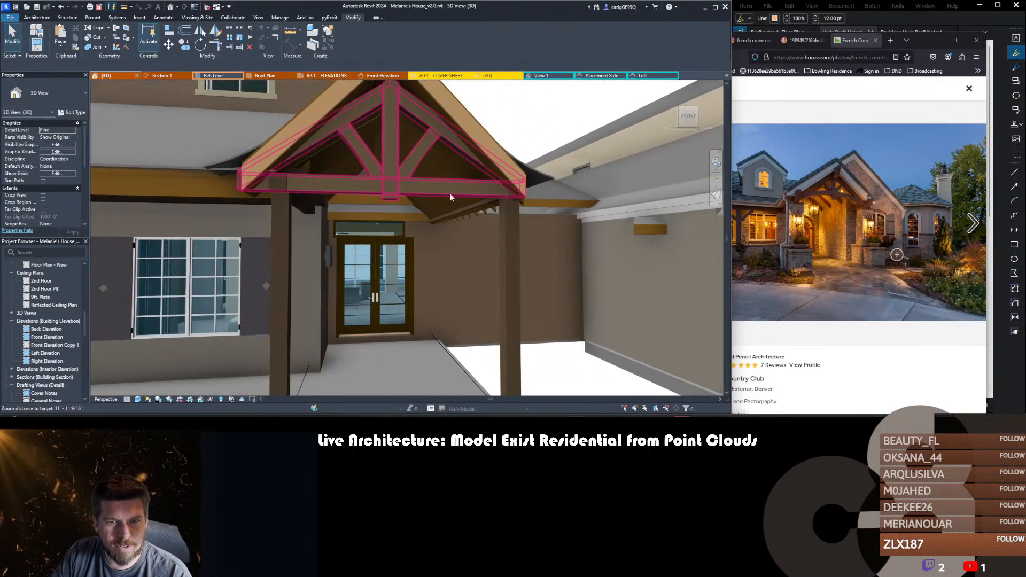
scroll(429, 235, "down", 3)
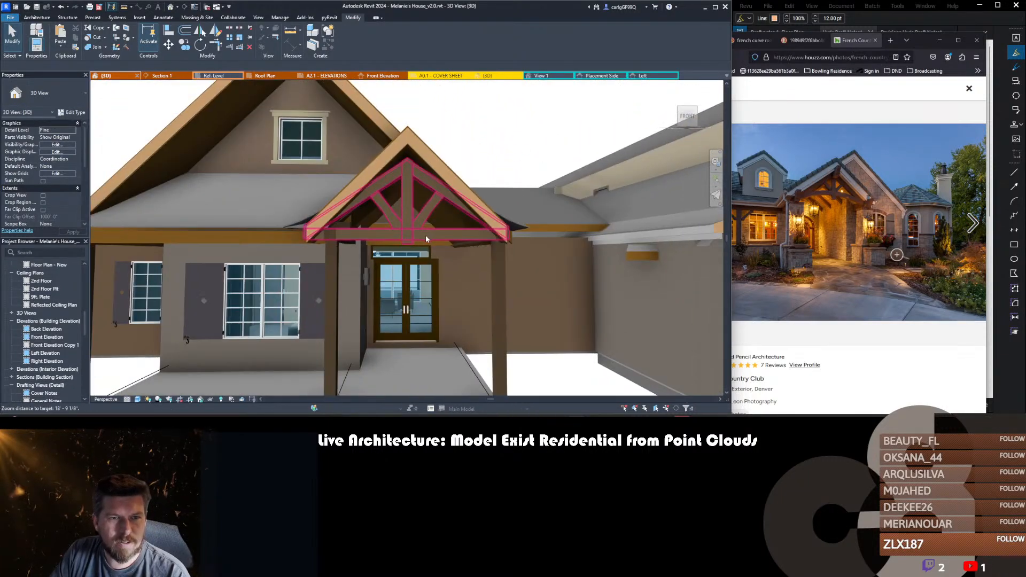
middle_click_drag(425, 235, 385, 263, "shift")
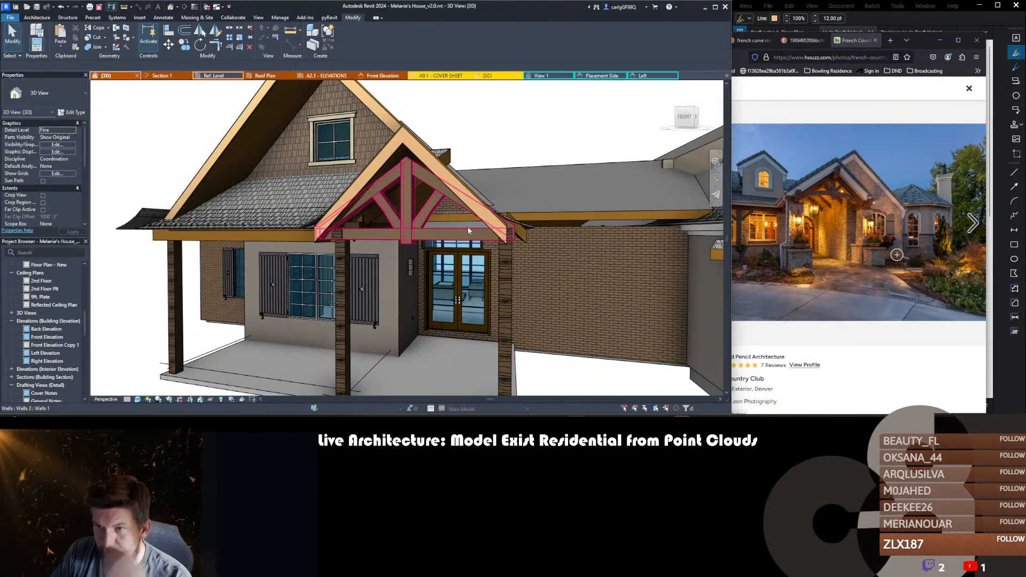
scroll(456, 216, "up", 5)
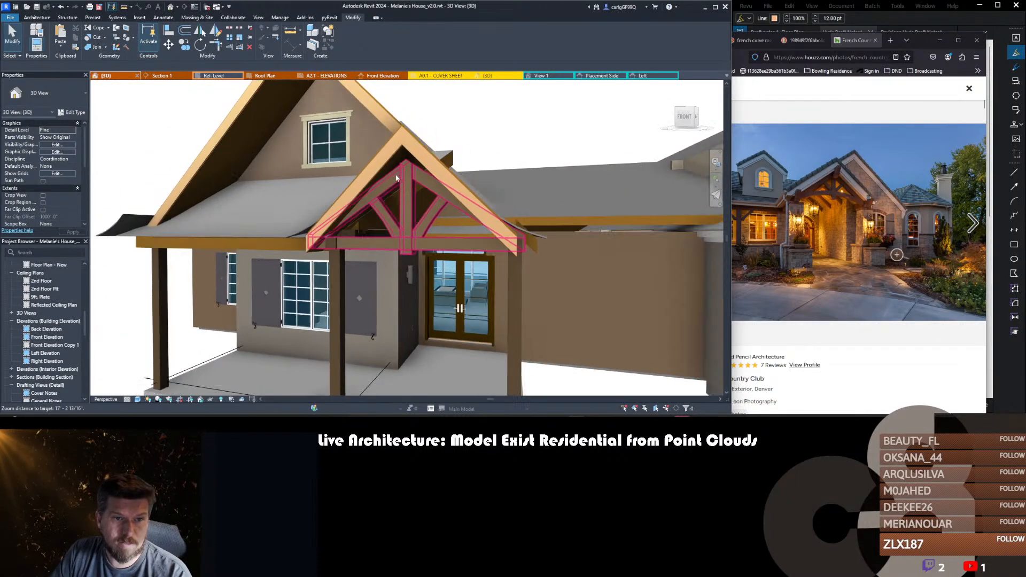
middle_click_drag(455, 217, 466, 238, "shift")
scroll(405, 163, "up", 1)
scroll(406, 162, "down", 2)
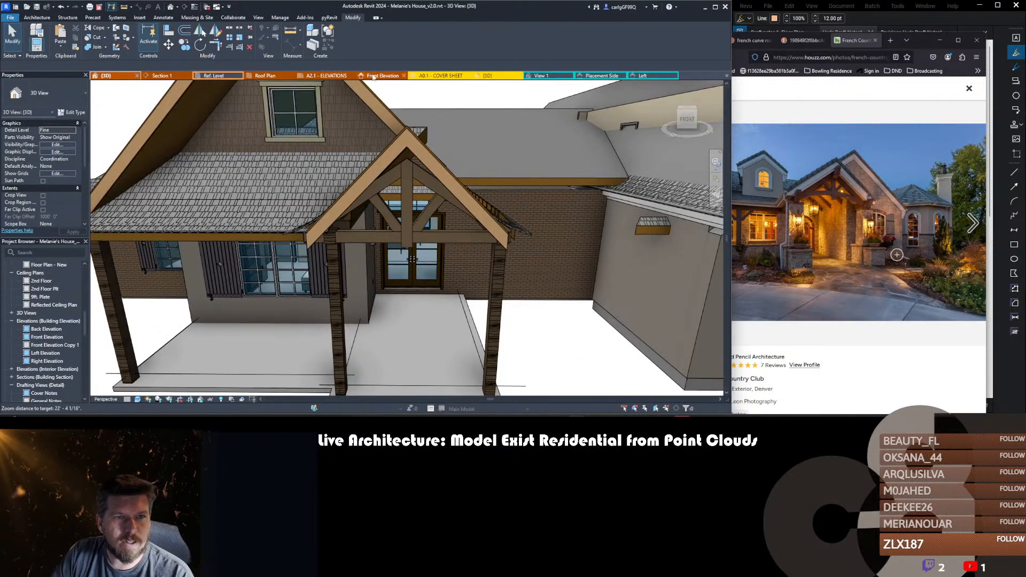
- In the Front Elevation, copy the porch truss horizontally to a spot above the shuttered window beside the entry
left_click(362, 75)
scroll(500, 162, "down", 2)
scroll(500, 161, "up", 4)
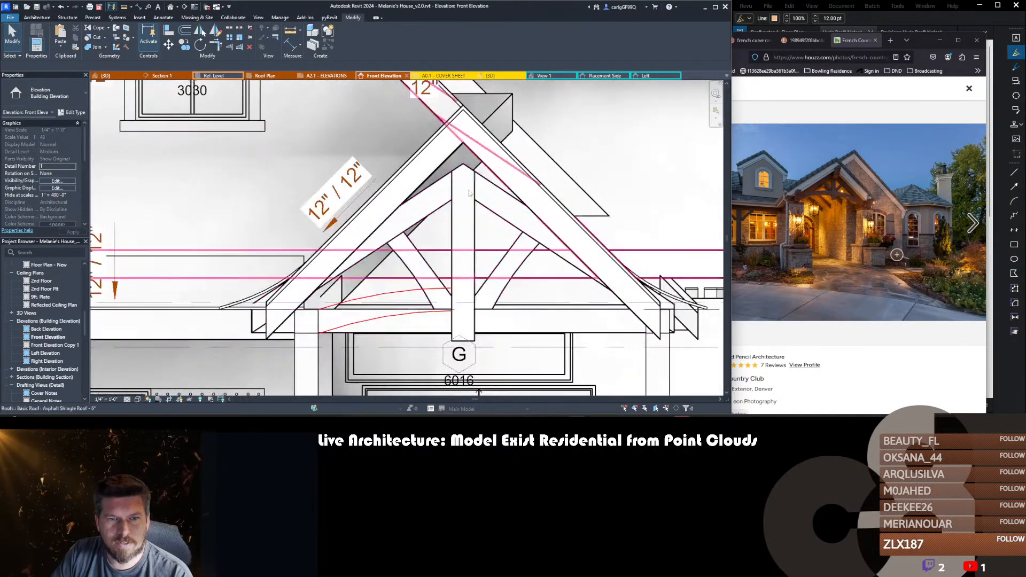
left_click(464, 169)
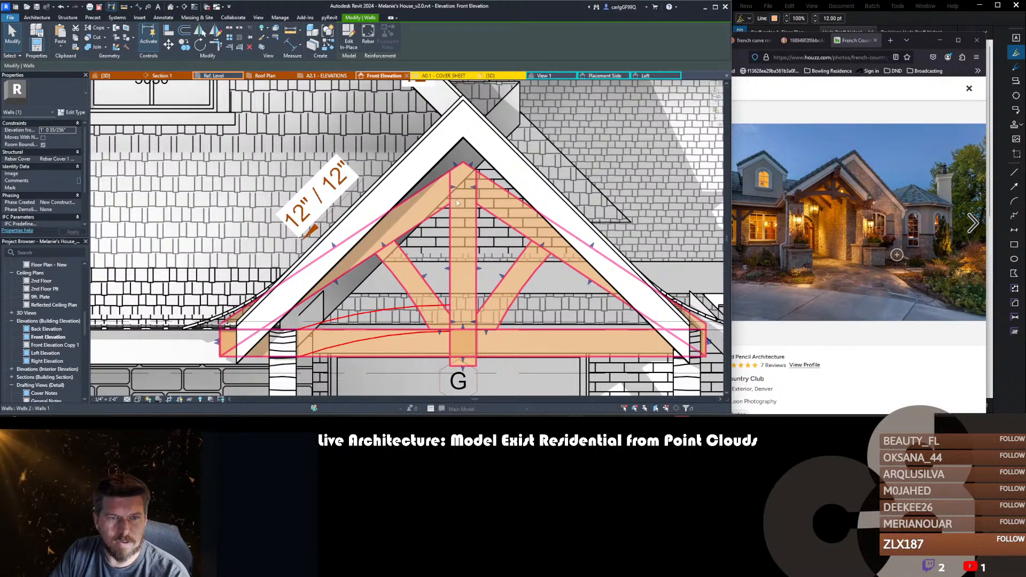
scroll(456, 203, "down", 2)
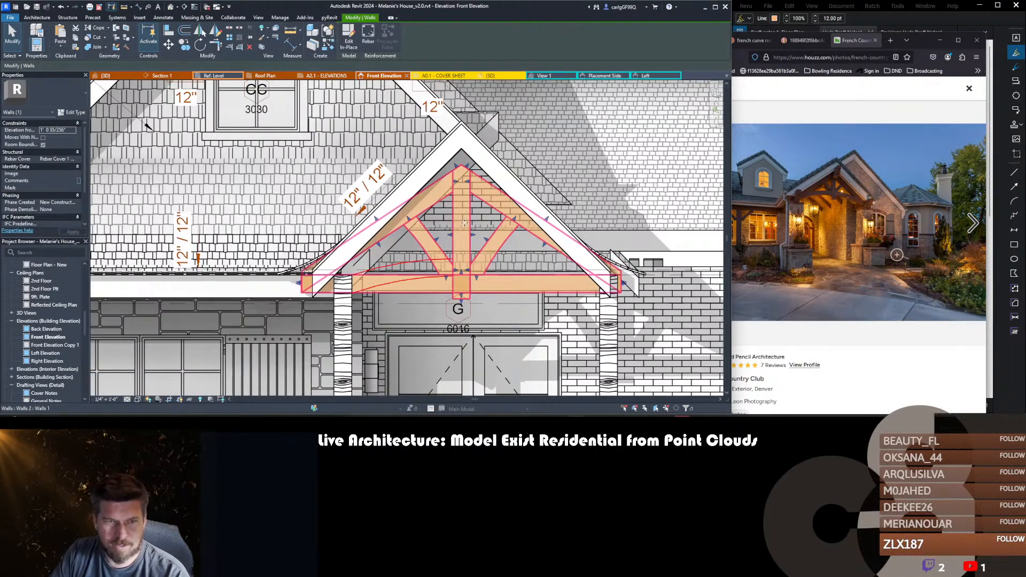
scroll(455, 207, "down", 4)
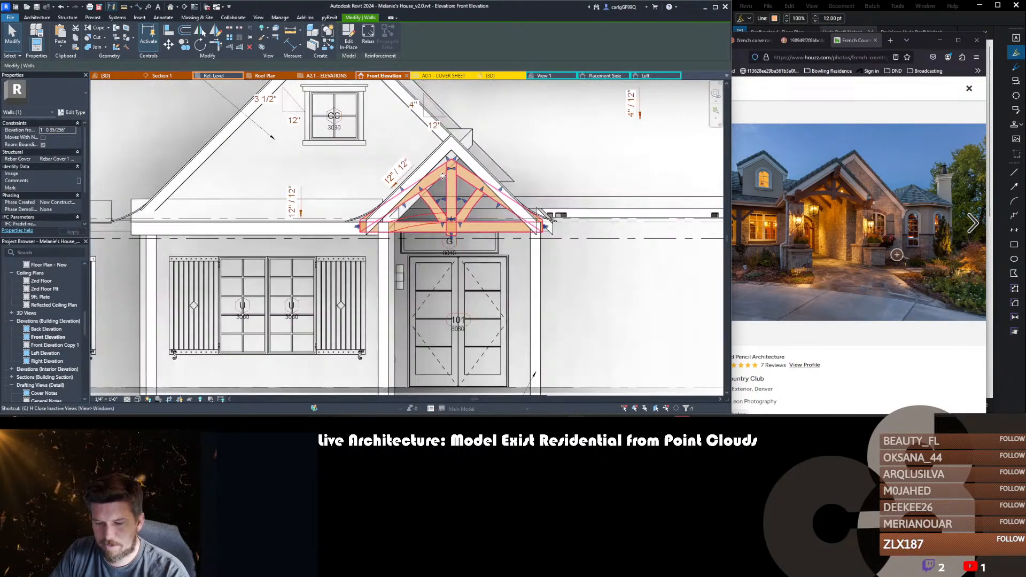
left_click(450, 193)
left_click(245, 193)
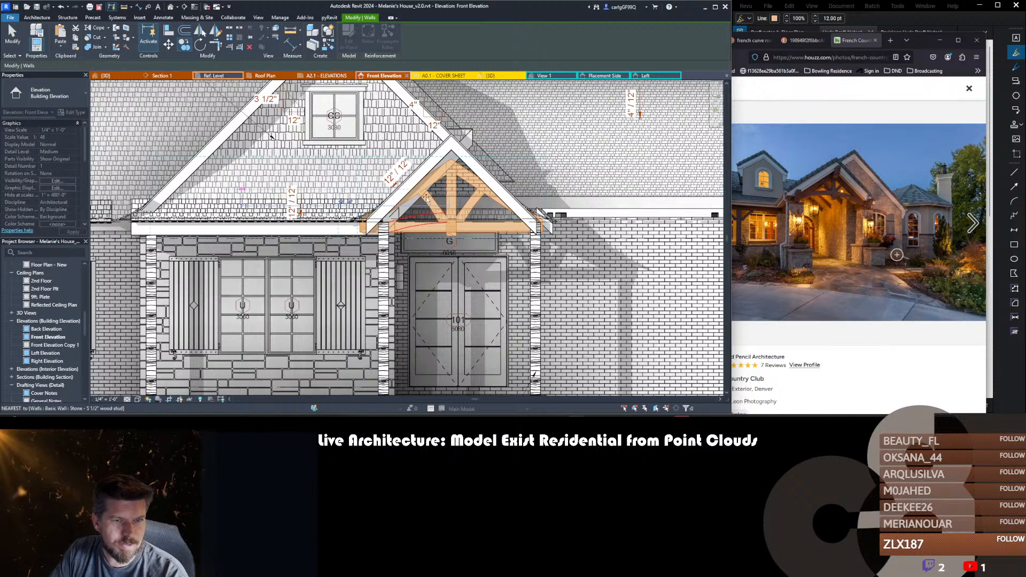
- Search the keyboard shortcut assignments for "edit in" to find the Edit In-Place command
left_click(451, 176)
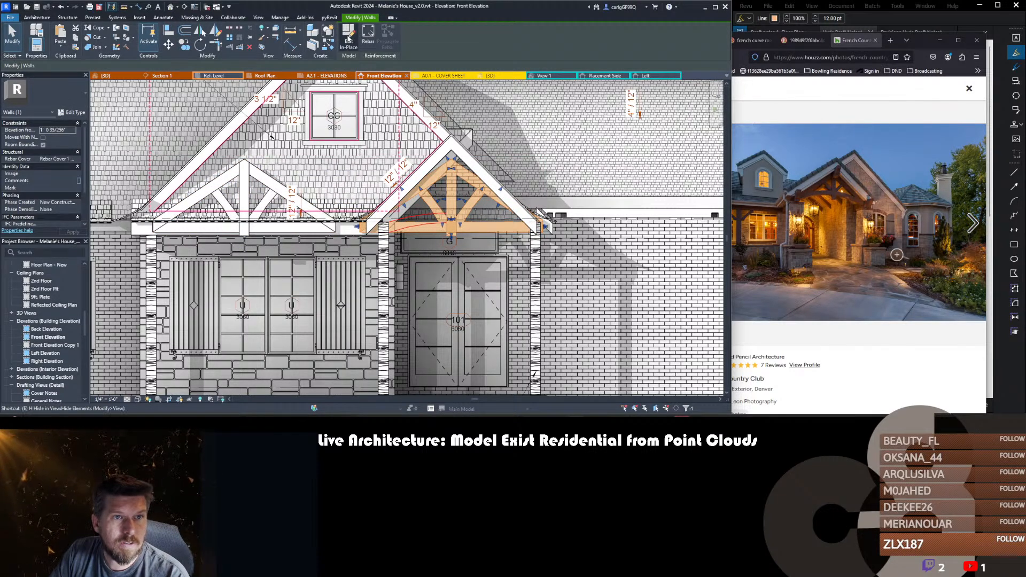
key("Escape")
type("ks")
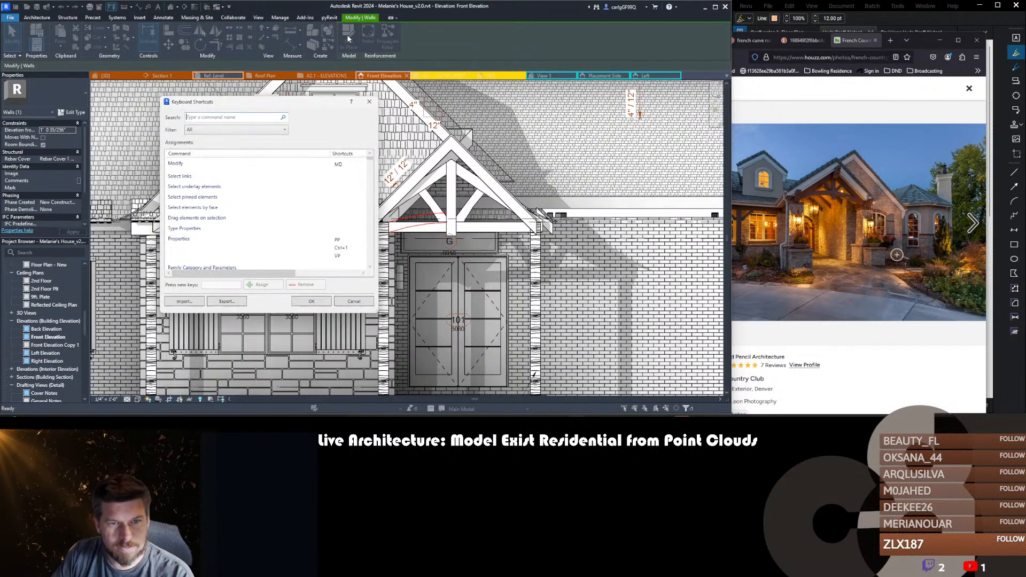
type("edit")
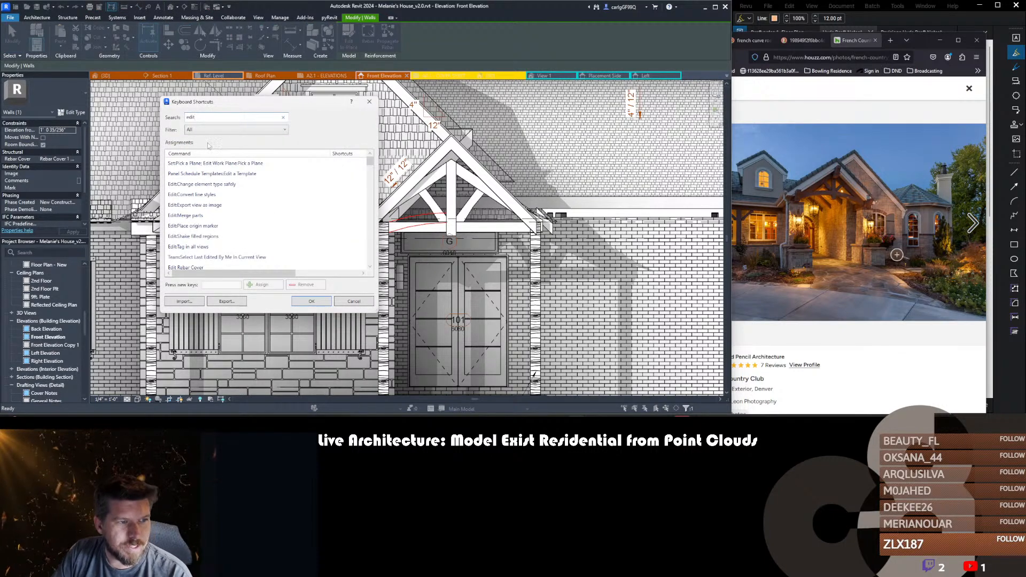
left_click(212, 163)
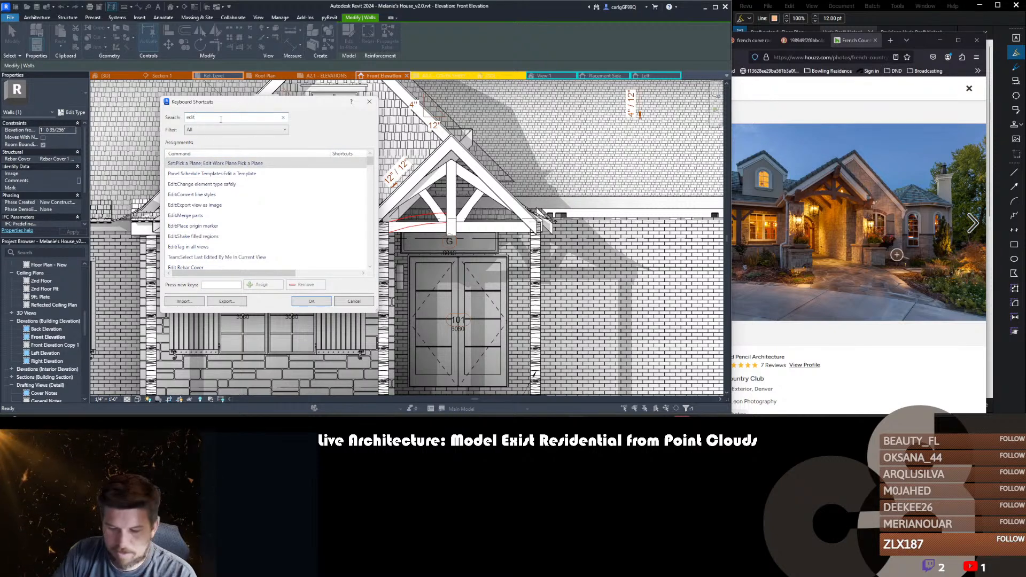
type("-")
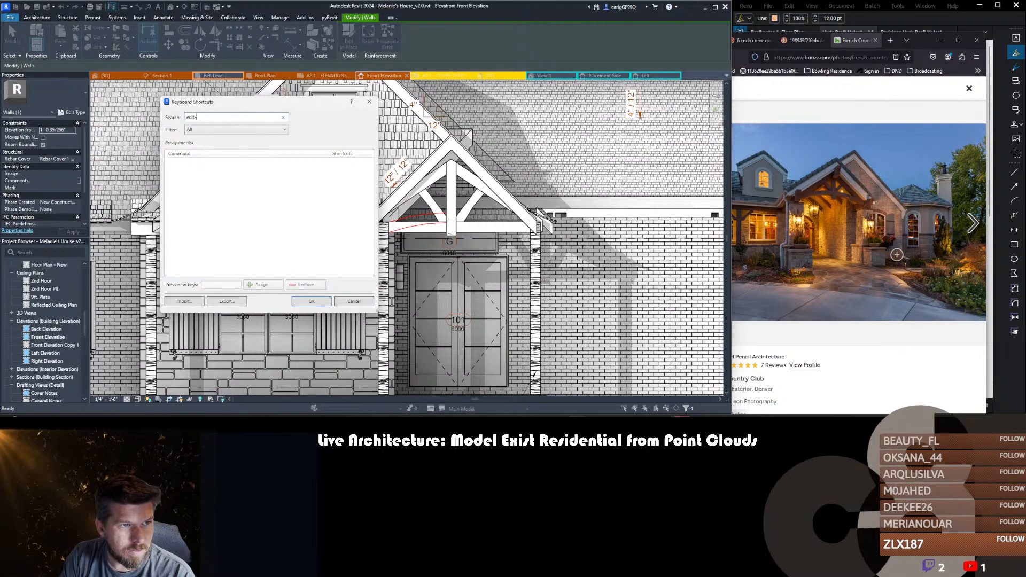
key("BackSpace")
type("in pl")
key("BackSpace")
key("BackSpace")
key("BackSpace")
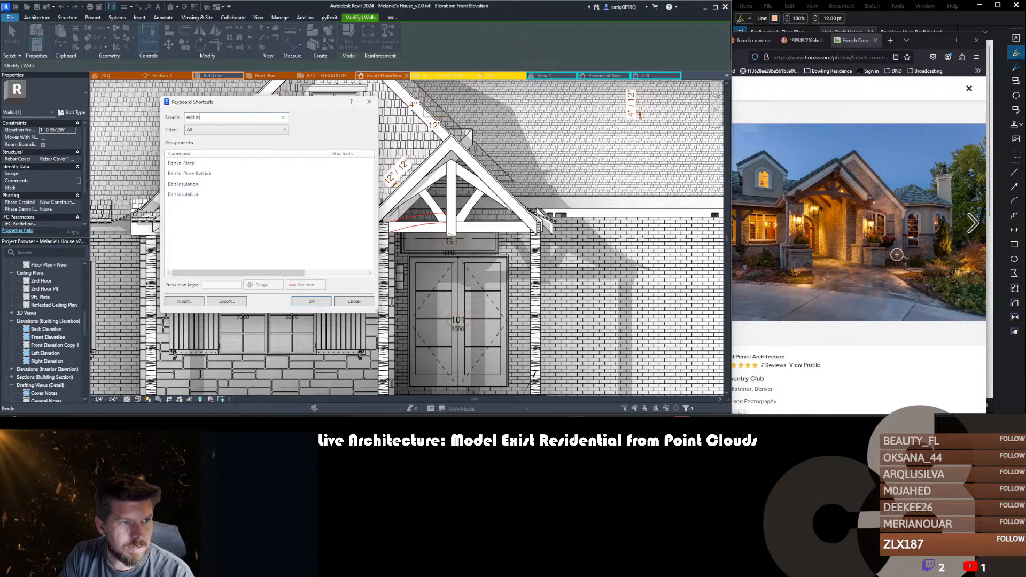
- Assign the shortcut EE to the Edit In-Place command and accept the duplicate assignment
left_click(201, 164)
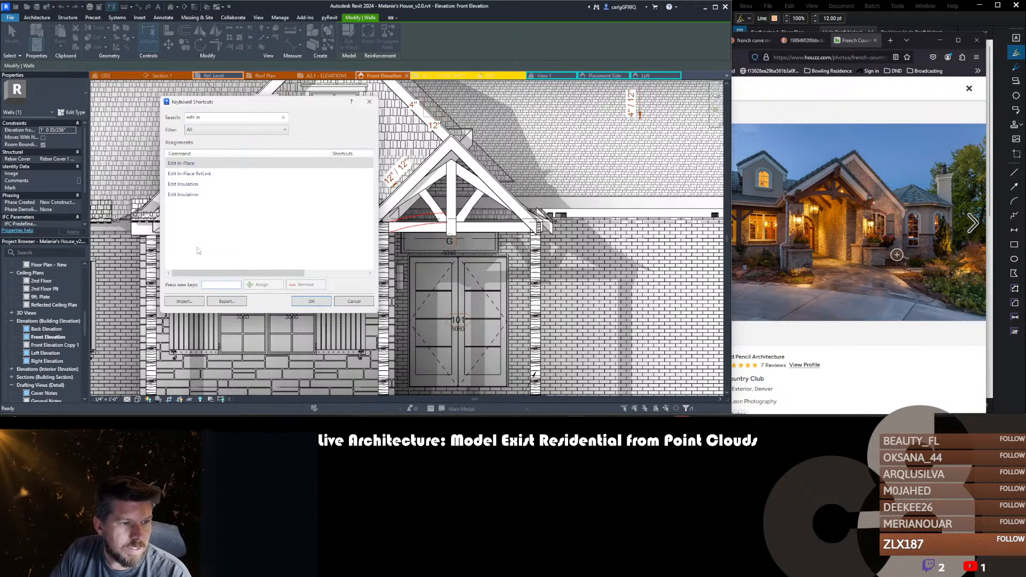
type("EE")
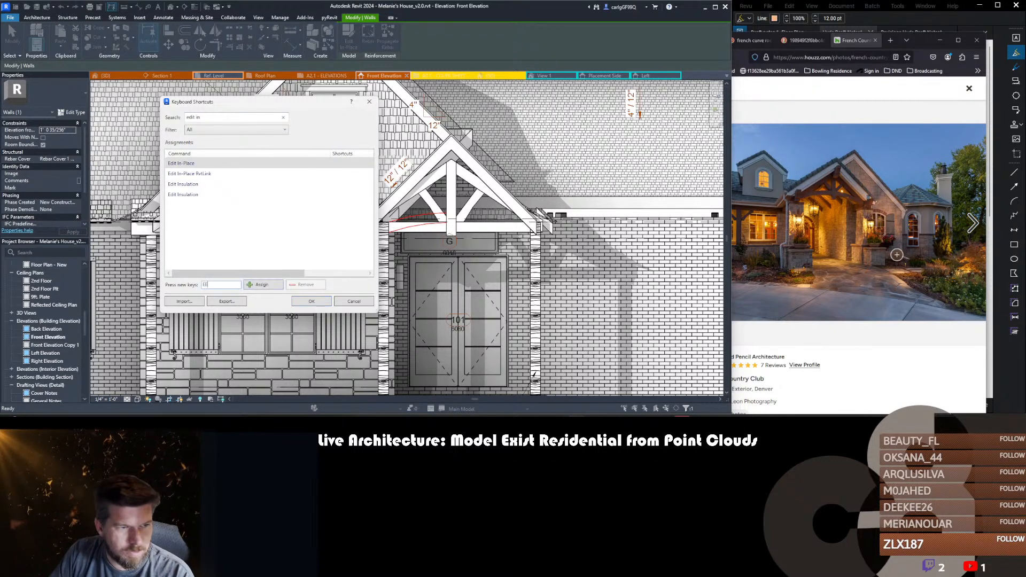
left_click(260, 284)
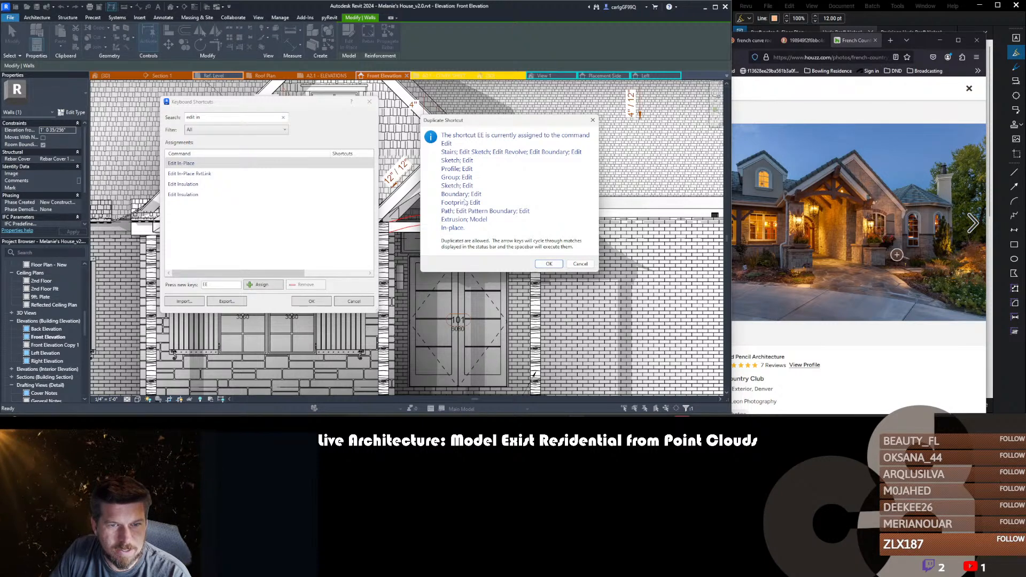
left_click(547, 263)
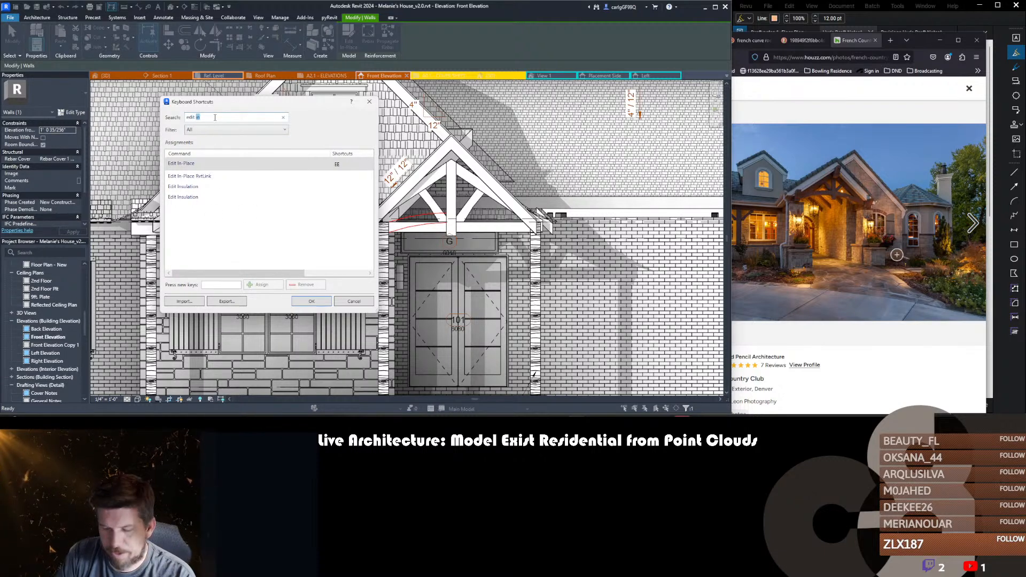
- Review the shortcuts assigned to the other edit commands and close the shortcut assignments
key("BackSpace")
key("BackSpace")
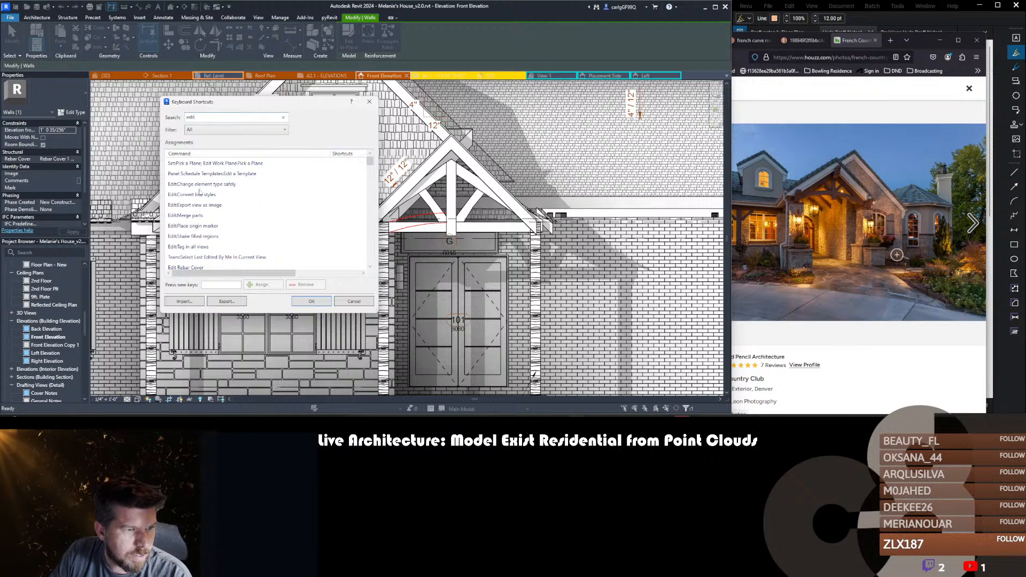
scroll(197, 229, "down", 5)
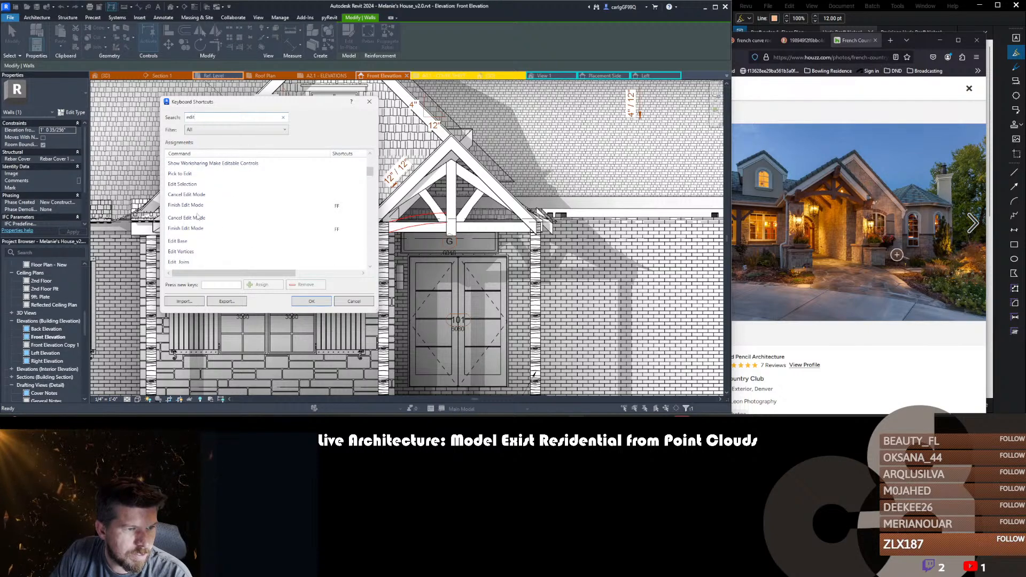
left_click(189, 207)
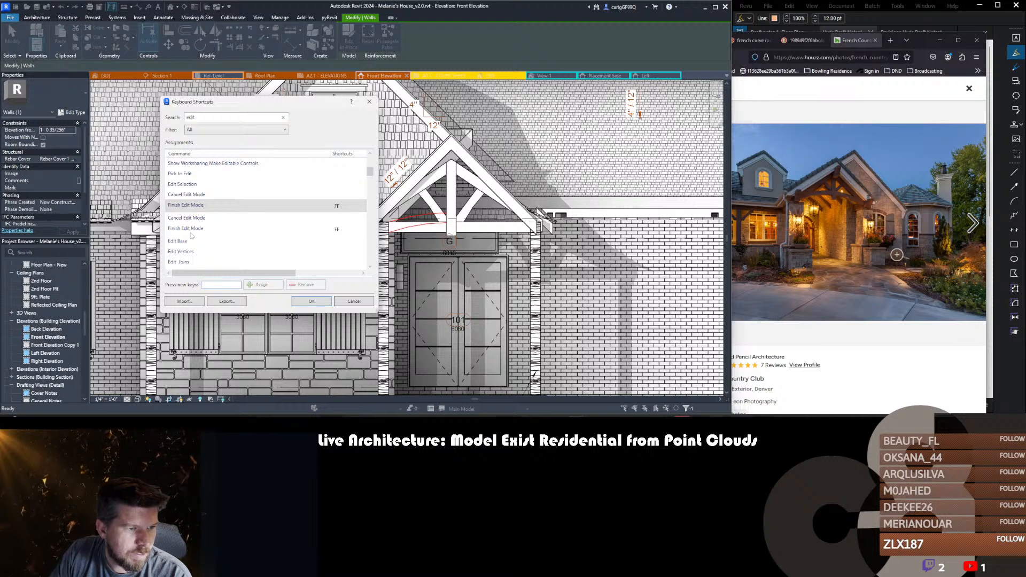
scroll(193, 238, "down", 3)
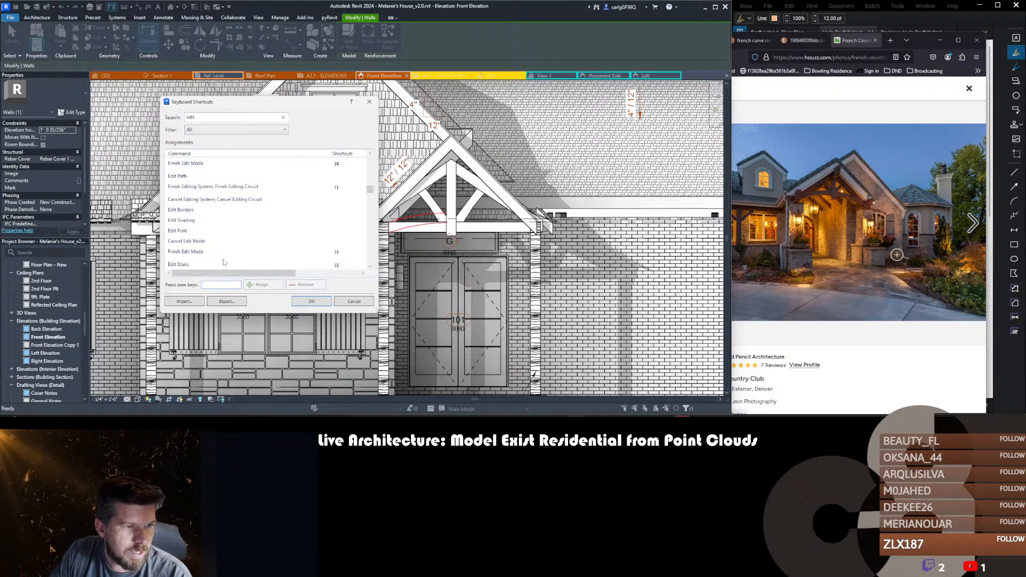
key("Escape")
key("Escape")
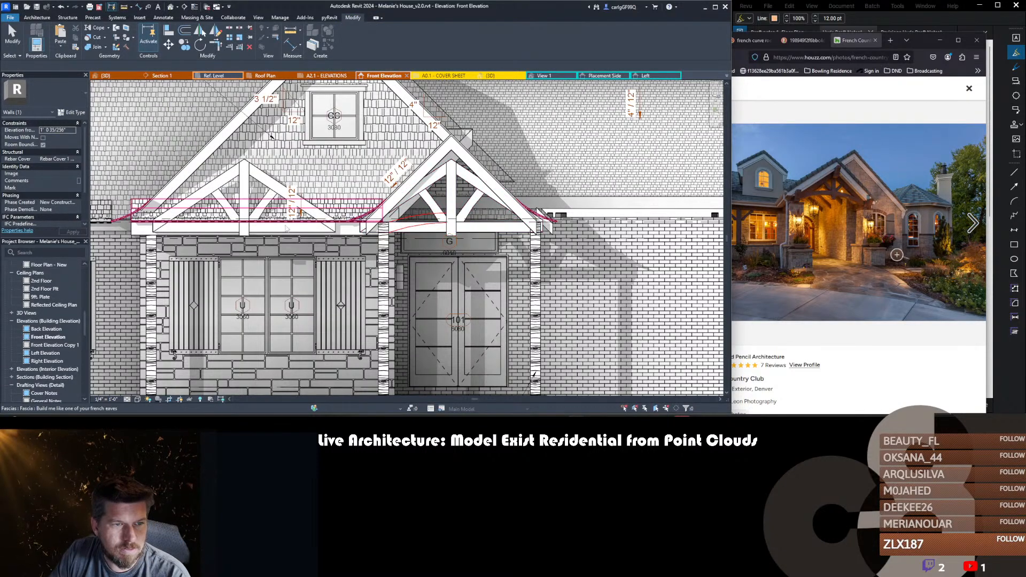
- Open the original truss above the entry door for in-place editing
left_click(439, 180)
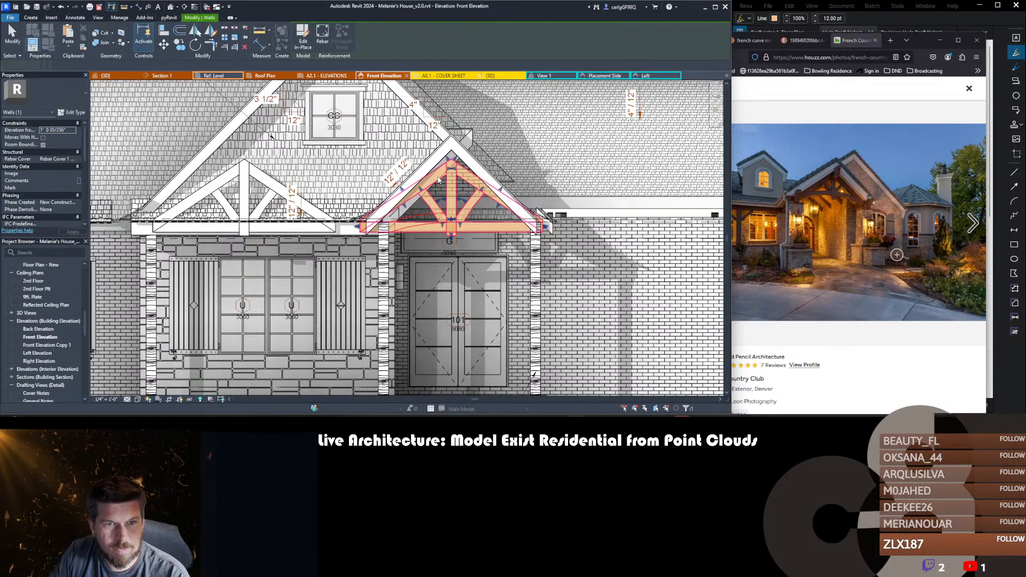
double_click(438, 180)
scroll(448, 195, "up", 3)
scroll(423, 183, "down", 1)
middle_click_drag(423, 183, 388, 209)
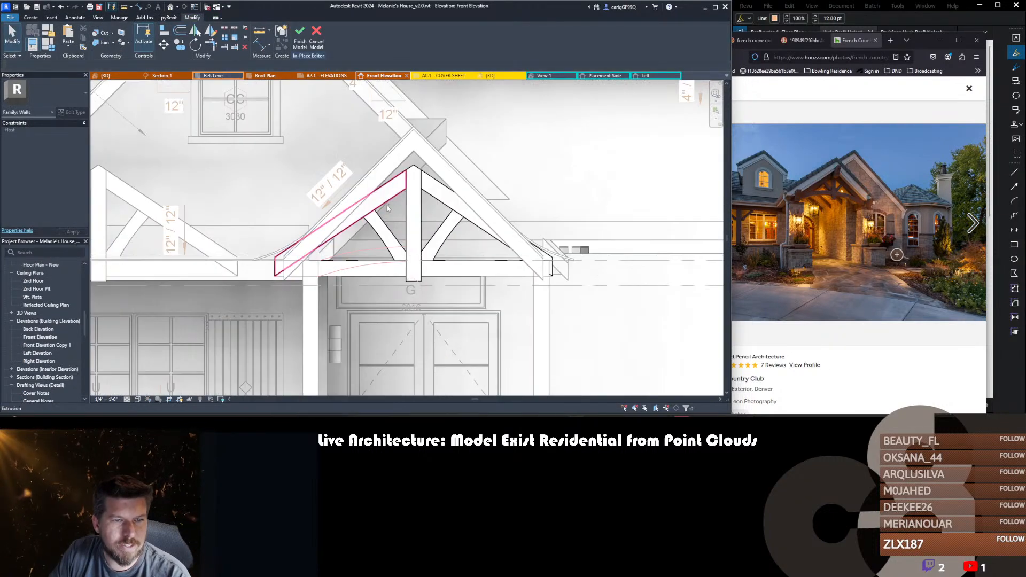
- Edit the entry truss king post's profile, aligning its two sloped top edges with the undersides of the gable fascia boards
left_click(402, 183)
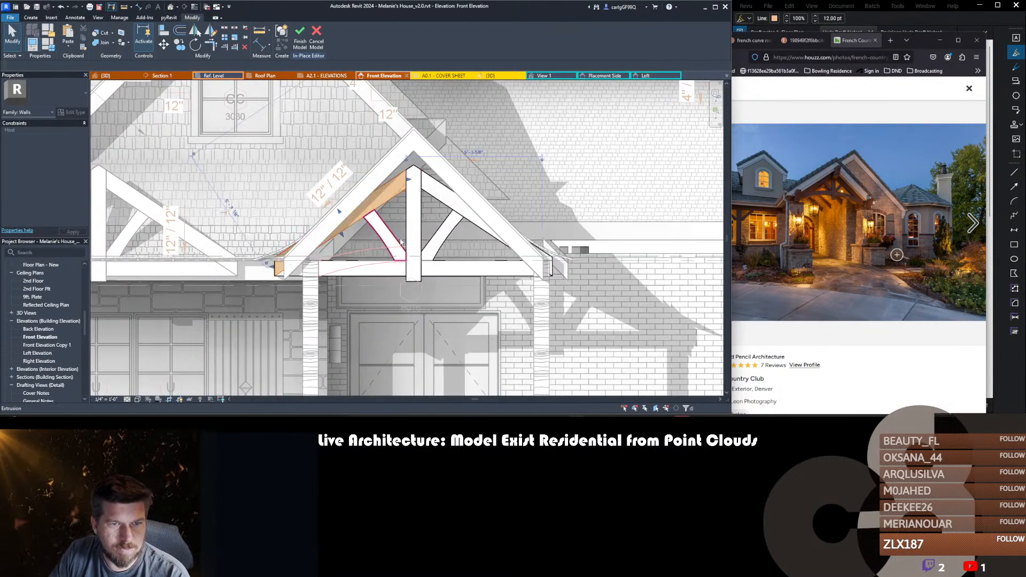
scroll(411, 175, "up", 3)
left_click(417, 179)
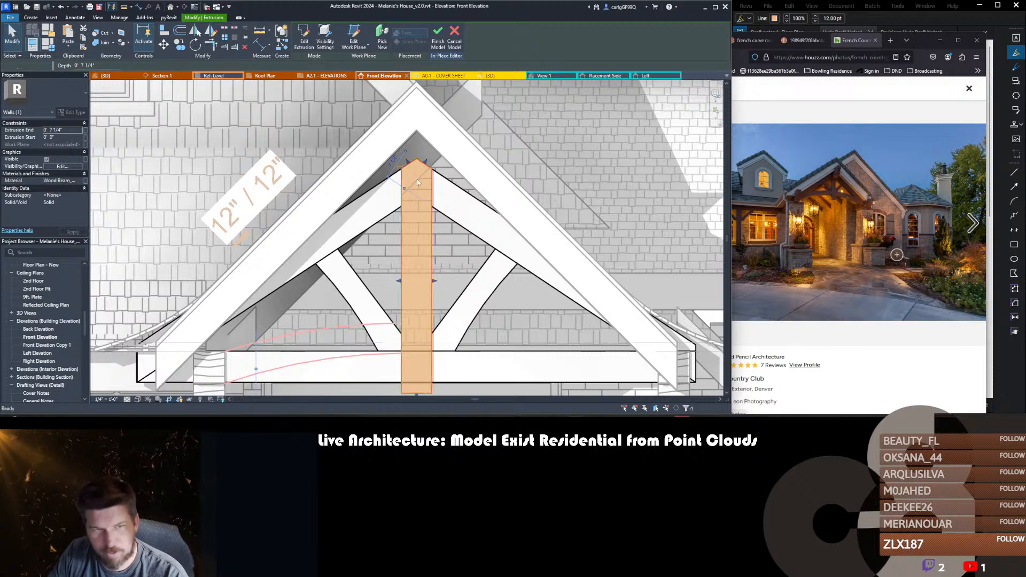
double_click(417, 178)
left_click(411, 151)
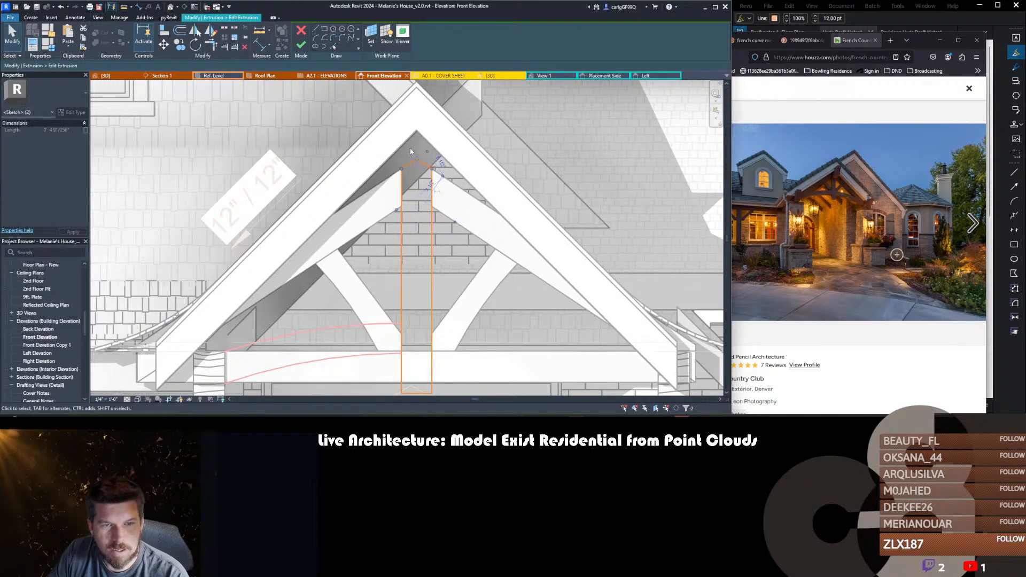
key("l")
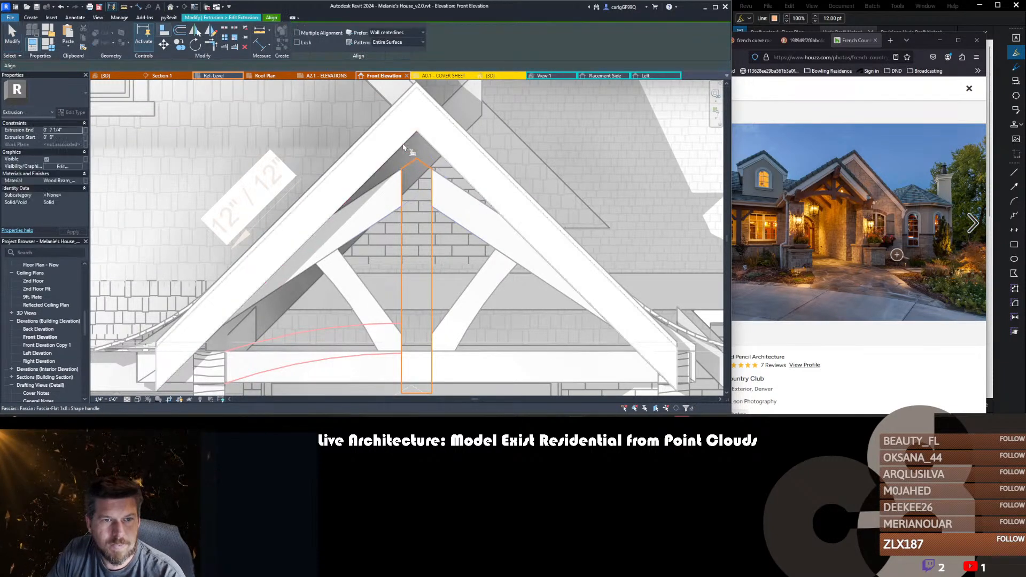
left_click(412, 164)
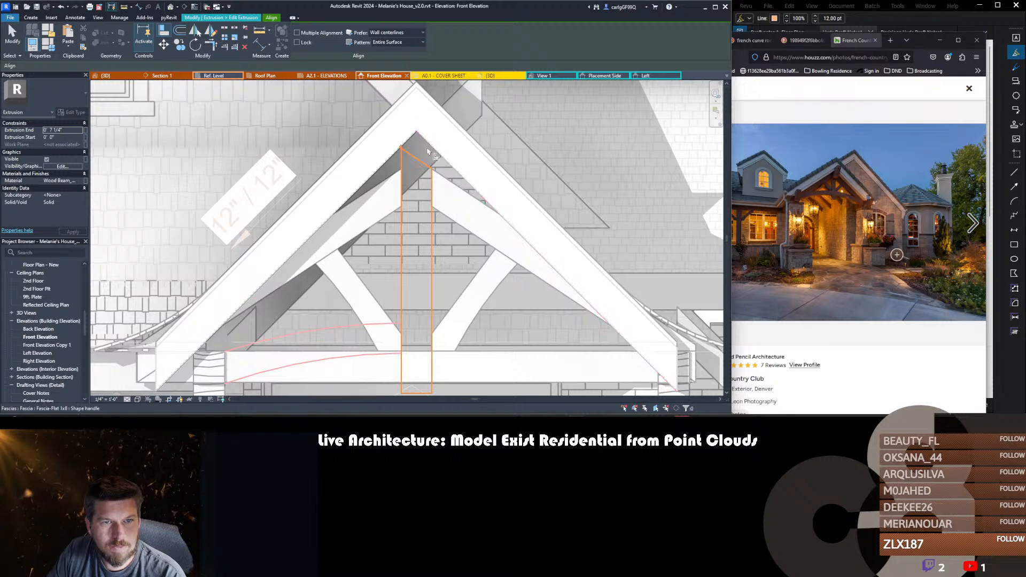
left_click(425, 145)
key("Escape")
scroll(423, 136, "down", 2)
scroll(423, 137, "down", 2)
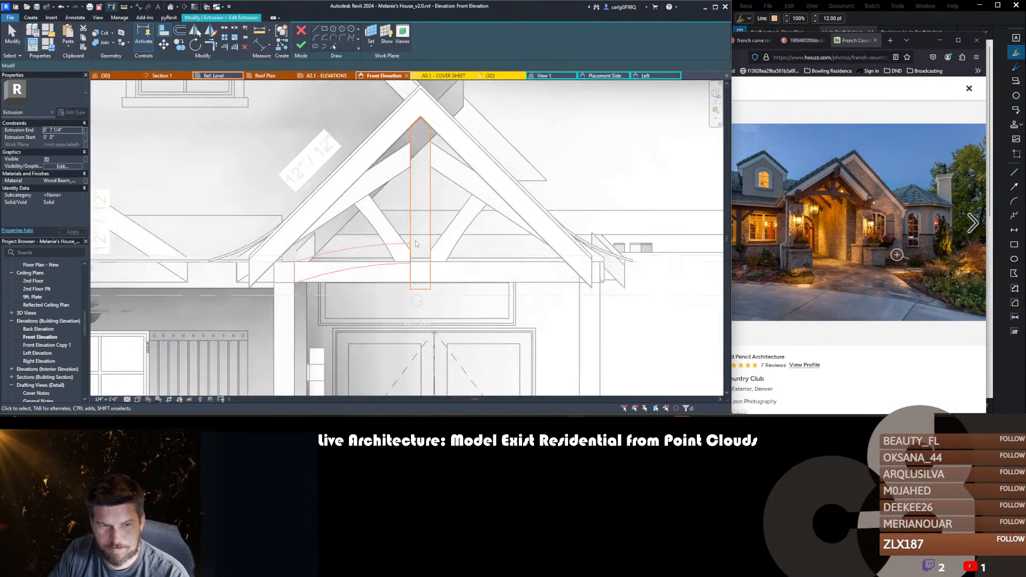
middle_click_drag(416, 267, 417, 240)
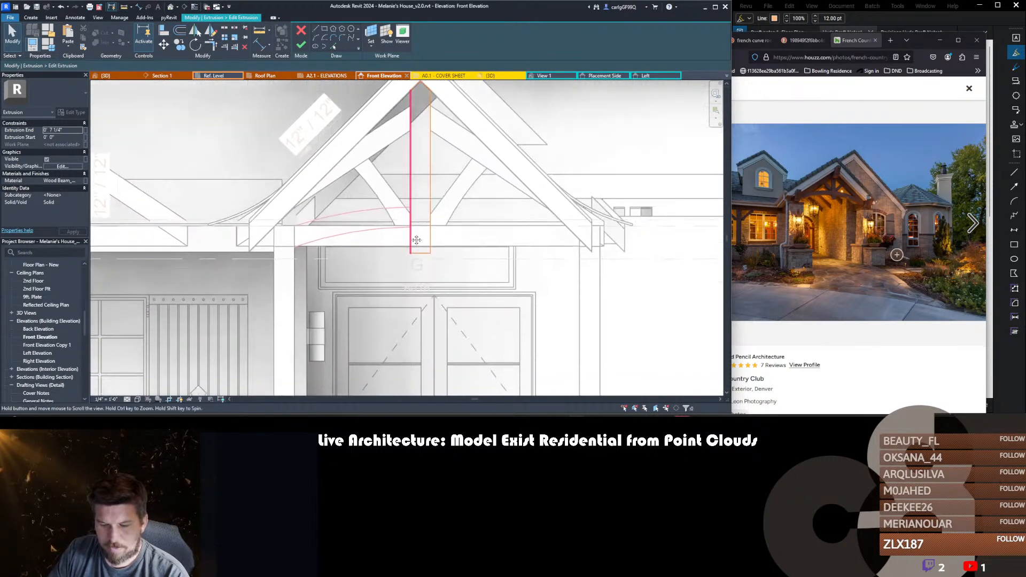
left_click(300, 45)
key("Escape")
scroll(399, 190, "down", 3)
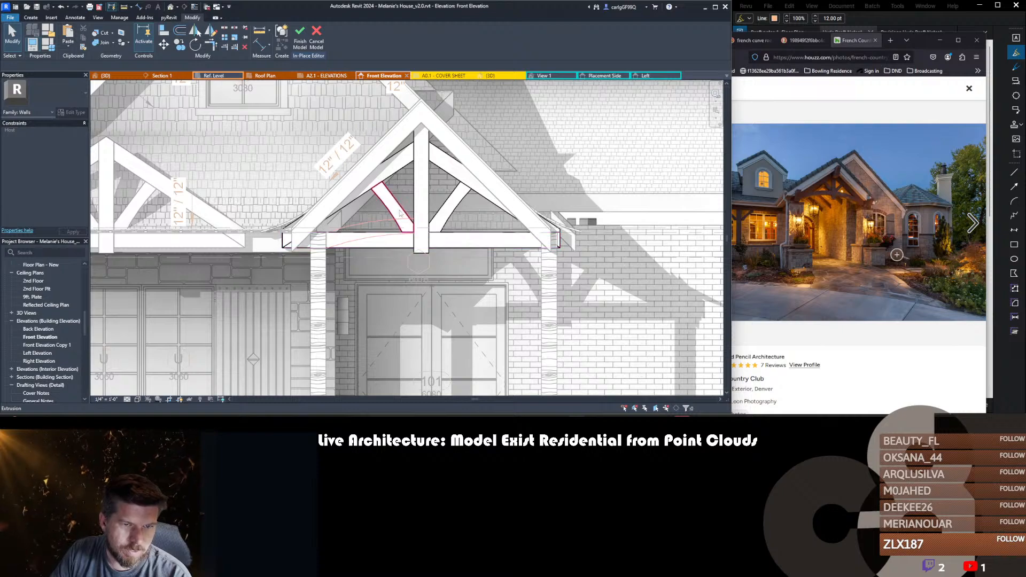
left_click(398, 213)
scroll(307, 224, "up", 2)
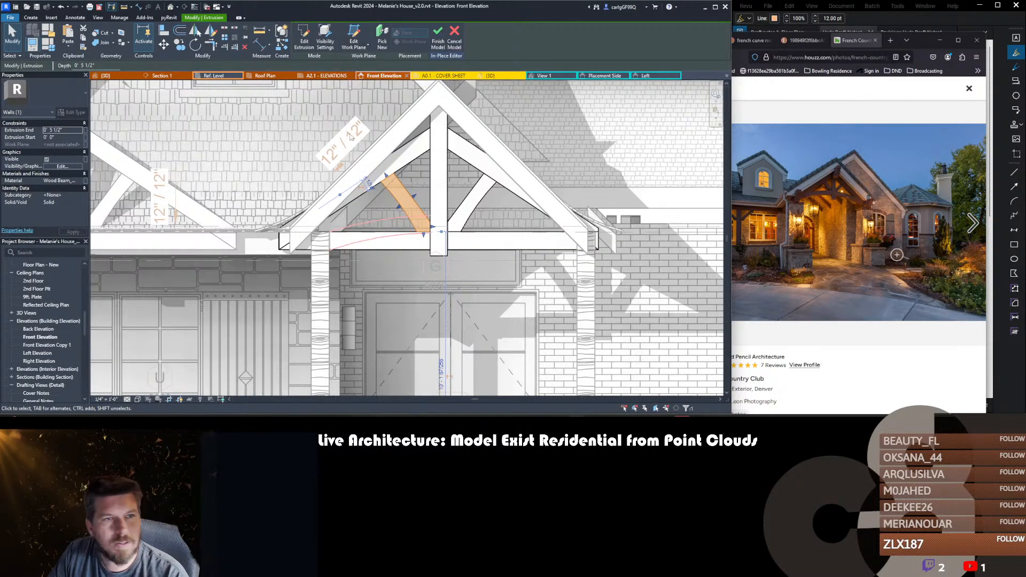
left_click(310, 153)
middle_click_drag(387, 233, 418, 216)
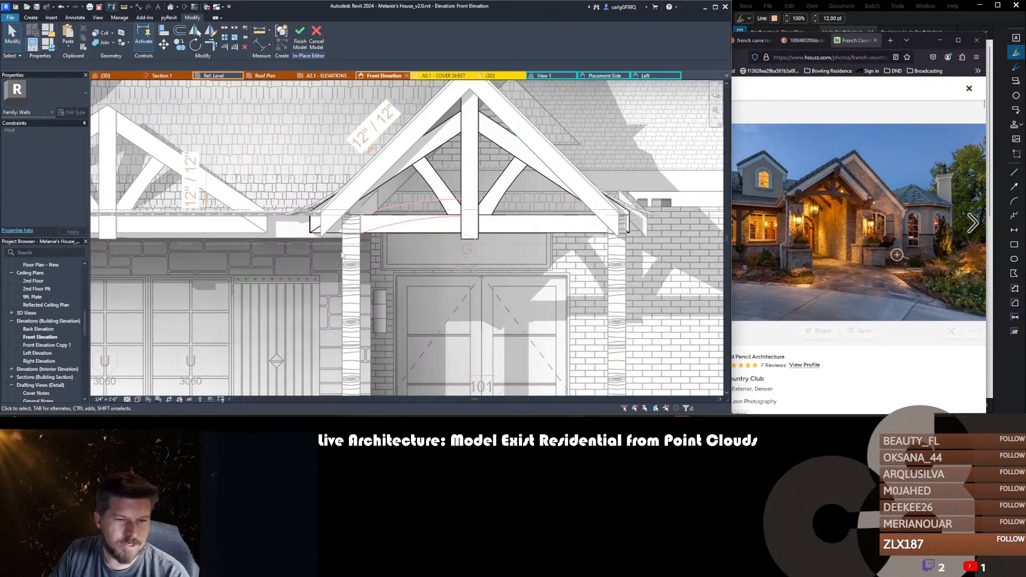
scroll(367, 207, "up", 3)
scroll(367, 206, "down", 3)
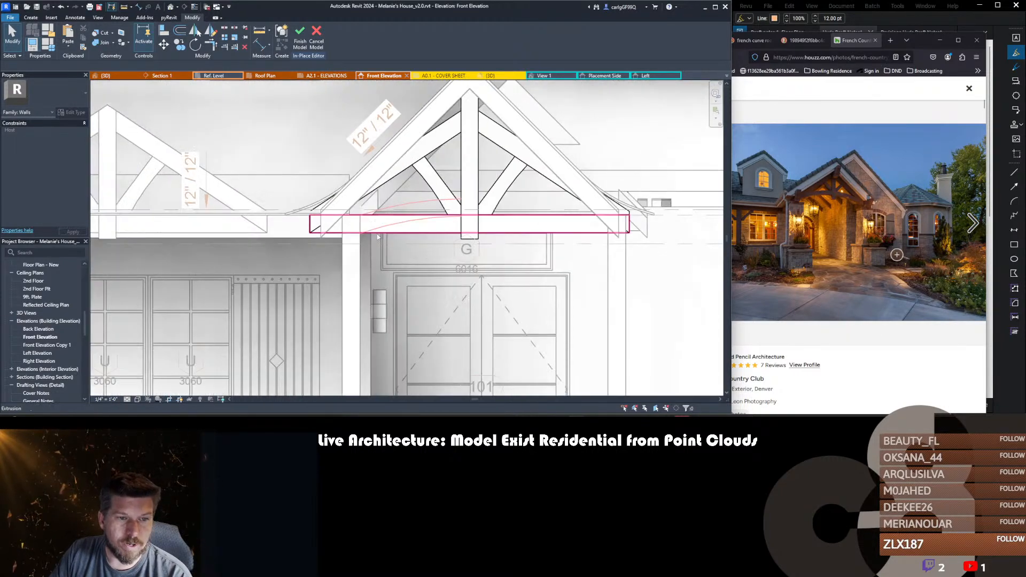
middle_click_drag(377, 236, 373, 250)
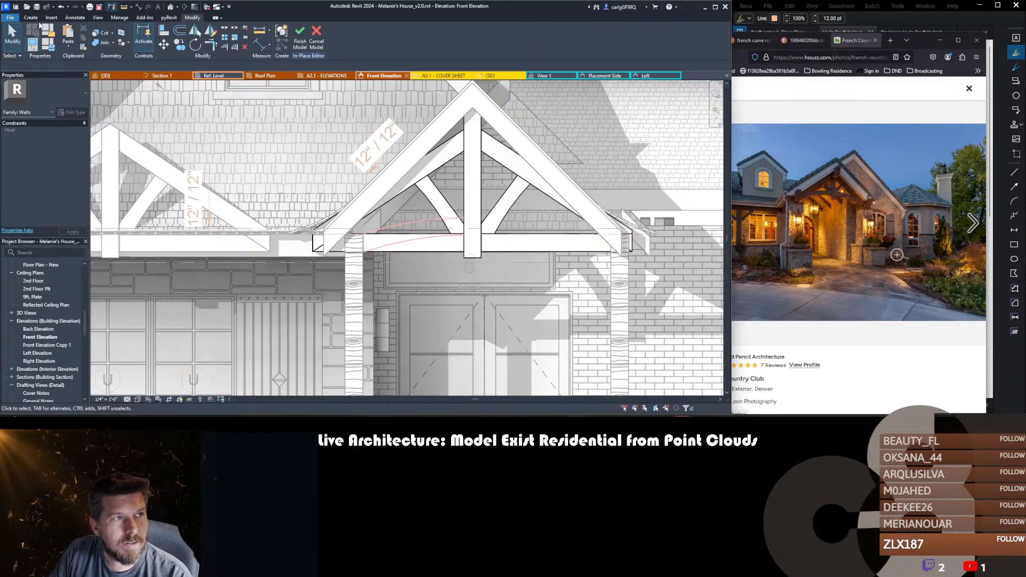
left_click(30, 18)
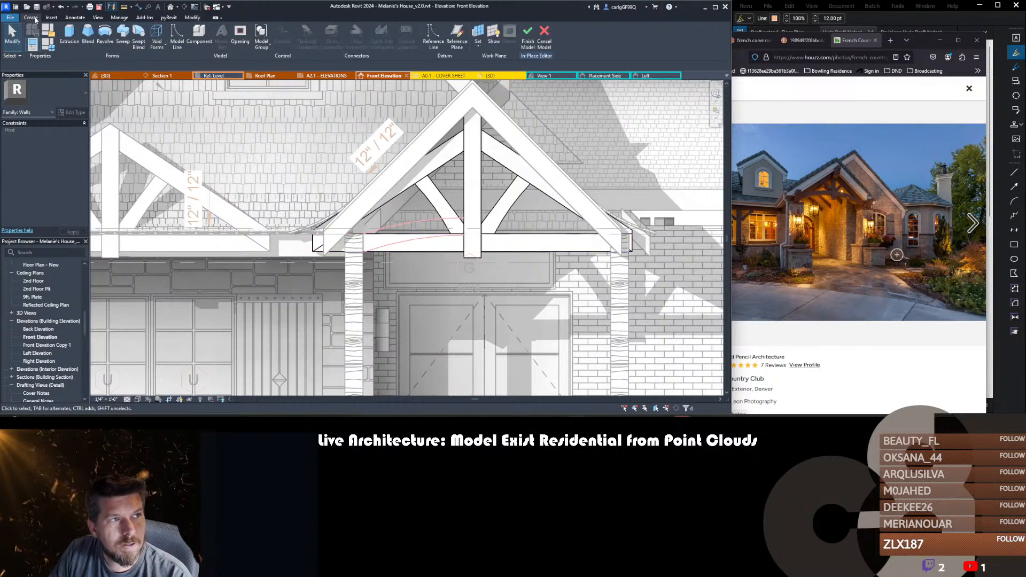
left_click(436, 204)
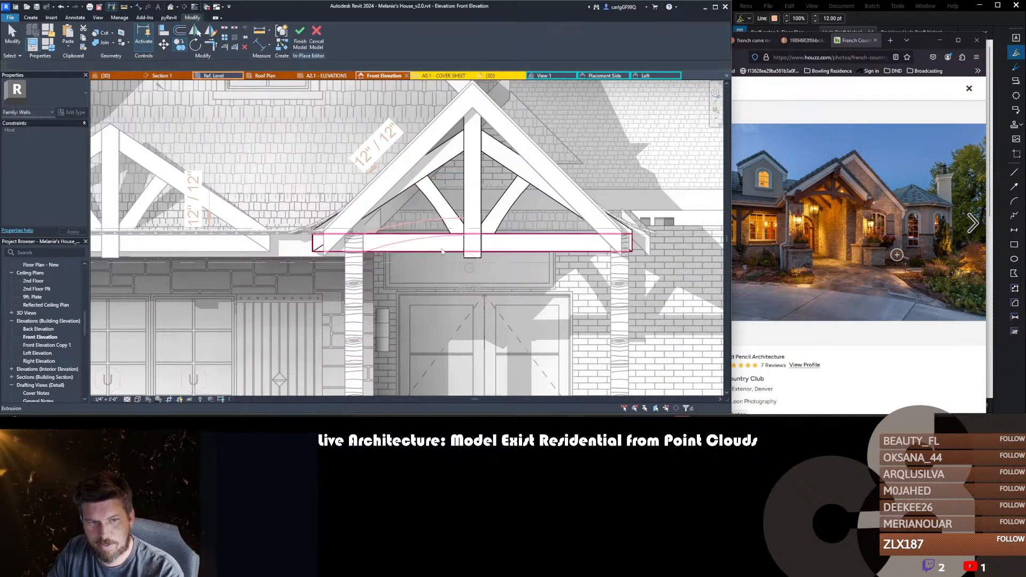
- Edit the entry truss bottom beam's profile, picking both guide arcs, the king post's left edge and the left column's inner edge as sketch lines
left_click(442, 252)
double_click(442, 252)
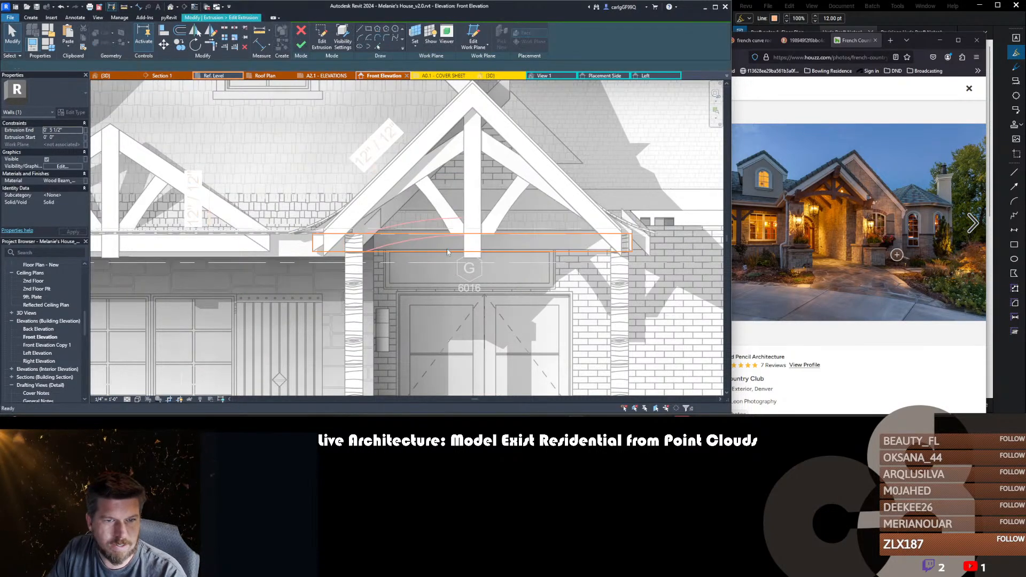
key("p")
key("l")
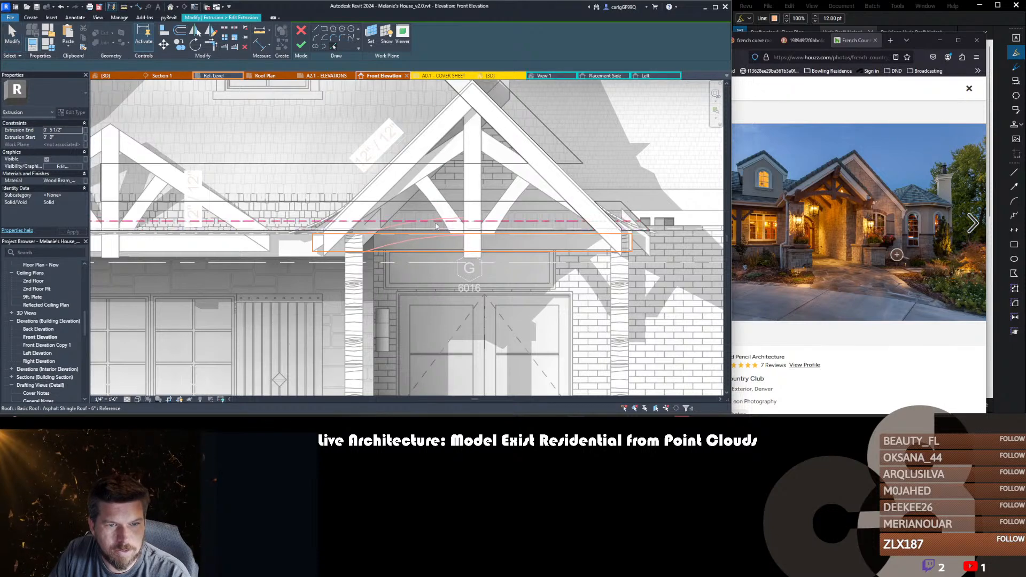
left_click(415, 227)
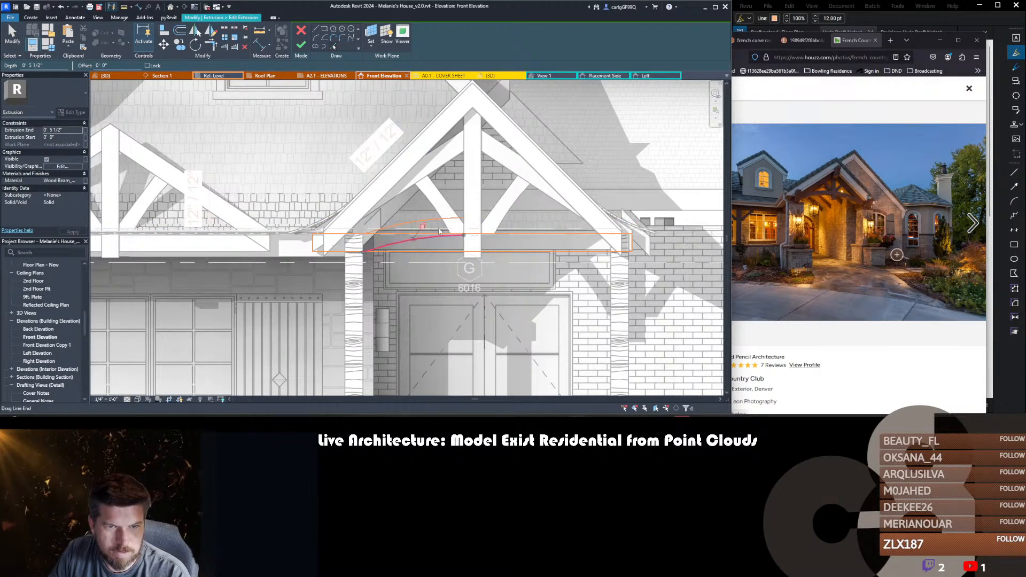
key("Escape")
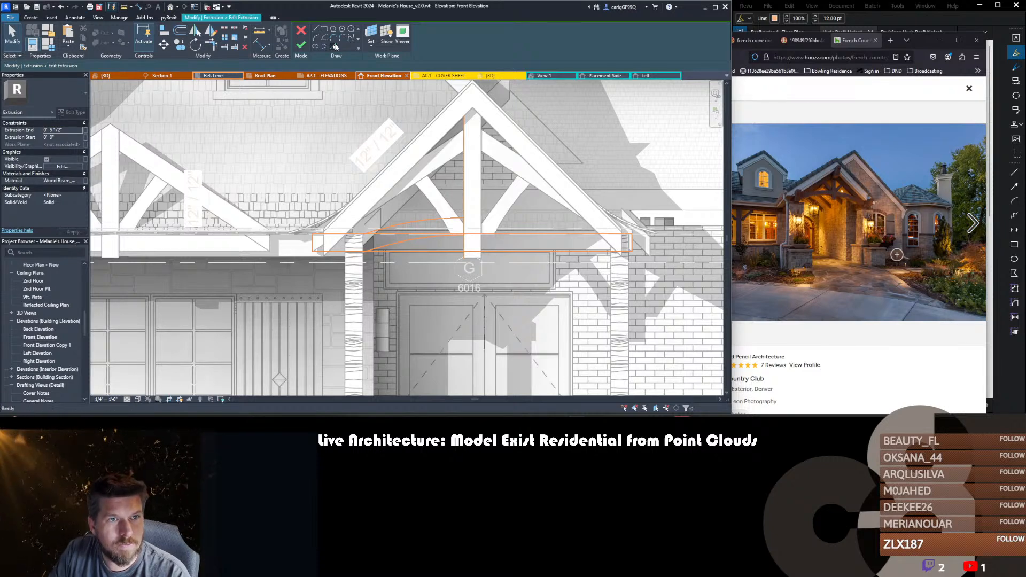
left_click(335, 47)
left_click(363, 299)
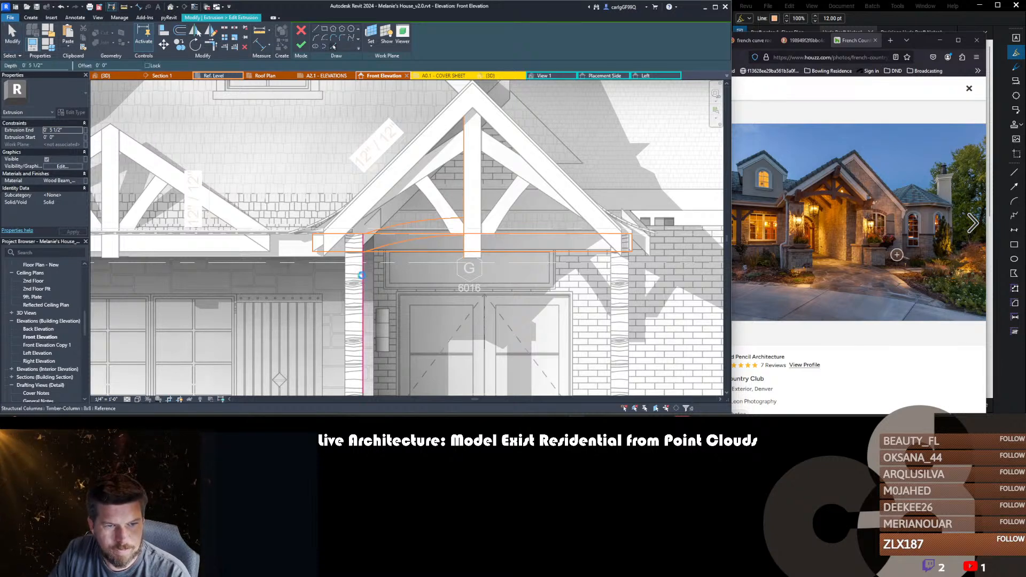
- Trim the picked arcs and vertical lines into a closed curved half-beam profile between the left column and the king post
key("Escape")
key("t")
key("r")
left_click(404, 241)
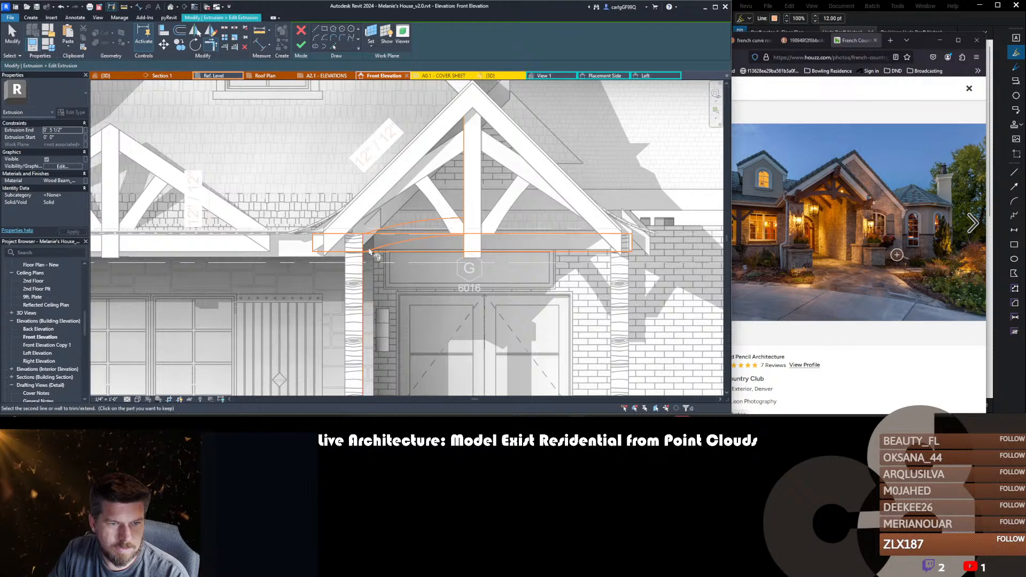
left_click(370, 251)
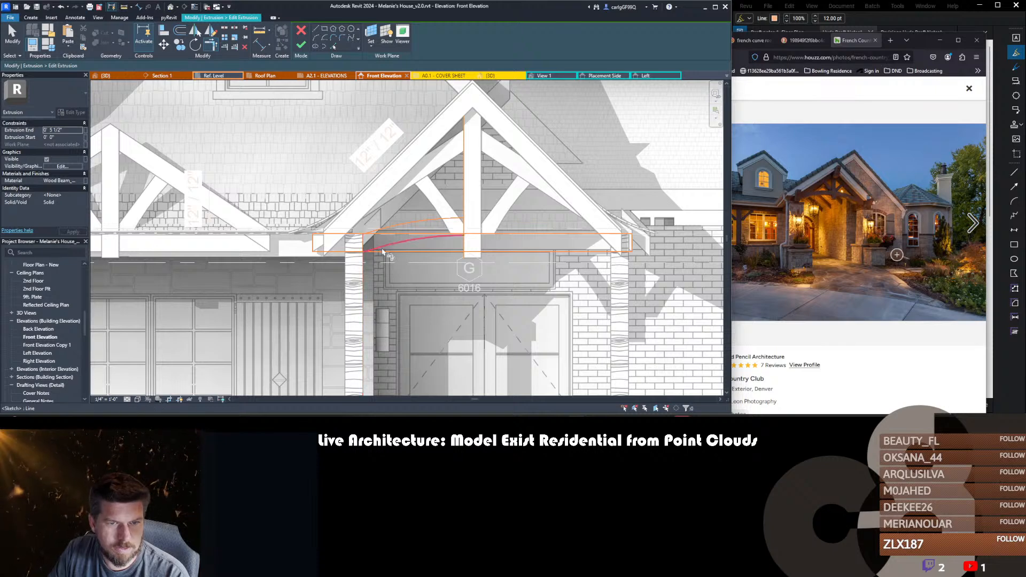
left_click(464, 225)
key("Escape")
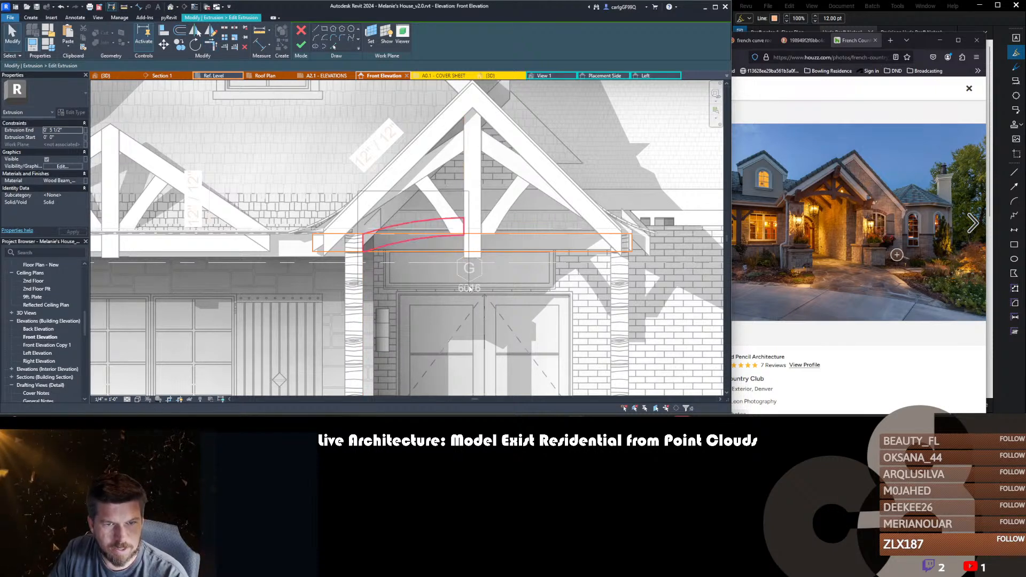
- Mirror the closed curved half-beam profile to the other side about the king post's vertical centerline
left_click_drag(469, 290, 470, 287)
key("d")
key("m")
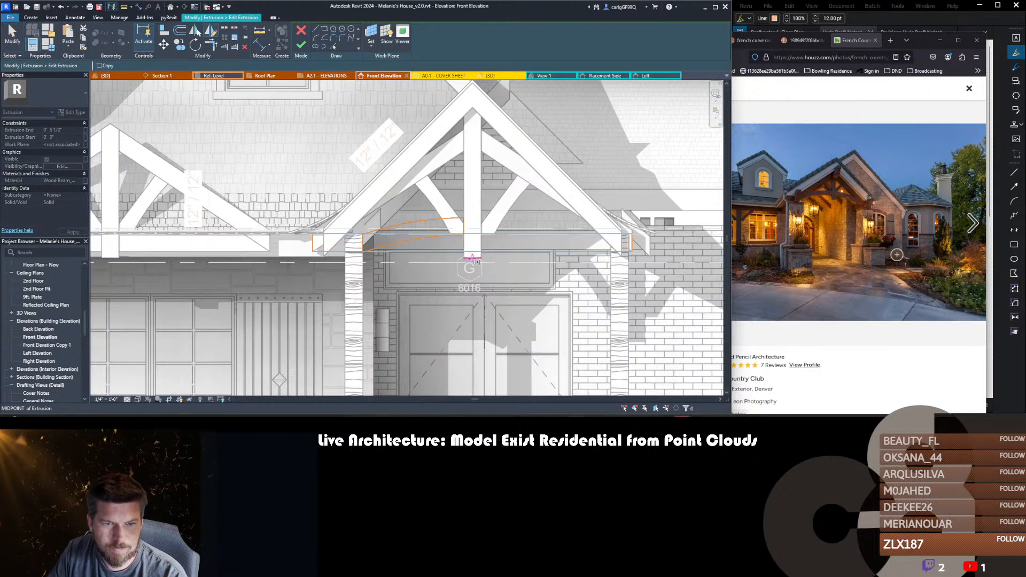
left_click(472, 258)
left_click(471, 224)
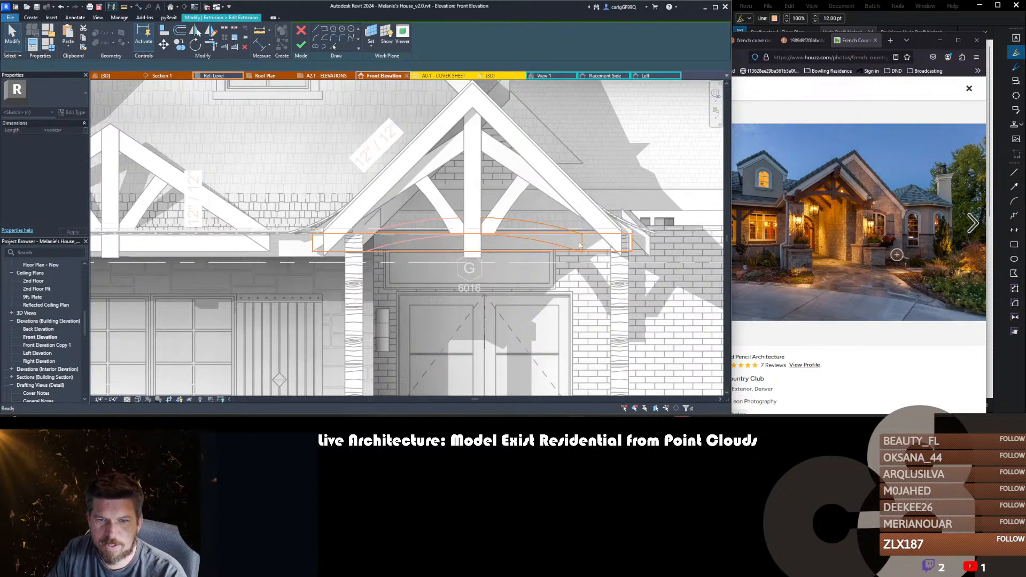
key("Escape")
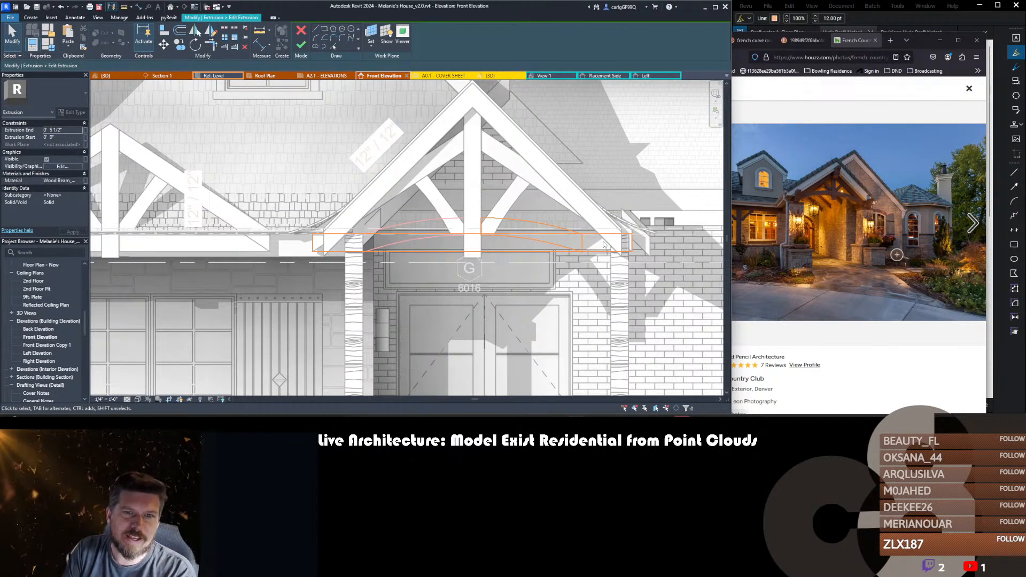
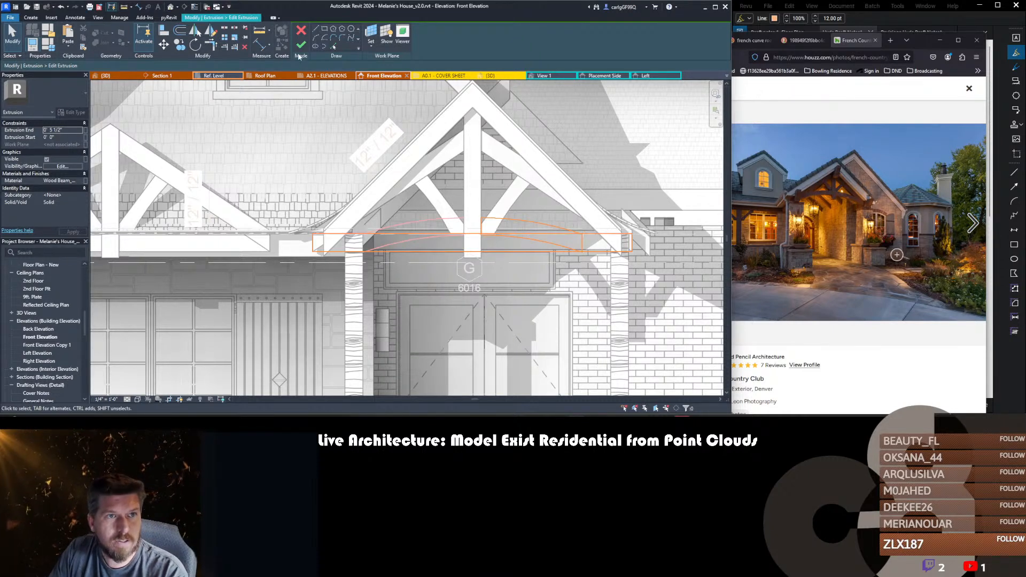
key("l")
key("i")
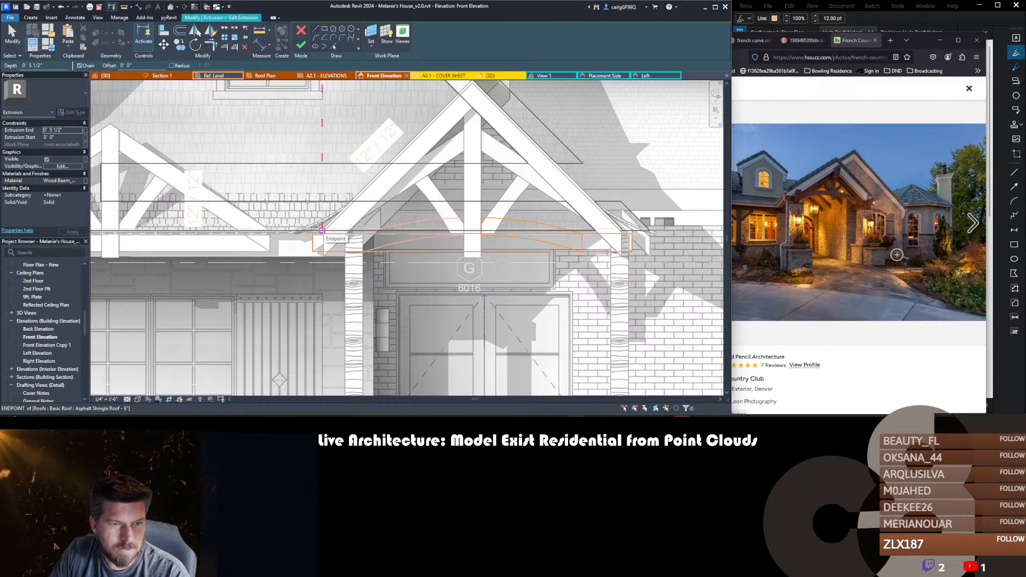
left_click(323, 234)
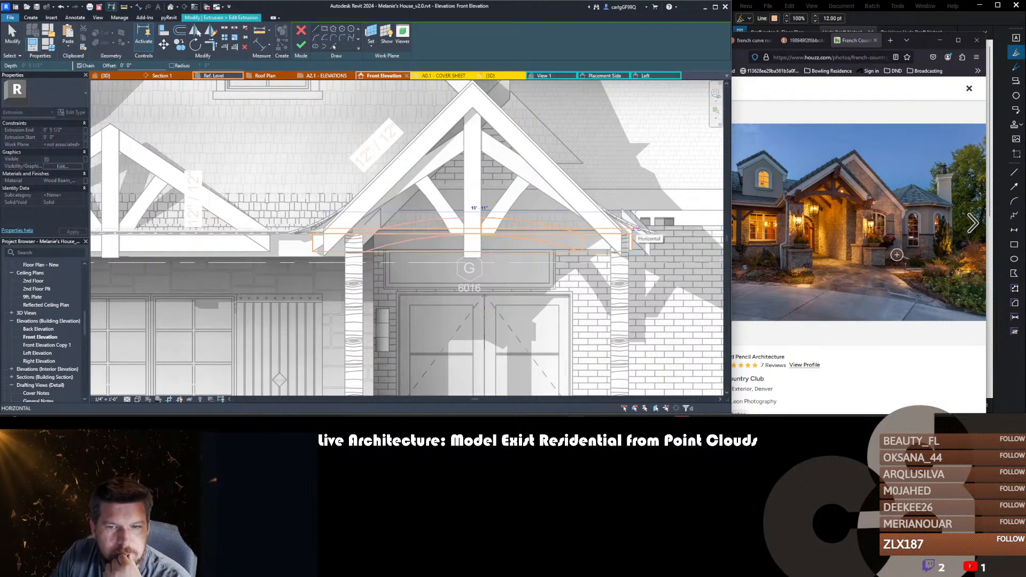
scroll(635, 229, "down", 4)
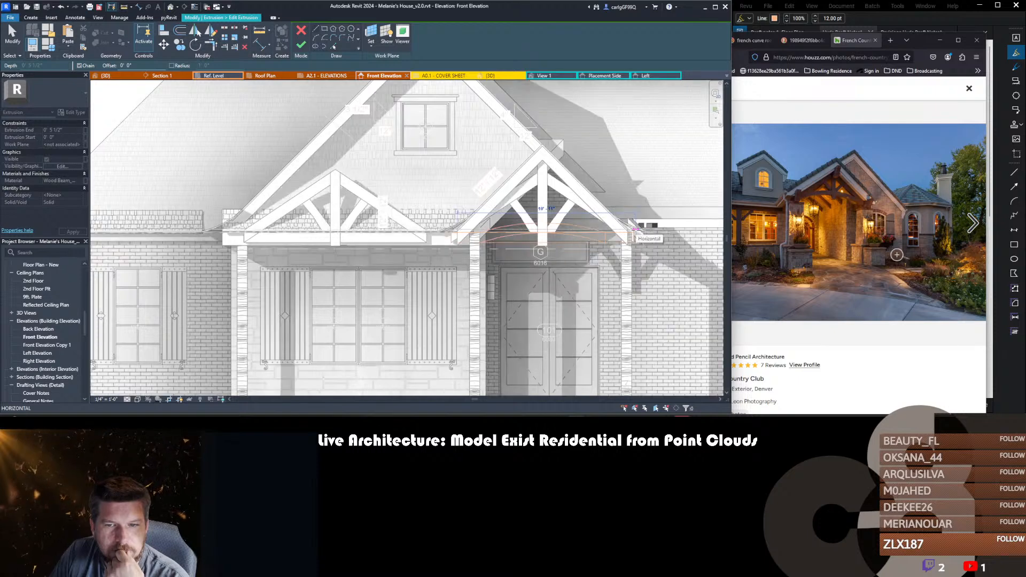
middle_click_drag(643, 222, 538, 224)
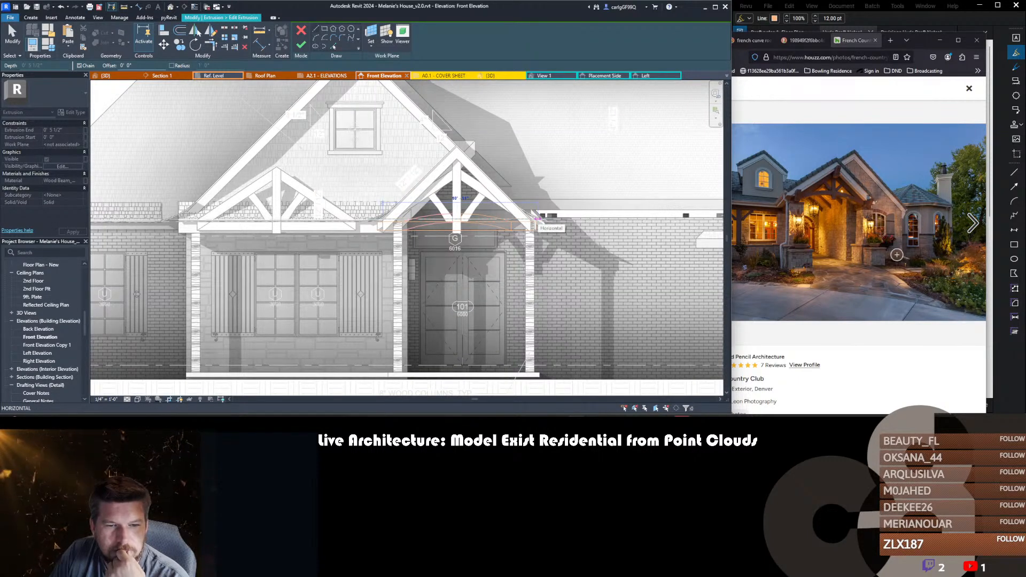
key("Escape")
key("Escape")
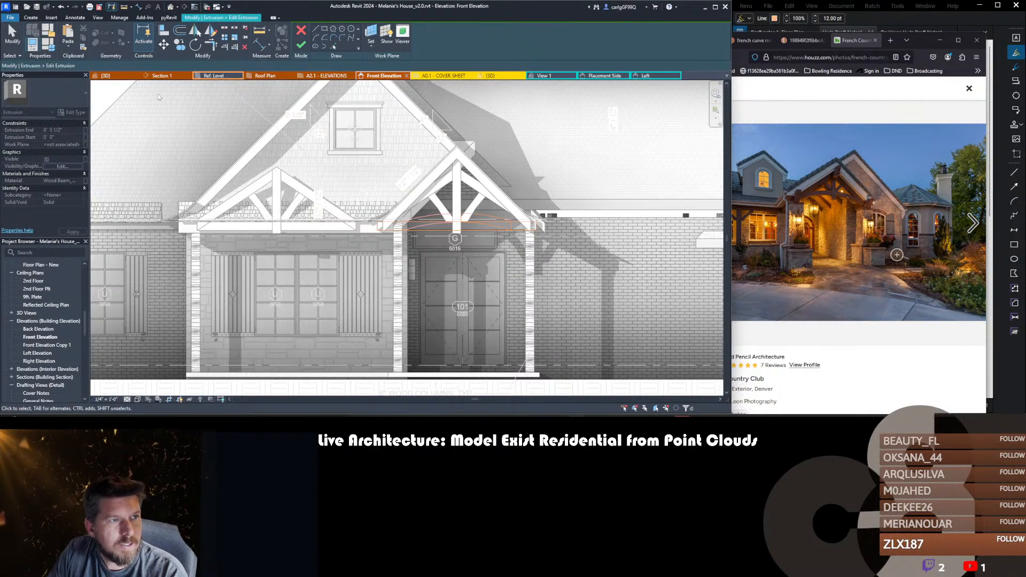
- Switch to the 3D view of the Melanie's House22 model
left_click(107, 76)
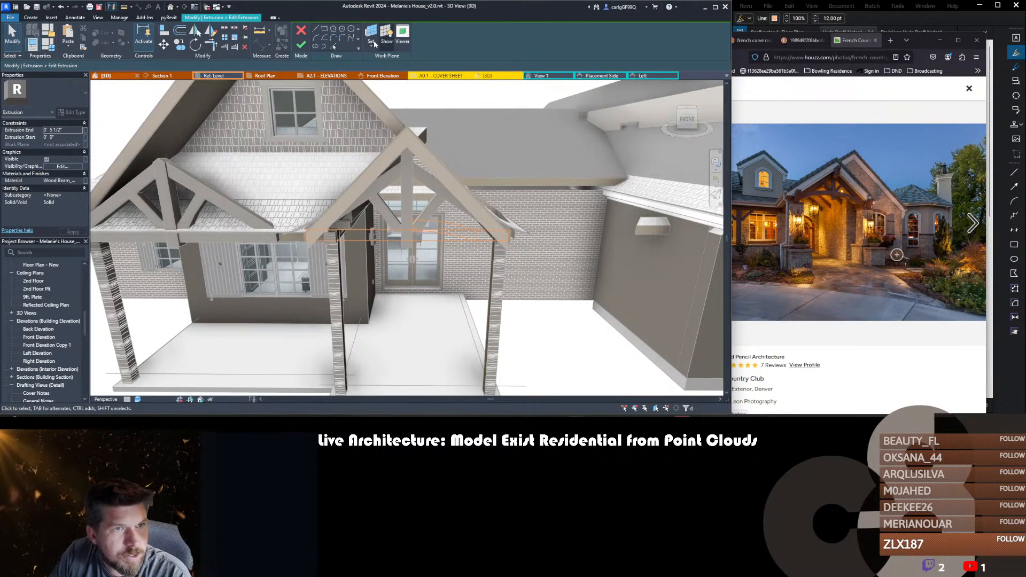
left_click(727, 75)
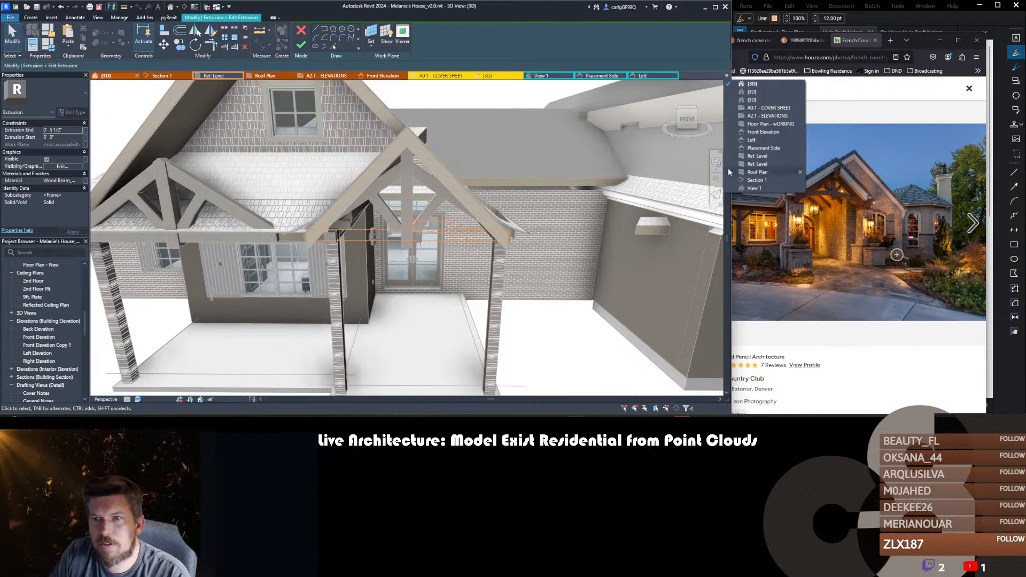
left_click(752, 99)
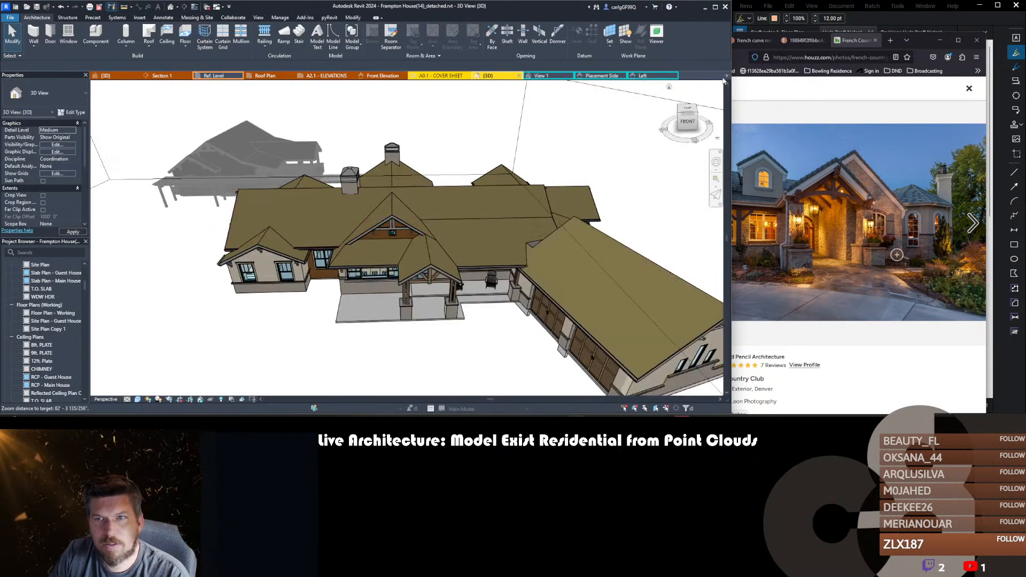
left_click(728, 75)
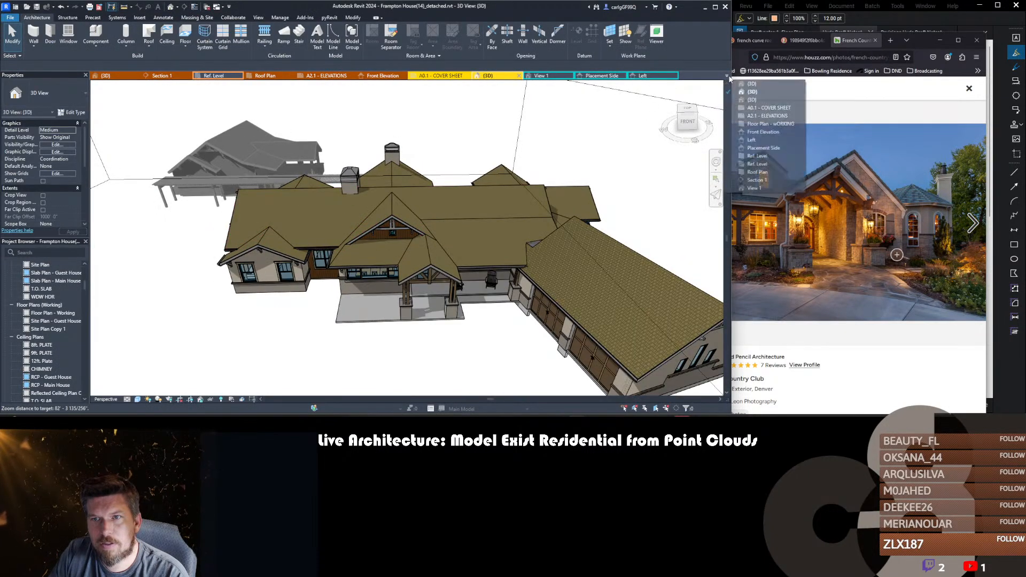
left_click(754, 100)
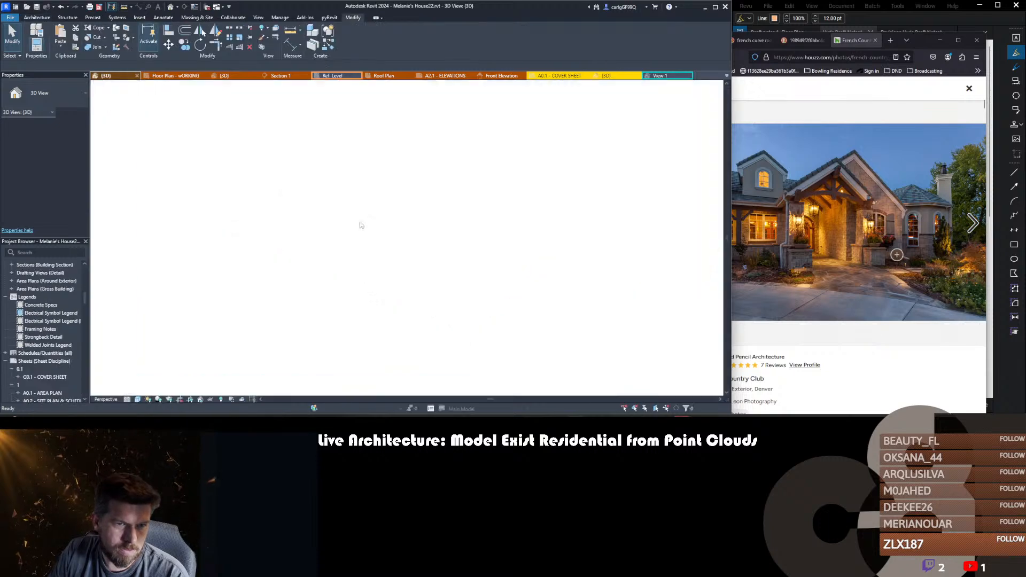
- Examine the front entry porch from the front, comparing its gable truss, wood columns and double door in the Melanie's House22 model
left_click(565, 243)
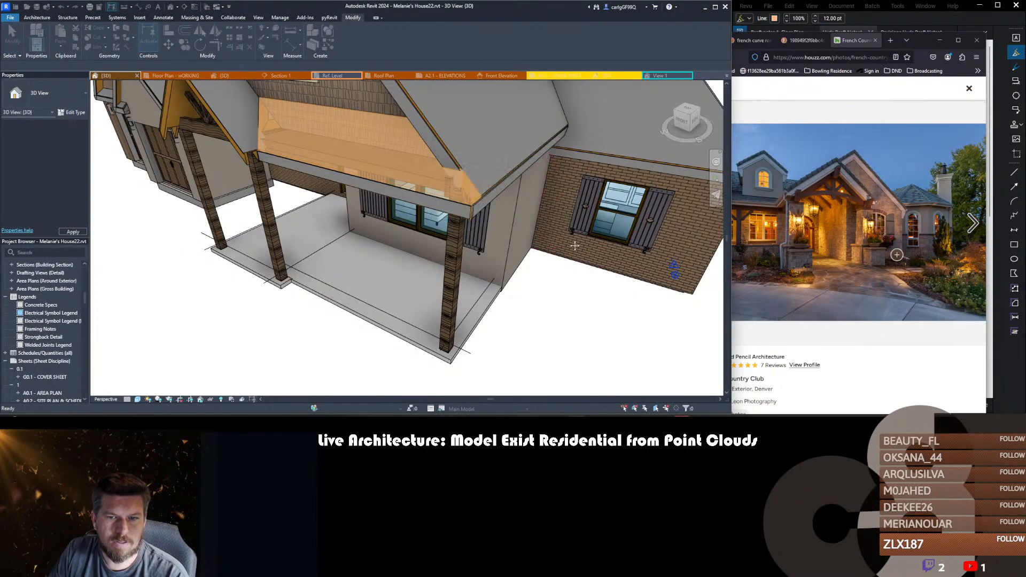
scroll(570, 239, "down", 10)
scroll(439, 195, "up", 5)
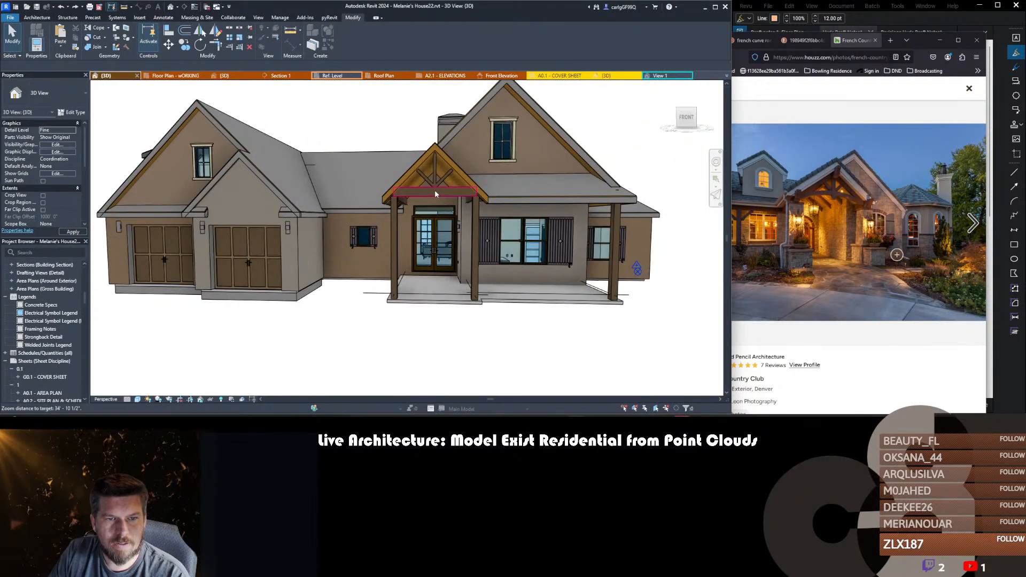
middle_click_drag(436, 263, 434, 267, "shift")
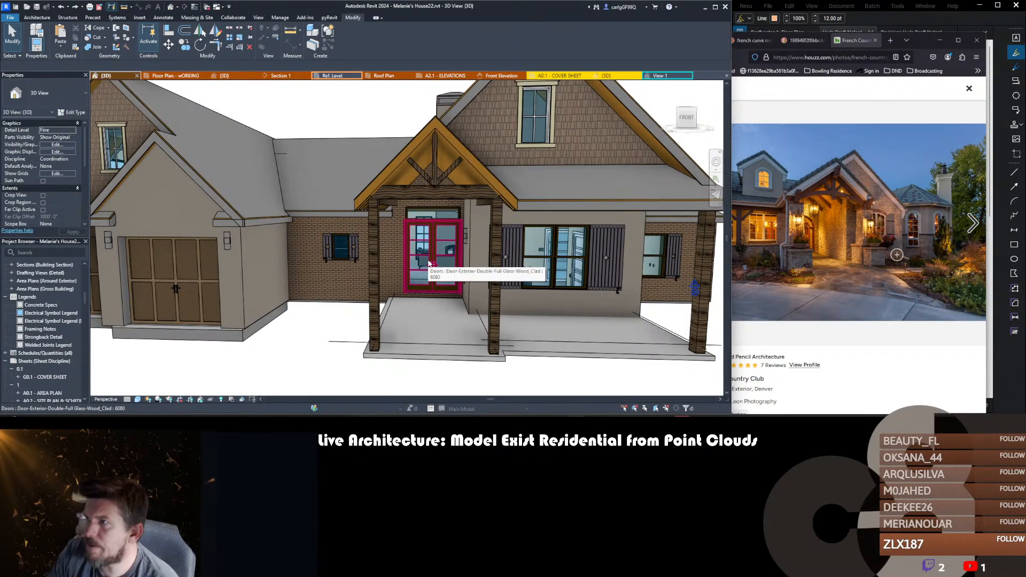
scroll(480, 235, "down", 3)
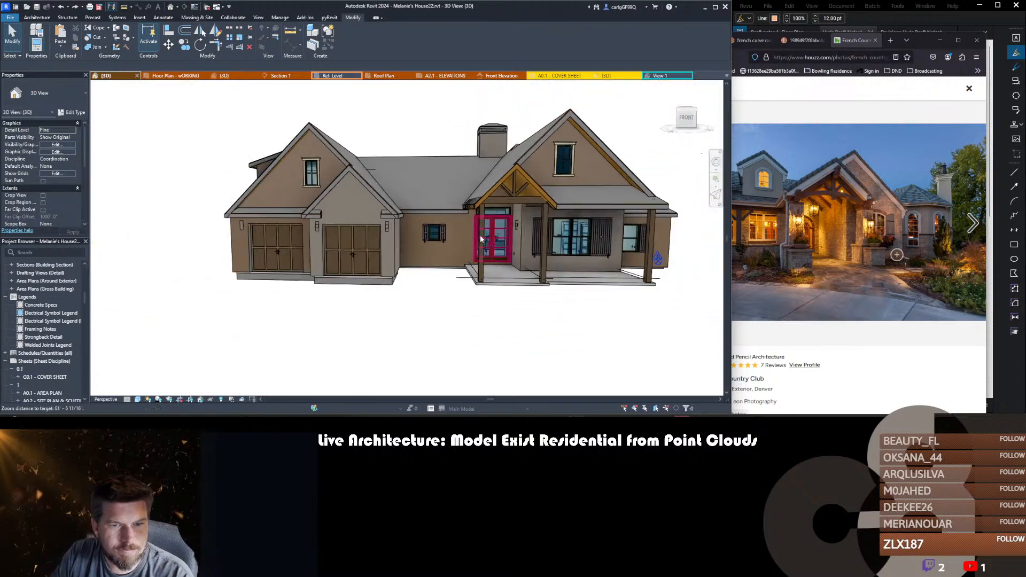
middle_click_drag(480, 239, 424, 254)
scroll(418, 257, "up", 5)
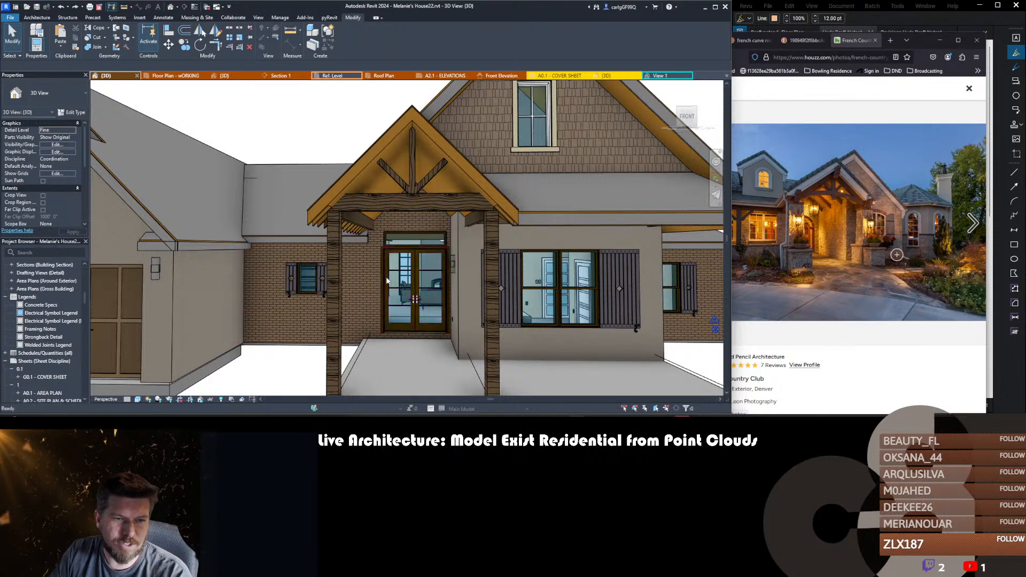
scroll(395, 289, "down", 5)
scroll(395, 290, "up", 5)
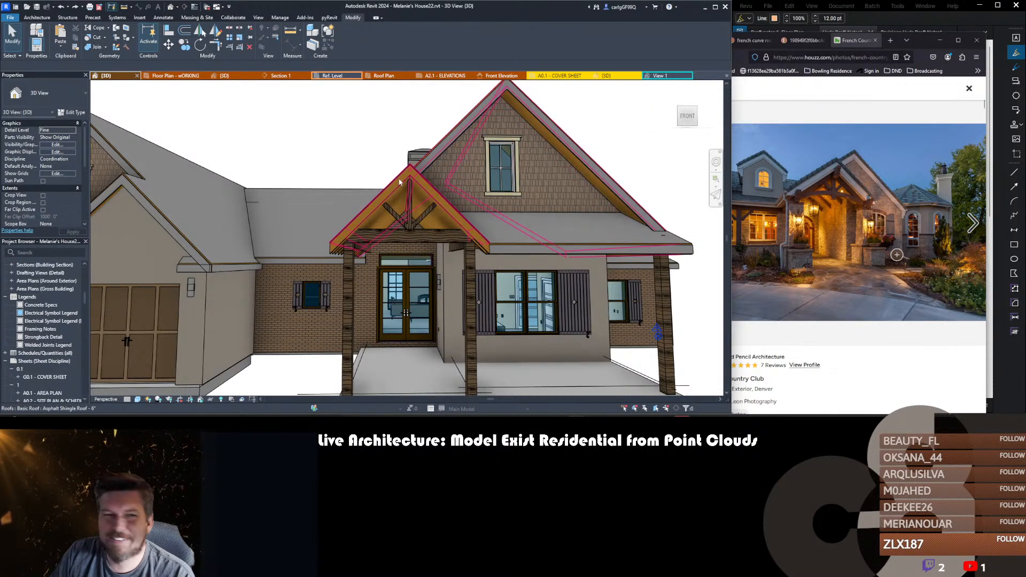
middle_click_drag(344, 137, 342, 138)
scroll(342, 137, "down", 5)
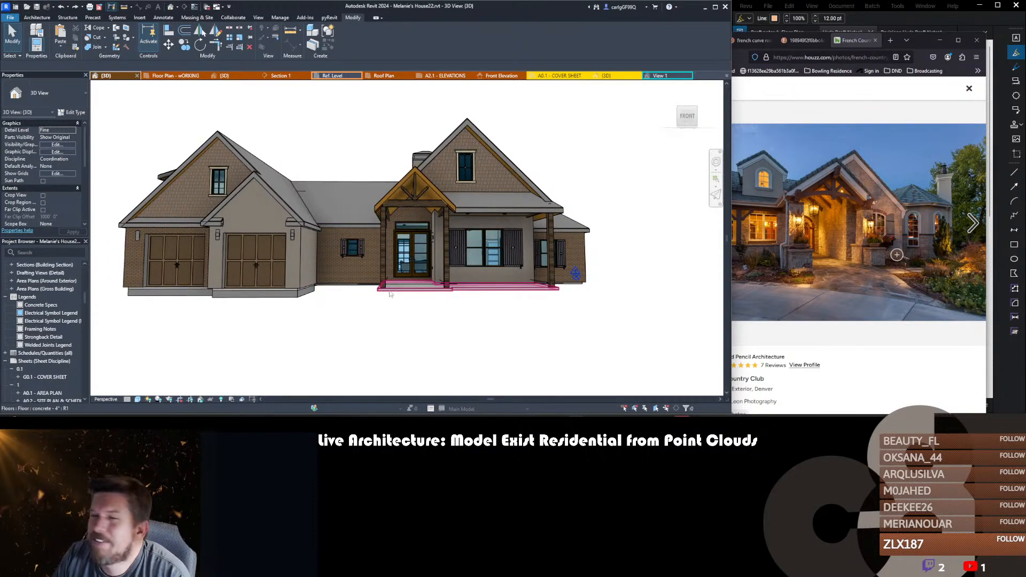
middle_click_drag(347, 143, 374, 176, "shift")
scroll(411, 245, "up", 5)
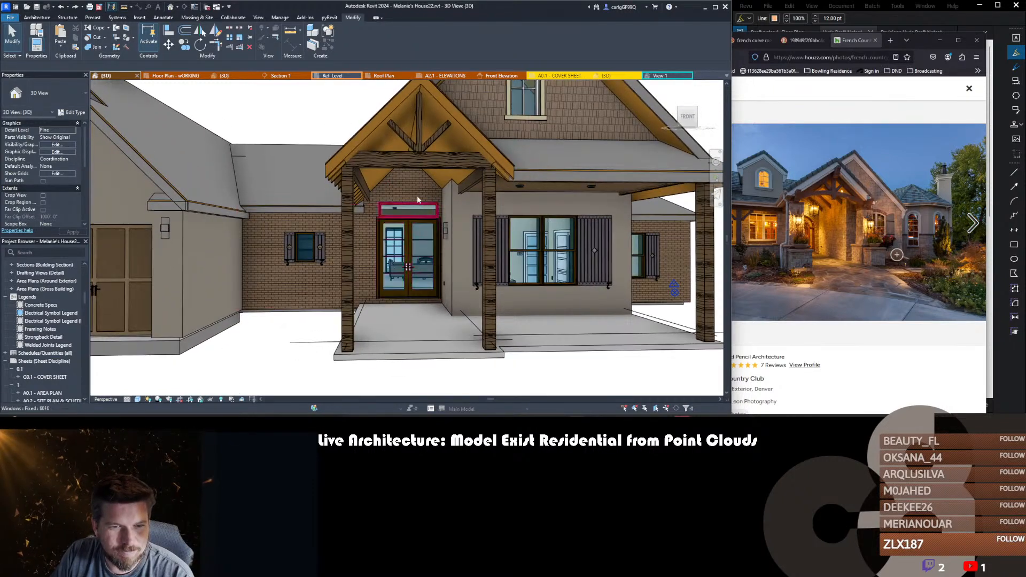
scroll(405, 188, "down", 1)
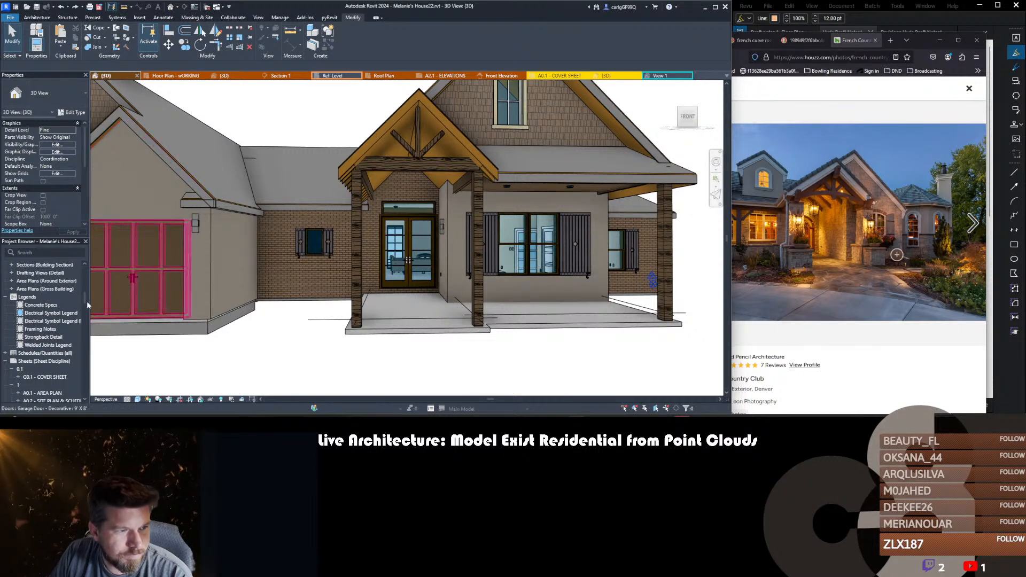
- Open the Front Elevation of the Melanie's House22 model and frame the entry door between its porch columns
scroll(40, 321, "down", 10)
scroll(39, 320, "up", 5)
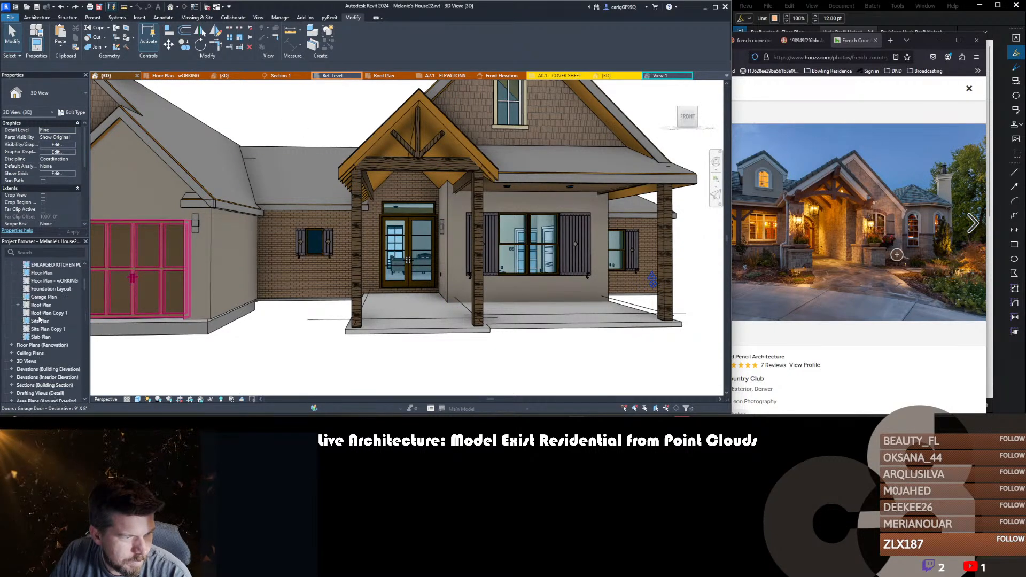
scroll(35, 342, "down", 2)
left_click(11, 330)
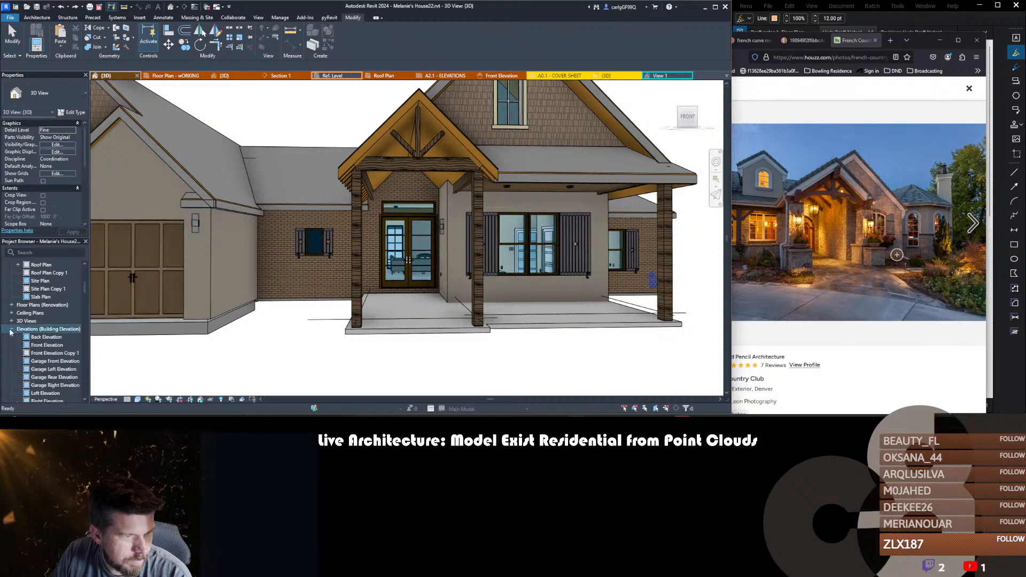
left_click(47, 345)
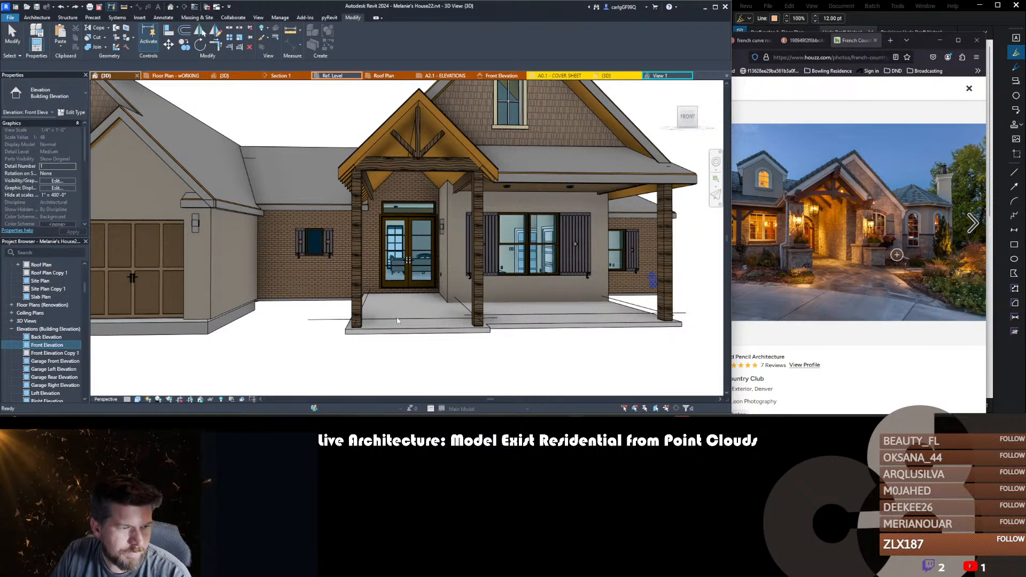
scroll(473, 299, "up", 3)
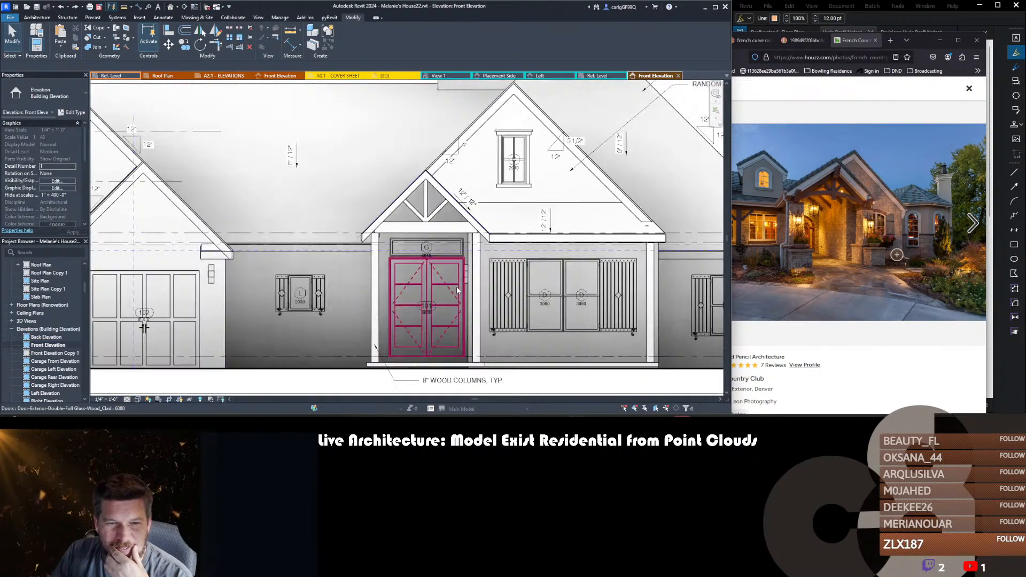
scroll(456, 291, "up", 2)
middle_click_drag(405, 315, 402, 279)
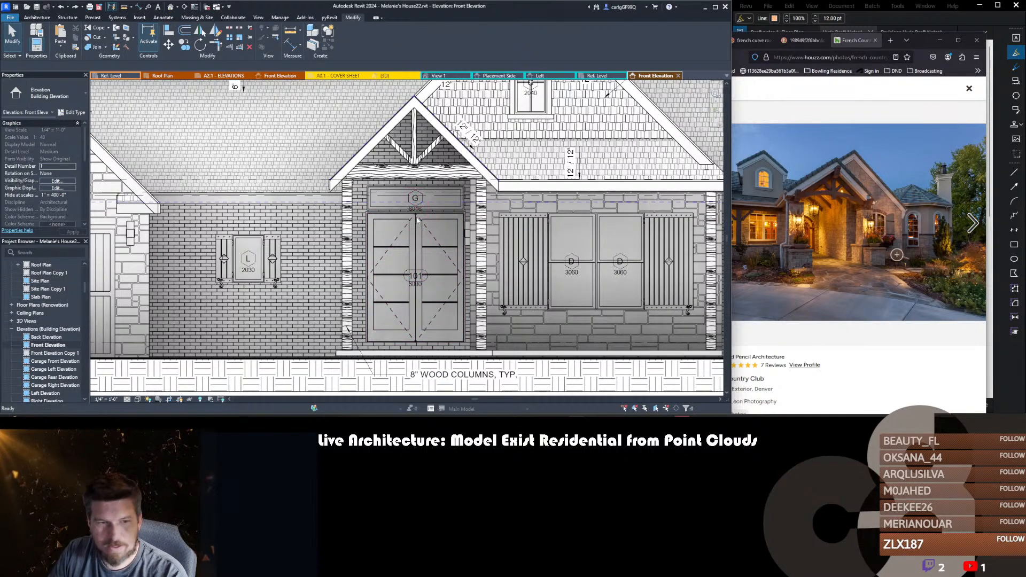
- Measure the distances from the entry door's centerline to the porch columns on both sides, without placing a dimension
key("d")
key("i")
left_click(381, 252)
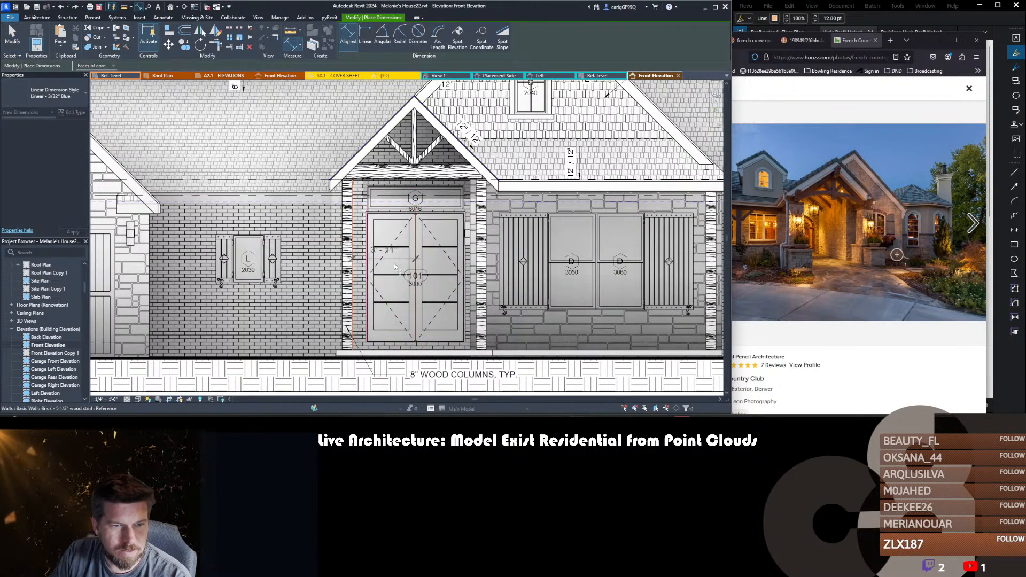
left_click(478, 268)
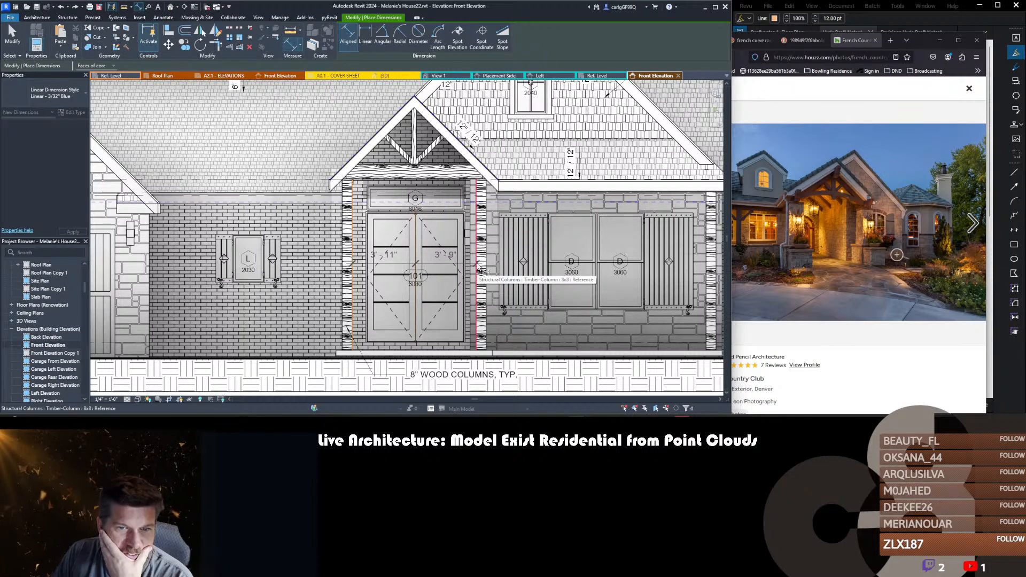
key("Escape")
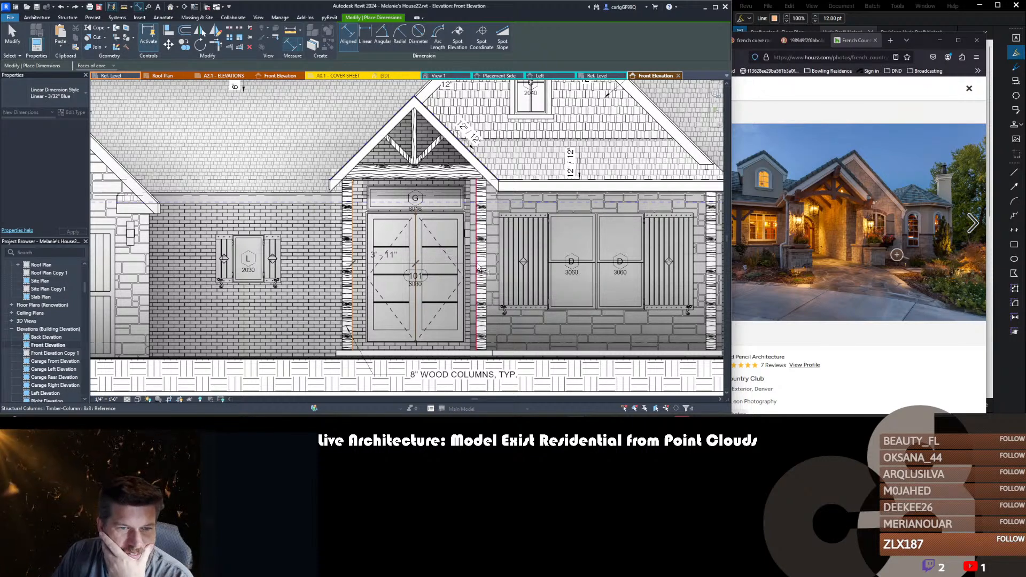
left_click(349, 278)
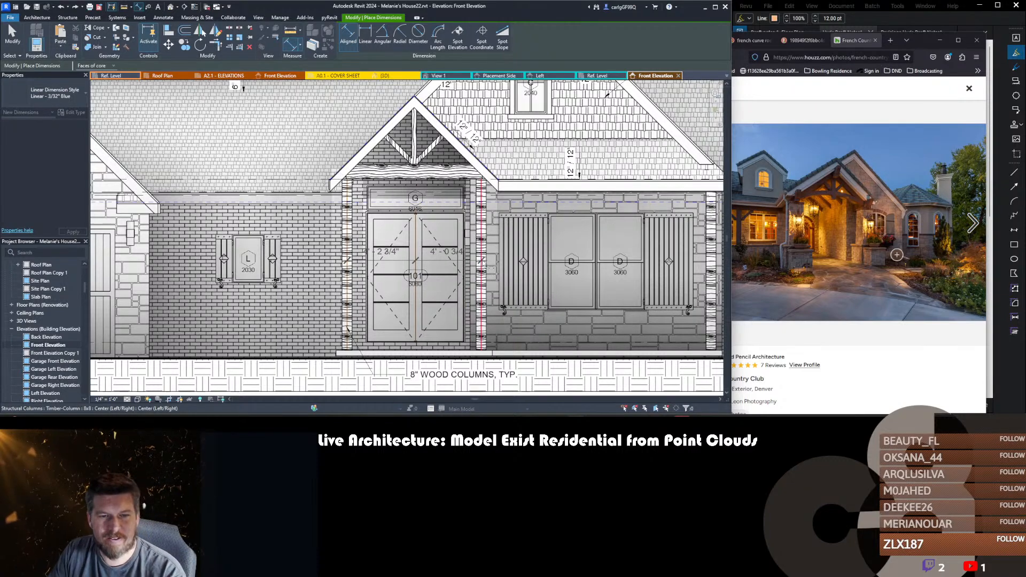
key("Escape")
key("Escape")
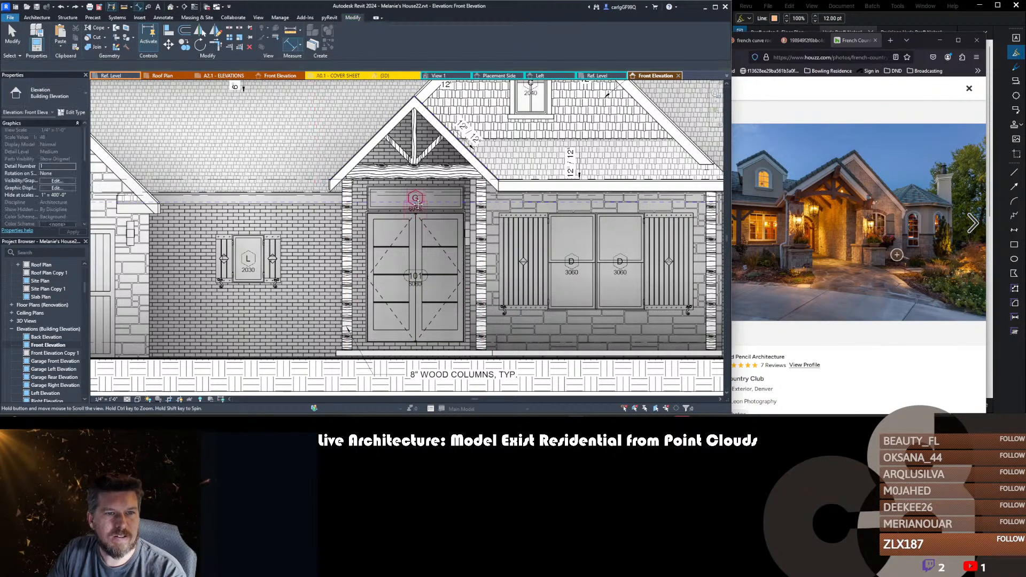
- Return to the Melanie's House_v2.0 Front Elevation and keep the bottom beam's sketch edits instead of discarding them
scroll(390, 227, "down", 2)
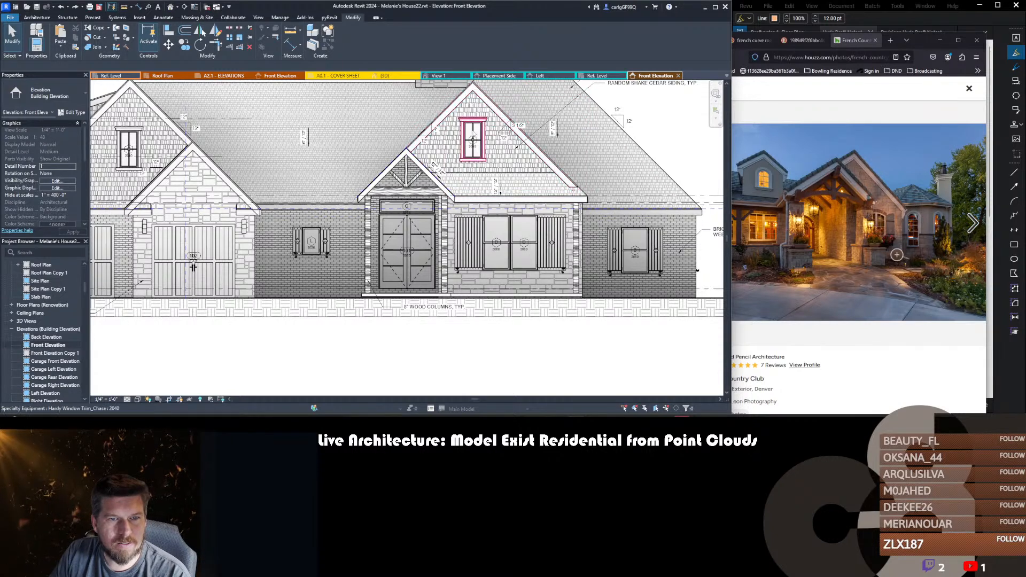
left_click(262, 76)
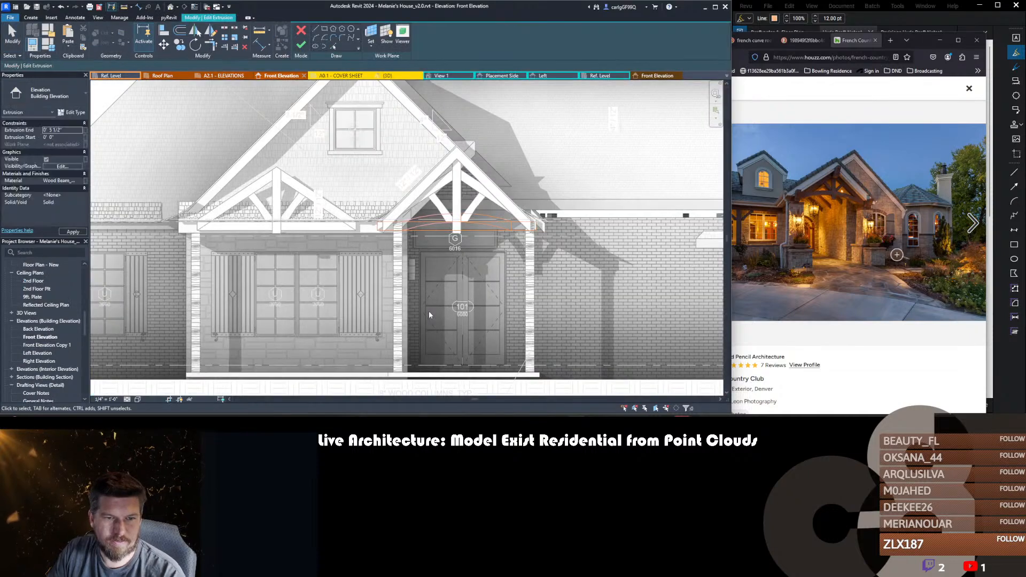
scroll(437, 226, "up", 4)
scroll(436, 224, "down", 5)
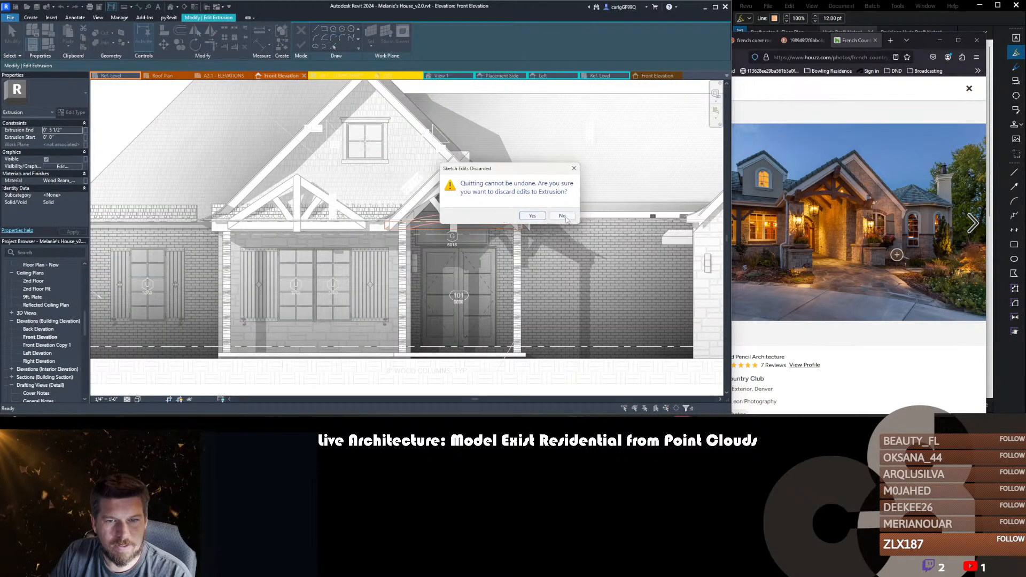
left_click(562, 216)
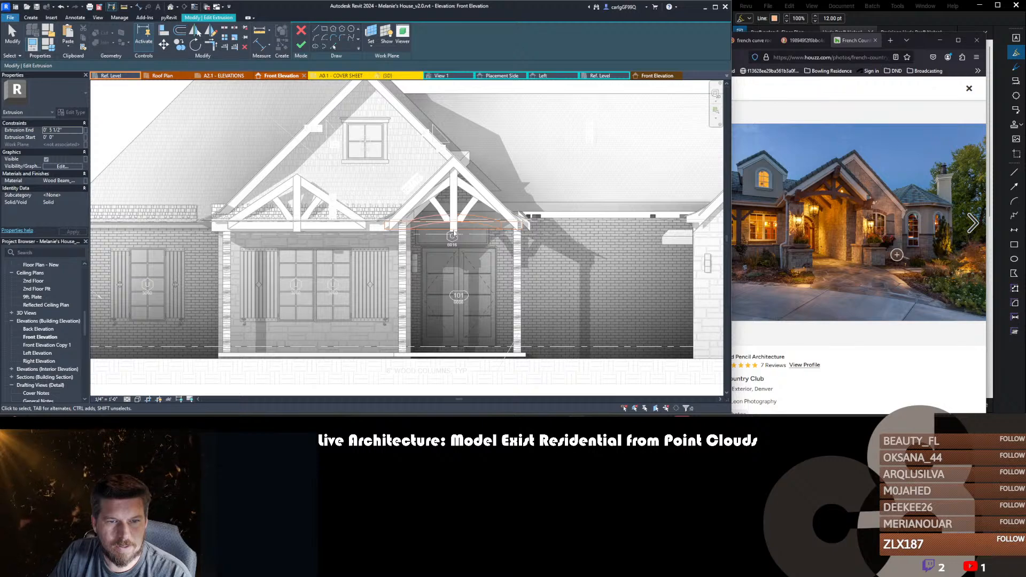
- Delete the old rectangular outline from the entry truss bottom beam's sketch and finish the curved profile
scroll(454, 233, "up", 3)
left_click(467, 230)
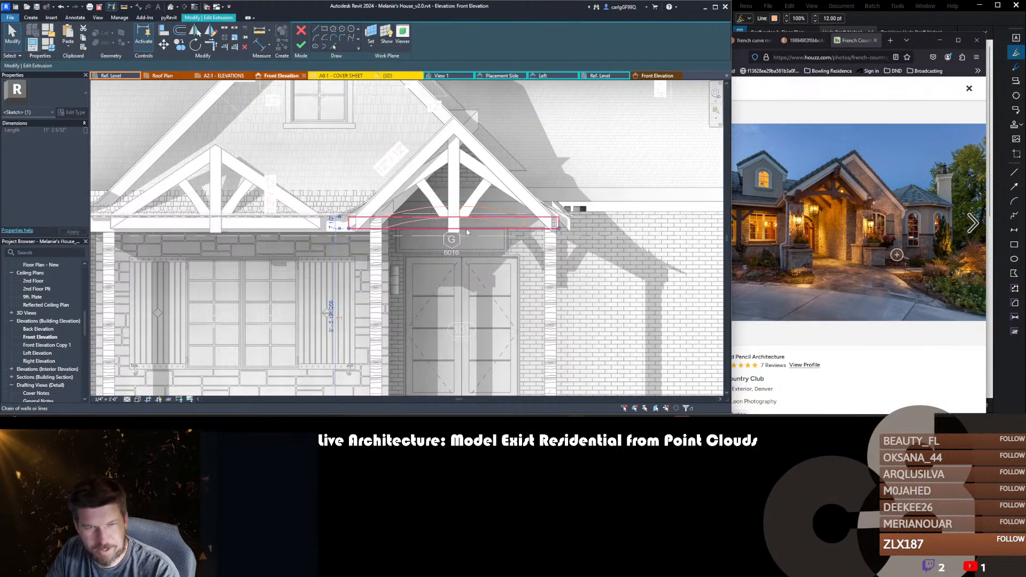
key("Escape")
left_click(302, 47)
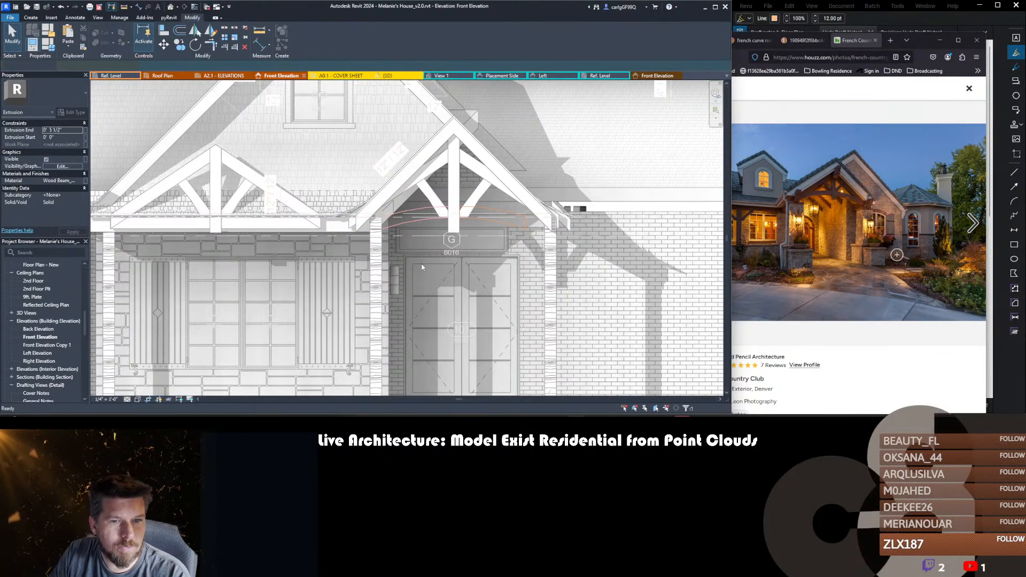
- Finish the in-place entry truss model and dismiss the save reminder without saving
key("Escape")
scroll(450, 223, "down", 4)
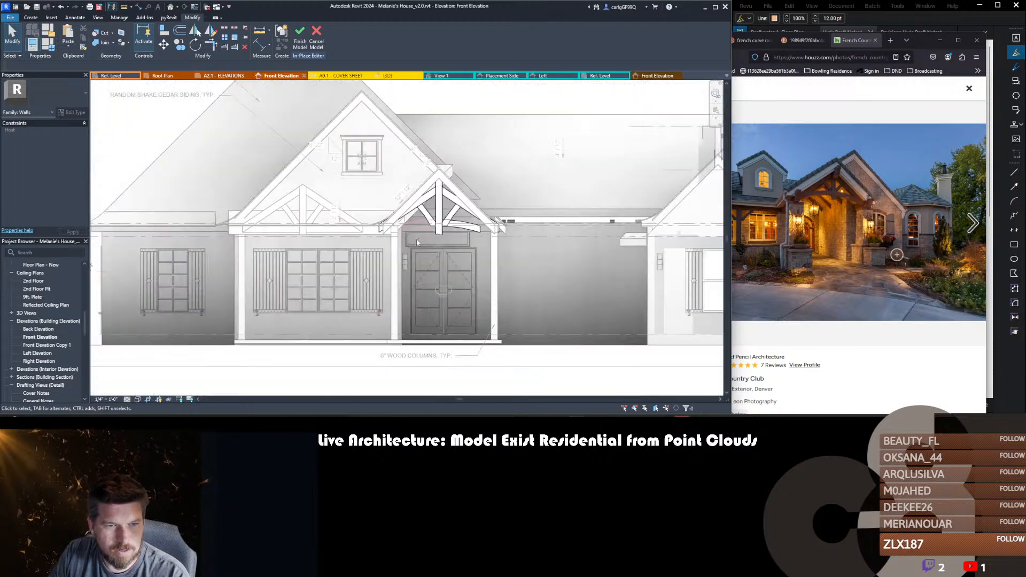
left_click(300, 40)
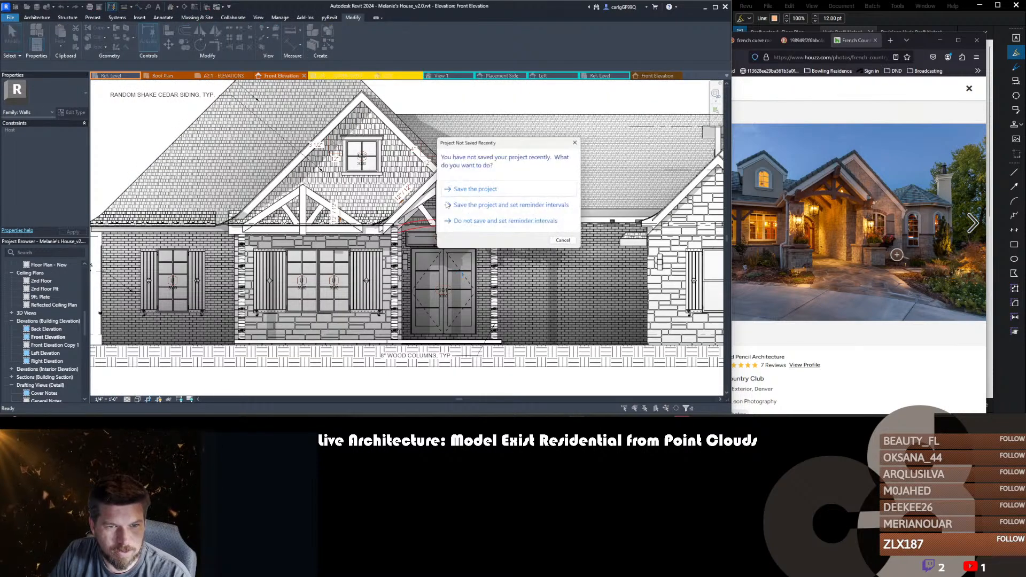
left_click(557, 245)
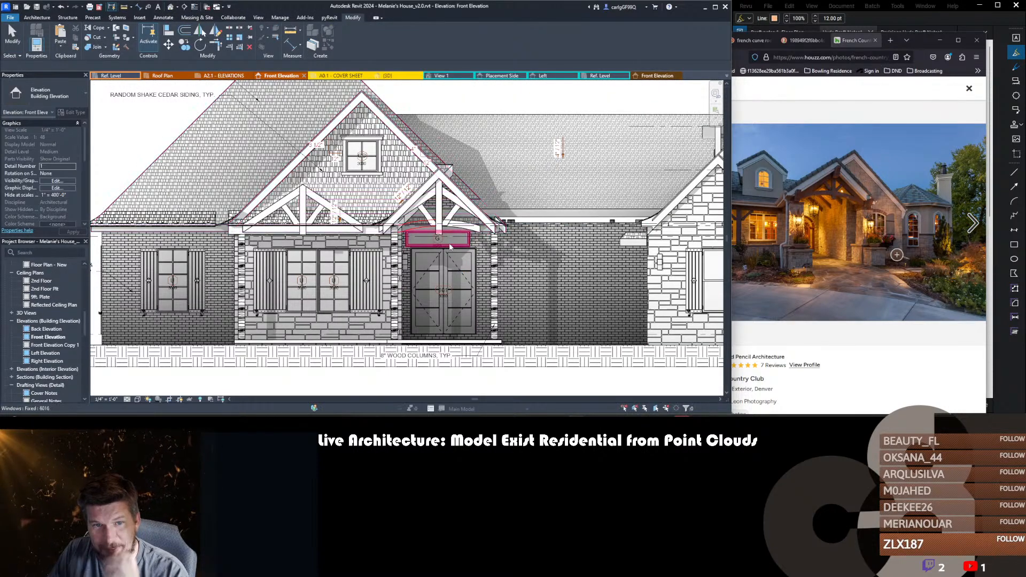
- Inspect the entry truss with its curved bottom beam in the 3D view and the Front Elevation
middle_click_drag(451, 242, 454, 236)
key("3")
key("d")
scroll(453, 236, "down", 1)
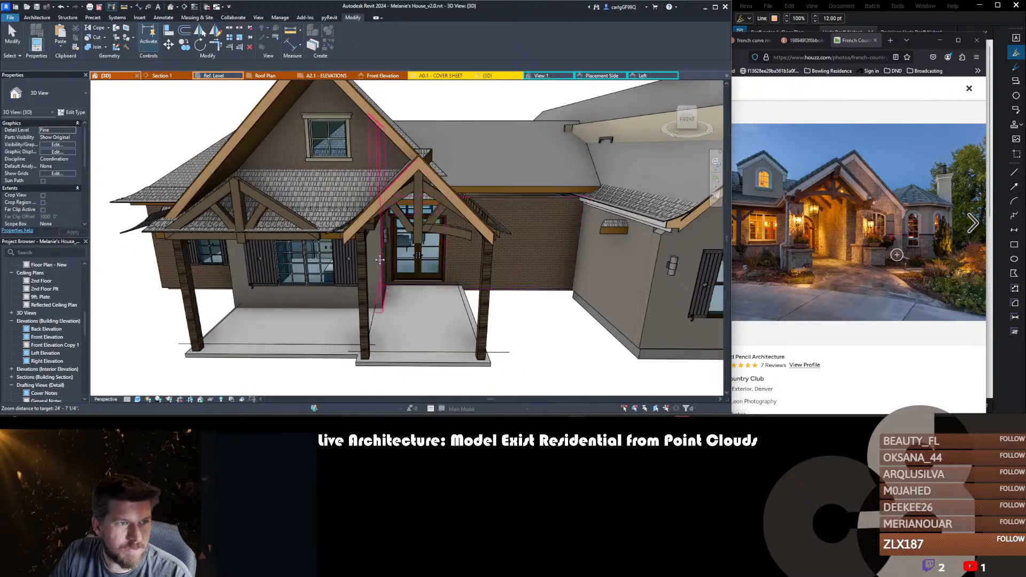
middle_click_drag(386, 224, 385, 219)
left_click(380, 76)
scroll(447, 296, "up", 3)
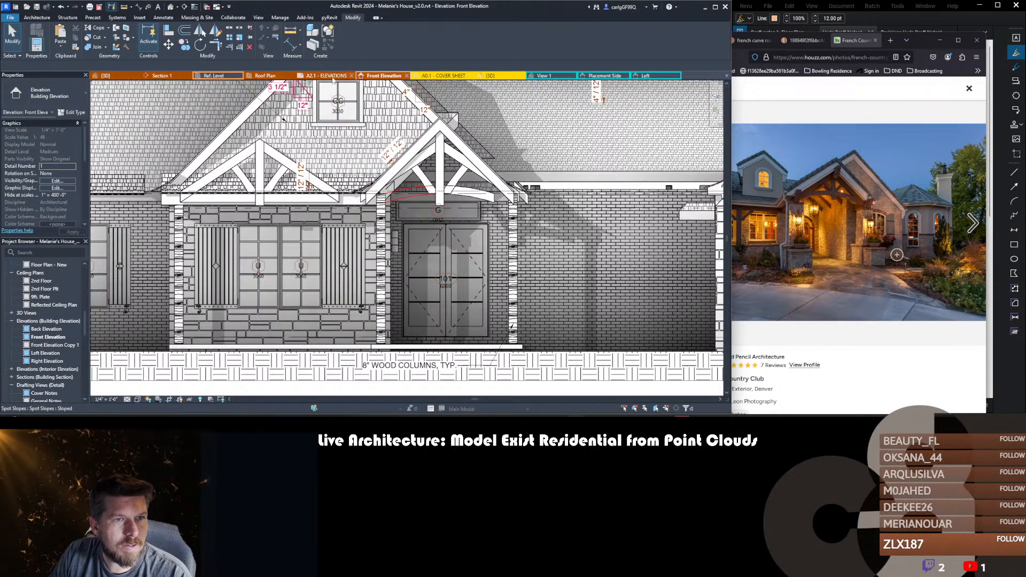
- Open the wORKING floor plan at the front entry porch and foyer
left_click(725, 75)
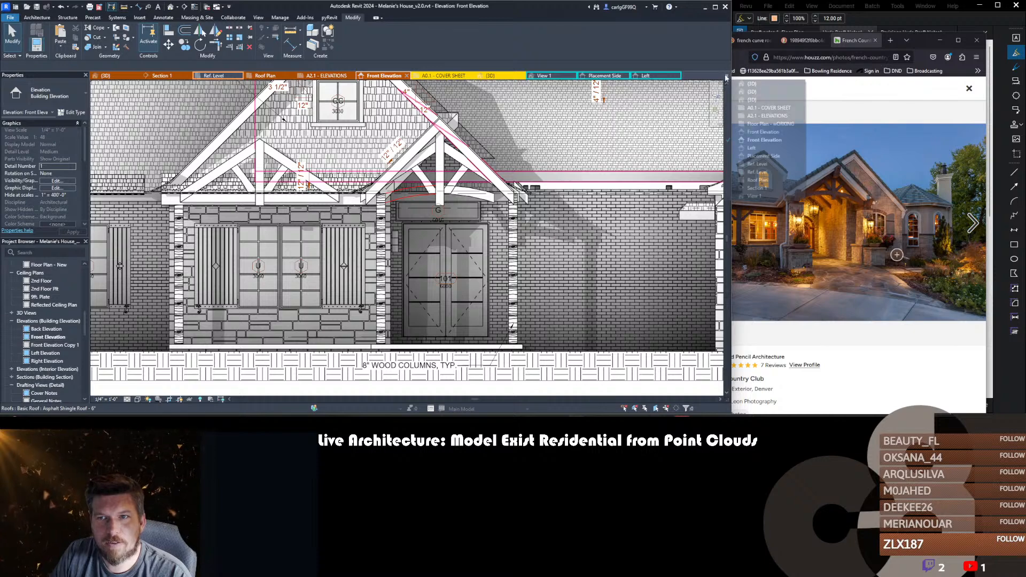
left_click(768, 125)
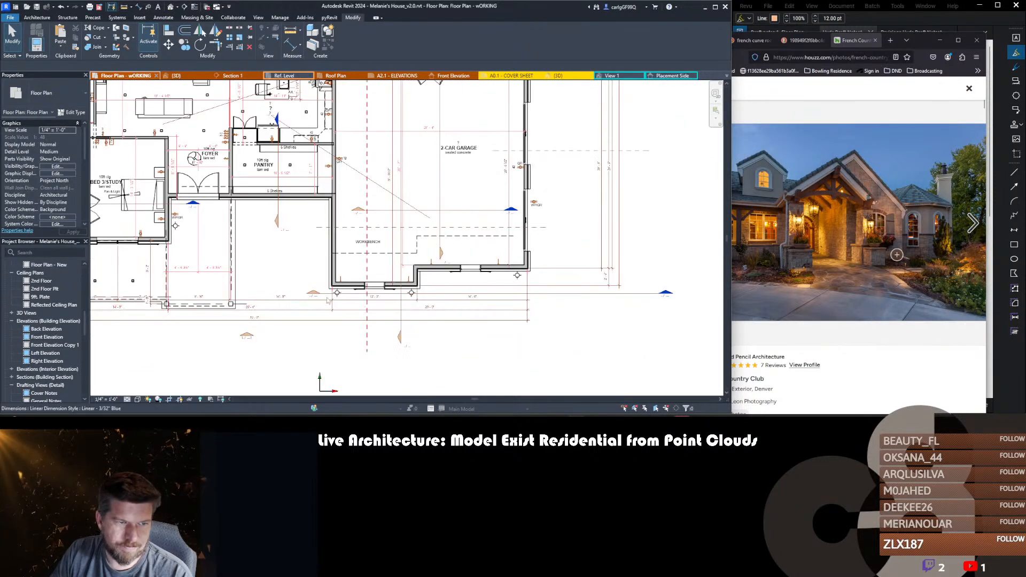
scroll(374, 203, "up", 6)
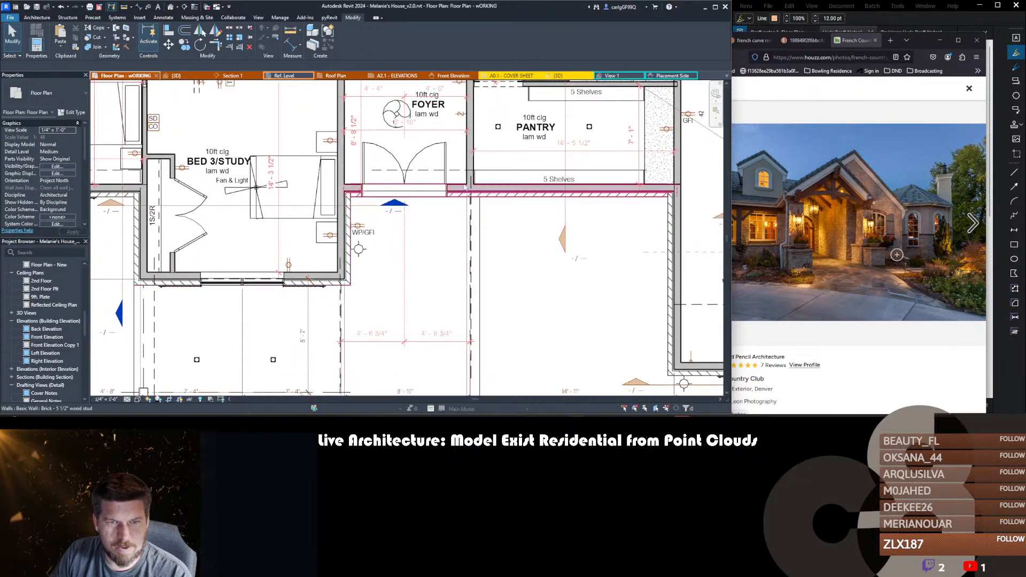
scroll(471, 184, "down", 2)
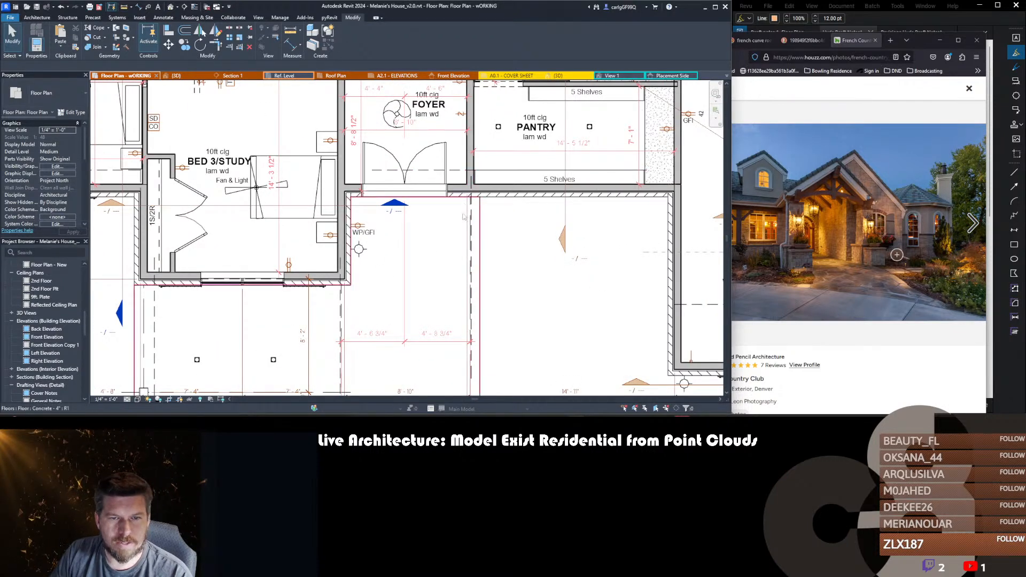
middle_click_drag(469, 224, 466, 196)
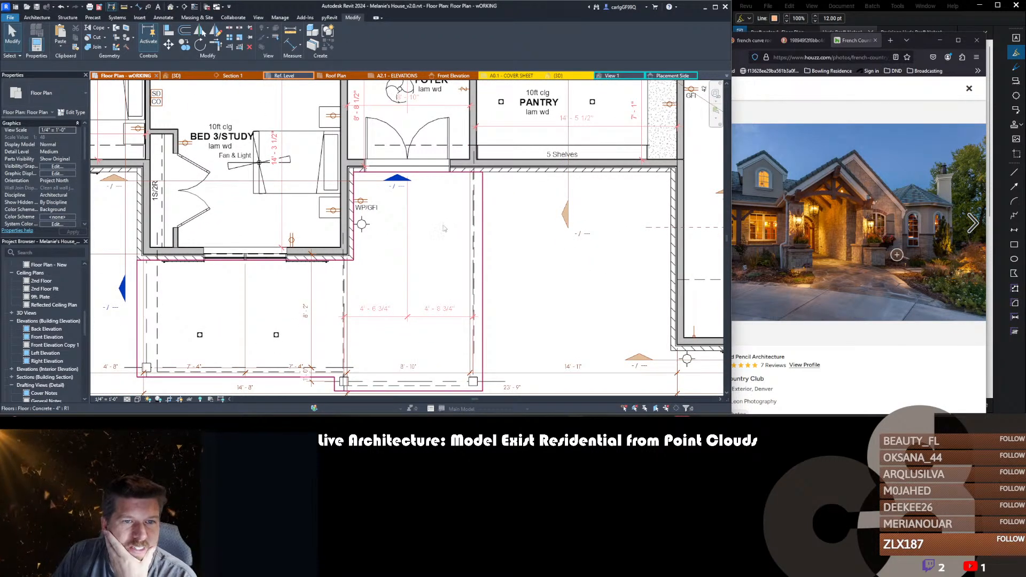
middle_click_drag(443, 229, 451, 258)
- Dimension the entry double door's centre to the foyer's two side walls with an aligned dimension
key("d")
key("i")
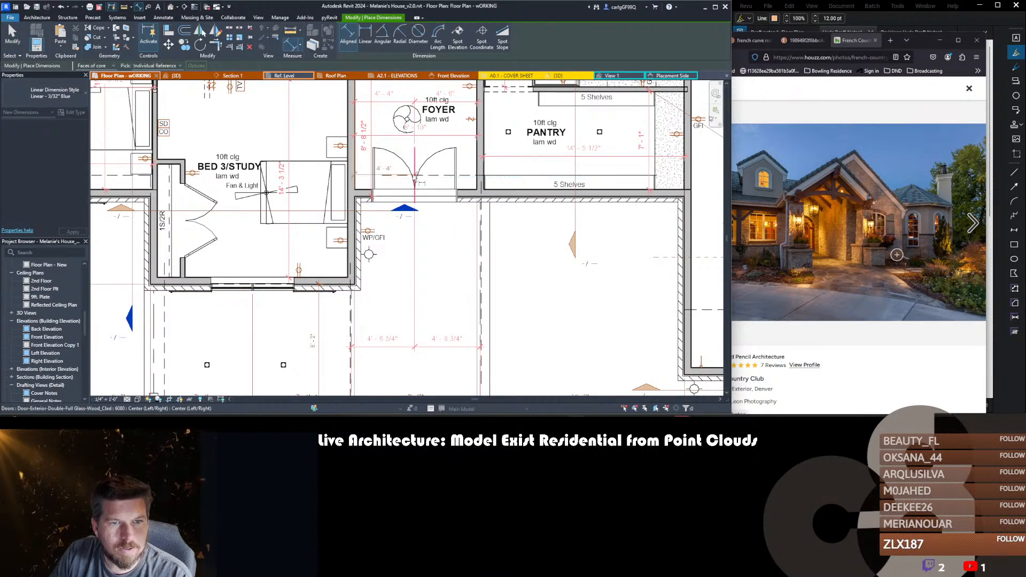
left_click(479, 167)
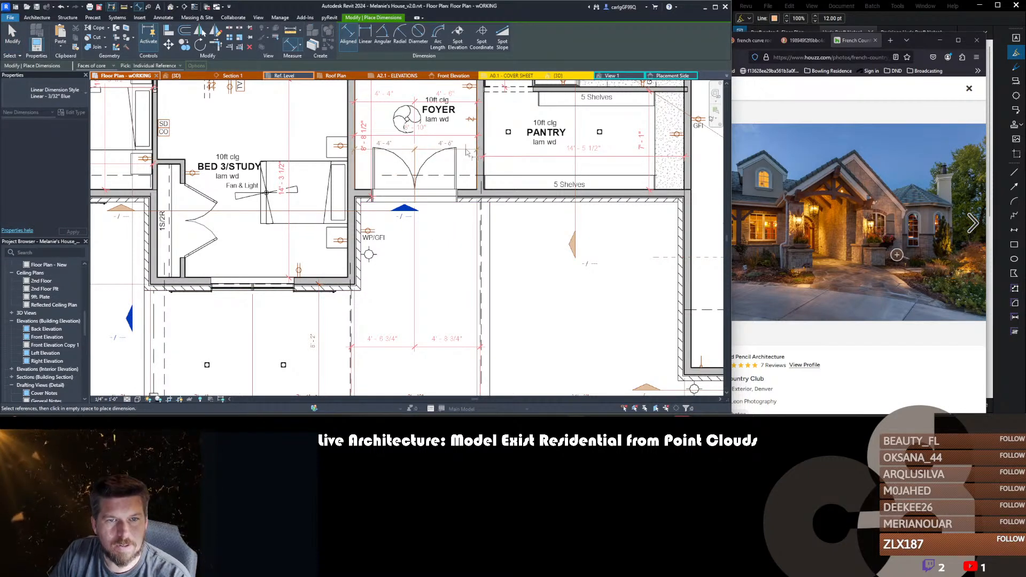
left_click(465, 150)
key("Escape")
- Make the two segments of the door's dimension equal to centre the entry door in the foyer
middle_click_drag(471, 173, 481, 197)
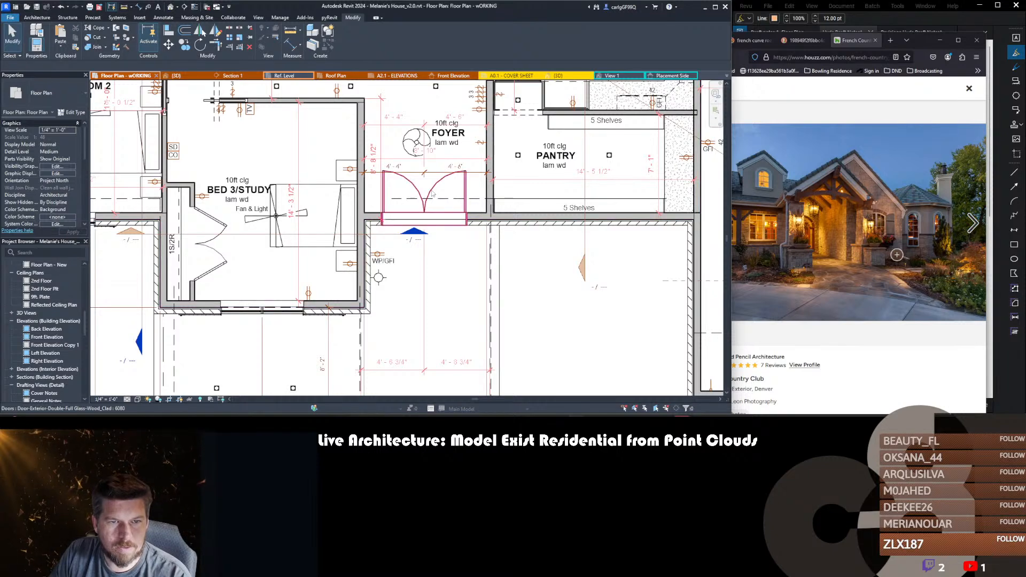
left_click(425, 172)
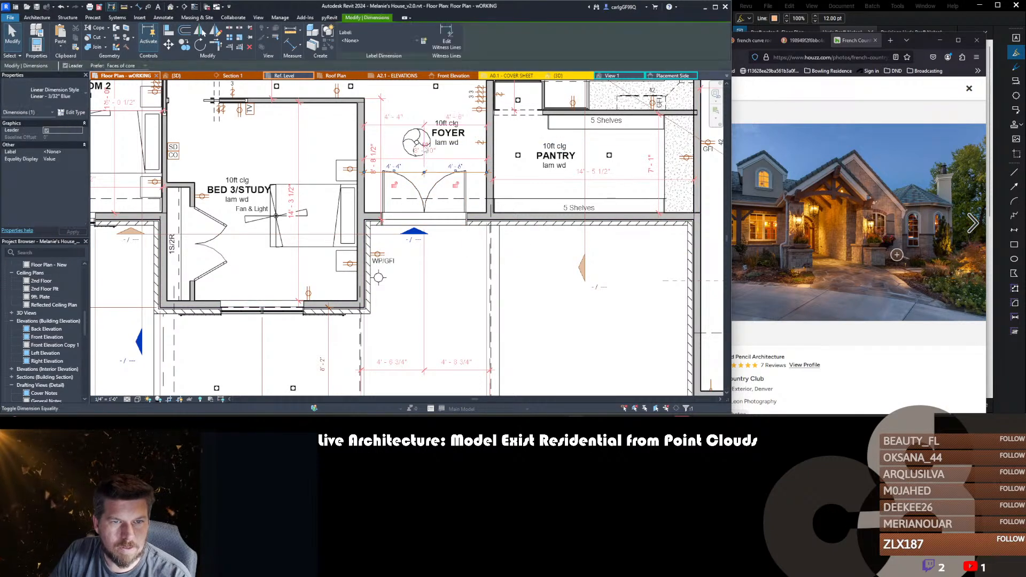
left_click(425, 149)
key("Escape")
scroll(450, 193, "down", 1)
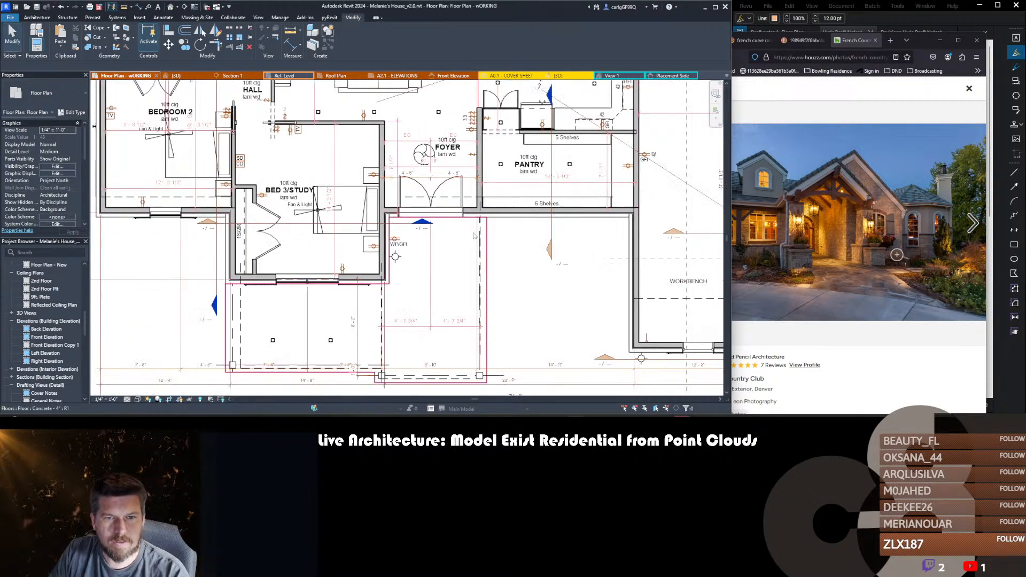
scroll(474, 235, "up", 4)
key("a")
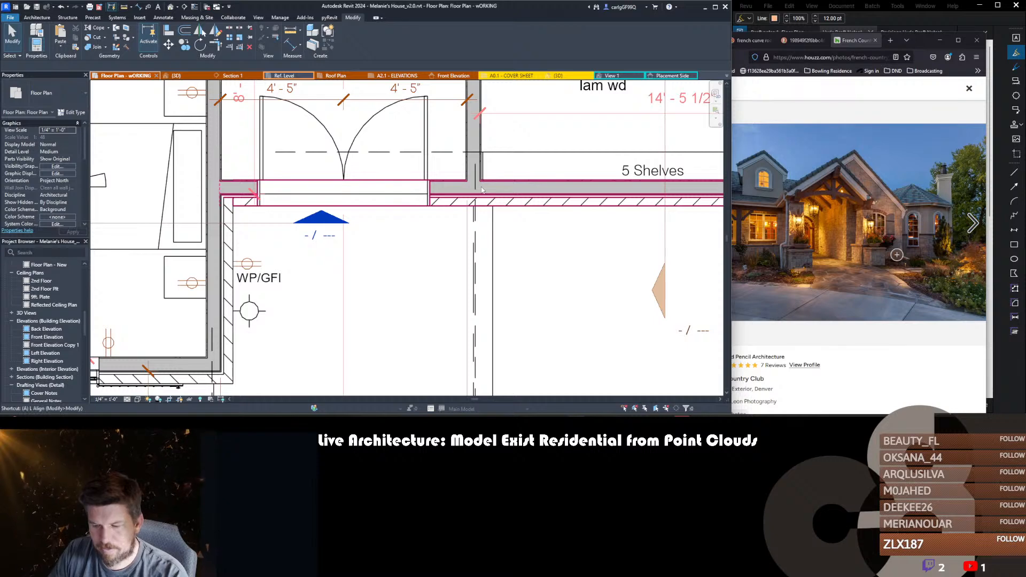
key("l")
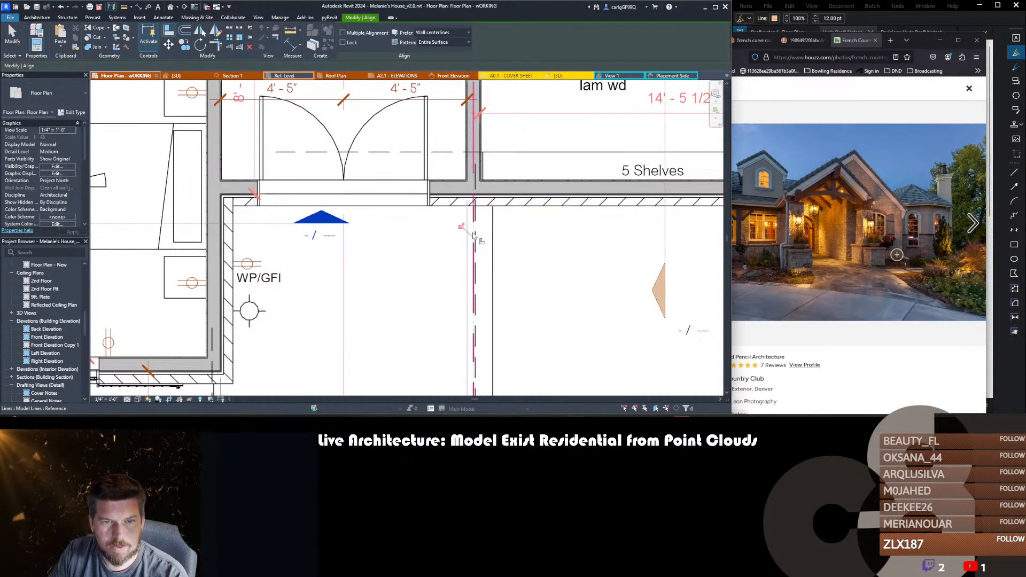
key("Escape")
scroll(475, 233, "down", 3)
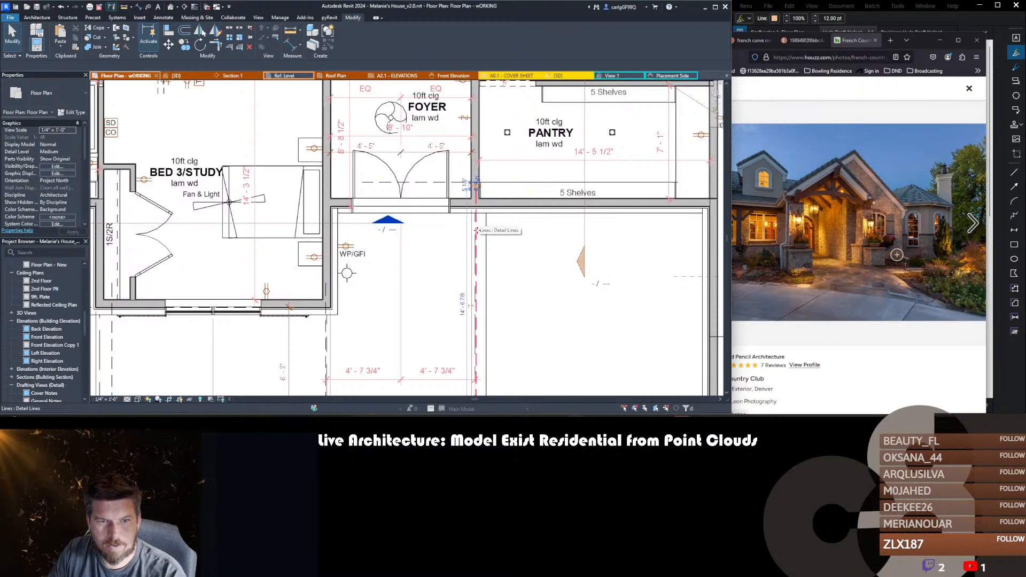
- Examine the overlapping detail and model lines along the entry porch's side and front edges and their relation to the columns
left_click(476, 233)
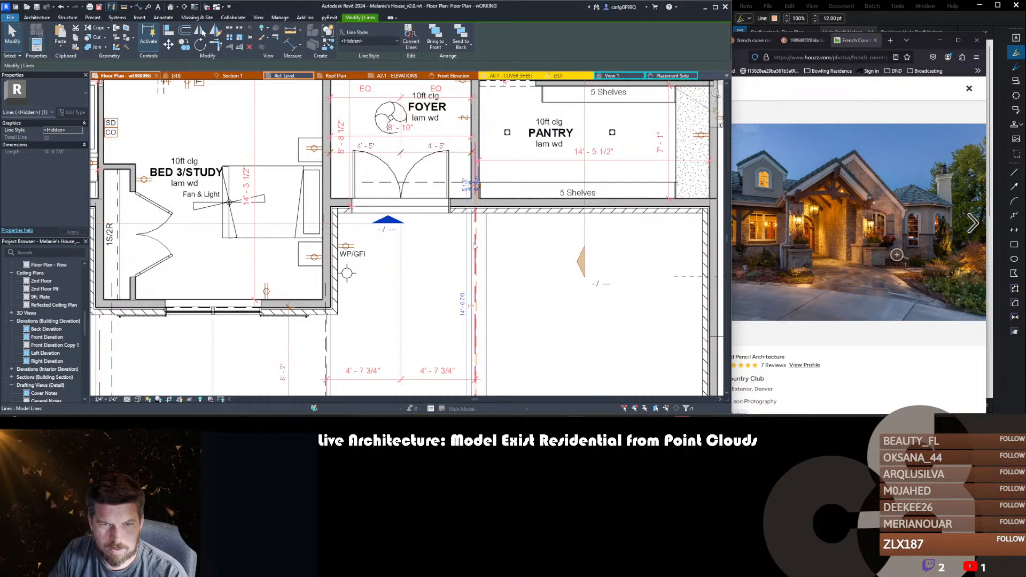
middle_click_drag(481, 237, 497, 172)
key("Escape")
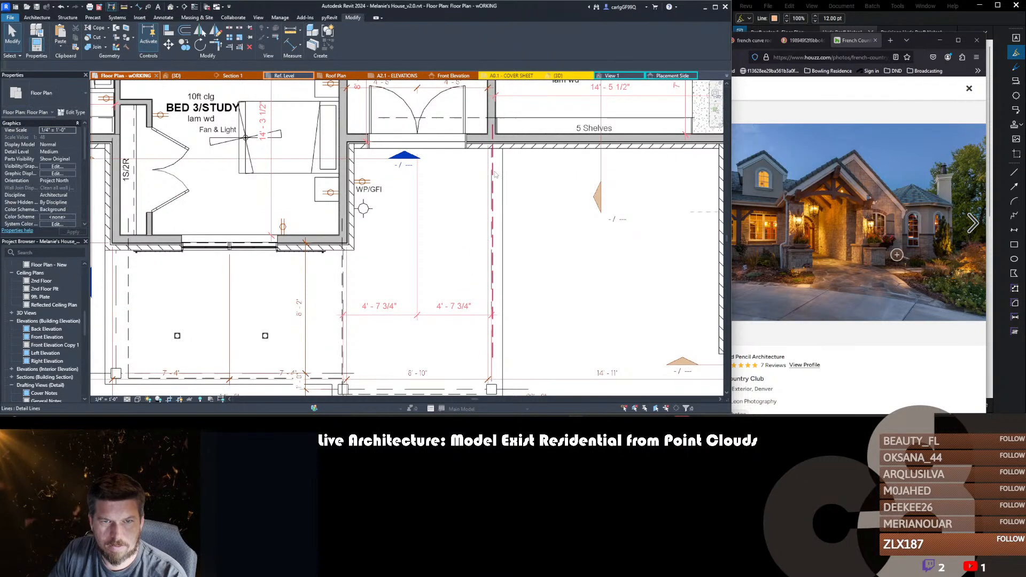
left_click(496, 173)
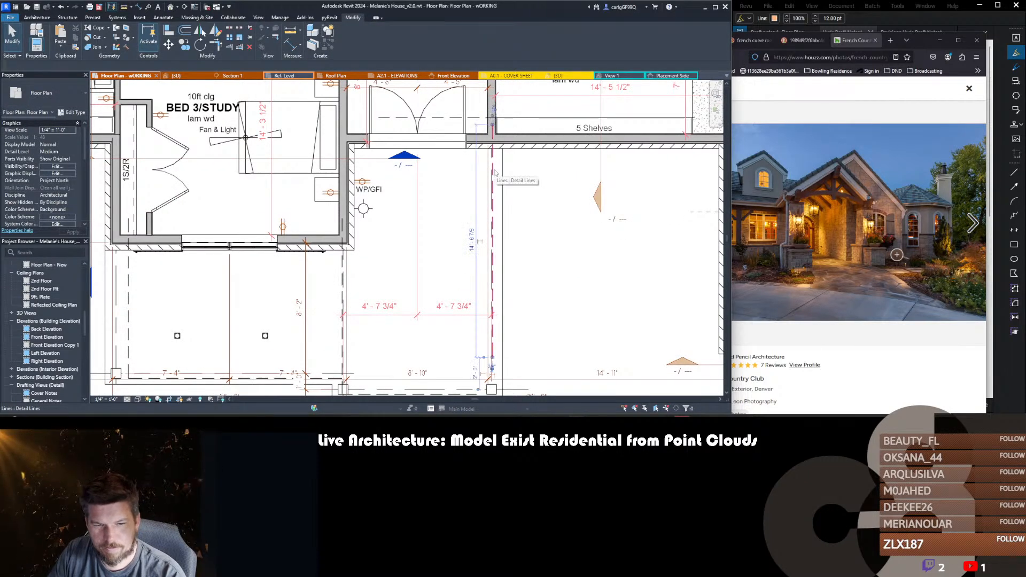
key("Escape")
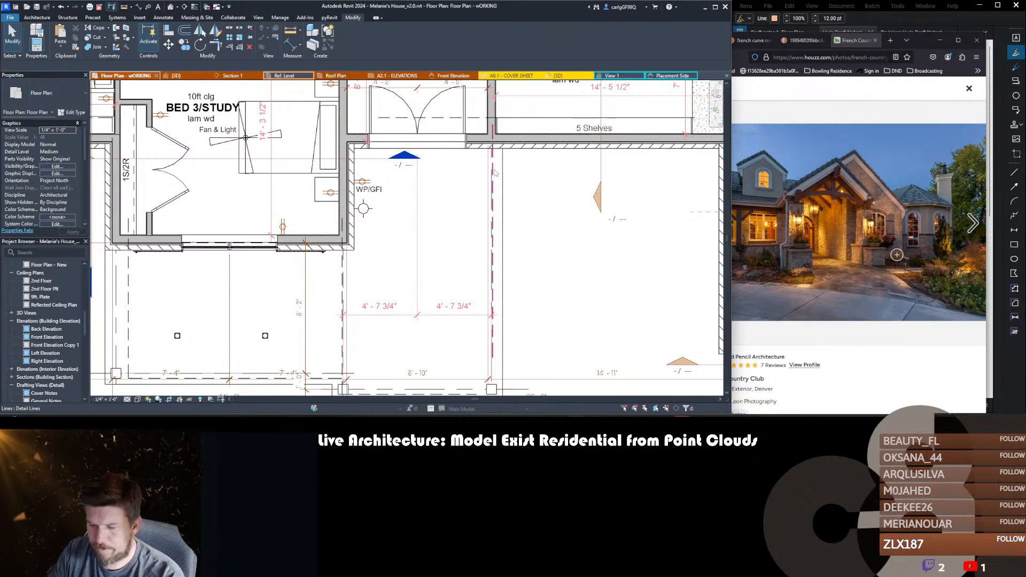
scroll(496, 173, "down", 3)
scroll(447, 302, "up", 4)
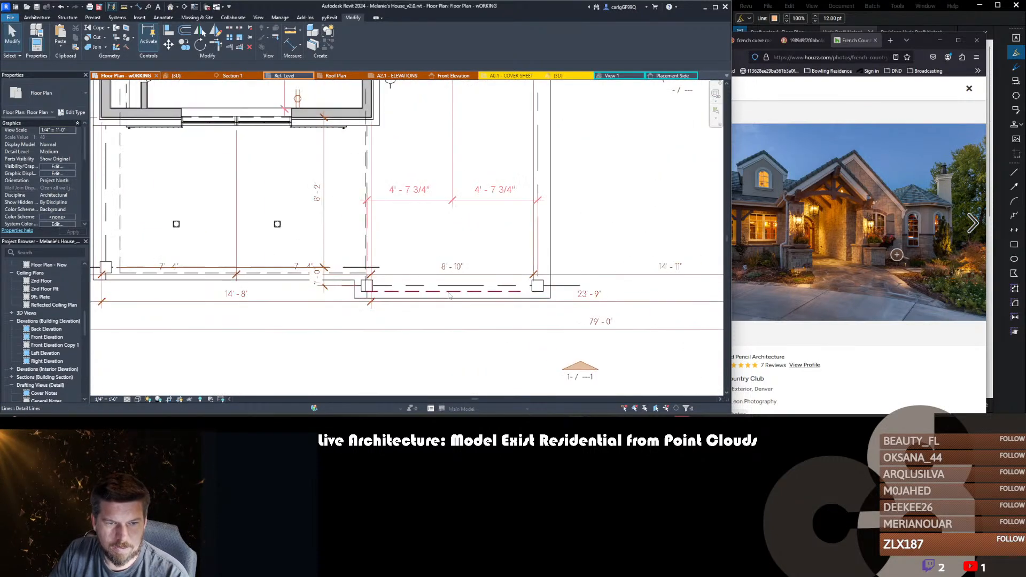
scroll(453, 294, "down", 6)
scroll(493, 197, "up", 7)
scroll(494, 172, "down", 4)
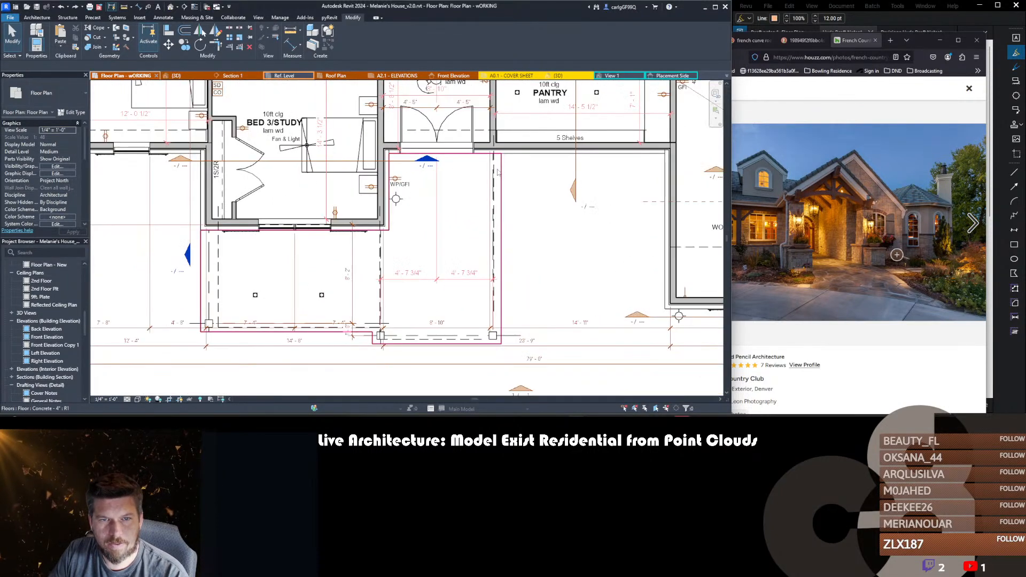
scroll(496, 181, "up", 2)
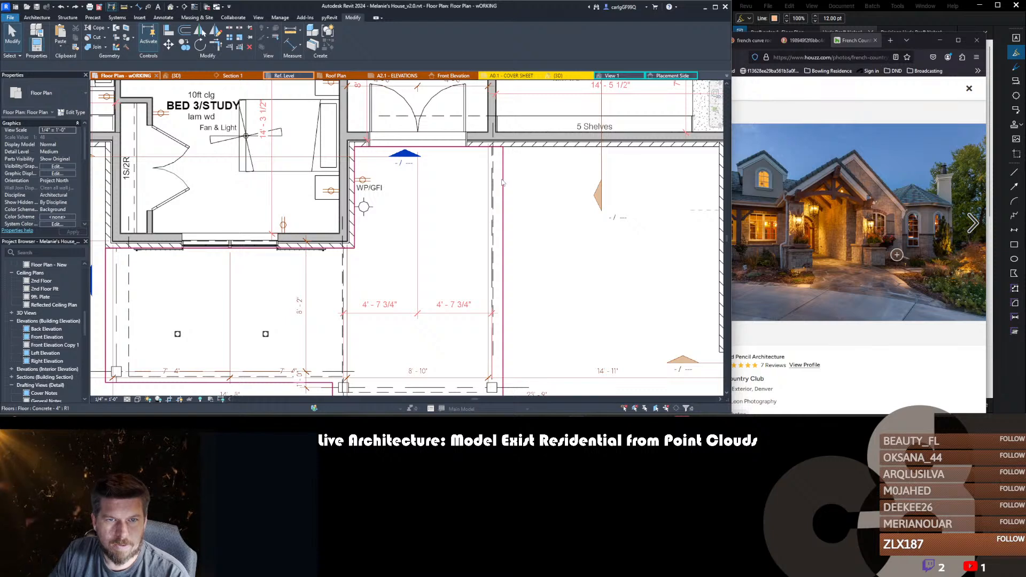
- Check the porch concrete floor's edge lines in its boundary sketch and finish the sketch
double_click(503, 182)
middle_click_drag(483, 279, 478, 212)
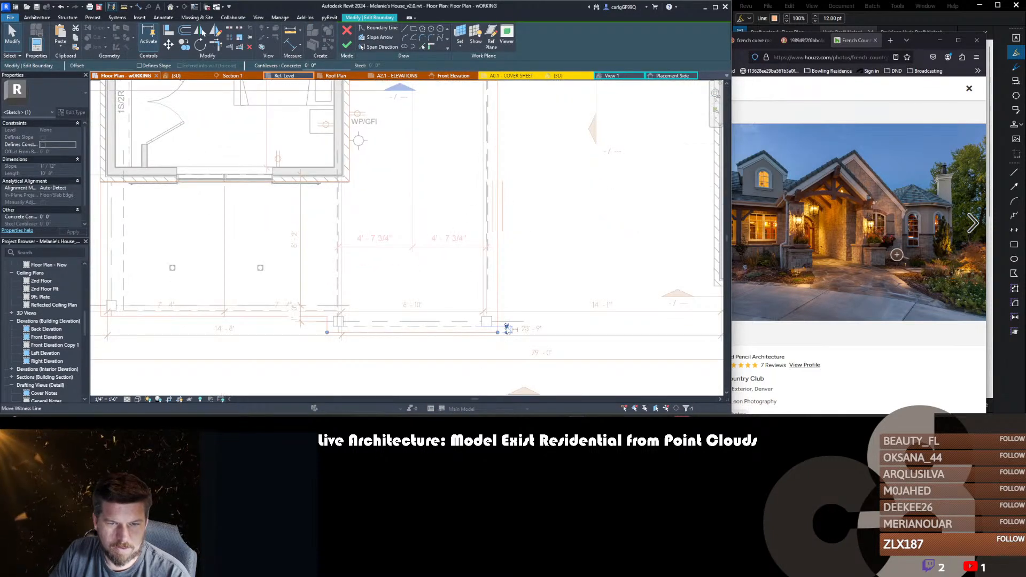
left_click(498, 286)
middle_click_drag(489, 83, 488, 181)
scroll(488, 179, "down", 1)
scroll(488, 179, "up", 2)
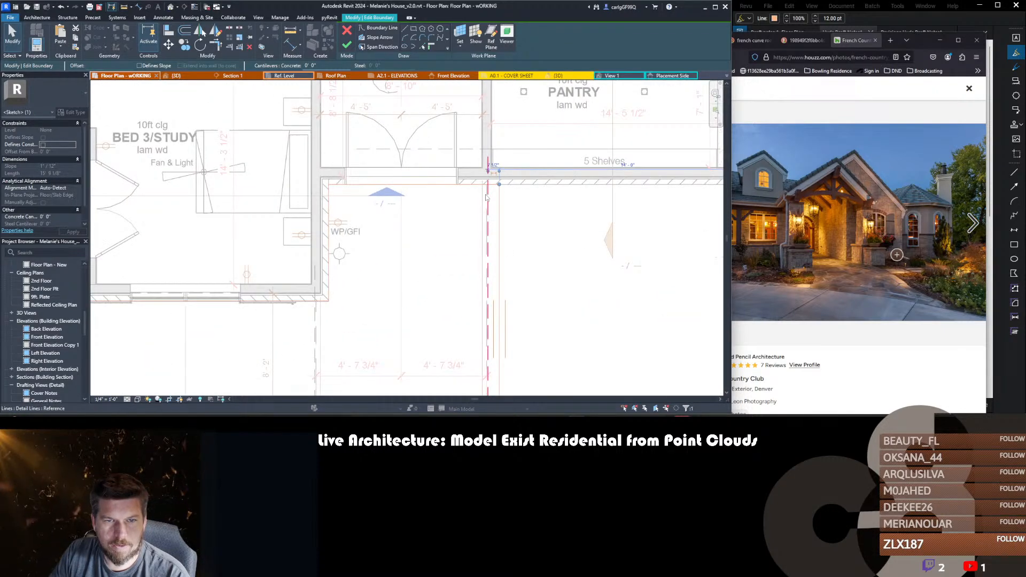
middle_click_drag(500, 193, 524, 157)
scroll(523, 158, "down", 3)
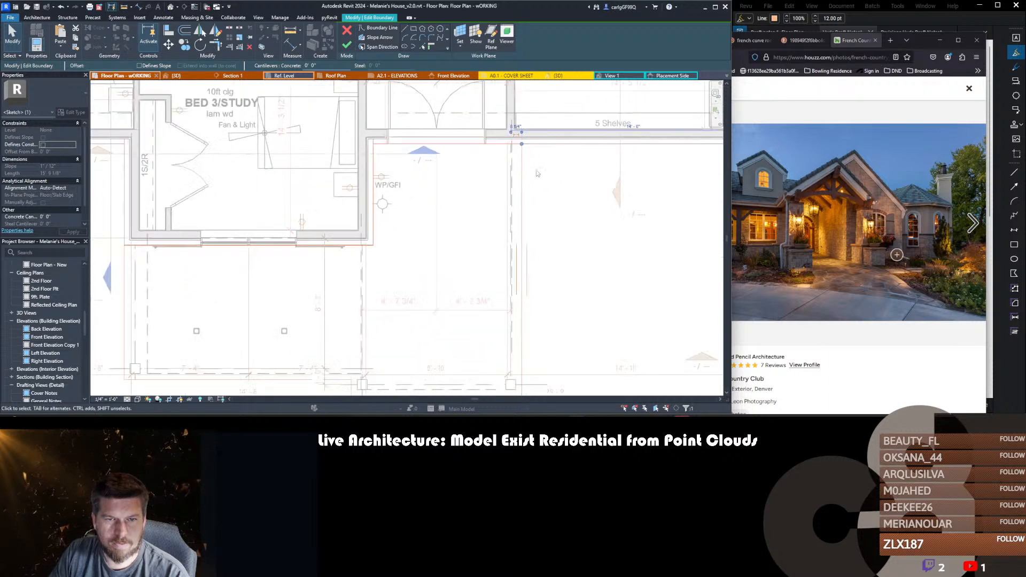
key("Escape")
middle_click_drag(462, 296, 500, 281)
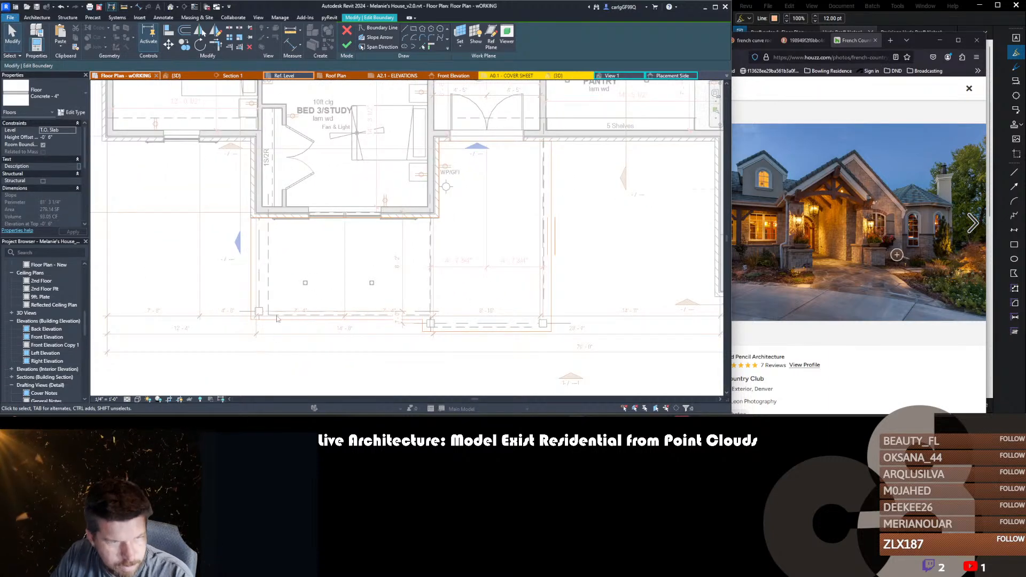
left_click(349, 45)
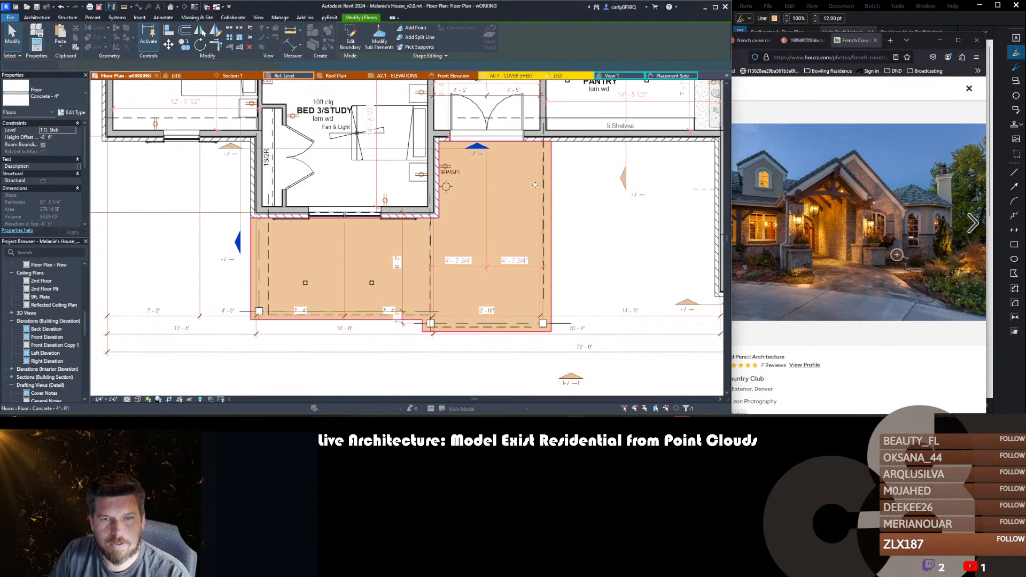
key("Escape")
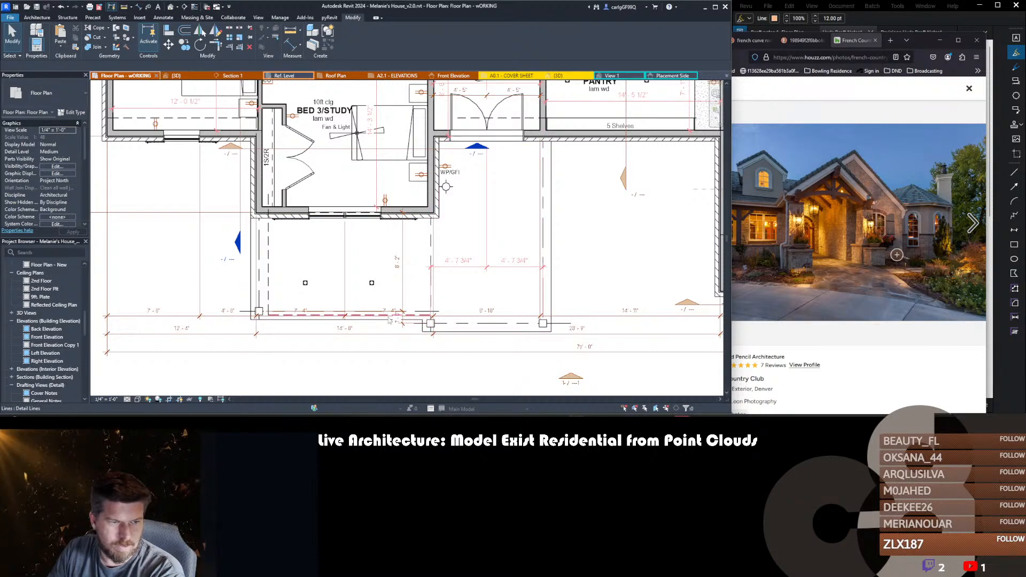
- Examine the porch slab and column layout in the plan against the reference photo of the entry
middle_click_drag(322, 236, 350, 236)
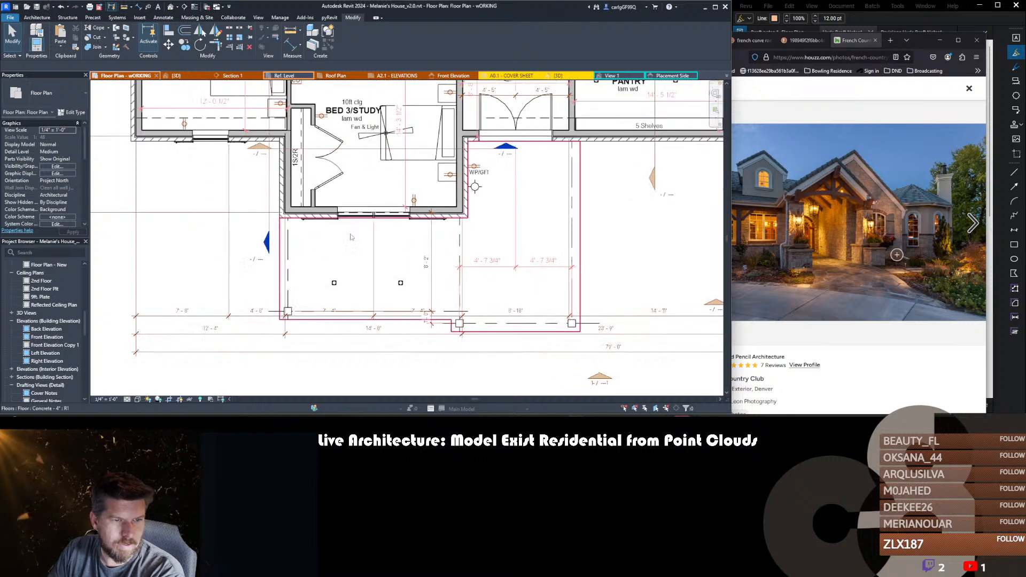
scroll(351, 234, "down", 2)
scroll(420, 298, "up", 5)
scroll(393, 293, "down", 5)
middle_click_drag(449, 240, 455, 278)
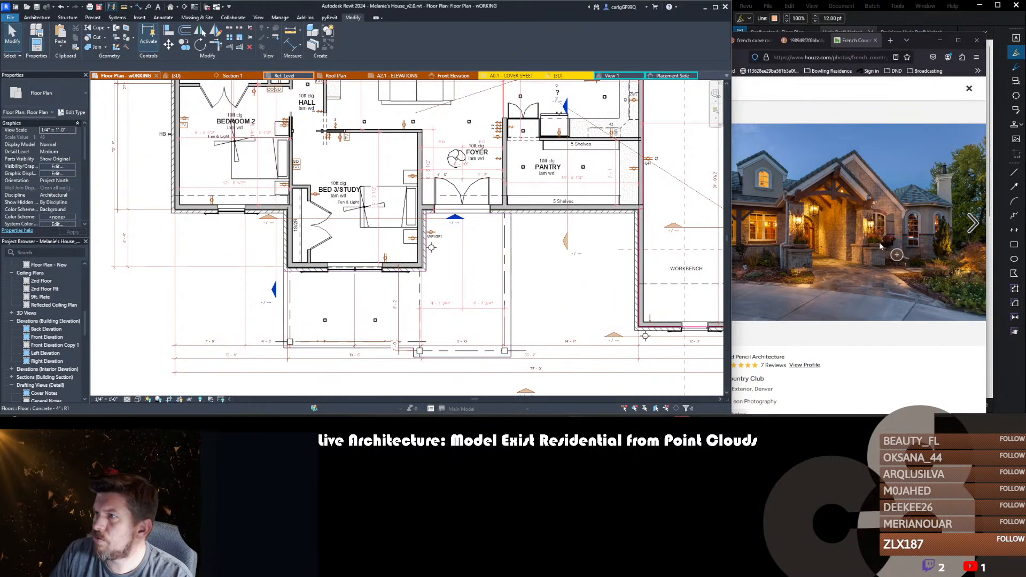
middle_click_drag(477, 310, 387, 288)
scroll(456, 293, "down", 1)
scroll(455, 289, "up", 2)
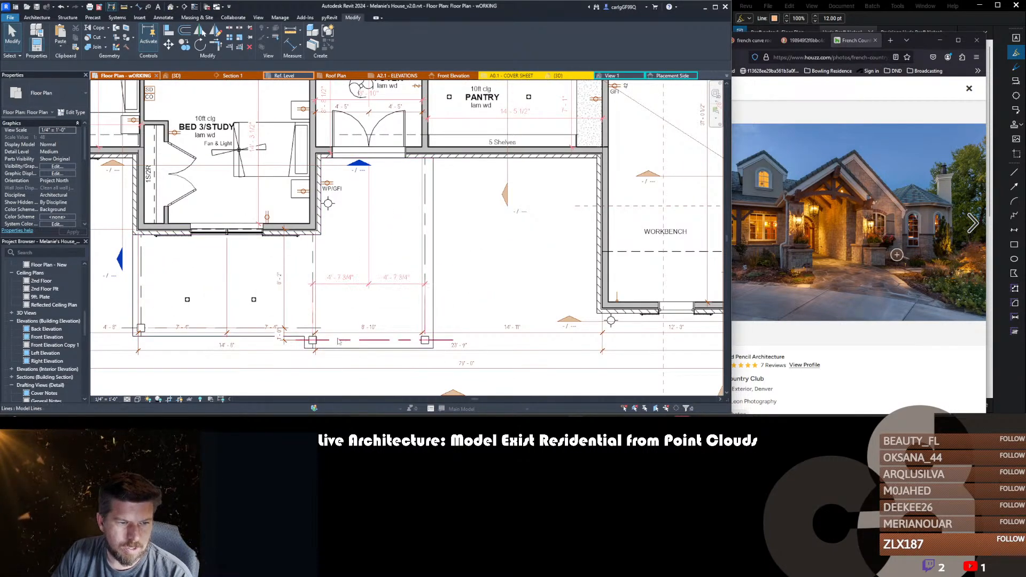
middle_click_drag(340, 338, 427, 280)
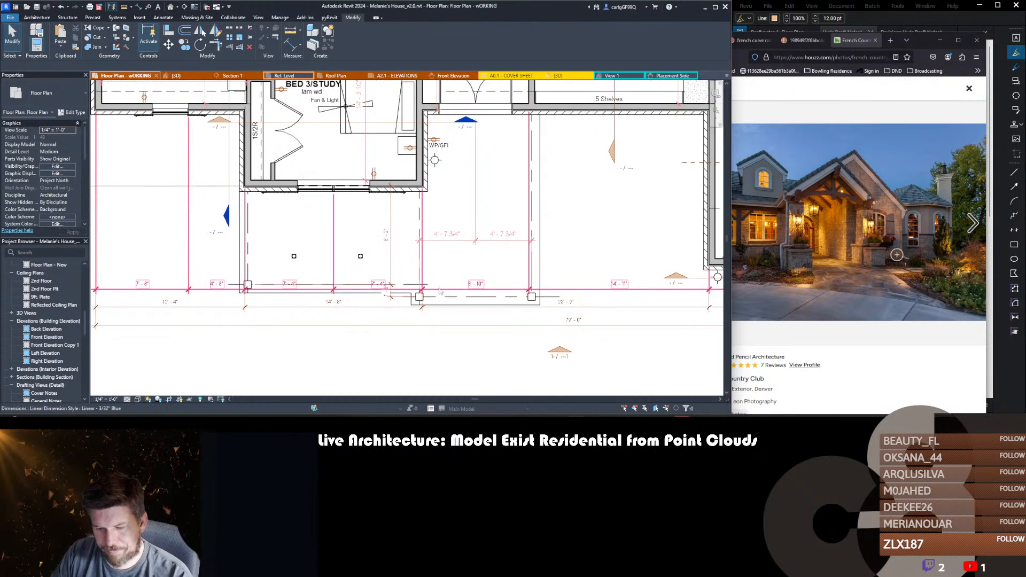
- Measure the porch slab's overhang past the hidden beam lines at its front and side edges, without placing dimensions
key("d")
key("i")
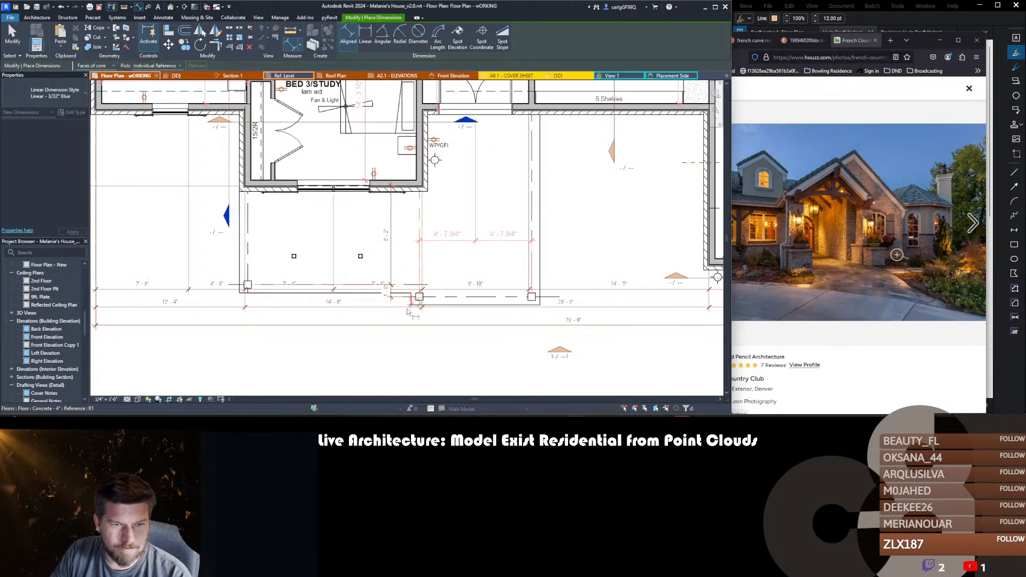
key("Escape")
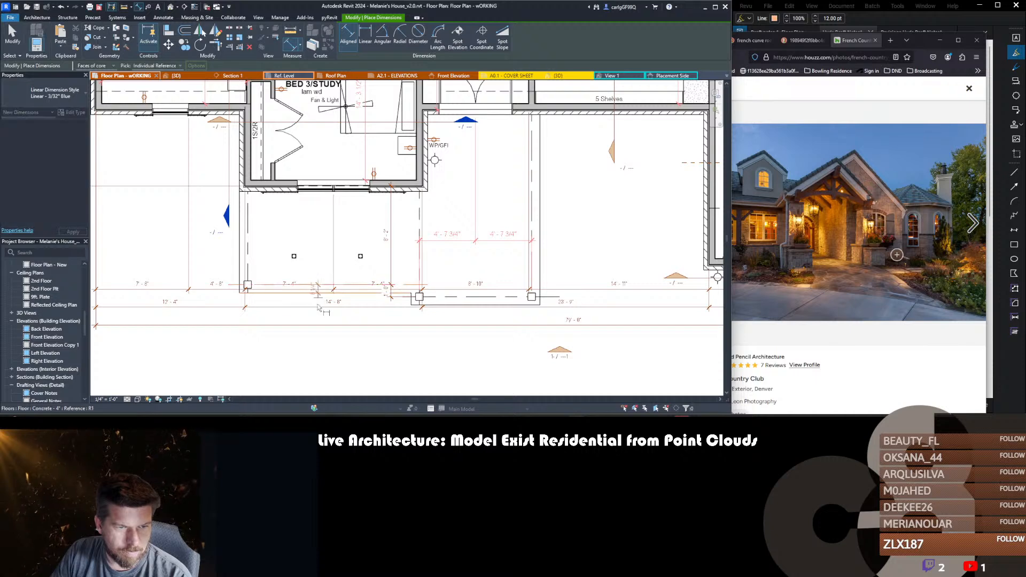
key("d")
key("i")
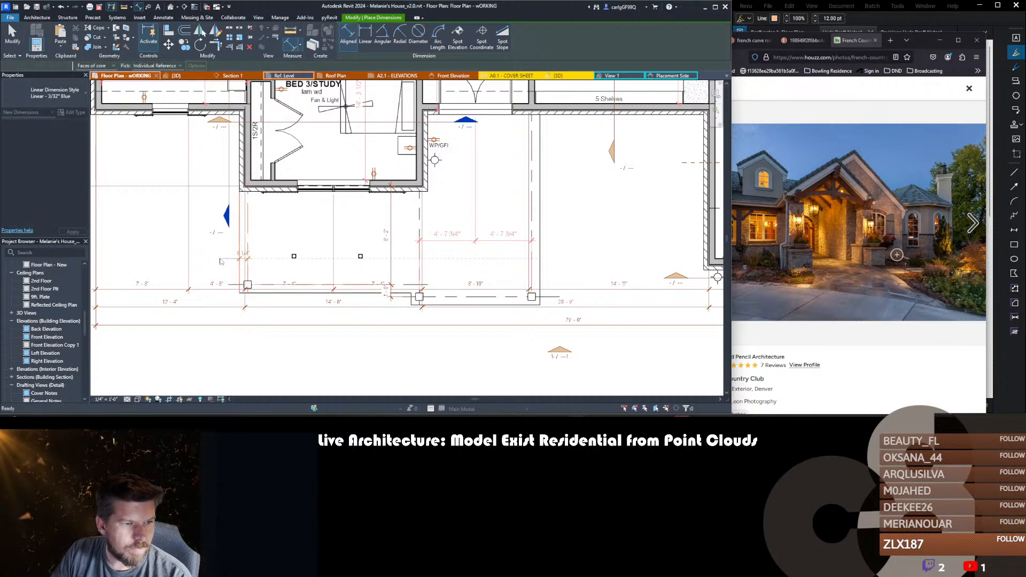
key("Escape")
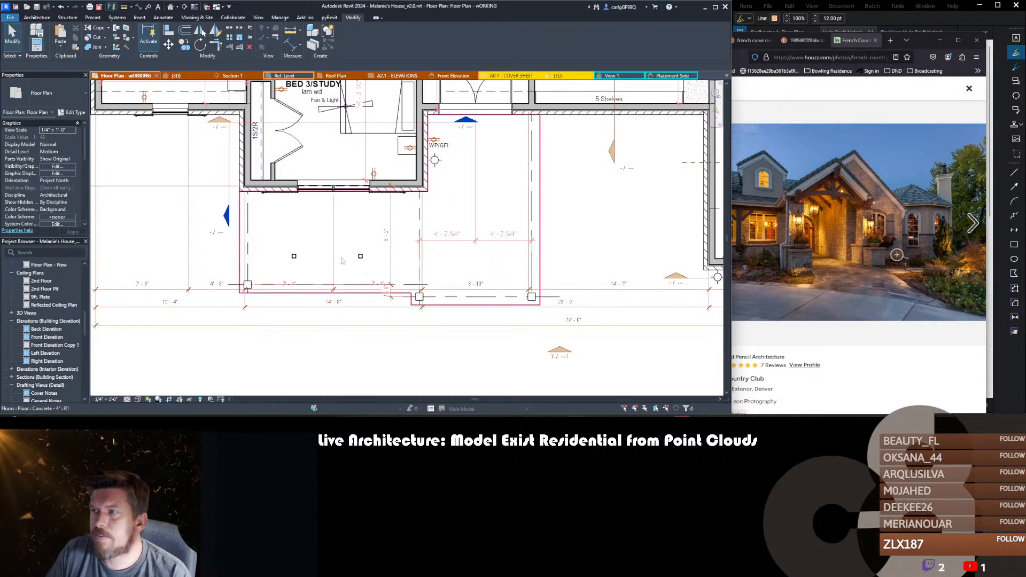
scroll(342, 260, "down", 3)
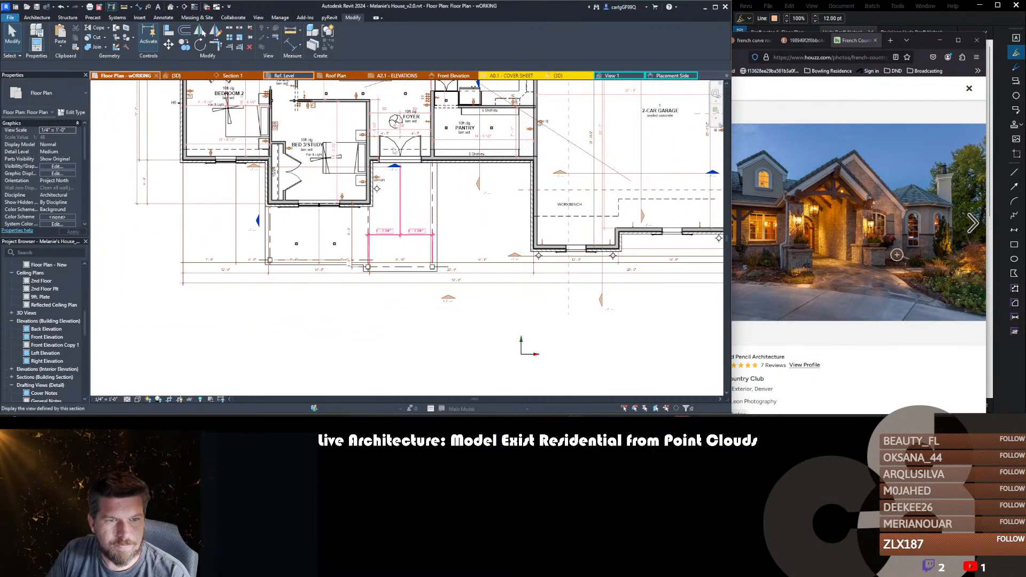
- Examine the entry porch's beams, columns and double doors in the plan and from the front in the 3D view
scroll(394, 151, "up", 2)
scroll(372, 299, "down", 3)
scroll(371, 298, "up", 3)
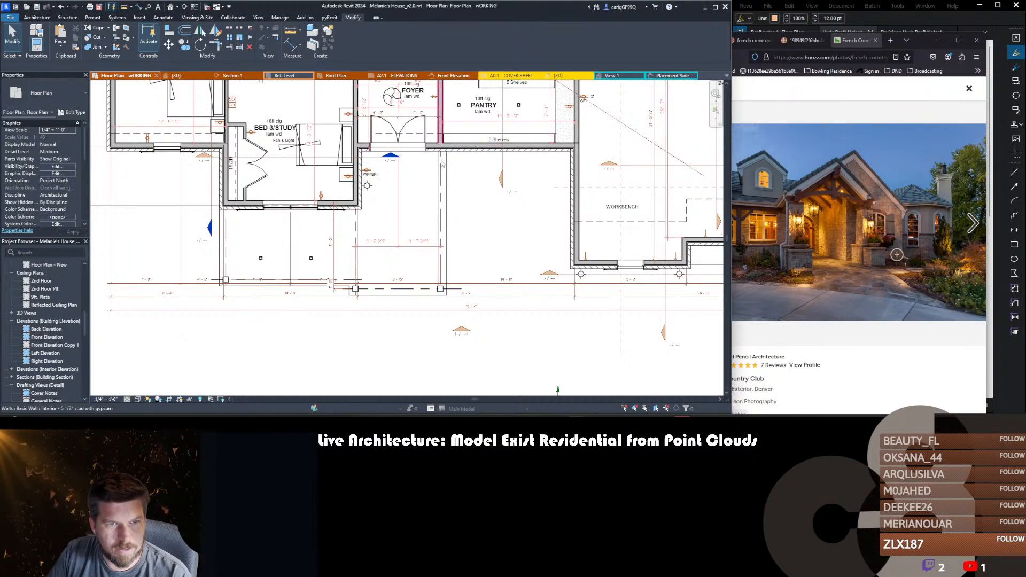
scroll(422, 282, "up", 3)
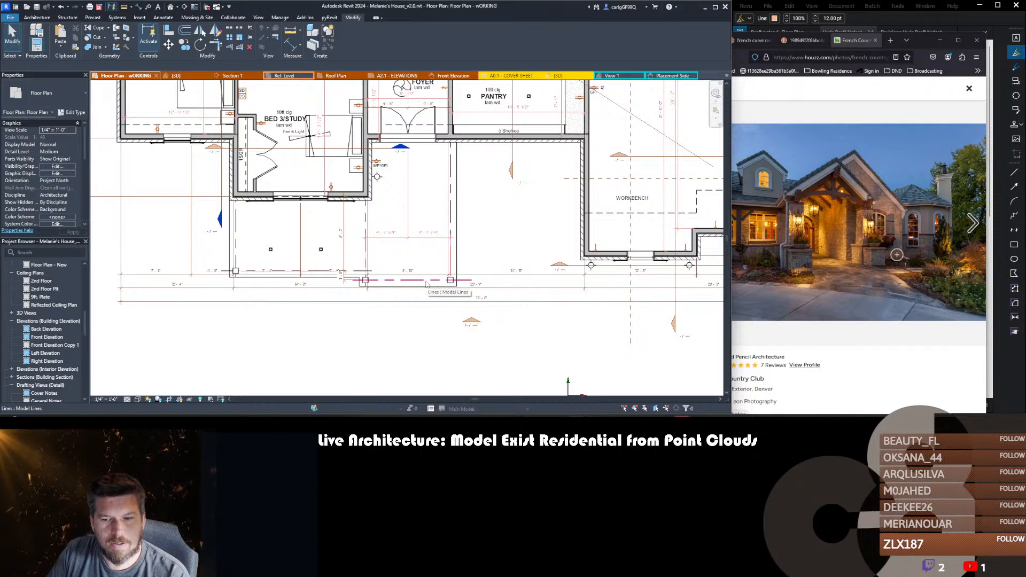
middle_click_drag(401, 257, 430, 249)
key("ctrl+Tab")
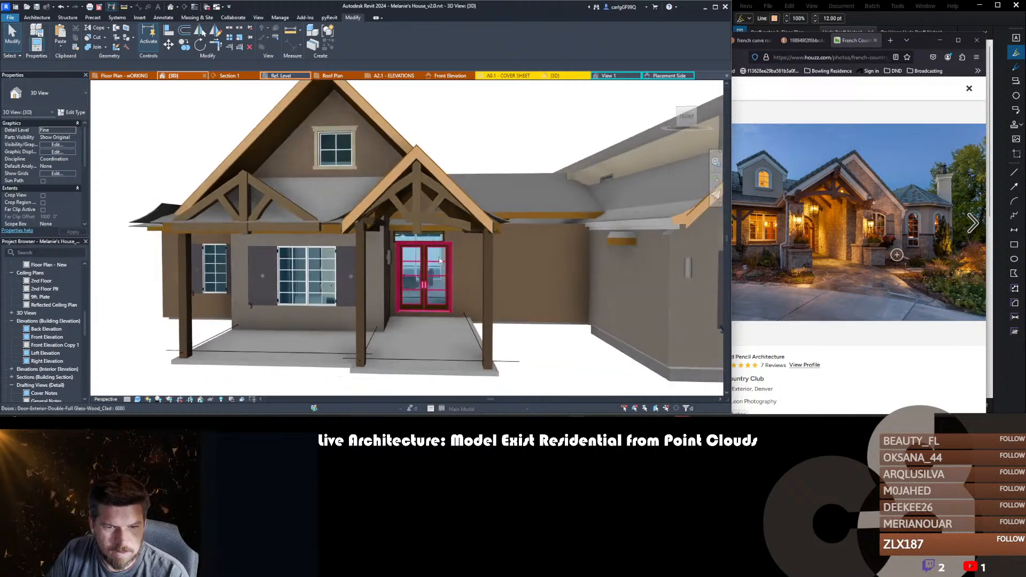
scroll(385, 302, "up", 1)
scroll(385, 302, "up", 2)
key("a")
key("l")
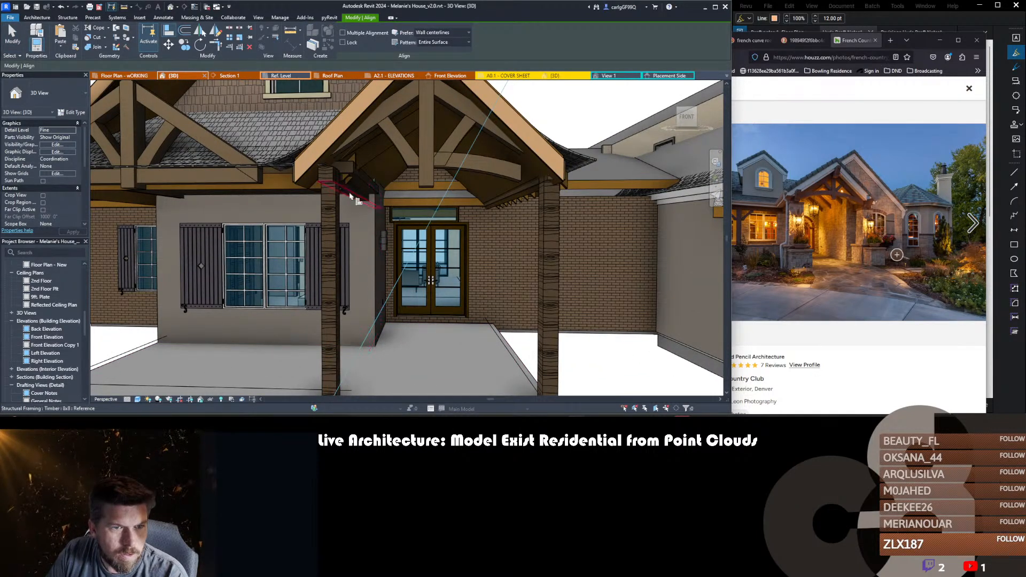
key("Escape")
key("Escape")
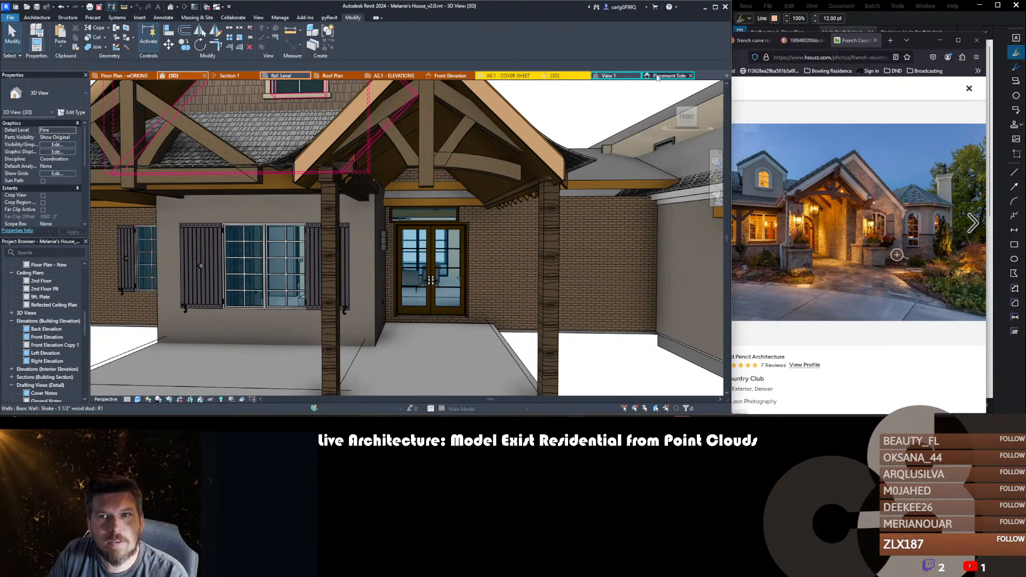
- Set the working floor plan's view range top to Unlimited and raise the cut plane offset to show the porch roof framing
left_click(122, 76)
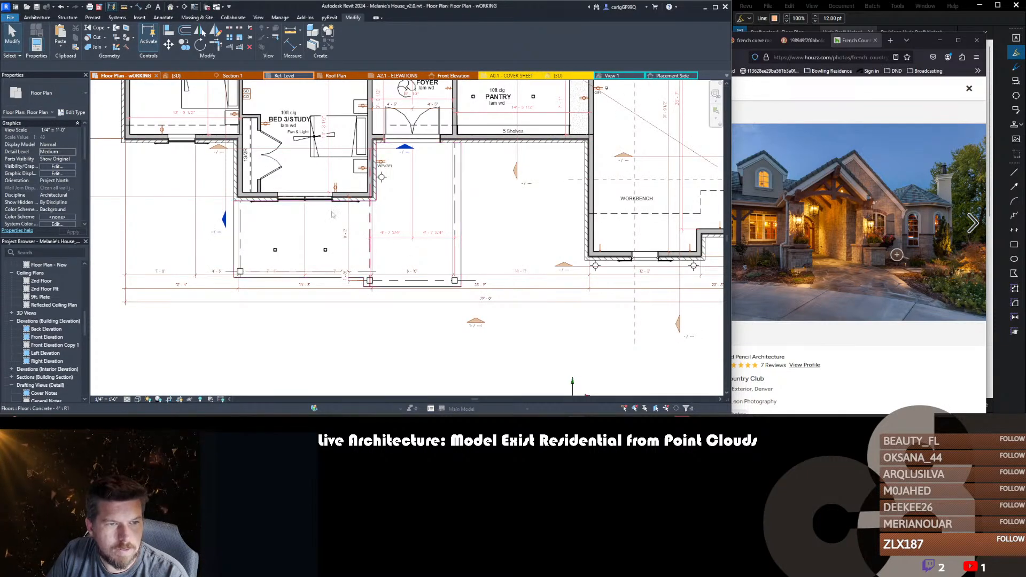
scroll(25, 201, "down", 3)
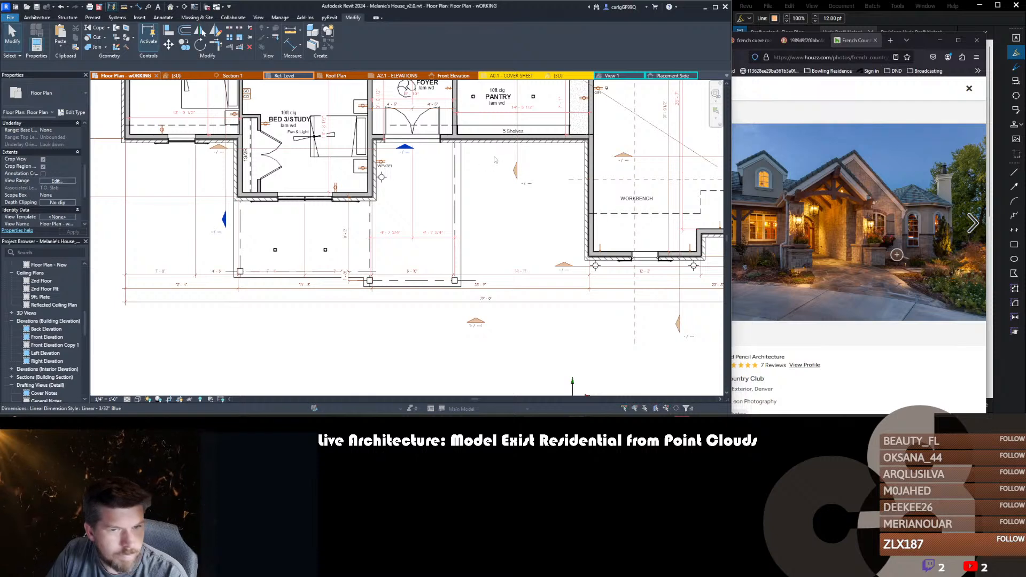
left_click(812, 162)
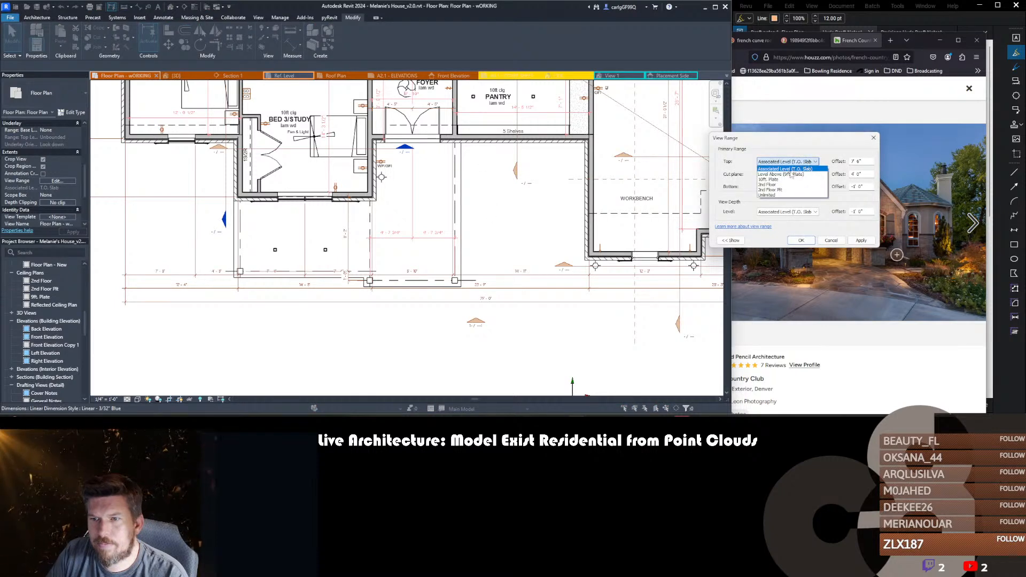
left_click(779, 197)
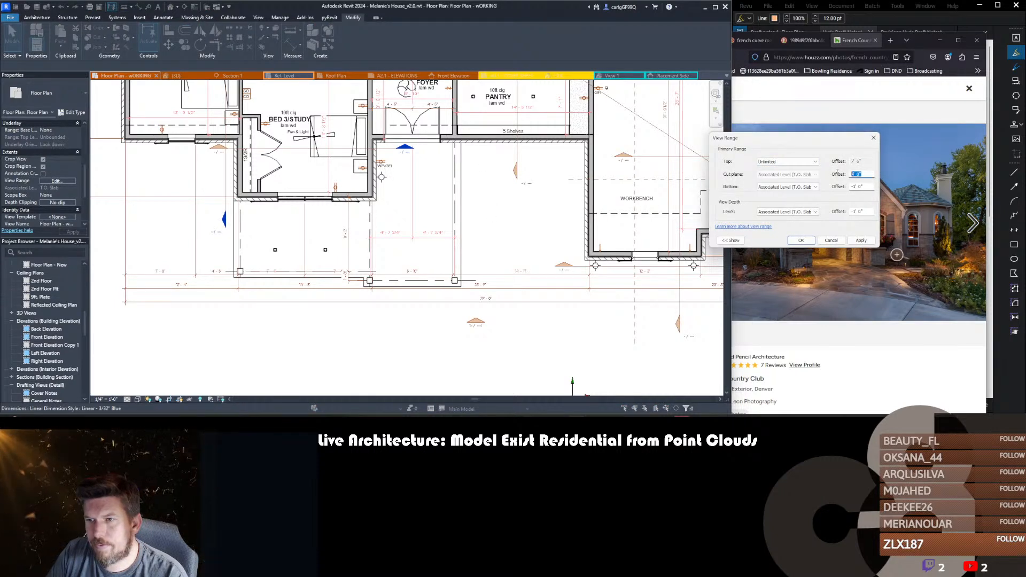
key("Return")
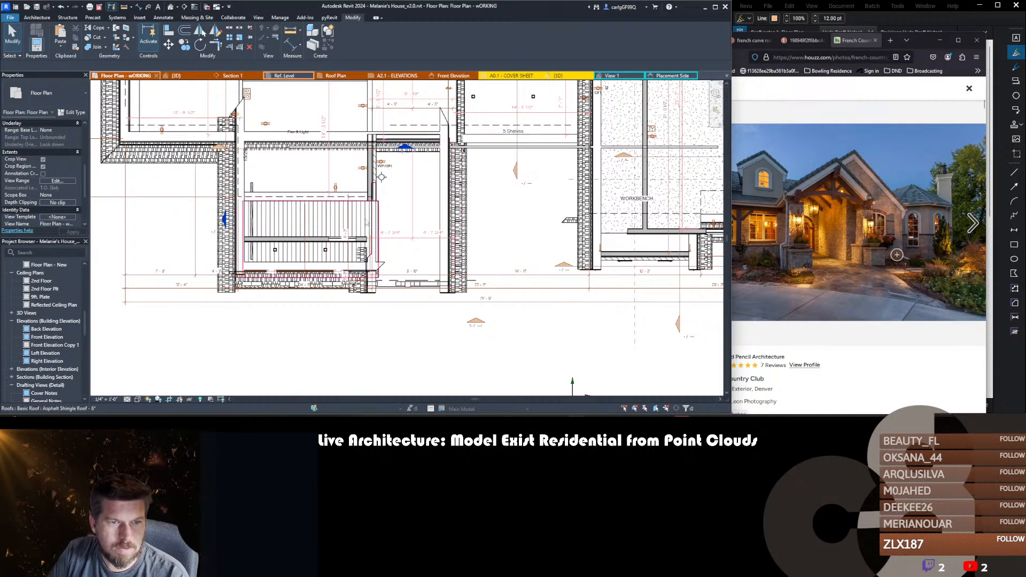
- Temporarily hide the T&G porch ceiling and the asphalt shingle roof in the working floor plan
left_click(359, 223)
key("h")
key("h")
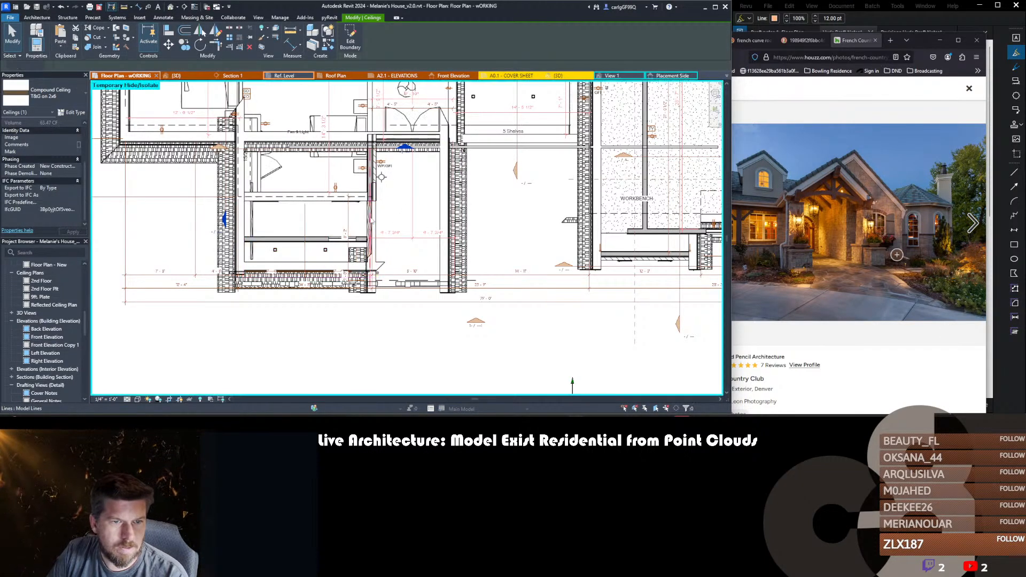
scroll(443, 186, "up", 1)
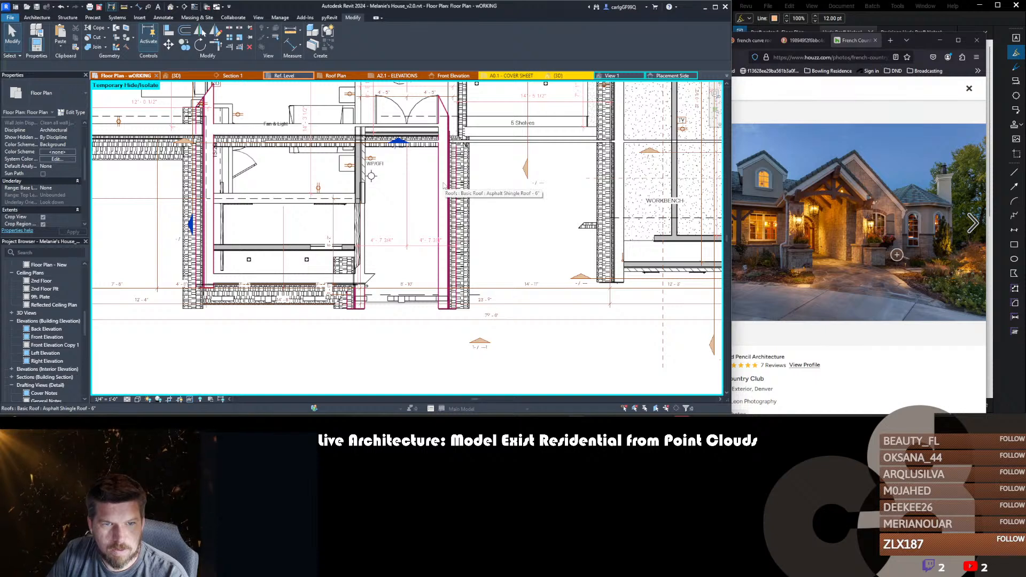
left_click(443, 185)
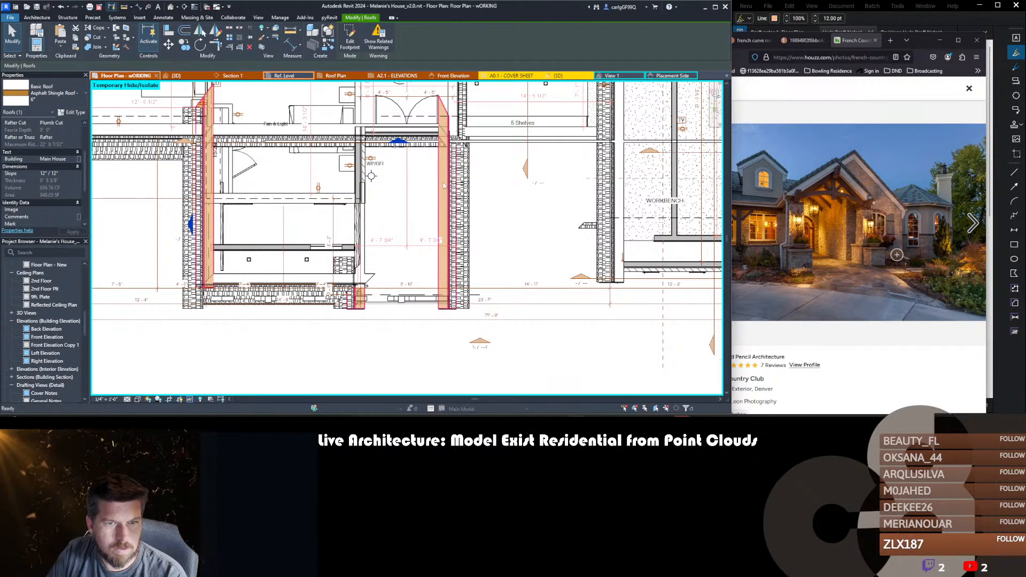
key("h")
key("h")
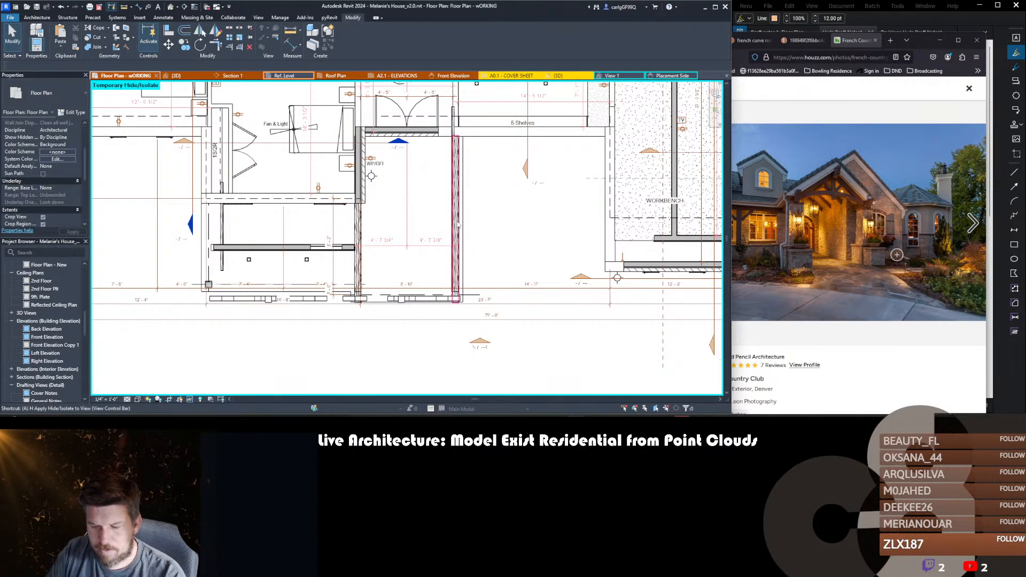
- Check how the entry porch's side beams line up with the walls, posts and centring dimensions in plan, without moving them
key("a")
key("l")
scroll(461, 198, "up", 3)
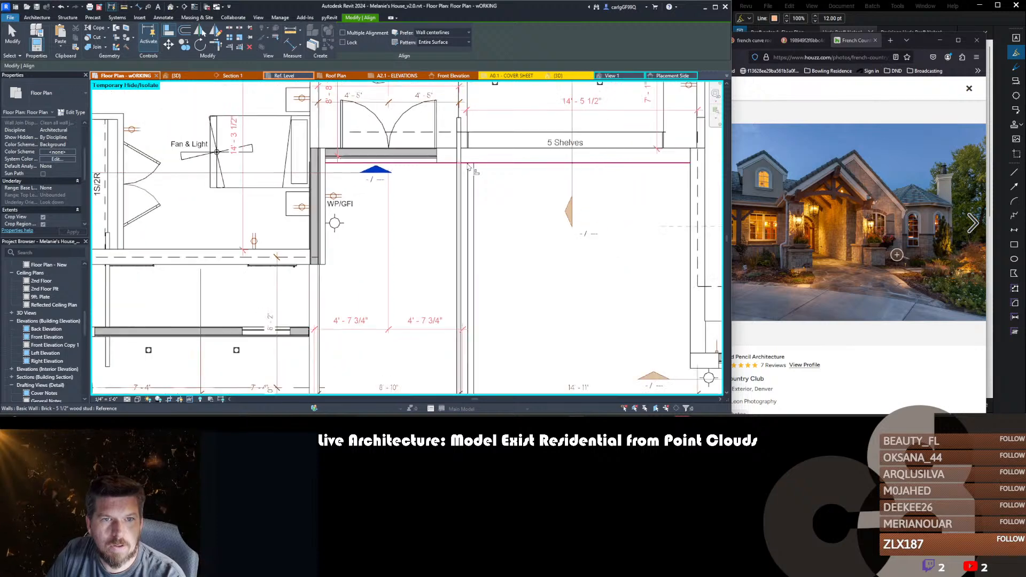
scroll(466, 167, "down", 3)
key("Escape")
scroll(463, 230, "up", 2)
middle_click_drag(458, 293, 468, 270)
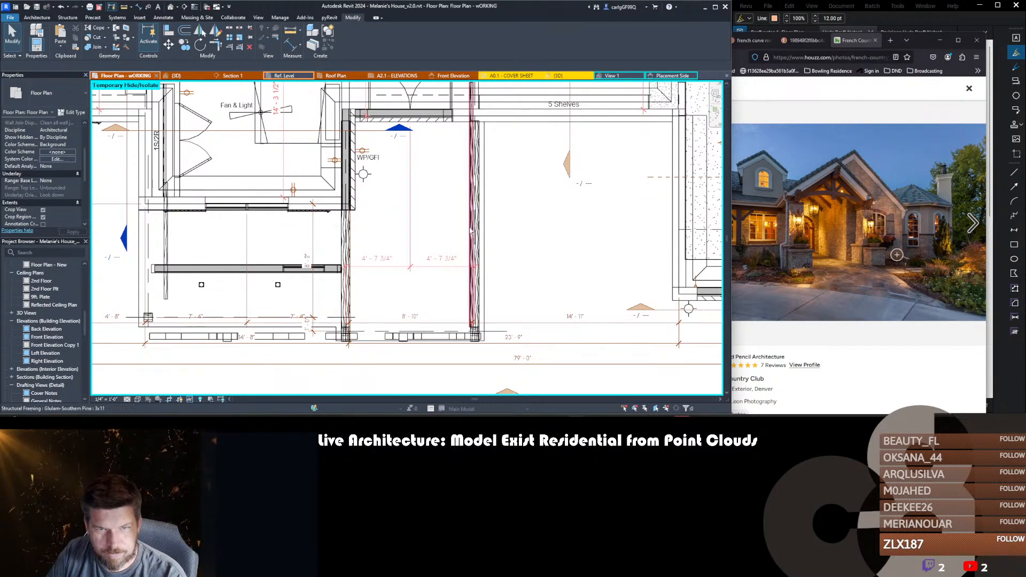
scroll(470, 227, "up", 3)
key("a")
key("l")
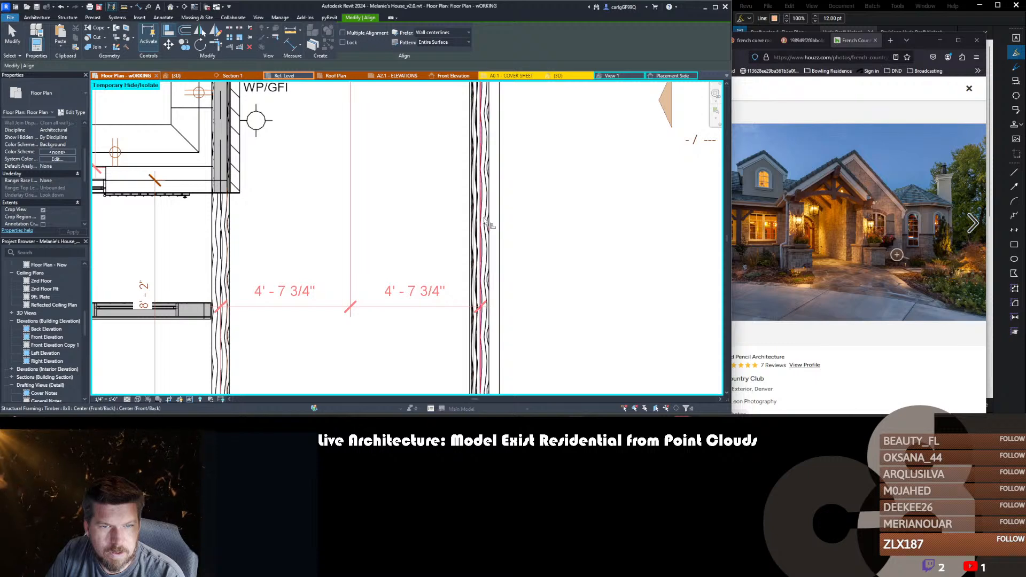
middle_click_drag(371, 241, 509, 228)
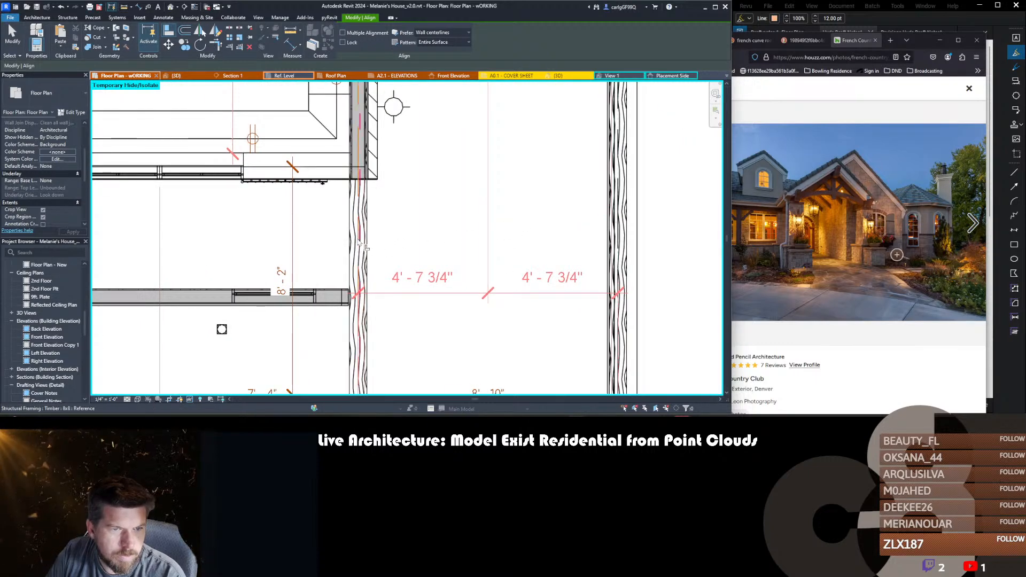
key("Escape")
scroll(369, 237, "down", 4)
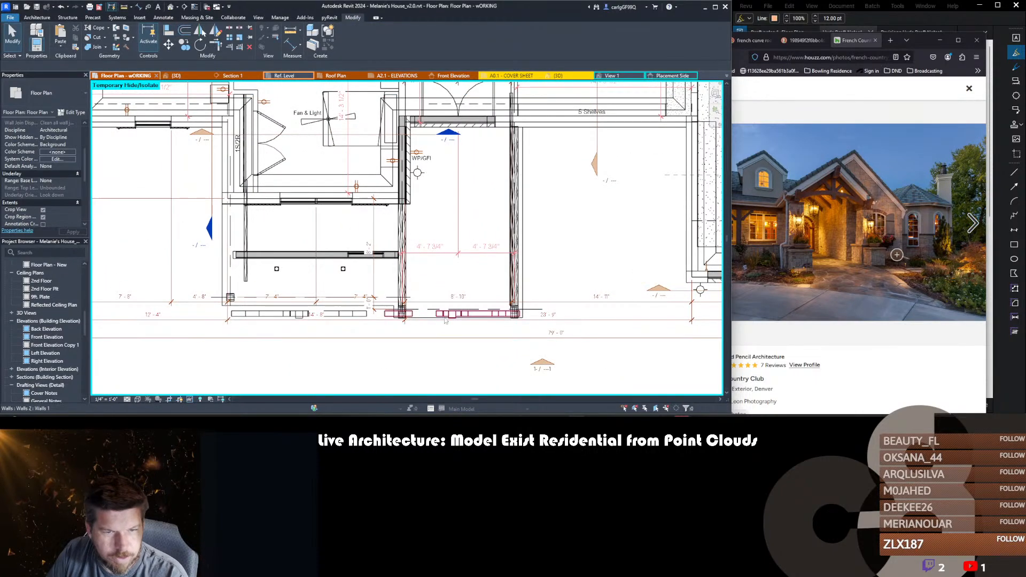
- Open the main house roof's footprint sketch in the 3D view and select its boundary line along the entry porch's outer side
left_click(443, 76)
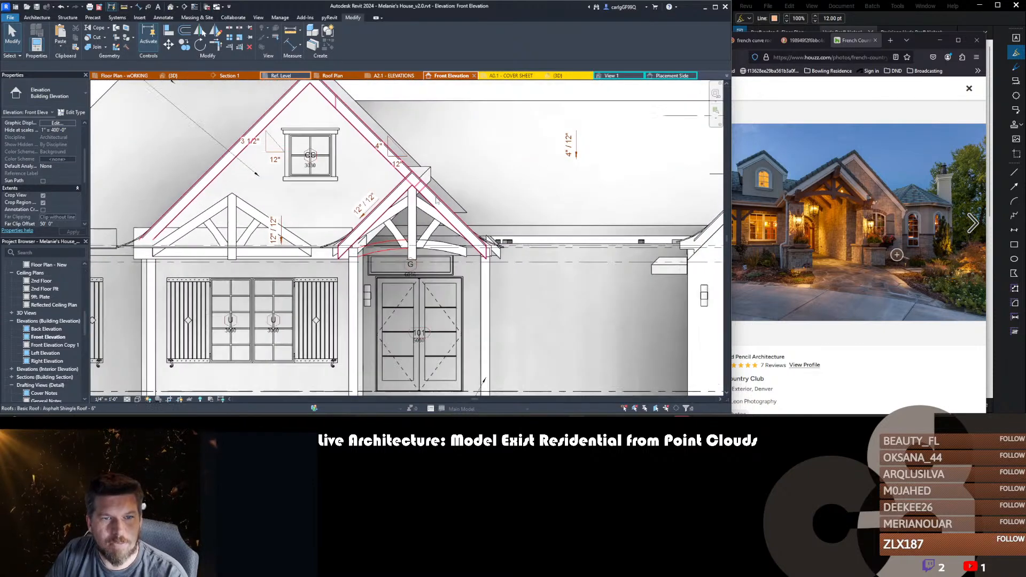
scroll(437, 200, "down", 1)
mouse_move(466, 280)
middle_mouse_down()
mouse_move(466, 260)
mouse_move(395, 212)
mouse_move(393, 170)
mouse_move(476, 326)
mouse_move(463, 256)
middle_mouse_up()
key("ctrl+Tab")
scroll(448, 237, "up", 1)
scroll(448, 237, "down", 5)
double_click(393, 170)
left_click(462, 257)
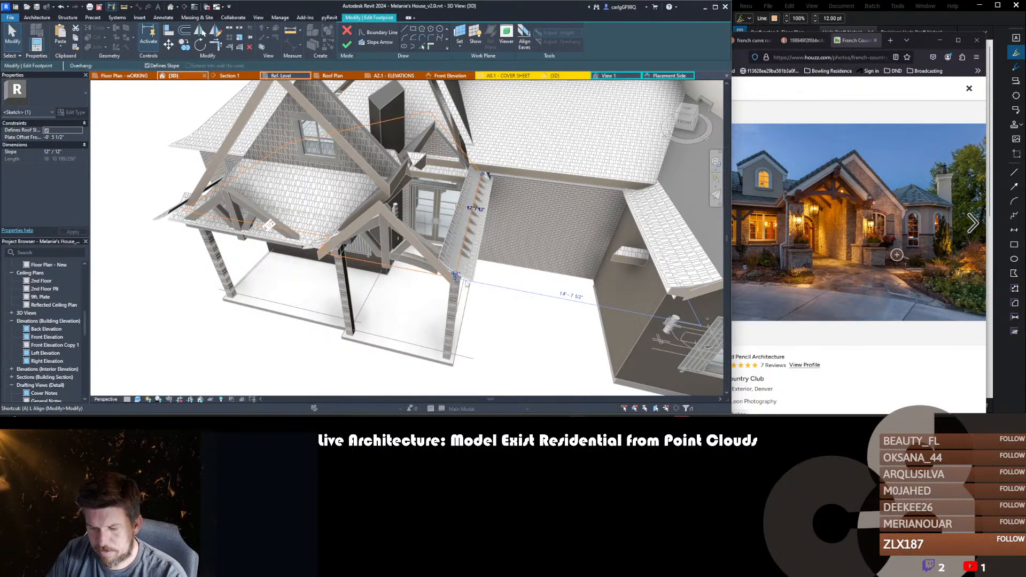
key("l")
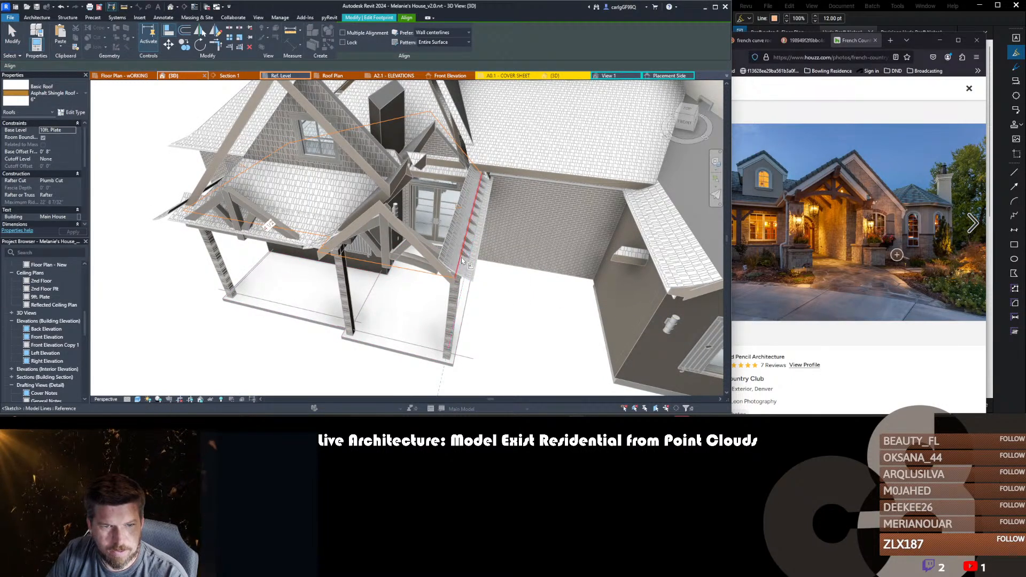
key("Escape")
scroll(470, 258, "up", 2)
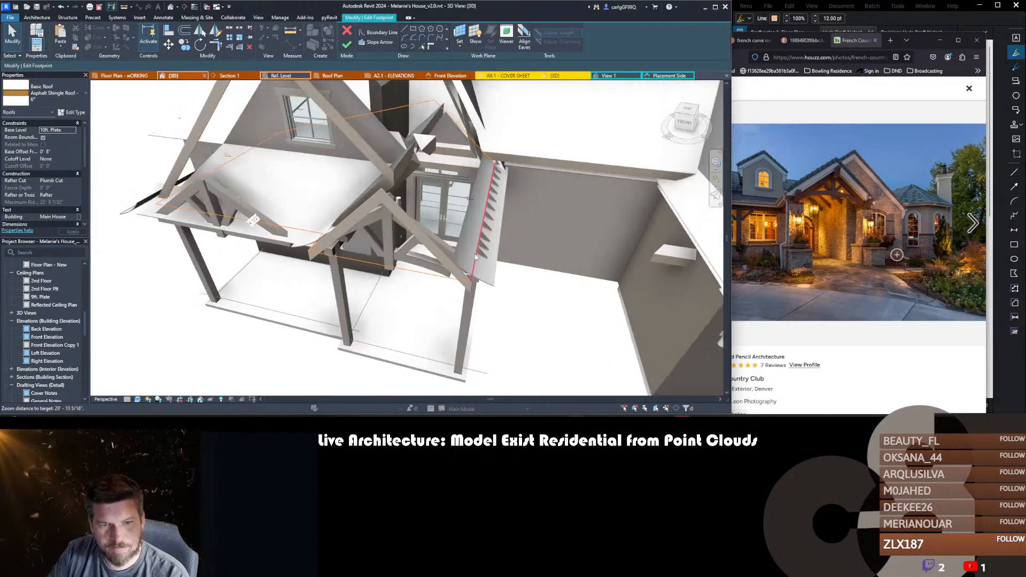
scroll(474, 254, "up", 1)
key("o")
key("f")
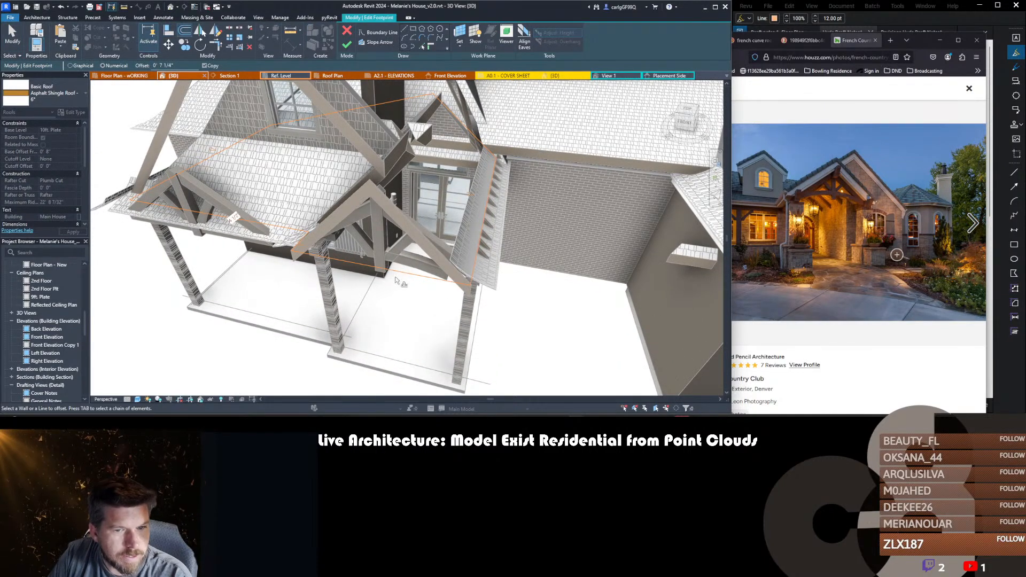
middle_click_drag(444, 311, 394, 290)
key("a")
key("l")
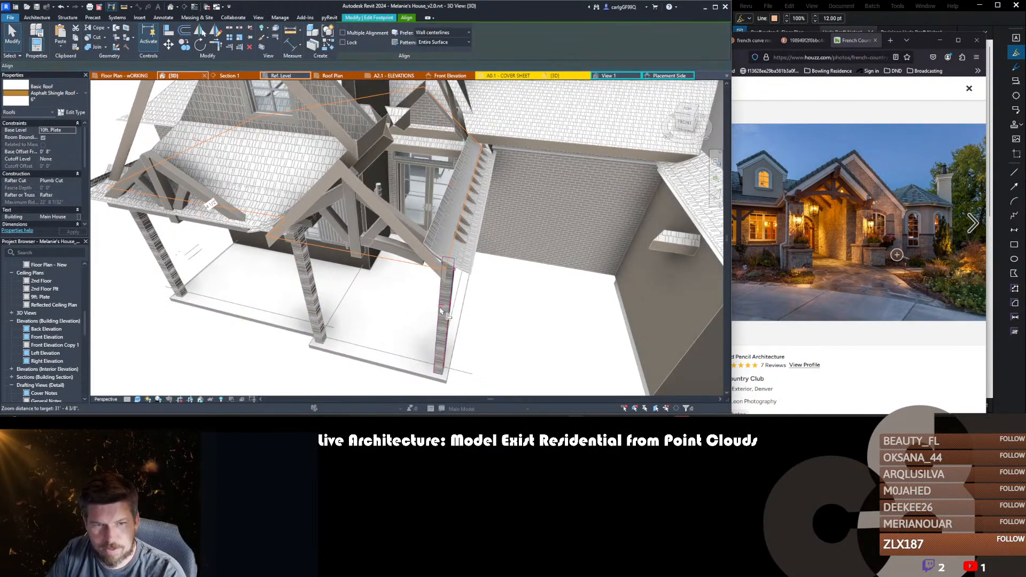
key("Escape")
- Align the roof footprint's boundary line on the entry porch's outer side with the slab edge below, undoing a misplaced alignment
scroll(470, 315, "up", 3)
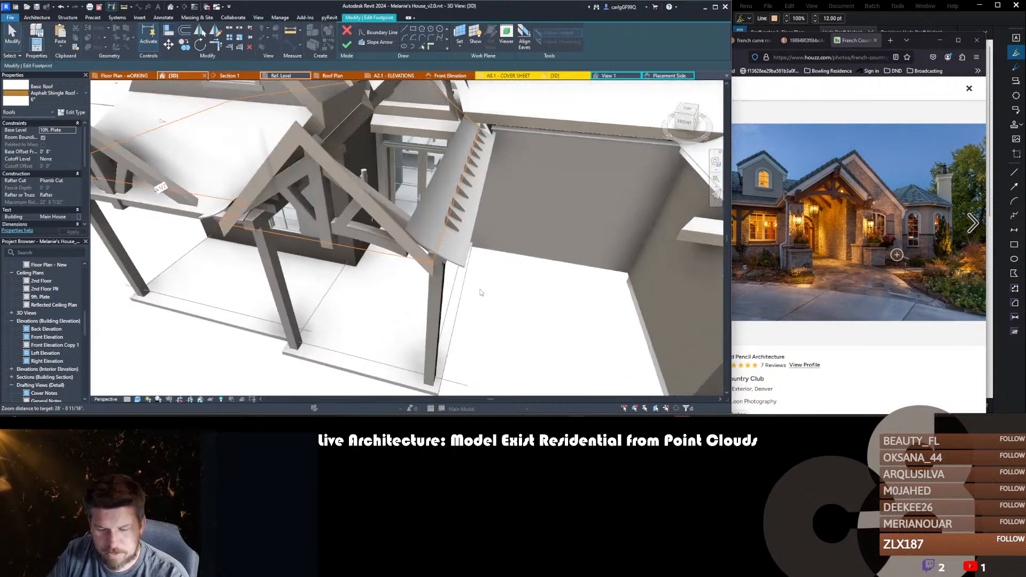
key("l")
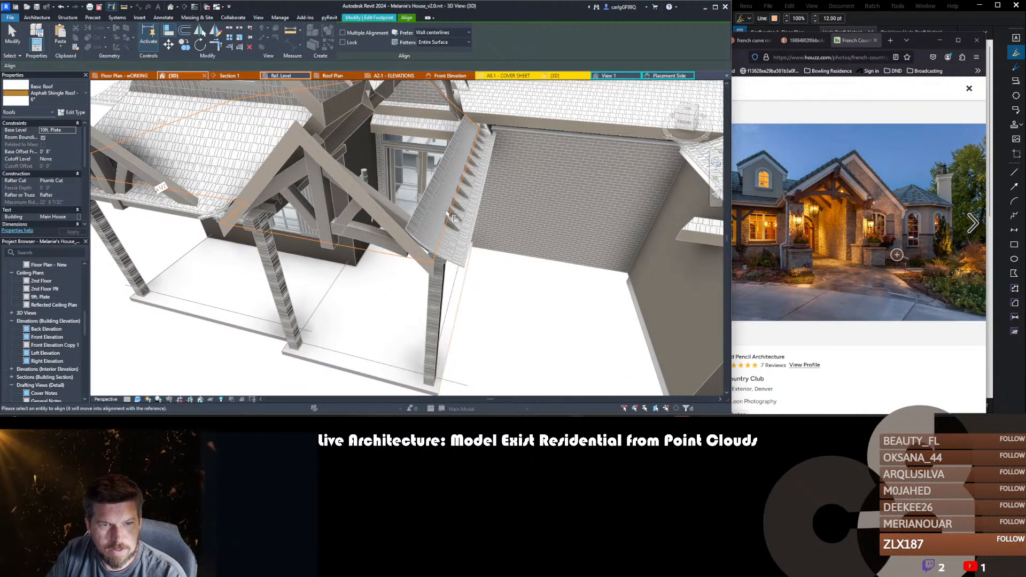
key("ctrl+z")
key("Escape")
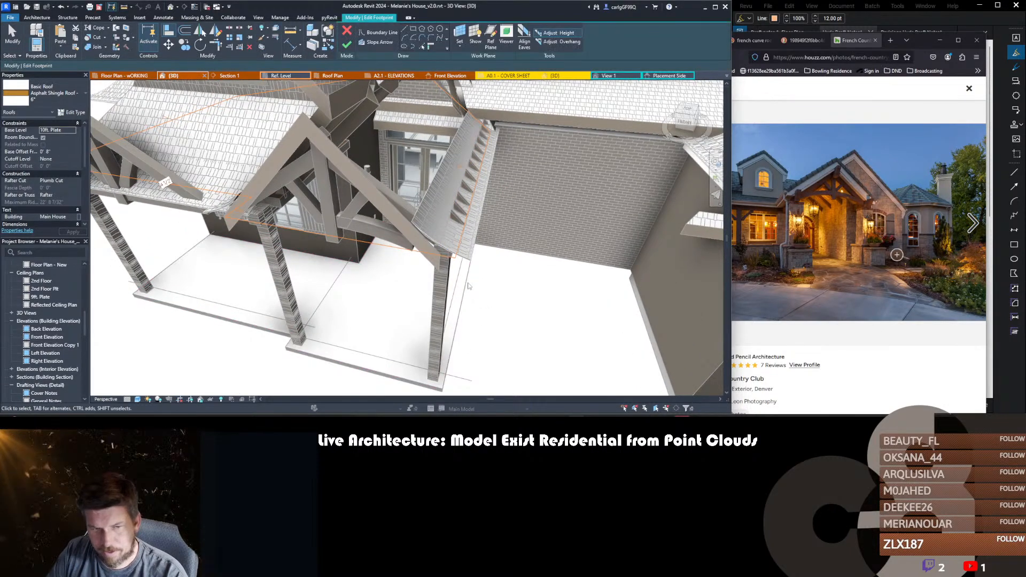
scroll(467, 285, "down", 3)
scroll(399, 328, "up", 2)
key("a")
key("l")
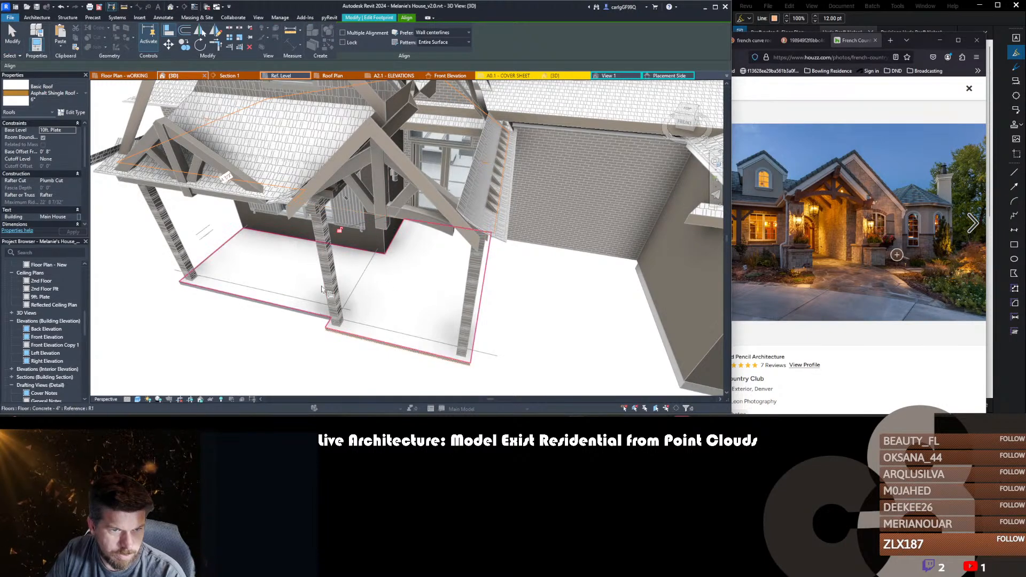
- Select the roof footprint's boundary line on the porch's opposite side and check it against the slab edge below
middle_click_drag(322, 287, 410, 284)
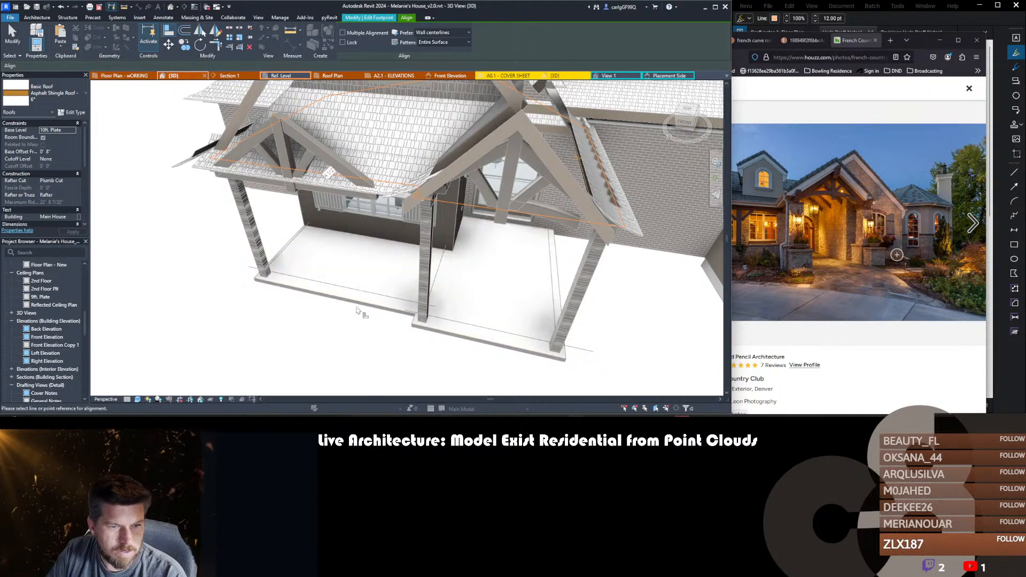
middle_click_drag(369, 195, 508, 281, "shift")
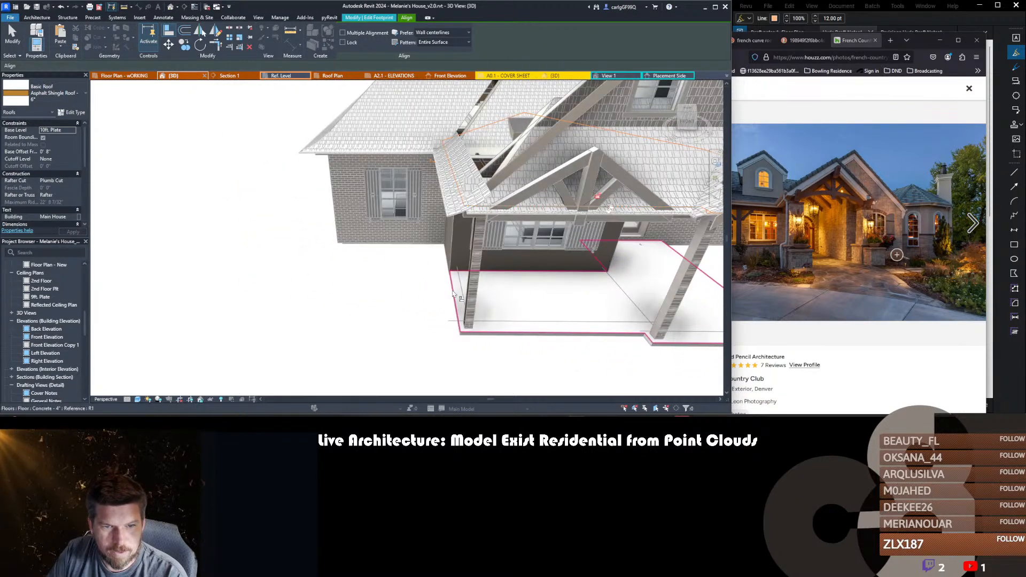
key("Escape")
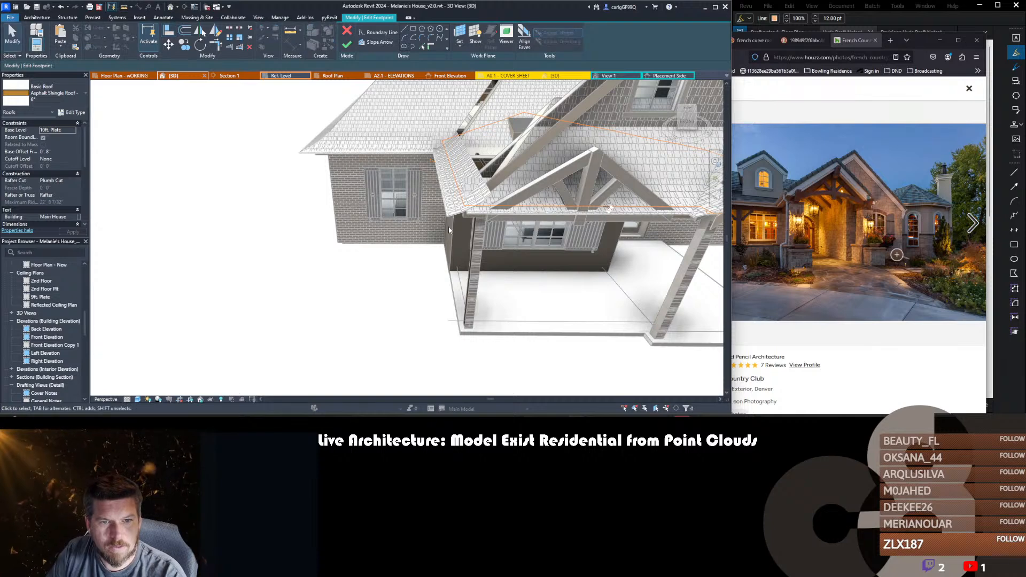
left_click(457, 220)
scroll(470, 225, "up", 2)
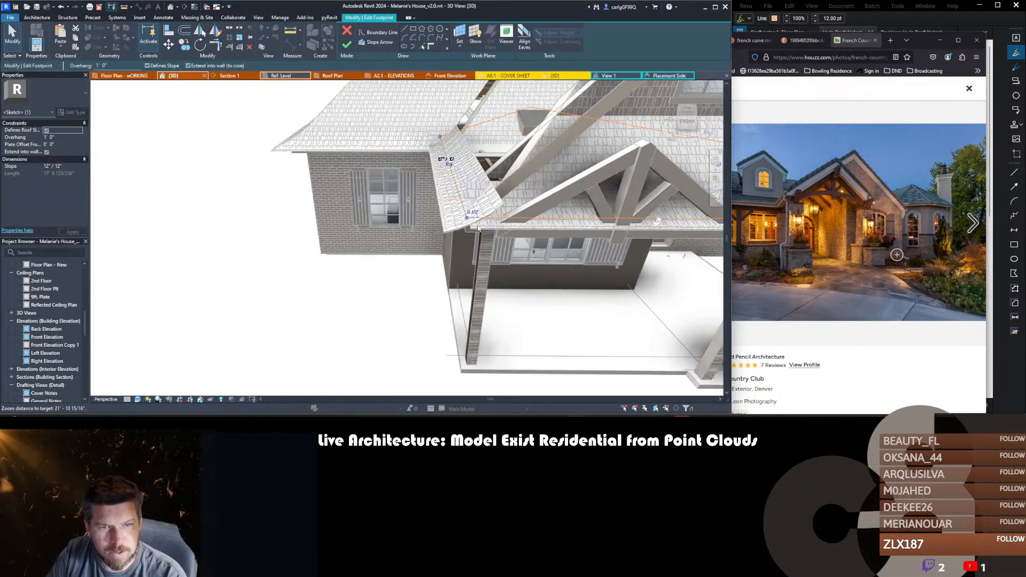
middle_click_drag(477, 227, 431, 220, "shift")
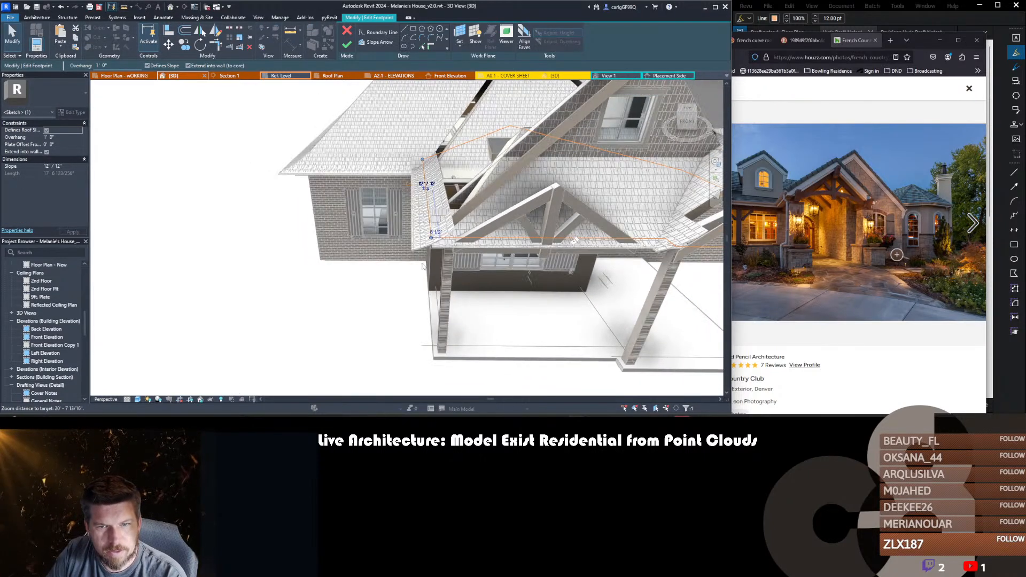
left_click(431, 219)
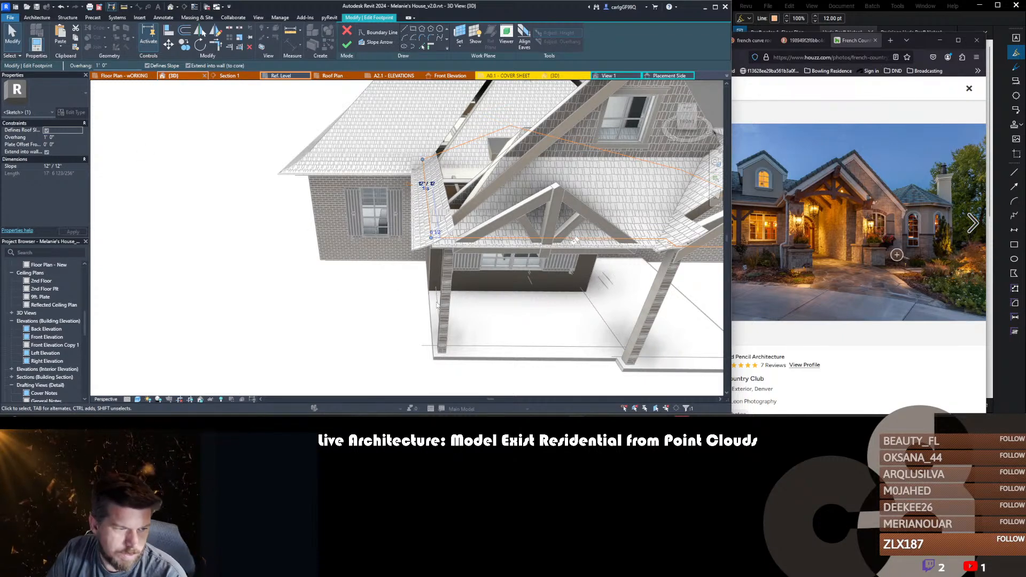
- Finish the roof footprint sketch without attaching the highlighted walls to the roof
middle_click_drag(446, 281, 480, 271, "shift")
key("f")
key("f")
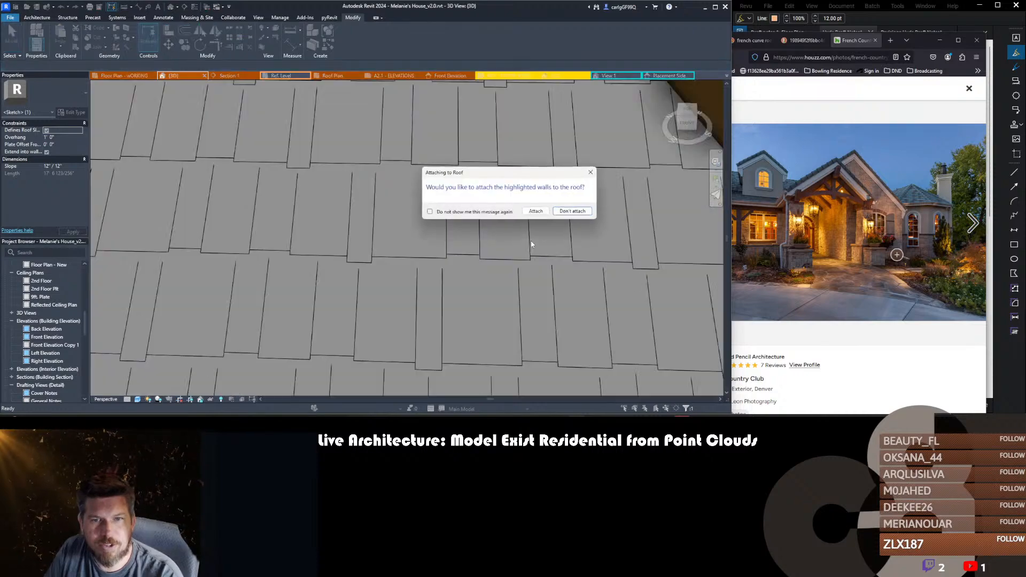
left_click(574, 212)
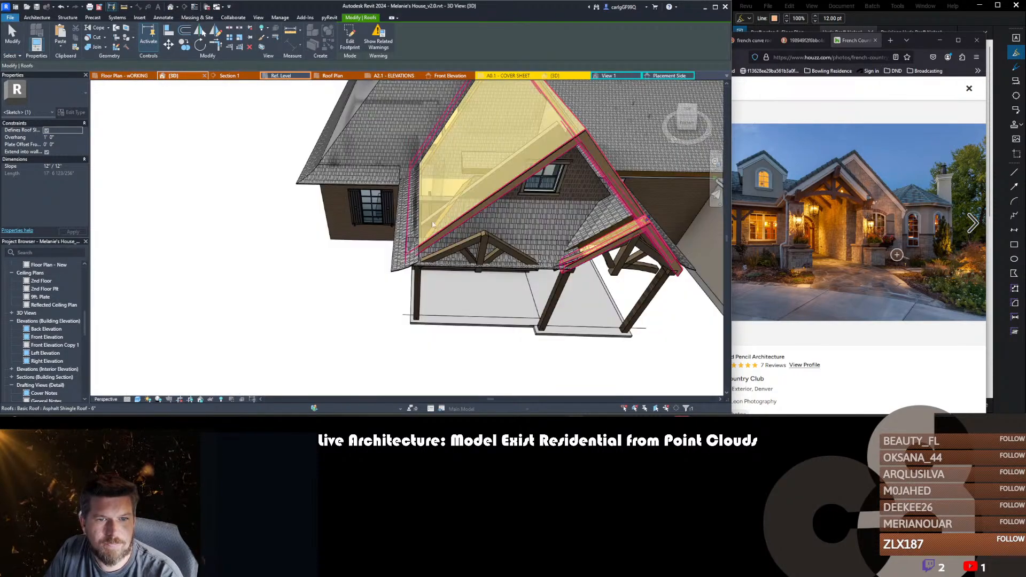
key("Escape")
- Check the porch roof against its trusses and columns in 3D and in the front elevation, selecting the entry gable's fascia
scroll(418, 224, "up", 2)
middle_click_drag(455, 250, 417, 230, "shift")
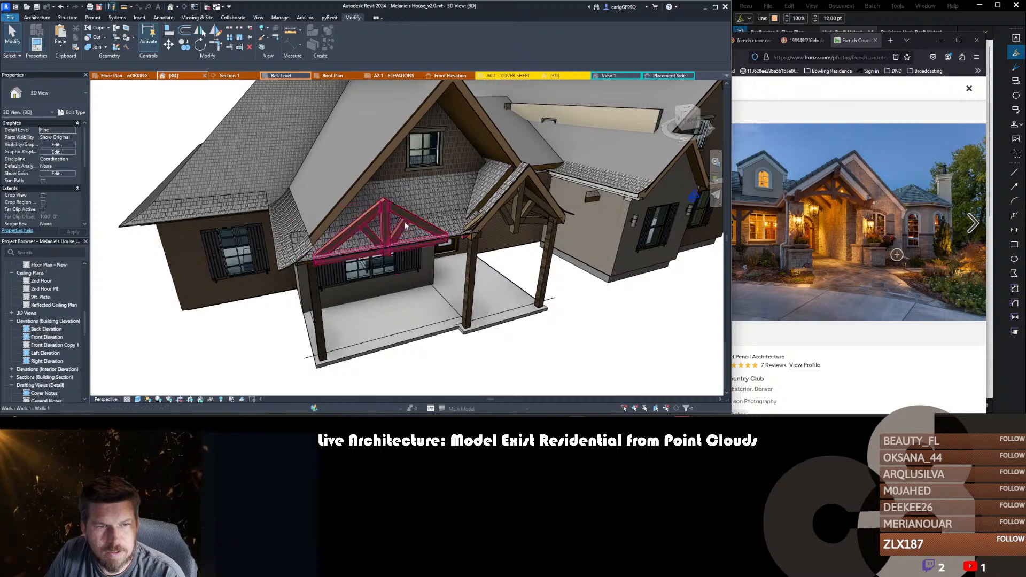
middle_click_drag(498, 252, 364, 211, "shift")
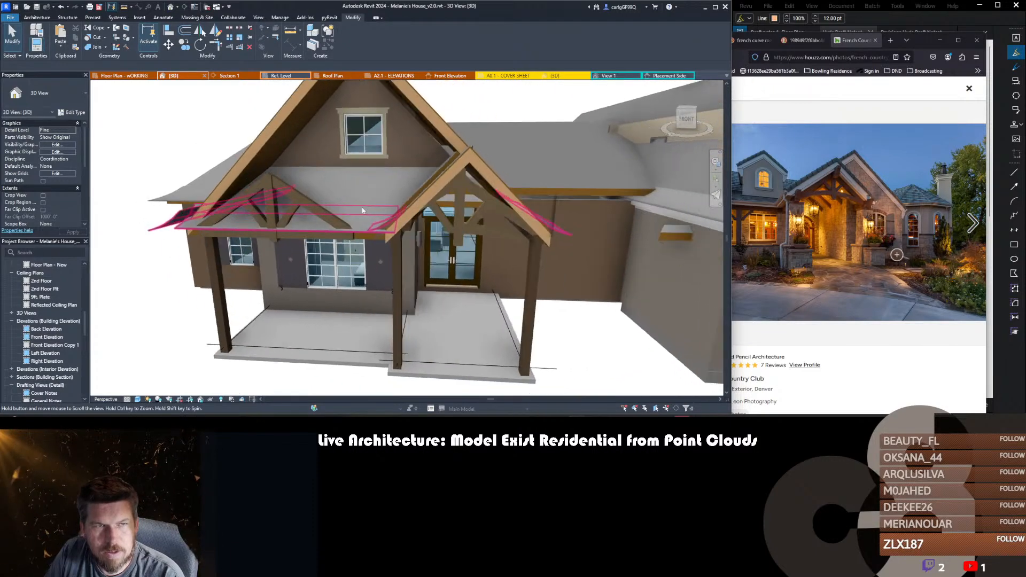
left_click(445, 75)
scroll(483, 234, "up", 5)
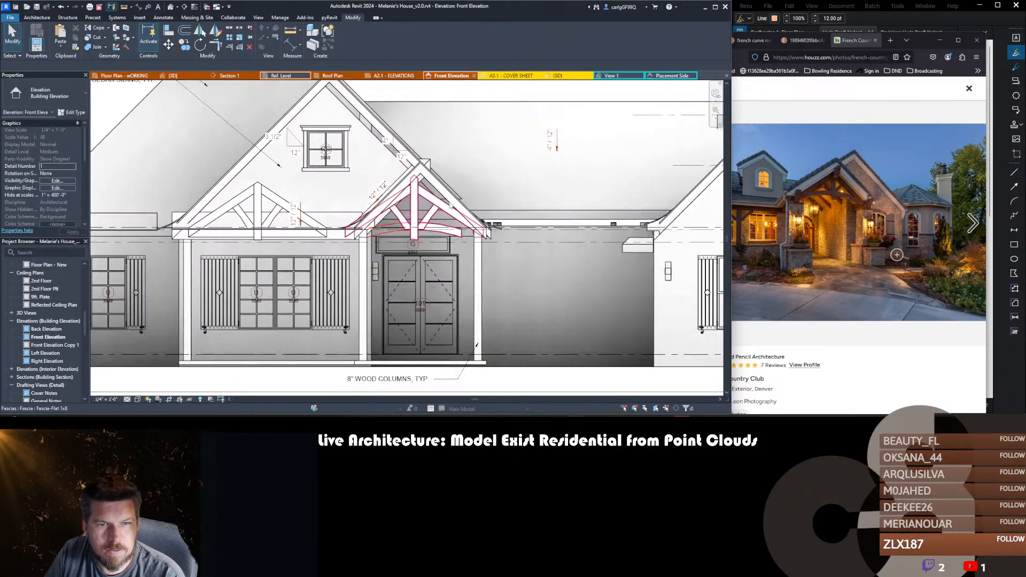
left_click(480, 234)
scroll(481, 233, "down", 2)
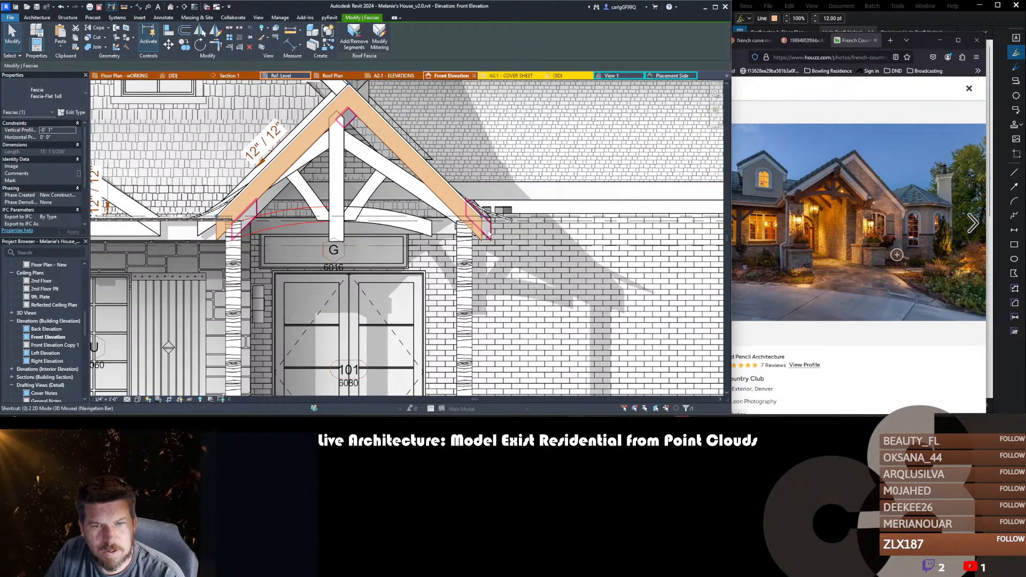
- Examine the entry gable's fascia, patio rafters and roof edge up close in the 3D view
key("d")
scroll(550, 241, "up", 3)
middle_click_drag(549, 240, 503, 188, "shift")
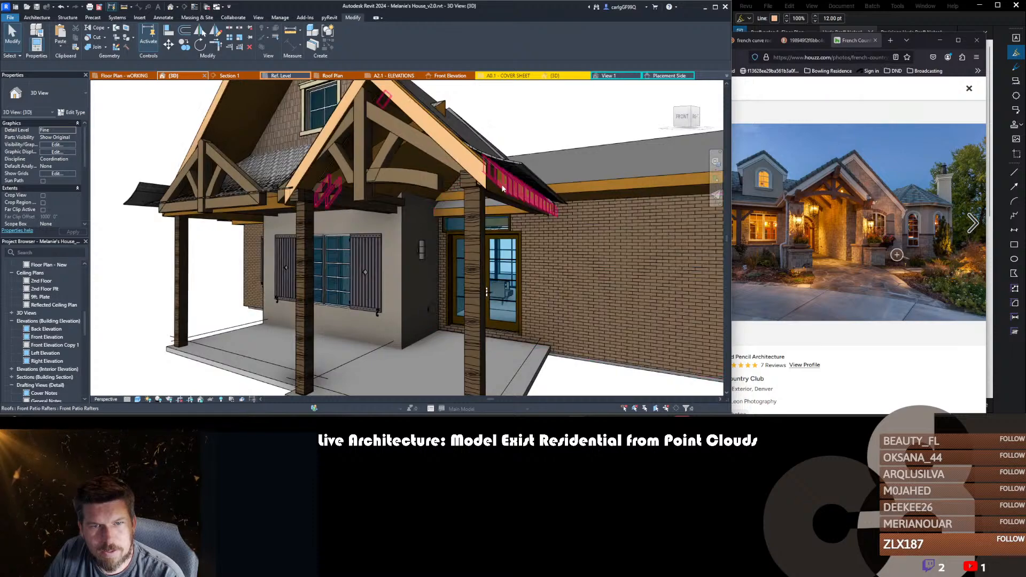
left_click(502, 189)
key("Escape")
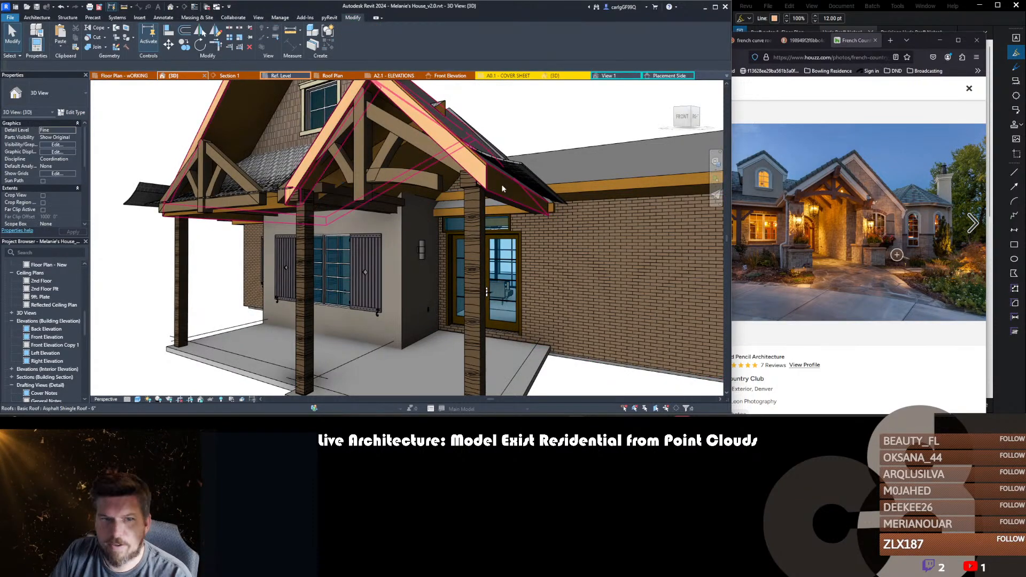
middle_click_drag(404, 229, 600, 186, "shift")
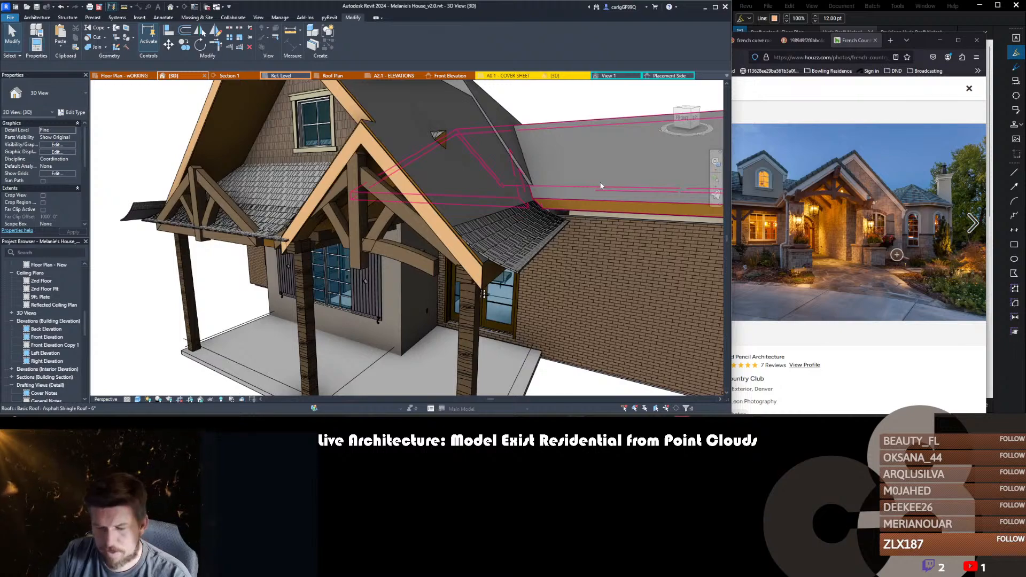
- Temporarily hide the roof over the brick connecting wing and the shingle roof behind the entry gable in 3D
left_click(600, 186)
key("h")
key("h")
middle_click_drag(479, 238, 480, 203, "shift")
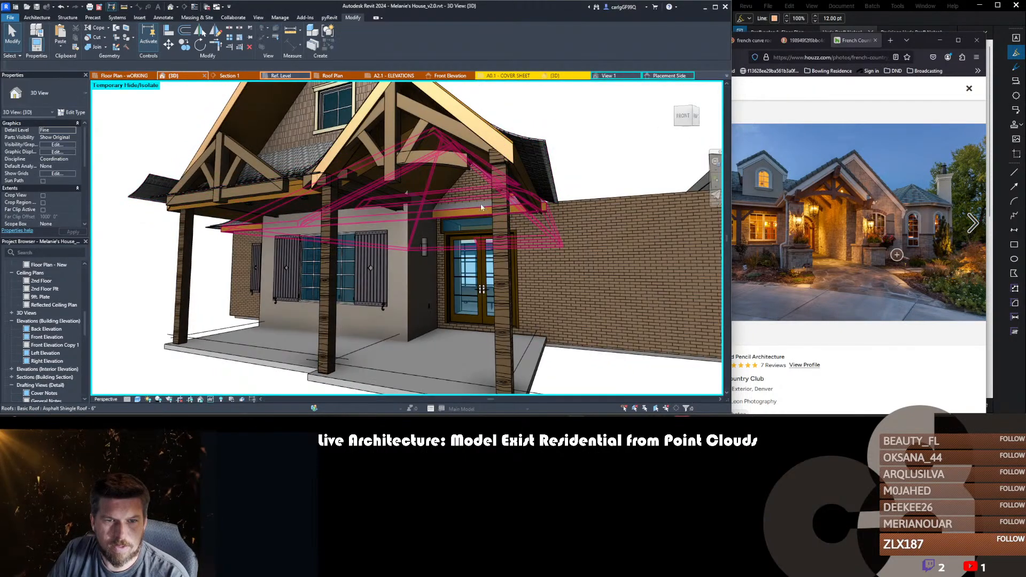
left_click(470, 210)
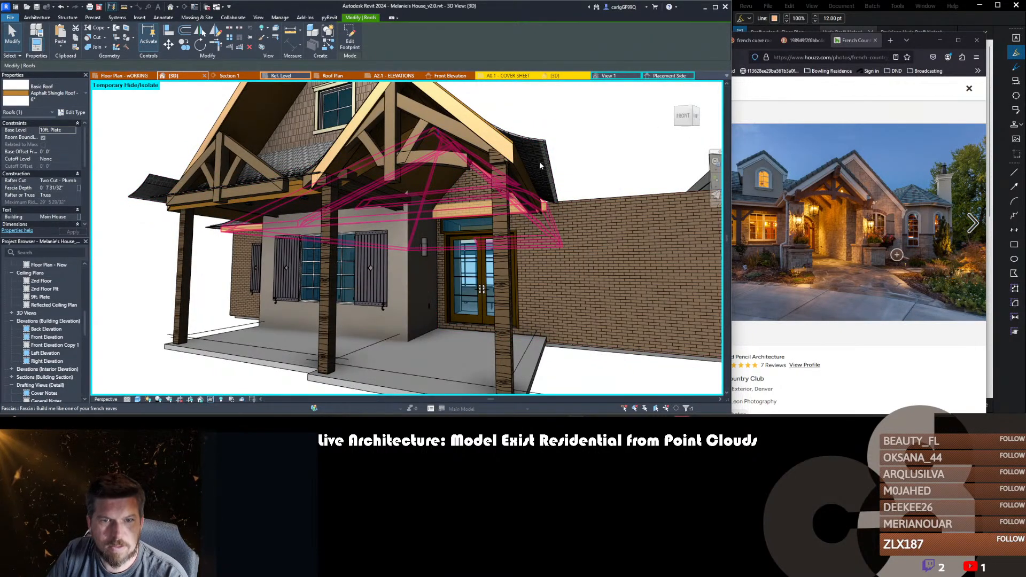
key("h")
key("h")
middle_click_drag(541, 166, 465, 213, "shift")
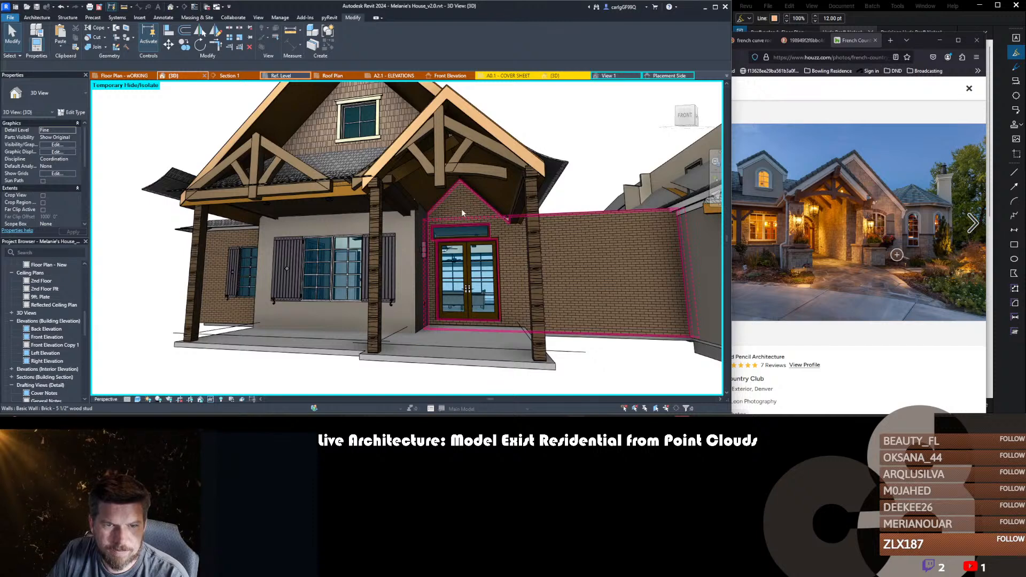
- Edit the brick entry wall's profile and align its sloped gable edges with the undersides of the entry roof
double_click(462, 212)
key("a")
key("l")
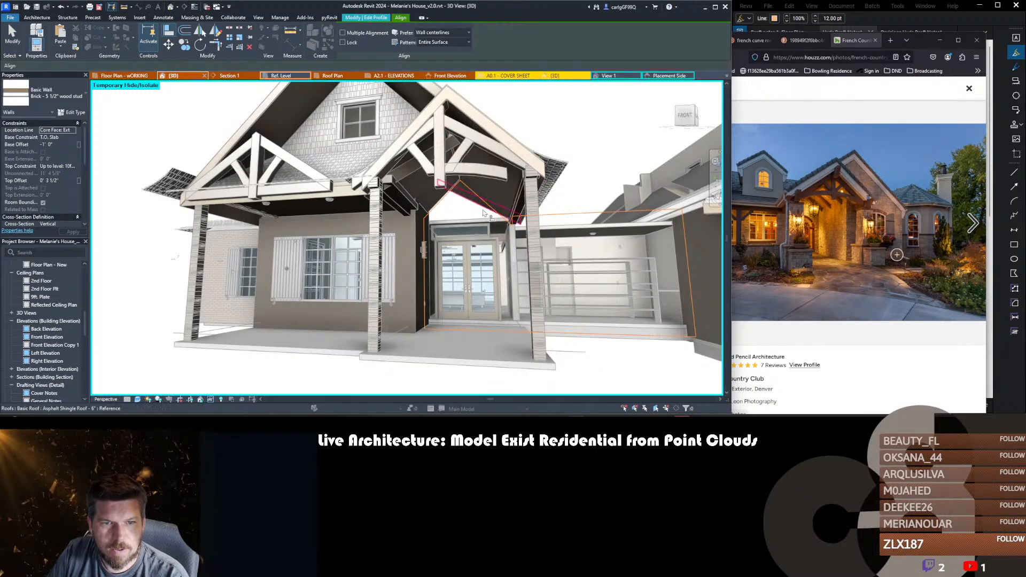
left_click(483, 209)
left_click(487, 201)
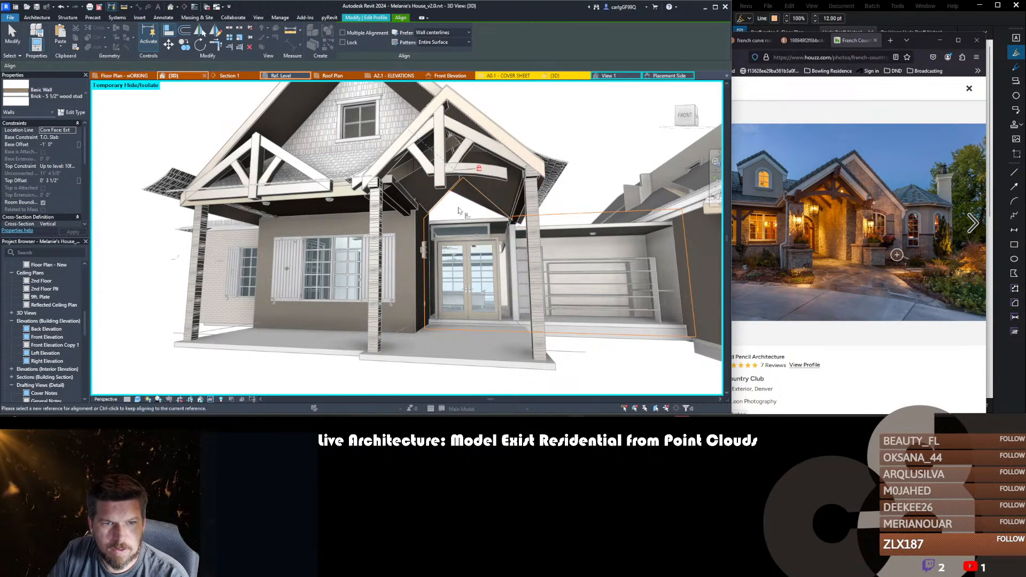
left_click(429, 199)
left_click(441, 201)
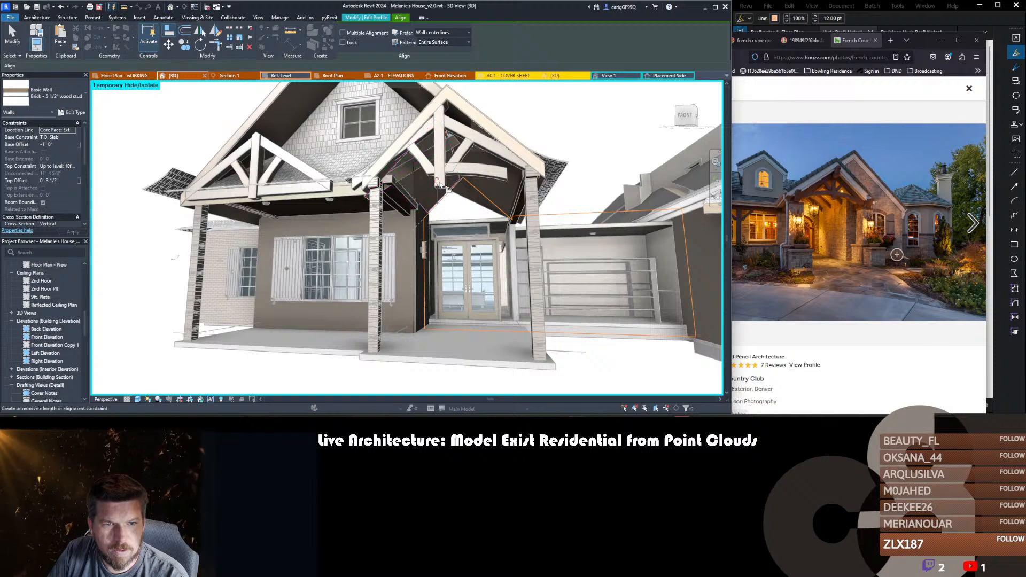
key("Escape")
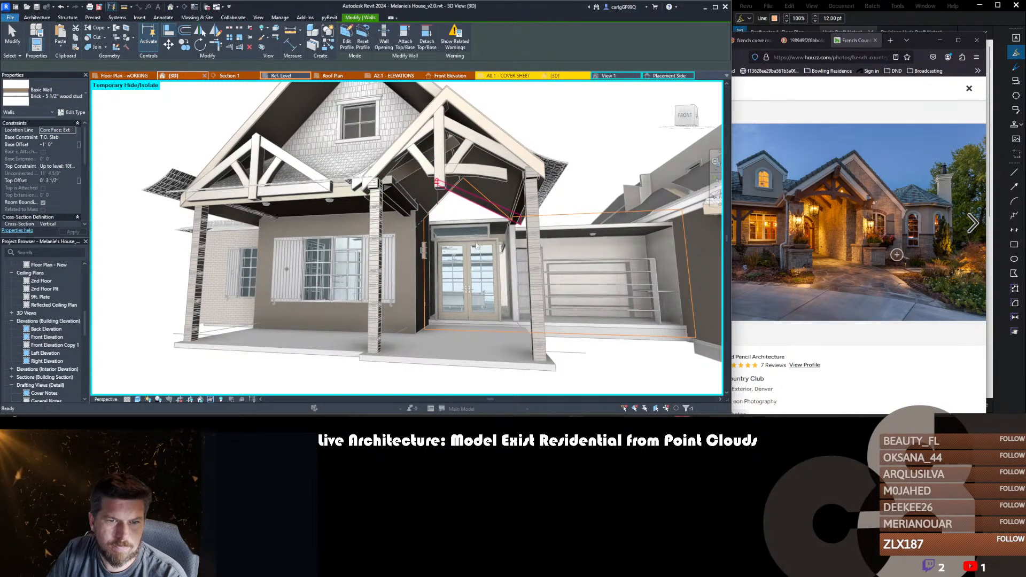
left_click(347, 43)
- Align the side of the transom window above the entry with the edge of the double door frame
scroll(470, 235, "up", 5)
key("a")
key("l")
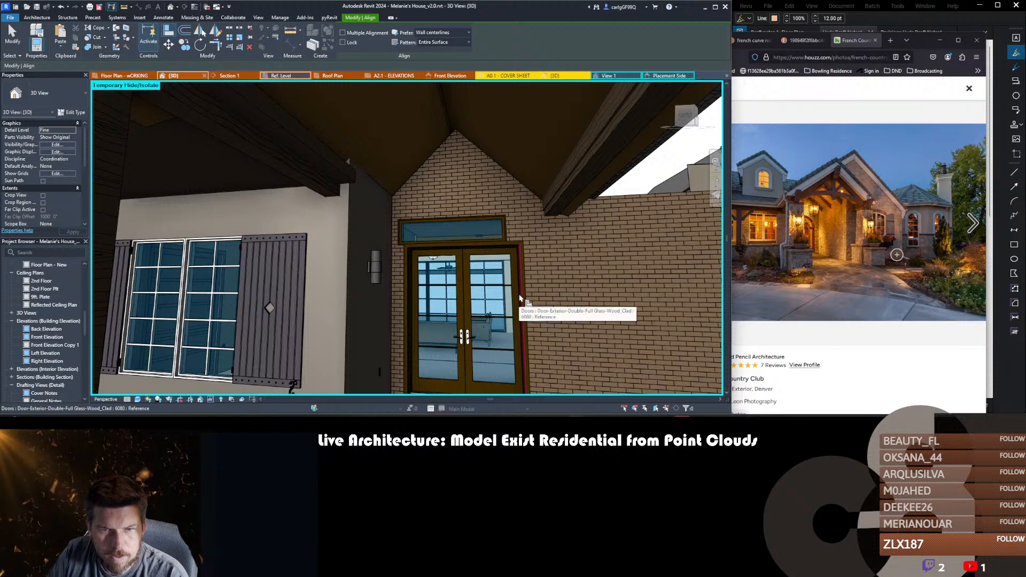
left_click(518, 291)
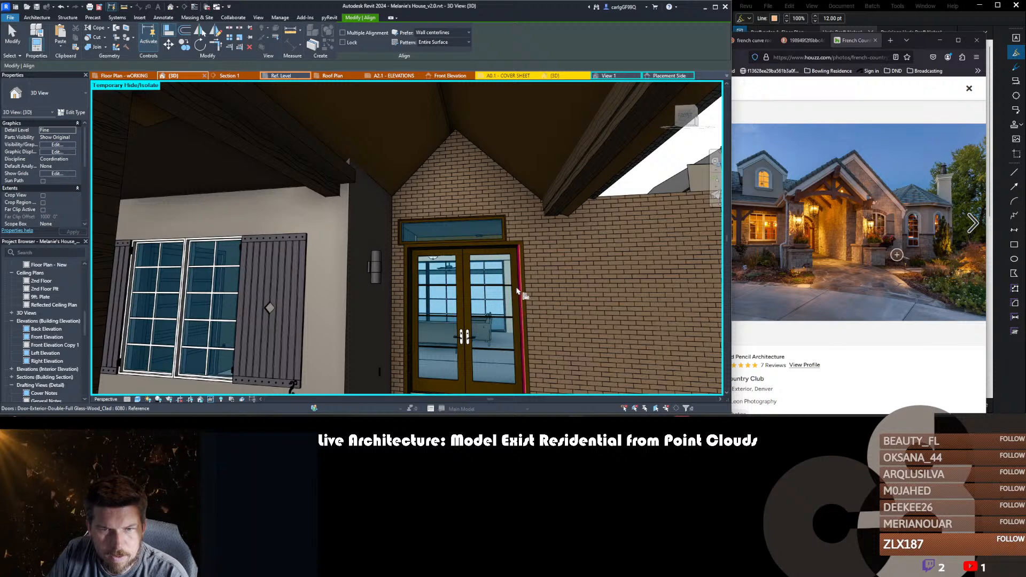
left_click(508, 238)
mouse_move(451, 278)
middle_mouse_down("shift")
mouse_move(510, 279)
mouse_move(463, 277)
middle_mouse_up("shift")
key("Escape")
scroll(464, 276, "down", 4)
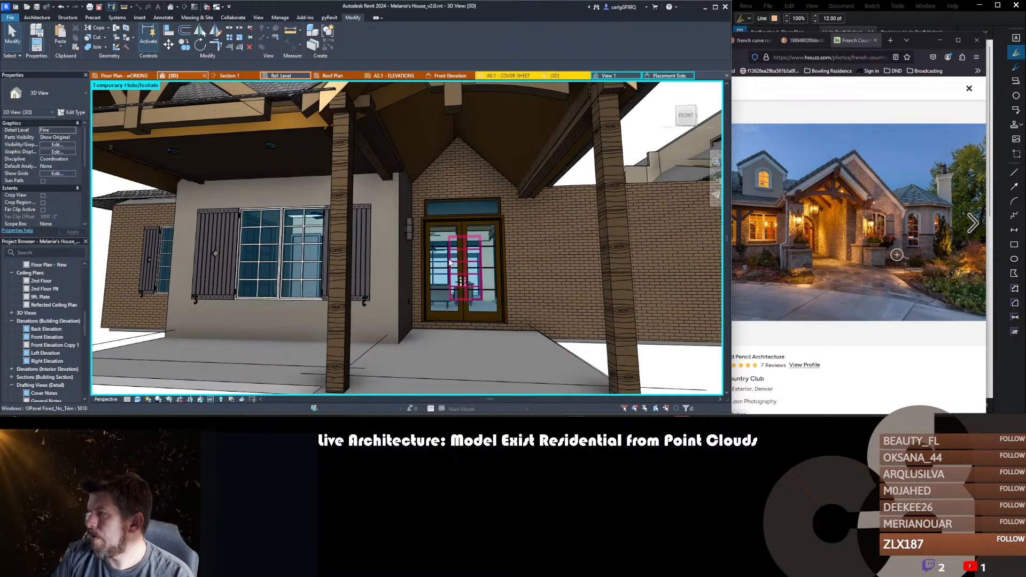
- Examine the front entry porch, its doors and the gables above from near and far in the 3D view
scroll(449, 262, "down", 5)
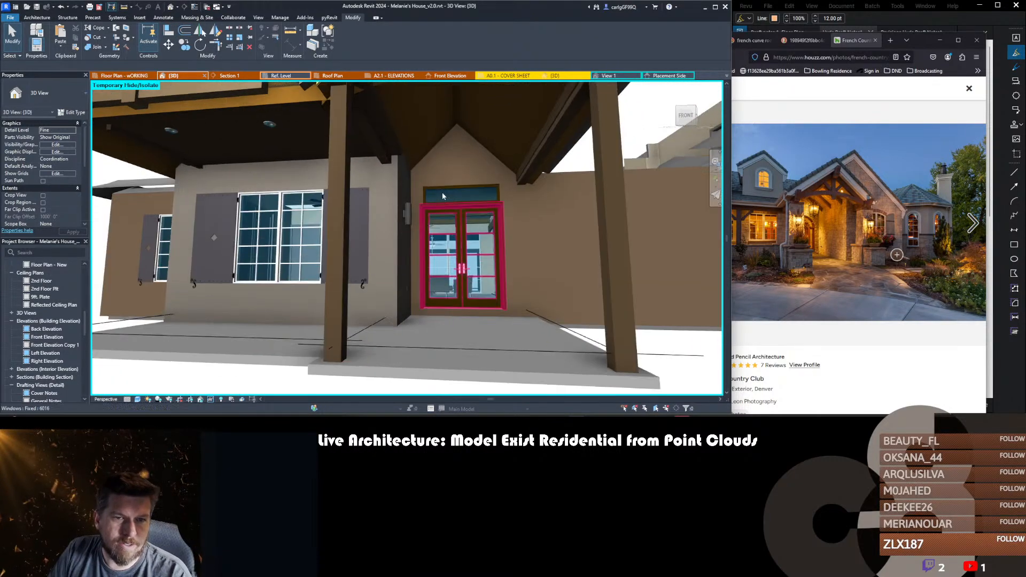
middle_click_drag(452, 247, 433, 273, "shift")
scroll(452, 283, "up", 3)
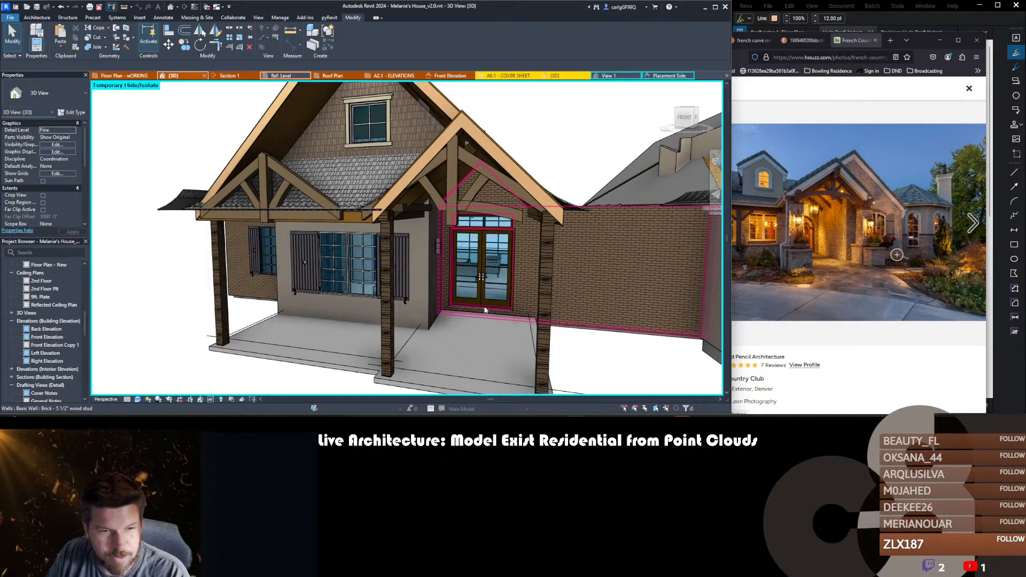
scroll(406, 242, "down", 2)
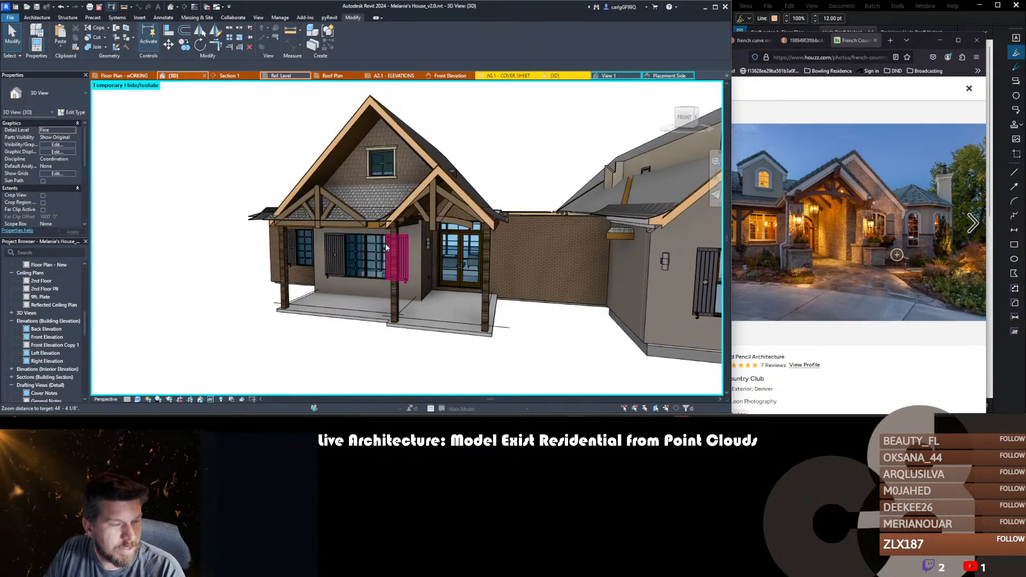
scroll(405, 226, "up", 5)
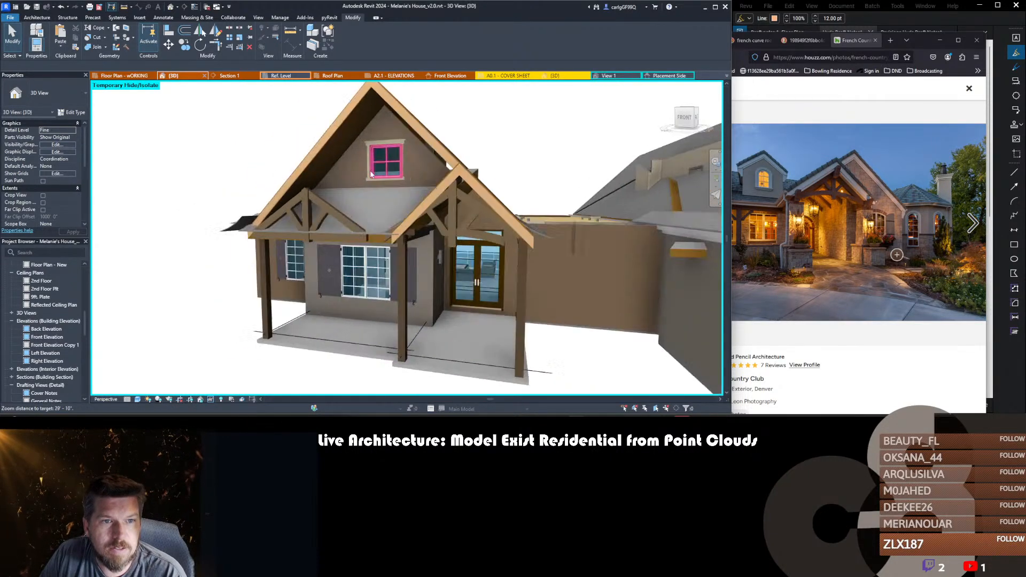
- Edit the entry gable roof's footprint, align its boundary line with the porch framing and finish the sketch
middle_click_drag(435, 274, 455, 196, "shift")
scroll(489, 239, "up", 4)
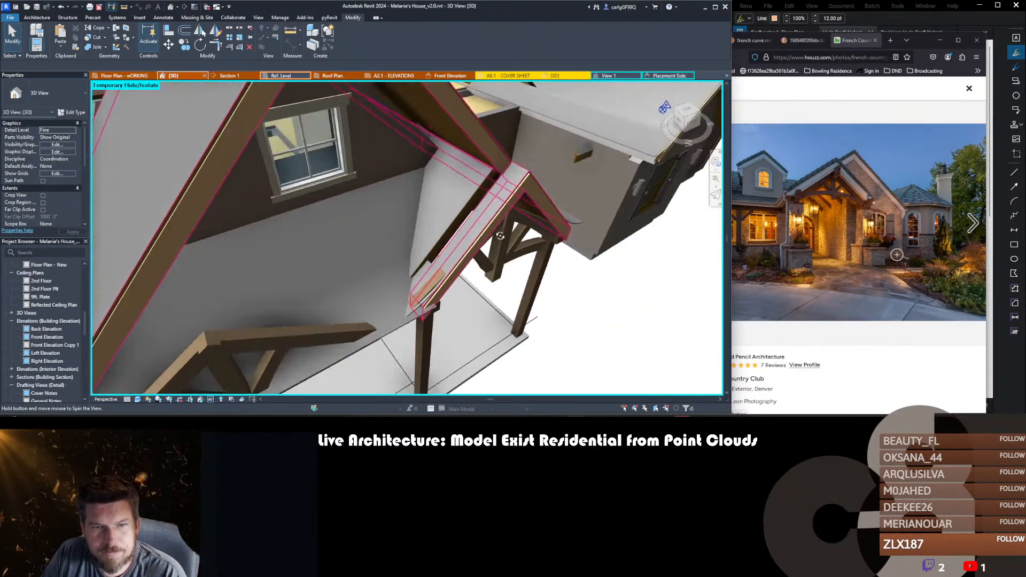
double_click(455, 195)
key("a")
key("l")
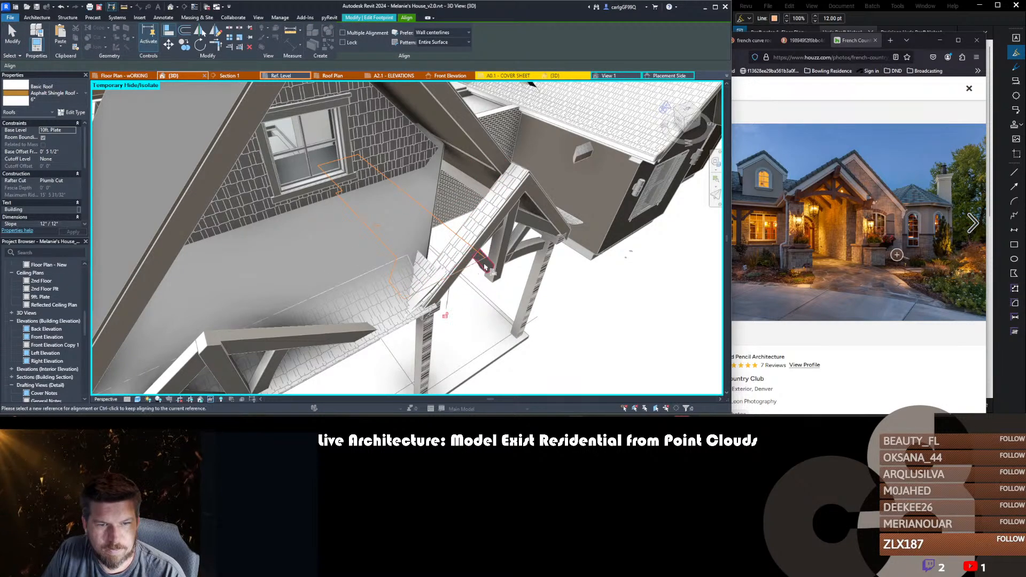
middle_click_drag(484, 267, 350, 191)
key("f")
key("f")
key("Escape")
- Inspect the entry gable's shingle roof from below and from the front for its fit with the walls and truss
left_click(417, 167)
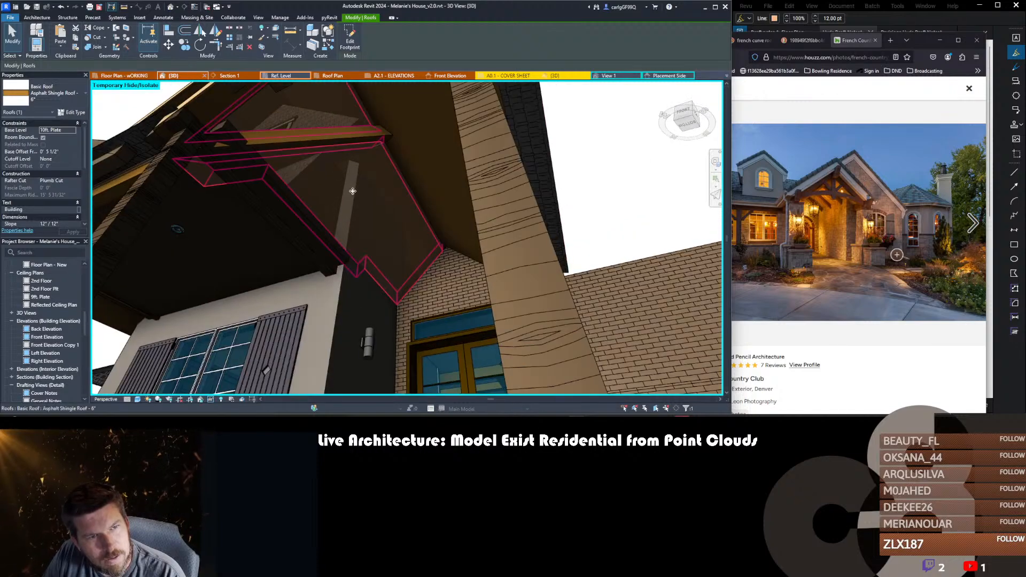
key("Escape")
middle_click_drag(275, 183, 480, 275, "shift")
scroll(193, 181, "up", 3)
scroll(194, 182, "down", 2)
scroll(342, 232, "down", 4)
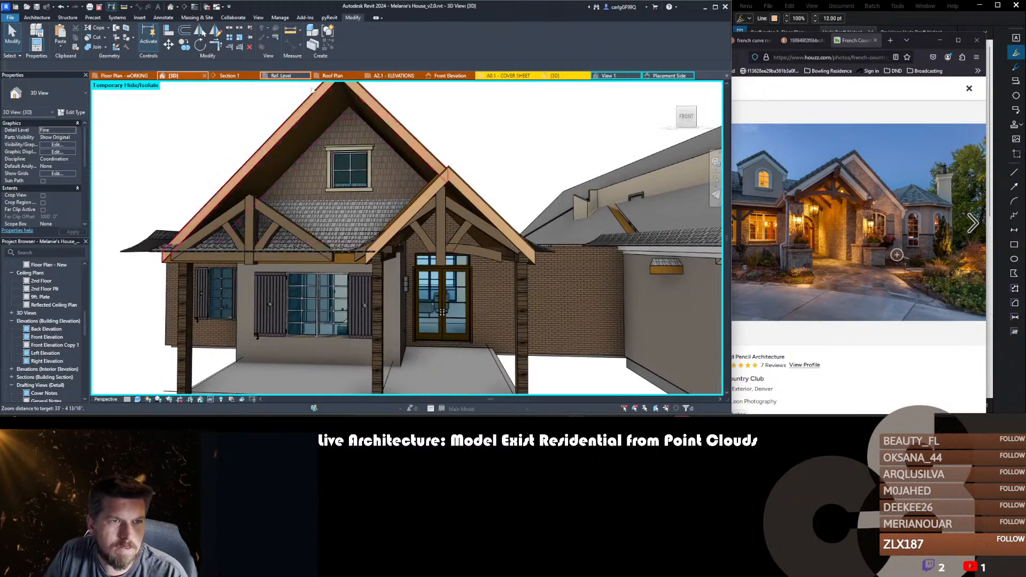
left_click(444, 76)
scroll(177, 143, "up", 3)
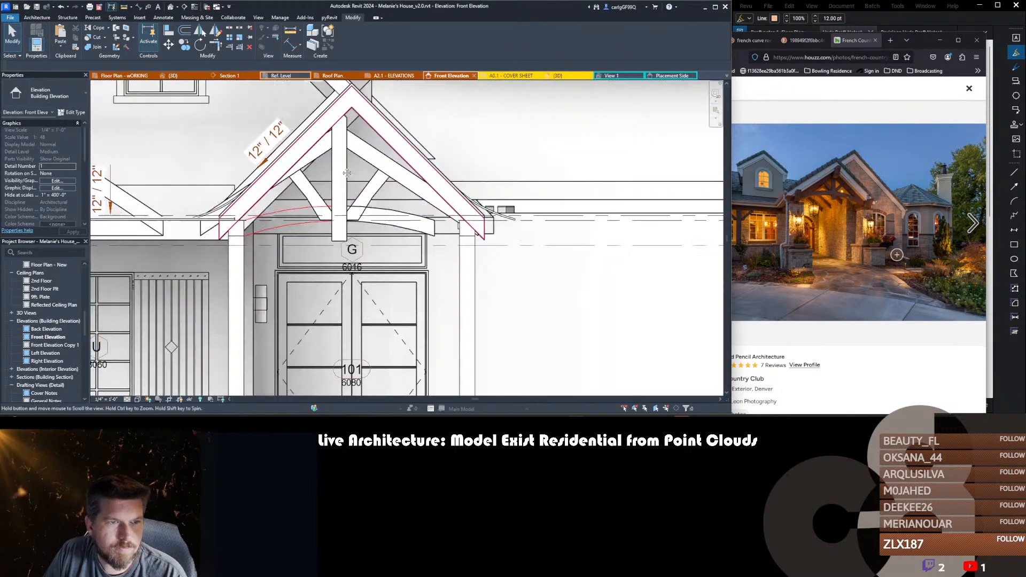
scroll(419, 168, "up", 3)
left_click(458, 154)
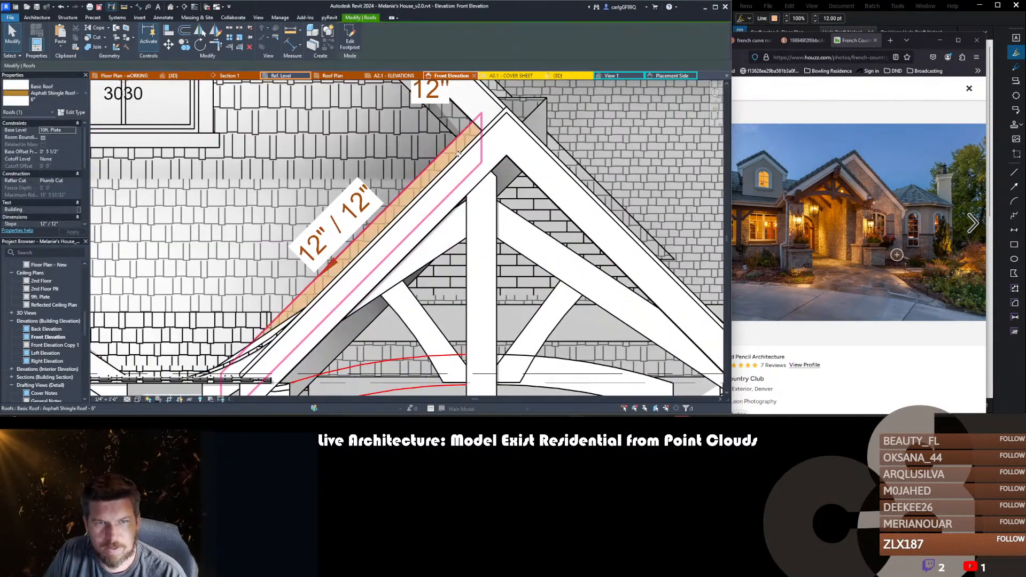
key("m")
key("v")
left_click(481, 116)
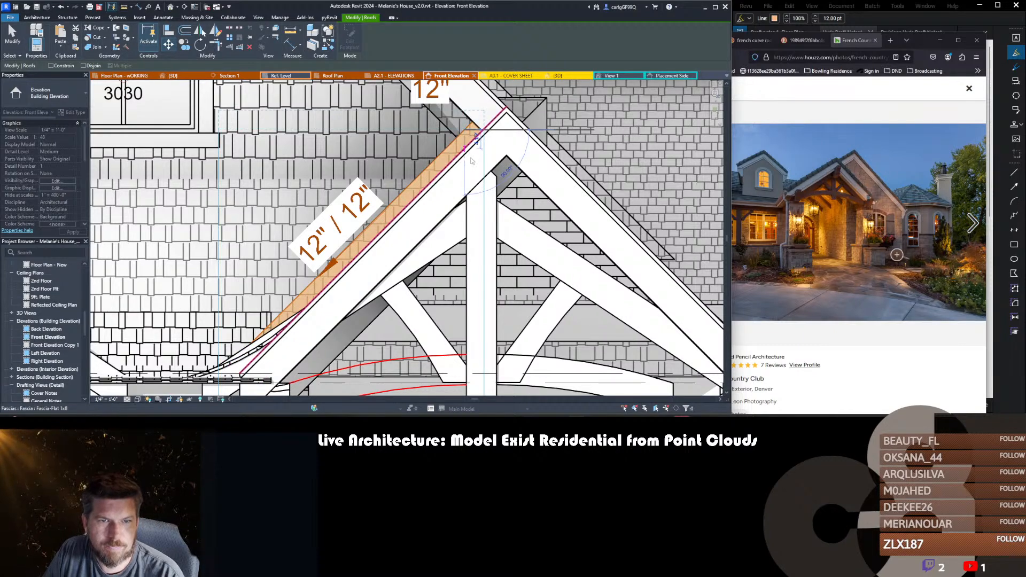
key("Escape")
- Open the profile sketch of the shake-sided wall in the large front gable and bring it up in the 3D view
scroll(471, 160, "down", 5)
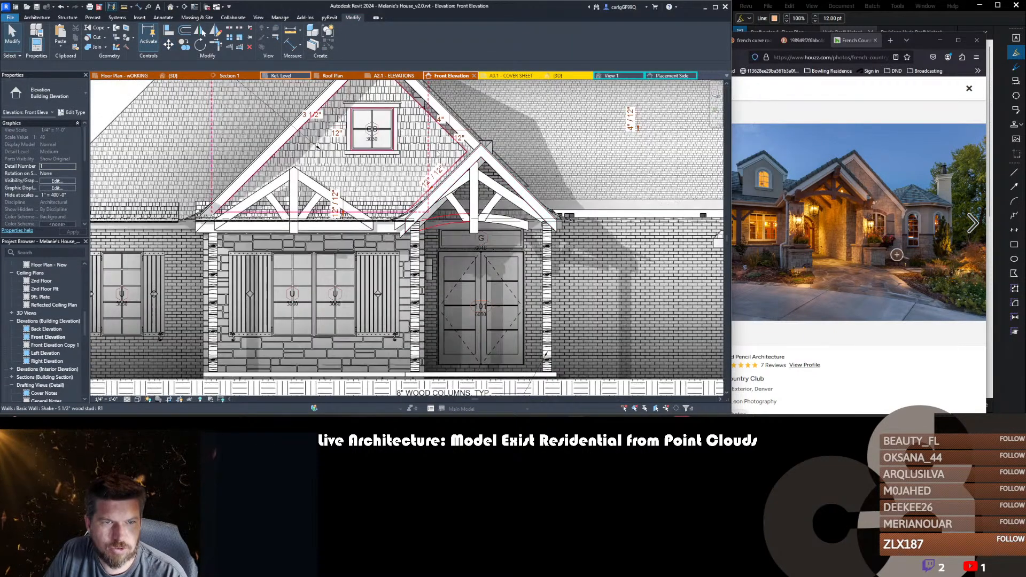
middle_click_drag(416, 146, 444, 197)
double_click(444, 197)
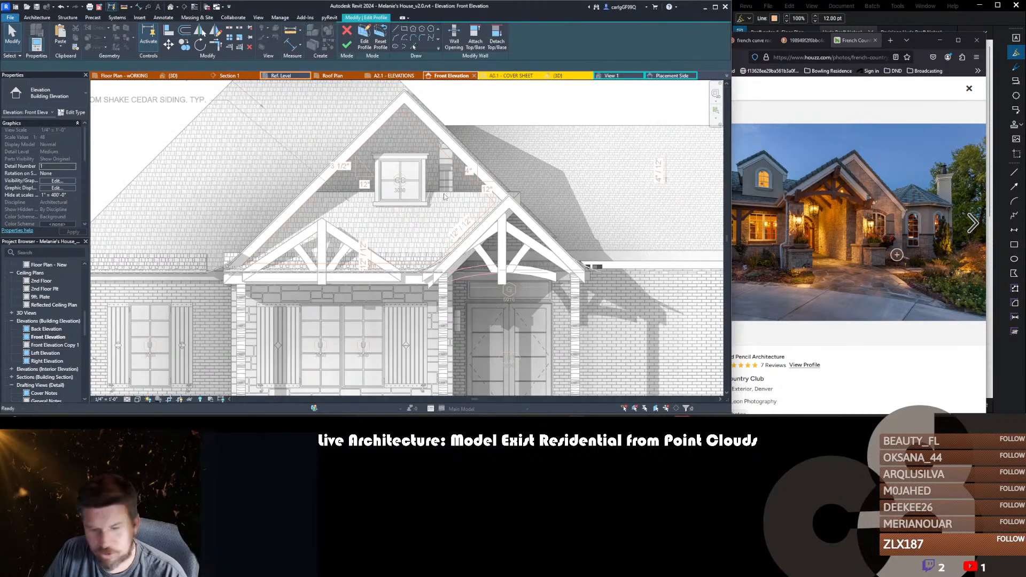
key("a")
key("l")
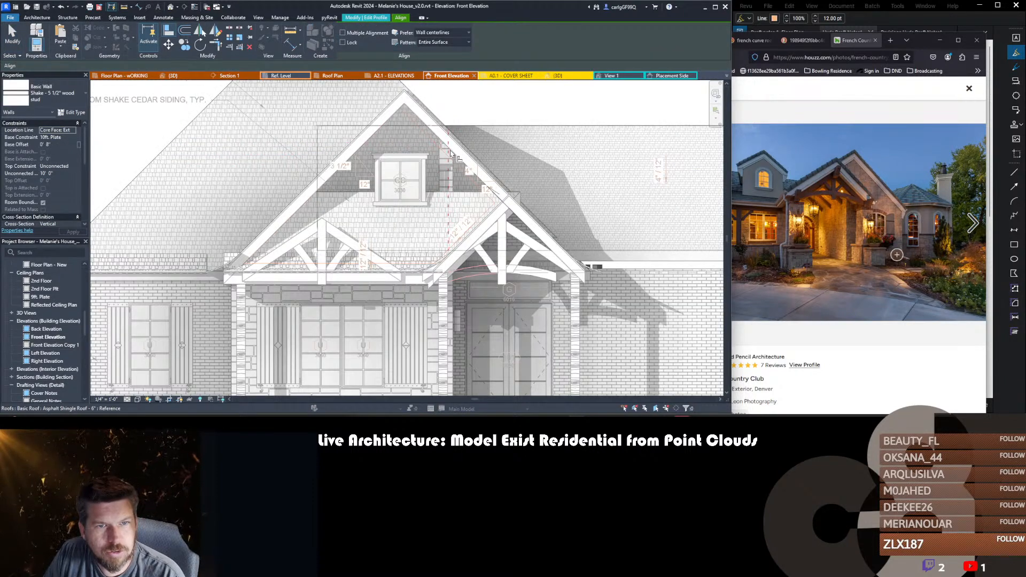
middle_click_drag(417, 154, 429, 138)
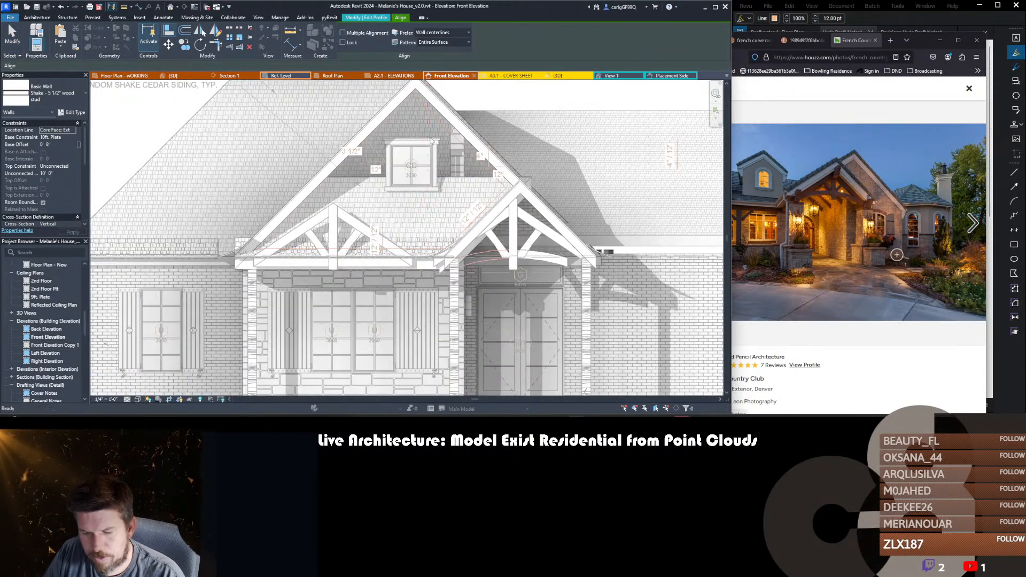
key("ctrl+Tab")
scroll(431, 141, "up", 6)
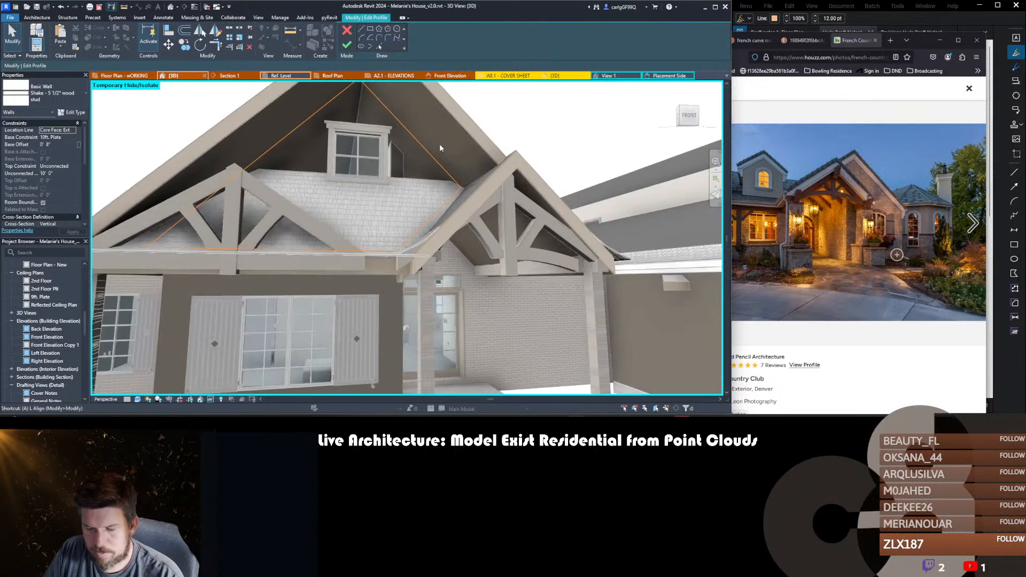
- Align both upper sloped edges of the gable wall's profile sketch with the large gable roof
key("a")
key("l")
left_click(444, 143)
left_click(442, 150)
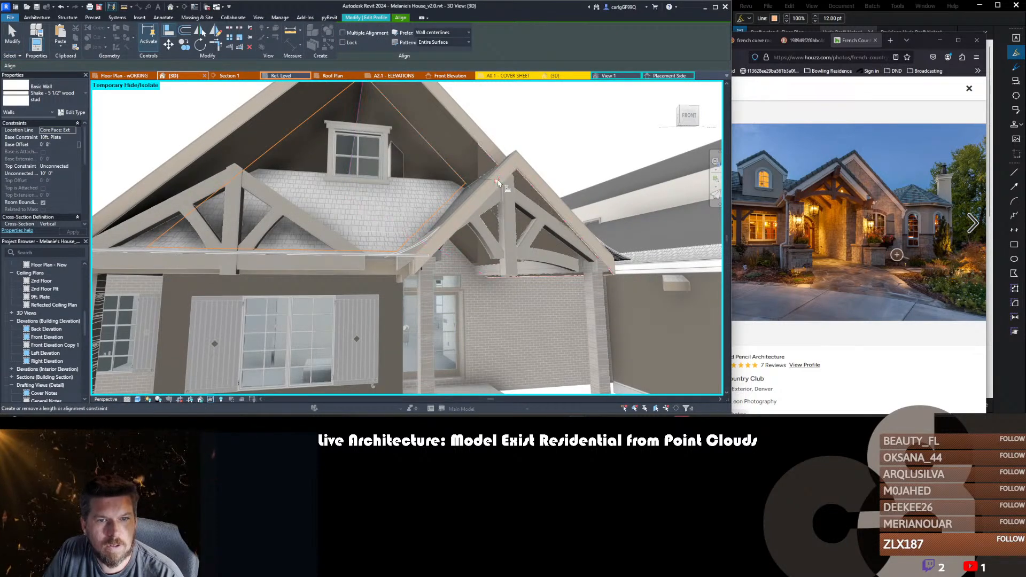
left_click(289, 127)
left_click(292, 138)
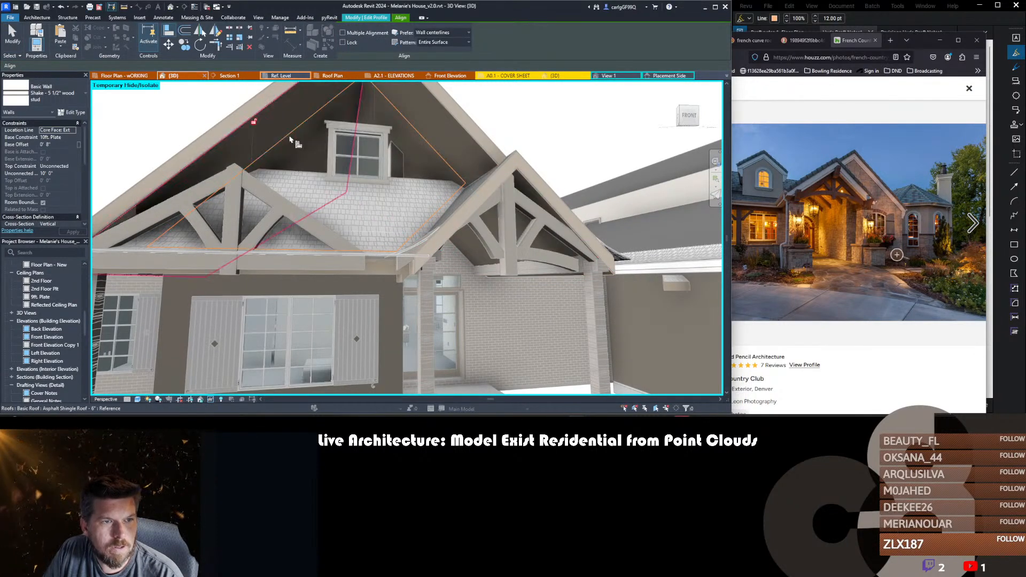
left_click(253, 121)
- Align the profile's lower sloped edge with the adjoining entry porch roof and finish the wall profile sketch
middle_click_drag(441, 186, 453, 214, "shift")
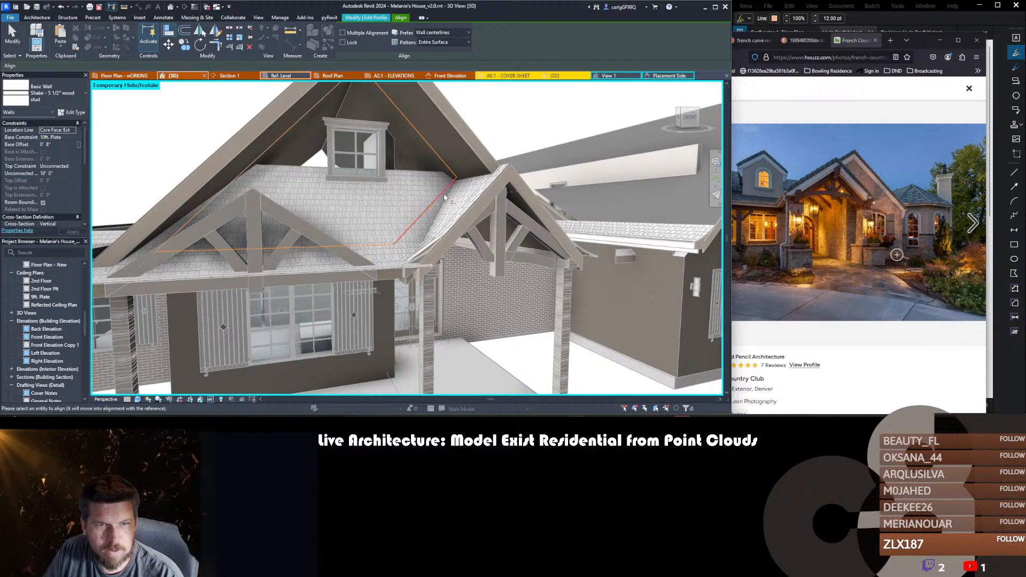
middle_click_drag(434, 198, 431, 191, "shift")
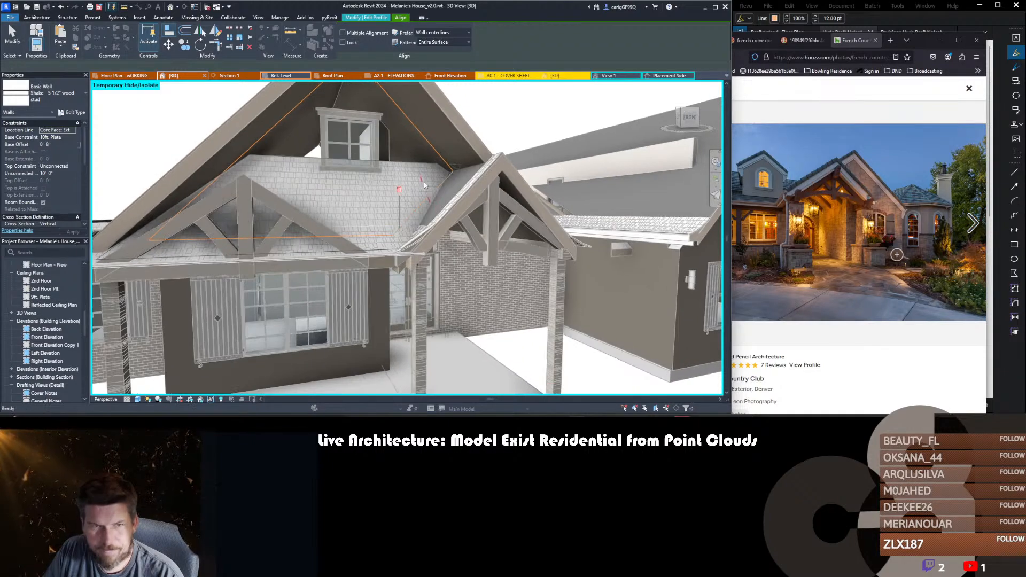
key("f")
key("f")
scroll(445, 248, "down", 8)
key("Escape")
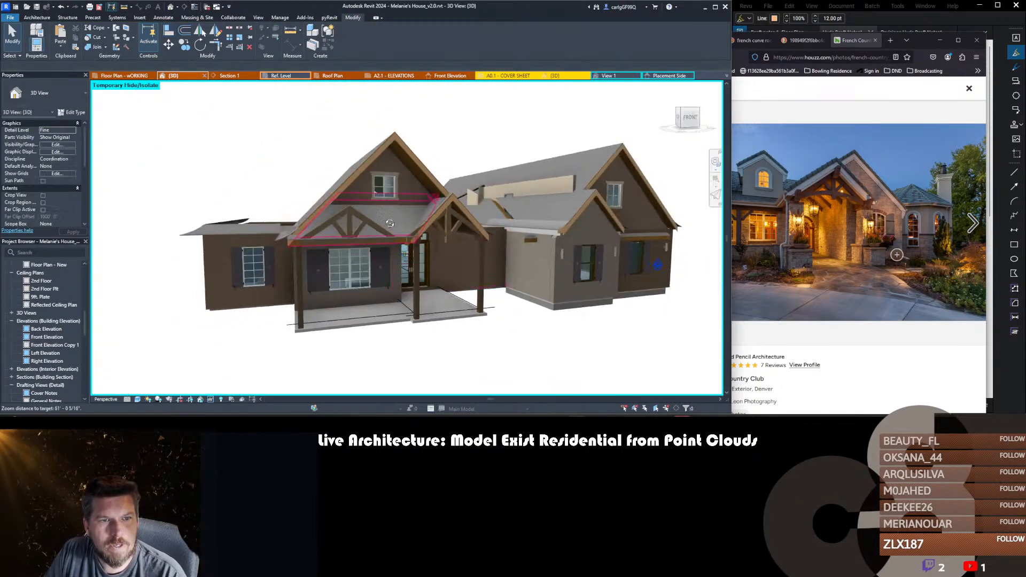
- Inspect the large gable wall and the entry porch truss in 3D from above and from the front
scroll(357, 178, "up", 4)
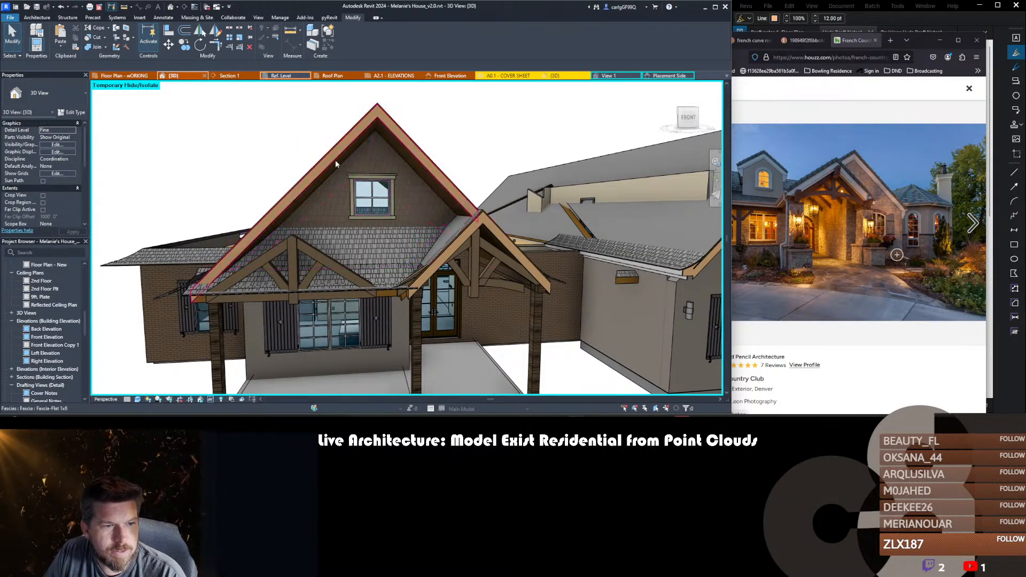
middle_click_drag(480, 282, 459, 275)
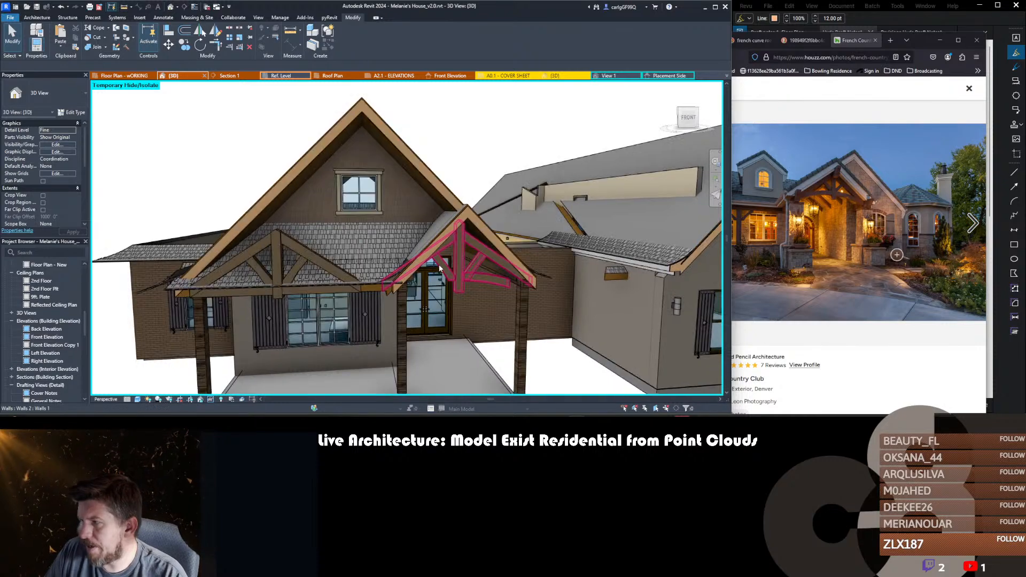
scroll(439, 268, "up", 2)
scroll(438, 255, "down", 3)
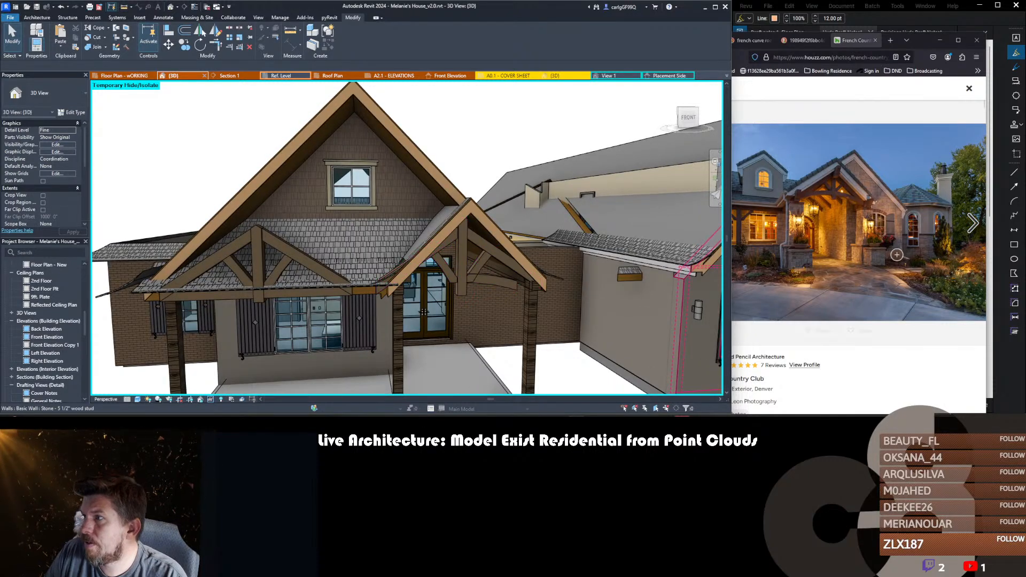
middle_click_drag(436, 264, 438, 220, "shift")
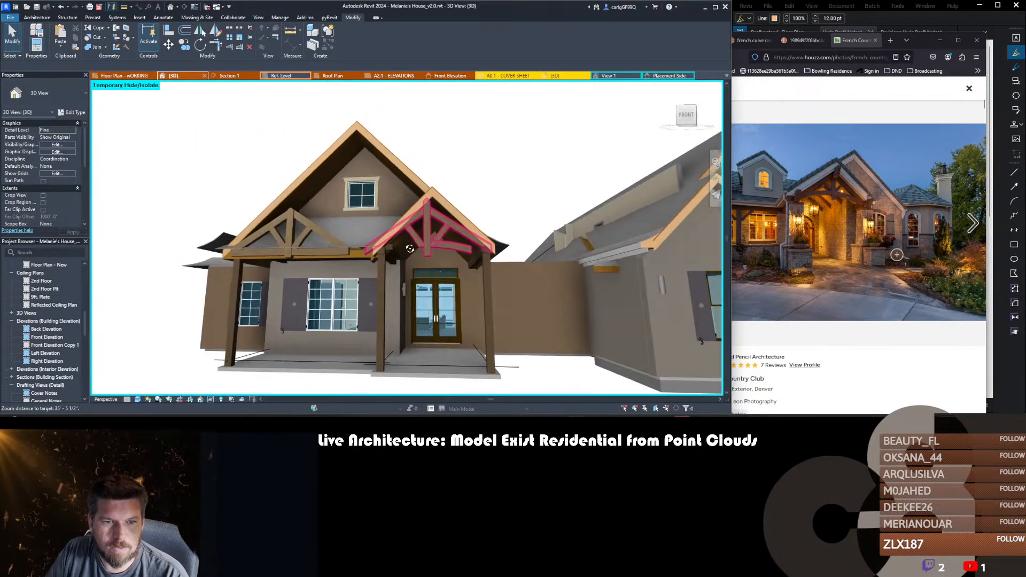
scroll(440, 216, "up", 2)
- In the Front Elevation, move the entry porch truss so the king post's tip meets the inner peak of the porch gable
left_click(442, 76)
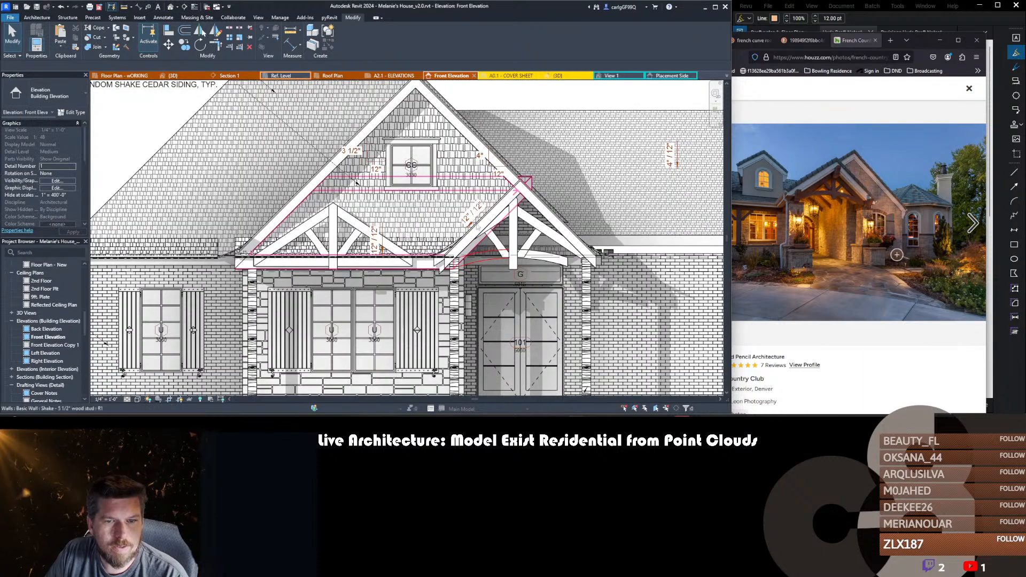
scroll(582, 219, "up", 2)
left_click(469, 212)
scroll(468, 213, "up", 2)
key("m")
key("v")
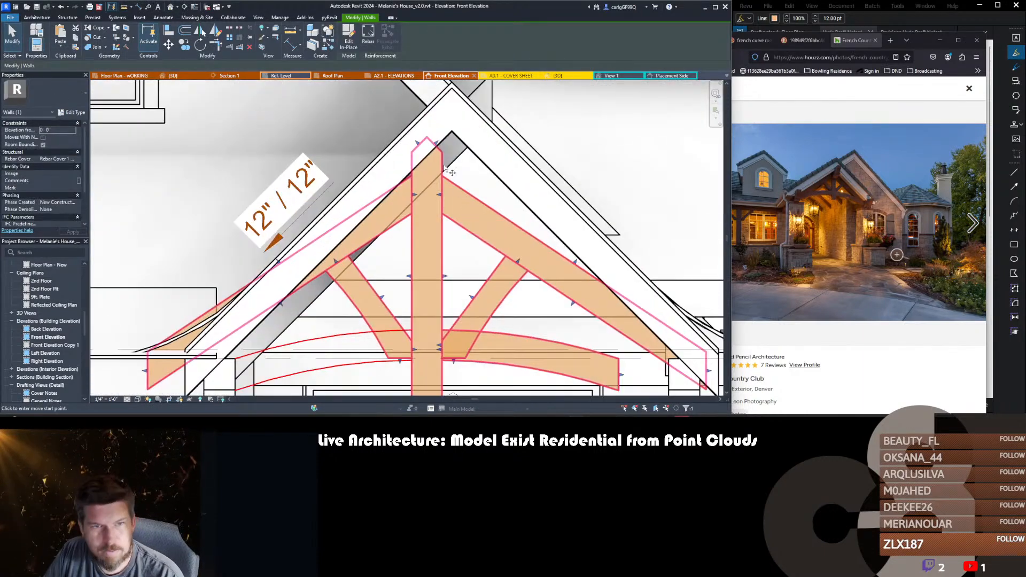
left_click(427, 137)
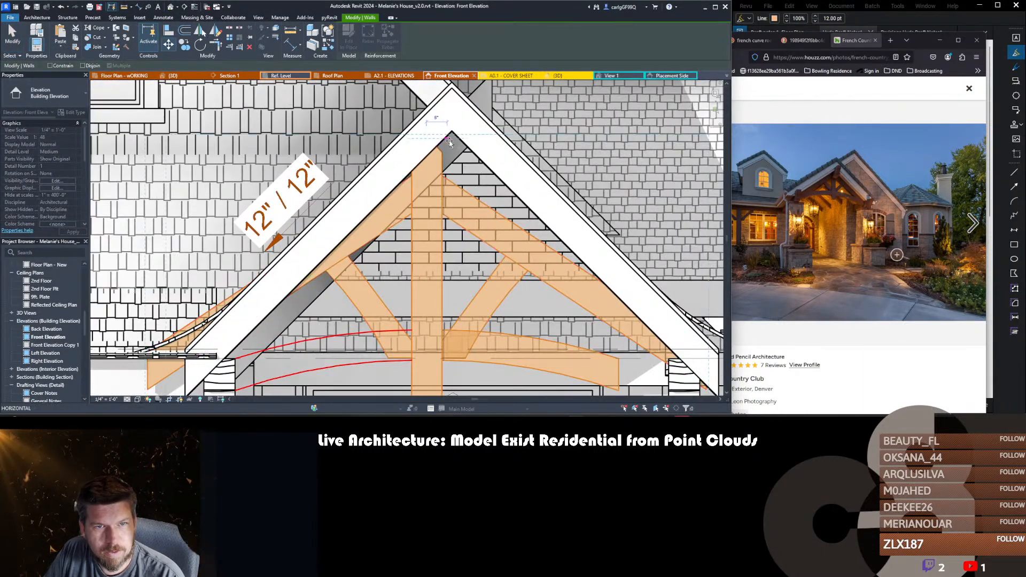
left_click(452, 139)
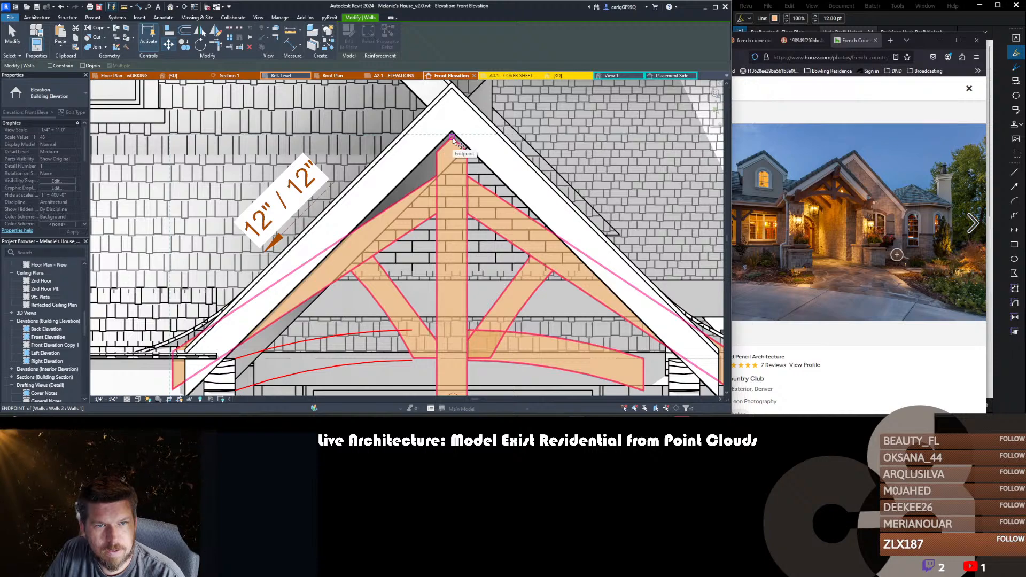
scroll(449, 261, "down", 2)
key("Escape")
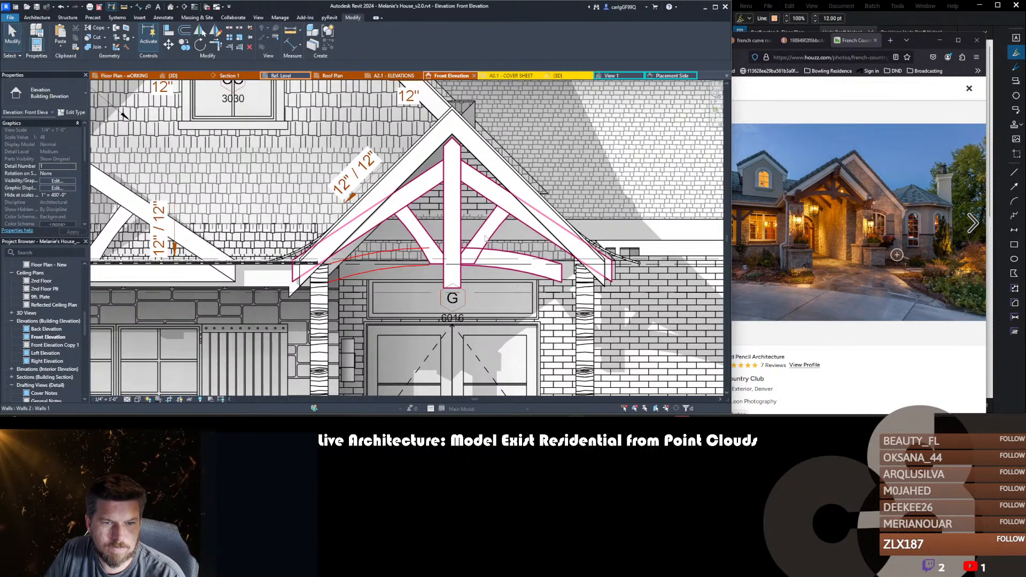
- Edit the porch truss in place, open the arched beam's extrusion sketch and delete its existing outline
double_click(498, 250)
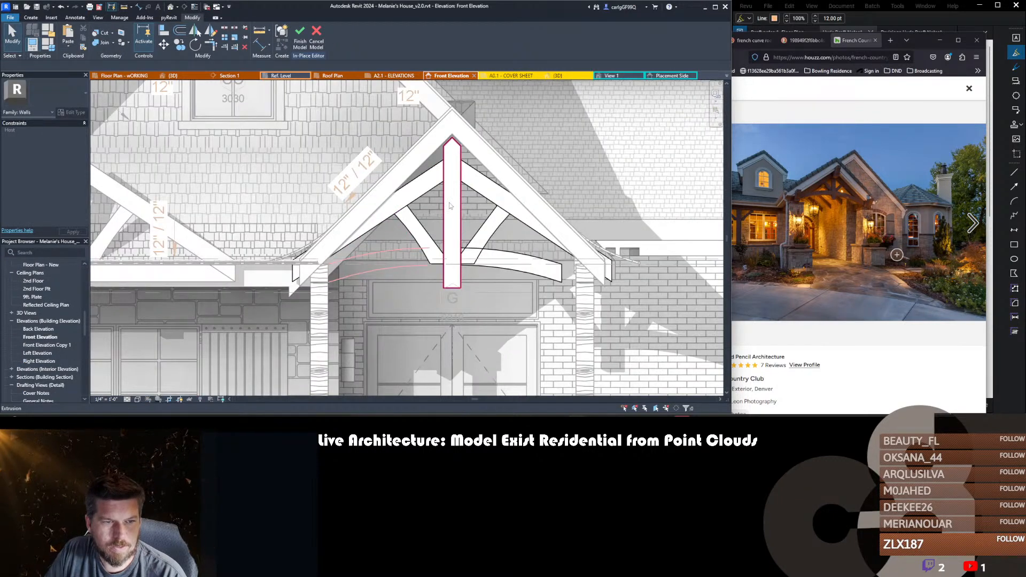
left_click(495, 259)
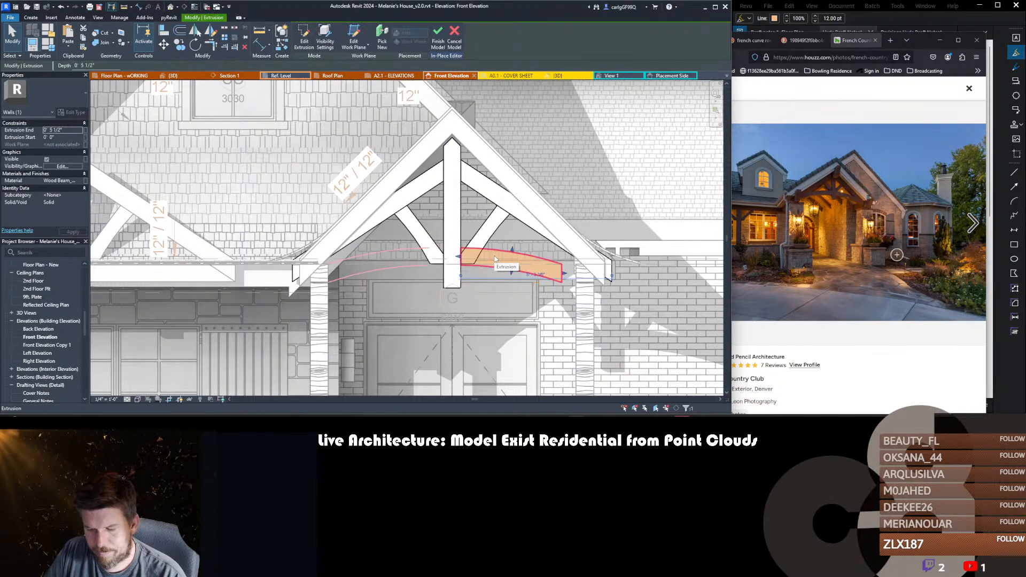
double_click(495, 258)
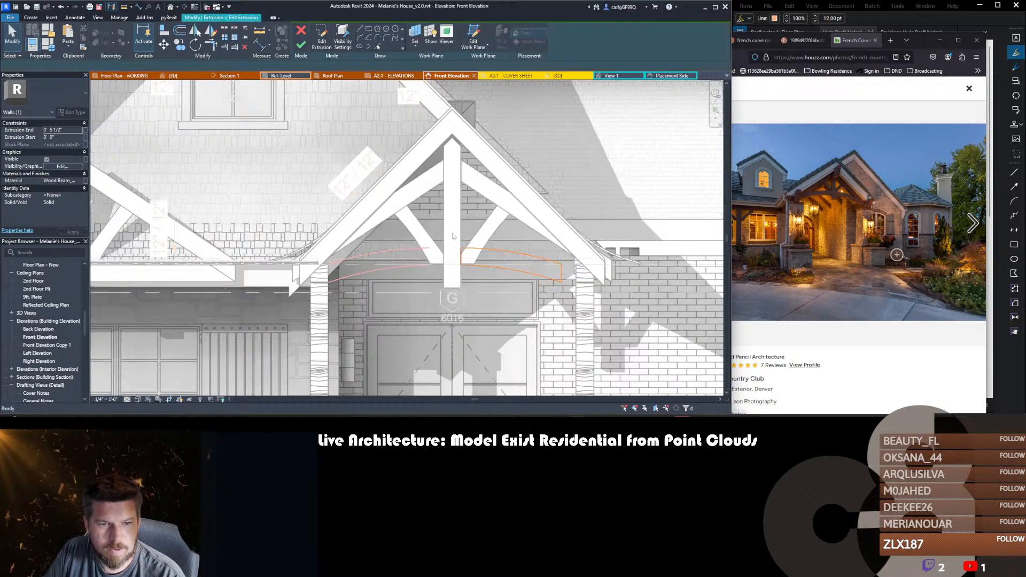
mouse_move(450, 230)
left_mouse_down()
mouse_move(555, 309)
mouse_move(572, 303)
left_mouse_up()
key("Delete")
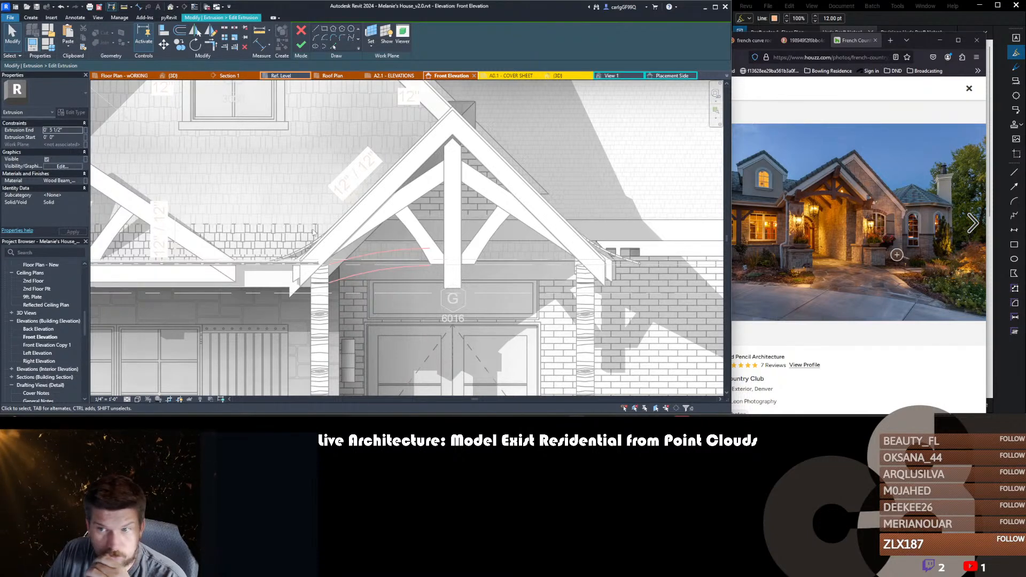
- Switch to the browser, look through Houzz's "french curve facade" photos for porch truss references and open the French Country Club timber porch photo
left_click(835, 214)
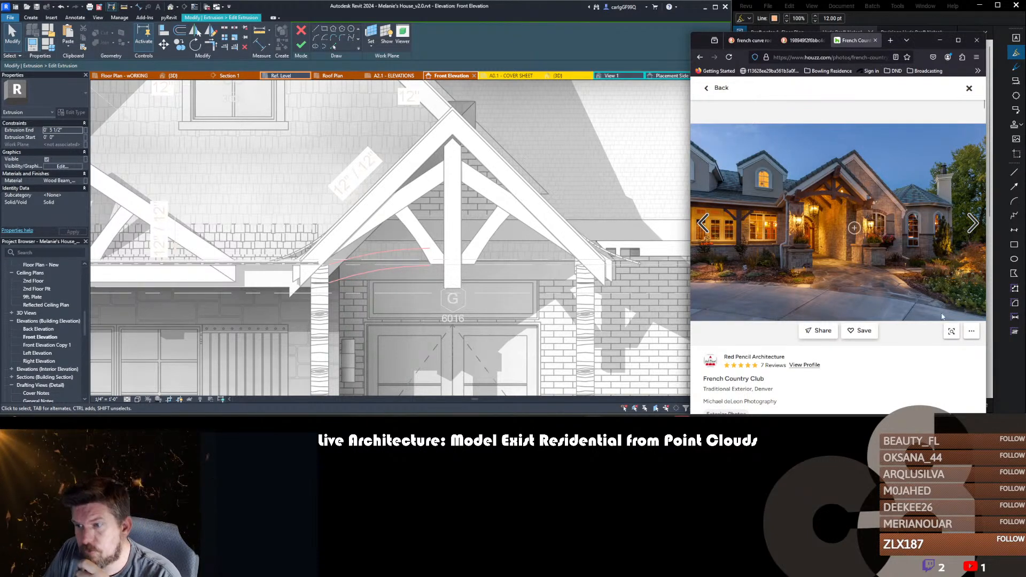
left_click(951, 329)
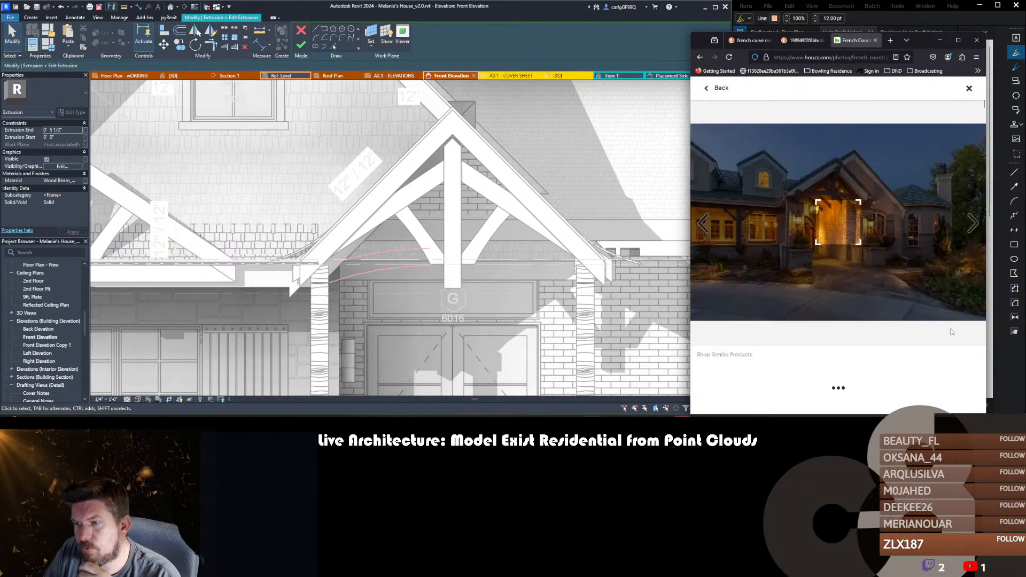
left_click(969, 88)
scroll(908, 238, "up", 3)
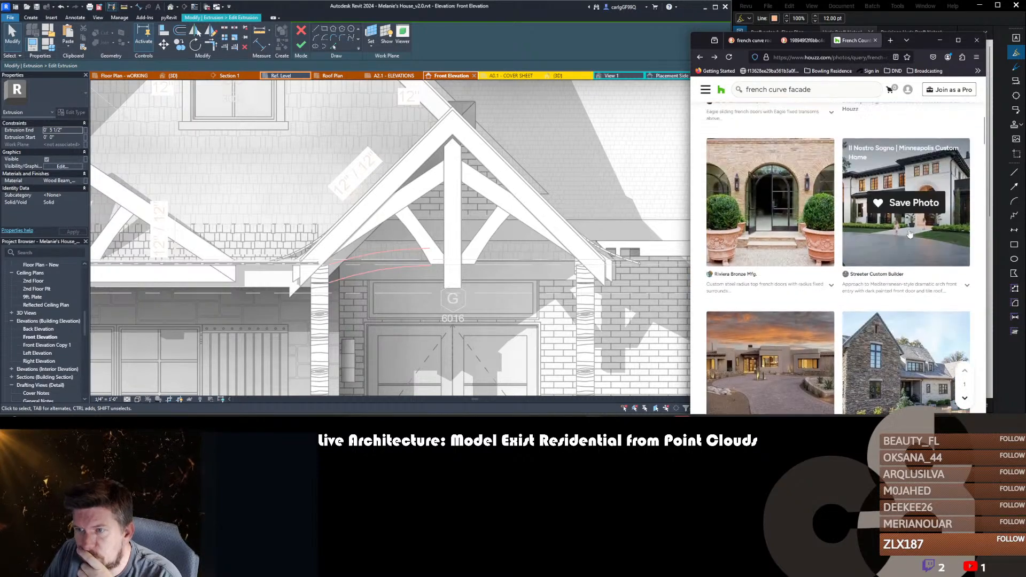
scroll(908, 238, "up", 5)
scroll(909, 238, "down", 6)
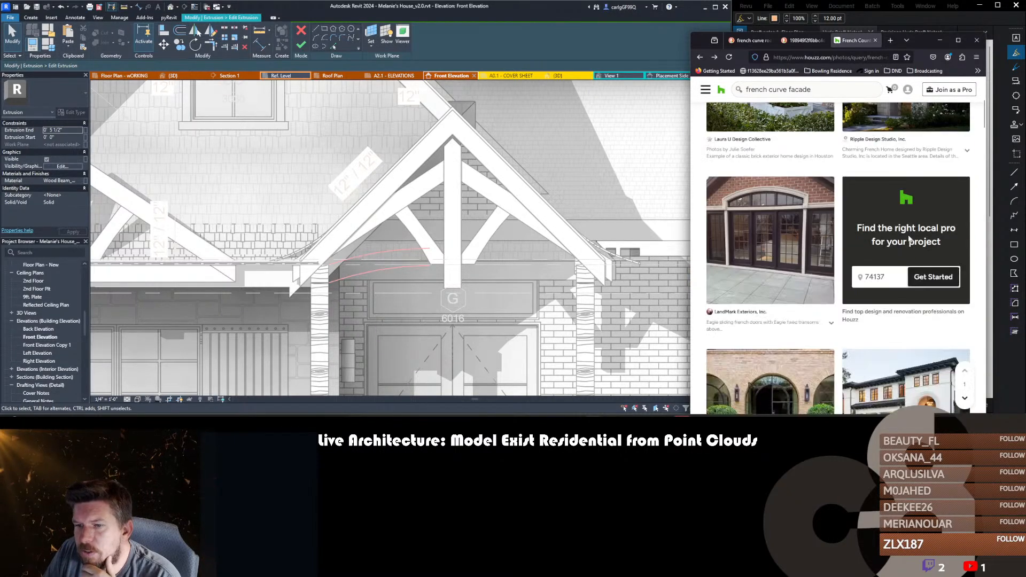
scroll(910, 238, "down", 10)
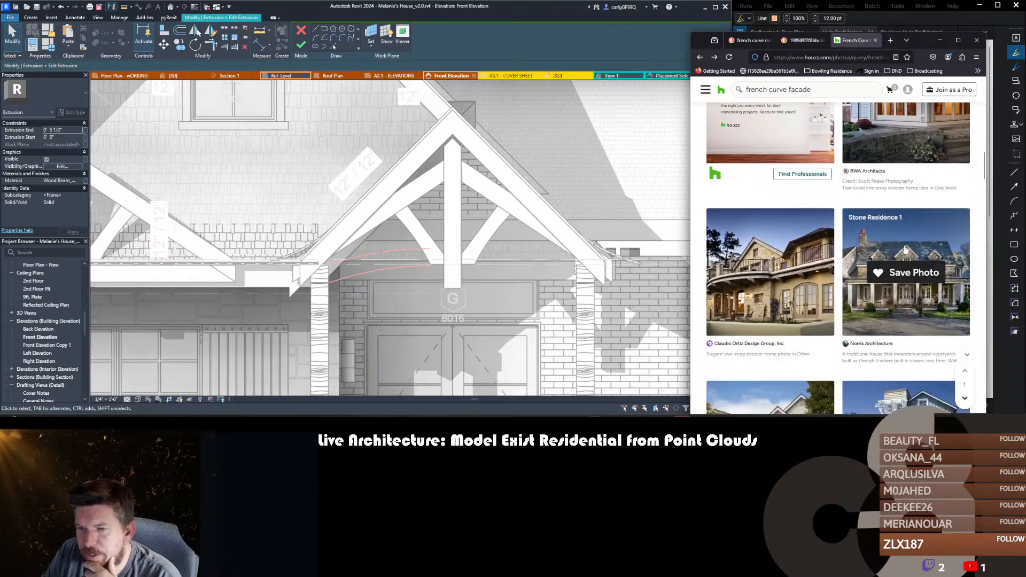
scroll(874, 257, "down", 10)
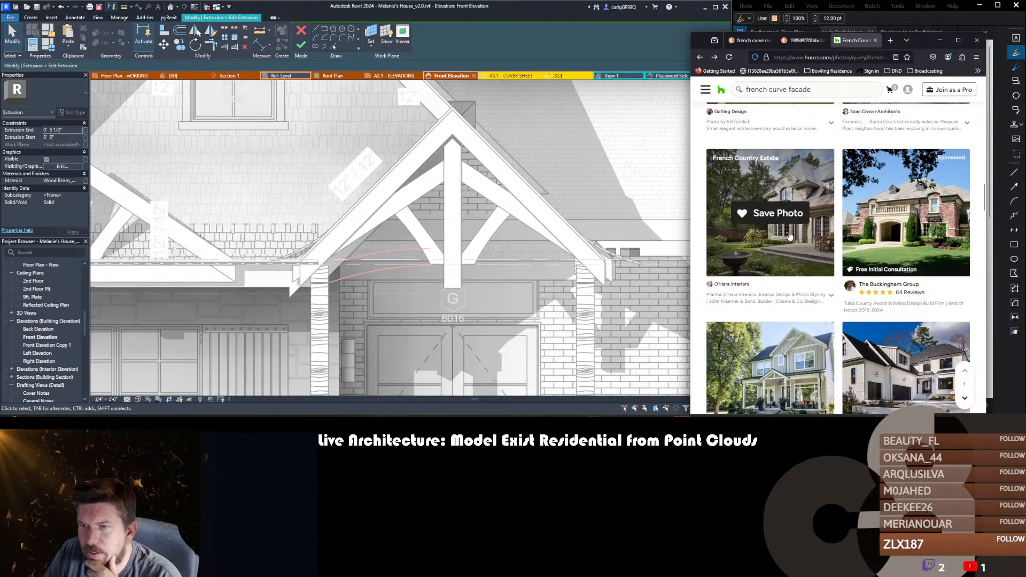
scroll(788, 234, "down", 10)
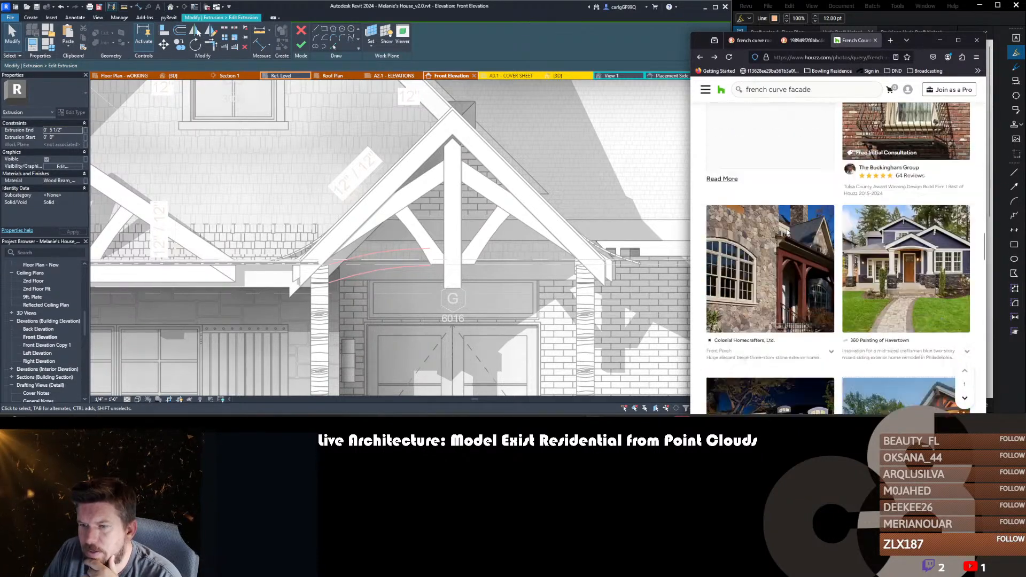
scroll(787, 233, "down", 3)
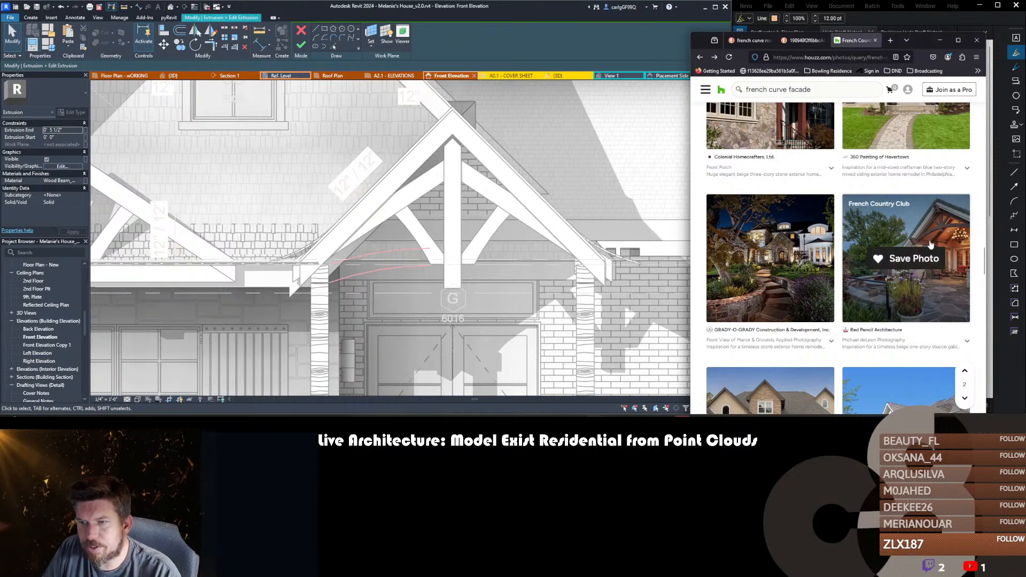
left_click(920, 224)
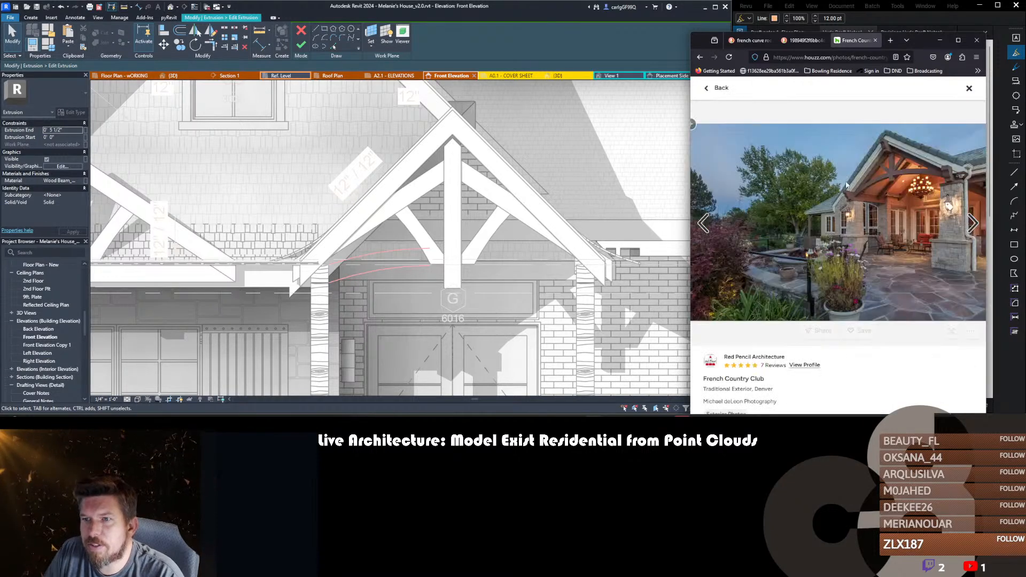
right_click(827, 173)
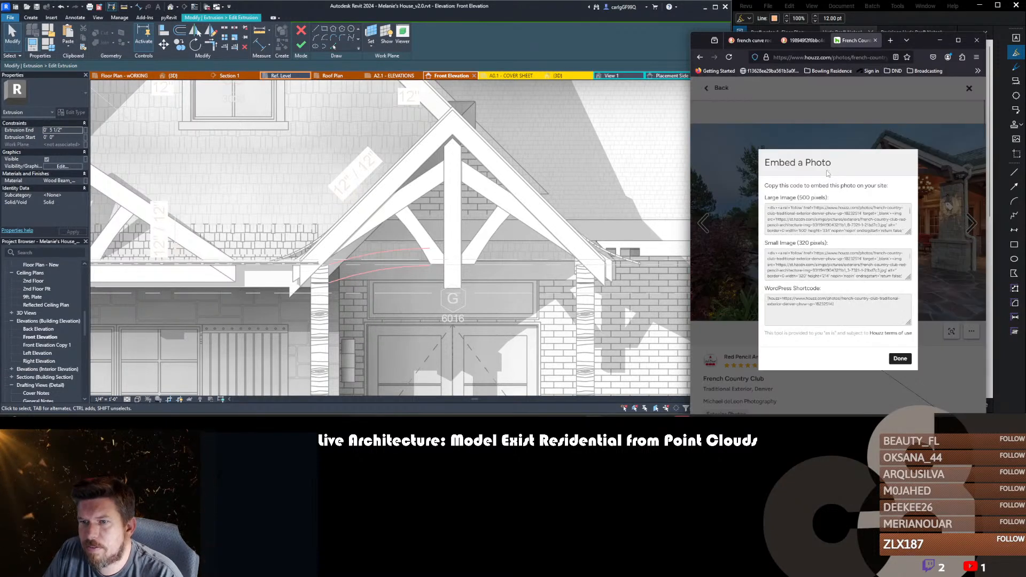
left_click(900, 358)
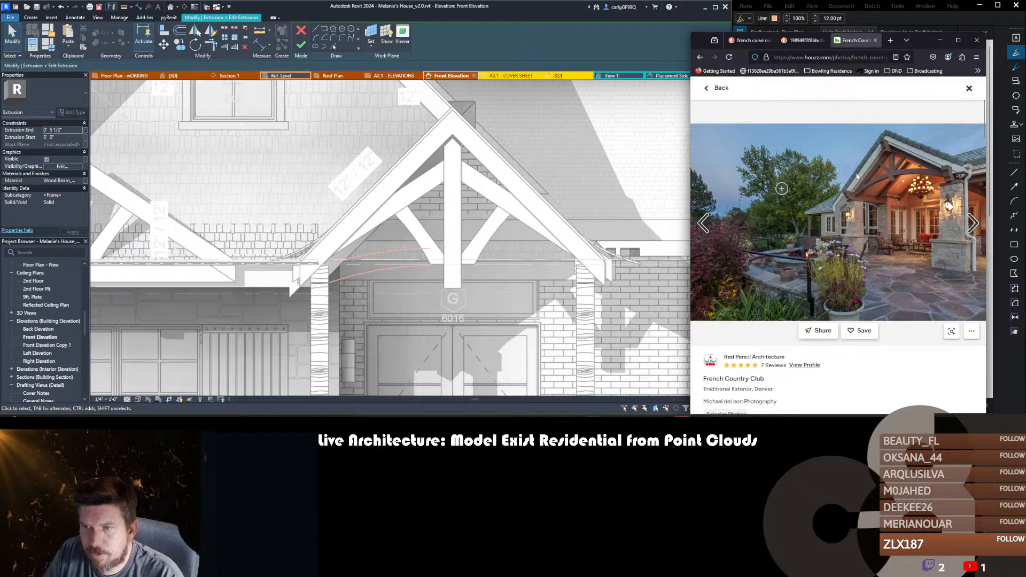
left_click(707, 89)
scroll(886, 180, "down", 2)
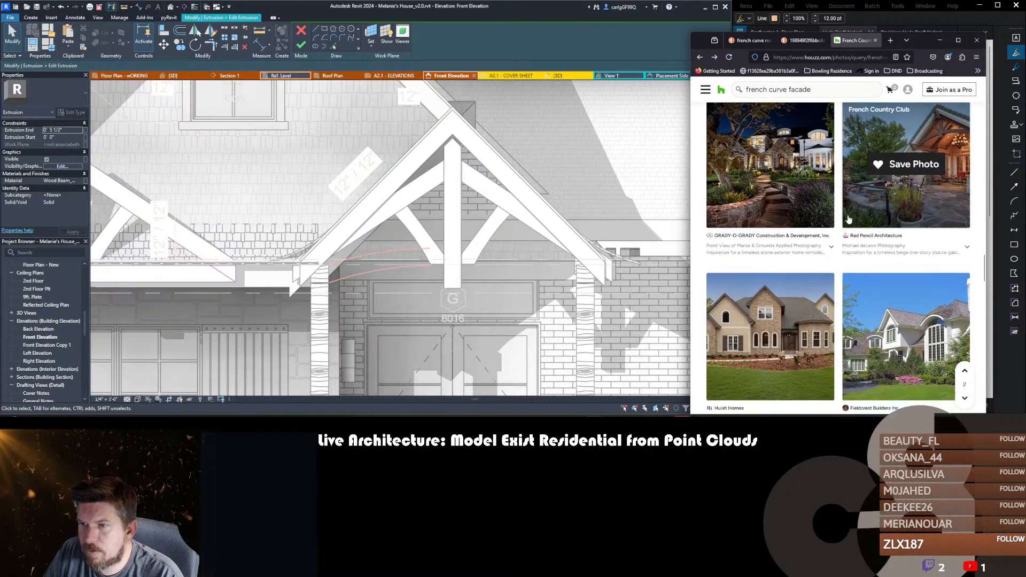
right_click(894, 178)
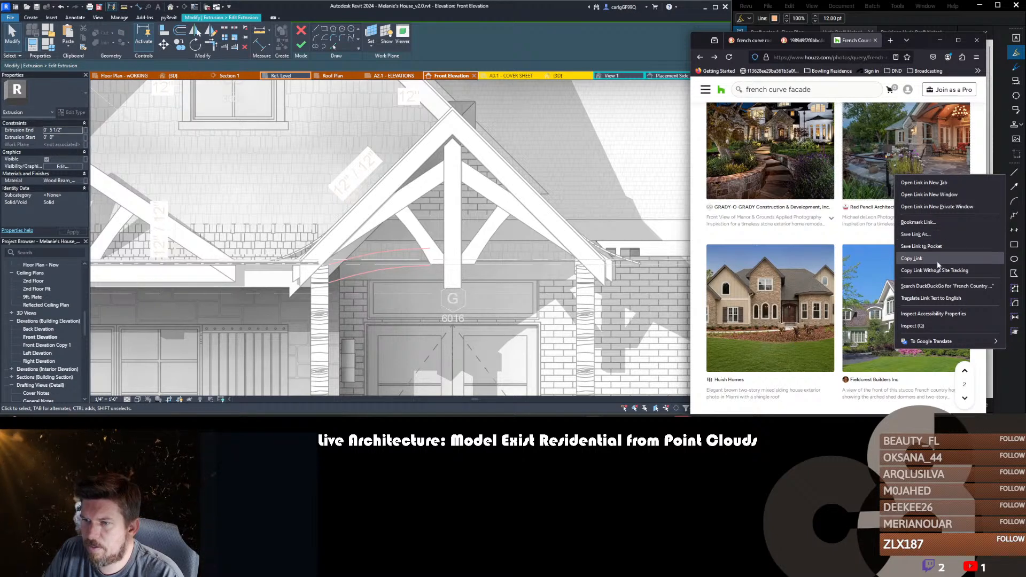
left_click(883, 183)
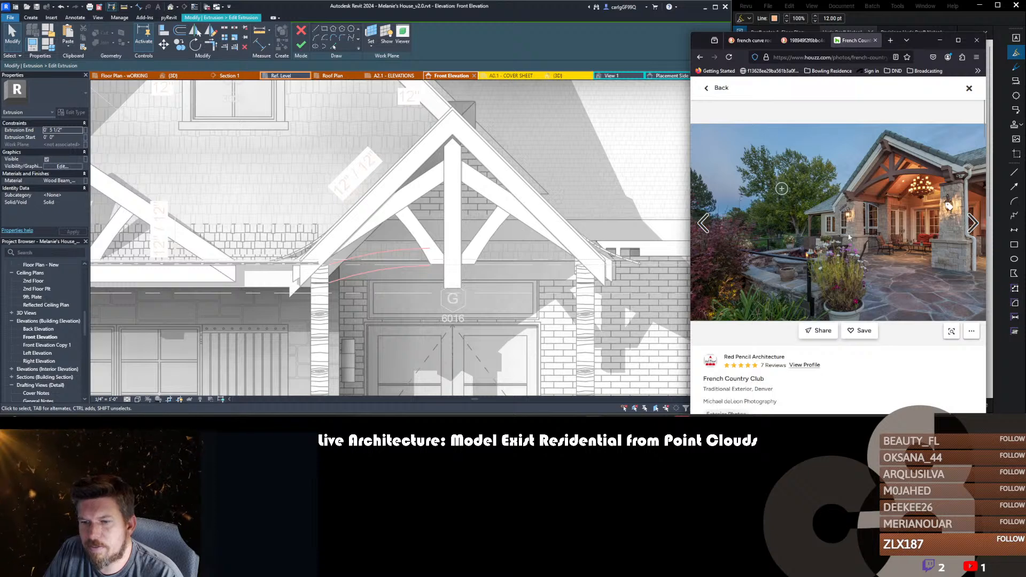
- Open the embed options for the French Country Club timber porch photo and copy its Large Image (500 pixels) code
left_click(831, 334)
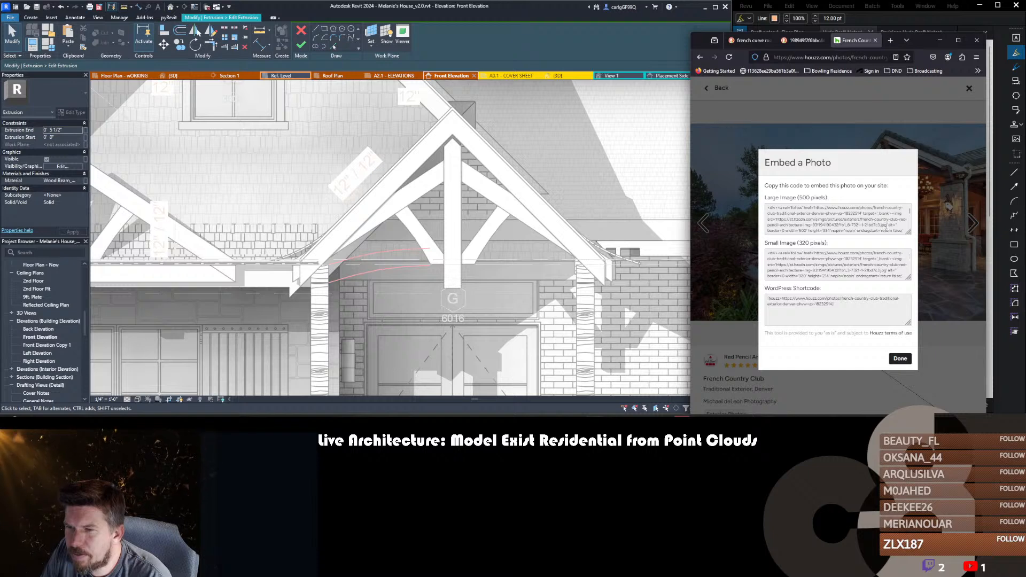
left_click_drag(887, 226, 777, 219)
scroll(843, 220, "up", 3)
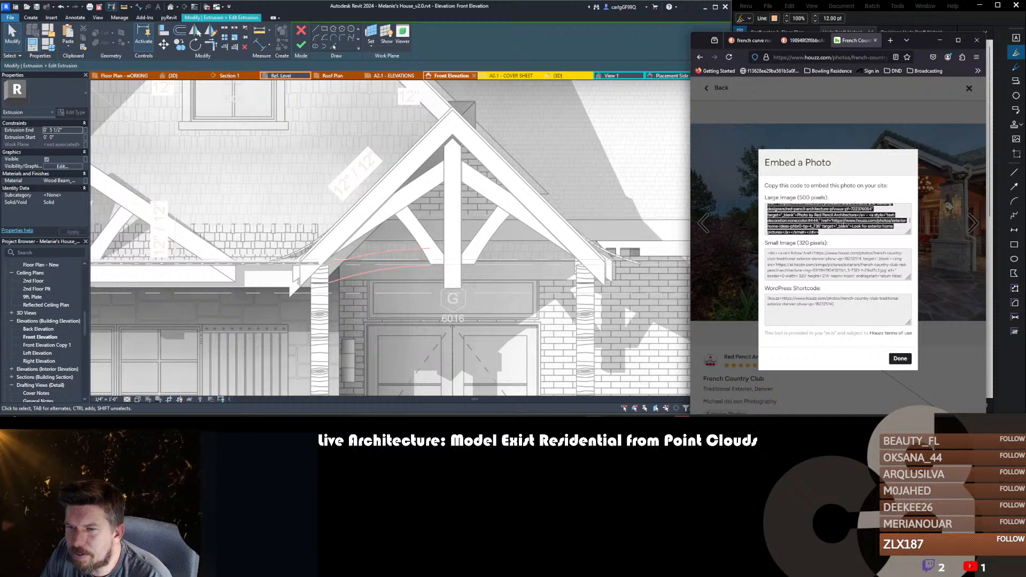
scroll(840, 220, "down", 3)
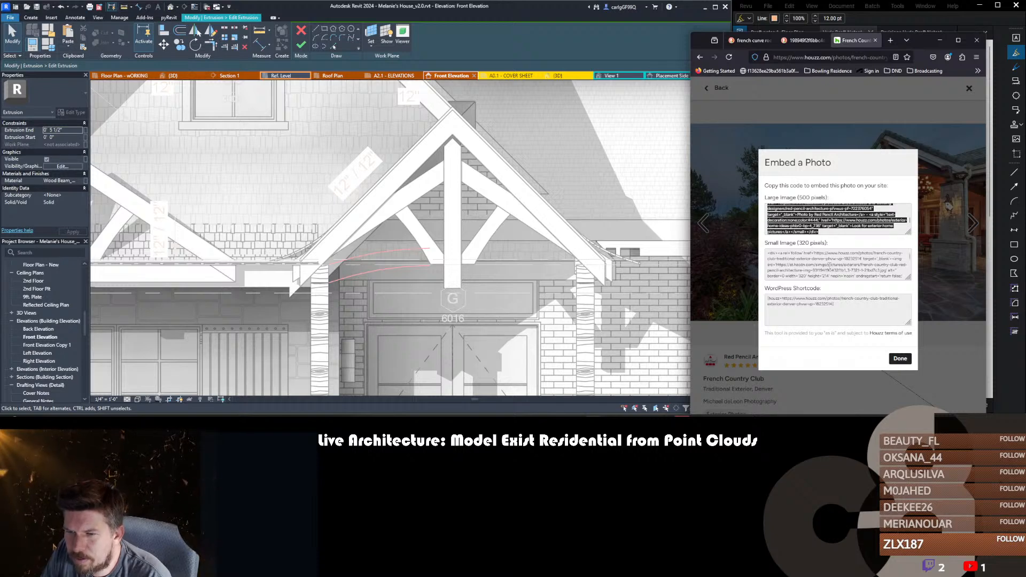
left_click(850, 302)
left_click(836, 264)
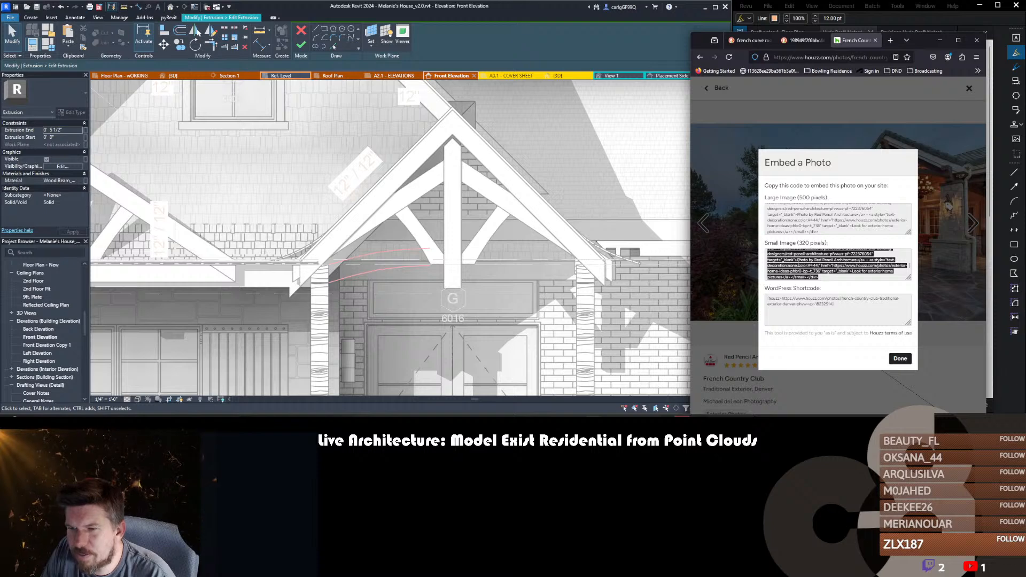
scroll(838, 265, "up", 2)
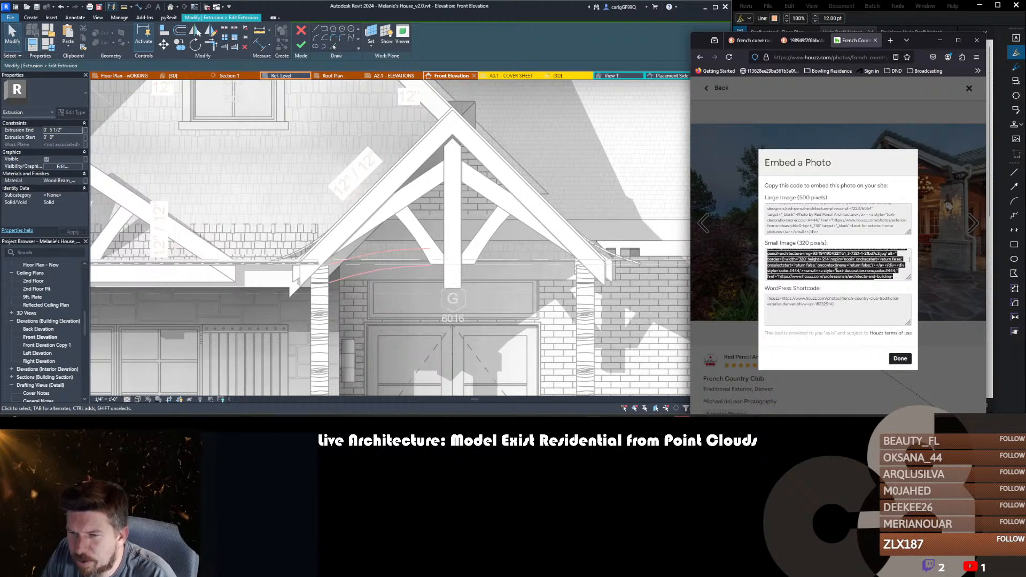
scroll(837, 265, "up", 2)
left_click(830, 220)
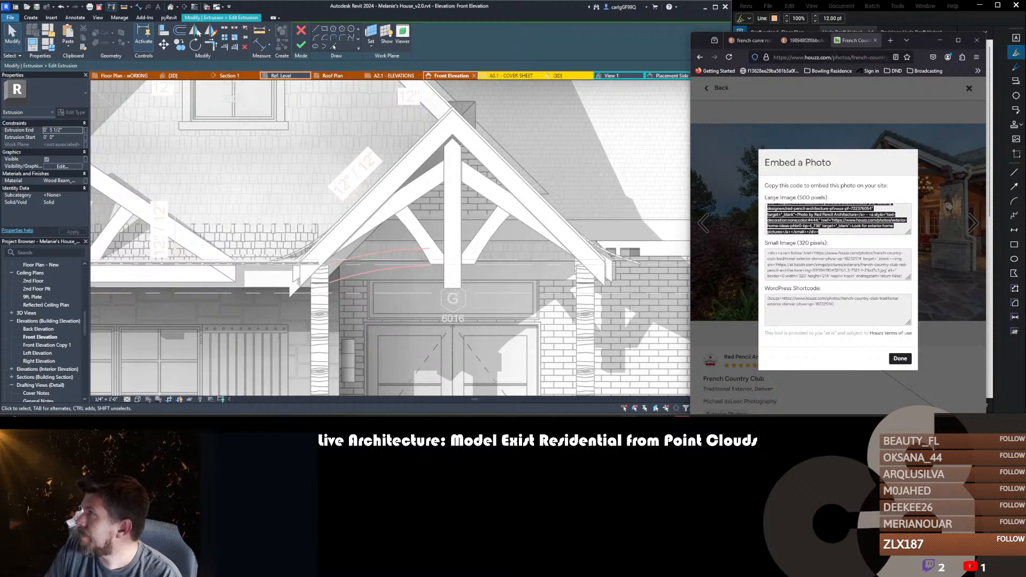
- Open the porch image on its own in another browser window and examine its timber truss at 200% zoom
left_click_drag(989, 412, 817, 12)
scroll(707, 254, "up", 6, "ctrl")
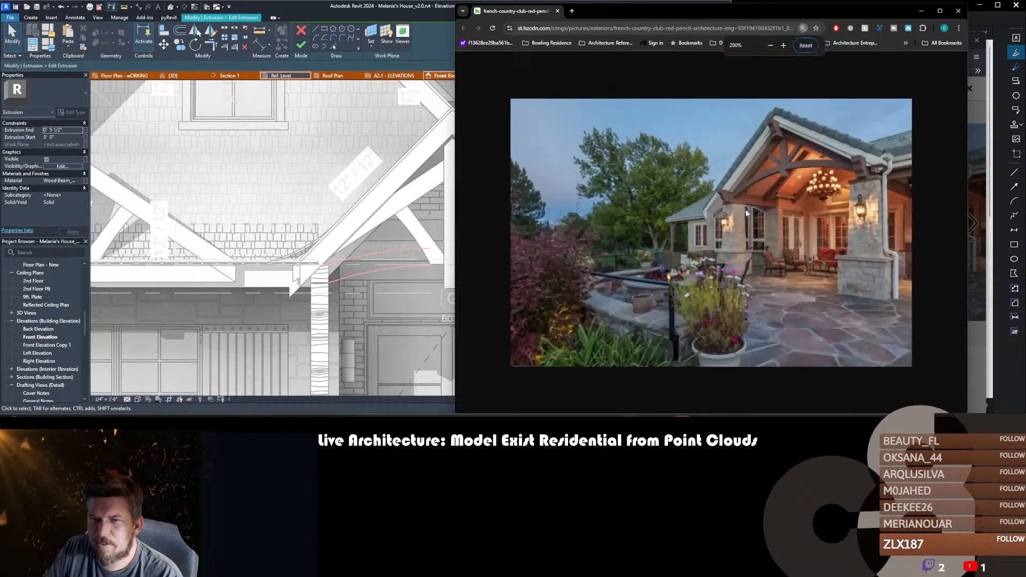
scroll(783, 196, "down", 2, "ctrl")
scroll(782, 196, "up", 1, "ctrl")
key("ctrl+w")
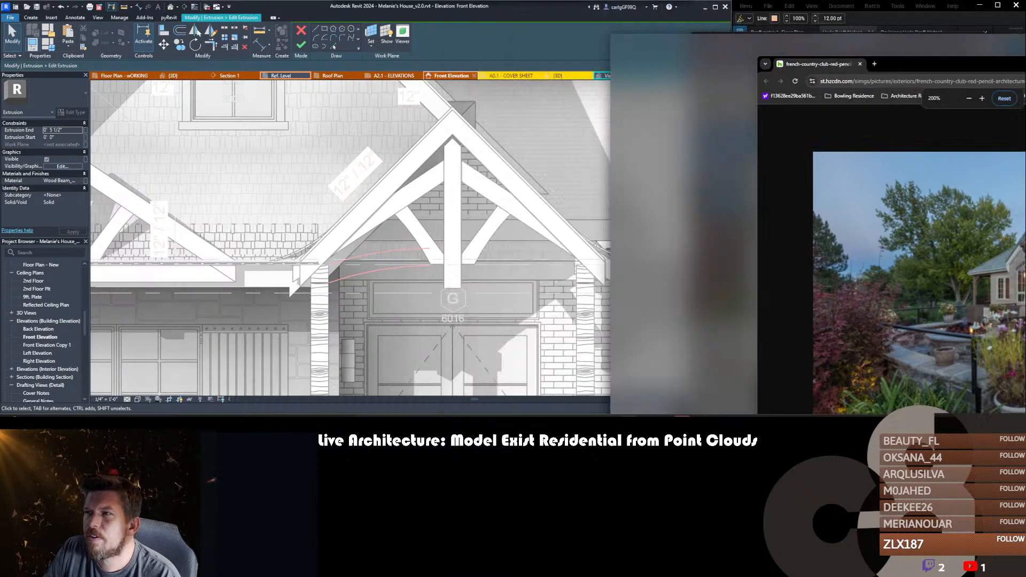
left_click(880, 131)
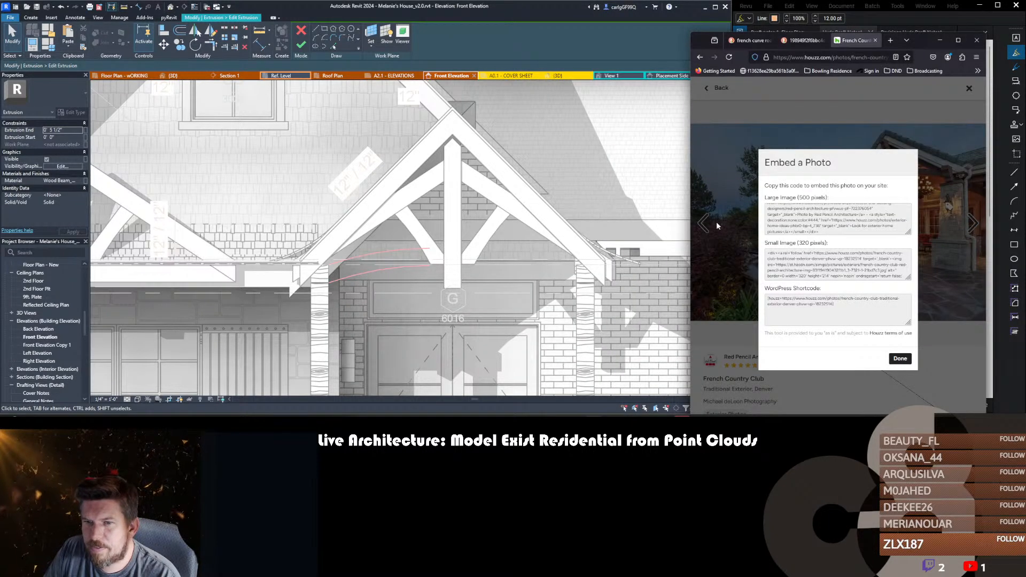
- Close the embed options and look through the other French Country Club photos for views of the front entry porch truss
left_click(900, 359)
left_click(972, 223)
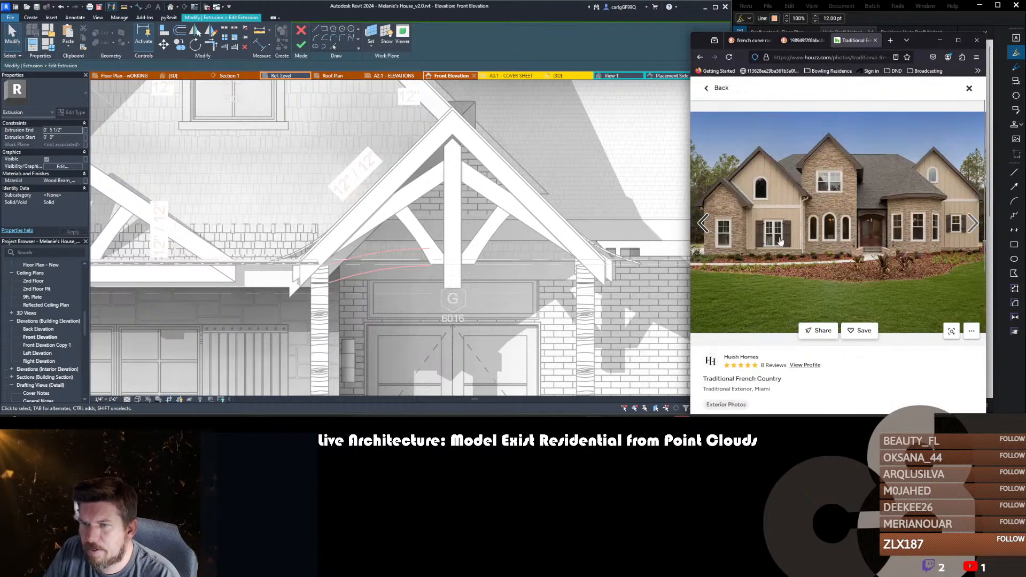
left_click(703, 223)
scroll(813, 269, "down", 3)
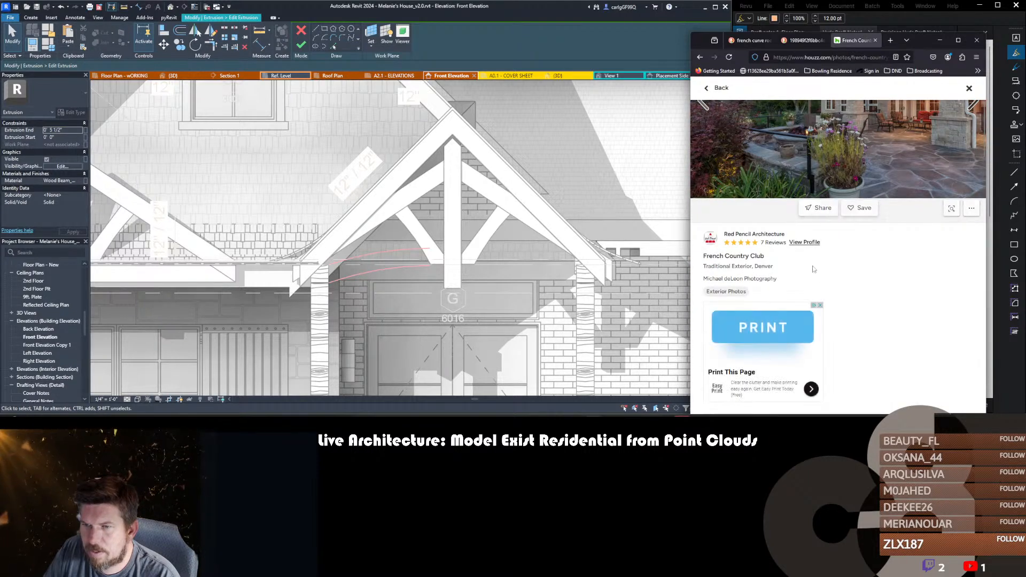
scroll(813, 269, "down", 2)
scroll(859, 235, "up", 5)
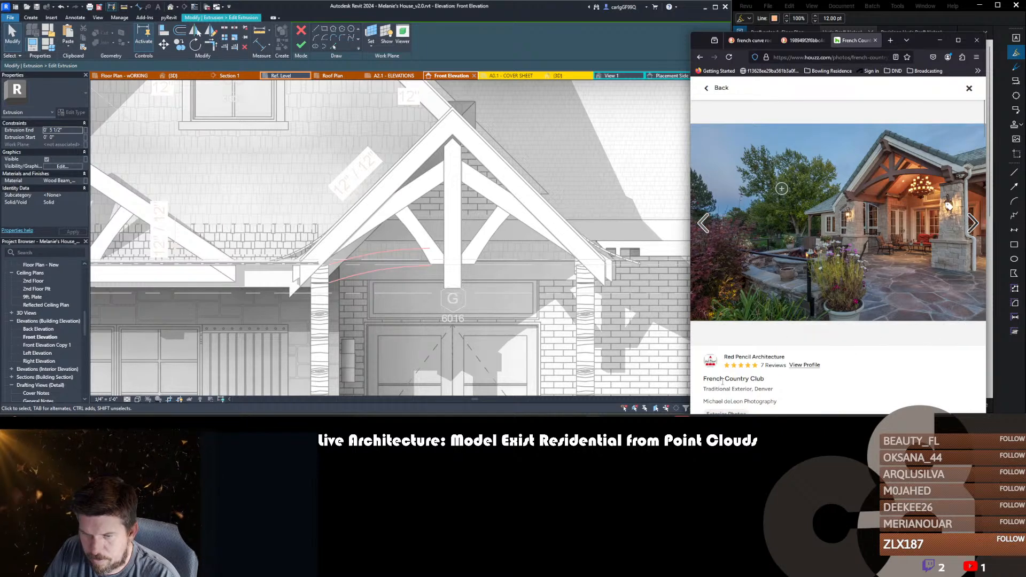
scroll(824, 369, "down", 3)
scroll(858, 369, "down", 3)
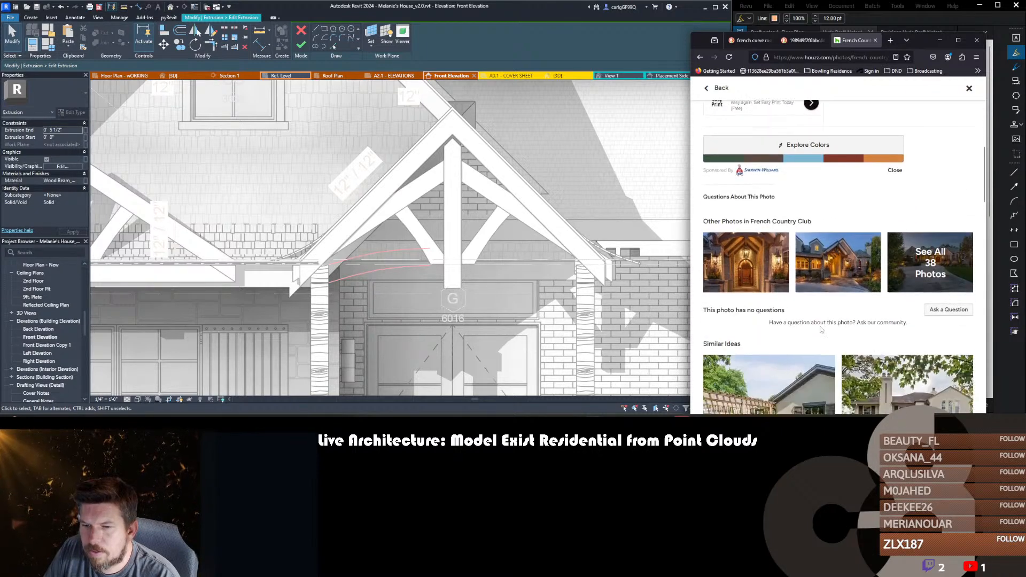
left_click(760, 266)
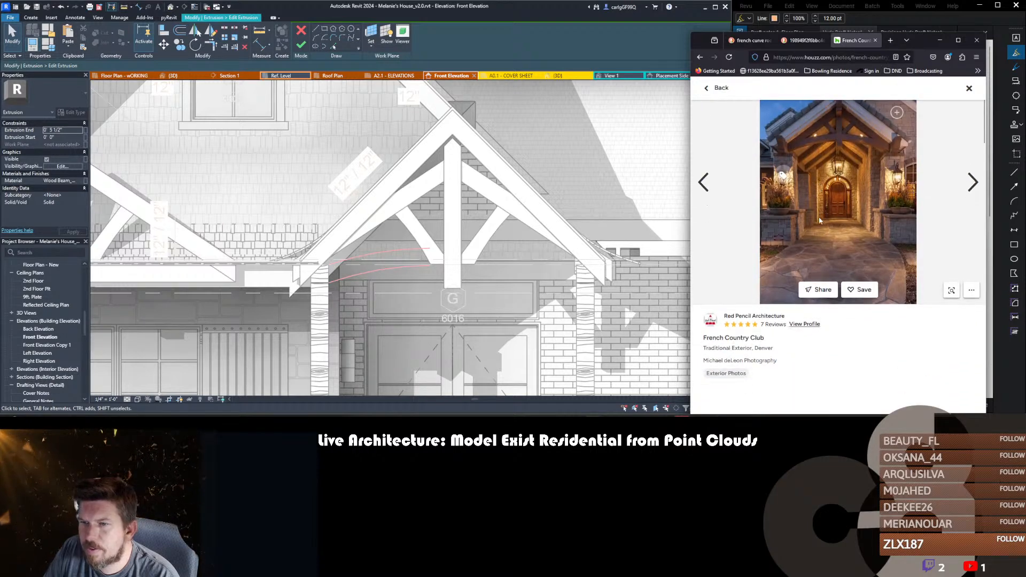
left_click(973, 214)
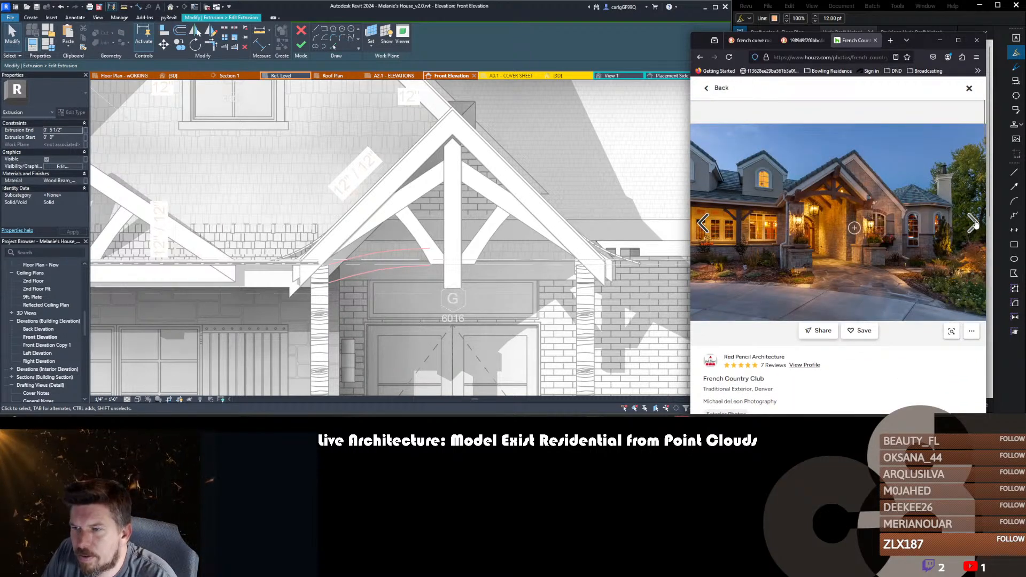
left_click(974, 224)
left_click(702, 227)
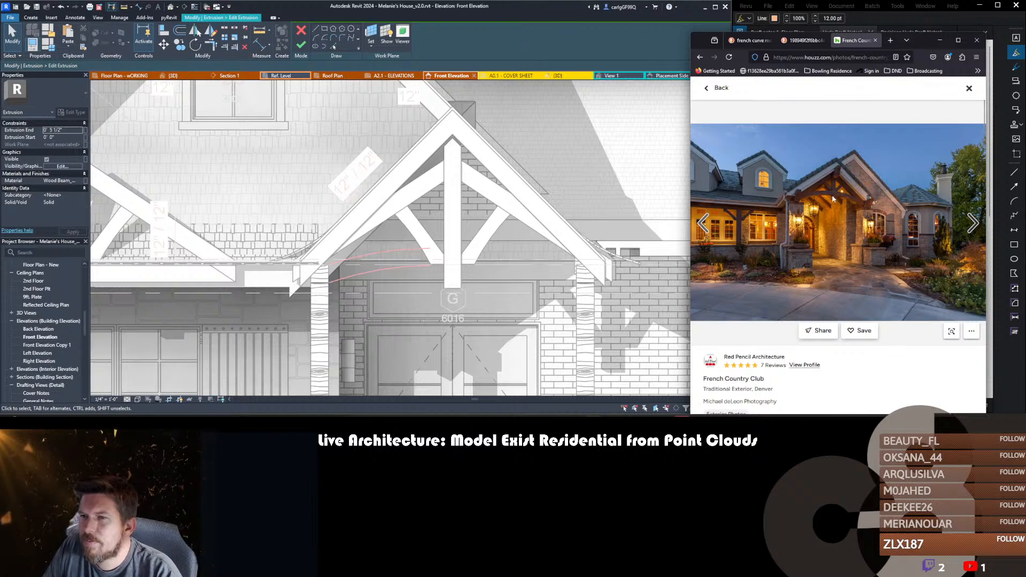
- Copy the Large Image embed code of the French Country Club photo showing the entry from the driveway, and close the embed options
right_click(832, 203)
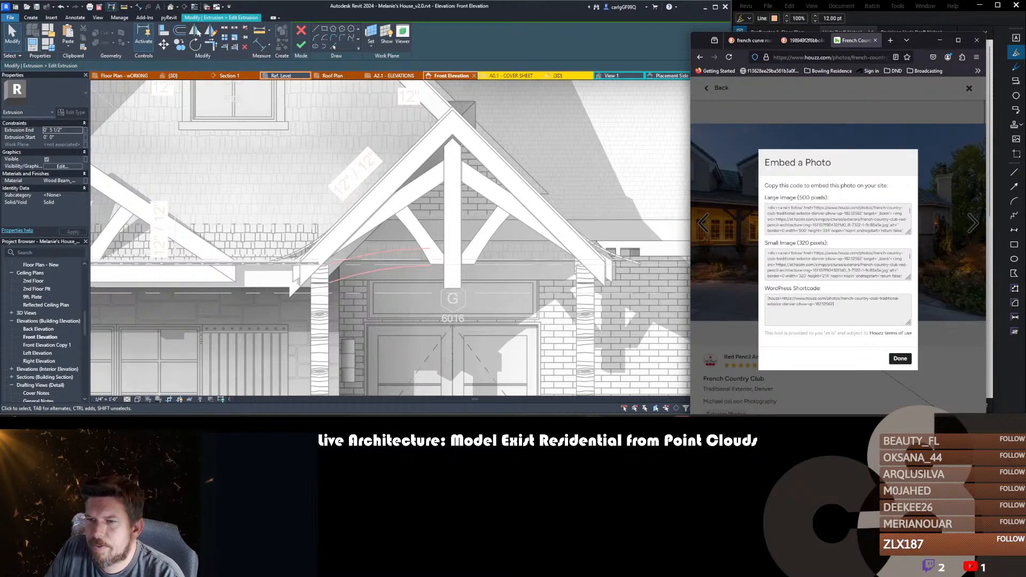
left_click(830, 220)
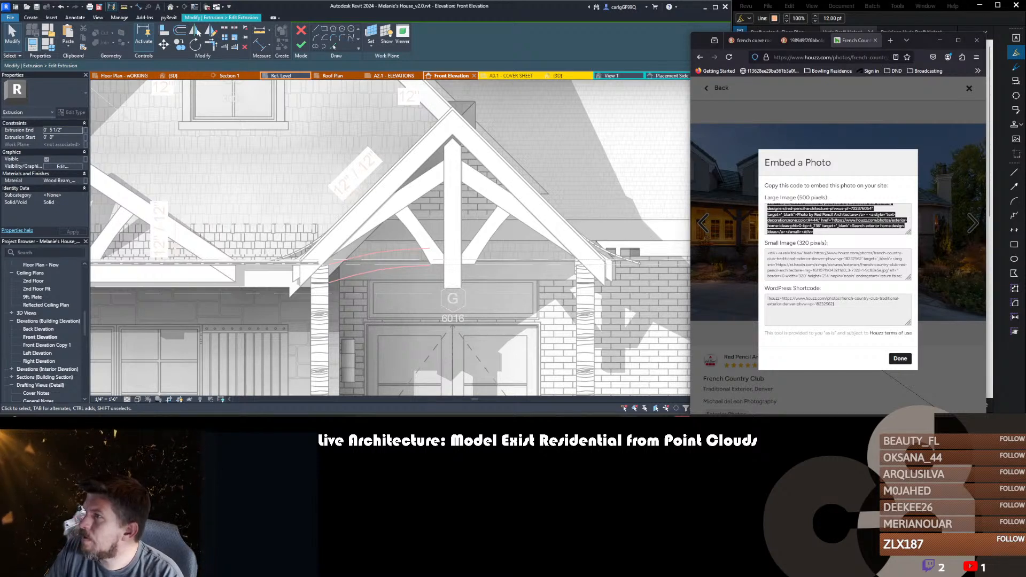
left_click(969, 93)
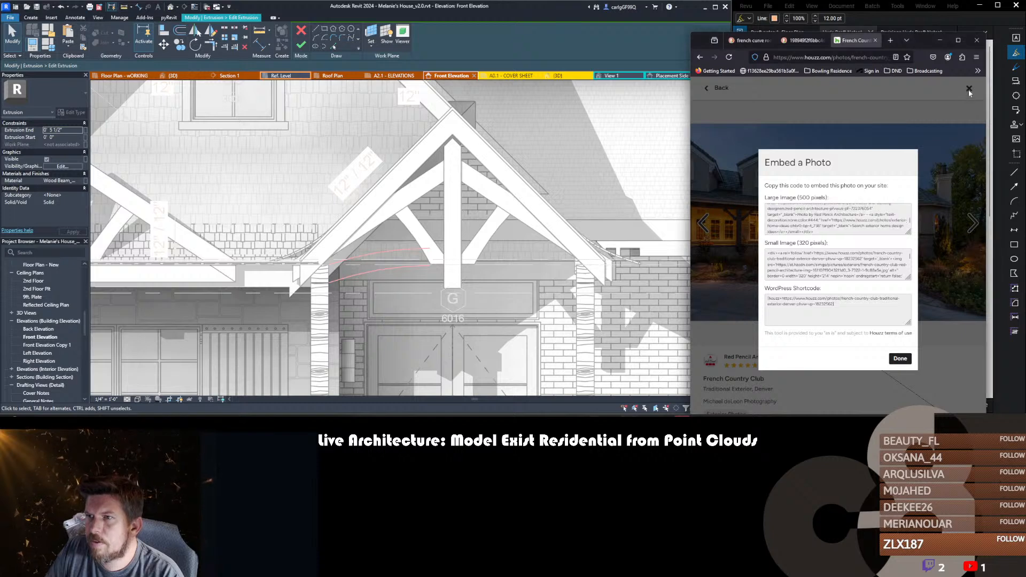
left_click(900, 359)
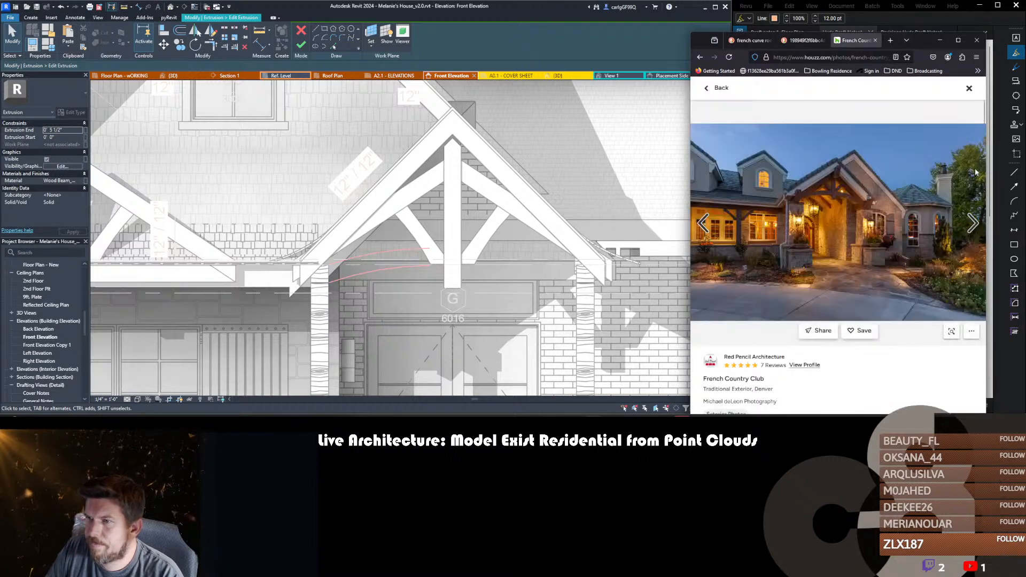
- Go back to the front-on entry photo with the arched door and copy its Large Image embed code
left_click(703, 224)
right_click(838, 212)
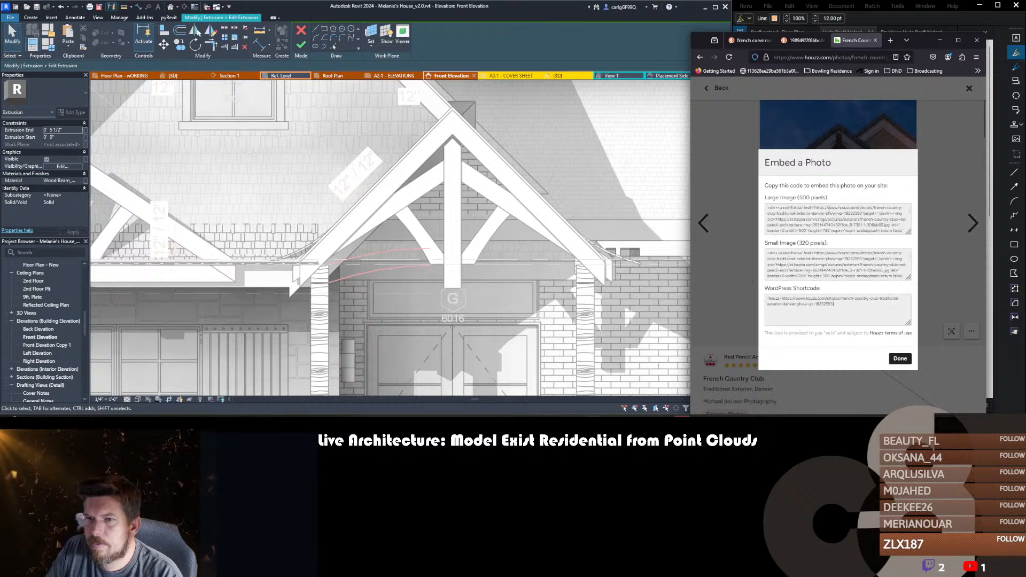
left_click(829, 222)
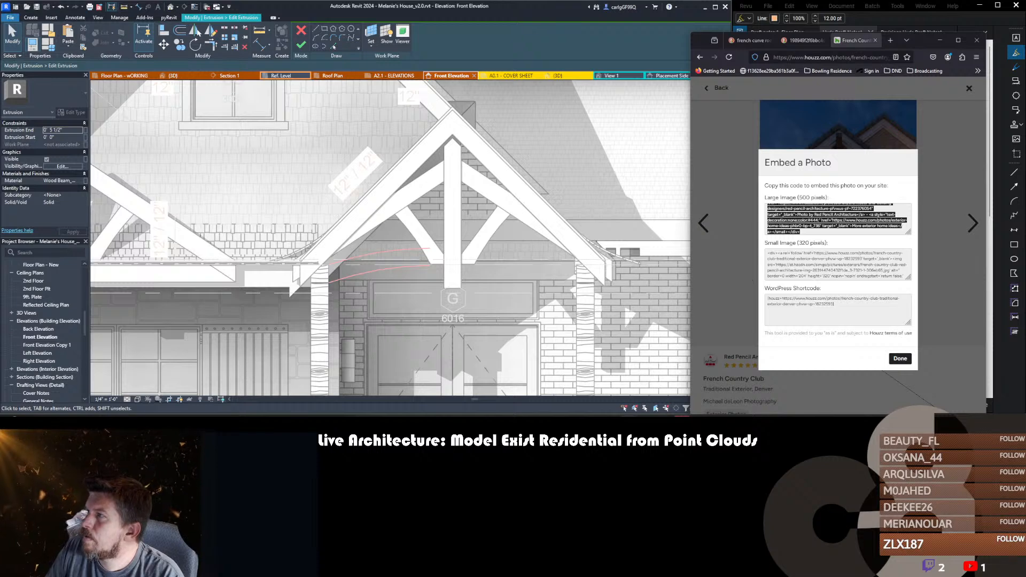
left_click_drag(1025, 77, 1025, 53)
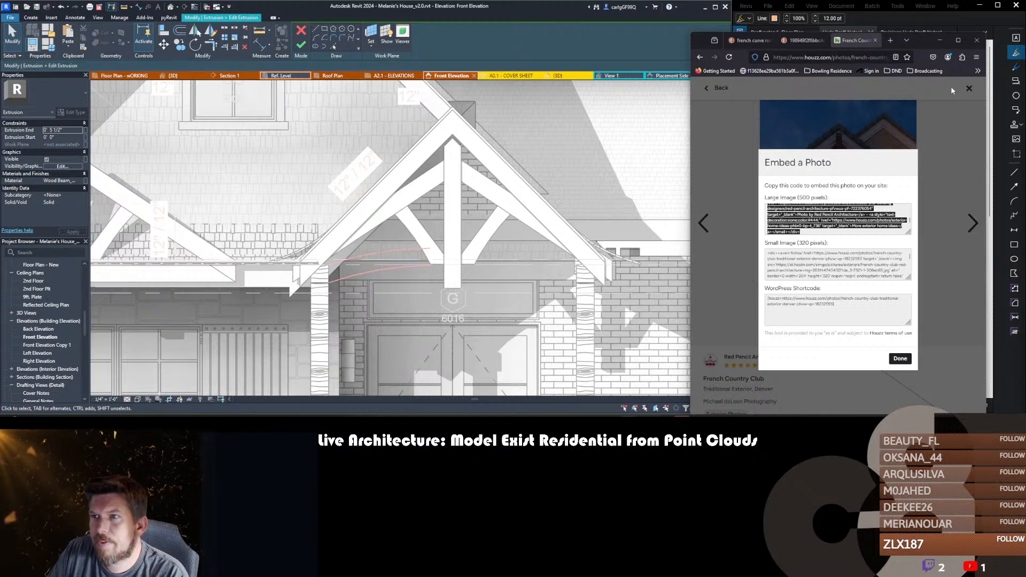
- Put the Houzz browser away, show the whole arched-door entry photo beside the Front Elevation and compare its truss with the modeled porch truss
left_click(940, 41)
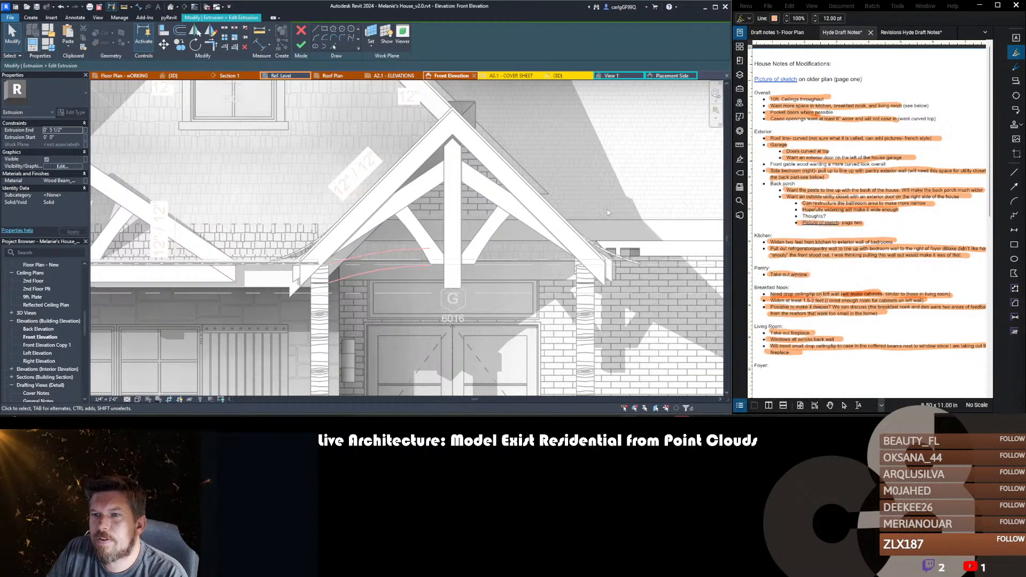
scroll(476, 247, "down", 1)
scroll(410, 268, "up", 2)
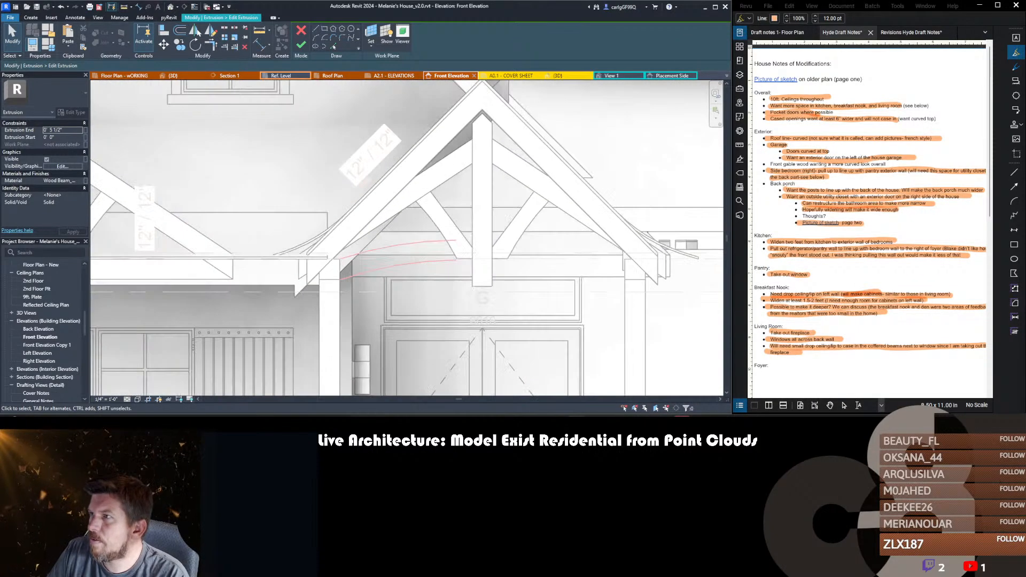
key("alt+Tab")
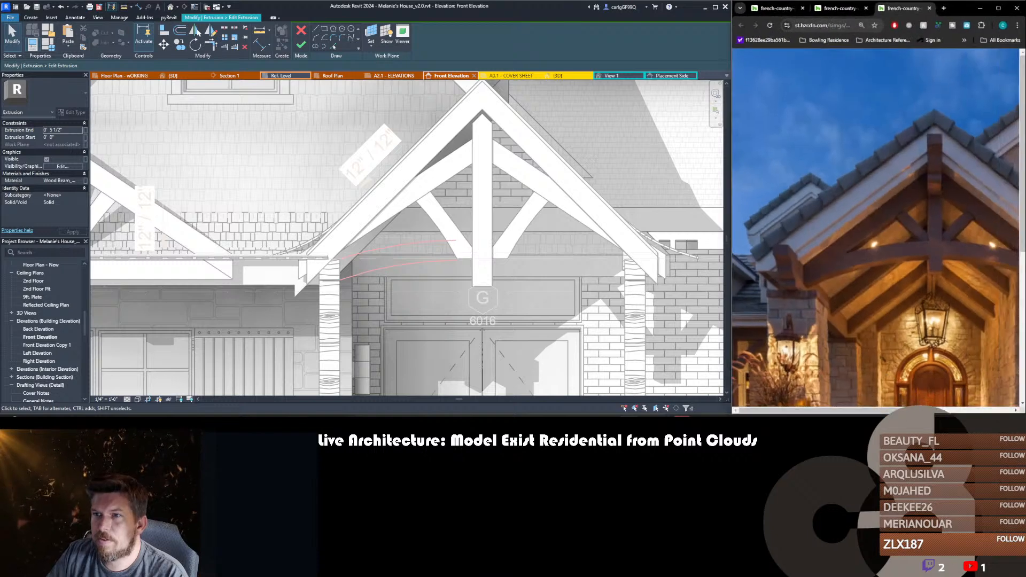
scroll(868, 188, "down", 2, "ctrl")
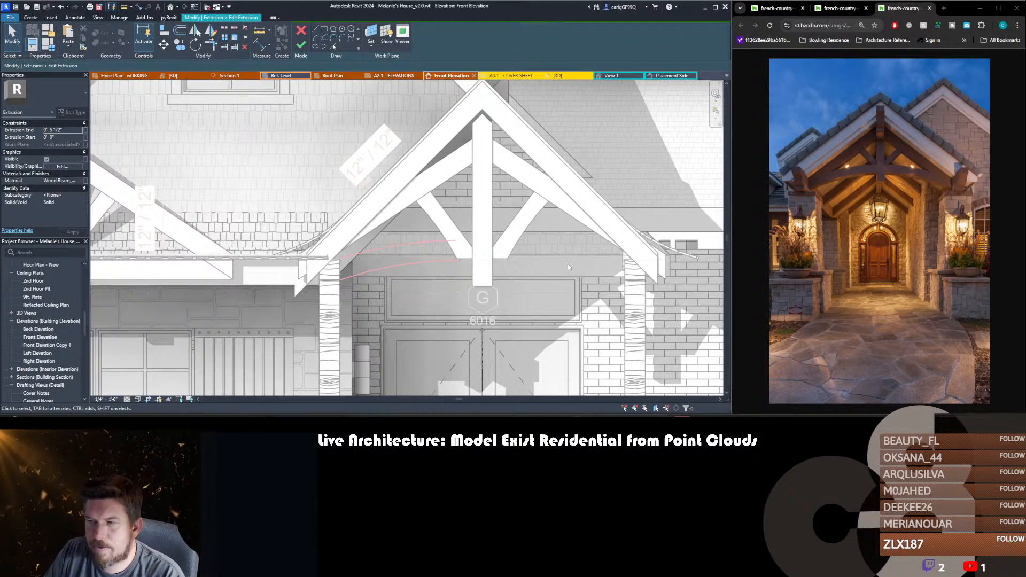
scroll(395, 254, "up", 2)
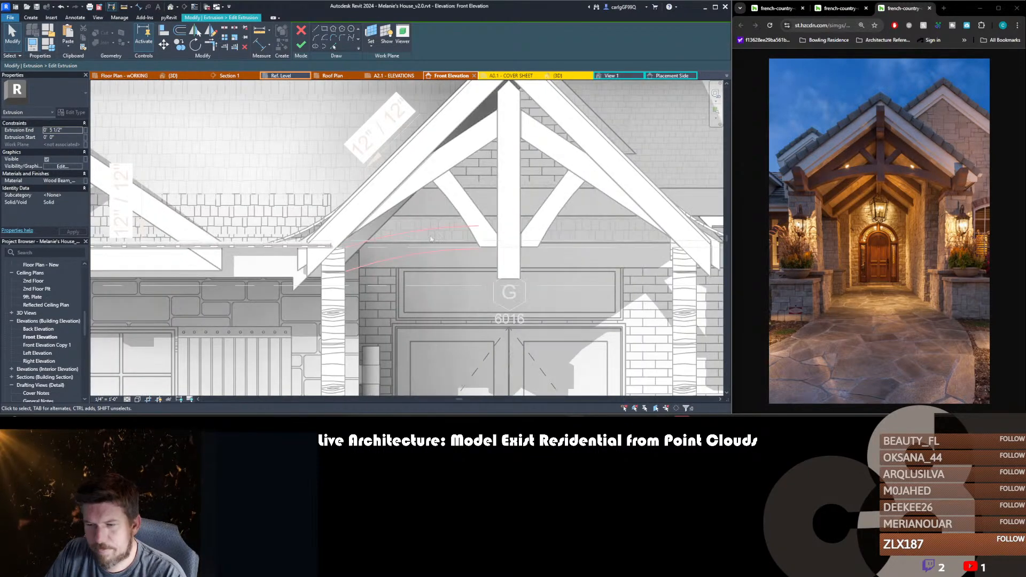
scroll(412, 245, "down", 3)
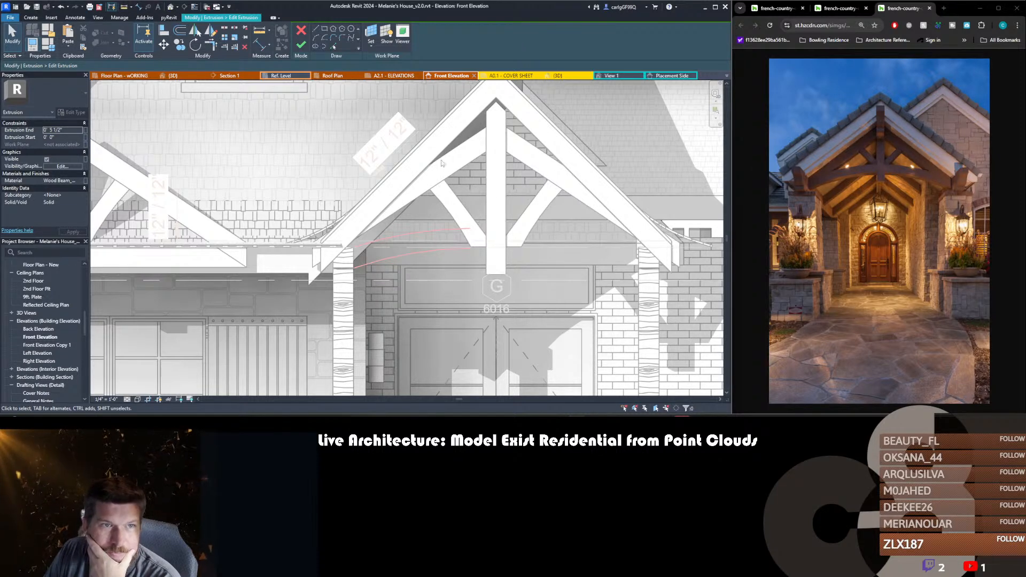
scroll(442, 163, "down", 3)
scroll(511, 183, "up", 2)
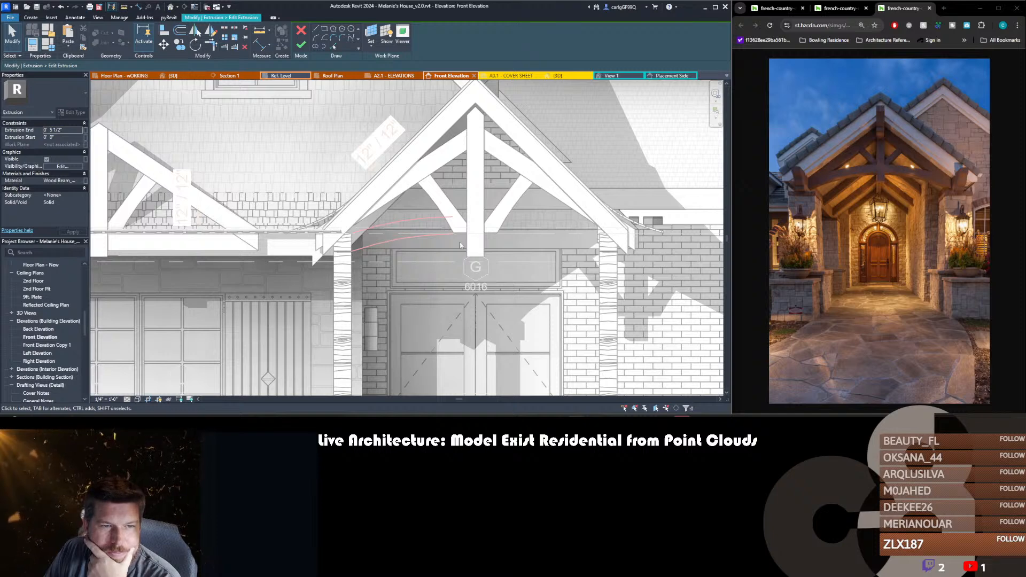
- Sketch the arched beam's lower arc from the left column to the king post and offset a copy as its upper arc
left_click(316, 39)
left_click(351, 235)
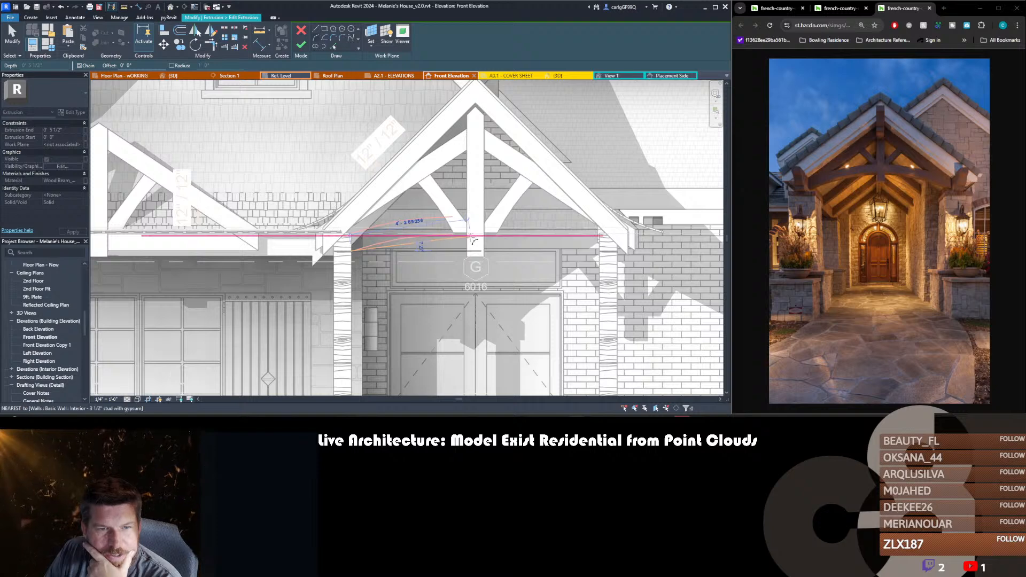
left_click(467, 234)
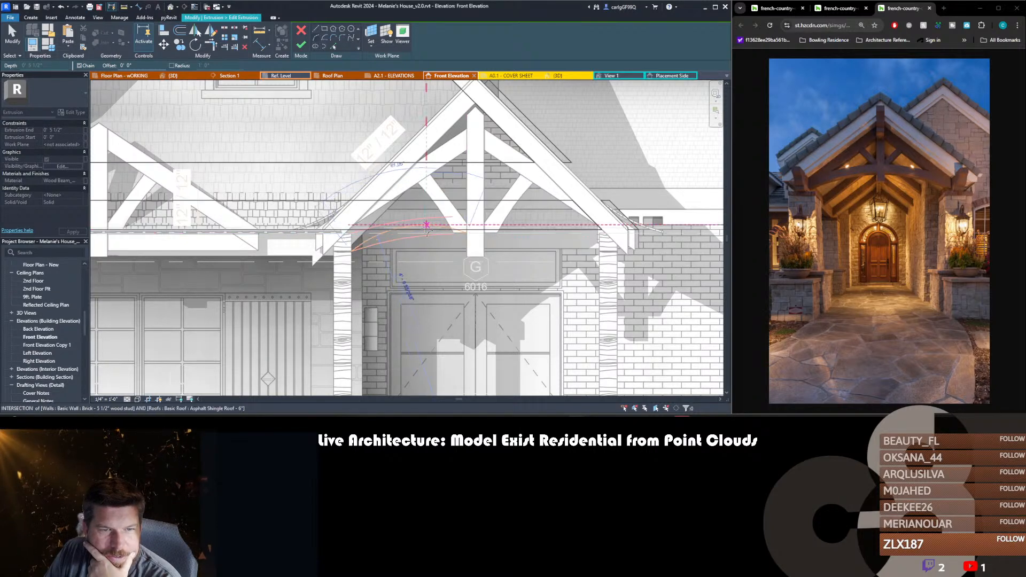
left_click(412, 240)
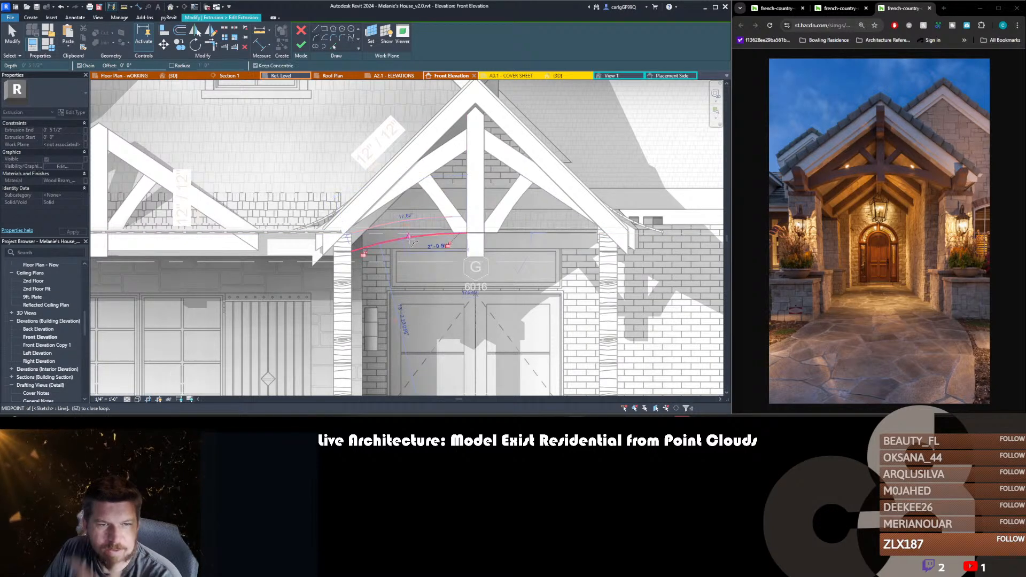
key("o")
key("f")
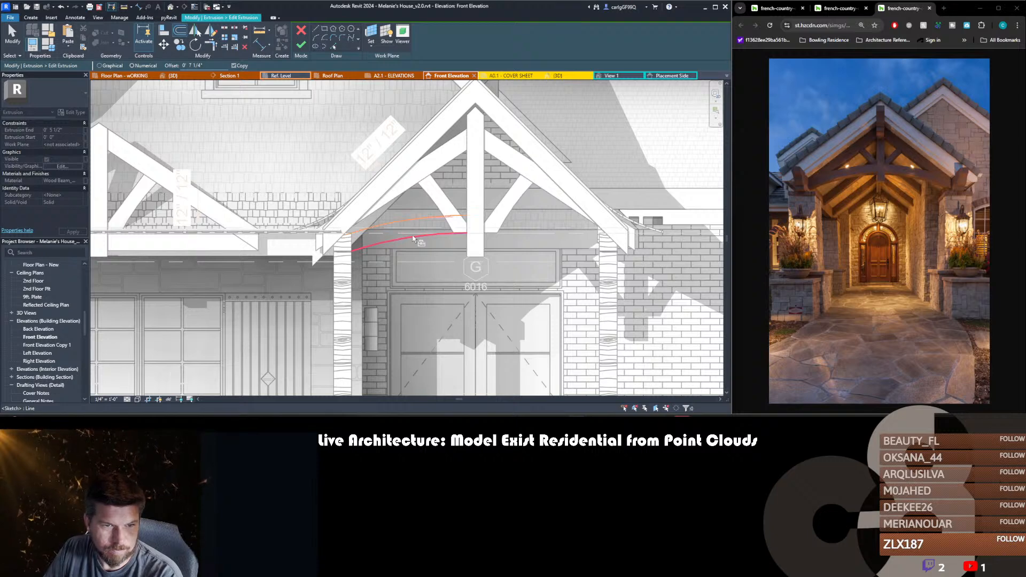
- Add end lines along the left column and king post edges and trim them with the arcs to close the half-beam profile
left_click(332, 47)
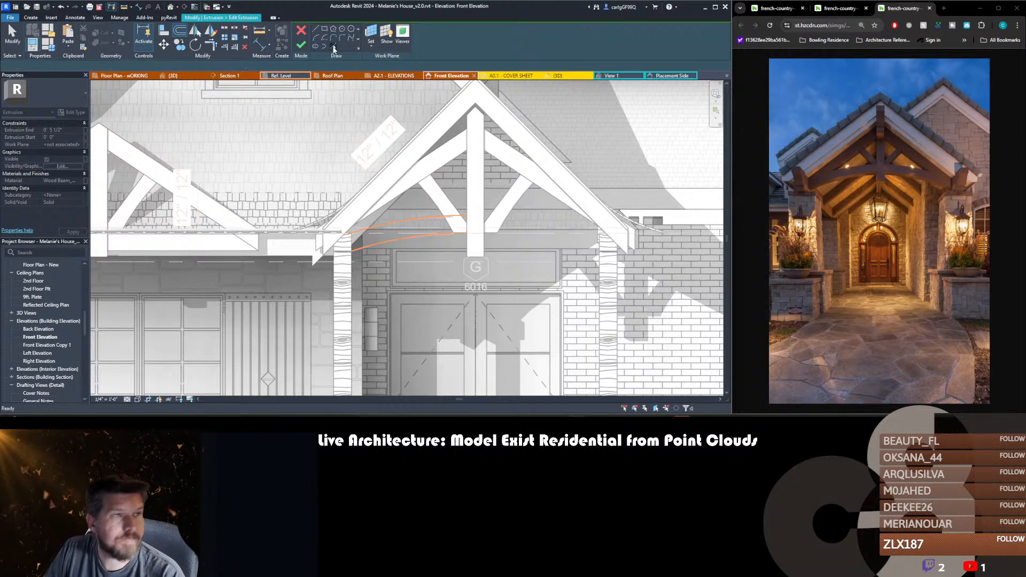
left_click(351, 273)
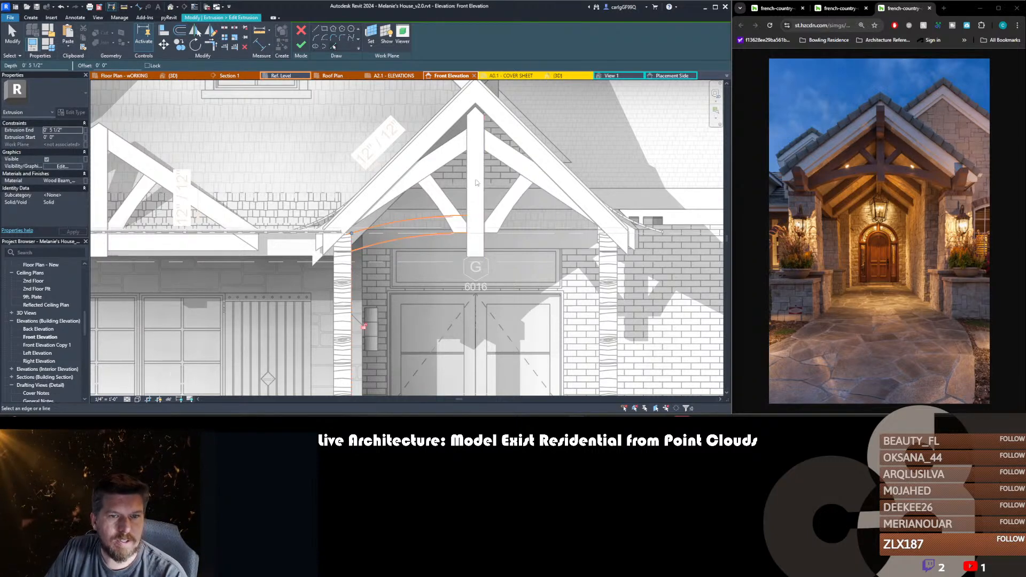
left_click(467, 182)
key("t")
key("r")
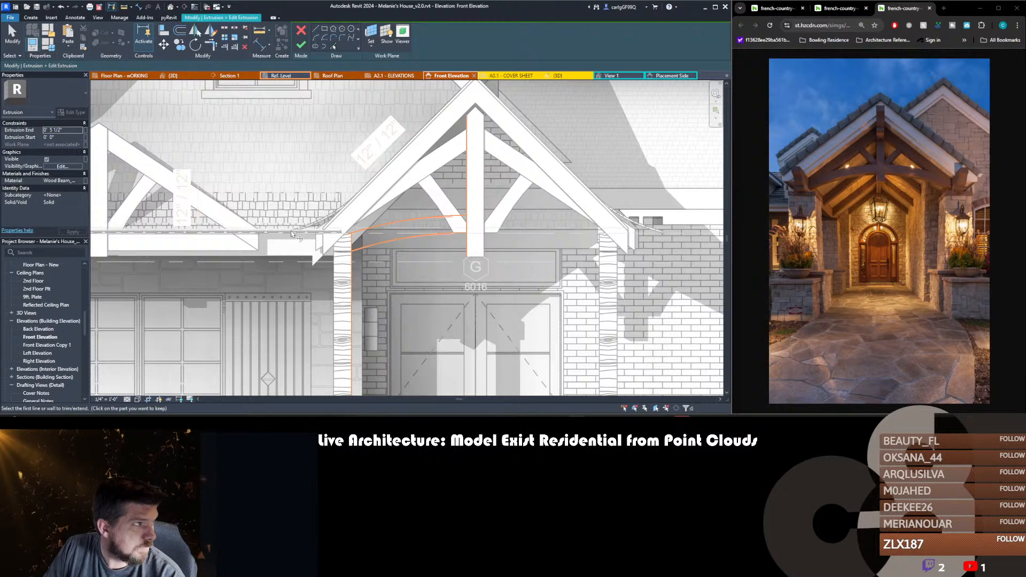
left_click(375, 226)
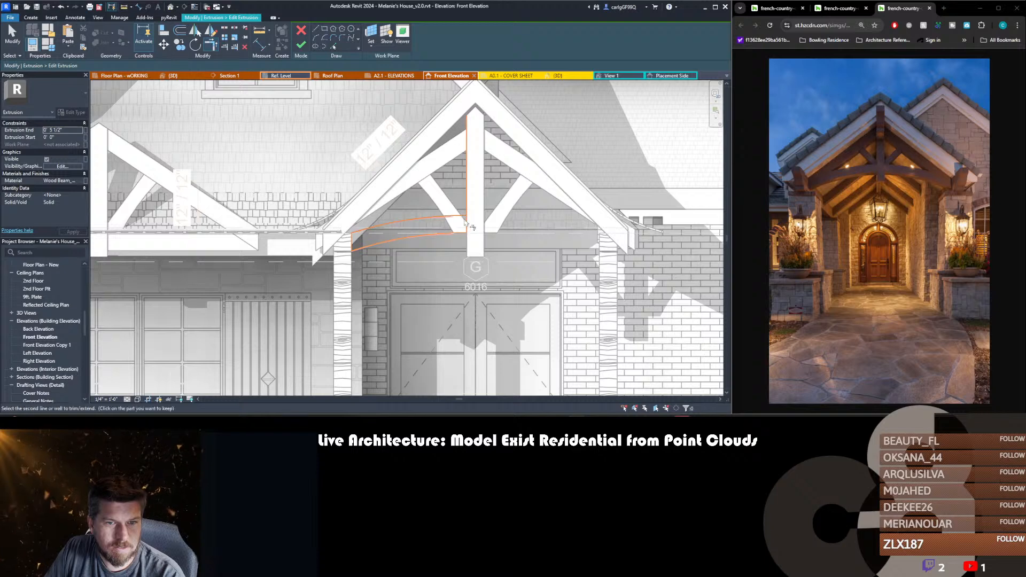
left_click(466, 229)
- Mirror a copy of the half-beam profile about the king post's centerline and finish the arched beam's extrusion sketch
left_click_drag(331, 191, 497, 271)
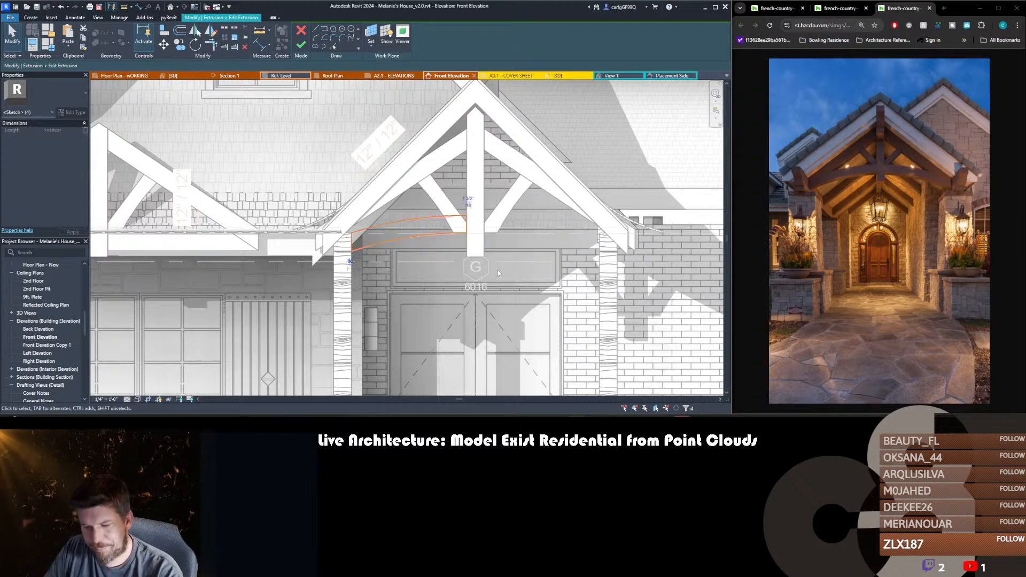
key("d")
key("m")
left_click(476, 256)
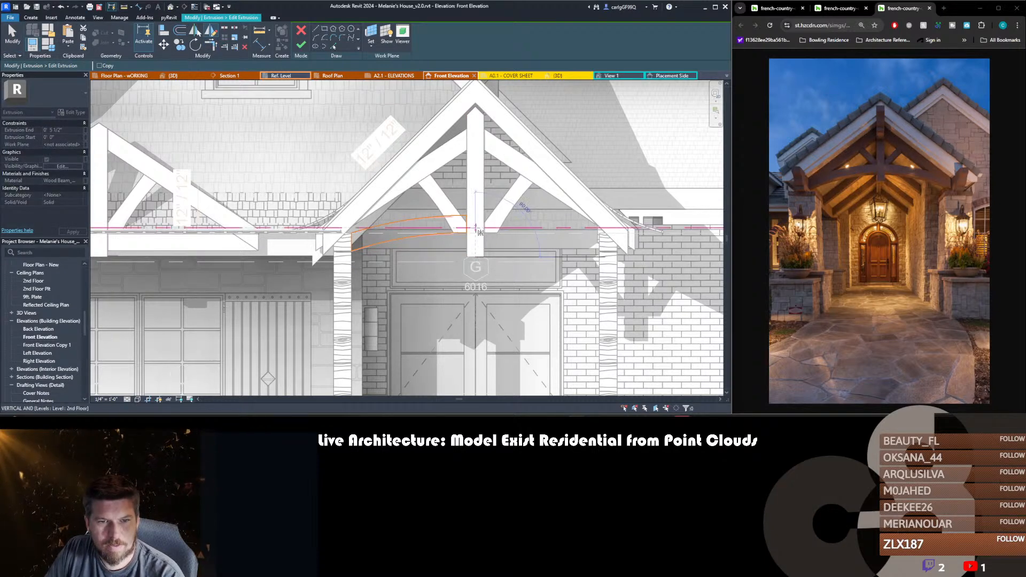
left_click(99, 66)
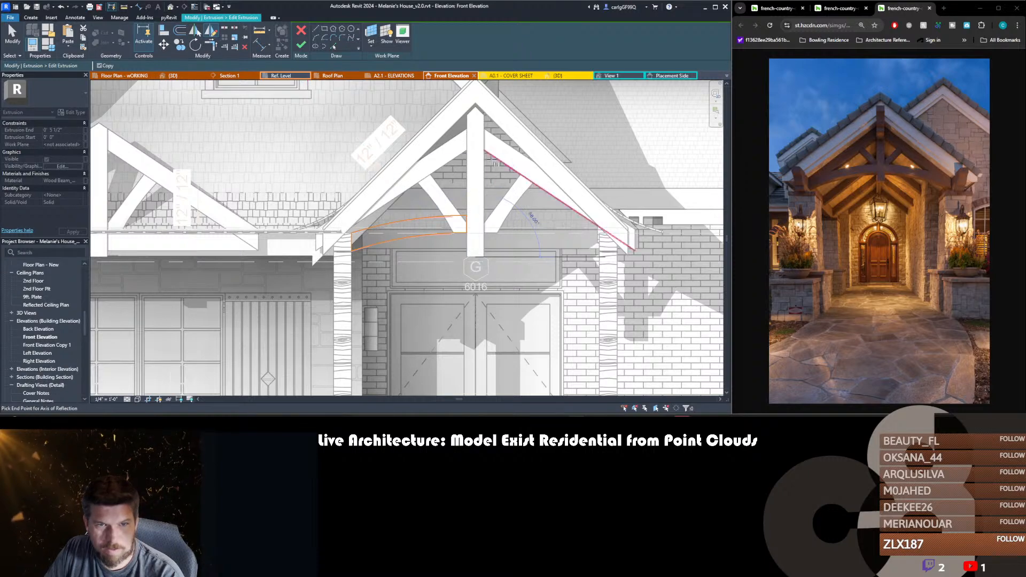
left_click(476, 197)
scroll(473, 216, "up", 5)
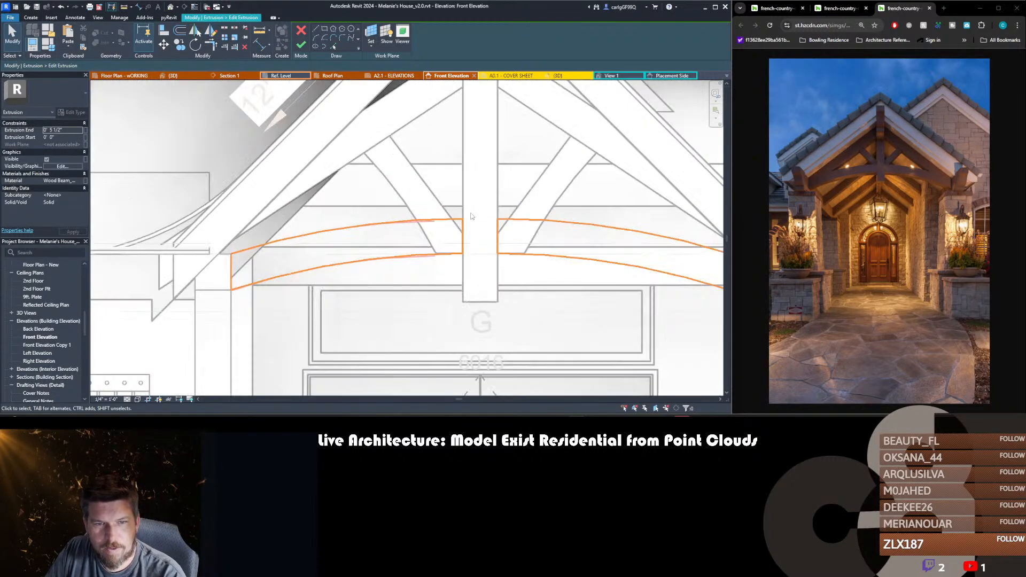
scroll(472, 216, "down", 7)
key("f")
key("f")
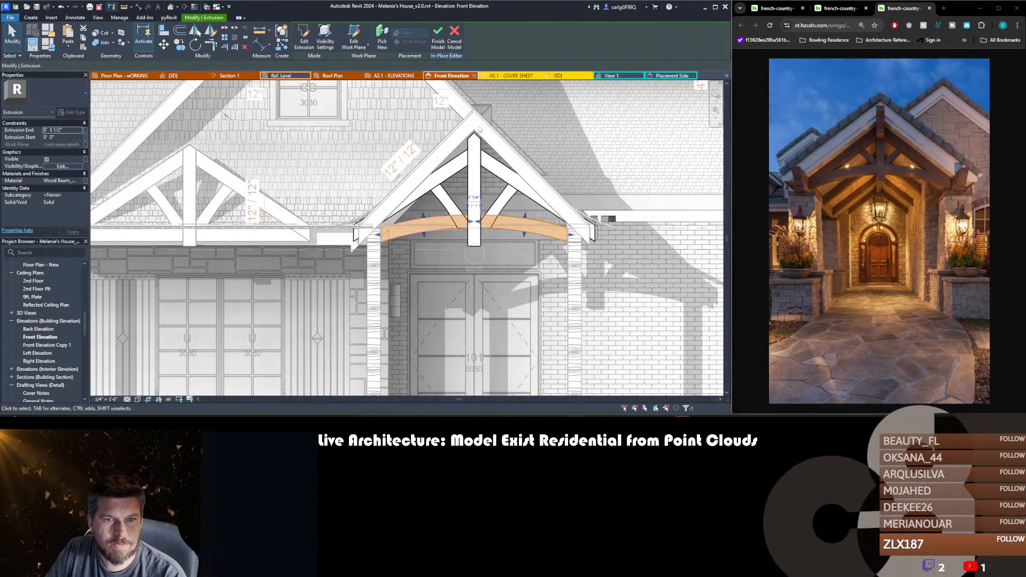
- Edit the king post's extrusion sketch and align its two sloped top edges with the underside of the porch roof
double_click(477, 152)
key("a")
key("l")
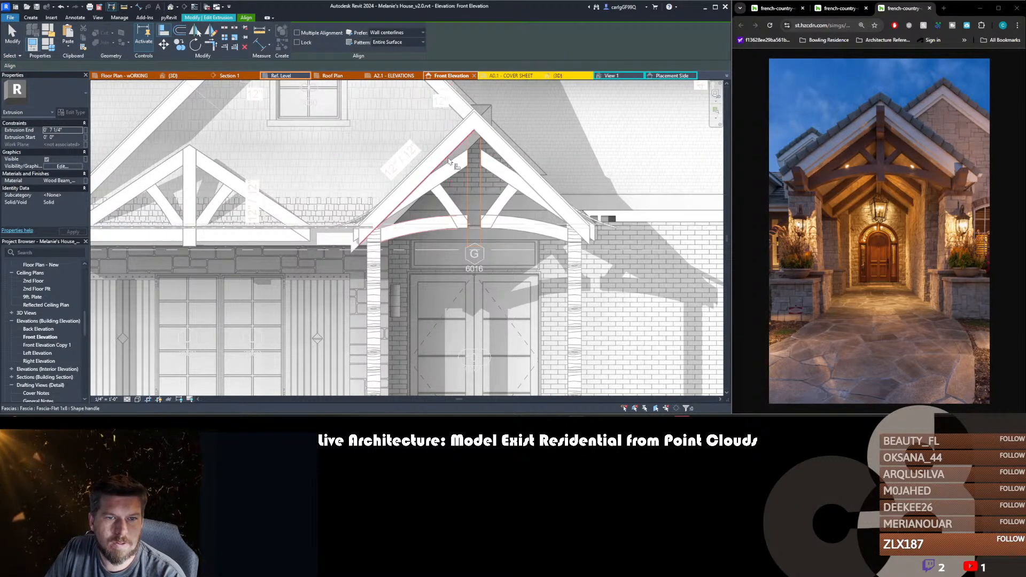
scroll(468, 145, "up", 3)
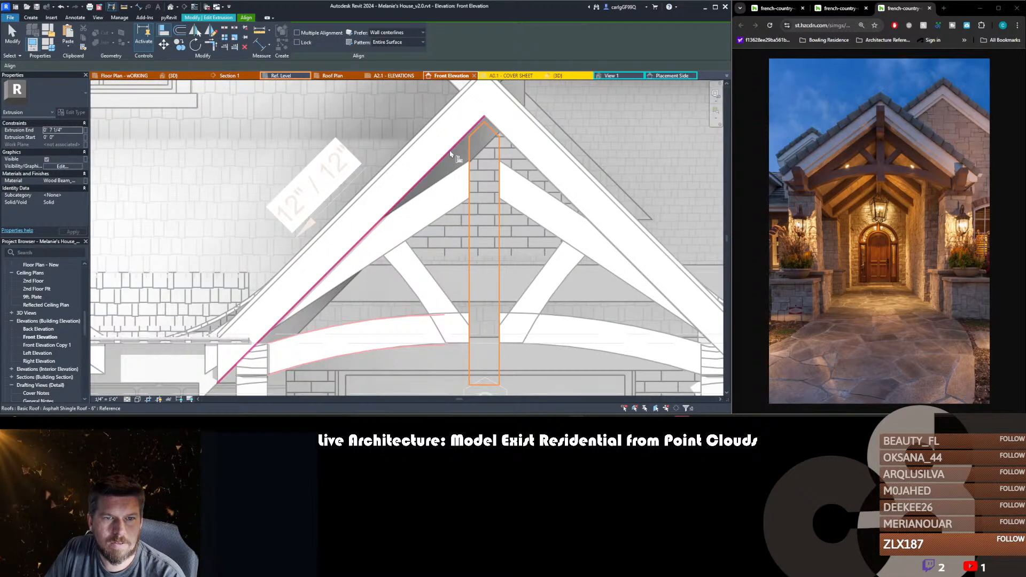
left_click(451, 154)
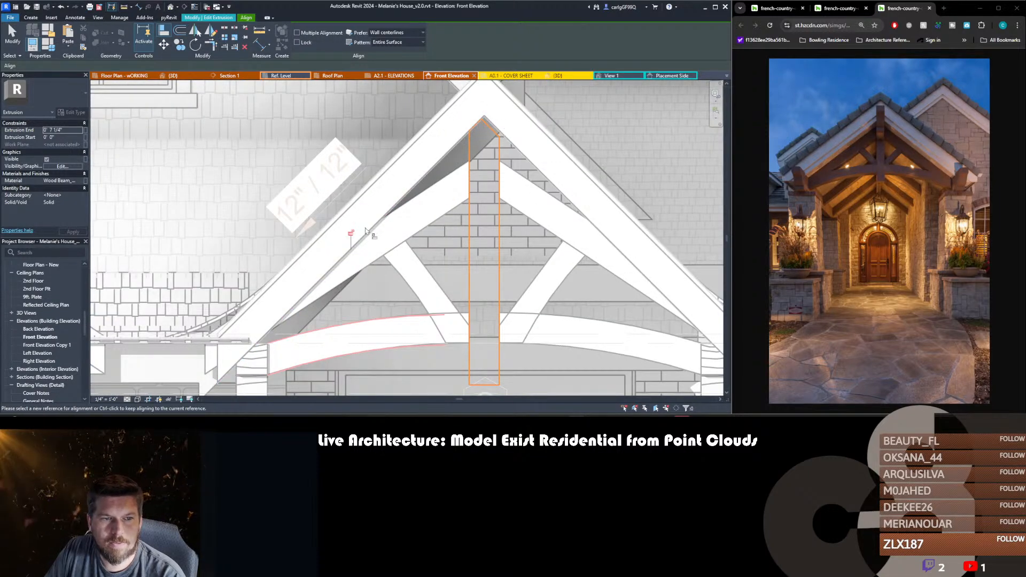
left_click(529, 163)
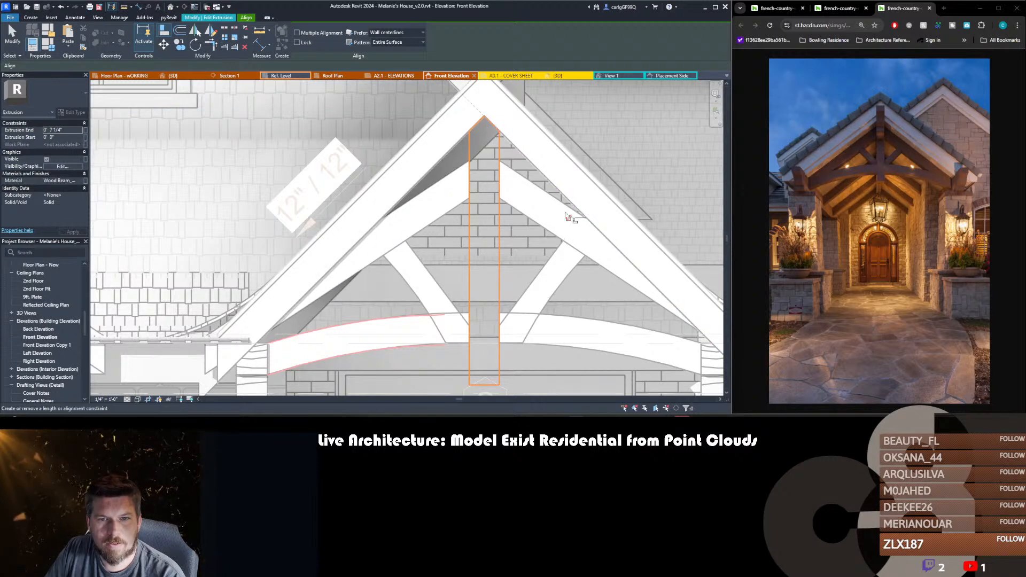
mouse_move(567, 217)
middle_mouse_down()
mouse_move(558, 174)
mouse_move(538, 206)
middle_mouse_up()
scroll(559, 174, "down", 2)
key("Escape")
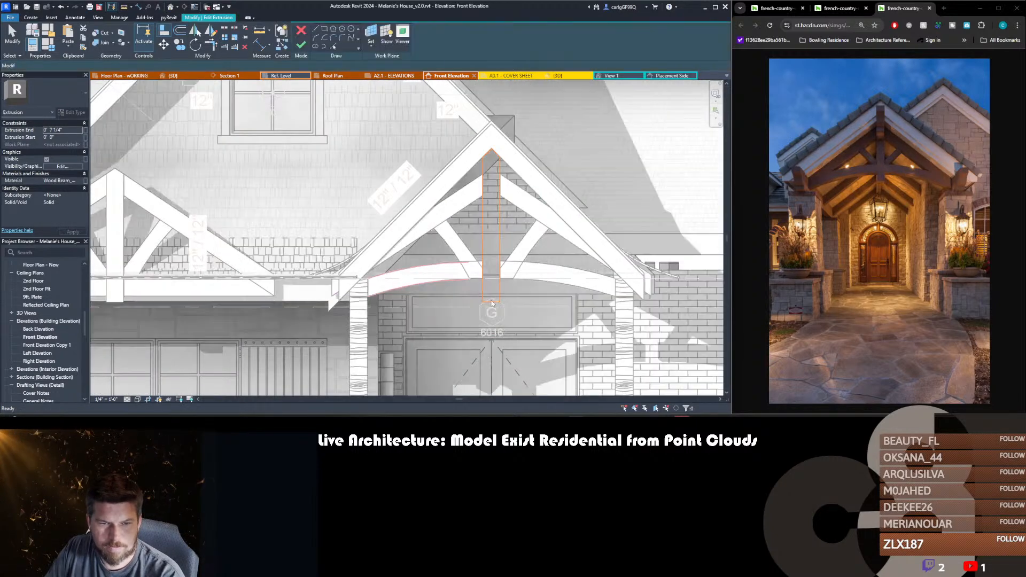
- Set the king post's bottom edge 10' above the porch floor line and finish its sketch
mouse_move(492, 303)
middle_mouse_down()
mouse_move(469, 240)
mouse_move(492, 195)
mouse_move(472, 138)
middle_mouse_up()
left_click(470, 239)
scroll(492, 195, "down", 1)
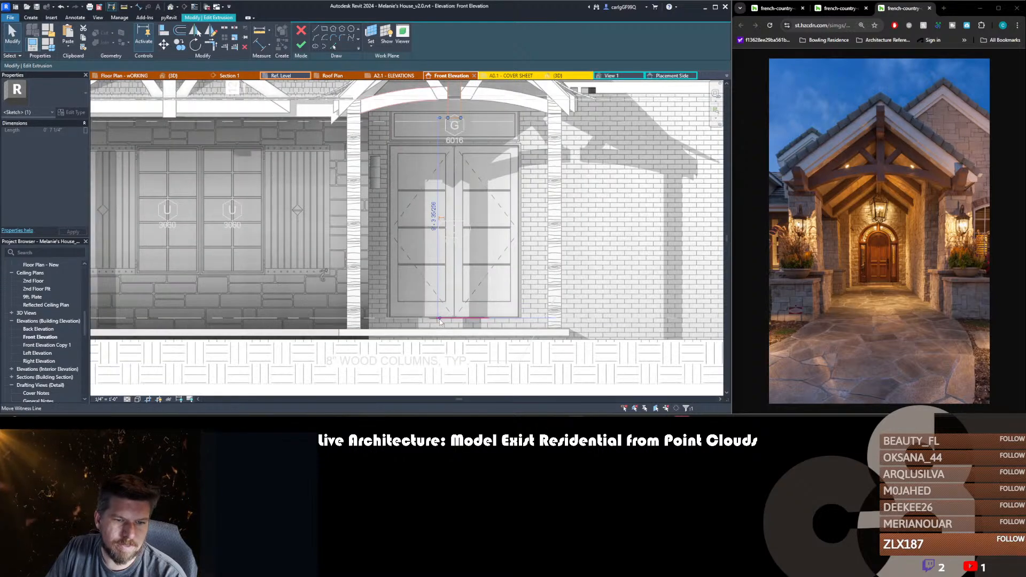
left_click_drag(440, 320, 440, 328)
left_click(433, 223)
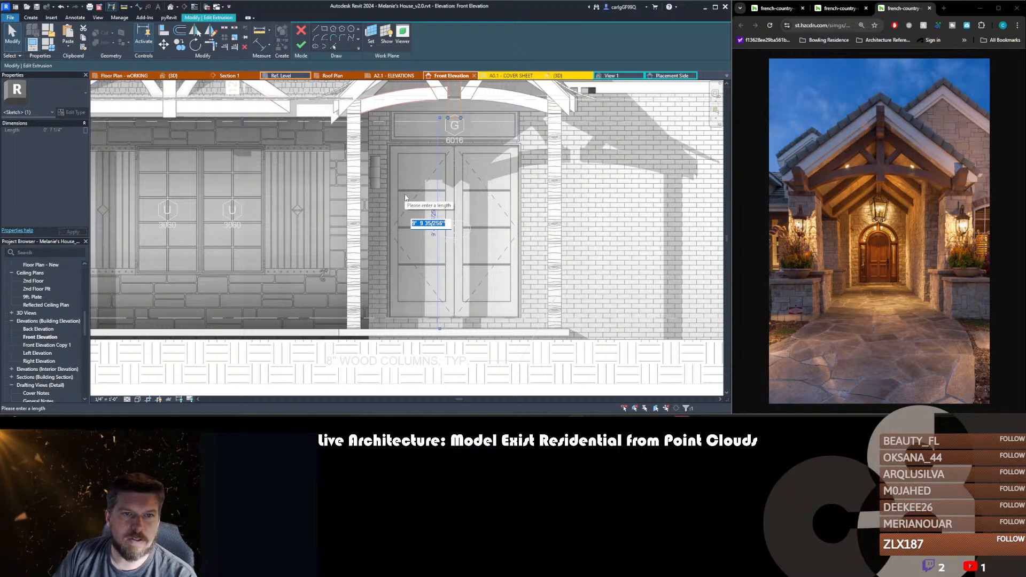
type("10")
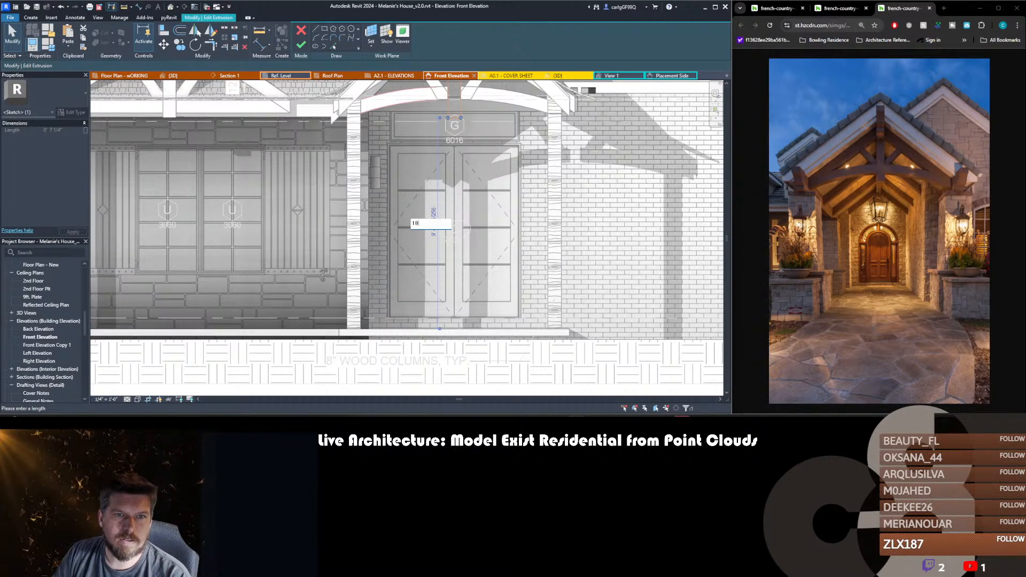
key("Return")
middle_click_drag(505, 179, 505, 209)
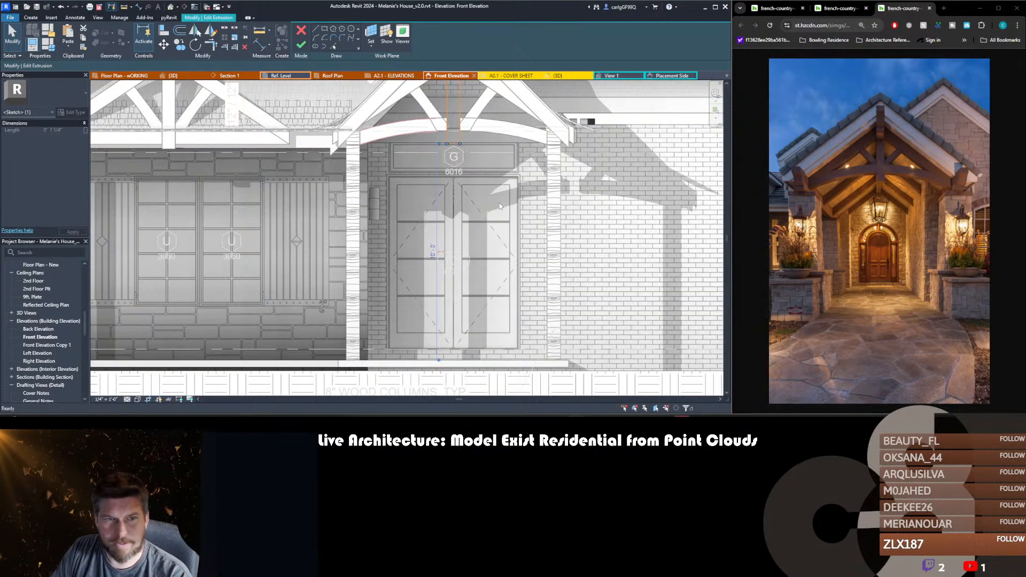
left_click(301, 45)
- Move the right curved brace's sketch profile up so its foot rests on top of the arched beam, and finish the sketch
middle_click_drag(477, 117, 489, 207)
scroll(490, 196, "up", 2)
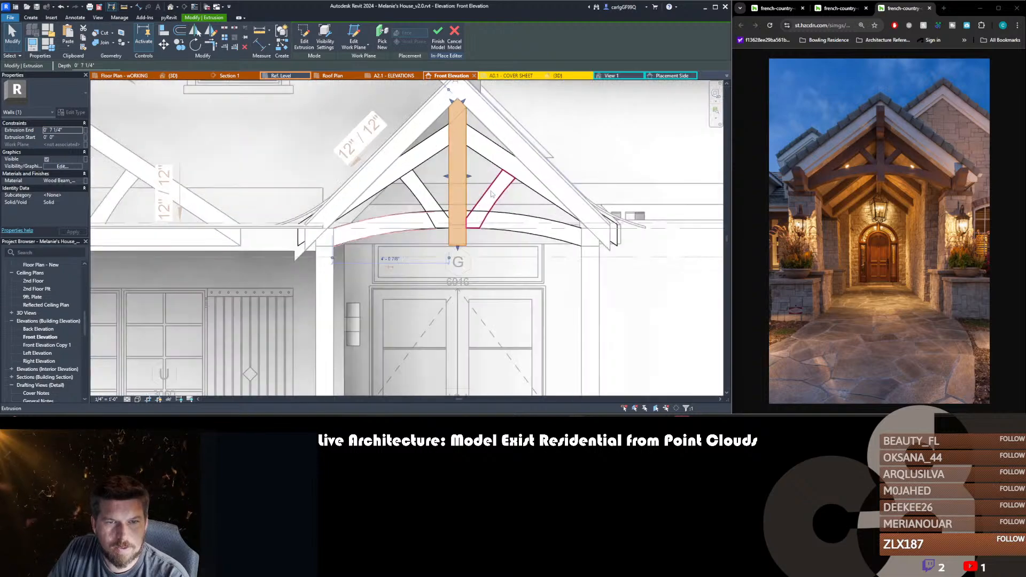
left_click(490, 194)
scroll(490, 192, "up", 1)
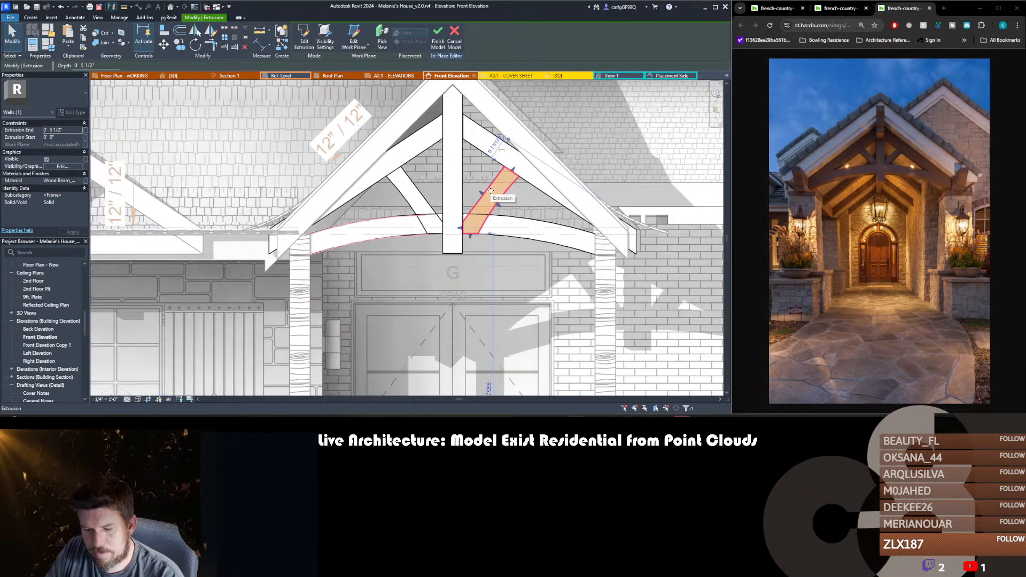
double_click(491, 191)
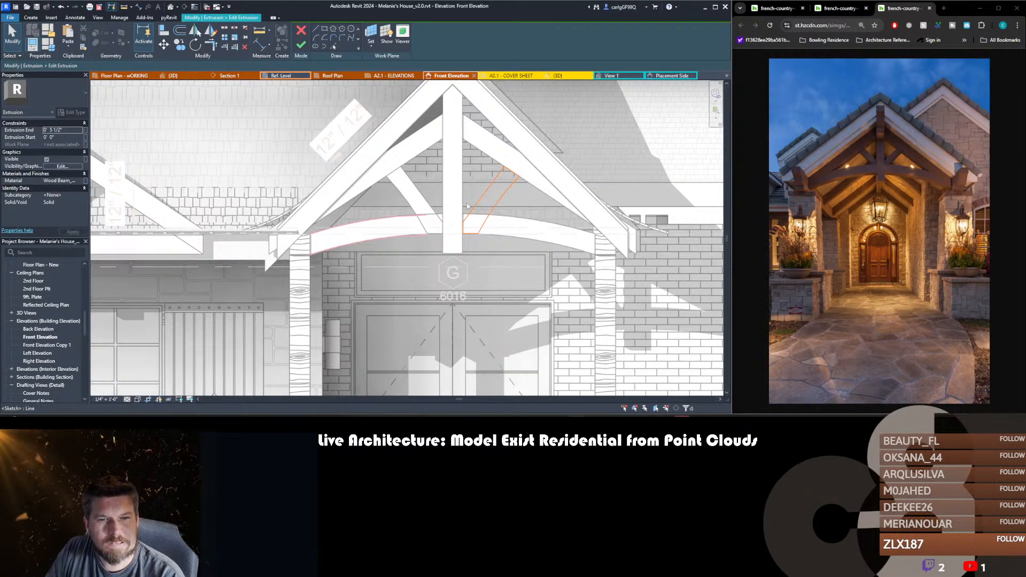
left_click_drag(456, 141, 522, 255)
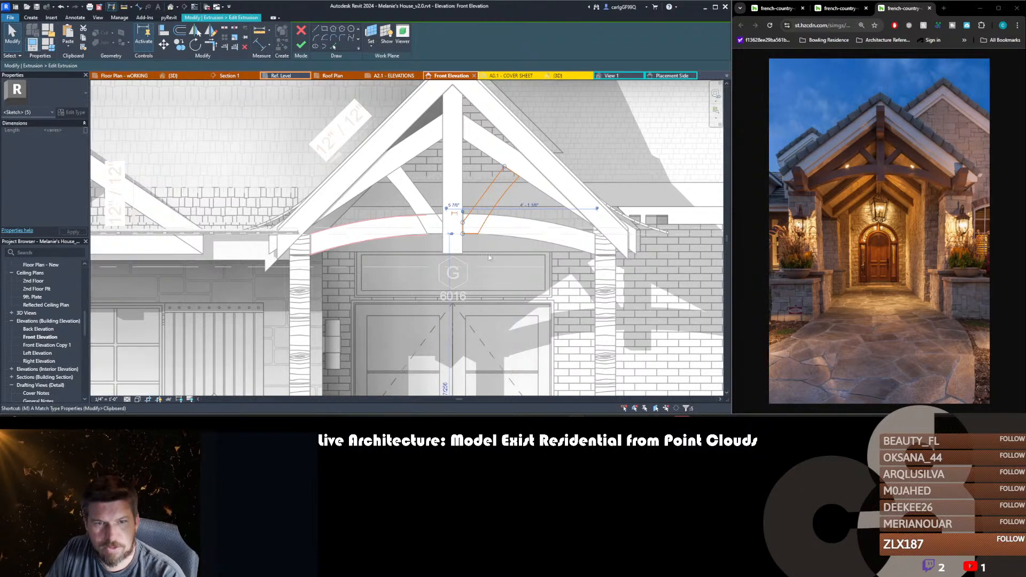
left_click_drag(463, 234, 463, 213)
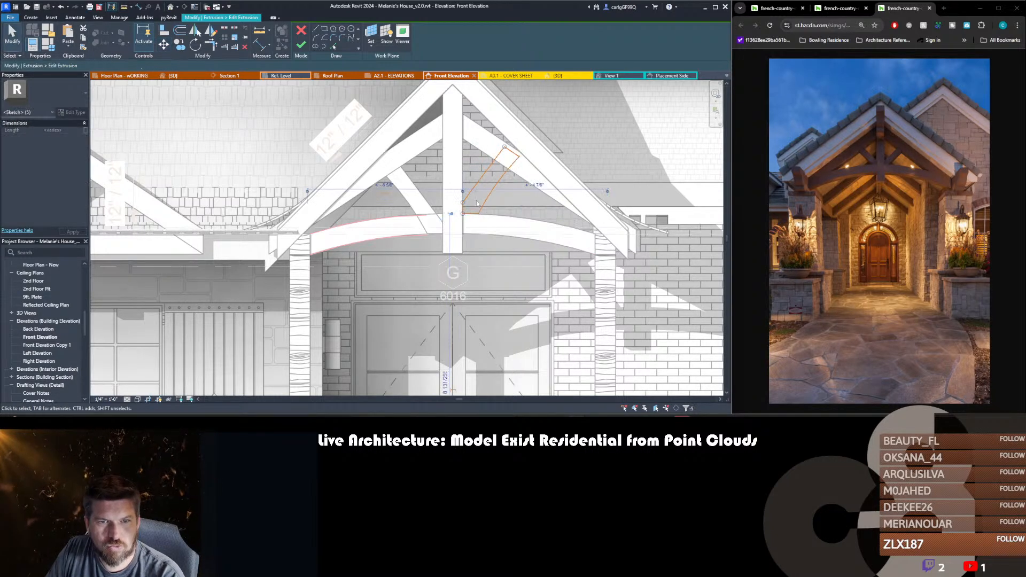
key("Escape")
scroll(424, 203, "up", 1)
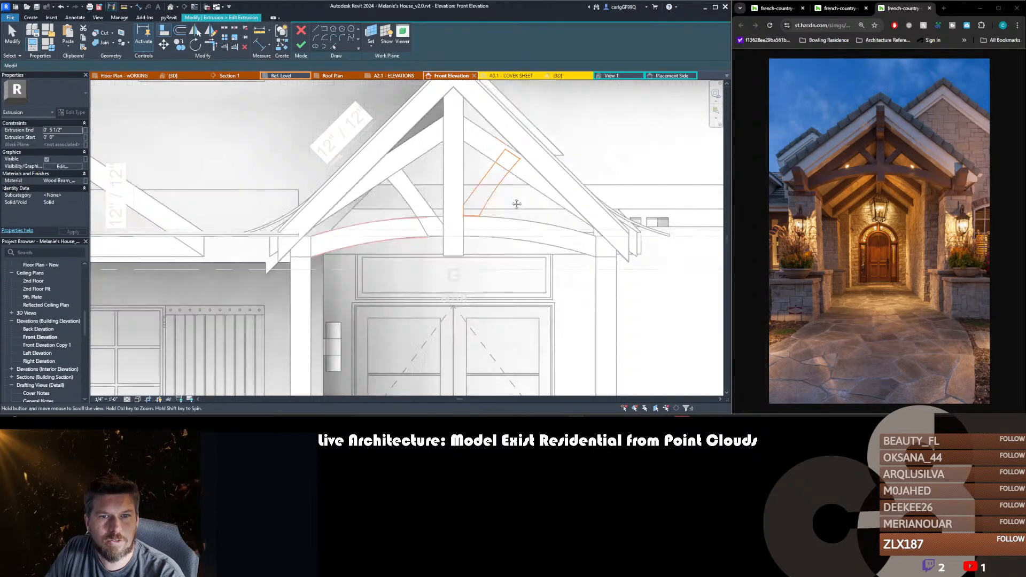
left_click(301, 45)
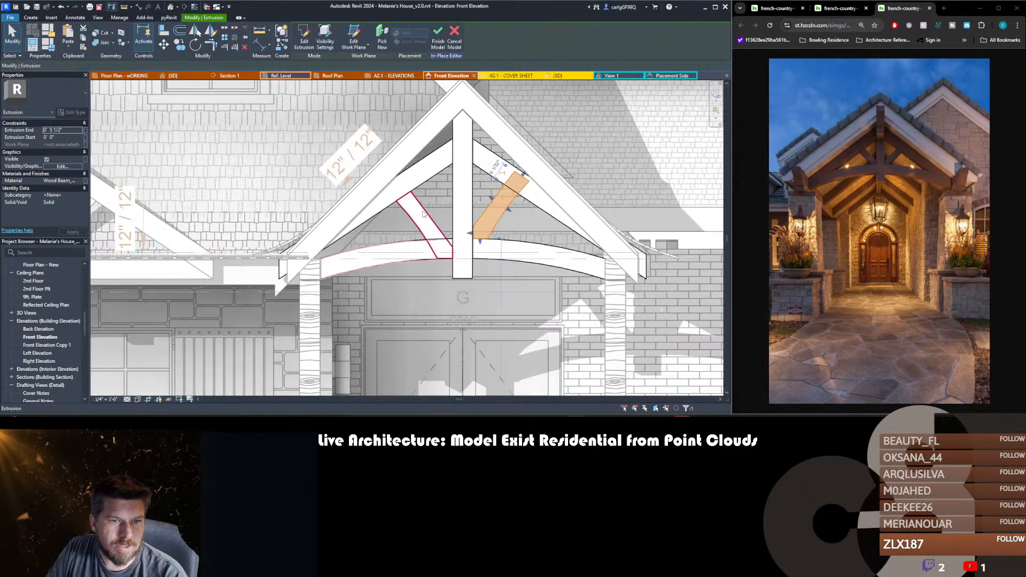
- Move the left curved brace up along the king post so its foot rests on top of the arched beam
left_click(420, 215)
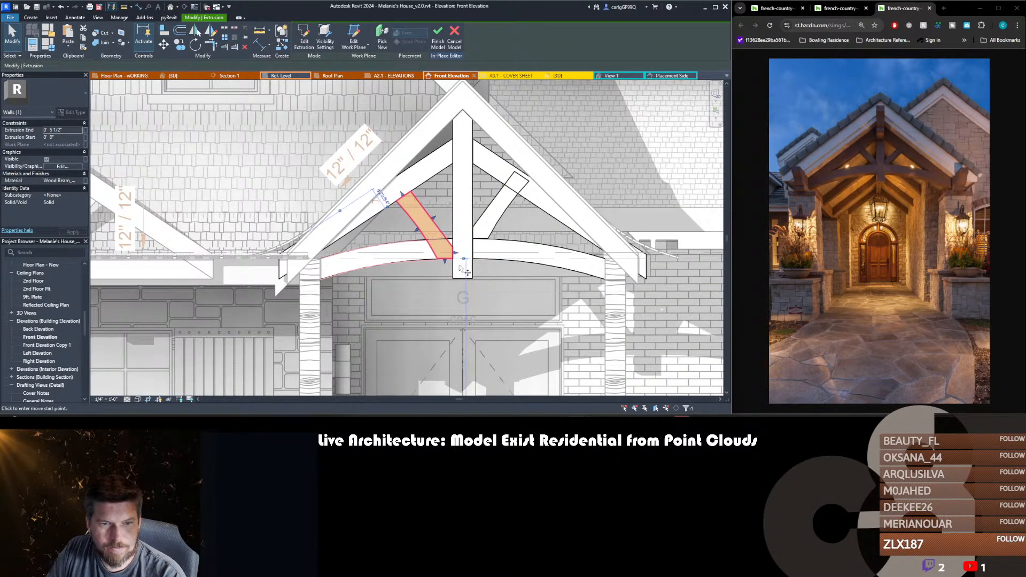
key("m")
key("v")
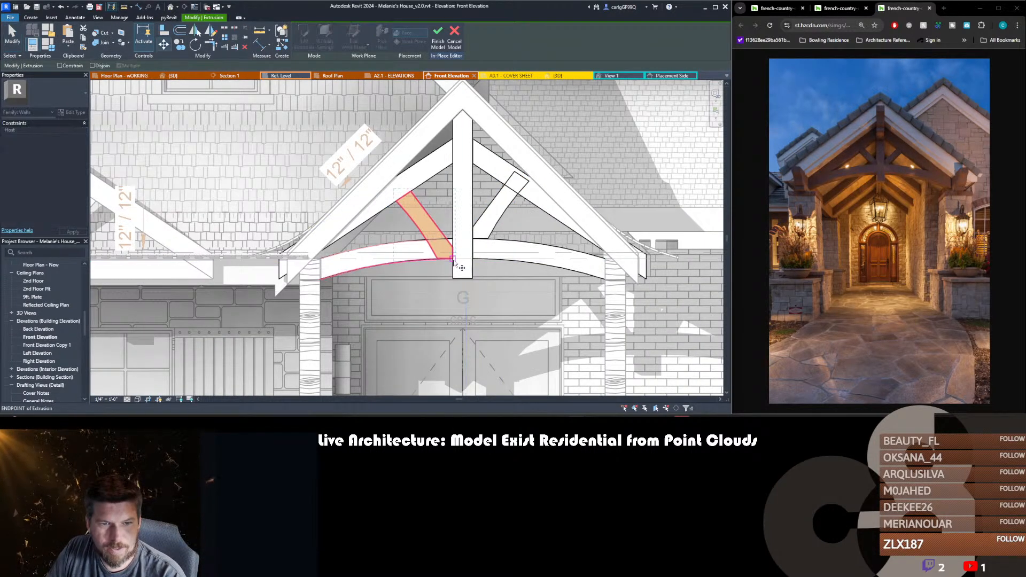
left_click(455, 223)
- Edit the left upper chord's extrusion sketch and align its top edge with the underside of the porch roof slope
left_click(438, 156)
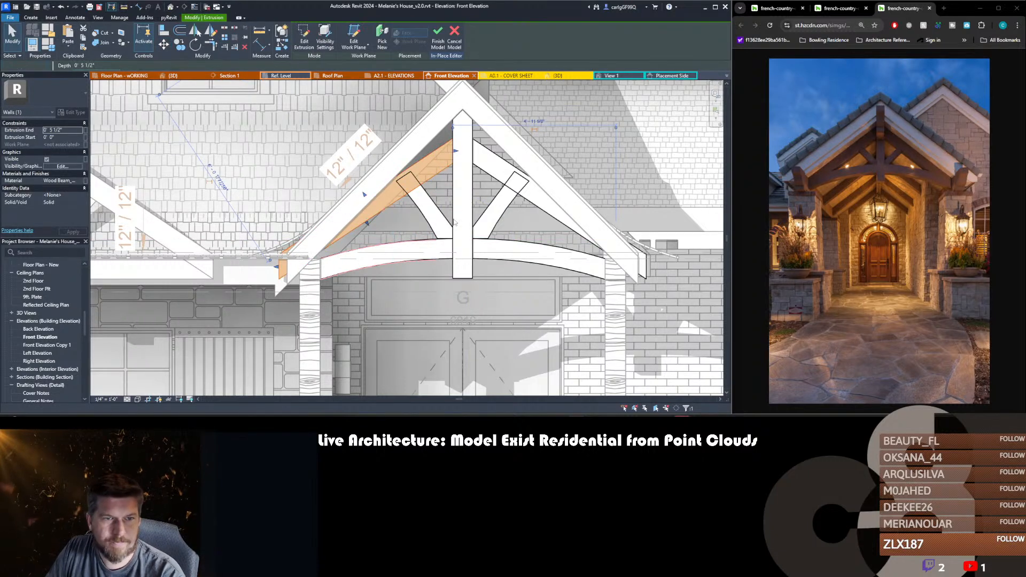
double_click(438, 155)
key("a")
key("l")
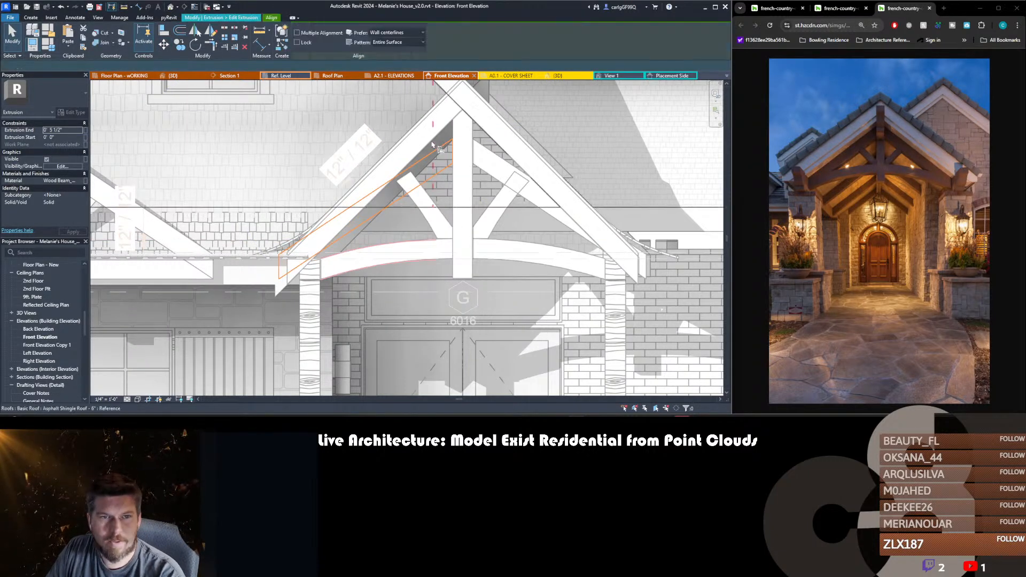
left_click(433, 144)
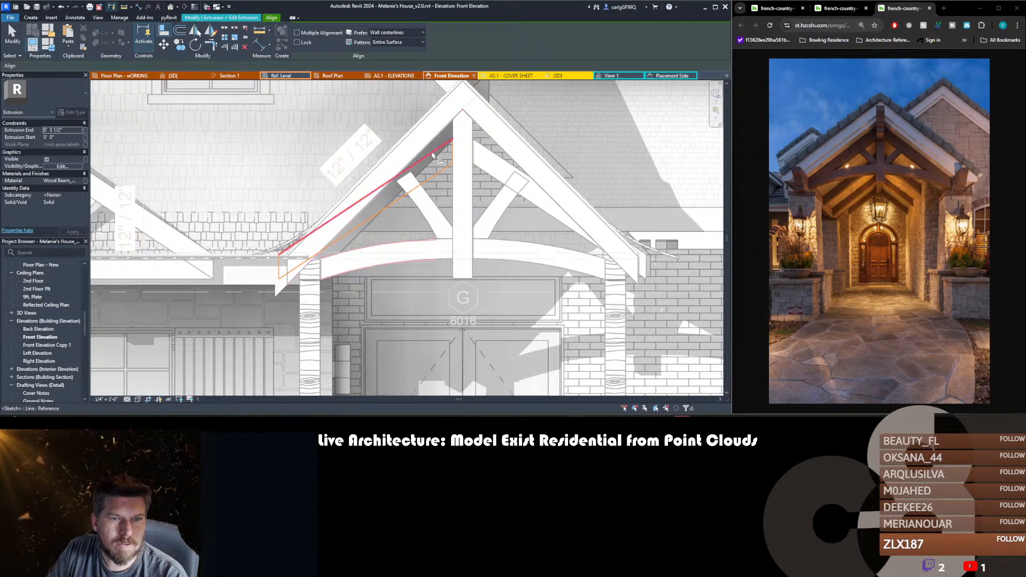
left_click(434, 152)
- Measure the thickness of the right upper chord perpendicular to its sloped edges
key("o")
key("f")
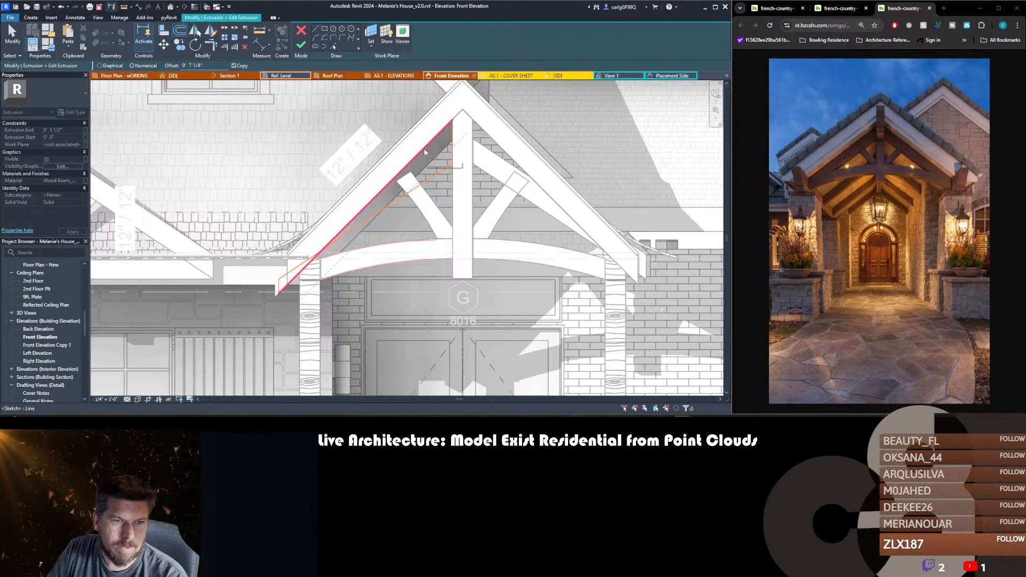
key("Escape")
middle_click_drag(489, 166, 490, 167)
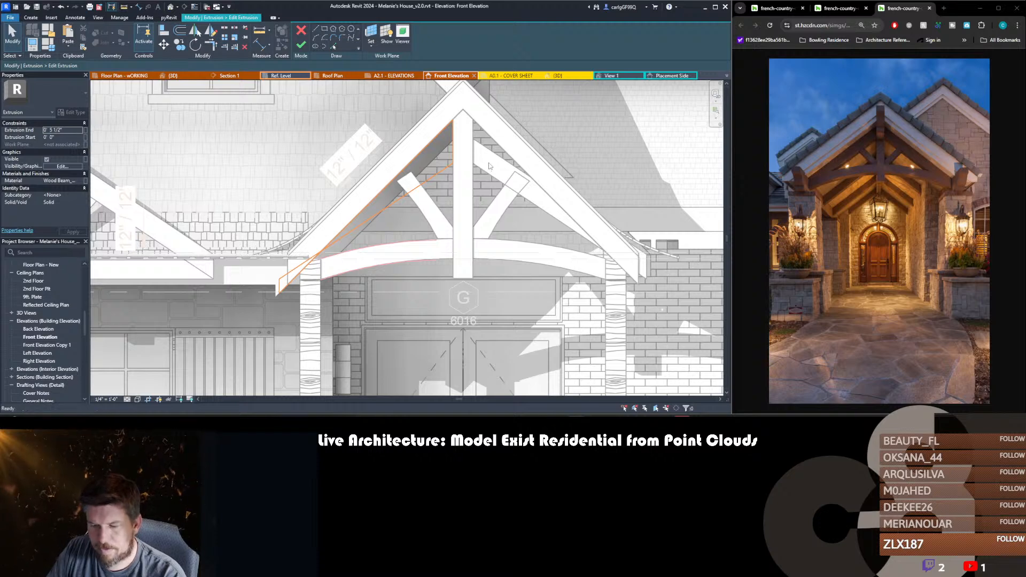
key("m")
key("e")
left_click(498, 156)
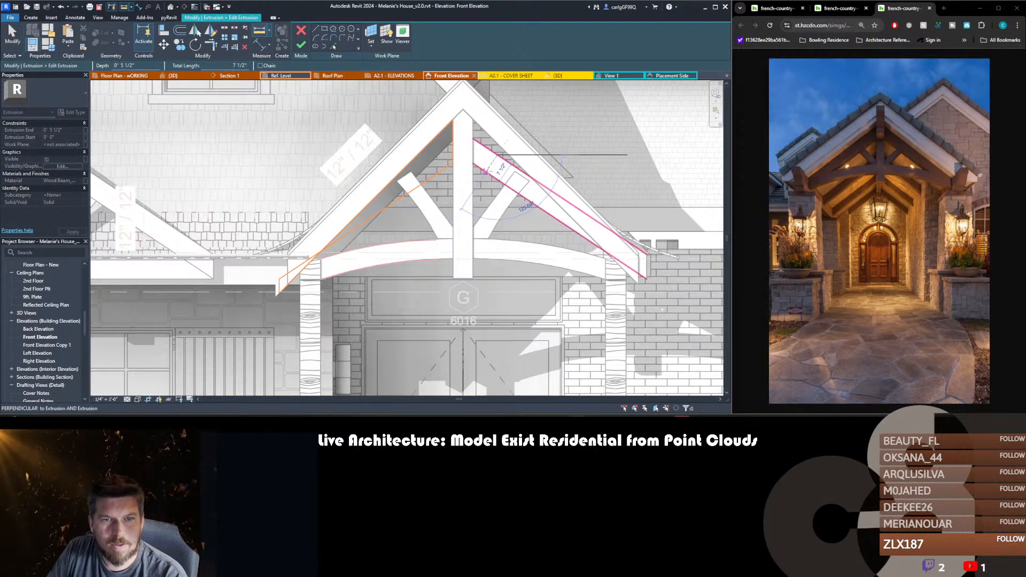
key("Escape")
key("Escape")
- Offset the left chord's aligned top edge inward as its lower edge and extend it to the profile's outer vertical edge
key("o")
key("f")
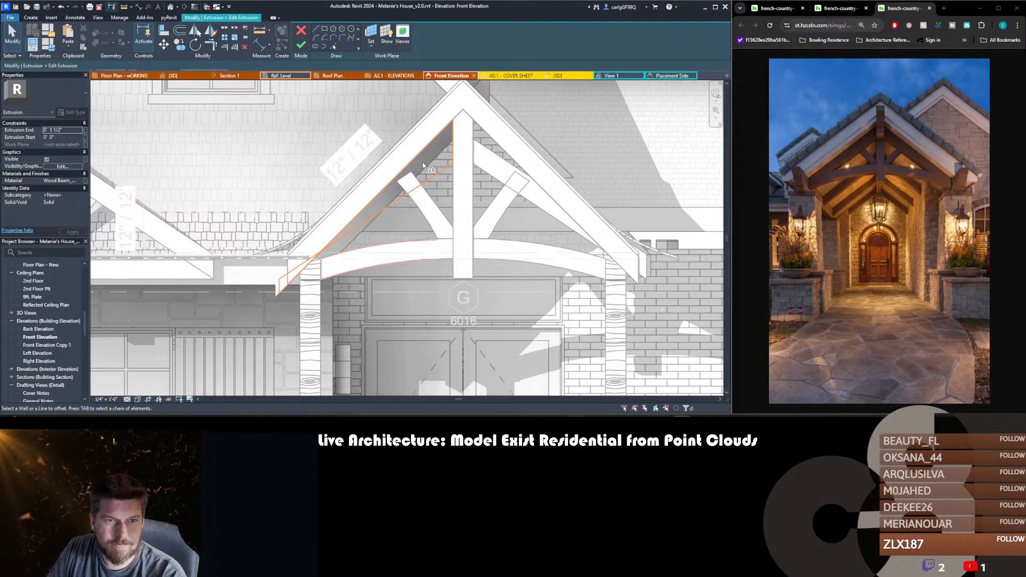
left_click(423, 151)
key("Escape")
key("t")
key("r")
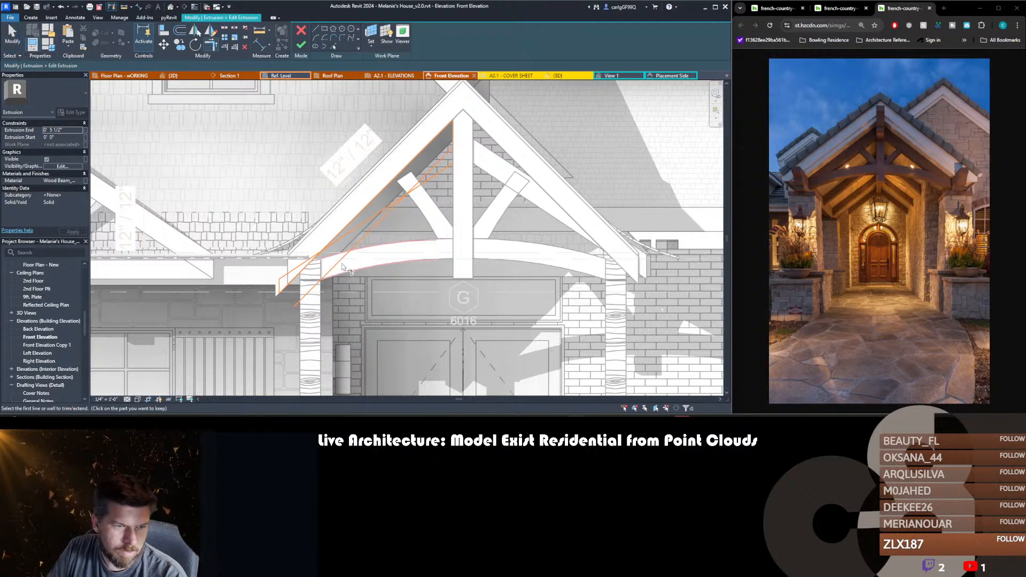
left_click(342, 266)
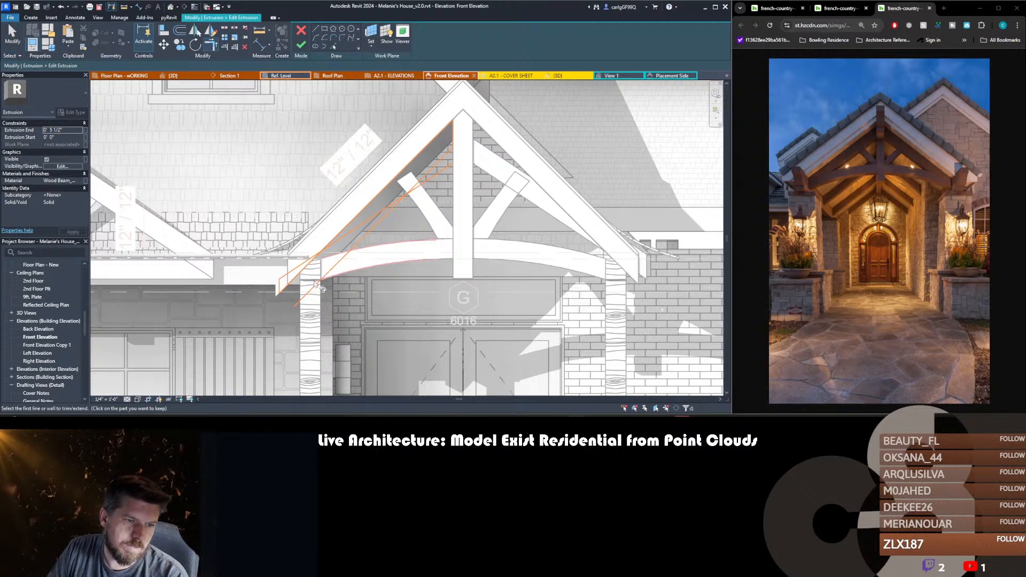
left_click(287, 295)
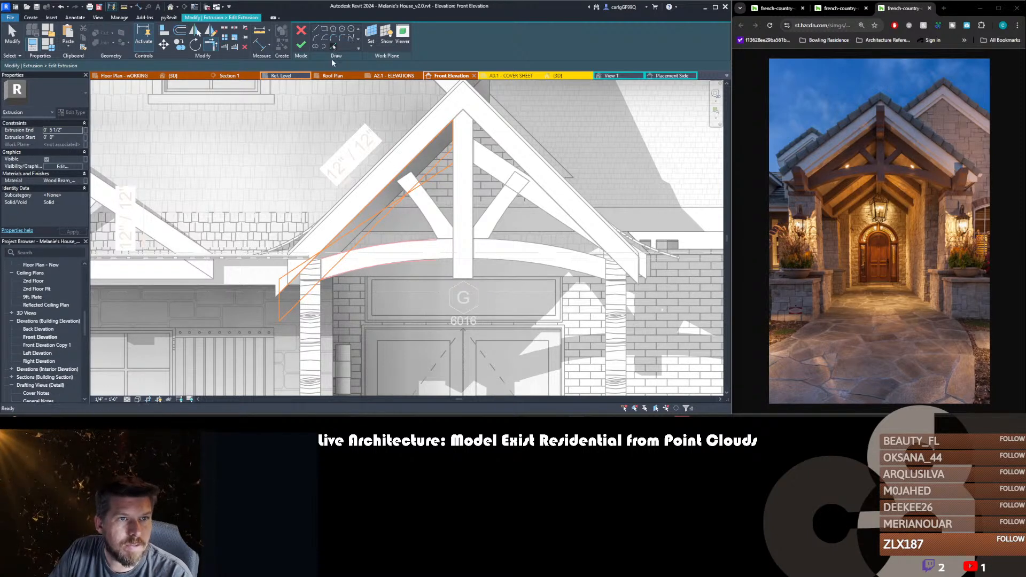
- Add a vertical sketch line along the arched beam's left end and trim the chord's sloped edges to it
left_click(333, 47)
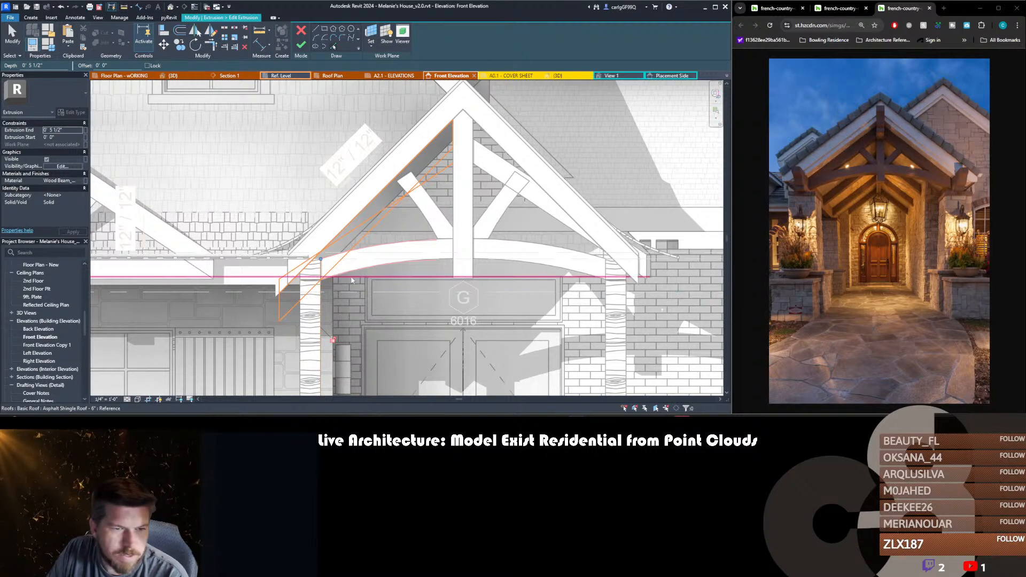
key("Escape")
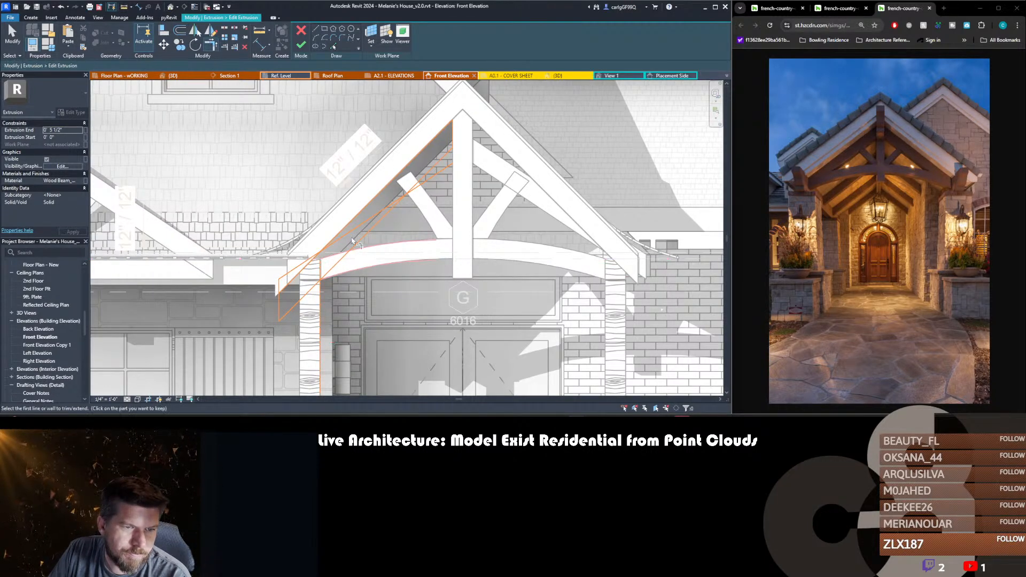
key("t")
key("r")
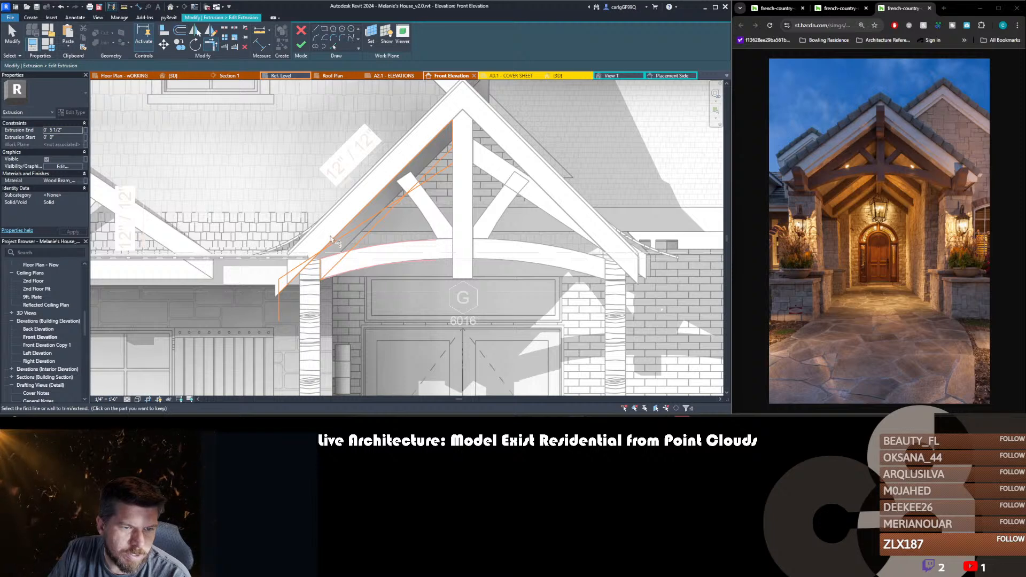
left_click(334, 243)
key("Escape")
- Delete the old lower chord line and the leftover outer vertical line from the sketch
left_click(347, 233)
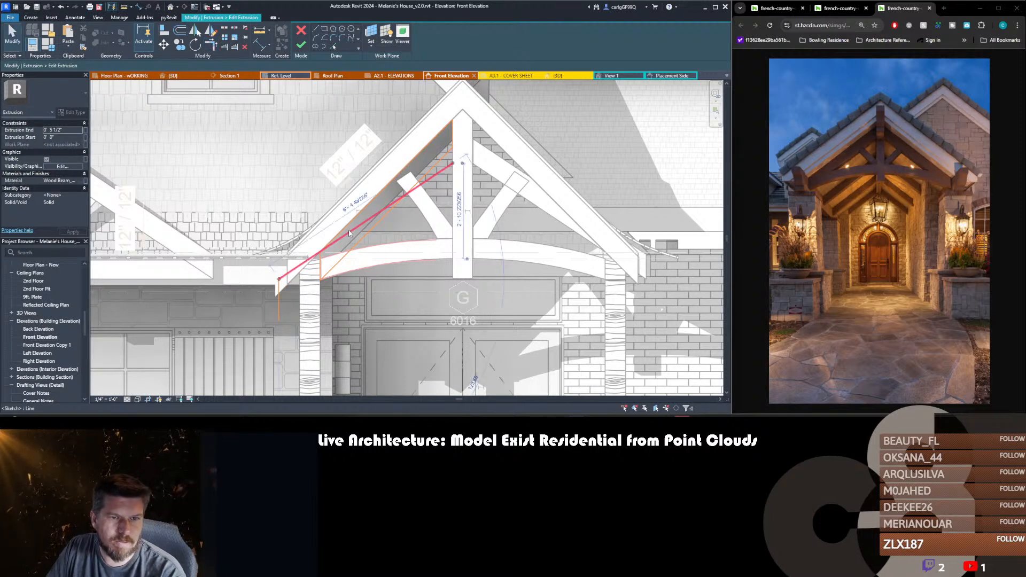
key("Delete")
left_click(279, 311)
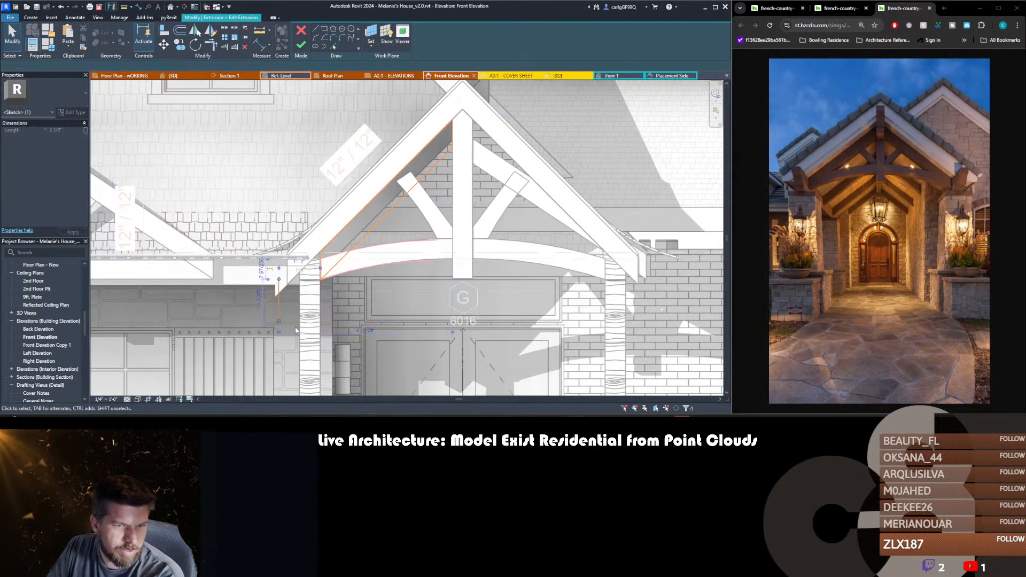
key("Delete")
- Mirror the left chord profile about the king post's centerline, finishing the sketch, and delete the old right chord
middle_click_drag(437, 234, 432, 244)
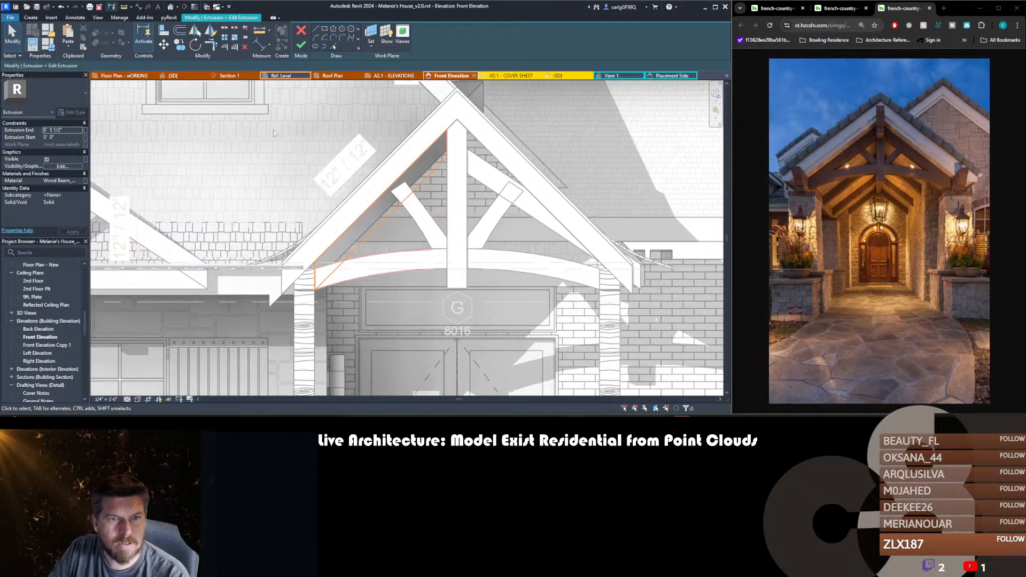
mouse_move(274, 133)
left_mouse_down()
mouse_move(467, 327)
mouse_move(458, 324)
left_mouse_up()
key("d")
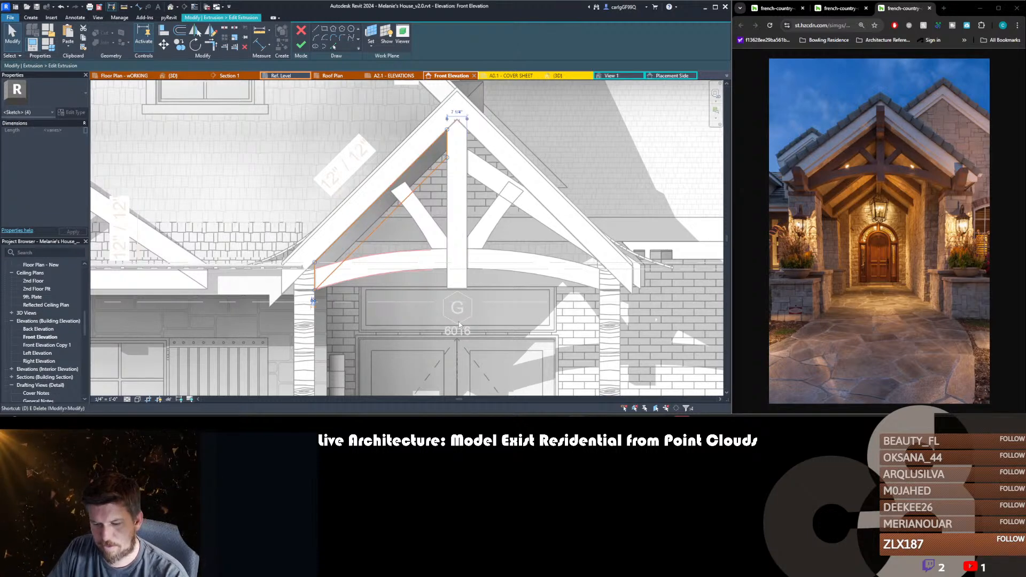
left_click(458, 292)
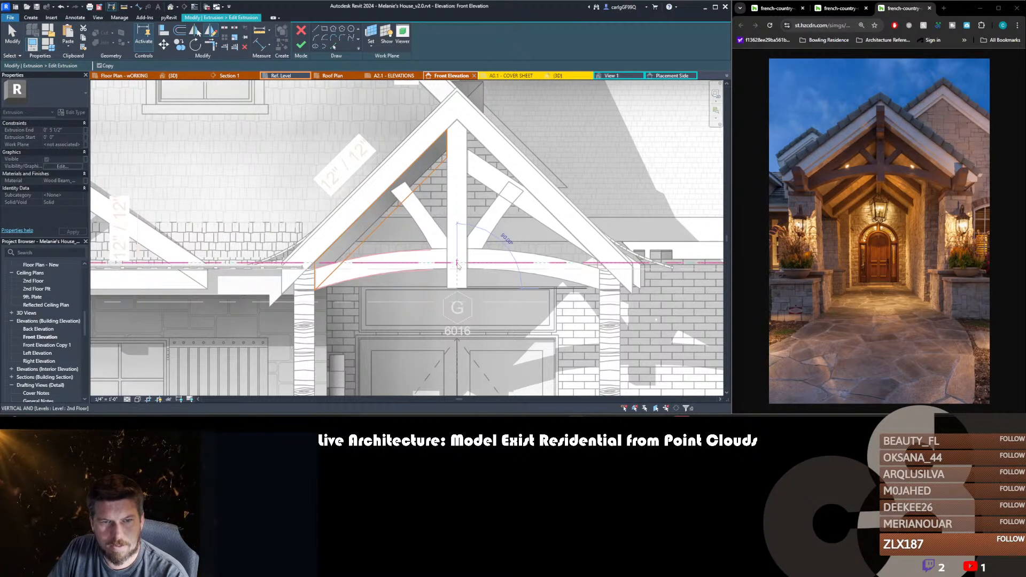
left_click(458, 266)
left_click(494, 206)
key("f")
key("f")
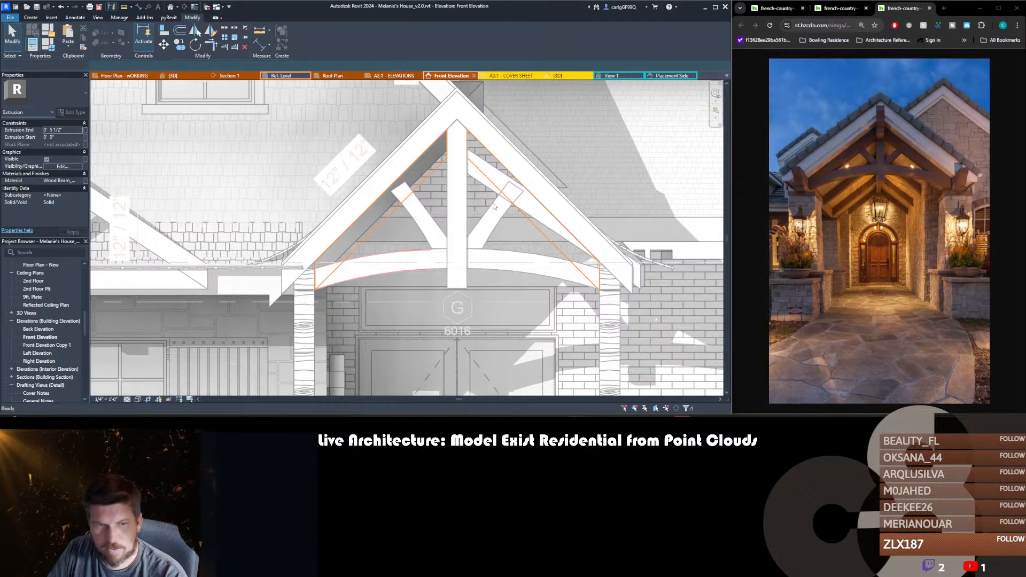
left_click(478, 180)
key("Delete")
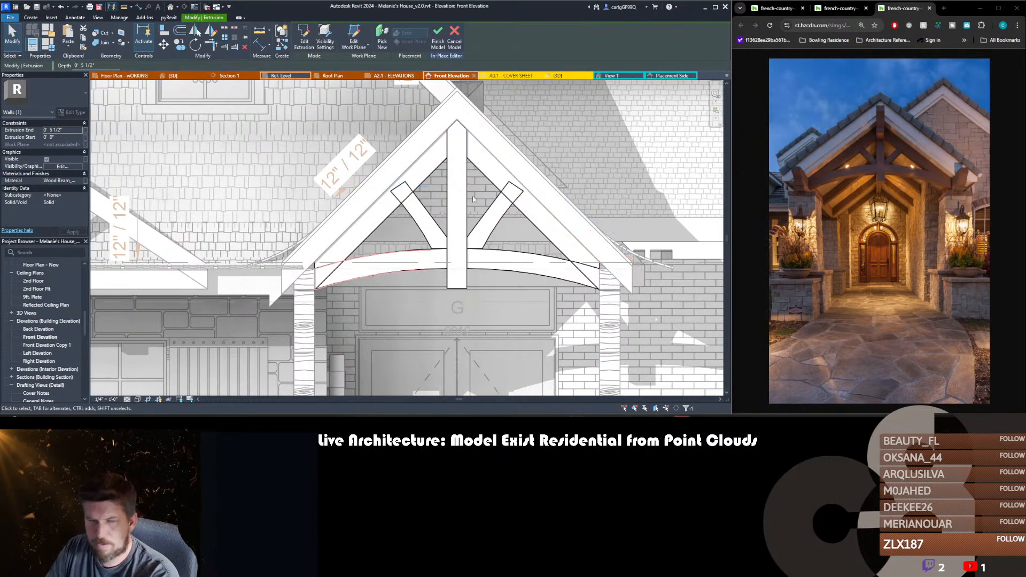
- Edit the left brace's sketch and align its top edge with the underside of the left upper chord
left_click(433, 225)
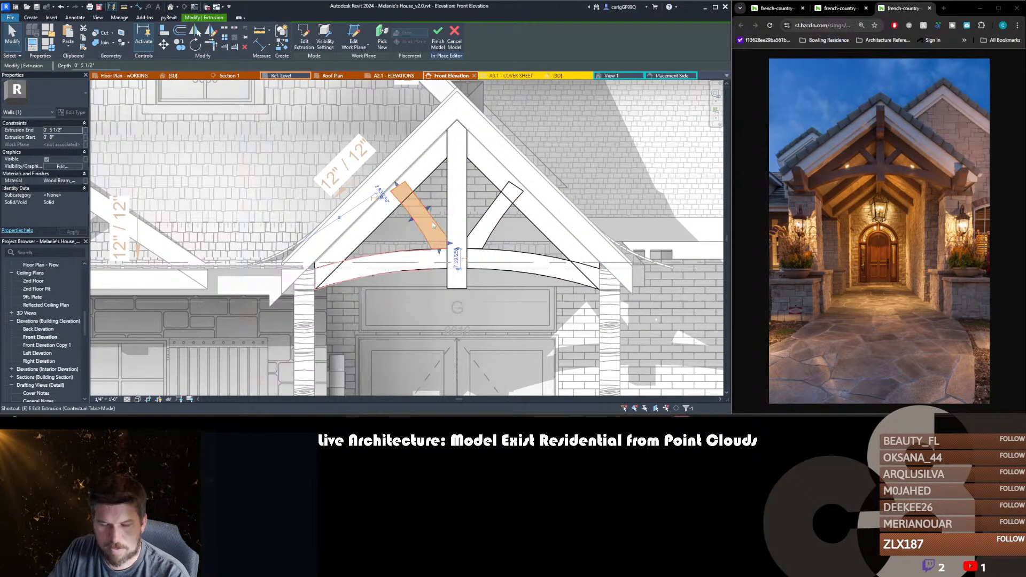
double_click(426, 211)
key("l")
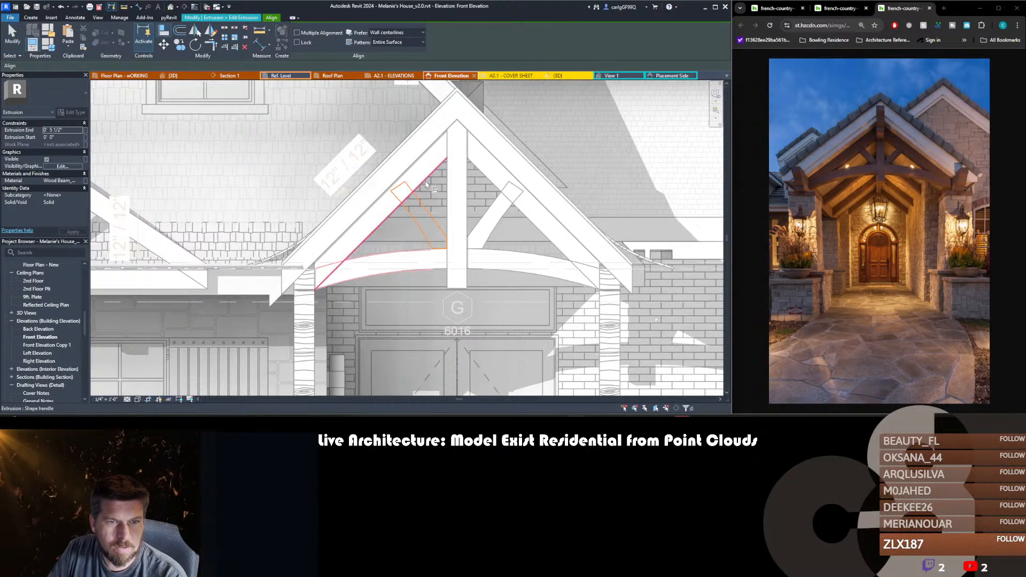
left_click(447, 193)
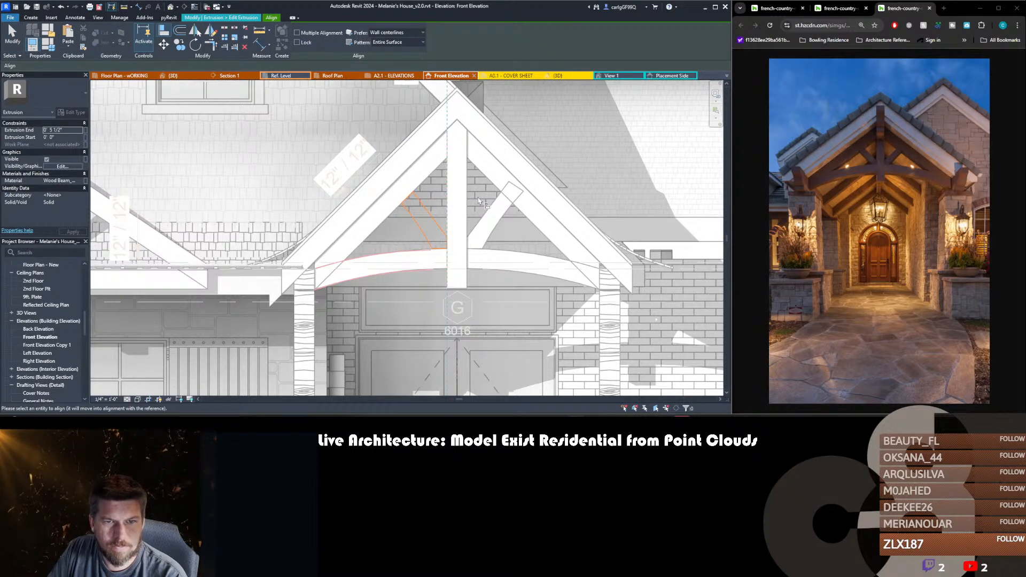
key("Escape")
key("Escape")
- Mirror the left brace profile about the king post's centerline, finishing the sketch, and delete the old right brace
left_click_drag(388, 188, 452, 270)
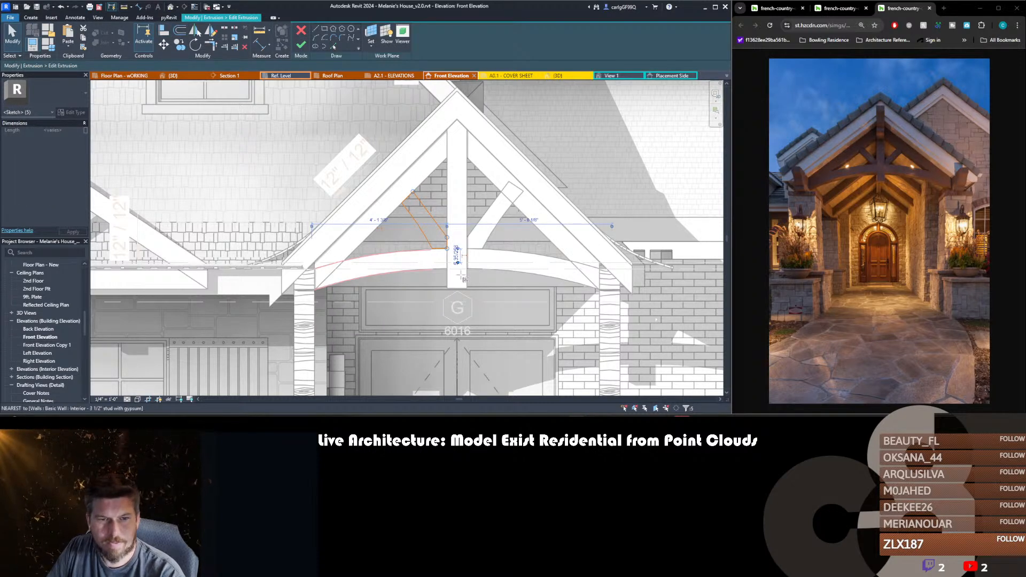
left_click(457, 289)
left_click(458, 261)
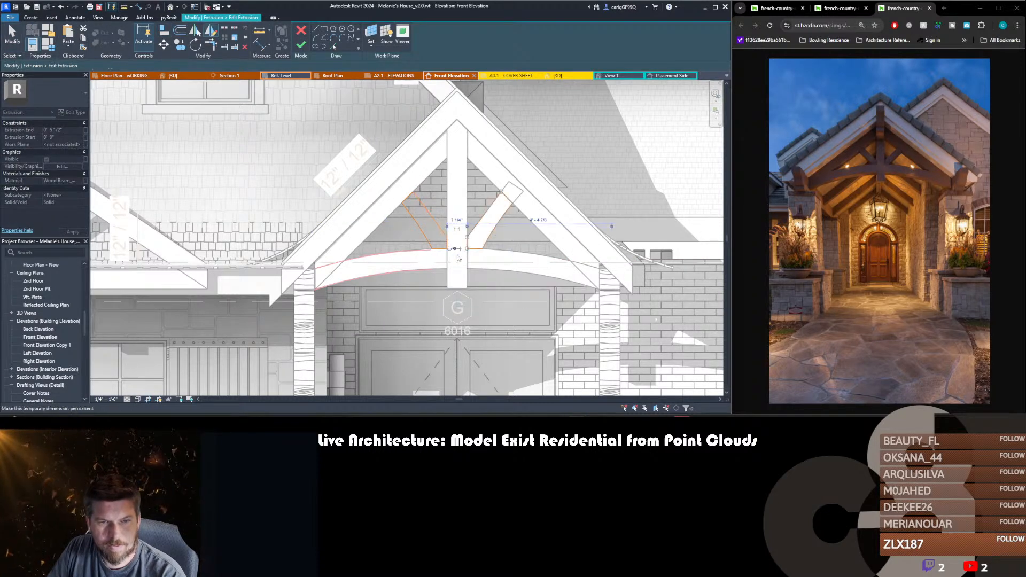
left_click(301, 45)
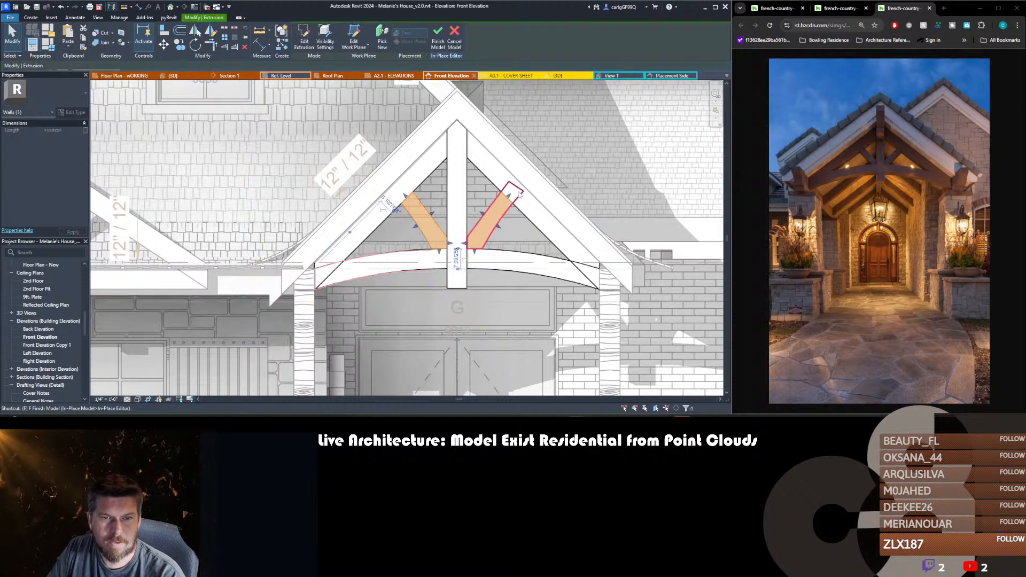
left_click(519, 194)
left_click(537, 268)
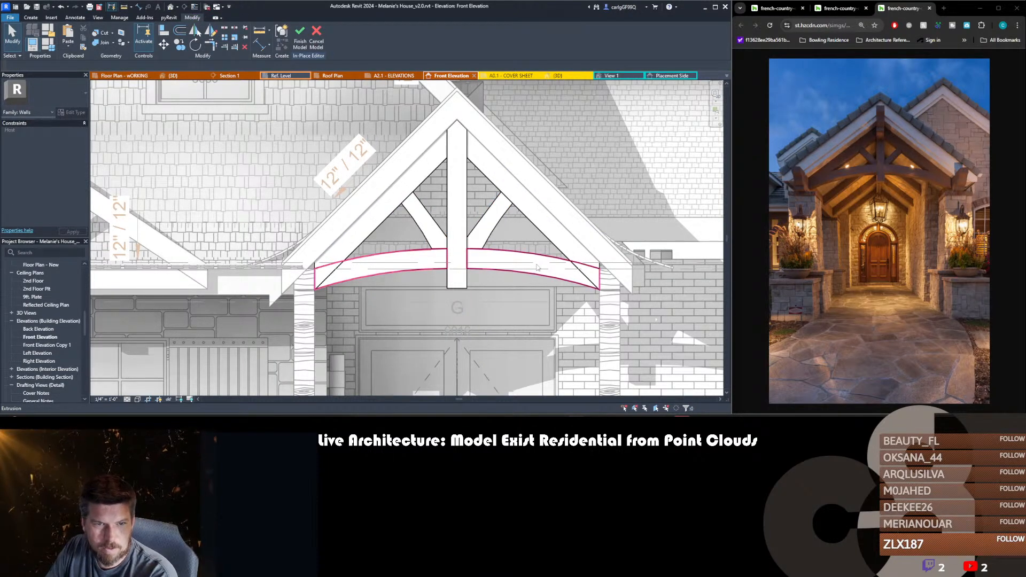
- Try deleting the arched beam and undo the deletion
left_click(538, 267)
key("Delete")
key("ctrl+z")
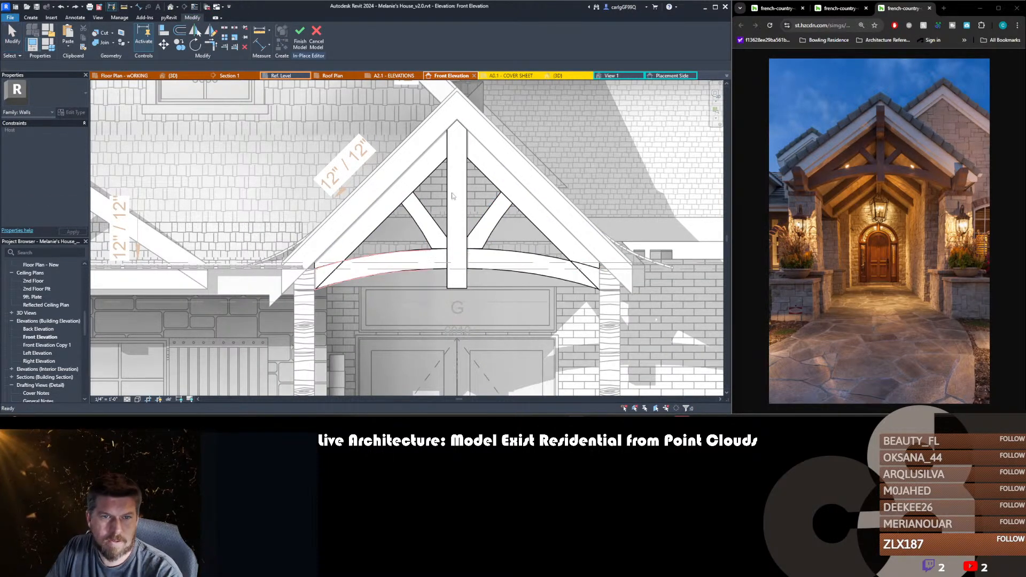
- Finish the in-place porch truss model and delete the separate truss above the large shuttered front window
scroll(452, 196, "down", 5)
middle_click_drag(313, 246, 361, 248)
left_click(302, 47)
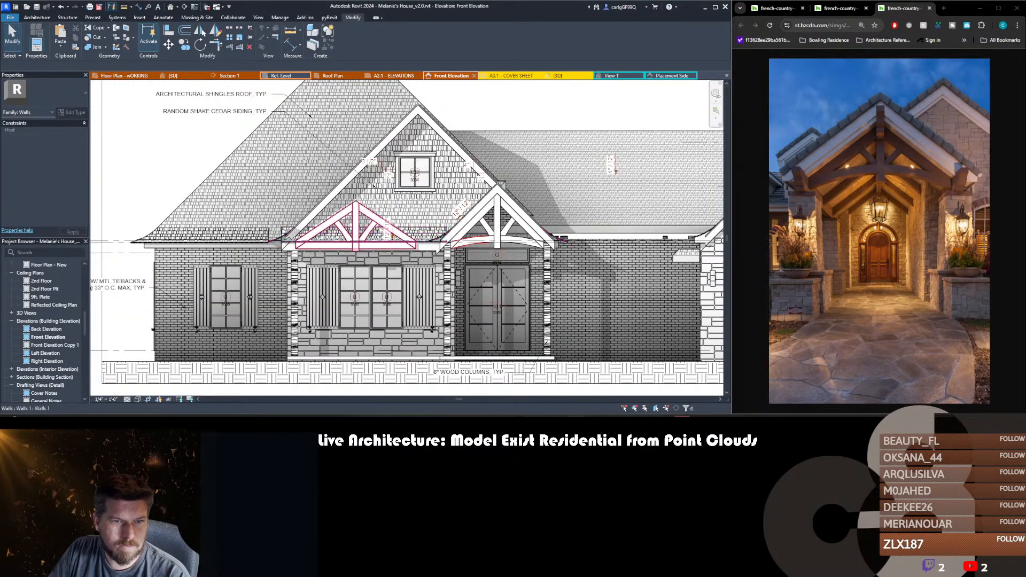
left_click(368, 218)
key("Escape")
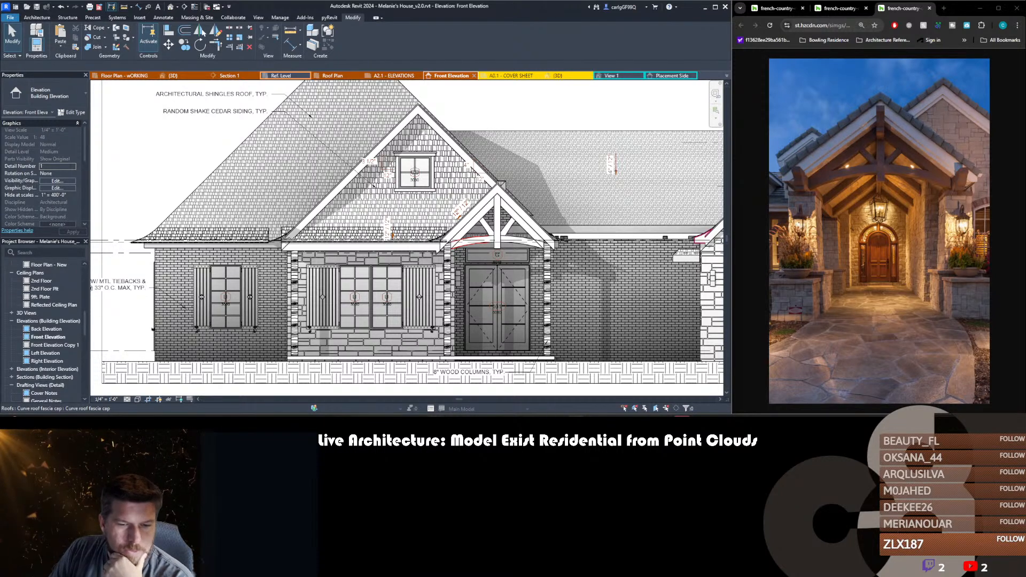
- Switch to the house modification notes in Revu and read the requests from the exterior down to the foyer
mouse_move(629, 422)
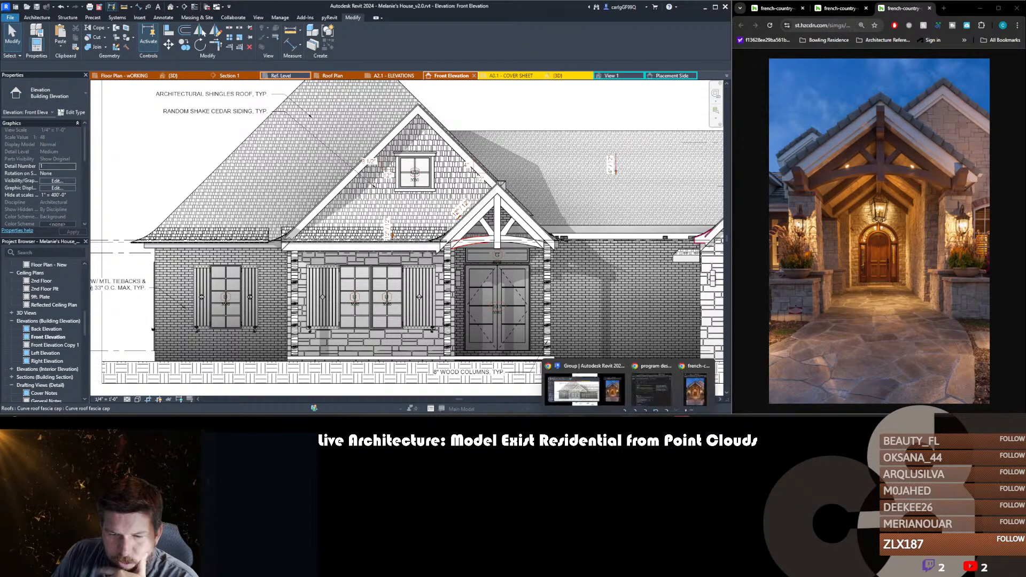
left_click(698, 422)
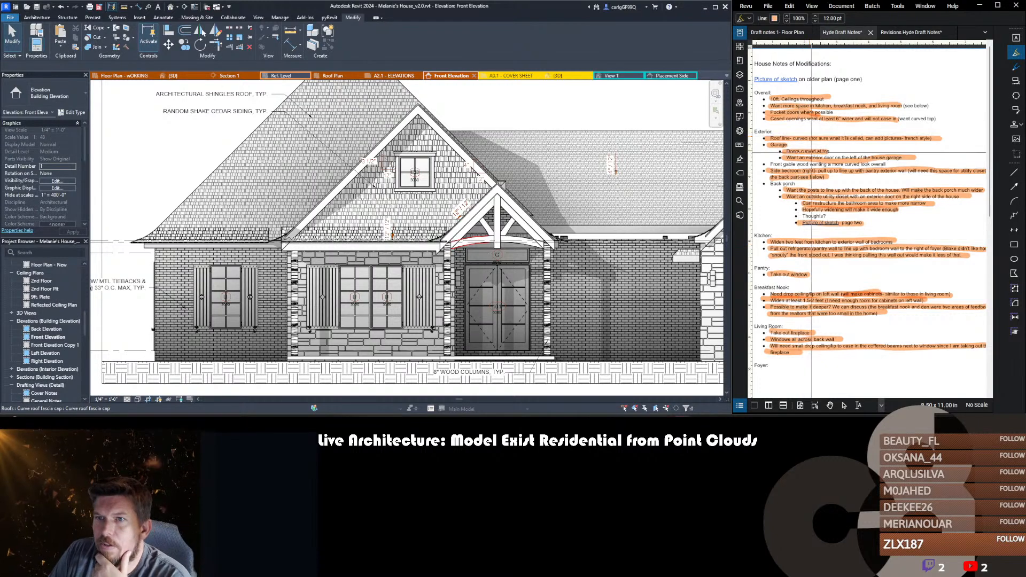
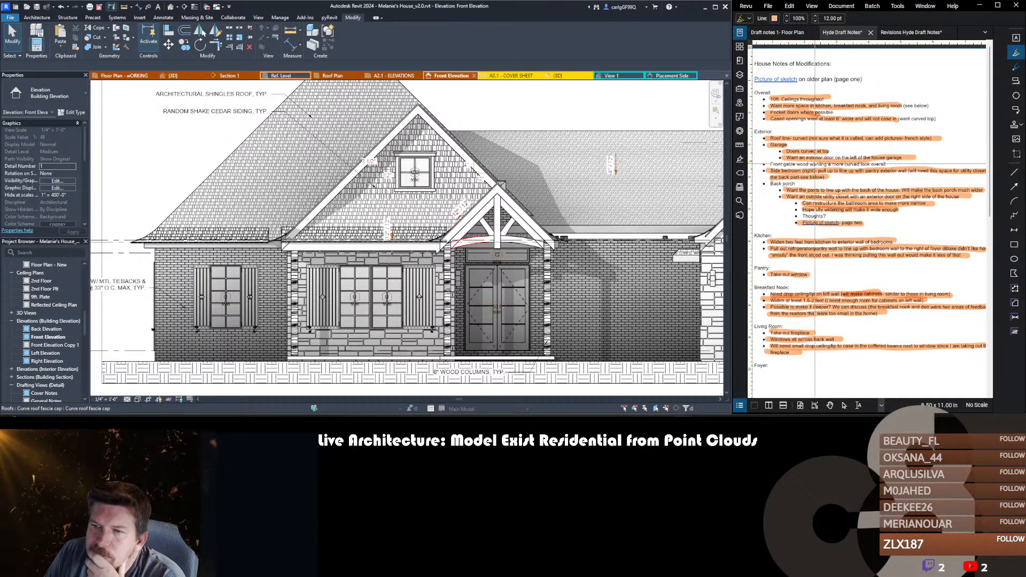
scroll(817, 274, "down", 2)
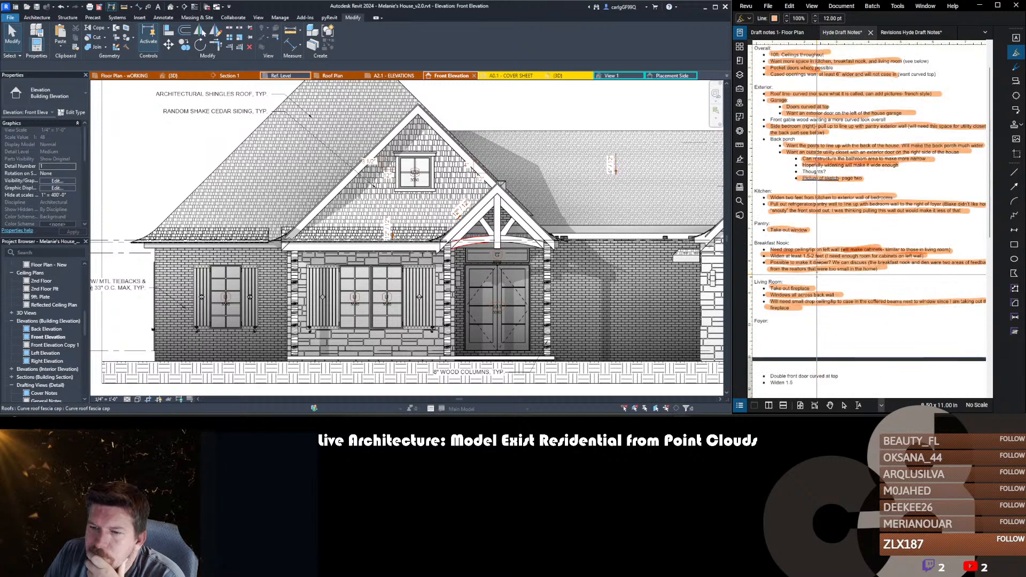
scroll(816, 275, "down", 4)
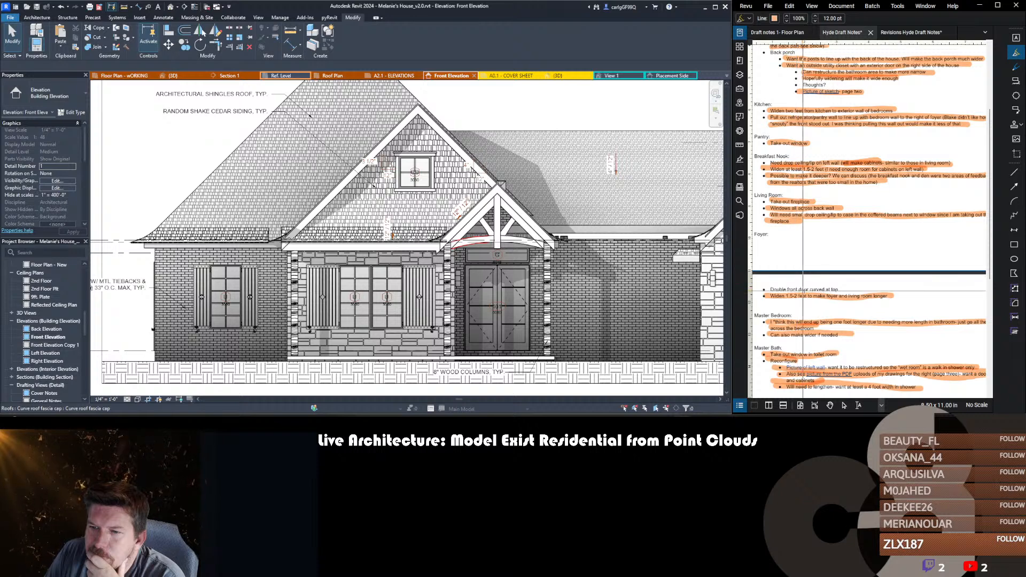
- Browse the door types available for the front entry's double door, then deselect it without changing the type
left_click(480, 296)
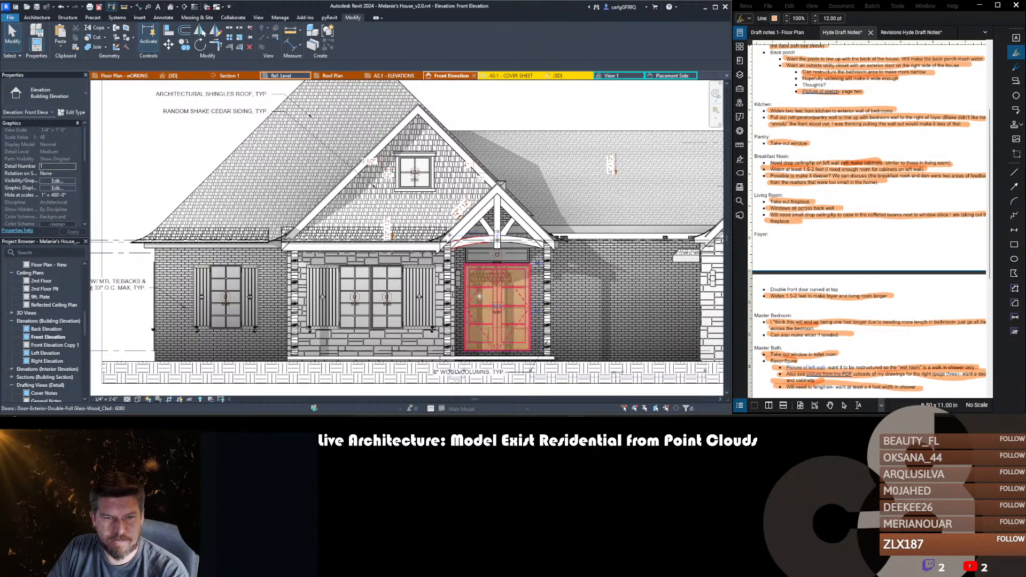
left_click(479, 296)
left_click(47, 94)
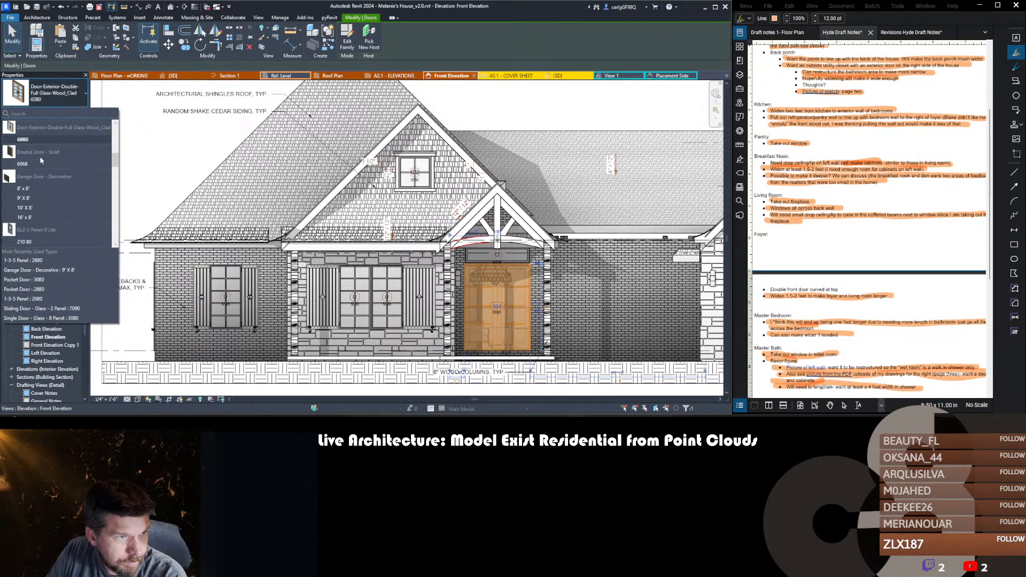
scroll(53, 212, "down", 6)
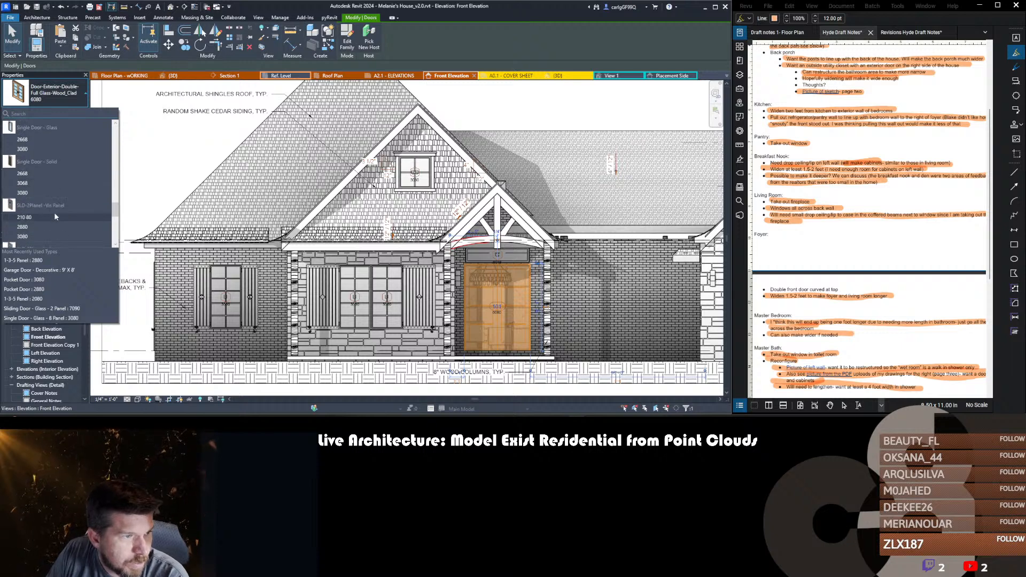
scroll(54, 216, "down", 6)
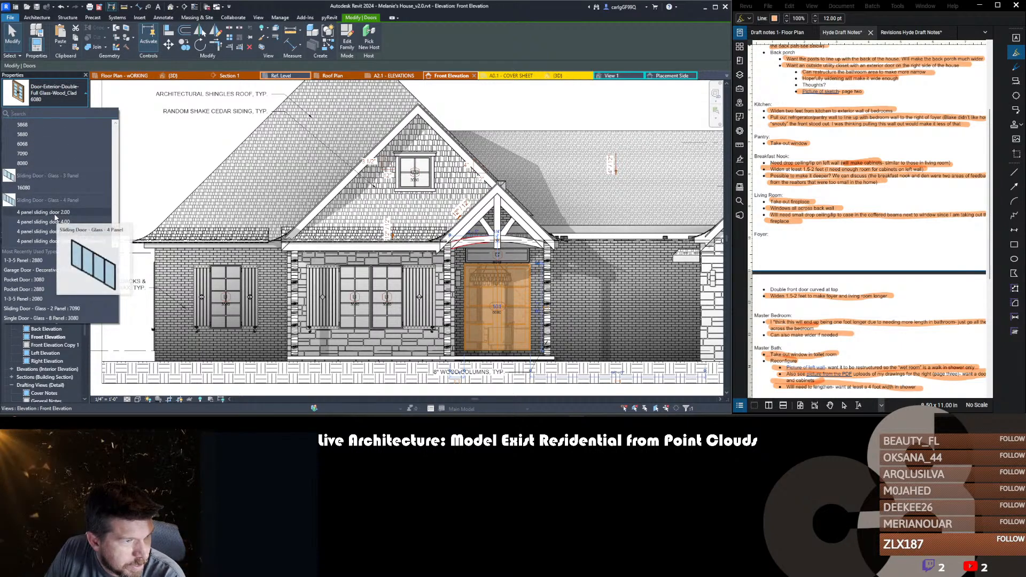
key("Escape")
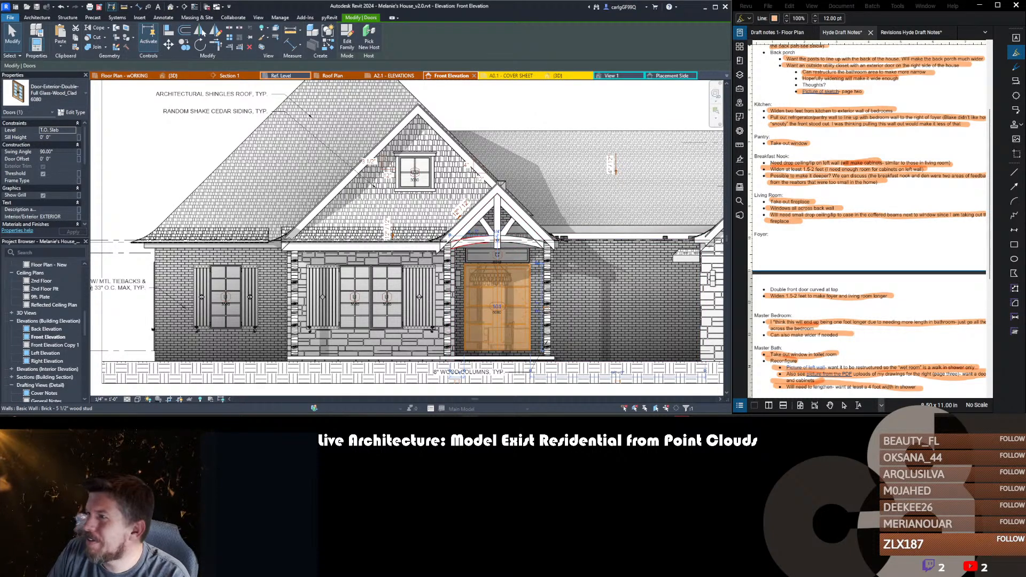
left_click(488, 121)
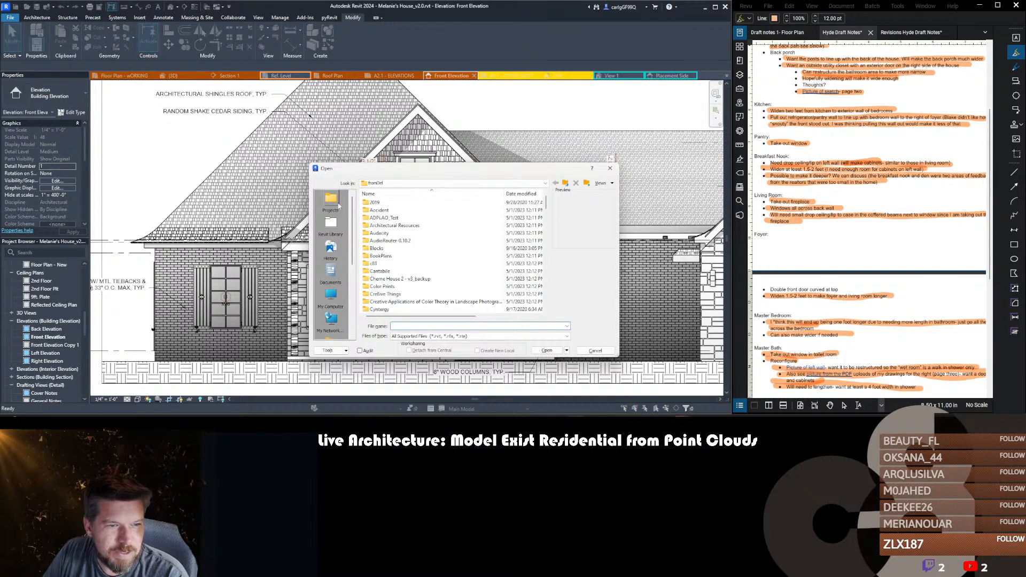
- Open version 7 of the earlier residence project from the 2021 project folder, ignoring its unresolved references
left_click(330, 203)
double_click(387, 210)
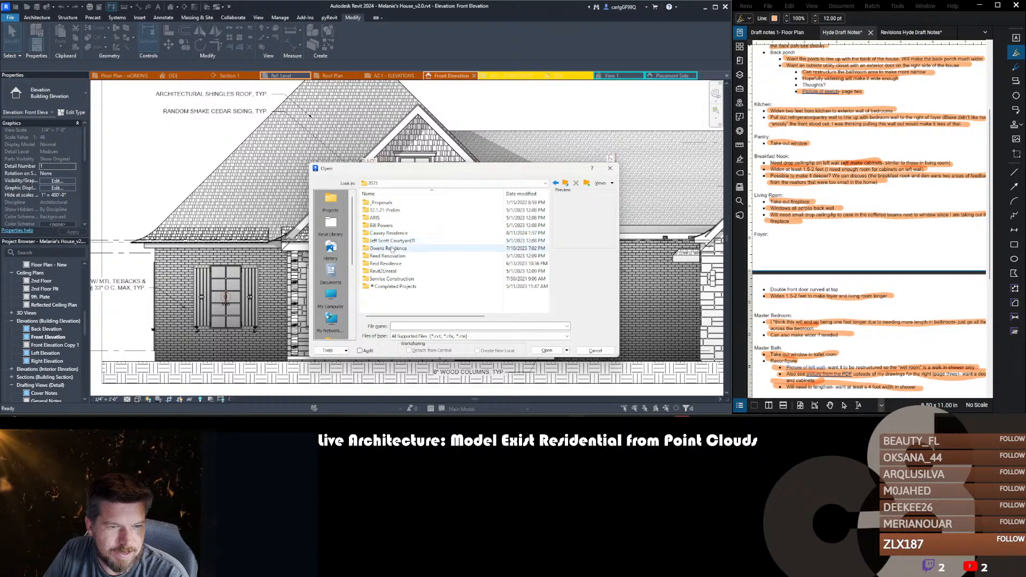
double_click(386, 287)
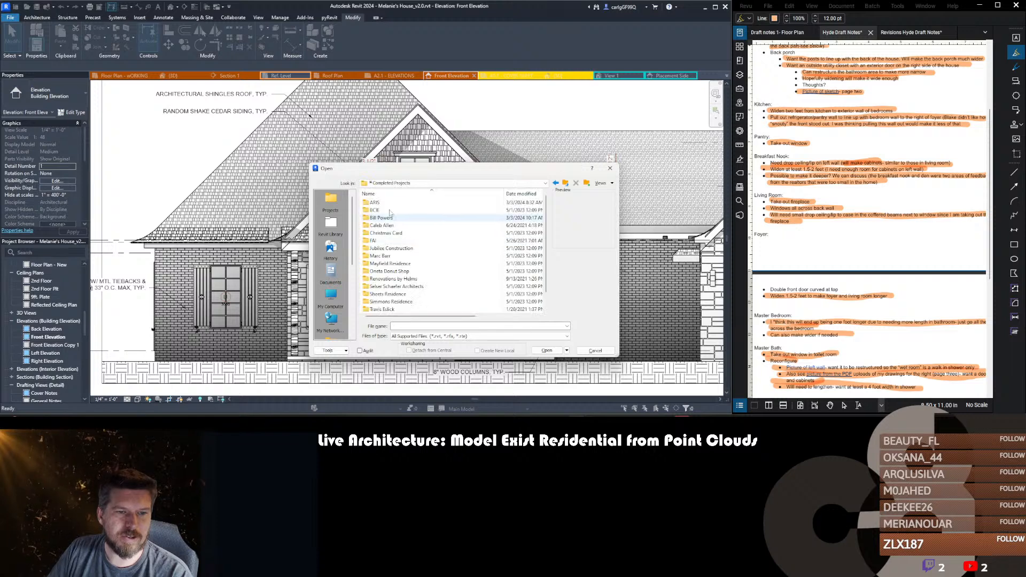
double_click(389, 217)
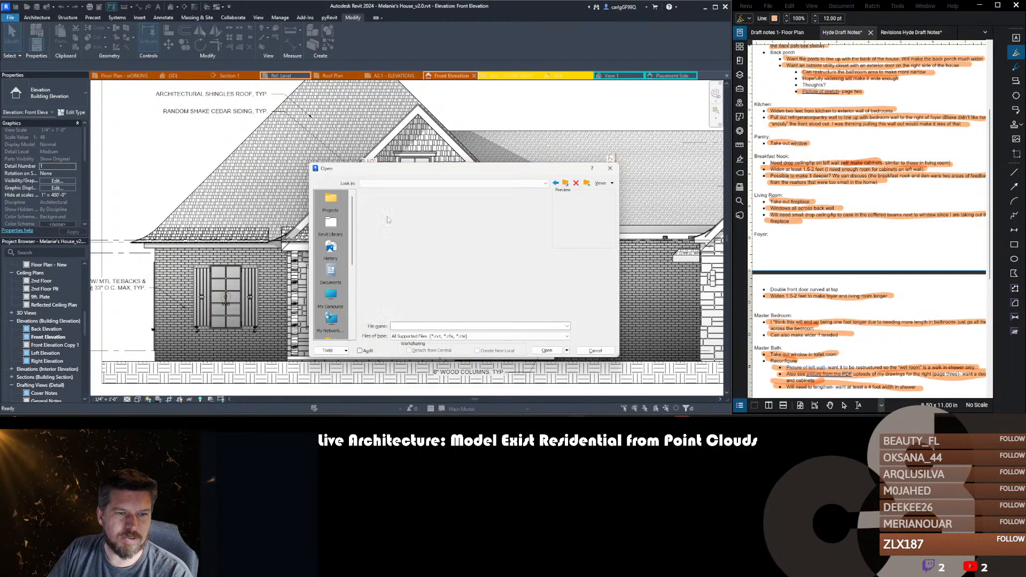
left_click(567, 184)
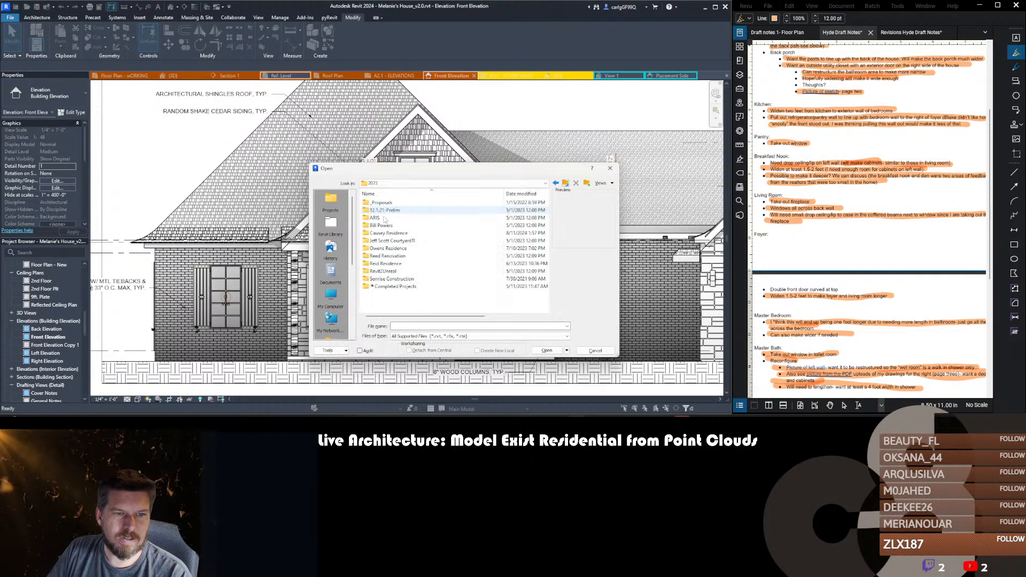
double_click(381, 226)
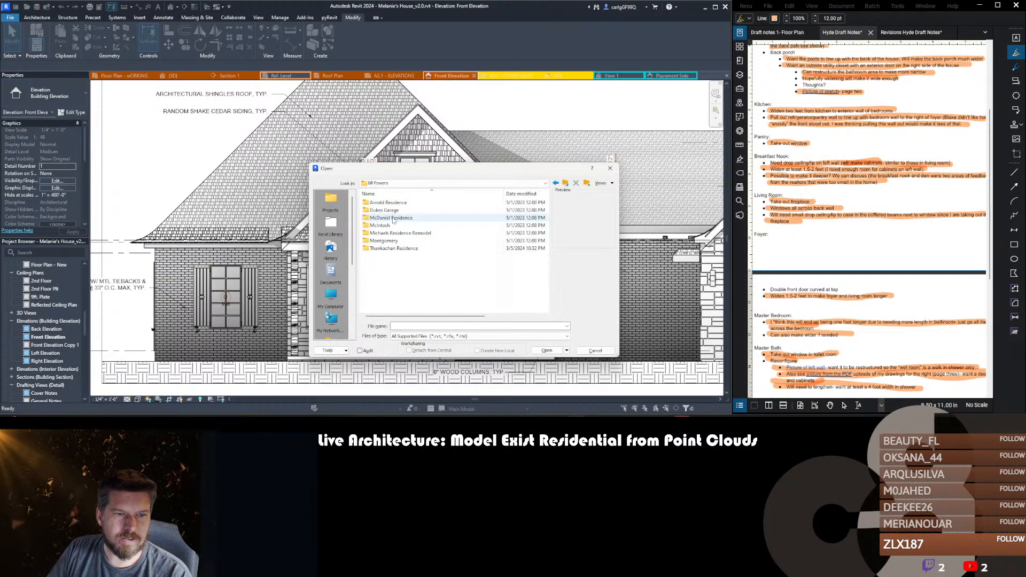
double_click(381, 249)
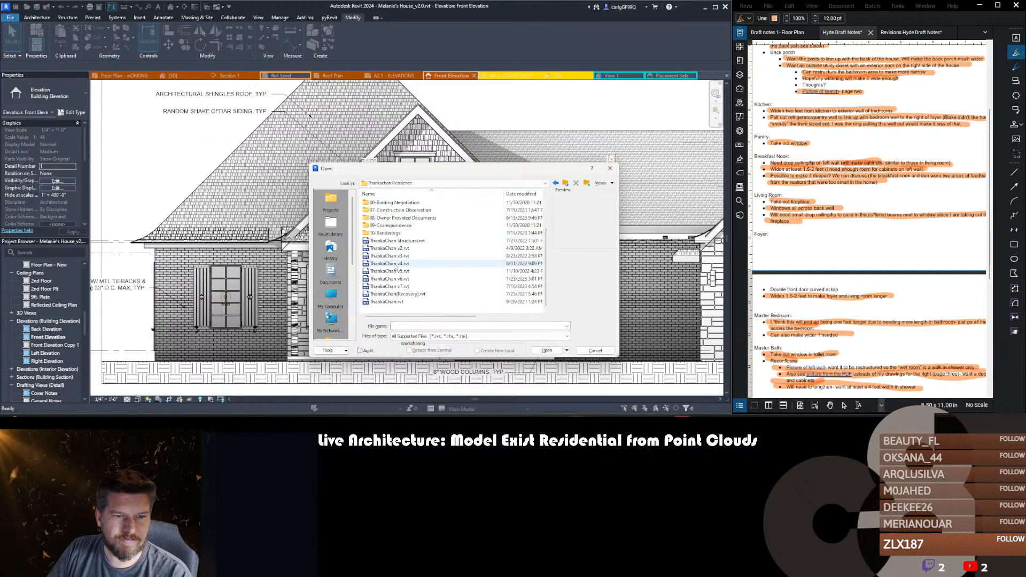
scroll(406, 311, "down", 3)
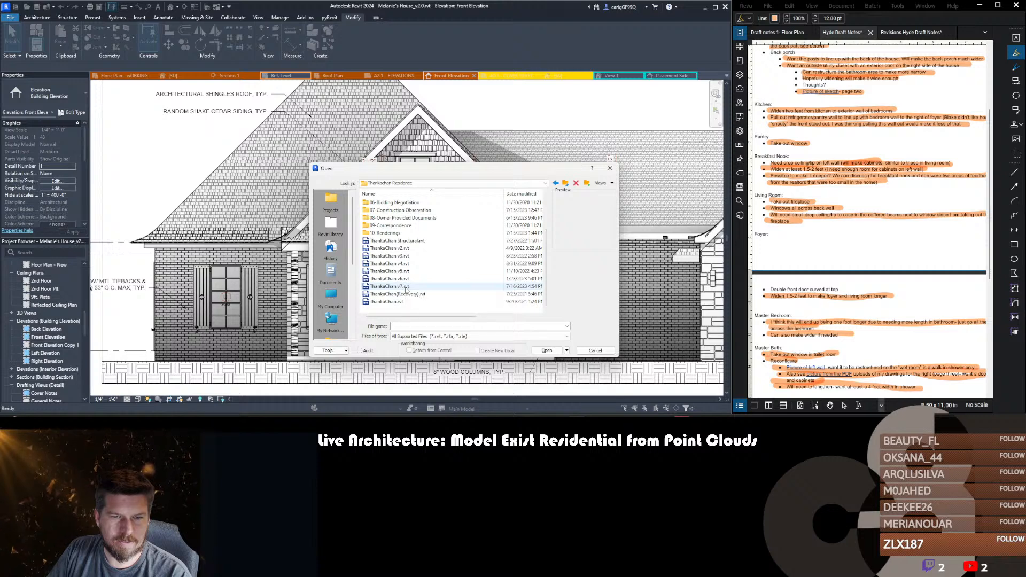
left_click(420, 289)
left_click(547, 350)
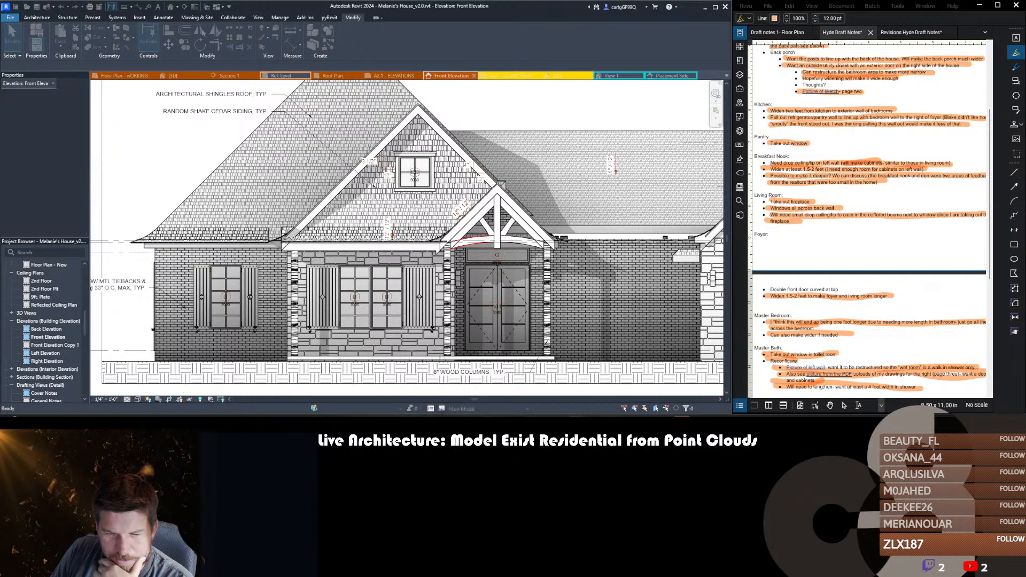
left_click(649, 405)
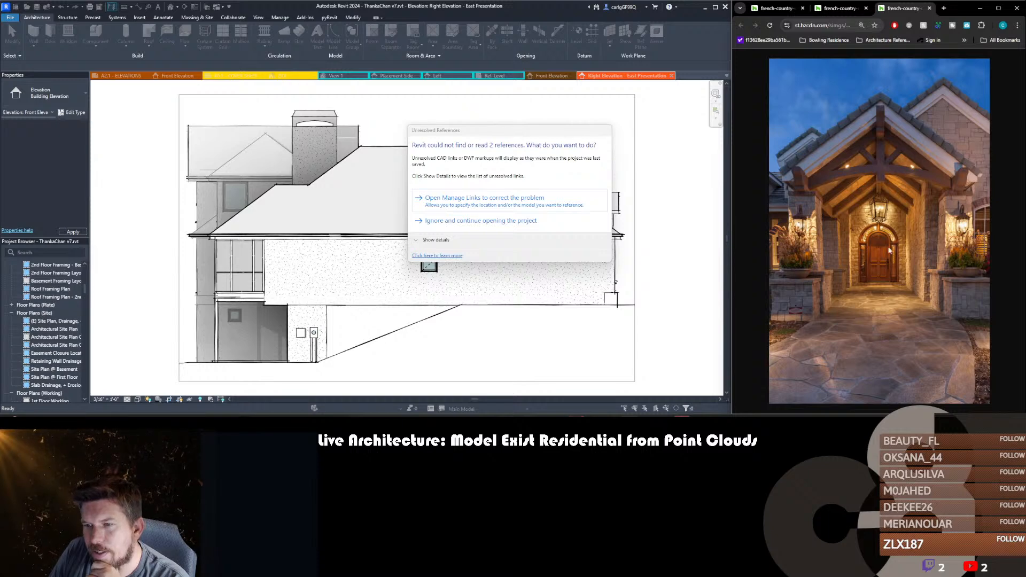
left_click(477, 225)
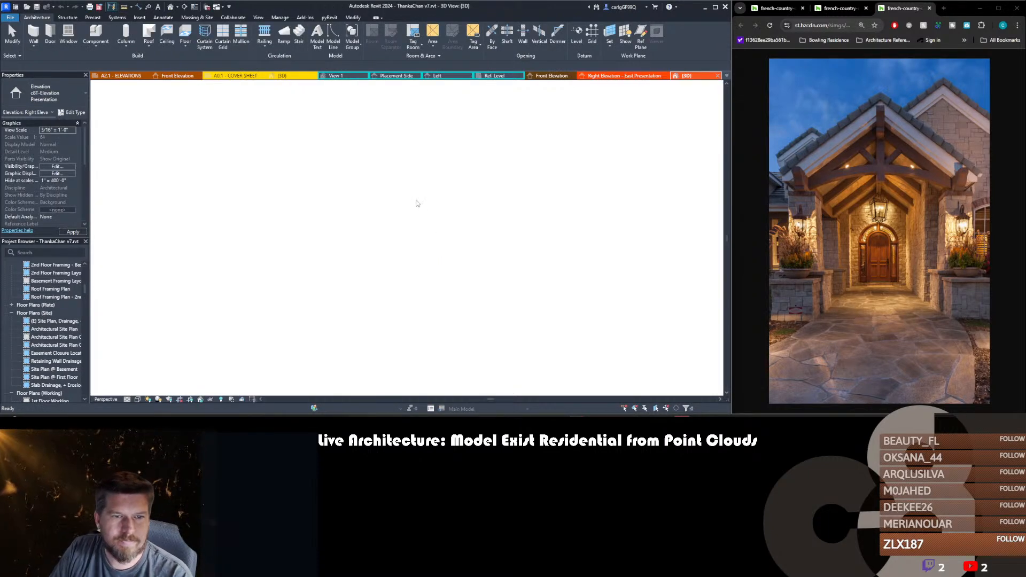
- Open the family of the arched wrought-iron double entry door for editing and load it into the v2.0 house project
scroll(506, 218, "up", 8)
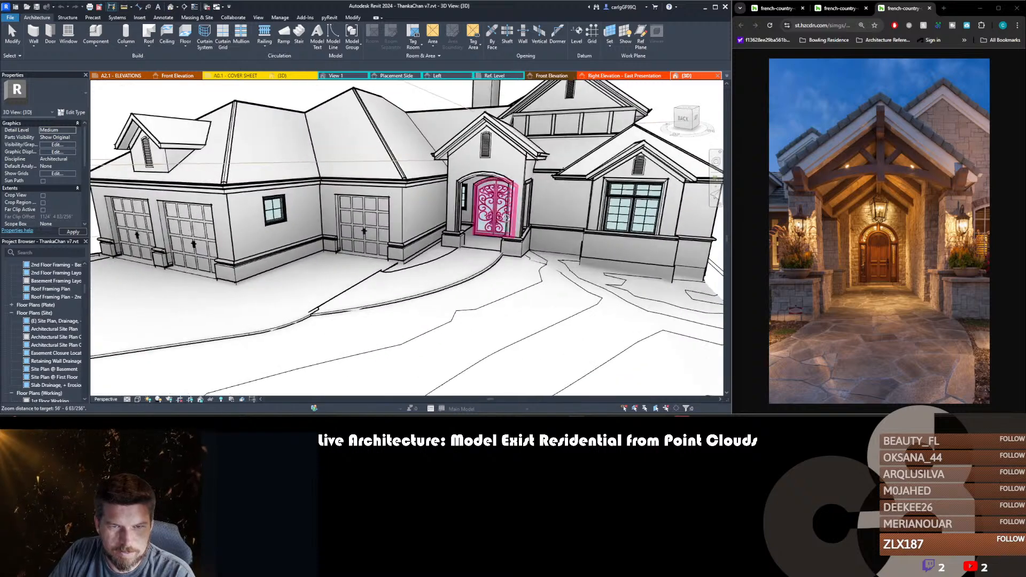
scroll(505, 217, "up", 8)
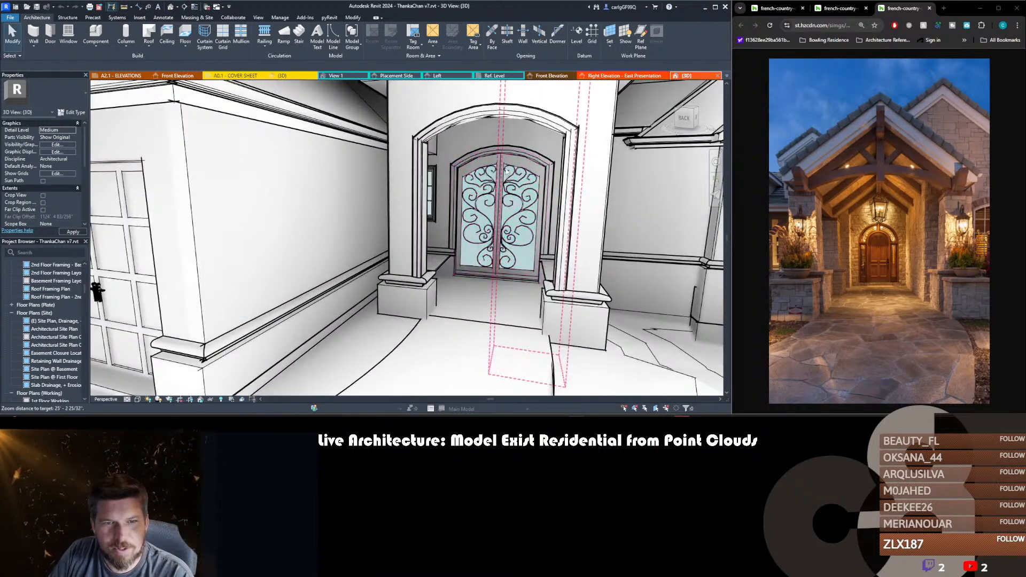
left_click(521, 169)
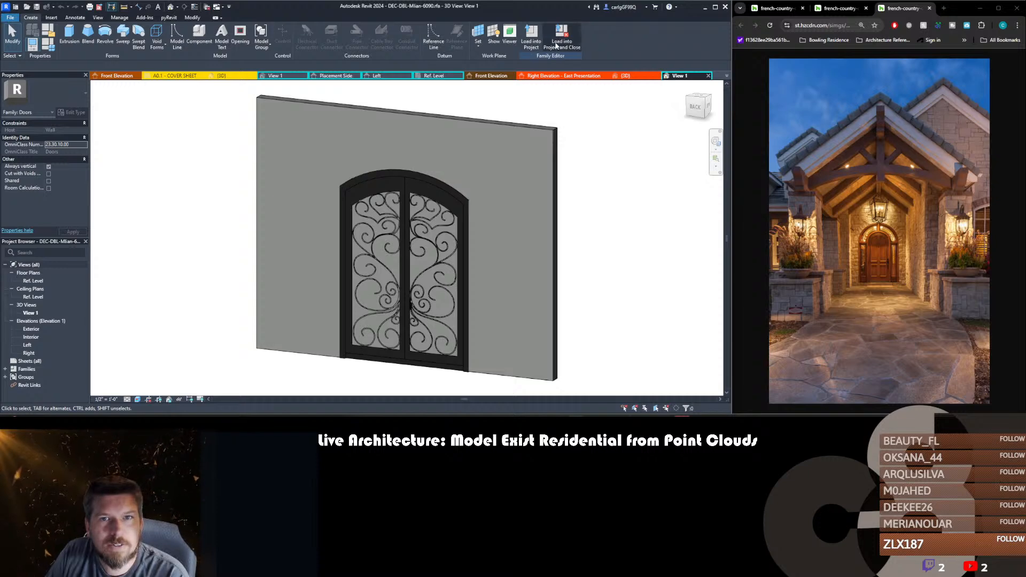
left_click(556, 45)
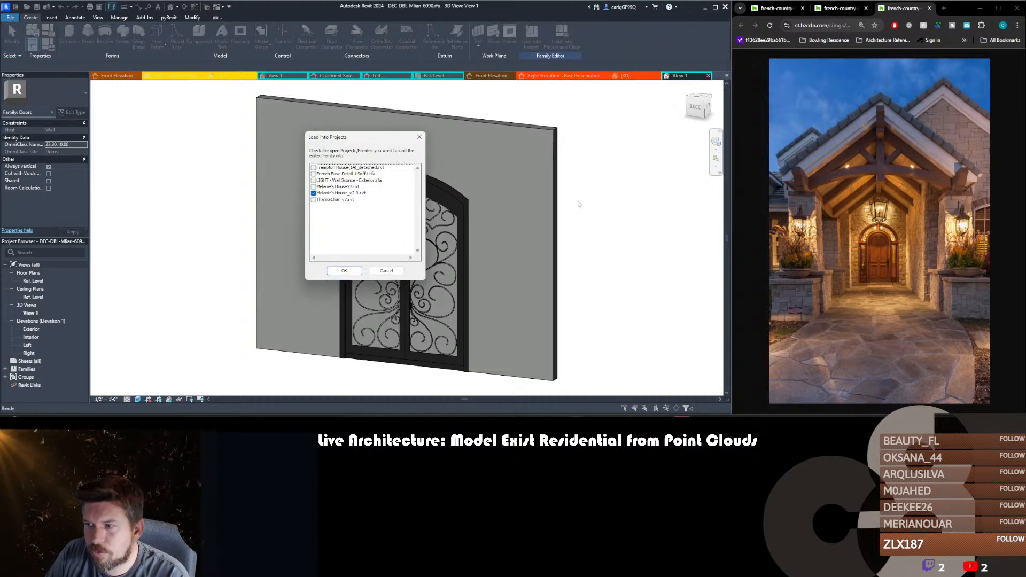
left_click(342, 271)
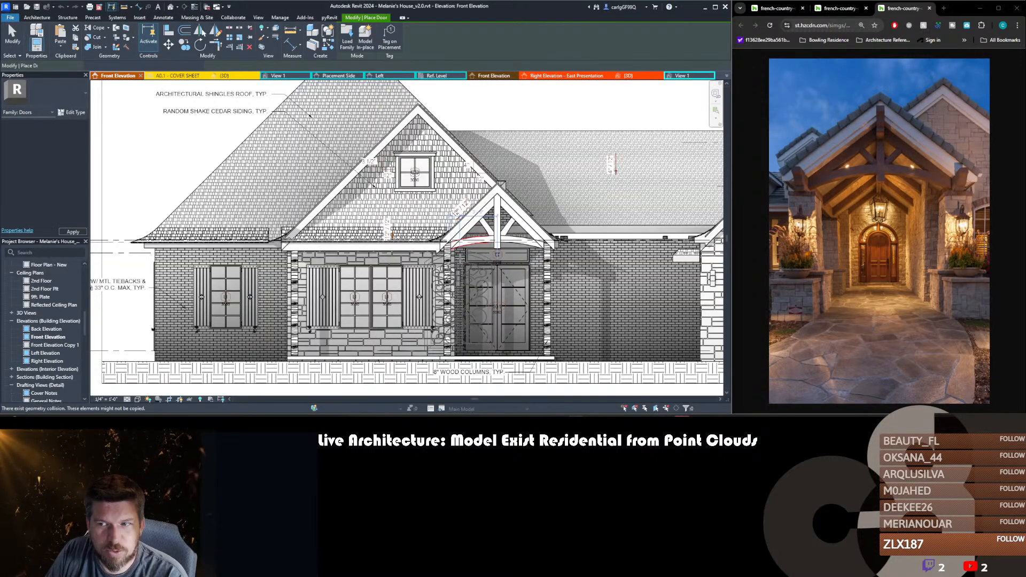
left_click(497, 295)
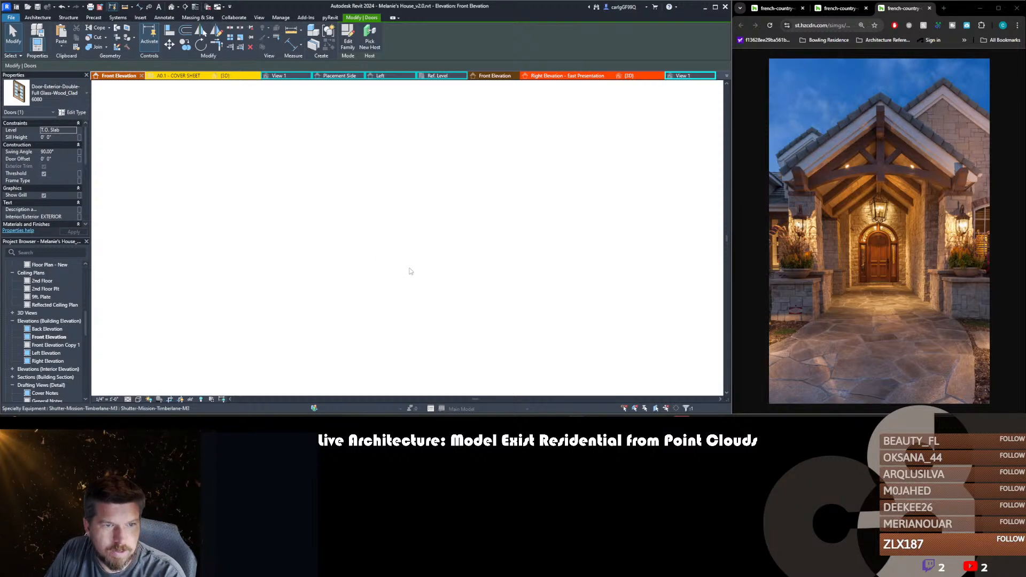
left_click(71, 101)
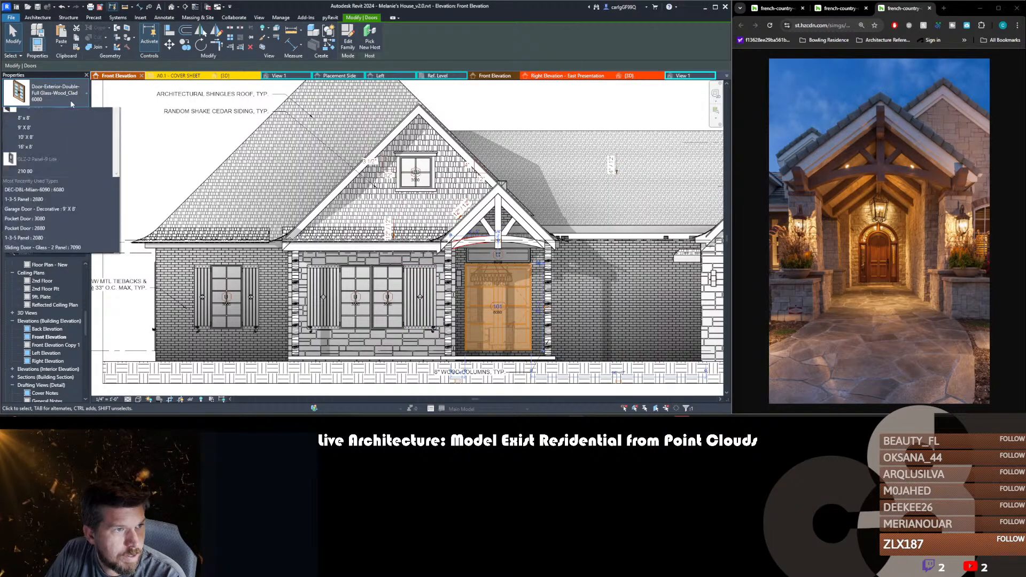
left_click(436, 225)
key("Escape")
- Delete the fixed 6016 transom window above the front double door
left_click(481, 260)
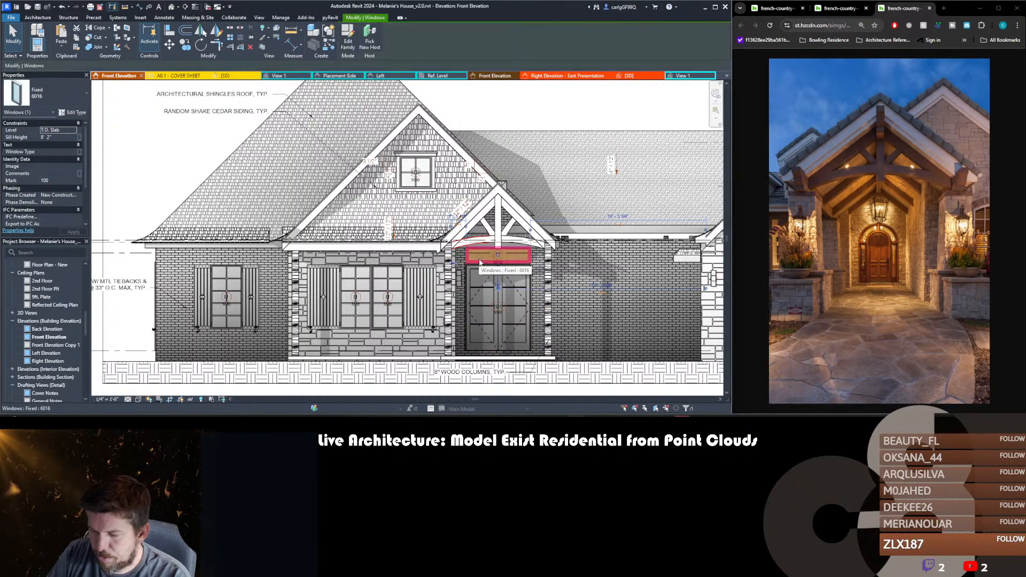
key("Delete")
- Change the front double door to the arched wrought-iron DEC-DBL-Milan door type, size 6080, and clear the selection
left_click(481, 291)
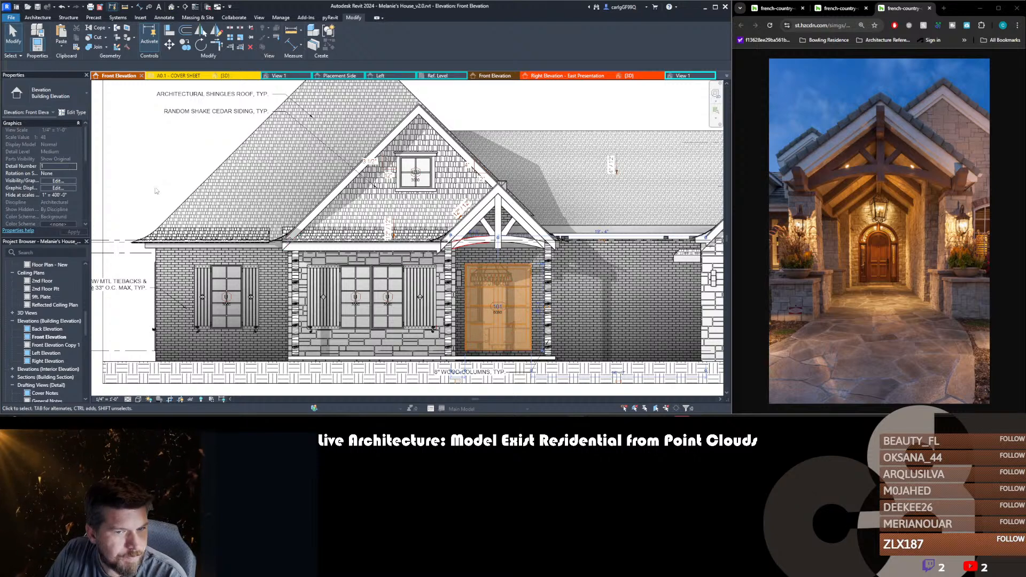
left_click(61, 101)
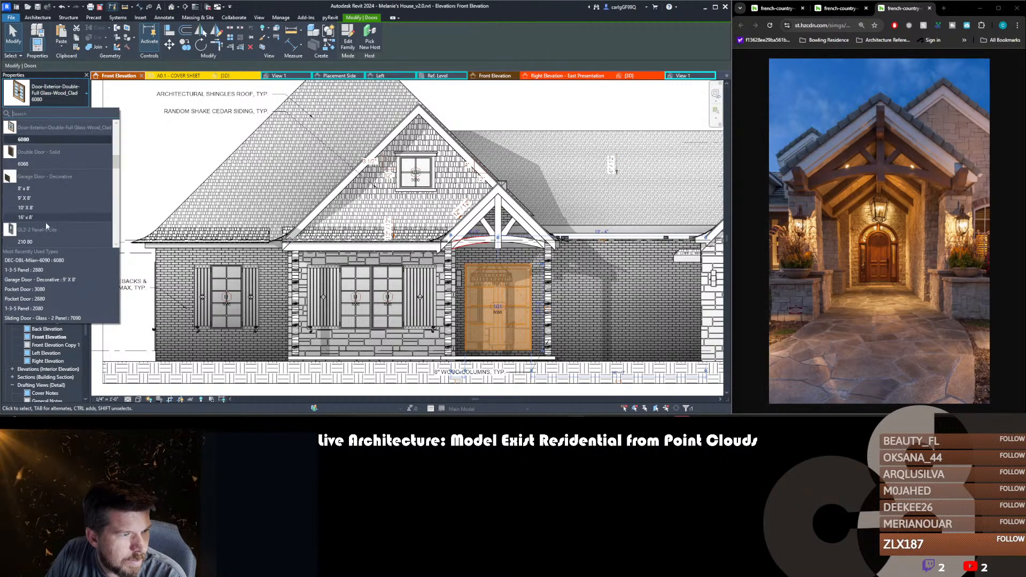
scroll(46, 223, "down", 5)
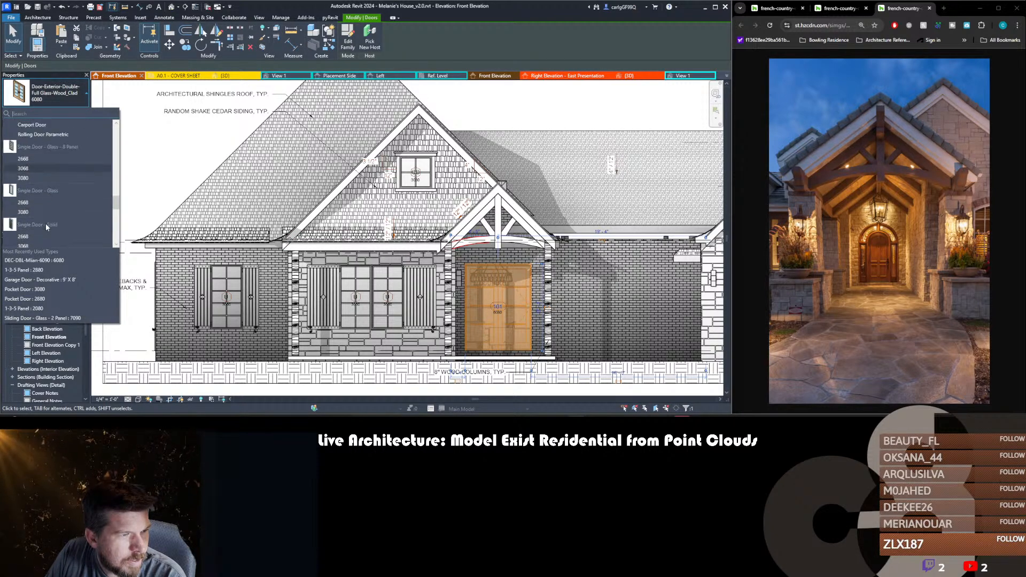
scroll(46, 224, "down", 10)
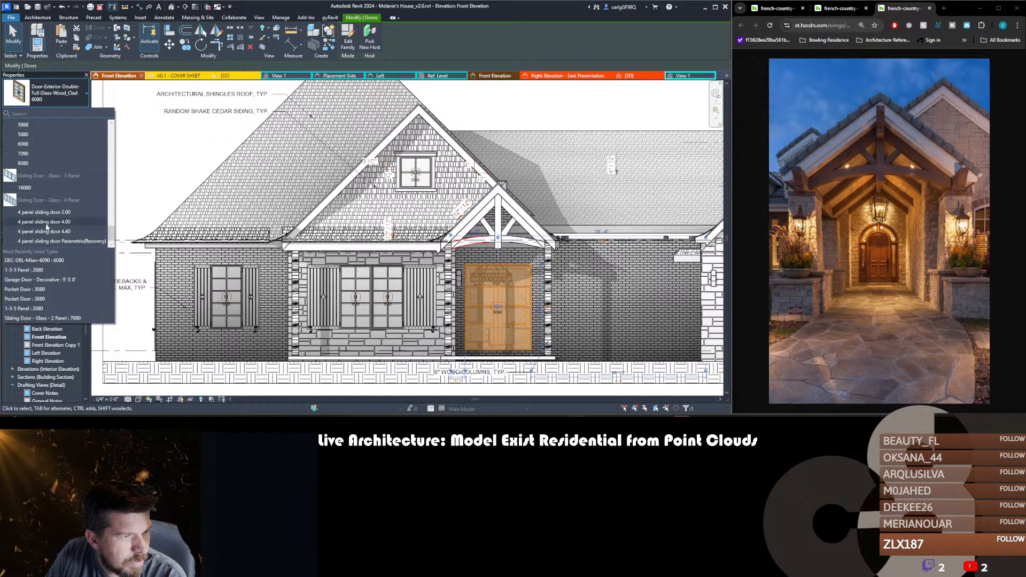
scroll(46, 223, "up", 15)
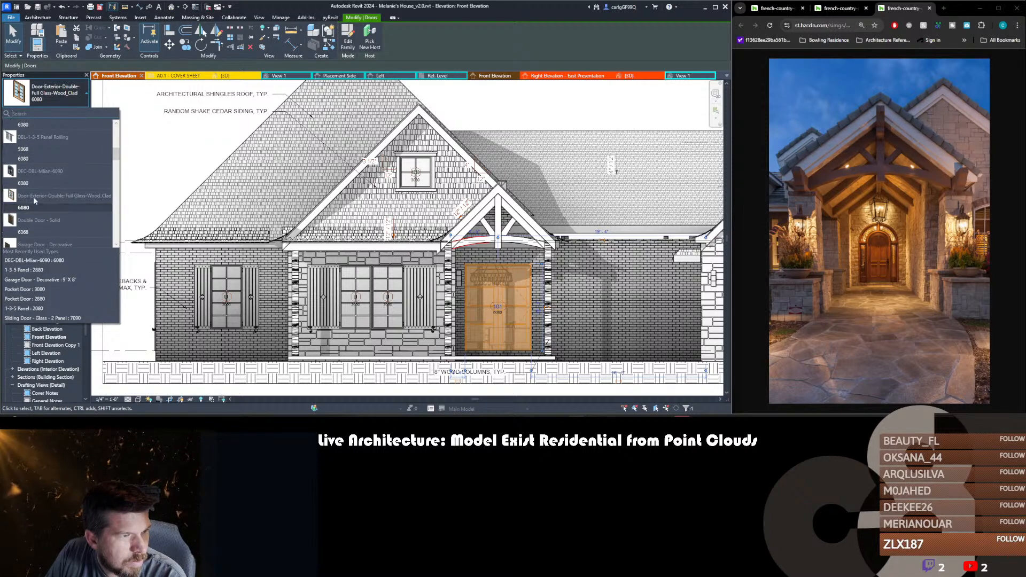
left_click(34, 203)
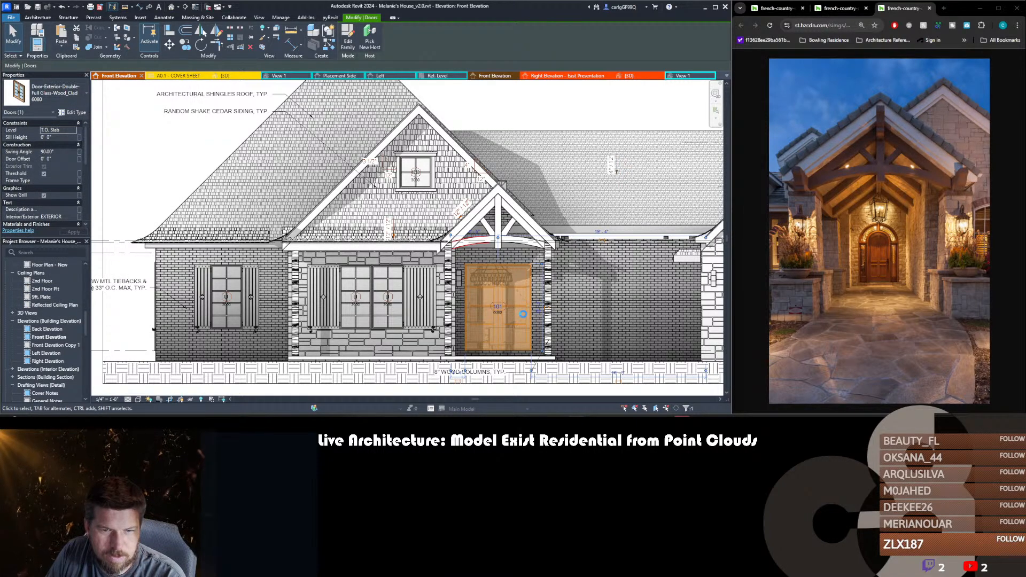
key("Escape")
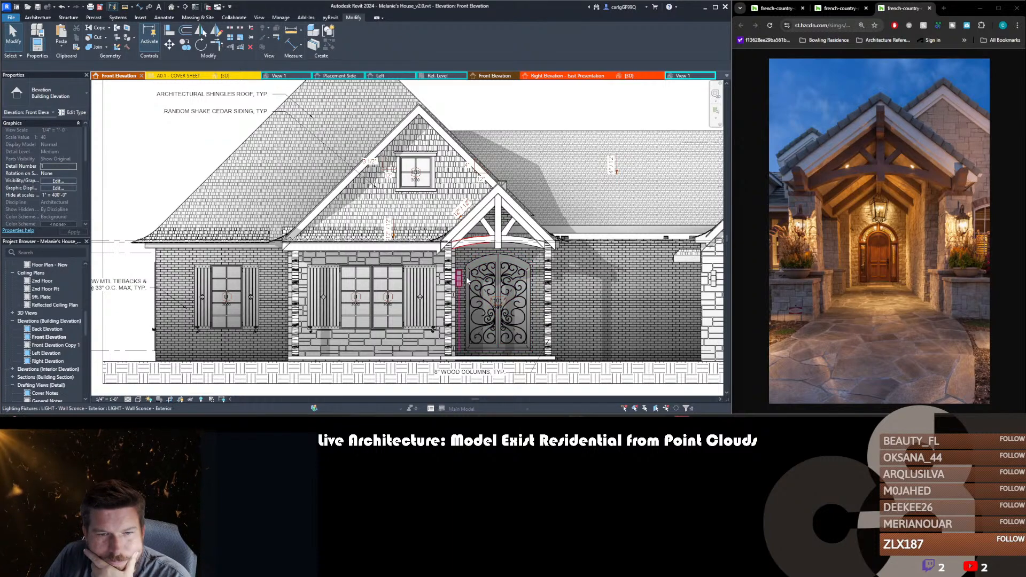
left_click(512, 284)
key("Escape")
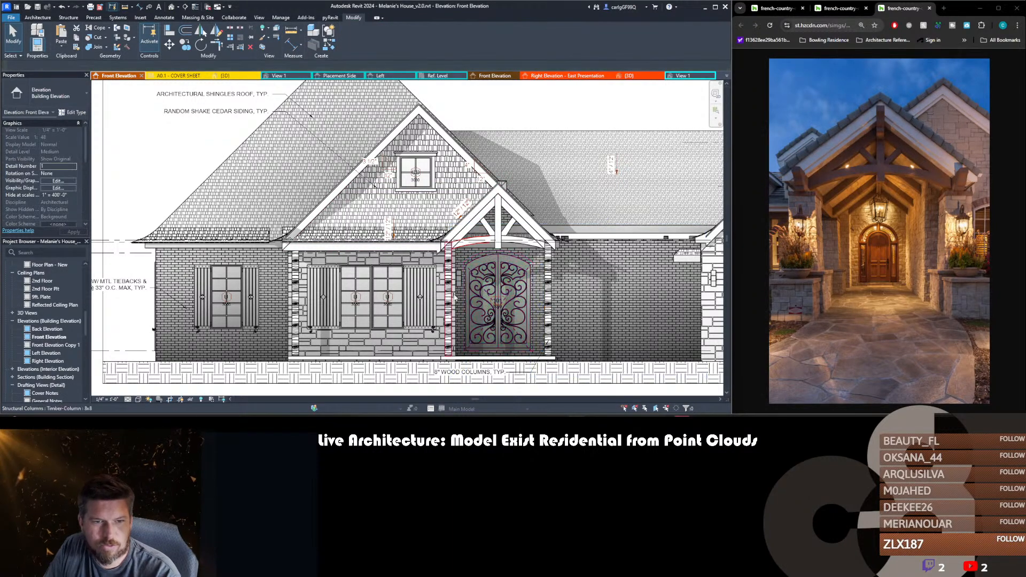
- Examine the front elevation around the entry, checking the arched door against the porch truss, upper gable and neighbouring windows
scroll(502, 299, "down", 4)
scroll(423, 225, "up", 6)
scroll(421, 221, "down", 4)
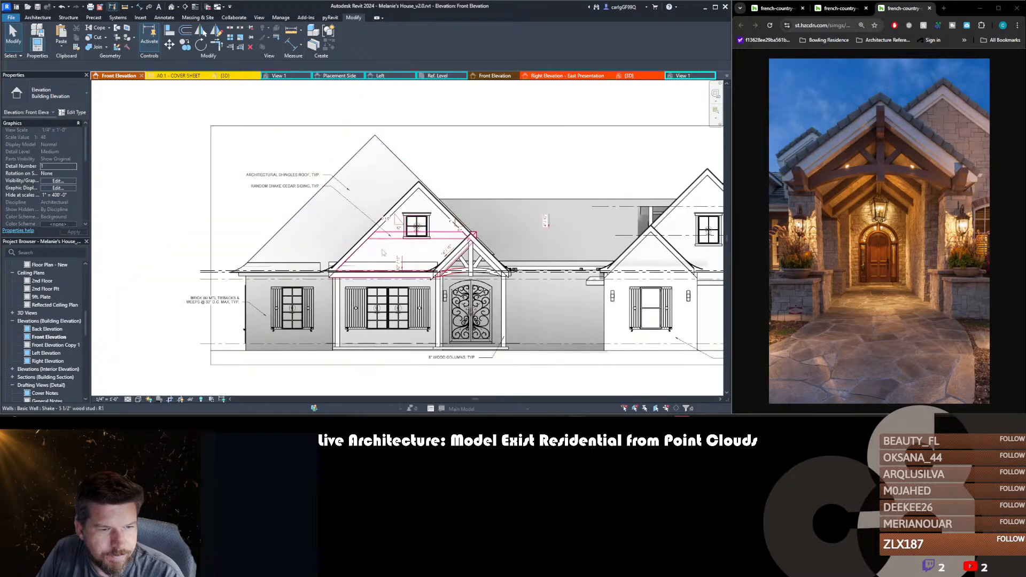
scroll(461, 265, "up", 5)
scroll(467, 263, "down", 2)
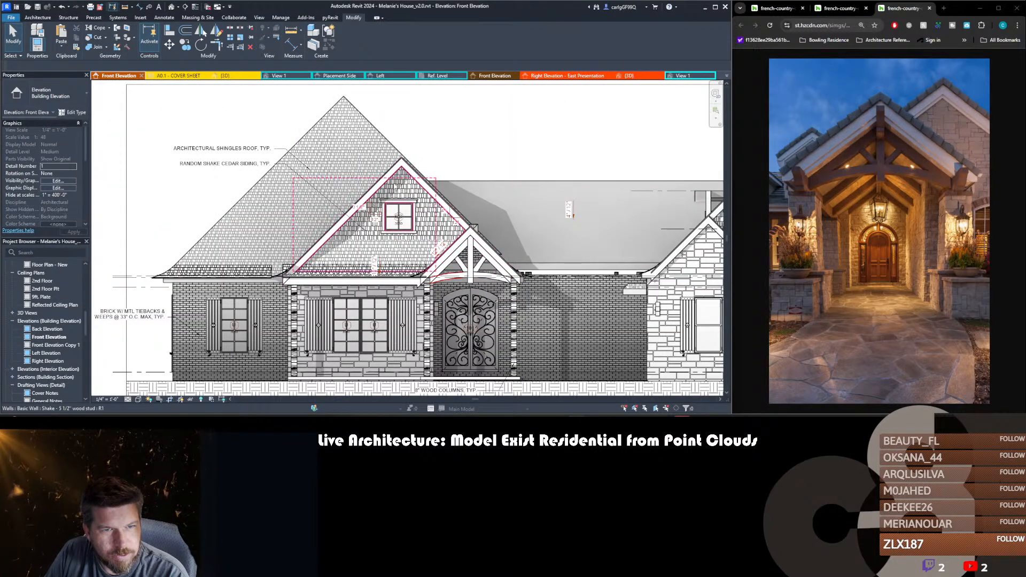
middle_click_drag(398, 176, 431, 173)
scroll(395, 199, "up", 4)
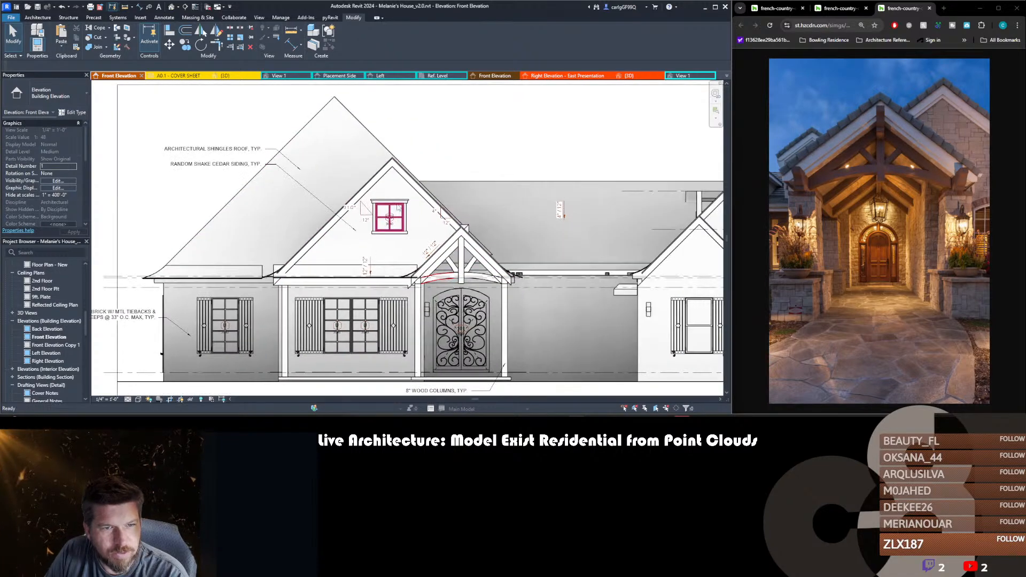
scroll(393, 199, "down", 5)
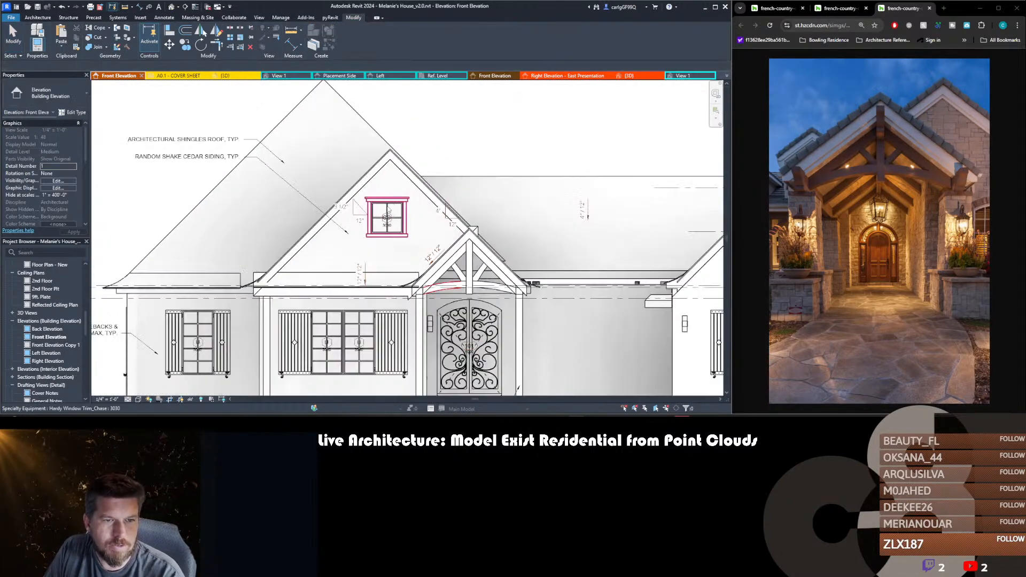
middle_click_drag(458, 296, 371, 290)
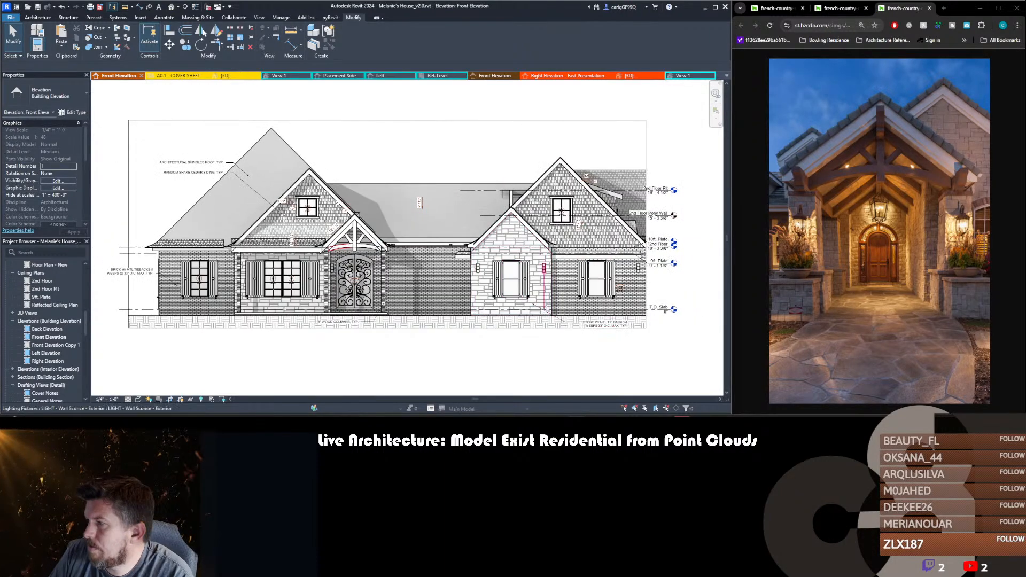
scroll(353, 283, "up", 5)
scroll(350, 287, "down", 5)
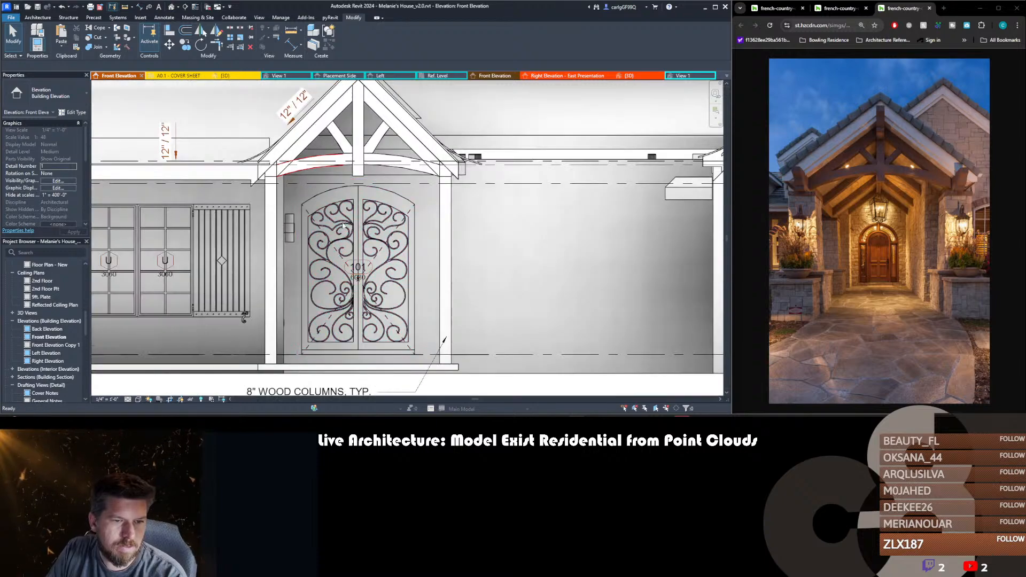
middle_click_drag(381, 277, 388, 280)
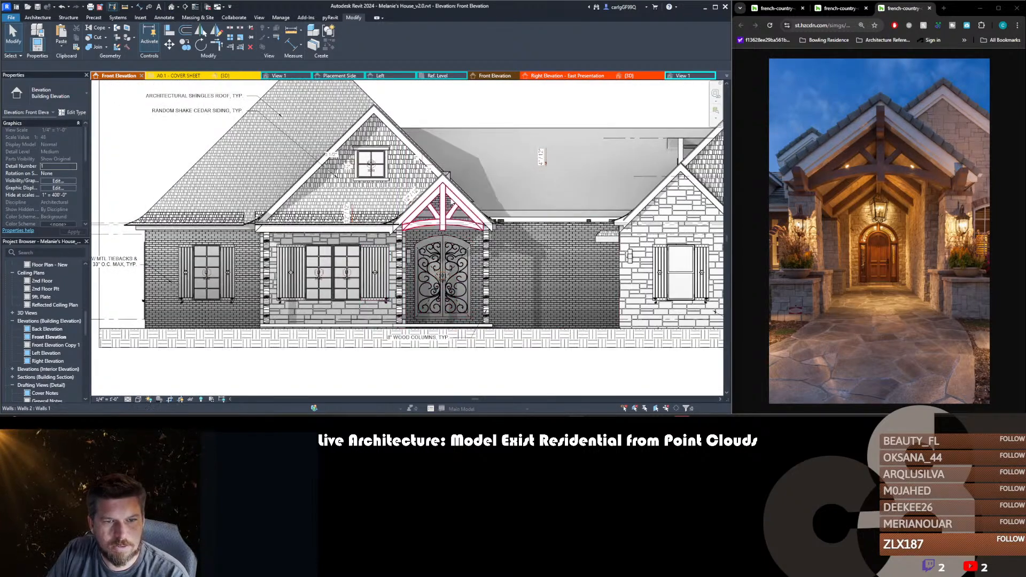
- Inspect the entry porch, front gable roof and eave fascia from several angles in the 3D view
key("ctrl+Tab")
scroll(441, 205, "down", 1)
middle_click_drag(440, 204, 464, 288, "shift")
scroll(381, 197, "up", 4)
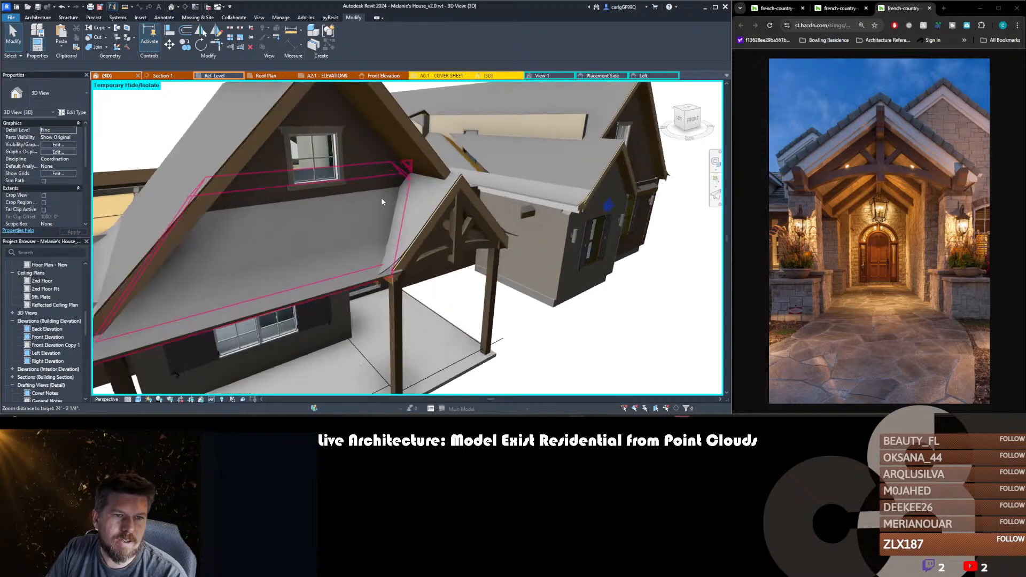
scroll(395, 193, "down", 1)
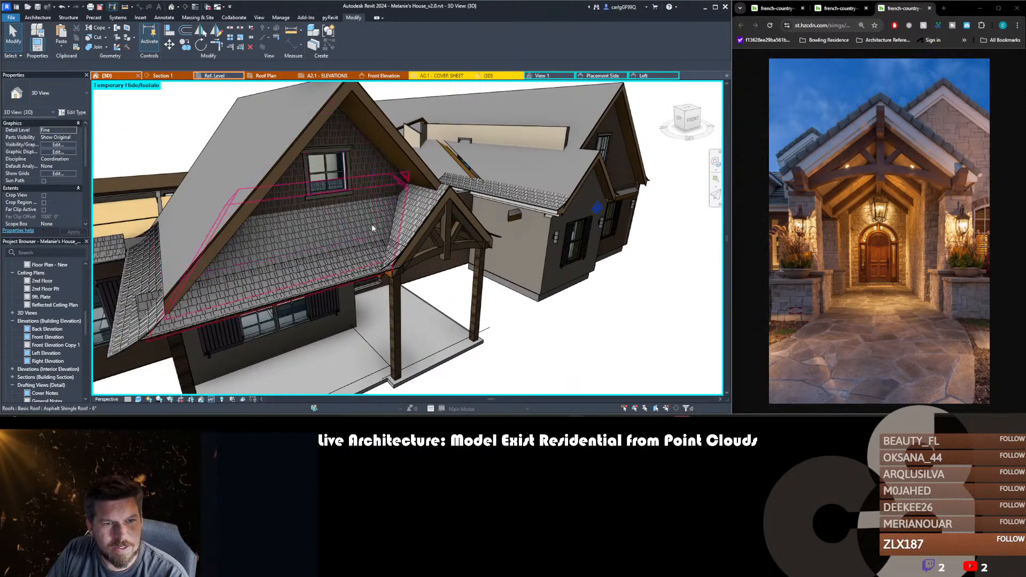
scroll(380, 200, "down", 3)
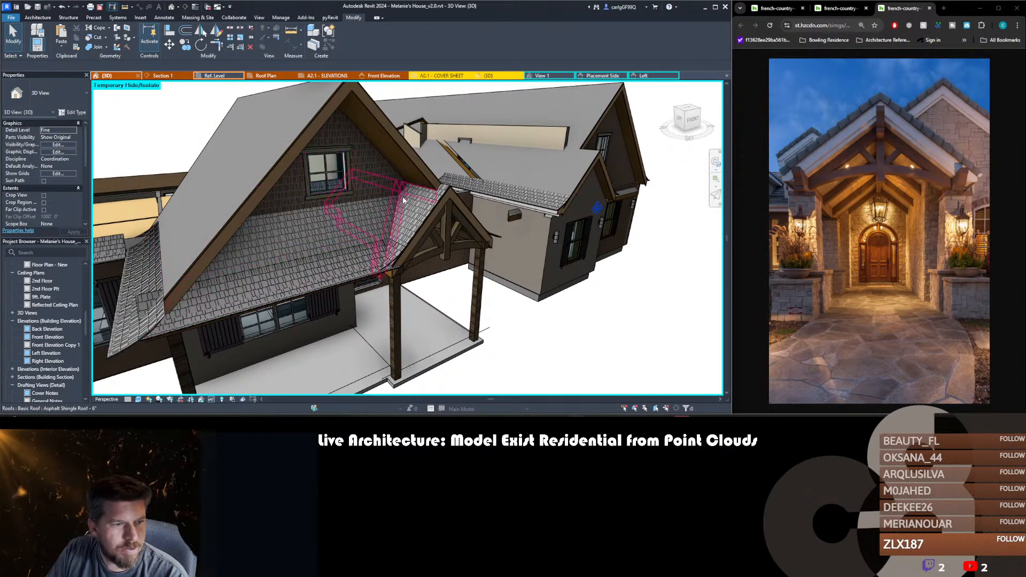
scroll(255, 236, "up", 5)
left_click(255, 236)
scroll(255, 237, "up", 3)
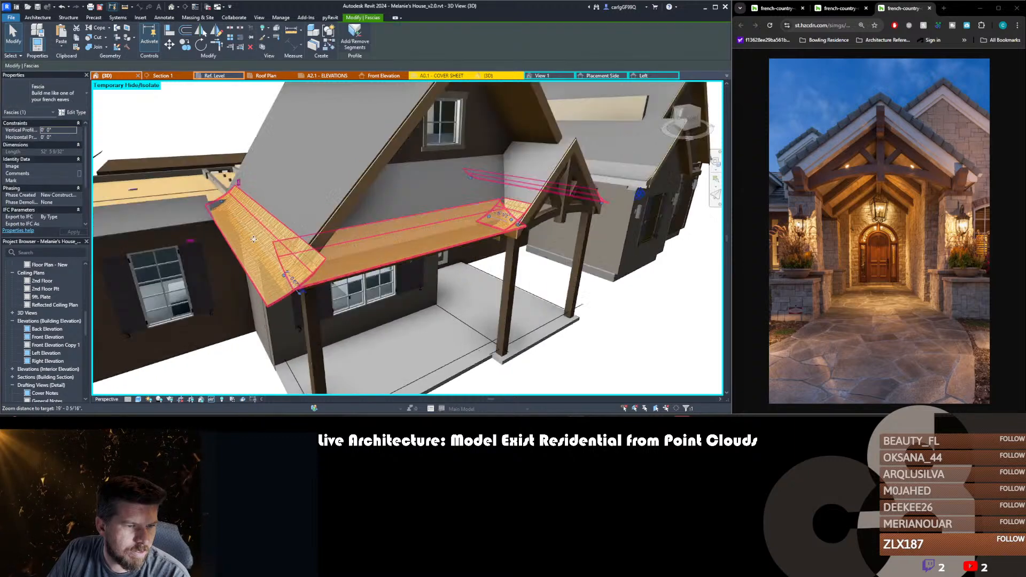
middle_click_drag(255, 236, 316, 248, "shift")
scroll(316, 248, "down", 2)
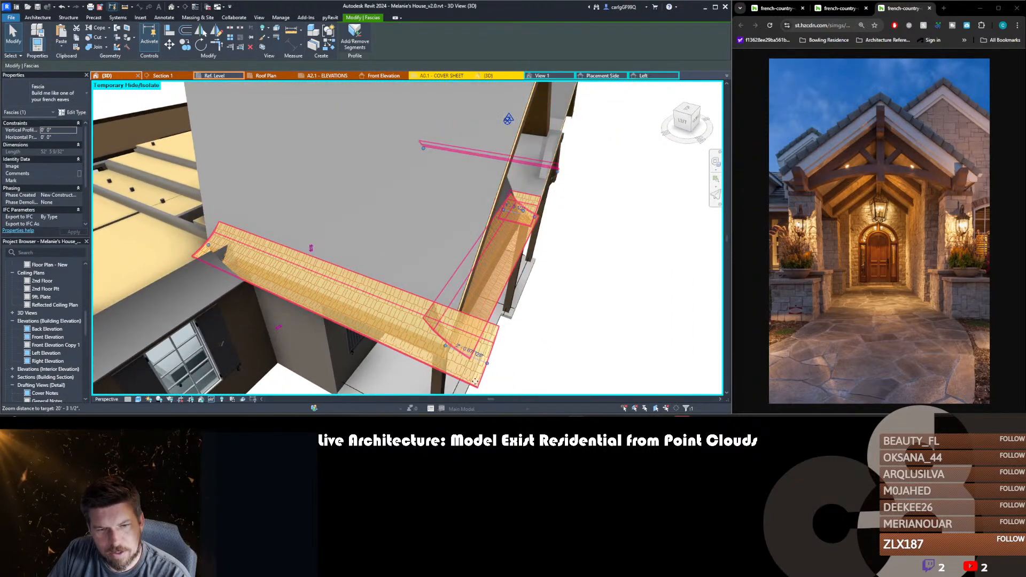
left_click_drag(445, 344, 440, 343)
key("Escape")
scroll(431, 260, "down", 3)
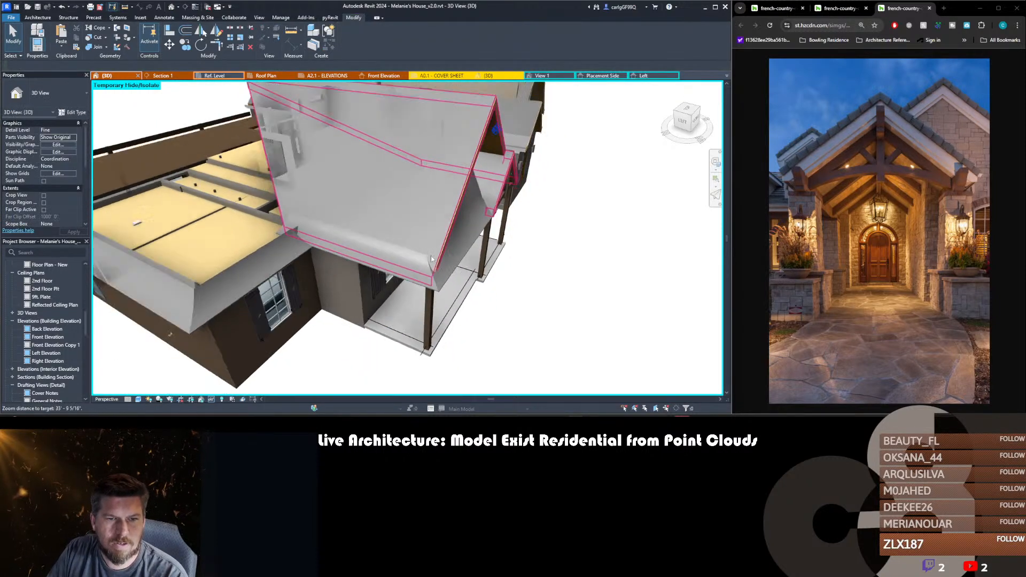
scroll(437, 222, "down", 1)
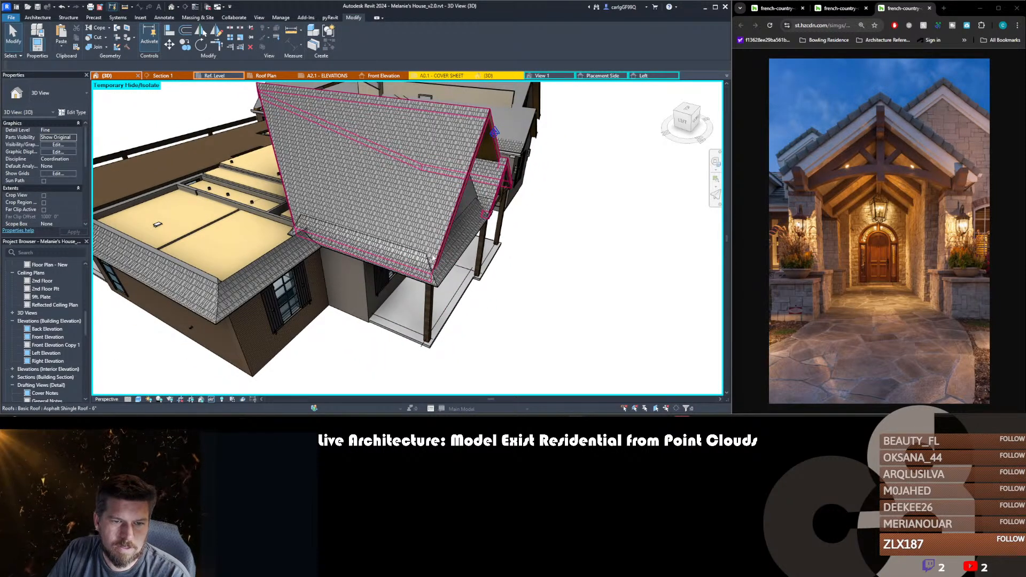
middle_click_drag(422, 199, 426, 245, "shift")
scroll(427, 246, "up", 5)
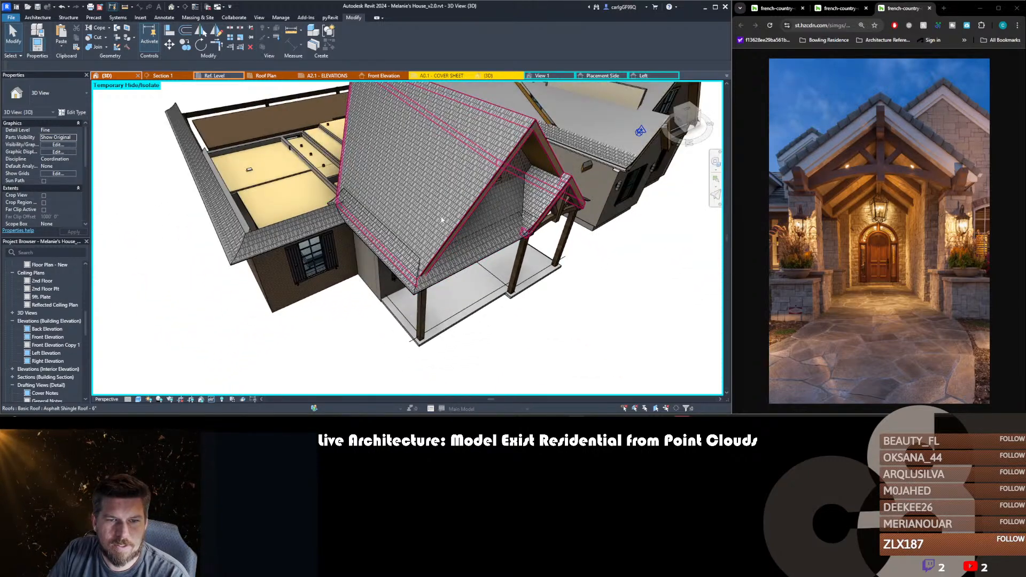
scroll(427, 243, "down", 3)
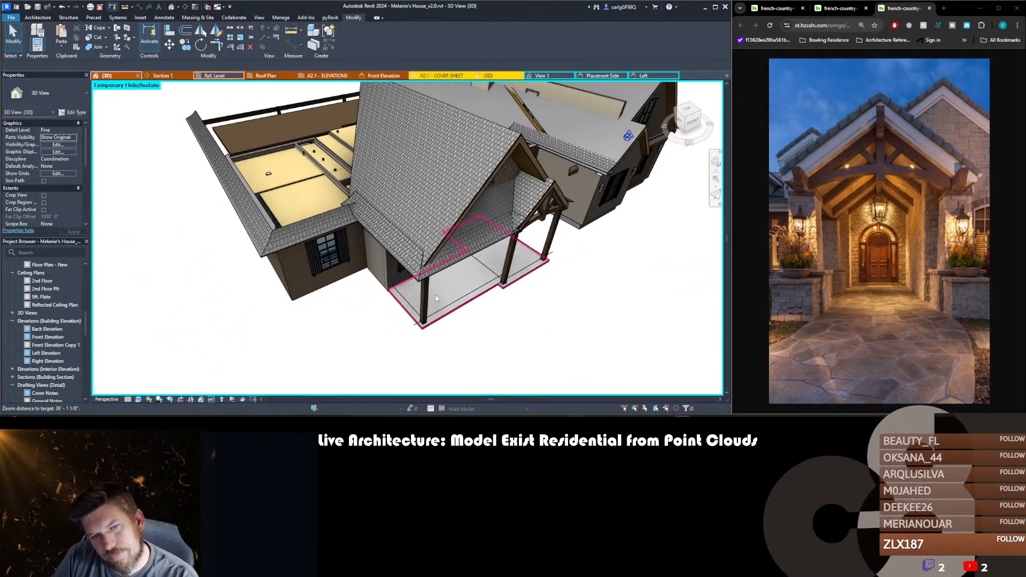
scroll(413, 242, "down", 3)
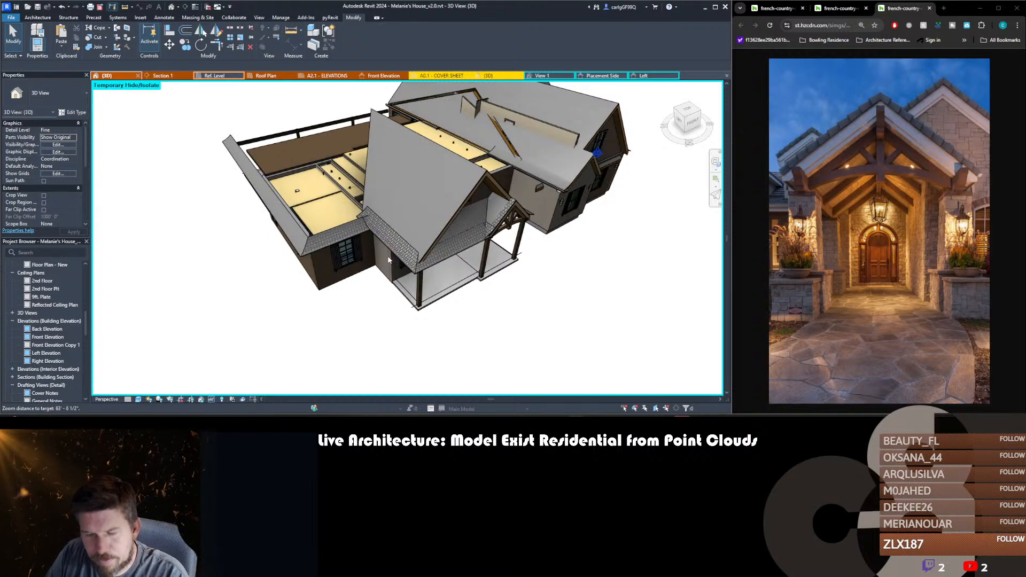
- Reset the temporary hide/isolate in the 3D view and view the large front gable and porch head-on
key("h")
key("r")
middle_click_drag(504, 293, 451, 238, "shift")
scroll(507, 250, "up", 4)
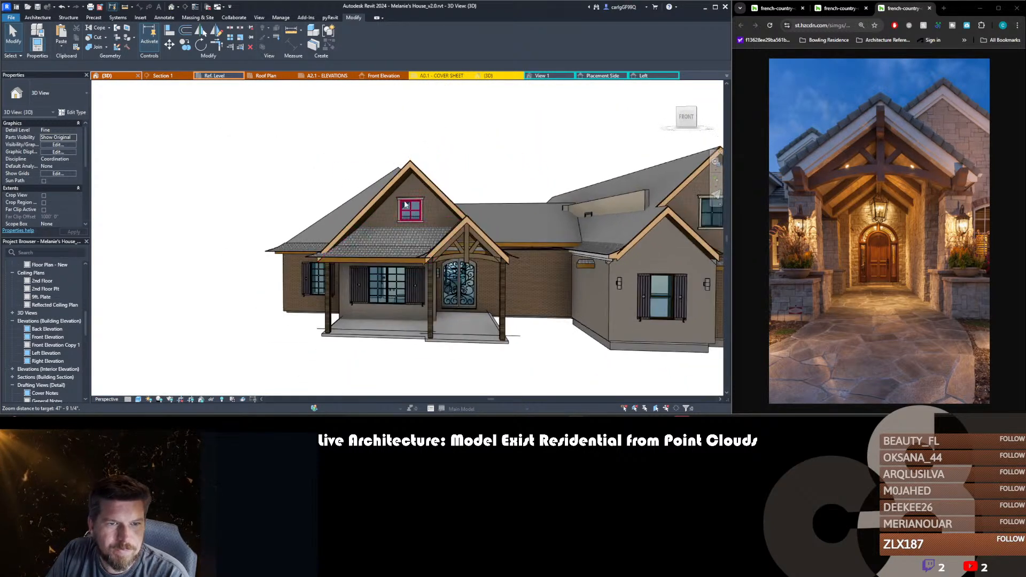
scroll(435, 235, "up", 3)
scroll(418, 163, "up", 3)
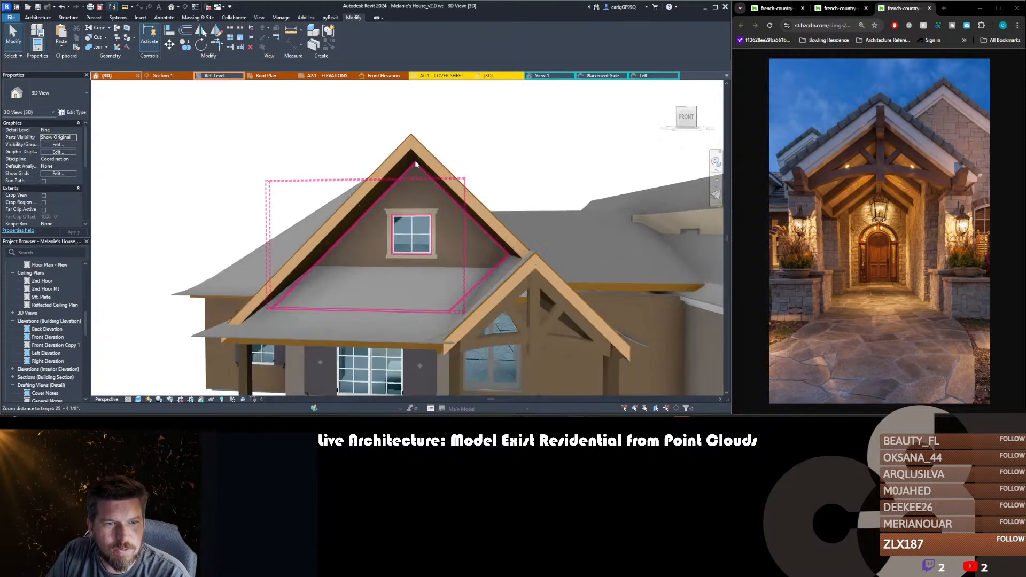
middle_click_drag(501, 245, 494, 235)
scroll(422, 184, "down", 2)
- Copy the porch's timber truss in the front elevation from its apex to the underside of the larger gable's peak
left_click(382, 76)
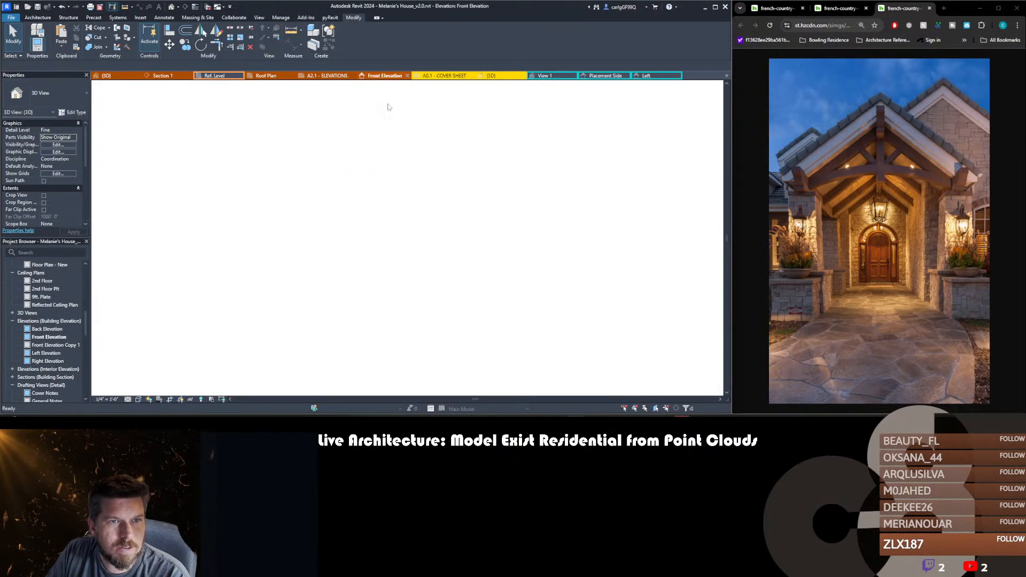
left_click(441, 181)
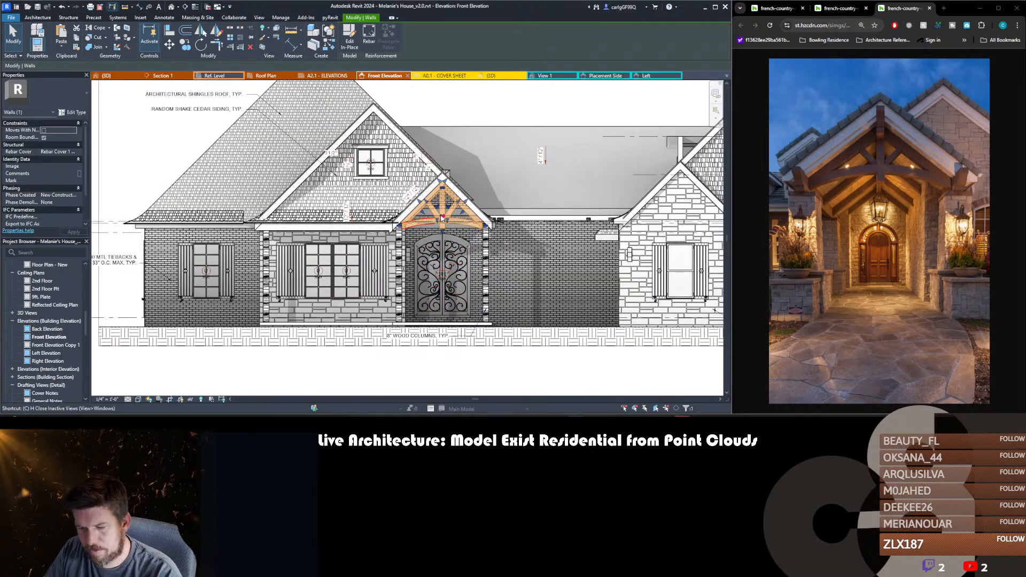
key("c")
key("o")
scroll(441, 182, "up", 3)
left_click(440, 181)
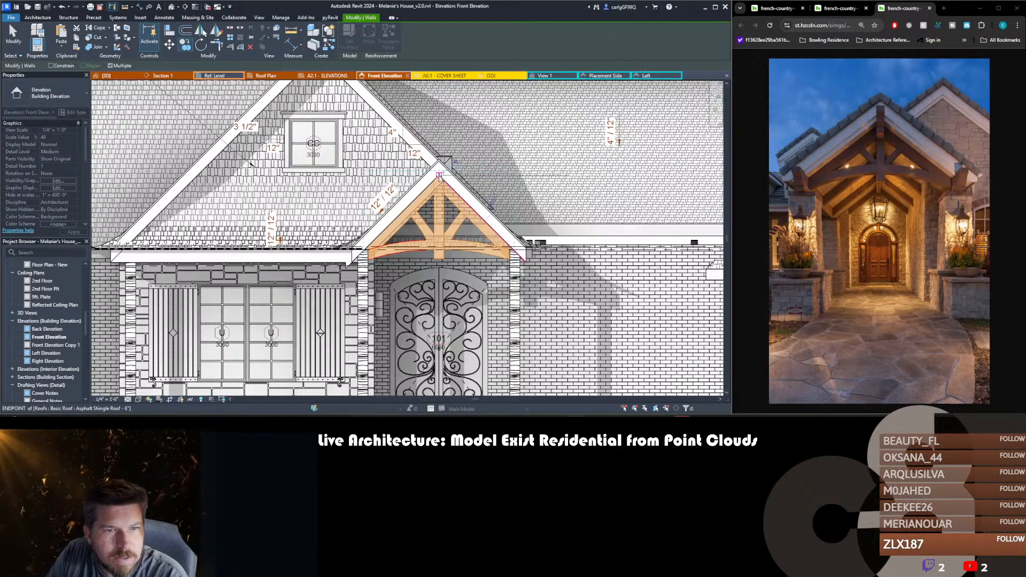
middle_click_drag(337, 139, 368, 224)
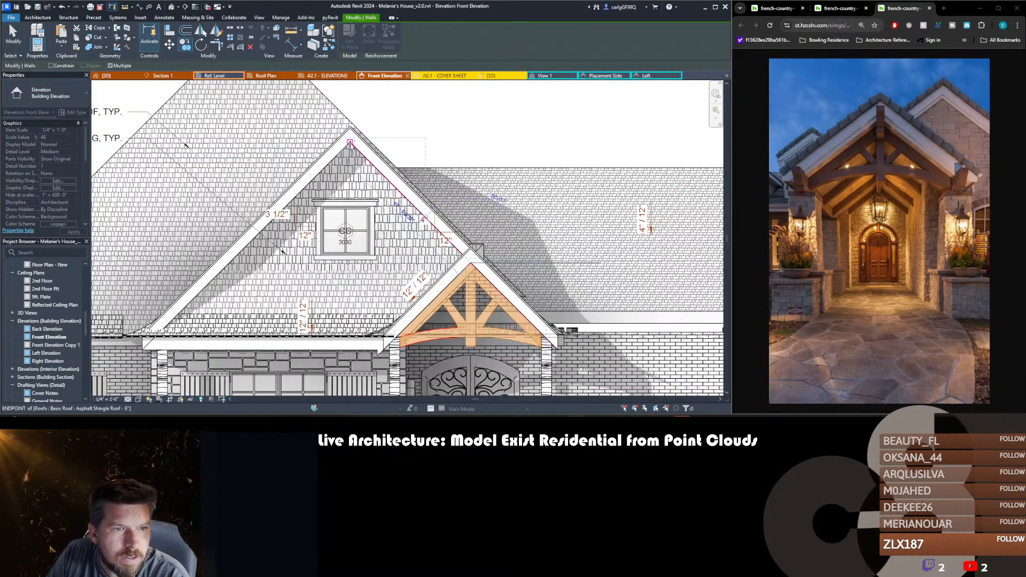
left_click(350, 144)
- Edit the copied gable truss in place and delete its pair of sloping rafter members
double_click(351, 172)
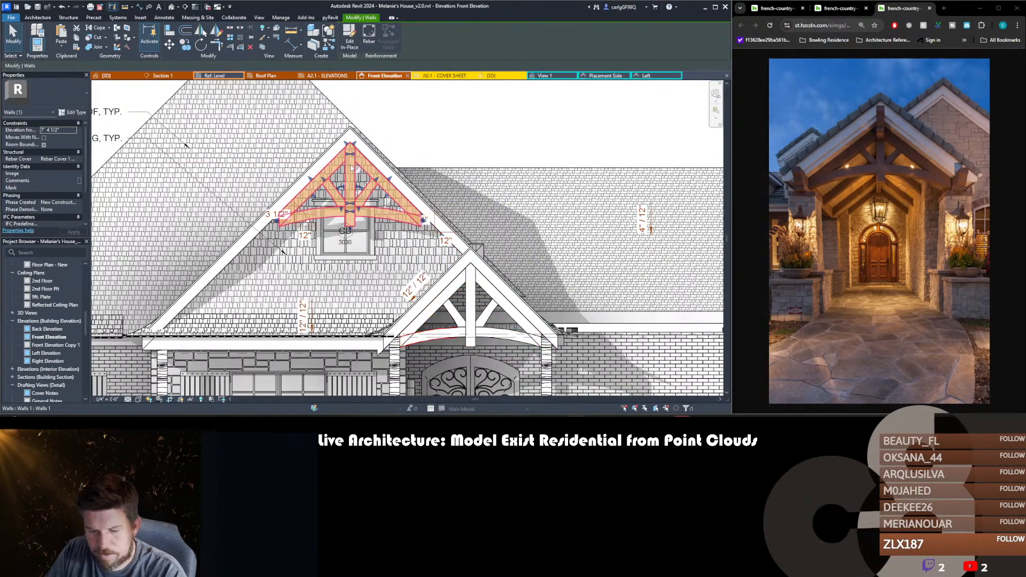
key("Escape")
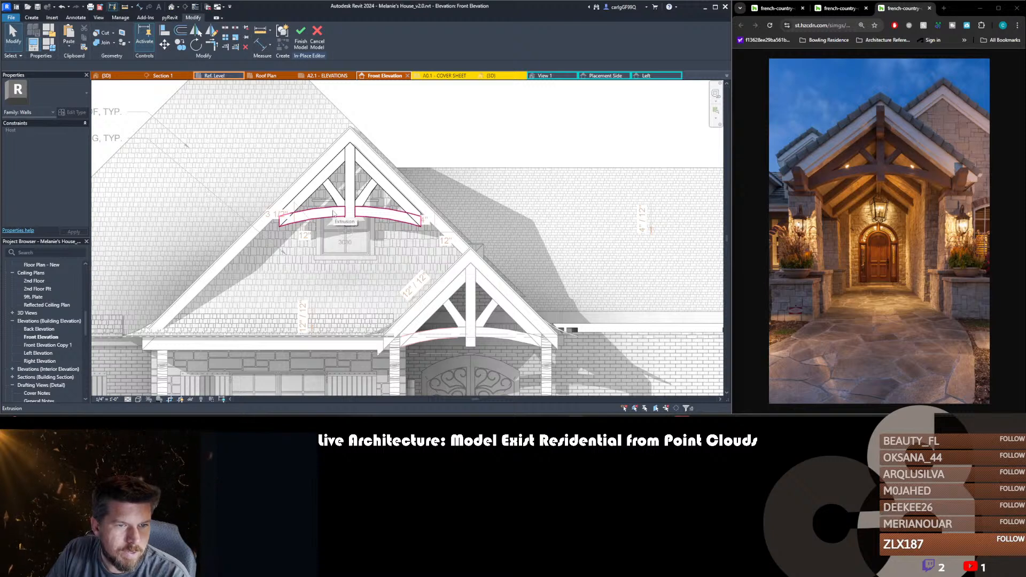
left_click(335, 167)
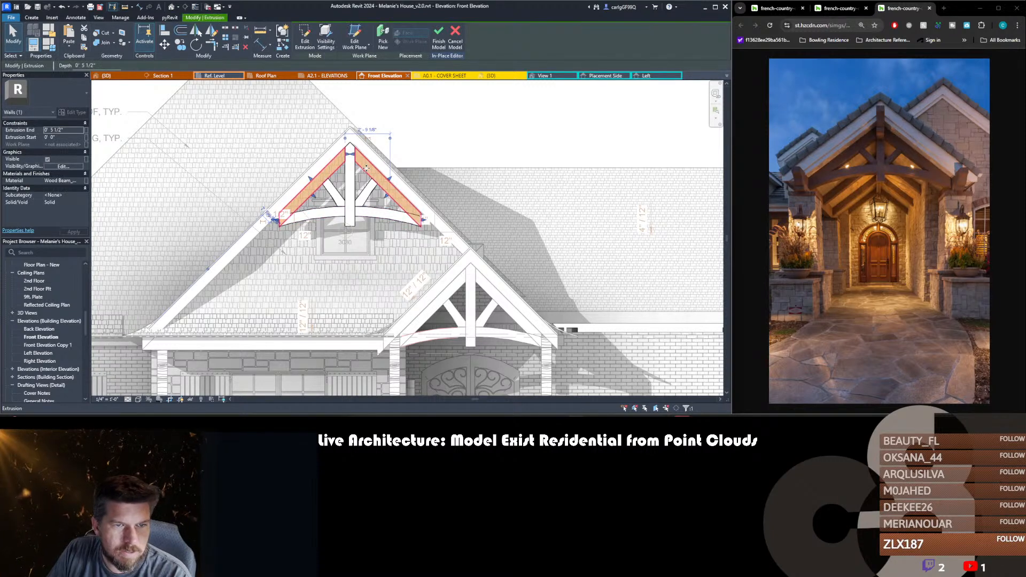
key("Delete")
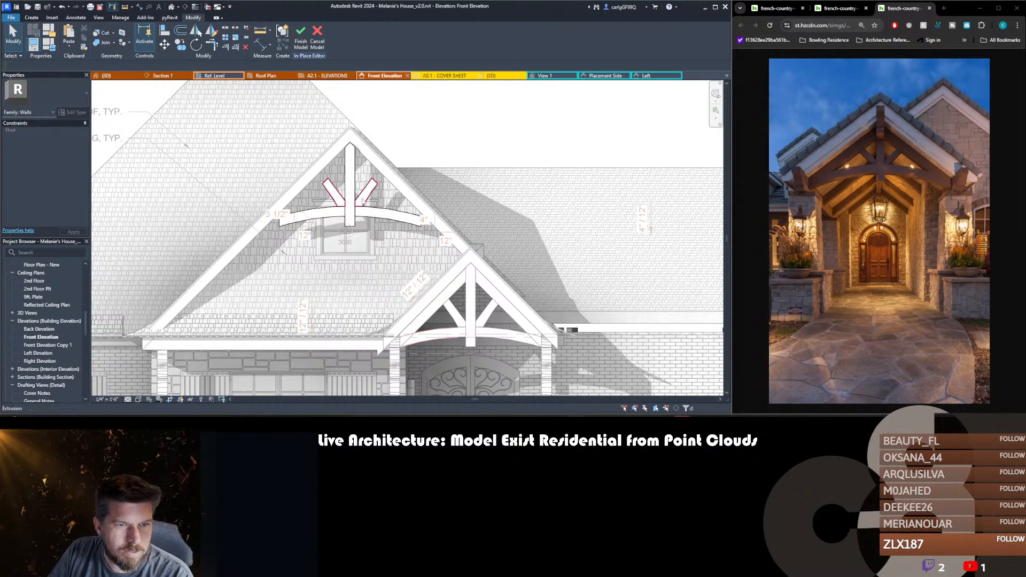
- Move the gable truss's two diagonal braces and arched collar beam slightly upward together
left_click(360, 212)
left_click(368, 193, "ctrl")
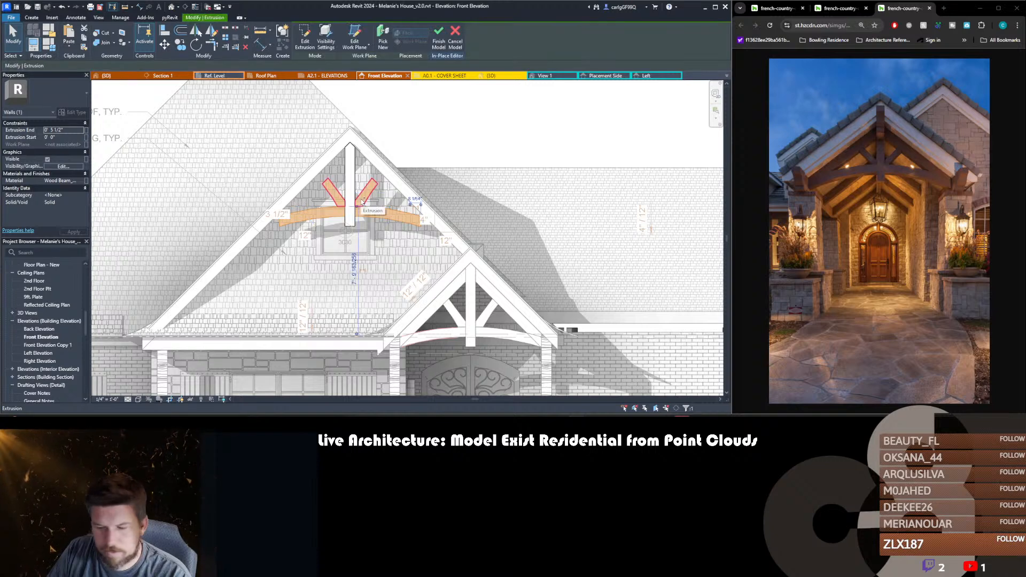
key("m")
key("v")
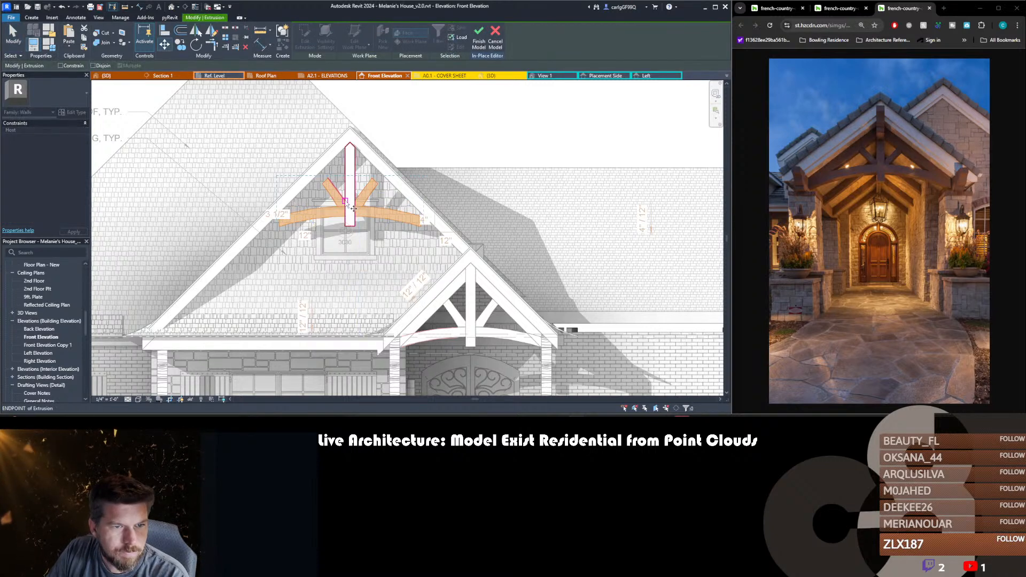
left_click(328, 178)
left_click(328, 167)
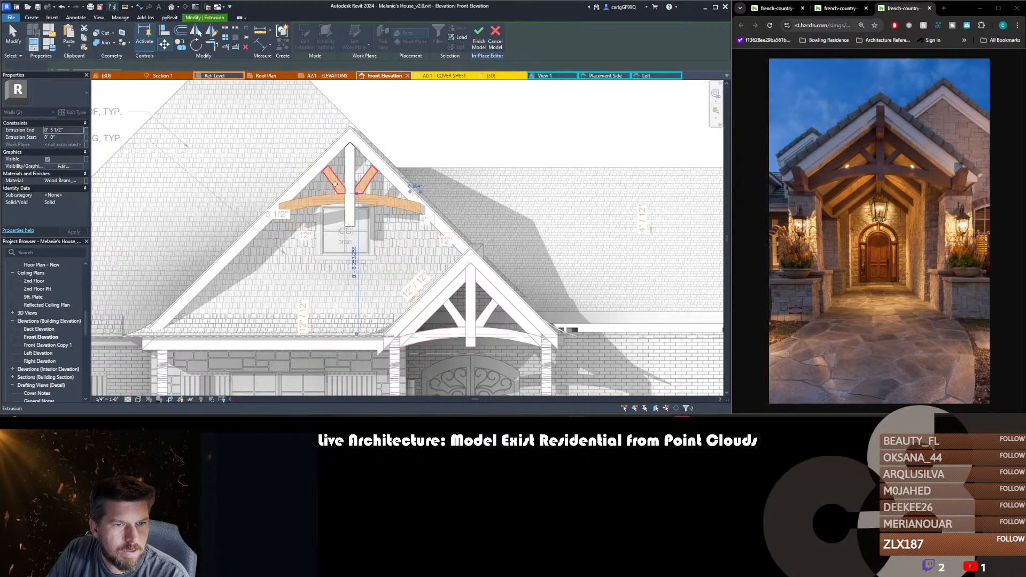
key("Escape")
scroll(340, 174, "up", 3)
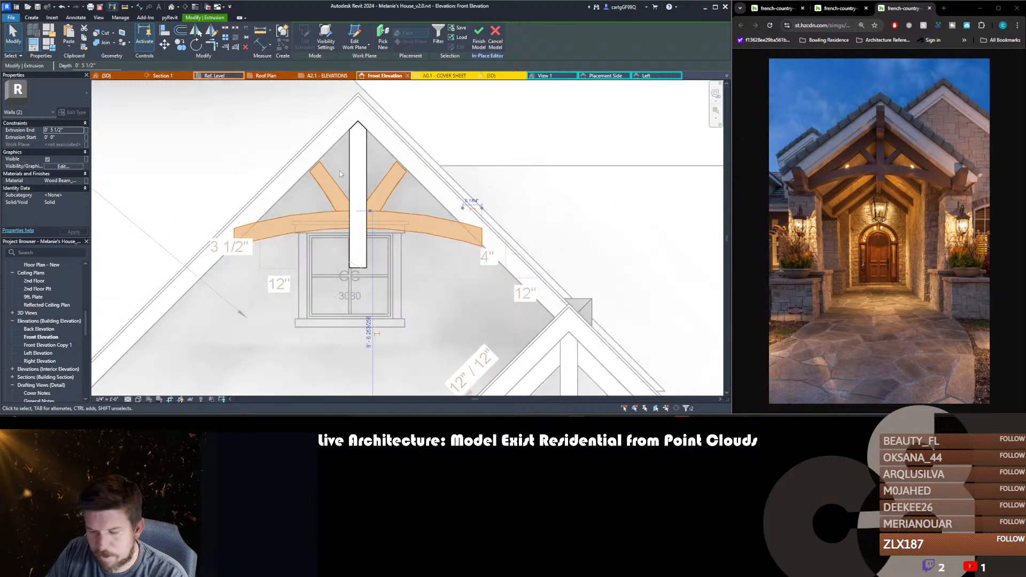
- Open the gable truss's central king post extrusion for sketch editing and inspect its vertical side line
double_click(354, 158)
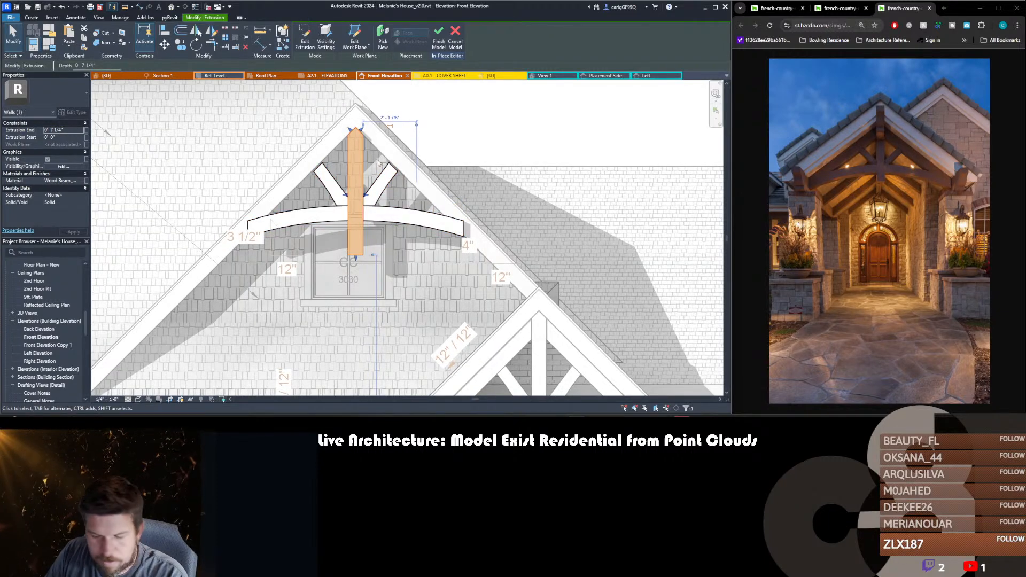
left_click(348, 158)
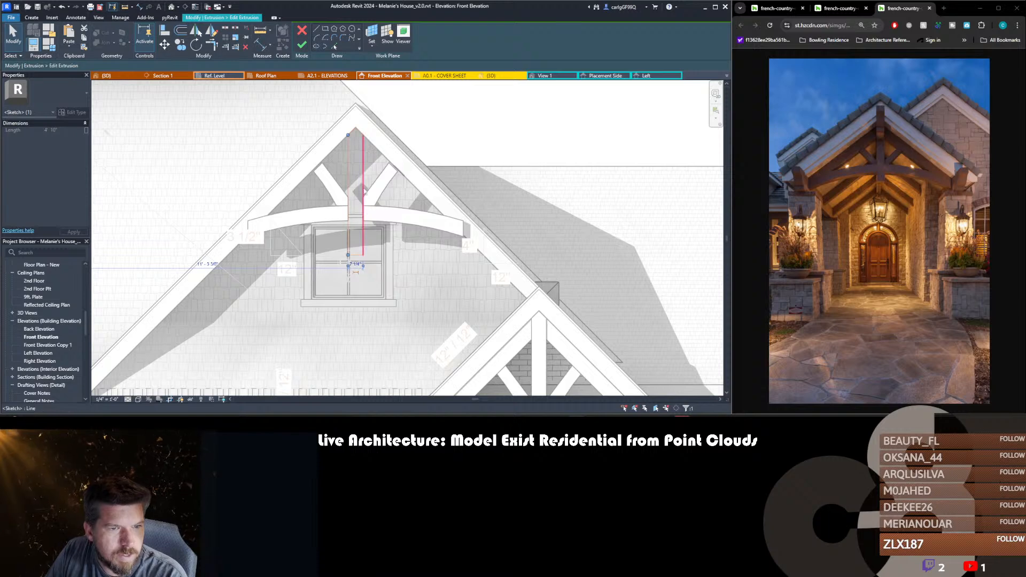
key("Escape")
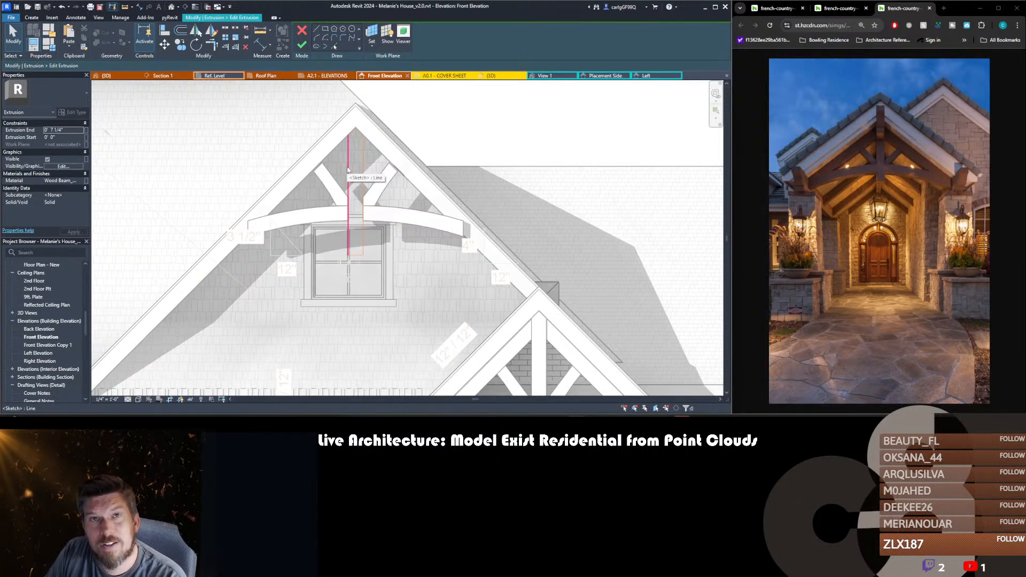
- Launch the Steel-Link.com Suite calculator and compute half of 3.5 inches and half of 7.25 inches
key("super")
type("read")
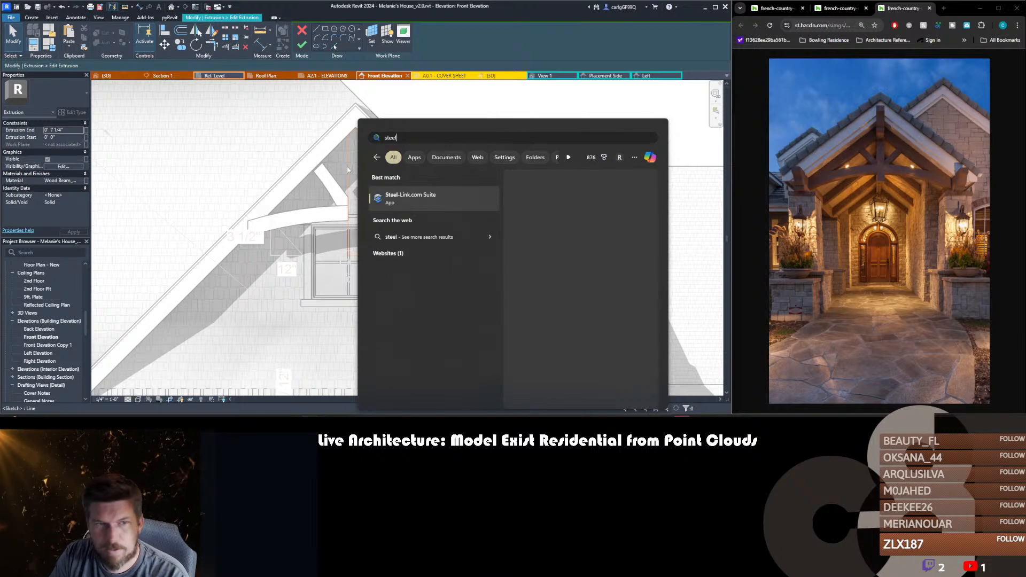
key("Return")
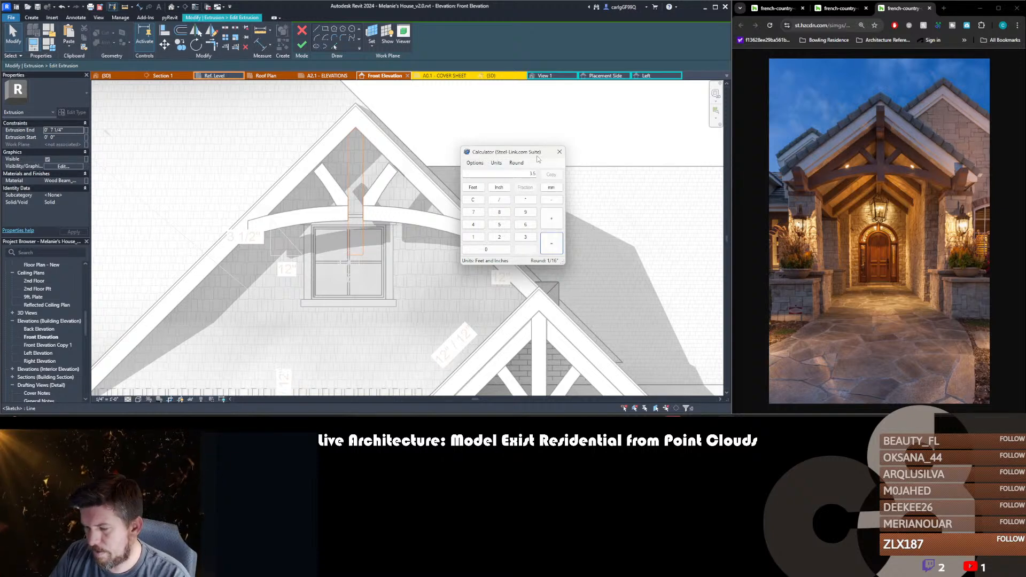
type("2")
key("Return")
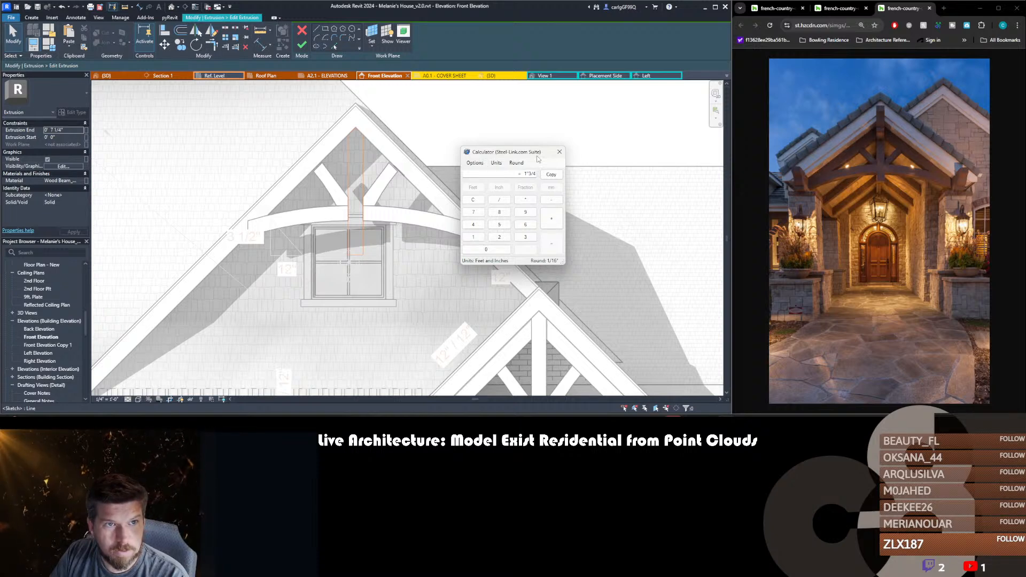
type("7.25")
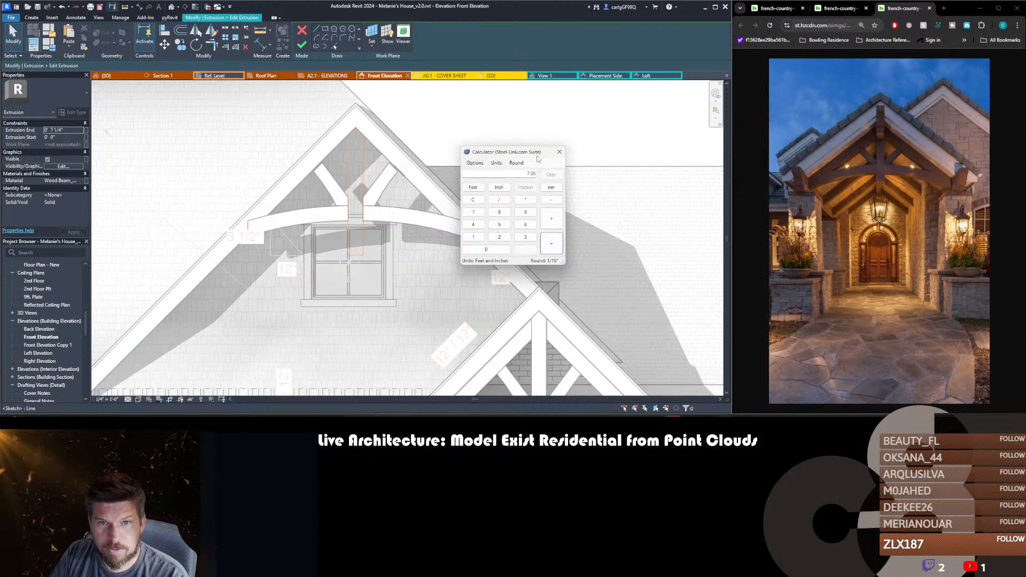
type("/2")
key("Return")
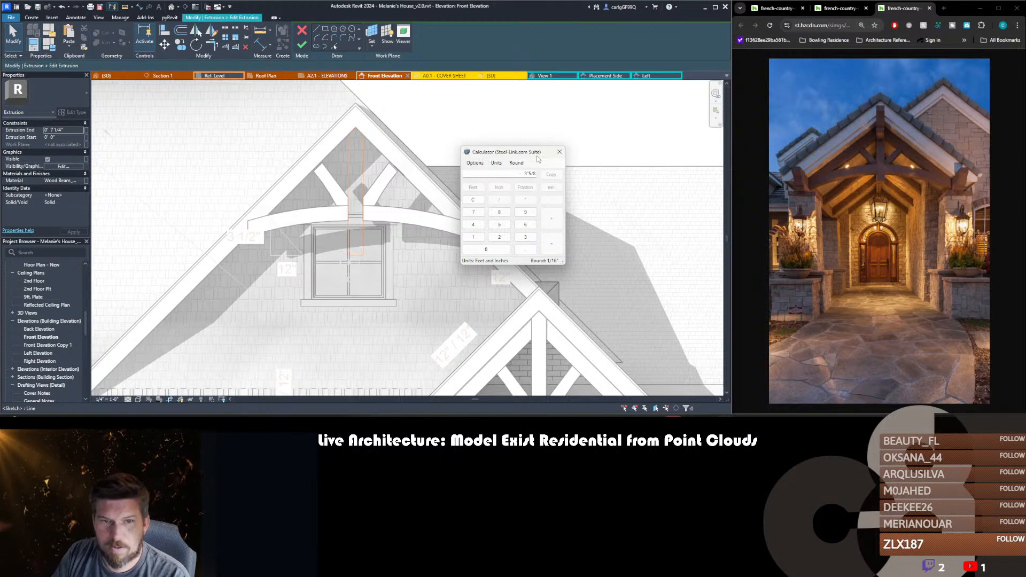
type("3.5")
key("BackSpace")
key("BackSpace")
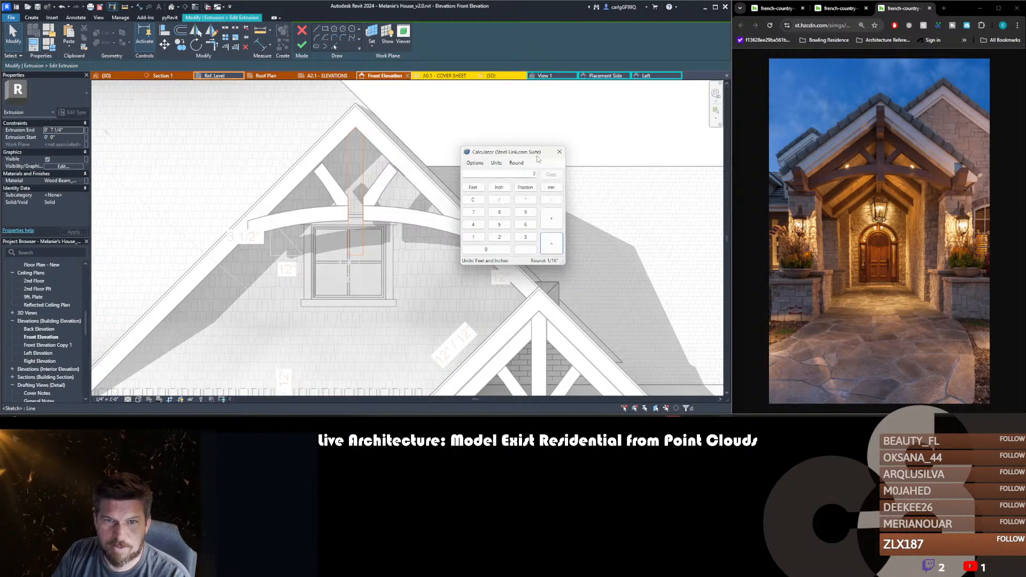
key("Return")
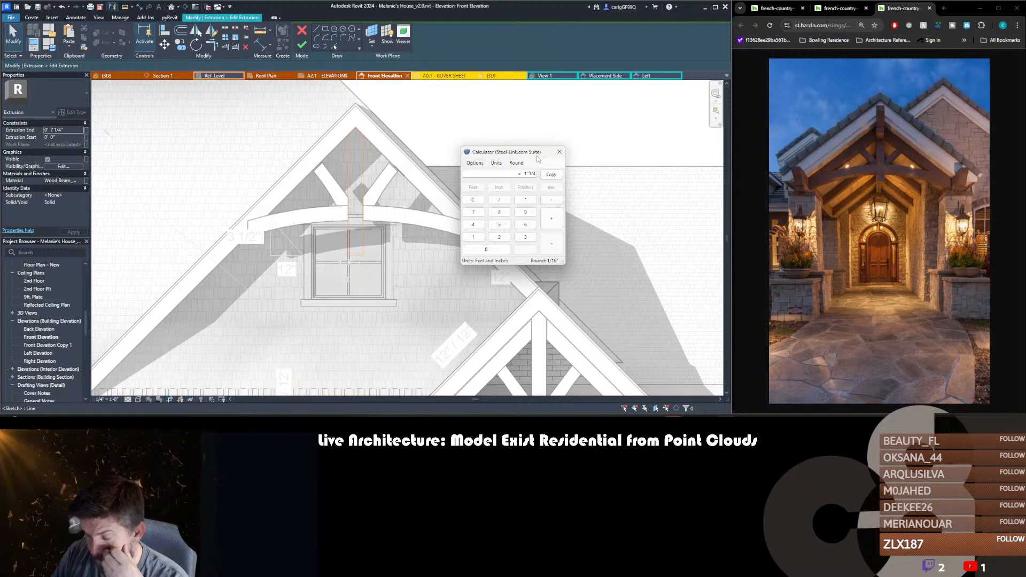
- Toggle the calculator's compact mode on and off, and show its calculation tape
left_click(475, 162)
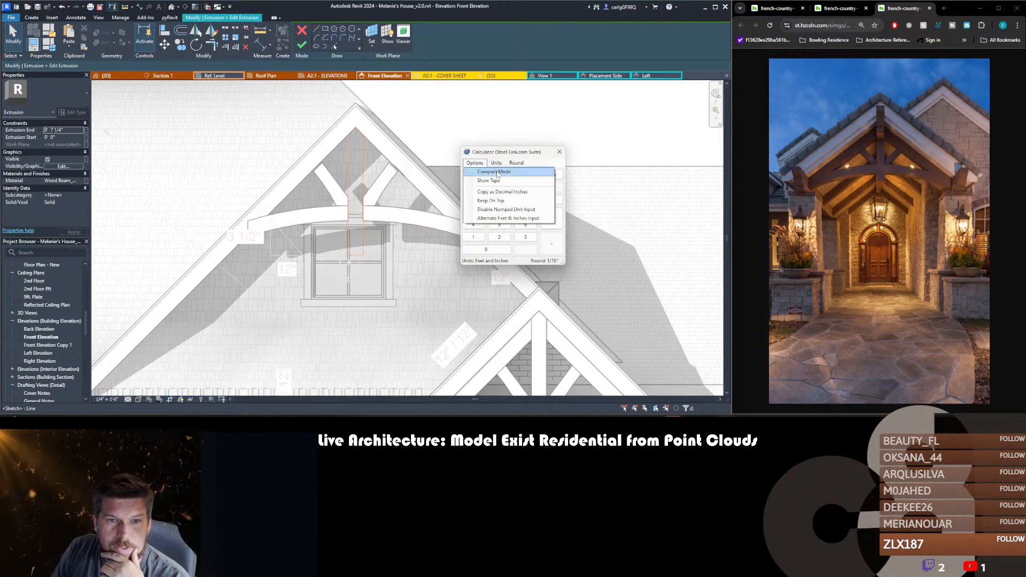
left_click(488, 170)
left_click(476, 163)
left_click(484, 172)
left_click(476, 163)
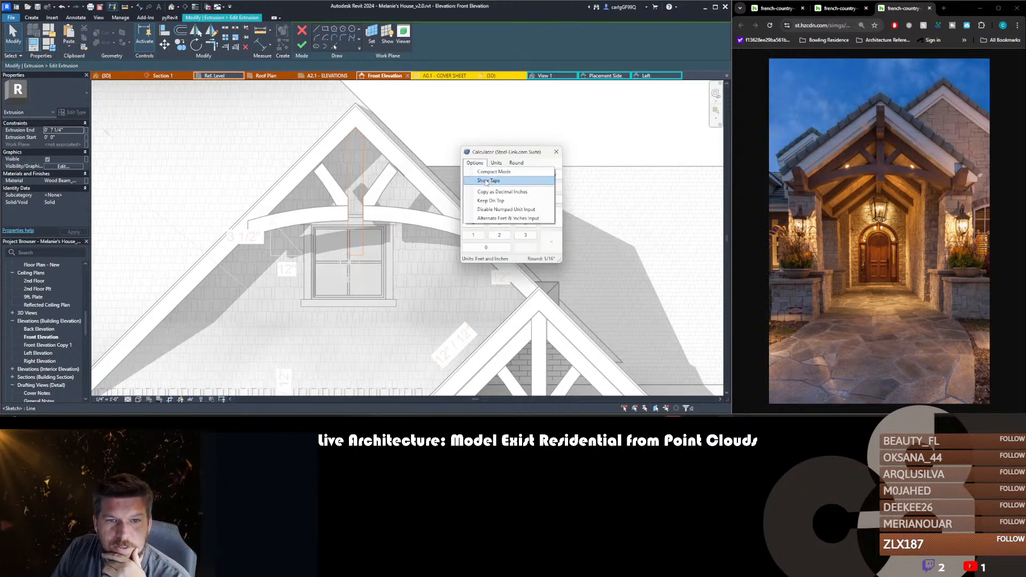
left_click(486, 183)
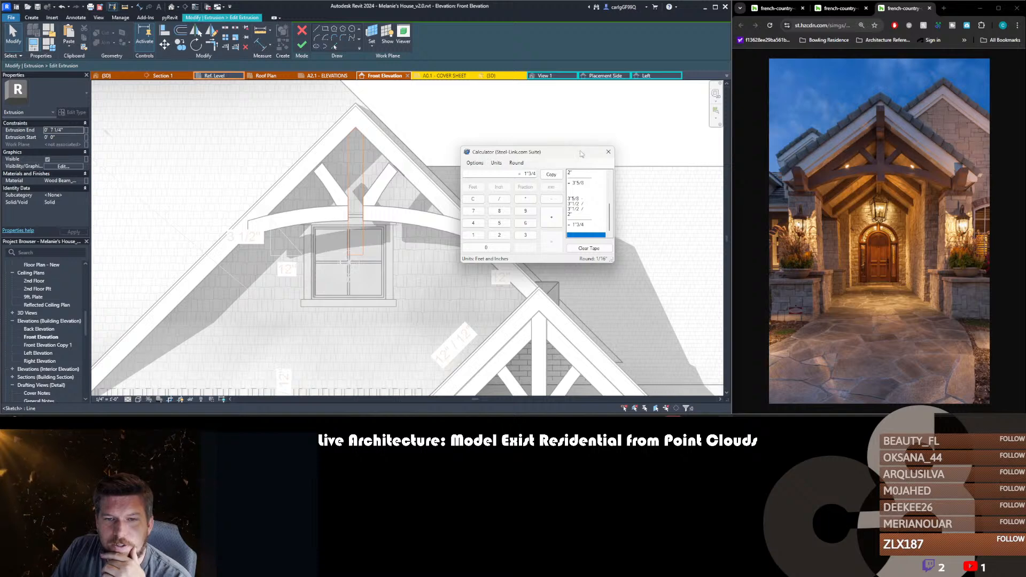
- Calculate 7 1/4 inches times 2, then half of 7.25 inches minus 1 3/4 inches
type("7\"1/4*2")
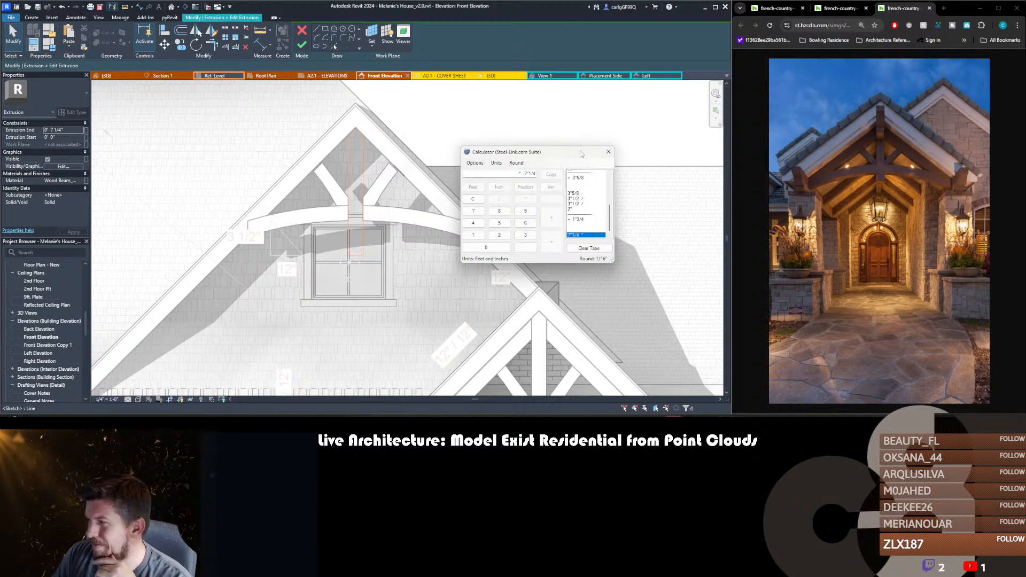
key("Return")
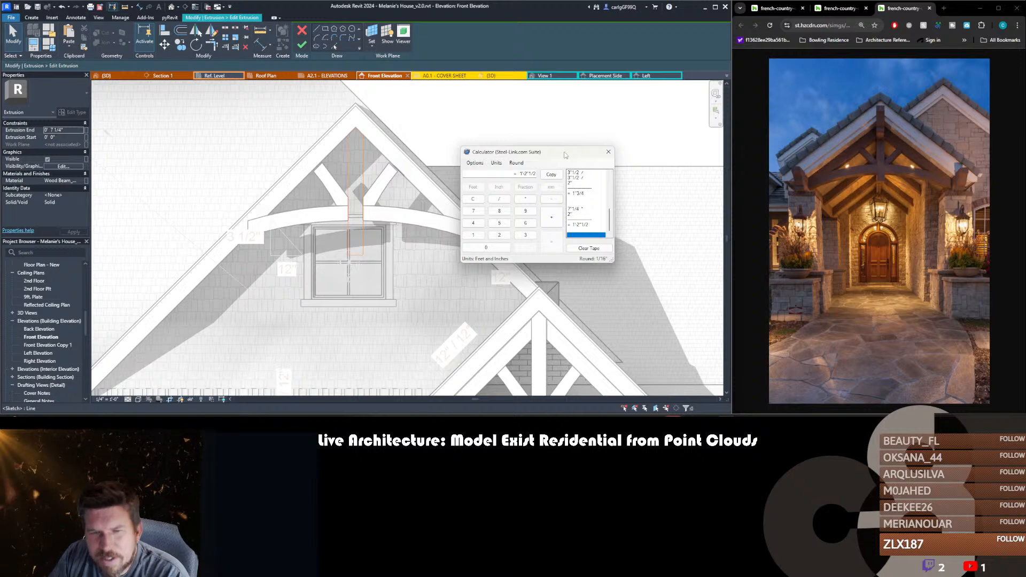
type("7.25")
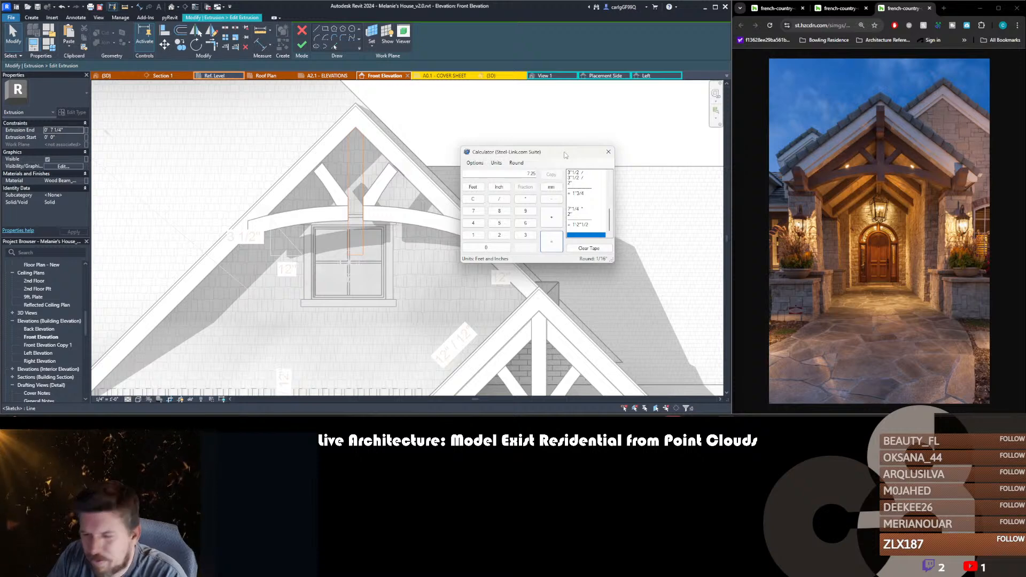
type("/2")
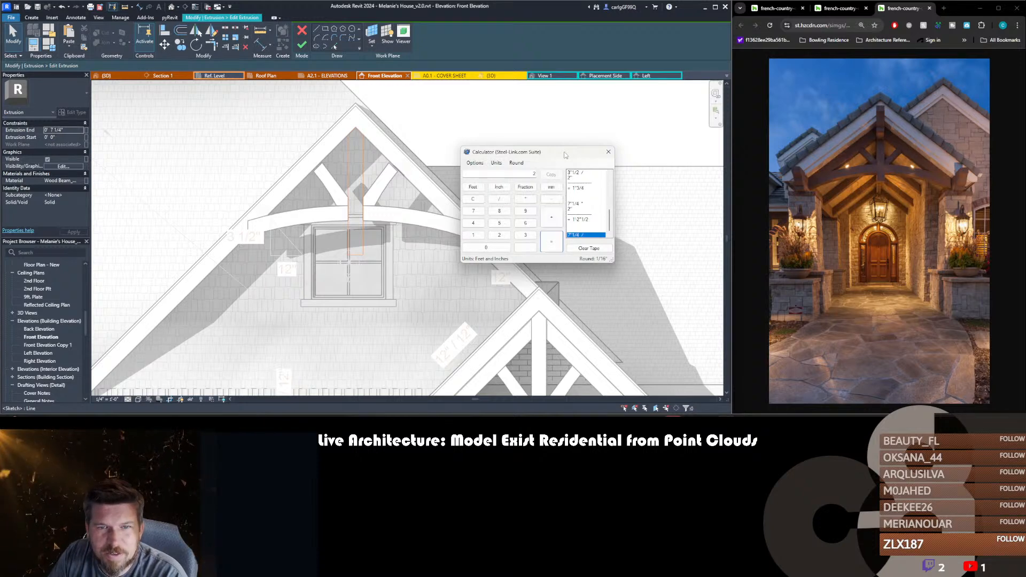
key("Return")
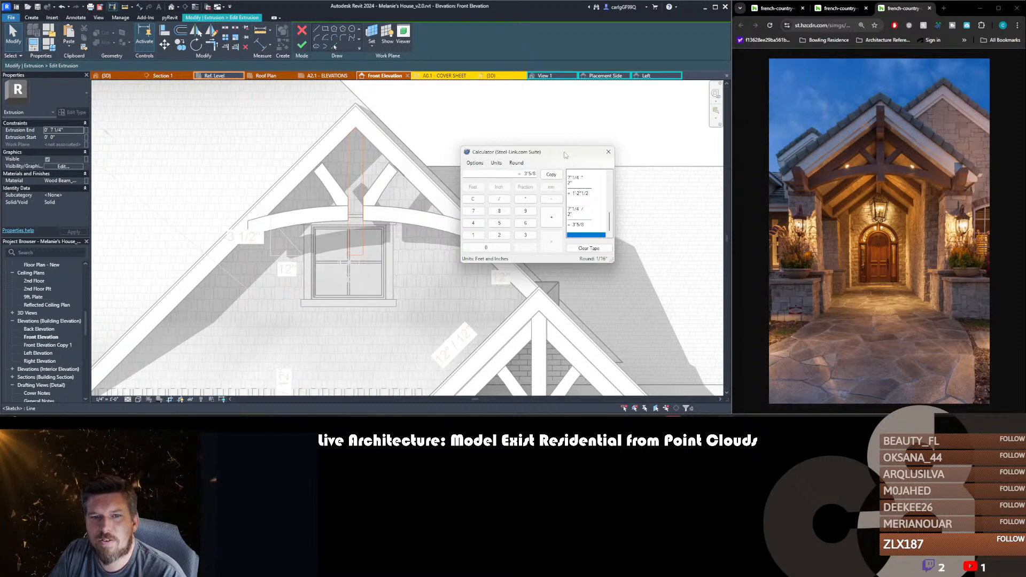
type("- ")
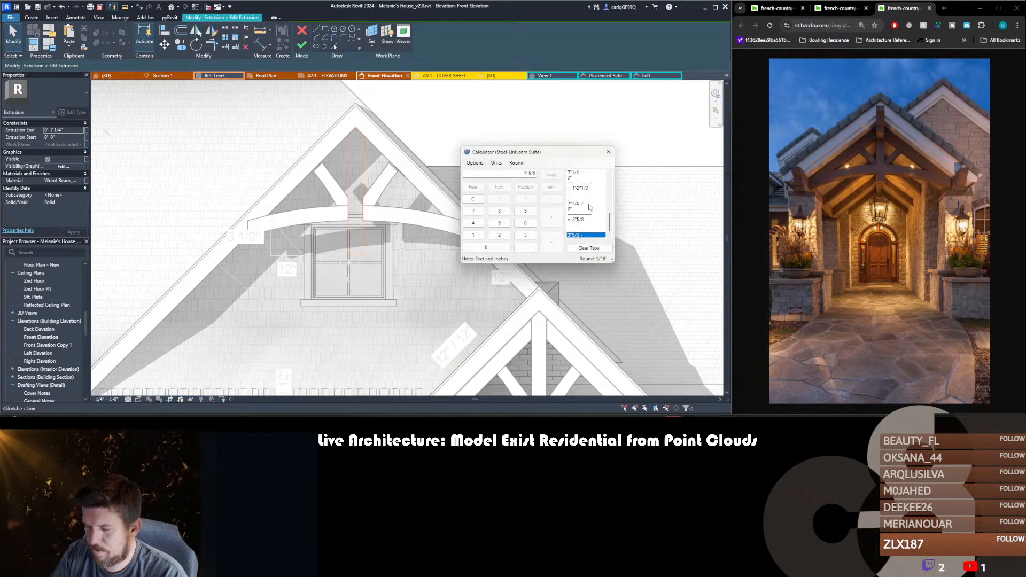
type("1\"3/4")
key("Return")
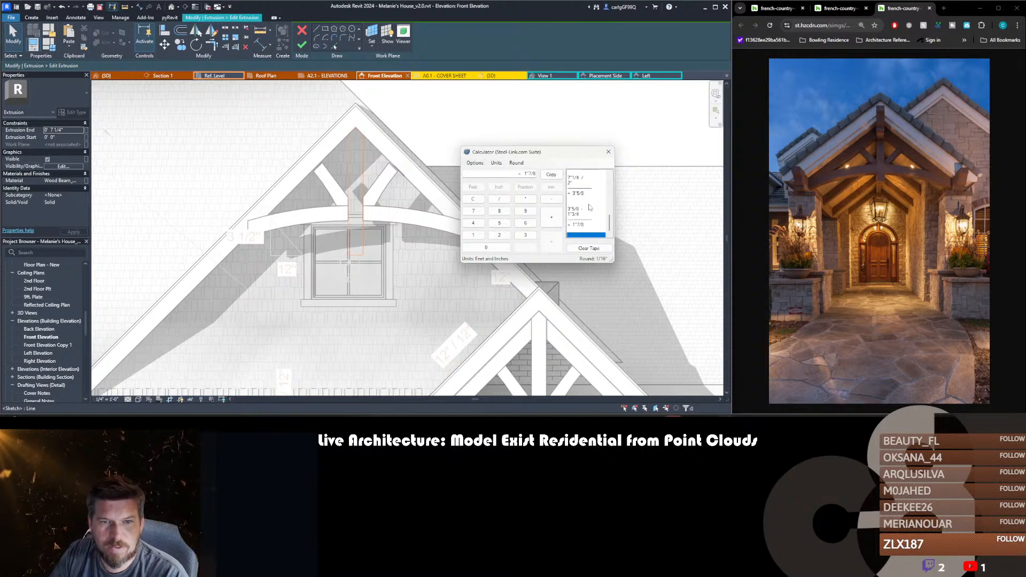
- Offset the king post sketch's two vertical side lines inward by 0' 1 7/8" without keeping copies
left_click(345, 187)
key("o")
key("f")
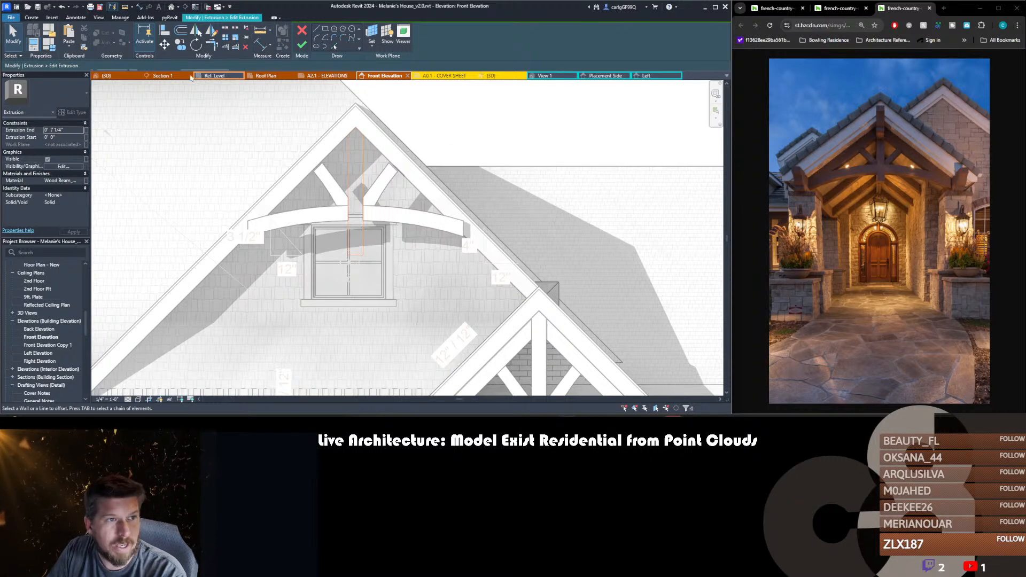
left_click_drag(207, 65, 160, 66)
type("1'")
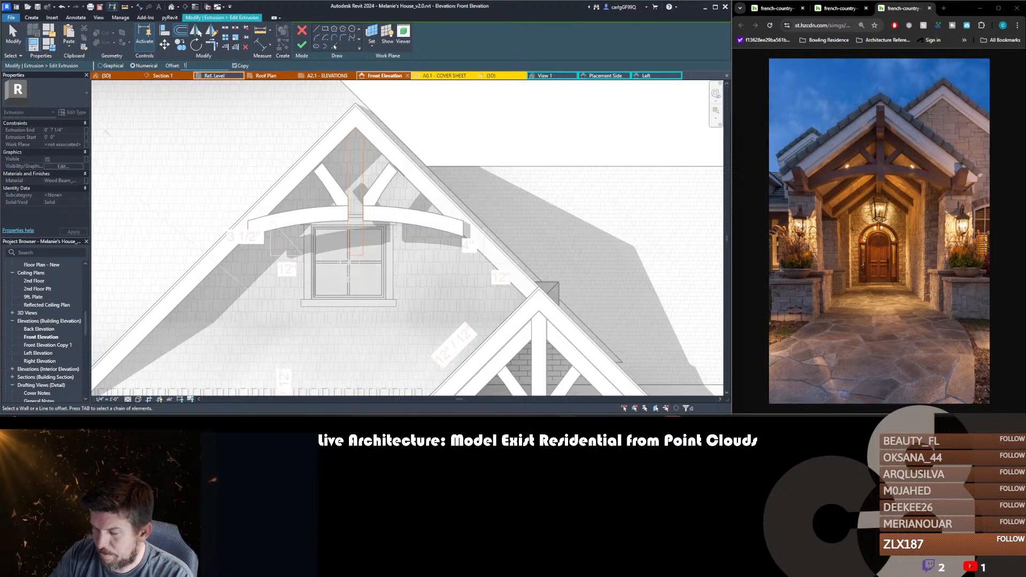
type(" 0 7/8")
key("Return")
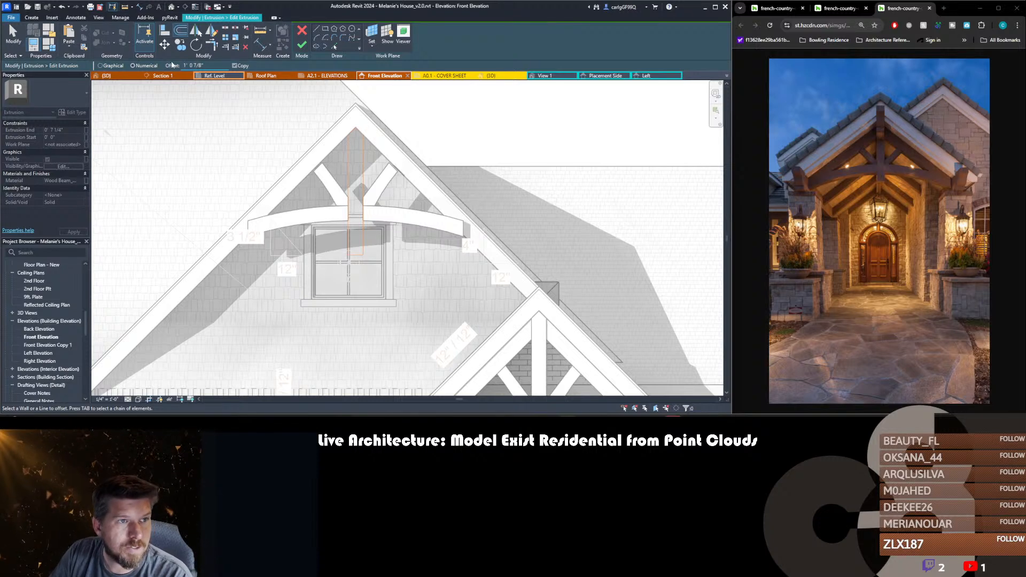
left_click(234, 66)
left_click_drag(207, 66, 161, 65)
type("0' 1 7/8")
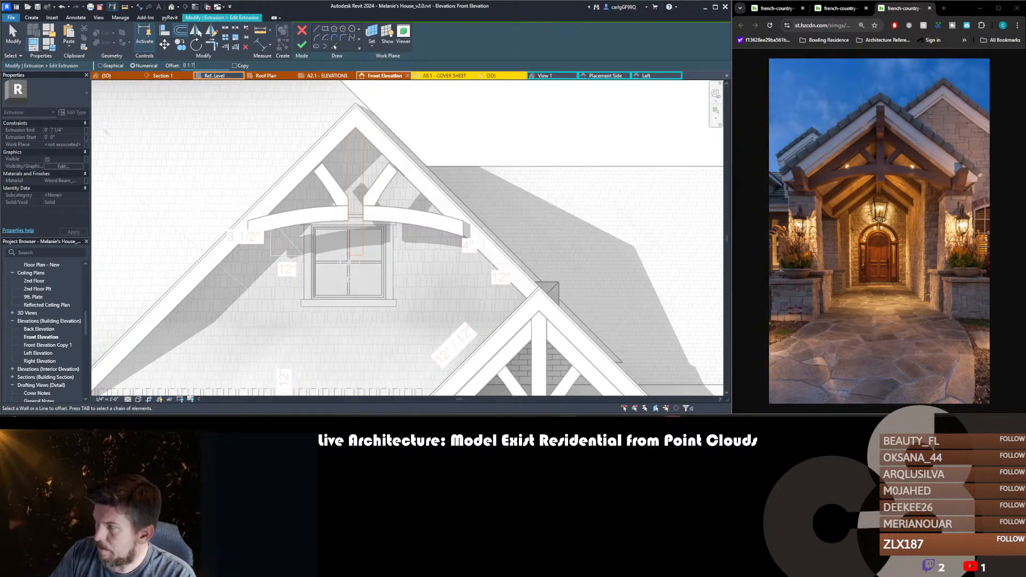
key("Return")
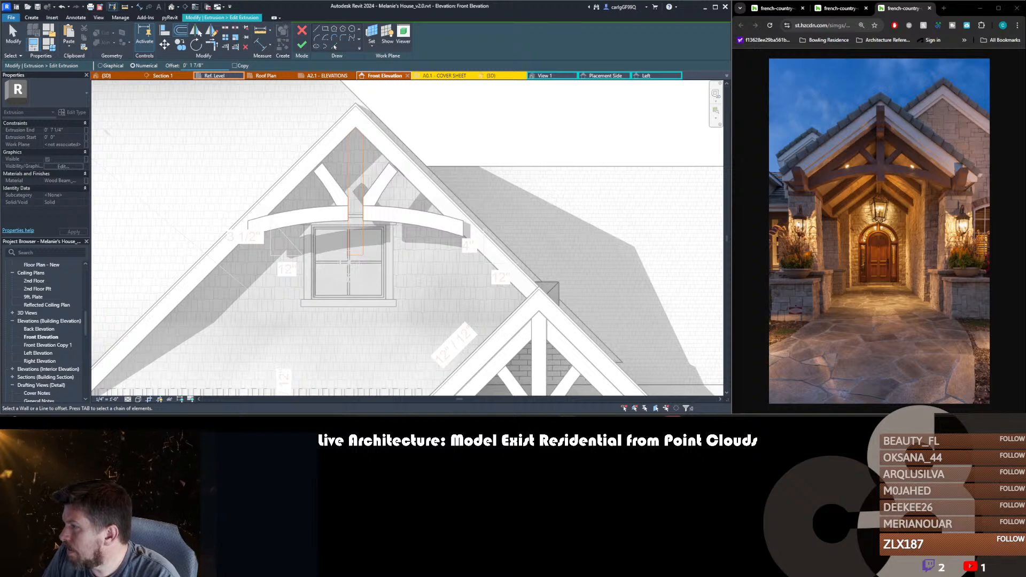
left_click(362, 177)
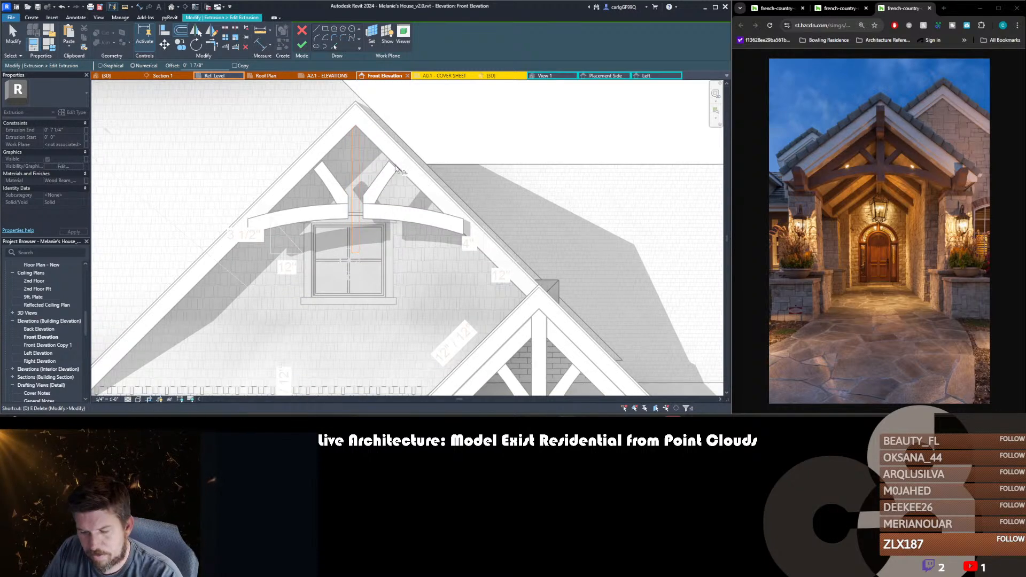
- Check the spacing between the king post sketch's side lines with an aligned dimension
key("d")
key("i")
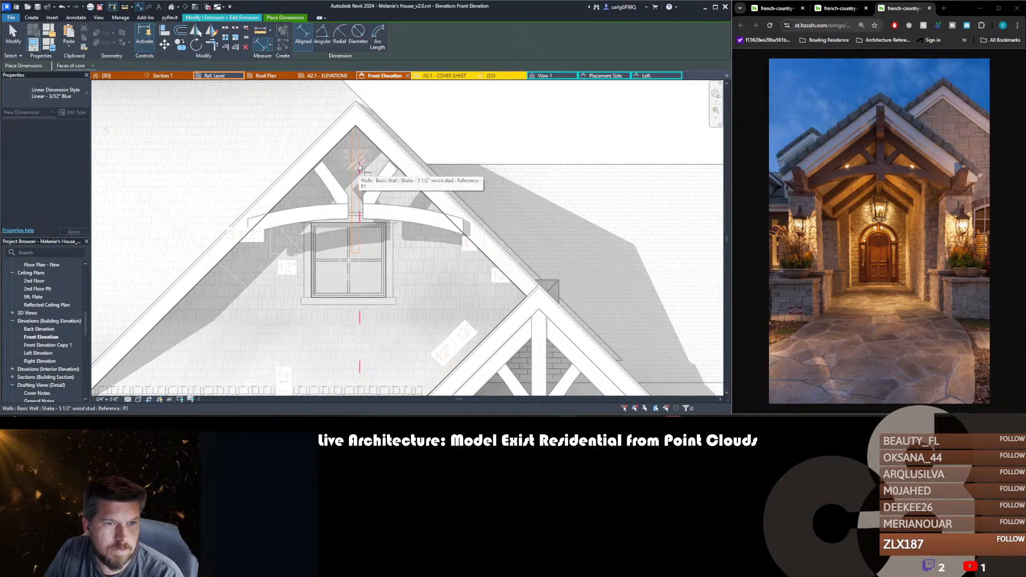
key("Escape")
key("d")
key("i")
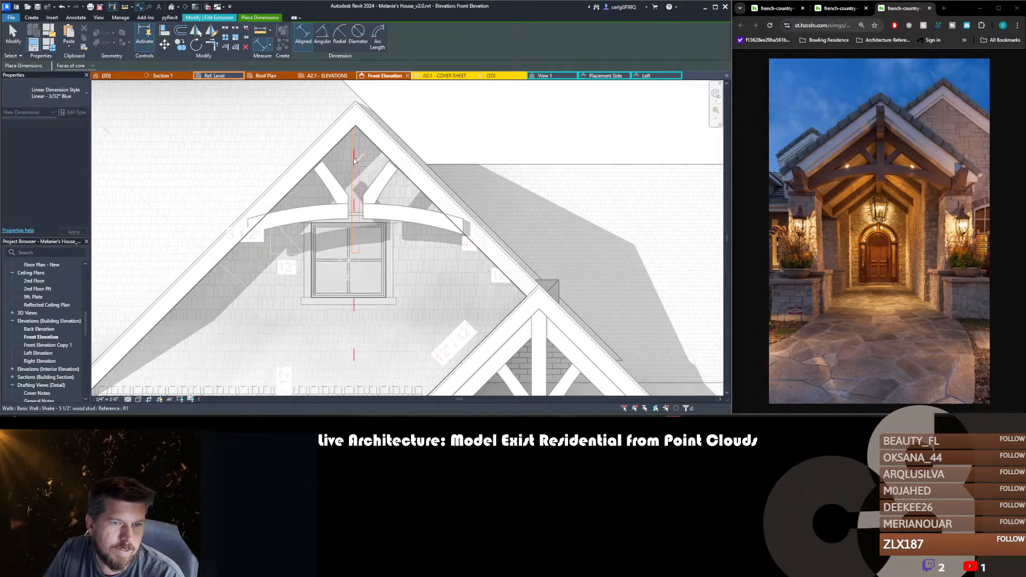
key("Escape")
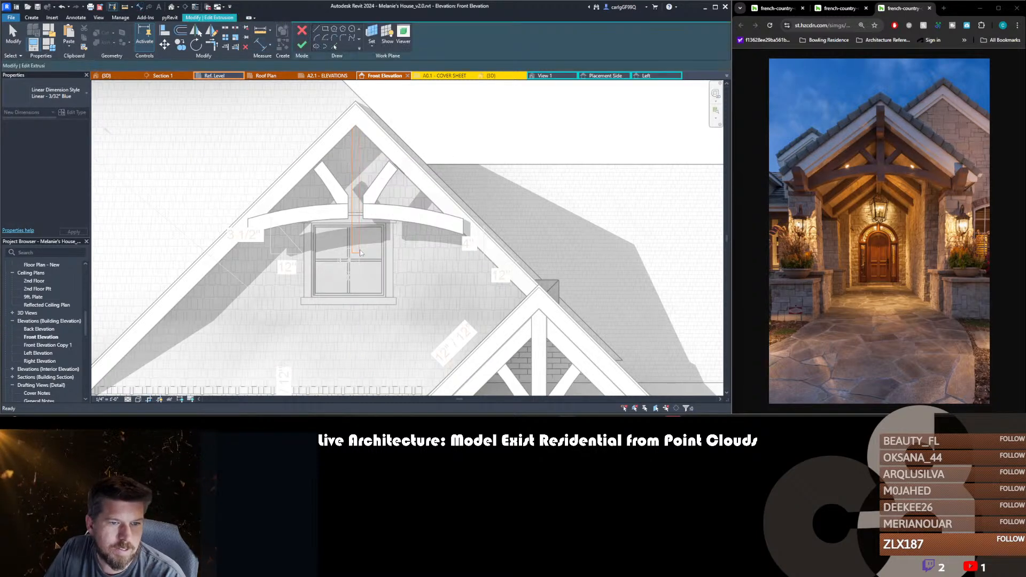
- Reference the king post's bottom line to the post's apex and set the distance between them to 3' 0"
left_click(340, 252)
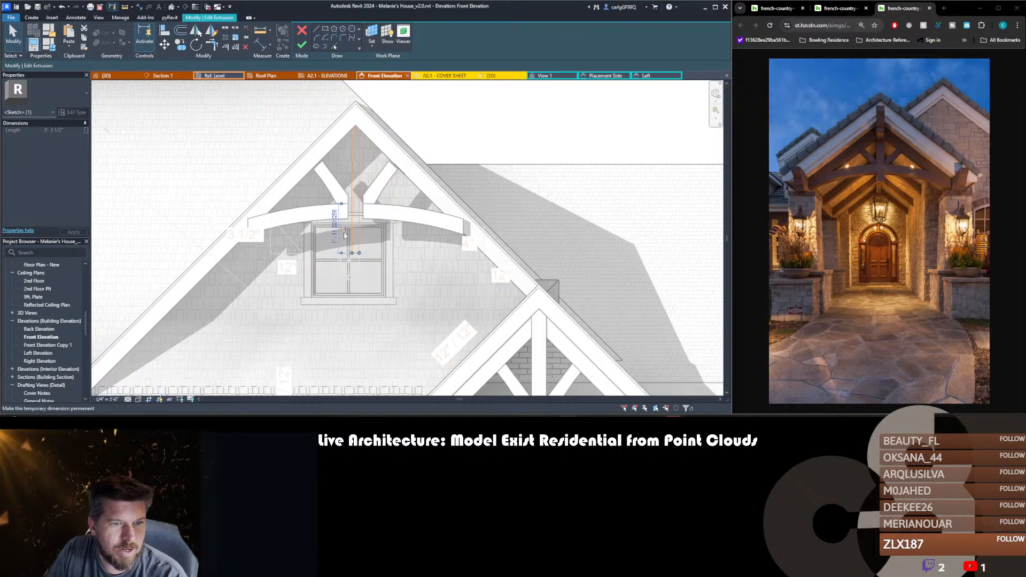
left_click_drag(340, 203, 342, 125)
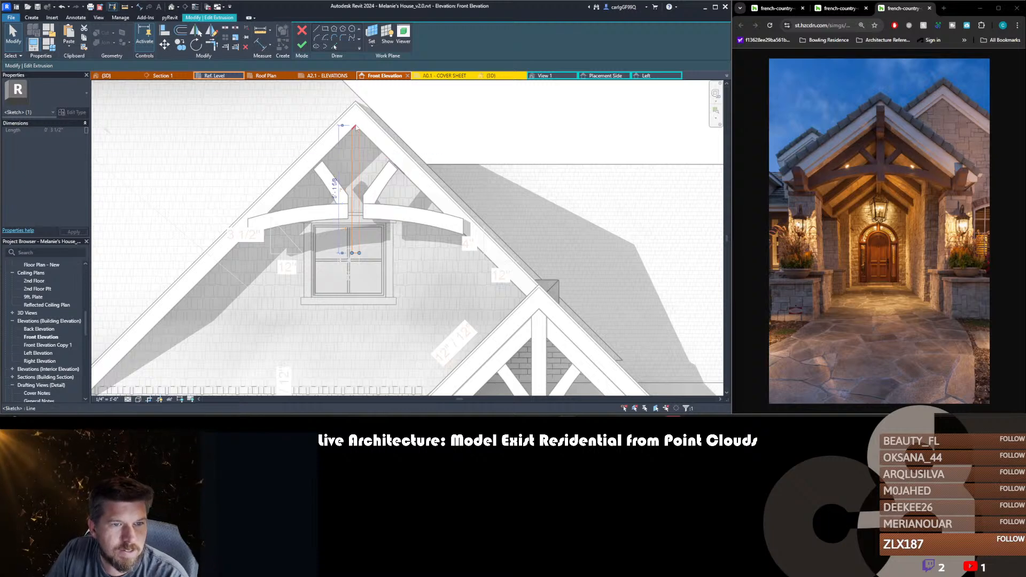
left_click(334, 188)
key("Escape")
key("Escape")
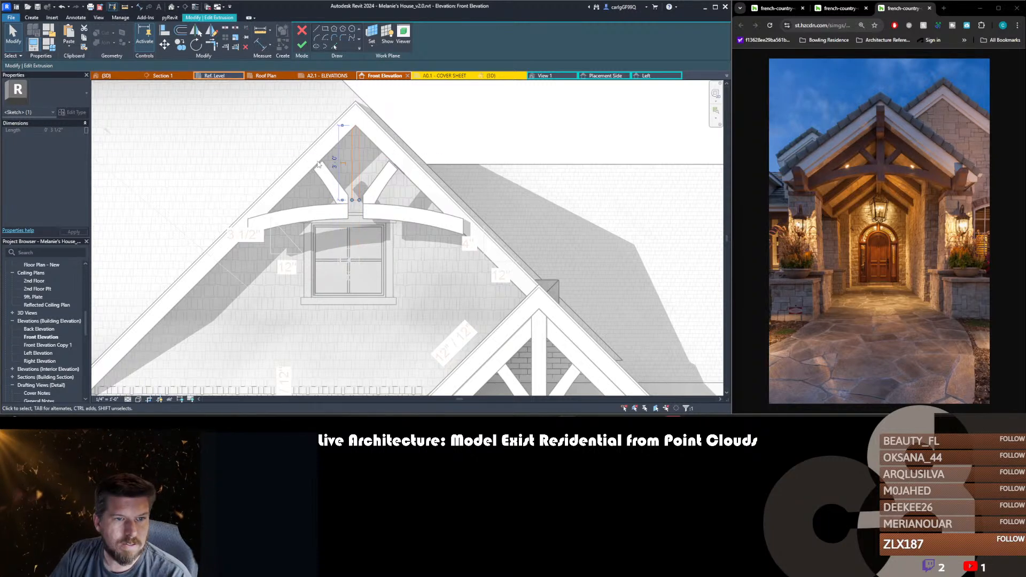
- Finish the centre post's extrusion sketch and open the extrusion sketch of the two diagonal braces for editing
key("f")
key("s")
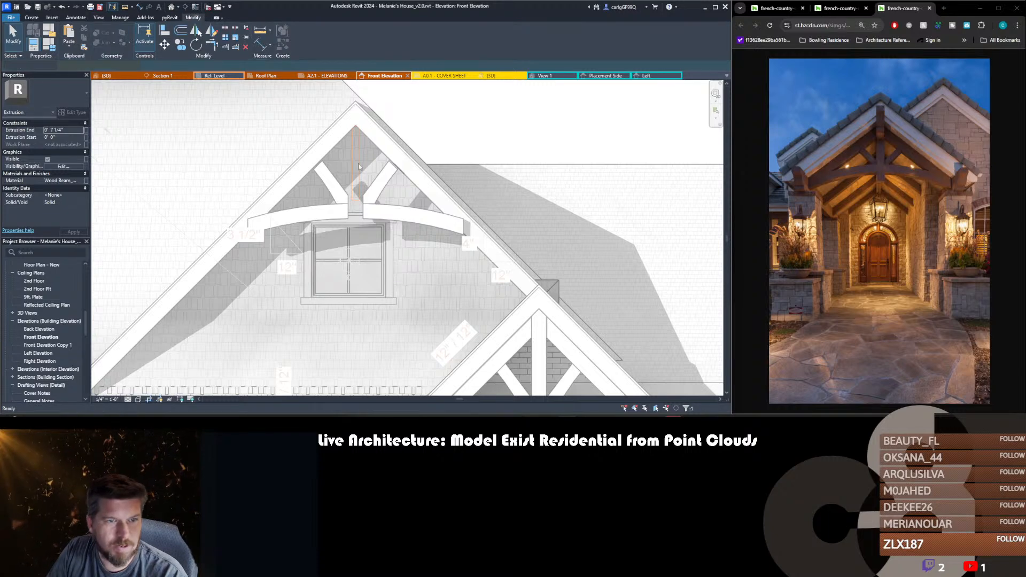
key("Escape")
double_click(325, 177)
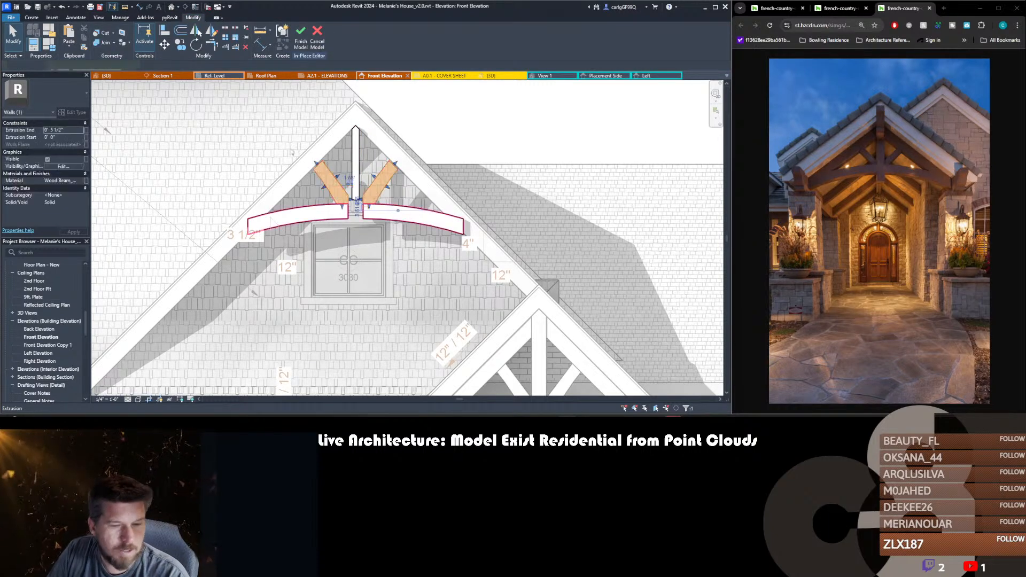
mouse_move(304, 153)
left_mouse_down()
mouse_move(369, 221)
mouse_move(354, 213)
left_mouse_up()
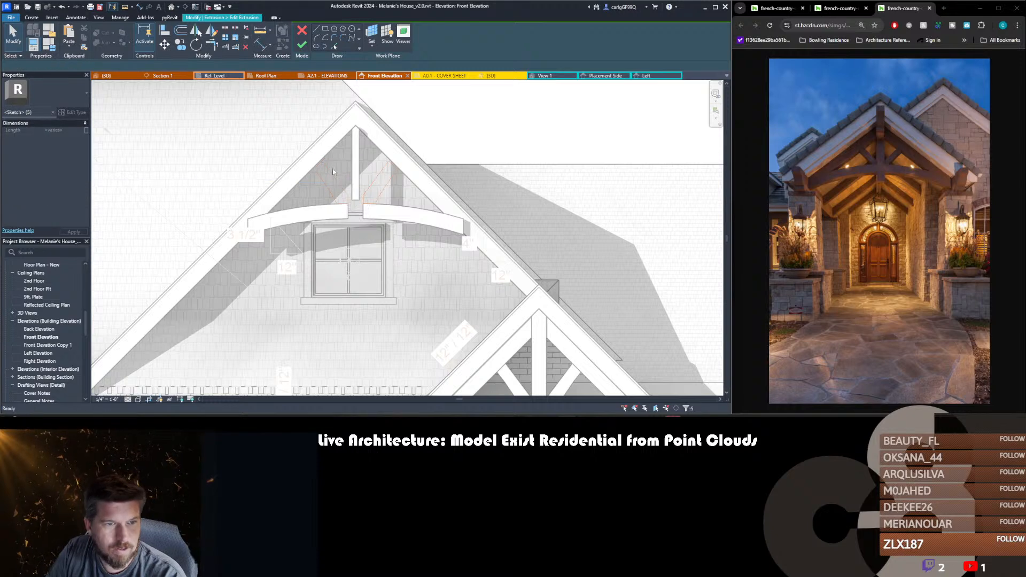
- Try a width of 3.5 for the left diagonal brace and undo the change
scroll(331, 185, "up", 4)
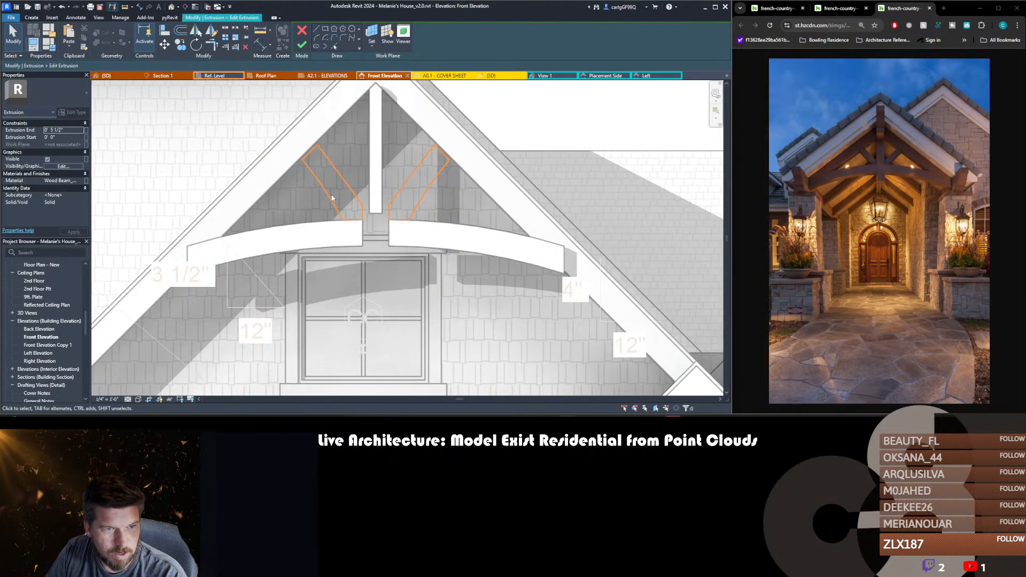
left_click(346, 183)
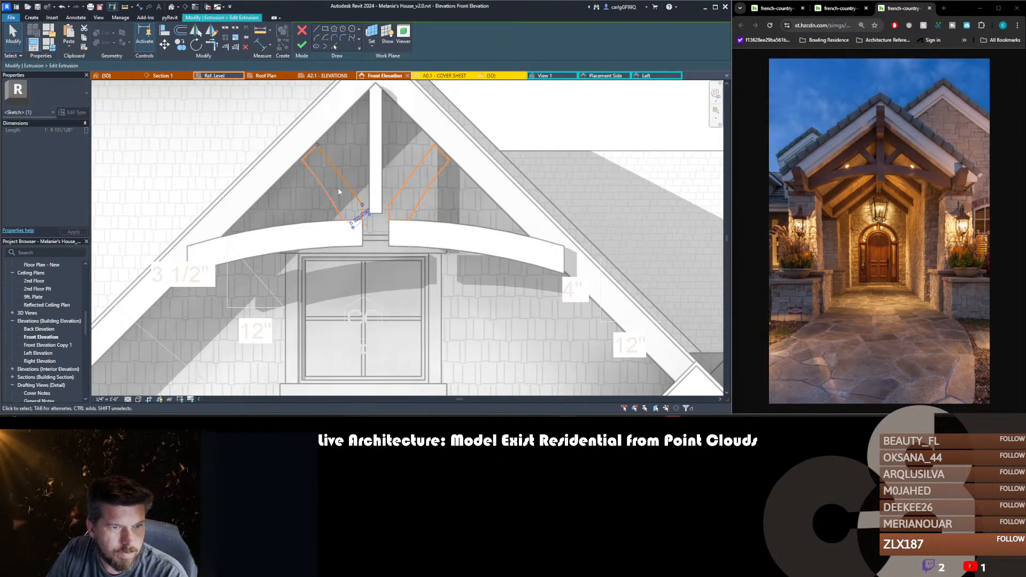
left_click(358, 218)
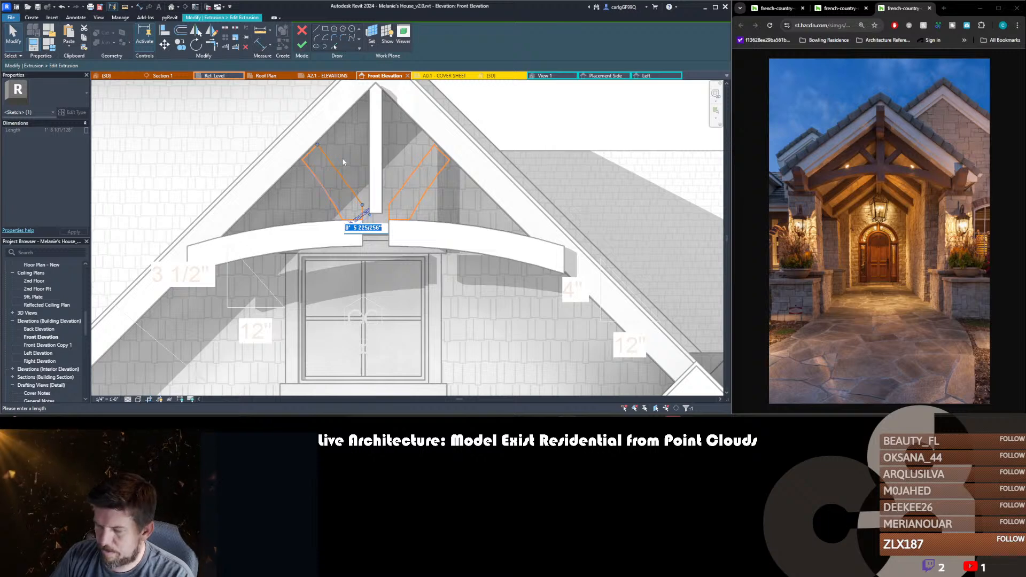
type("3.5")
key("Return")
key("ctrl+z")
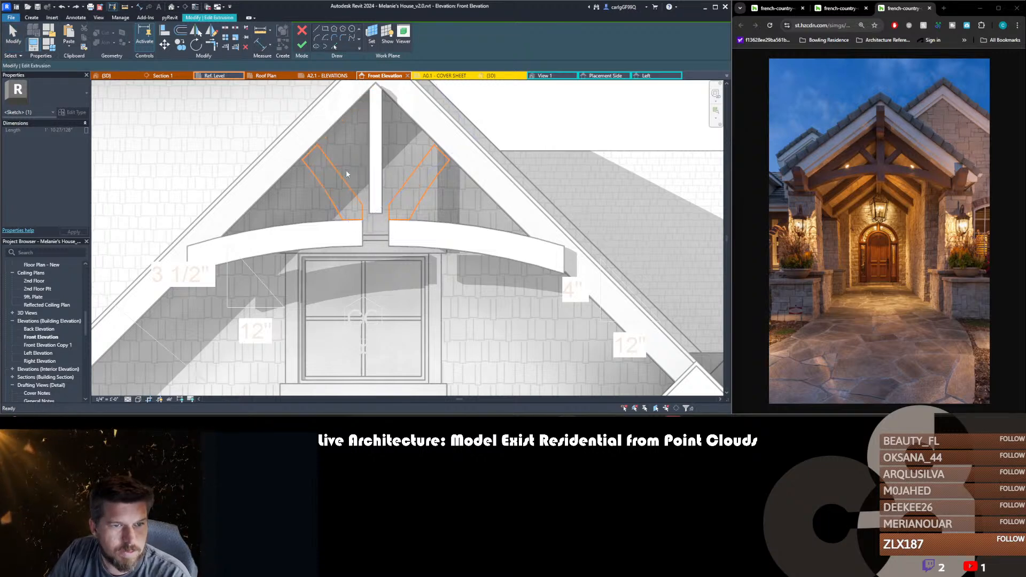
- Set the left diagonal brace's width to 0' 3.5" in the sketch
left_click(346, 183)
left_click(352, 220)
type("0 3.5")
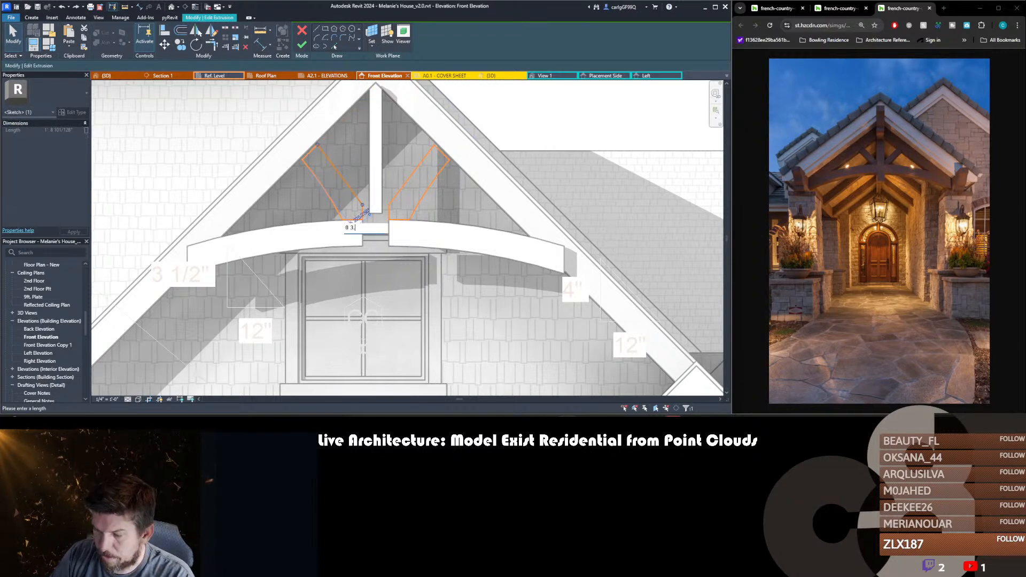
key("Return")
key("Escape")
left_click_drag(302, 149, 375, 242)
key("m")
key("v")
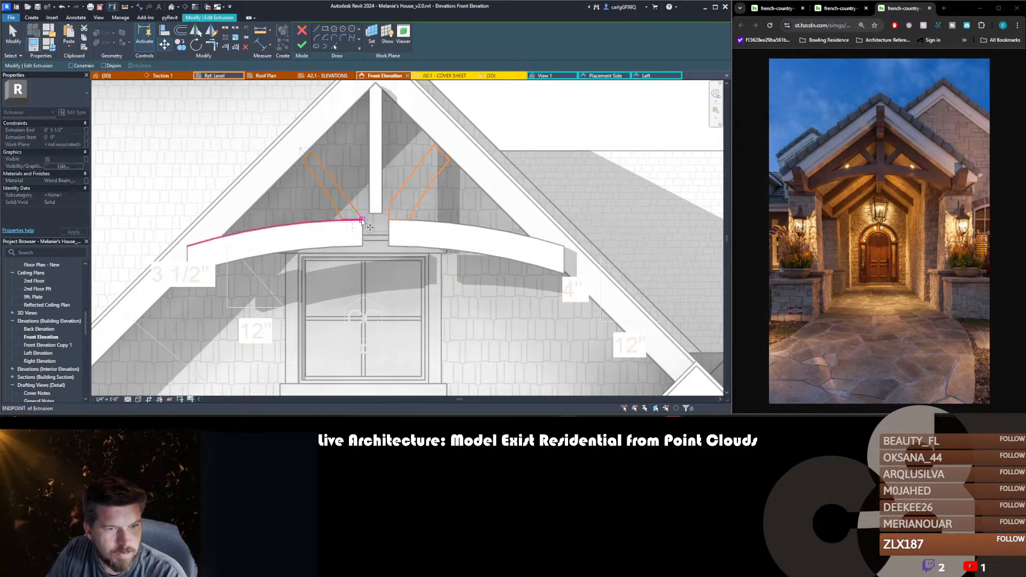
key("Escape")
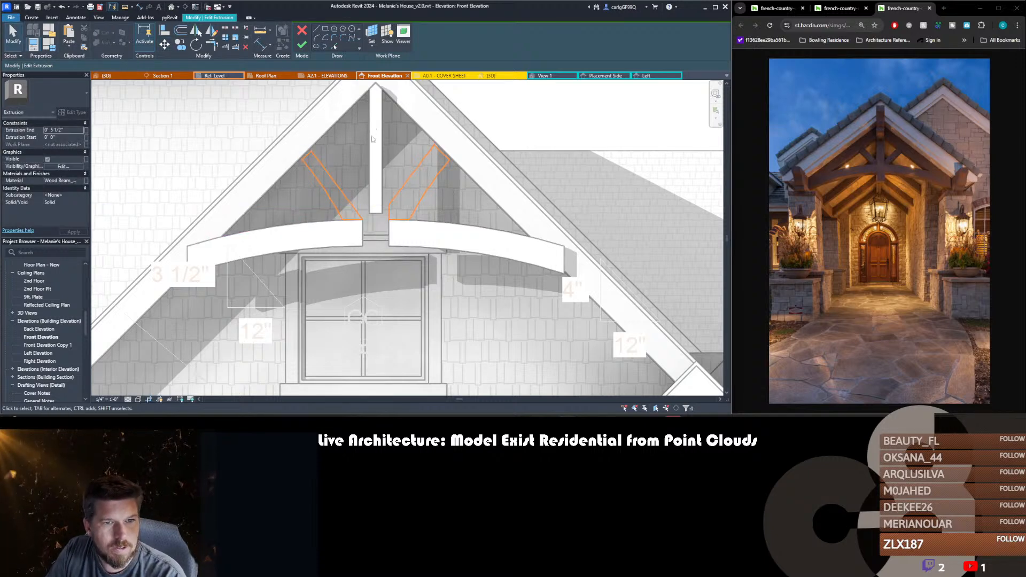
- Delete the whole right diagonal brace outline from the sketch
left_click_drag(369, 131, 463, 231)
key("Delete")
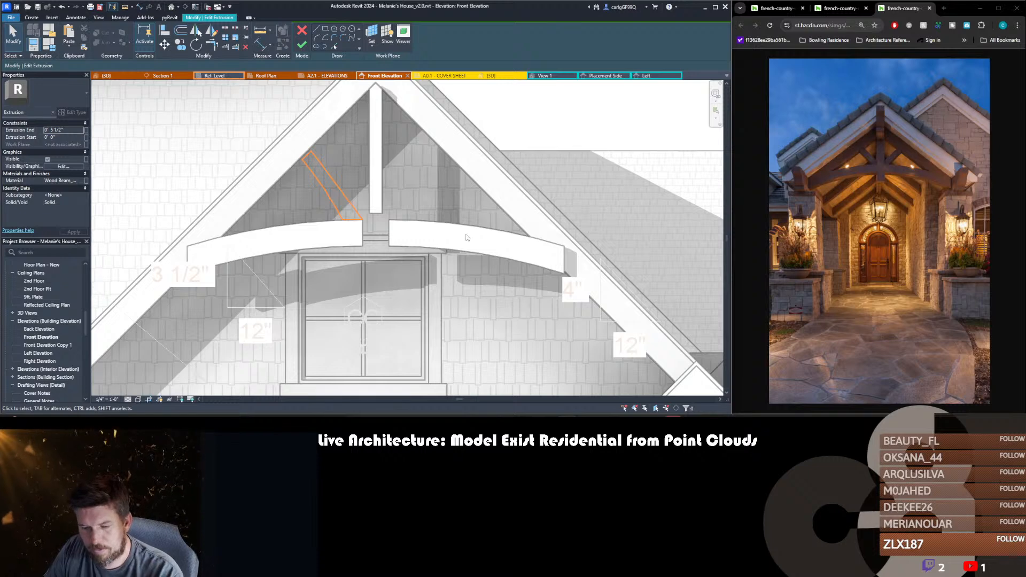
- Mirror the left brace outline about the centre post's vertical centreline, and delete the mirrored copy
left_click_drag(271, 132, 400, 271)
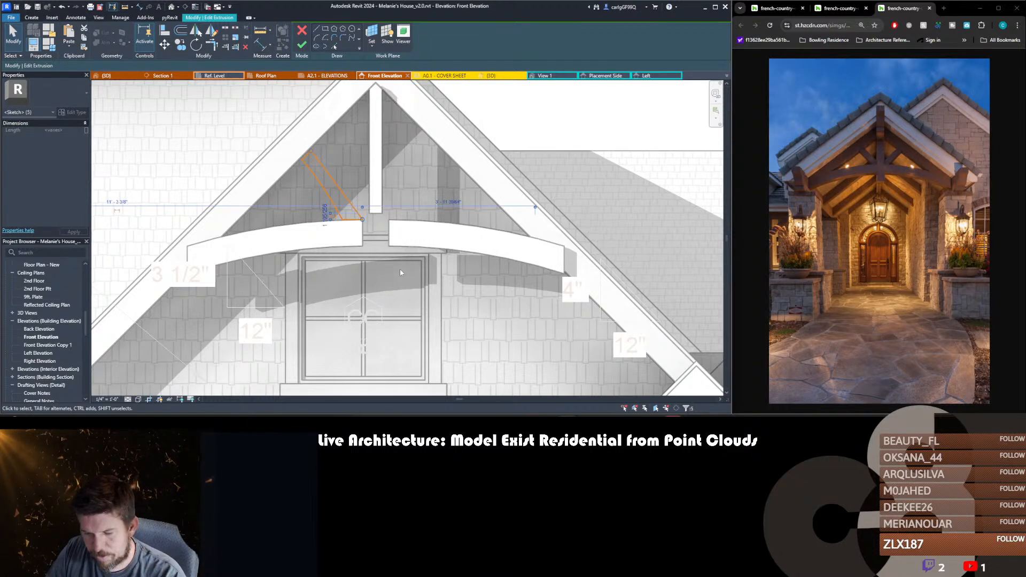
key("d")
key("m")
left_click(376, 212)
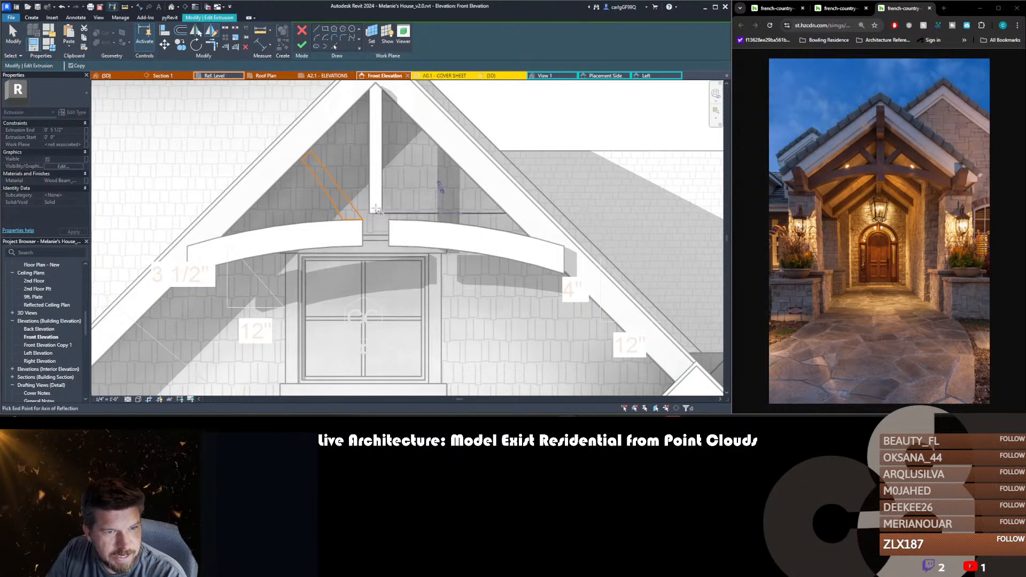
left_click(374, 180)
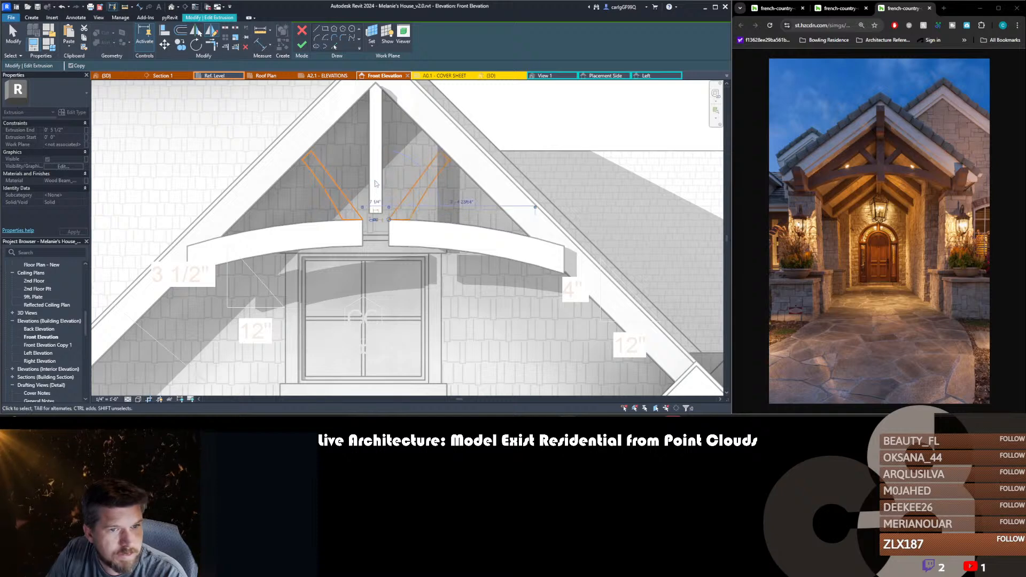
left_click_drag(455, 213, 494, 255)
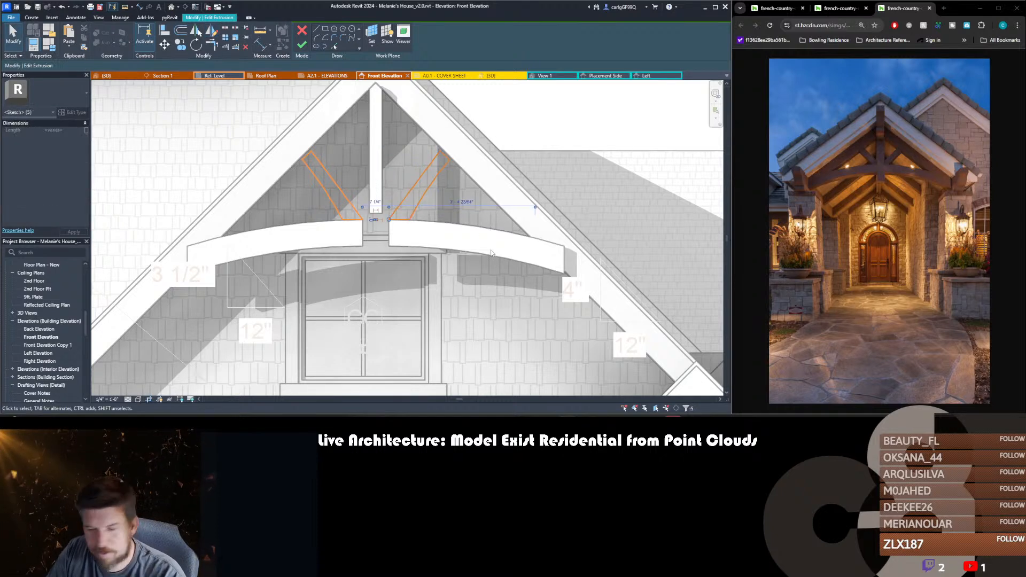
key("Delete")
- Finish the diagonal brace sketch and open the extrusion sketch of the two arched beams for editing
key("f")
key("s")
double_click(432, 232)
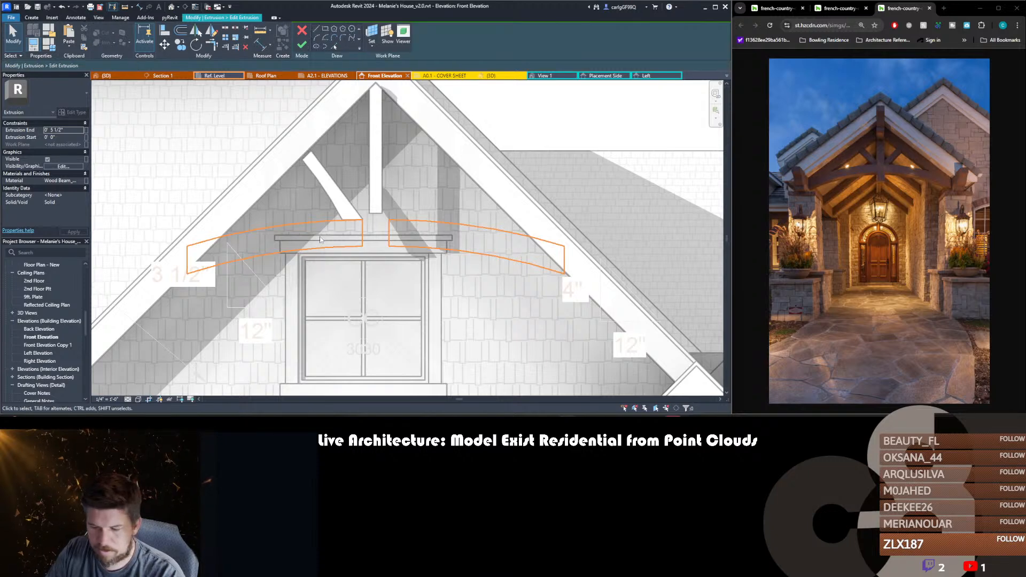
- Try to offset the left arched beam's upper arc 3.5" downward without copying it, and undo the offset
key("o")
key("f")
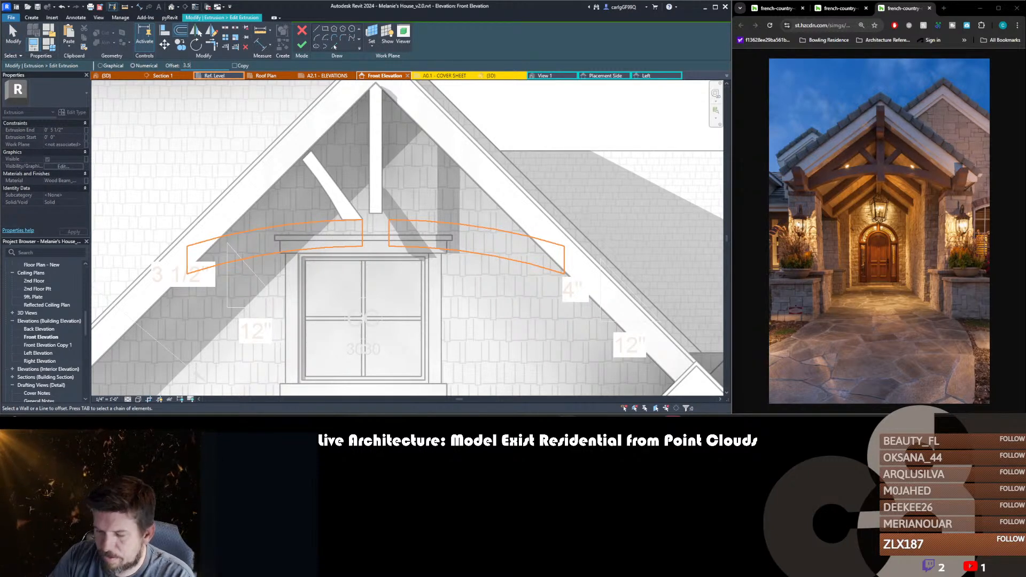
left_click(297, 230)
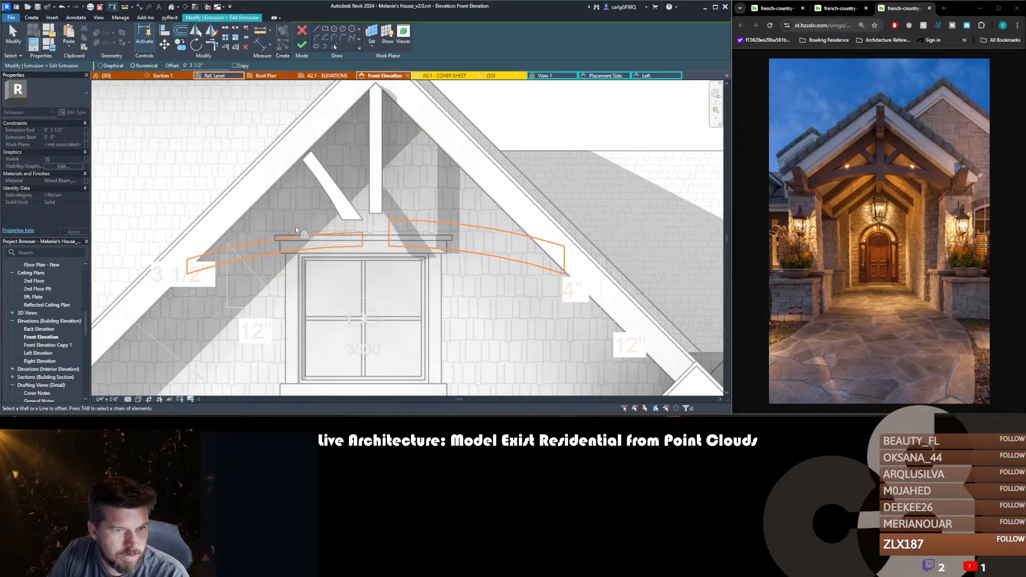
key("Escape")
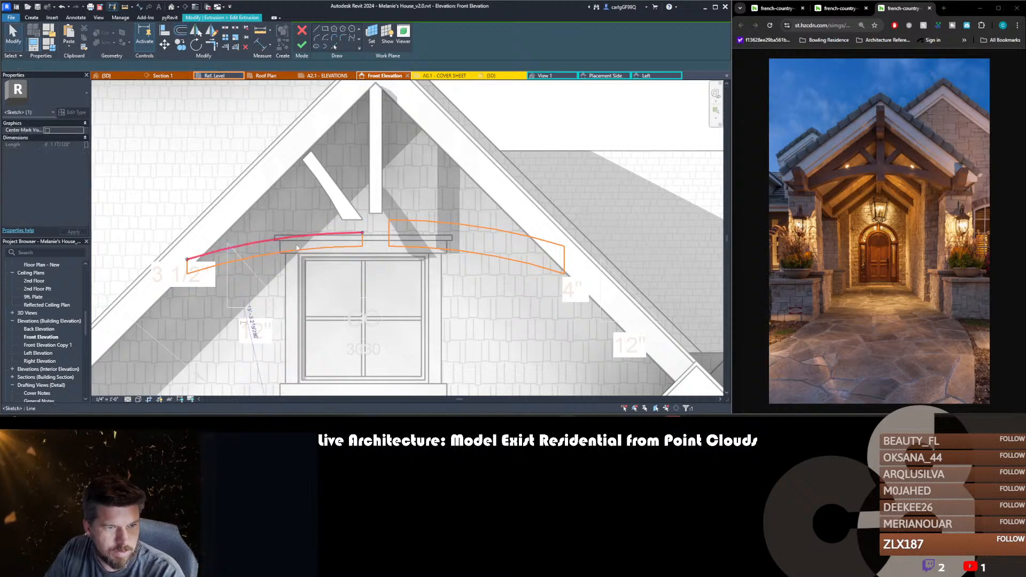
key("ctrl+z")
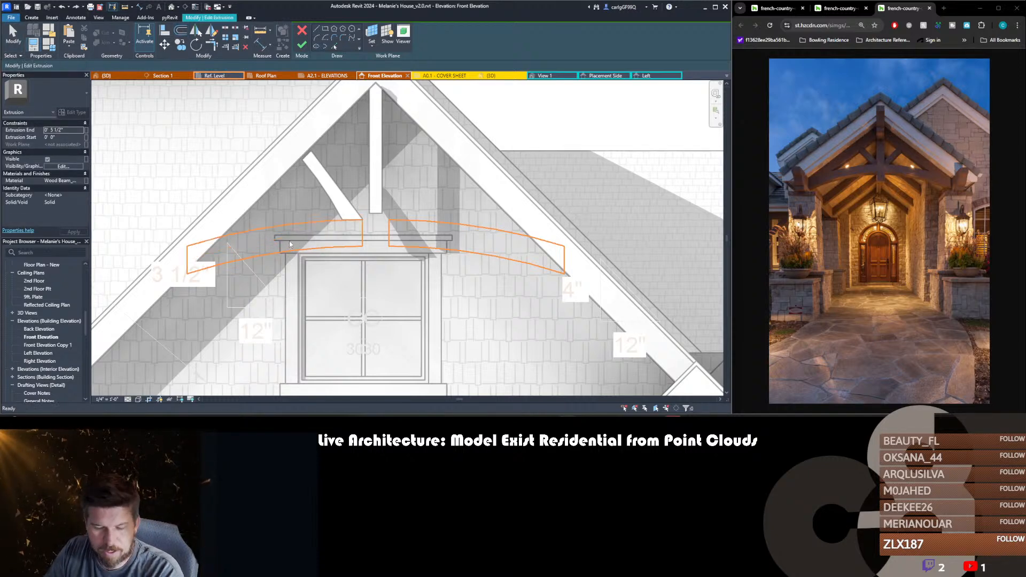
- Offset a copy of the left arched beam's upper arc 3 1/2" downward and trim it to the beam's outer end line
key("o")
key("f")
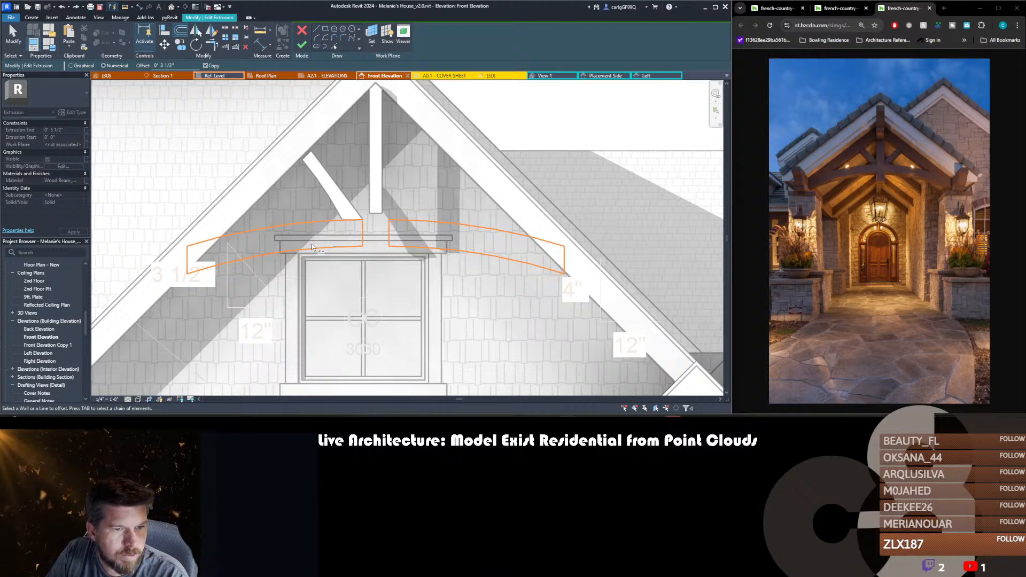
left_click(313, 224)
key("t")
key("r")
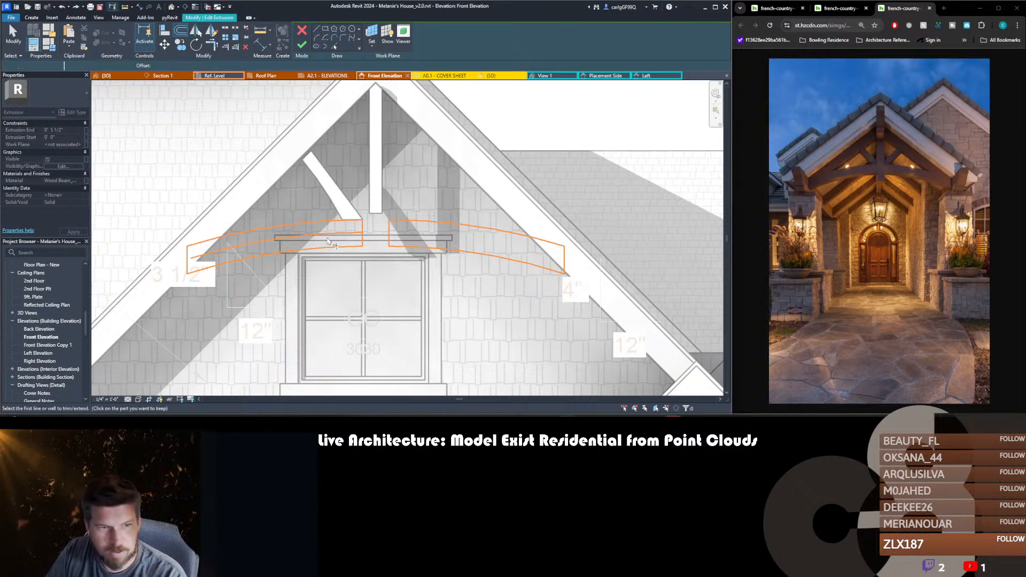
left_click(330, 241)
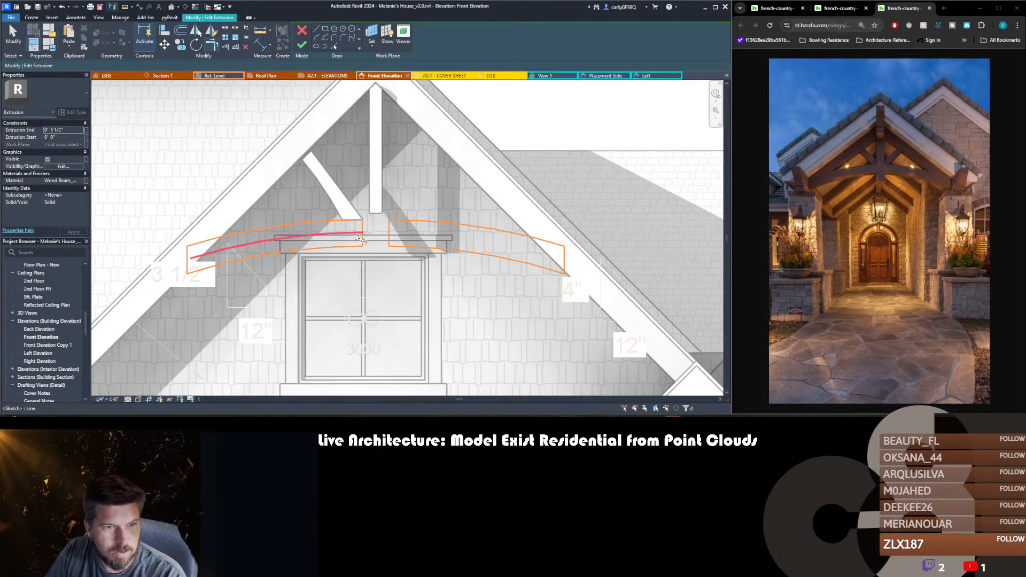
left_click(186, 255)
key("Escape")
- Delete the left arched beam's original lower arc and the entire right arched beam outline from the sketch
left_click(228, 263)
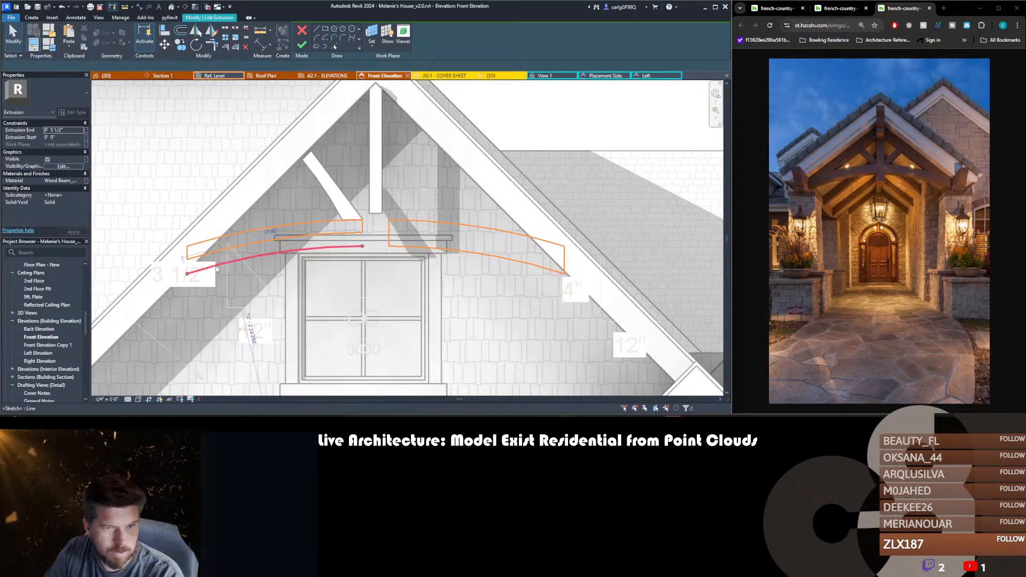
key("Delete")
mouse_move(386, 200)
left_mouse_down()
mouse_move(504, 273)
mouse_move(598, 296)
left_mouse_up()
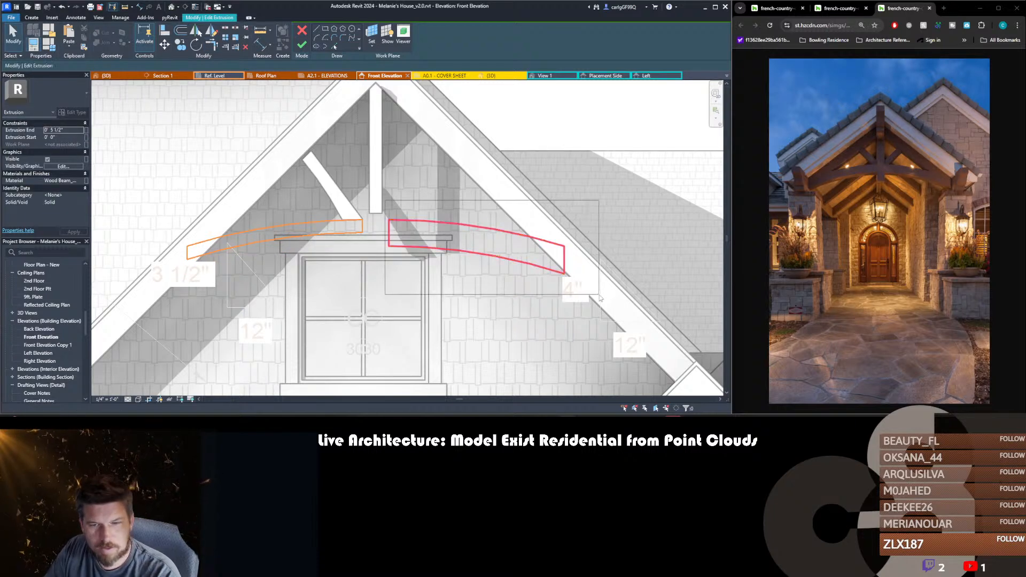
key("Delete")
left_click_drag(143, 190, 390, 281)
key("m")
key("v")
scroll(354, 215, "up", 5)
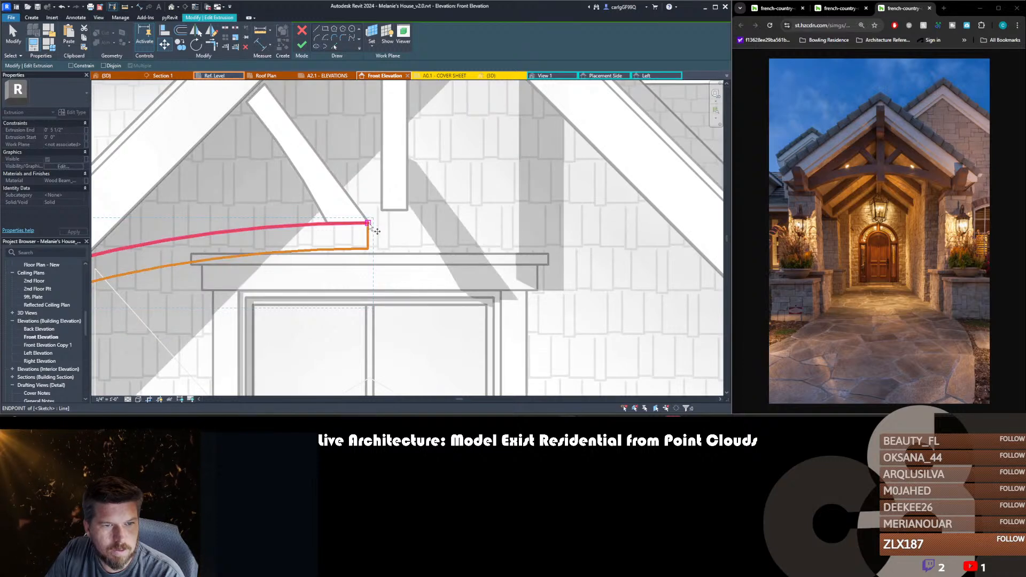
key("Escape")
key("Escape")
- Finish the arched beam sketch and move the left beam and brace together so they meet the centre post's left edge above its lower end
scroll(369, 223, "down", 2)
key("f")
key("f")
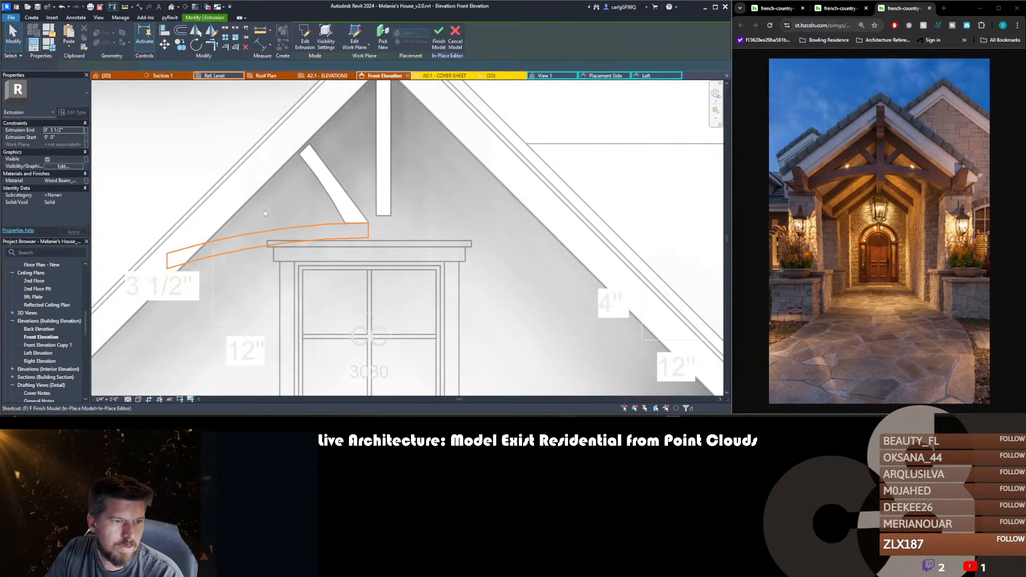
left_click_drag(136, 137, 409, 305)
key("m")
key("v")
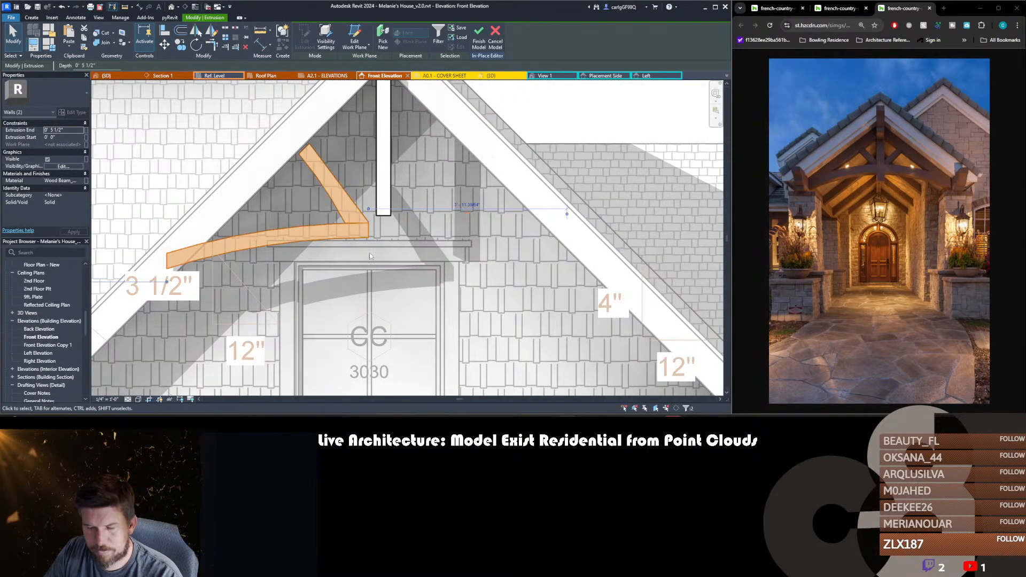
scroll(363, 226, "up", 3)
left_click(372, 217)
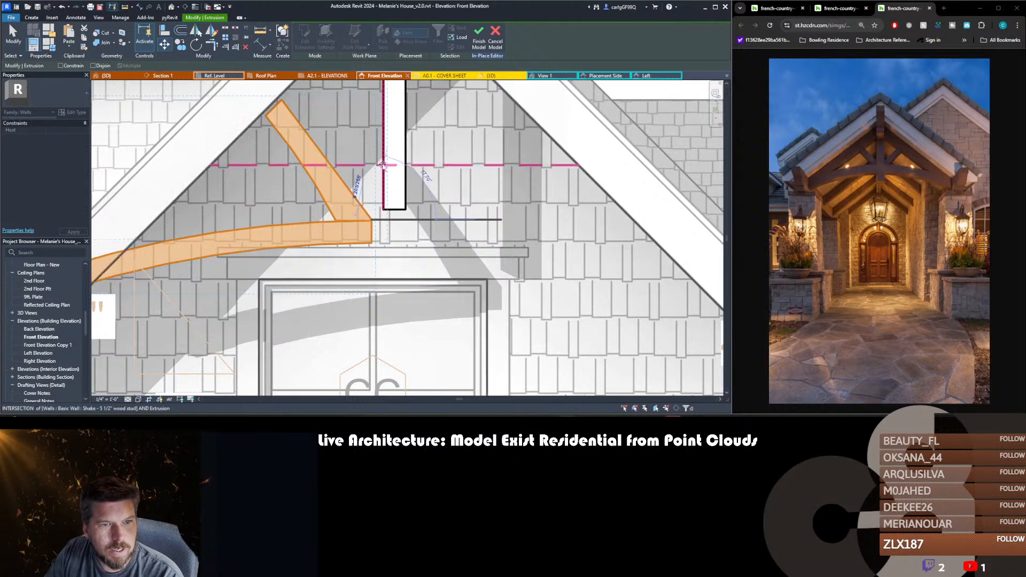
left_click(383, 184)
scroll(406, 234, "down", 2)
scroll(406, 234, "down", 1)
key("Escape")
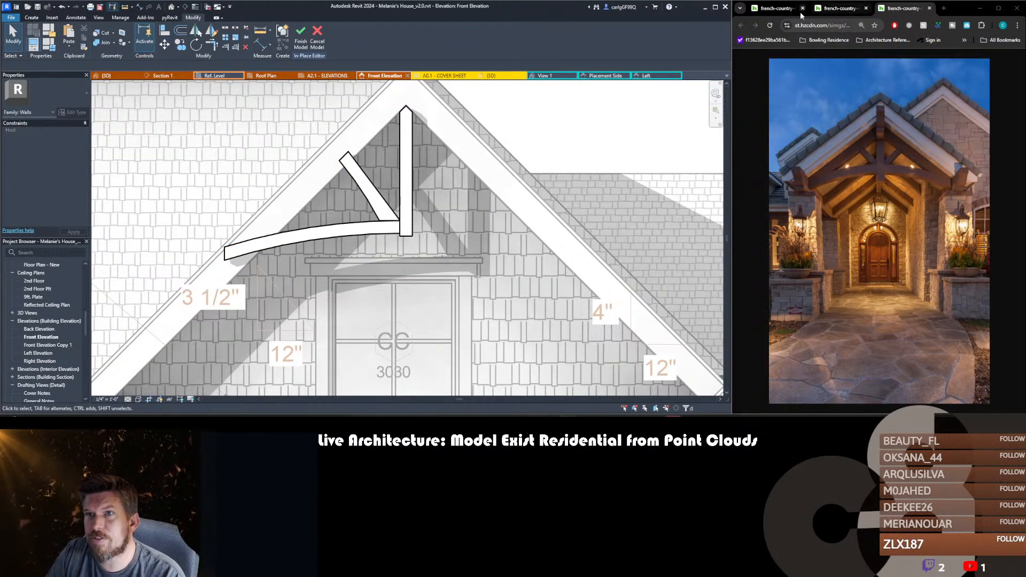
- Switch to the browser and search Google for "gable brackets" in a new tab
key("ctrl+t")
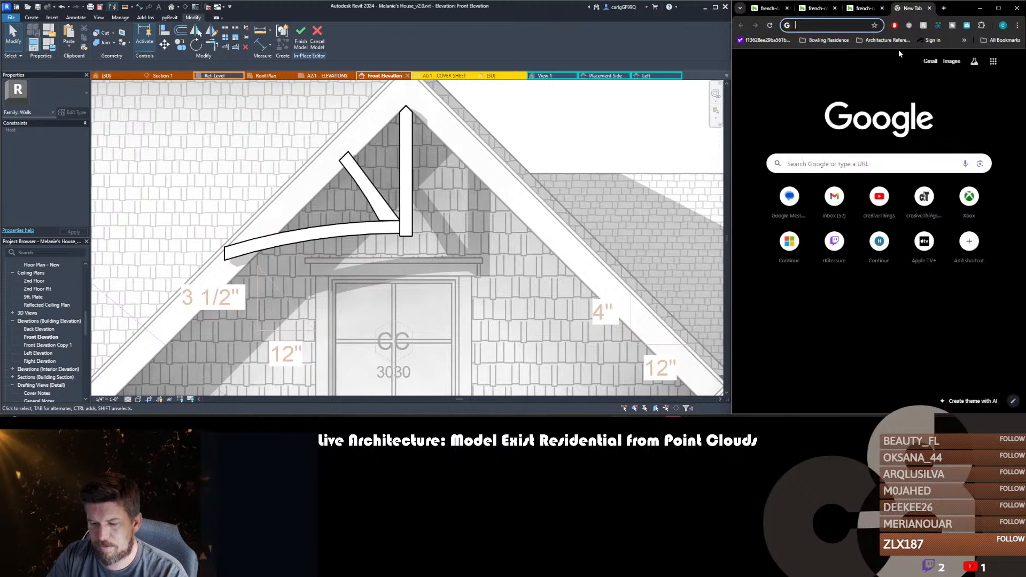
type("gable brackets")
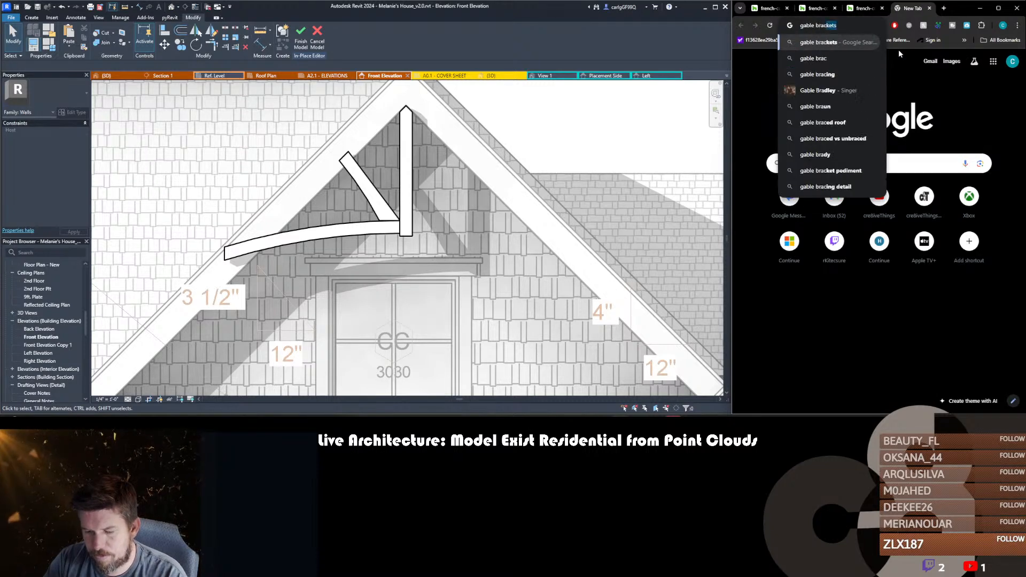
key("Return")
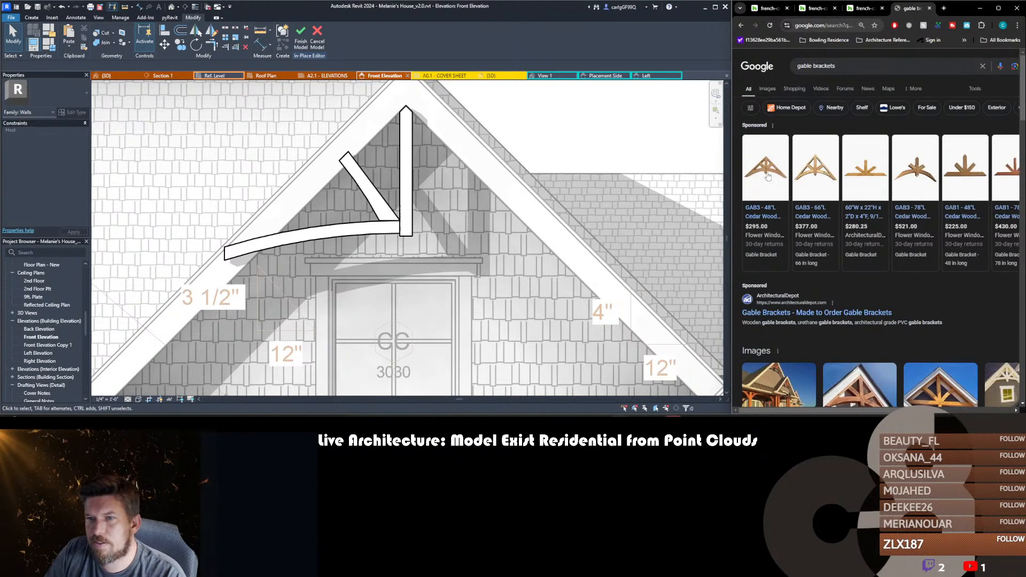
- Look at the GAB3 - 48"L Cedar Wood Gable Bracket product page, close it, and examine the image results for gable brackets
left_click(767, 177)
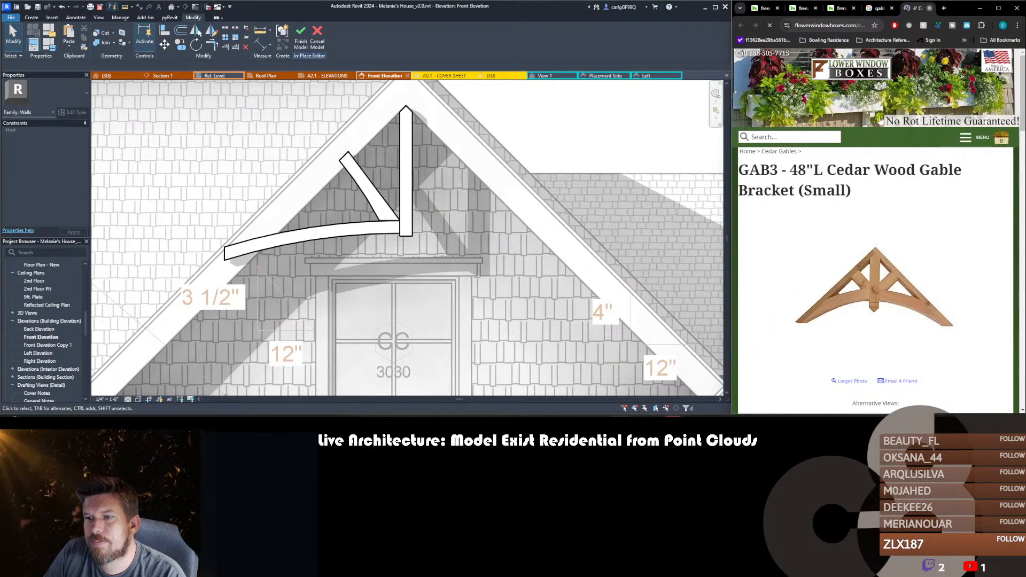
key("ctrl+w")
scroll(860, 206, "down", 5)
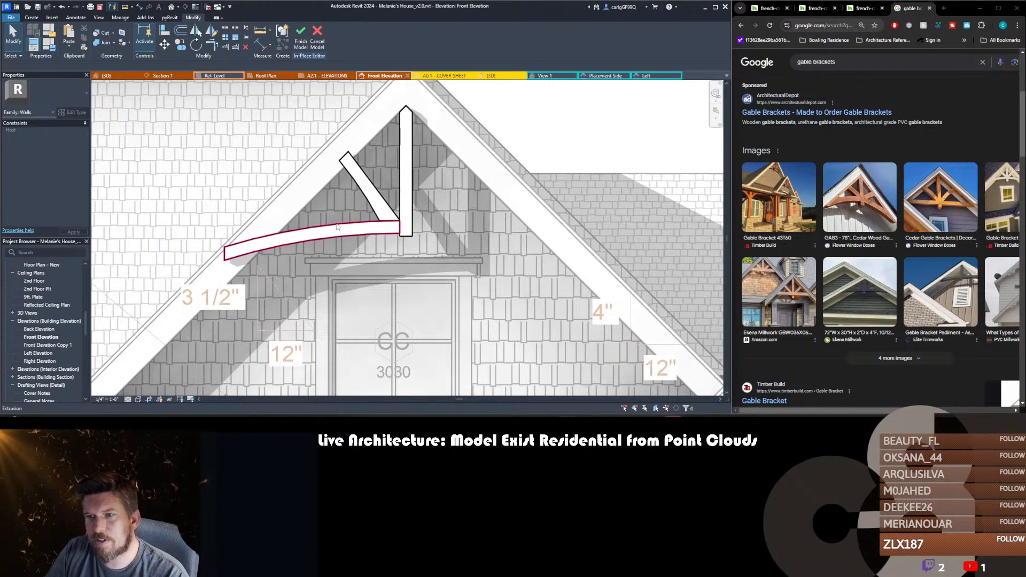
- Check the gable bracket reference images and move the left arched beam and diagonal brace up along the centre post's left edge
middle_click_drag(375, 159, 378, 162)
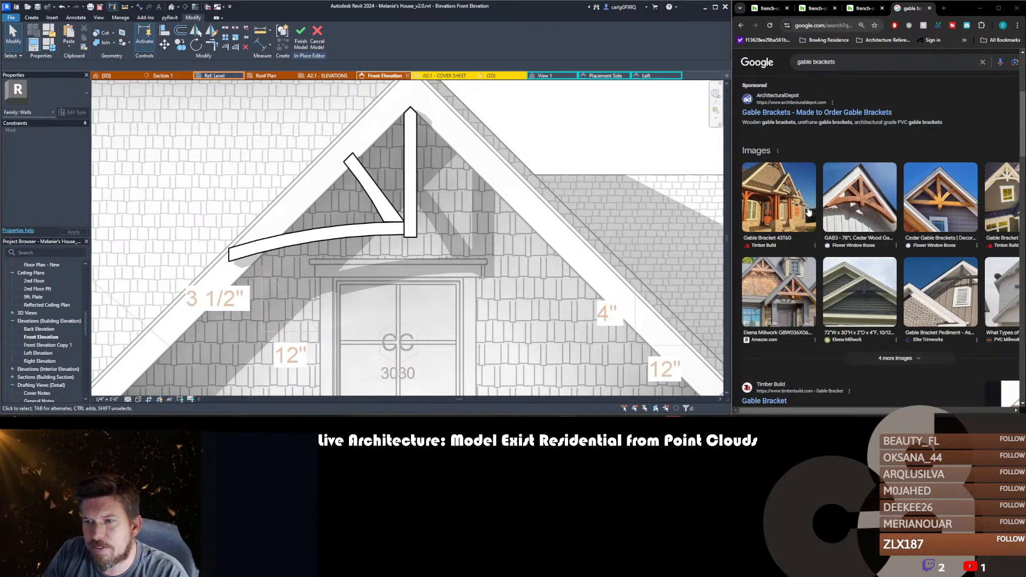
scroll(808, 213, "down", 2)
scroll(796, 219, "up", 1)
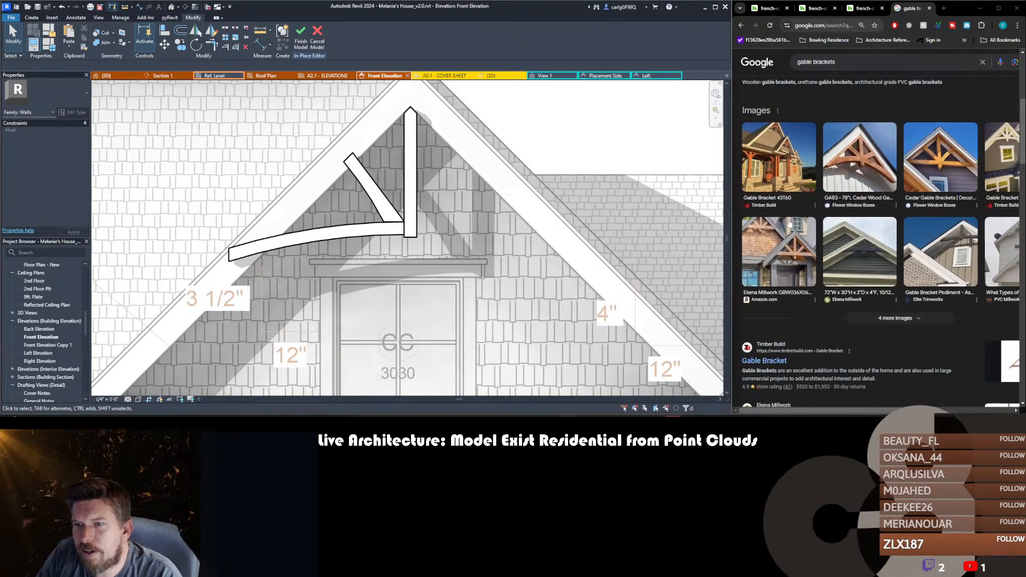
scroll(405, 222, "down", 3)
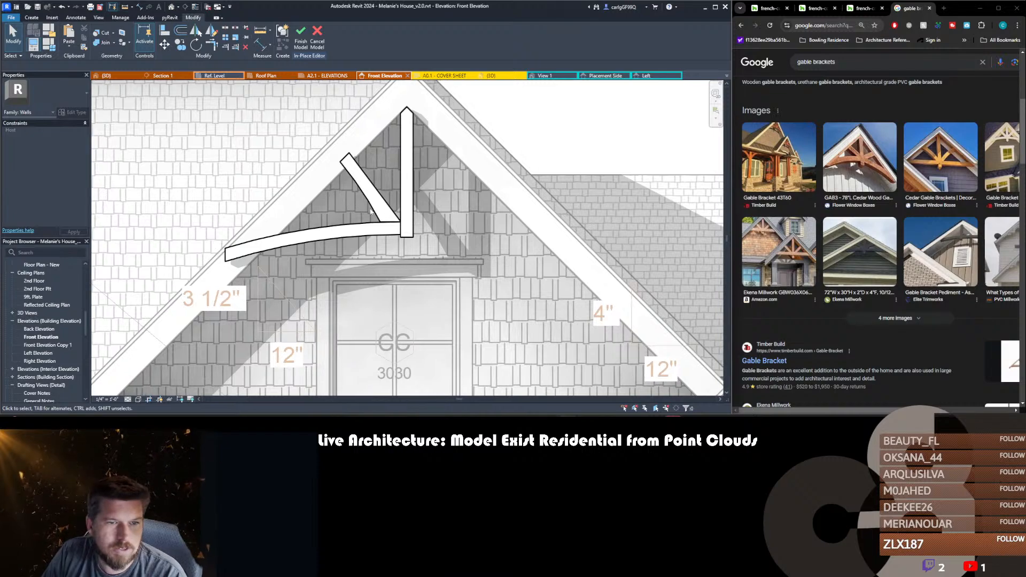
scroll(405, 222, "up", 2)
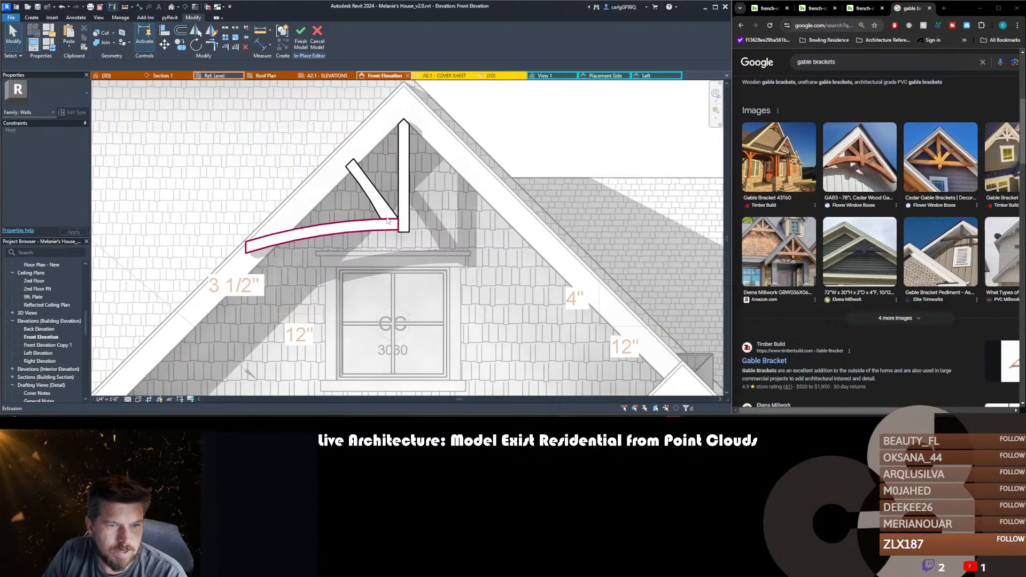
left_click(388, 221)
left_click(377, 202, "ctrl")
scroll(420, 223, "up", 2)
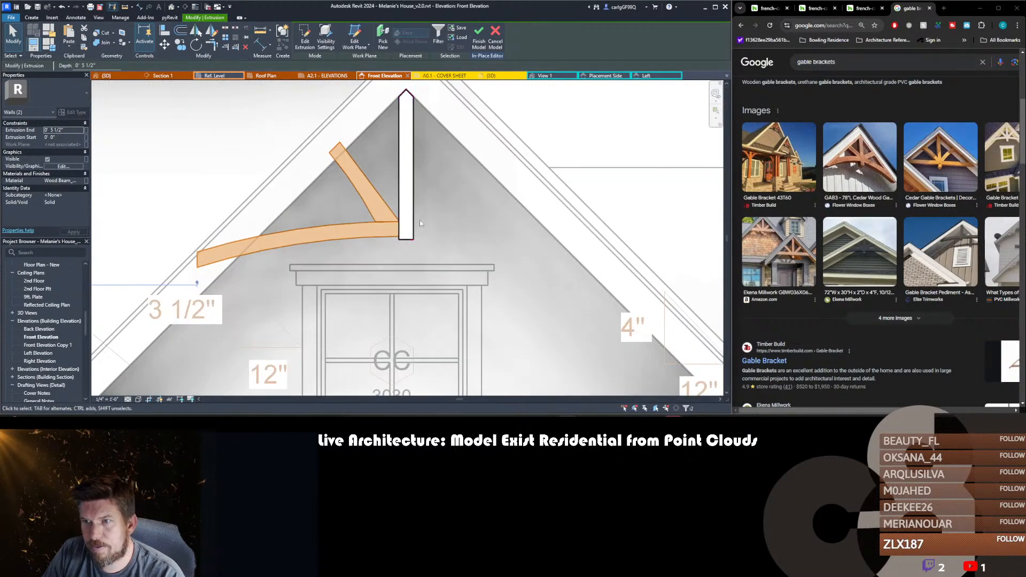
key("m")
key("v")
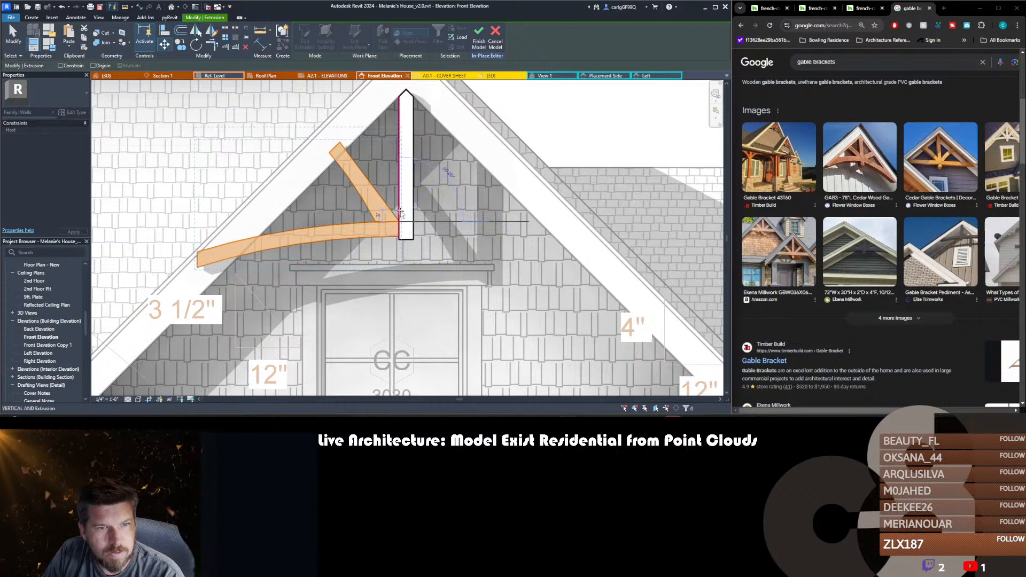
left_click(400, 210)
key("Escape")
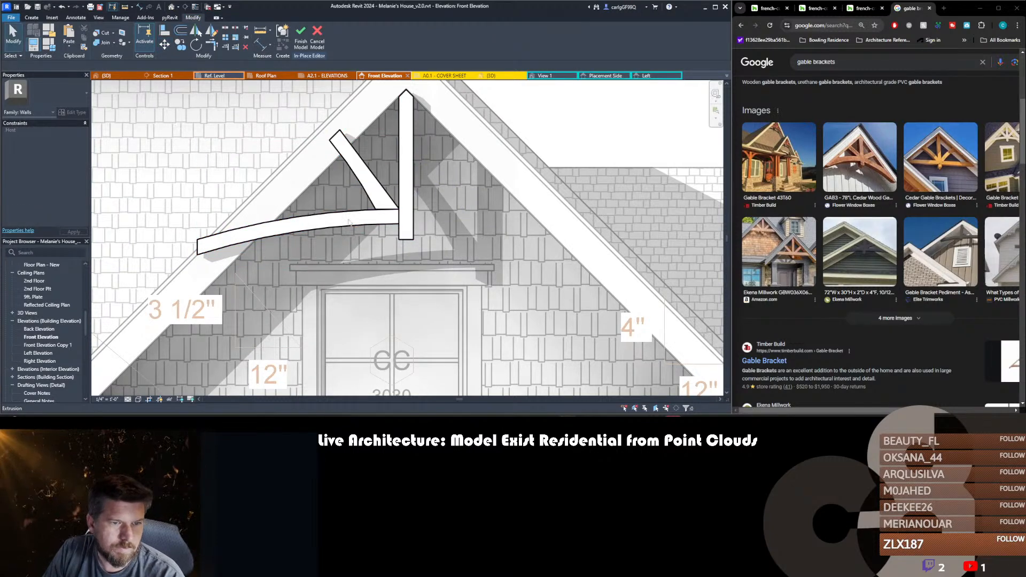
- Edit the arched beam's sketch, align its outer end with the left fascia's lower edge, and finish the sketch
scroll(349, 222, "down", 2)
double_click(299, 238)
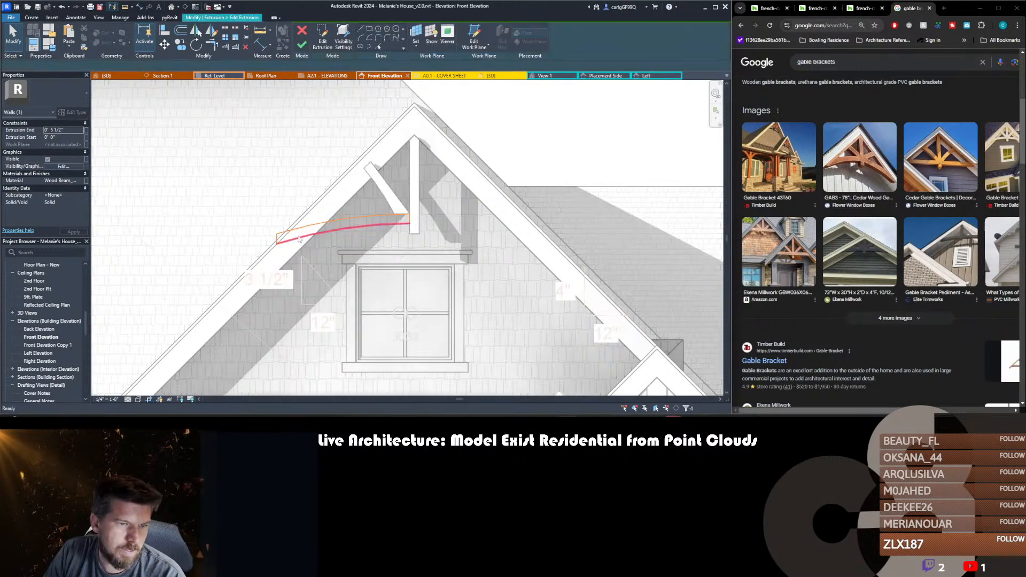
scroll(299, 238, "up", 2)
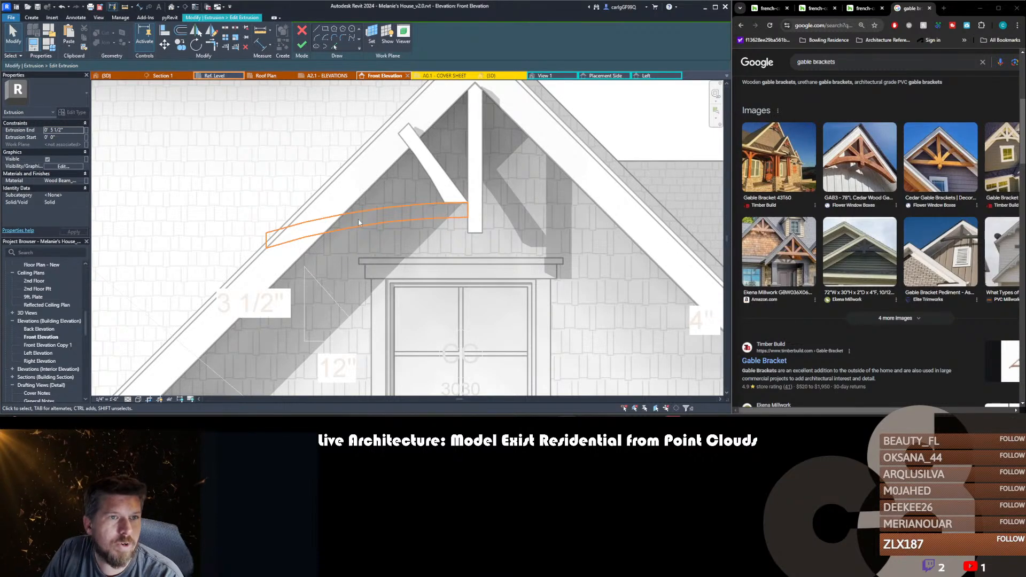
key("a")
key("l")
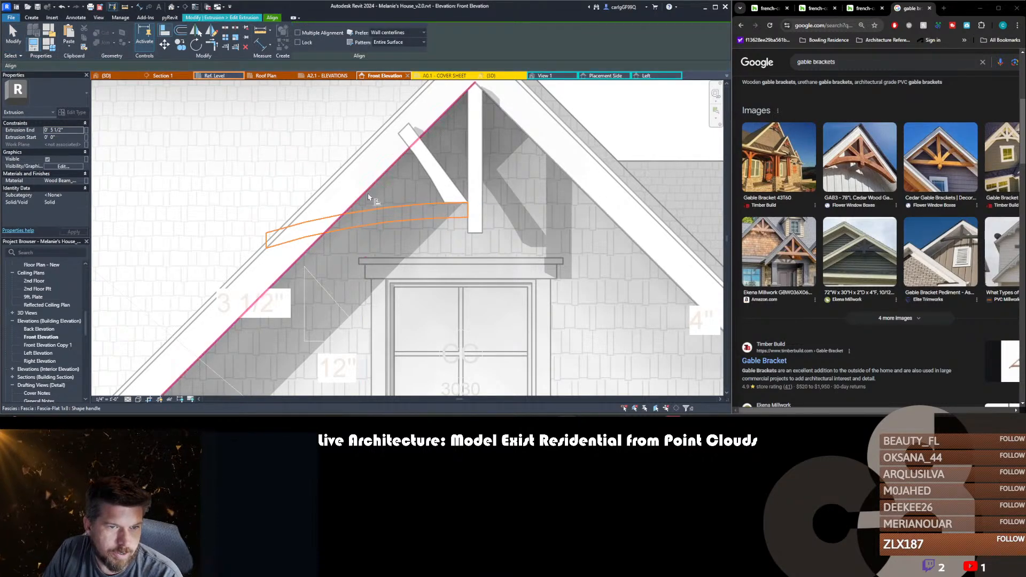
left_click(368, 197)
left_click(272, 243)
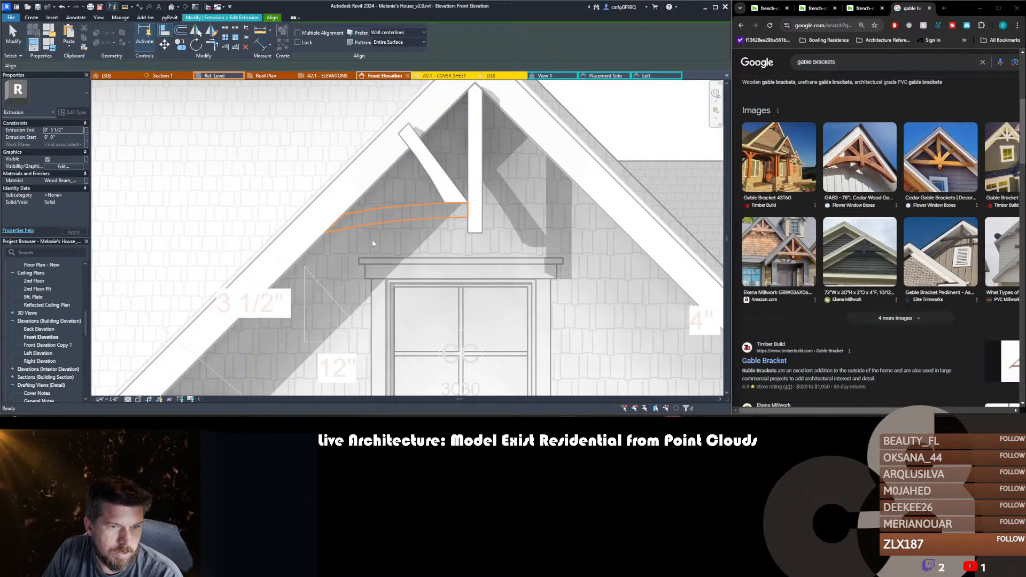
key("Escape")
key("Escape")
scroll(377, 233, "down", 1)
scroll(377, 233, "up", 1)
key("f")
key("f")
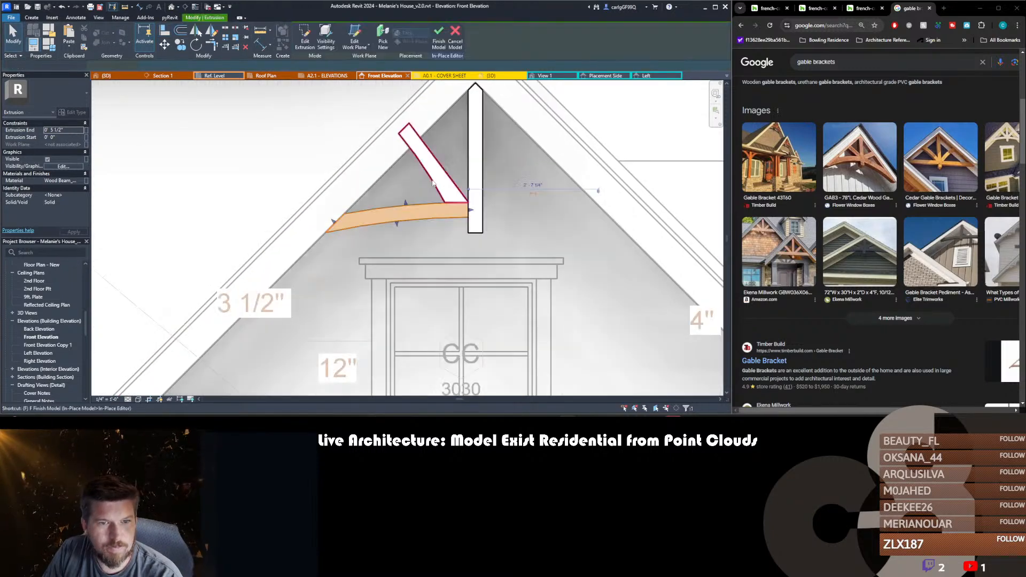
key("Escape")
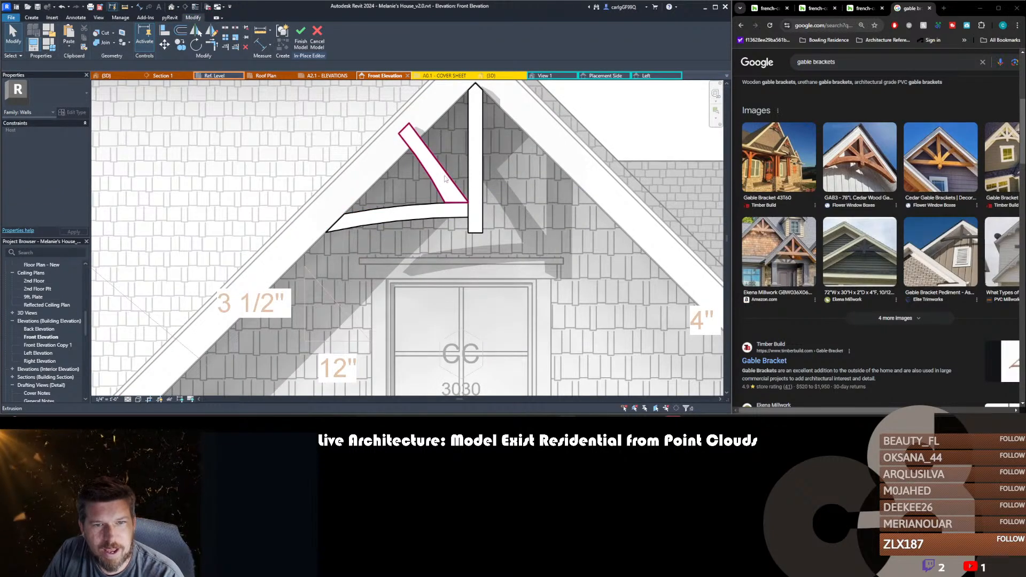
- Move the diagonal brace horizontally to the right so its lower tip overlaps the centre post
left_click(444, 179)
scroll(459, 199, "up", 2)
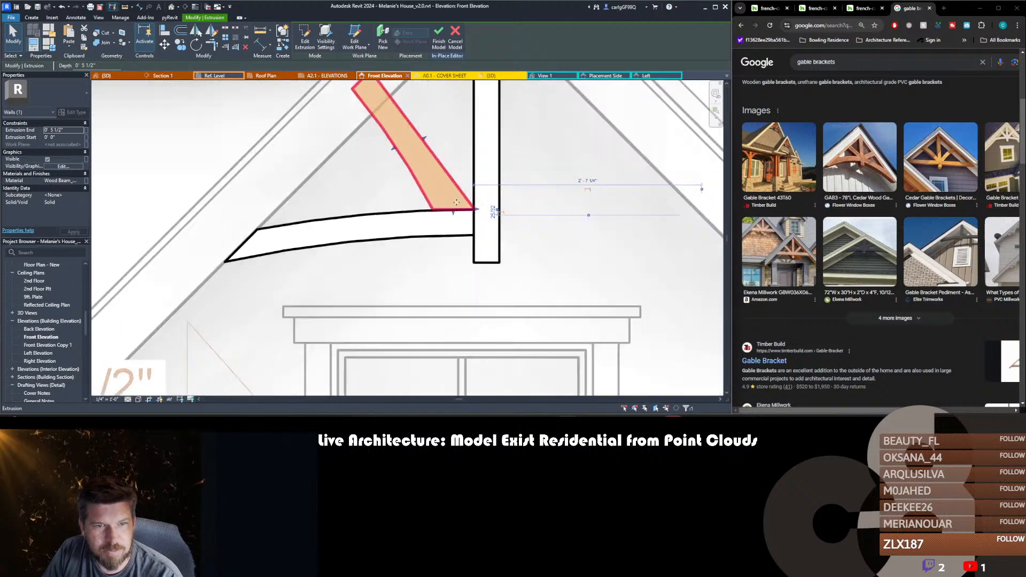
key("m")
key("v")
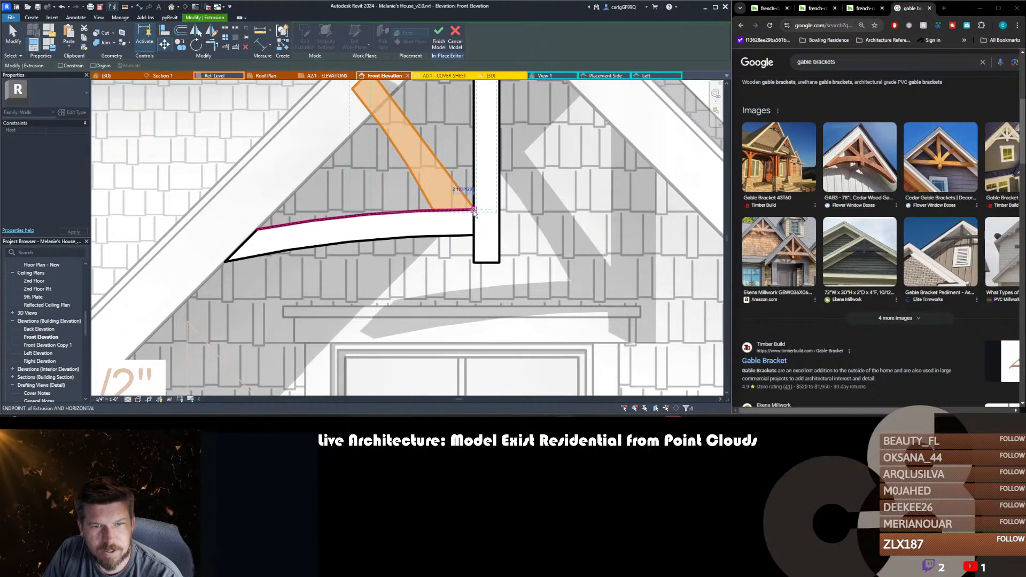
left_click(473, 210)
key("Escape")
- Open the brace's sketch and align its upper end with the left fascia's lower edge
double_click(454, 188)
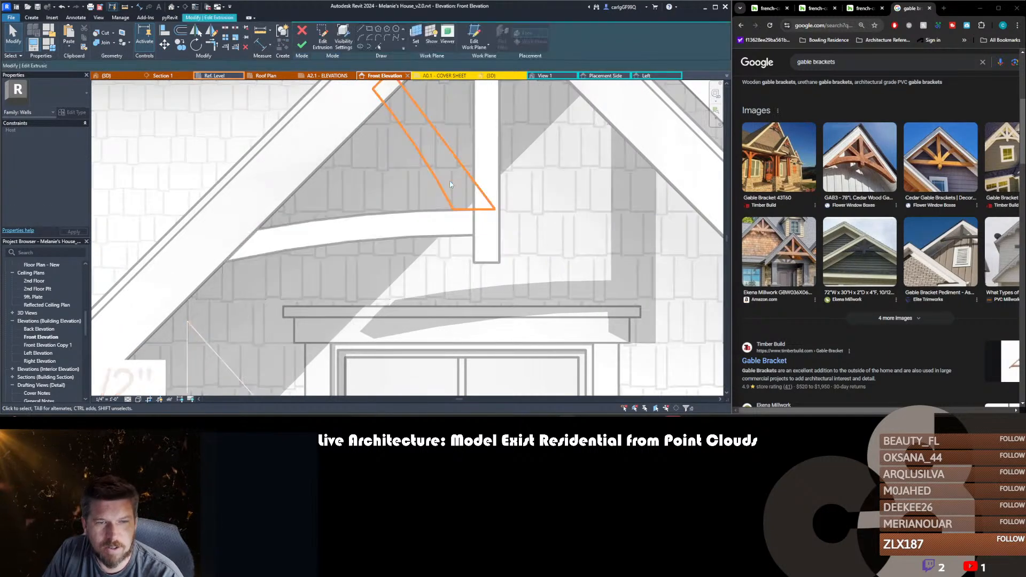
scroll(473, 297, "down", 2)
key("a")
key("l")
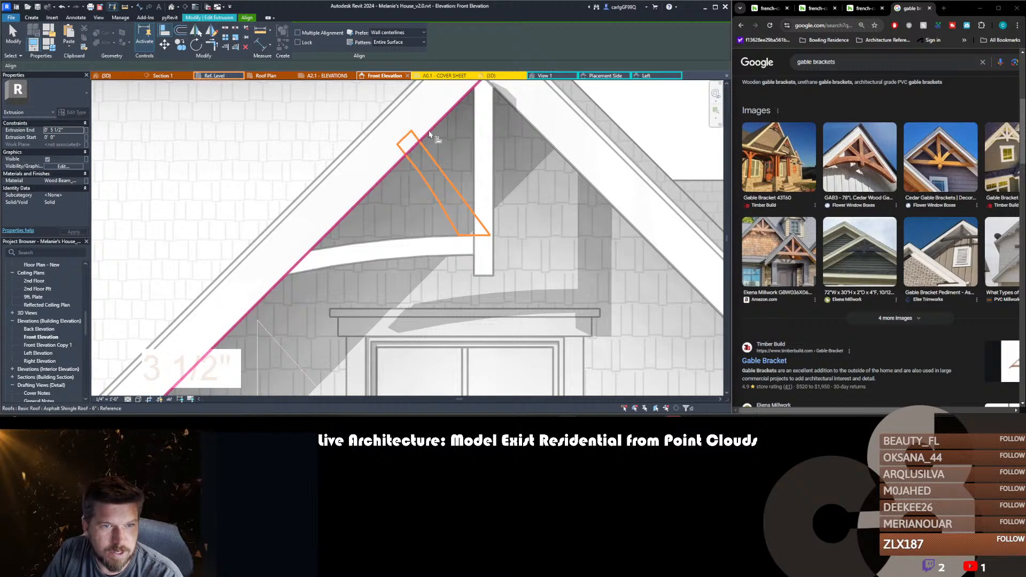
left_click(429, 133)
left_click(405, 137)
key("Escape")
key("Escape")
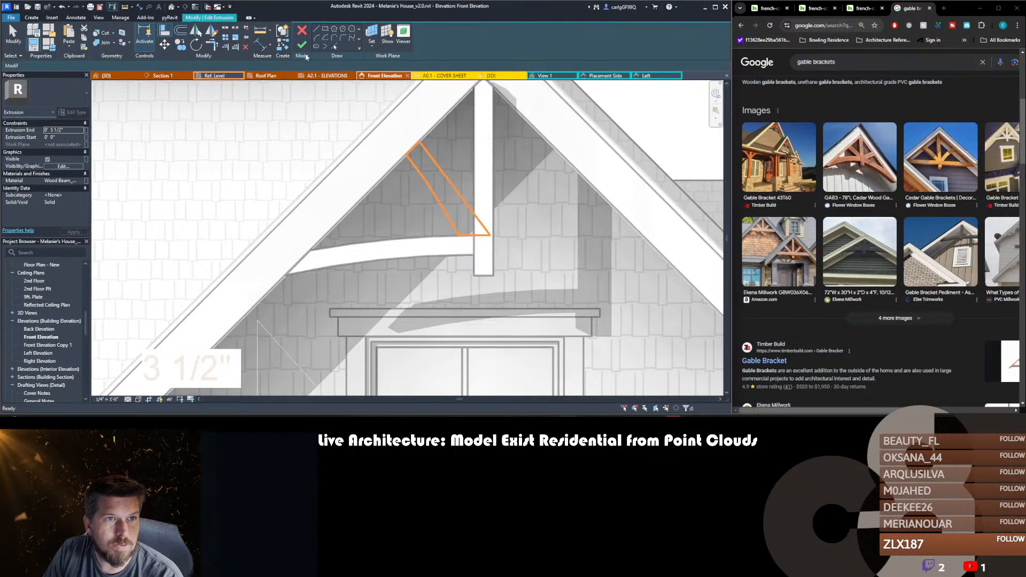
- Sketch a vertical line along the post's left edge, trim the brace outline's overlapping tip to it, and finish the sketch
left_click(322, 36)
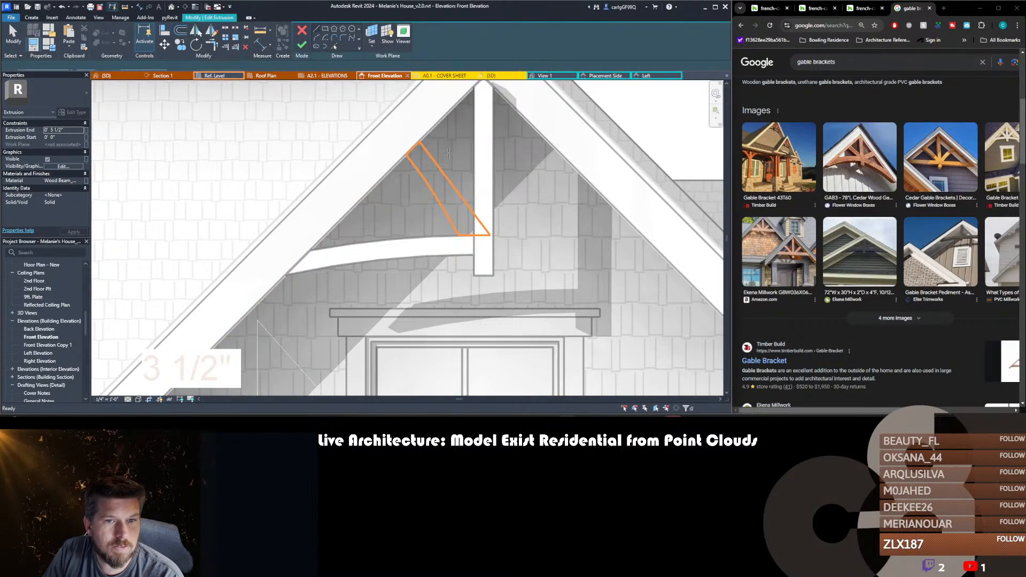
left_click(474, 235)
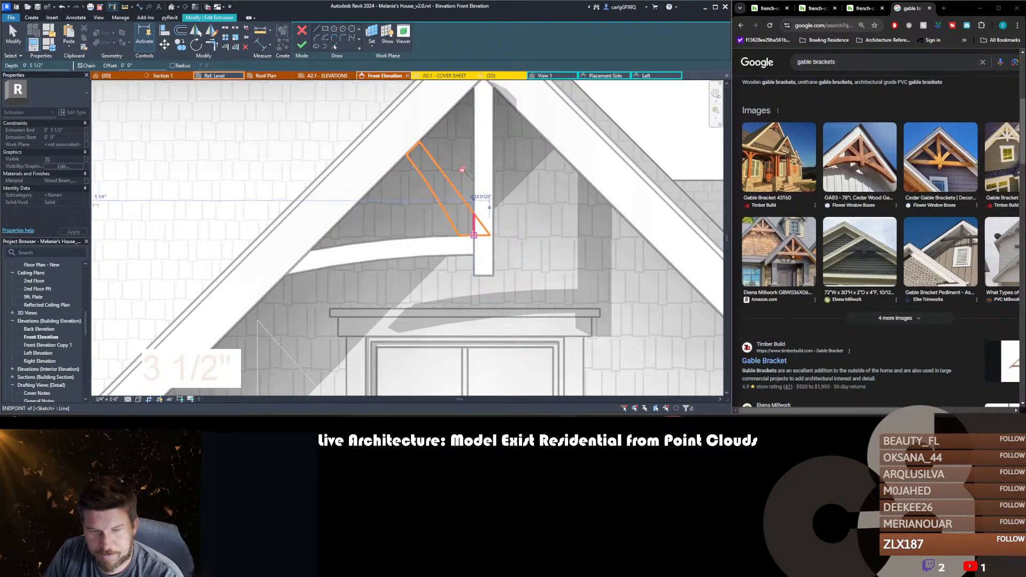
key("Escape")
key("Escape")
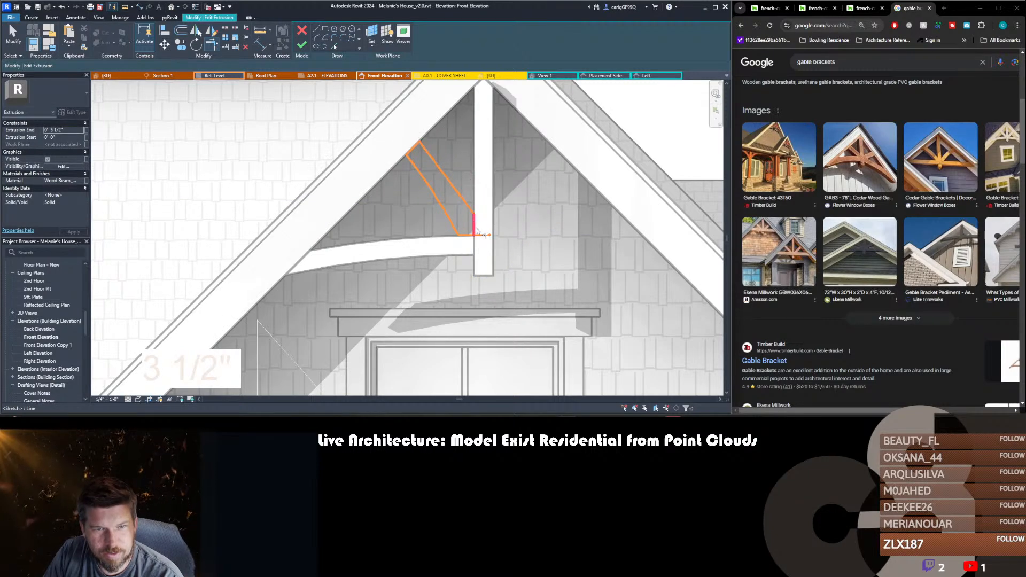
left_click(474, 231)
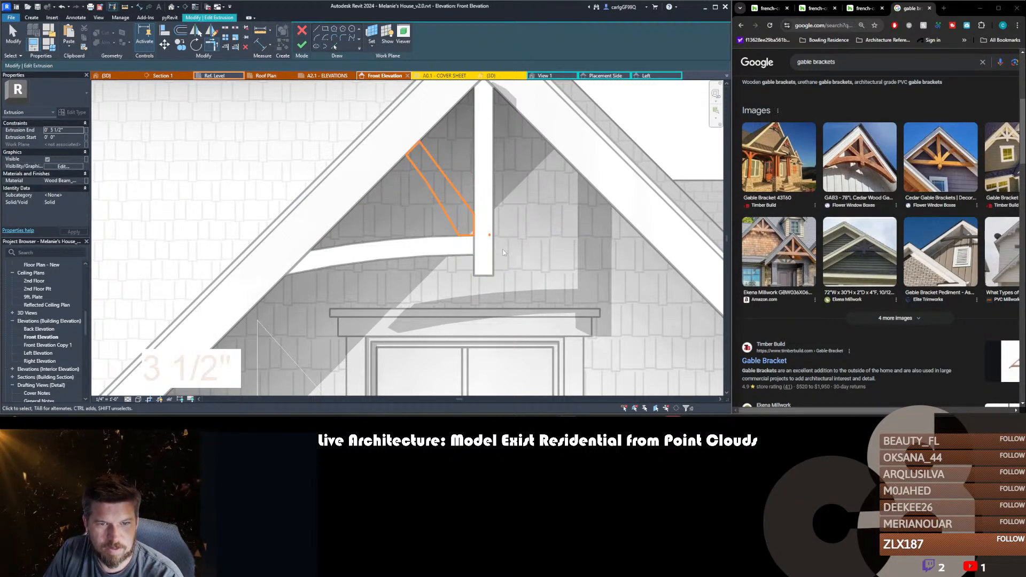
key("Escape")
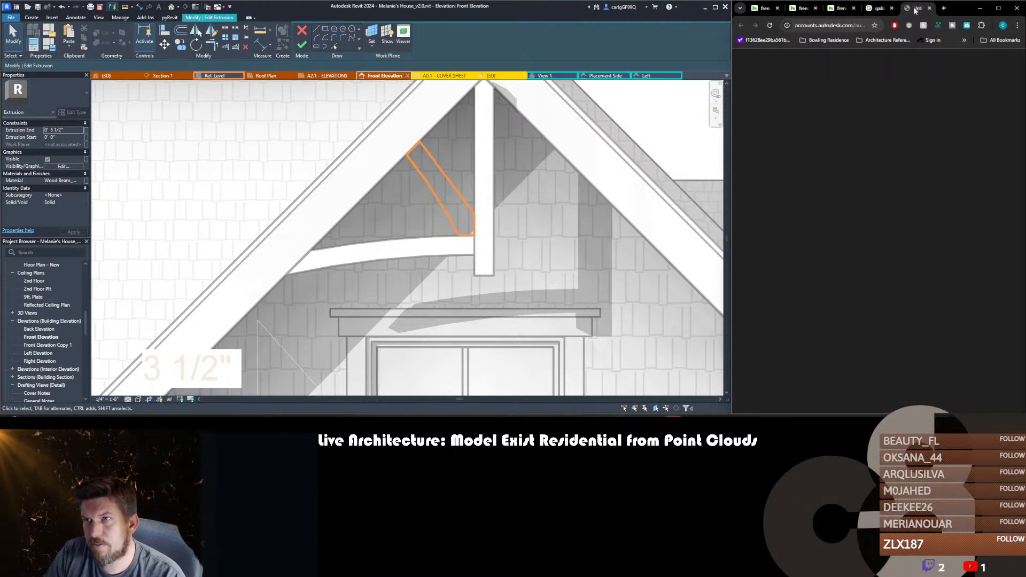
key("f")
key("f")
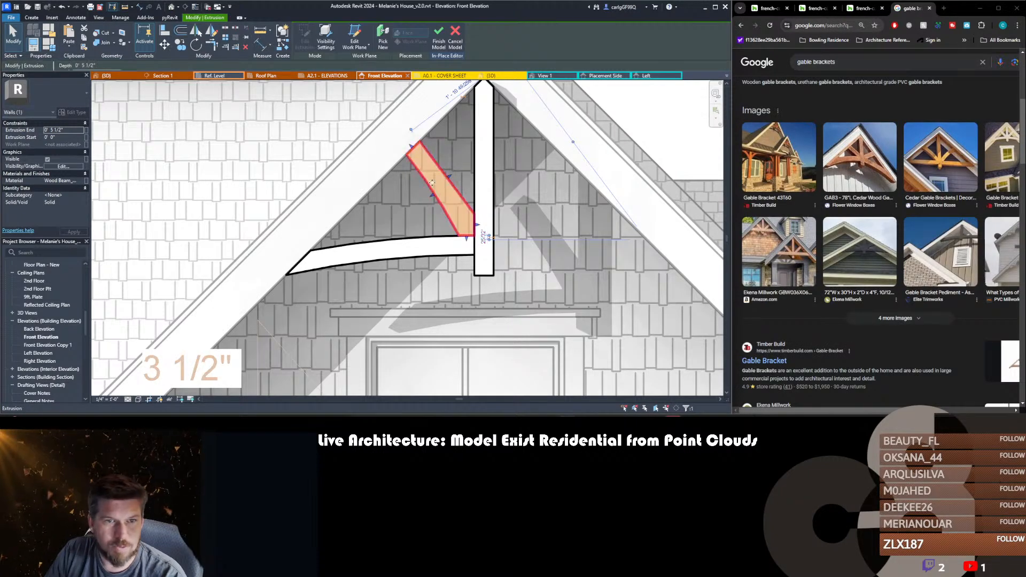
key("Escape")
left_click(421, 168)
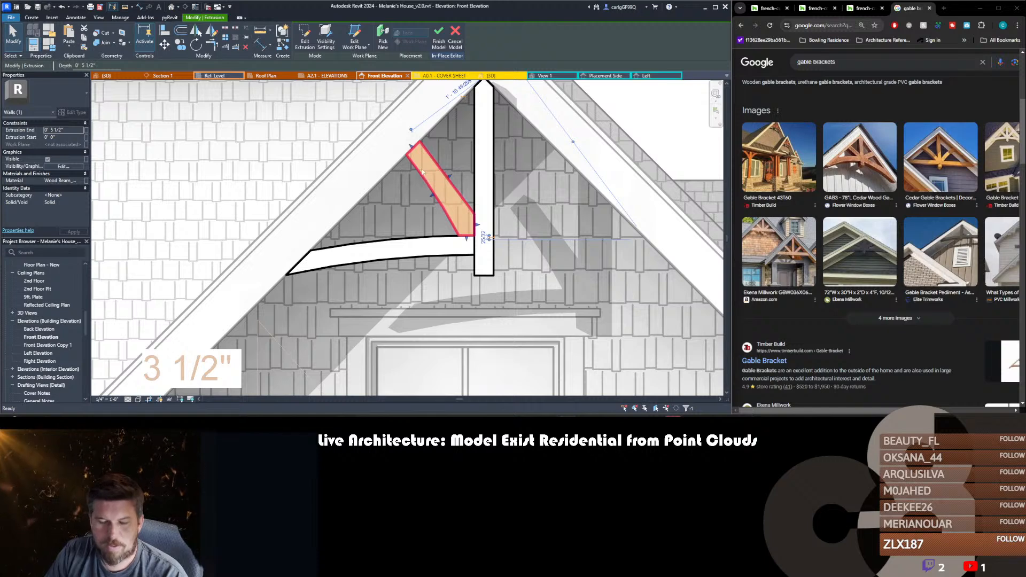
double_click(443, 179)
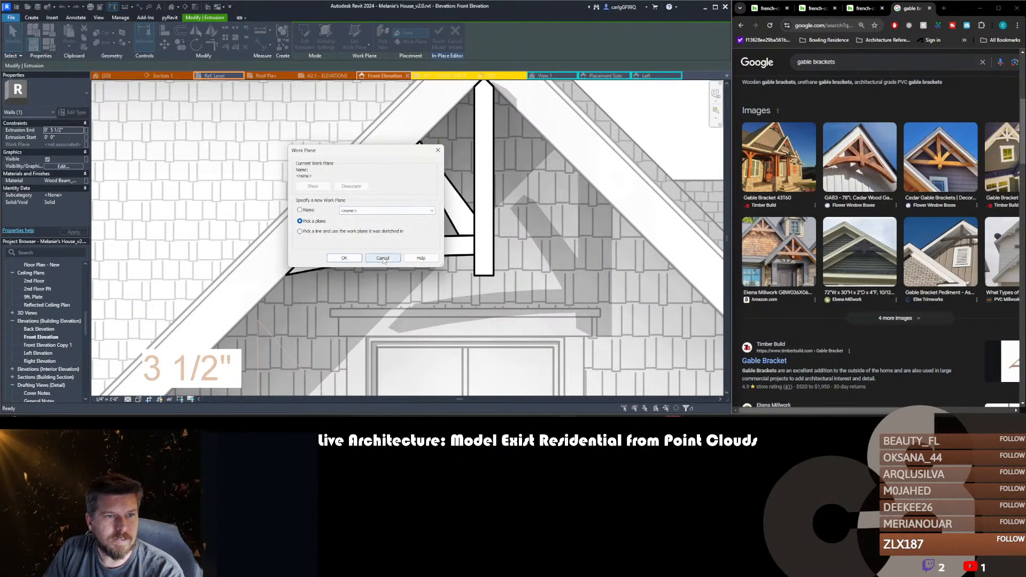
left_click(384, 258)
- Set the work plane of the centre post, brace and arched beam to the fascia face with the Pick a plane option
scroll(388, 240, "down", 2)
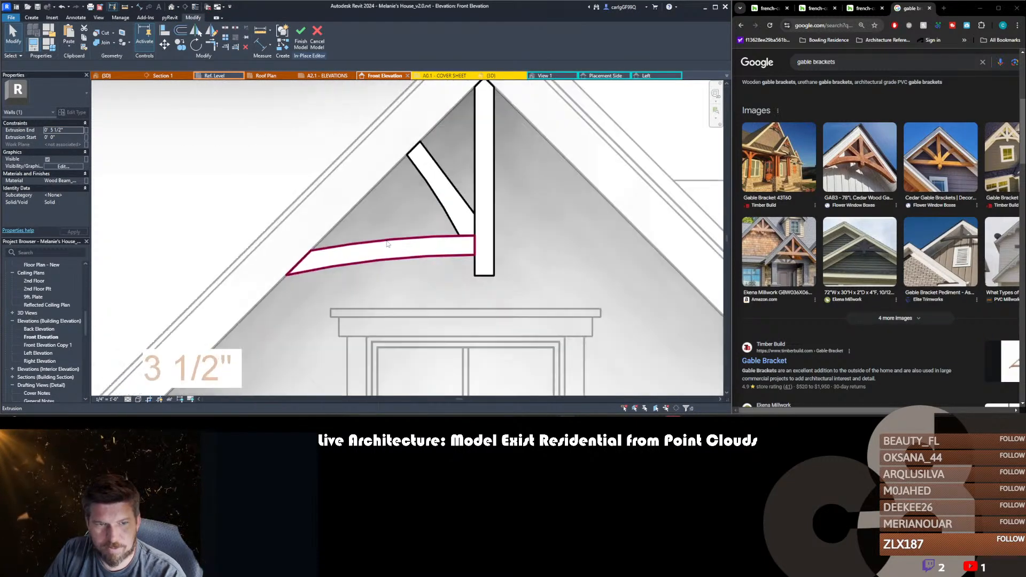
left_click_drag(306, 121, 469, 287)
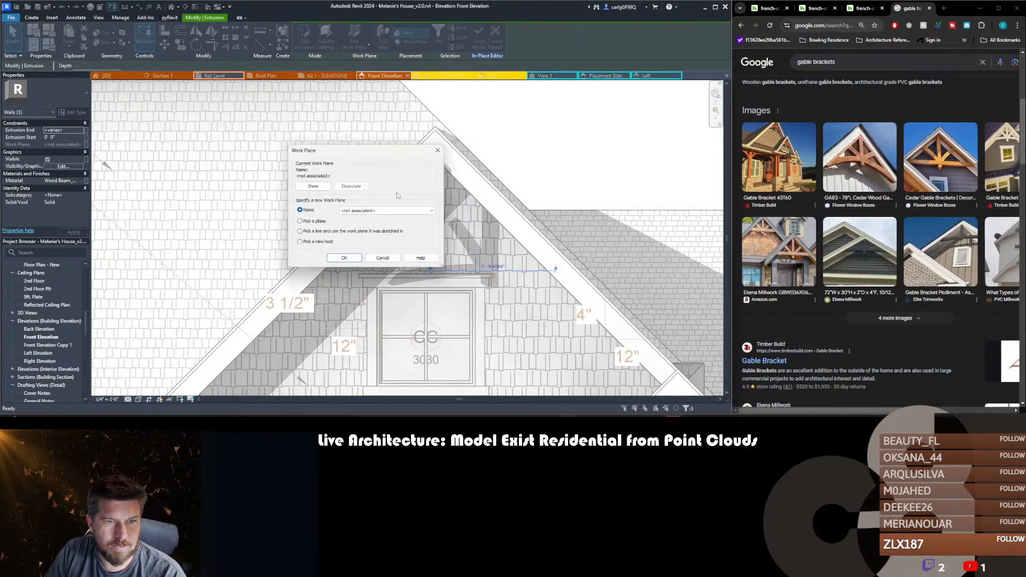
left_click(343, 257)
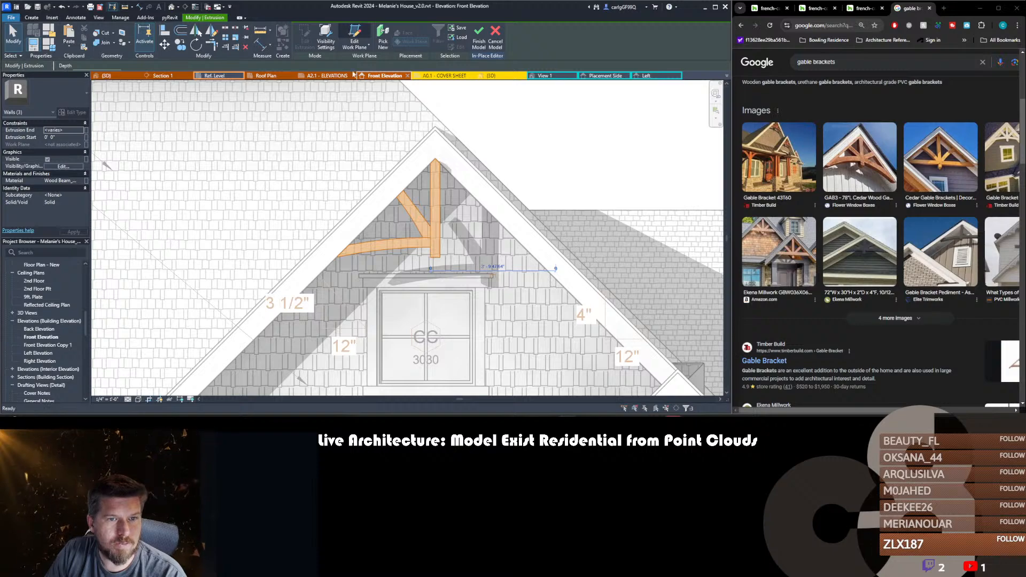
left_click(310, 222)
left_click(344, 258)
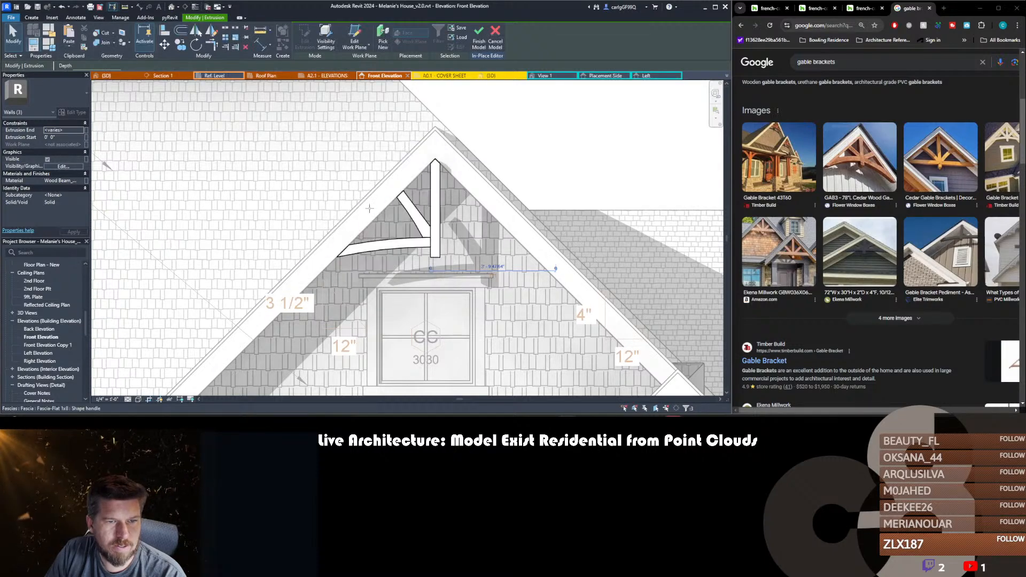
left_click(428, 224)
left_click(424, 196)
- In the 3D view, set the Extrusion End of the centre post, brace and arched beam to -0' 3 1/2"
scroll(425, 196, "down", 3)
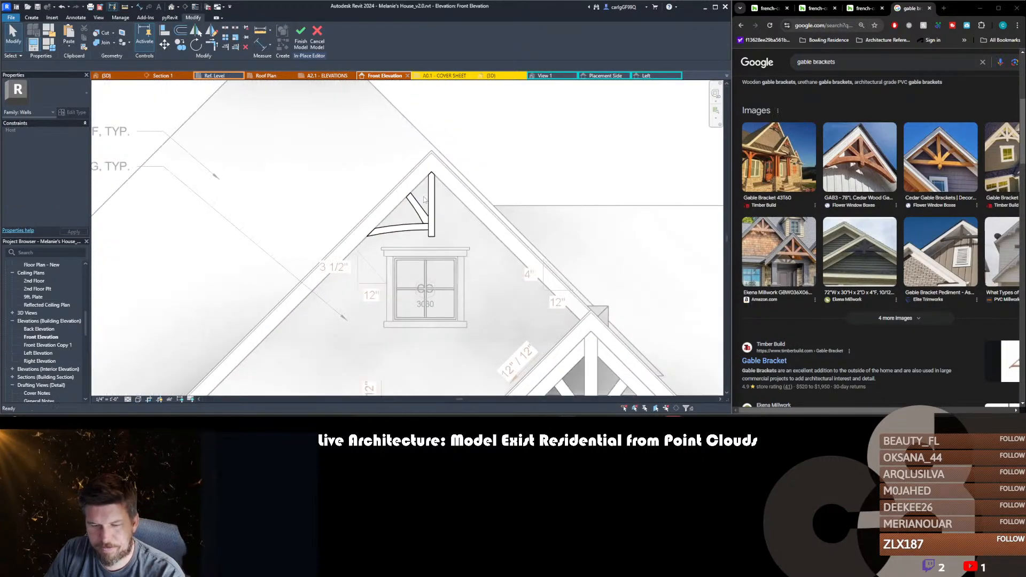
key("ctrl+Tab")
scroll(396, 182, "up", 4)
middle_click_drag(415, 172, 357, 210, "shift")
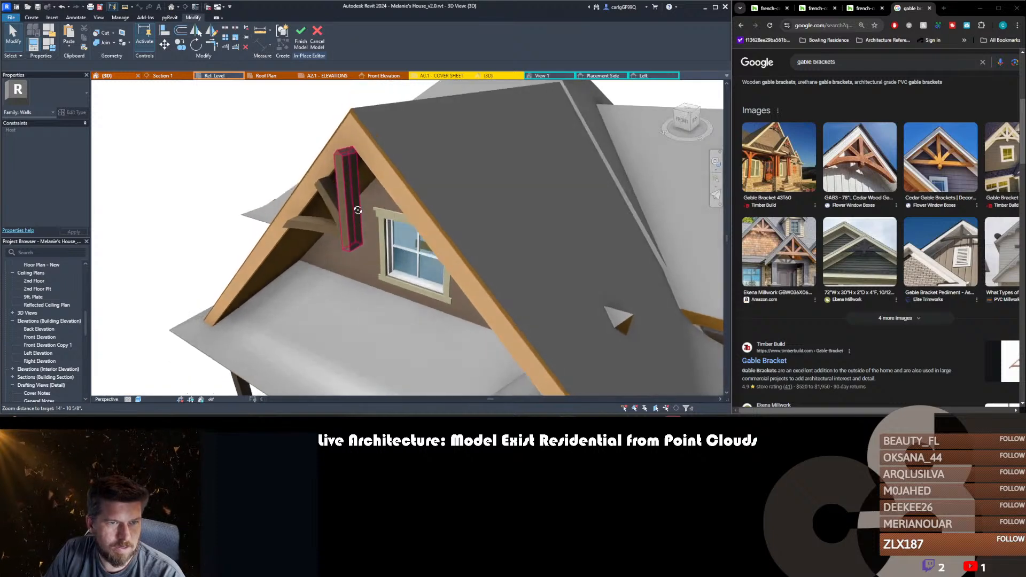
scroll(328, 197, "up", 2)
left_click(351, 203)
left_click(336, 201, "ctrl")
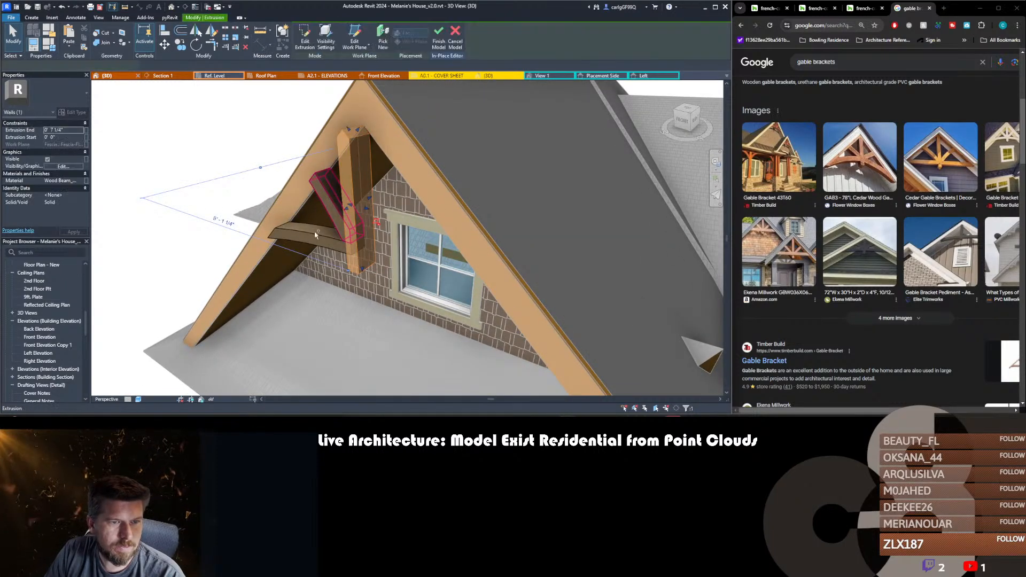
left_click(315, 232, "ctrl")
left_click(70, 130)
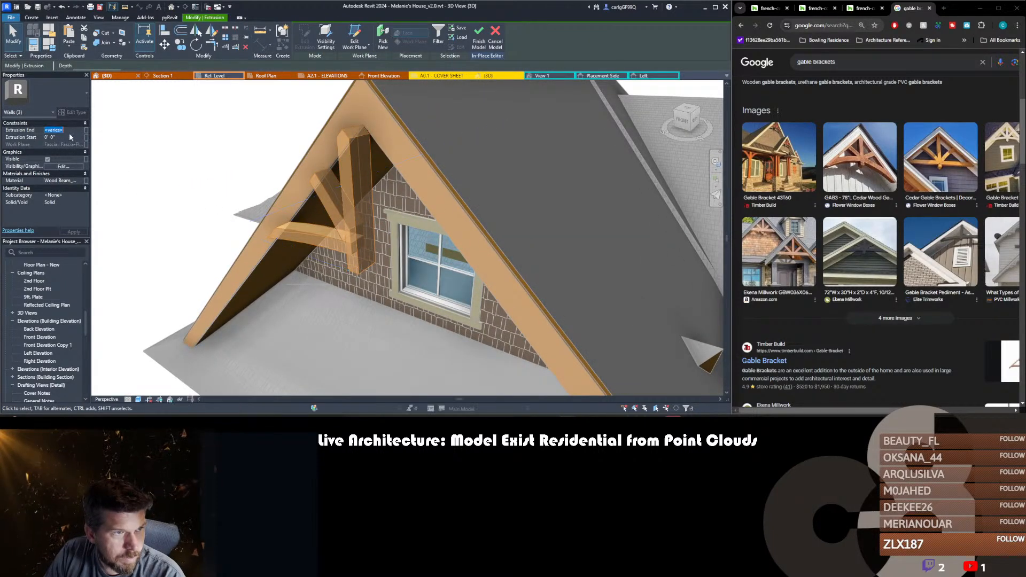
type("-0 3 1/2")
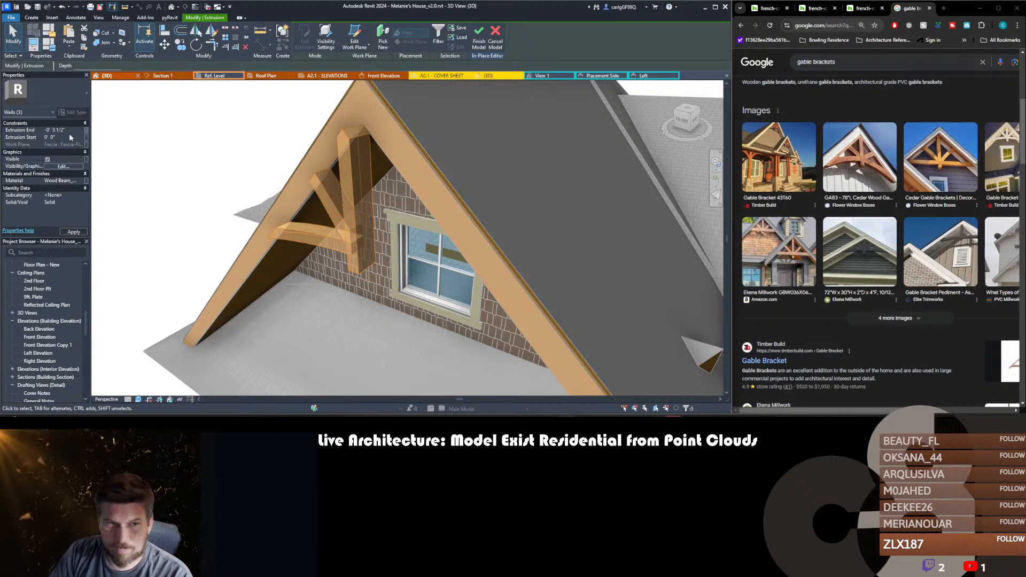
- Set the Extrusion Start to -0' 3" and the Extrusion End to -0' 6 1/2" for the centre post, brace and arched beam
key("Return")
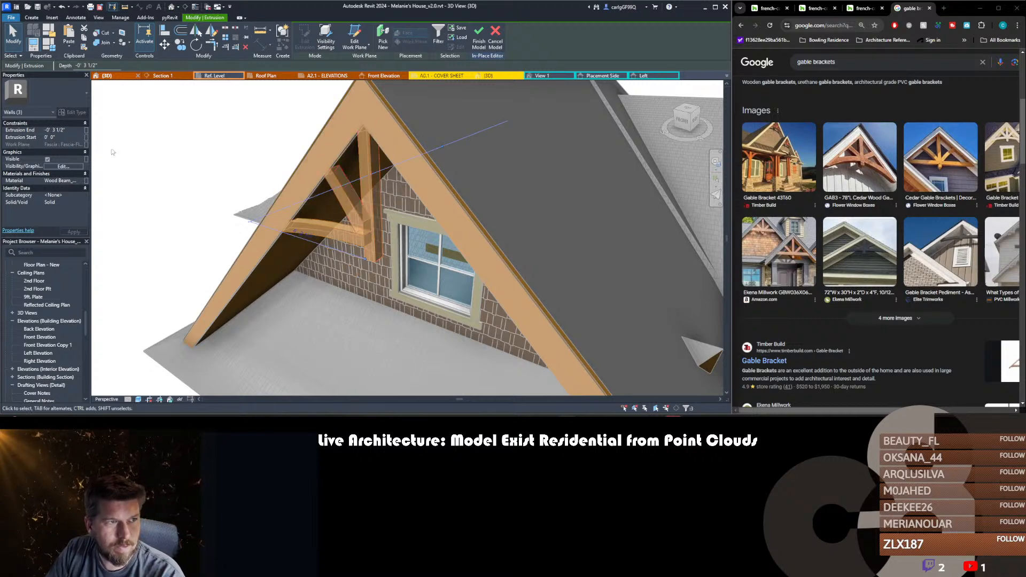
left_click(65, 137)
left_click(64, 138)
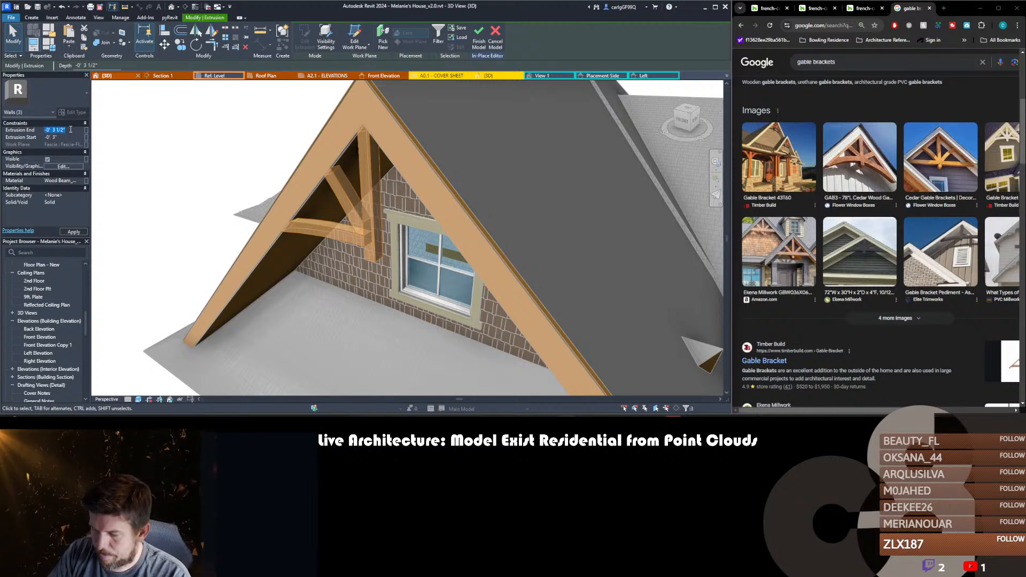
key("Return")
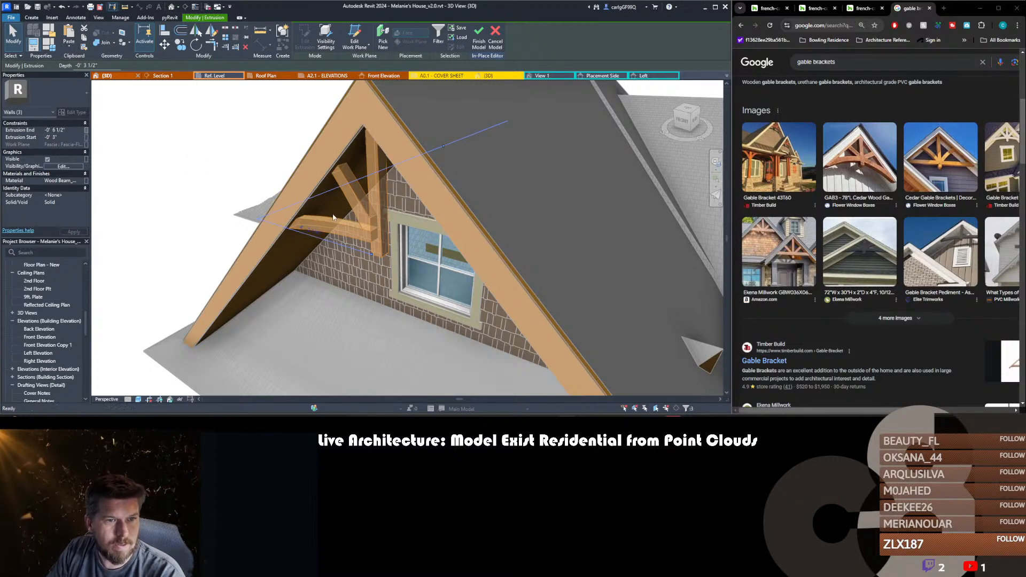
key("Escape")
scroll(332, 214, "down", 1)
middle_click_drag(332, 214, 365, 203, "shift")
scroll(364, 203, "up", 1)
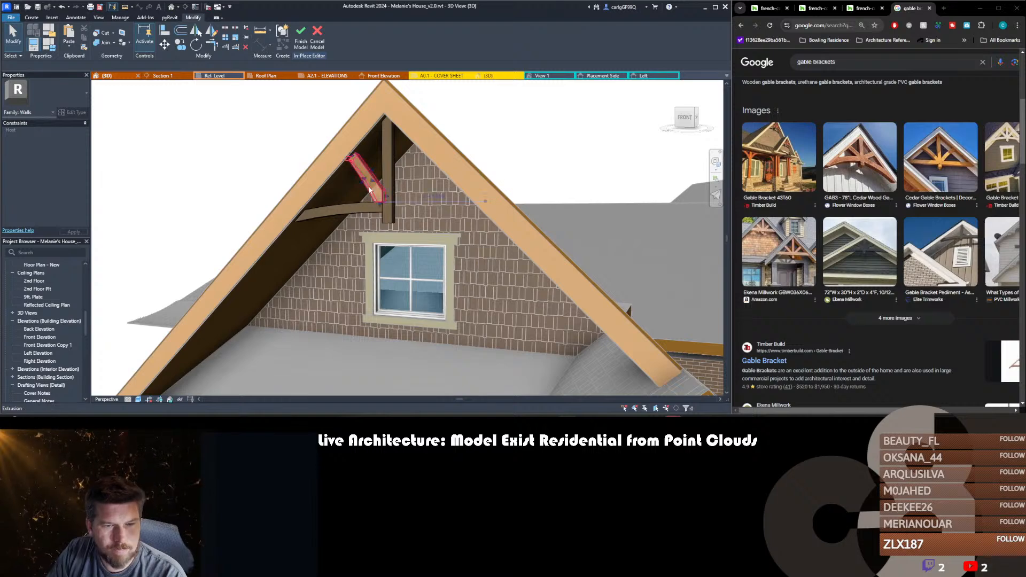
- Try to start a new extrusion sketch by picking the gable wall's left sloped edge in the 3D view
double_click(369, 189)
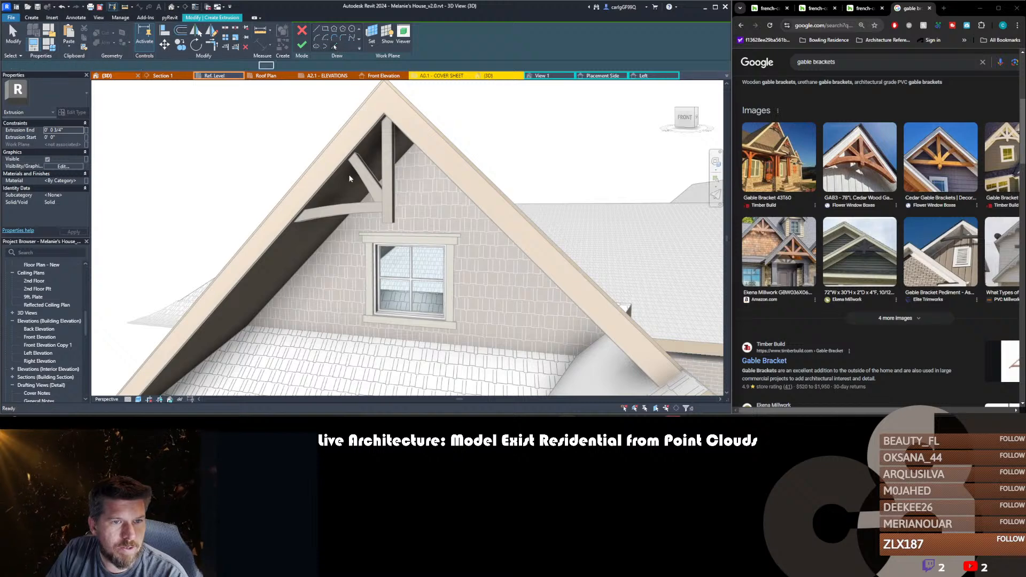
scroll(346, 175, "up", 3)
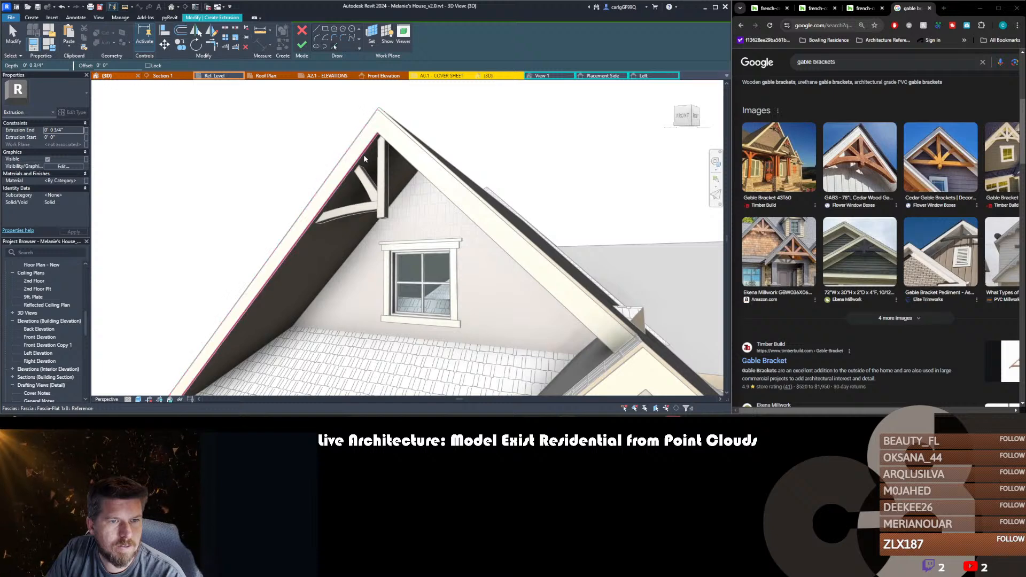
key("Escape")
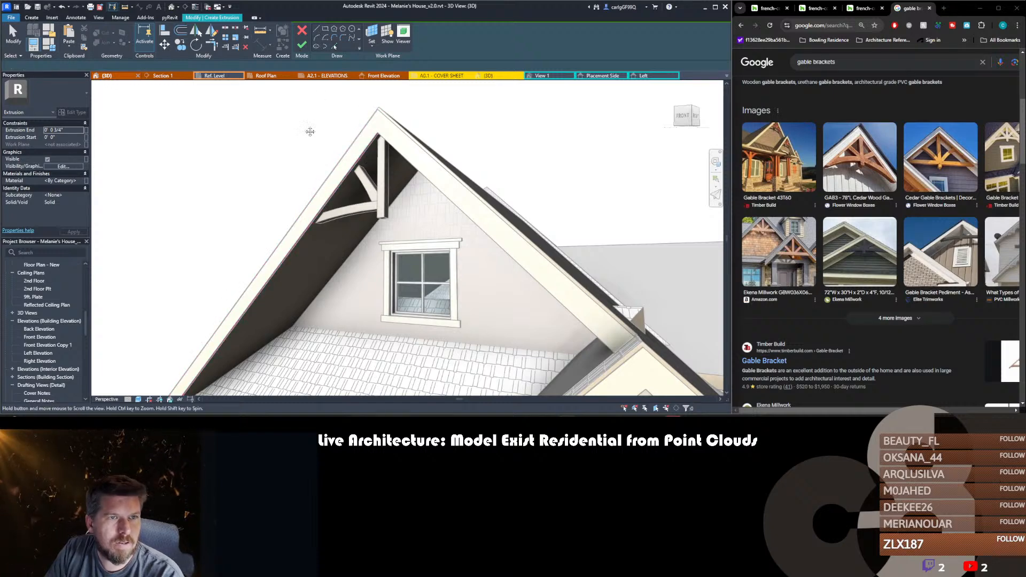
scroll(310, 132, "up", 5)
middle_click_drag(456, 217, 609, 295, "shift")
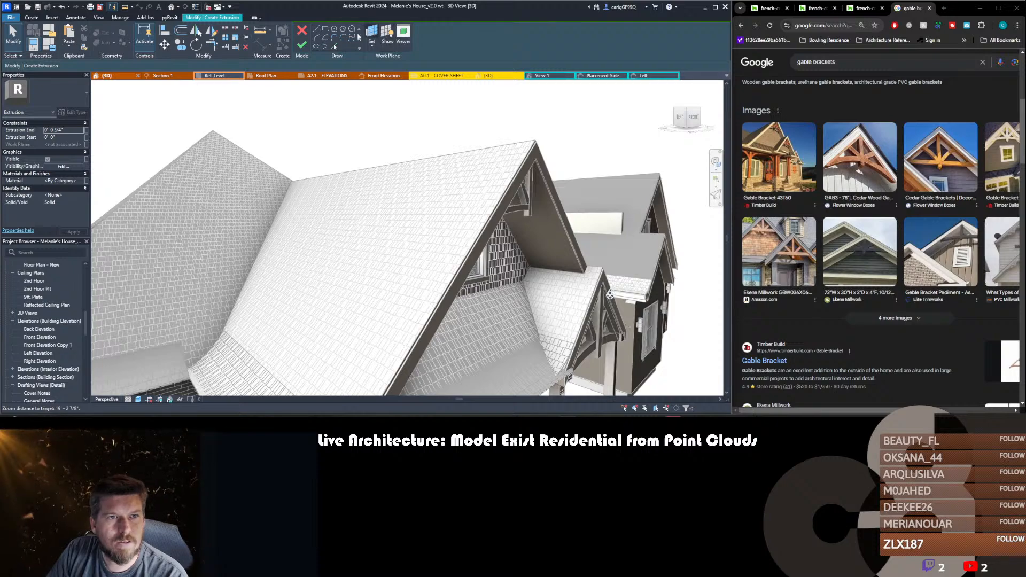
left_click(333, 47)
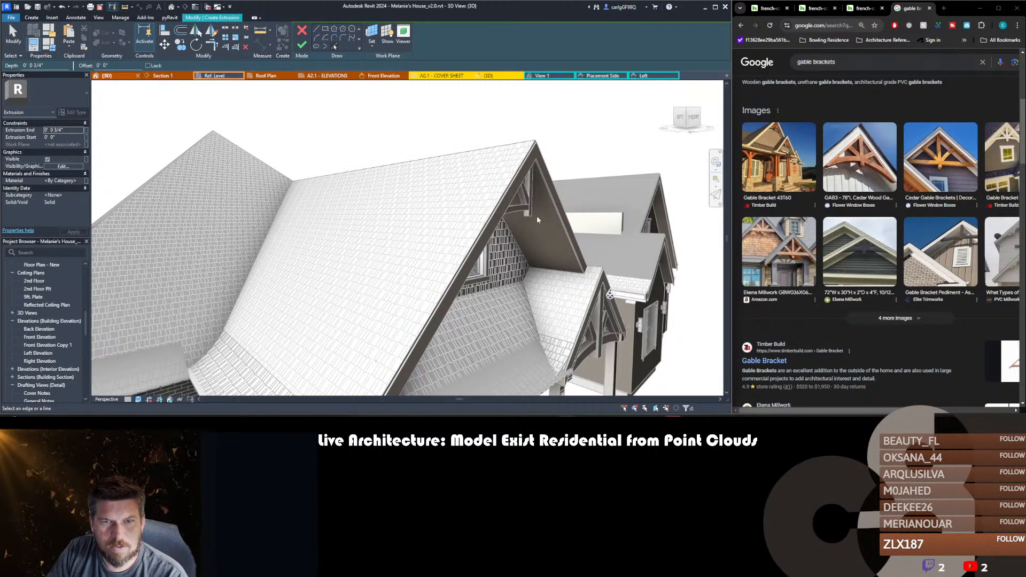
middle_click_drag(552, 204, 386, 202, "shift")
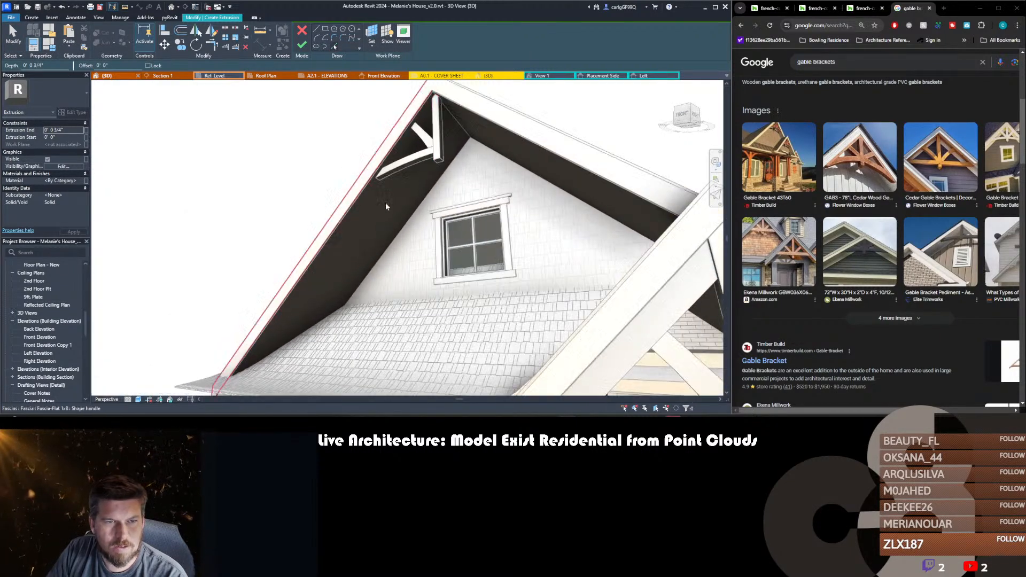
left_click(404, 227)
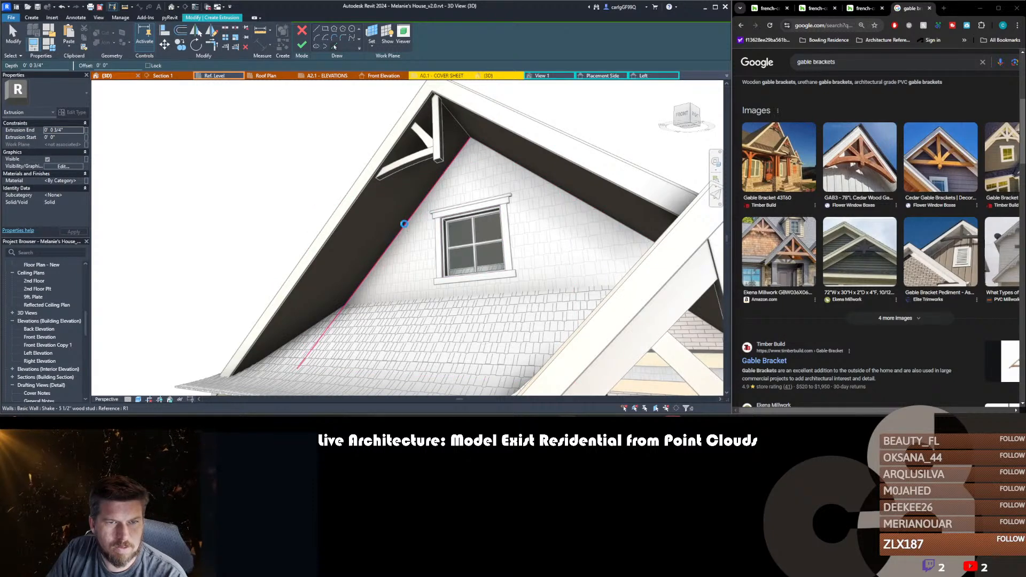
scroll(404, 225, "down", 8)
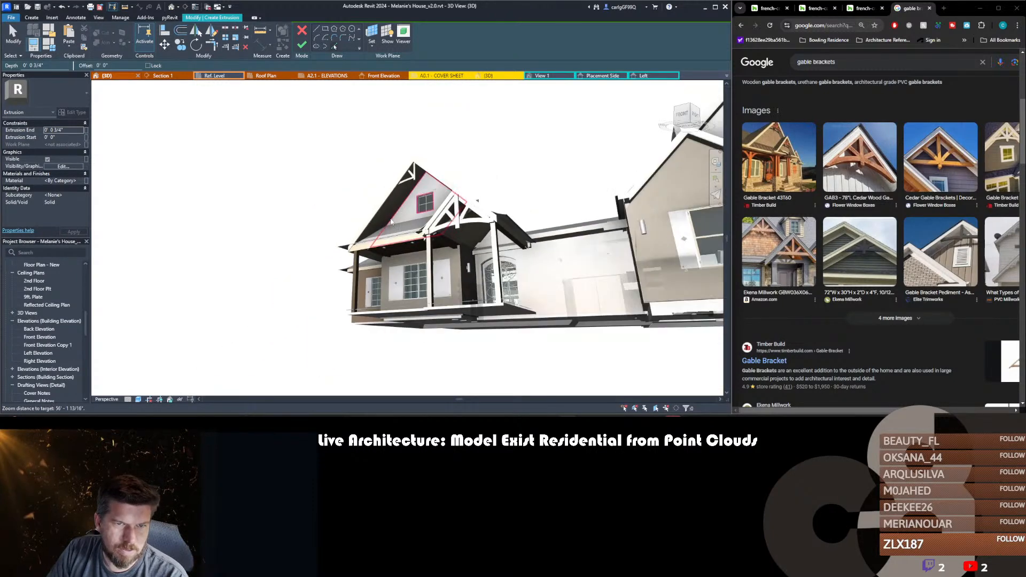
middle_click_drag(391, 221, 440, 240, "shift")
scroll(441, 246, "down", 2)
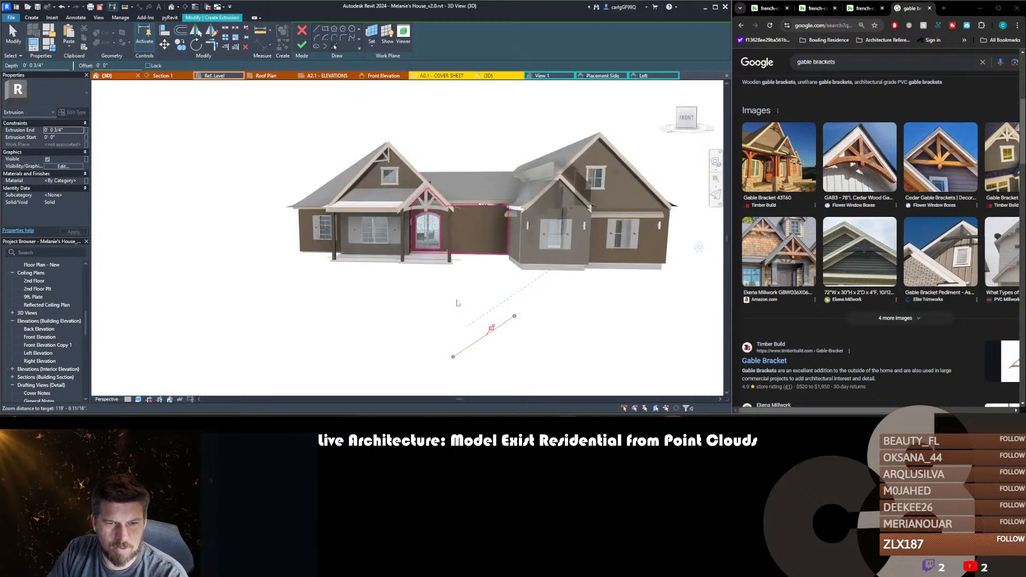
scroll(457, 303, "down", 2)
mouse_move(458, 303)
middle_mouse_down("shift")
mouse_move(464, 360)
mouse_move(463, 296)
mouse_move(454, 297)
middle_mouse_up("shift")
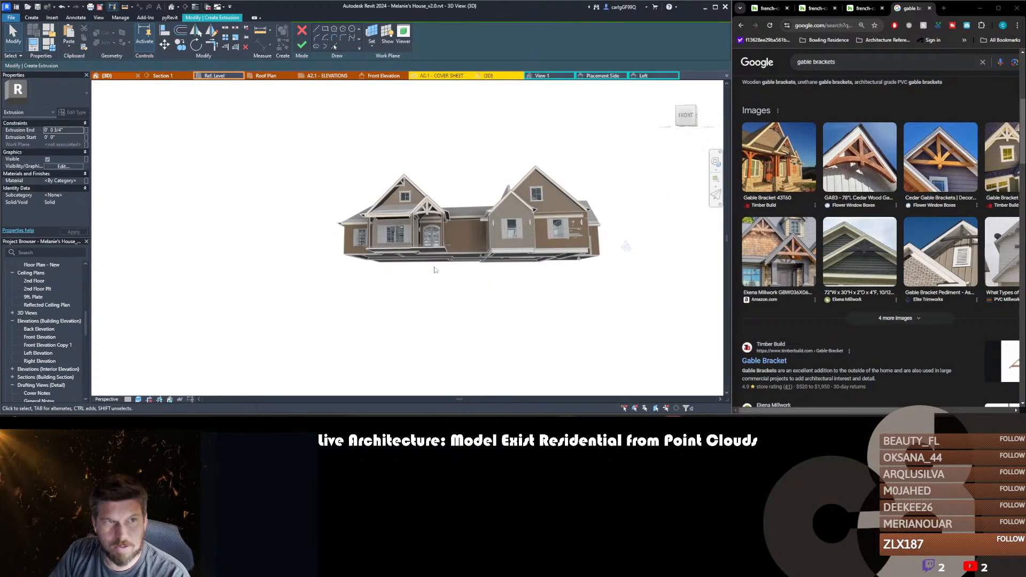
left_click(333, 47)
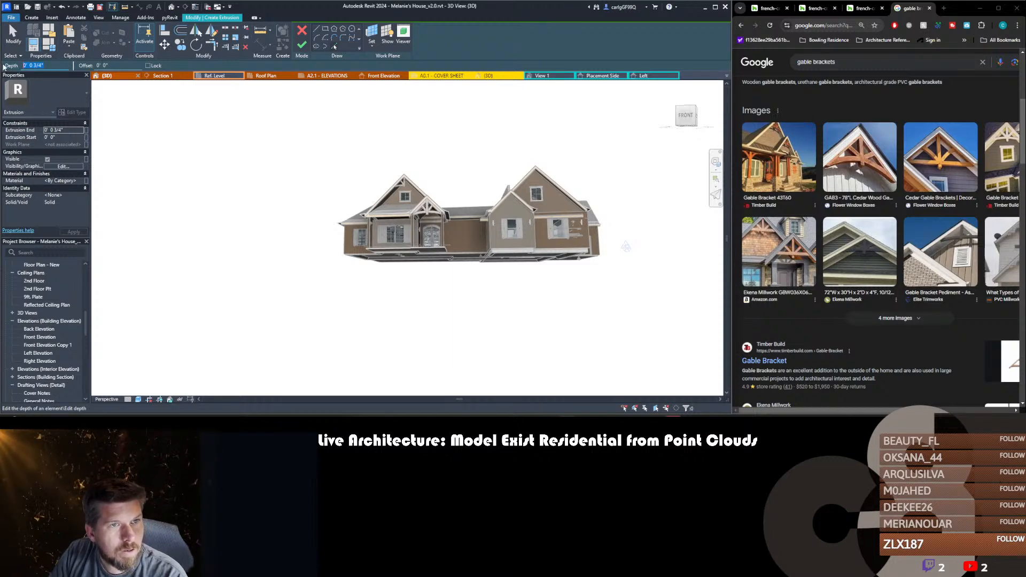
scroll(379, 177, "up", 4)
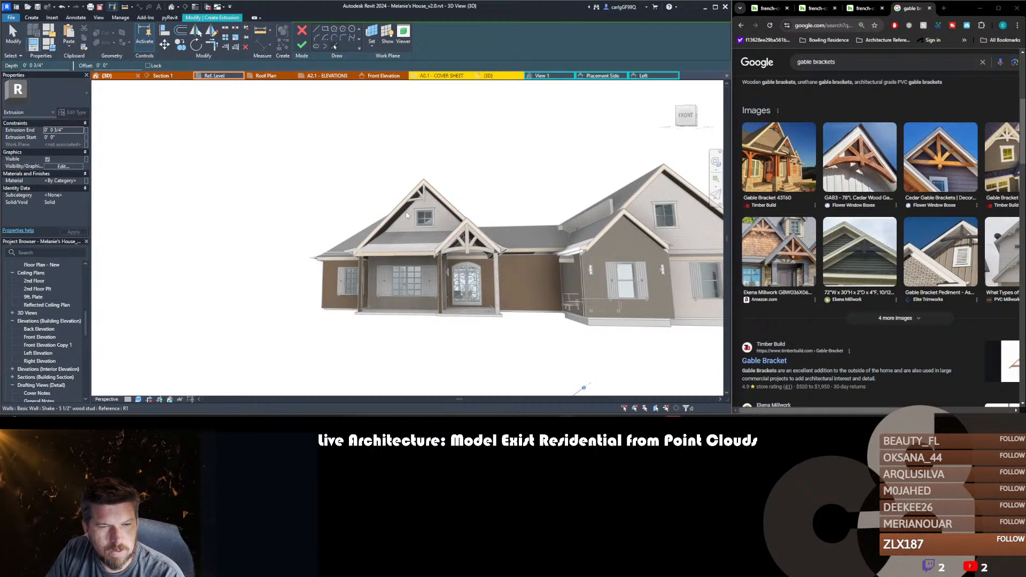
scroll(406, 215, "down", 3)
key("Escape")
key("Escape")
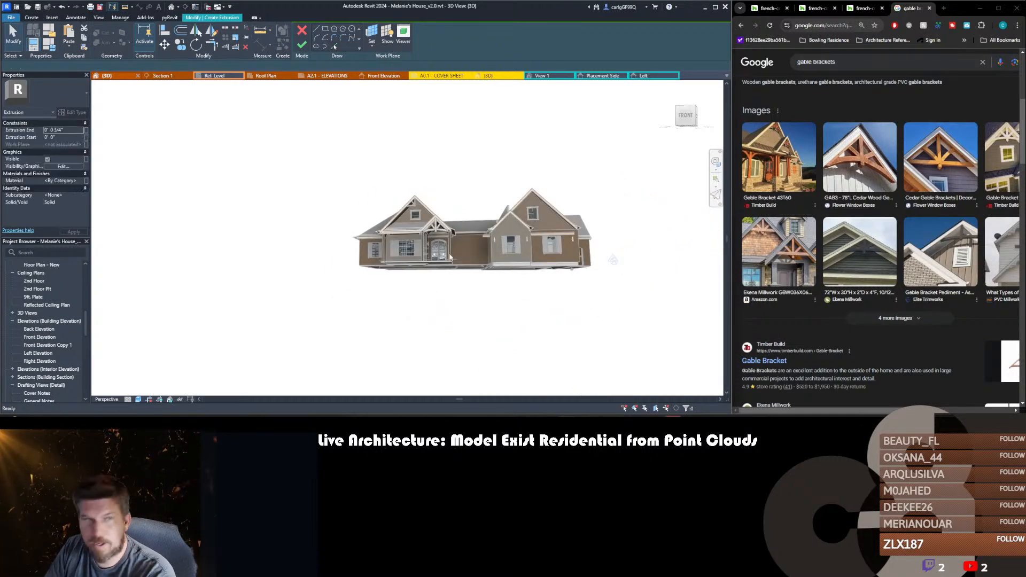
left_click(385, 76)
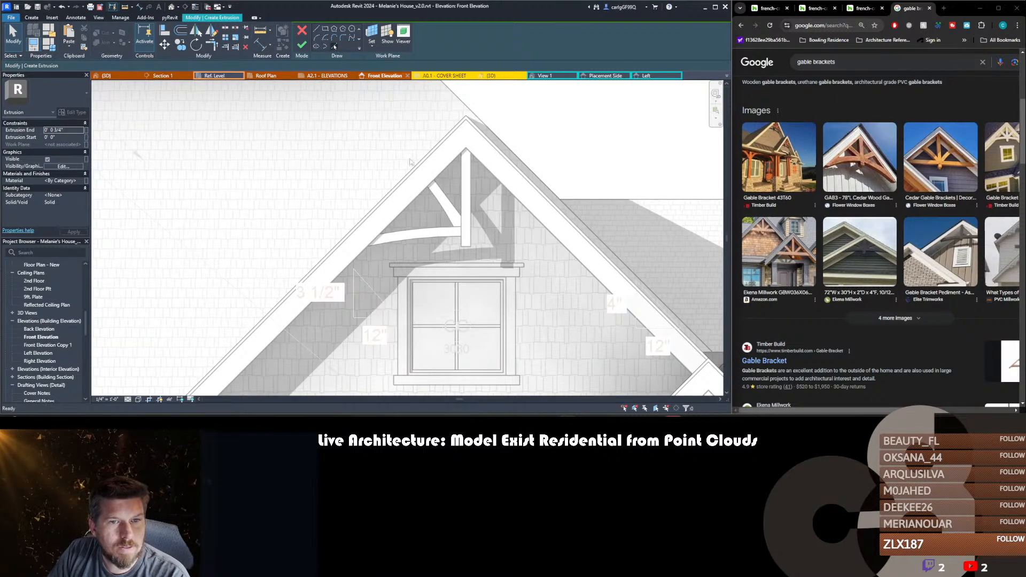
key("Tab")
key("Tab")
key("Tab")
key("Tab")
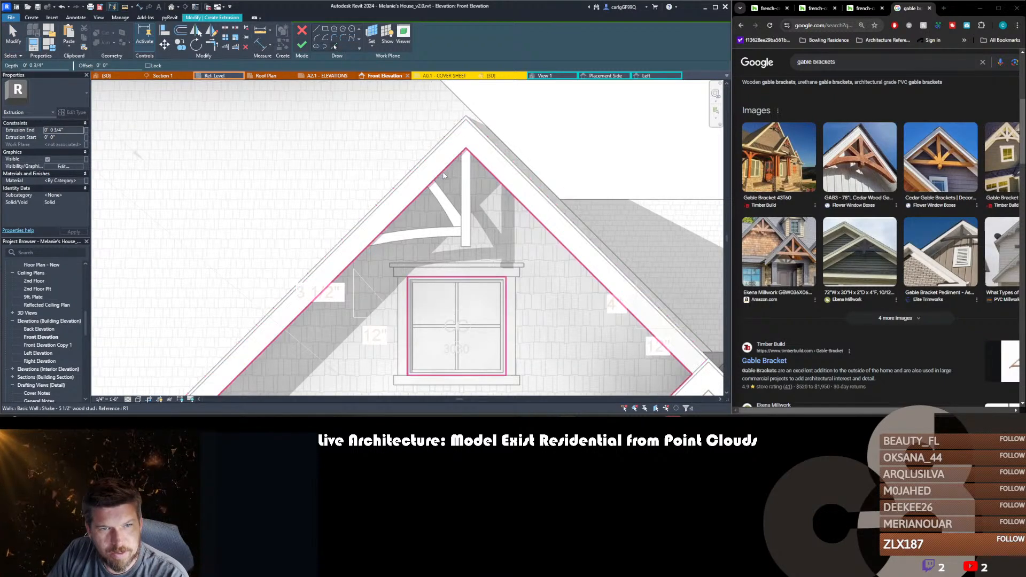
scroll(443, 175, "down", 7)
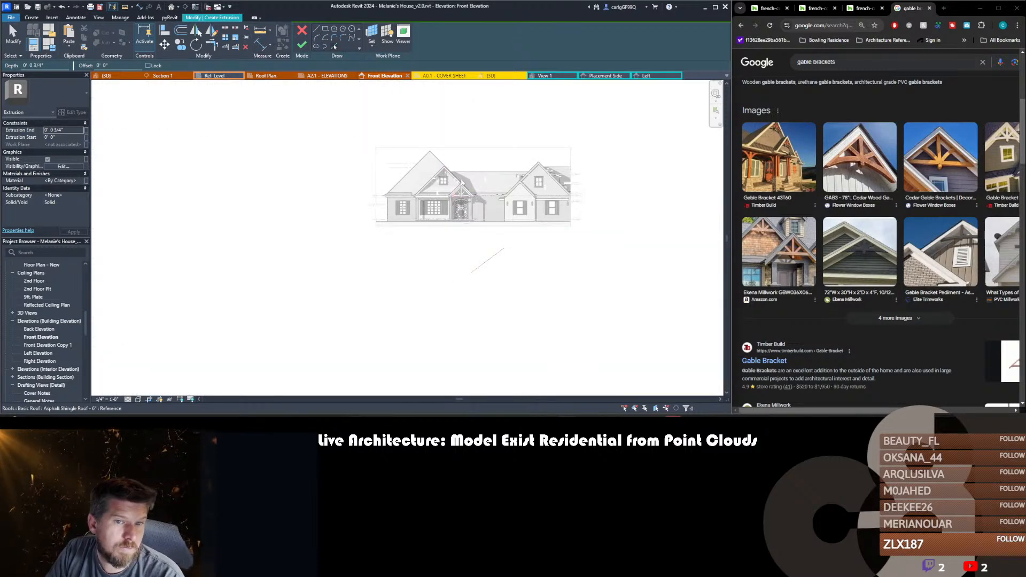
scroll(459, 171, "up", 3)
scroll(459, 171, "down", 1)
- Delete the stray sketch line and discard the new extrusion
left_click(302, 45)
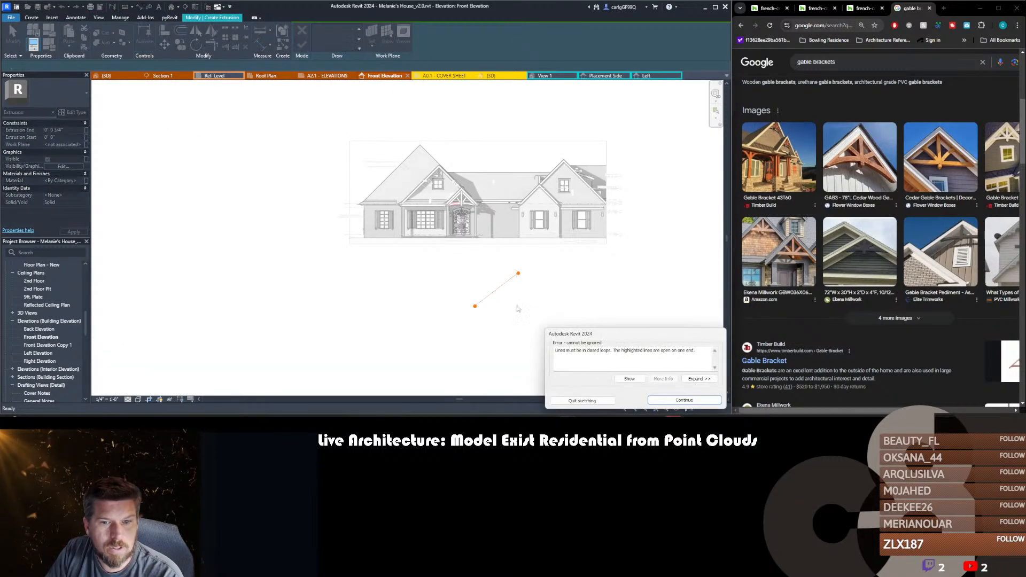
left_click(672, 404)
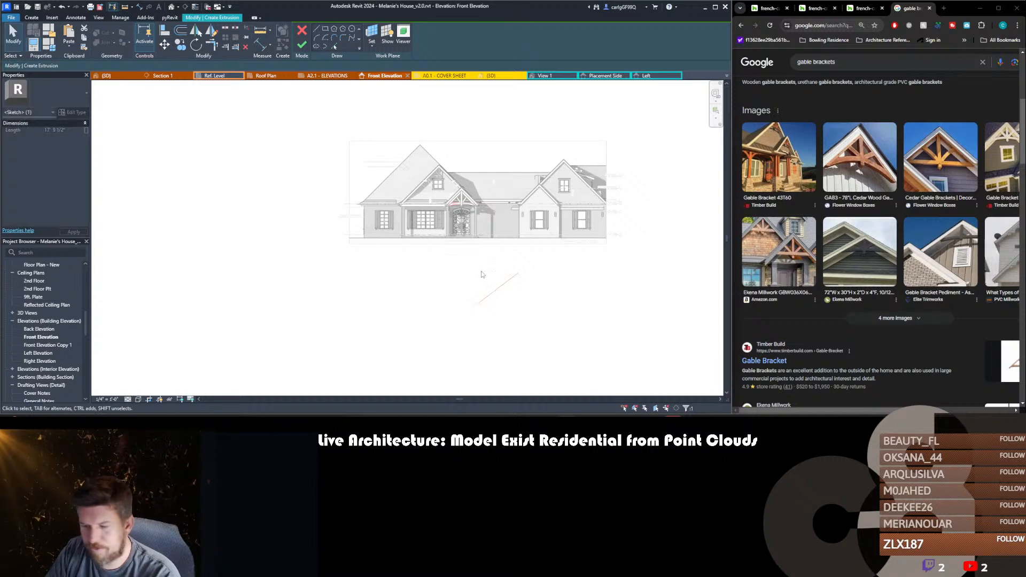
left_click(303, 46)
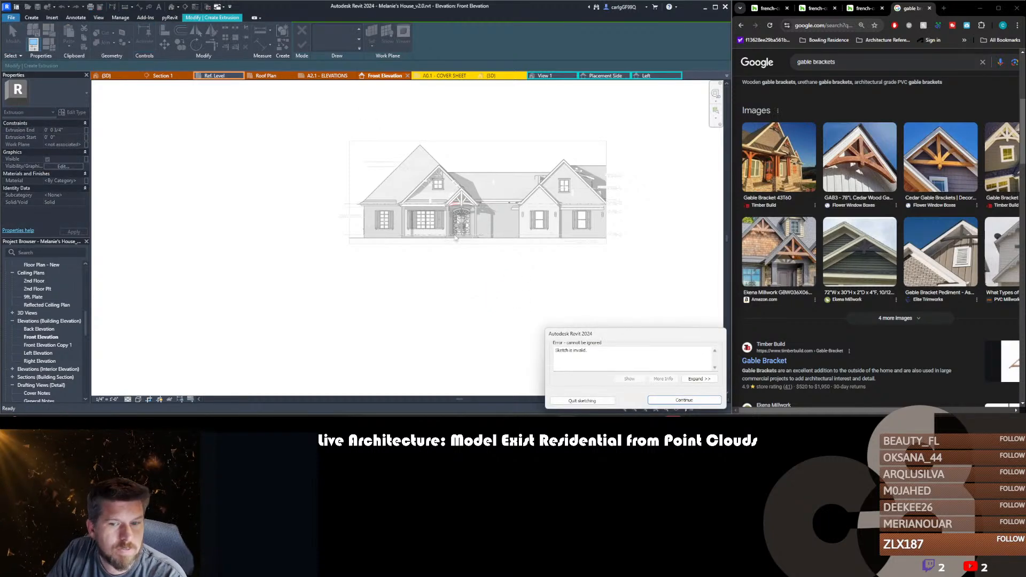
left_click(684, 400)
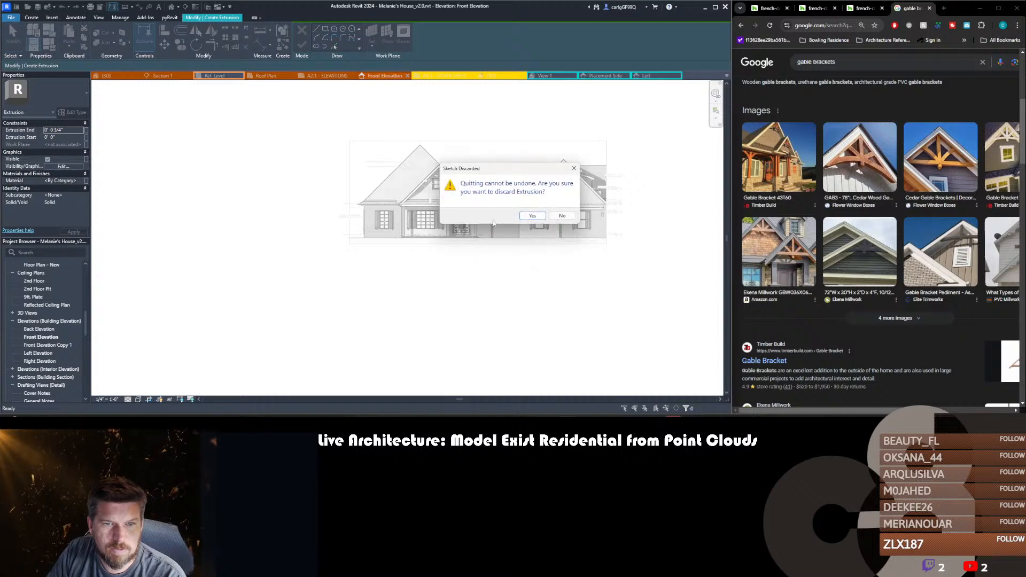
left_click(531, 216)
- Finish the in-place model, reopen the bracket for editing, and start an extrusion with the gable's shake wall face as the picked work plane
scroll(438, 172, "up", 8)
left_click(301, 38)
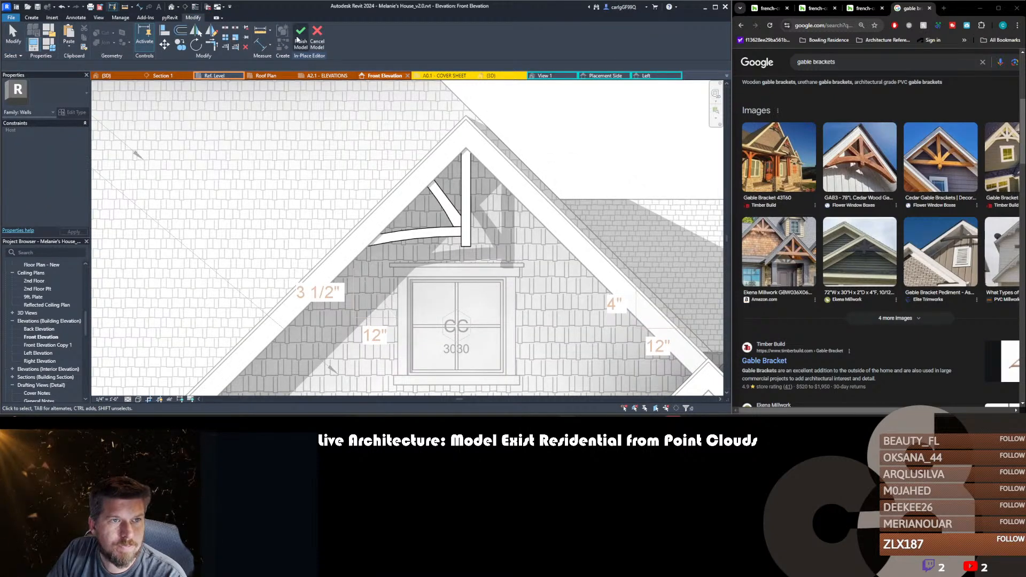
double_click(446, 236)
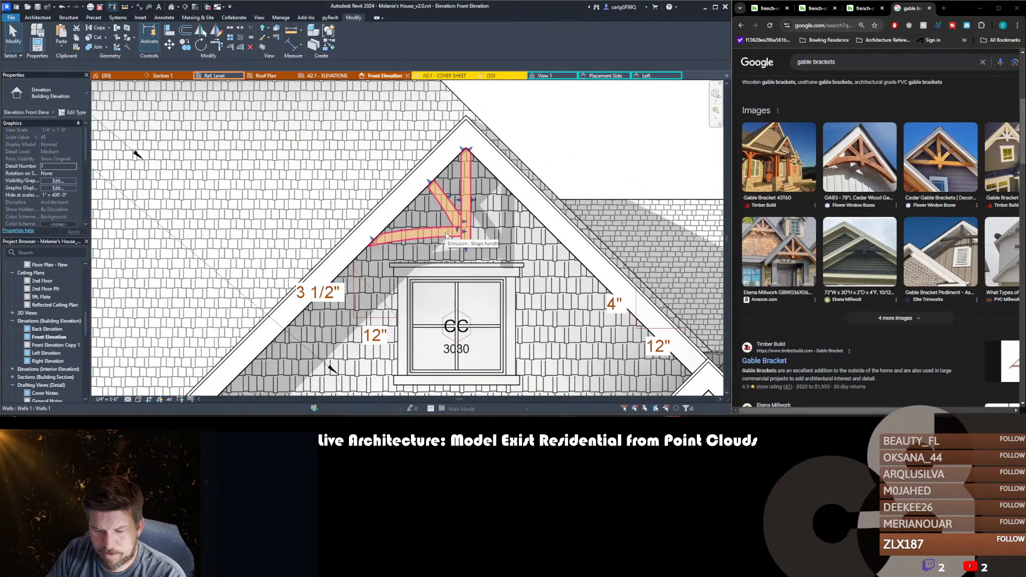
left_click(441, 205)
left_click(306, 43)
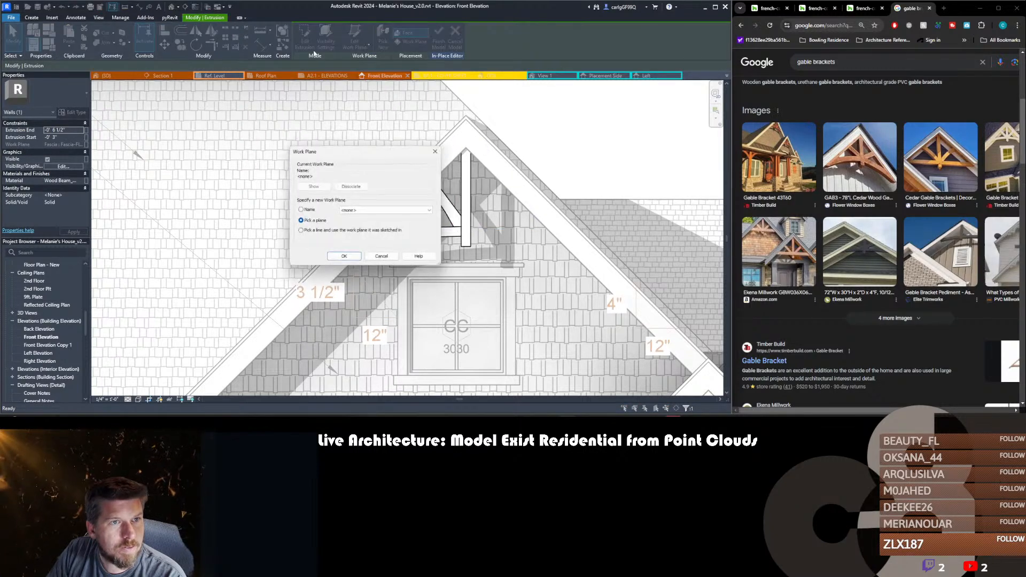
left_click(344, 258)
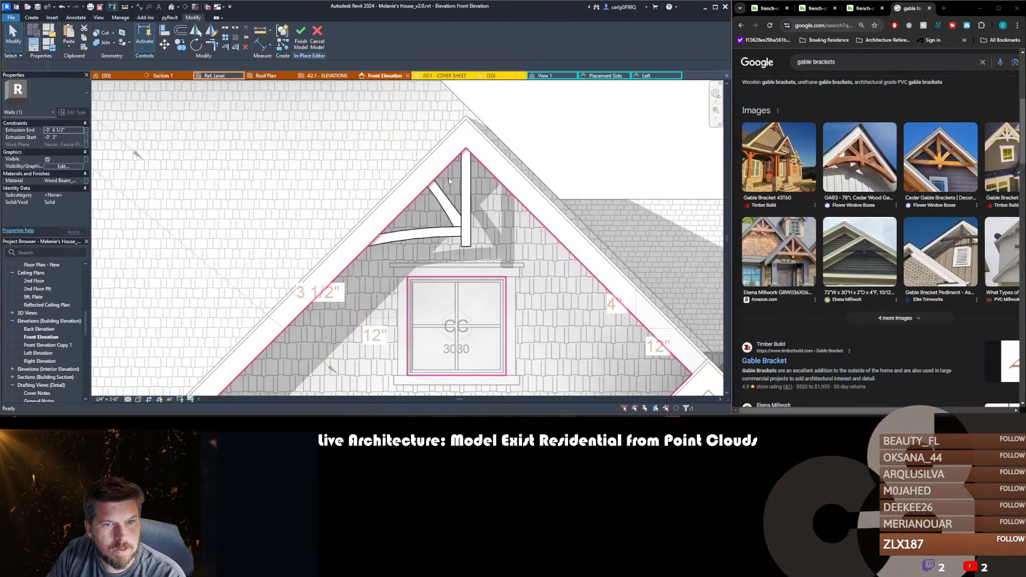
left_click(380, 187)
- In the 3D view, pick the gable wall's two sloped edges under the soffit as sketch lines for the extrusion
left_click(107, 75)
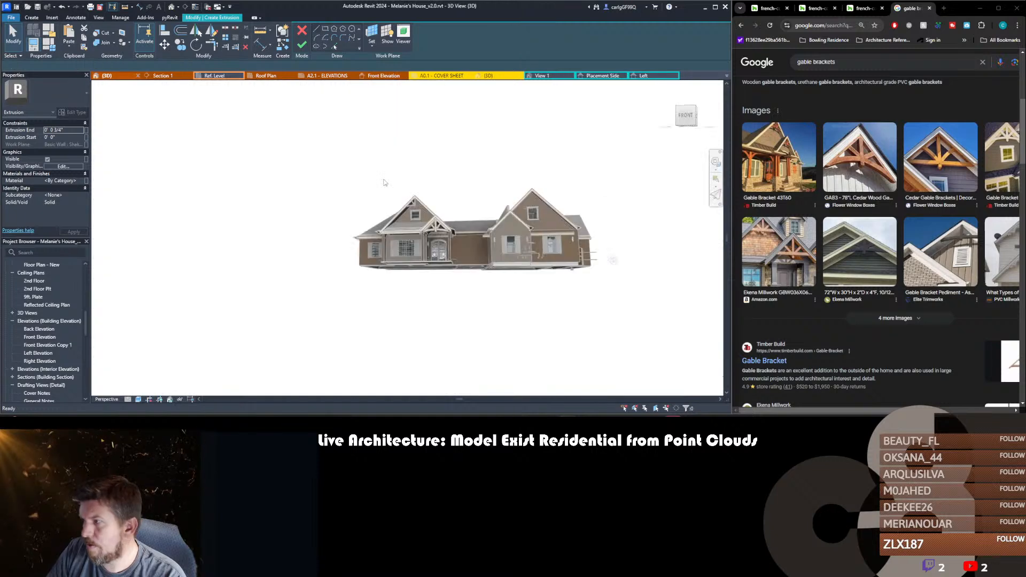
scroll(385, 182, "down", 1)
middle_click_drag(572, 245, 593, 215, "shift")
scroll(397, 206, "up", 7)
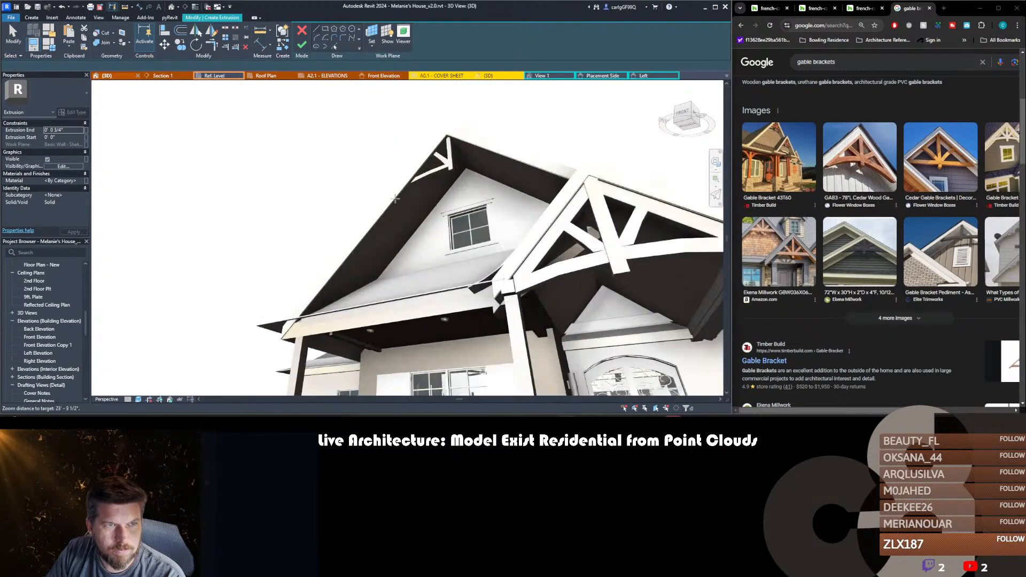
left_click(335, 47)
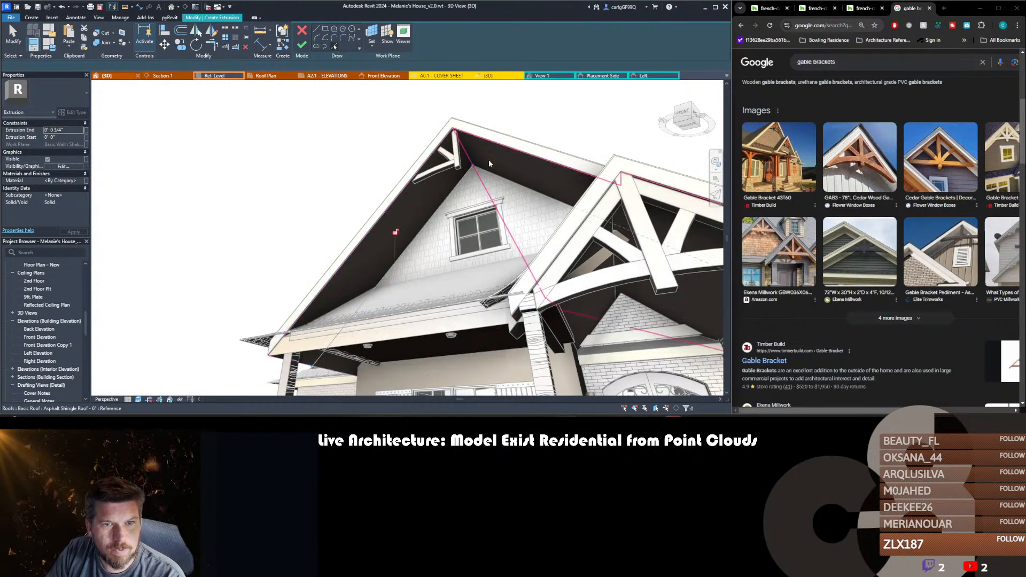
scroll(434, 161, "up", 3)
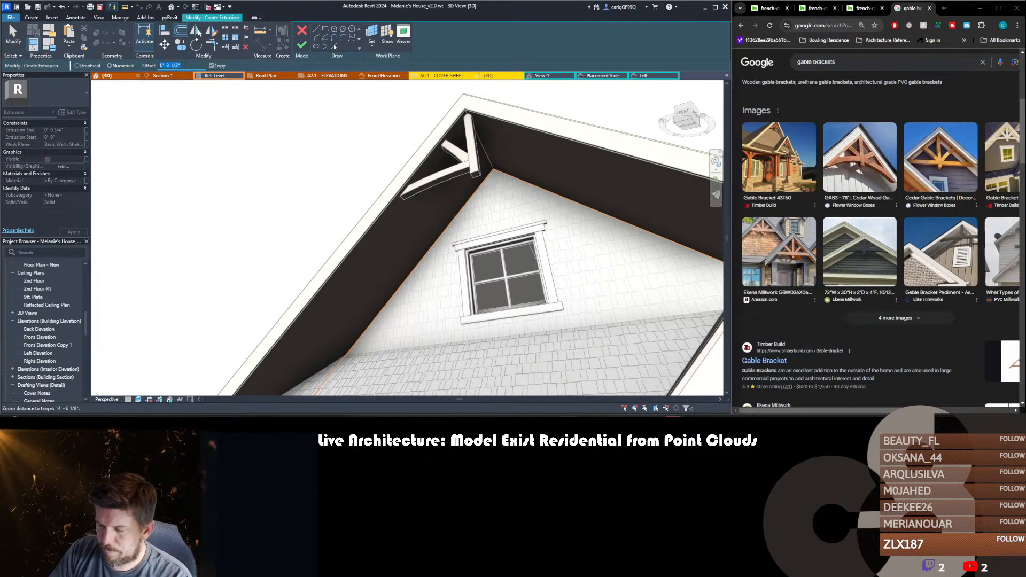
- Offset the two picked gable edge lines 1 1/2" inward and close the left leg of the trim profile with a trimmed end line
left_click(454, 219)
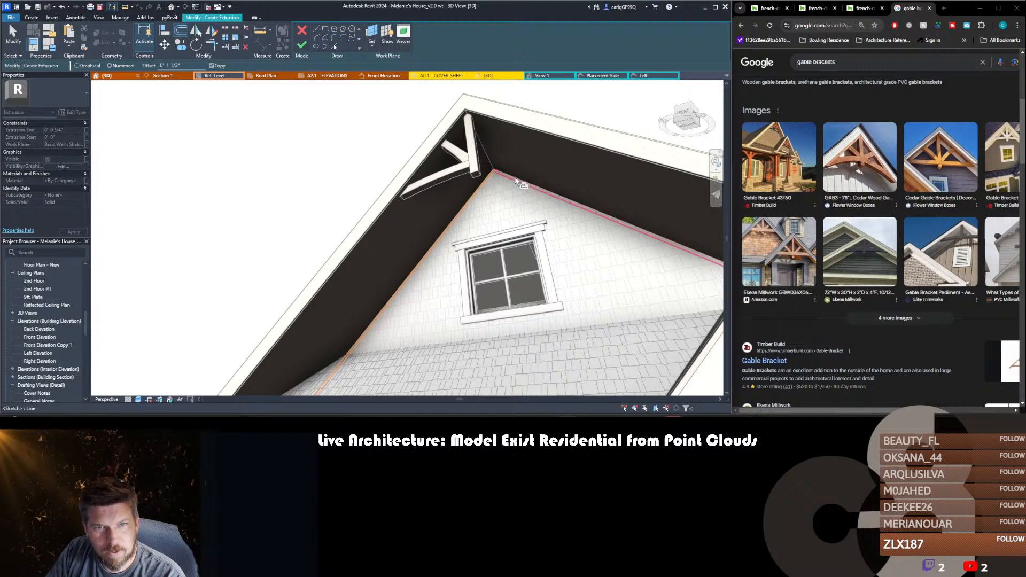
scroll(406, 197, "up", 2)
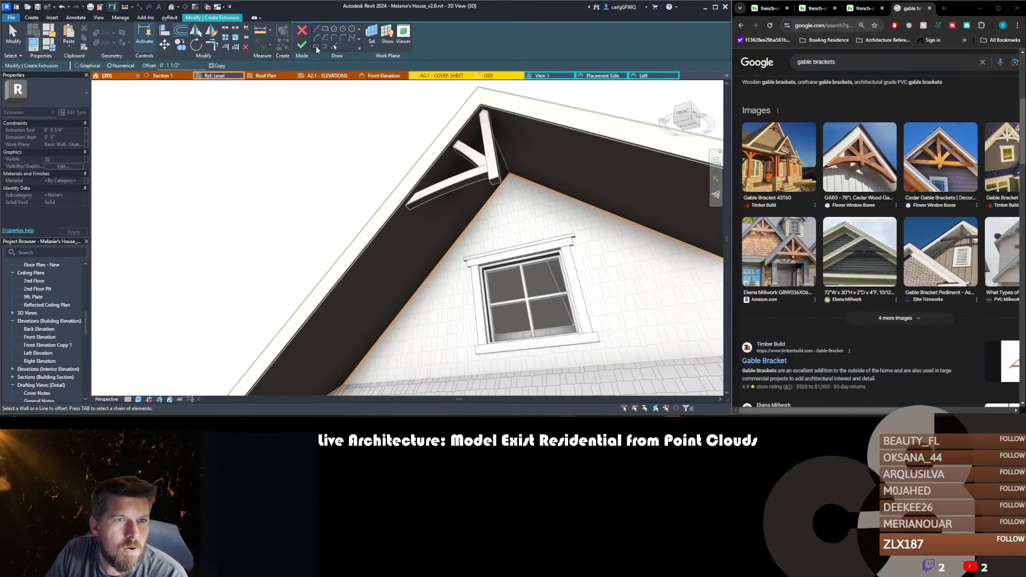
left_click(333, 47)
scroll(443, 235, "up", 4)
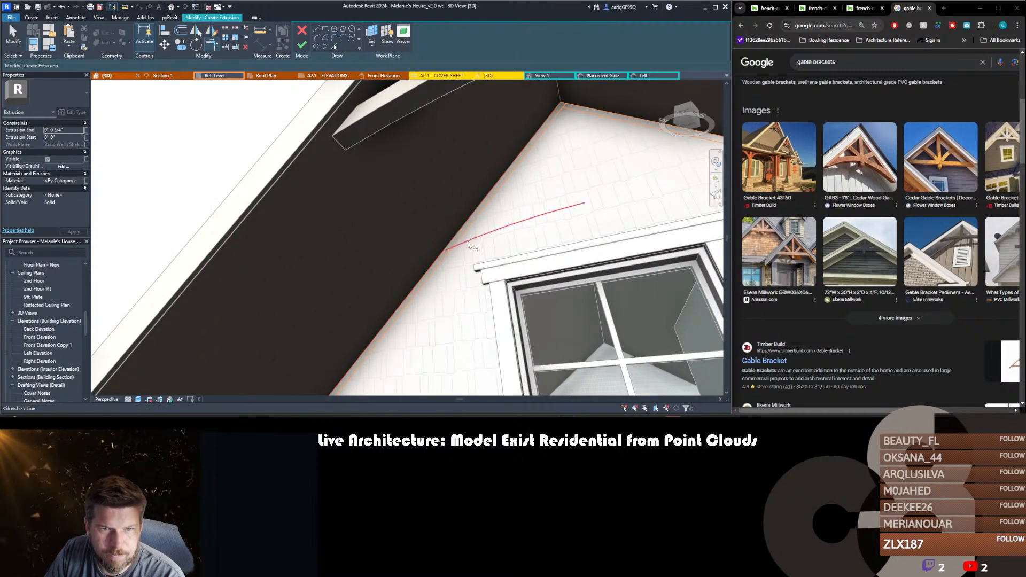
key("t")
key("r")
scroll(470, 246, "down", 4)
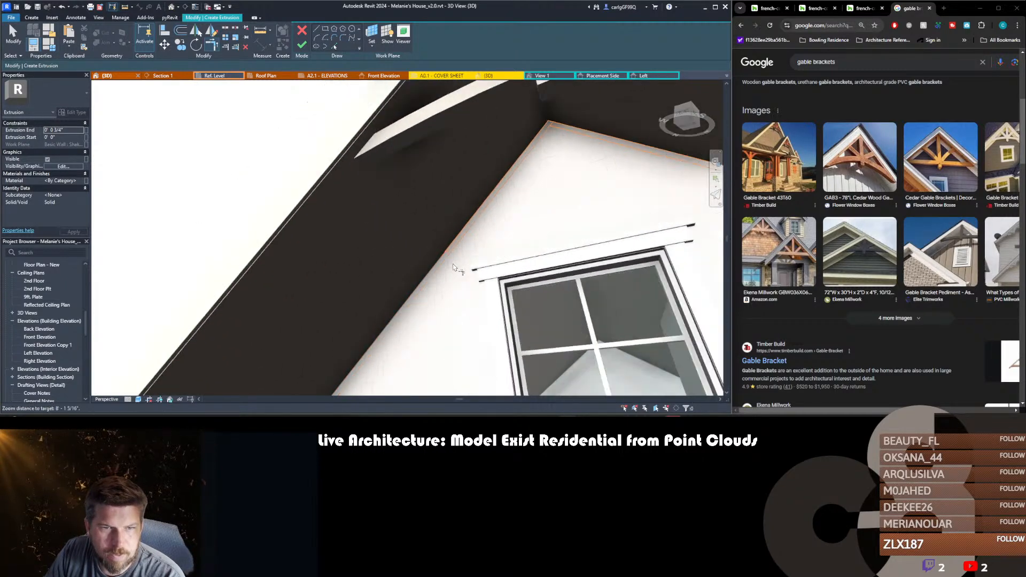
left_click_drag(424, 241, 464, 276)
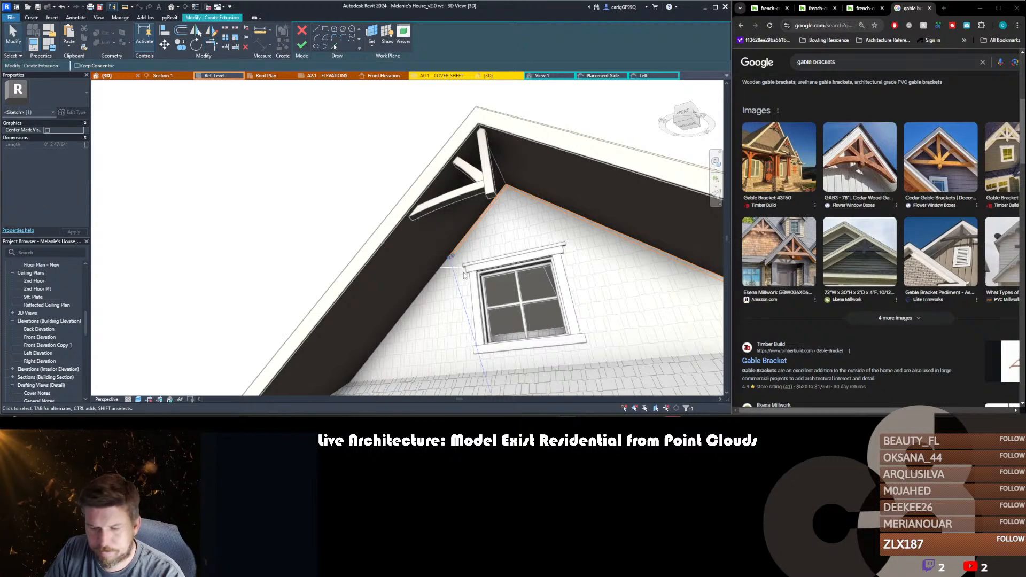
- Mirror the left end line about a vertical axis through the gable peak, trim the right leg to it, and finish the extrusion
key("m")
scroll(505, 185, "up", 1)
left_click(506, 185)
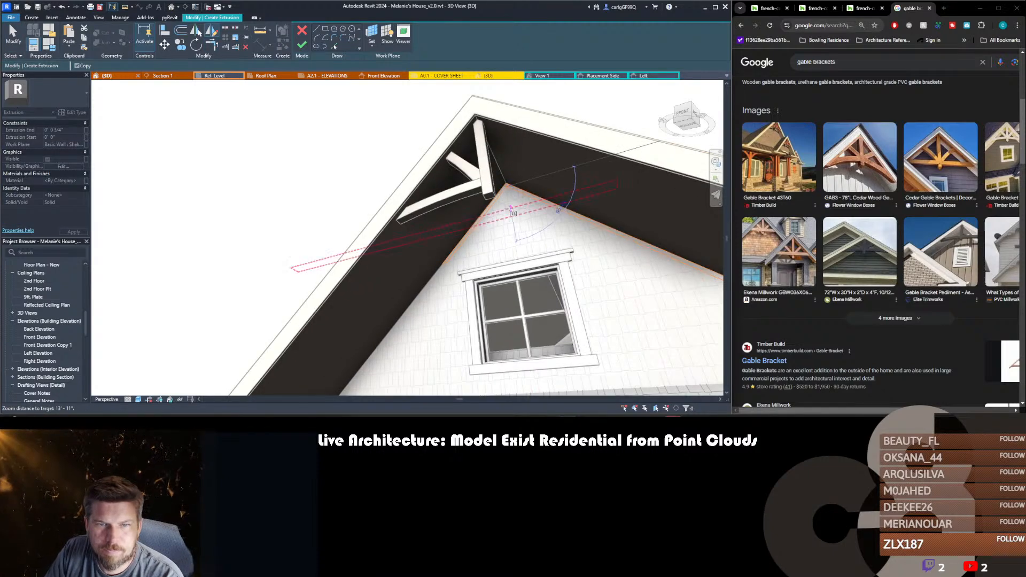
left_click(512, 219)
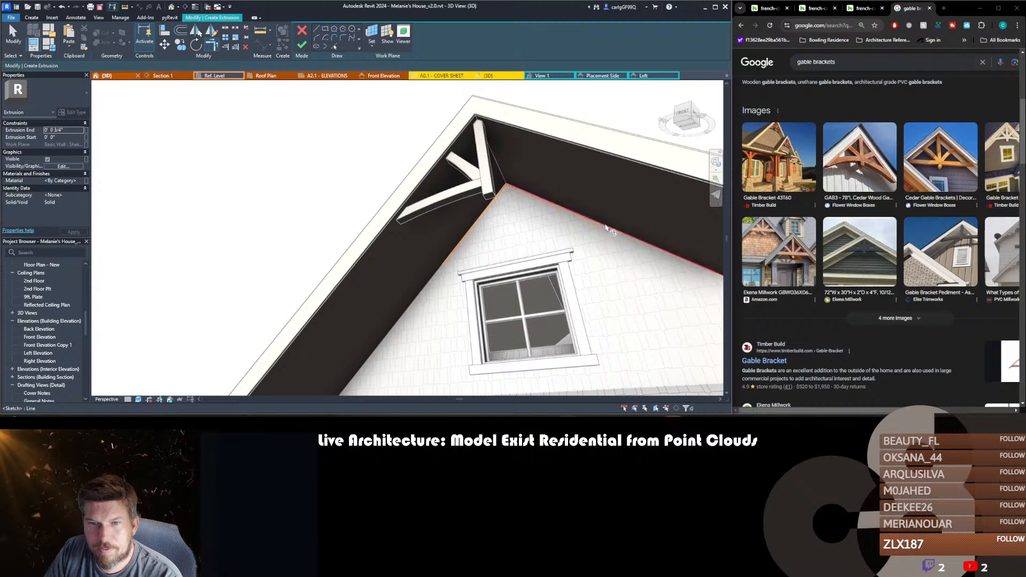
scroll(608, 243, "up", 2)
scroll(554, 211, "down", 1)
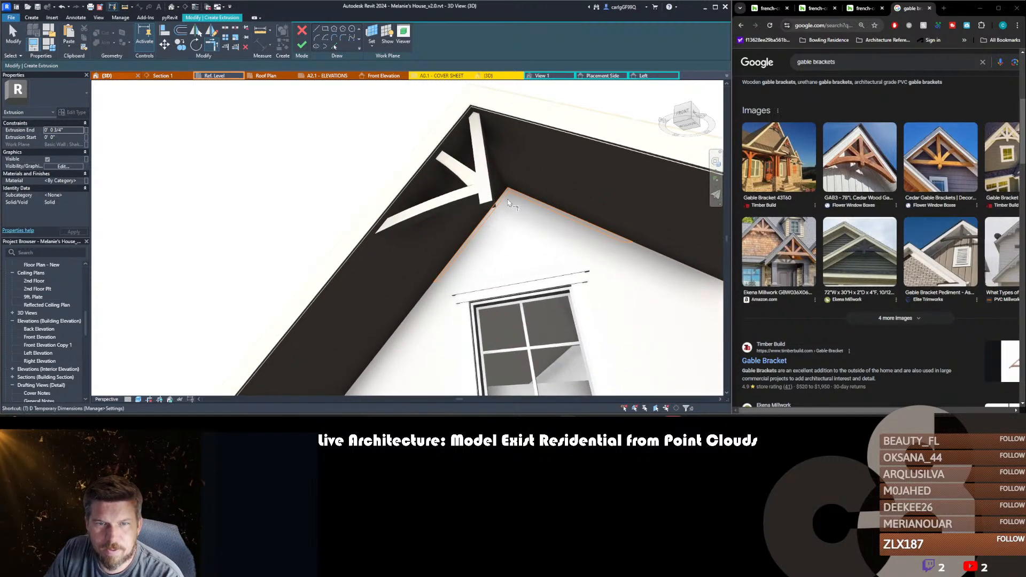
scroll(515, 214, "down", 1)
key("f")
key("f")
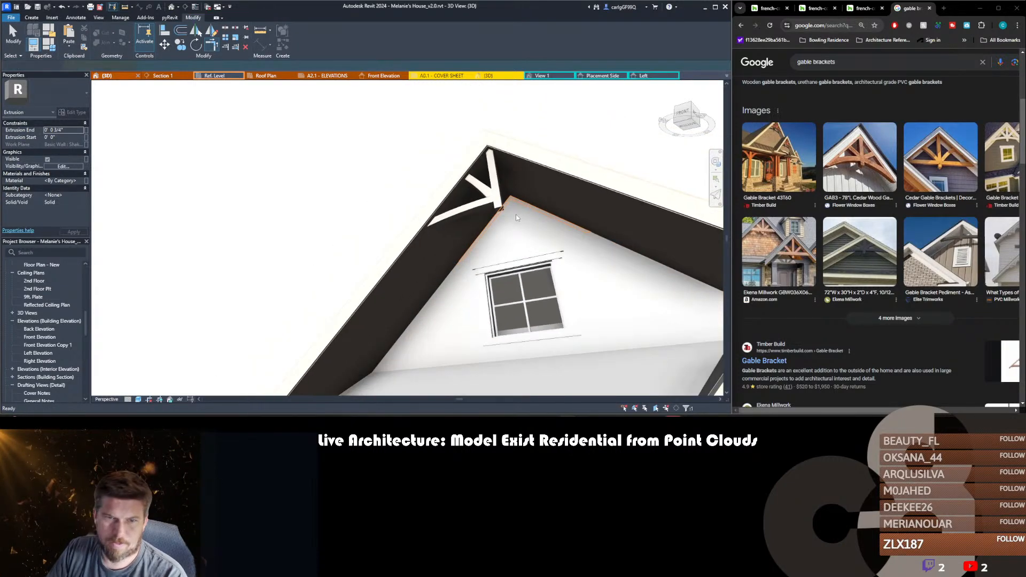
key("Escape")
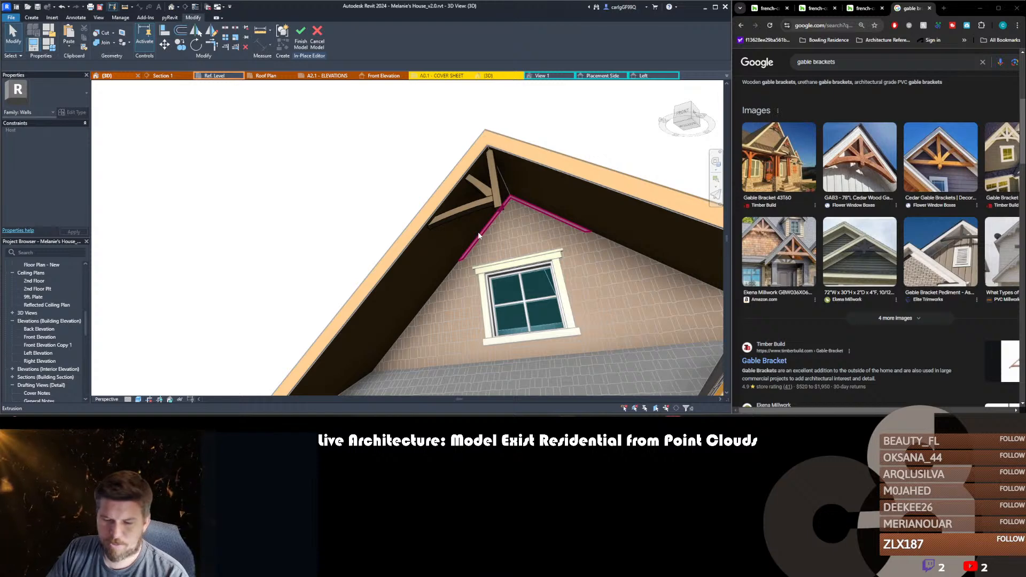
- Change the trim extrusion's work plane by picking the front face of the timber bracket
left_click(479, 236)
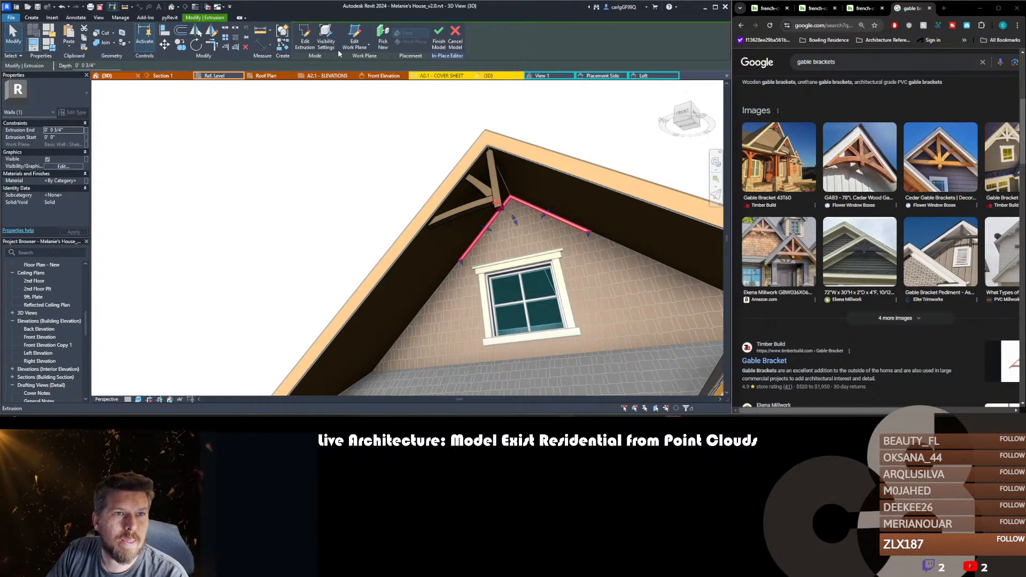
left_click(354, 37)
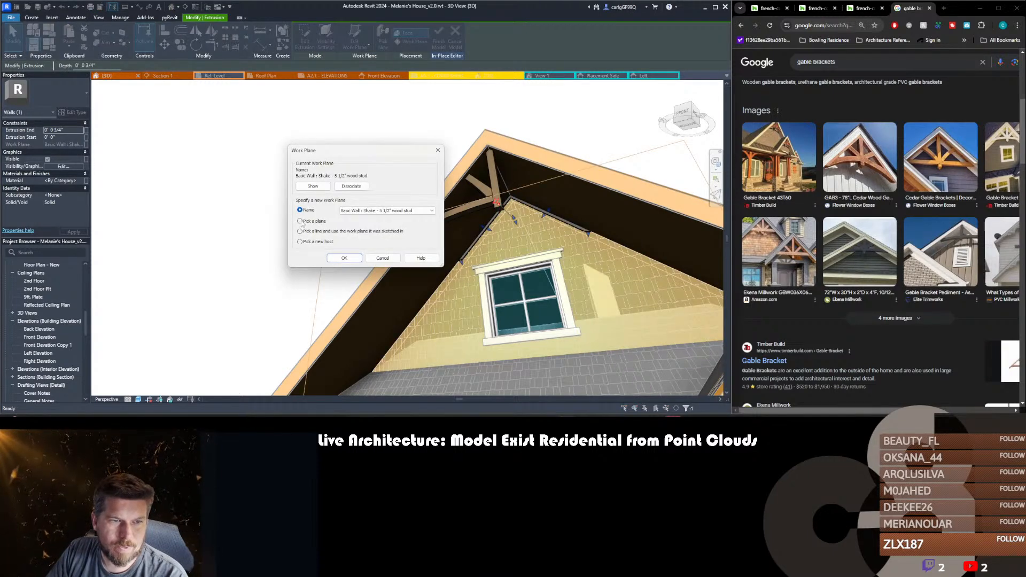
left_click(344, 258)
left_click(492, 195)
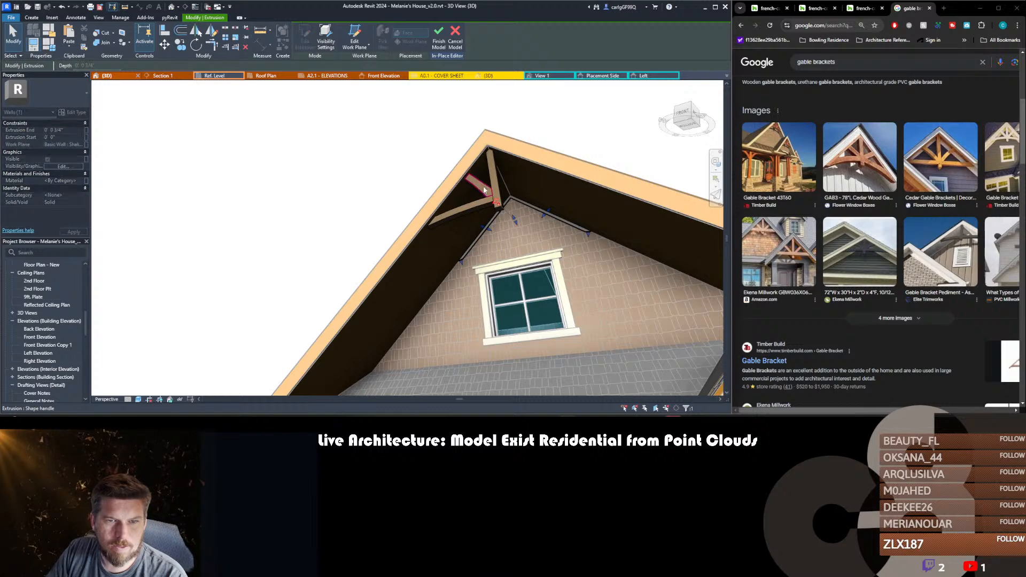
key("Escape")
- Set the trim extrusion's end to 0 and its start to -0' 3 1/2"
left_click(475, 169)
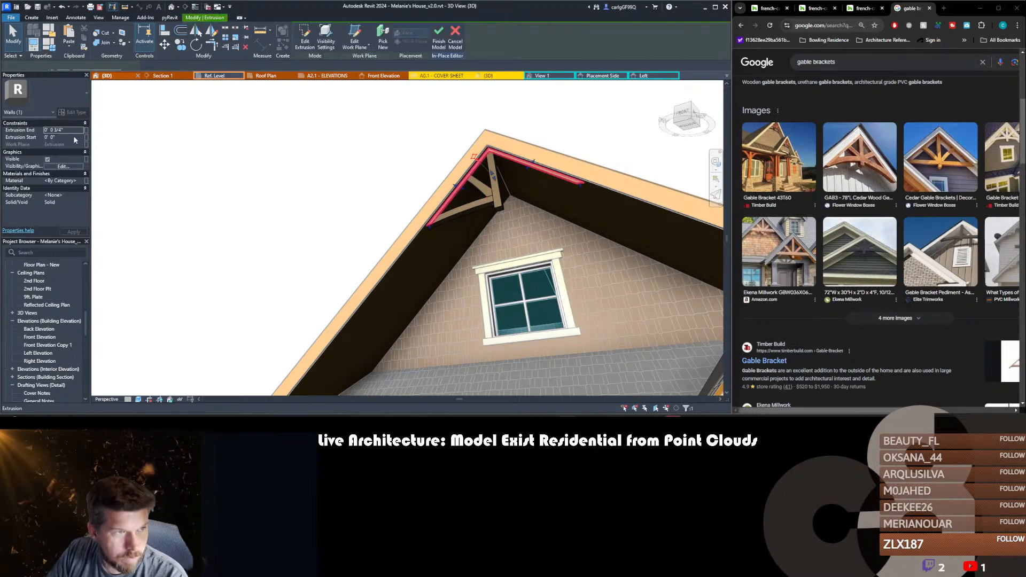
left_click(70, 130)
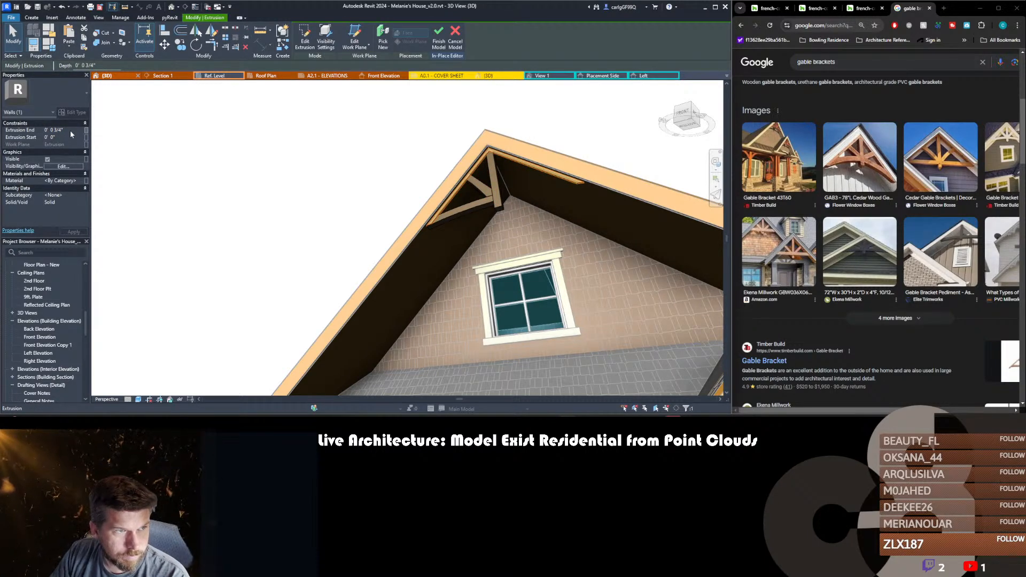
type("0")
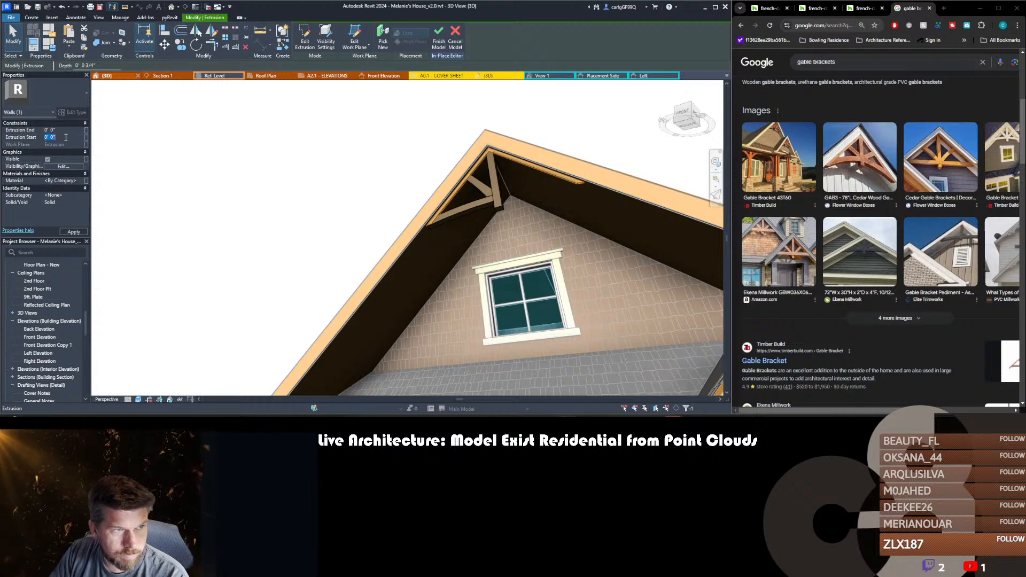
left_click(66, 138)
type("-0 3.5")
key("Return")
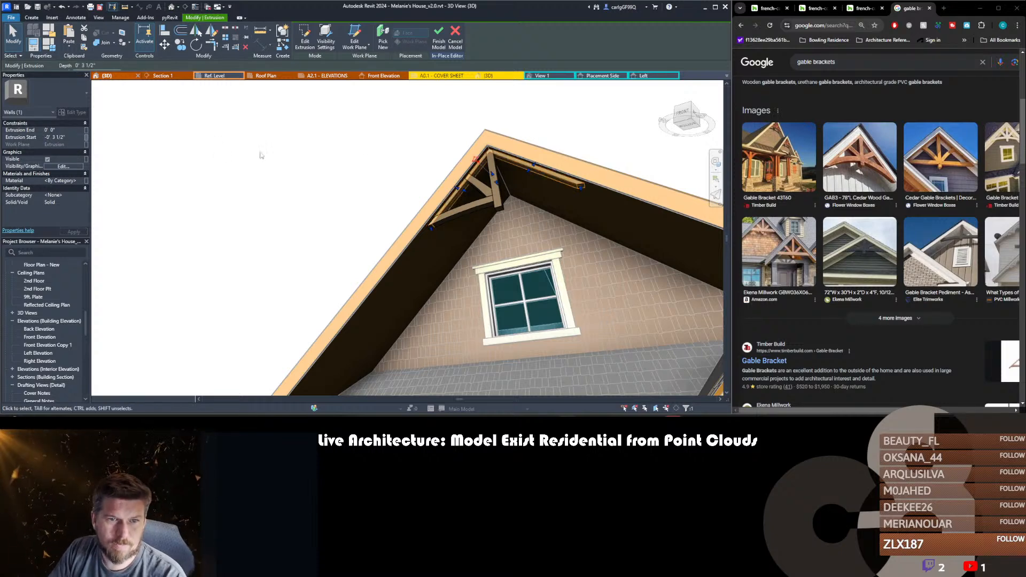
key("Escape")
- Copy the Wood Beam material from the bracket's diagonal brace to the trim extrusion
scroll(461, 211, "up", 2)
scroll(459, 212, "up", 1)
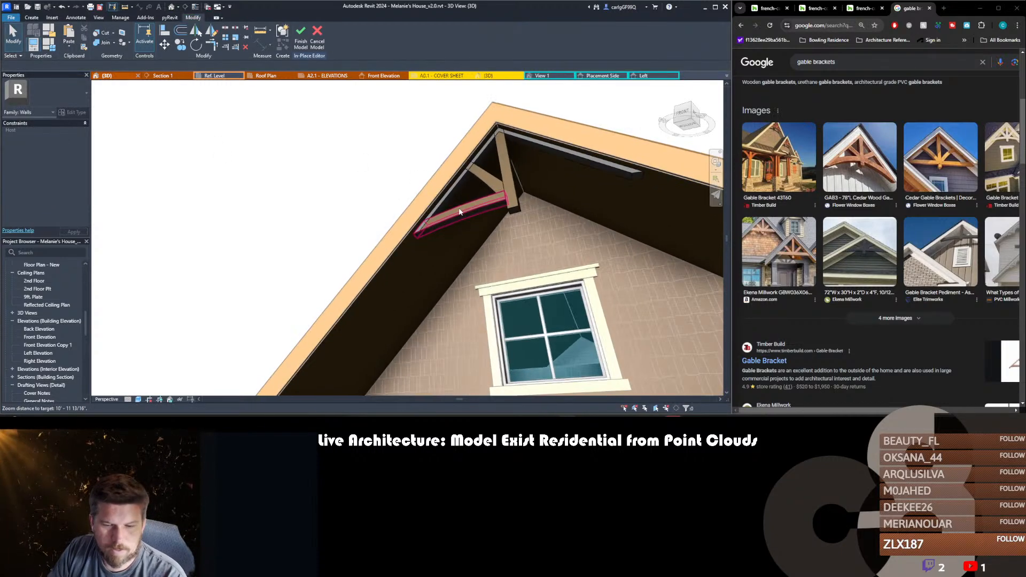
left_click(478, 184)
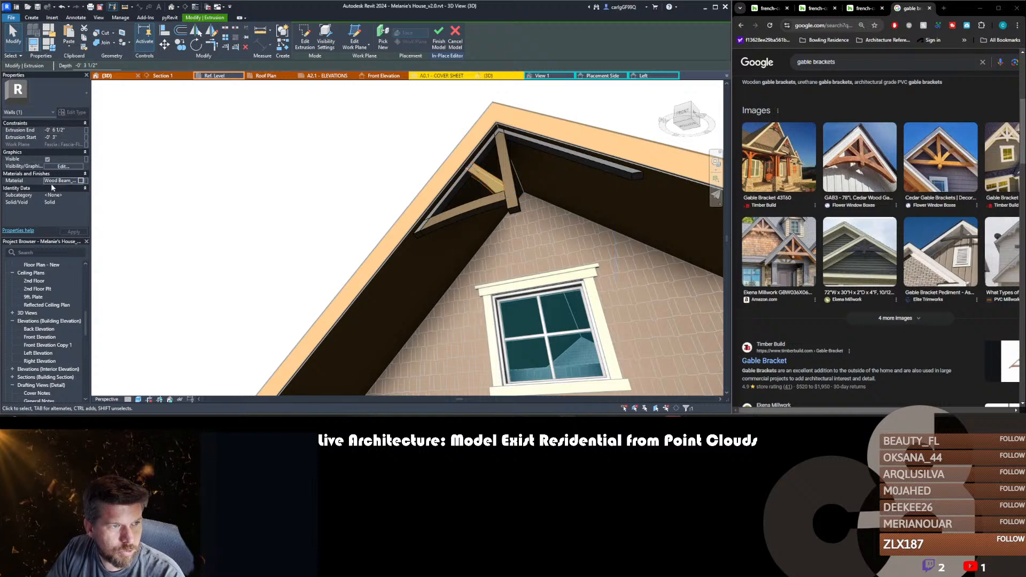
left_click(453, 194)
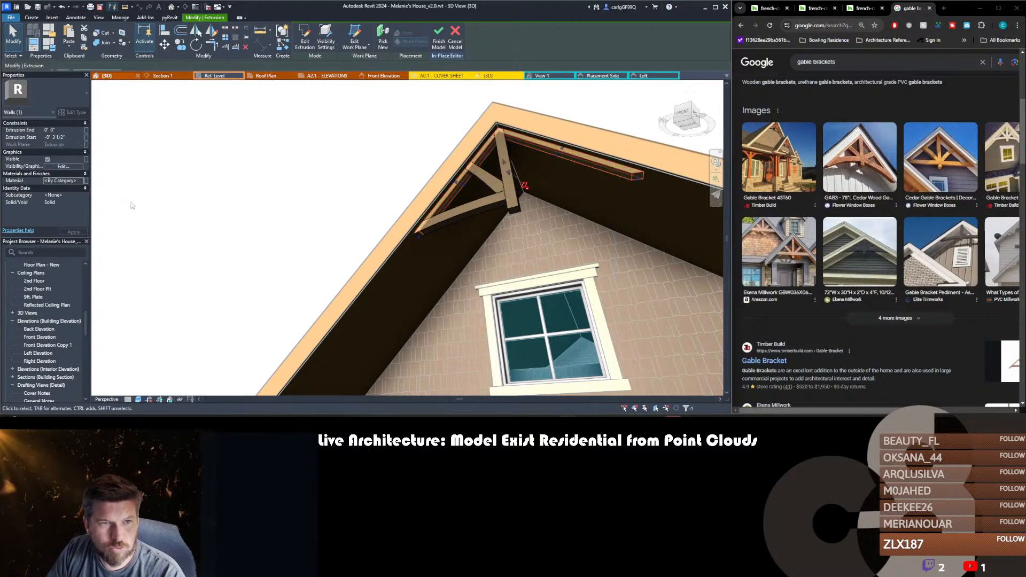
left_click(59, 186)
key("ctrl+v")
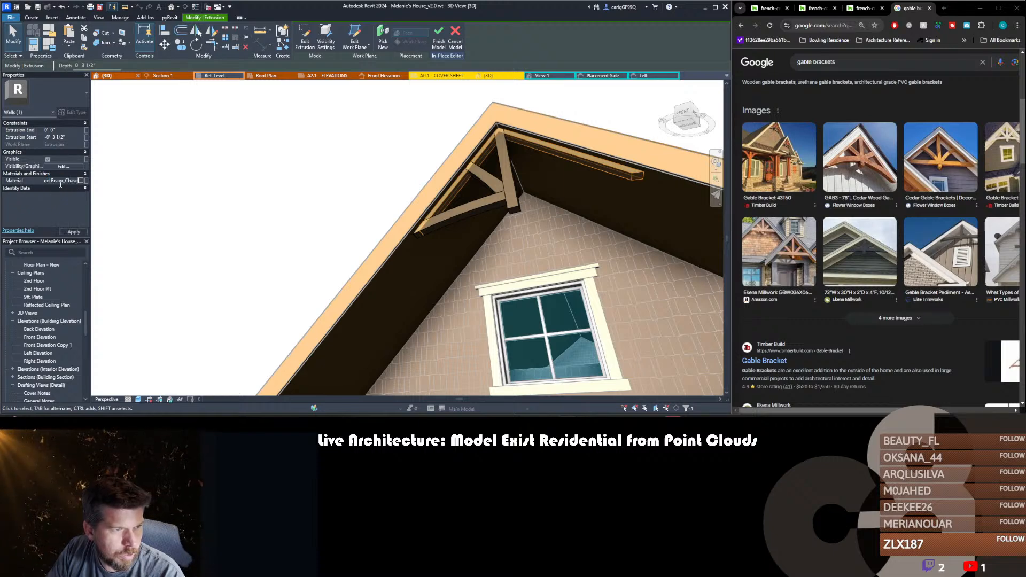
key("Escape")
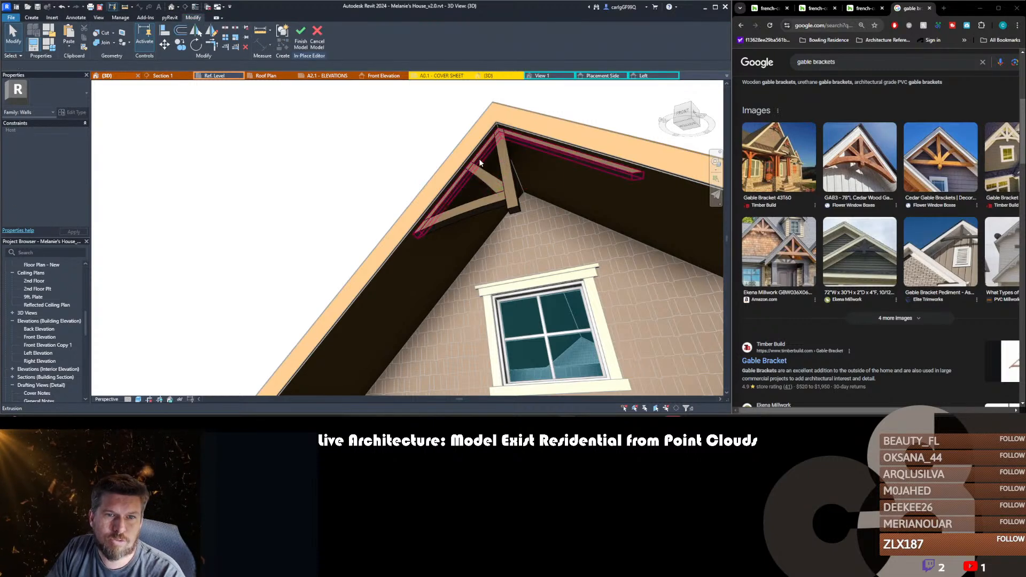
- In the Front Elevation view, edit the short diagonal brace's sketch and align its upper end with the underside of the sloped trim
left_click(383, 77)
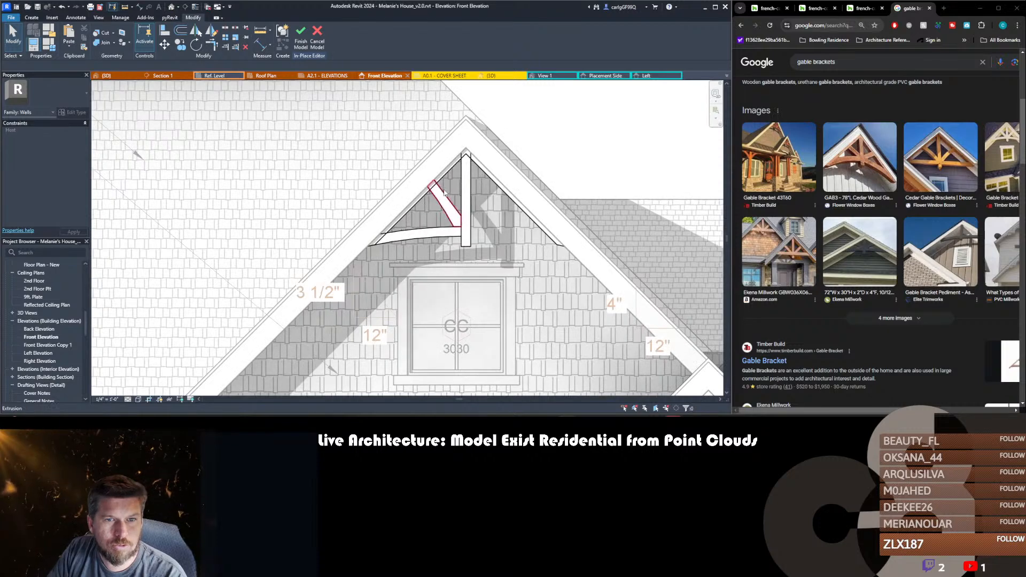
double_click(443, 198)
key("a")
key("l")
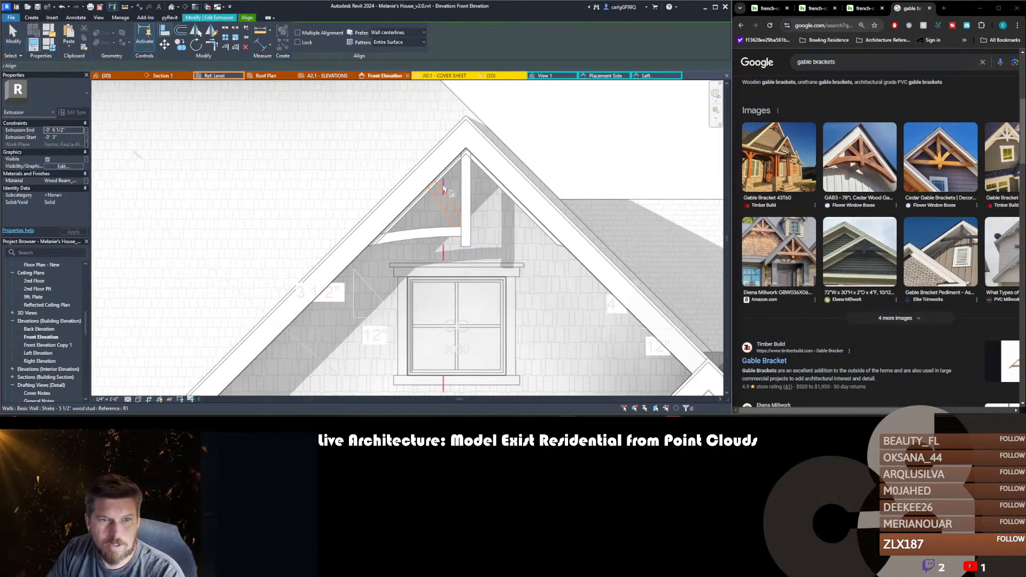
left_click(444, 179)
left_click(432, 185)
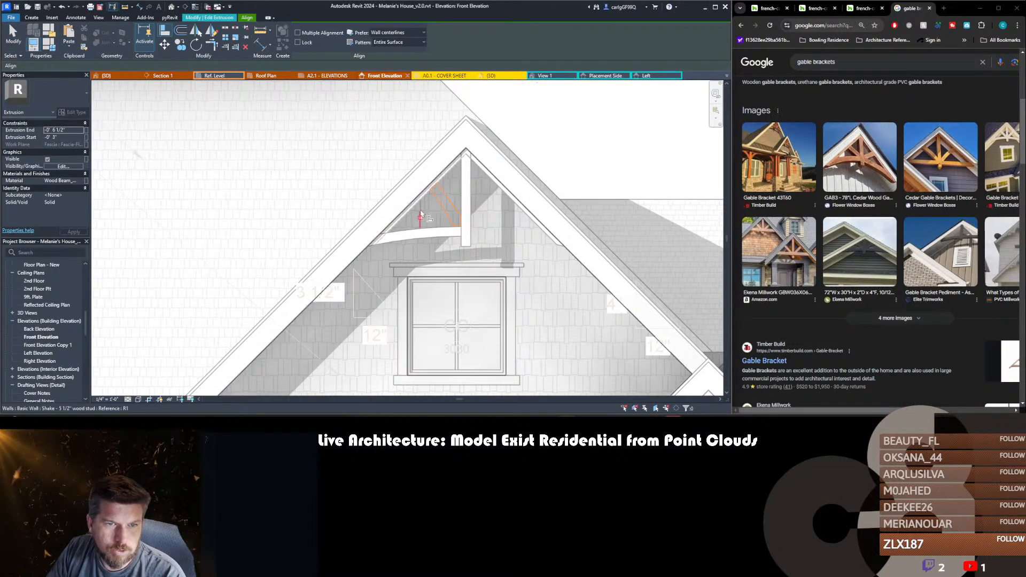
key("Escape")
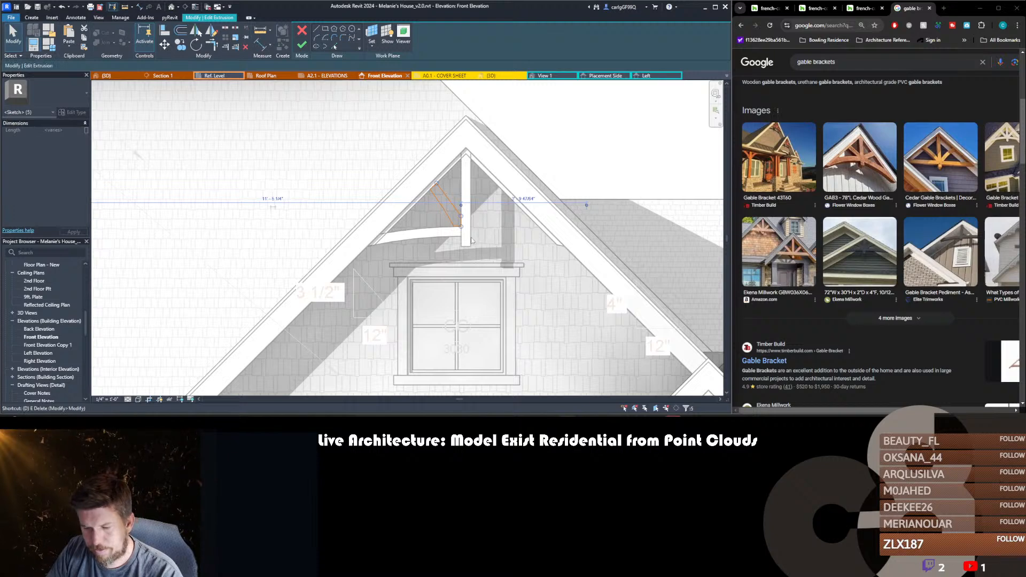
- Mirror the brace's sketch profile about the centre post's vertical axis and finish the extrusion edit
key("d")
key("m")
left_click(466, 247)
left_click(468, 222)
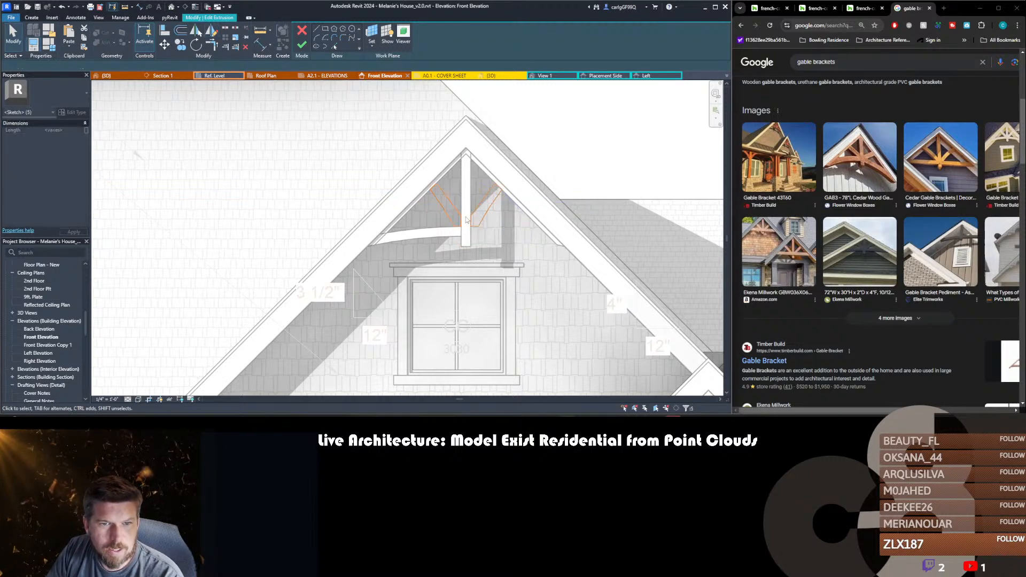
scroll(469, 203, "up", 1)
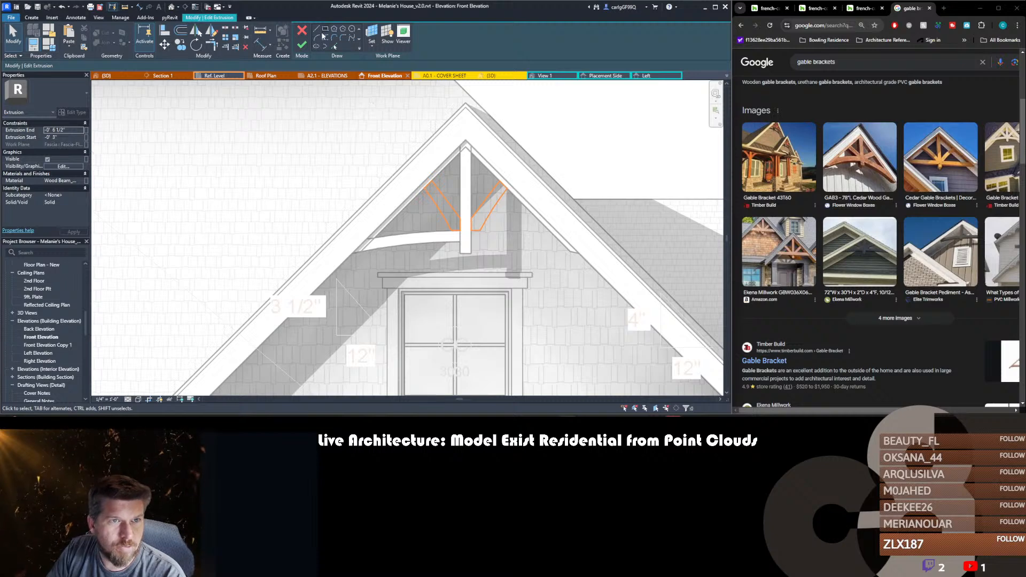
key("f")
key("f")
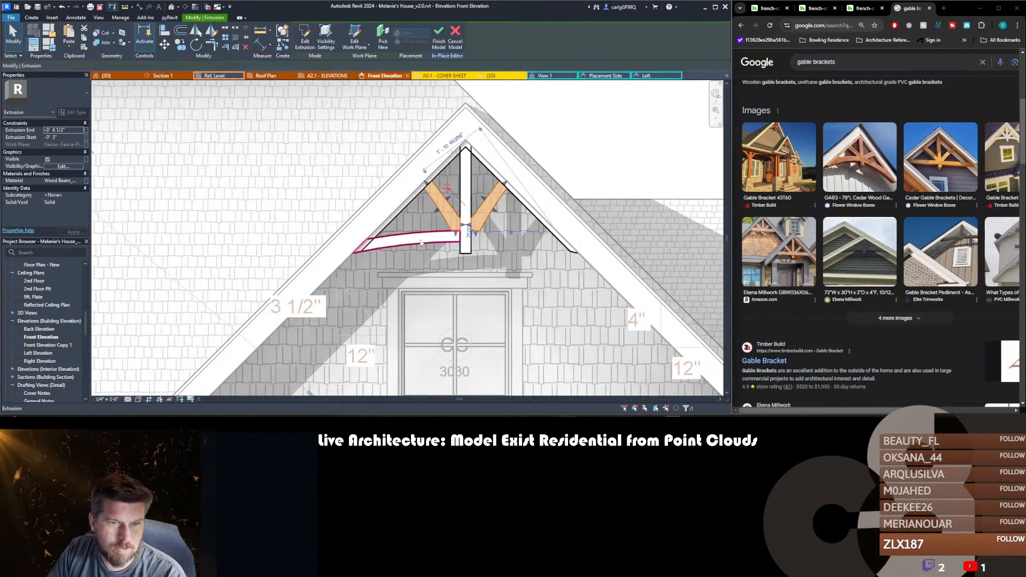
- Open the curved lower member's sketch for editing and pick the left trim's sloped underside as a sketch line
left_click(415, 233)
double_click(415, 229)
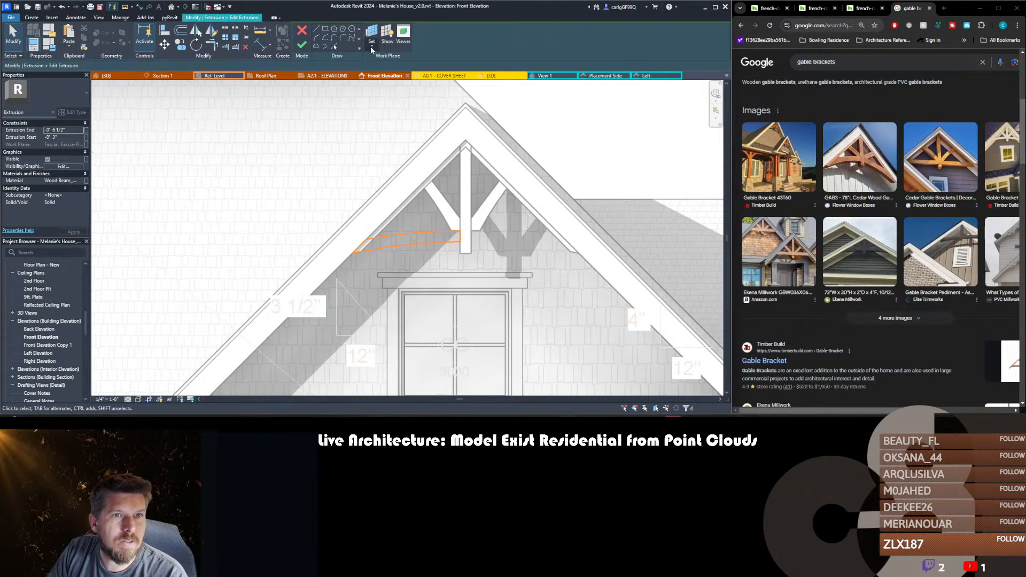
left_click(387, 223)
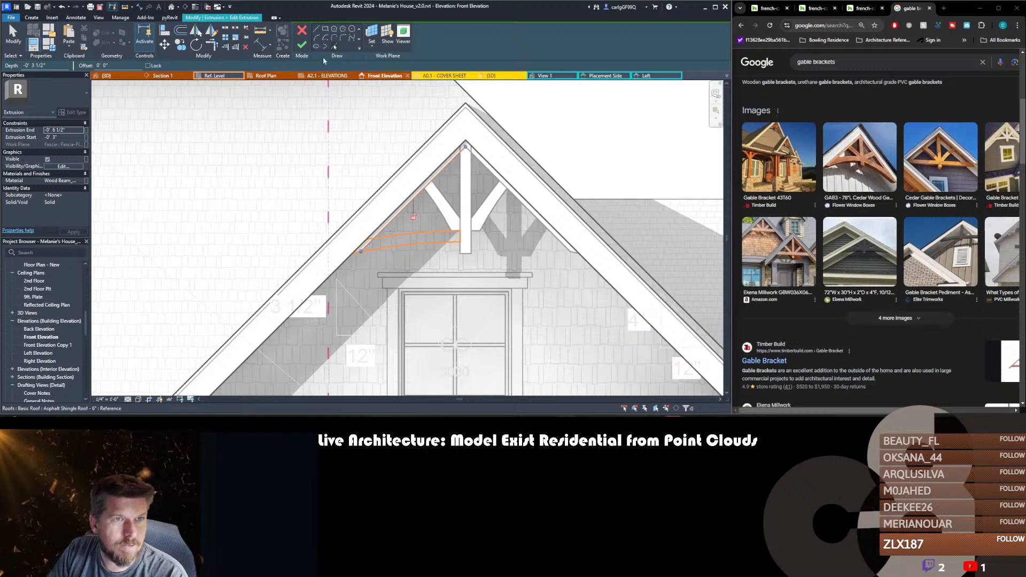
- Draw an arc in the curved member's sketch from the sloped line's lower endpoint to the member's upper corner at the centre post
left_click(318, 36)
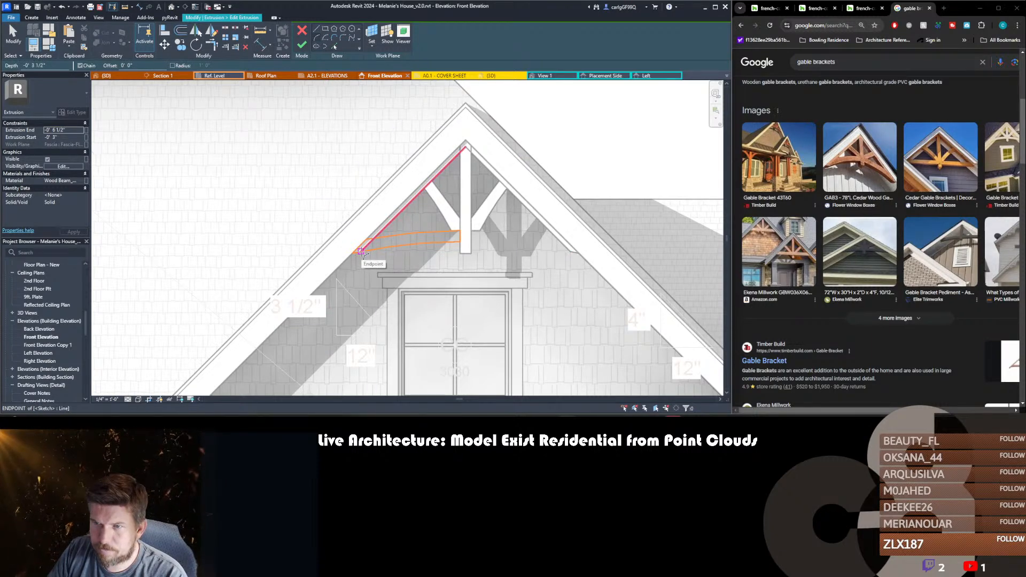
left_click(361, 251)
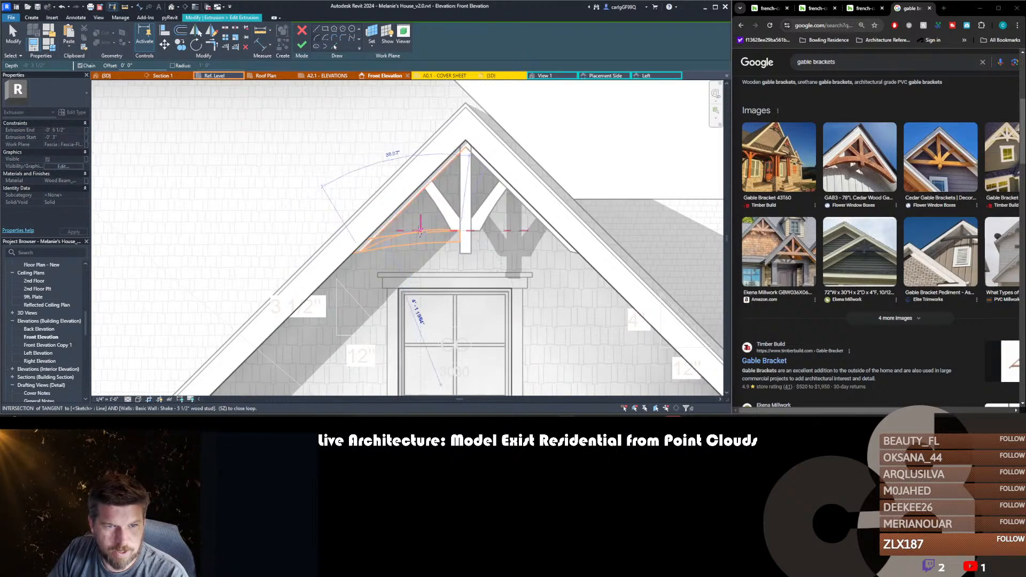
scroll(413, 230, "up", 1)
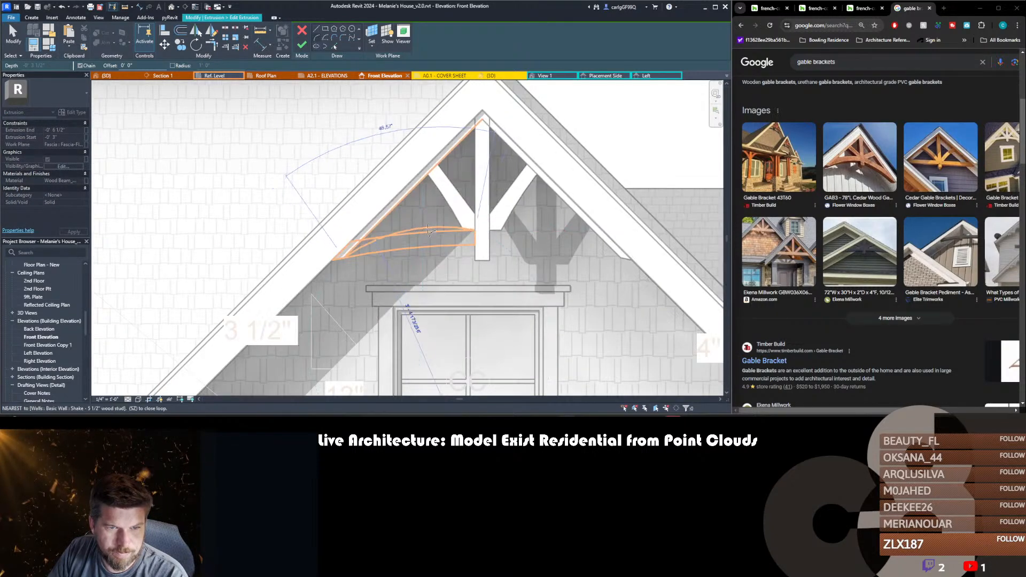
left_click(398, 242)
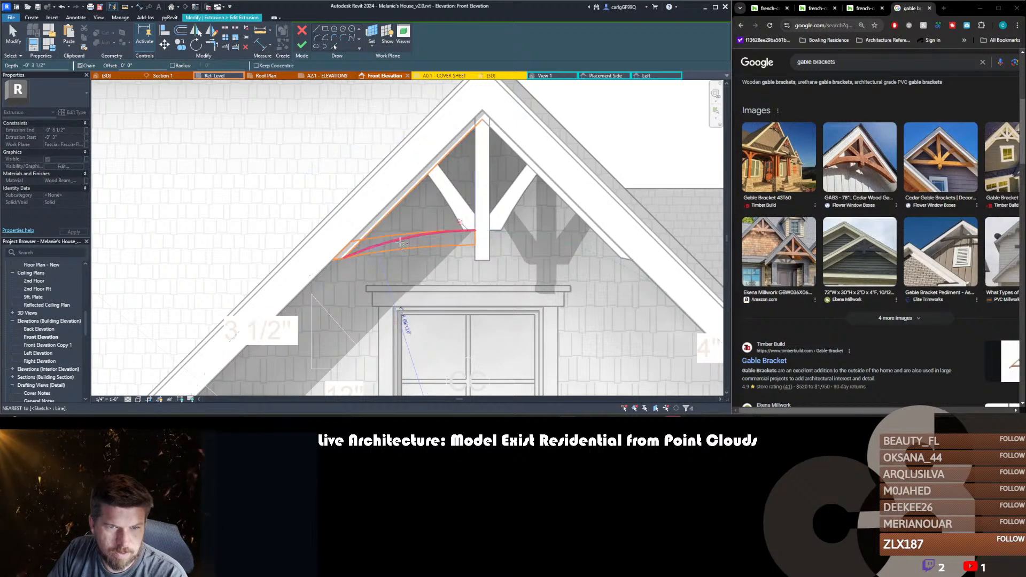
- Offset a copy of the curved member's new arc upward by 3 1/2" and trim it with the sloped trim line
key("Escape")
key("Escape")
key("o")
key("f")
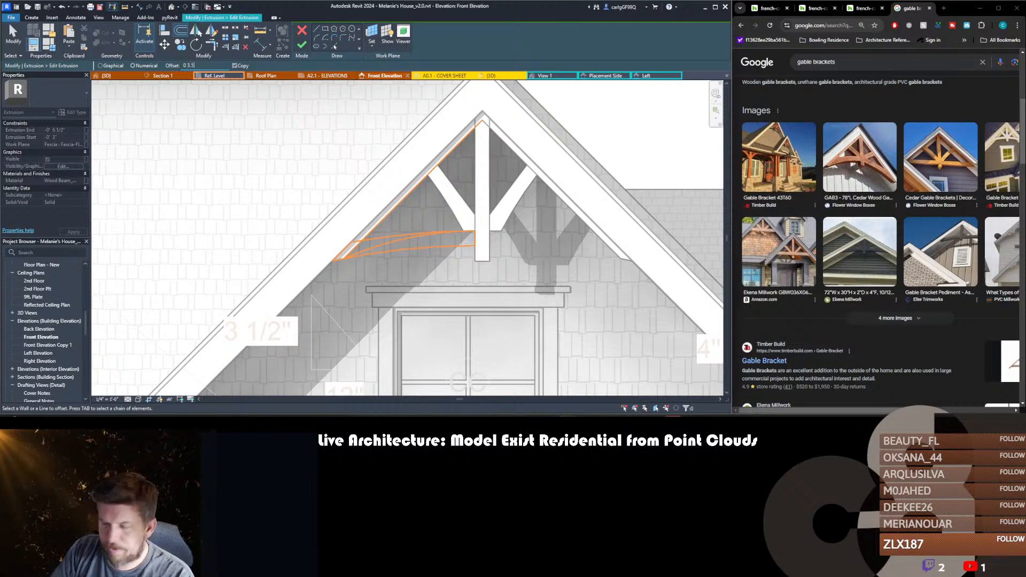
left_click(394, 242)
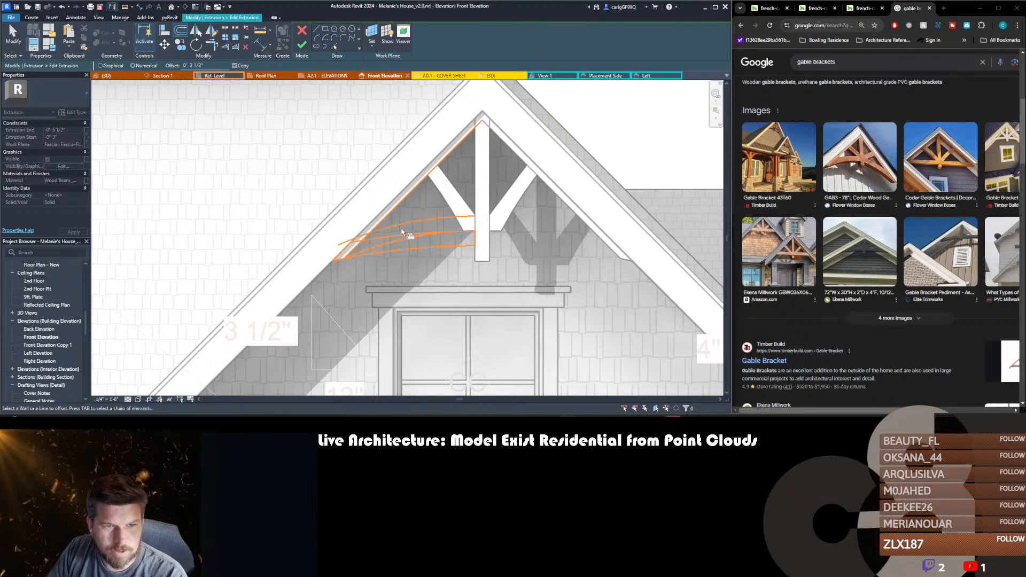
key("t")
key("r")
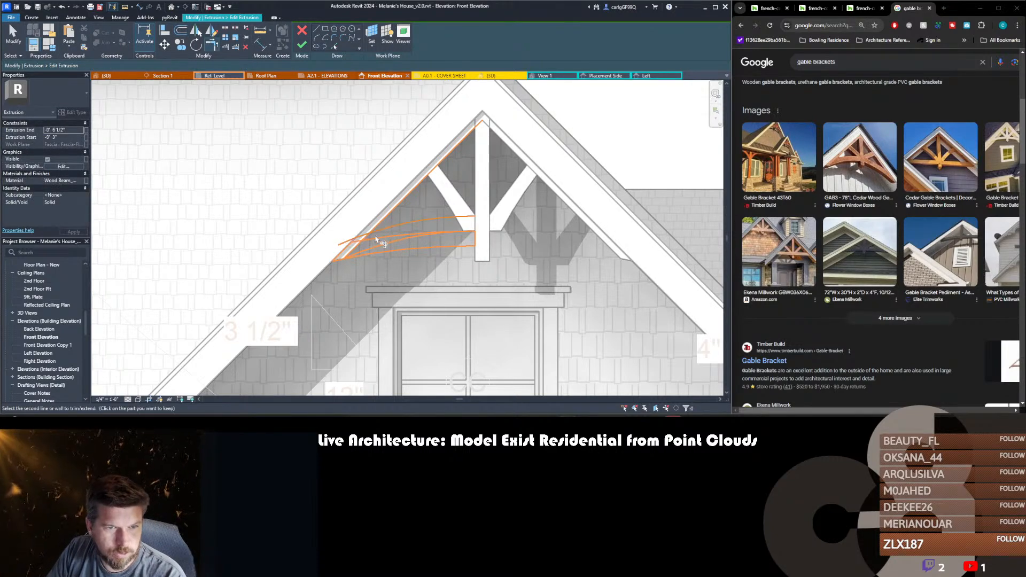
left_click(380, 229)
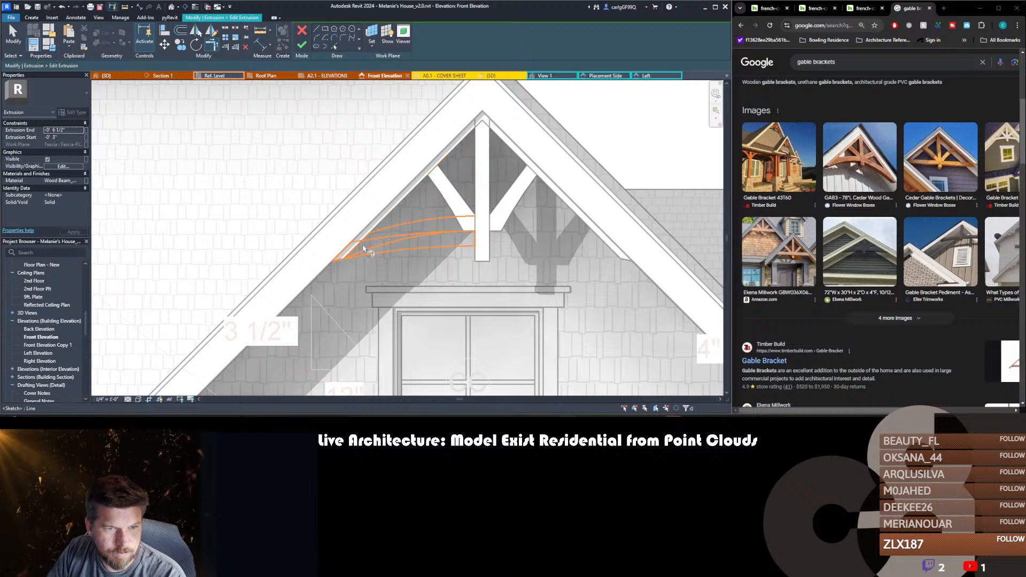
- Delete the old curved member profile and close the new one along the centre post's side edge
key("Escape")
key("Tab")
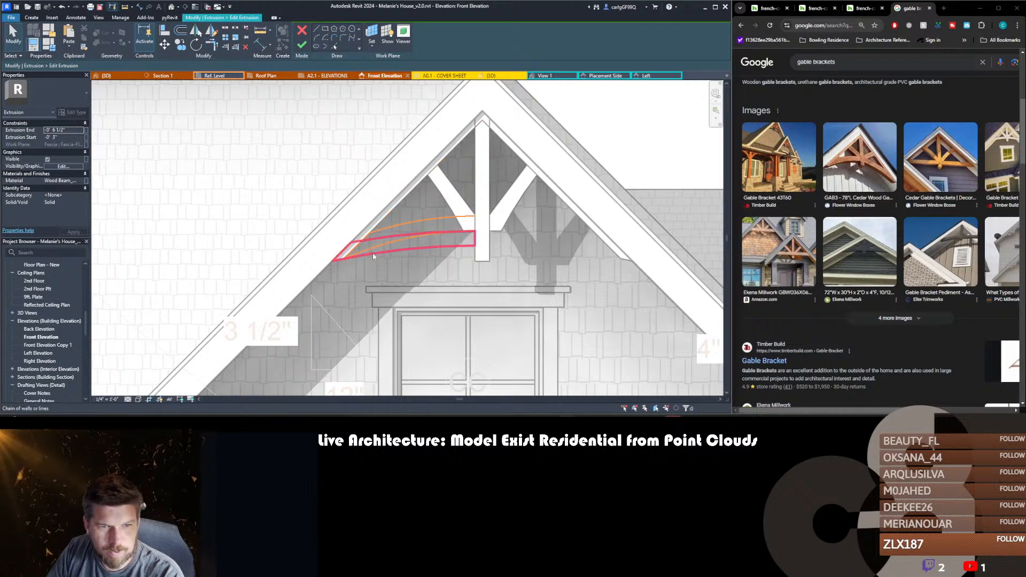
left_click(373, 254)
key("Delete")
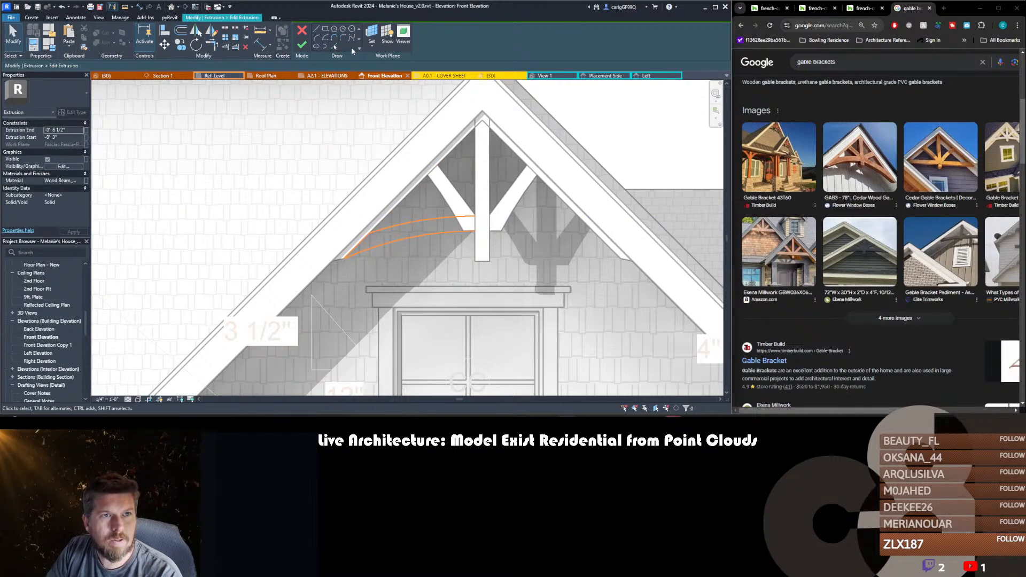
left_click(334, 48)
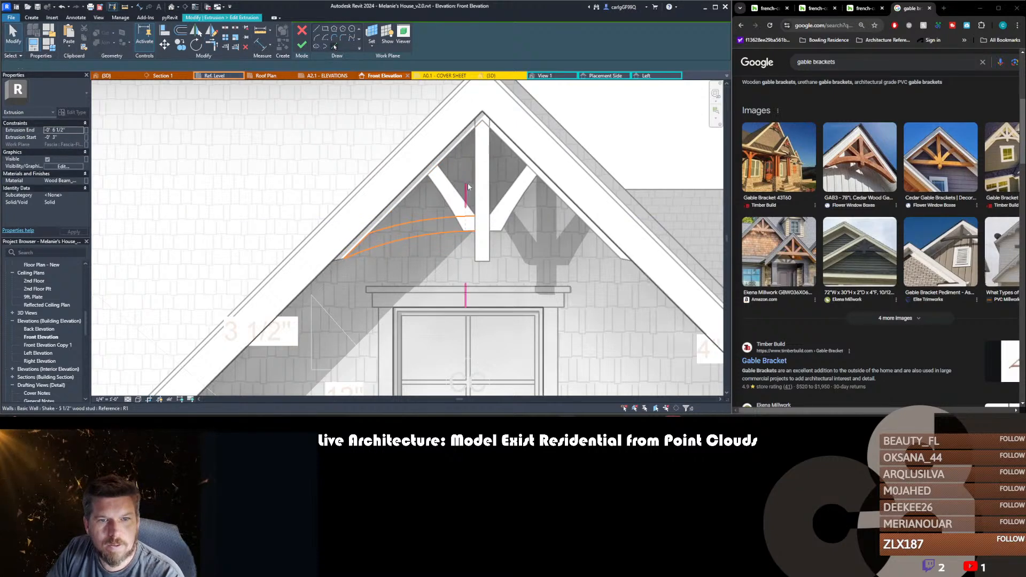
left_click(471, 218)
key("Escape")
- Mirror the new curved profile about the centre post's vertical axis and finish the extrusion edit
left_click_drag(316, 212, 505, 269)
key("d")
key("m")
left_click(483, 255)
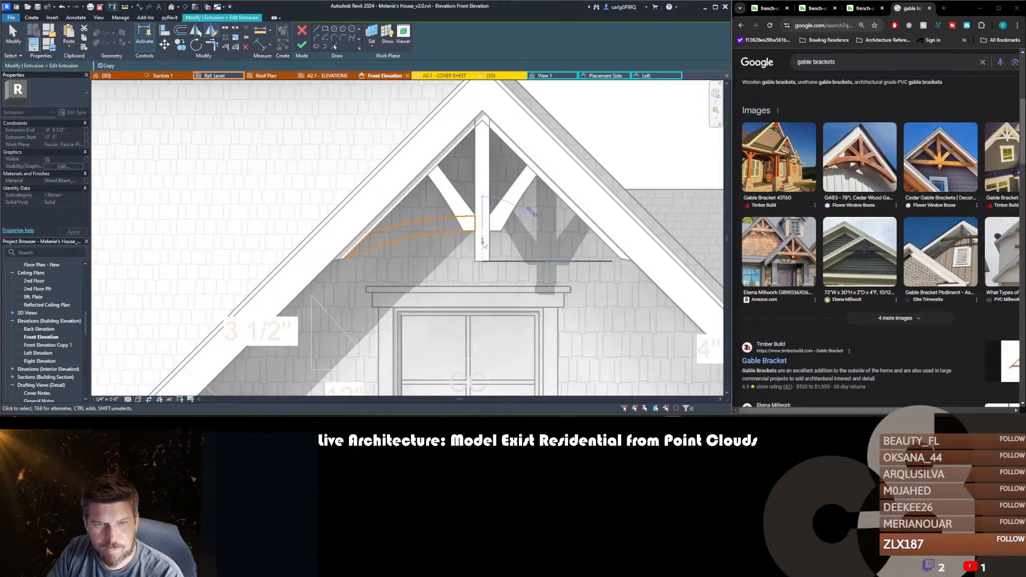
left_click(483, 242)
scroll(471, 241, "down", 1)
key("f")
key("f")
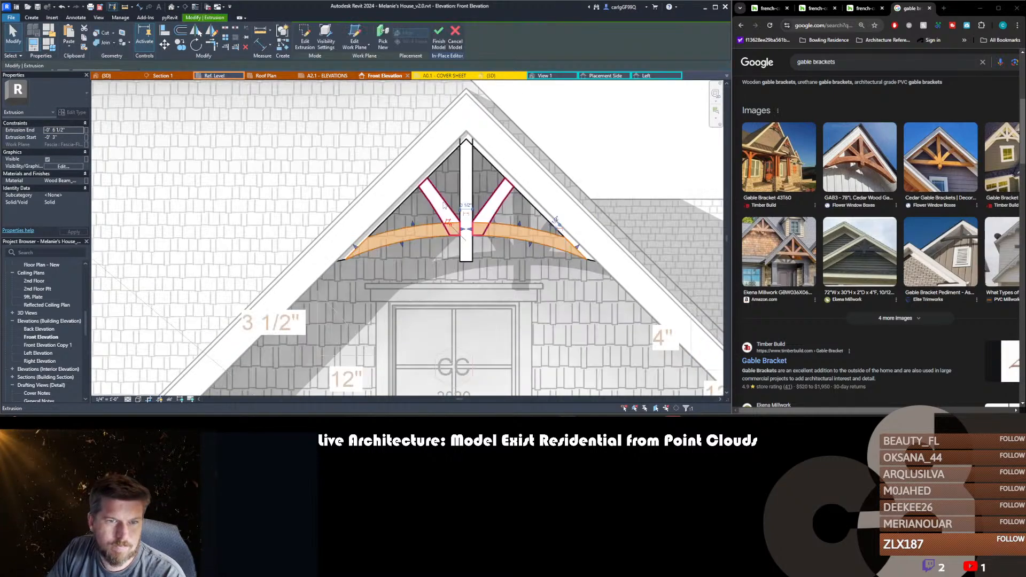
- Open the diagonal braces' sketch and move both profiles up so their lower ends rest on the curved member's upper edge
scroll(442, 205, "up", 1)
double_click(448, 242)
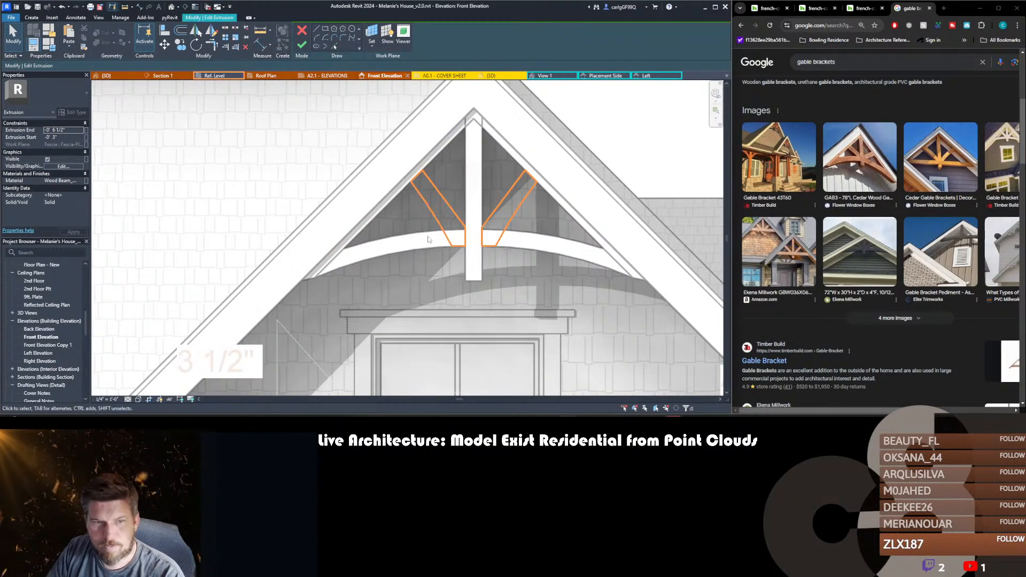
left_click_drag(393, 147, 480, 274)
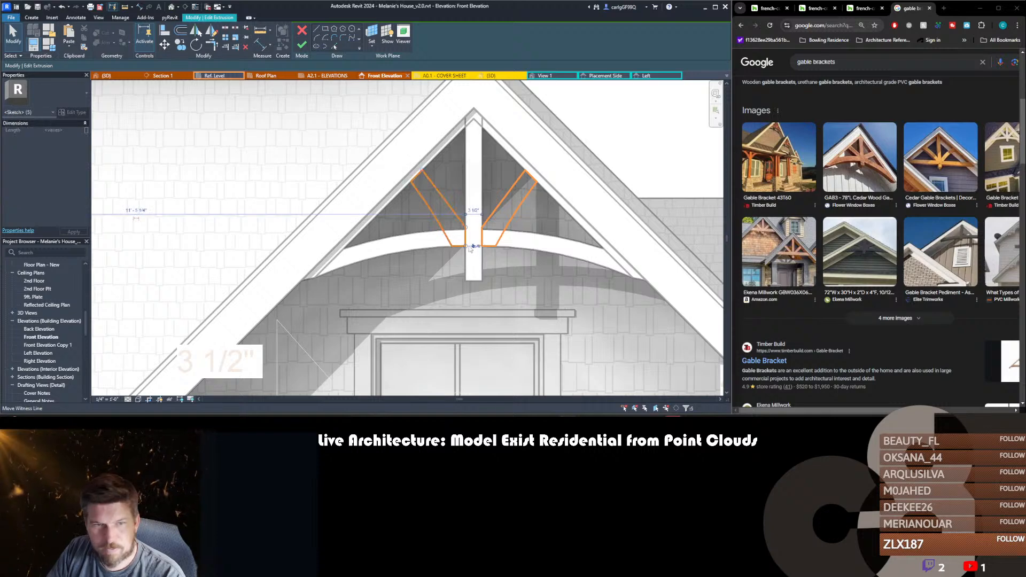
mouse_move(373, 130)
left_mouse_down()
mouse_move(506, 246)
mouse_move(508, 271)
left_mouse_up()
key("m")
key("v")
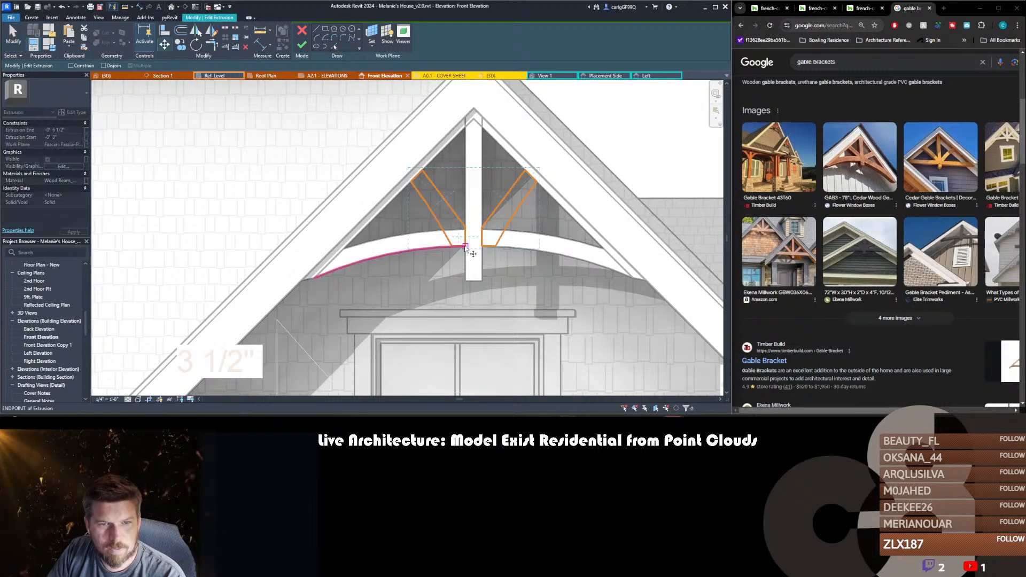
left_click(465, 230)
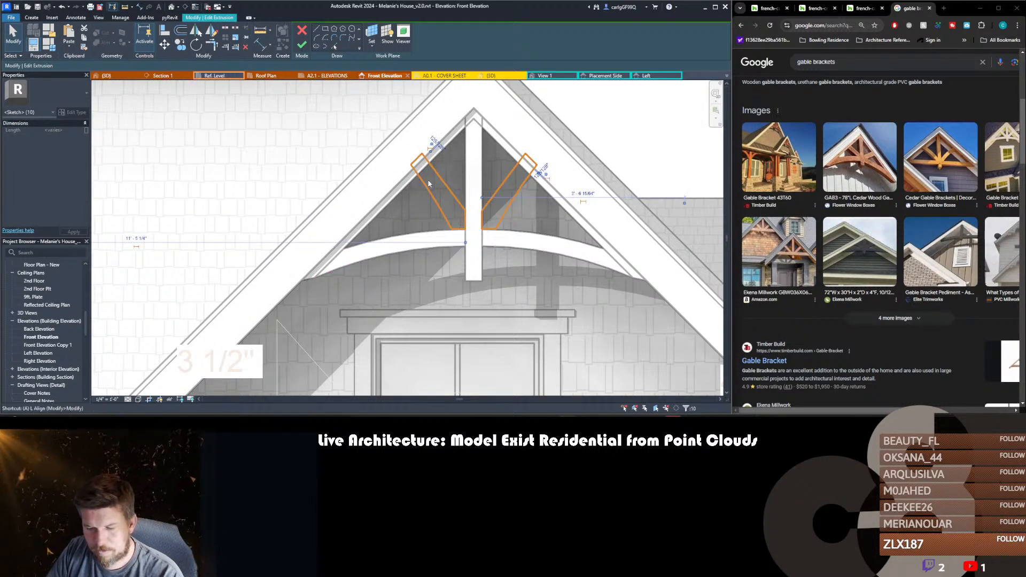
- Align the upper ends of both braces with the undersides of the sloped trim and finish the extrusion edit
key("l")
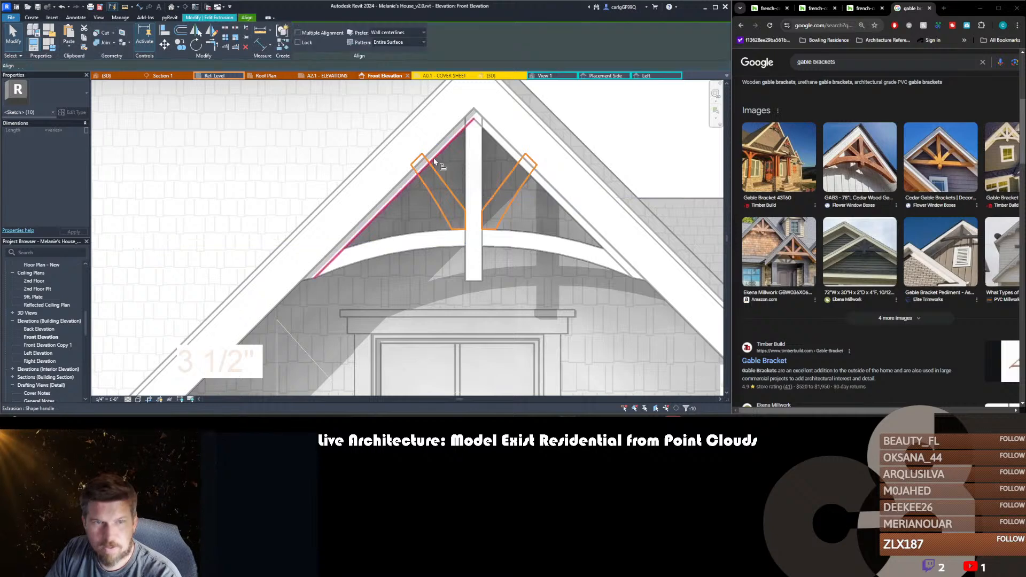
left_click(432, 160)
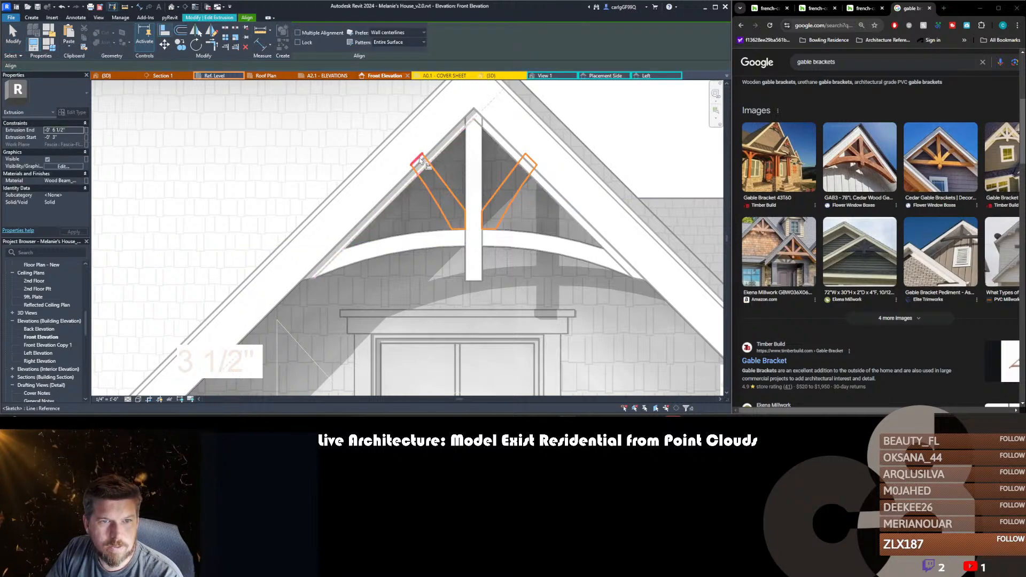
left_click(500, 161)
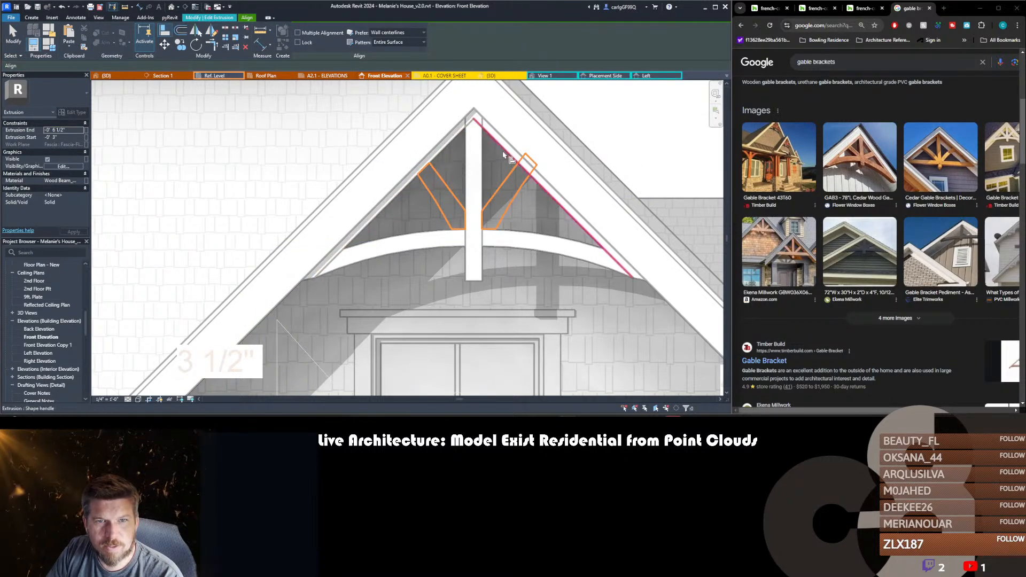
middle_click_drag(551, 152, 551, 161)
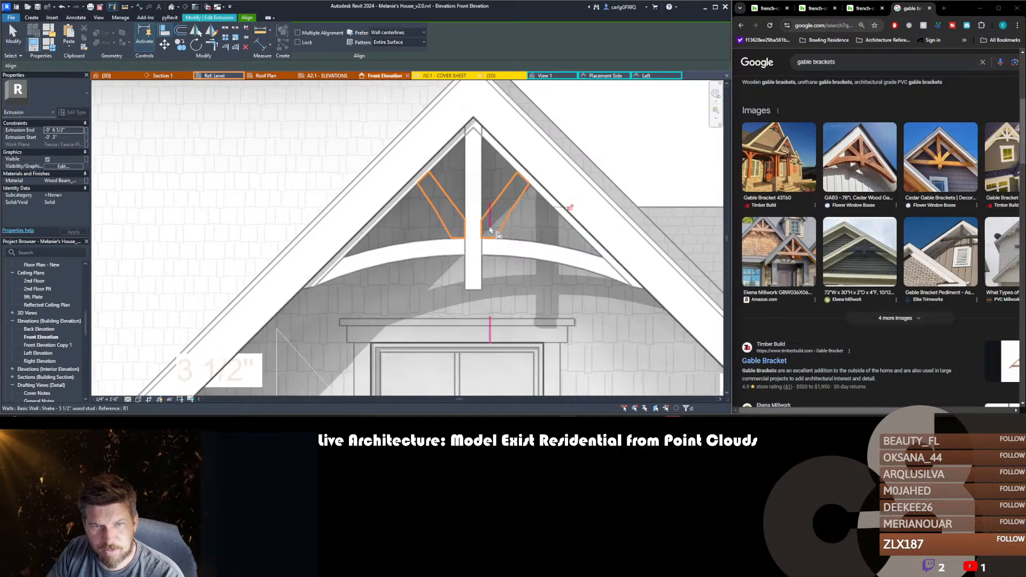
middle_click_drag(483, 199, 483, 210)
key("f")
key("f")
- Pull the centre post's peaked top down toward the trim's underside and finish the in-place model
left_click(469, 177)
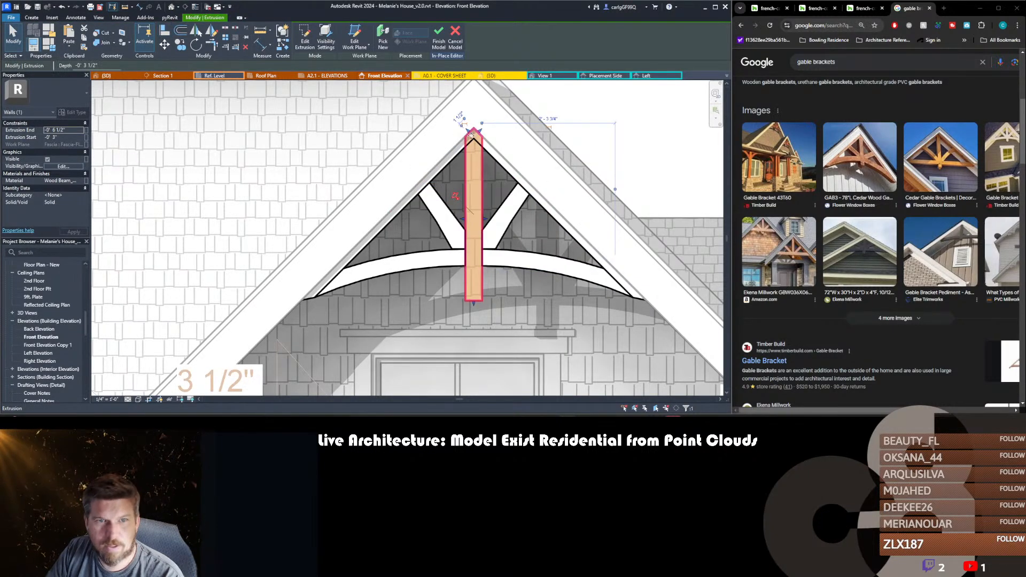
left_click_drag(469, 133, 476, 142)
key("Escape")
scroll(474, 179, "down", 2)
key("f")
key("f")
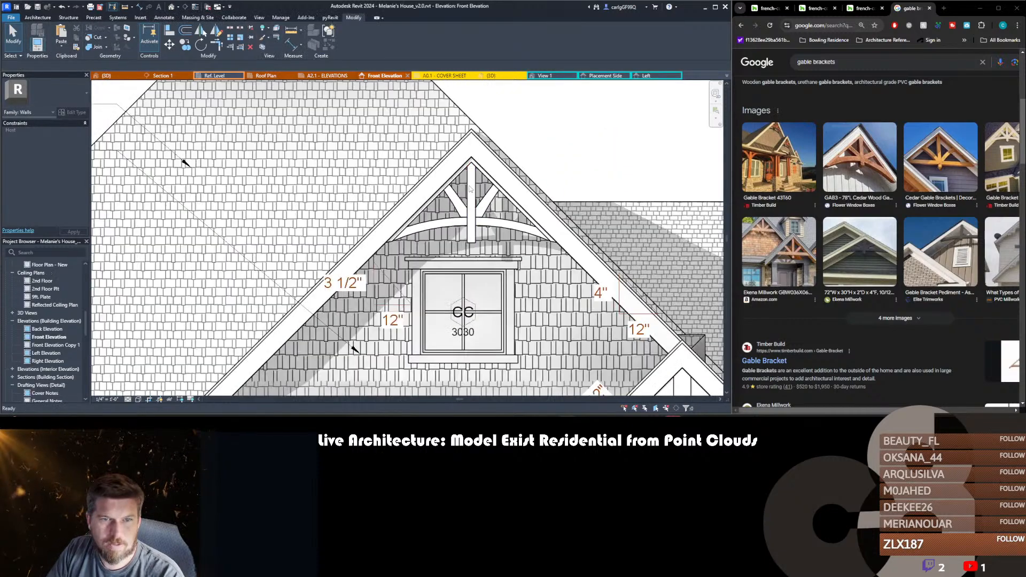
- Copy the finished bracket from the left gable's inner peak to the inner peak of the right gable
scroll(457, 187, "down", 2)
scroll(455, 187, "down", 3)
scroll(485, 232, "up", 2)
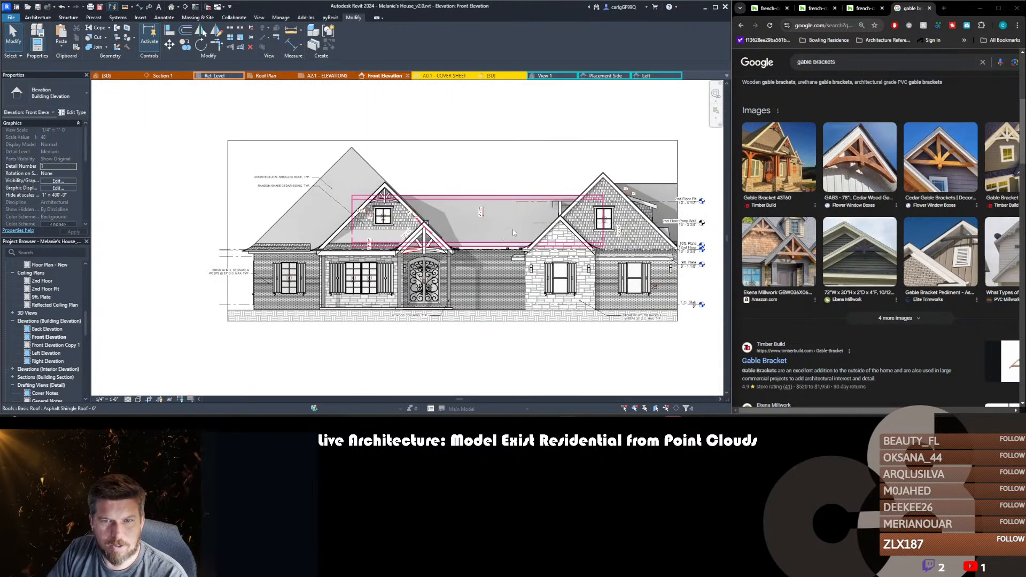
scroll(364, 204, "up", 2)
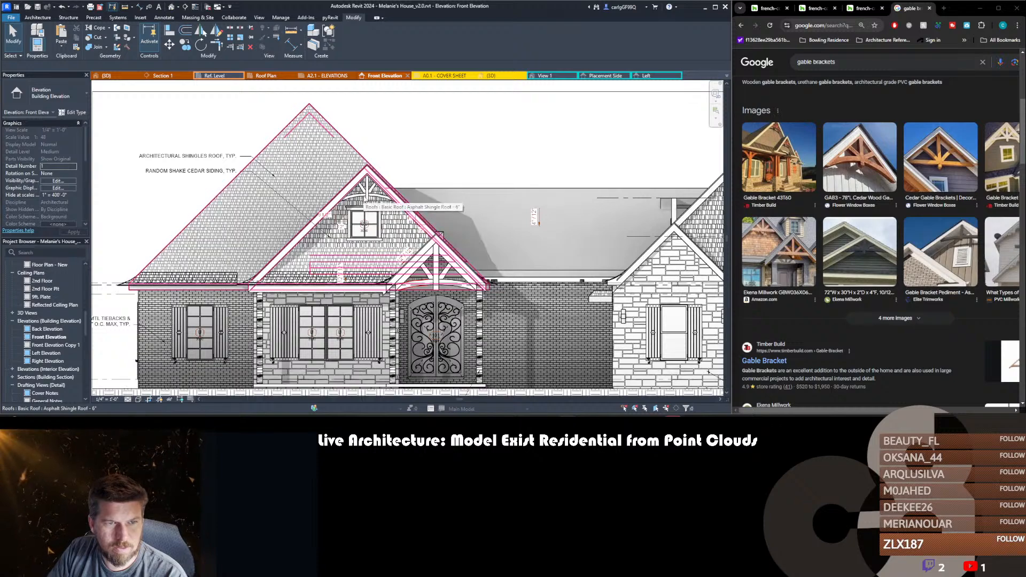
left_click(362, 194)
middle_click_drag(362, 193, 320, 195)
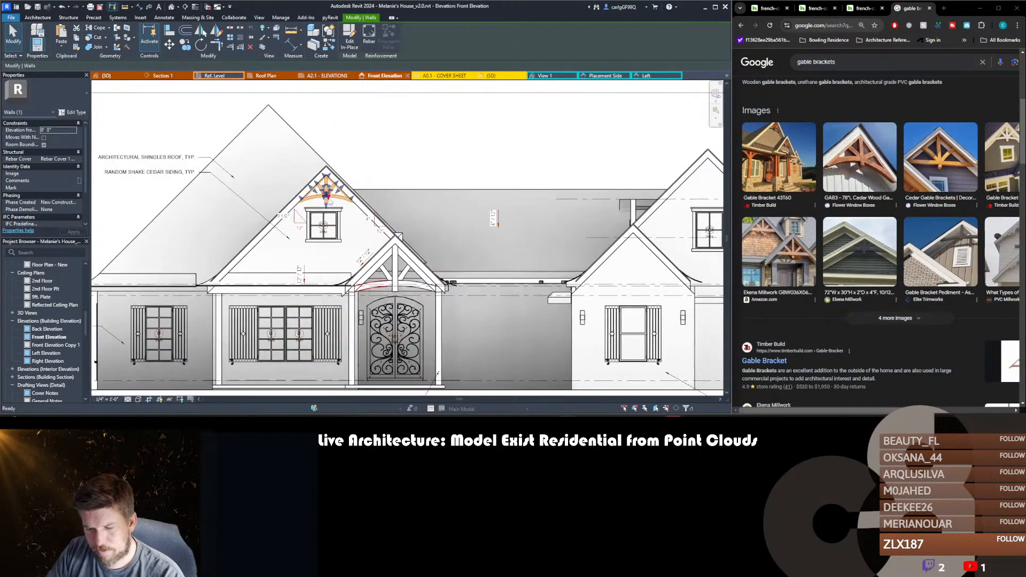
key("c")
key("o")
scroll(319, 170, "up", 4)
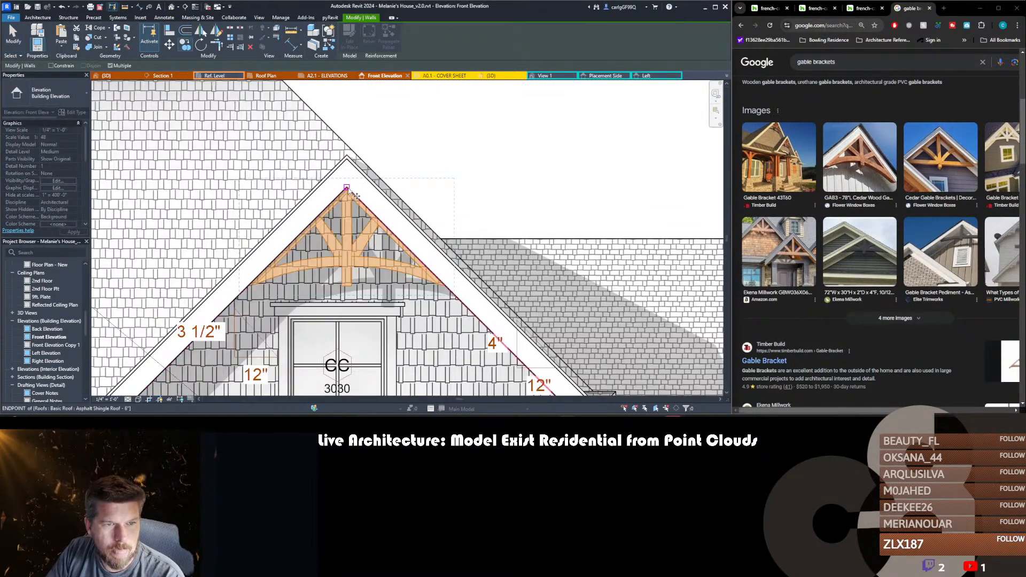
scroll(346, 188, "up", 3)
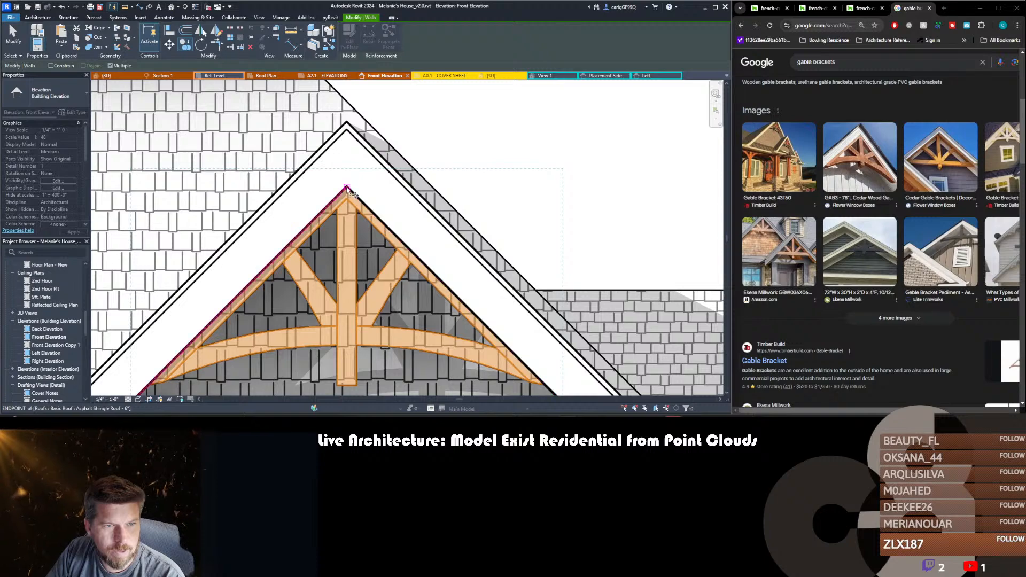
left_click(346, 188)
scroll(347, 189, "down", 8)
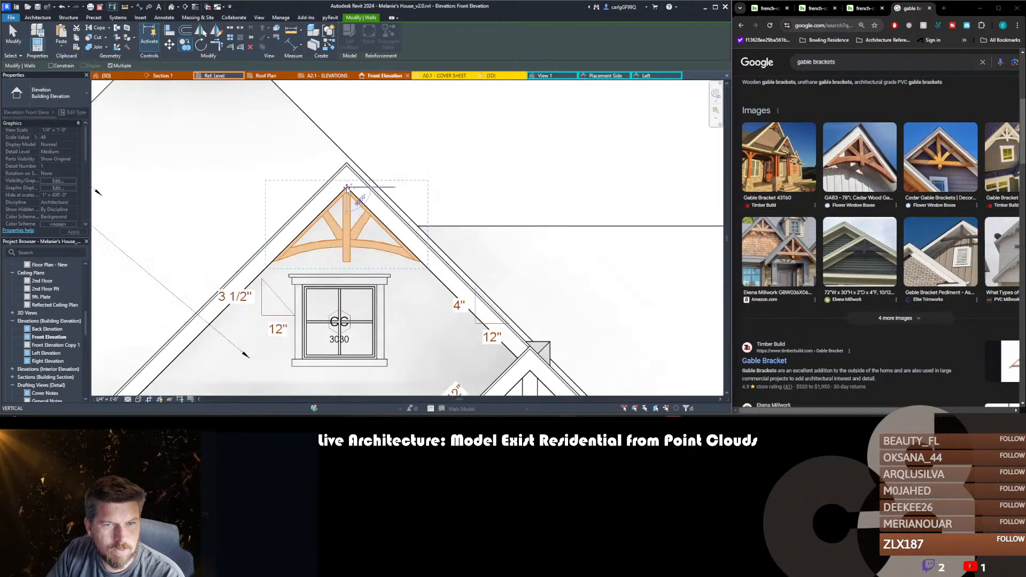
scroll(676, 177, "up", 3)
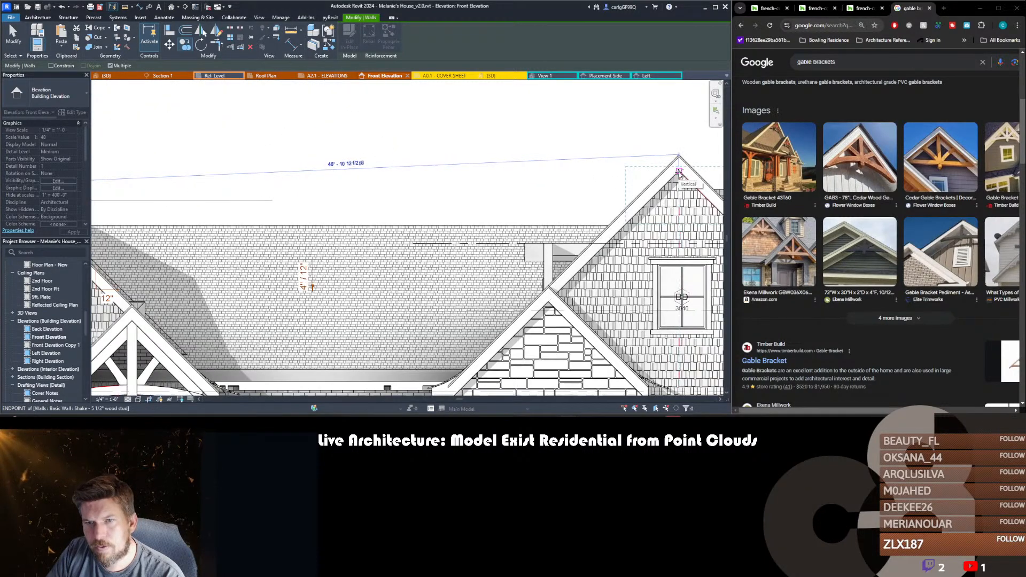
scroll(680, 172, "up", 3)
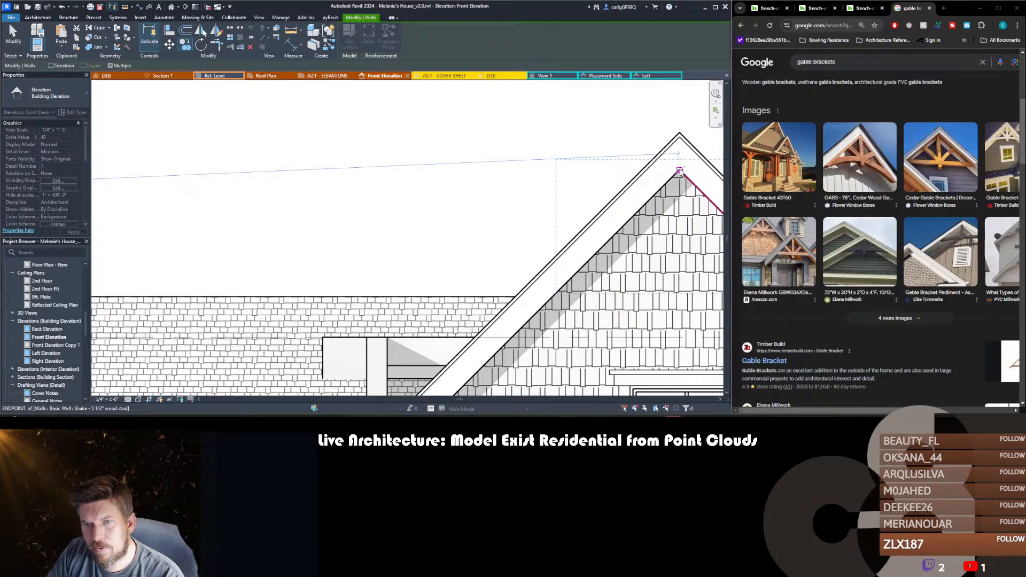
left_click(680, 171)
scroll(497, 226, "down", 4)
key("Escape")
key("Escape")
- Switch to the 3D view and open the copied bracket at the right gable for in-place editing
key("ctrl+Tab")
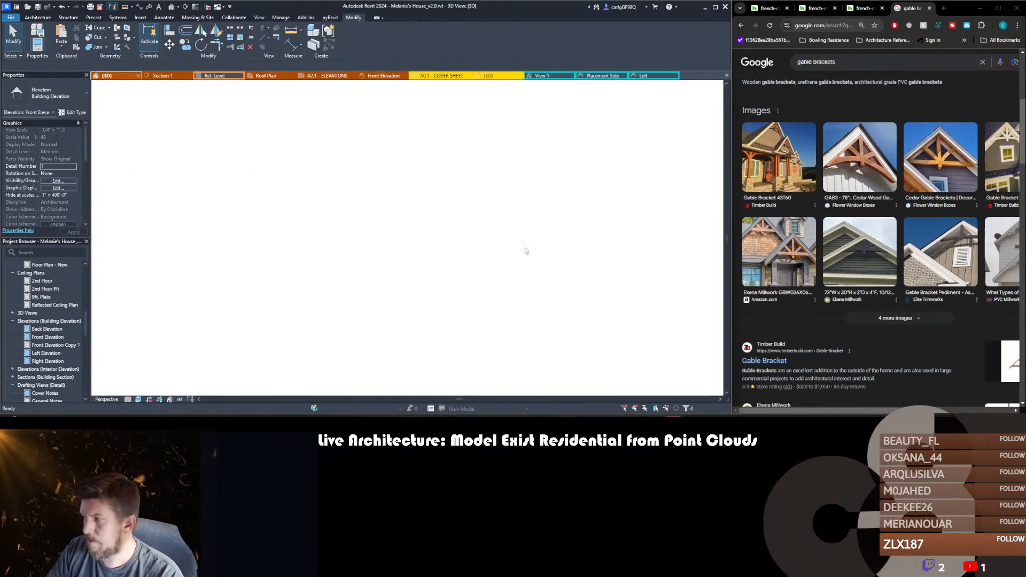
scroll(274, 267, "down", 5)
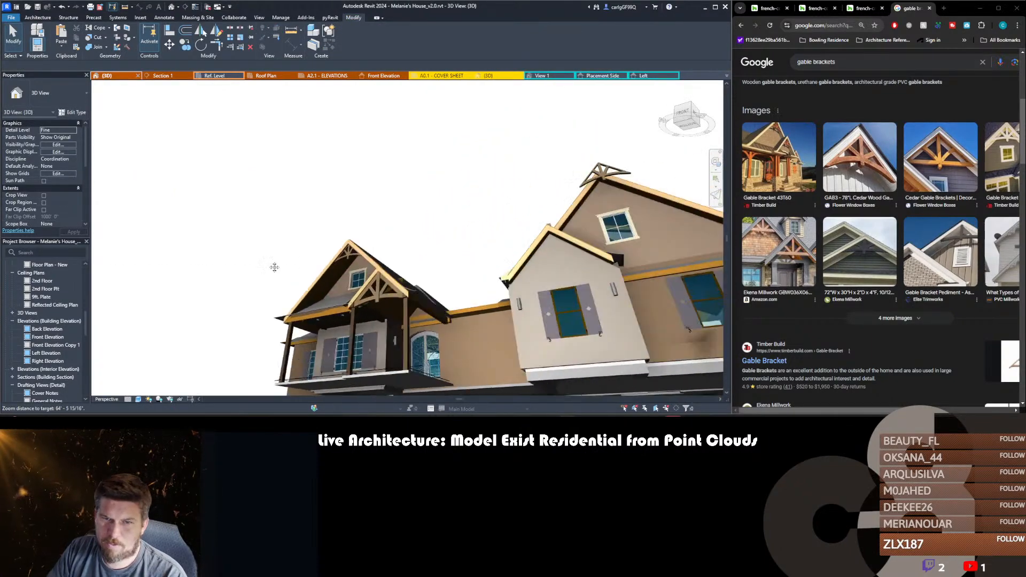
scroll(264, 265, "down", 2)
scroll(430, 194, "up", 5)
left_click(416, 288)
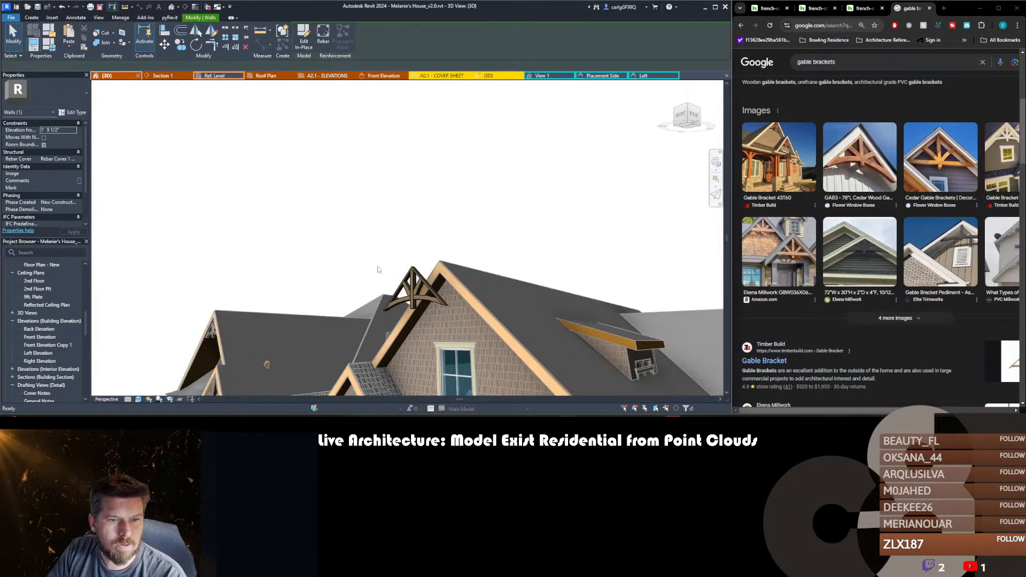
- Select all extrusions of the copied bracket and reassign their work plane by picking the right gable's fascia face
left_click_drag(369, 239, 469, 319)
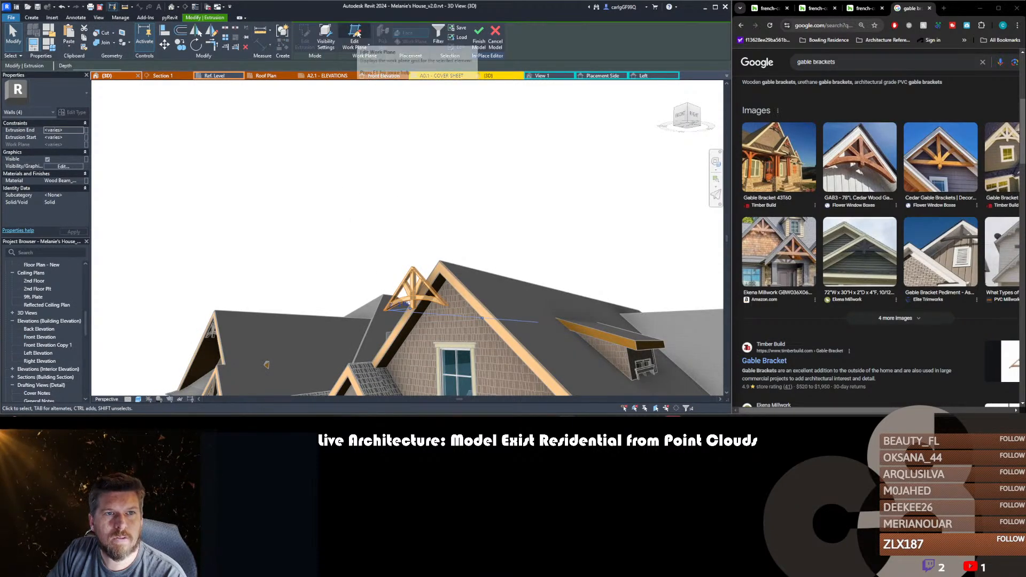
left_click(355, 36)
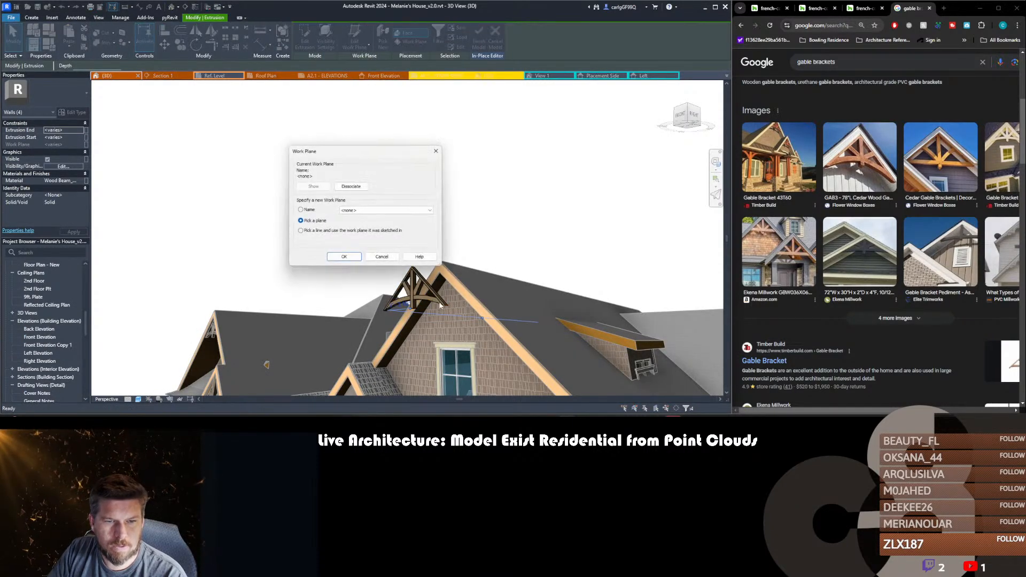
left_click(345, 258)
left_click(425, 280)
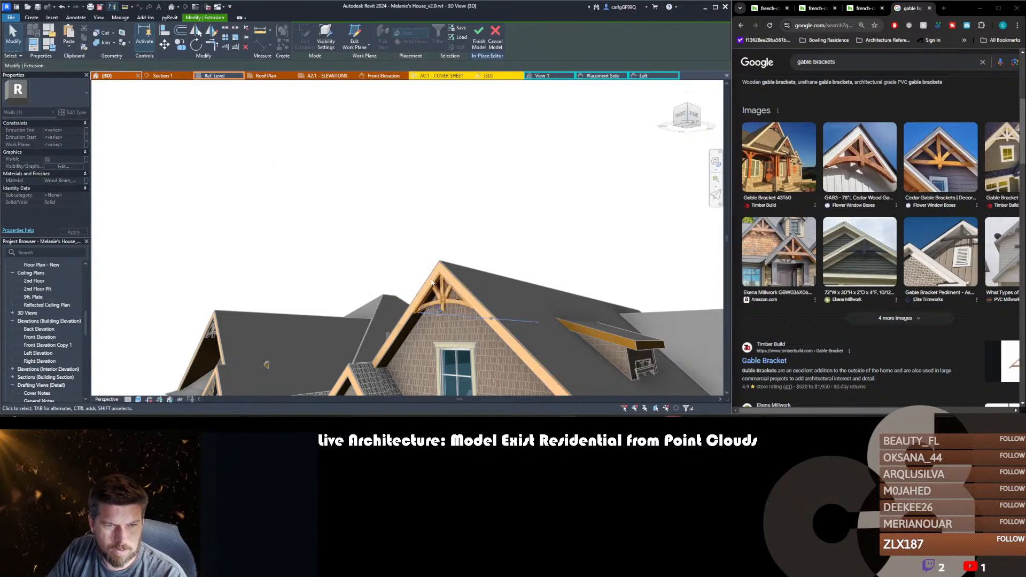
left_click(417, 253)
scroll(423, 326, "up", 5)
scroll(380, 279, "down", 2)
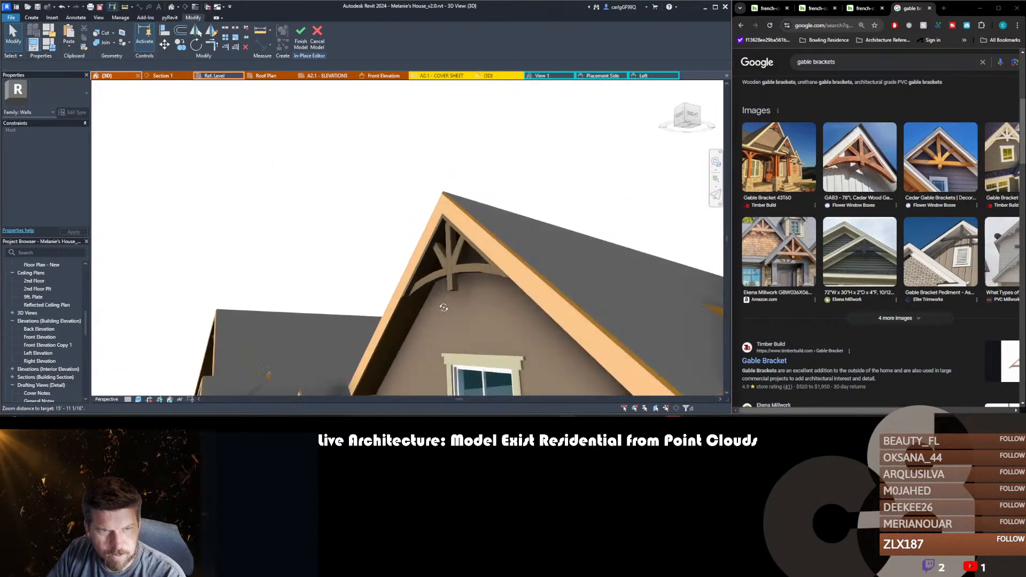
middle_click_drag(443, 308, 423, 286, "shift")
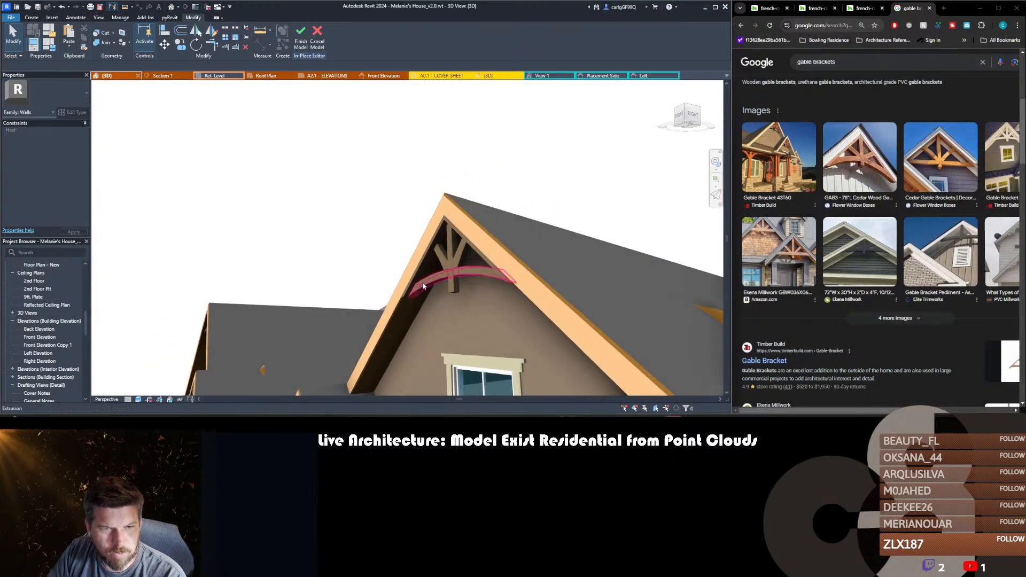
- Reassign the work plane of the bracket's curved beam to the right gable's fascia face and finish the in-place model
left_click(422, 286)
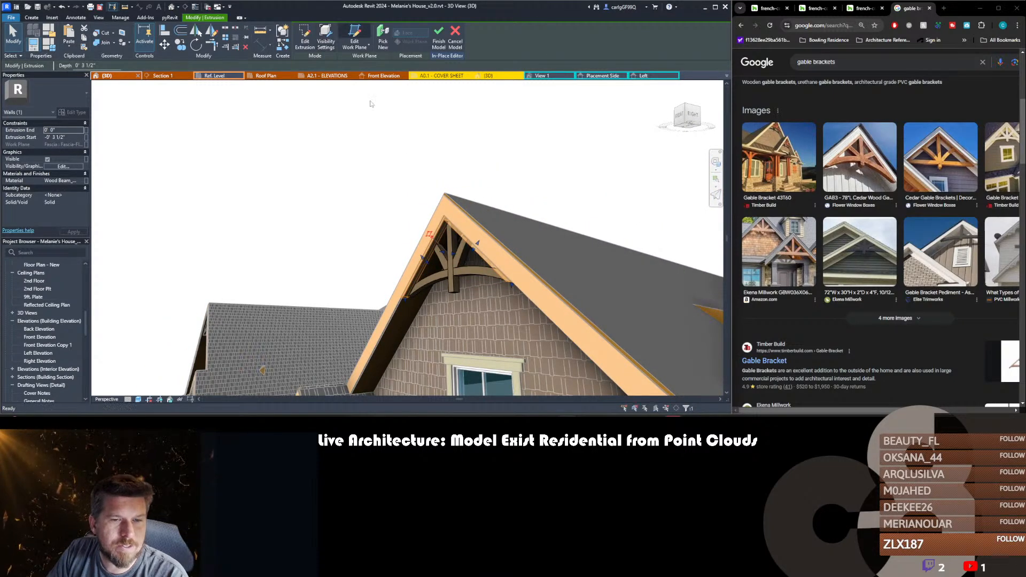
left_click(354, 37)
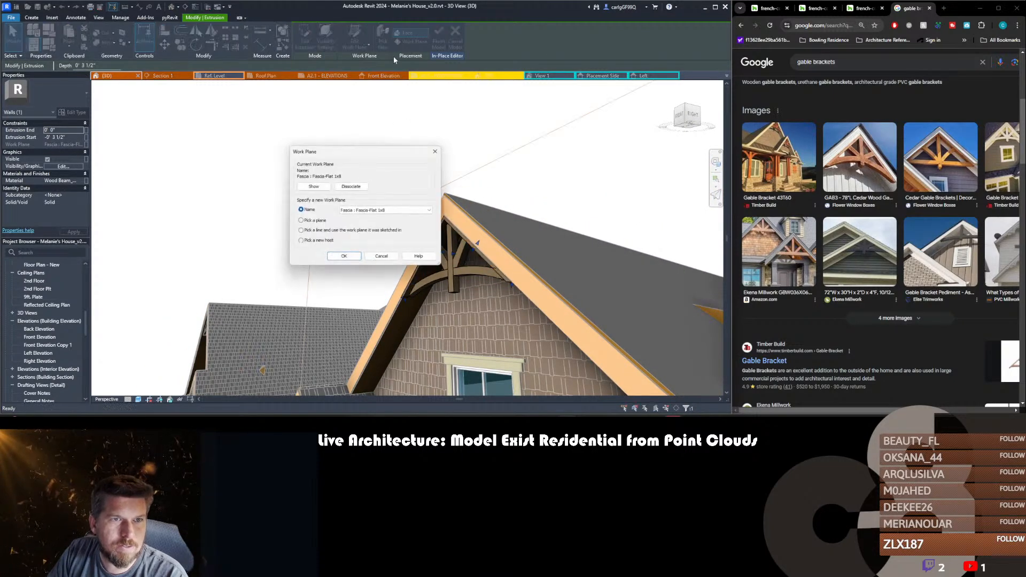
left_click(343, 258)
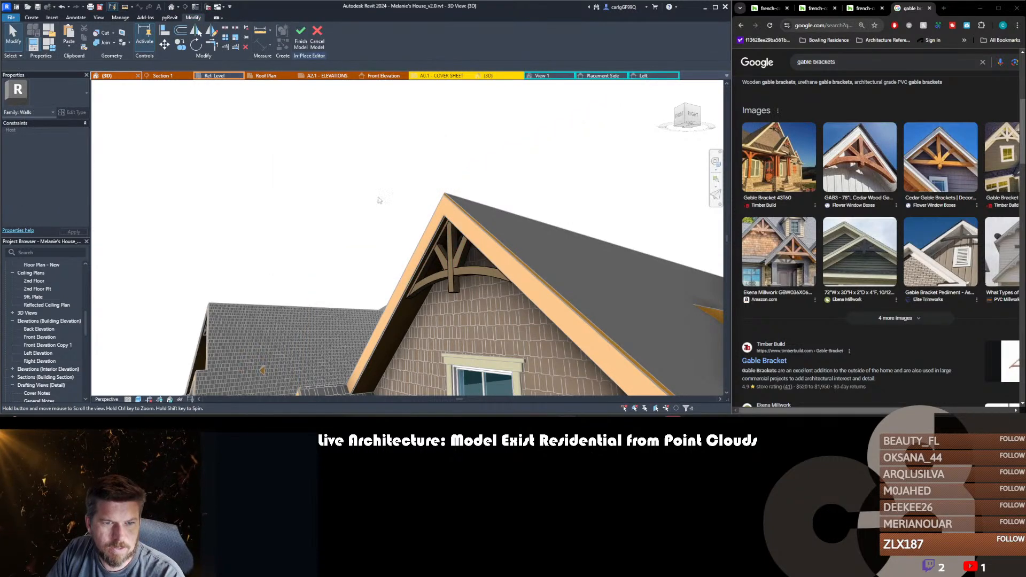
scroll(378, 200, "down", 1)
scroll(408, 304, "down", 5)
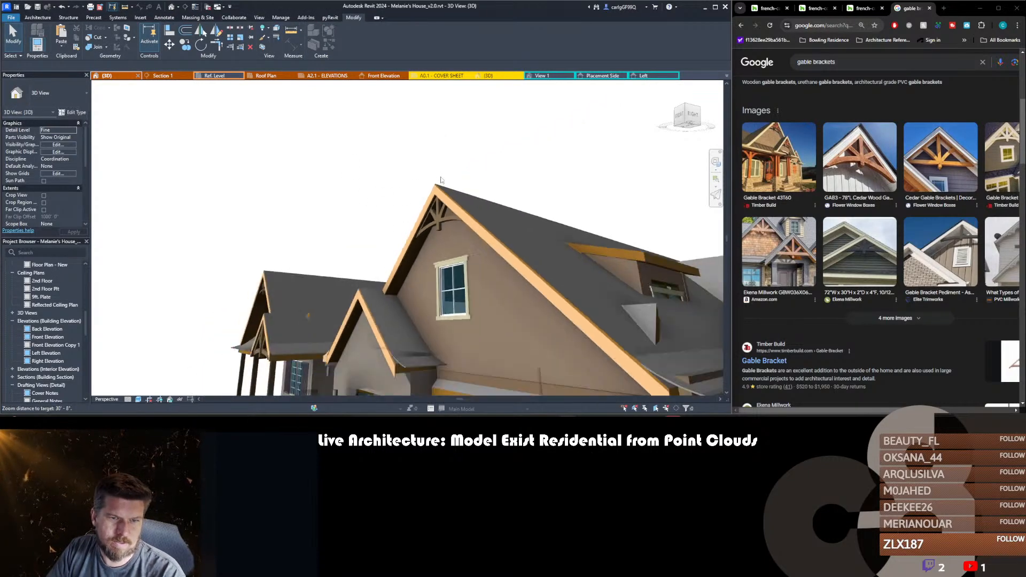
middle_click_drag(407, 304, 447, 268, "shift")
scroll(416, 244, "down", 3)
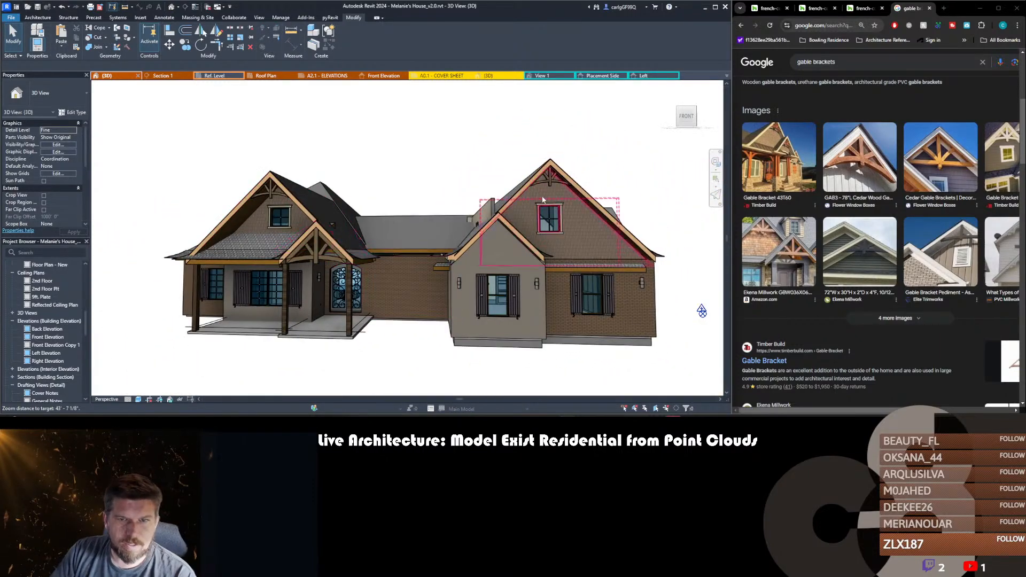
- In the front elevation, copy the right gable's bracket to the inner peak of the smaller stone gable
left_click(383, 75)
left_click(523, 243)
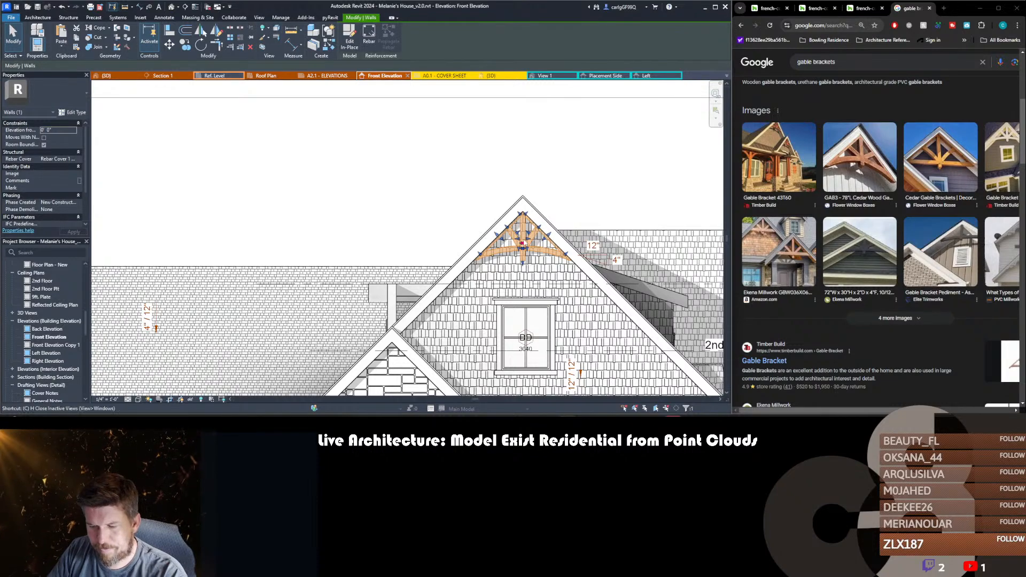
key("c")
key("o")
scroll(521, 211, "down", 2)
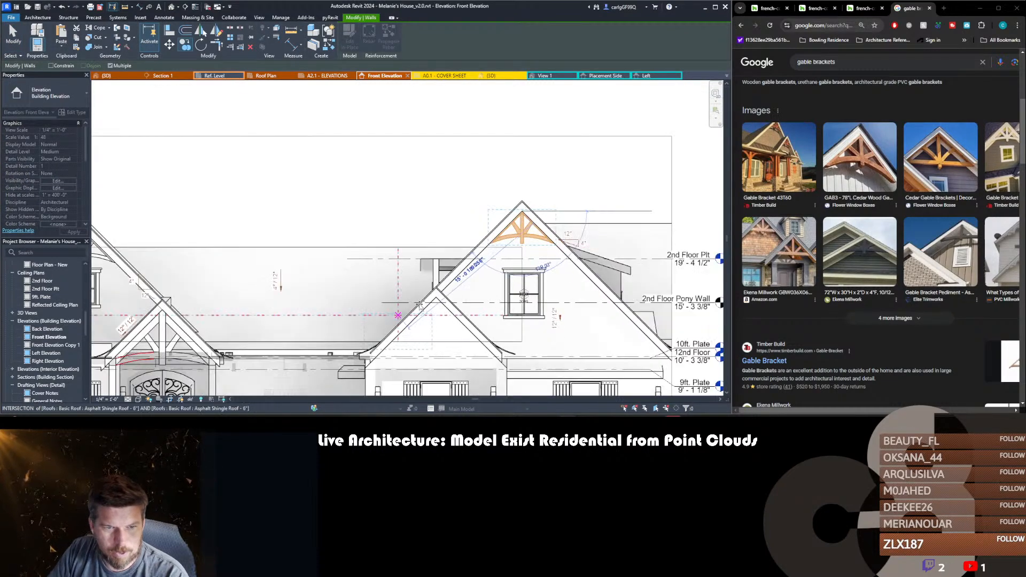
scroll(473, 283, "up", 5)
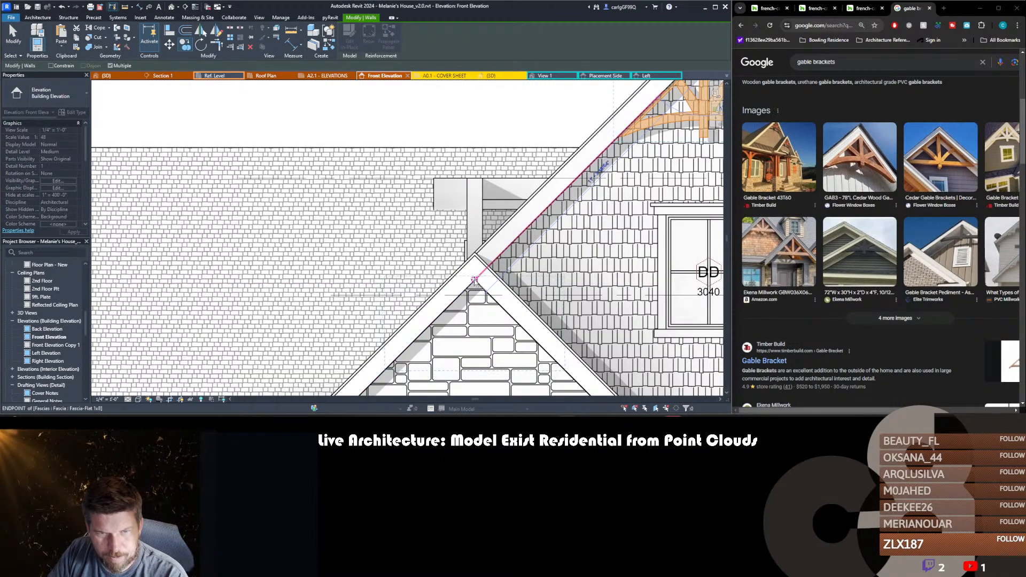
key("Escape")
key("Escape")
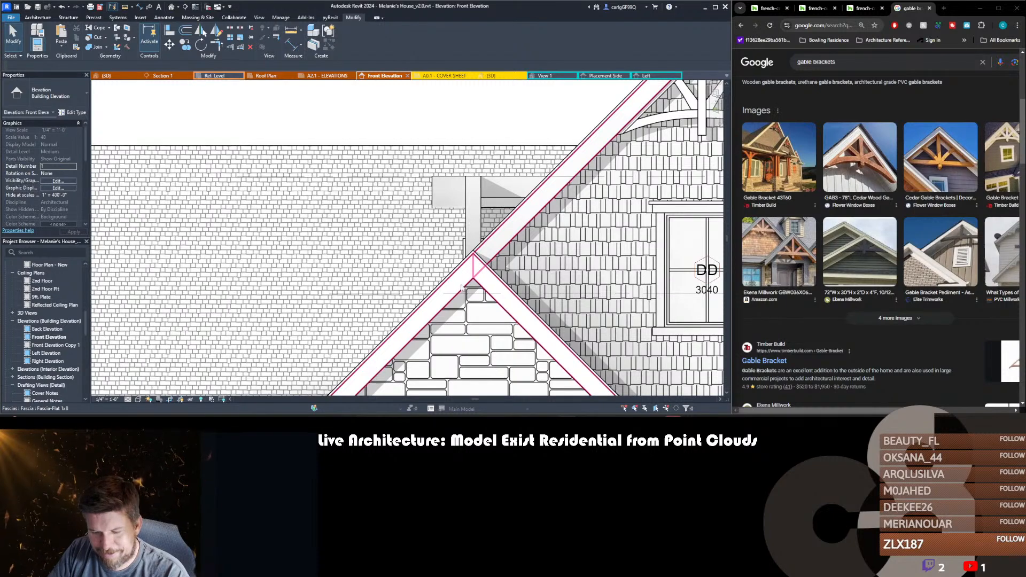
- In the 3D view, temporarily hide the smaller gable's stone front wall and open the copied bracket for in-place editing
scroll(463, 288, "down", 2)
key("ctrl+Tab")
scroll(454, 267, "down", 3)
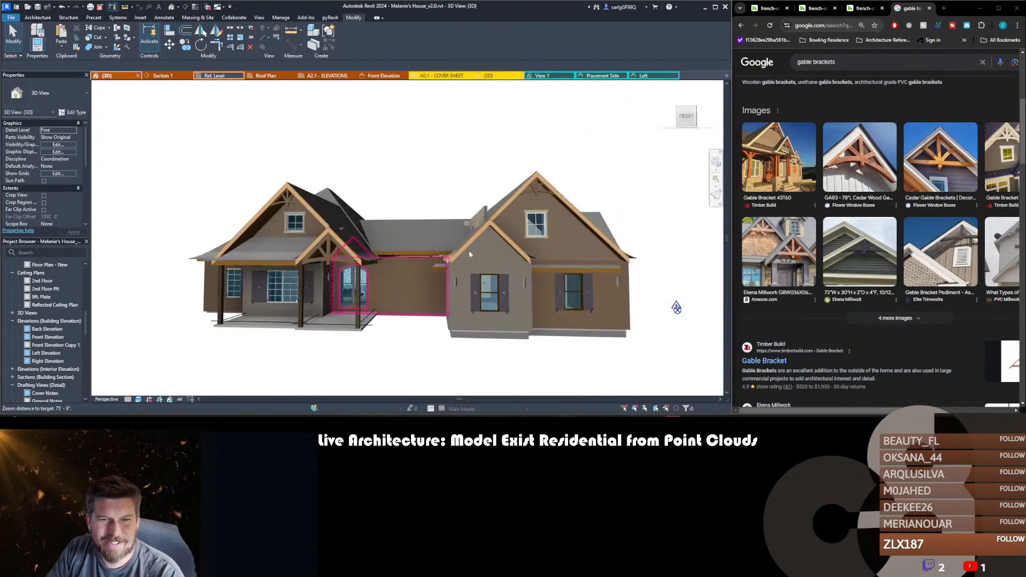
left_click(511, 249)
middle_click_drag(511, 249, 475, 243, "shift")
scroll(470, 244, "up", 5)
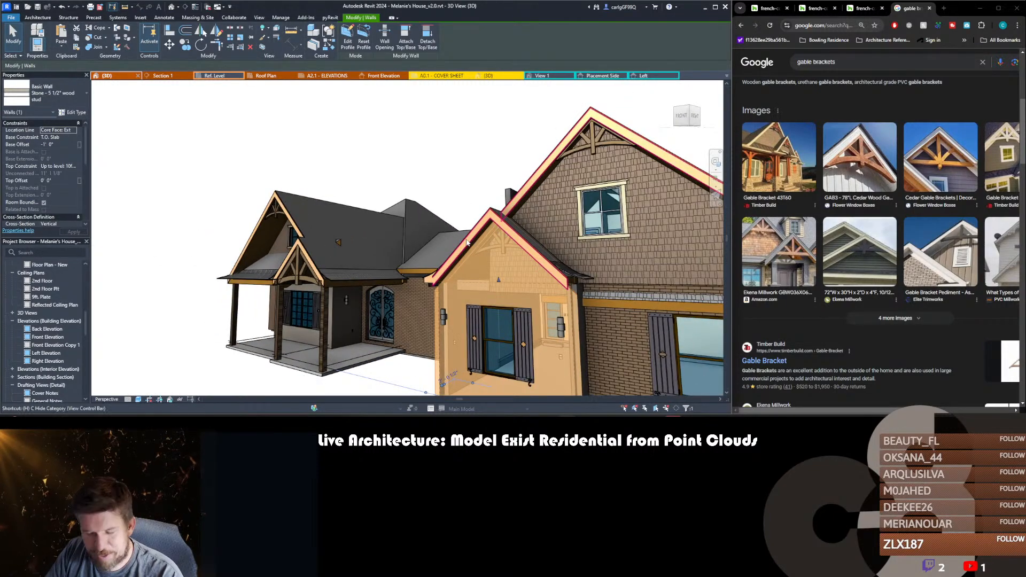
key("h")
key("h")
left_click(499, 255)
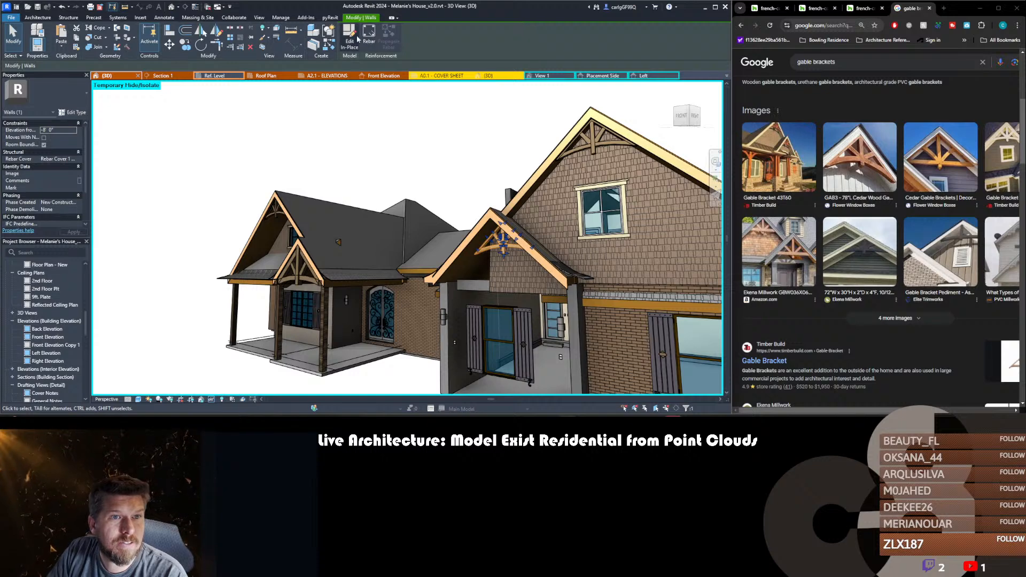
double_click(503, 241)
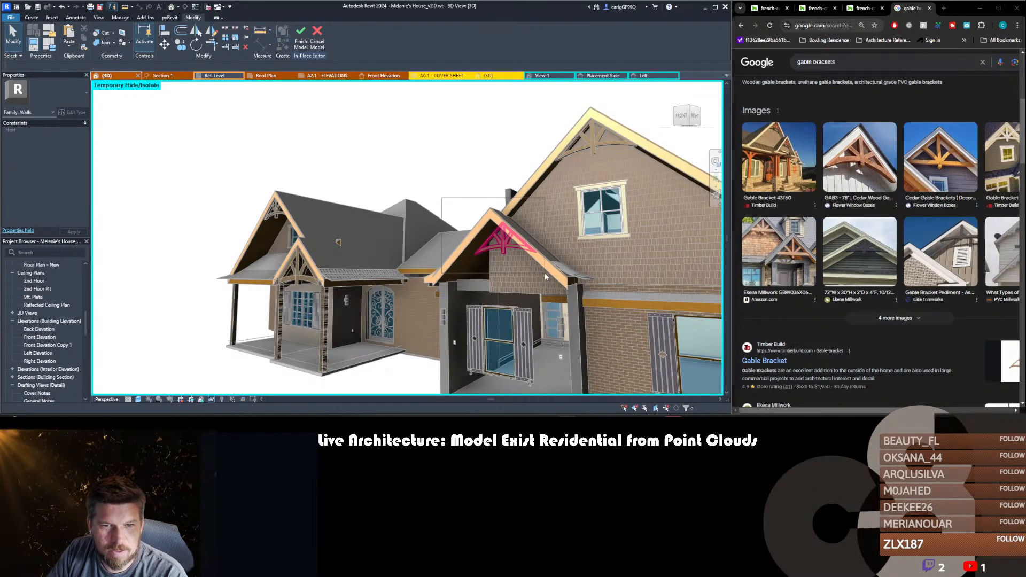
- Select all extrusions of the copied bracket and reassign their work plane by picking the smaller gable's fascia face
left_click_drag(544, 273, 544, 273)
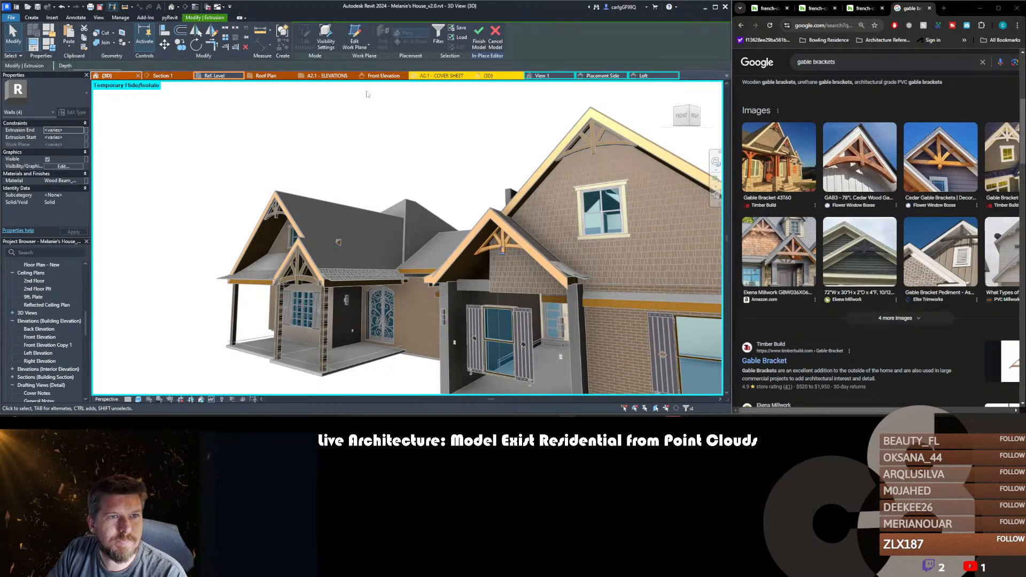
left_click(354, 35)
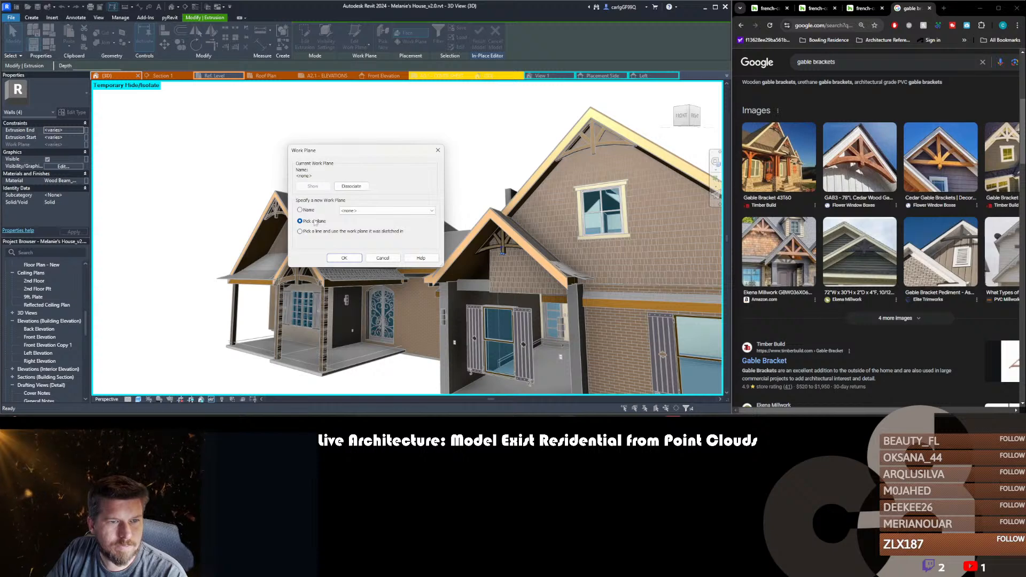
left_click(341, 258)
left_click(471, 235)
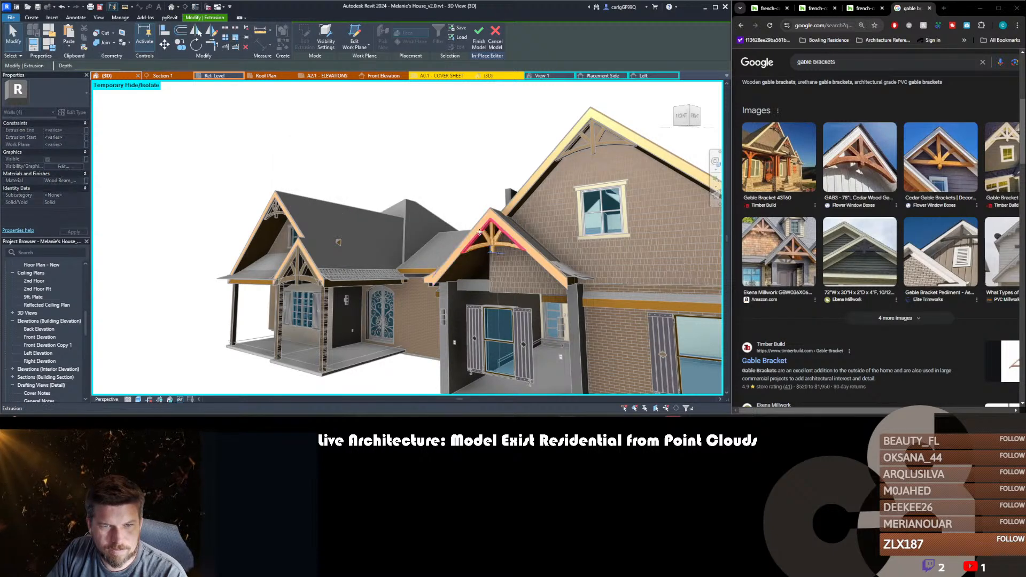
key("Escape")
- Reassign the work plane of the remaining curved beam to the smaller gable's fascia face
left_click(472, 238)
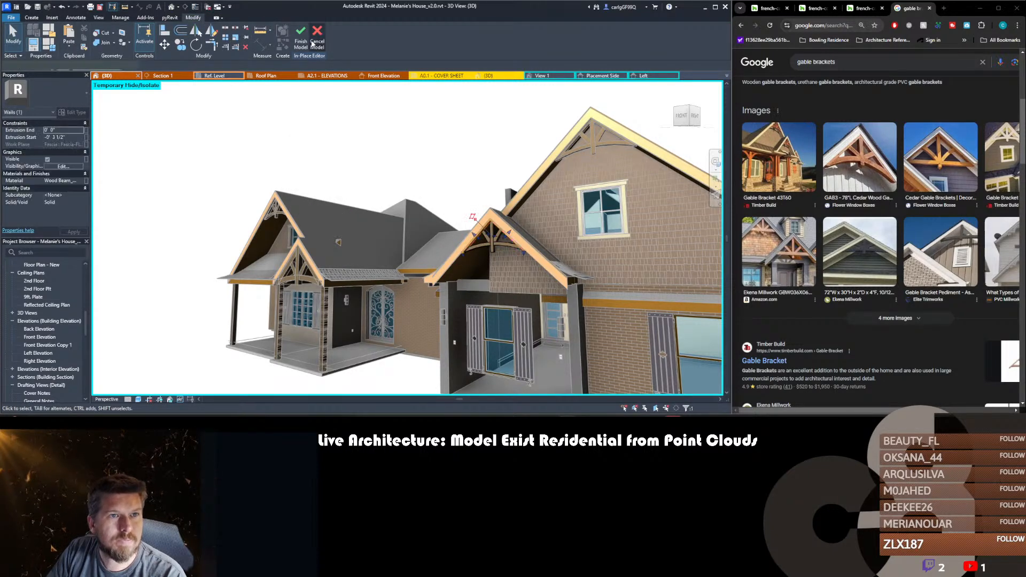
left_click(356, 36)
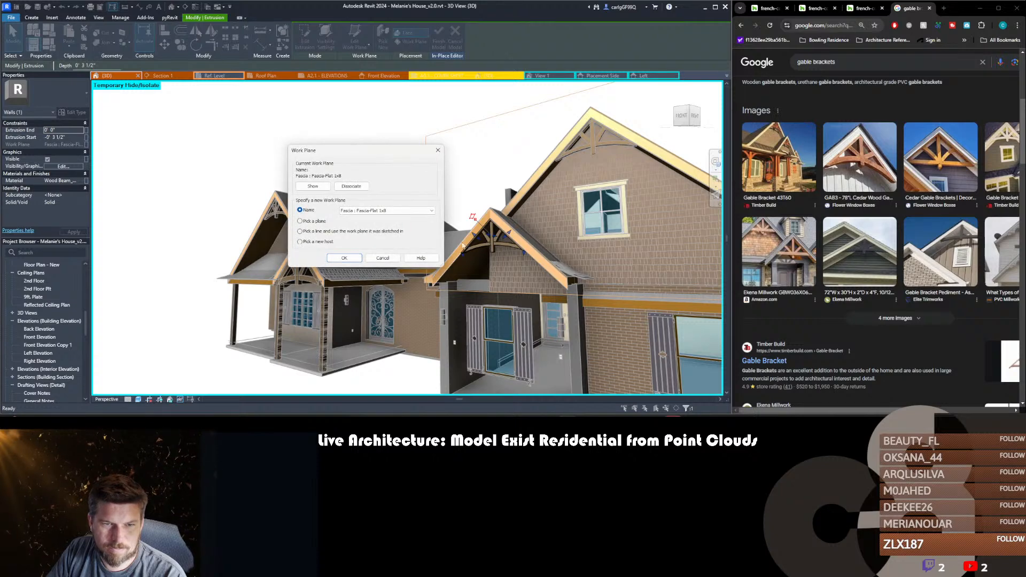
left_click(343, 258)
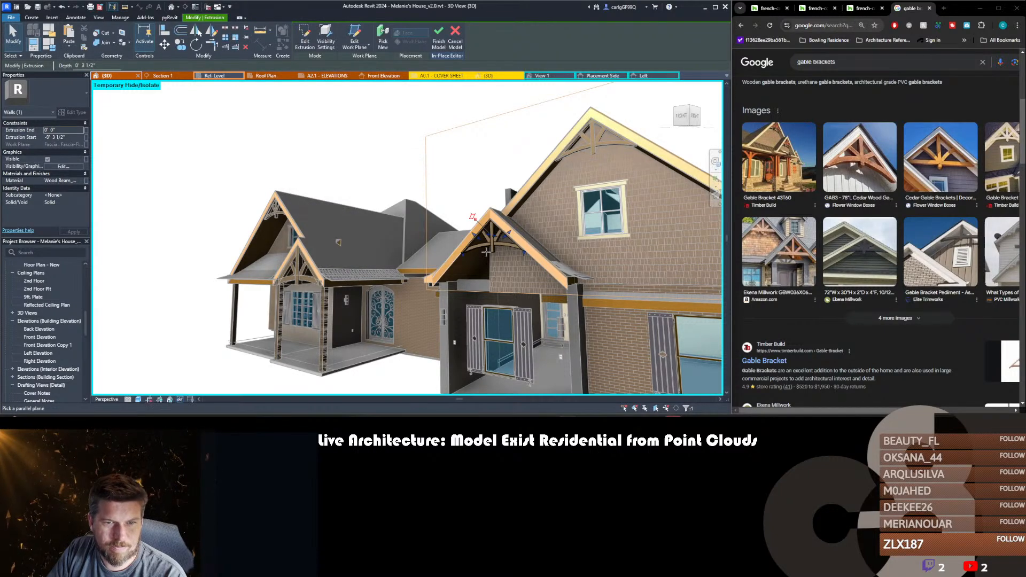
left_click(454, 195)
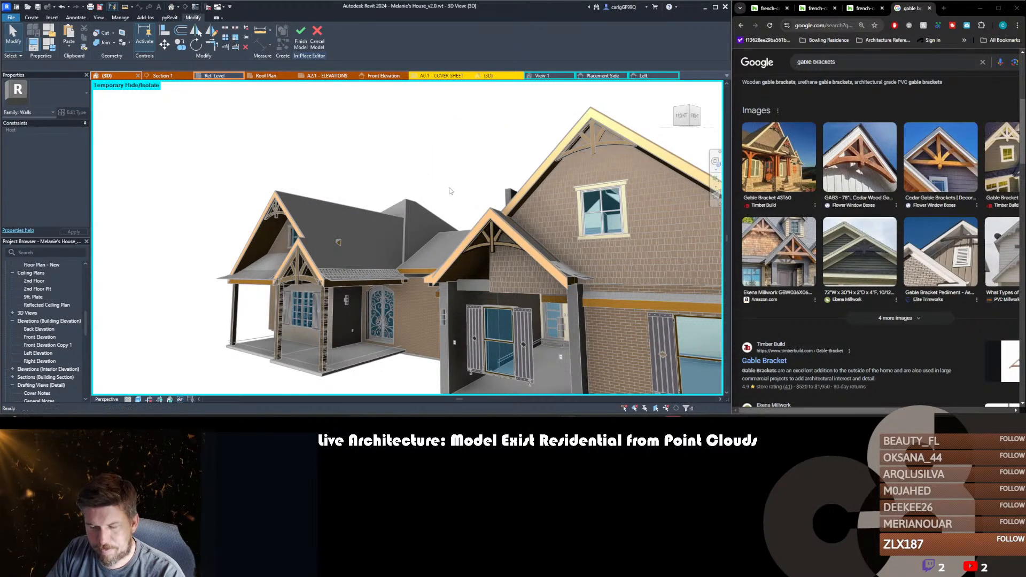
- Finish the smaller gable's in-place bracket and restore the temporarily hidden front wall
key("f")
key("f")
key("h")
key("r")
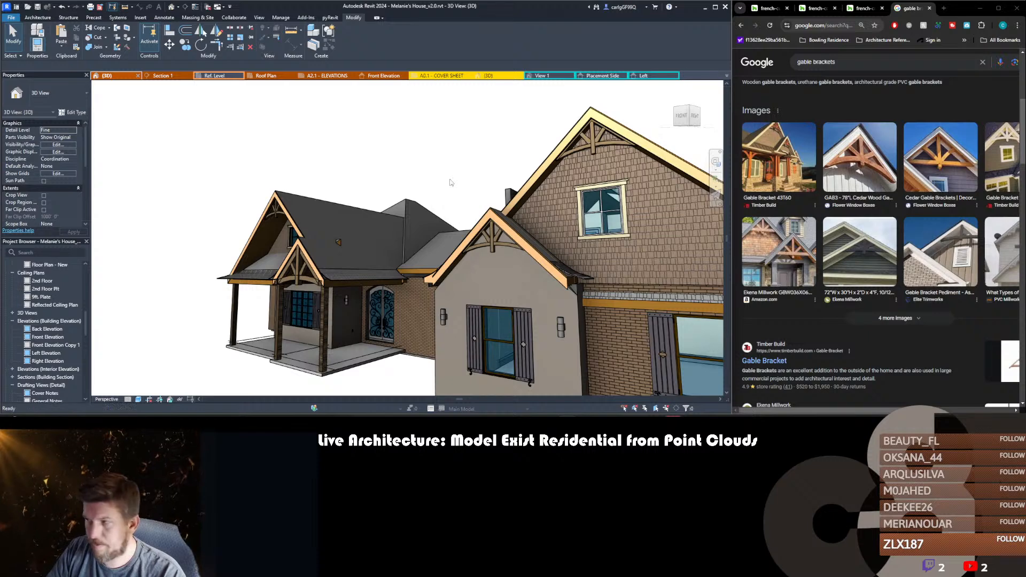
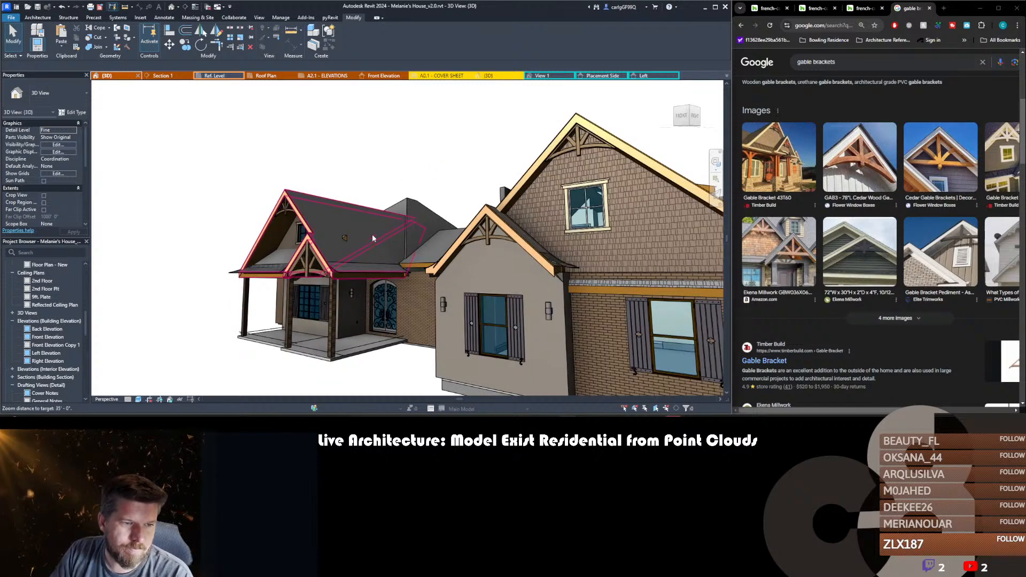
- Set the slope of the front porch roof below the left gable to 10" / 12"
mouse_move(383, 236)
middle_mouse_down("shift")
mouse_move(350, 298)
mouse_move(339, 289)
middle_mouse_up("shift")
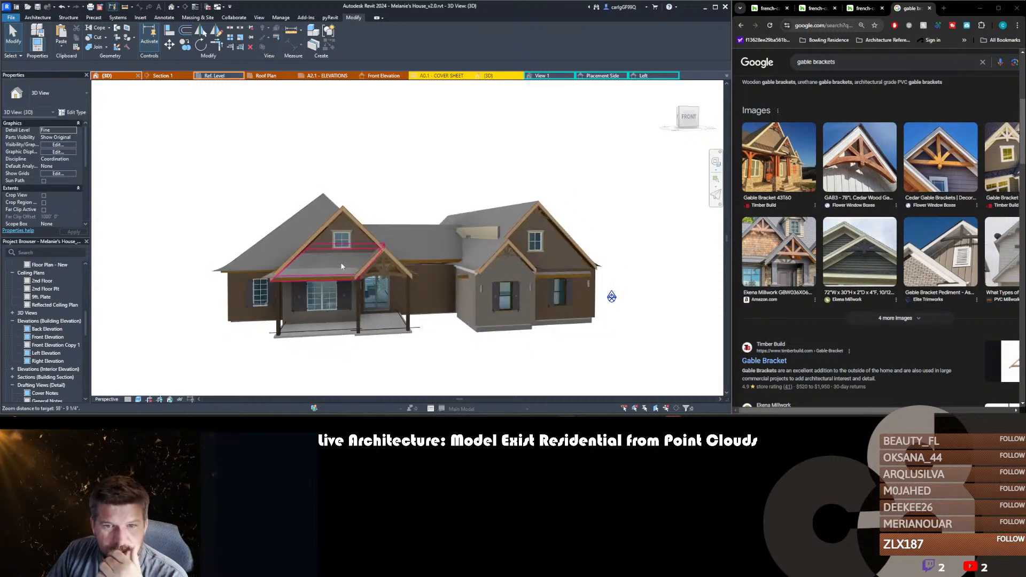
scroll(340, 268, "up", 4)
left_click(325, 270)
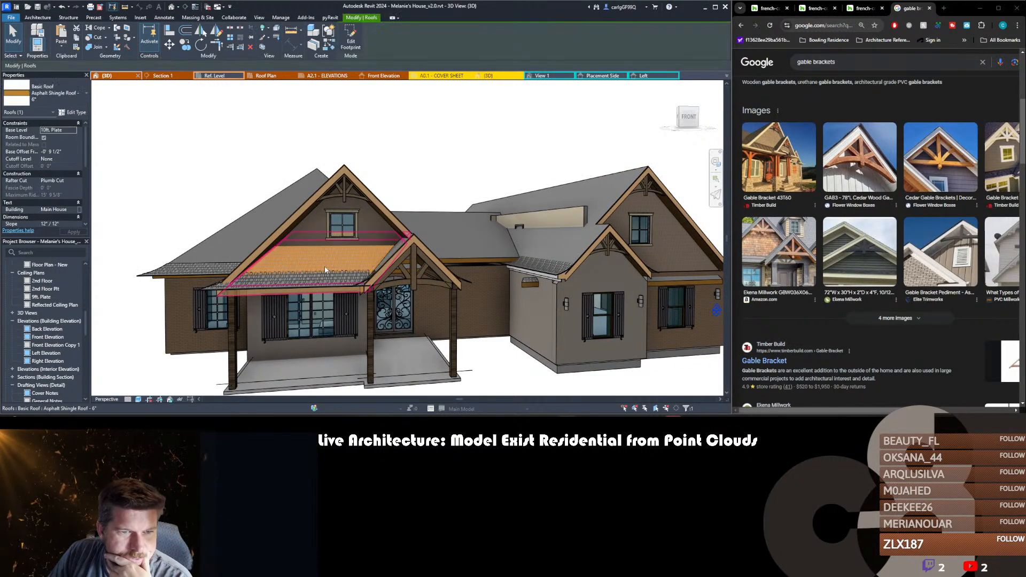
scroll(299, 257, "down", 3)
left_click(58, 224)
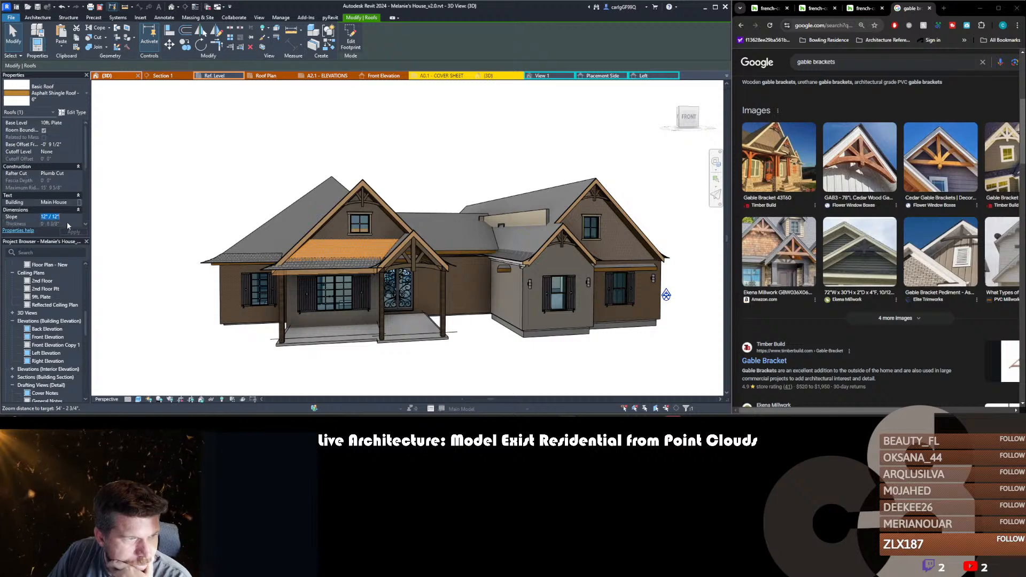
type("10")
key("Return")
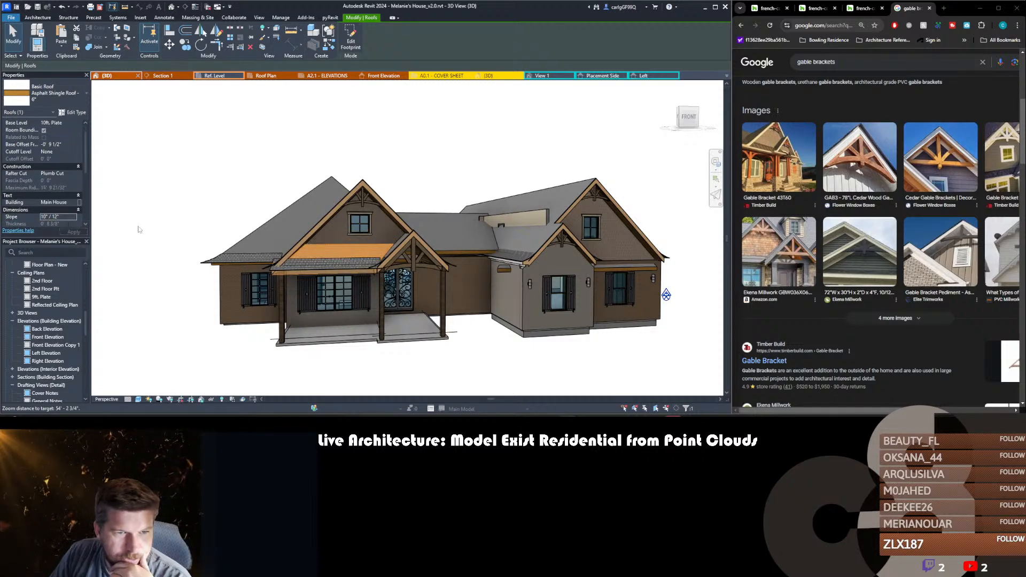
middle_click_drag(302, 182, 134, 96, "shift")
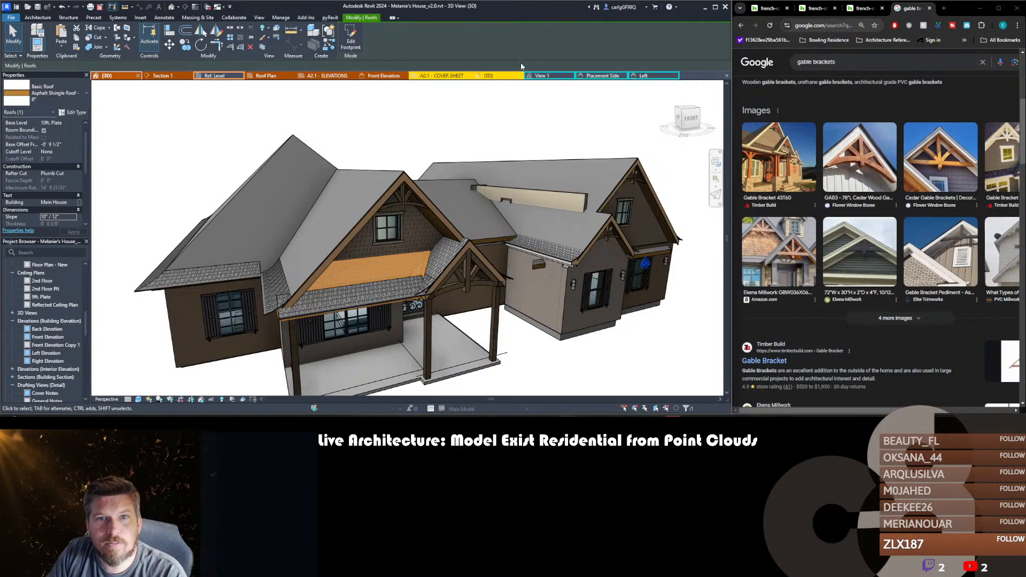
- Switch to the 3D view of the Melanie's House22 model and check the slopes of its front gable and porch roofs
left_click(470, 76)
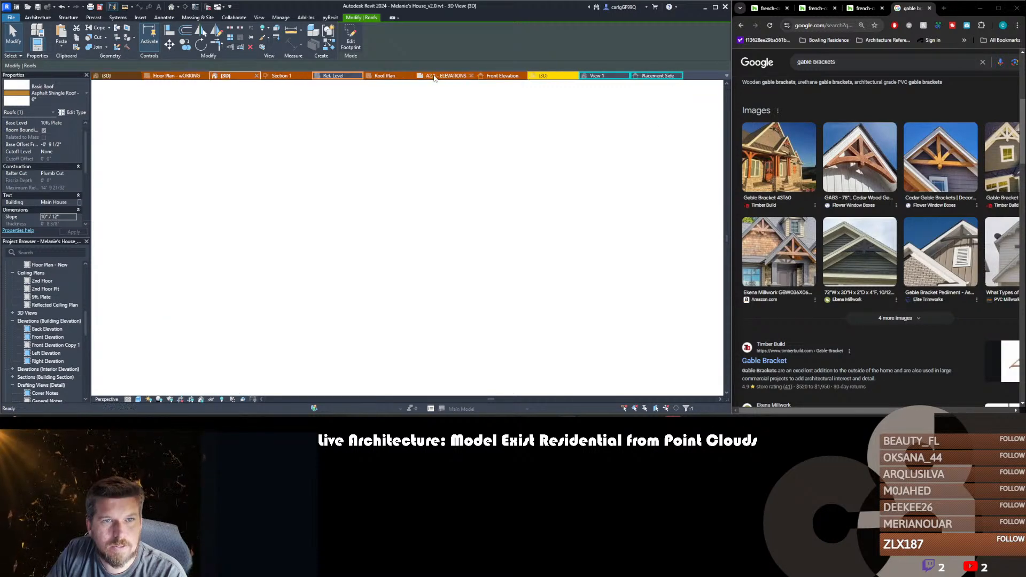
left_click(106, 75)
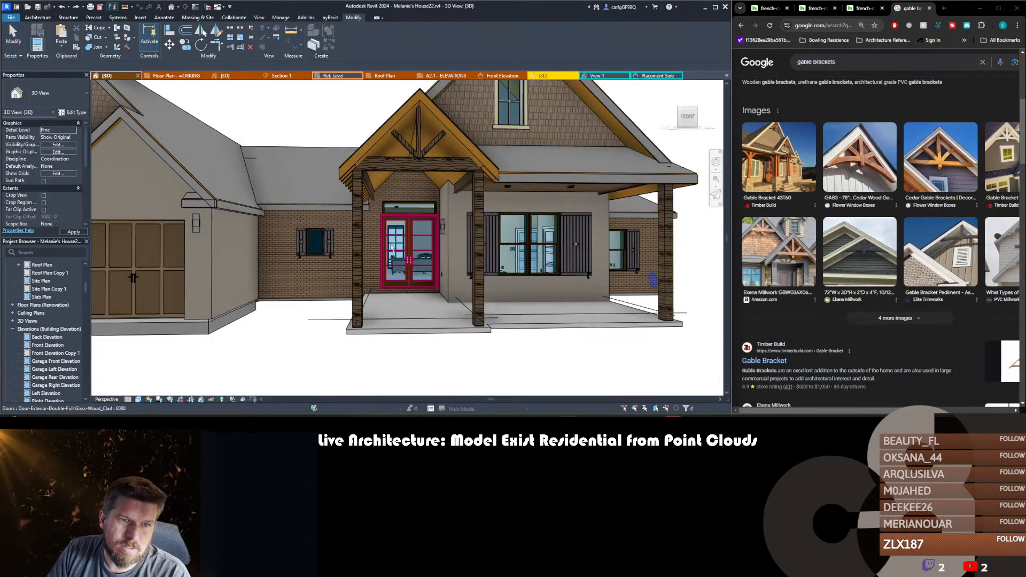
middle_click_drag(609, 152, 531, 207, "shift")
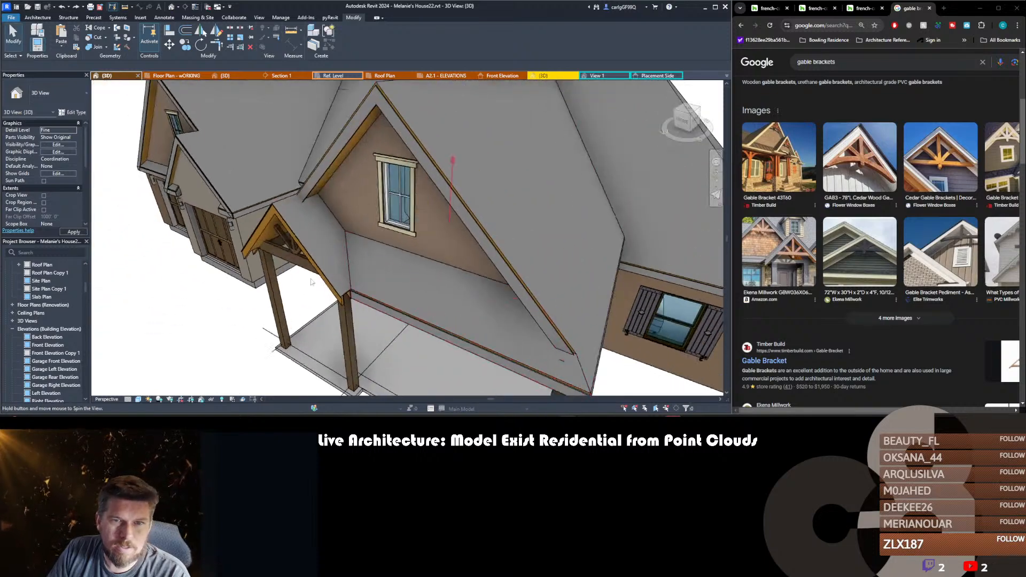
left_click(531, 208)
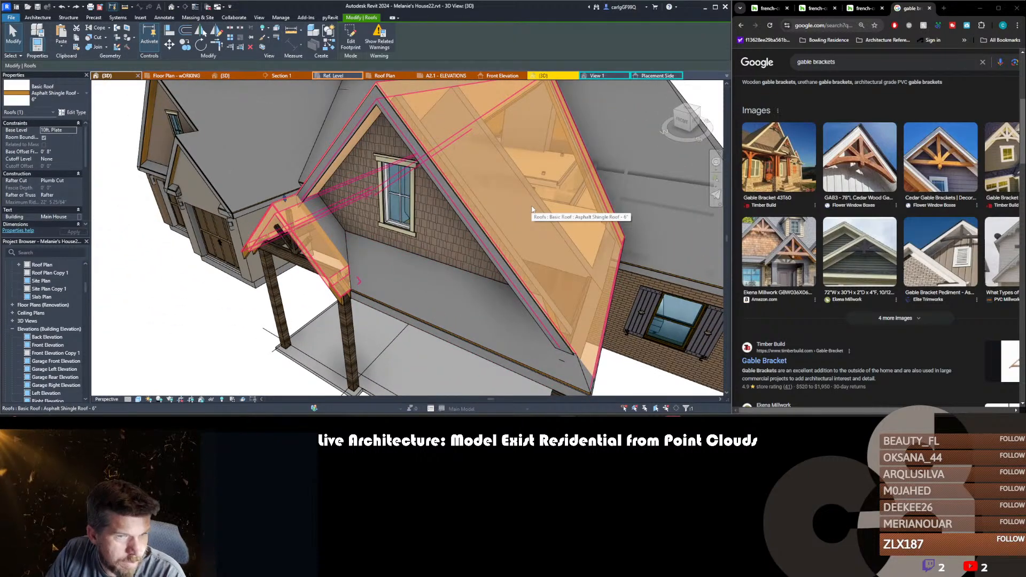
scroll(532, 209, "down", 5)
middle_click_drag(486, 231, 547, 240, "shift")
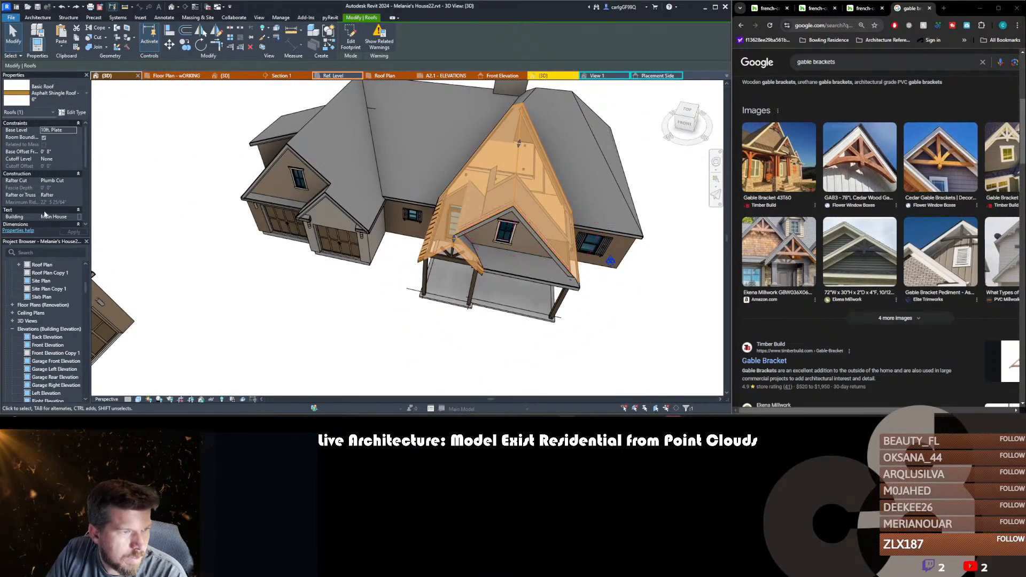
scroll(45, 213, "down", 3)
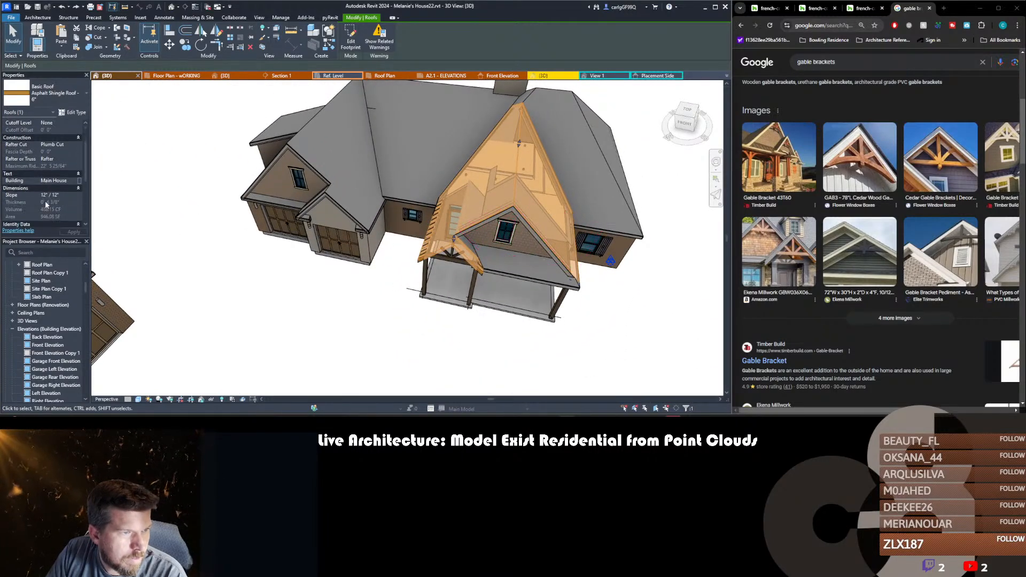
left_click(511, 260)
middle_click_drag(503, 273, 529, 223, "shift")
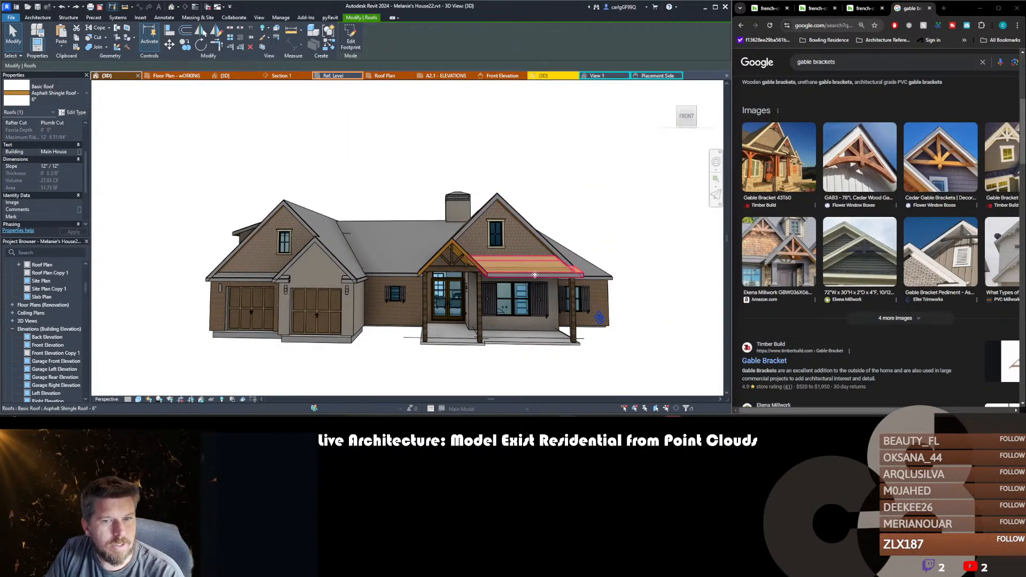
scroll(516, 260, "up", 2)
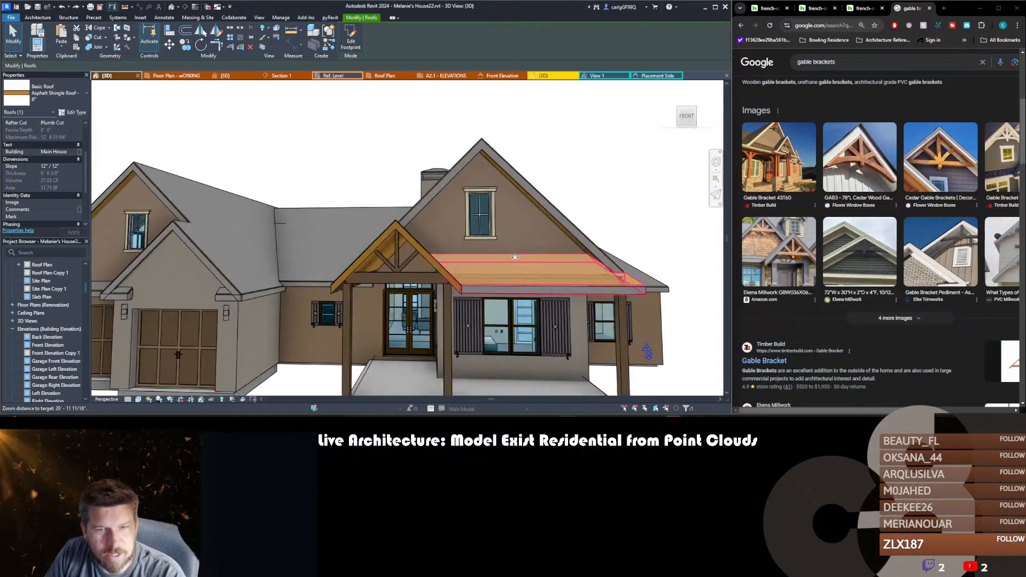
- Examine the front porch roof and the gable above it from several angles in the House22 3D view
middle_click_drag(516, 260, 482, 258, "shift")
scroll(483, 259, "up", 3)
scroll(483, 259, "down", 1)
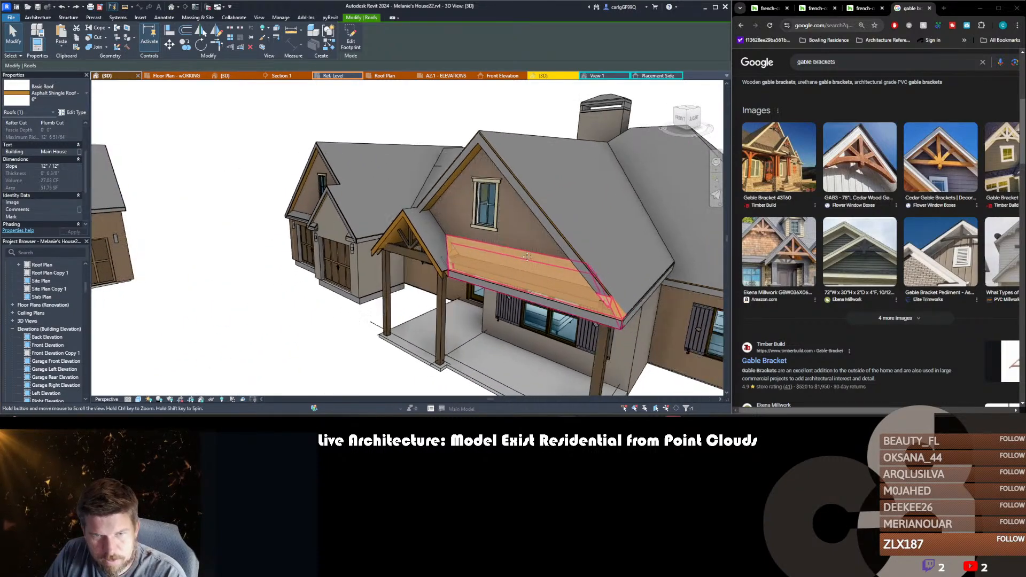
middle_click_drag(561, 253, 428, 217)
scroll(367, 205, "down", 2)
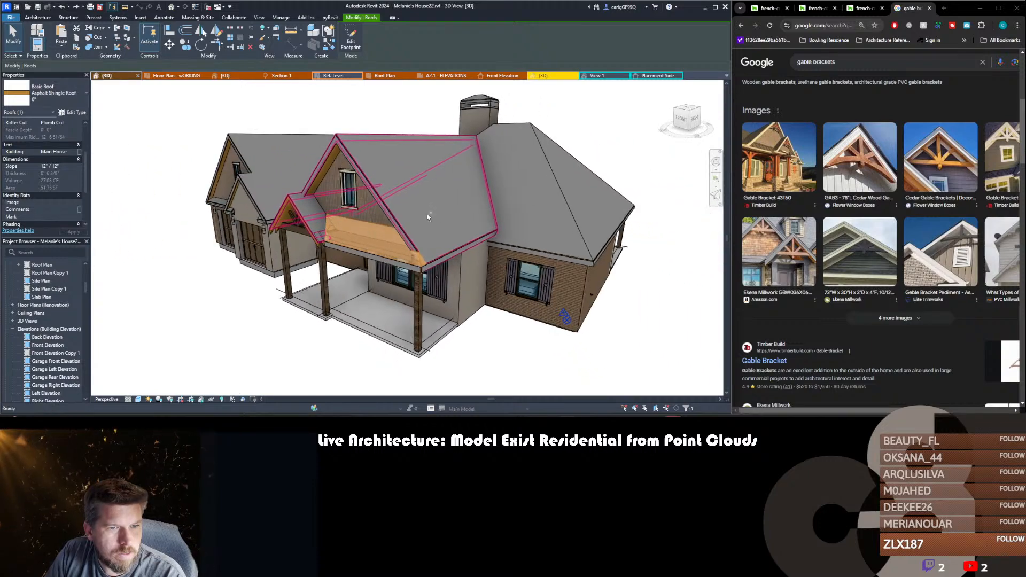
scroll(359, 217, "up", 4)
left_click(359, 215)
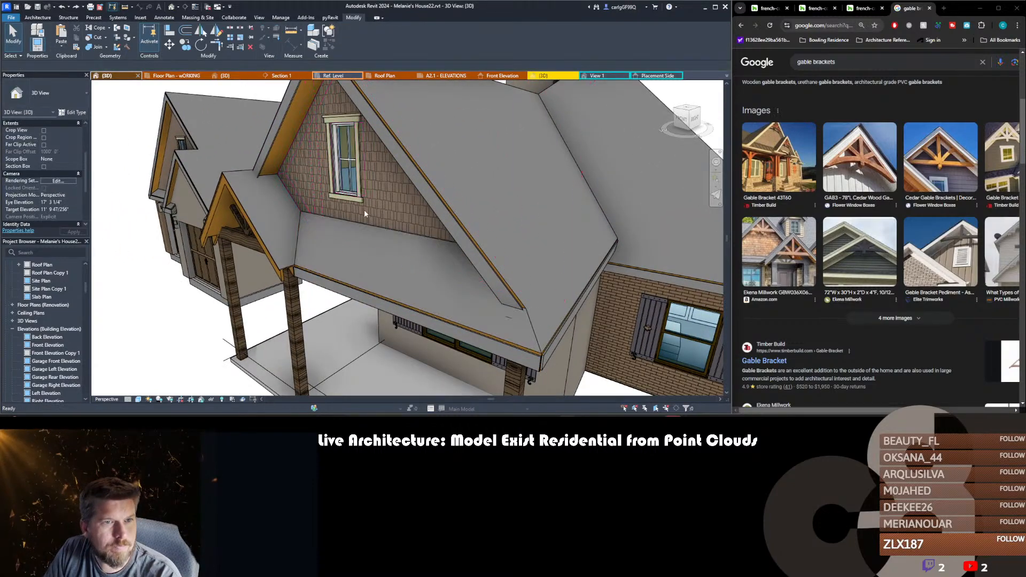
scroll(364, 208, "down", 2)
scroll(55, 313, "down", 9)
scroll(55, 313, "up", 2)
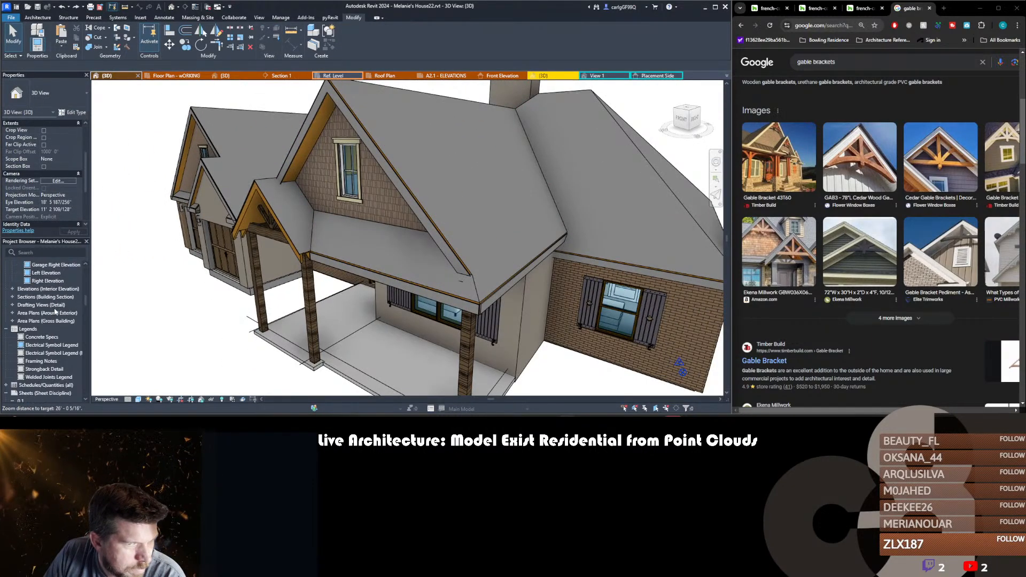
middle_click_drag(421, 251, 353, 251, "shift")
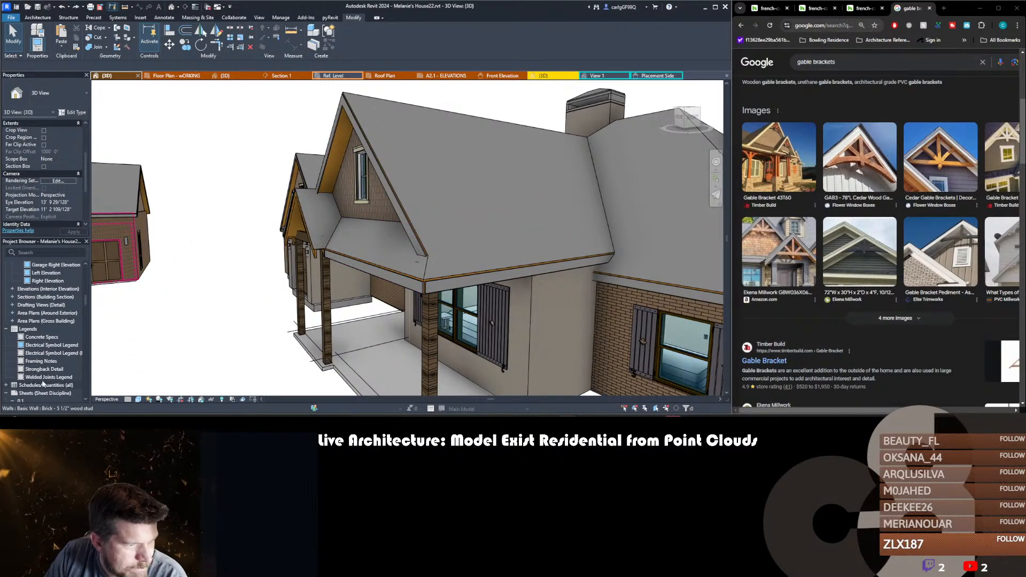
scroll(42, 383, "down", 4)
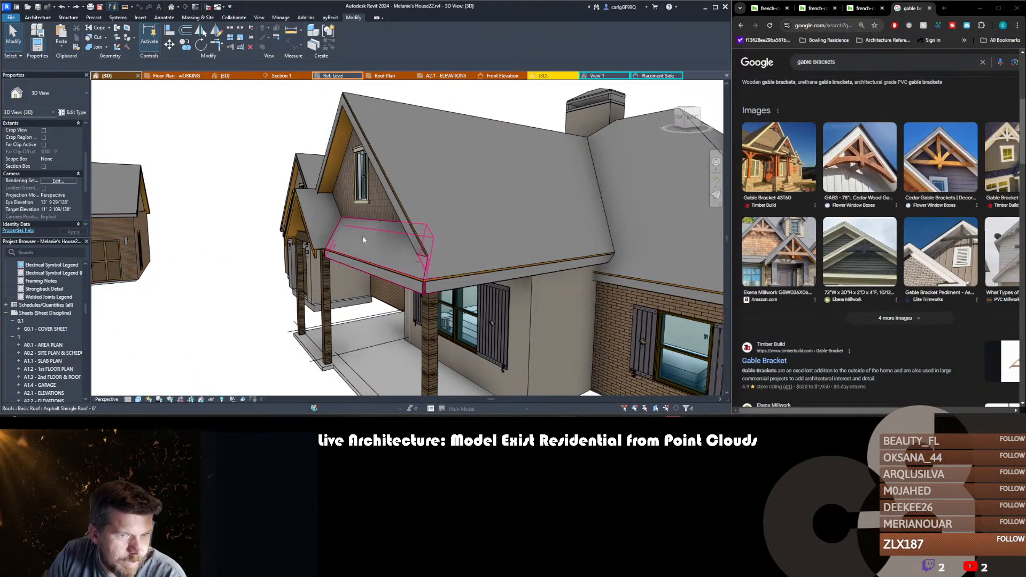
middle_click_drag(362, 240, 269, 244, "shift")
left_click(385, 176)
middle_click_drag(361, 246, 396, 235, "shift")
key("Escape")
scroll(387, 219, "down", 2)
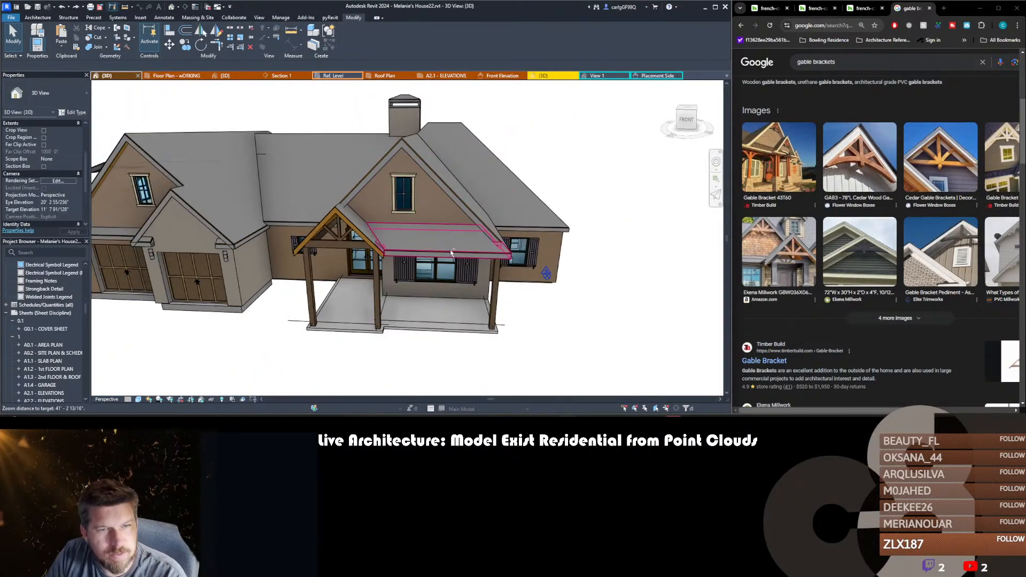
middle_click_drag(450, 254, 367, 240, "shift")
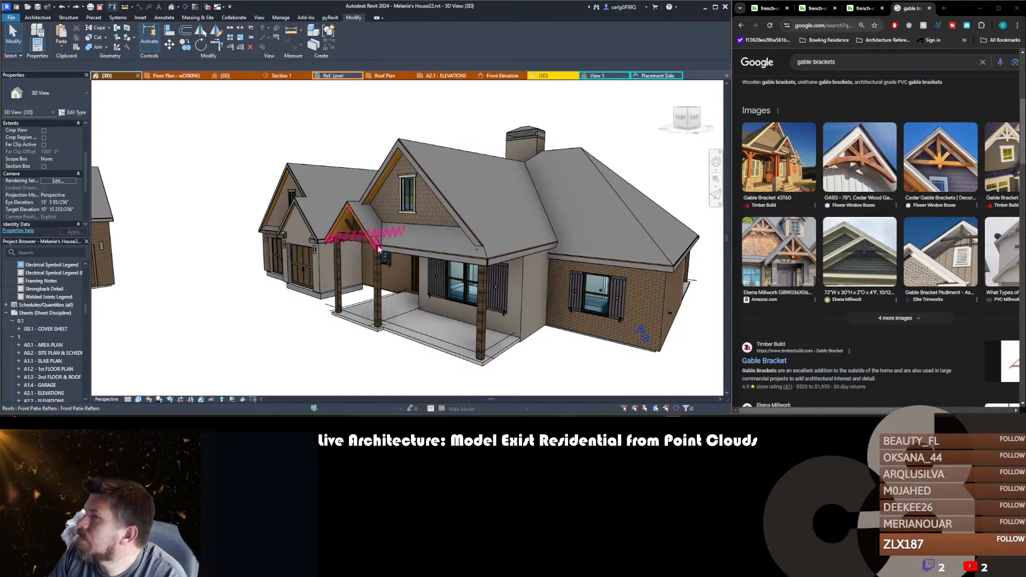
scroll(408, 243, "down", 2)
middle_click_drag(236, 236, 394, 246, "shift")
scroll(396, 256, "up", 1)
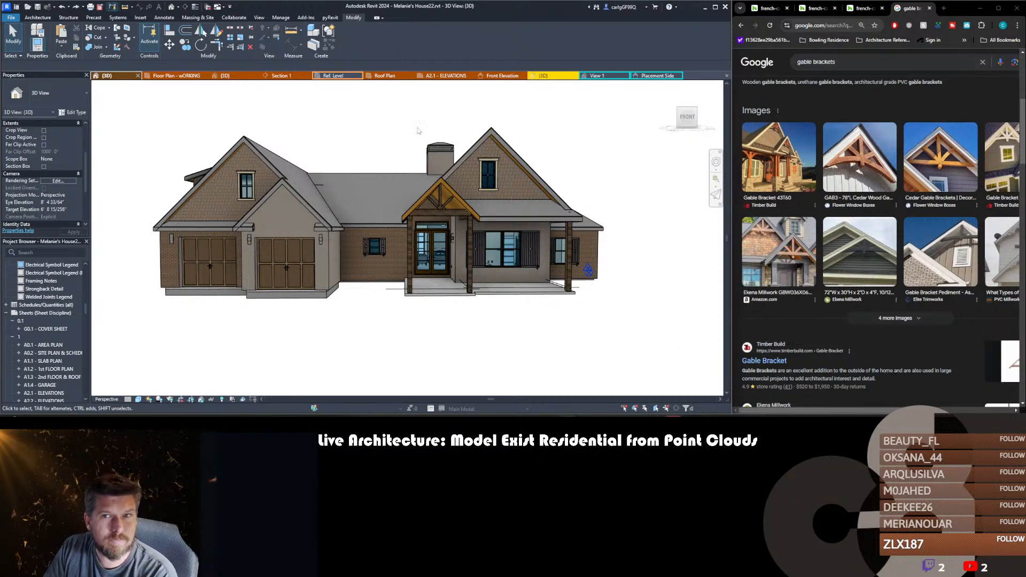
- Switch to the 3D view of Melanie's House_v2.0 and inspect its porch roof and front gable from the side for comparison
left_click(233, 77)
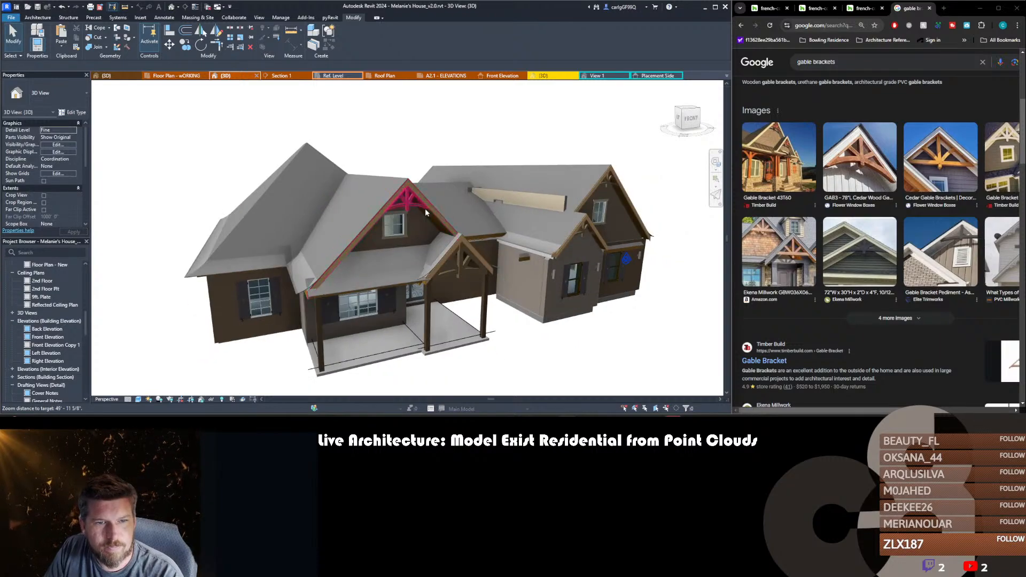
scroll(426, 212, "down", 2)
middle_click_drag(533, 305, 636, 304, "shift")
scroll(444, 237, "up", 3)
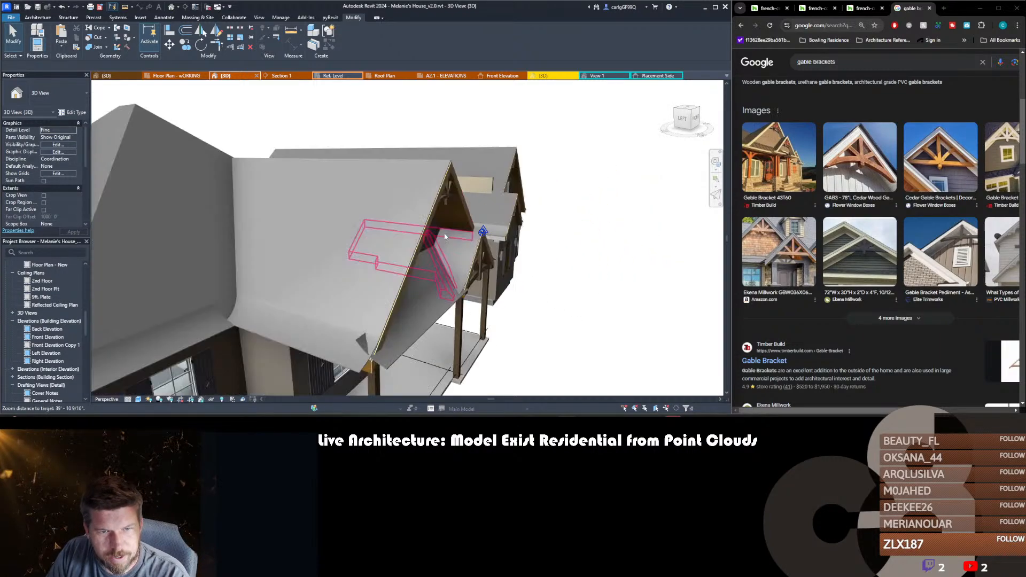
mouse_move(435, 272)
middle_mouse_down("shift")
mouse_move(436, 241)
mouse_move(454, 251)
mouse_move(435, 277)
middle_mouse_up("shift")
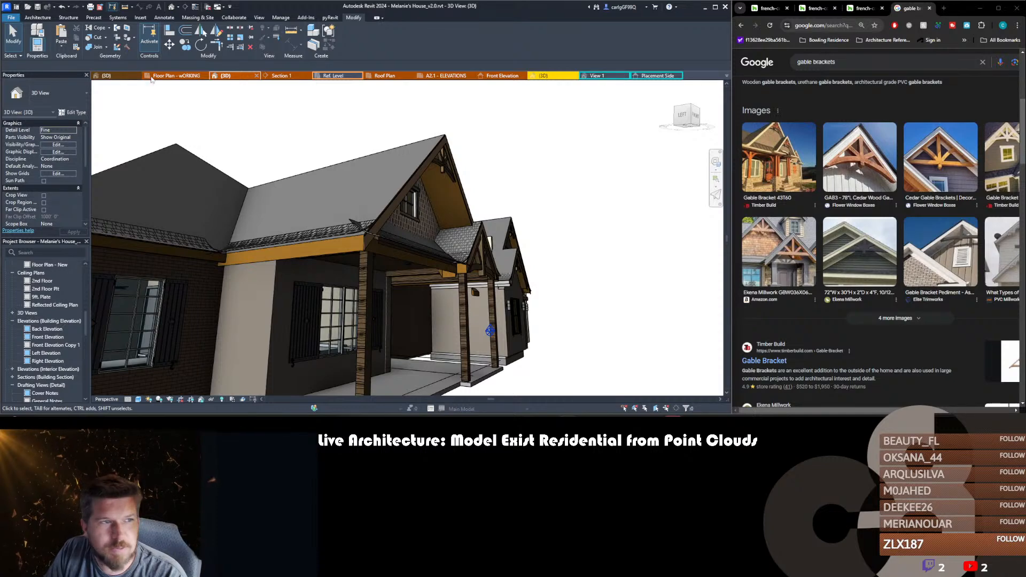
- Return to the House22 model and open its Floor Plan - wORKING view
left_click(121, 79)
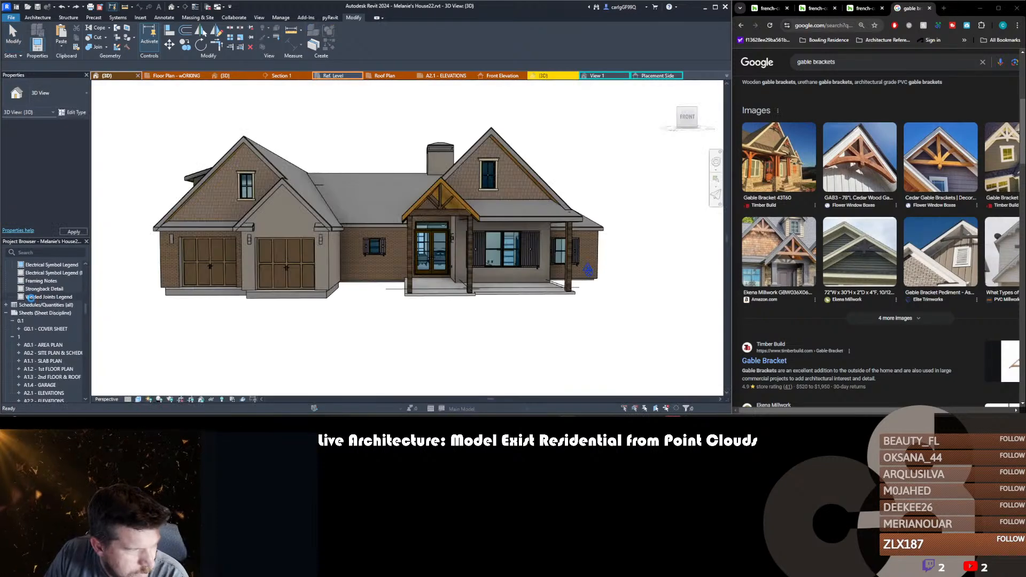
left_click(565, 242)
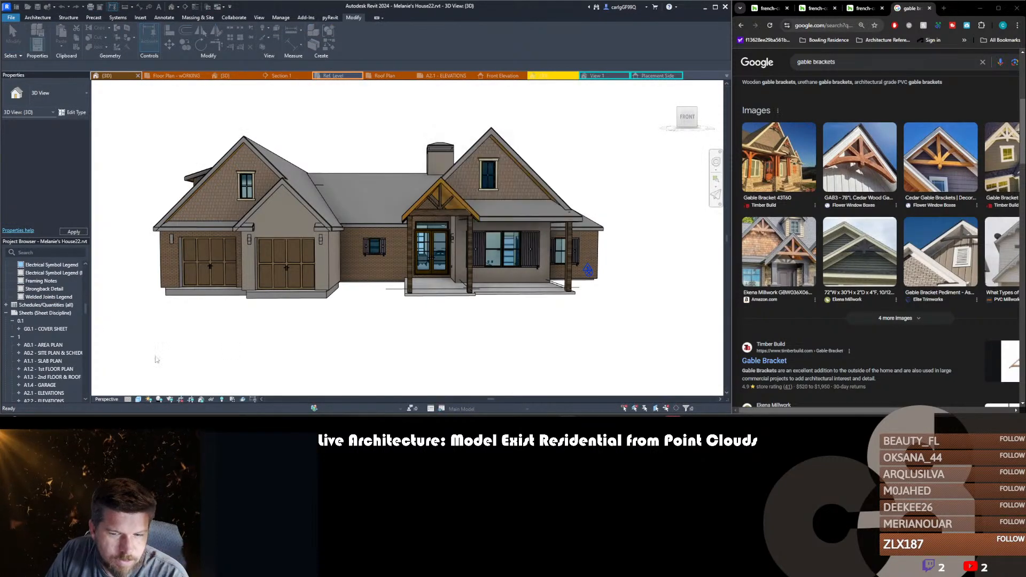
scroll(45, 296, "up", 10)
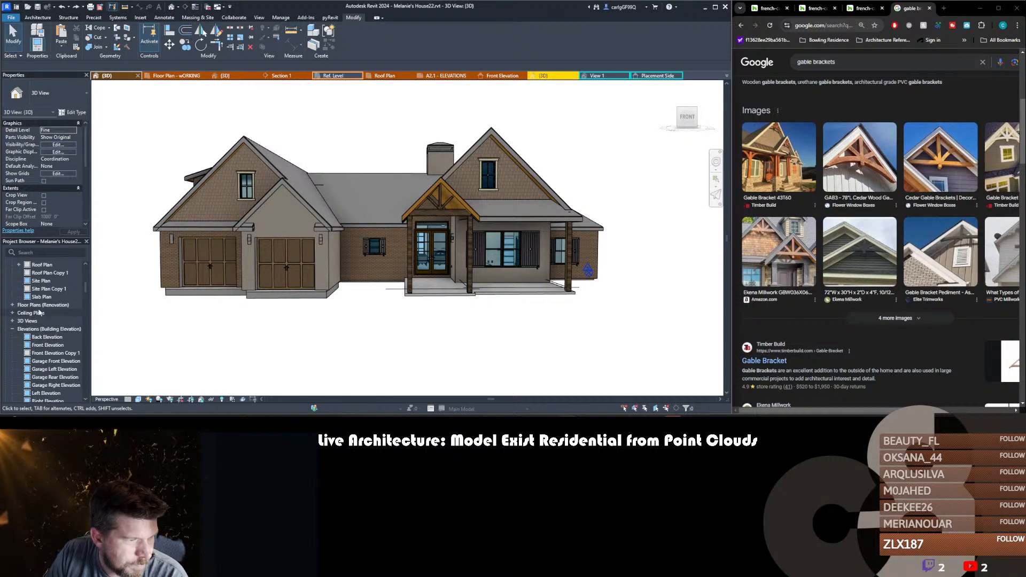
scroll(42, 313, "up", 5)
scroll(45, 305, "down", 3)
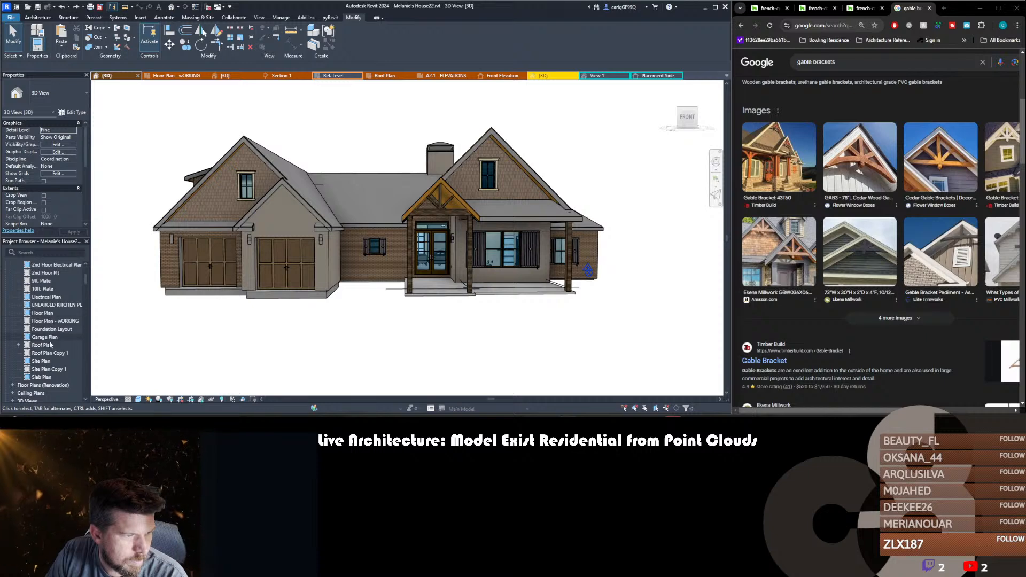
left_click(56, 322)
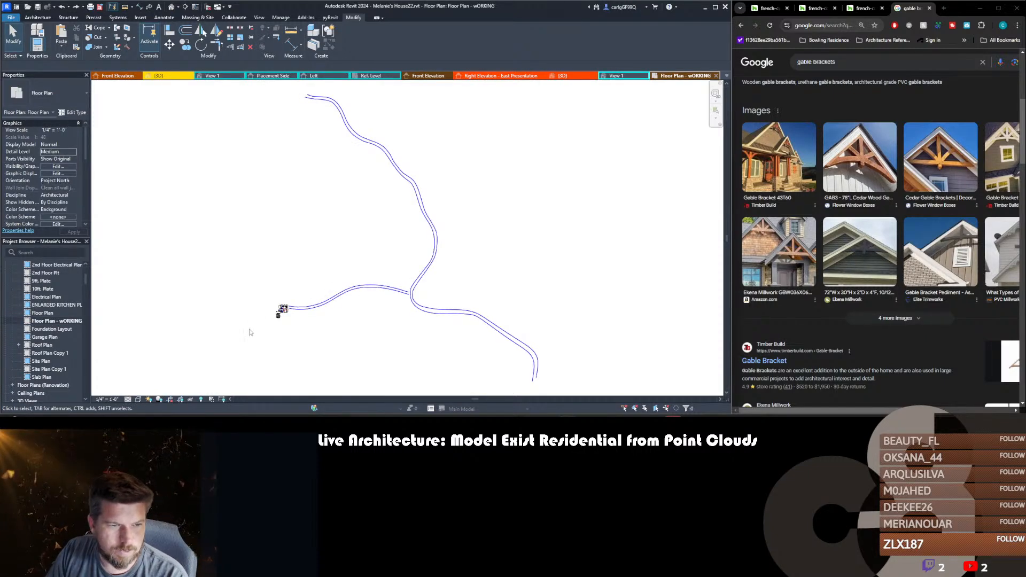
- Cut a vertical building section from in front of the house through the front porch into the bedroom/study, and open that section view
middle_click_drag(339, 327, 386, 323)
scroll(331, 319, "up", 2)
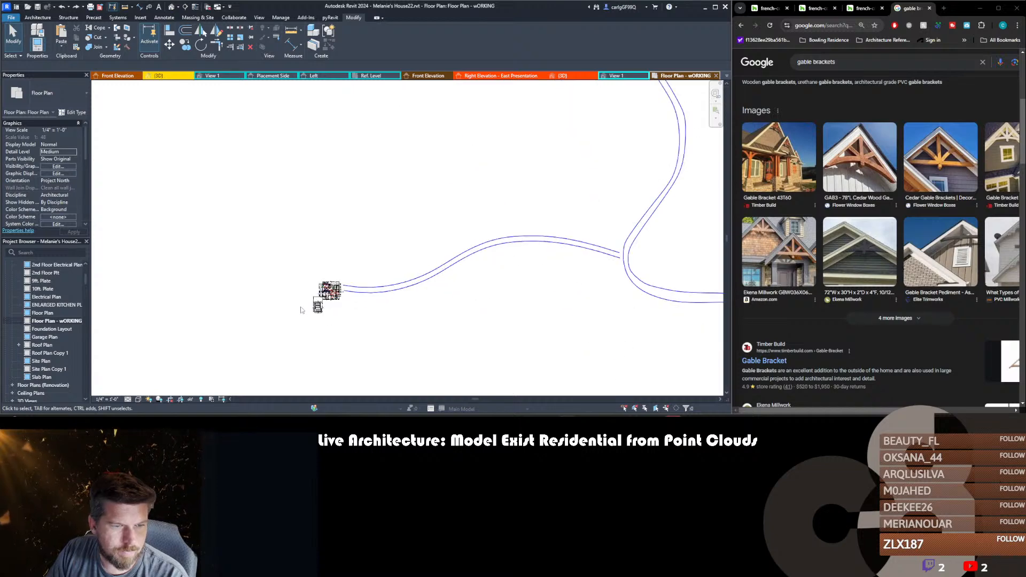
scroll(321, 304, "down", 6)
scroll(359, 297, "up", 2)
scroll(422, 293, "up", 5)
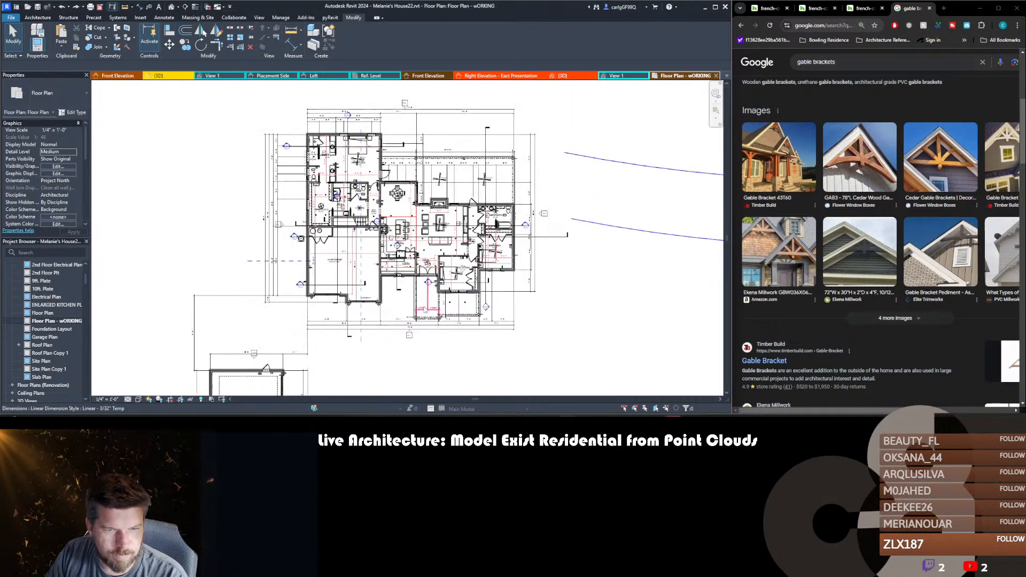
key("s")
key("e")
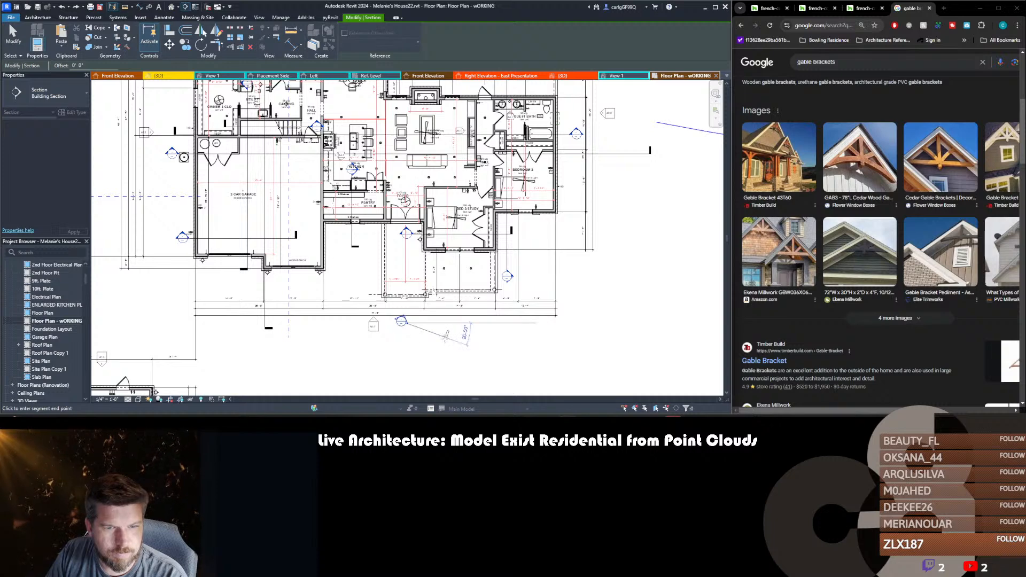
left_click(454, 339)
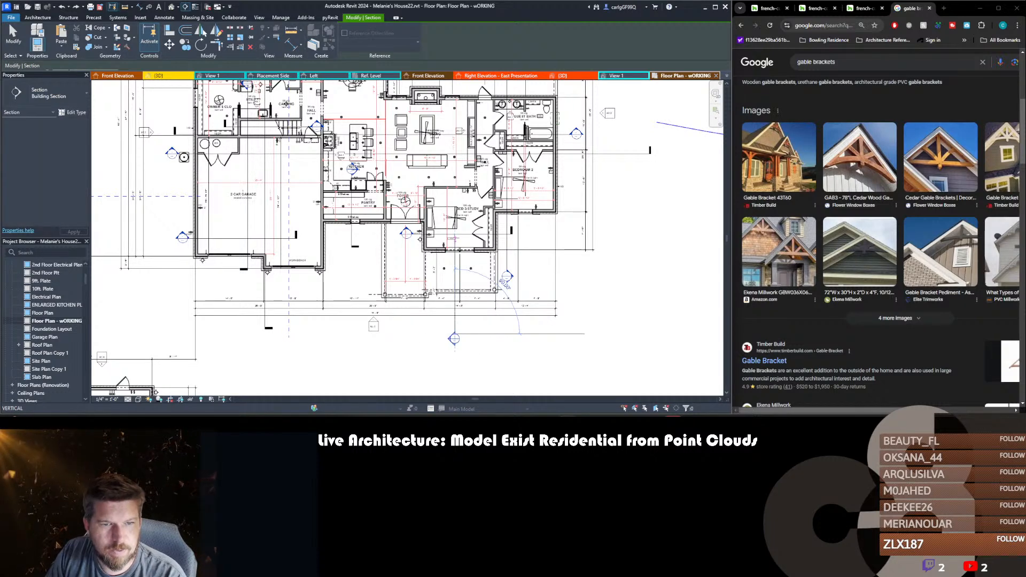
left_click(454, 237)
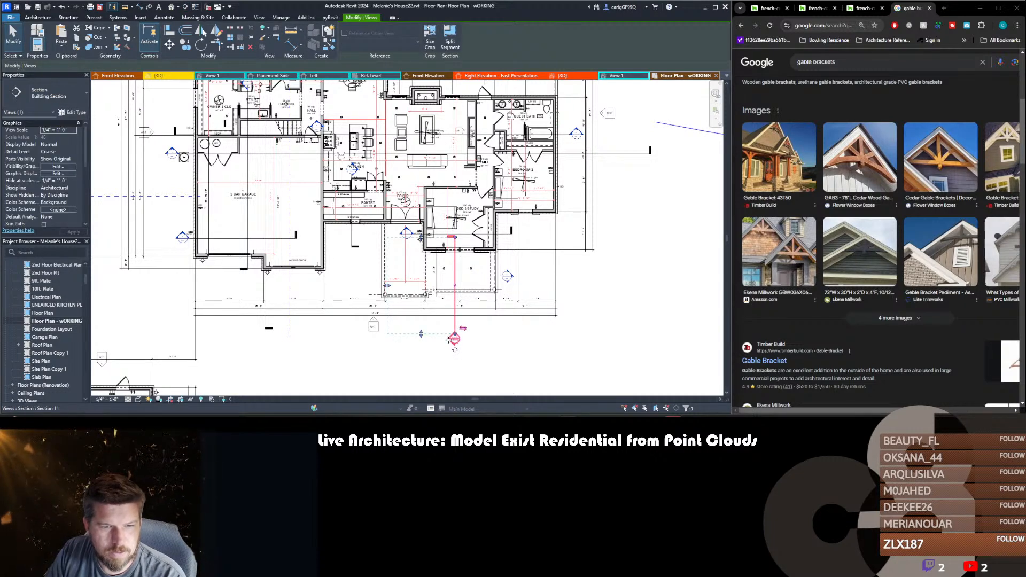
double_click(453, 339)
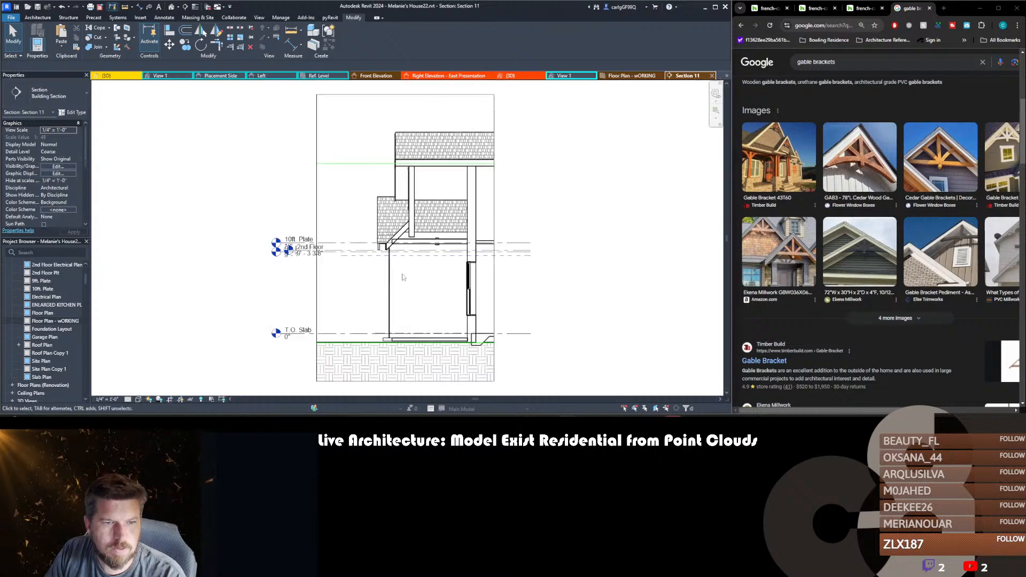
- Set the detail level of the new porch section view to Fine
scroll(402, 264, "up", 3)
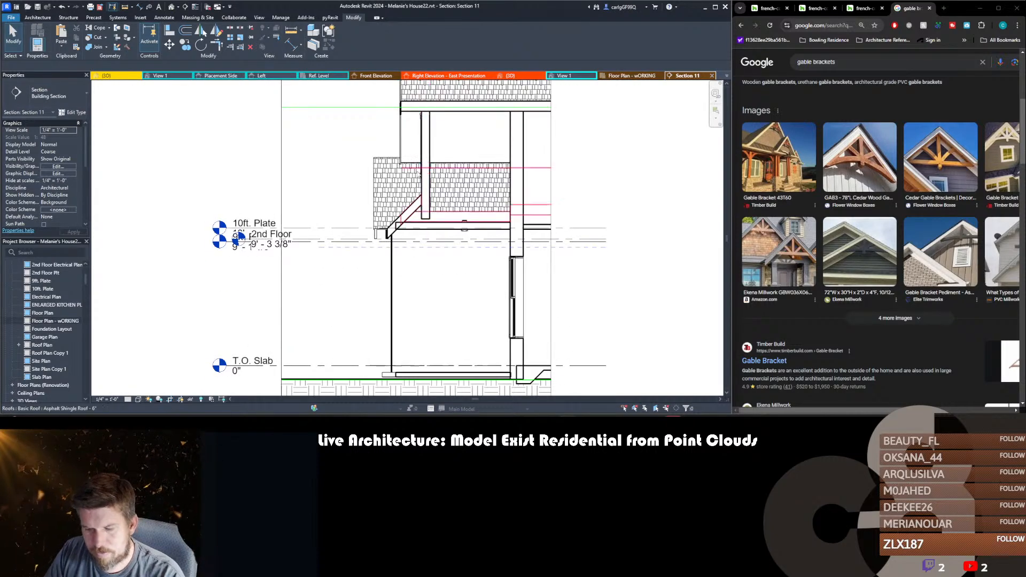
left_click(128, 399)
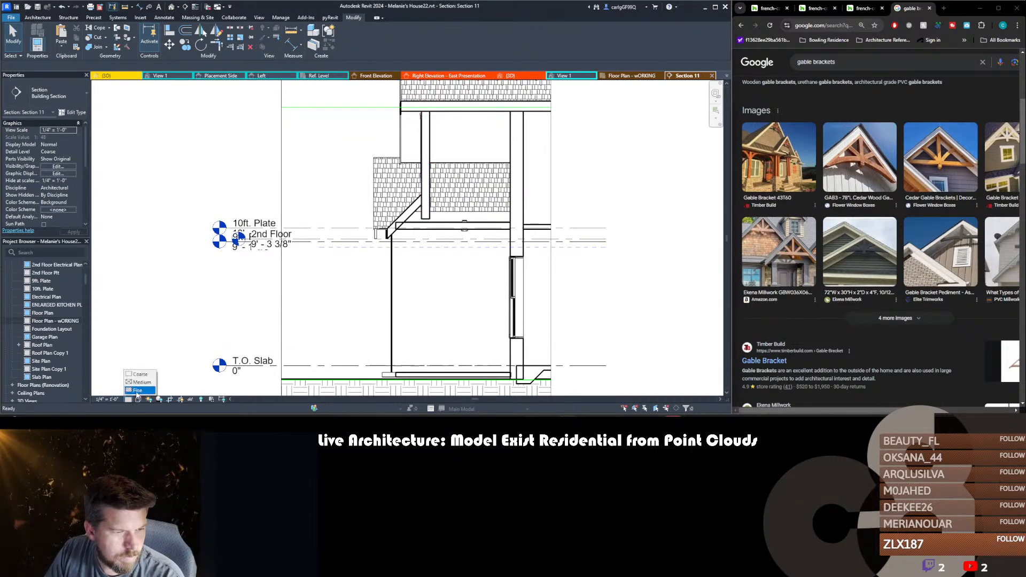
left_click(138, 392)
- Place an aligned dimension string across the house's front wall, the gable wall above the porch and the timber porch column
key("d")
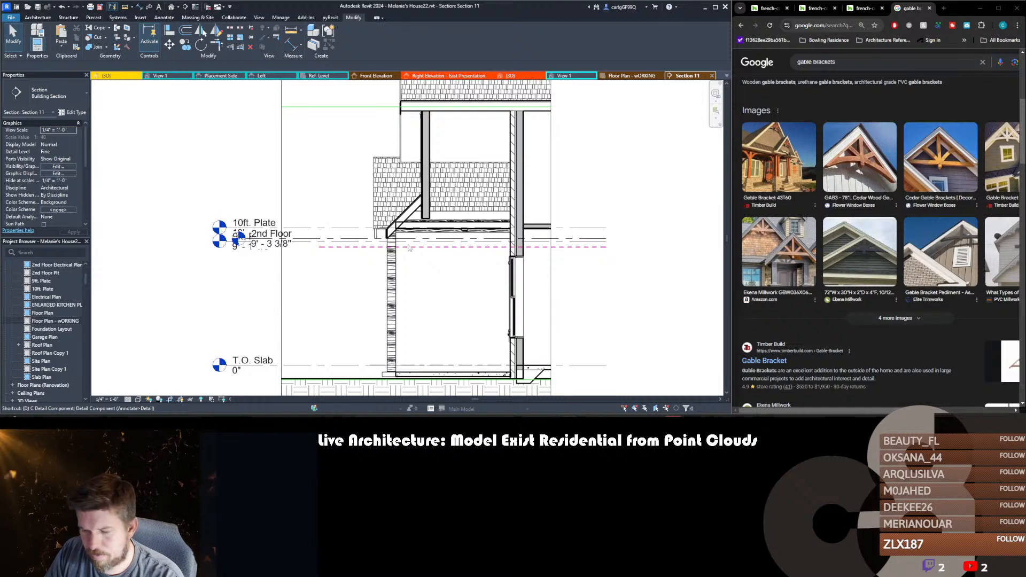
key("i")
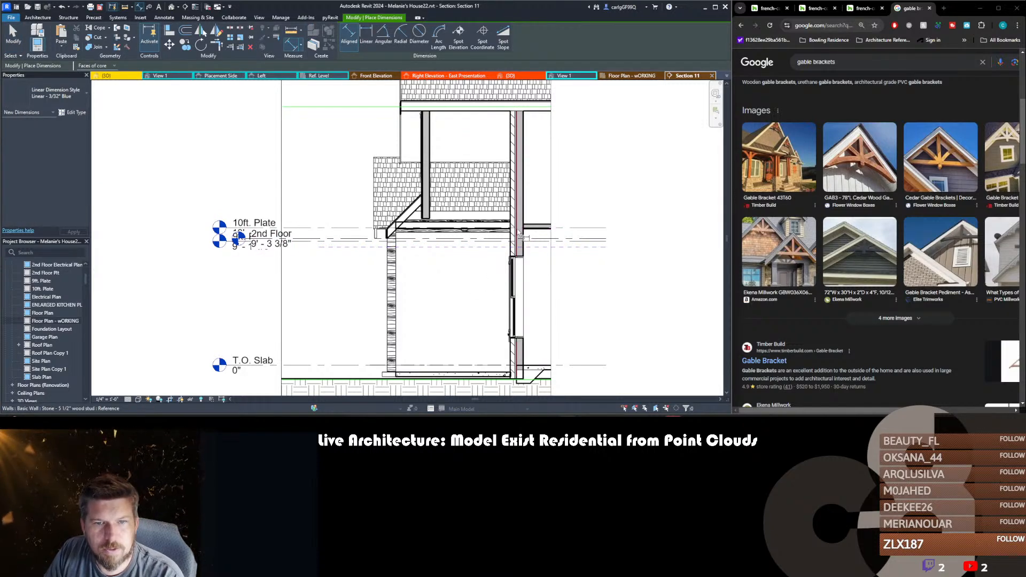
left_click(517, 233)
left_click(423, 192)
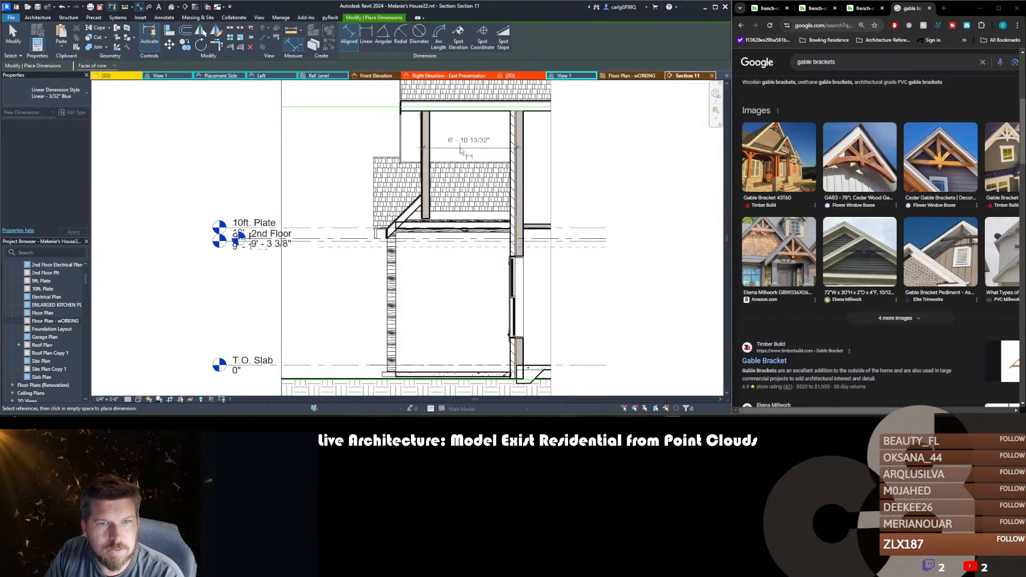
key("Escape")
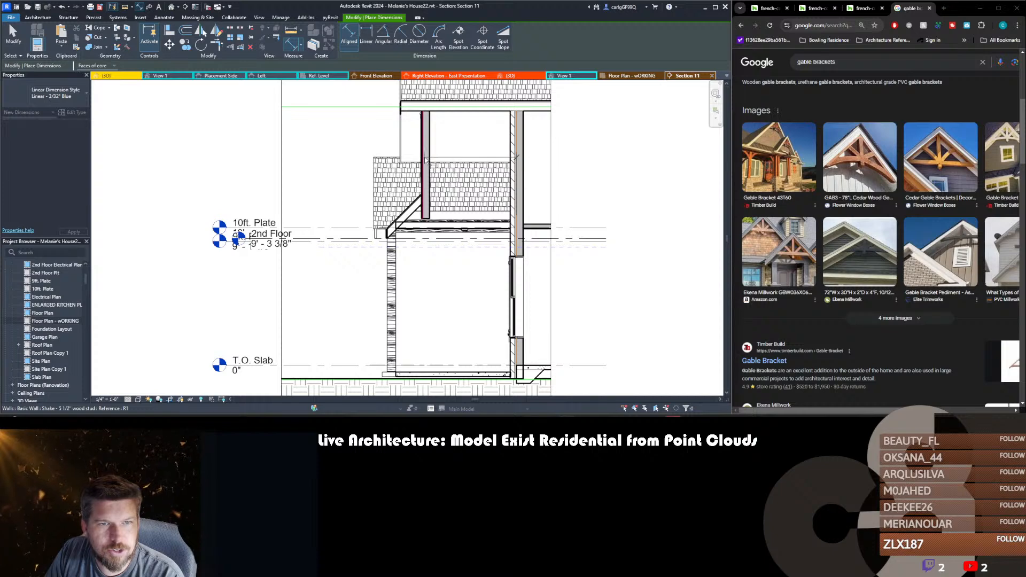
left_click(426, 159)
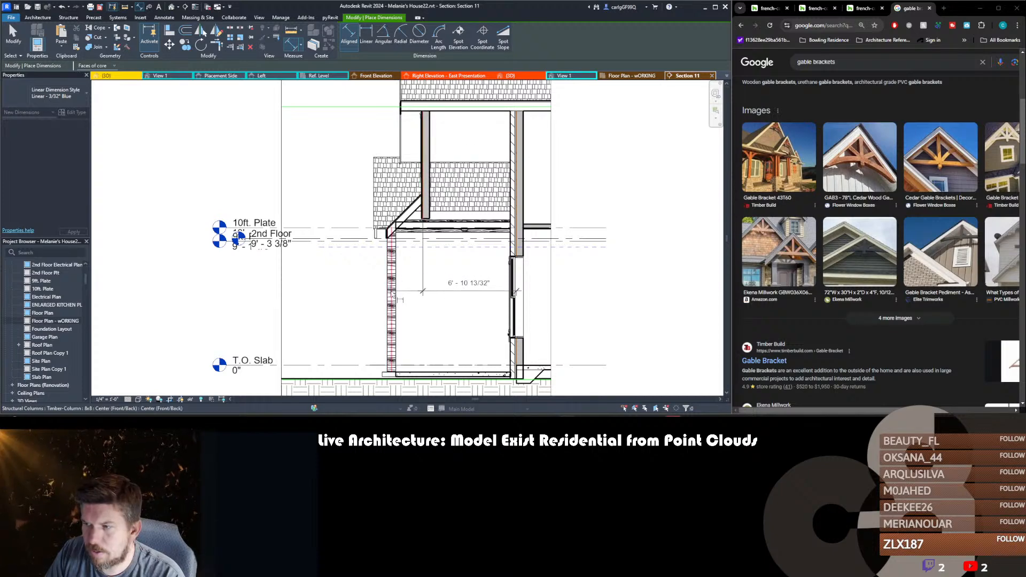
left_click(393, 302)
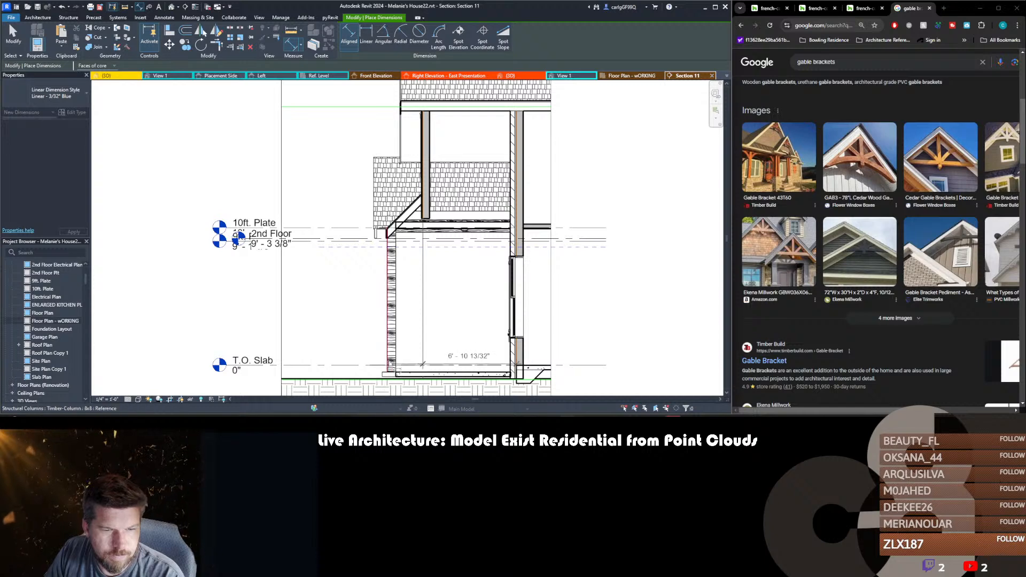
left_click(328, 316)
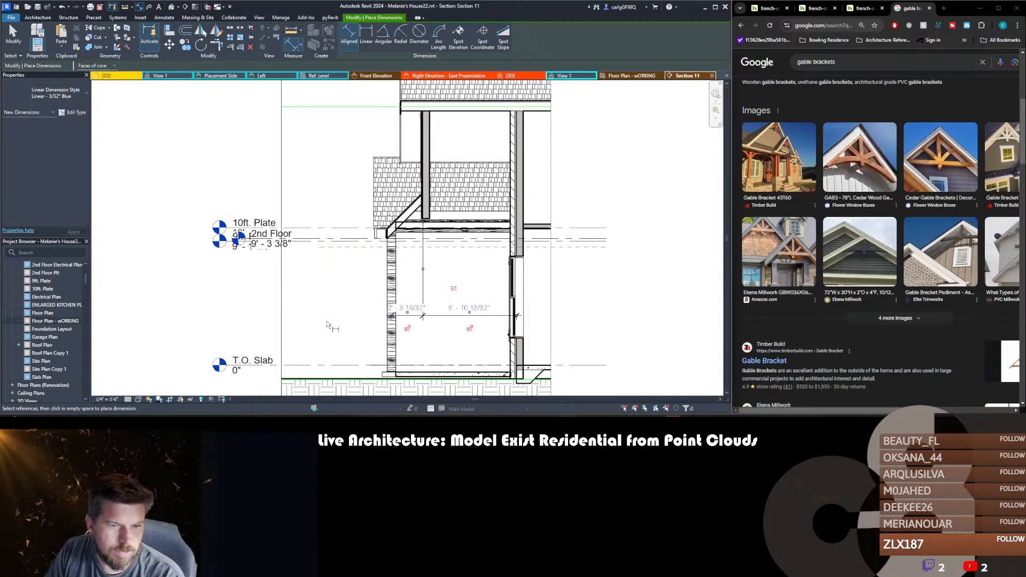
key("Escape")
key("Escape")
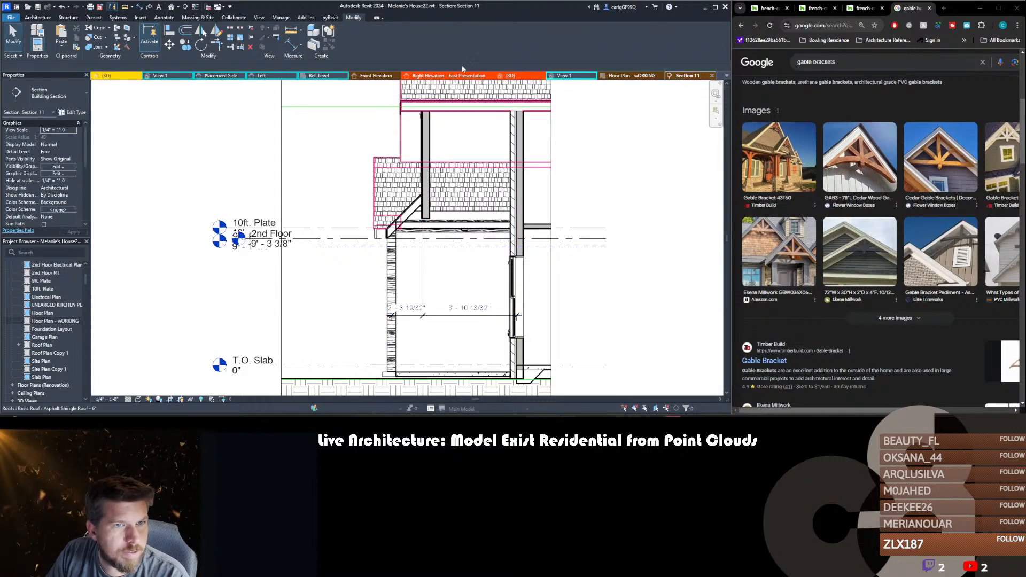
- Review the House22 model's working floor plan and its Front Elevation around the porch and gables
left_click(659, 77)
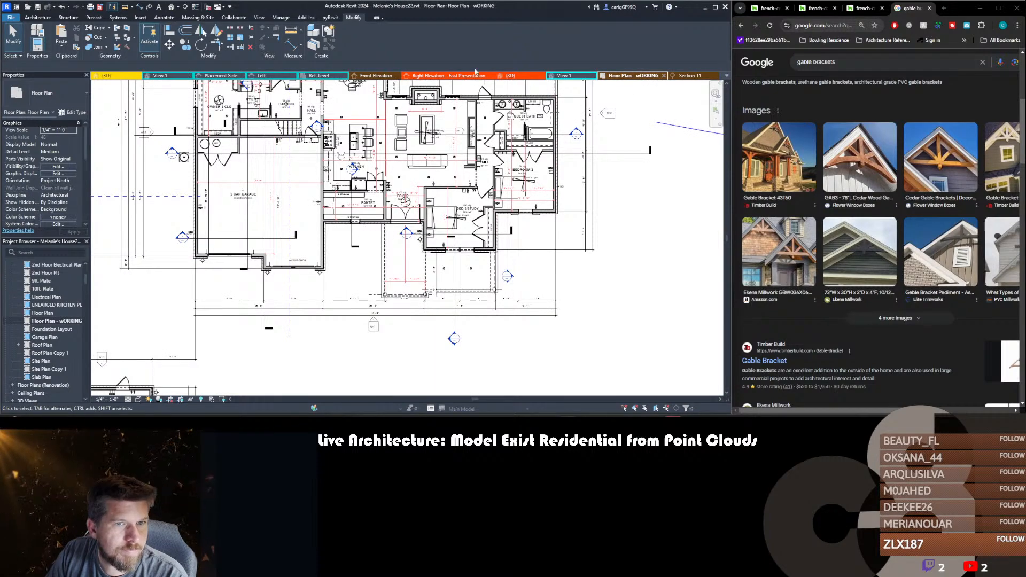
left_click(368, 76)
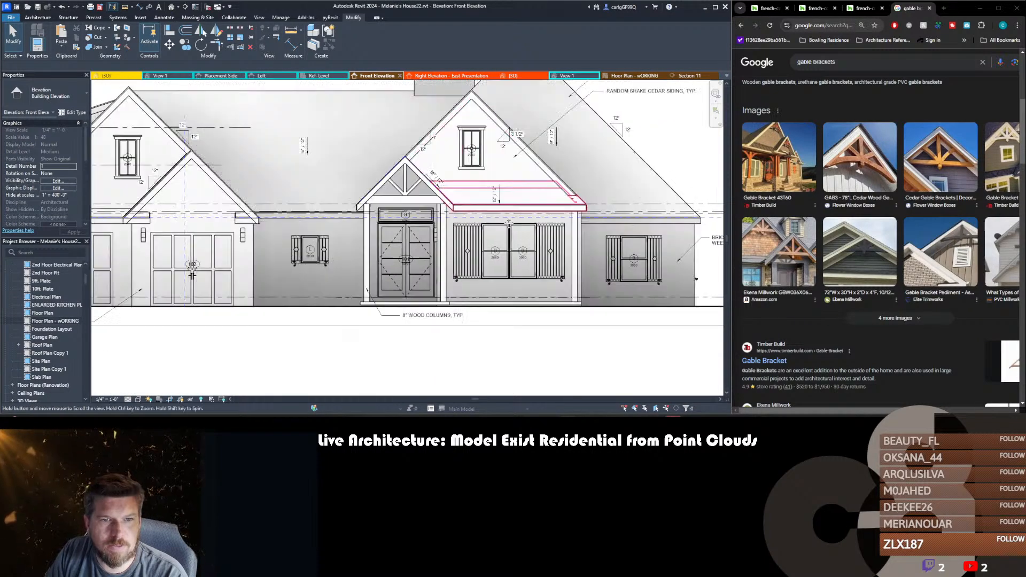
scroll(483, 243, "down", 1)
scroll(304, 259, "up", 2)
scroll(677, 111, "down", 1)
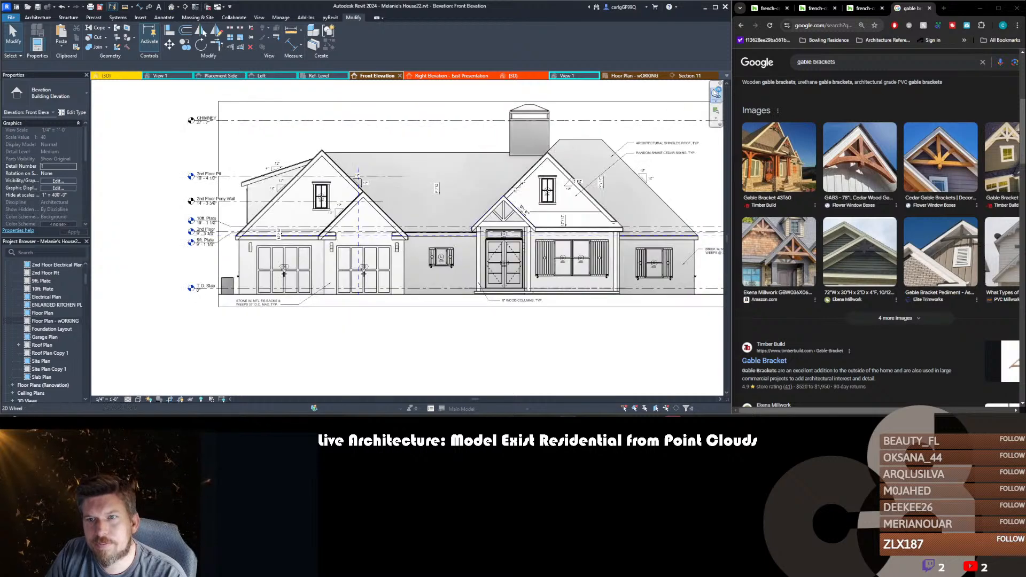
- In the House_v2.0 model's Floor Plan - wORKING view, cut a vertical building section through the front entry porch and open it
left_click(727, 76)
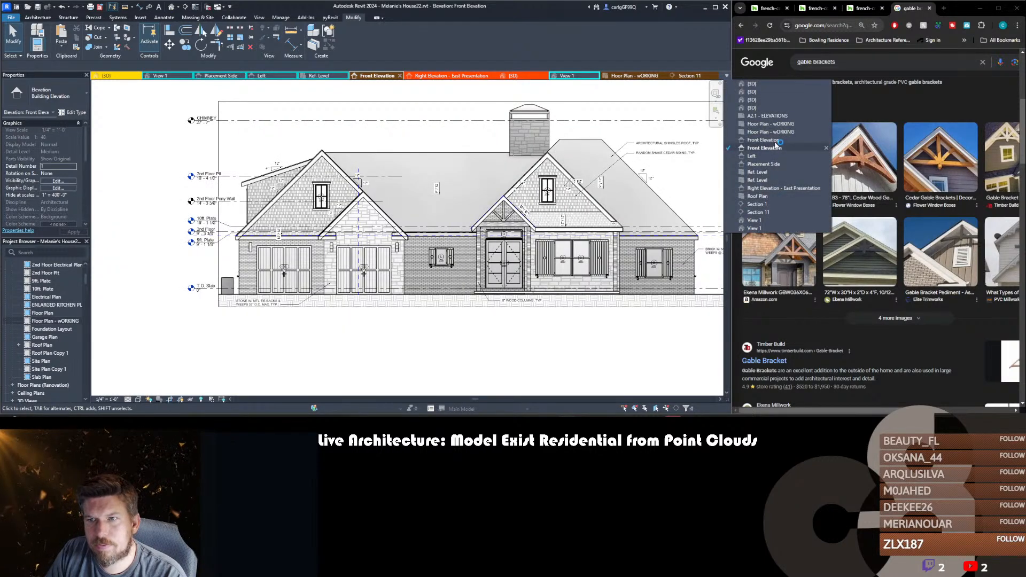
left_click(780, 124)
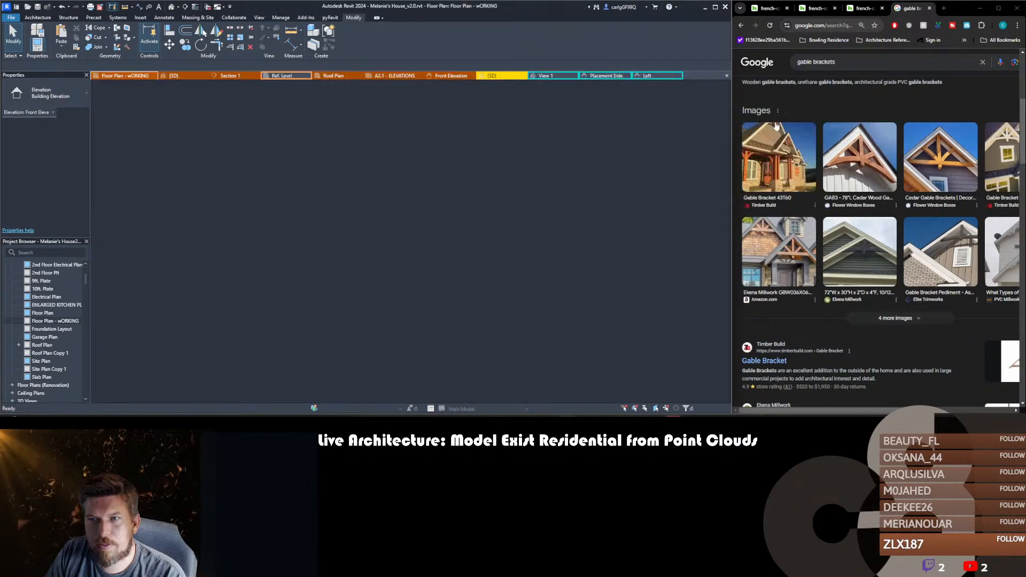
scroll(423, 272, "down", 4)
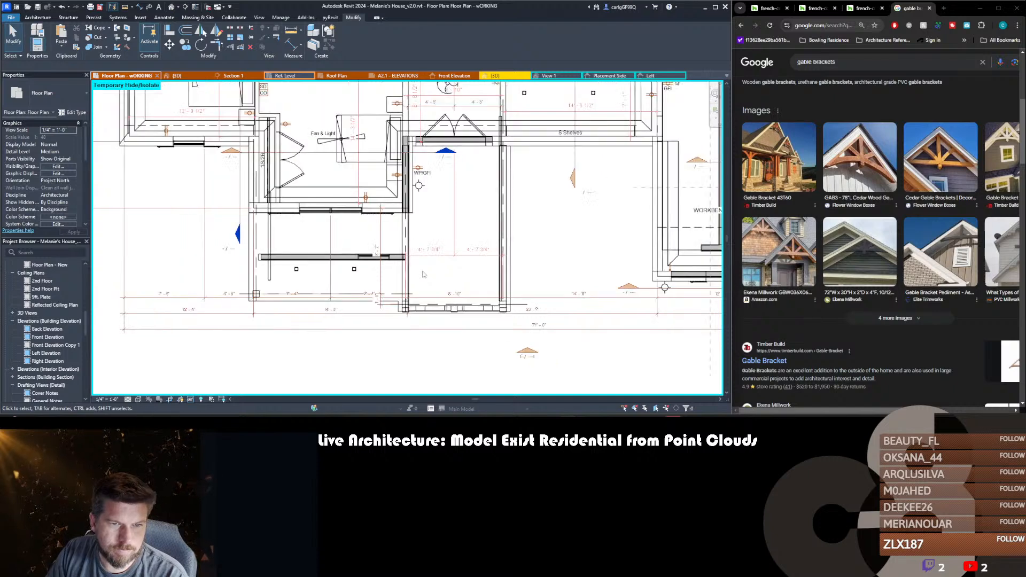
middle_click_drag(448, 323, 448, 322)
key("s")
key("e")
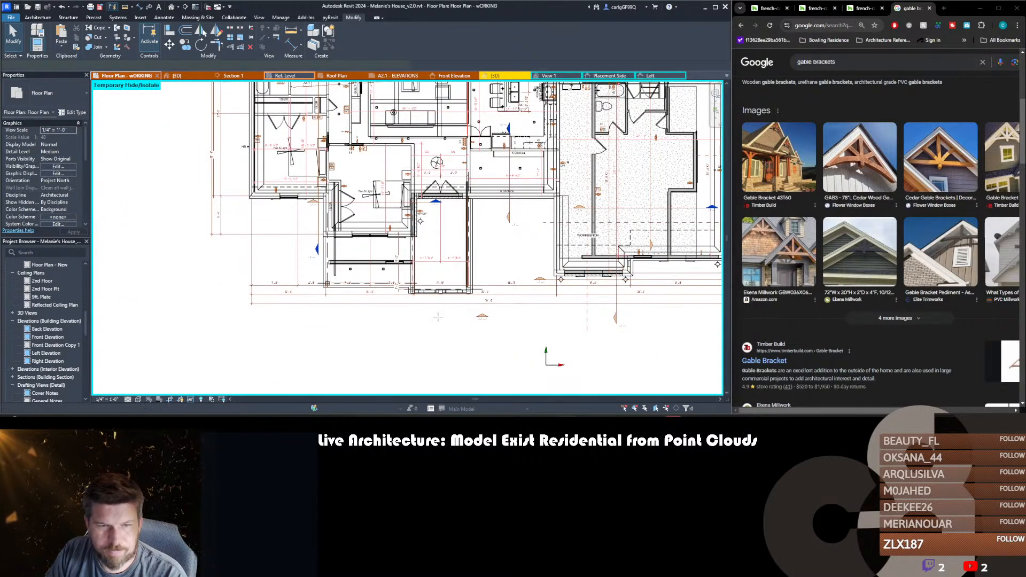
left_click(438, 314)
left_click(439, 176)
key("Escape")
key("Escape")
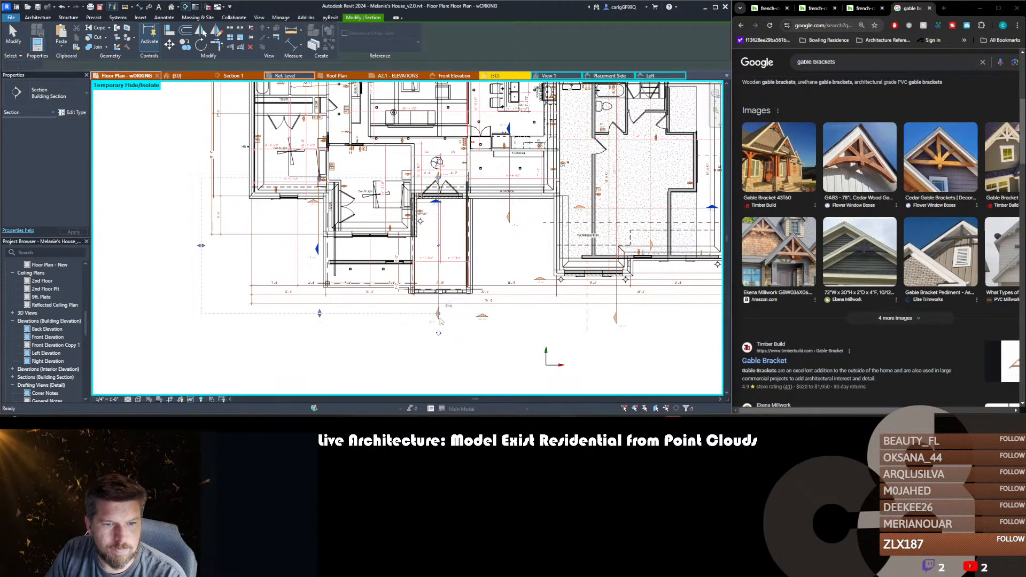
double_click(437, 251)
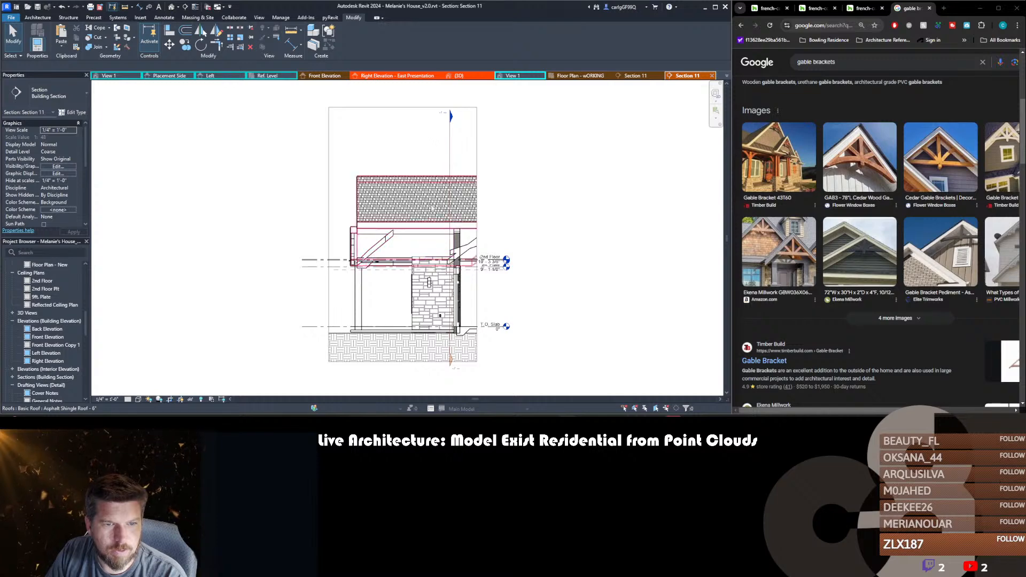
- Using House22's section location as reference, move the House_v2.0 section line from the entry to the bedroom/study porch and open it
left_click(582, 76)
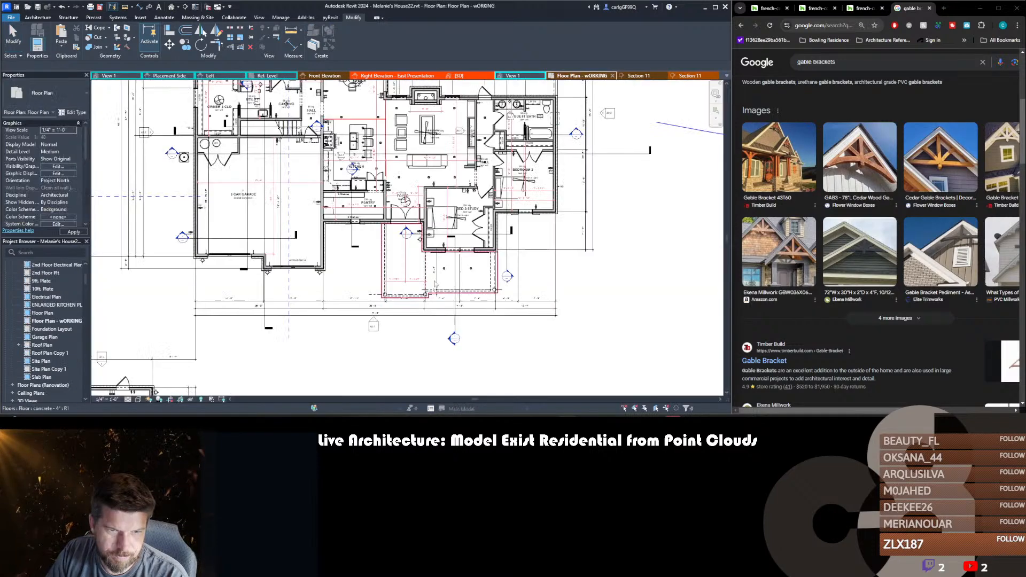
left_click(455, 267)
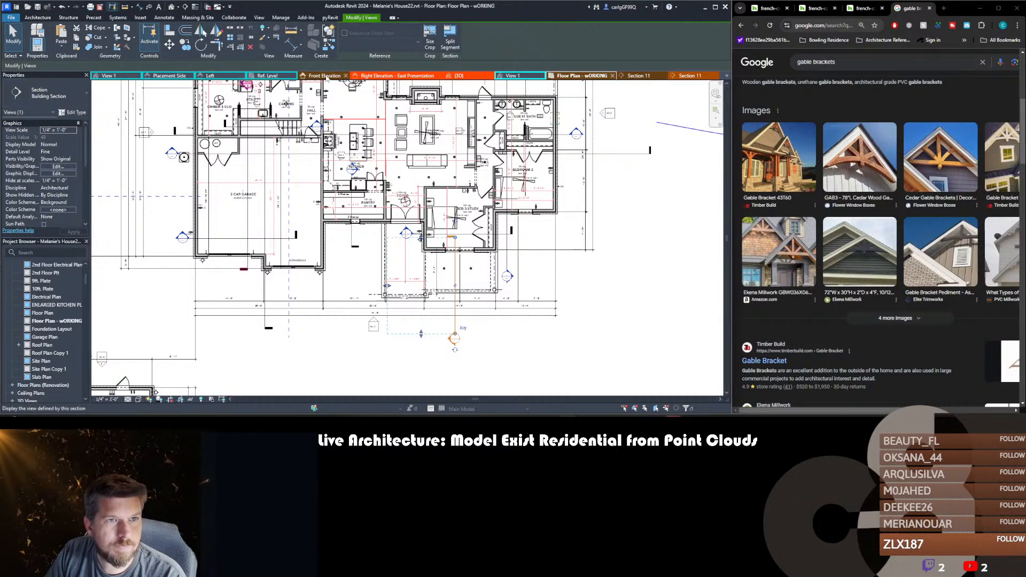
left_click(727, 77)
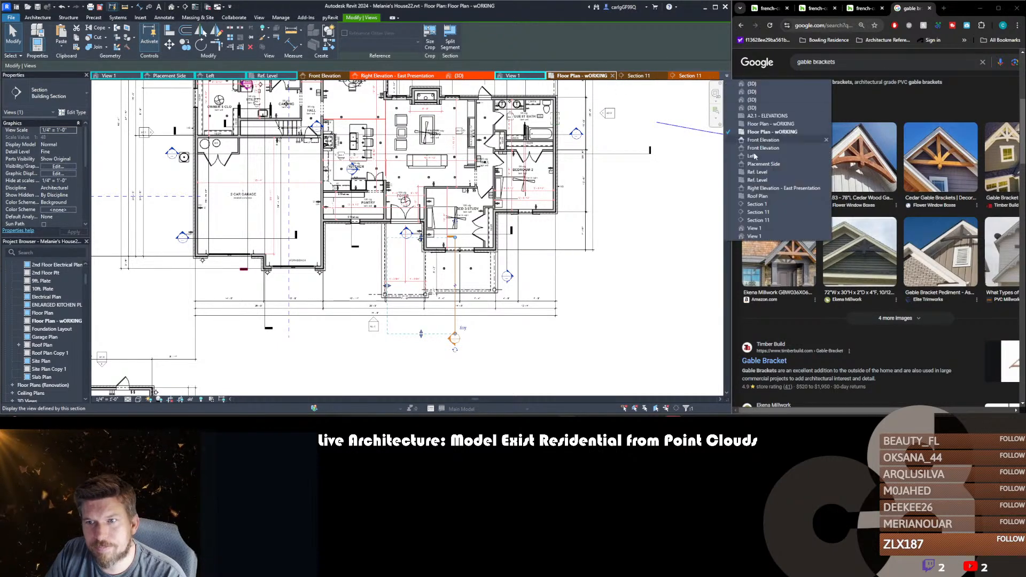
left_click(770, 124)
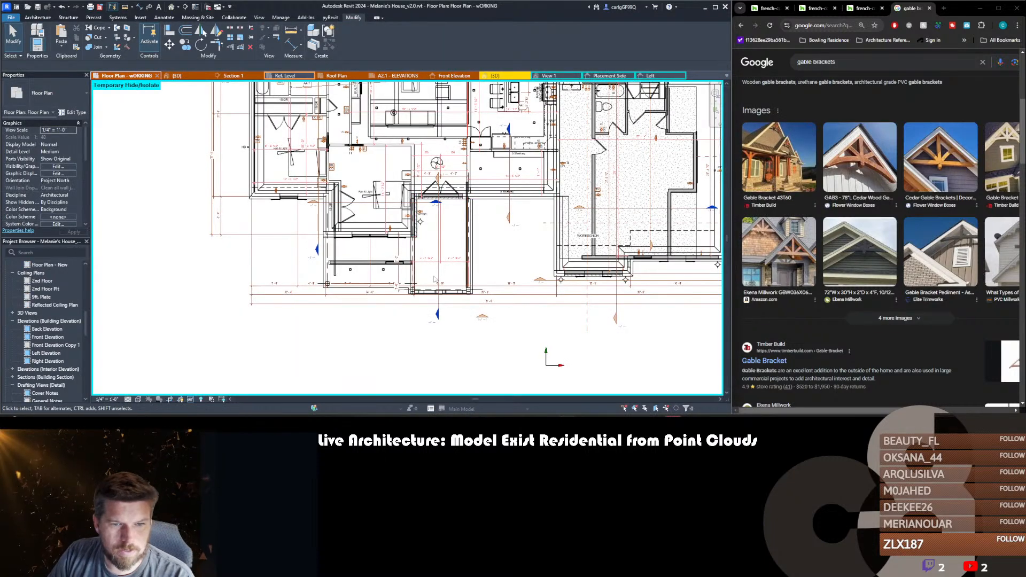
left_click(438, 270)
key("shift+Left")
key("shift+Left")
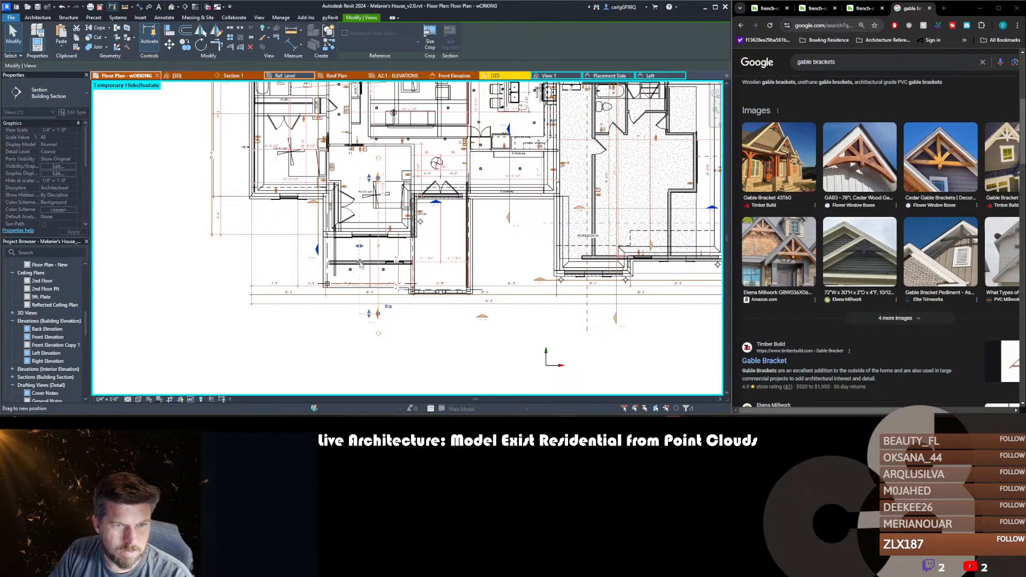
key("Escape")
double_click(377, 316)
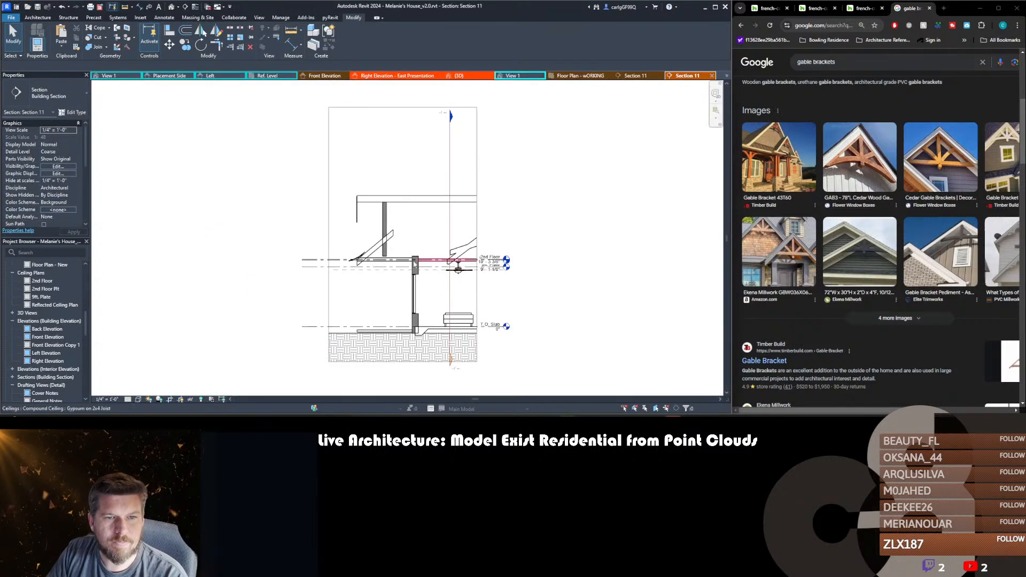
- Set the detail level of the House_v2.0 porch section view to Fine
scroll(406, 267, "up", 2)
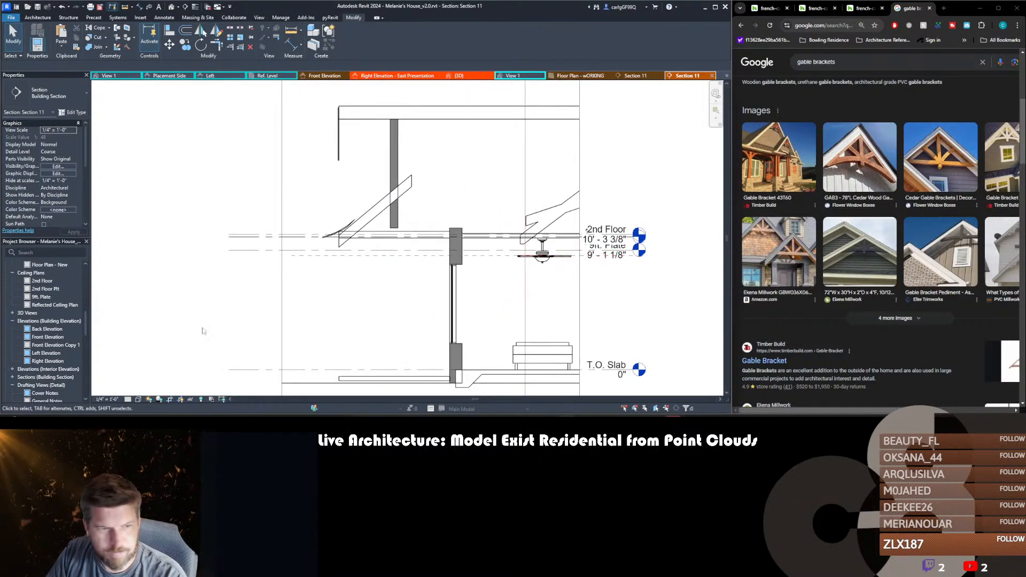
left_click(139, 399)
left_click(137, 390)
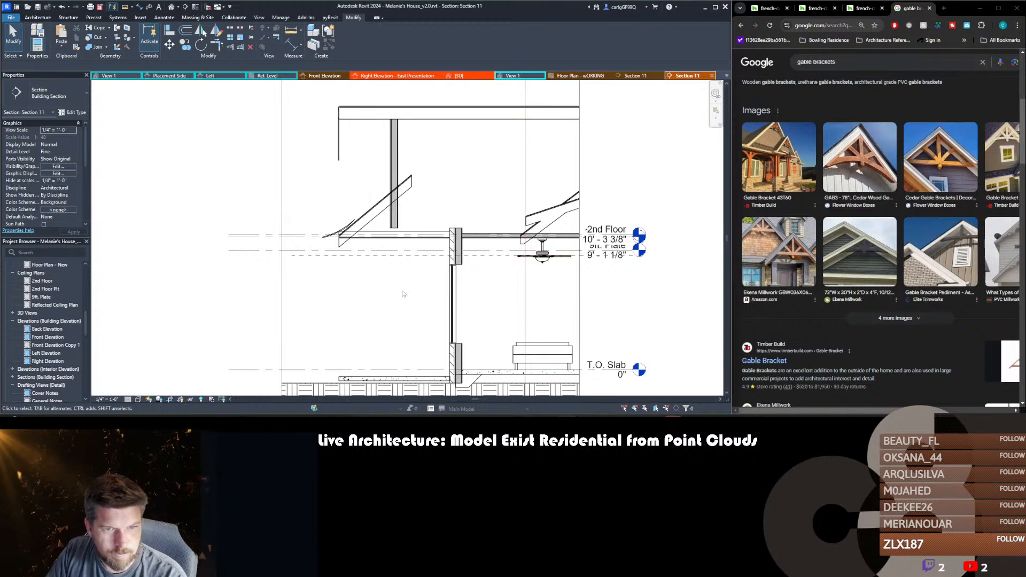
- Measure the distance from the house's front wall to the gable wall above the porch with a temporary aligned dimension
key("d")
key("i")
left_click(456, 256)
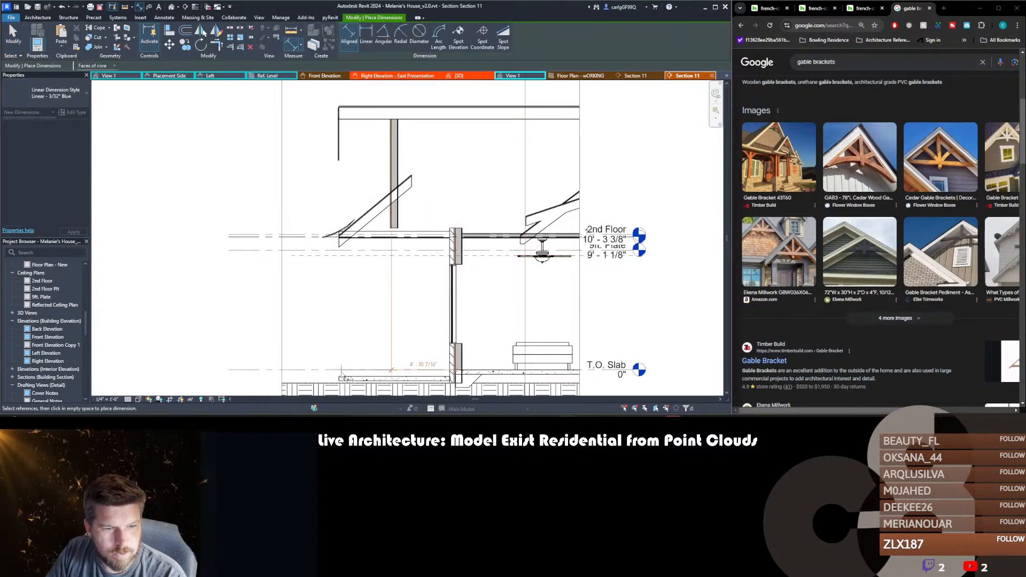
key("Escape")
key("Escape")
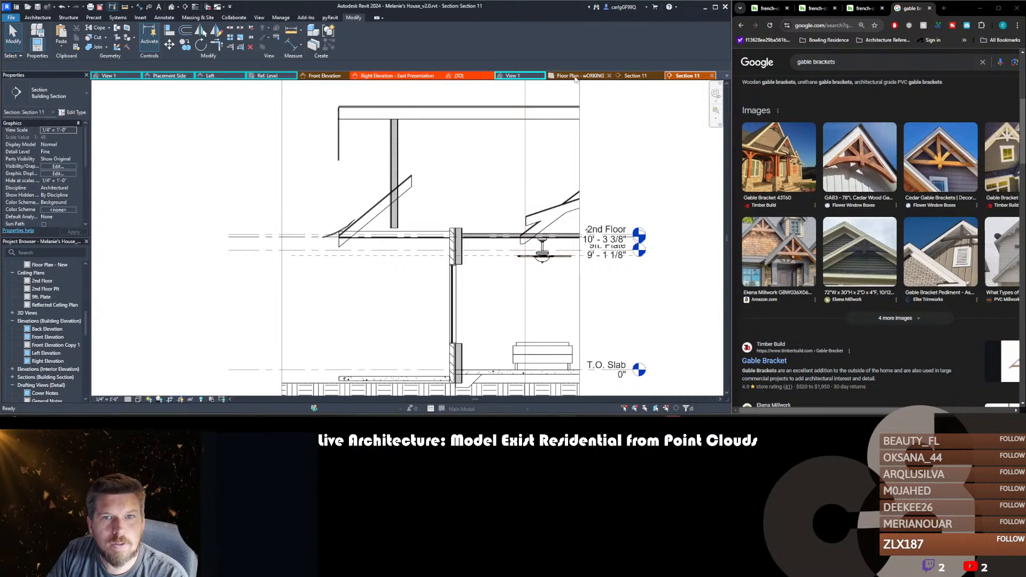
- Shorten the porch section's view depth in House22's Floor Plan - wORKING view so it ends midway across the entry porch
left_click(577, 75)
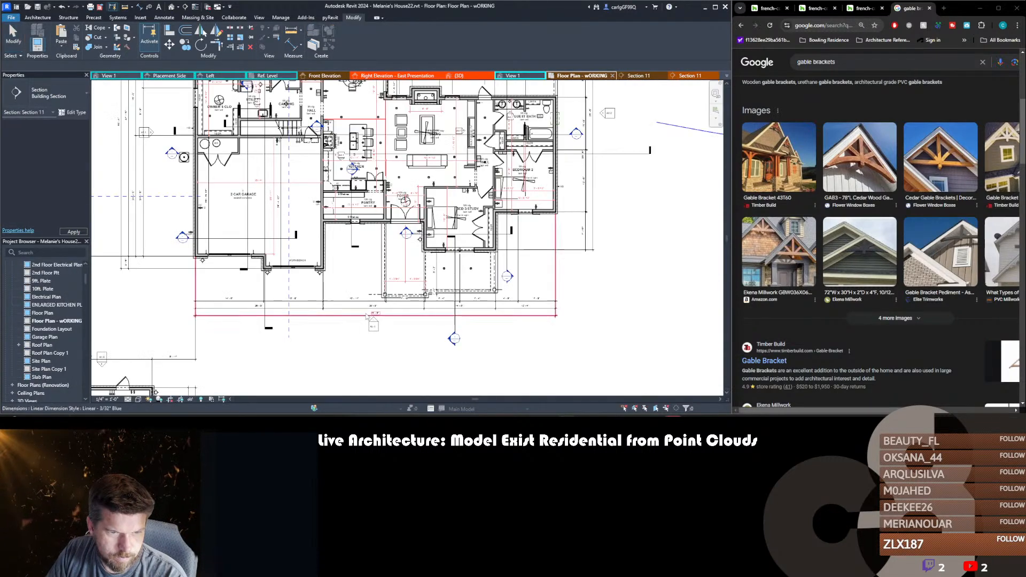
left_click(455, 310)
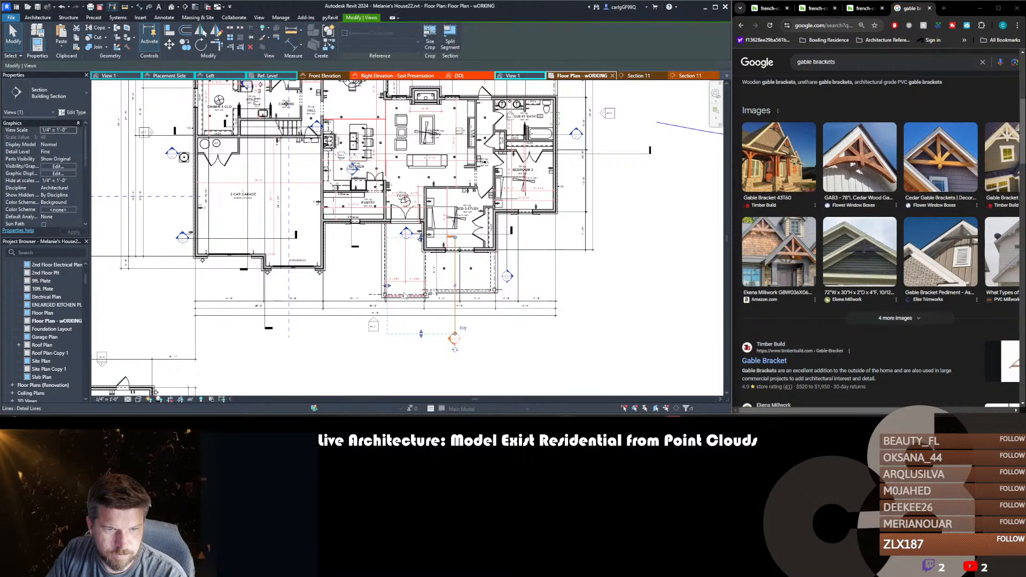
left_click_drag(388, 286, 404, 285)
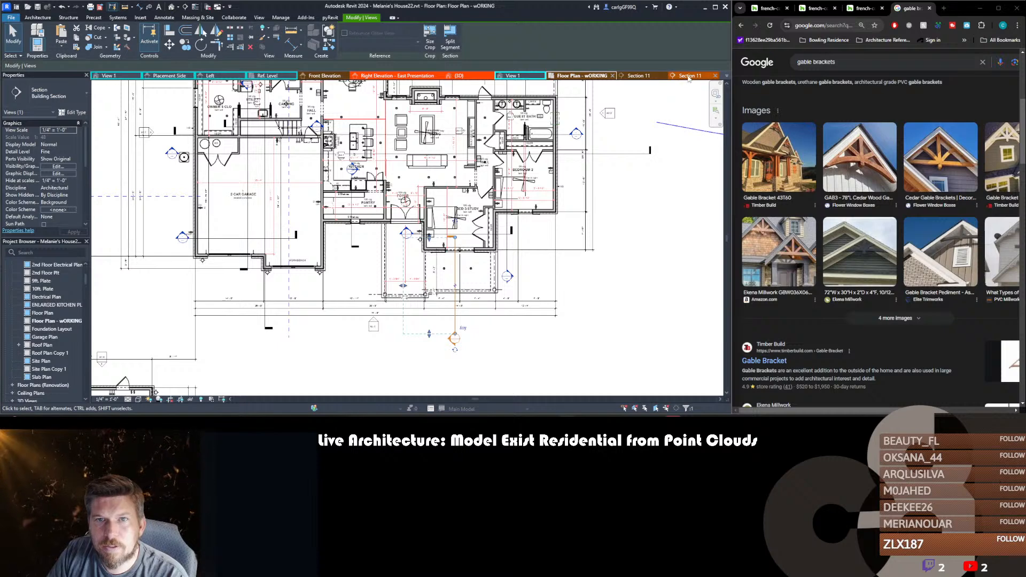
left_click(651, 214)
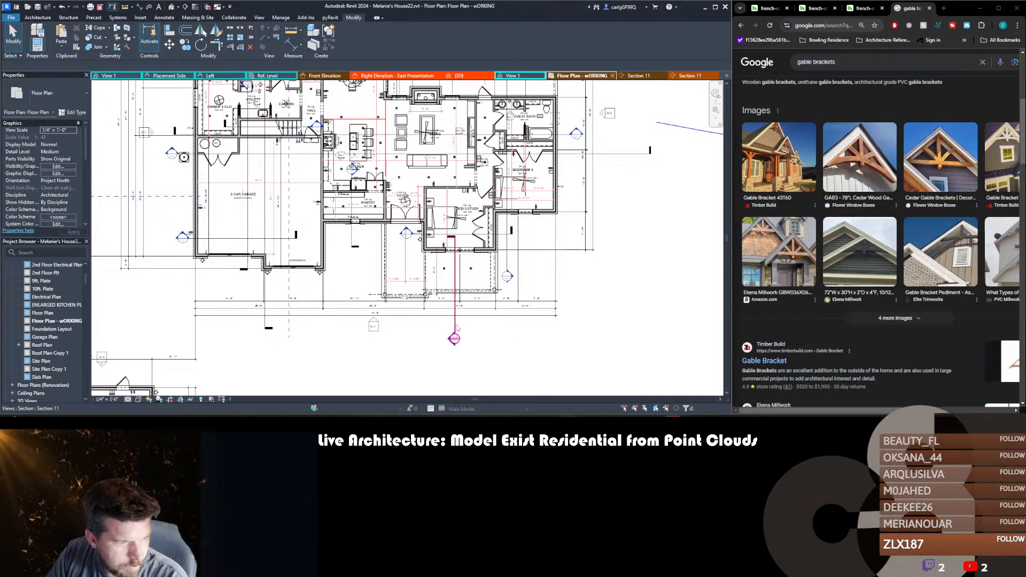
- Close the unneeded section, elevation and family views, discarding the changes to DEC-DBL-Mlian-6090.rfa
left_click(716, 76)
left_click(717, 76)
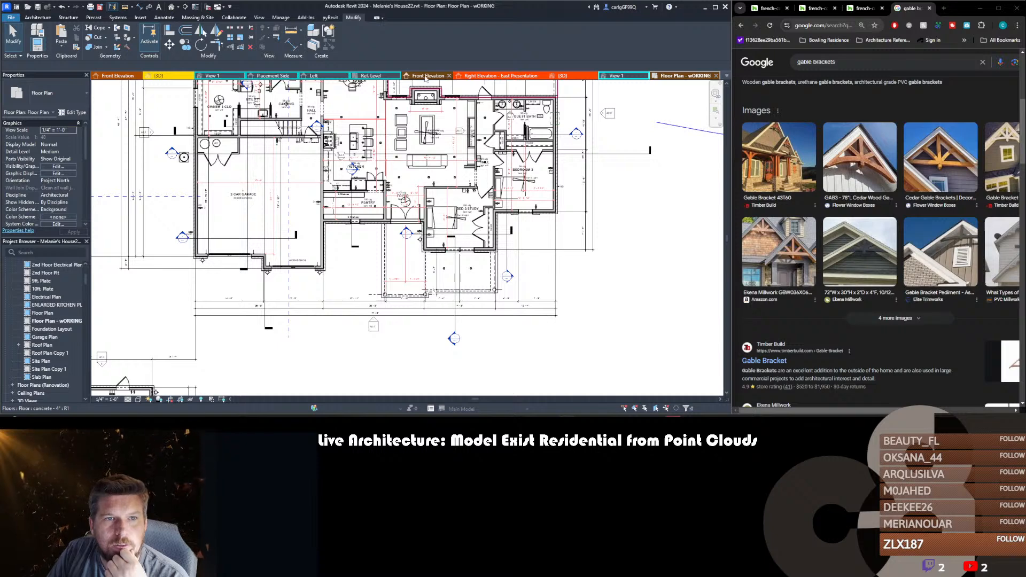
left_click(449, 75)
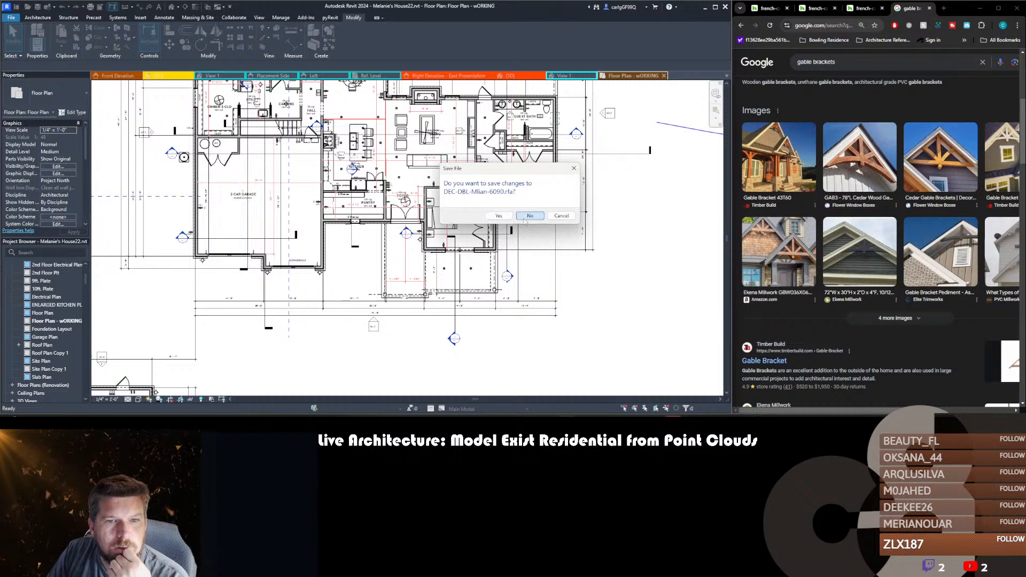
left_click(529, 216)
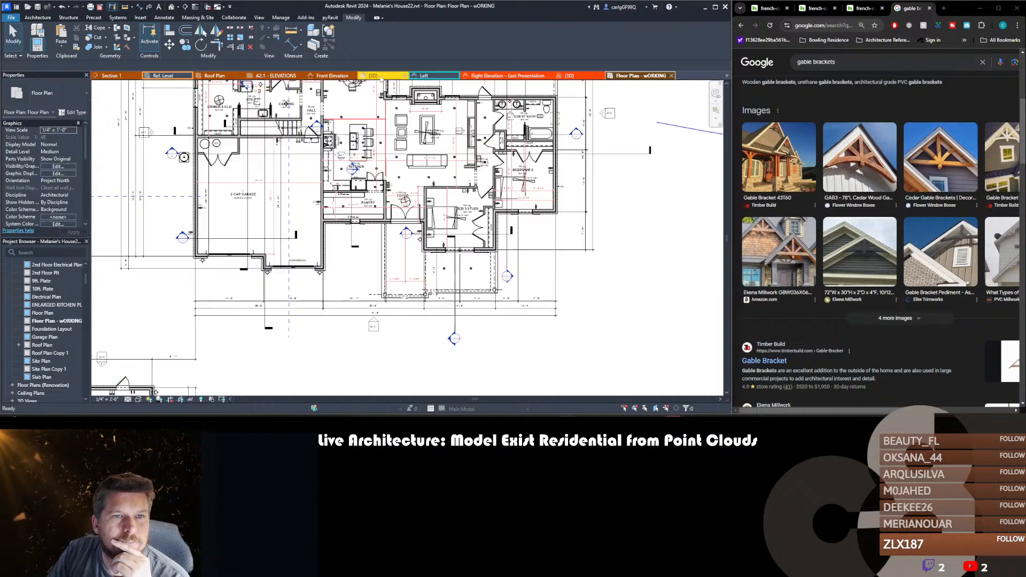
left_click(414, 76)
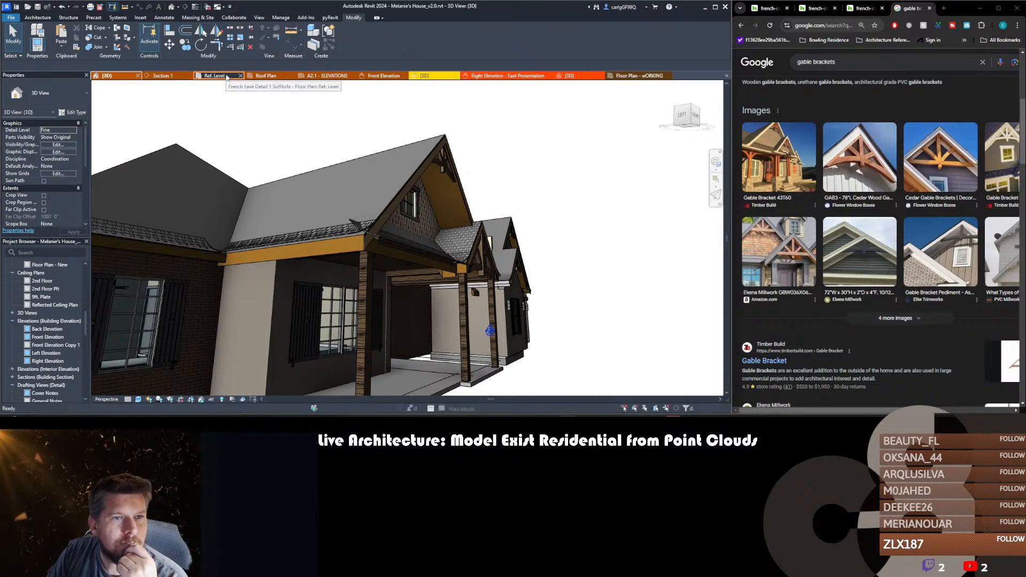
left_click(241, 75)
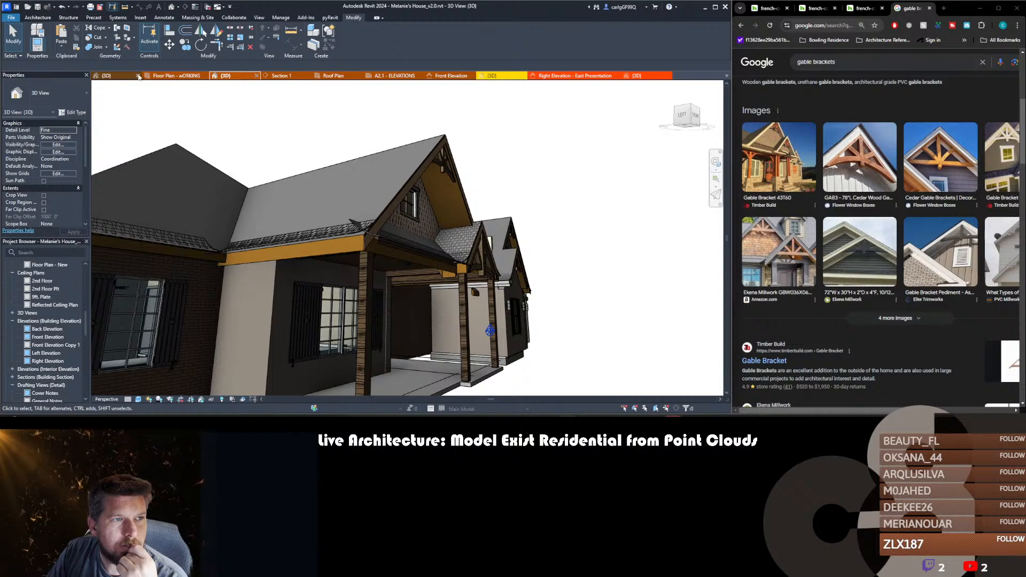
- Adjust the porch section's view depth in House_v2.0's working floor plan and flip the section to face the entry
left_click(182, 76)
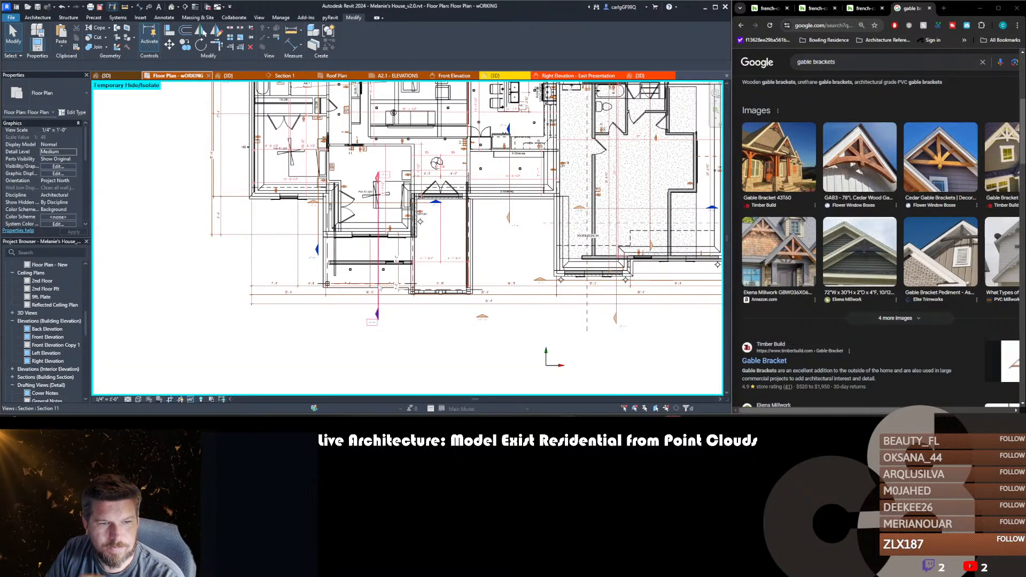
left_click_drag(359, 246, 311, 246)
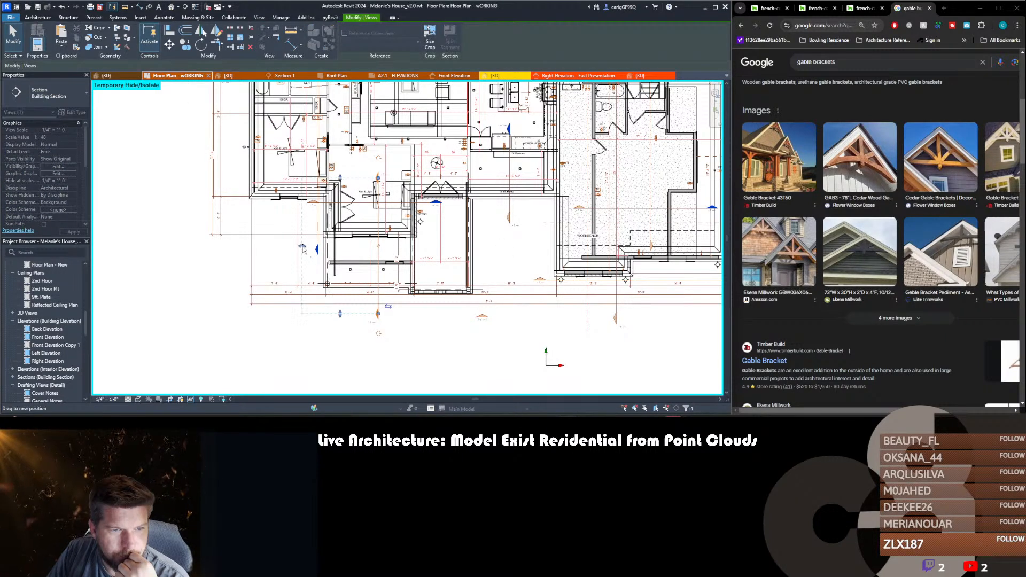
left_click(388, 306)
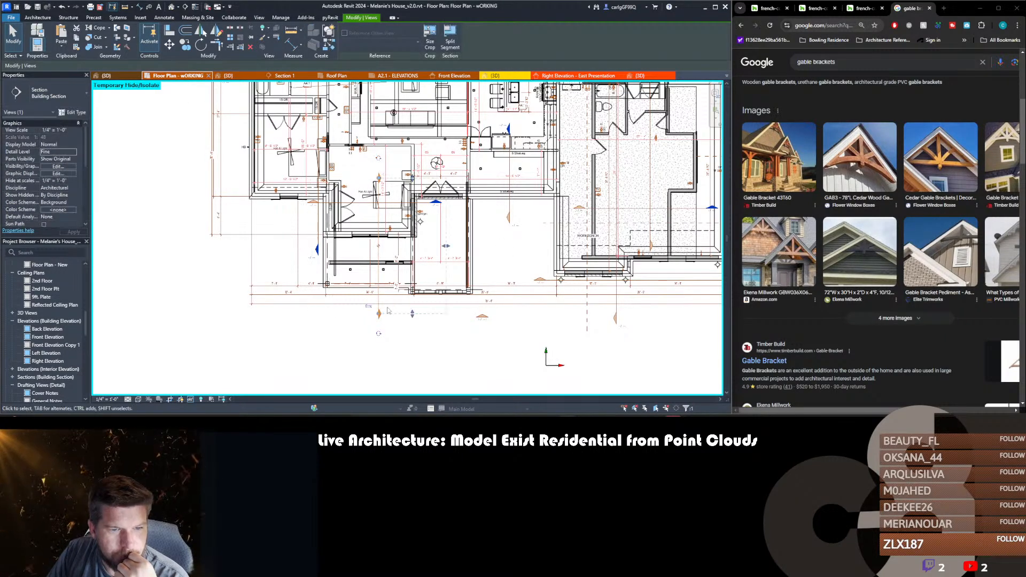
- Check House_v2.0's Section 1 view and bring up the House22 porch section, Section 11
left_click(282, 77)
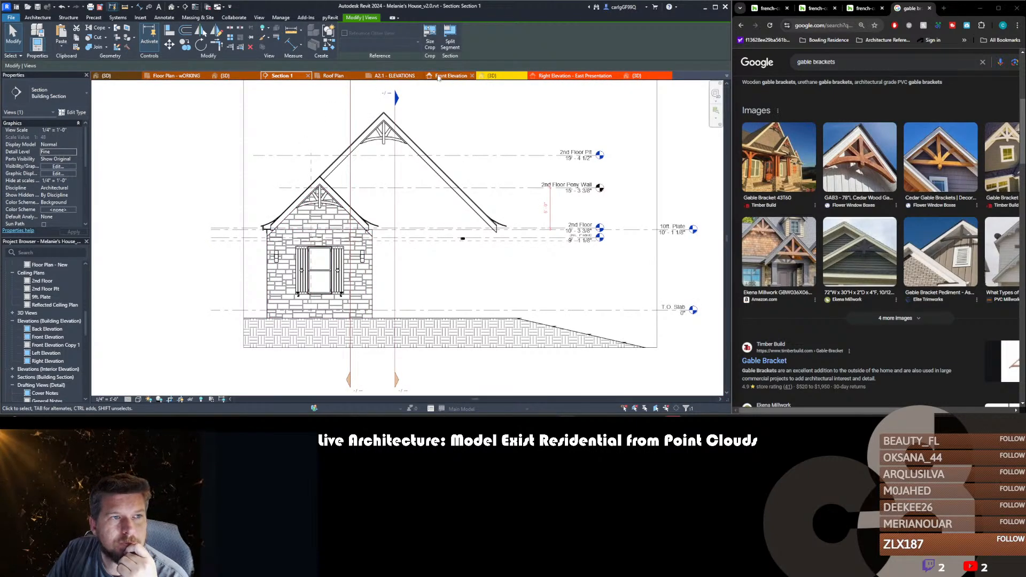
left_click(726, 78)
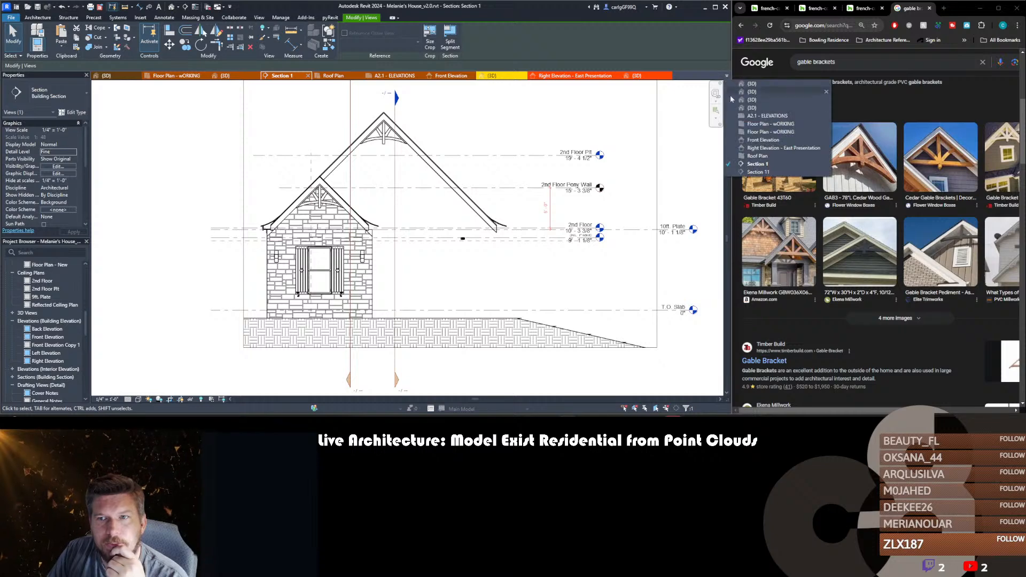
left_click(733, 172)
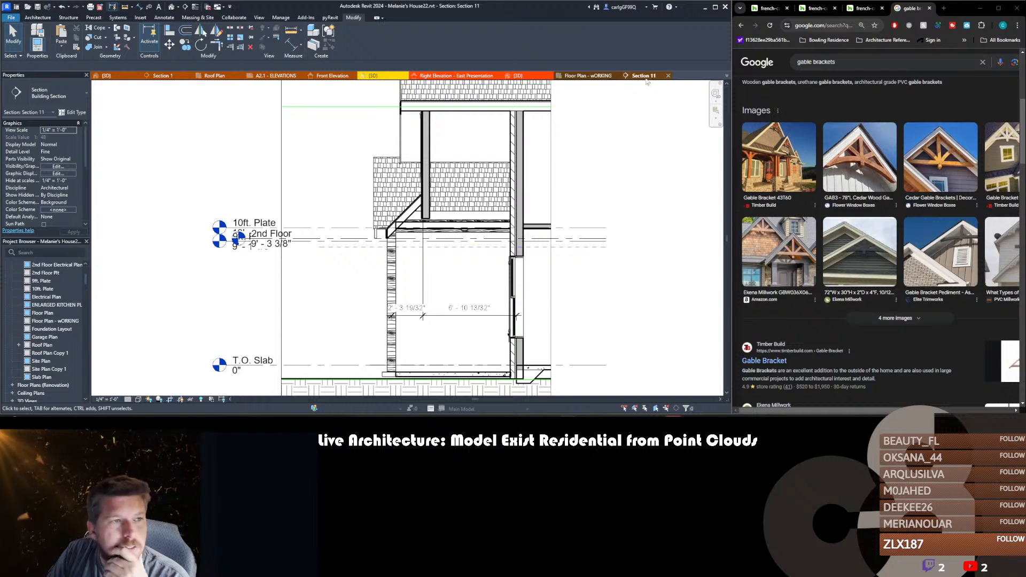
left_click(668, 75)
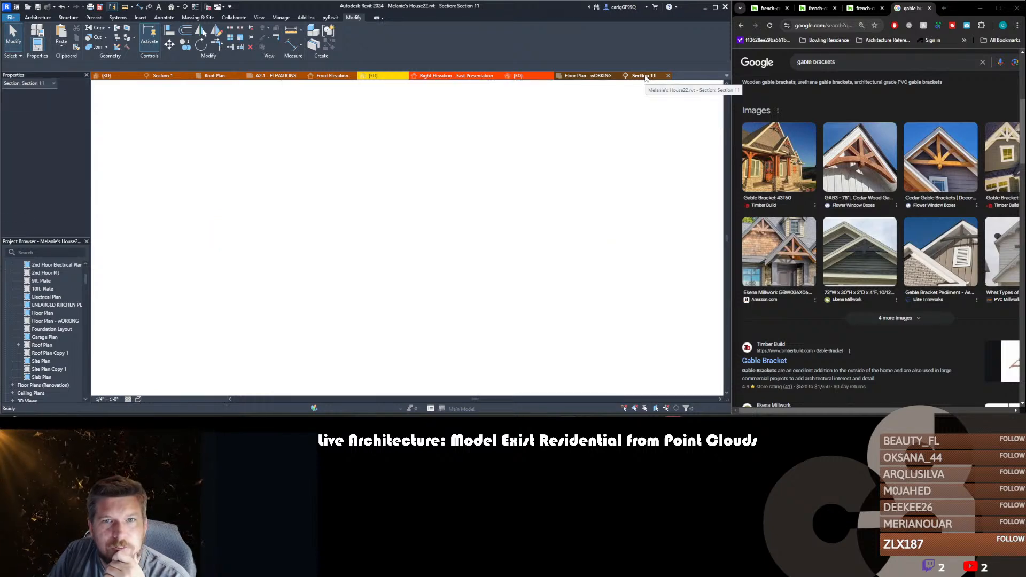
- Open House_v2.0's porch section, Section 11, from the working floor plan and focus on the porch roof
left_click(176, 75)
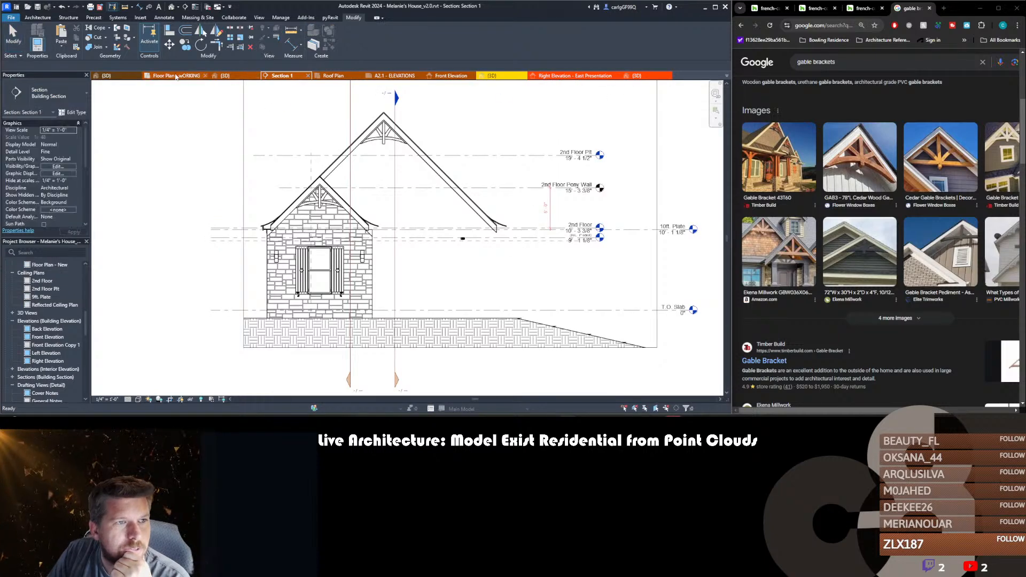
double_click(383, 315)
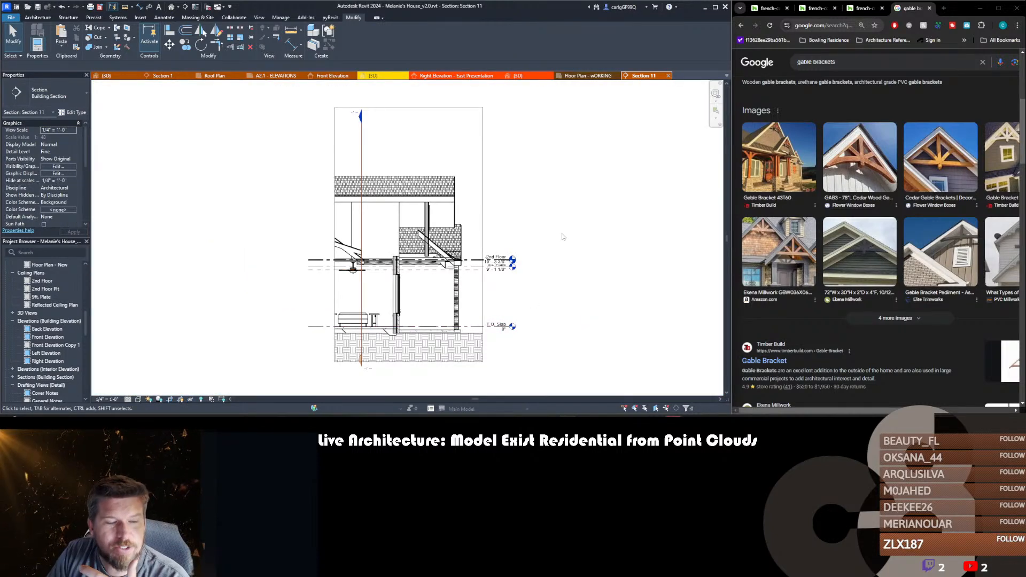
scroll(398, 296, "up", 3)
middle_click_drag(480, 279, 452, 269)
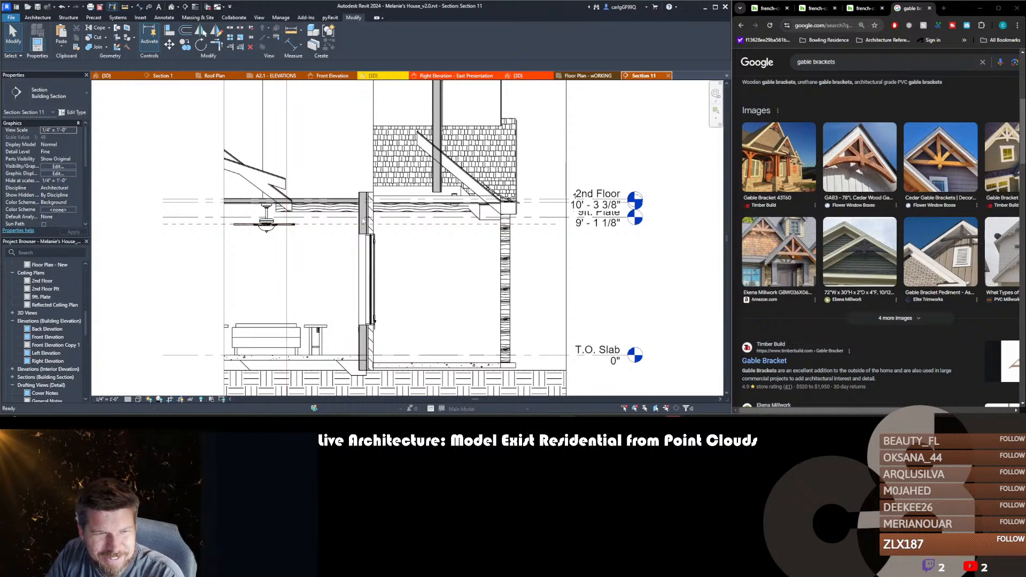
- Dimension across the porch from the stone front wall to the shake gable wall and on to the timber column
key("d")
key("i")
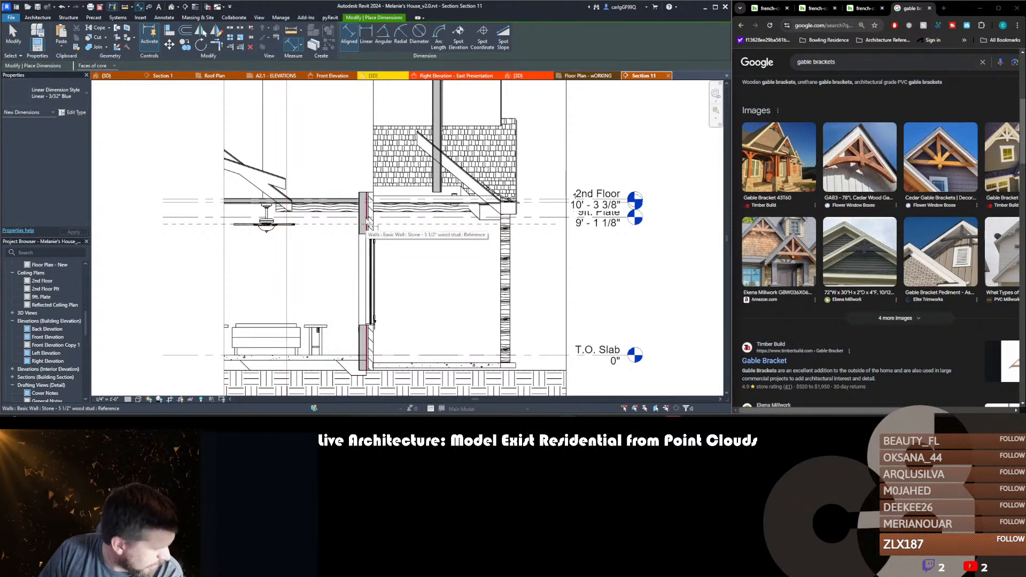
left_click(367, 226)
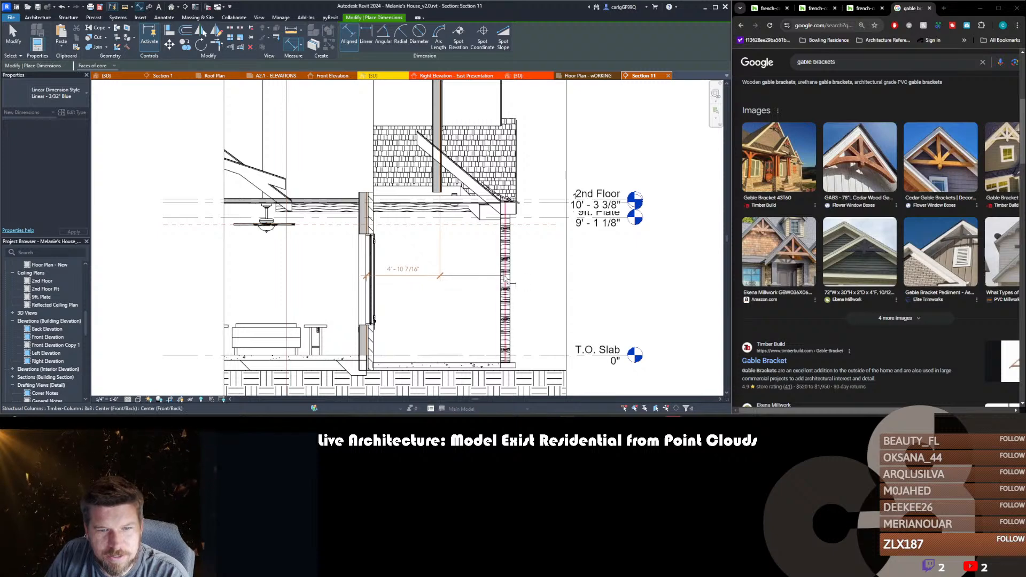
left_click(505, 276)
left_click(474, 281)
key("Escape")
key("Escape")
middle_click_drag(440, 163, 433, 209)
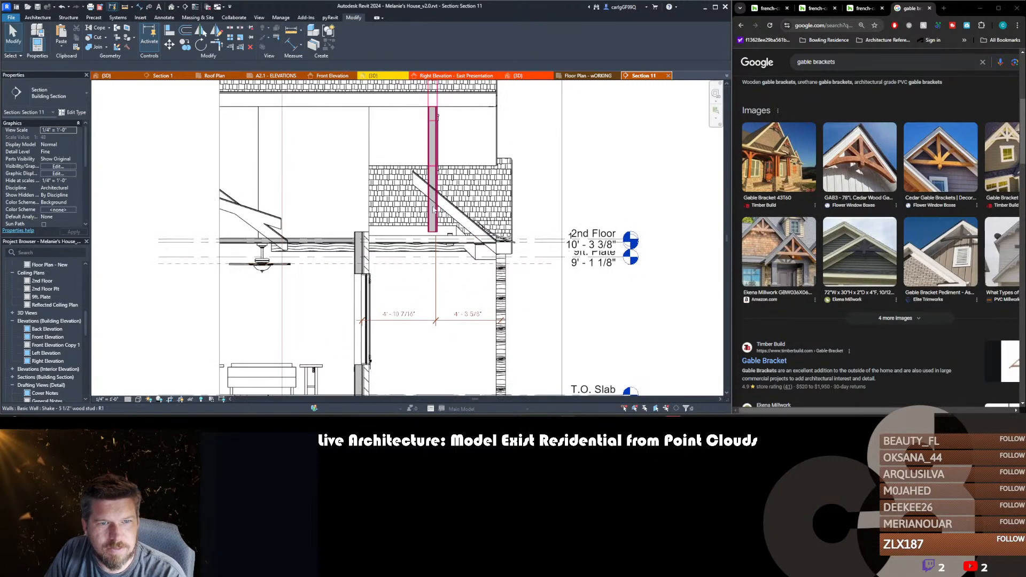
- Reposition the shake gable wall above the porch, trying 2' and settling on 3' from the timber column's center
left_click(430, 133)
left_click(465, 312)
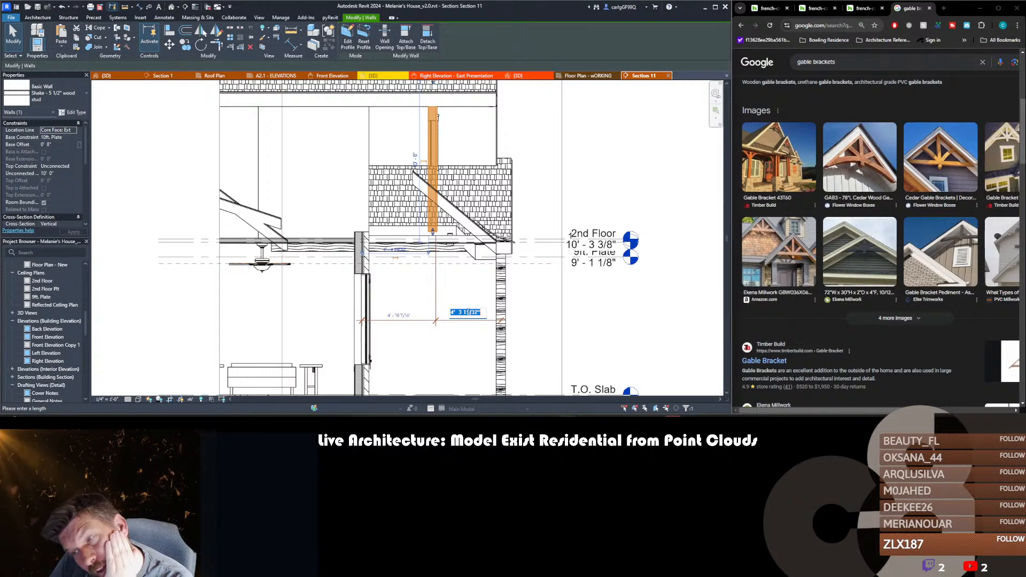
type("2")
key("Return")
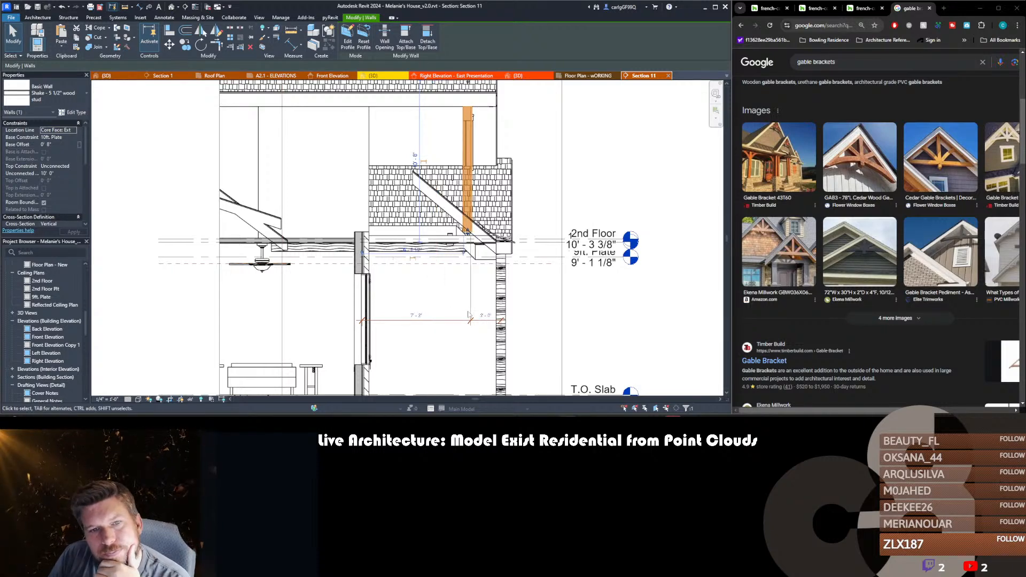
left_click(483, 315)
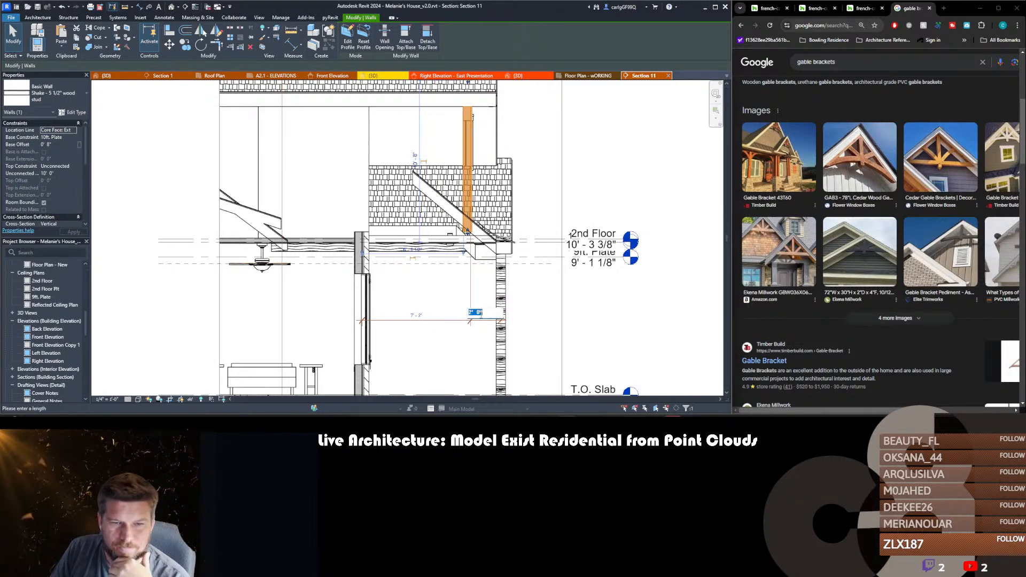
type("3")
key("Return")
key("Escape")
middle_click_drag(475, 227, 422, 329)
- Check the porch gable in the 3D view and bring up House_v2.0's Front Elevation at the same gable
key("ctrl+Tab")
scroll(449, 211, "down", 2)
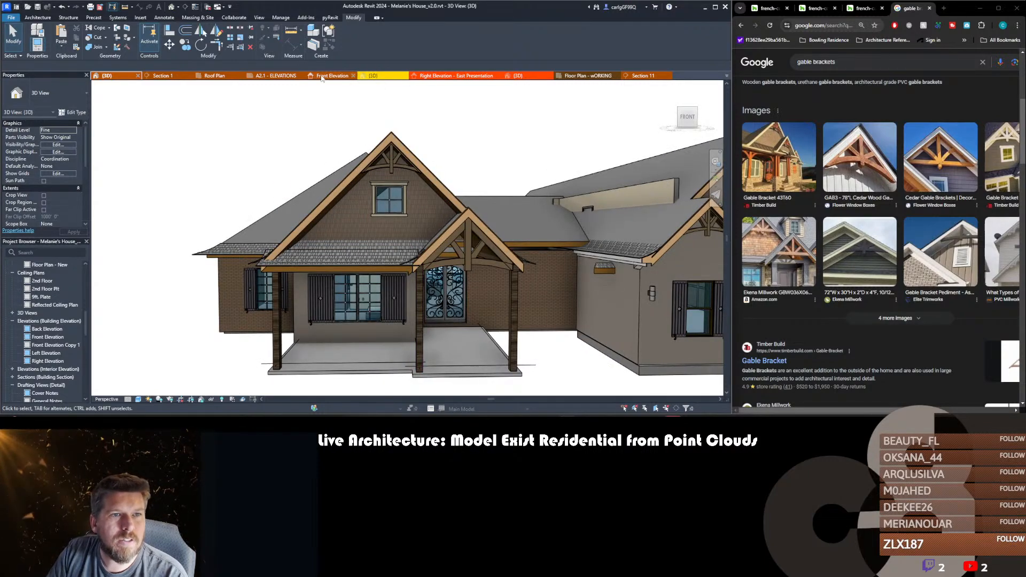
left_click(322, 76)
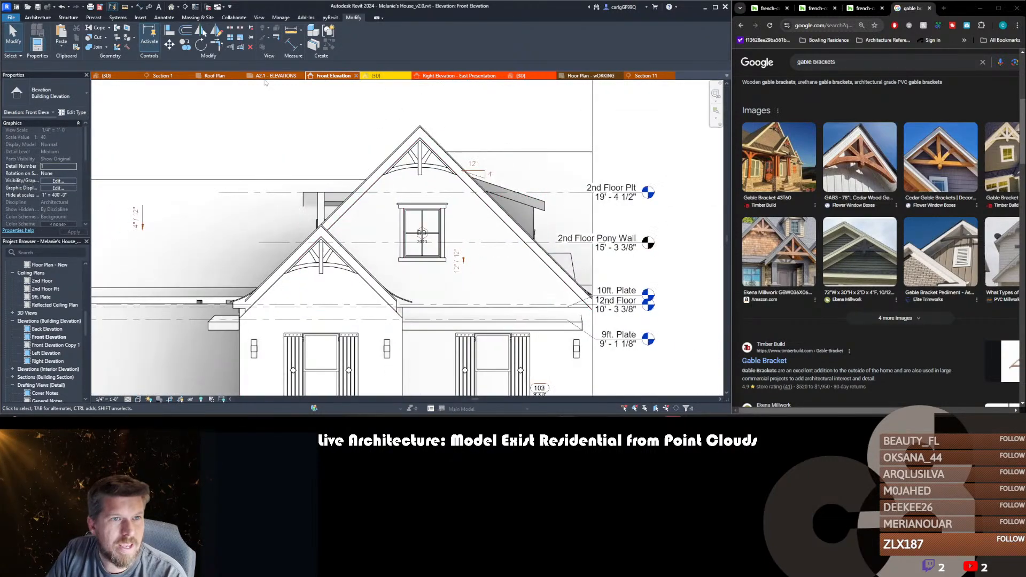
scroll(417, 179, "down", 2)
middle_click_drag(150, 224, 367, 220)
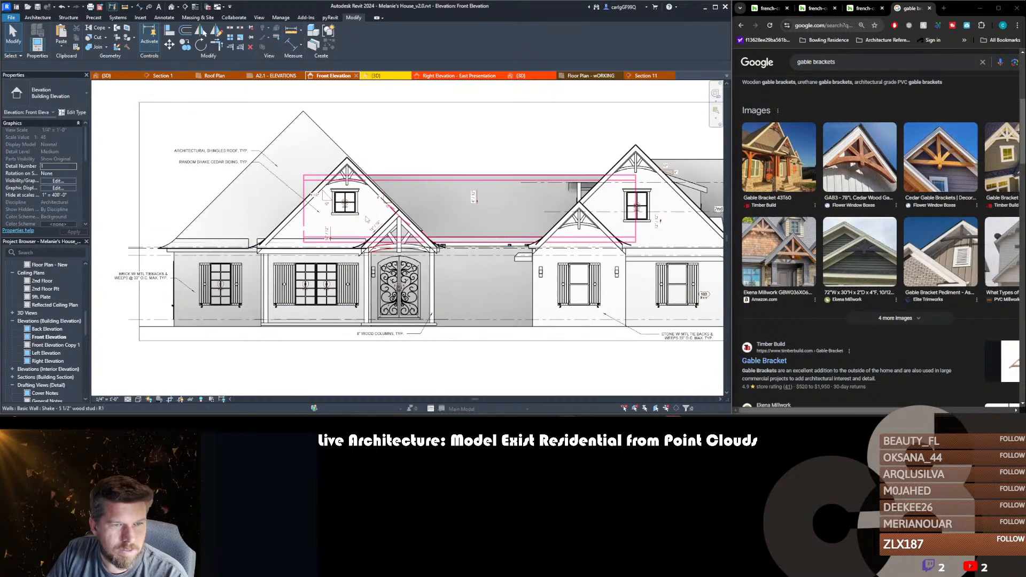
scroll(367, 219, "up", 5)
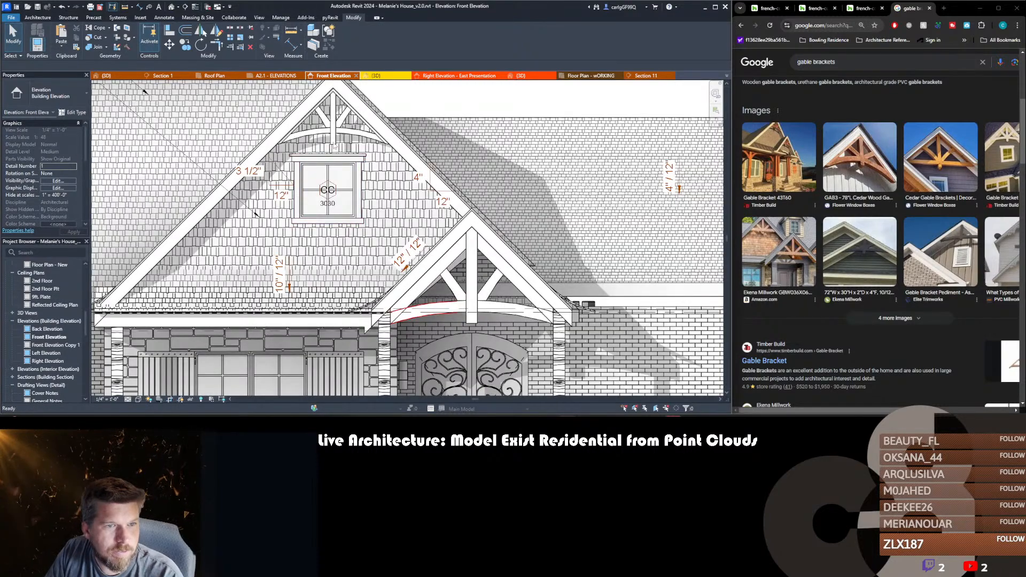
- Draw a vertical red detail line from the bottom of the gable bracket's center post down past the window
key("d")
key("l")
scroll(335, 145, "up", 2)
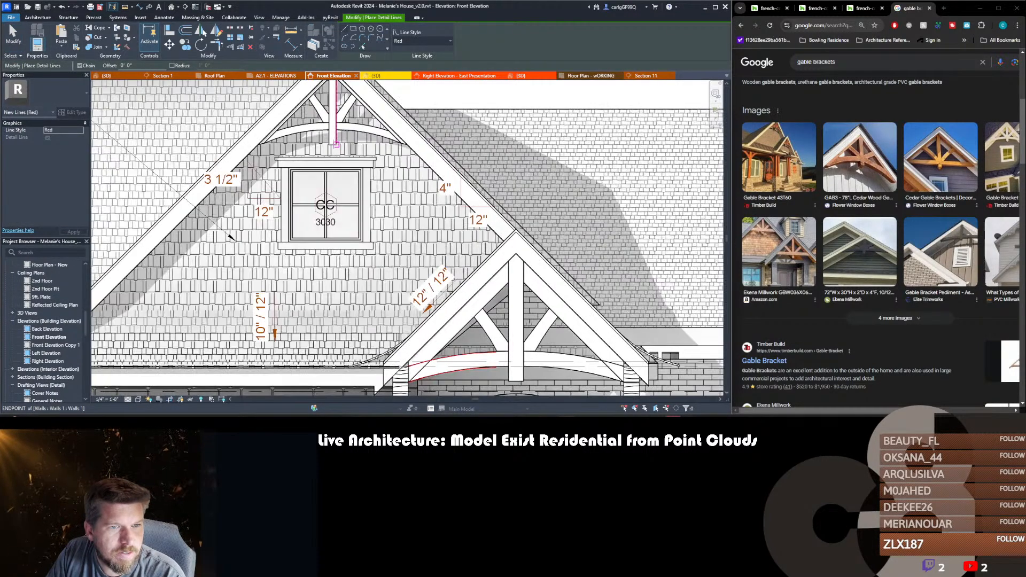
left_click(335, 145)
scroll(335, 145, "down", 2)
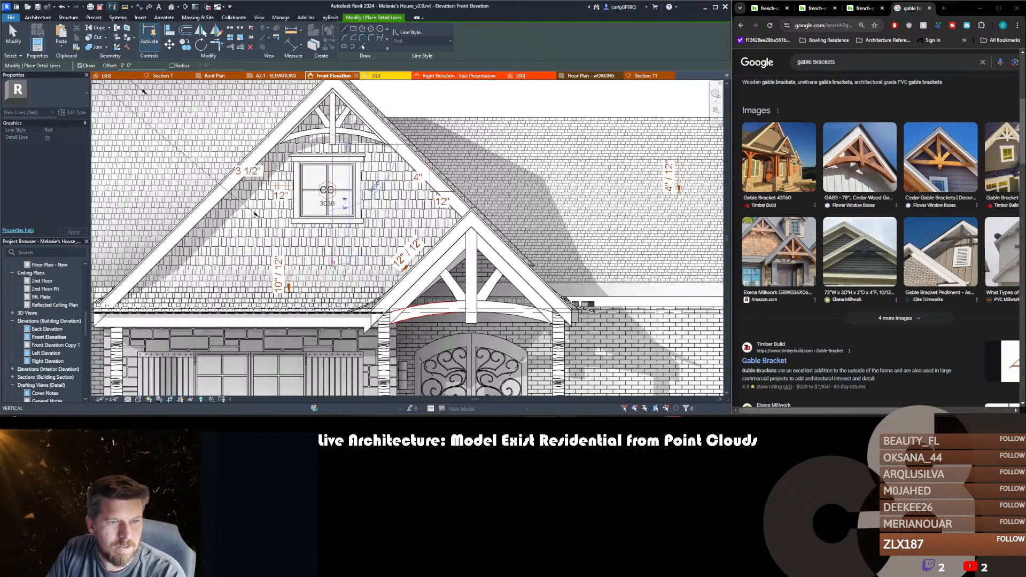
left_click(332, 267)
key("Escape")
key("Escape")
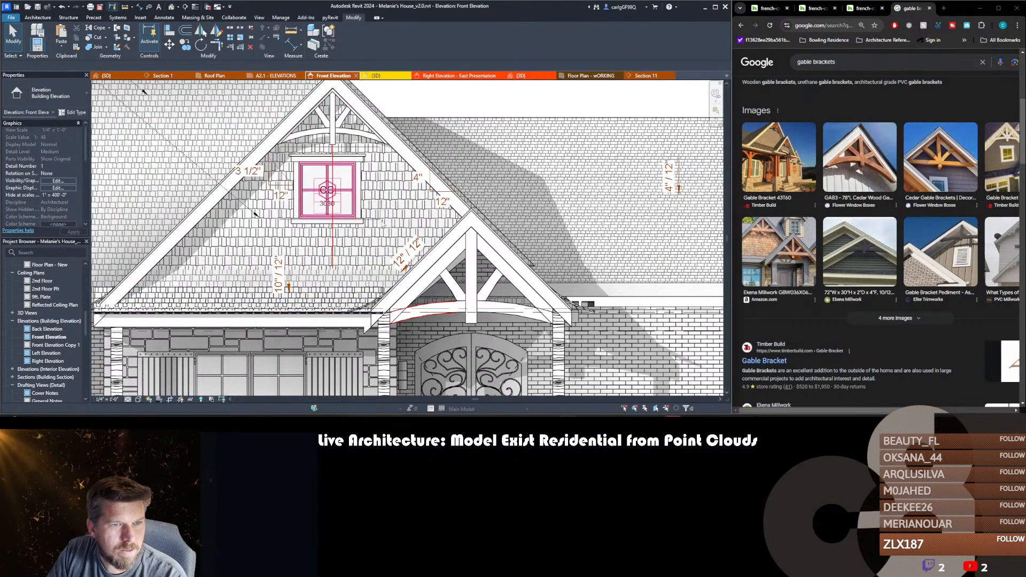
- Move the porch gable's window and trim sideways so they are centered on the vertical detail line
left_click(322, 160)
key("m")
key("v")
scroll(322, 160, "up", 4)
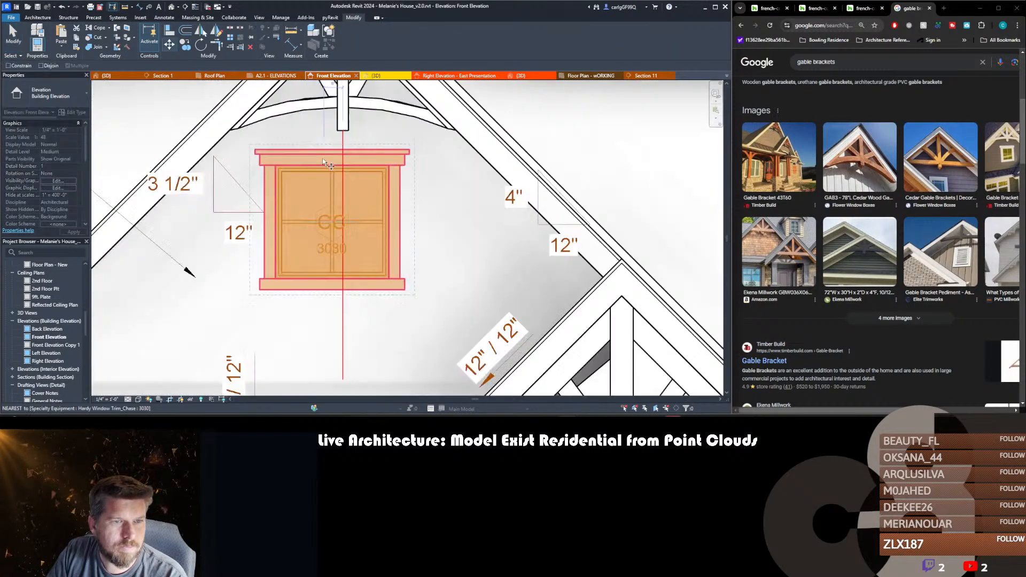
left_click(334, 167)
left_click(346, 167)
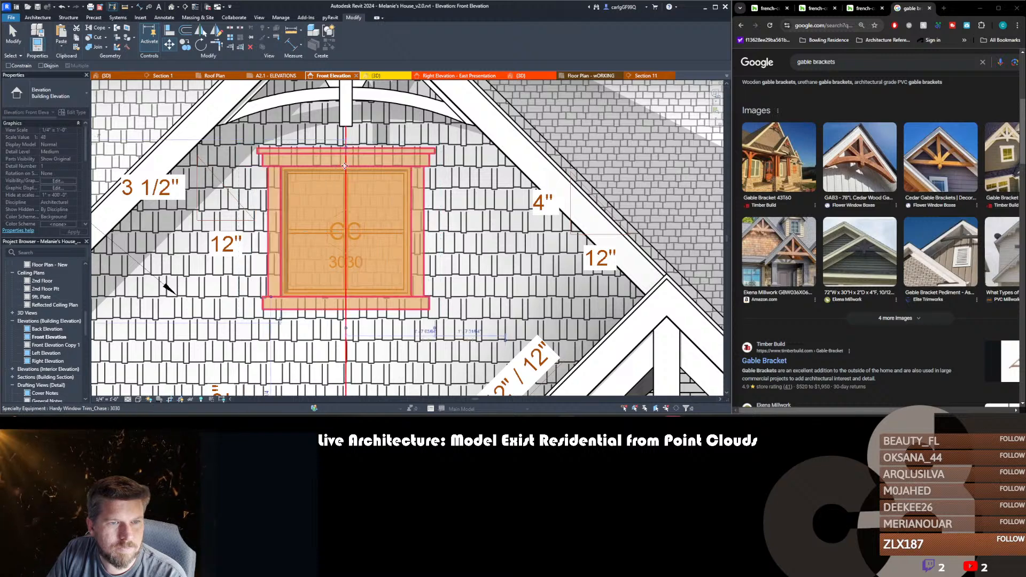
key("Escape")
scroll(349, 199, "down", 3)
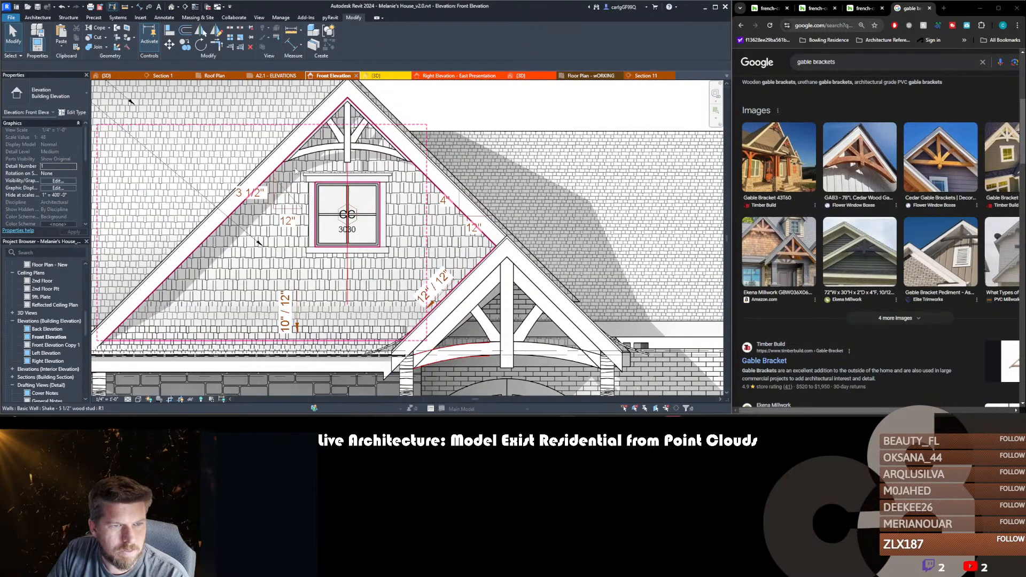
- Change both the porch gable window and its Hardy window trim to the 3040 type
left_click_drag(294, 166, 402, 255)
key("Escape")
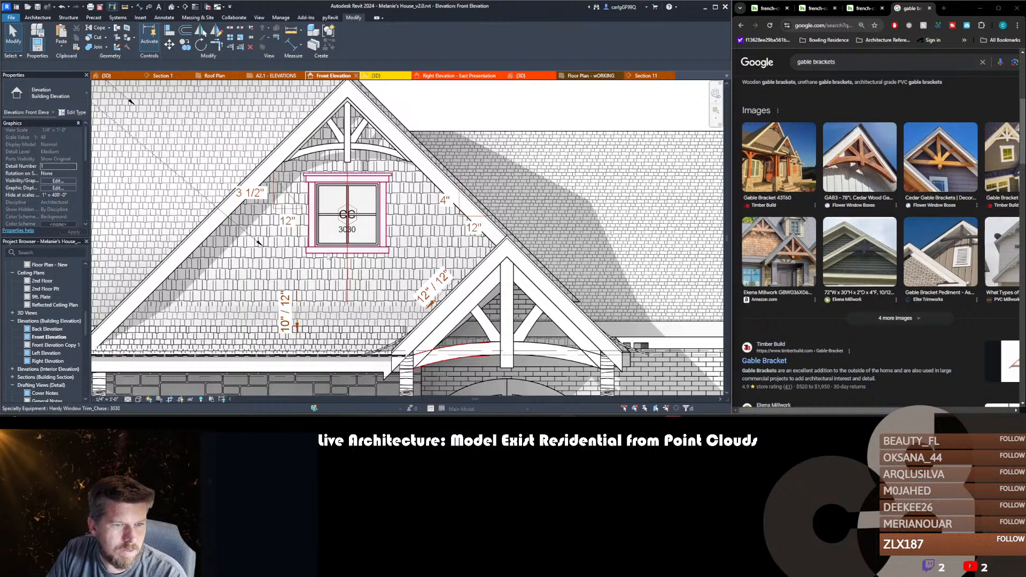
left_click(327, 245)
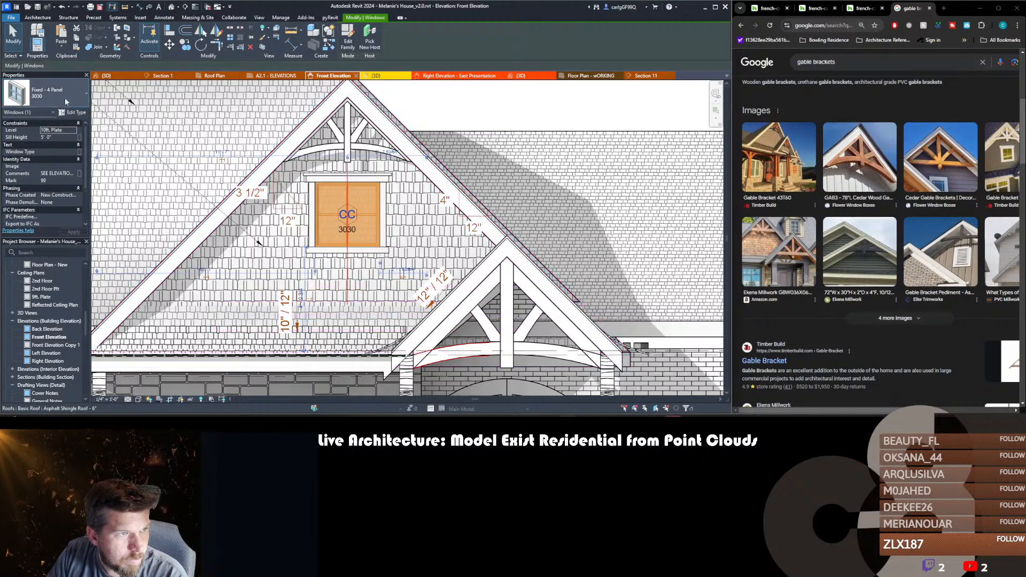
left_click(65, 97)
left_click(46, 136)
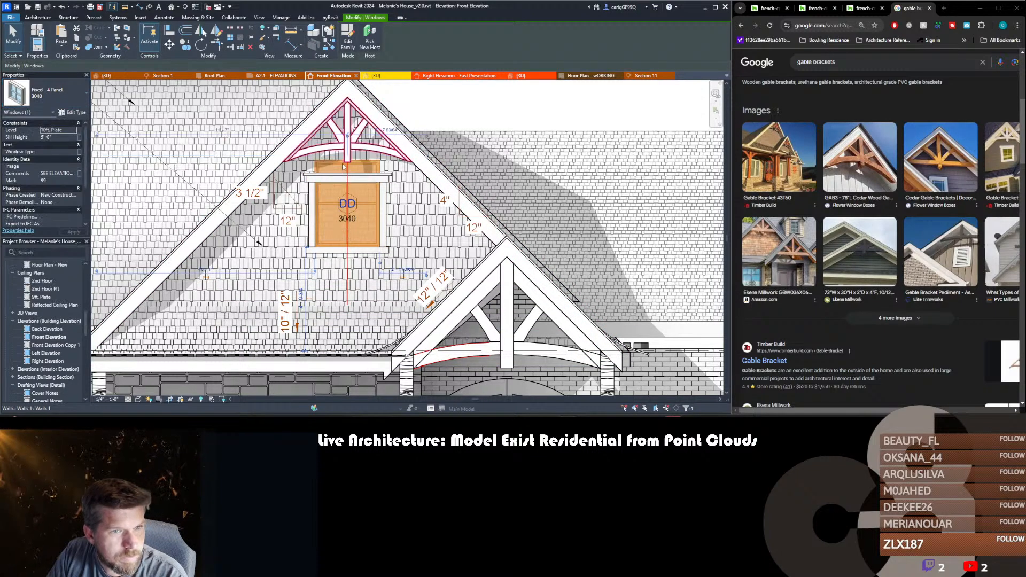
left_click(313, 183)
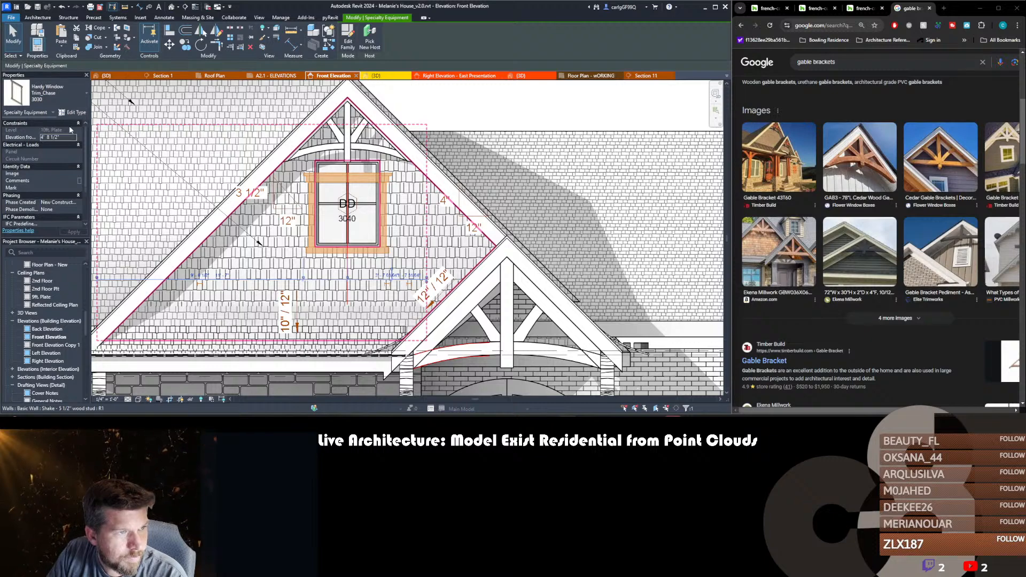
left_click(59, 95)
left_click(42, 134)
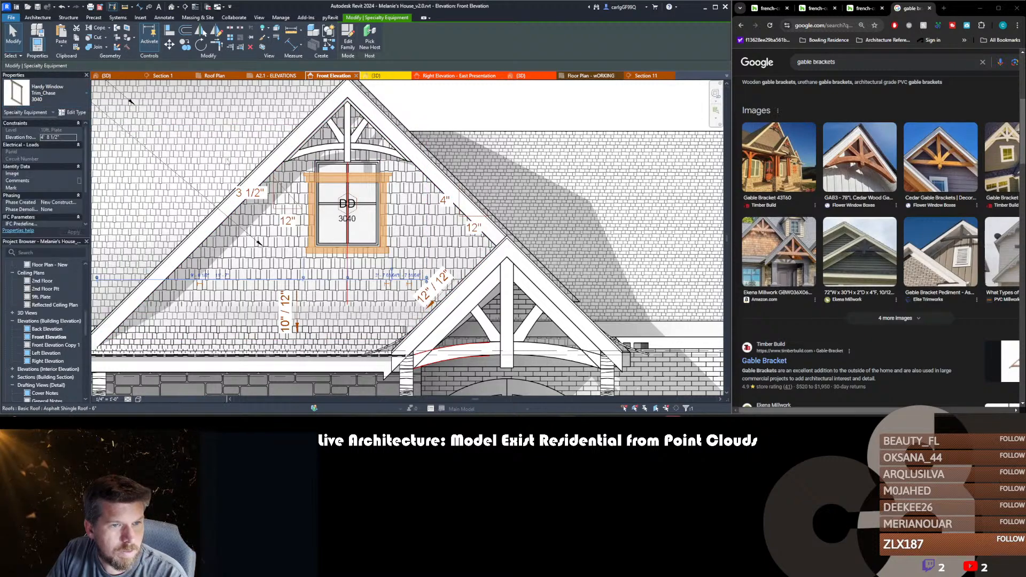
- Move the 3040 gable window together with its trim down 1'
left_click(327, 205, "ctrl")
key("m")
key("v")
left_click(327, 214)
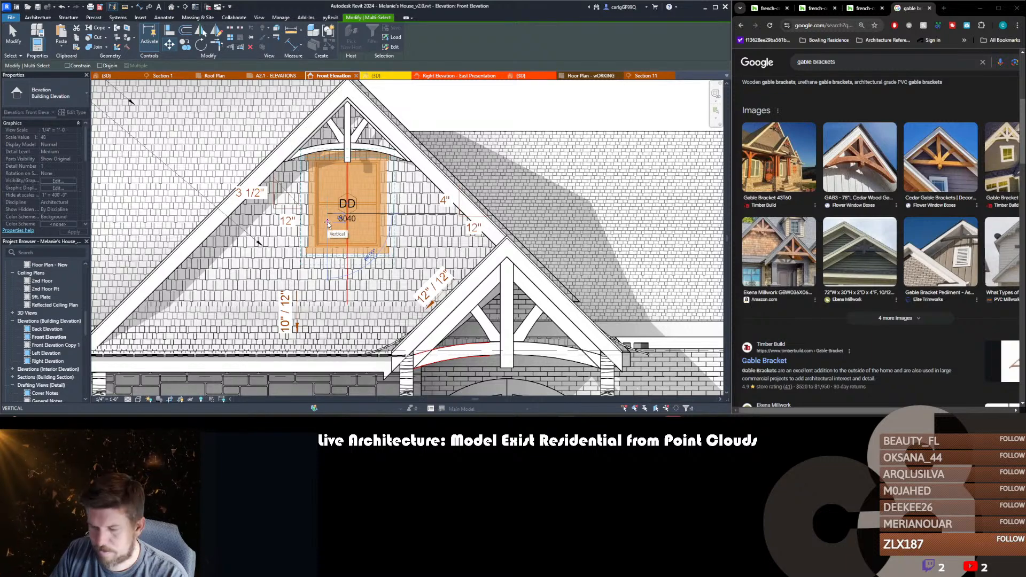
type("1")
key("Return")
key("Escape")
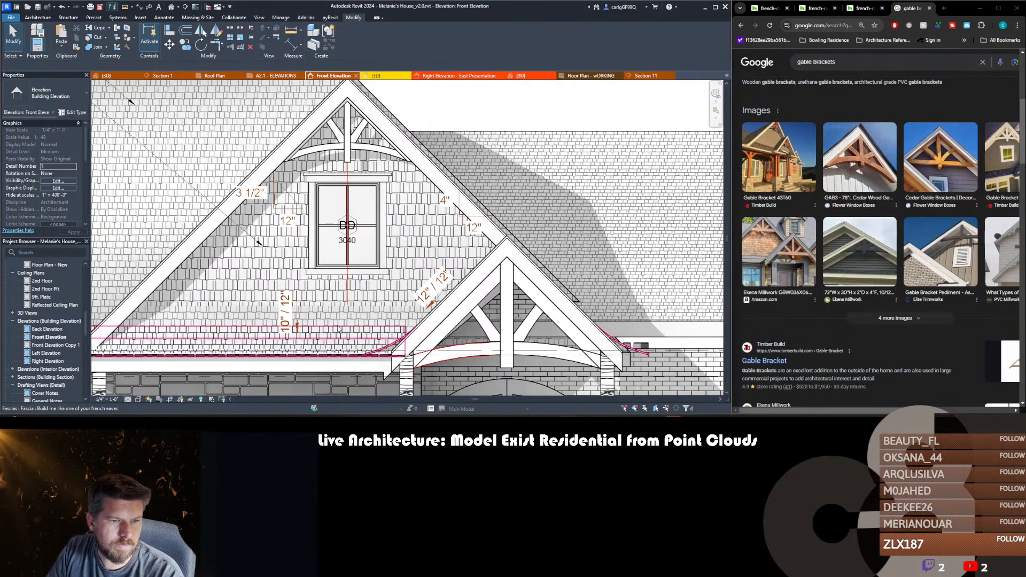
- Examine the enlarged gable window and the porch front in the Front Elevation and the 3D view
scroll(339, 296, "down", 1)
scroll(339, 296, "down", 1)
middle_click_drag(339, 296, 395, 266)
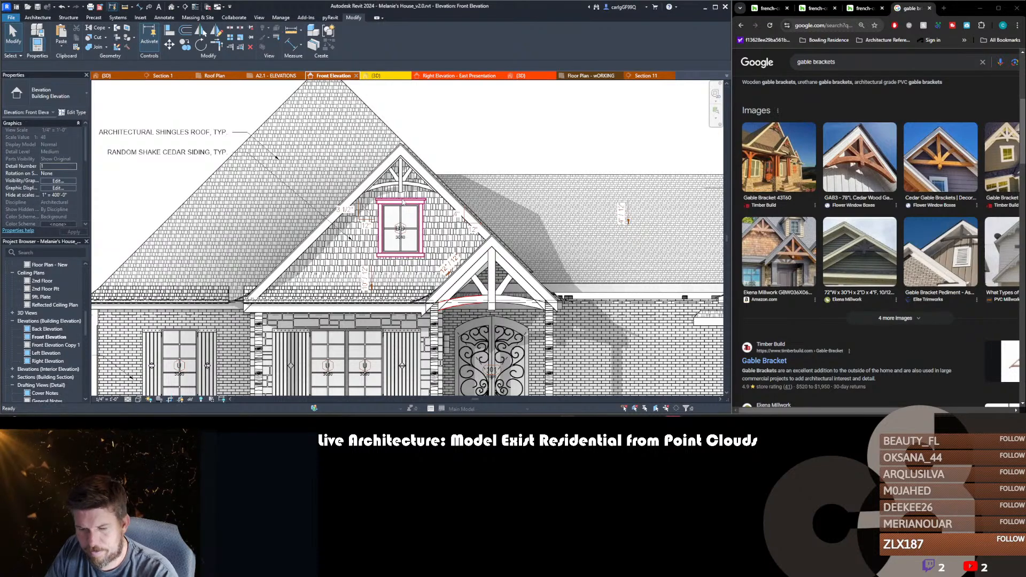
key("d")
scroll(403, 202, "down", 2)
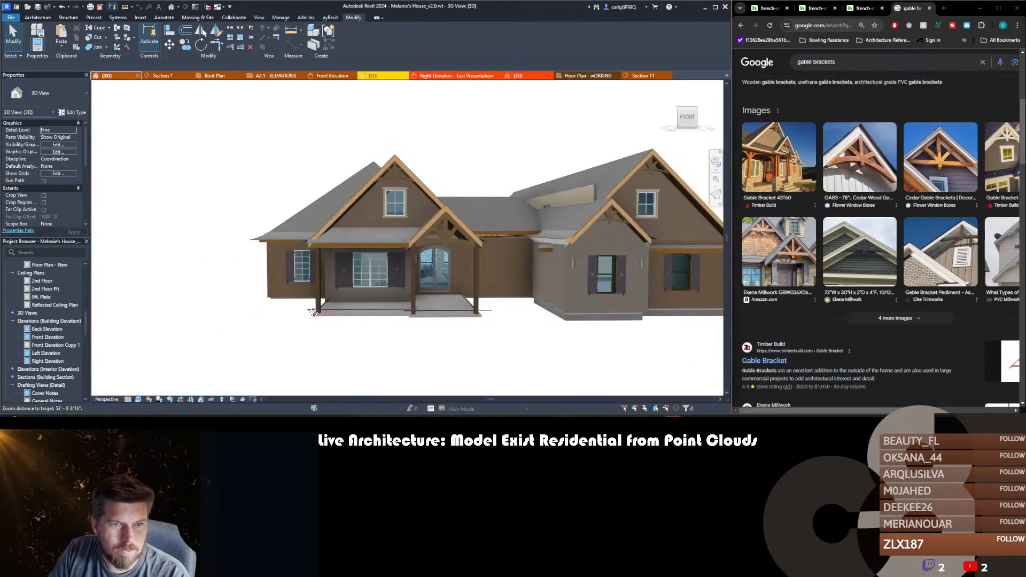
middle_click_drag(347, 311, 334, 316, "shift")
scroll(384, 204, "up", 4)
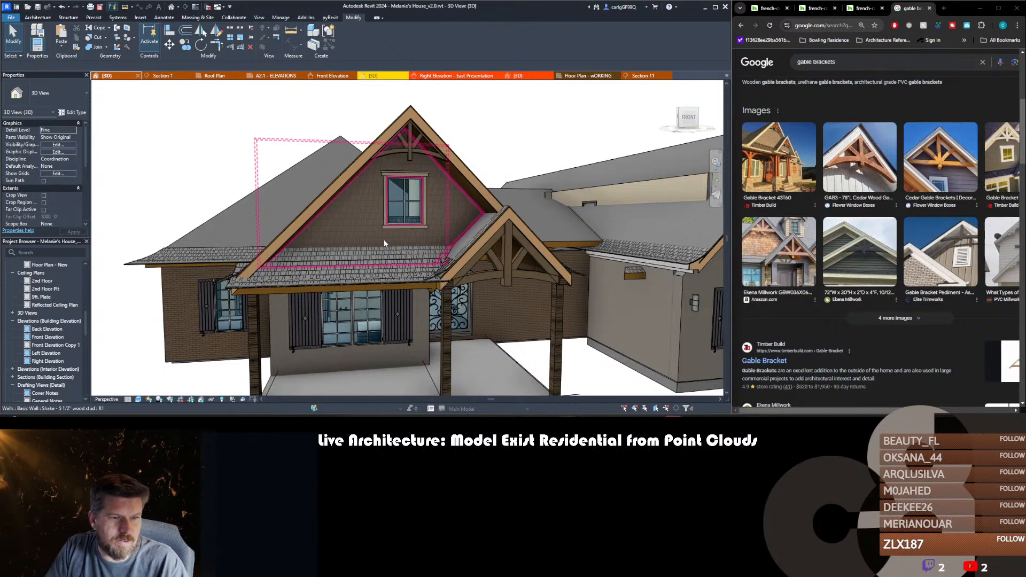
scroll(398, 197, "down", 2)
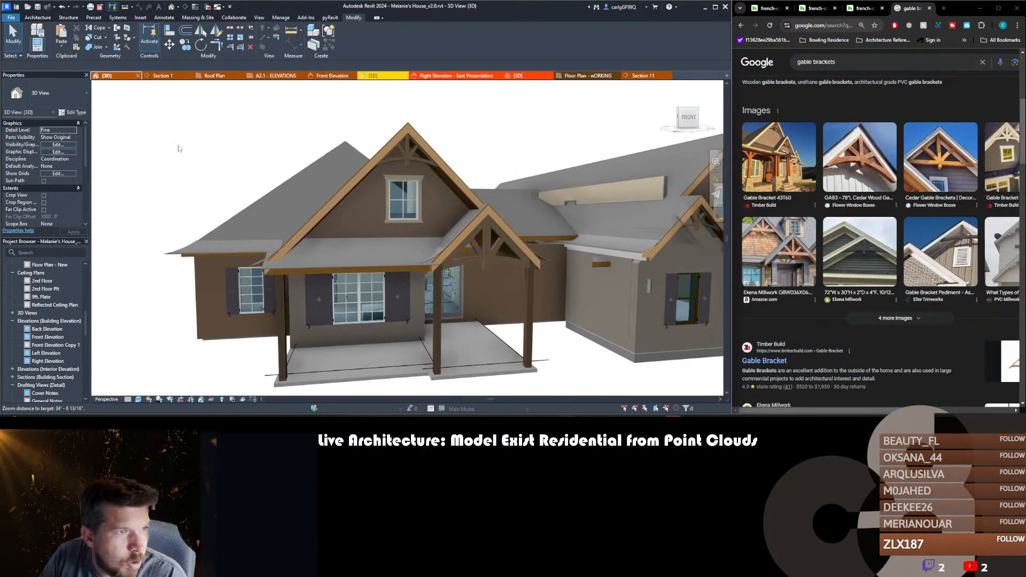
left_click(407, 200)
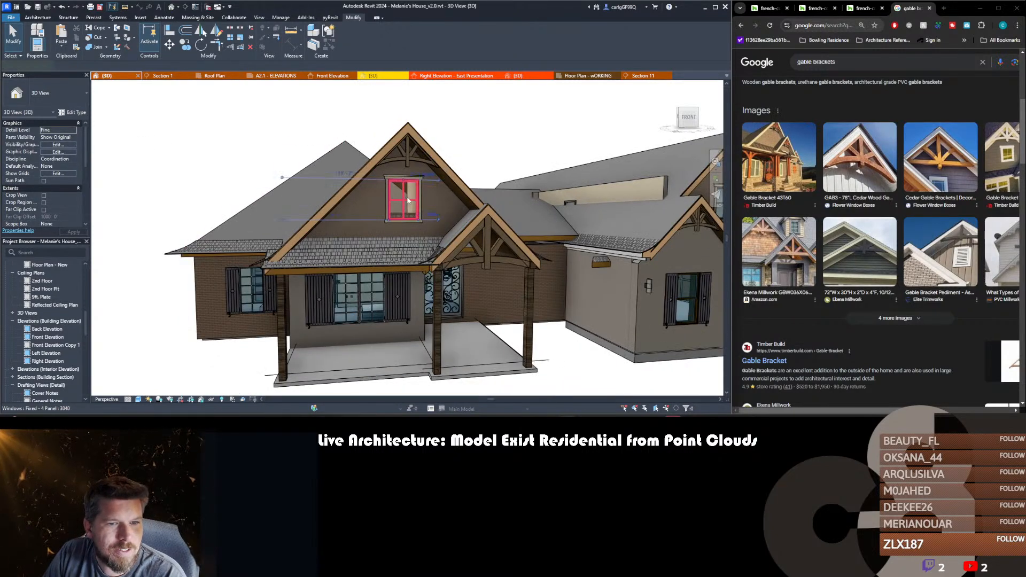
left_click(330, 122)
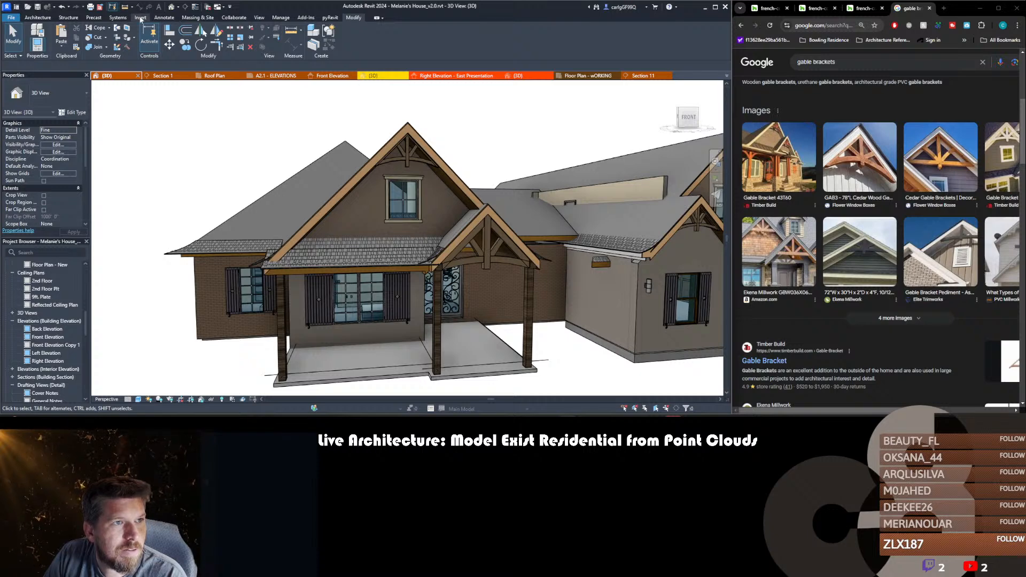
- Search the Windows category of the Autodesk family library for "oval" and load the Window-Fixed-Oval family
left_click(141, 18)
left_click(346, 41)
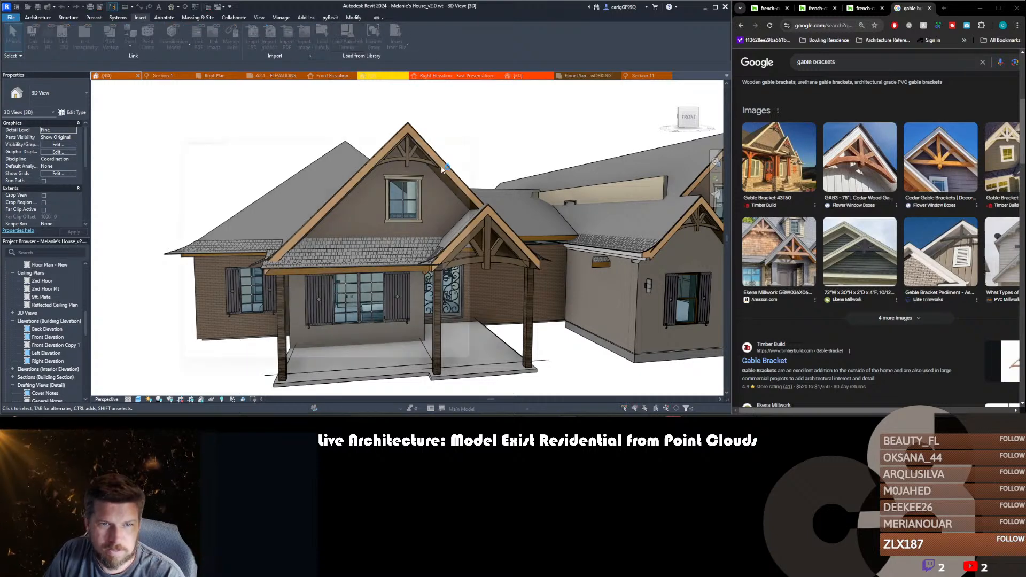
scroll(205, 311, "down", 8)
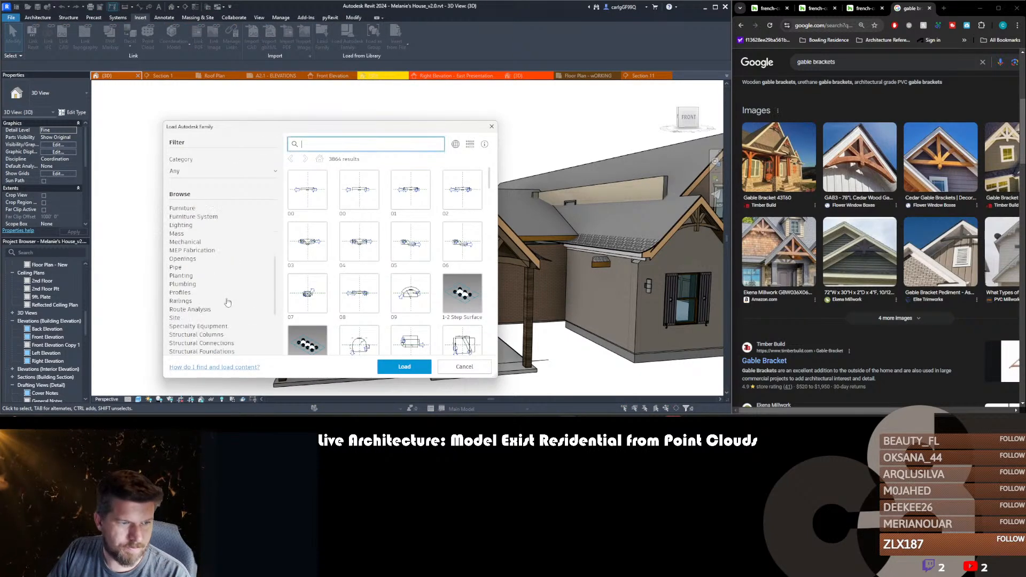
left_click(193, 348)
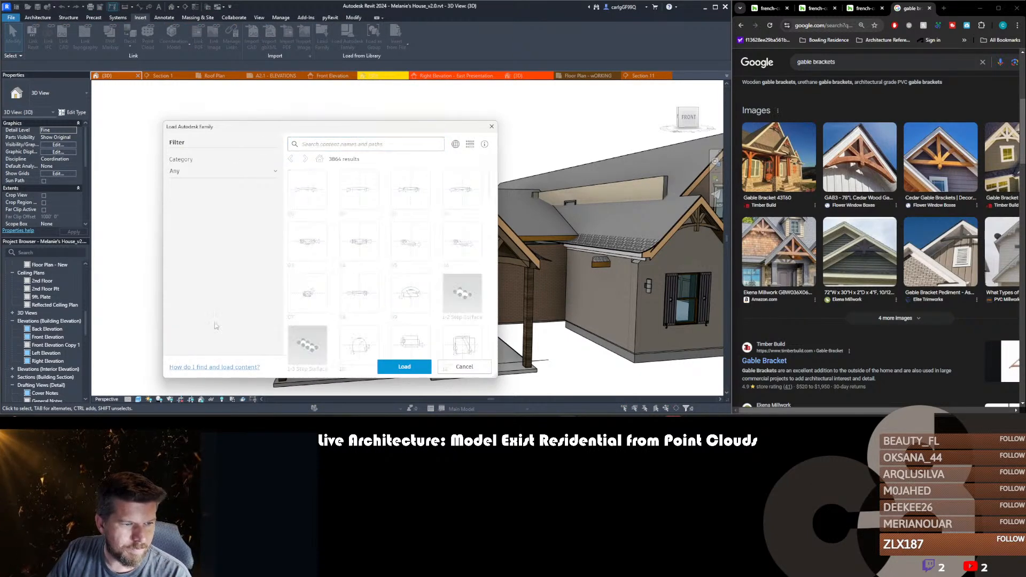
left_click(350, 144)
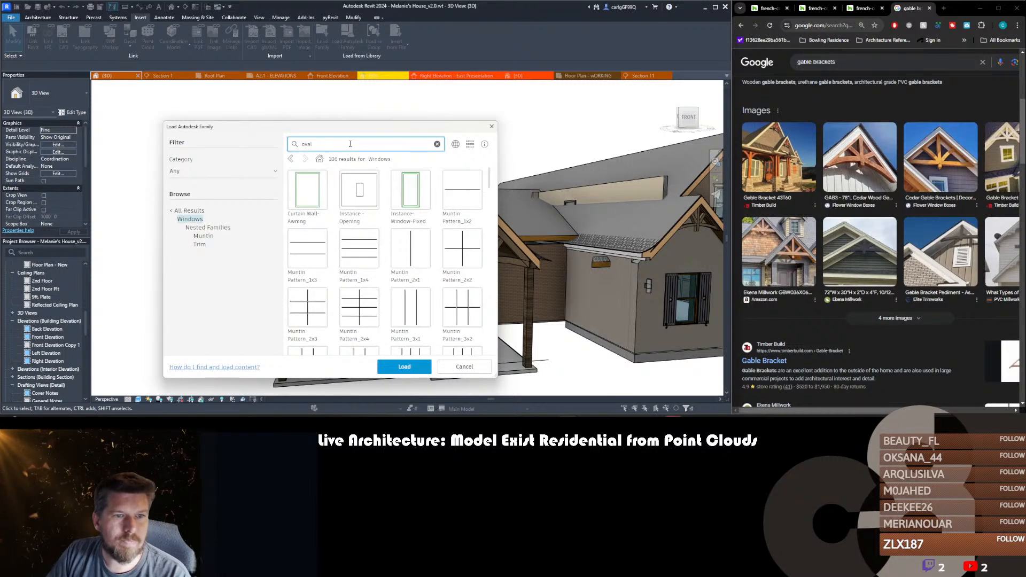
key("Return")
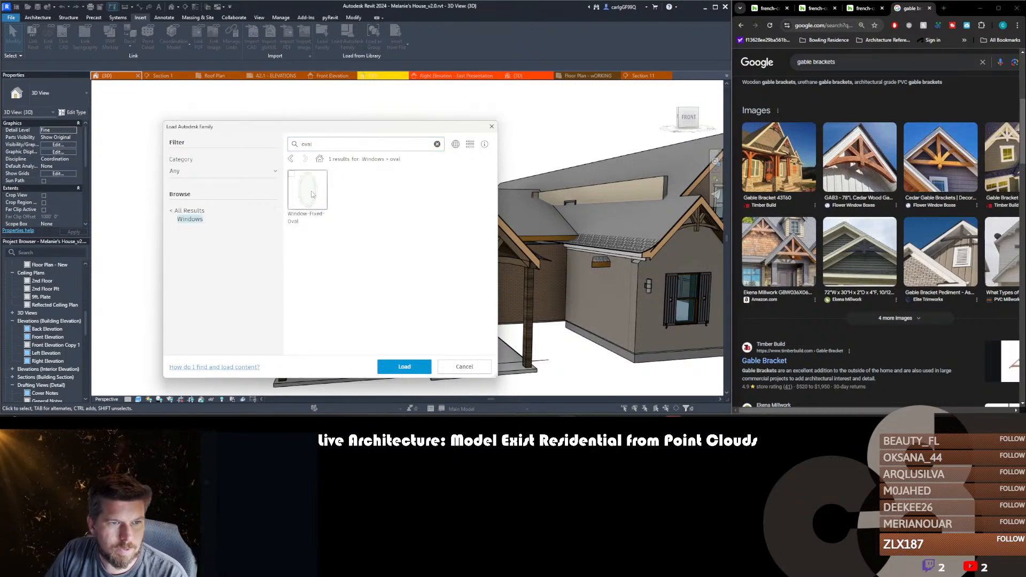
left_click(404, 367)
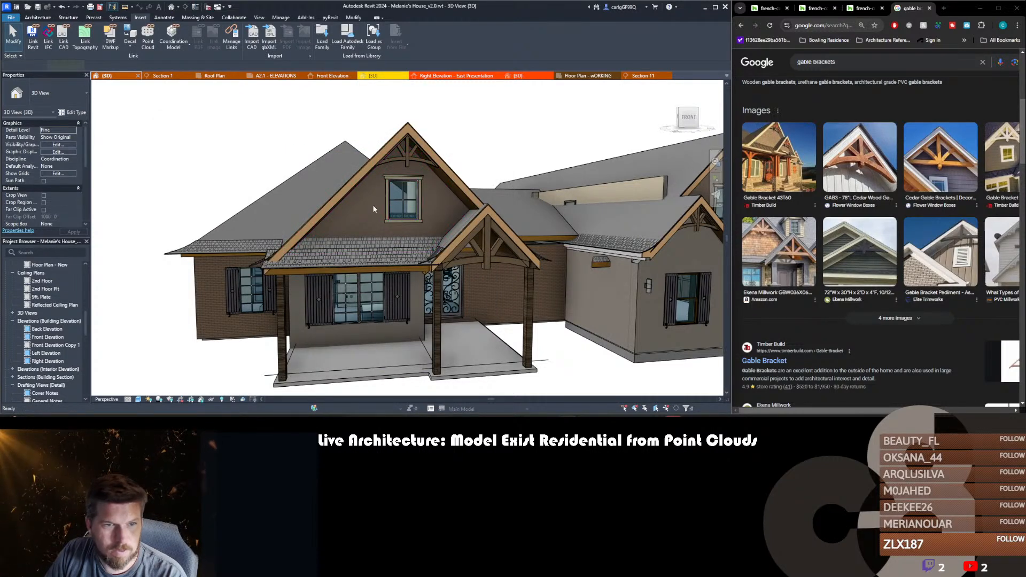
- Try the Window-Fixed-Oval 36" x 48" type for the porch gable window and review it on the front facade
left_click(396, 181)
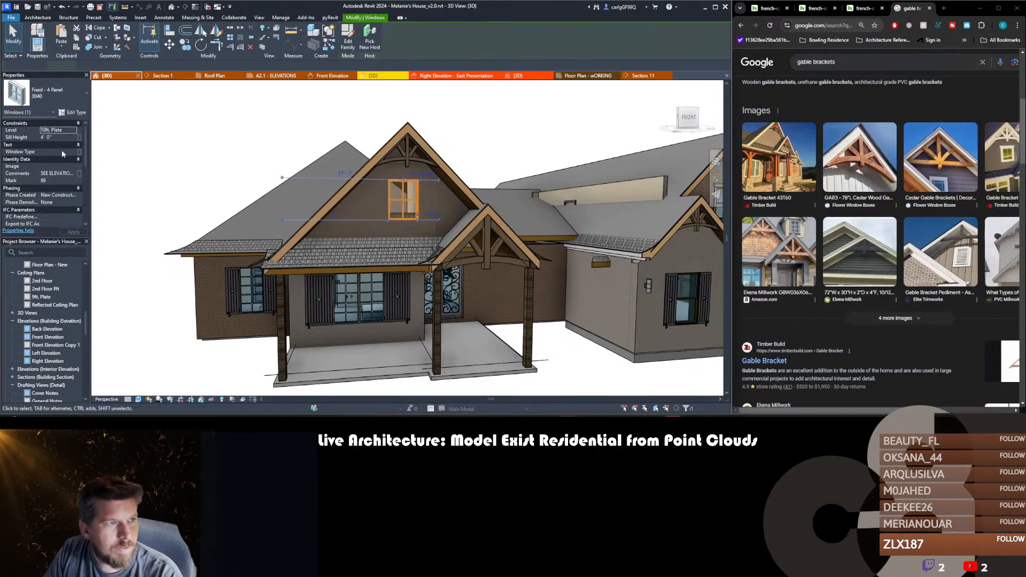
left_click(49, 97)
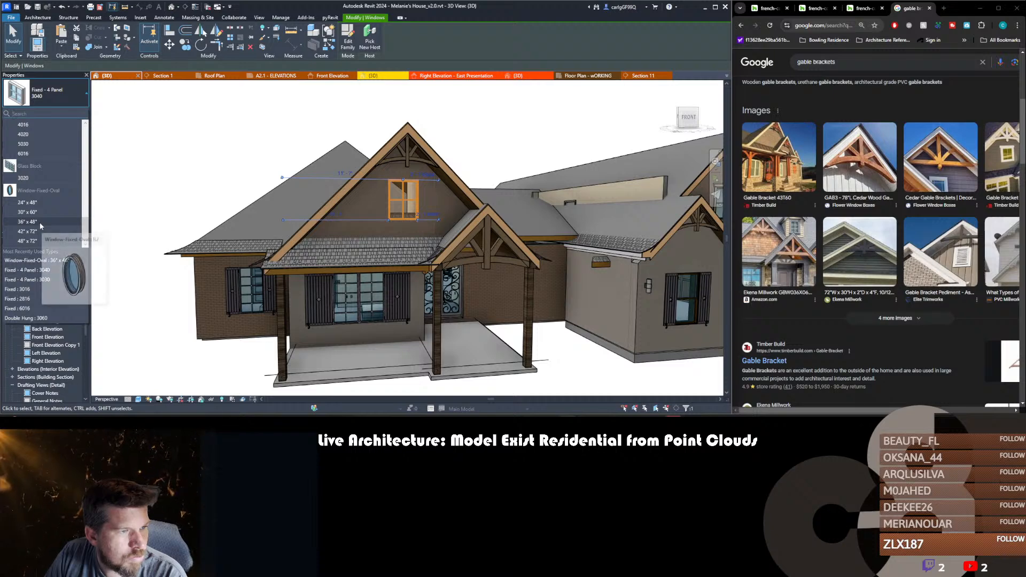
left_click(28, 222)
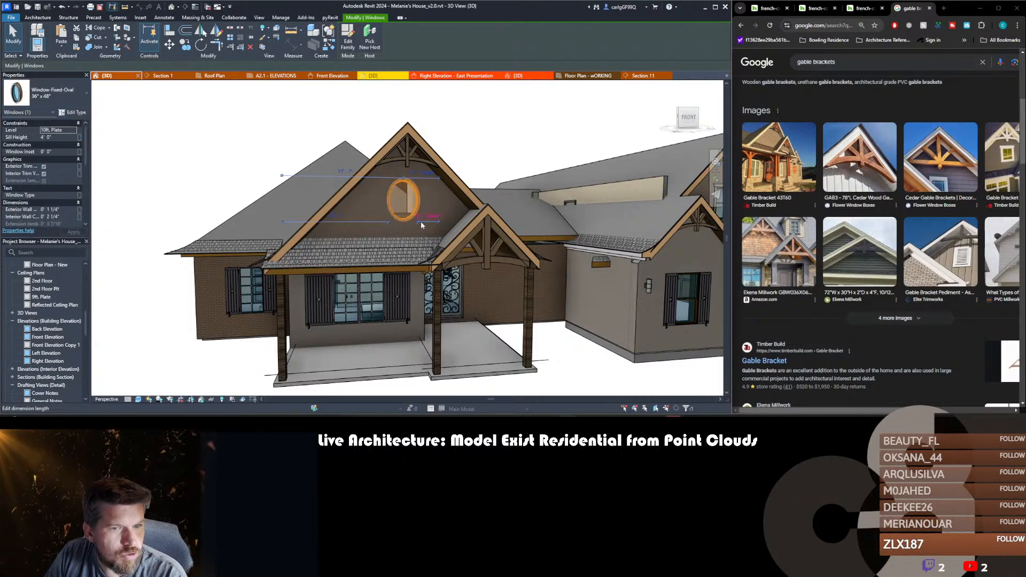
key("Escape")
scroll(296, 190, "down", 3)
middle_click_drag(465, 320, 505, 327, "shift")
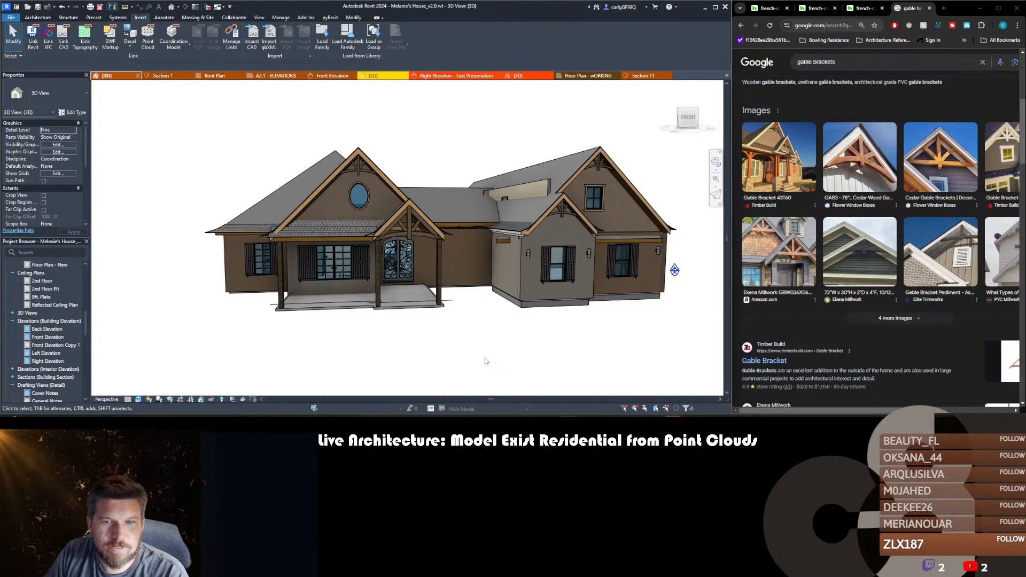
scroll(373, 197, "up", 4)
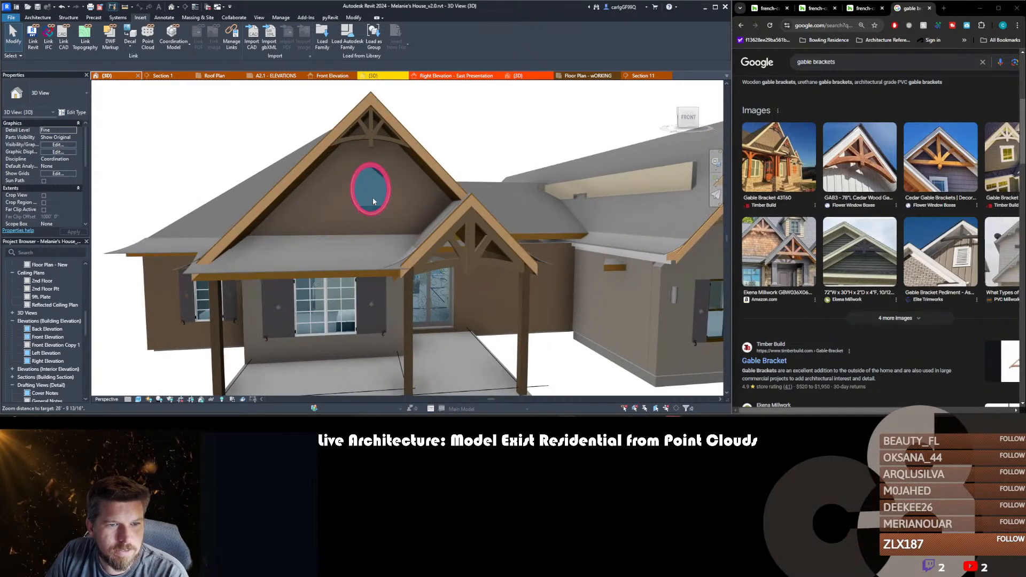
scroll(357, 150, "down", 5)
middle_click_drag(497, 302, 522, 303, "shift")
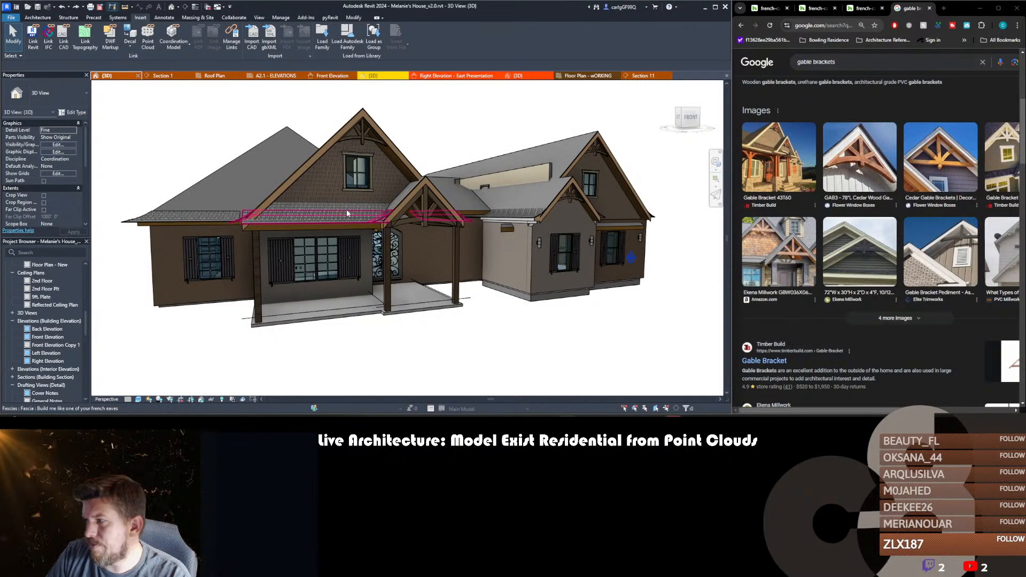
- Try to adjust the segment end of the french-eave fascia at the porch roof's outer front corner
scroll(458, 257, "down", 3)
middle_click_drag(358, 202, 301, 206)
scroll(300, 208, "up", 3)
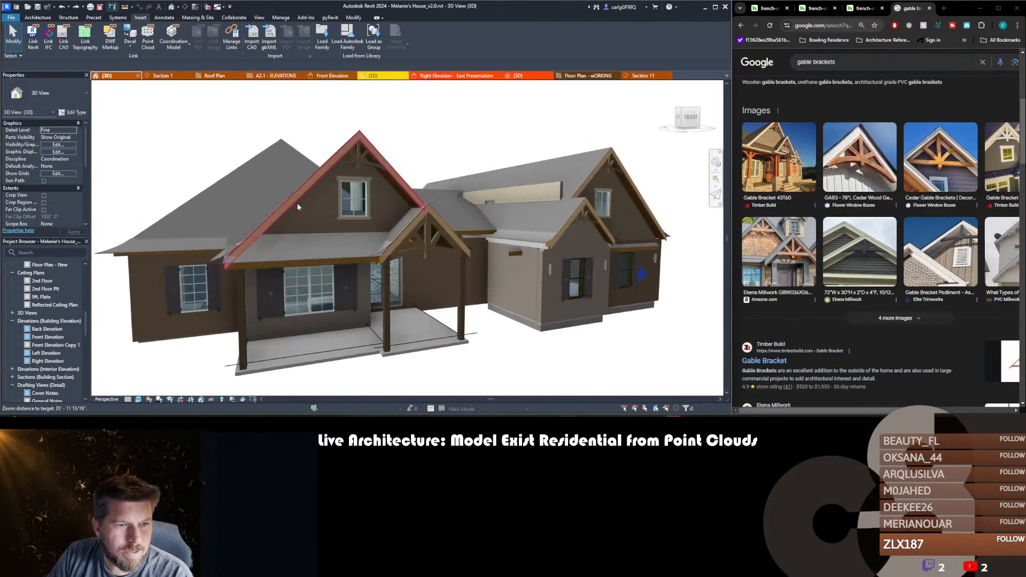
middle_click_drag(220, 266, 357, 313, "shift")
left_click(356, 314)
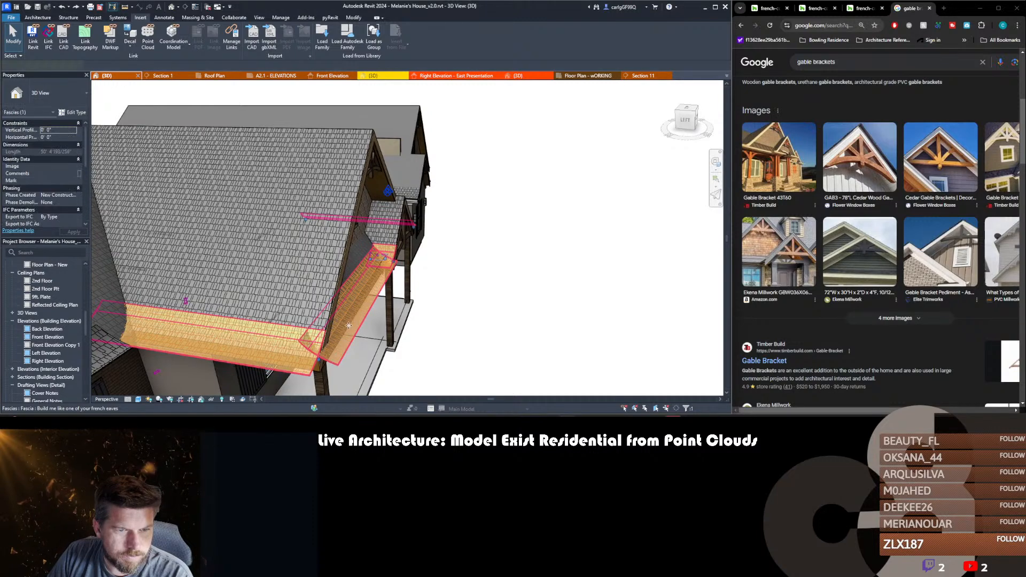
scroll(313, 347, "up", 3)
scroll(313, 347, "up", 3)
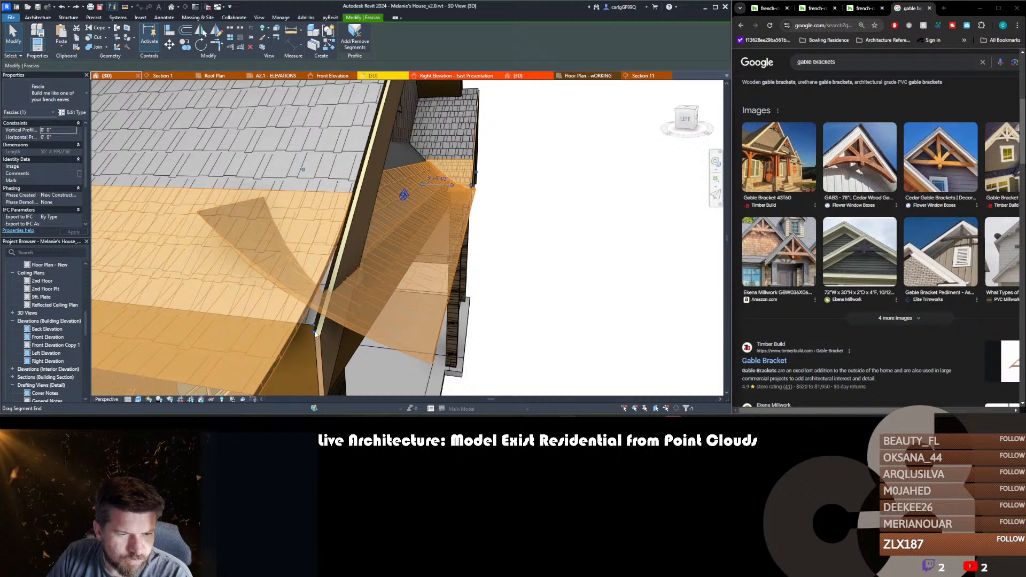
left_click_drag(294, 329, 314, 334)
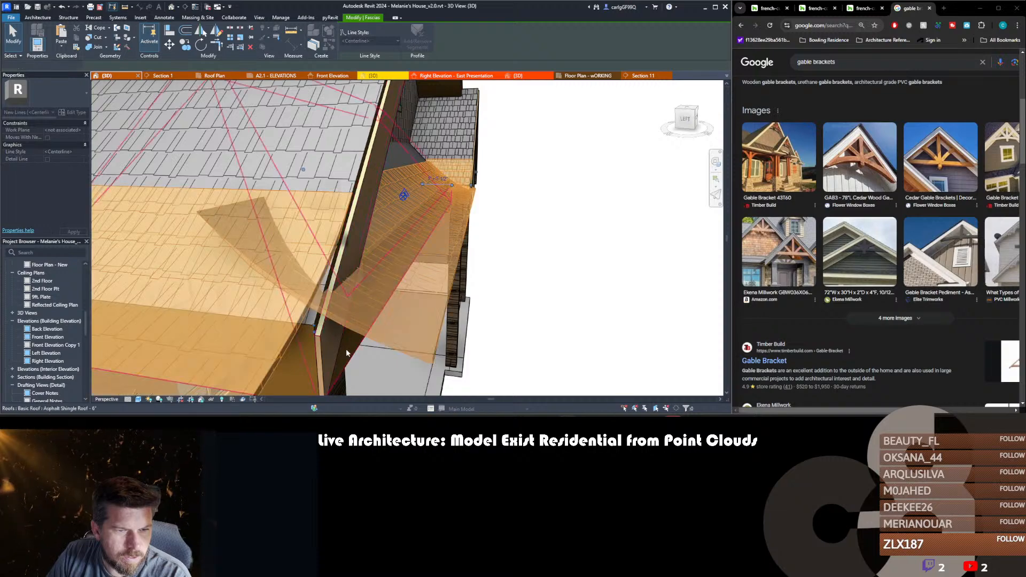
- Examine the roof pieces meeting the fascia at the porch roof's outer front corner
left_click(345, 348)
scroll(372, 276, "up", 2)
middle_click_drag(372, 276, 275, 286, "shift")
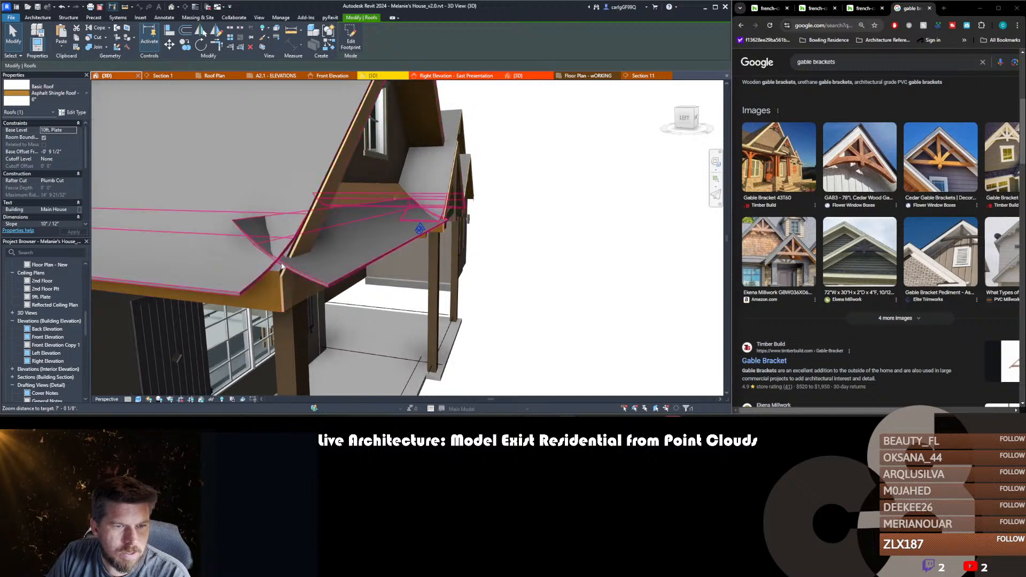
key("Escape")
left_click(296, 289)
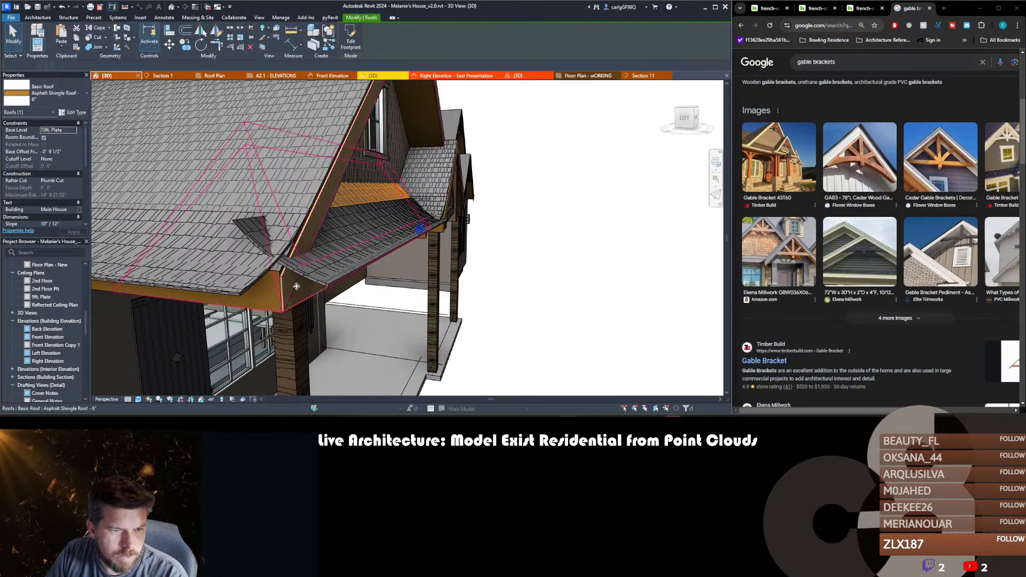
key("Escape")
left_click(300, 291)
scroll(319, 235, "down", 2)
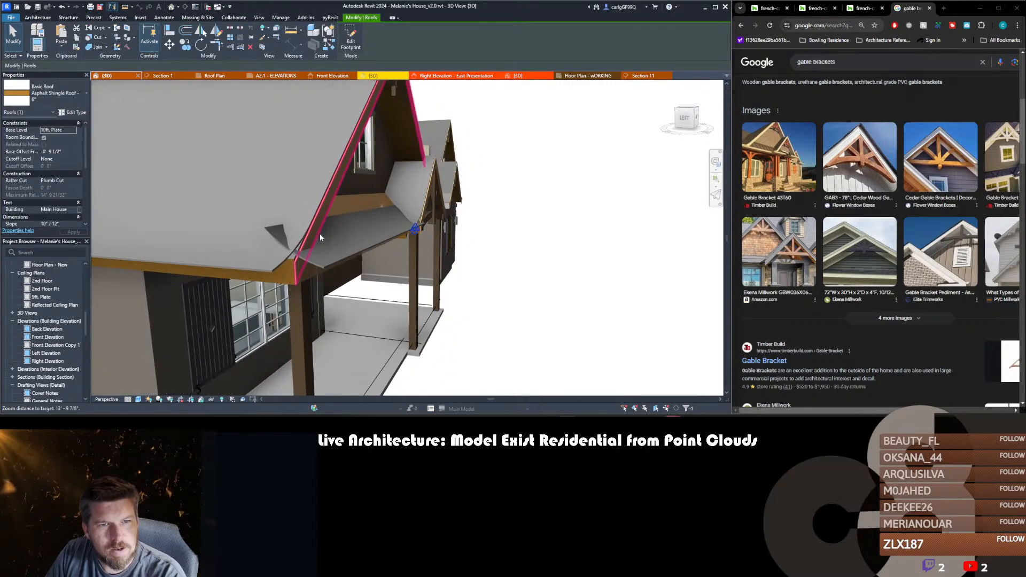
key("Escape")
- Compare the fascia runs along the porch's side eave and the adjoining hip roof
scroll(332, 204, "down", 3)
middle_click_drag(362, 223, 287, 217, "shift")
scroll(365, 182, "up", 6)
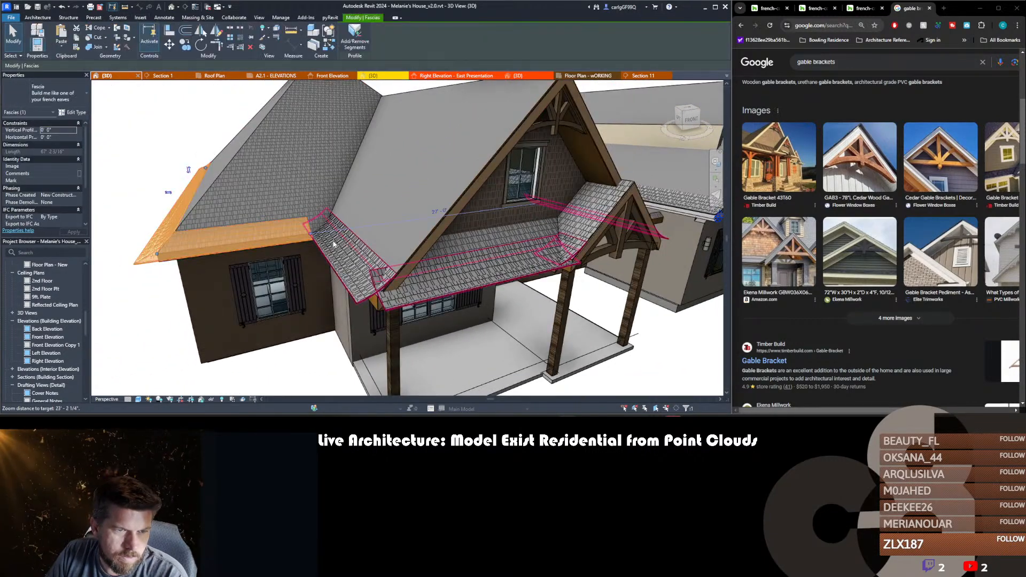
left_click(332, 245)
middle_click_drag(306, 270, 358, 291, "shift")
left_click(304, 278)
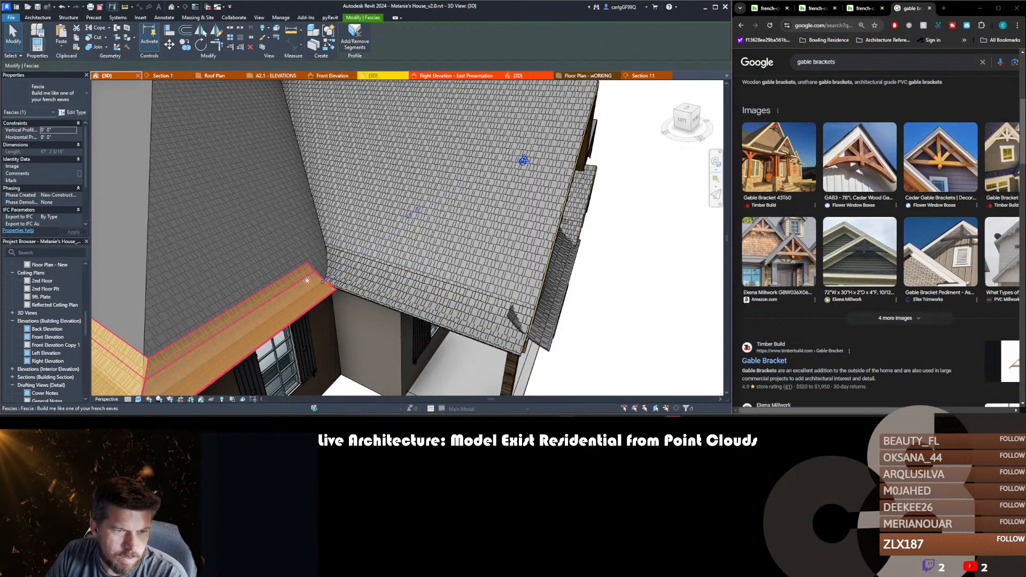
left_click(345, 277)
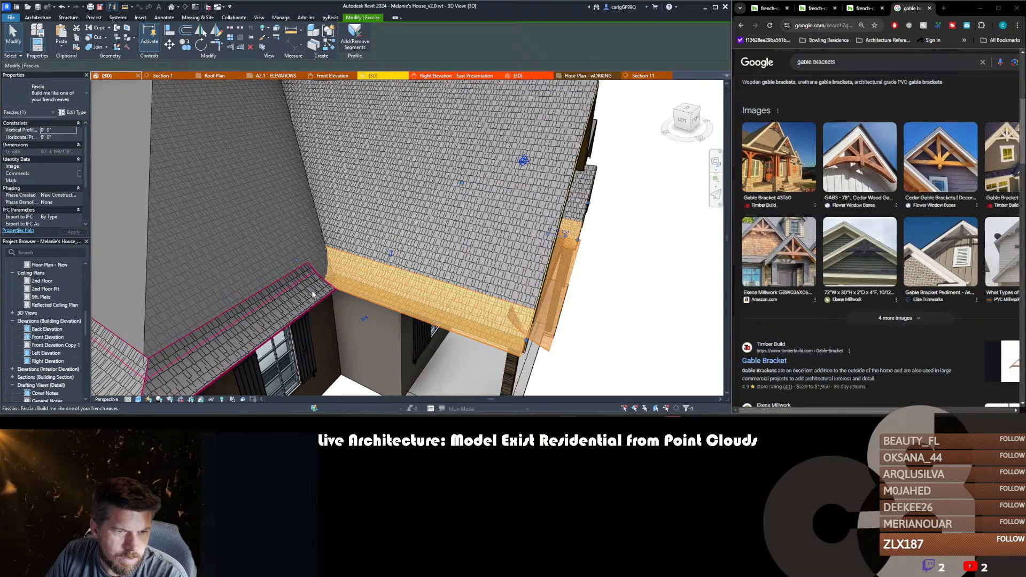
scroll(312, 294, "down", 8)
key("Escape")
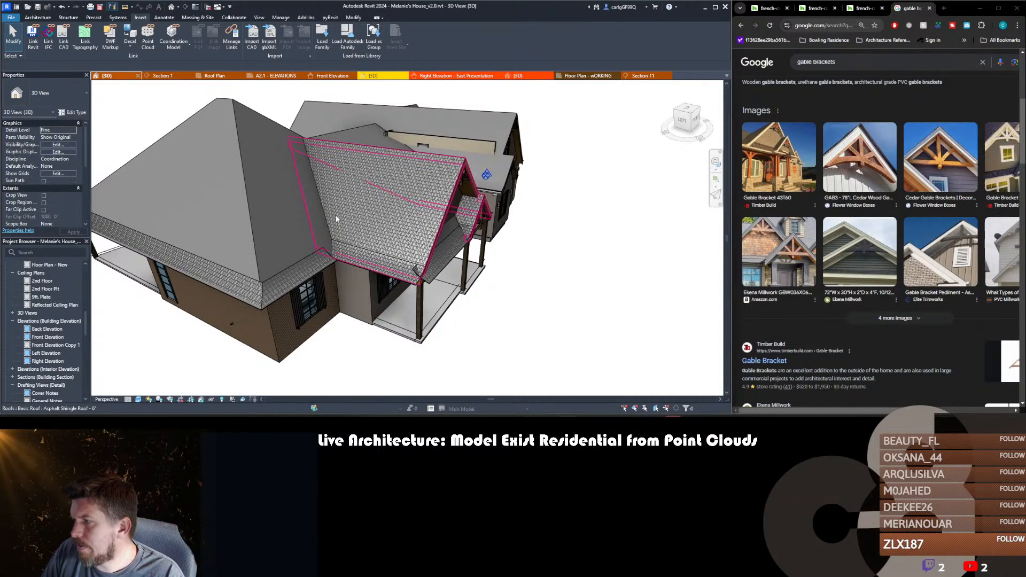
- Examine the roofs, eaves and rear covered porch from all around the house in the 3D view
scroll(336, 218, "down", 4)
scroll(380, 217, "up", 4)
middle_click_drag(454, 266, 444, 268, "shift")
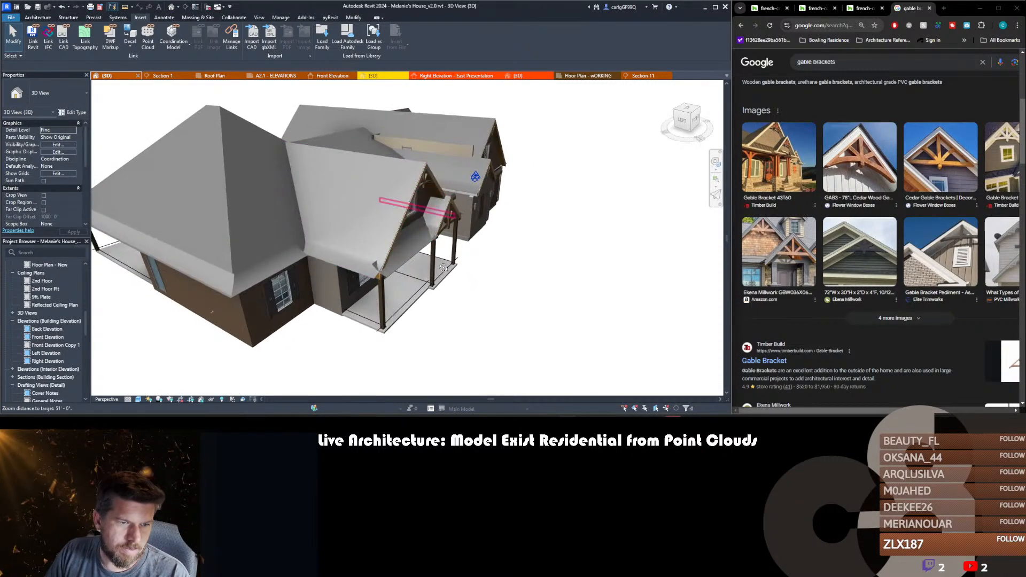
scroll(443, 268, "down", 6)
middle_click_drag(297, 256, 380, 262, "shift")
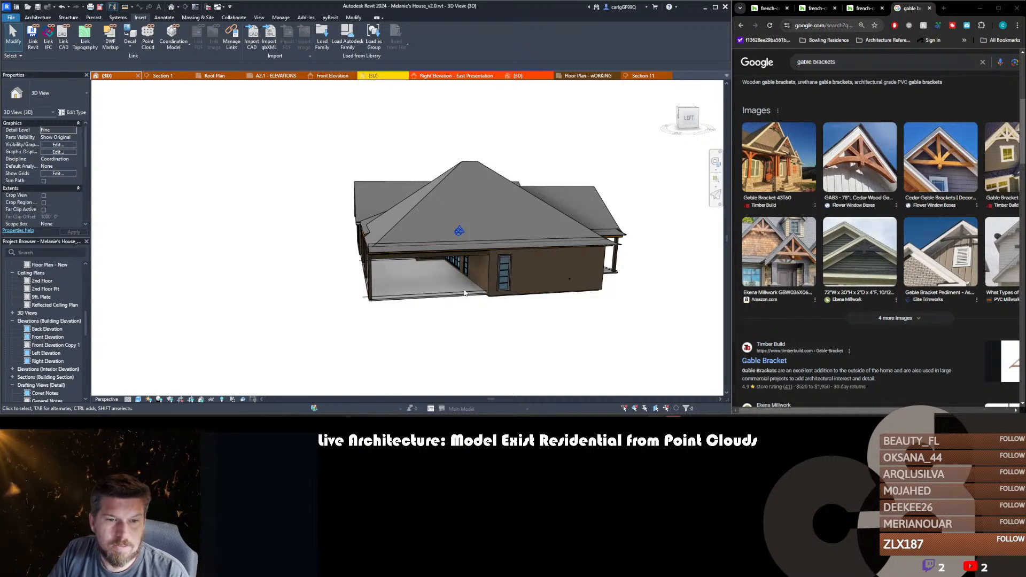
scroll(369, 270, "up", 3)
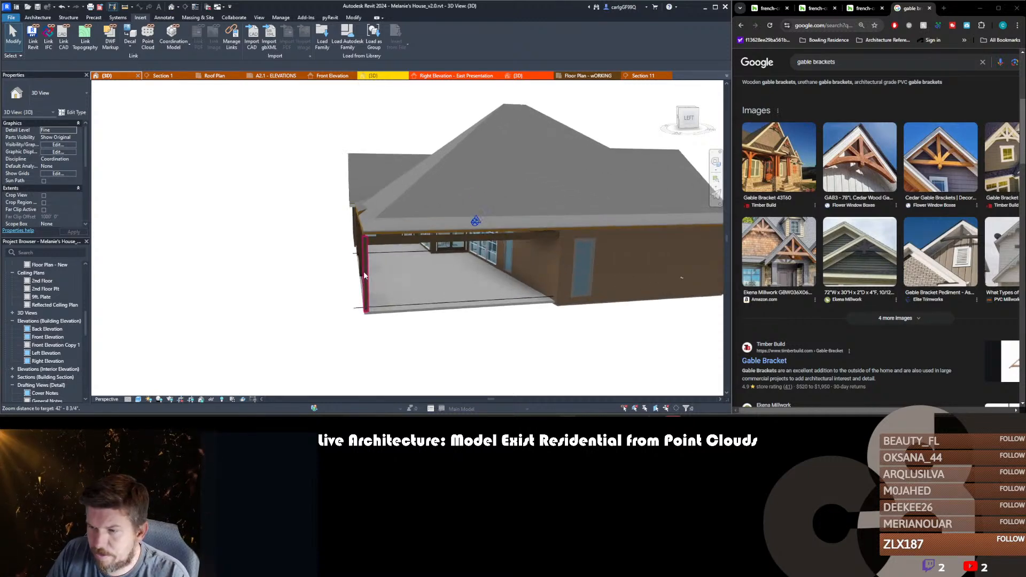
scroll(374, 284, "down", 5)
middle_click_drag(377, 288, 442, 293, "shift")
scroll(409, 271, "up", 5)
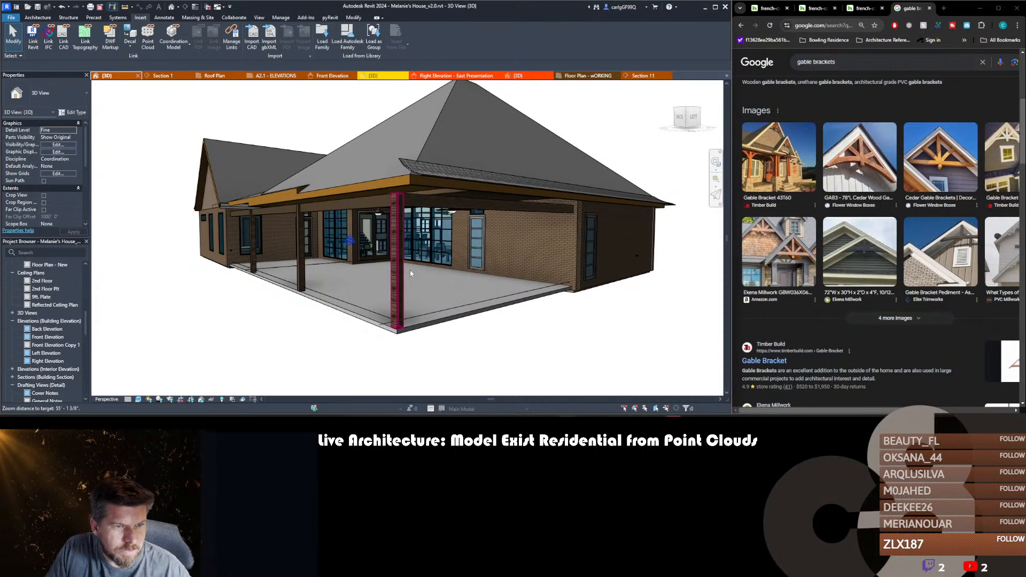
scroll(460, 217, "down", 2)
middle_click_drag(460, 220, 483, 266, "shift")
scroll(374, 168, "down", 2)
scroll(321, 213, "up", 2)
middle_click_drag(278, 225, 573, 233, "shift")
scroll(368, 201, "down", 3)
scroll(390, 239, "up", 1)
scroll(499, 183, "down", 3)
scroll(499, 183, "down", 2)
middle_click_drag(428, 273, 541, 251, "shift")
middle_click_drag(398, 316, 477, 328, "shift")
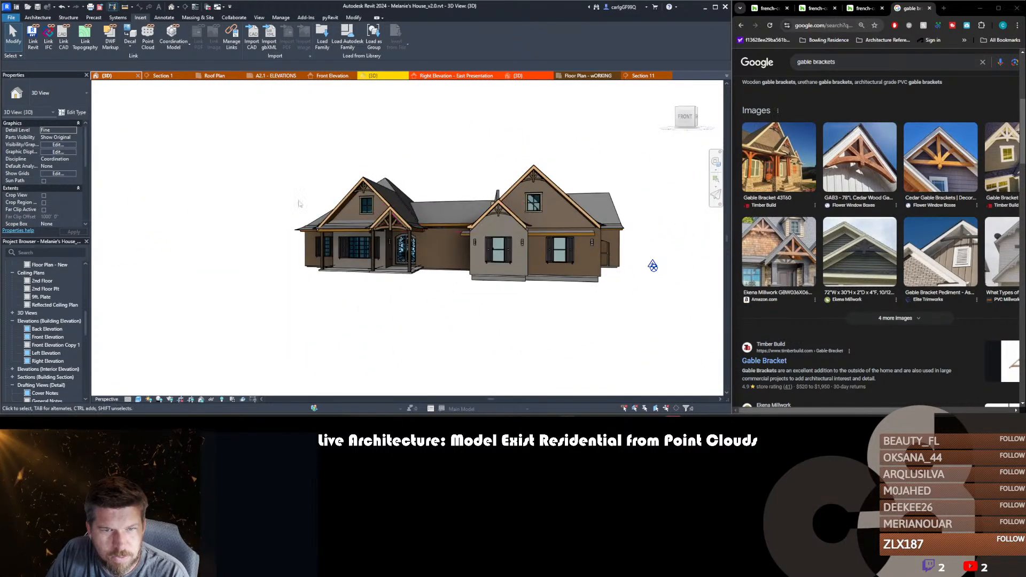
- Edit the front porch roof's footprint, align its end line beside the entry gable, and leave the sketch
scroll(358, 213, "up", 4)
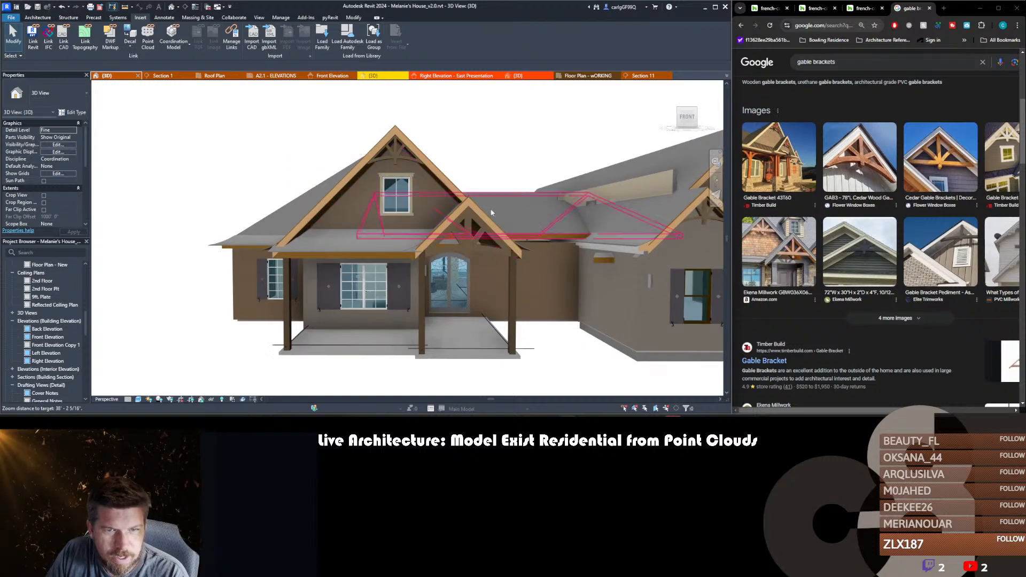
middle_click_drag(560, 353, 598, 364, "shift")
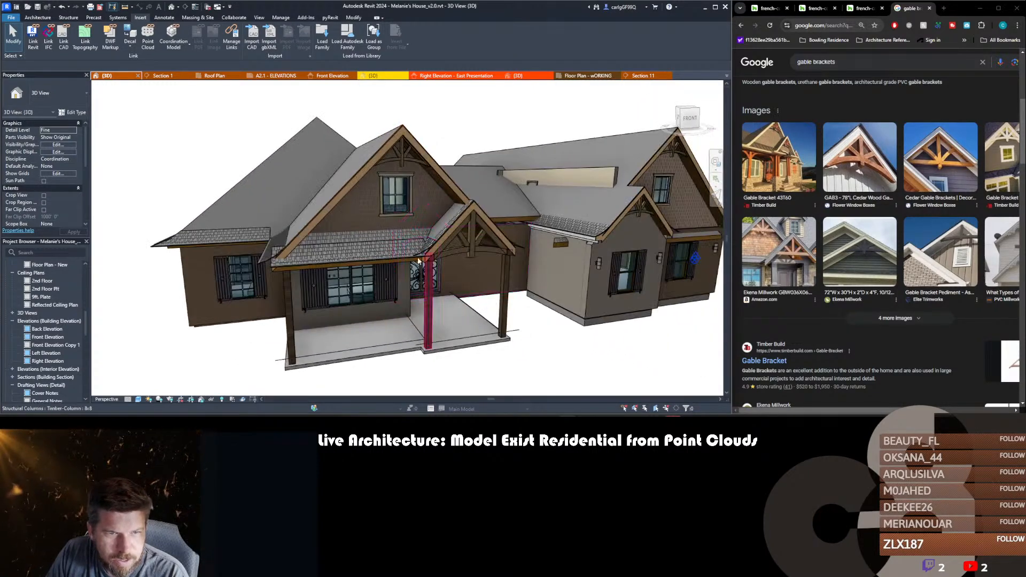
double_click(404, 240)
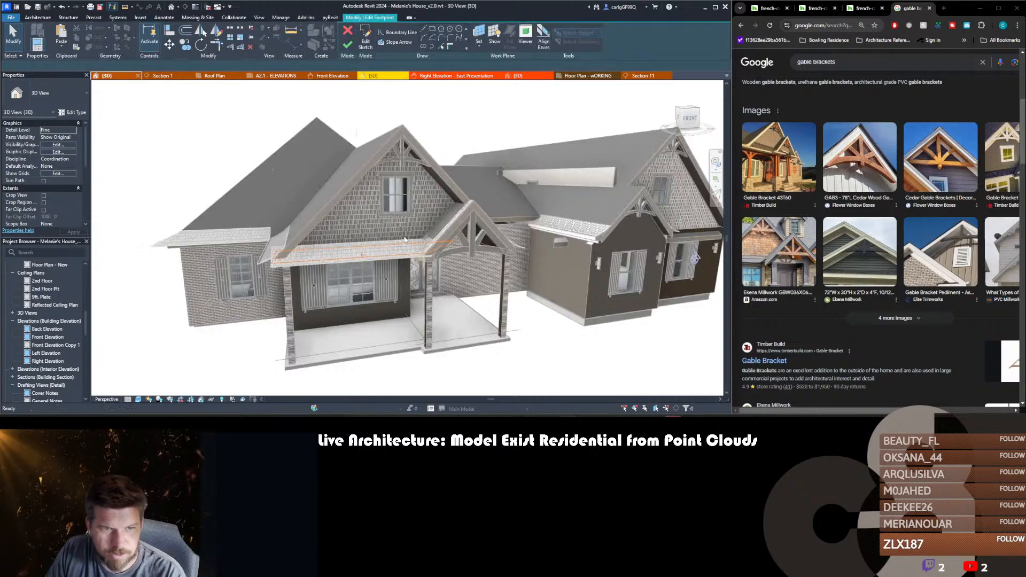
left_click(363, 246)
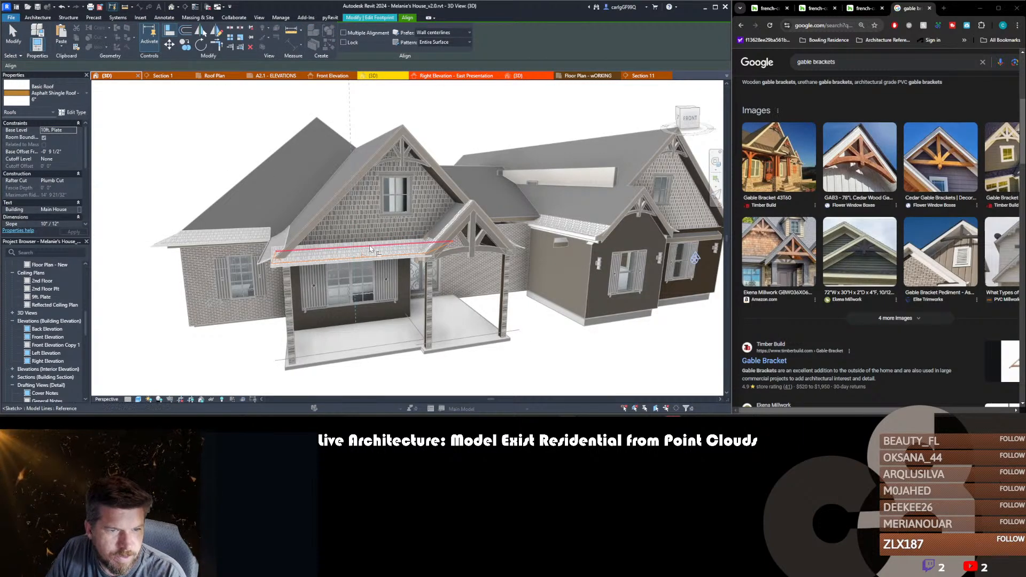
key("Escape")
scroll(430, 238, "up", 3)
middle_click_drag(430, 243, 447, 279, "shift")
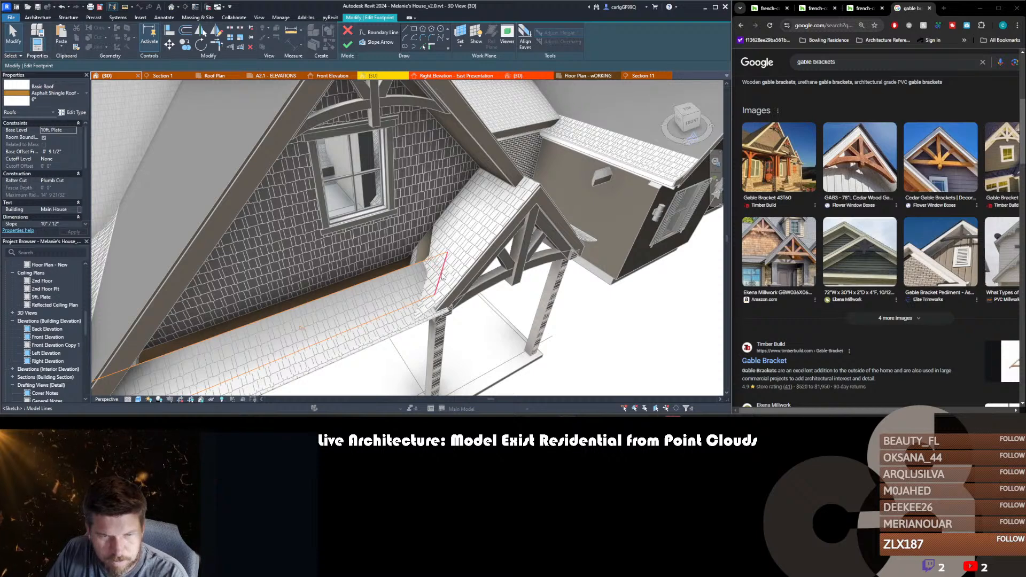
key("l")
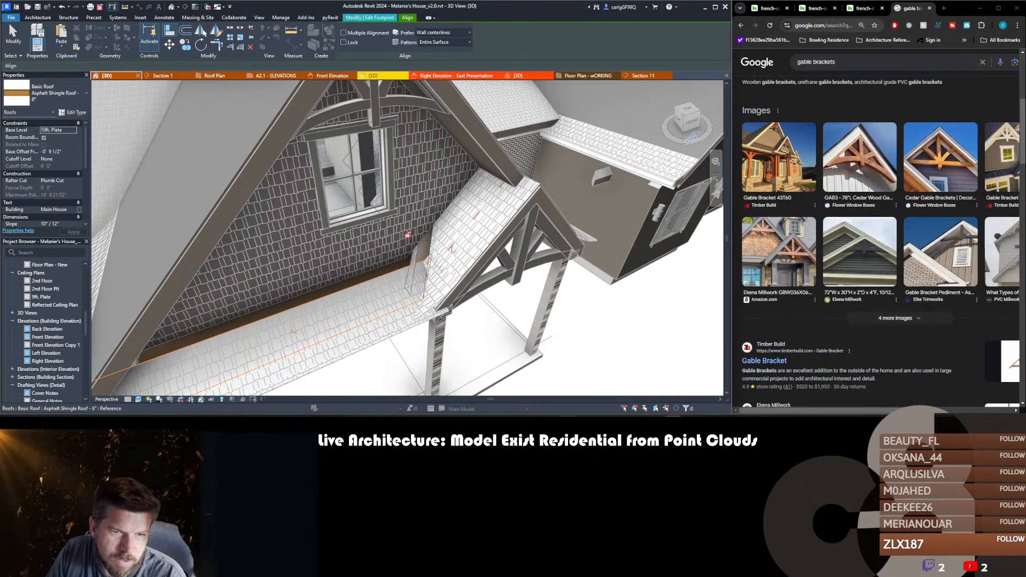
key("Escape")
scroll(450, 240, "down", 5)
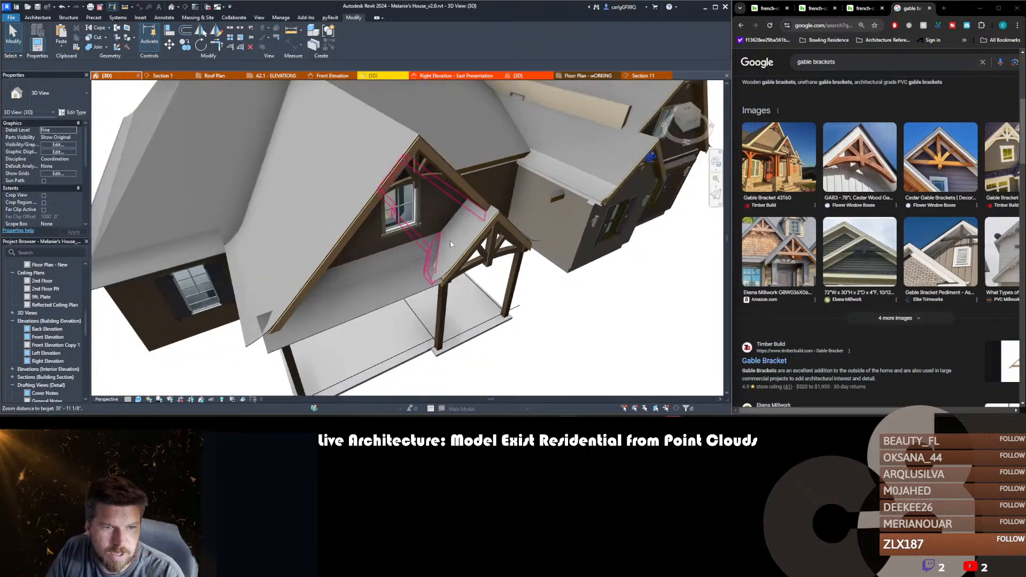
- Examine the rear covered porch in the 3D view, including its posts, beams, ceiling and open floor area
middle_click_drag(342, 282, 452, 255, "shift")
middle_click_drag(362, 302, 541, 265, "shift")
scroll(540, 265, "down", 3)
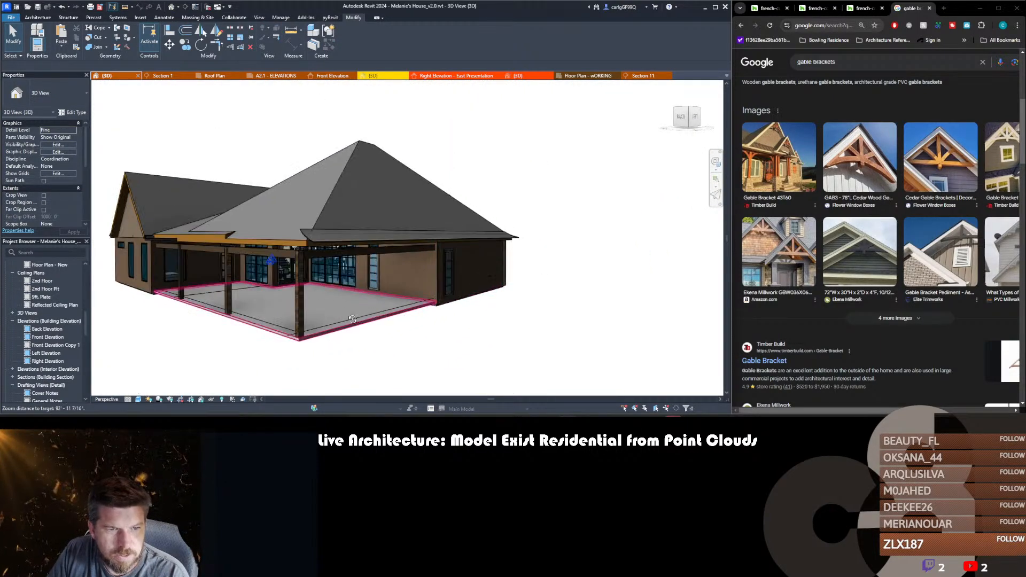
middle_click_drag(307, 305, 377, 312, "shift")
scroll(328, 294, "down", 2)
middle_click_drag(452, 302, 300, 249, "shift")
scroll(316, 263, "up", 3)
scroll(316, 263, "down", 4)
scroll(299, 249, "up", 5)
scroll(324, 293, "down", 5)
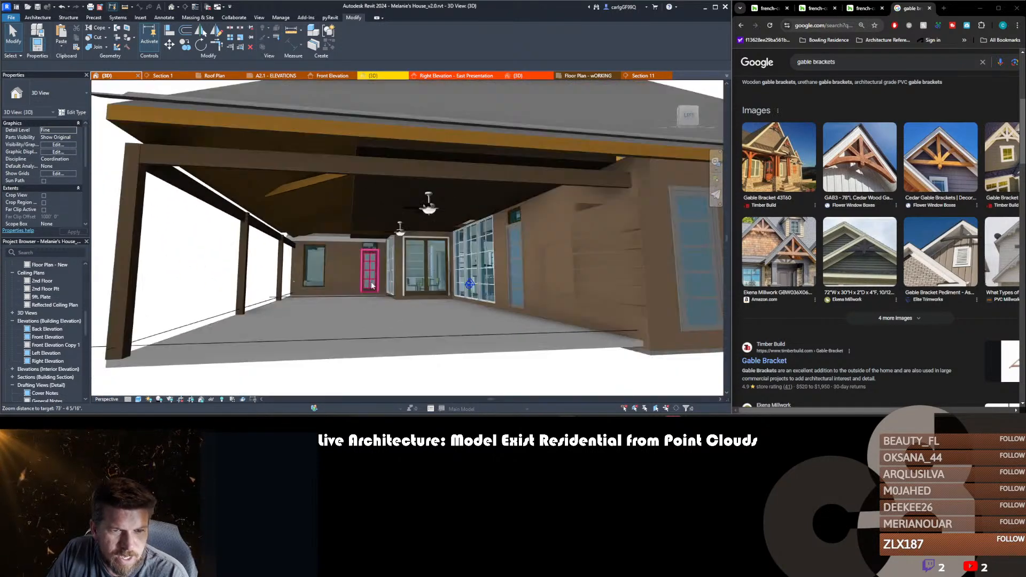
middle_click_drag(267, 258, 397, 246, "shift")
scroll(397, 246, "up", 5)
scroll(397, 246, "down", 1)
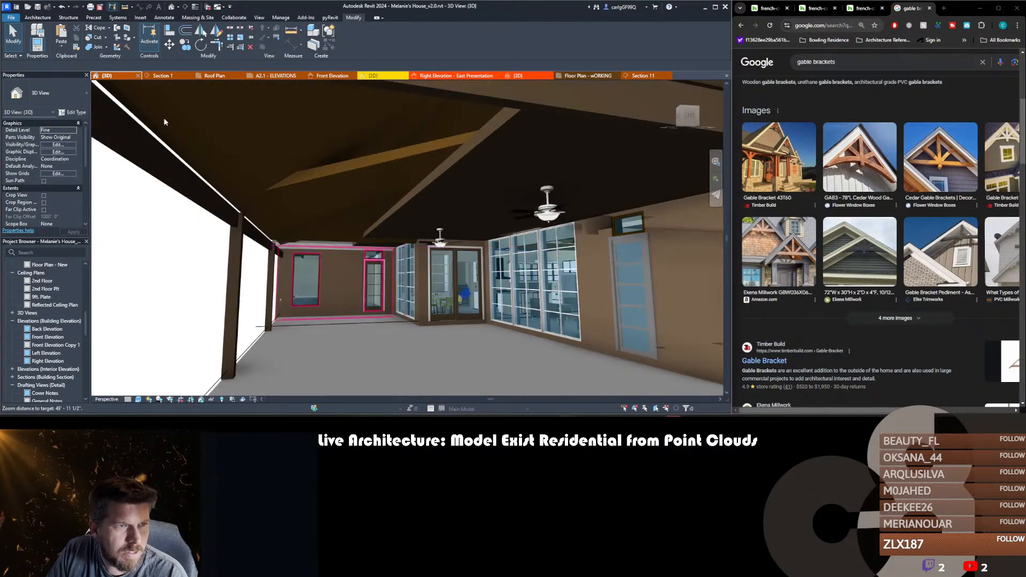
- Open the House_v2.0 project's Floor Plan - wORKING view at the rear covered porch
left_click(586, 75)
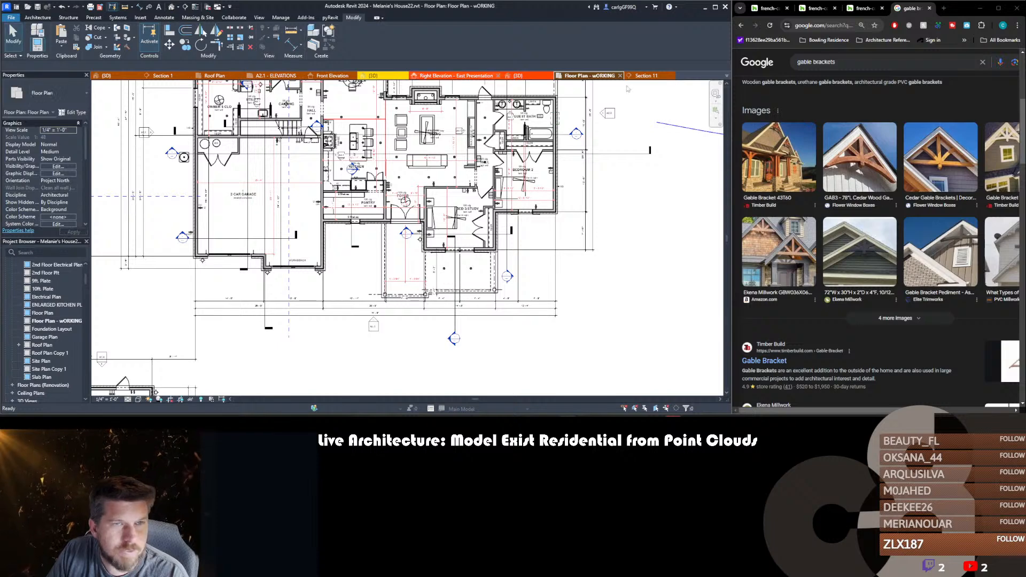
key("ctrl+Tab")
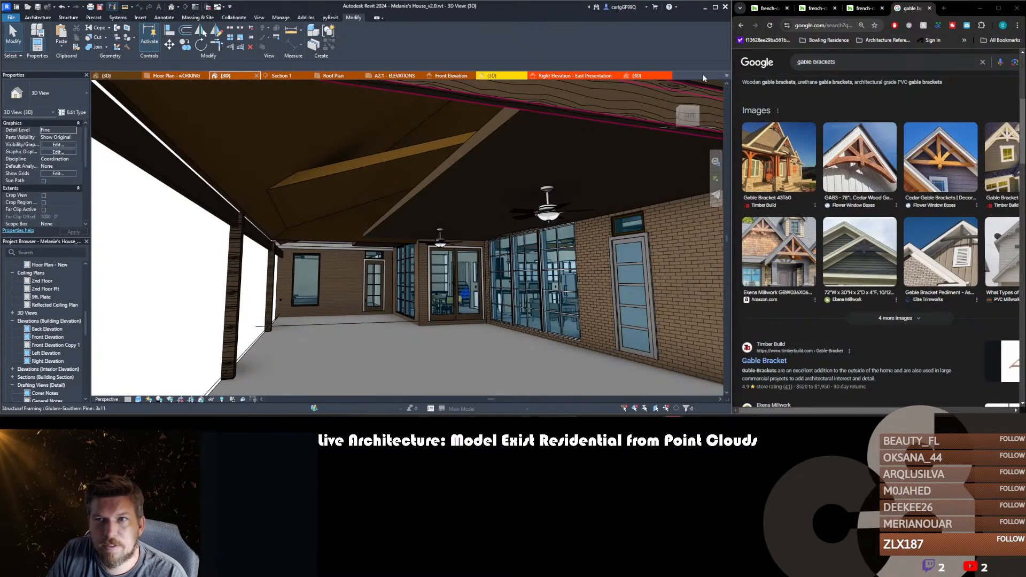
left_click(726, 78)
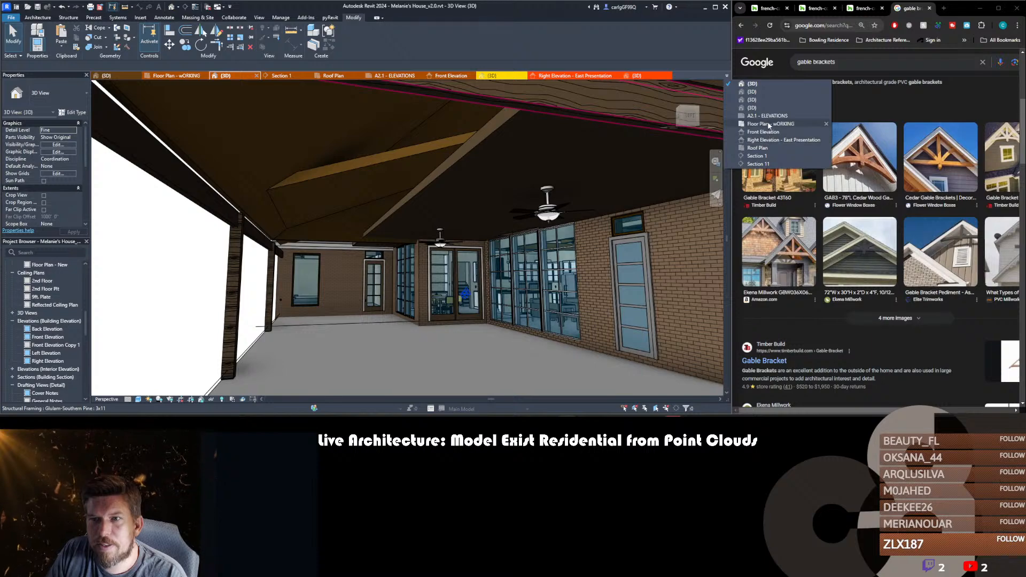
left_click(772, 123)
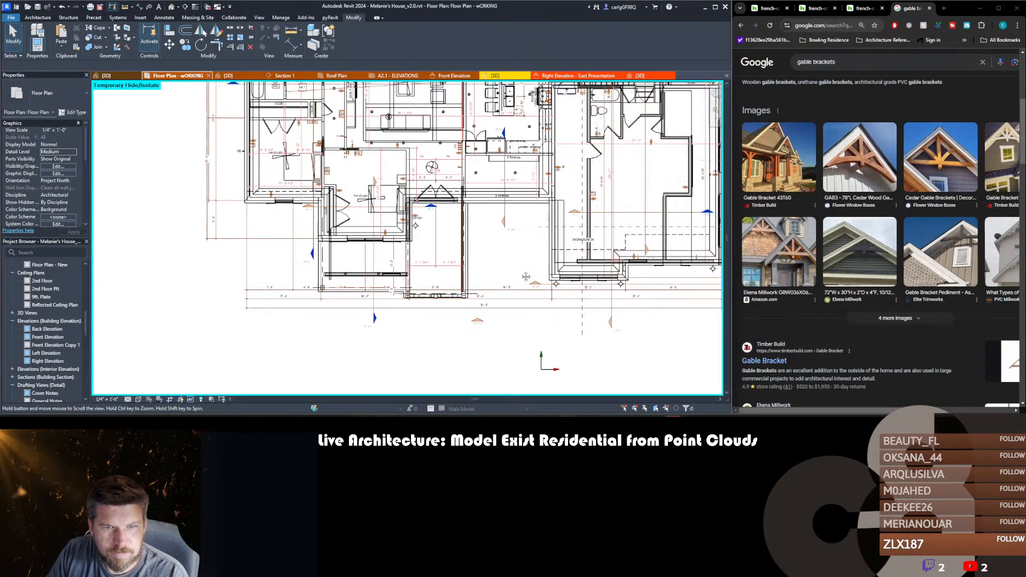
scroll(405, 259, "down", 3)
scroll(416, 196, "up", 5)
middle_click_drag(416, 195, 390, 318)
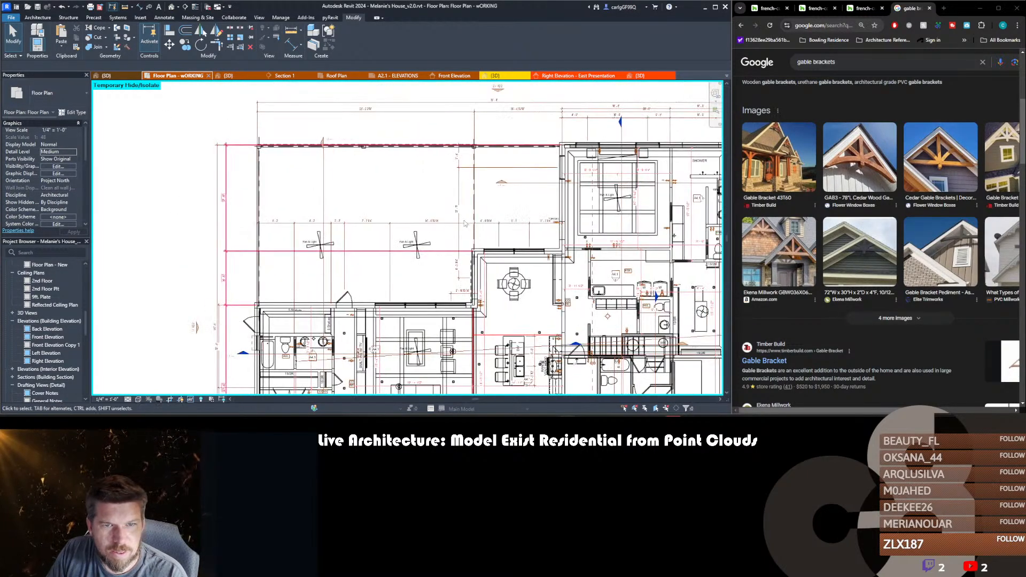
scroll(500, 232, "up", 2)
key("d")
key("i")
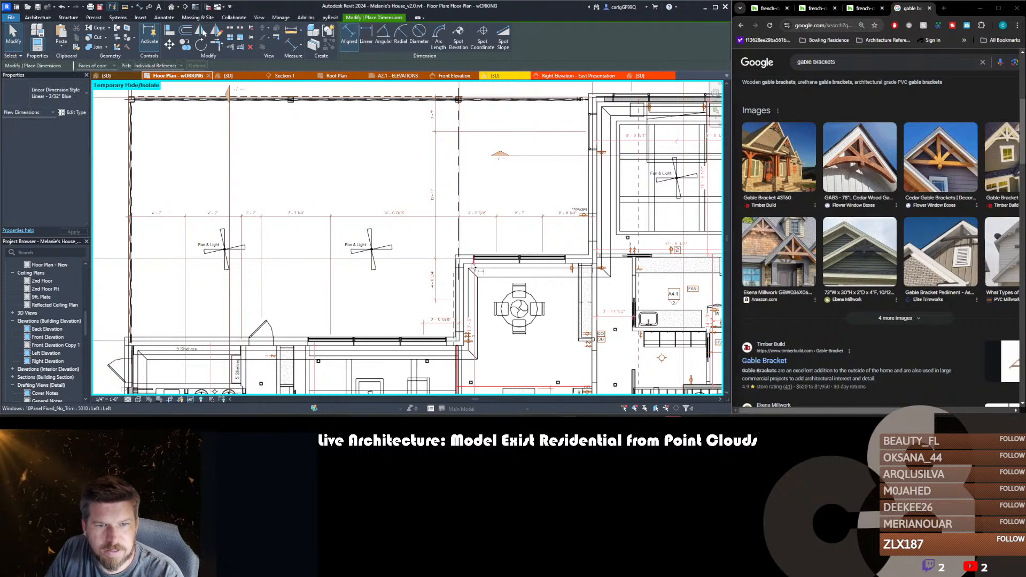
left_click(469, 100)
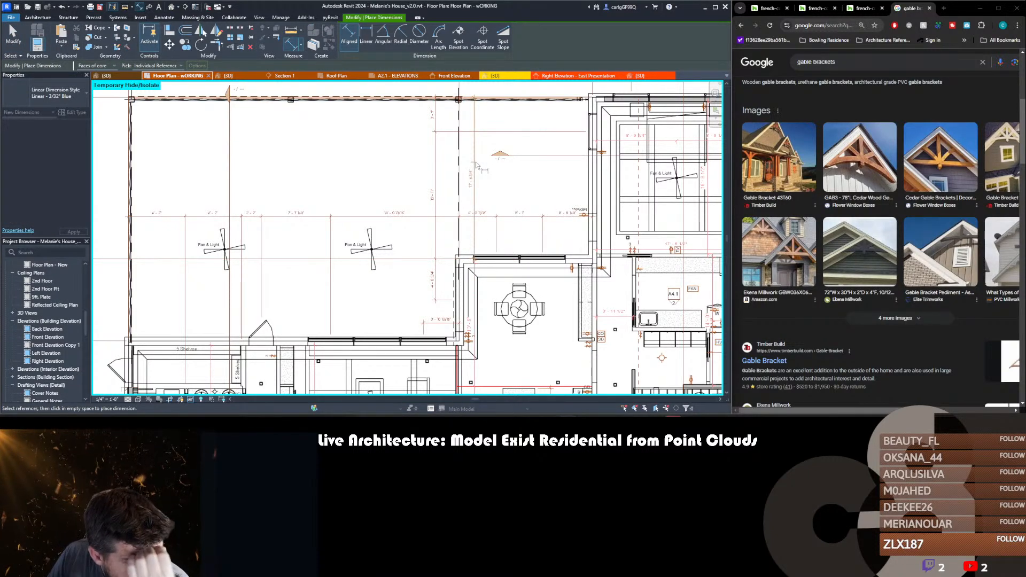
key("Escape")
key("Escape")
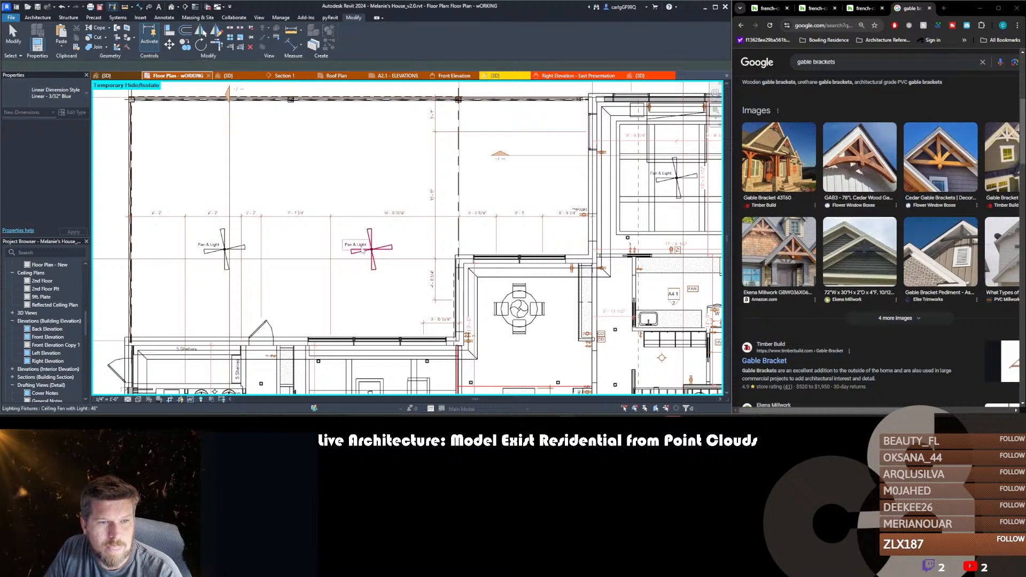
- Copy the 8x8 timber column in the middle of the rear porch's outer beam straight inward, between the two ceiling fans
middle_click_drag(342, 273, 450, 249)
scroll(447, 246, "down", 2)
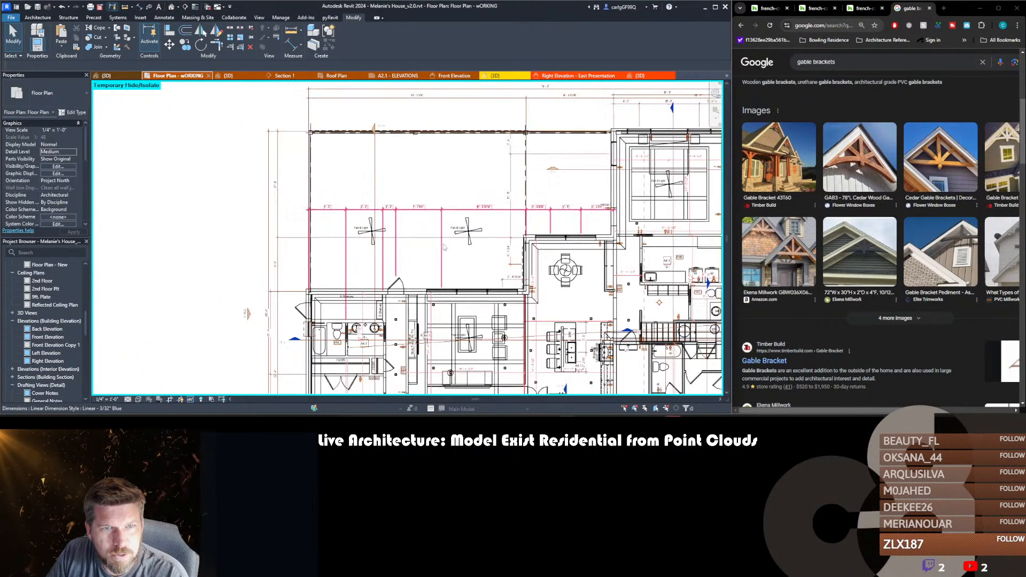
left_click(416, 136)
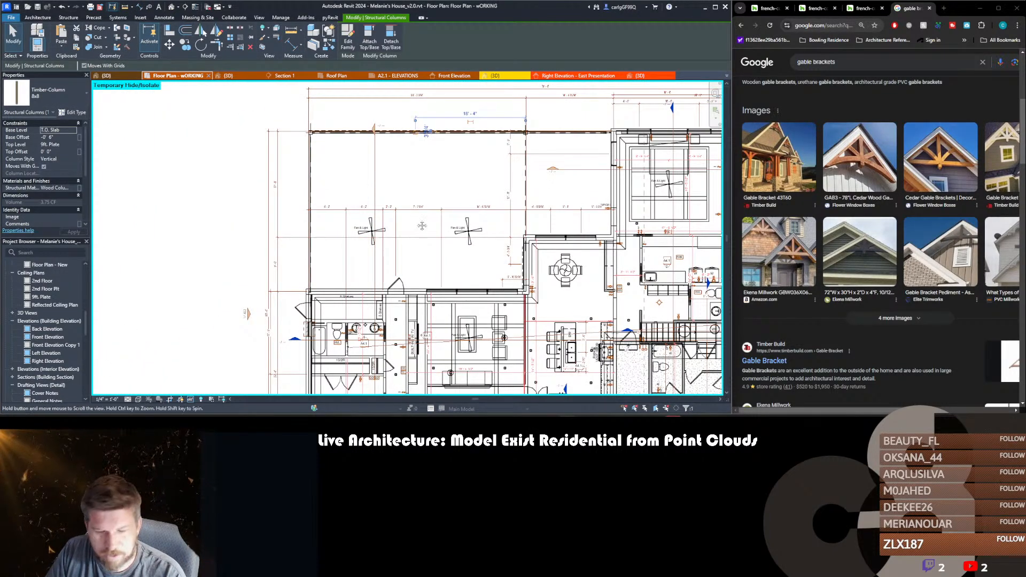
scroll(418, 222, "up", 1)
key("o")
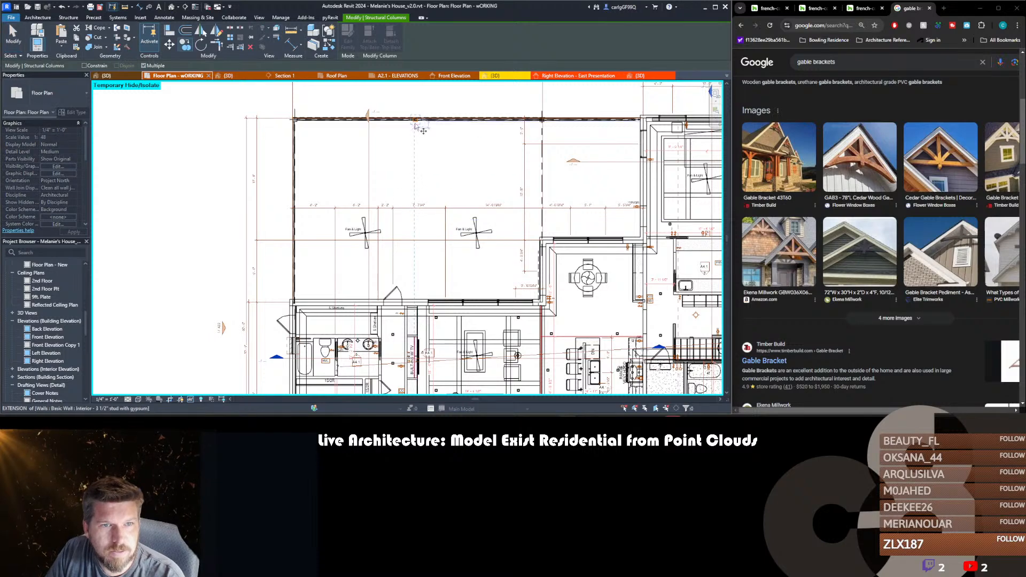
left_click(416, 120)
left_click(416, 241)
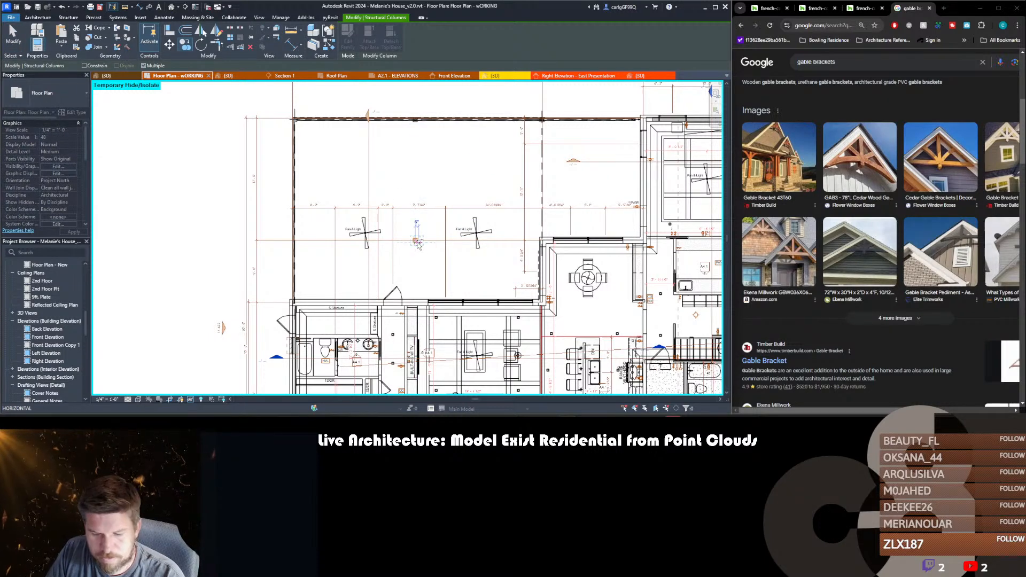
- Align the copied porch column with the line of the dining nook's rear wall
key("a")
key("l")
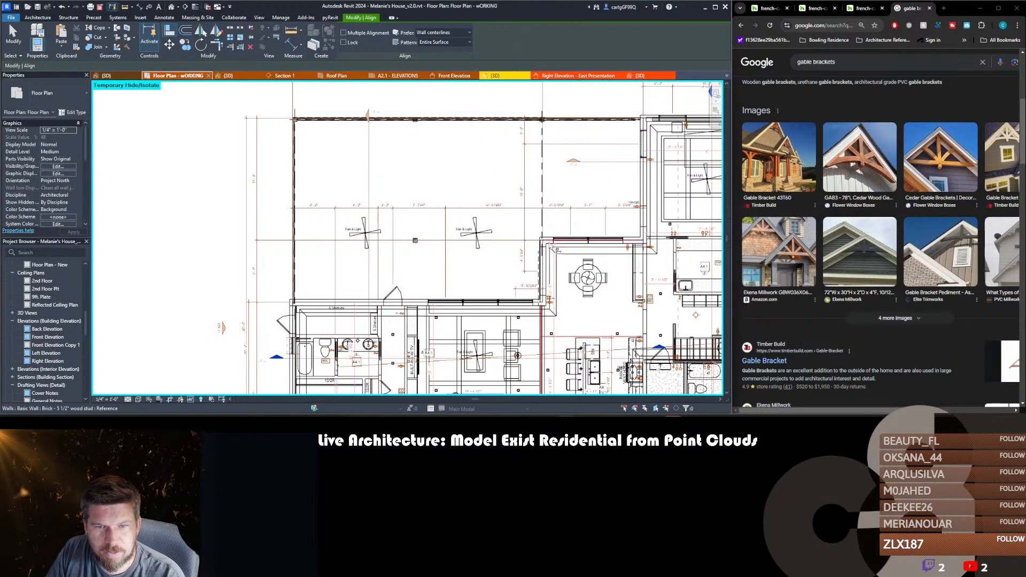
left_click(551, 245)
left_click(415, 241)
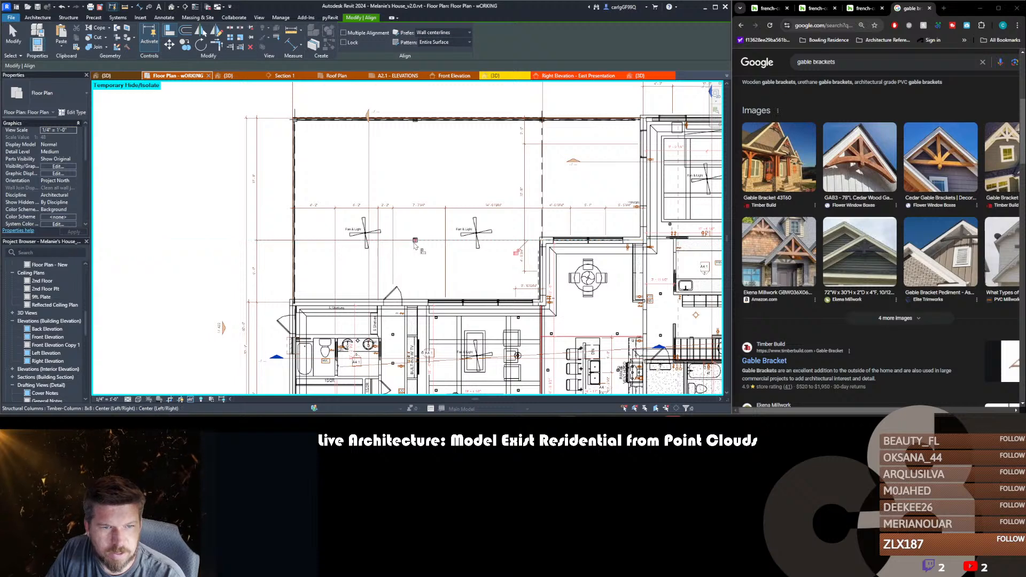
key("Escape")
scroll(424, 243, "up", 2)
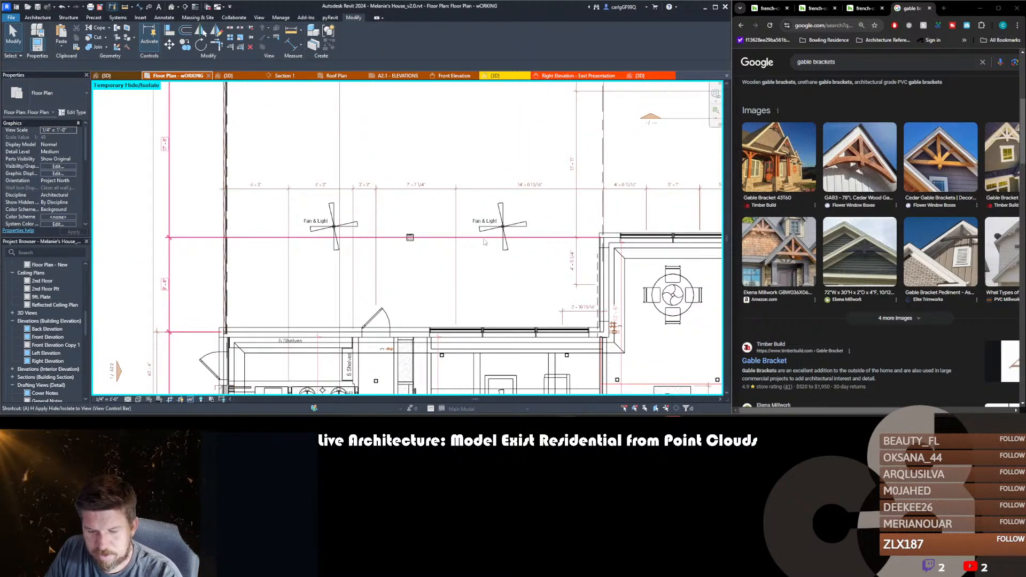
key("a")
key("l")
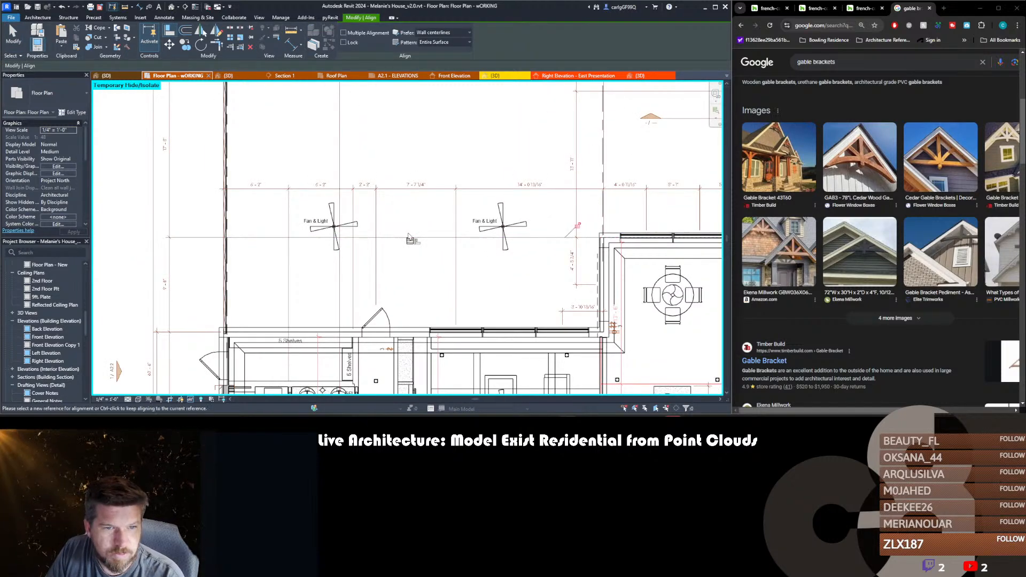
left_click(412, 237)
key("Escape")
- Examine the added column under the rear porch roof in the 3D view, from outside and beneath the beams
scroll(411, 214, "down", 2)
key("ctrl+Tab")
scroll(410, 214, "down", 8)
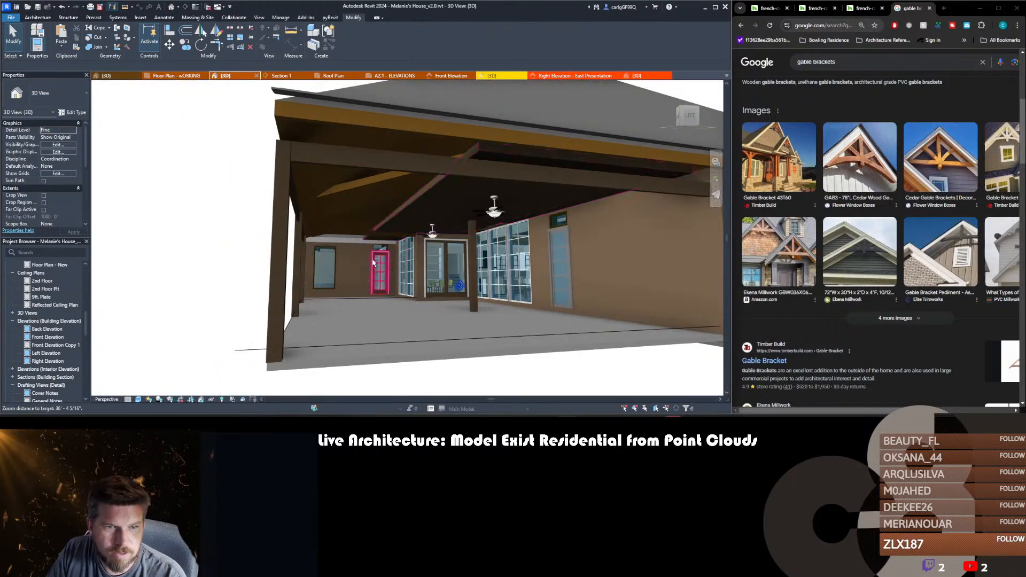
middle_click_drag(314, 280, 470, 284, "shift")
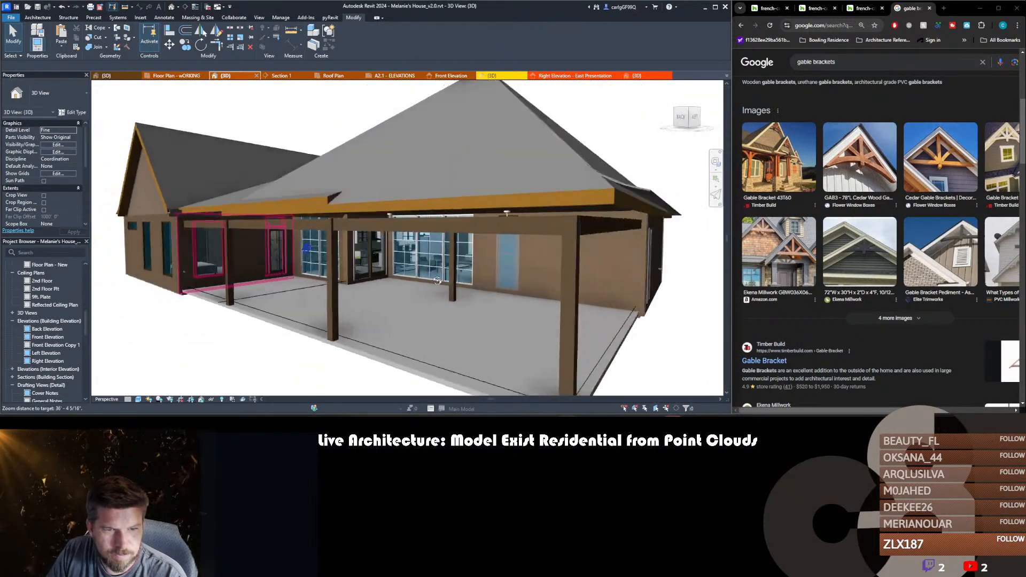
scroll(459, 288, "up", 5)
scroll(460, 288, "down", 6)
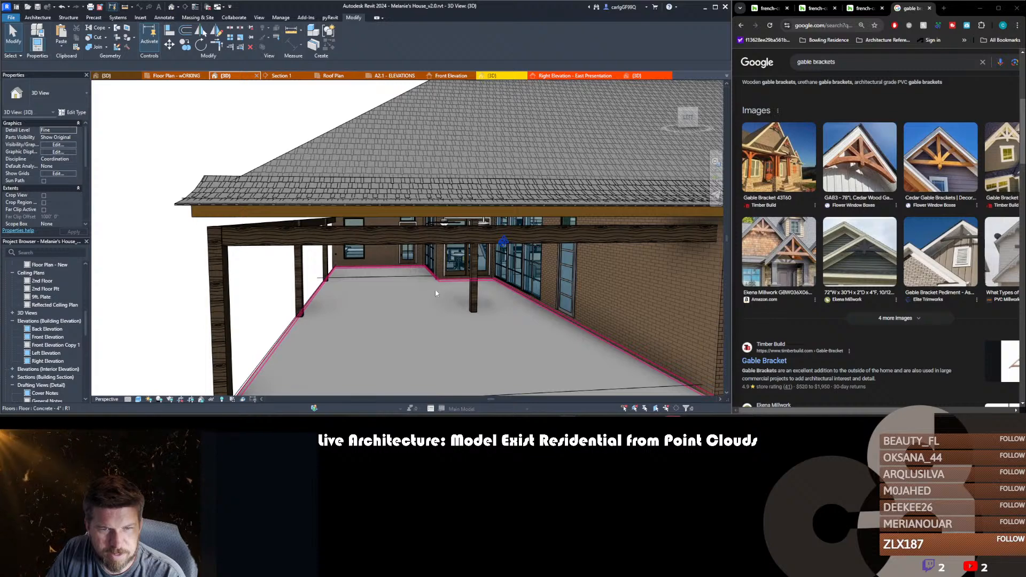
middle_click_drag(409, 299, 598, 299, "shift")
scroll(448, 267, "up", 5)
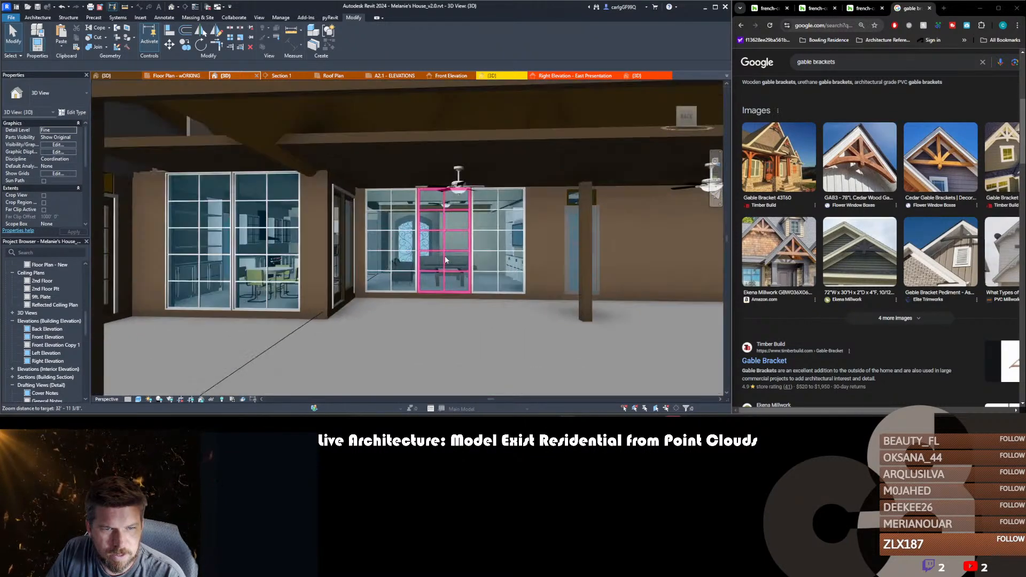
scroll(397, 270, "up", 4)
scroll(397, 270, "up", 4)
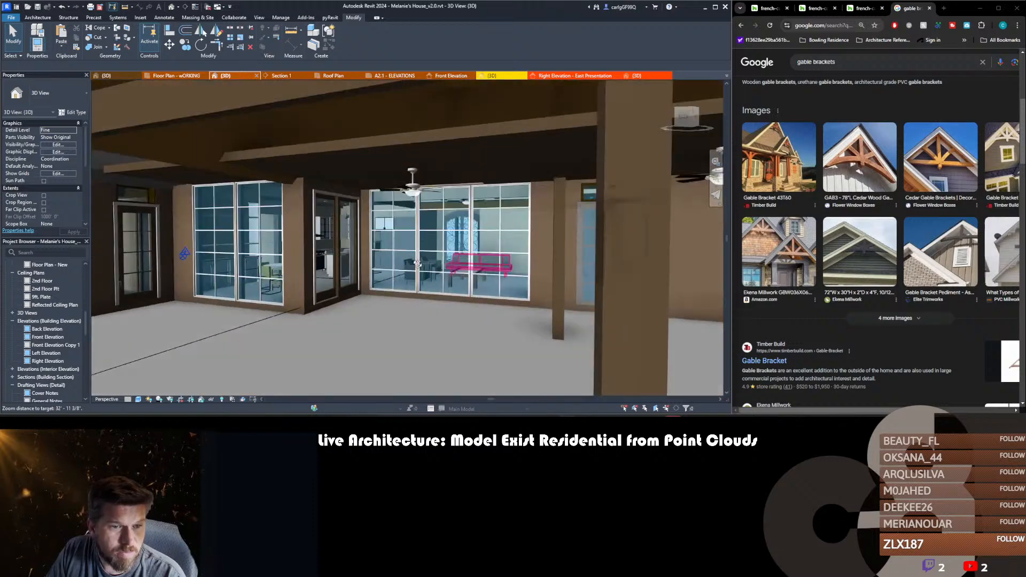
scroll(424, 263, "down", 3)
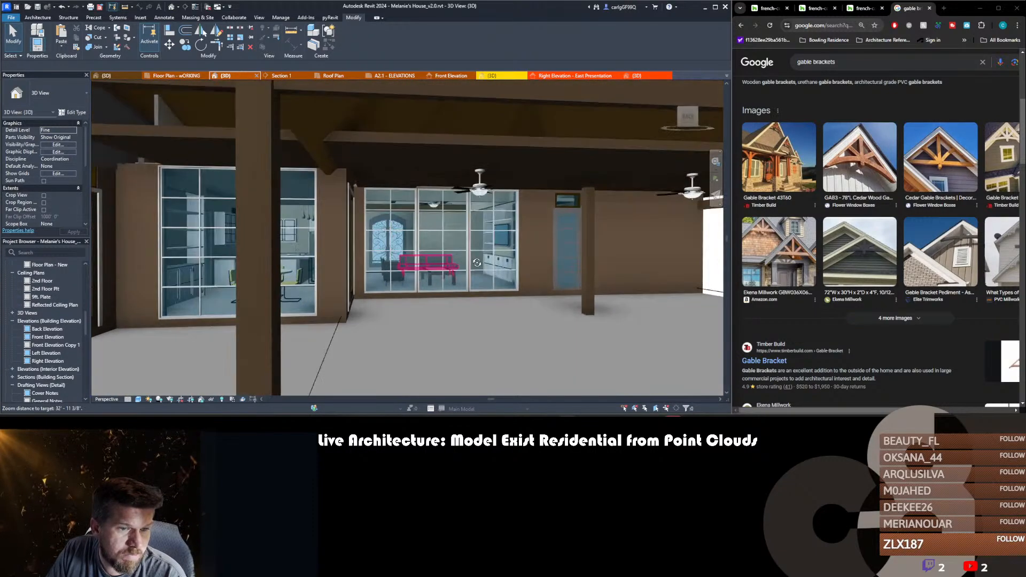
scroll(444, 255, "down", 3)
middle_click_drag(492, 268, 465, 271, "shift")
scroll(476, 278, "down", 3)
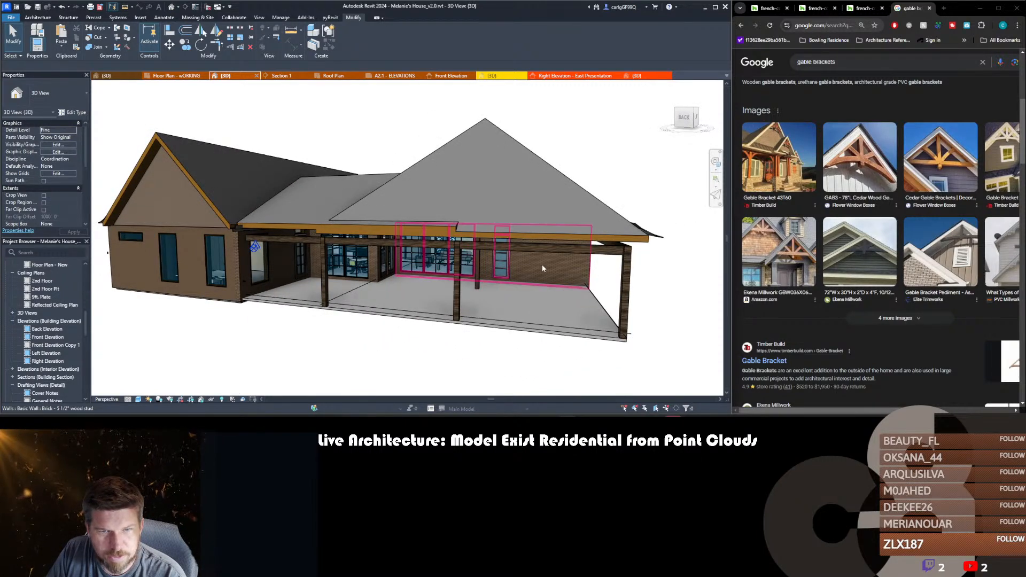
- Return to the working floor plan and measure from the added column to the porch's outer side beam
left_click(177, 75)
middle_click_drag(429, 289, 431, 267)
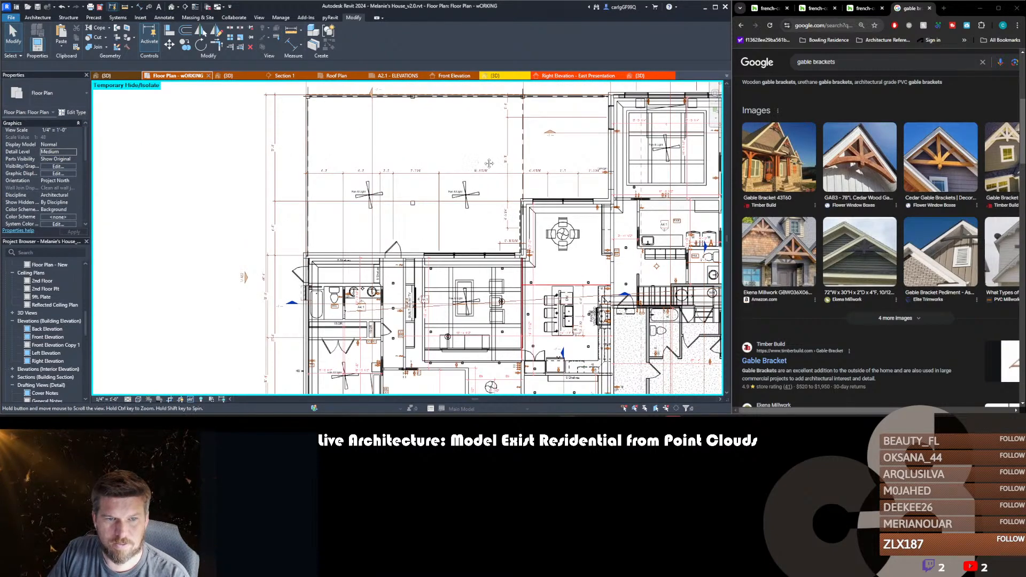
middle_click_drag(489, 164, 511, 199)
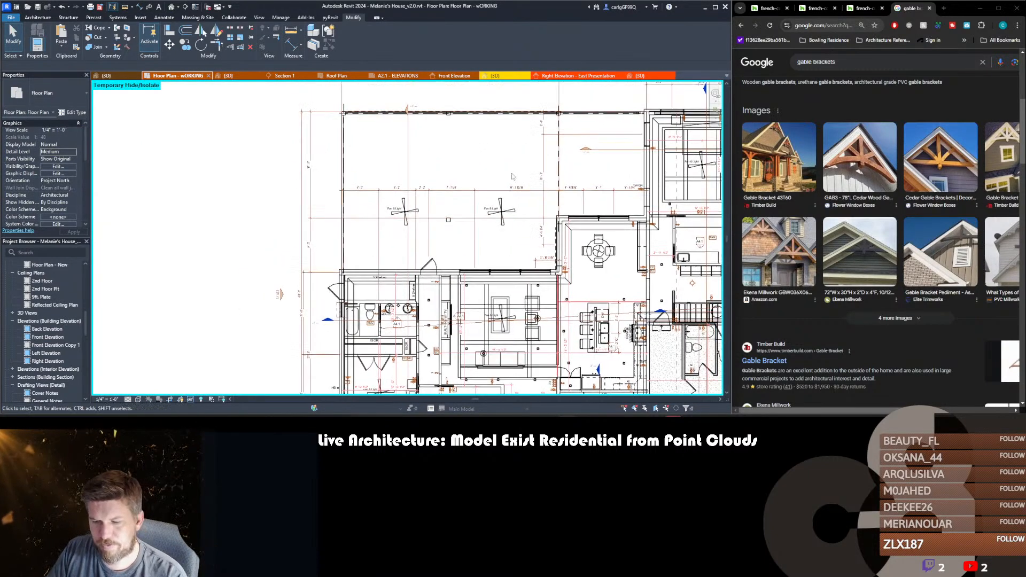
key("d")
key("i")
left_click(448, 221)
left_click(343, 221)
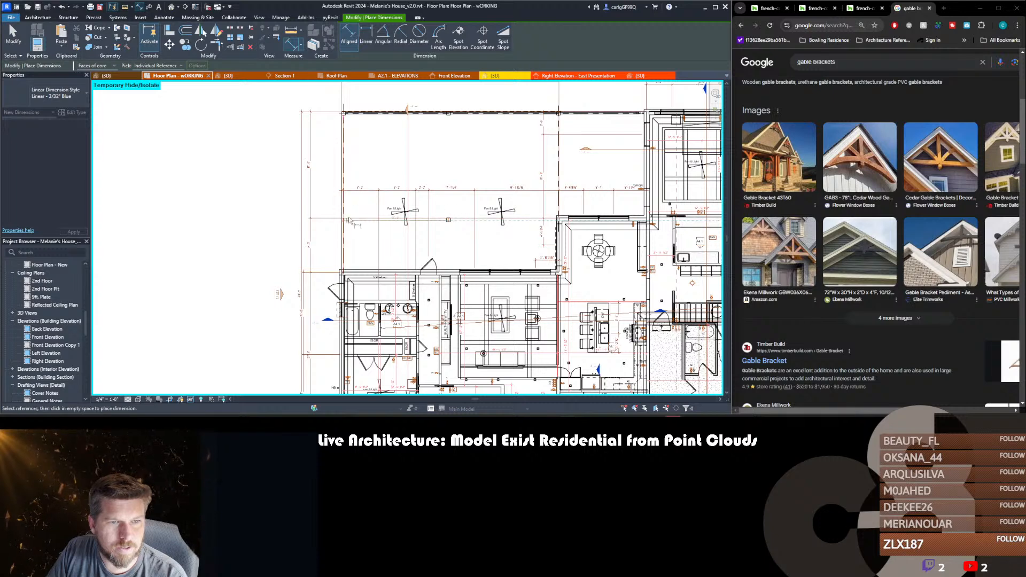
key("Escape")
key("Escape")
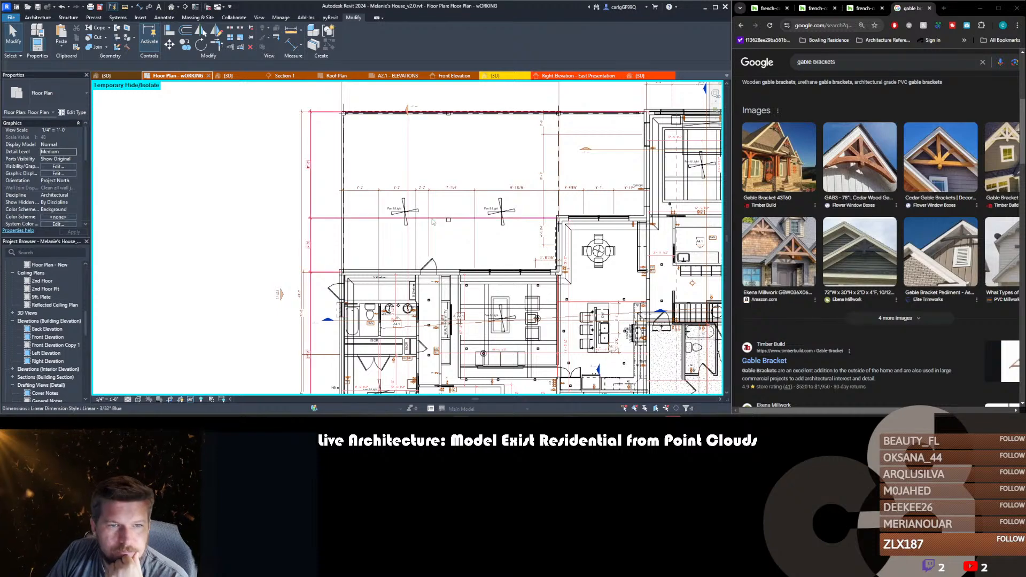
- Open the Floor Plan - Owner's Plan view at the rear covered porch around the added column
scroll(381, 191, "down", 3)
scroll(529, 203, "up", 4)
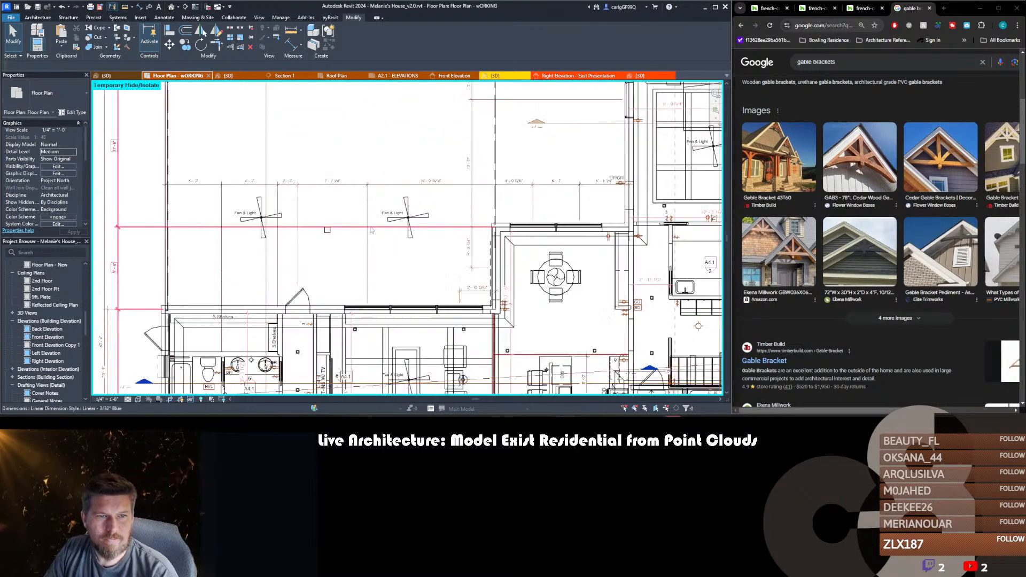
scroll(353, 219, "down", 4)
scroll(352, 219, "down", 2)
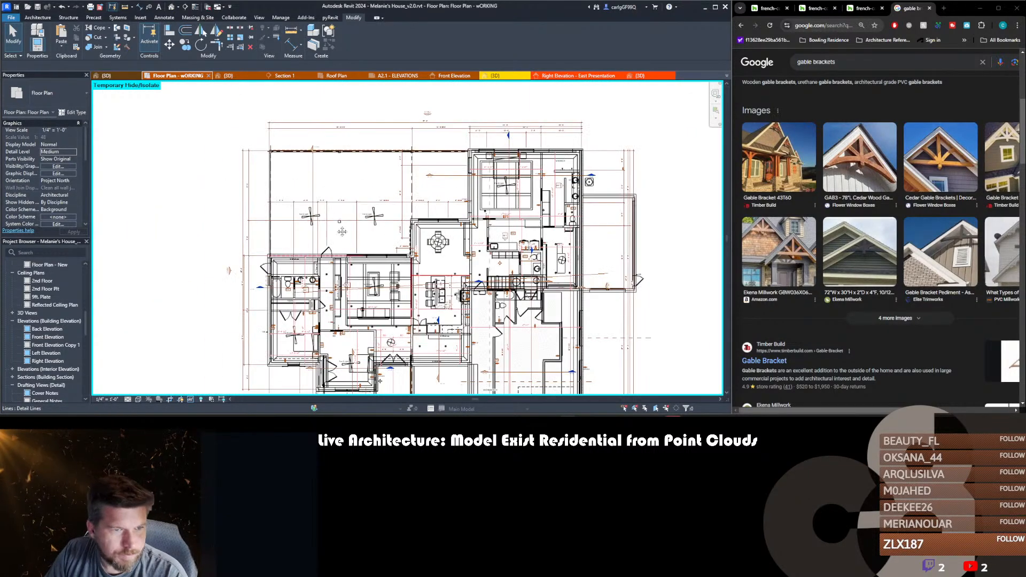
scroll(55, 331, "down", 2)
scroll(54, 331, "up", 5)
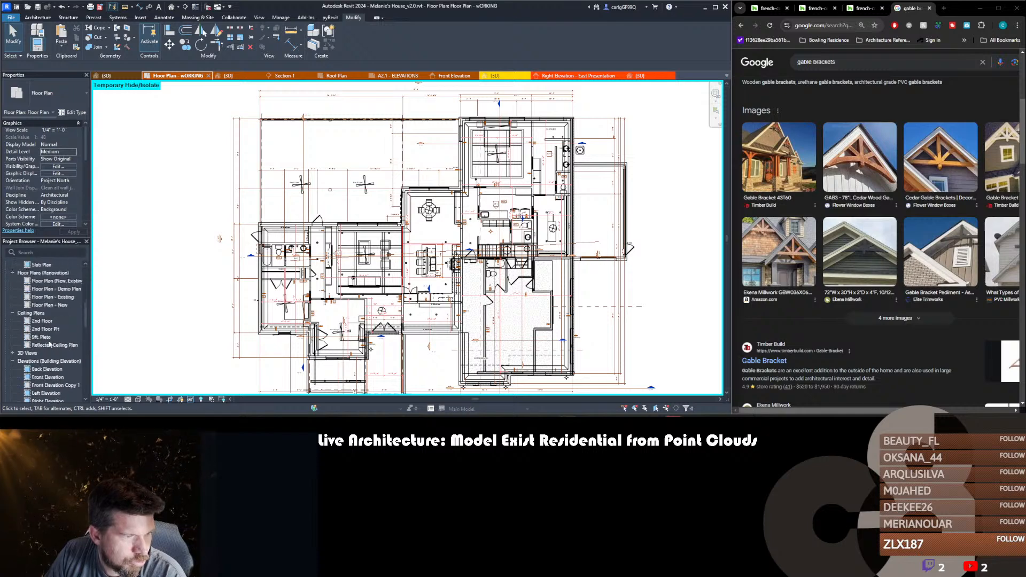
left_click(56, 322)
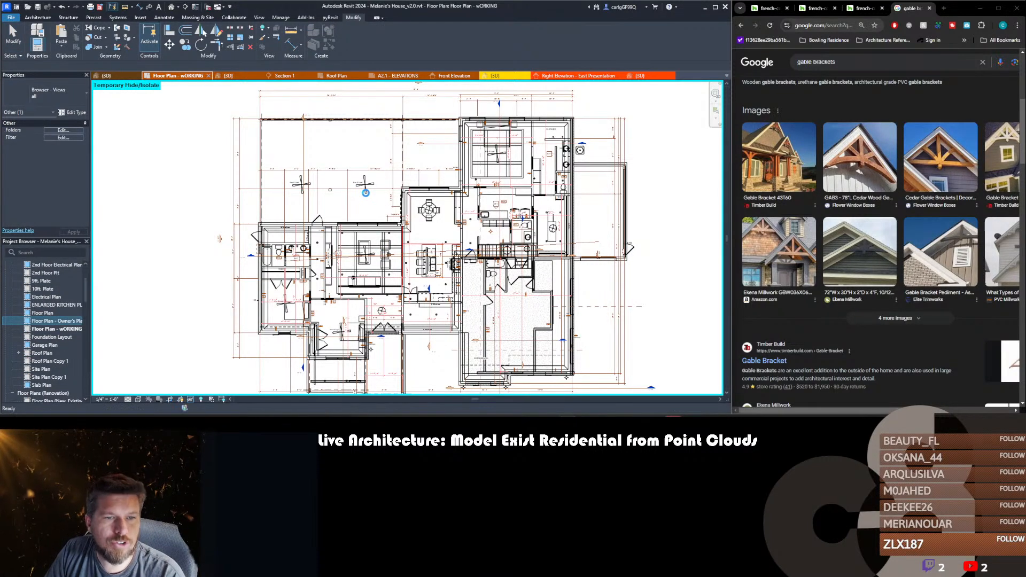
middle_click_drag(231, 161, 468, 182)
scroll(469, 182, "up", 2)
scroll(469, 185, "up", 1)
scroll(472, 212, "up", 1)
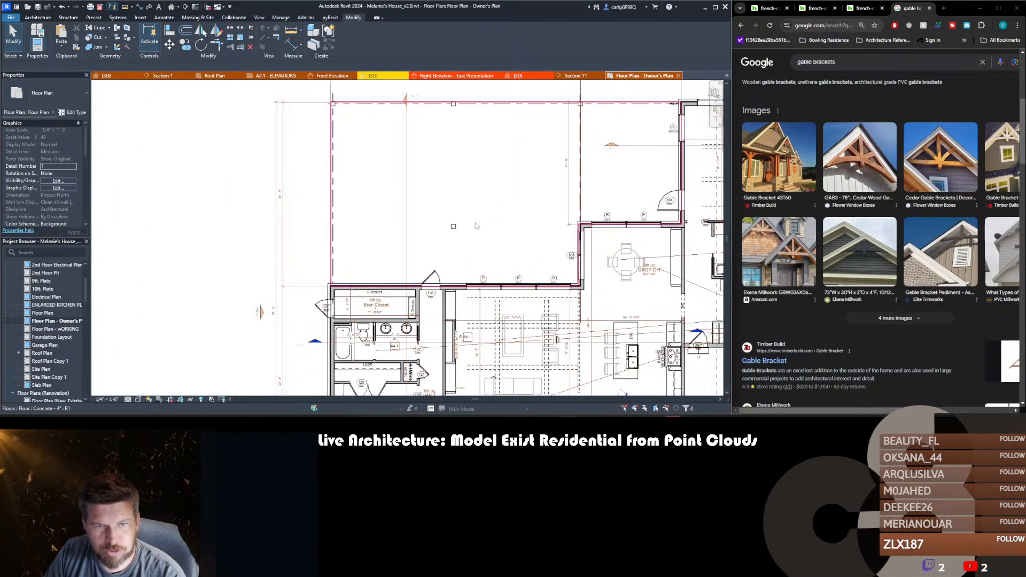
- Draw a horizontal Centerline-style line from the dining nook's rear wall across the rear porch, past its outer side beam
middle_click_drag(475, 227, 444, 223)
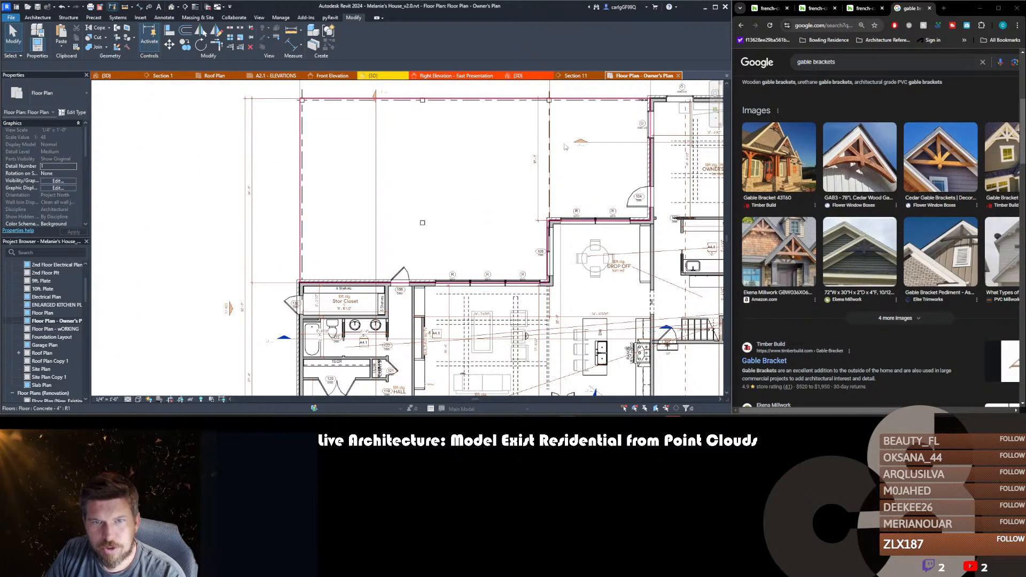
key("l")
key("i")
scroll(558, 221, "up", 5)
left_click(560, 219)
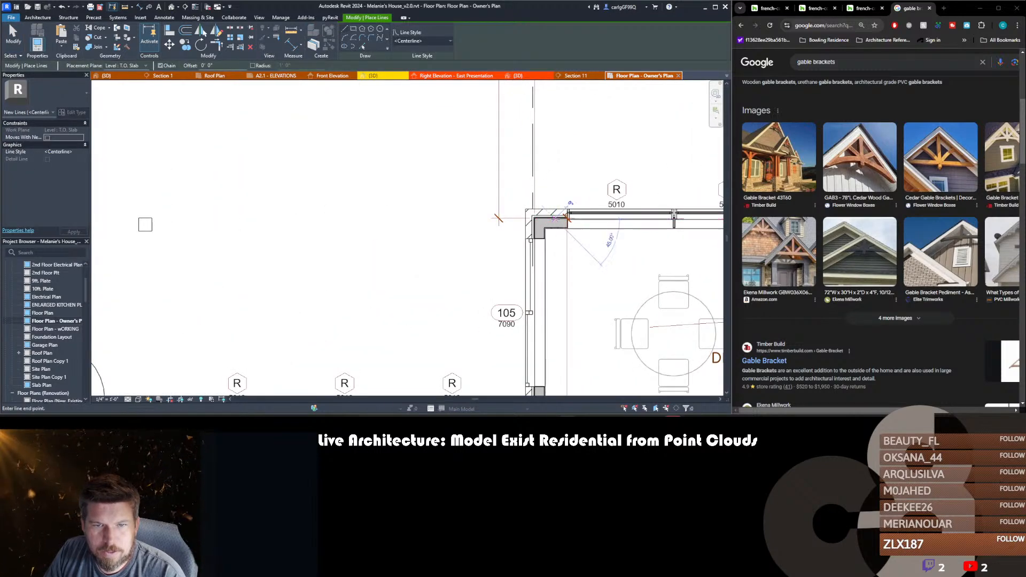
scroll(556, 219, "down", 3)
left_click(221, 218)
key("Escape")
key("Escape")
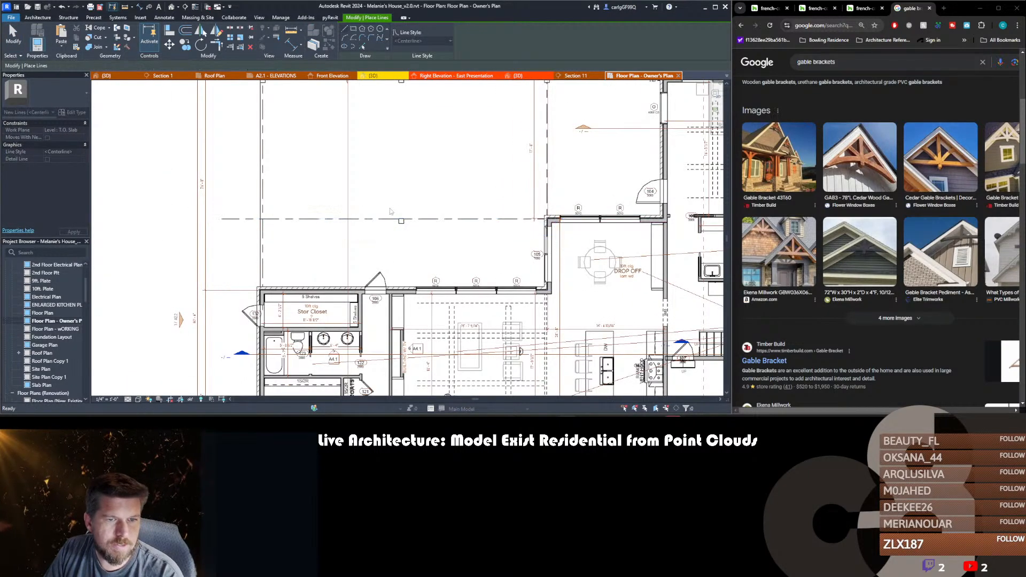
- Delete the freestanding 8x8 timber column standing on the new line in the middle of the rear porch
key("Escape")
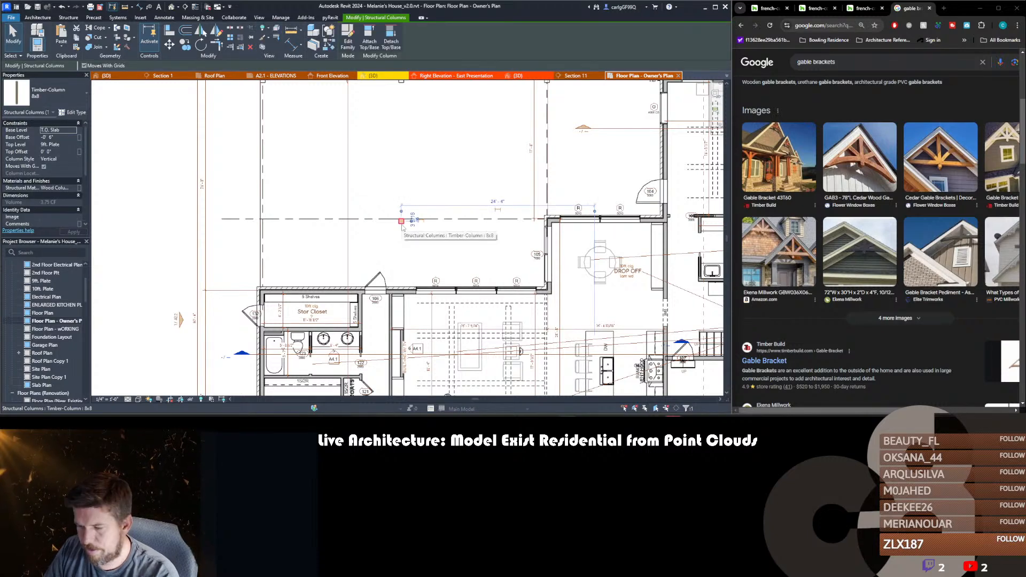
key("d")
key("i")
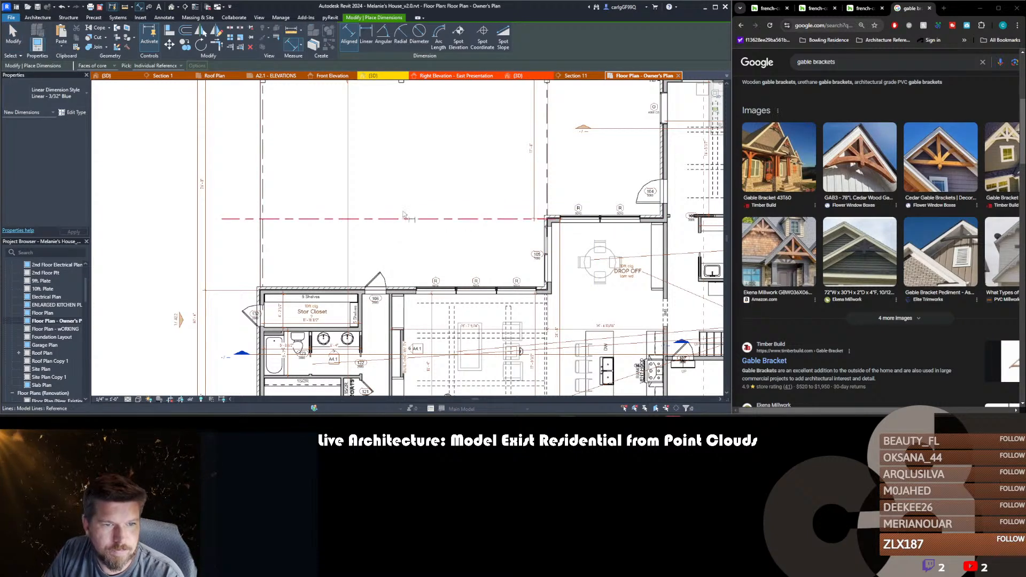
middle_click_drag(399, 201, 421, 249)
scroll(420, 251, "down", 1)
scroll(530, 319, "up", 1)
middle_click_drag(530, 318, 526, 279)
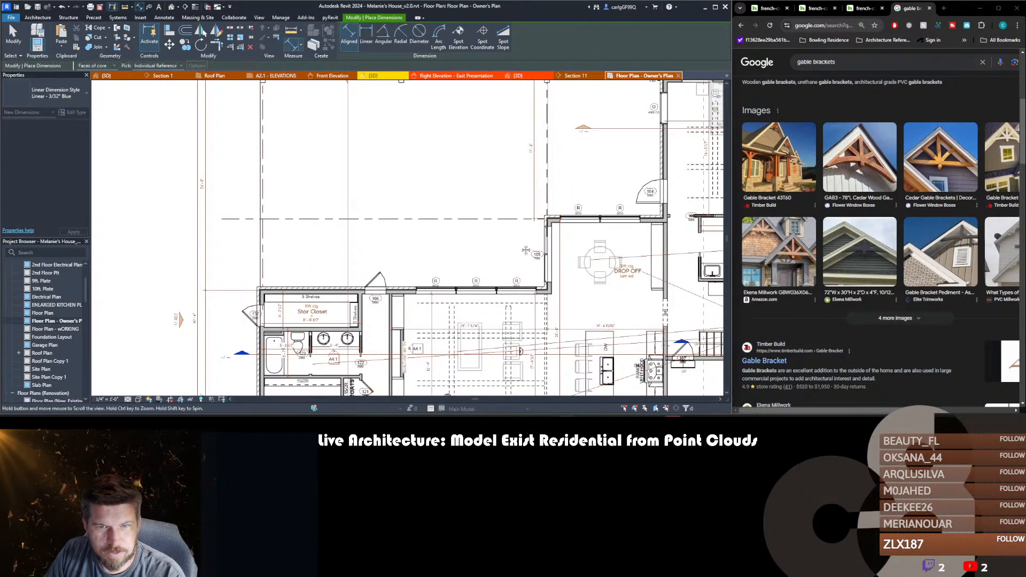
middle_click_drag(519, 236, 528, 271)
scroll(378, 291, "down", 1)
key("Escape")
key("Escape")
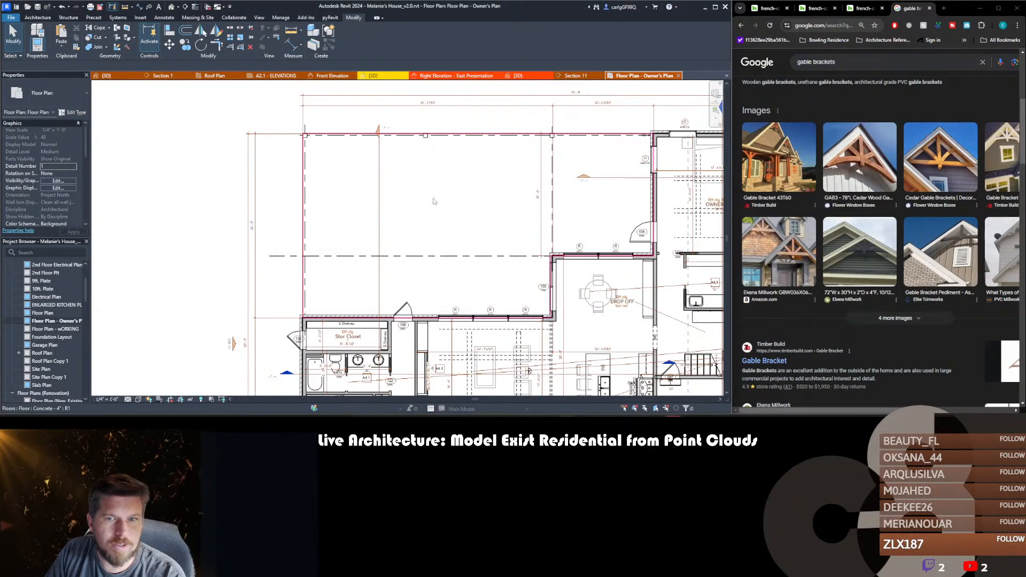
- Turn off the leader lines of all room tags in the owner's floor plan
scroll(278, 218, "down", 4)
middle_click_drag(346, 249, 357, 222)
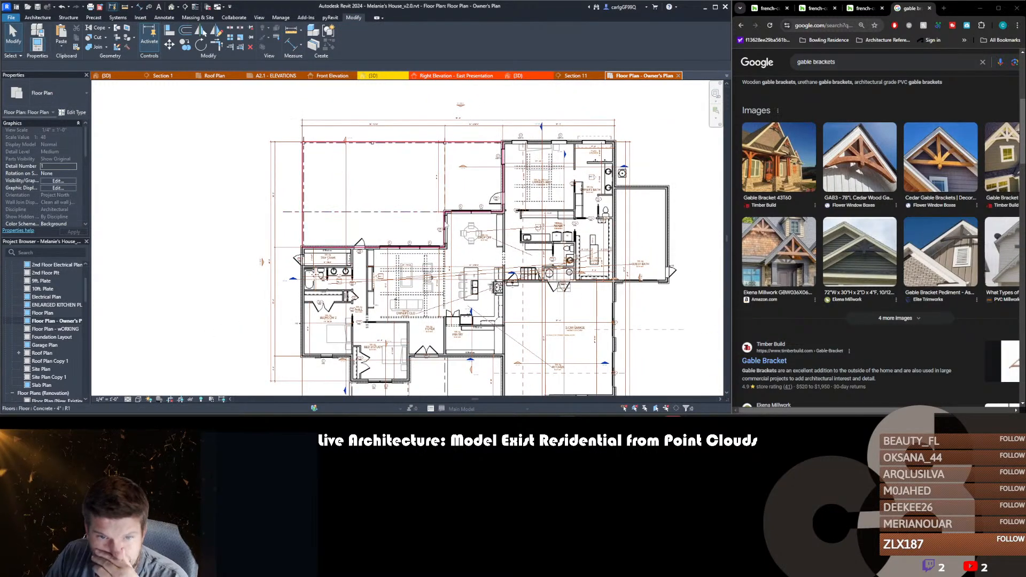
left_click(452, 304)
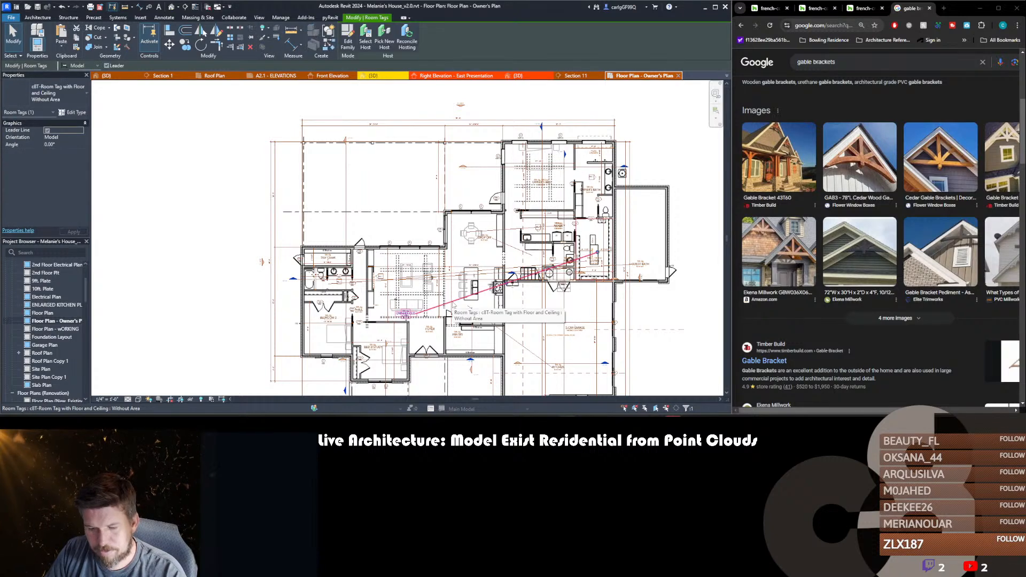
key("s")
key("a")
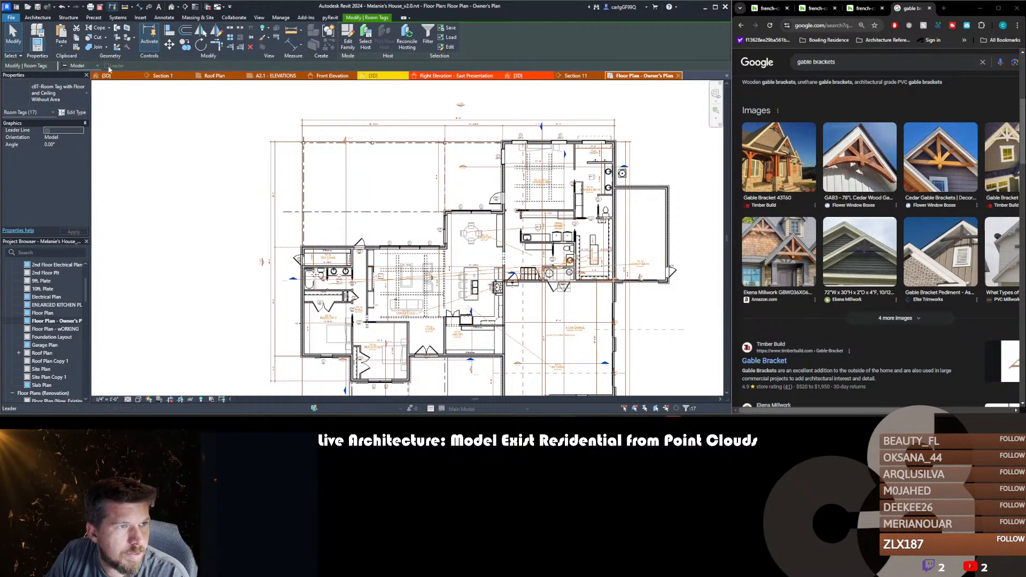
left_click(107, 66)
key("Escape")
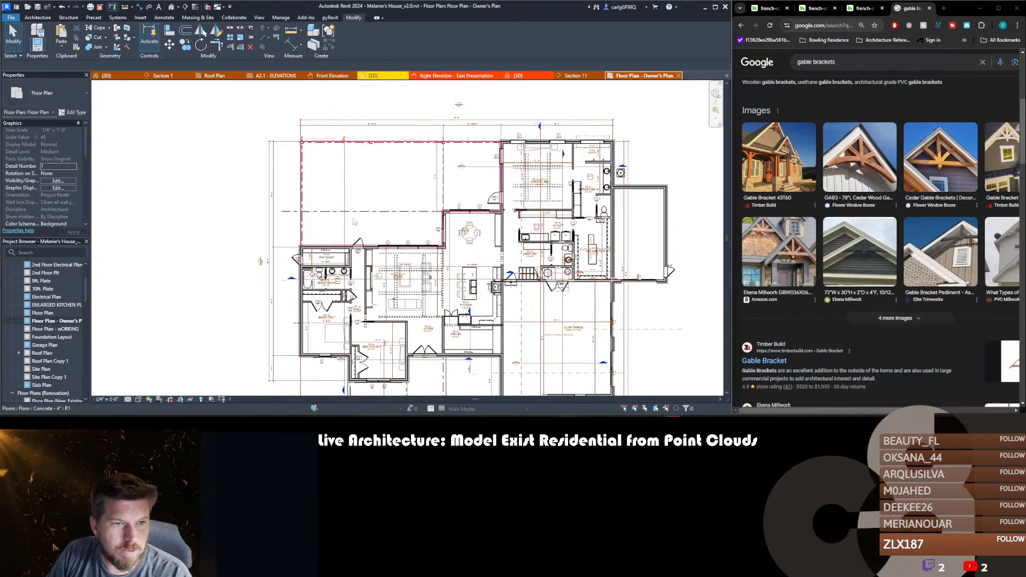
- Examine the owner's floor plan layout and bring up the Hyde Draft Notes in Revu beside it for comparison
scroll(353, 222, "up", 2)
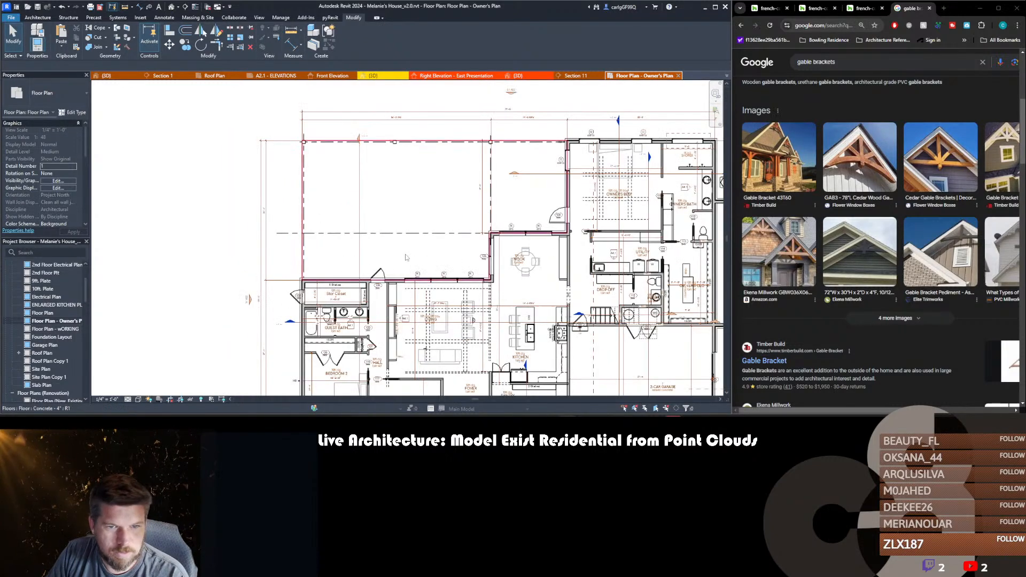
middle_click_drag(419, 240, 249, 241)
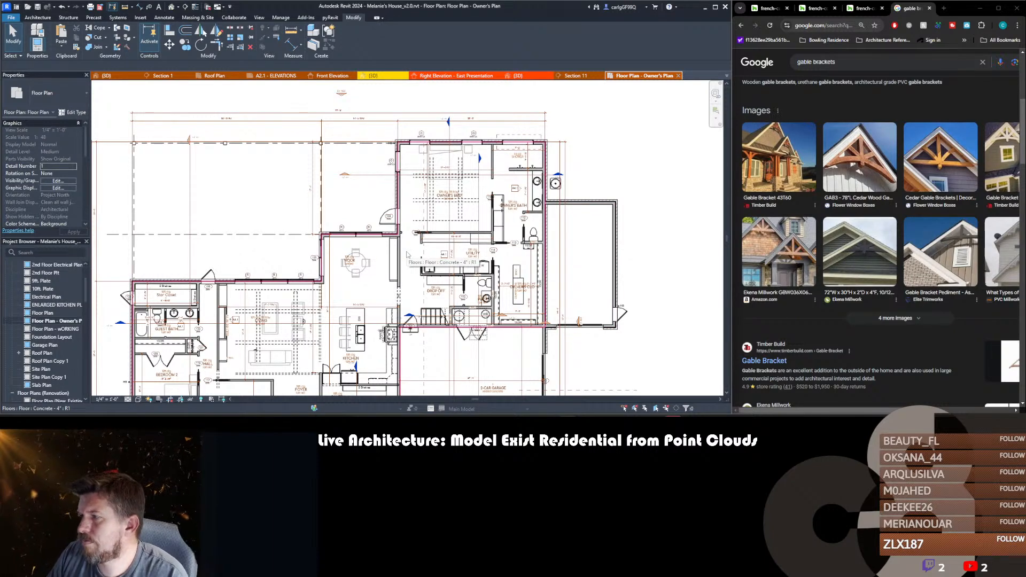
middle_click_drag(408, 255, 457, 184)
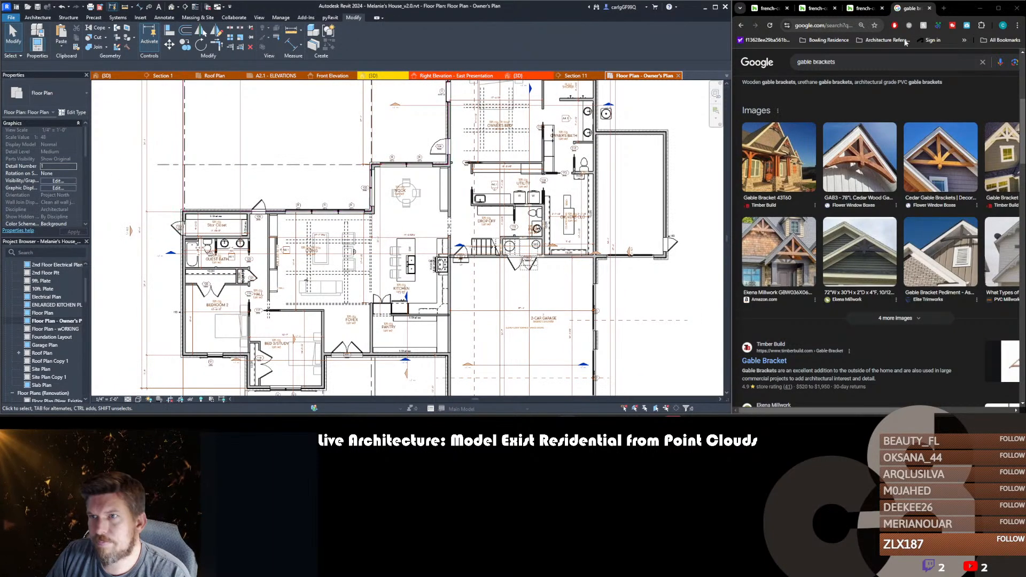
left_click(686, 418)
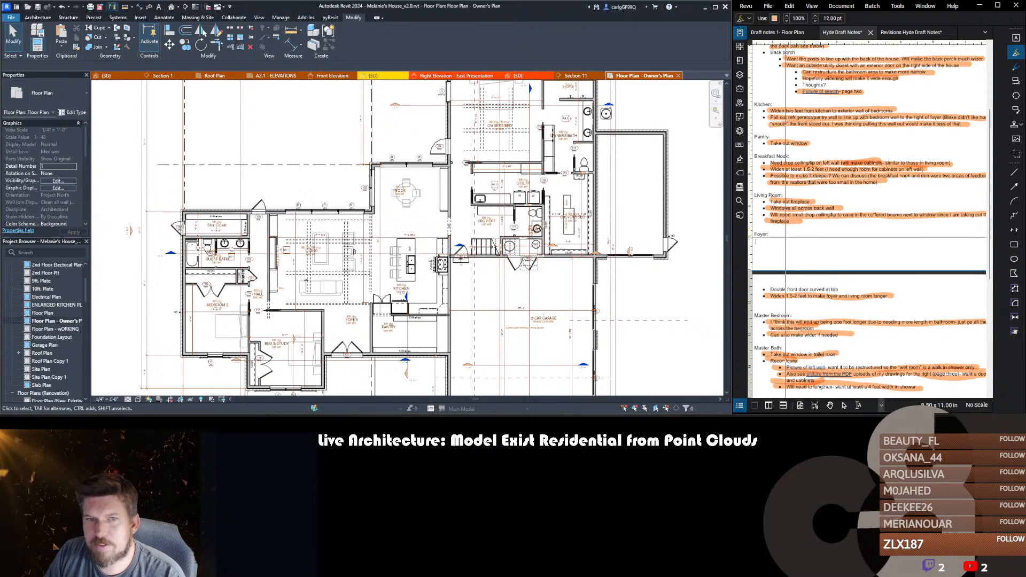
scroll(521, 244, "down", 3)
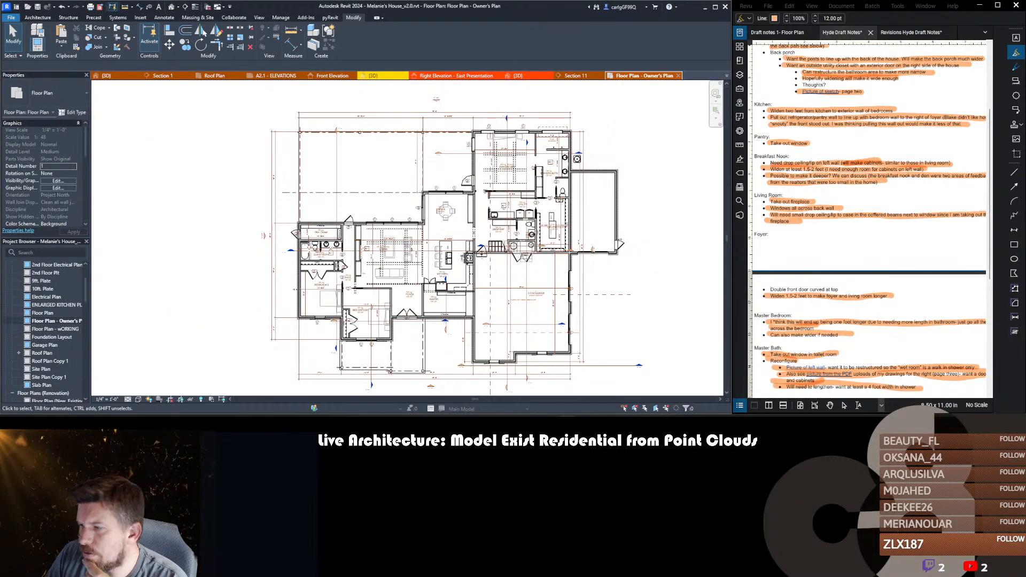